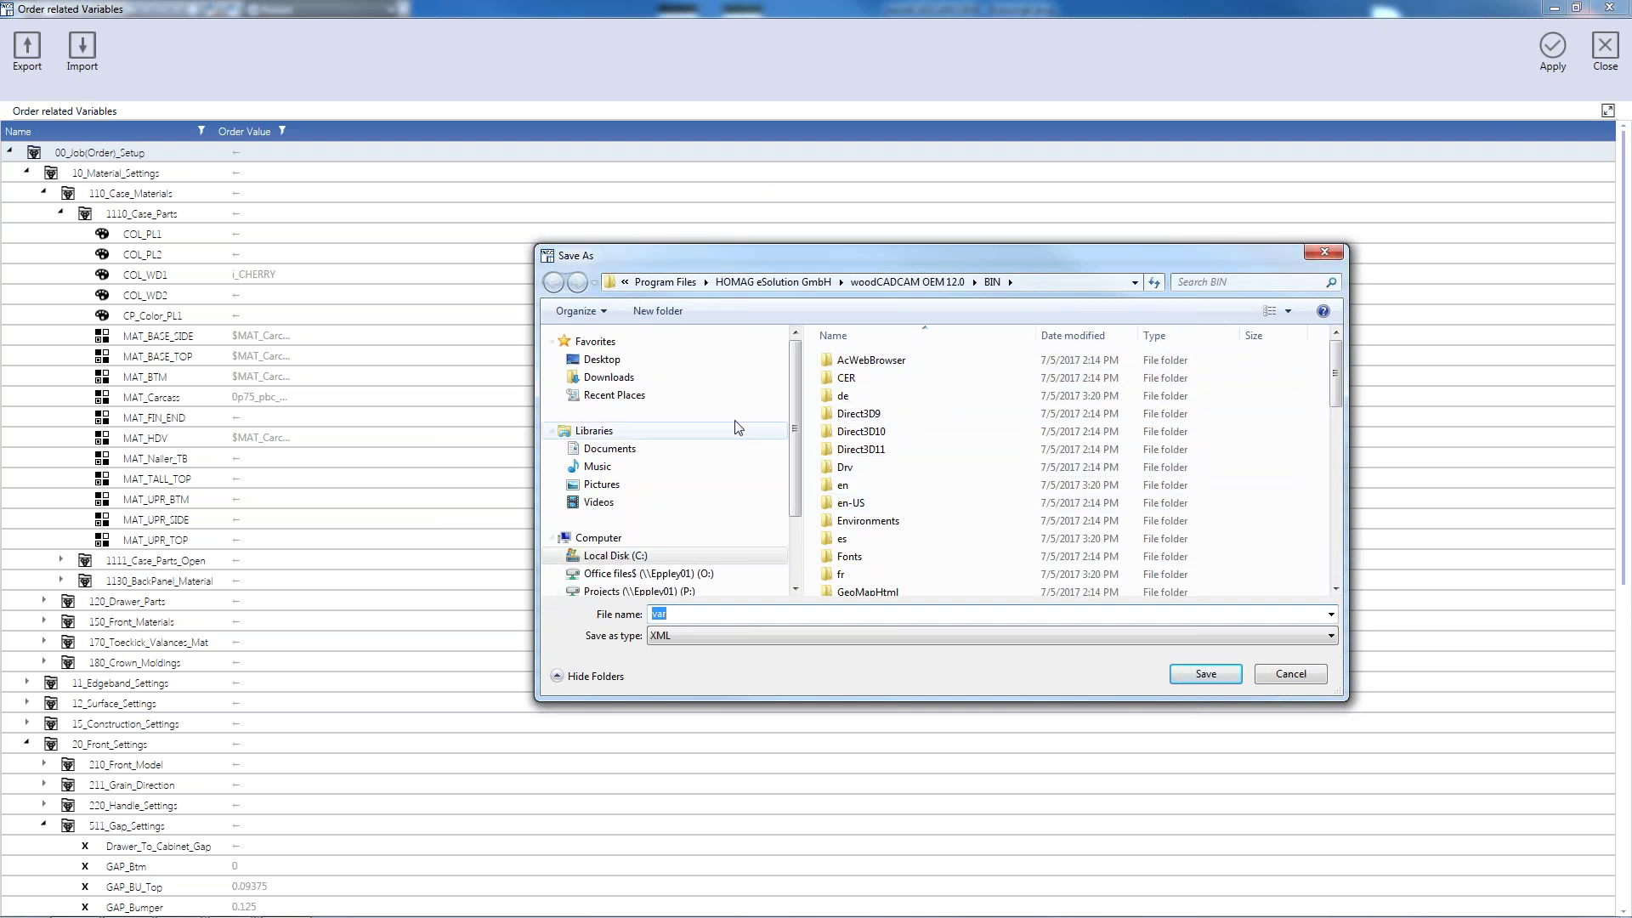
Create a new folder 'order related variables' in C:\ProgramData\HOMAG eSolution GmbH
{"action": "left_click", "coordinate": [659, 556]}
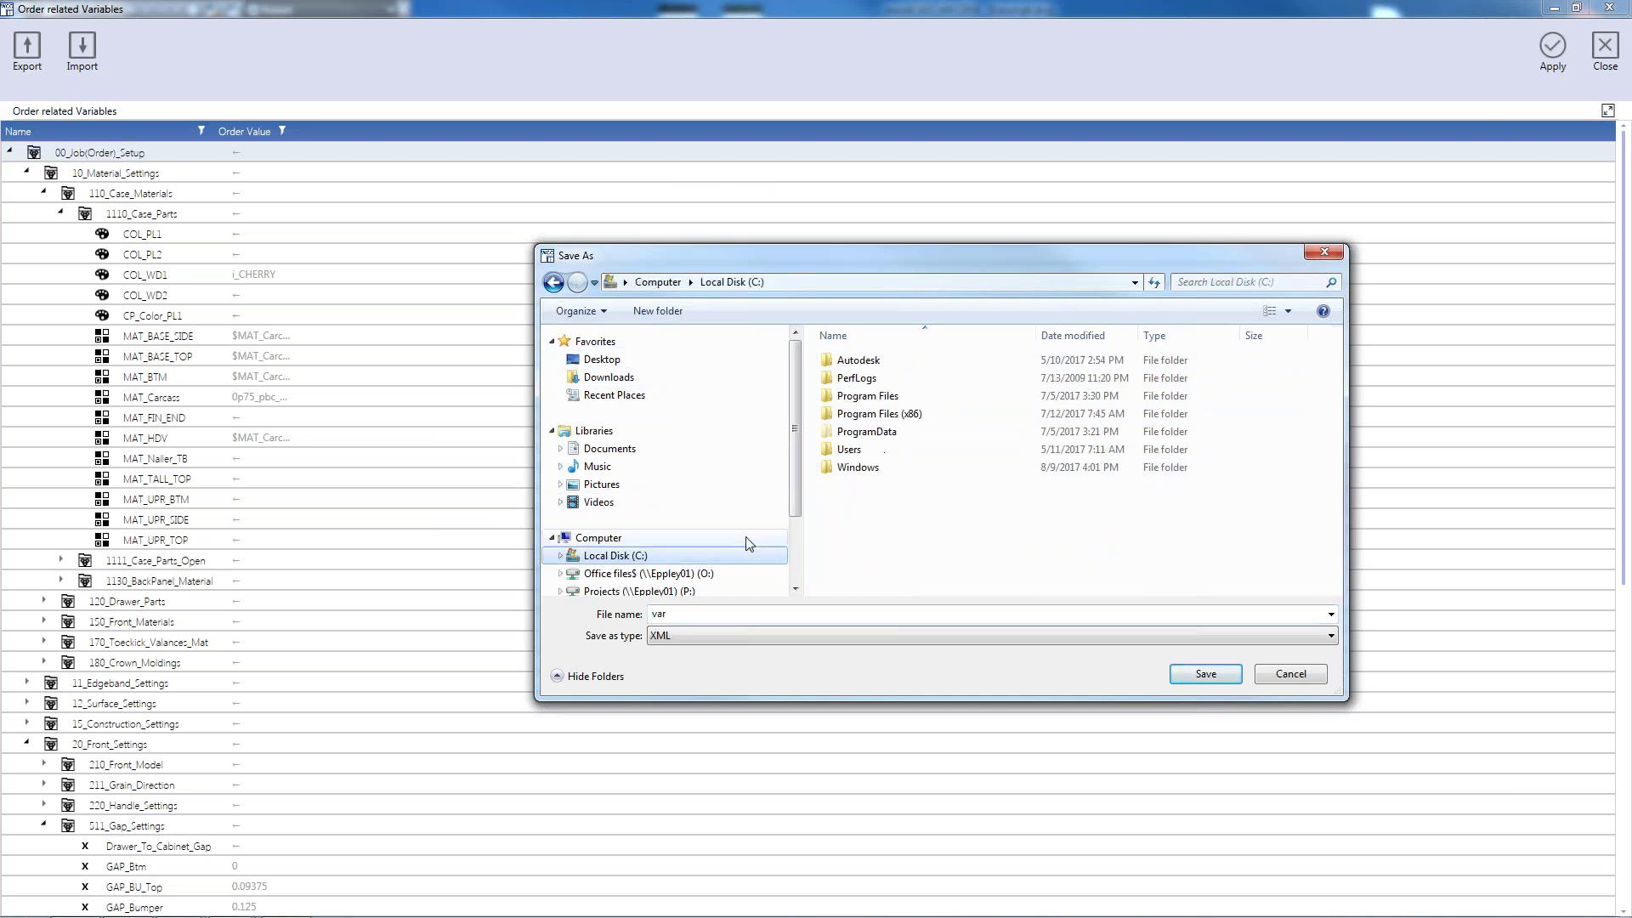
{"action": "double_click", "coordinate": [883, 434]}
{"action": "double_click", "coordinate": [892, 461]}
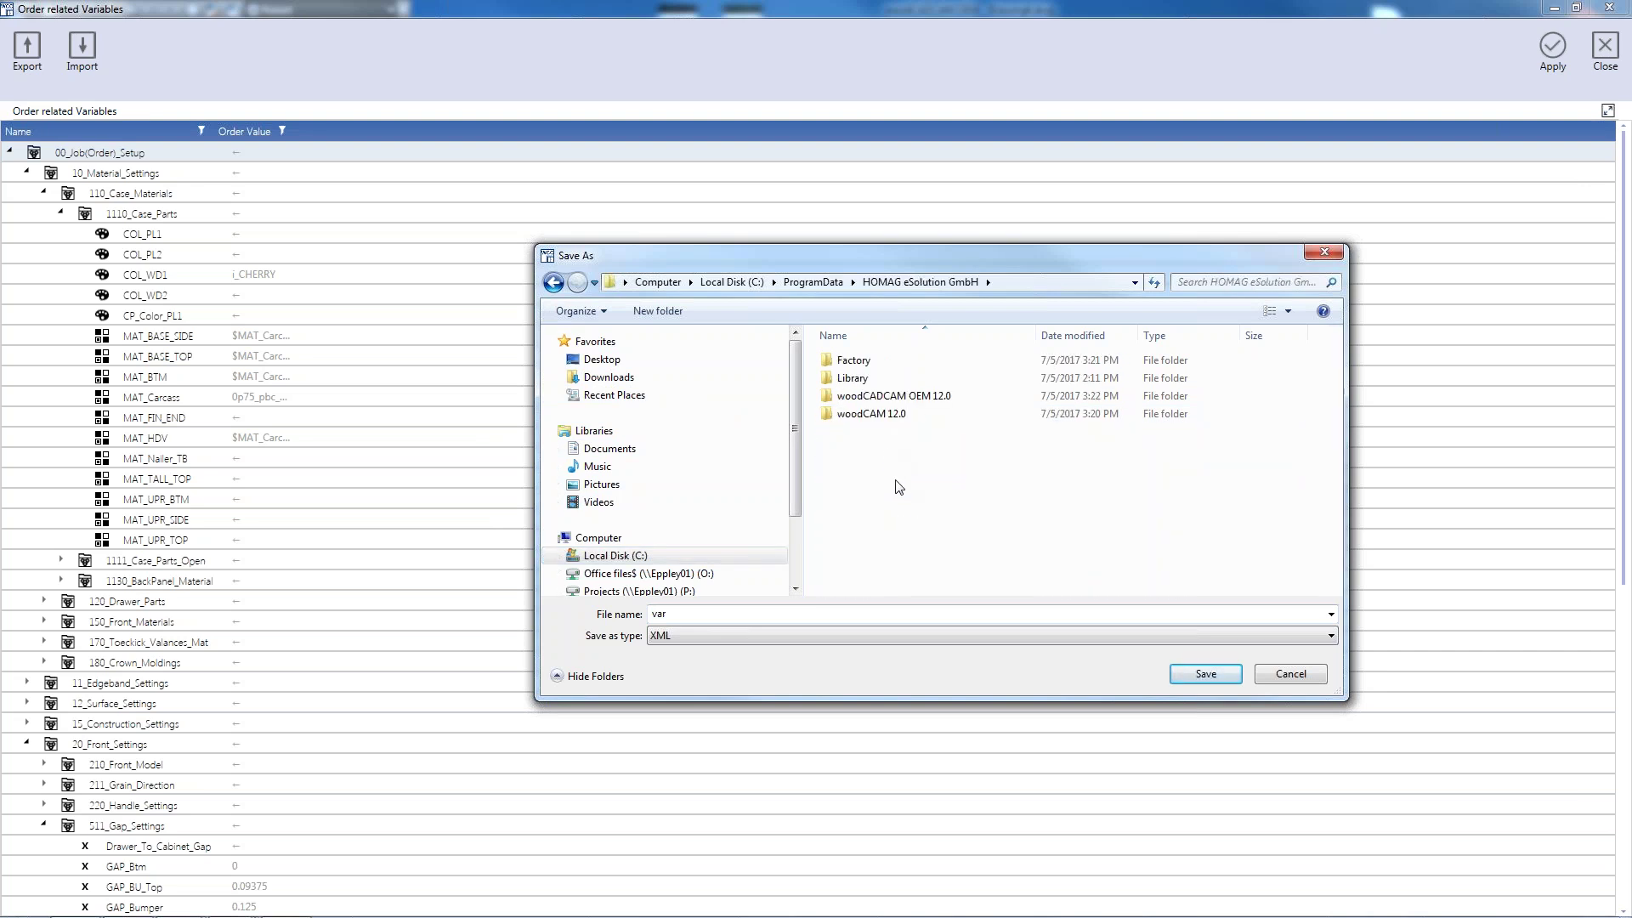
{"action": "right_click", "coordinate": [911, 483]}
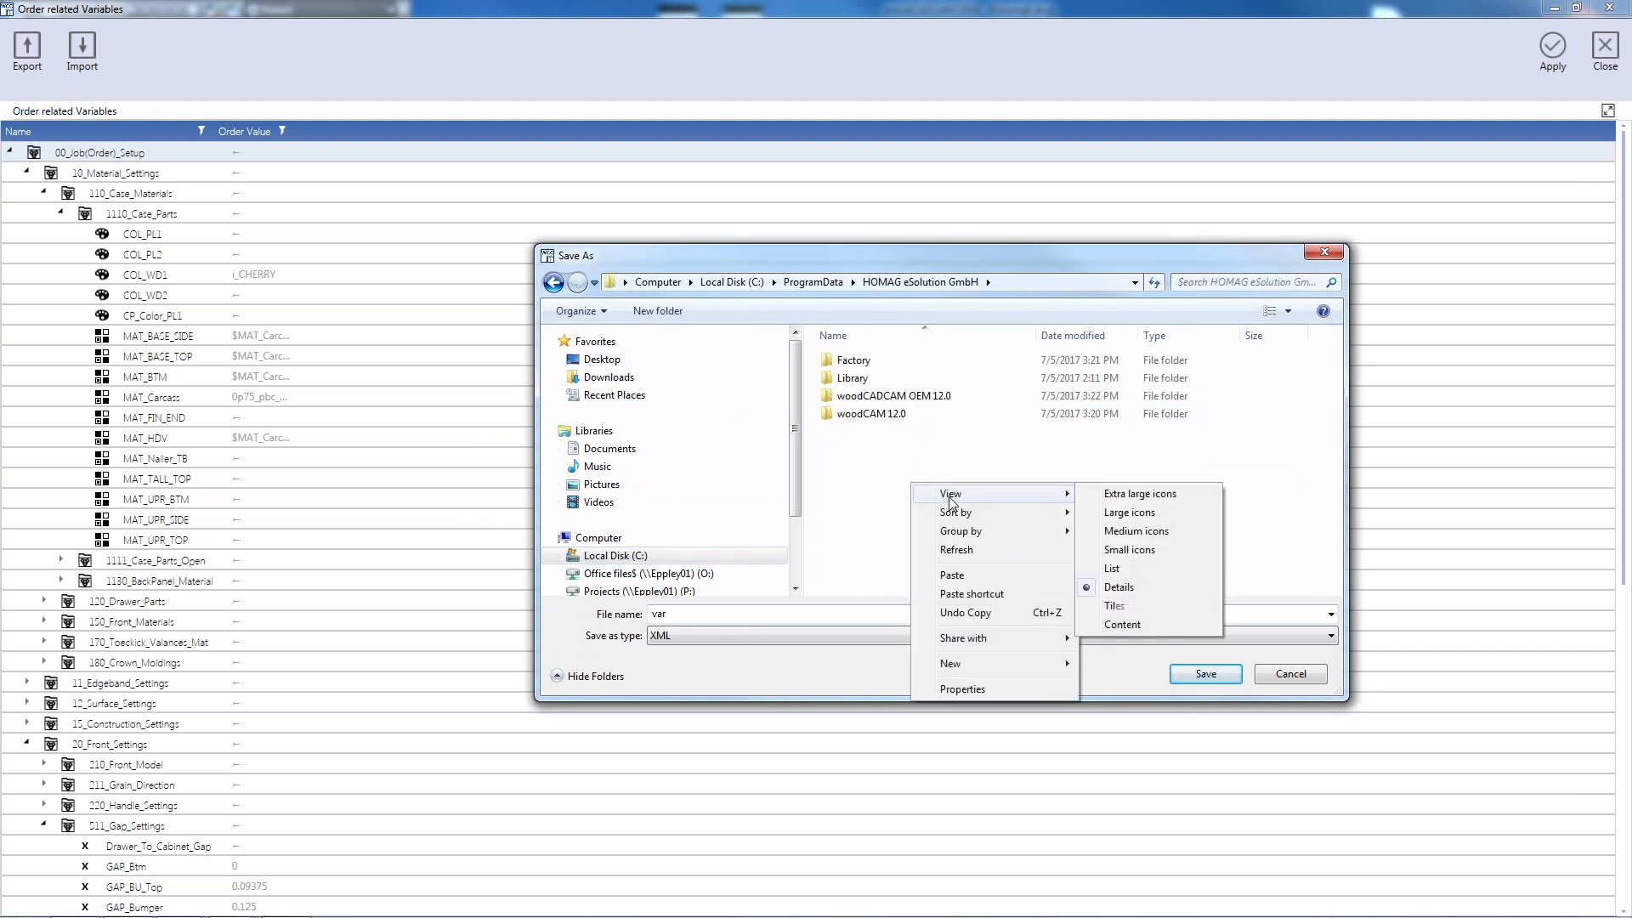
{"action": "mouse_move", "coordinate": [976, 664]}
{"action": "left_click", "coordinate": [1110, 665]}
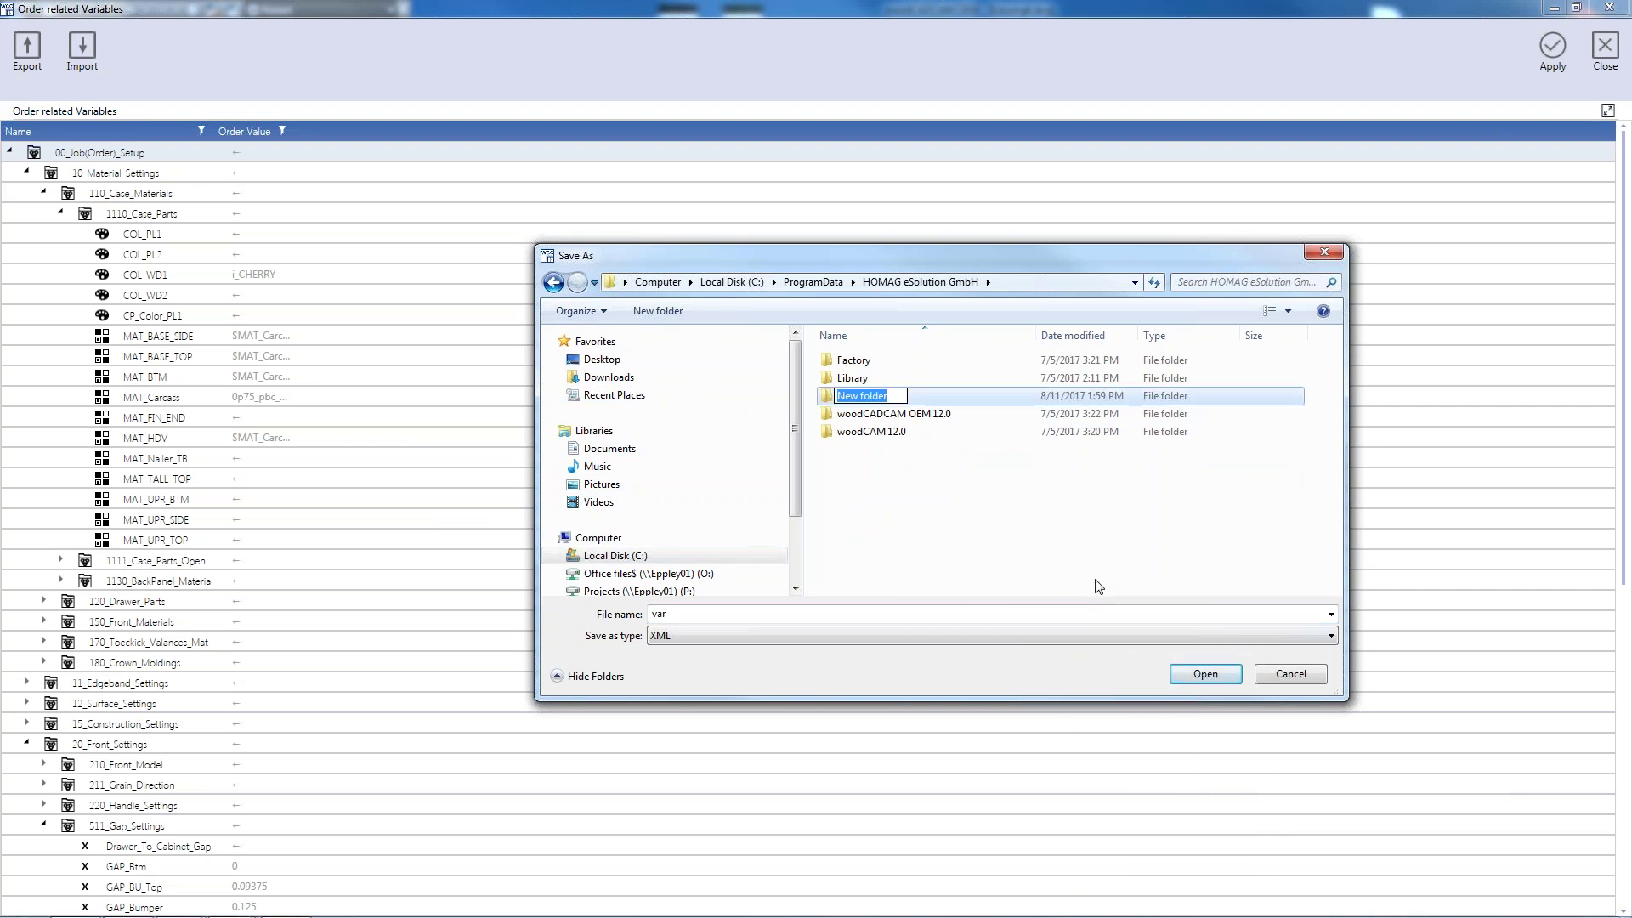
{"action": "type", "text": "order related variables"}
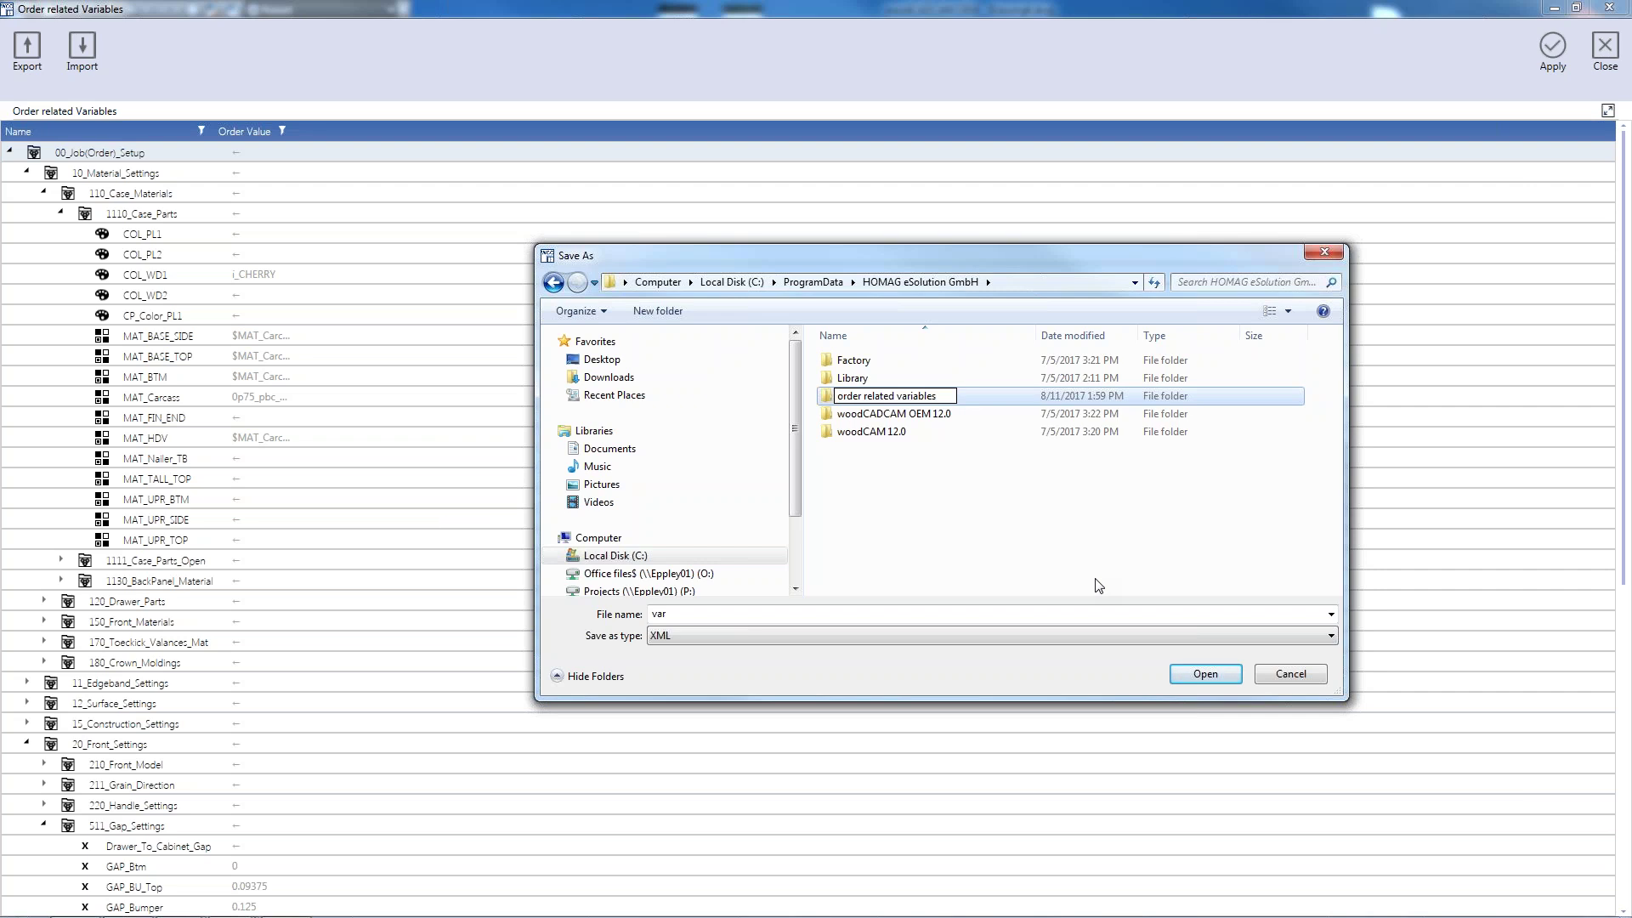
{"action": "left_click", "coordinate": [1093, 585]}
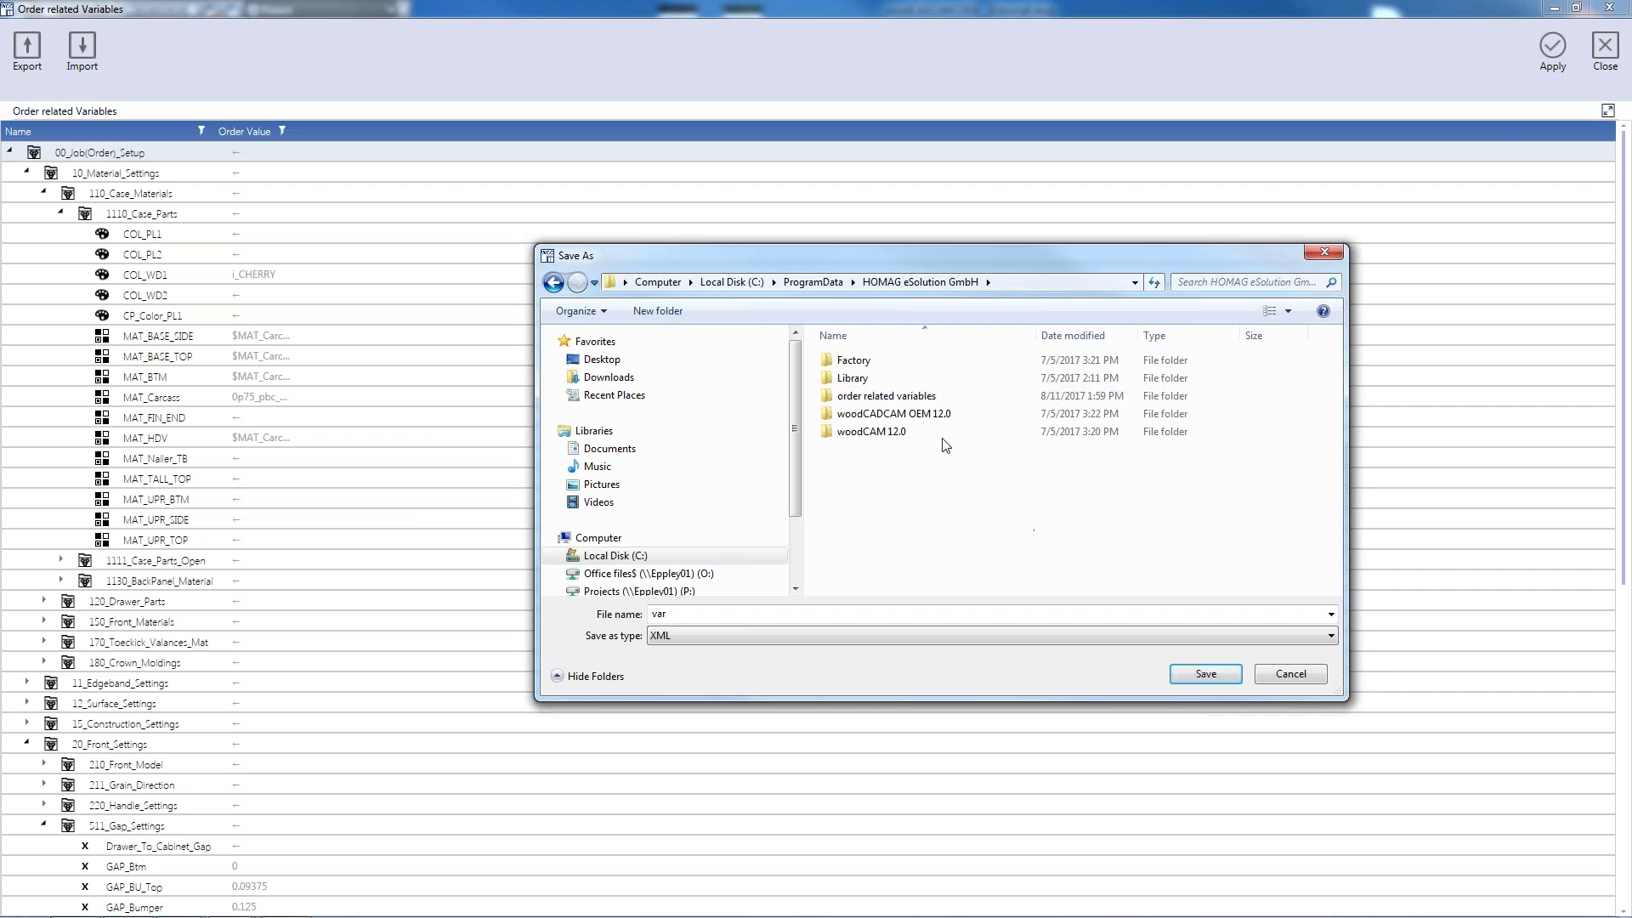
Save the variables file as Customer ABC inside the 'order related variables' folder
{"action": "double_click", "coordinate": [917, 398]}
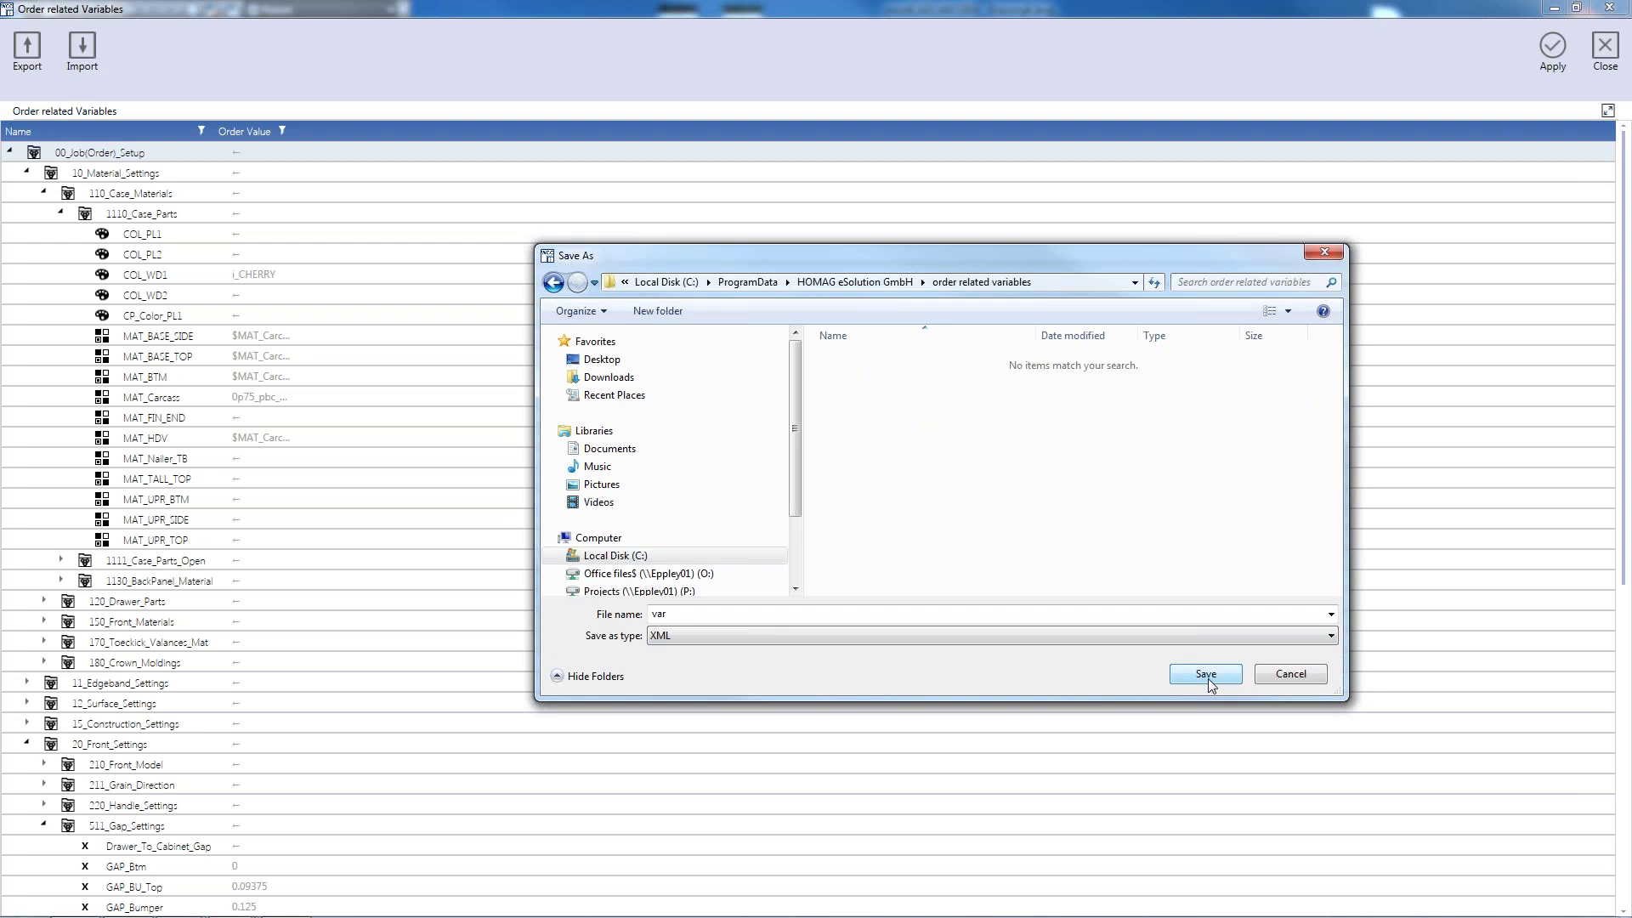
{"action": "double_click", "coordinate": [735, 616]}
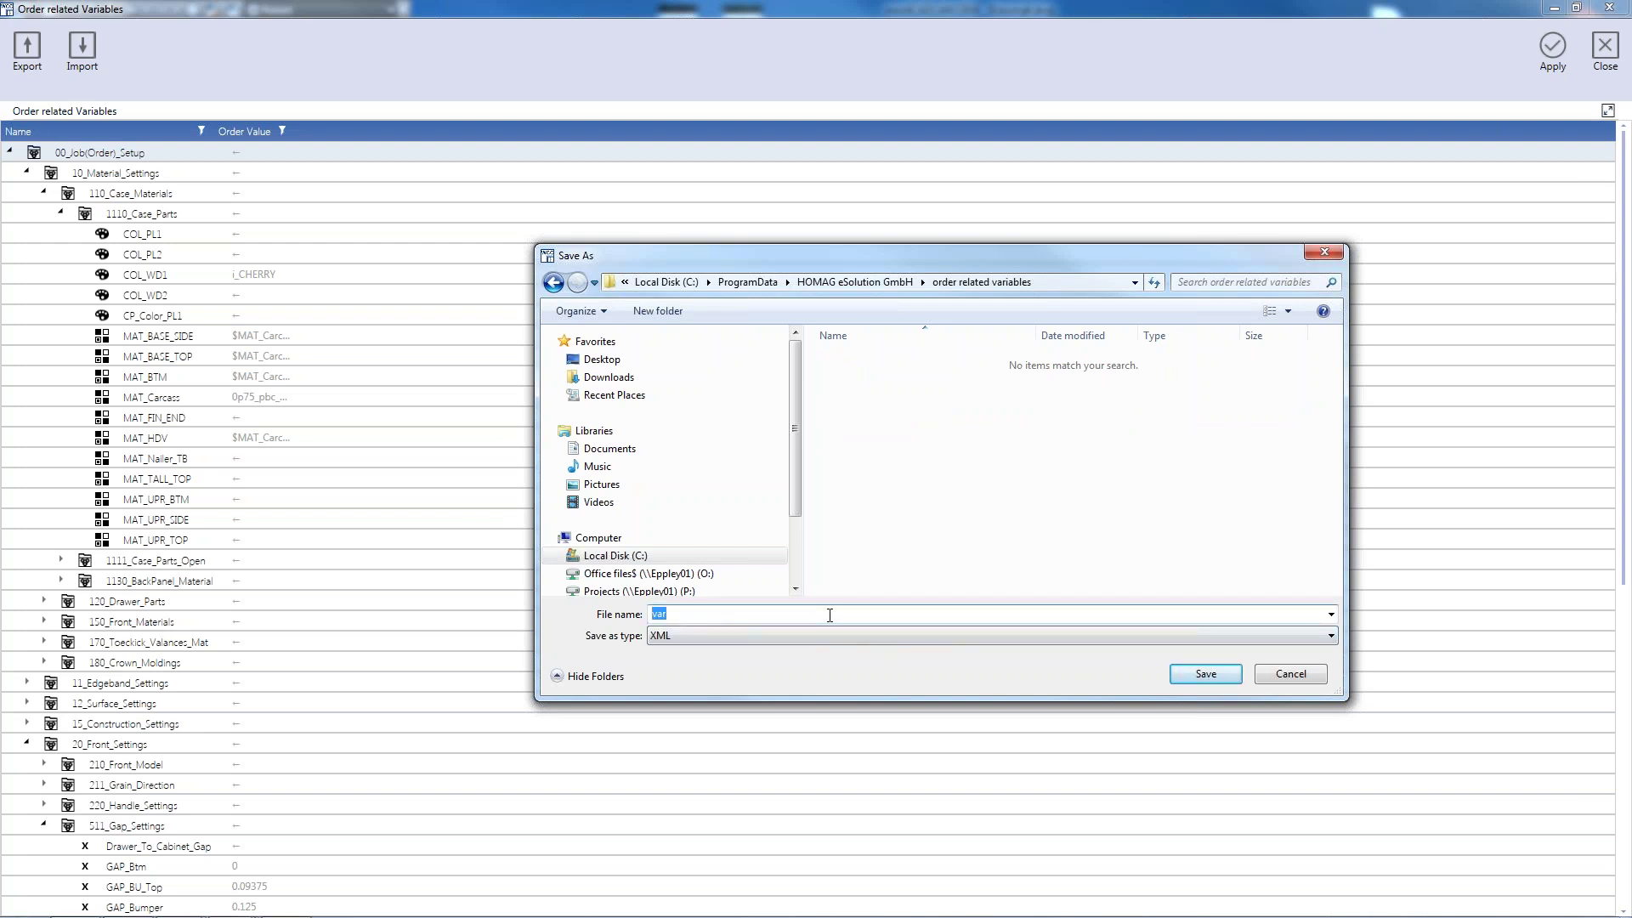
{"action": "type", "text": "Customer ABC"}
{"action": "left_click", "coordinate": [1202, 674]}
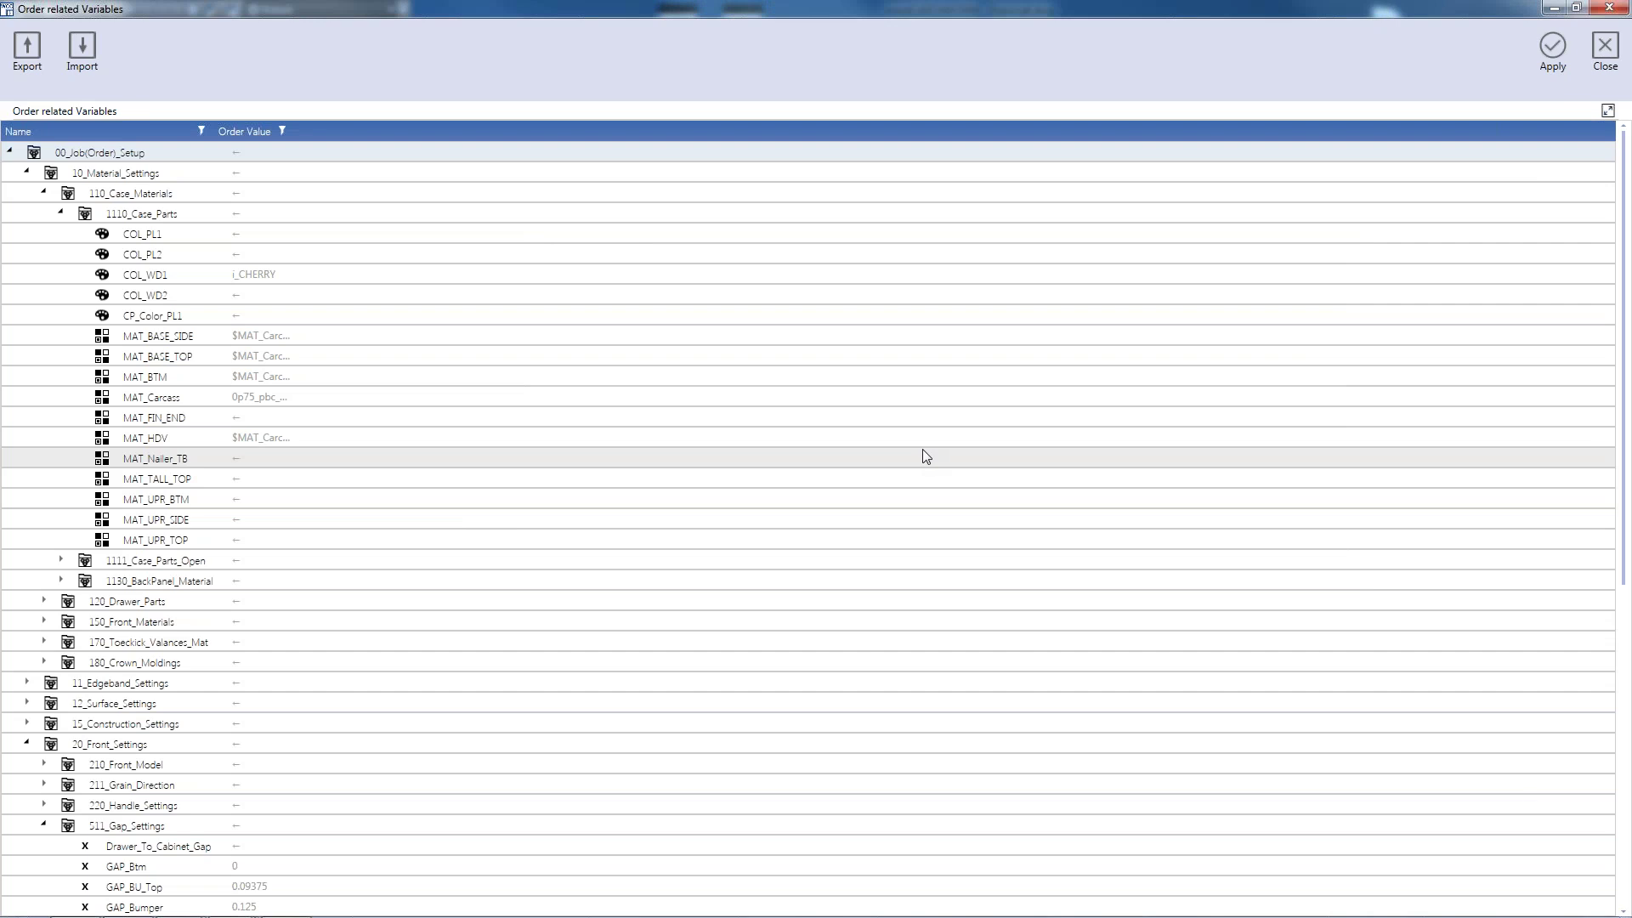
Close Order related Variables, create a new empty order, and start placing B_1DO from imos Objects
{"action": "left_click", "coordinate": [1605, 50]}
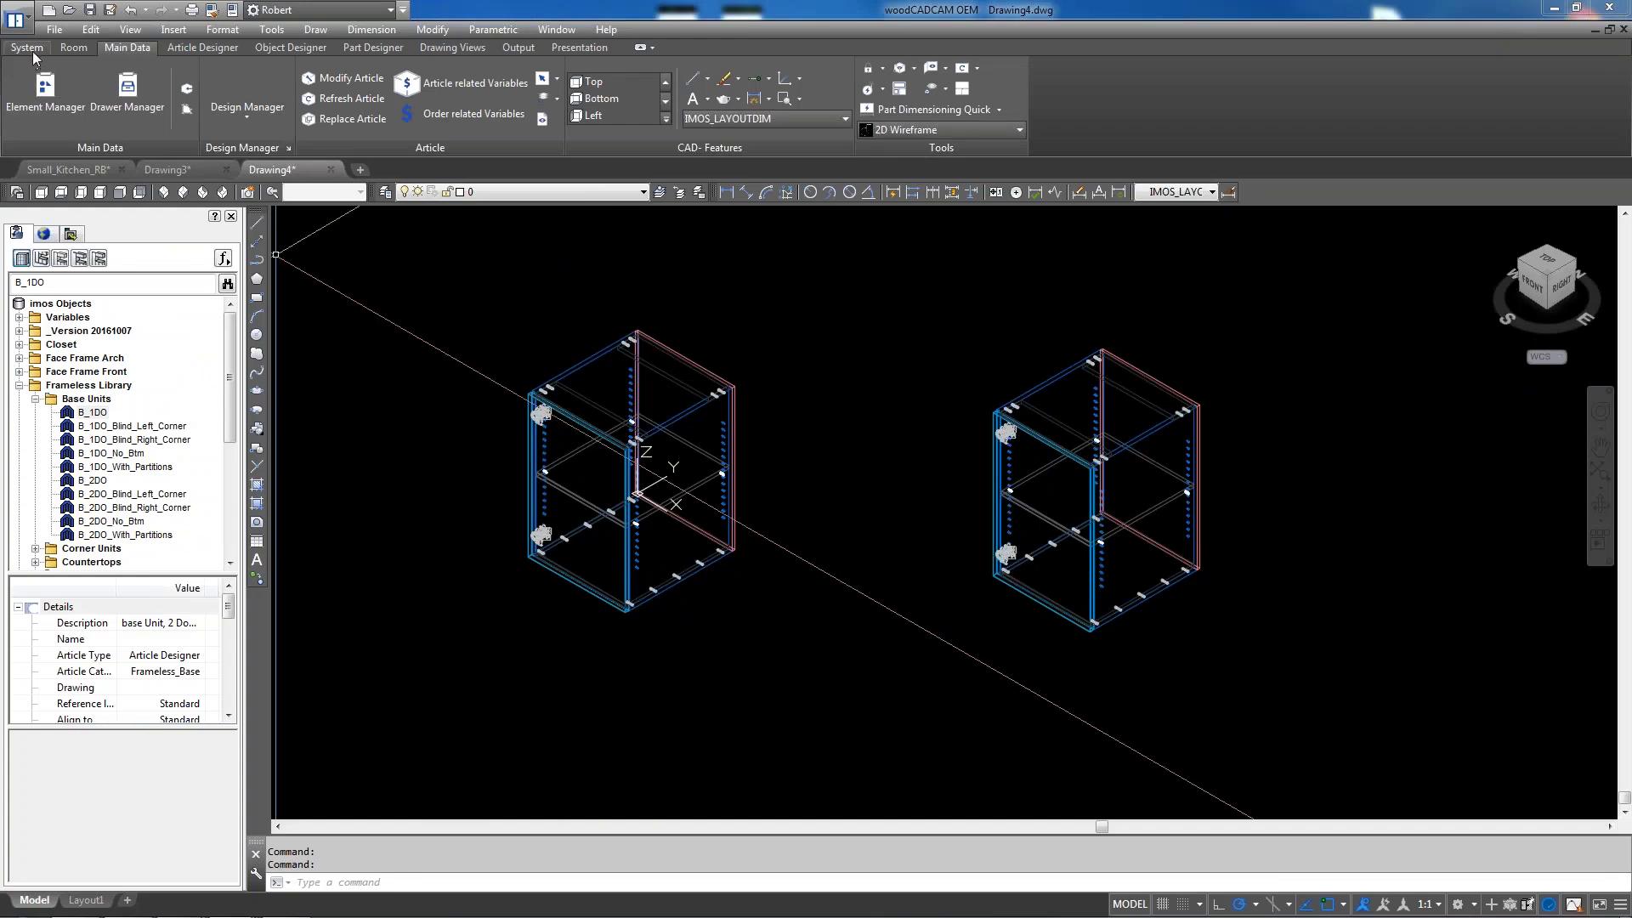
{"action": "left_click", "coordinate": [29, 50]}
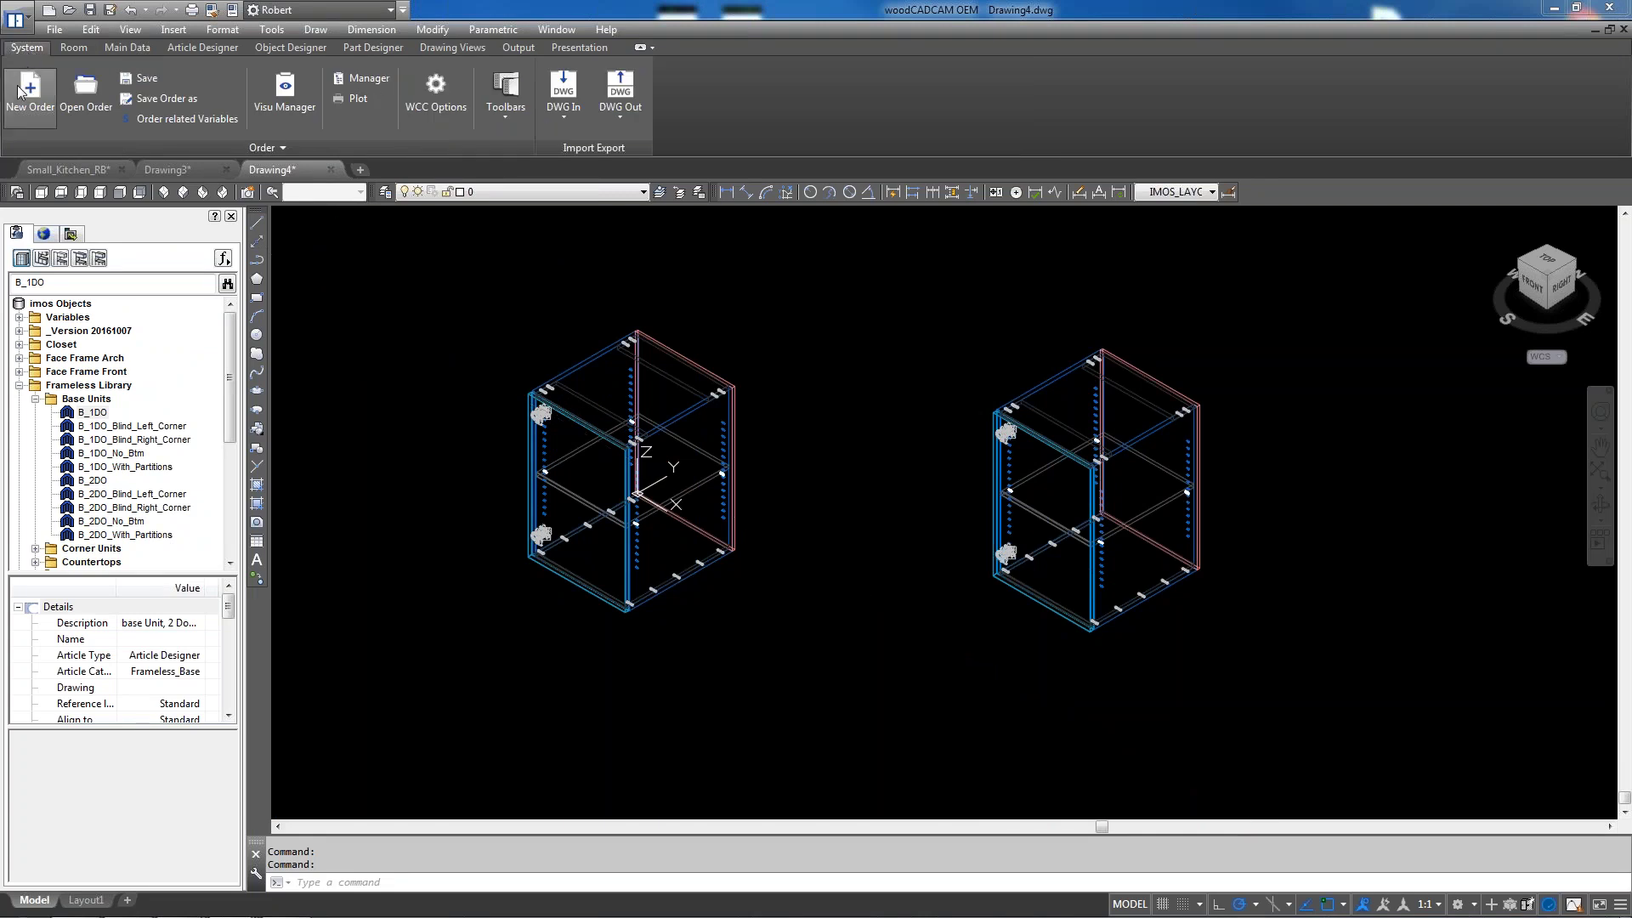
{"action": "left_click", "coordinate": [26, 85]}
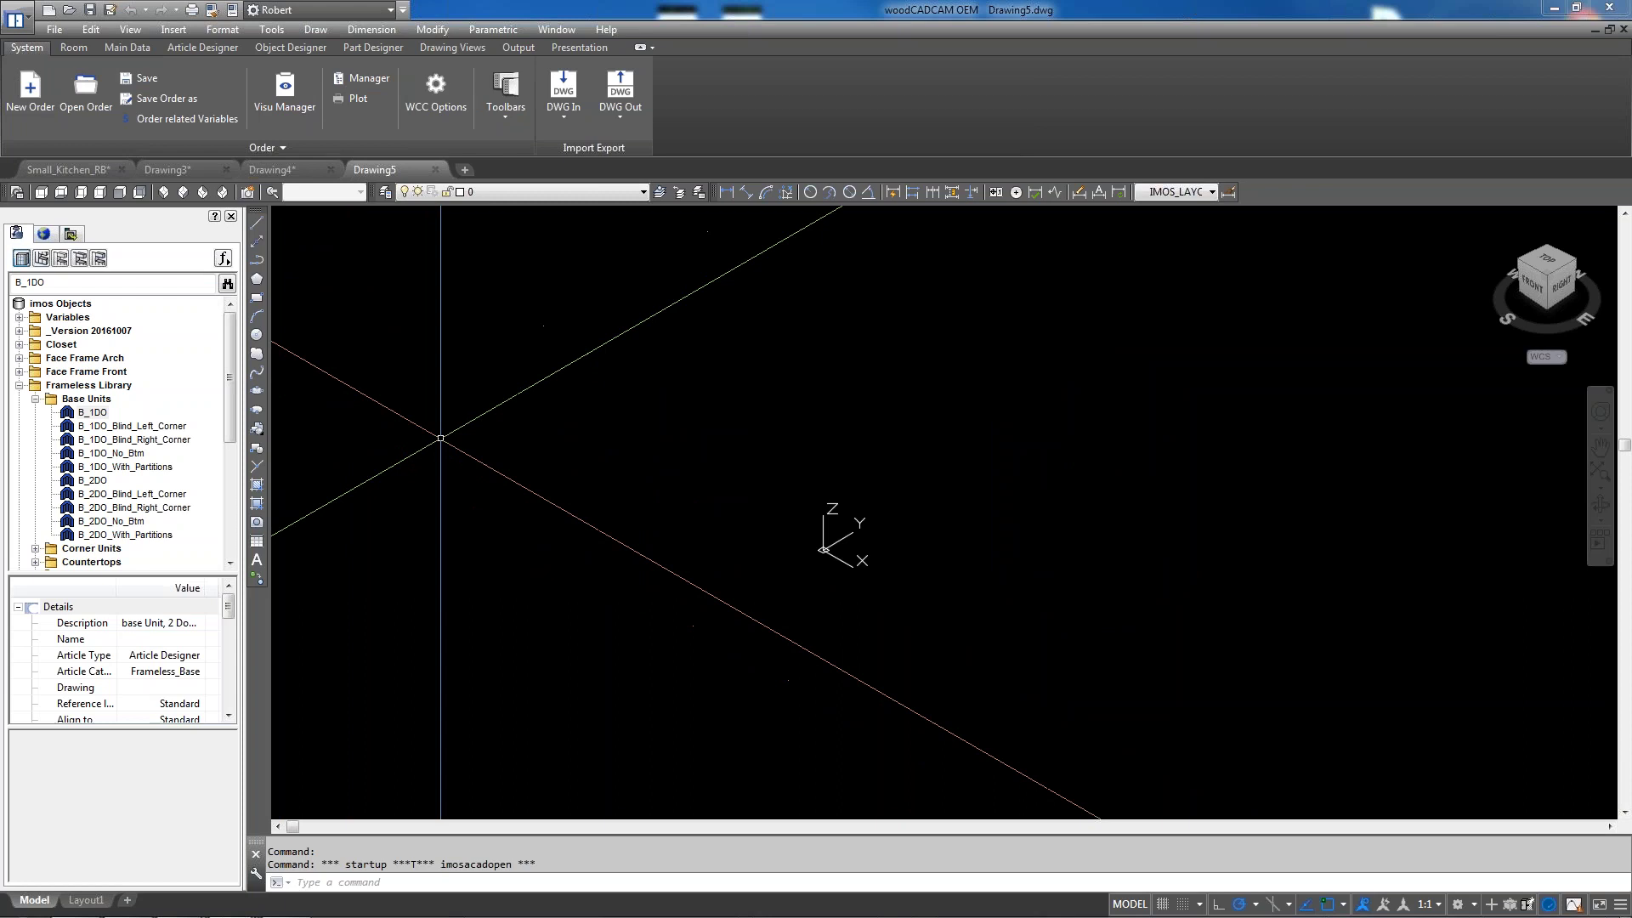
{"action": "double_click", "coordinate": [106, 414]}
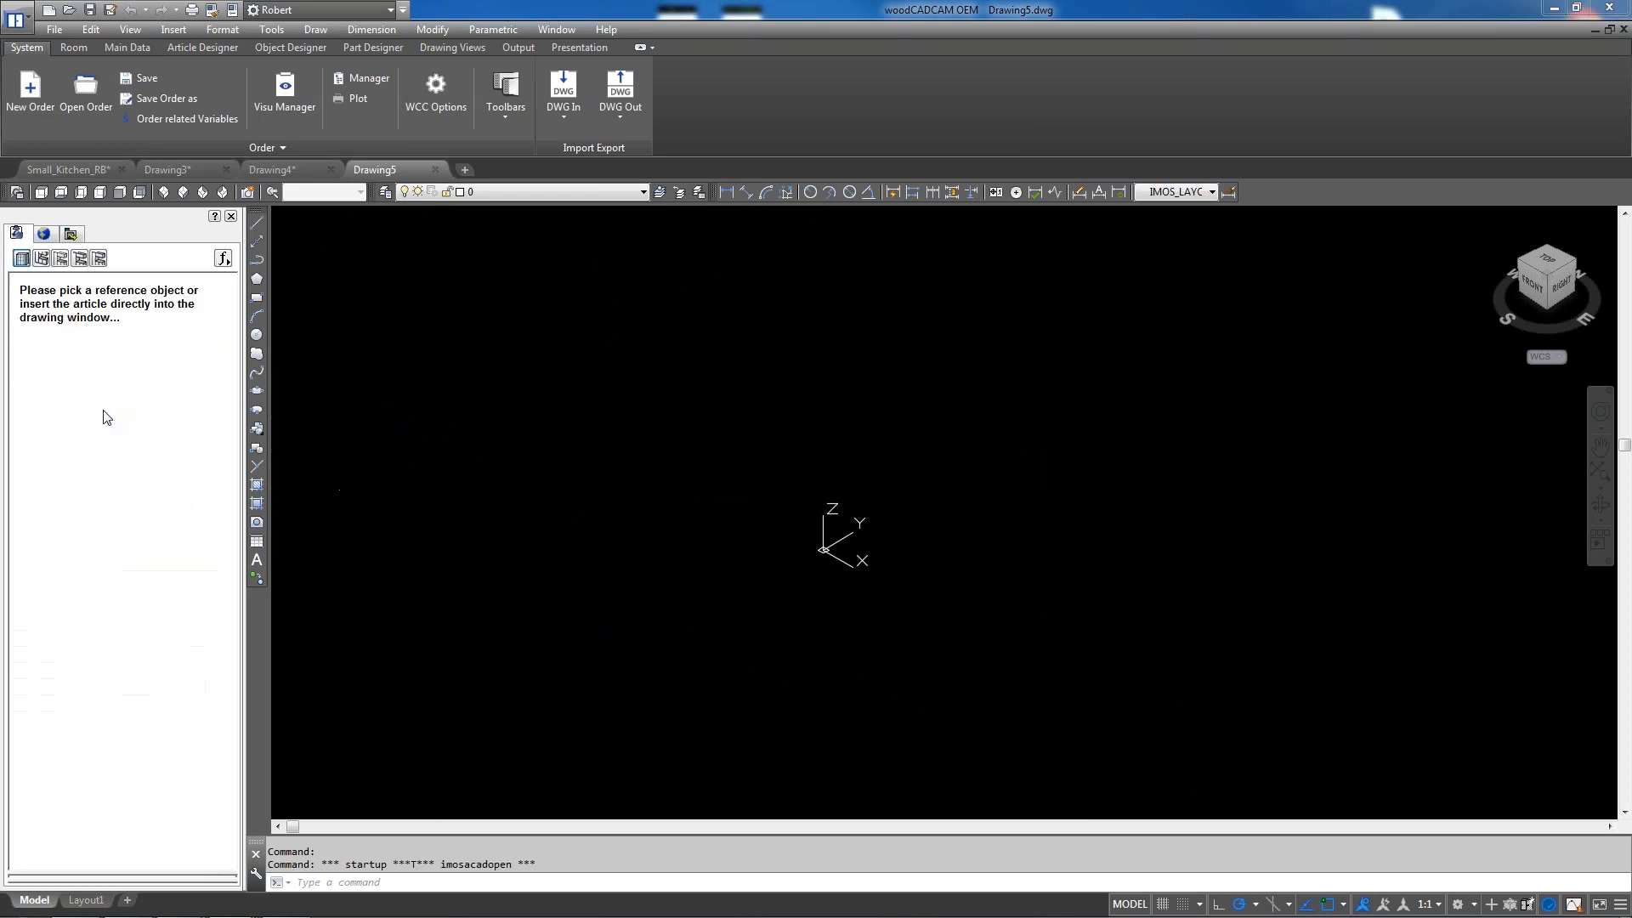
Insert B_1DO at the origin with its default measurements and accept the connection scan
{"action": "left_click", "coordinate": [824, 549]}
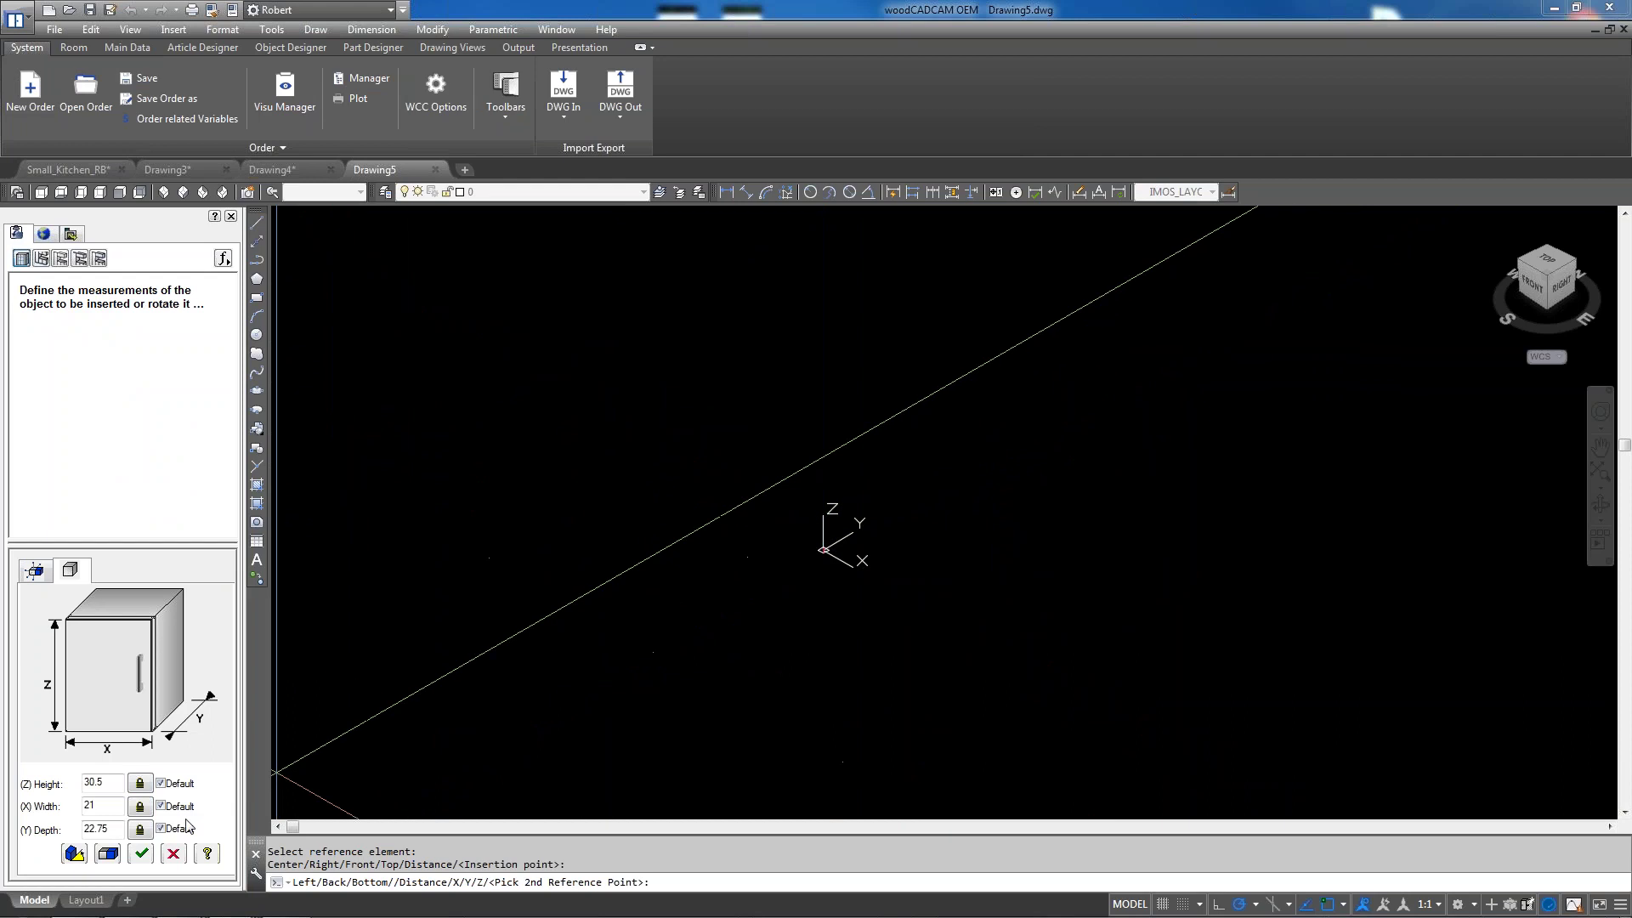
{"action": "left_click", "coordinate": [142, 853]}
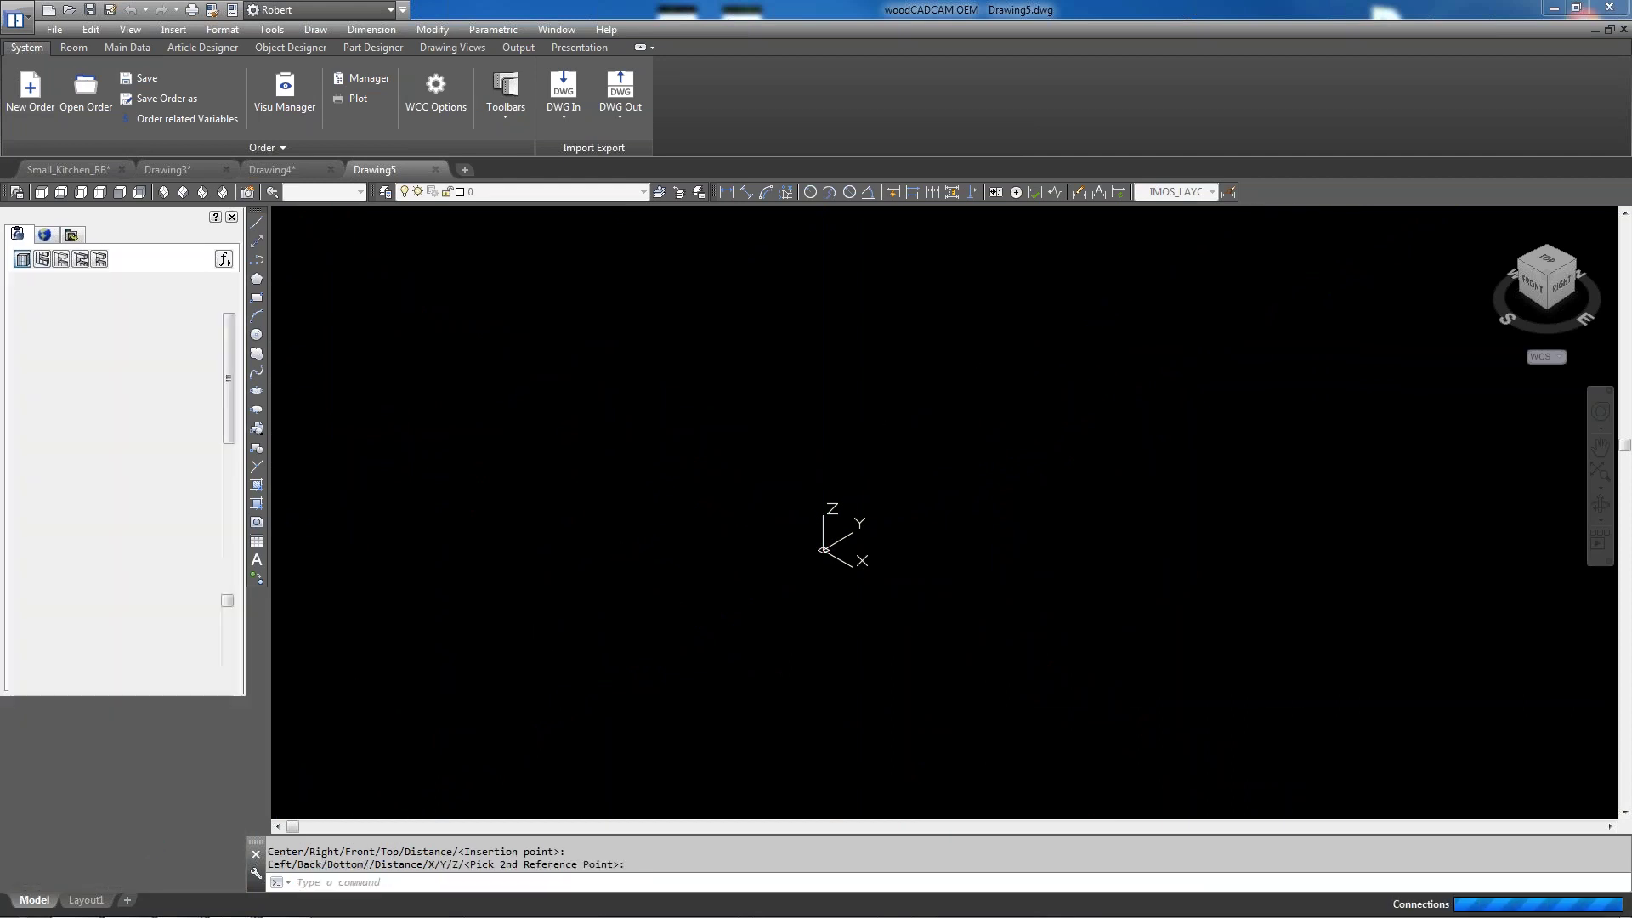
{"action": "left_click", "coordinate": [1220, 259]}
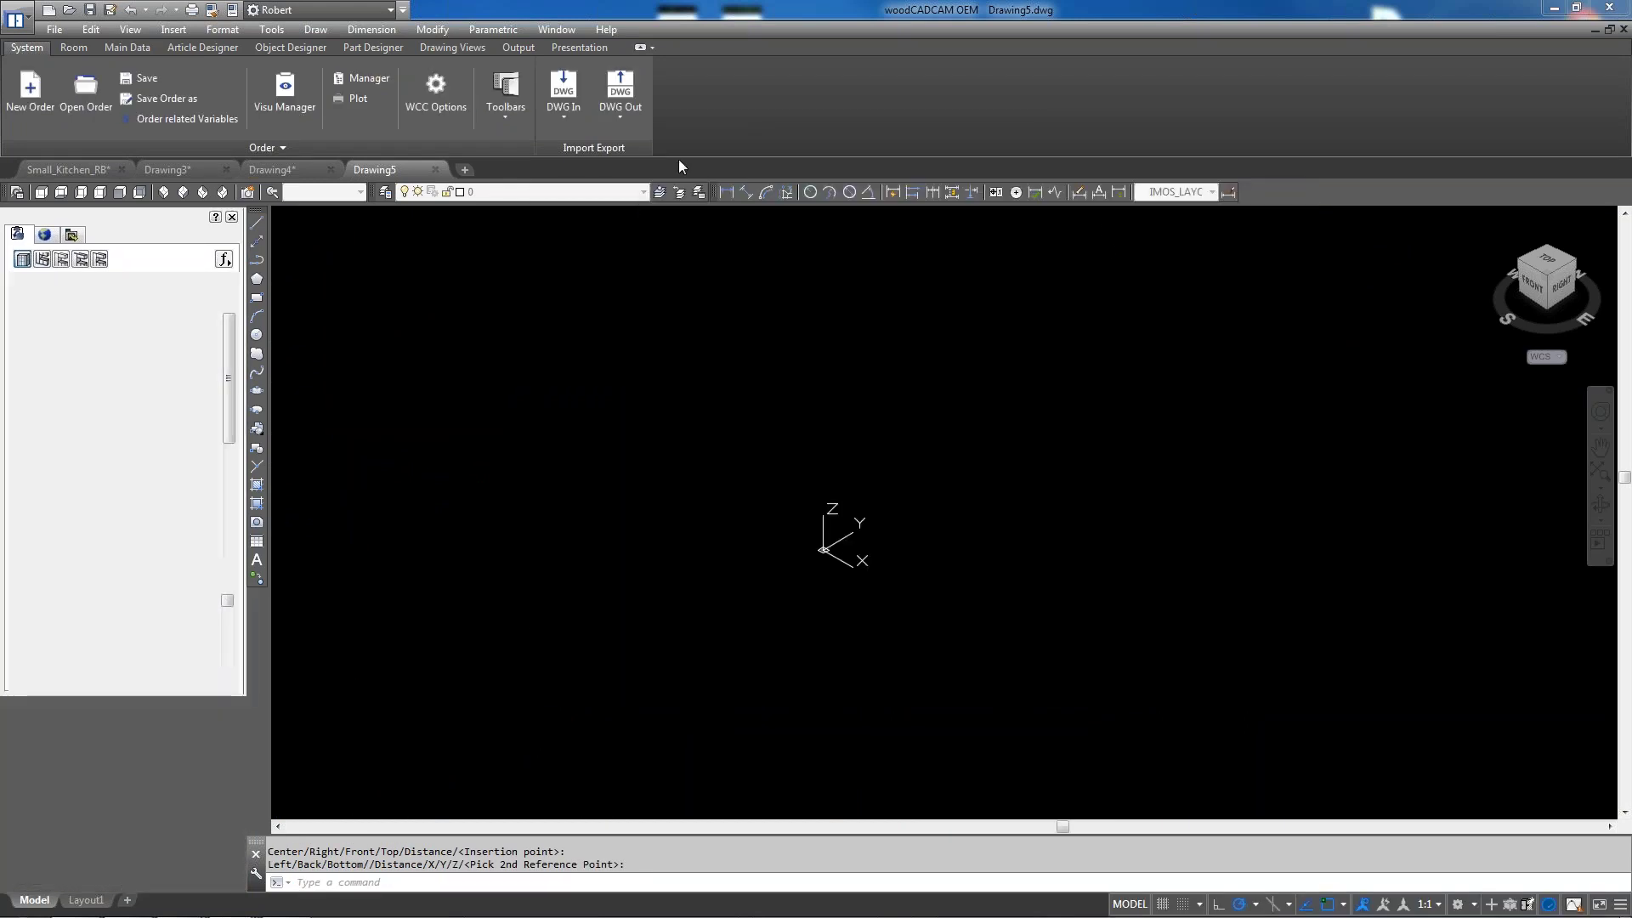
Switch the visual style to Realistic and zoom and pan to frame the cabinet
{"action": "left_click", "coordinate": [451, 45]}
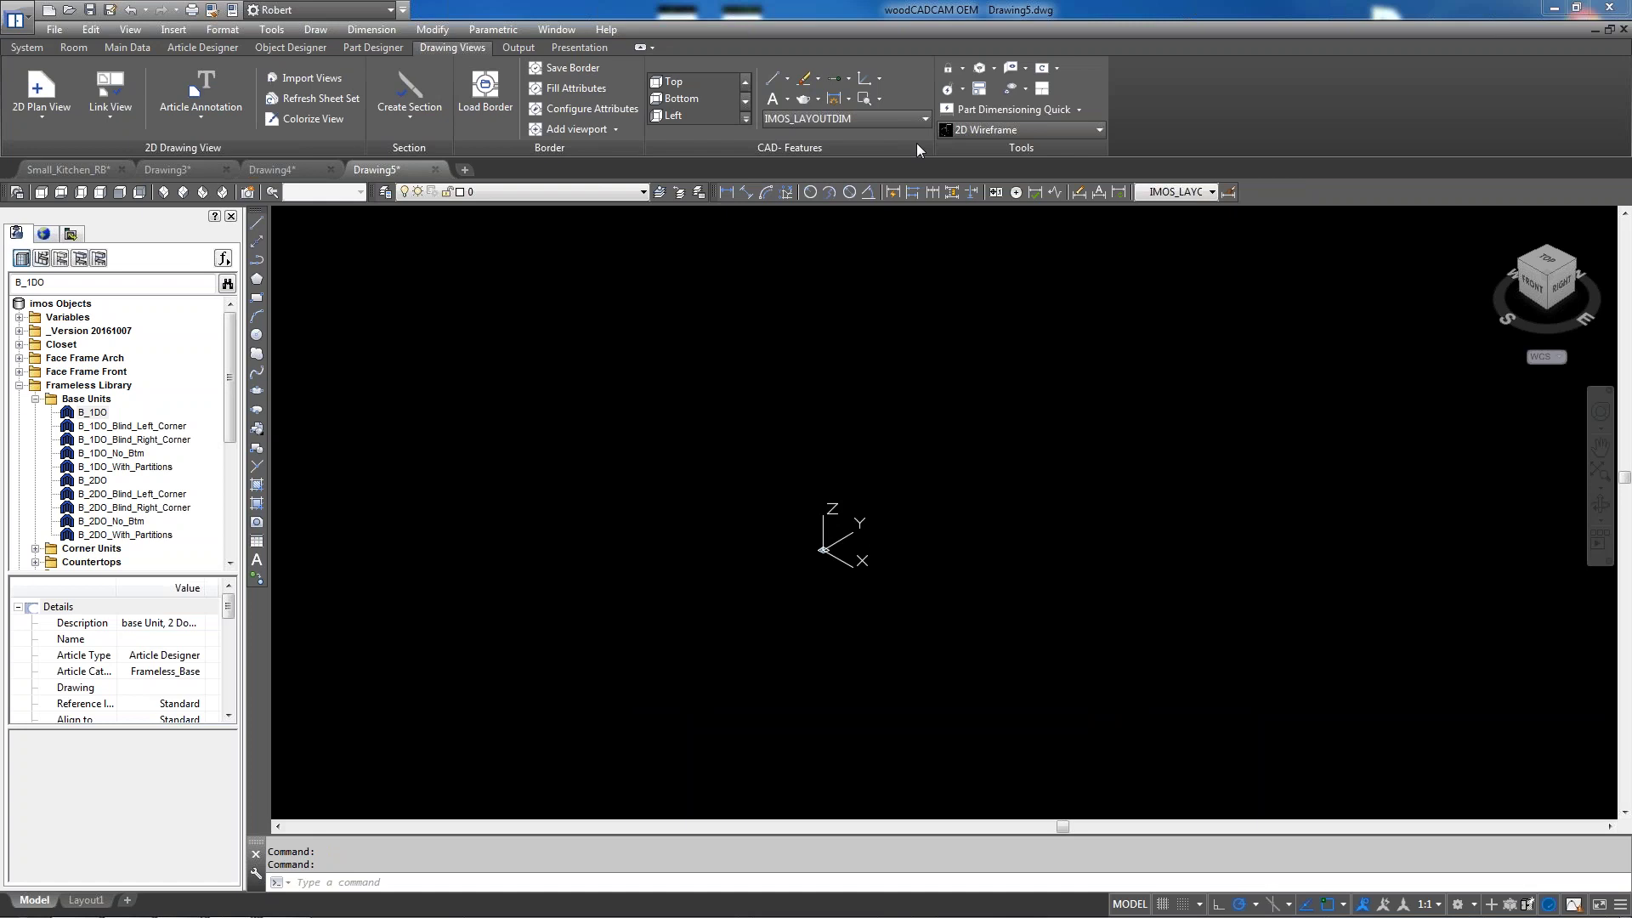
{"action": "left_click", "coordinate": [986, 130]}
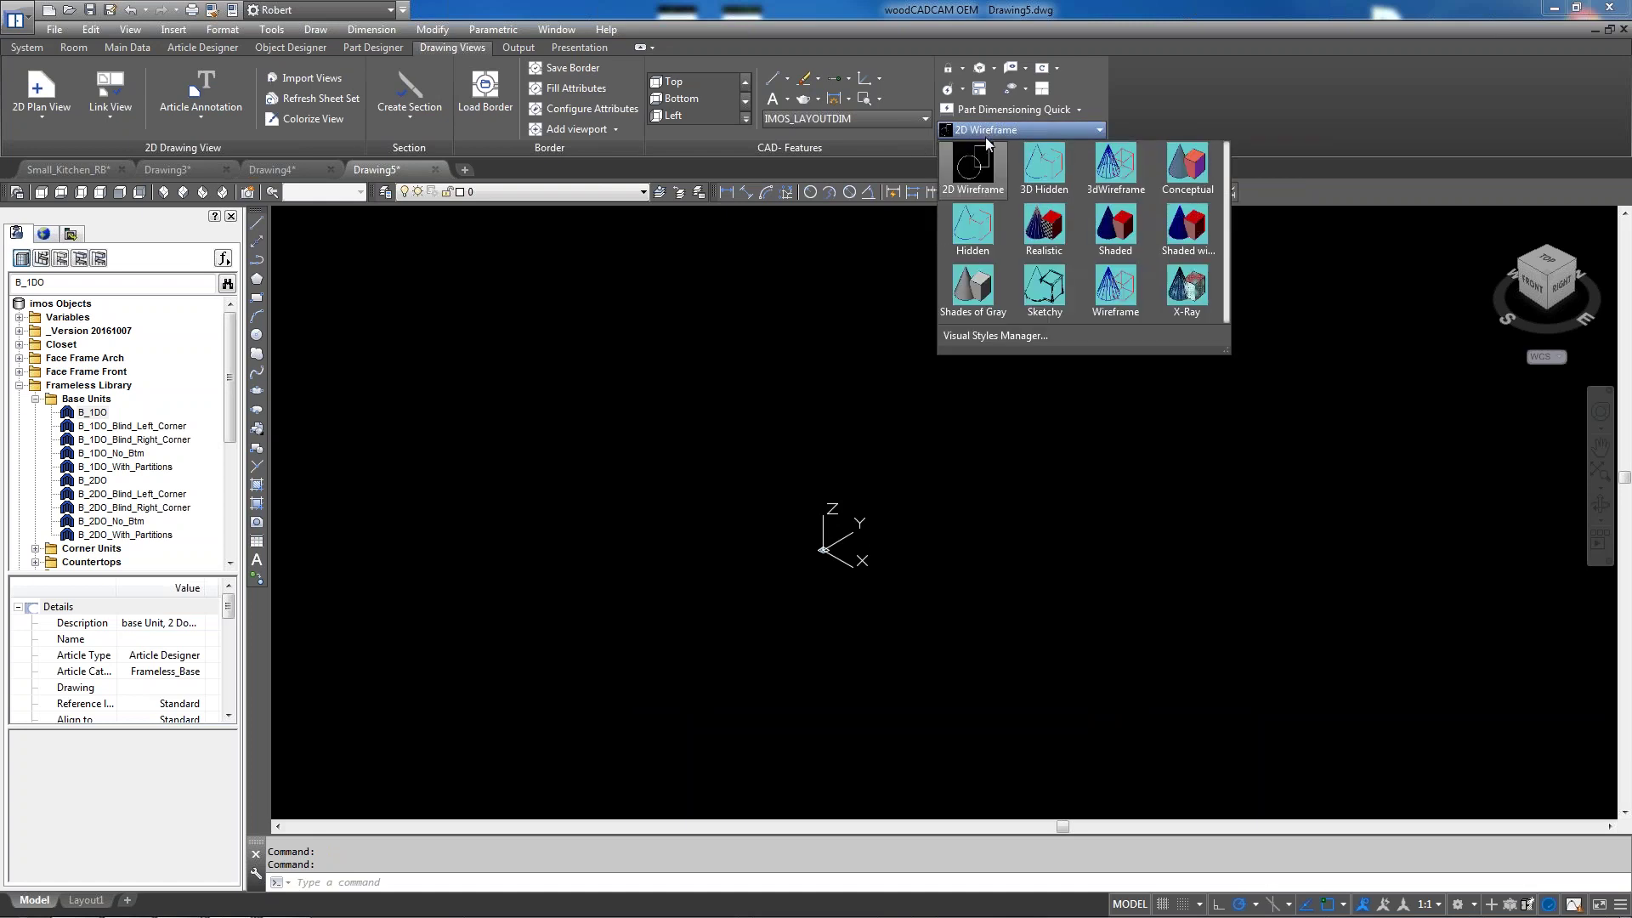
{"action": "left_click", "coordinate": [1049, 234]}
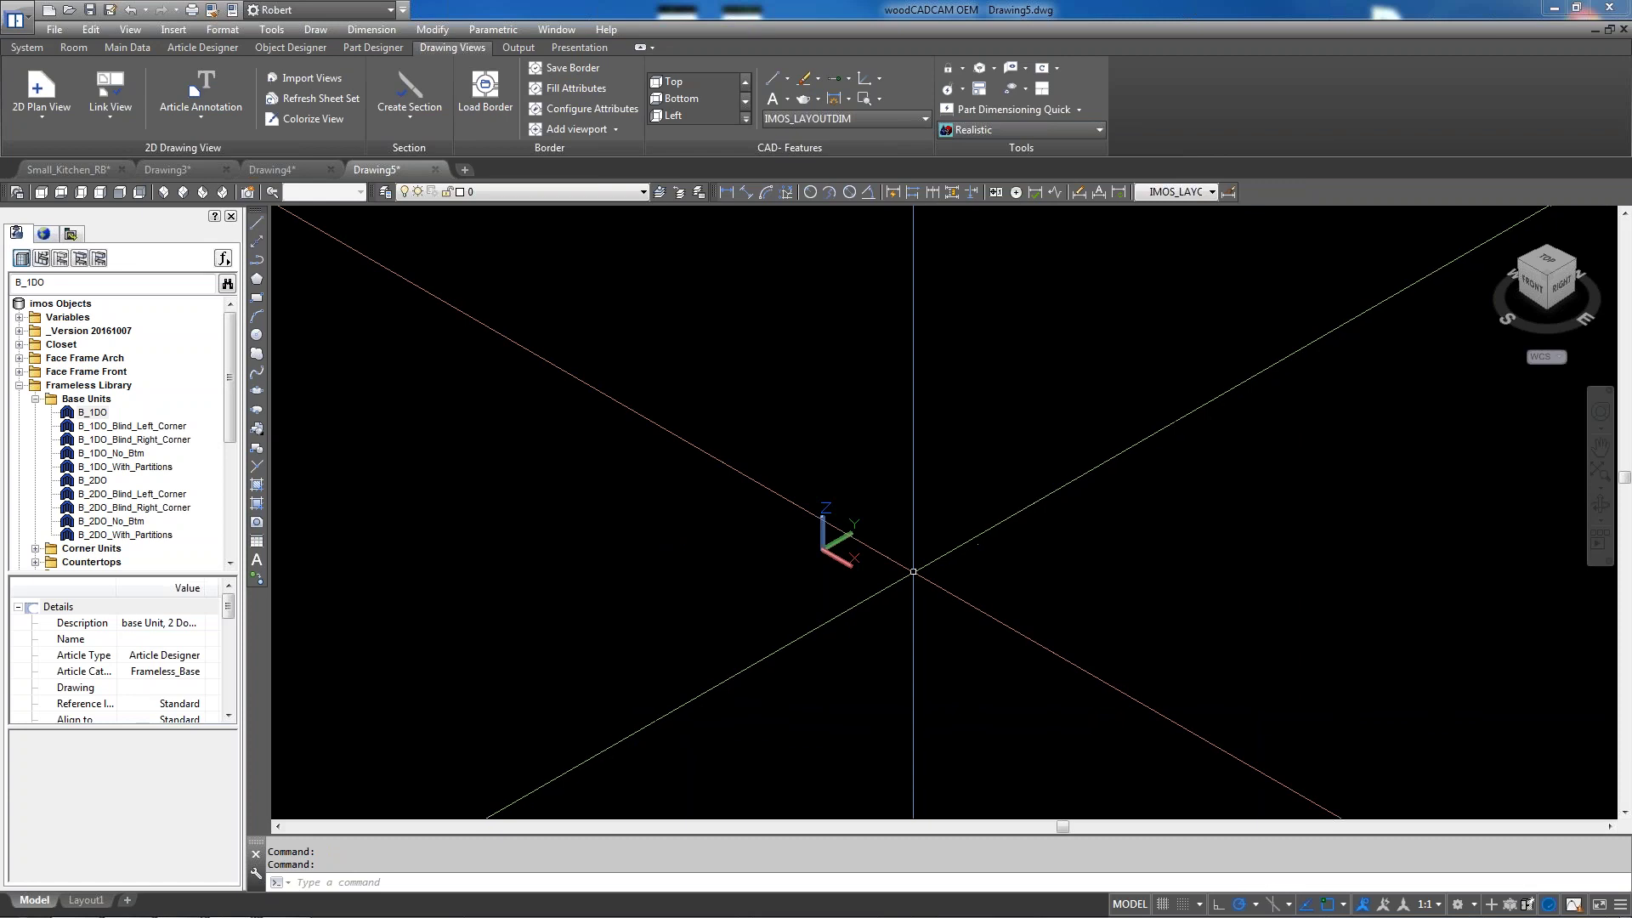
{"action": "scroll", "coordinate": [799, 549], "scroll_direction": "up", "scroll_amount": 10}
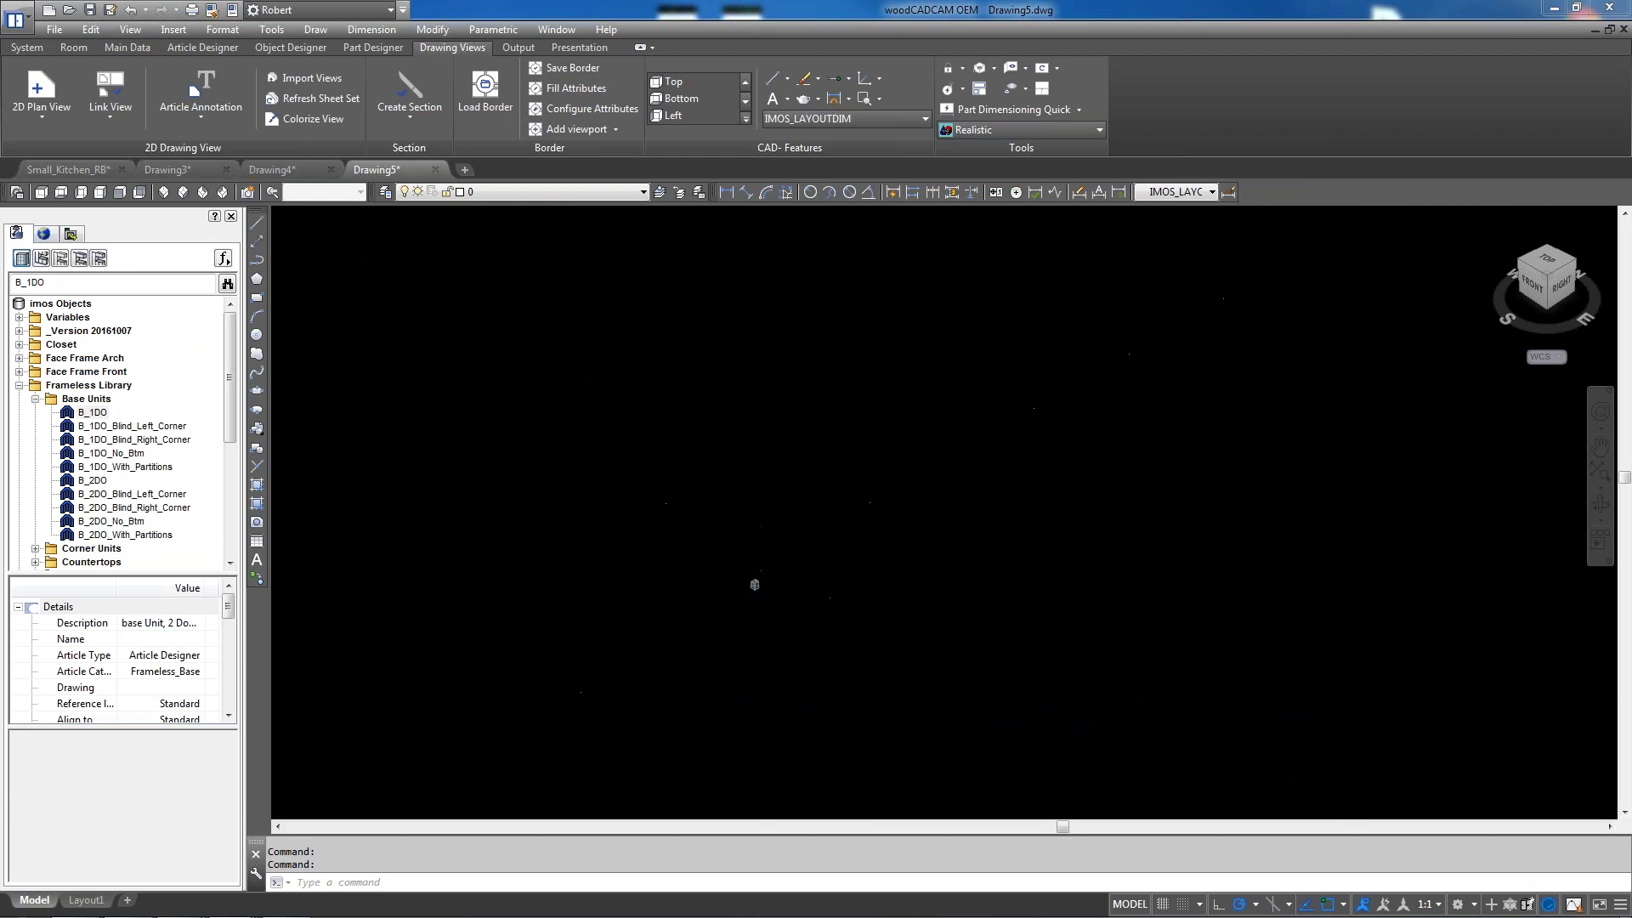
{"action": "scroll", "coordinate": [927, 581], "scroll_direction": "up", "scroll_amount": 8}
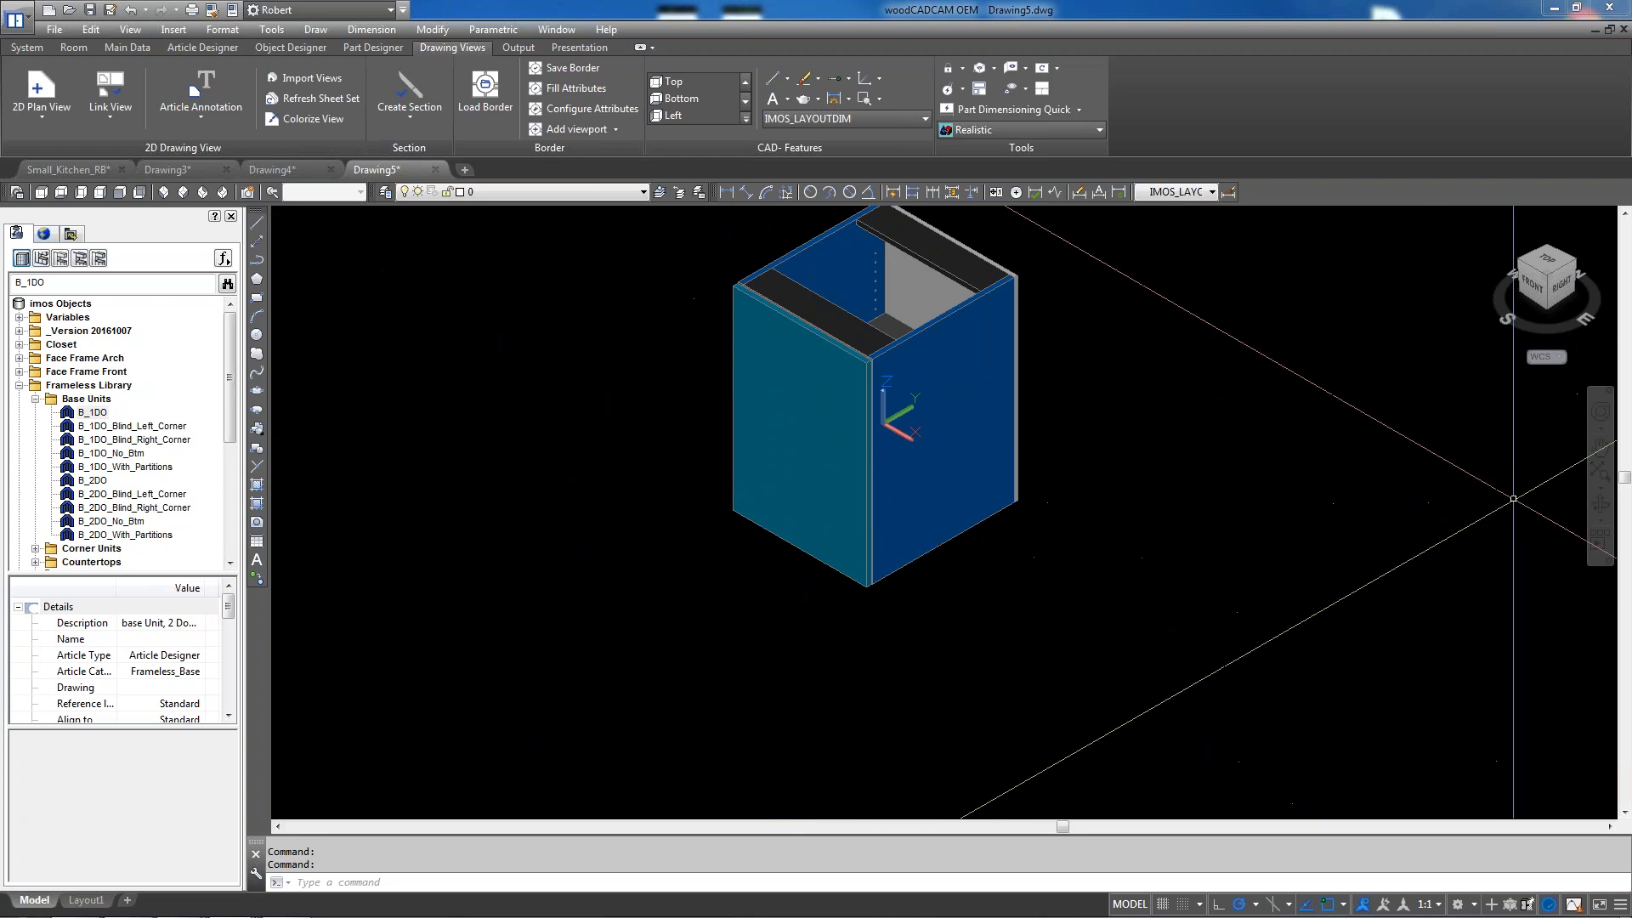
{"action": "left_click", "coordinate": [1600, 449]}
{"action": "left_click_drag", "start_coordinate": [1227, 456], "coordinate": [1233, 516]}
{"action": "right_click", "coordinate": [1233, 515]}
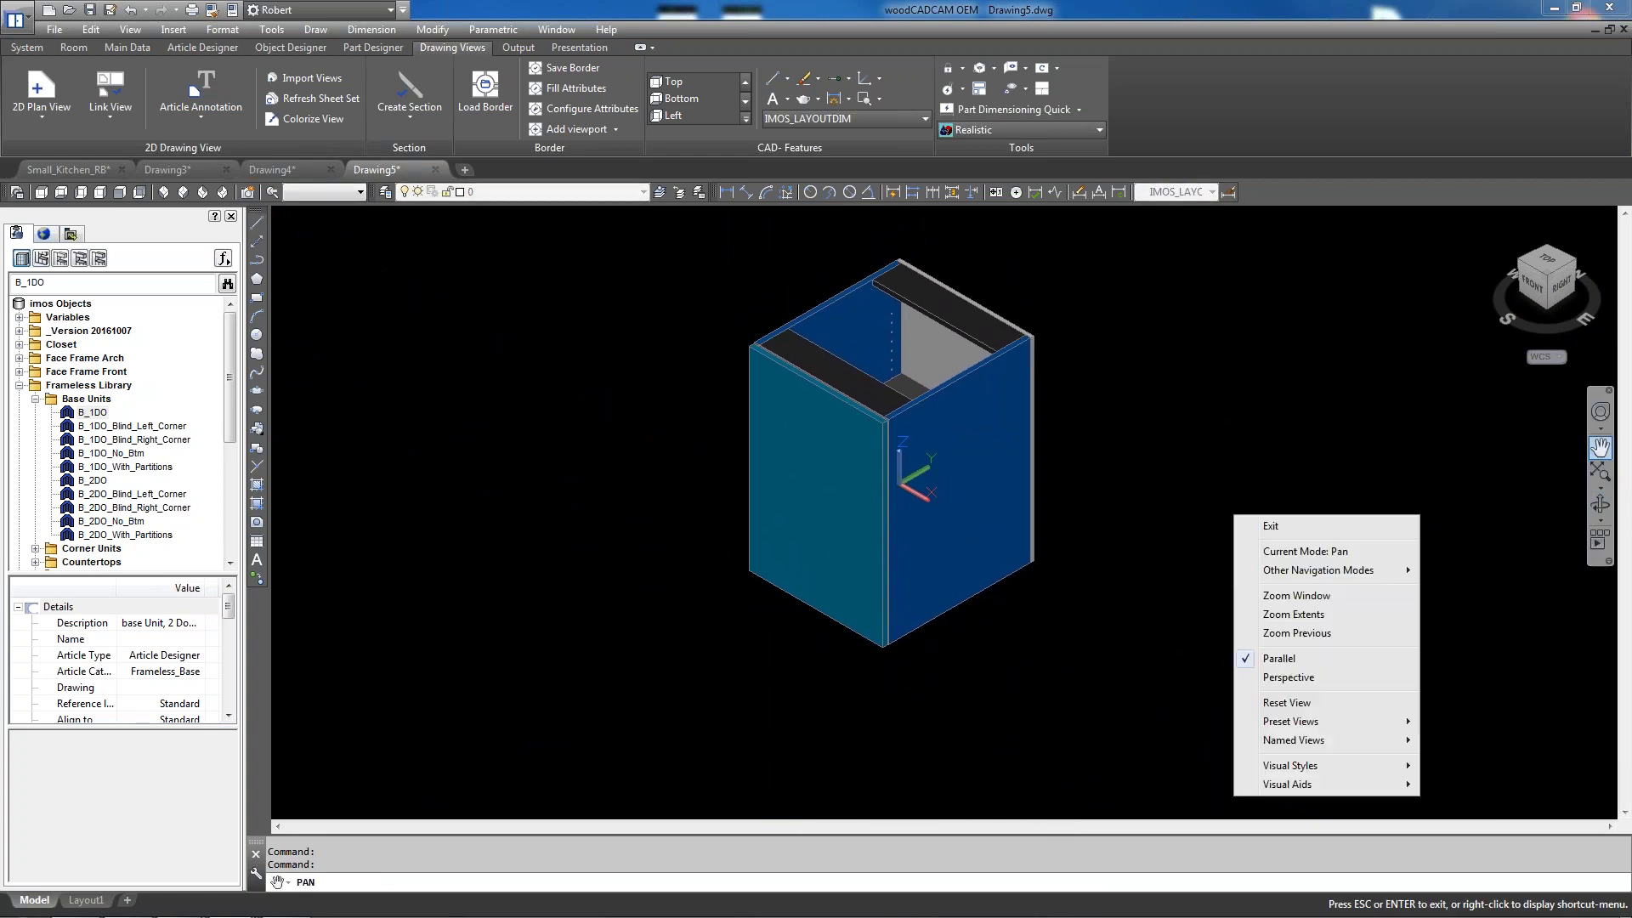
{"action": "left_click", "coordinate": [1240, 521]}
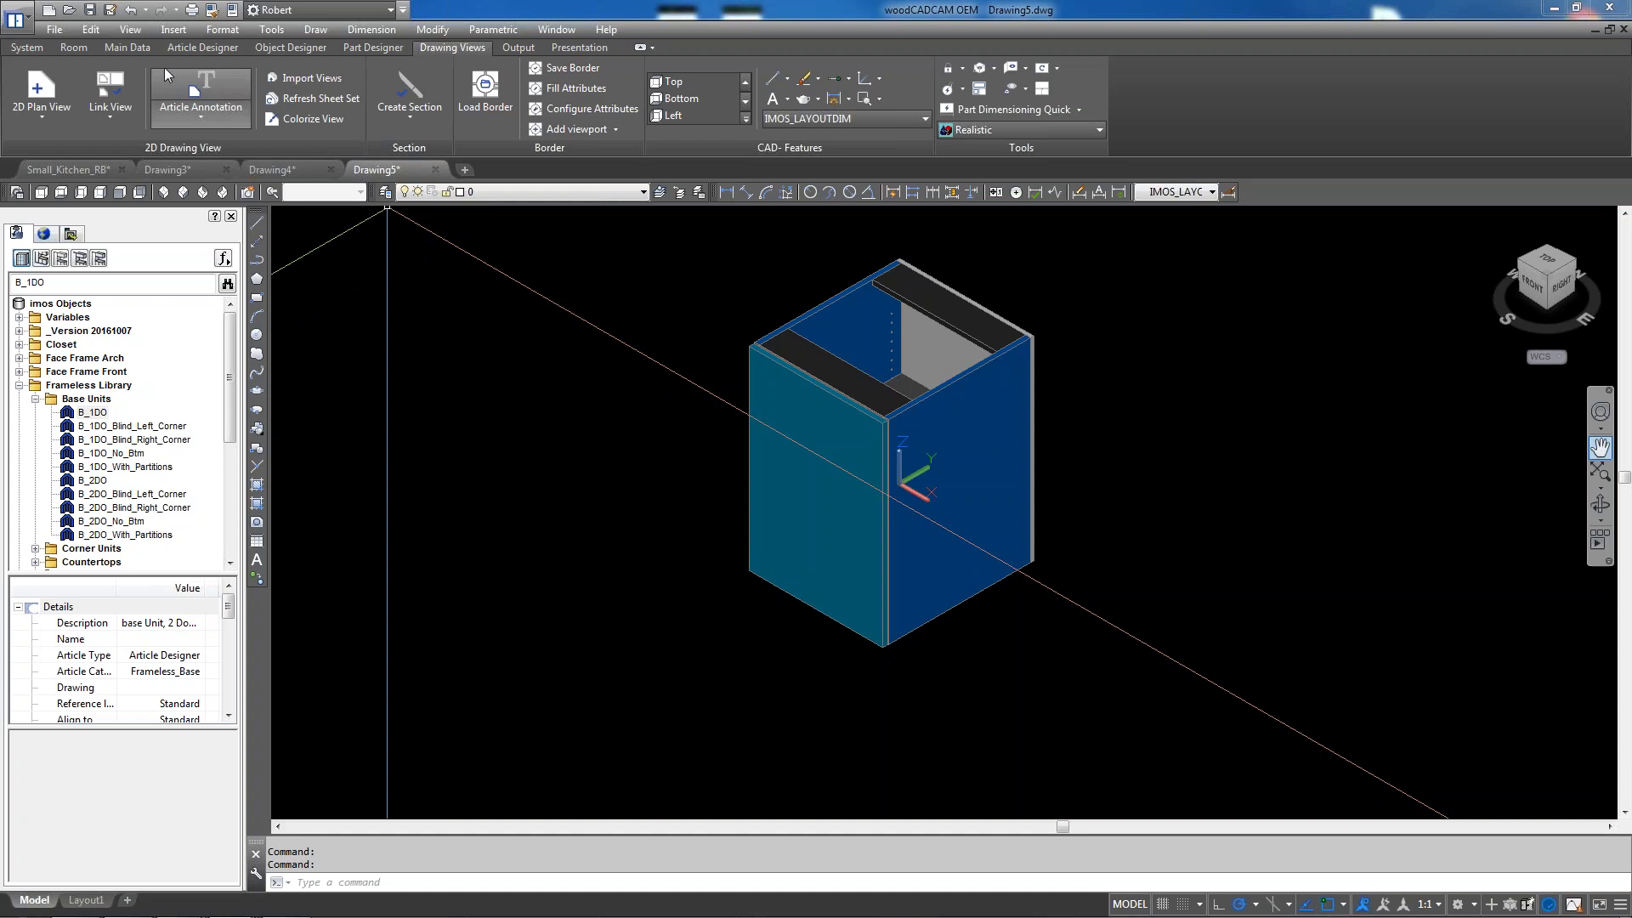
Import the Customer ABC XML file through Main Data > Order related Variables
{"action": "left_click", "coordinate": [123, 47]}
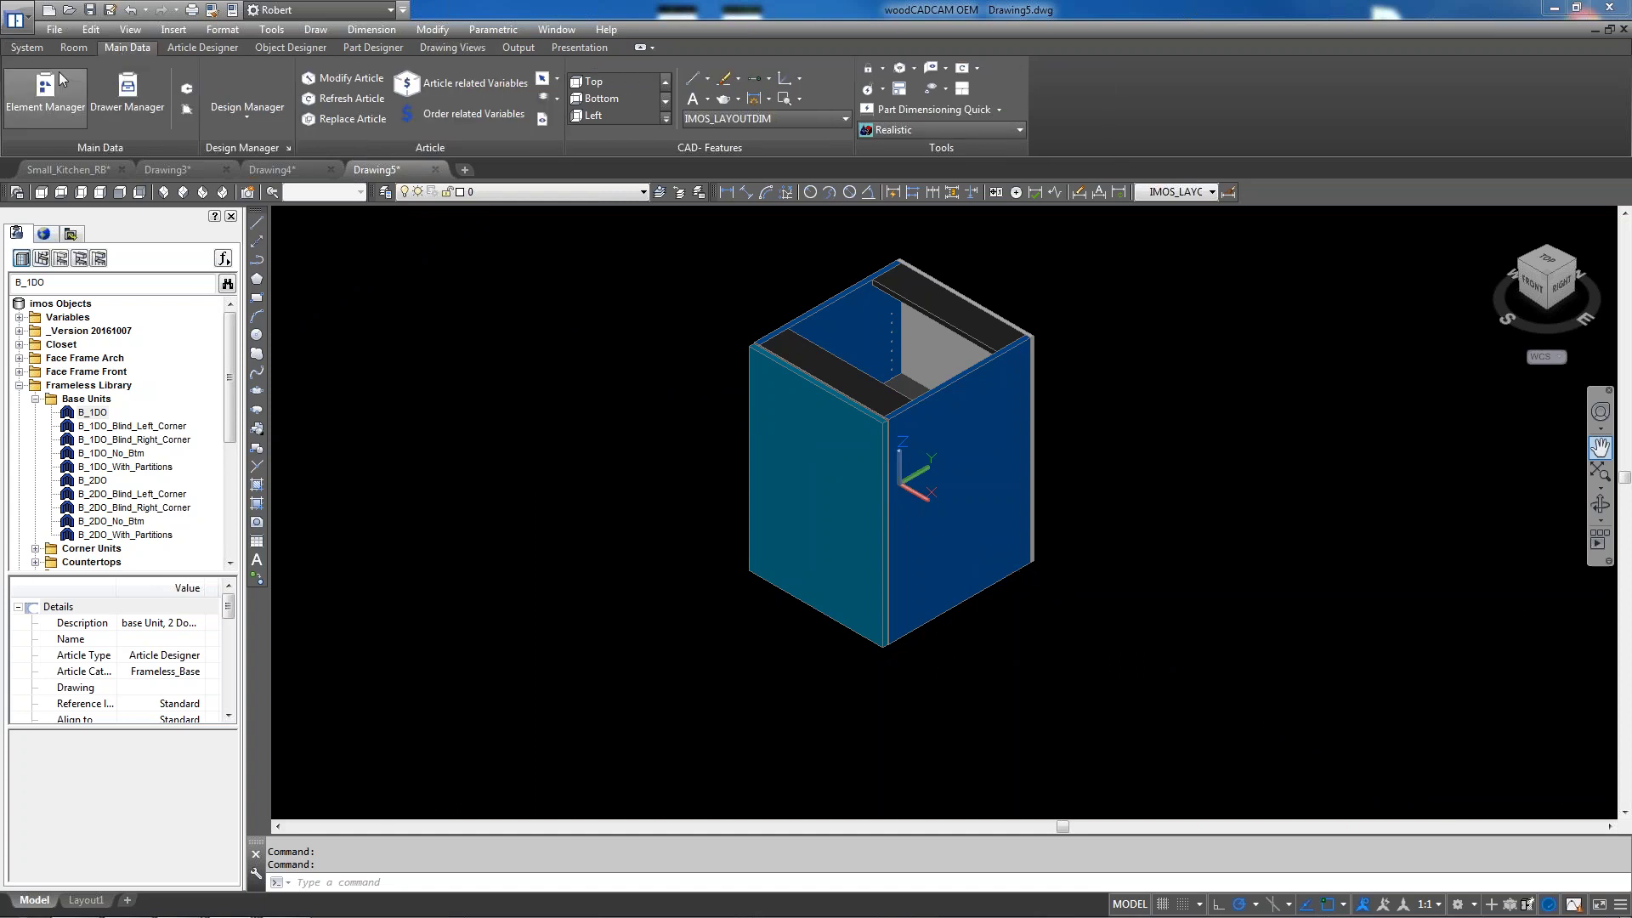
{"action": "left_click", "coordinate": [477, 117]}
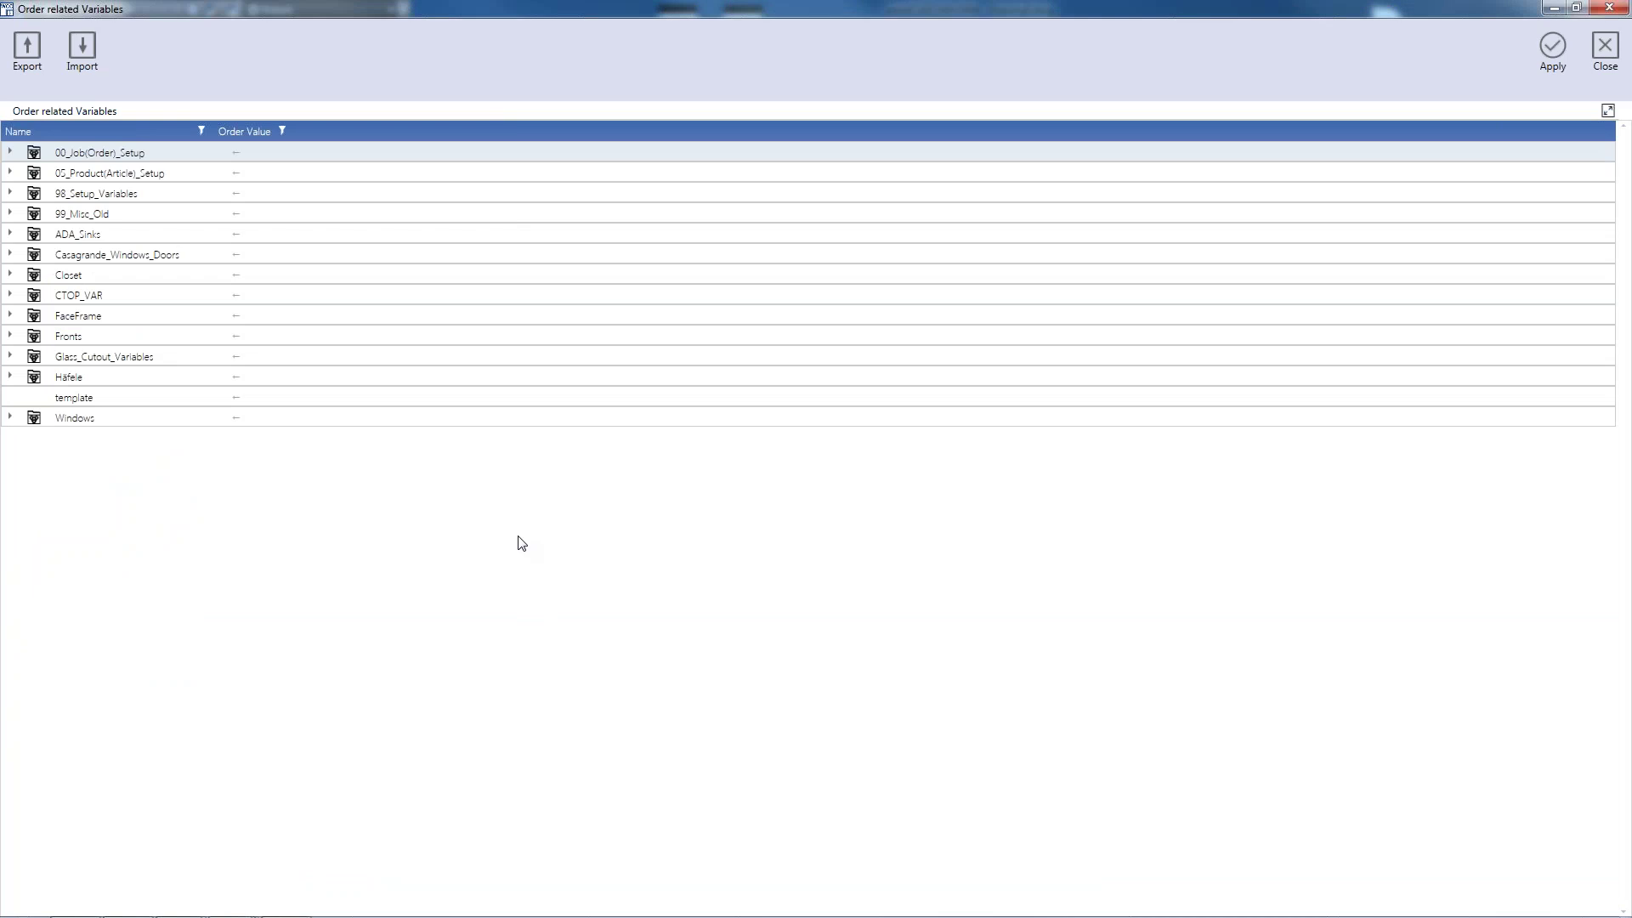
{"action": "left_click", "coordinate": [85, 46]}
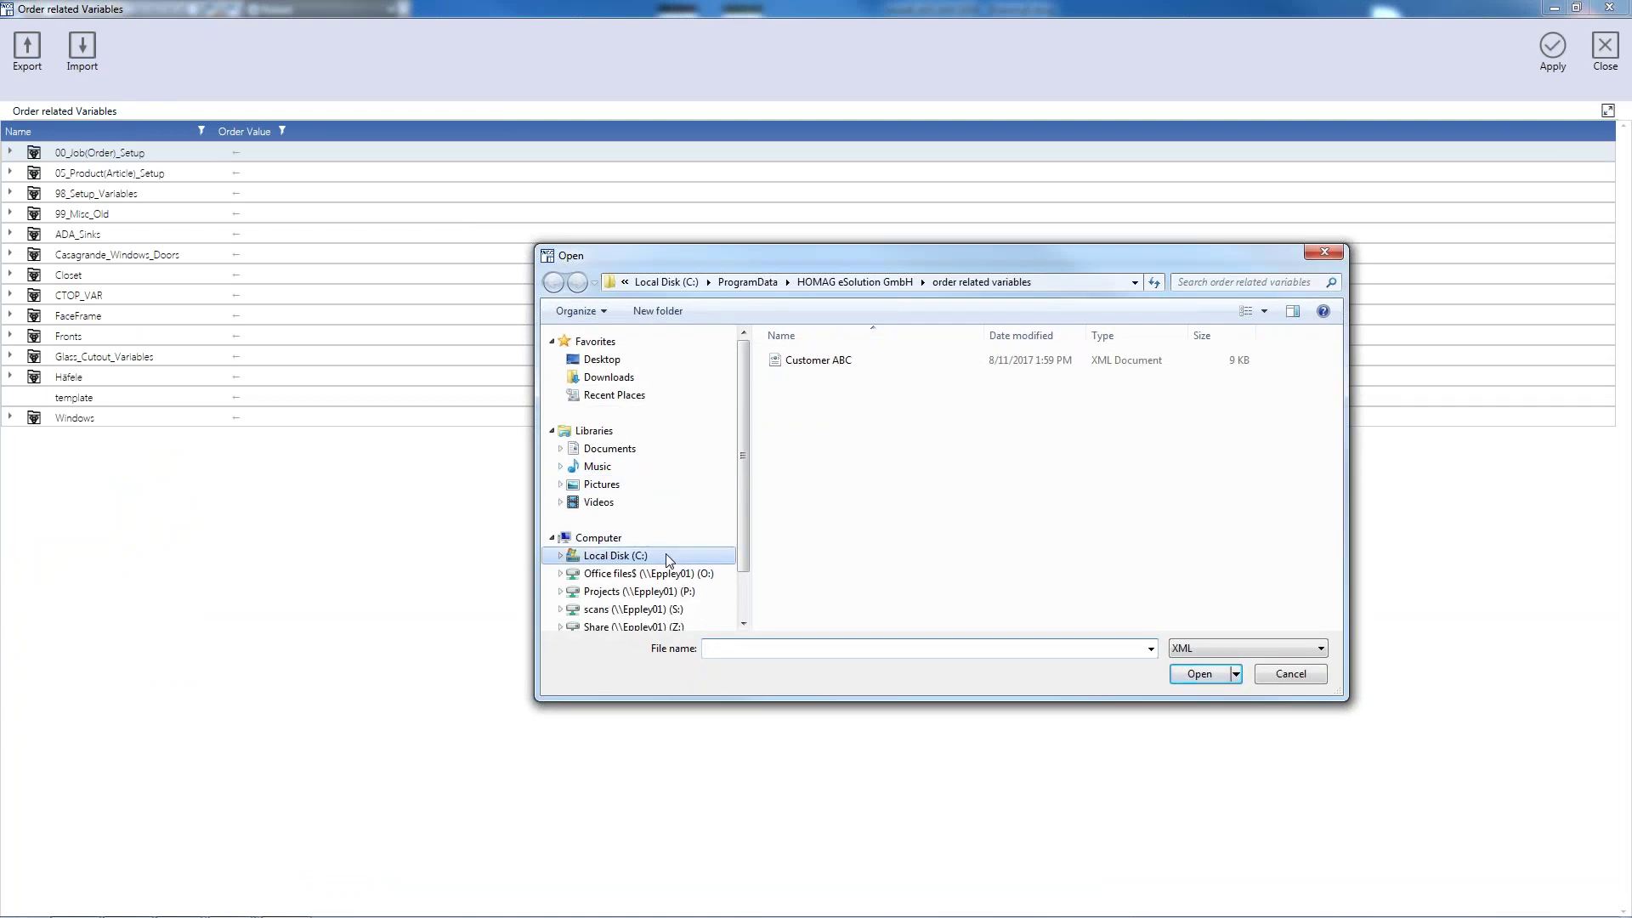
{"action": "left_click", "coordinate": [819, 364]}
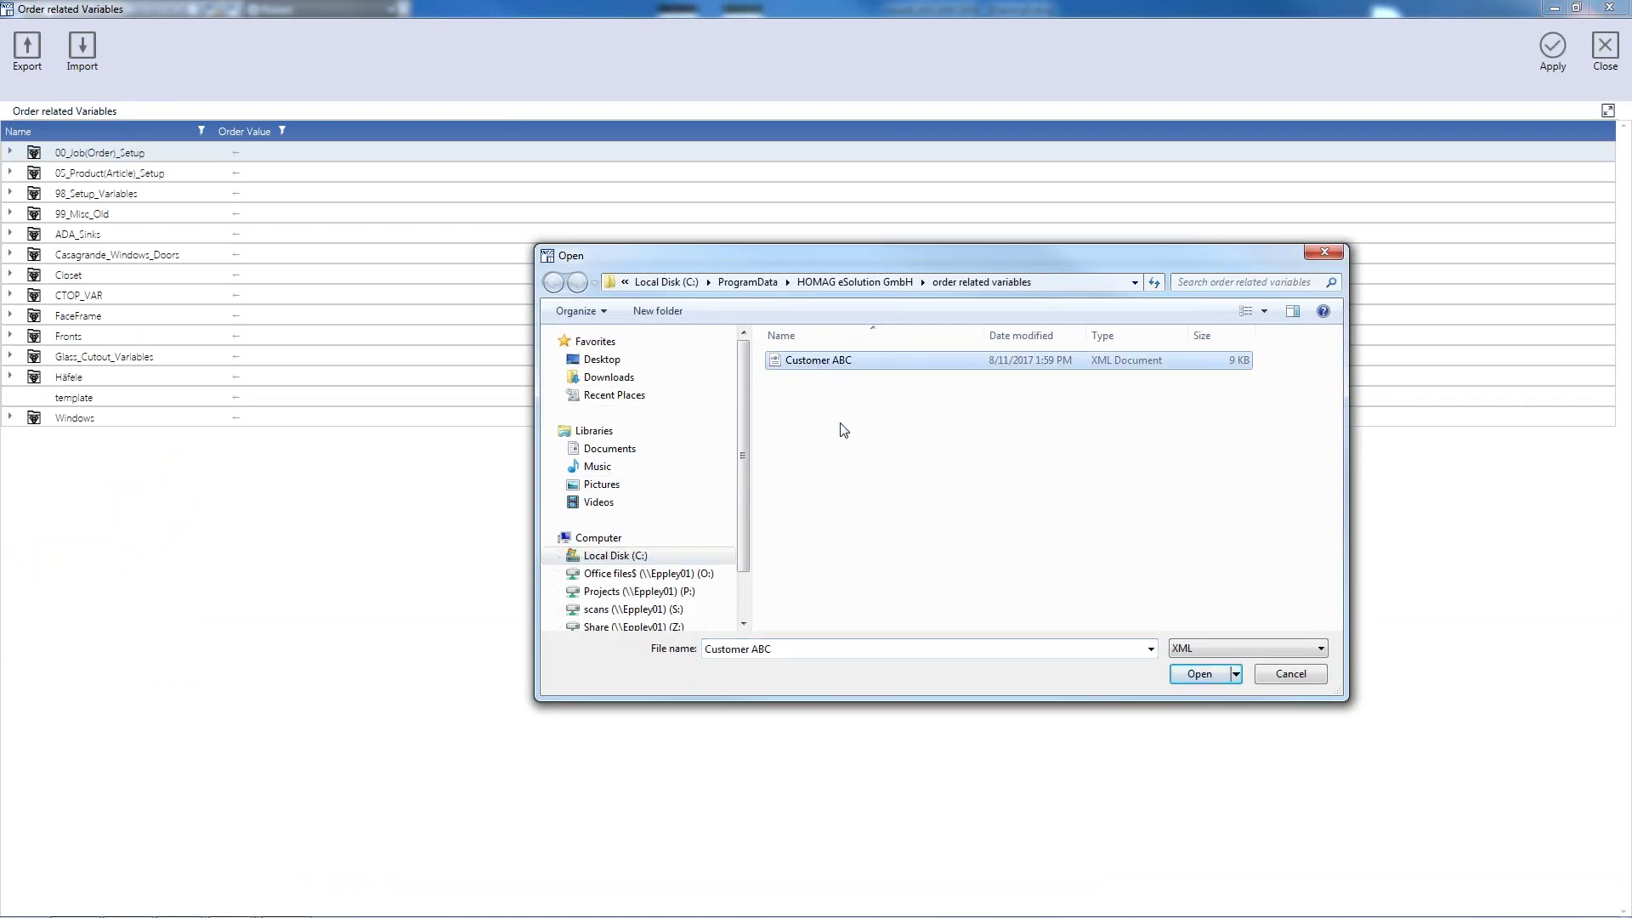
{"action": "left_click", "coordinate": [1206, 675]}
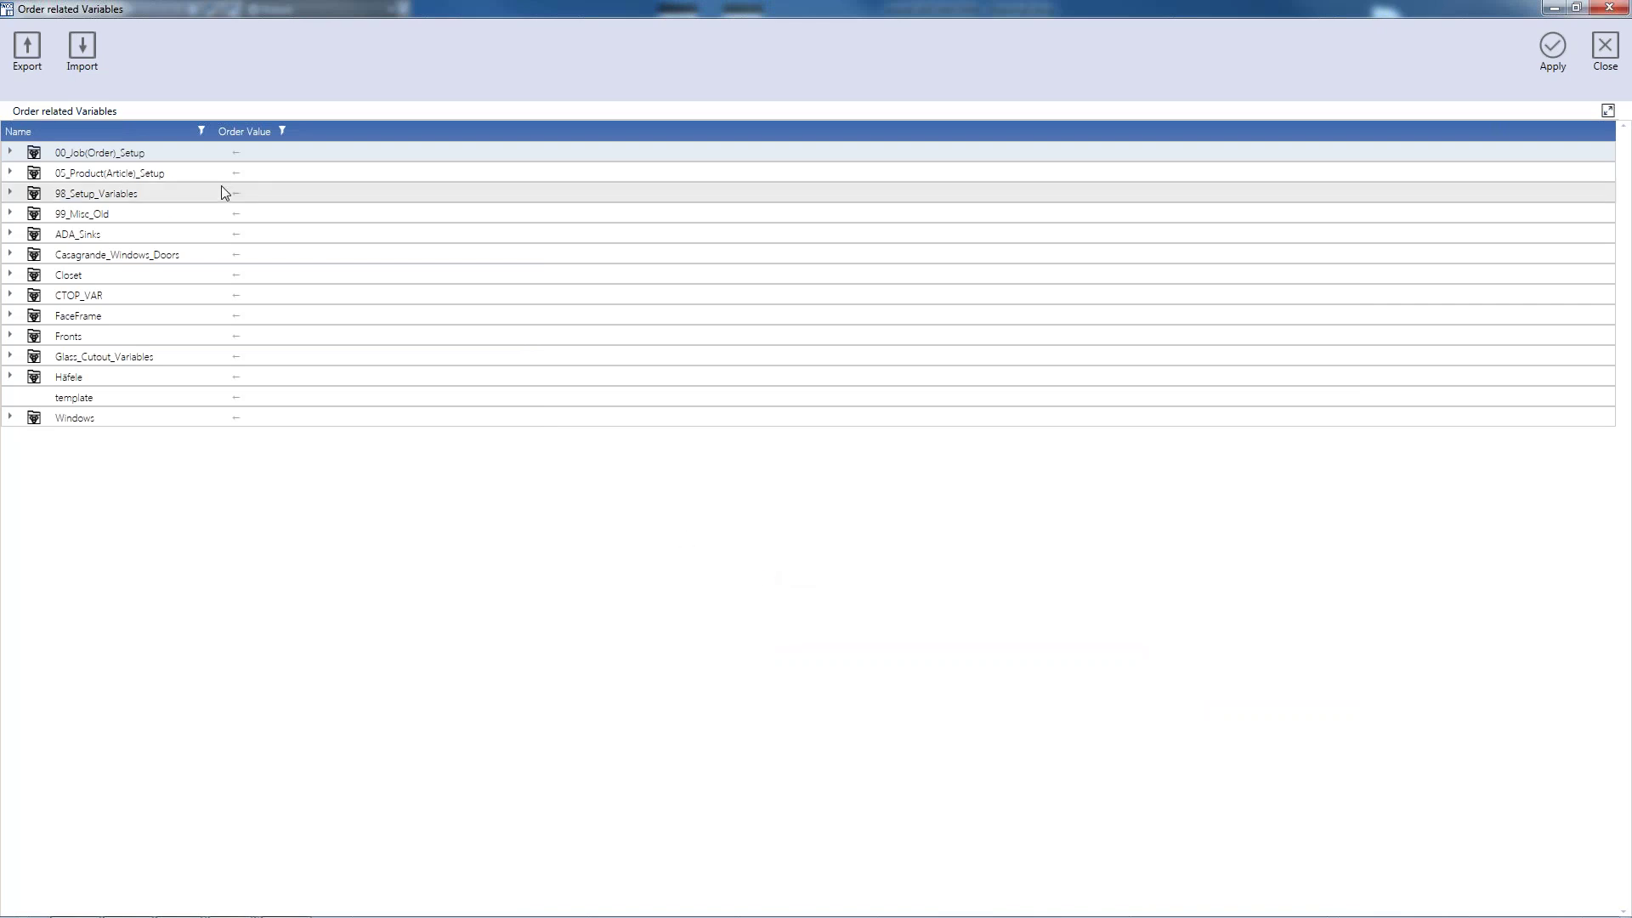
Expand 00_Job(Order)_Setup down to 1110_Case_Parts and widen the Name and Order Value columns
{"action": "left_click", "coordinate": [10, 153]}
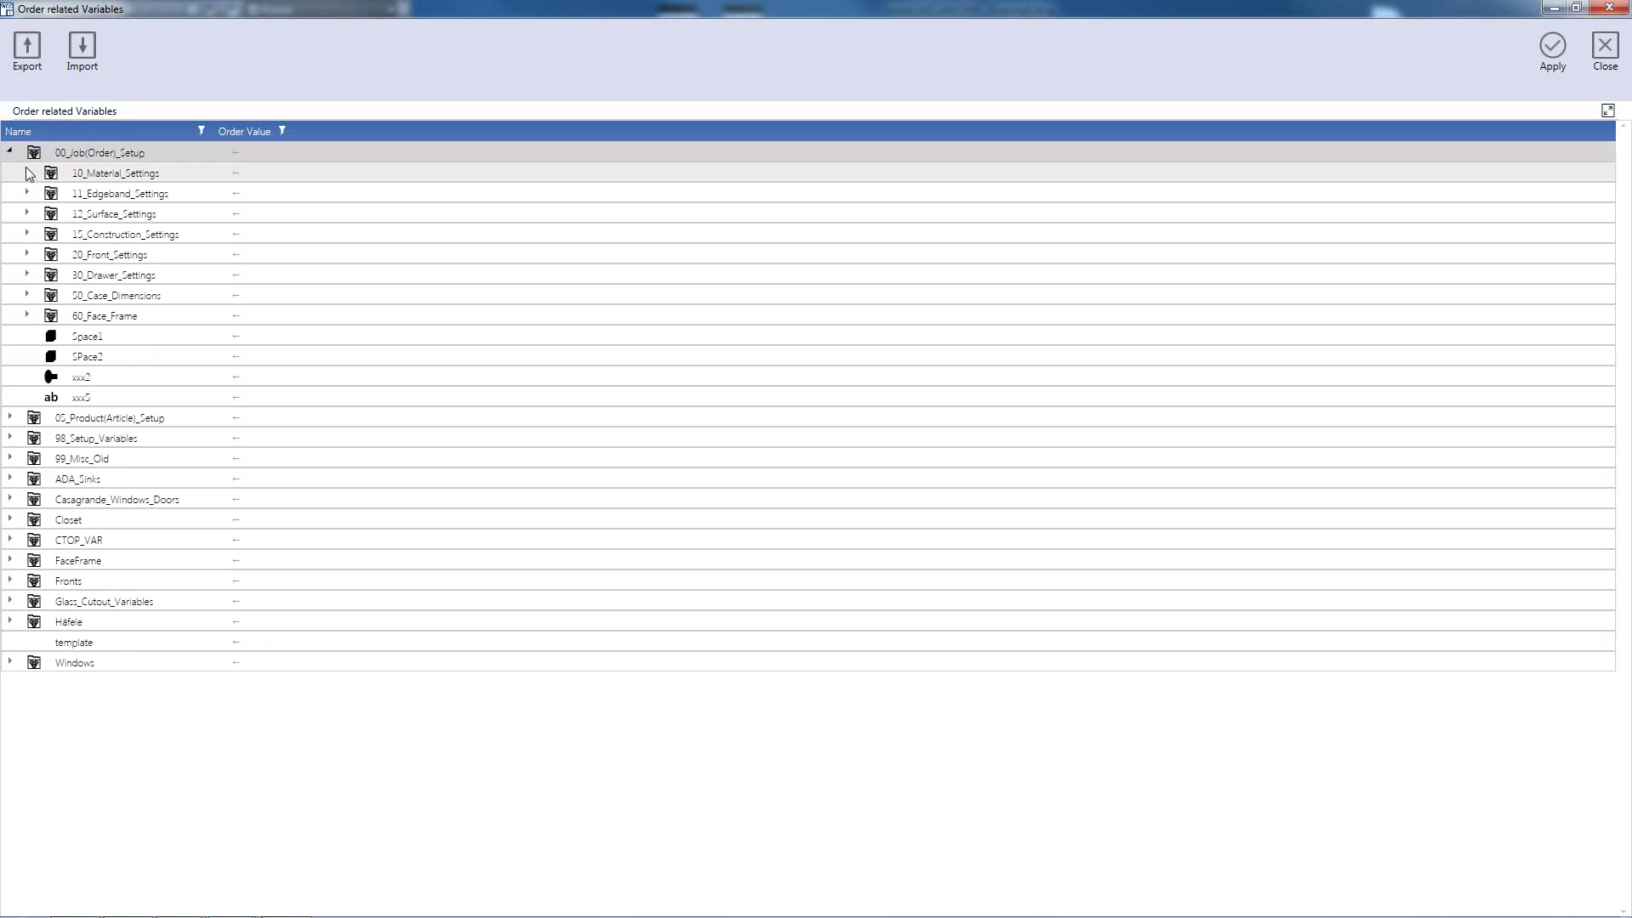
{"action": "left_click", "coordinate": [27, 173]}
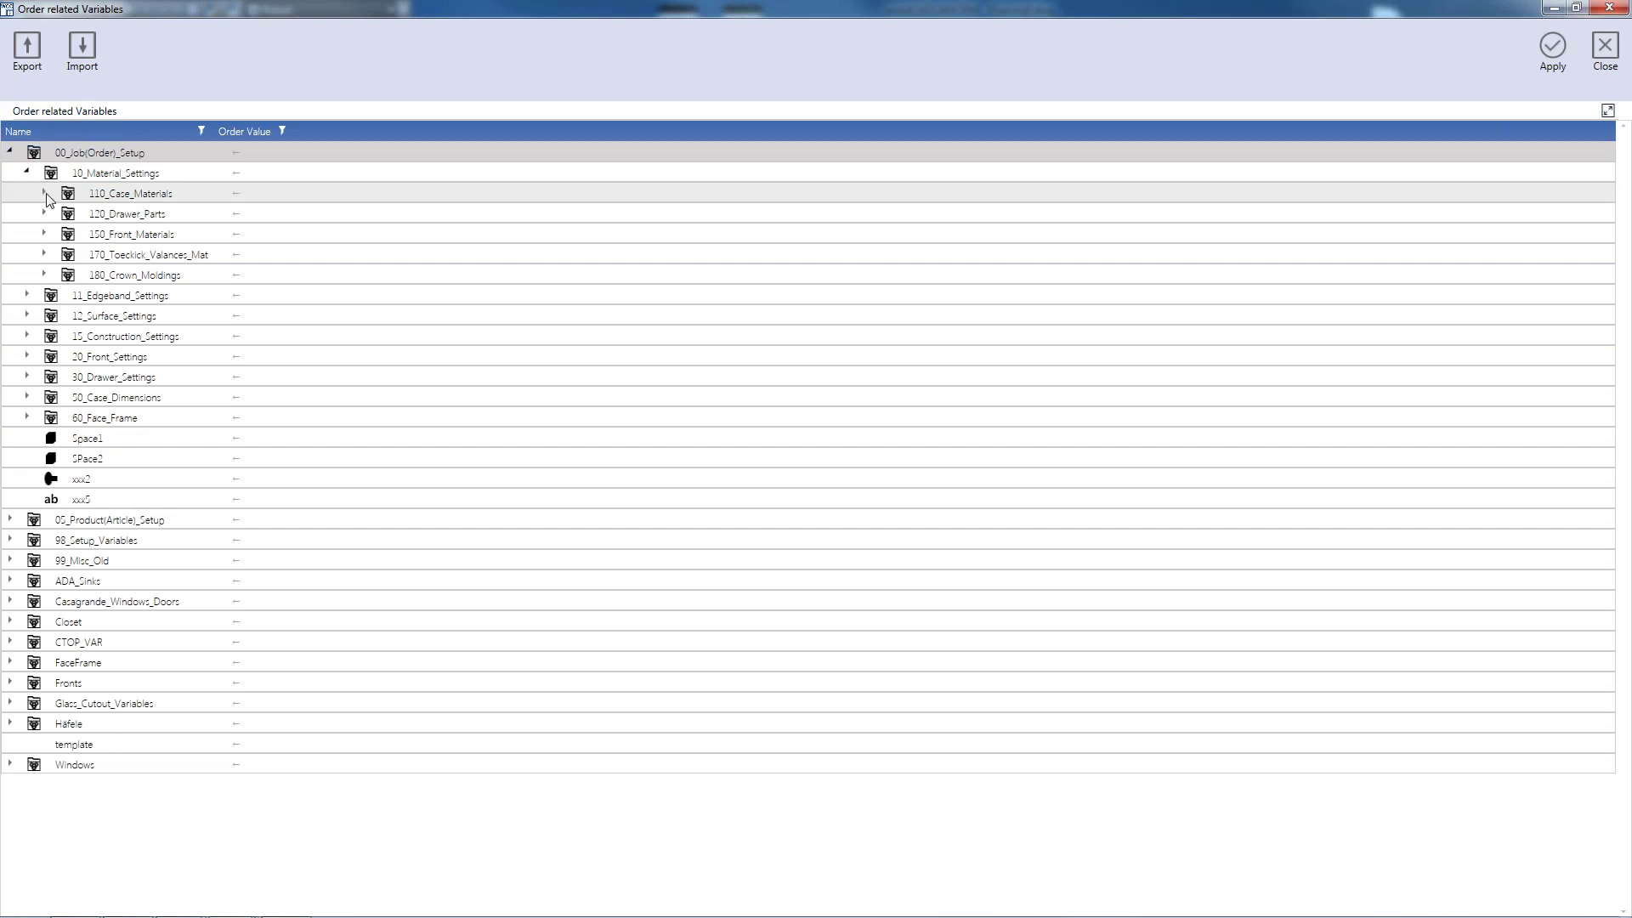
{"action": "left_click", "coordinate": [45, 194]}
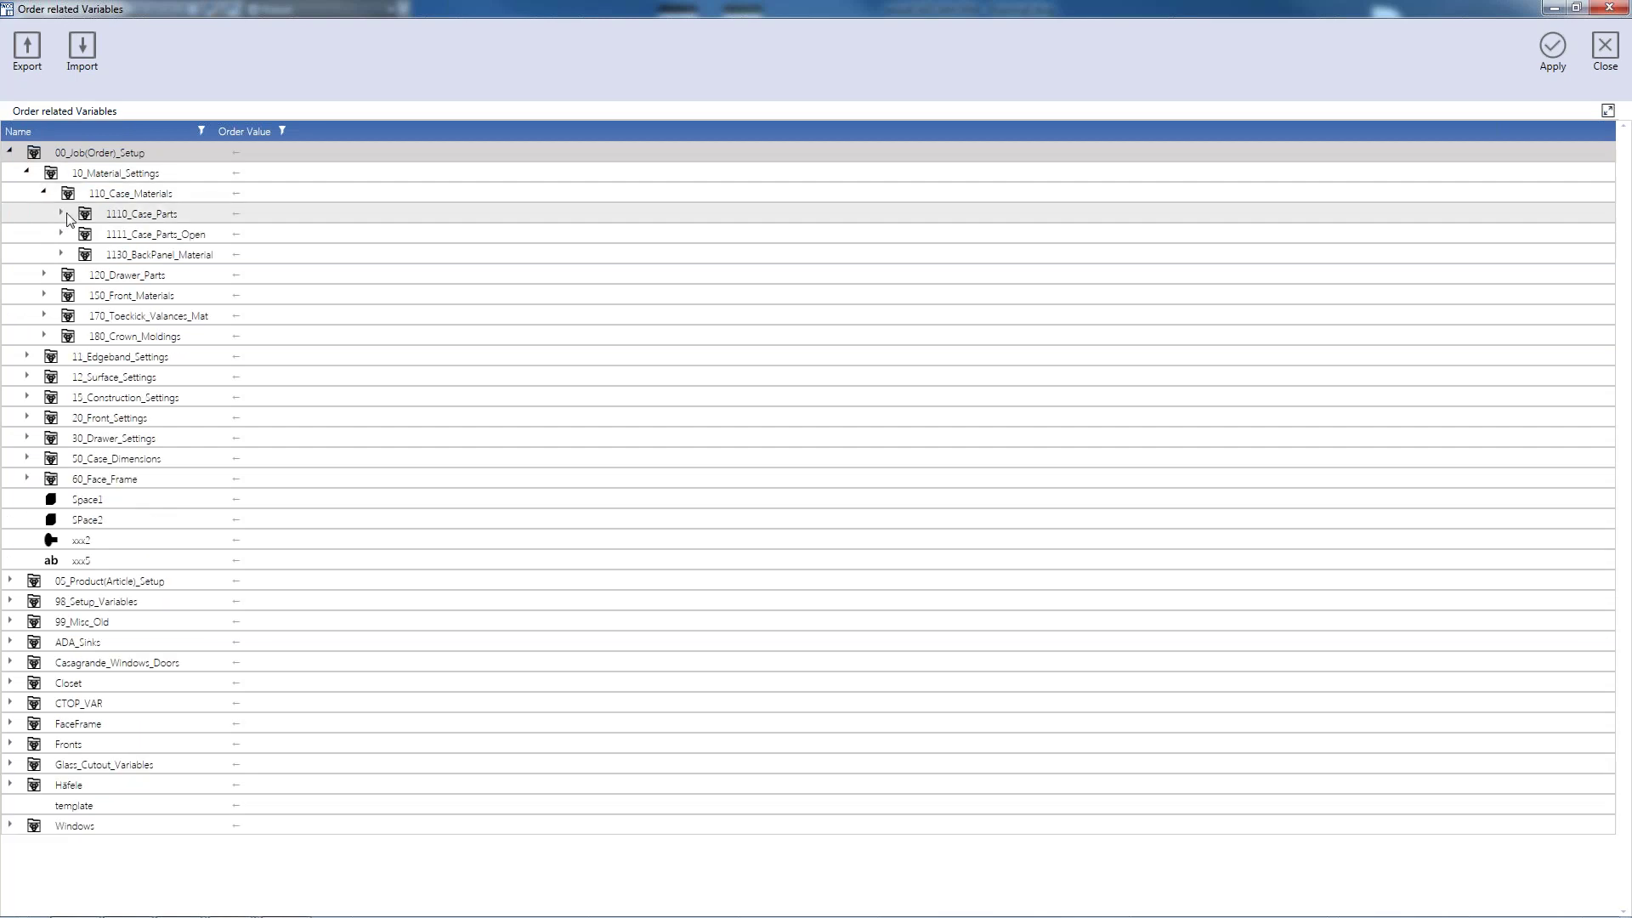
{"action": "left_click", "coordinate": [62, 214]}
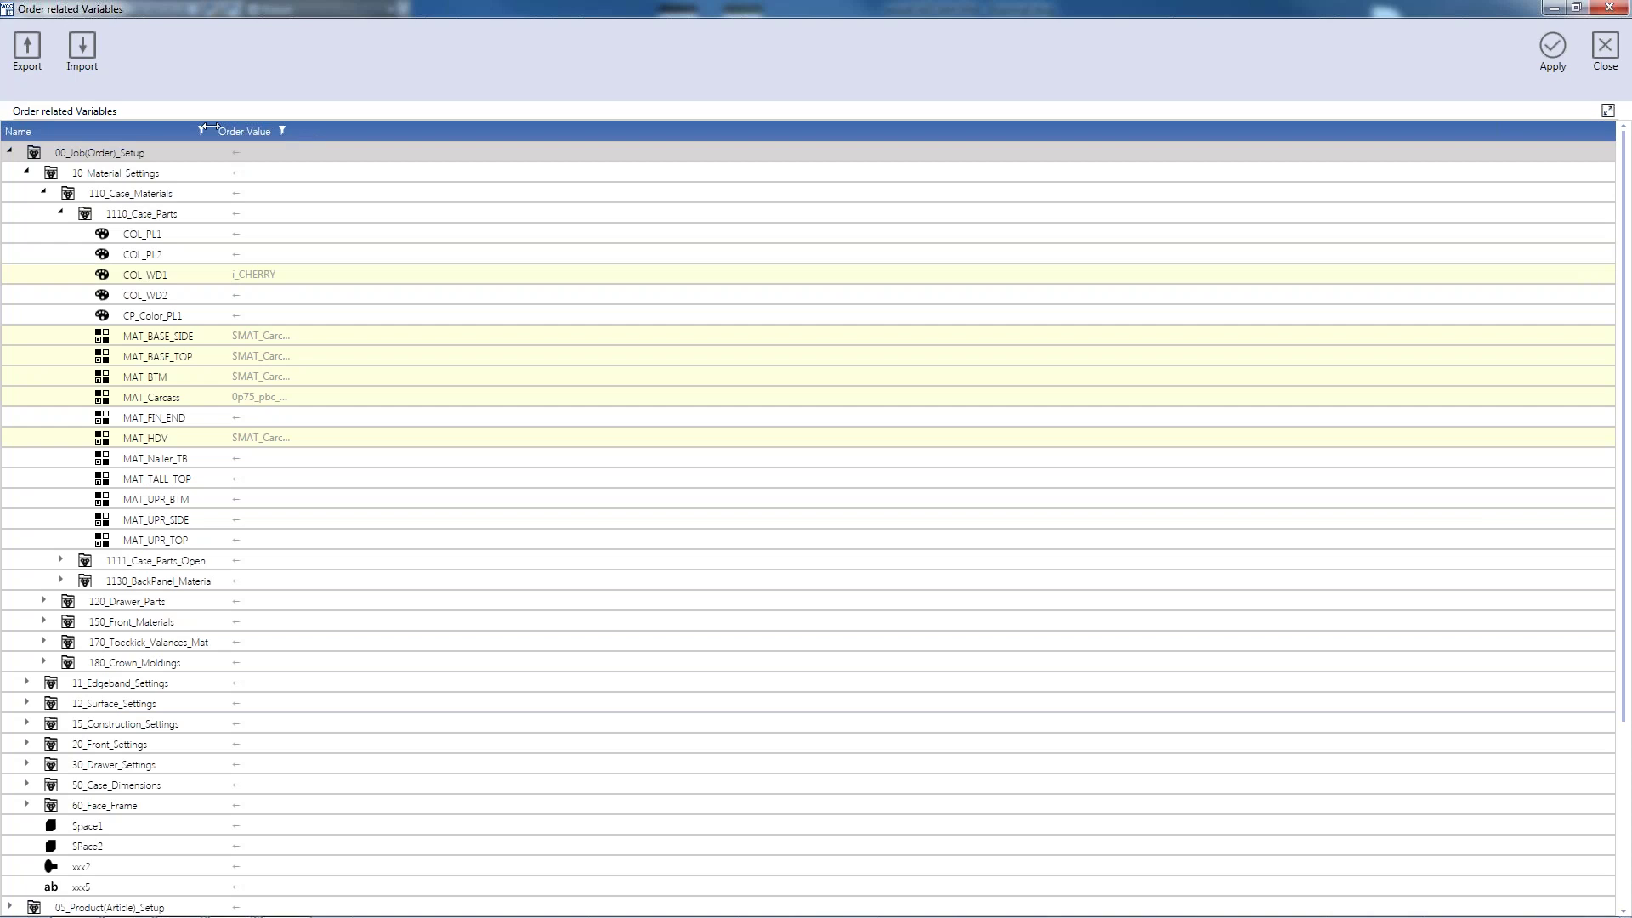
{"action": "left_click_drag", "start_coordinate": [210, 128], "coordinate": [320, 132]}
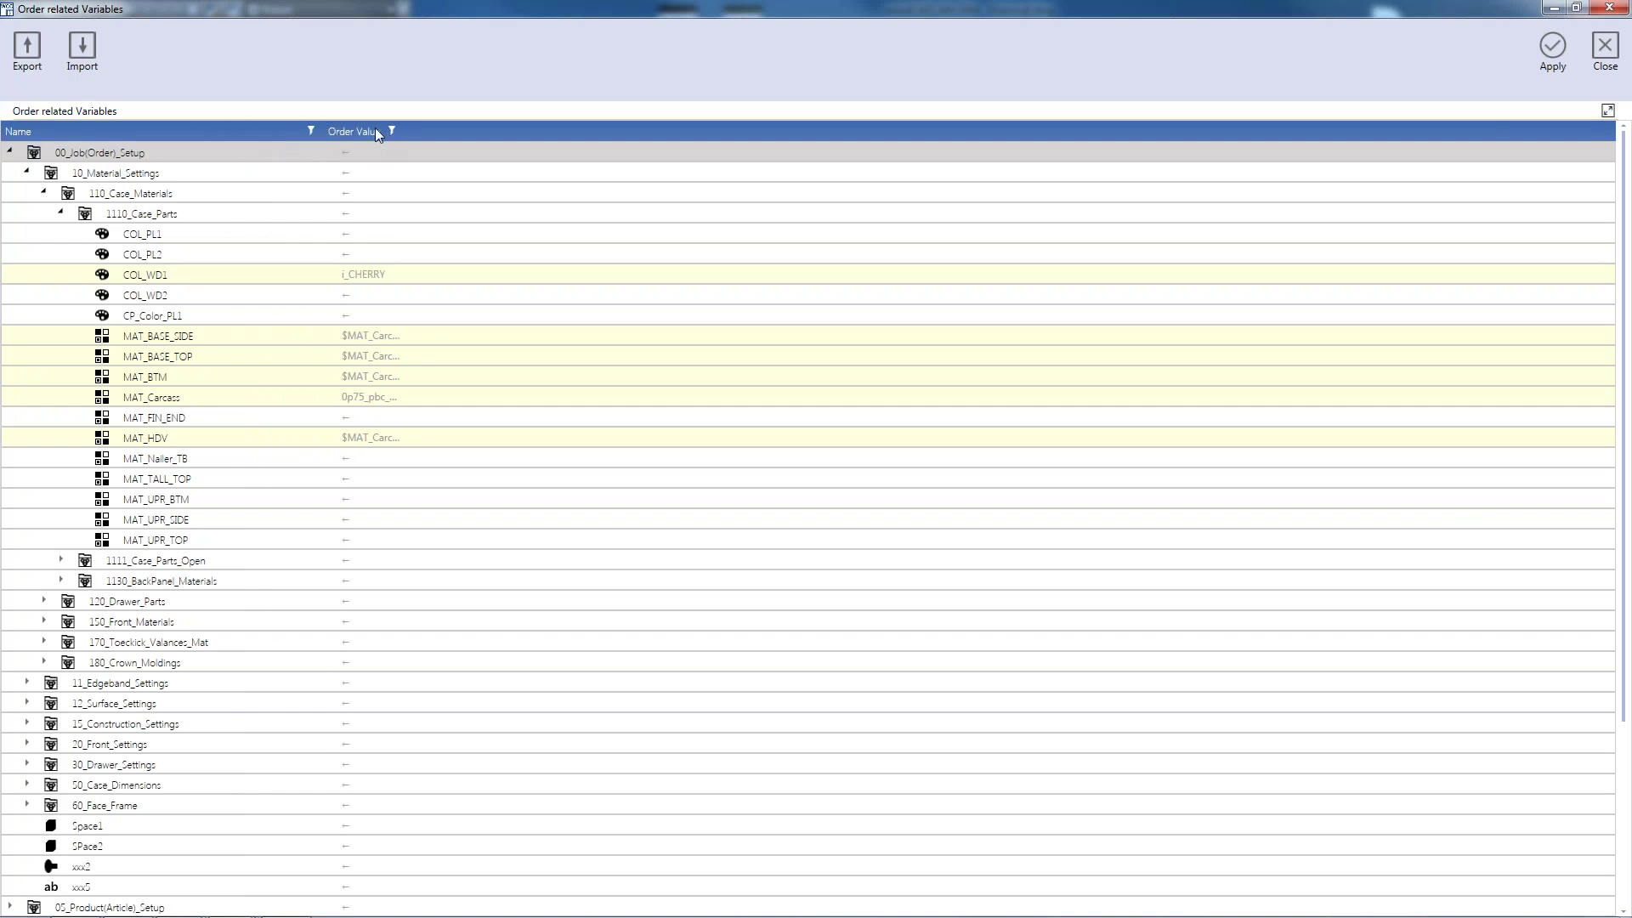
{"action": "left_click_drag", "start_coordinate": [411, 130], "coordinate": [571, 126]}
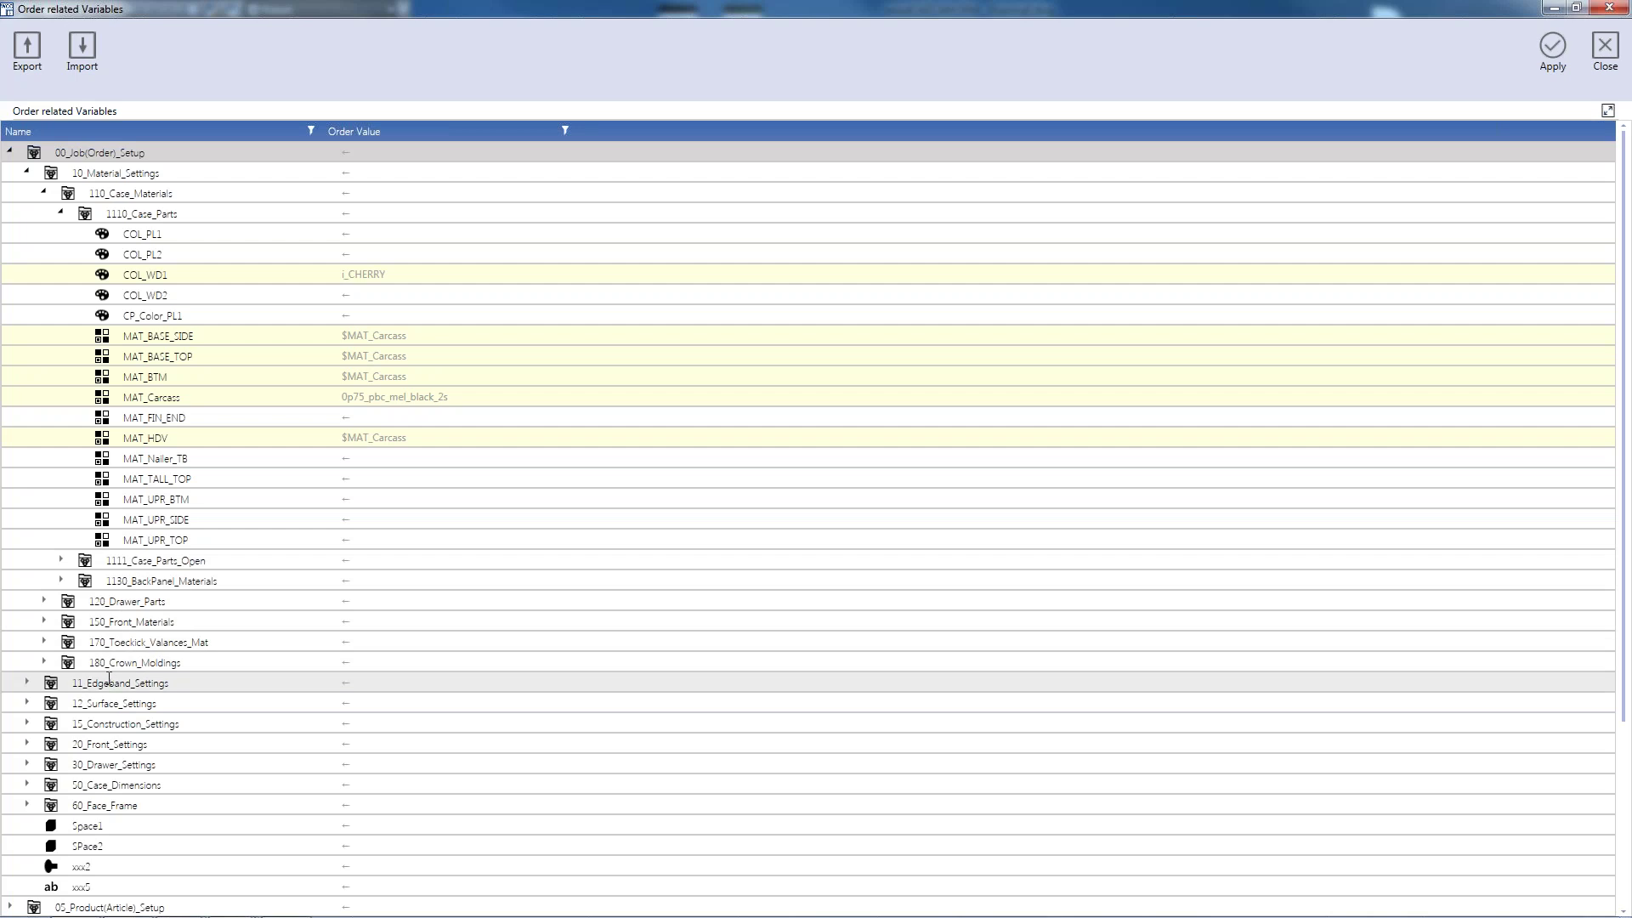
Expand 20_Front_Settings > 511_Gap_Settings to show the gap values
{"action": "left_click", "coordinate": [27, 744]}
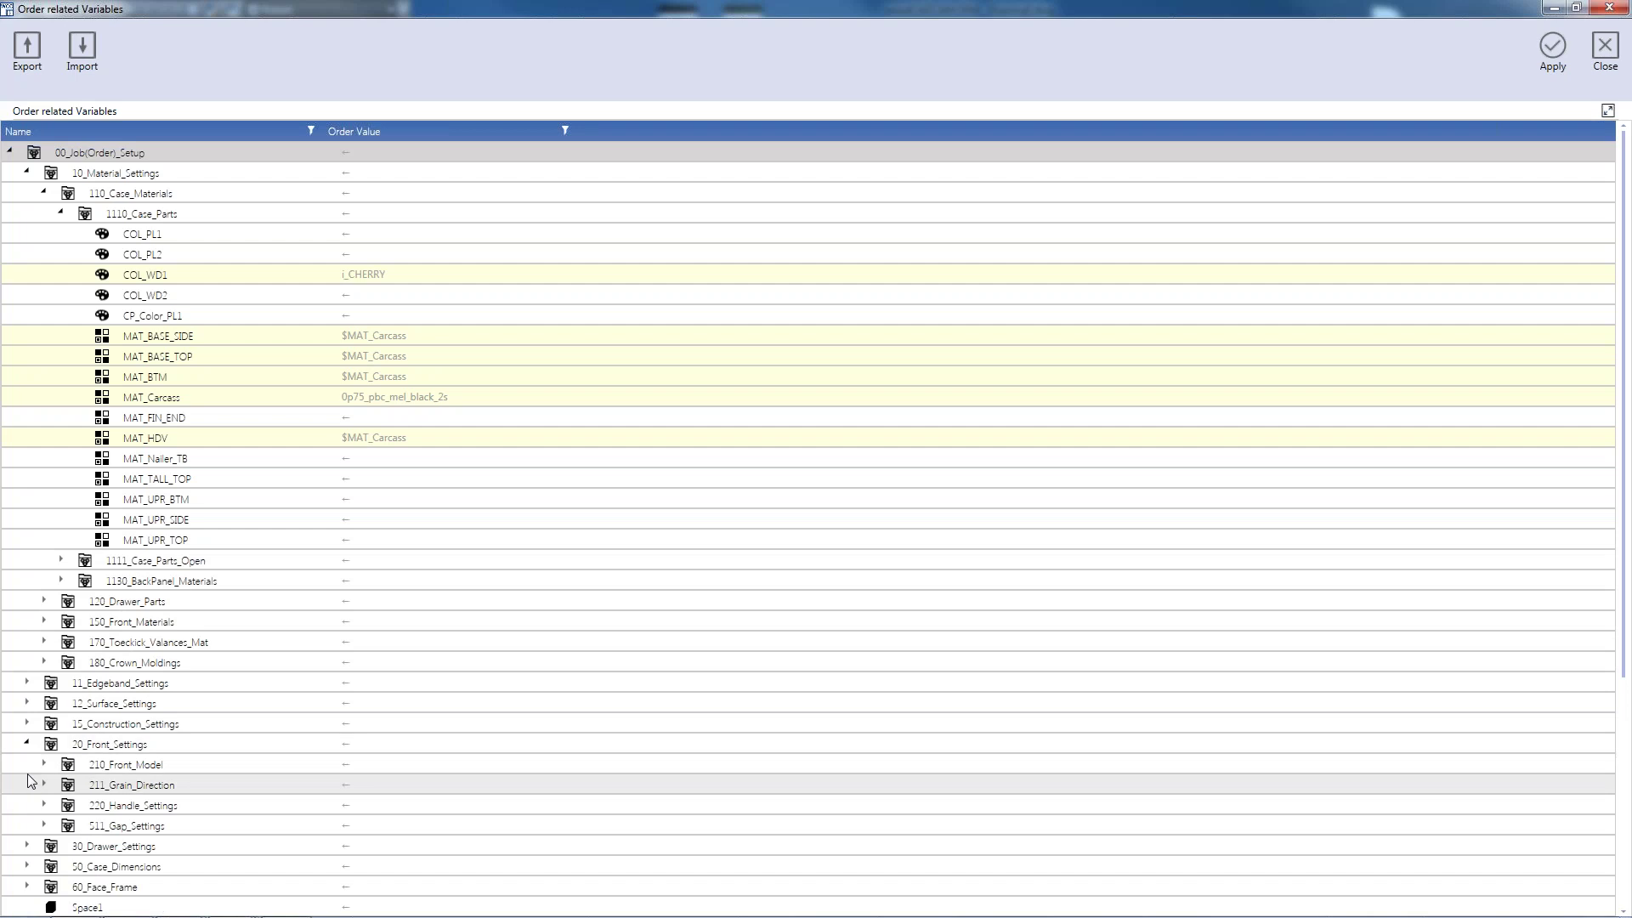
{"action": "left_click", "coordinate": [44, 826]}
{"action": "scroll", "coordinate": [516, 679], "scroll_direction": "down", "scroll_amount": 7}
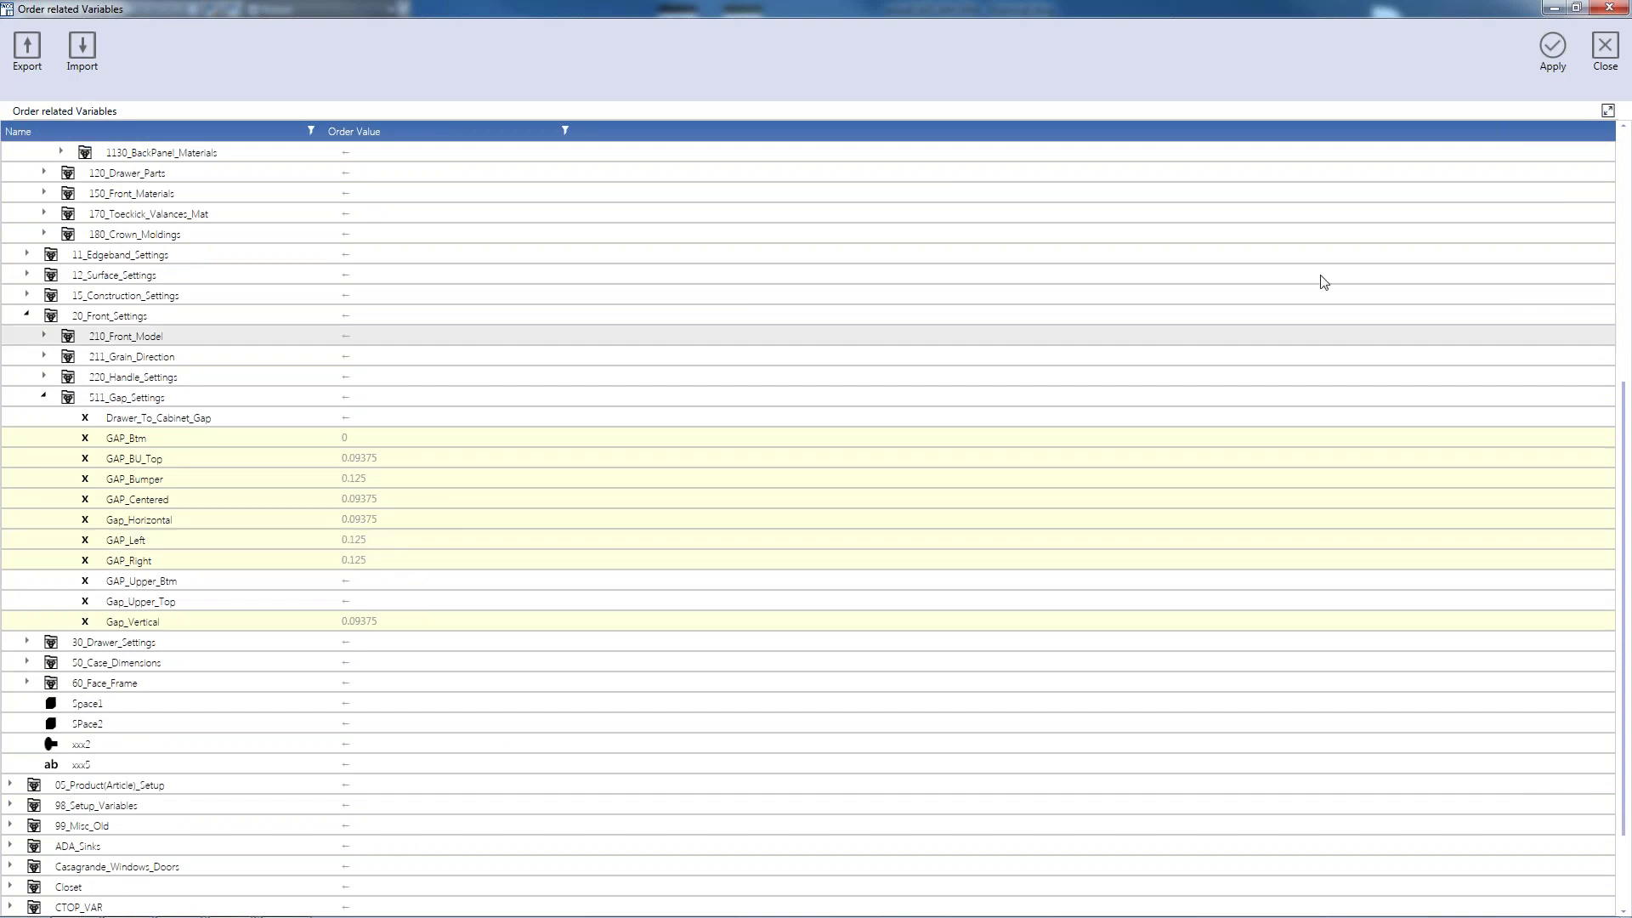
Close the order variables, confirm regenerating the articles, and dismiss the connection scan
{"action": "left_click", "coordinate": [1540, 50]}
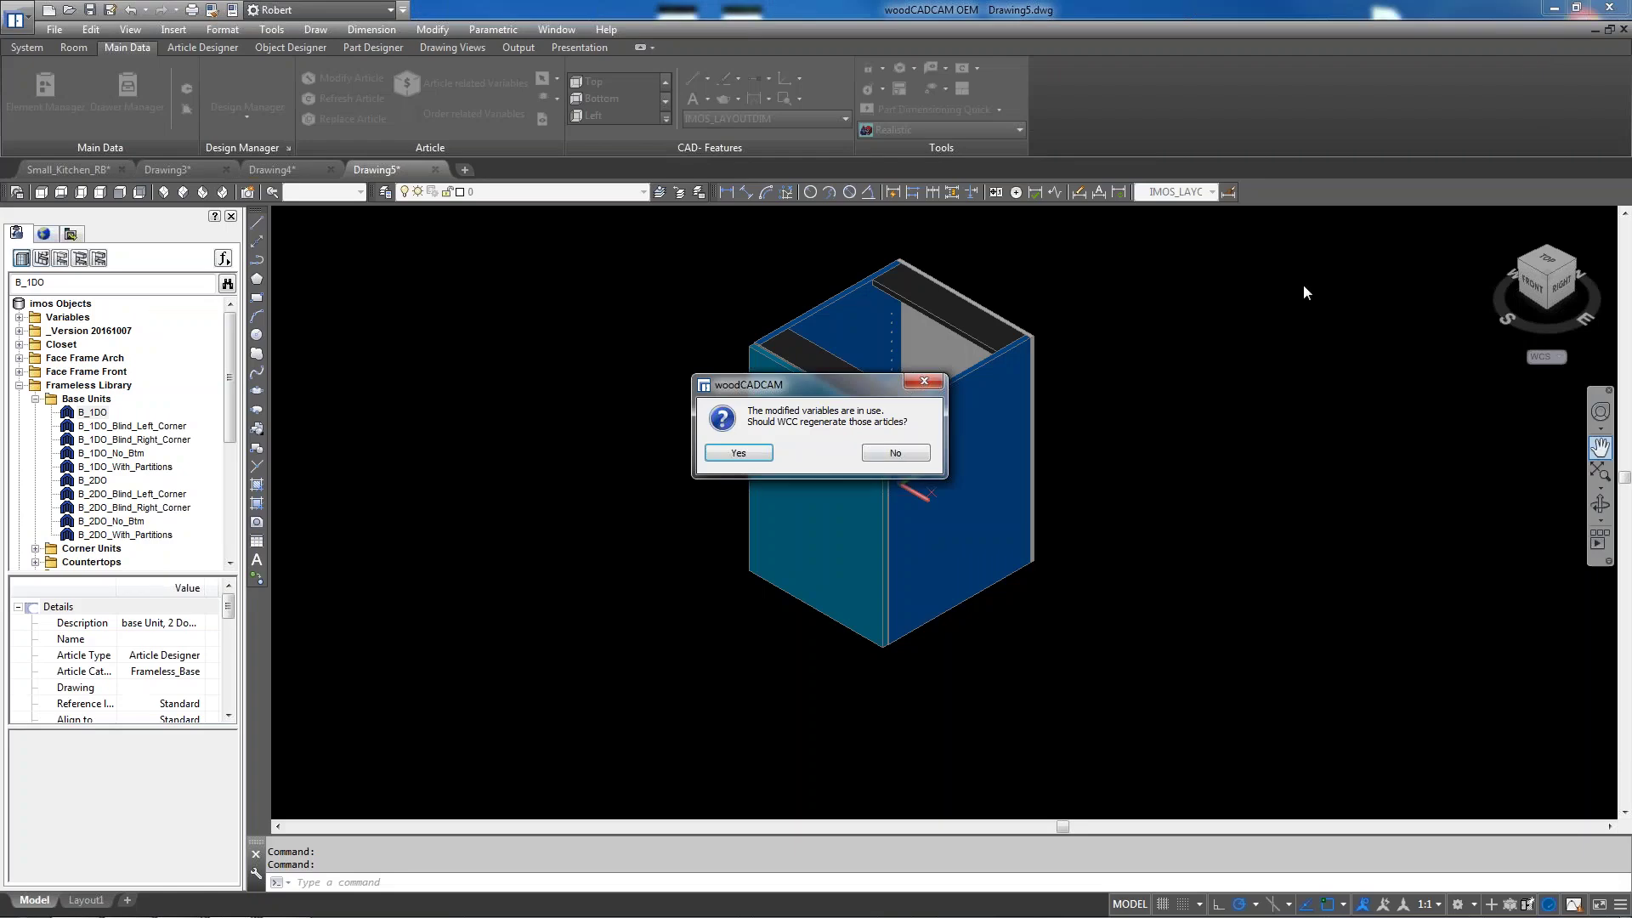
{"action": "left_click", "coordinate": [737, 457]}
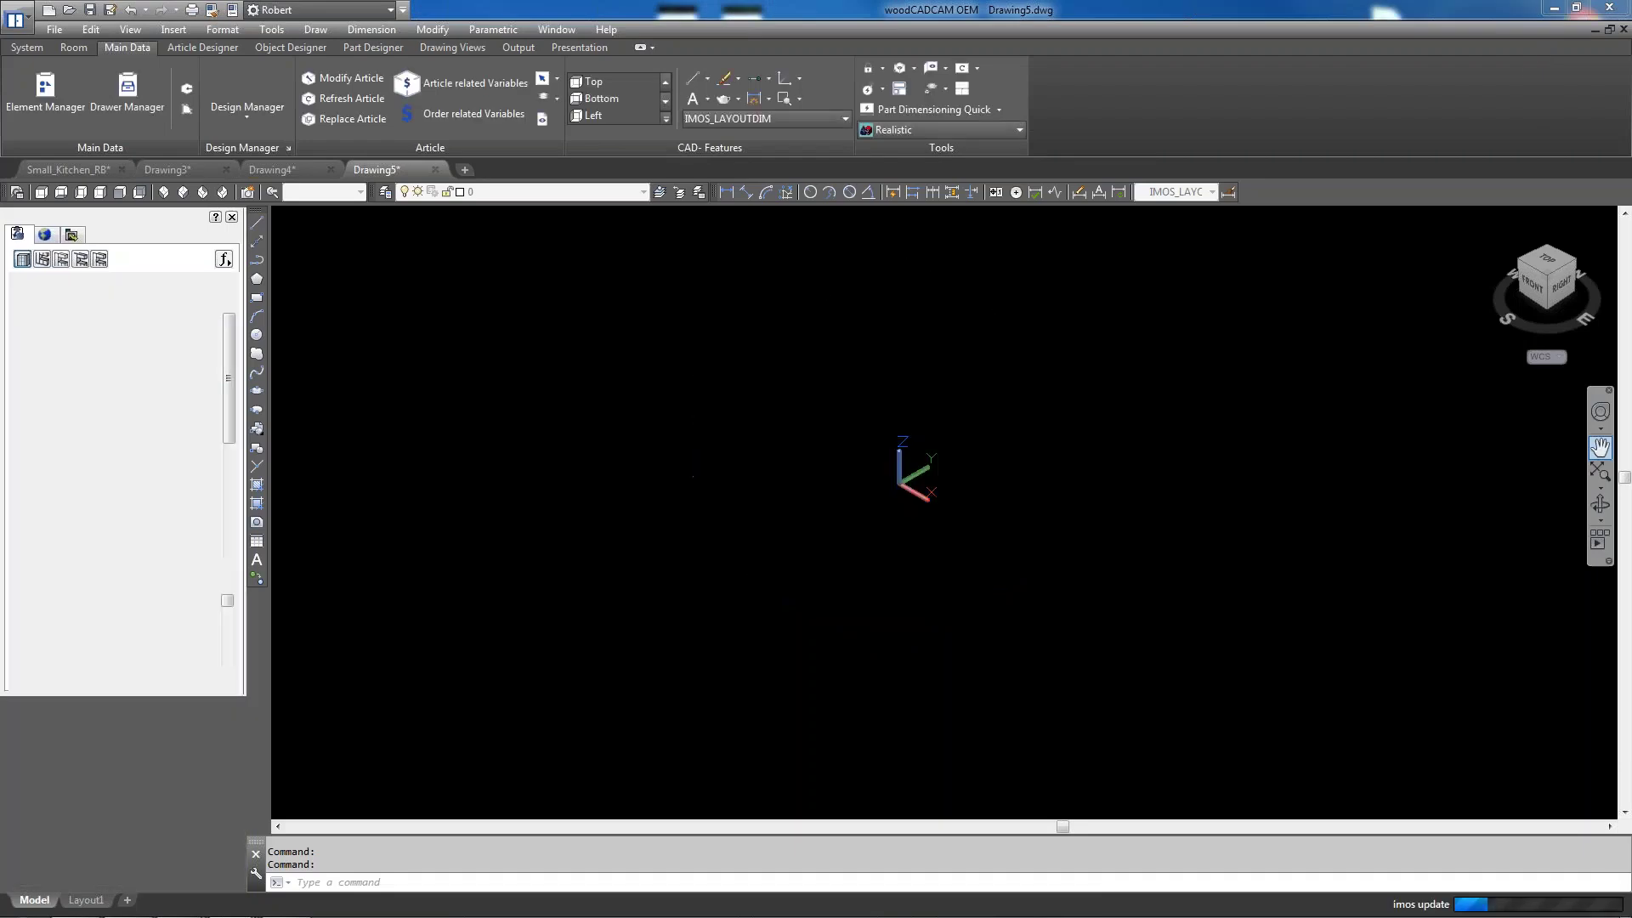
{"action": "left_click", "coordinate": [1222, 240]}
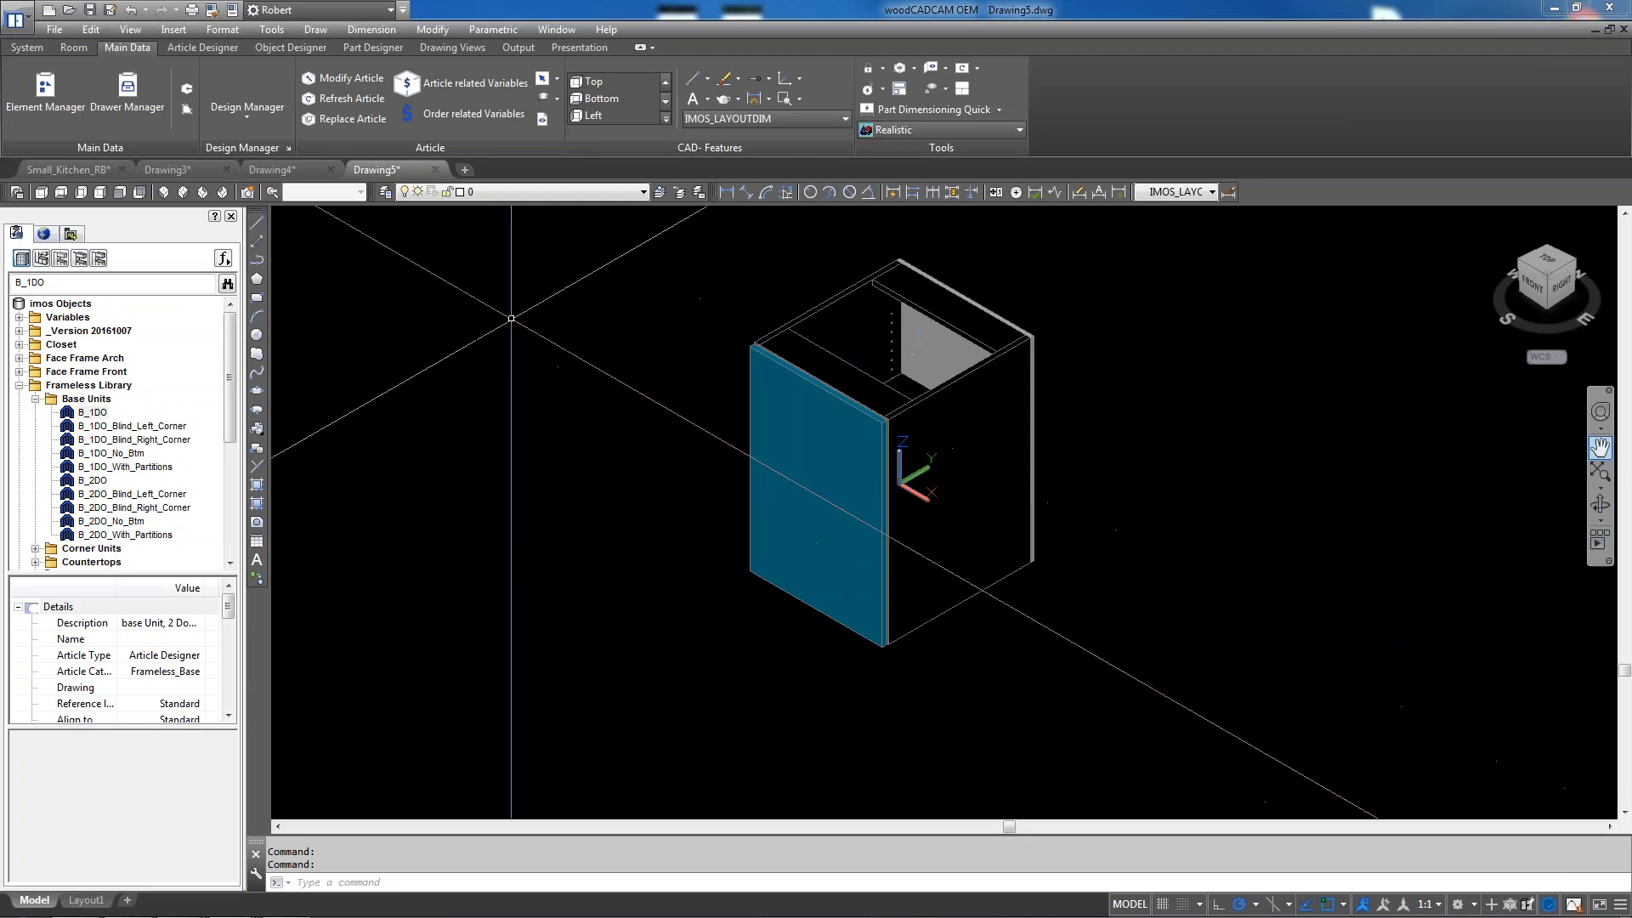
Check the cabinet in Top view, then return to SE Isometric
{"action": "left_click", "coordinate": [60, 194]}
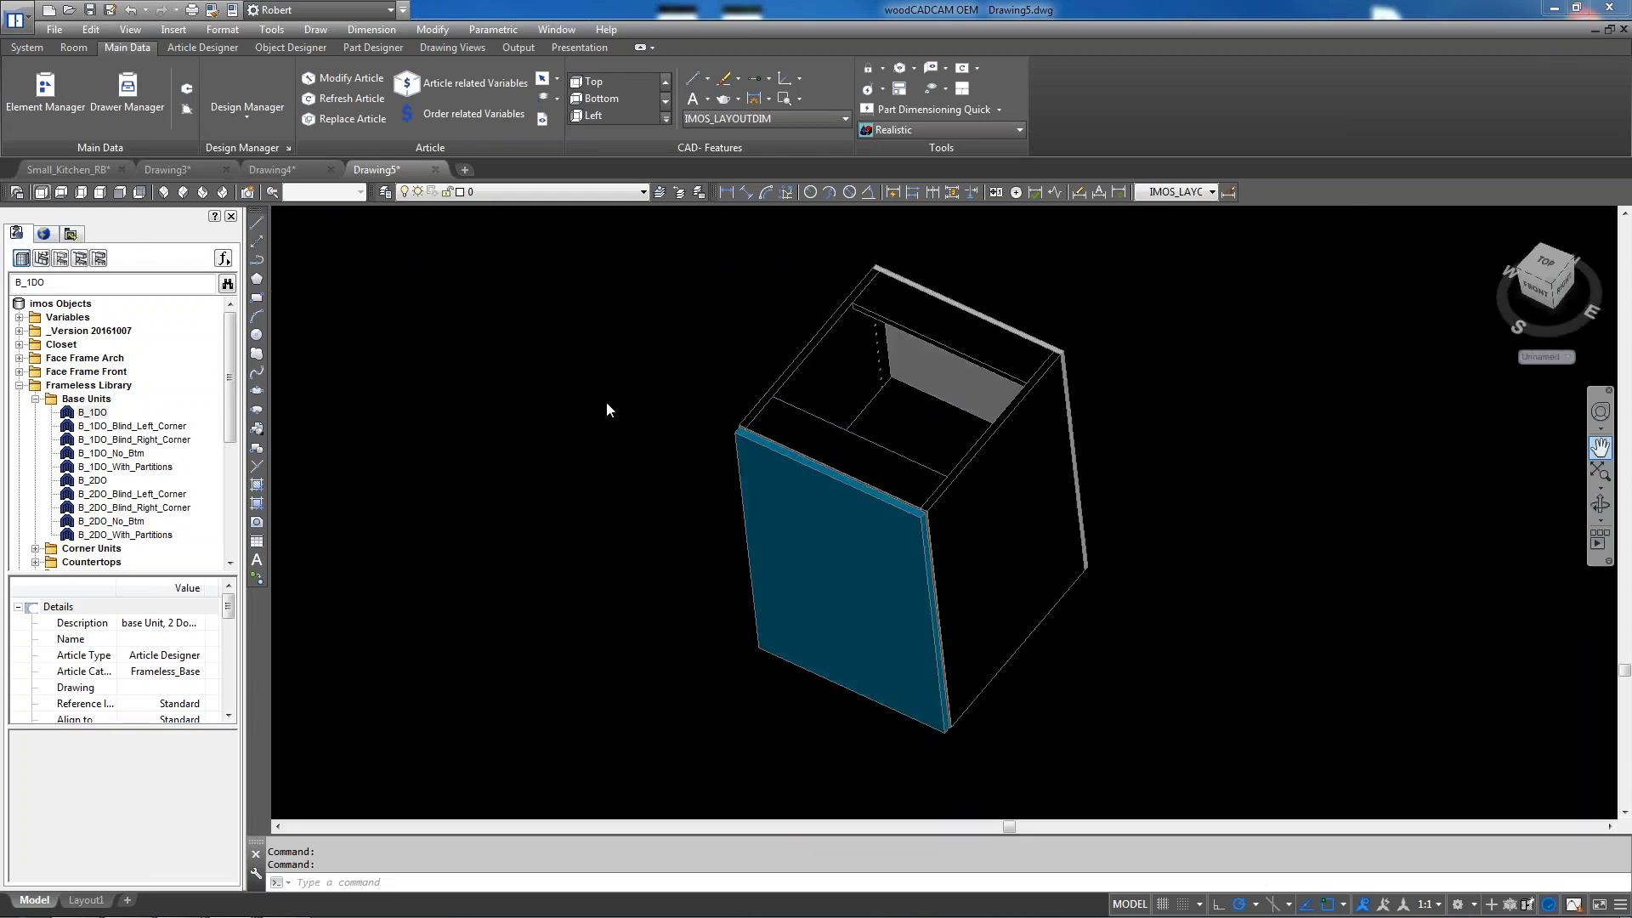
{"action": "scroll", "coordinate": [1215, 815], "scroll_direction": "up", "scroll_amount": 6}
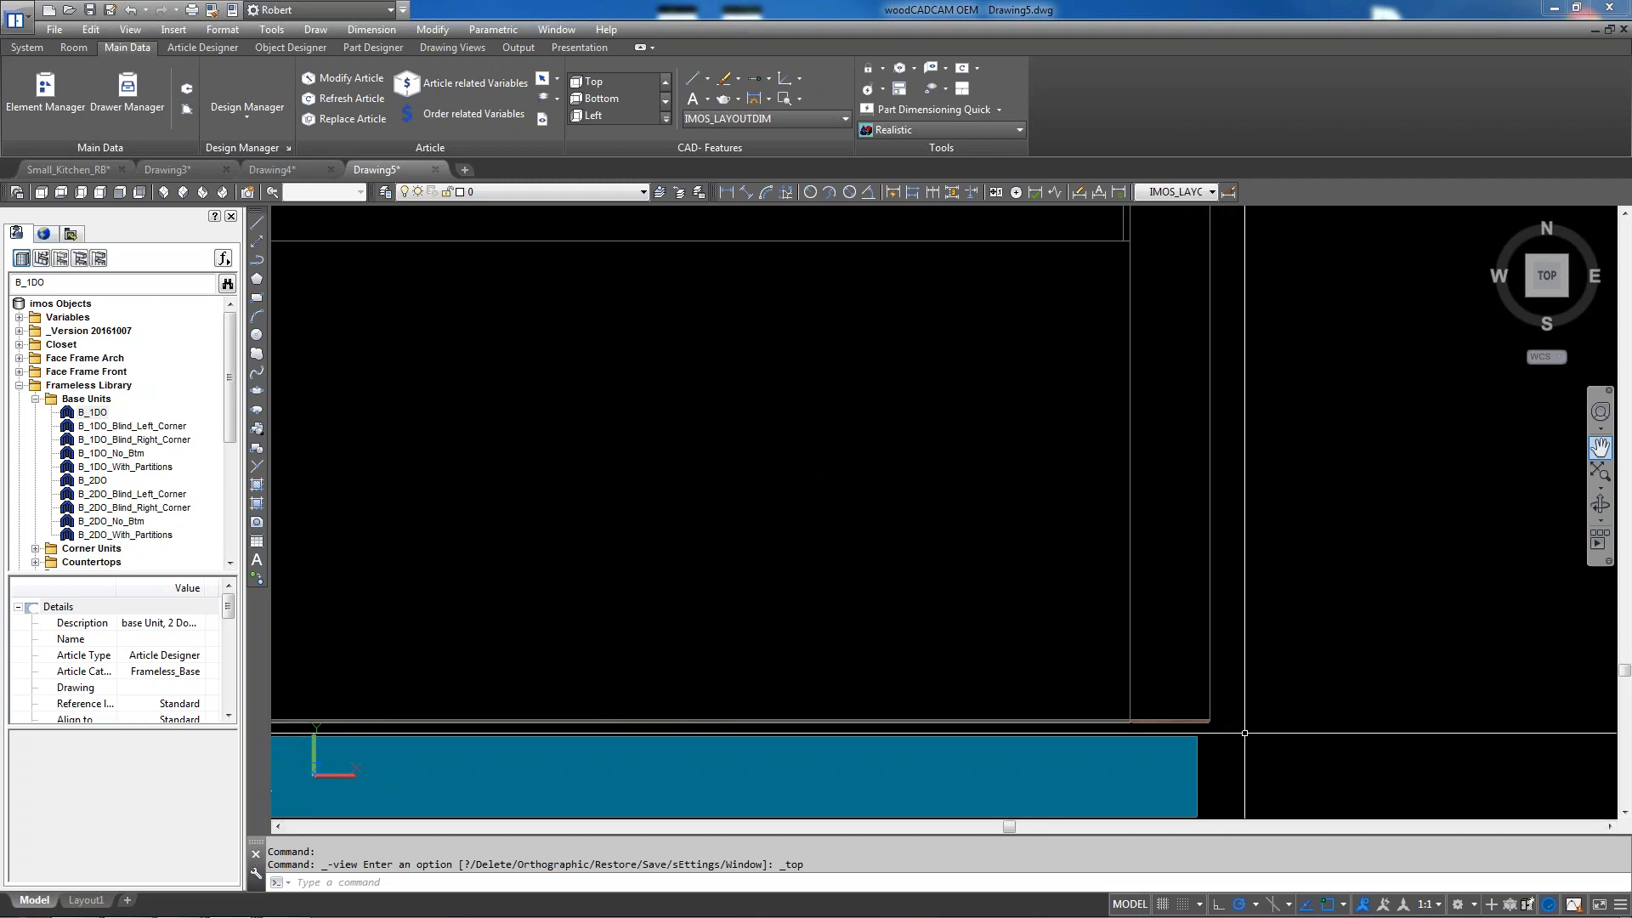
{"action": "scroll", "coordinate": [1284, 540], "scroll_direction": "down", "scroll_amount": 4}
{"action": "scroll", "coordinate": [387, 617], "scroll_direction": "up", "scroll_amount": 2}
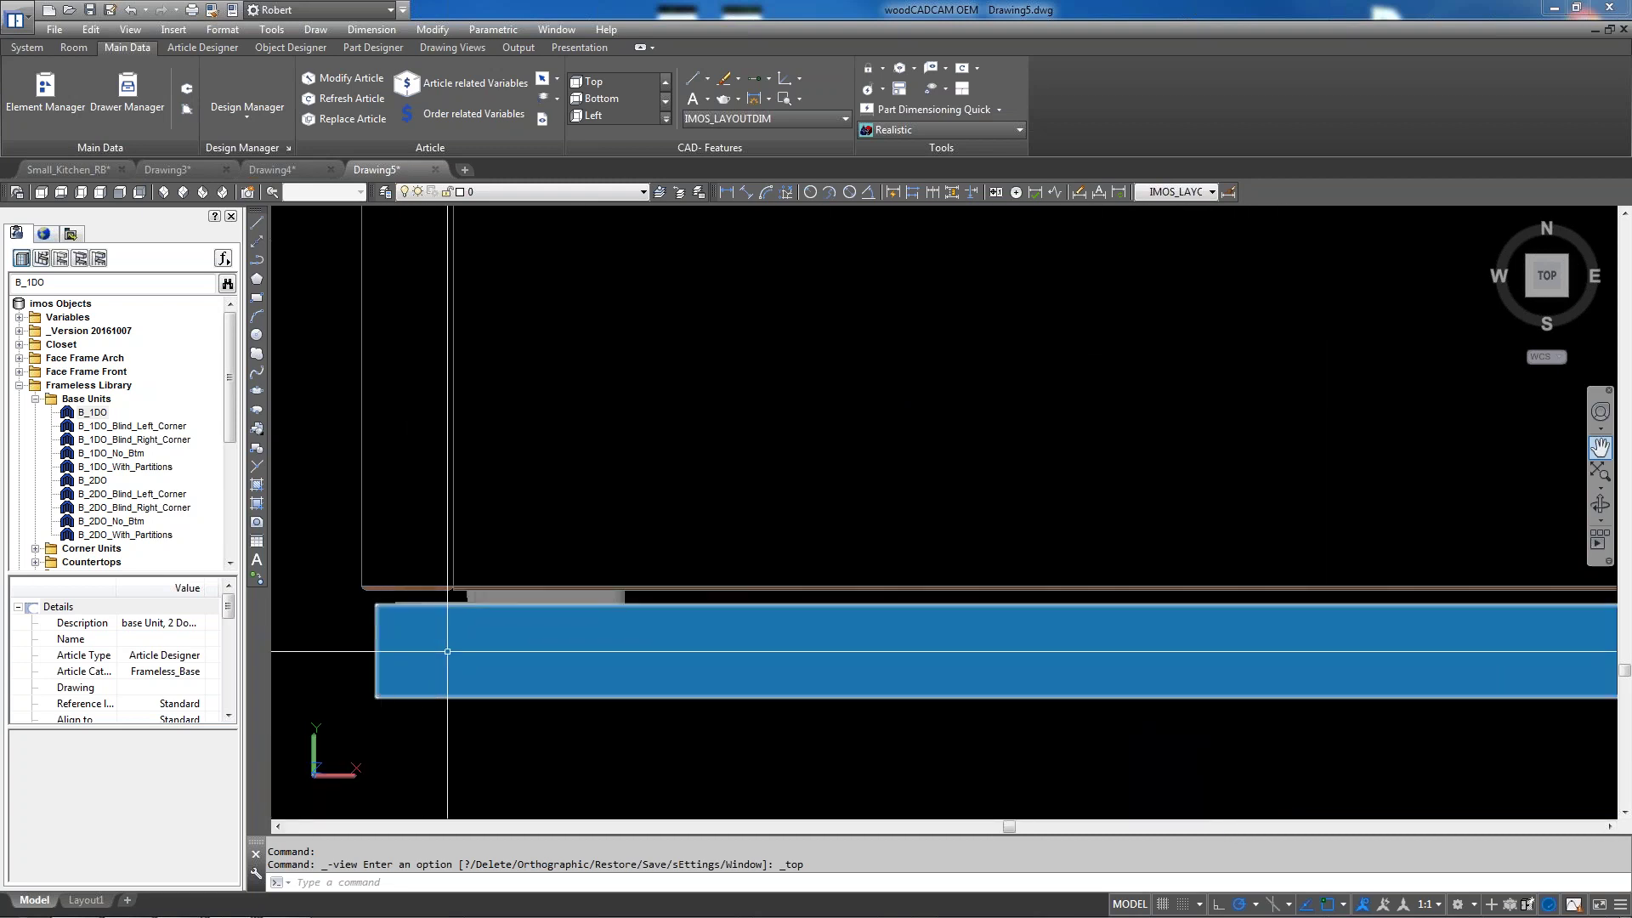
{"action": "scroll", "coordinate": [570, 587], "scroll_direction": "down", "scroll_amount": 3}
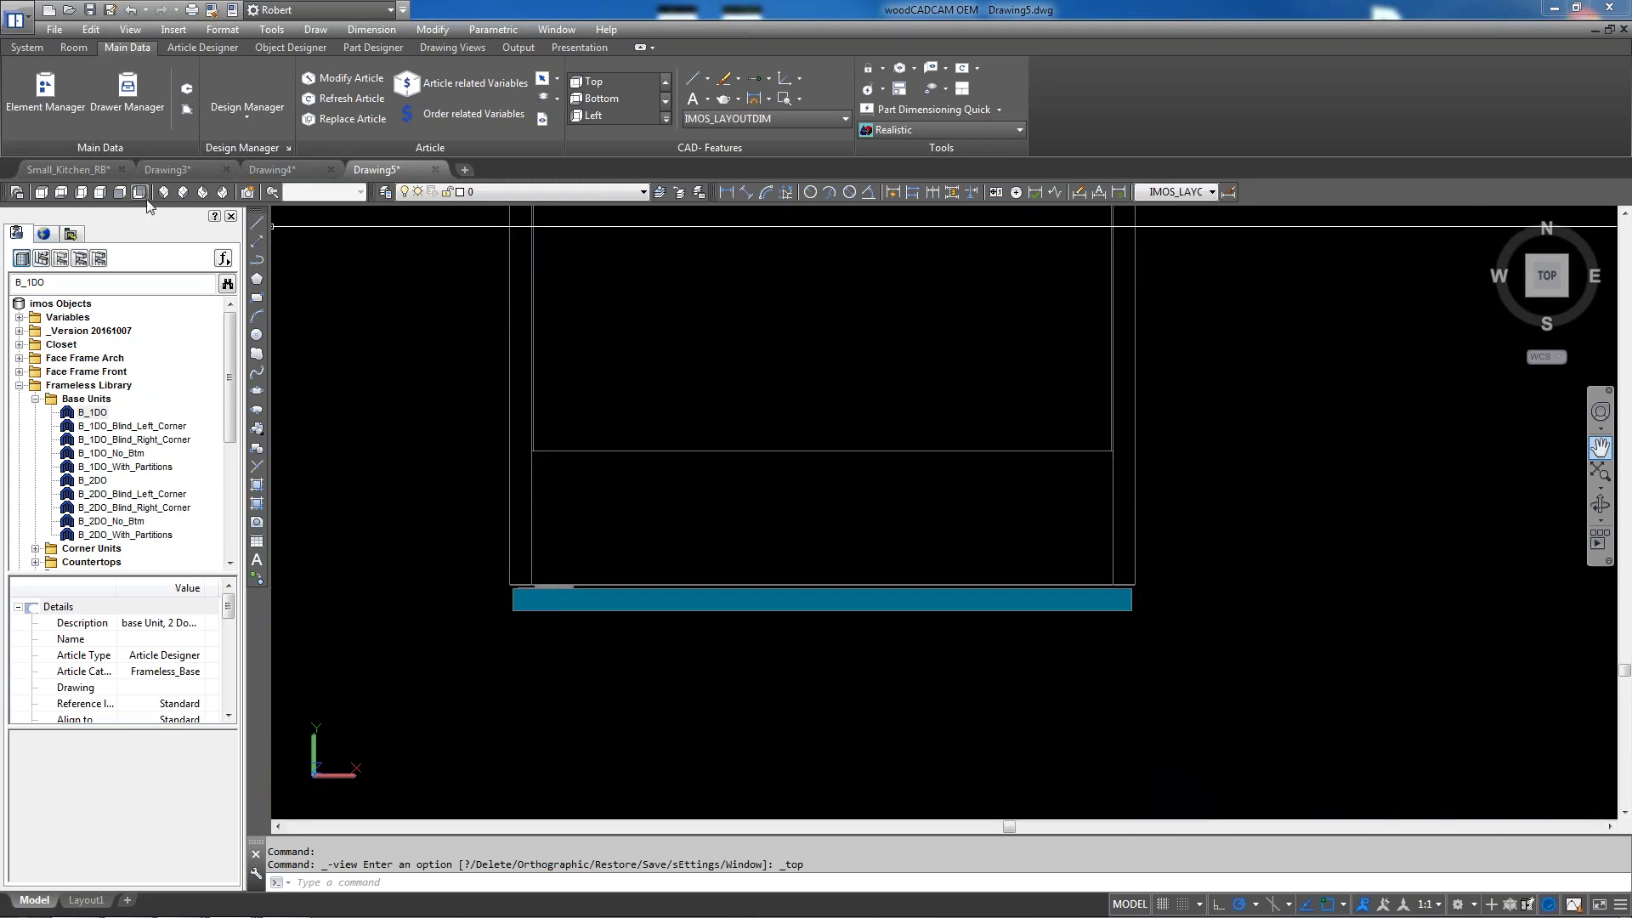
{"action": "left_click", "coordinate": [202, 192]}
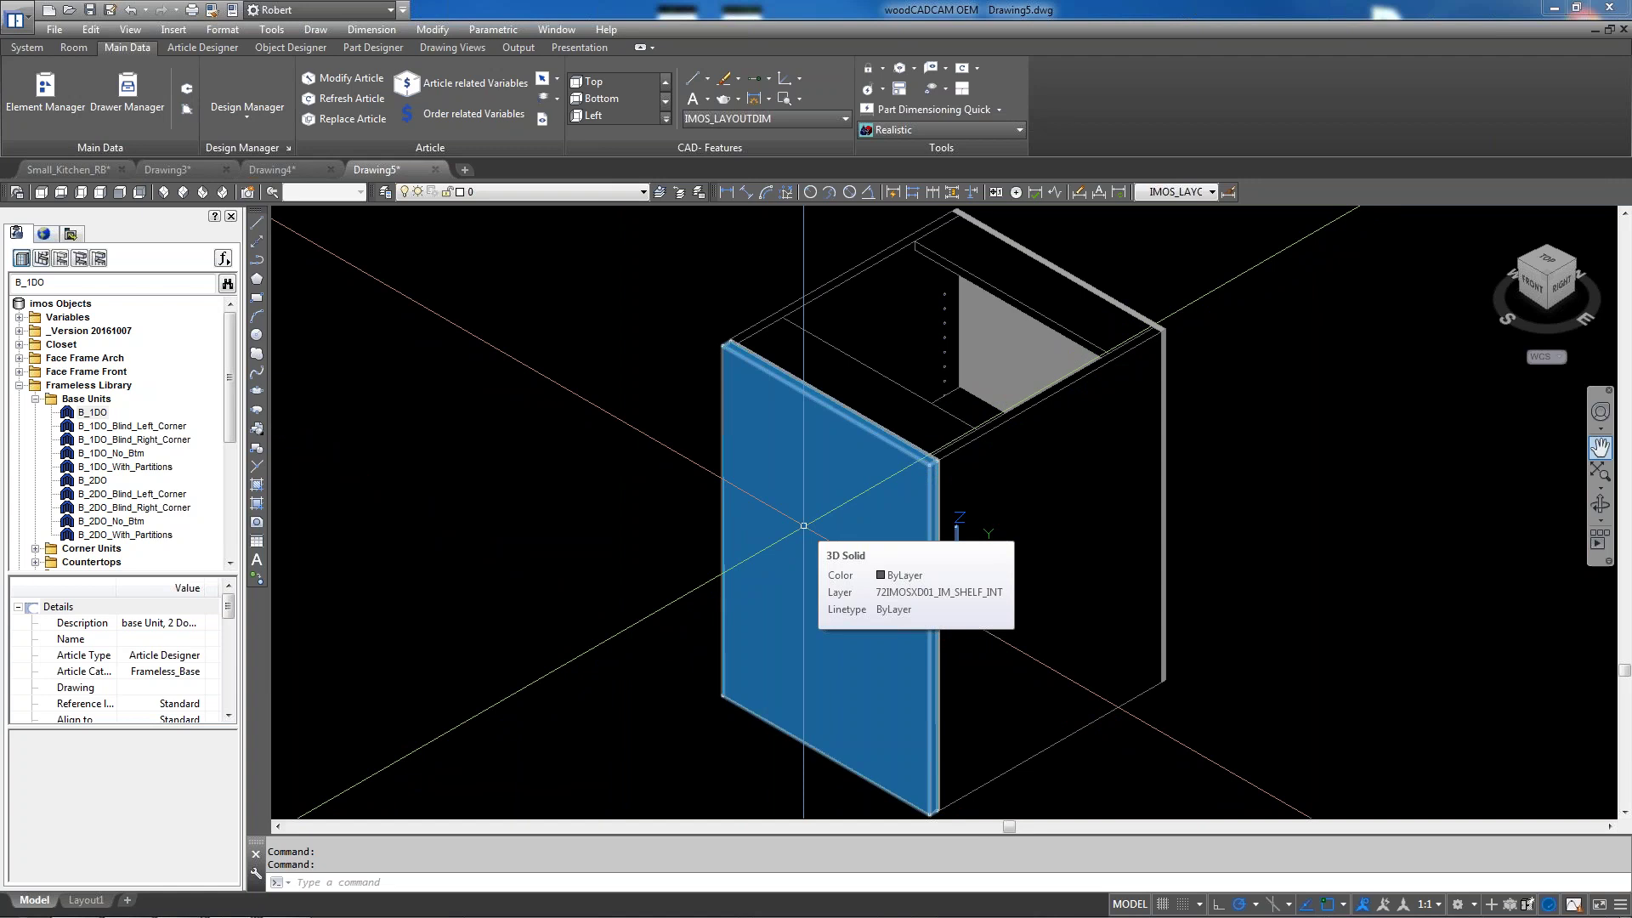
Switch the cabinet to 2D Wireframe, zoom out, and open the Element Manager
{"action": "left_click", "coordinate": [906, 131]}
{"action": "left_click", "coordinate": [899, 163]}
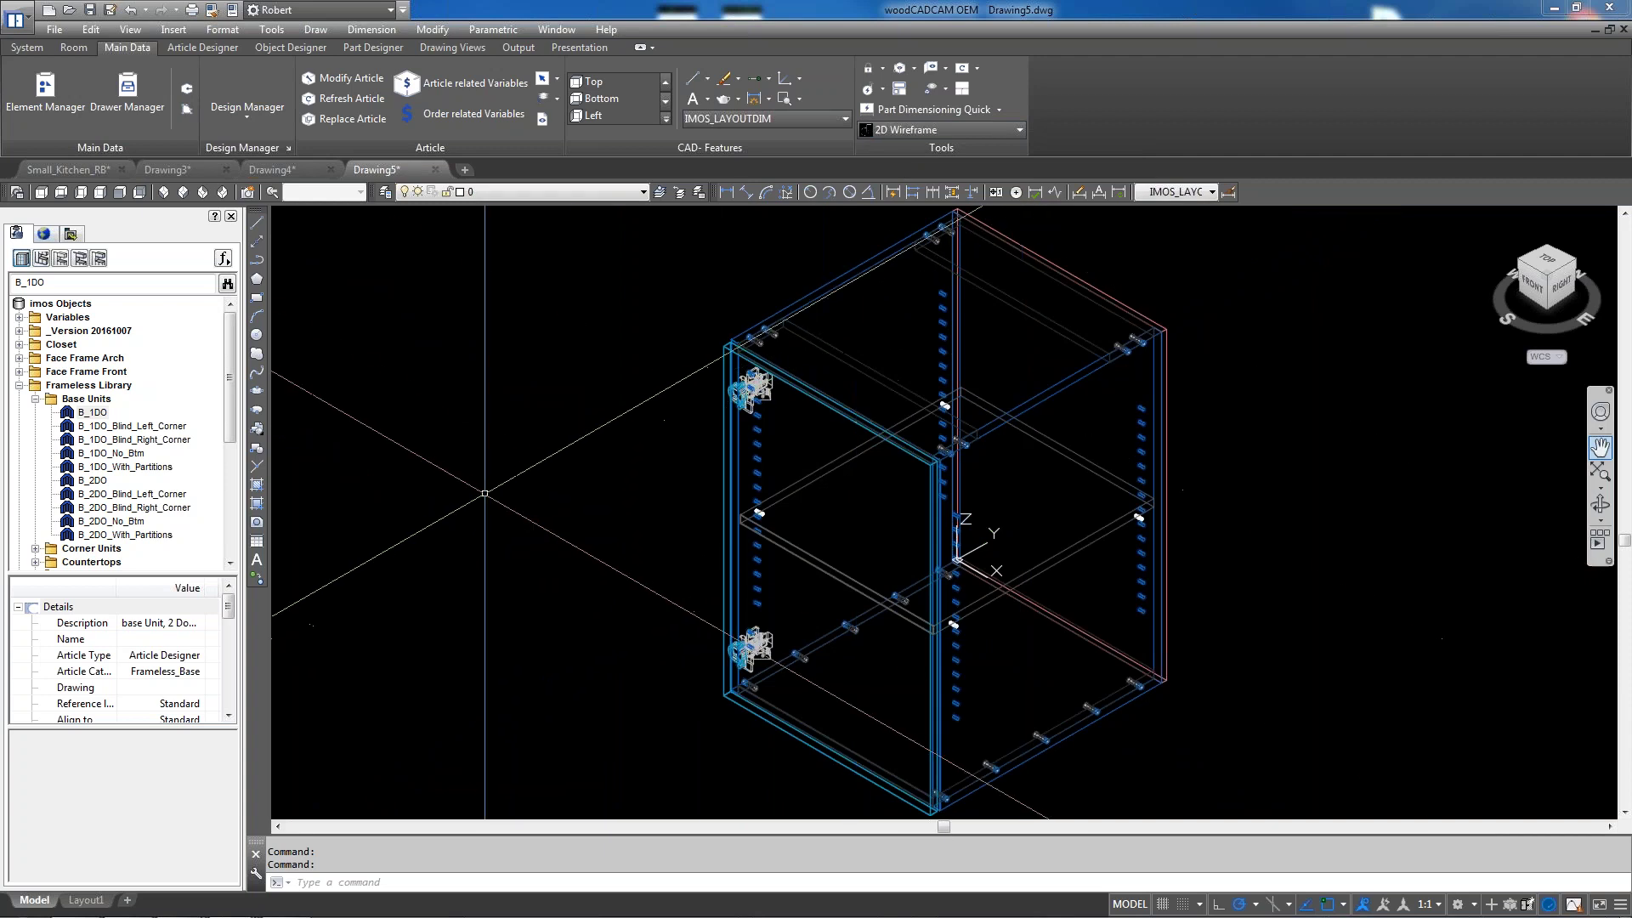
{"action": "scroll", "coordinate": [510, 502], "scroll_direction": "down", "scroll_amount": 2}
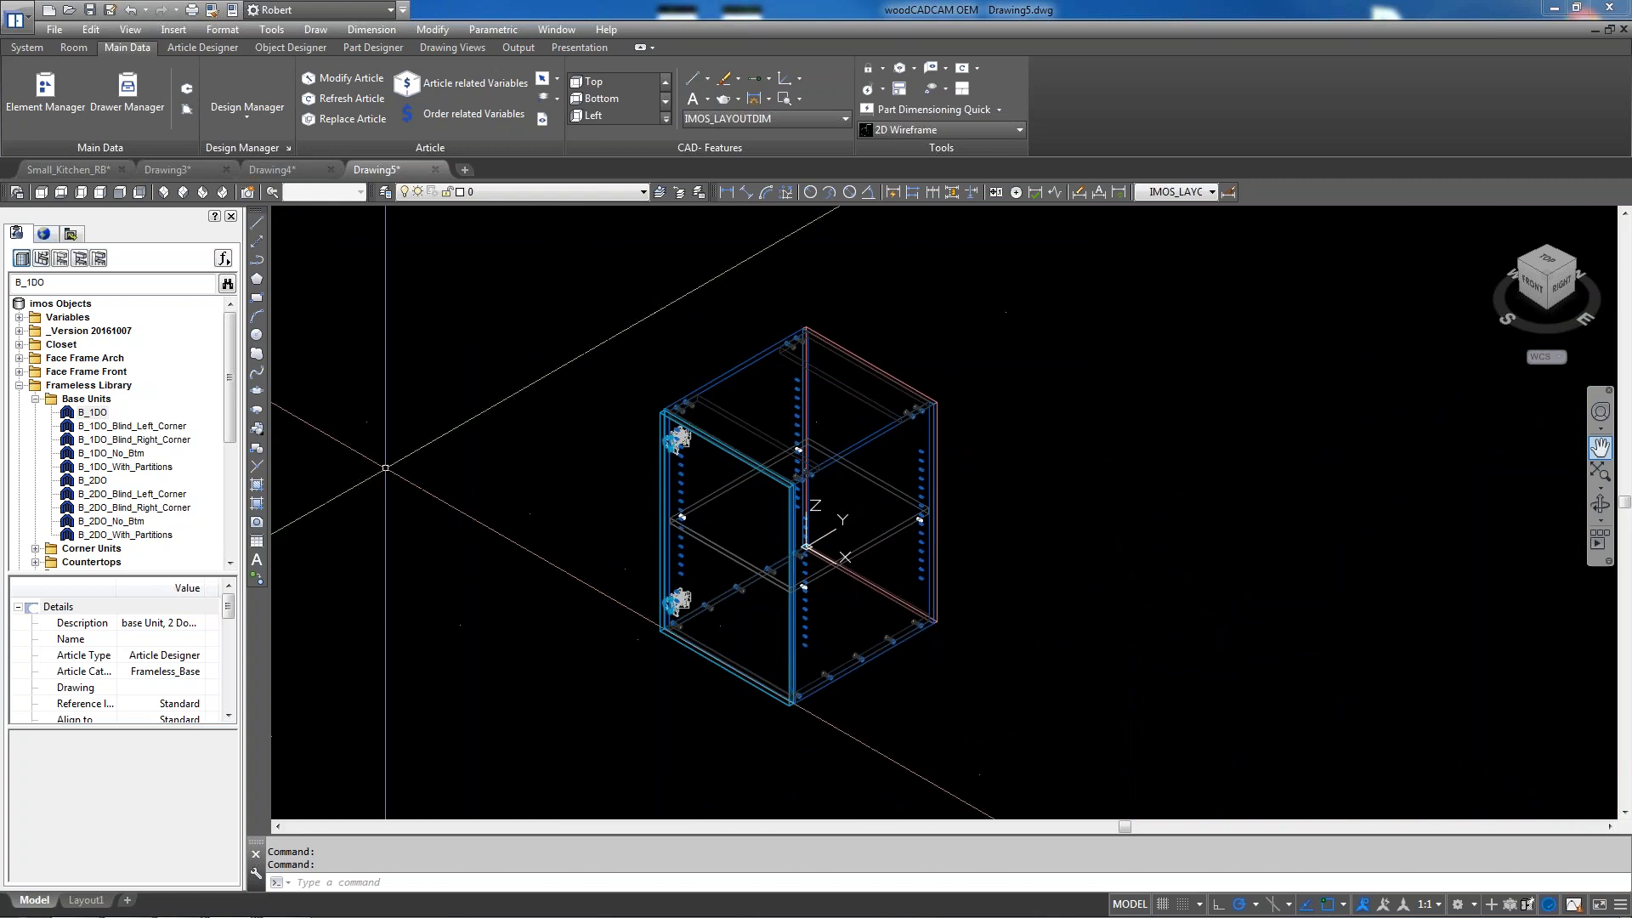
{"action": "left_click", "coordinate": [38, 85]}
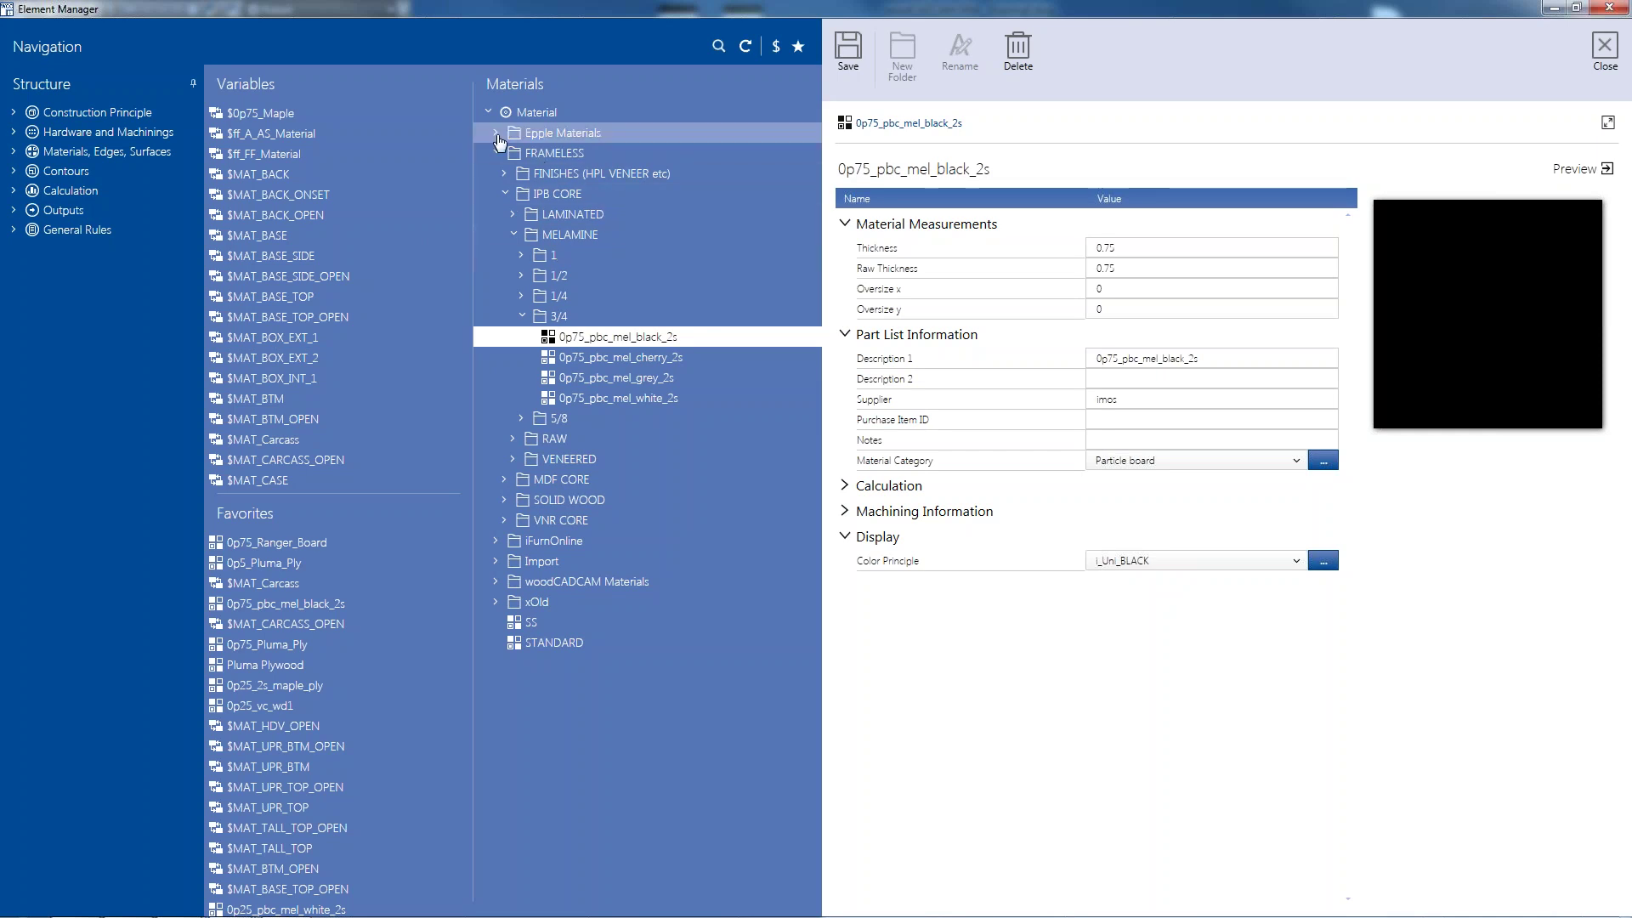
Select 0p75_Ranger_Board under Epple Materials > Pluma Plywood and open its W_MDF_raw colour principle
{"action": "left_click", "coordinate": [537, 133]}
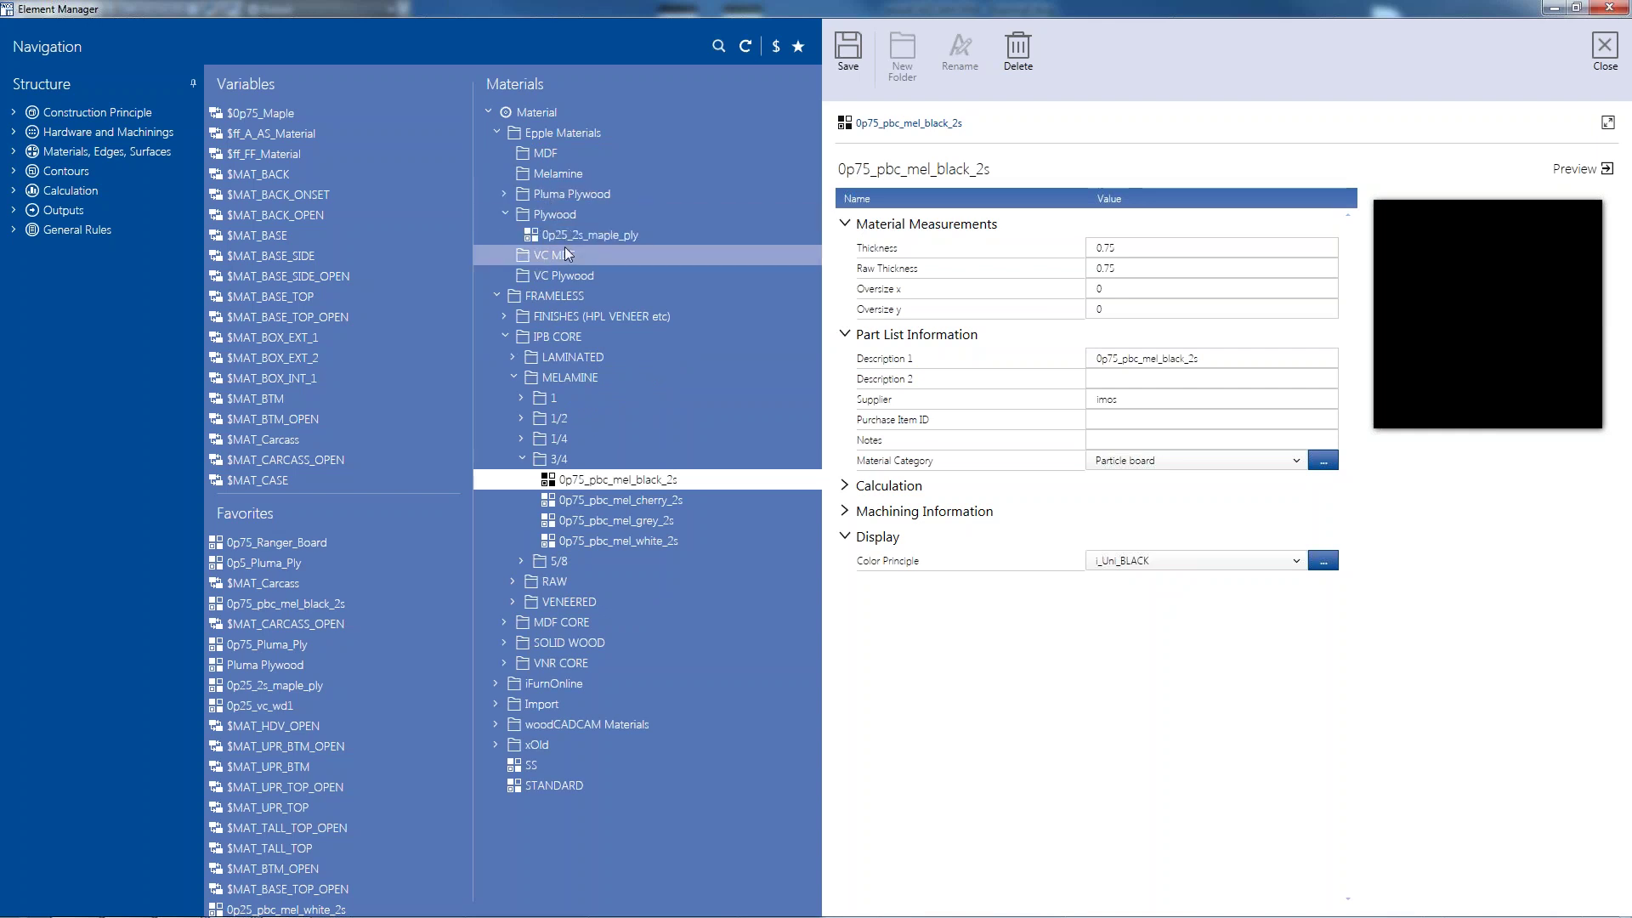
{"action": "left_click", "coordinate": [505, 195]}
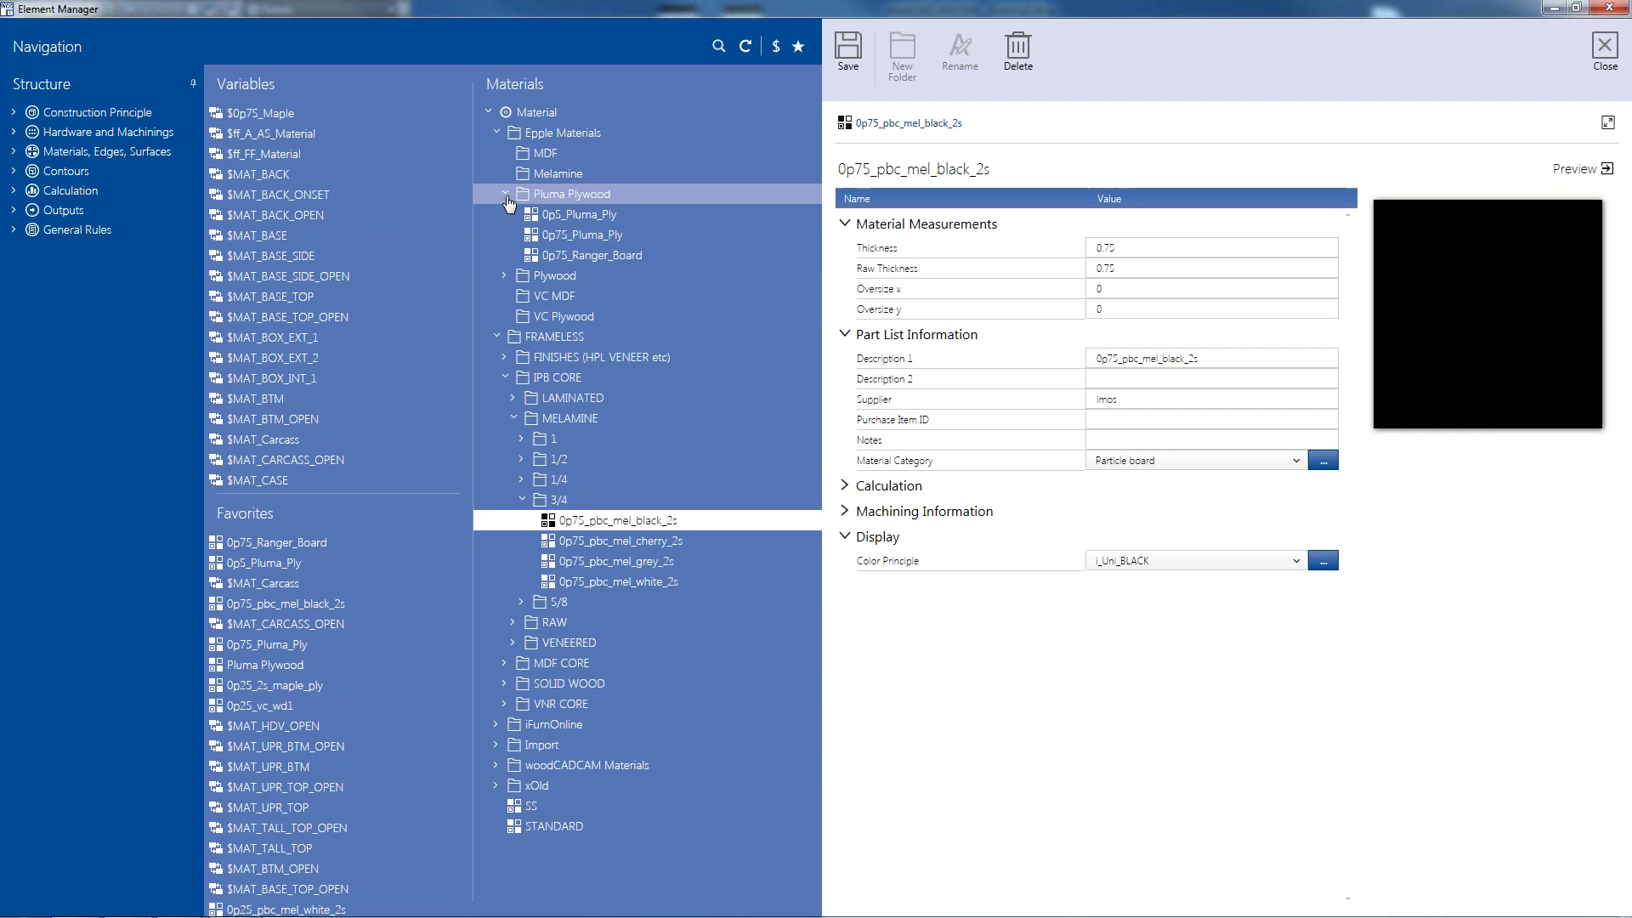
{"action": "left_click", "coordinate": [576, 259]}
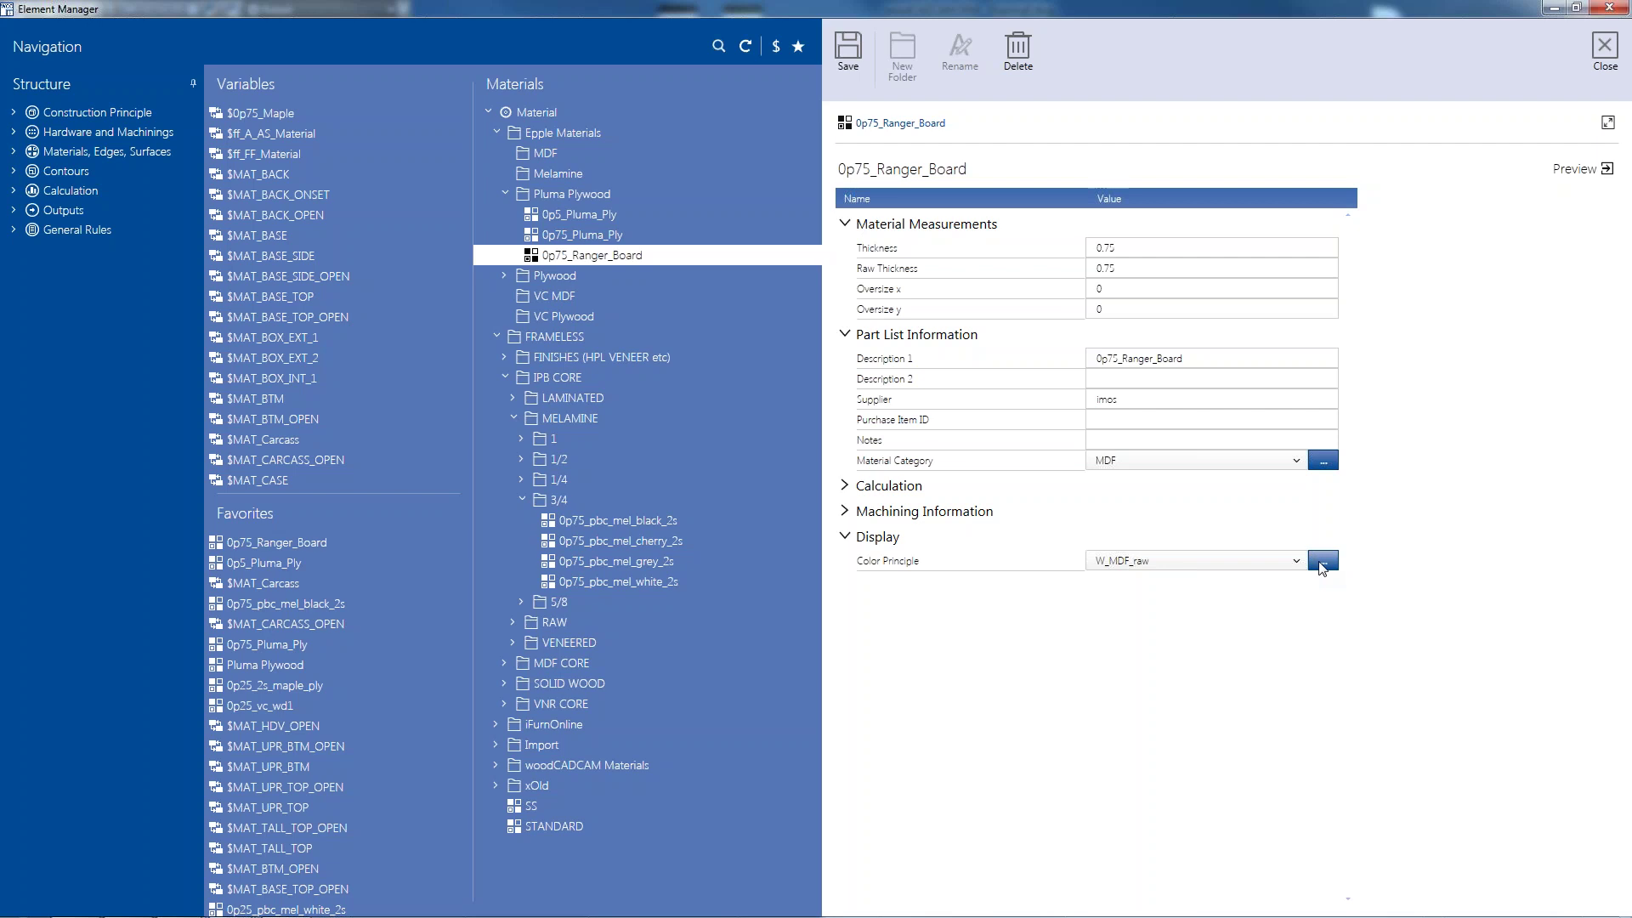
{"action": "left_click", "coordinate": [1321, 561]}
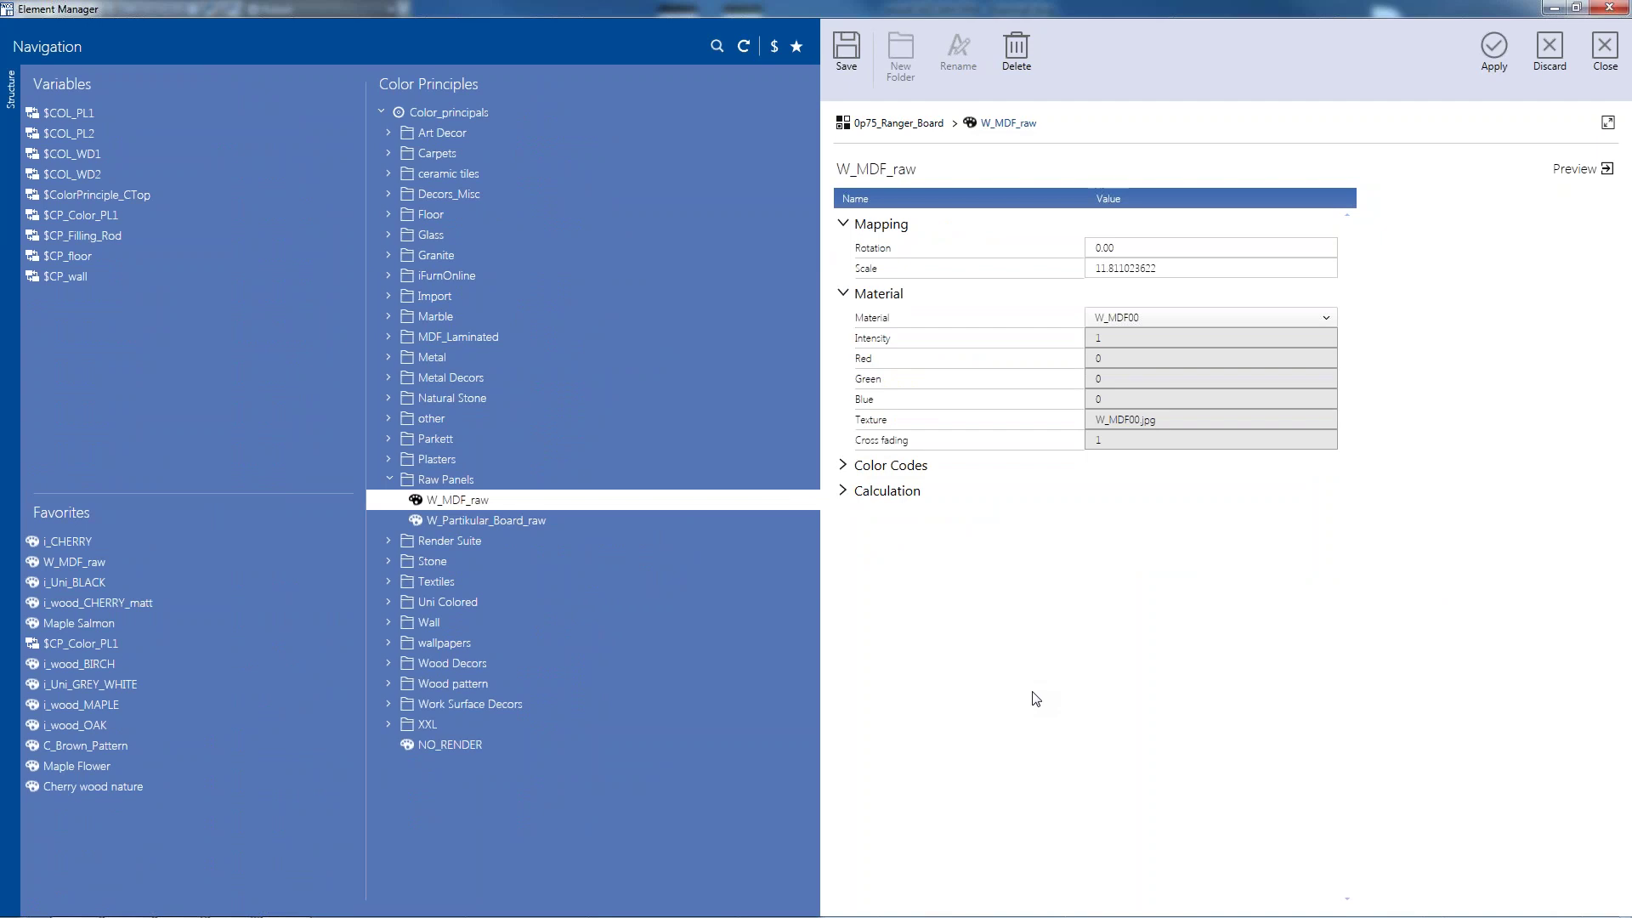
Browse the W_MDF_raw Material list and close it, keeping W_MDF00 selected
{"action": "left_click", "coordinate": [1323, 318]}
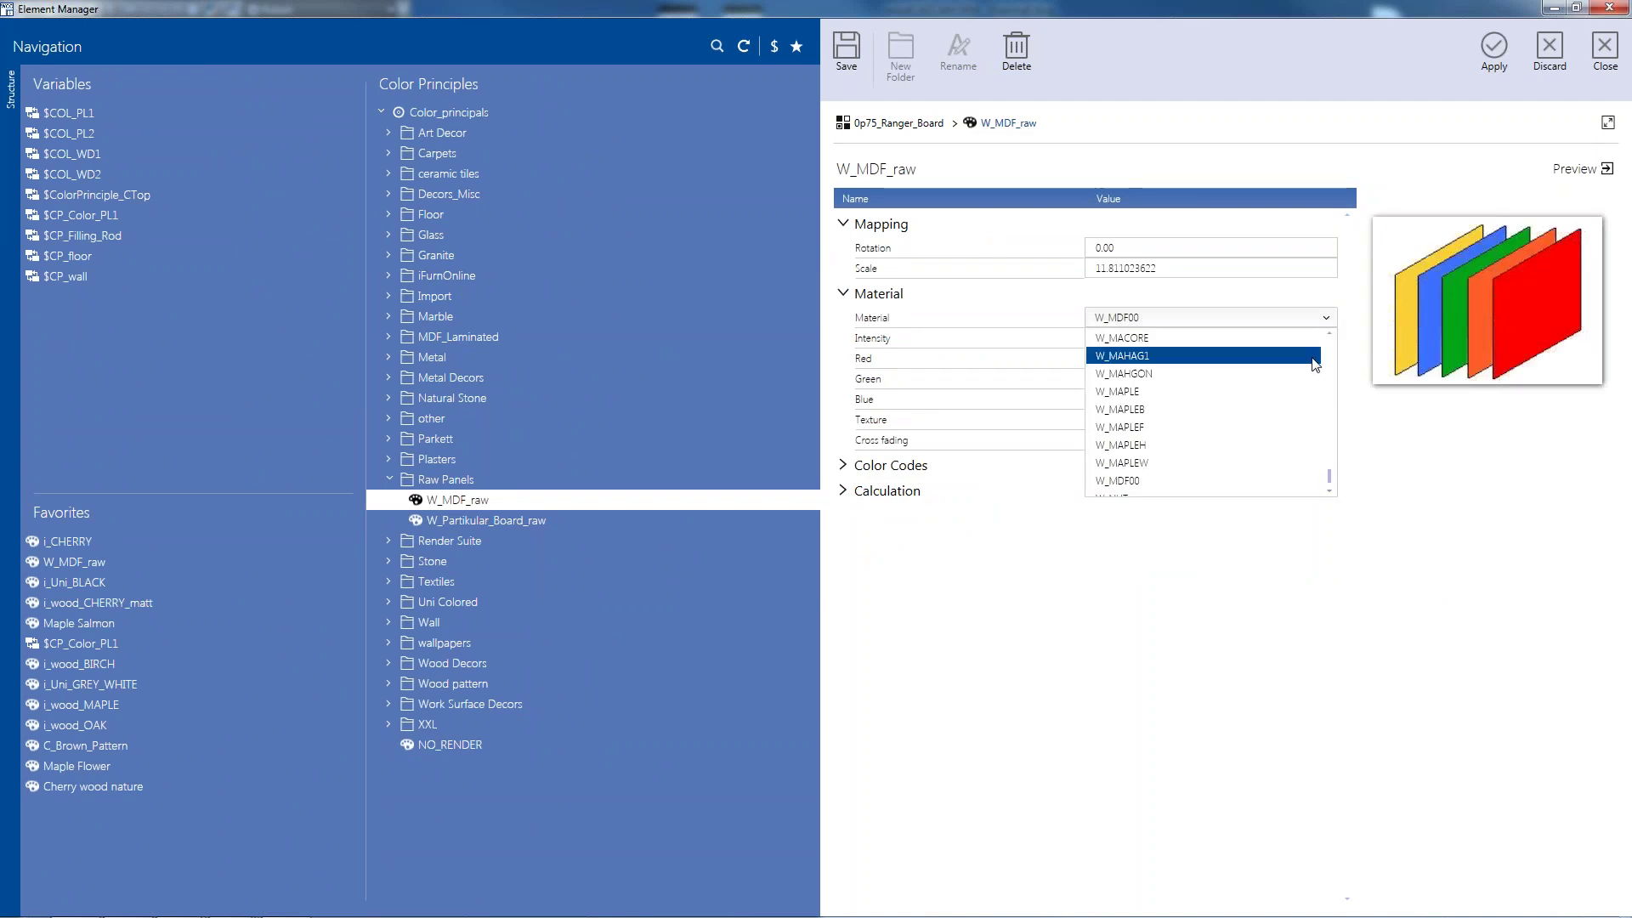
{"action": "scroll", "coordinate": [1297, 400], "scroll_direction": "up", "scroll_amount": 2}
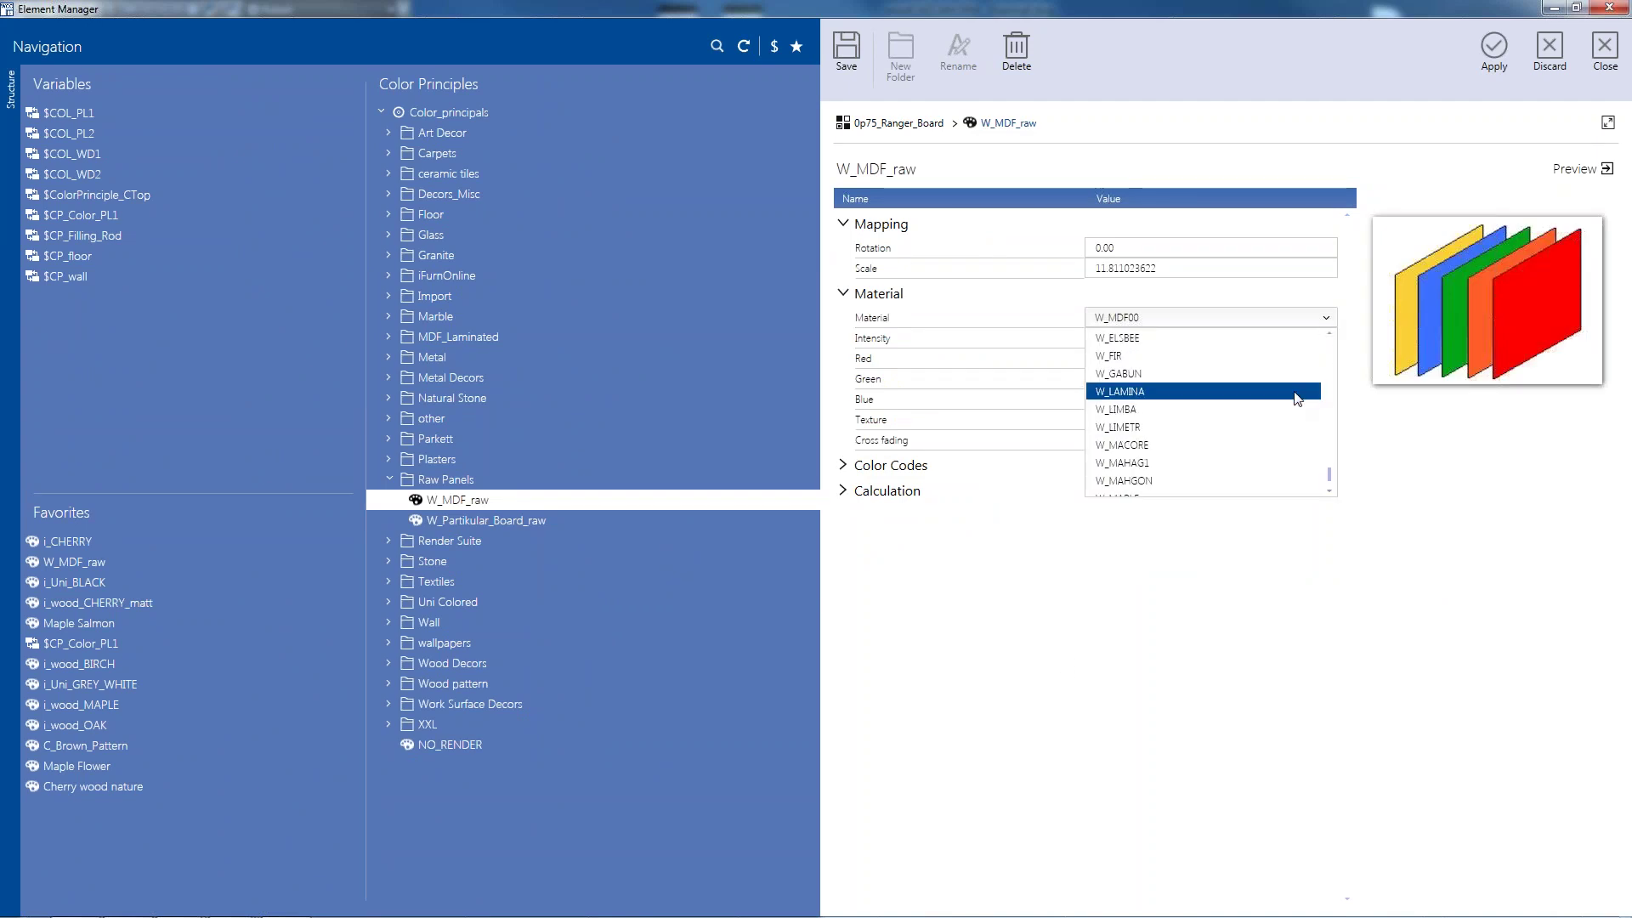
{"action": "scroll", "coordinate": [1298, 399], "scroll_direction": "up", "scroll_amount": 4}
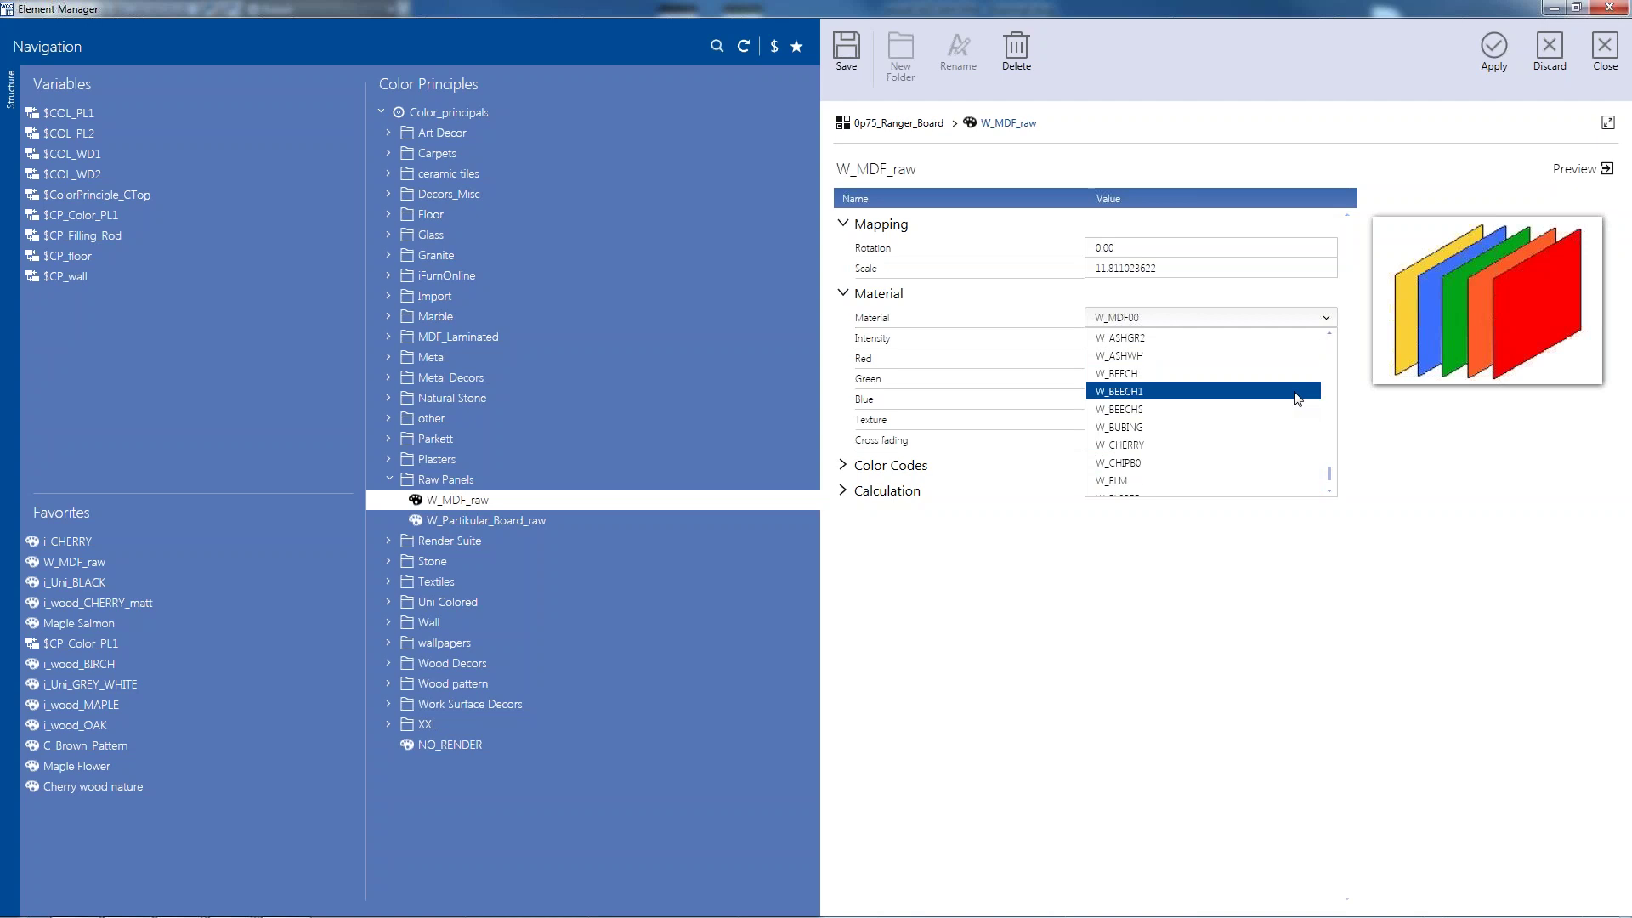
{"action": "scroll", "coordinate": [1297, 399], "scroll_direction": "up", "scroll_amount": 1}
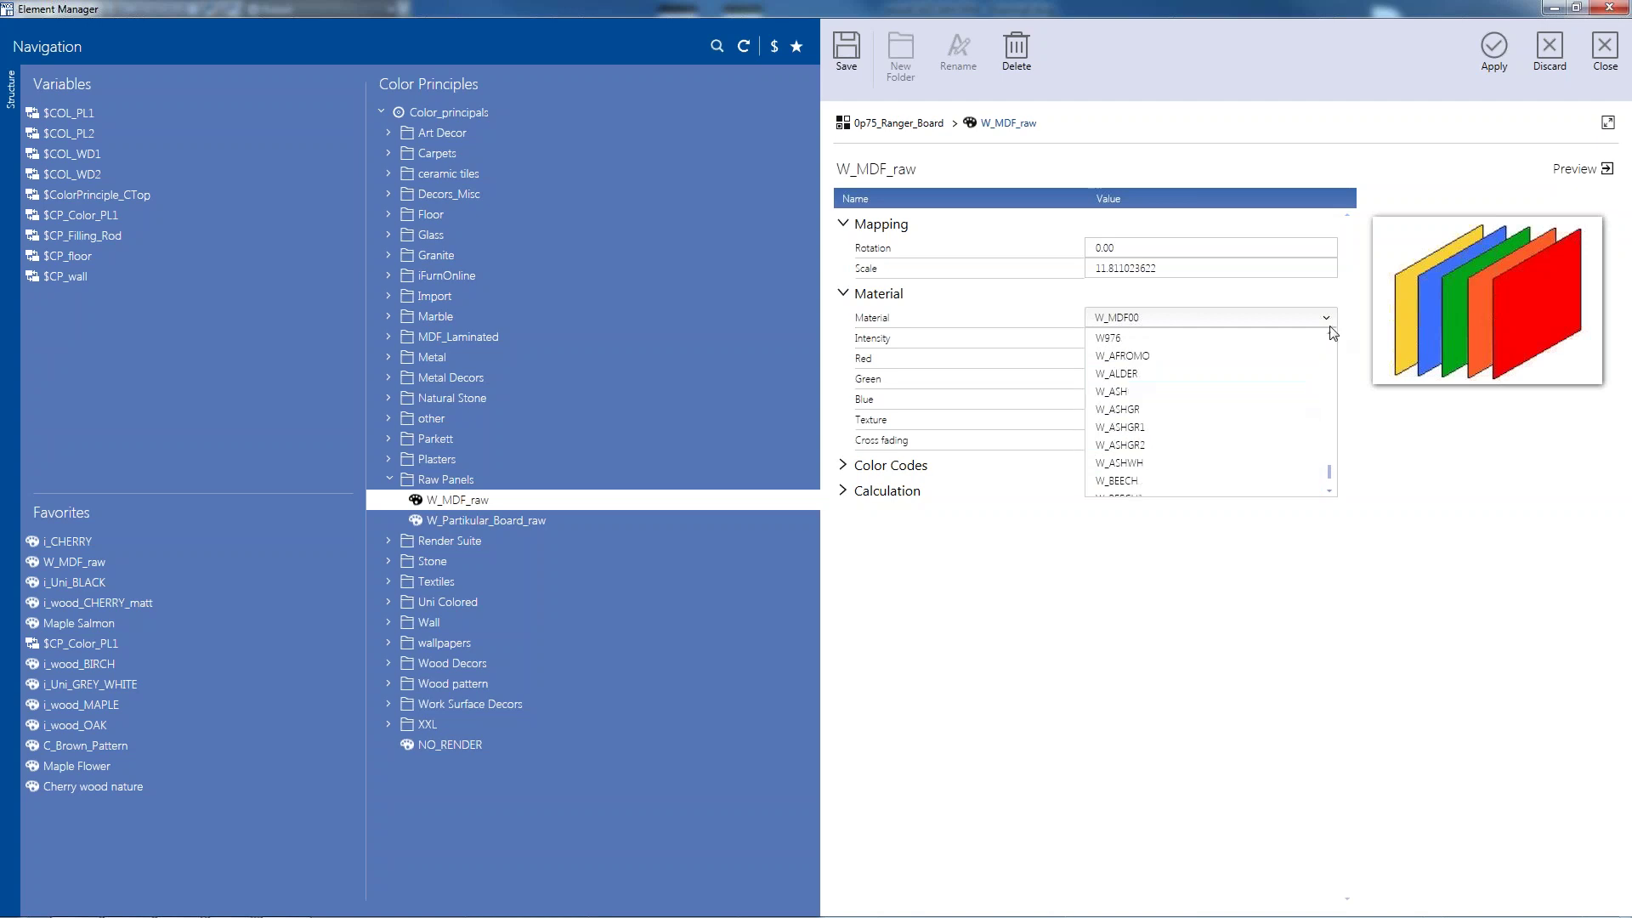
{"action": "scroll", "coordinate": [1280, 398], "scroll_direction": "up", "scroll_amount": 3}
{"action": "scroll", "coordinate": [1279, 399], "scroll_direction": "up", "scroll_amount": 4}
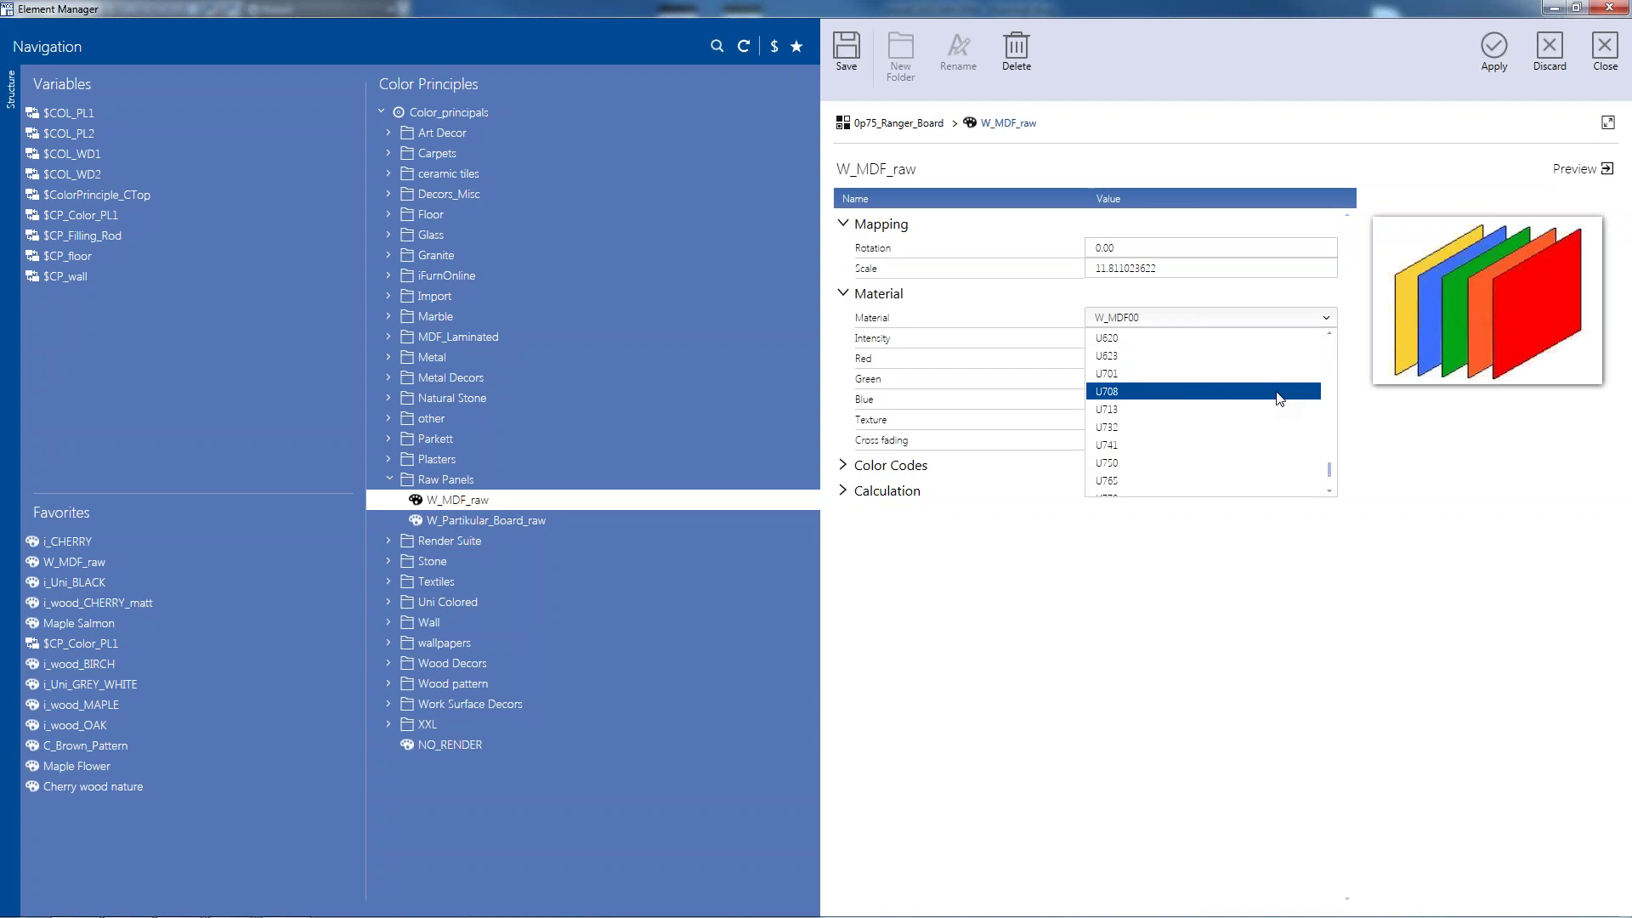
{"action": "scroll", "coordinate": [1279, 399], "scroll_direction": "up", "scroll_amount": 6}
{"action": "scroll", "coordinate": [1279, 398], "scroll_direction": "up", "scroll_amount": 10}
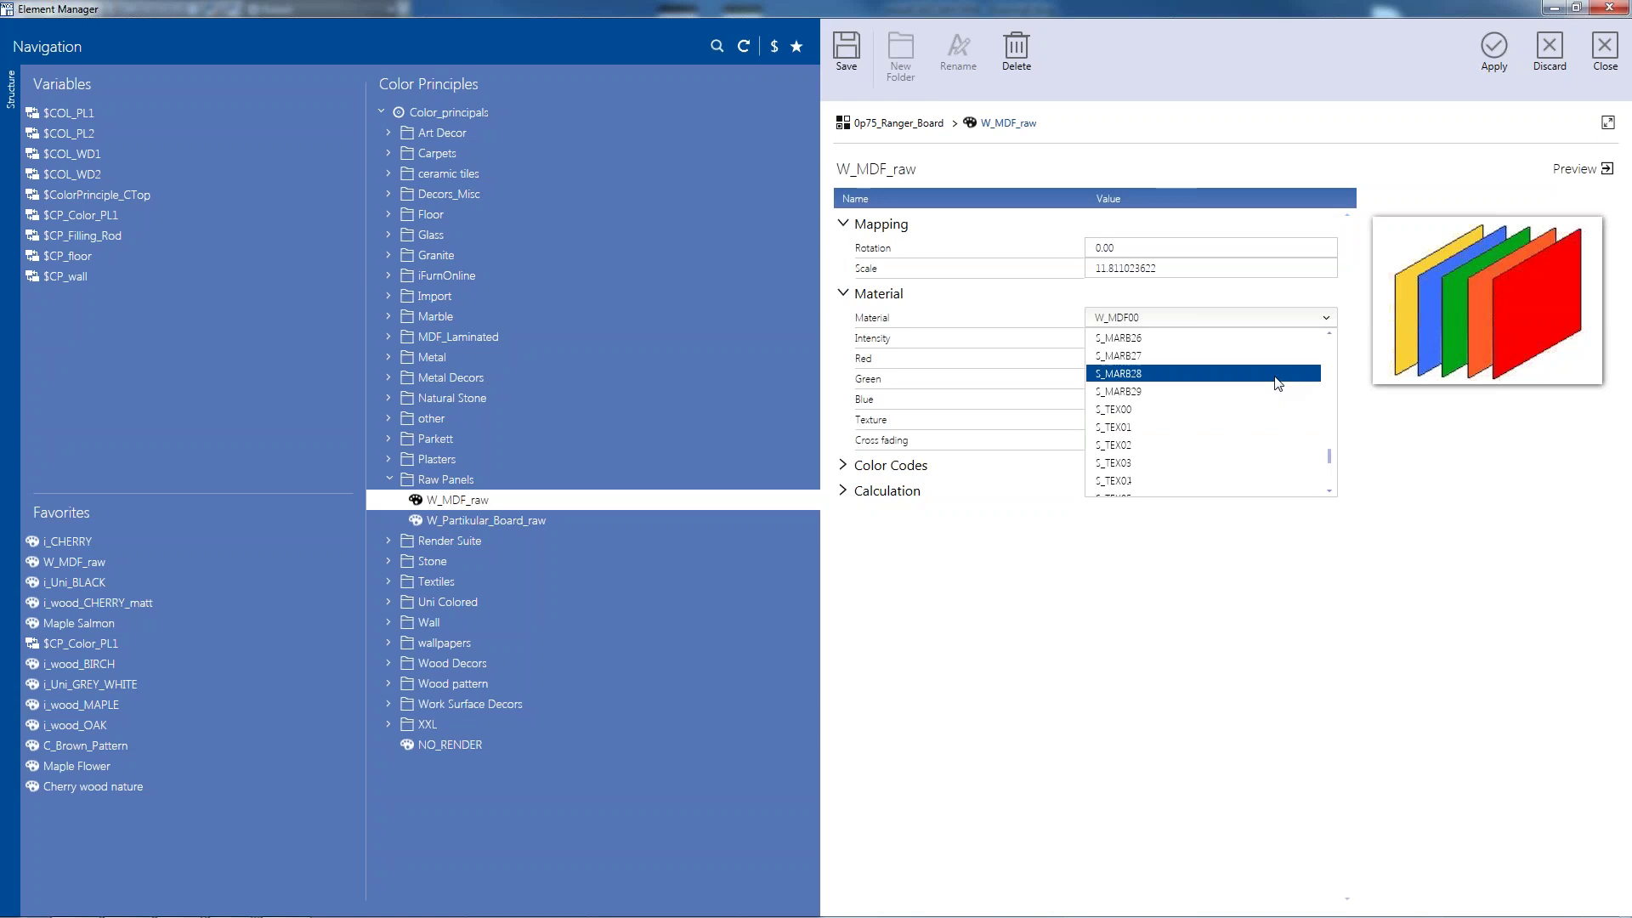
{"action": "scroll", "coordinate": [1275, 391], "scroll_direction": "up", "scroll_amount": 5}
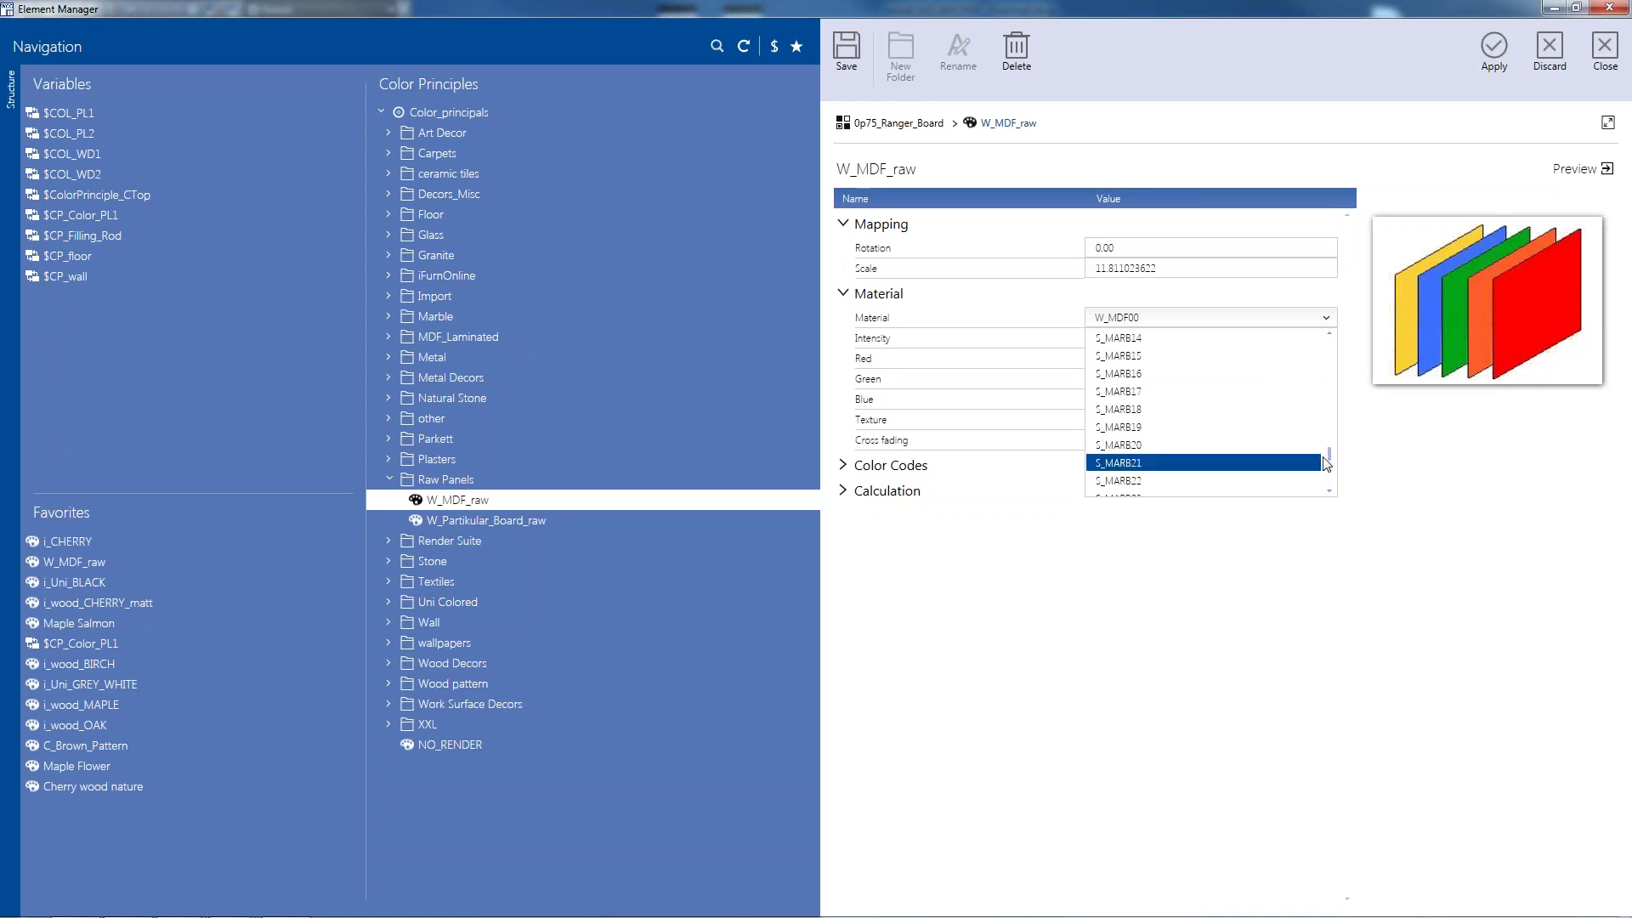
{"action": "left_click_drag", "start_coordinate": [1329, 456], "coordinate": [1330, 450]}
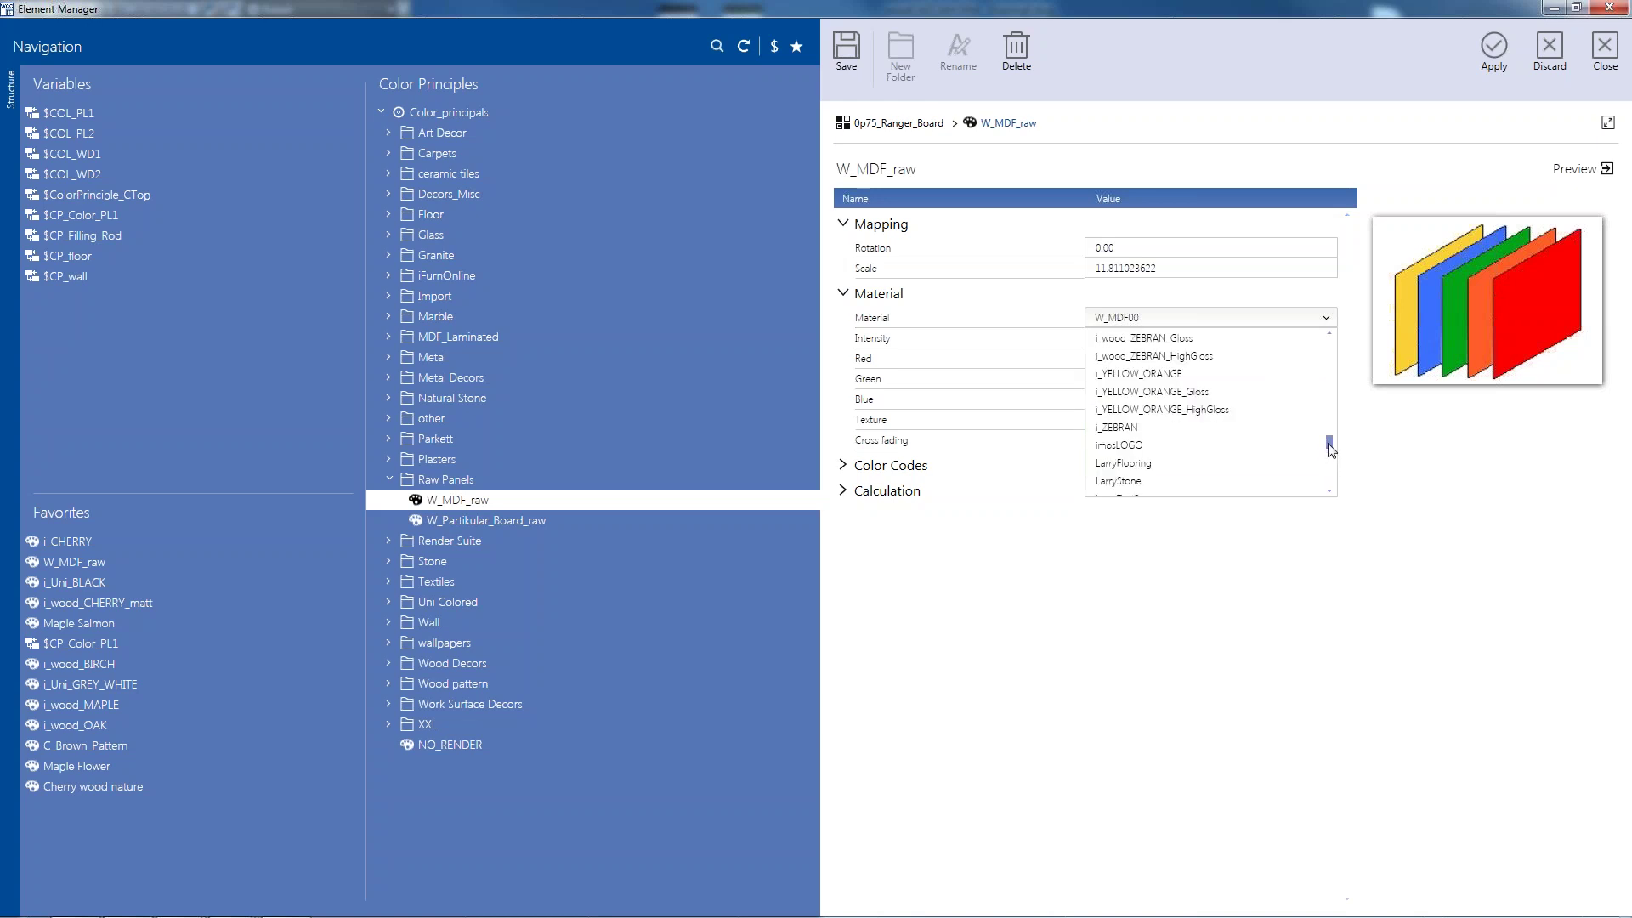
{"action": "scroll", "coordinate": [1272, 443], "scroll_direction": "down", "scroll_amount": 3}
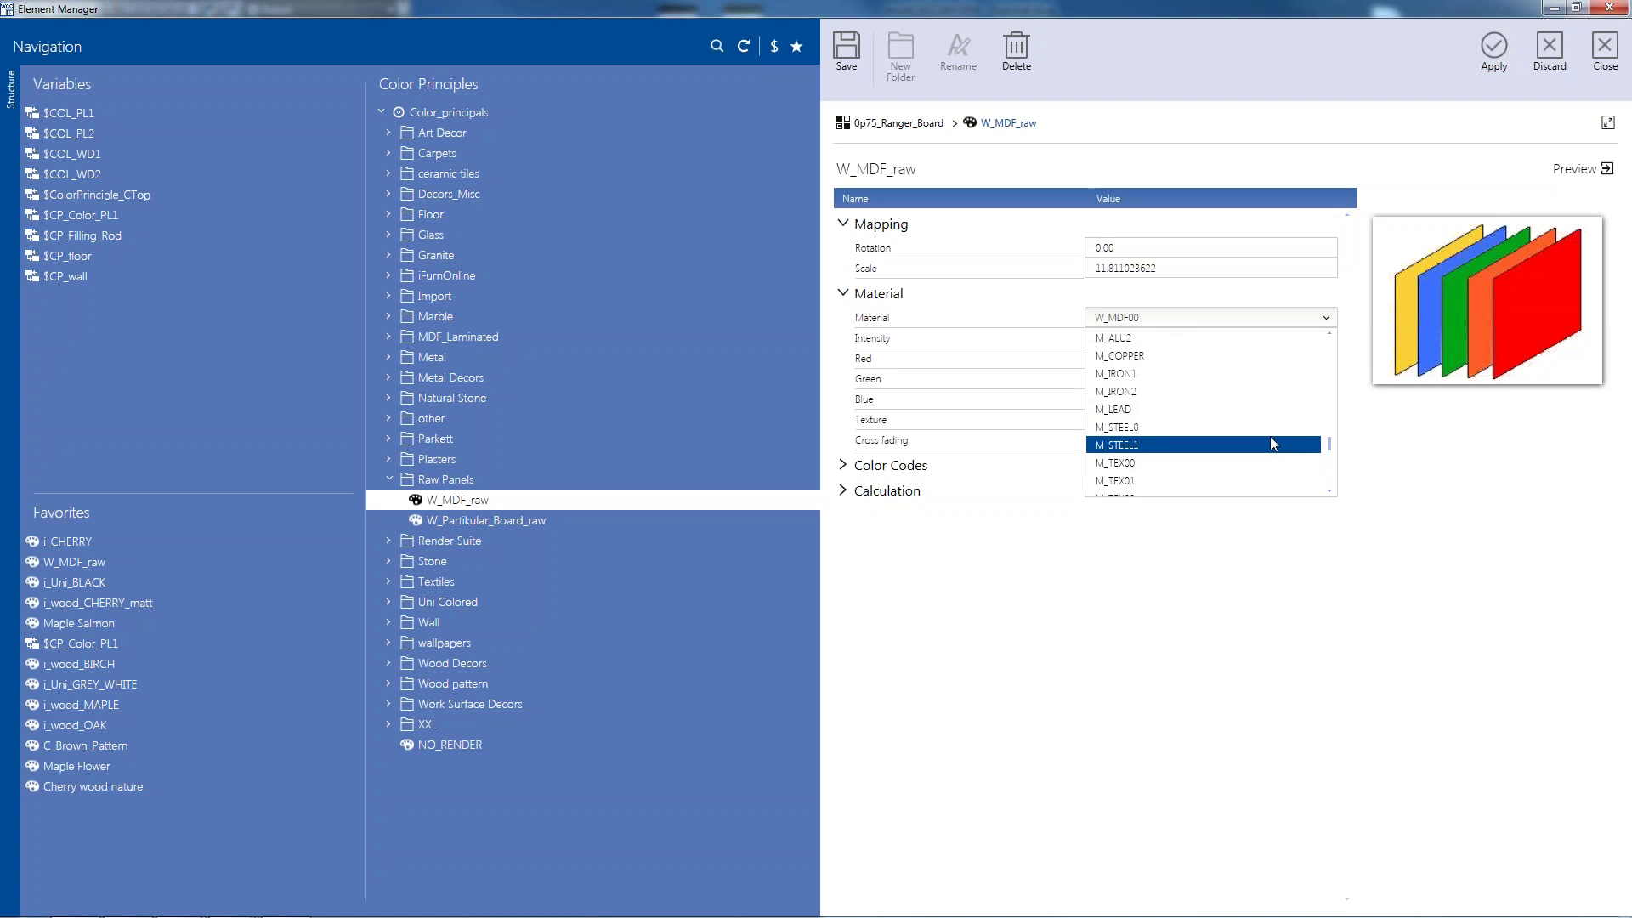
{"action": "scroll", "coordinate": [1271, 443], "scroll_direction": "down", "scroll_amount": 5}
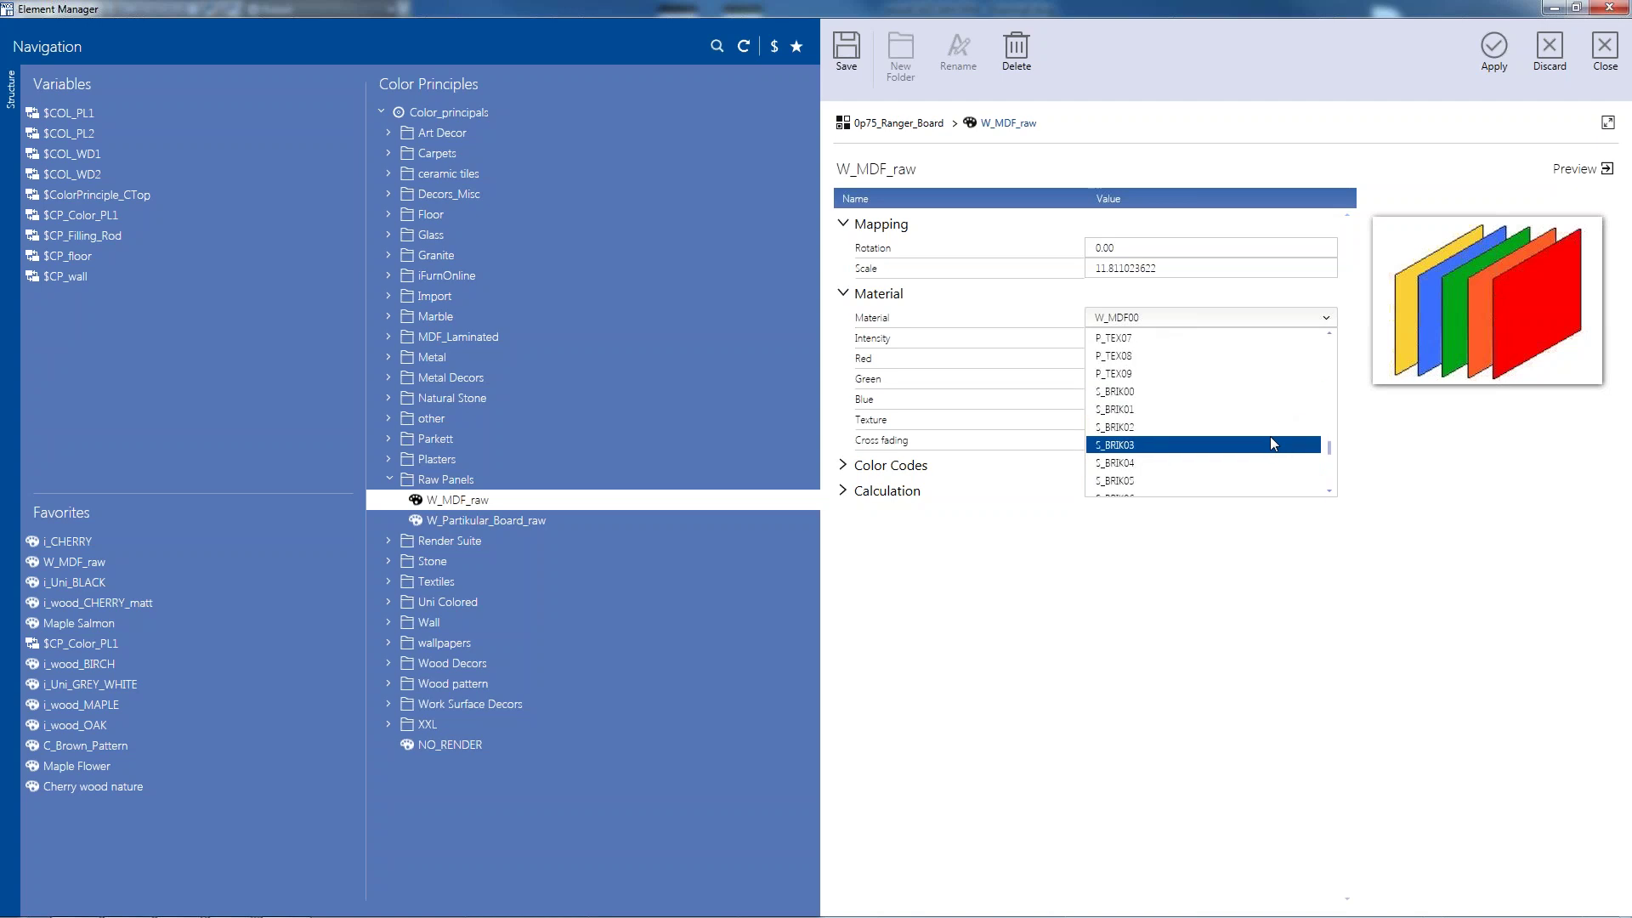
{"action": "scroll", "coordinate": [1272, 442], "scroll_direction": "down", "scroll_amount": 10}
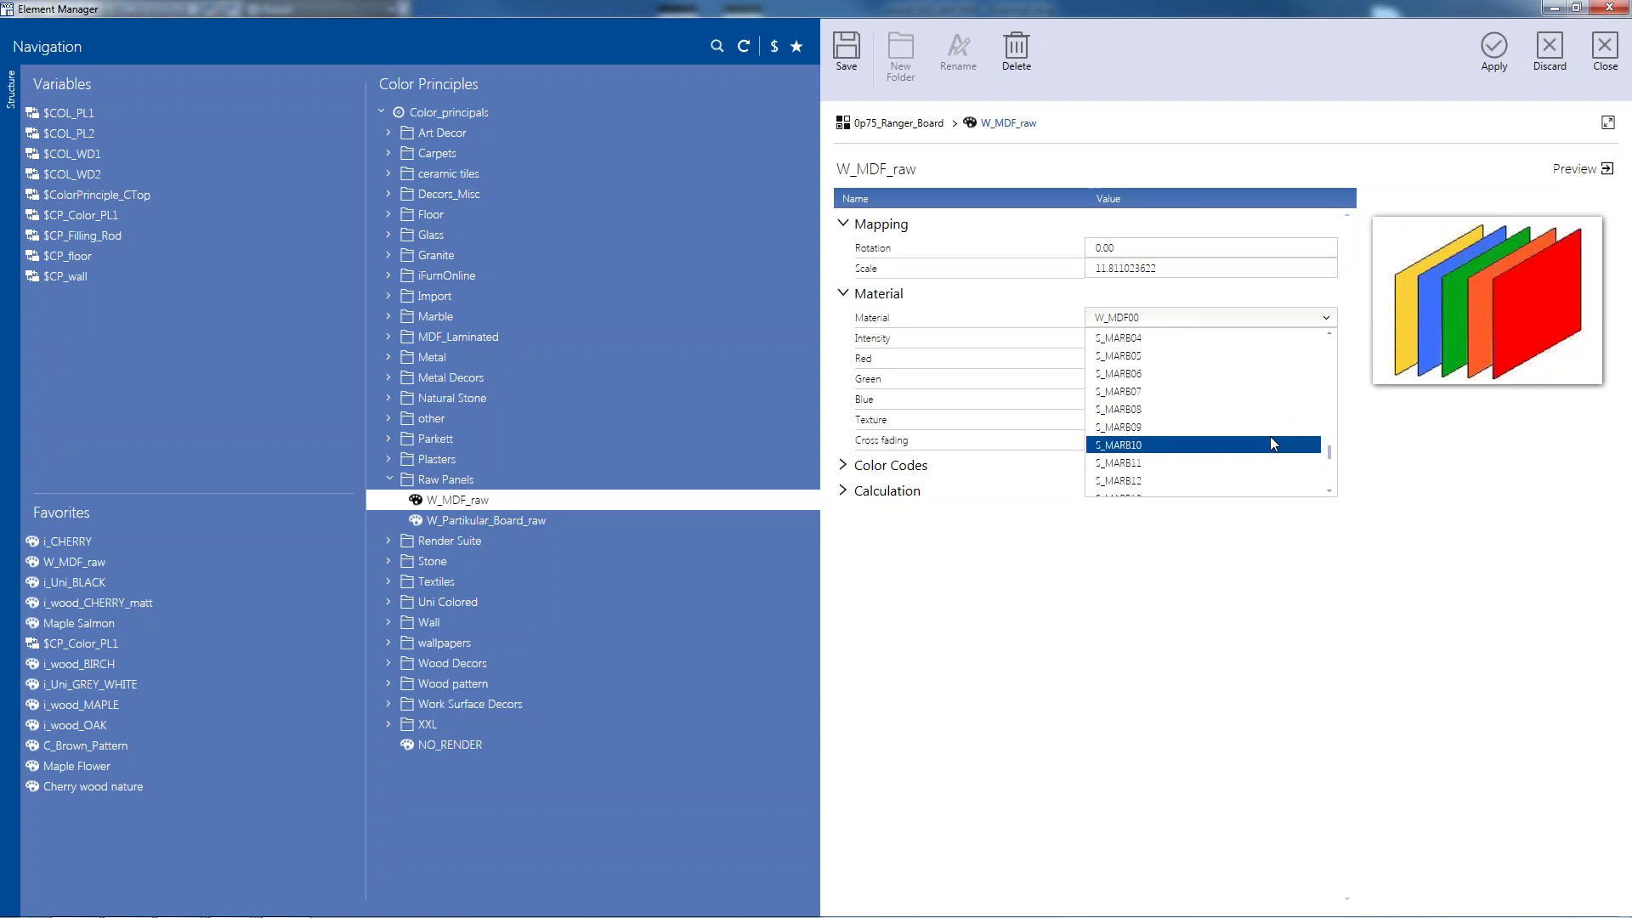
{"action": "scroll", "coordinate": [1271, 439], "scroll_direction": "up", "scroll_amount": 9}
{"action": "scroll", "coordinate": [1270, 436], "scroll_direction": "up", "scroll_amount": 7}
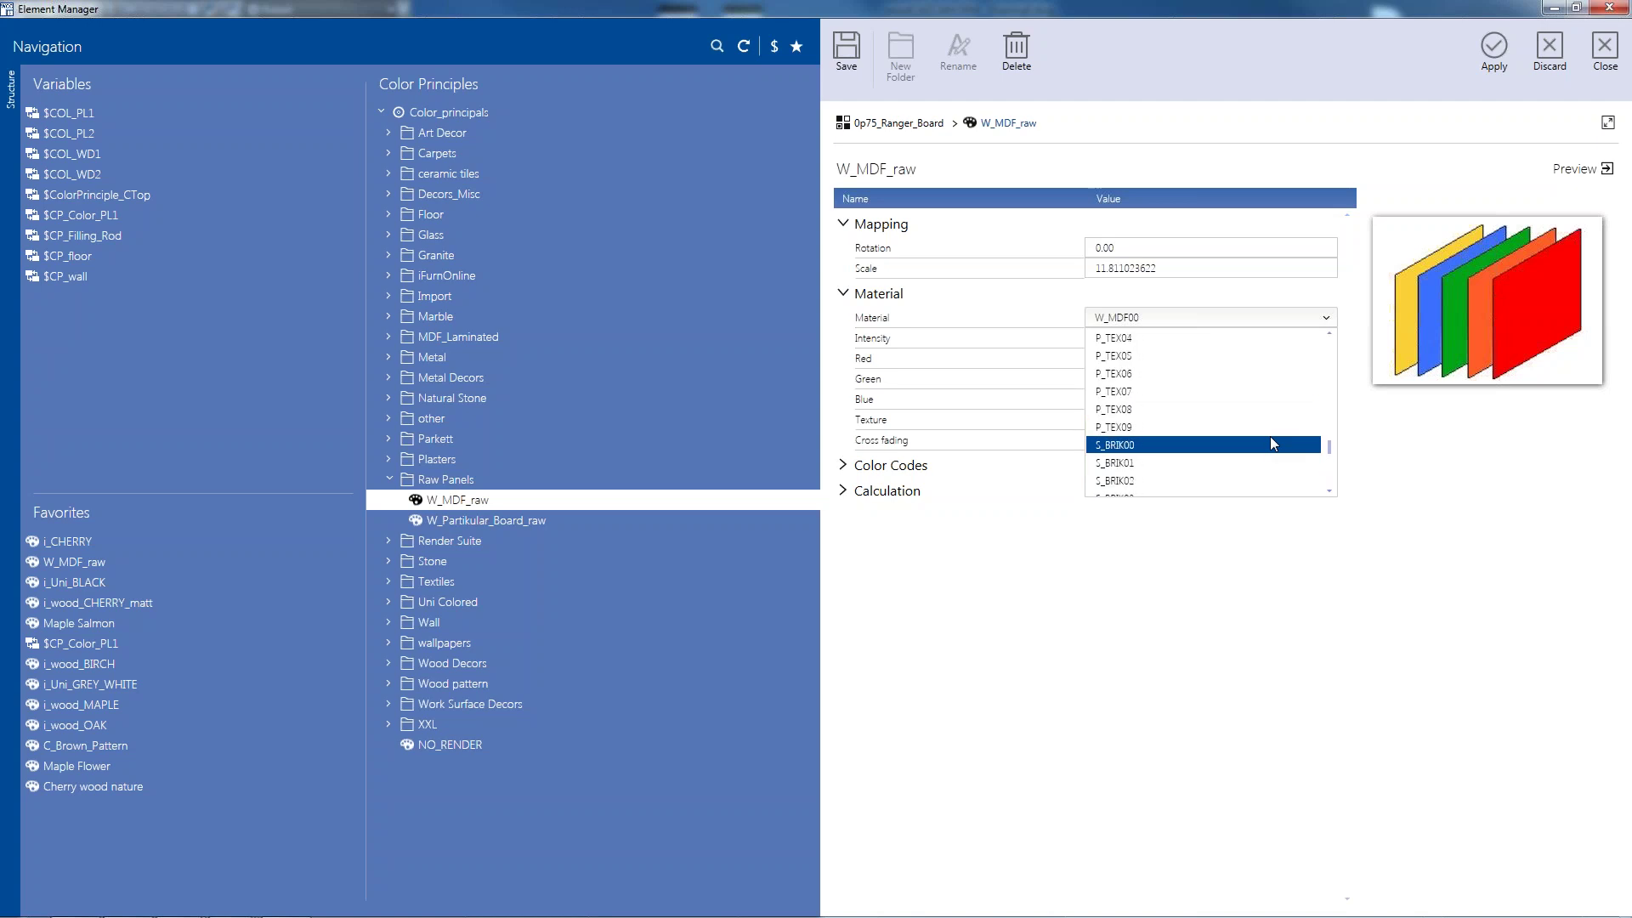
{"action": "scroll", "coordinate": [1270, 442], "scroll_direction": "down", "scroll_amount": 2}
{"action": "scroll", "coordinate": [1270, 442], "scroll_direction": "down", "scroll_amount": 1}
{"action": "scroll", "coordinate": [1271, 442], "scroll_direction": "down", "scroll_amount": 1}
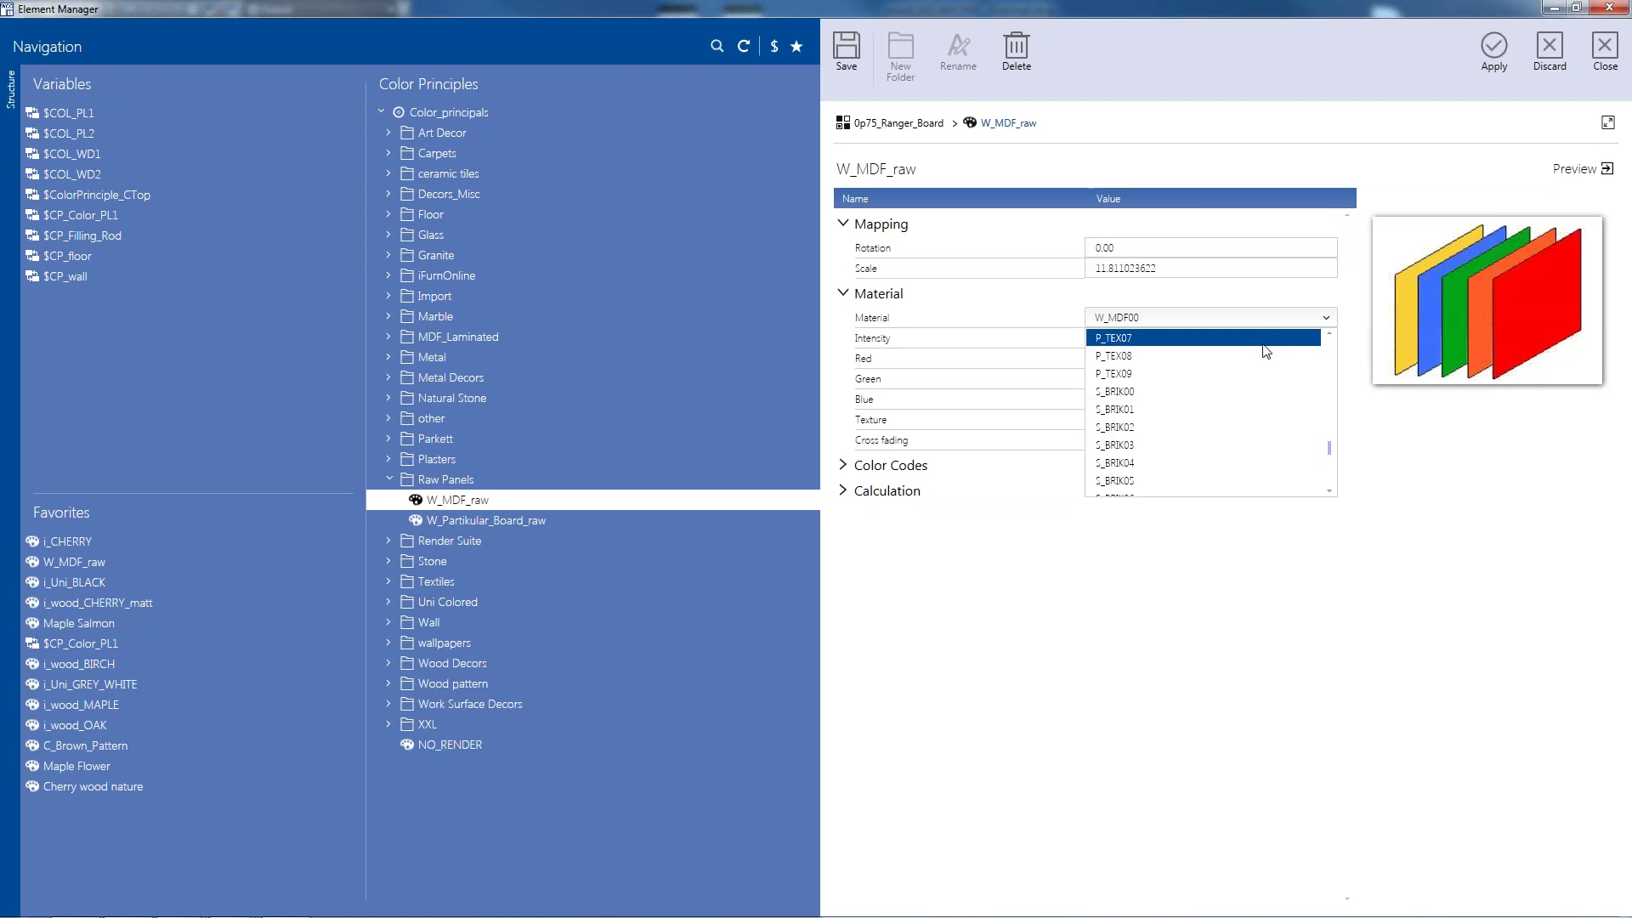
{"action": "scroll", "coordinate": [1246, 418], "scroll_direction": "down", "scroll_amount": 4}
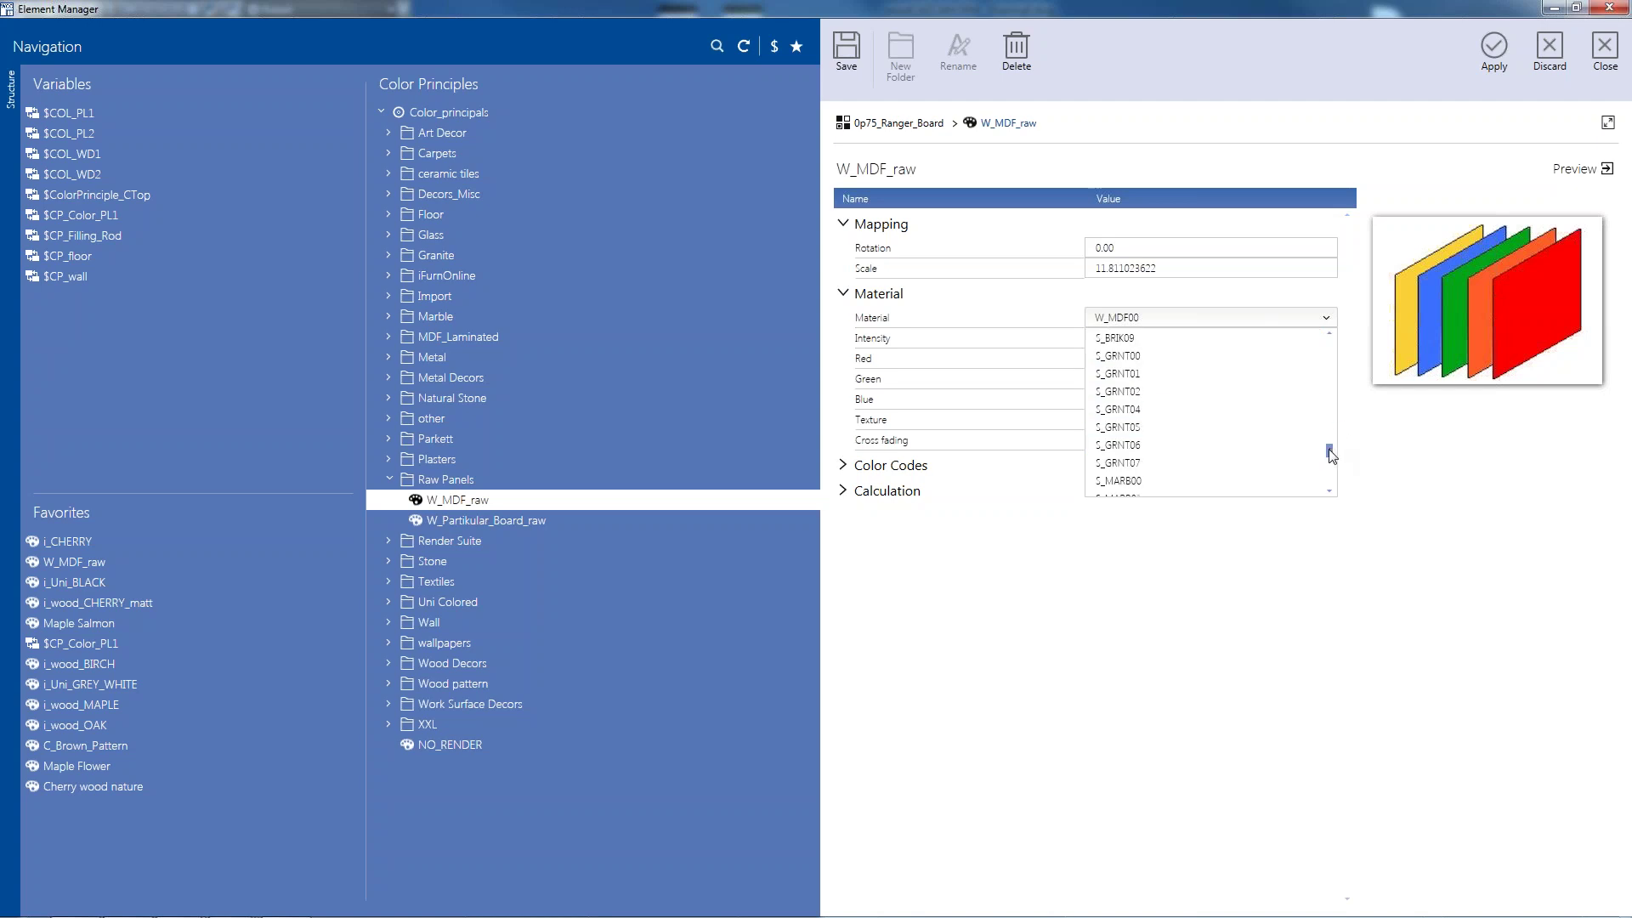
{"action": "left_click", "coordinate": [1356, 453]}
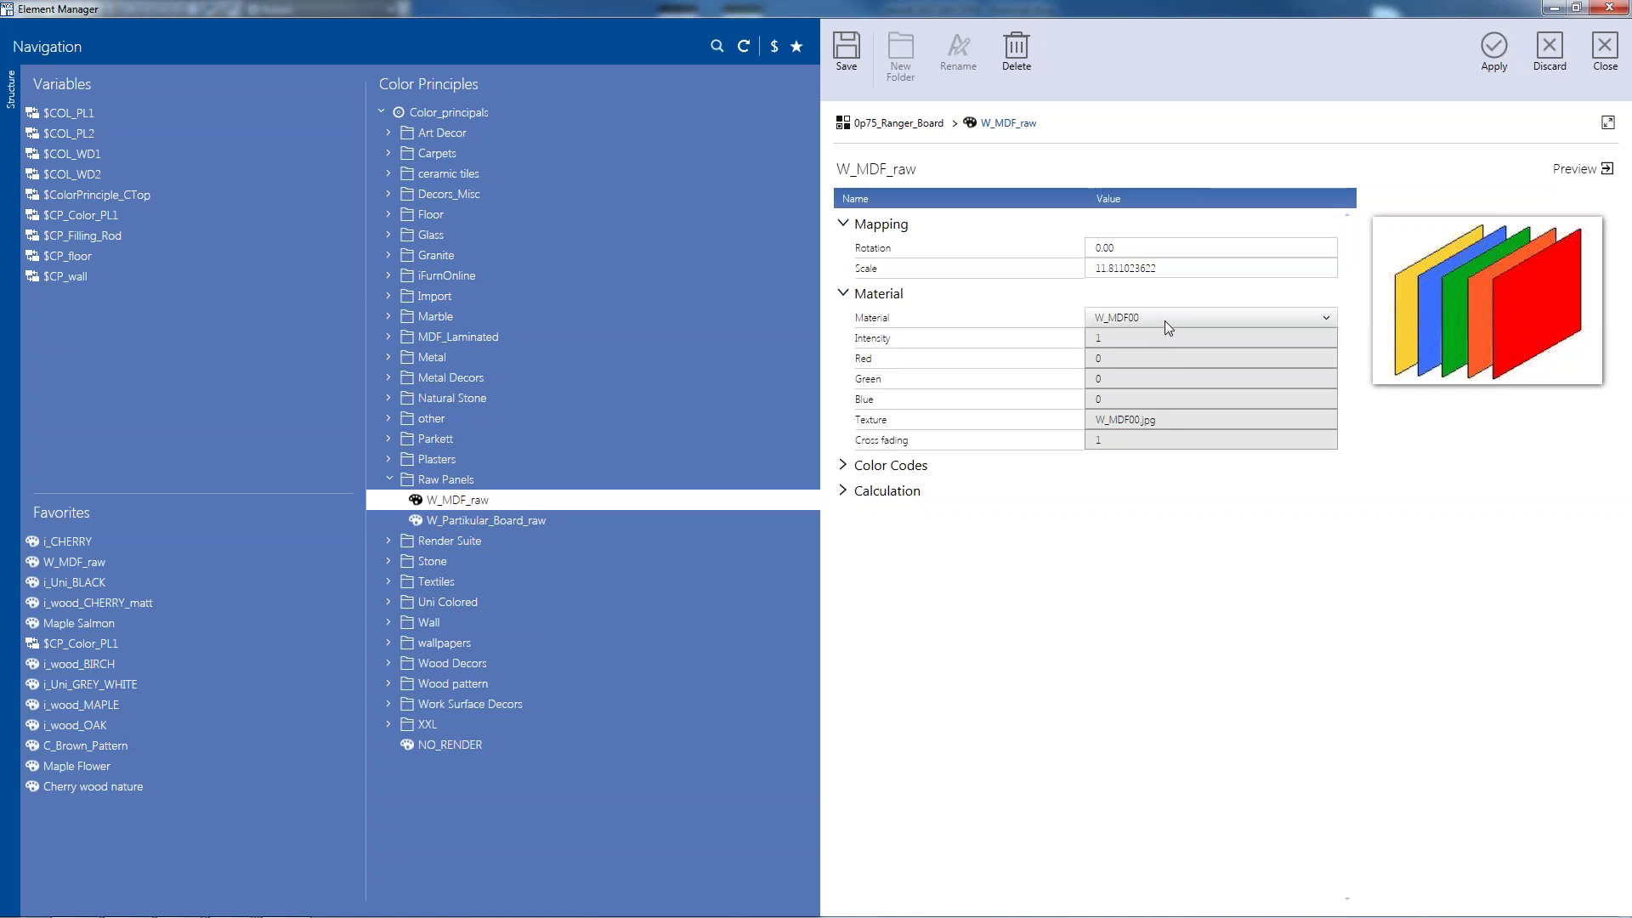
{"action": "left_click", "coordinate": [1303, 322]}
{"action": "scroll", "coordinate": [1237, 484], "scroll_direction": "down", "scroll_amount": 1}
{"action": "scroll", "coordinate": [1236, 433], "scroll_direction": "down", "scroll_amount": 3}
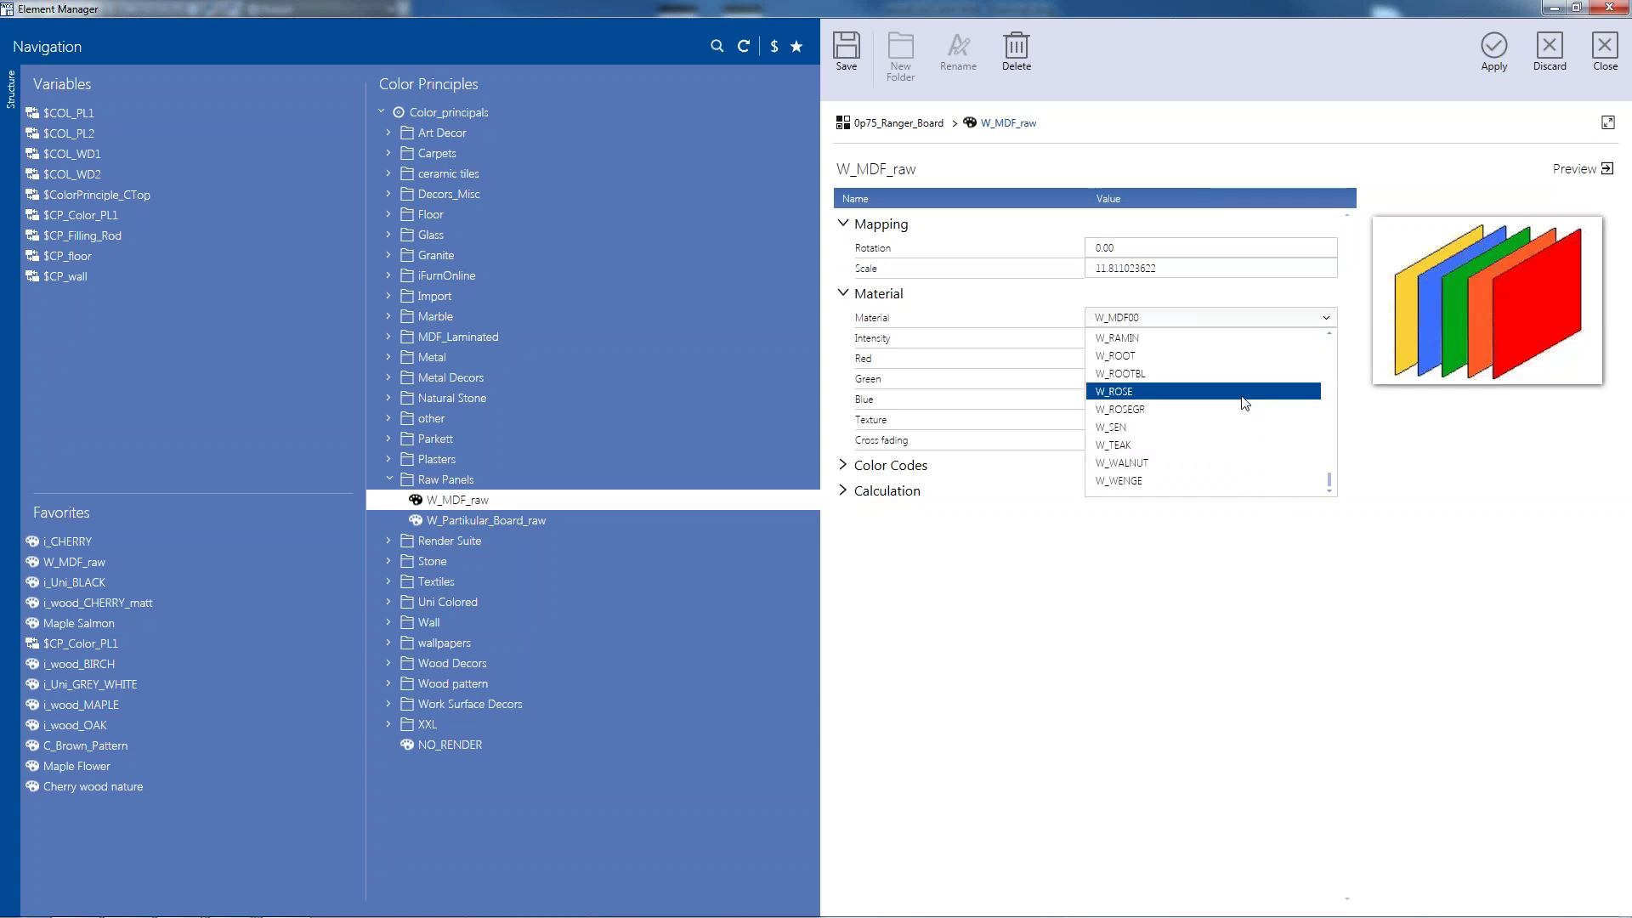
{"action": "scroll", "coordinate": [1245, 402], "scroll_direction": "up", "scroll_amount": 4}
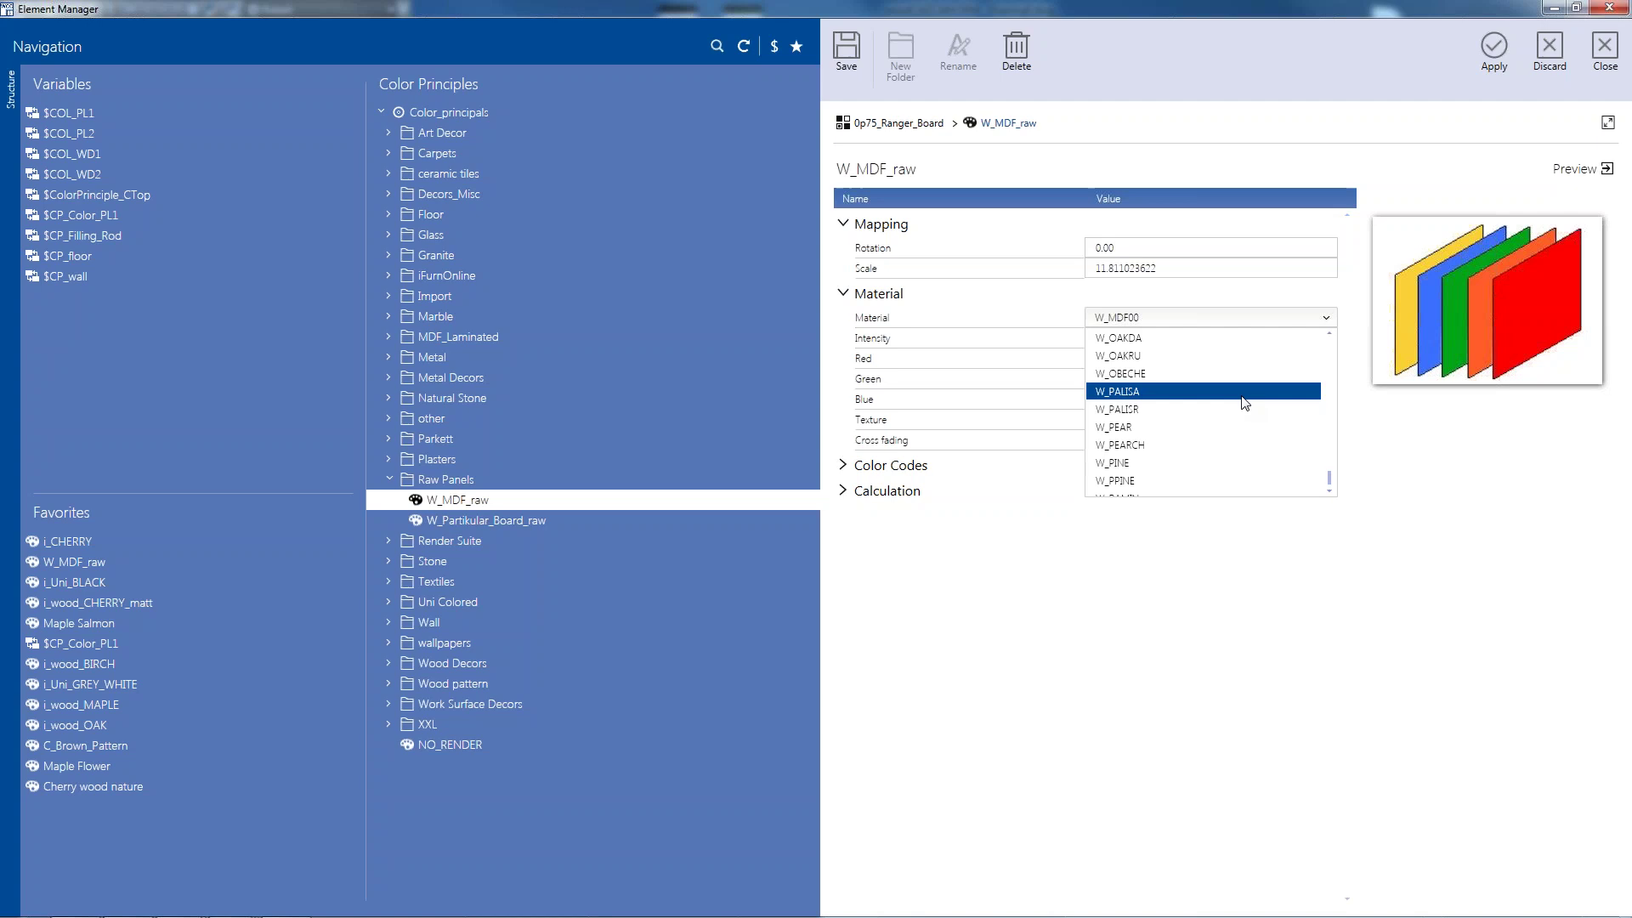
{"action": "scroll", "coordinate": [1245, 402], "scroll_direction": "up", "scroll_amount": 2}
{"action": "scroll", "coordinate": [1244, 402], "scroll_direction": "up", "scroll_amount": 4}
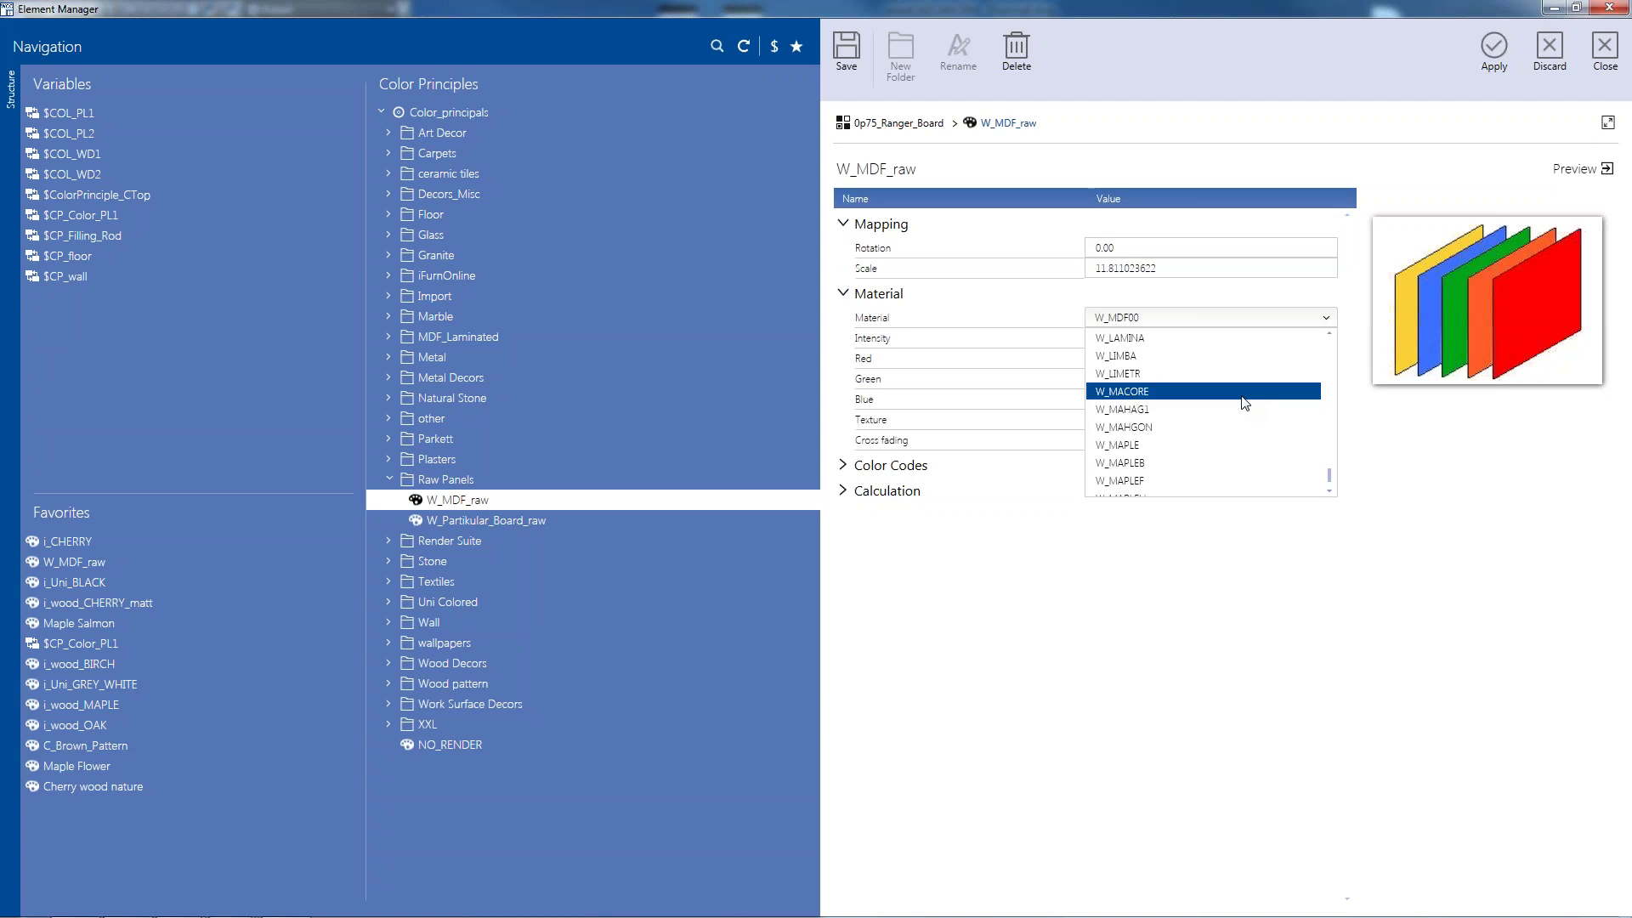
{"action": "scroll", "coordinate": [1244, 402], "scroll_direction": "up", "scroll_amount": 2}
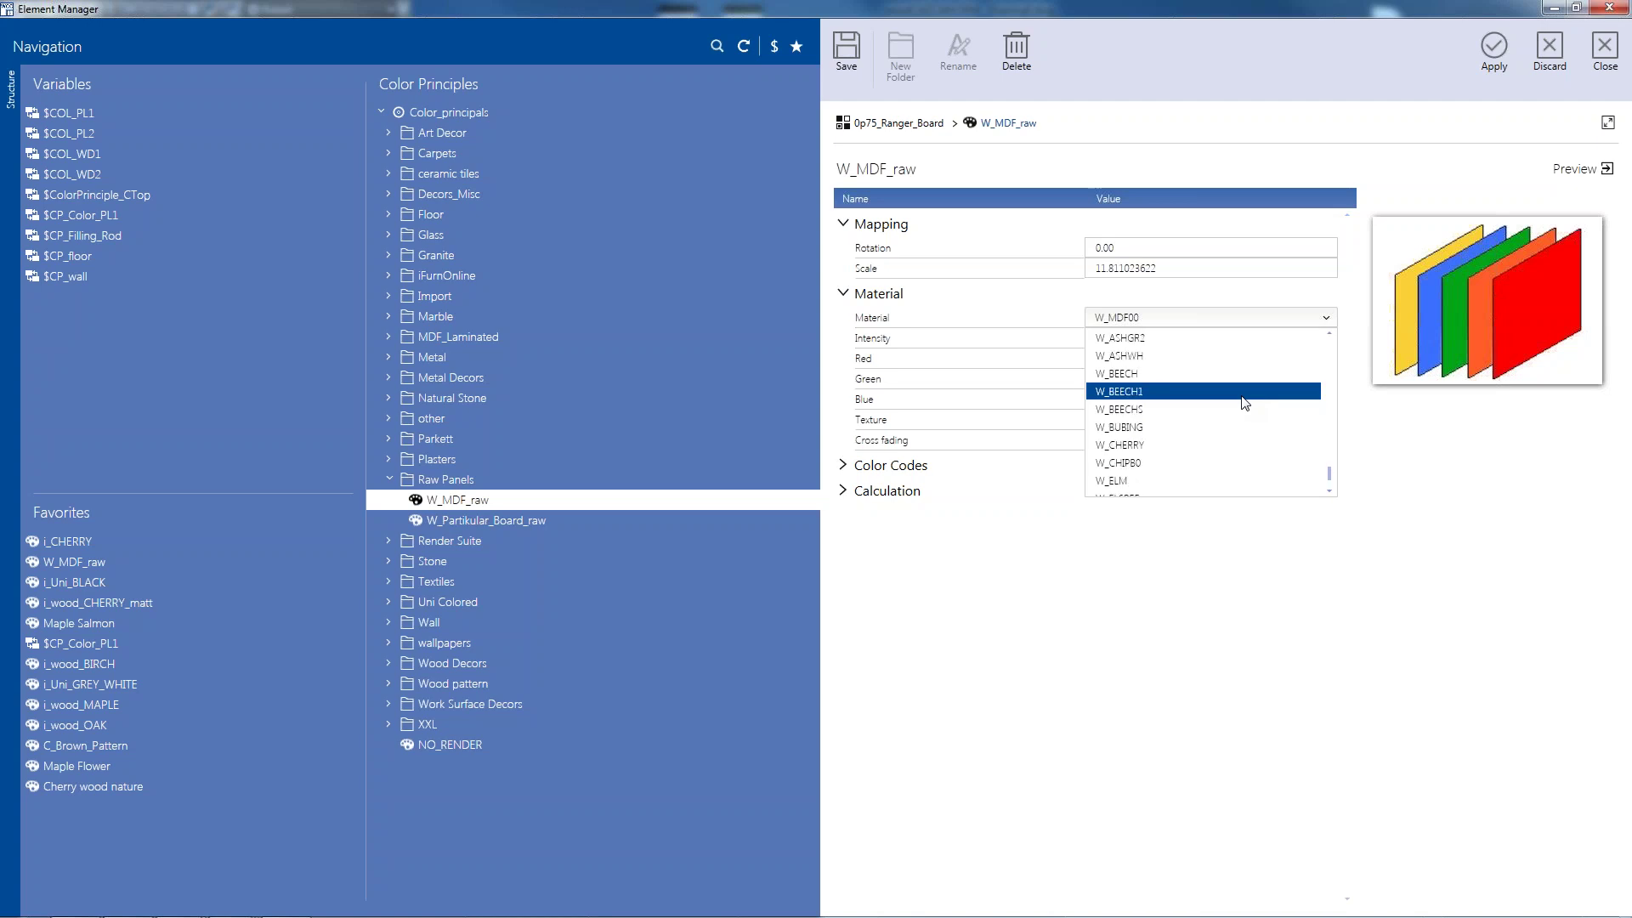
{"action": "scroll", "coordinate": [1245, 402], "scroll_direction": "up", "scroll_amount": 2}
{"action": "scroll", "coordinate": [1245, 402], "scroll_direction": "up", "scroll_amount": 1}
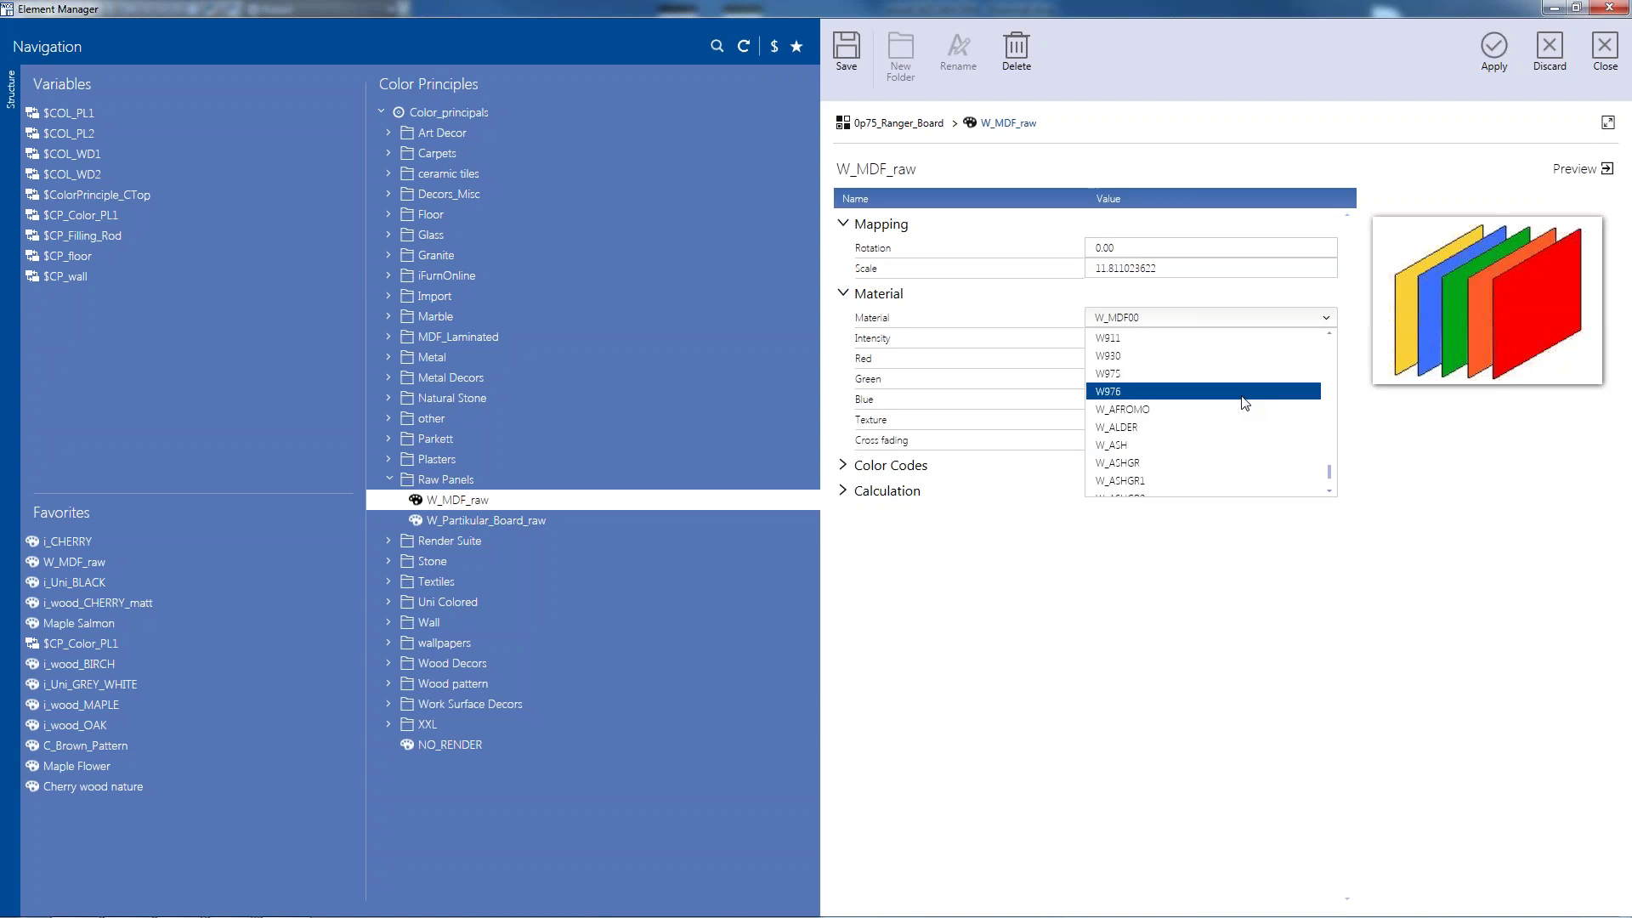
{"action": "scroll", "coordinate": [1244, 402], "scroll_direction": "down", "scroll_amount": 4}
{"action": "scroll", "coordinate": [1245, 402], "scroll_direction": "down", "scroll_amount": 3}
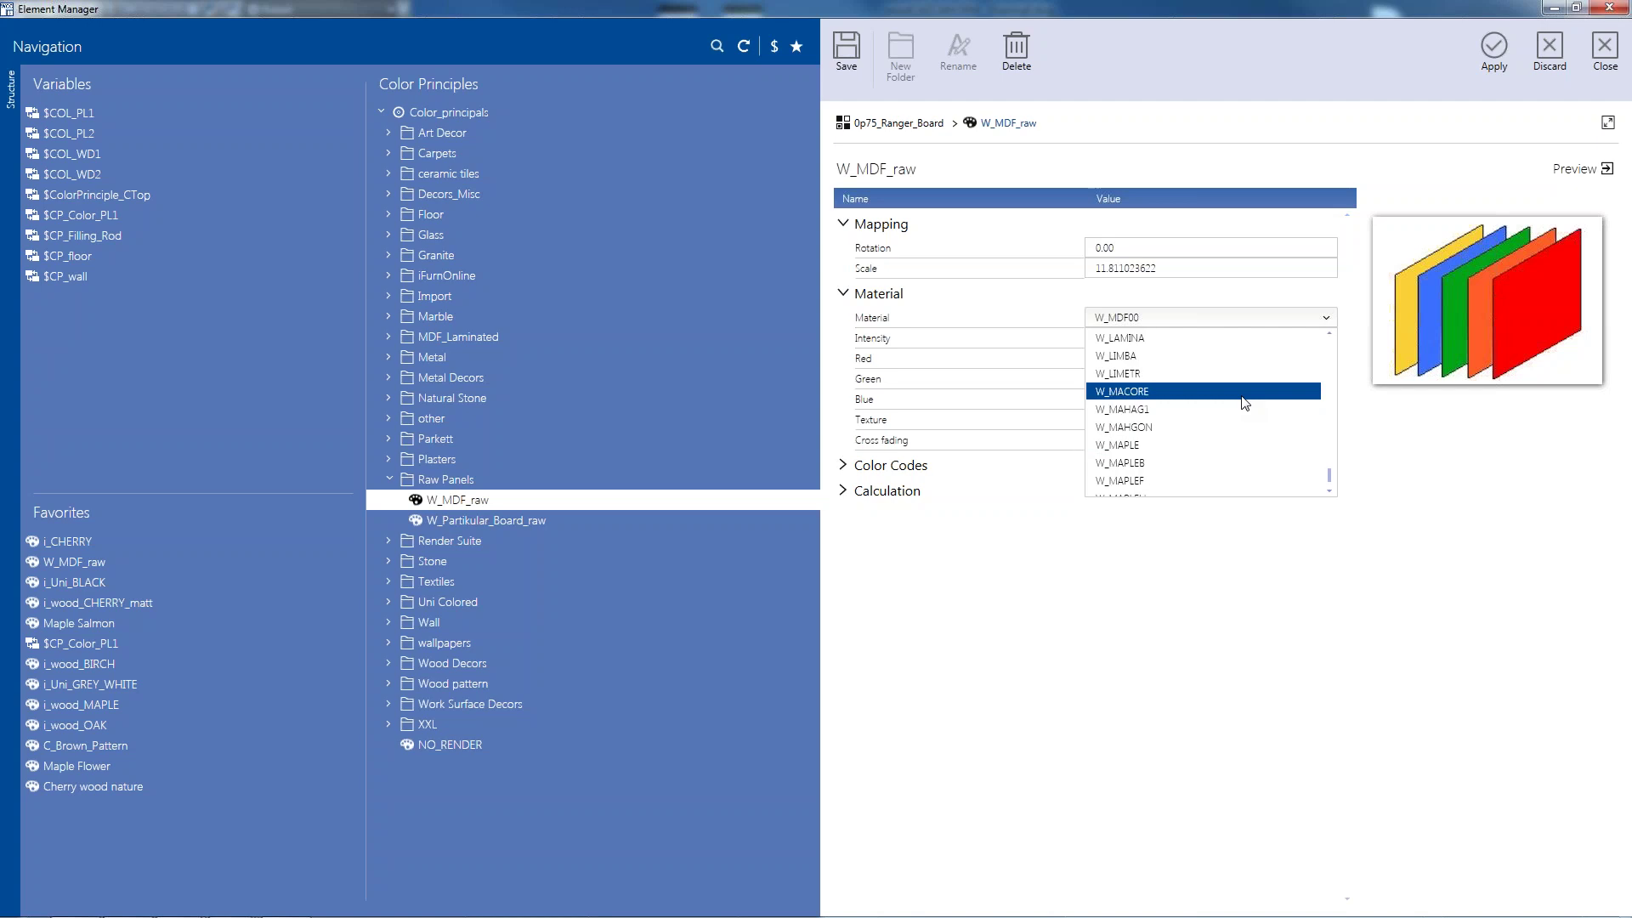
{"action": "scroll", "coordinate": [1245, 402], "scroll_direction": "down", "scroll_amount": 1}
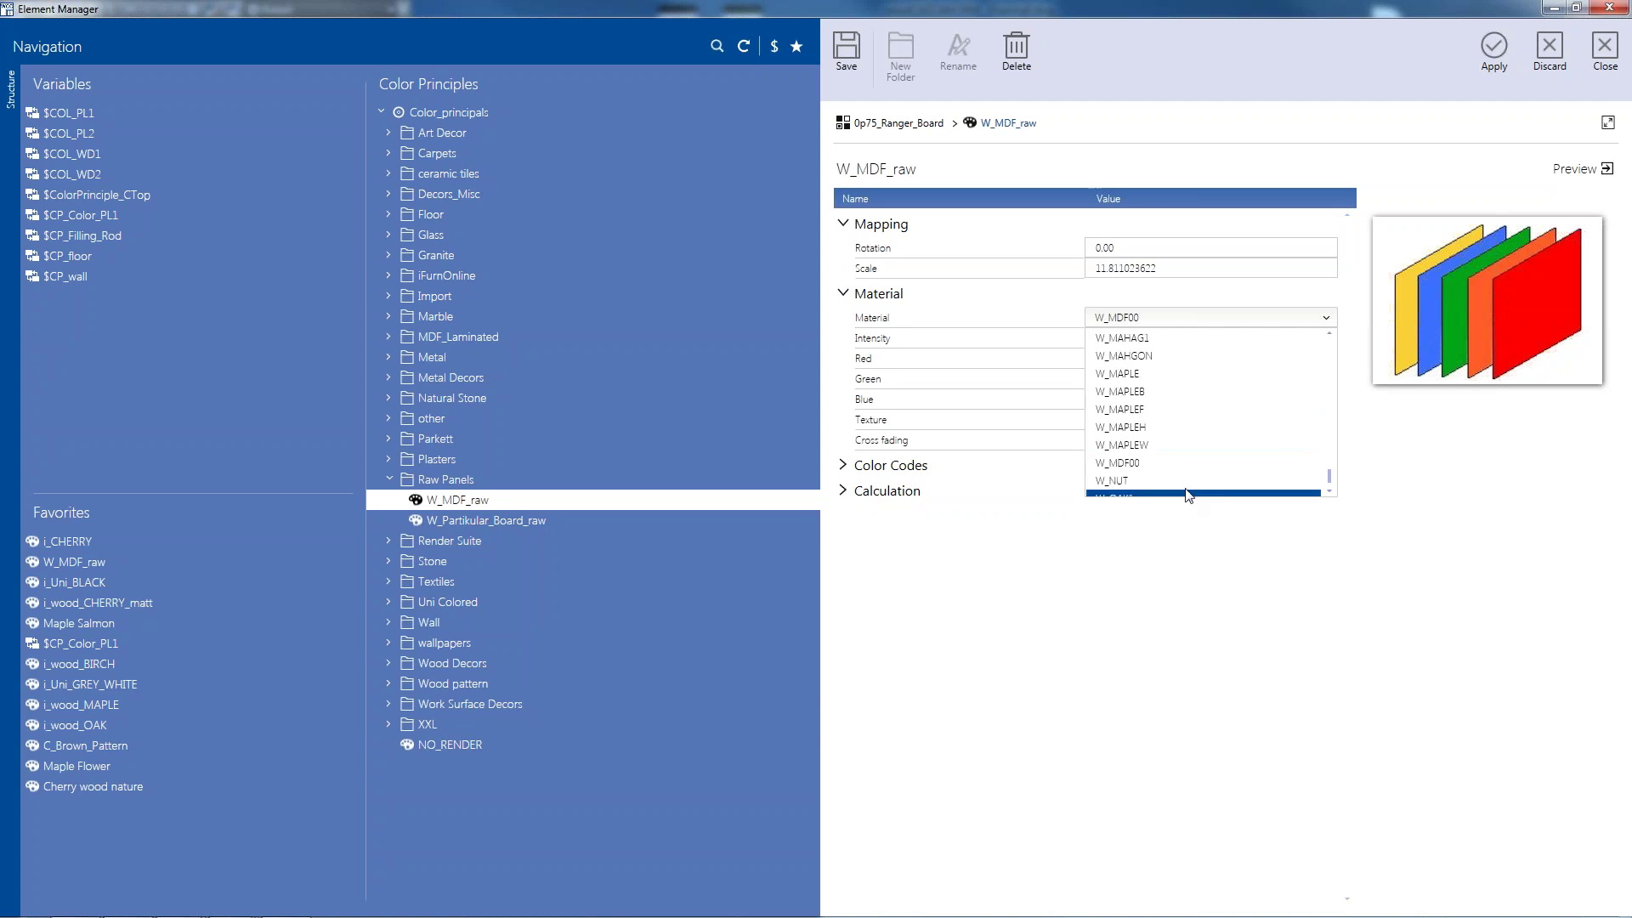
{"action": "left_click", "coordinate": [1171, 481]}
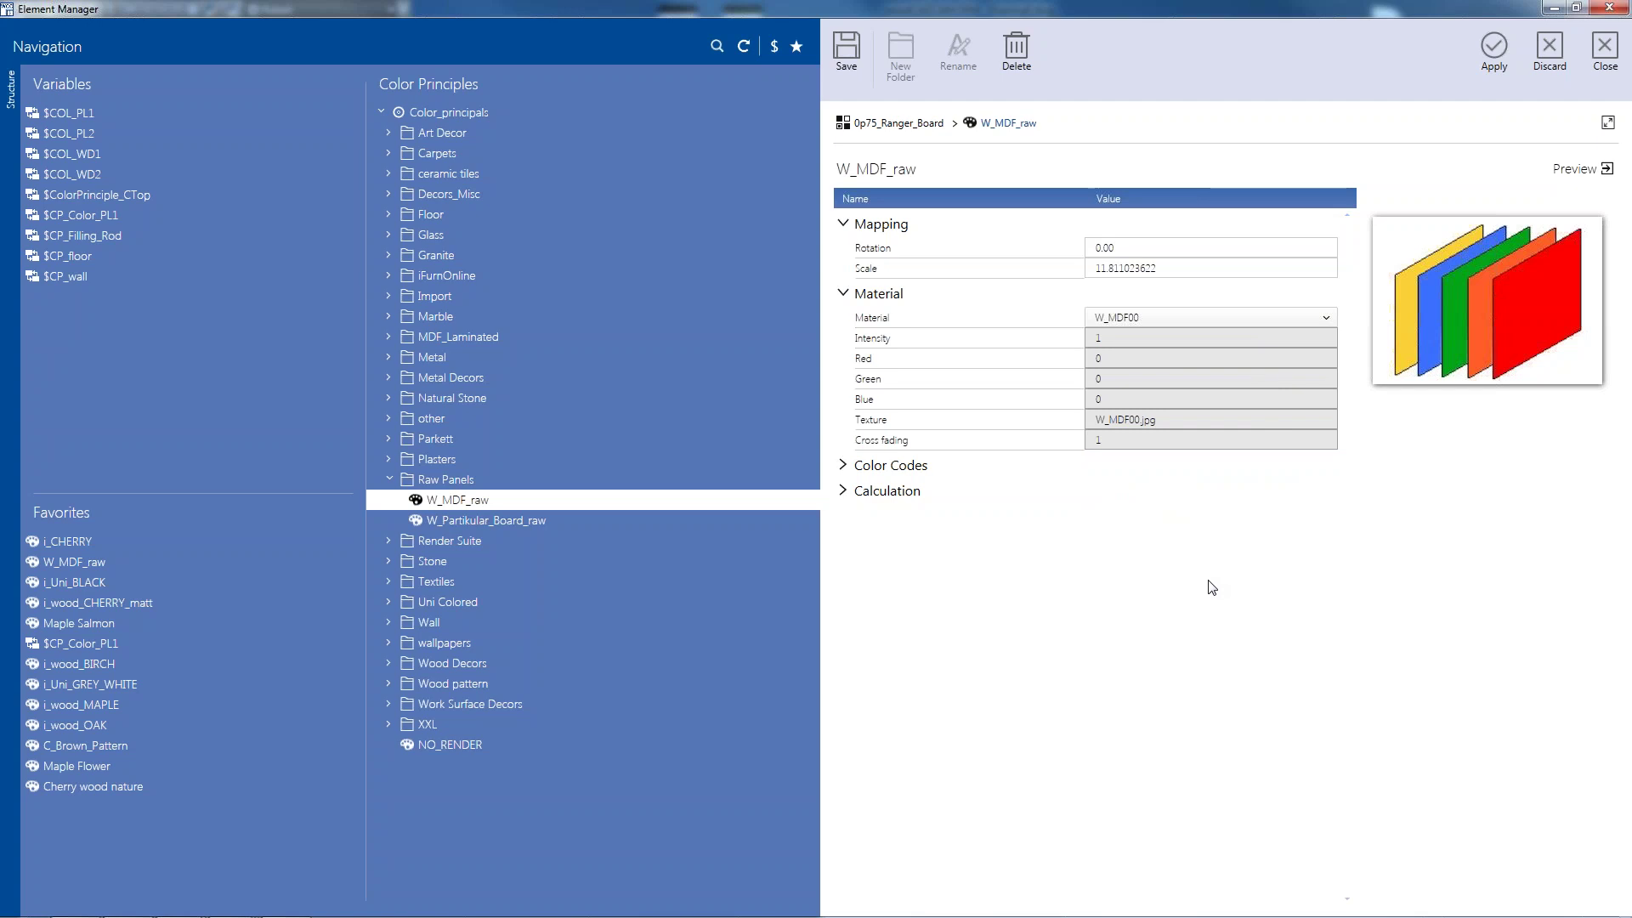
{"action": "mouse_move", "coordinate": [192, 908]}
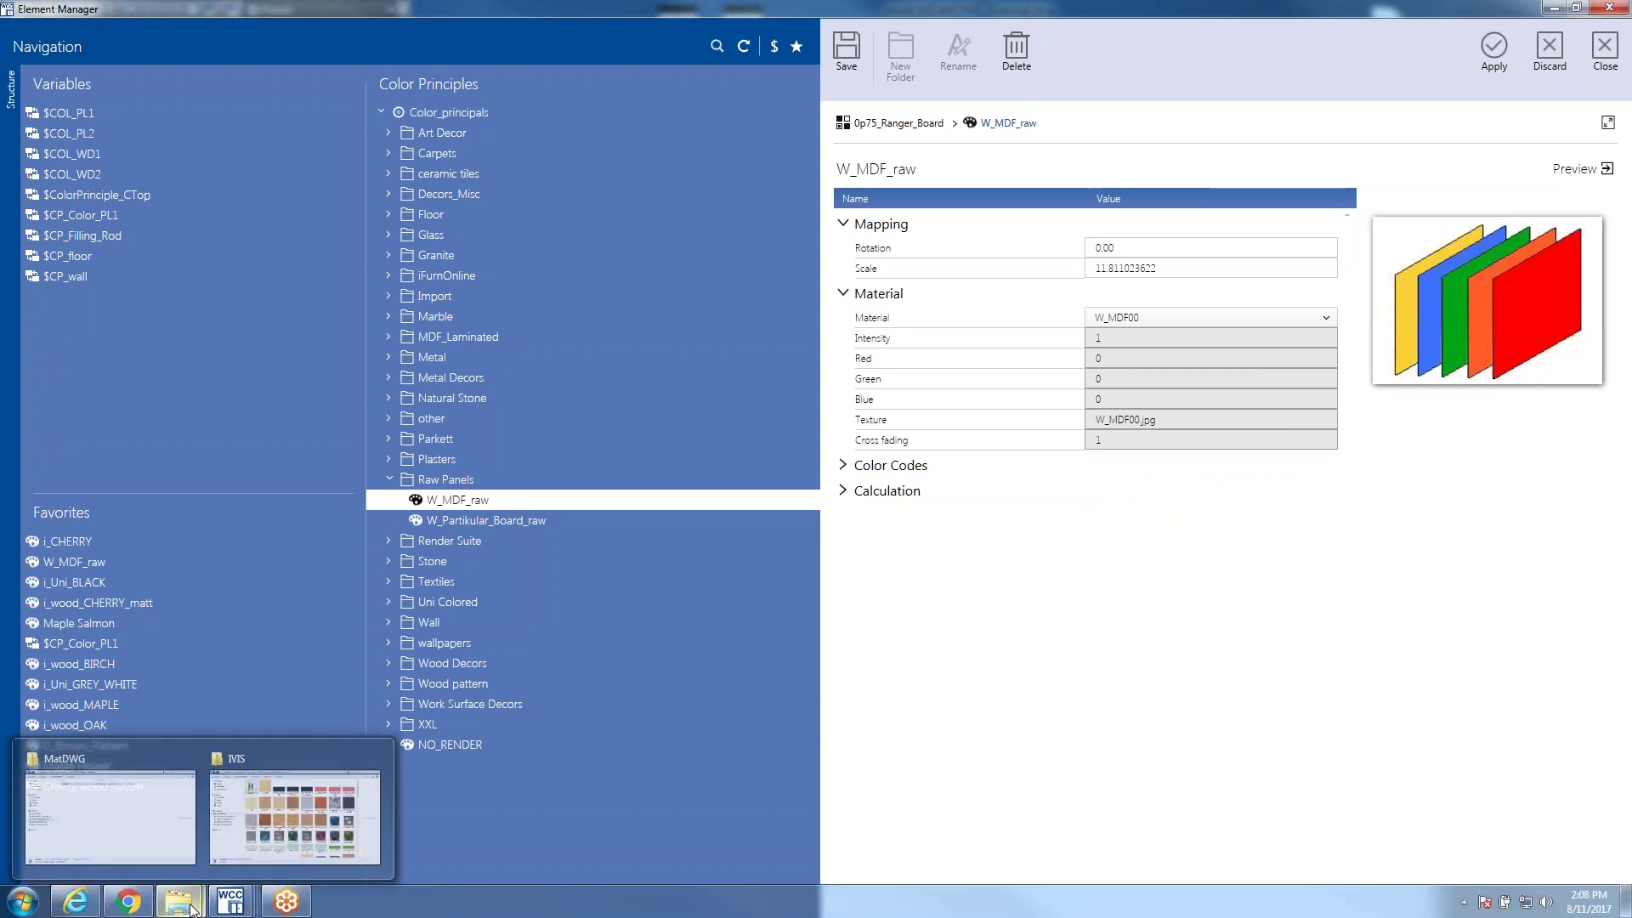
Browse from Computer to C:\ProgramData\HOMAG eSolution GmbH\Library\IVIS, then back up to Library
{"action": "left_click", "coordinate": [25, 901]}
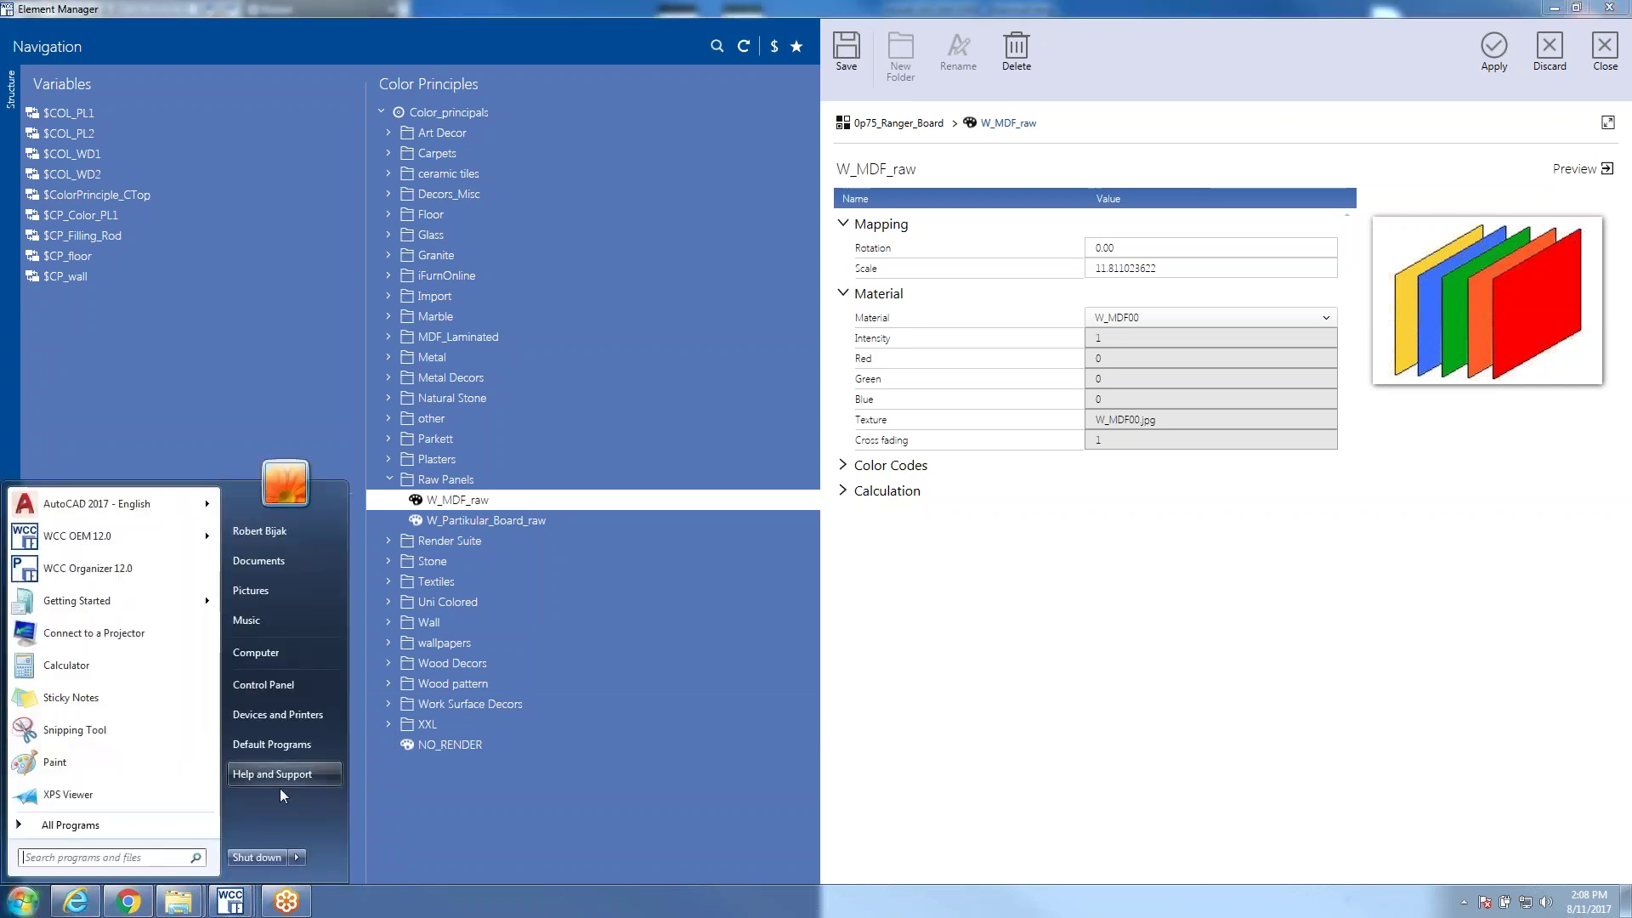
{"action": "left_click", "coordinate": [269, 654]}
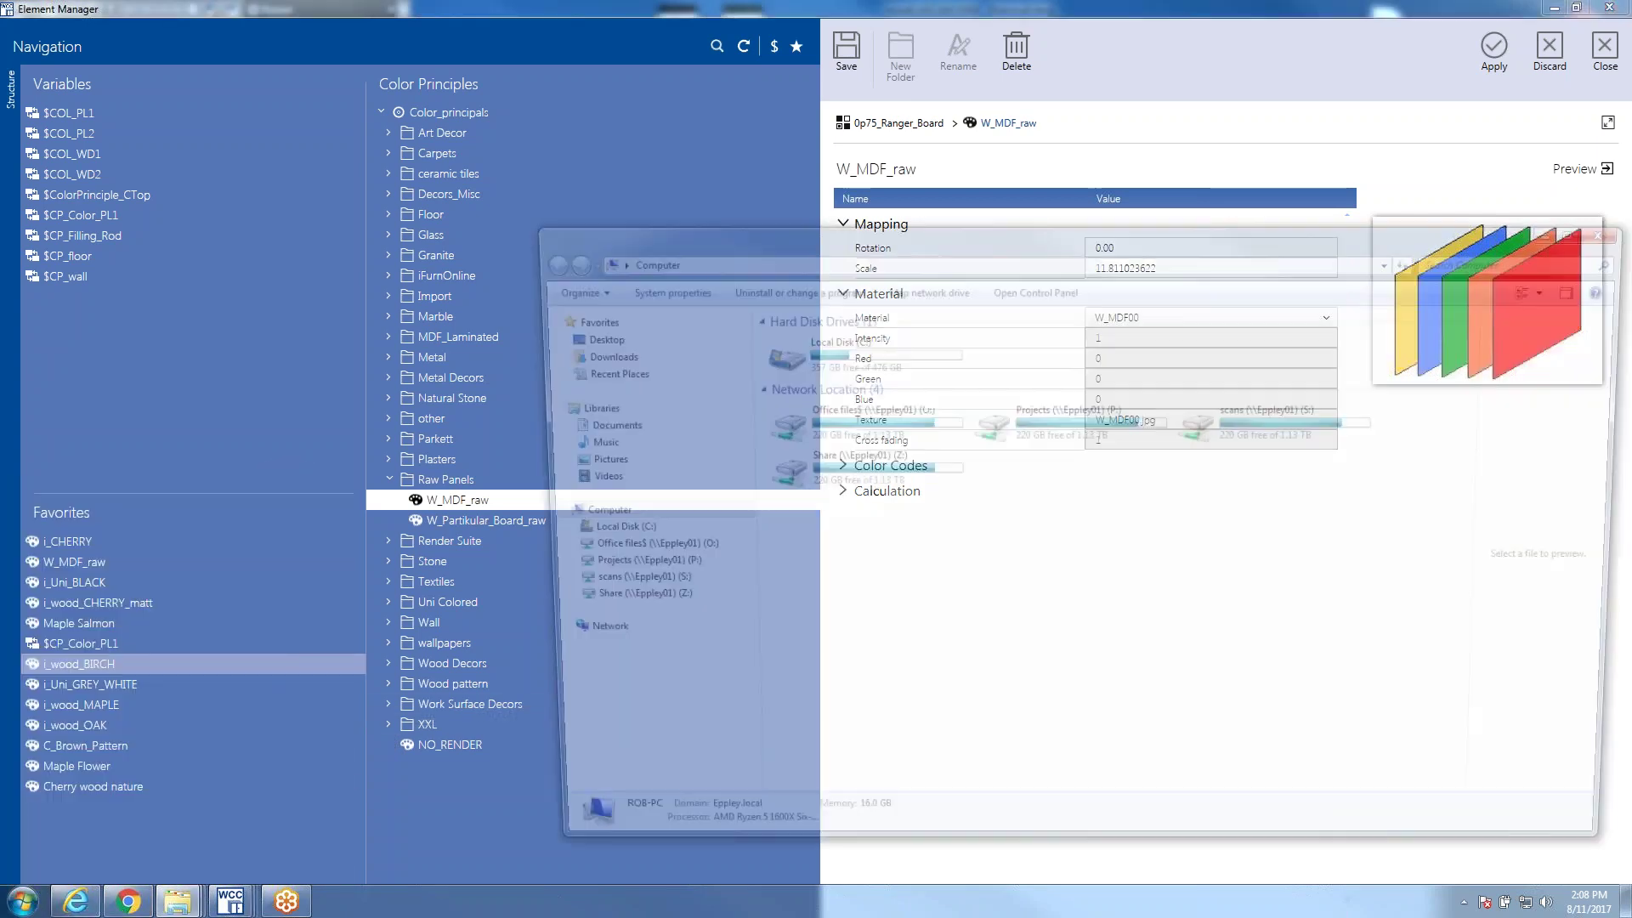
{"action": "left_click", "coordinate": [624, 550]}
{"action": "left_click", "coordinate": [595, 532]}
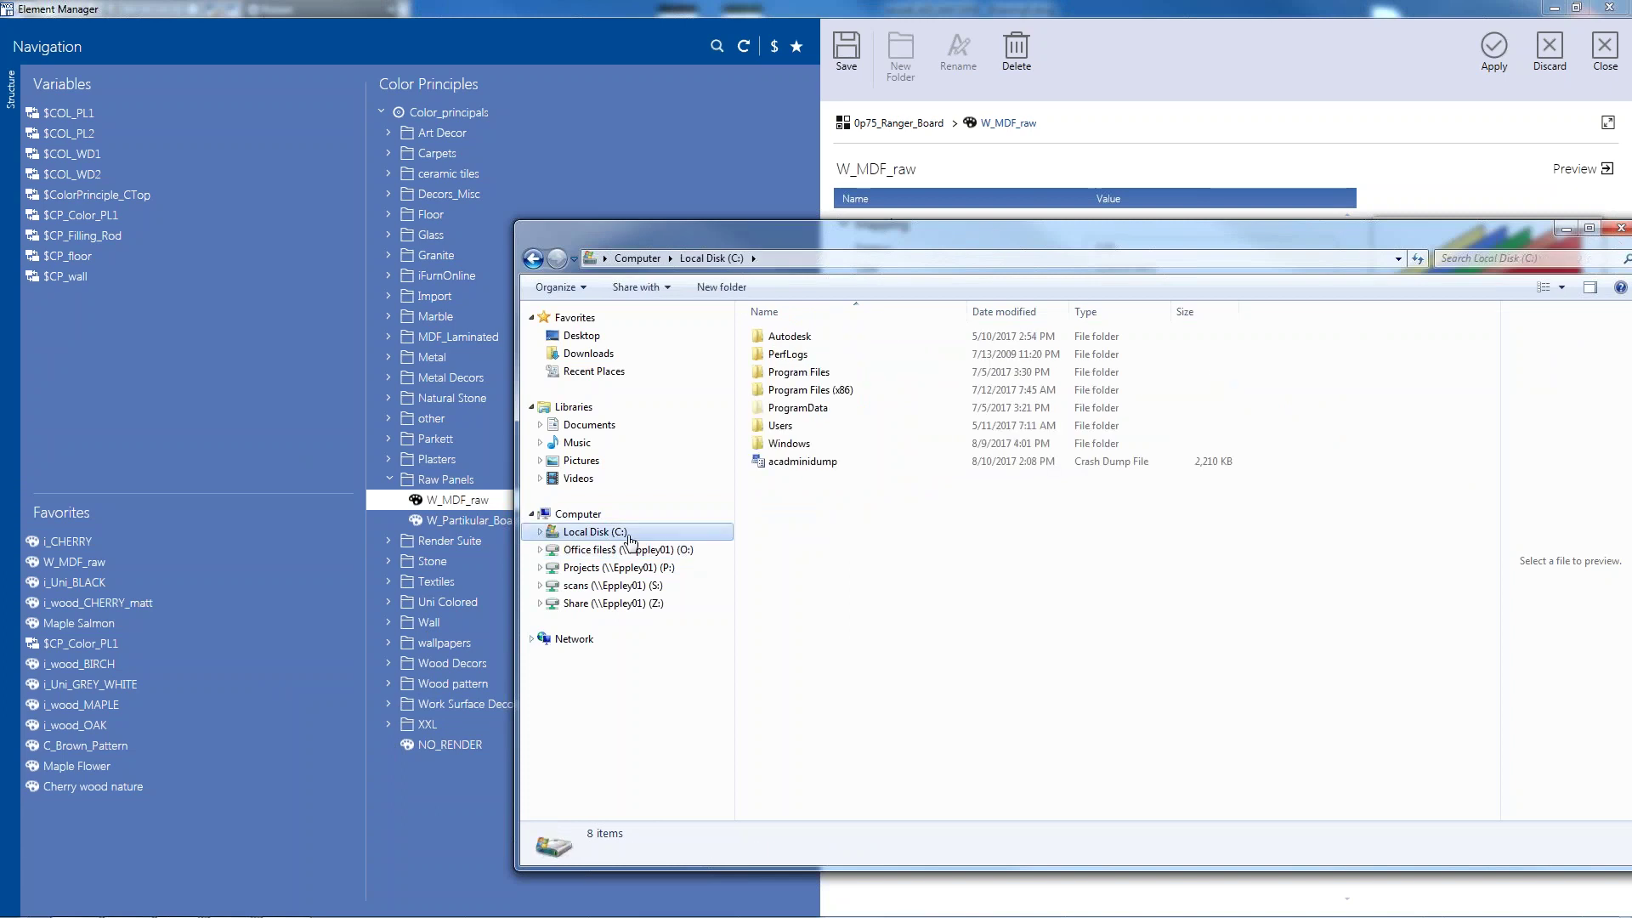
{"action": "double_click", "coordinate": [797, 407]}
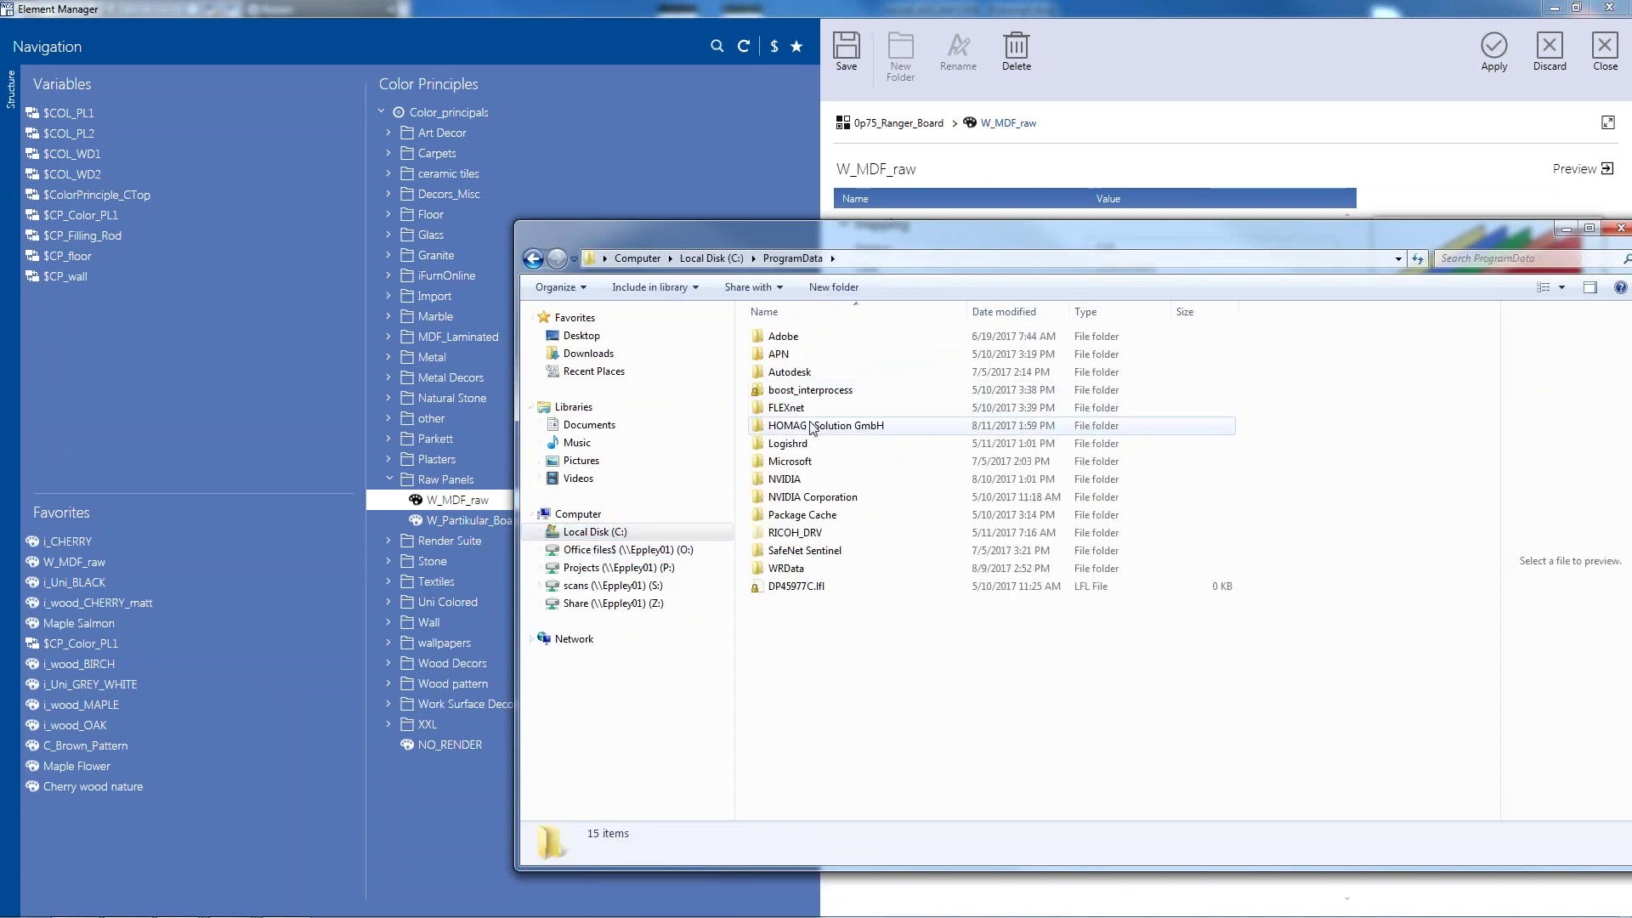
{"action": "double_click", "coordinate": [812, 427]}
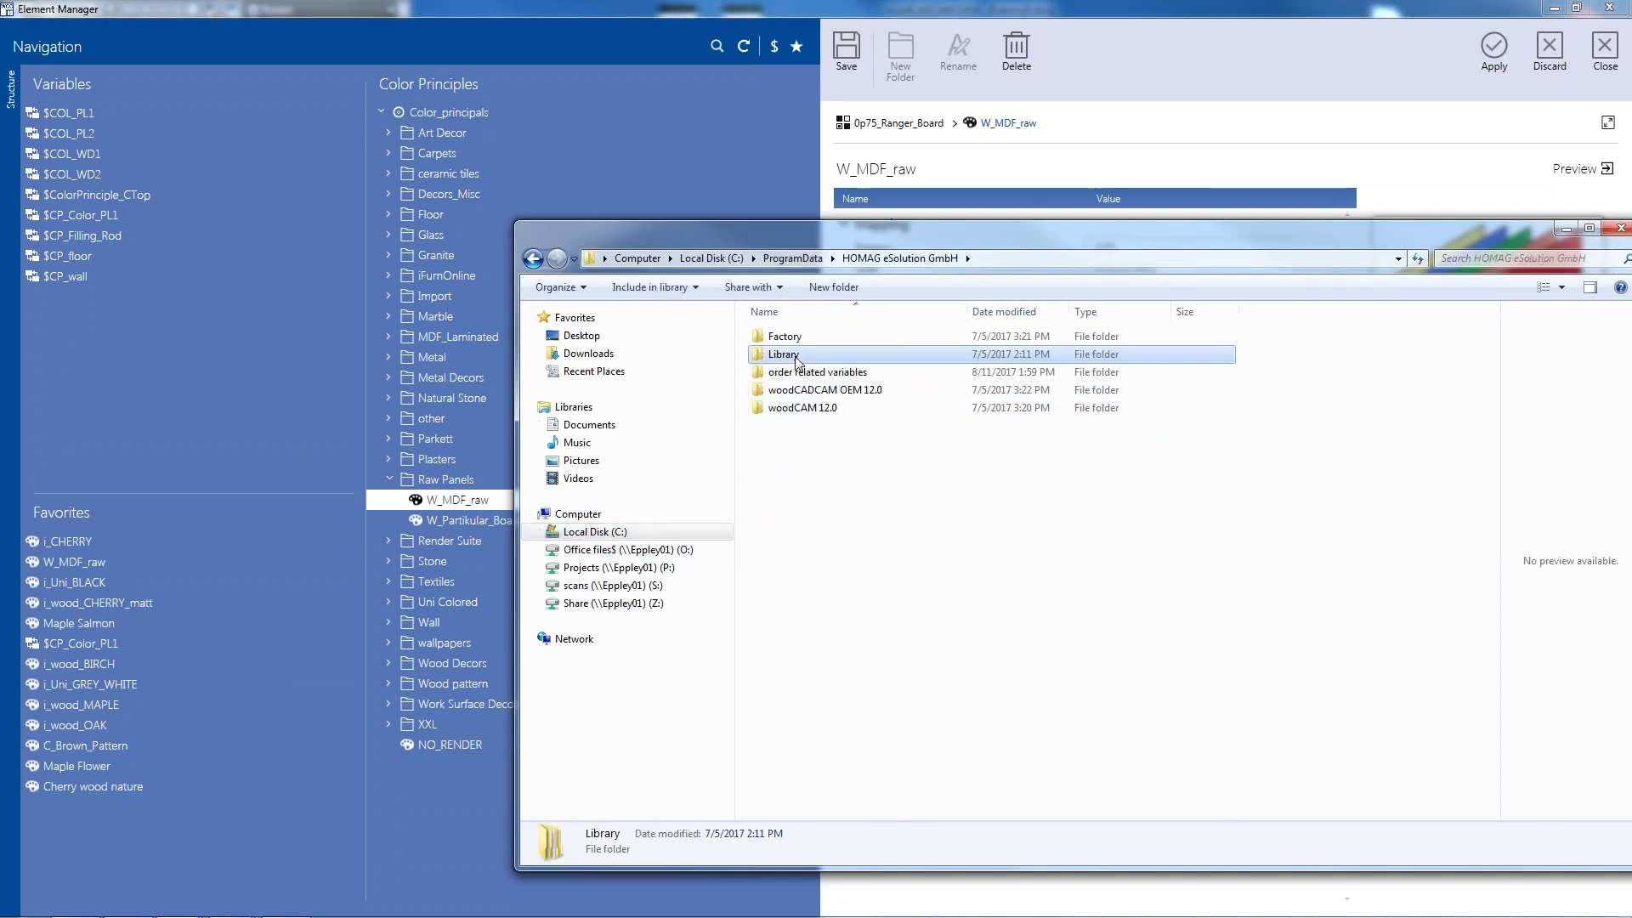
{"action": "double_click", "coordinate": [796, 356]}
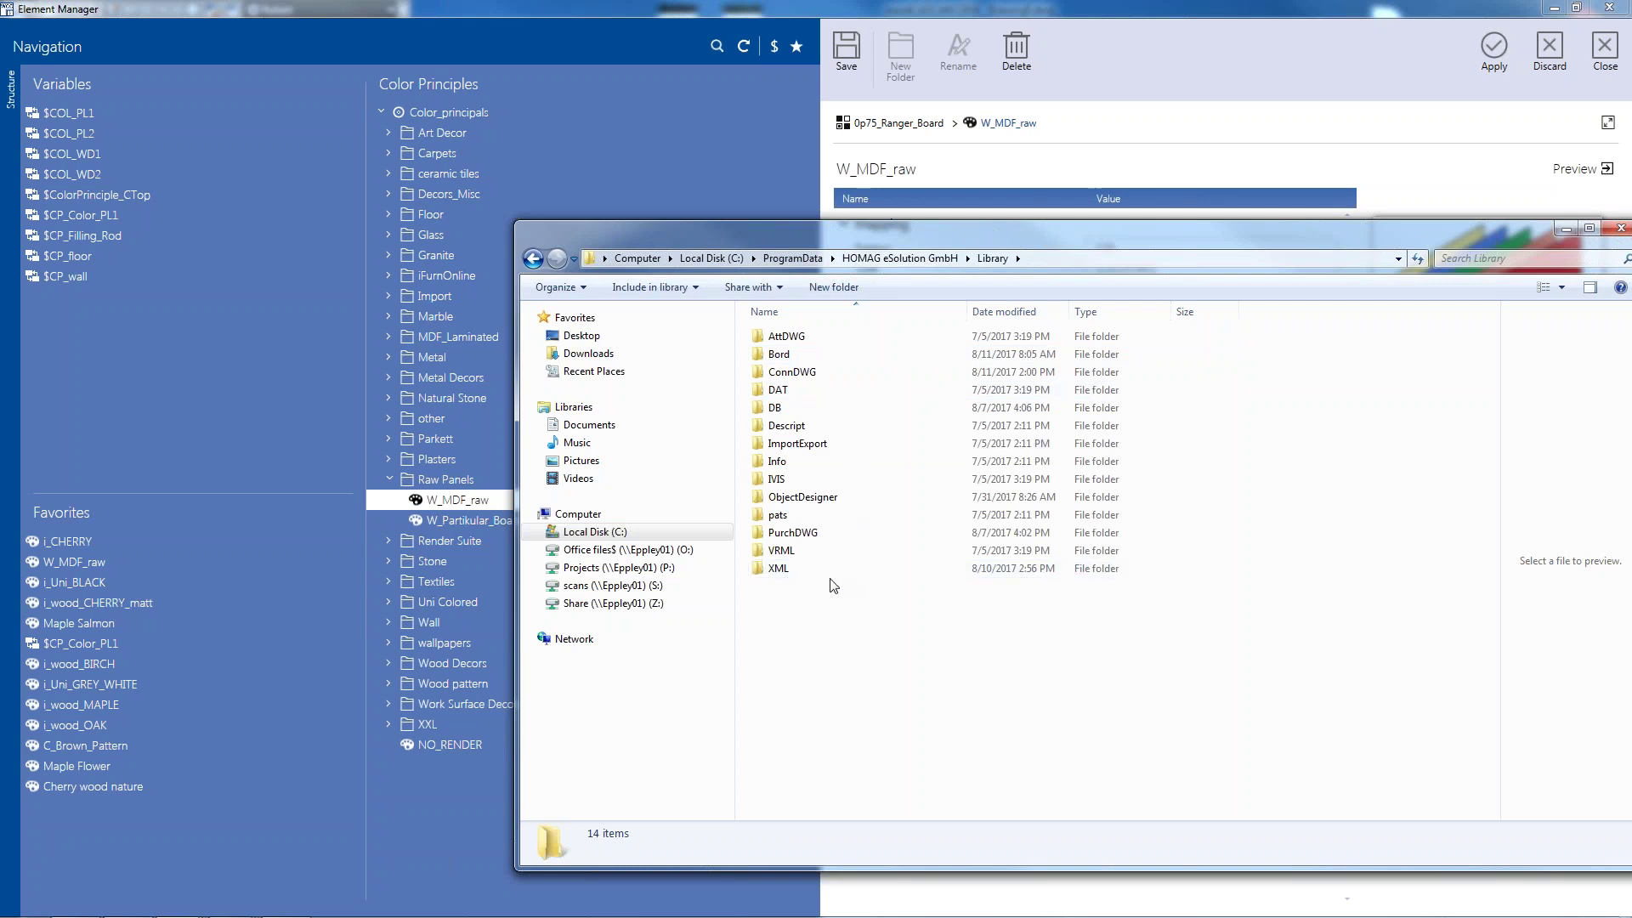
{"action": "double_click", "coordinate": [786, 479]}
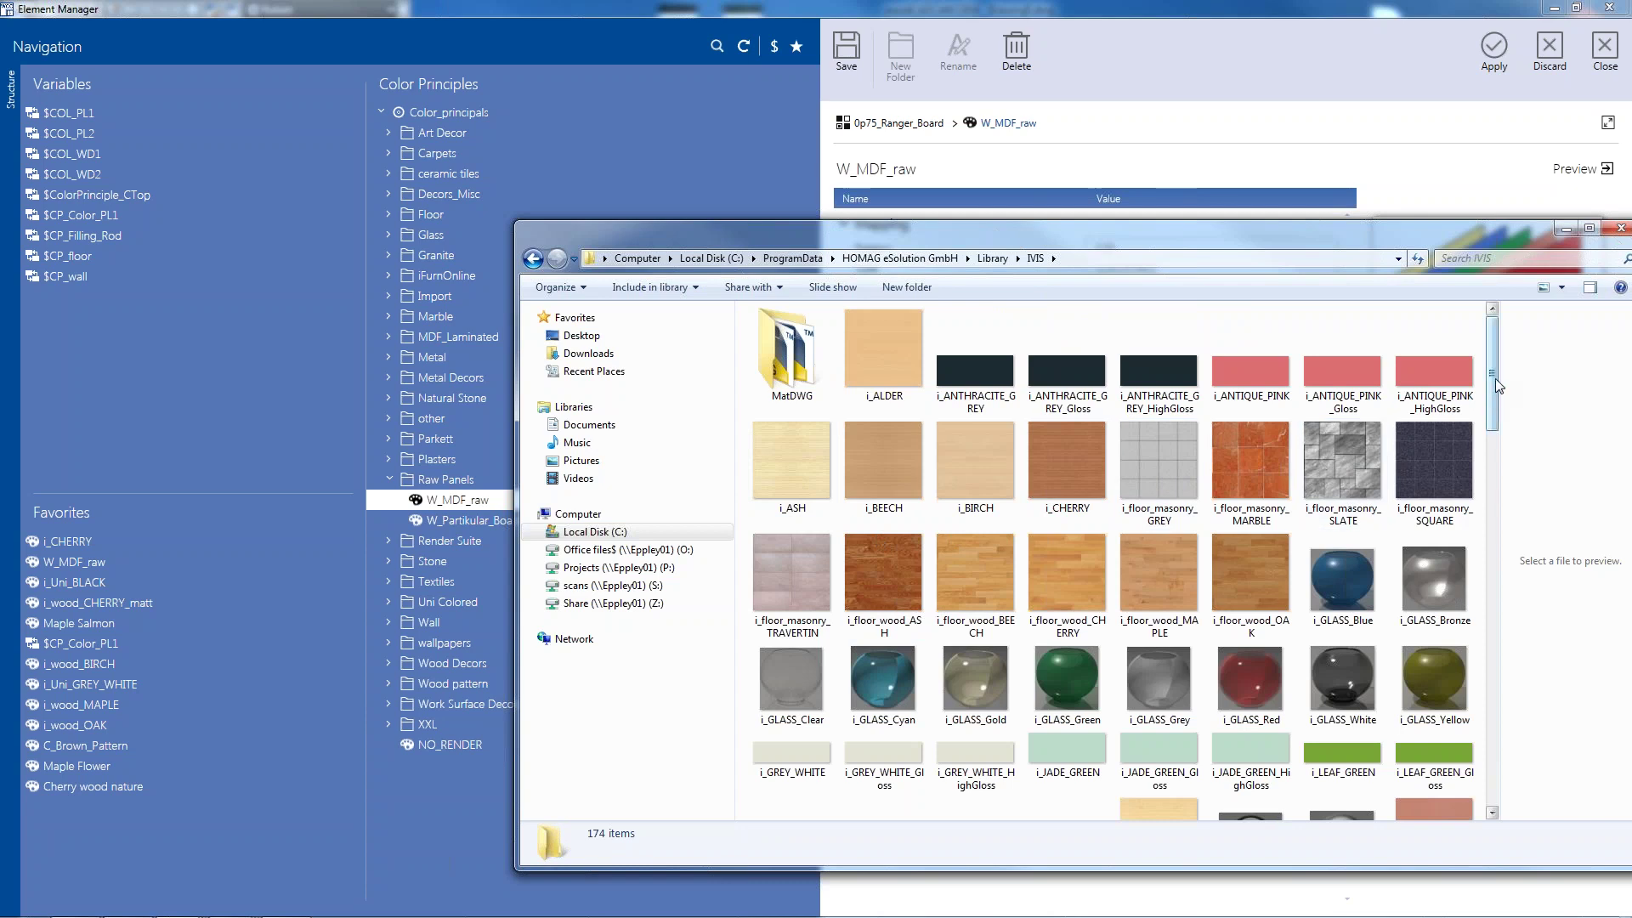
{"action": "left_click_drag", "start_coordinate": [1332, 224], "coordinate": [1067, 119]}
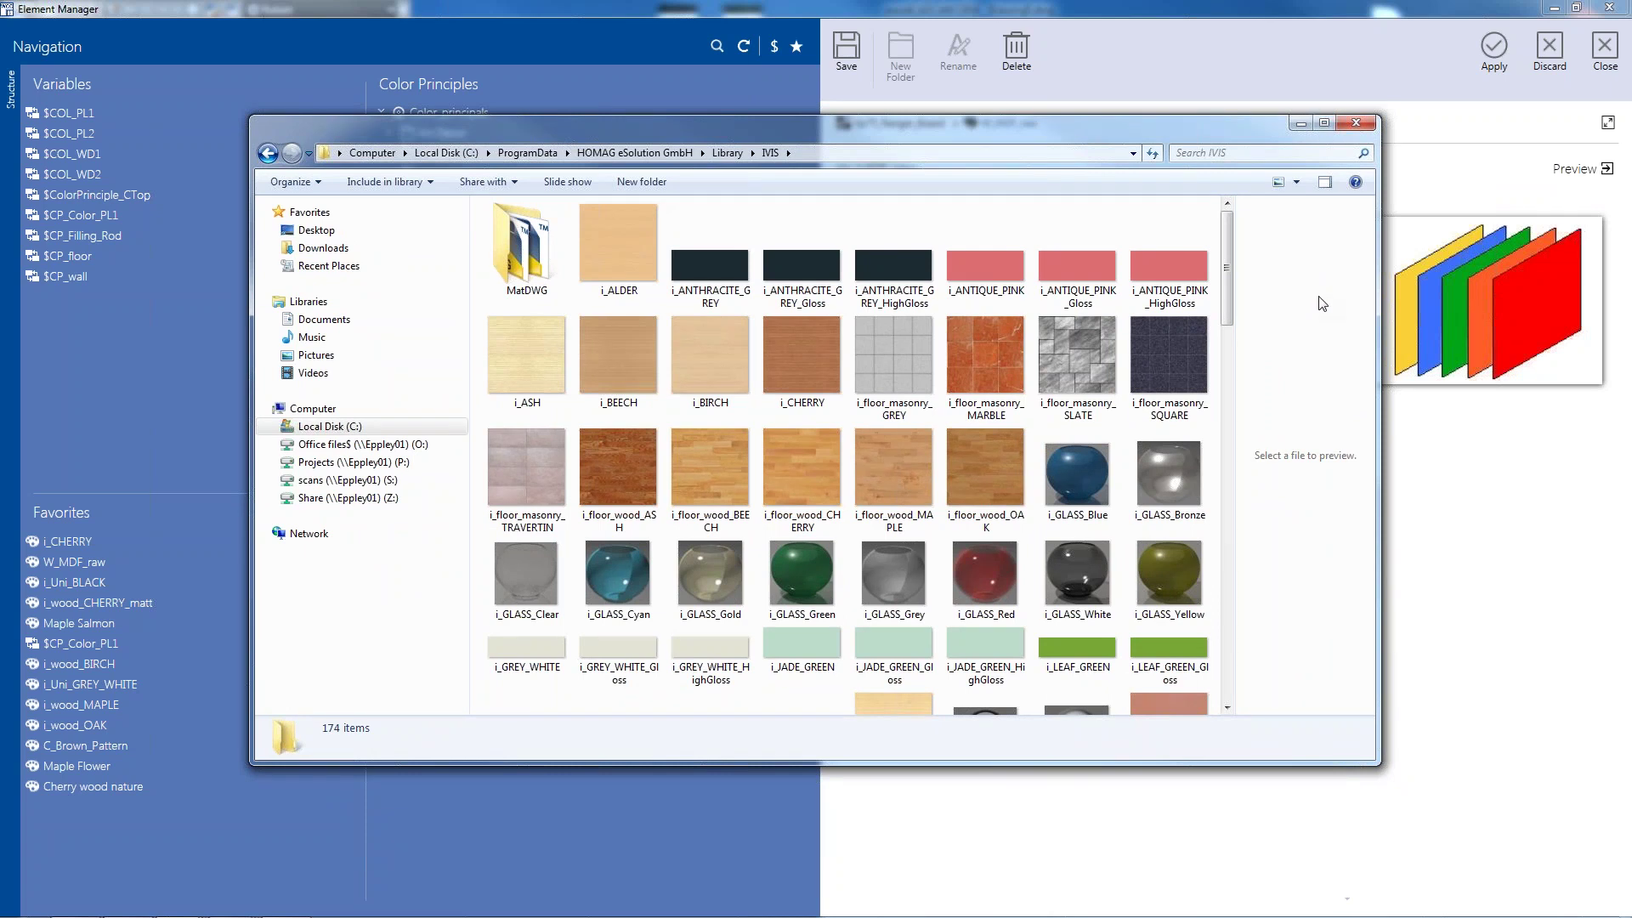
{"action": "key", "text": "BackSpace"}
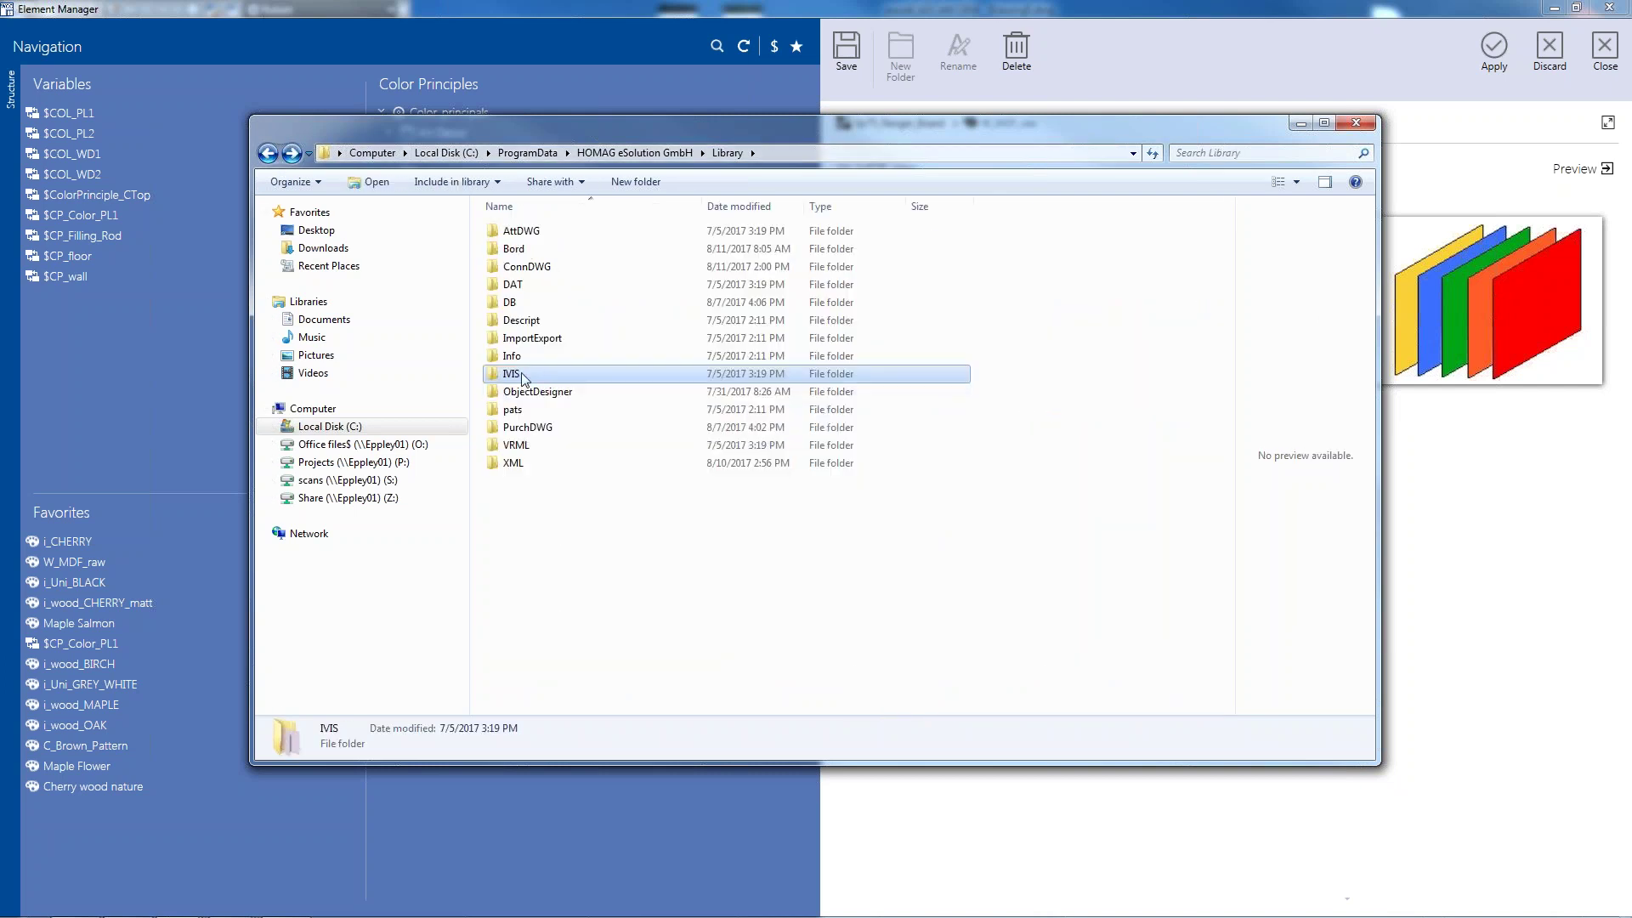
{"action": "right_click", "coordinate": [522, 375]}
{"action": "left_click", "coordinate": [587, 744]}
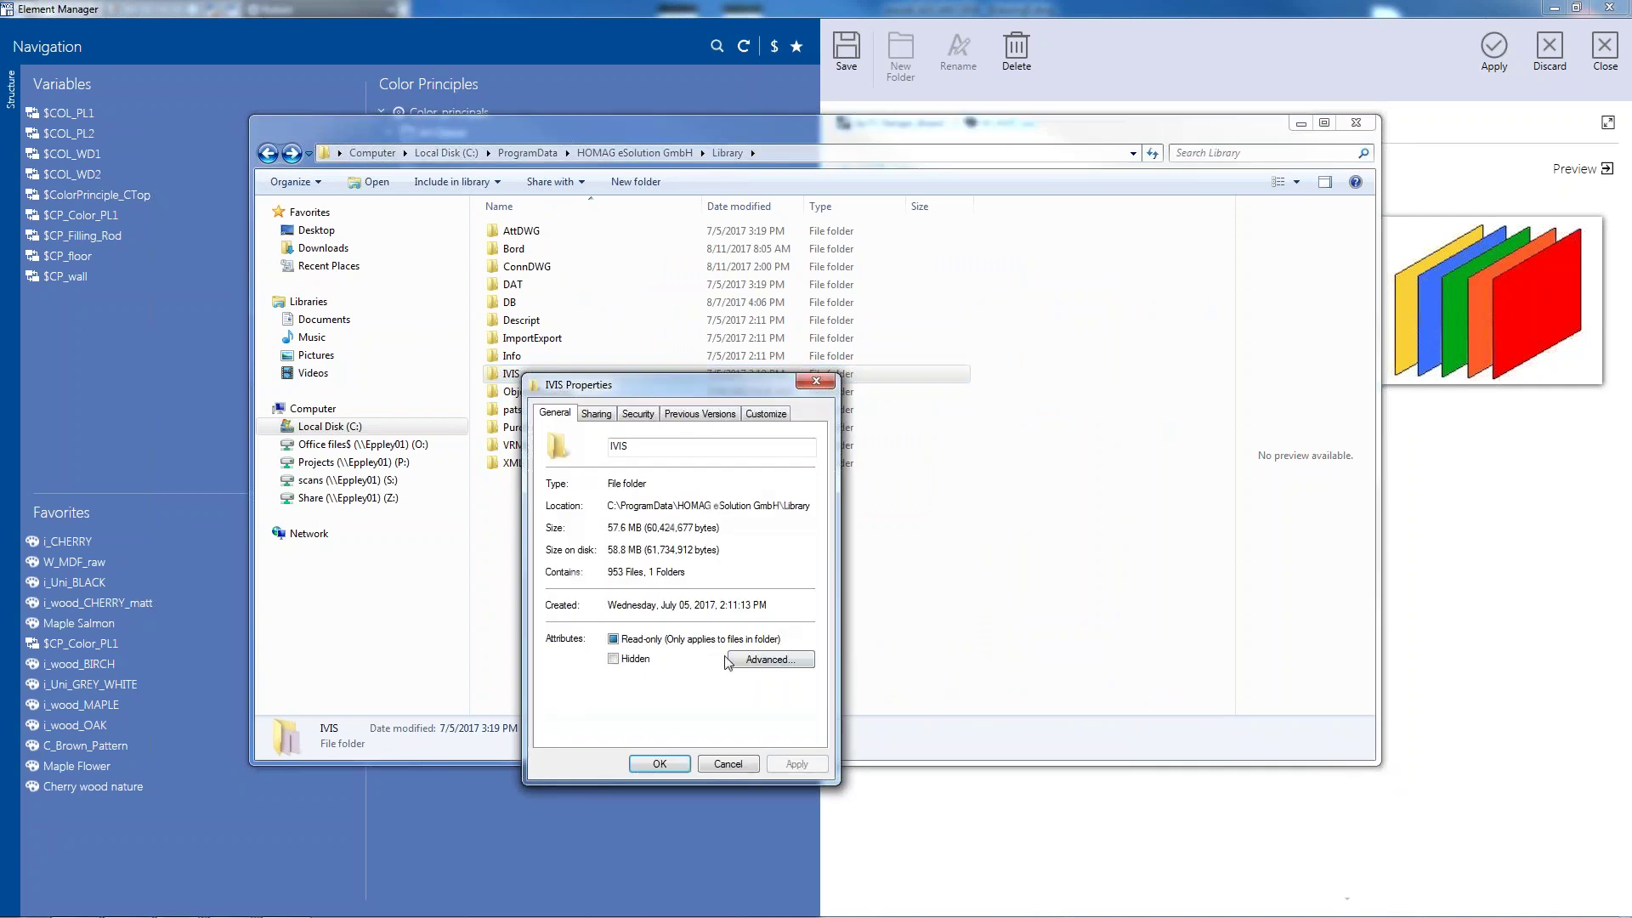
{"action": "left_click_drag", "start_coordinate": [731, 387], "coordinate": [906, 273]}
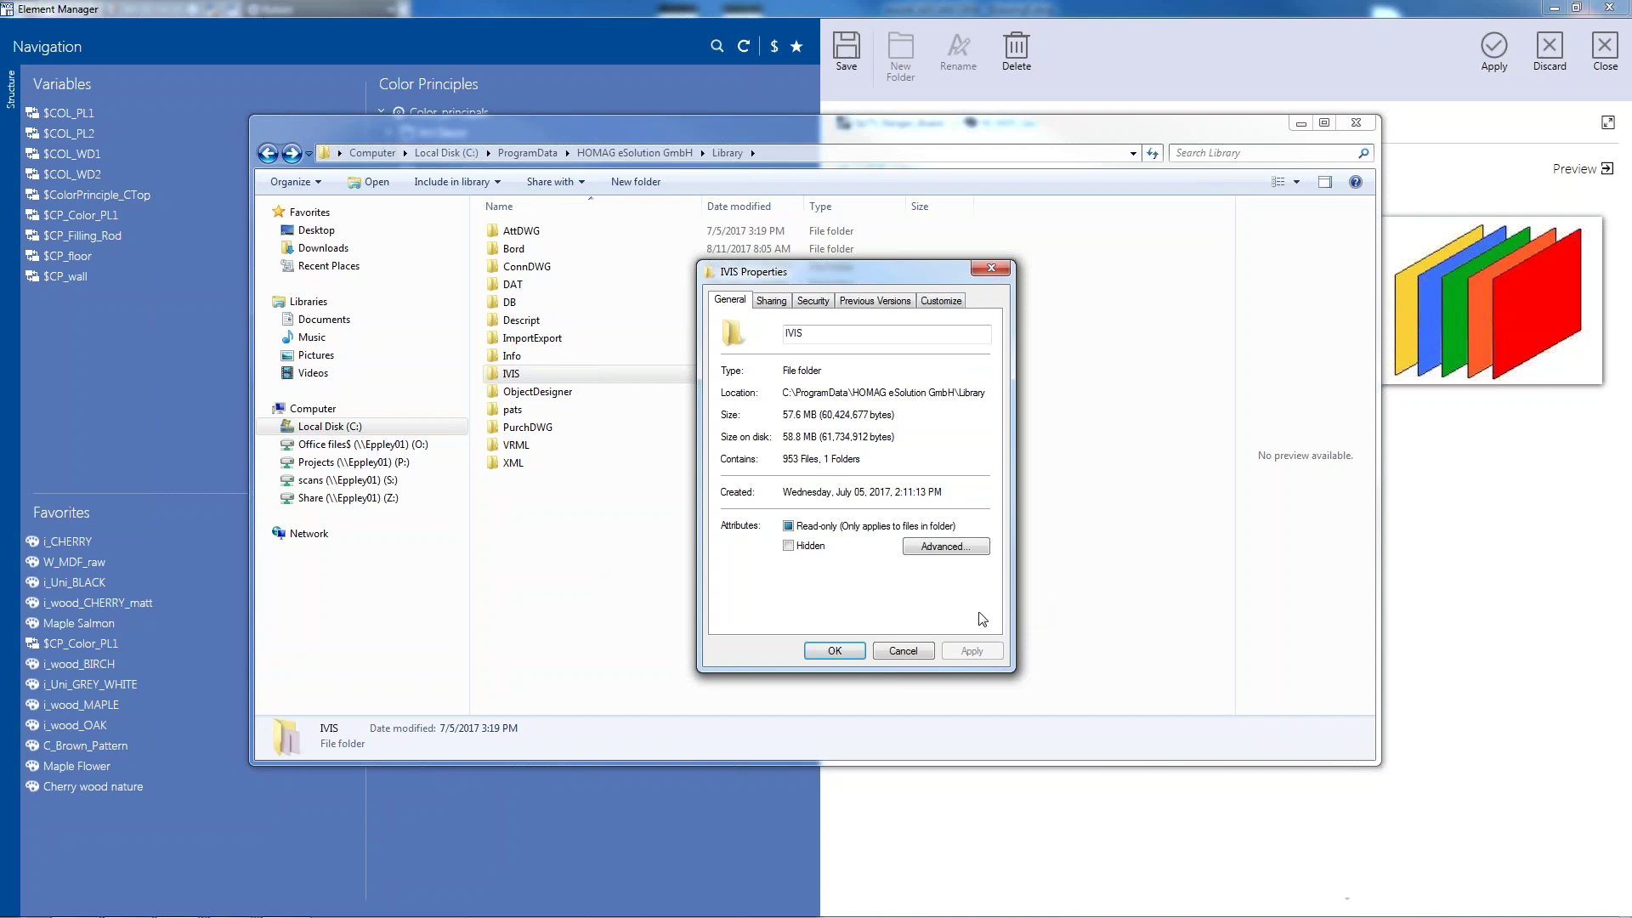
{"action": "left_click", "coordinate": [835, 650]}
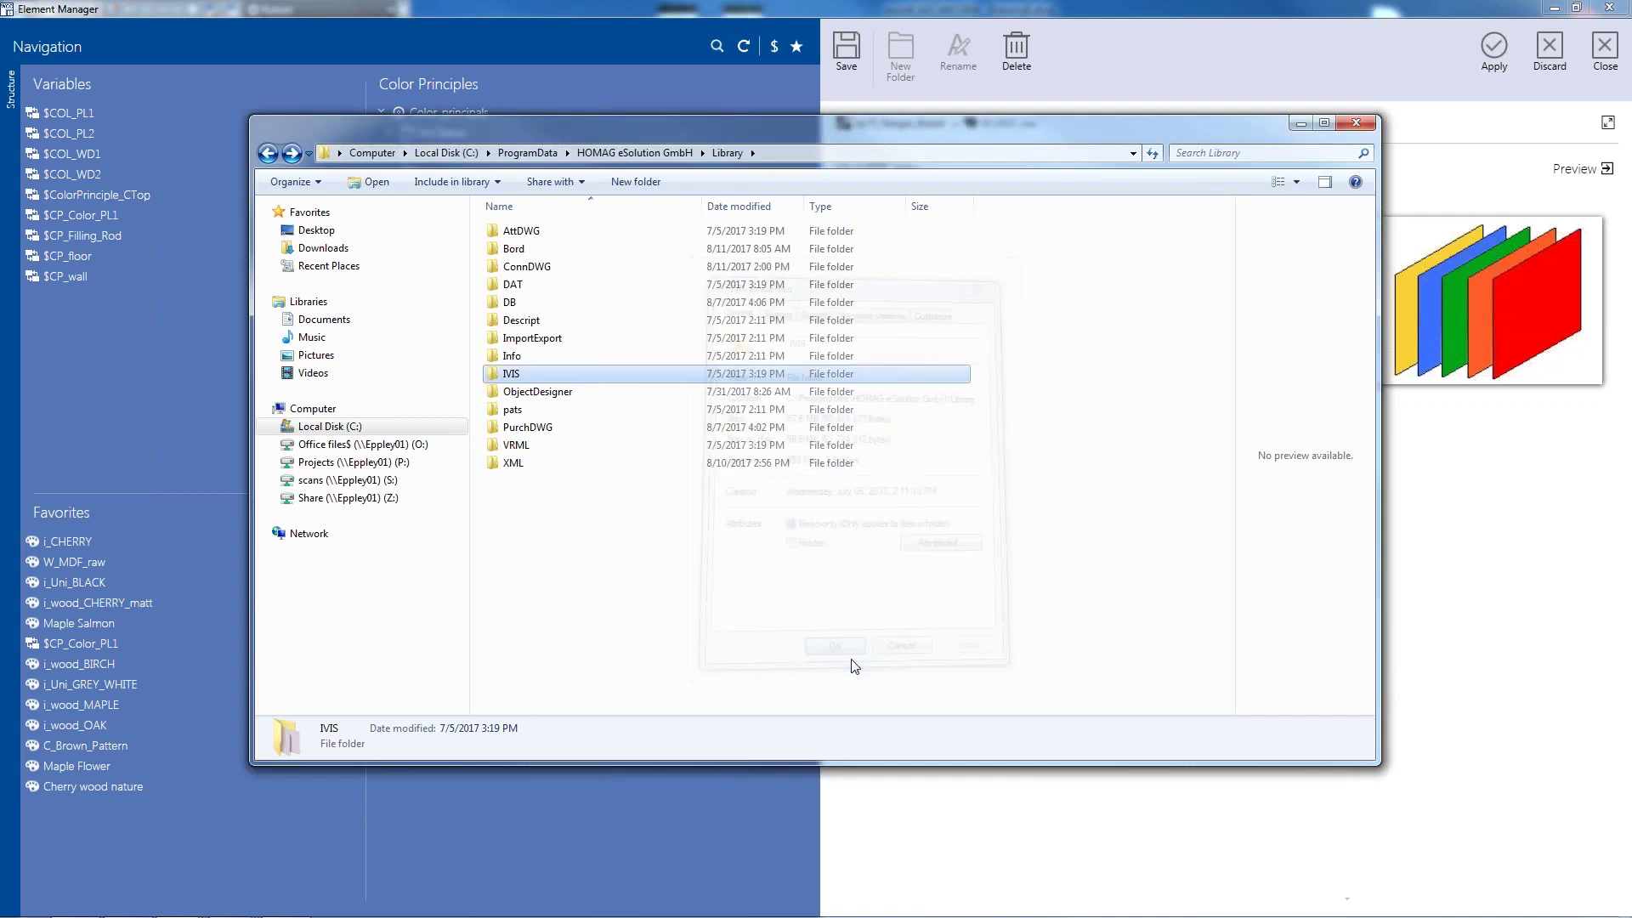
Copy W_MDF00.jpg into the IVIS texture folder, check it among the textures, and close Explorer
{"action": "left_click", "coordinate": [1449, 416]}
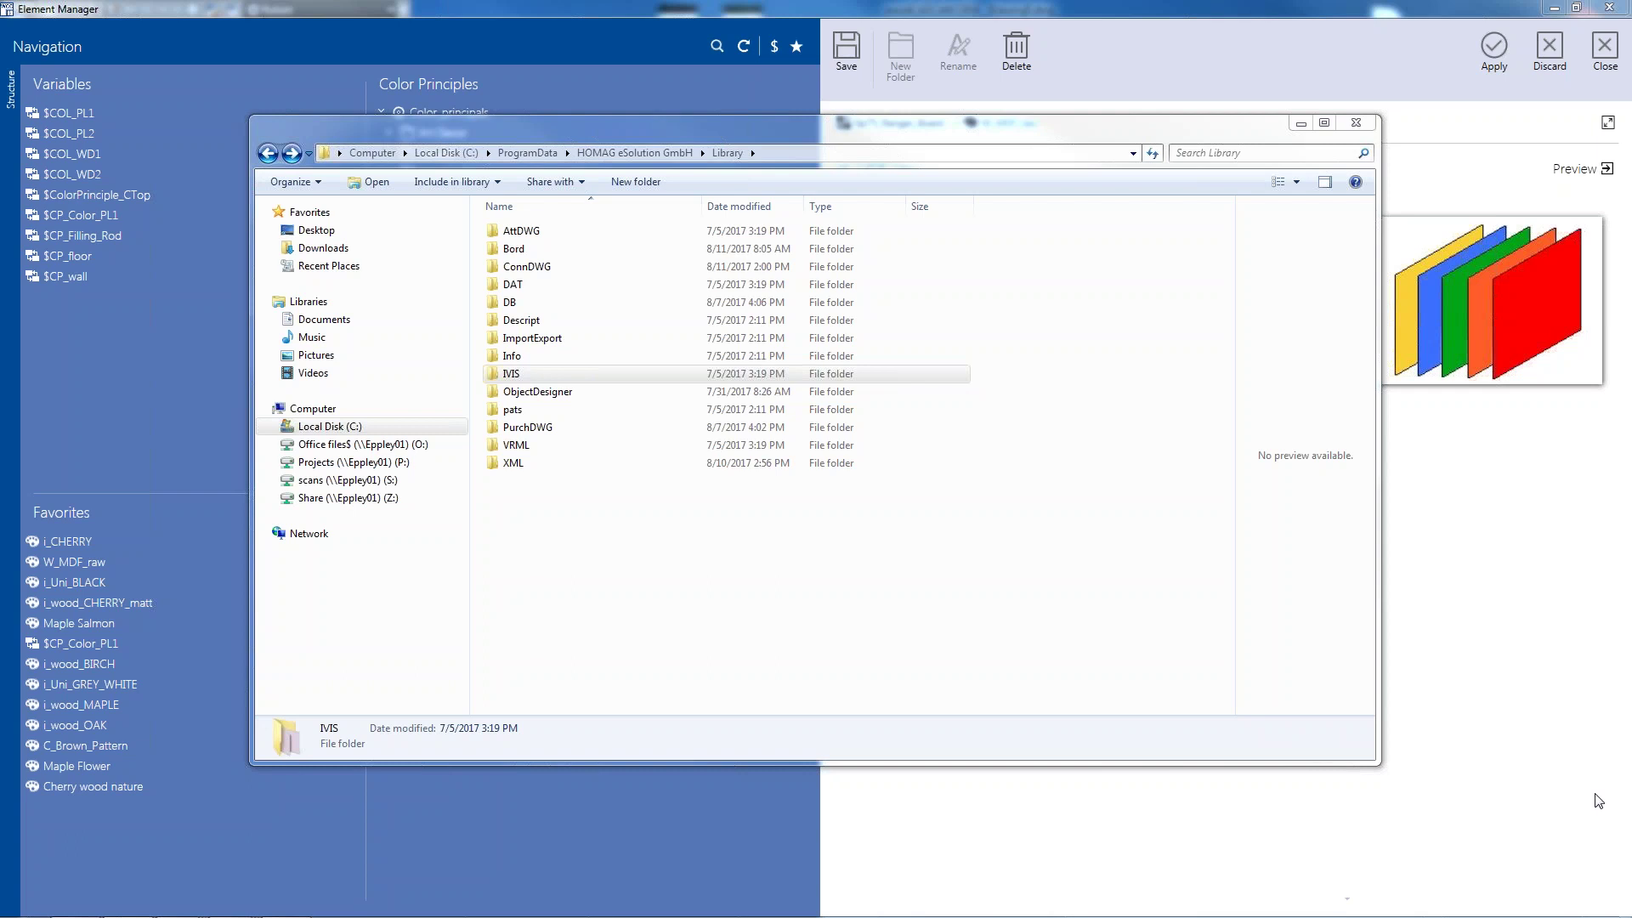
{"action": "double_click", "coordinate": [514, 375]}
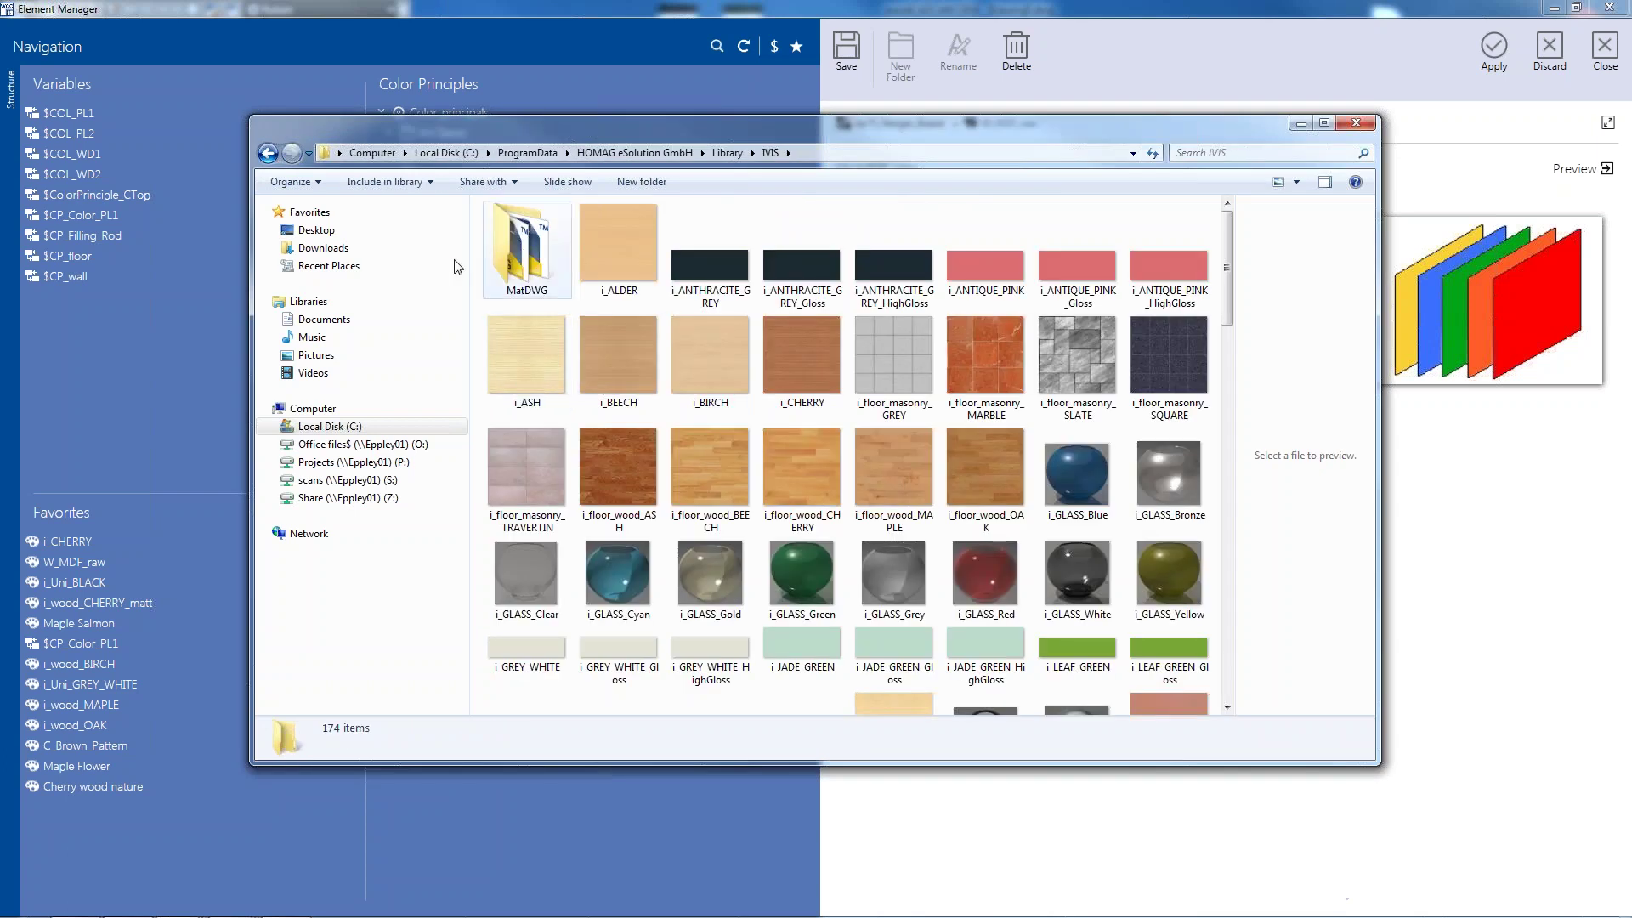
{"action": "left_click", "coordinate": [269, 154]}
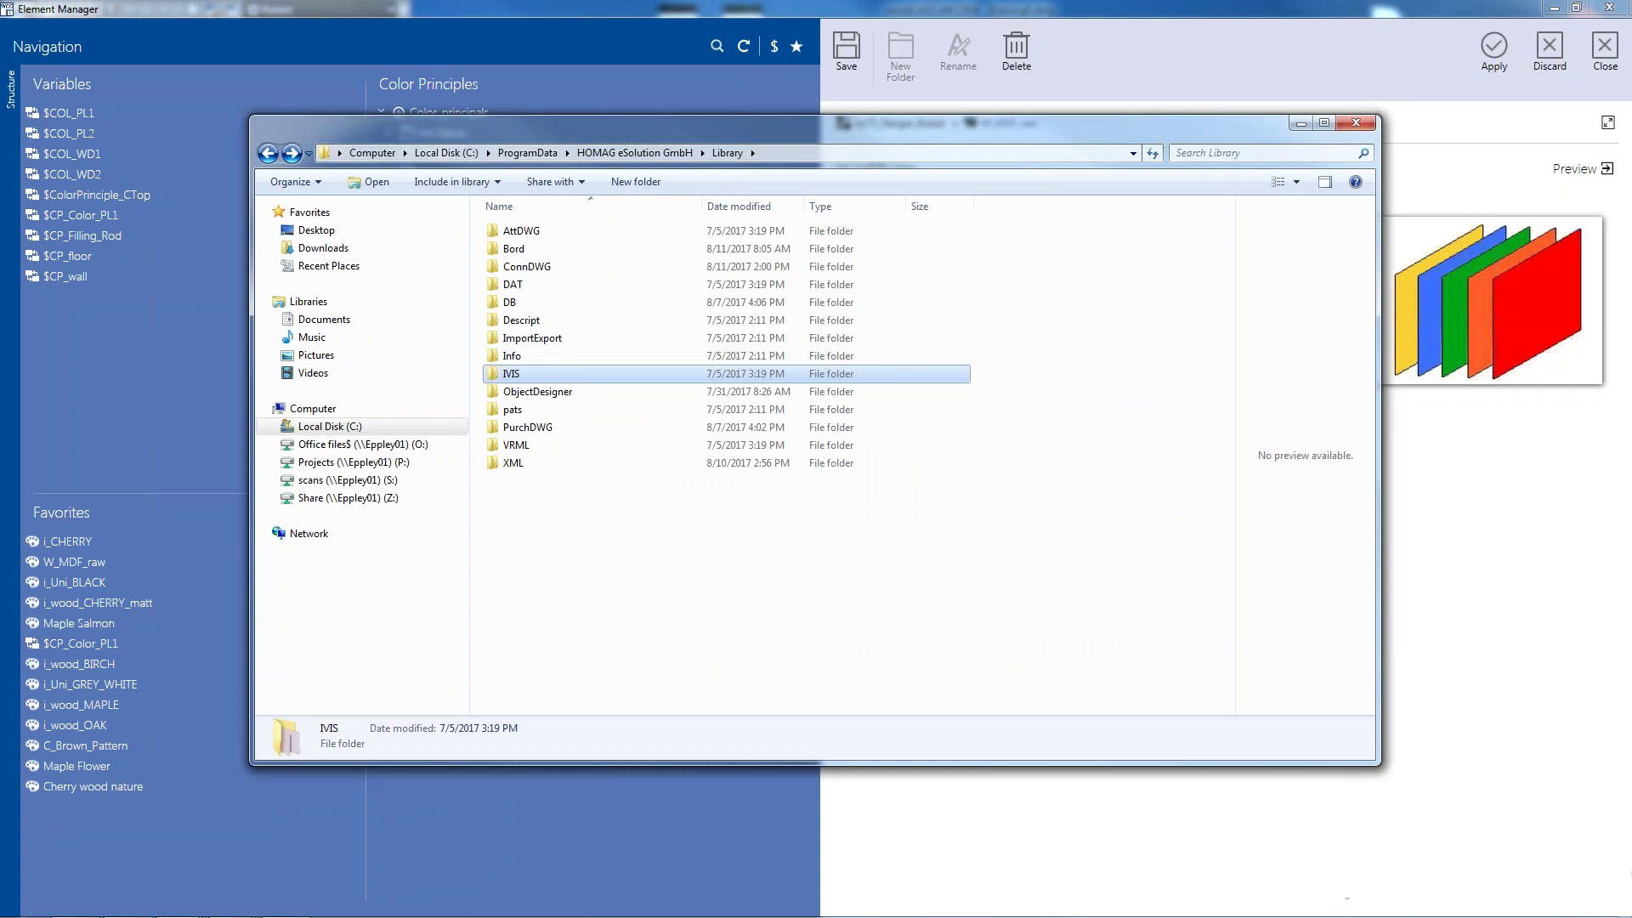
{"action": "left_click_drag", "start_coordinate": [1088, 488], "coordinate": [609, 374]}
{"action": "double_click", "coordinate": [537, 369]}
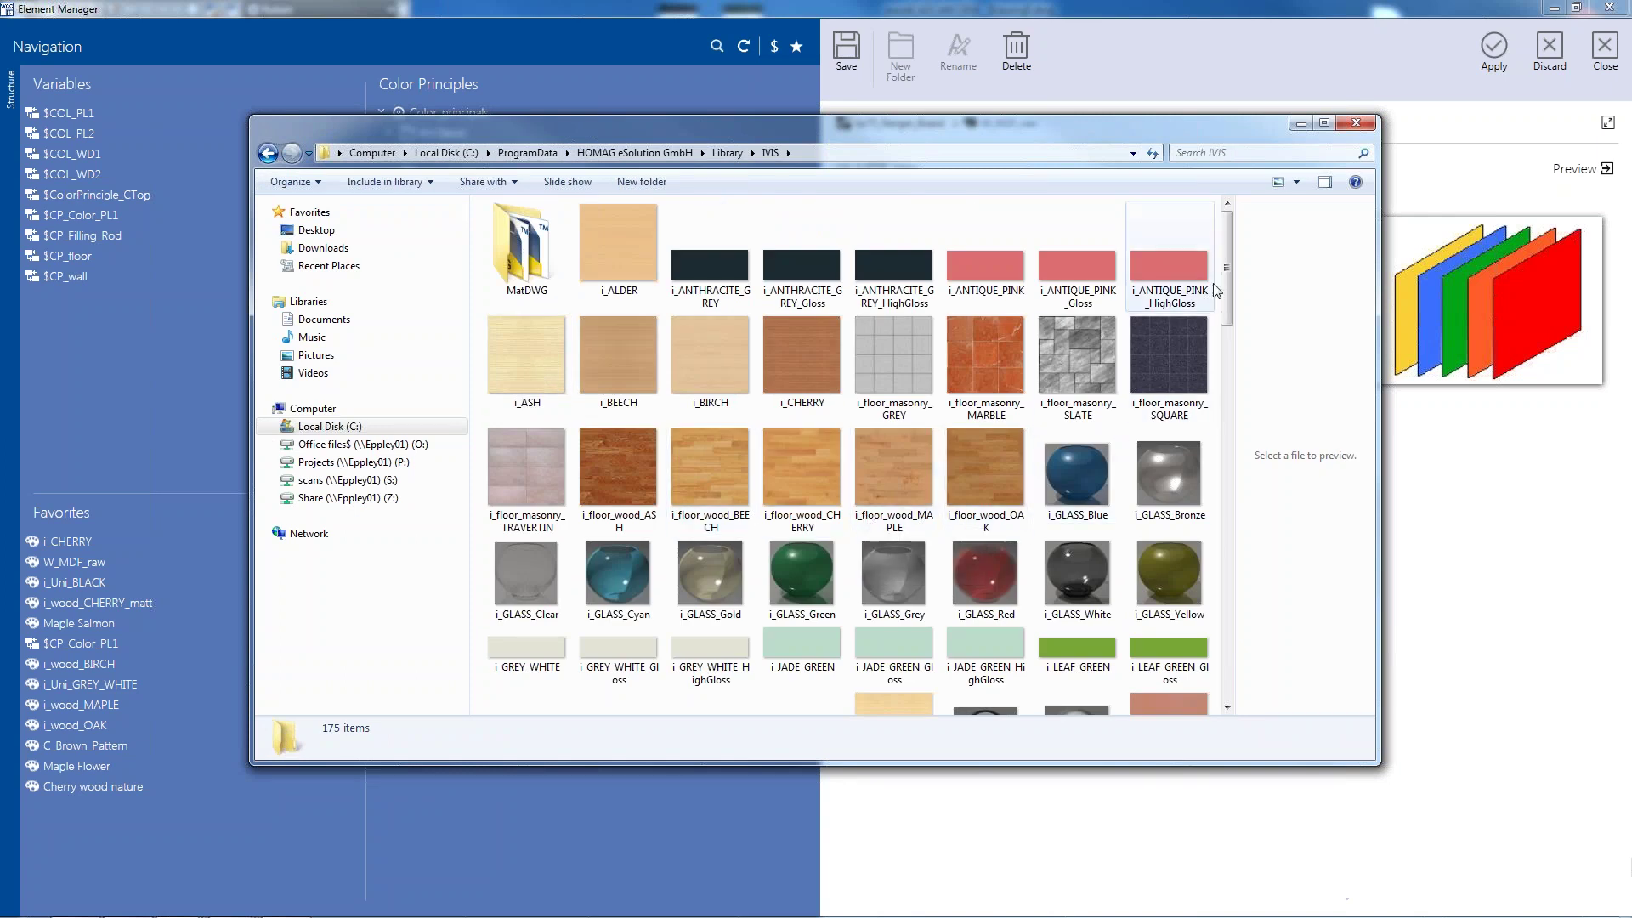
{"action": "left_click_drag", "start_coordinate": [1227, 266], "coordinate": [1252, 703]}
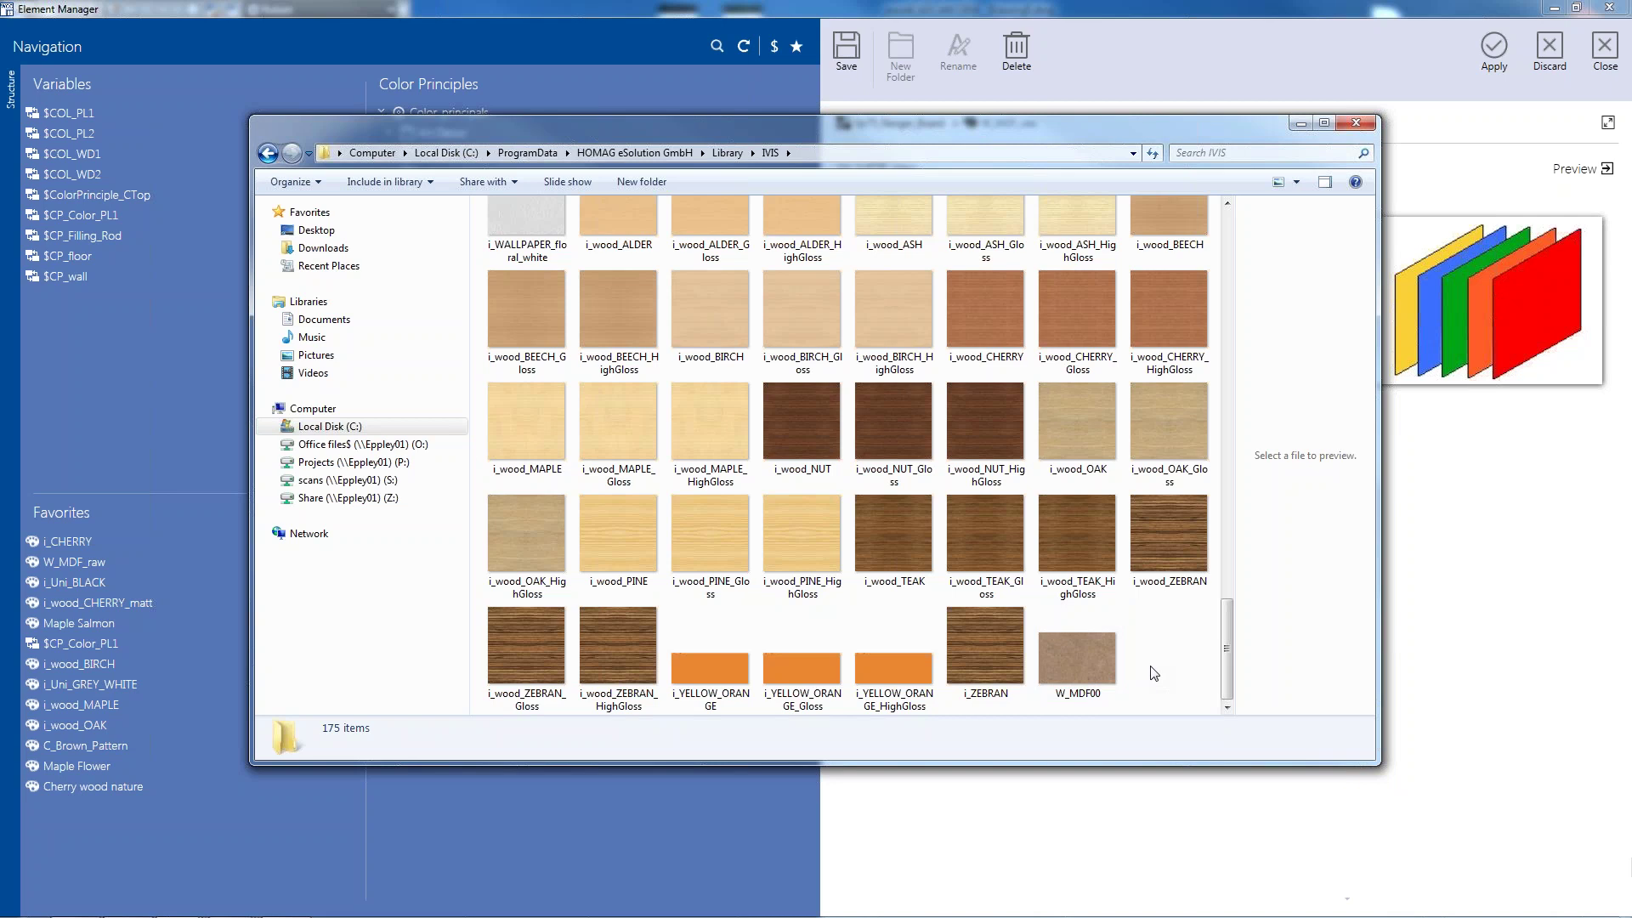
{"action": "left_click", "coordinate": [1357, 123]}
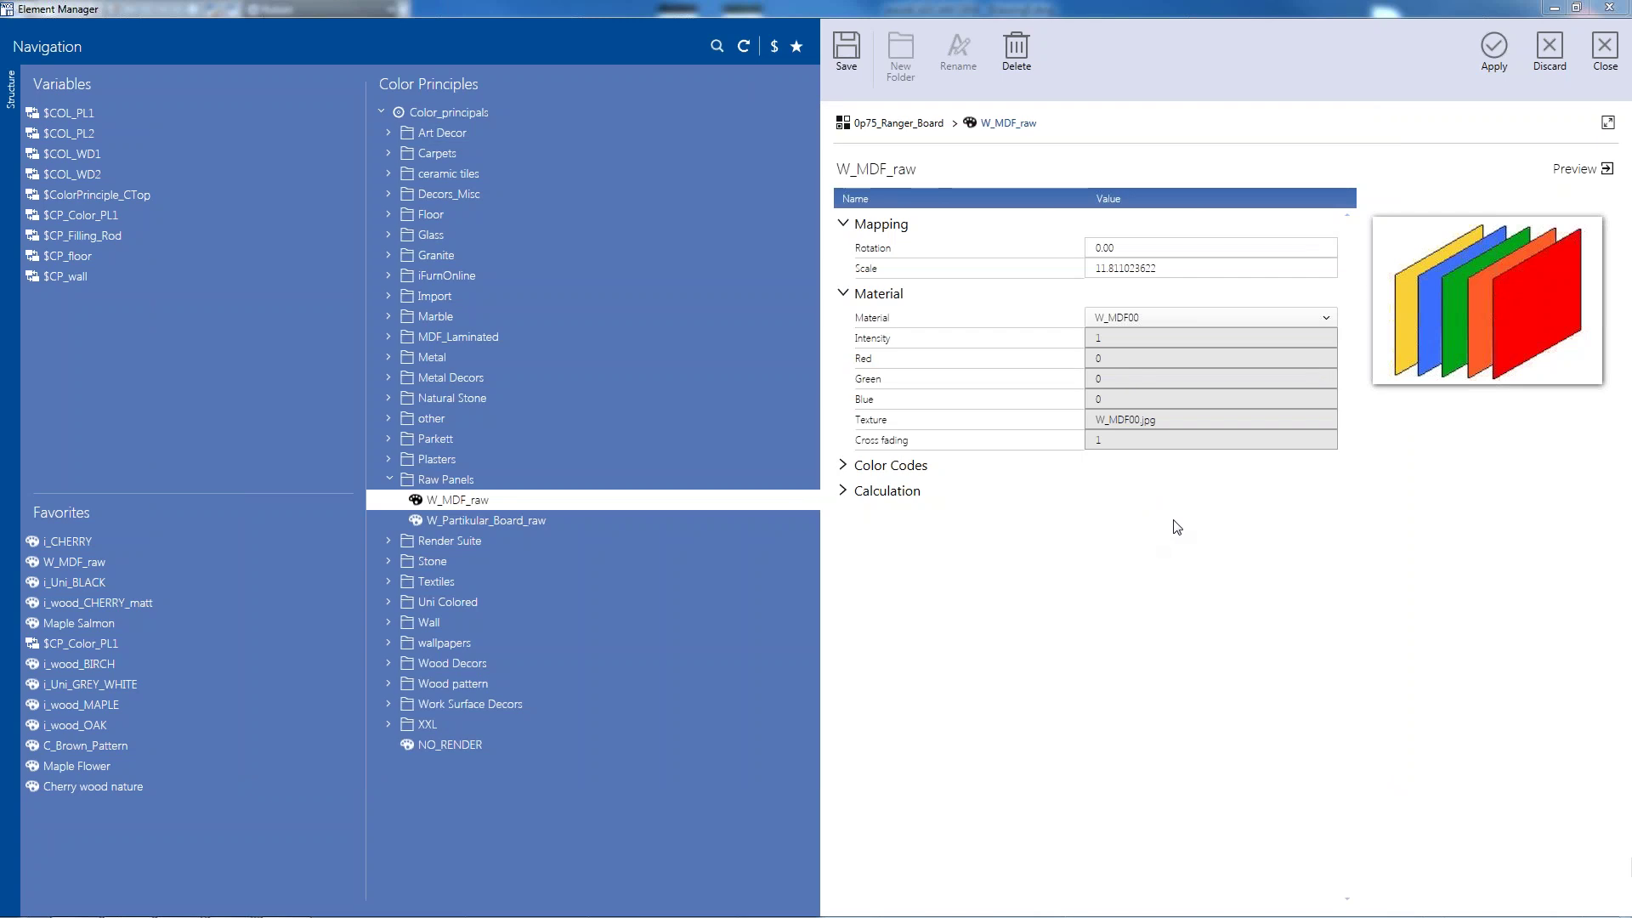
Set W_MDF_raw's material to W_MDF00, apply and overwrite the write-protected dataset, then close
{"action": "left_click", "coordinate": [1257, 323]}
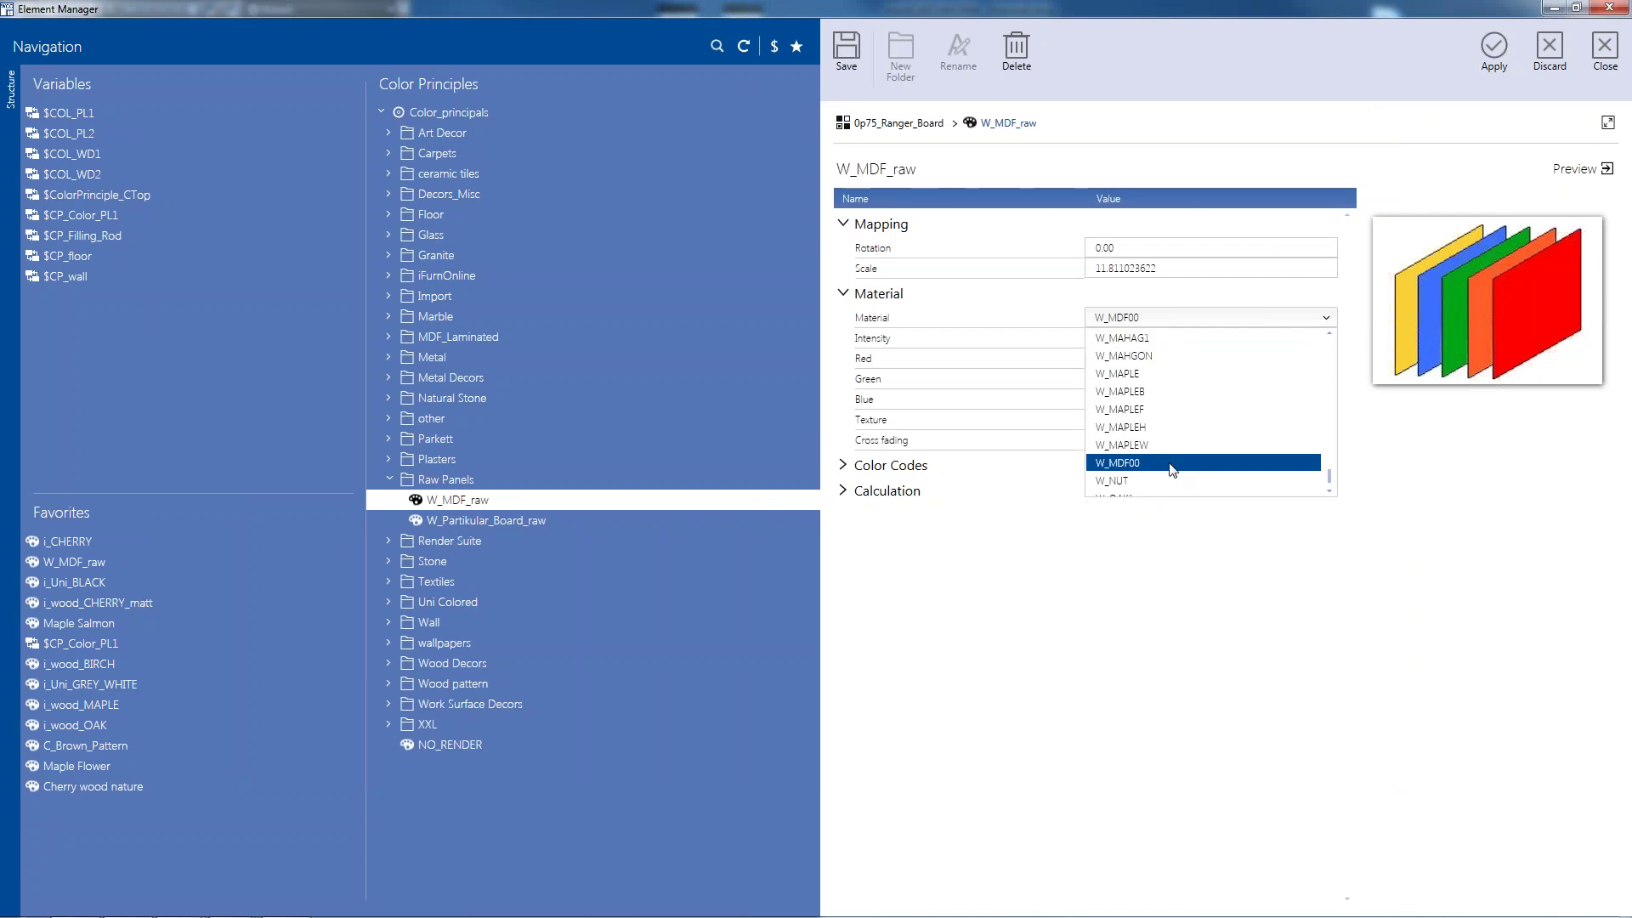
{"action": "left_click", "coordinate": [1190, 444]}
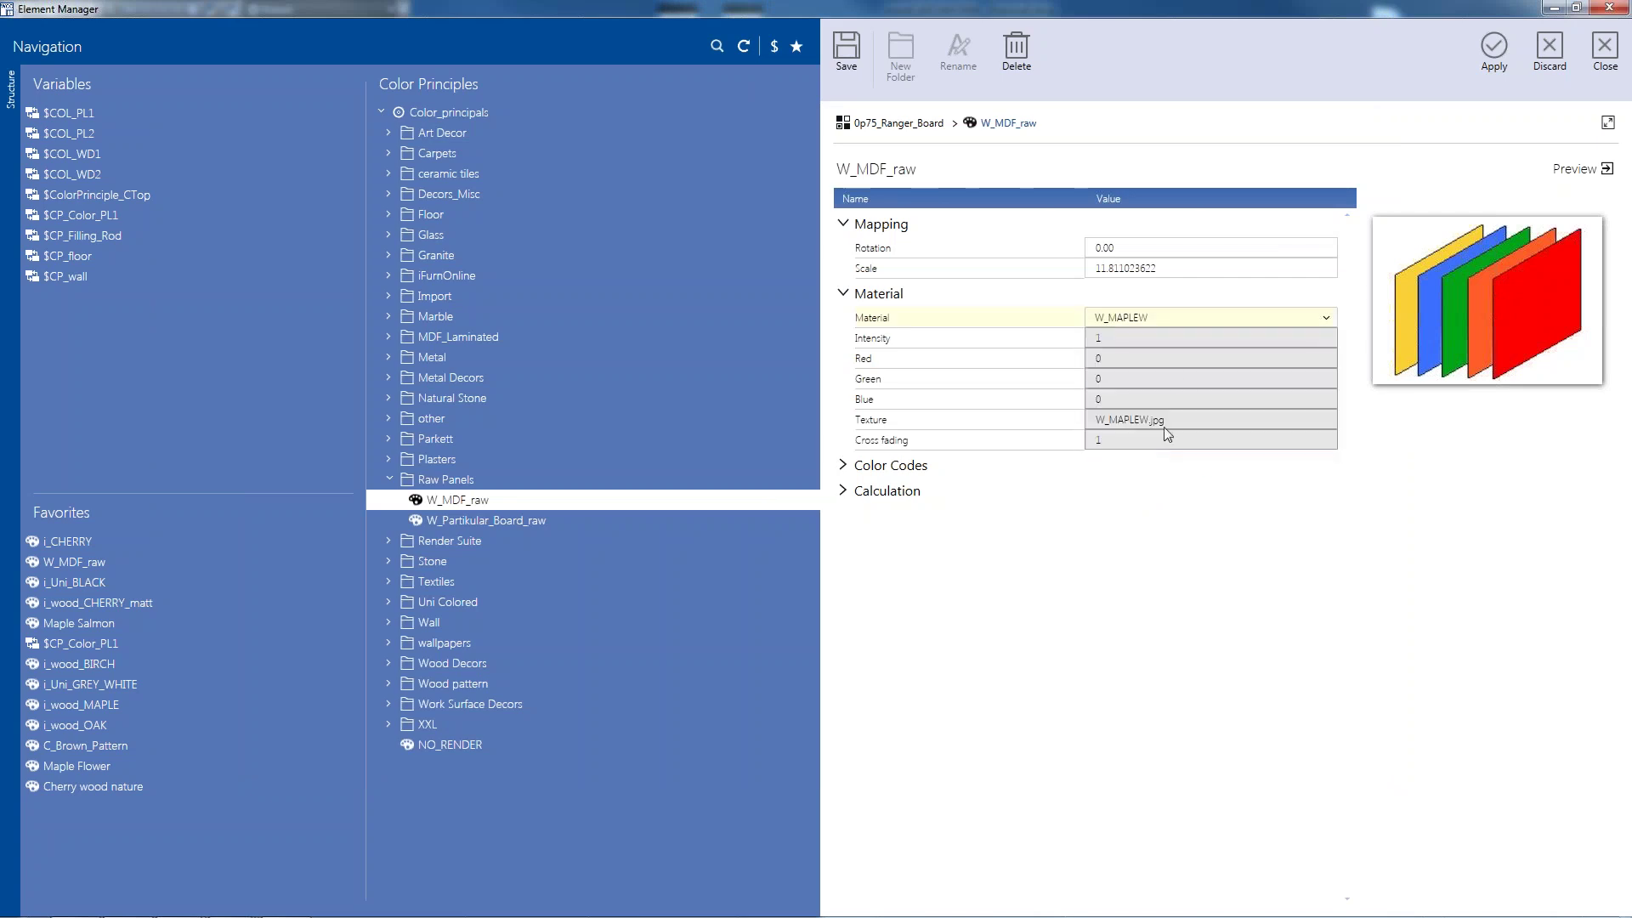
{"action": "left_click", "coordinate": [1304, 323]}
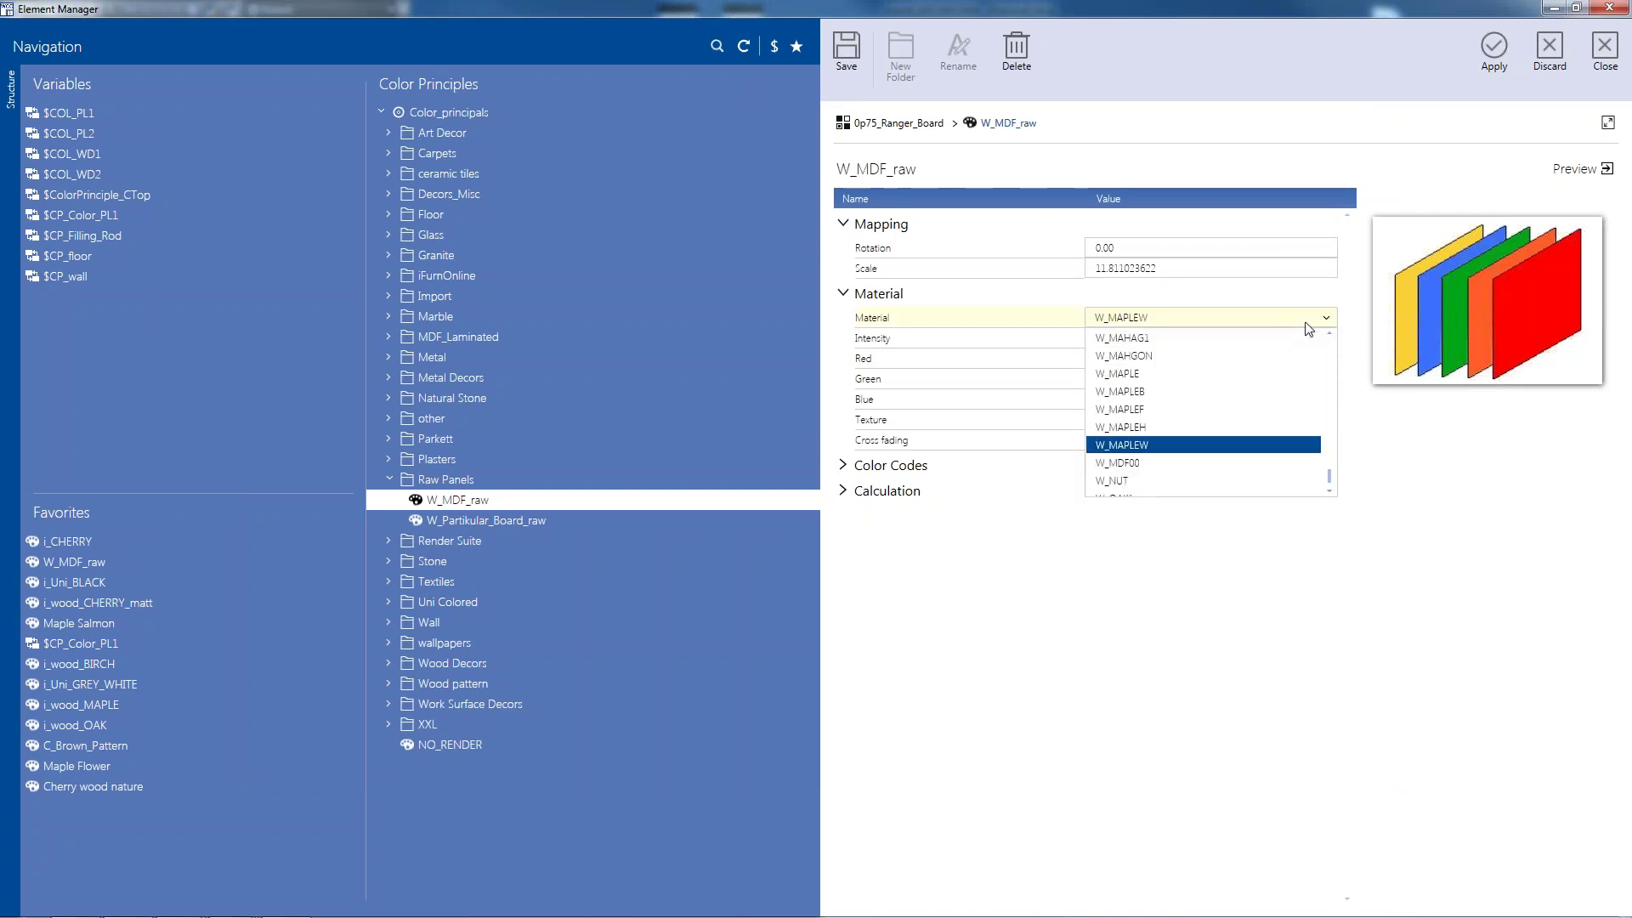
{"action": "left_click", "coordinate": [1202, 465]}
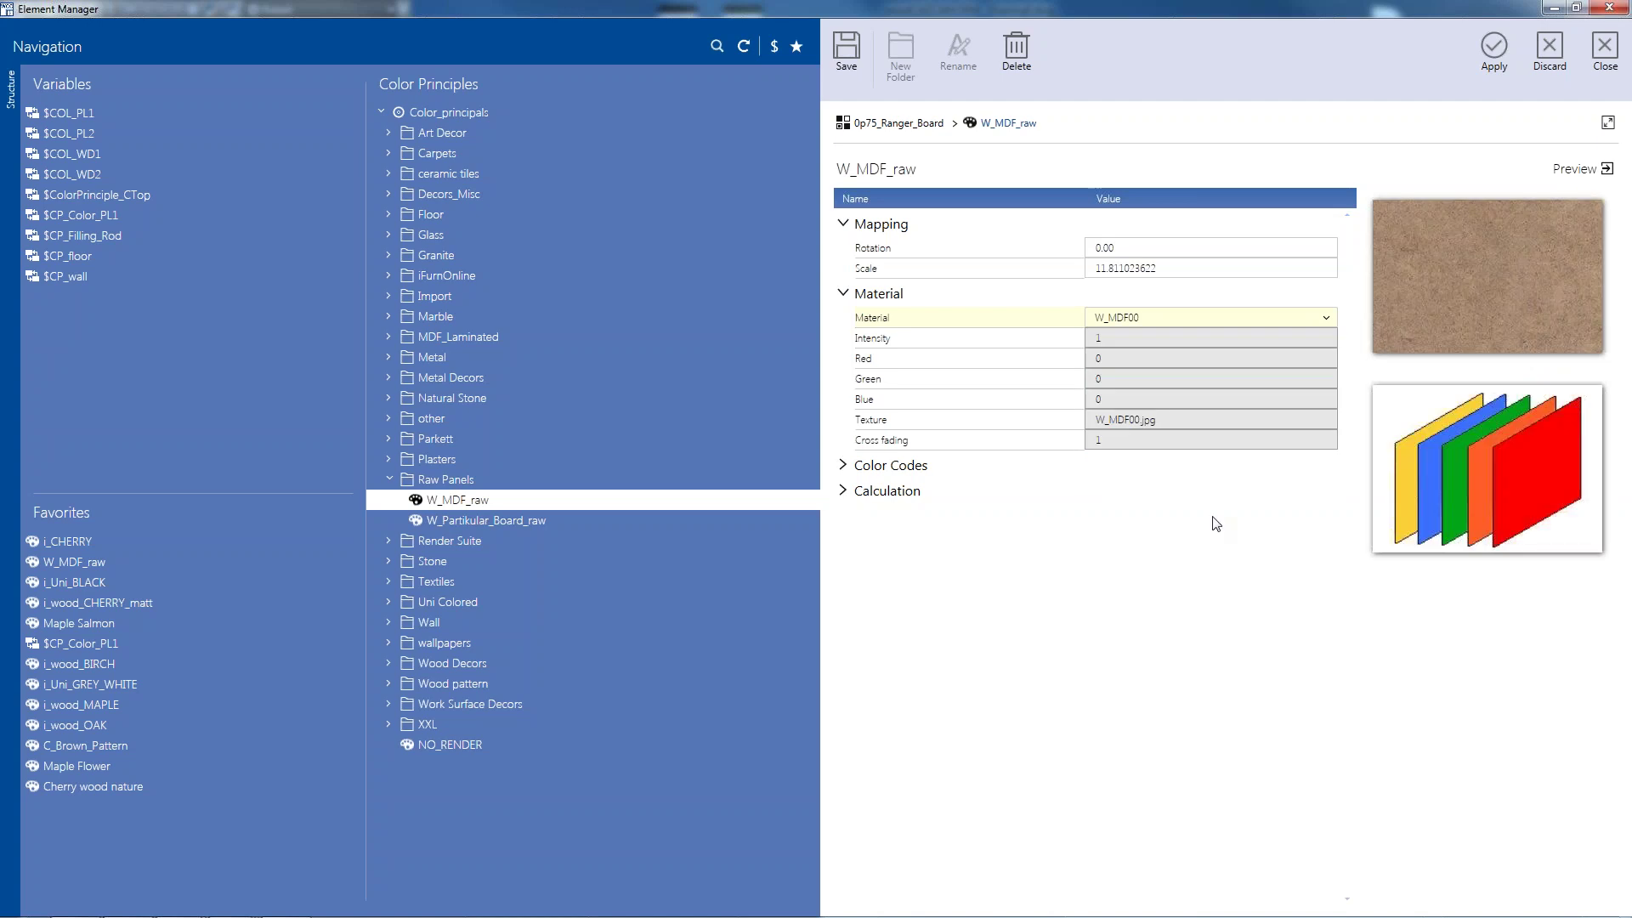
{"action": "left_click", "coordinate": [1494, 55]}
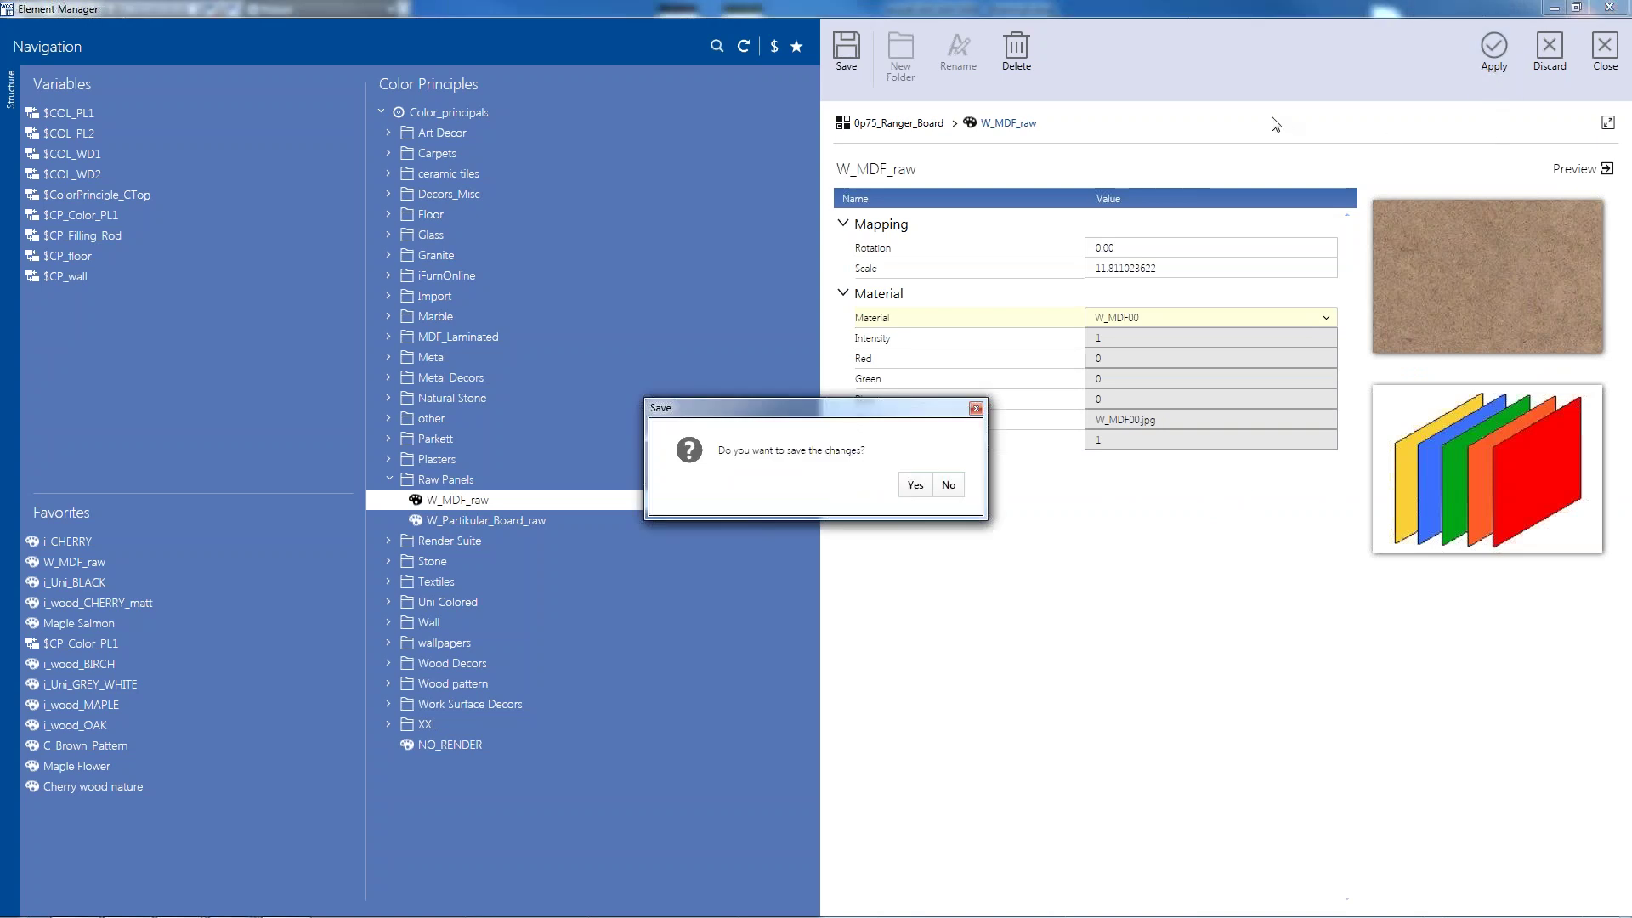
{"action": "left_click", "coordinate": [918, 486]}
{"action": "left_click", "coordinate": [915, 482]}
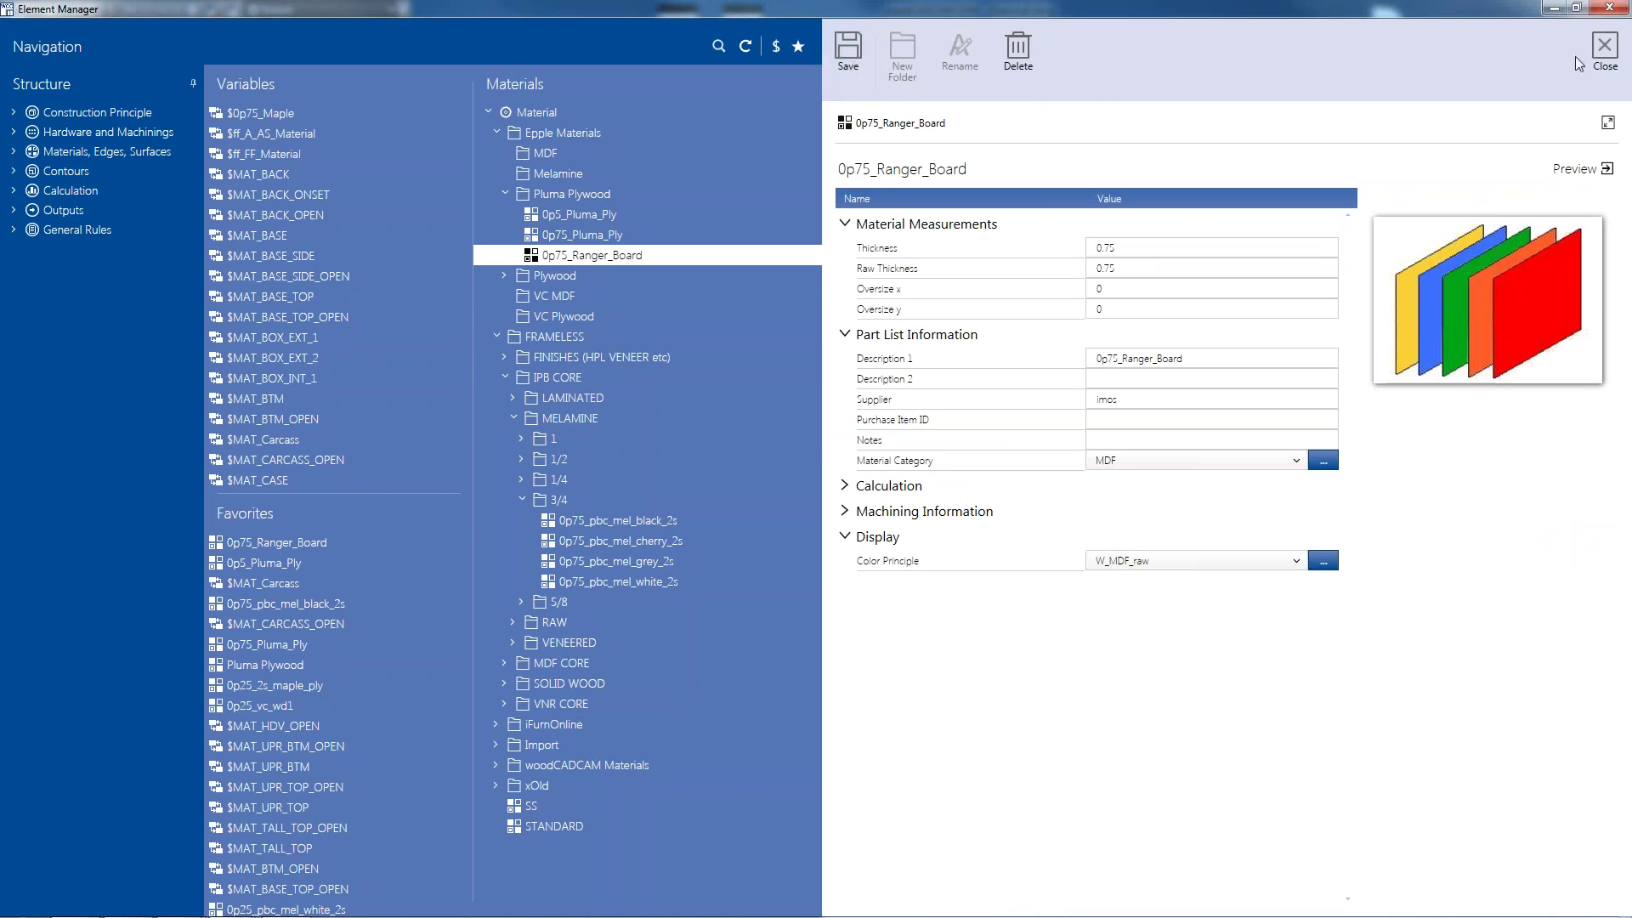
{"action": "left_click", "coordinate": [1605, 51]}
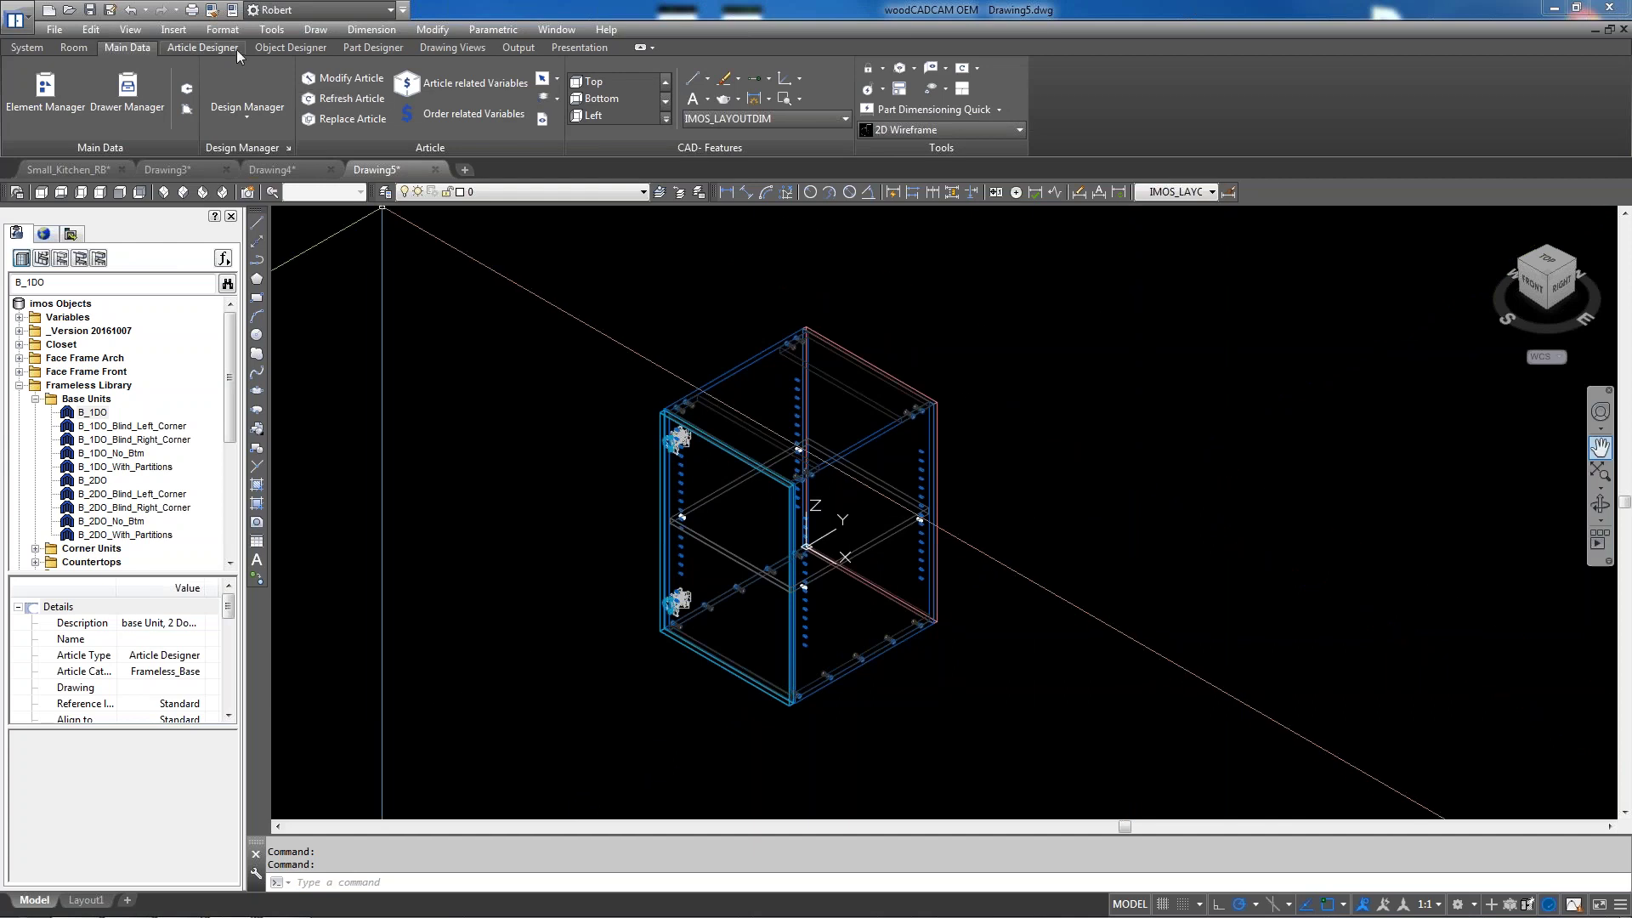
Refresh the B_1DO cabinet article, preview it in Realistic style, then switch back to 2D Wireframe
{"action": "left_click", "coordinate": [209, 49]}
{"action": "left_click", "coordinate": [221, 106]}
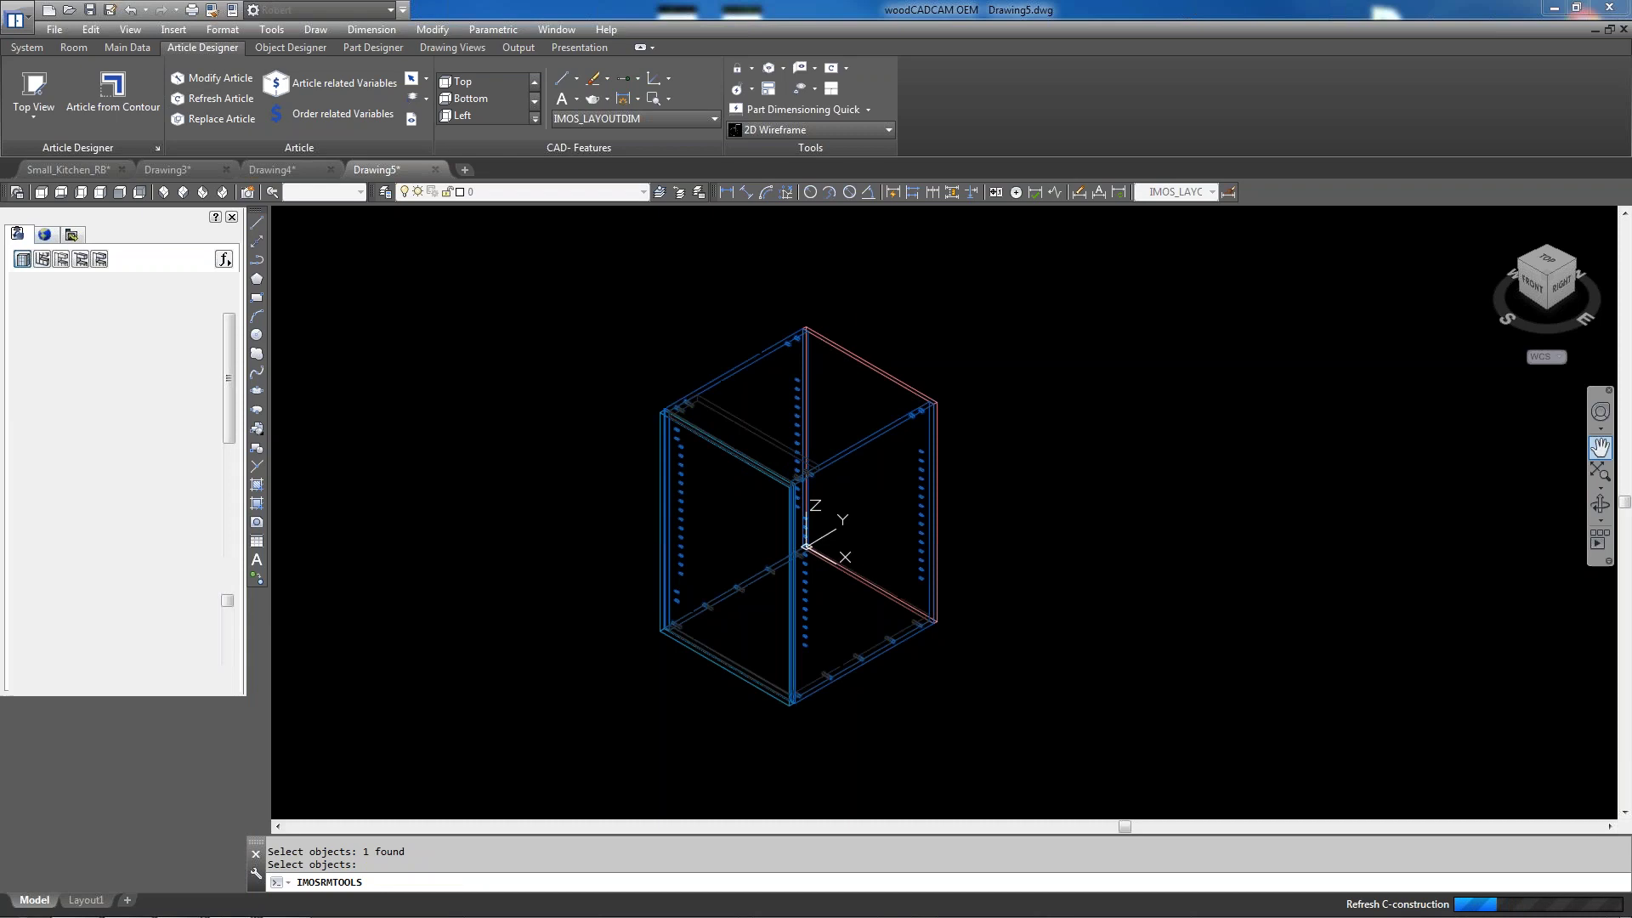
{"action": "left_click", "coordinate": [808, 126]}
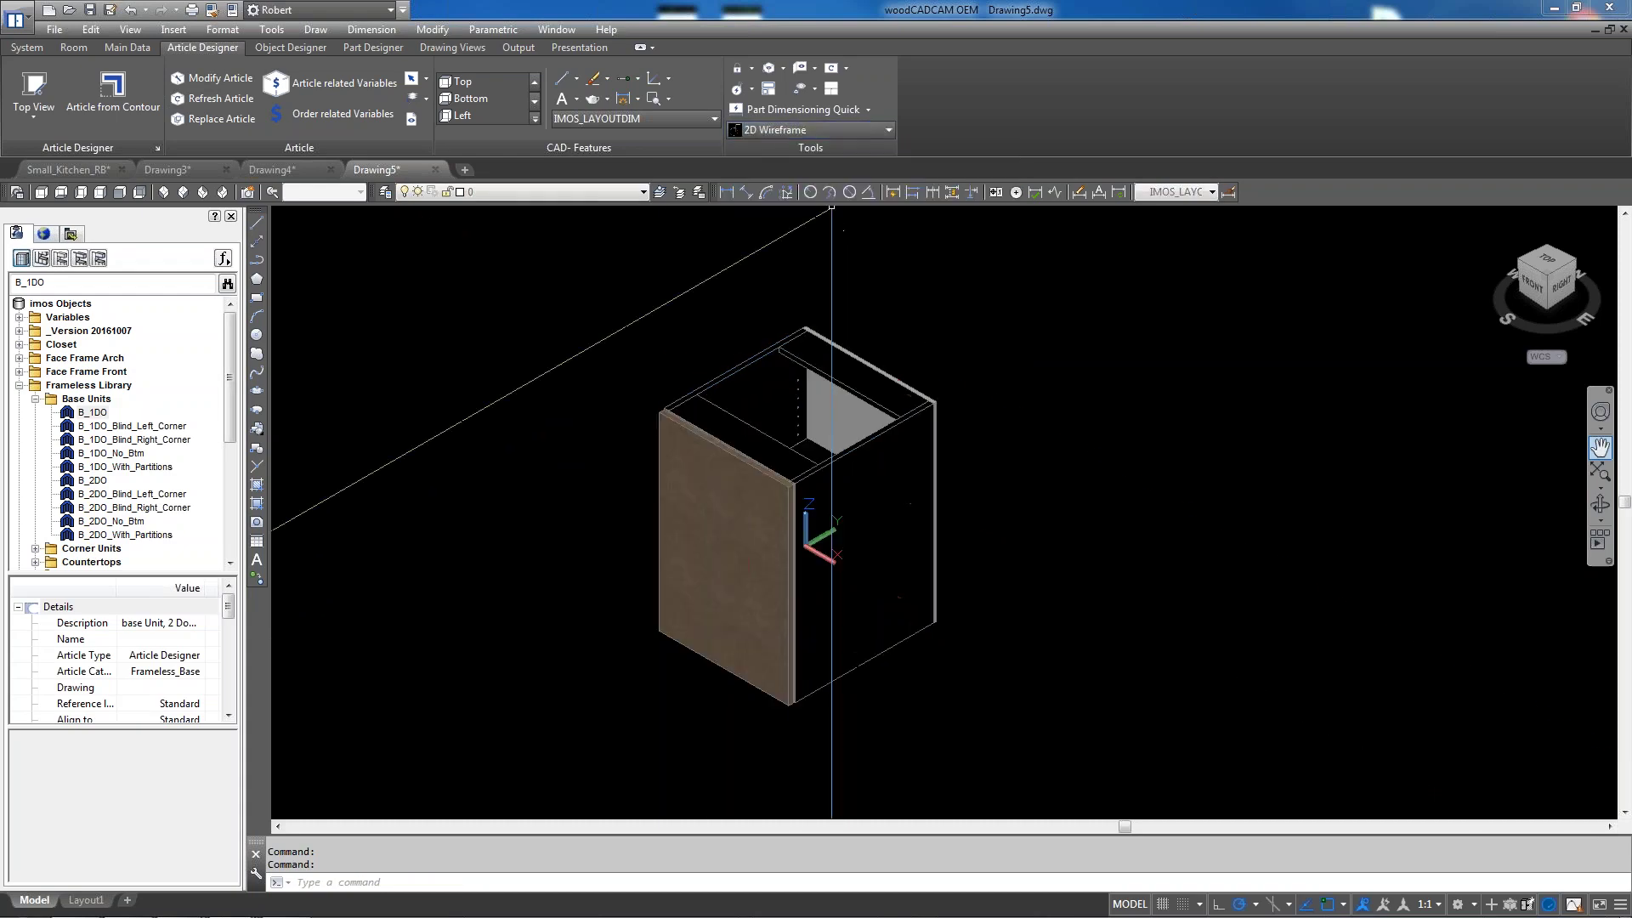
{"action": "scroll", "coordinate": [723, 552], "scroll_direction": "up", "scroll_amount": 5}
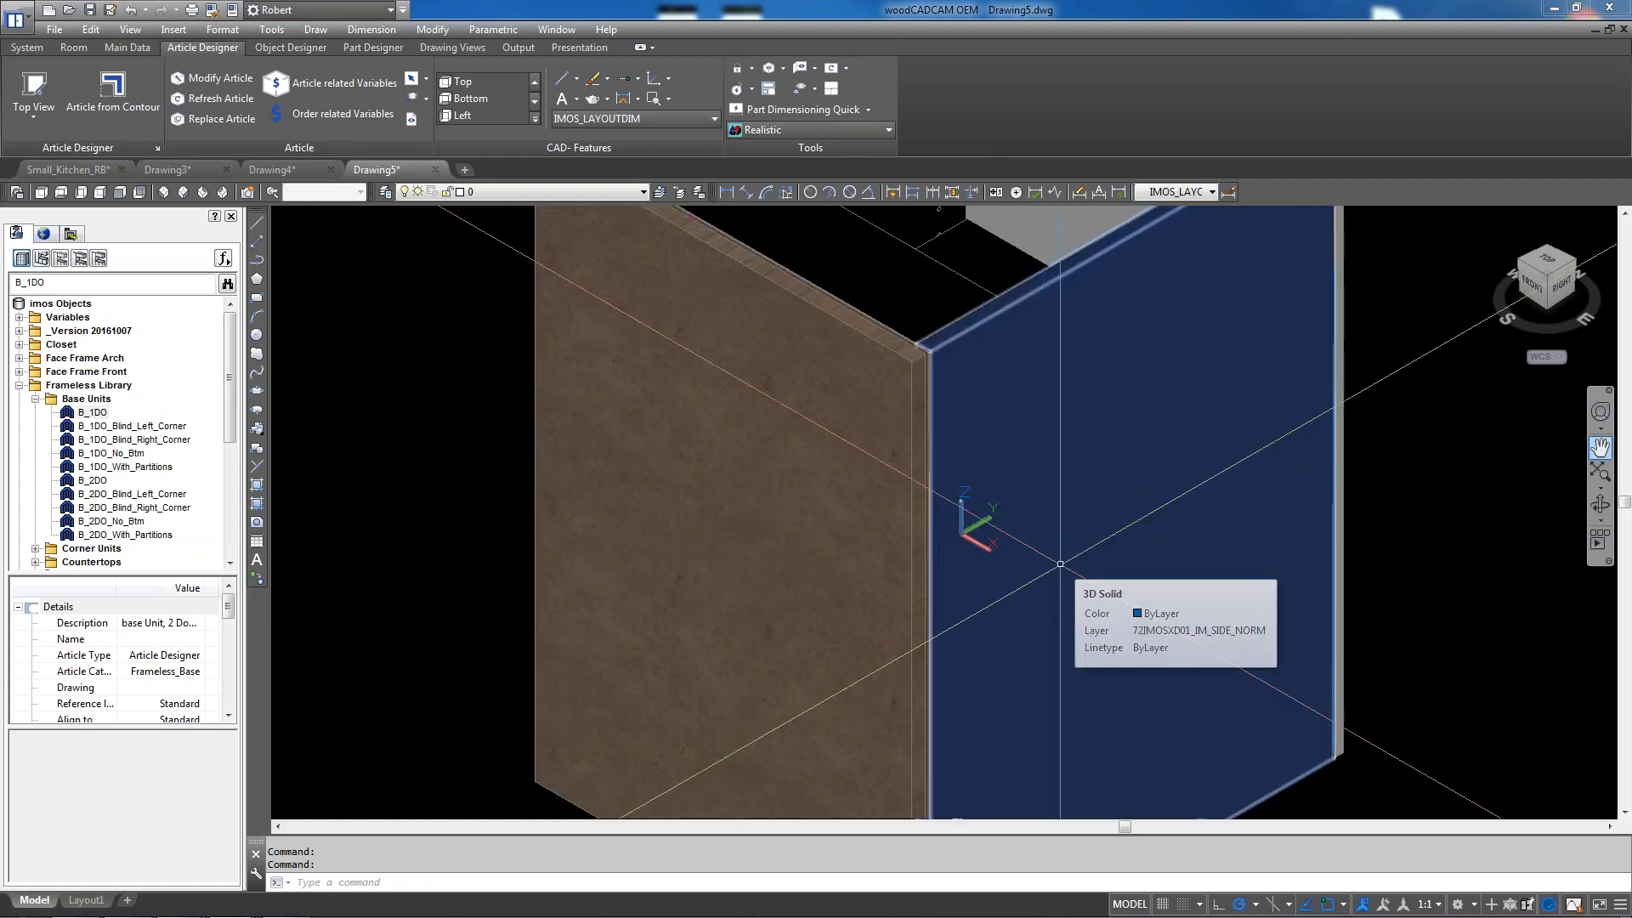
{"action": "scroll", "coordinate": [968, 493], "scroll_direction": "down", "scroll_amount": 5}
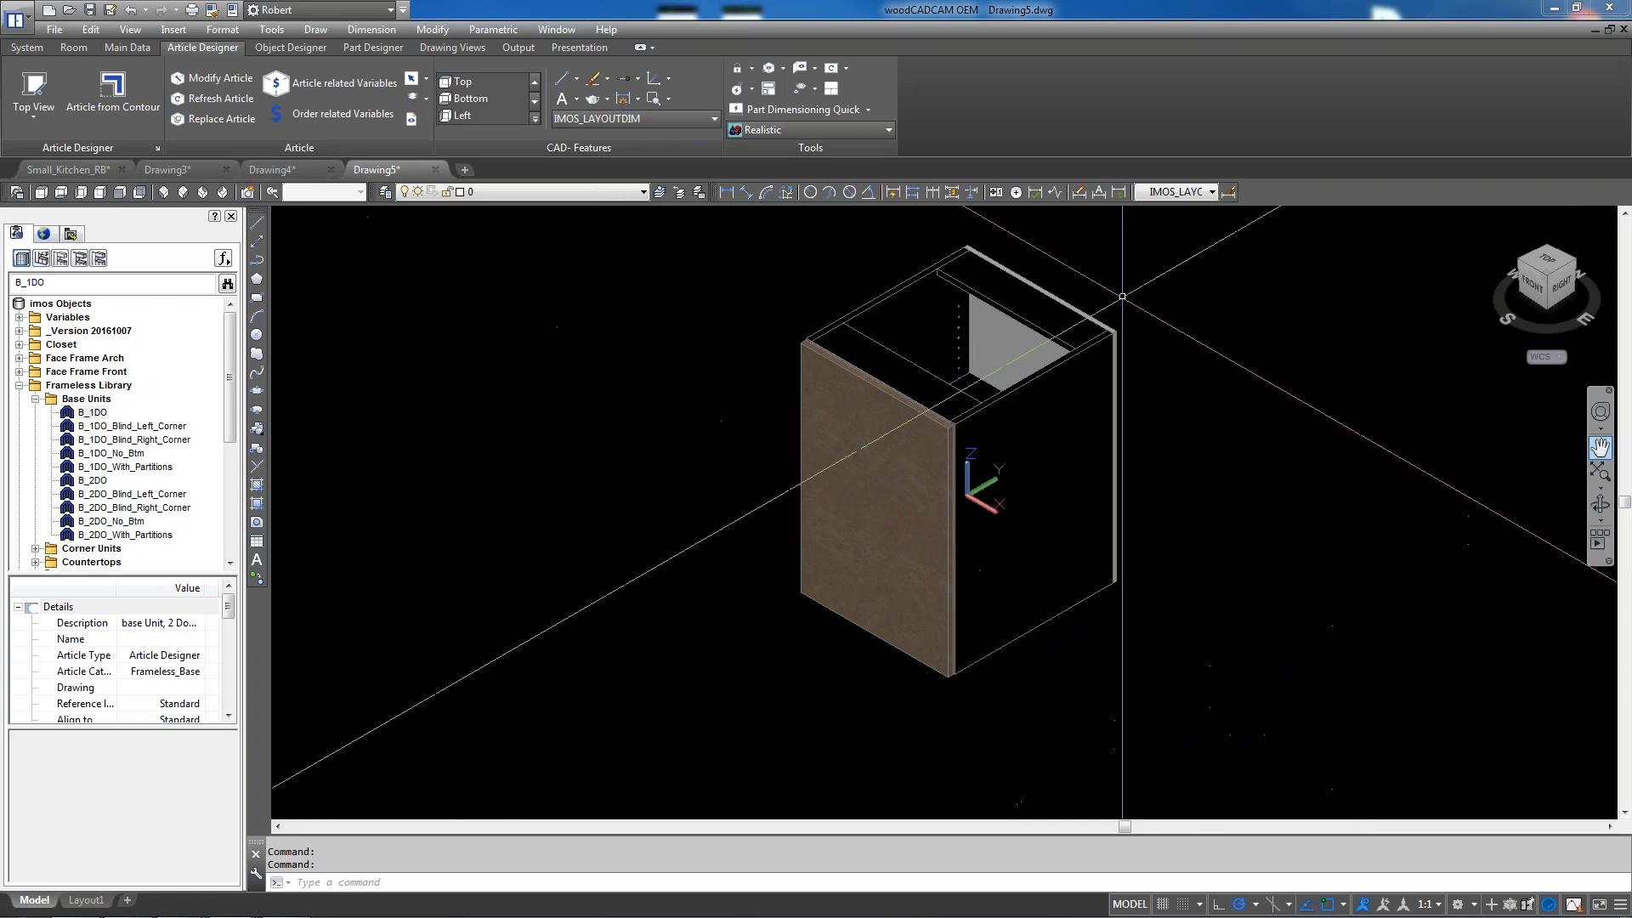
{"action": "left_click", "coordinate": [802, 134]}
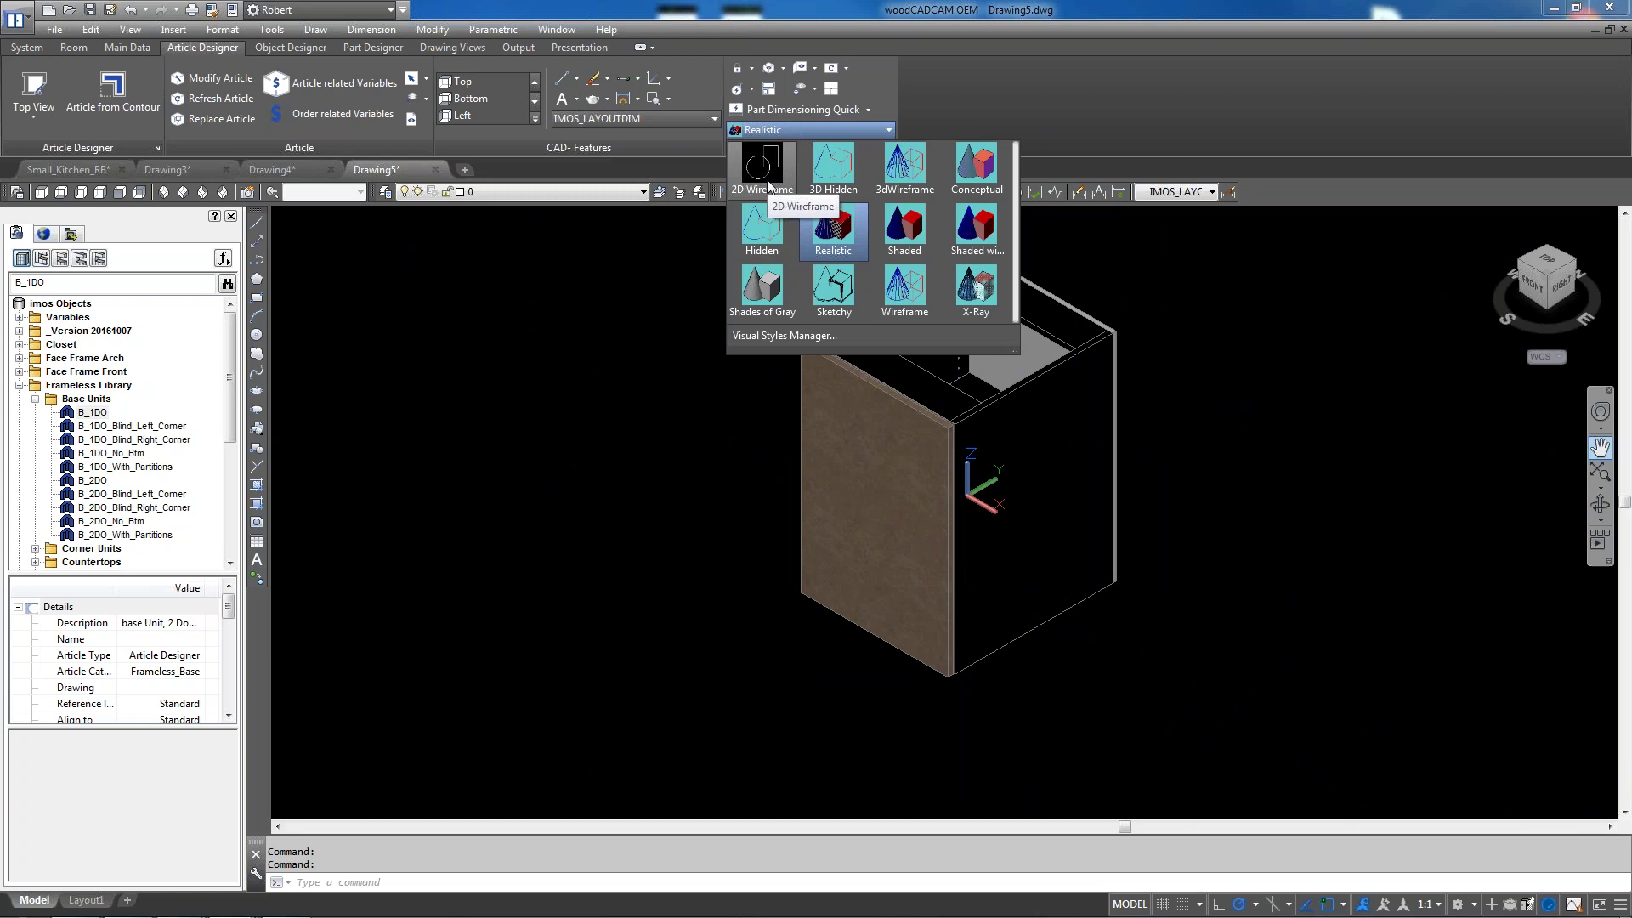
{"action": "left_click", "coordinate": [767, 180]}
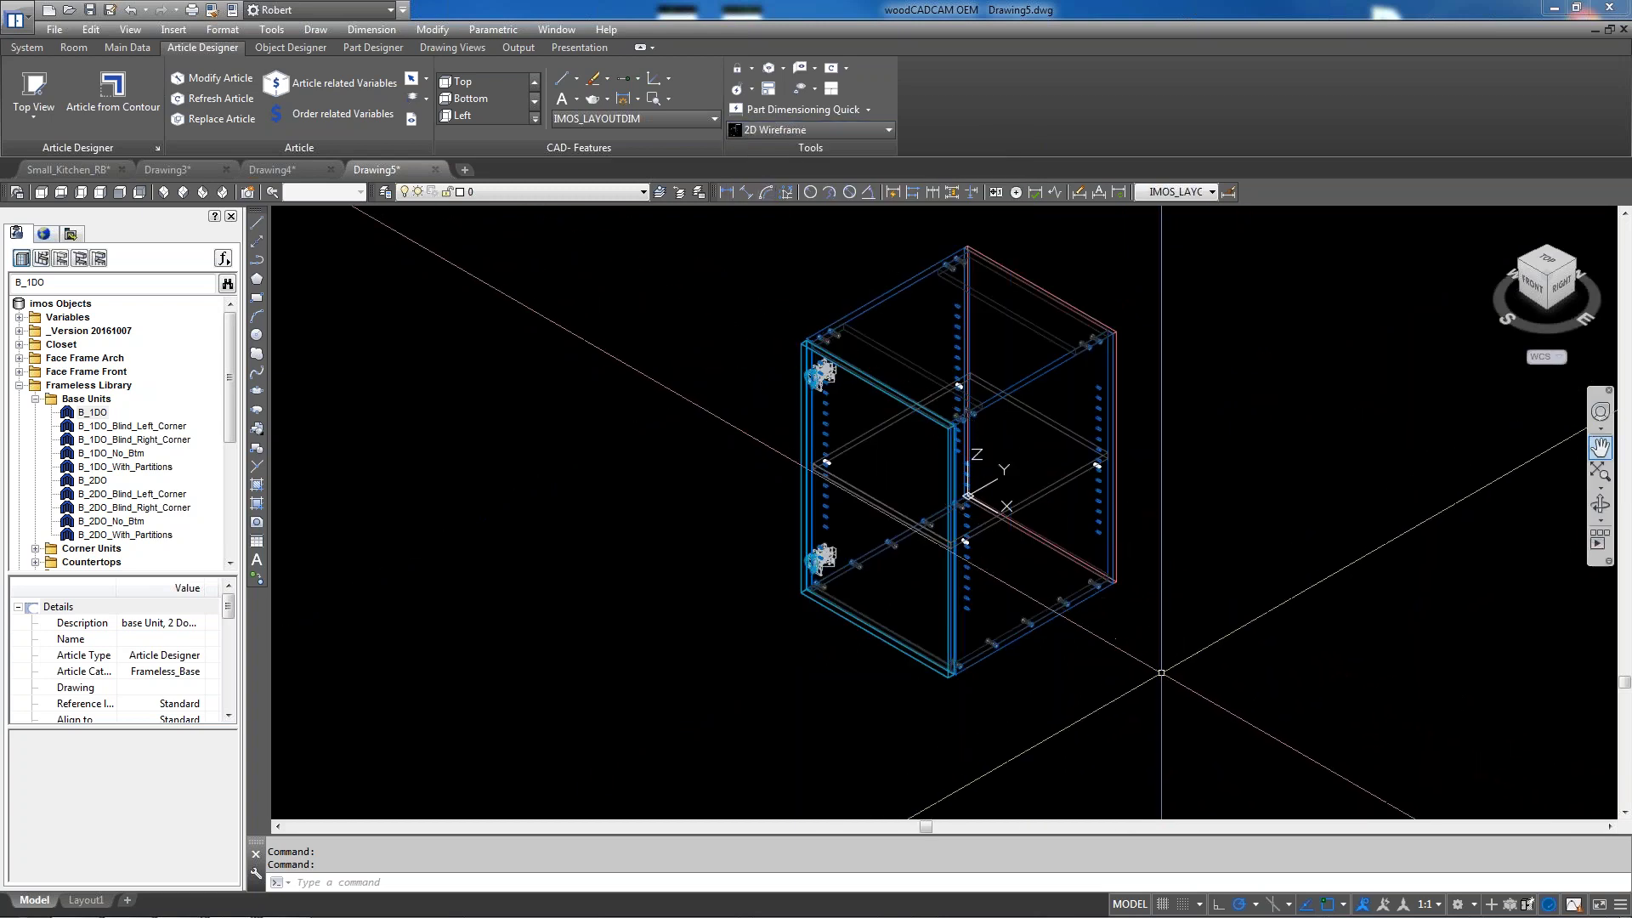
{"action": "scroll", "coordinate": [1128, 673], "scroll_direction": "down", "scroll_amount": 2}
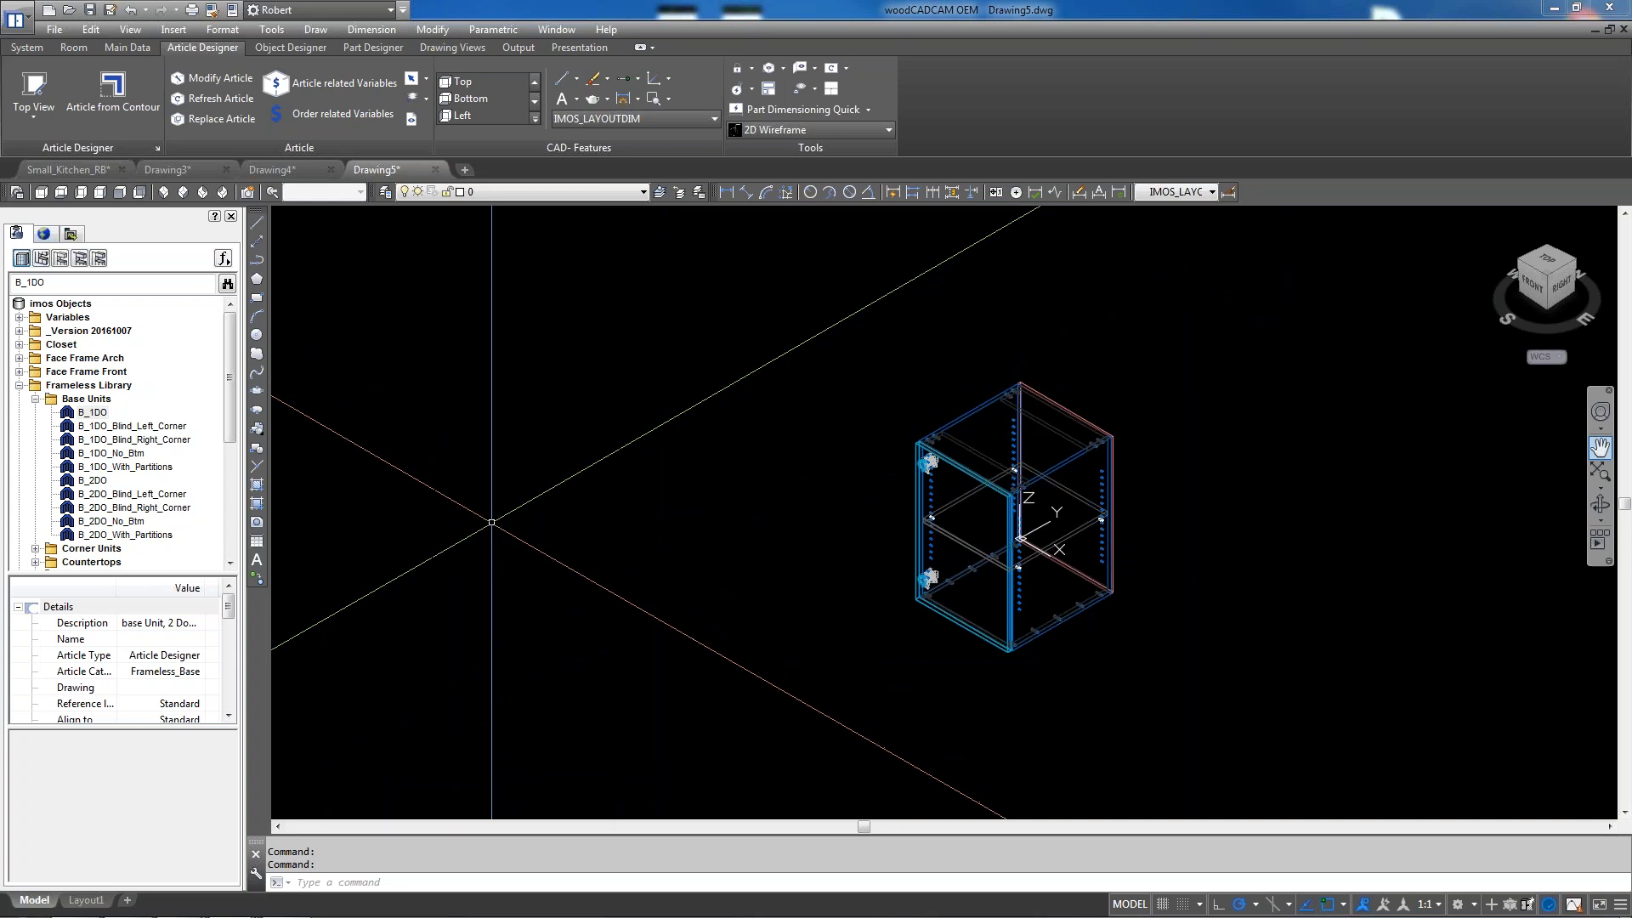
Collapse the Frameless Library folder in the imos Objects tree
{"action": "left_click", "coordinate": [19, 385]}
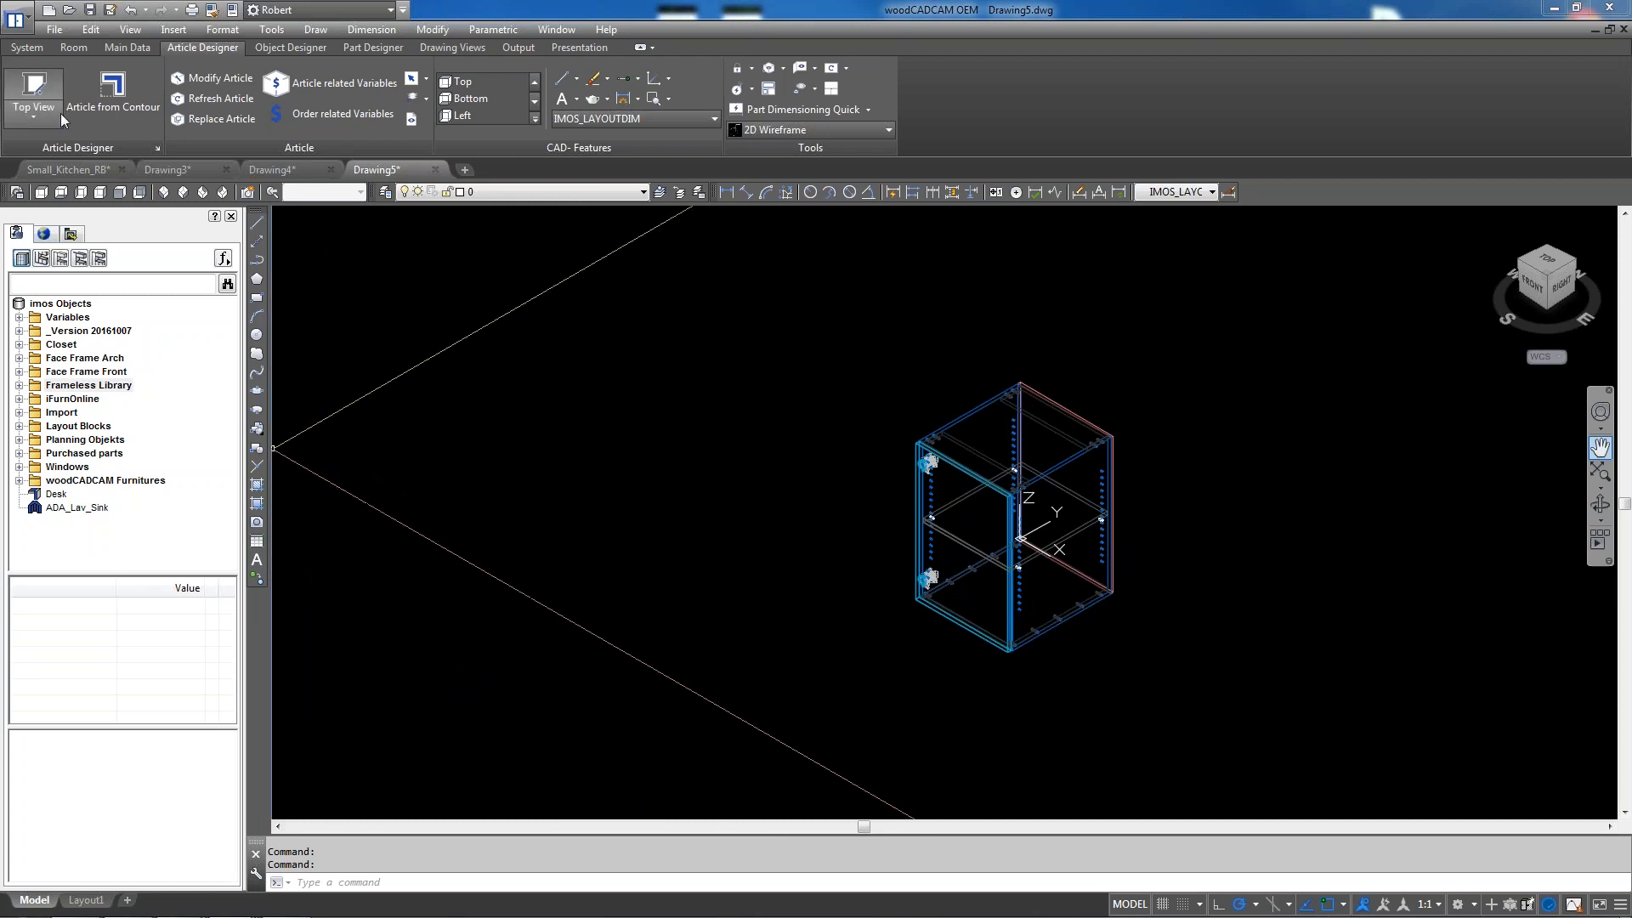
Start opening a drawing and browse the Office files drive to Drafting > Active Jobs
{"action": "left_click", "coordinate": [15, 19]}
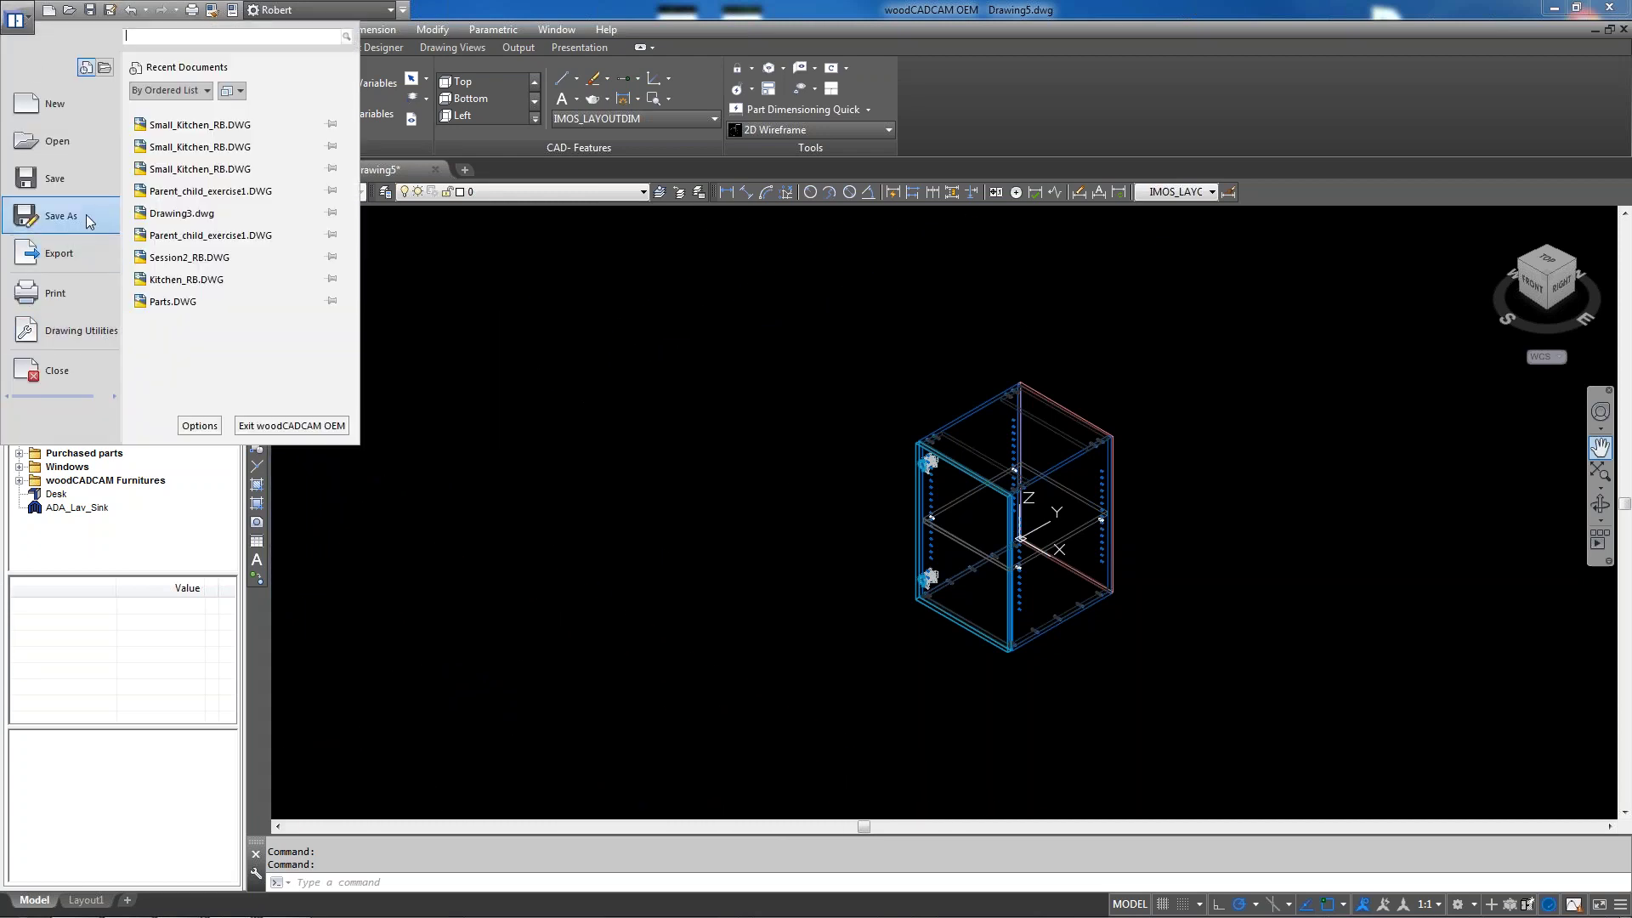
{"action": "left_click", "coordinate": [61, 146]}
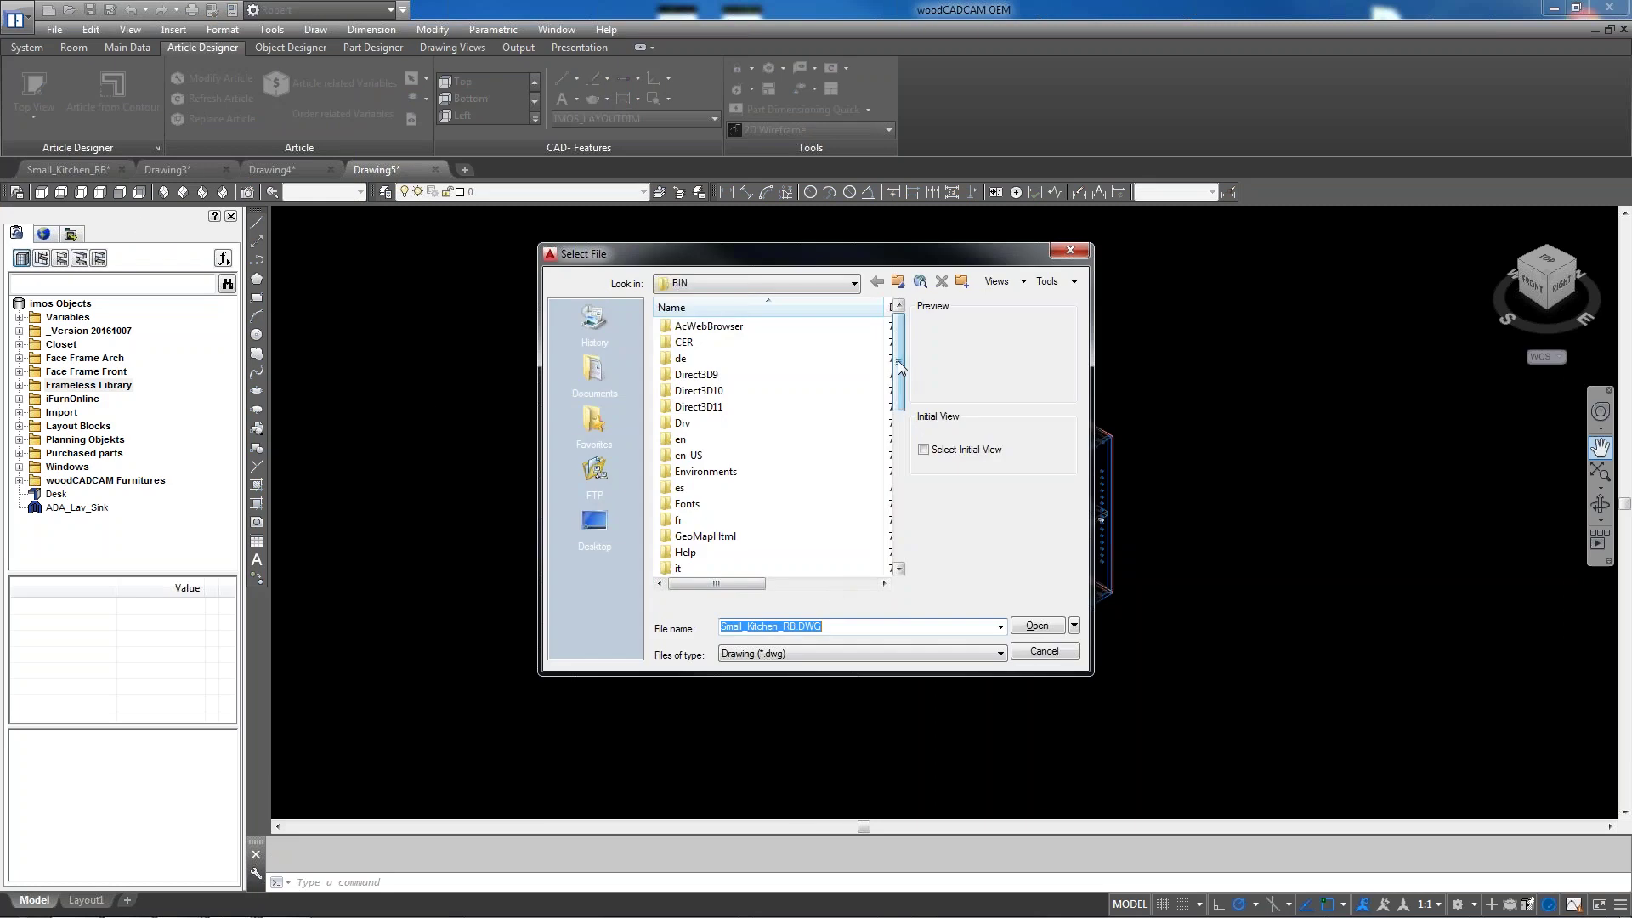
{"action": "left_click", "coordinate": [746, 280]}
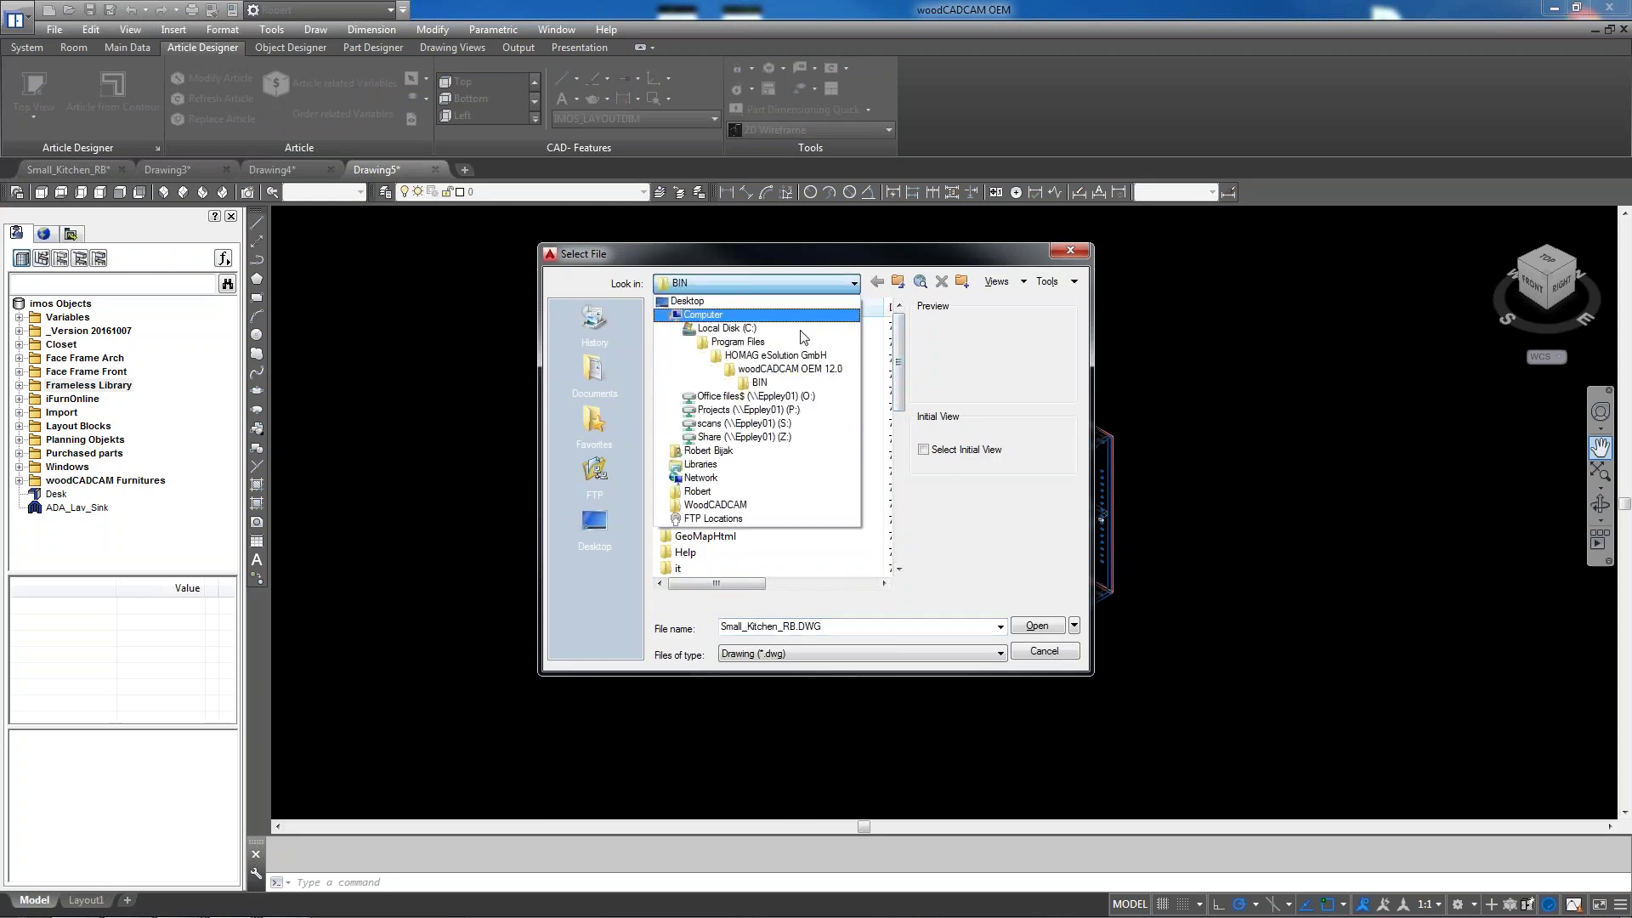
{"action": "left_click", "coordinate": [808, 397]}
{"action": "double_click", "coordinate": [690, 553]}
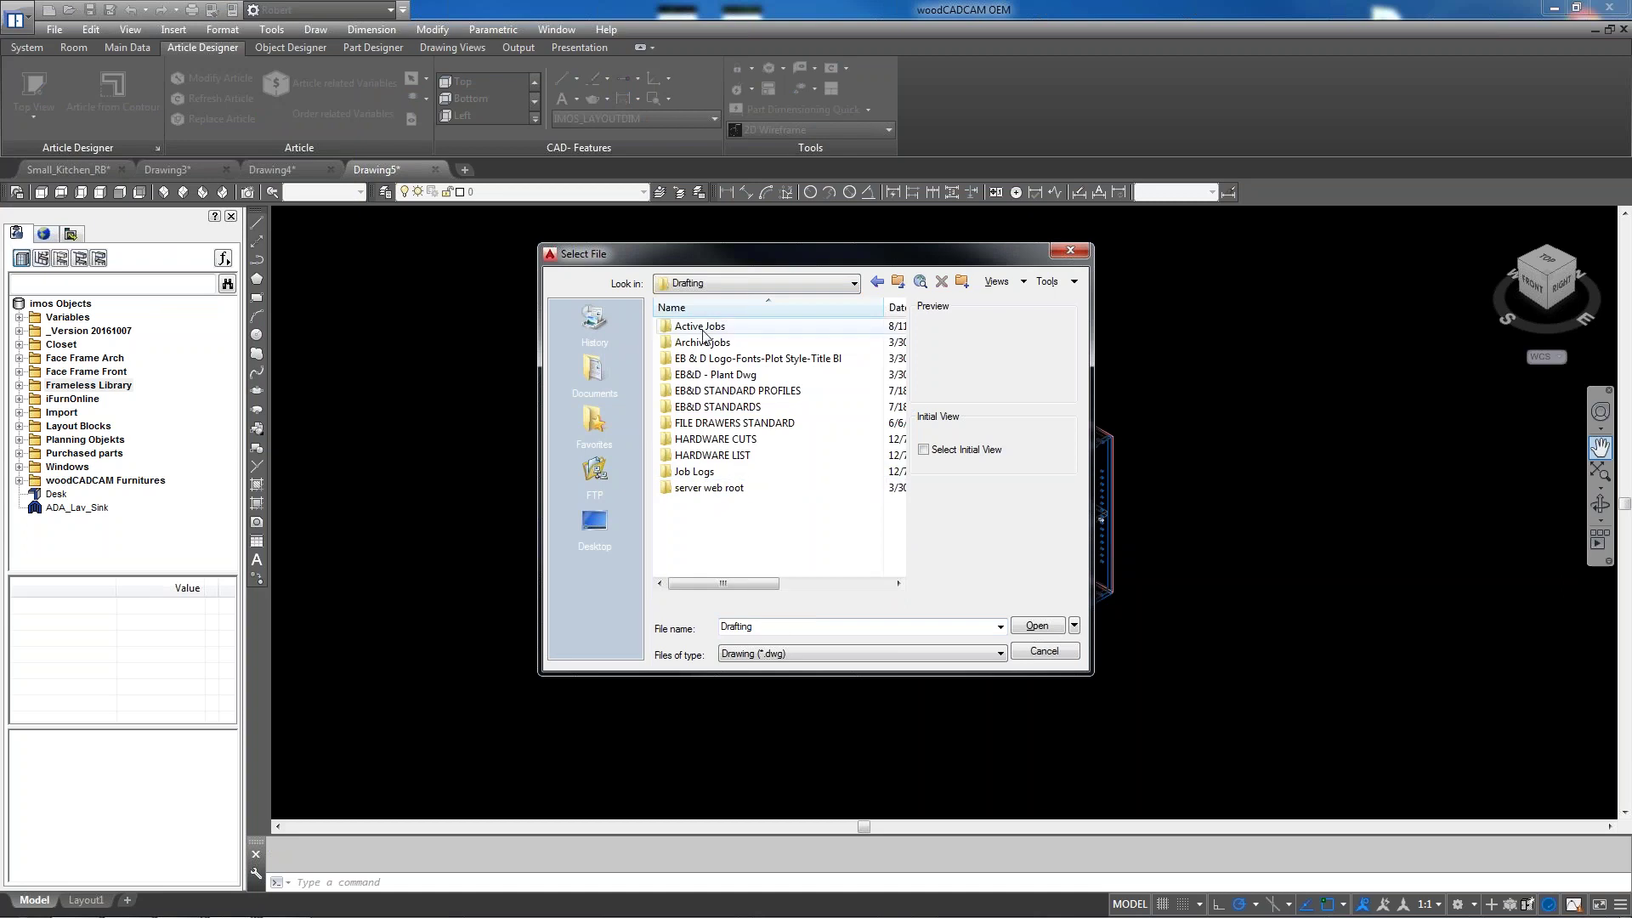
{"action": "double_click", "coordinate": [704, 331]}
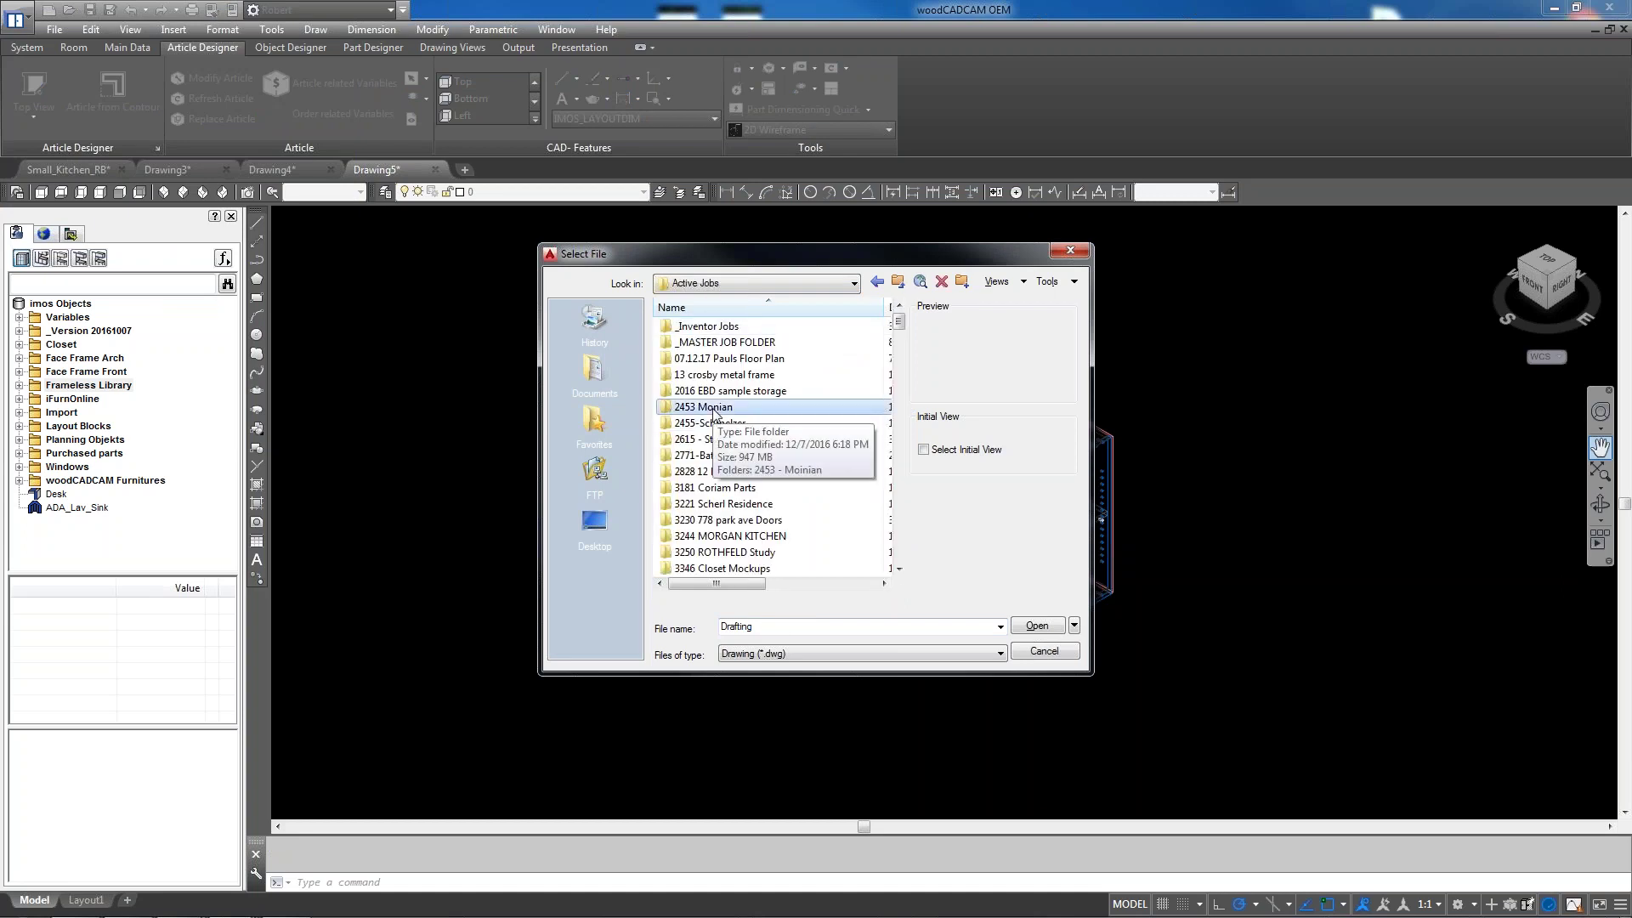
{"action": "scroll", "coordinate": [714, 414], "scroll_direction": "down", "scroll_amount": 10}
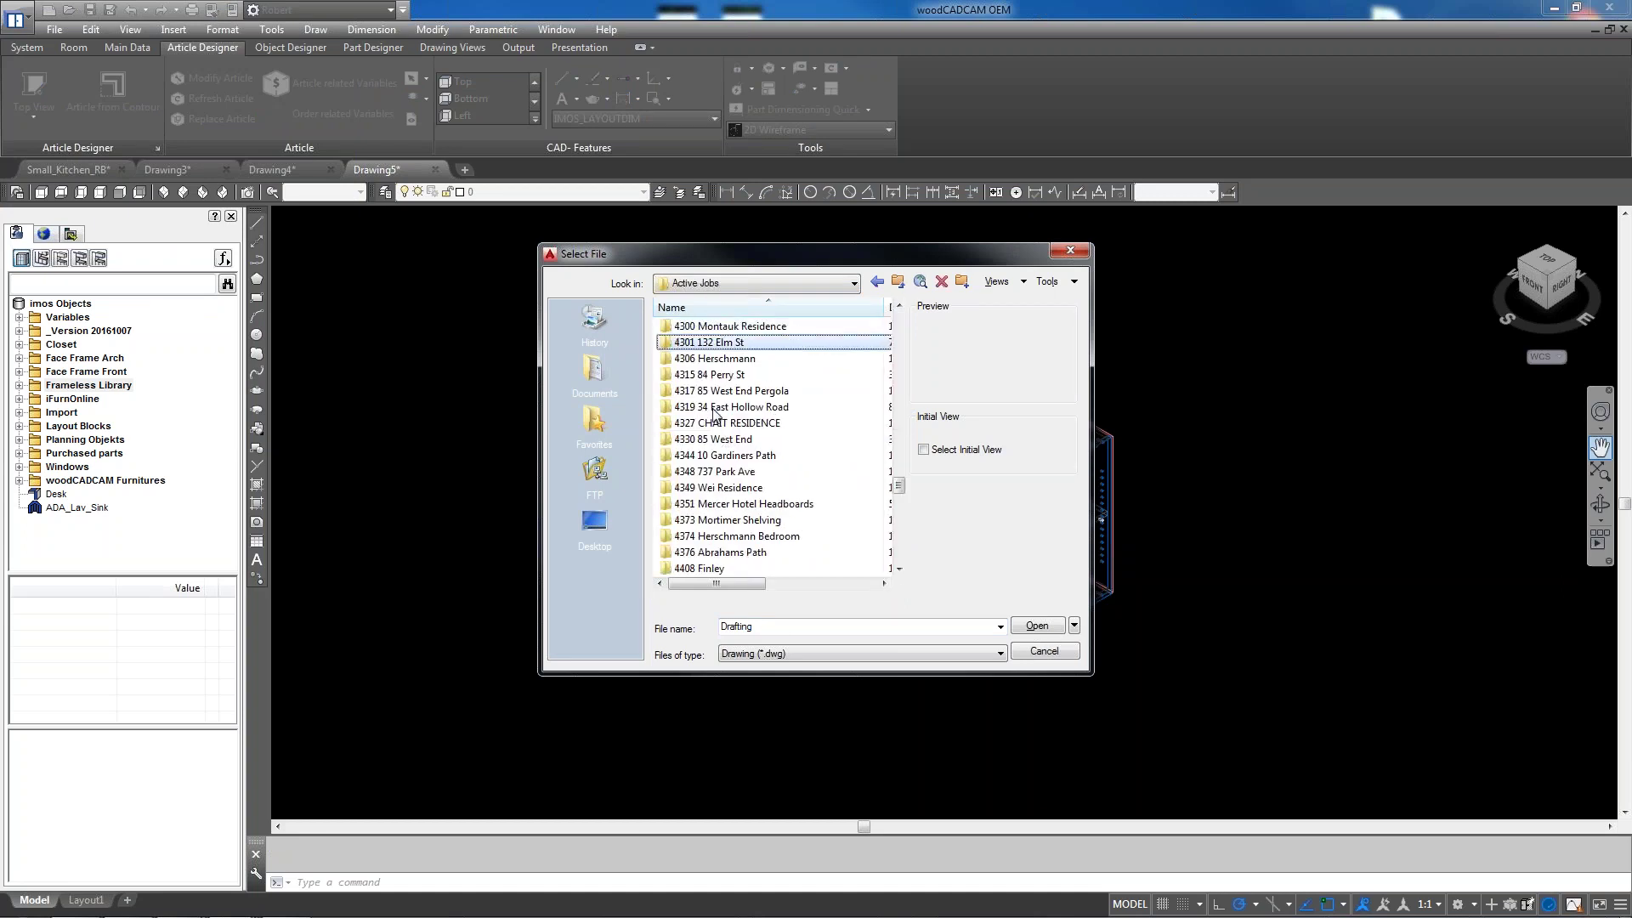
{"action": "double_click", "coordinate": [713, 412]}
{"action": "double_click", "coordinate": [714, 407]}
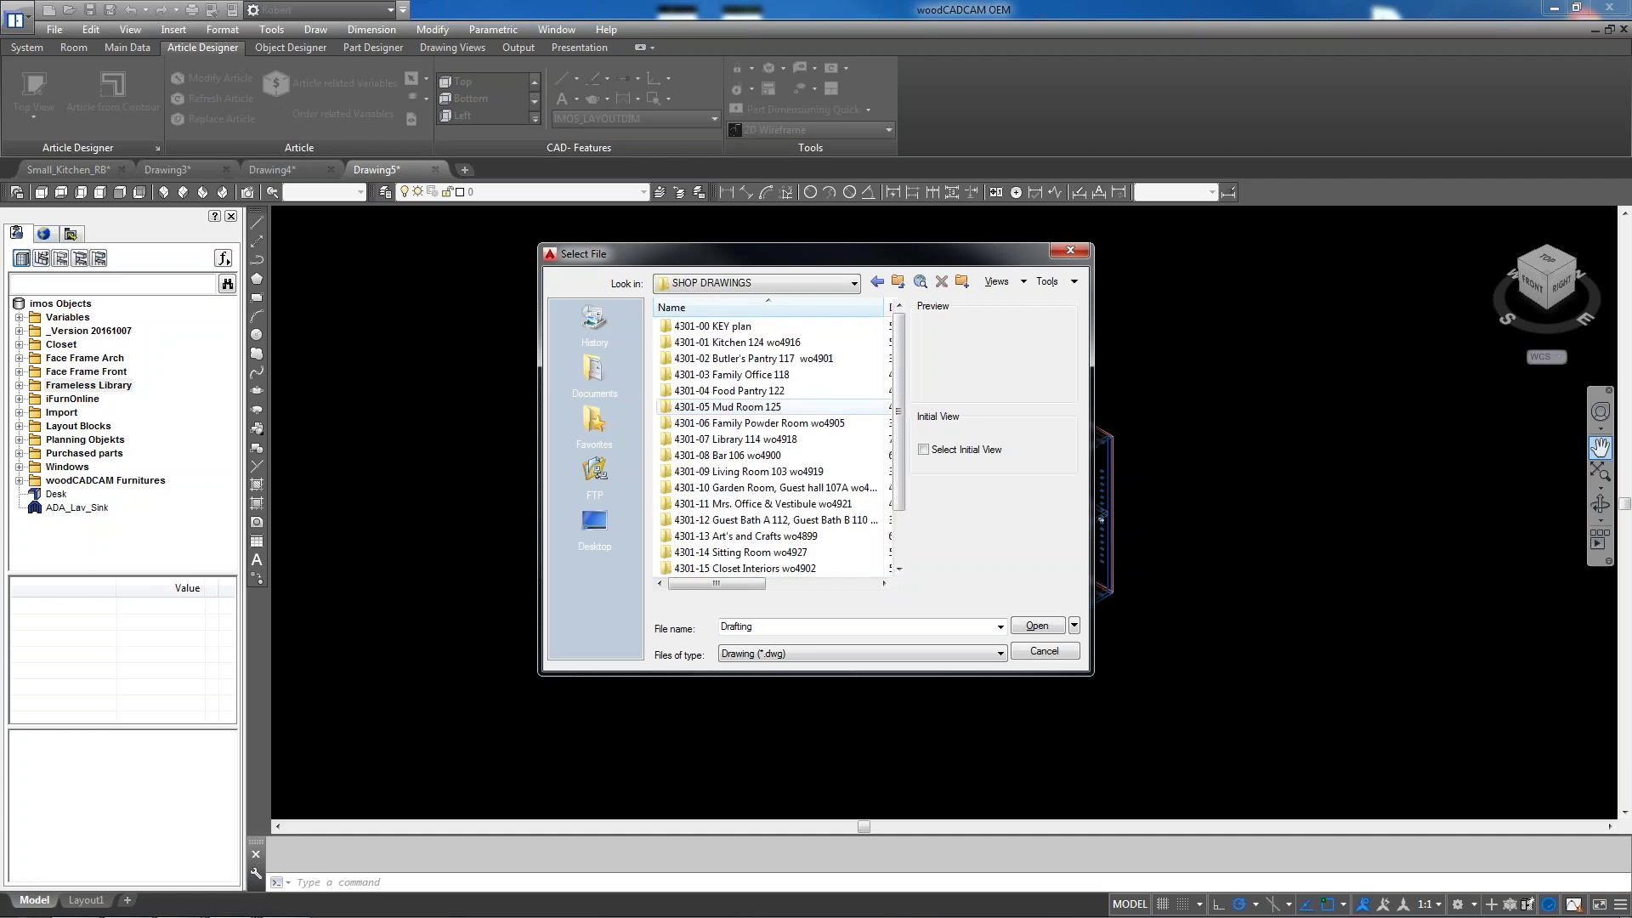
{"action": "double_click", "coordinate": [726, 342]}
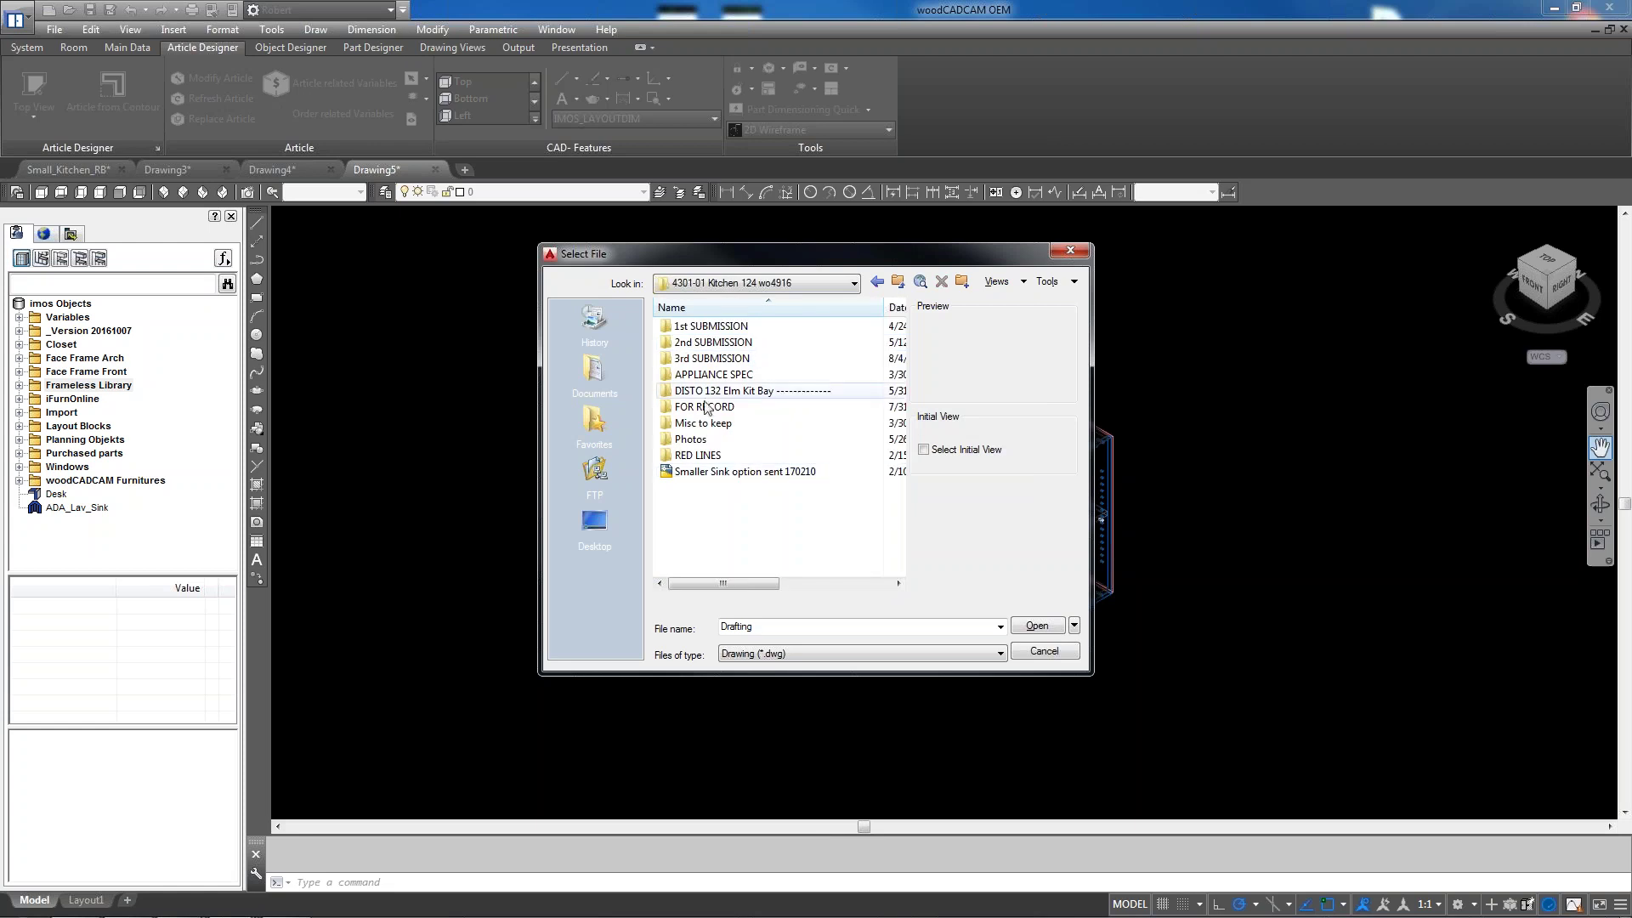
{"action": "double_click", "coordinate": [719, 359]}
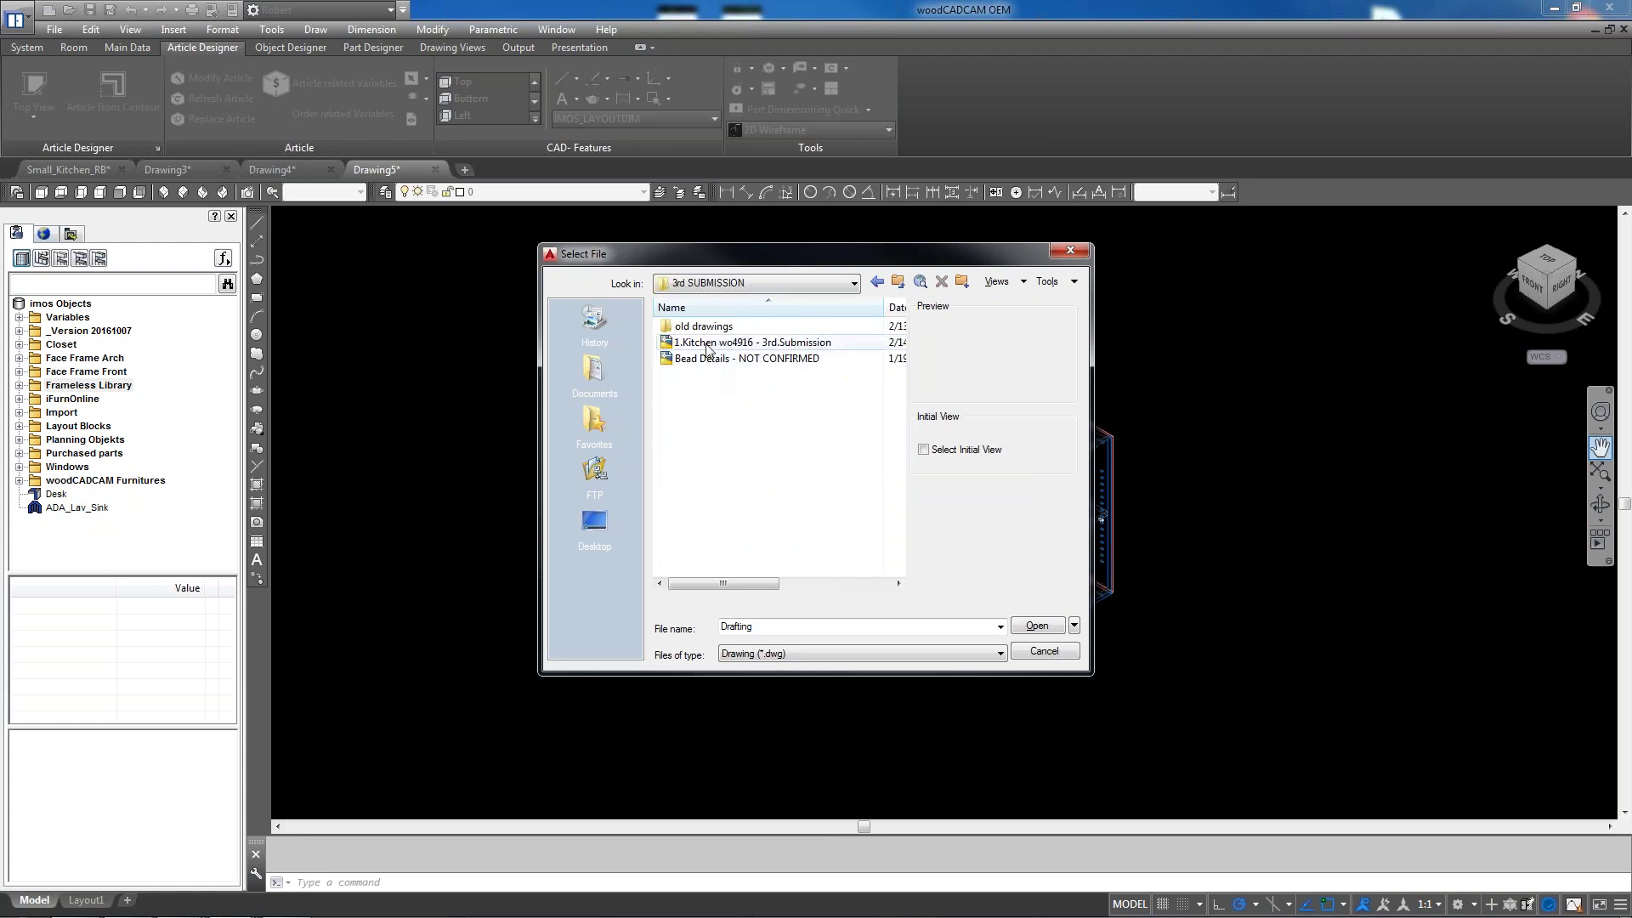
{"action": "left_click", "coordinate": [740, 343]}
{"action": "left_click", "coordinate": [1036, 627]}
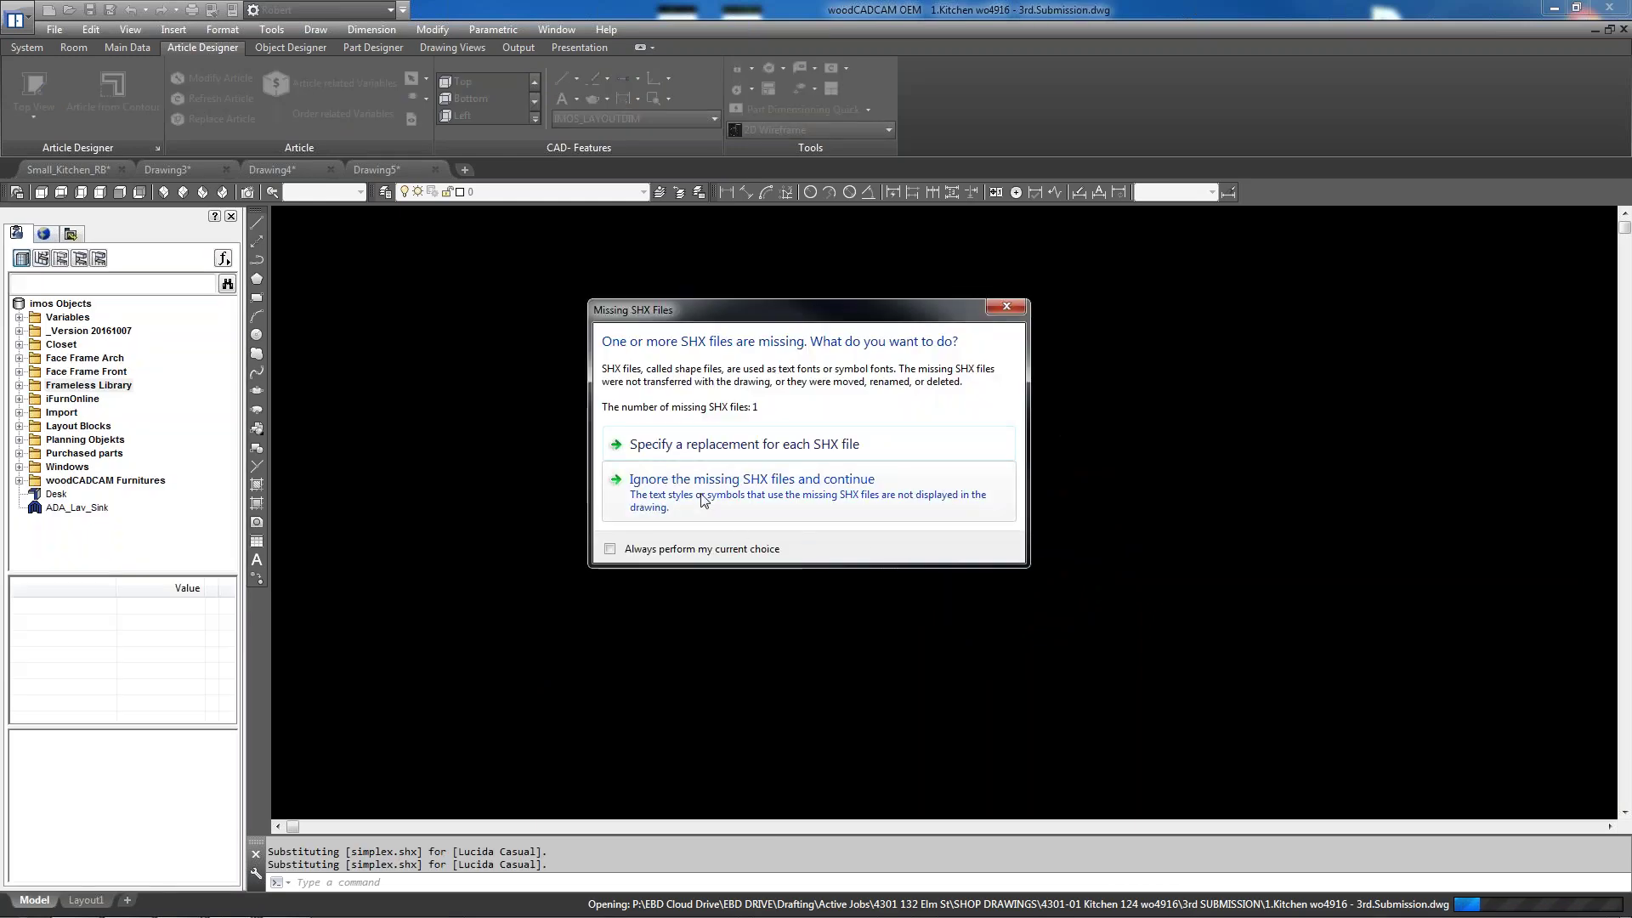
Ignore the missing SHX font file and continue loading the kitchen drawing
{"action": "left_click", "coordinate": [711, 499]}
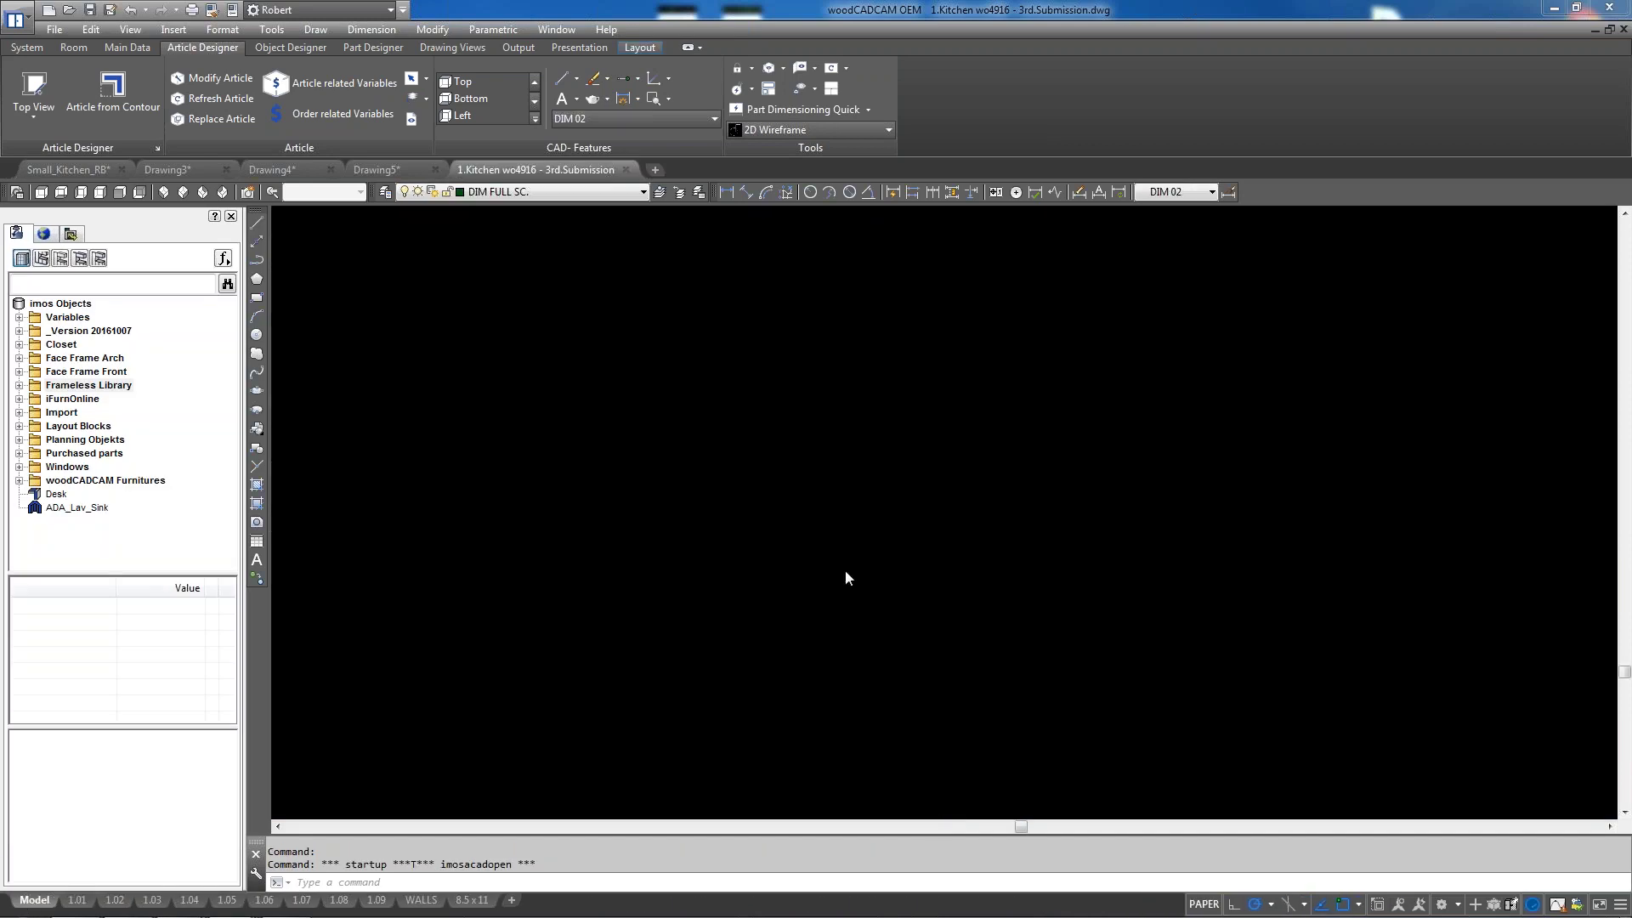
Zoom and pan across vertical sections S5, S6 and S7, ending on Vertical Section 5
{"action": "scroll", "coordinate": [575, 485], "scroll_direction": "down", "scroll_amount": 15}
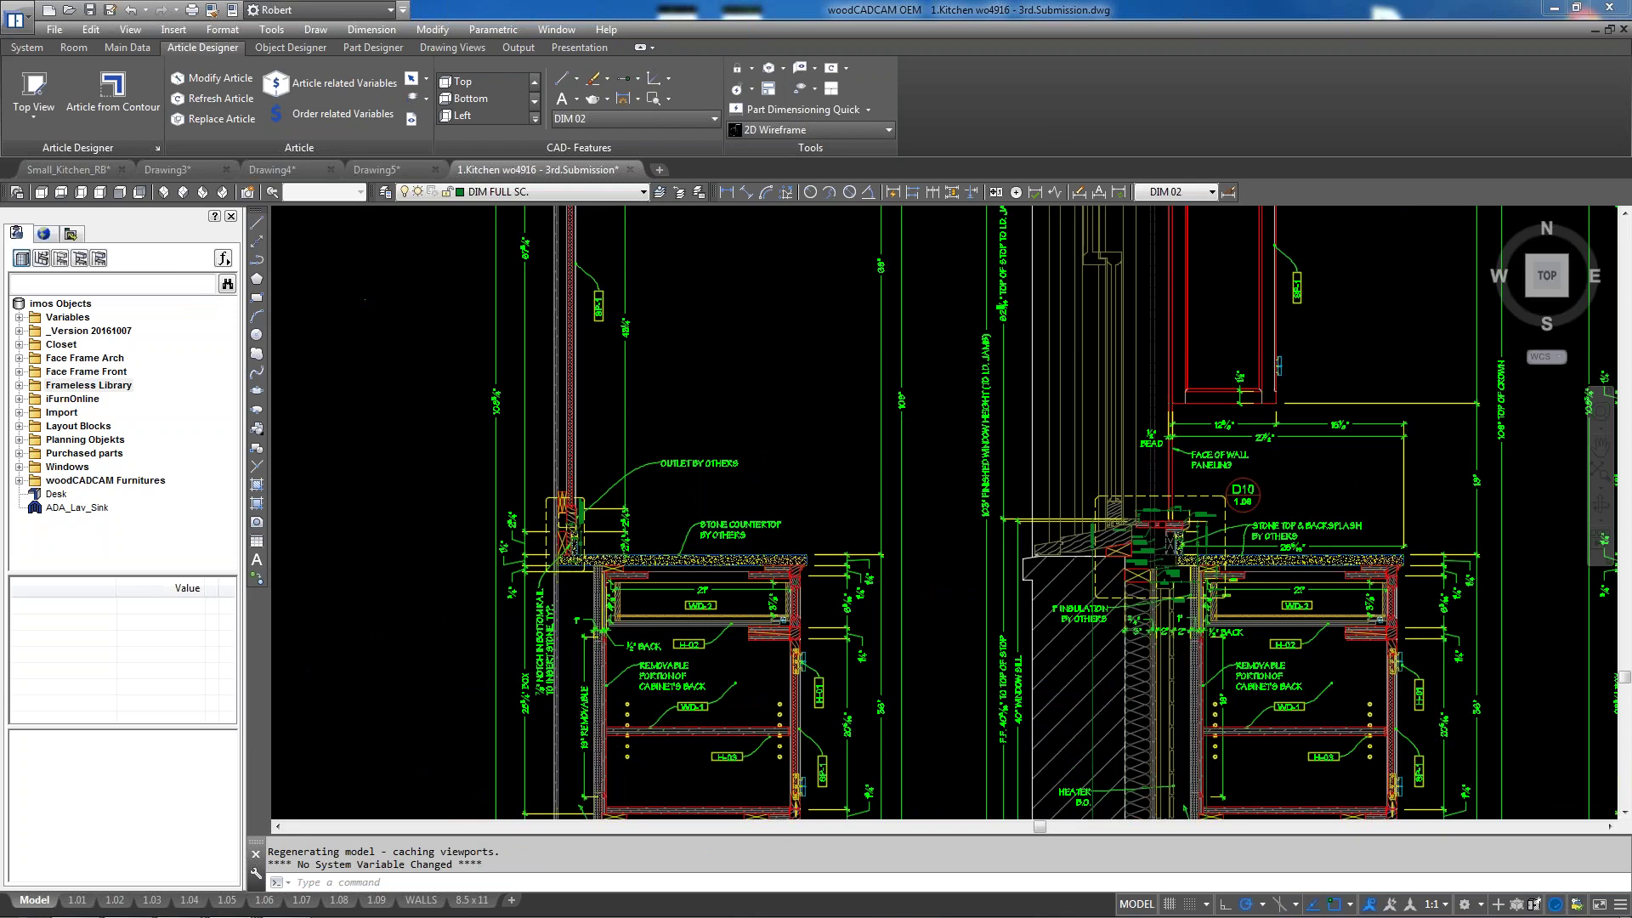
{"action": "scroll", "coordinate": [1096, 531], "scroll_direction": "down", "scroll_amount": 3}
{"action": "scroll", "coordinate": [1096, 531], "scroll_direction": "up", "scroll_amount": 9}
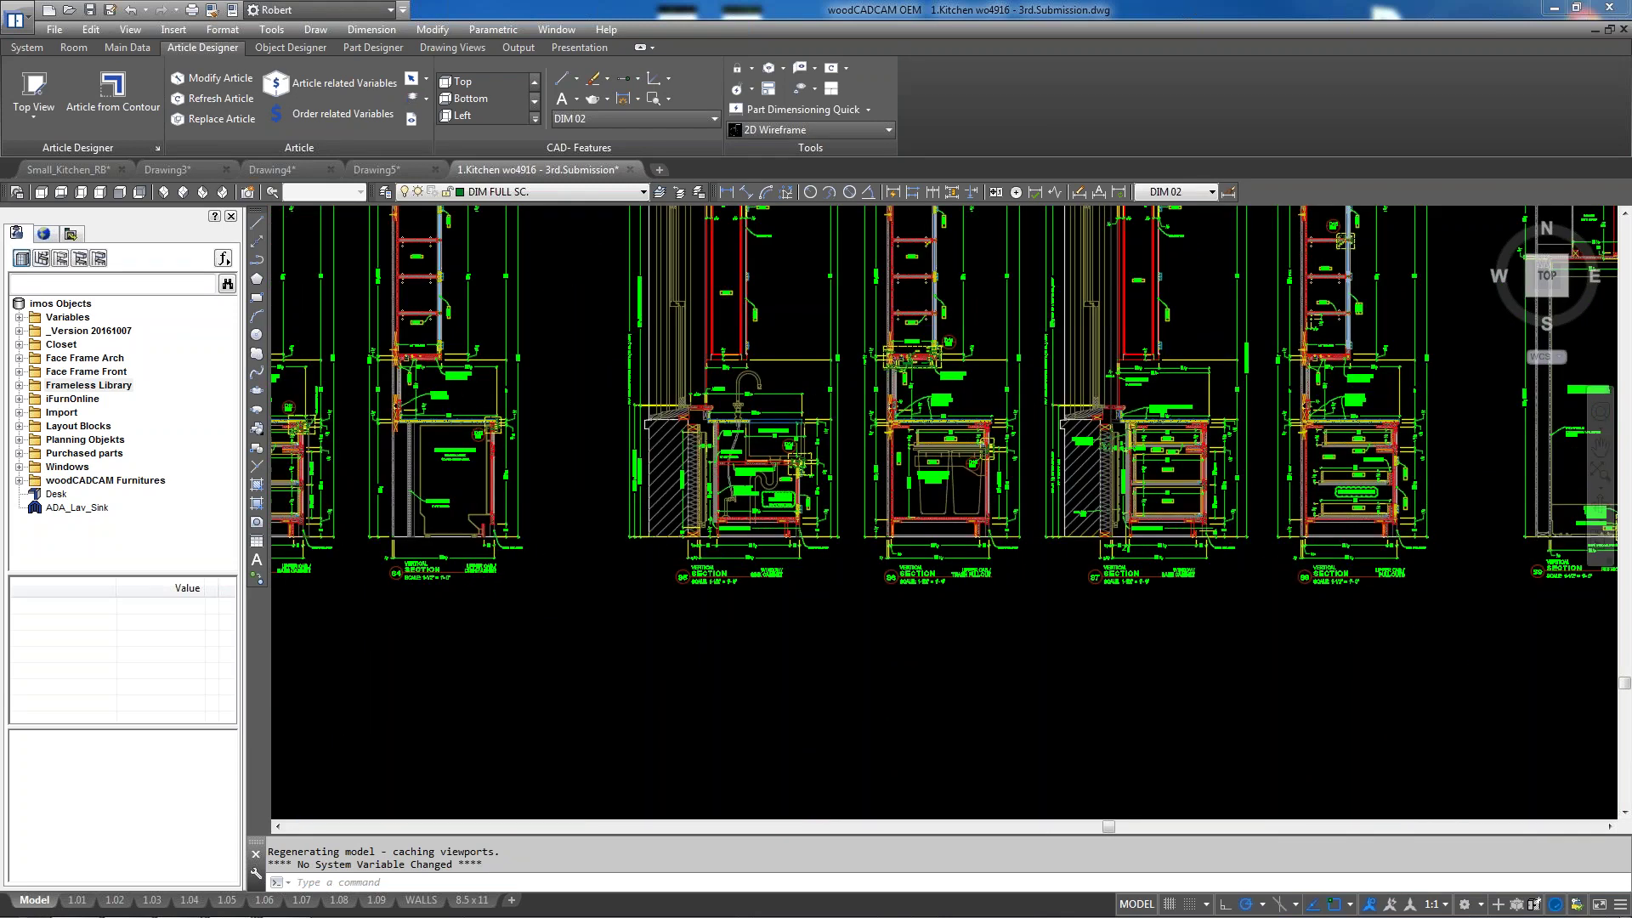
{"action": "scroll", "coordinate": [901, 517], "scroll_direction": "down", "scroll_amount": 3}
{"action": "scroll", "coordinate": [901, 517], "scroll_direction": "up", "scroll_amount": 7}
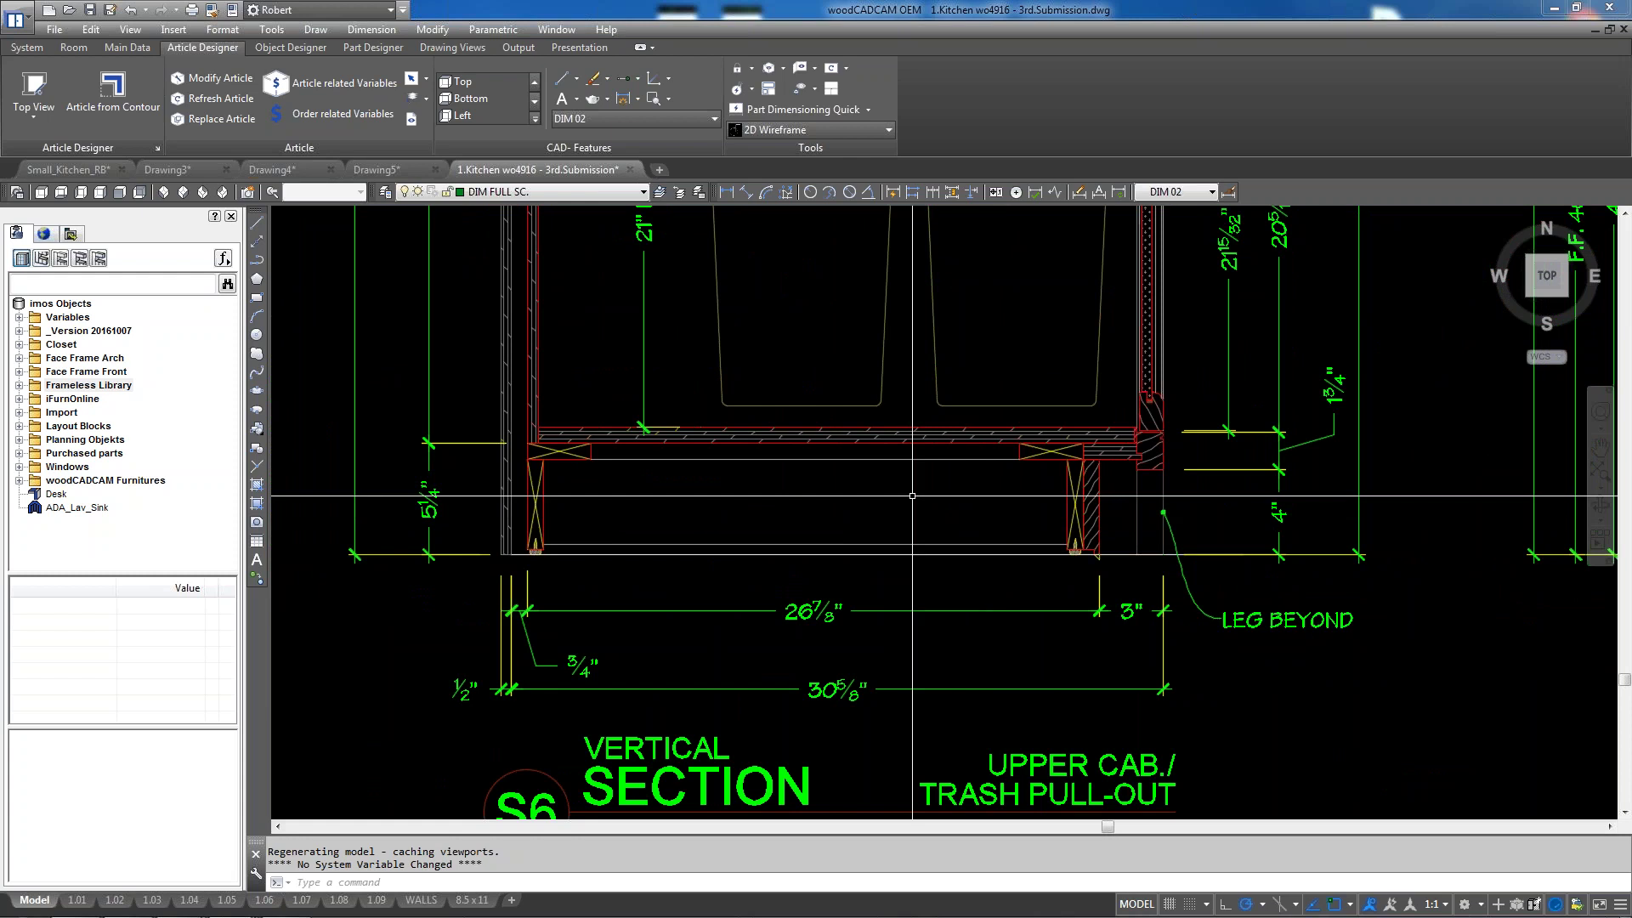
{"action": "scroll", "coordinate": [958, 507], "scroll_direction": "up", "scroll_amount": 2}
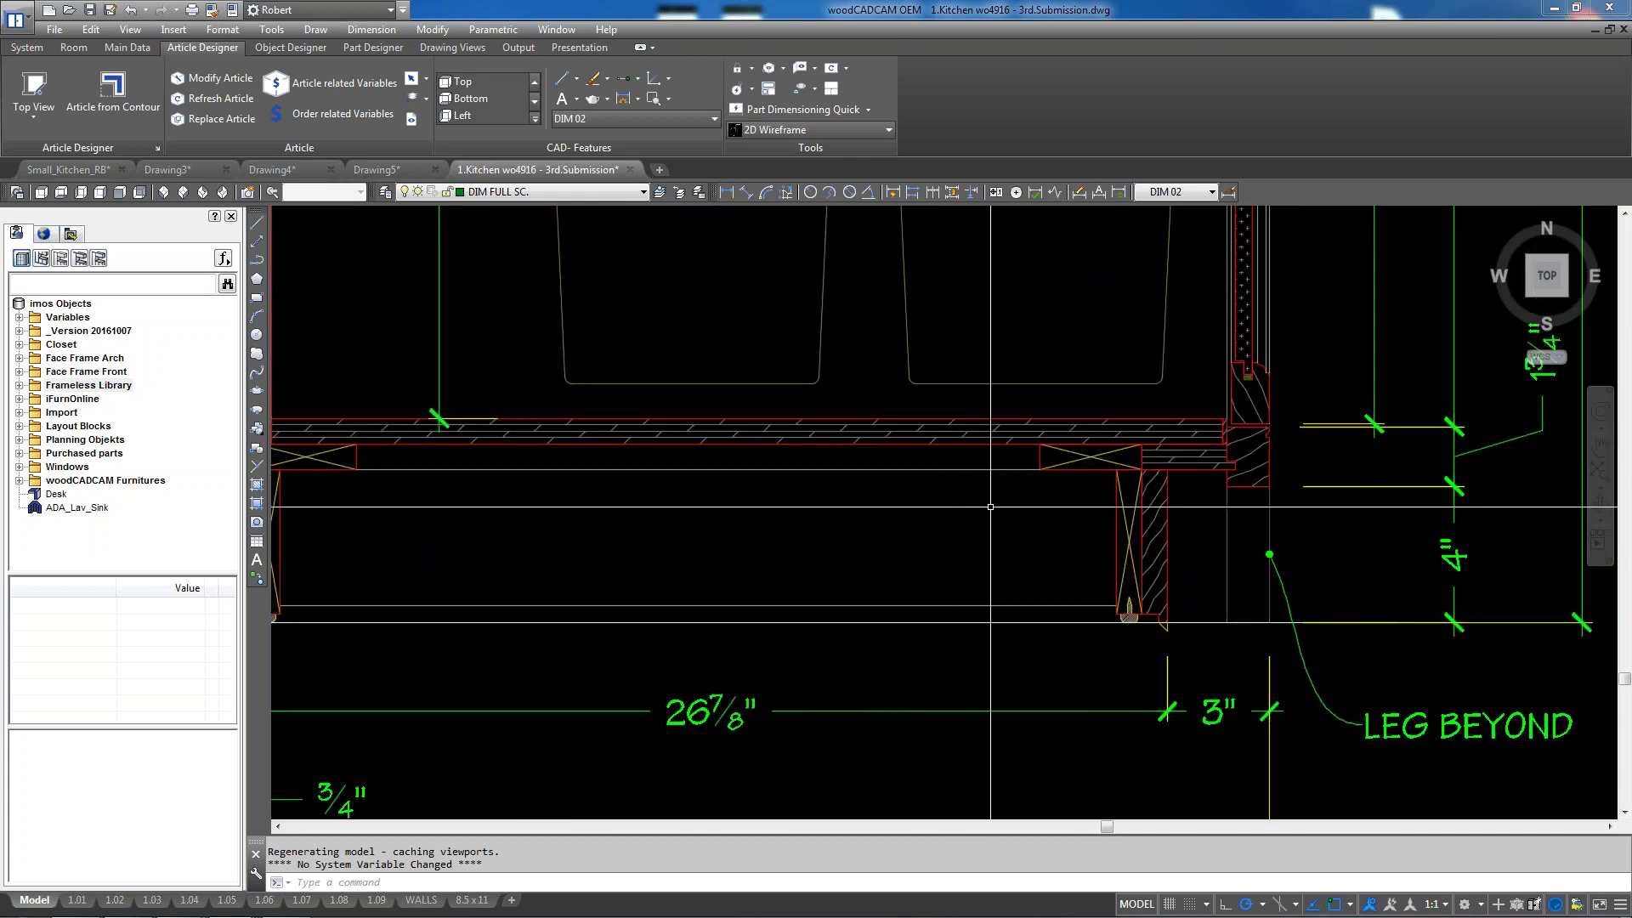
{"action": "scroll", "coordinate": [991, 510], "scroll_direction": "down", "scroll_amount": 2}
{"action": "scroll", "coordinate": [998, 513], "scroll_direction": "down", "scroll_amount": 2}
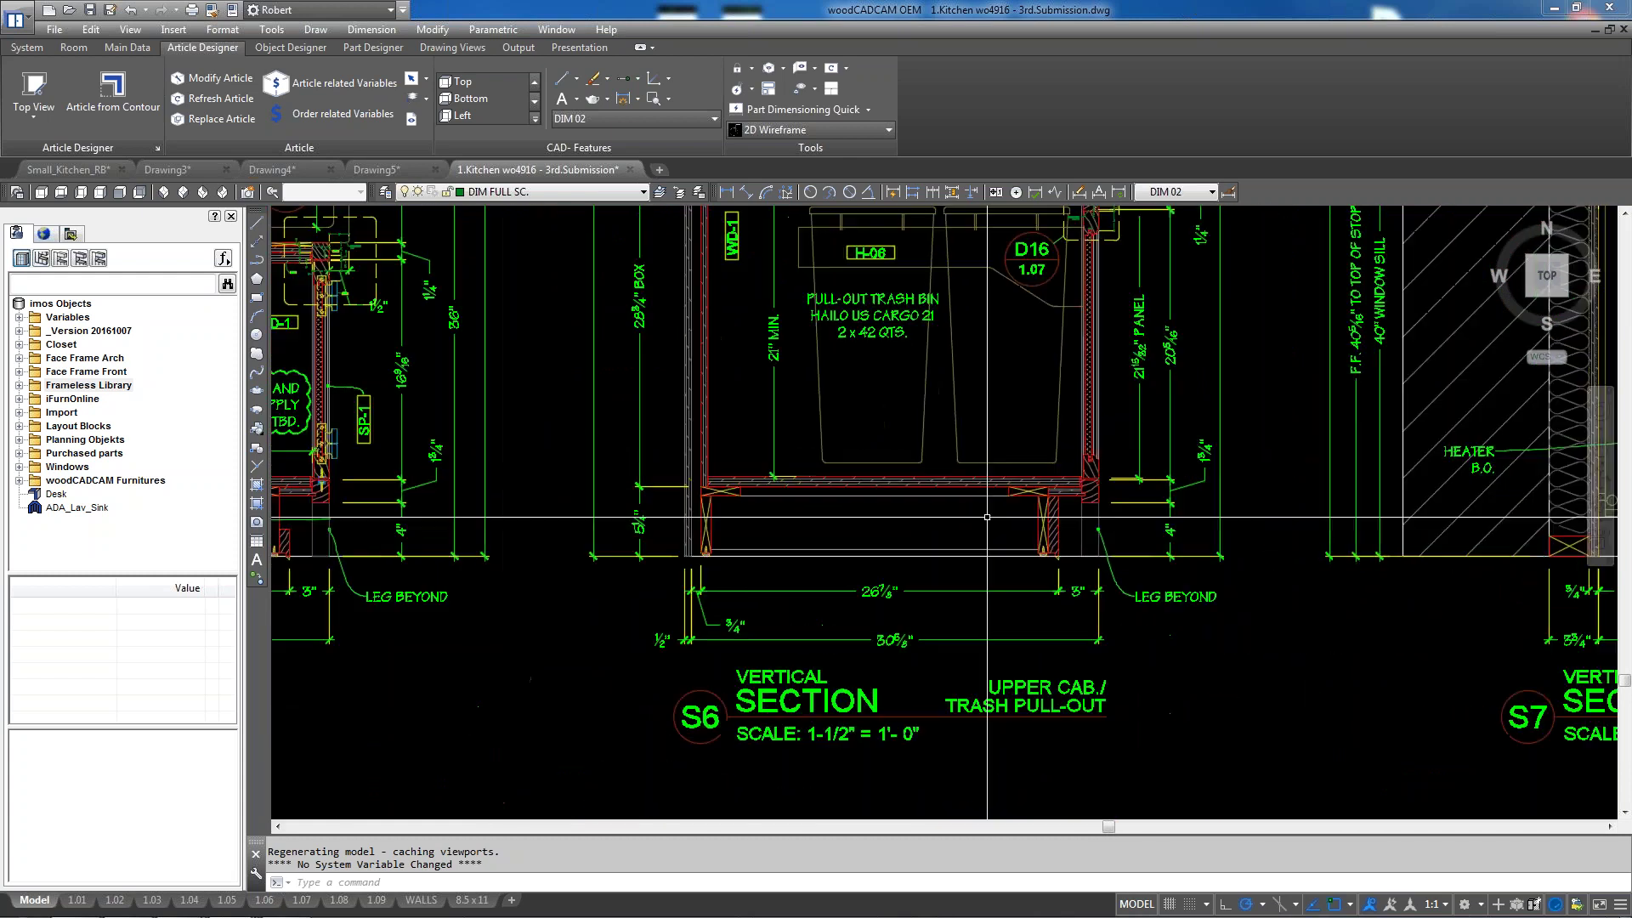
{"action": "scroll", "coordinate": [943, 536], "scroll_direction": "down", "scroll_amount": 2}
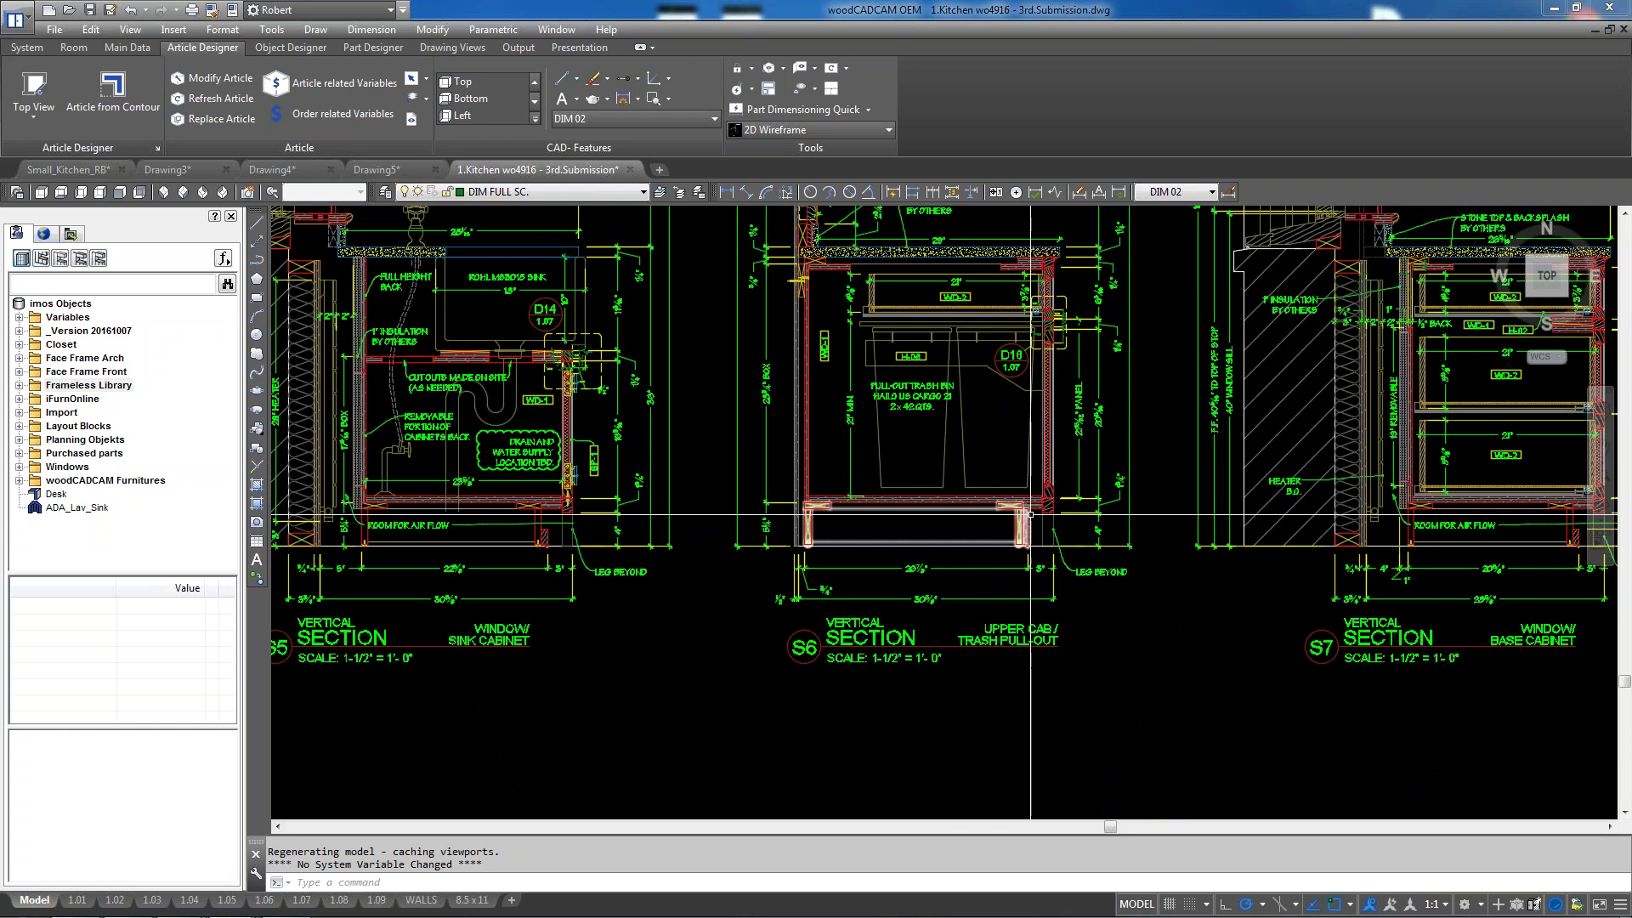
{"action": "scroll", "coordinate": [944, 535], "scroll_direction": "down", "scroll_amount": 4}
{"action": "scroll", "coordinate": [772, 475], "scroll_direction": "down", "scroll_amount": 3}
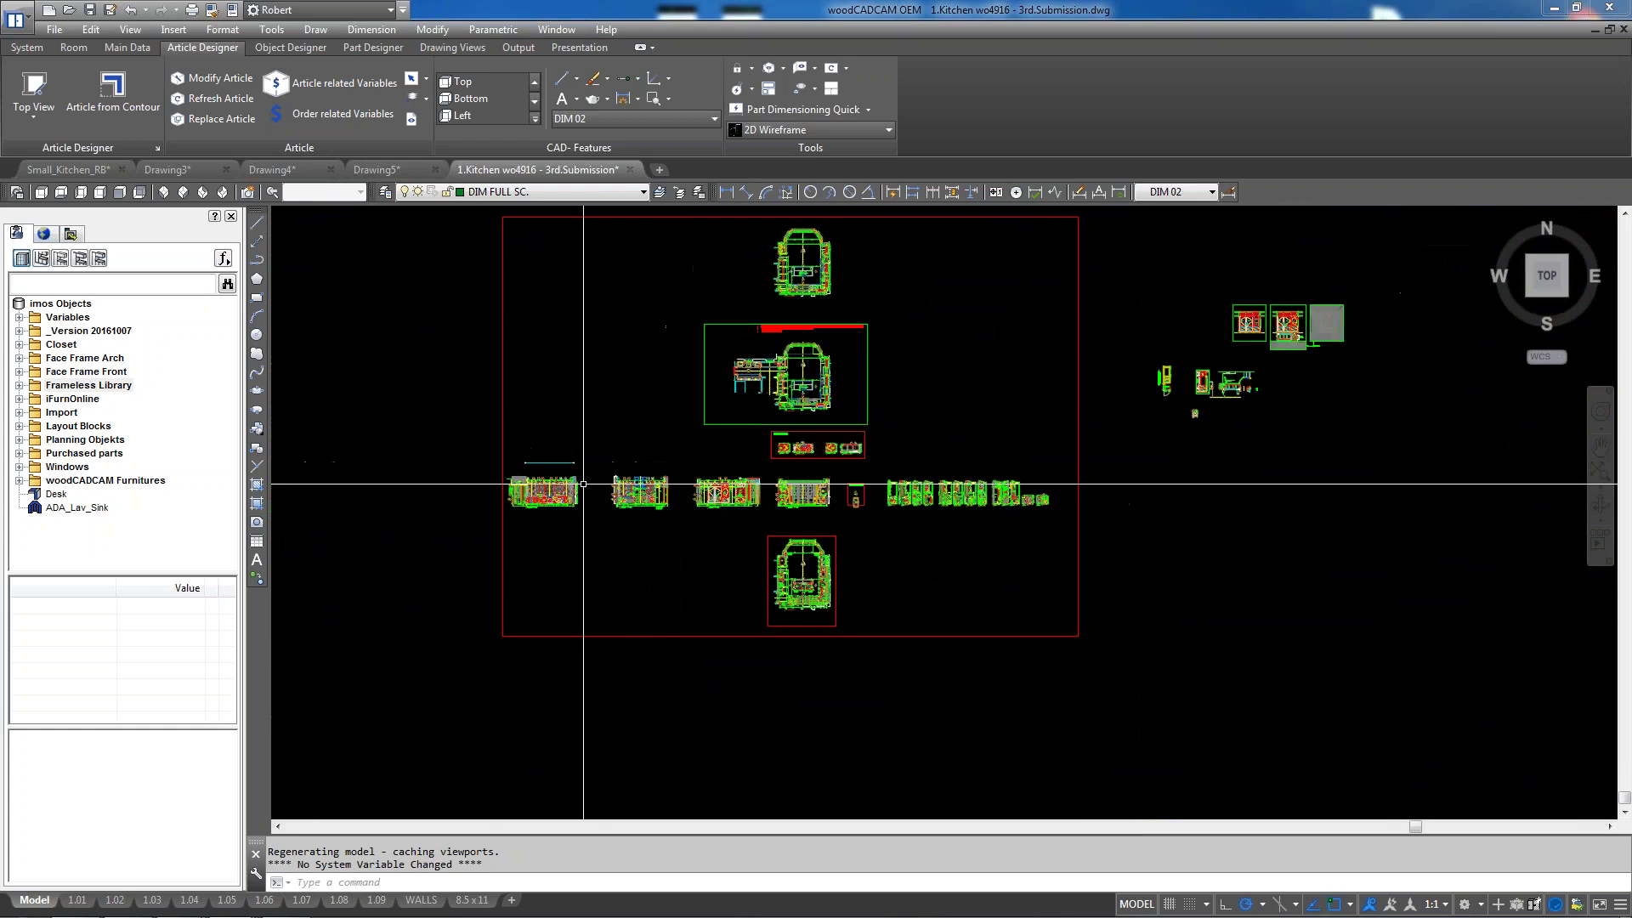
{"action": "scroll", "coordinate": [874, 445], "scroll_direction": "down", "scroll_amount": 2}
{"action": "scroll", "coordinate": [605, 208], "scroll_direction": "up", "scroll_amount": 2}
{"action": "scroll", "coordinate": [579, 271], "scroll_direction": "down", "scroll_amount": 1}
{"action": "scroll", "coordinate": [873, 384], "scroll_direction": "up", "scroll_amount": 4}
{"action": "scroll", "coordinate": [776, 483], "scroll_direction": "up", "scroll_amount": 6}
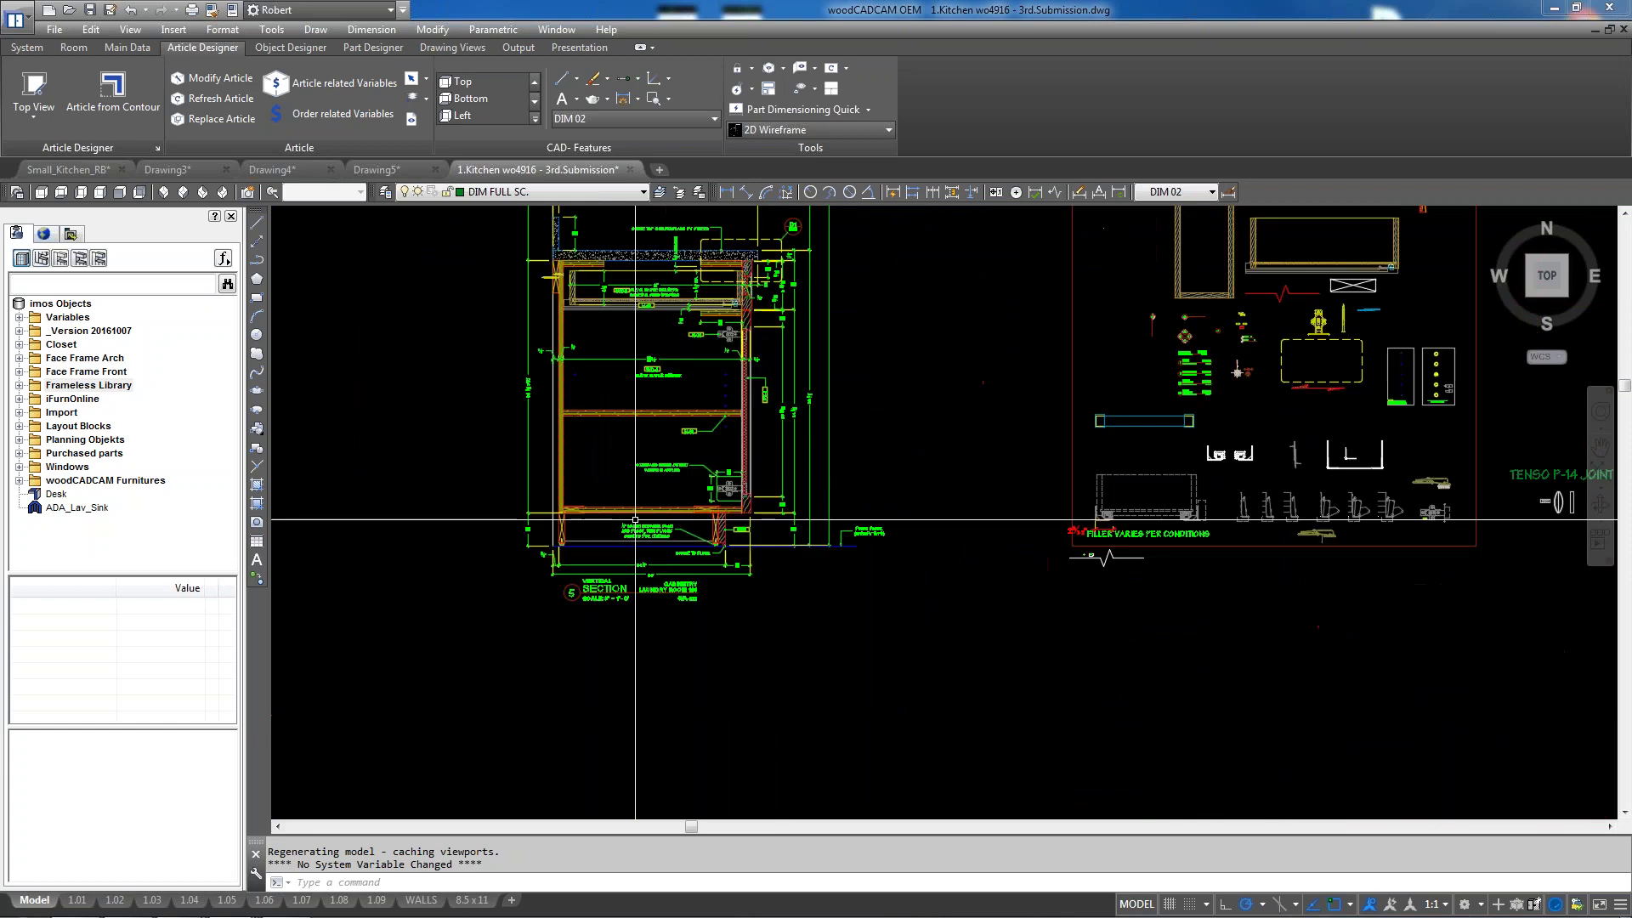
{"action": "left_click", "coordinate": [477, 534]}
{"action": "left_click", "coordinate": [447, 529]}
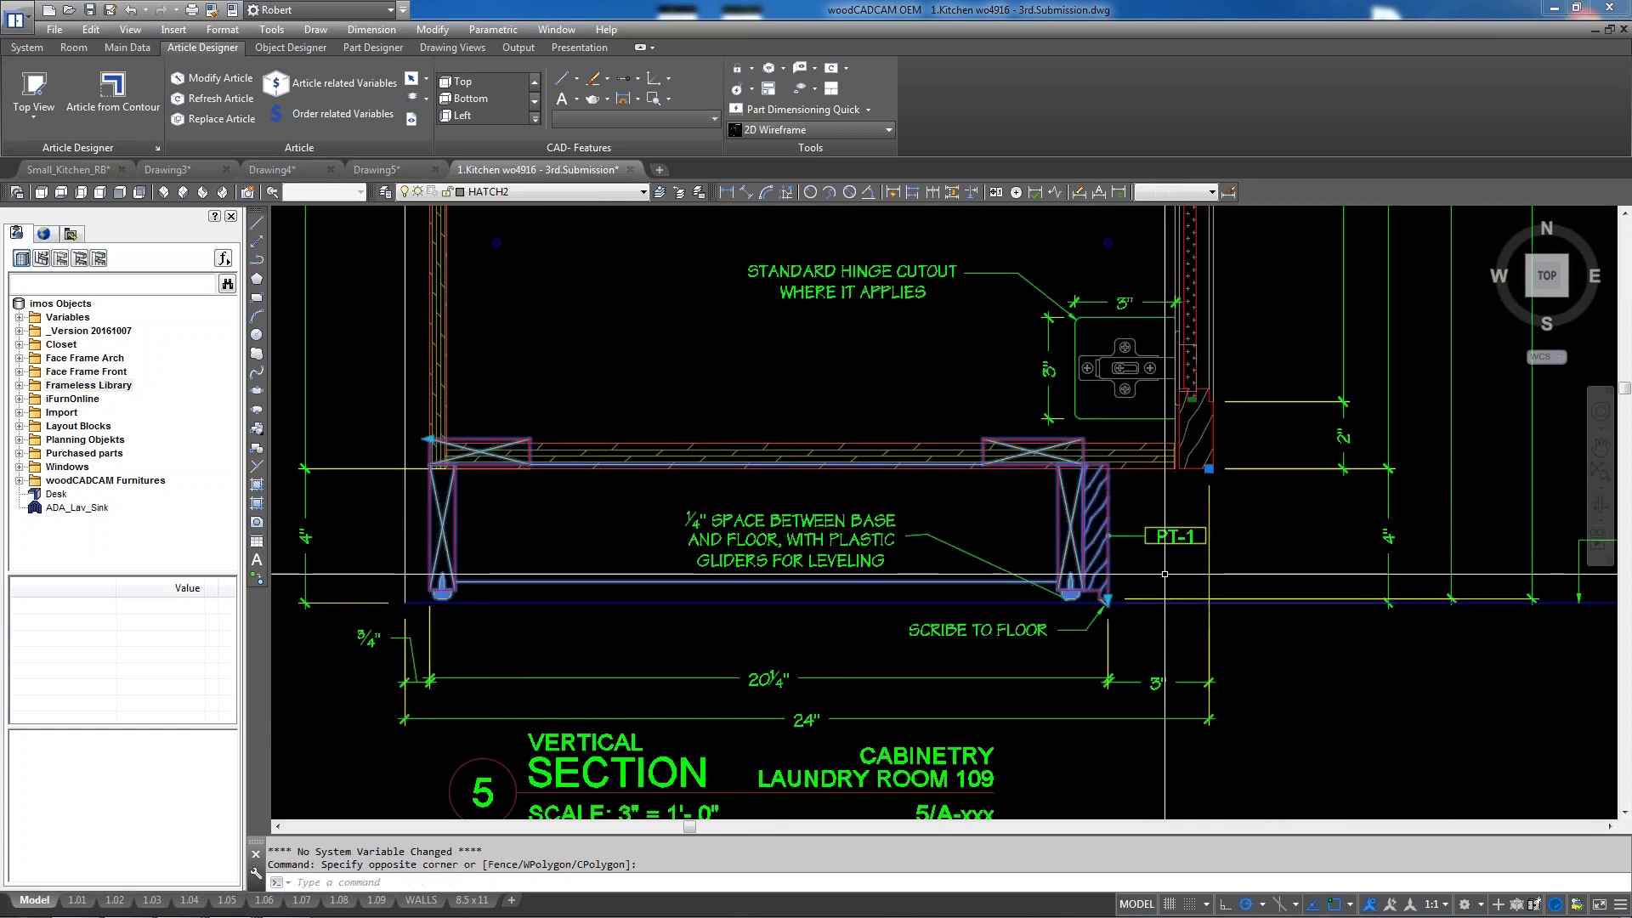
{"action": "key", "text": "Escape"}
{"action": "type", "text": "m"}
{"action": "key", "text": "space"}
{"action": "left_click", "coordinate": [1098, 504]}
{"action": "left_click", "coordinate": [1097, 504]}
{"action": "left_click", "coordinate": [1102, 507]}
{"action": "key", "text": "space"}
{"action": "left_click", "coordinate": [1083, 441]}
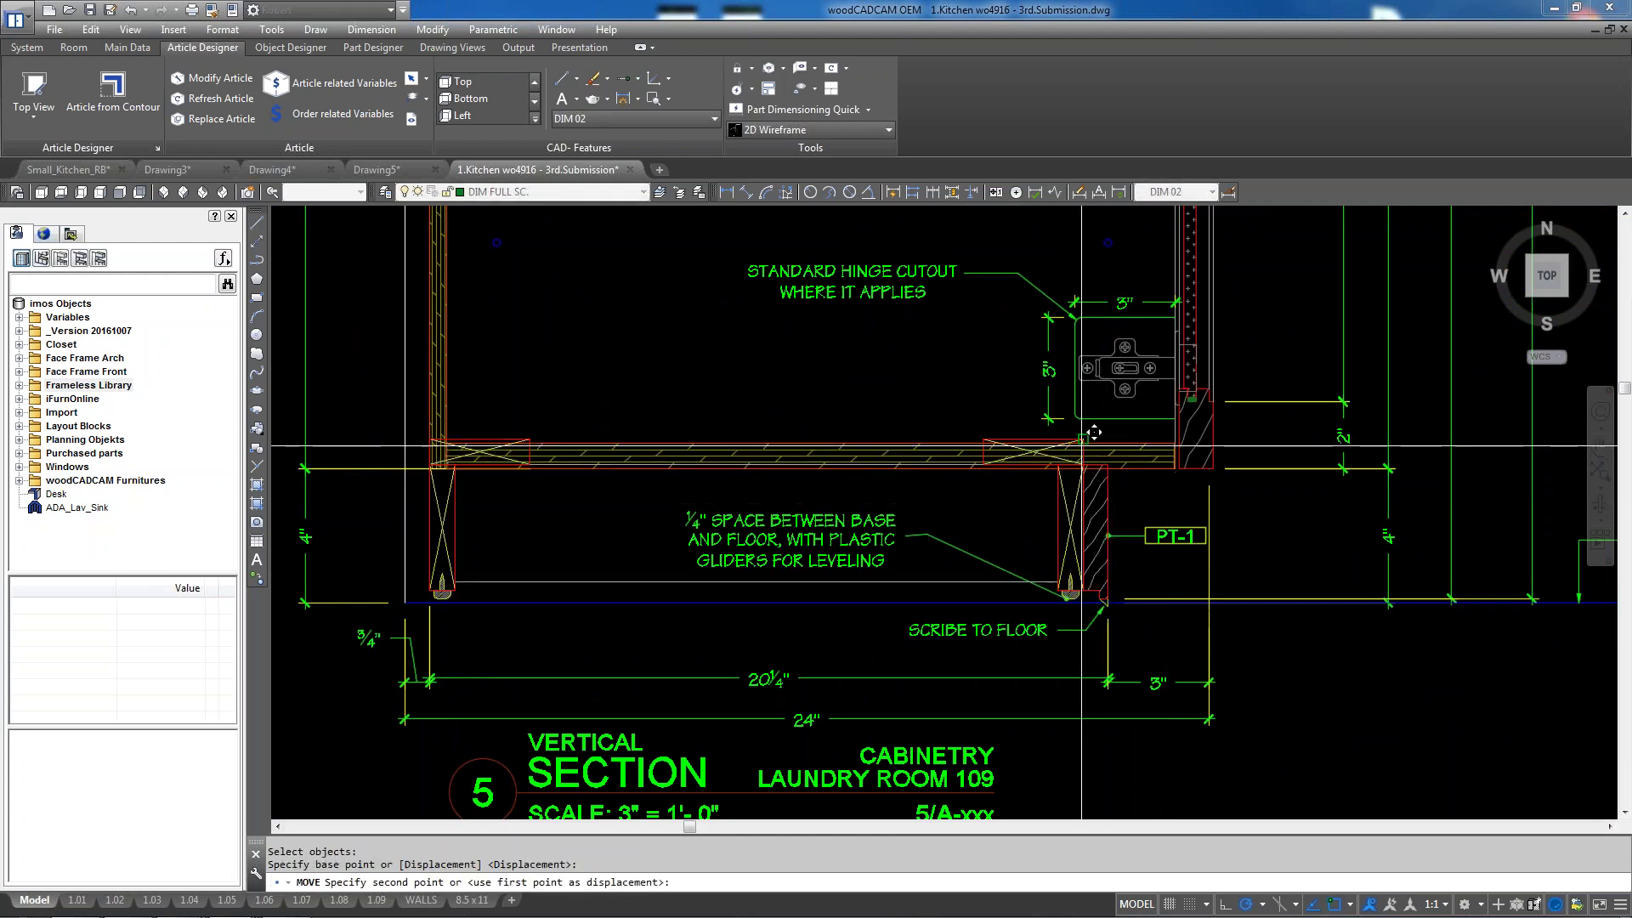
{"action": "scroll", "coordinate": [1096, 480], "scroll_direction": "up", "scroll_amount": 5}
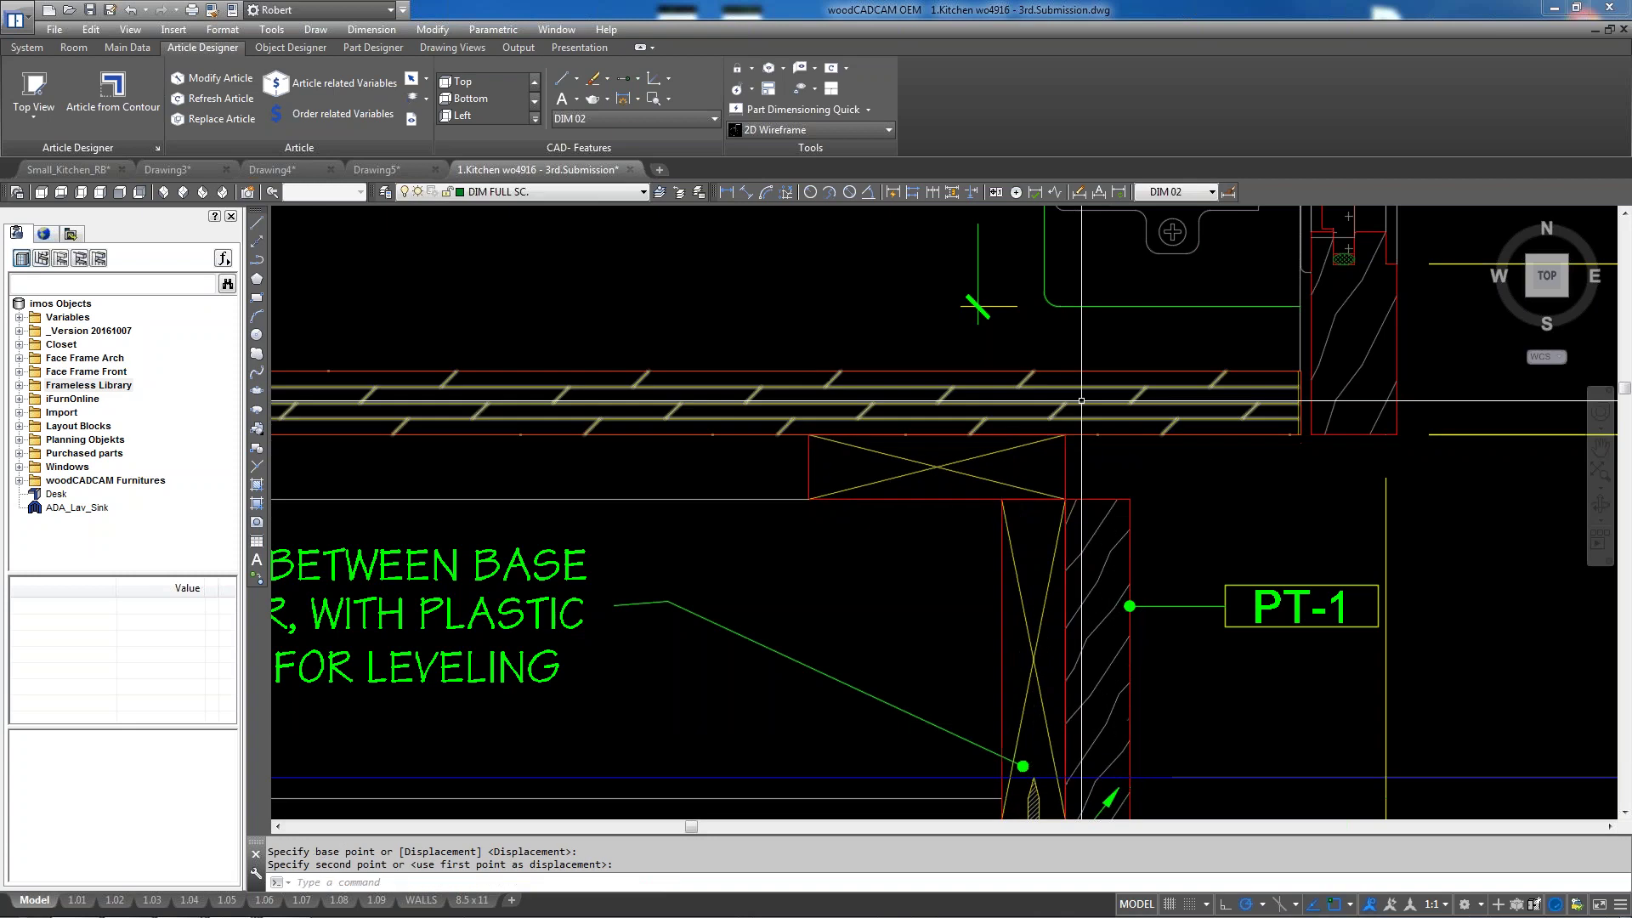
{"action": "scroll", "coordinate": [1097, 527], "scroll_direction": "down", "scroll_amount": 5}
{"action": "left_click", "coordinate": [1094, 549]}
{"action": "left_click", "coordinate": [1100, 571]}
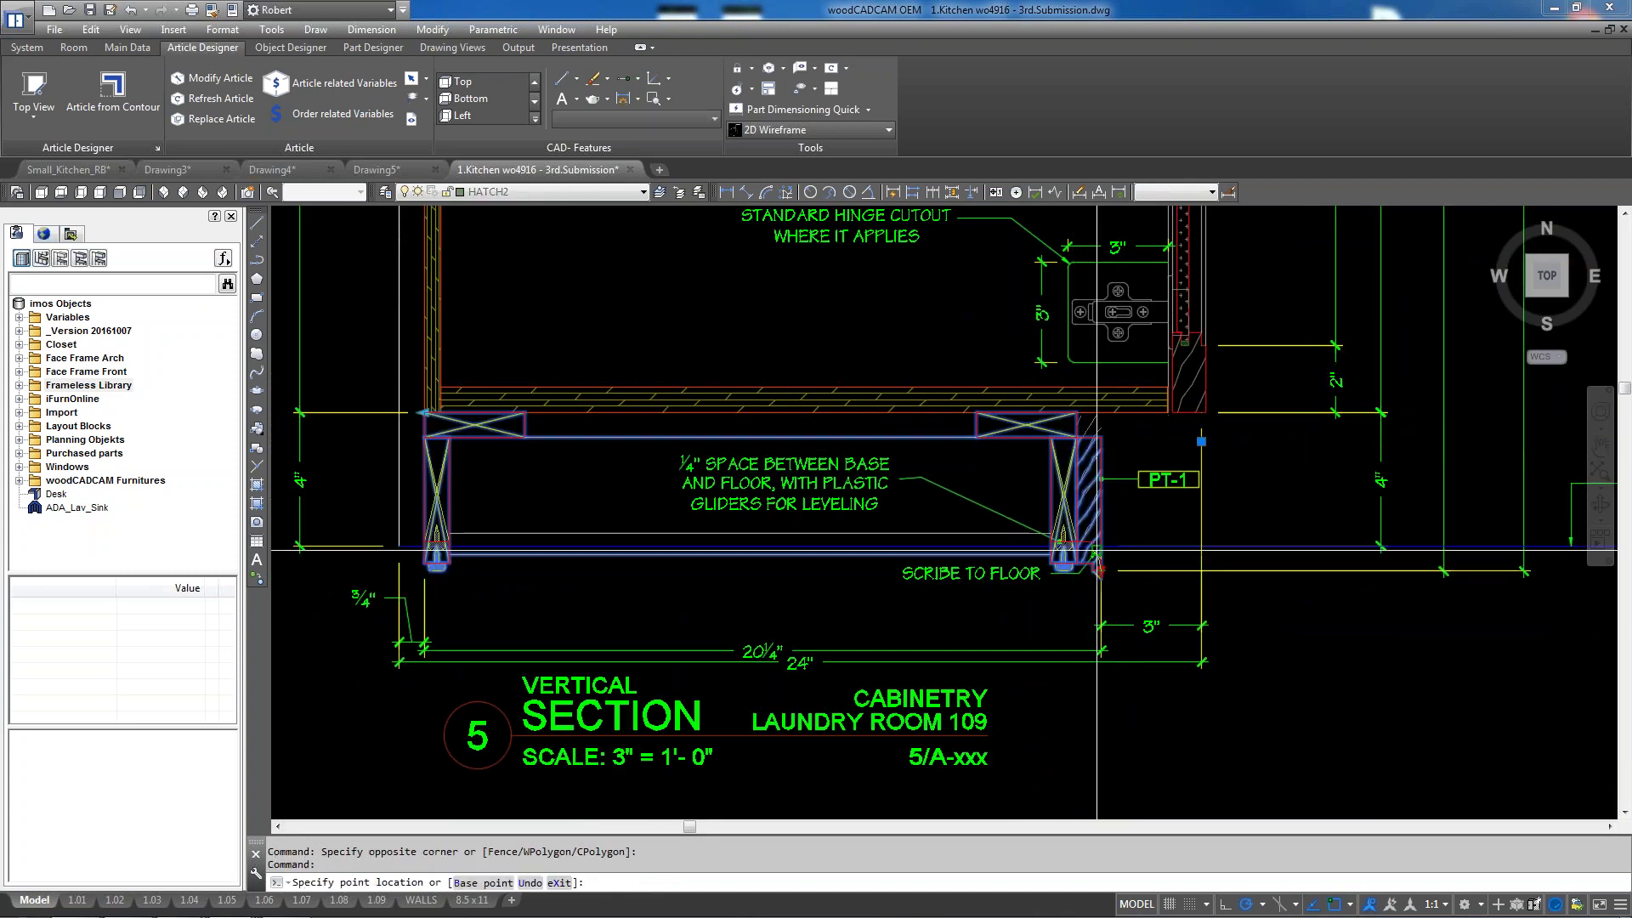
{"action": "left_click", "coordinate": [1102, 547]}
{"action": "key", "text": "Escape"}
{"action": "scroll", "coordinate": [1110, 613], "scroll_direction": "down", "scroll_amount": 8}
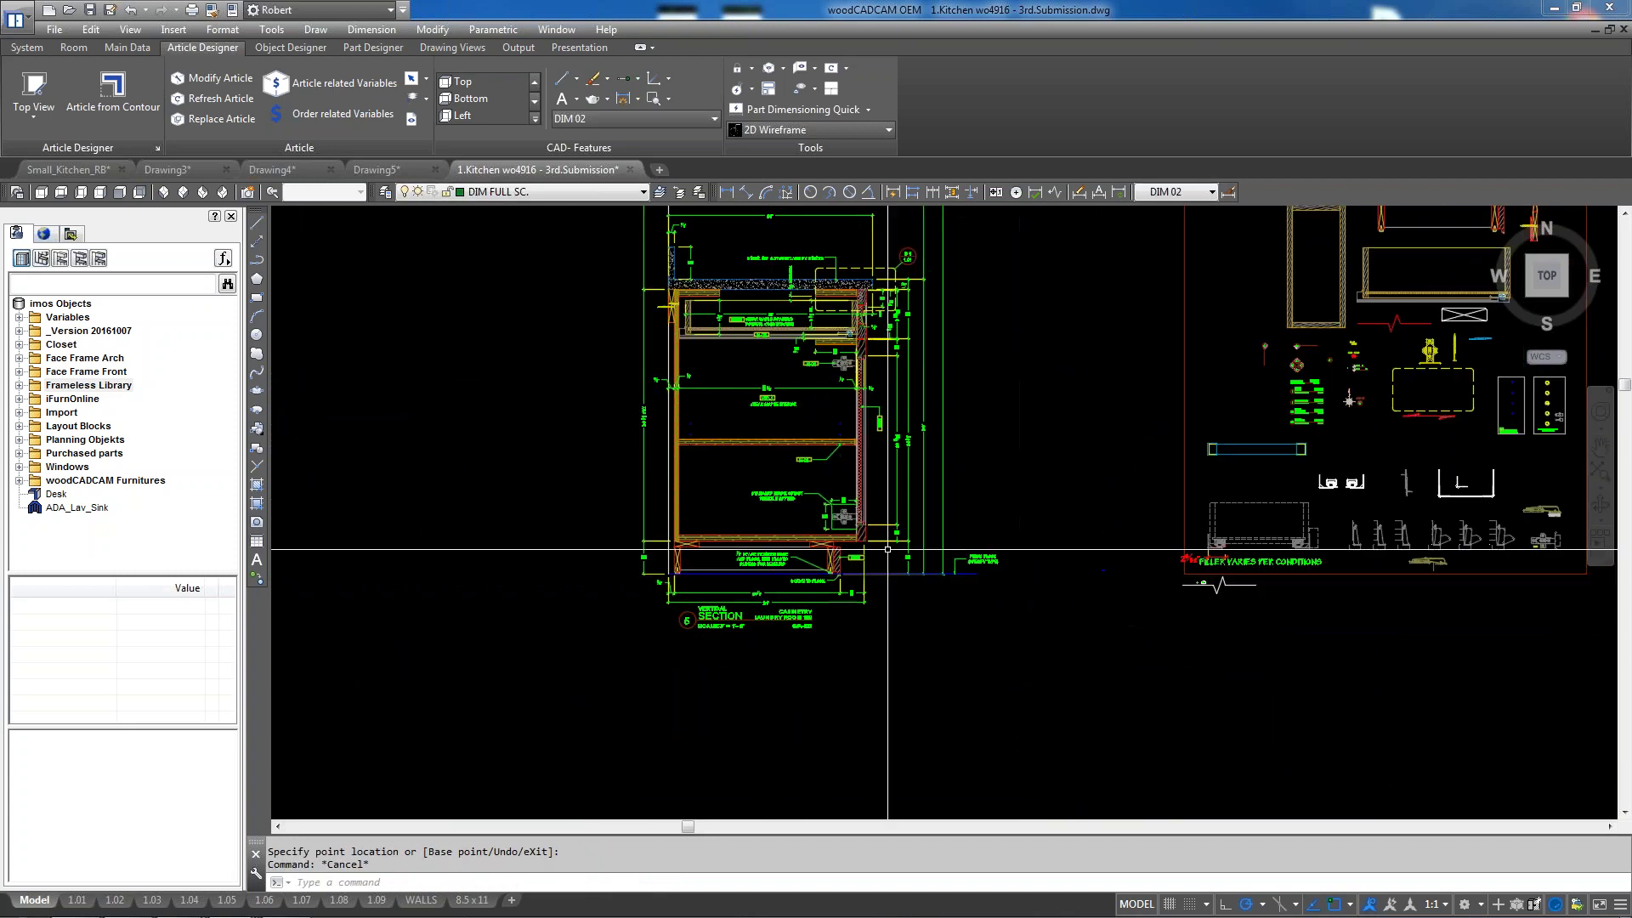
Zoom in on Vertical Section 5's cabinet base over the finish floor line, then cancel the point prompt
{"action": "scroll", "coordinate": [935, 484], "scroll_direction": "up", "scroll_amount": 5}
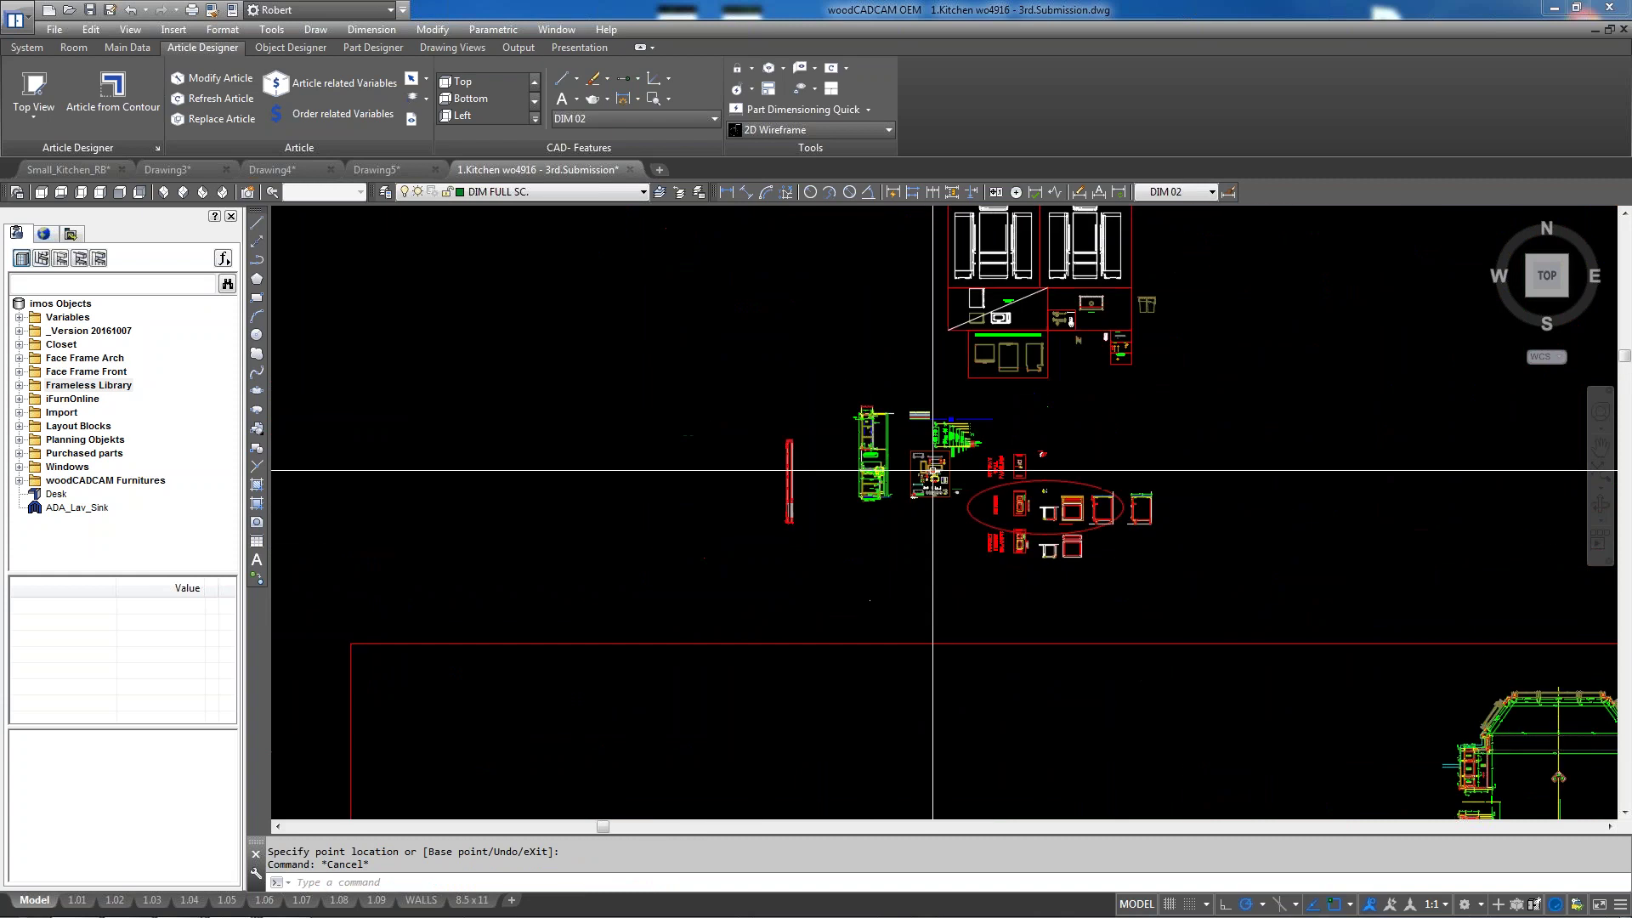
{"action": "scroll", "coordinate": [874, 489], "scroll_direction": "down", "scroll_amount": 5}
{"action": "scroll", "coordinate": [875, 489], "scroll_direction": "up", "scroll_amount": 6}
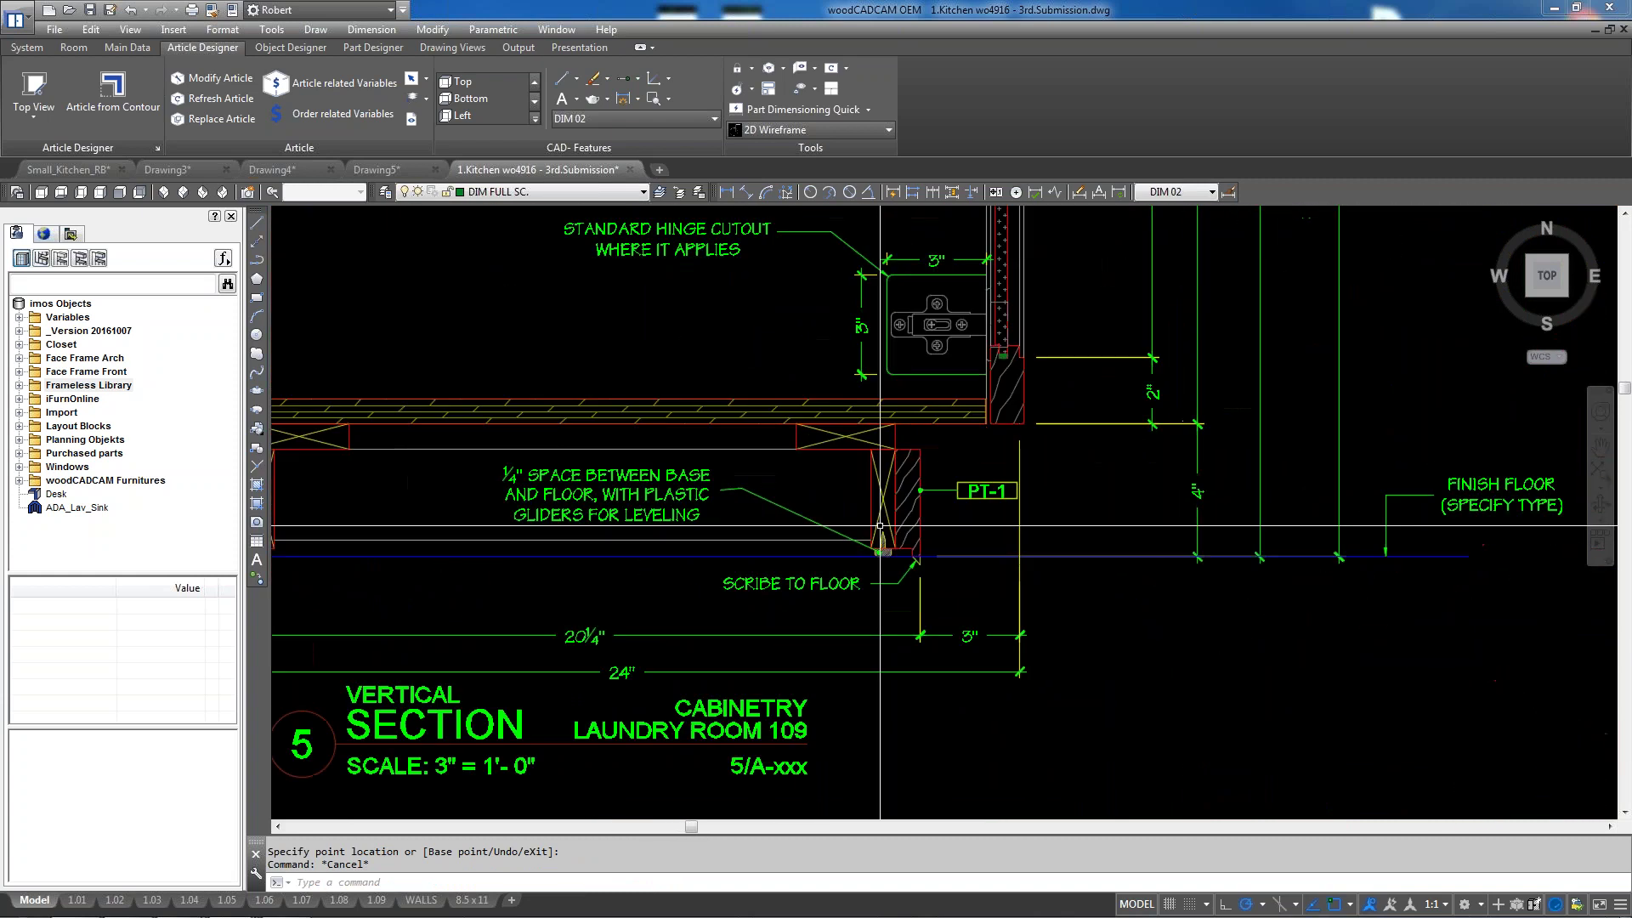
{"action": "scroll", "coordinate": [929, 447], "scroll_direction": "up", "scroll_amount": 2}
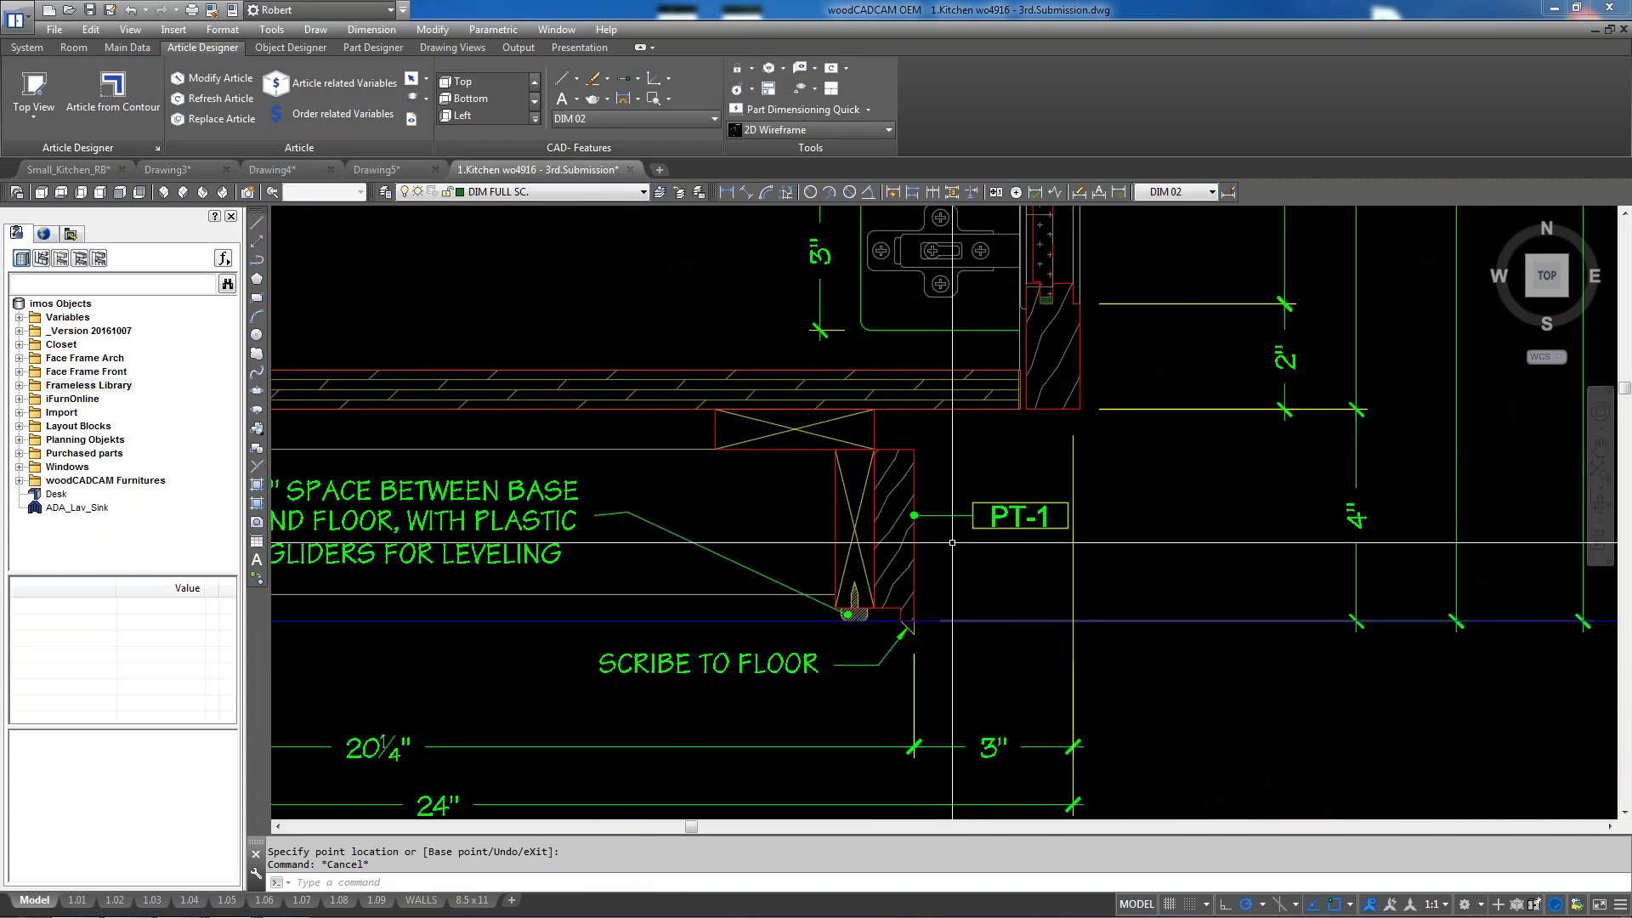
{"action": "scroll", "coordinate": [1049, 459], "scroll_direction": "down", "scroll_amount": 2}
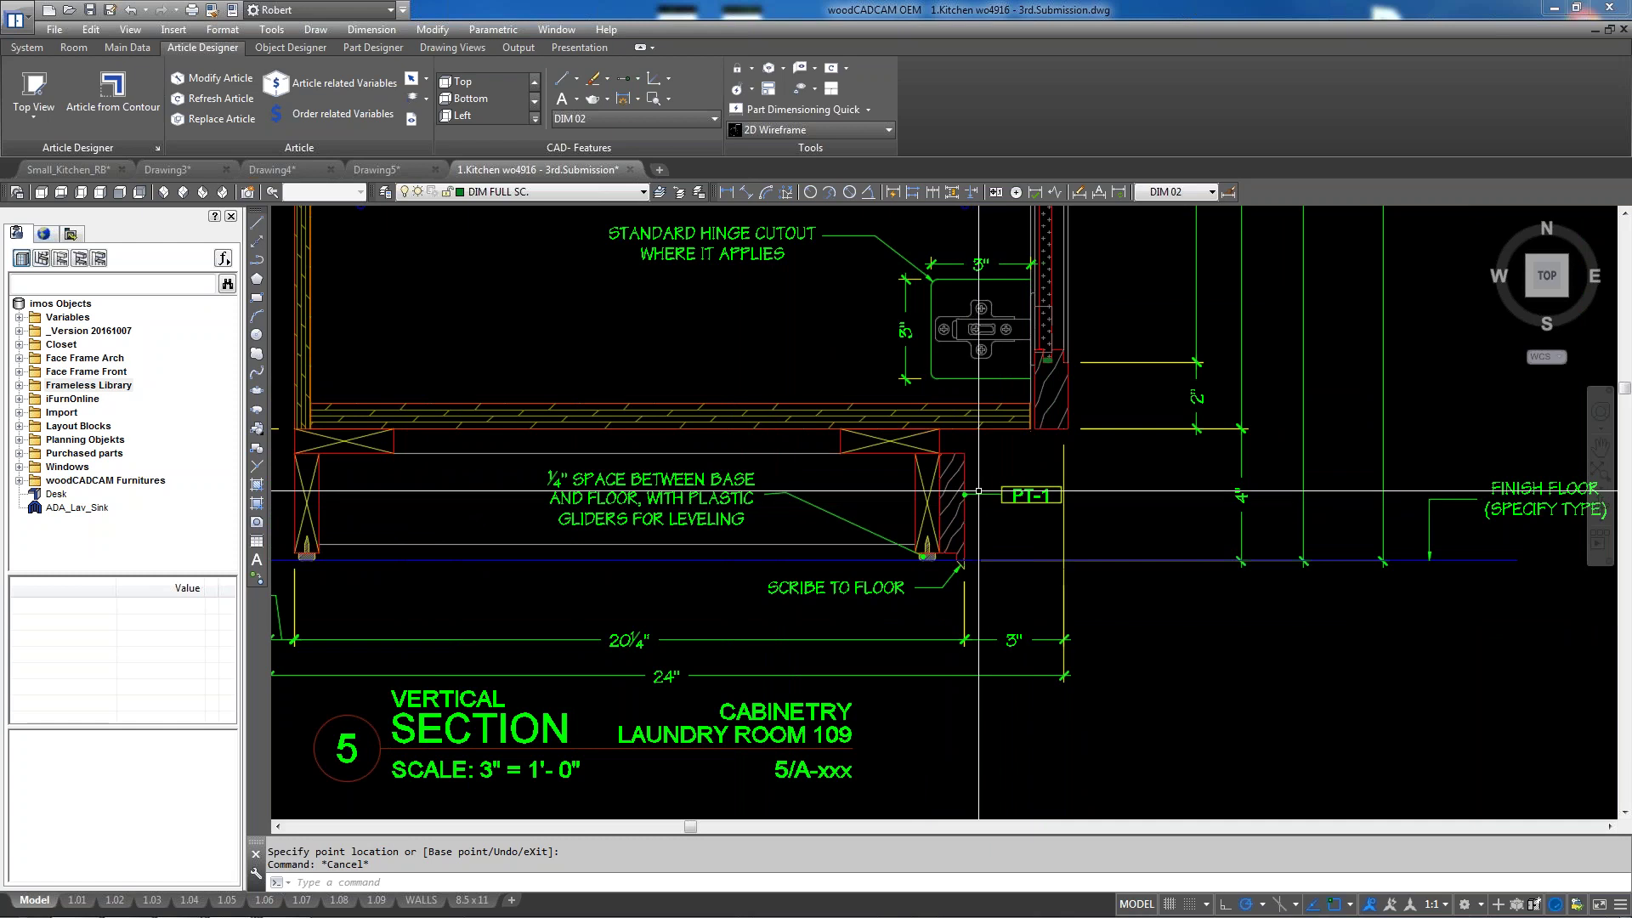
{"action": "scroll", "coordinate": [970, 463], "scroll_direction": "up", "scroll_amount": 2}
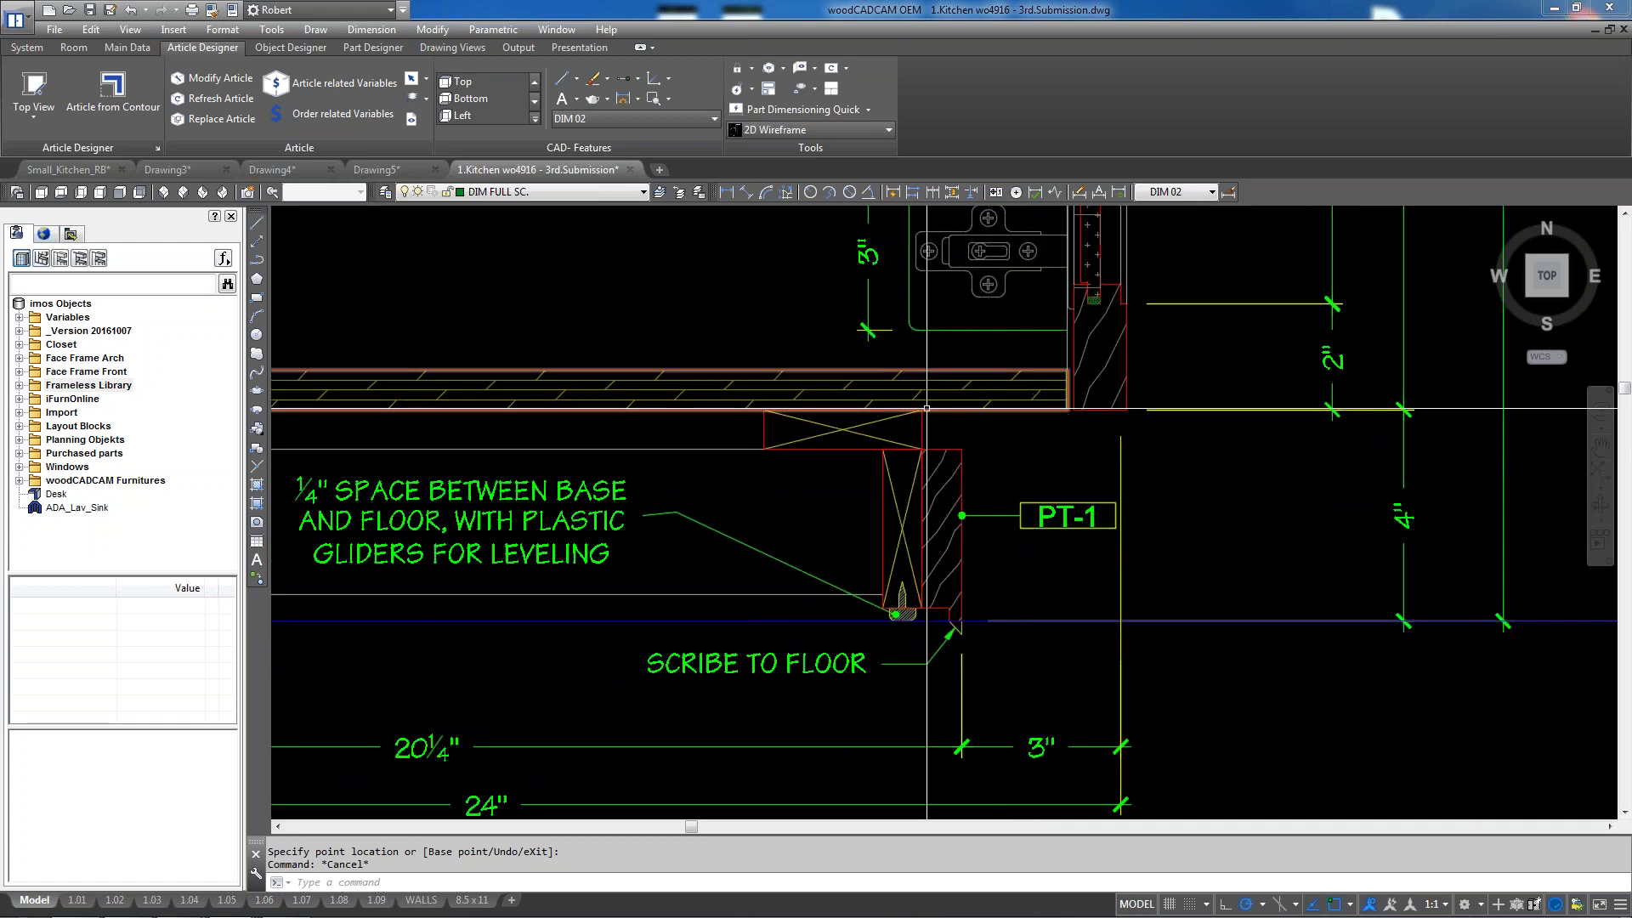
{"action": "scroll", "coordinate": [1011, 510], "scroll_direction": "up", "scroll_amount": 2}
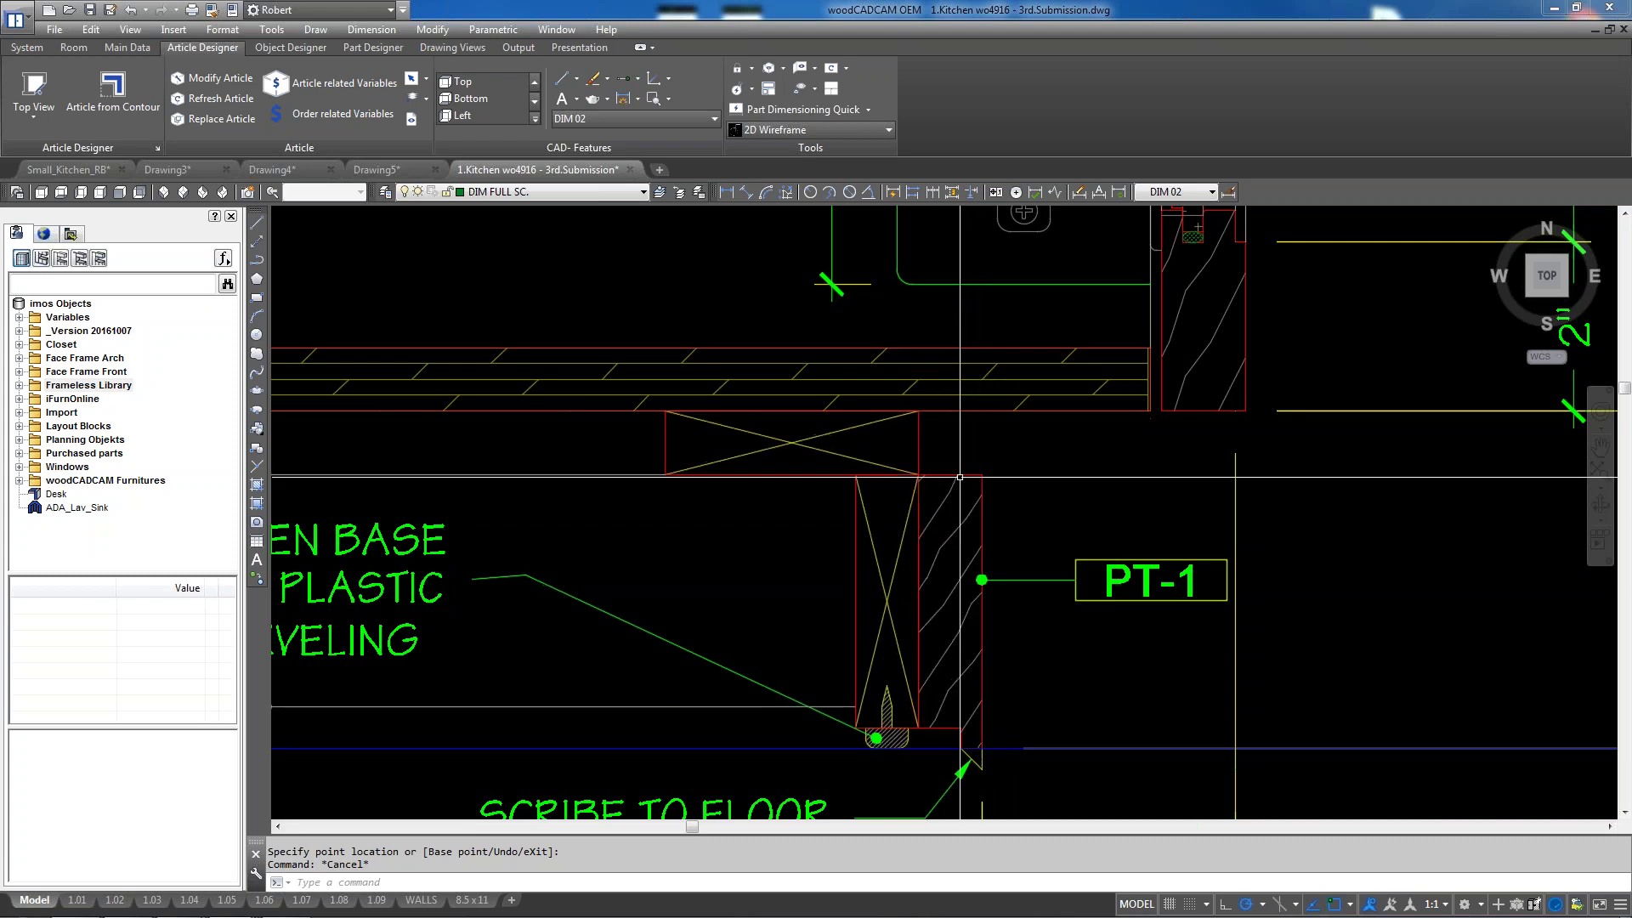
{"action": "scroll", "coordinate": [1025, 490], "scroll_direction": "down", "scroll_amount": 3}
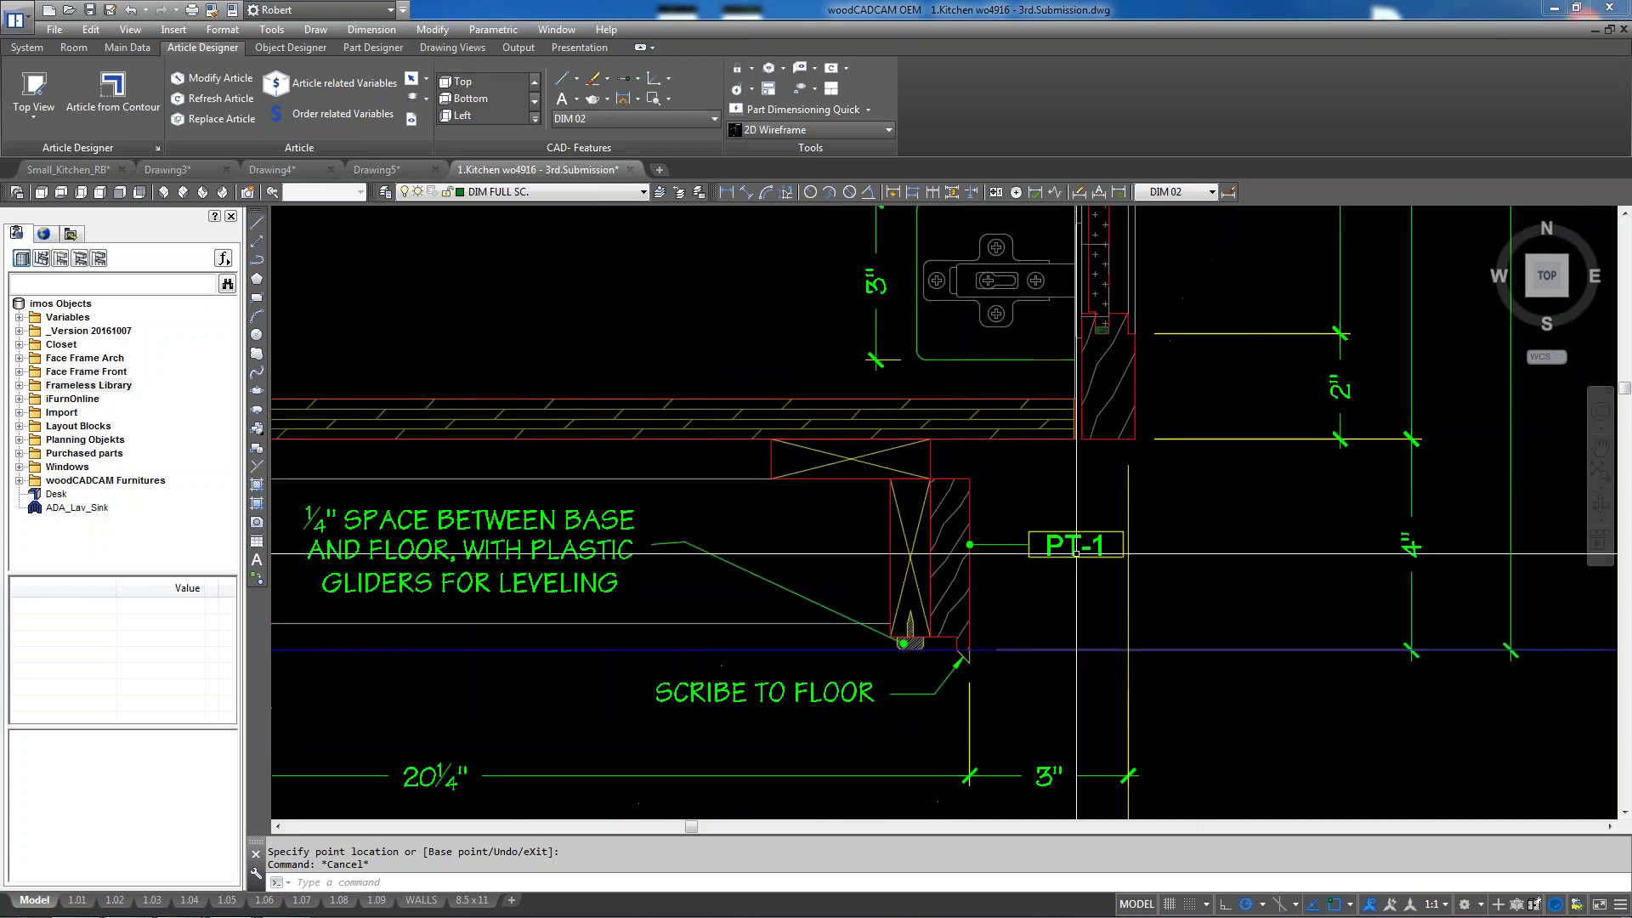
{"action": "scroll", "coordinate": [1177, 604], "scroll_direction": "down", "scroll_amount": 2}
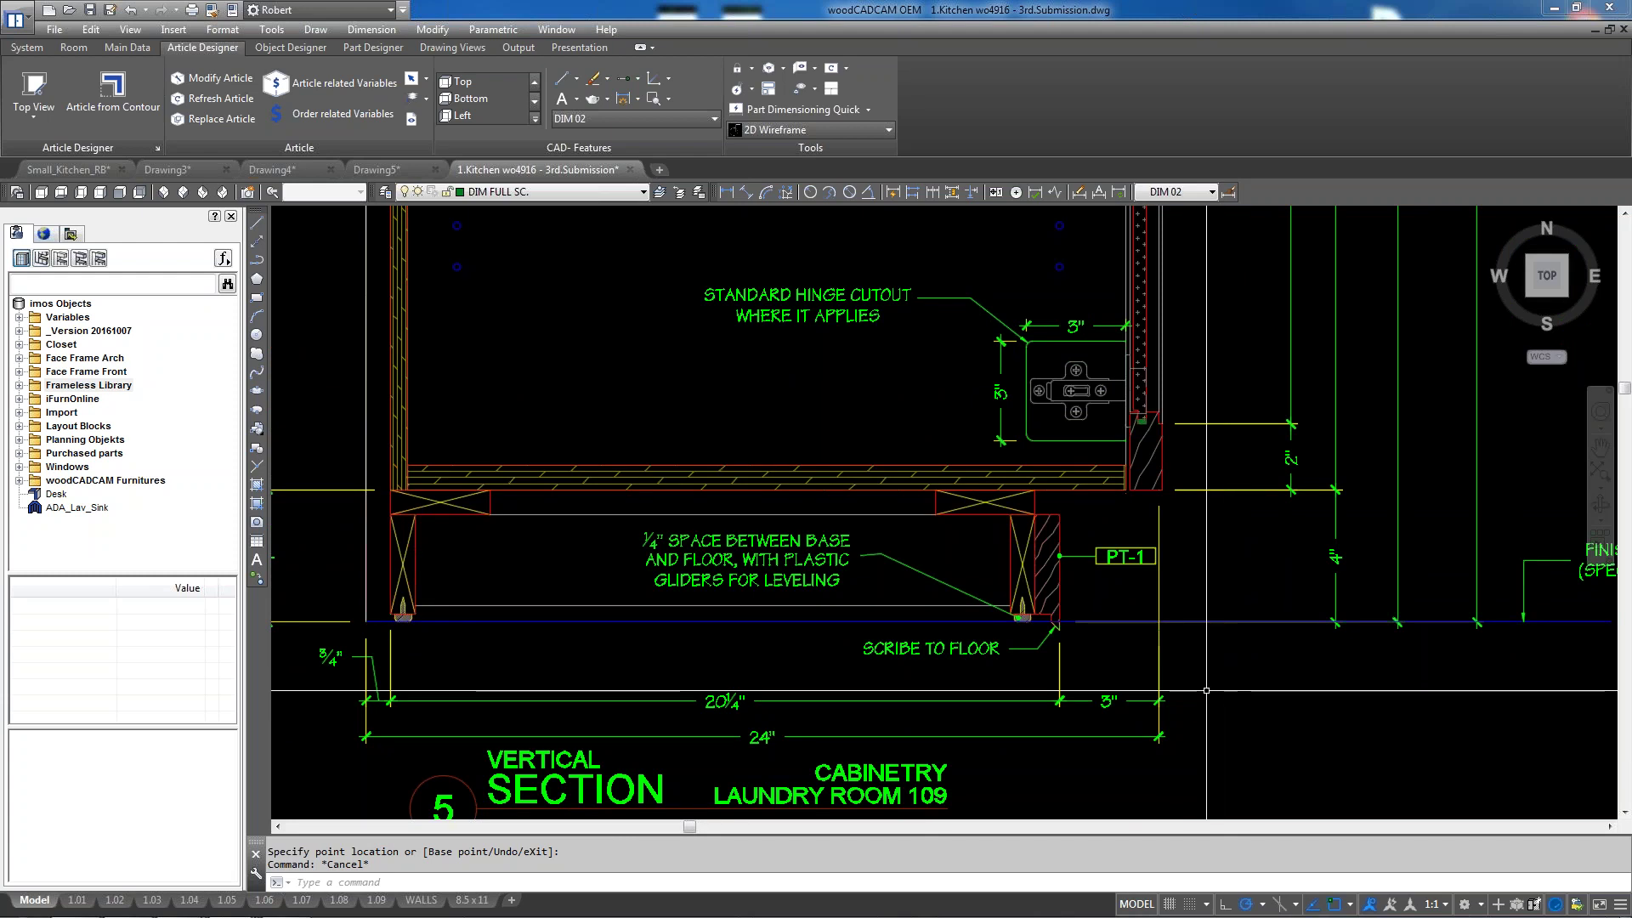
{"action": "scroll", "coordinate": [925, 618], "scroll_direction": "down", "scroll_amount": 3}
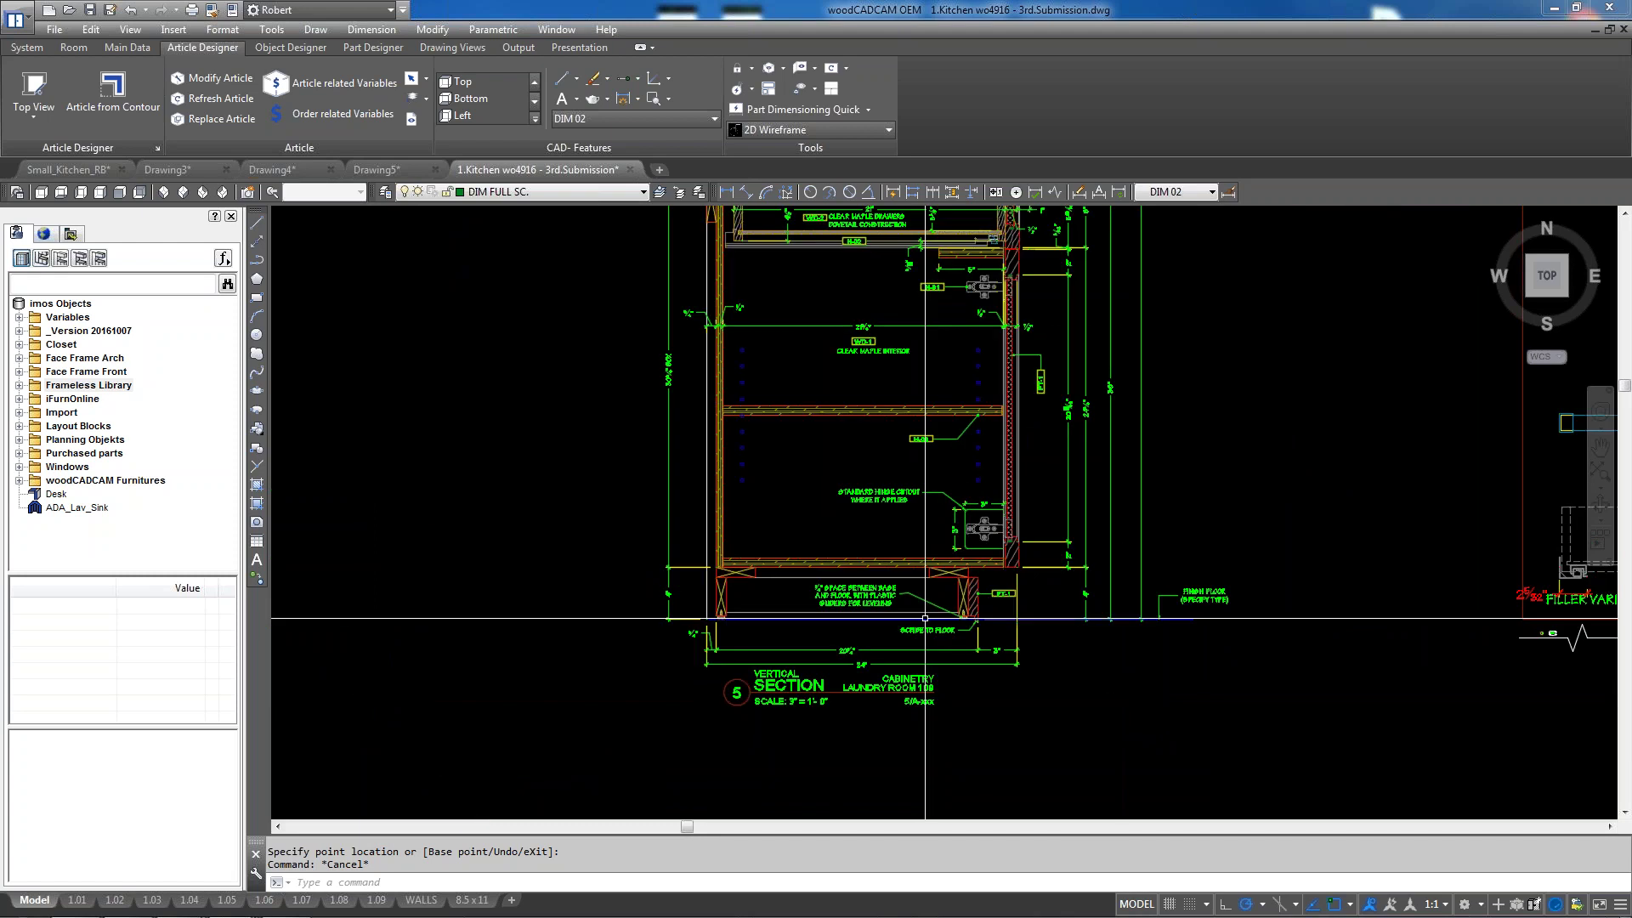
{"action": "scroll", "coordinate": [924, 618], "scroll_direction": "up", "scroll_amount": 2}
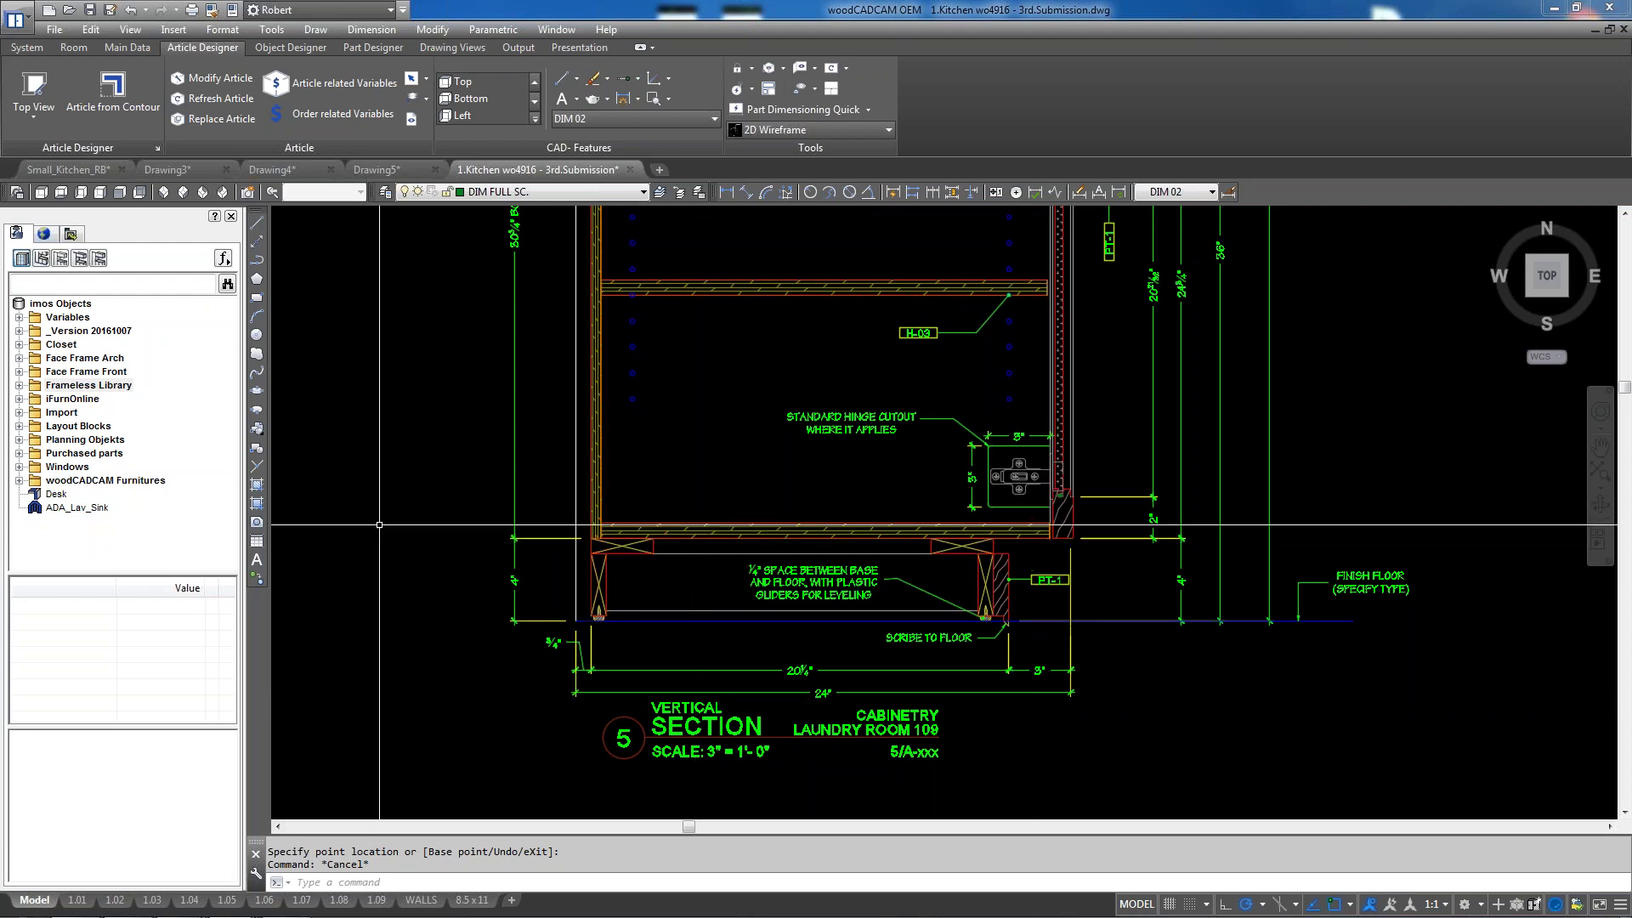
{"action": "key", "text": "Escape"}
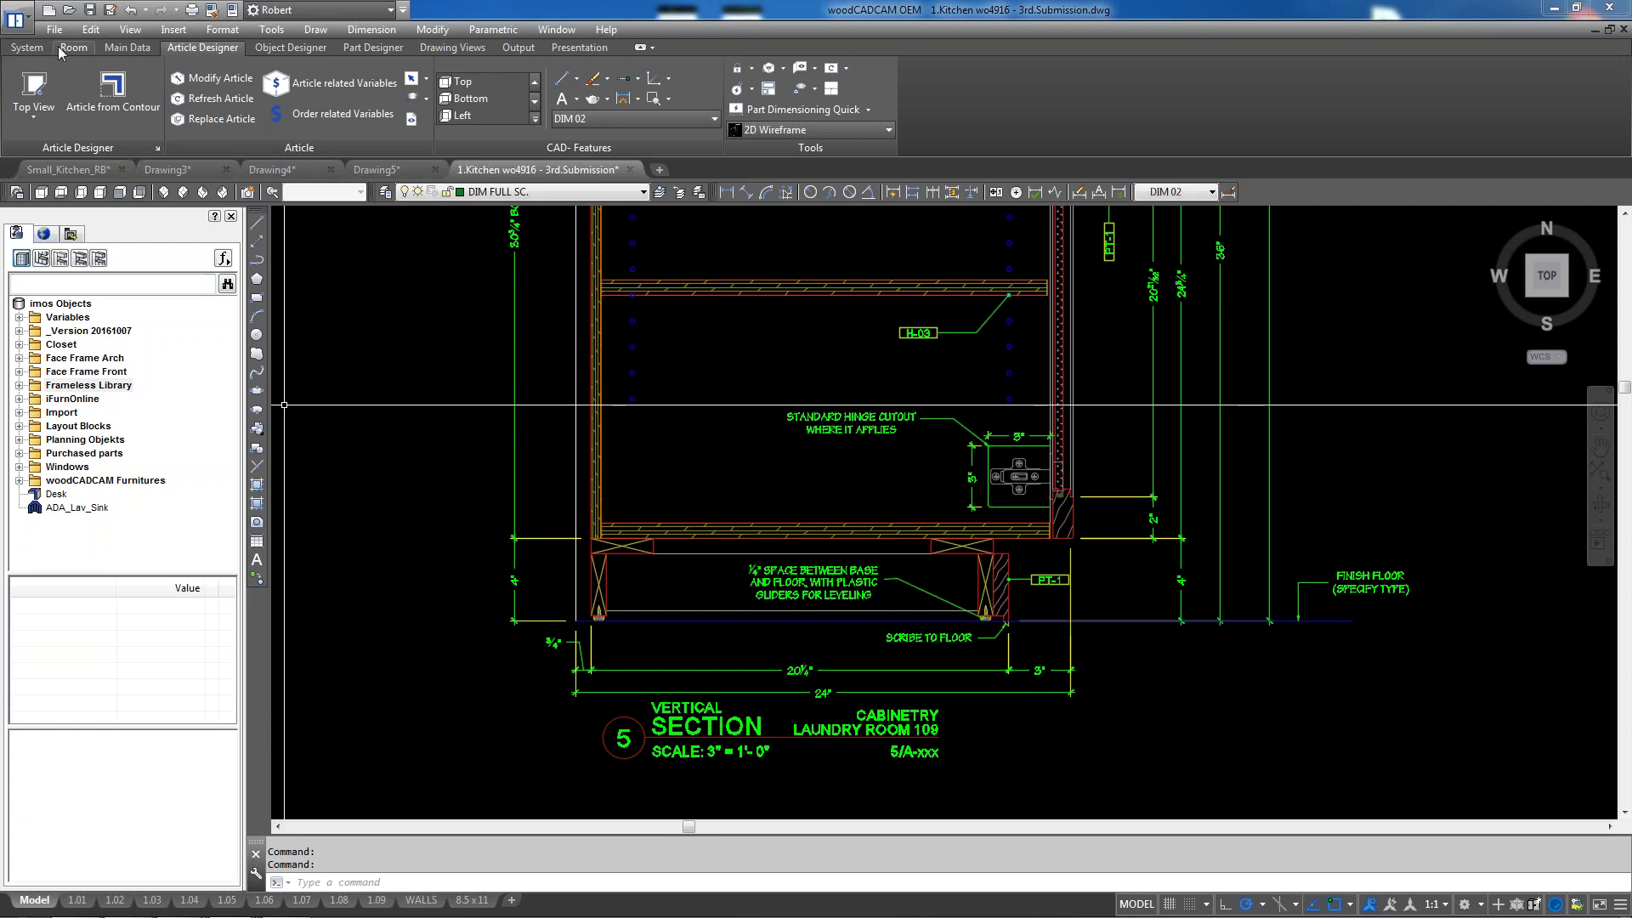
Launch Snipping Tool via an 'sn' search and snip the cabinet base detail
{"action": "left_click", "coordinate": [4, 905]}
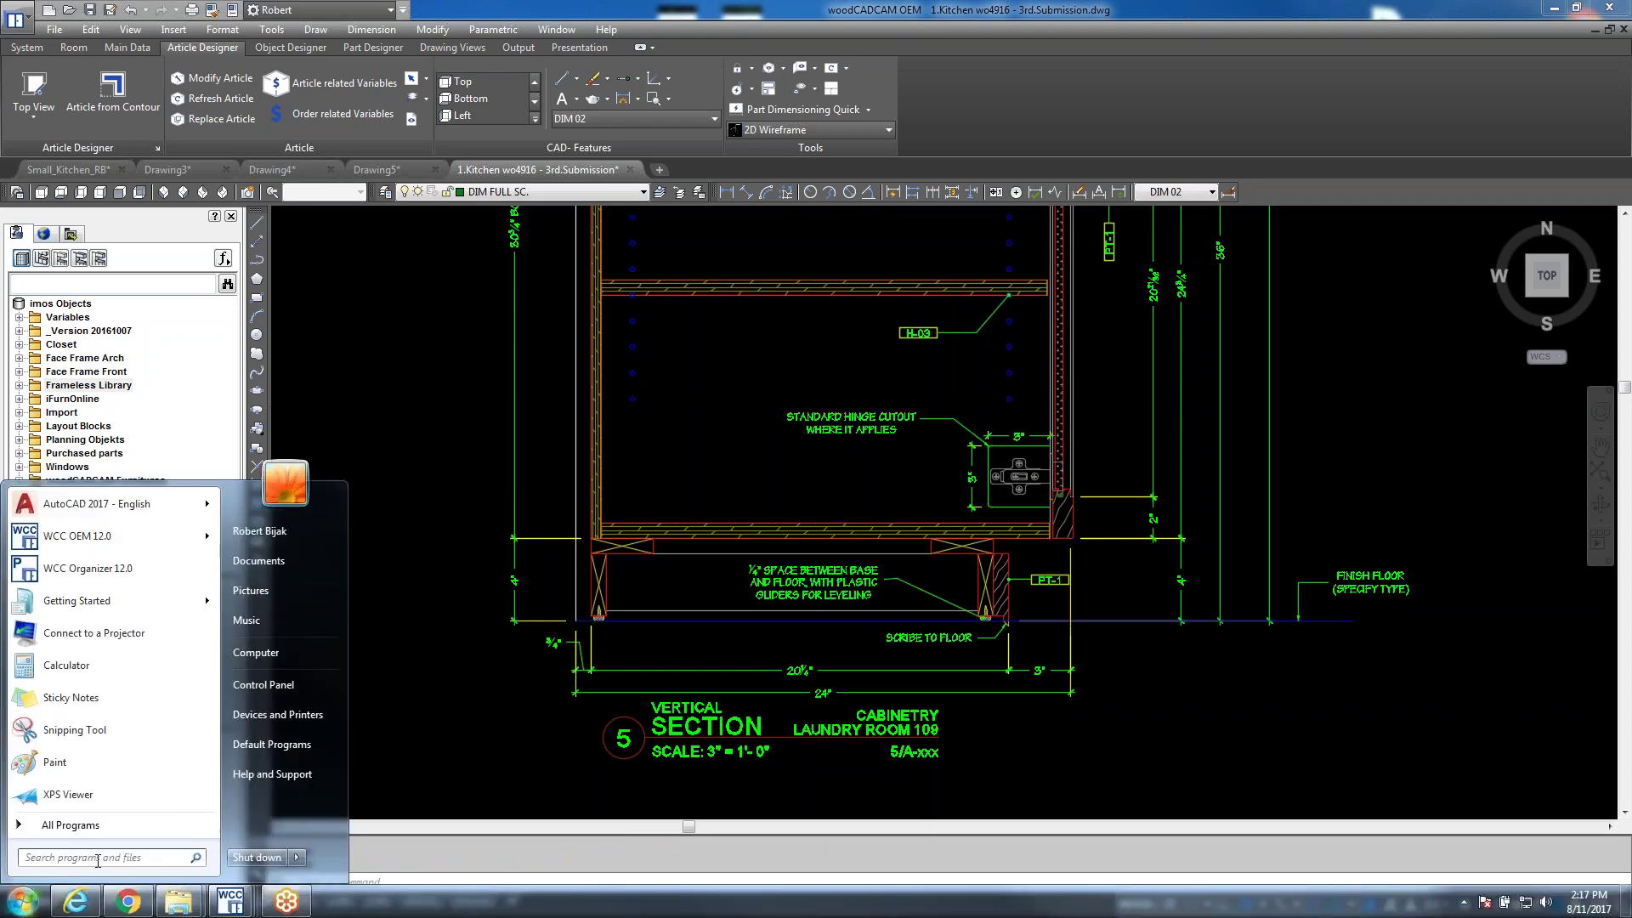
{"action": "type", "text": "sn"}
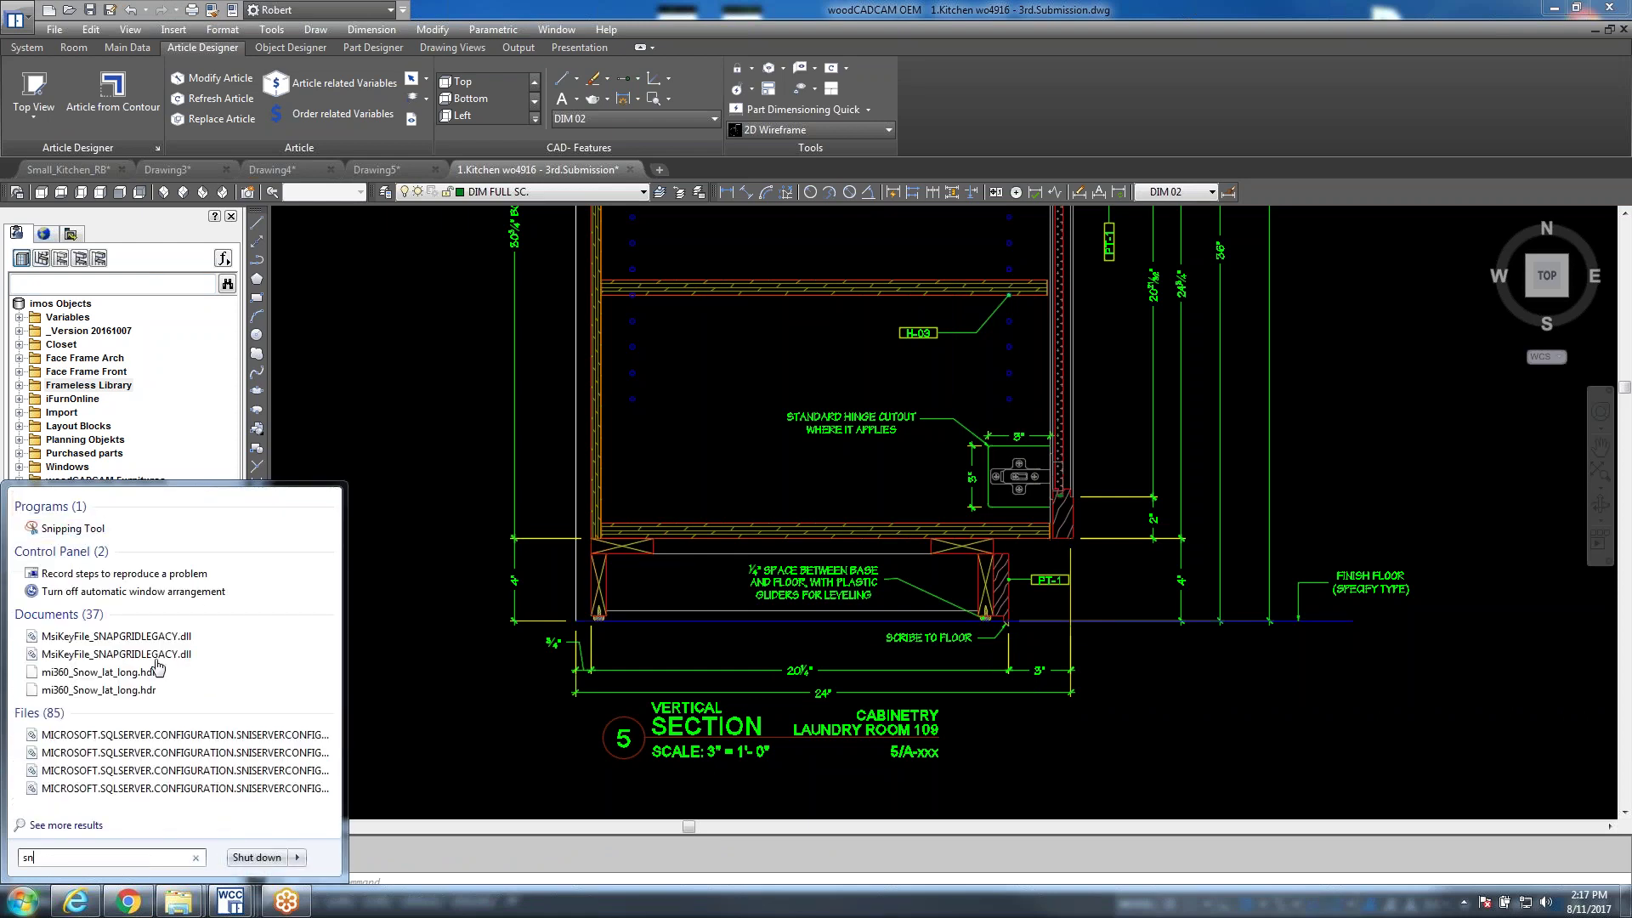
{"action": "left_click", "coordinate": [107, 534]}
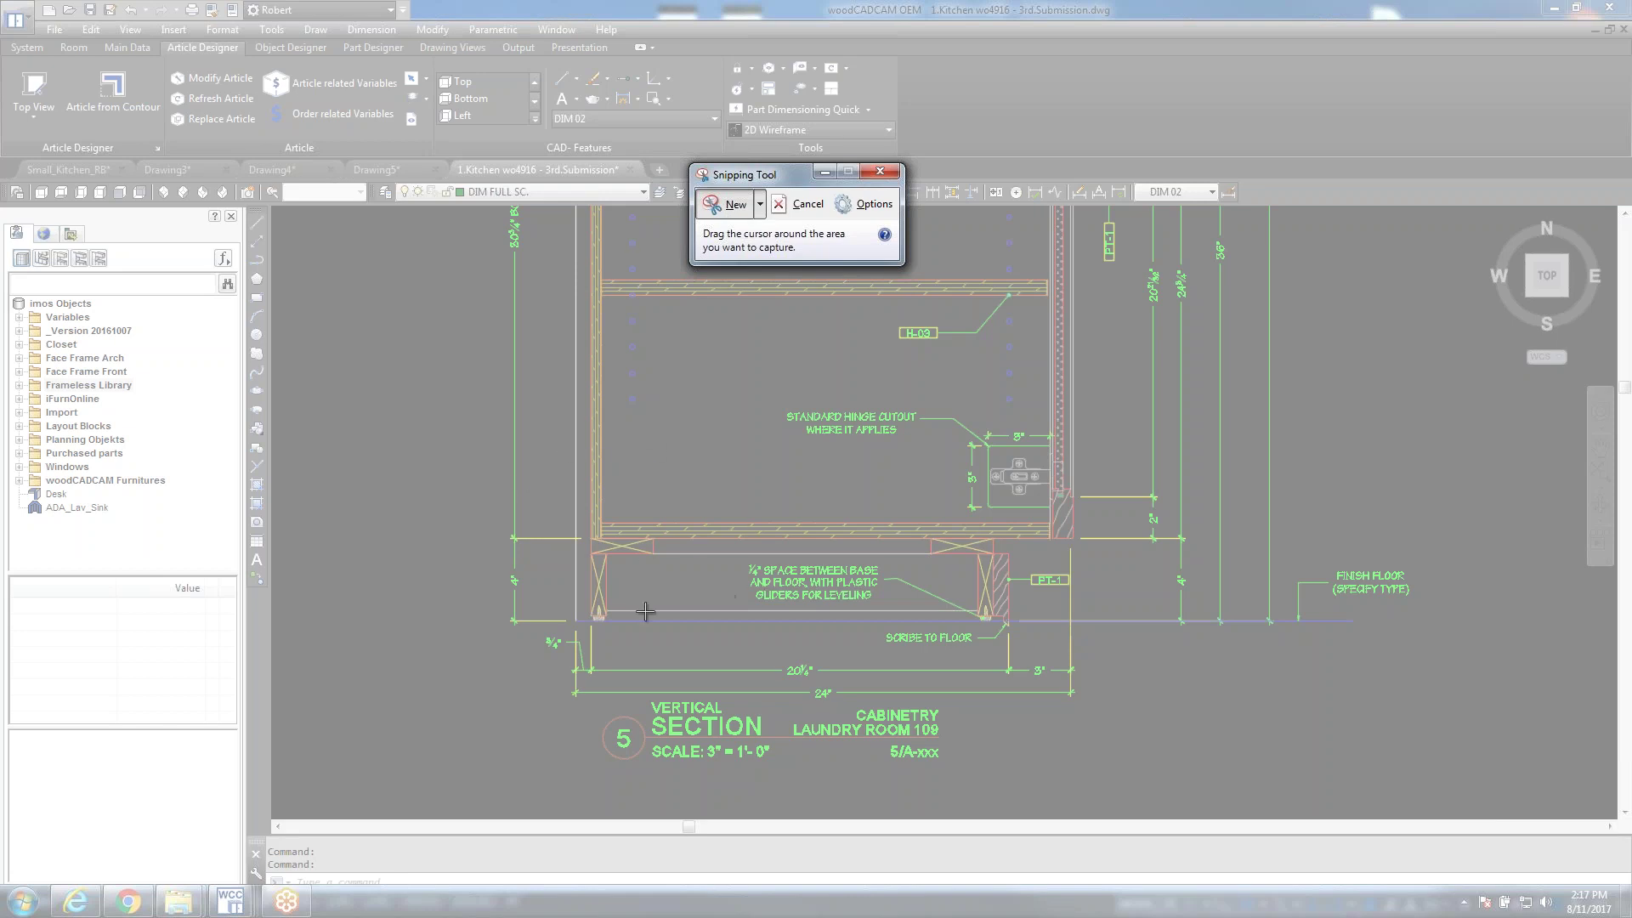
{"action": "mouse_move", "coordinate": [541, 499]}
{"action": "left_mouse_down"}
{"action": "mouse_move", "coordinate": [711, 592]}
{"action": "mouse_move", "coordinate": [1104, 648]}
{"action": "mouse_move", "coordinate": [1114, 681]}
{"action": "left_mouse_up"}
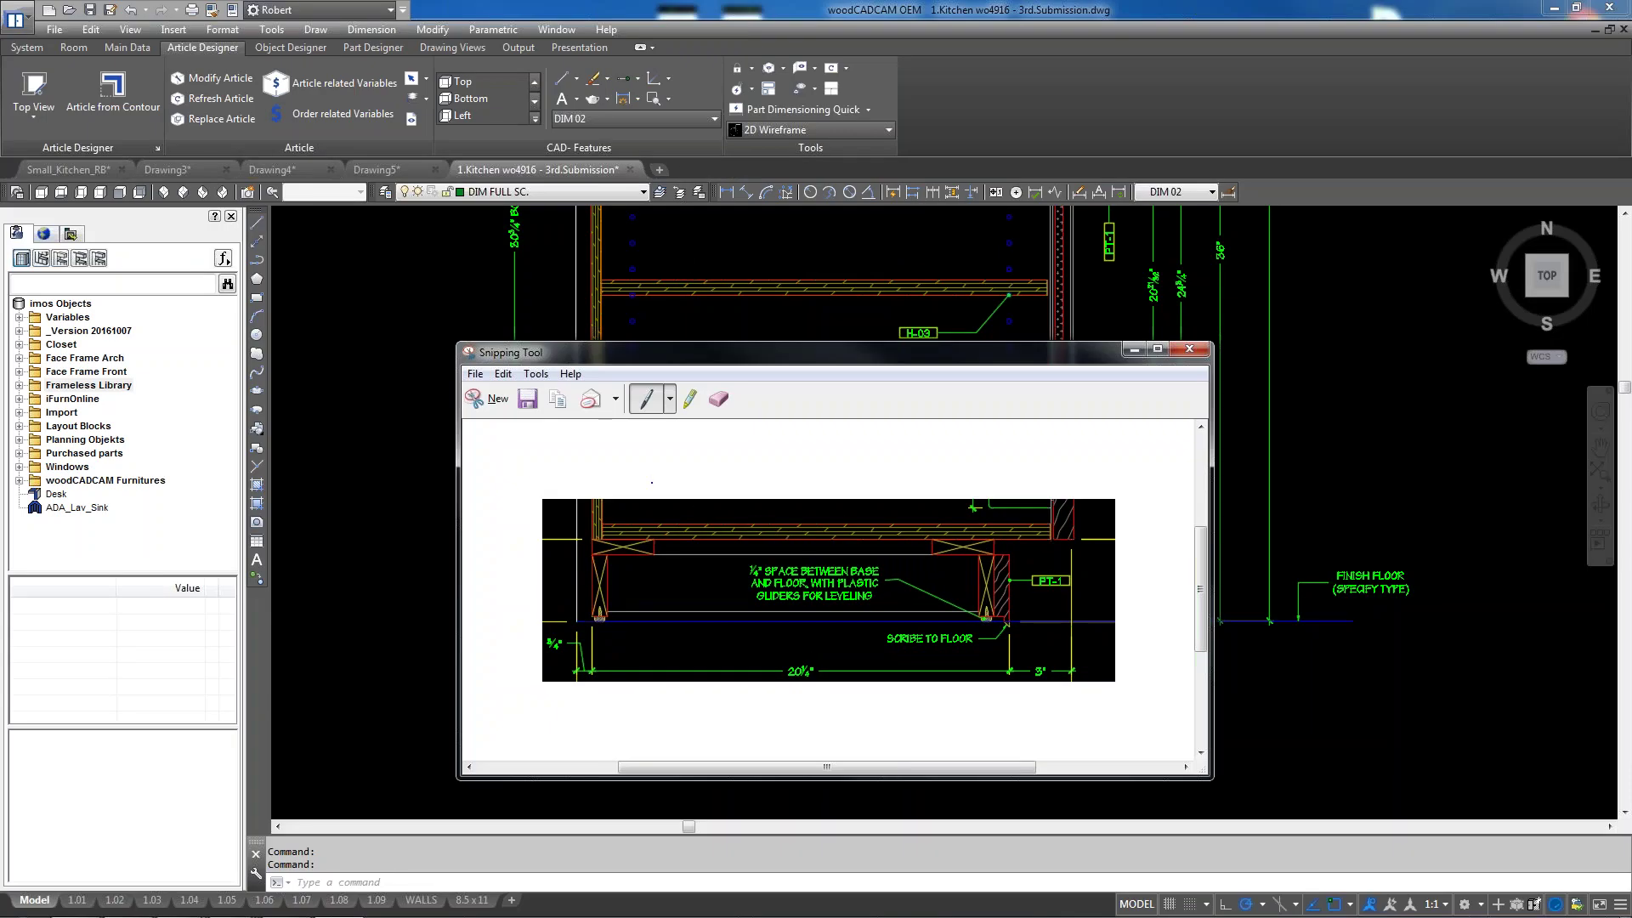
Save the snip to the Desktop as a PNG named 'base'
{"action": "left_click", "coordinate": [475, 374]}
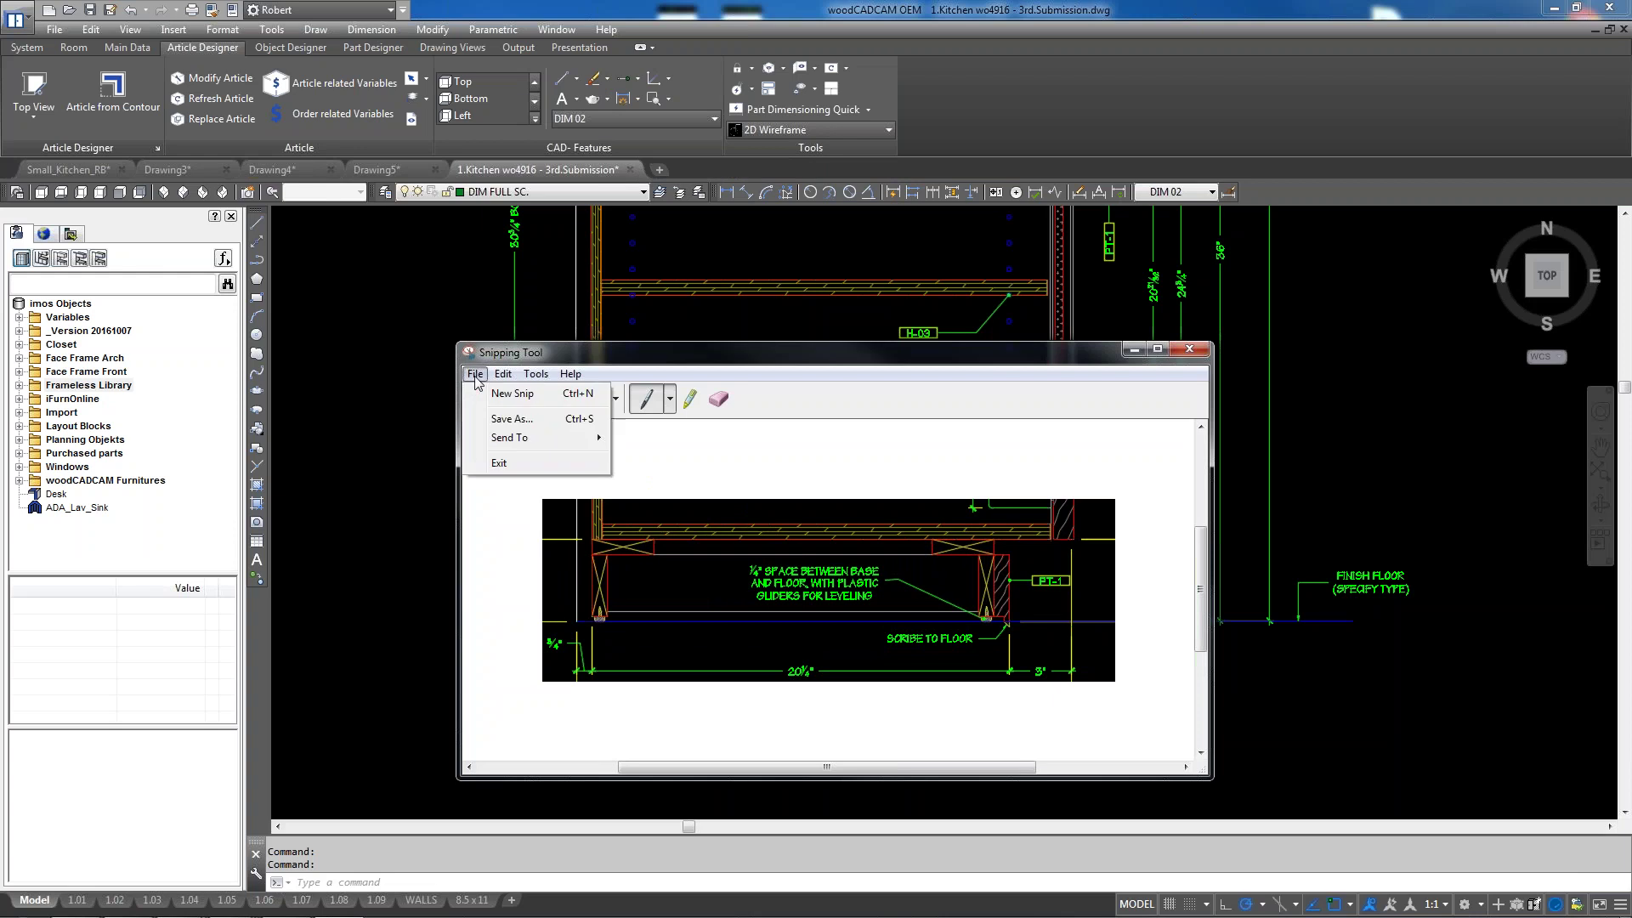
{"action": "left_click", "coordinate": [520, 416]}
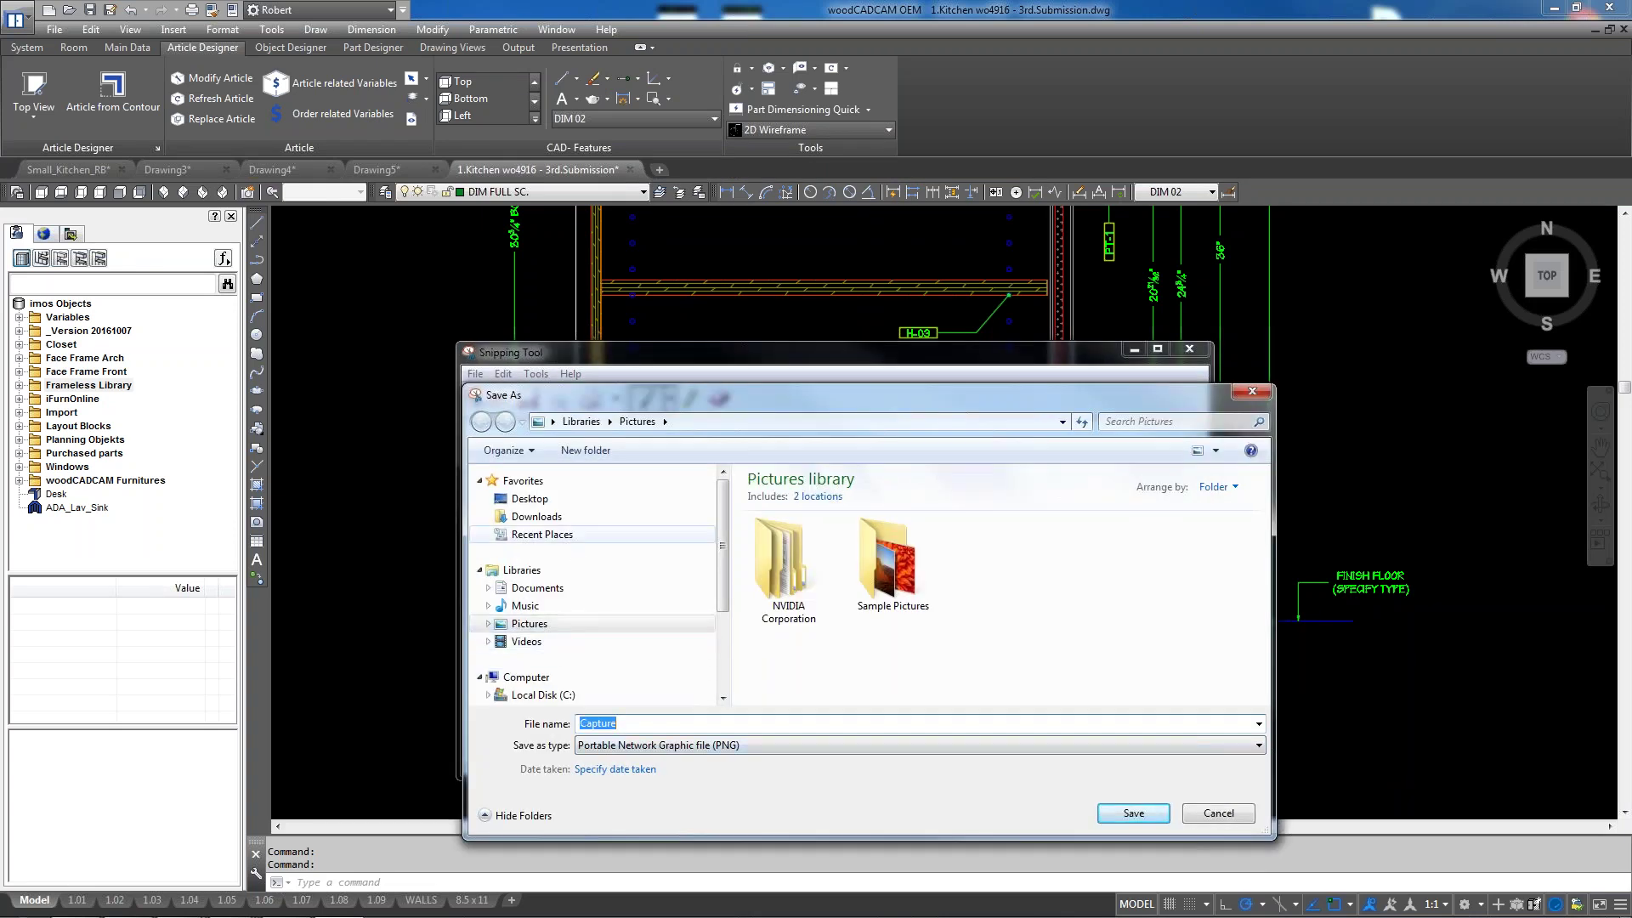
{"action": "left_click", "coordinate": [530, 499]}
{"action": "left_click", "coordinate": [612, 724]}
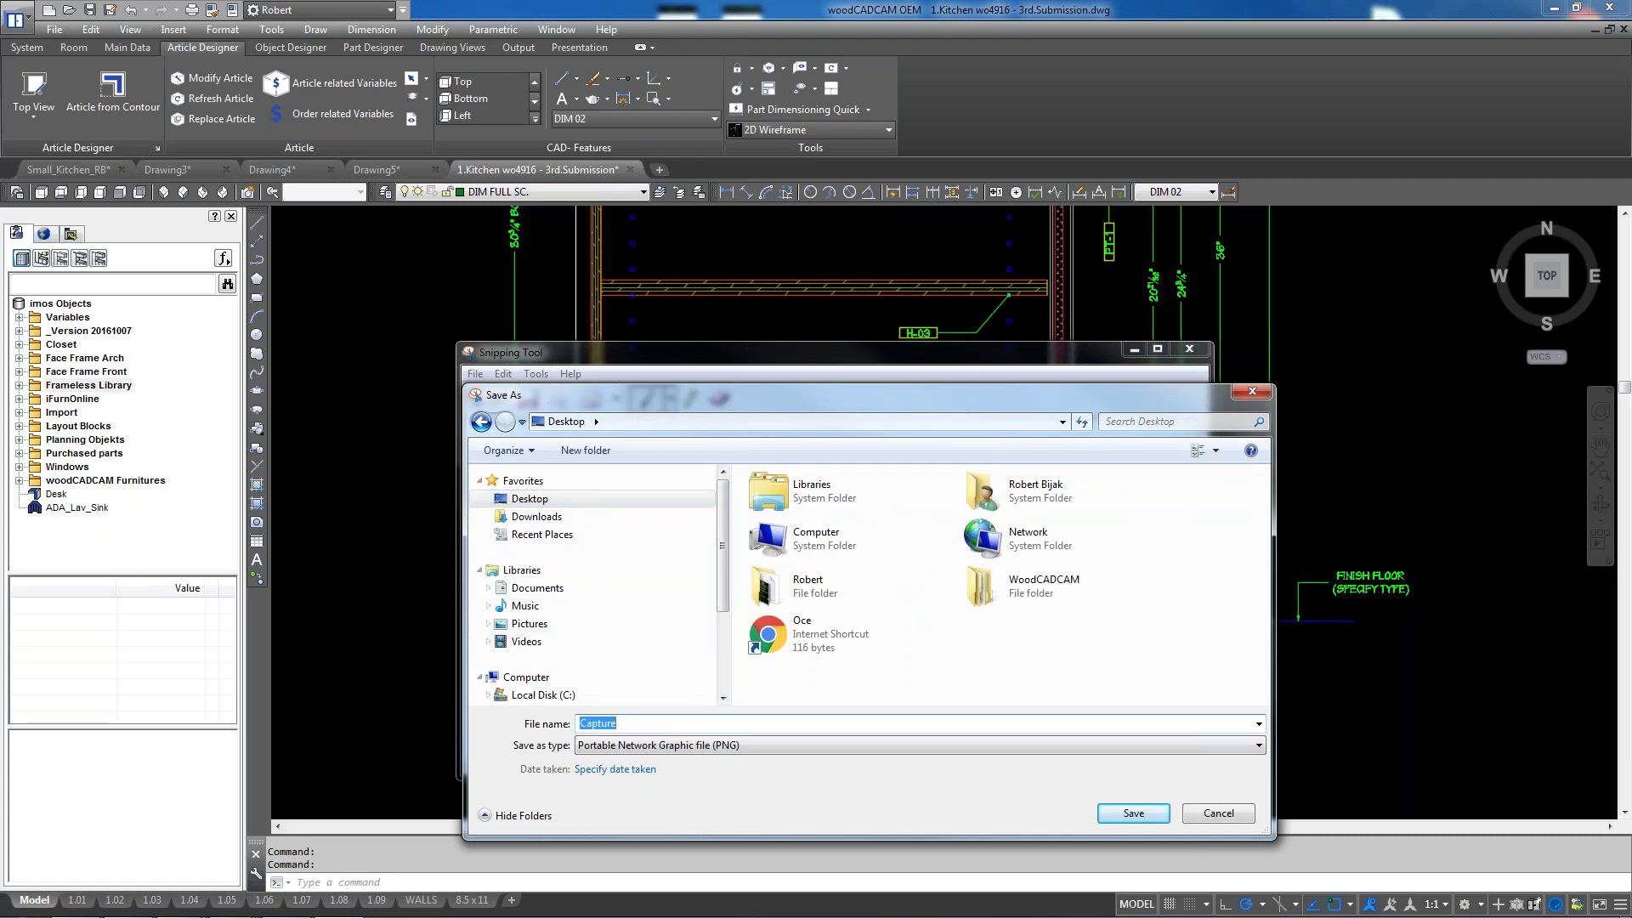
{"action": "type", "text": "base"}
{"action": "left_click", "coordinate": [1141, 814]}
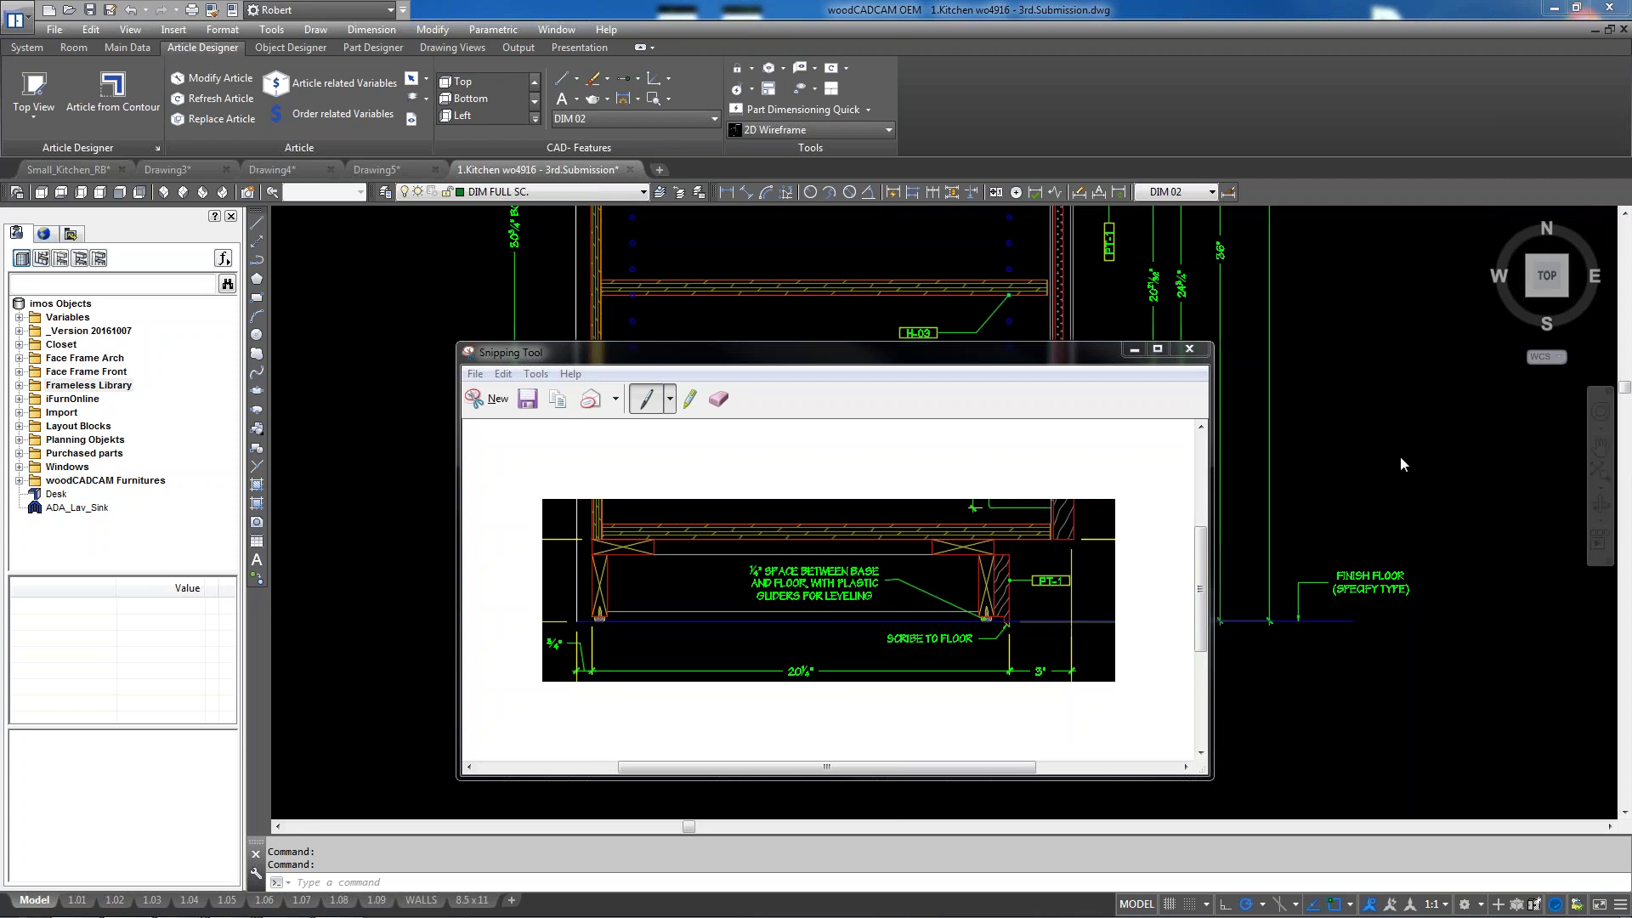
Close Snipping Tool, zoom around the drawer section and kitchen layout, then close the drawing tab
{"action": "left_click", "coordinate": [1190, 350]}
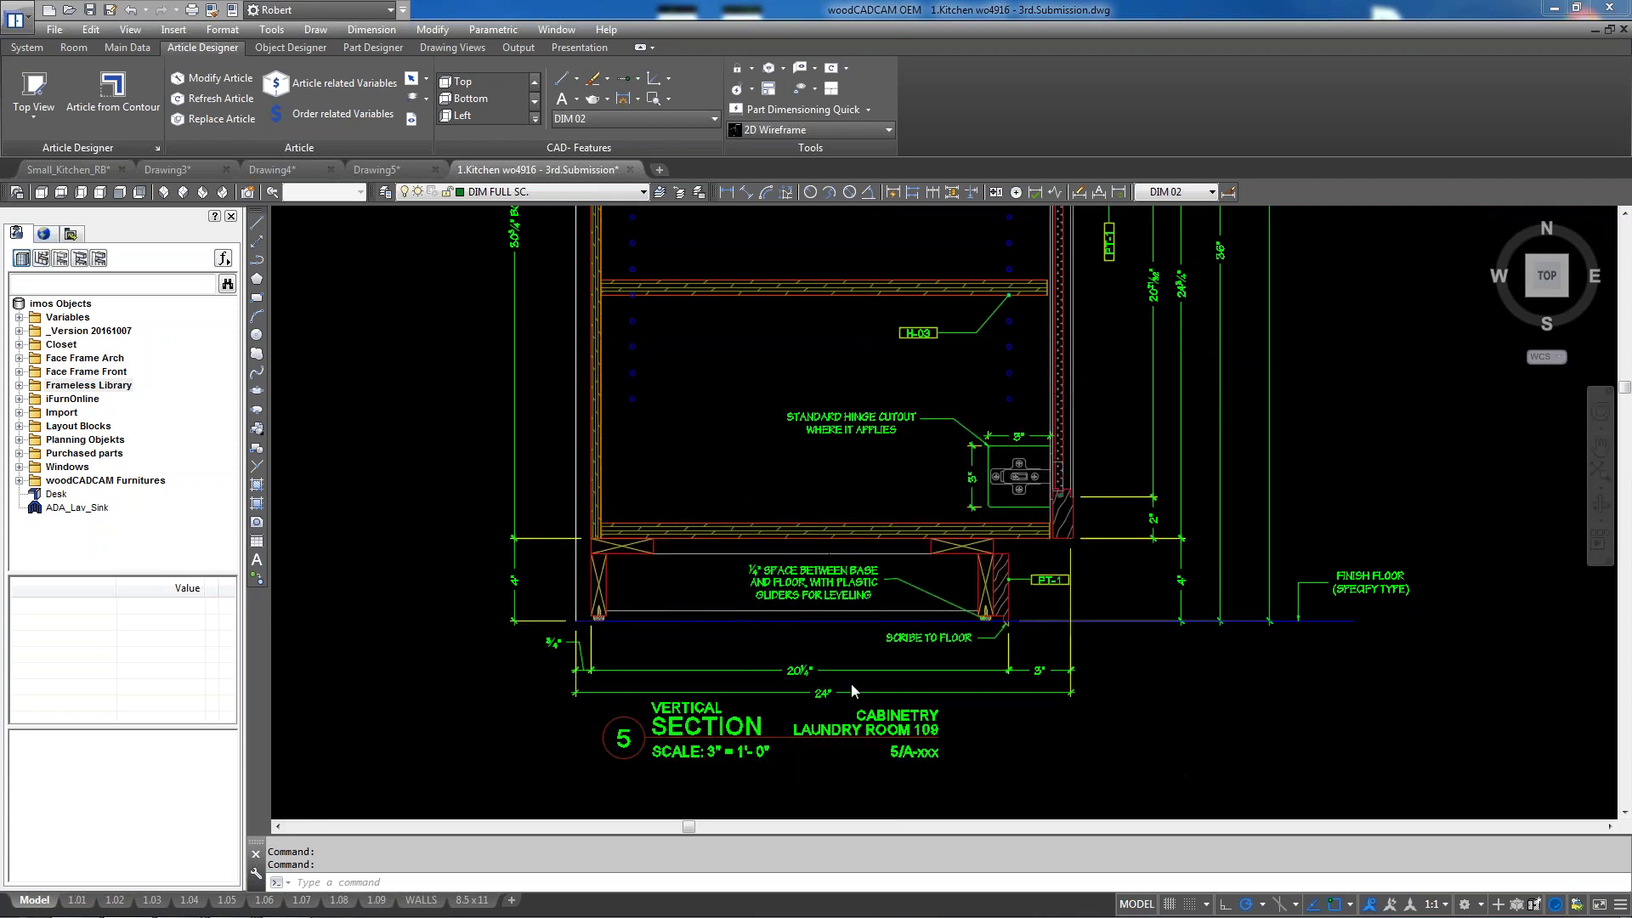
{"action": "scroll", "coordinate": [840, 526], "scroll_direction": "down", "scroll_amount": 5}
{"action": "scroll", "coordinate": [840, 525], "scroll_direction": "up", "scroll_amount": 5}
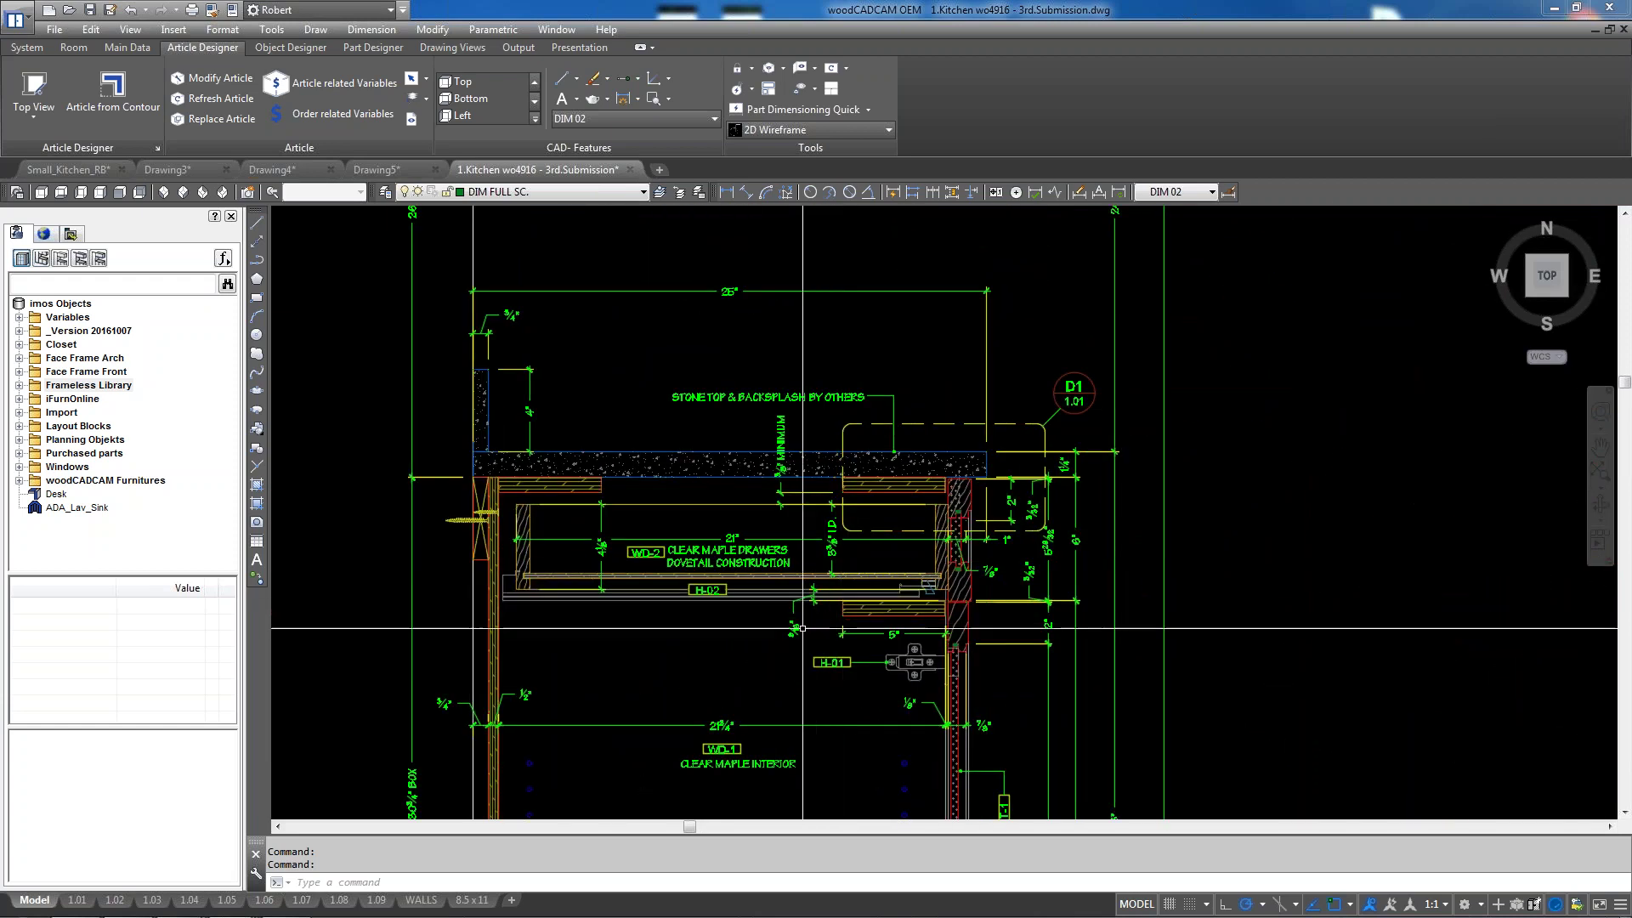
{"action": "scroll", "coordinate": [915, 423], "scroll_direction": "down", "scroll_amount": 2}
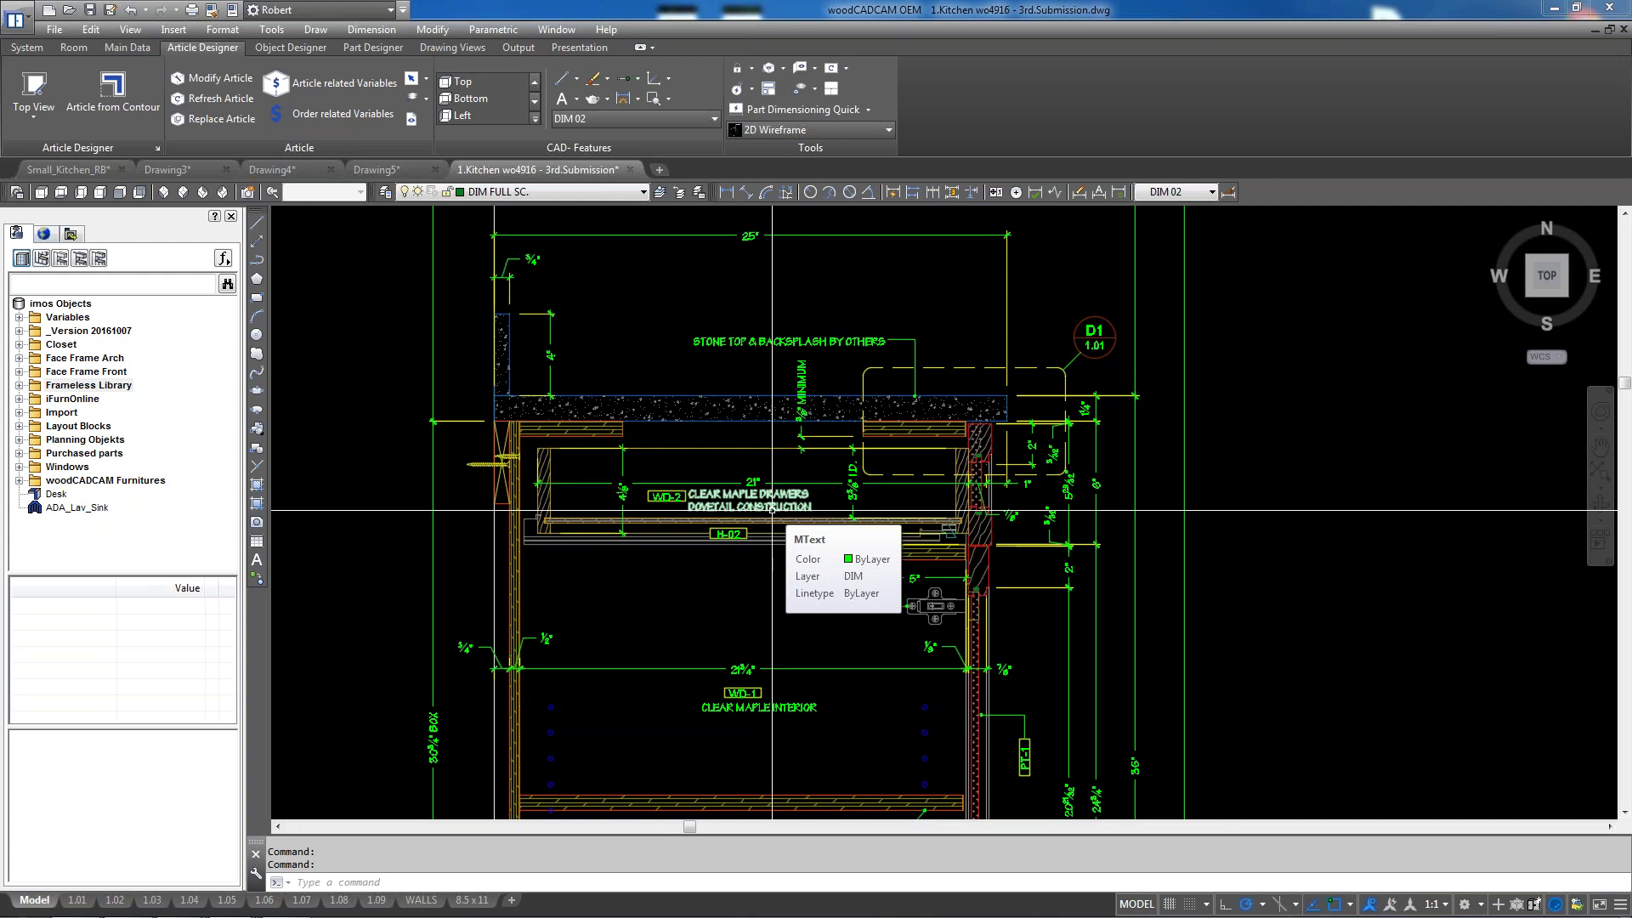
{"action": "scroll", "coordinate": [770, 524], "scroll_direction": "down", "scroll_amount": 5}
{"action": "scroll", "coordinate": [769, 537], "scroll_direction": "down", "scroll_amount": 4}
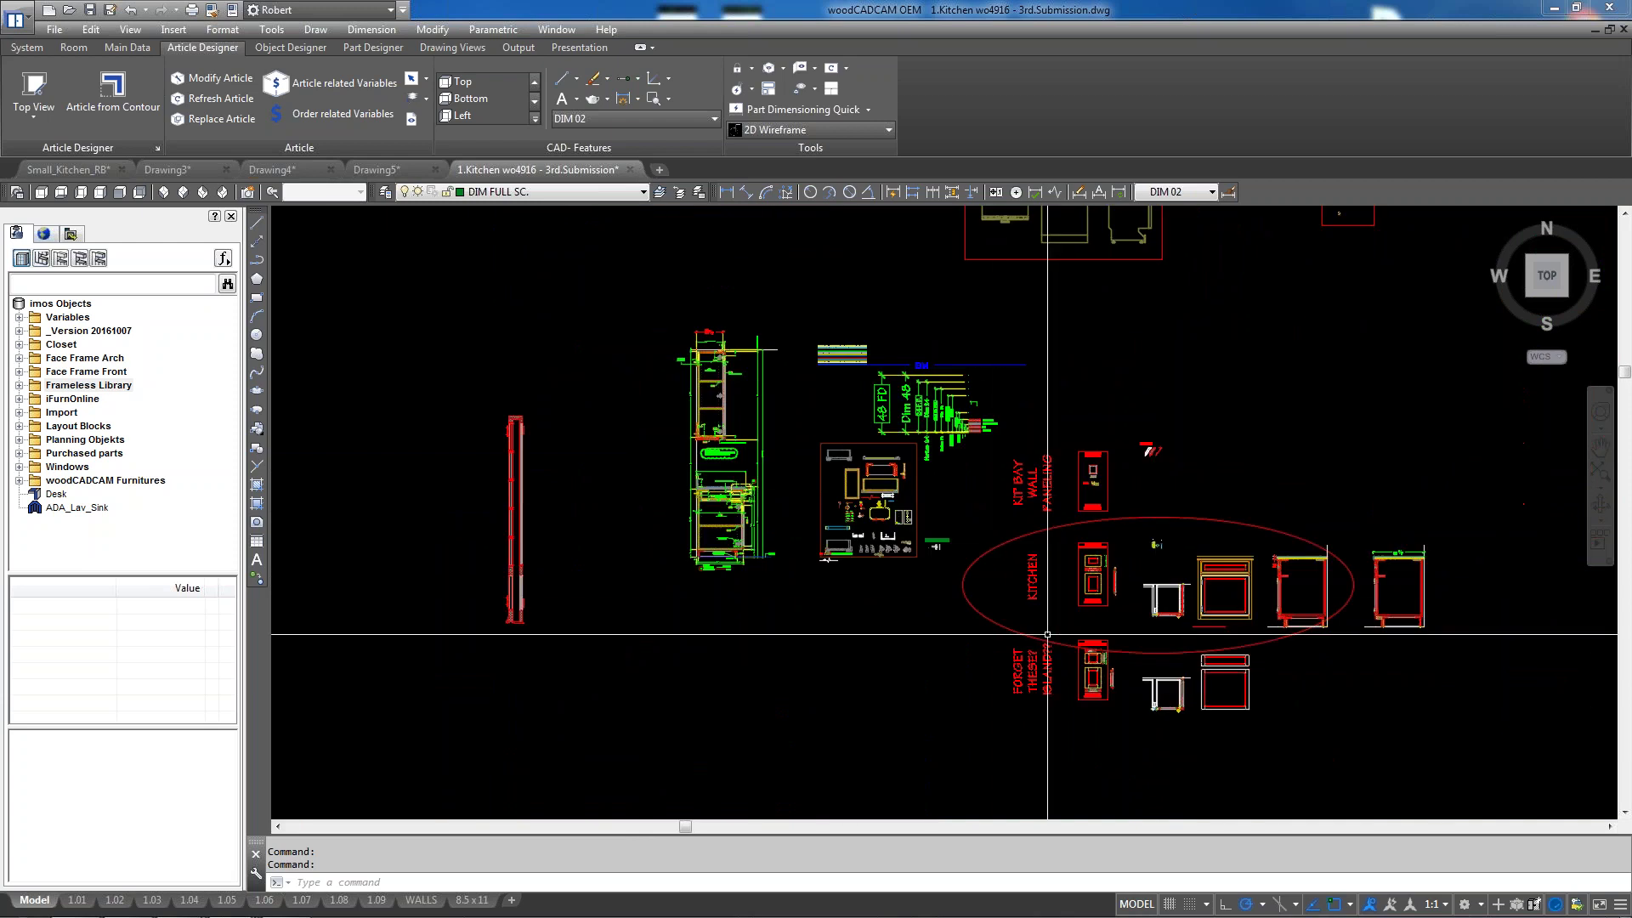
{"action": "scroll", "coordinate": [776, 559], "scroll_direction": "down", "scroll_amount": 2}
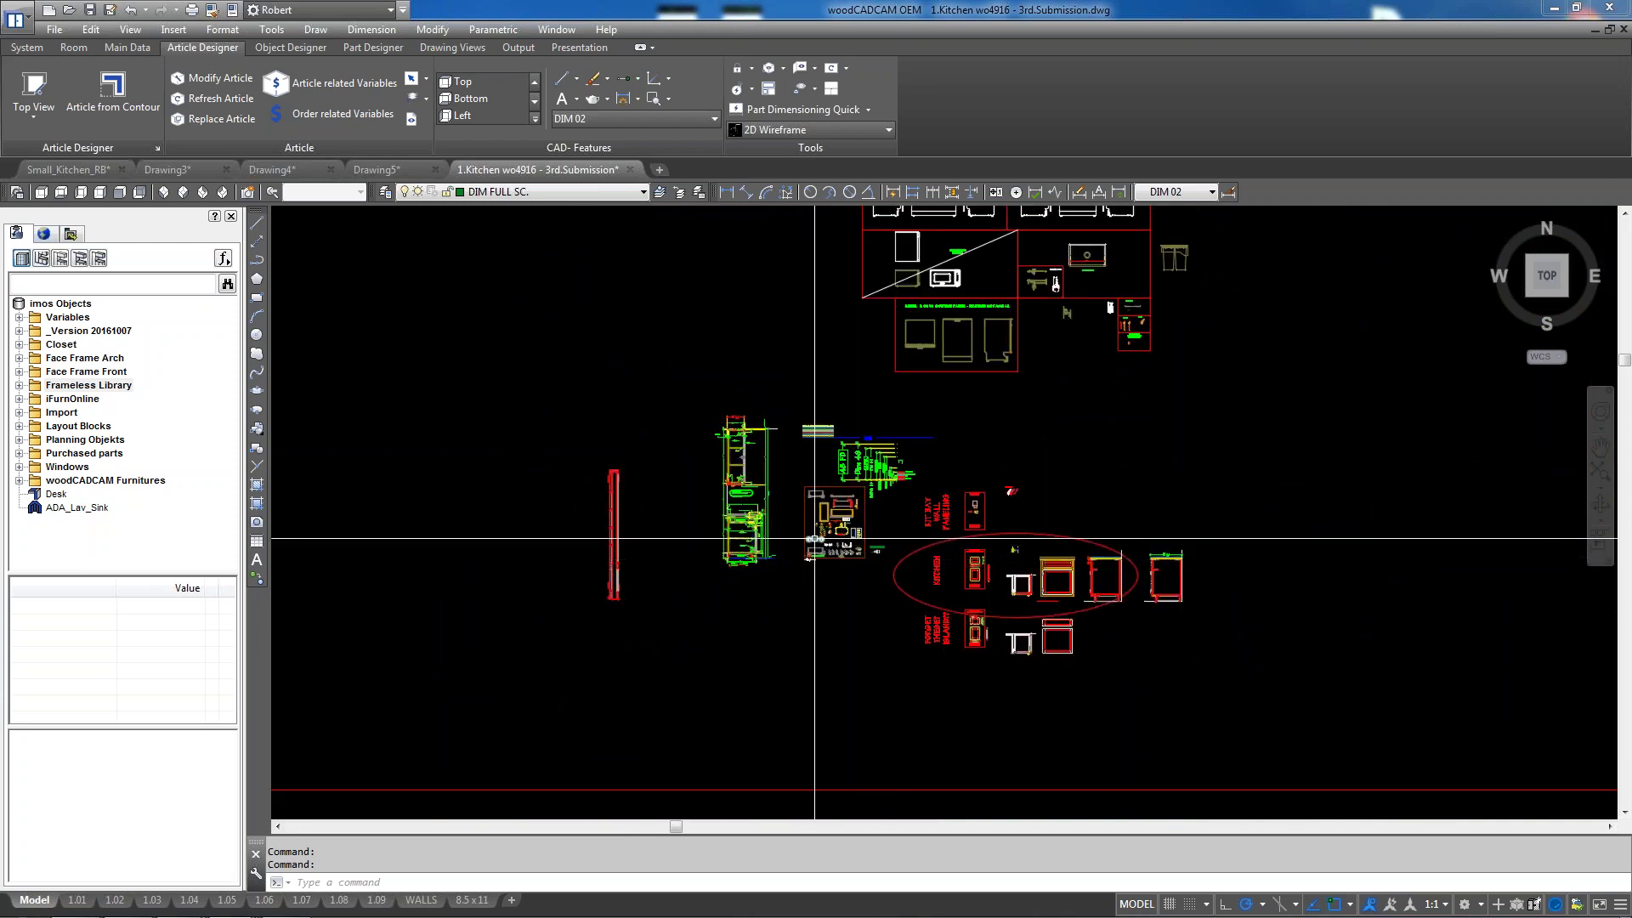
{"action": "scroll", "coordinate": [748, 529], "scroll_direction": "up", "scroll_amount": 6}
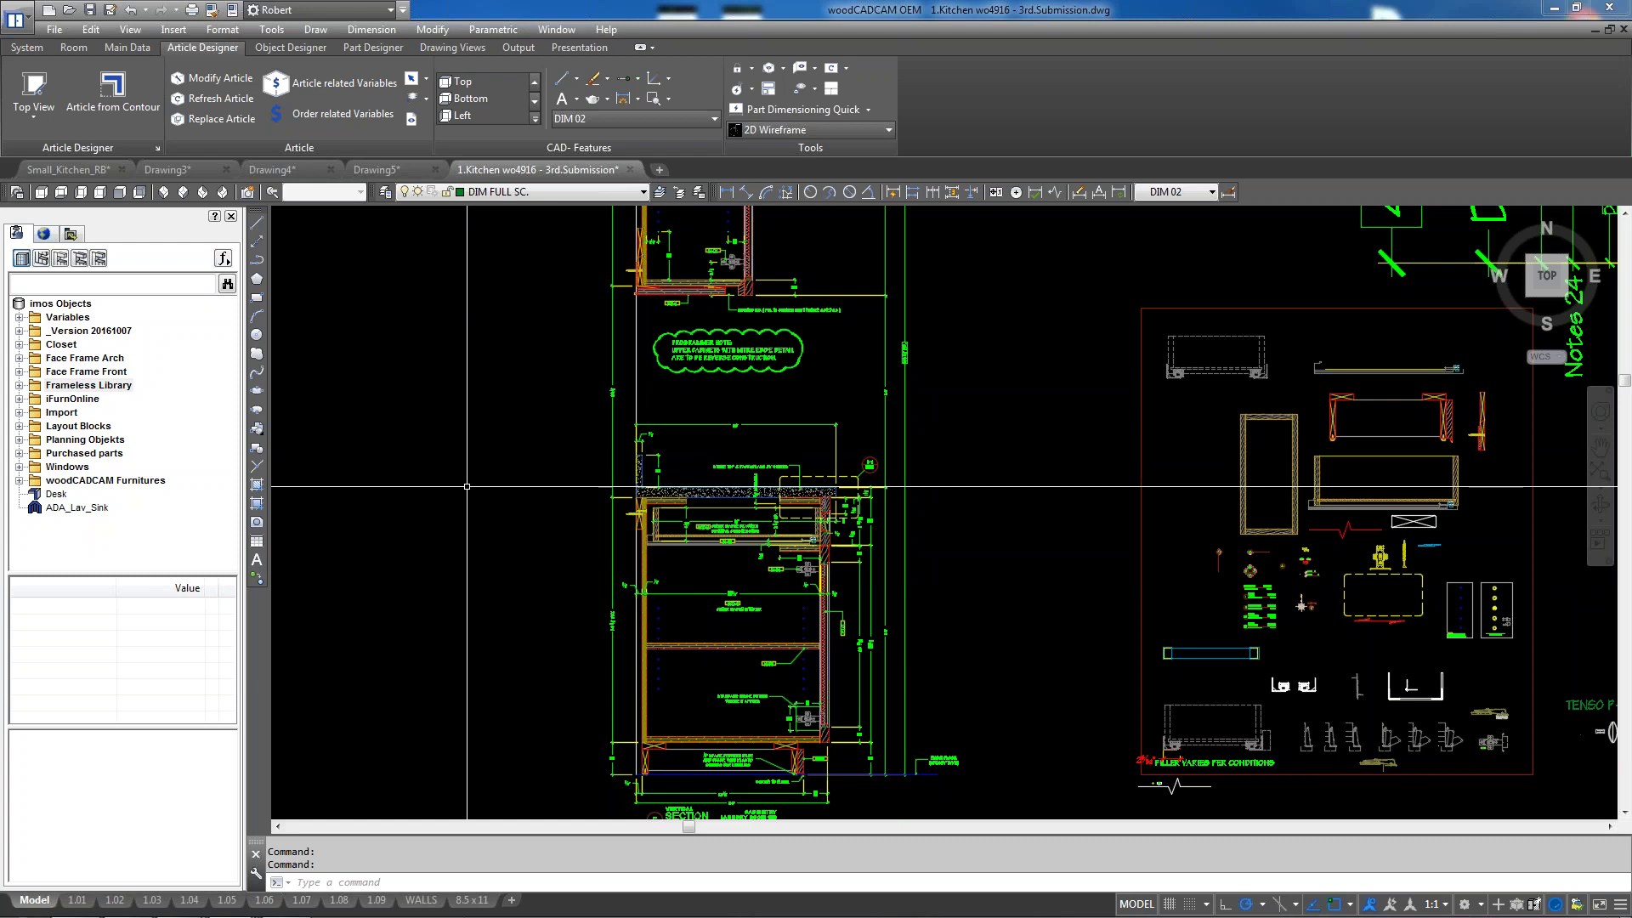
{"action": "left_click", "coordinate": [628, 170]}
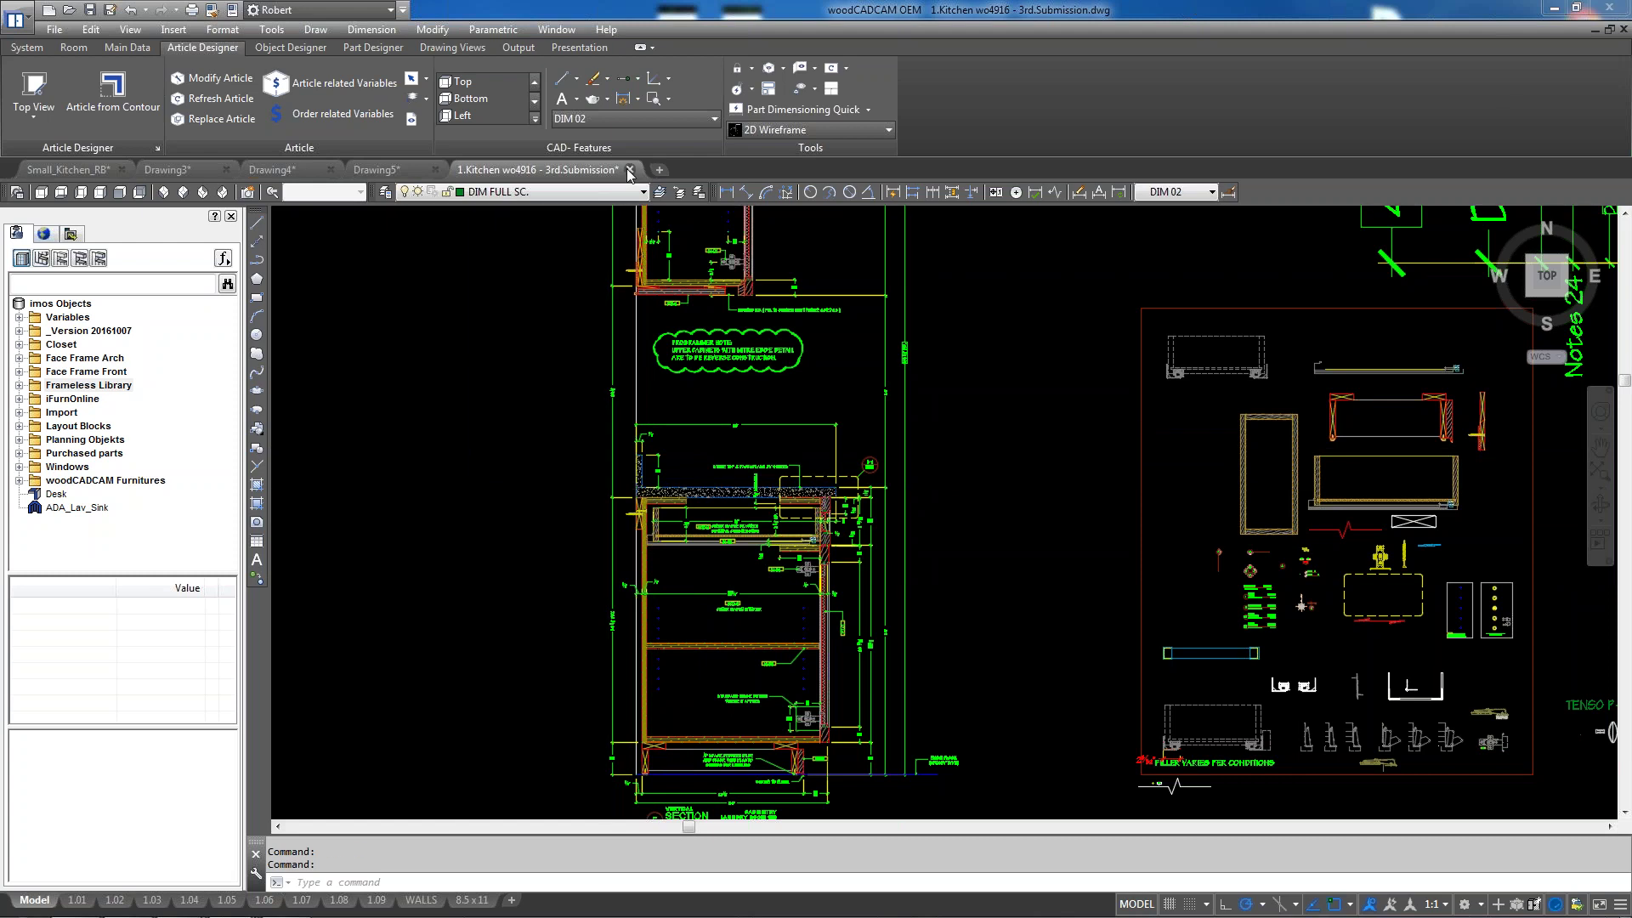
Close the submission drawing without saving and switch to the Small_Kitchen_RB drawing
{"action": "left_click", "coordinate": [882, 510]}
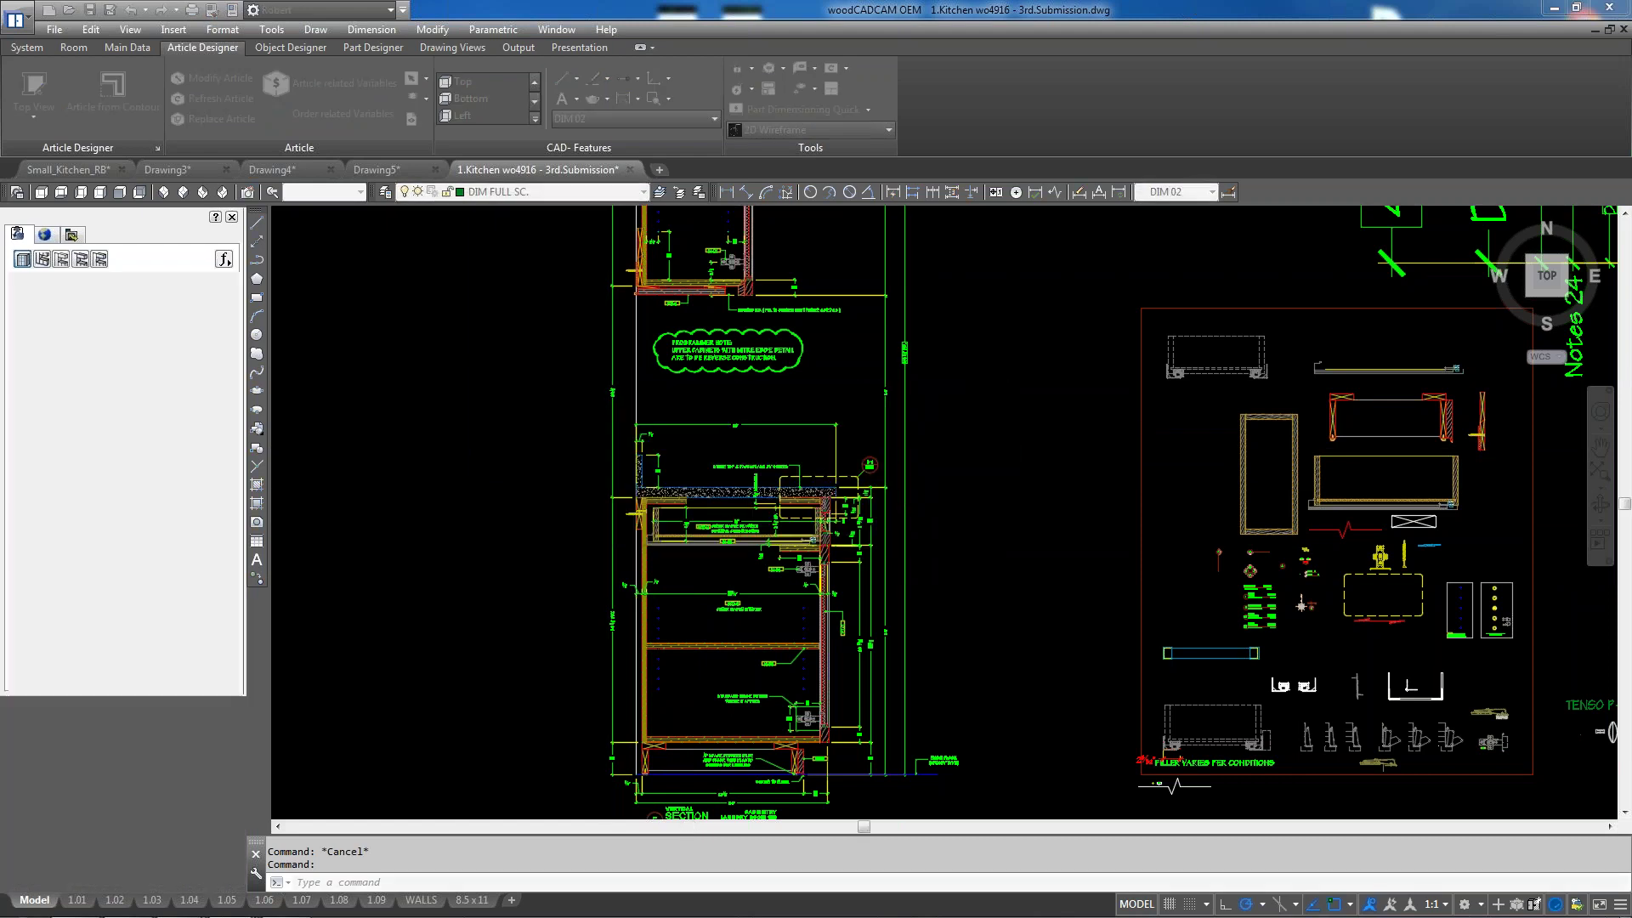
{"action": "left_click", "coordinate": [82, 165]}
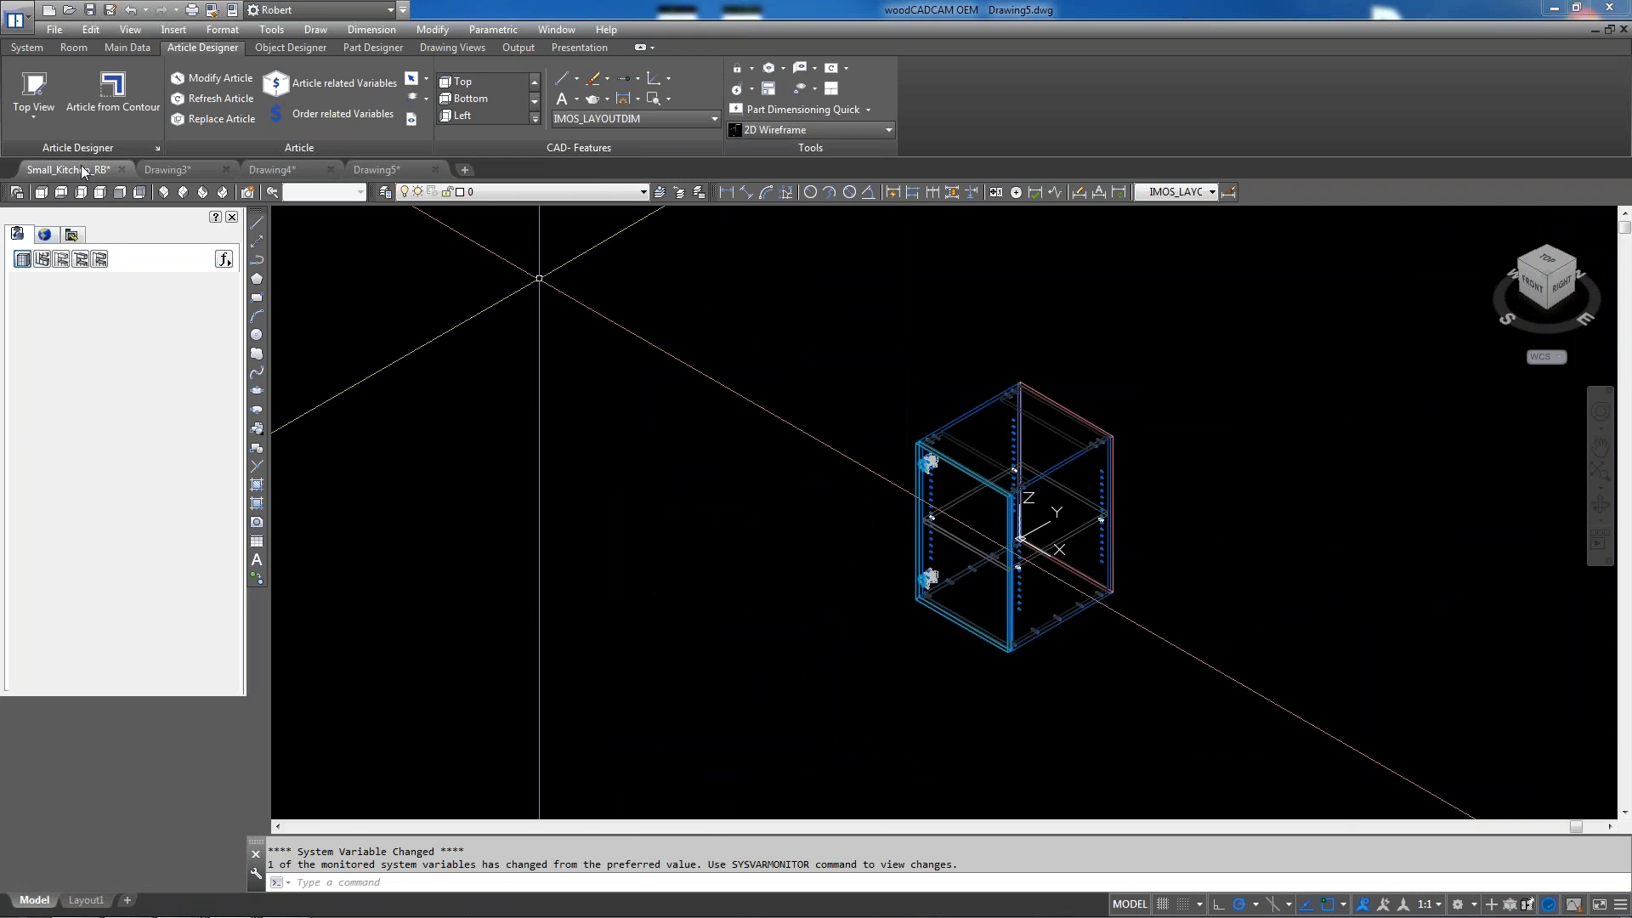
{"action": "left_click", "coordinate": [335, 725]}
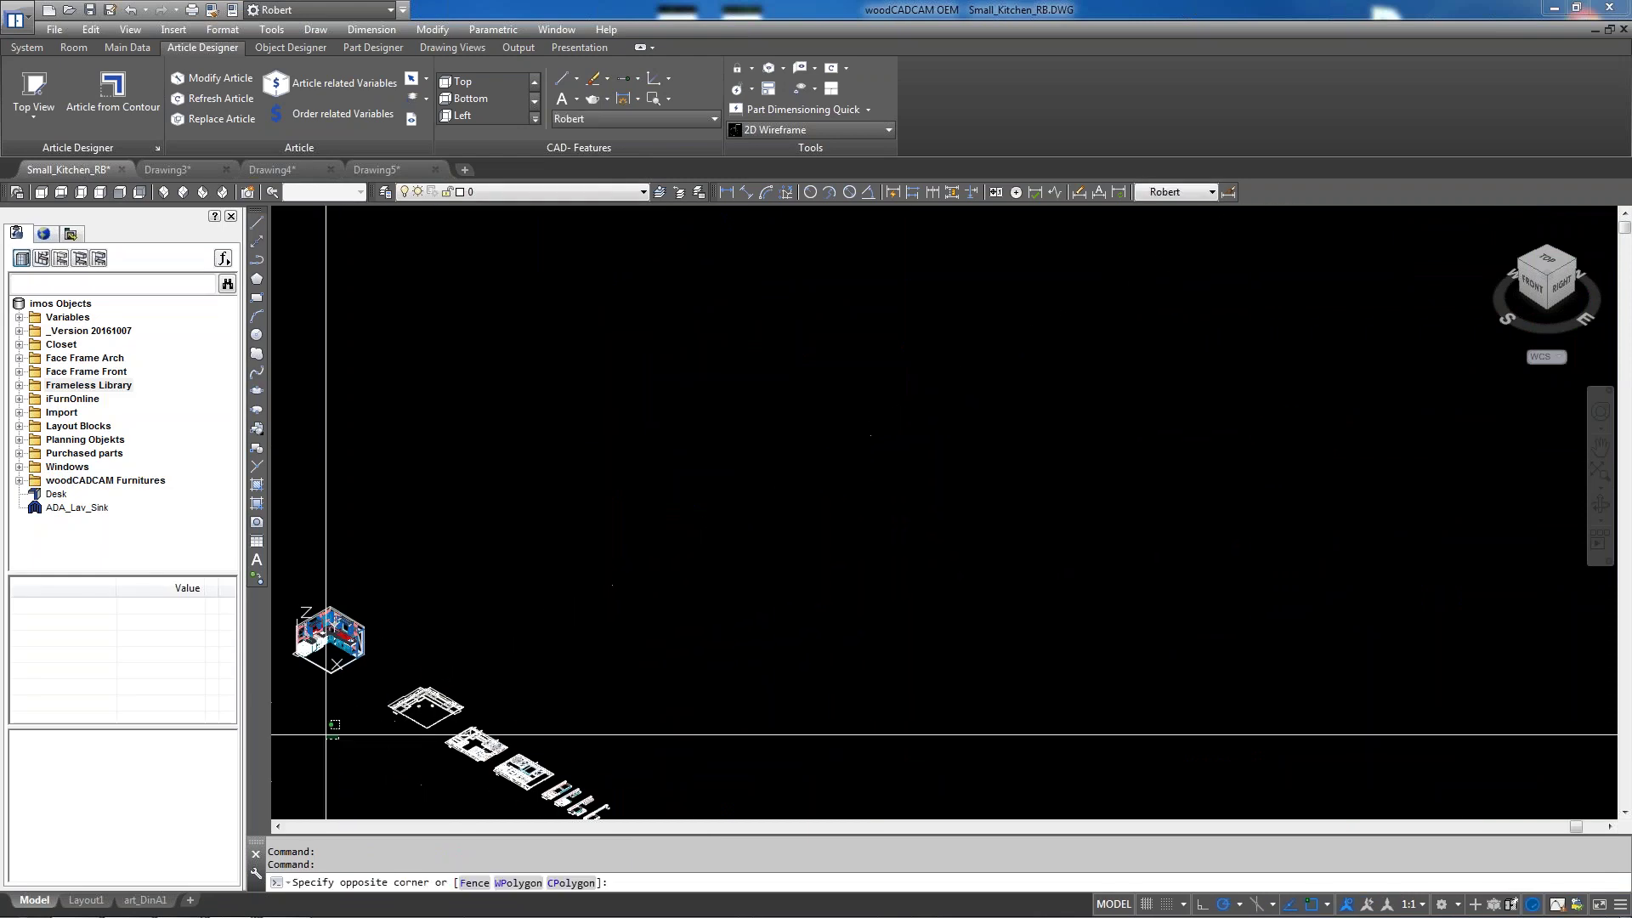
{"action": "key", "text": "Escape"}
Zoom in and pan the L-shaped kitchen model to the centre of the view
{"action": "scroll", "coordinate": [654, 510], "scroll_direction": "up", "scroll_amount": 5}
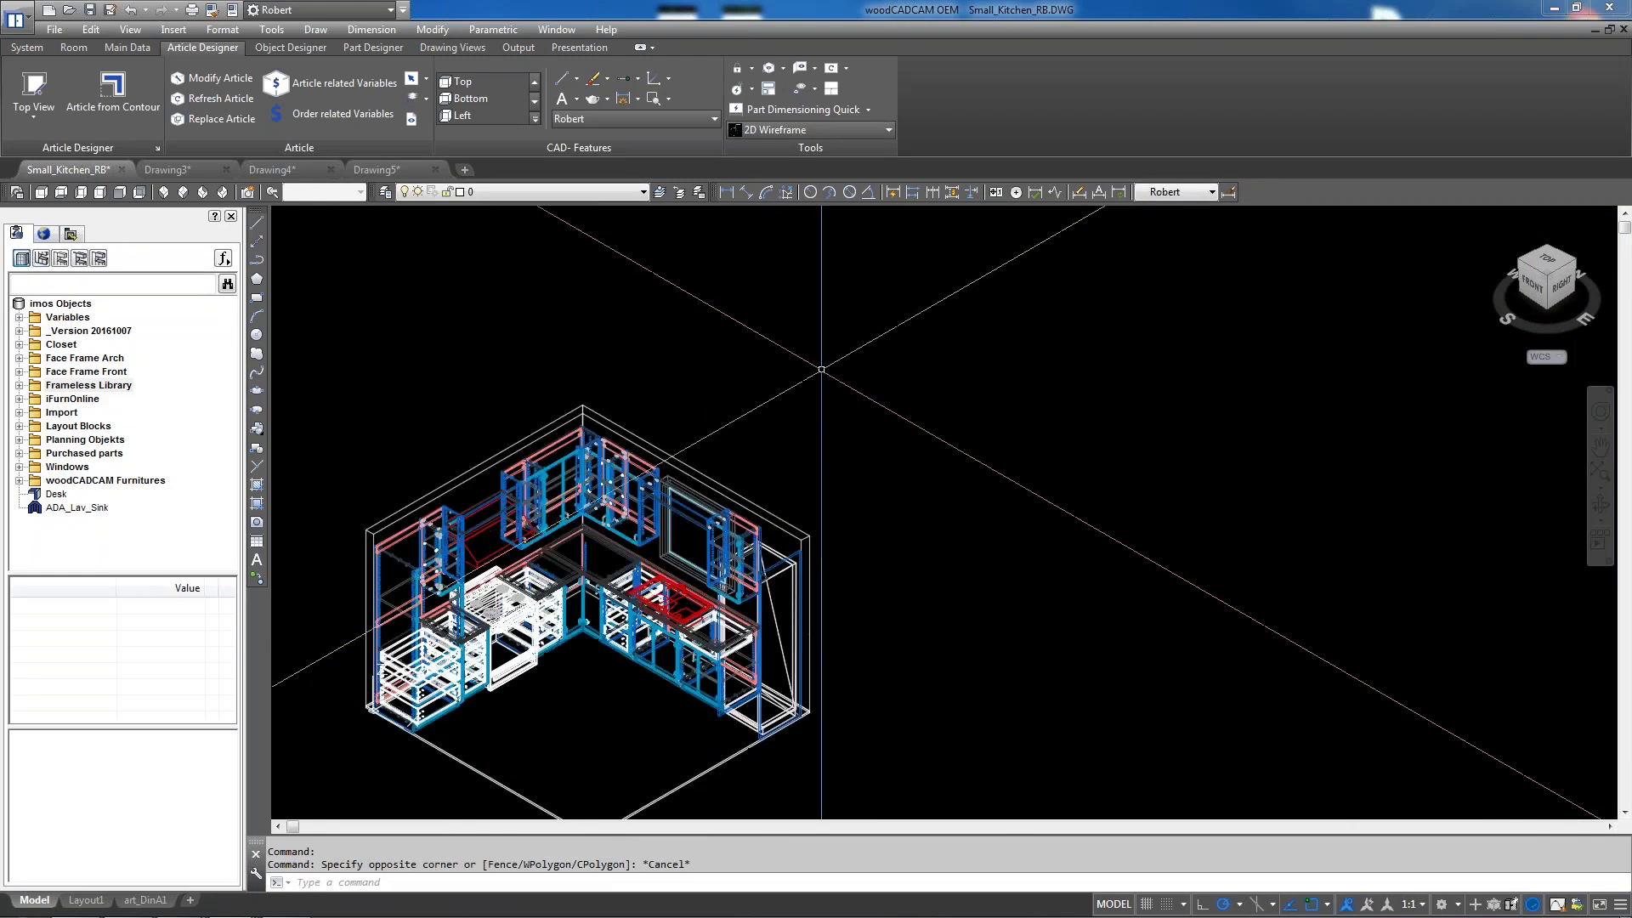
{"action": "scroll", "coordinate": [653, 510], "scroll_direction": "up", "scroll_amount": 2}
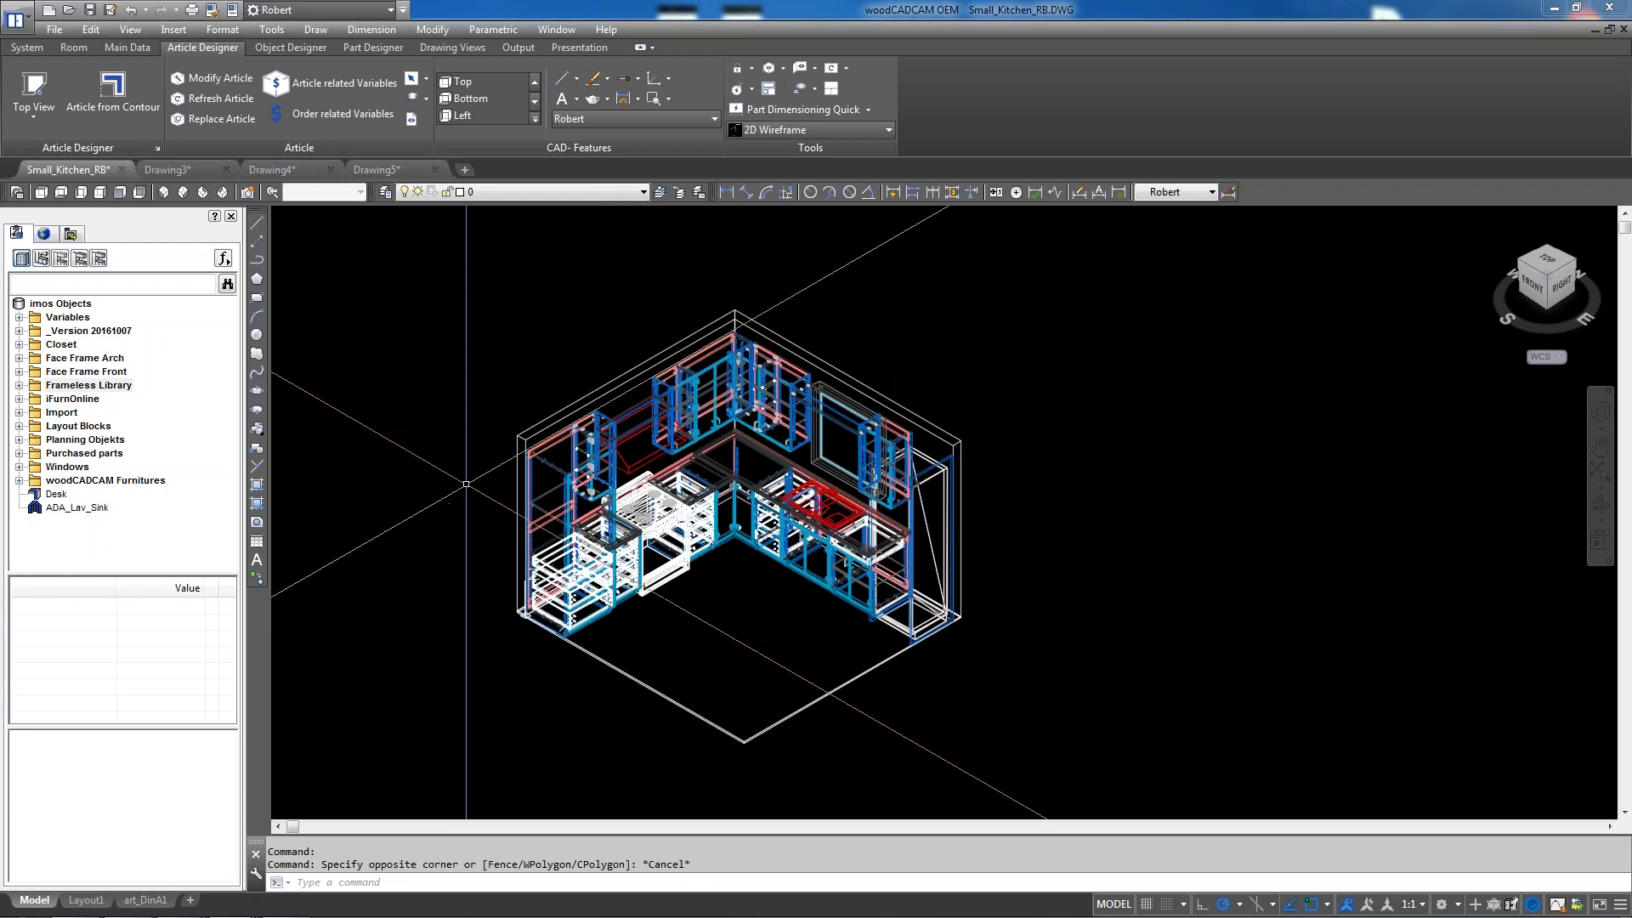
{"action": "left_click", "coordinate": [1601, 447]}
{"action": "left_click_drag", "start_coordinate": [693, 611], "coordinate": [819, 616]}
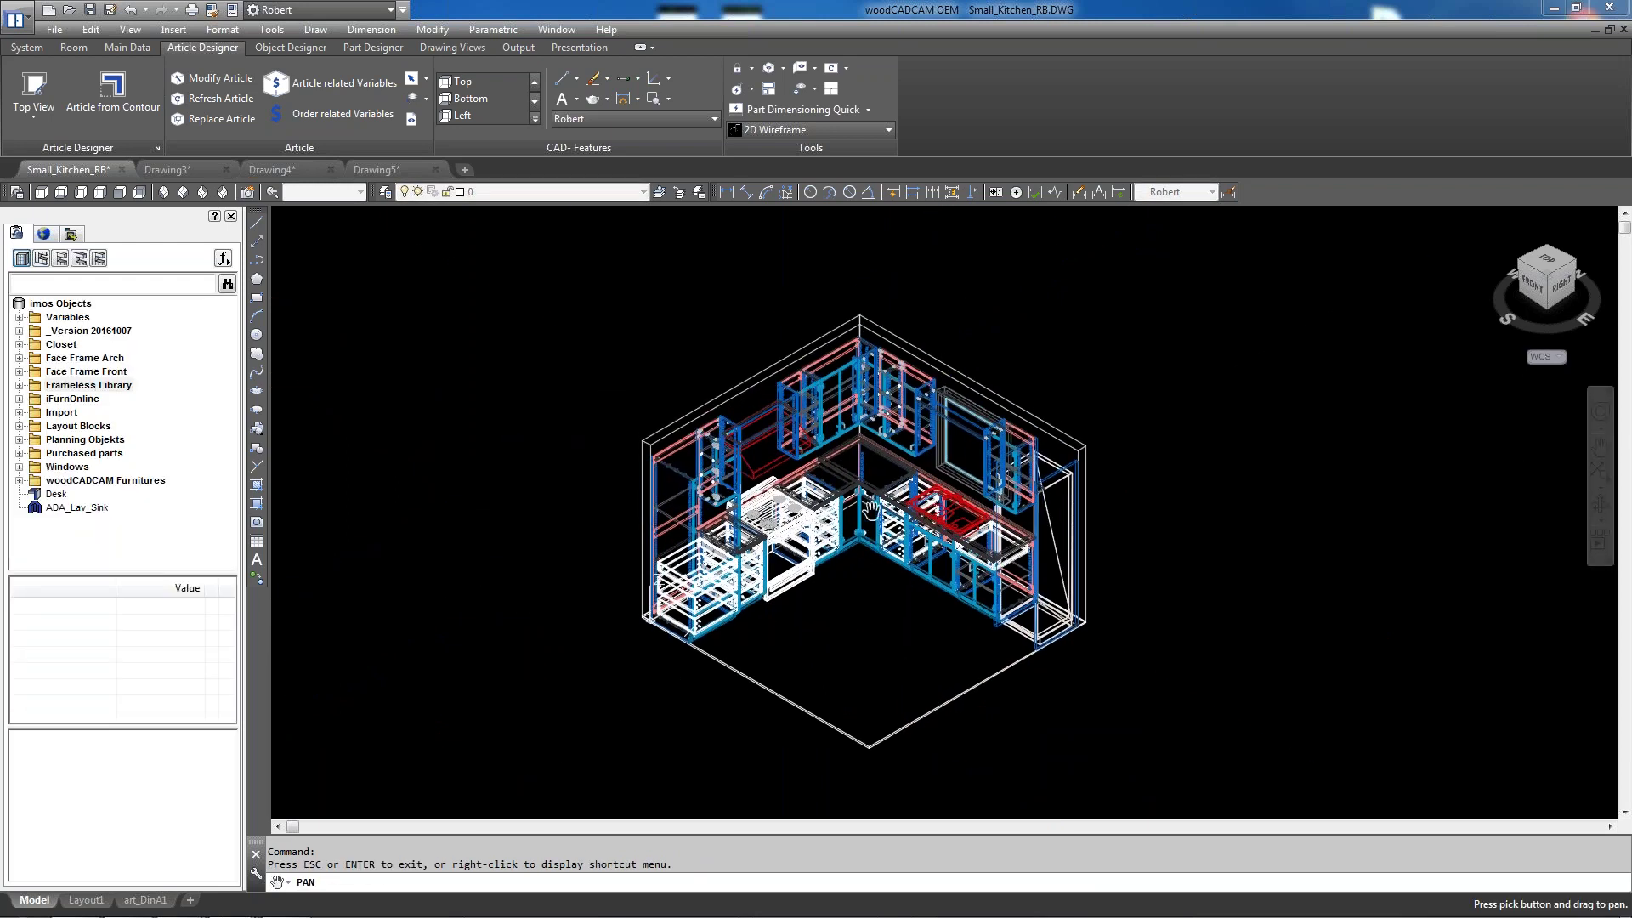
{"action": "right_click", "coordinate": [1158, 512]}
{"action": "left_click", "coordinate": [1186, 520]}
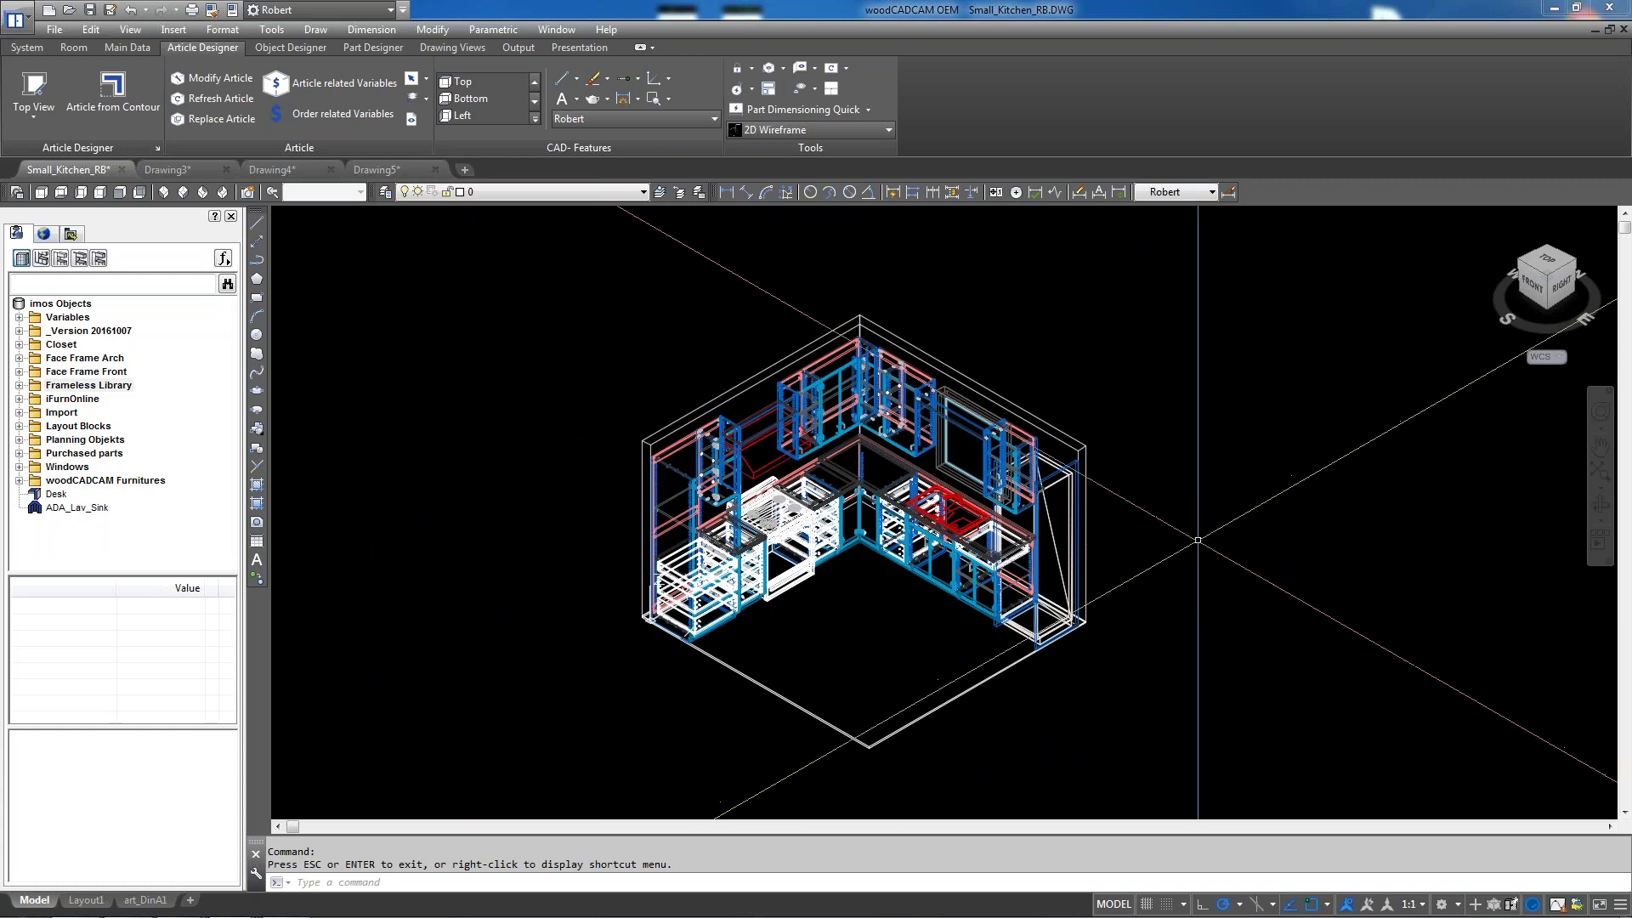
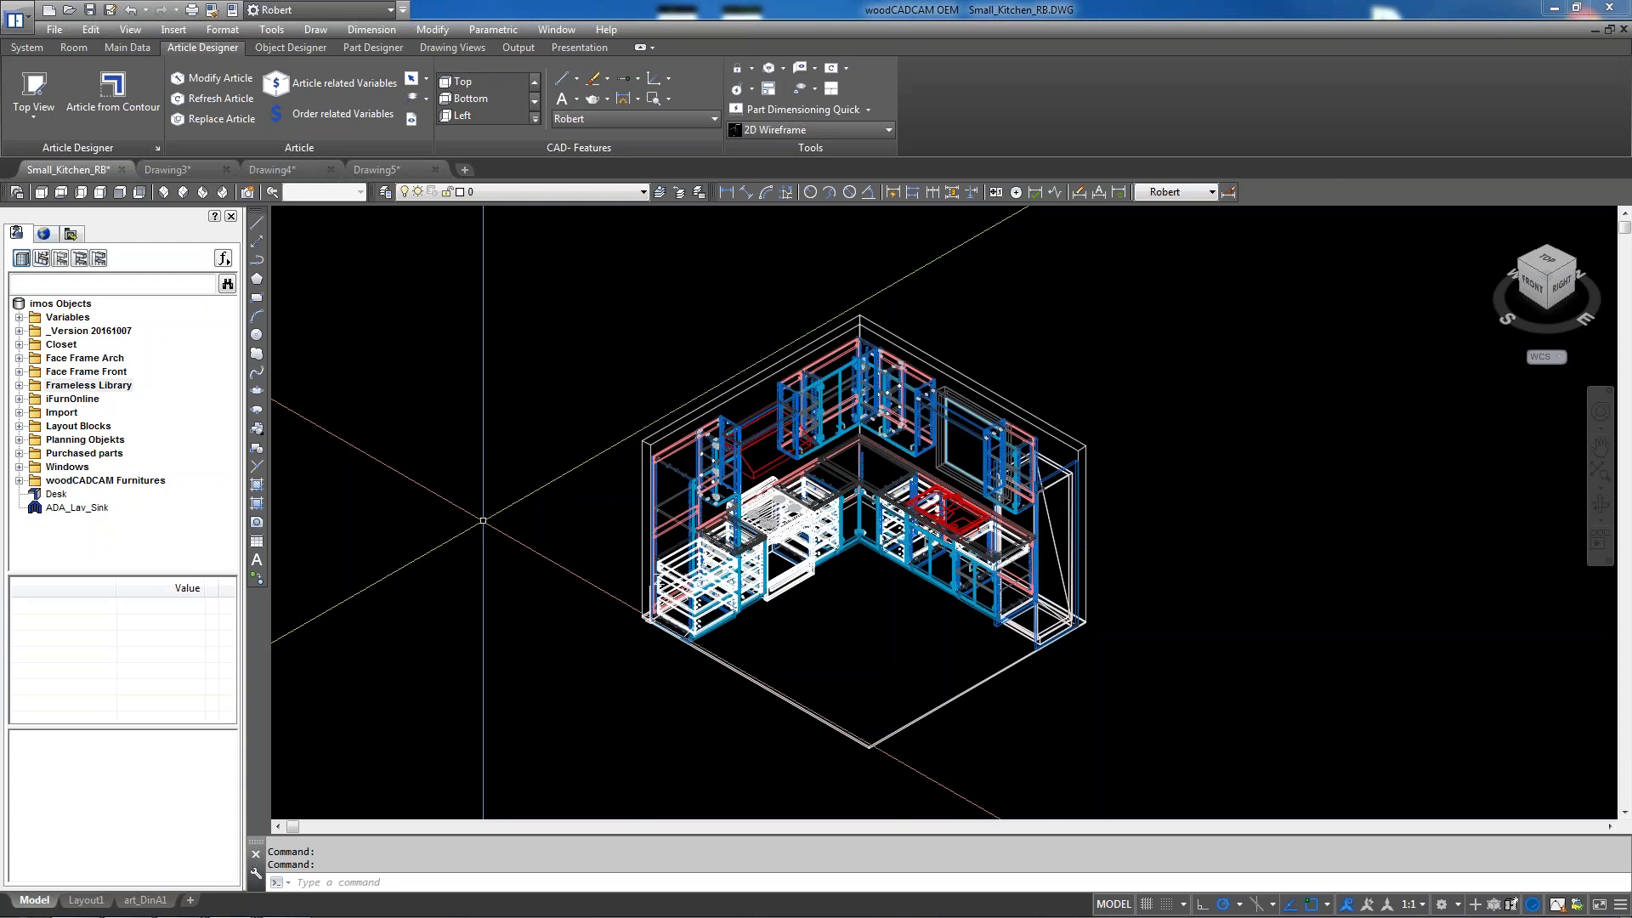
Start Modify Walls from the Room tab, cancel it with Esc, then show the System tab
{"action": "left_click", "coordinate": [66, 52]}
{"action": "left_click", "coordinate": [49, 123]}
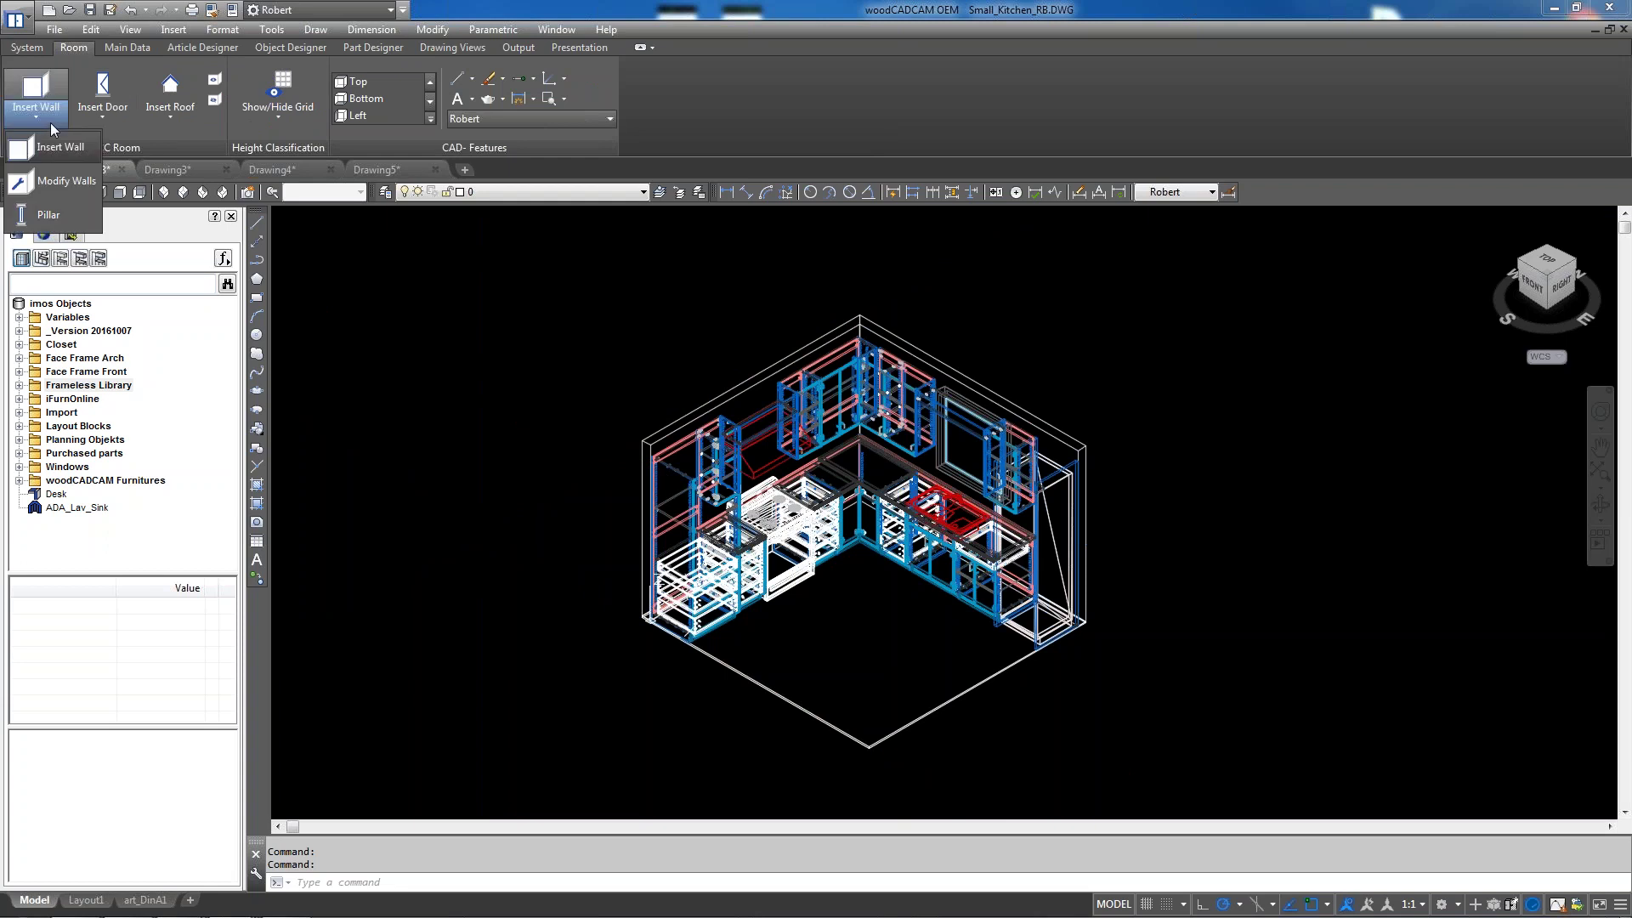
{"action": "left_click", "coordinate": [69, 186]}
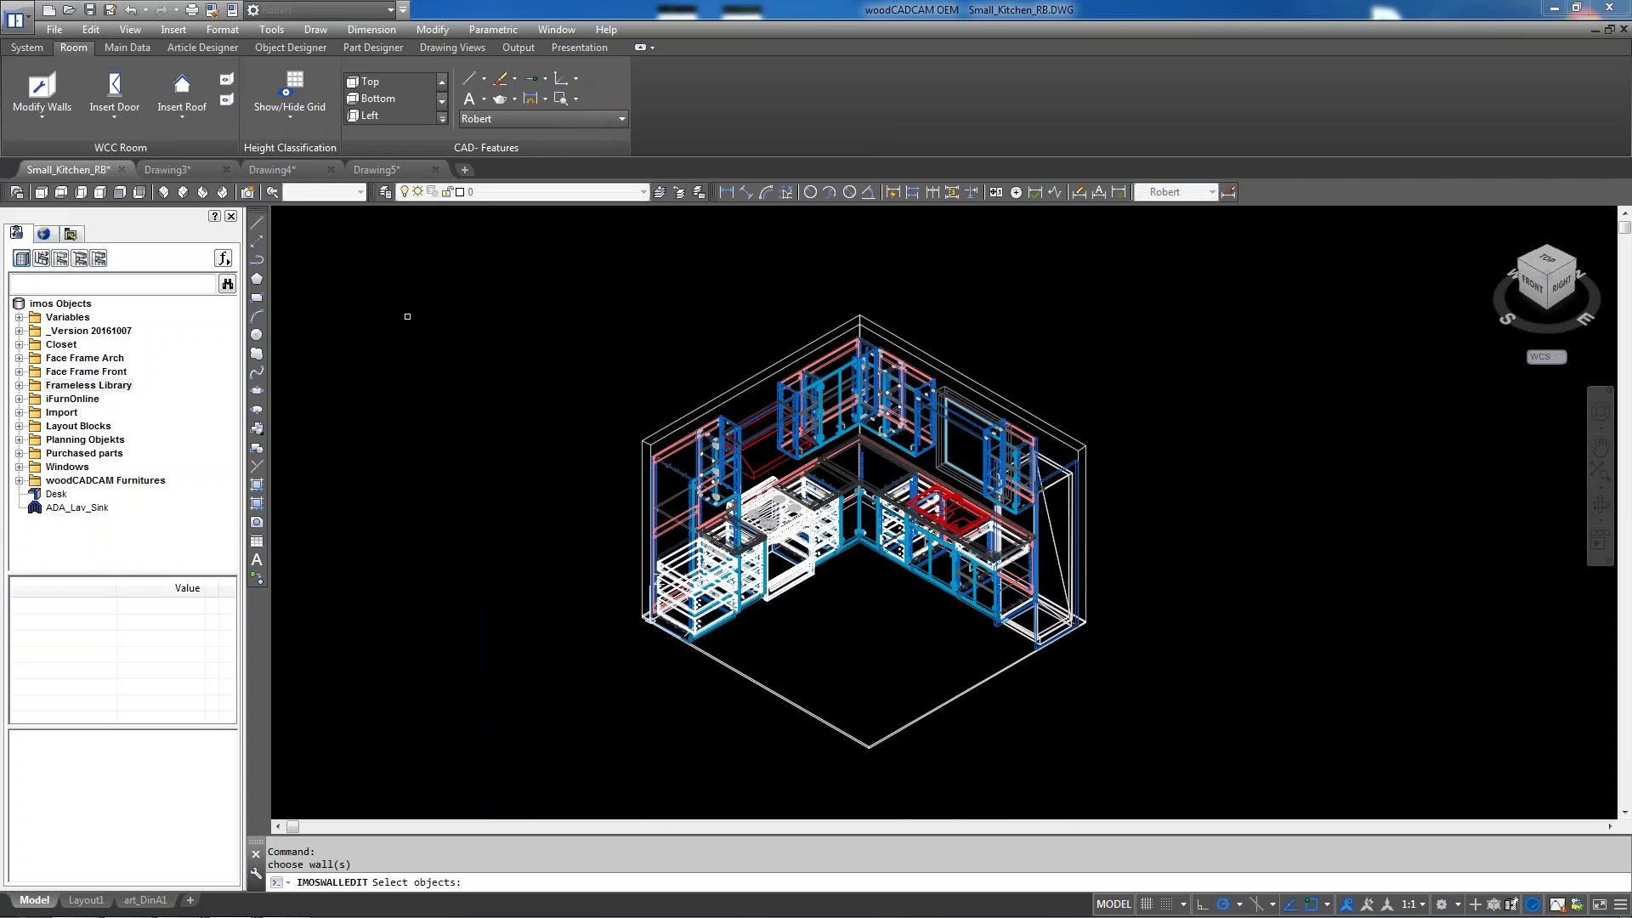
{"action": "key", "text": "Escape"}
{"action": "key", "text": "Escape"}
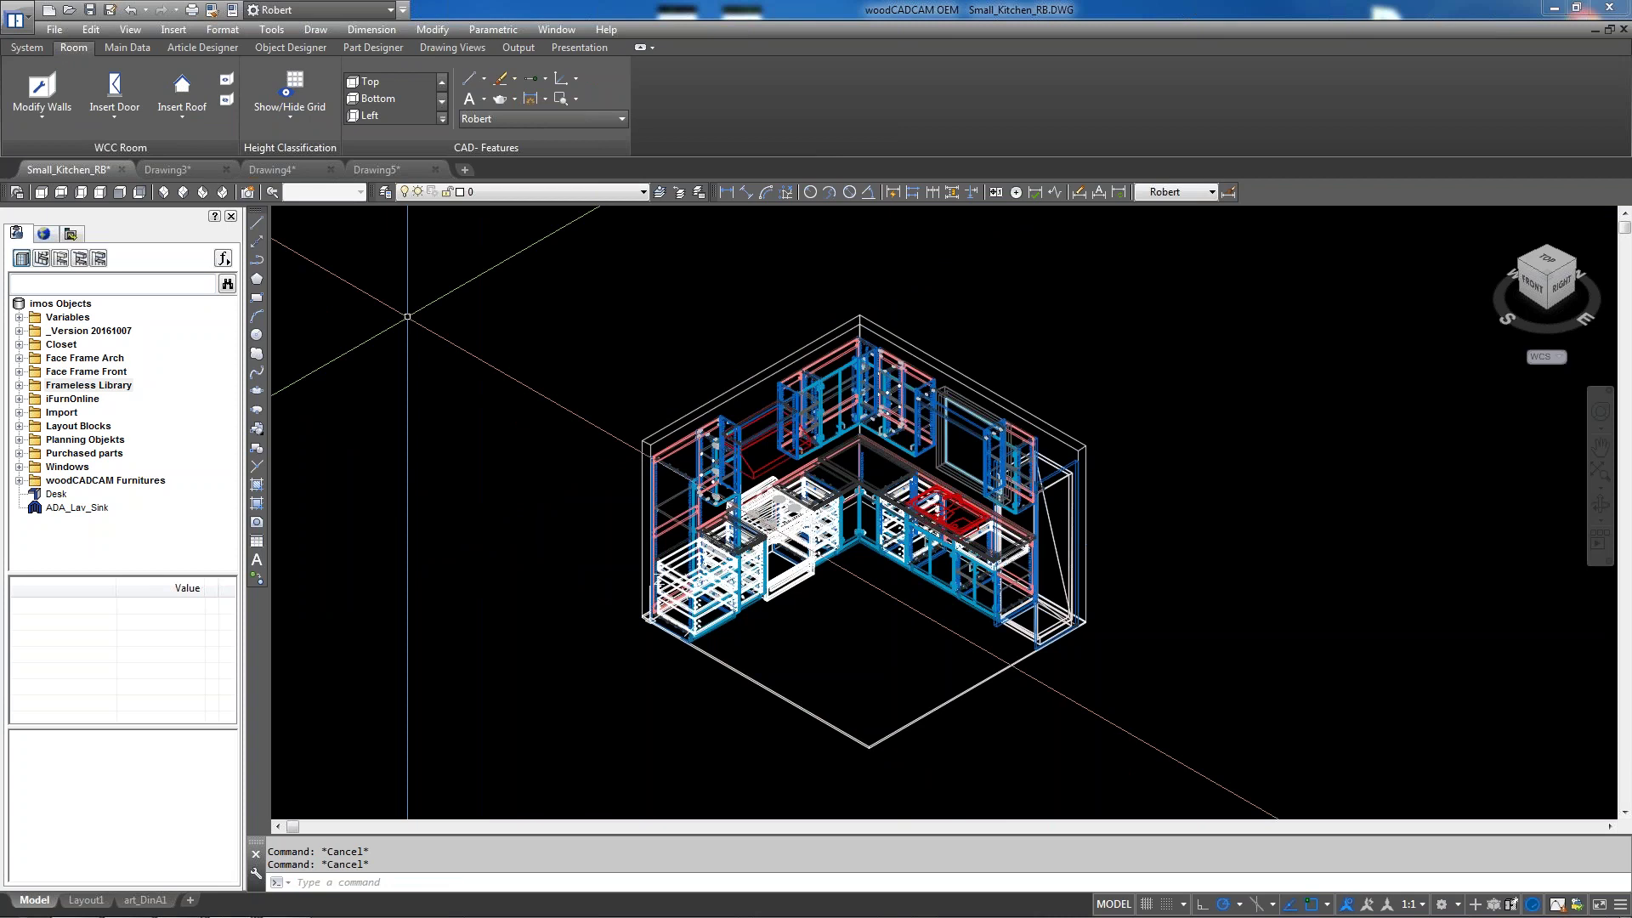
{"action": "left_click", "coordinate": [27, 48]}
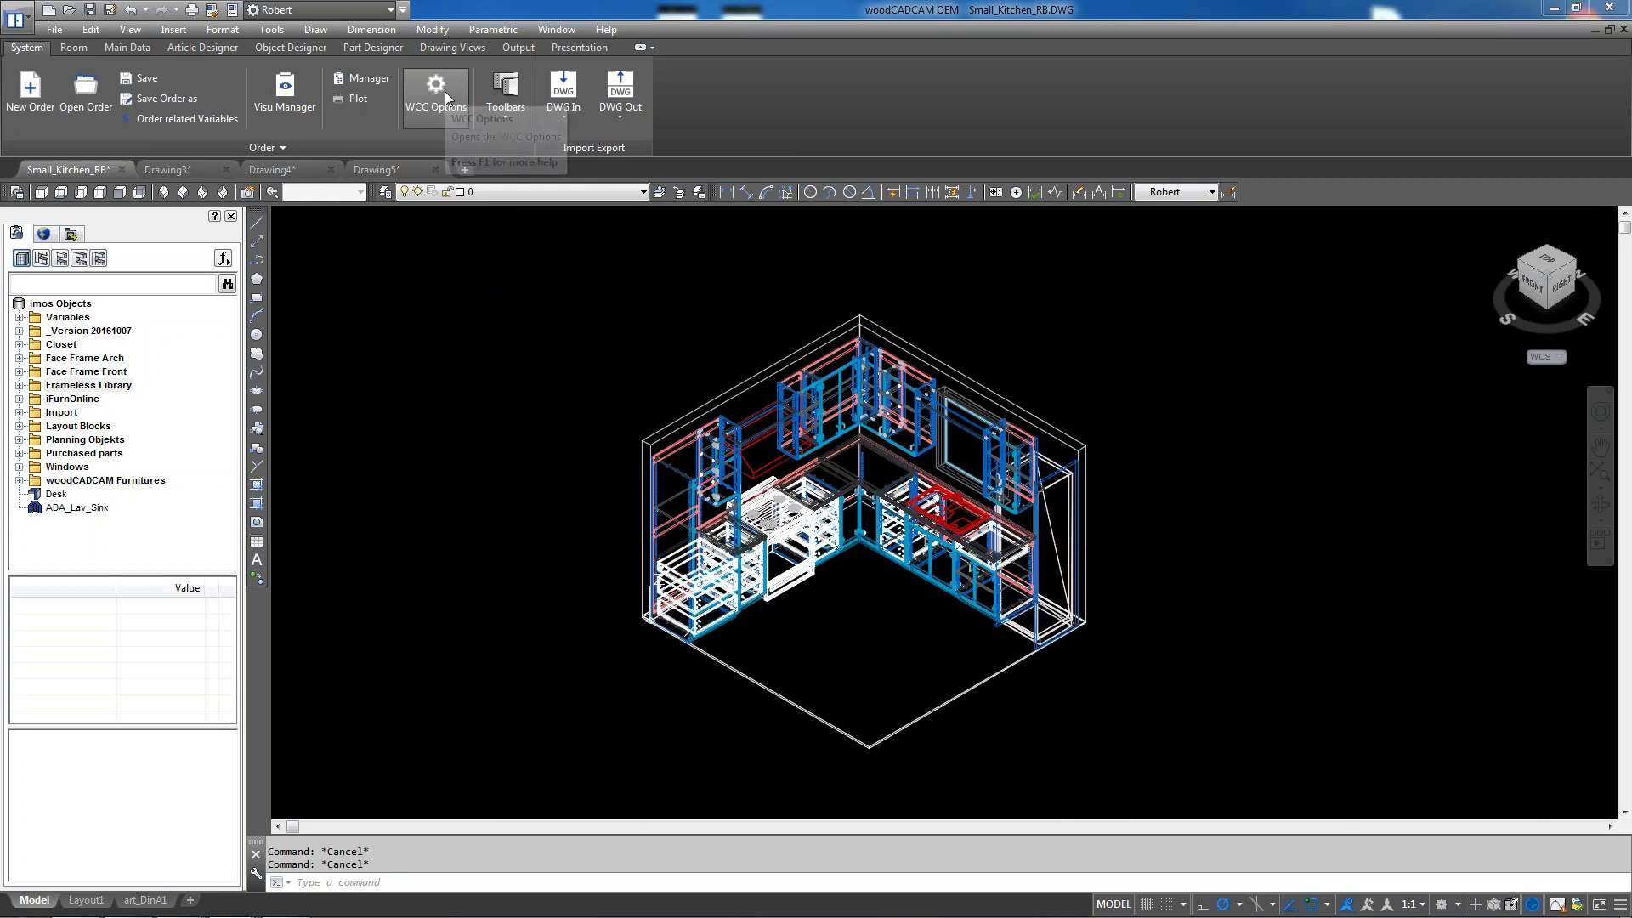
{"action": "left_click", "coordinate": [260, 99]}
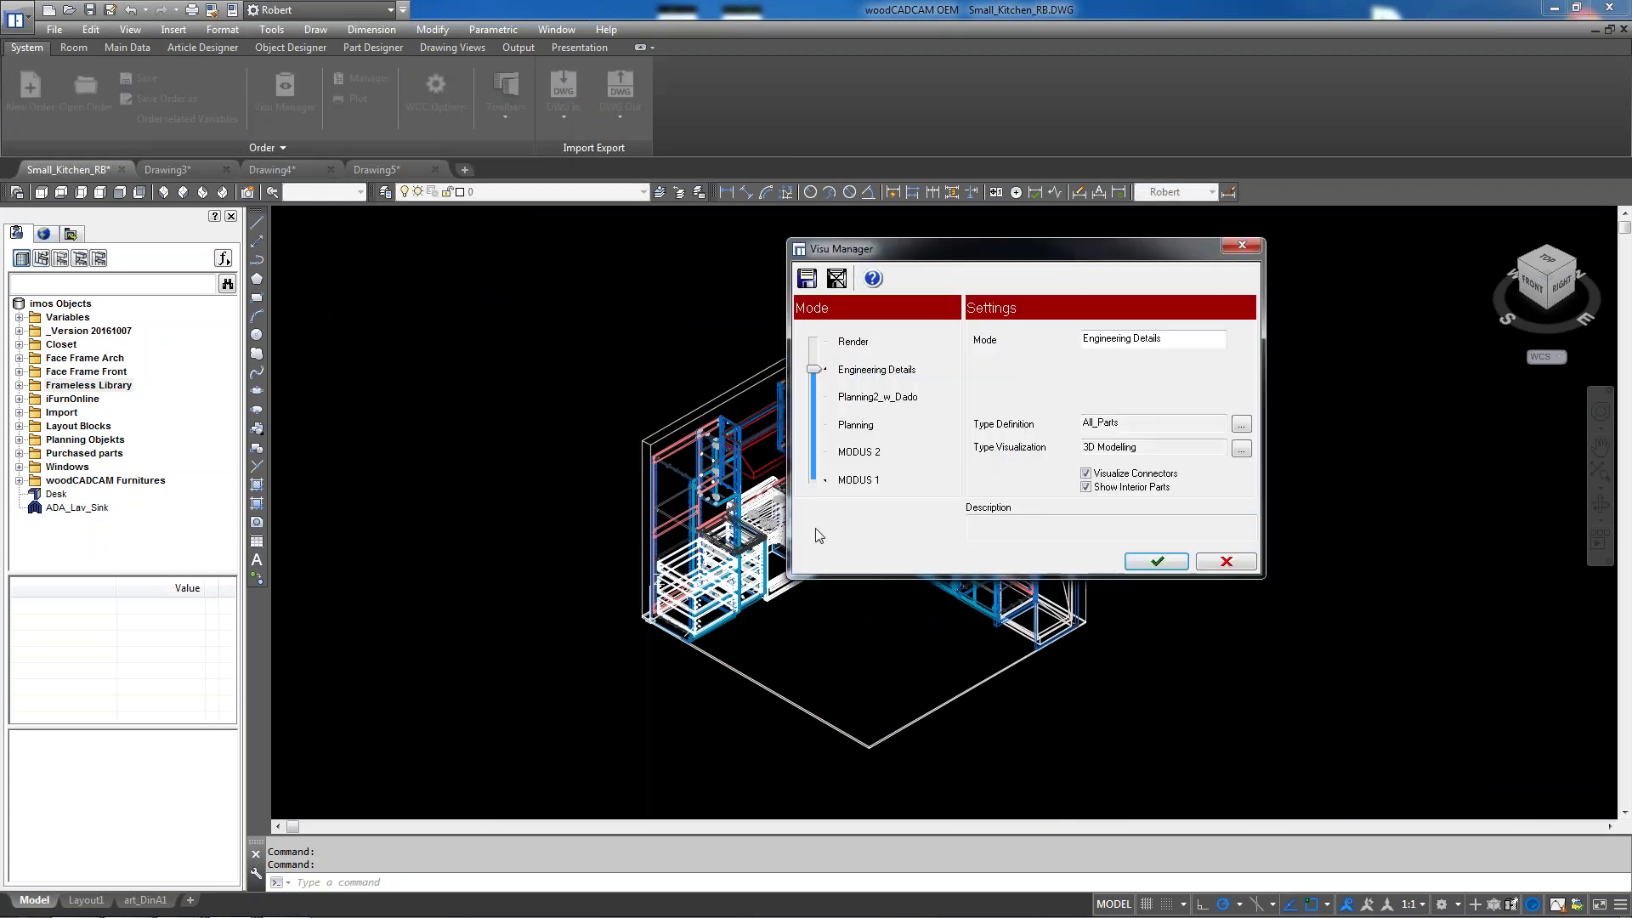
{"action": "left_click", "coordinate": [1241, 246]}
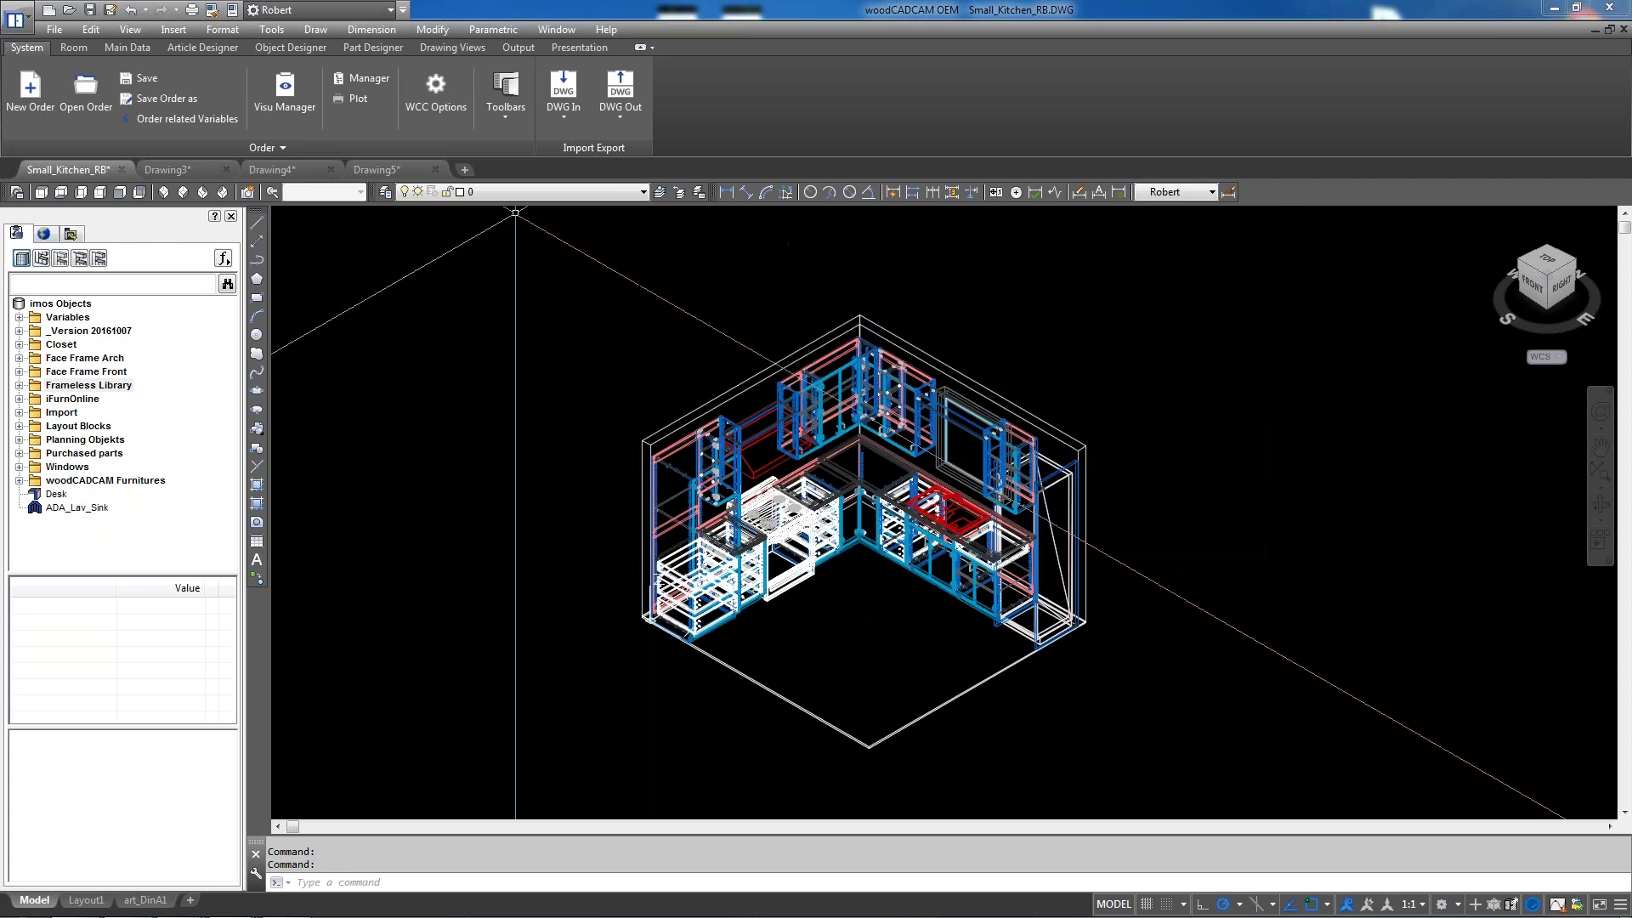
{"action": "left_click", "coordinate": [437, 93]}
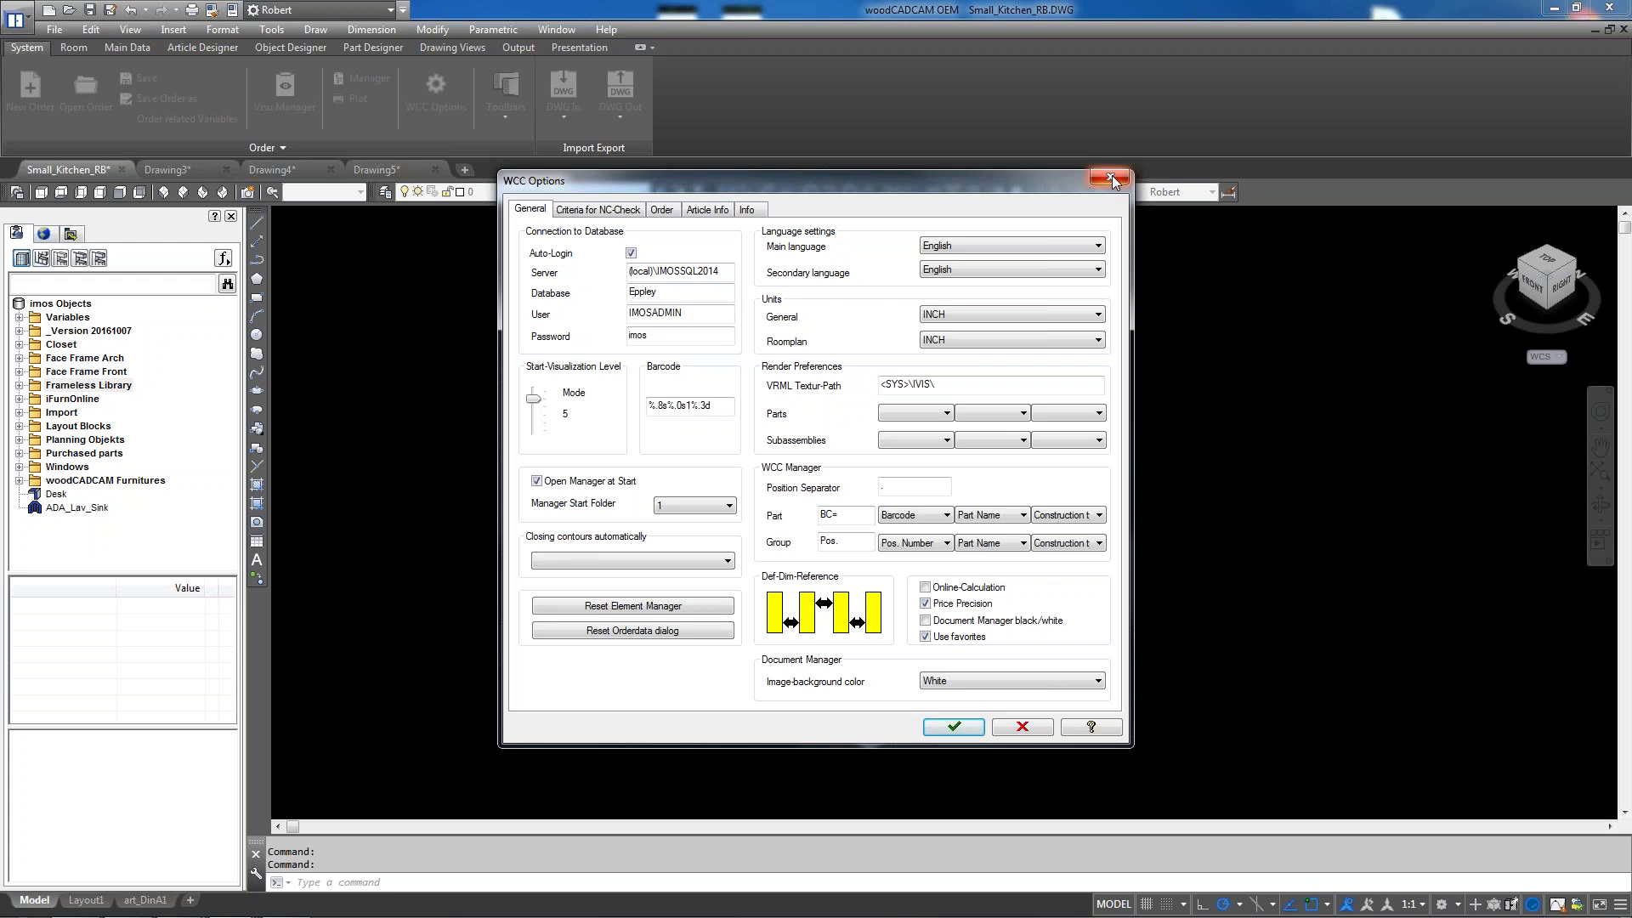
{"action": "left_click", "coordinate": [1111, 179]}
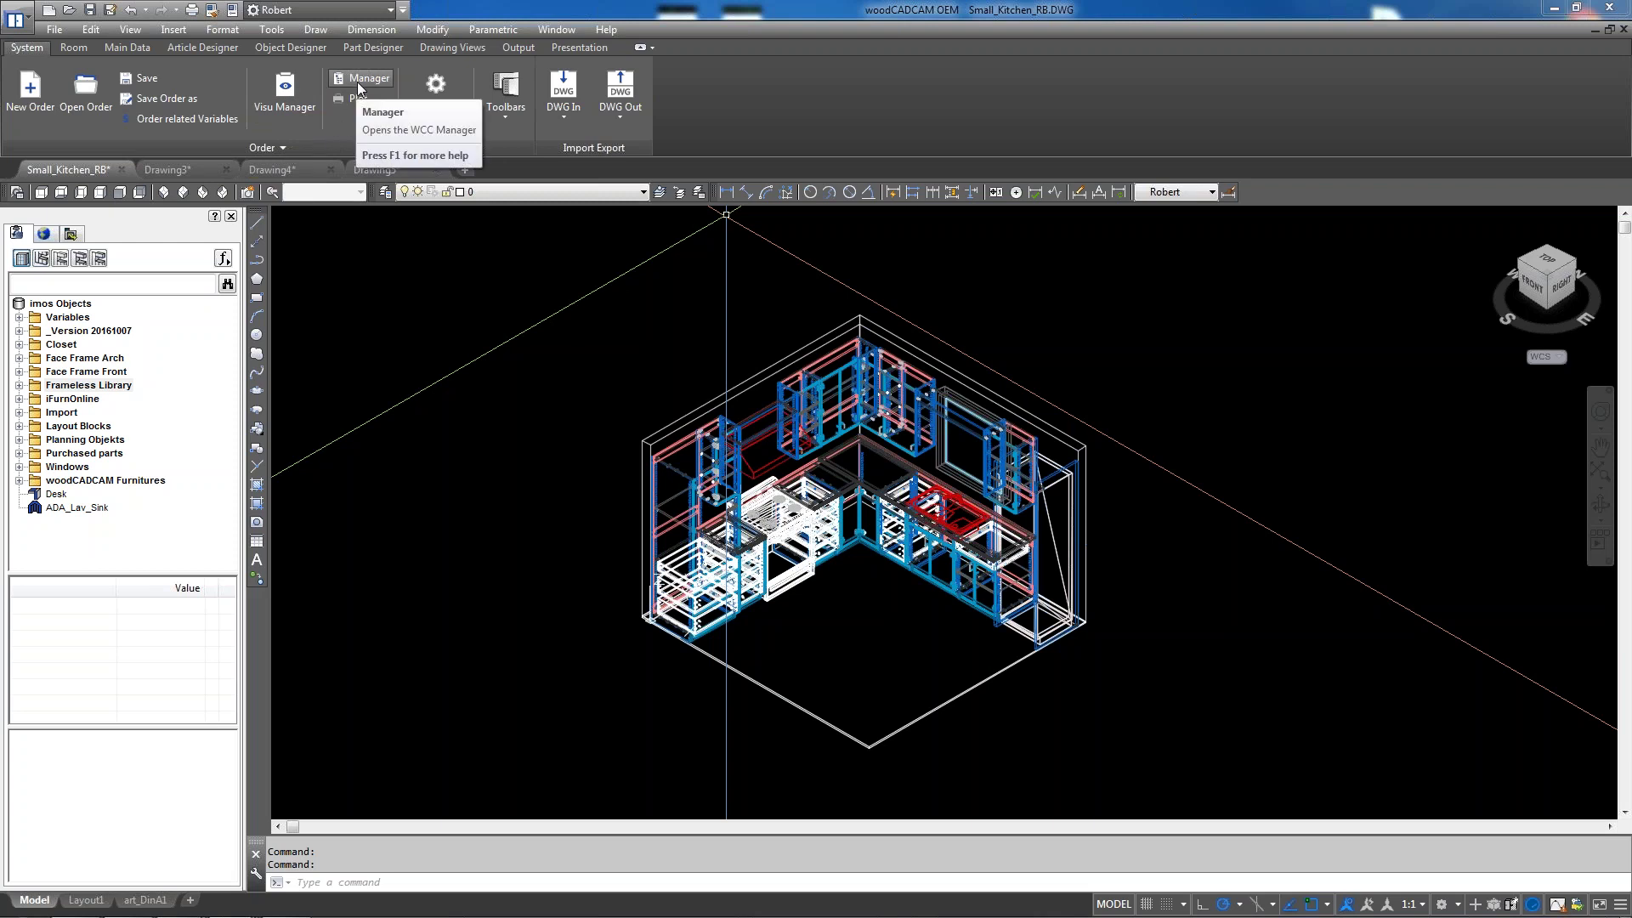
{"action": "left_click", "coordinate": [289, 92]}
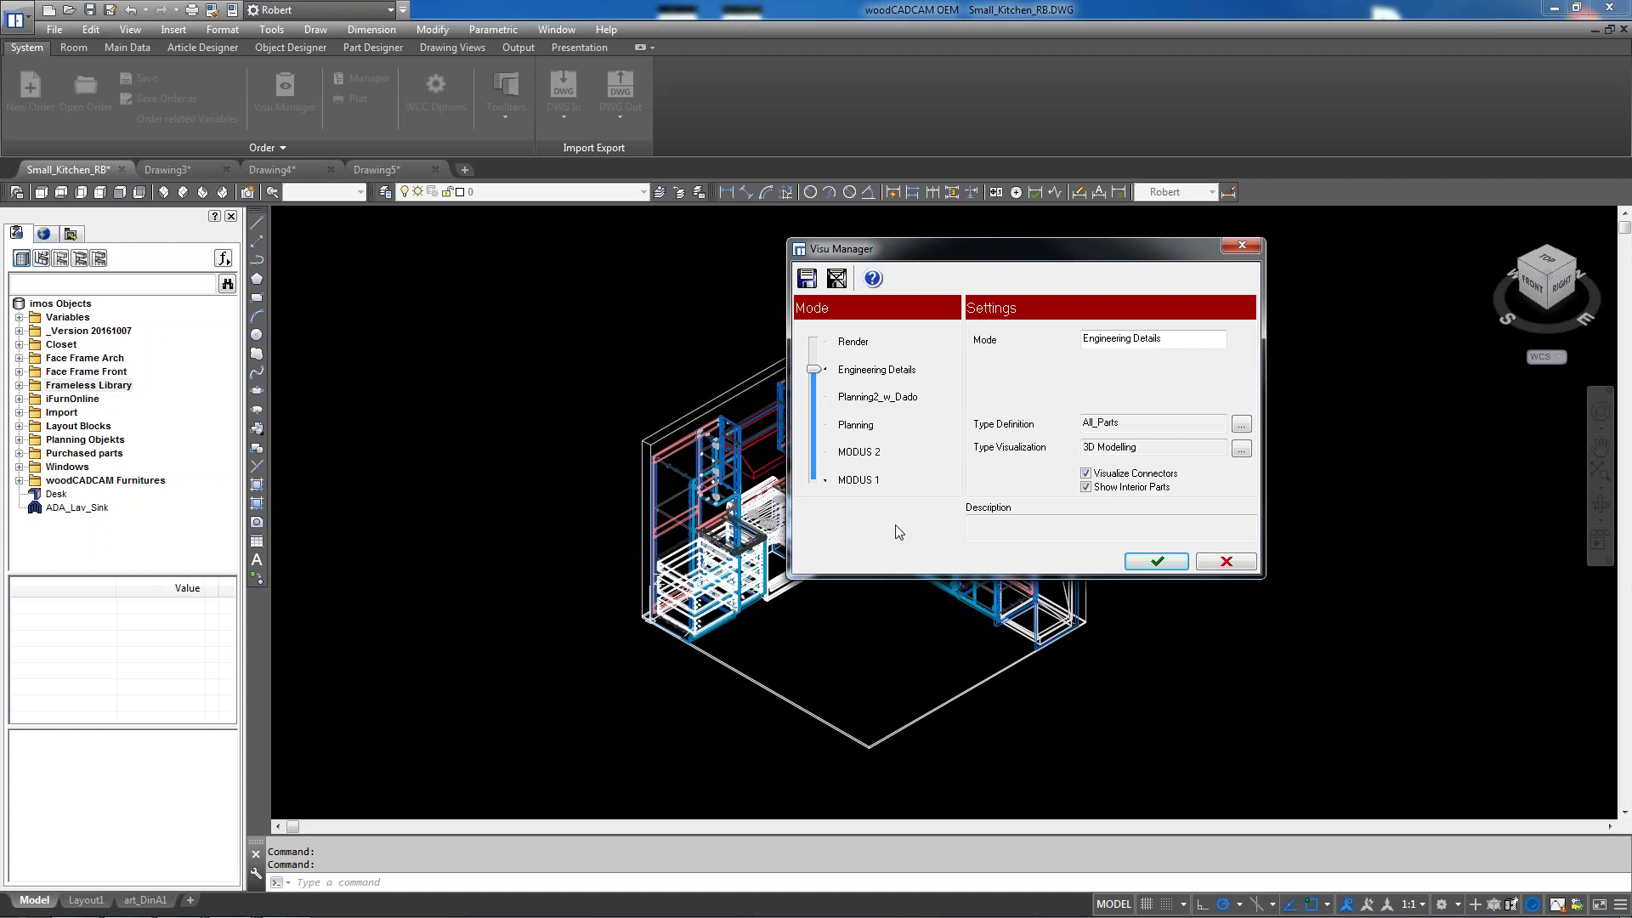
{"action": "left_click", "coordinate": [1243, 247]}
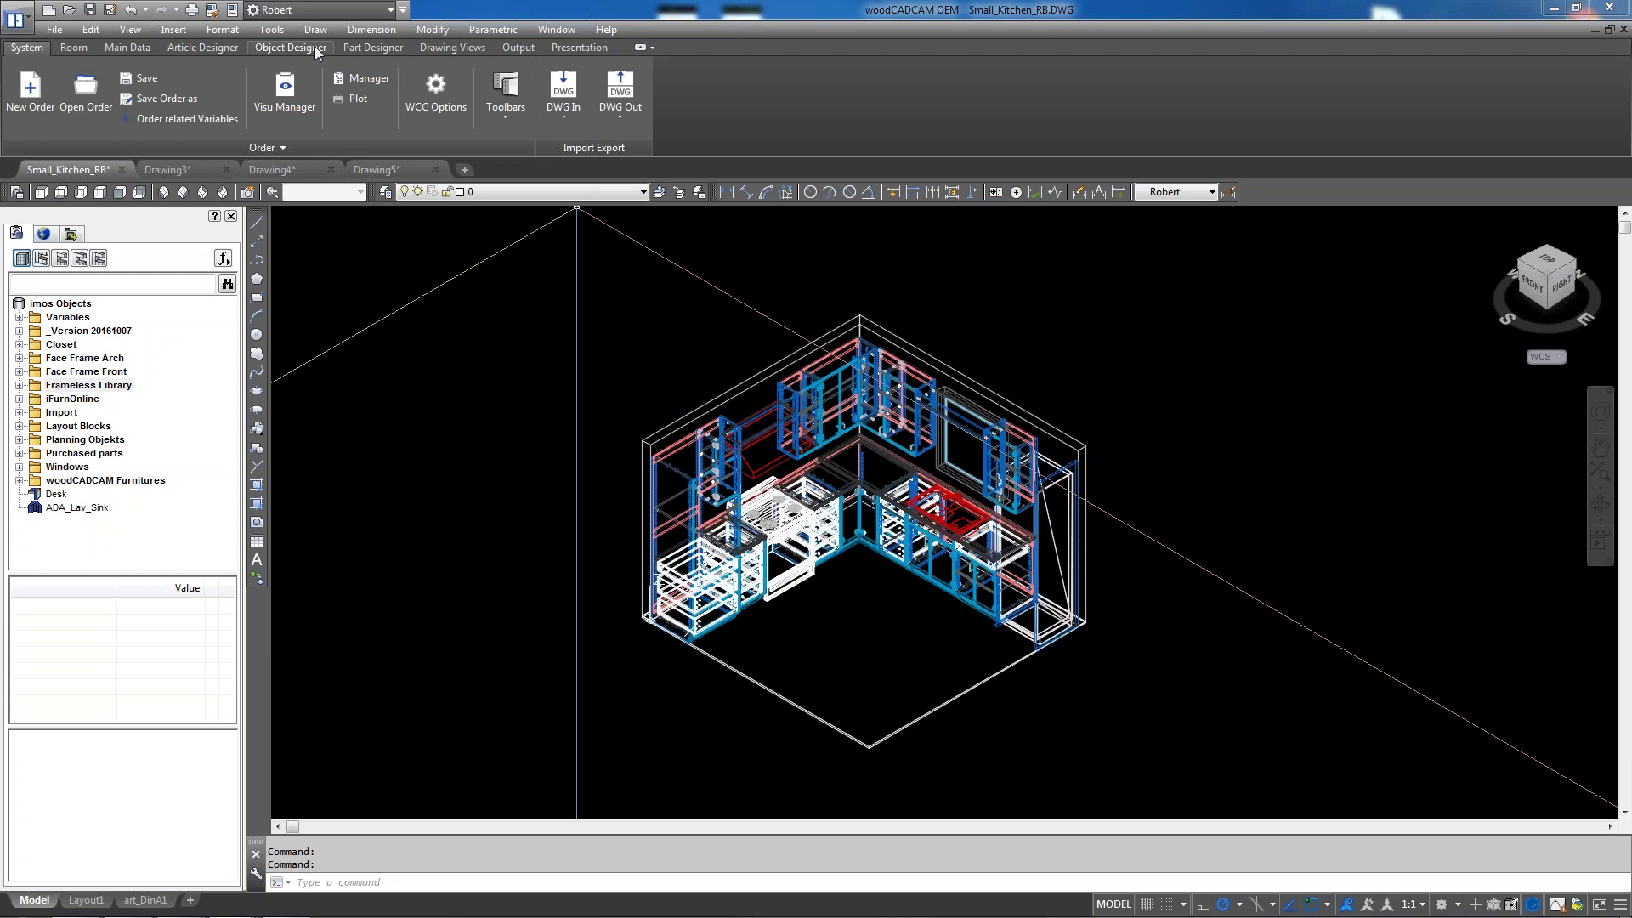
Browse the Drawing Views, Part Designer and Main Data ribbon tabs, ending back on Room
{"action": "left_click", "coordinate": [431, 48]}
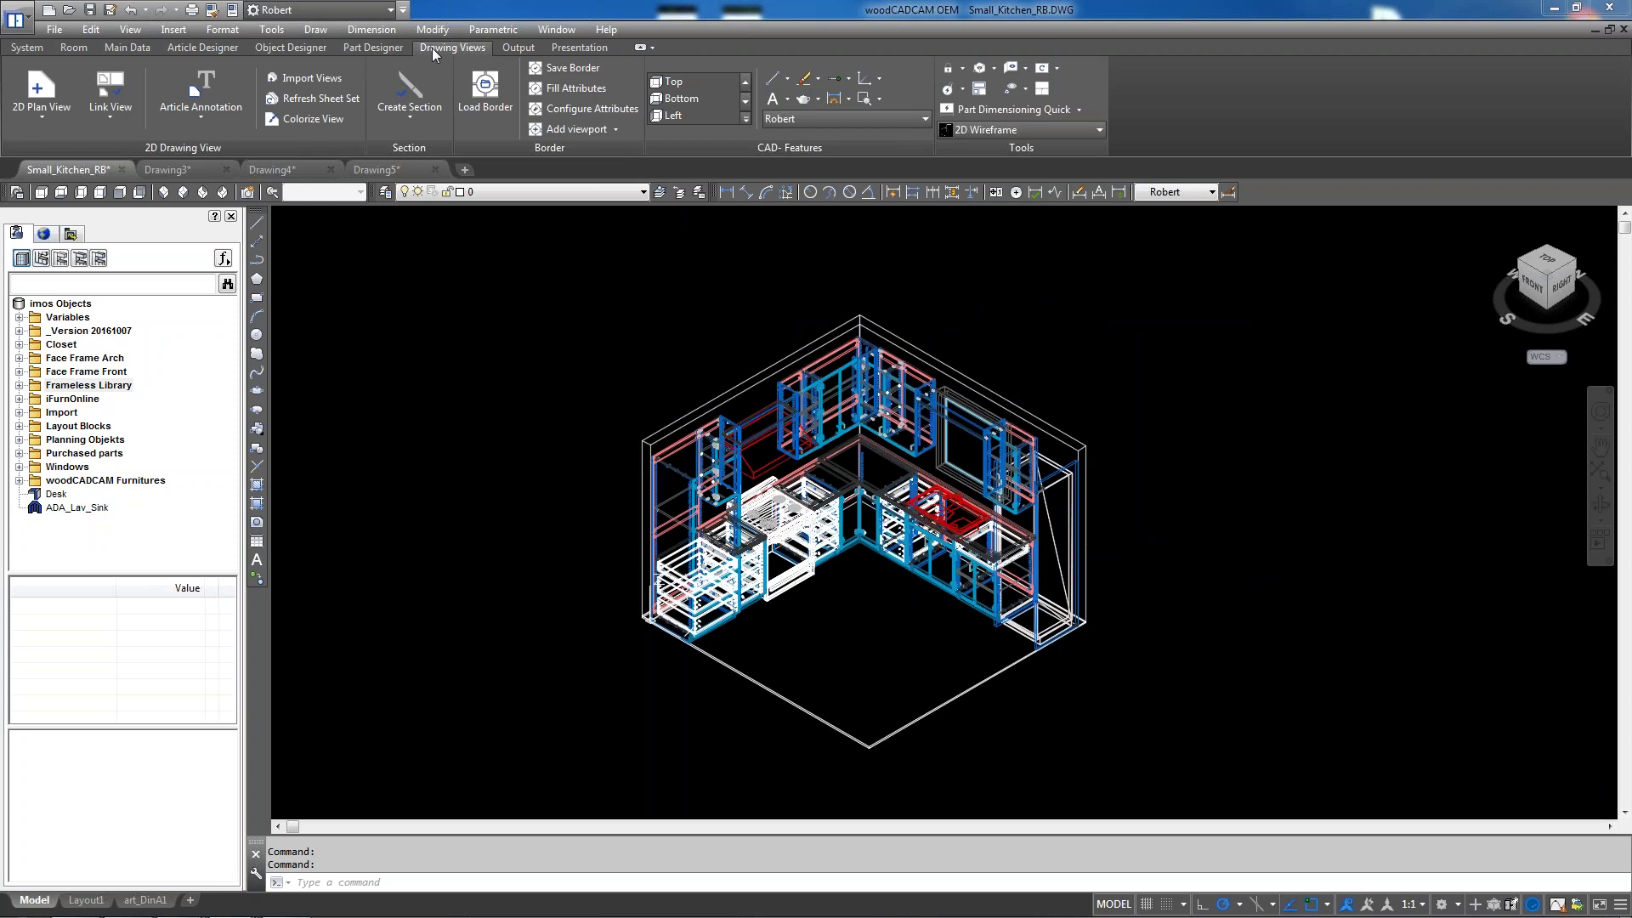
{"action": "left_click", "coordinate": [369, 48]}
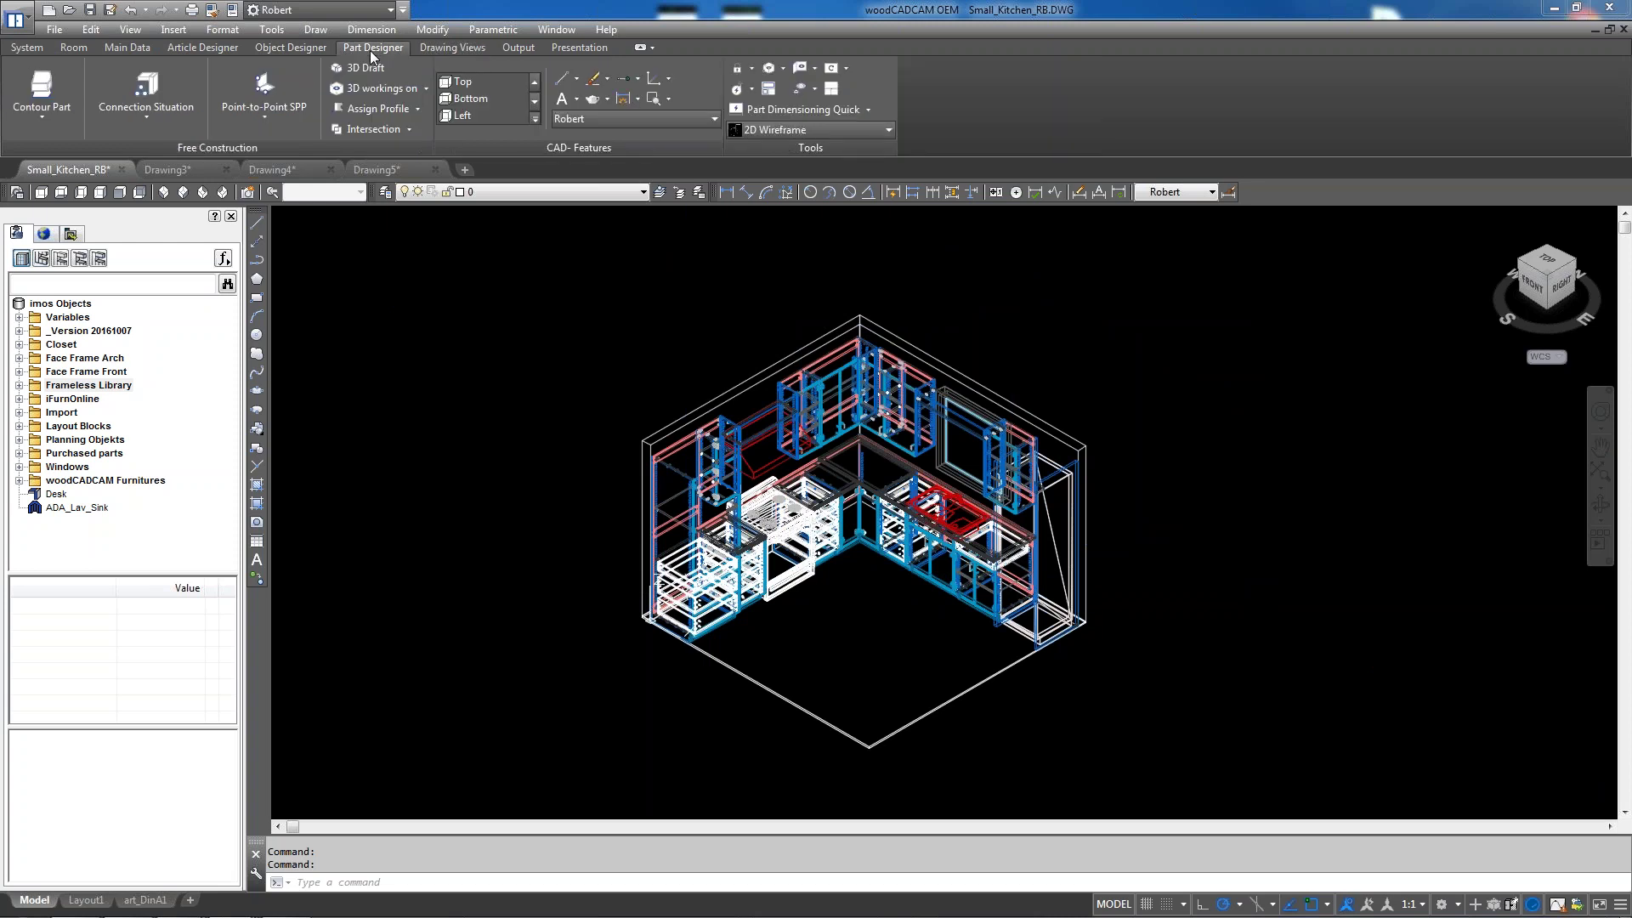
{"action": "left_click", "coordinate": [451, 48]}
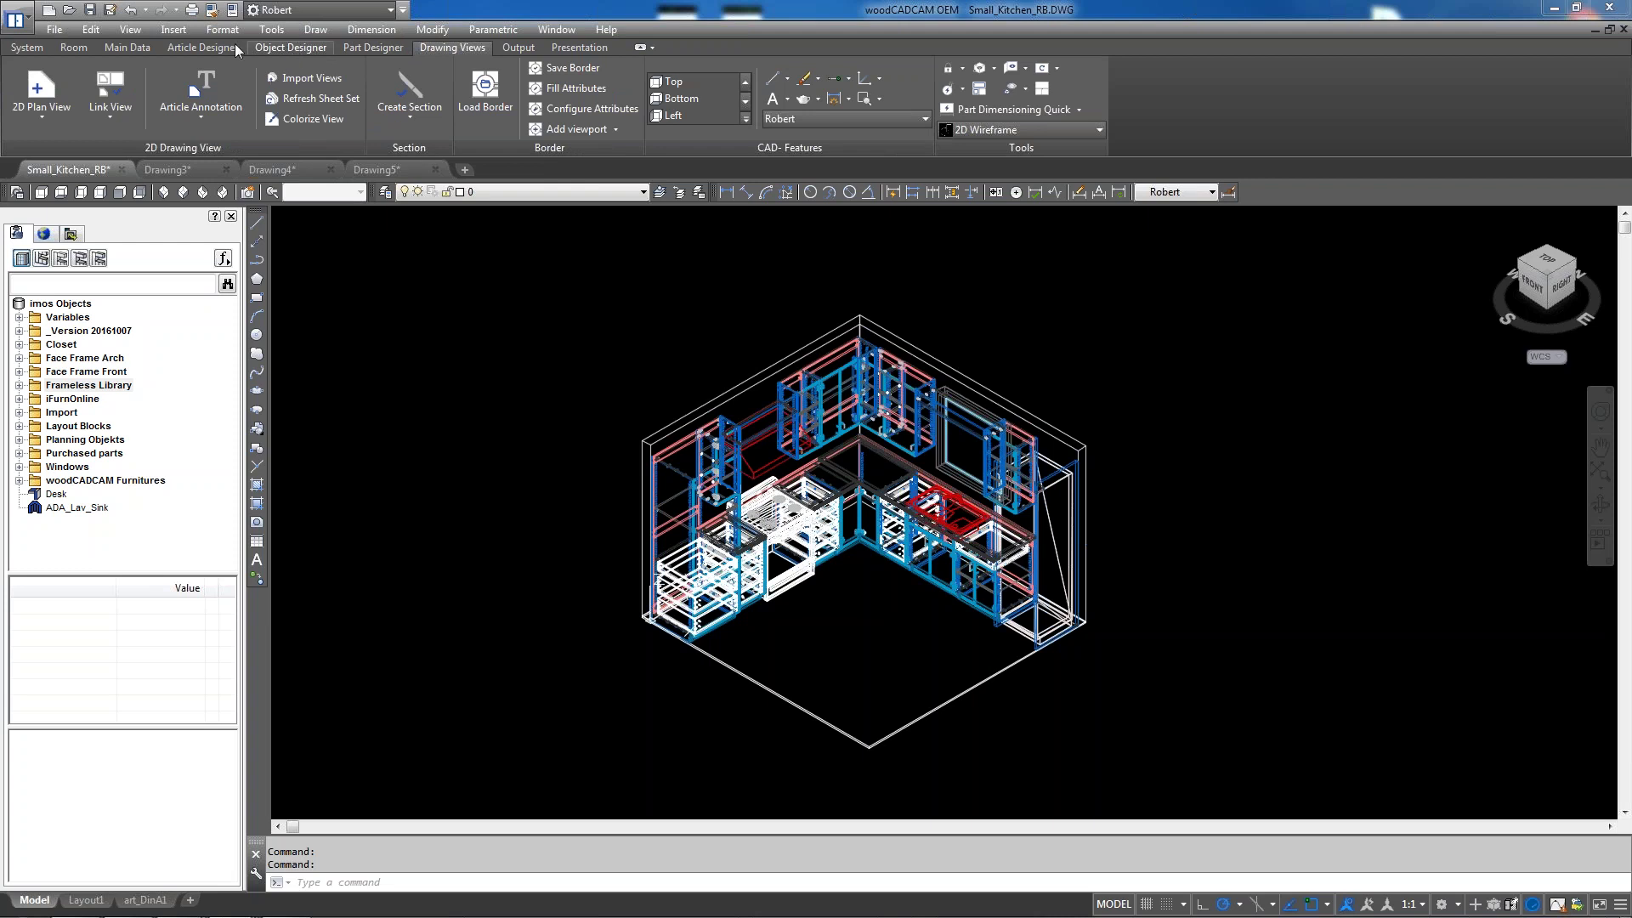
{"action": "left_click", "coordinate": [124, 48]}
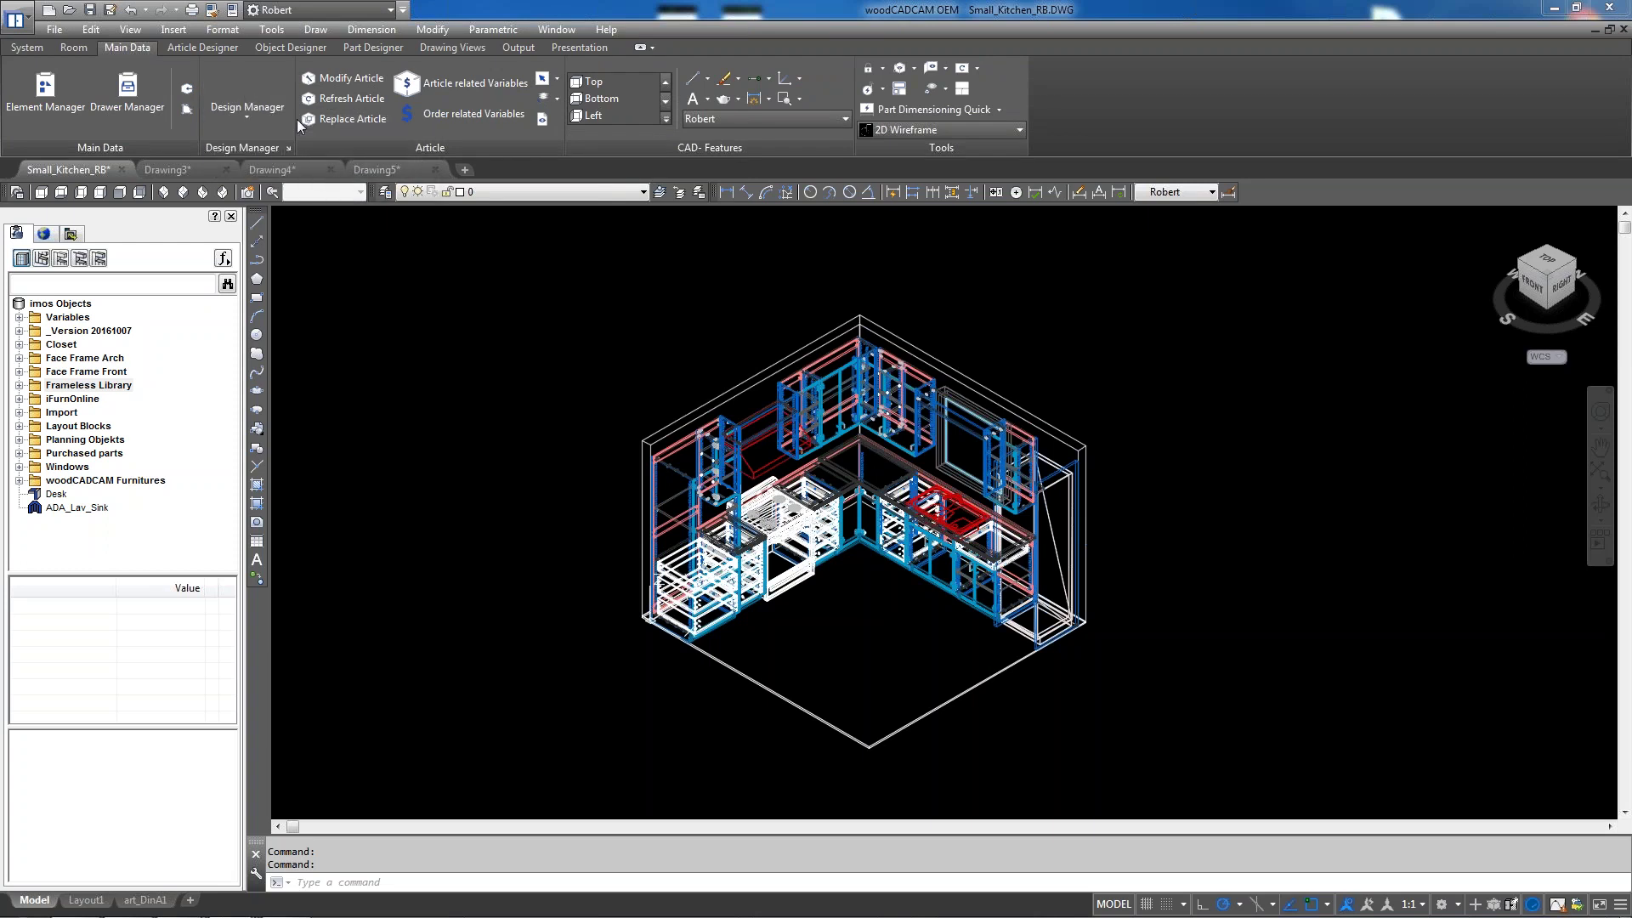
{"action": "left_click", "coordinate": [73, 48]}
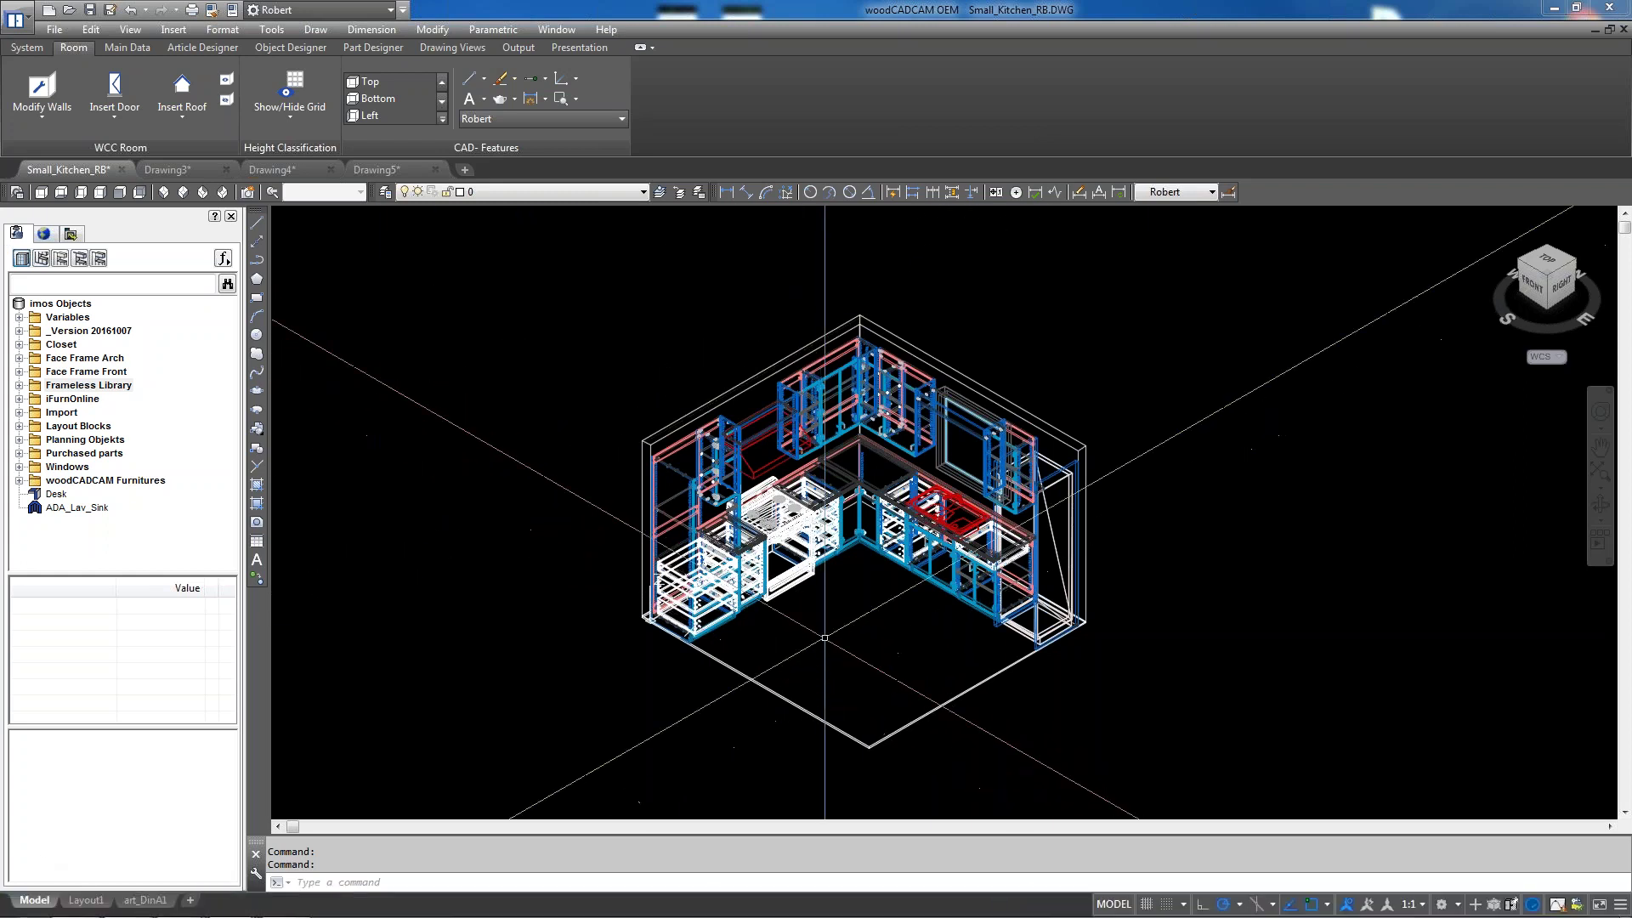
Zoom in on the tall left cabinet column, zoom back out, and switch to the Top plan view
{"action": "scroll", "coordinate": [716, 432], "scroll_direction": "up", "scroll_amount": 2}
{"action": "left_click", "coordinate": [716, 432]}
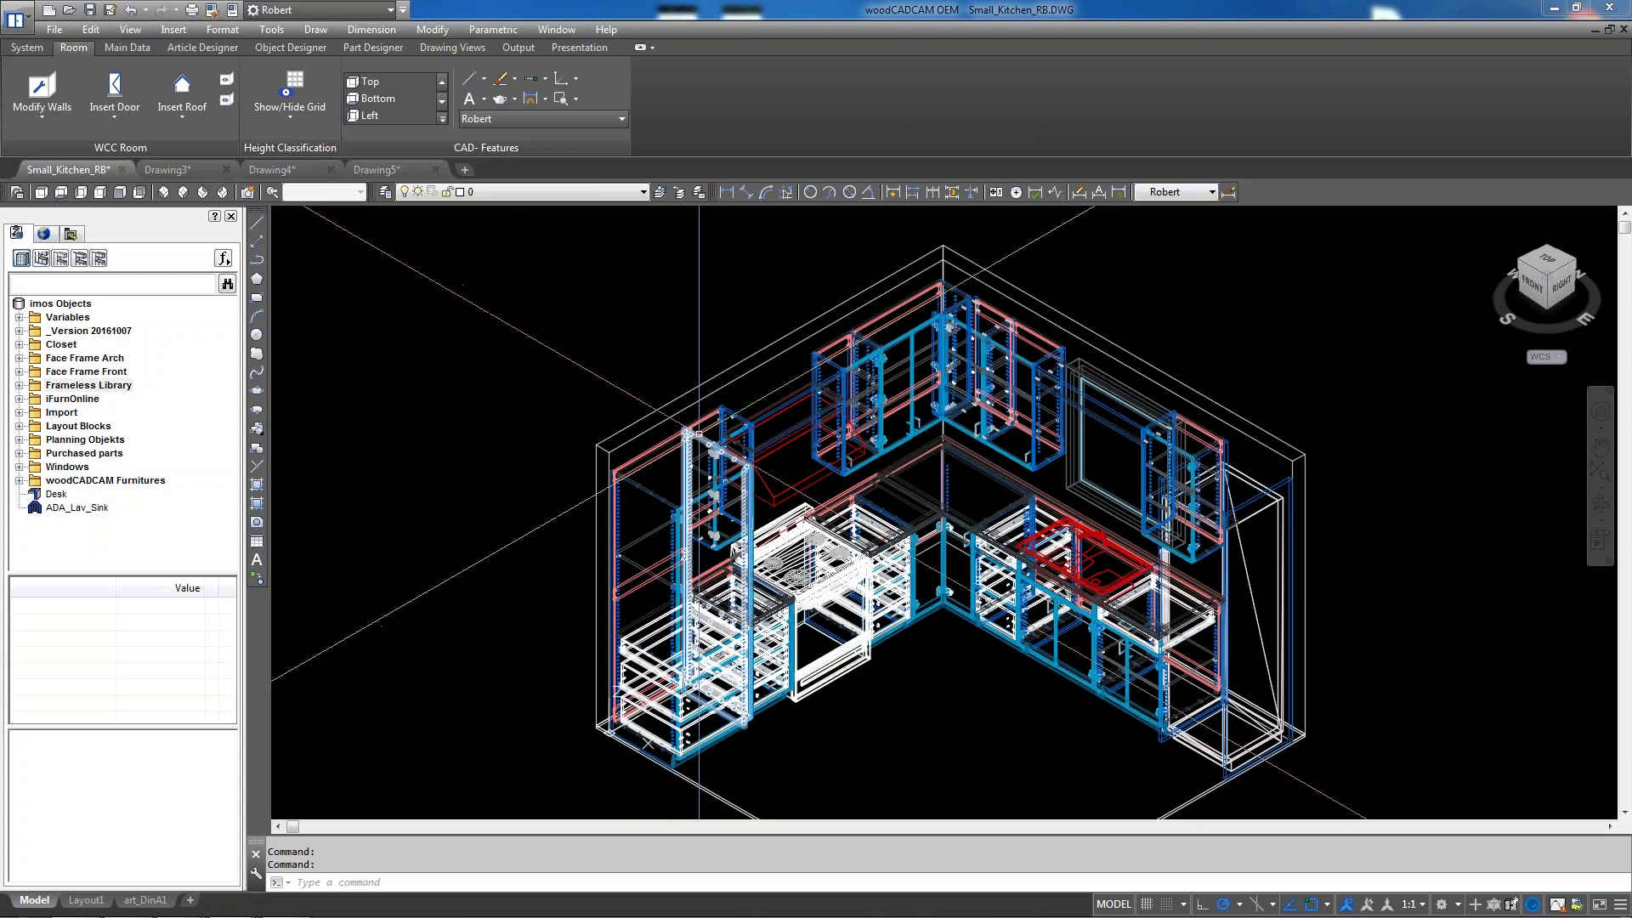
{"action": "scroll", "coordinate": [697, 425], "scroll_direction": "up", "scroll_amount": 4}
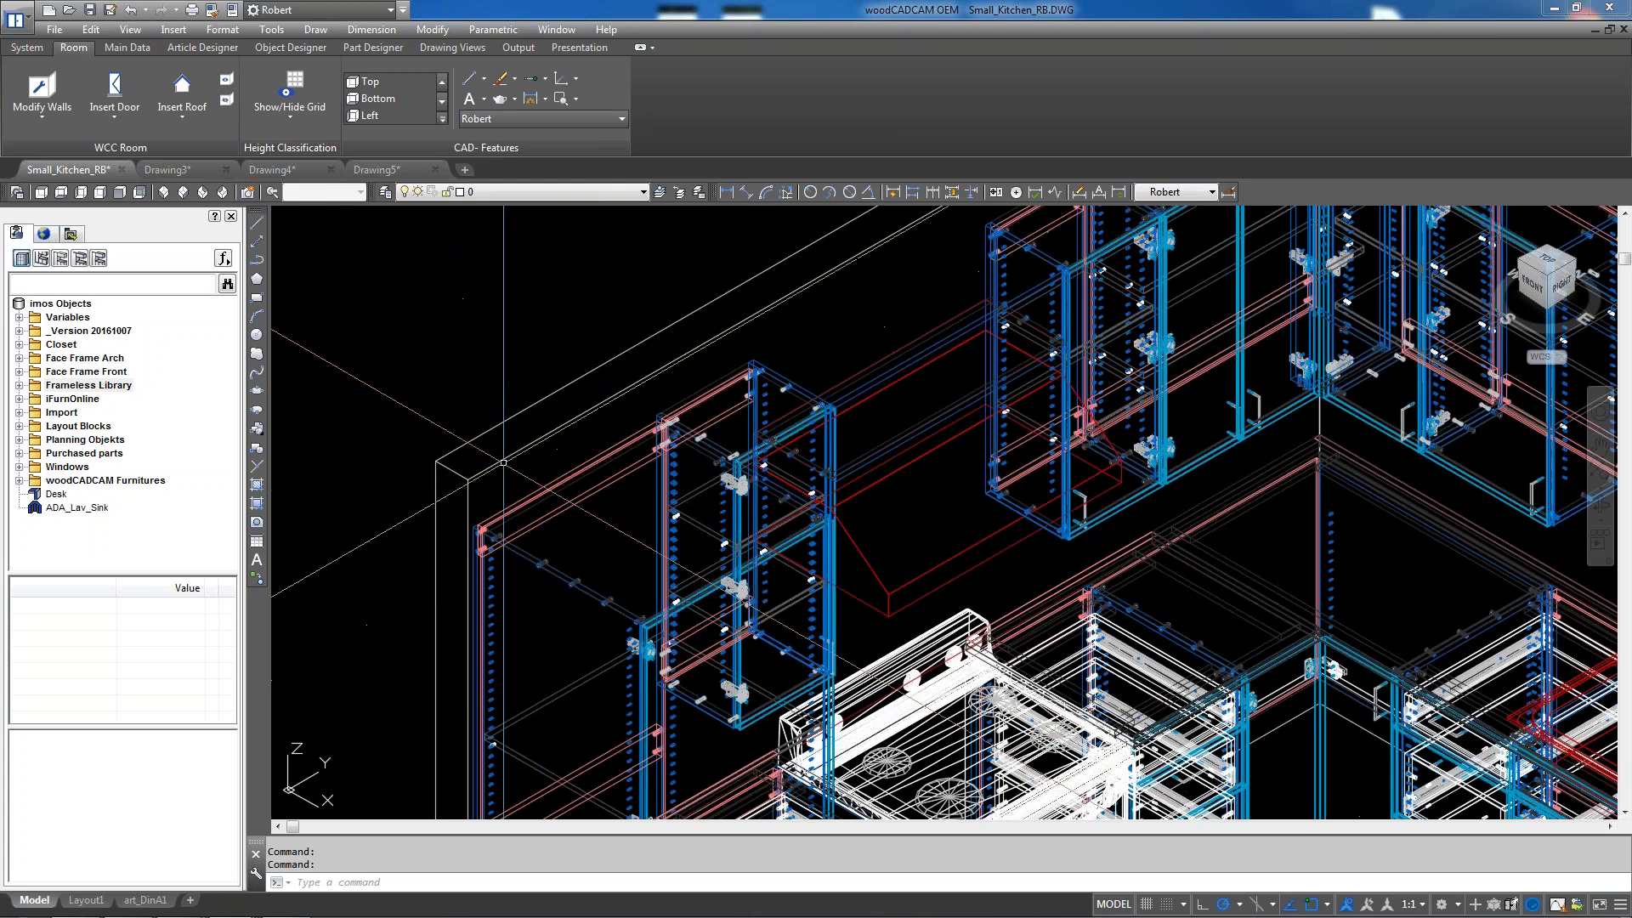
{"action": "scroll", "coordinate": [518, 480], "scroll_direction": "down", "scroll_amount": 2}
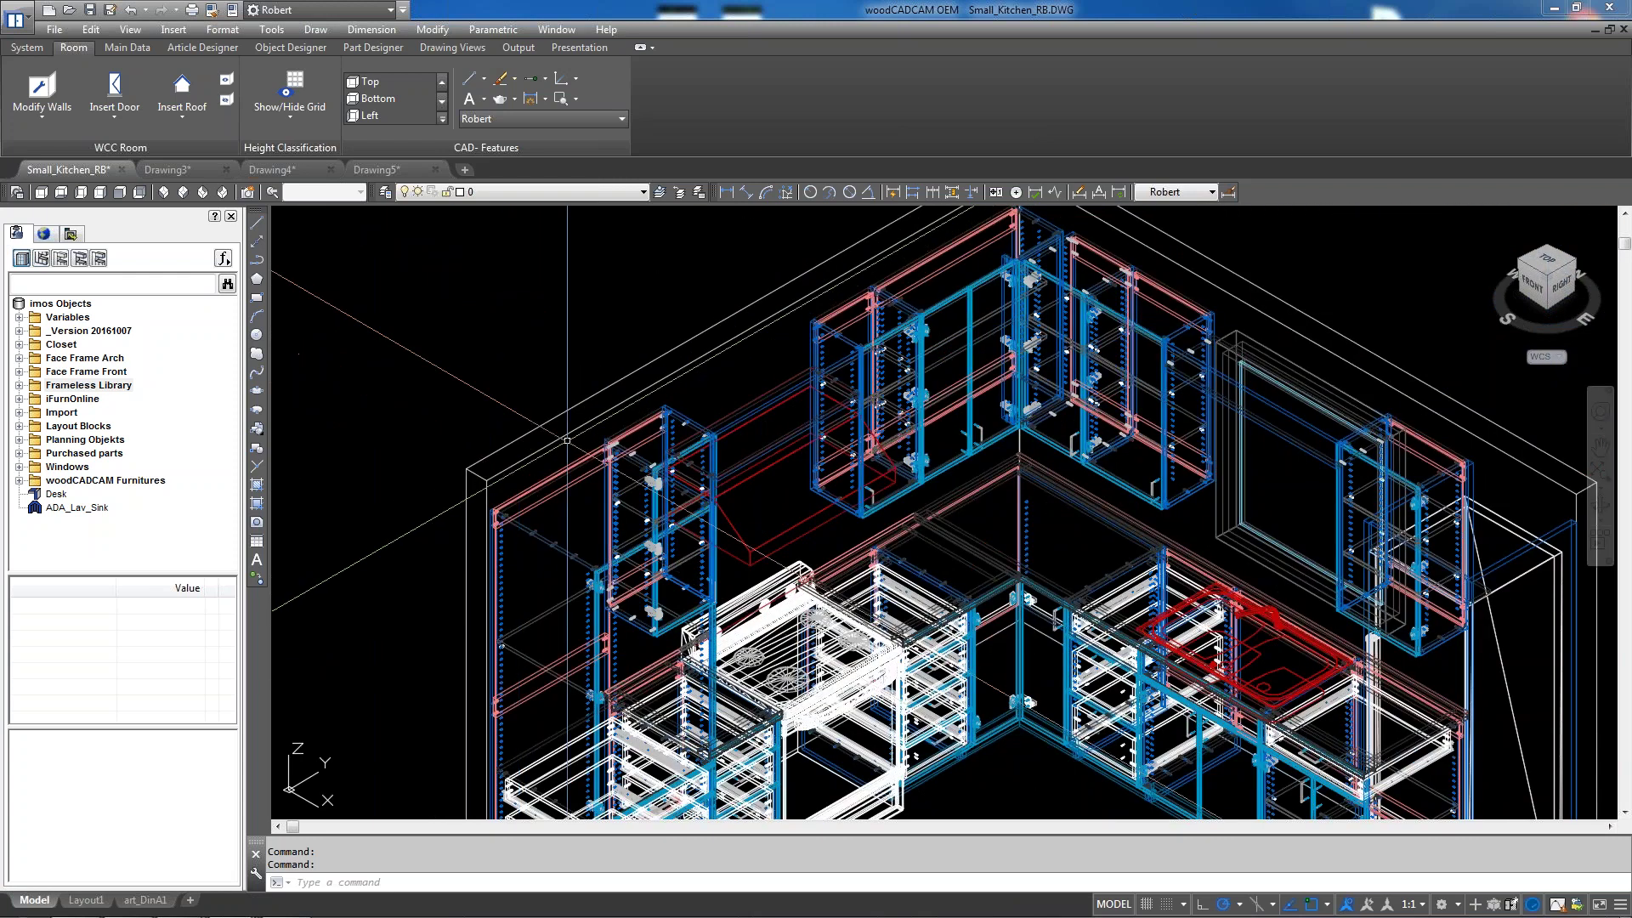
{"action": "scroll", "coordinate": [610, 405], "scroll_direction": "down", "scroll_amount": 3}
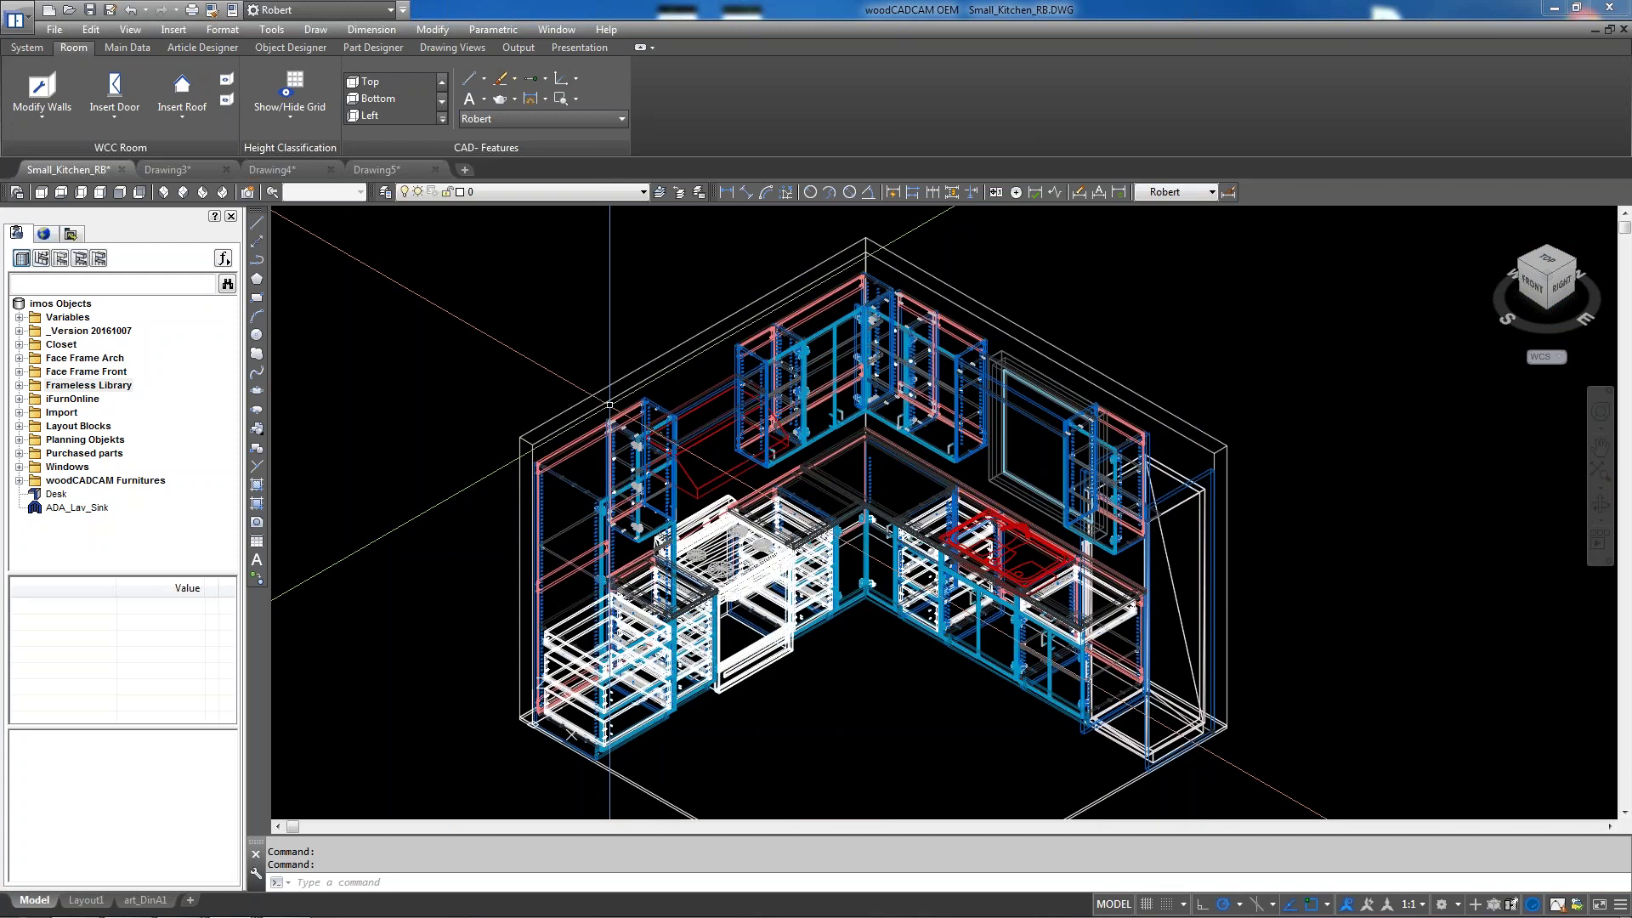
{"action": "scroll", "coordinate": [610, 405], "scroll_direction": "down", "scroll_amount": 2}
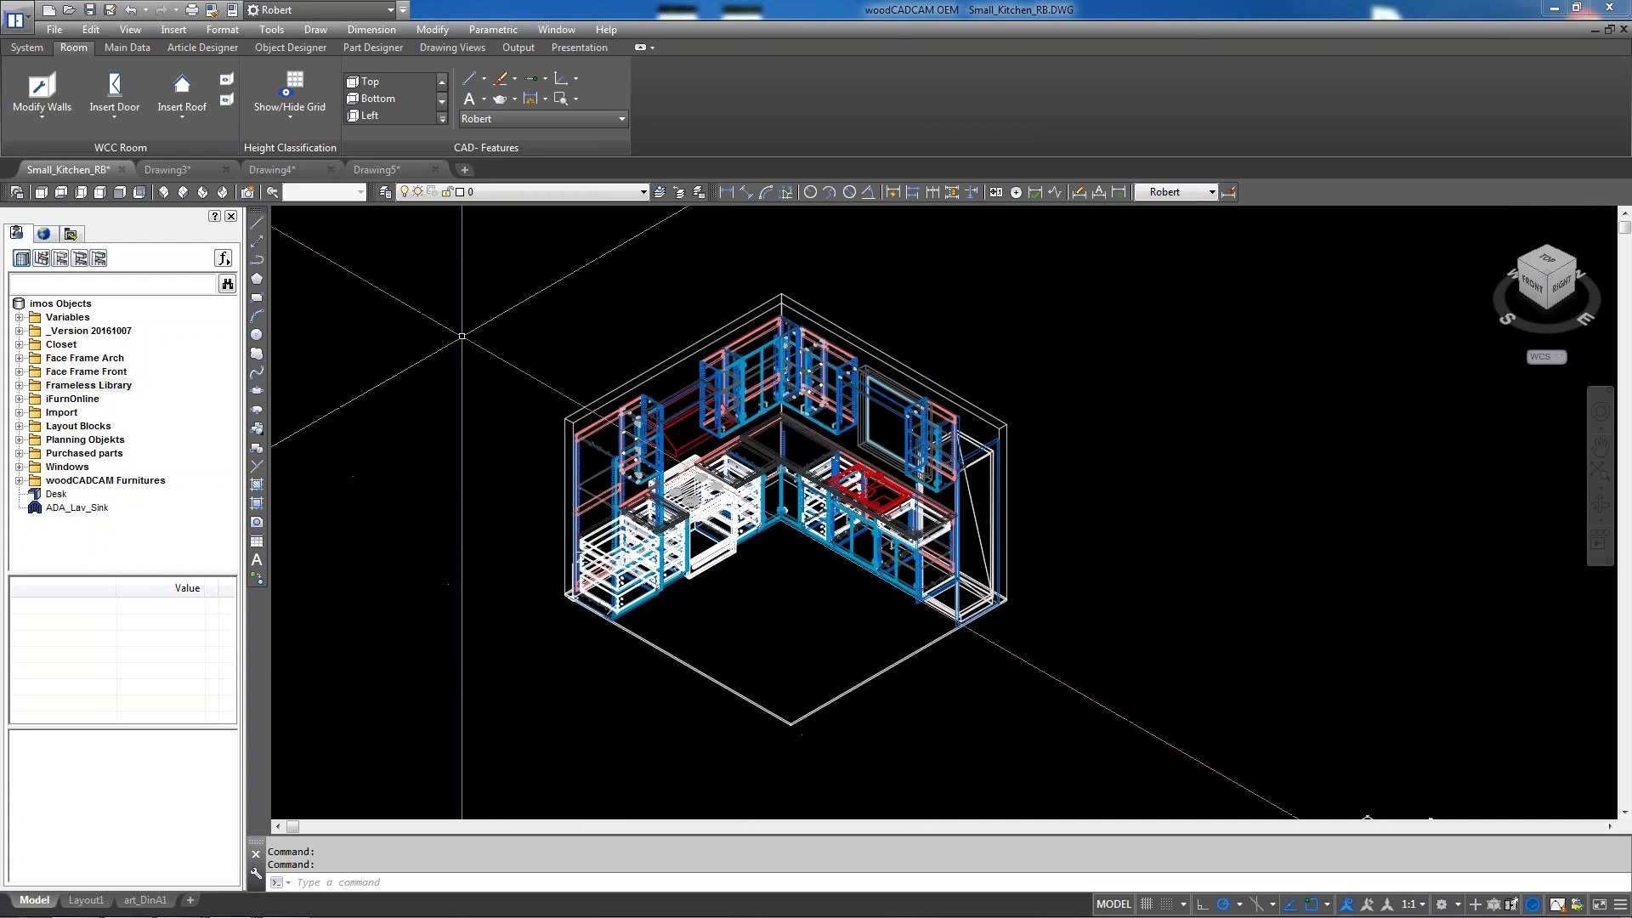
{"action": "left_click", "coordinate": [41, 191]}
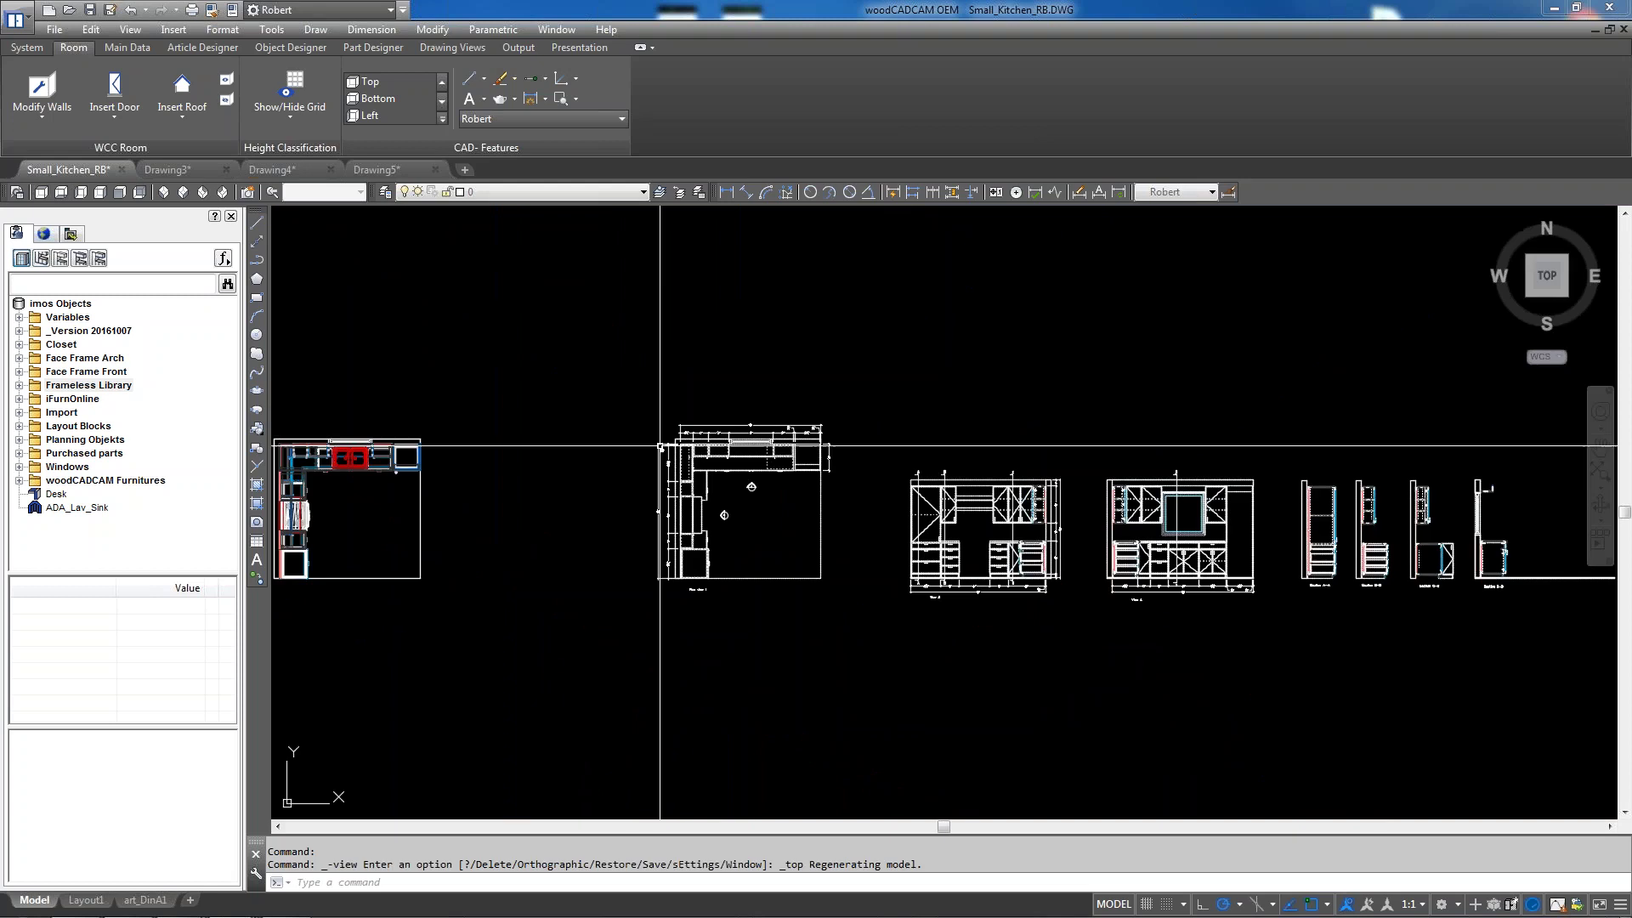
Stretch the left wall's bottom grip 20 units straight down past the room corner
{"action": "scroll", "coordinate": [711, 553], "scroll_direction": "up", "scroll_amount": 8}
{"action": "scroll", "coordinate": [675, 612], "scroll_direction": "down", "scroll_amount": 4}
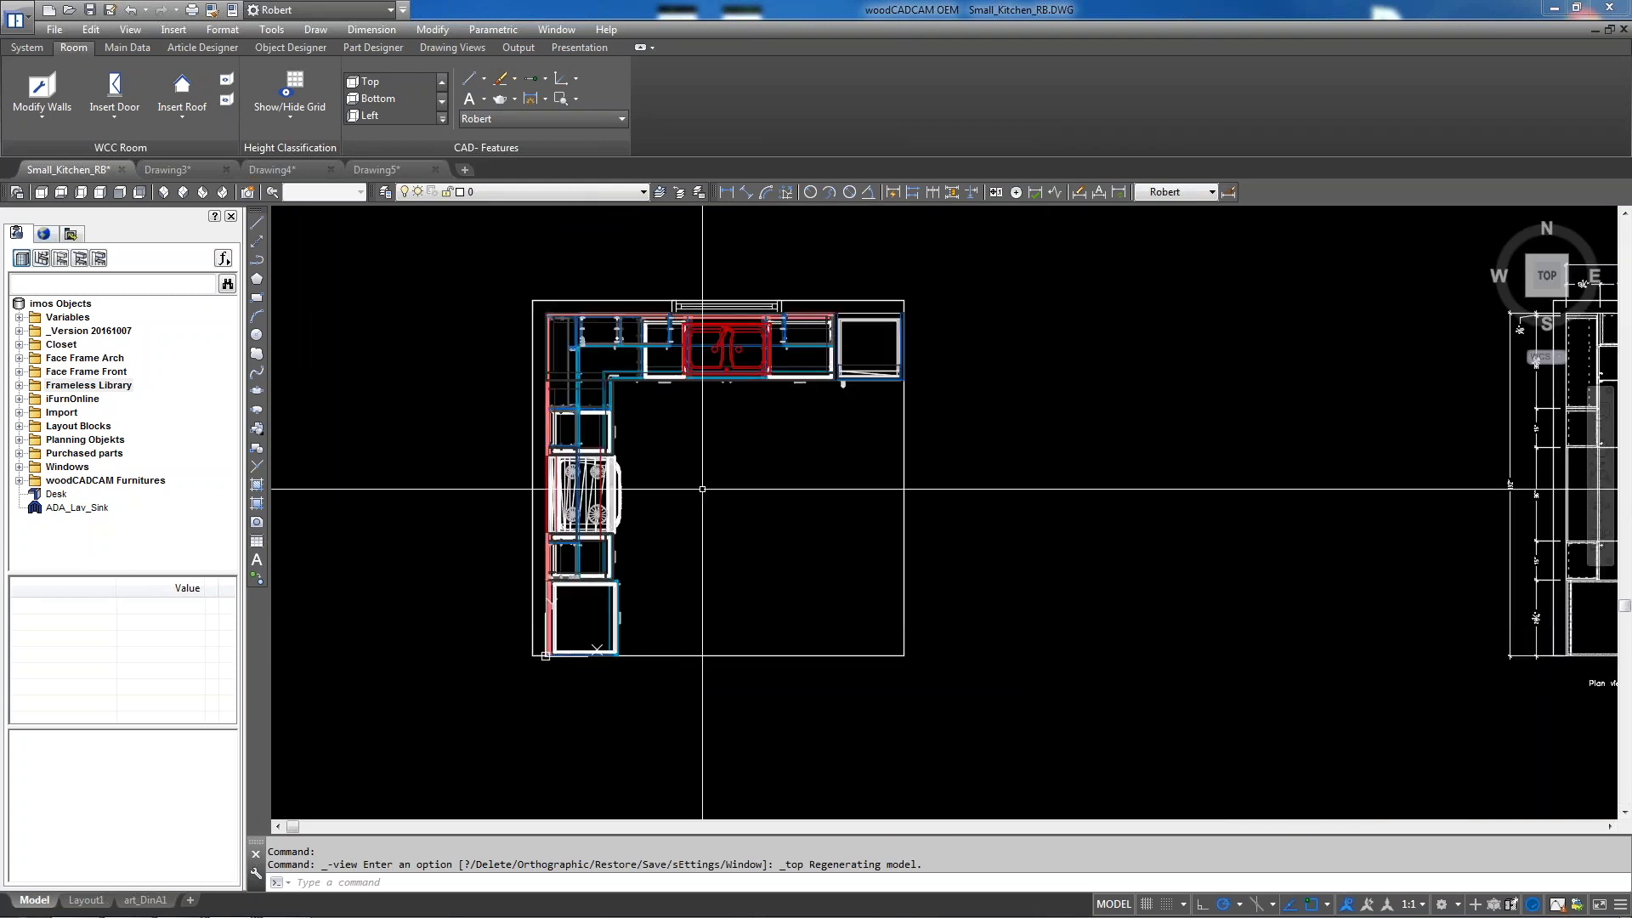
{"action": "scroll", "coordinate": [675, 346], "scroll_direction": "up", "scroll_amount": 2}
{"action": "scroll", "coordinate": [676, 346], "scroll_direction": "down", "scroll_amount": 2}
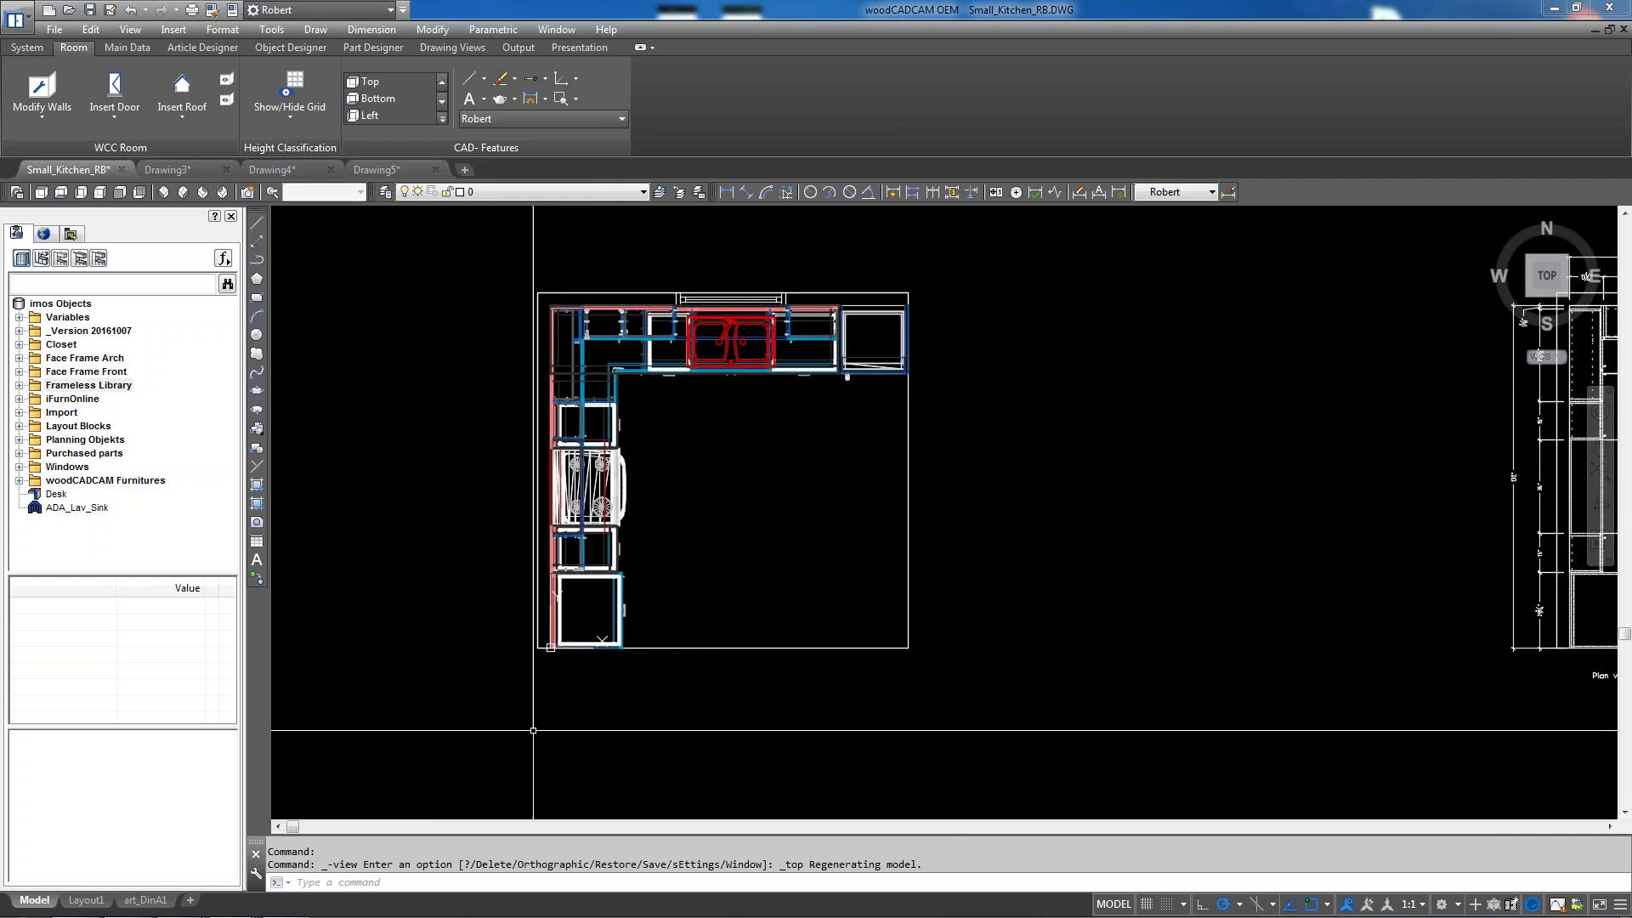
{"action": "scroll", "coordinate": [533, 692], "scroll_direction": "up", "scroll_amount": 4}
{"action": "left_click", "coordinate": [556, 580]}
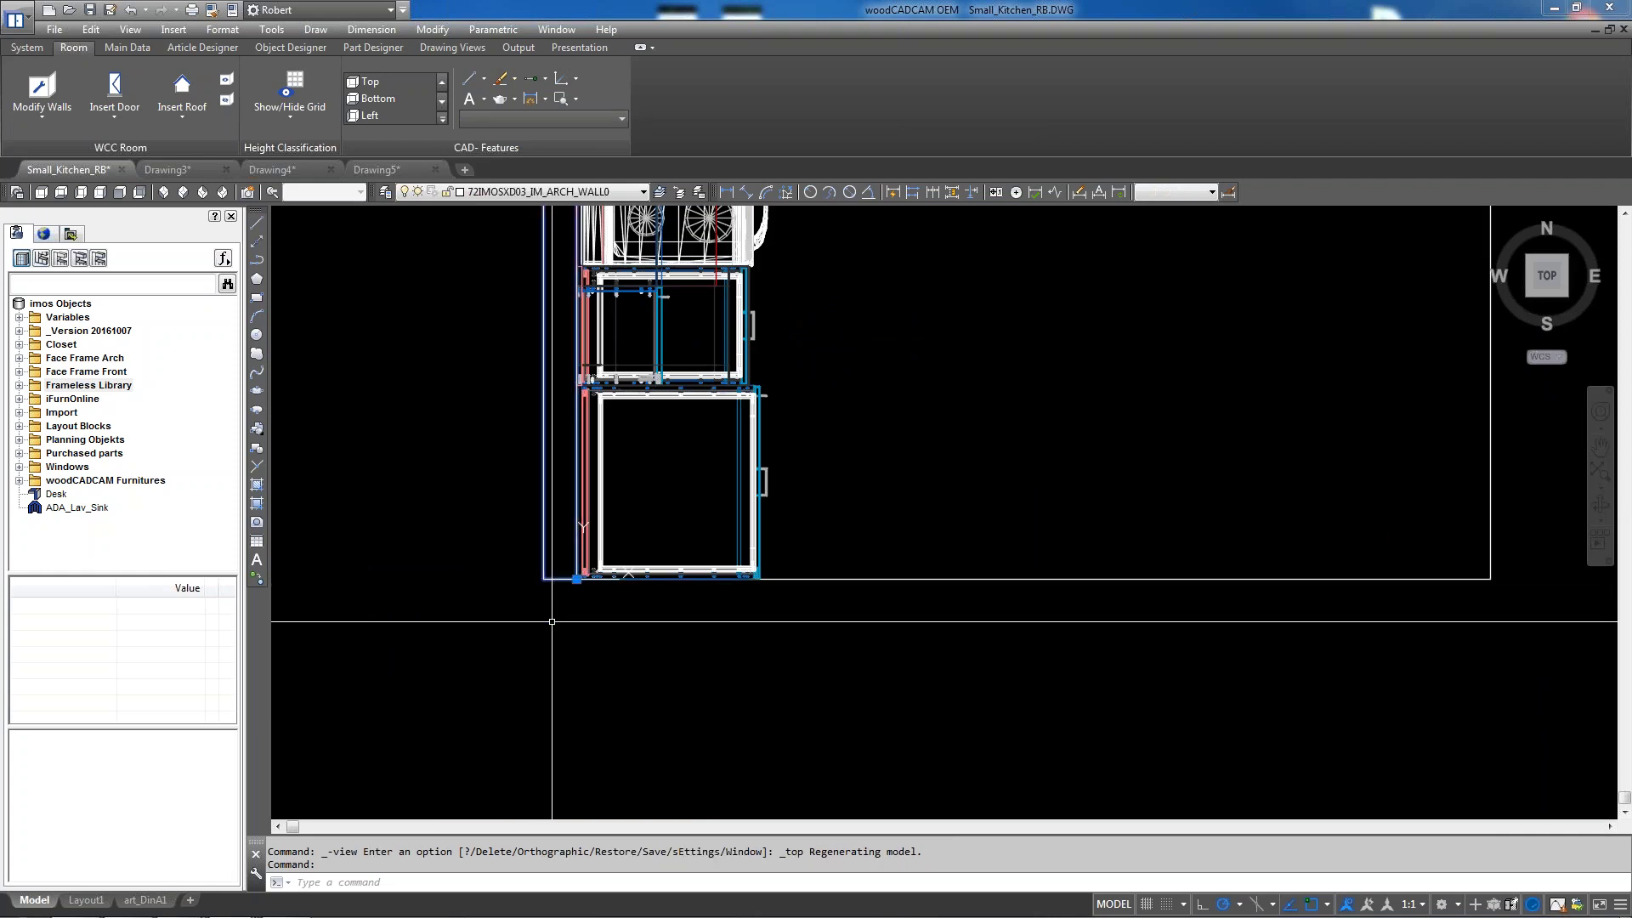
{"action": "scroll", "coordinate": [574, 578], "scroll_direction": "up", "scroll_amount": 4}
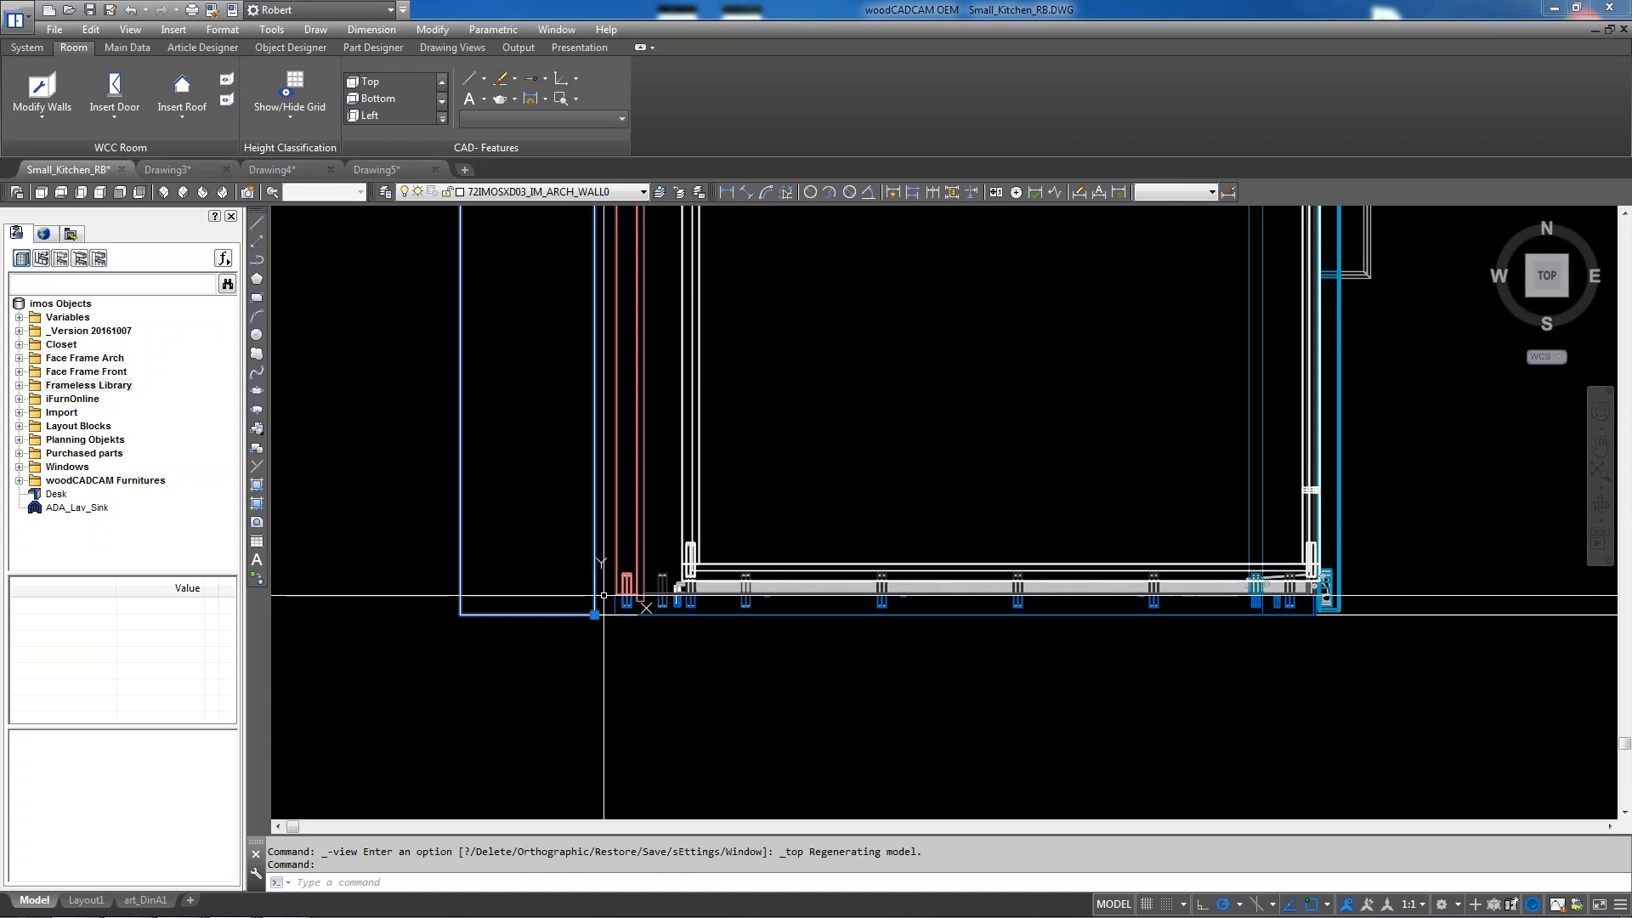
{"action": "left_click", "coordinate": [594, 614]}
{"action": "scroll", "coordinate": [595, 521], "scroll_direction": "down", "scroll_amount": 3}
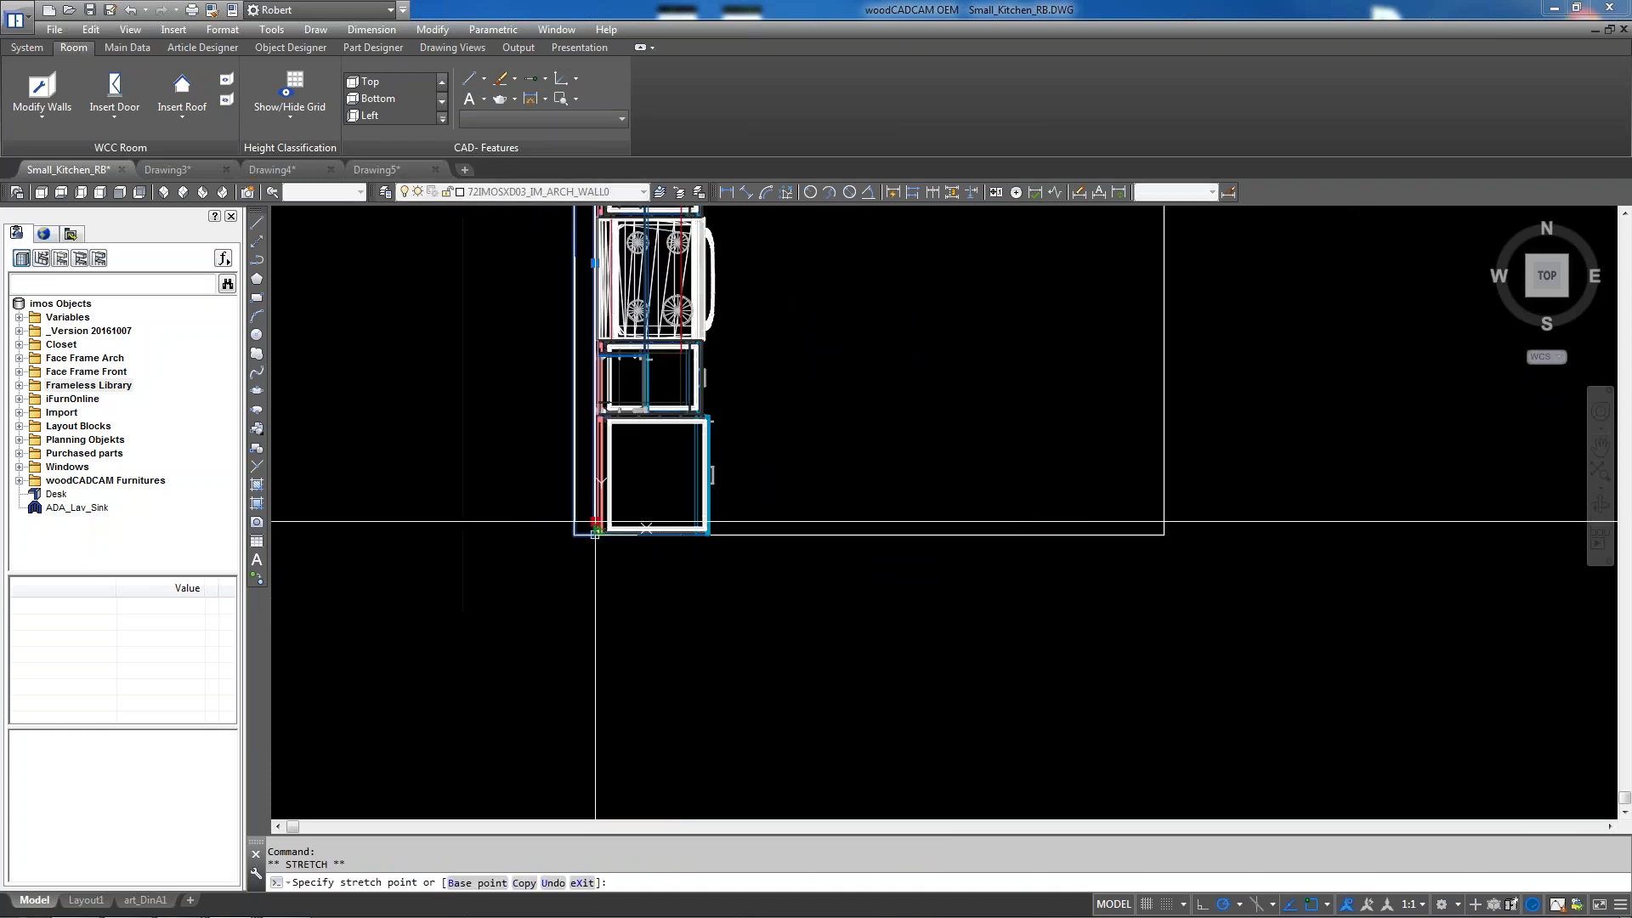
{"action": "type", "text": "20"}
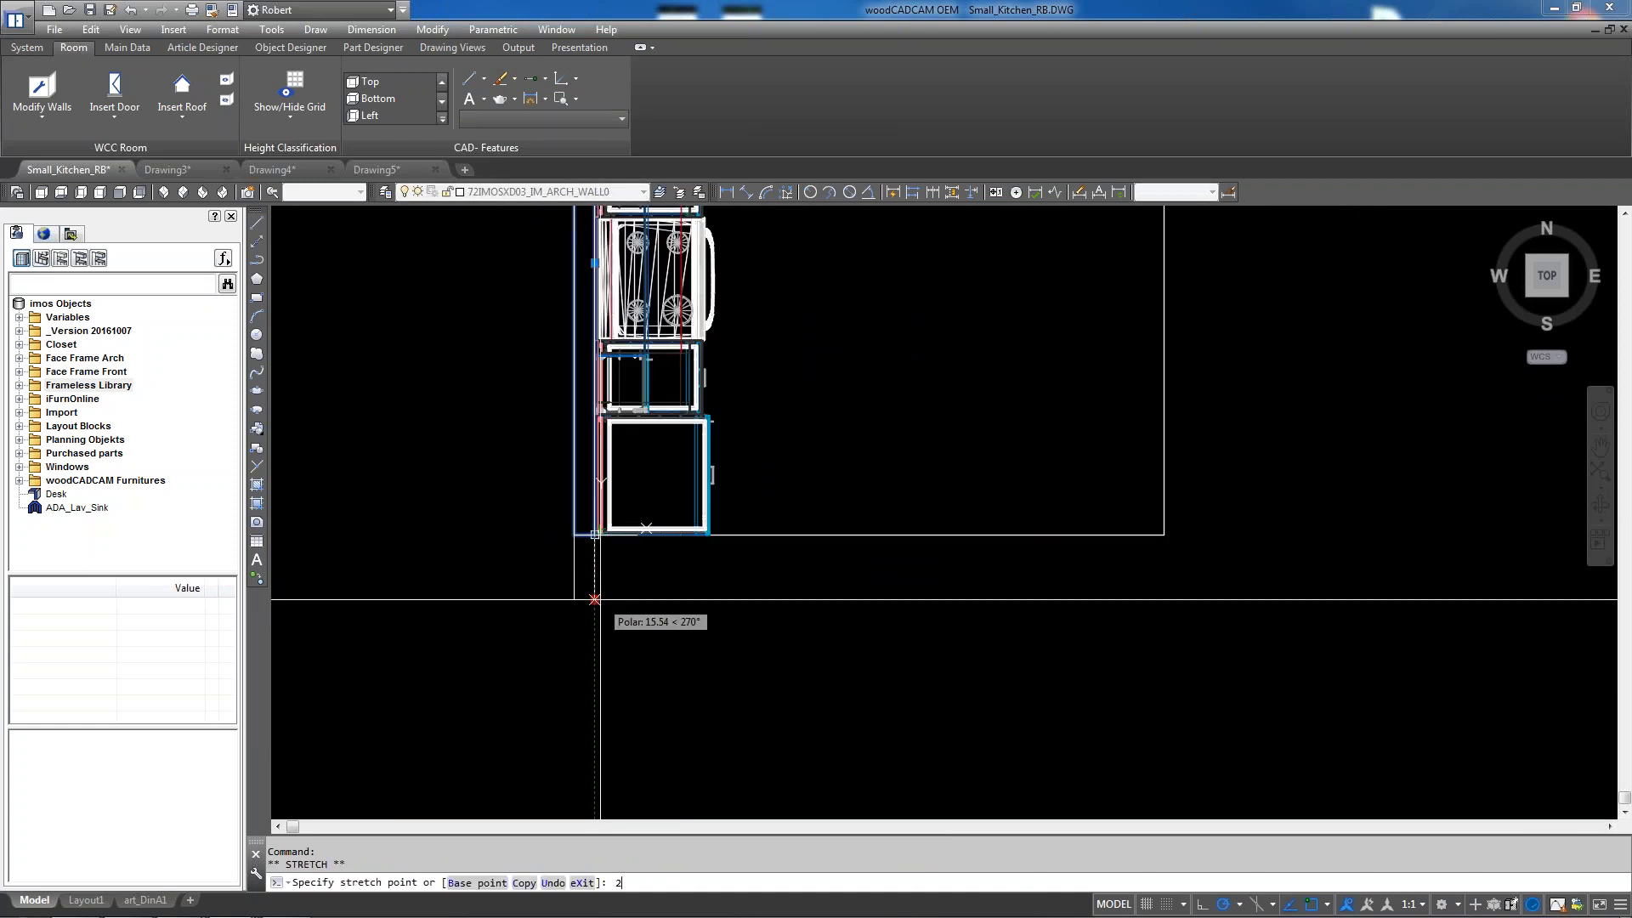
{"action": "key", "text": "Return"}
{"action": "key", "text": "Escape"}
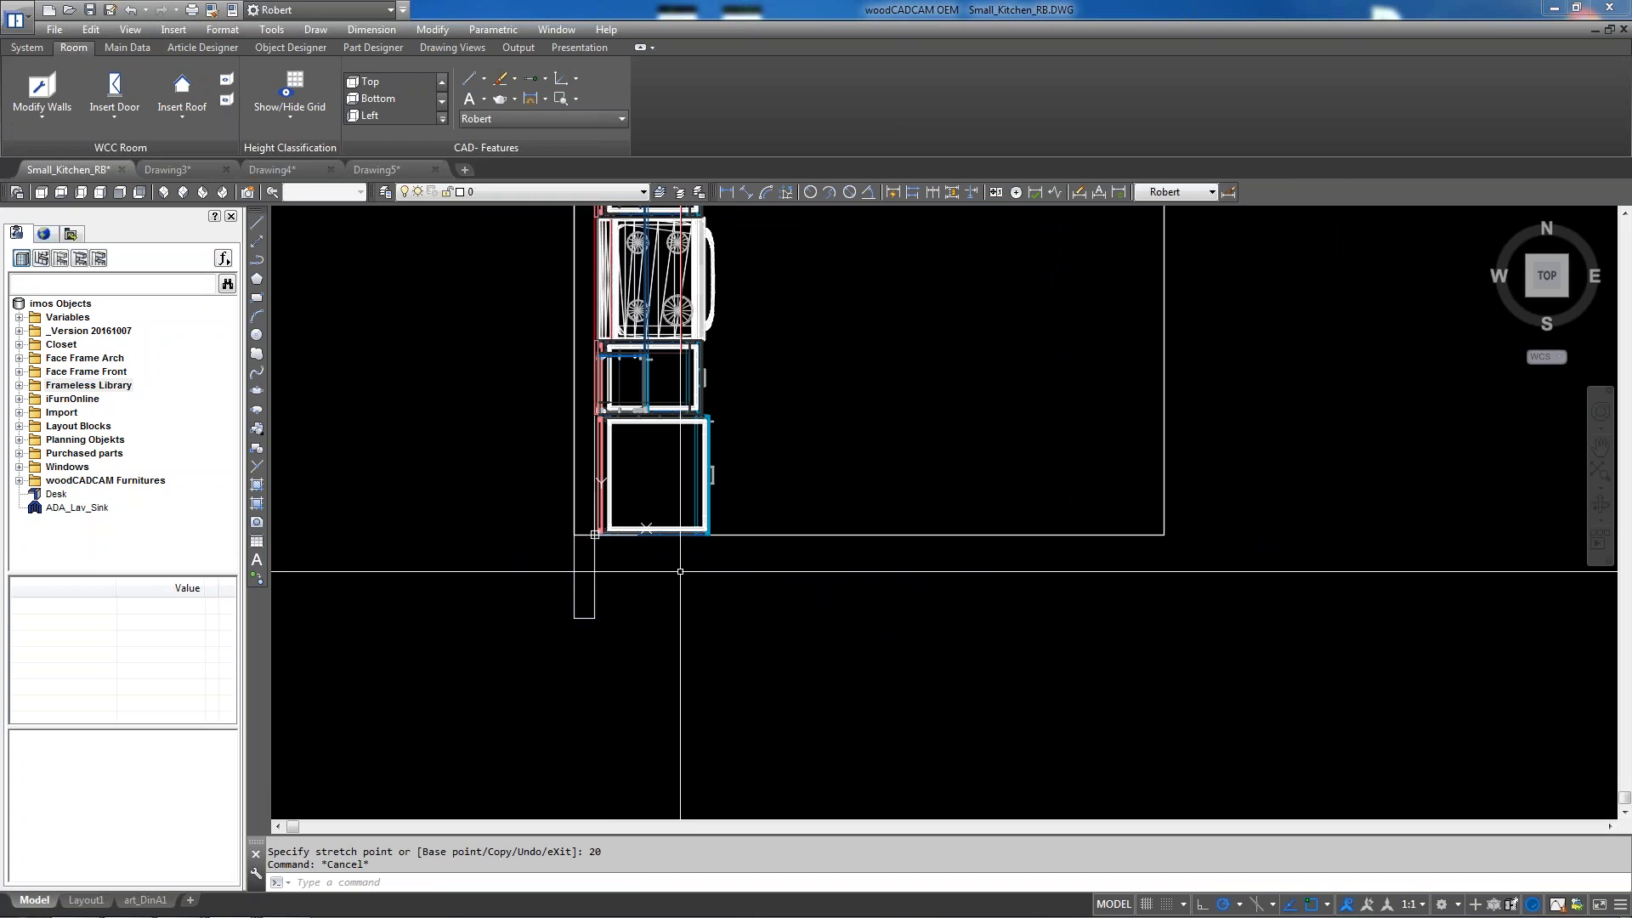
{"action": "scroll", "coordinate": [663, 612], "scroll_direction": "down", "scroll_amount": 2}
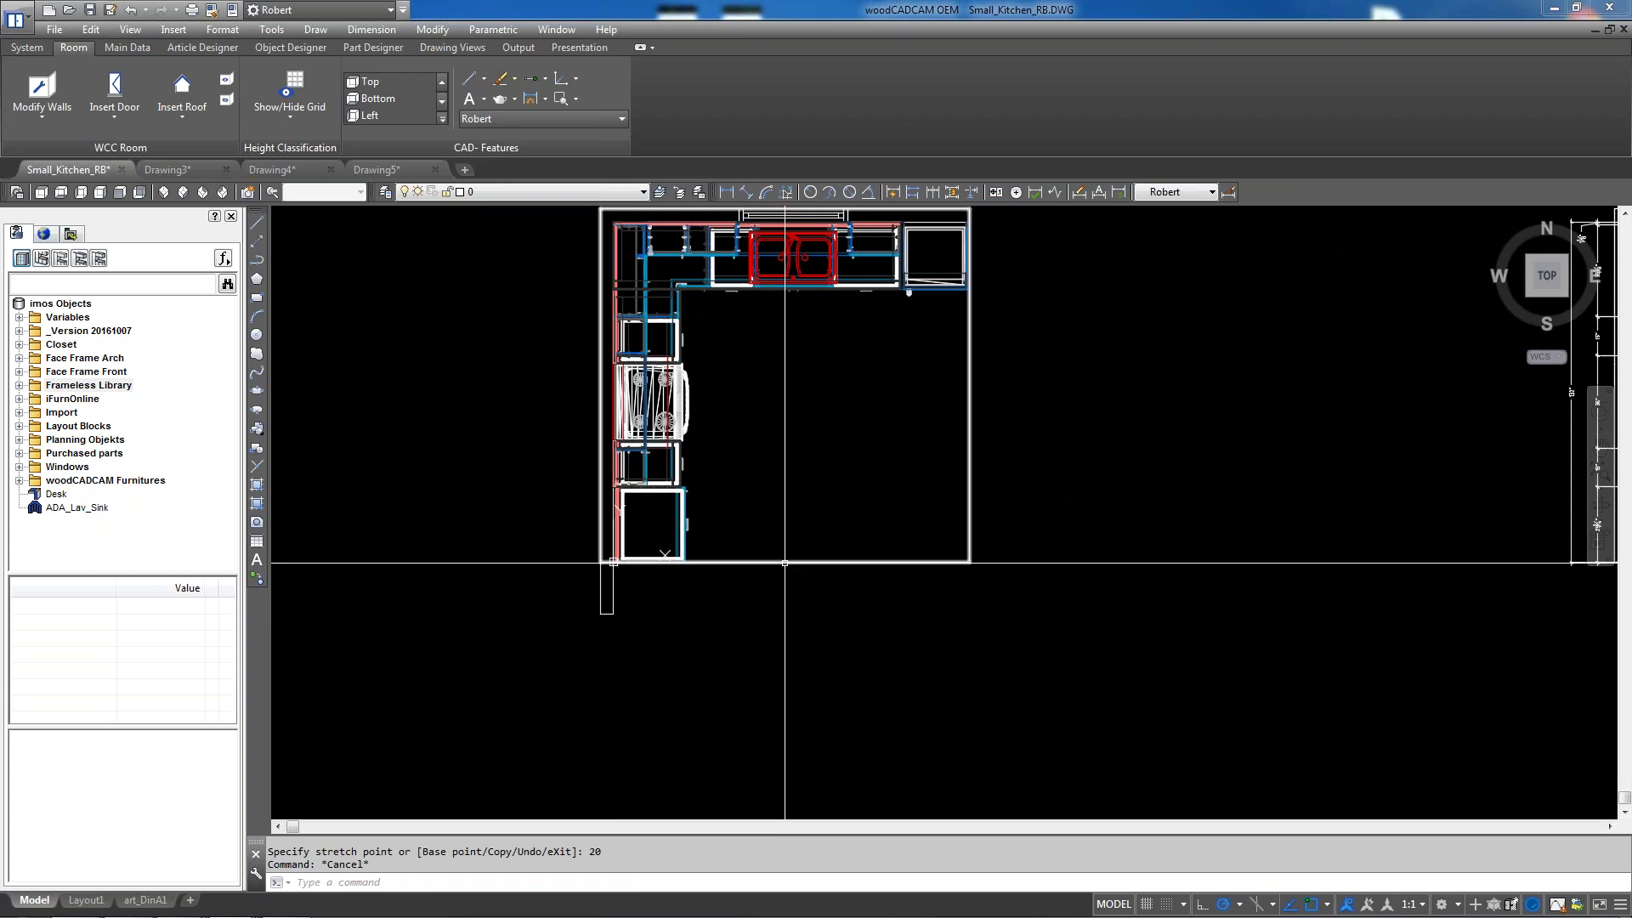
Stretch the room outline's bottom-right corner grip by 20
{"action": "left_click", "coordinate": [784, 562]}
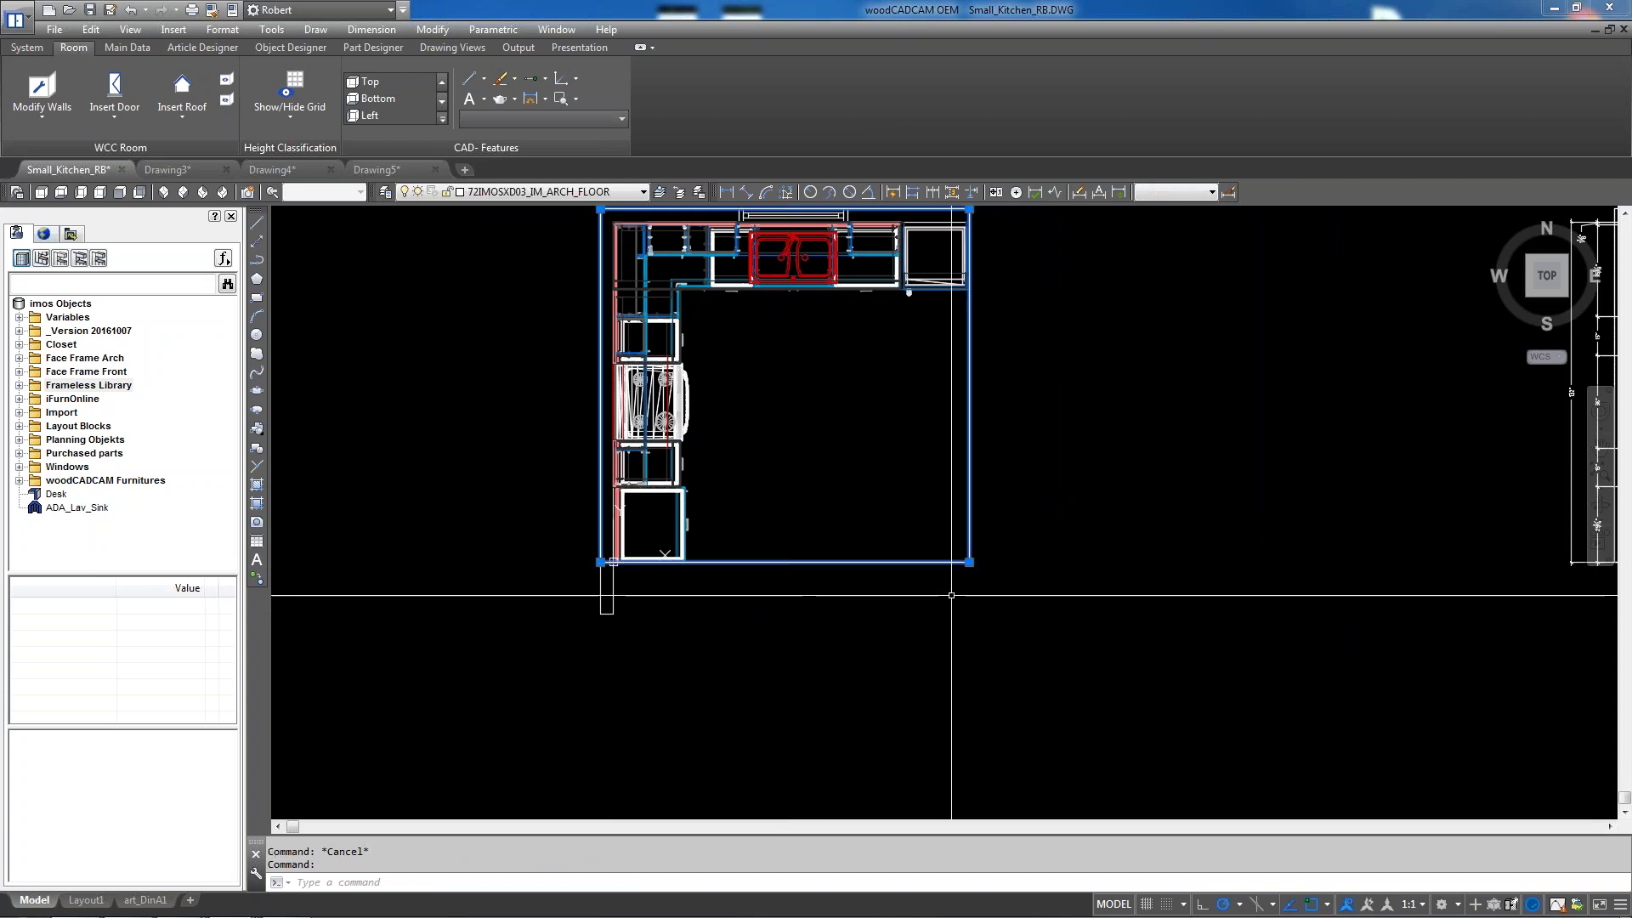
{"action": "left_click", "coordinate": [970, 562]}
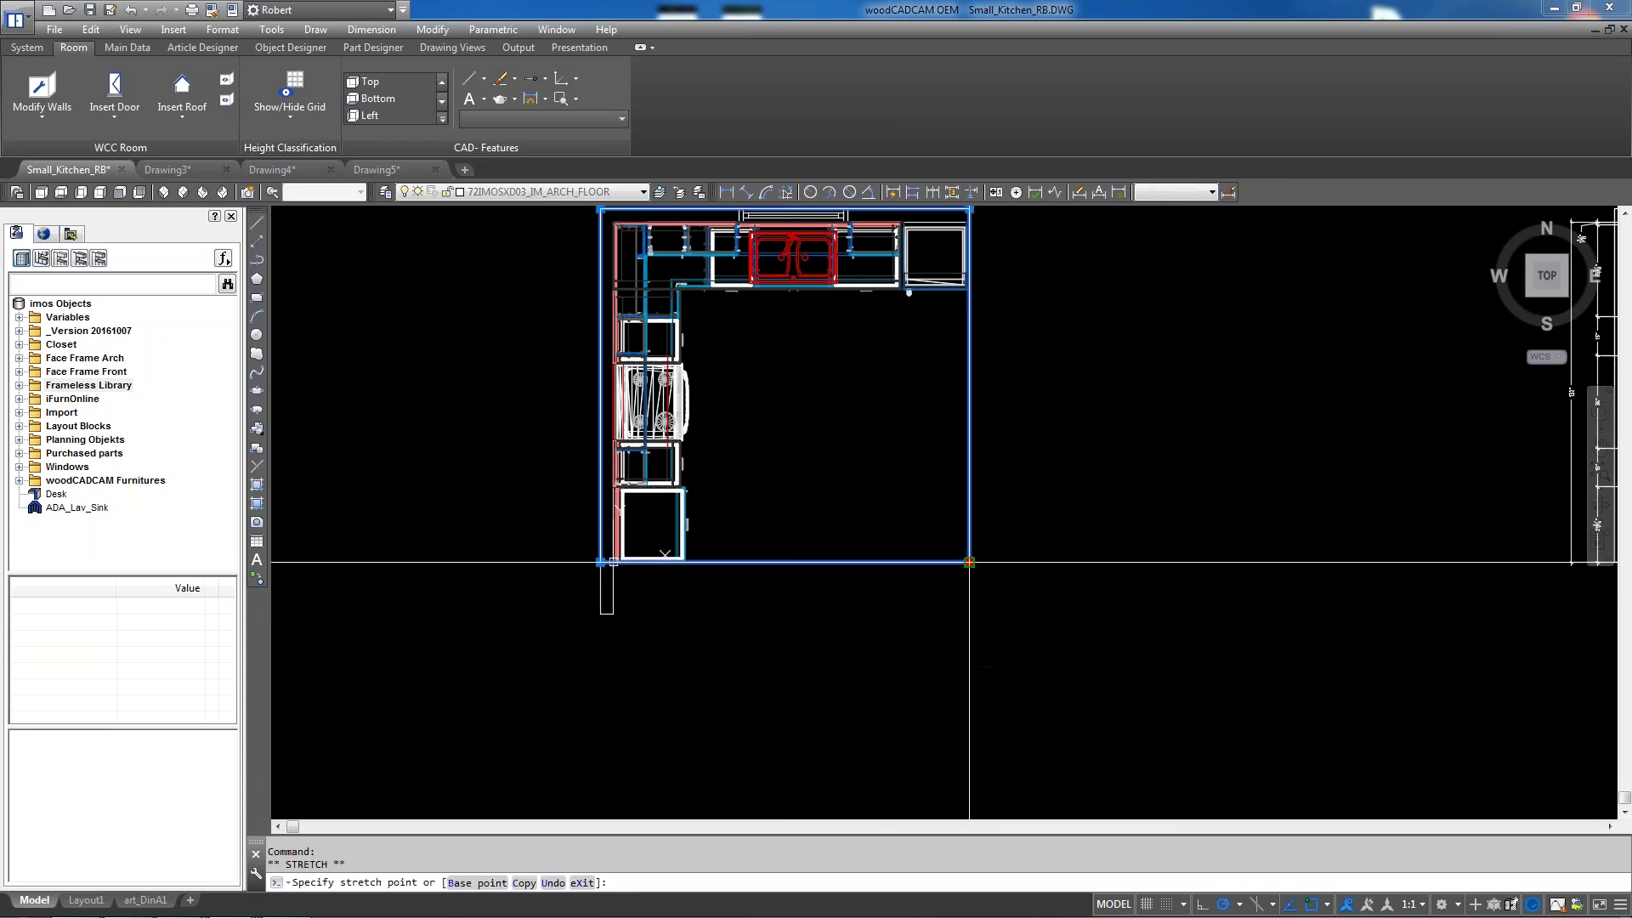
{"action": "type", "text": "20"}
{"action": "key", "text": "Return"}
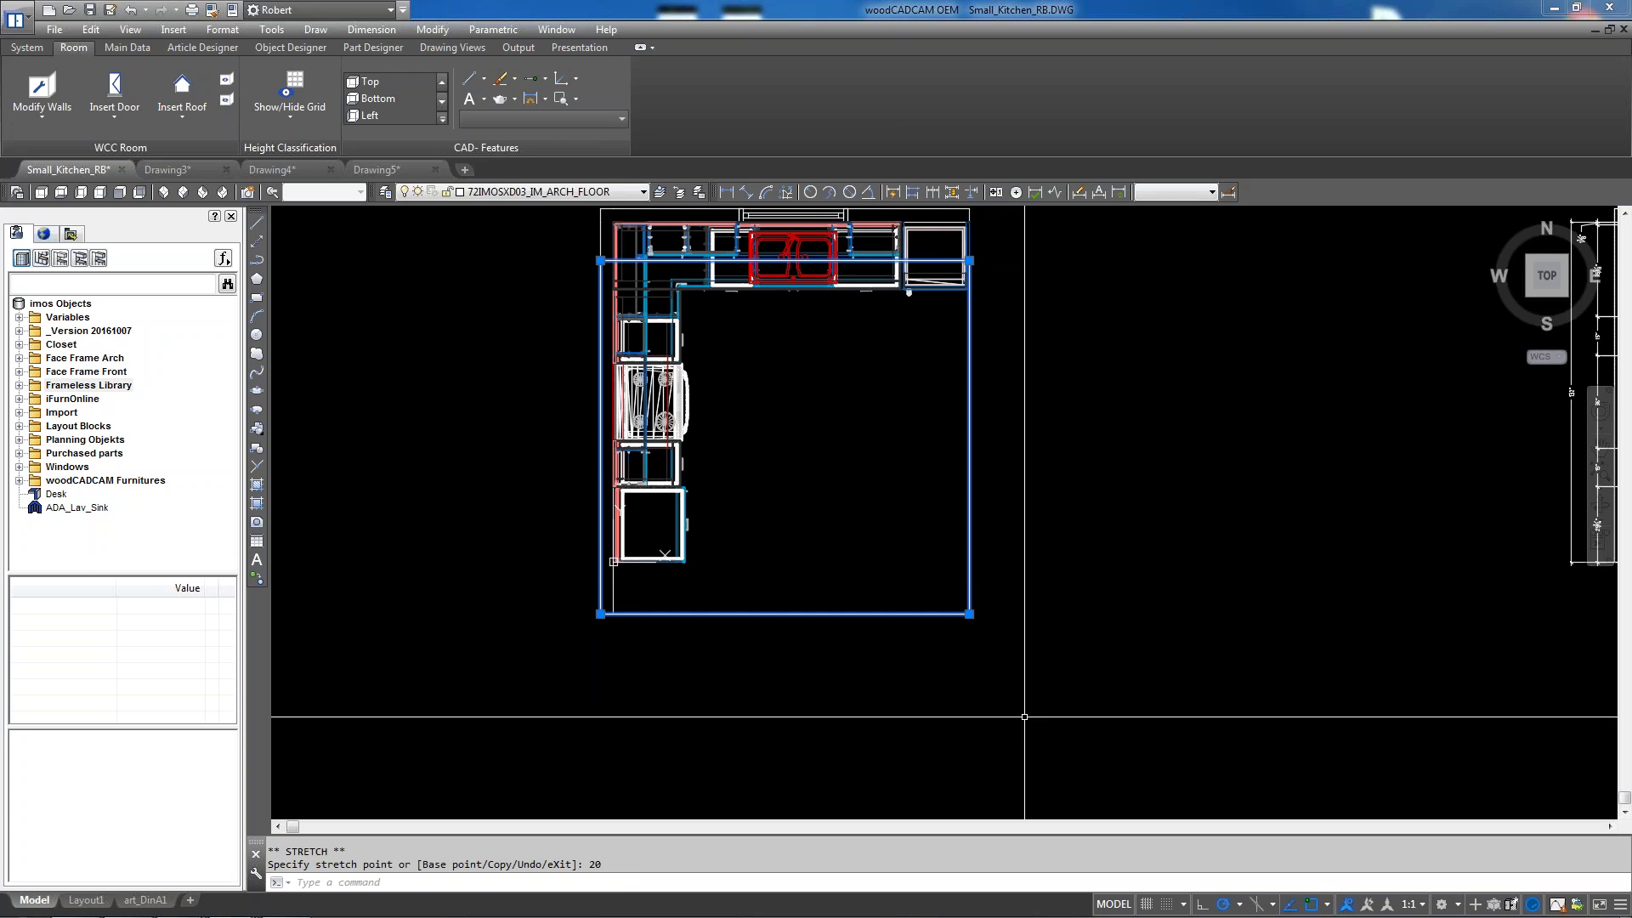
{"action": "key", "text": "Escape"}
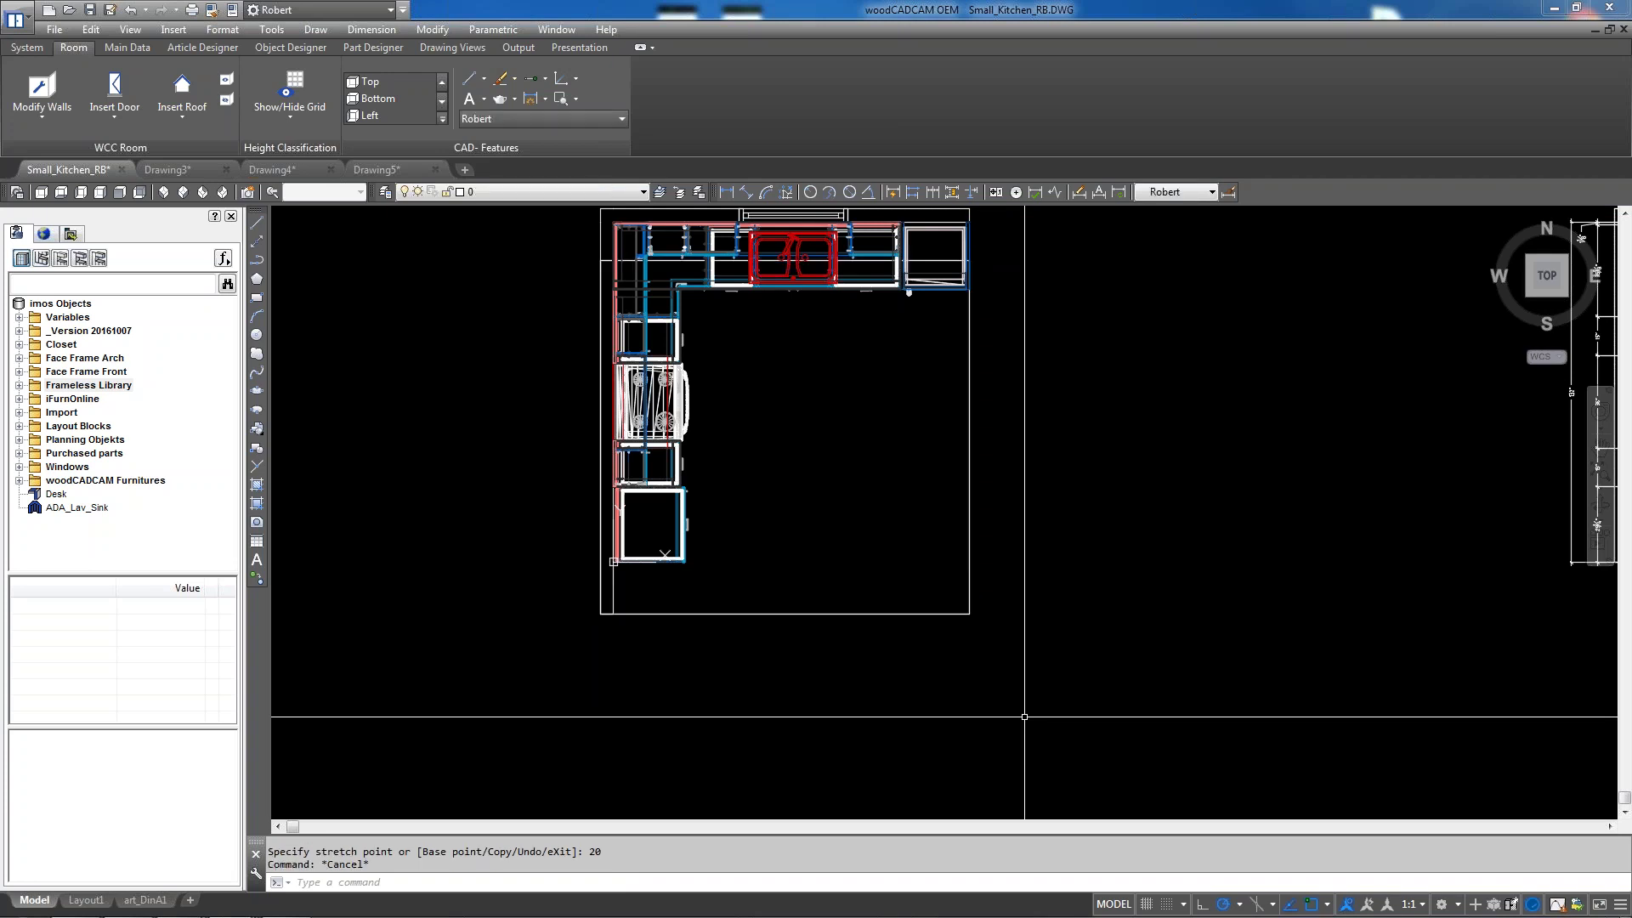
Run STRETCH on the room outline, pick a base point, then cancel without changes
{"action": "type", "text": "STRETCH"}
{"action": "key", "text": "Return"}
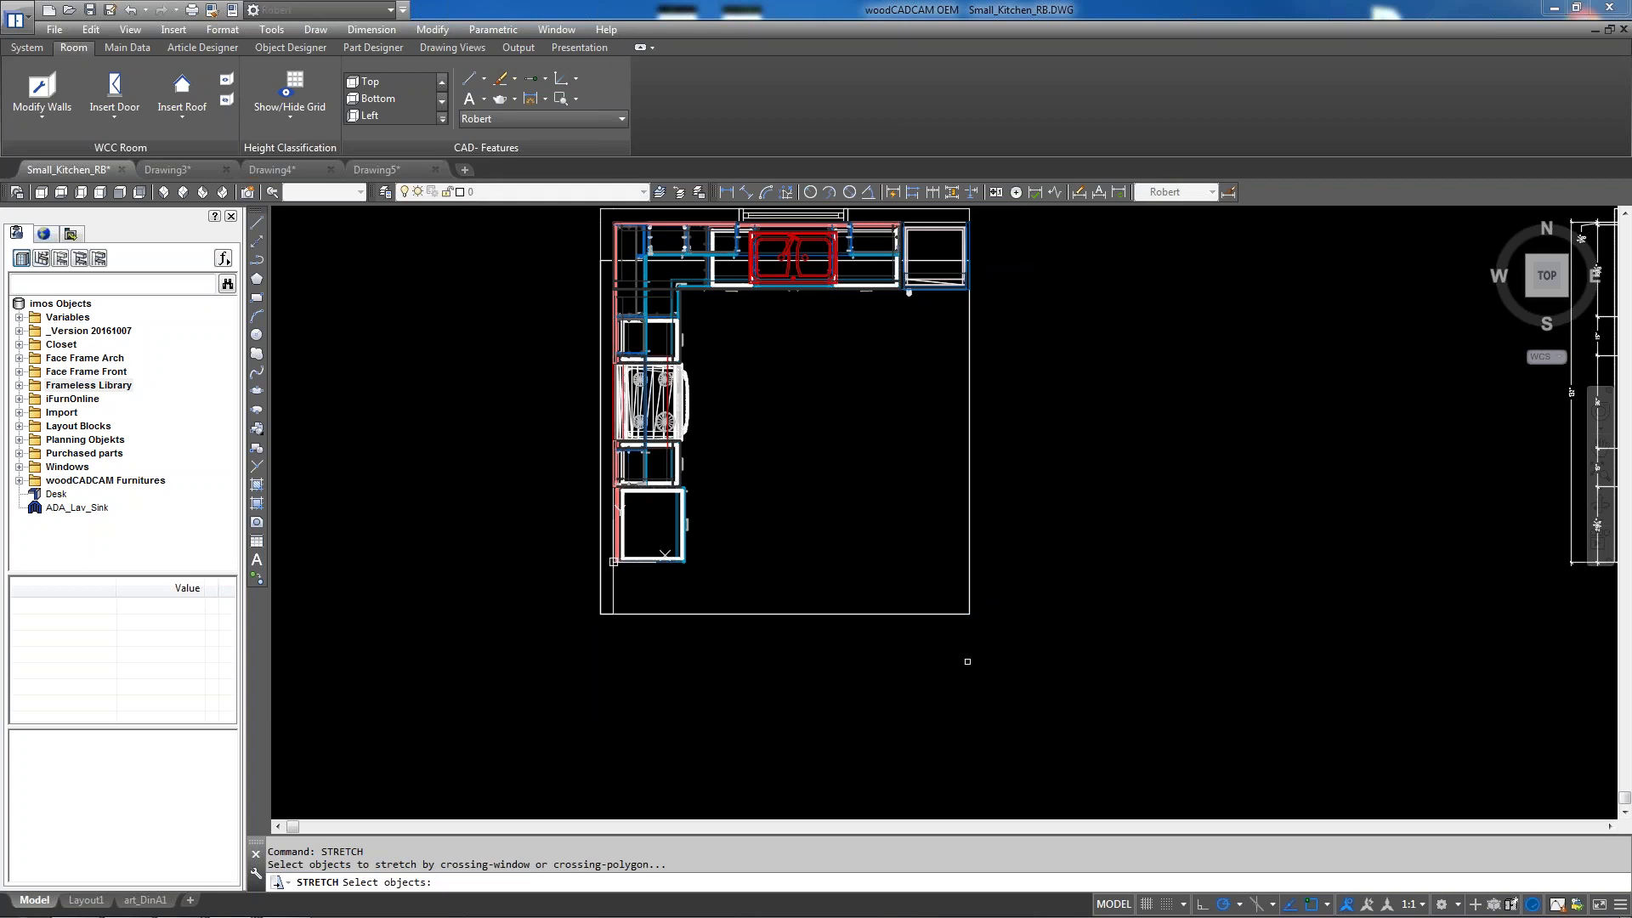
{"action": "left_click", "coordinate": [943, 613]}
{"action": "key", "text": "Return"}
{"action": "left_click", "coordinate": [1072, 322]}
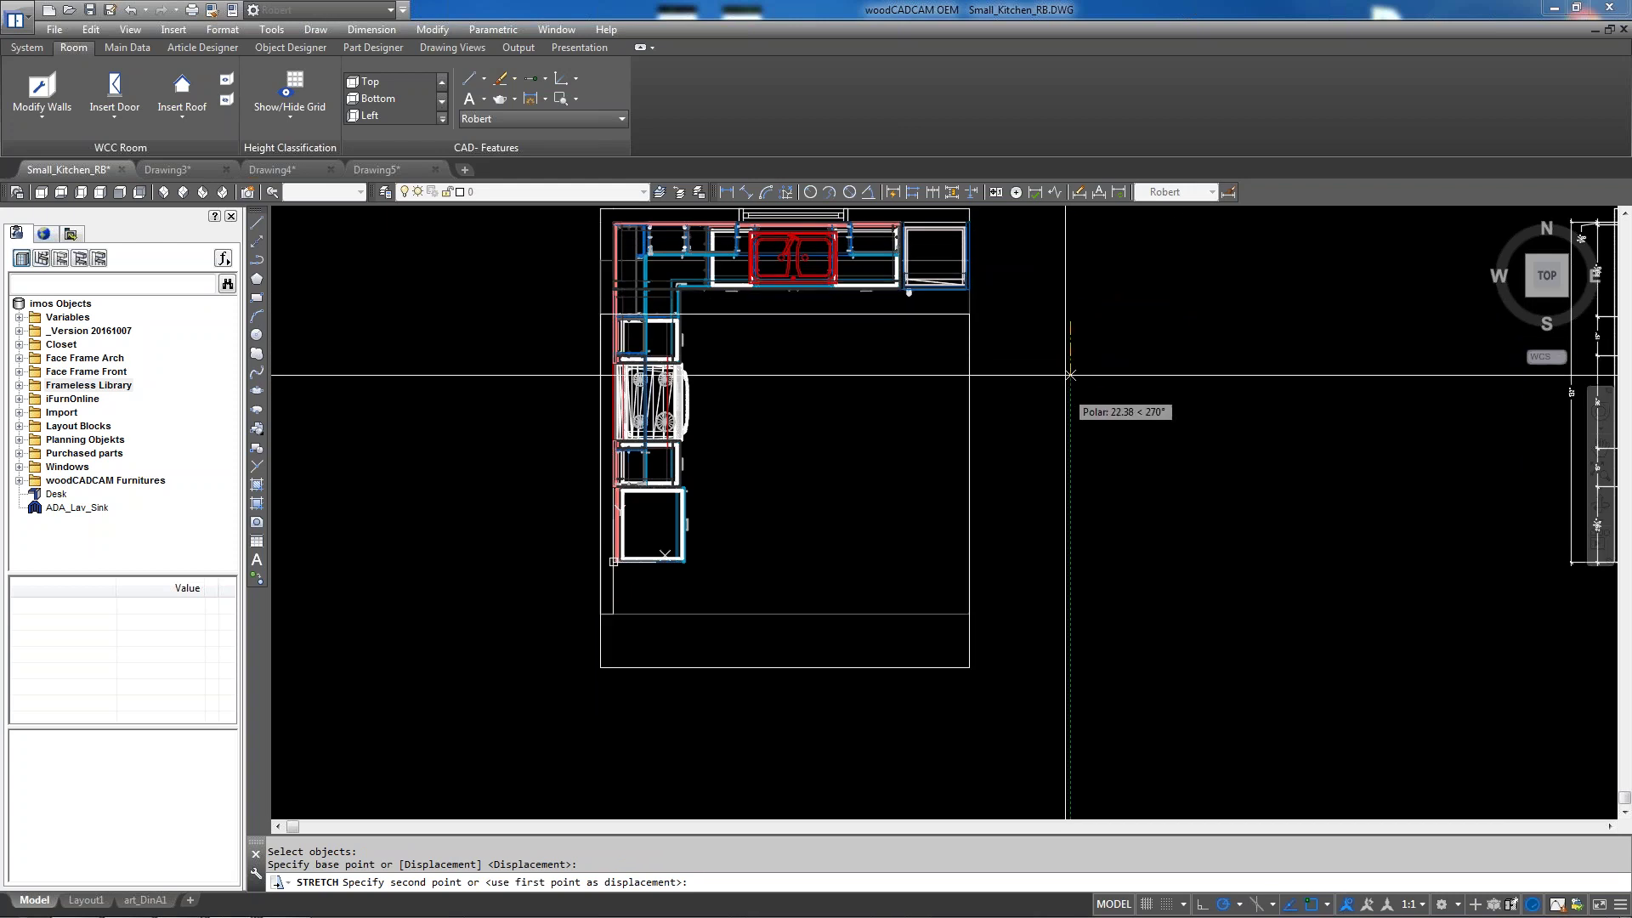
{"action": "key", "text": "Escape"}
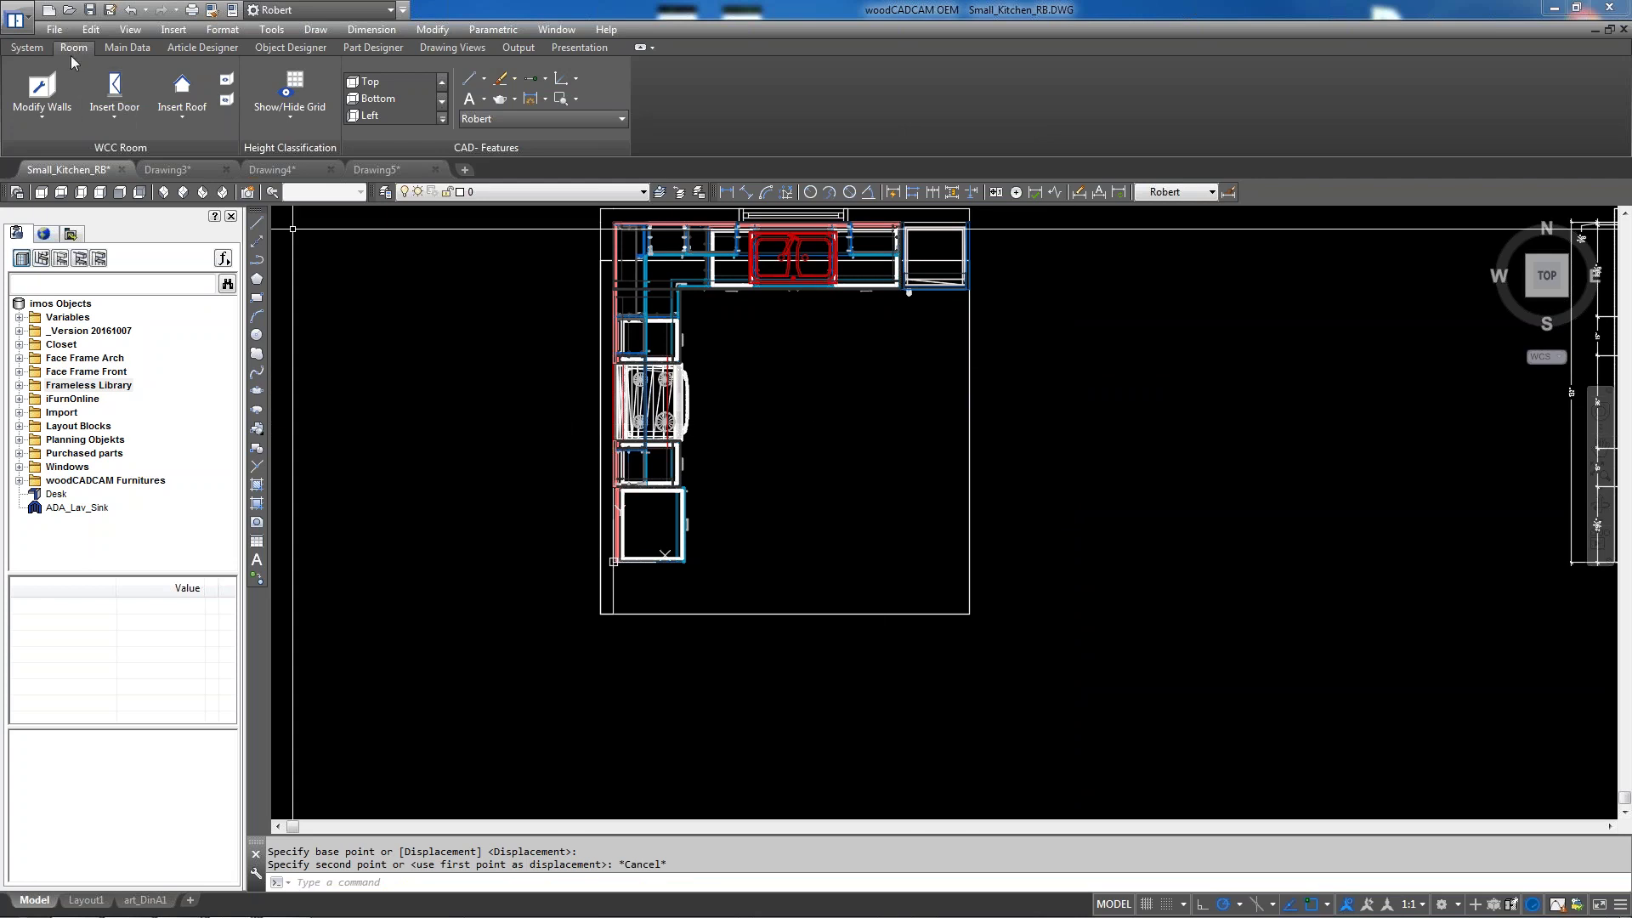
Review the left wall's settings (height 96, thickness 5.00) in Modify Walls and cancel unchanged
{"action": "left_click", "coordinate": [58, 101]}
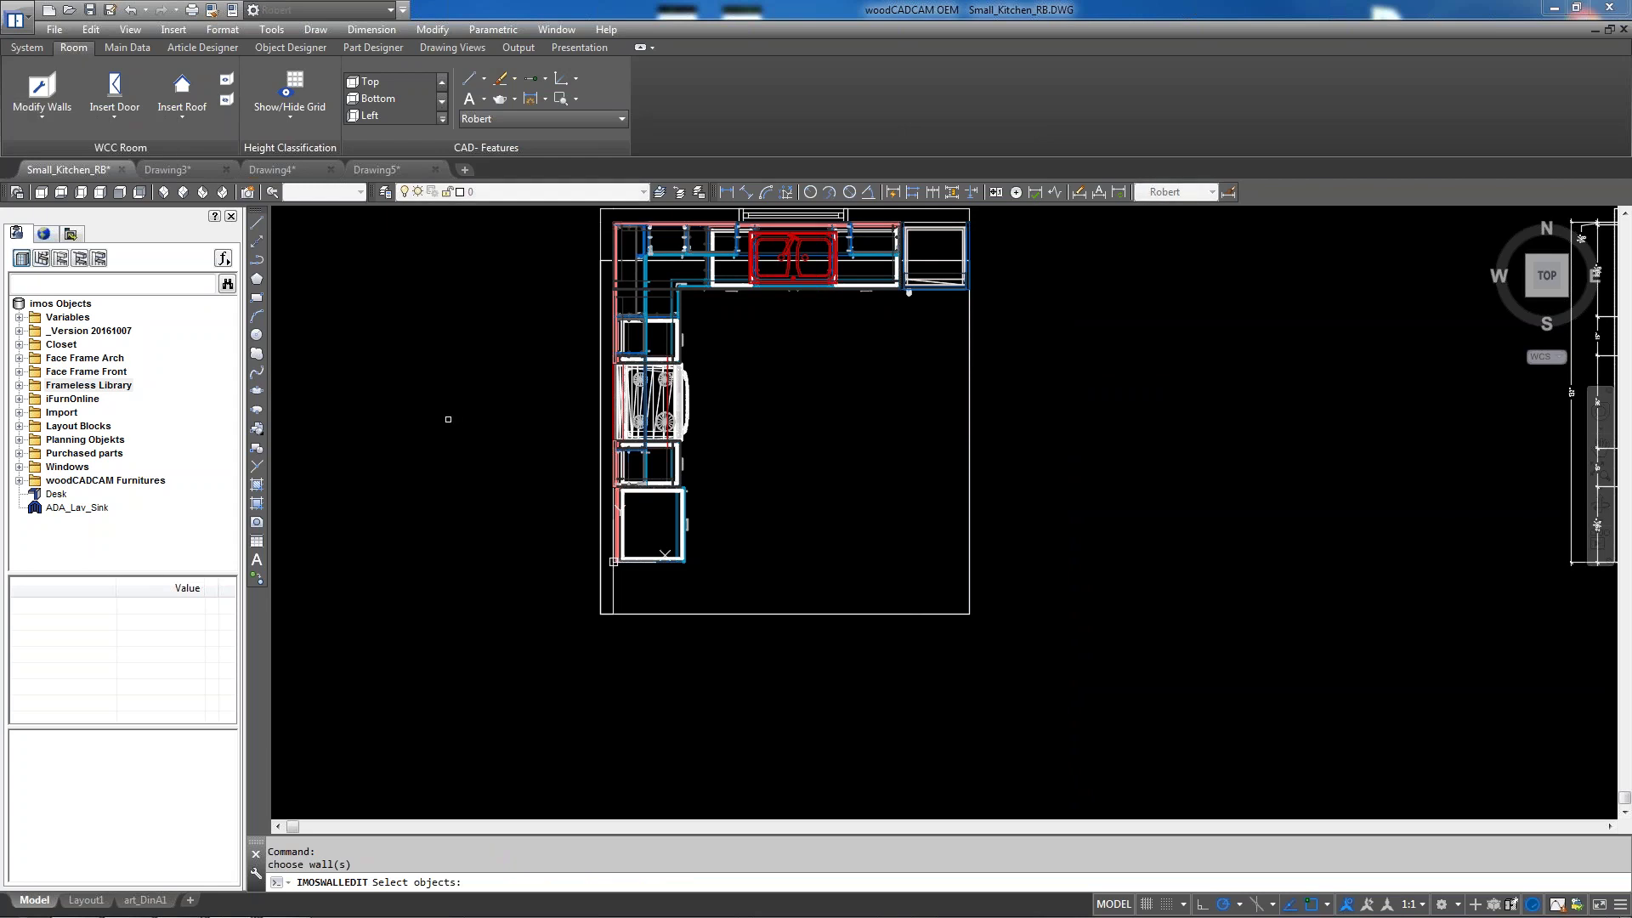
{"action": "left_click", "coordinate": [607, 593]}
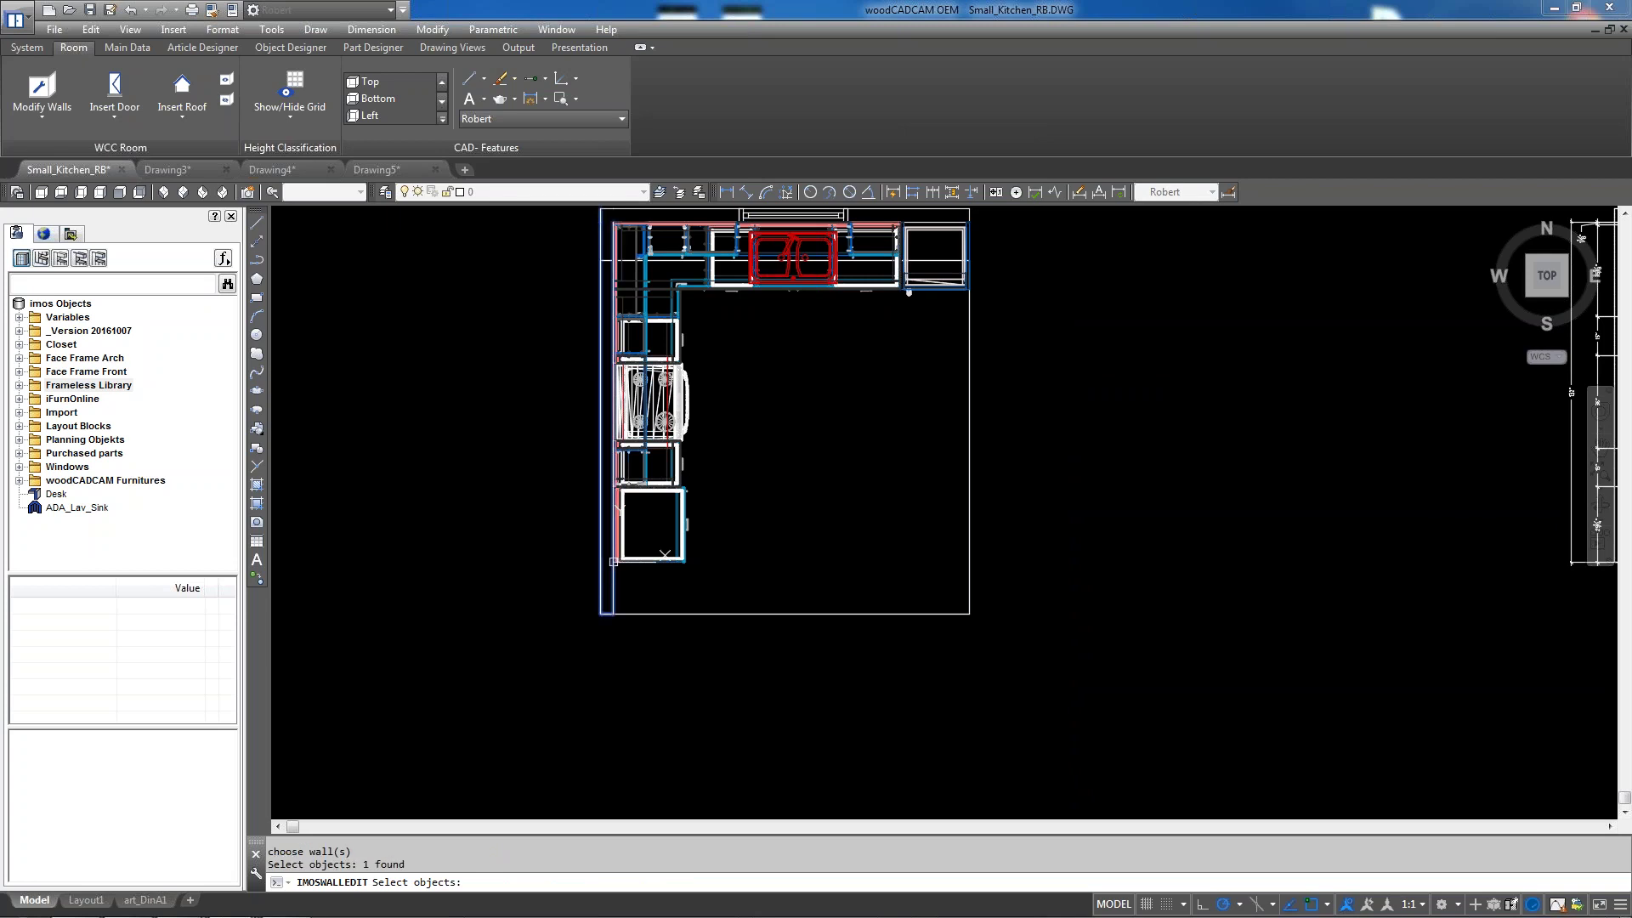
{"action": "key", "text": "Return"}
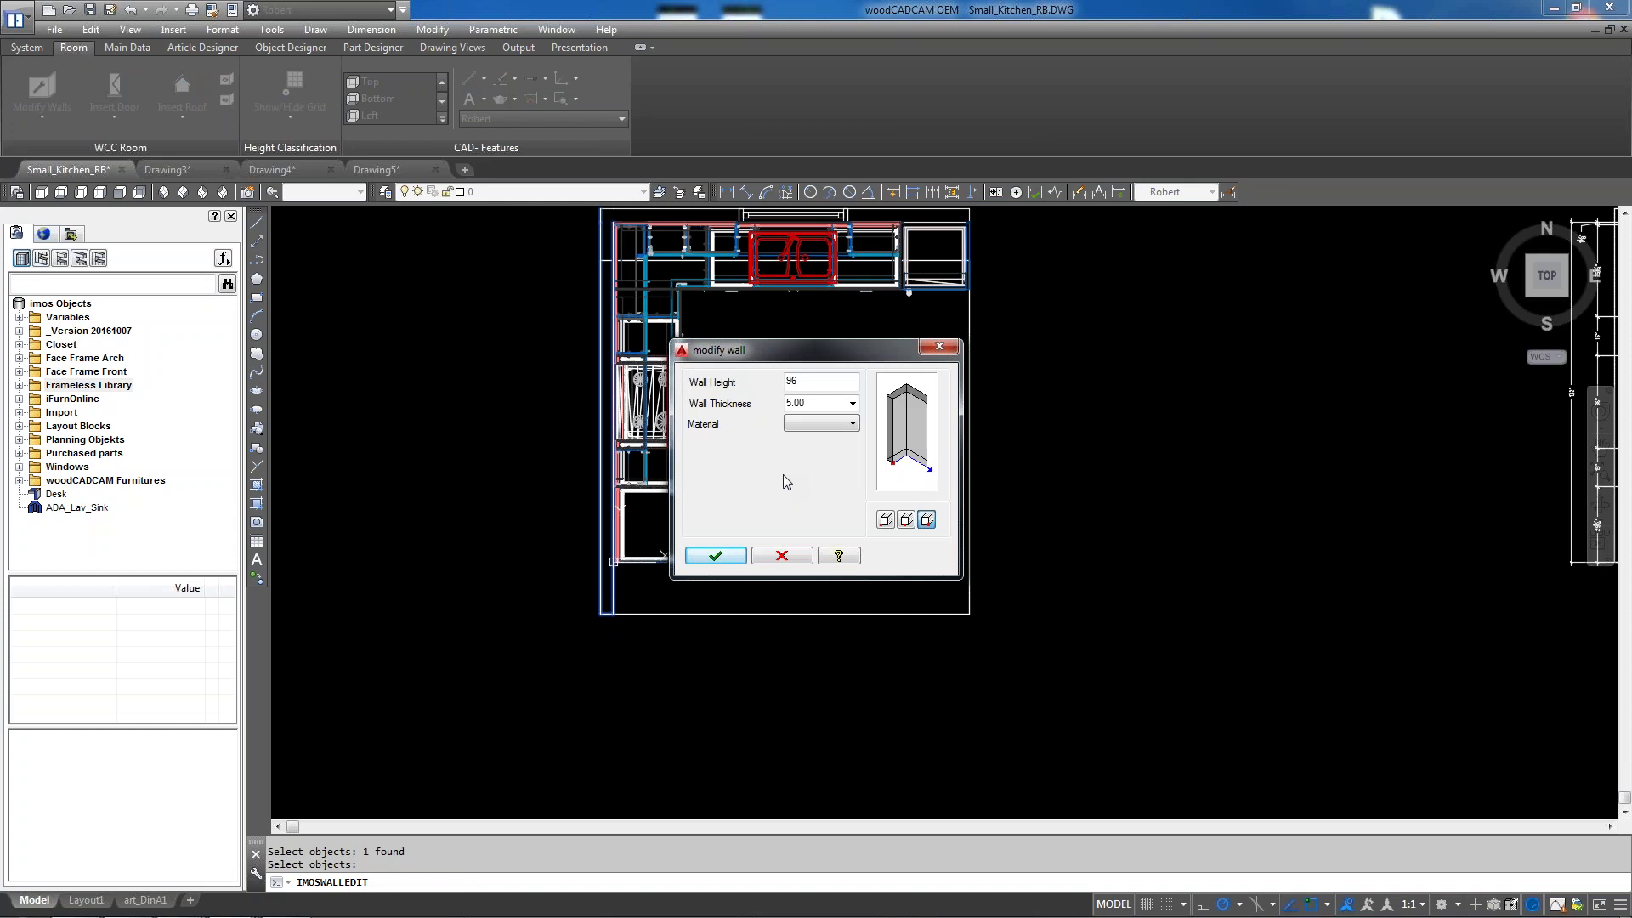
{"action": "left_click", "coordinate": [790, 559]}
Pick another wall in Modify Walls, exit without edits, and zoom out to the full drawing
{"action": "left_click", "coordinate": [48, 92]}
{"action": "left_click", "coordinate": [816, 613]}
{"action": "key", "text": "Return"}
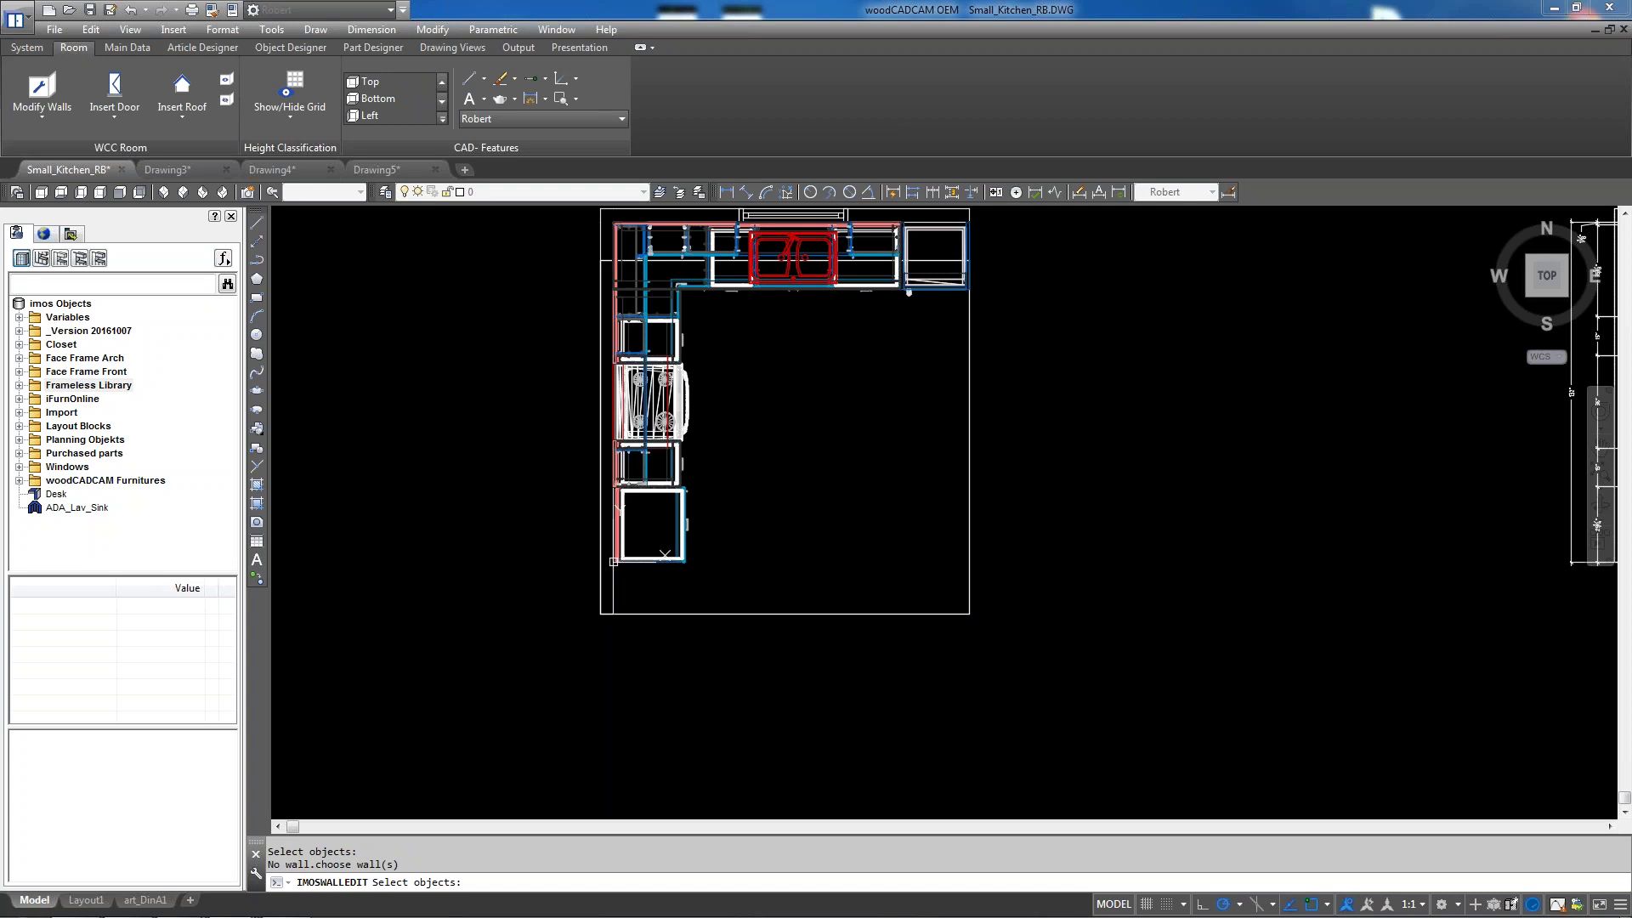
{"action": "key", "text": "Escape"}
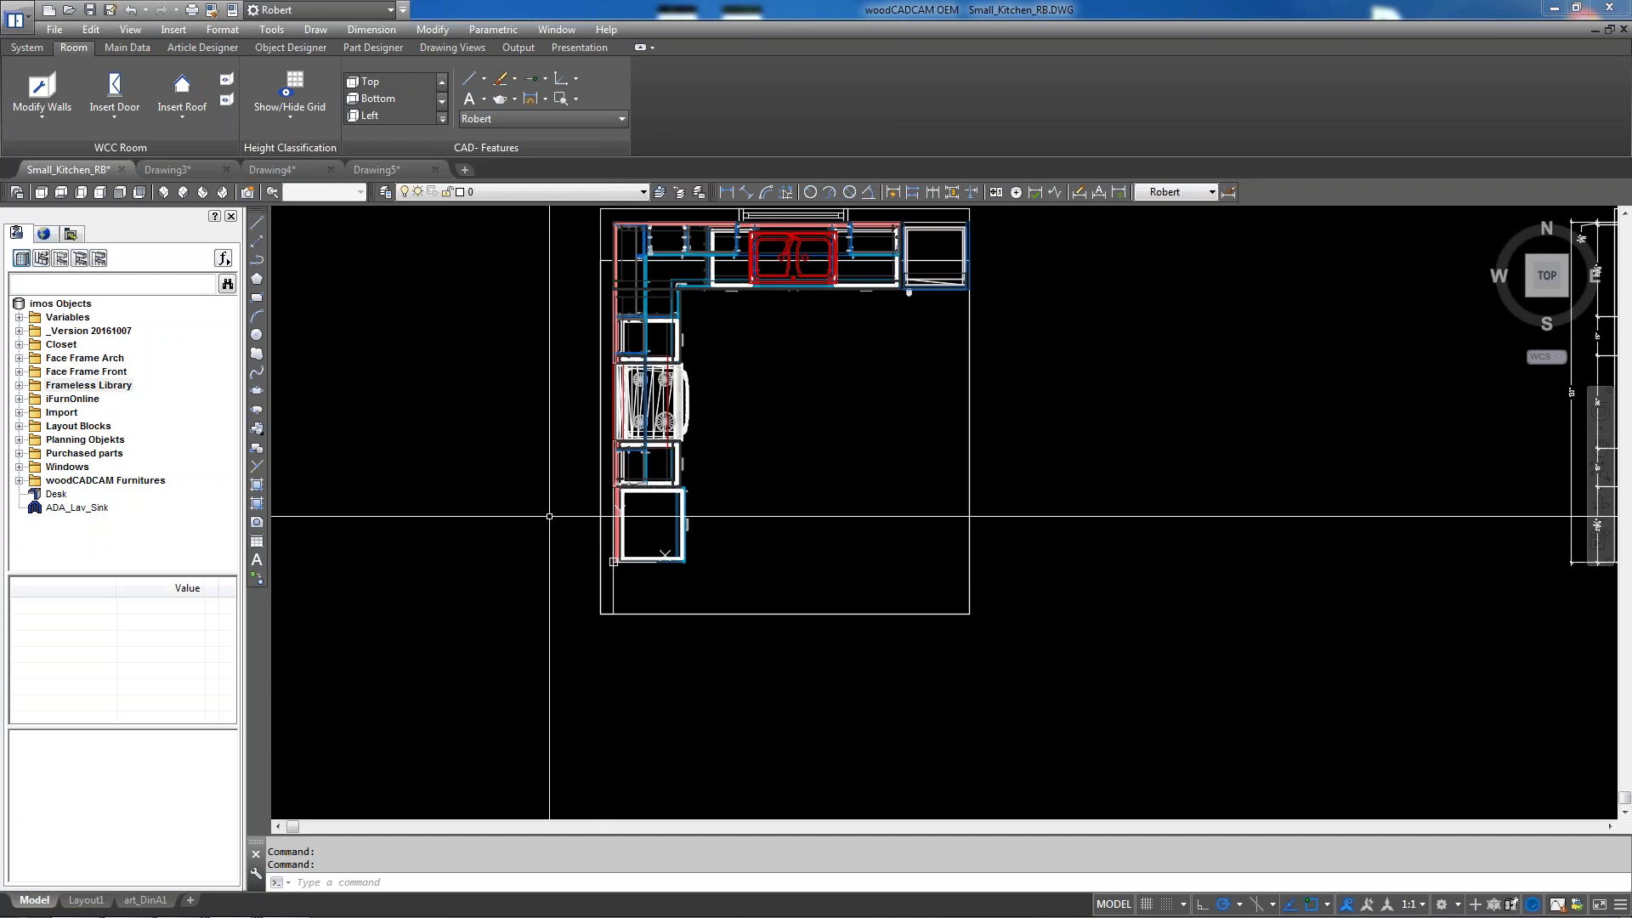
{"action": "scroll", "coordinate": [549, 516], "scroll_direction": "down", "scroll_amount": 4}
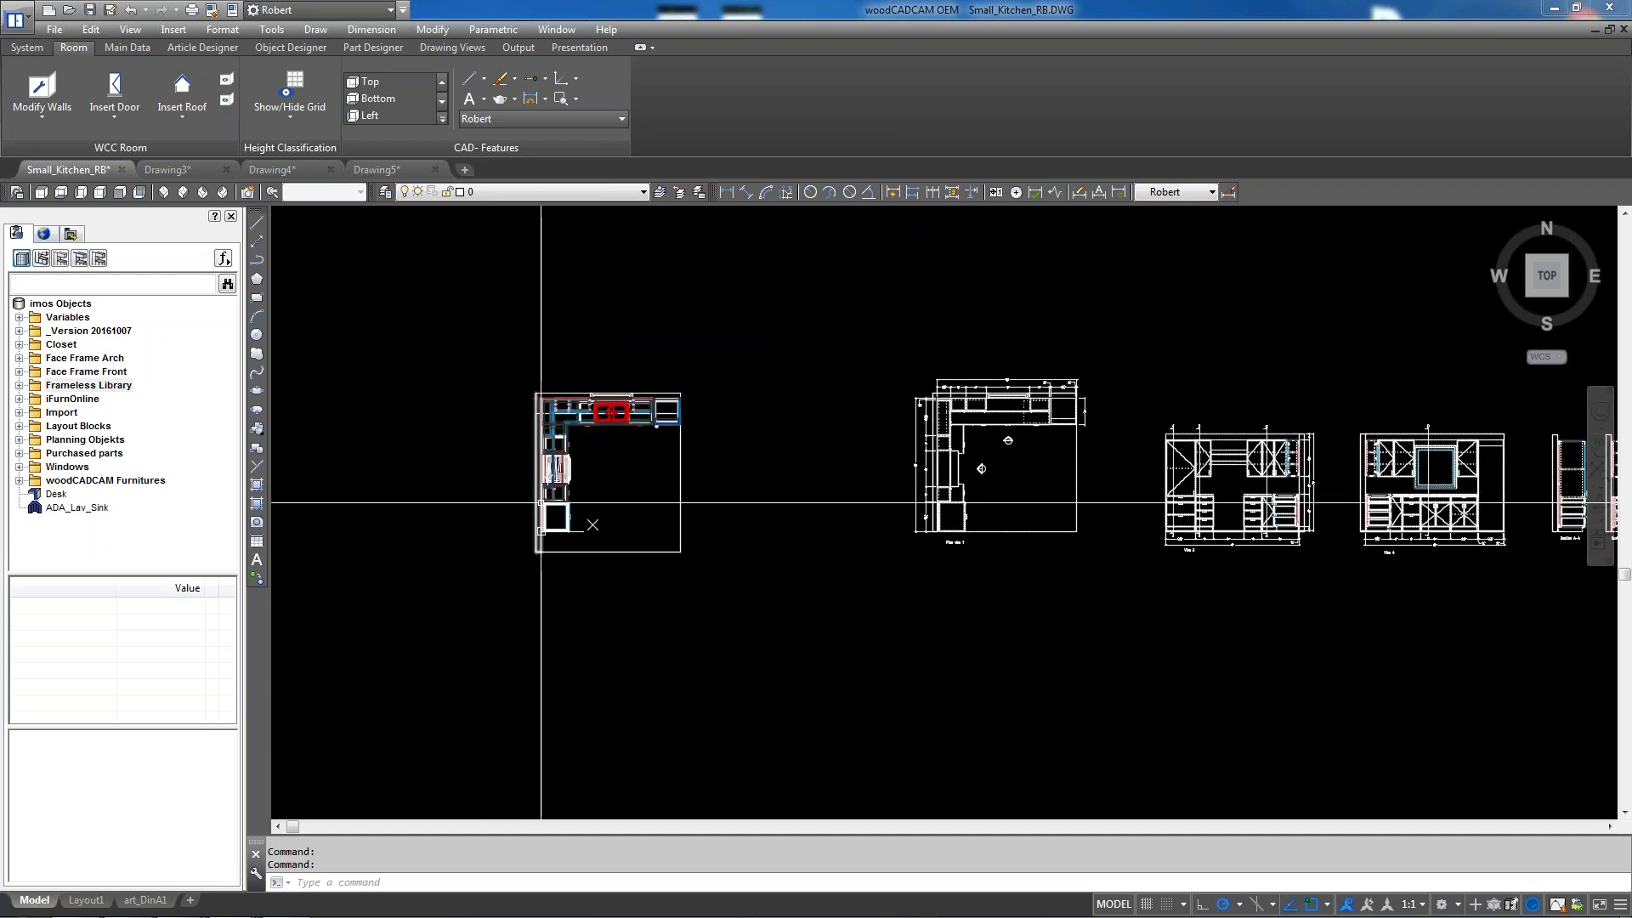
{"action": "scroll", "coordinate": [541, 503], "scroll_direction": "up", "scroll_amount": 2}
{"action": "scroll", "coordinate": [538, 514], "scroll_direction": "down", "scroll_amount": 4}
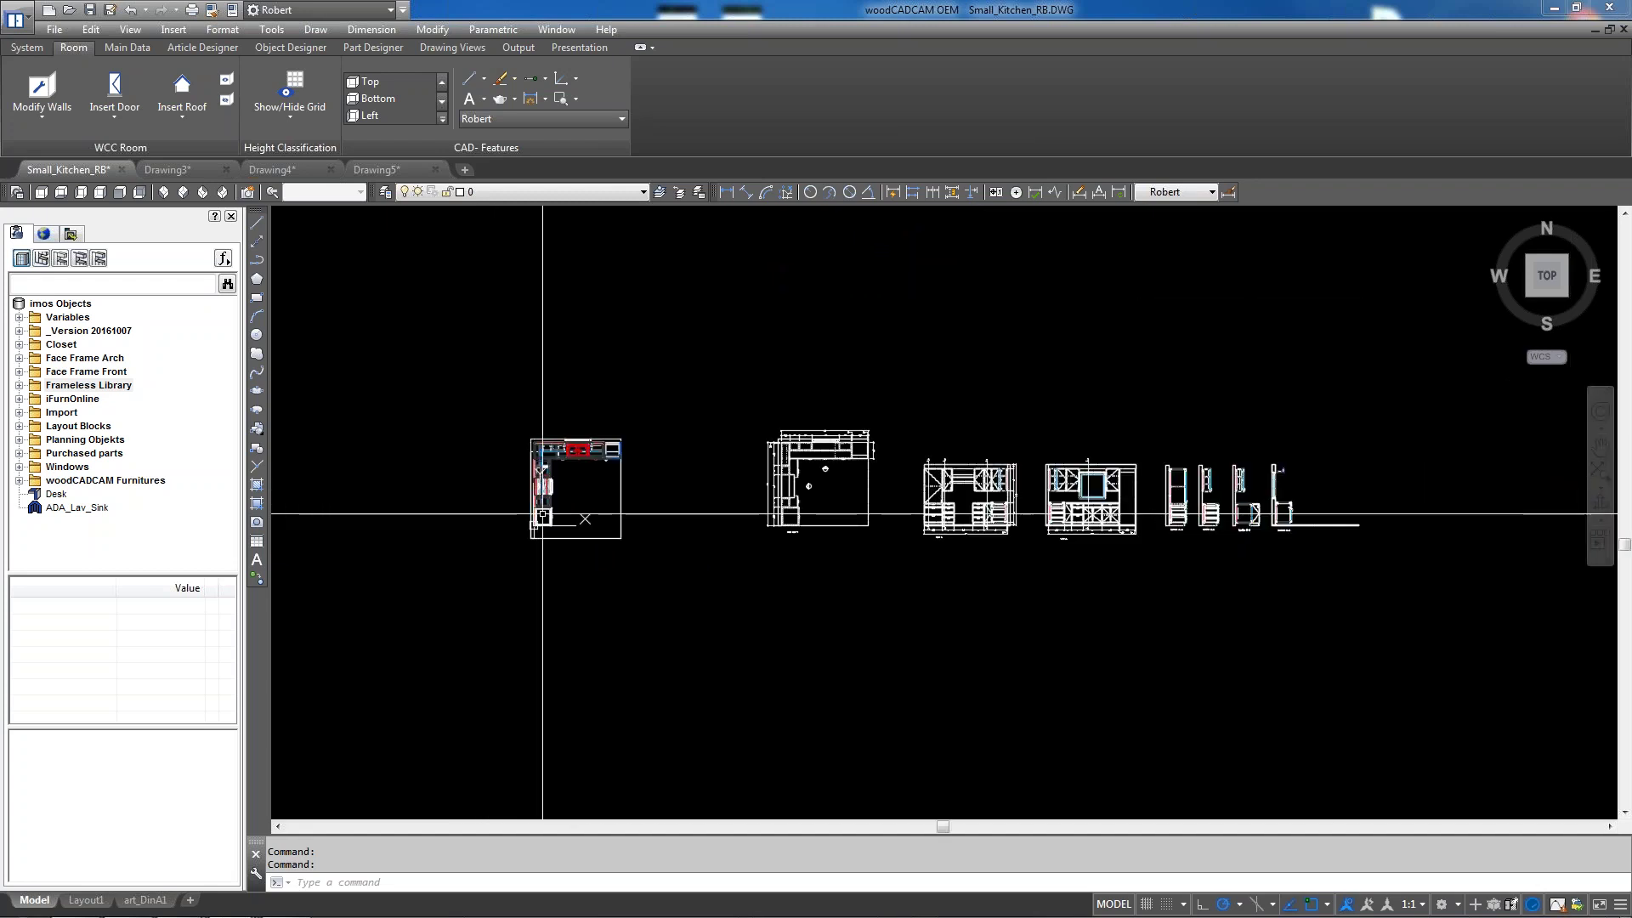
{"action": "scroll", "coordinate": [1372, 510], "scroll_direction": "up", "scroll_amount": 4}
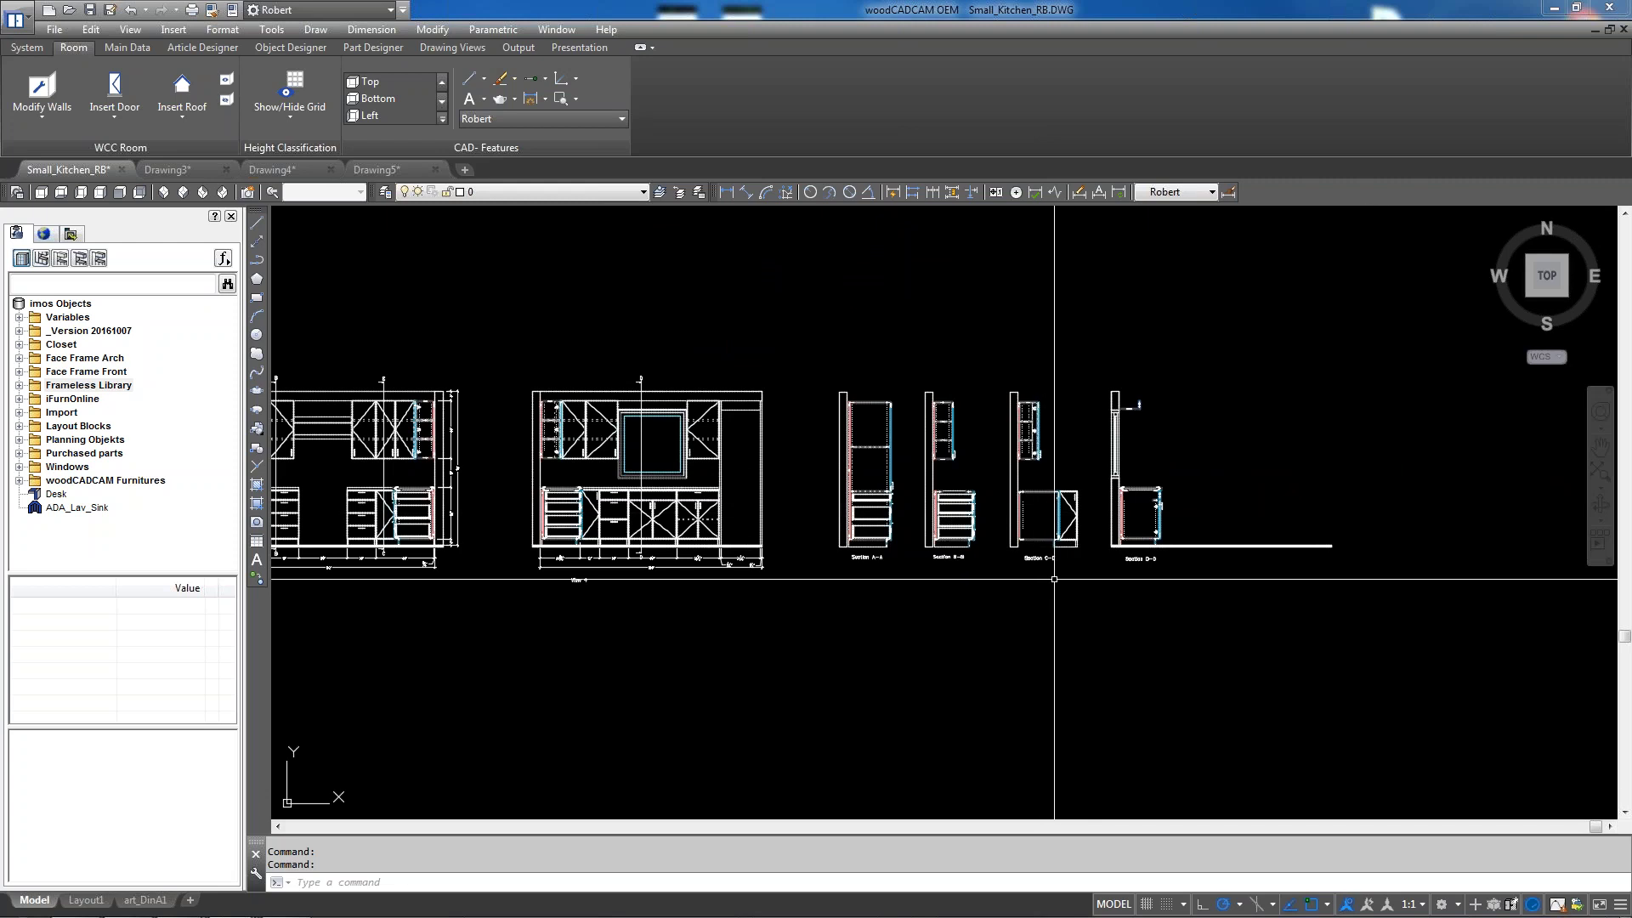
{"action": "scroll", "coordinate": [1027, 510], "scroll_direction": "up", "scroll_amount": 2}
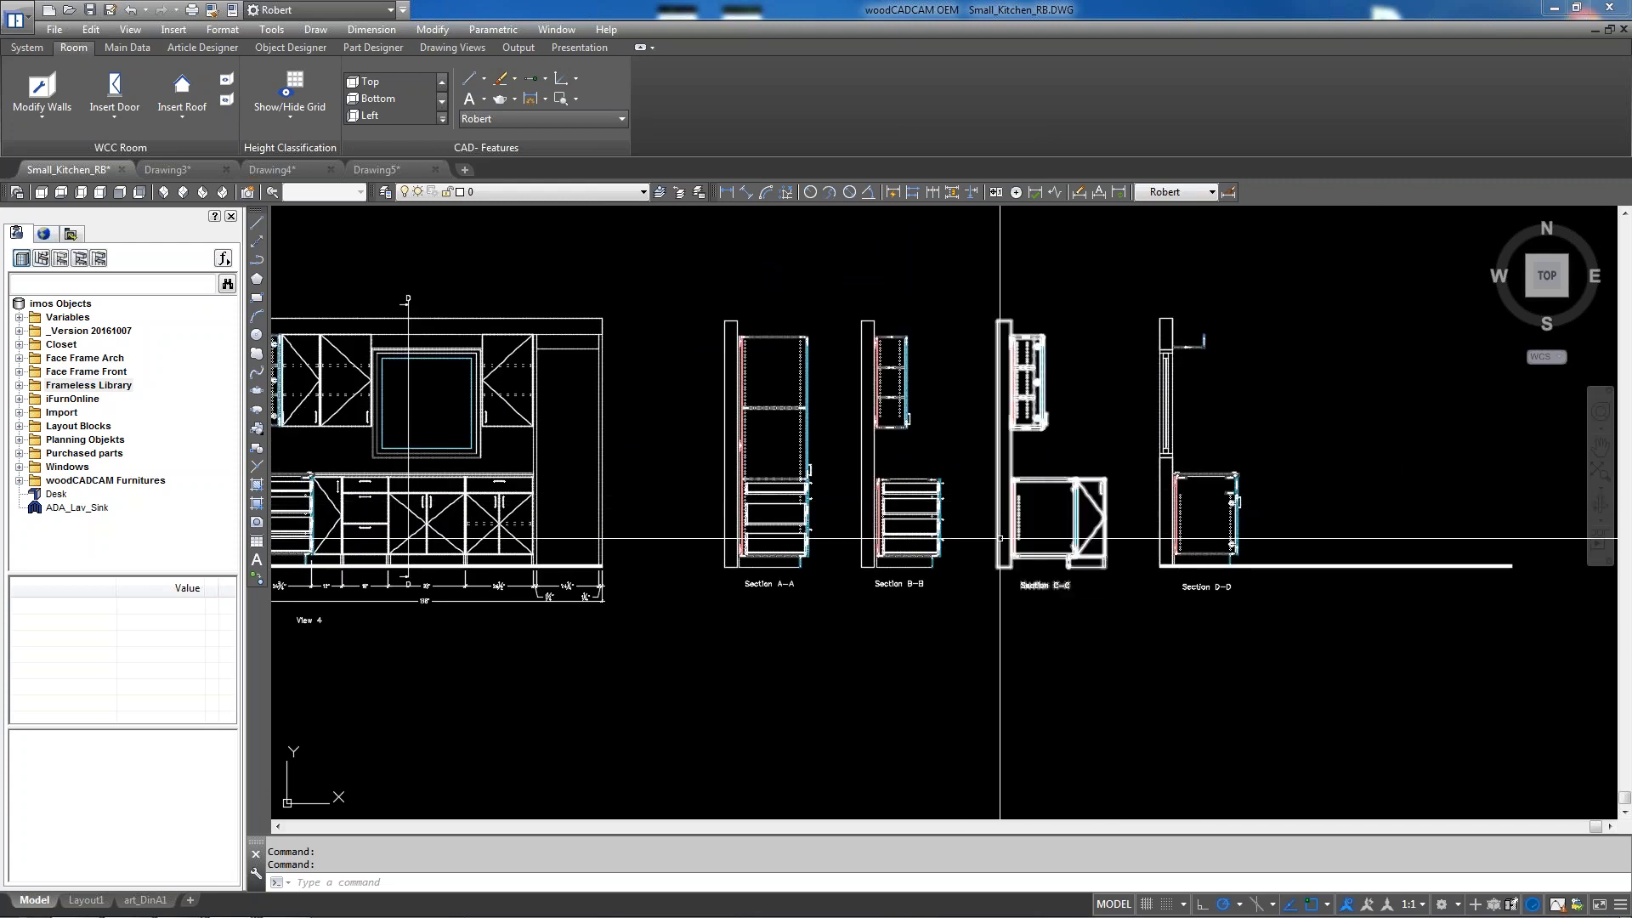
{"action": "scroll", "coordinate": [1140, 539], "scroll_direction": "up", "scroll_amount": 4}
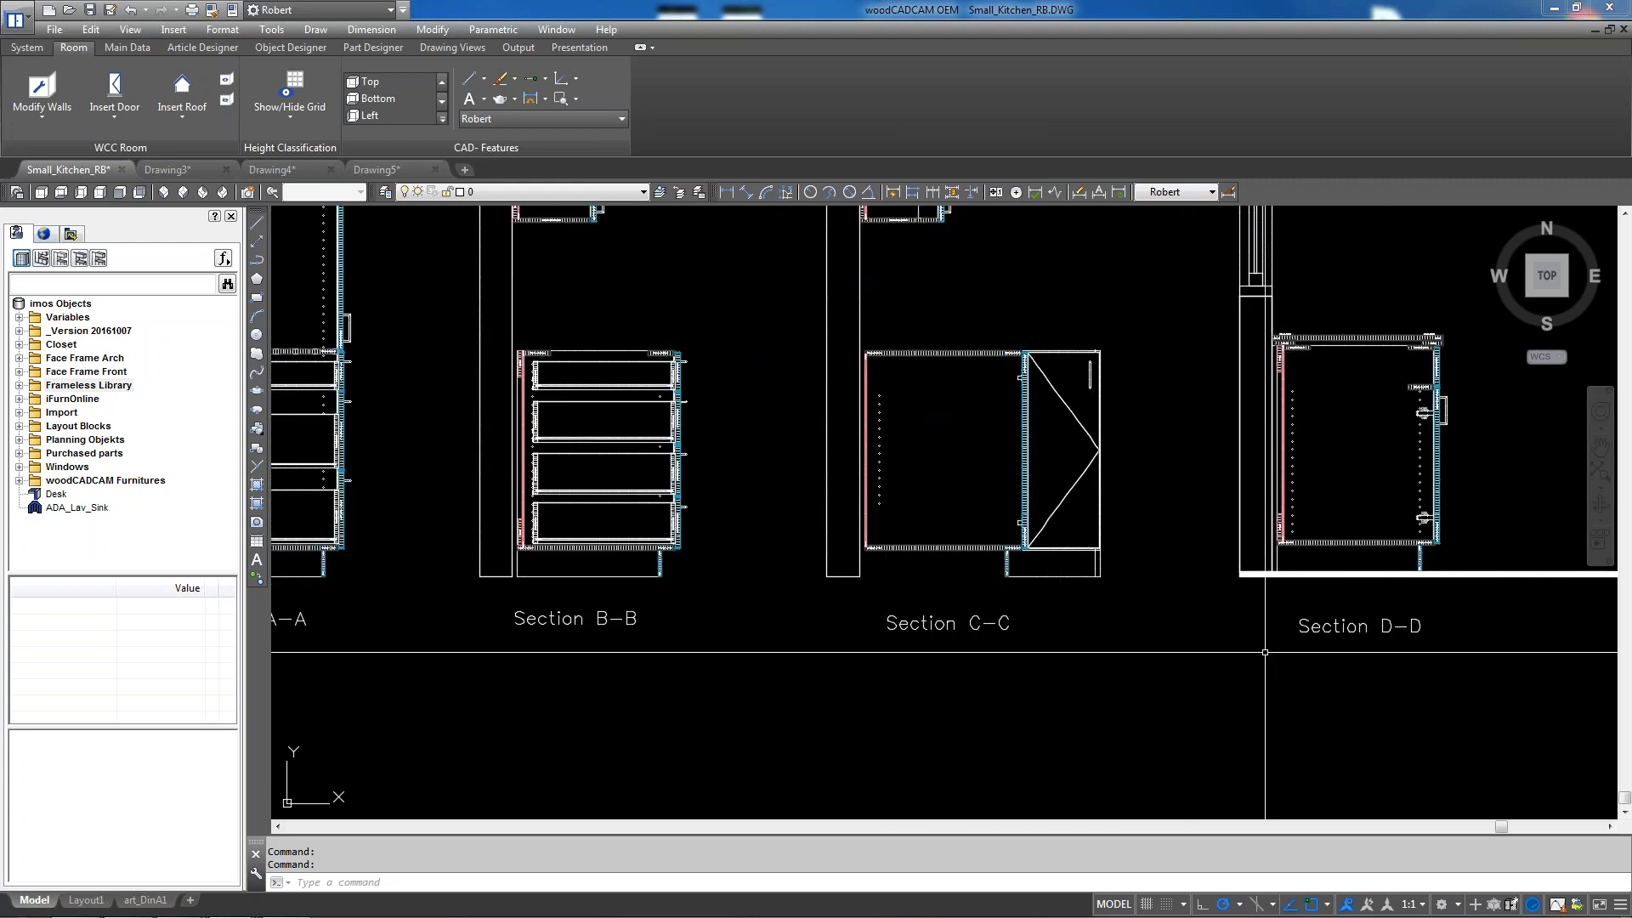
{"action": "scroll", "coordinate": [961, 588], "scroll_direction": "up", "scroll_amount": 2}
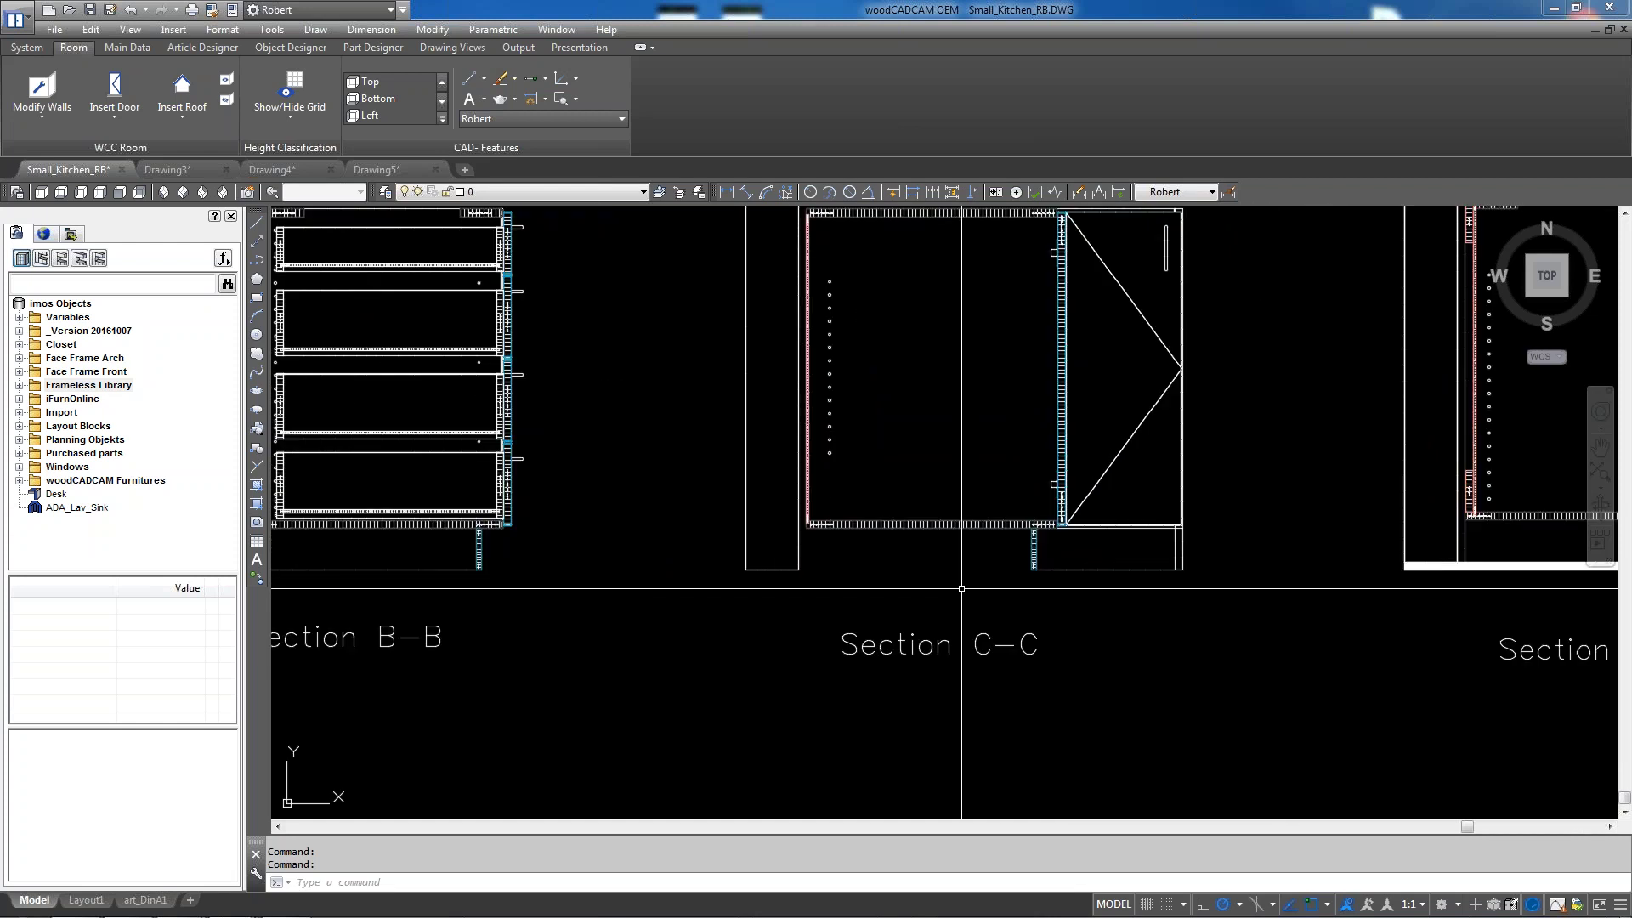
{"action": "scroll", "coordinate": [961, 588], "scroll_direction": "up", "scroll_amount": 2}
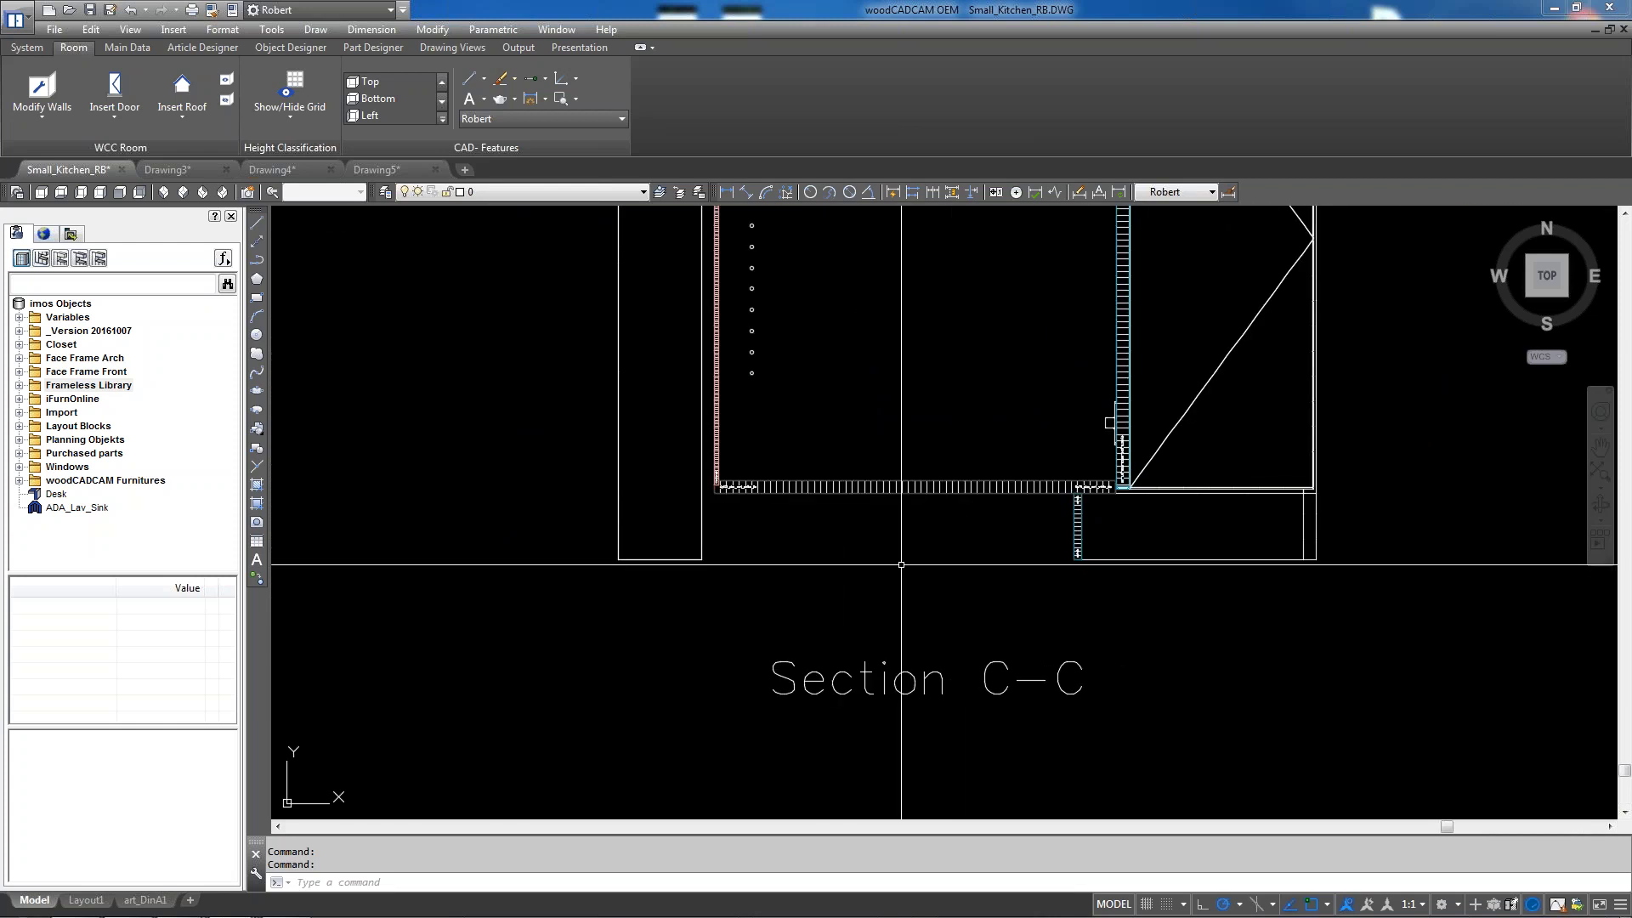
{"action": "scroll", "coordinate": [917, 553], "scroll_direction": "down", "scroll_amount": 6}
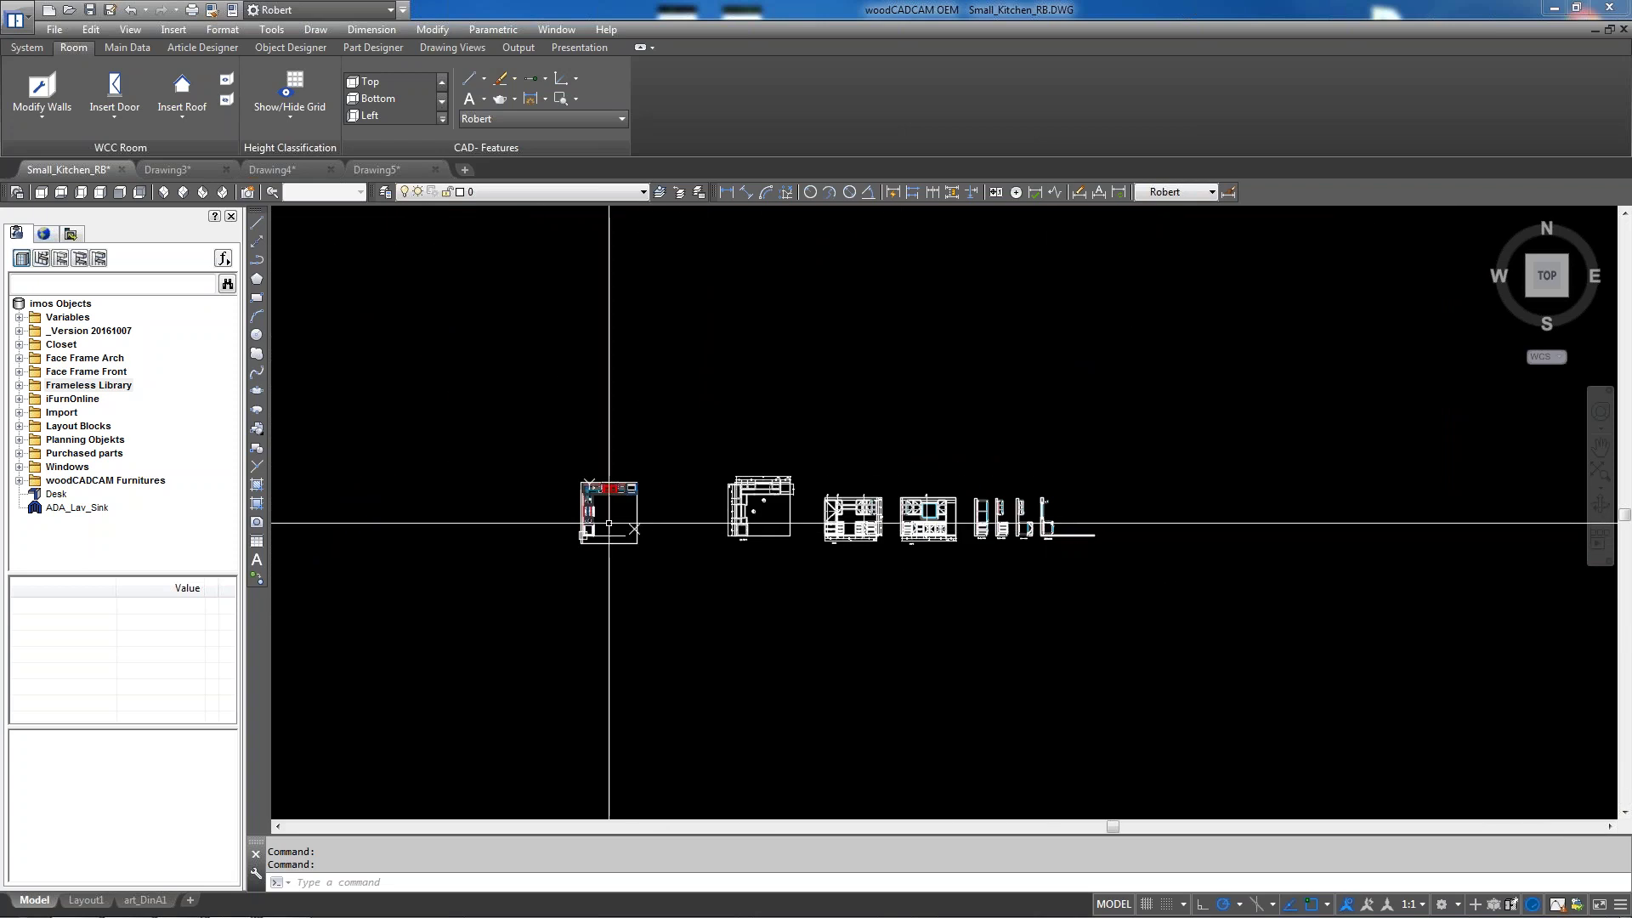
{"action": "scroll", "coordinate": [629, 533], "scroll_direction": "up", "scroll_amount": 2}
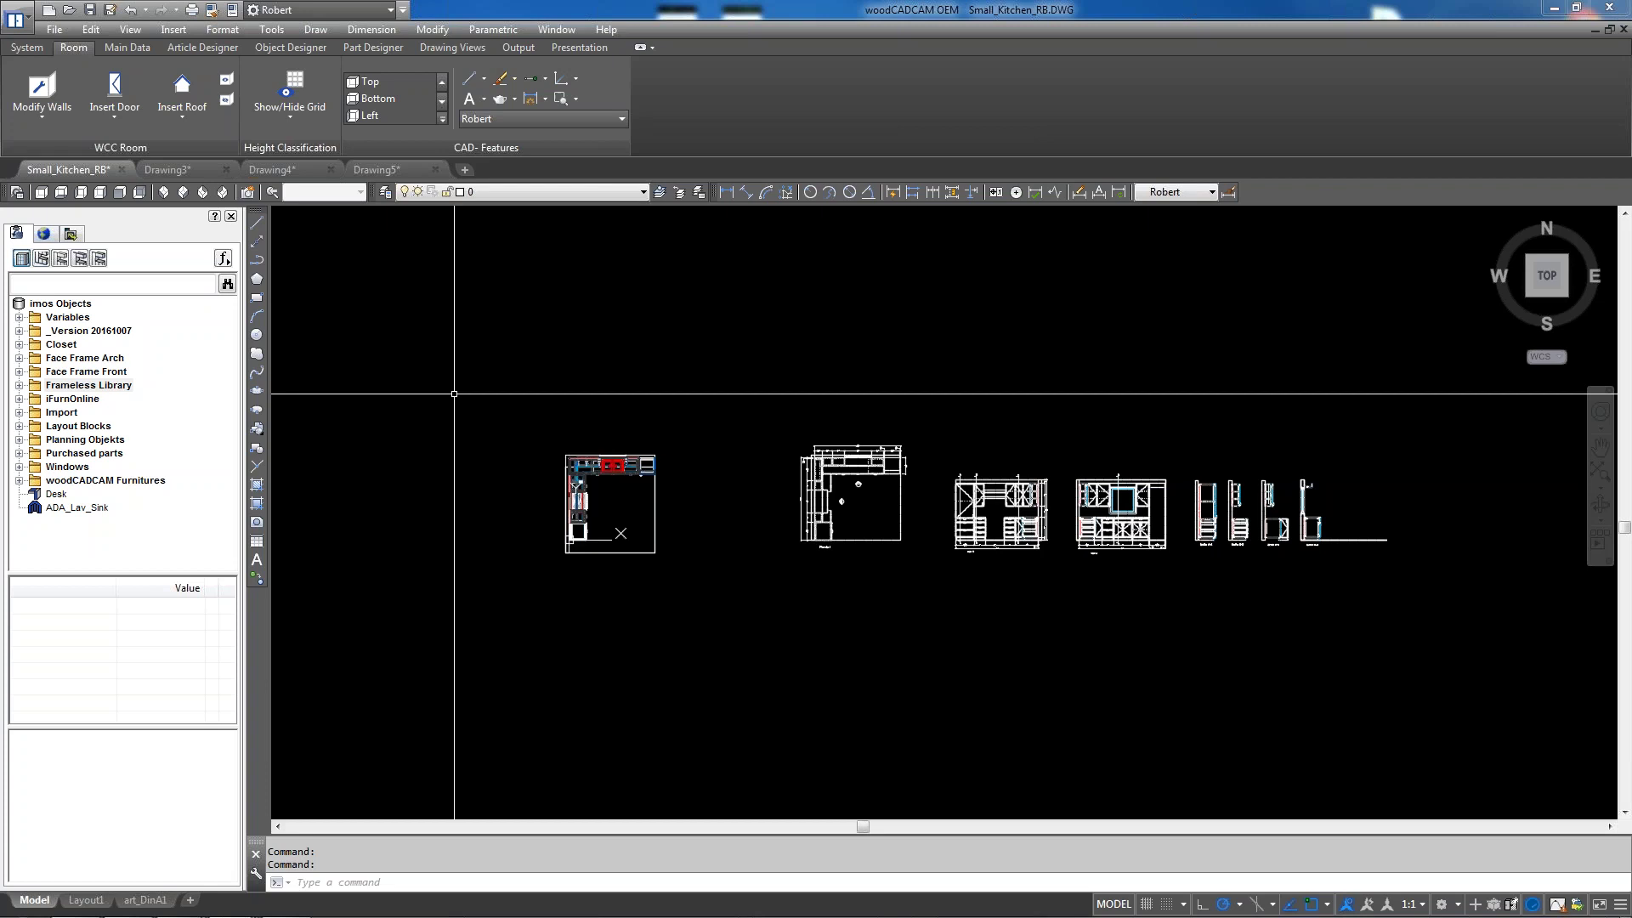
Show the wall-tool dropdown with Insert Wall, Modify Walls and Pillar
{"action": "left_click", "coordinate": [45, 120]}
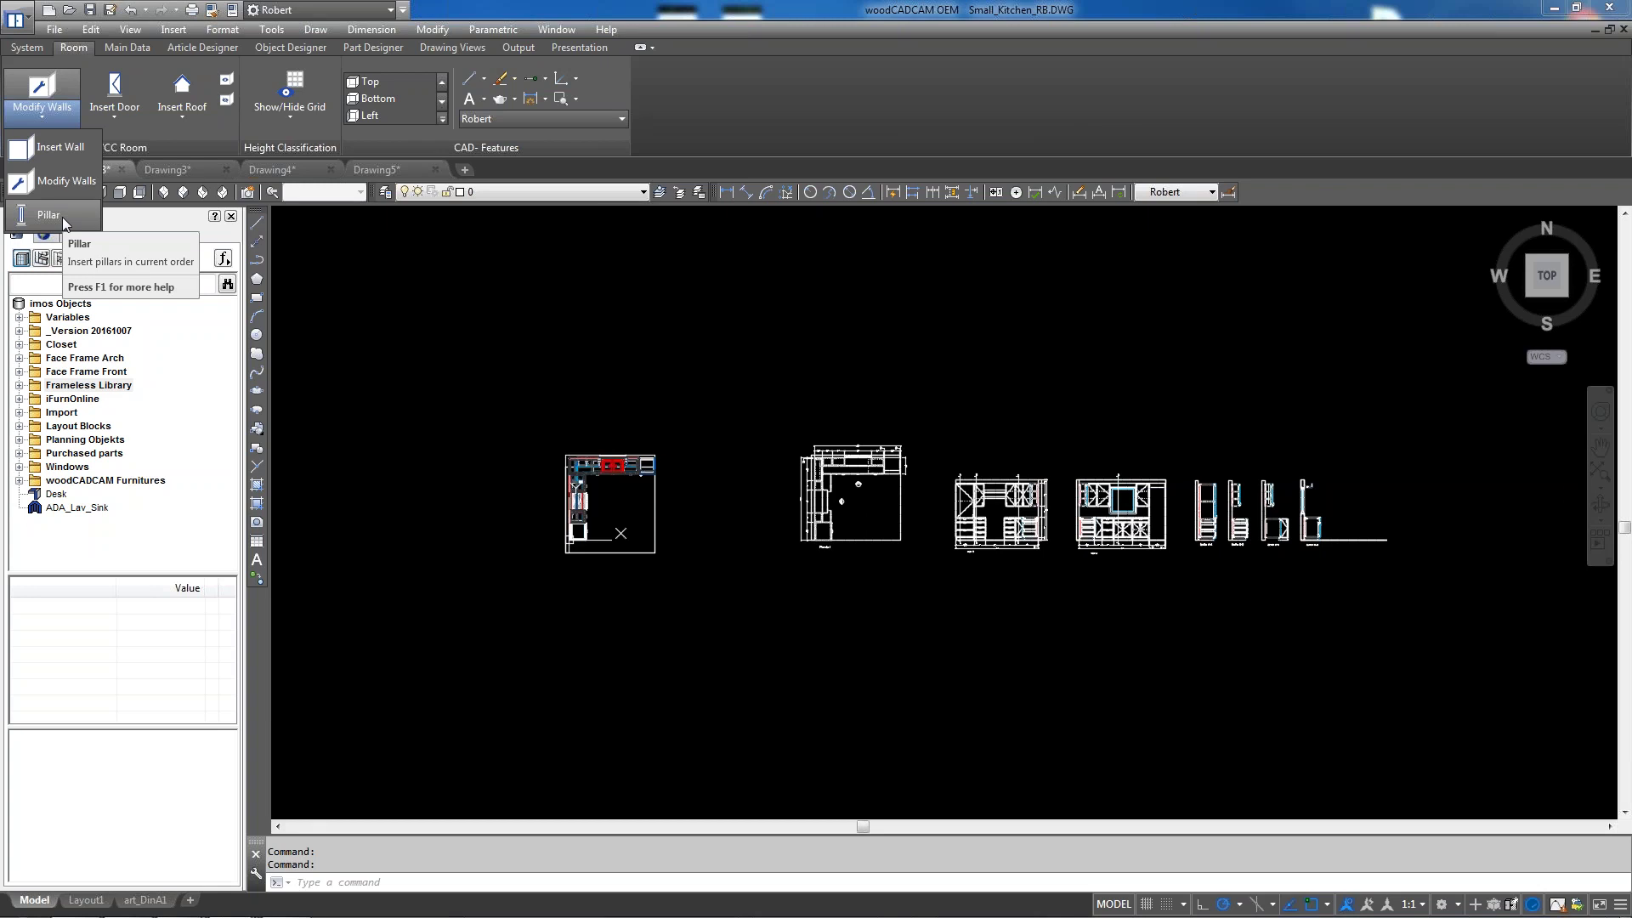
Close the wall-tool list, view the kitchen in SE Isometric zoomed in, then show Part Designer
{"action": "left_click", "coordinate": [349, 310]}
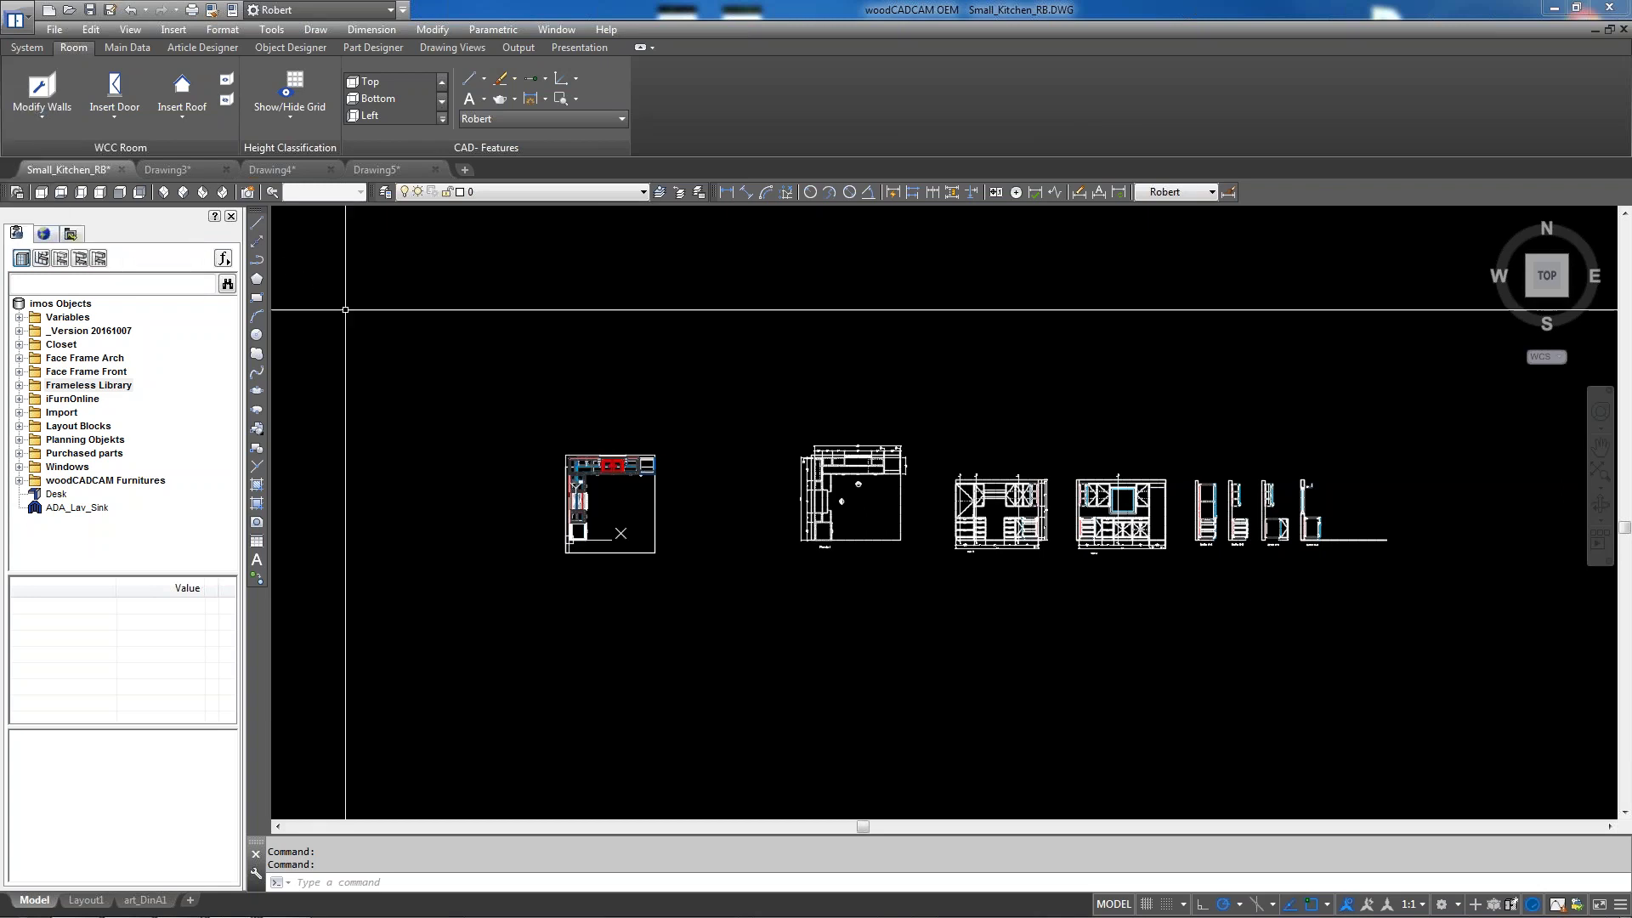
{"action": "left_click", "coordinate": [183, 192]}
{"action": "scroll", "coordinate": [573, 211], "scroll_direction": "up", "scroll_amount": 5}
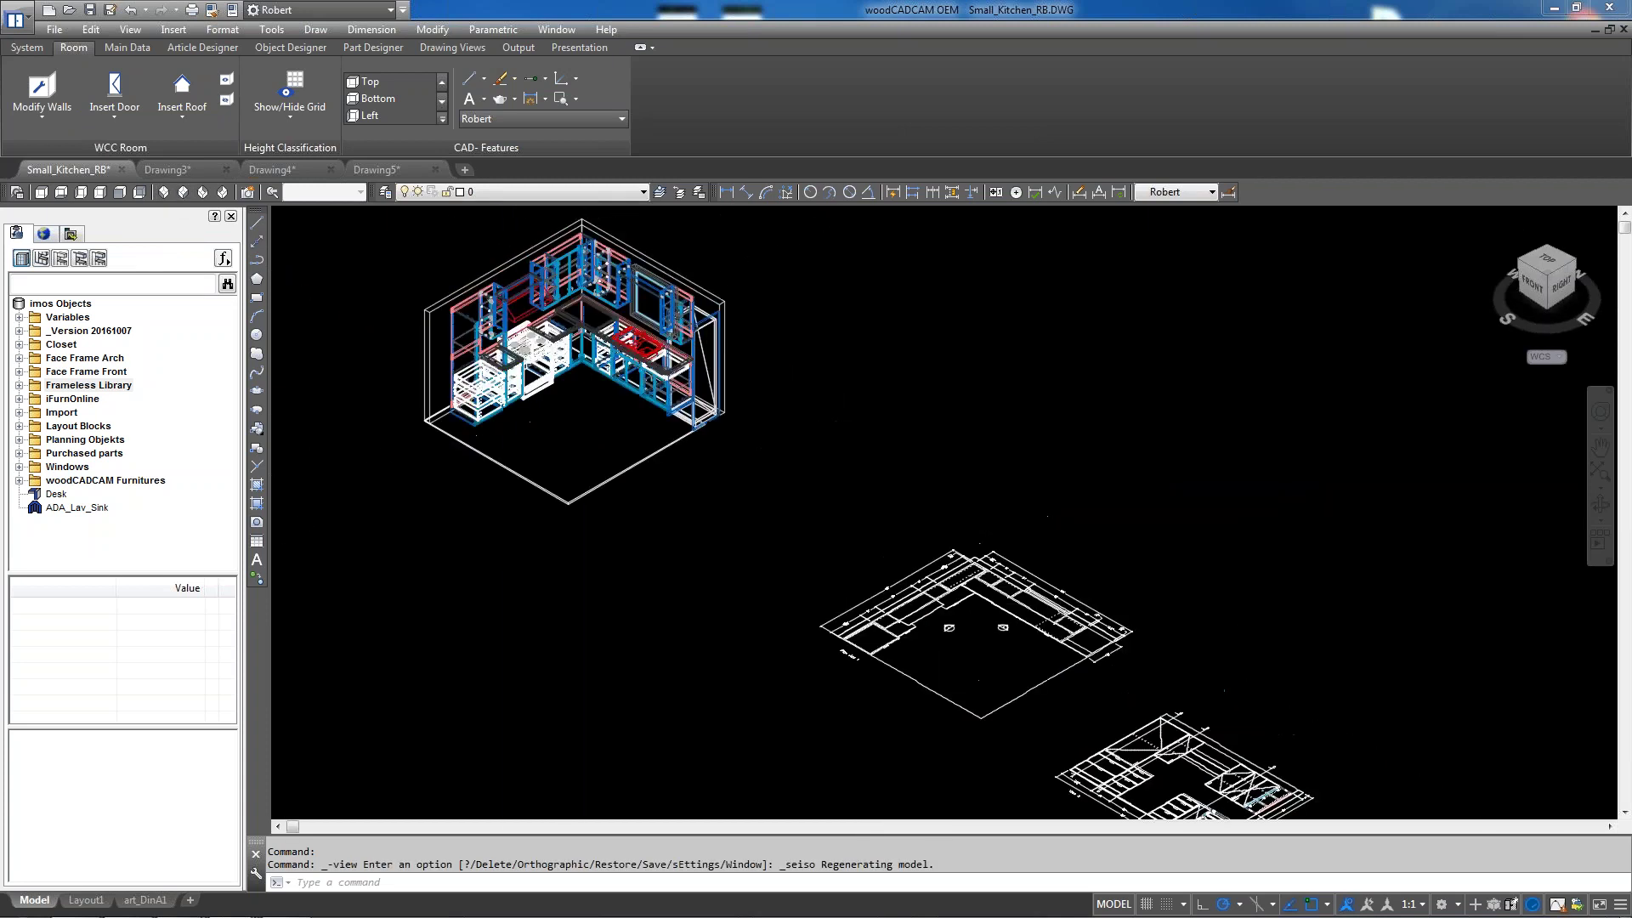
{"action": "scroll", "coordinate": [573, 211], "scroll_direction": "up", "scroll_amount": 2}
{"action": "left_click", "coordinate": [348, 48]}
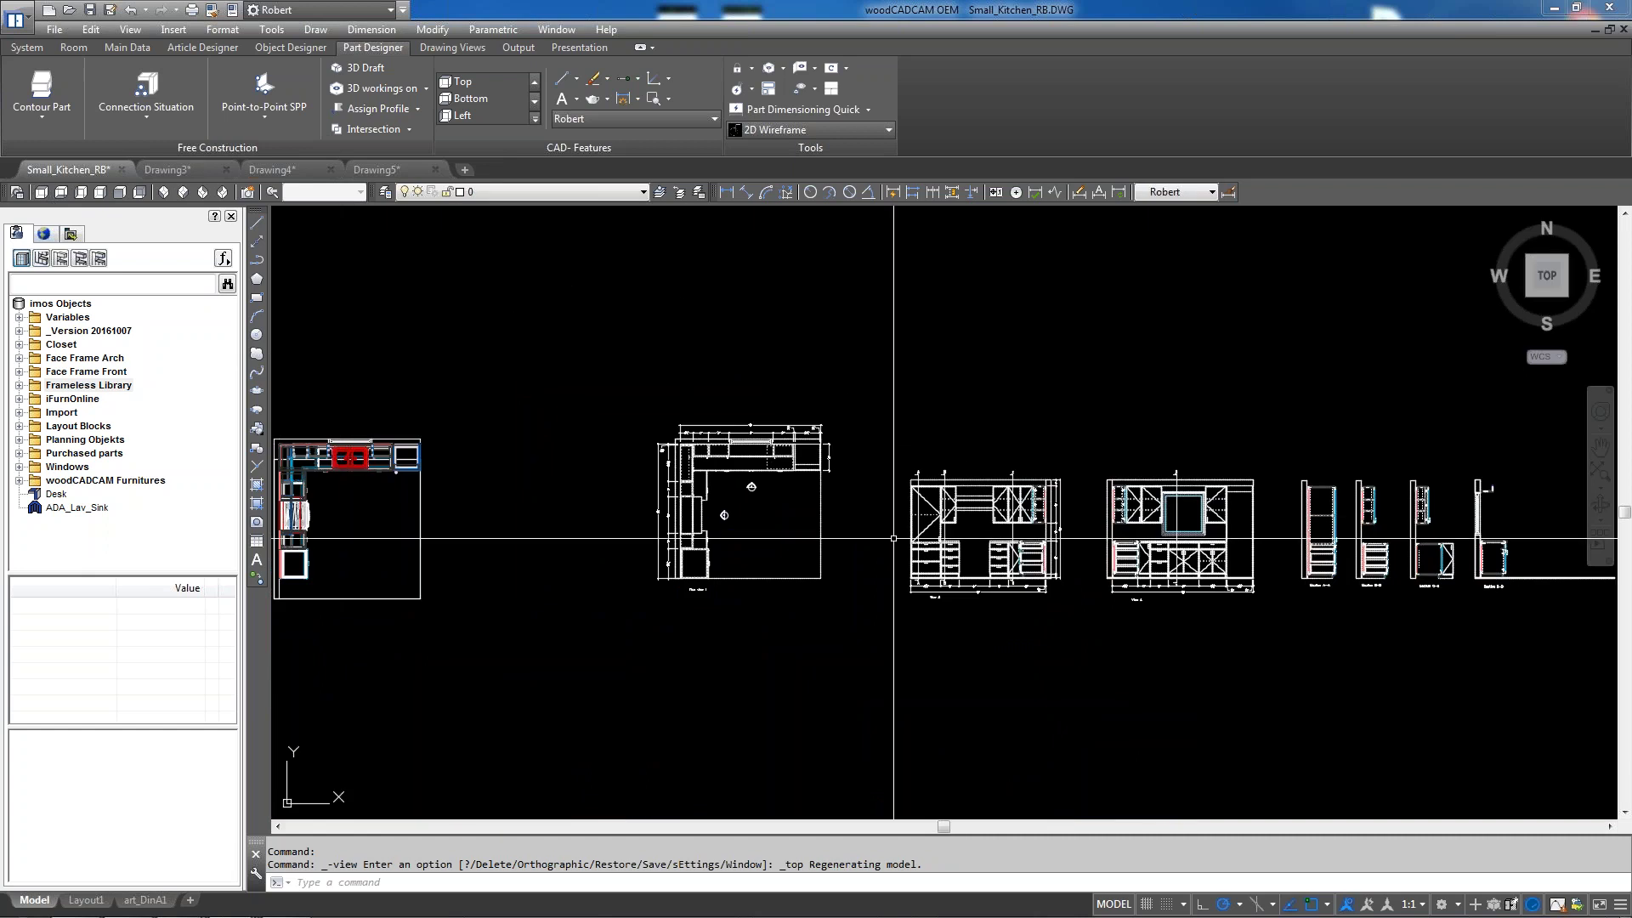
Start a polyline (PL) at the outline's top-right corner and add a 14-unit segment
{"action": "middle_click_drag", "start_coordinate": [305, 479], "coordinate": [565, 467]}
{"action": "scroll", "coordinate": [564, 466], "scroll_direction": "up", "scroll_amount": 4}
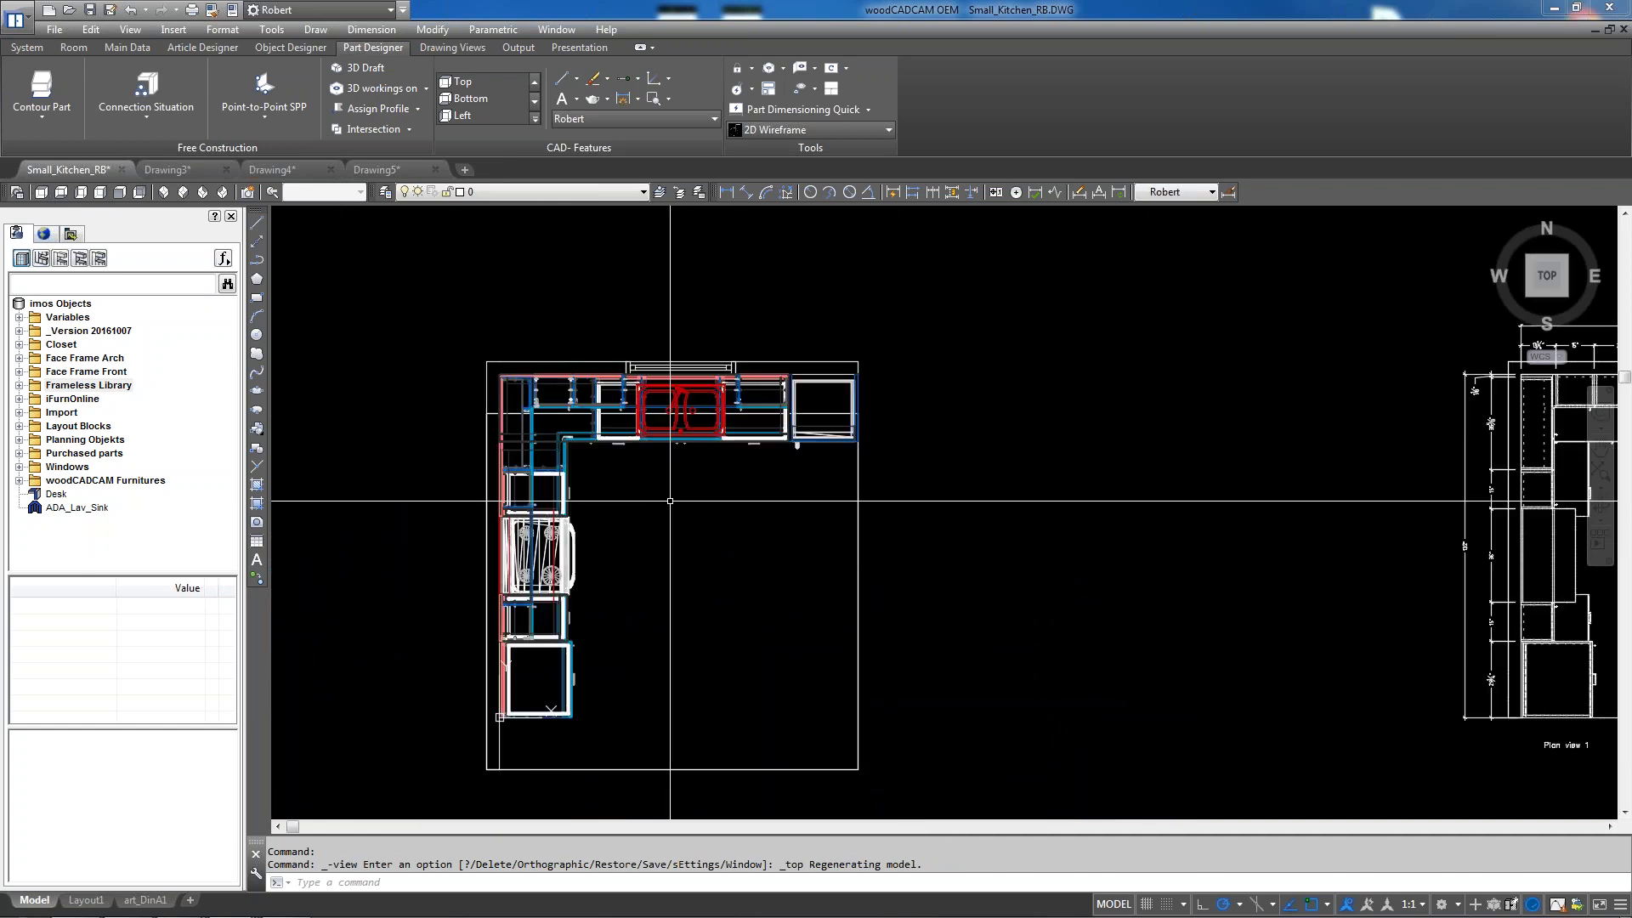
{"action": "type", "text": "PL"}
{"action": "key", "text": "Return"}
{"action": "scroll", "coordinate": [947, 378], "scroll_direction": "up", "scroll_amount": 5}
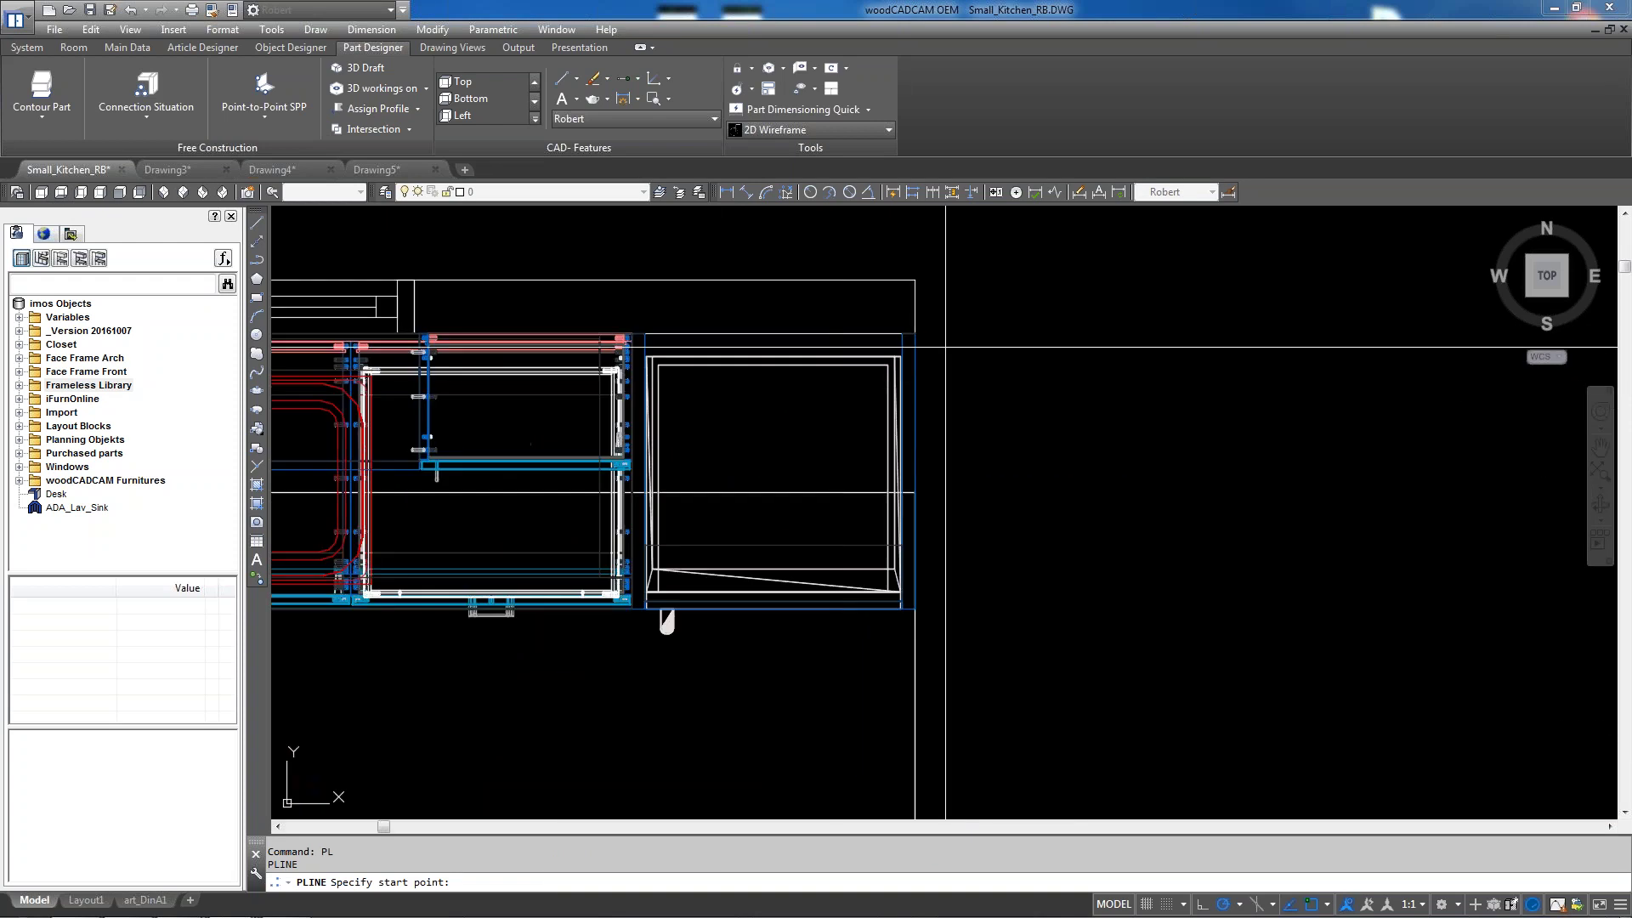
{"action": "left_click", "coordinate": [915, 334]}
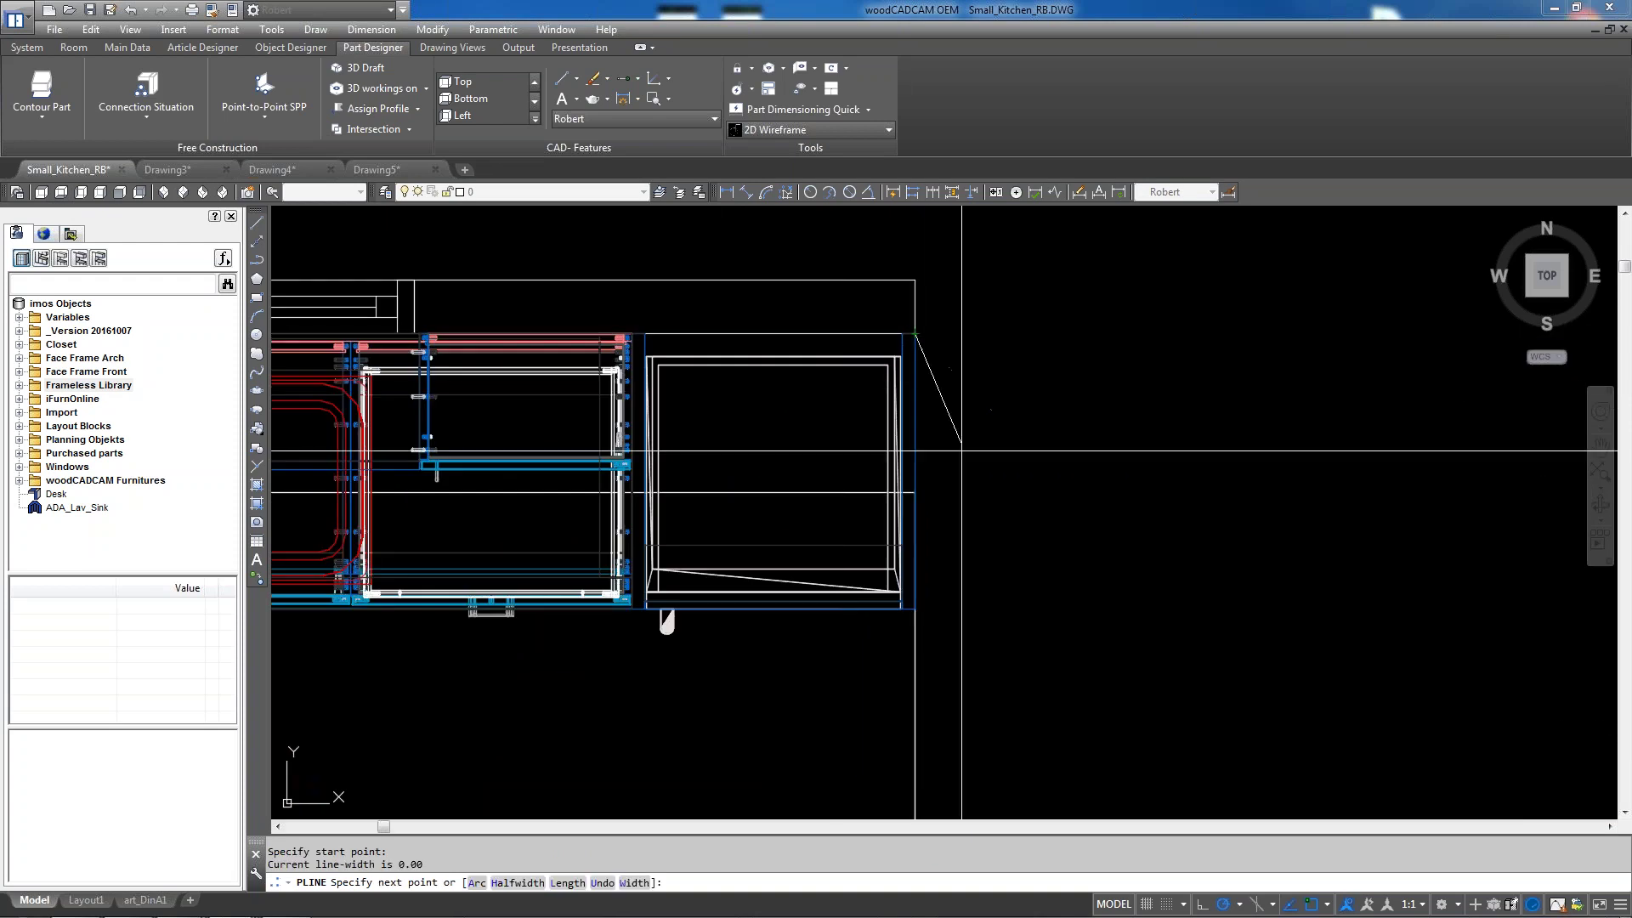
{"action": "key", "text": "Escape"}
{"action": "key", "text": "Return"}
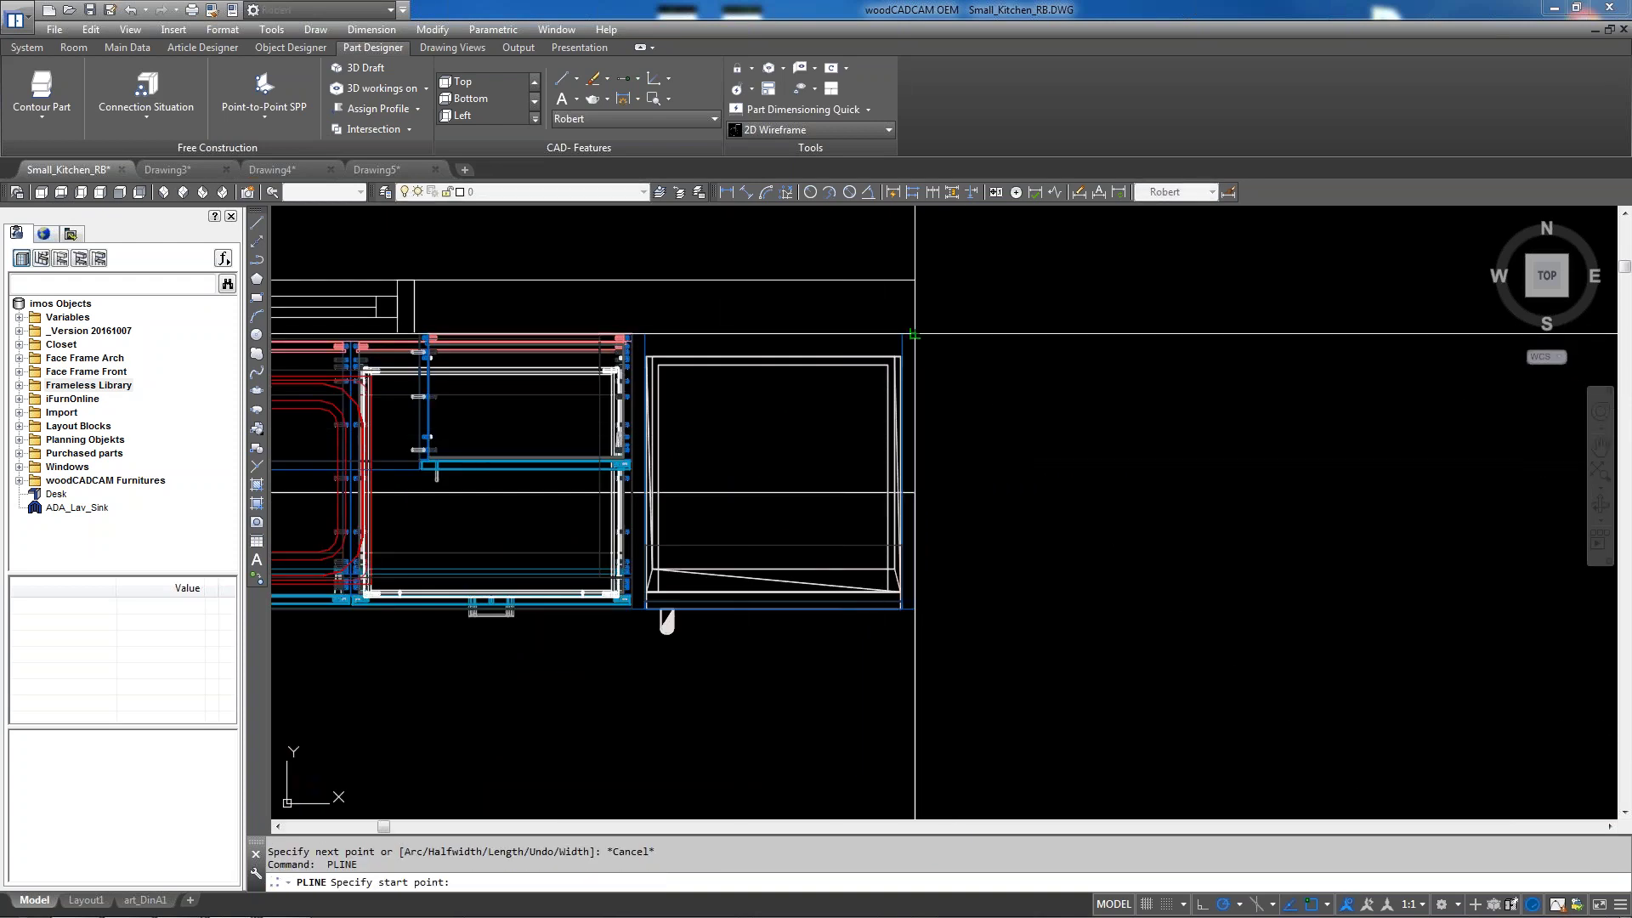
{"action": "scroll", "coordinate": [915, 334], "scroll_direction": "up", "scroll_amount": 4}
{"action": "left_click", "coordinate": [915, 334]}
{"action": "scroll", "coordinate": [911, 319], "scroll_direction": "down", "scroll_amount": 4}
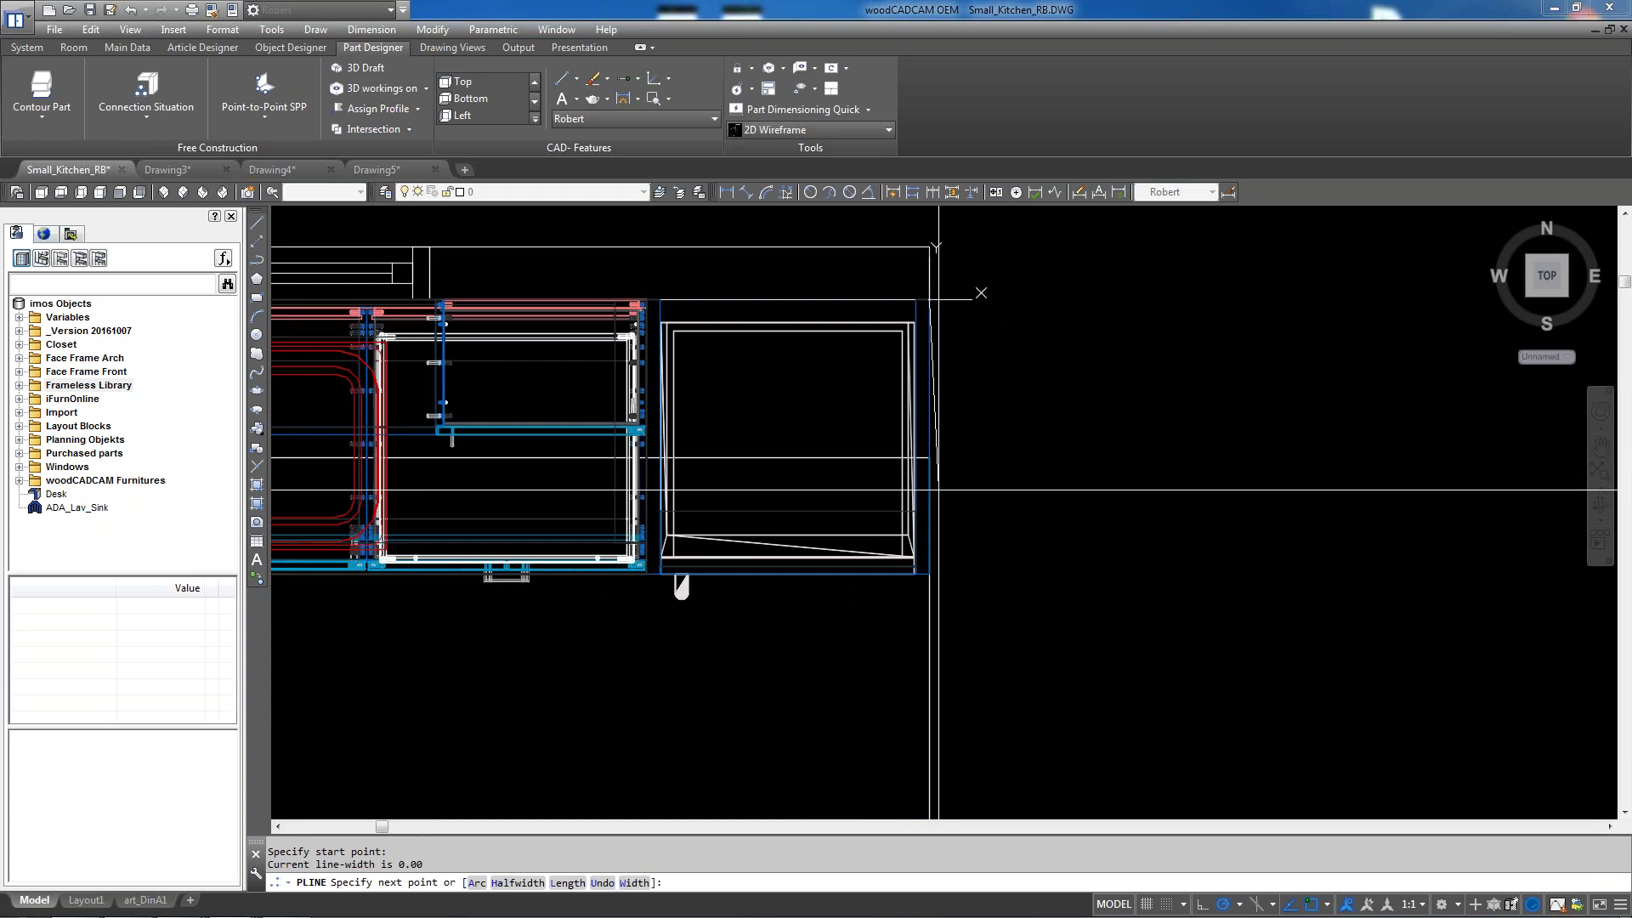
{"action": "type", "text": "14"}
{"action": "key", "text": "Return"}
{"action": "scroll", "coordinate": [1217, 403], "scroll_direction": "down", "scroll_amount": 3}
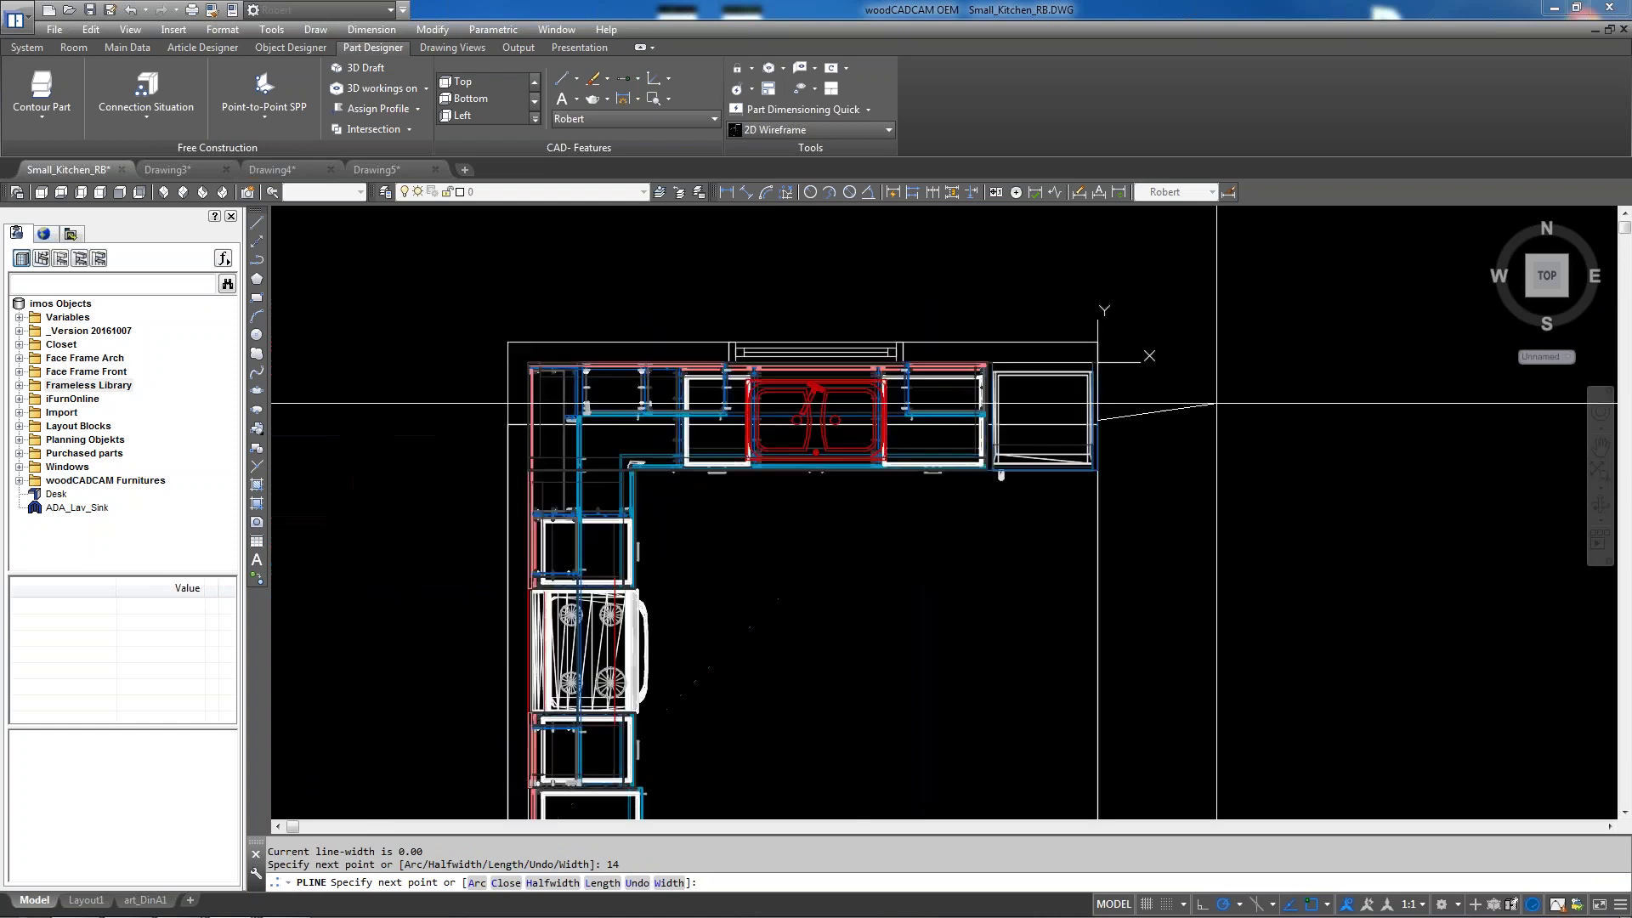
{"action": "scroll", "coordinate": [614, 437], "scroll_direction": "up", "scroll_amount": 4}
{"action": "right_click", "coordinate": [609, 431], "text": "shift"}
{"action": "left_click", "coordinate": [667, 459]}
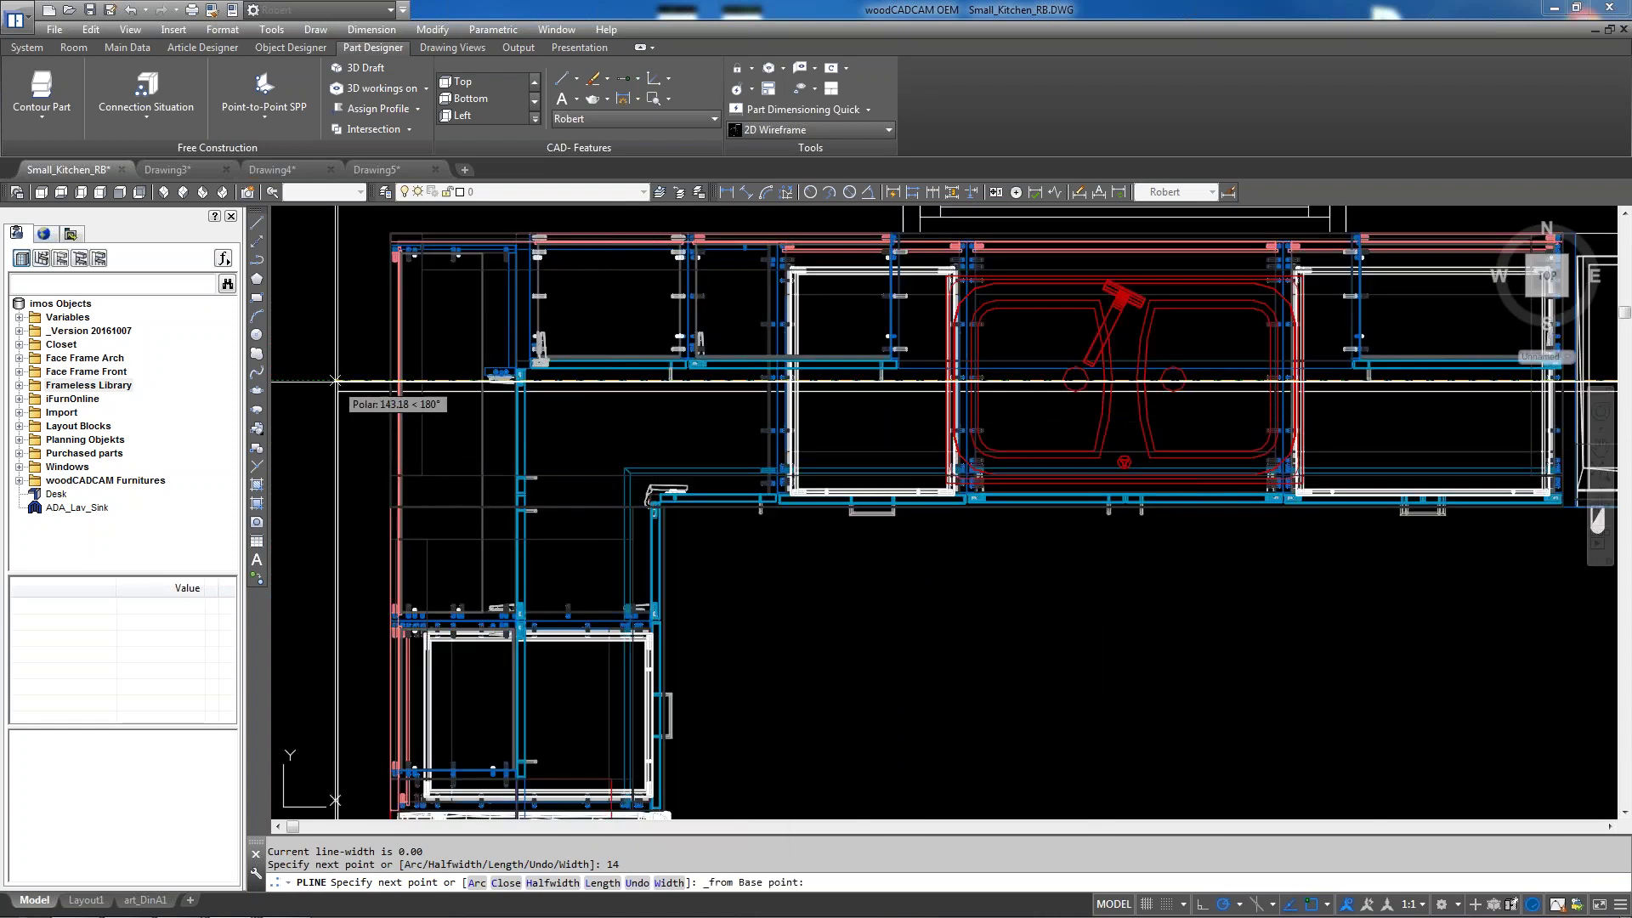
{"action": "scroll", "coordinate": [340, 382], "scroll_direction": "down", "scroll_amount": 2}
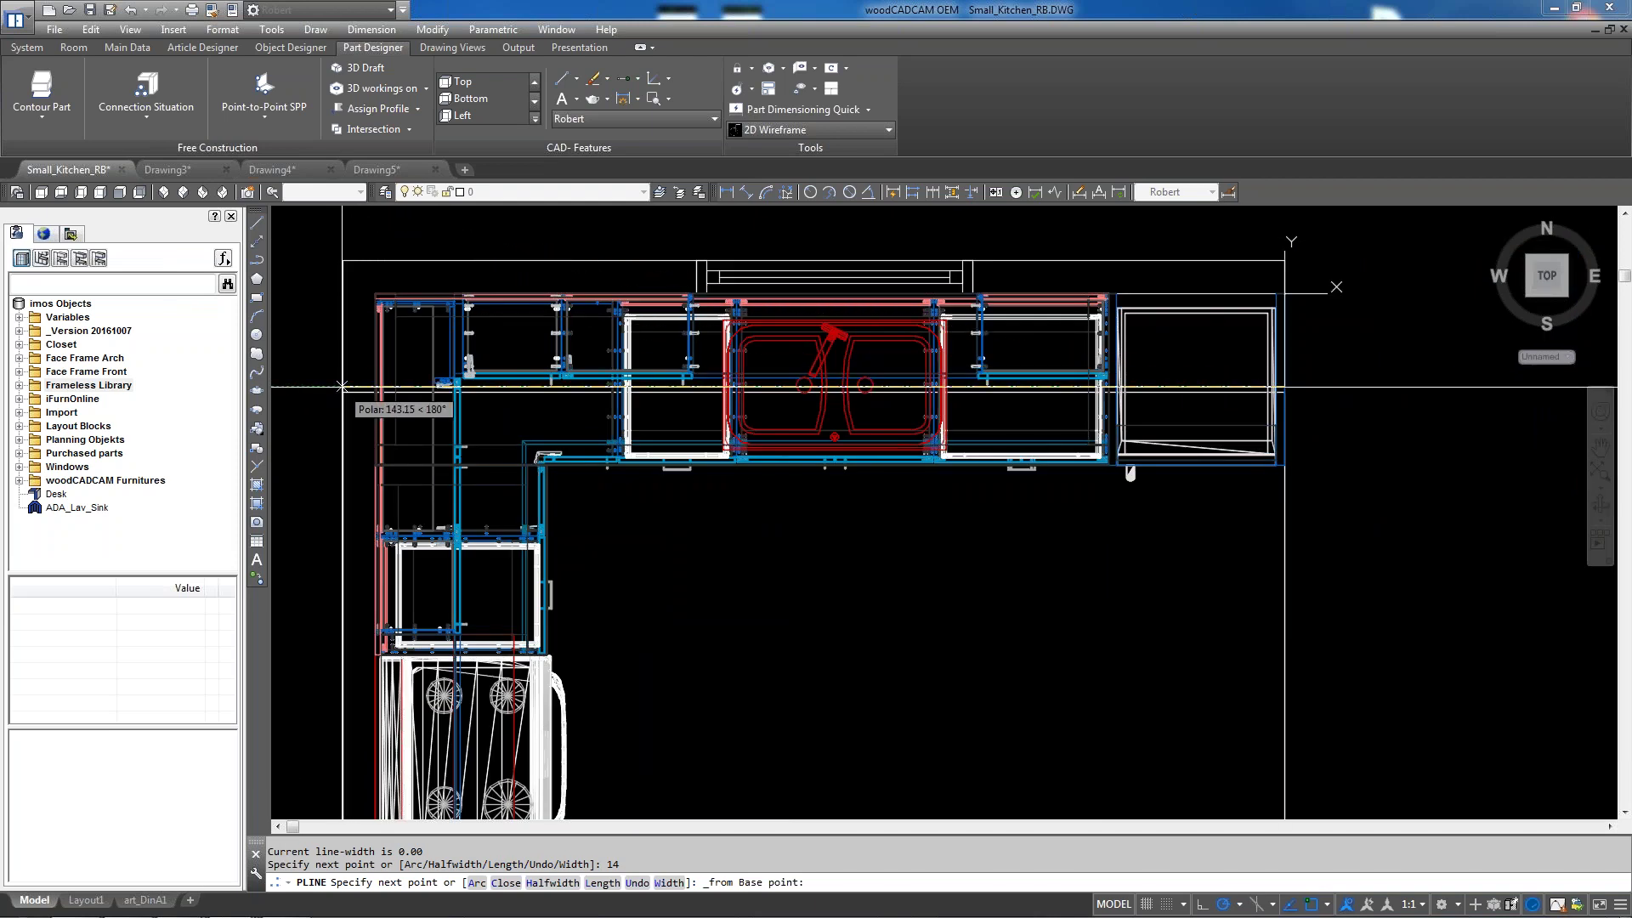
{"action": "right_click", "coordinate": [346, 386], "text": "shift"}
{"action": "left_click", "coordinate": [399, 687]}
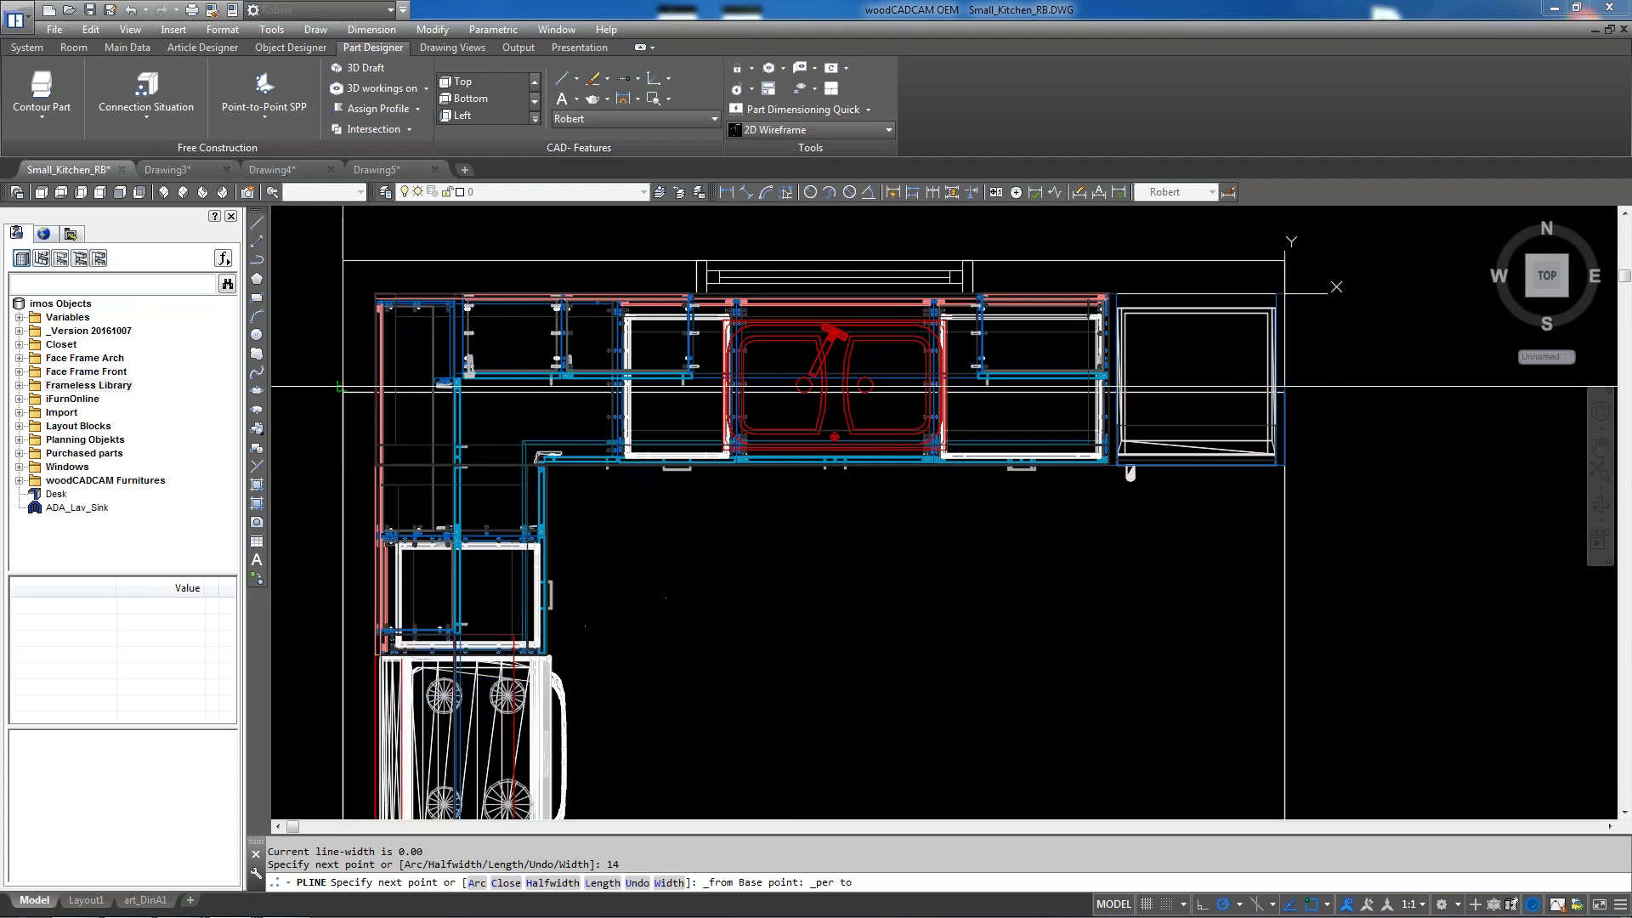
{"action": "left_click", "coordinate": [342, 386]}
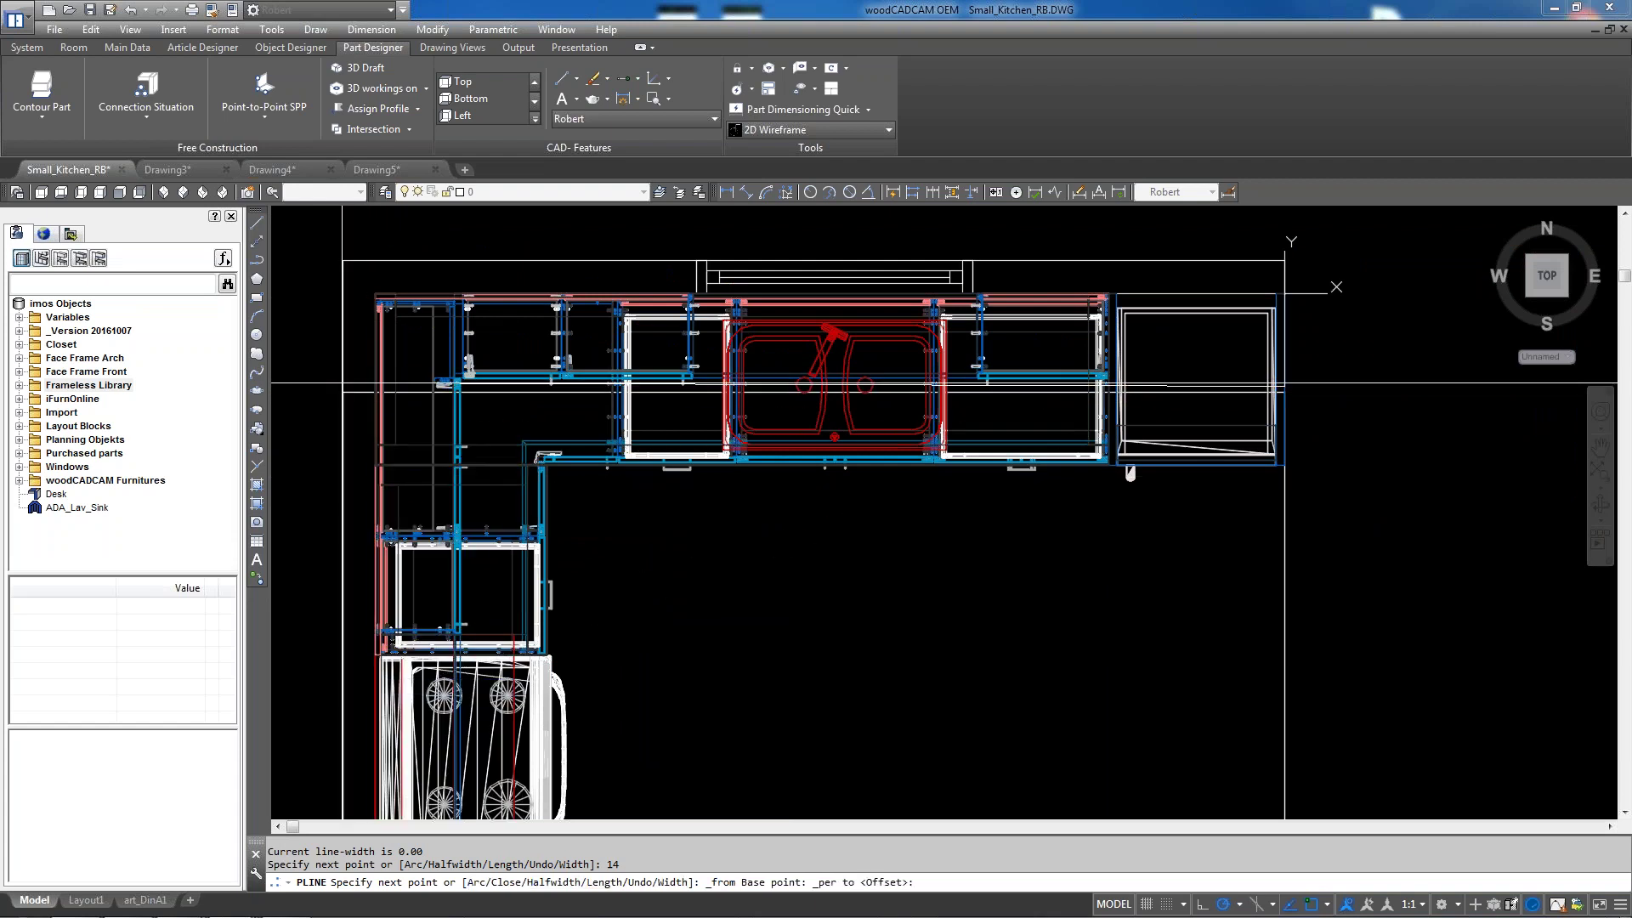
{"action": "type", "text": "@"}
{"action": "key", "text": "BackSpace"}
{"action": "key", "text": "BackSpace"}
{"action": "key", "text": "BackSpace"}
{"action": "key", "text": "BackSpace"}
{"action": "type", "text": "14,0"}
{"action": "key", "text": "Return"}
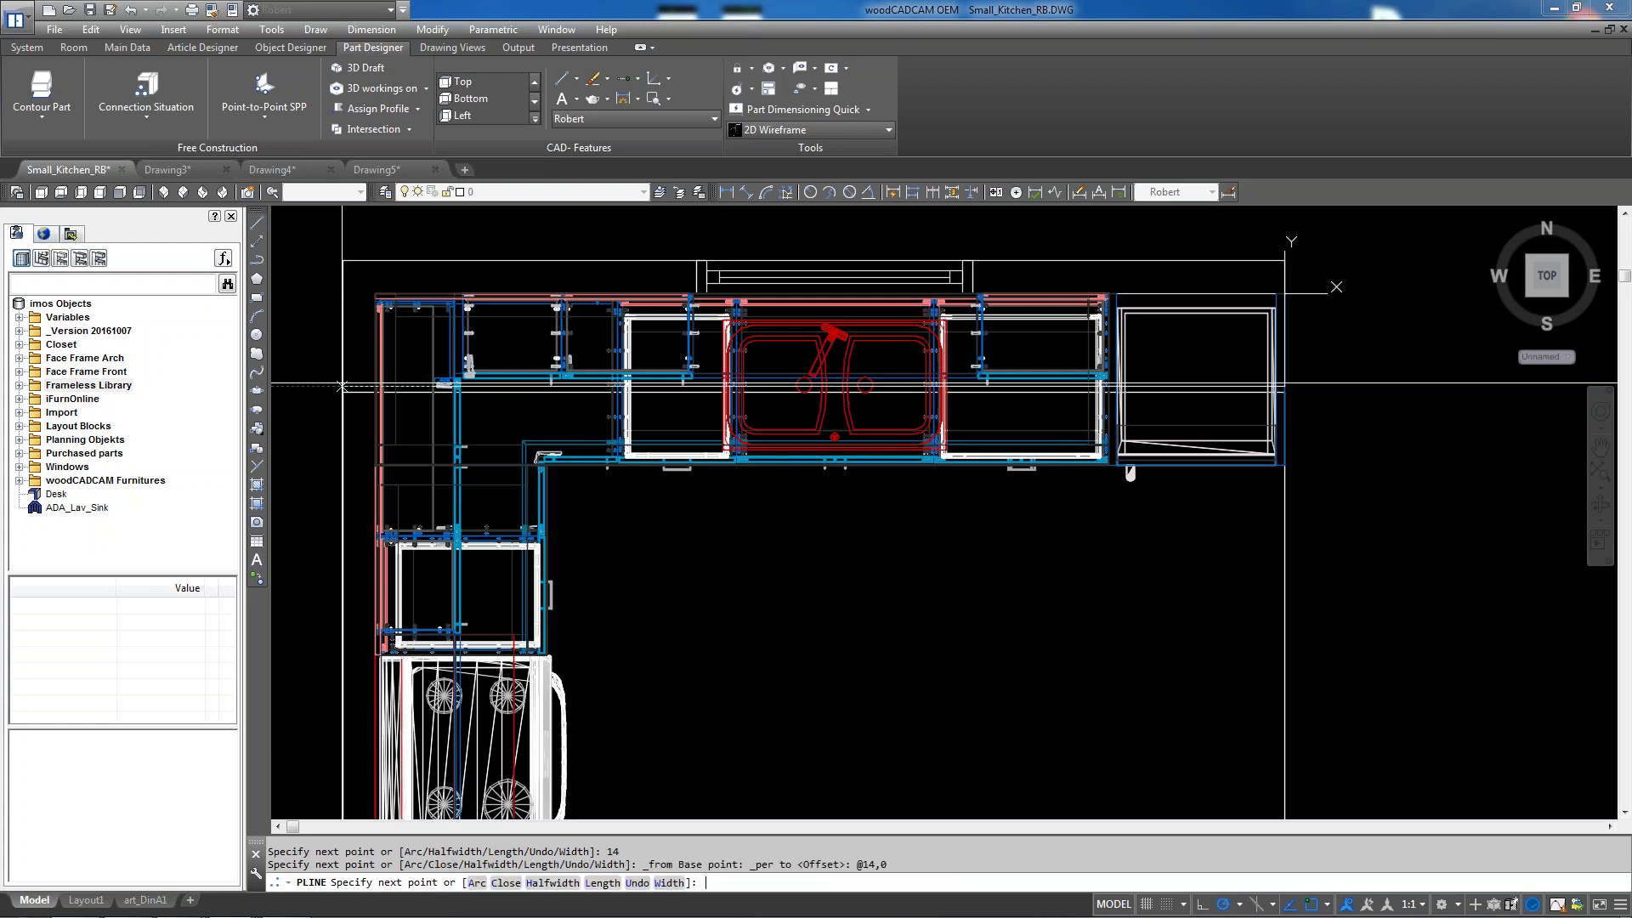
End the polyline perpendicular to the room outline below the cabinets
{"action": "scroll", "coordinate": [341, 385], "scroll_direction": "down", "scroll_amount": 6}
{"action": "scroll", "coordinate": [527, 567], "scroll_direction": "up", "scroll_amount": 8}
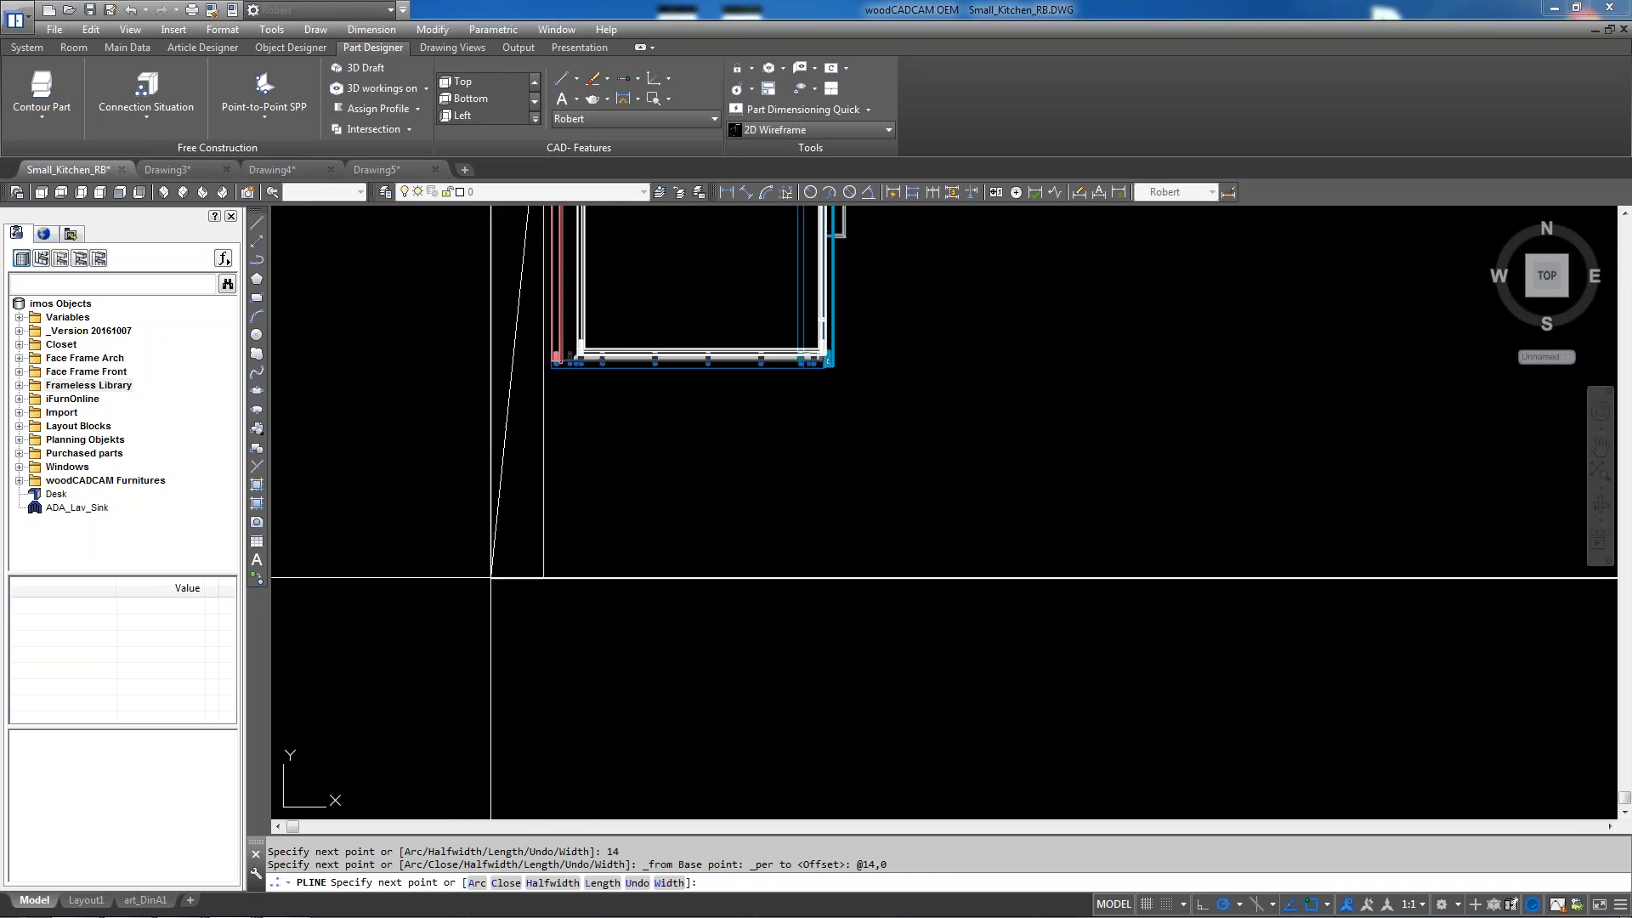
{"action": "scroll", "coordinate": [623, 602], "scroll_direction": "down", "scroll_amount": 3}
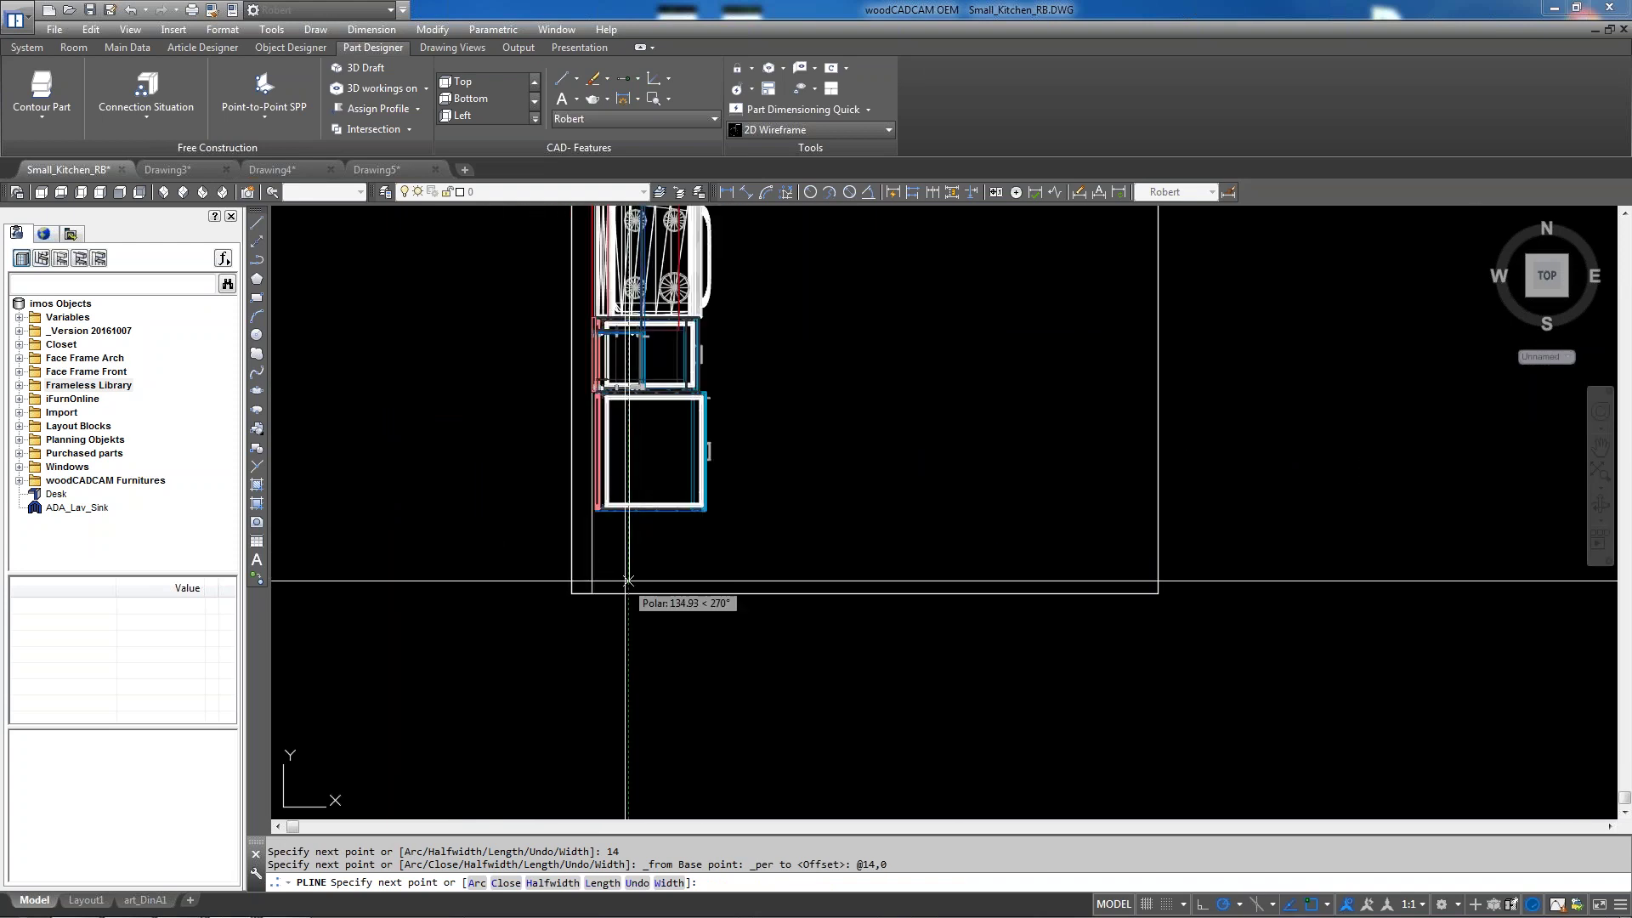
{"action": "right_click", "coordinate": [636, 603], "text": "shift"}
{"action": "left_click", "coordinate": [680, 451]}
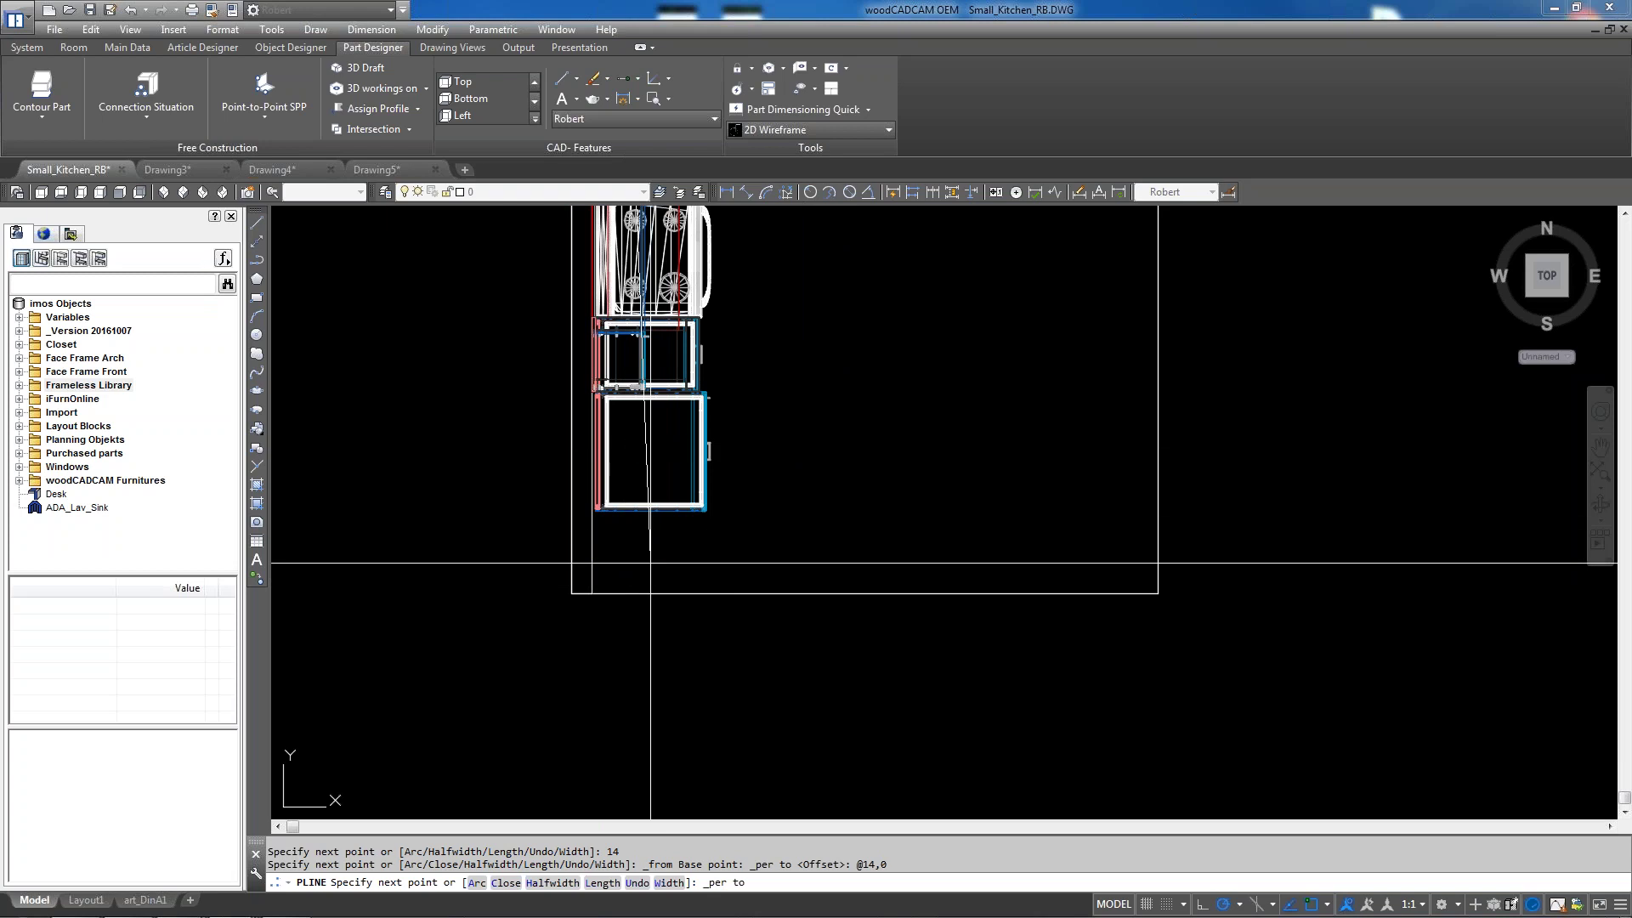
{"action": "left_click", "coordinate": [636, 593]}
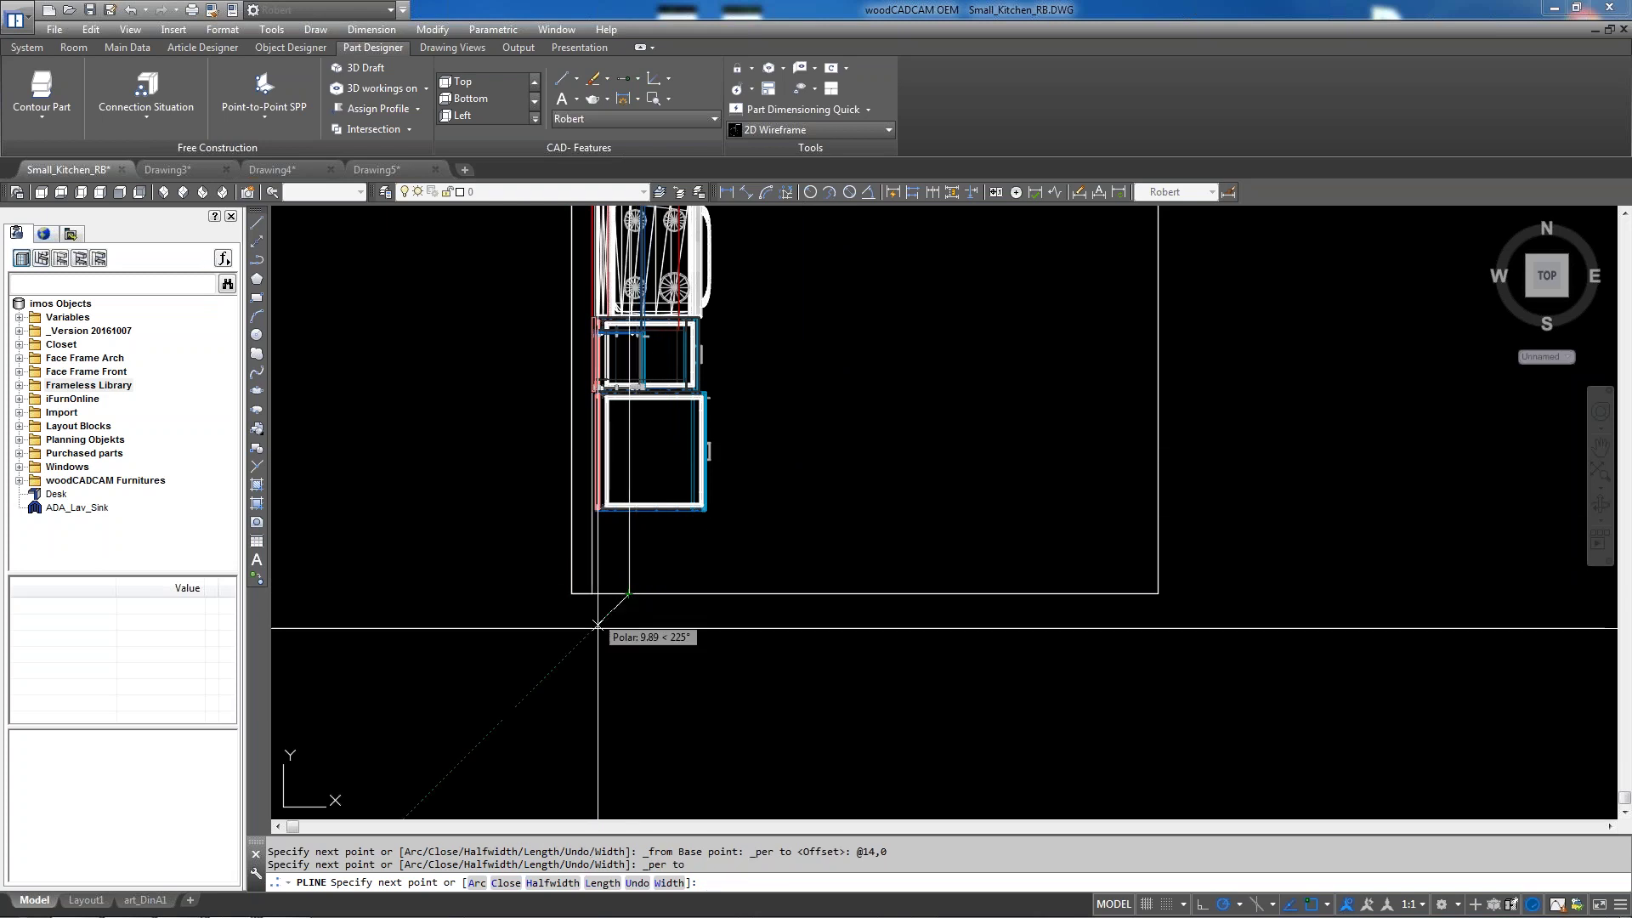
{"action": "scroll", "coordinate": [604, 644], "scroll_direction": "down", "scroll_amount": 3}
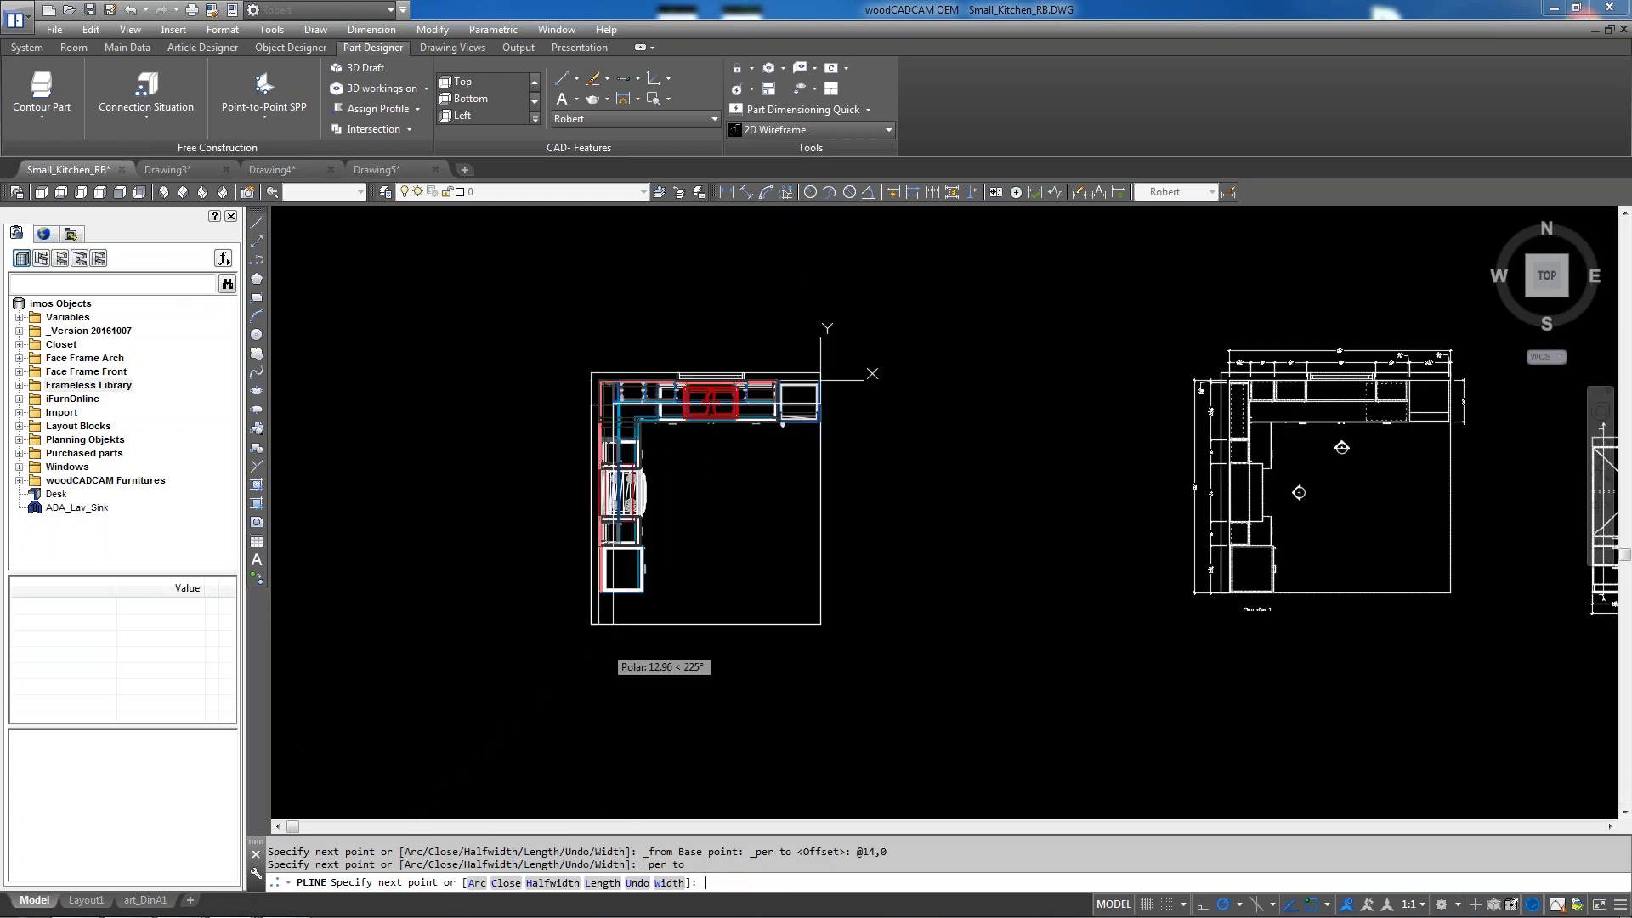
{"action": "key", "text": "Return"}
{"action": "scroll", "coordinate": [616, 618], "scroll_direction": "up", "scroll_amount": 4}
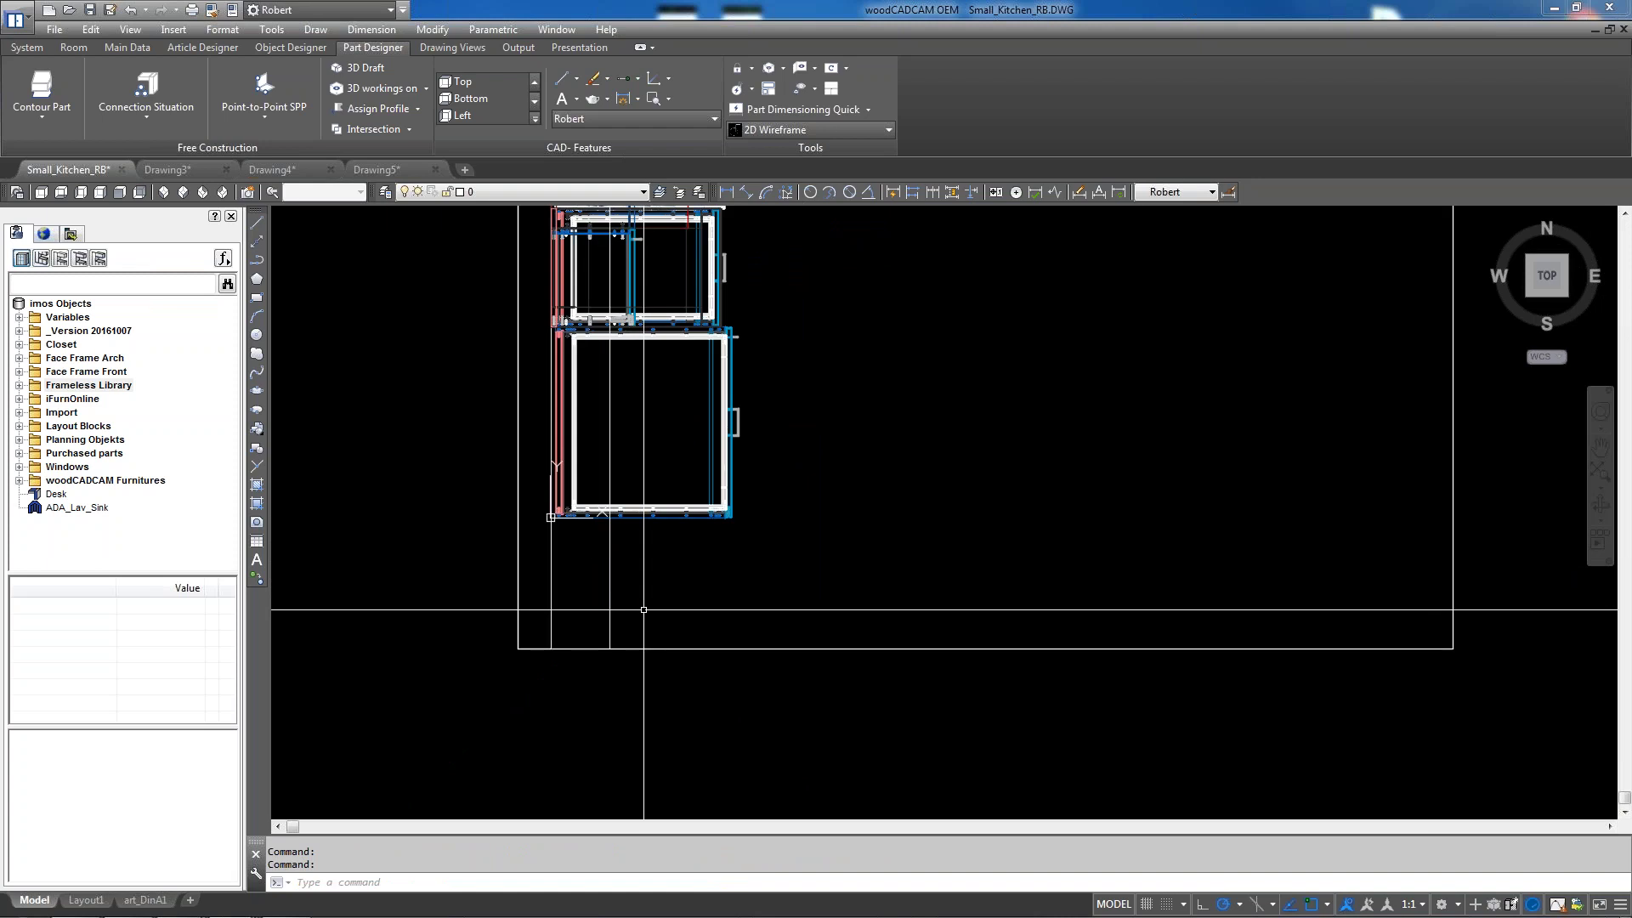
Trace a closed polyline around the L-kitchen's cabinet corners
{"action": "key", "text": "Return"}
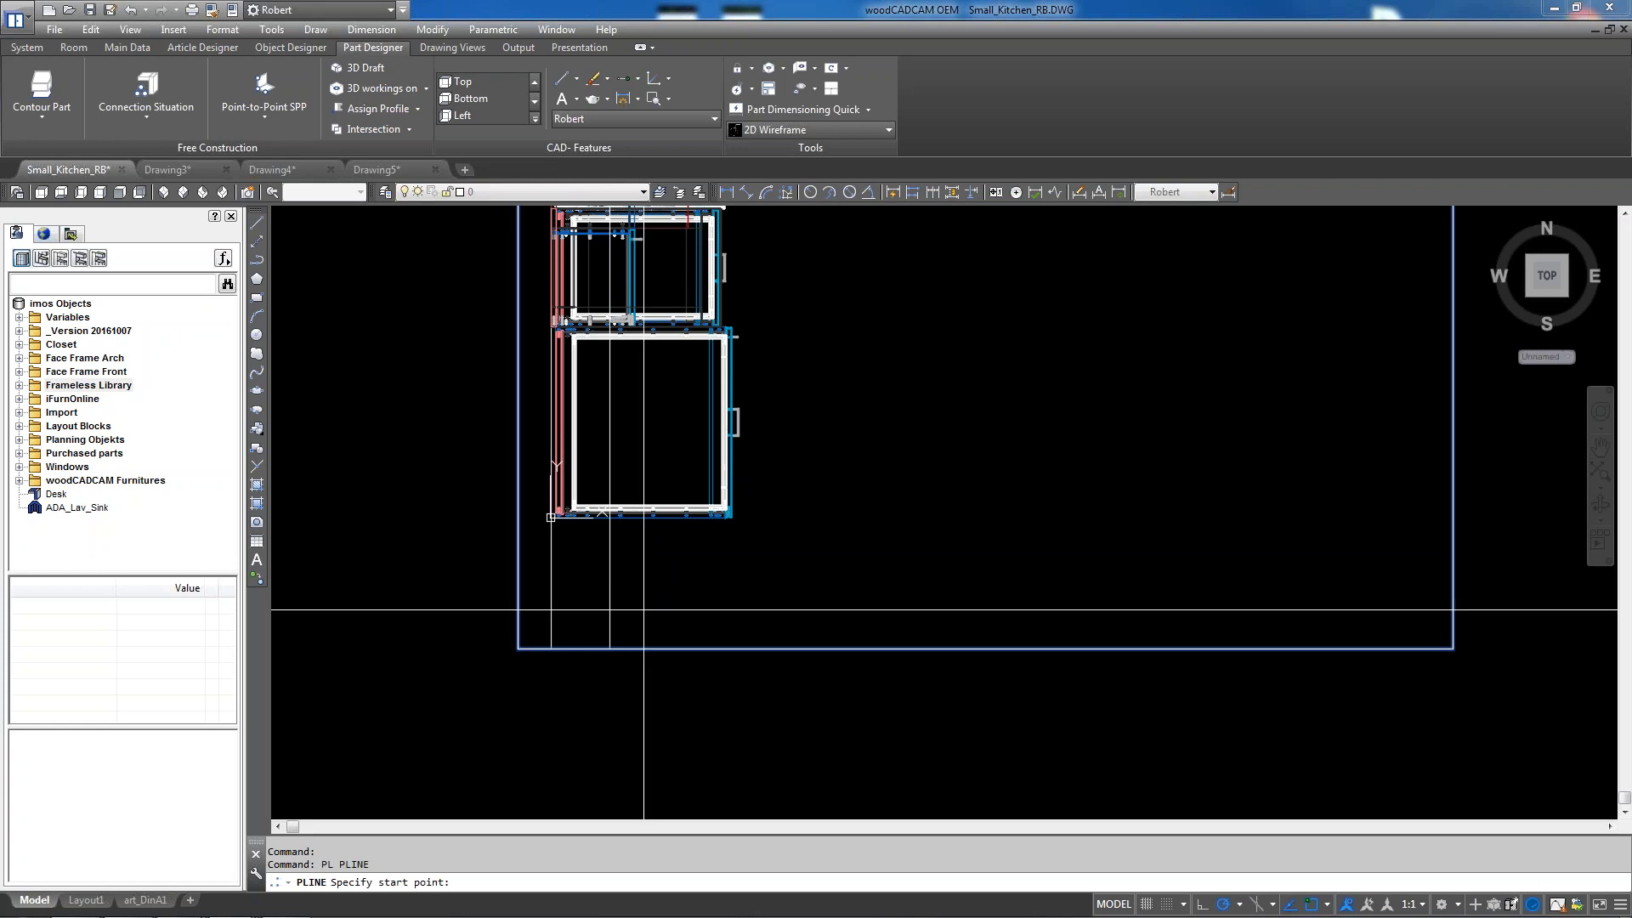
{"action": "left_click", "coordinate": [551, 648]}
{"action": "left_click", "coordinate": [551, 648]}
{"action": "scroll", "coordinate": [578, 696], "scroll_direction": "down", "scroll_amount": 3}
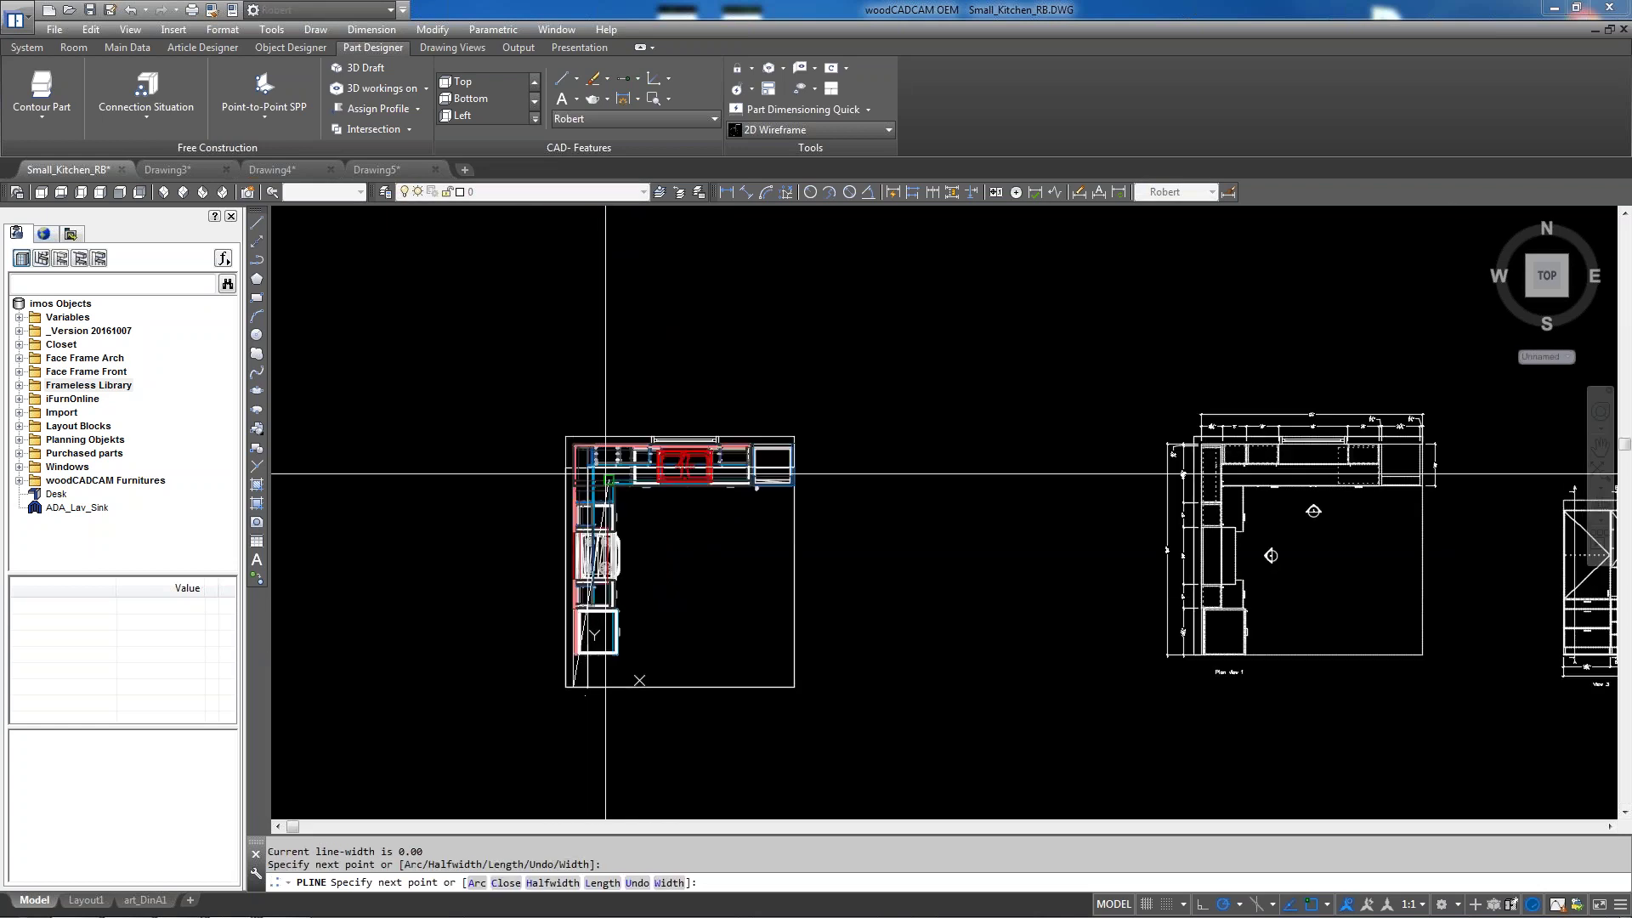
{"action": "scroll", "coordinate": [571, 456], "scroll_direction": "up", "scroll_amount": 4}
{"action": "scroll", "coordinate": [595, 402], "scroll_direction": "up", "scroll_amount": 3}
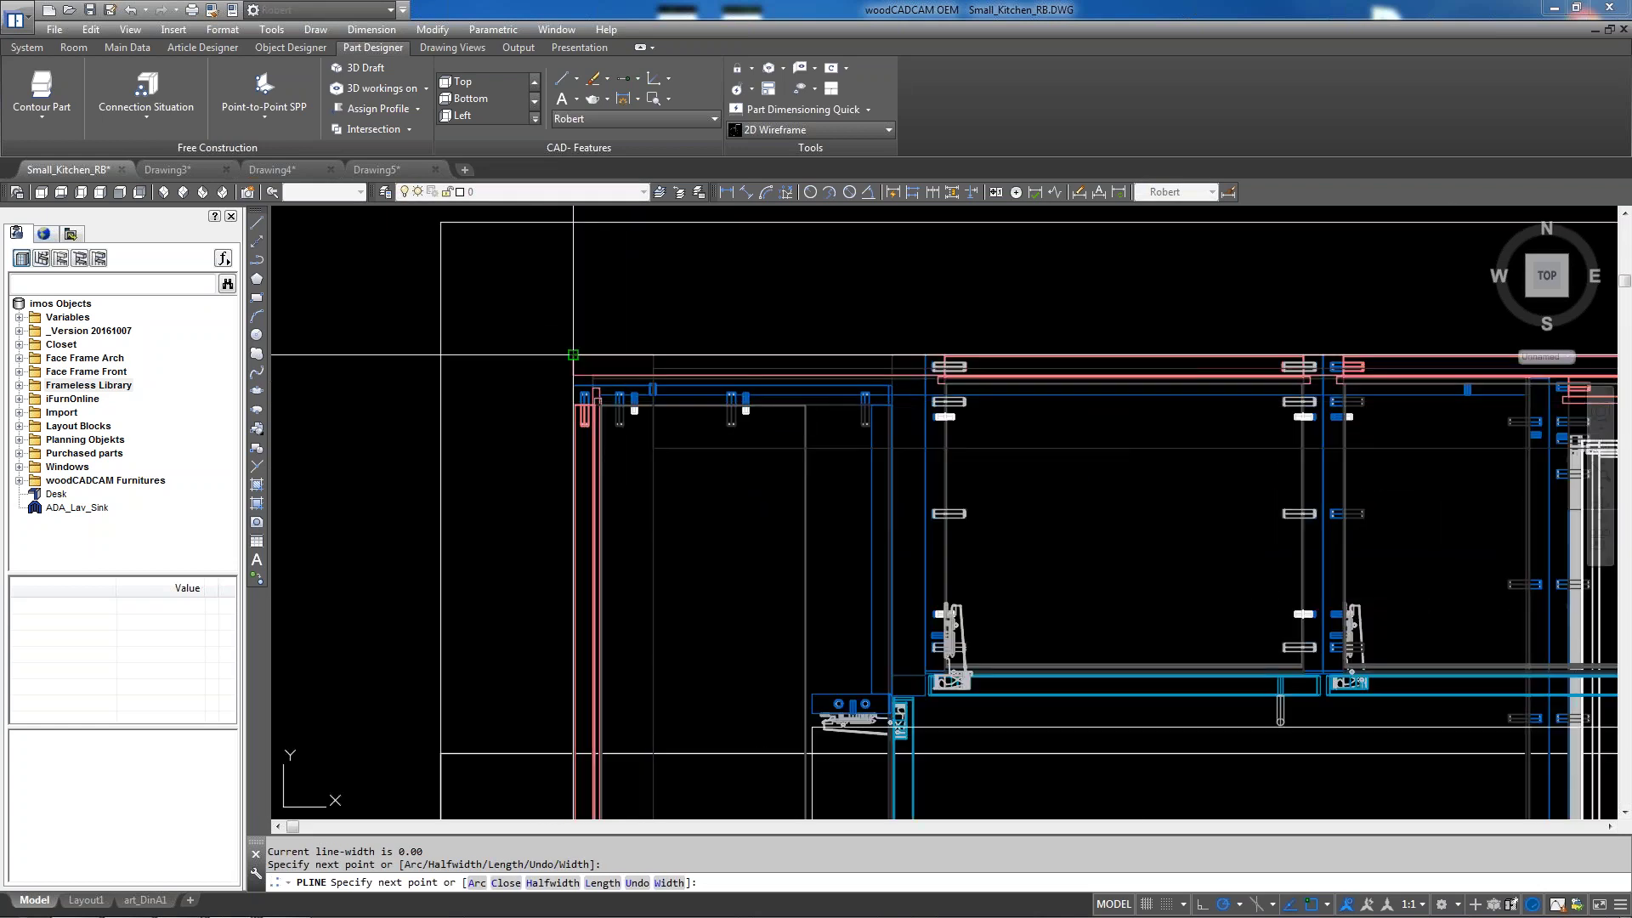
{"action": "left_click", "coordinate": [576, 367]}
{"action": "scroll", "coordinate": [447, 378], "scroll_direction": "down", "scroll_amount": 5}
{"action": "scroll", "coordinate": [1001, 397], "scroll_direction": "up", "scroll_amount": 3}
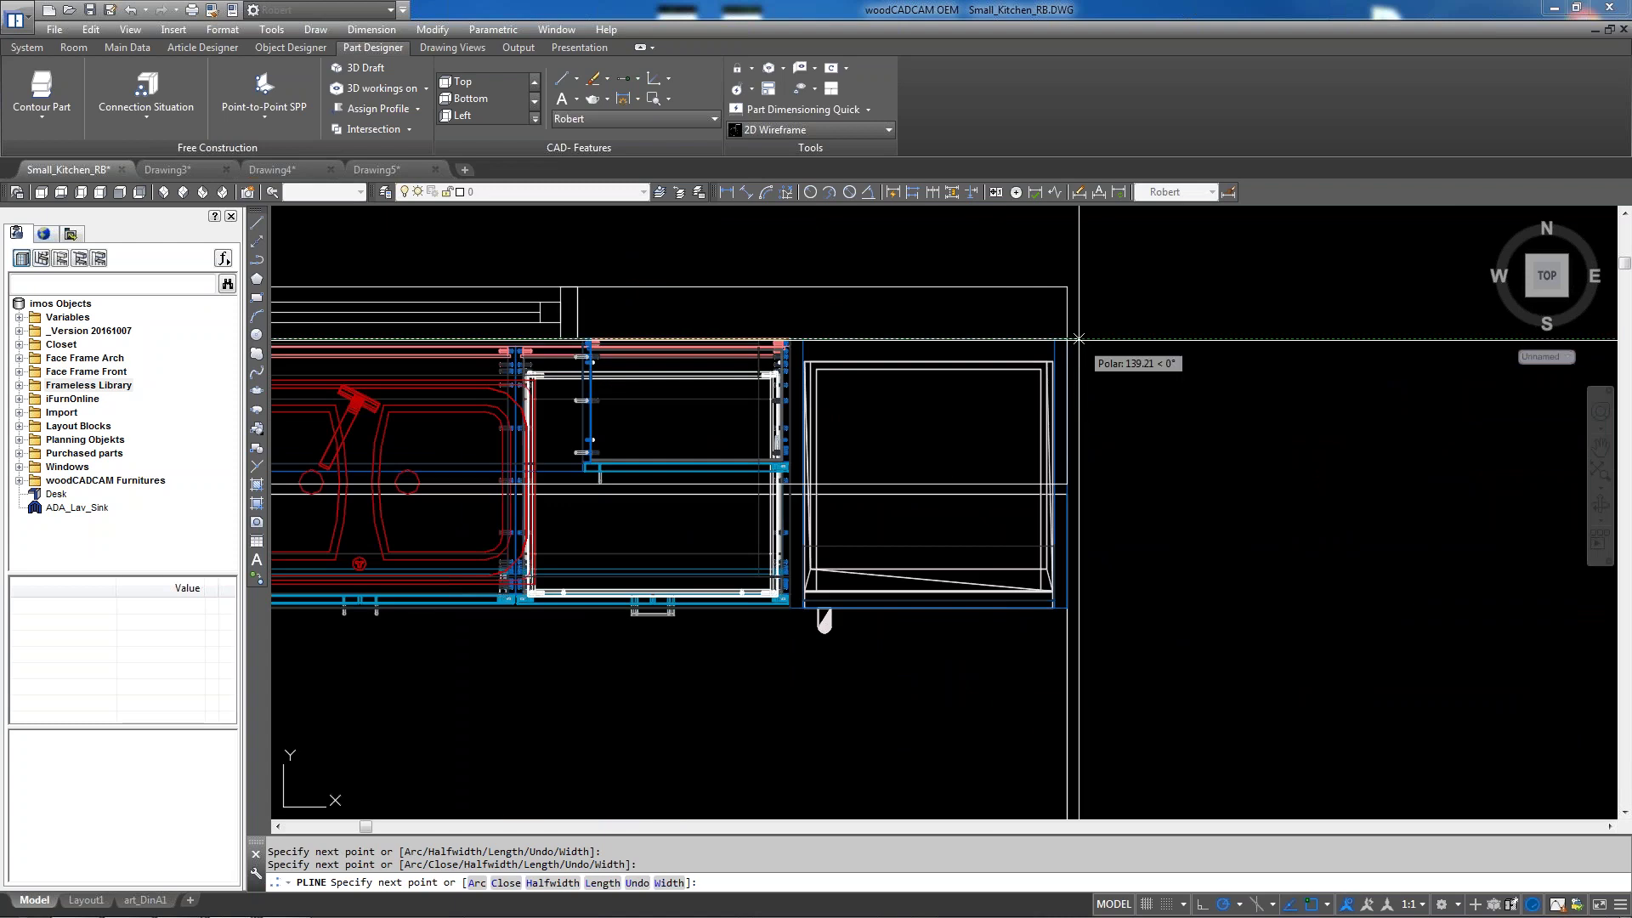
{"action": "left_click", "coordinate": [1027, 375]}
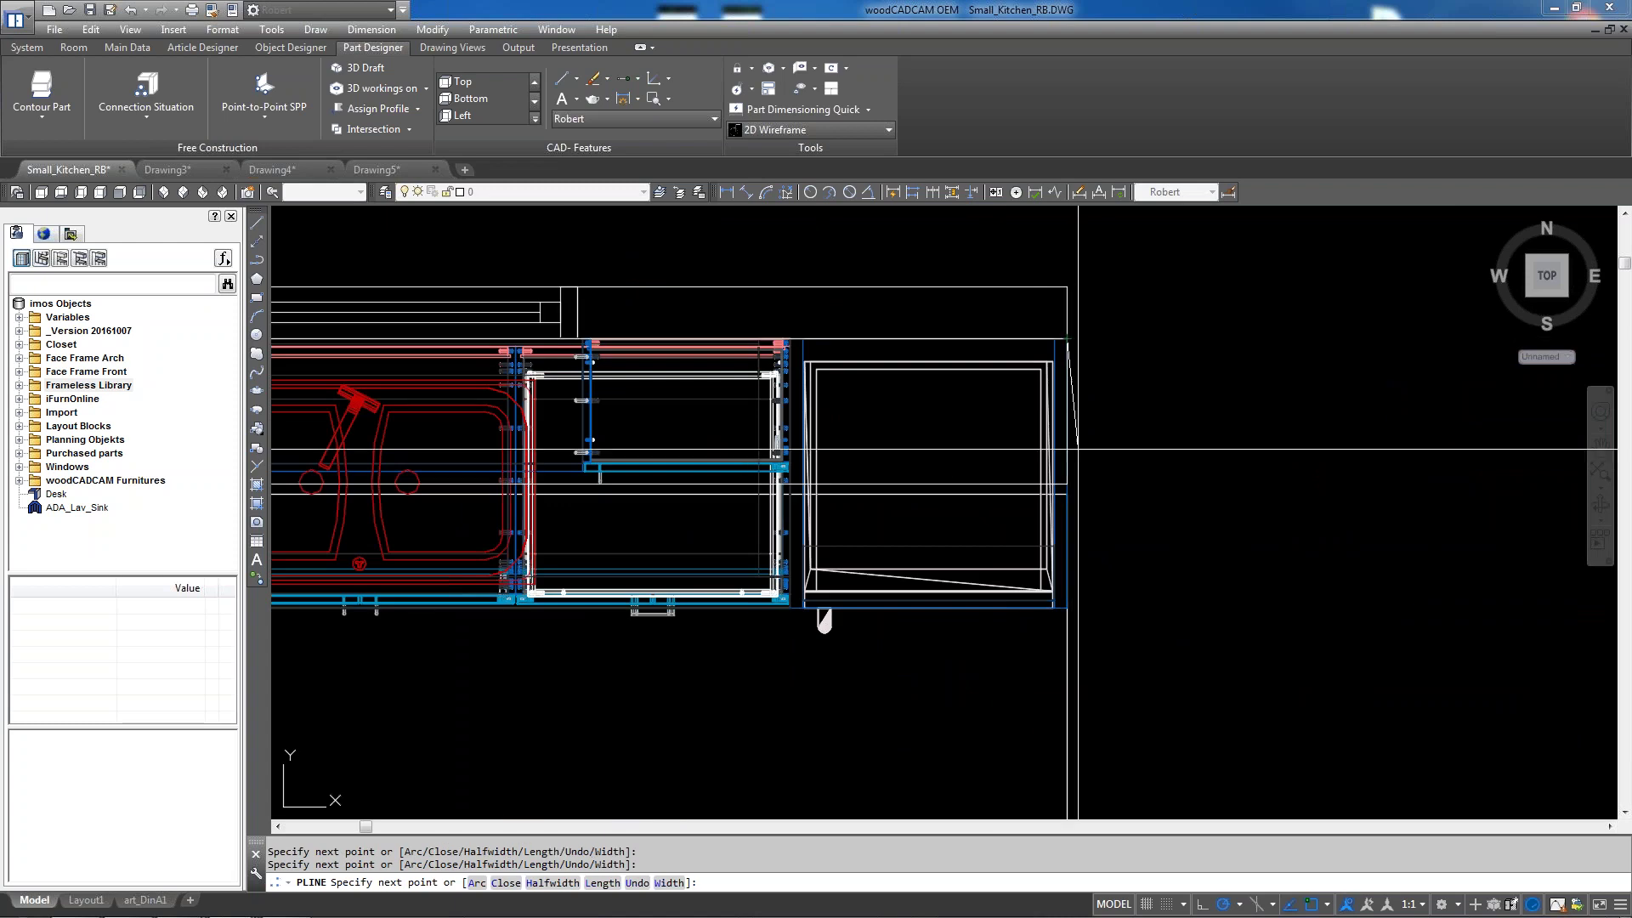
{"action": "left_click", "coordinate": [1066, 494]}
{"action": "scroll", "coordinate": [1326, 417], "scroll_direction": "down", "scroll_amount": 5}
{"action": "scroll", "coordinate": [964, 427], "scroll_direction": "up", "scroll_amount": 6}
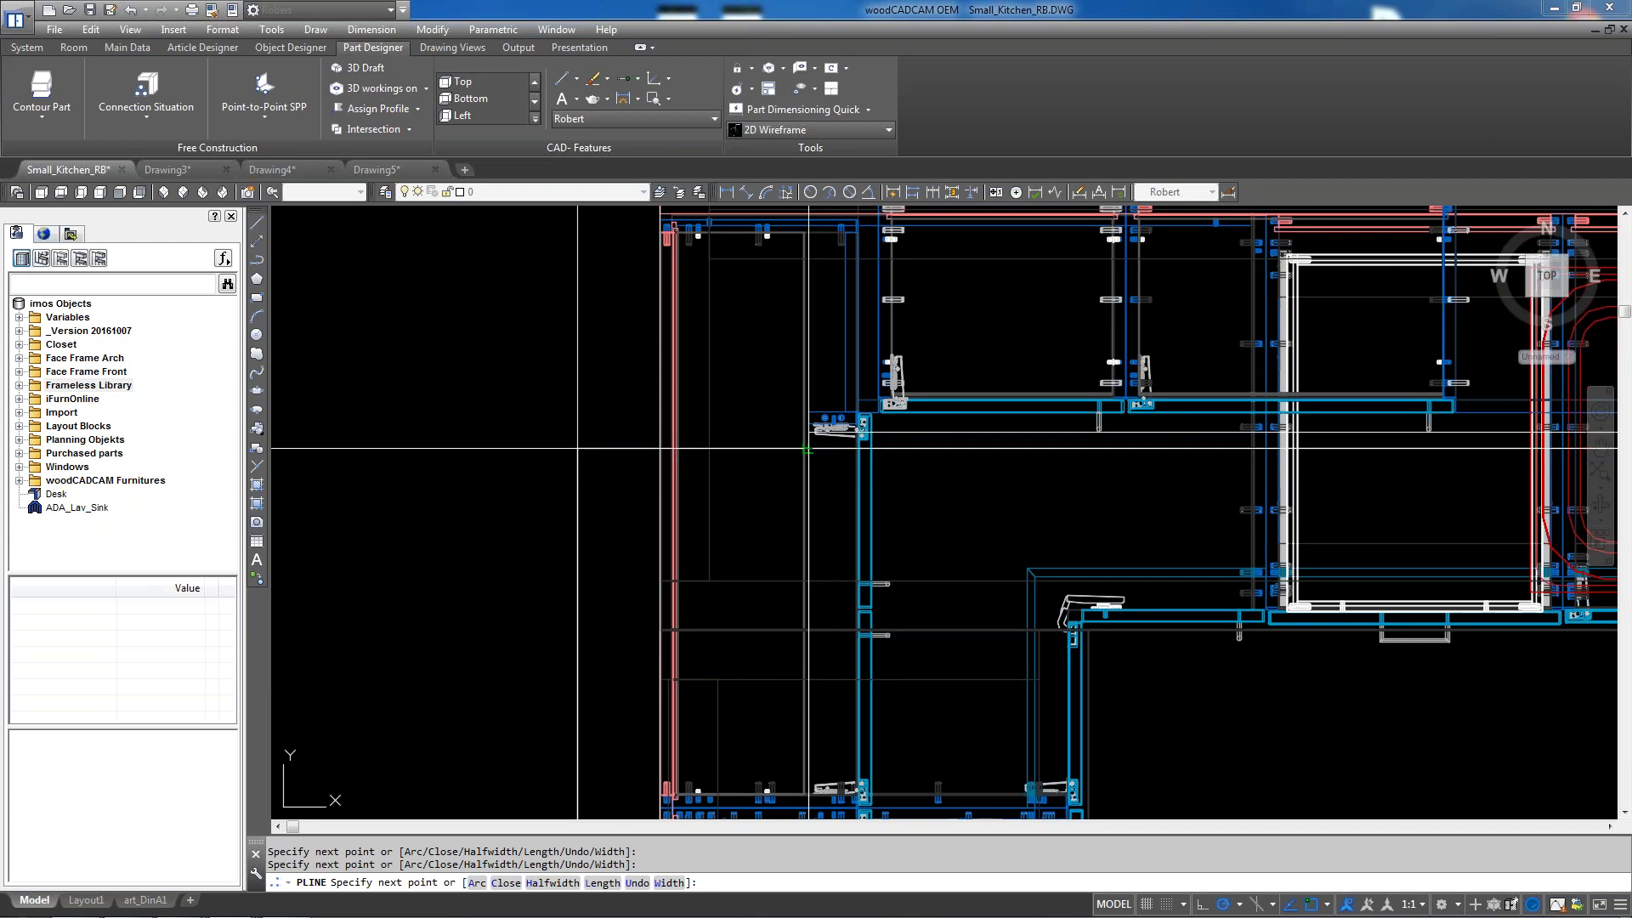
{"action": "scroll", "coordinate": [853, 382], "scroll_direction": "down", "scroll_amount": 5}
{"action": "scroll", "coordinate": [852, 382], "scroll_direction": "up", "scroll_amount": 5}
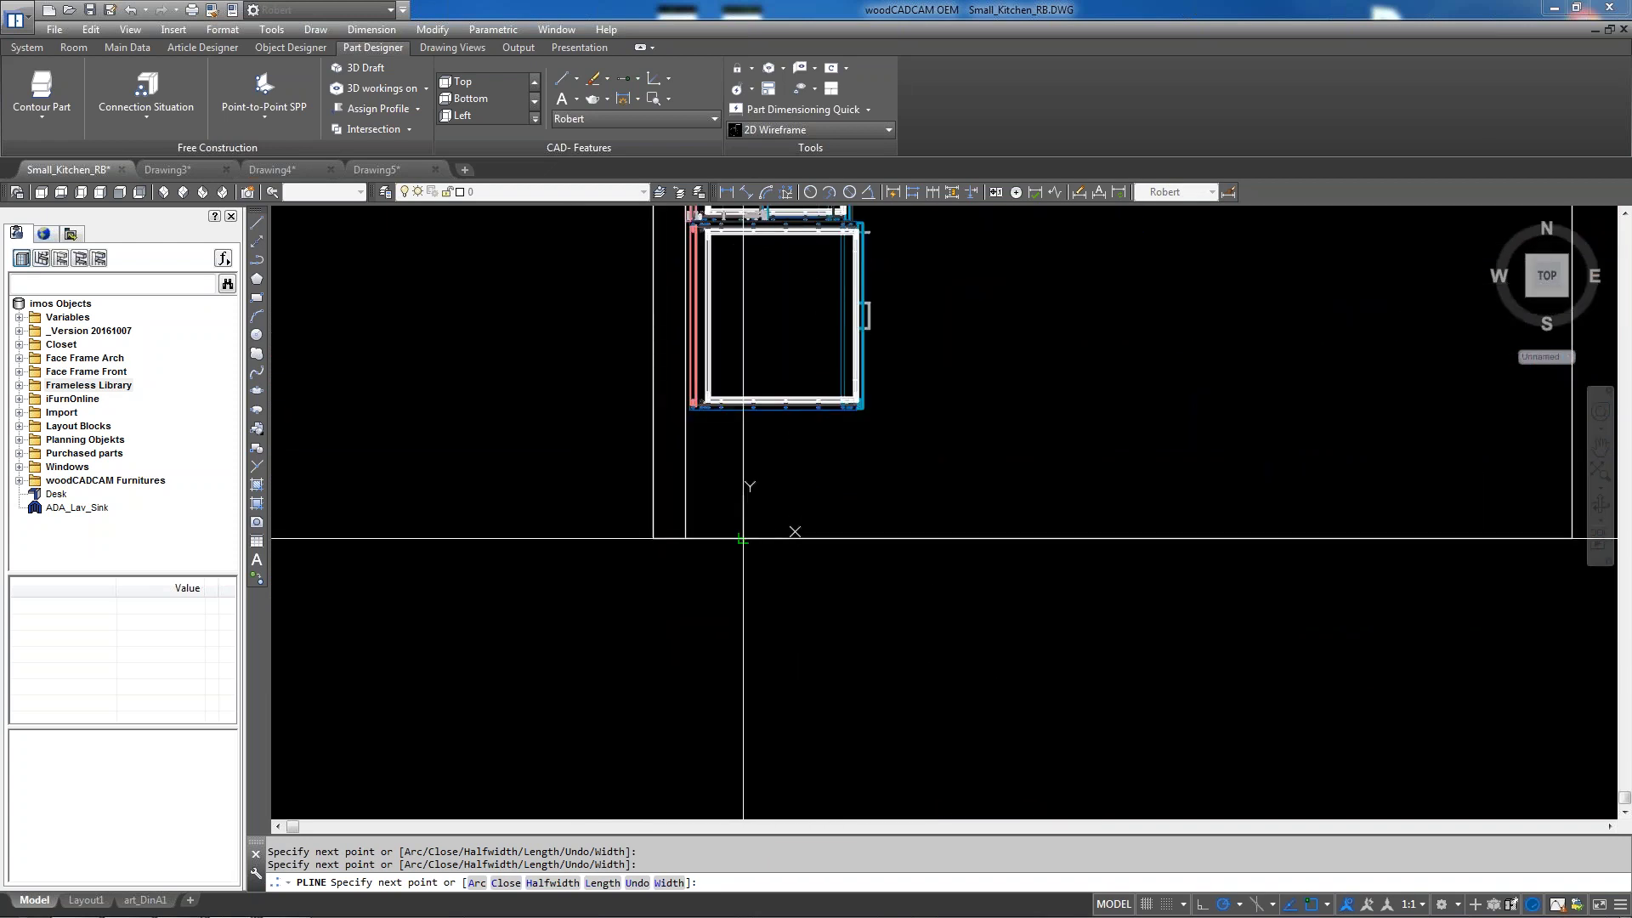
{"action": "scroll", "coordinate": [743, 531], "scroll_direction": "up", "scroll_amount": 4}
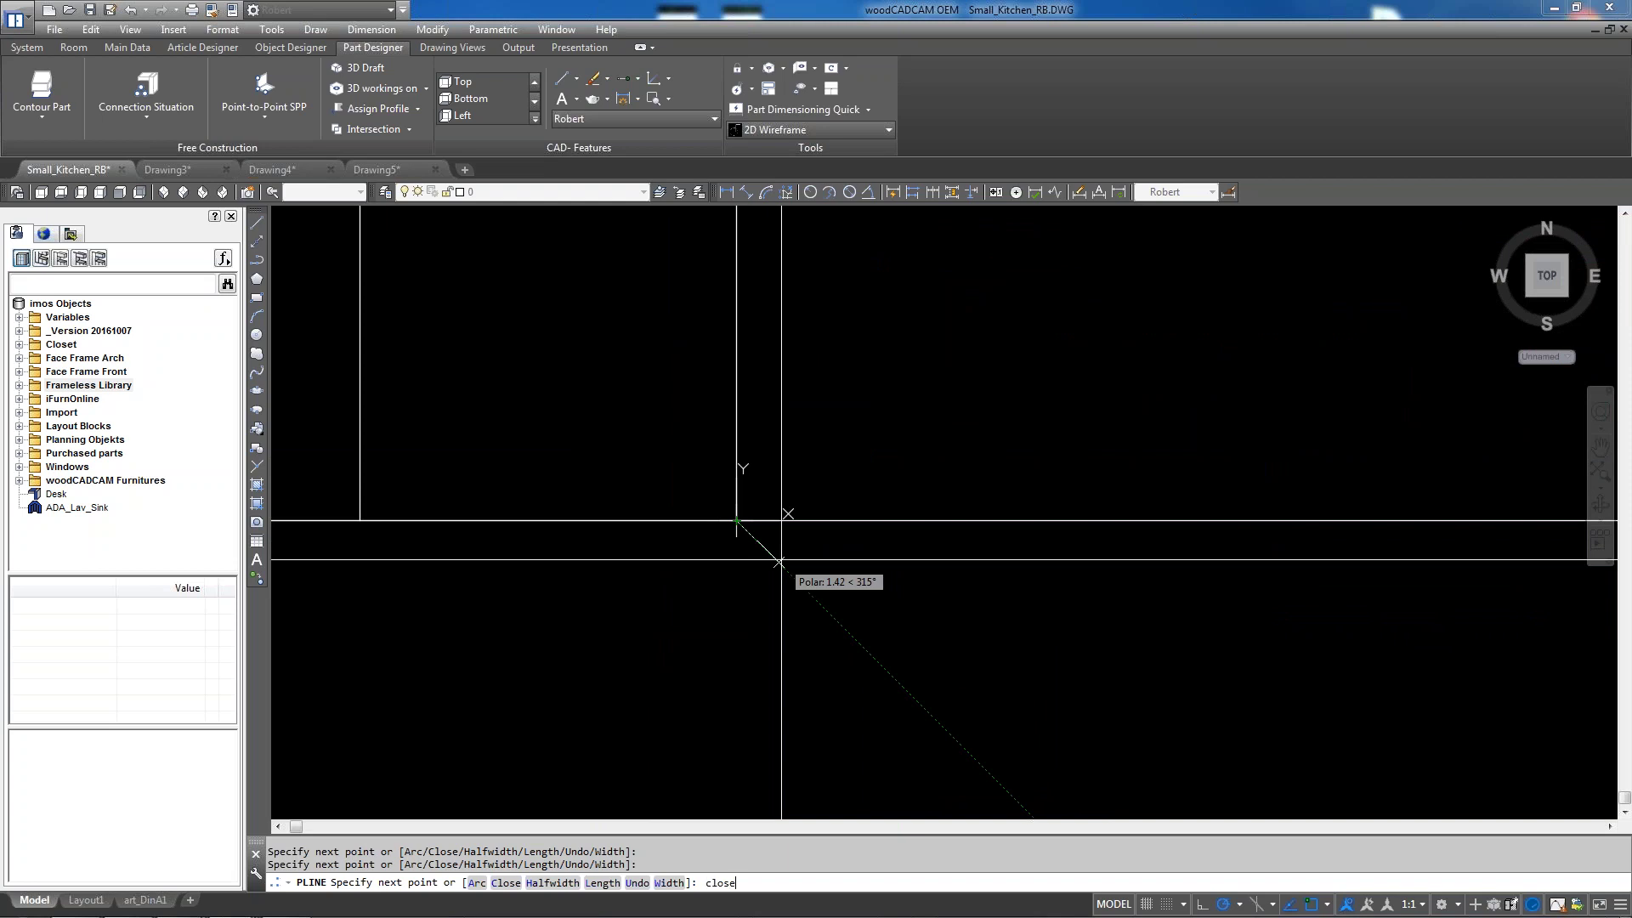
{"action": "key", "text": "Return"}
Erase the stray line near the kitchen's top-left corner
{"action": "scroll", "coordinate": [686, 551], "scroll_direction": "down", "scroll_amount": 2}
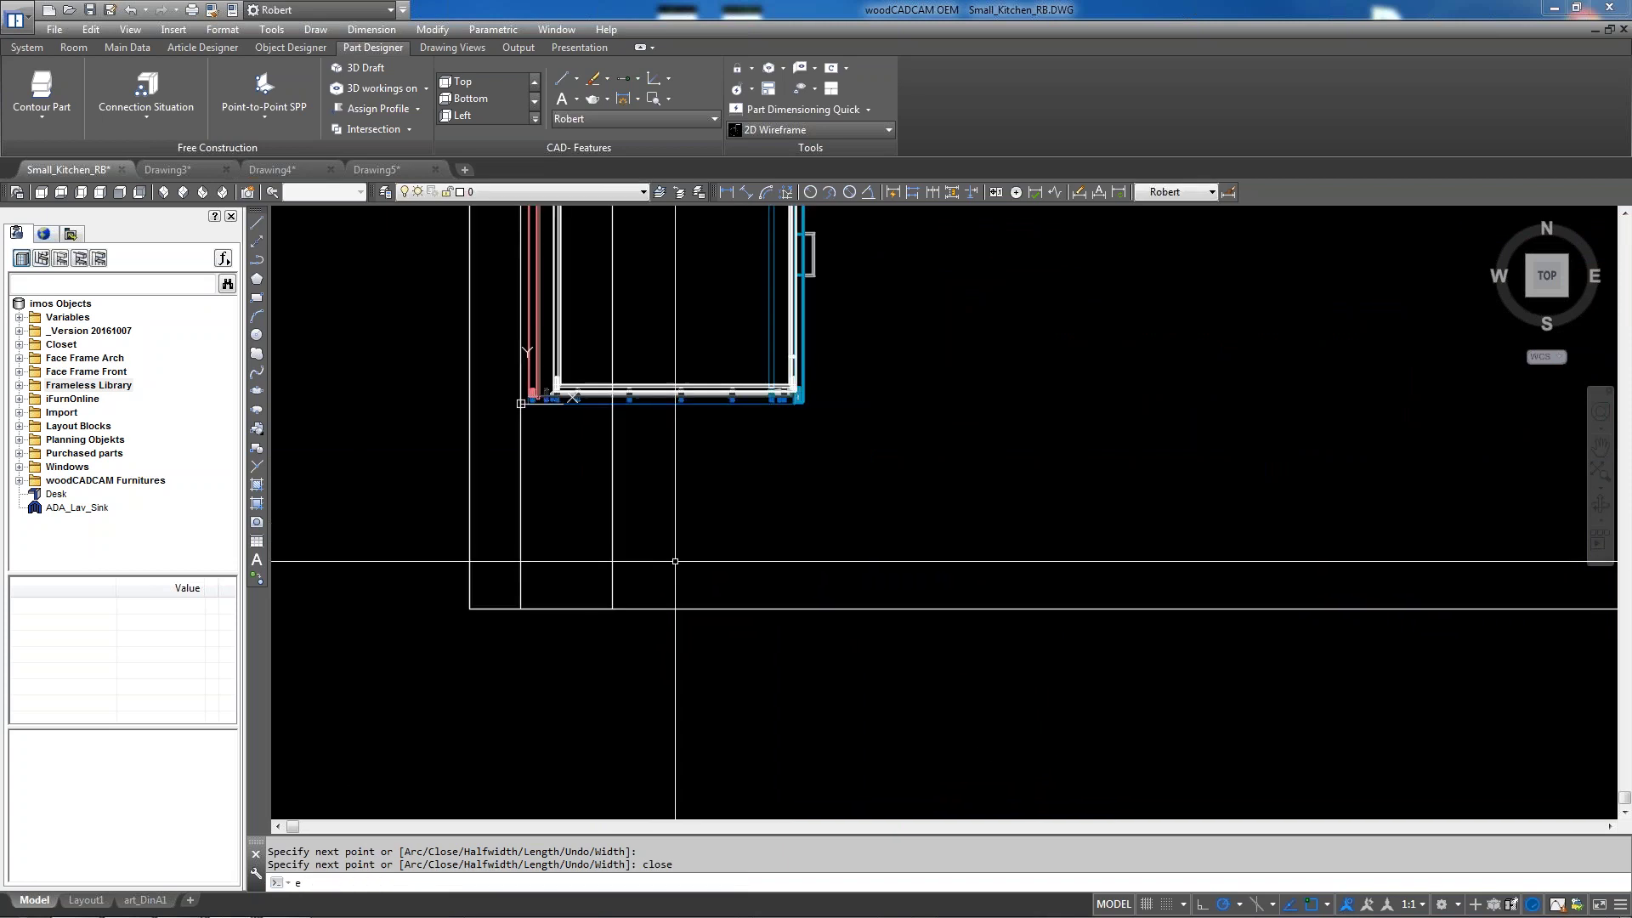
{"action": "type", "text": "e"}
{"action": "key", "text": "Return"}
{"action": "left_click", "coordinate": [613, 496]}
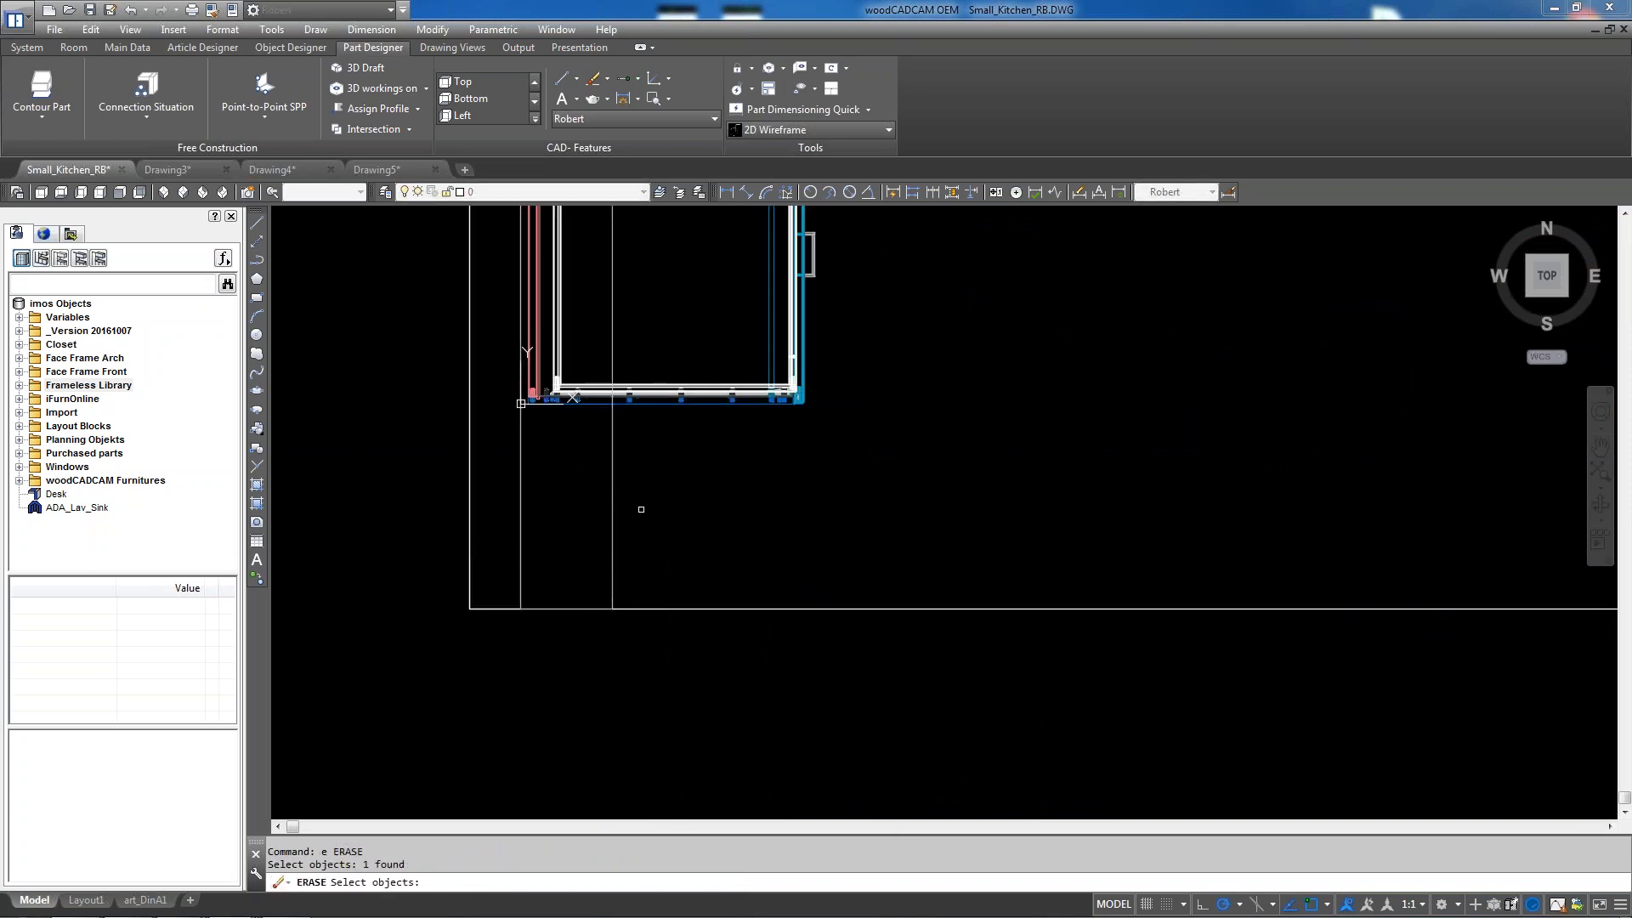
{"action": "scroll", "coordinate": [641, 509], "scroll_direction": "down", "scroll_amount": 3}
{"action": "key", "text": "Escape"}
{"action": "key", "text": "Escape"}
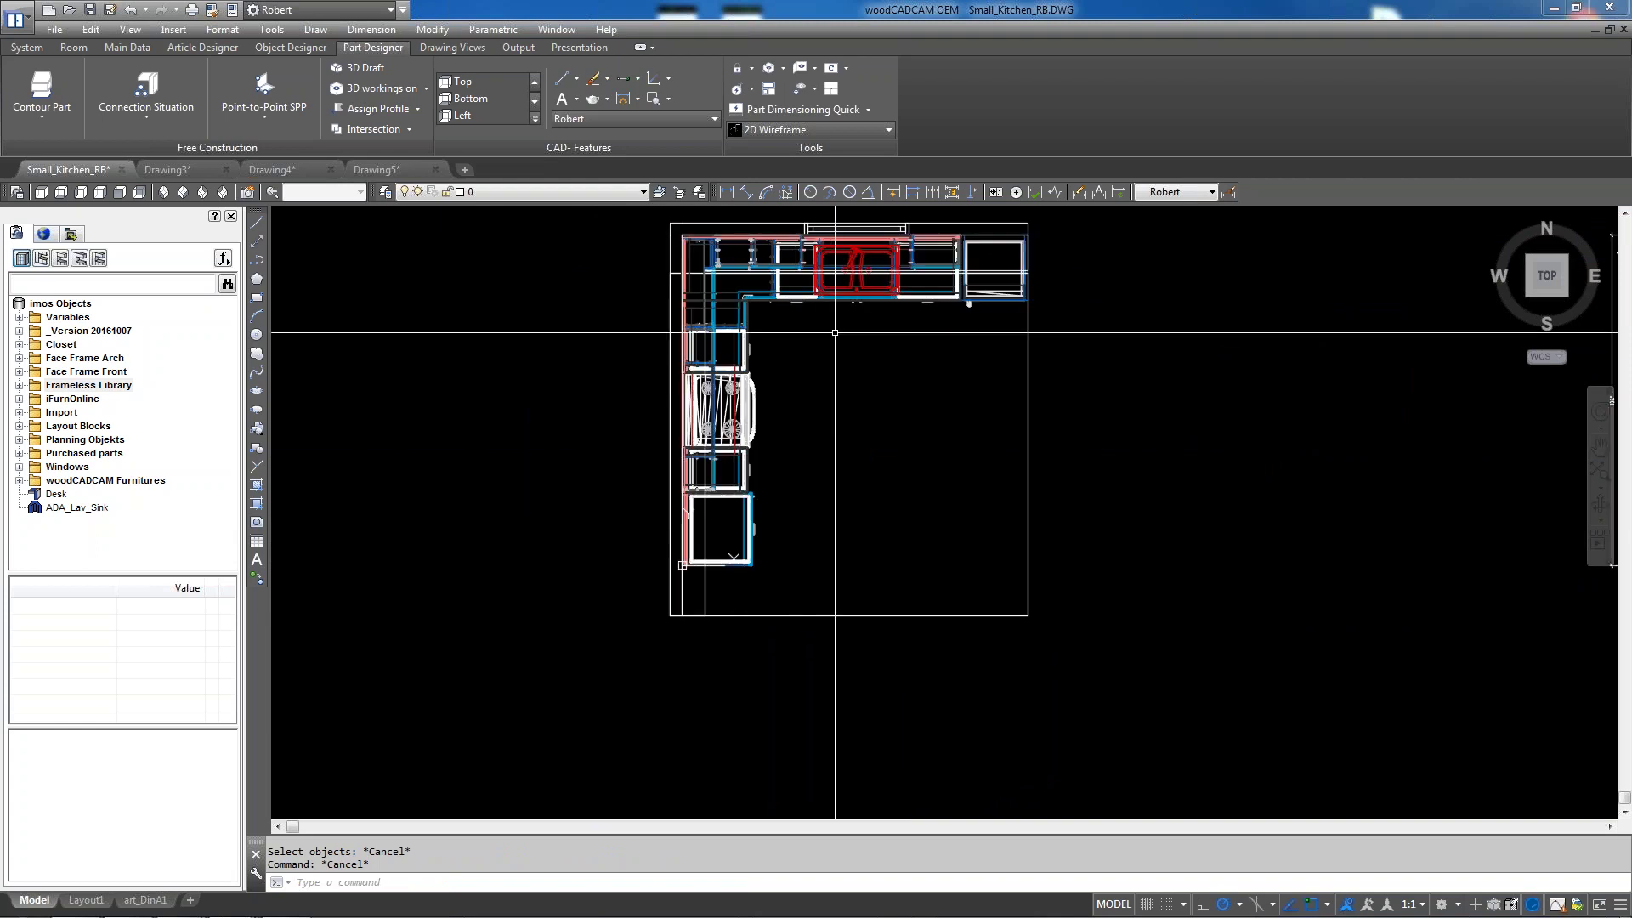
{"action": "scroll", "coordinate": [710, 247], "scroll_direction": "up", "scroll_amount": 5}
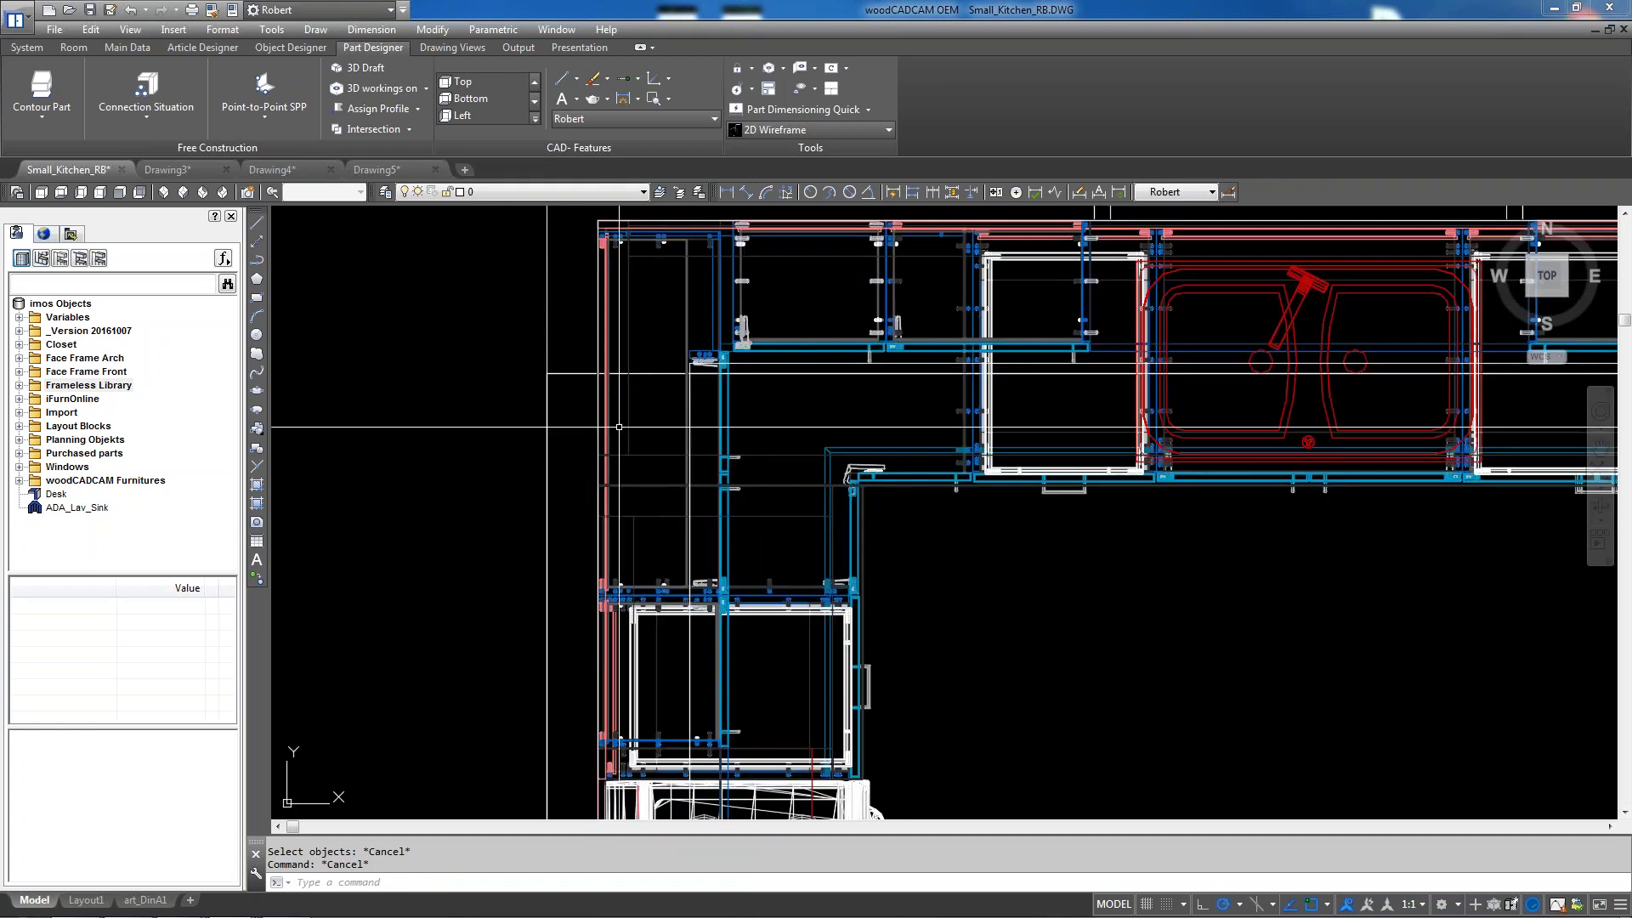
{"action": "type", "text": "e"}
{"action": "key", "text": "Return"}
{"action": "left_click", "coordinate": [572, 377]}
{"action": "key", "text": "Return"}
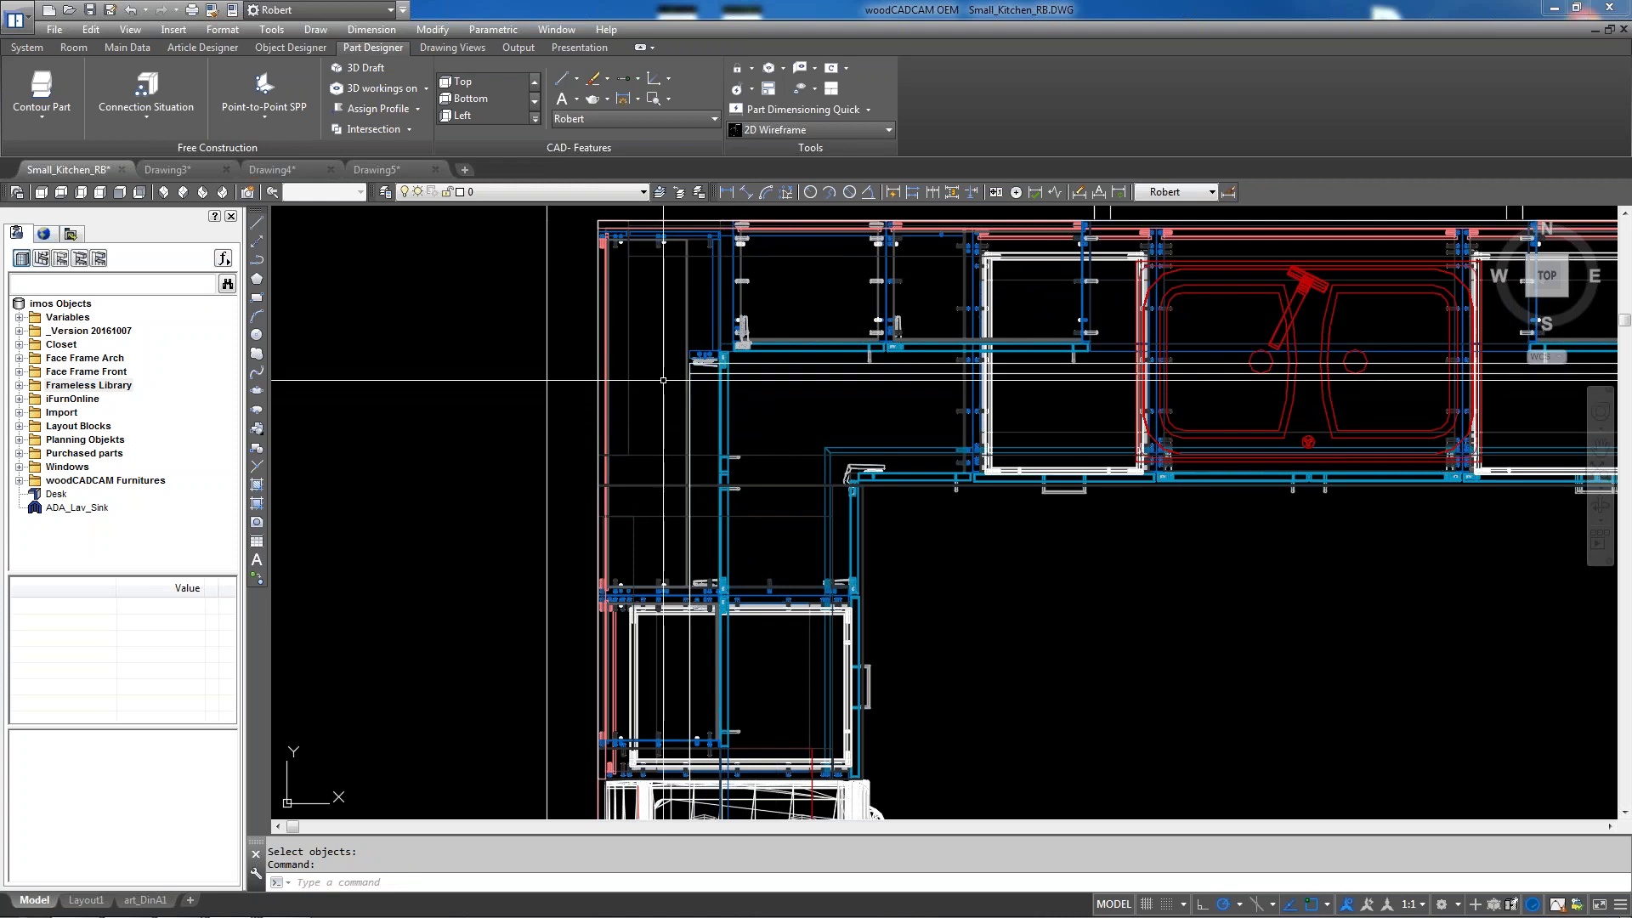
Clear the cabinet selection and view the kitchen in SE Isometric
{"action": "scroll", "coordinate": [663, 380], "scroll_direction": "down", "scroll_amount": 5}
{"action": "scroll", "coordinate": [1034, 452], "scroll_direction": "up", "scroll_amount": 8}
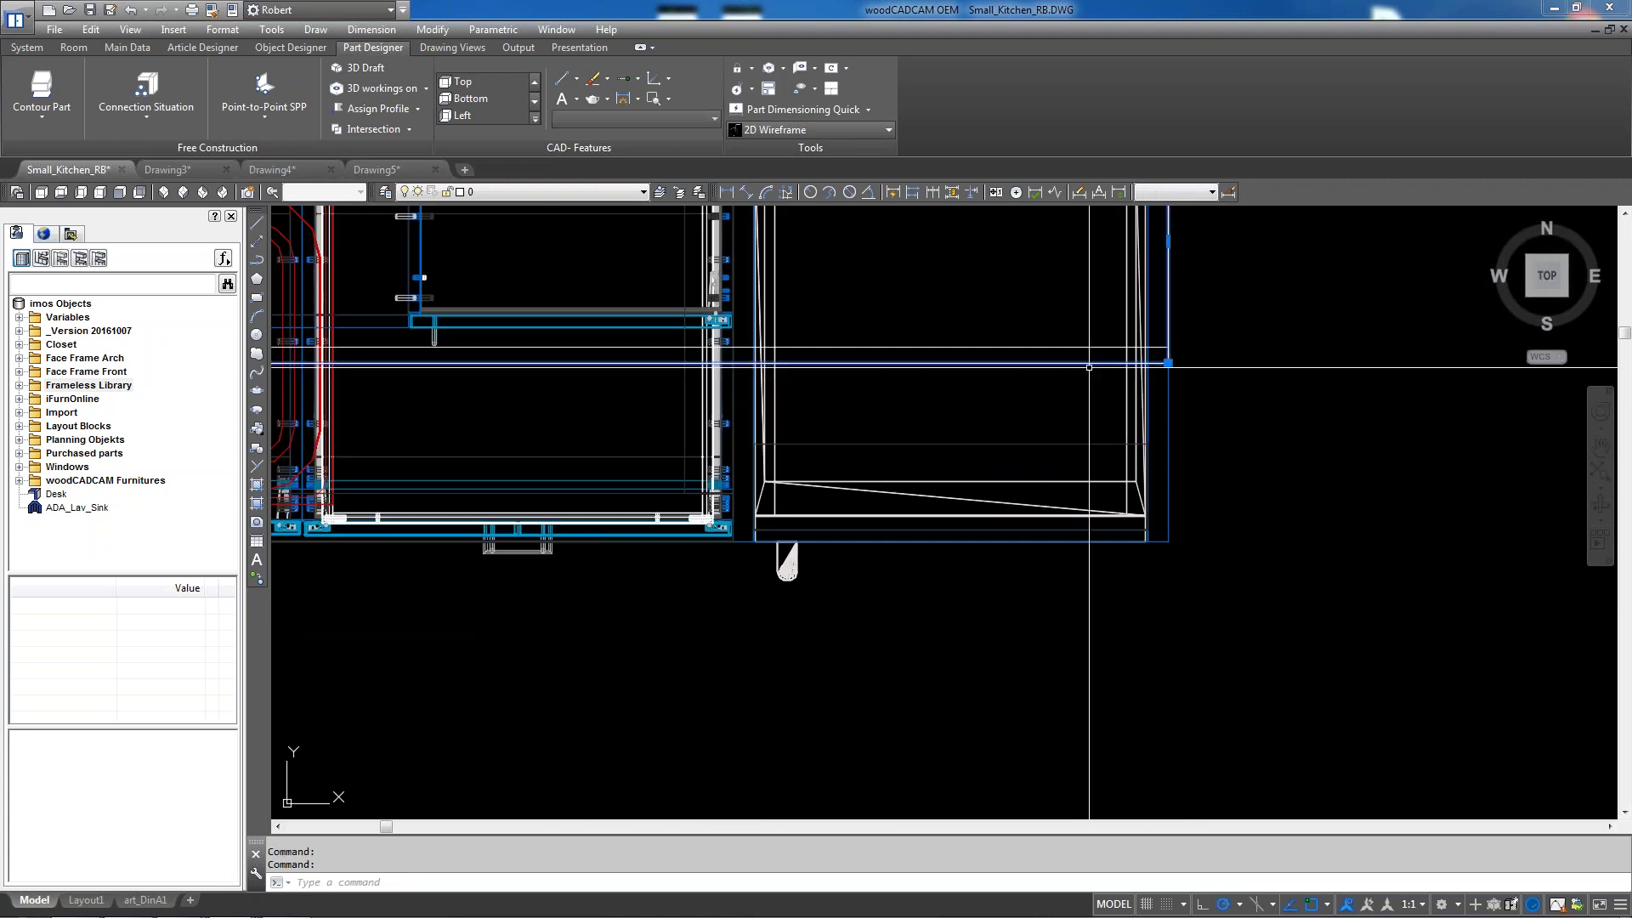
{"action": "scroll", "coordinate": [1085, 368], "scroll_direction": "down", "scroll_amount": 6}
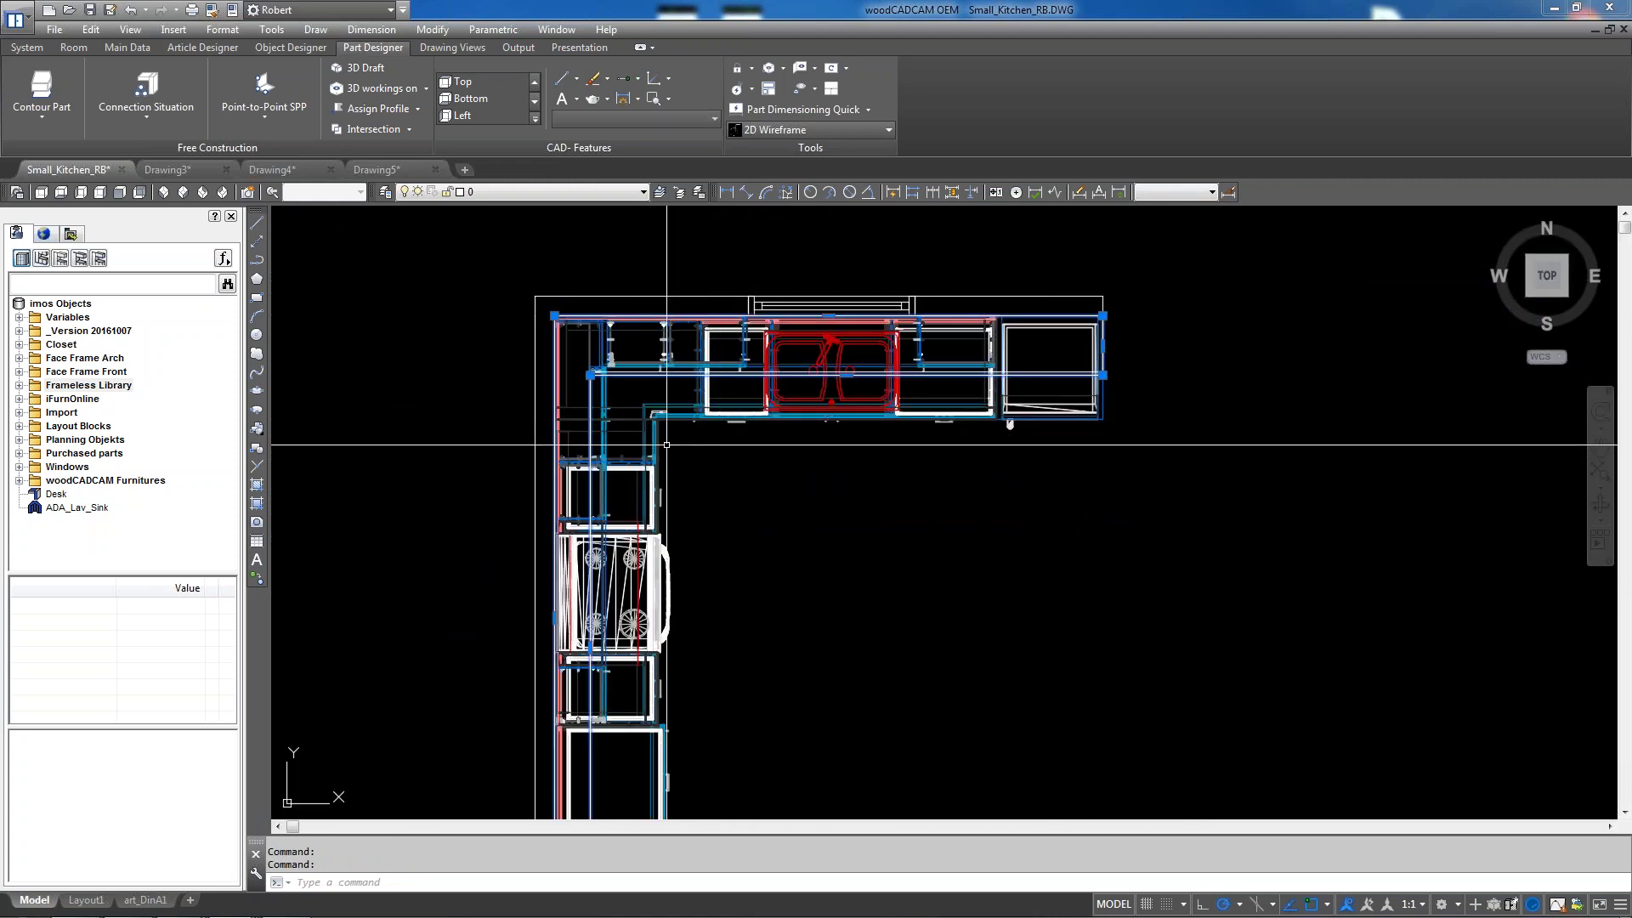
{"action": "scroll", "coordinate": [603, 429], "scroll_direction": "up", "scroll_amount": 3}
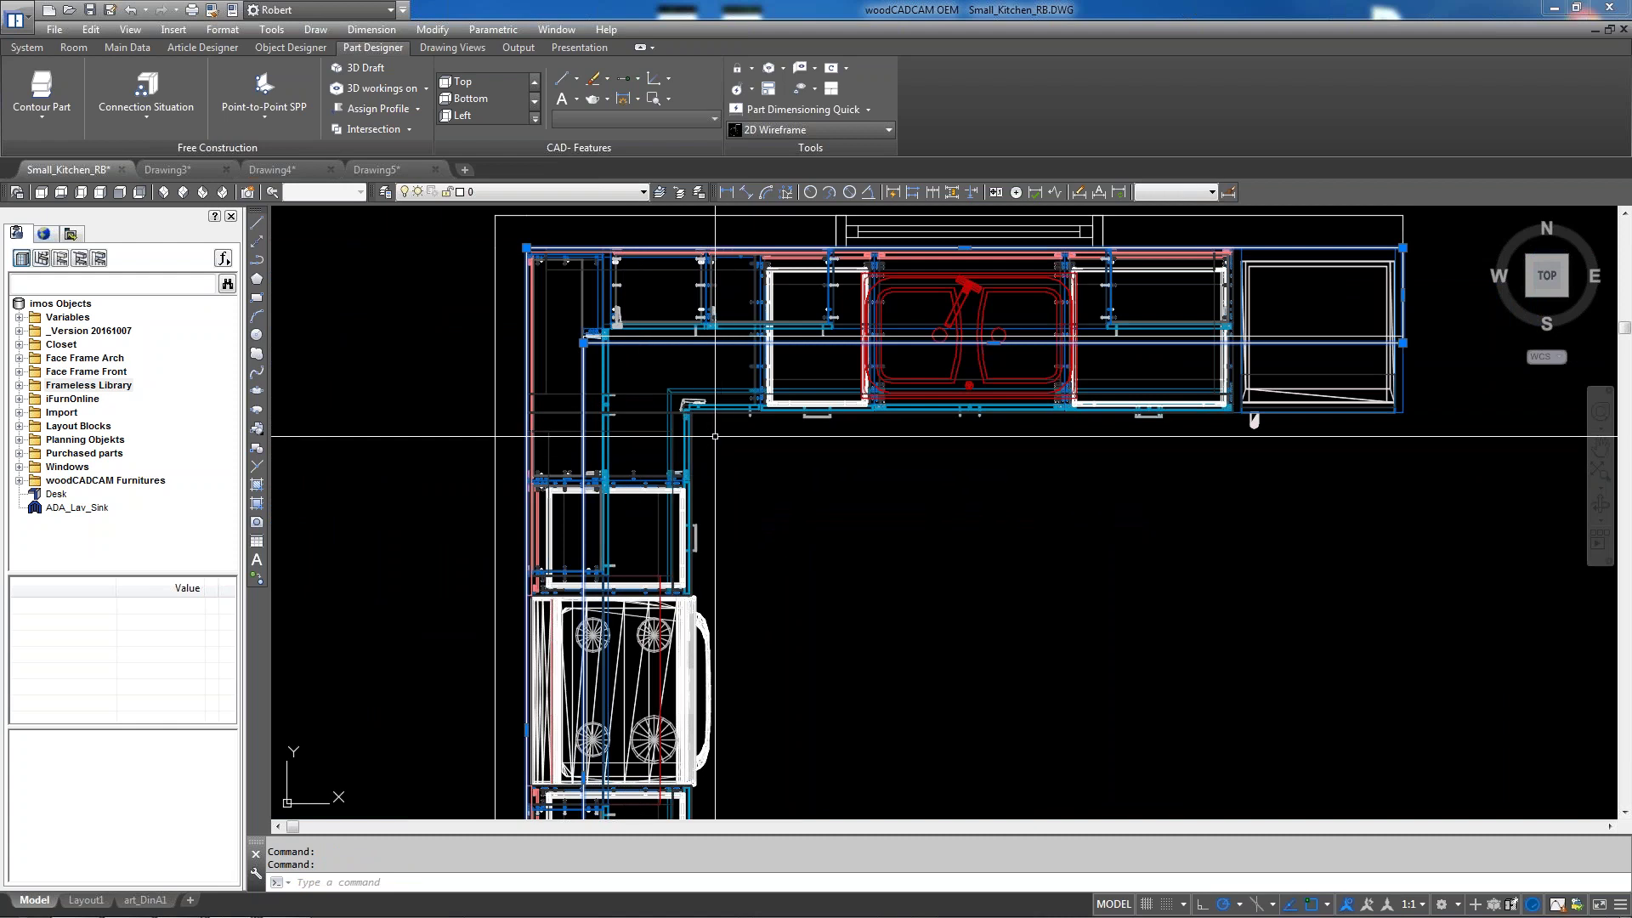
{"action": "scroll", "coordinate": [769, 345], "scroll_direction": "down", "scroll_amount": 6}
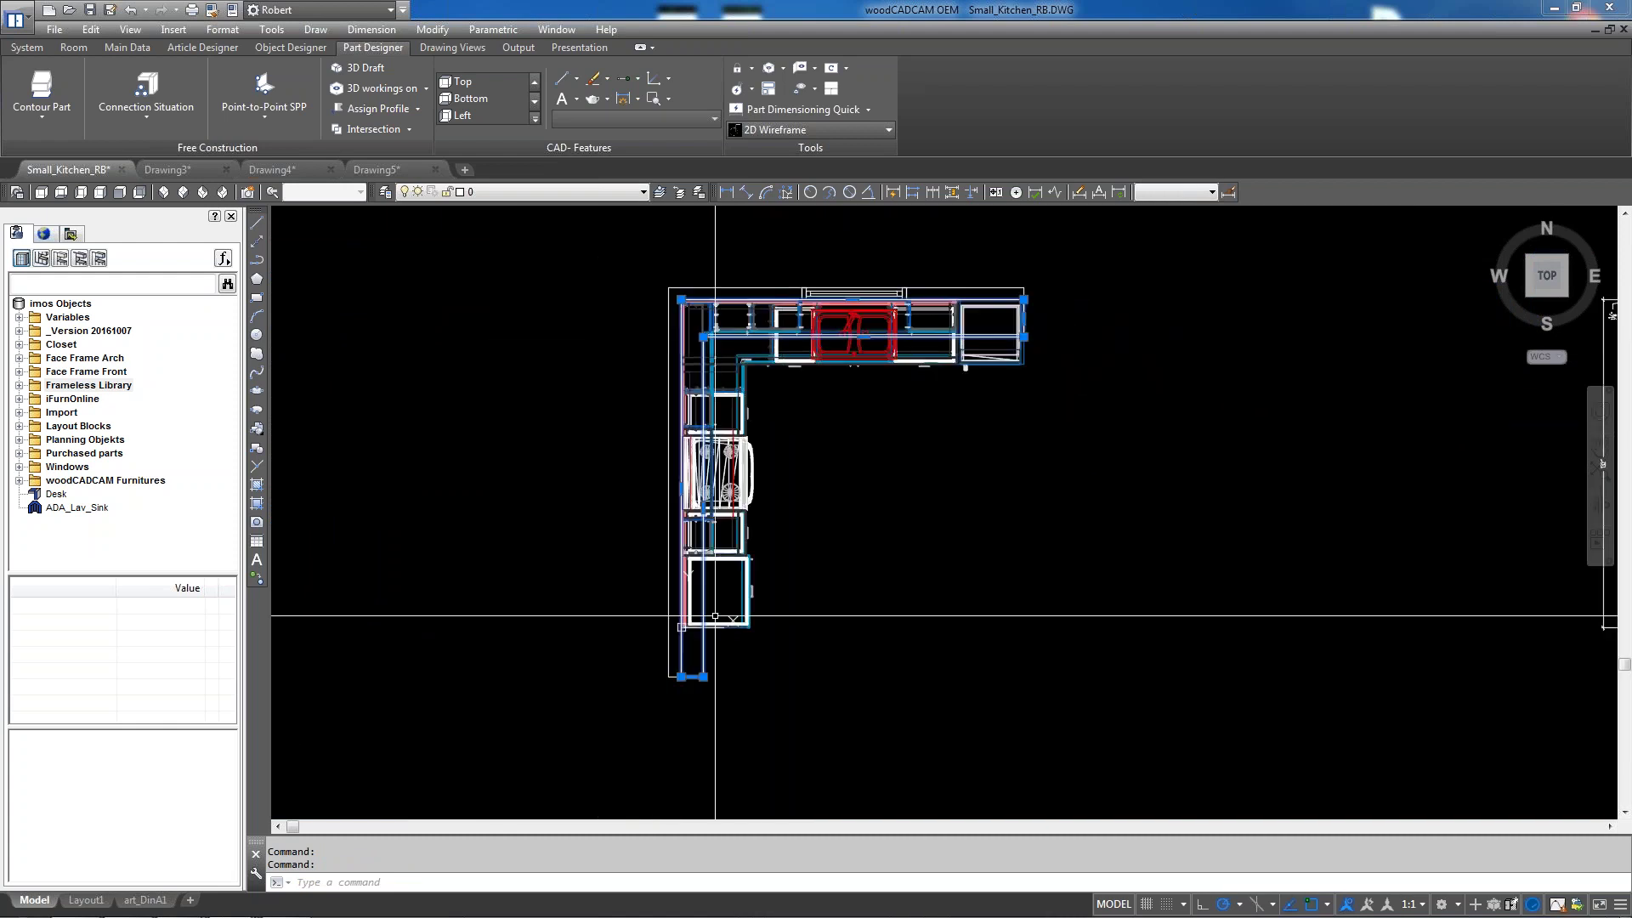
{"action": "scroll", "coordinate": [753, 592], "scroll_direction": "up", "scroll_amount": 5}
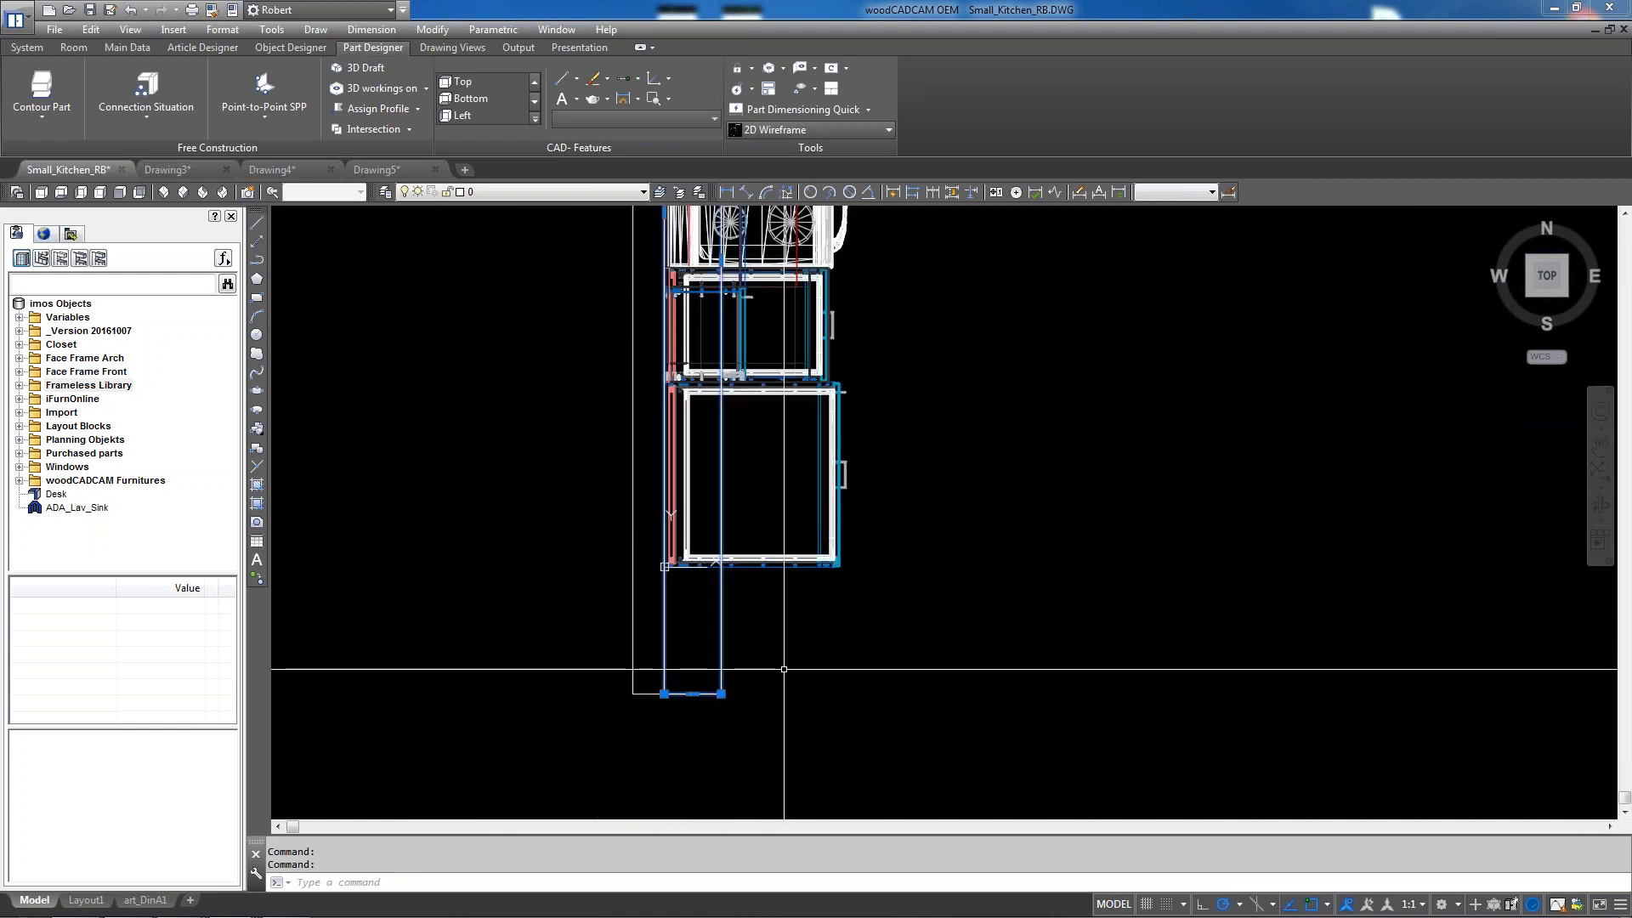
{"action": "scroll", "coordinate": [752, 706], "scroll_direction": "up", "scroll_amount": 2}
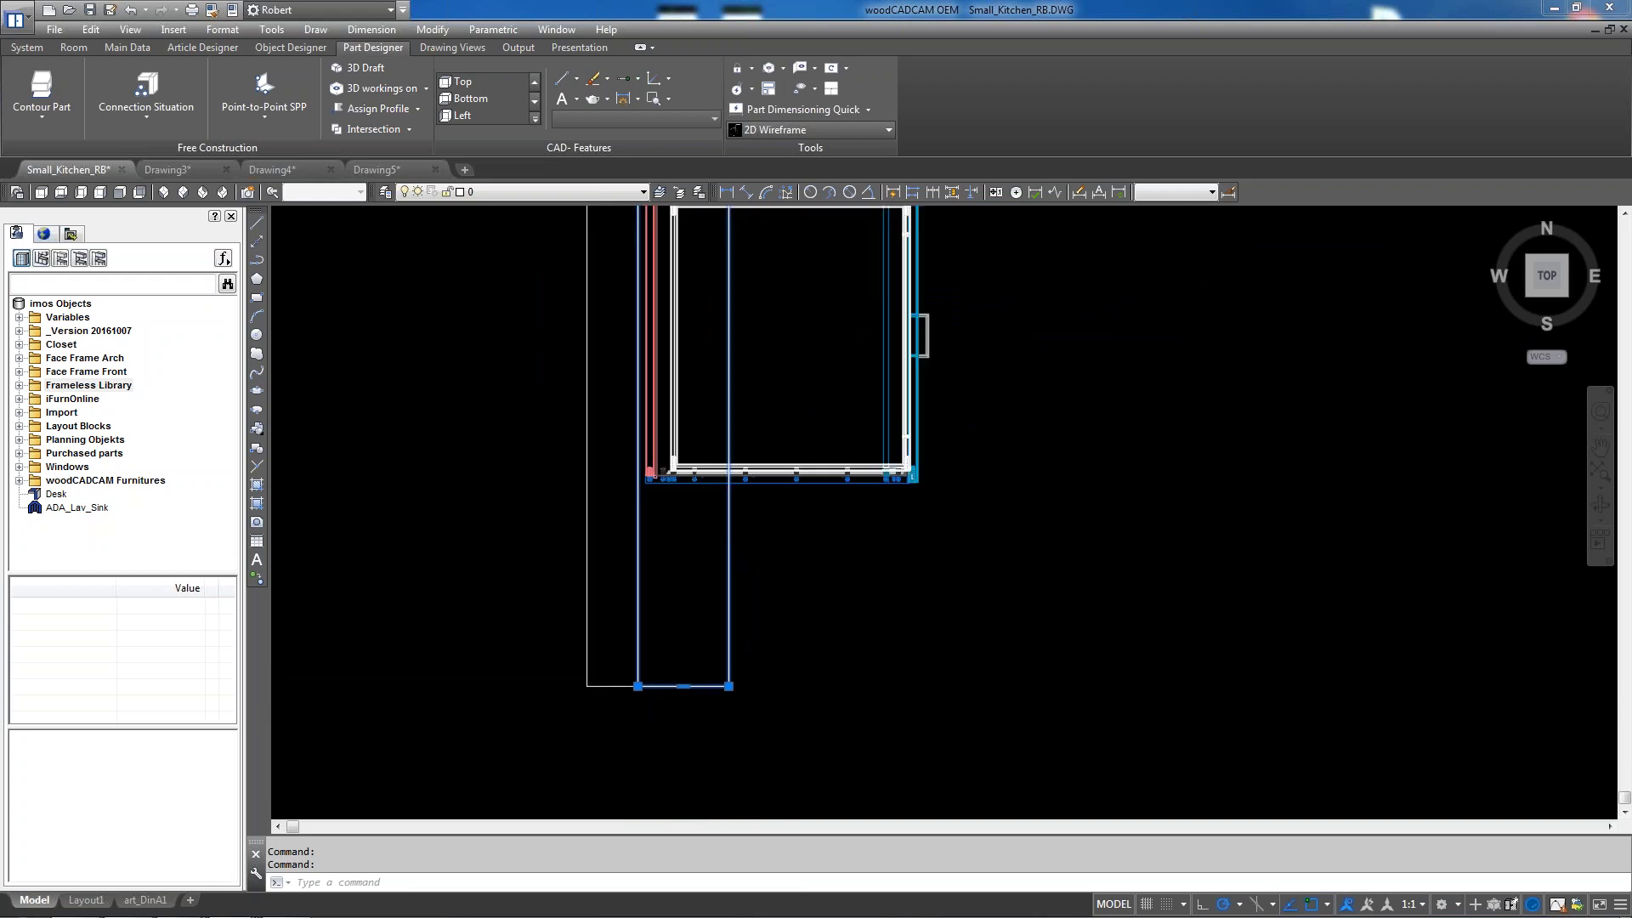
{"action": "key", "text": "Escape"}
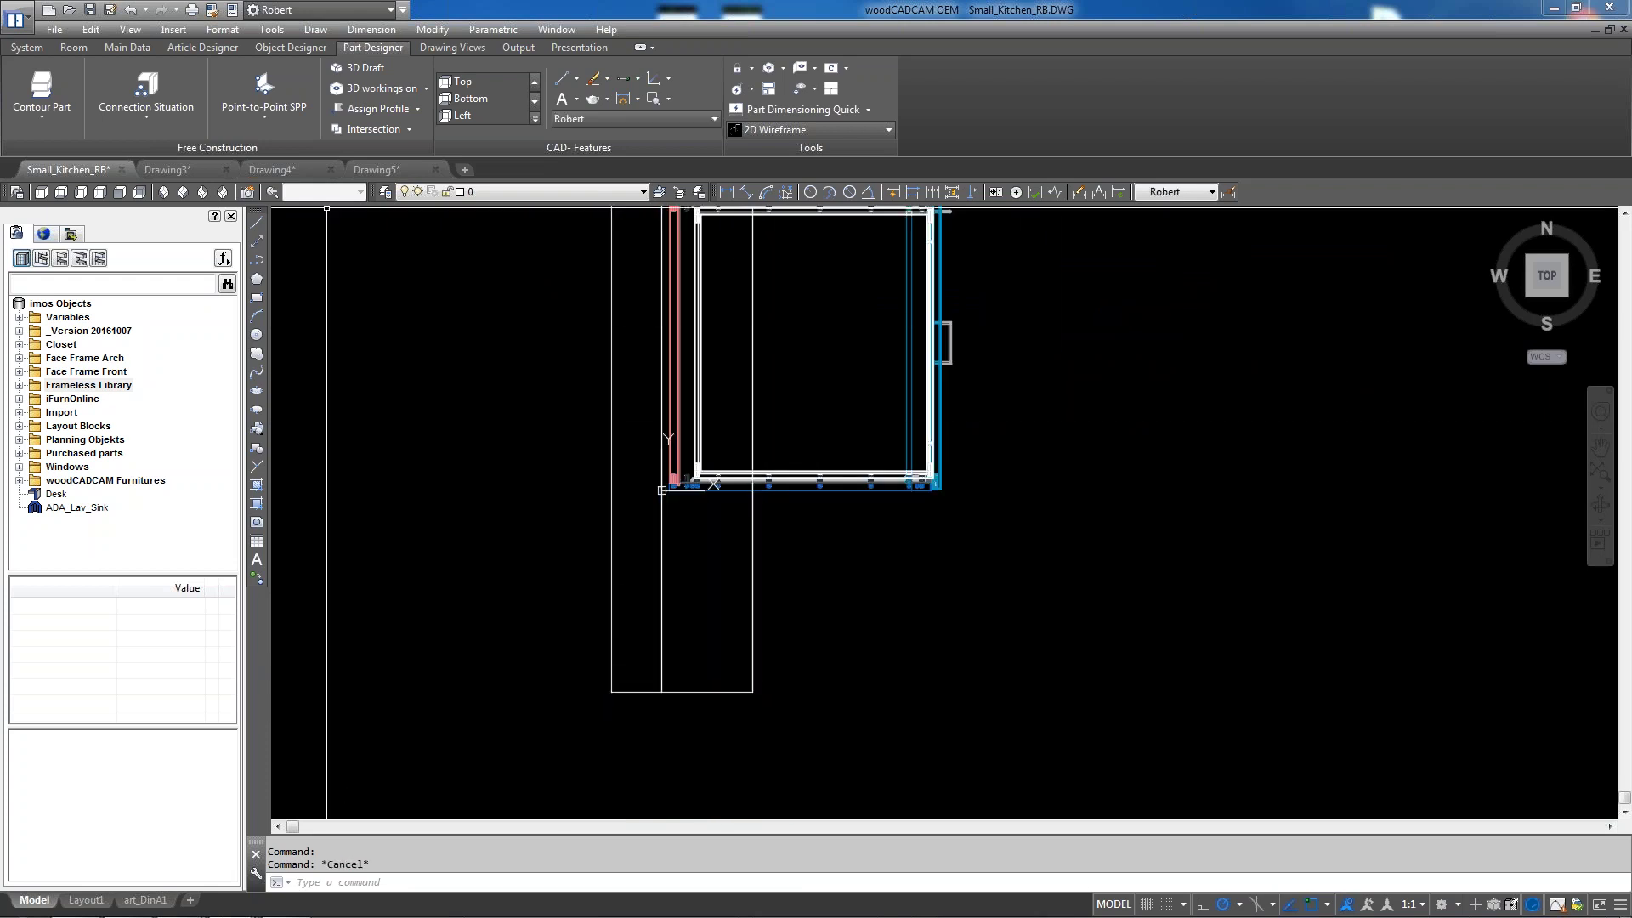
{"action": "left_click", "coordinate": [182, 192]}
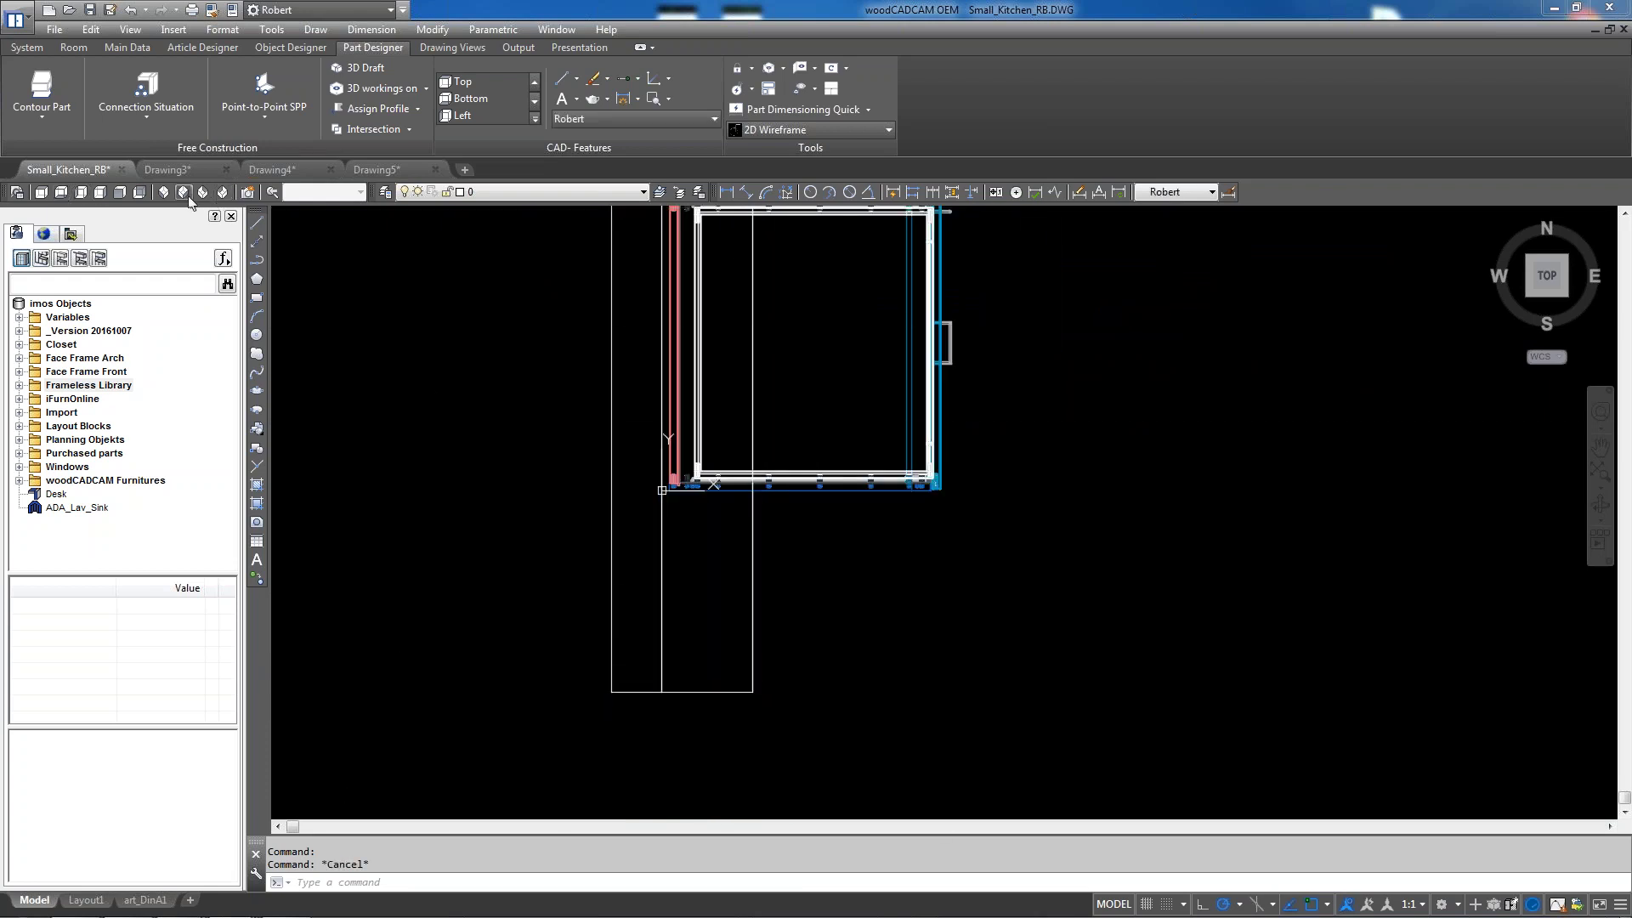
Clear the kitchen selection and launch Part Designer's Contour Part tool
{"action": "scroll", "coordinate": [555, 246], "scroll_direction": "up", "scroll_amount": 7}
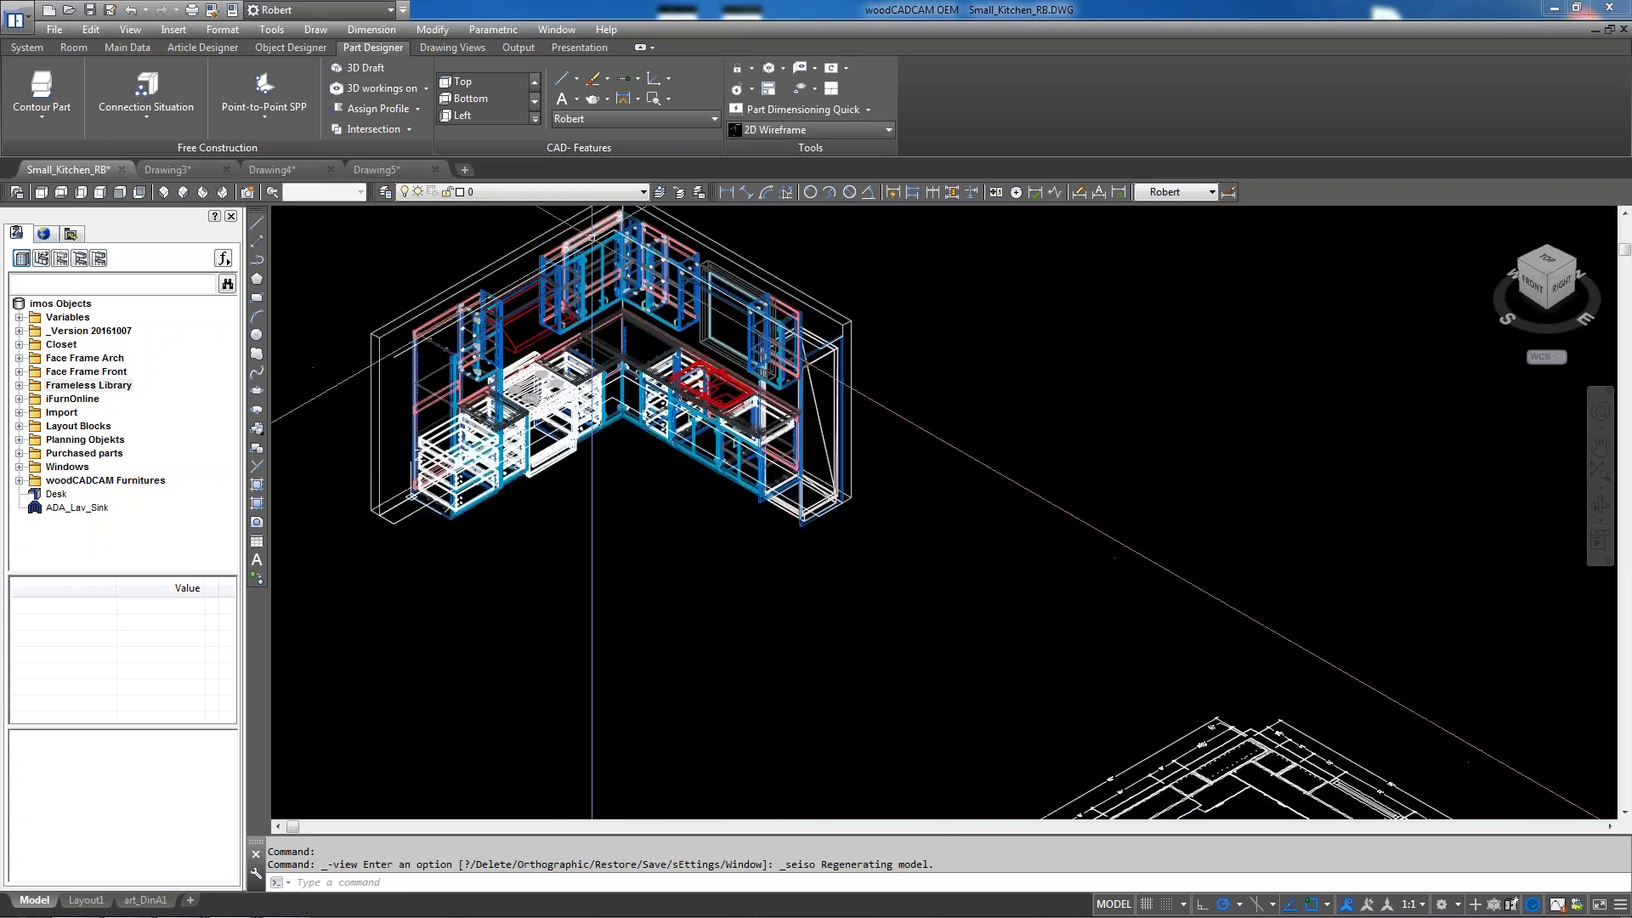
{"action": "scroll", "coordinate": [901, 241], "scroll_direction": "down", "scroll_amount": 2}
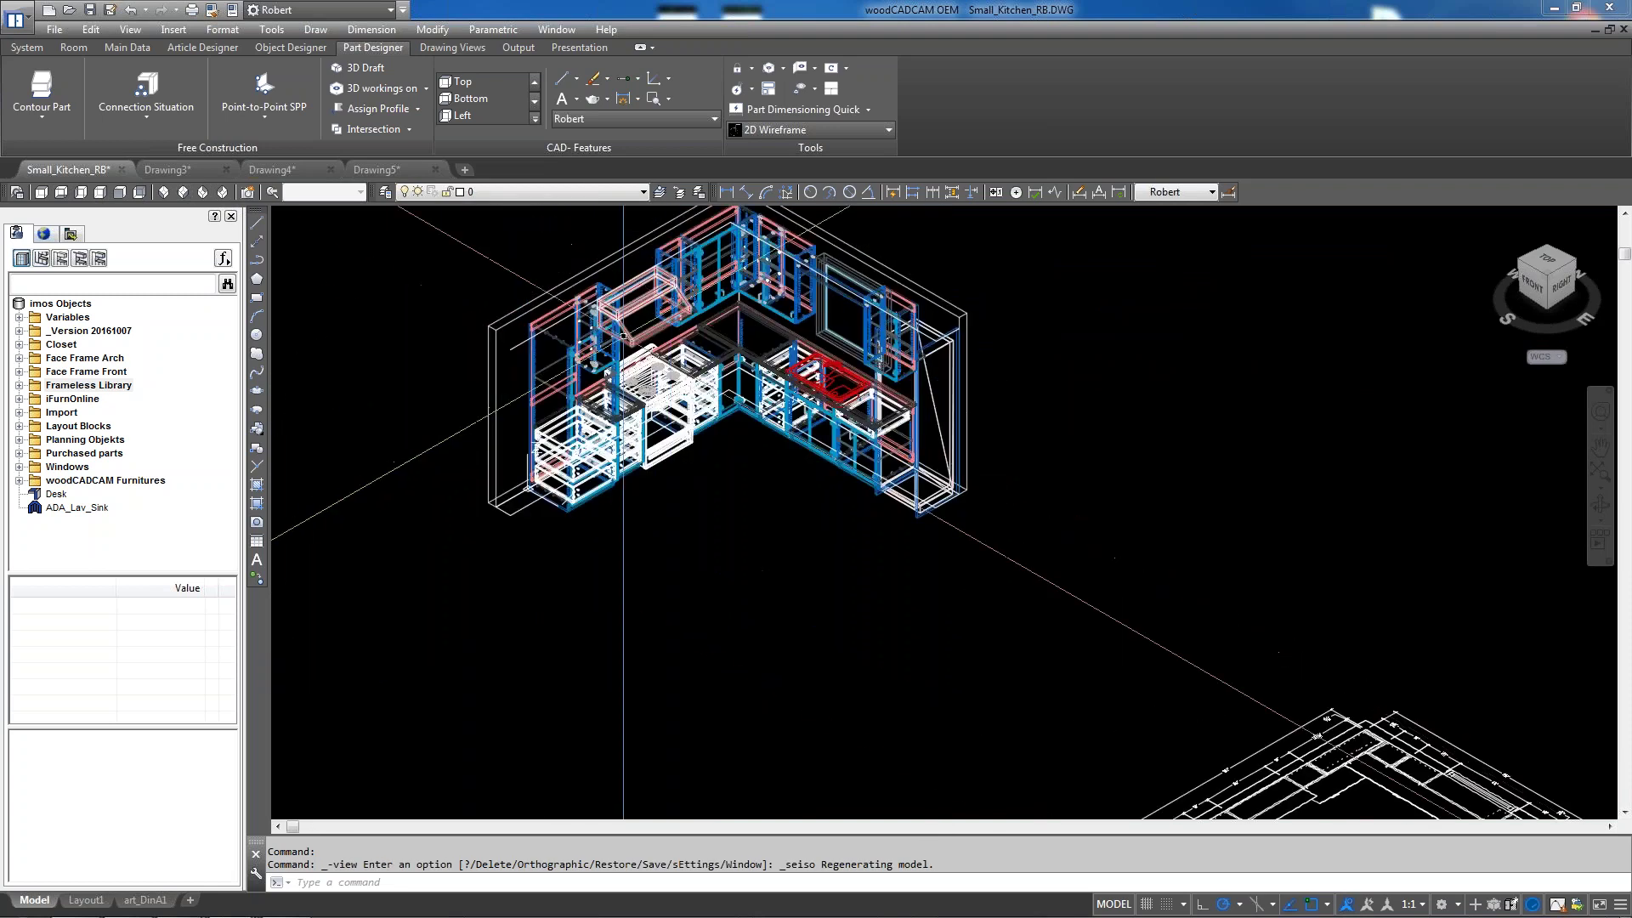
{"action": "scroll", "coordinate": [548, 364], "scroll_direction": "up", "scroll_amount": 2}
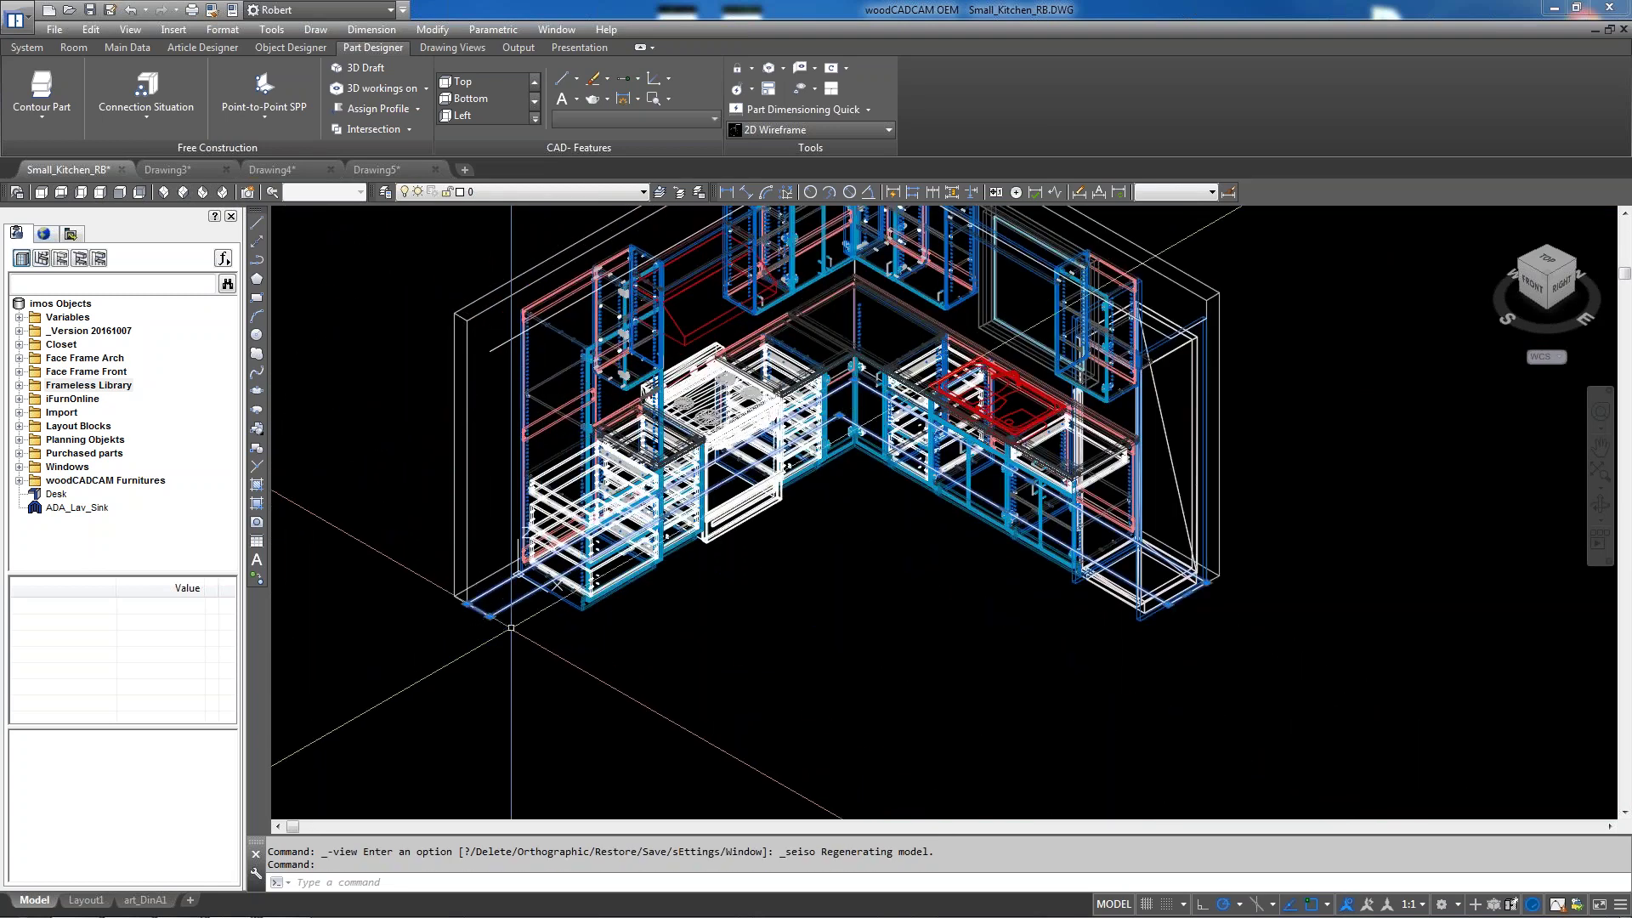
{"action": "scroll", "coordinate": [545, 656], "scroll_direction": "up", "scroll_amount": 3}
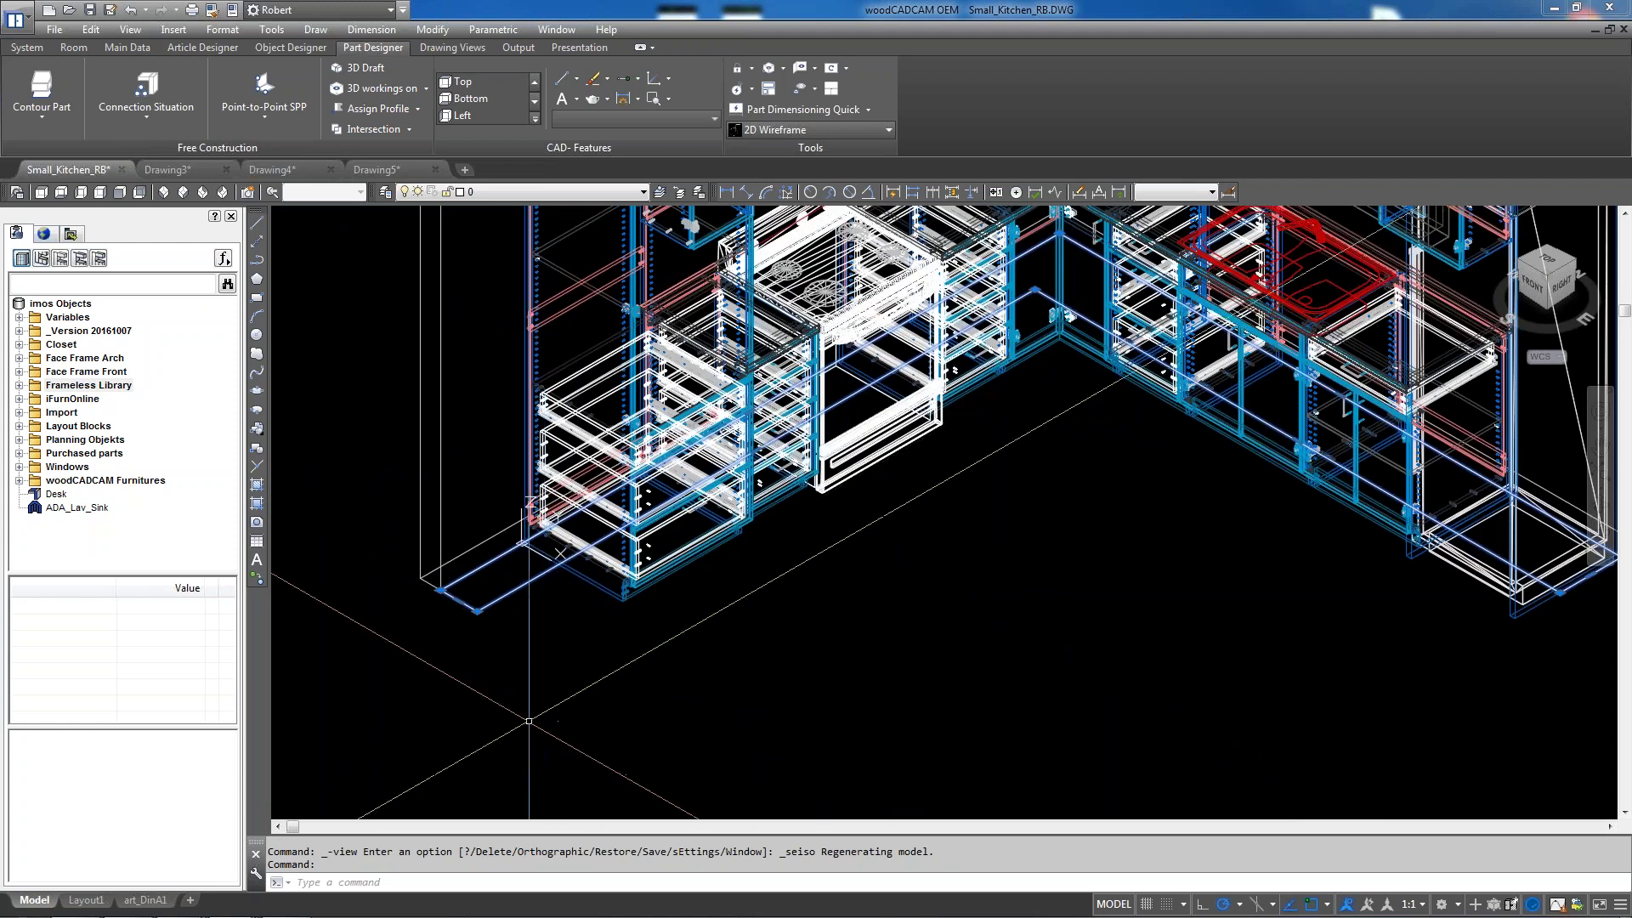
{"action": "scroll", "coordinate": [545, 655], "scroll_direction": "down", "scroll_amount": 3}
{"action": "key", "text": "Escape"}
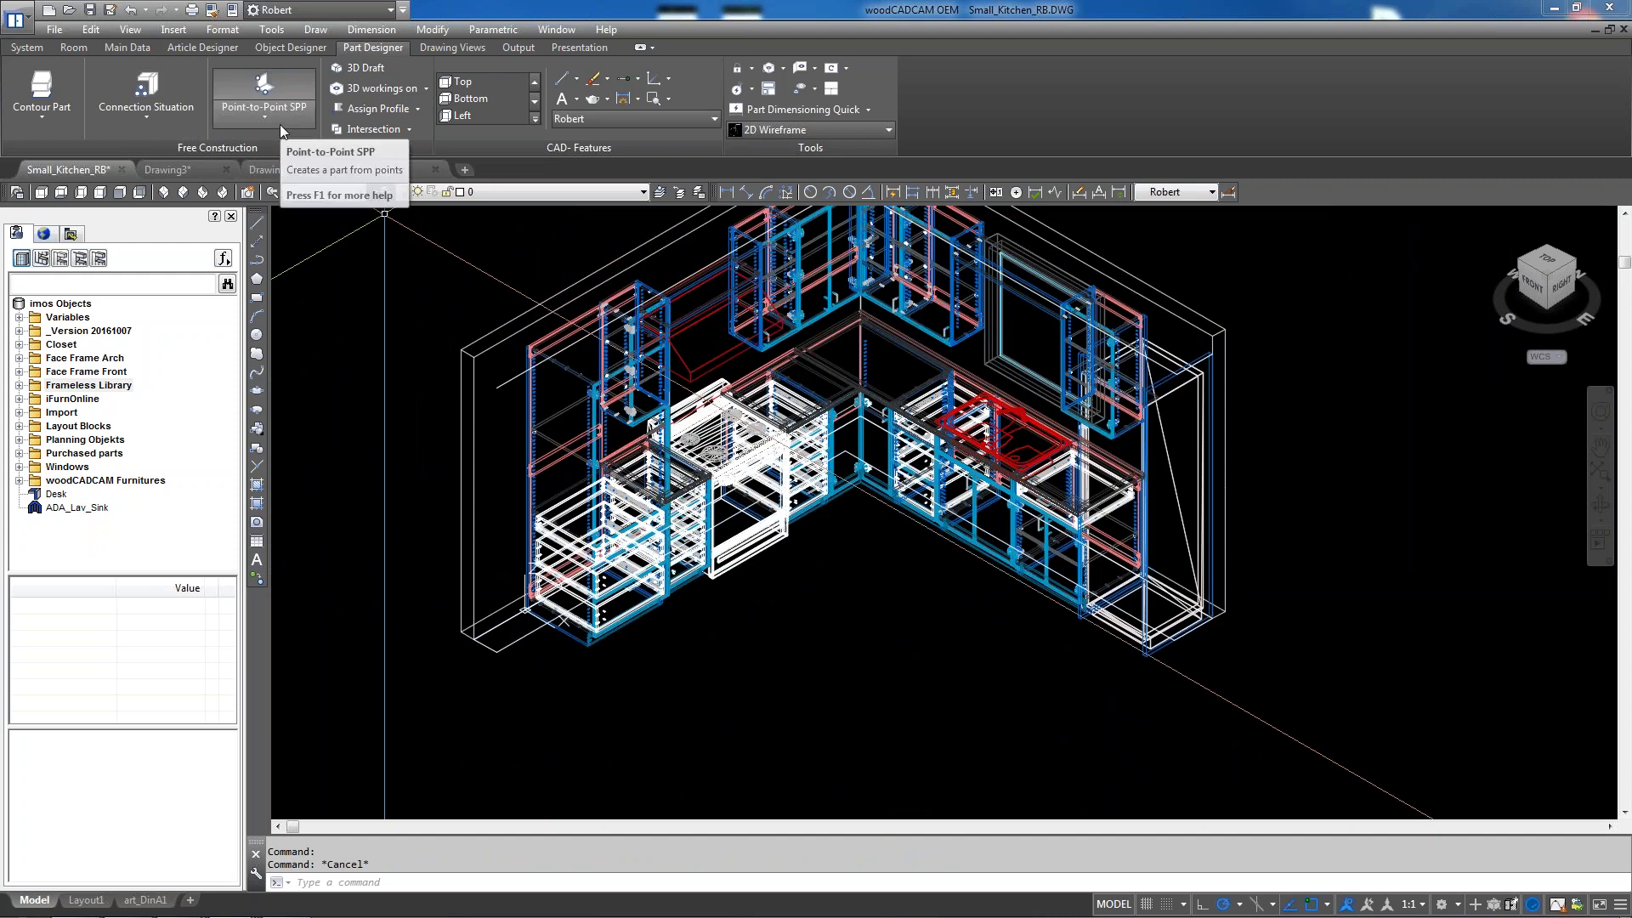
{"action": "left_click", "coordinate": [47, 94]}
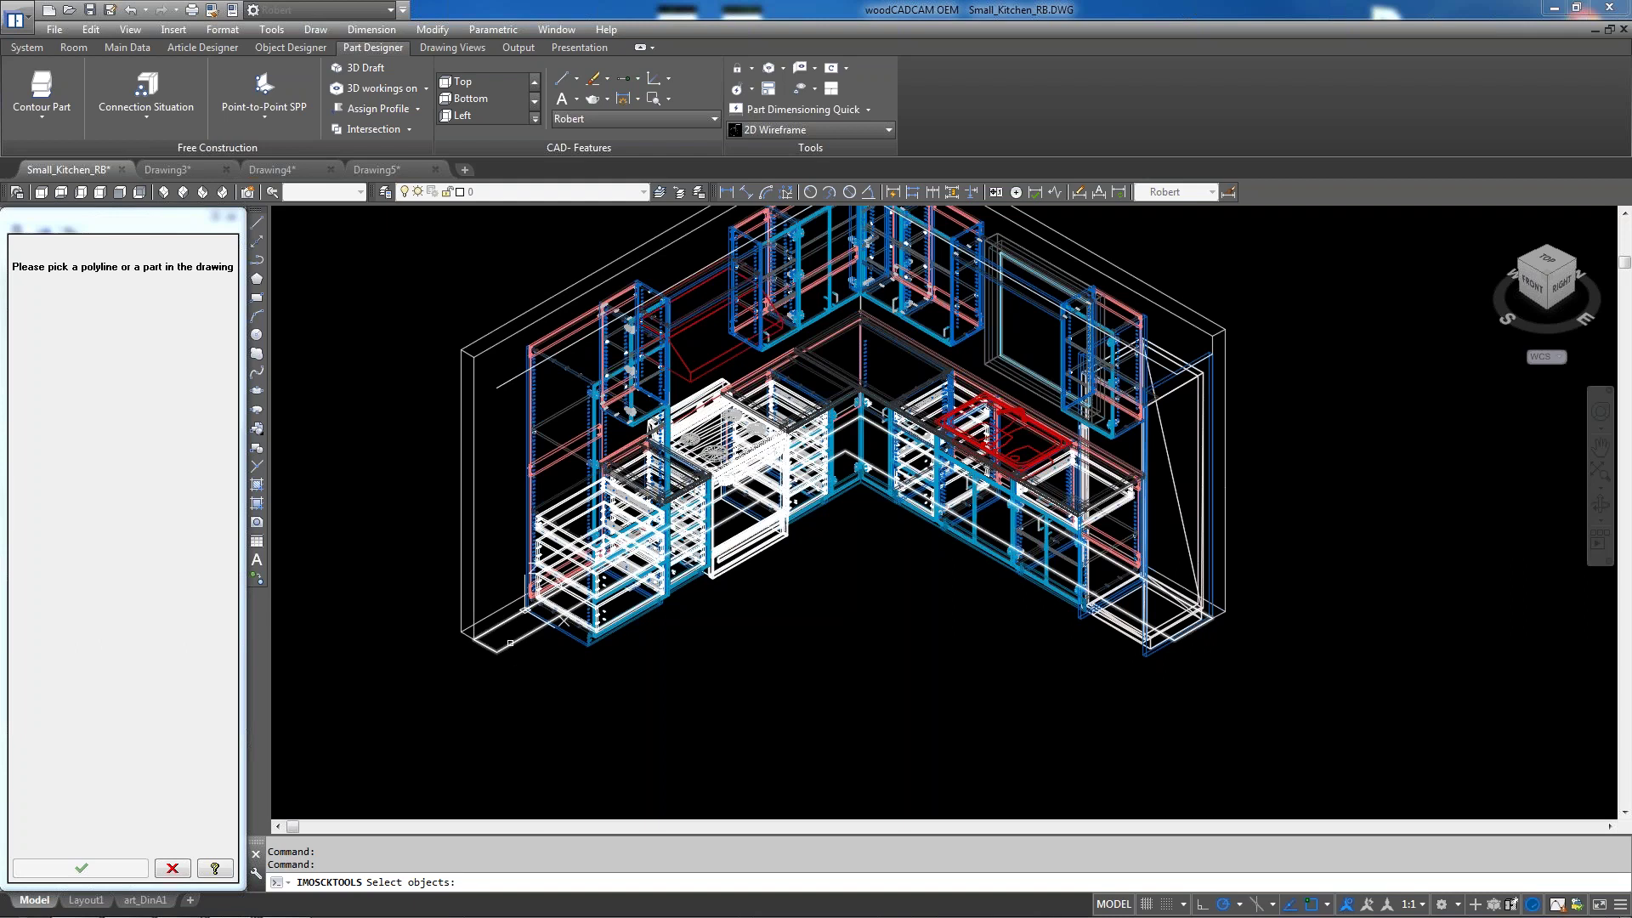
Pick the kitchen floor polyline as the outline and change Part Thickness from 762 to 6
{"action": "left_click", "coordinate": [510, 644]}
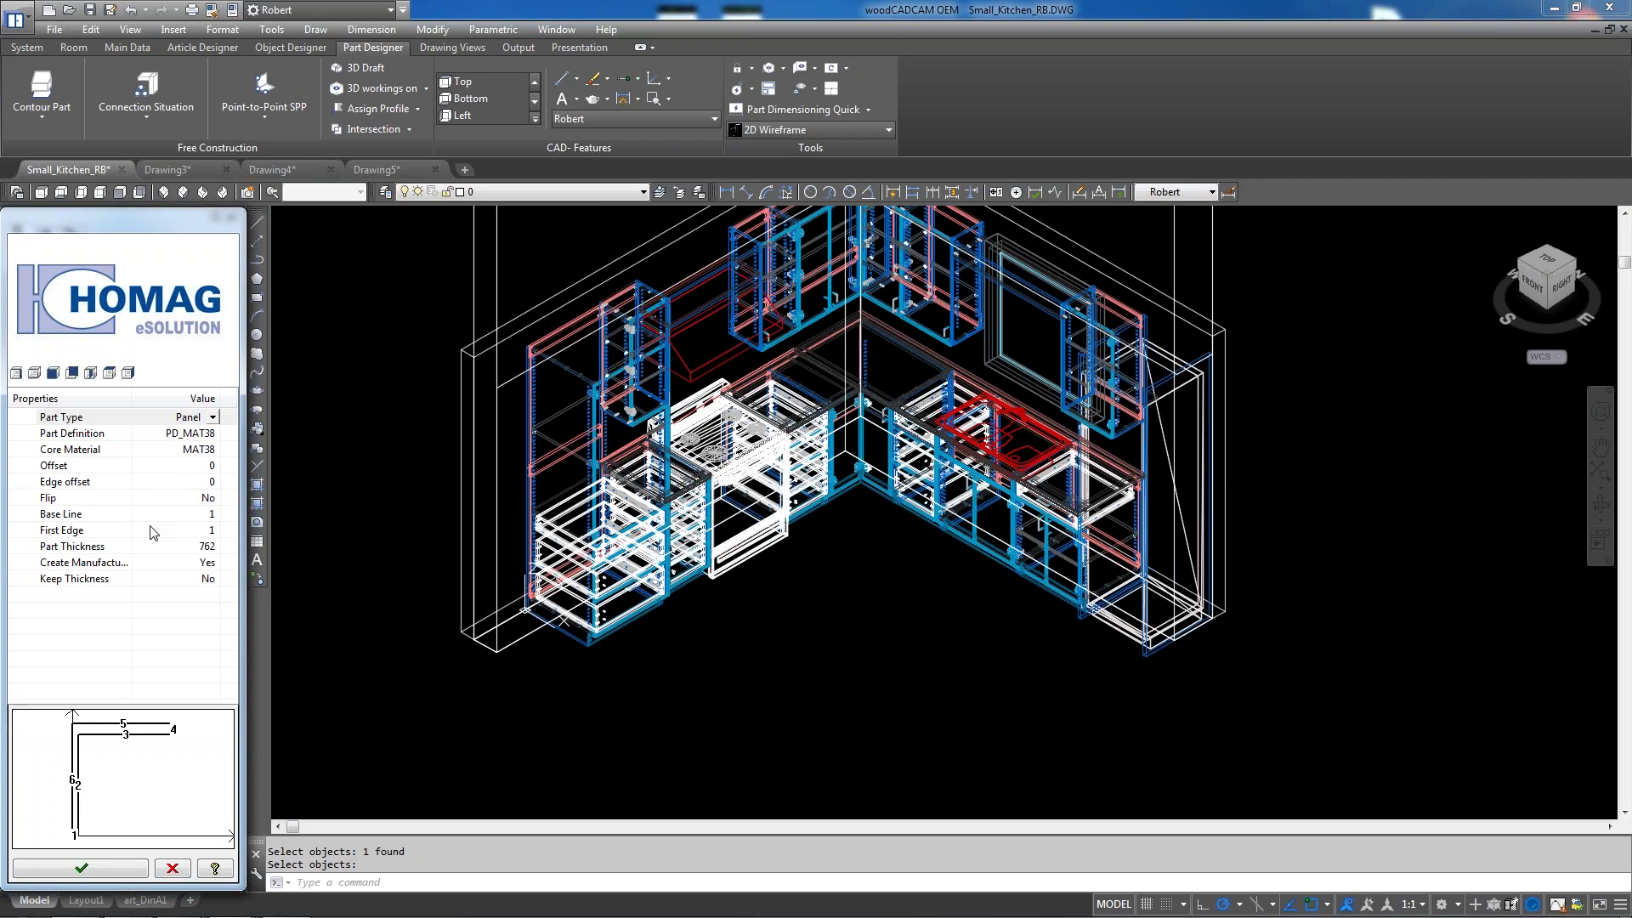
{"action": "left_click", "coordinate": [182, 547]}
{"action": "left_click", "coordinate": [202, 547]}
{"action": "double_click", "coordinate": [201, 546]}
{"action": "type", "text": "6"}
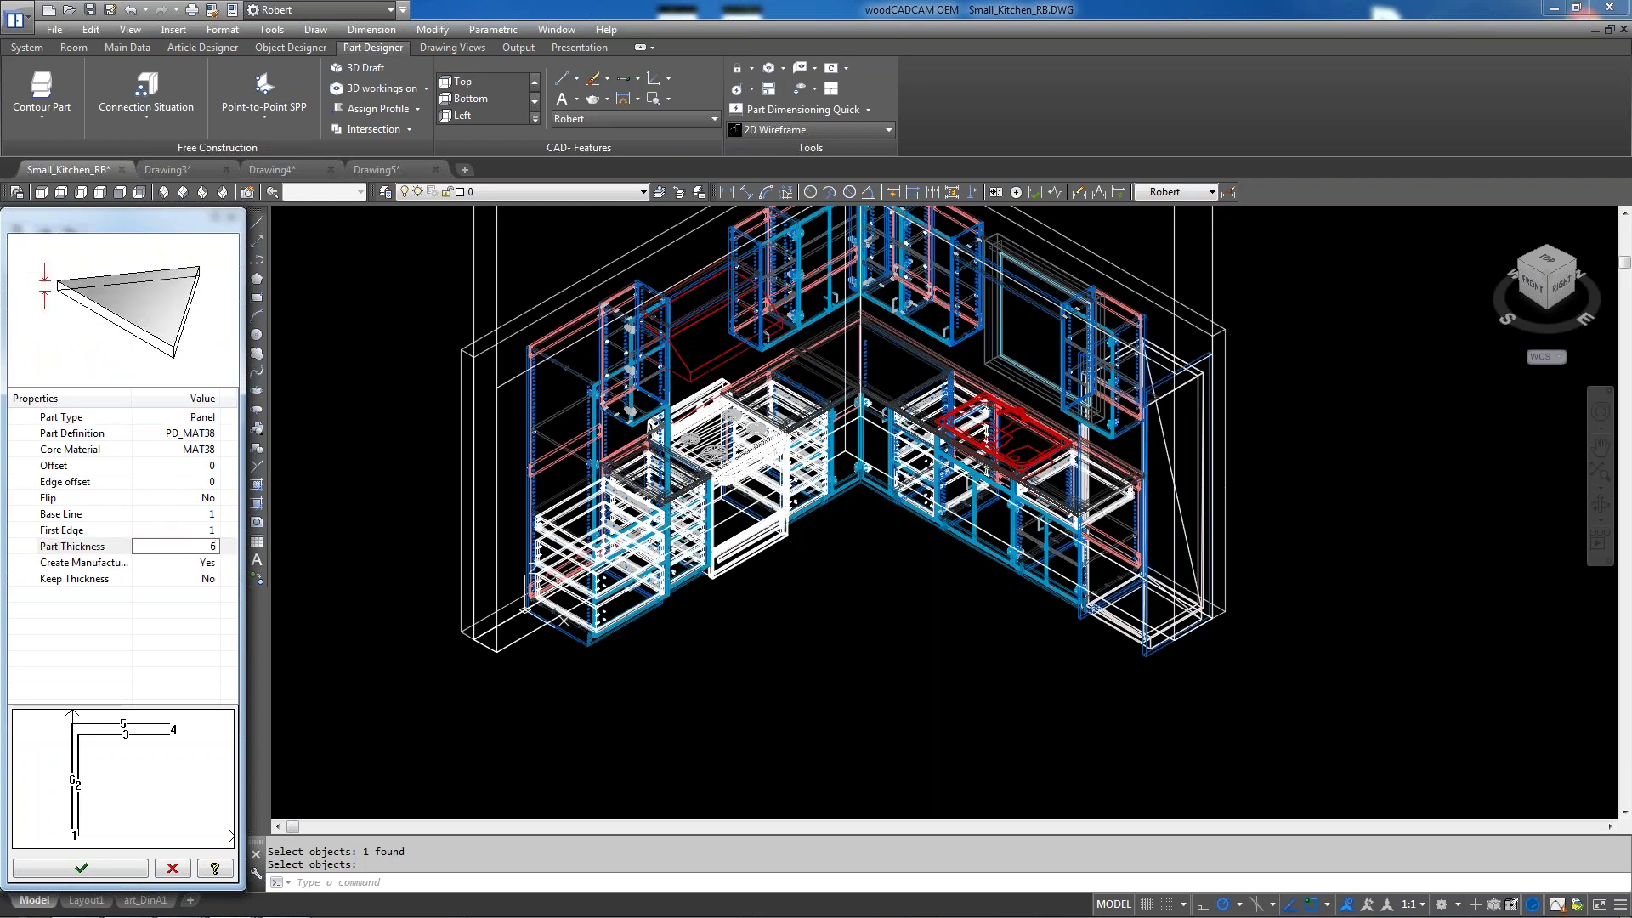
{"action": "key", "text": "Return"}
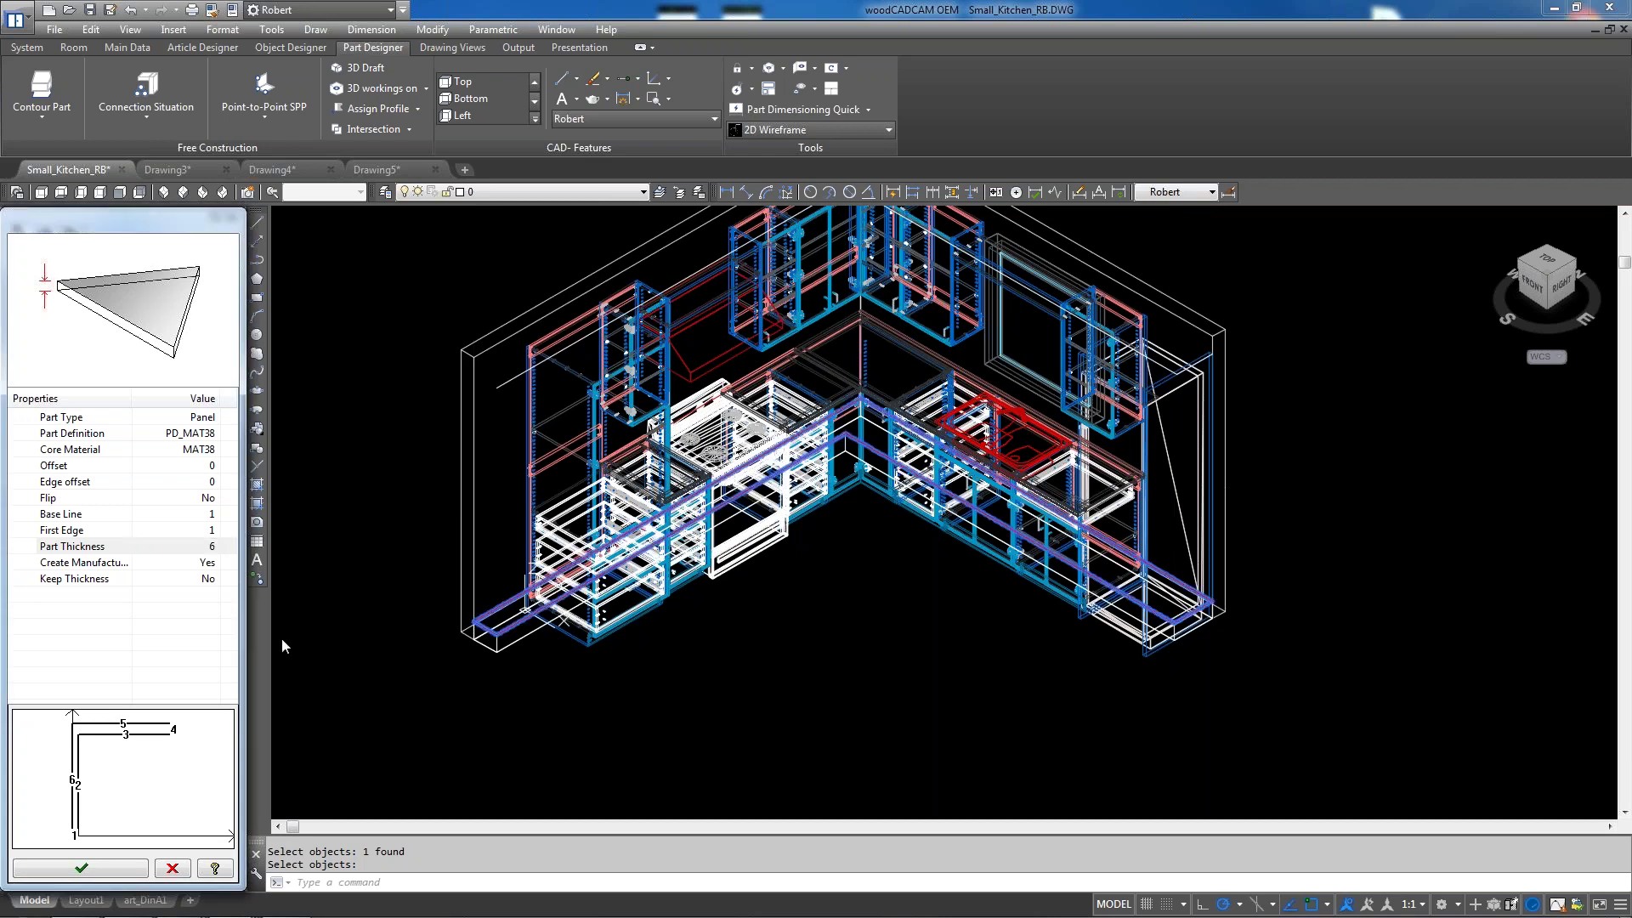
{"action": "key", "text": "Return"}
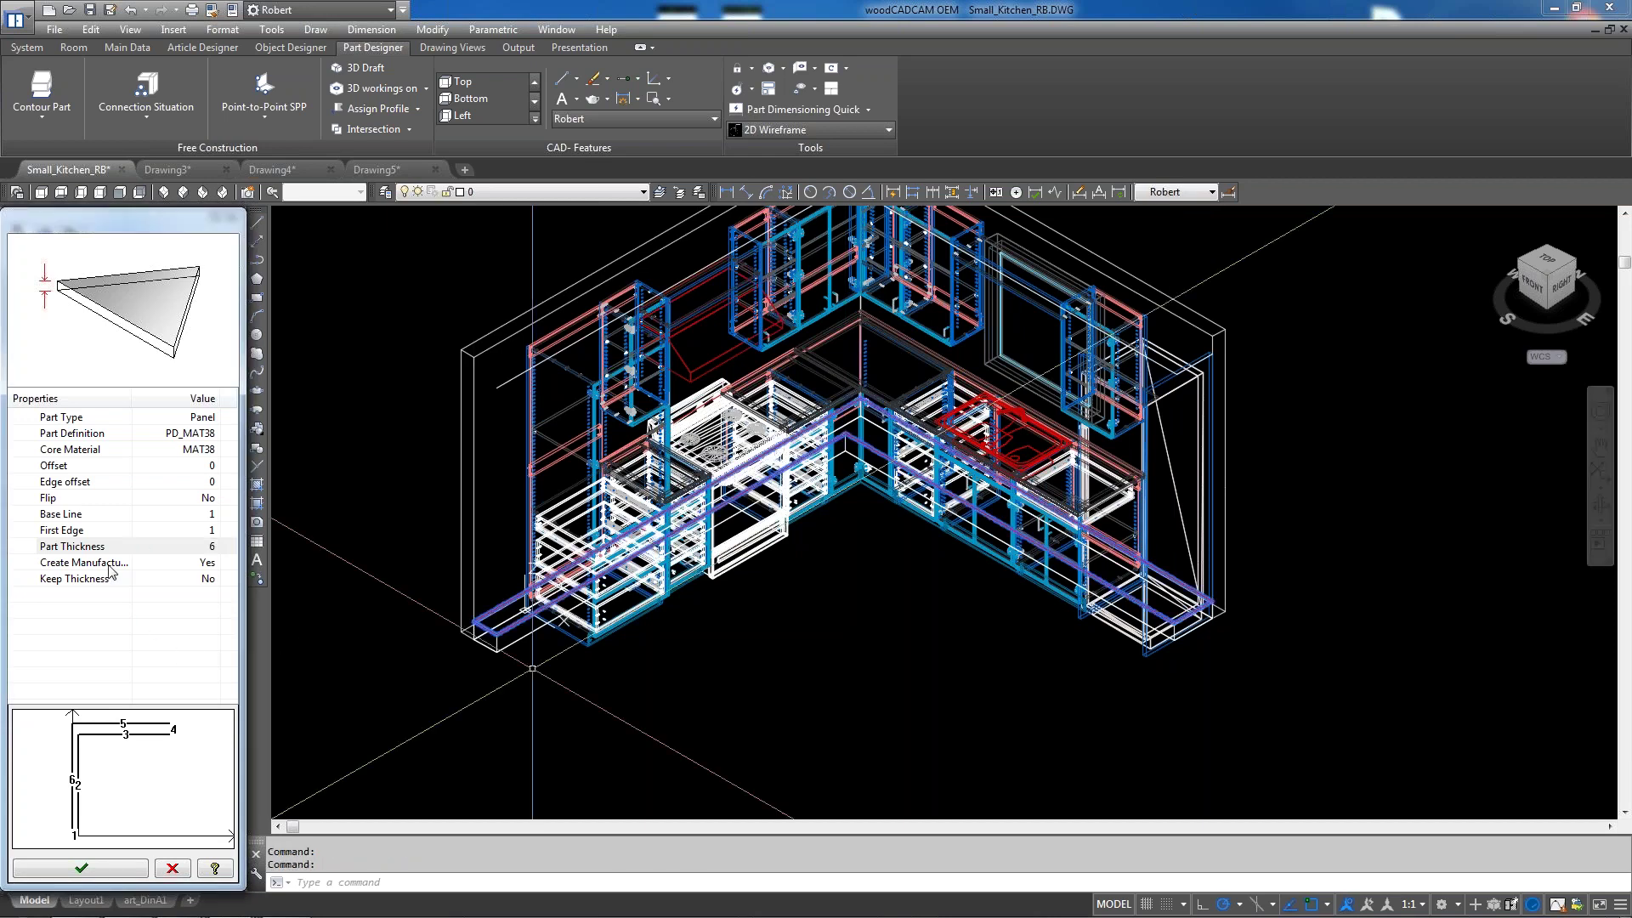
Set Keep Thickness to Yes in the Contour Part properties
{"action": "left_click", "coordinate": [208, 579]}
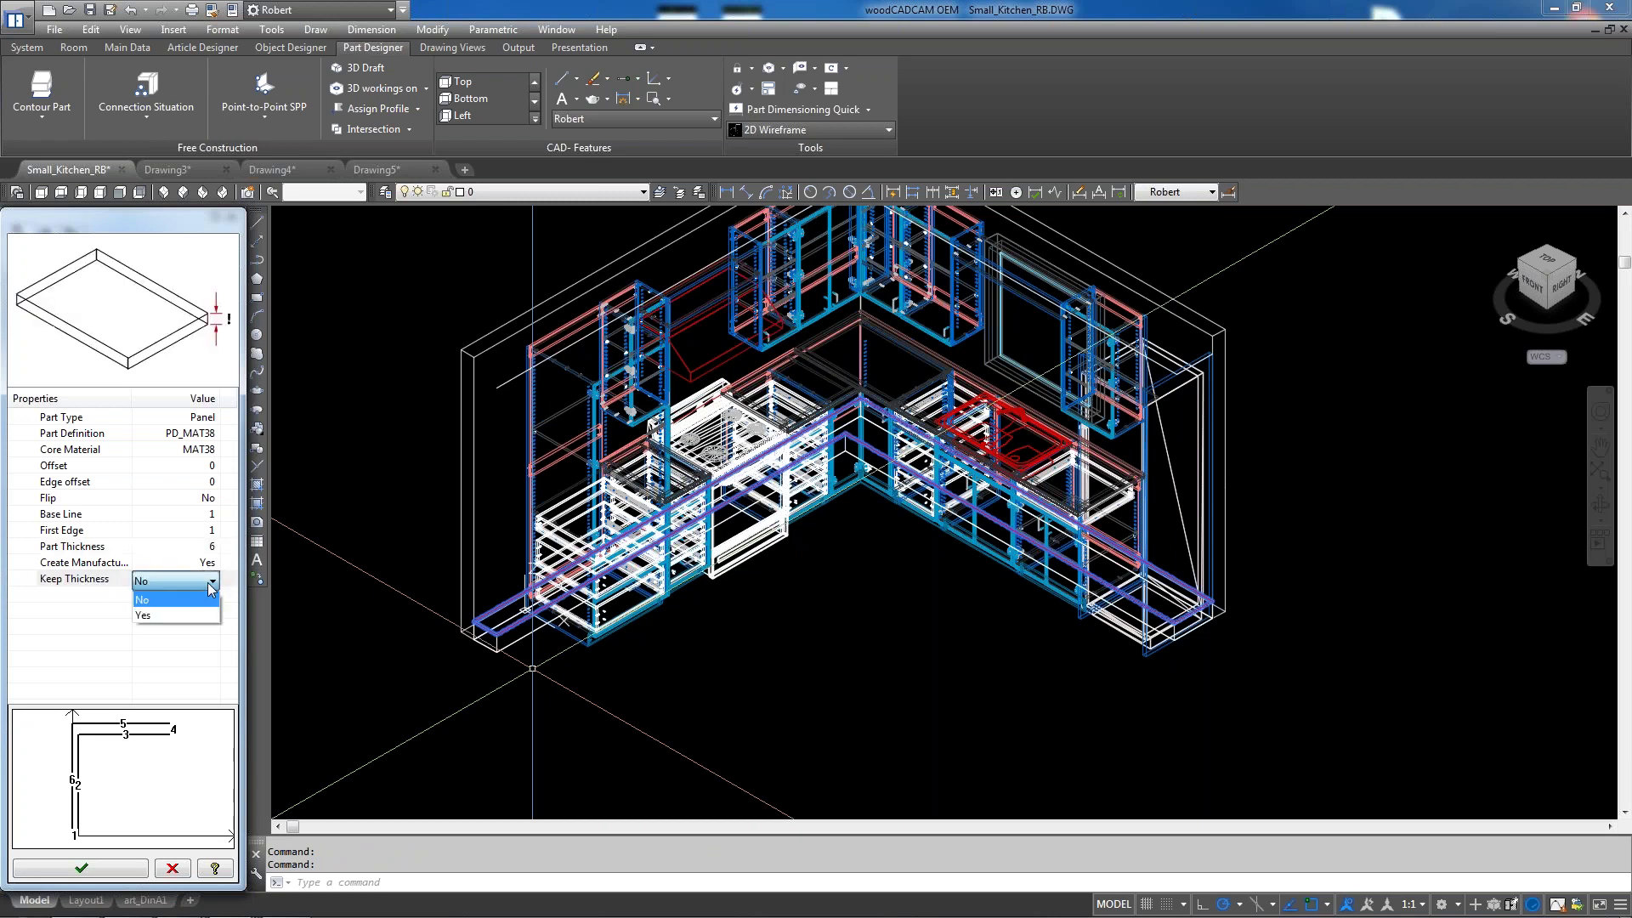
{"action": "left_click", "coordinate": [201, 614]}
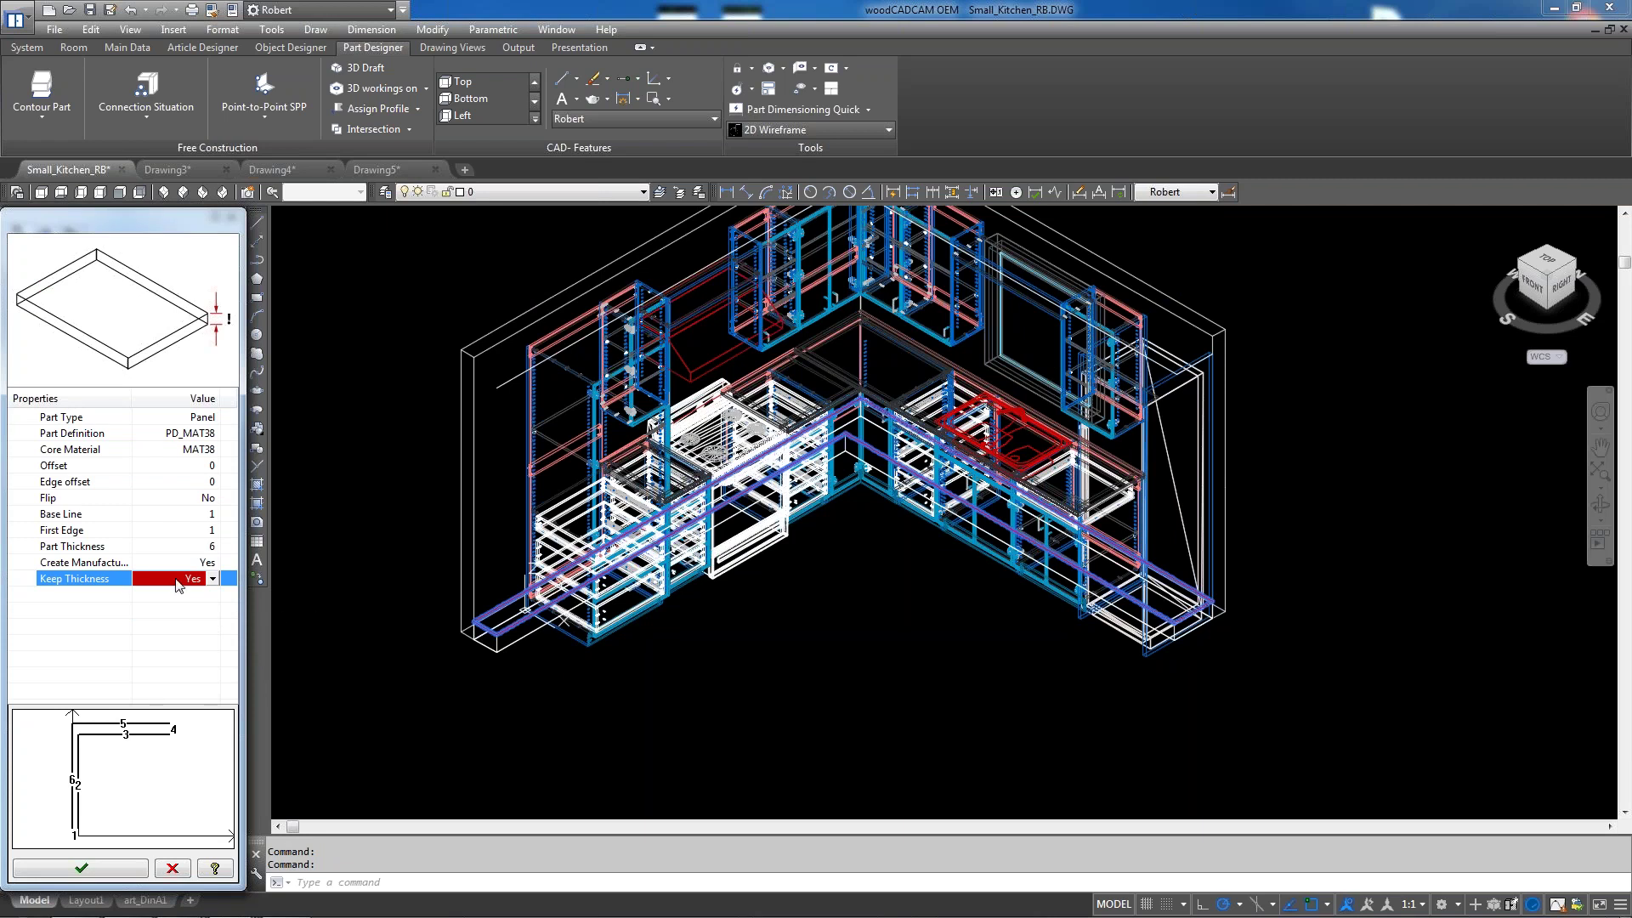
{"action": "left_click", "coordinate": [177, 469]}
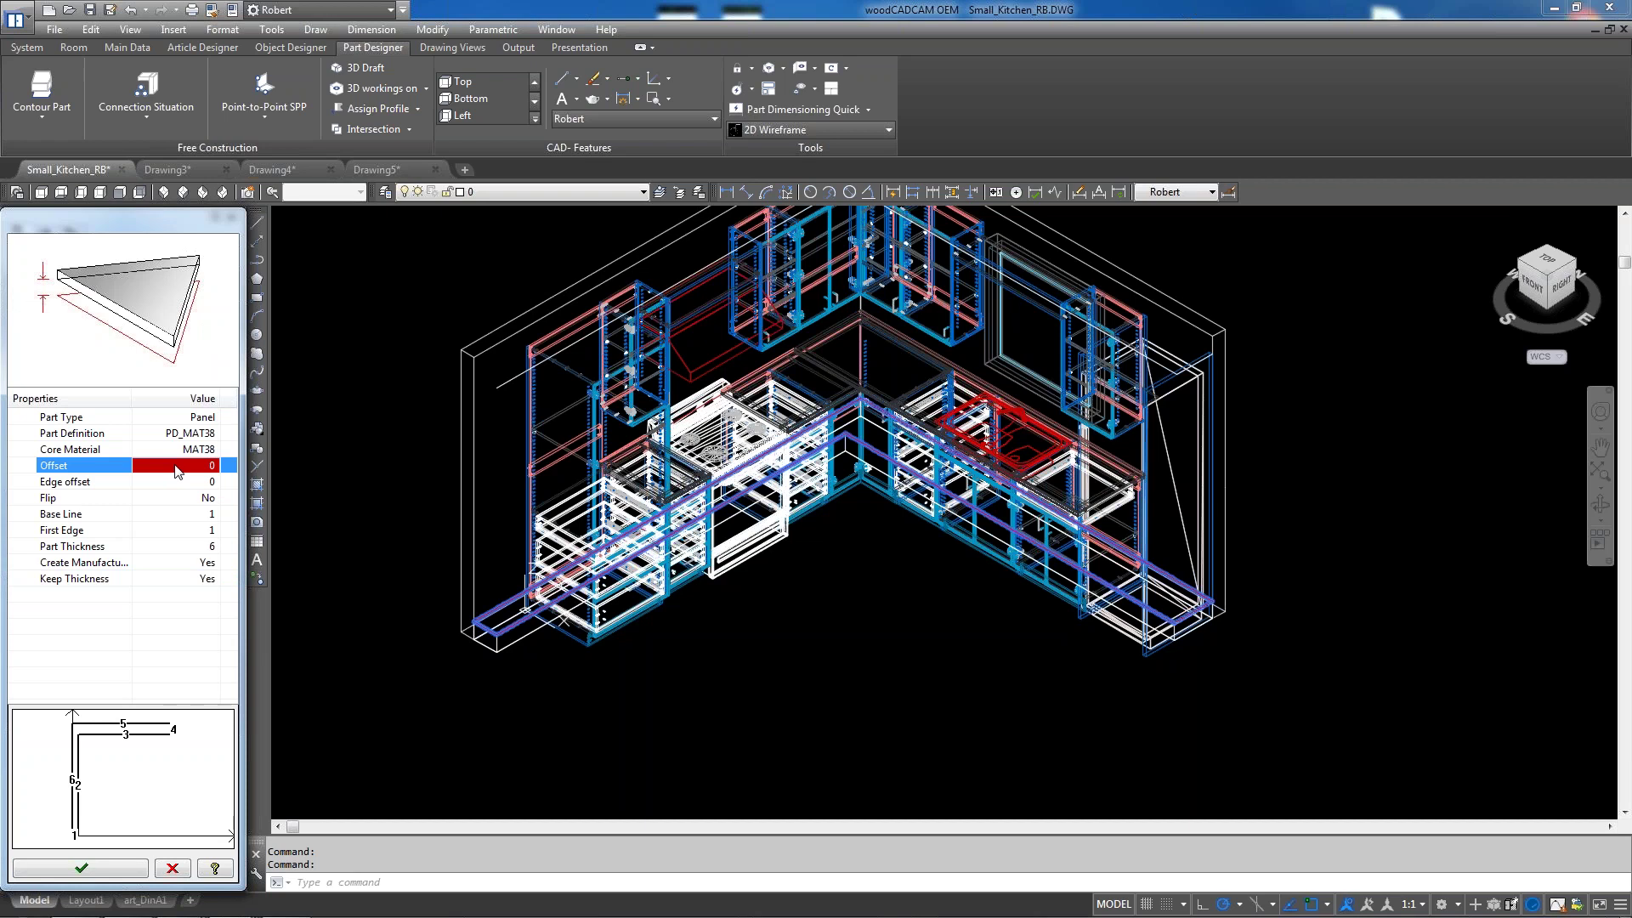
Set the panel's Offset to 96, then correct it to 90
{"action": "left_click", "coordinate": [176, 467]}
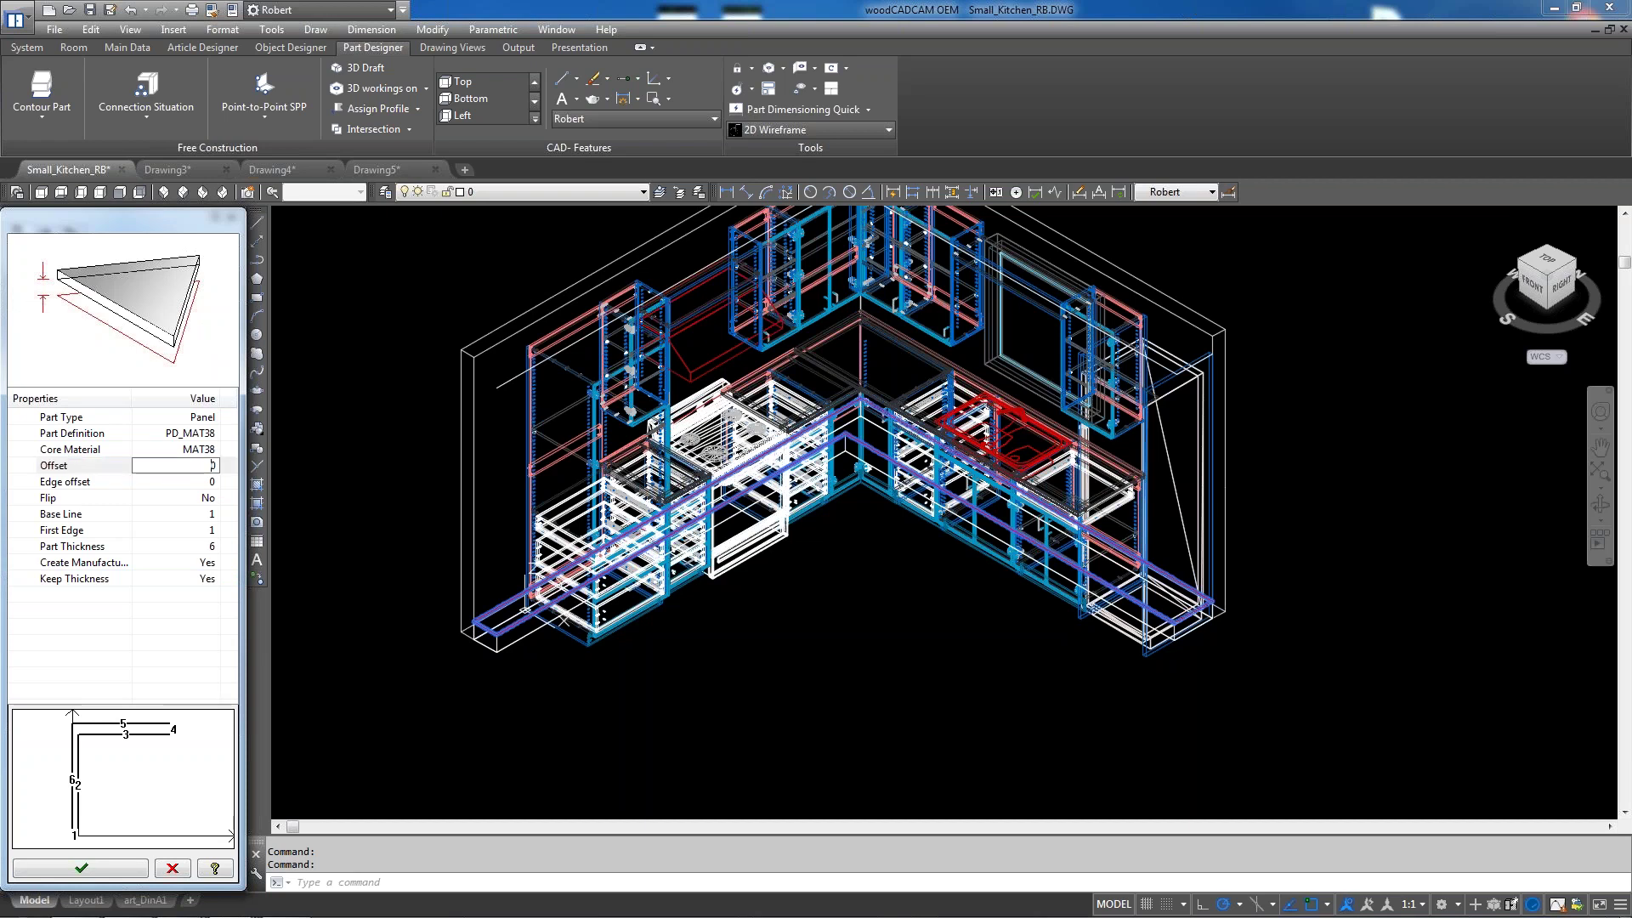
{"action": "type", "text": "96"}
{"action": "key", "text": "Return"}
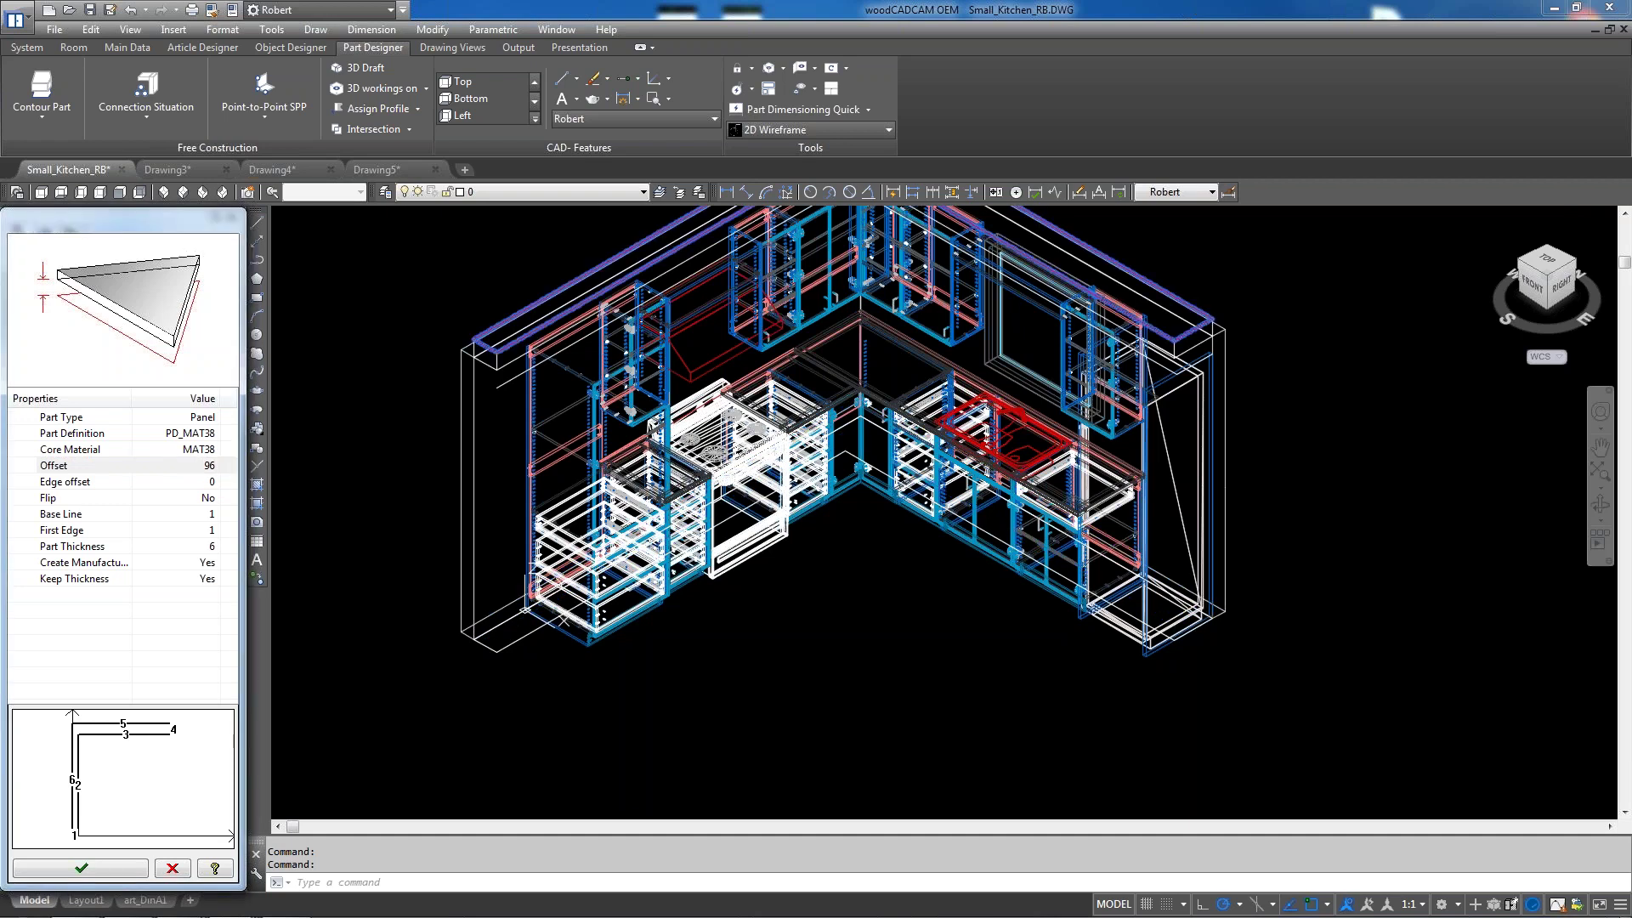
{"action": "left_click", "coordinate": [176, 466]}
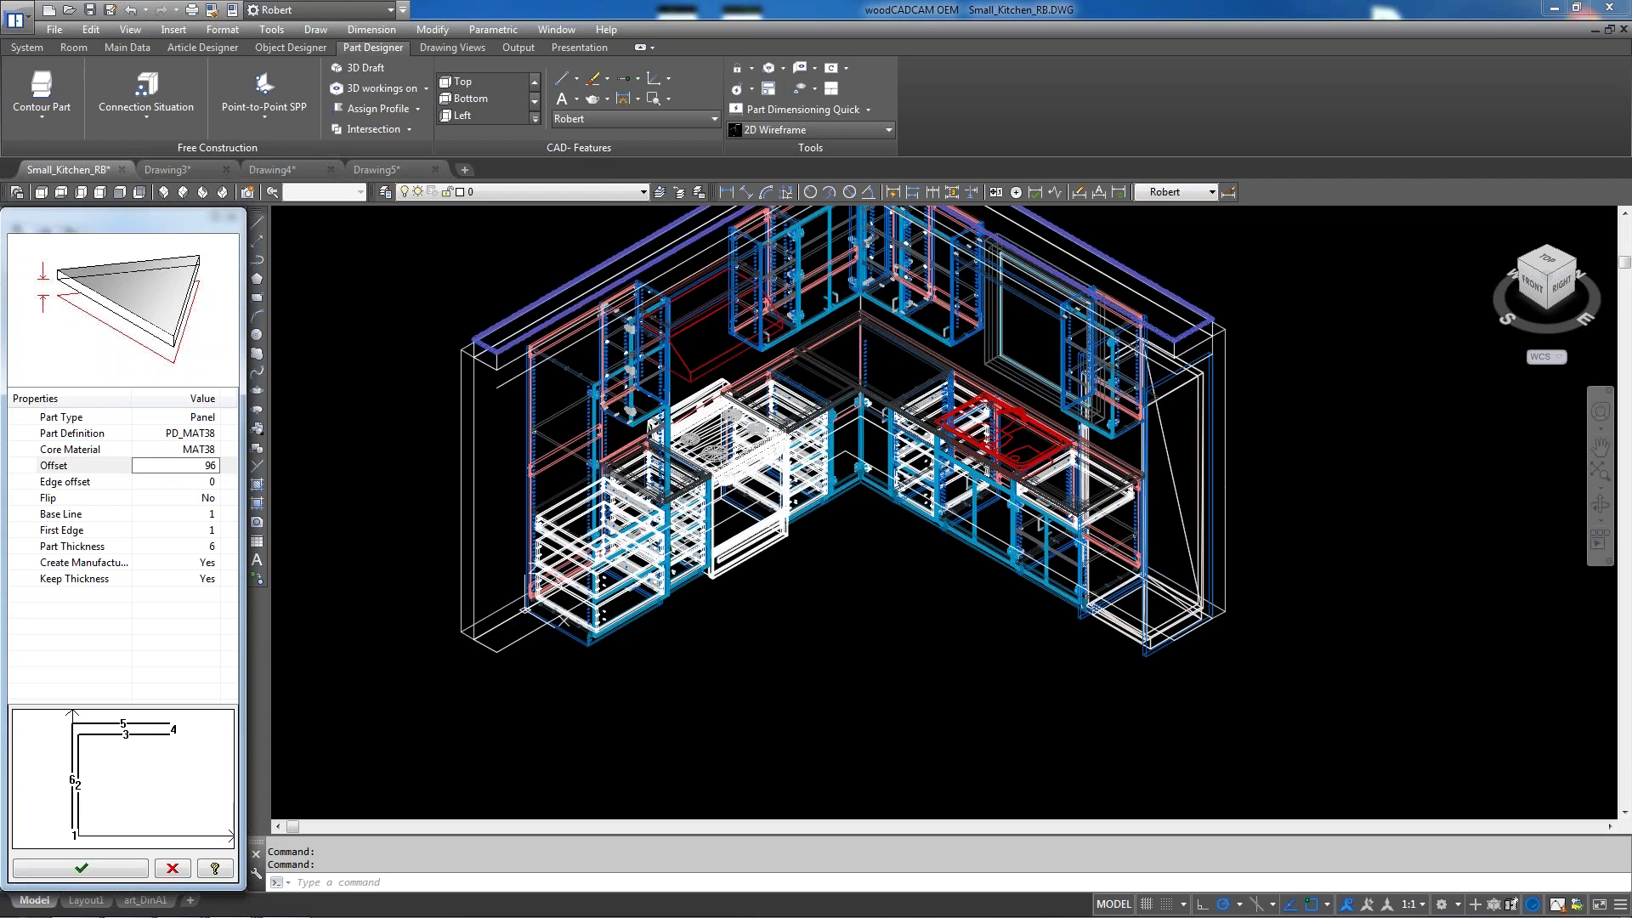
{"action": "left_click_drag", "start_coordinate": [210, 466], "coordinate": [240, 469]}
{"action": "type", "text": "0"}
{"action": "key", "text": "Return"}
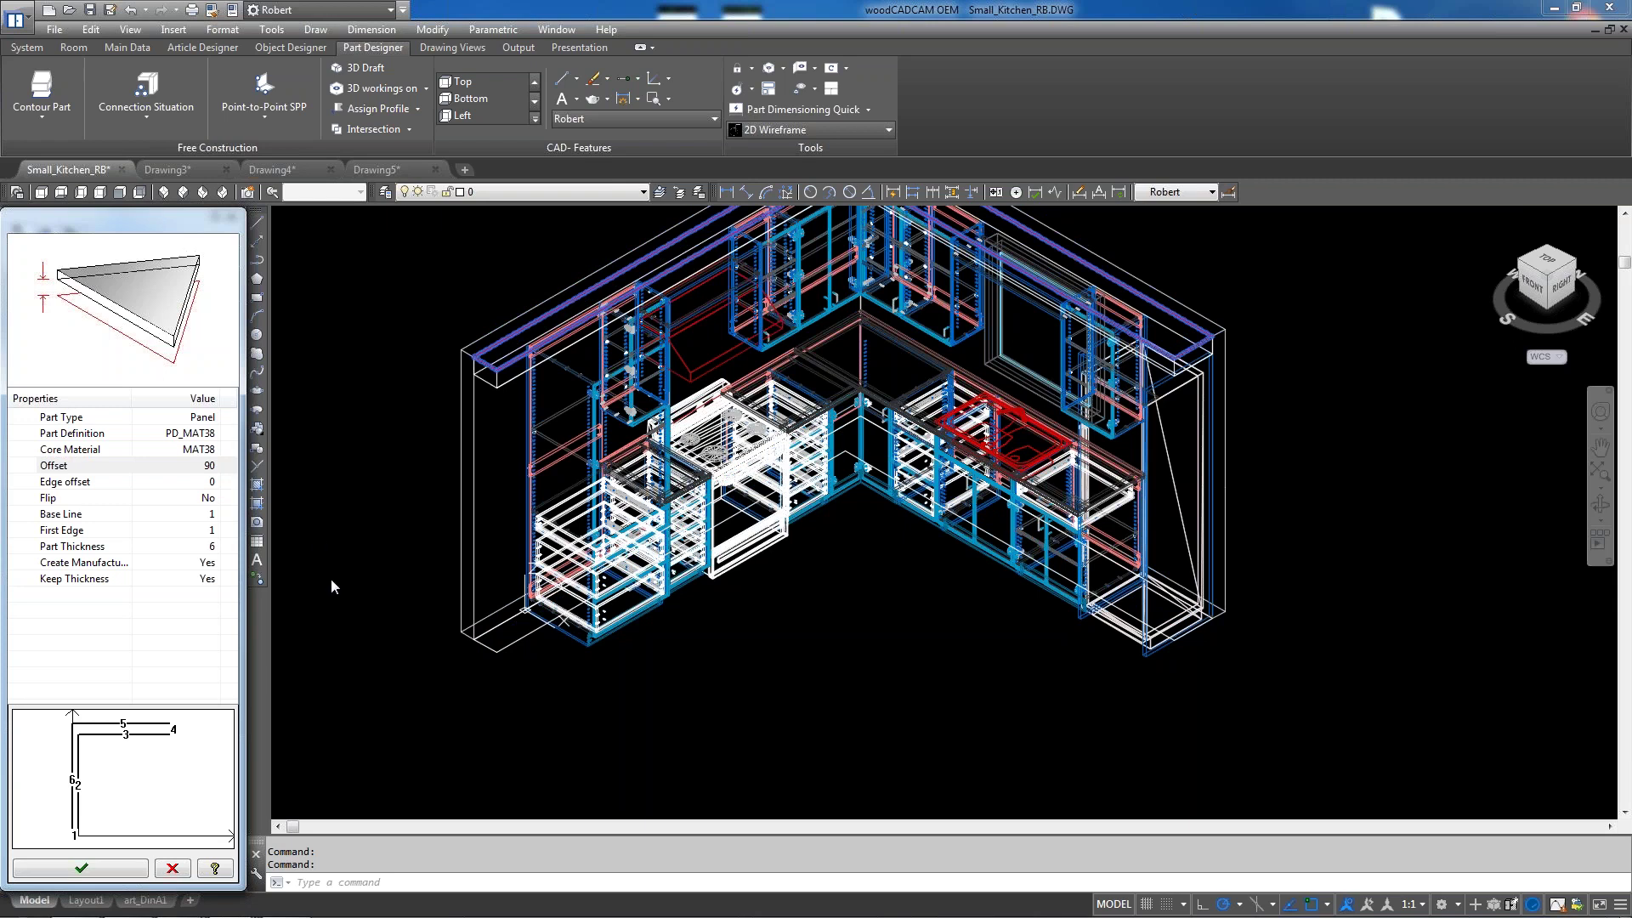
Confirm the 6-thick top panel, then bring up the Room tab's Modify Walls options
{"action": "left_click", "coordinate": [82, 868]}
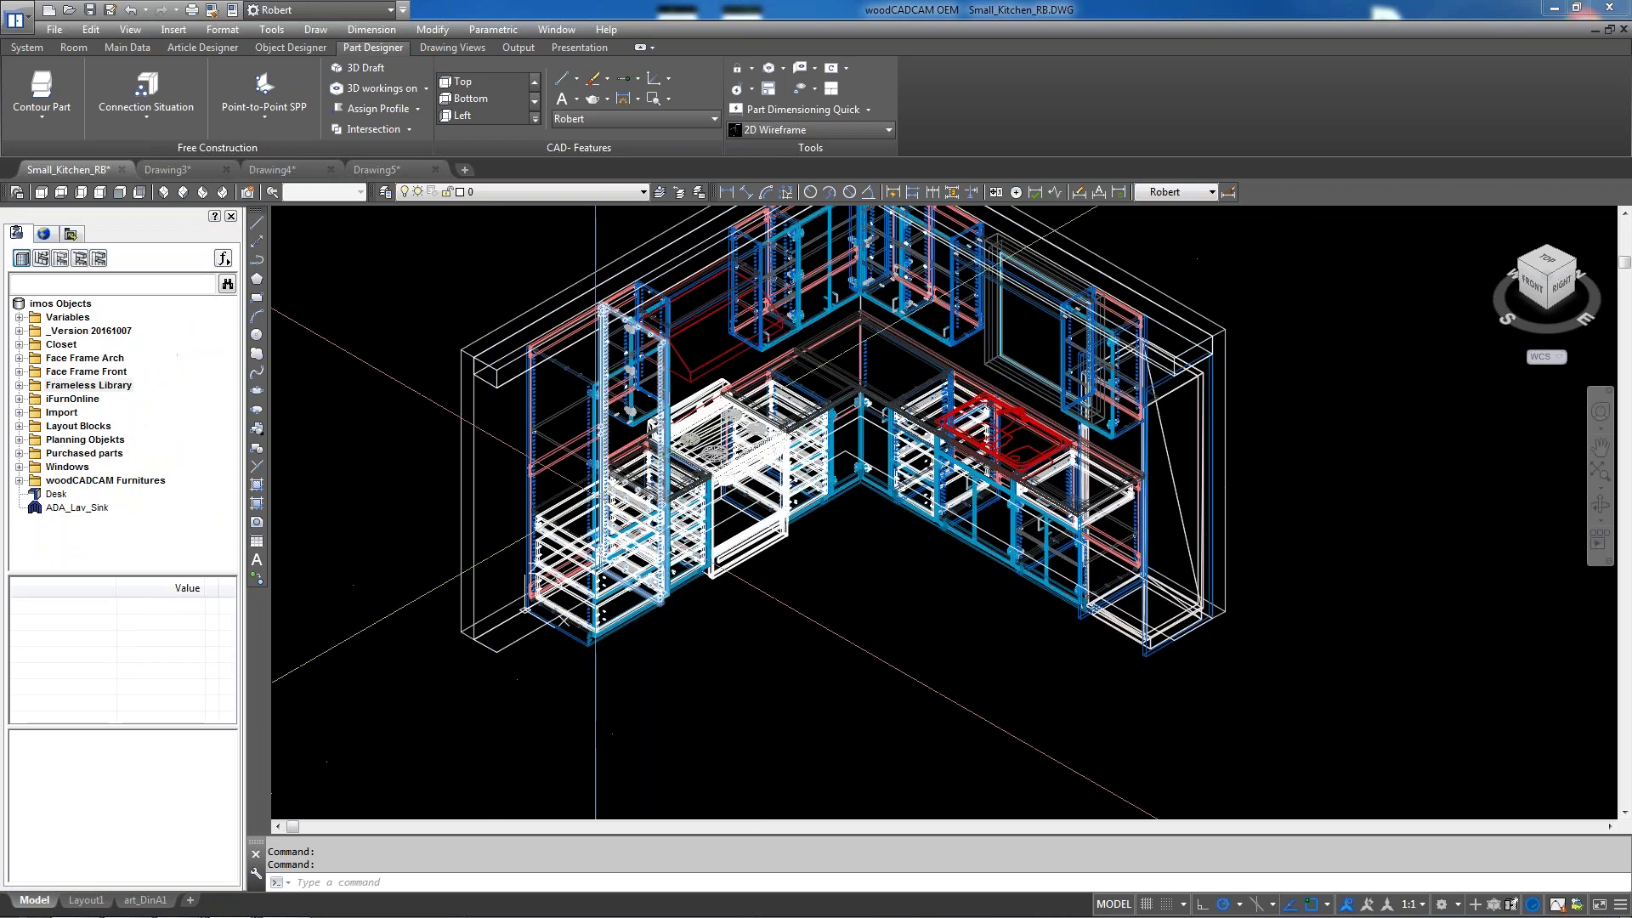
{"action": "scroll", "coordinate": [563, 277], "scroll_direction": "up", "scroll_amount": 4}
{"action": "scroll", "coordinate": [641, 563], "scroll_direction": "down", "scroll_amount": 4}
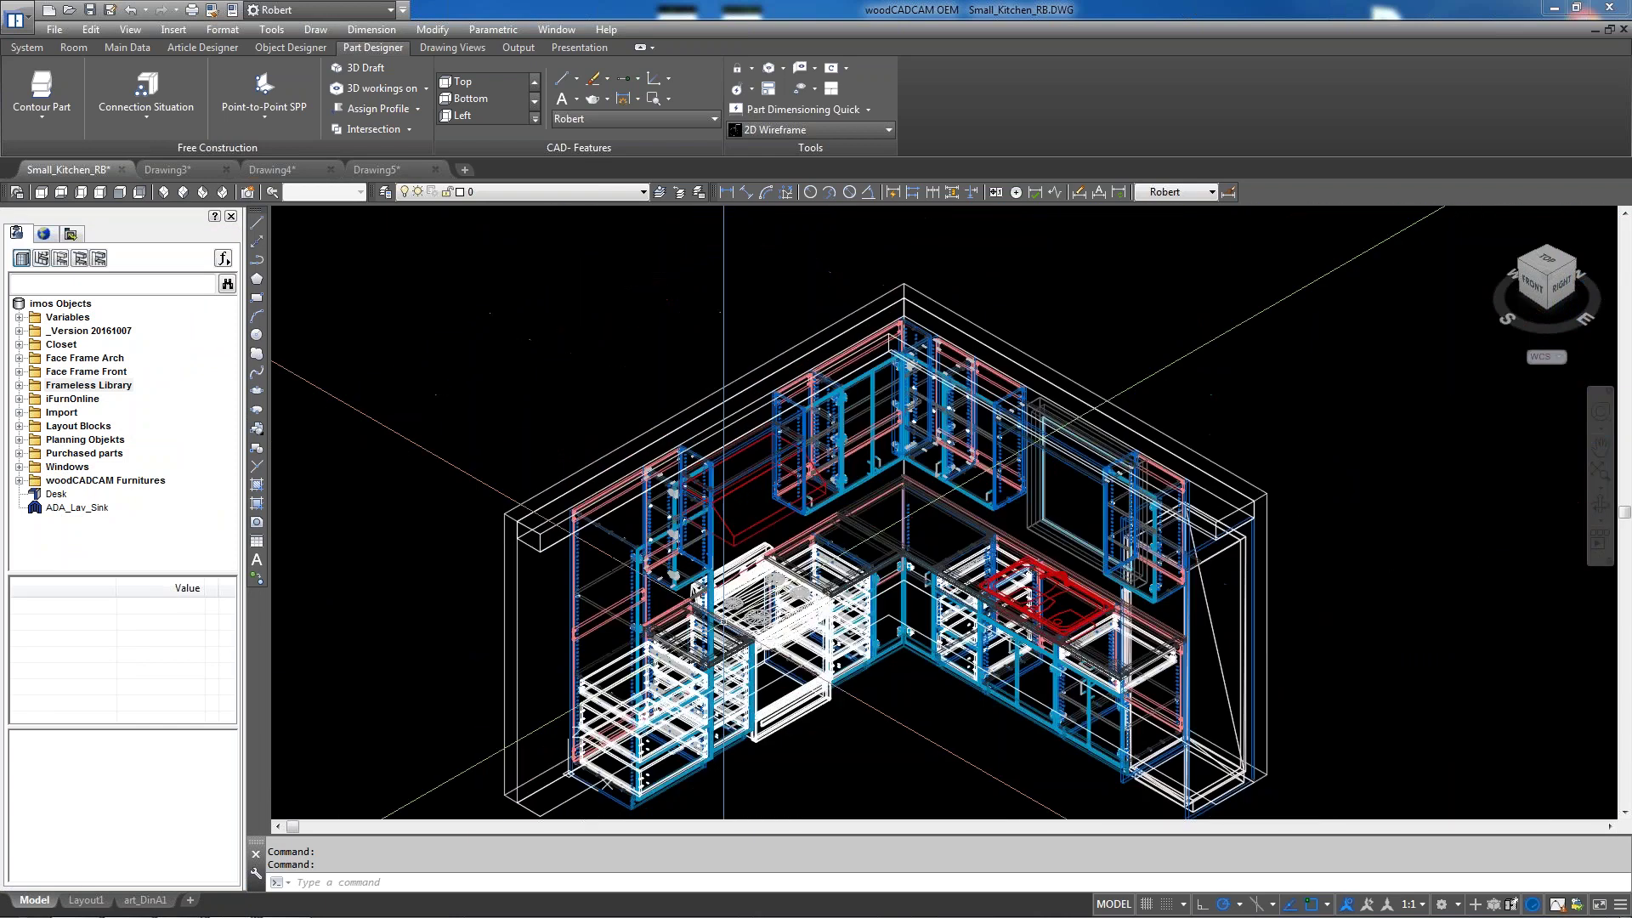
{"action": "scroll", "coordinate": [899, 339], "scroll_direction": "up", "scroll_amount": 3}
{"action": "scroll", "coordinate": [899, 340], "scroll_direction": "down", "scroll_amount": 1}
{"action": "left_click", "coordinate": [74, 47]}
{"action": "left_click", "coordinate": [50, 120]}
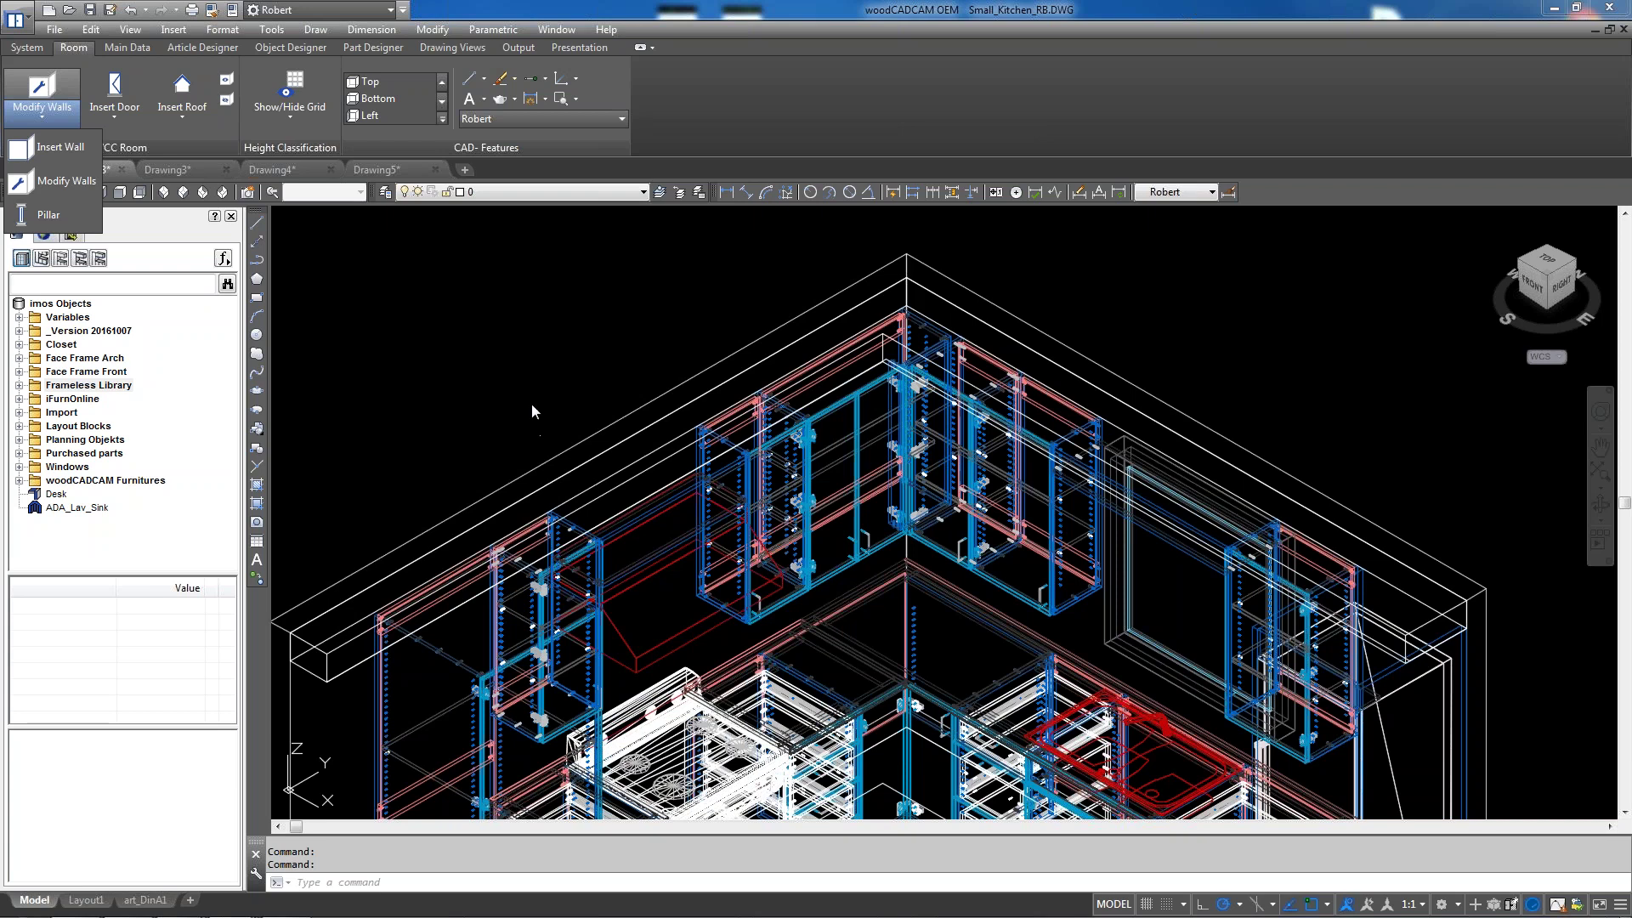
Close the wall options and zoom in to inspect the tall cabinet beside the sink run
{"action": "left_click", "coordinate": [532, 411]}
{"action": "scroll", "coordinate": [553, 396], "scroll_direction": "down", "scroll_amount": 5}
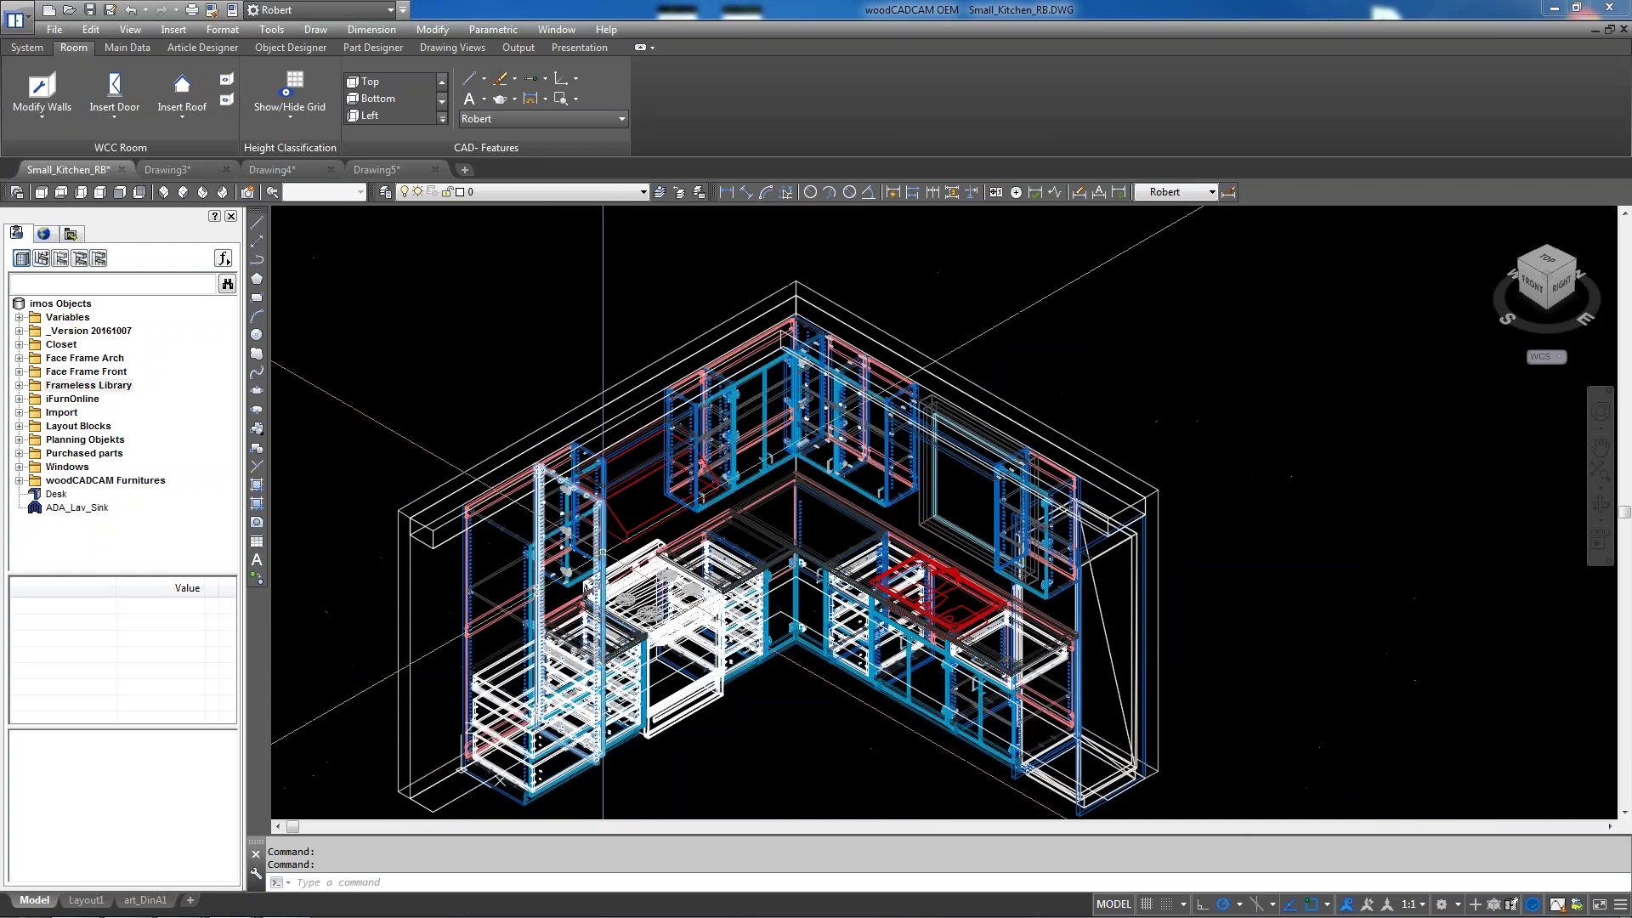
{"action": "scroll", "coordinate": [756, 640], "scroll_direction": "up", "scroll_amount": 2}
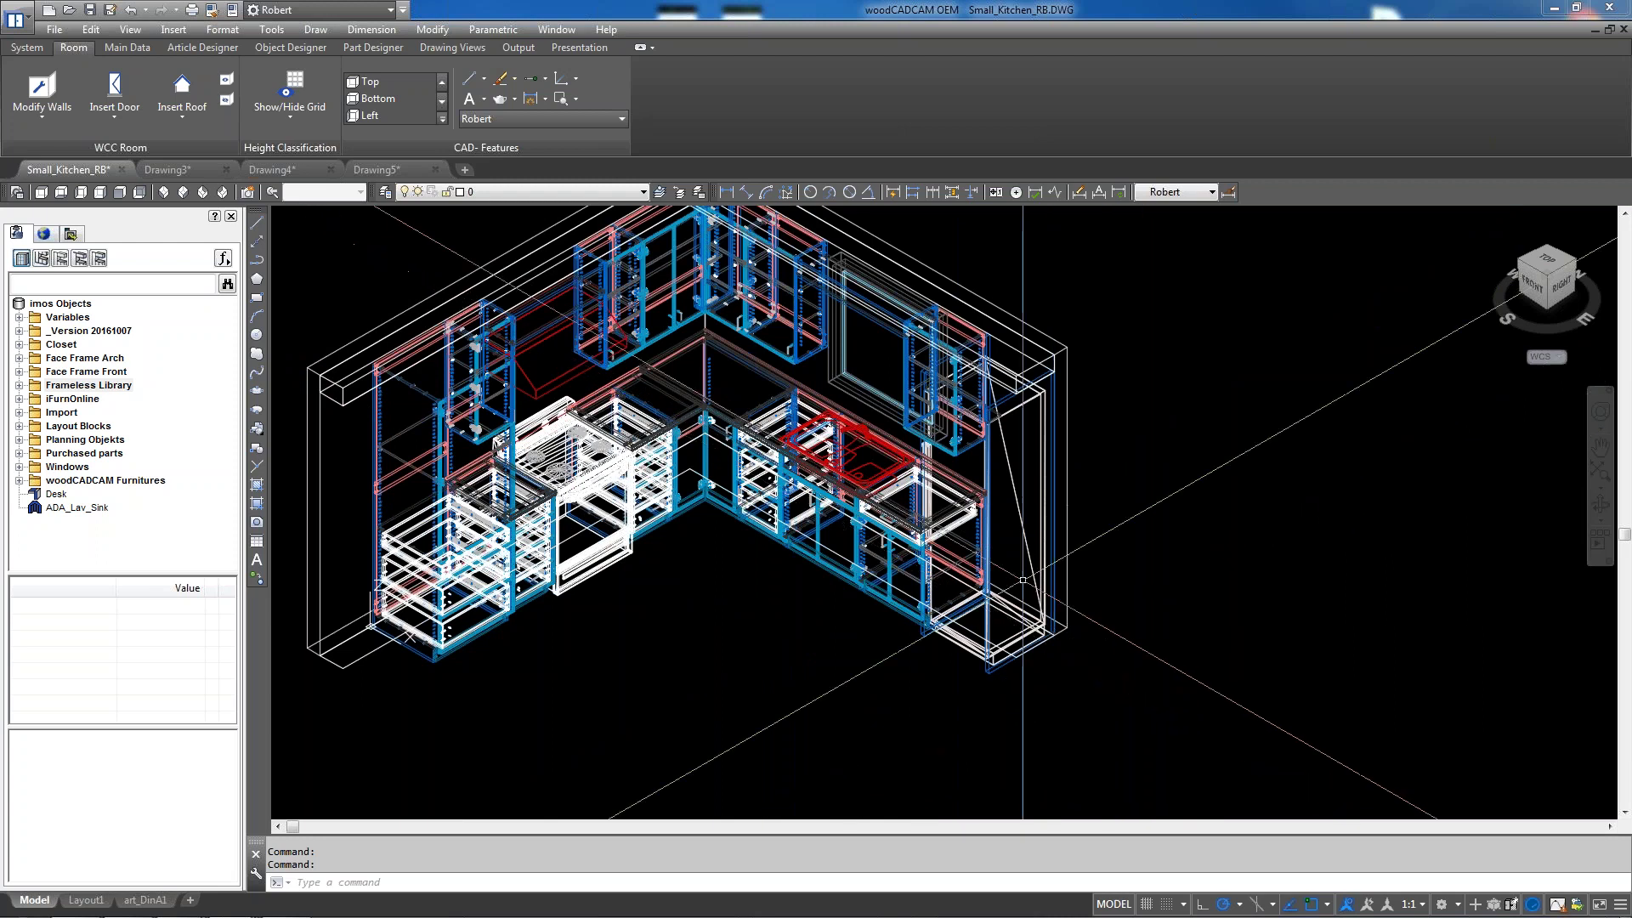
{"action": "scroll", "coordinate": [1022, 579], "scroll_direction": "up", "scroll_amount": 3}
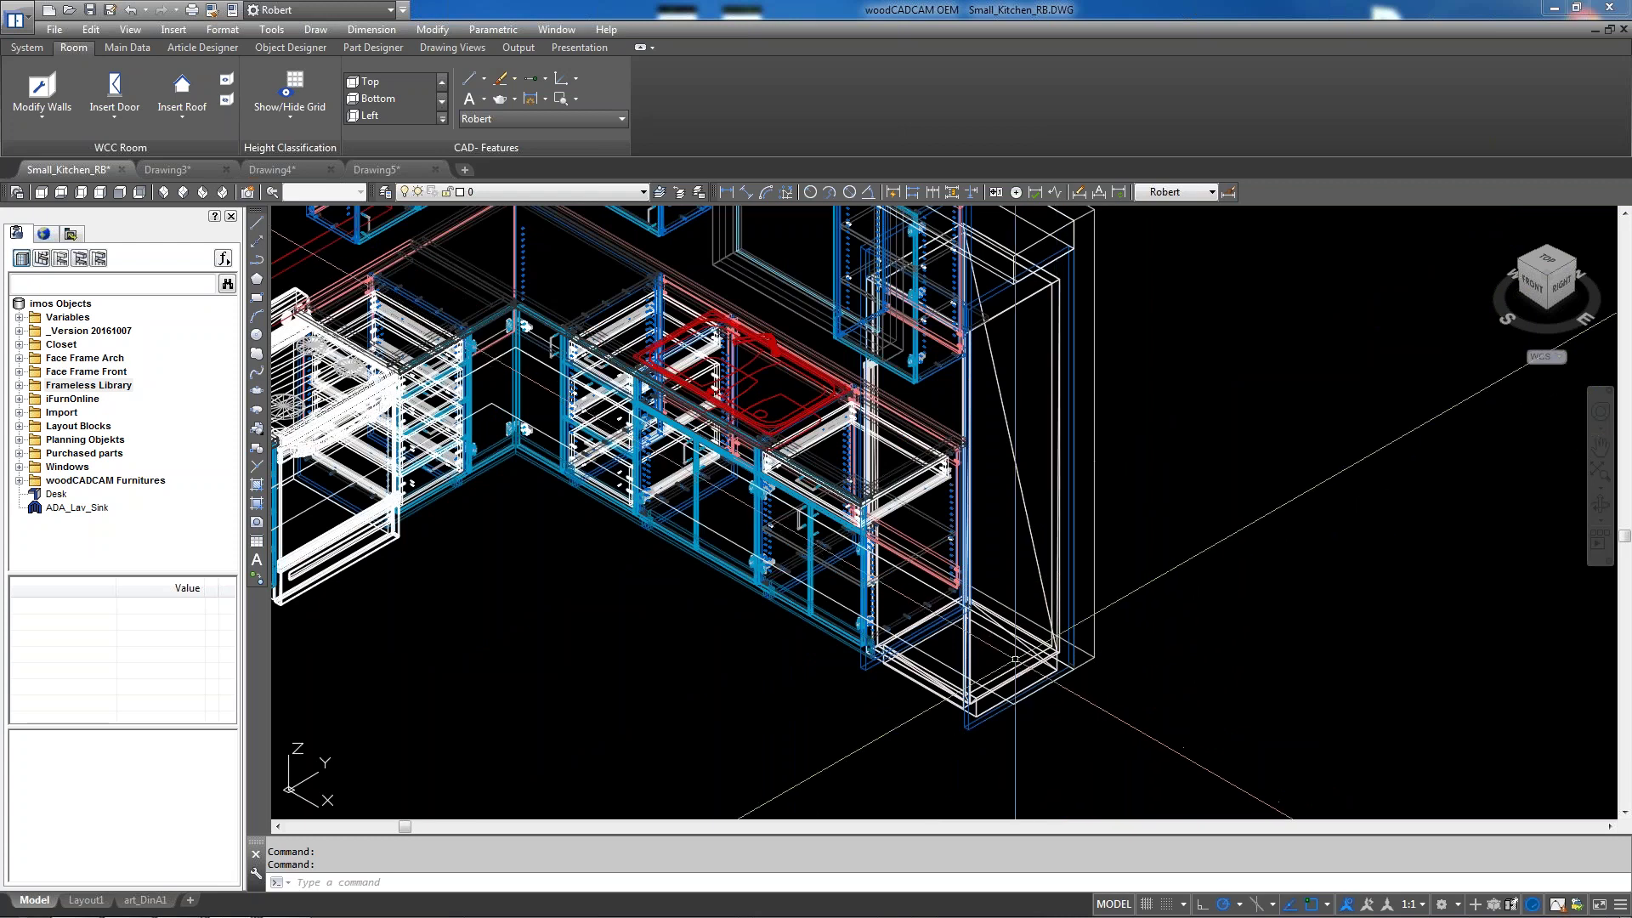
{"action": "scroll", "coordinate": [990, 675], "scroll_direction": "up", "scroll_amount": 3}
{"action": "left_click", "coordinate": [990, 643]}
{"action": "left_click", "coordinate": [931, 633]}
{"action": "key", "text": "Escape"}
Glance at the Insert menu, cancel the pending selection and zoom back out
{"action": "left_click", "coordinate": [173, 29]}
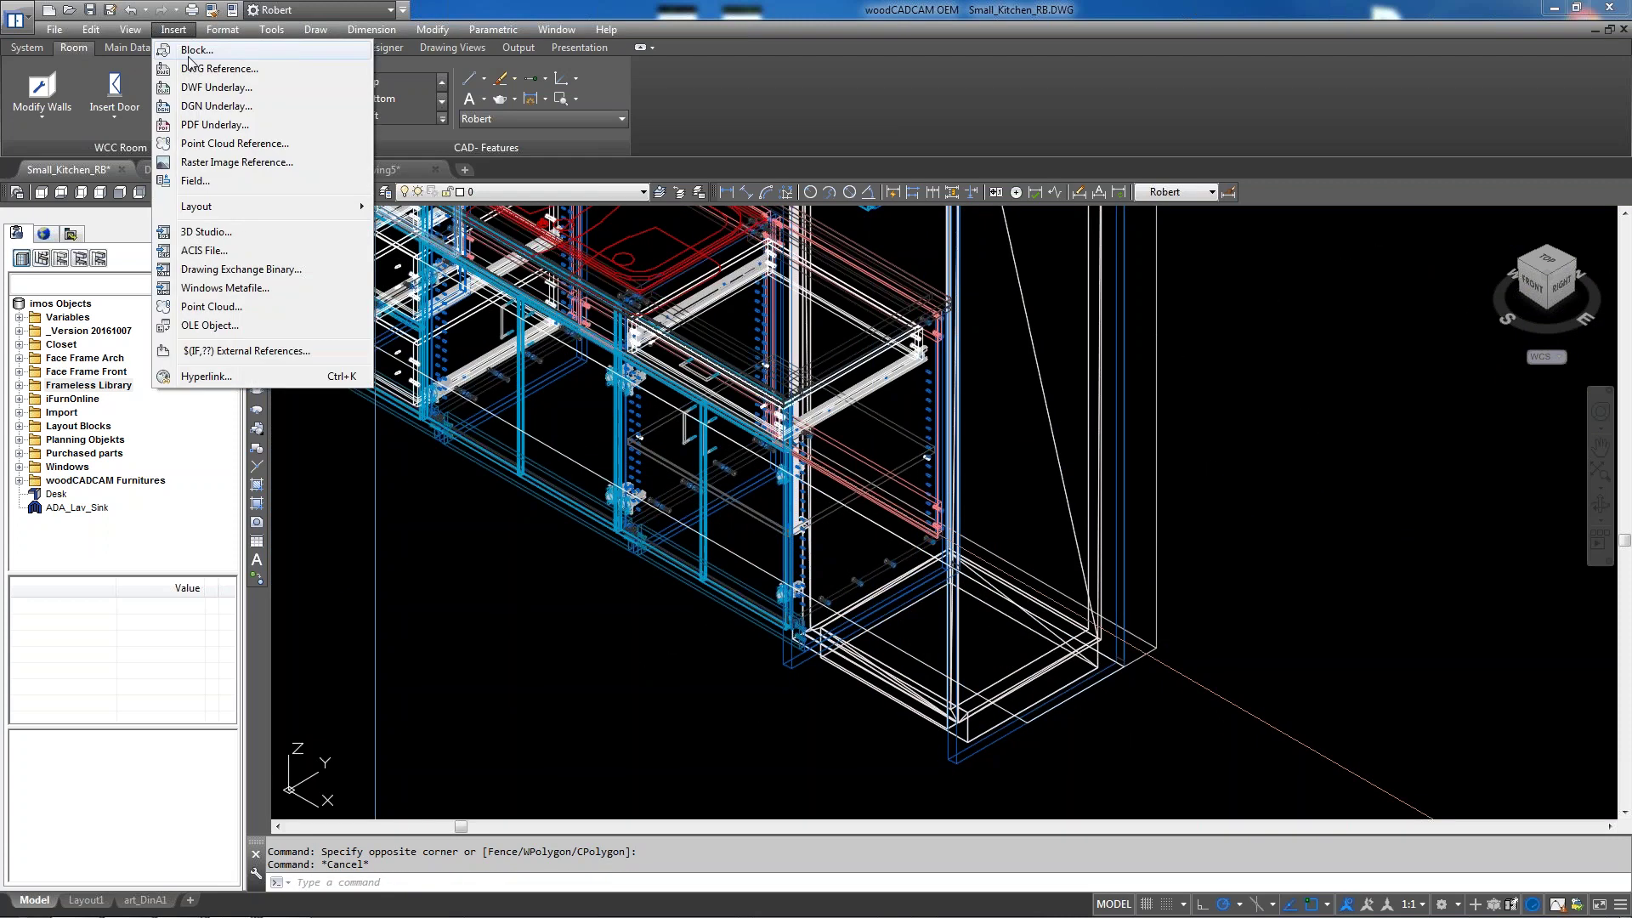
{"action": "left_click", "coordinate": [703, 685]}
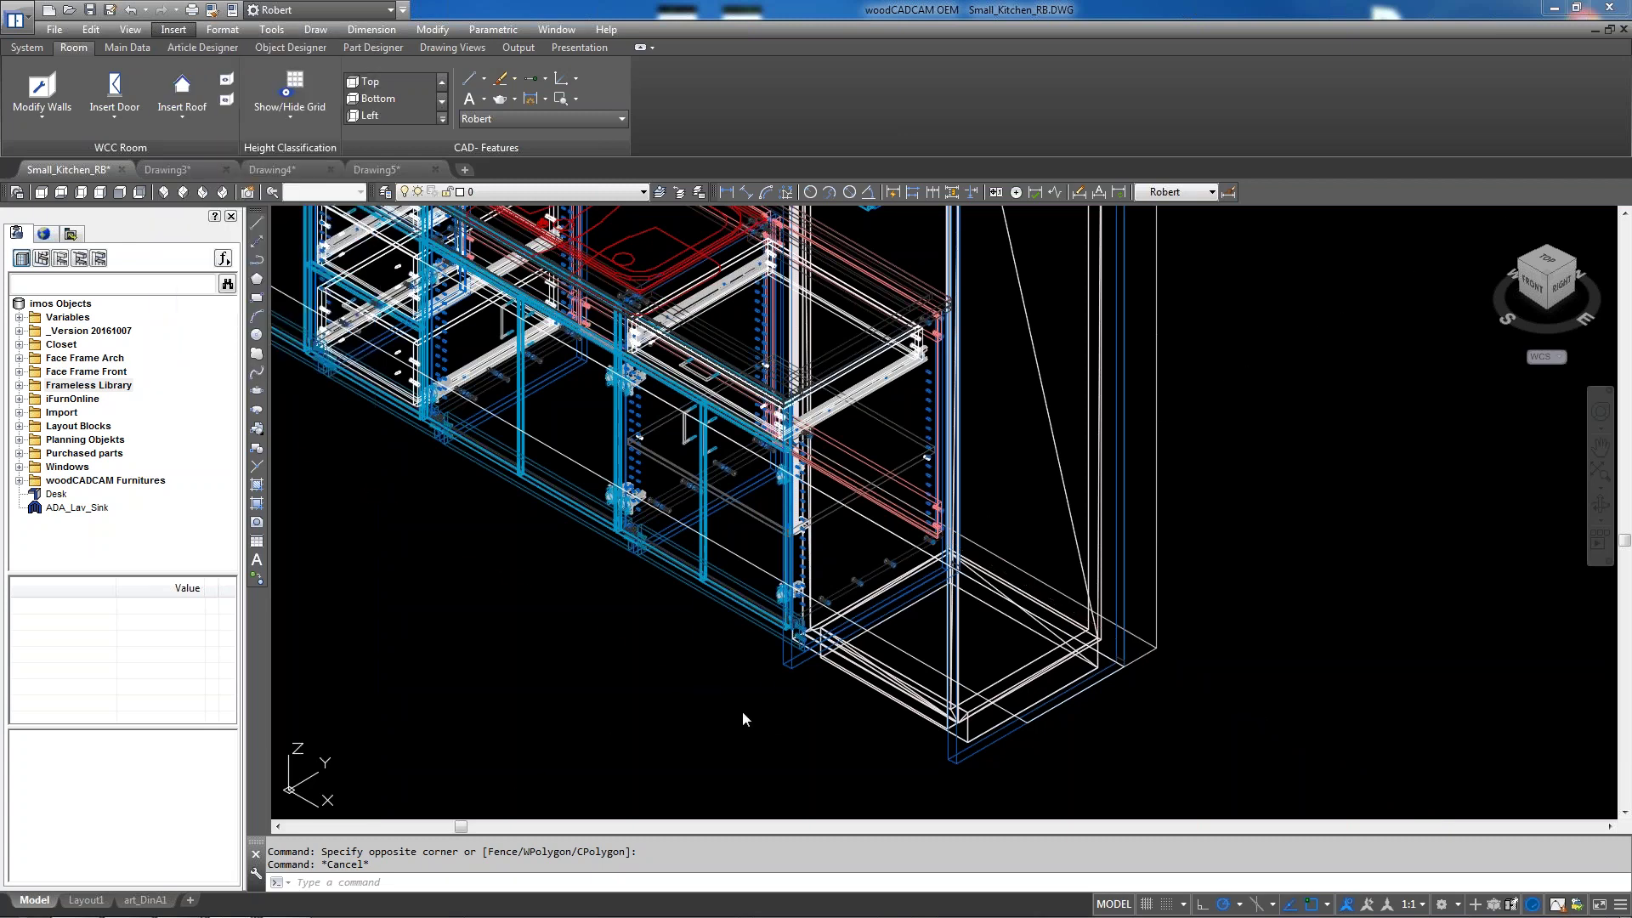
{"action": "left_click", "coordinate": [718, 709]}
{"action": "scroll", "coordinate": [728, 692], "scroll_direction": "down", "scroll_amount": 4}
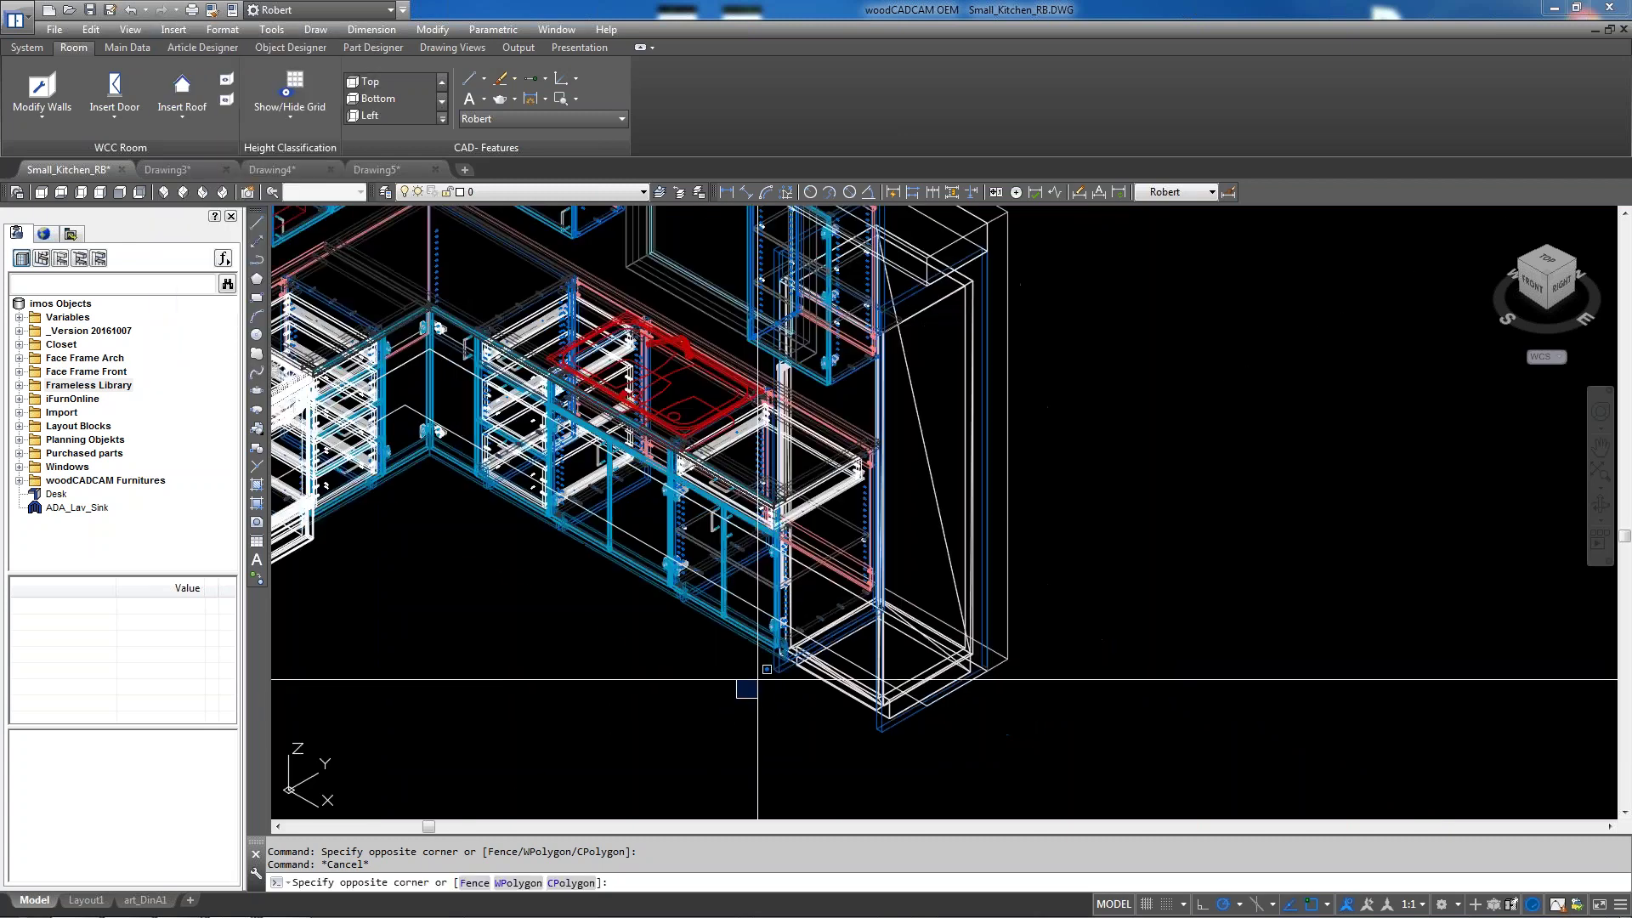
{"action": "key", "text": "Escape"}
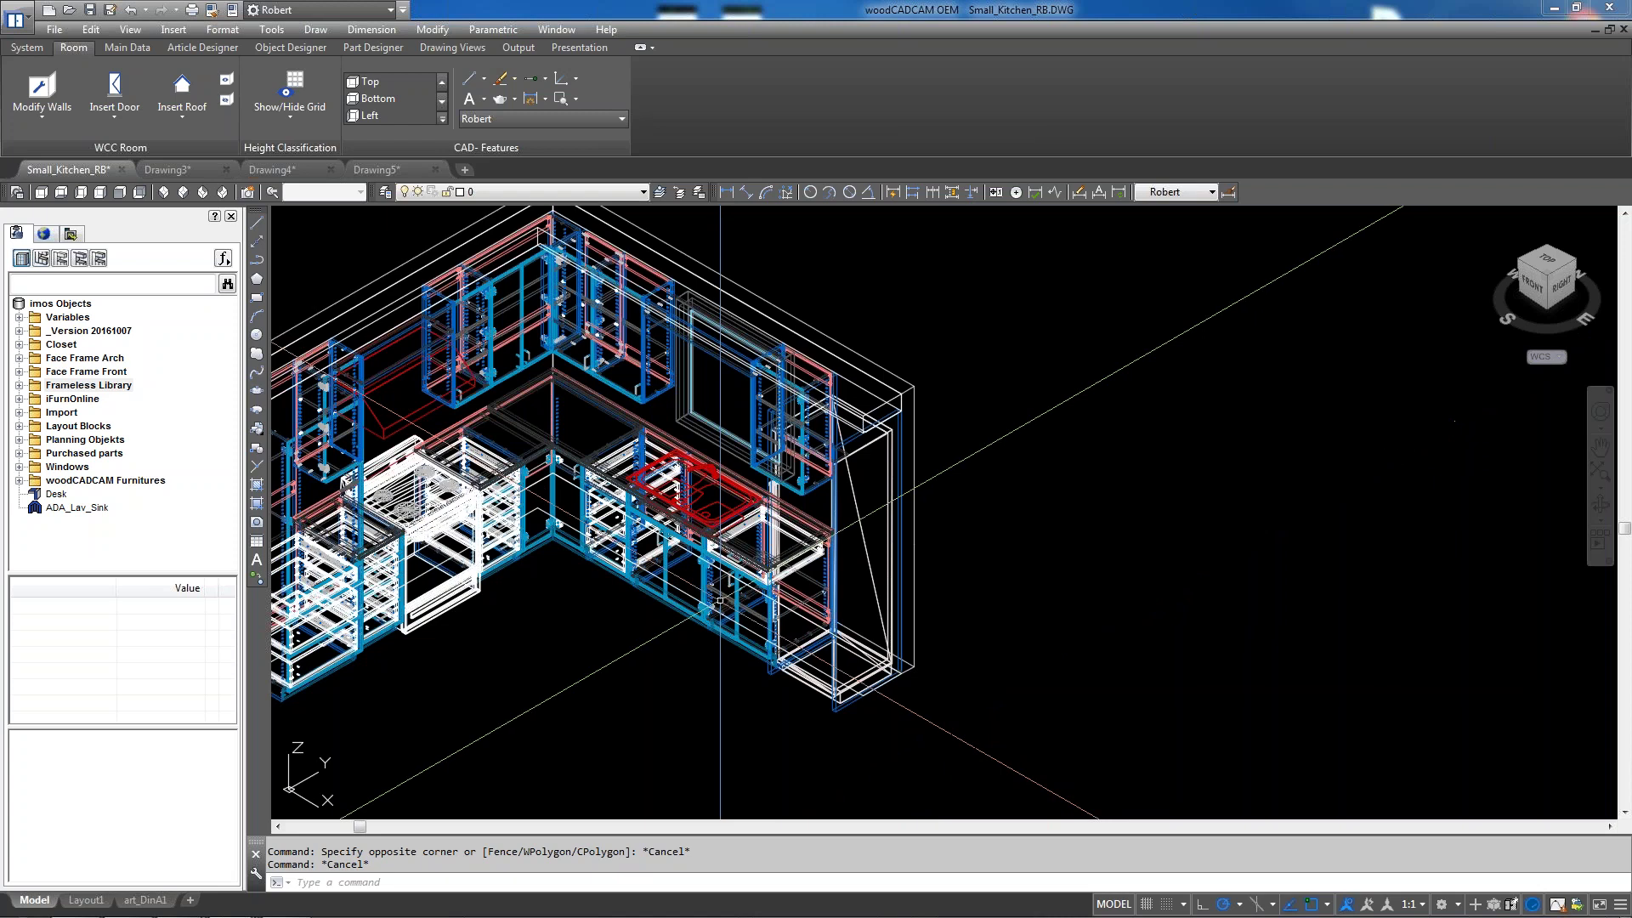
Open ID-24F_dwg from the 3d appliances folder on USB DISK (E:)
{"action": "left_click", "coordinate": [68, 12]}
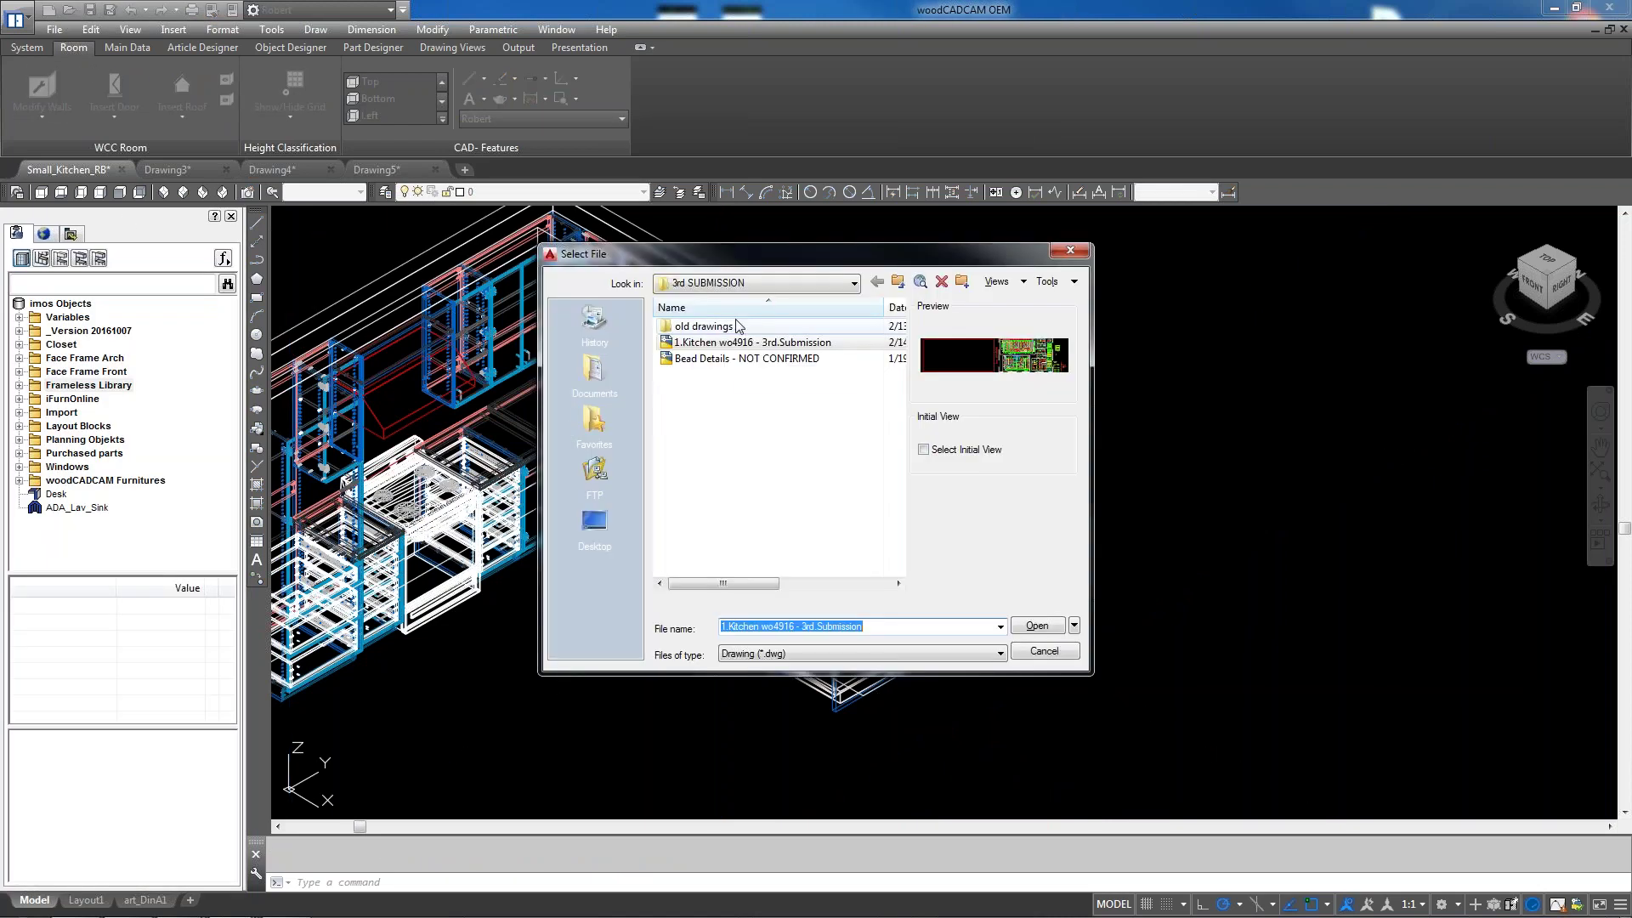
{"action": "left_click", "coordinate": [841, 287]}
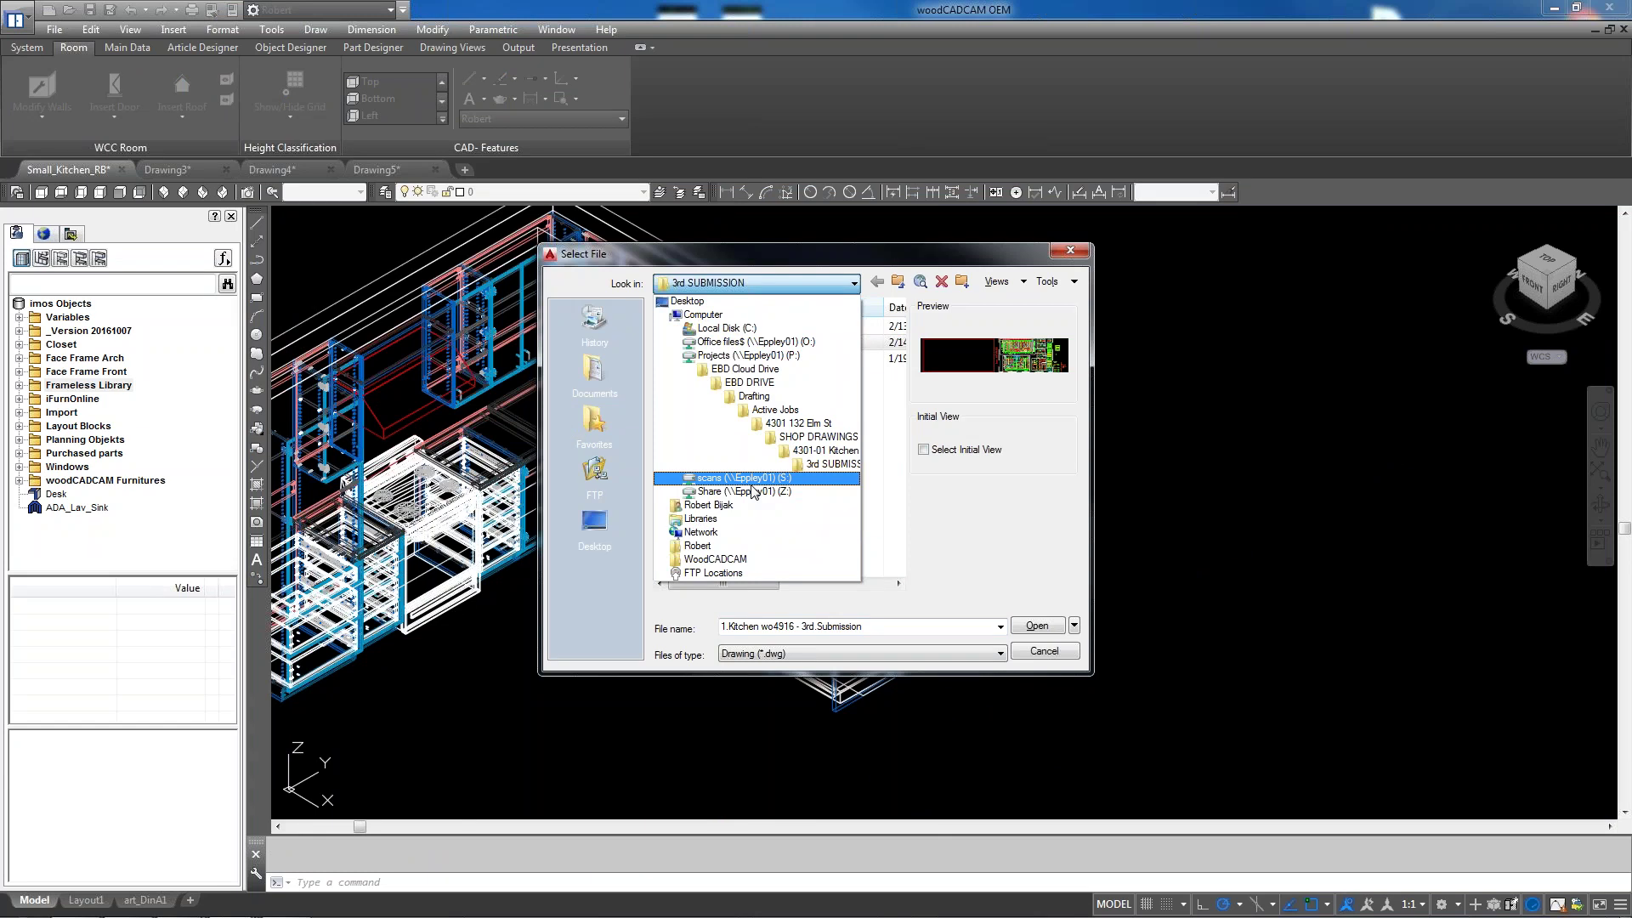
{"action": "left_click", "coordinate": [748, 479]}
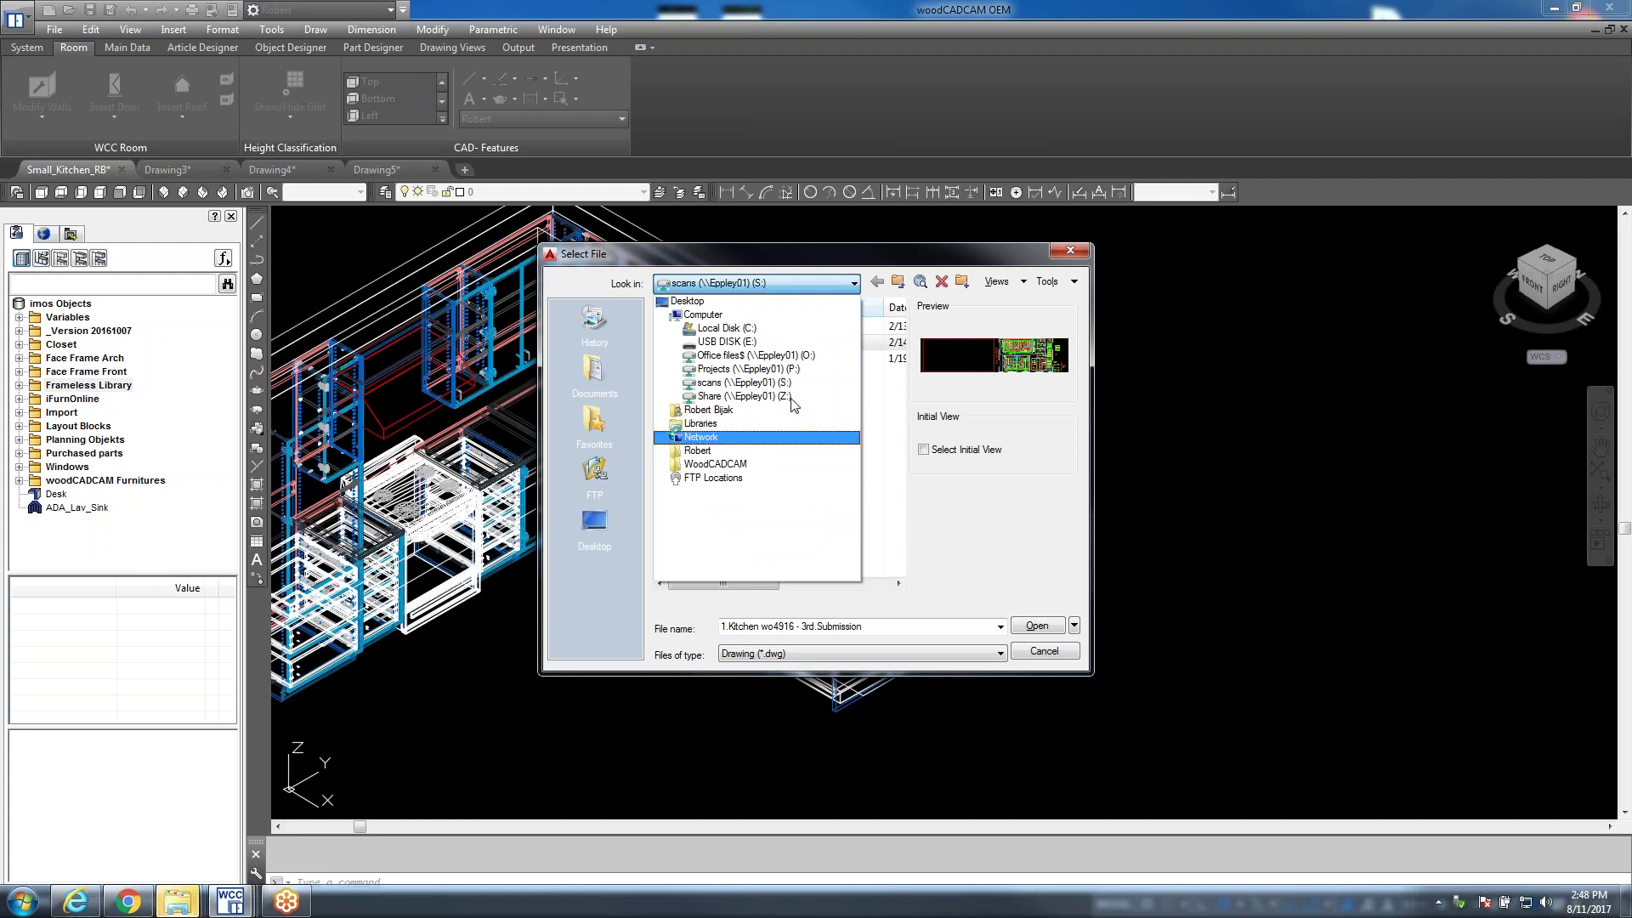
{"action": "left_click", "coordinate": [763, 342]}
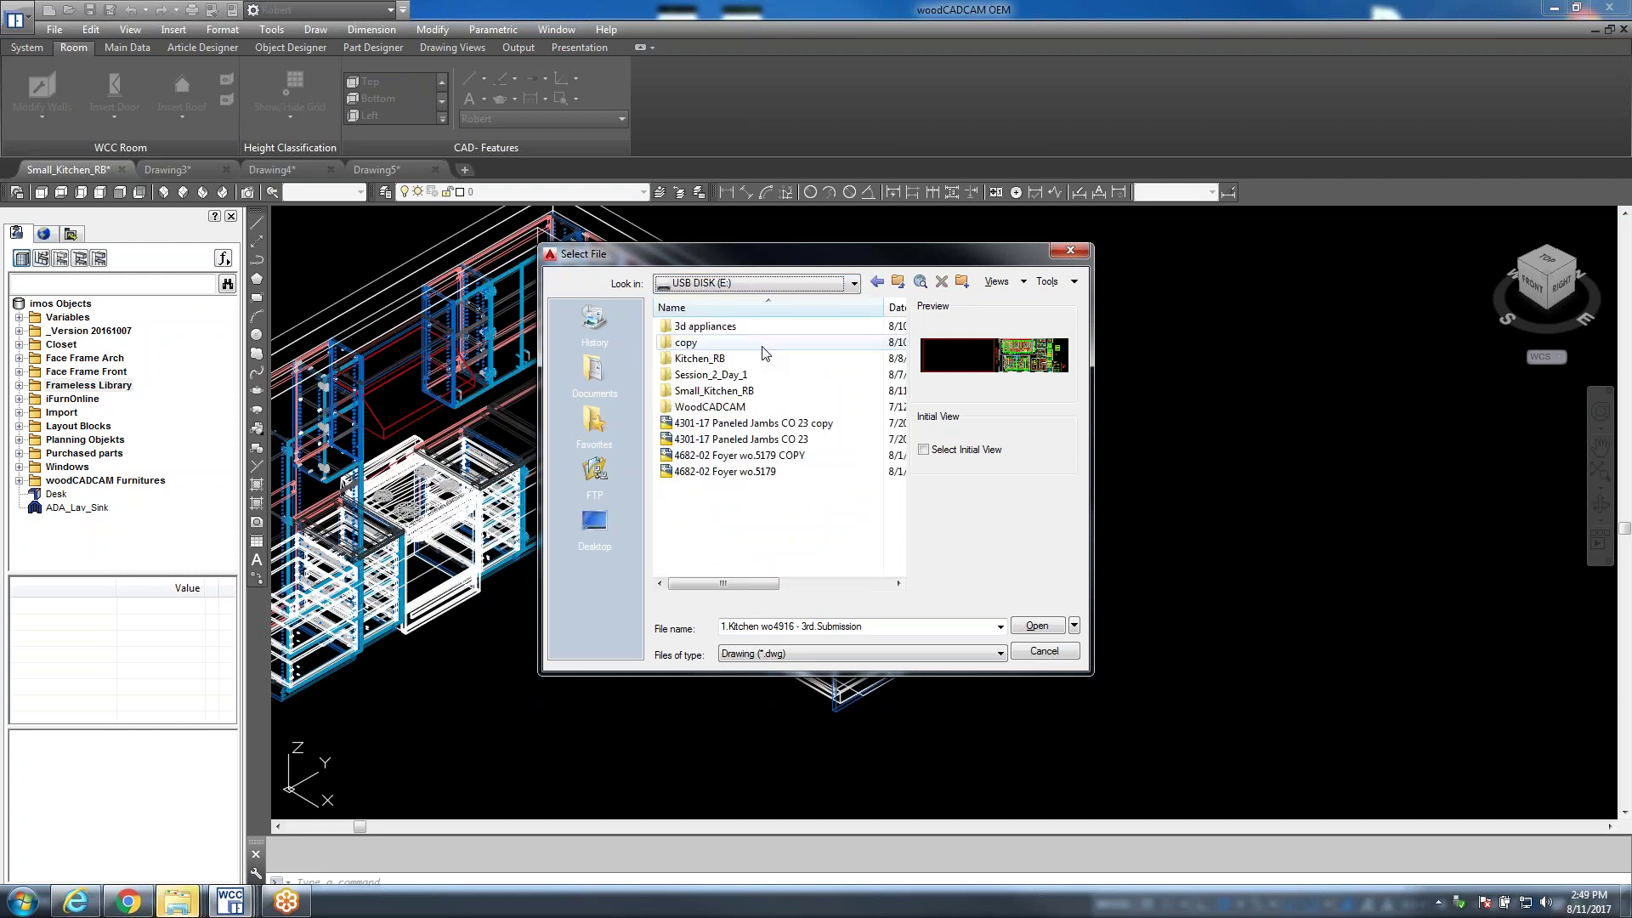
{"action": "double_click", "coordinate": [722, 326]}
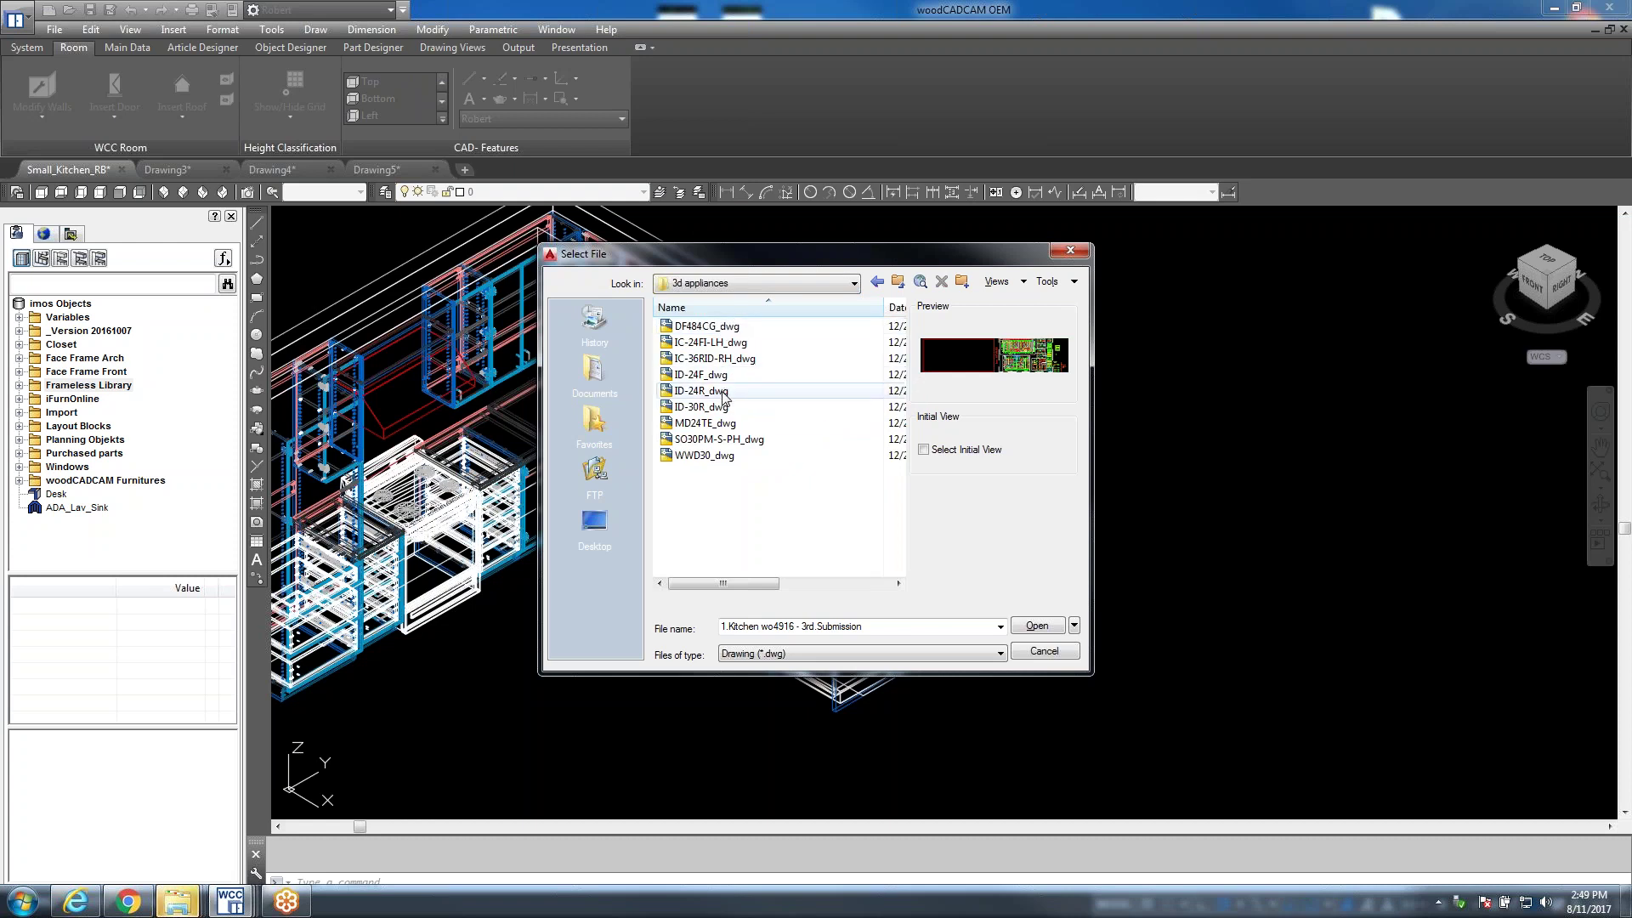
{"action": "double_click", "coordinate": [701, 375]}
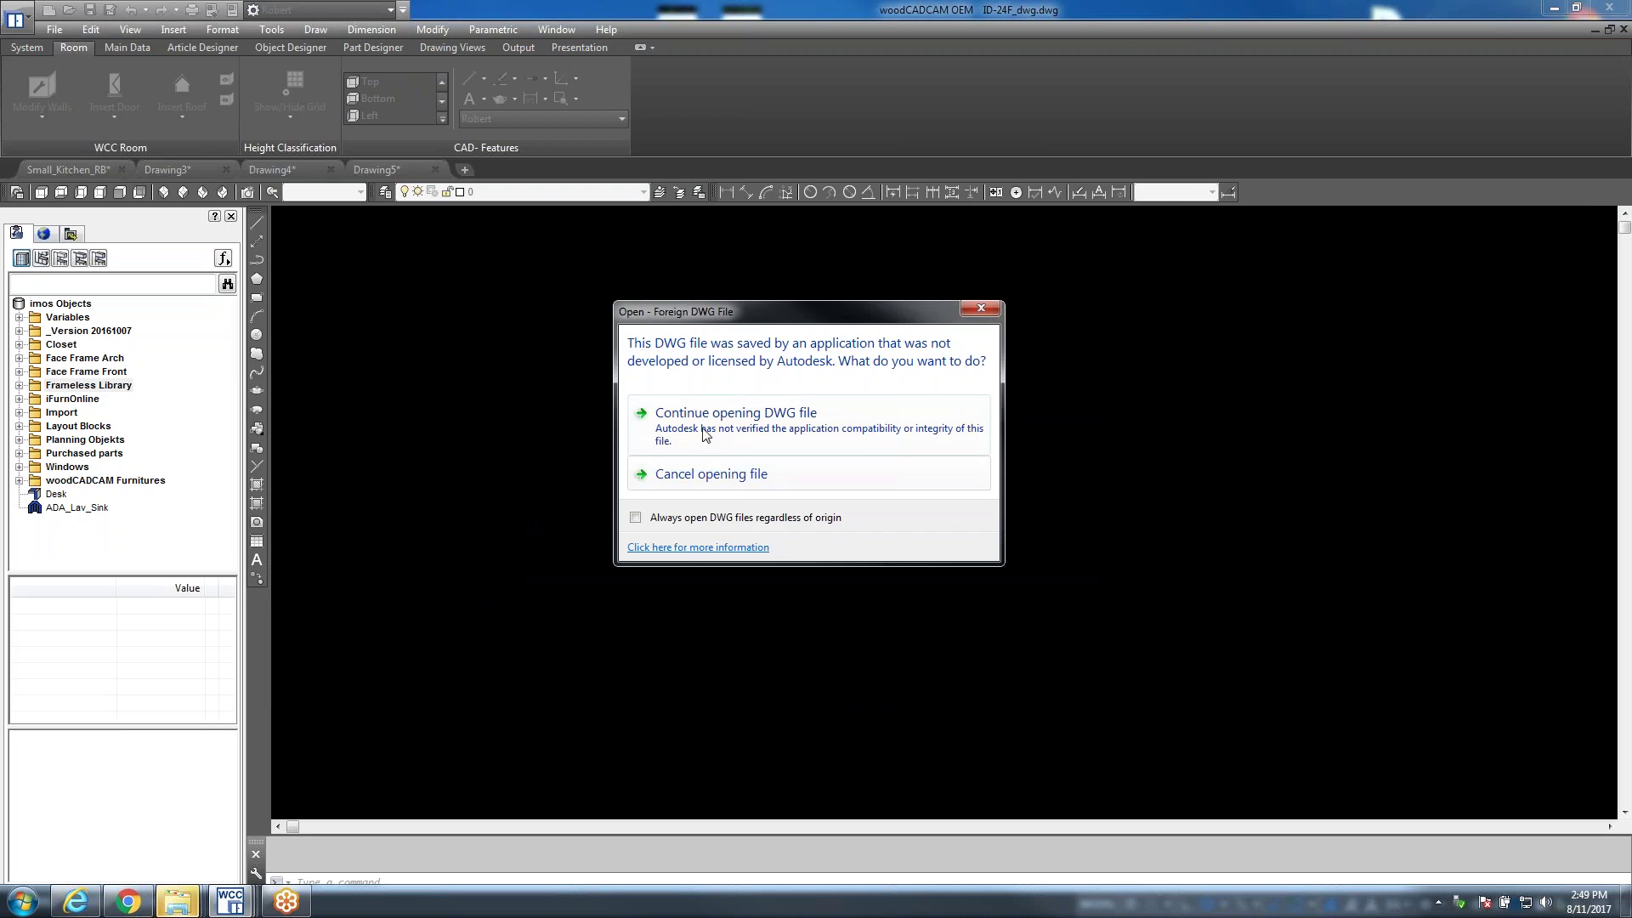
Continue opening the foreign DWG, fit it in view and switch to SE Isometric
{"action": "left_click", "coordinate": [757, 430]}
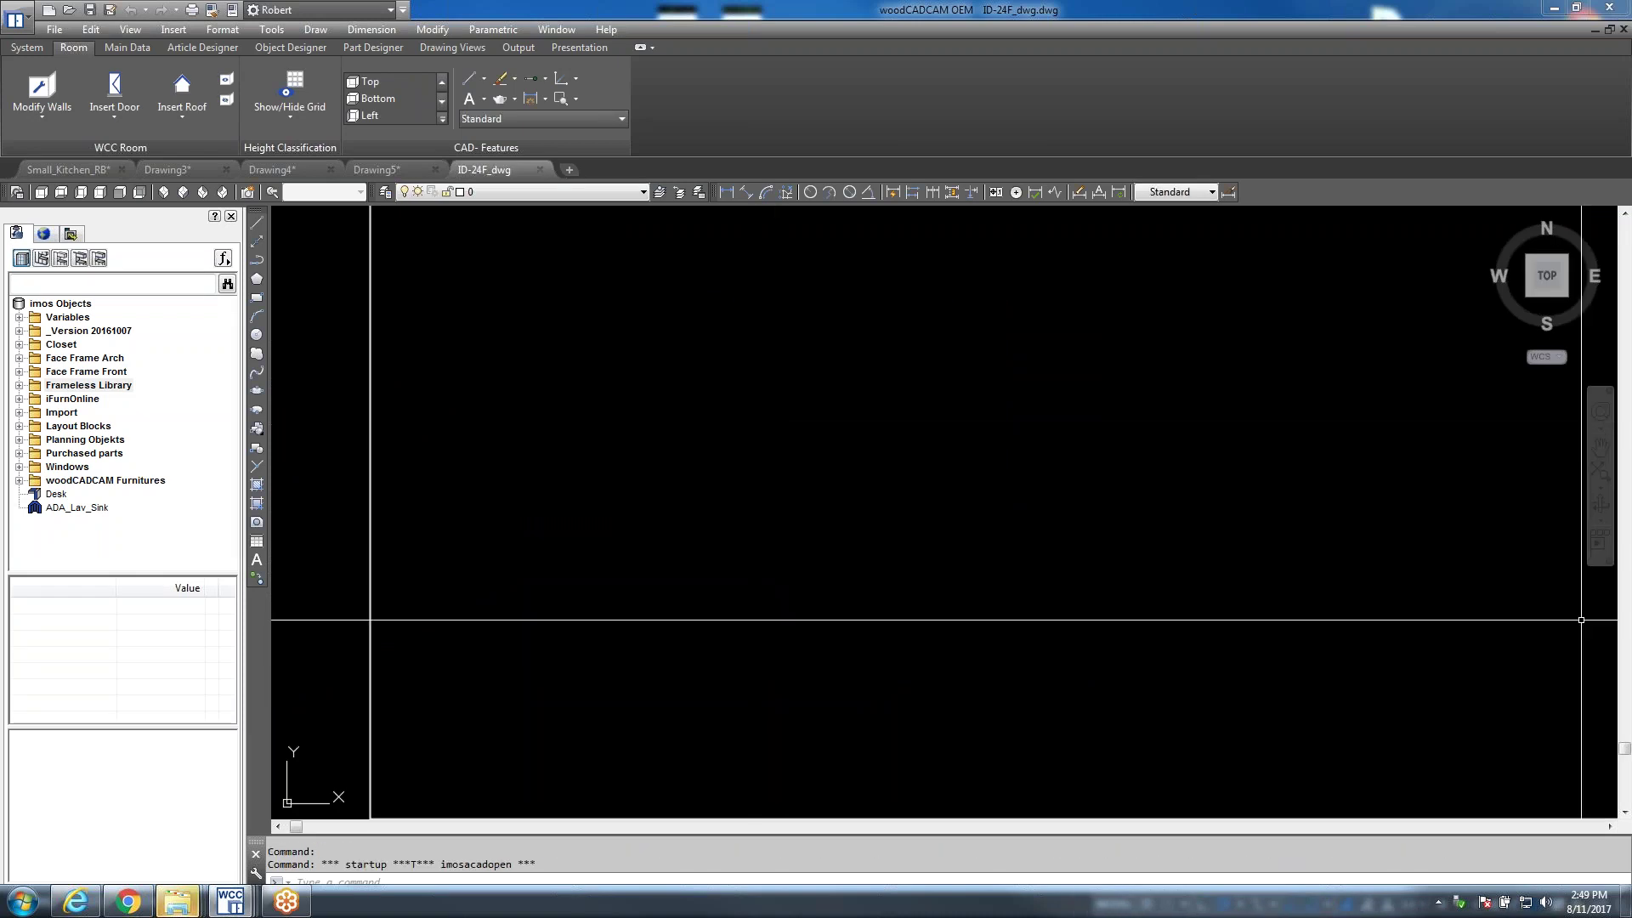
{"action": "middle_click", "coordinate": [759, 588]}
{"action": "middle_click", "coordinate": [758, 589]}
{"action": "scroll", "coordinate": [759, 588], "scroll_direction": "down", "scroll_amount": 5}
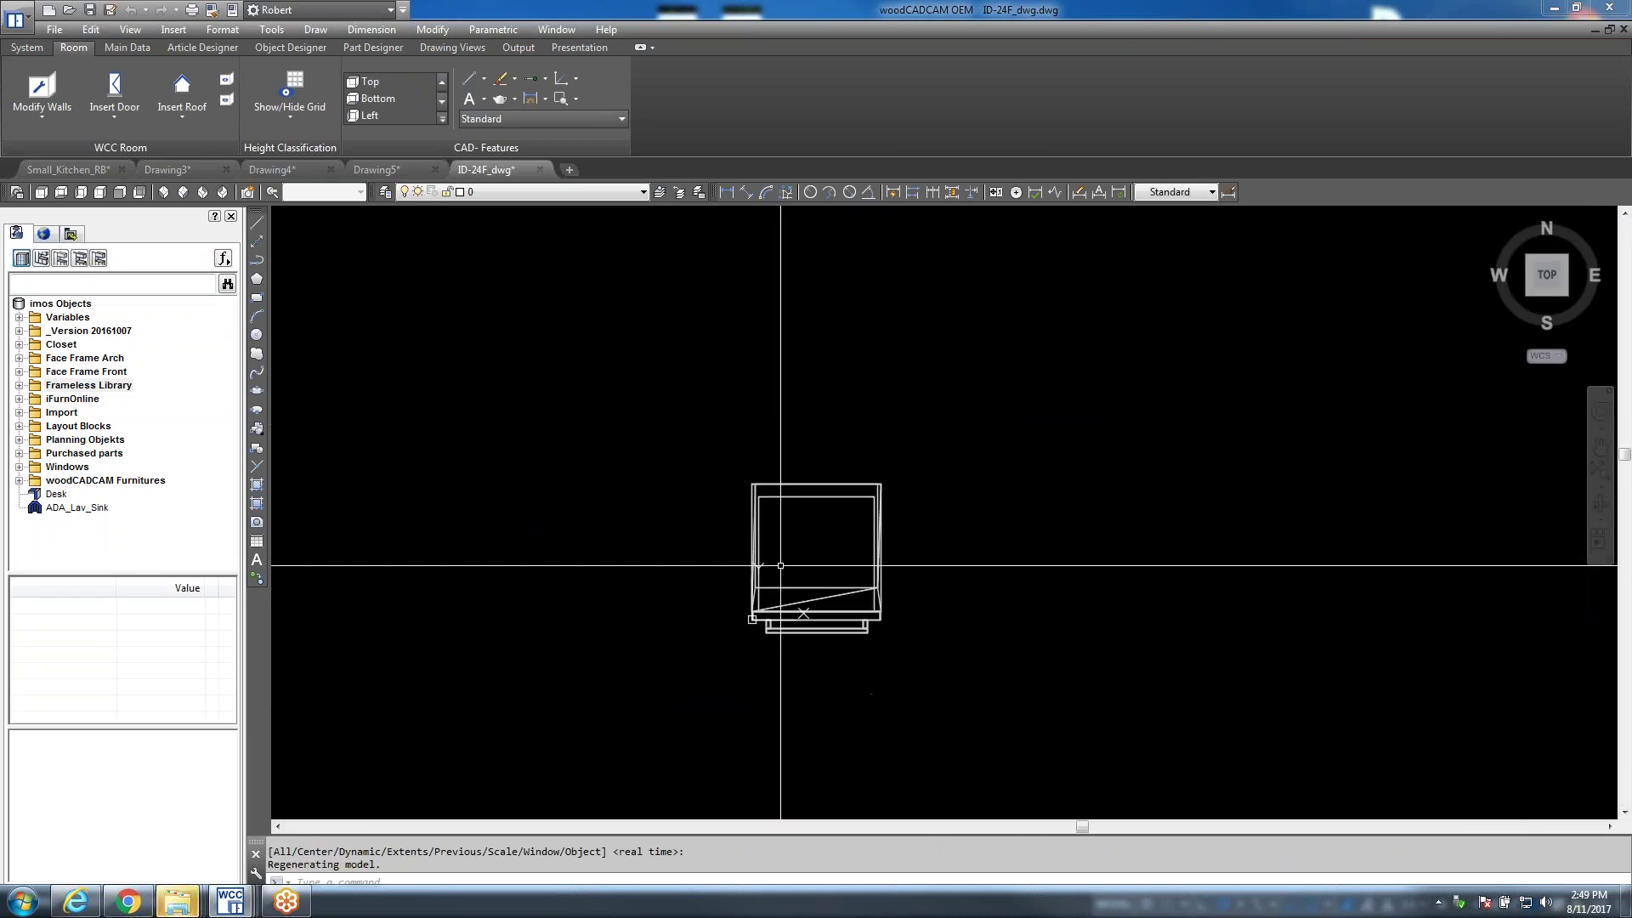
{"action": "left_click", "coordinate": [184, 193]}
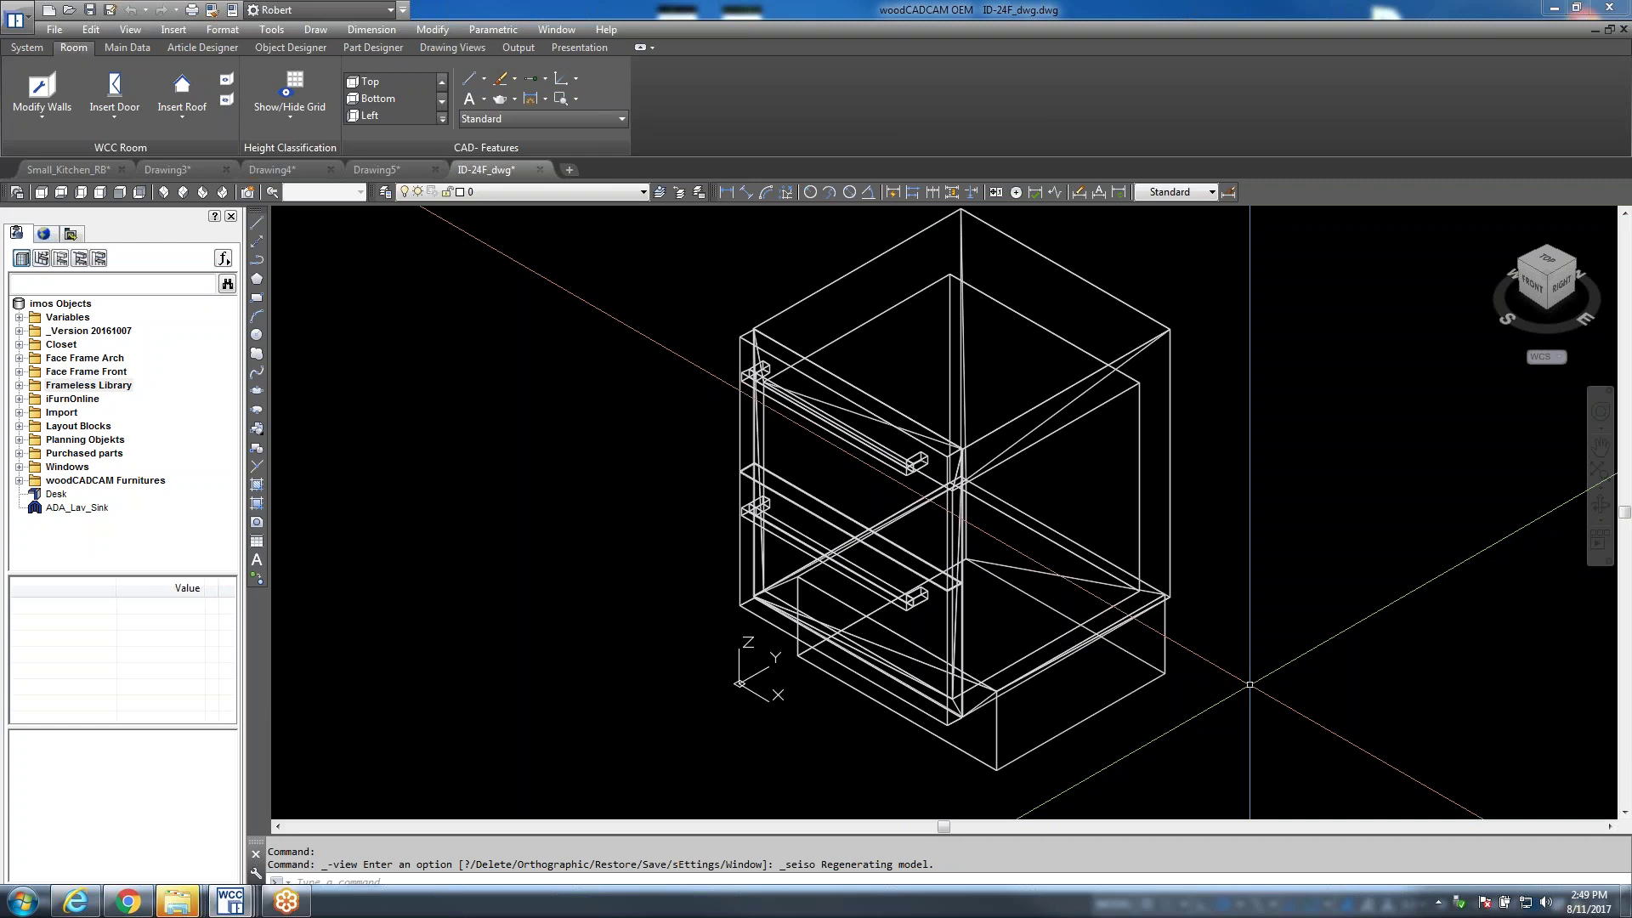
Select the whole cabinet, review its Properties, then return to the Small_Kitchen_RB tab
{"action": "left_click", "coordinate": [1228, 419]}
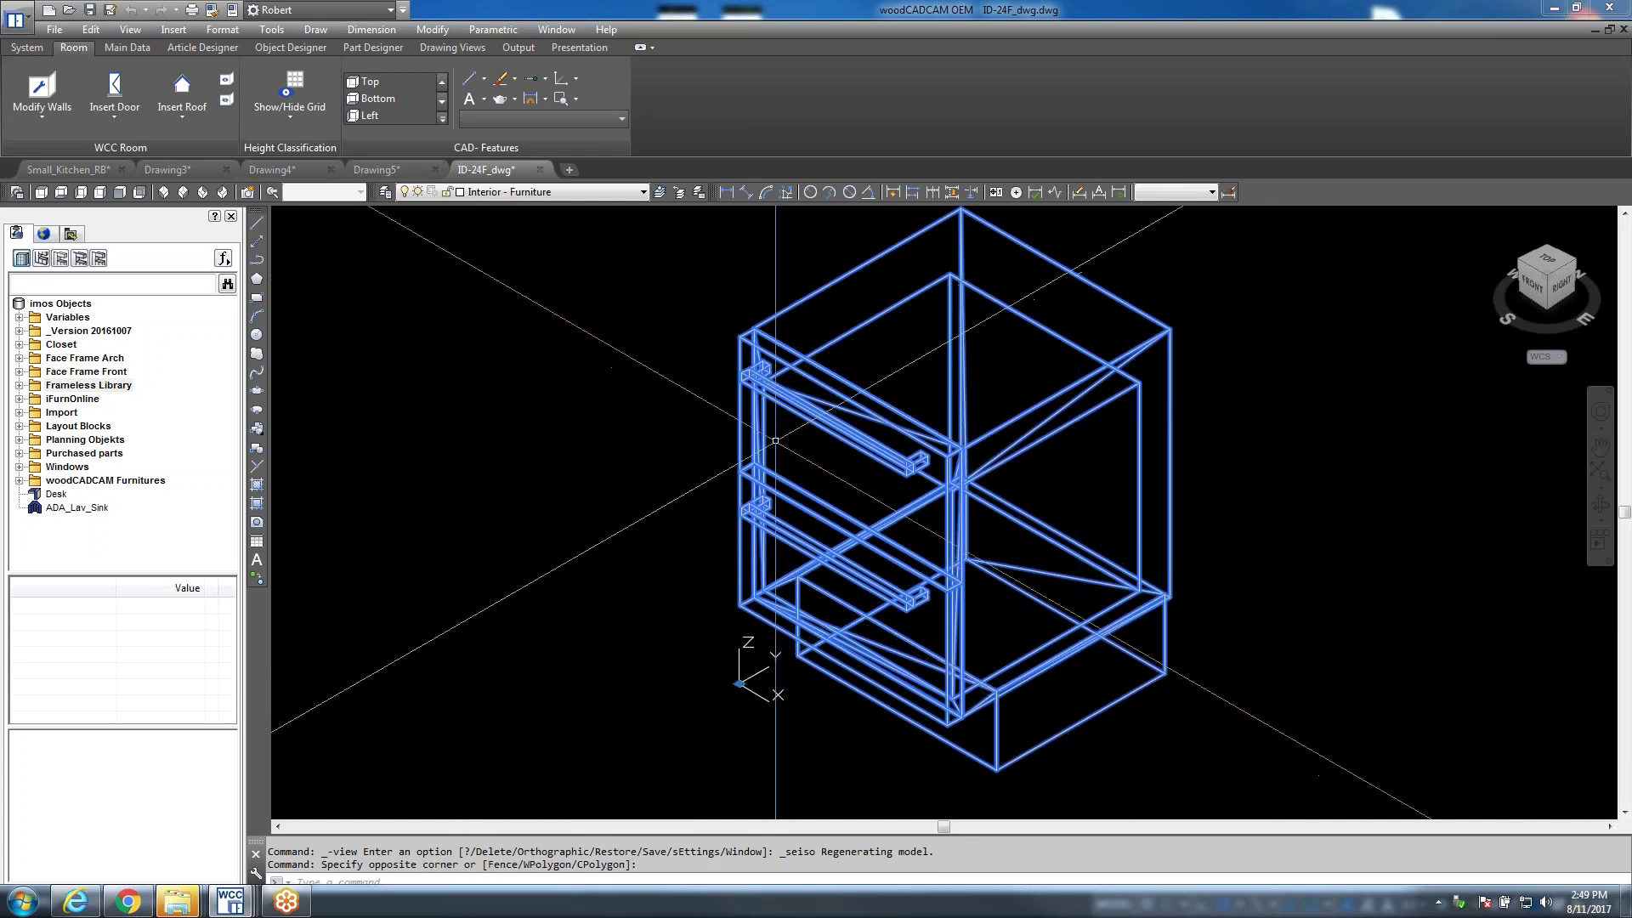
{"action": "key", "text": "Escape"}
{"action": "right_click", "coordinate": [778, 401]}
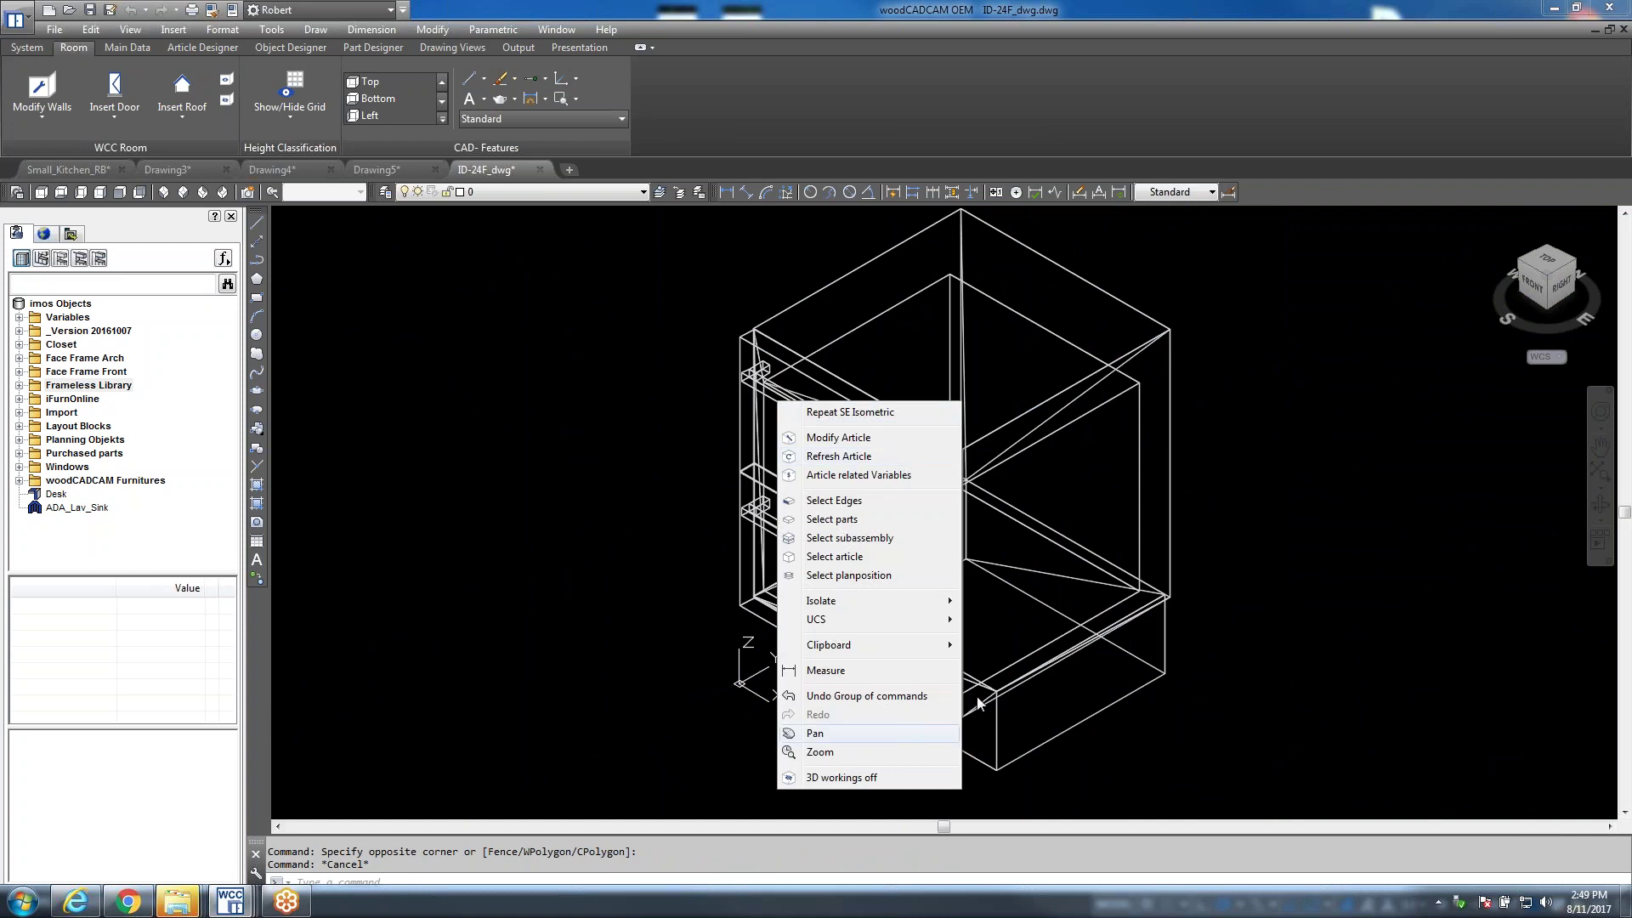
{"action": "key", "text": "Escape"}
{"action": "left_click", "coordinate": [1021, 534]}
{"action": "left_click", "coordinate": [963, 375]}
{"action": "right_click", "coordinate": [1003, 422]}
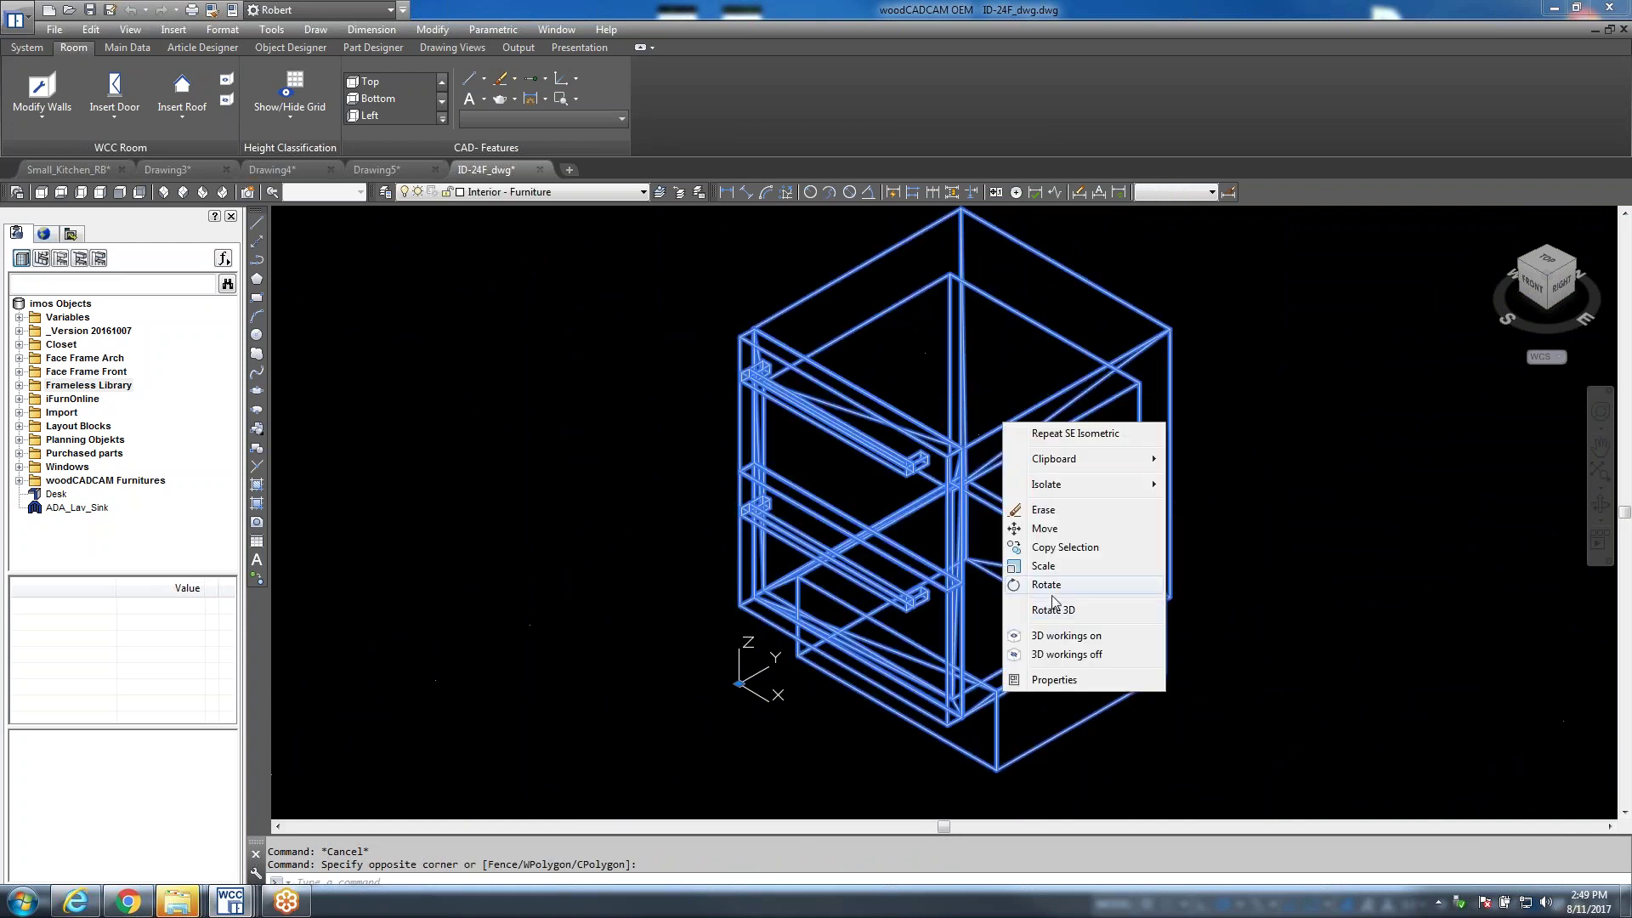
{"action": "left_click", "coordinate": [1054, 680]}
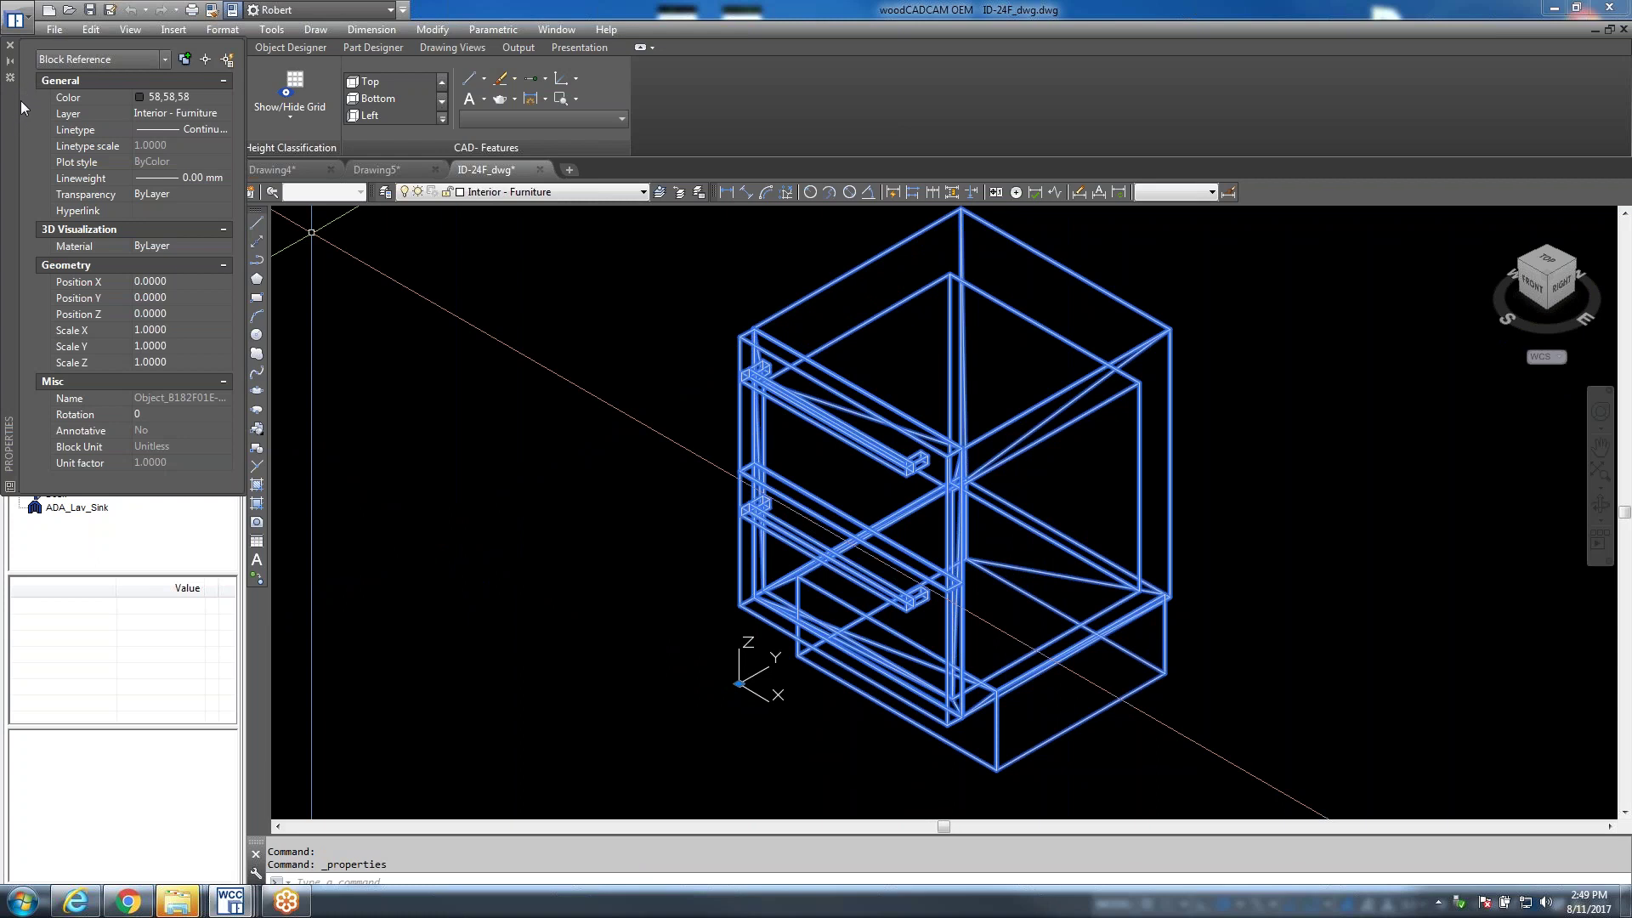
{"action": "mouse_move", "coordinate": [10, 120]}
{"action": "left_mouse_down"}
{"action": "mouse_move", "coordinate": [100, 187]}
{"action": "mouse_move", "coordinate": [363, 313]}
{"action": "left_mouse_up"}
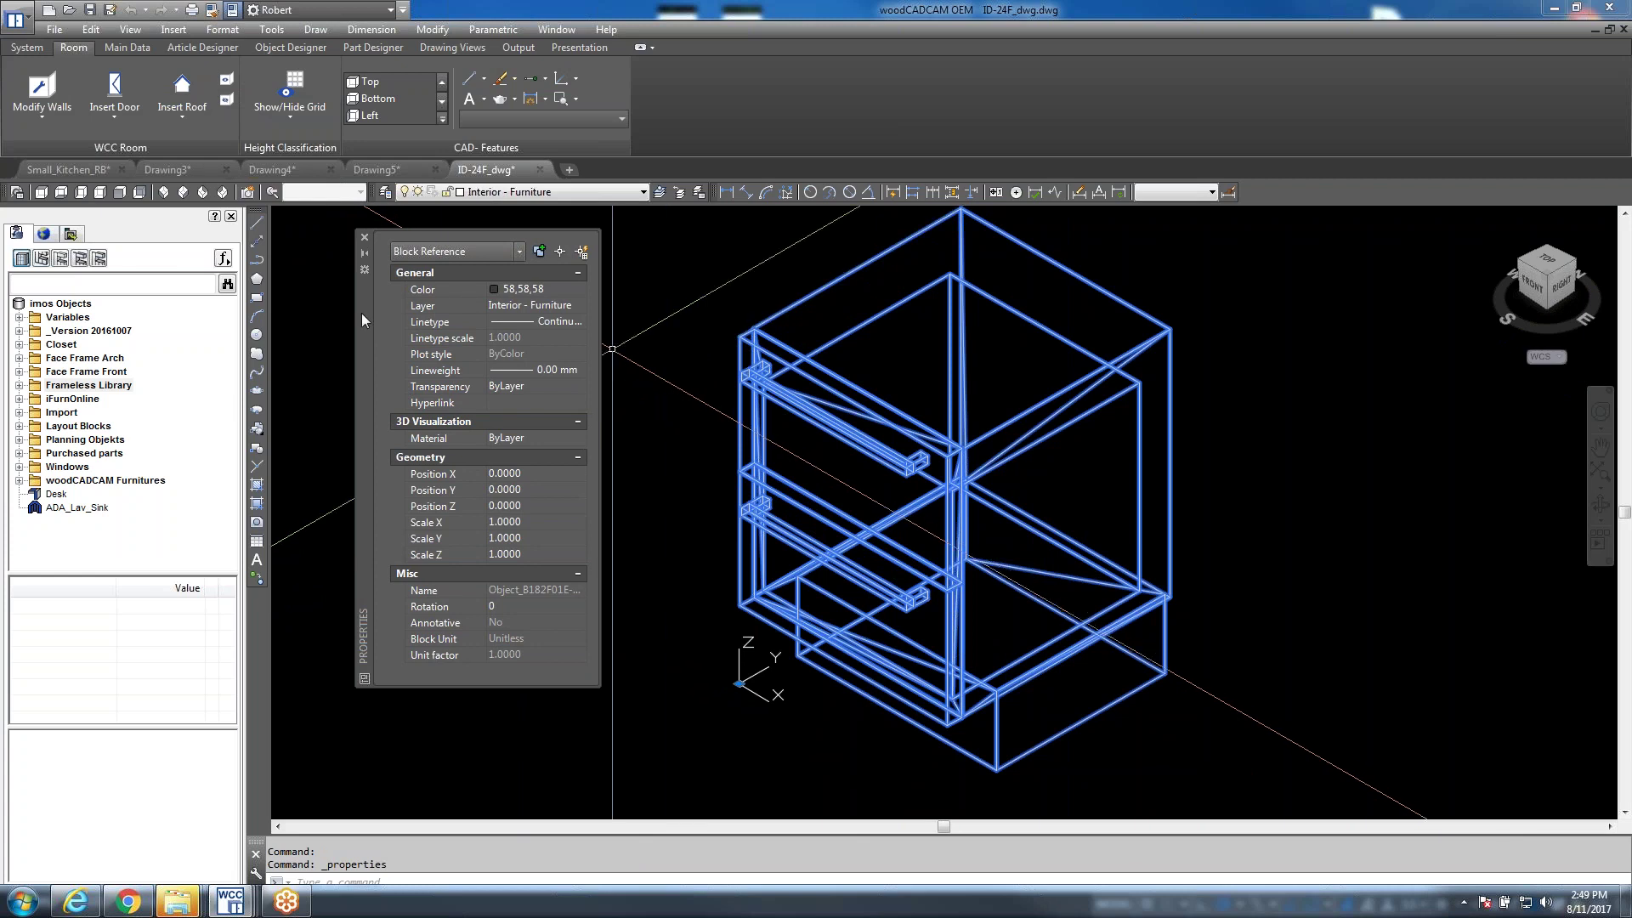
{"action": "left_click", "coordinate": [366, 241]}
{"action": "key", "text": "Escape"}
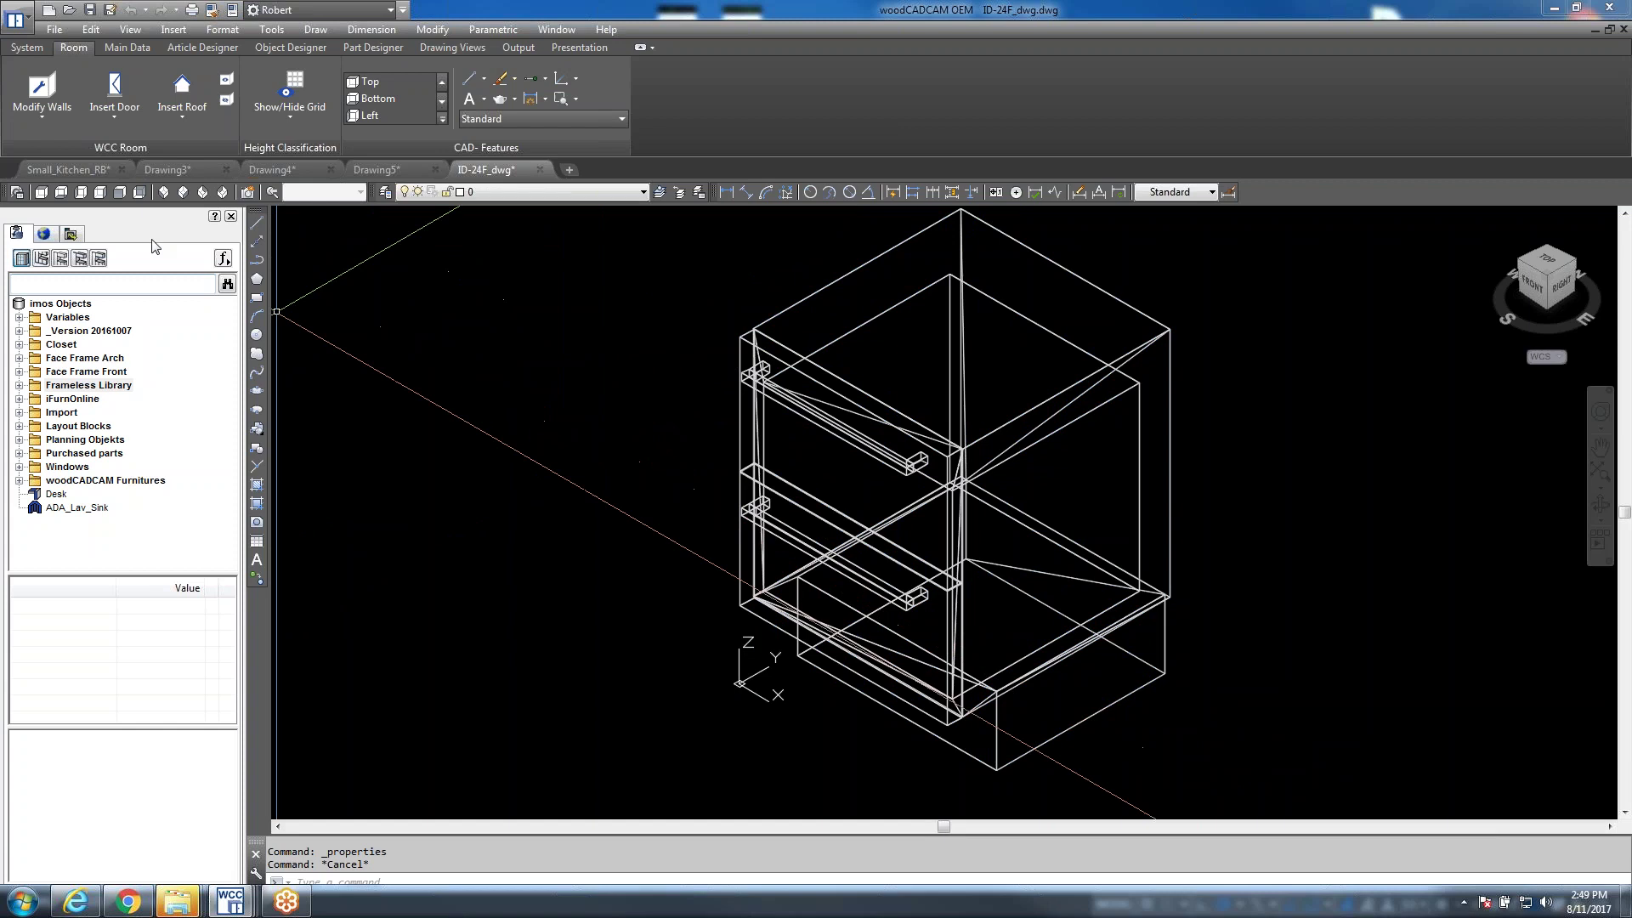
{"action": "left_click", "coordinate": [88, 170]}
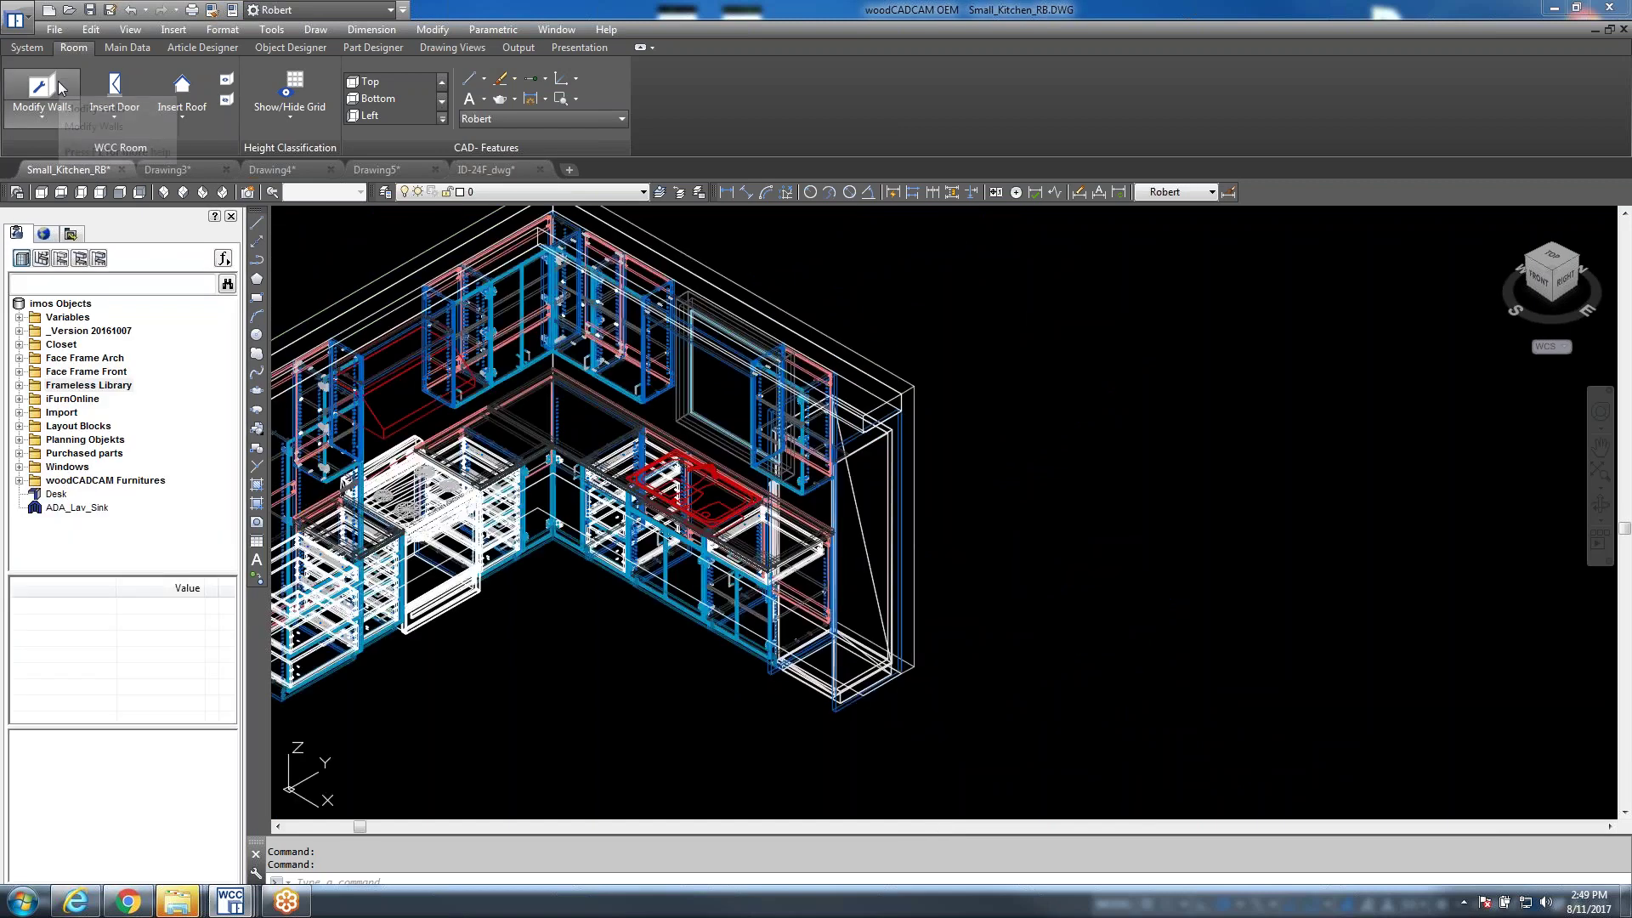
Switch back to the ID-24F_dwg drawing tab
{"action": "left_click", "coordinate": [485, 170]}
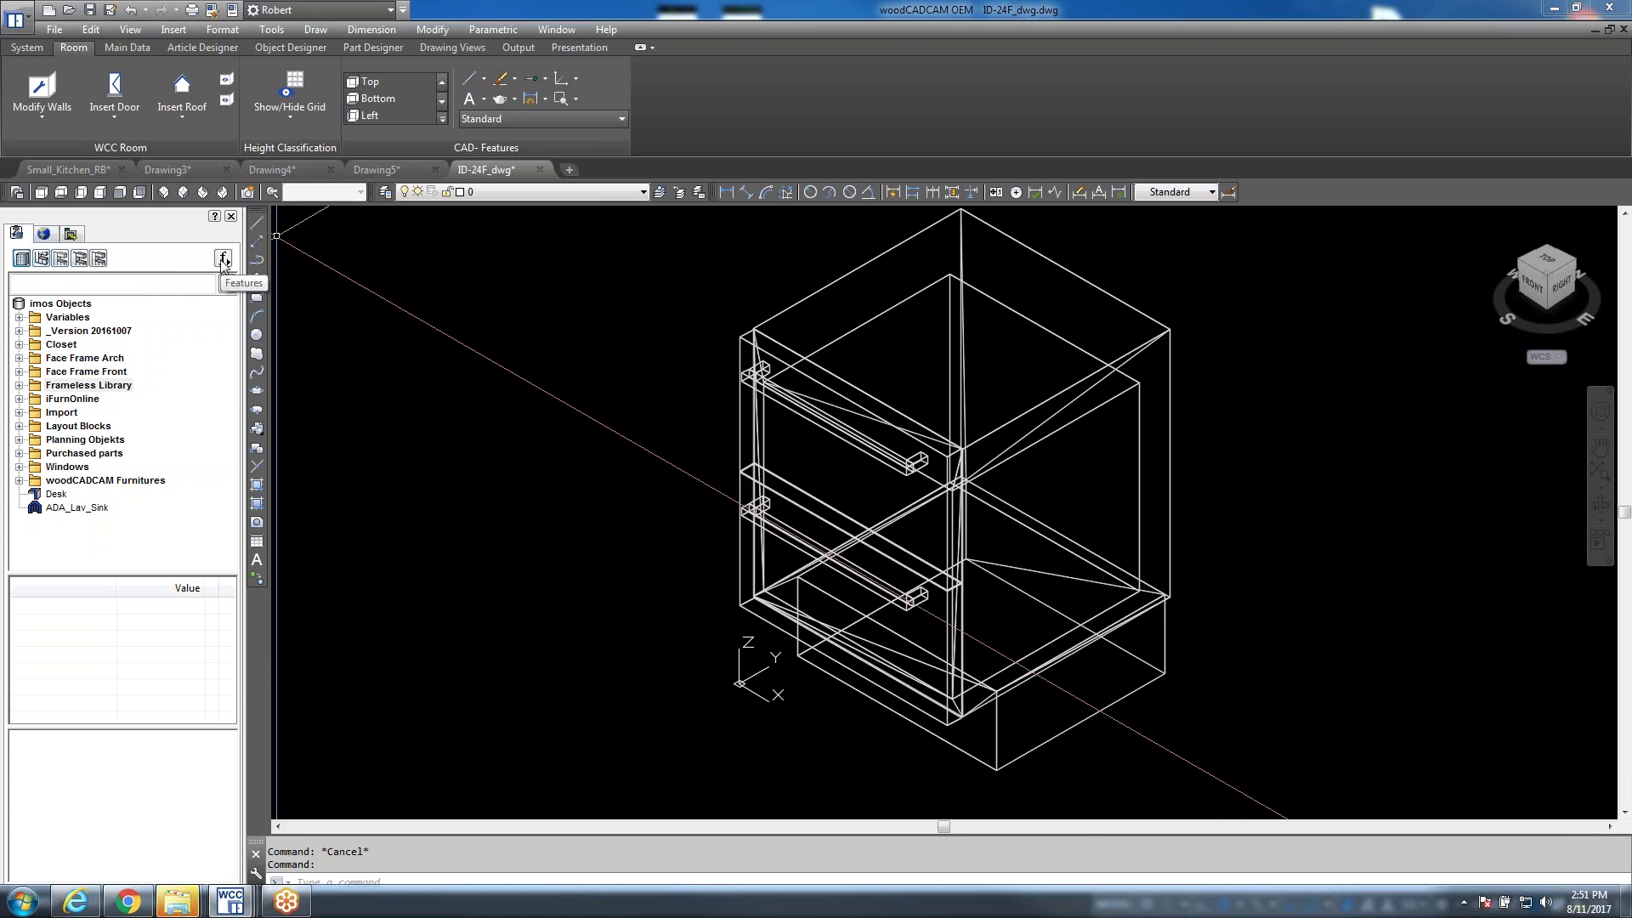
Create a purchased part via Features > New > Purchased Parts and open its save form
{"action": "left_click", "coordinate": [224, 259]}
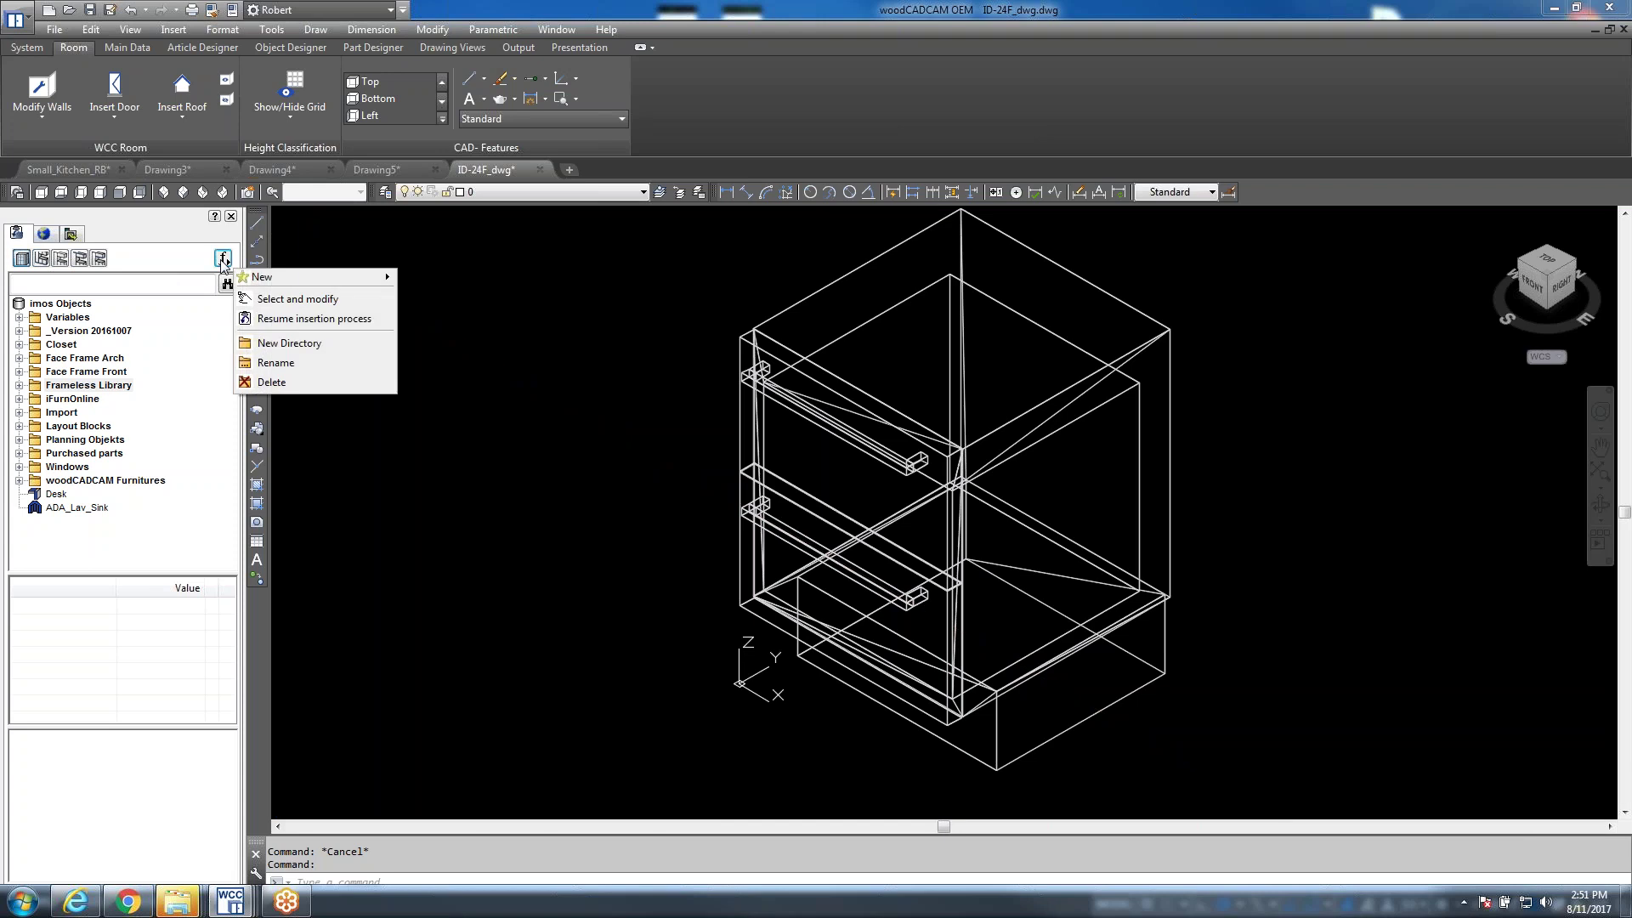
{"action": "mouse_move", "coordinate": [276, 285]}
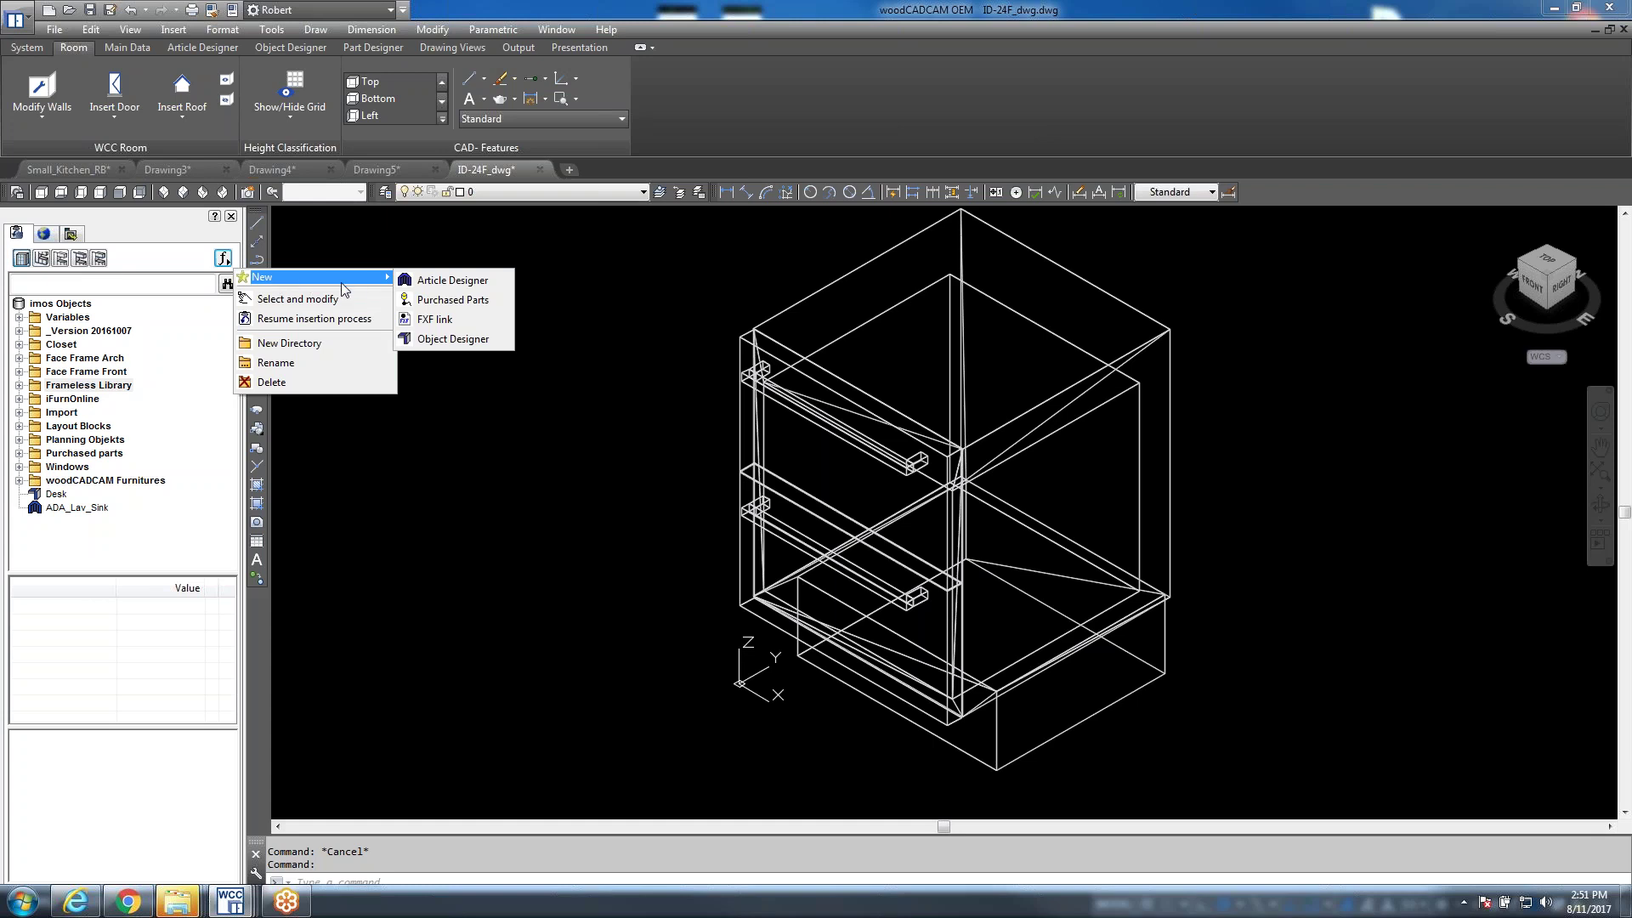
{"action": "left_click", "coordinate": [459, 302]}
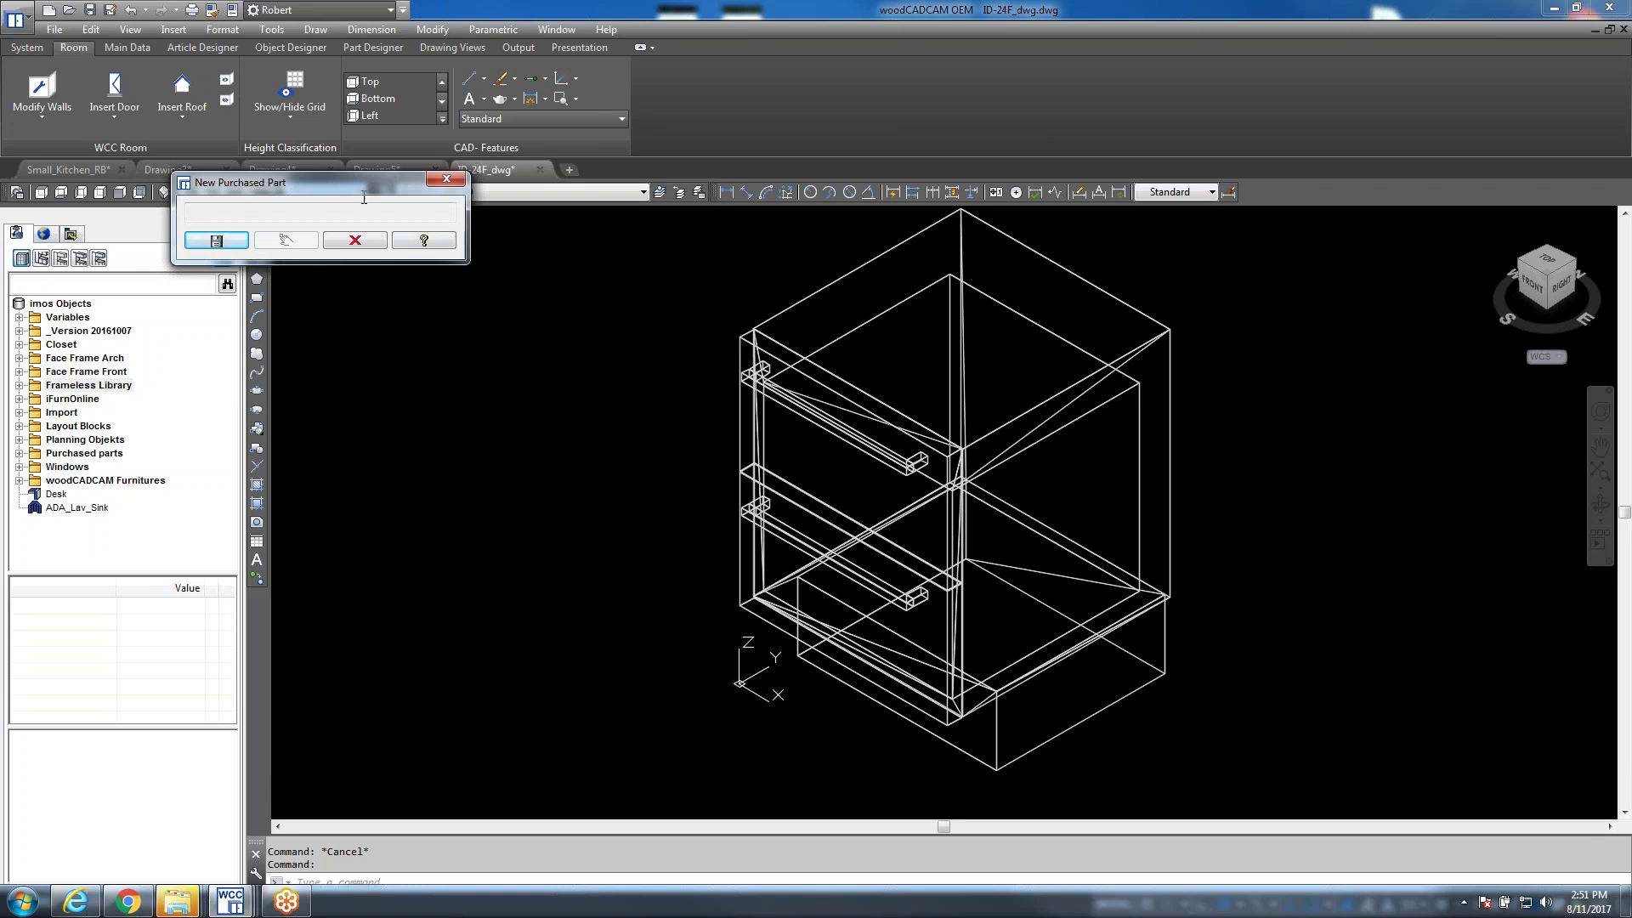
{"action": "left_click_drag", "start_coordinate": [353, 182], "coordinate": [456, 276]}
{"action": "left_click", "coordinate": [320, 329]}
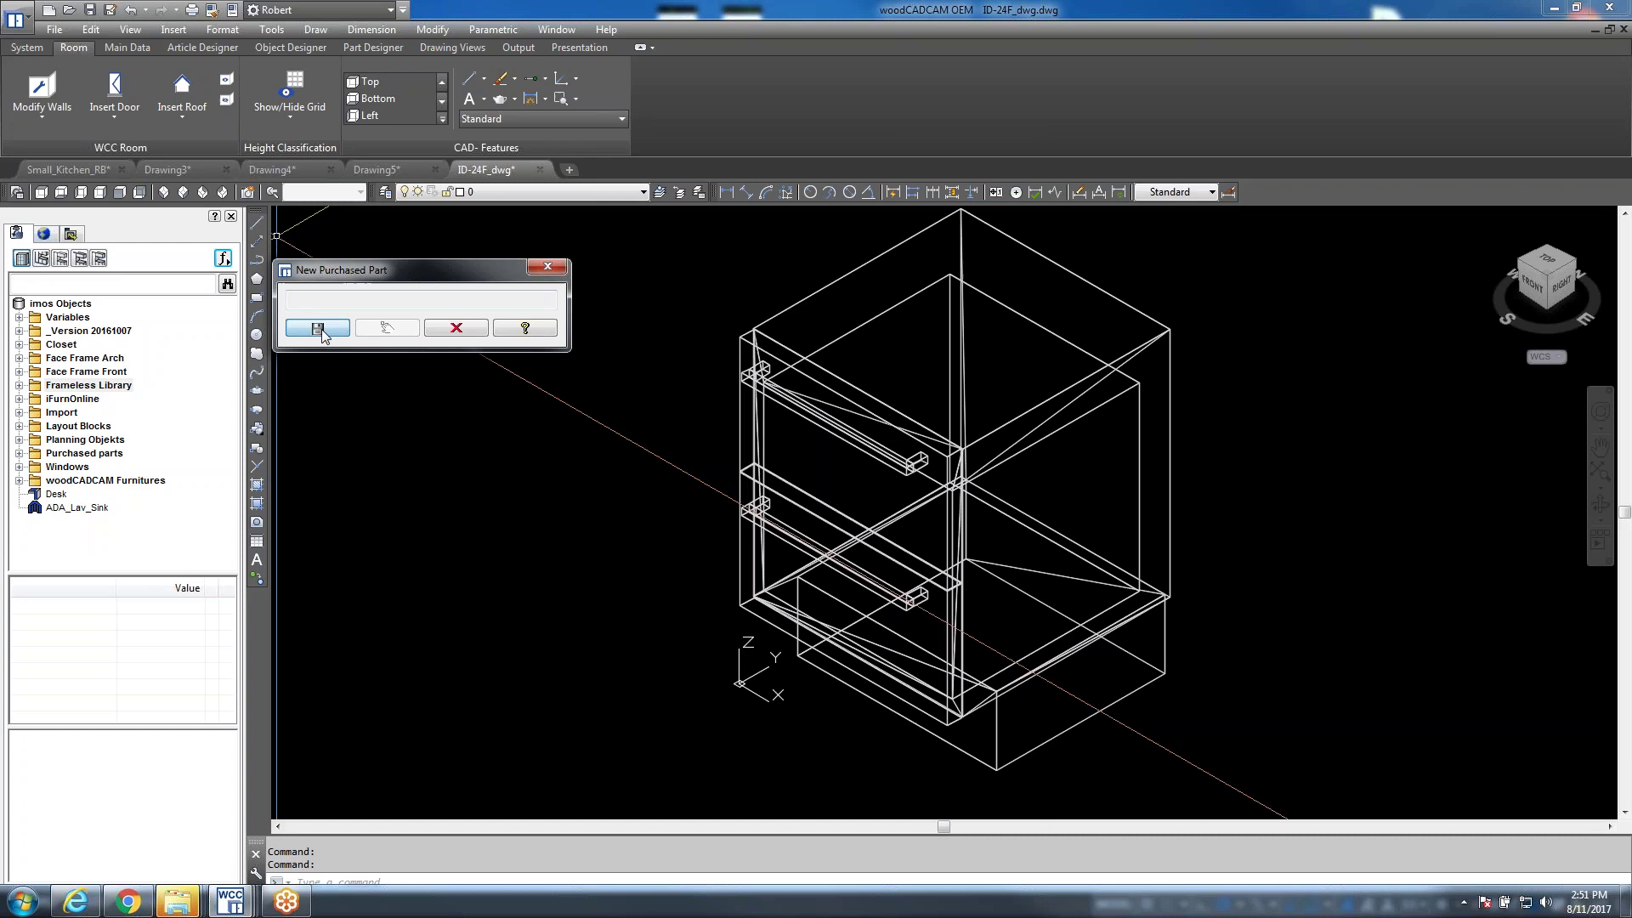
{"action": "left_click_drag", "start_coordinate": [469, 126], "coordinate": [747, 347]}
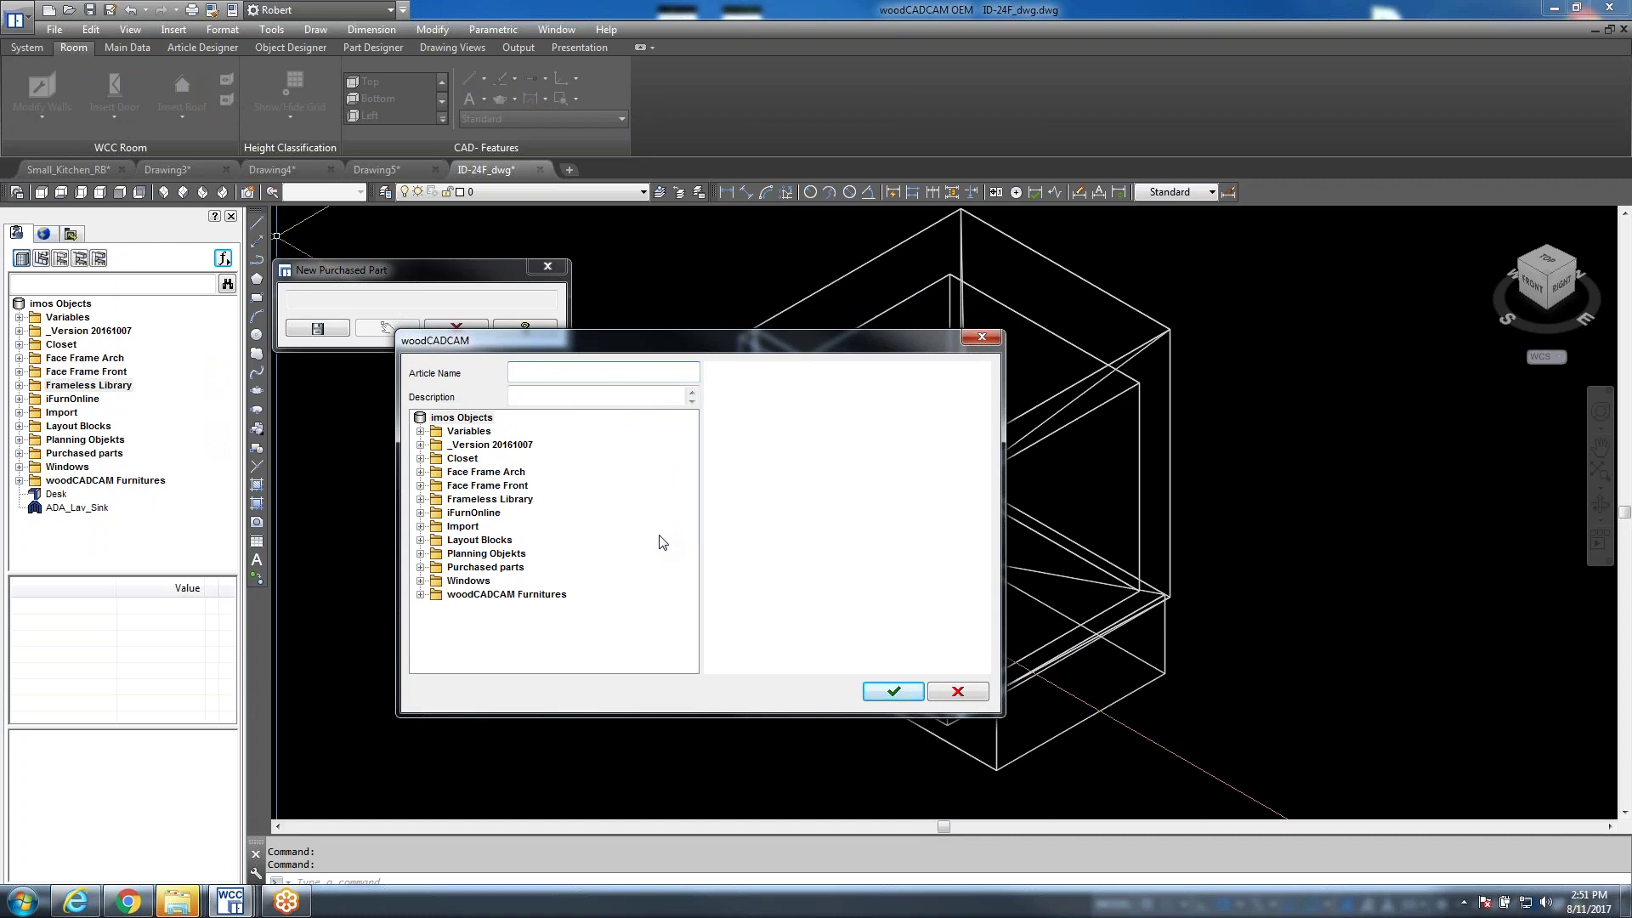
Enter article name 'ID-24' and file it under Layout Blocks > Kitchen > Electric Appliances > Refrigerator
{"action": "type", "text": "ID-24"}
{"action": "left_click", "coordinate": [421, 540]}
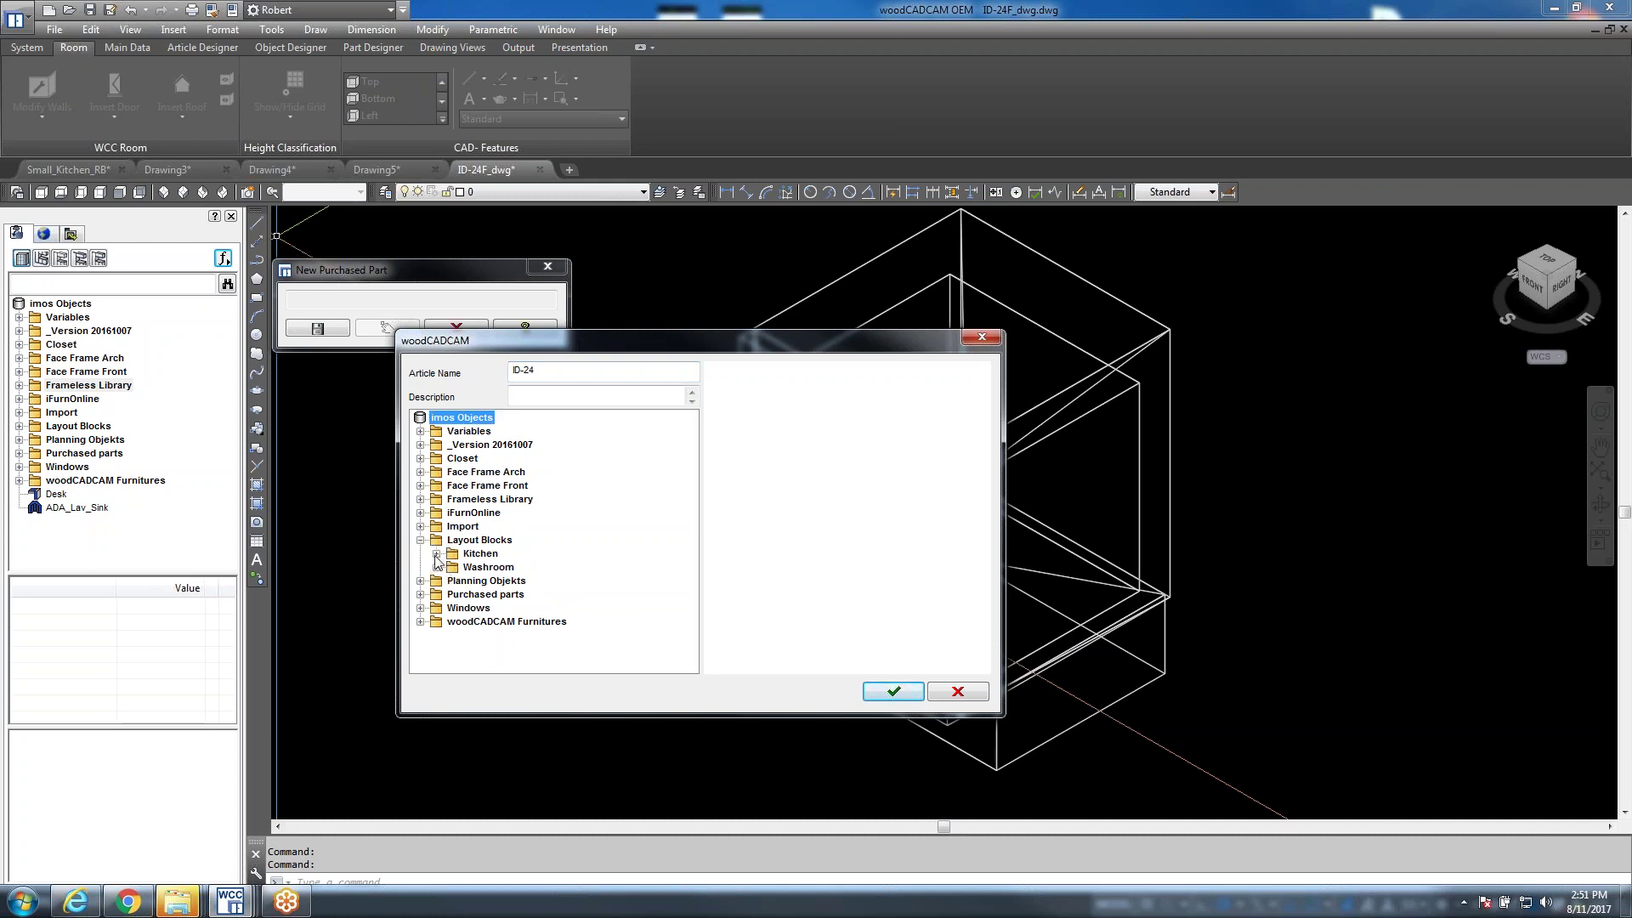
{"action": "left_click", "coordinate": [436, 555]}
{"action": "left_click", "coordinate": [452, 567]}
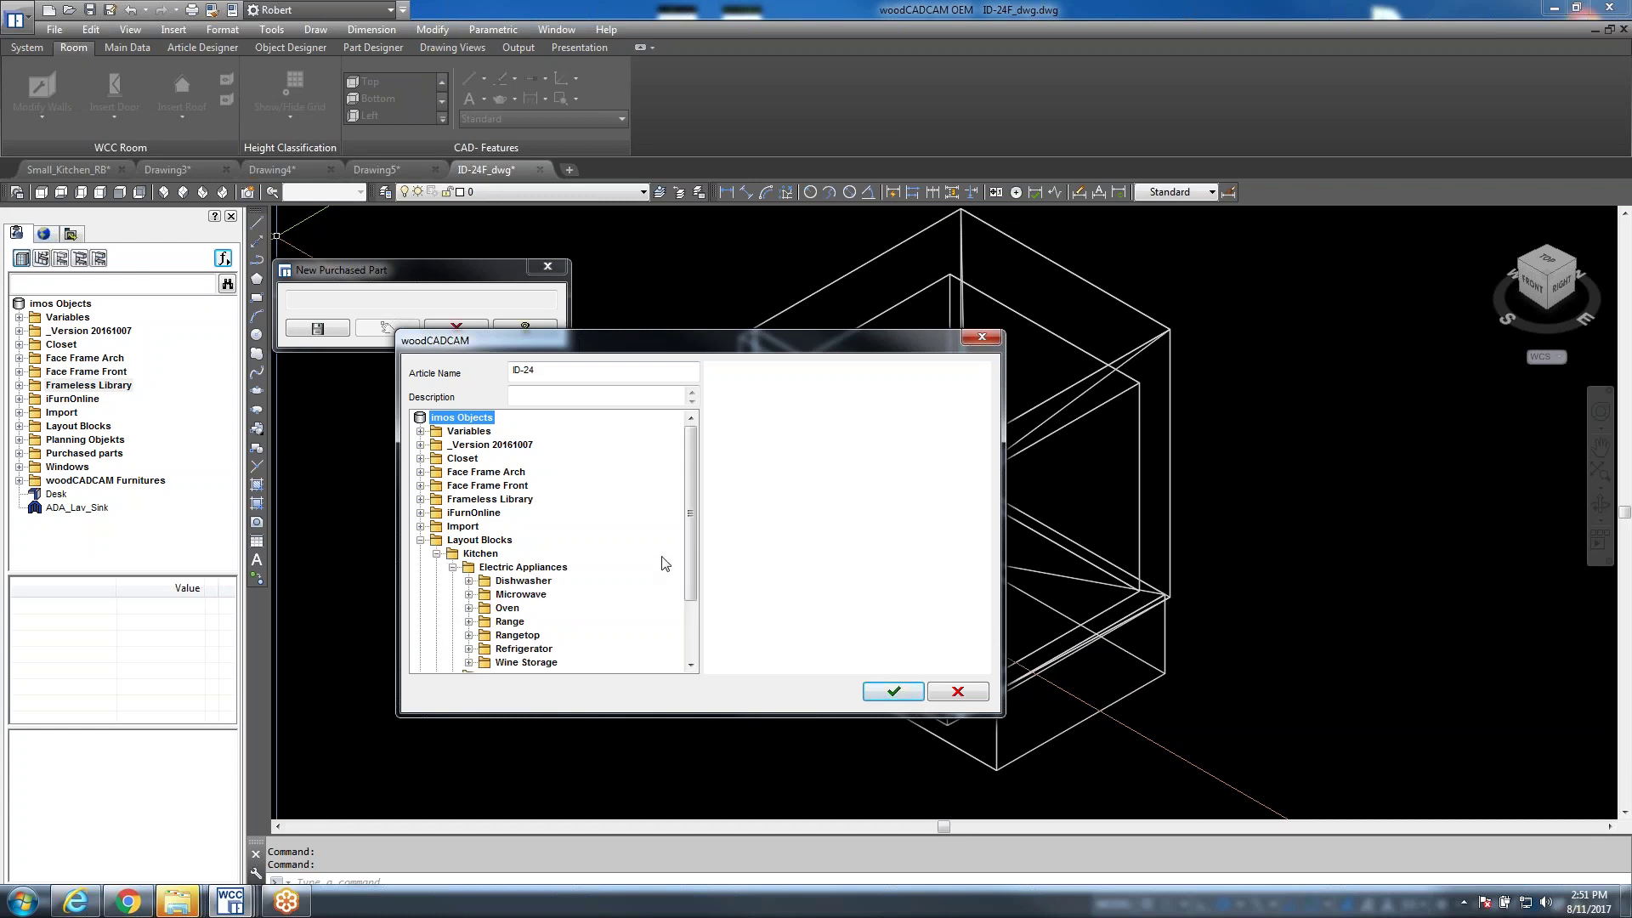
{"action": "left_click_drag", "start_coordinate": [687, 534], "coordinate": [685, 586]}
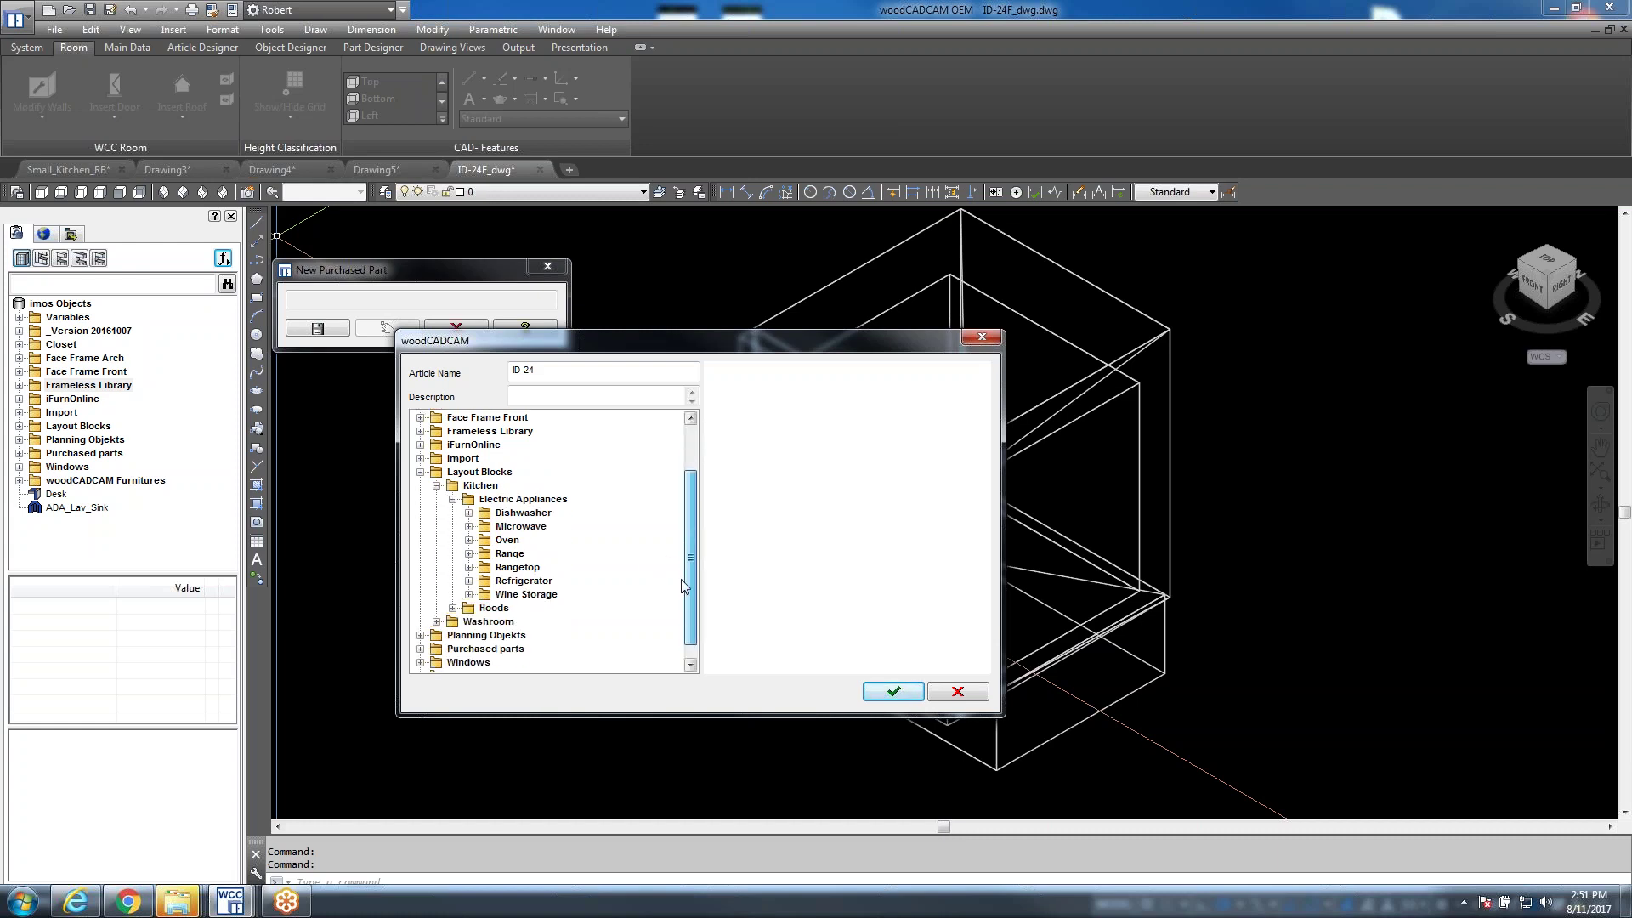
{"action": "left_click", "coordinate": [469, 582]}
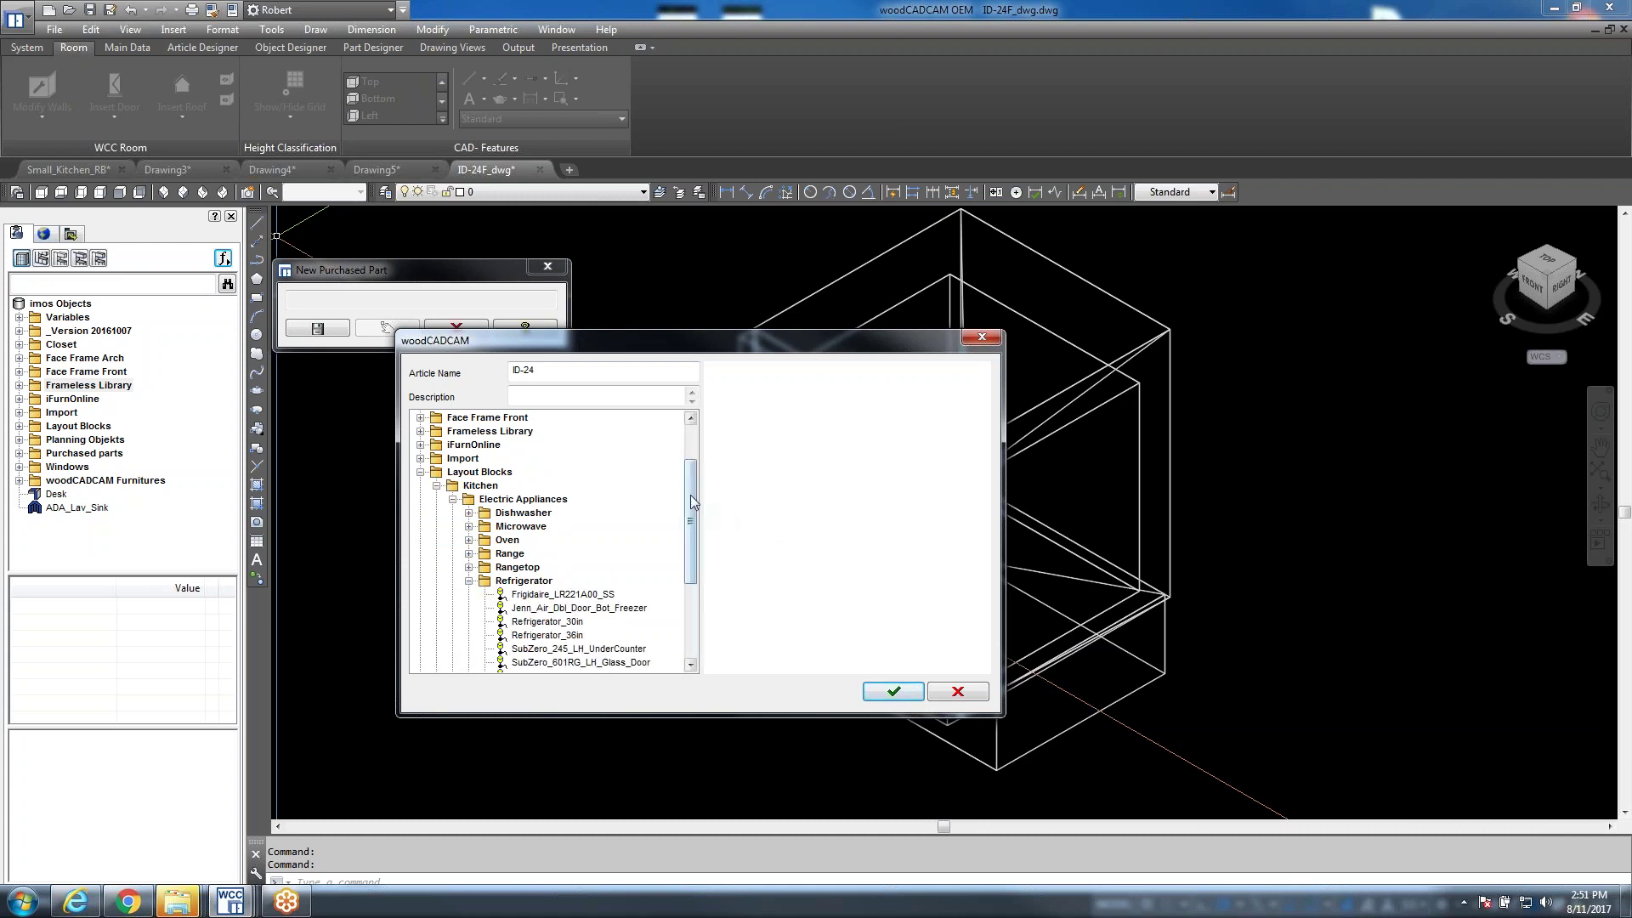
{"action": "scroll", "coordinate": [690, 522], "scroll_direction": "down", "scroll_amount": 1}
{"action": "left_click_drag", "start_coordinate": [690, 520], "coordinate": [691, 556]}
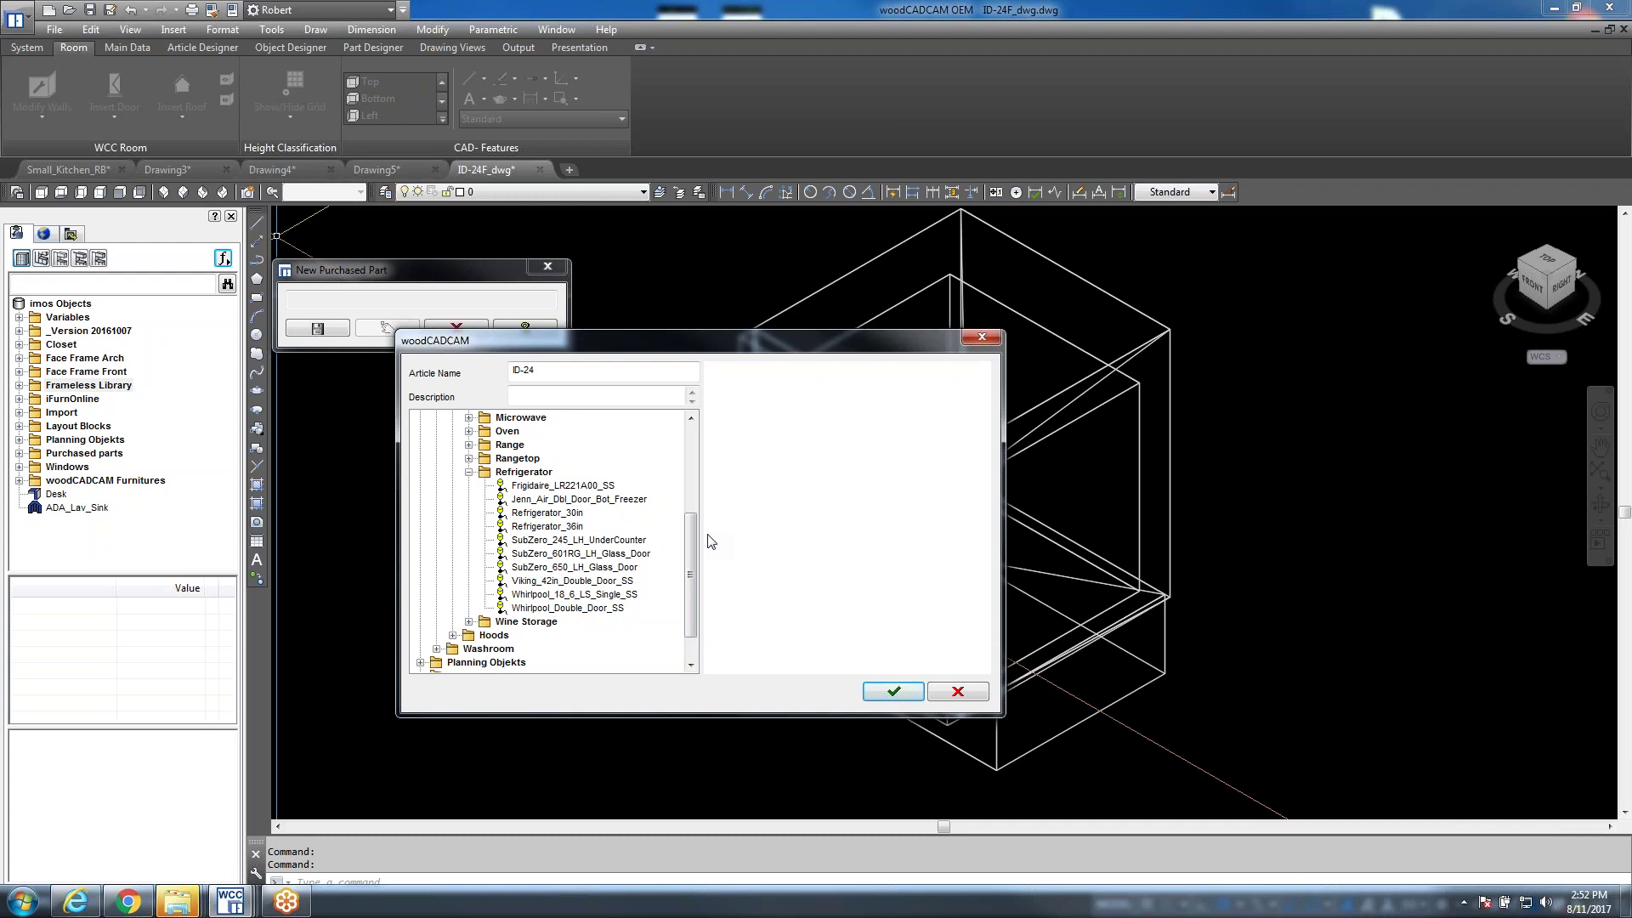
{"action": "left_click", "coordinate": [511, 470]}
Extend the name with 'freezer drawers', replace the rejected hyphen with an underscore, and confirm
{"action": "left_click", "coordinate": [570, 372]}
{"action": "type", "text": "freezer drawers"}
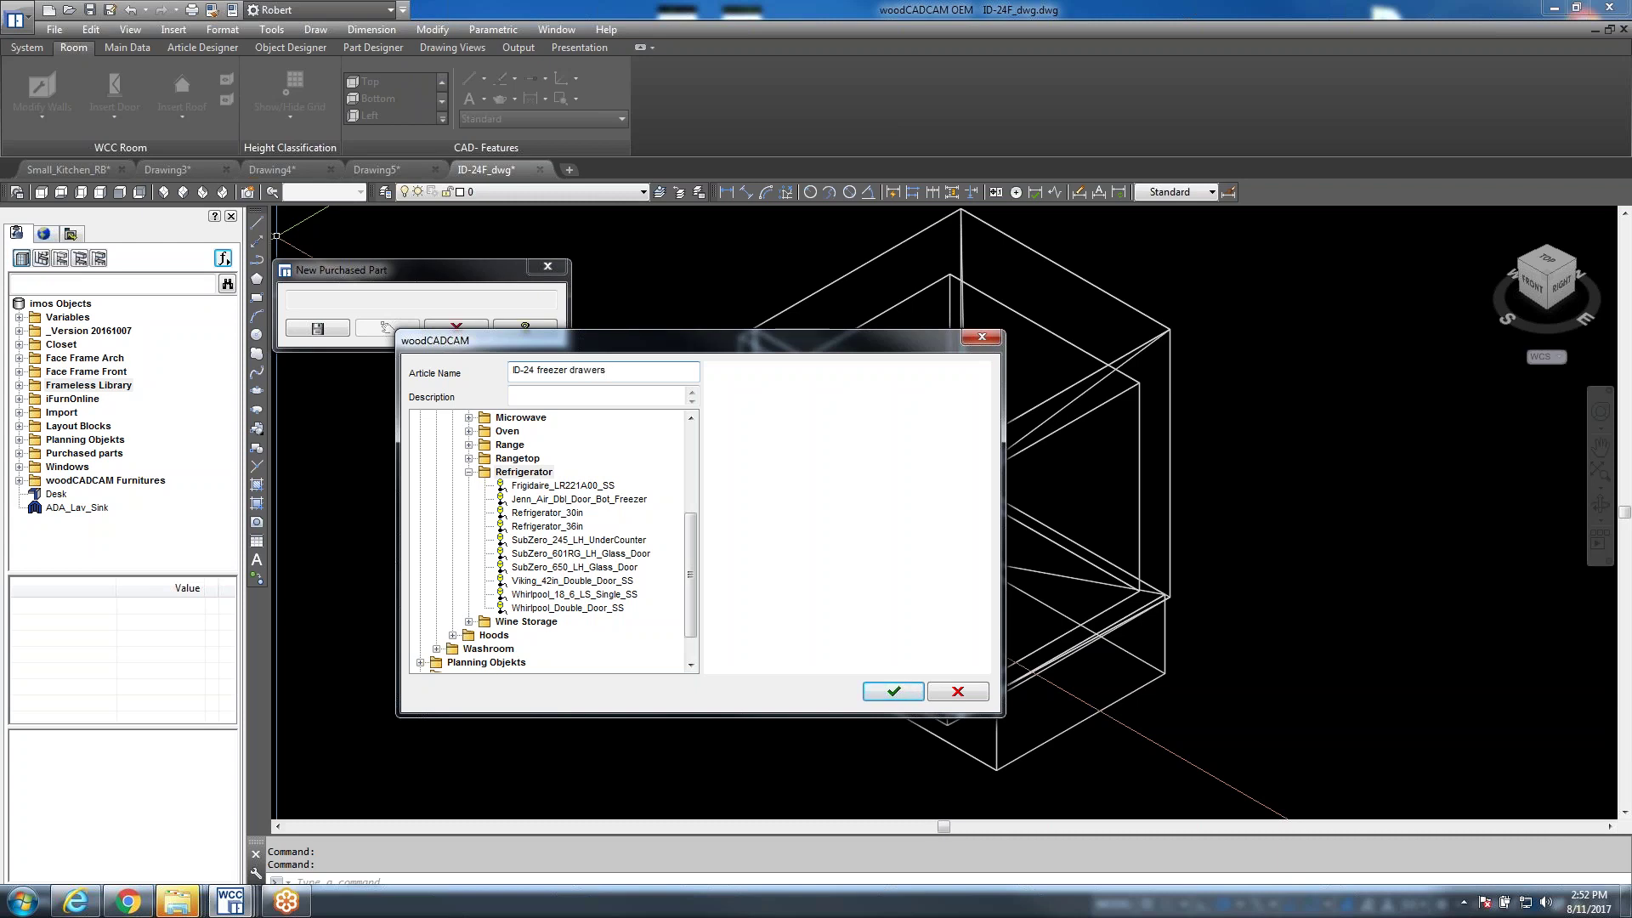
{"action": "left_click", "coordinate": [539, 474]}
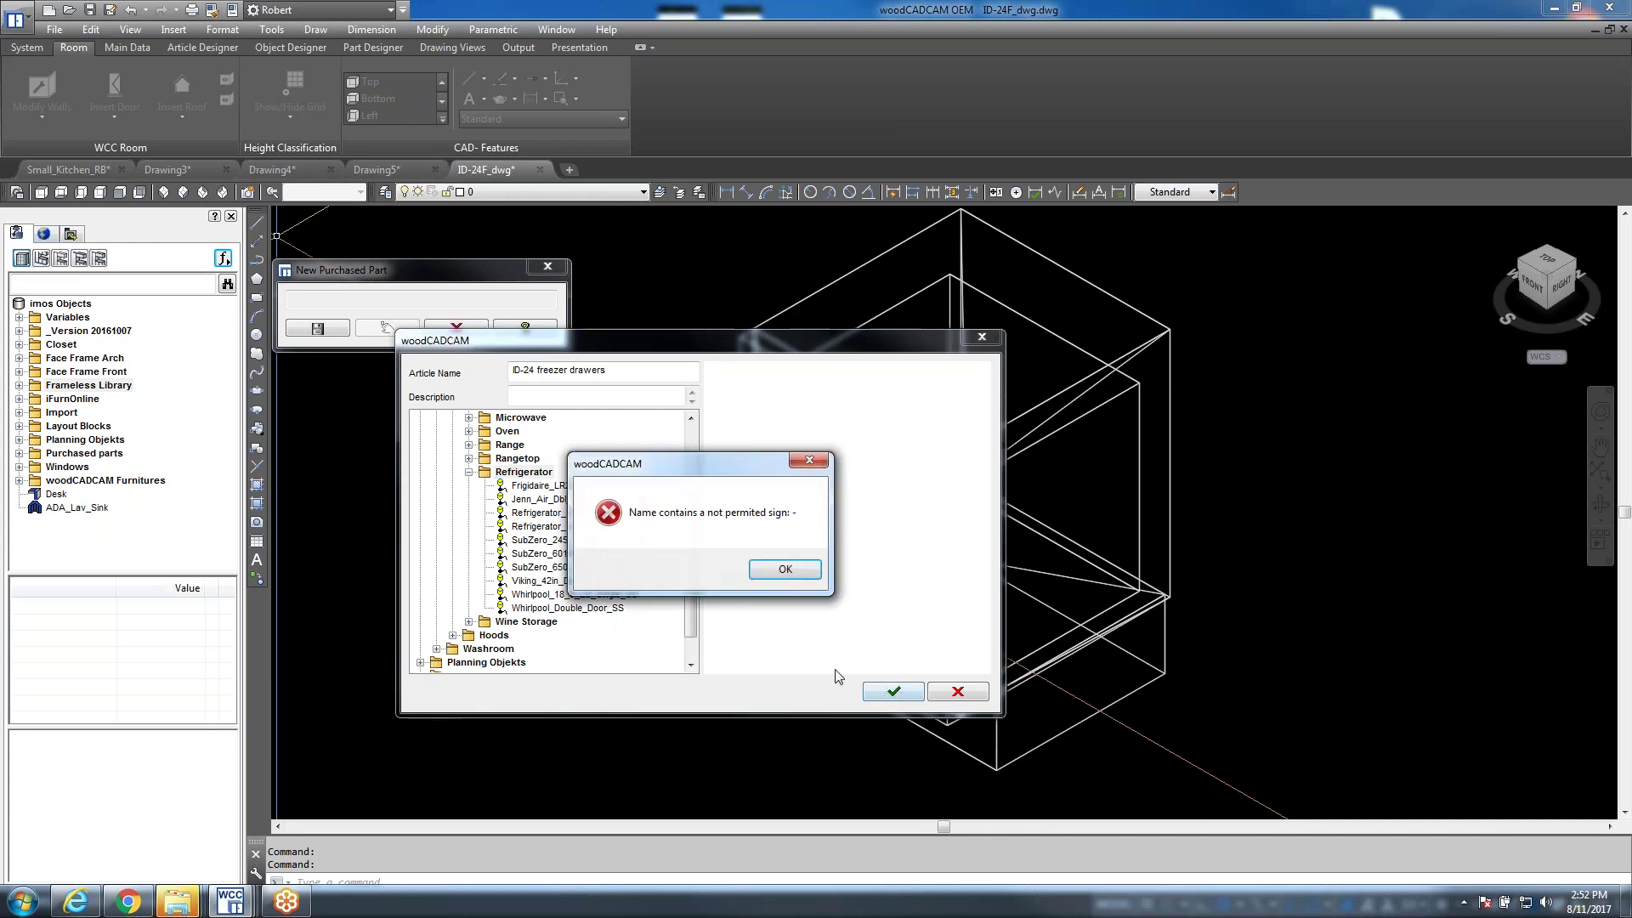
{"action": "left_click", "coordinate": [780, 568]}
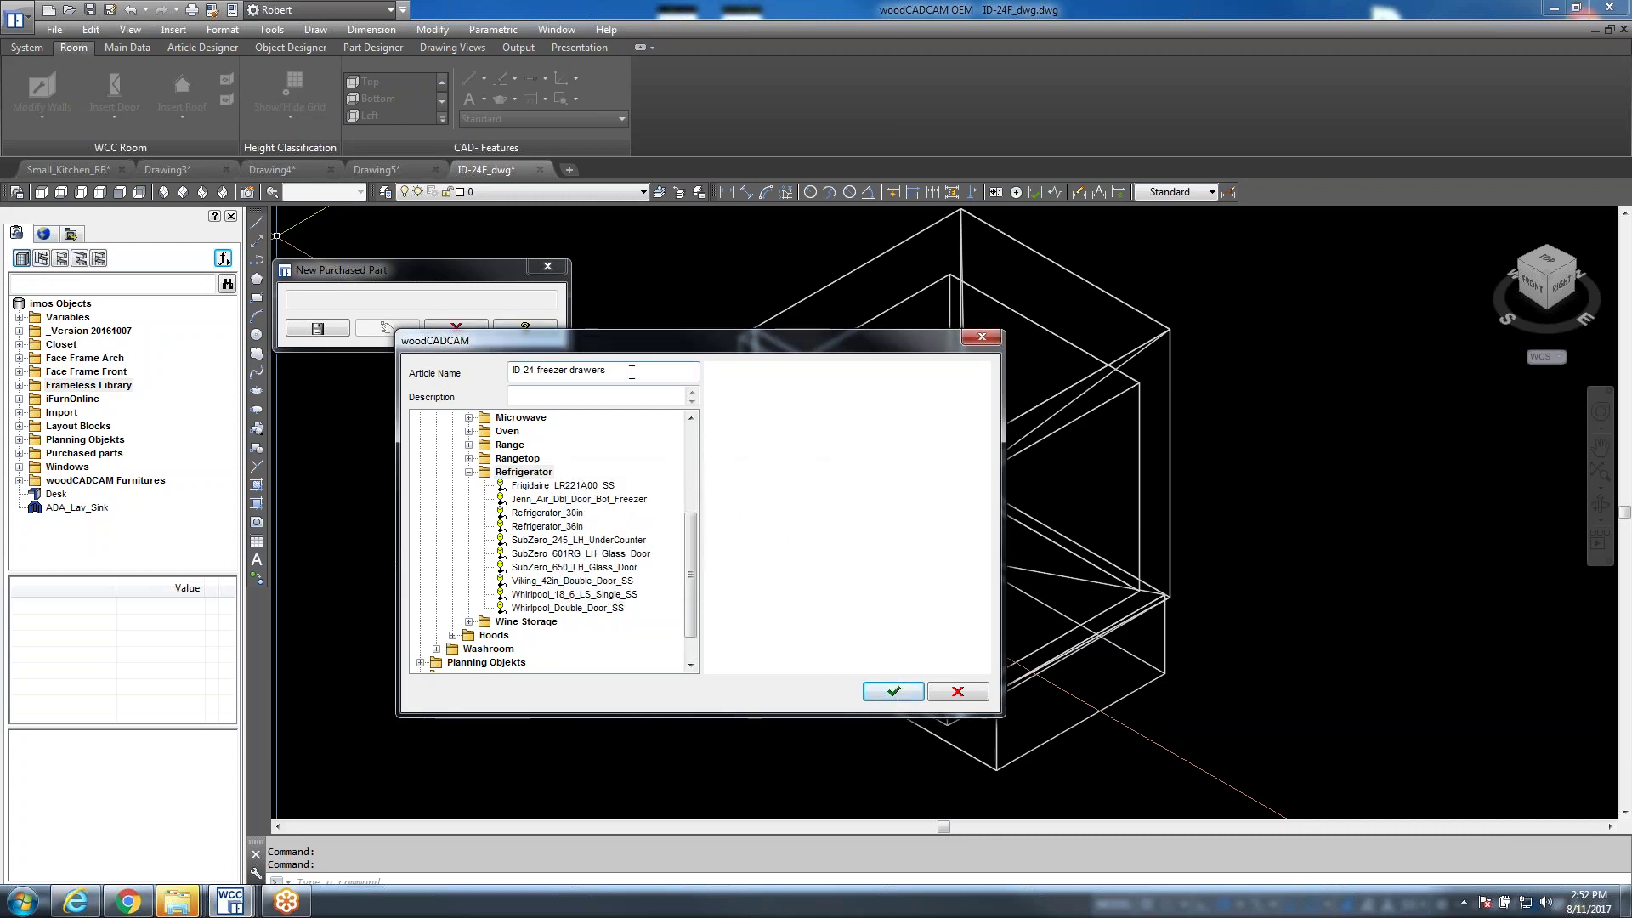
{"action": "key", "text": "Left"}
{"action": "key", "text": "Left"}
{"action": "key", "text": "Left"}
{"action": "key", "text": "Left"}
{"action": "key", "text": "BackSpace"}
{"action": "type", "text": "_"}
{"action": "left_click", "coordinate": [890, 697]}
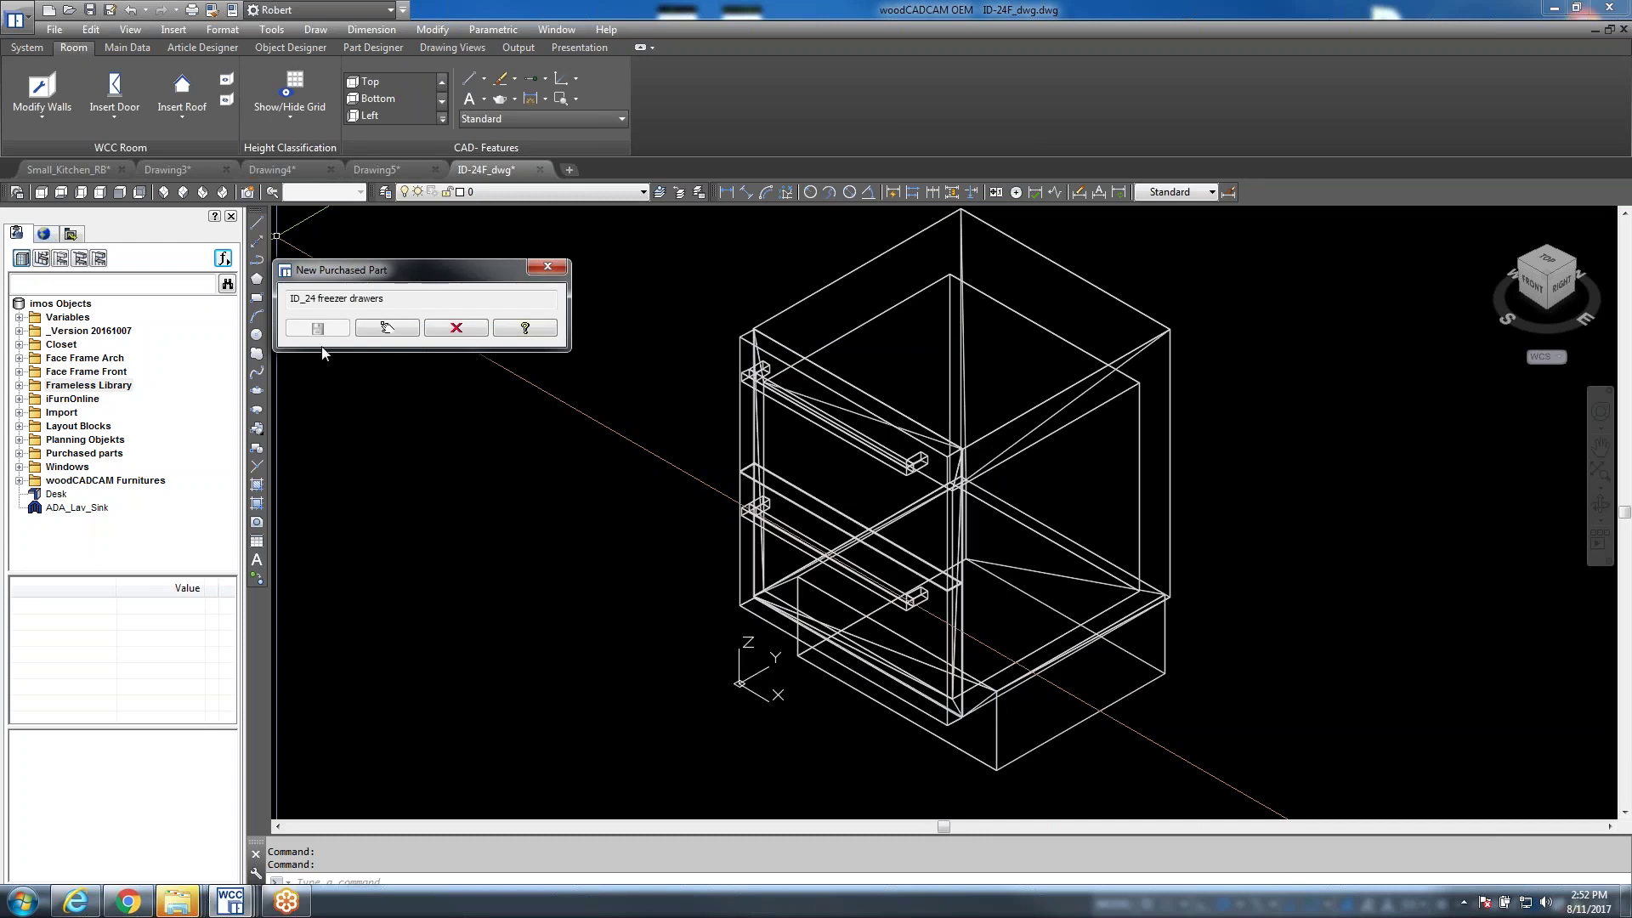
Pick the insertion point and select the ID-24F_dwg cabinet wireframe as the purchased part's geometry
{"action": "left_click", "coordinate": [387, 328]}
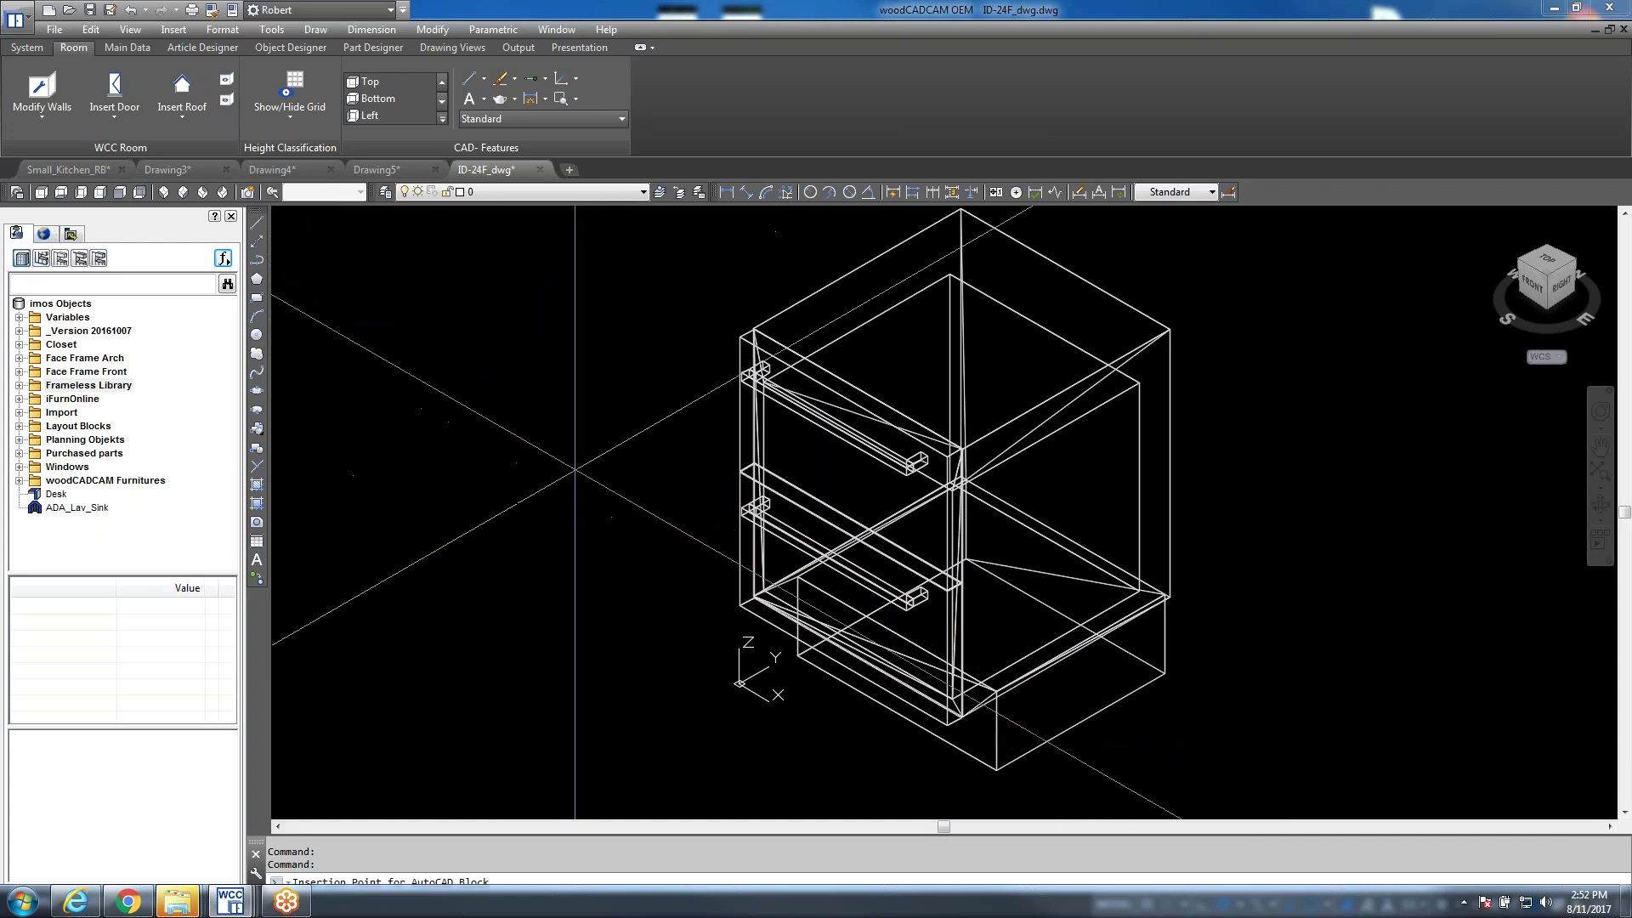
{"action": "scroll", "coordinate": [623, 533], "scroll_direction": "down", "scroll_amount": 3}
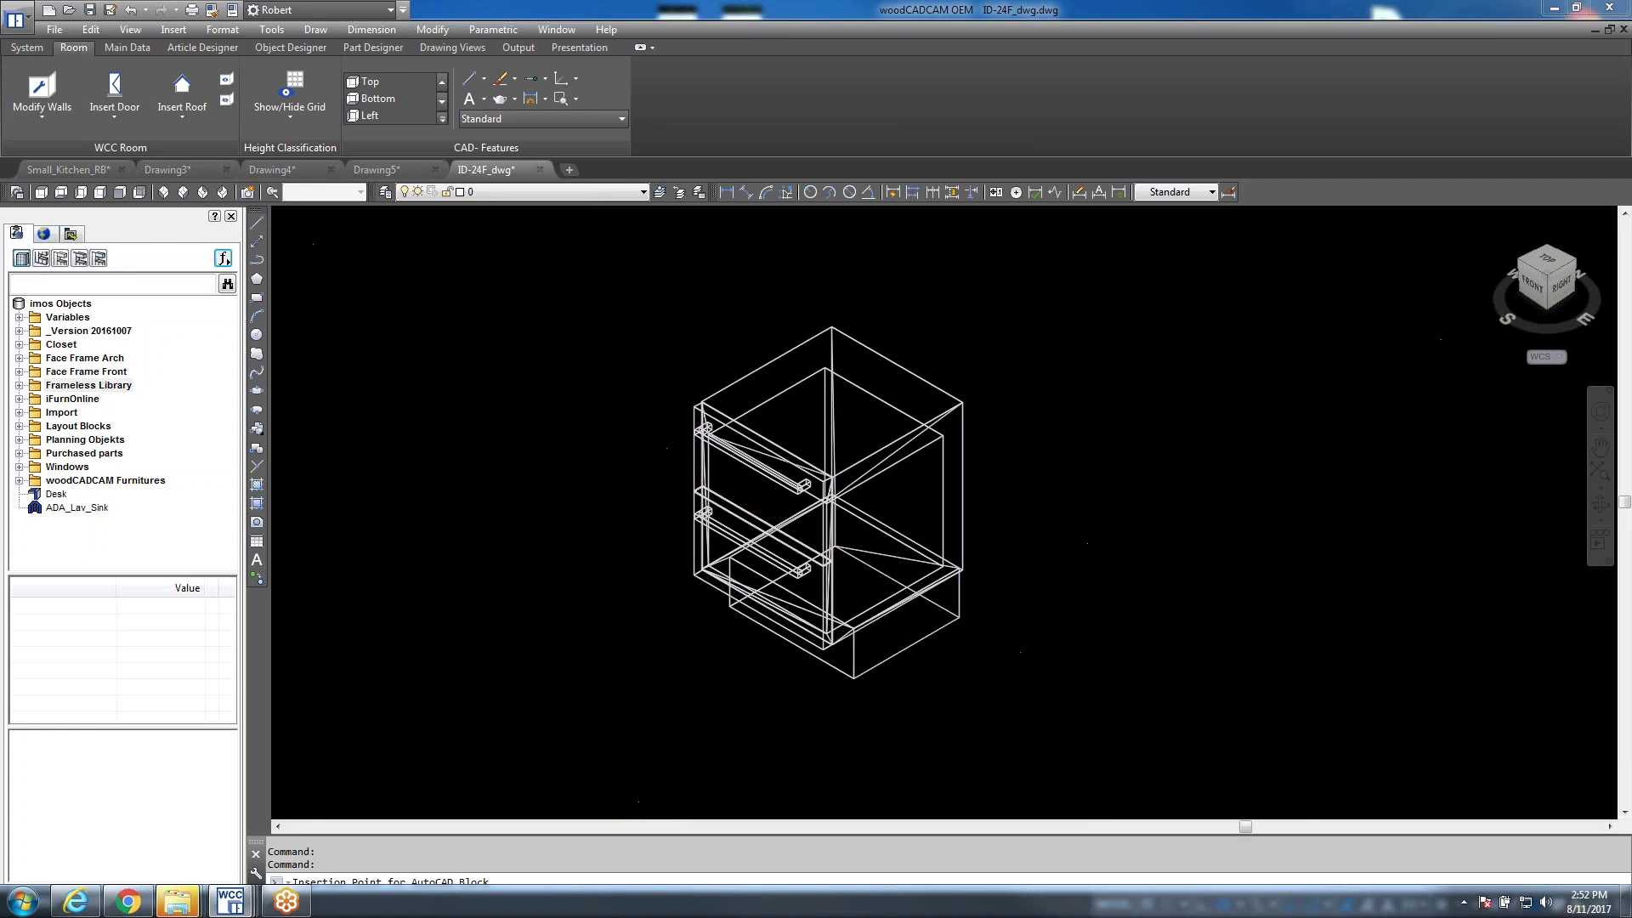
{"action": "scroll", "coordinate": [960, 619], "scroll_direction": "up", "scroll_amount": 4}
{"action": "scroll", "coordinate": [959, 610], "scroll_direction": "up", "scroll_amount": 5}
{"action": "key", "text": "Escape"}
{"action": "scroll", "coordinate": [841, 575], "scroll_direction": "down", "scroll_amount": 5}
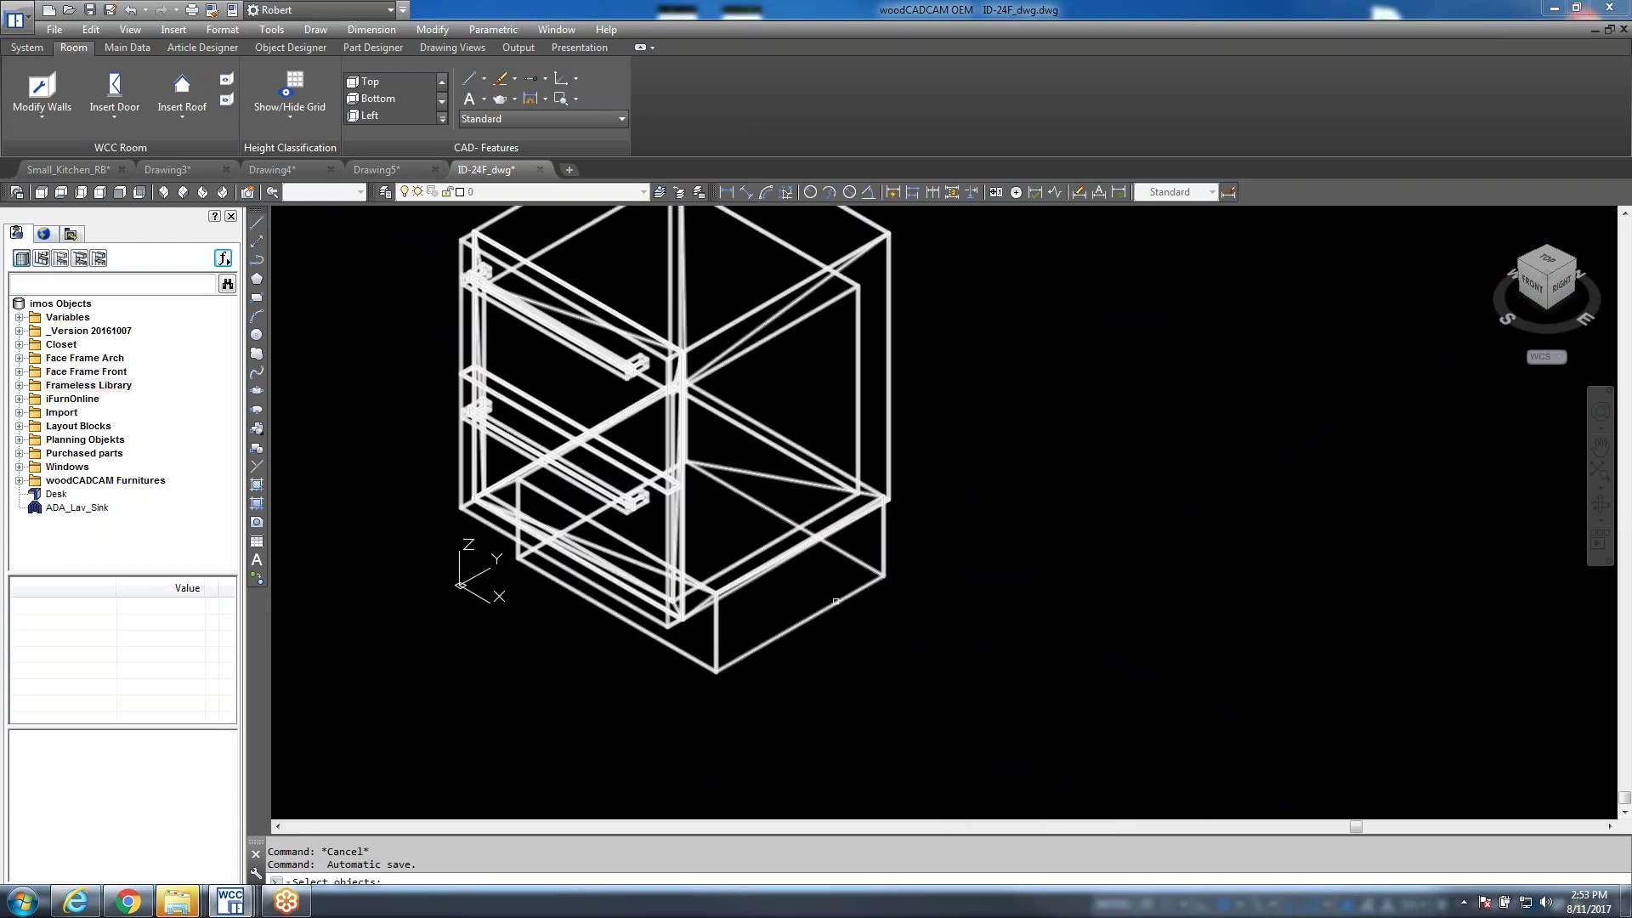
{"action": "left_click", "coordinate": [841, 602]}
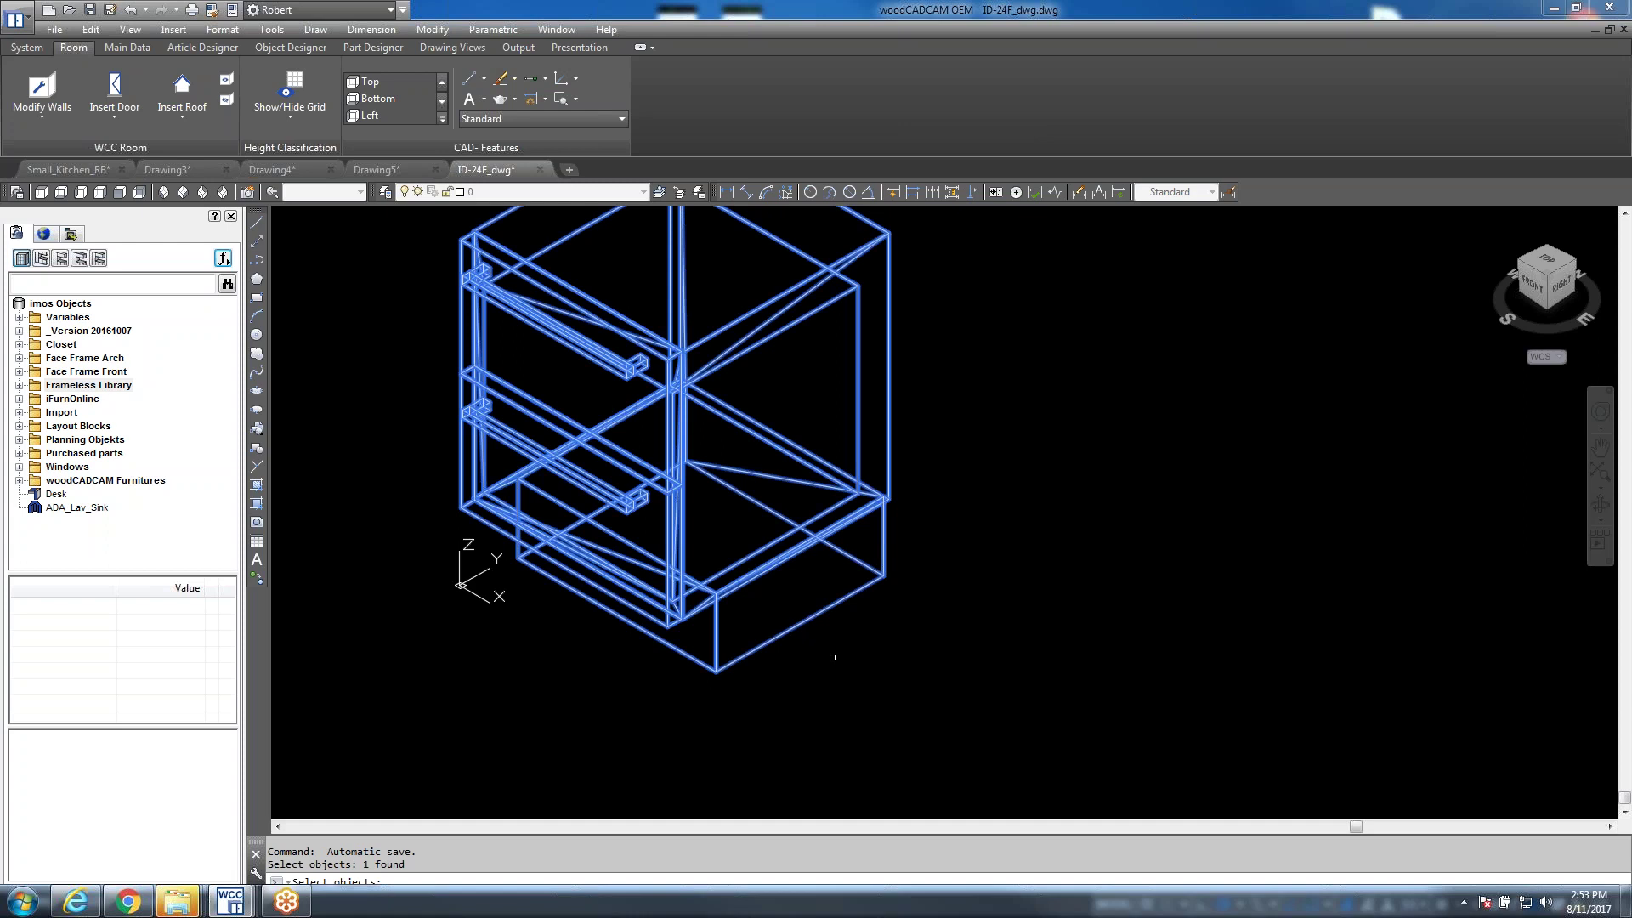
{"action": "scroll", "coordinate": [829, 655], "scroll_direction": "down", "scroll_amount": 2}
{"action": "key", "text": "Return"}
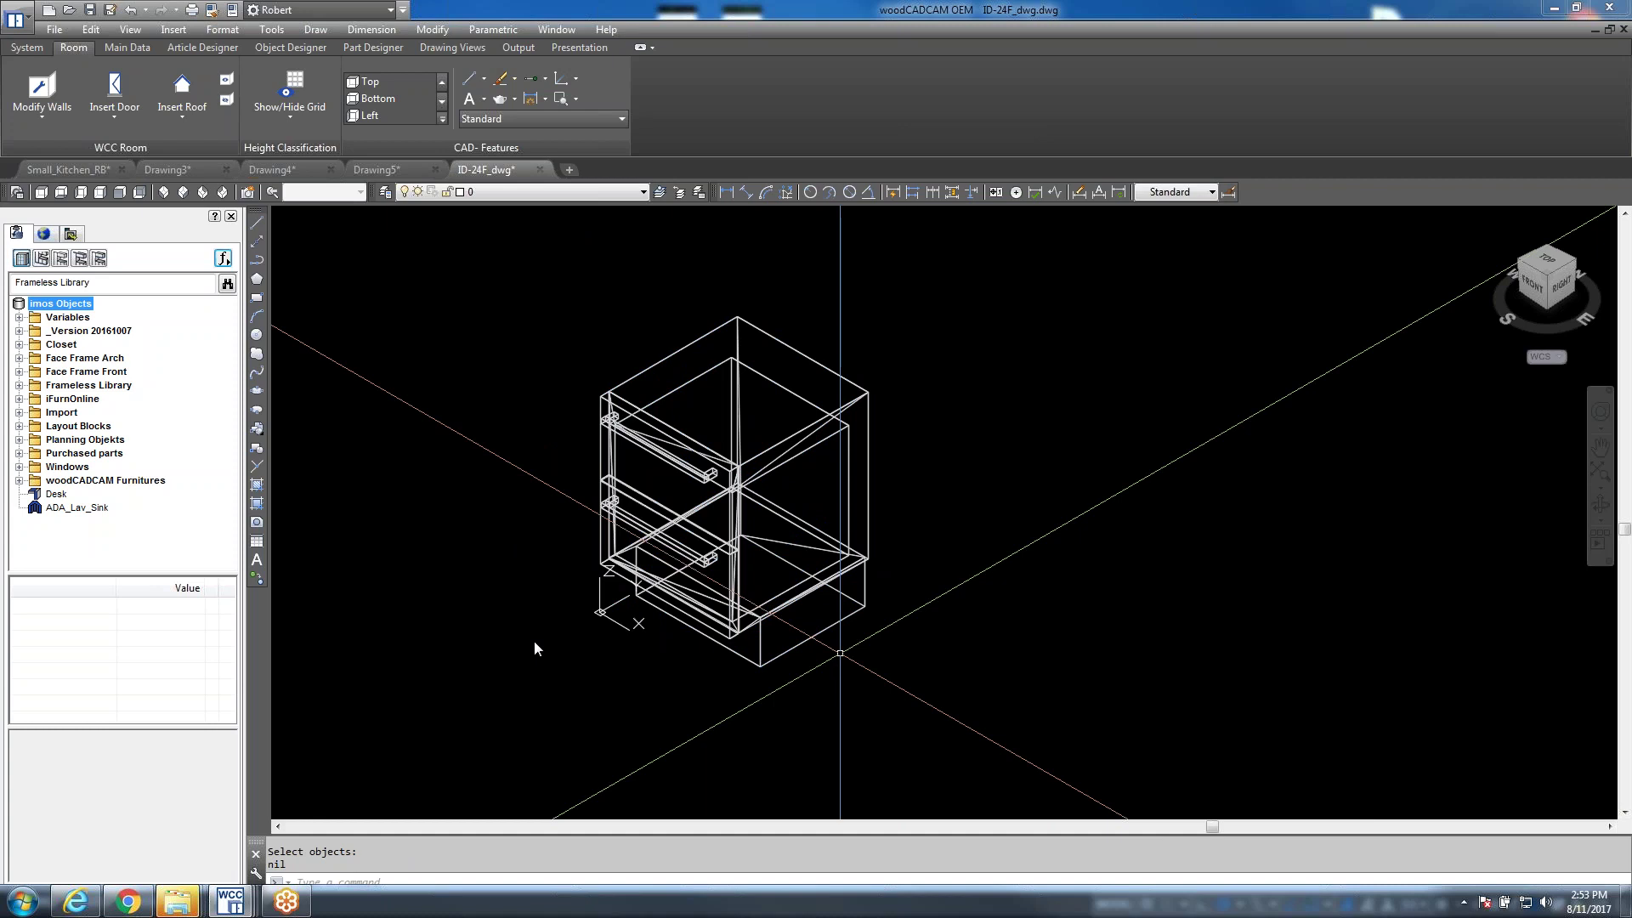
Locate ID_24 freezer drawers under Layout Blocks > Kitchen > Electric Appliances > Refrigerator, then return to Small_Kitchen_RB
{"action": "left_click", "coordinate": [20, 425]}
{"action": "left_click", "coordinate": [34, 440]}
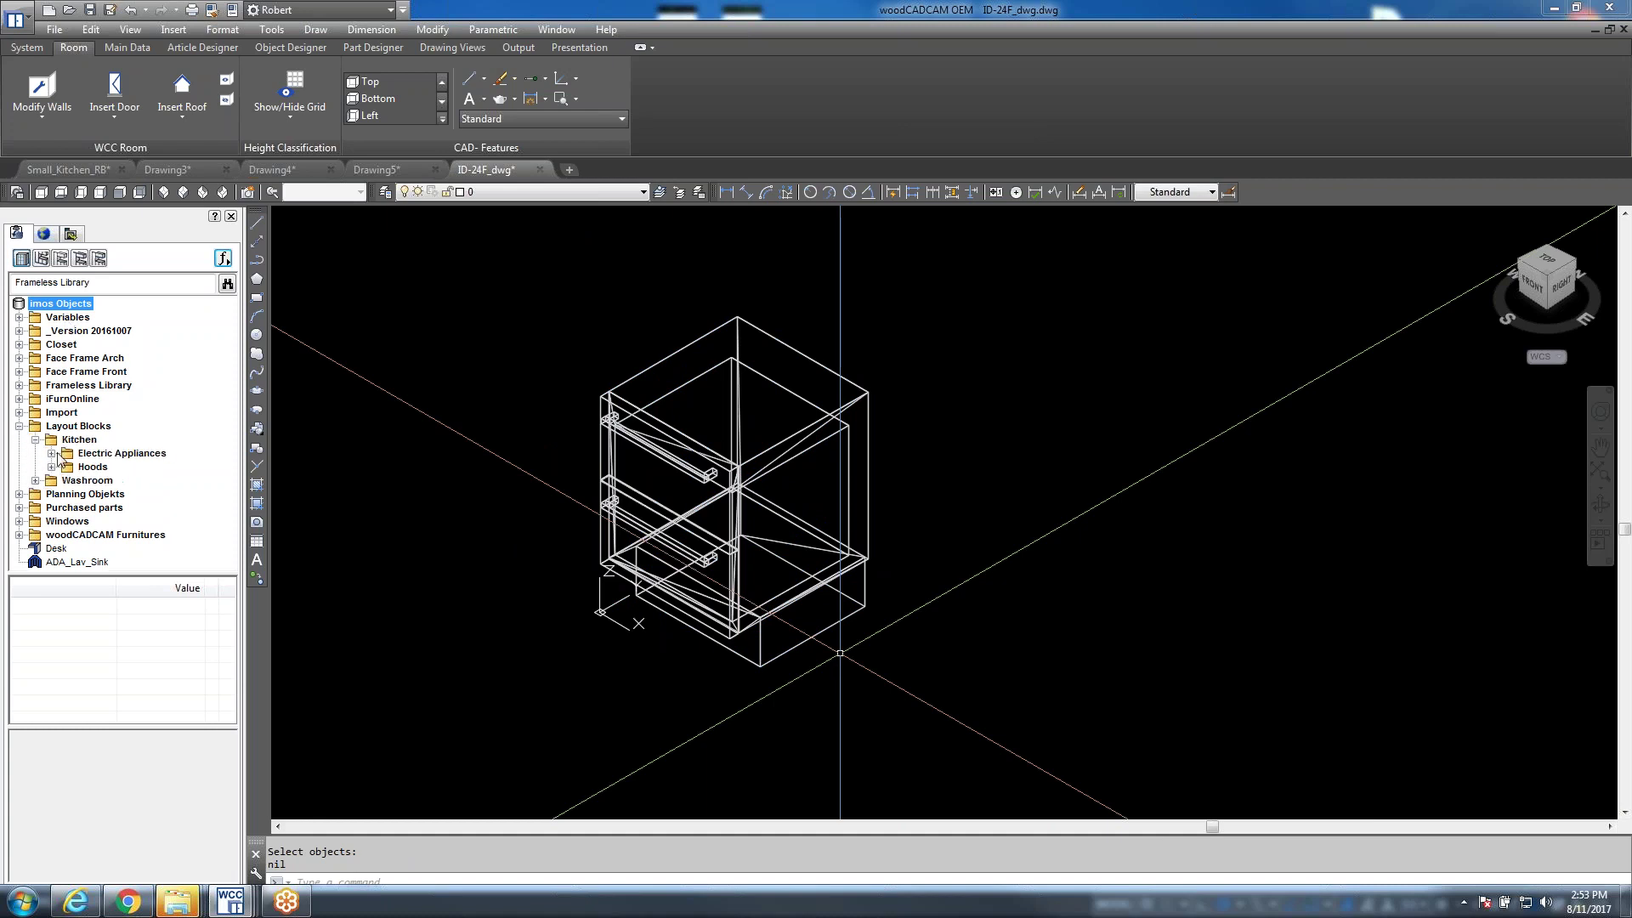
{"action": "left_click", "coordinate": [51, 453]}
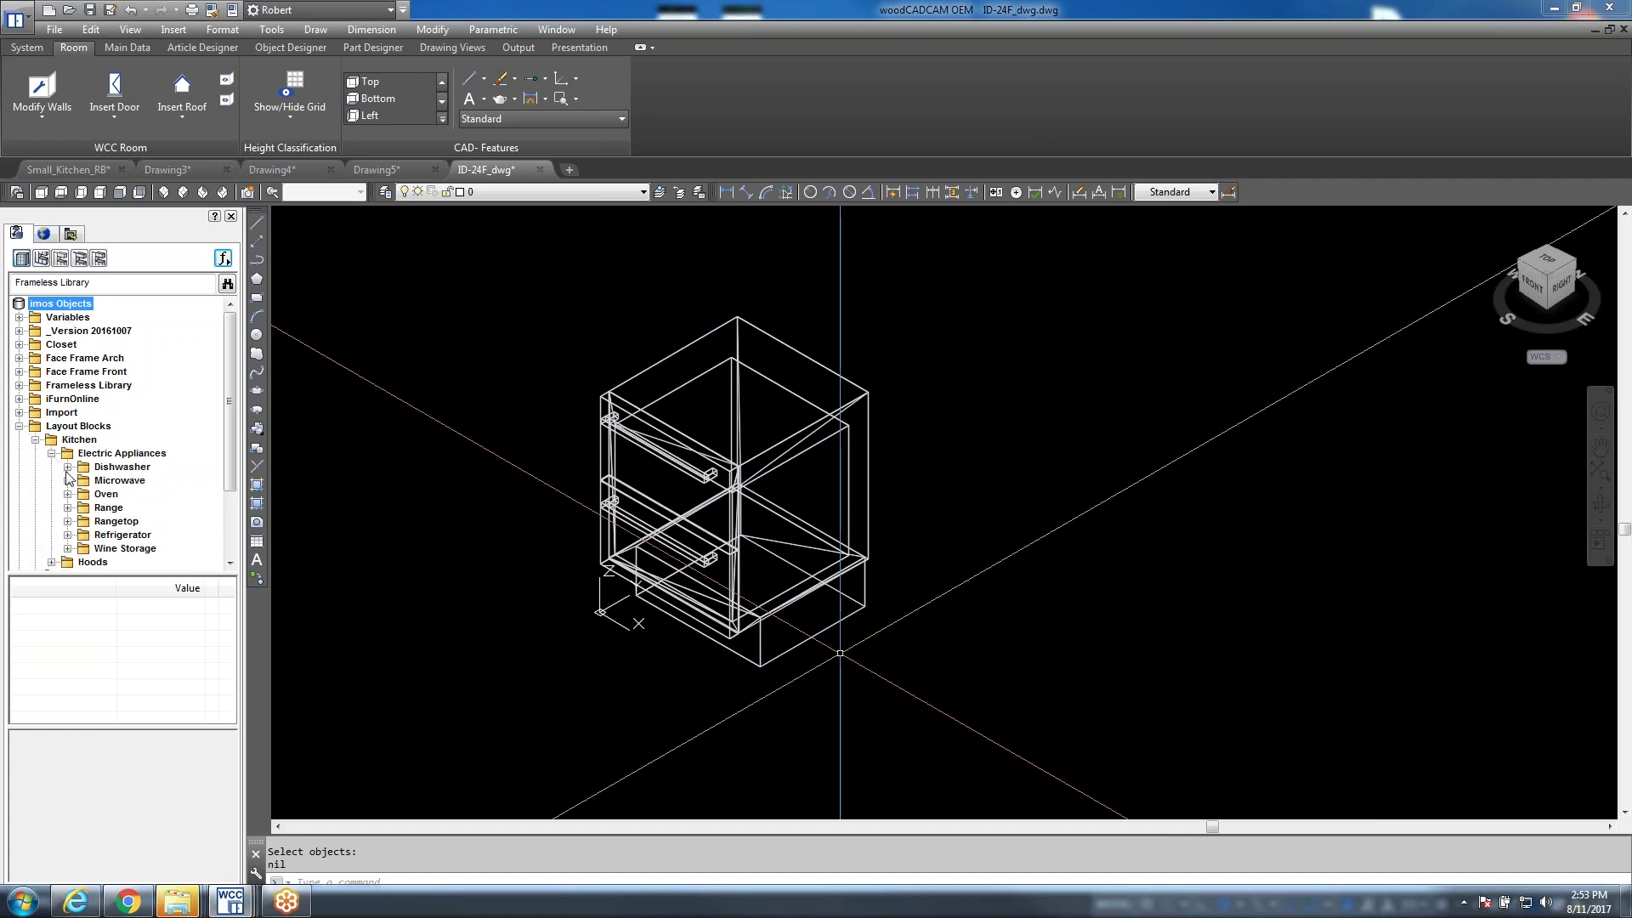
{"action": "left_click", "coordinate": [68, 534]}
{"action": "scroll", "coordinate": [231, 393], "scroll_direction": "down", "scroll_amount": 4}
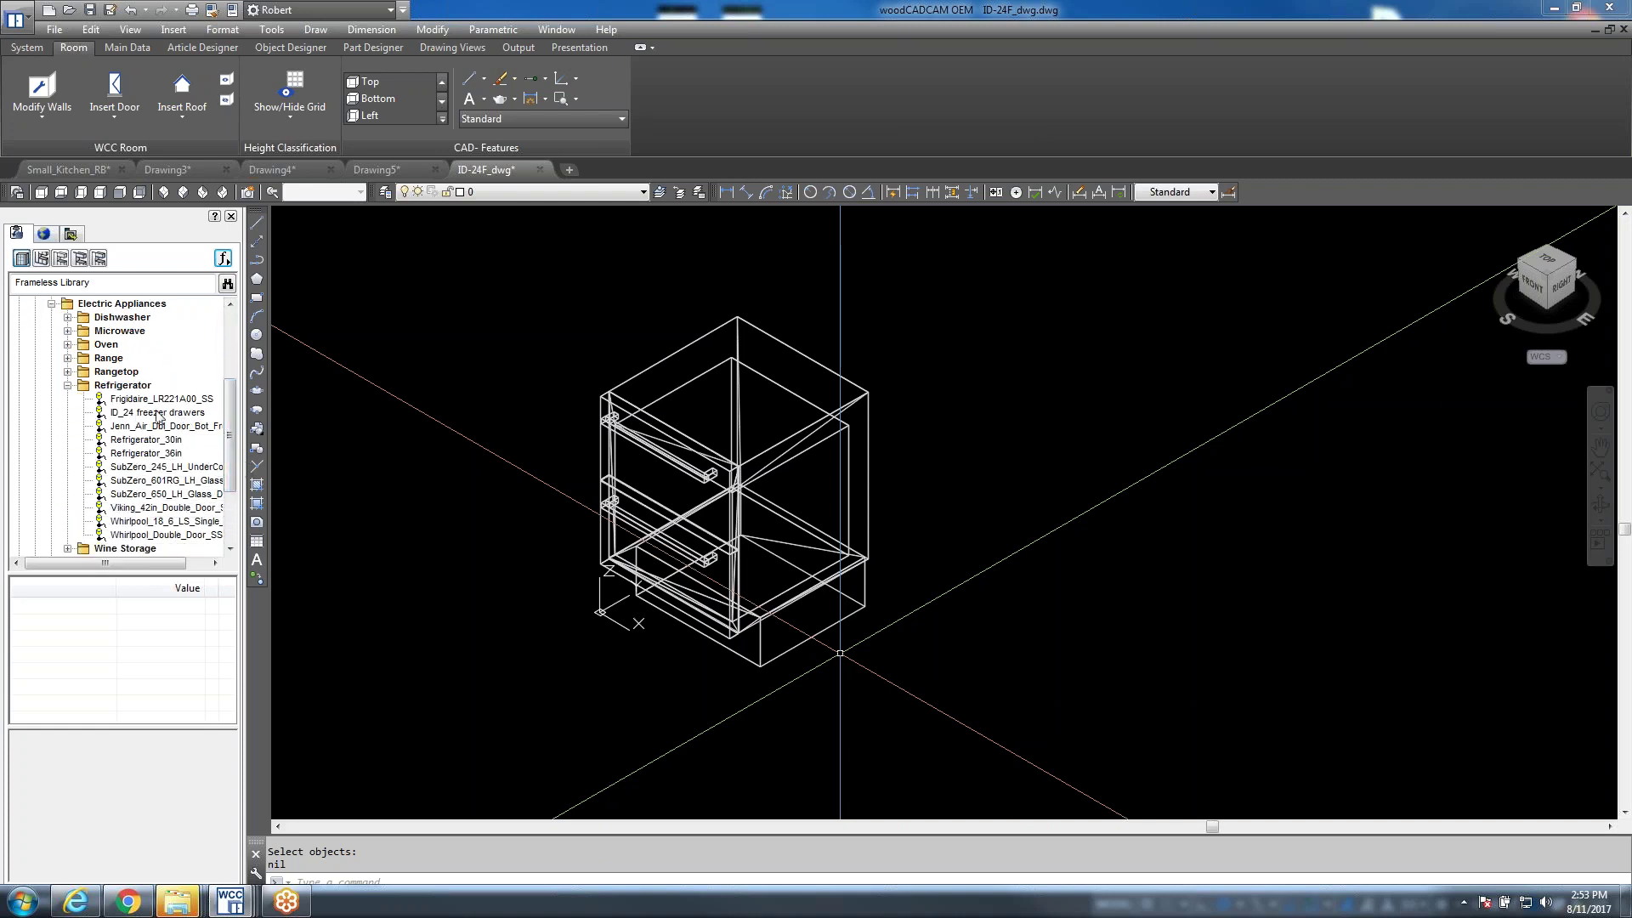
{"action": "left_click", "coordinate": [156, 413]}
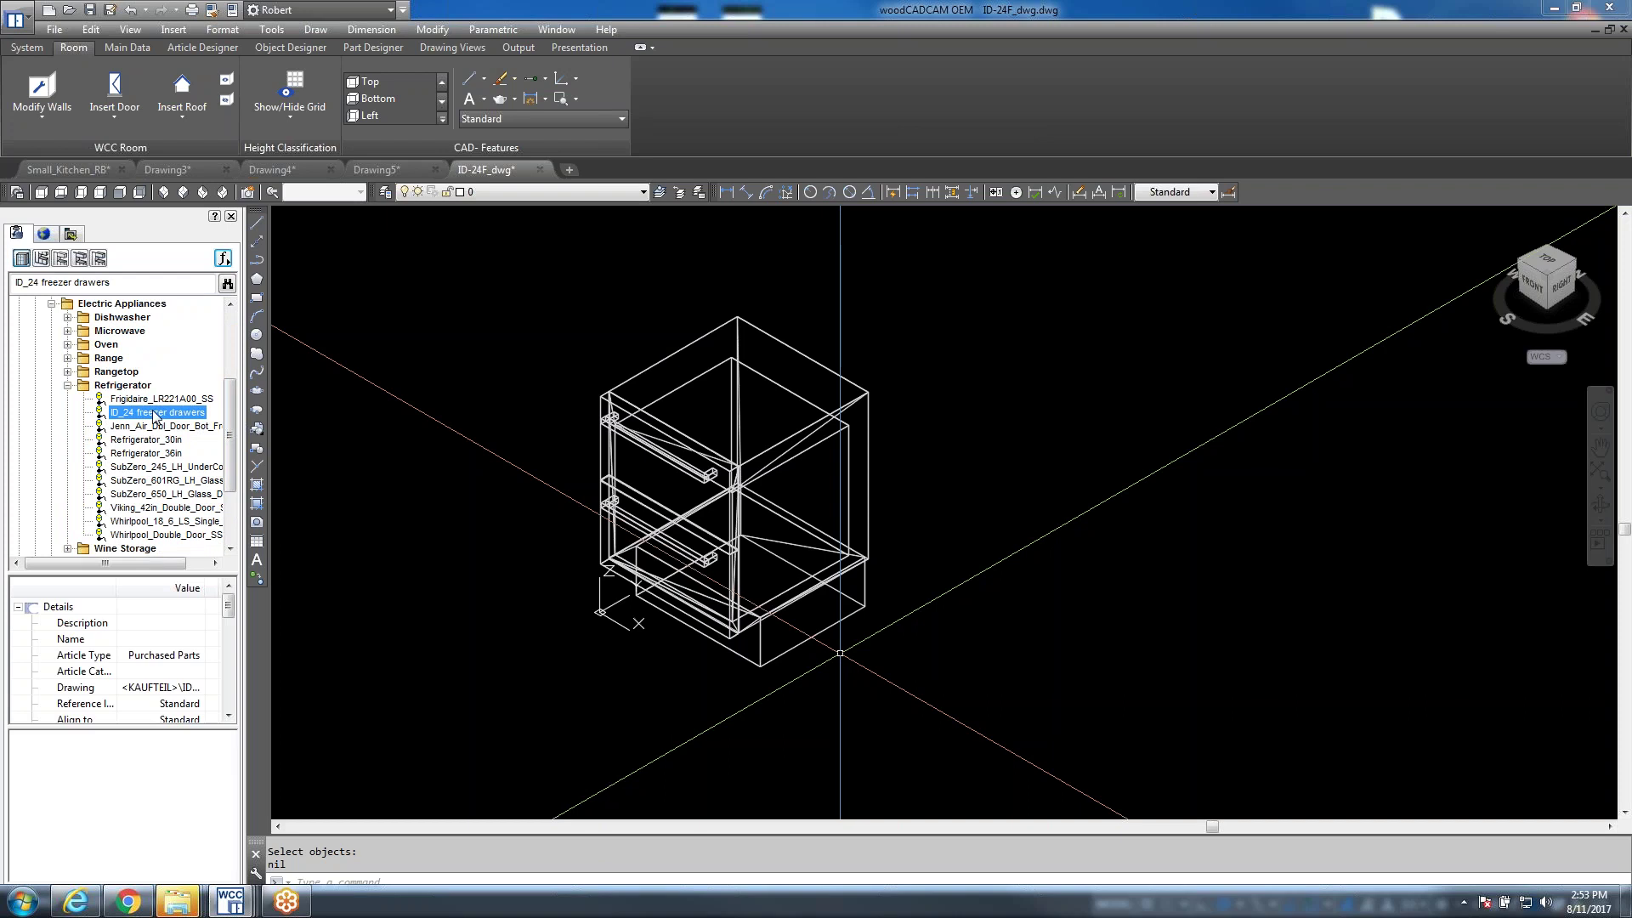
{"action": "left_click", "coordinate": [66, 170]}
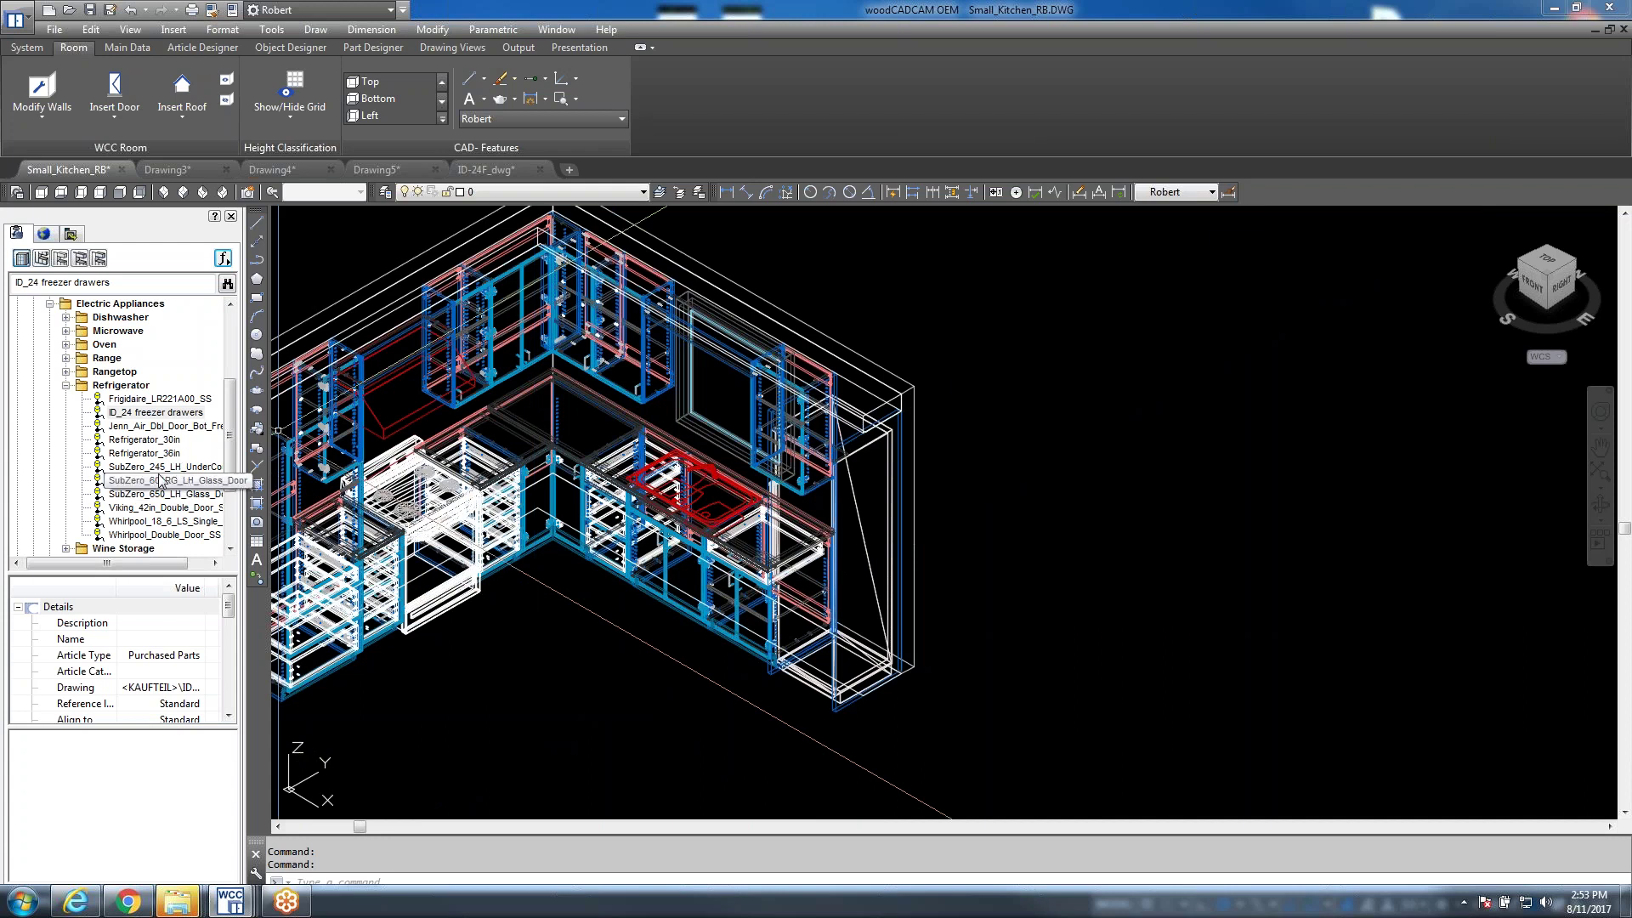
Begin inserting the Jenn_Air refrigerator block, zoom out, then cancel it, which crashes the program
{"action": "double_click", "coordinate": [158, 426]}
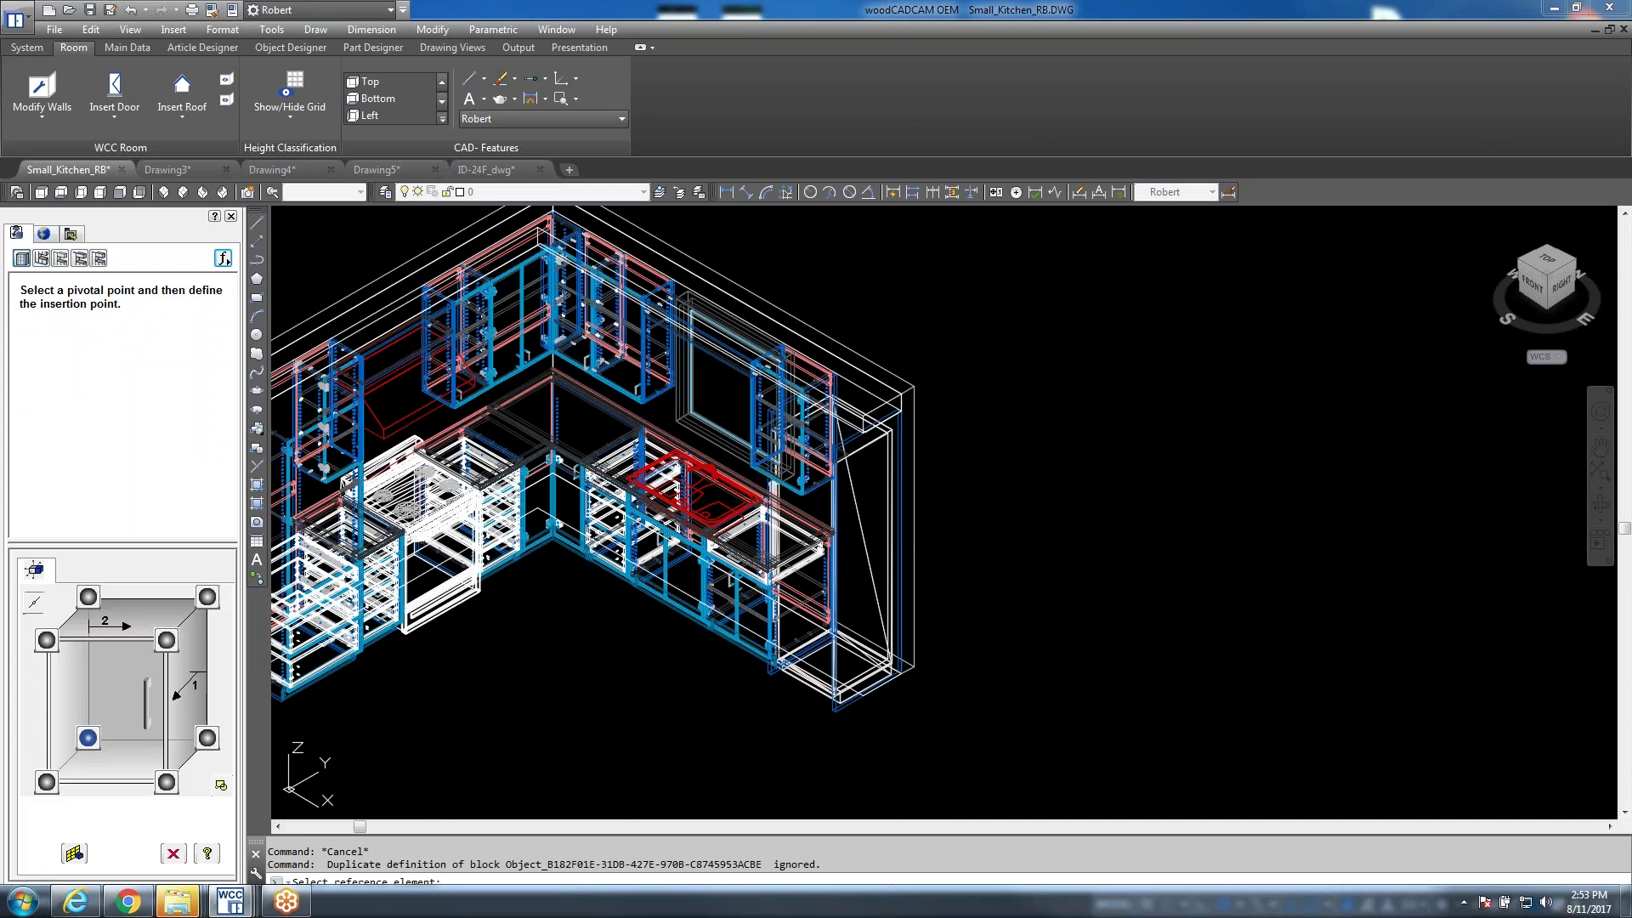
{"action": "scroll", "coordinate": [600, 536], "scroll_direction": "down", "scroll_amount": 14}
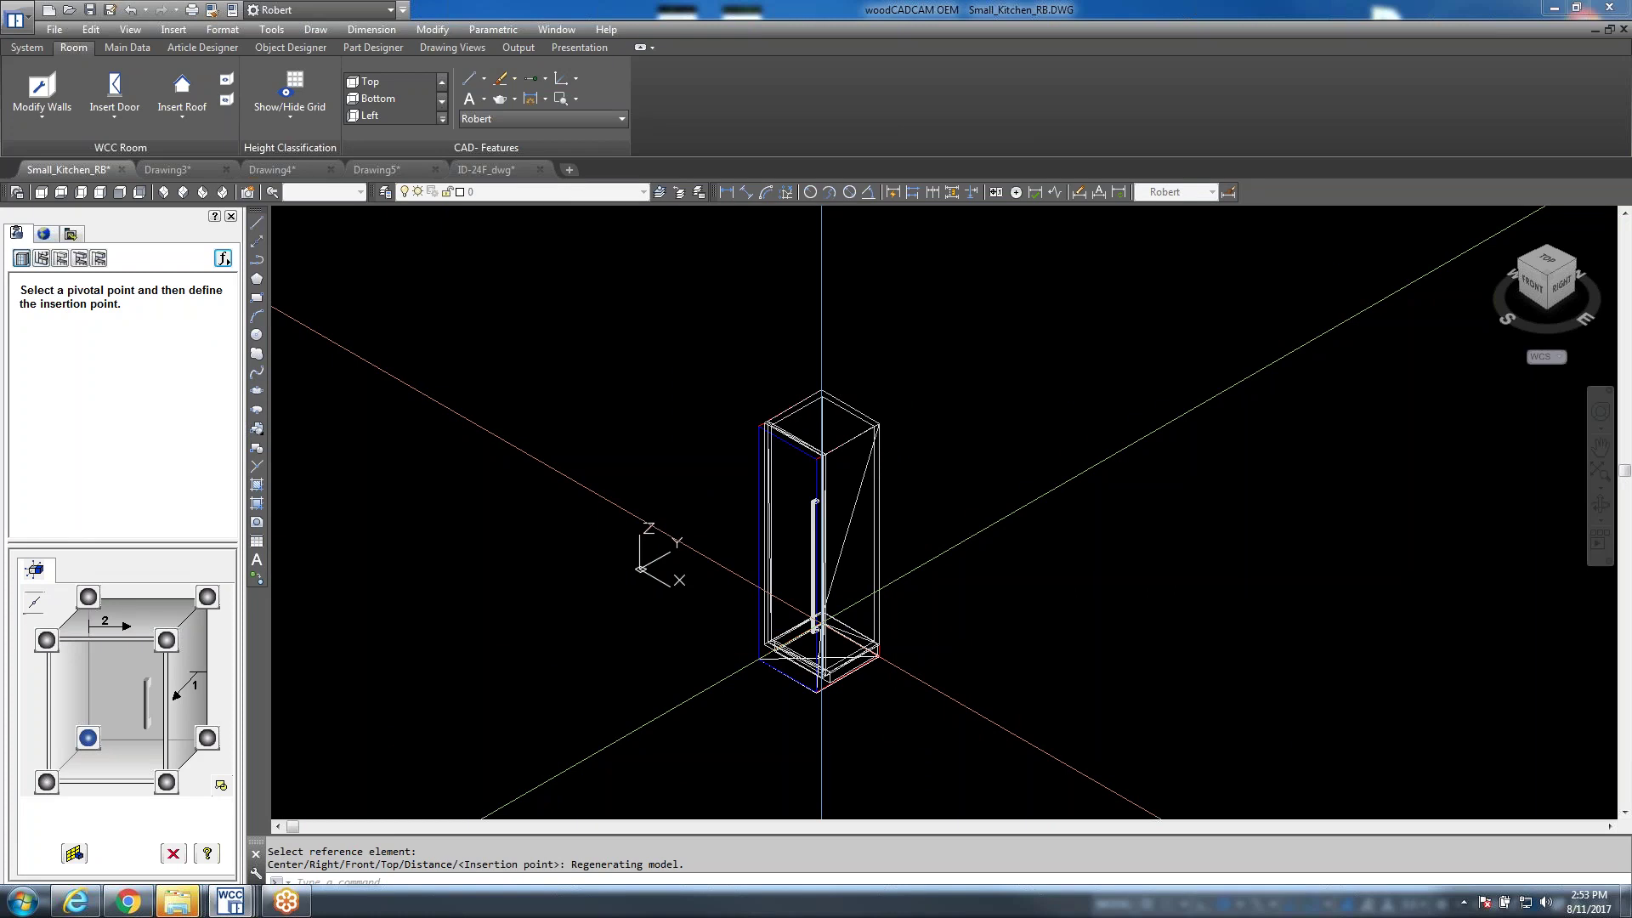
{"action": "scroll", "coordinate": [821, 673], "scroll_direction": "down", "scroll_amount": 6}
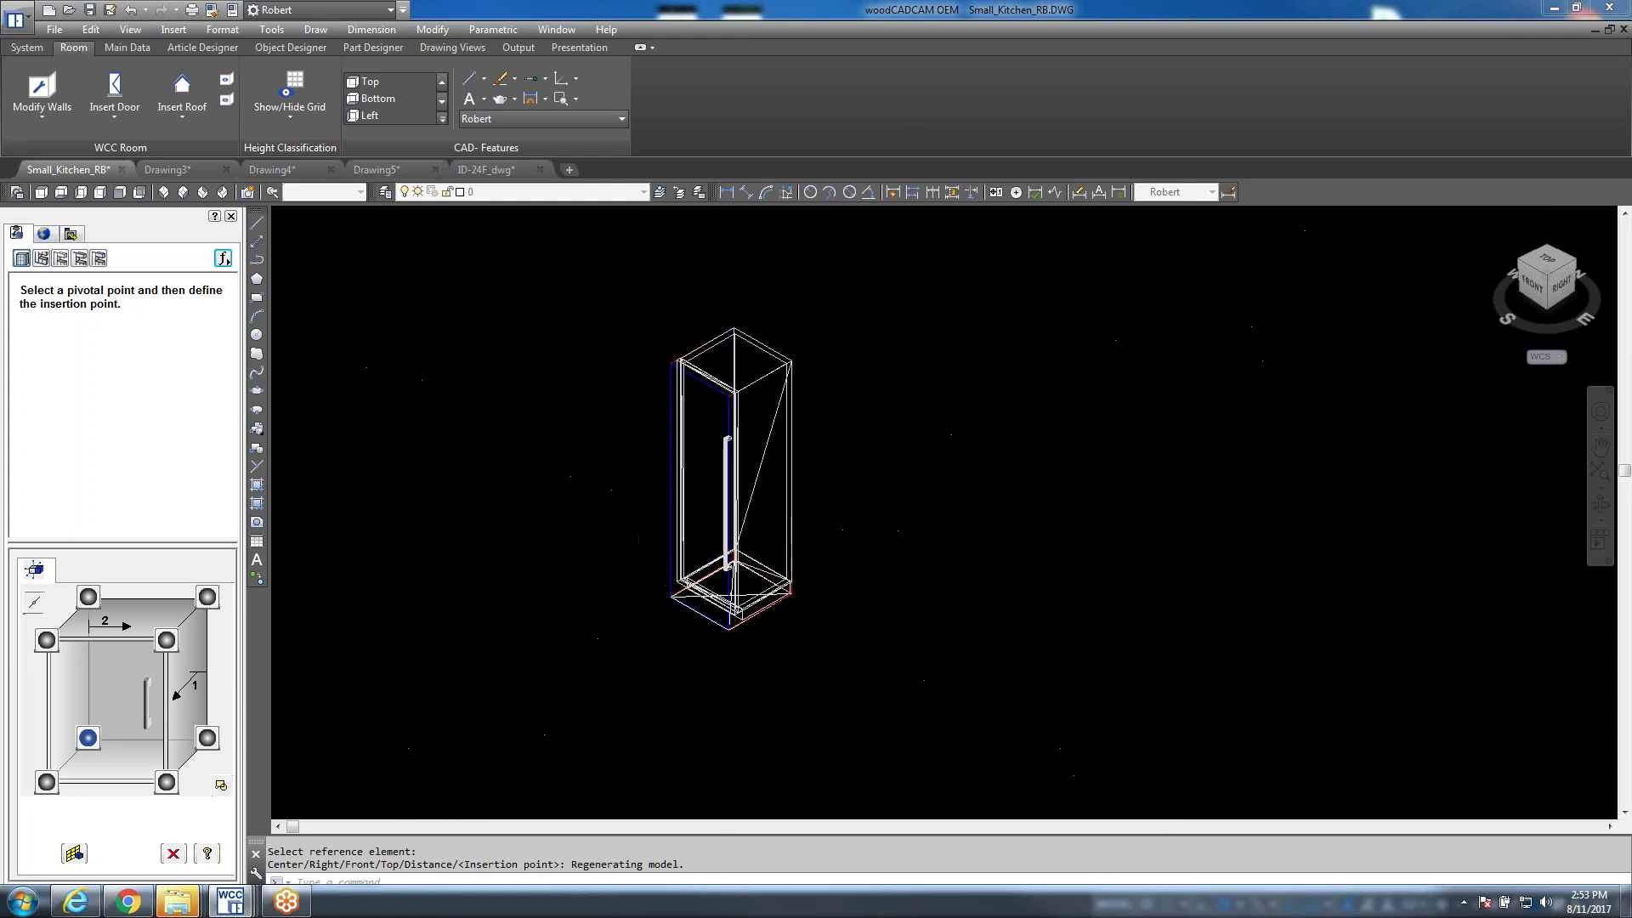
{"action": "scroll", "coordinate": [756, 558], "scroll_direction": "down", "scroll_amount": 2}
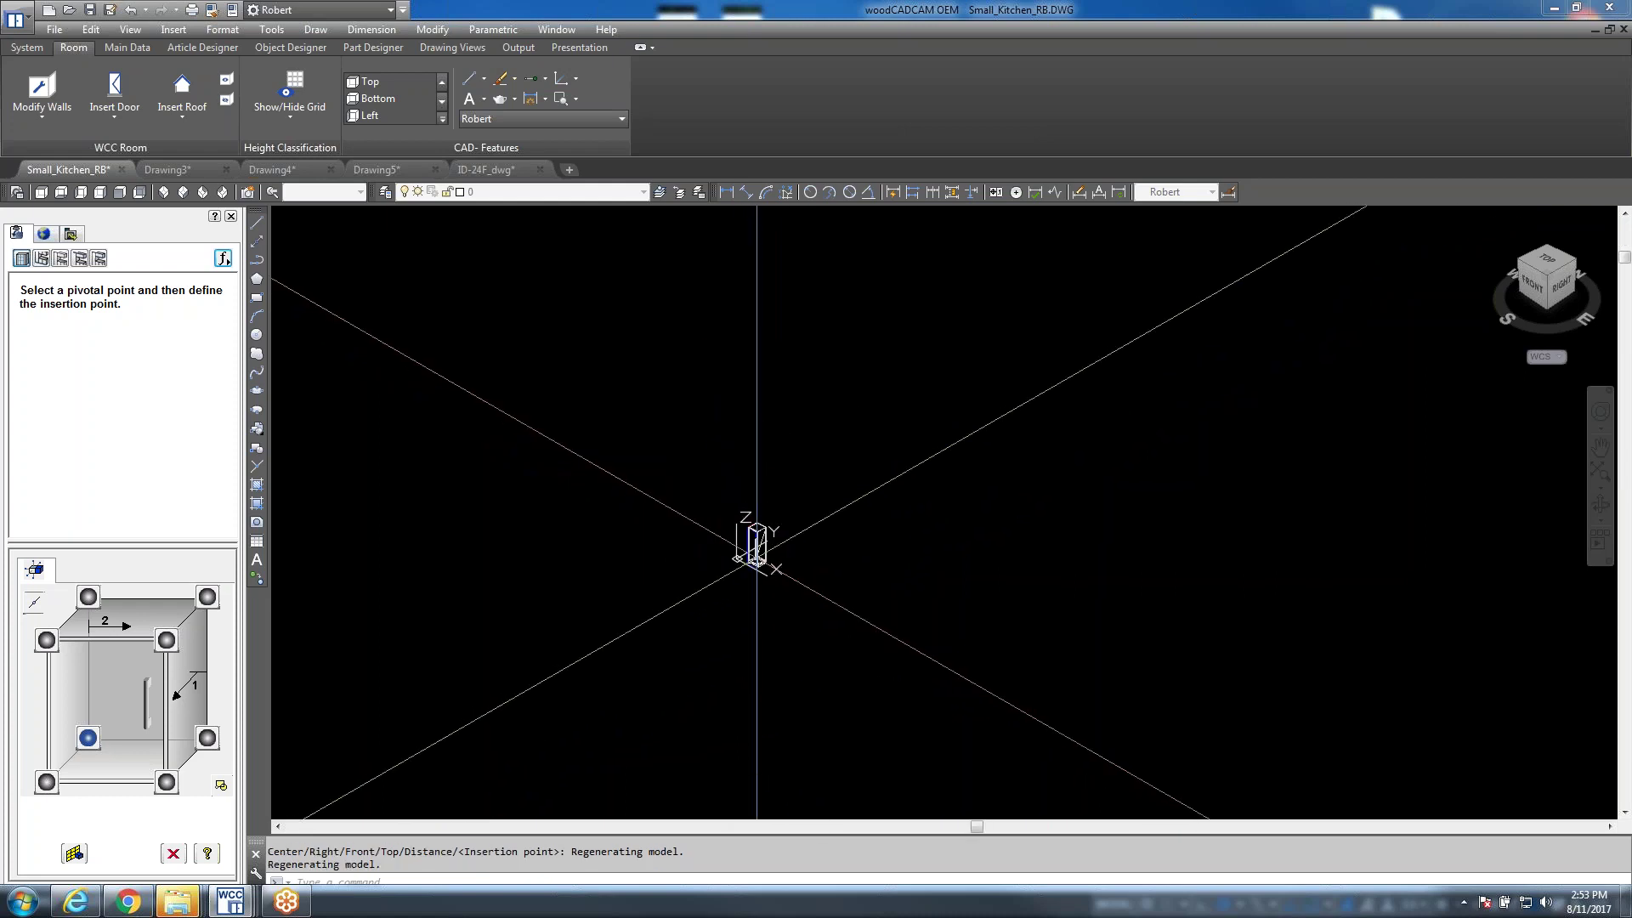
{"action": "key", "text": "Escape"}
{"action": "scroll", "coordinate": [744, 563], "scroll_direction": "up", "scroll_amount": 6}
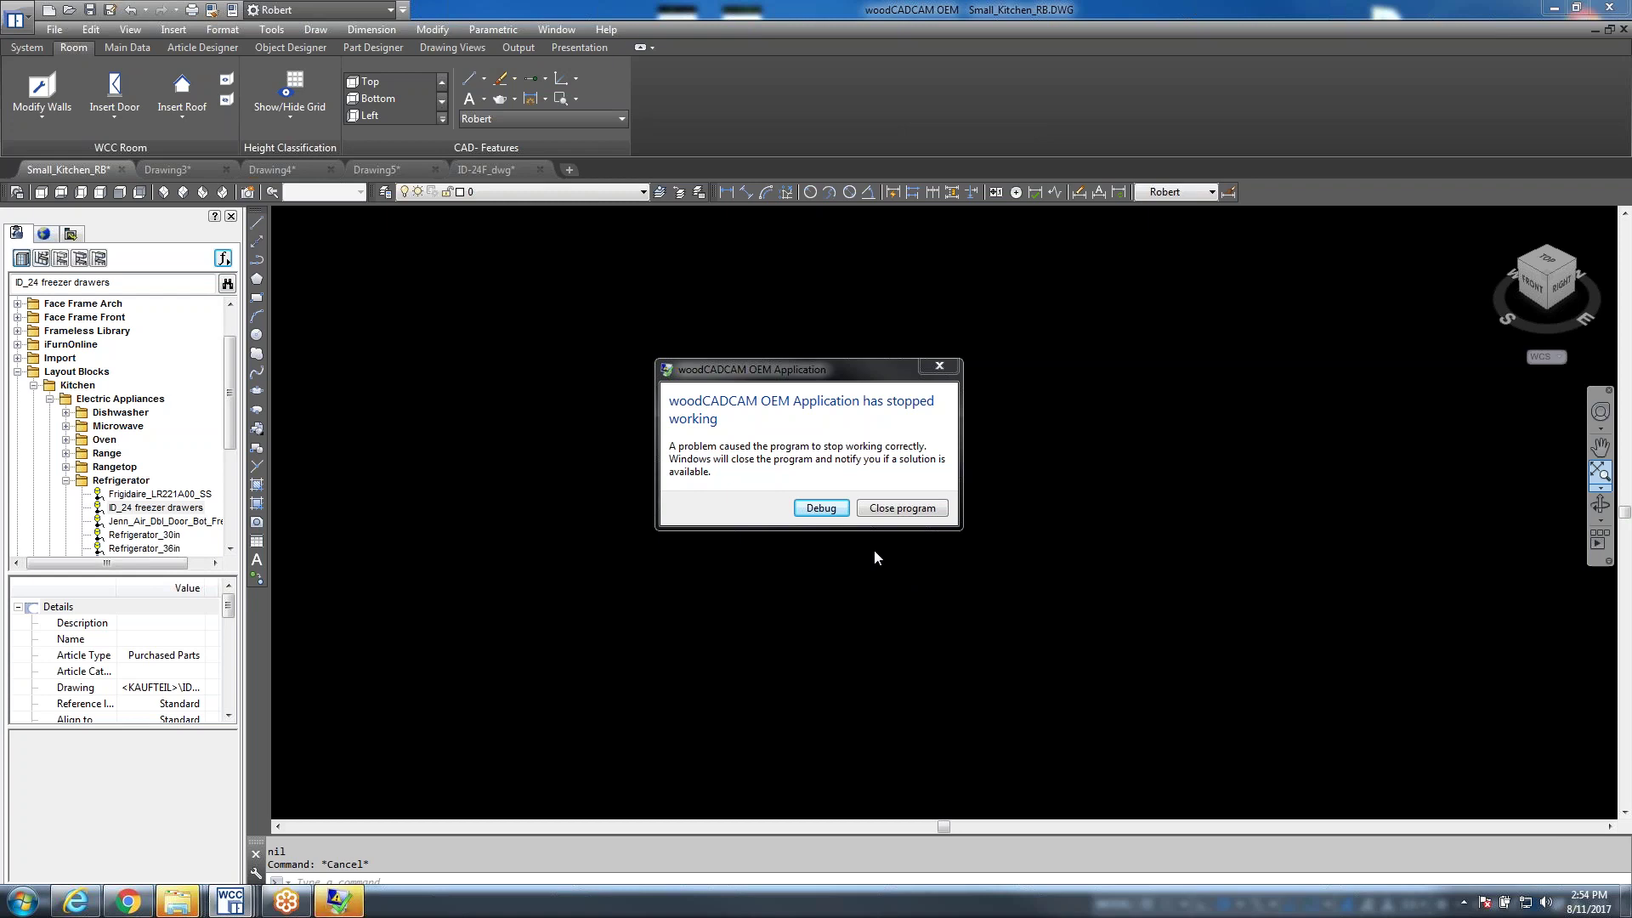
Dismiss the crash report and open USB DISK (E:) from AutoPlay to view its files
{"action": "left_click", "coordinate": [816, 510]}
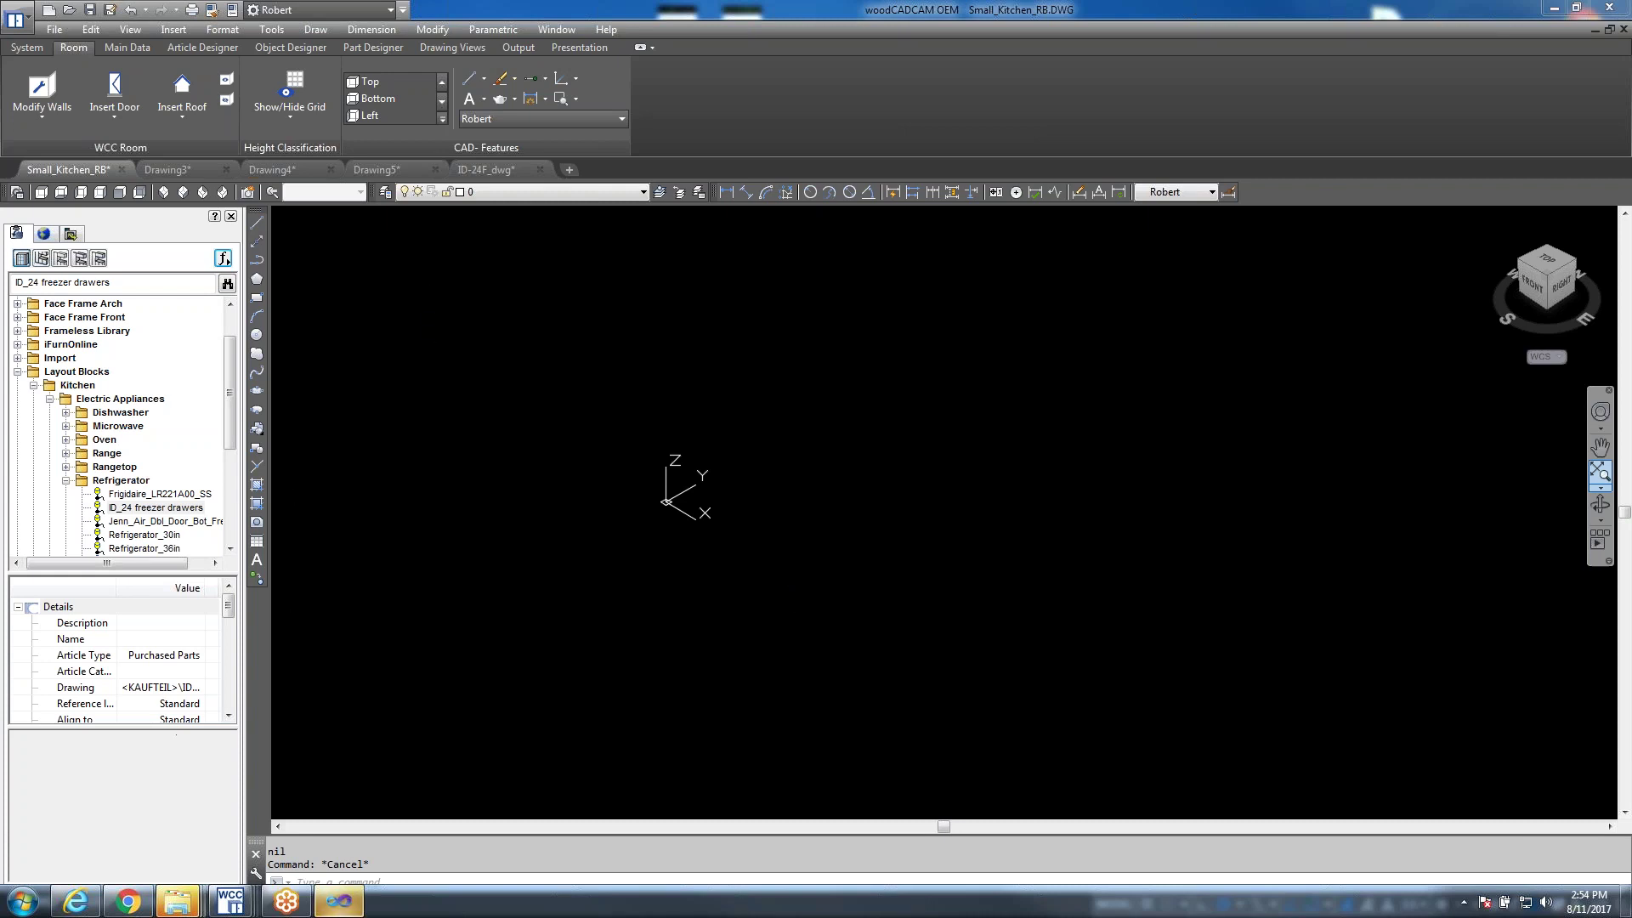
{"action": "left_click", "coordinate": [170, 903]}
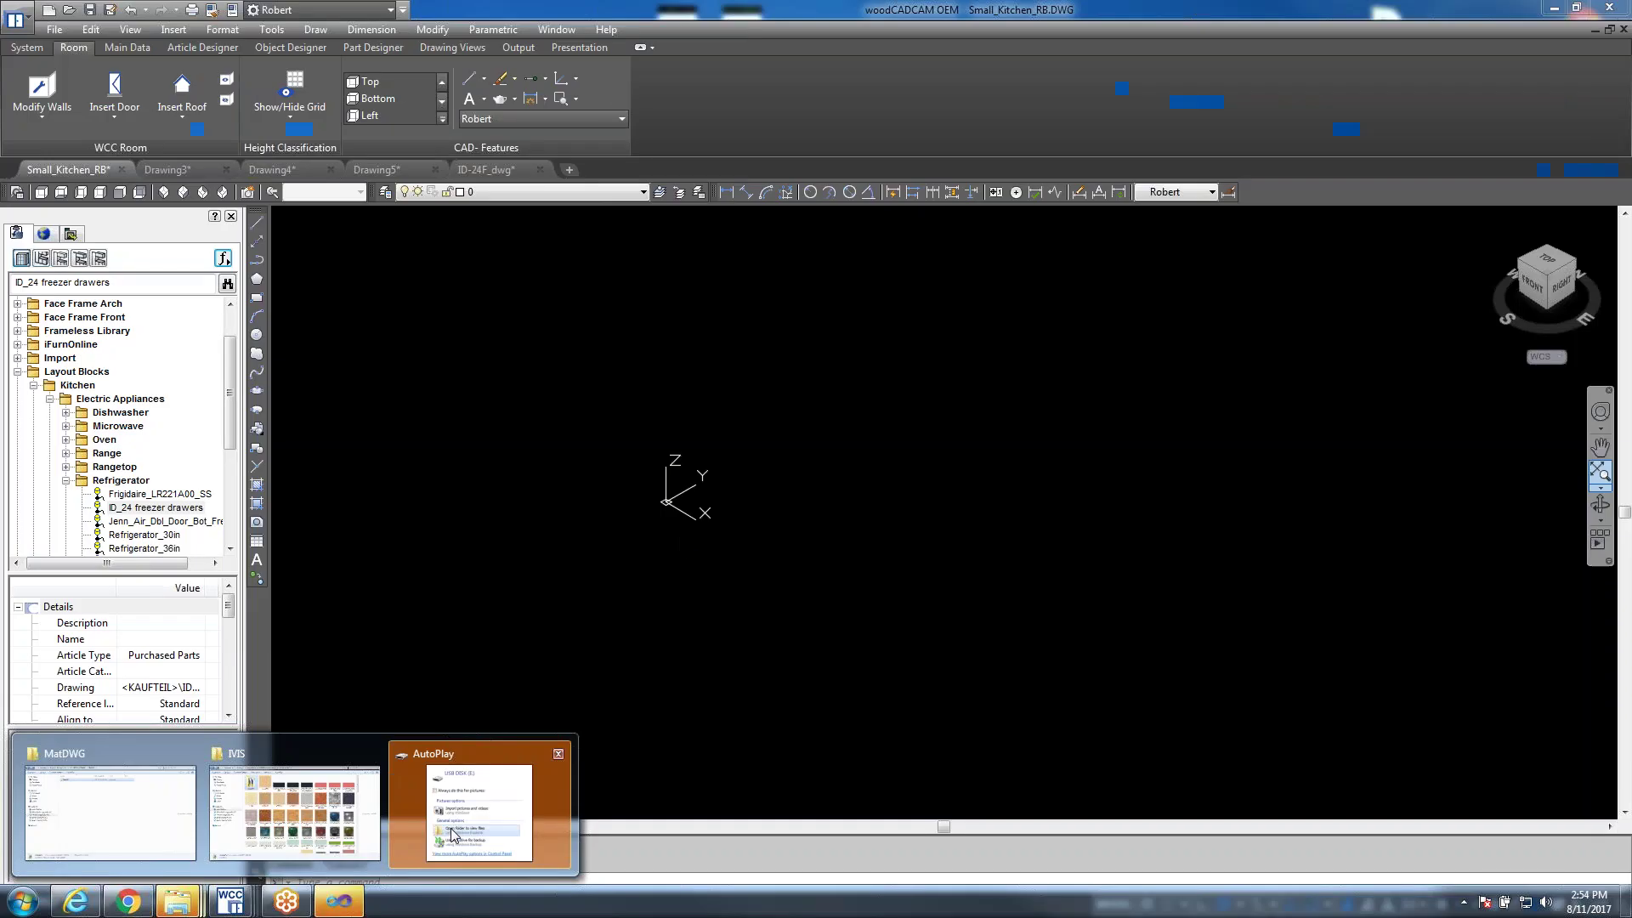
{"action": "left_click", "coordinate": [434, 829]}
{"action": "left_click", "coordinate": [734, 430]}
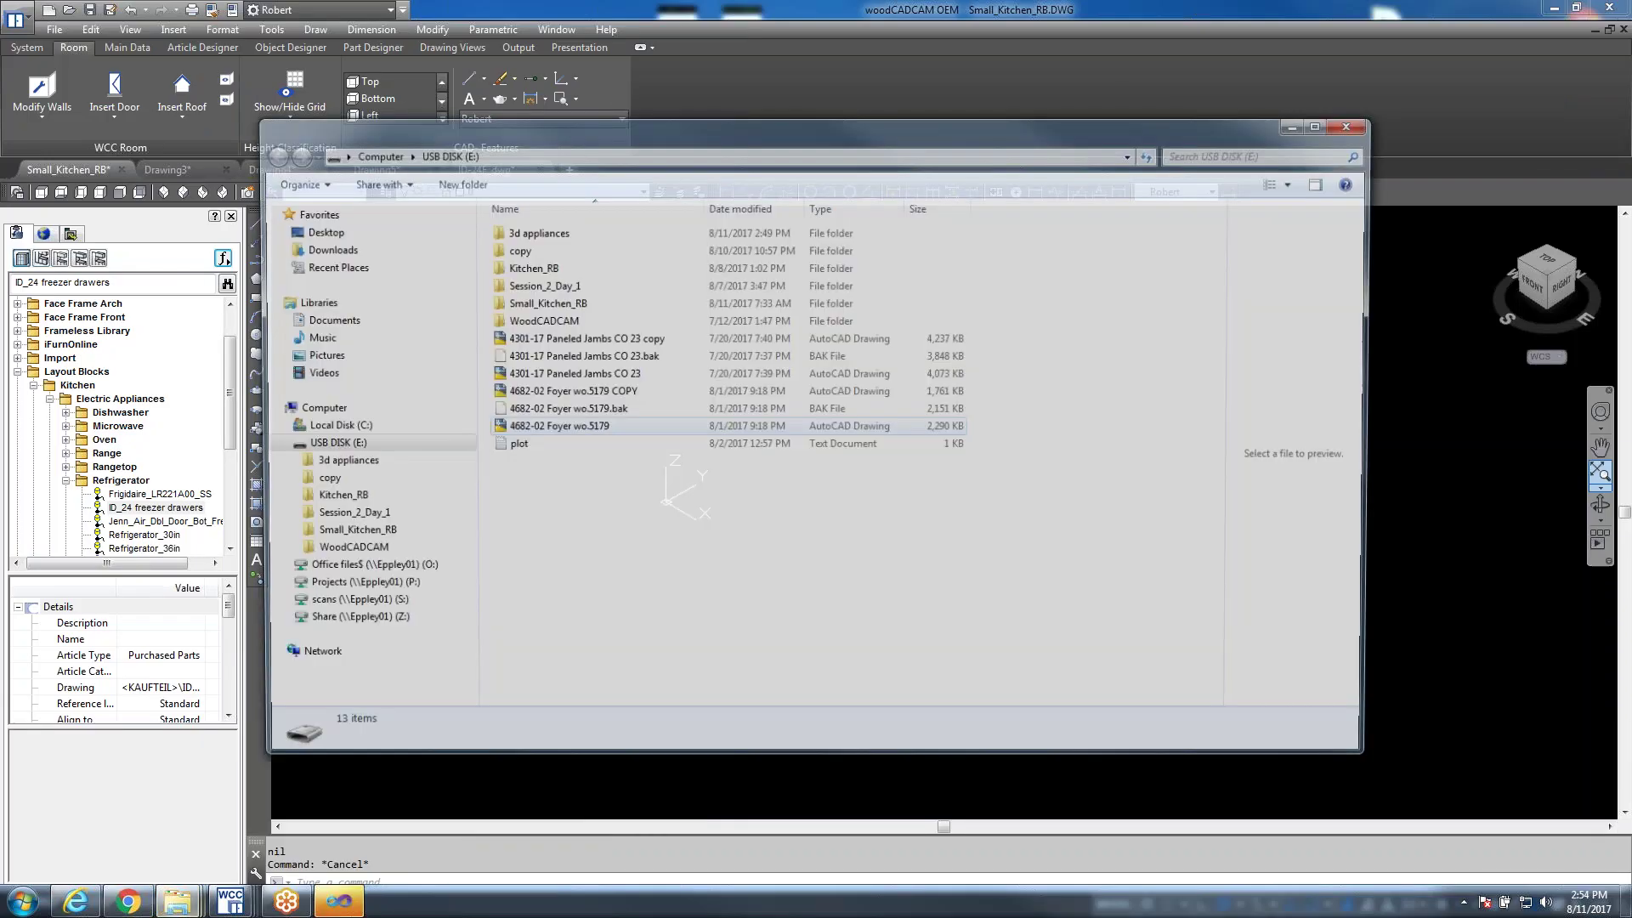
Open the 3d appliances folder, move the window lower, and select IC-24FI-LH_dwg
{"action": "double_click", "coordinate": [544, 234]}
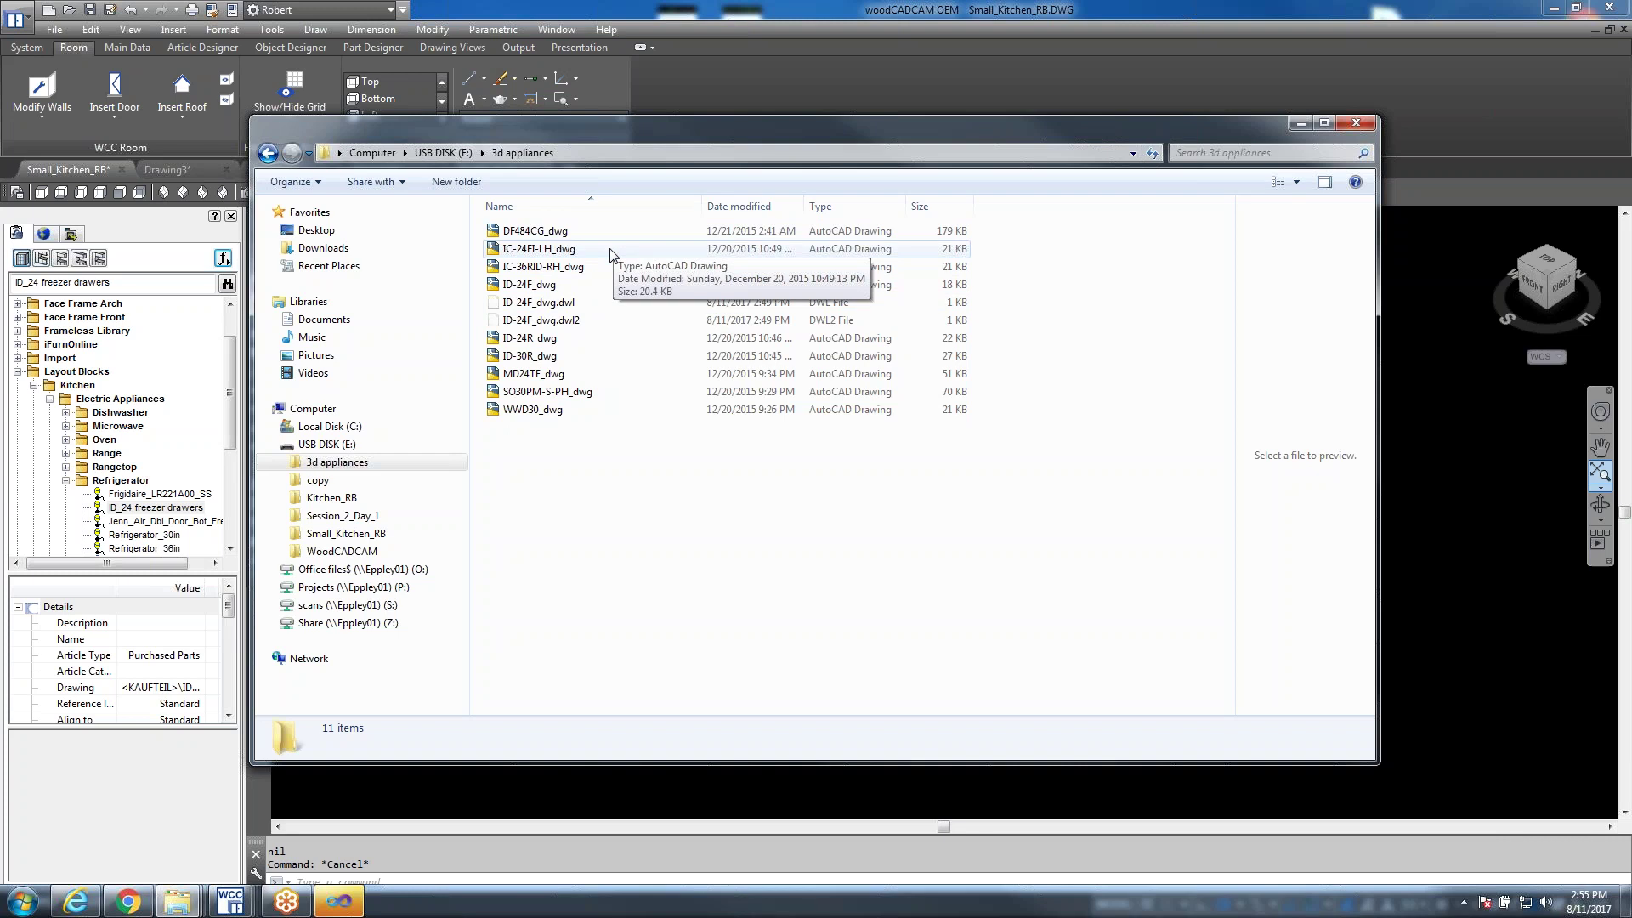
{"action": "left_click_drag", "start_coordinate": [671, 135], "coordinate": [763, 223]}
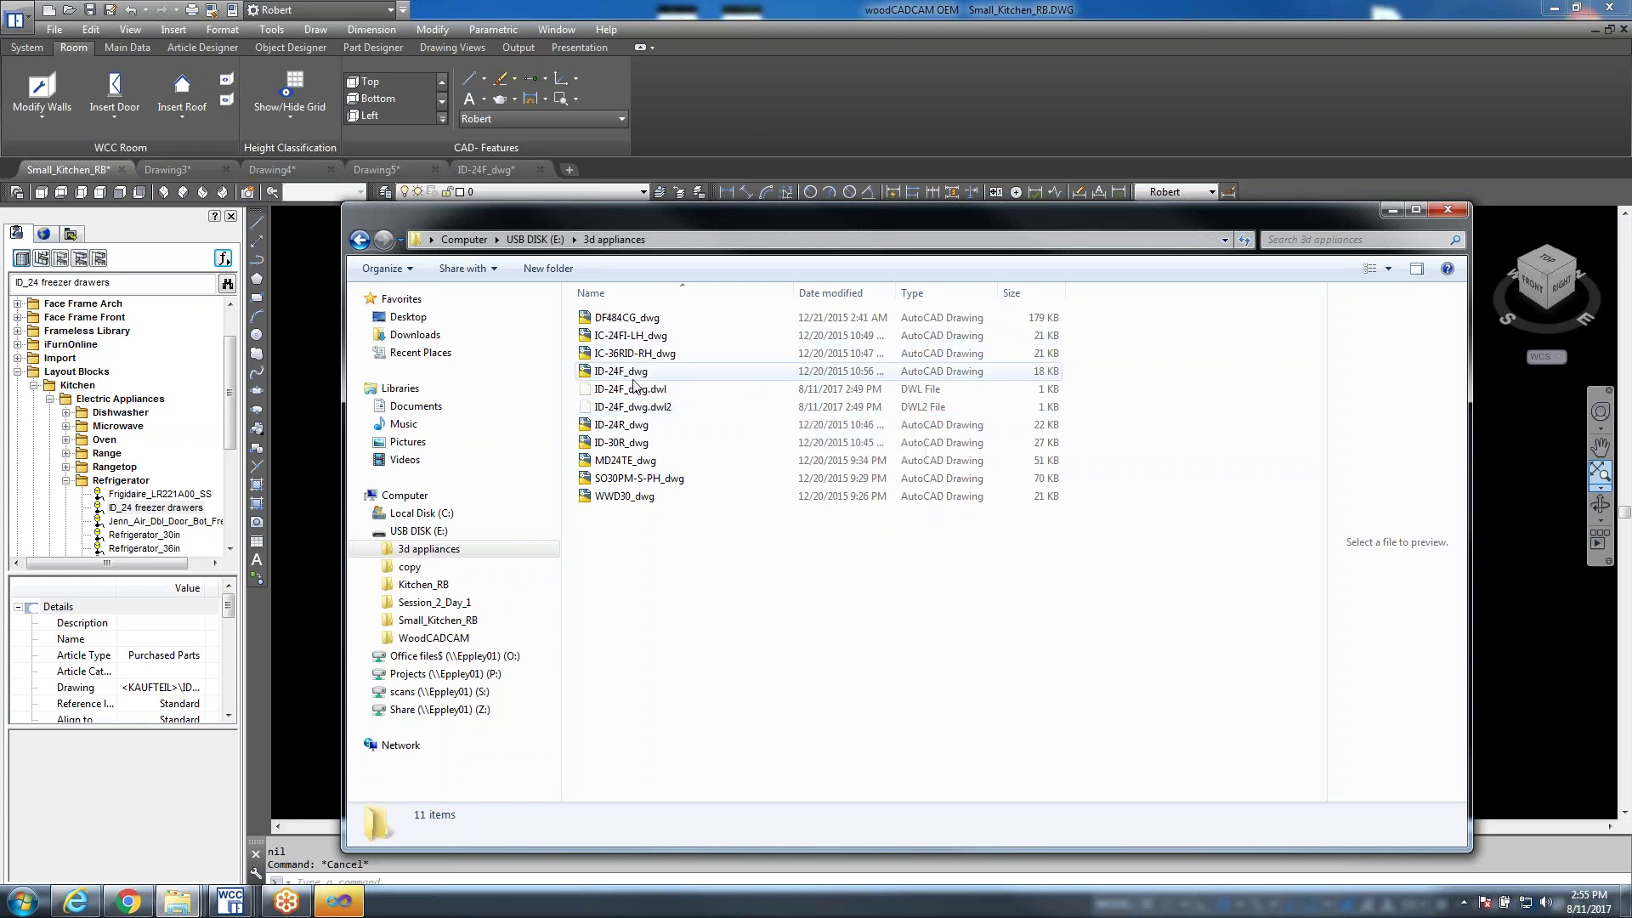
{"action": "left_click", "coordinate": [611, 340]}
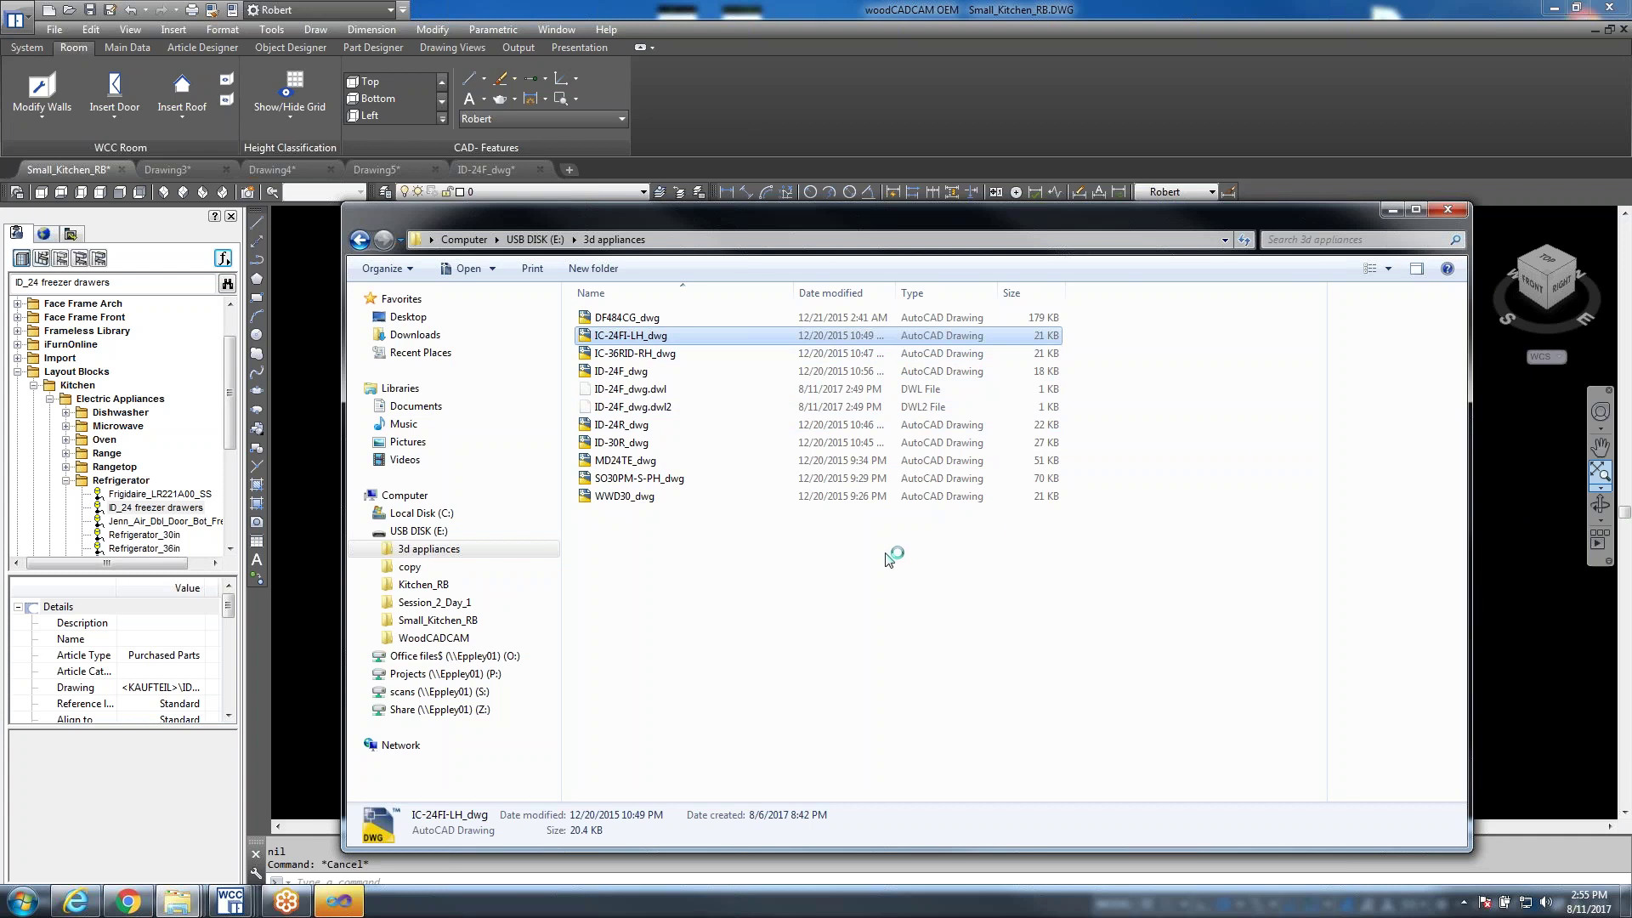
Close the Explorer window and bring the Visual Studio debugger prompt forward
{"action": "left_click", "coordinate": [1445, 211]}
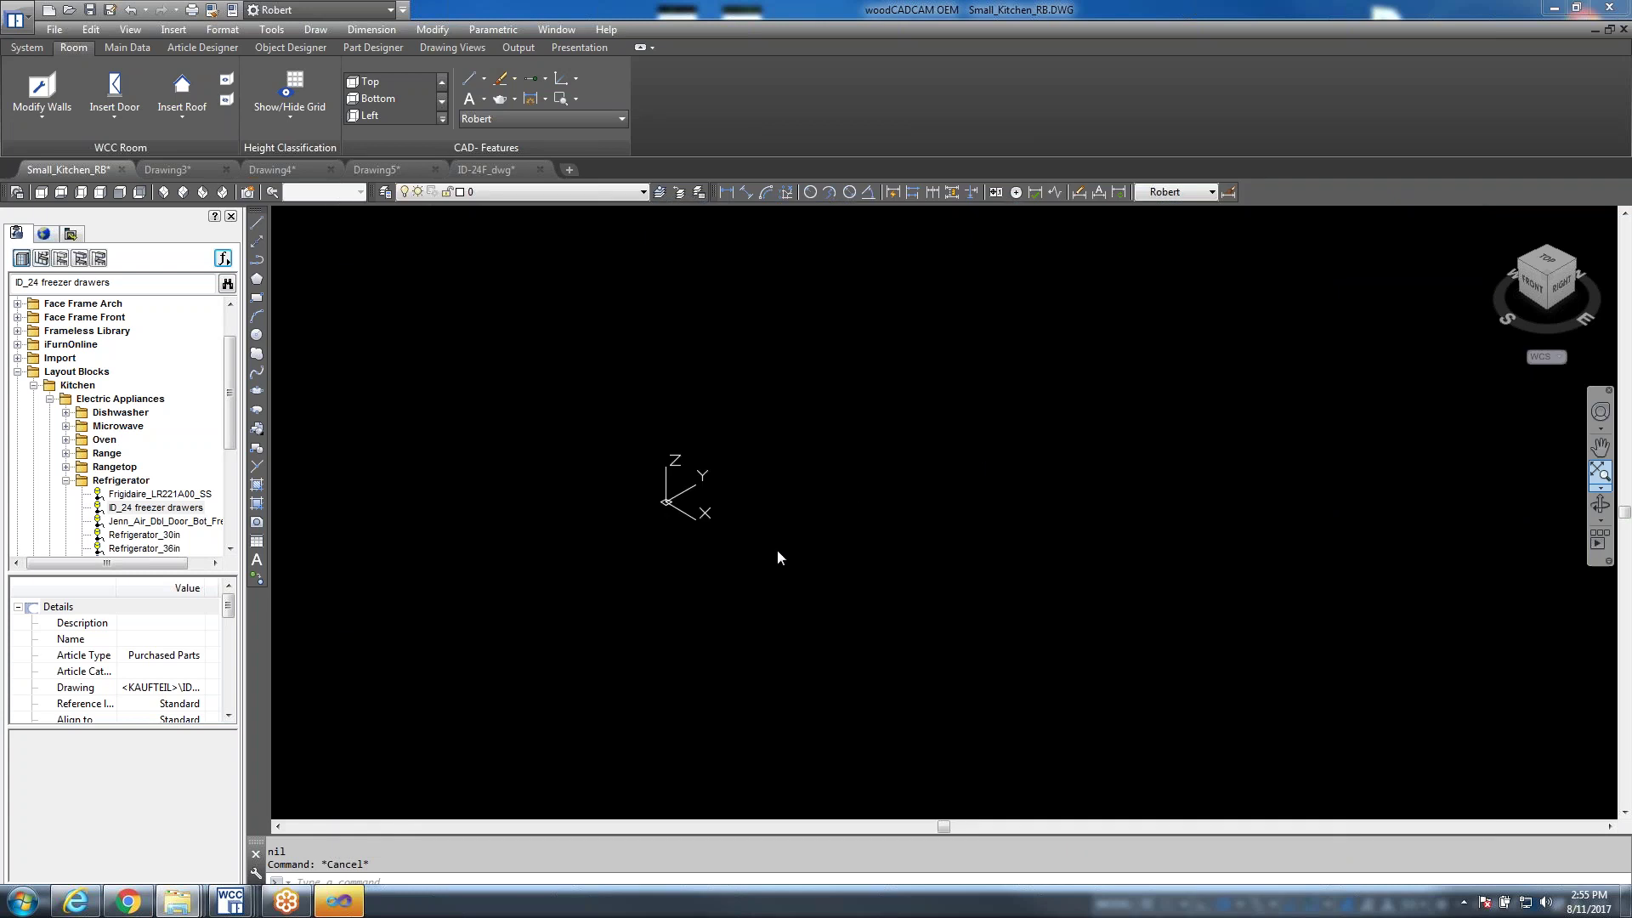
{"action": "left_click", "coordinate": [336, 909]}
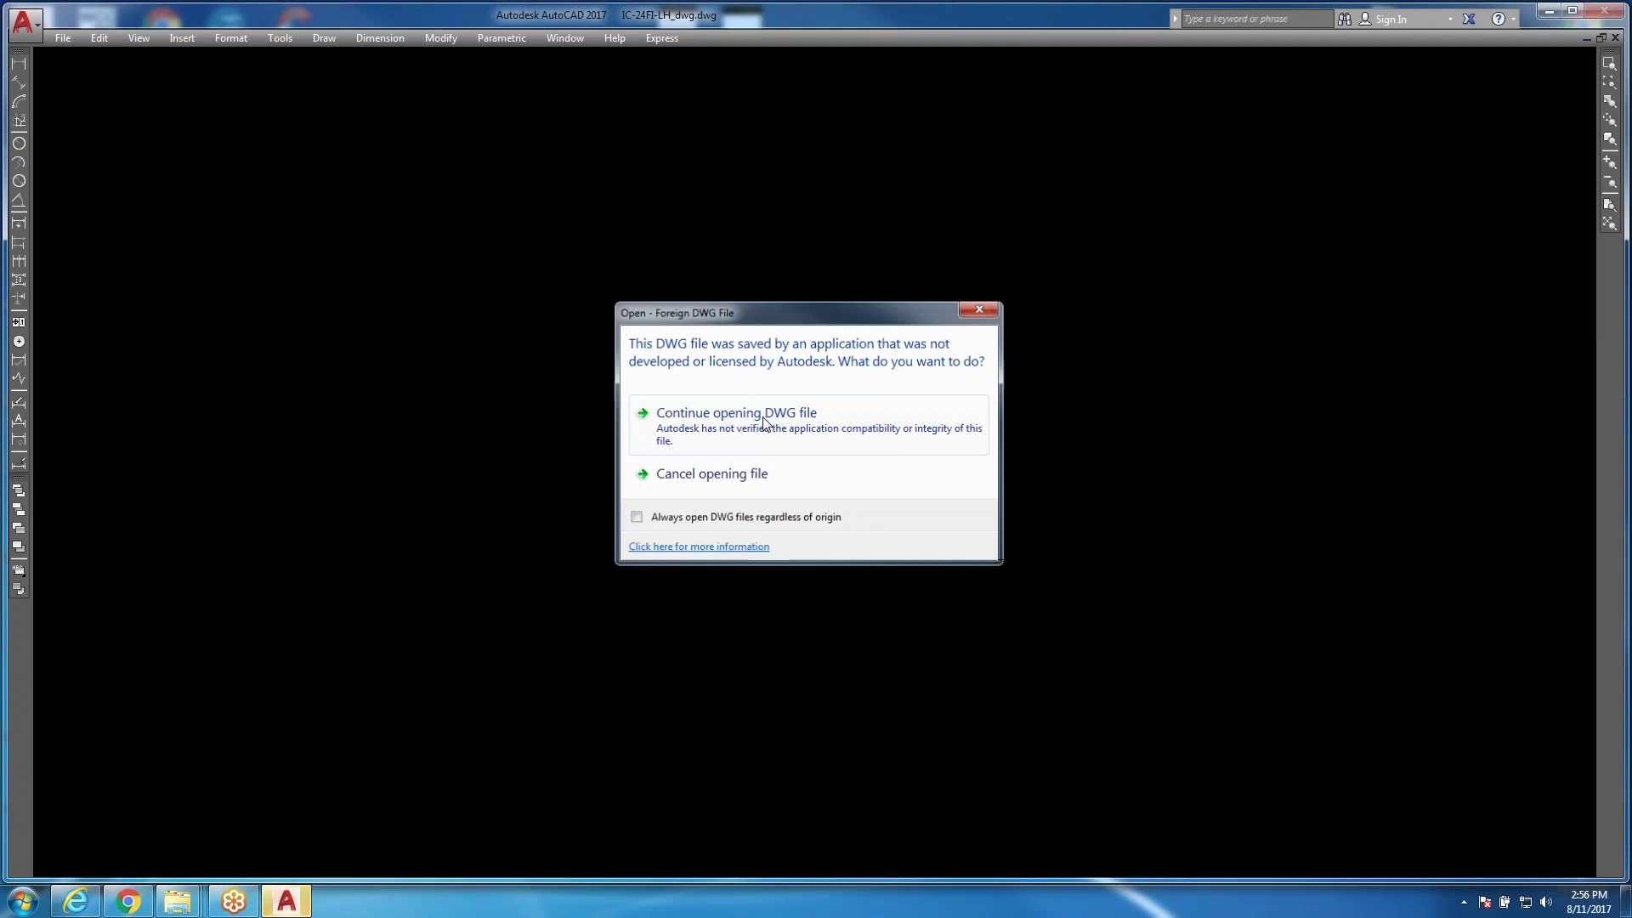
Continue opening the non-Autodesk IC-24FI-LH_dwg drawing, then close AutoCAD 2017
{"action": "left_click", "coordinate": [736, 413]}
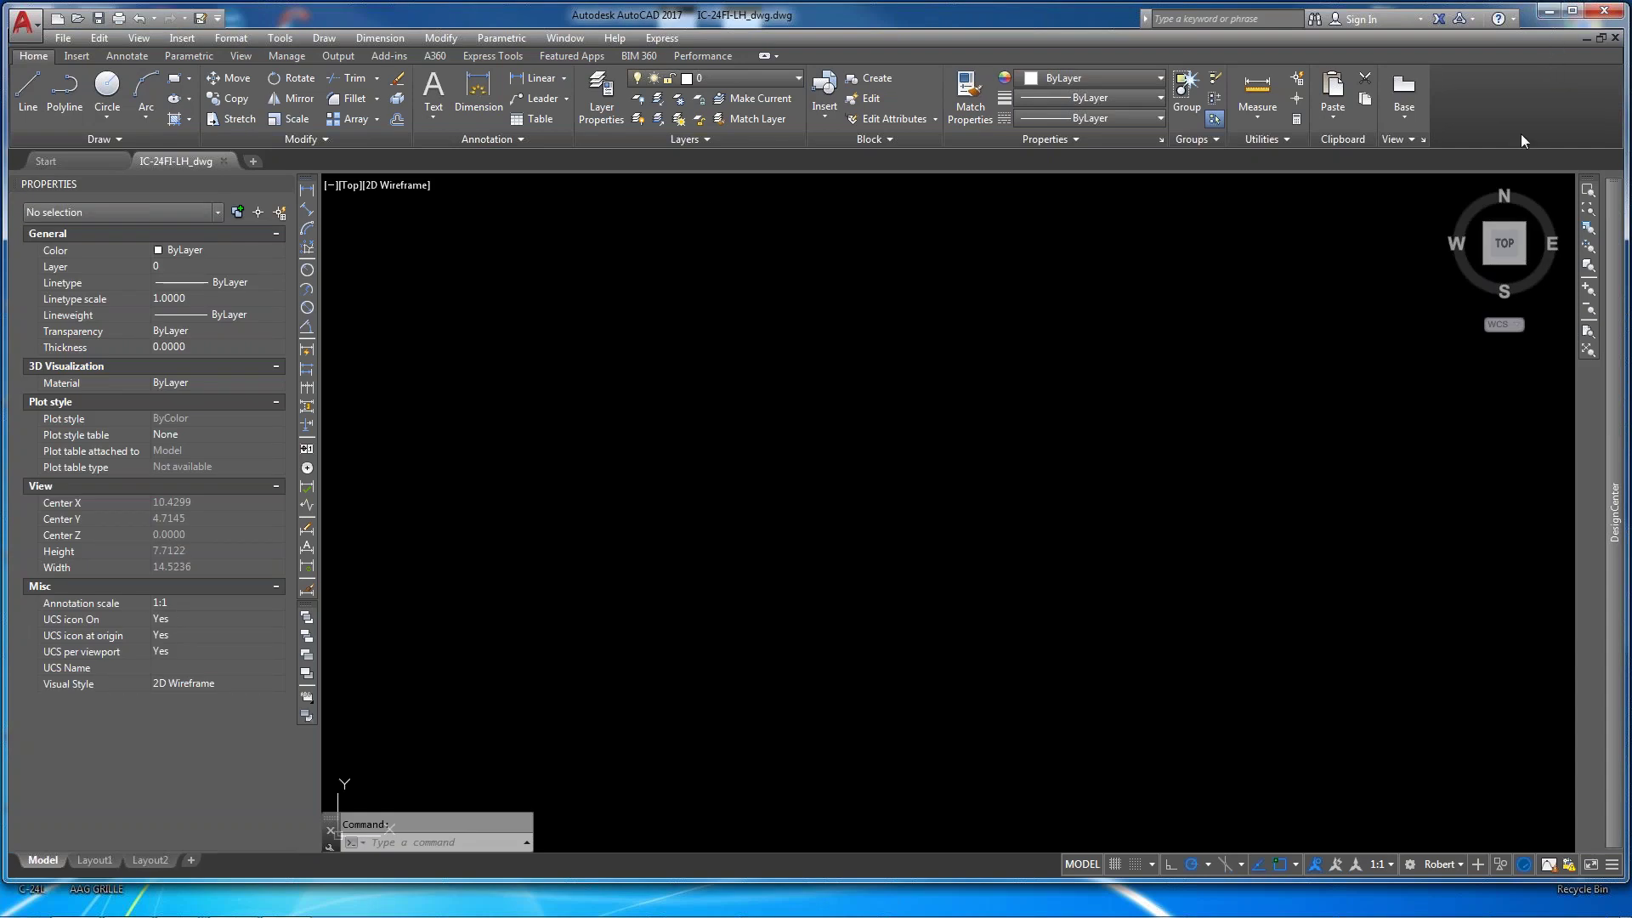
{"action": "left_click", "coordinate": [1549, 11]}
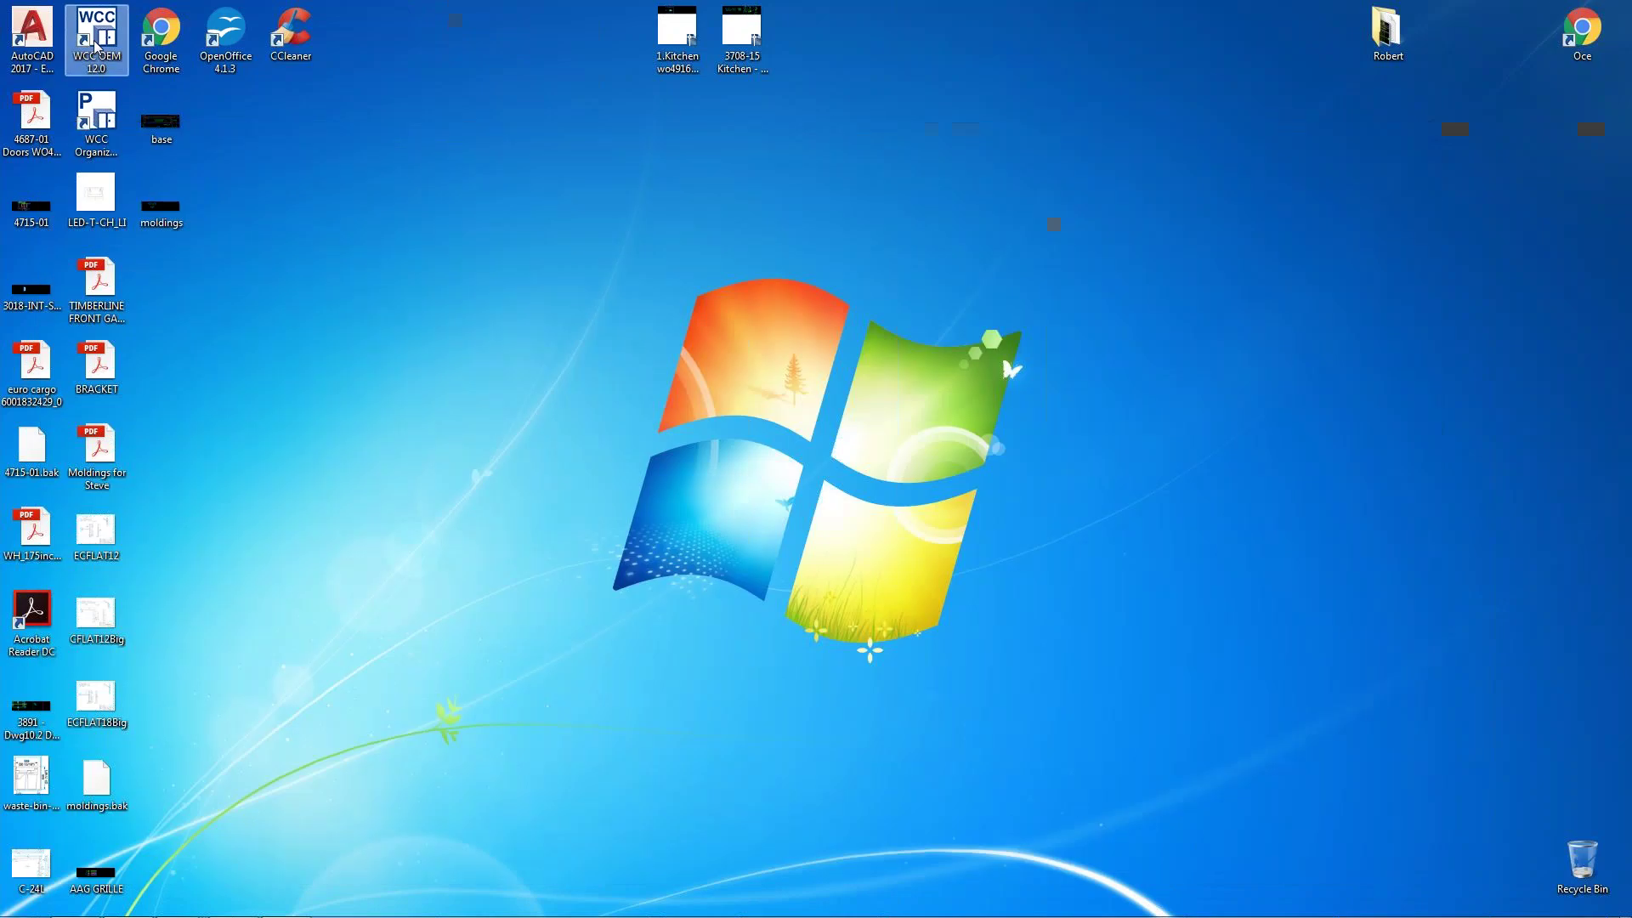
Relaunch WCC OEM, dismiss Drawing Recovery, narrow the library palette, and open the Open Order list
{"action": "double_click", "coordinate": [95, 45]}
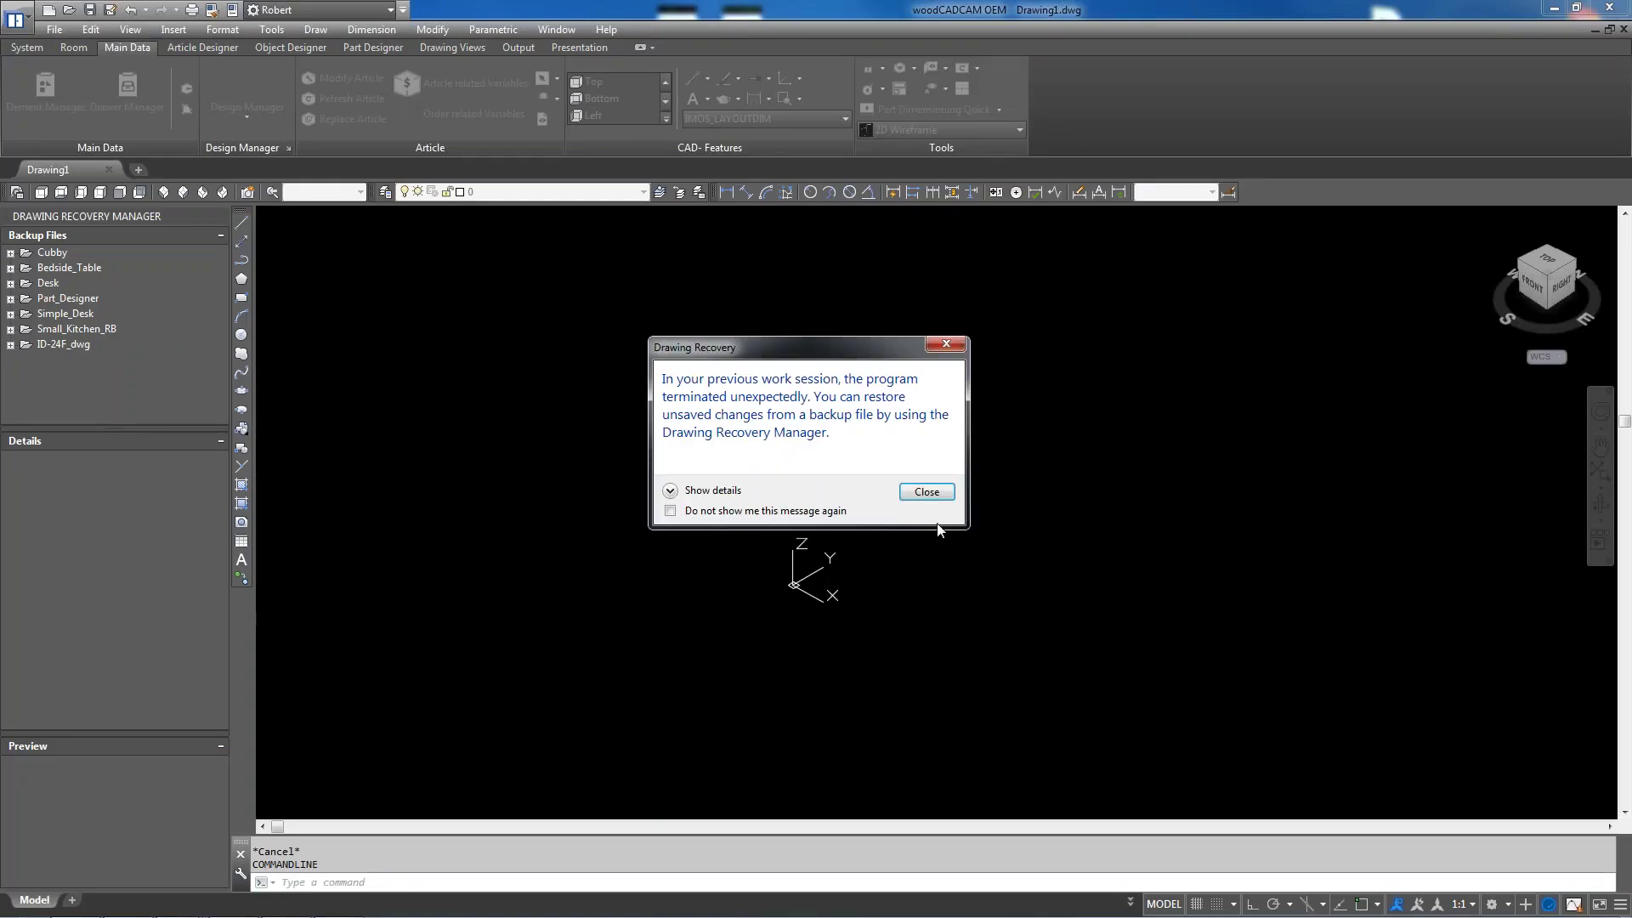
{"action": "left_click", "coordinate": [940, 497]}
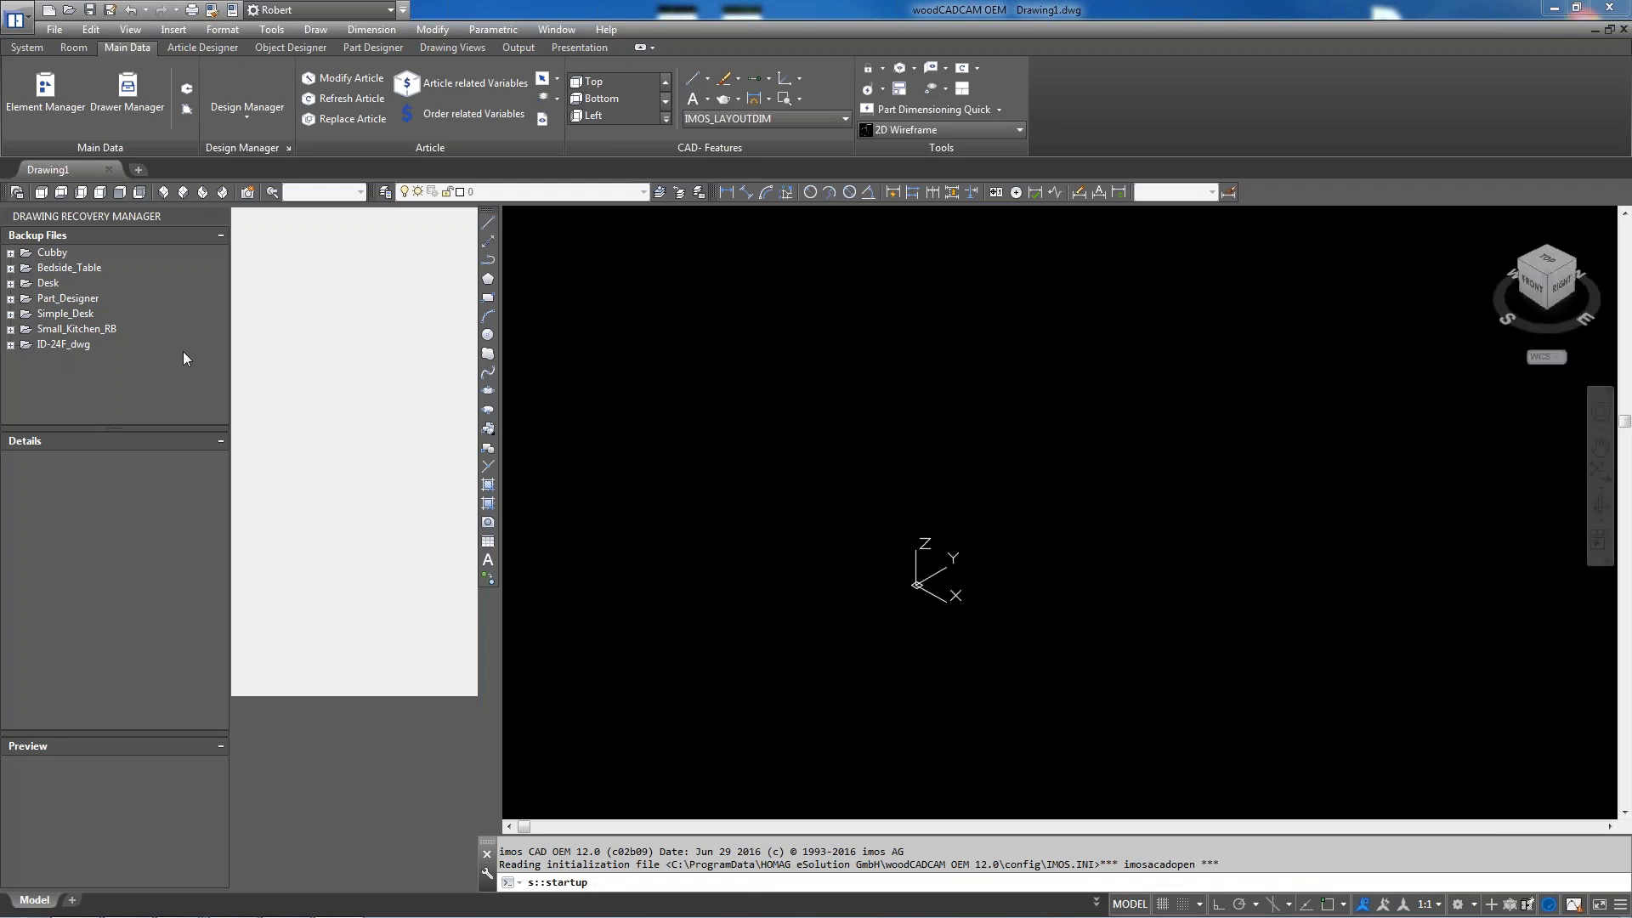
{"action": "left_click_drag", "start_coordinate": [474, 650], "coordinate": [343, 656]}
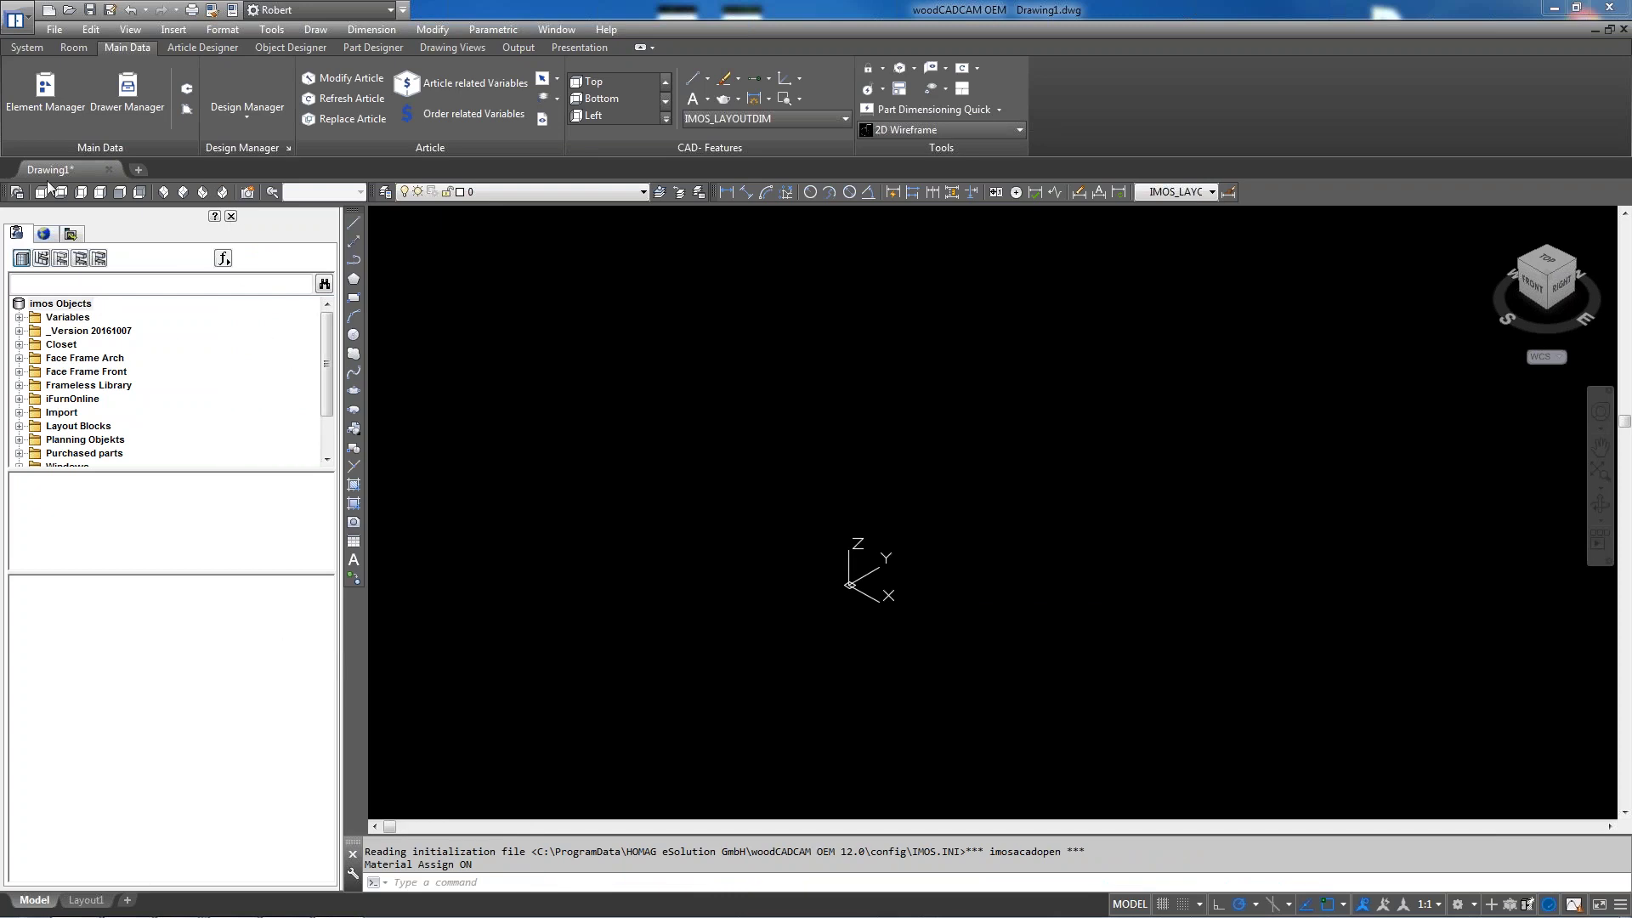
{"action": "left_click", "coordinate": [26, 47]}
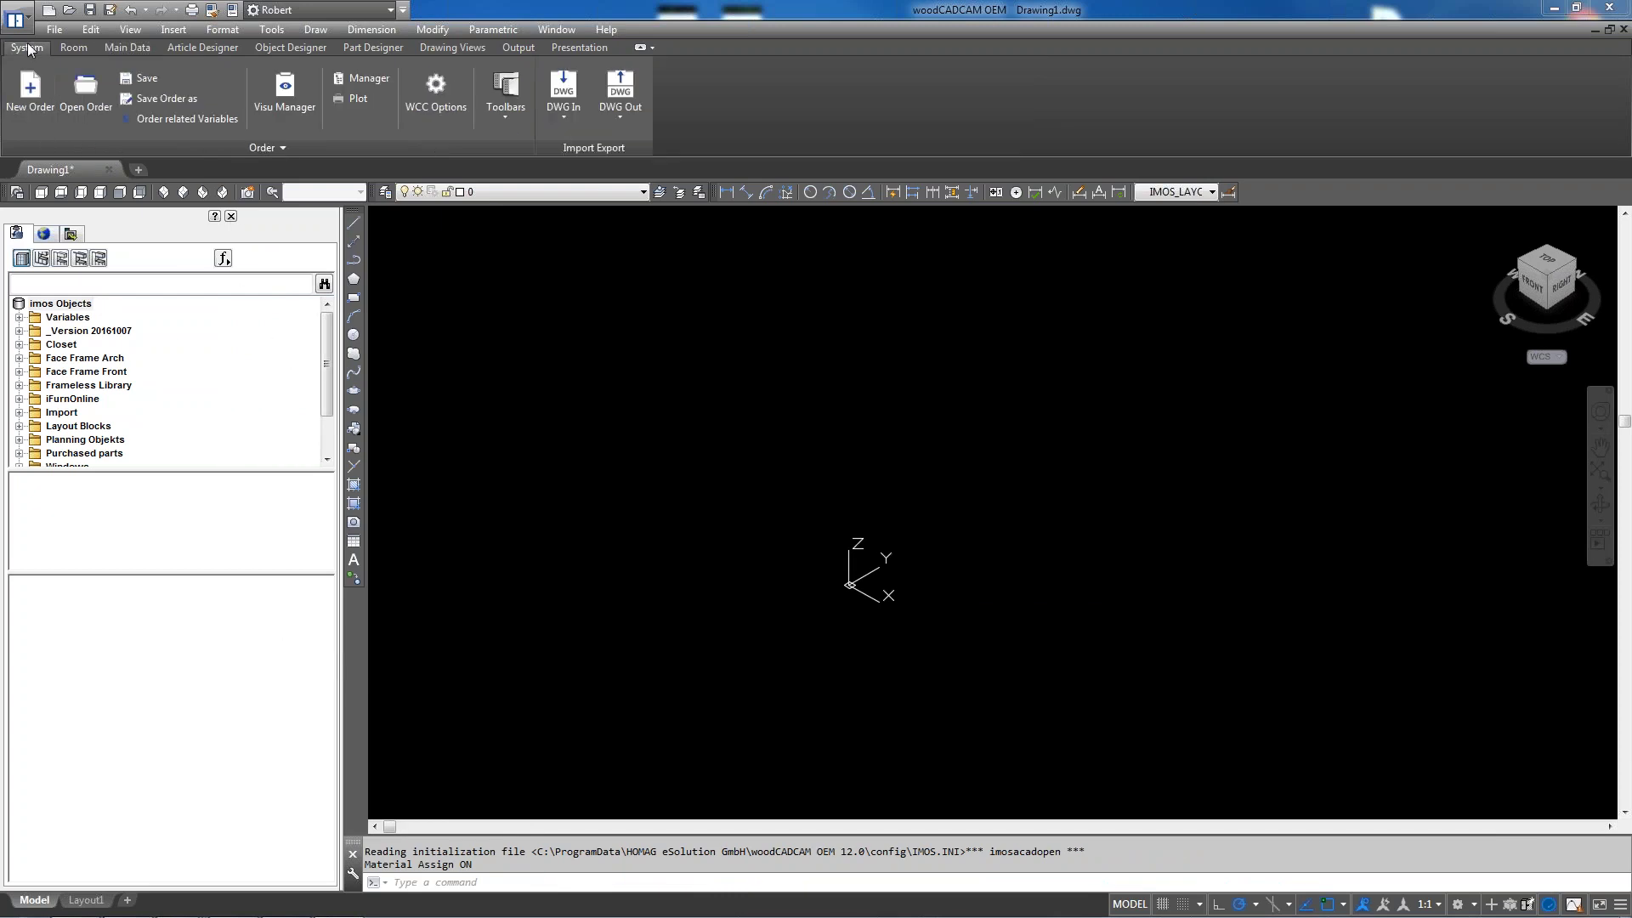
{"action": "left_click", "coordinate": [94, 94]}
Open the Small_Kitchen_RB order from the _RB_Kitchen group and zoom onto the tall end cabinet
{"action": "left_click", "coordinate": [569, 249]}
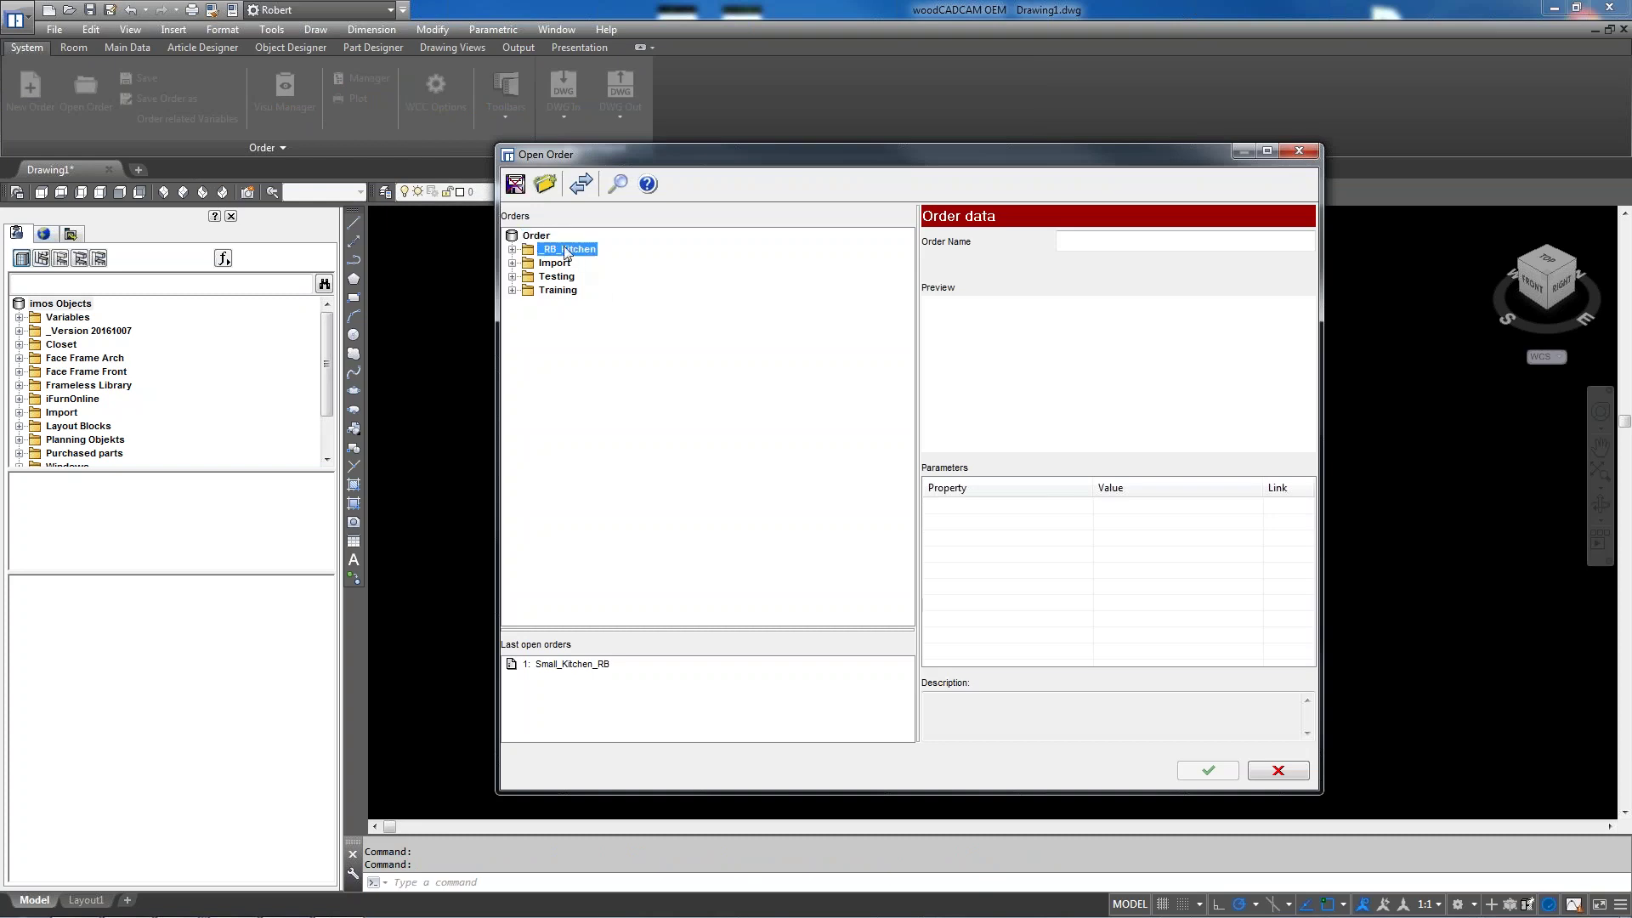
{"action": "left_click", "coordinate": [512, 249]}
{"action": "left_click", "coordinate": [561, 263]}
{"action": "left_click", "coordinate": [1208, 770]}
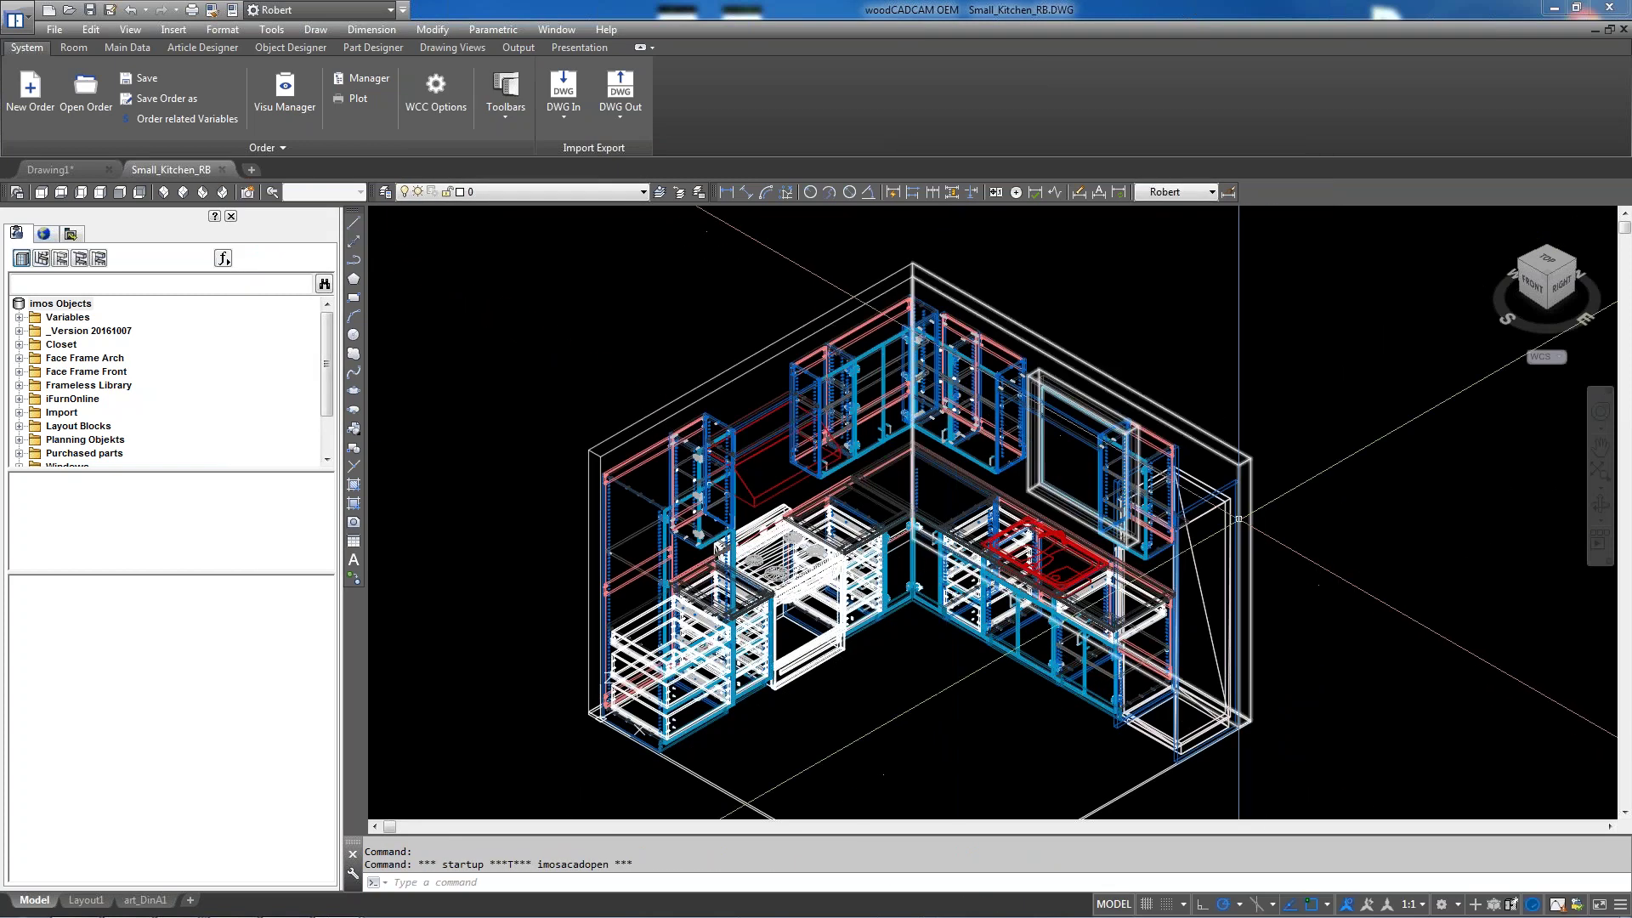
{"action": "scroll", "coordinate": [956, 501], "scroll_direction": "up", "scroll_amount": 3}
{"action": "scroll", "coordinate": [957, 499], "scroll_direction": "down", "scroll_amount": 3}
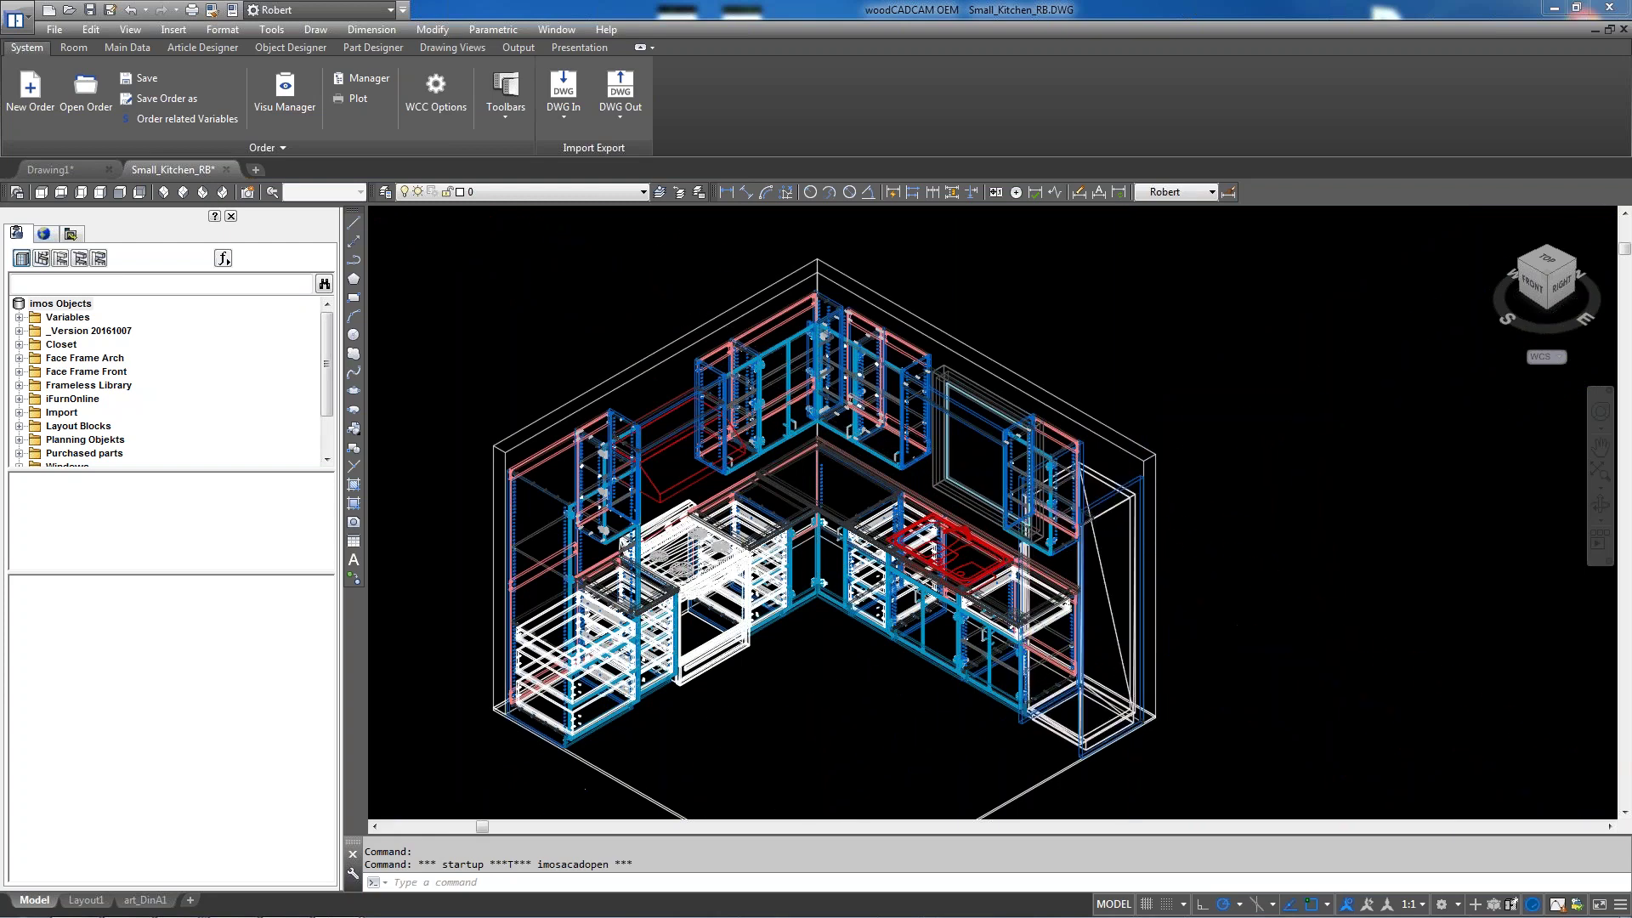
{"action": "scroll", "coordinate": [1173, 455], "scroll_direction": "up", "scroll_amount": 2}
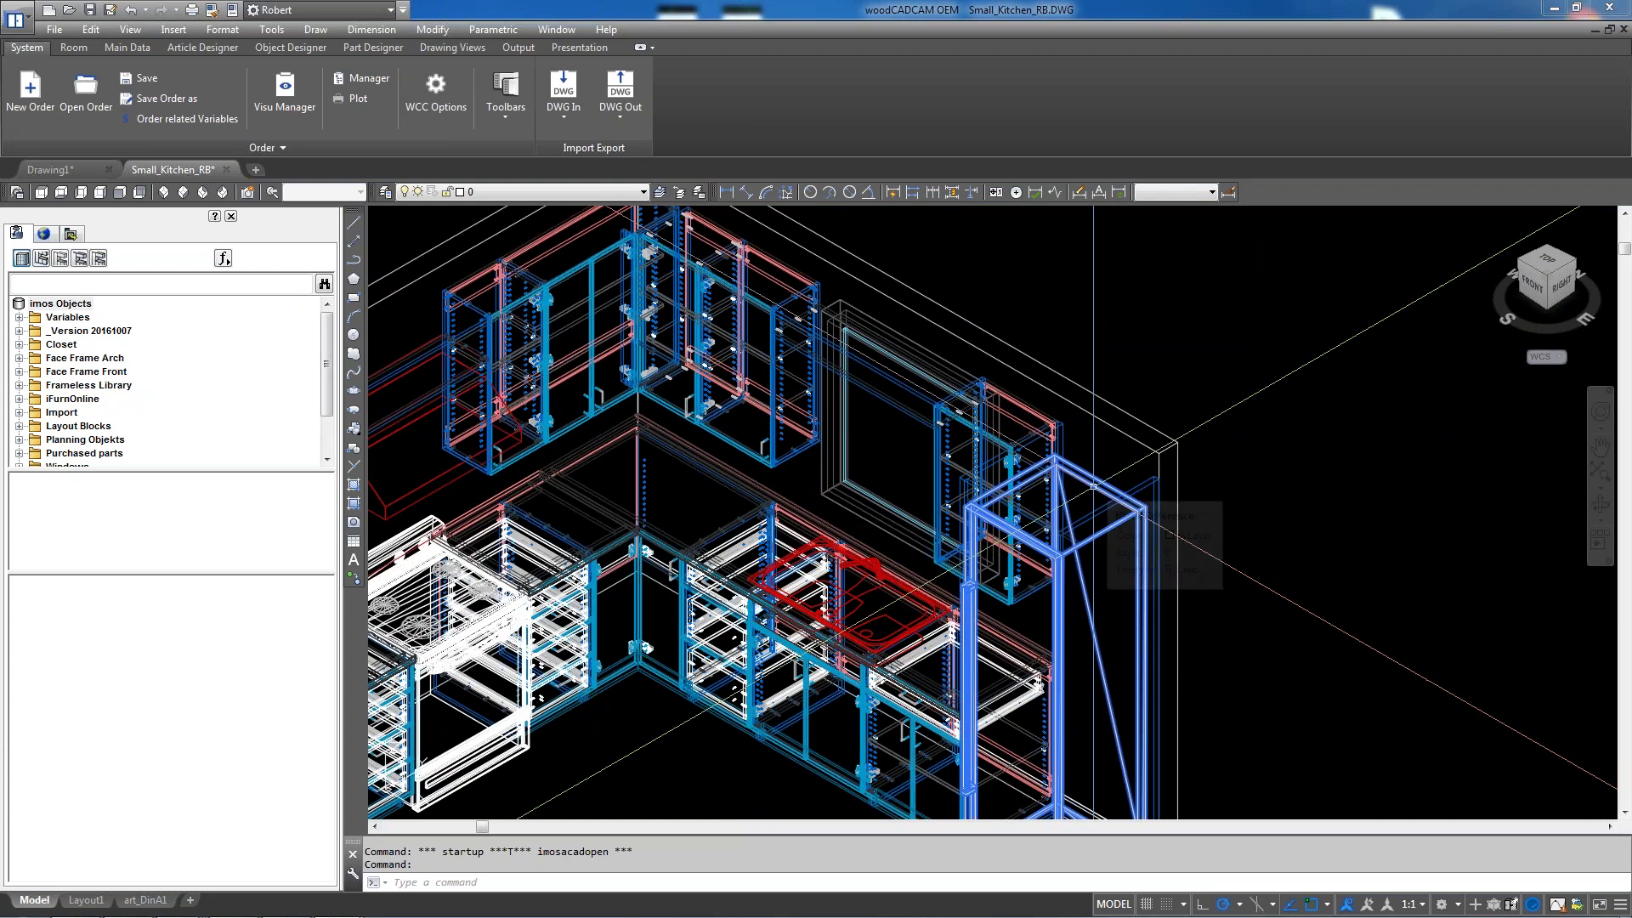
{"action": "type", "text": "list"}
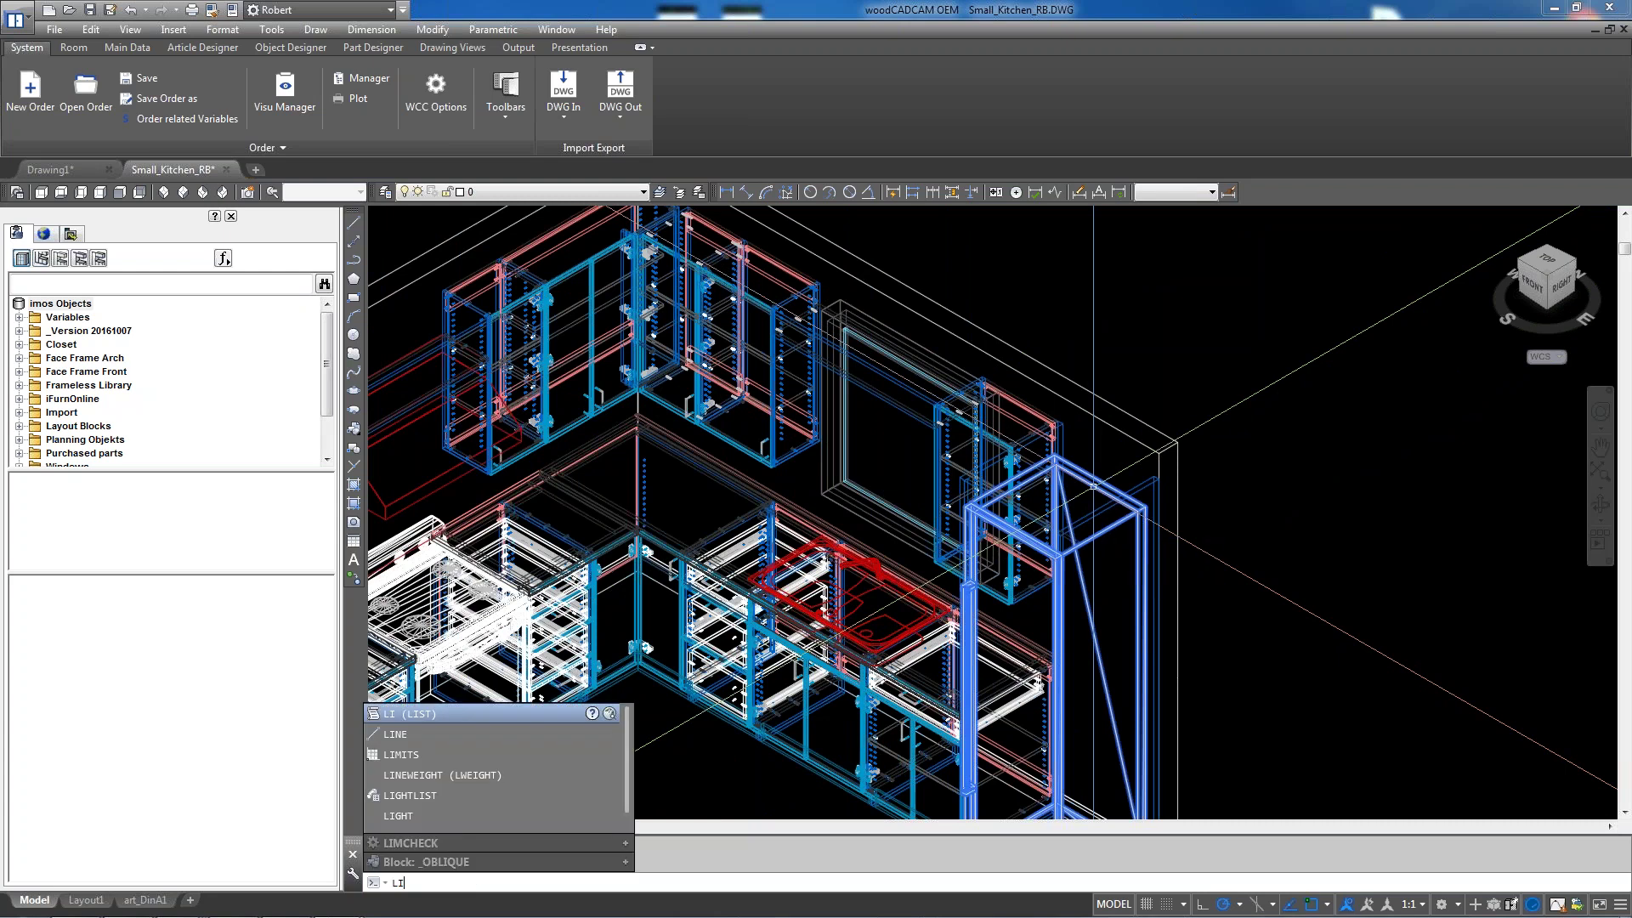
{"action": "key", "text": "Return"}
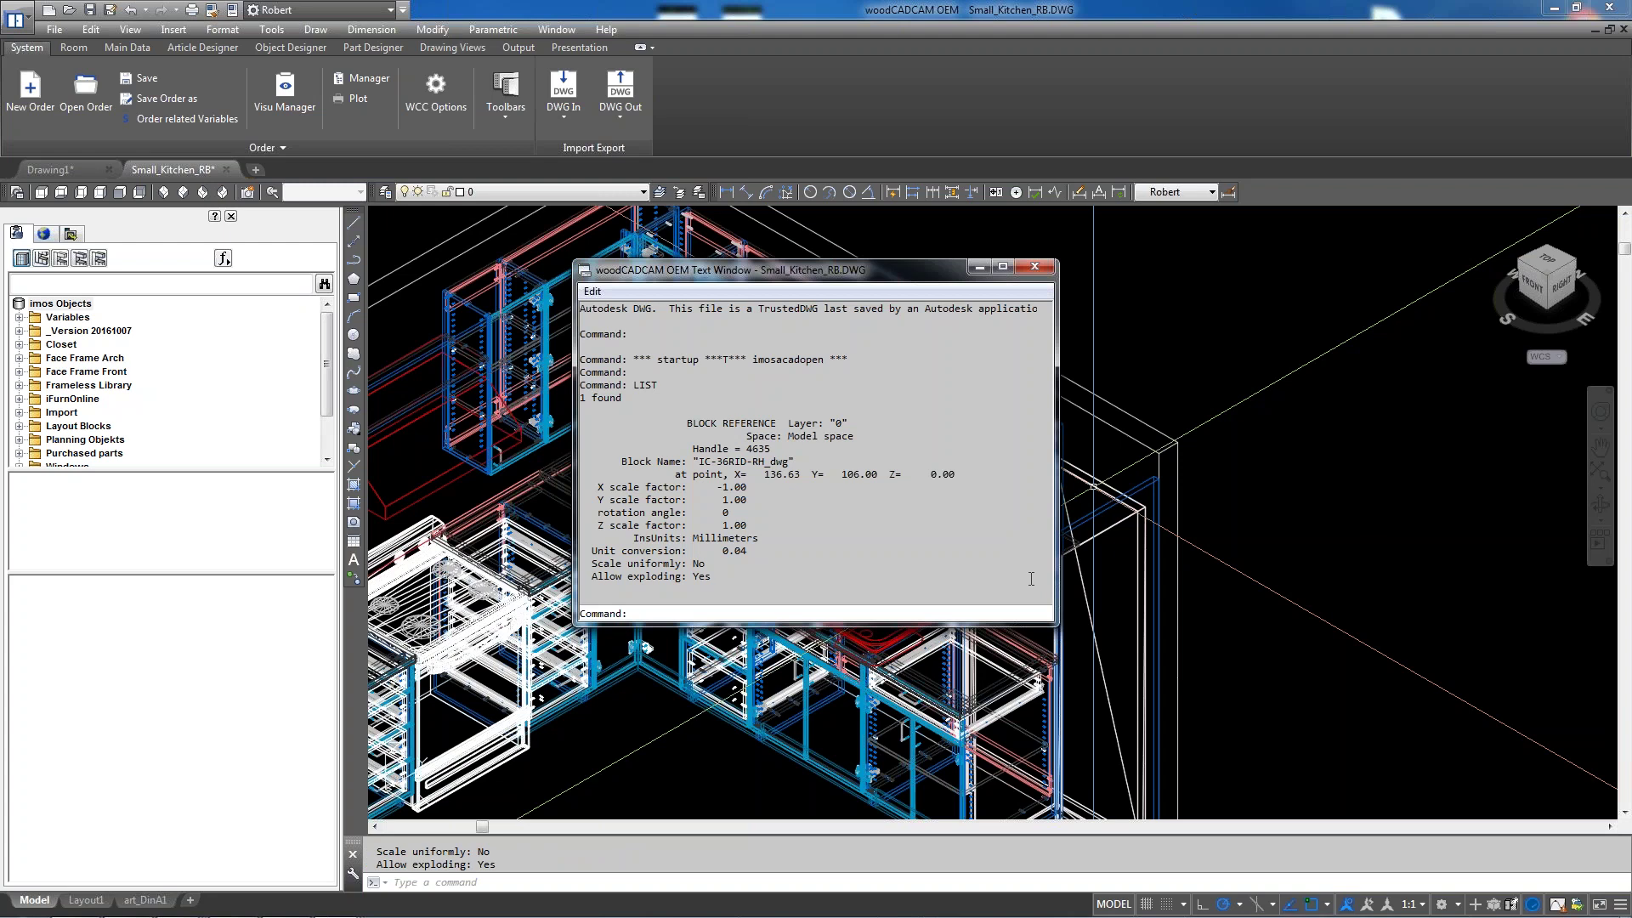
{"action": "left_click", "coordinate": [1041, 272]}
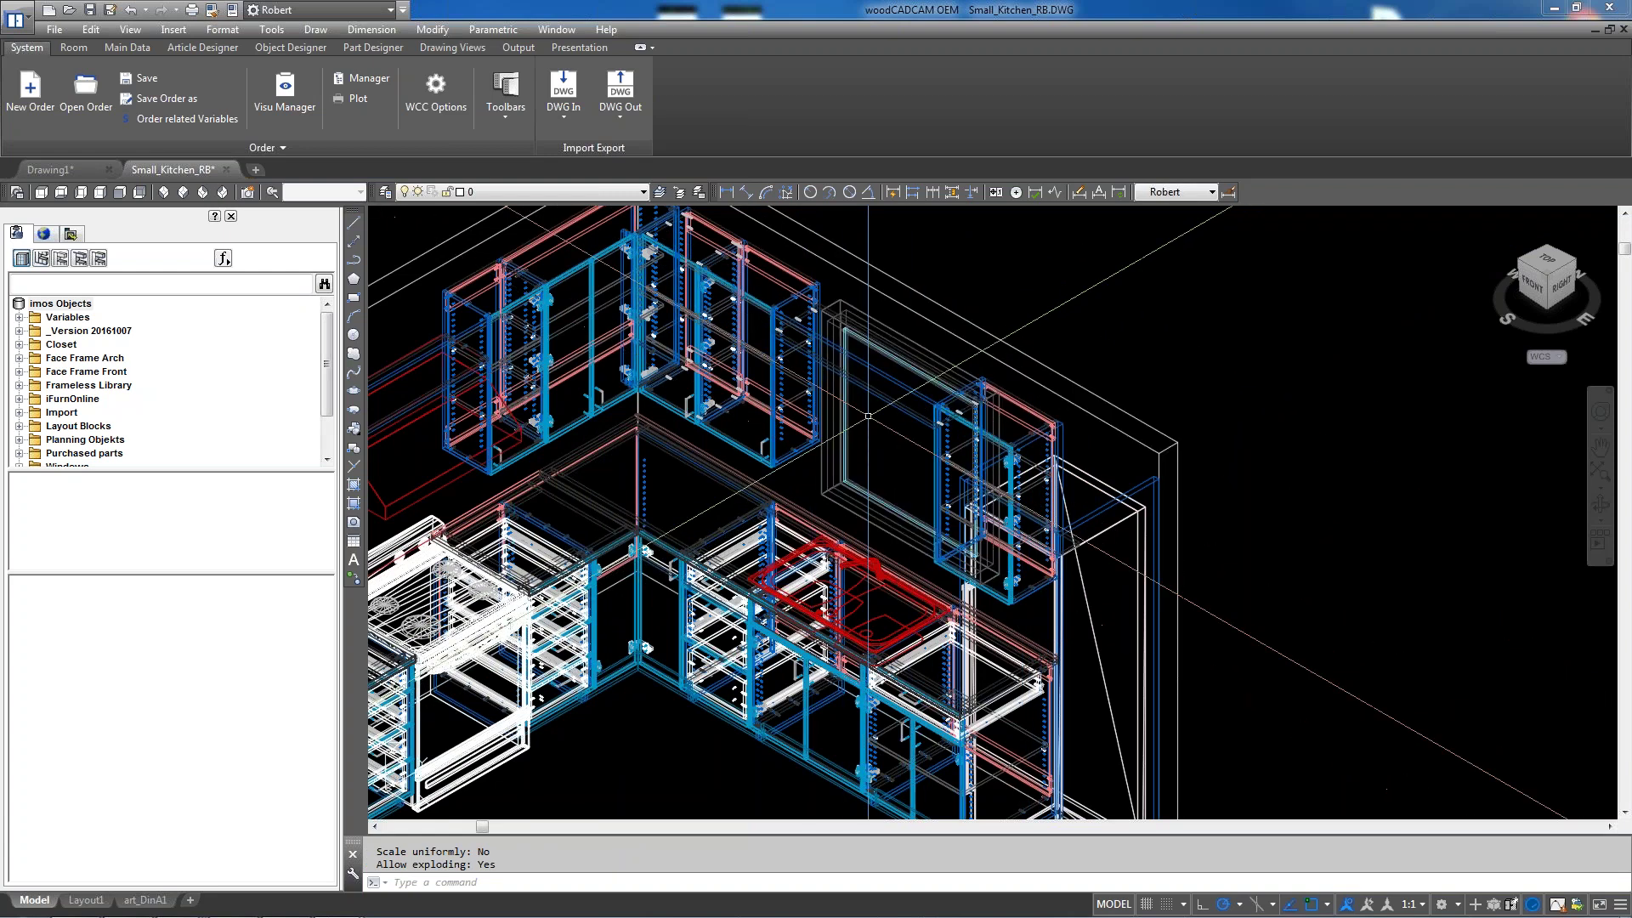
{"action": "scroll", "coordinate": [867, 416], "scroll_direction": "down", "scroll_amount": 3}
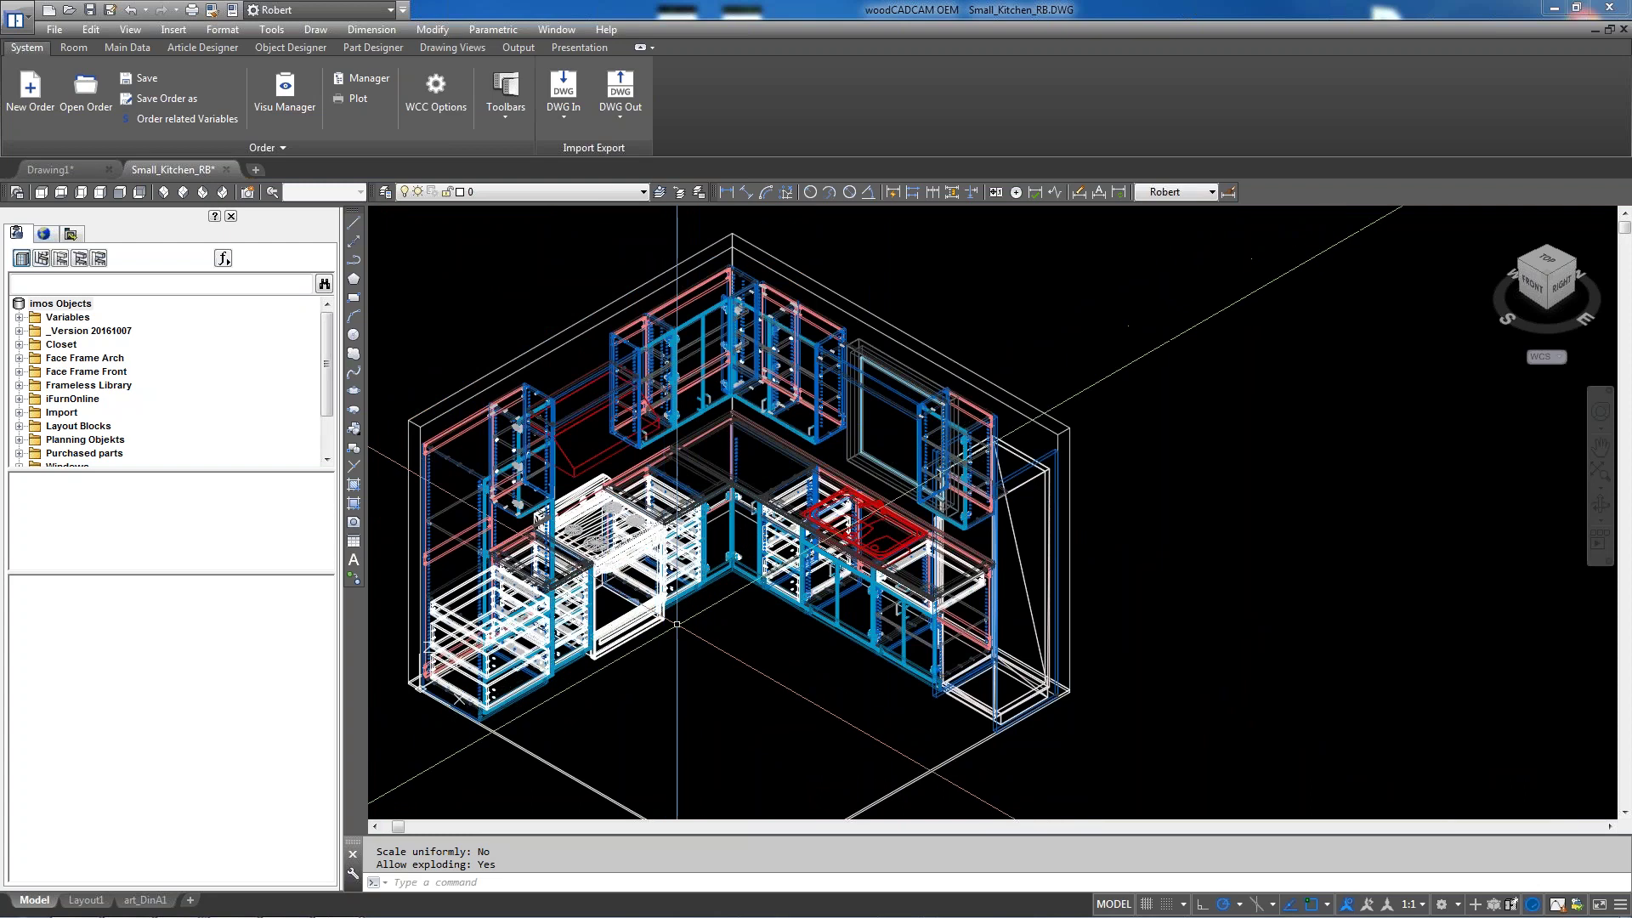
Zoom in on the lower-left base cabinets of the kitchen's left run
{"action": "scroll", "coordinate": [654, 552], "scroll_direction": "up", "scroll_amount": 3}
{"action": "scroll", "coordinate": [590, 556], "scroll_direction": "up", "scroll_amount": 2}
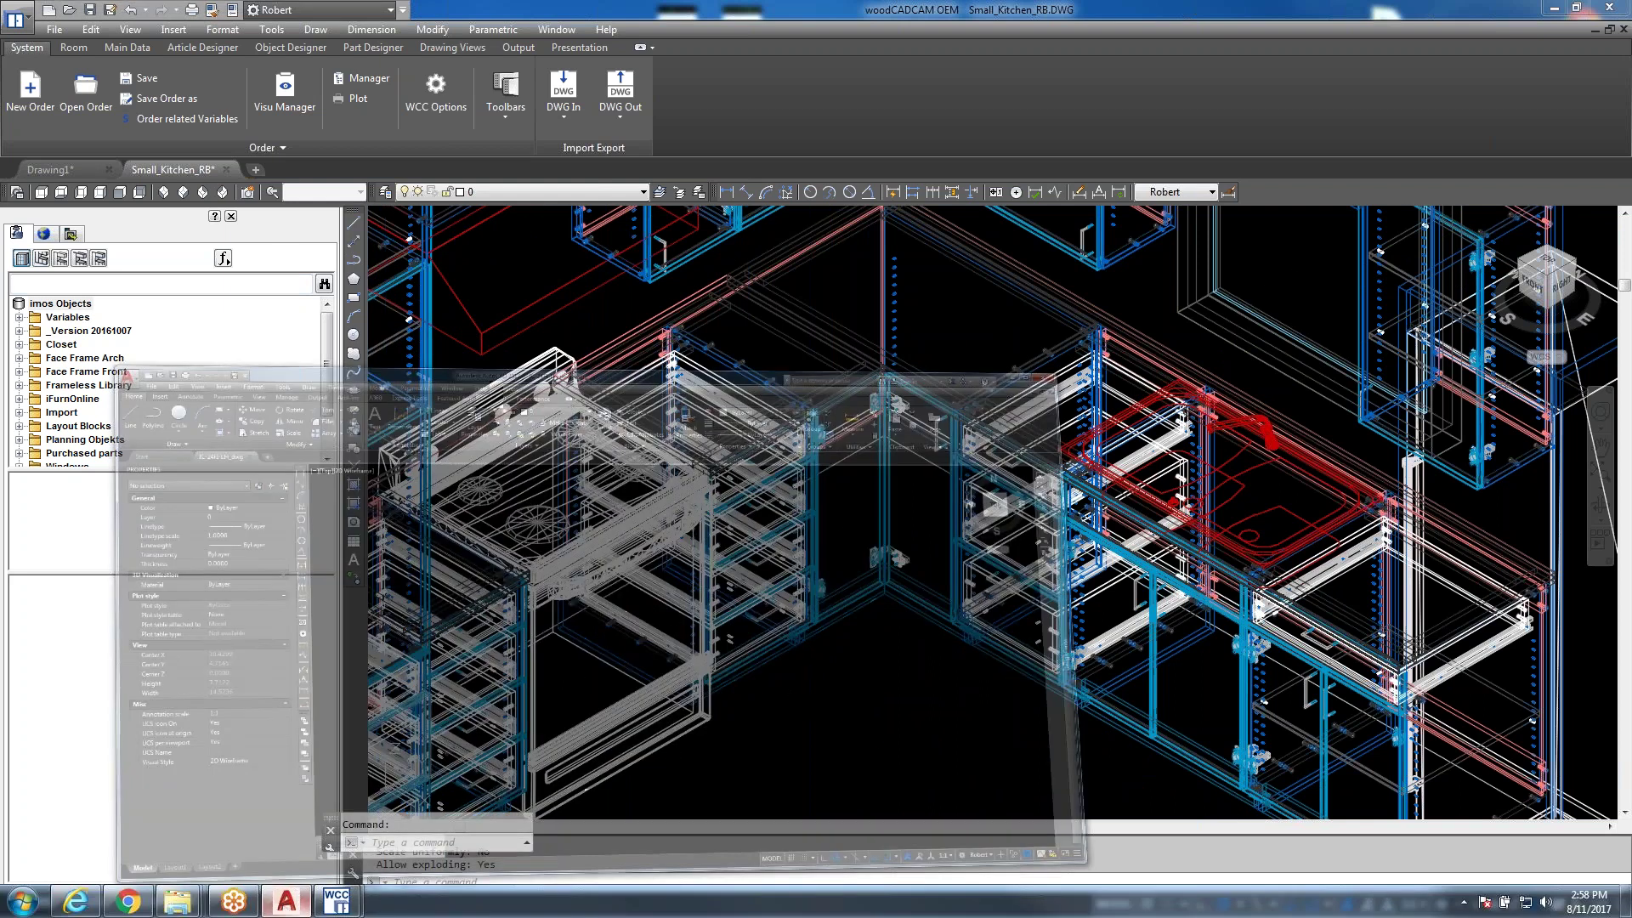
In AutoCAD 2017, open ID-24F_dwg from USB DISK (E:) > 3d appliances, continuing past the DWG warning
{"action": "left_click", "coordinate": [294, 900]}
{"action": "key", "text": "ctrl+o"}
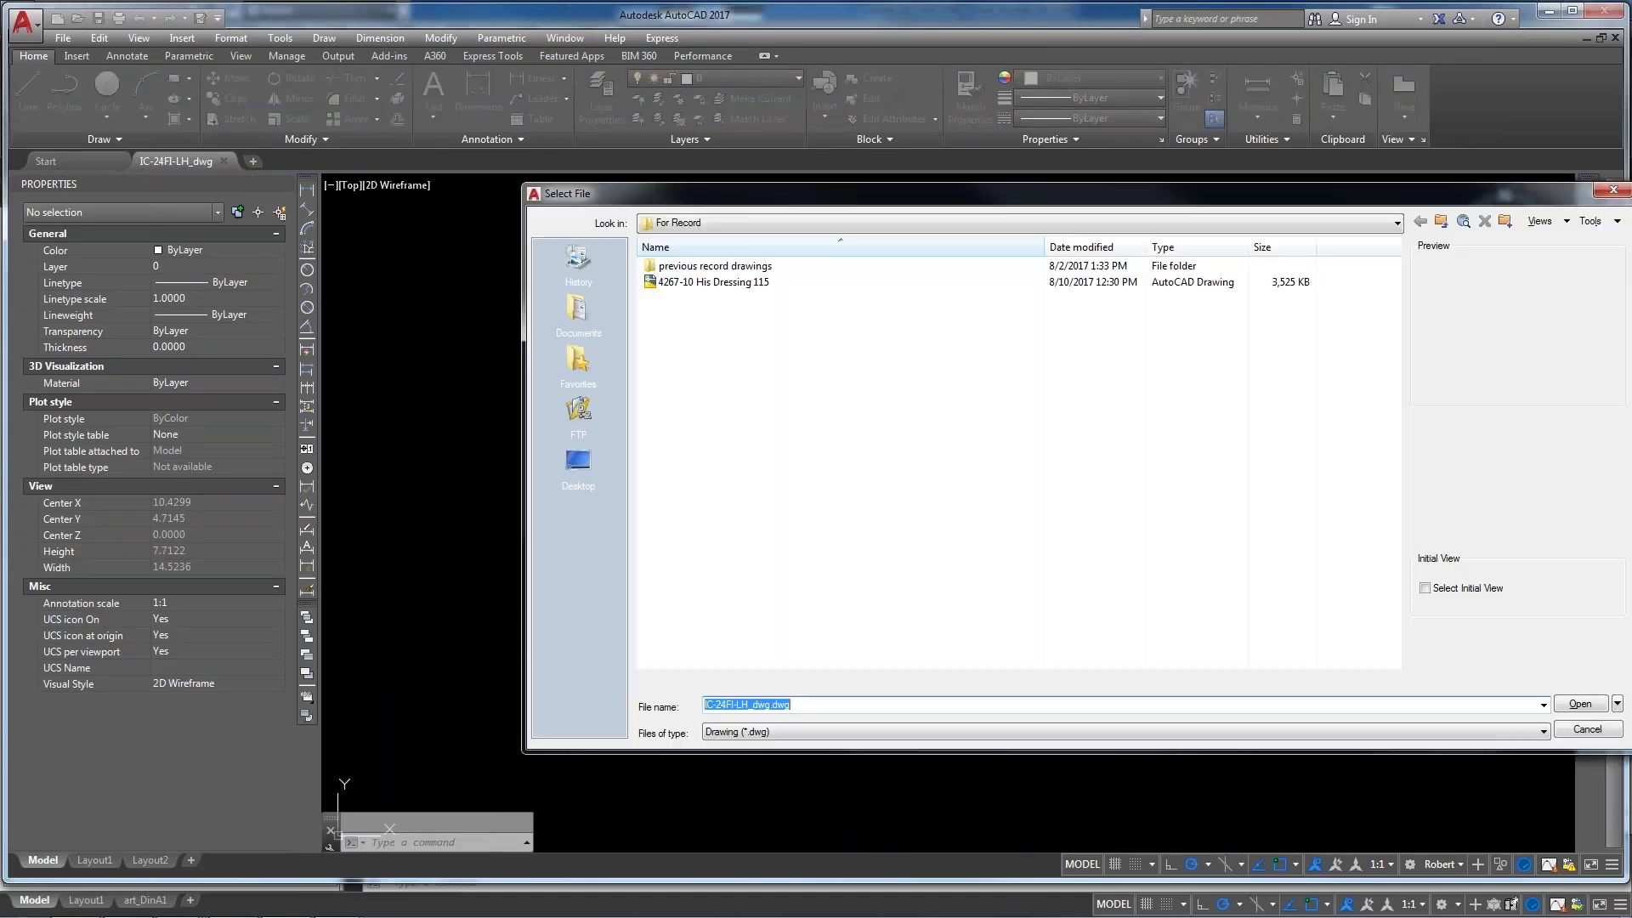
{"action": "left_click", "coordinate": [810, 219]}
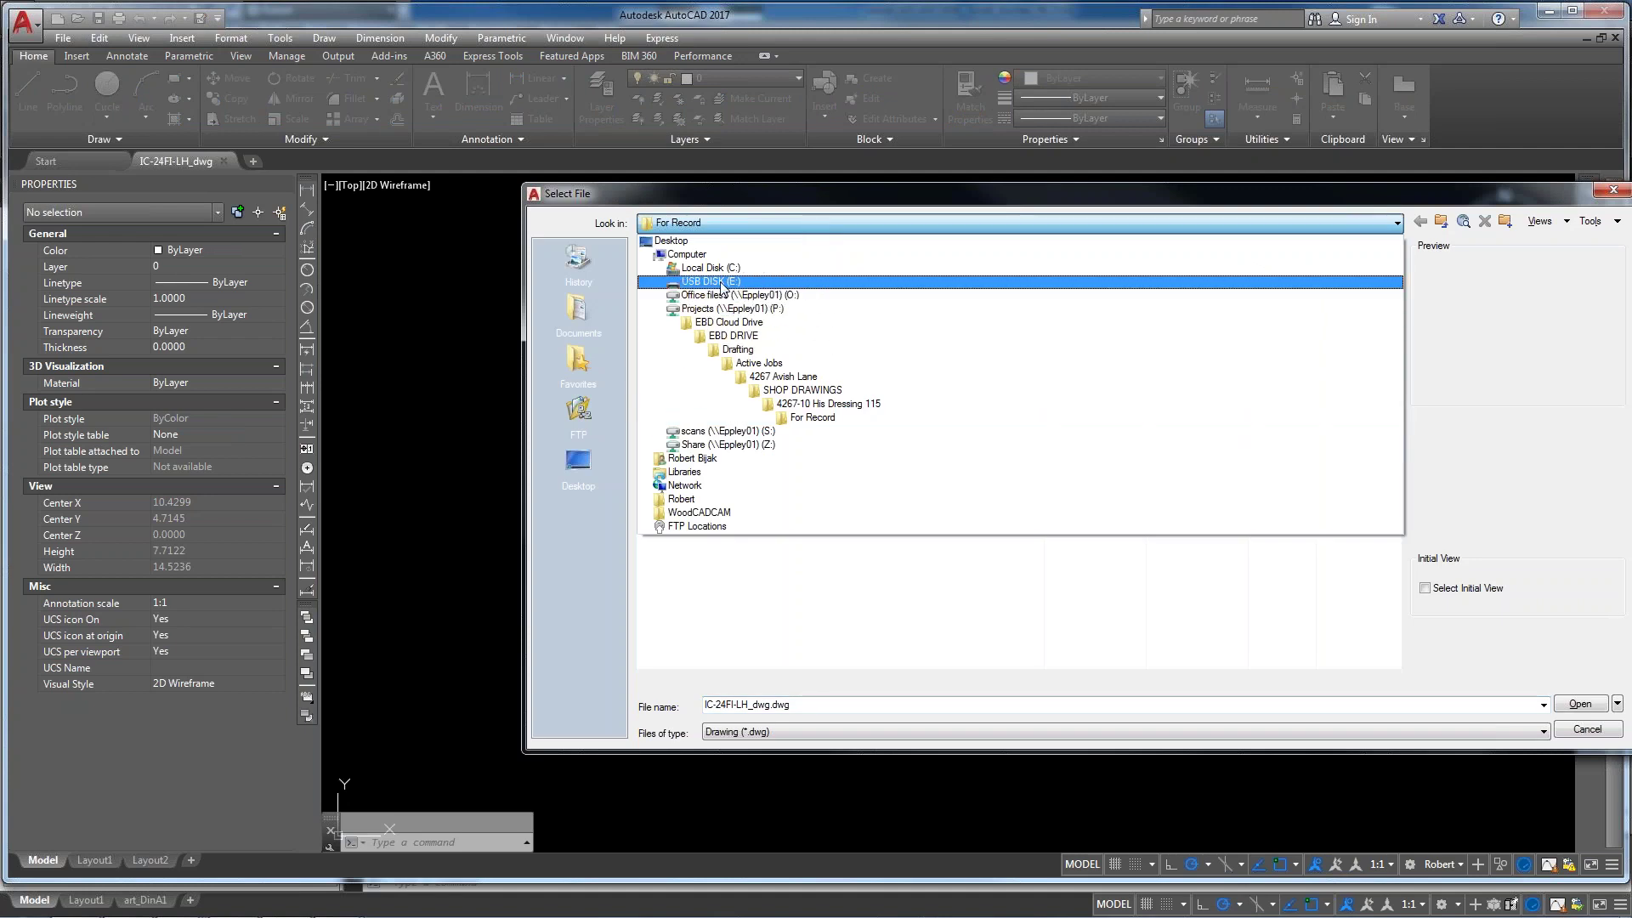
{"action": "left_click", "coordinate": [721, 283]}
{"action": "double_click", "coordinate": [705, 333]}
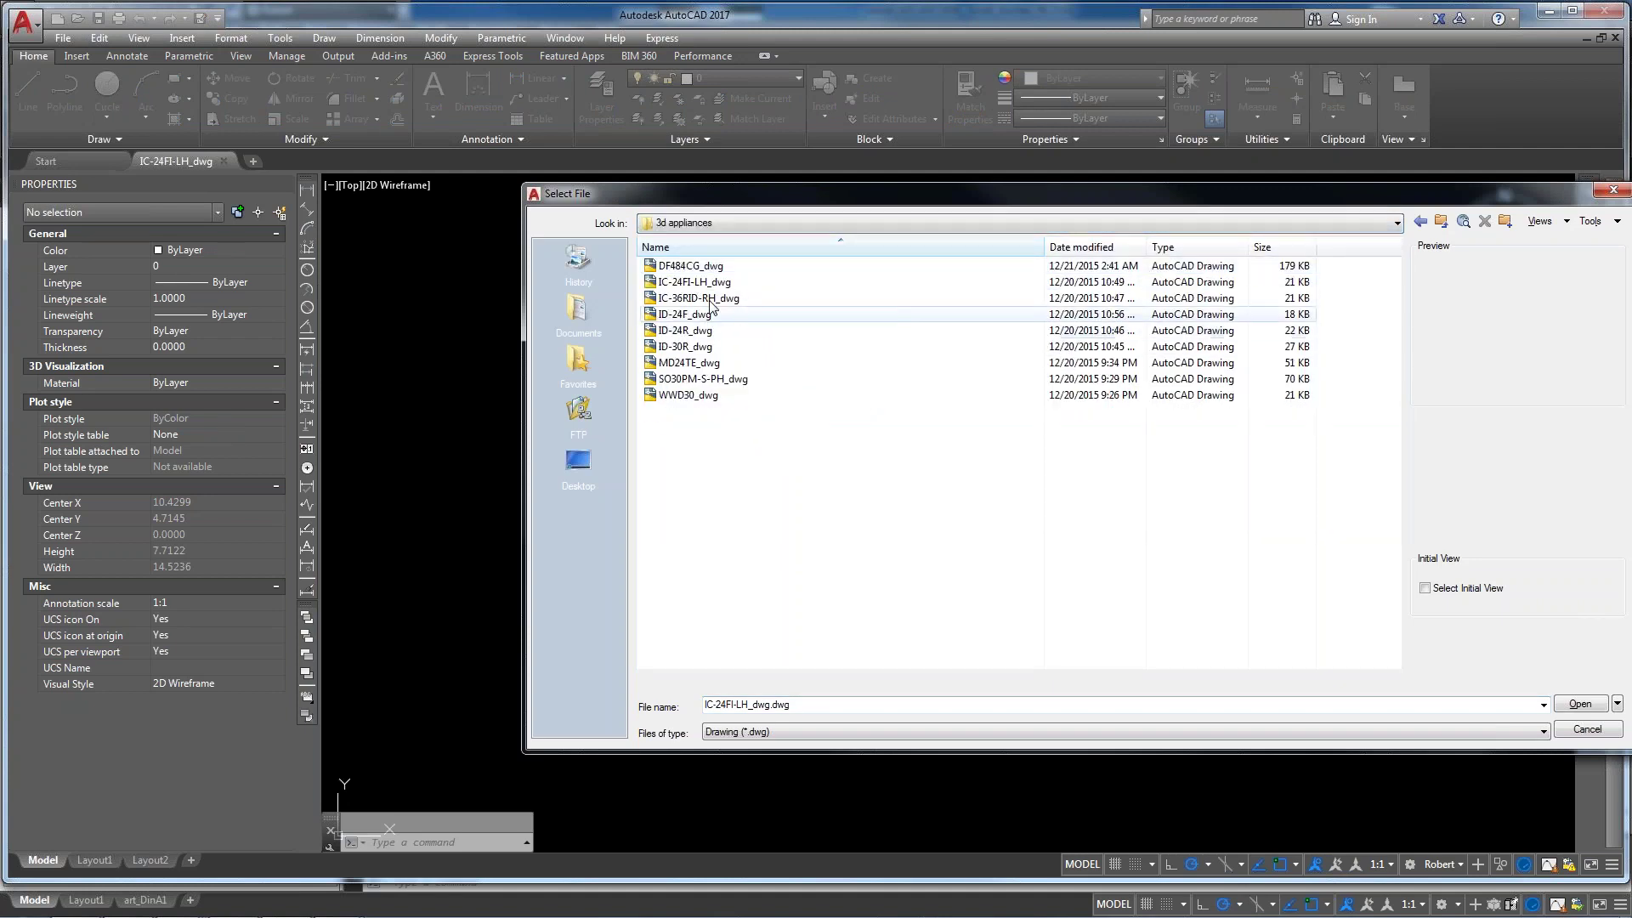
{"action": "double_click", "coordinate": [690, 314]}
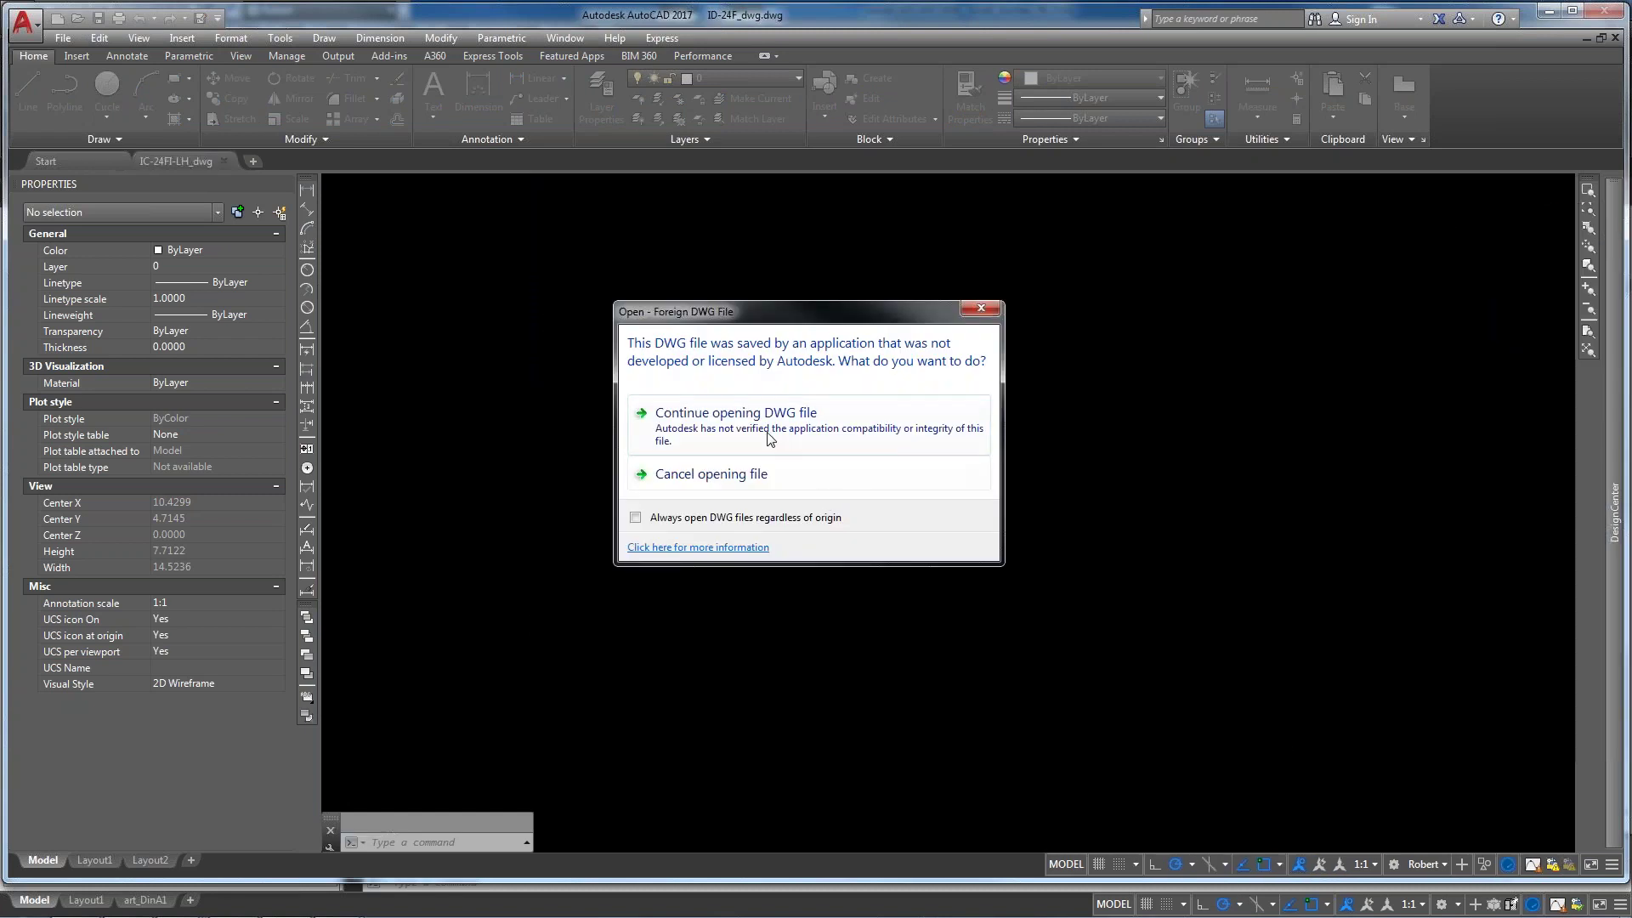
{"action": "left_click", "coordinate": [767, 423]}
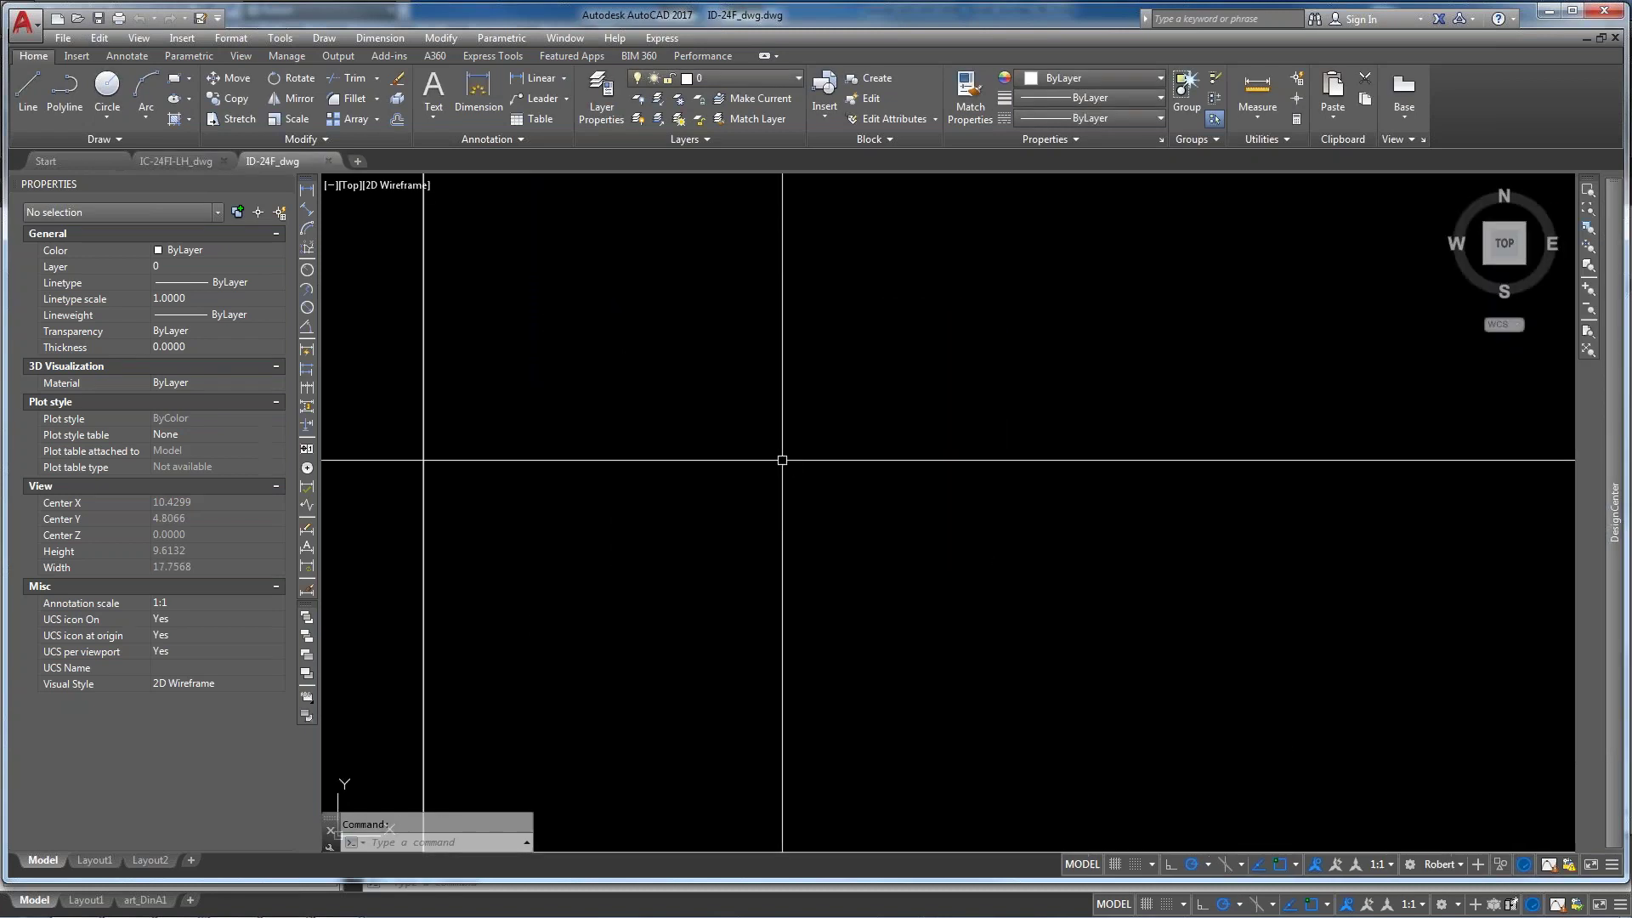
Zoom to extents and explode the ID-24F cabinet block into separate polyface mesh parts
{"action": "middle_click", "coordinate": [426, 349]}
{"action": "middle_click", "coordinate": [425, 350]}
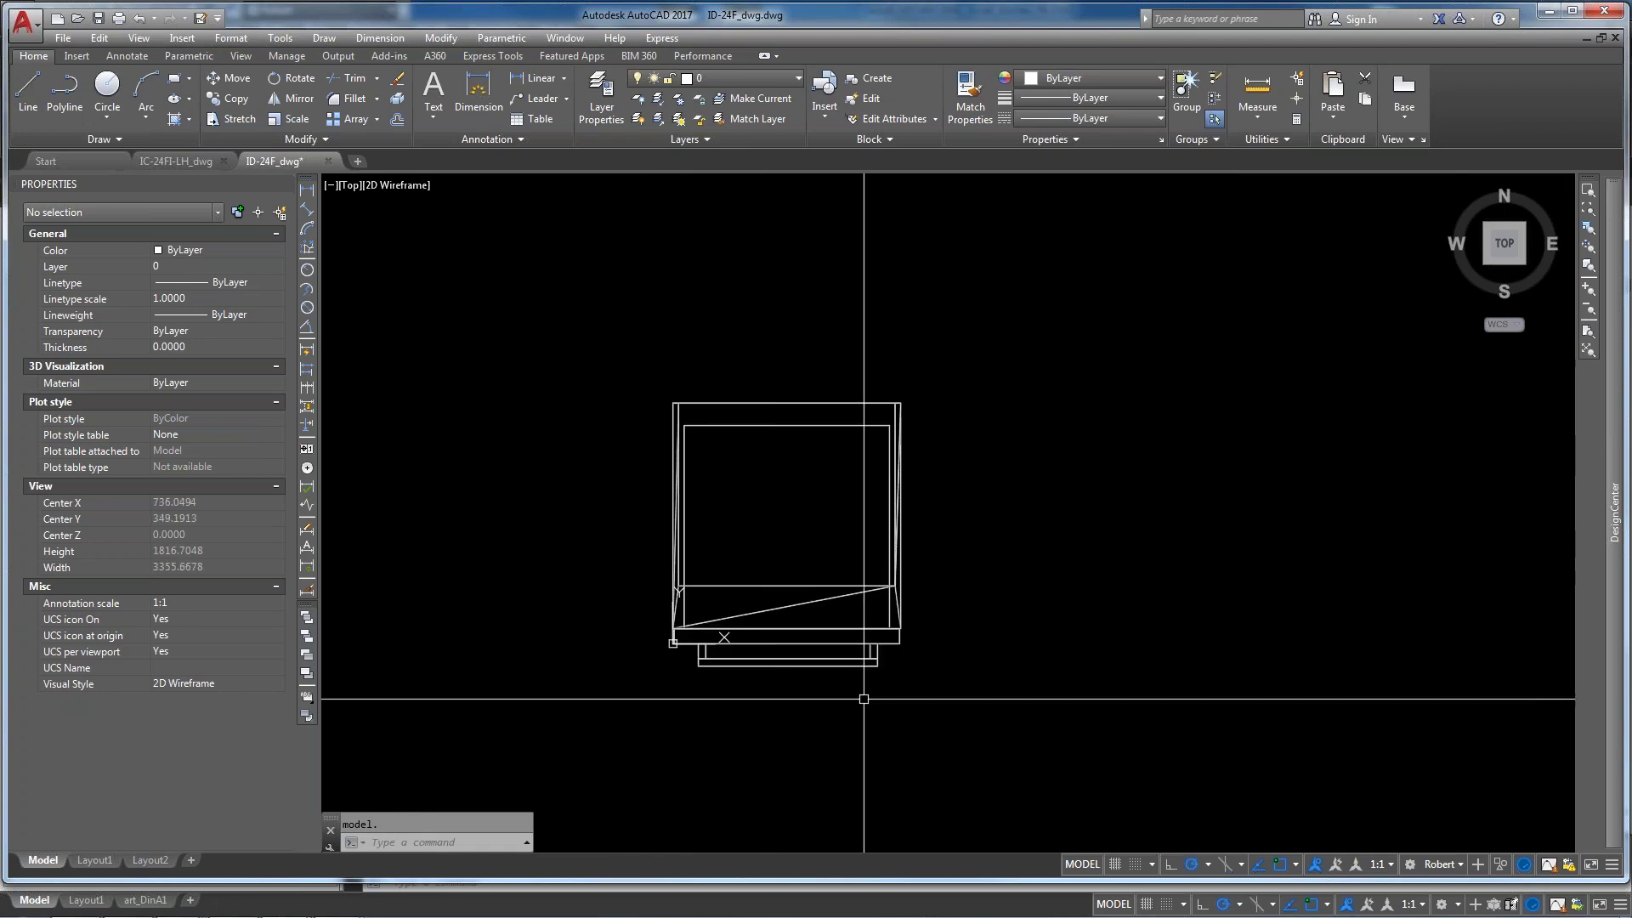
{"action": "left_click", "coordinate": [862, 689]}
{"action": "left_click", "coordinate": [773, 649]}
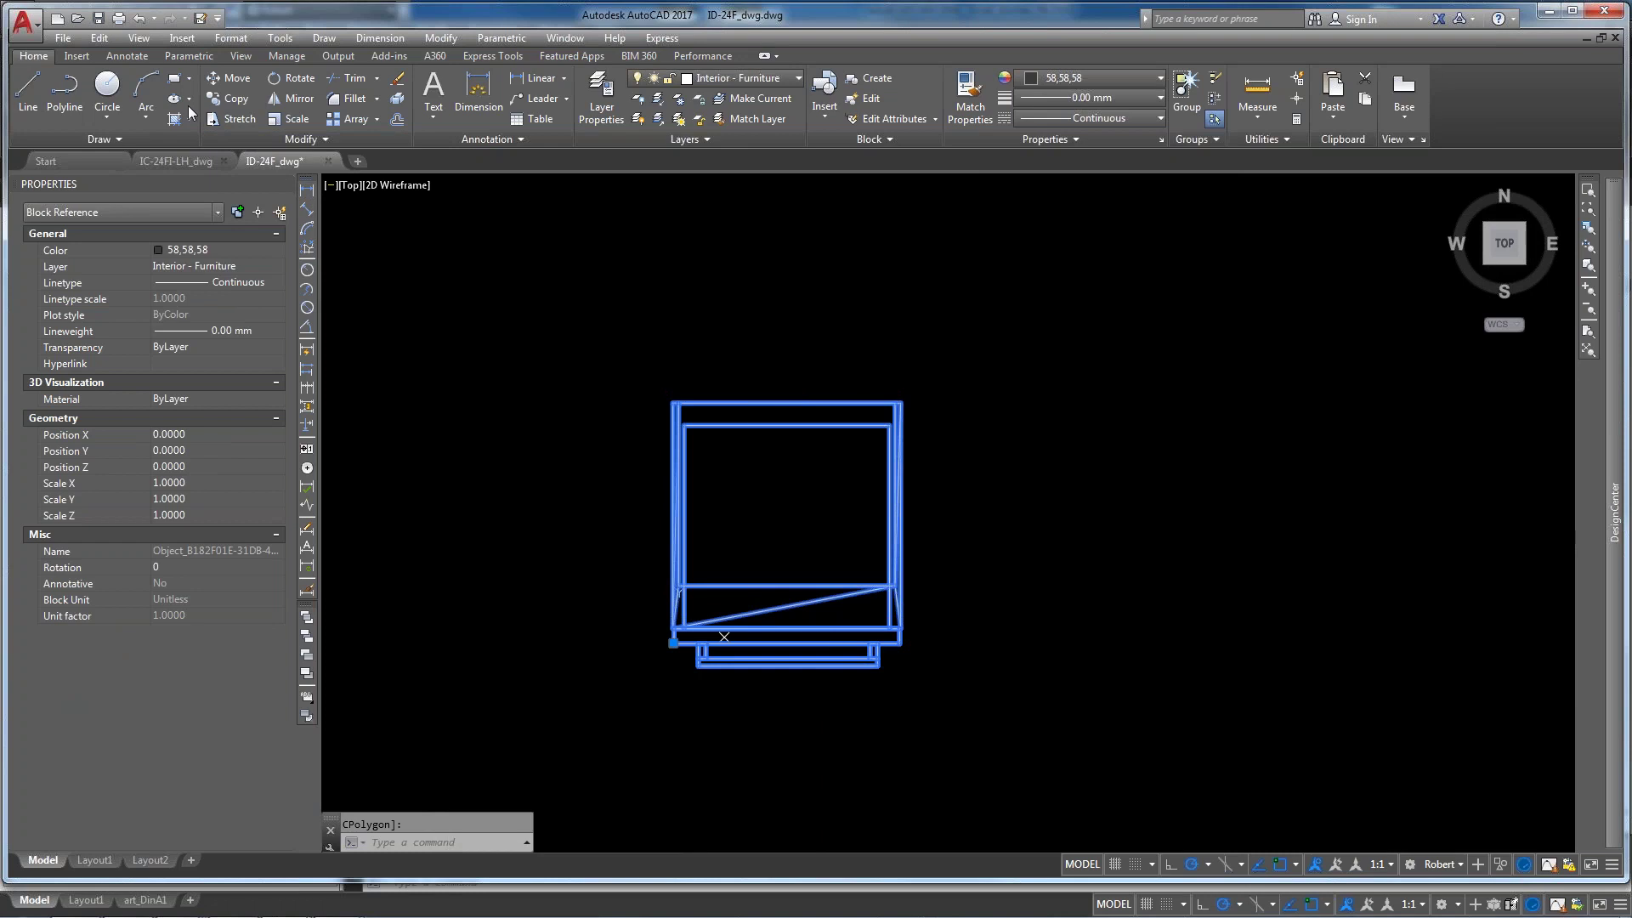
{"action": "left_click", "coordinate": [397, 101]}
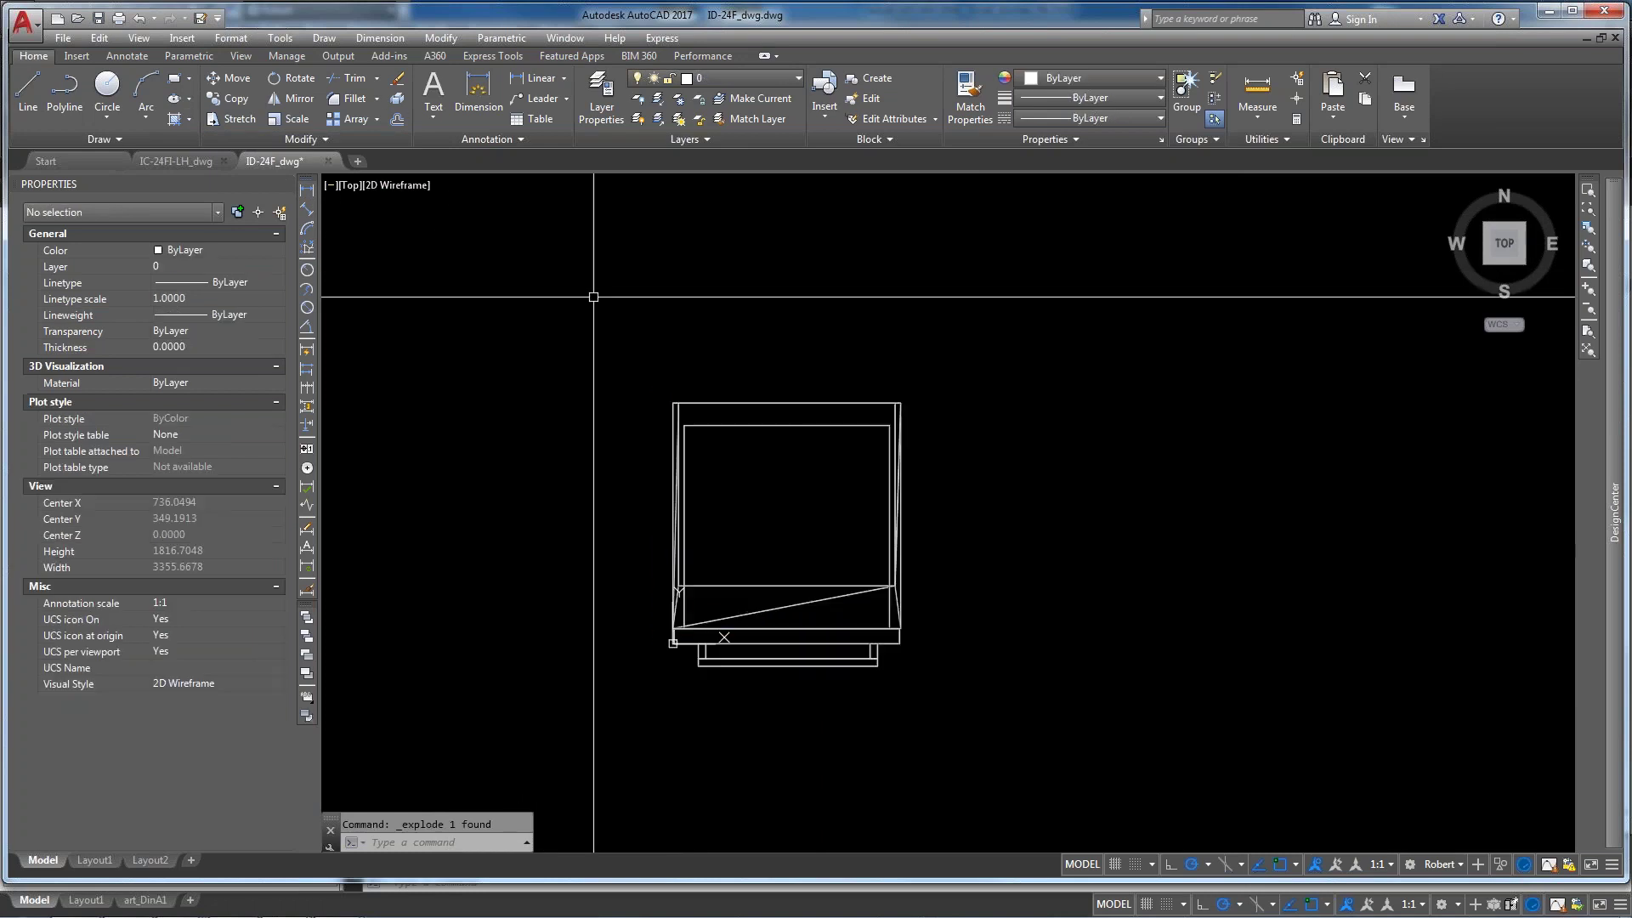
{"action": "left_click", "coordinate": [797, 467]}
{"action": "left_click", "coordinate": [703, 291]}
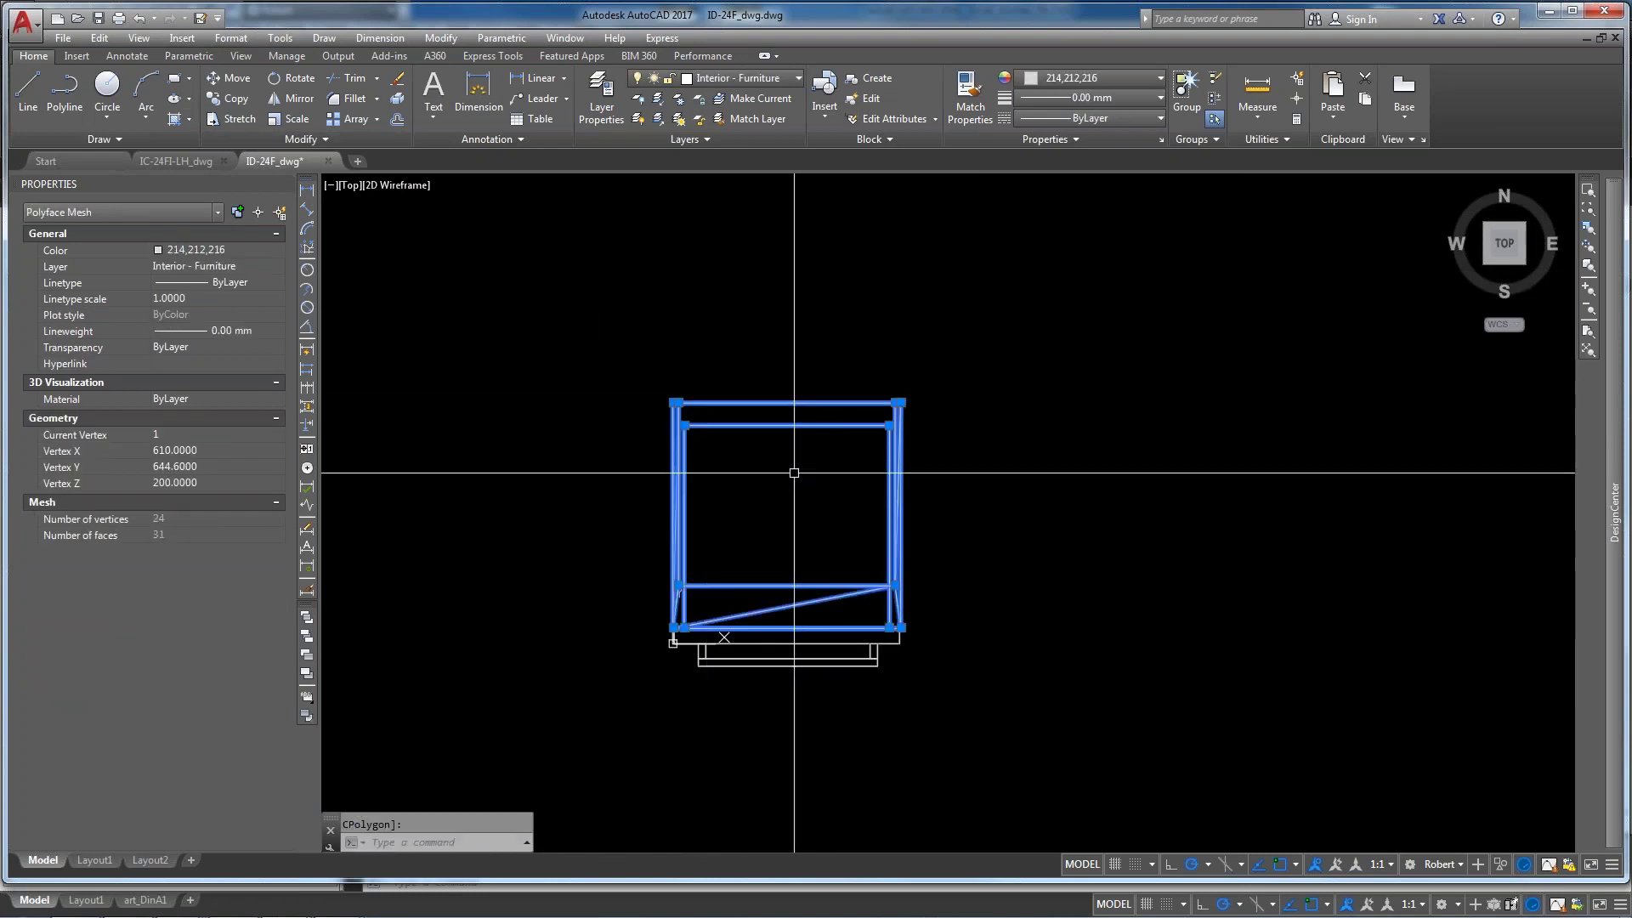
{"action": "key", "text": "Escape"}
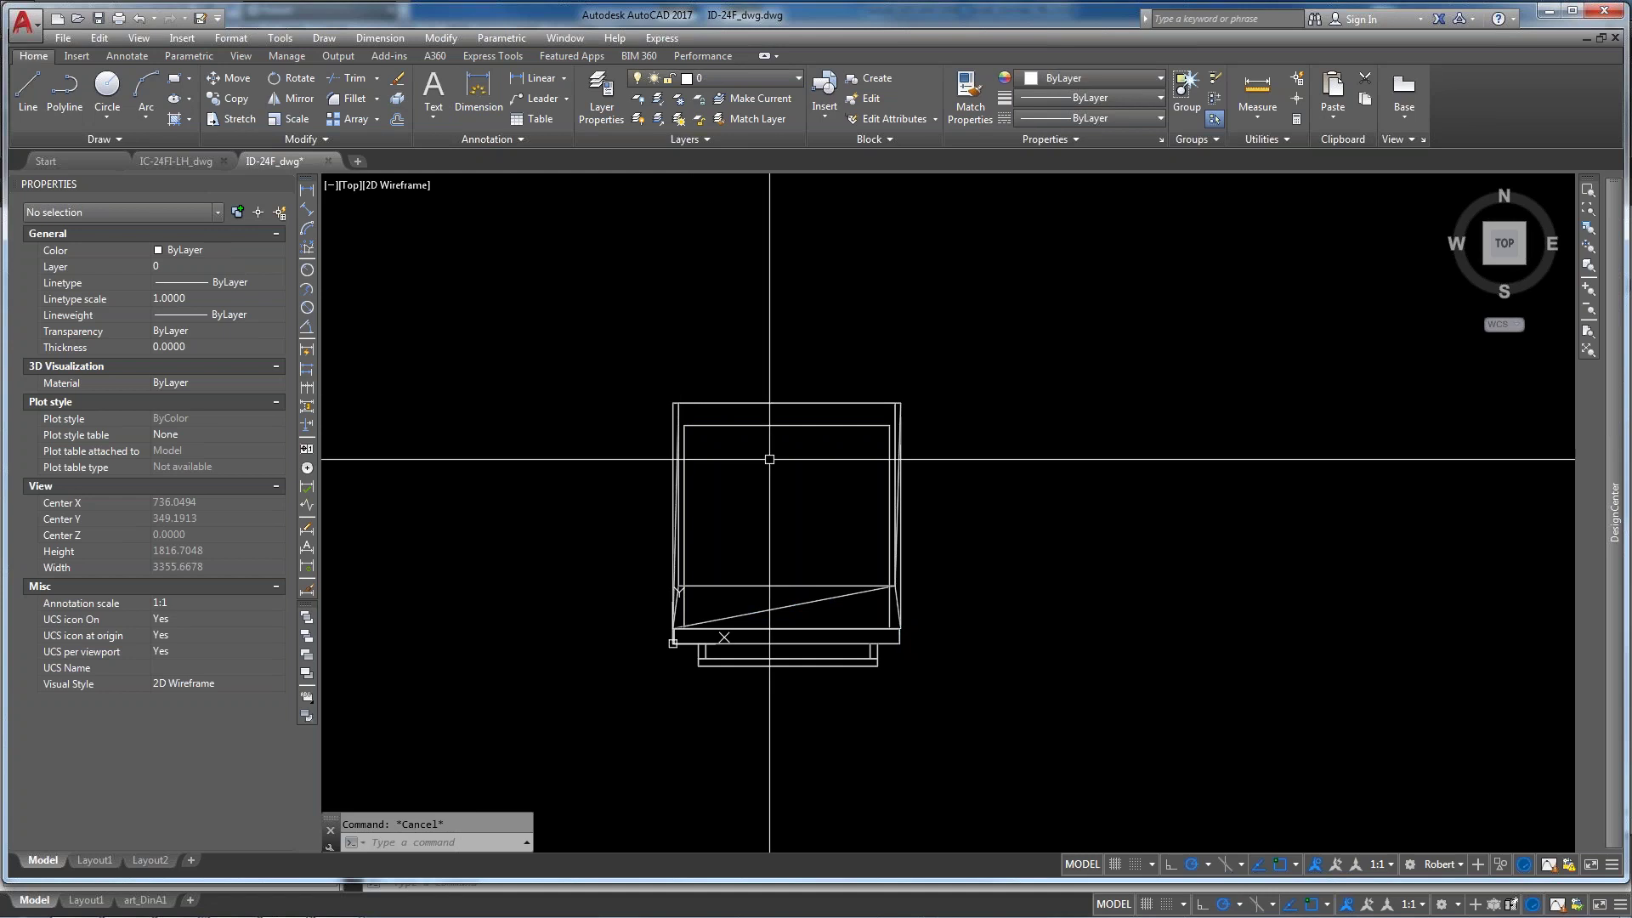
{"action": "type", "text": "pu"}
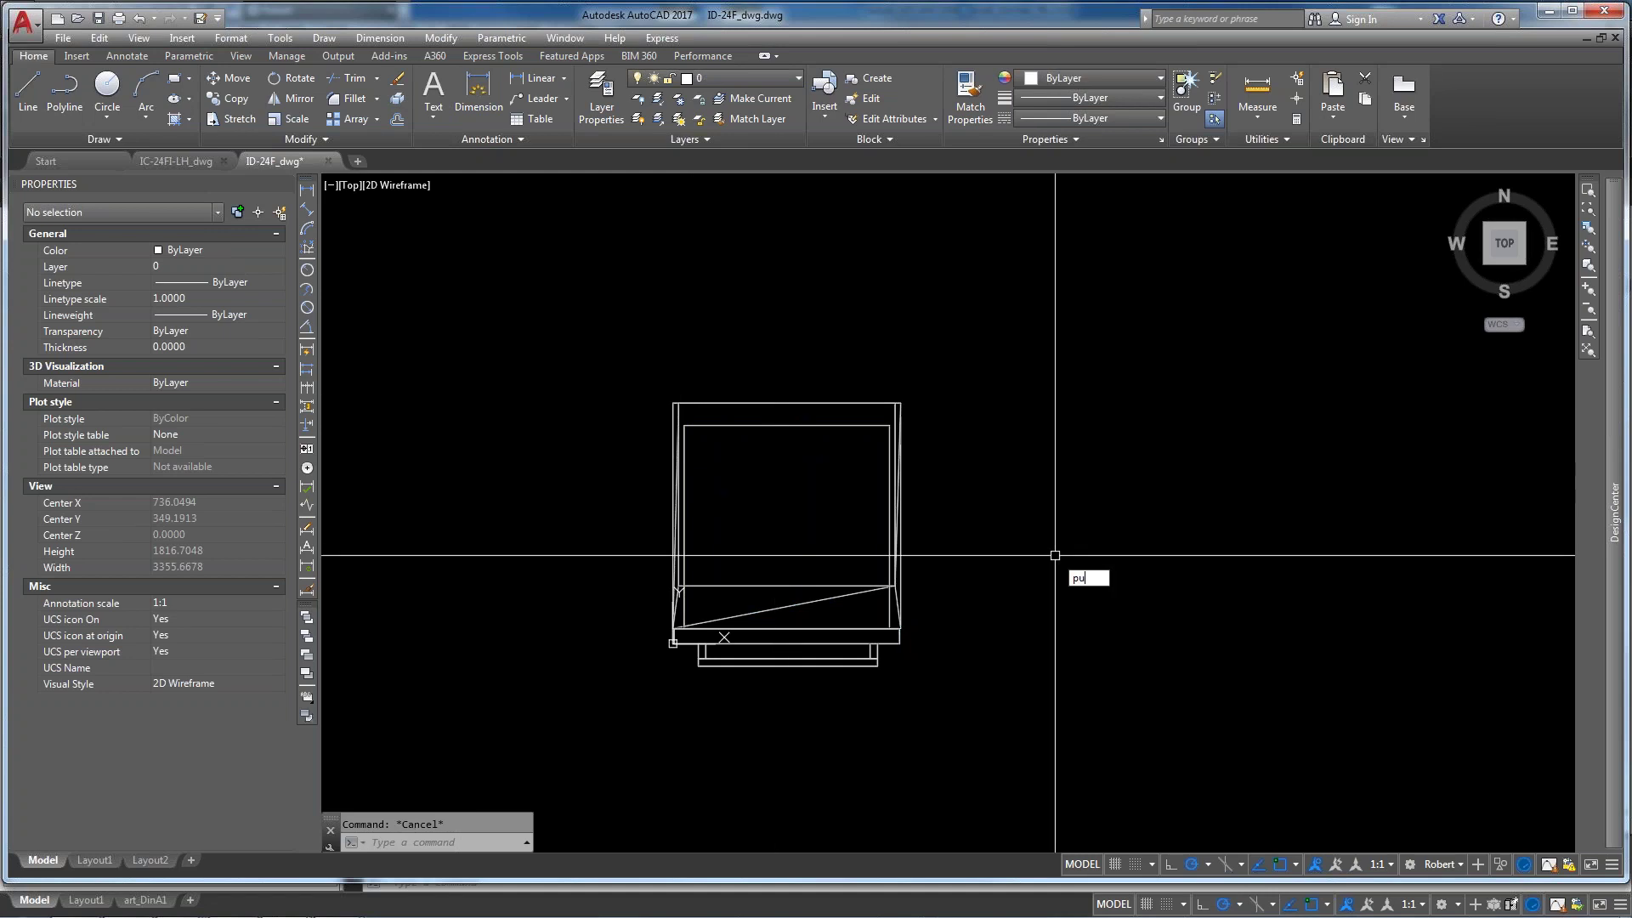
{"action": "type", "text": "rge"}
Purge all unused items, confirming removal of the unused appliance block definition
{"action": "key", "text": "Return"}
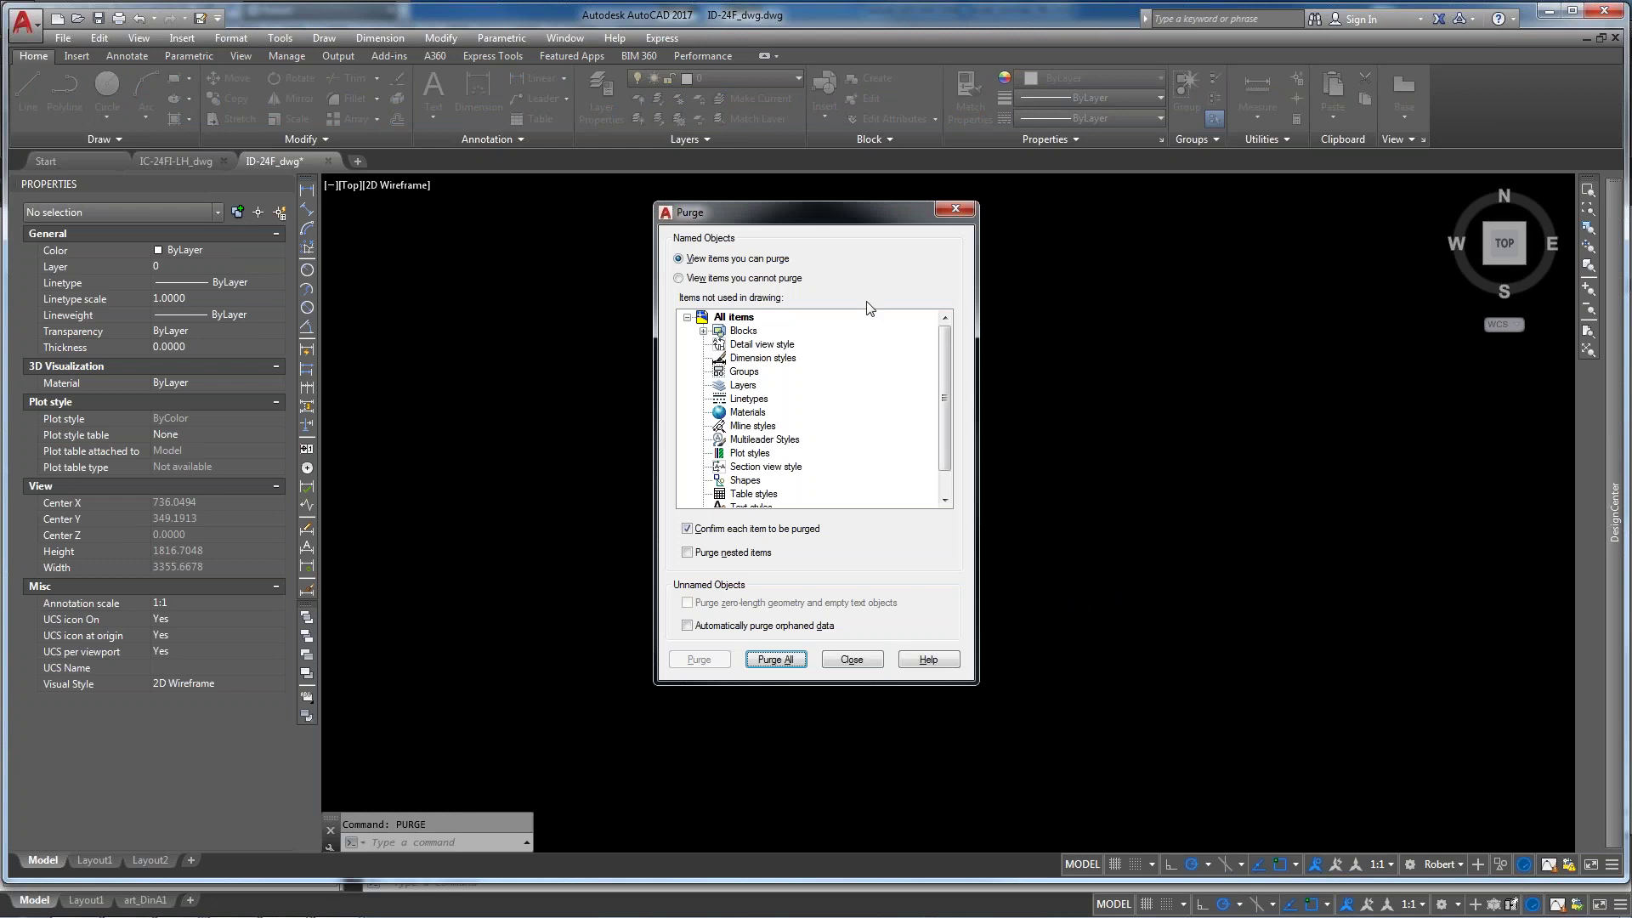
{"action": "left_click_drag", "start_coordinate": [829, 223], "coordinate": [1126, 265]}
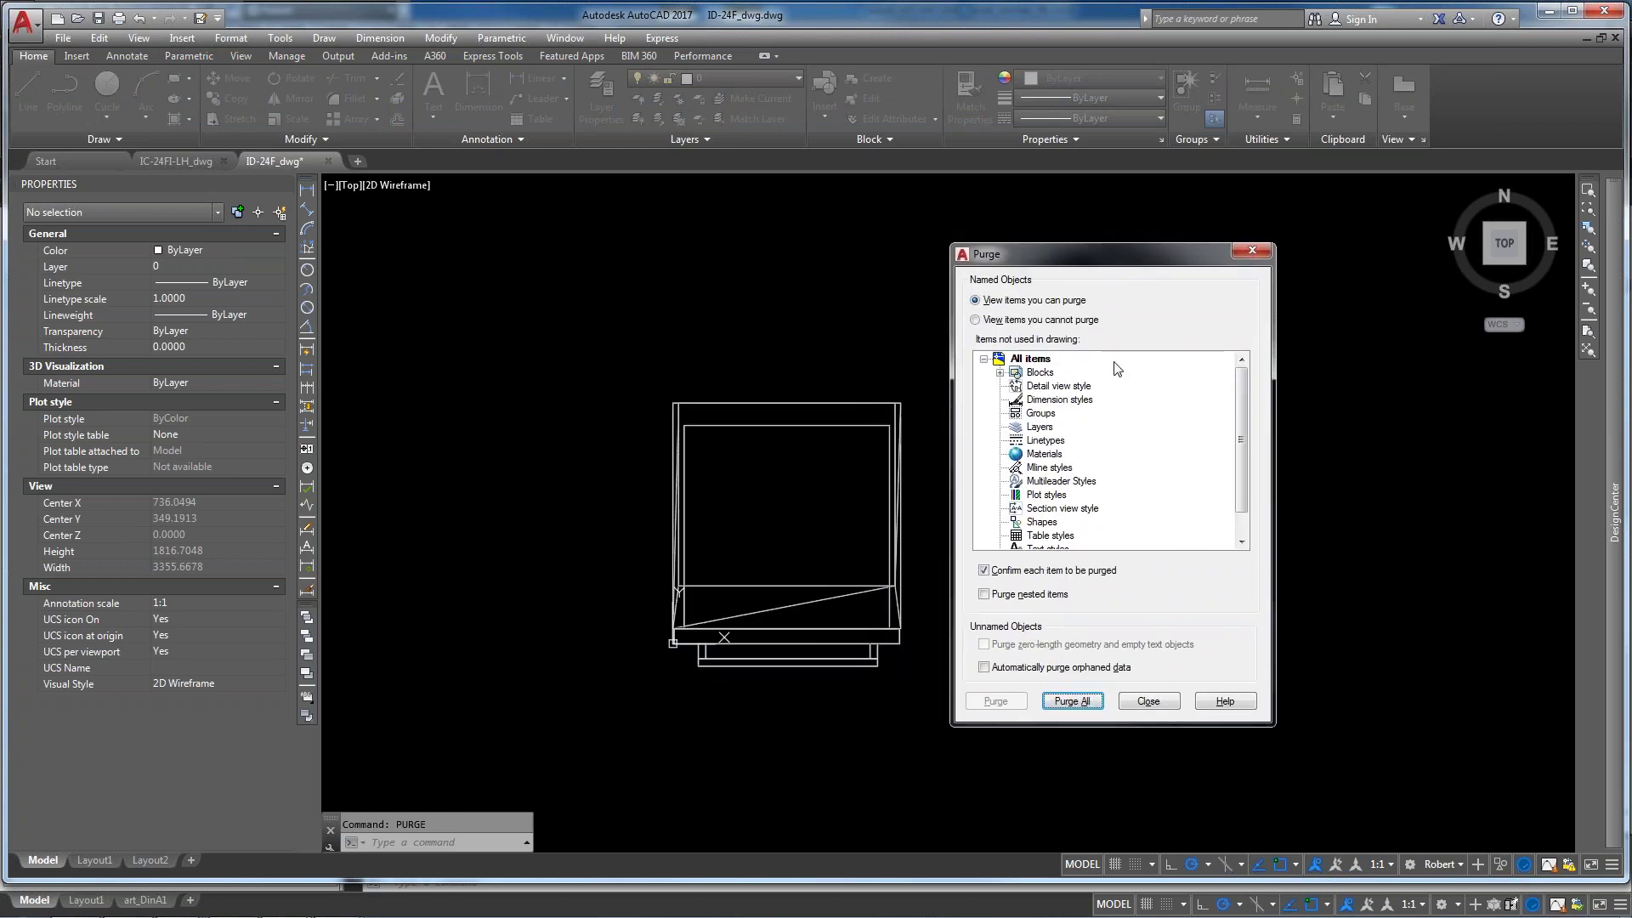
{"action": "left_click", "coordinate": [1072, 702]}
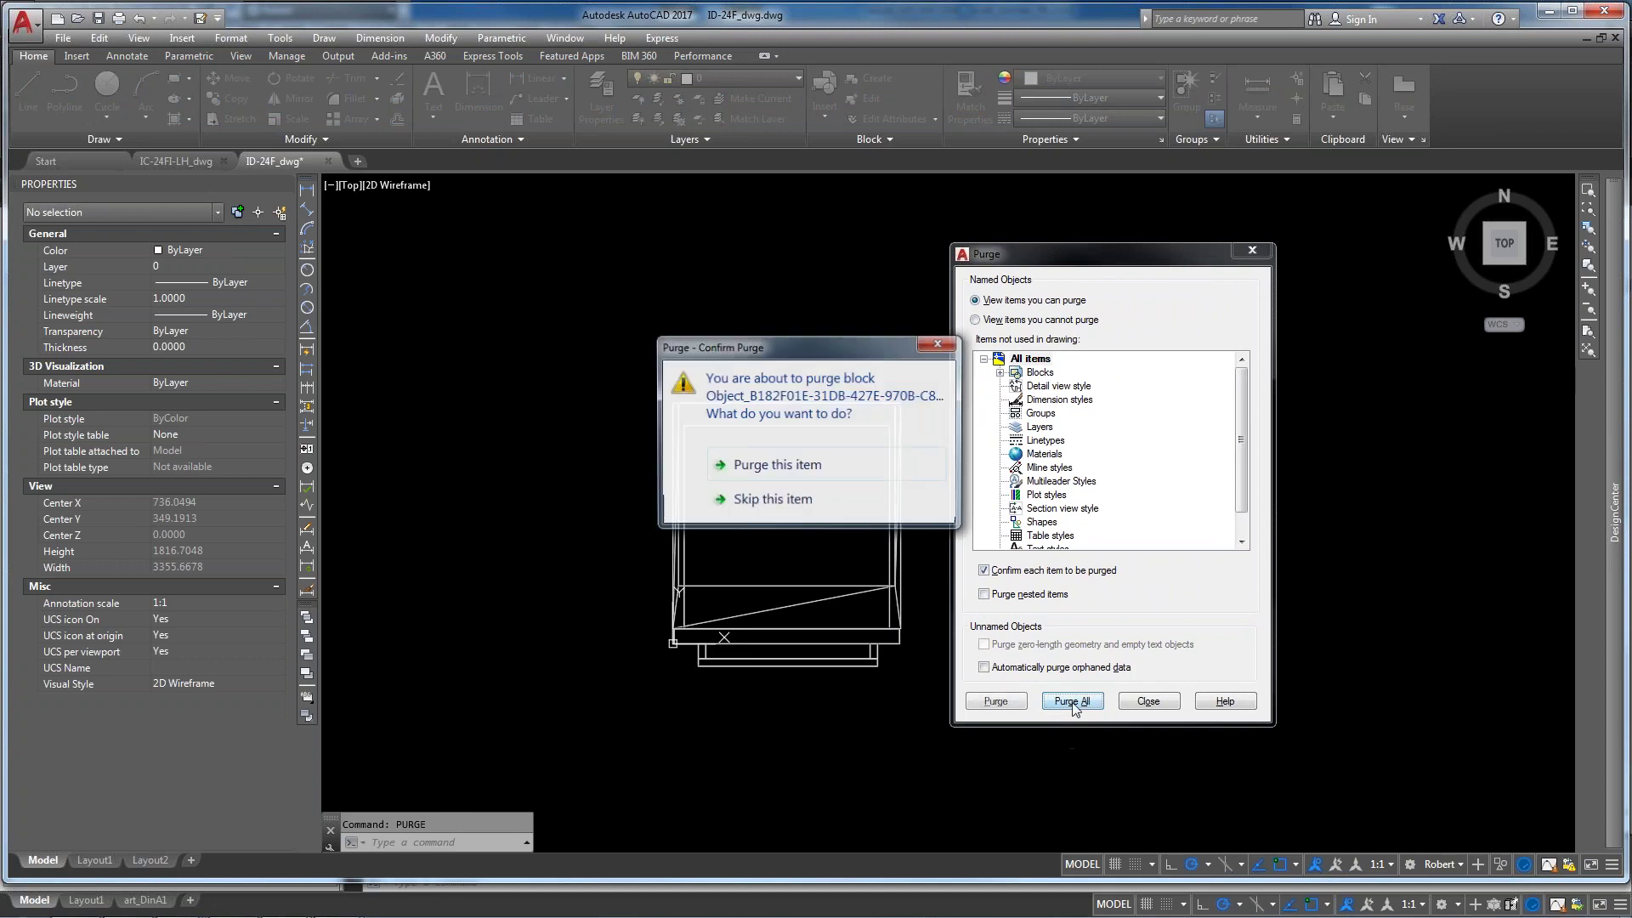
{"action": "left_click", "coordinate": [788, 470]}
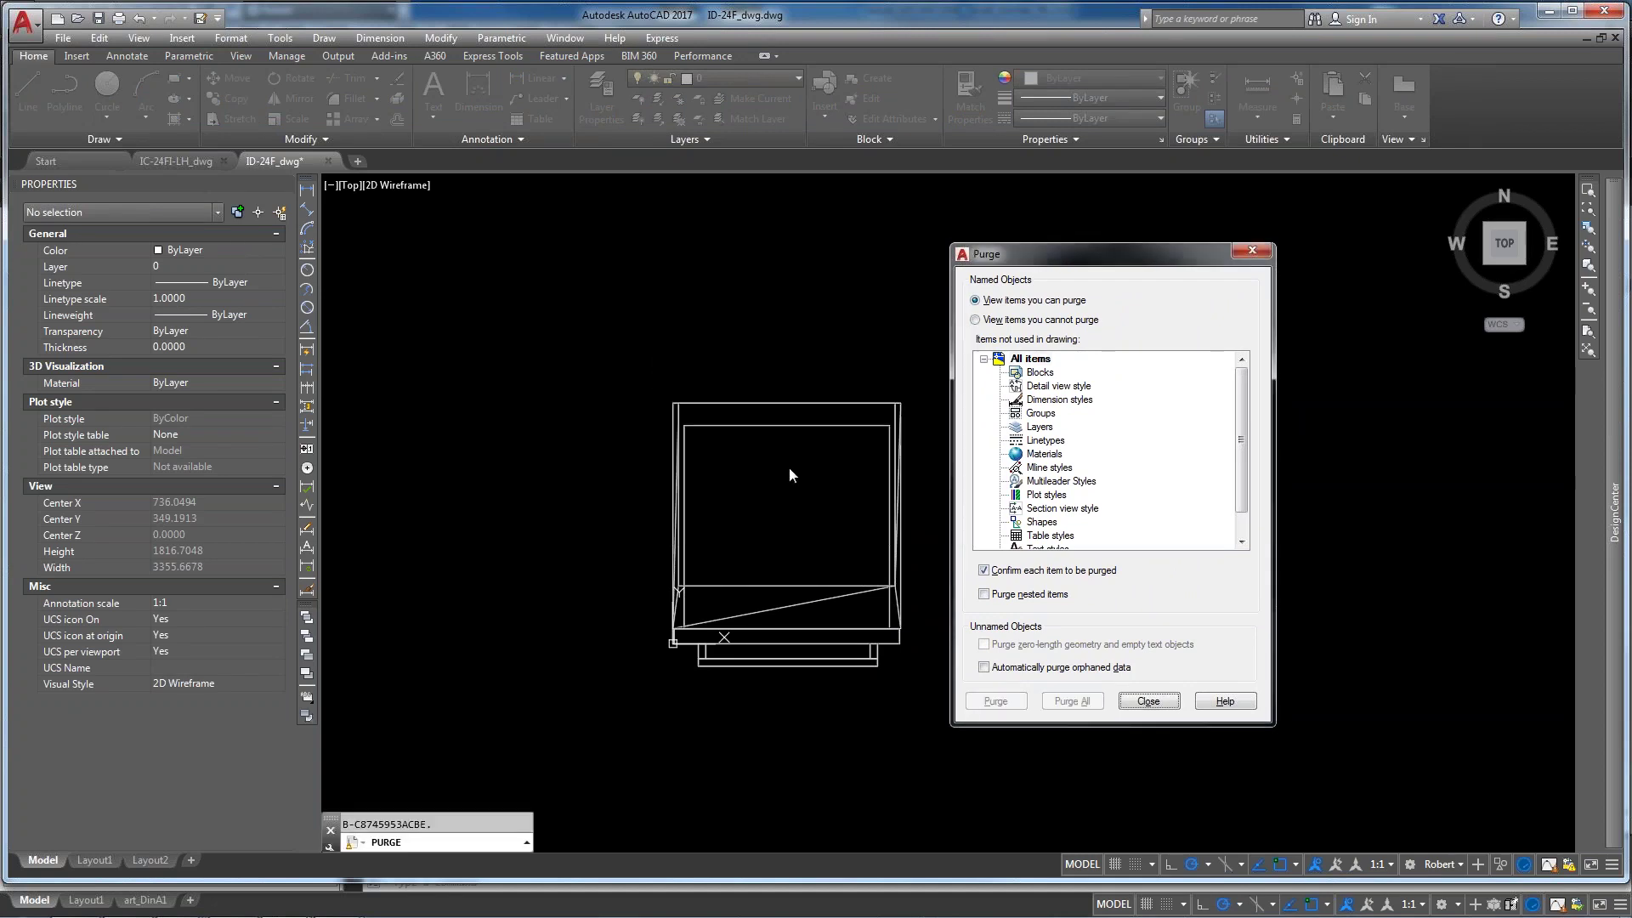
{"action": "left_click", "coordinate": [1151, 701]}
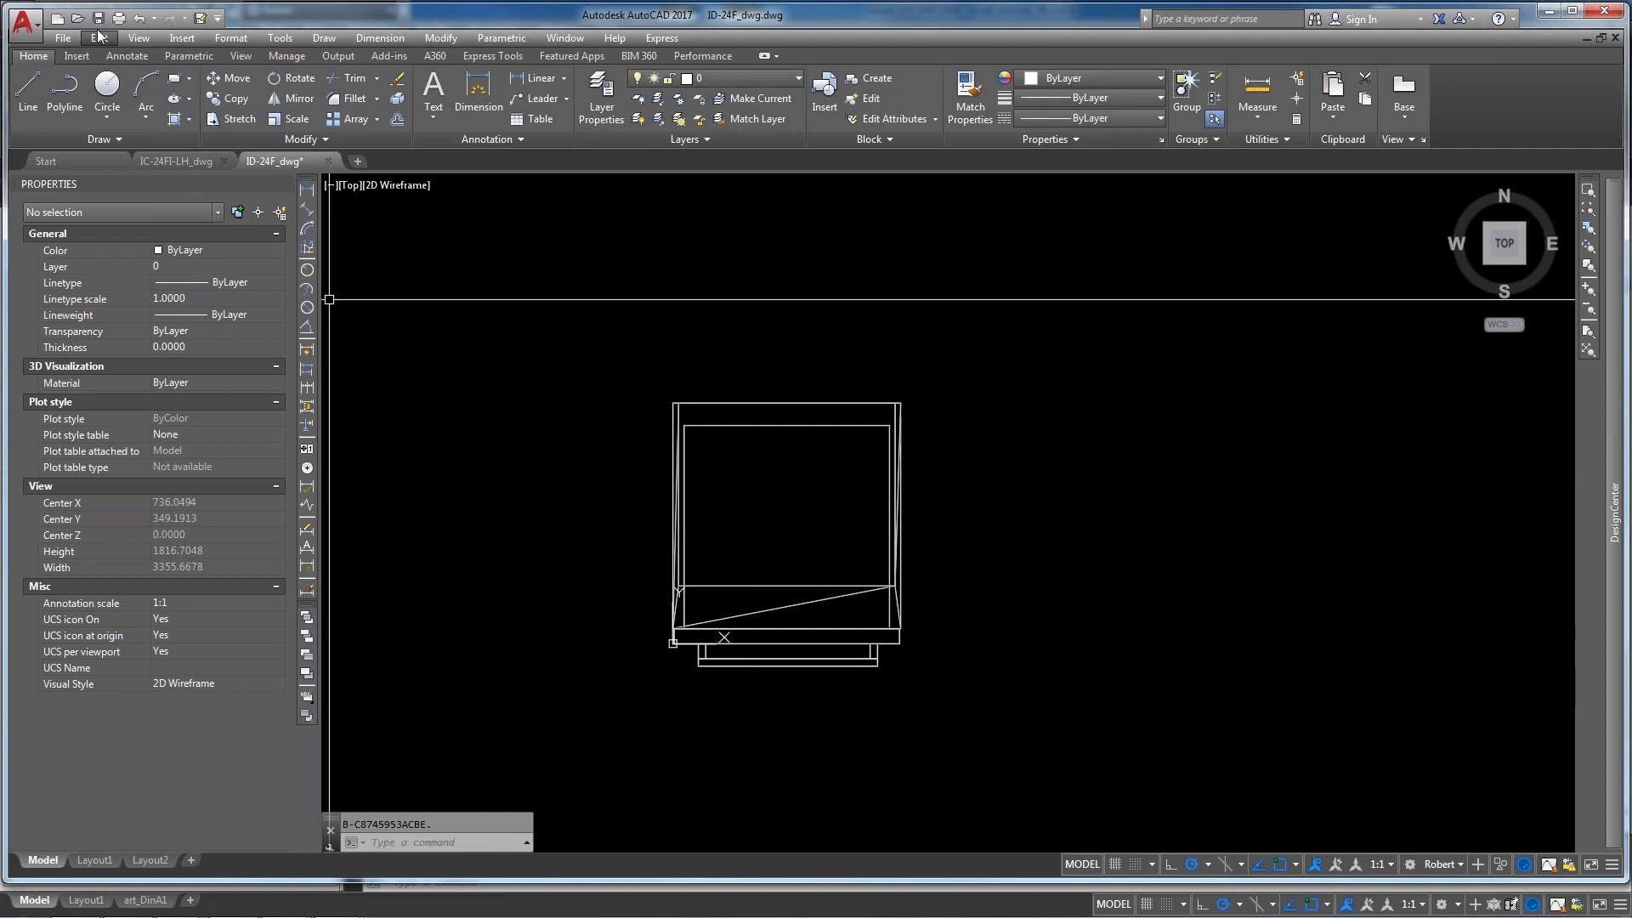
Save the drawing as ID-24F_2dwg.dwg in the 3d appliances folder
{"action": "left_click", "coordinate": [199, 18]}
{"action": "left_click", "coordinate": [1069, 587]}
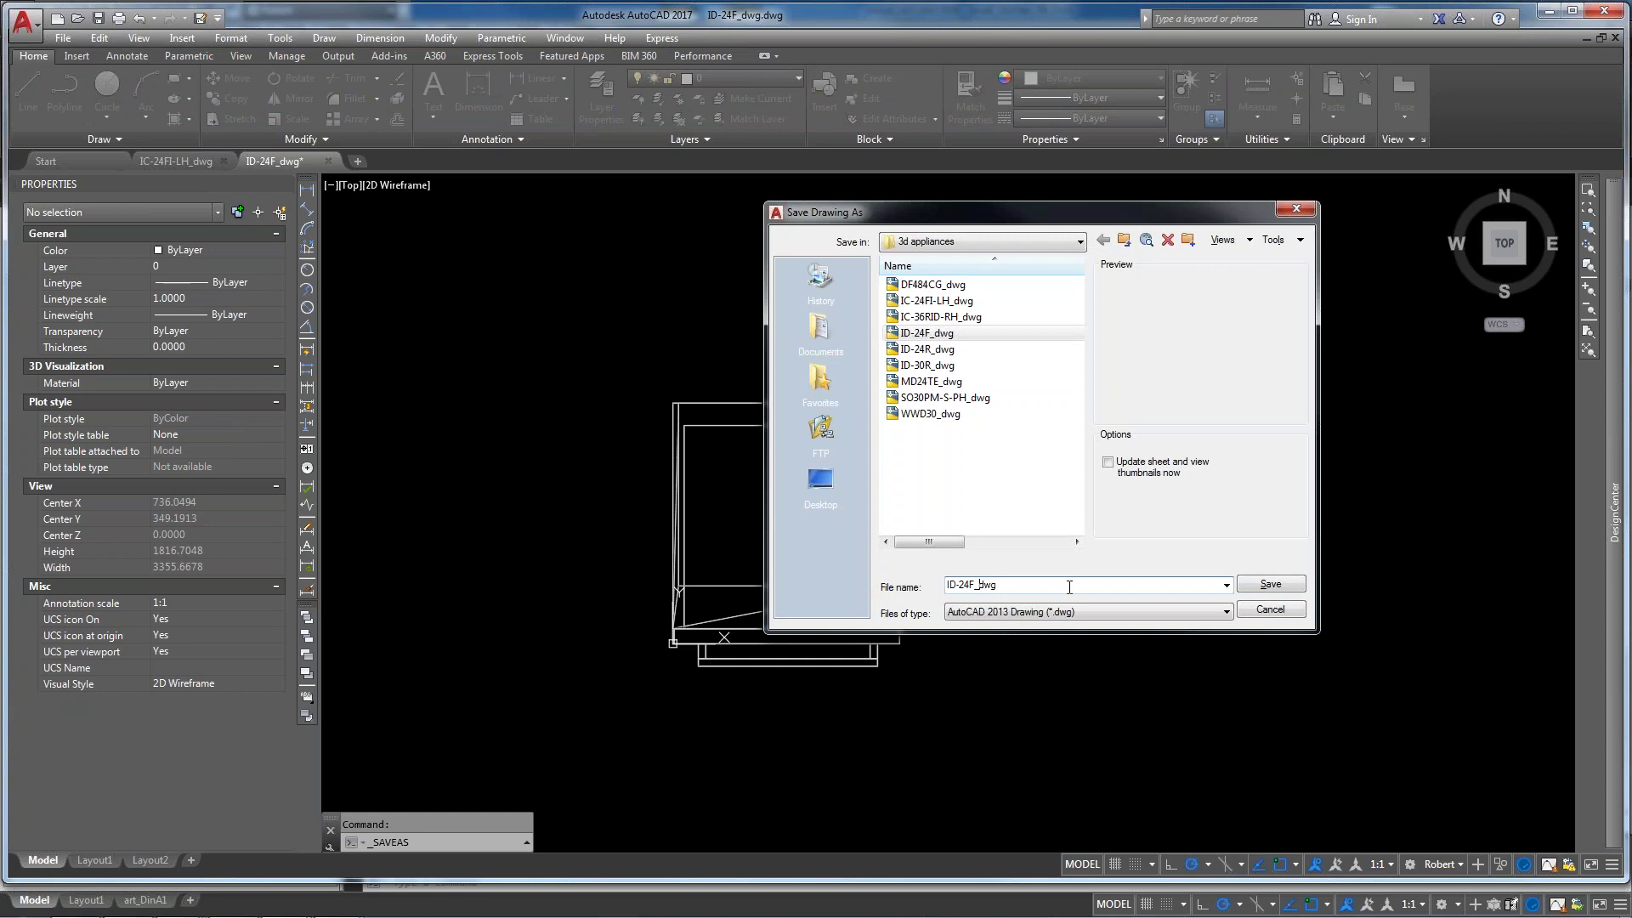
{"action": "left_click", "coordinate": [1288, 585]}
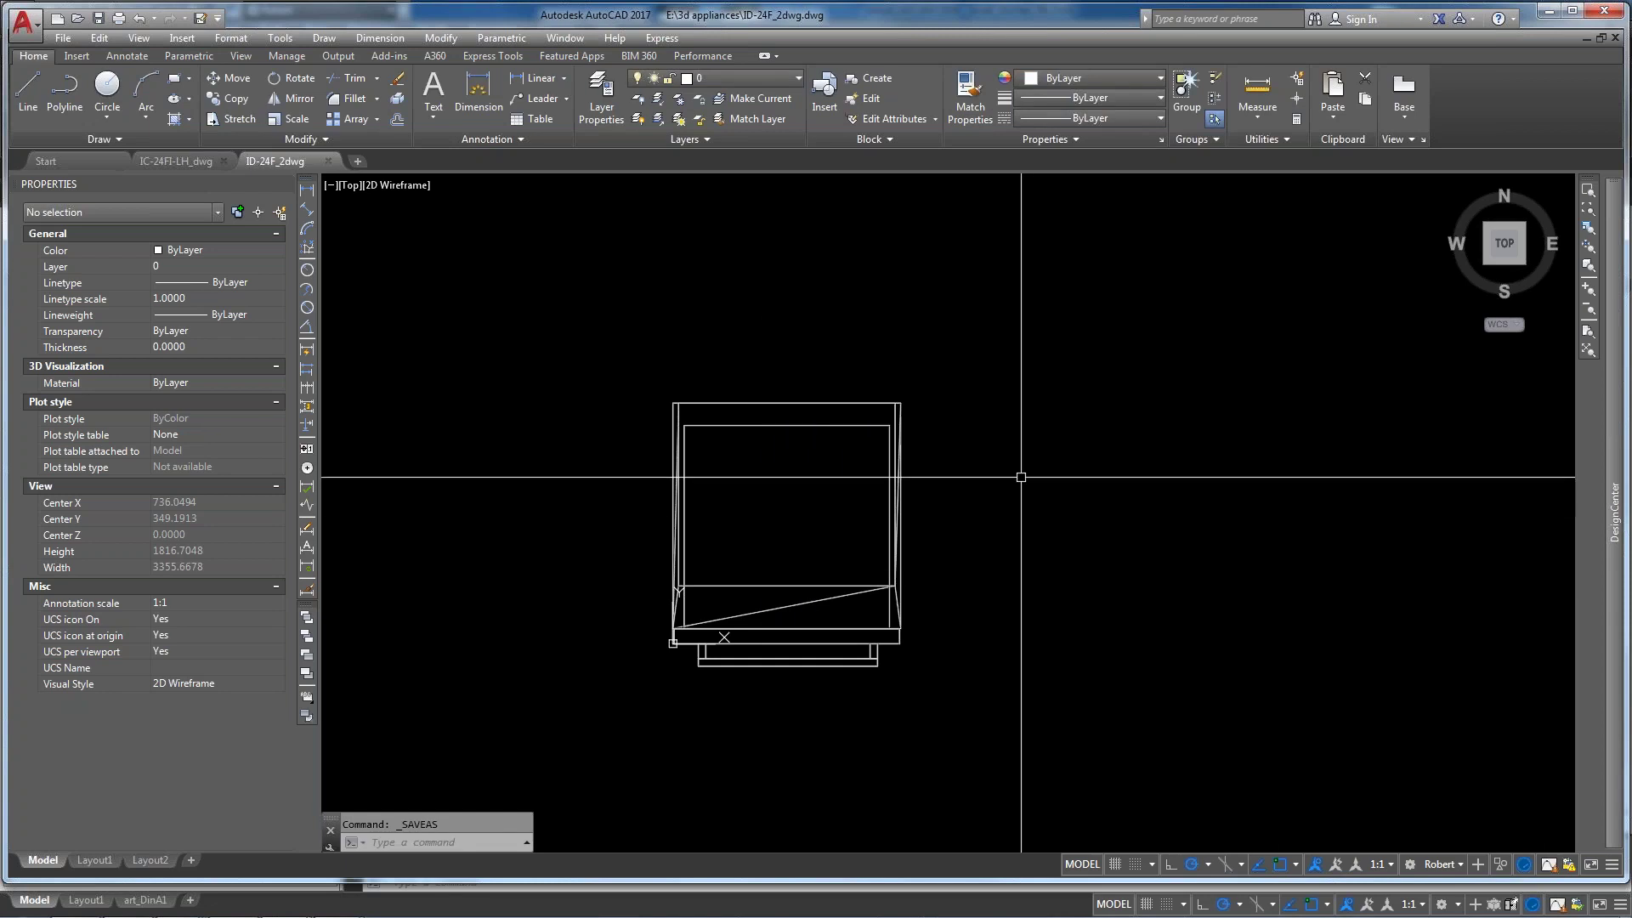
Look at the woodCADCAM kitchen drawing briefly, then return to ID-24F_2dwg in AutoCAD
{"action": "mouse_move", "coordinate": [339, 907]}
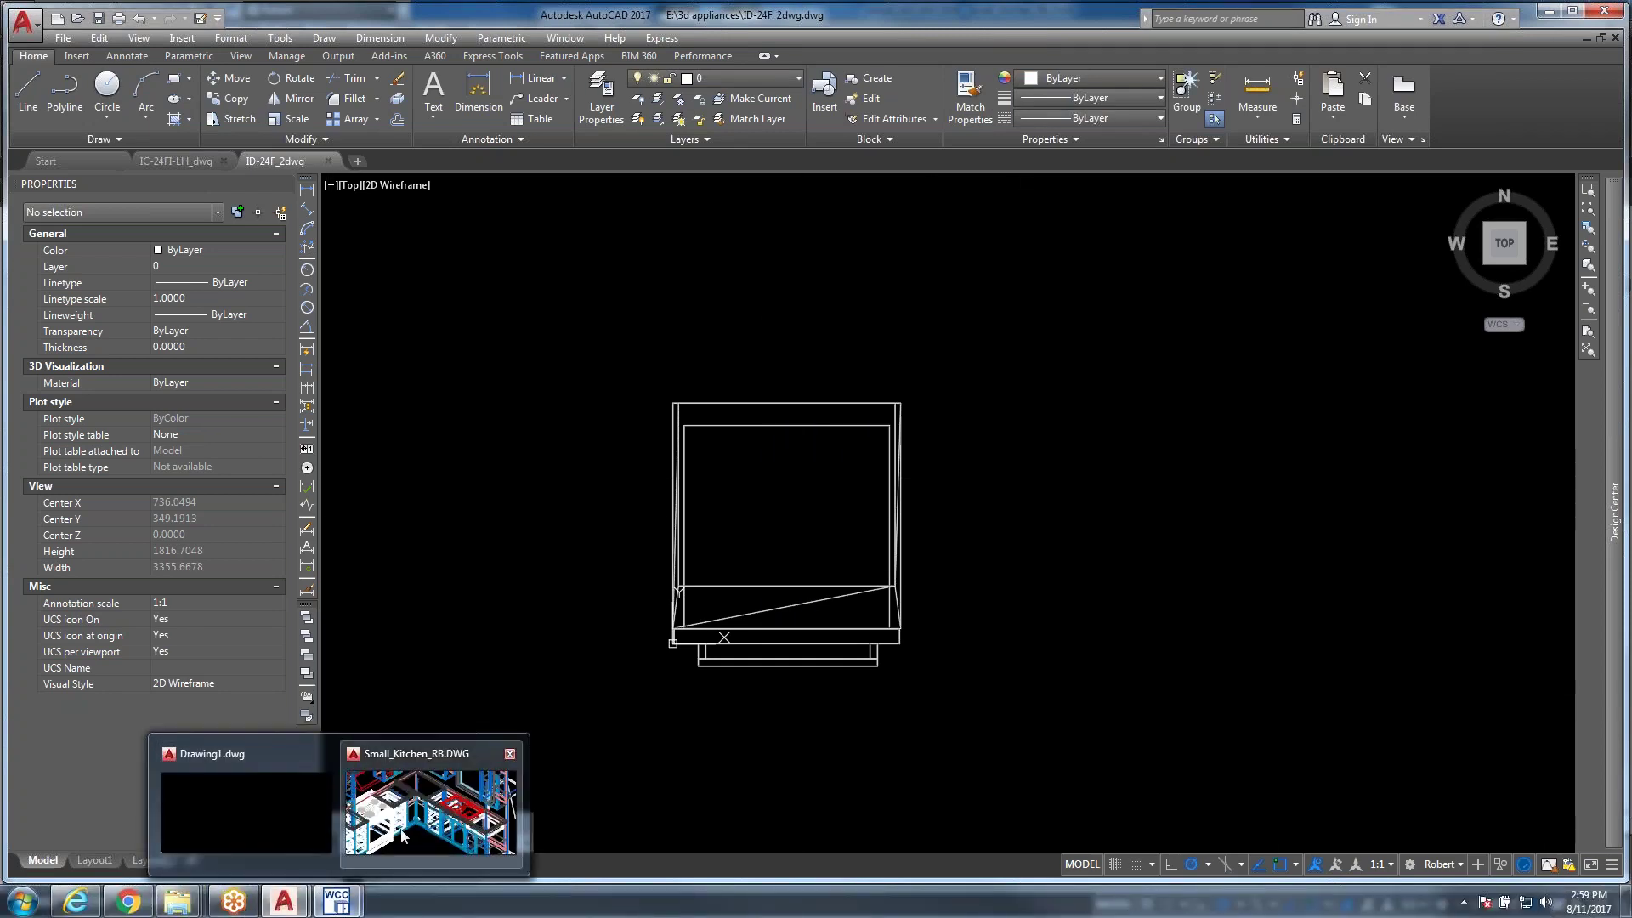
{"action": "left_click", "coordinate": [403, 835]}
{"action": "mouse_move", "coordinate": [284, 899]}
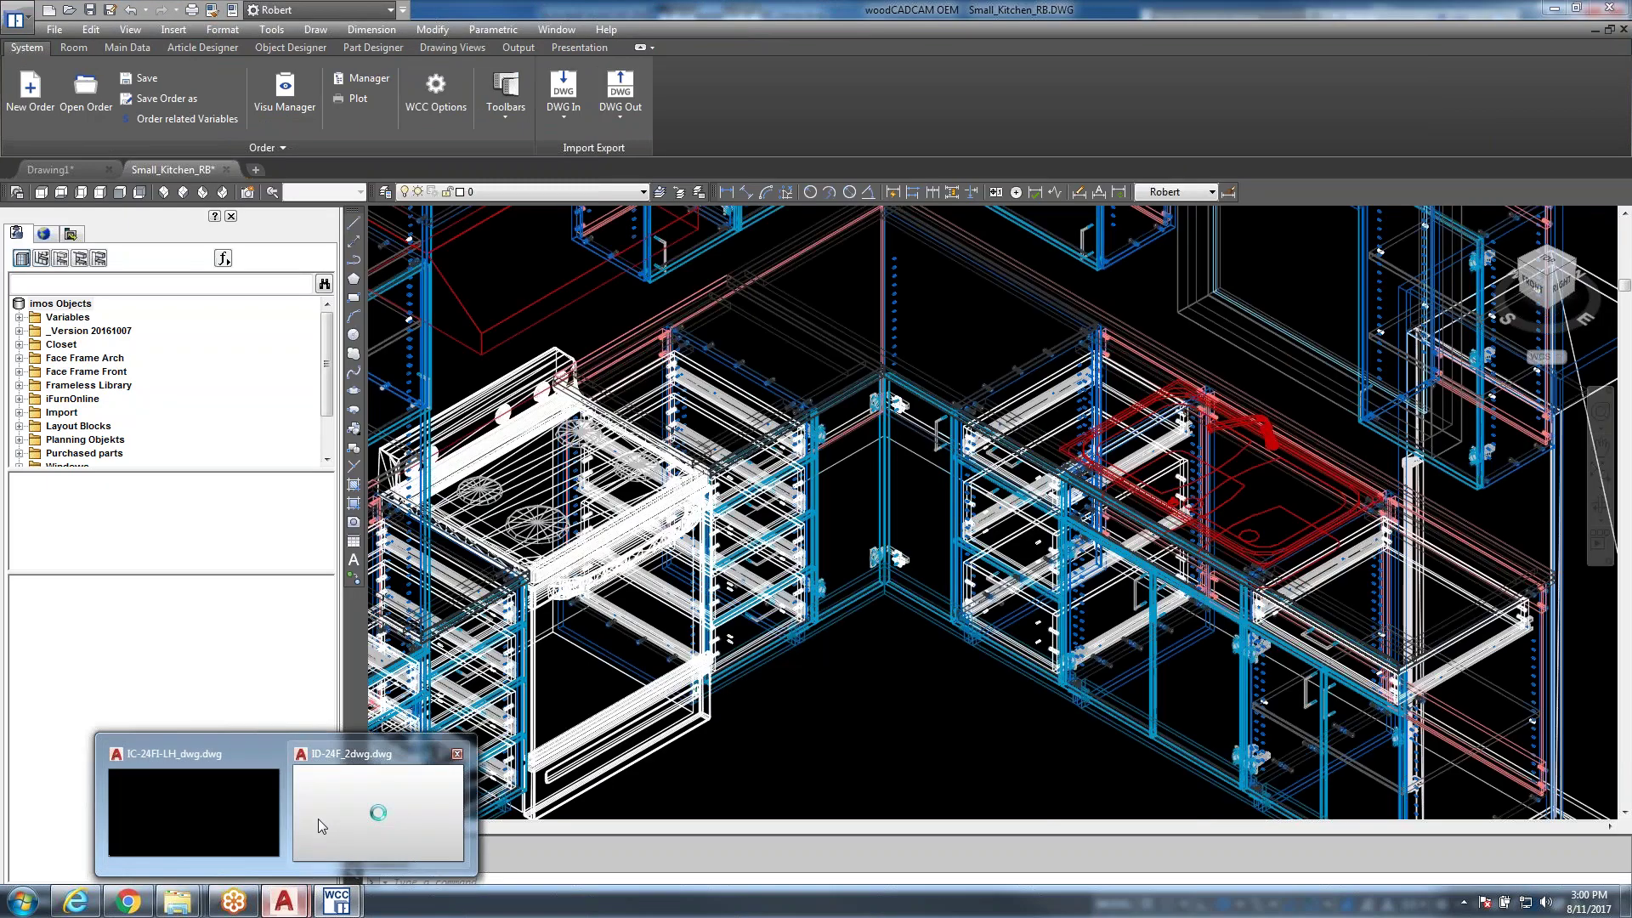
{"action": "left_click", "coordinate": [320, 820]}
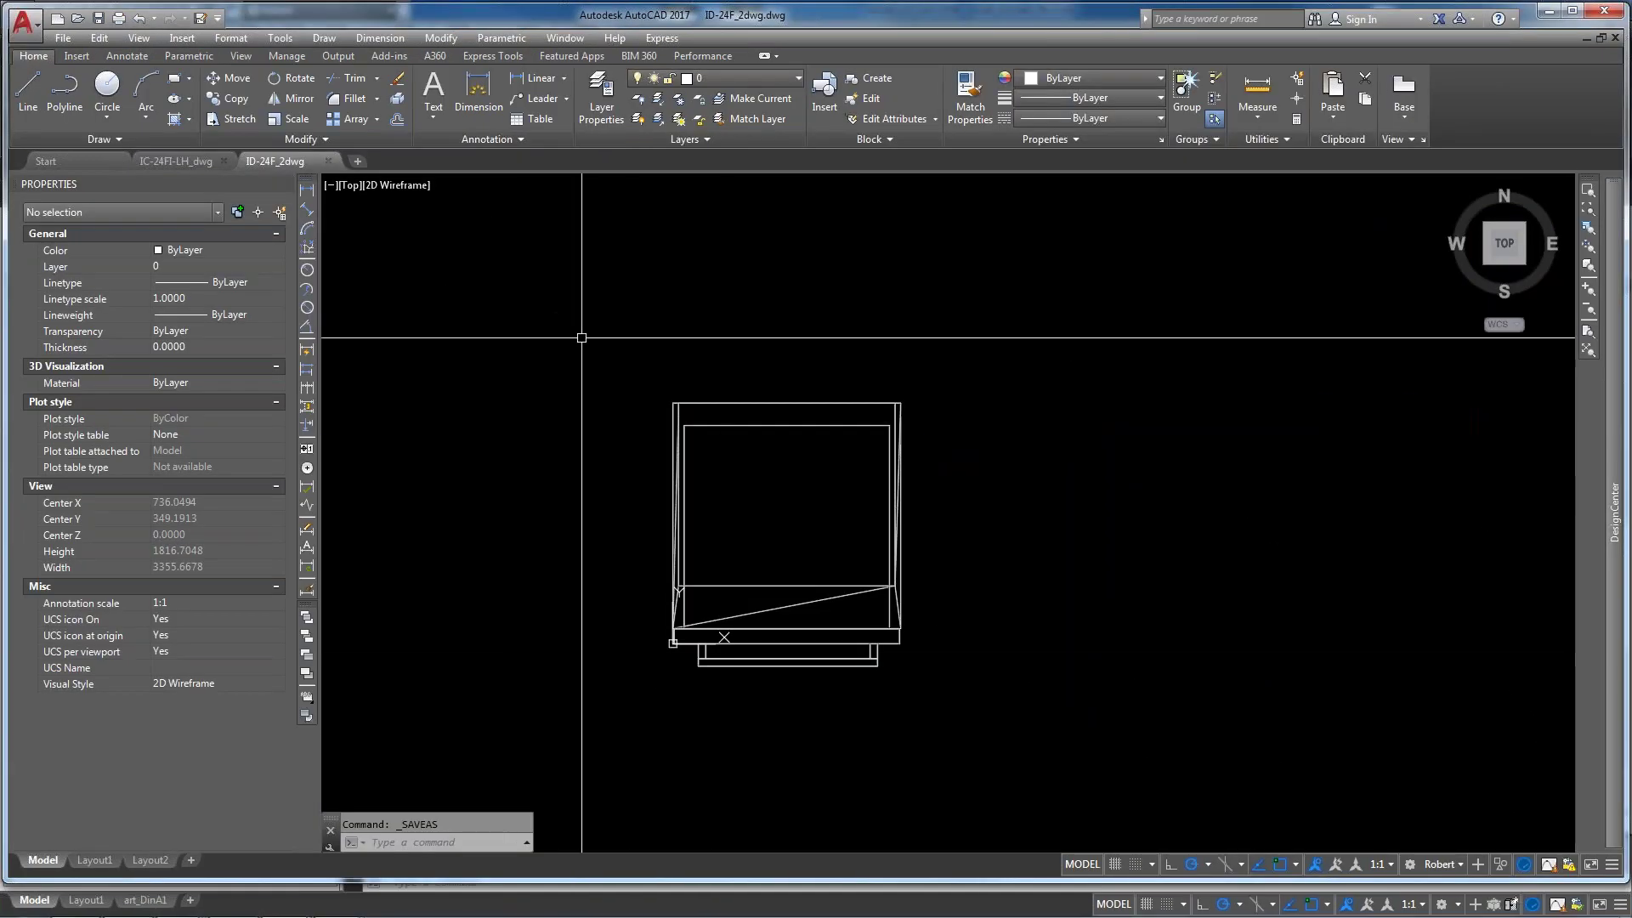
{"action": "left_click", "coordinate": [1501, 287]}
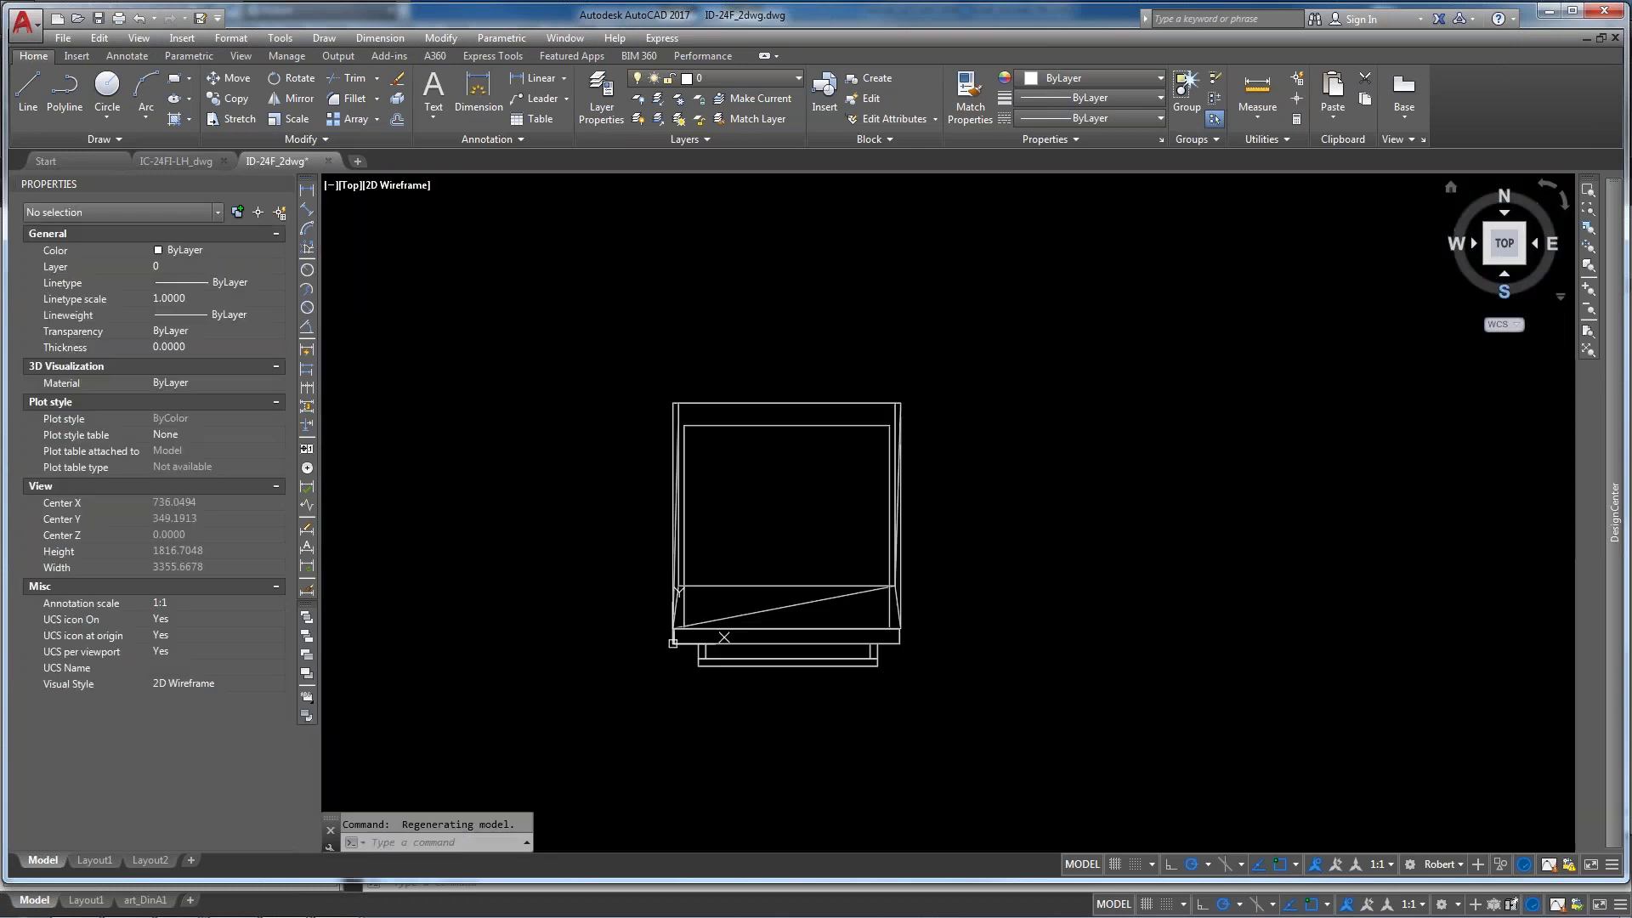
View the cabinet in southwest isometric, zoom out, and close the Properties palette
{"action": "left_click", "coordinate": [1489, 260]}
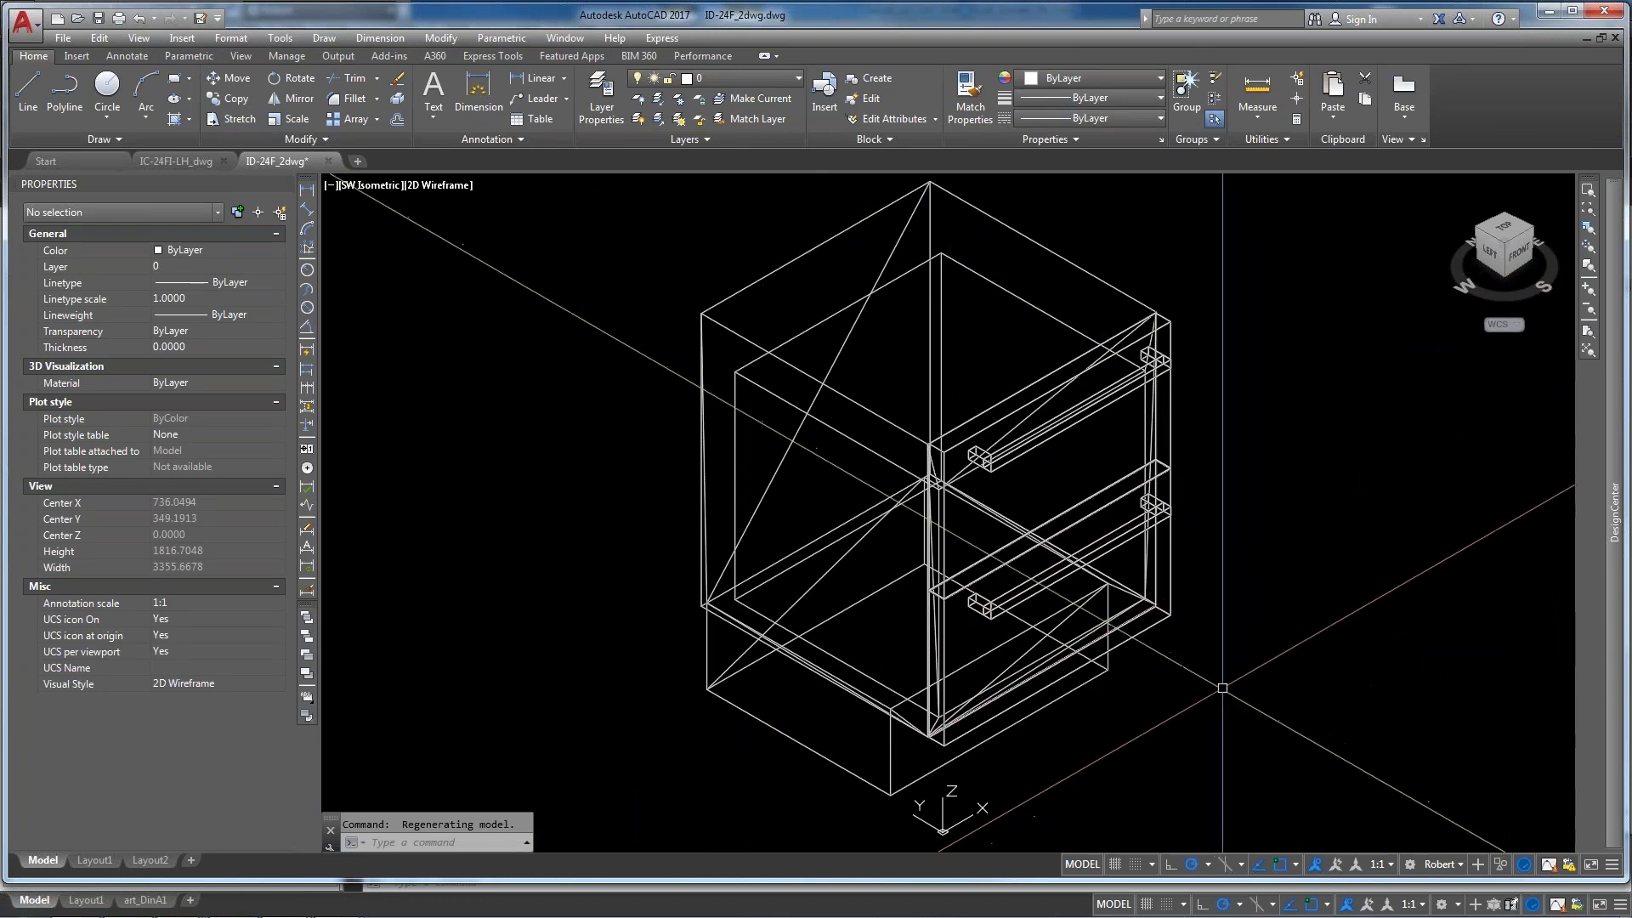
{"action": "scroll", "coordinate": [602, 423], "scroll_direction": "down", "scroll_amount": 2}
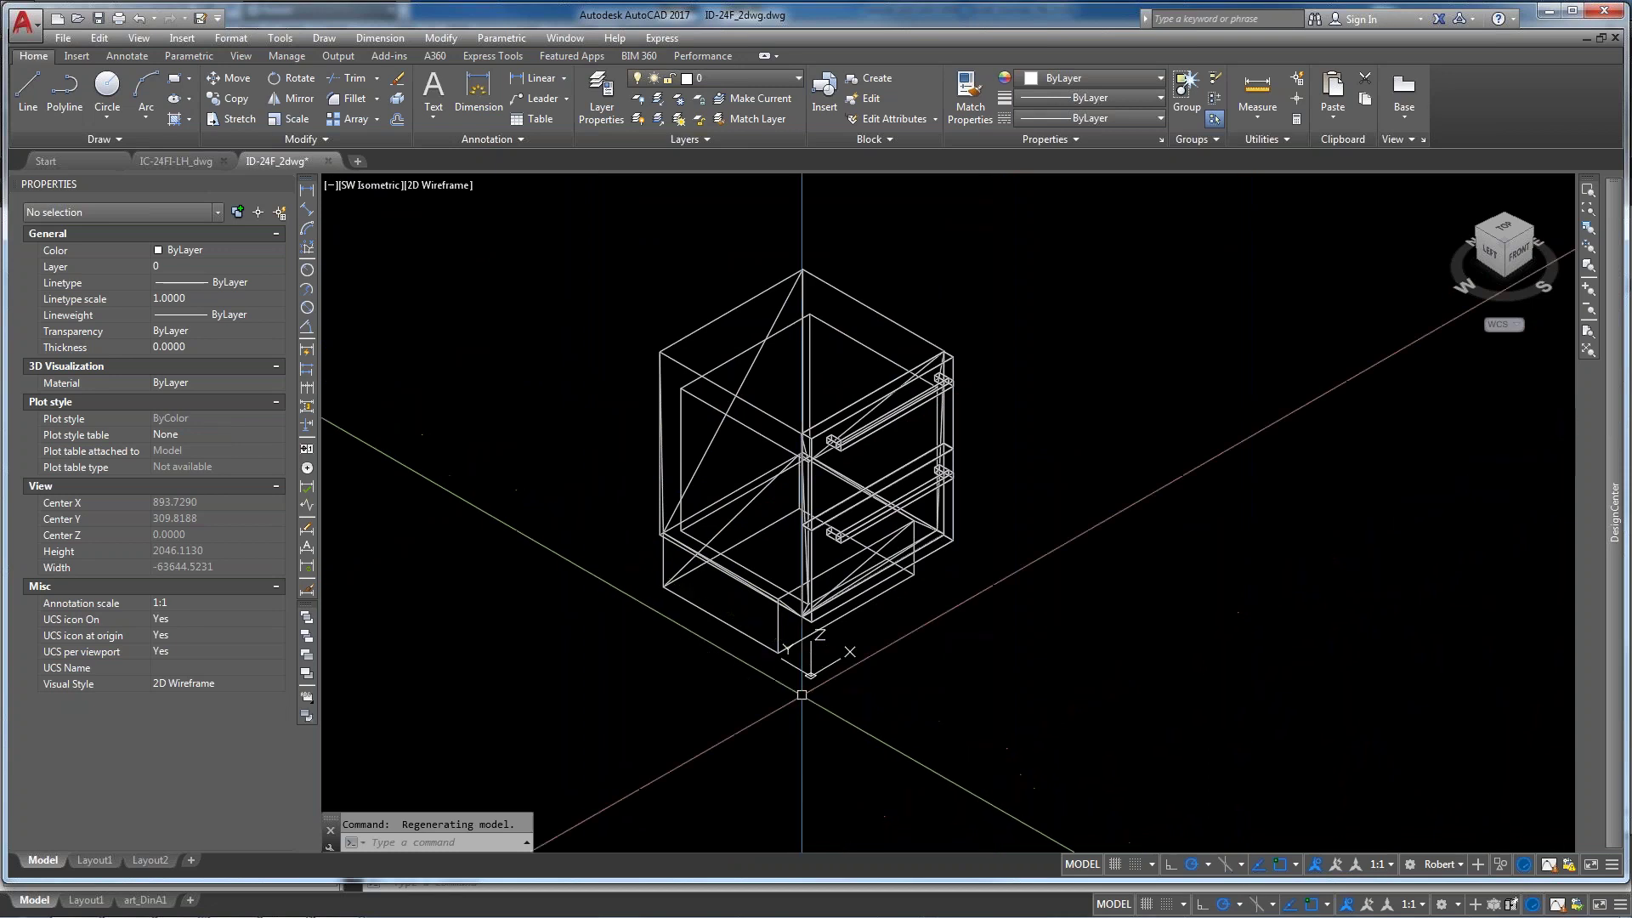
{"action": "mouse_move", "coordinate": [311, 176]}
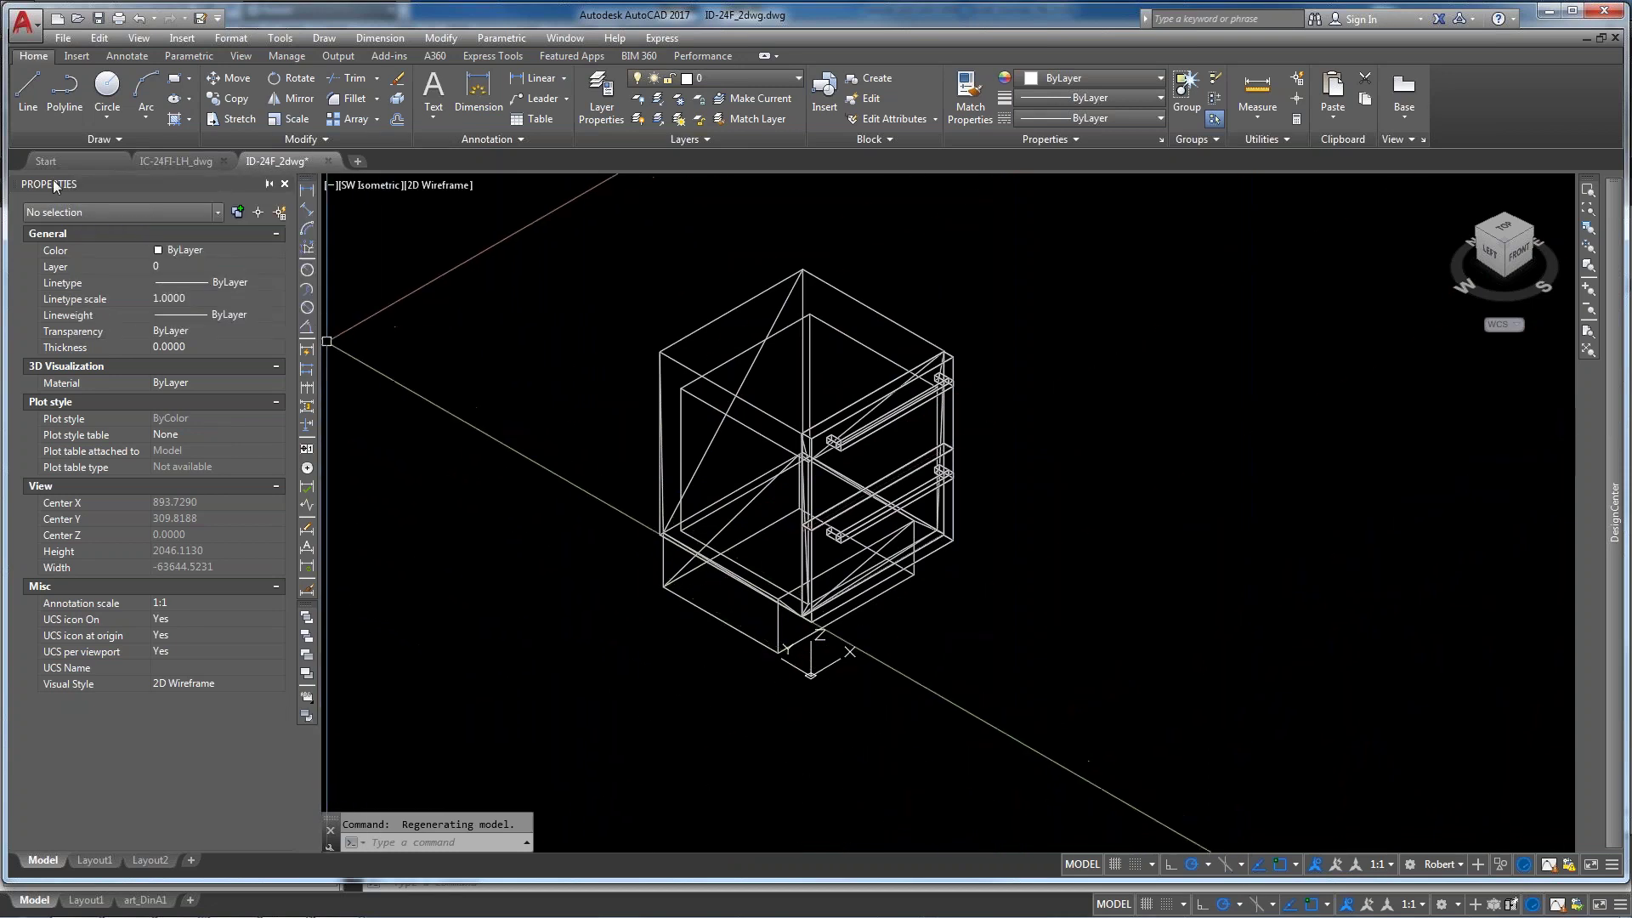
{"action": "left_click", "coordinate": [284, 183]}
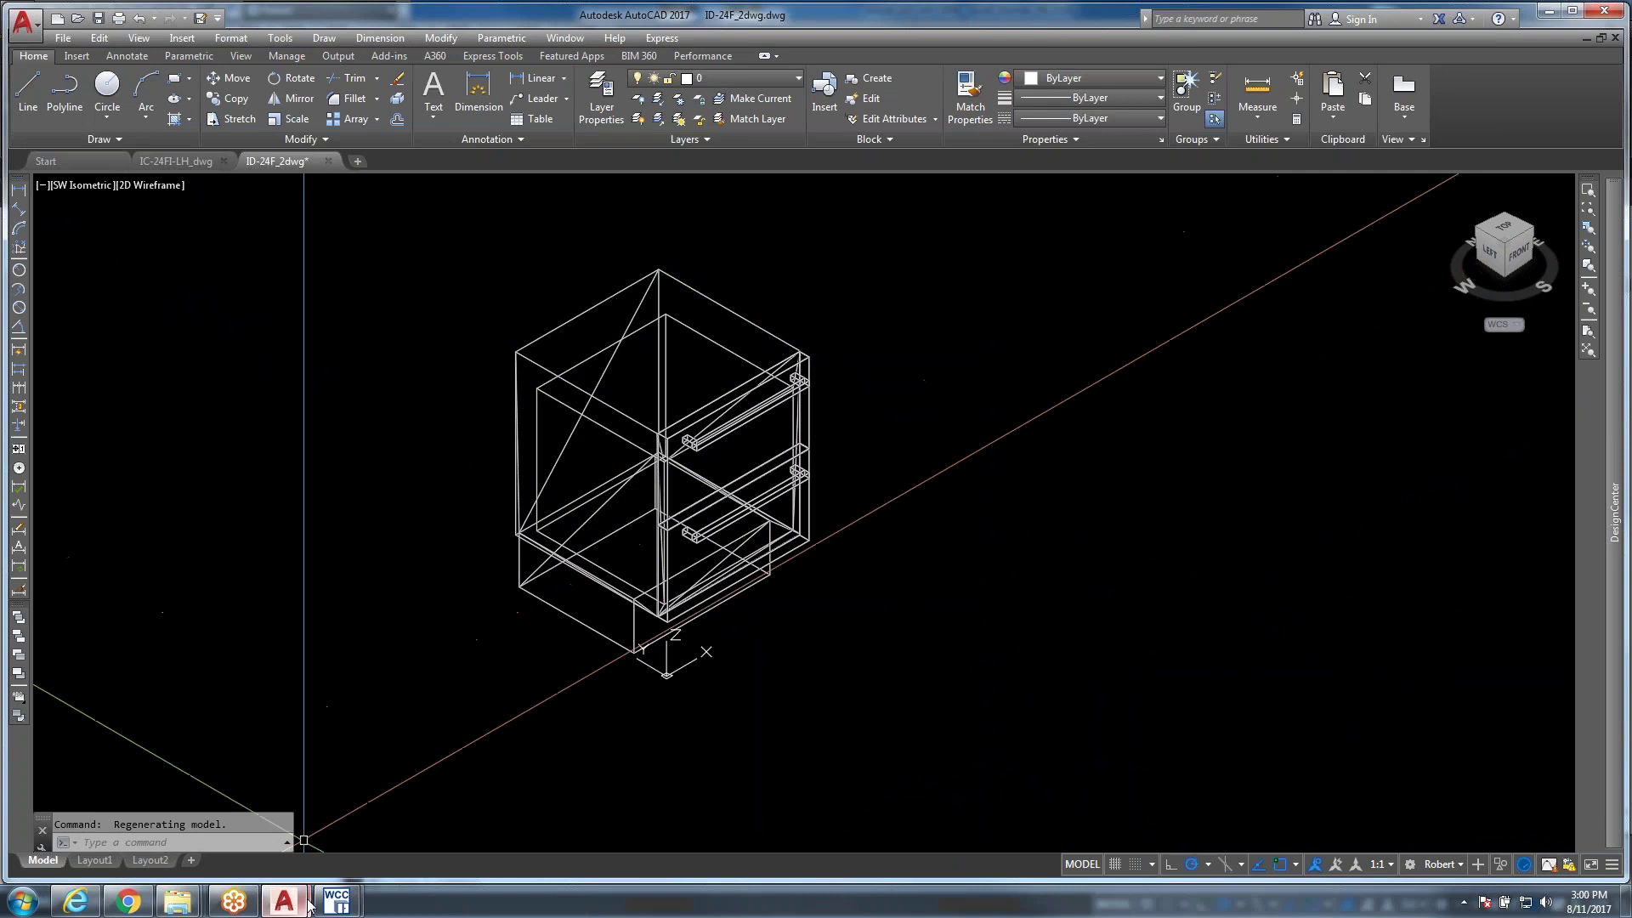
{"action": "mouse_move", "coordinate": [337, 904]}
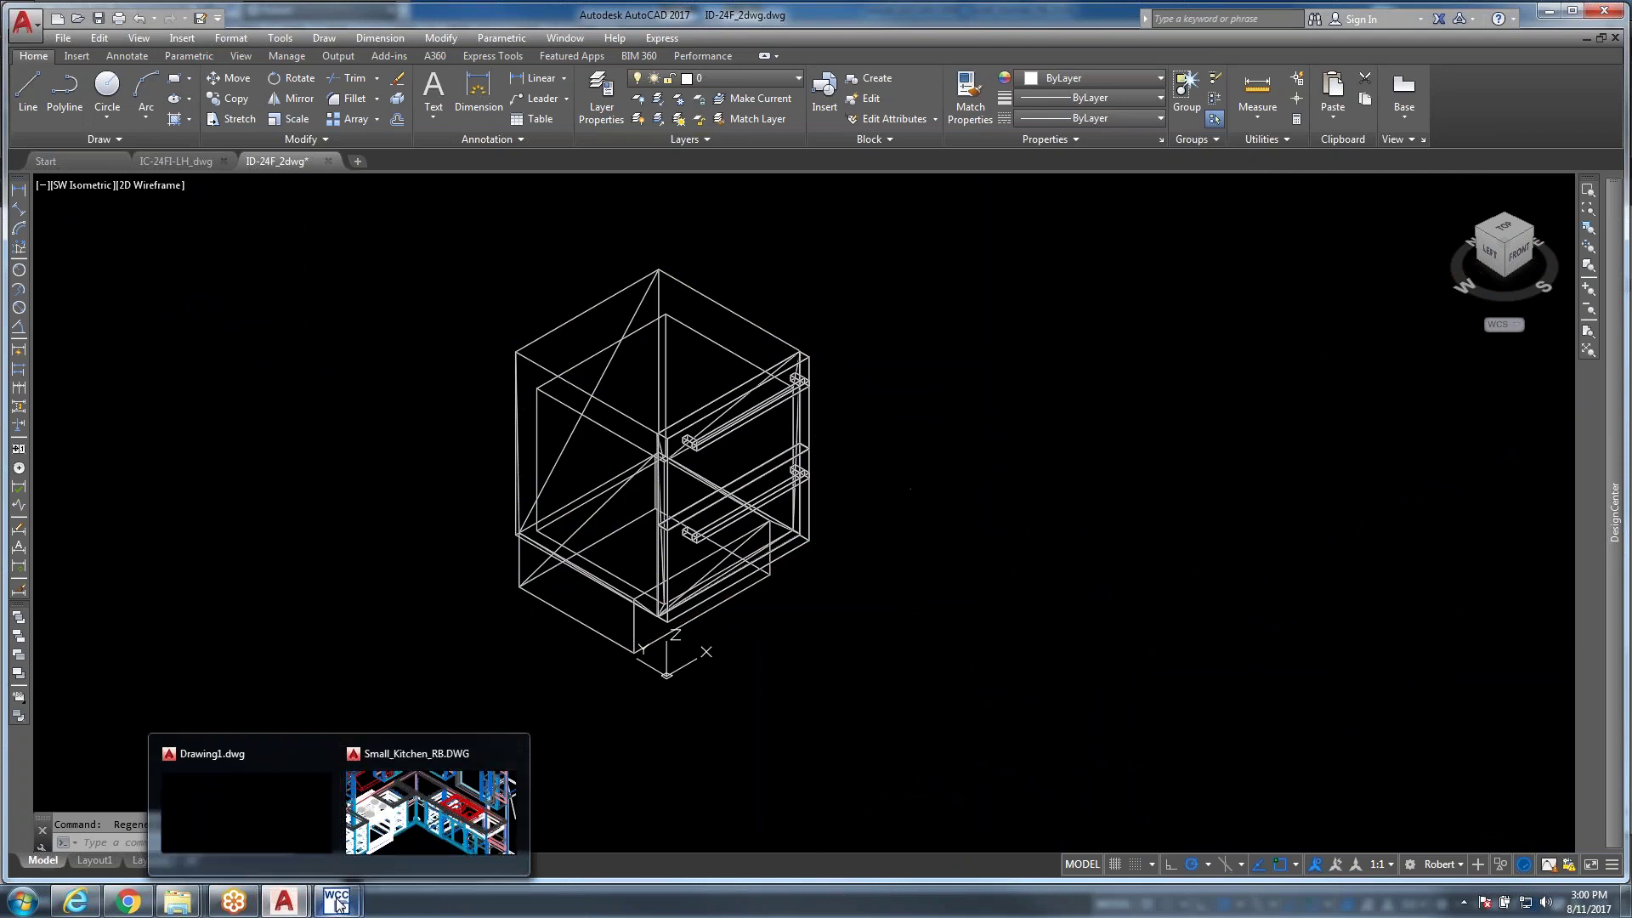
Bring up the Small_Kitchen_RB drawing in woodCADCAM and zoom out to show the whole kitchen
{"action": "left_click", "coordinate": [400, 839]}
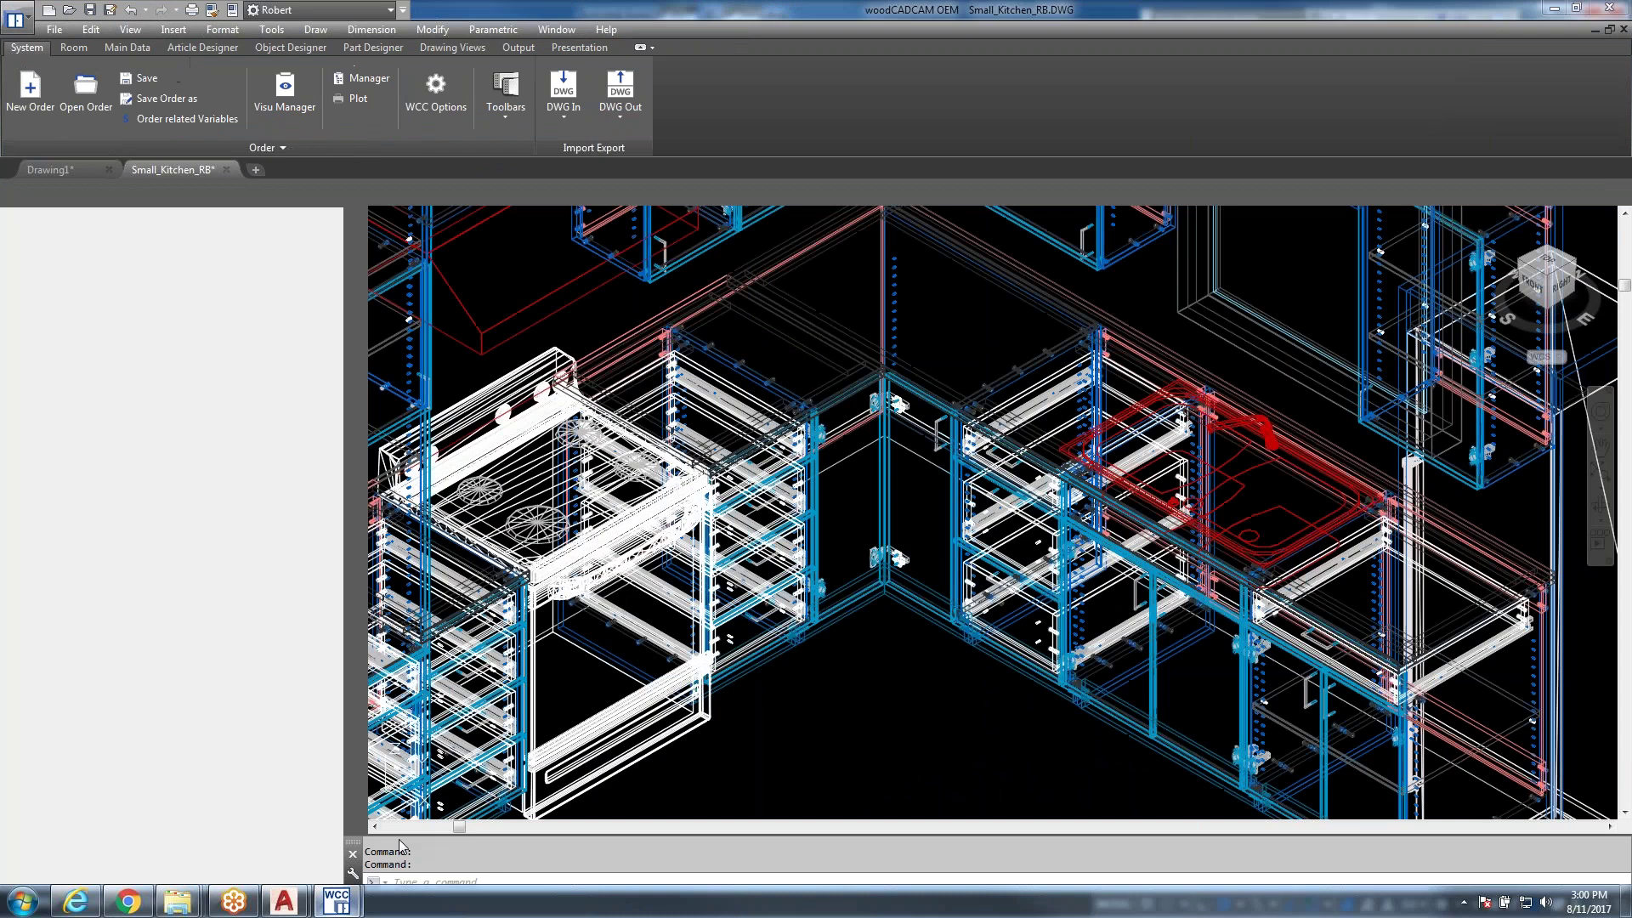
{"action": "scroll", "coordinate": [674, 571], "scroll_direction": "down", "scroll_amount": 8}
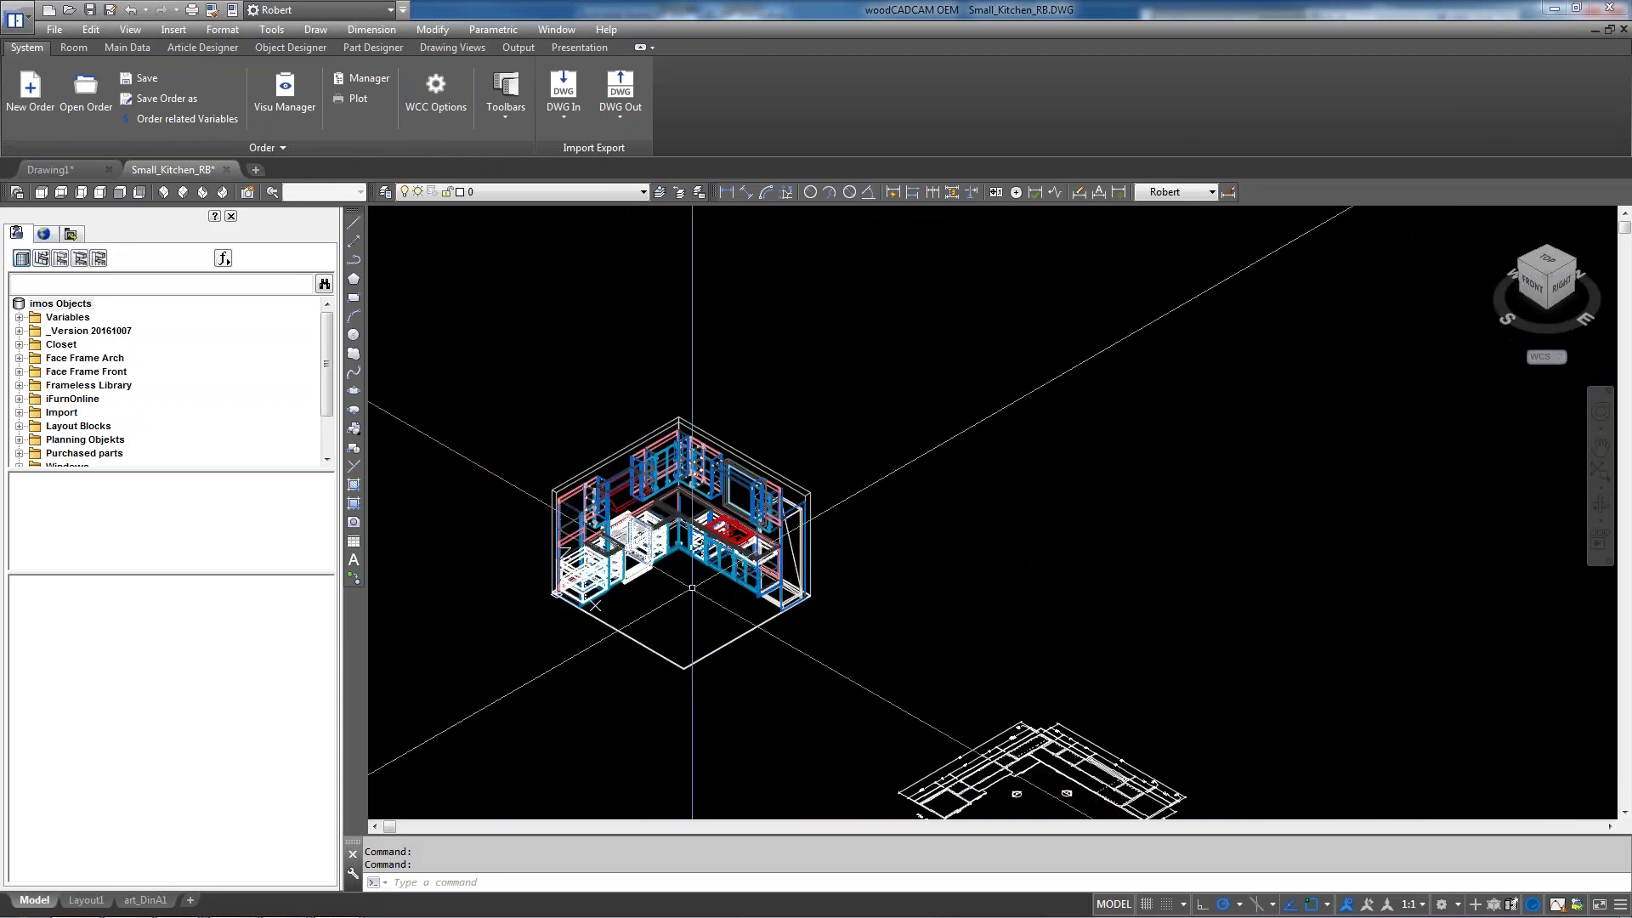
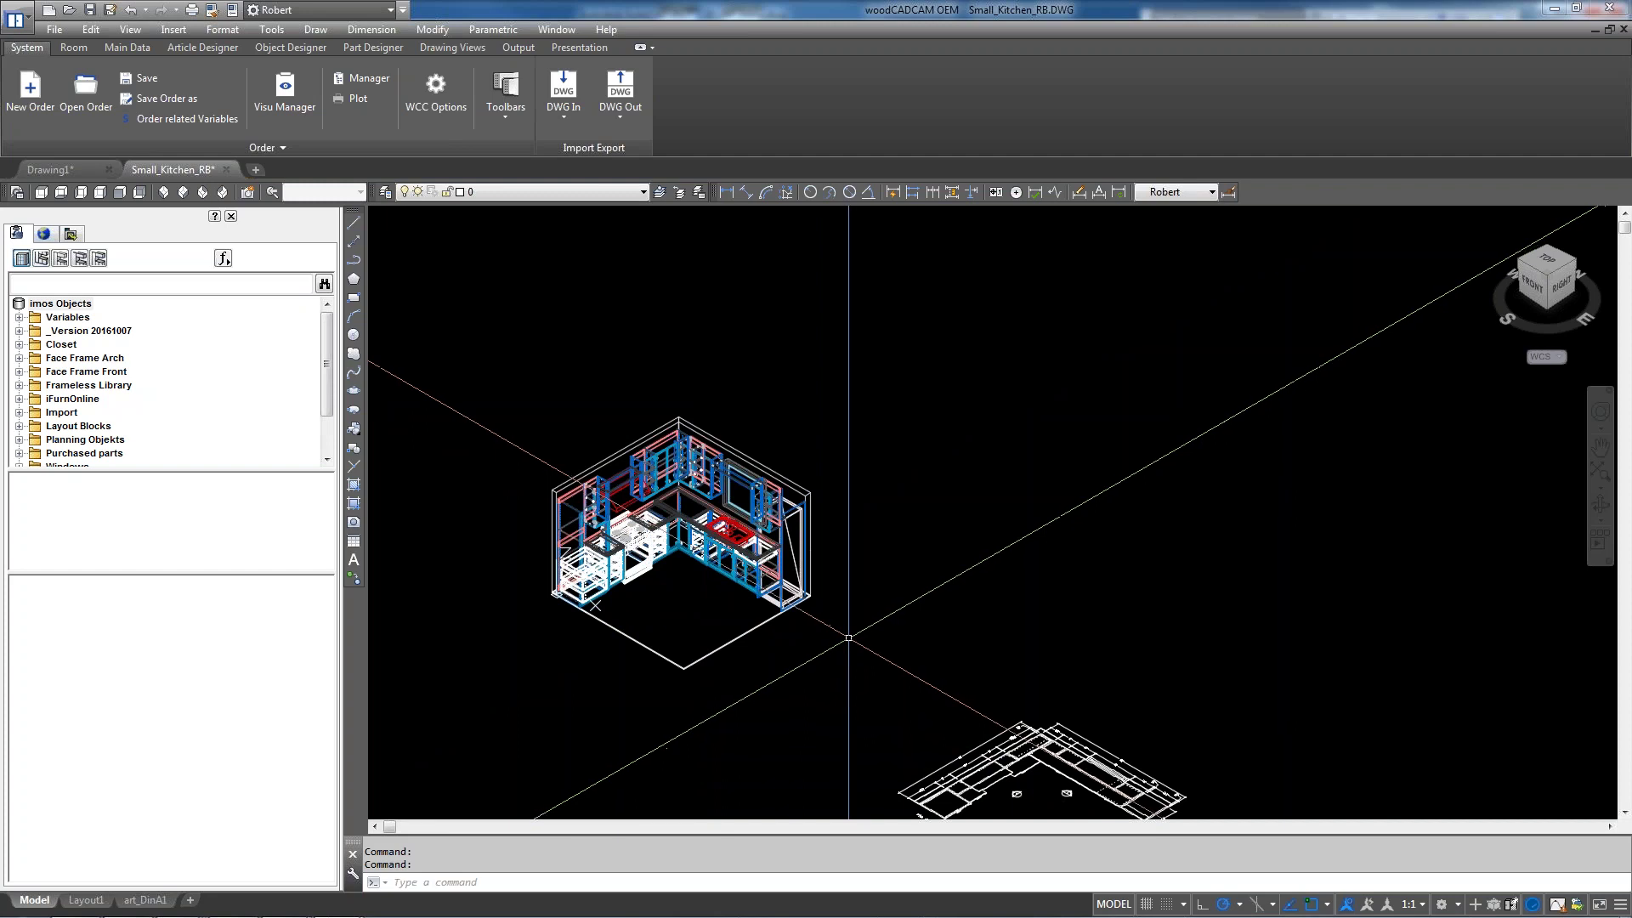
Save and close the ID-24F_2dwg drawing in AutoCAD, then minimize AutoCAD
{"action": "left_click", "coordinate": [778, 591]}
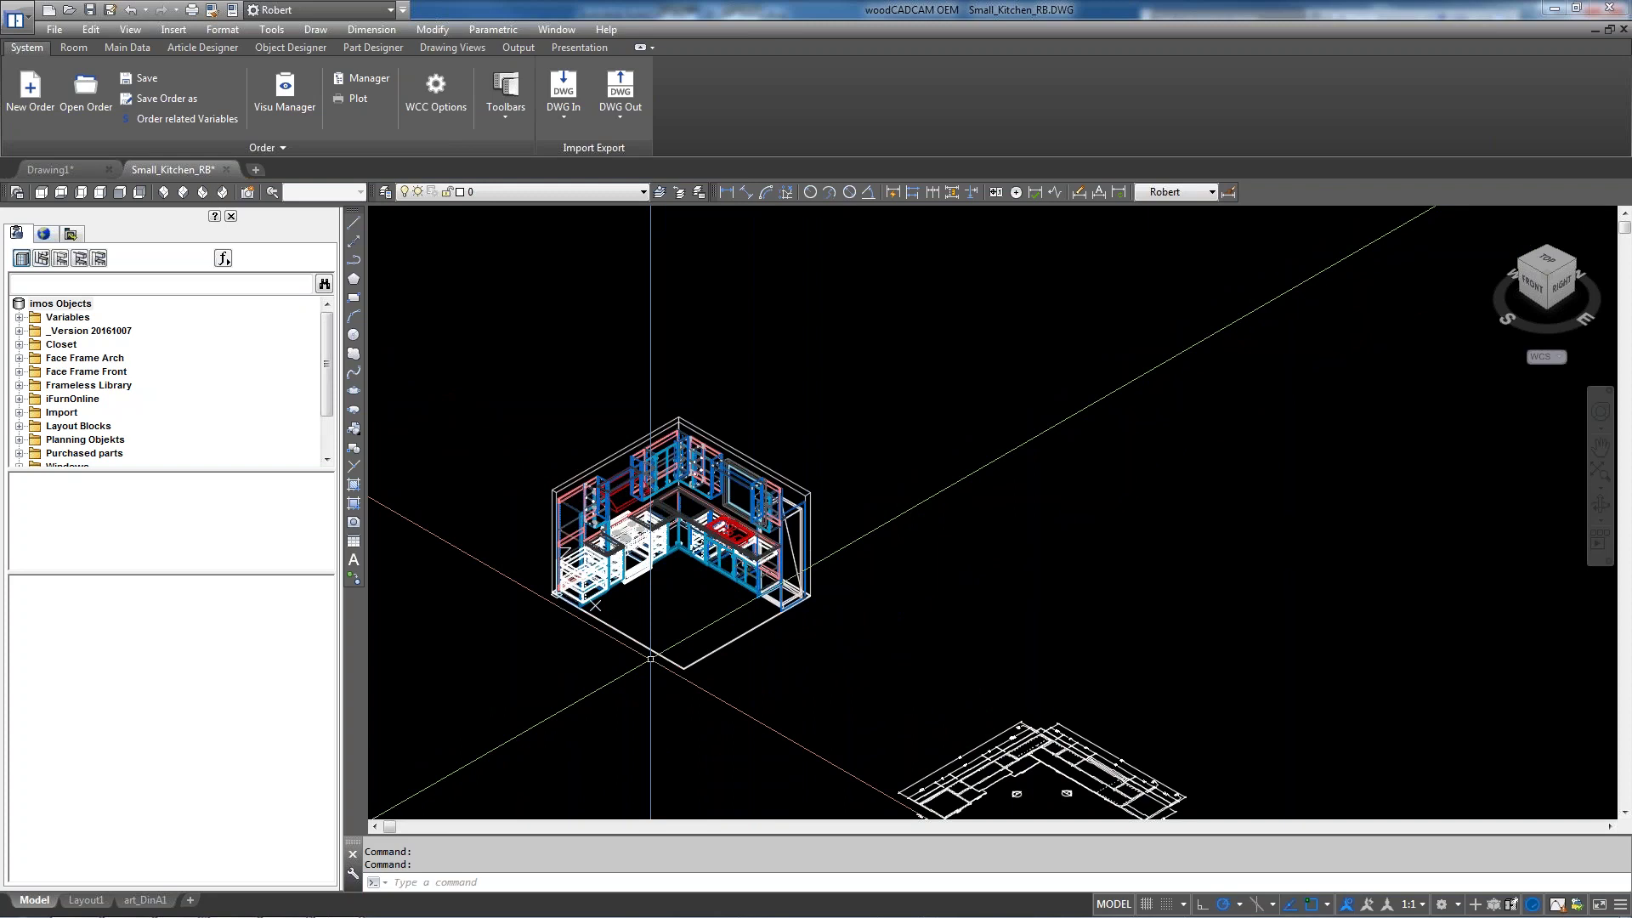
{"action": "mouse_move", "coordinate": [287, 902]}
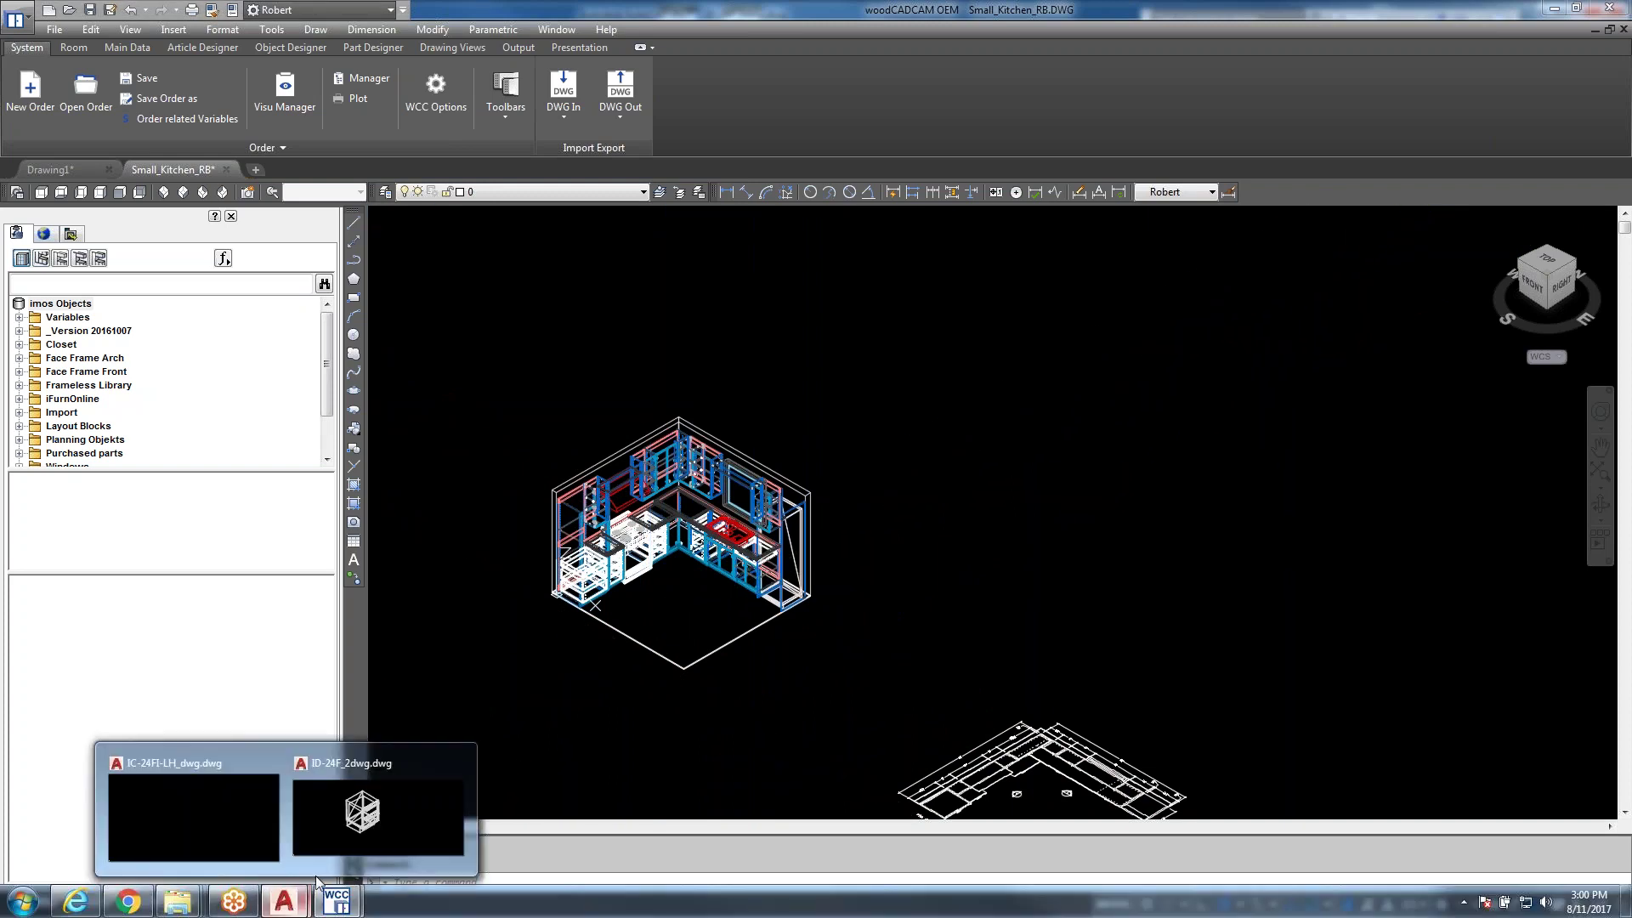
{"action": "left_click", "coordinate": [365, 811]}
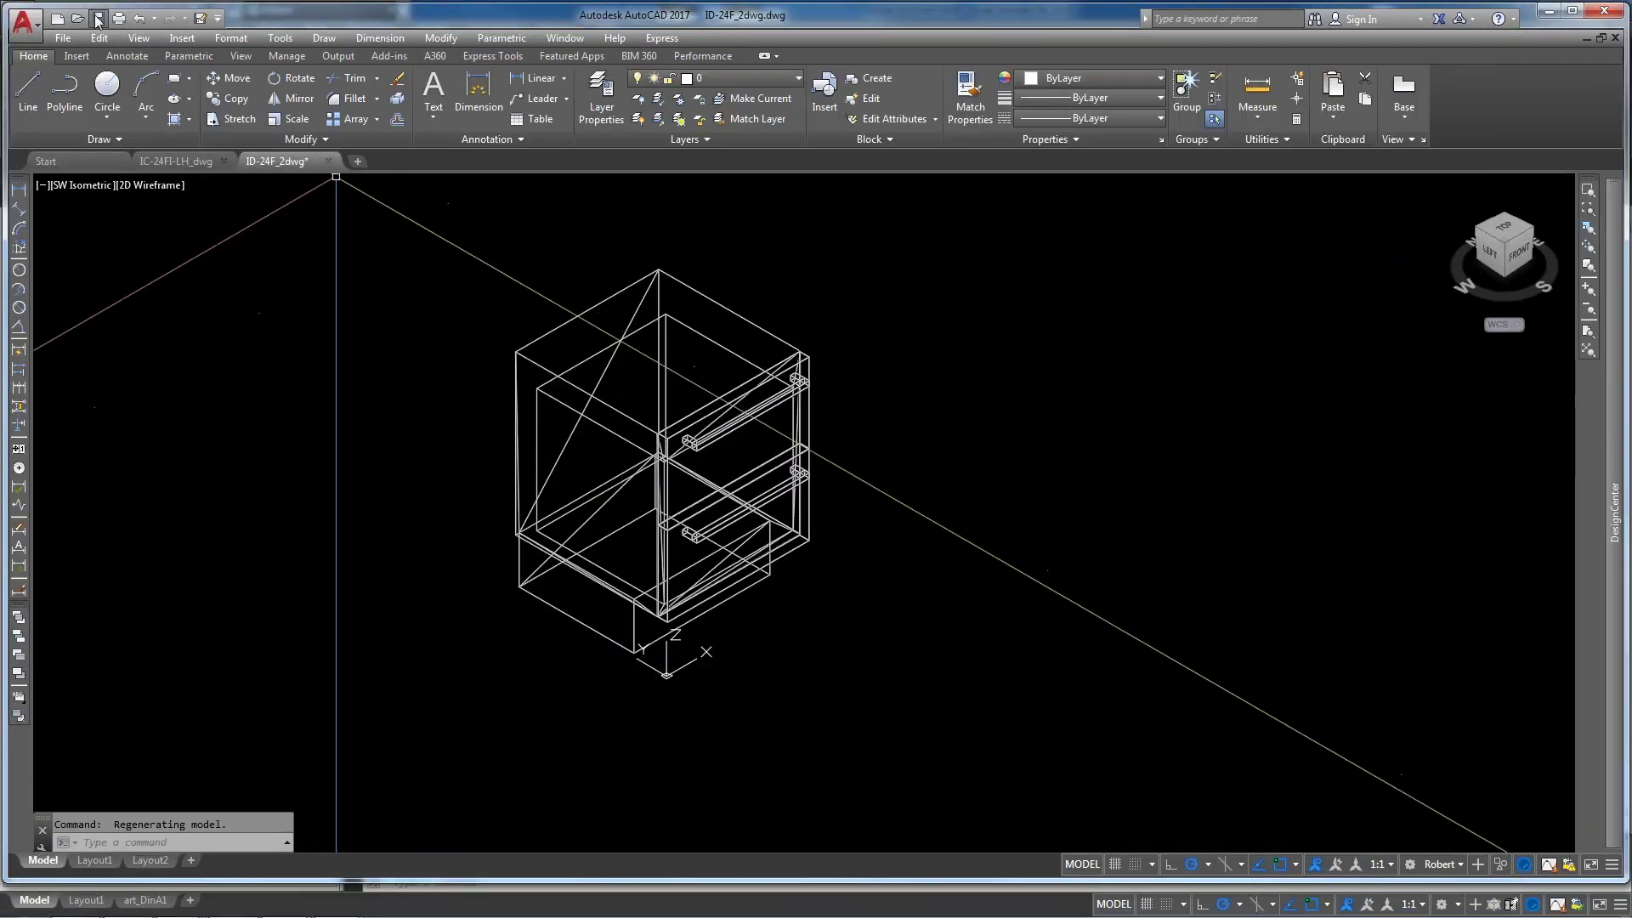
{"action": "key", "text": "ctrl+s"}
{"action": "left_click", "coordinate": [1615, 38]}
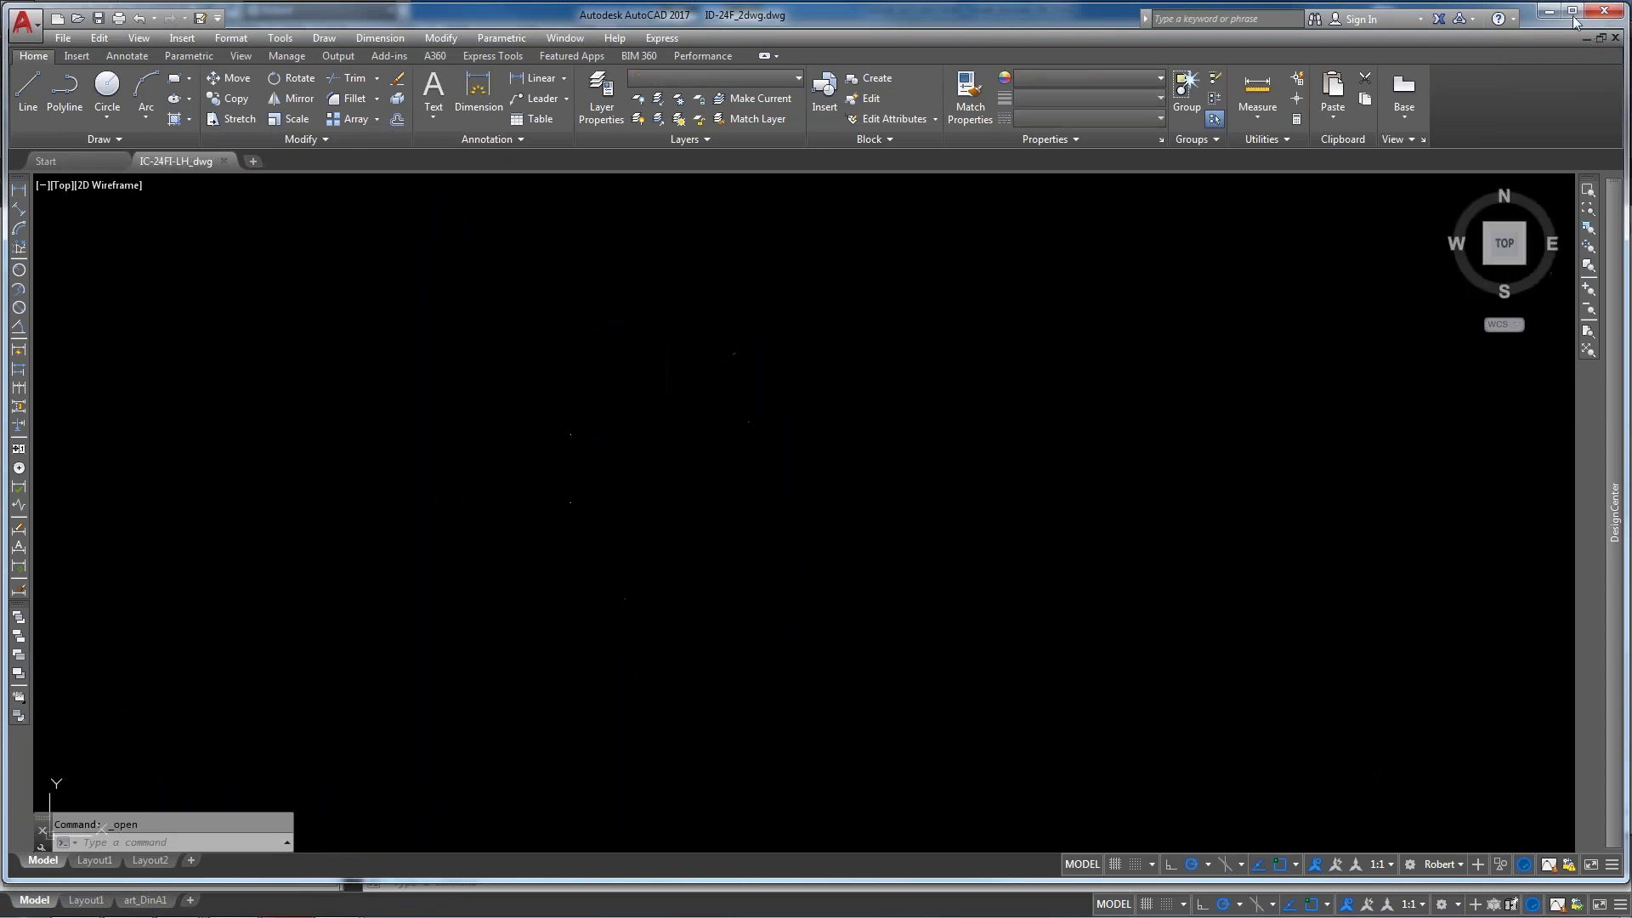
{"action": "left_click", "coordinate": [1550, 12]}
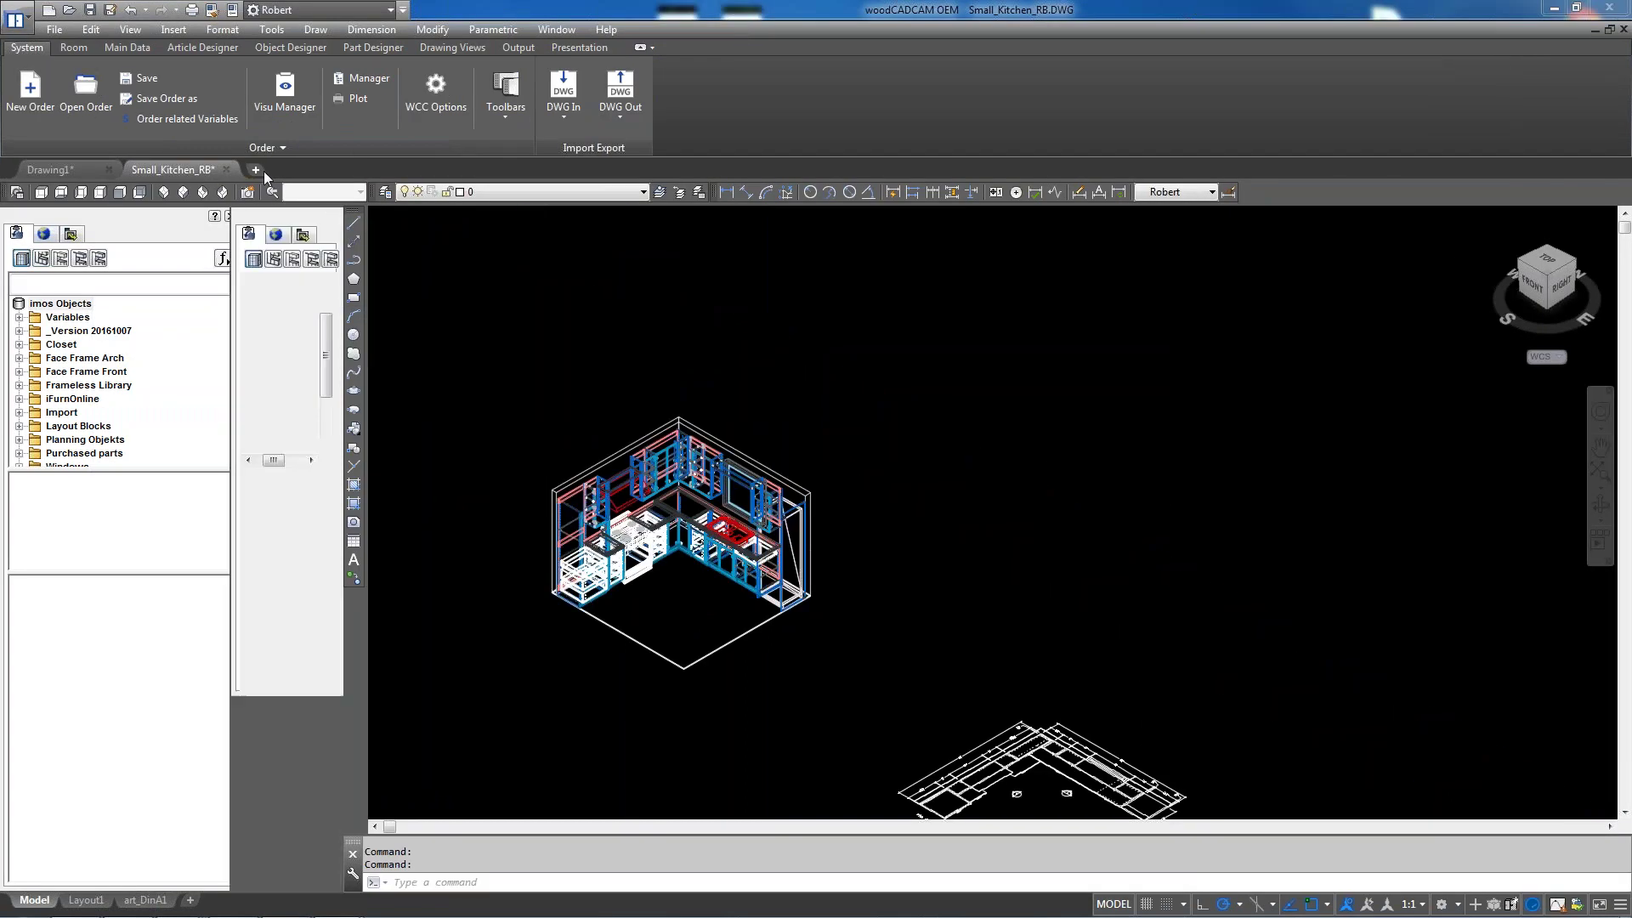
Open ID-24F_2dwg from the 3d appliances folder in a new drawing tab, accepting the DWG warning
{"action": "left_click", "coordinate": [256, 170]}
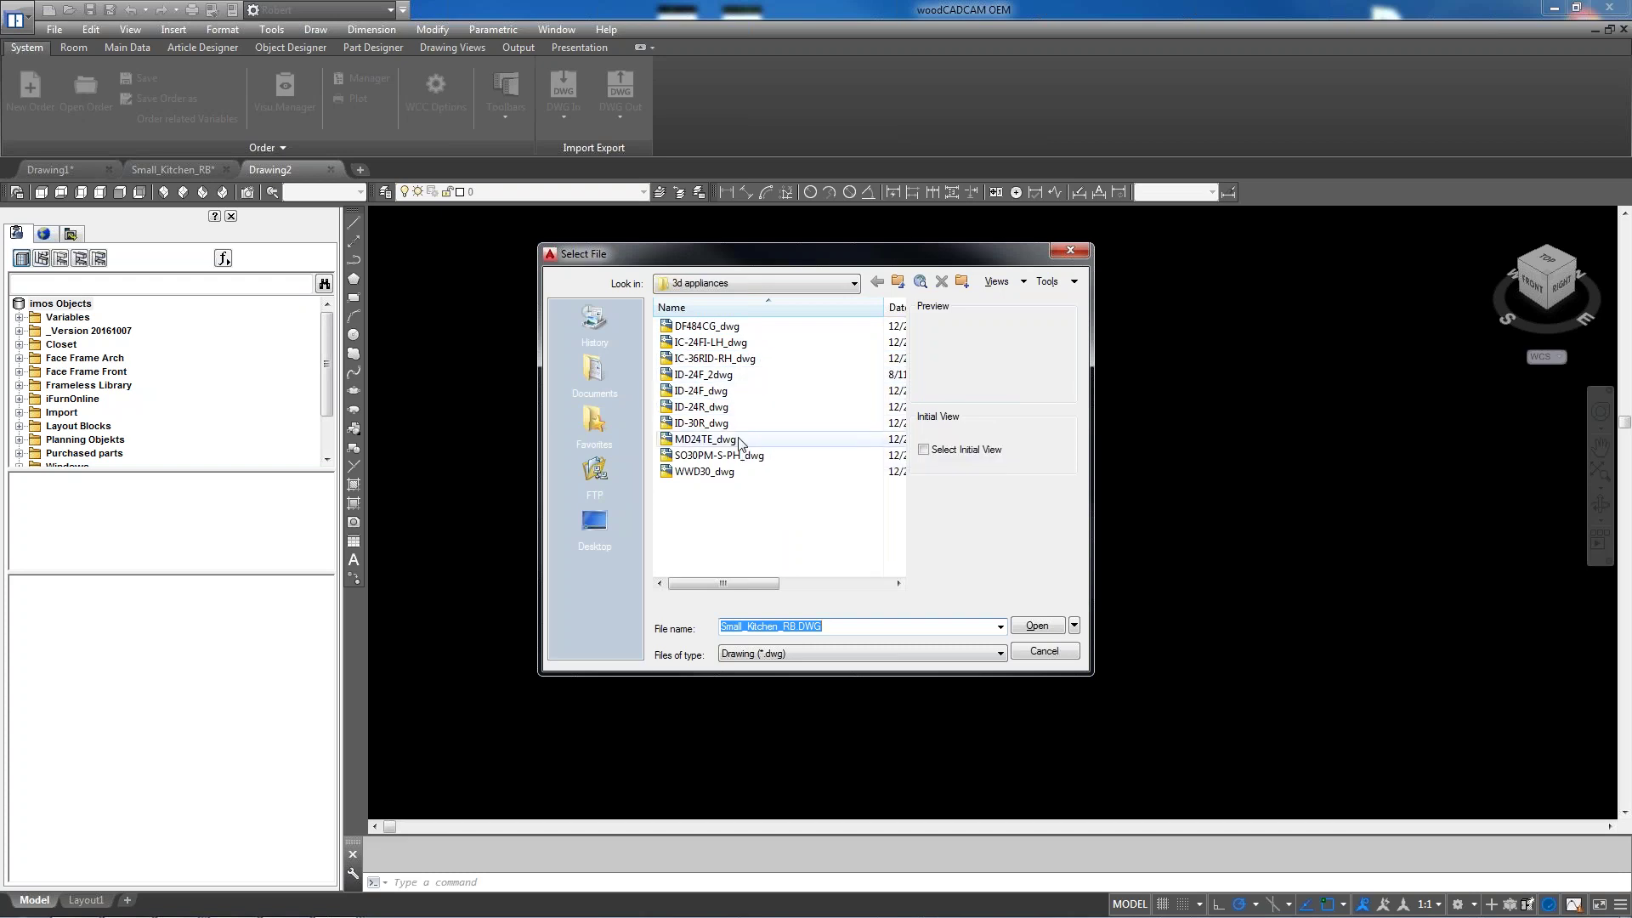
{"action": "left_click", "coordinate": [736, 375]}
{"action": "left_click", "coordinate": [1037, 626]}
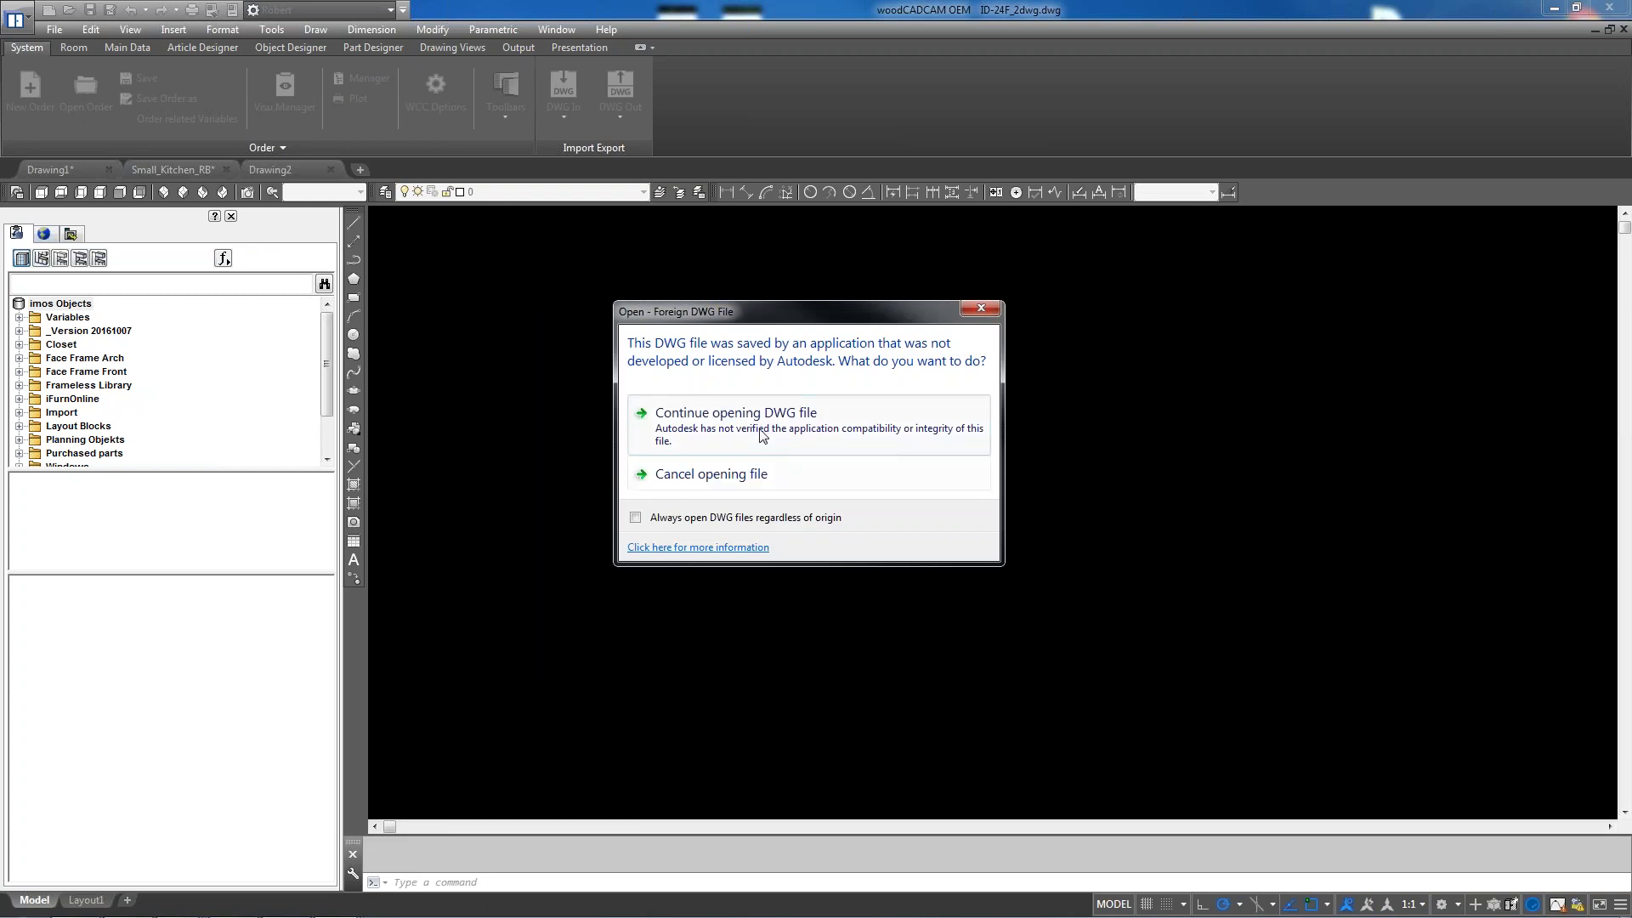
{"action": "left_click", "coordinate": [762, 433]}
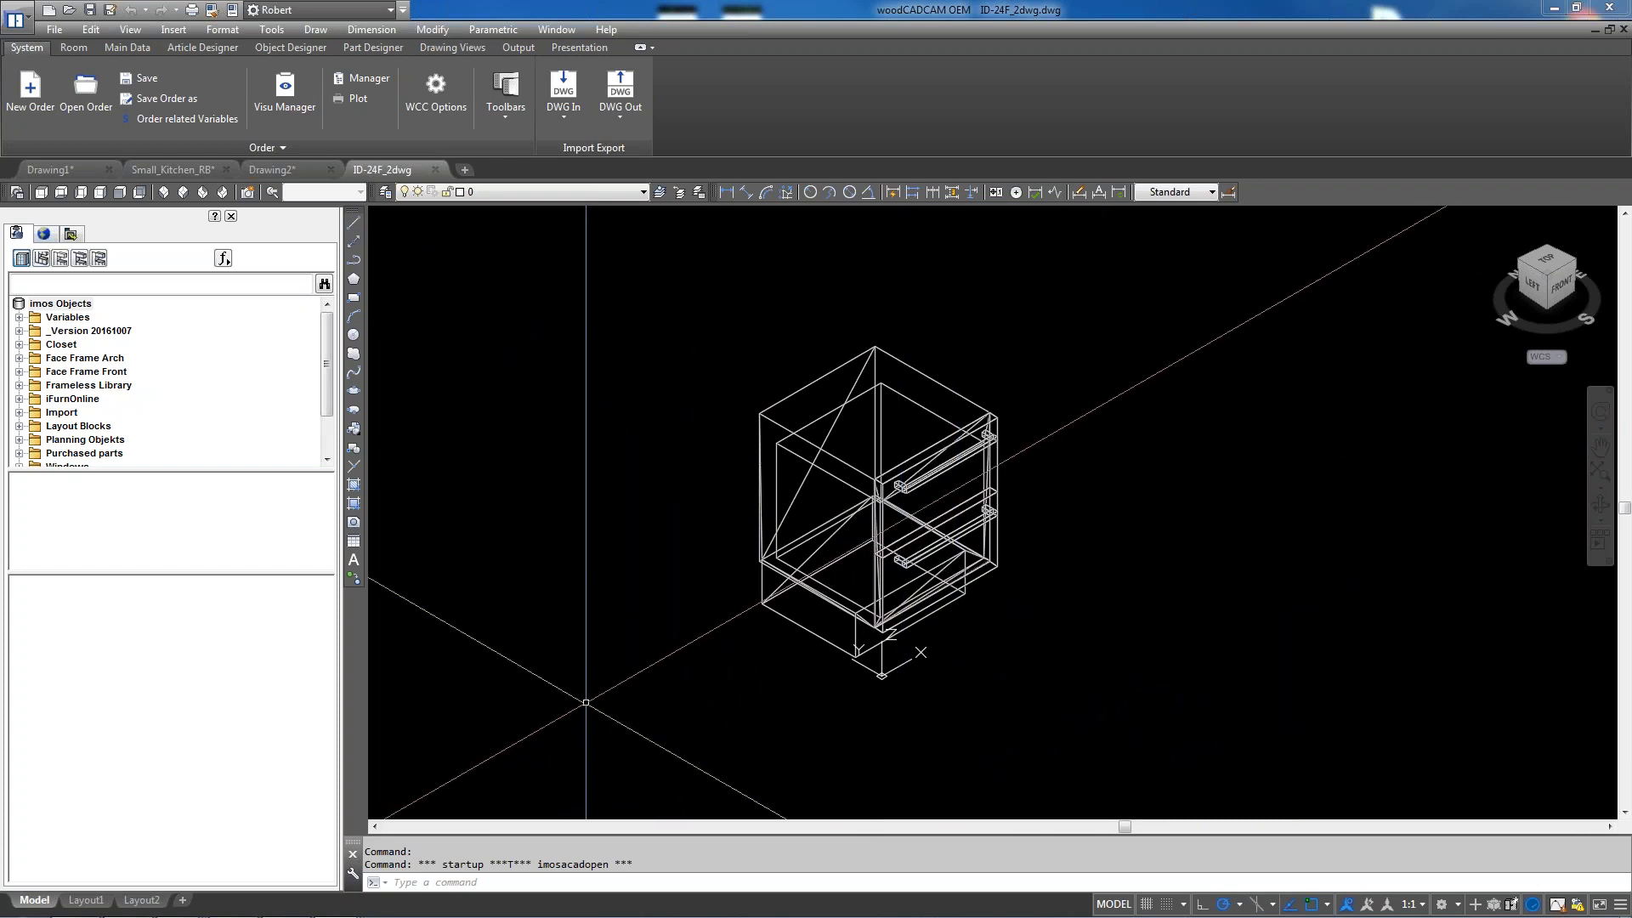
In Small_Kitchen_RB, expand the library to Layout Blocks > Kitchen > Electric Appliances > Refrigerator
{"action": "left_click", "coordinate": [187, 167]}
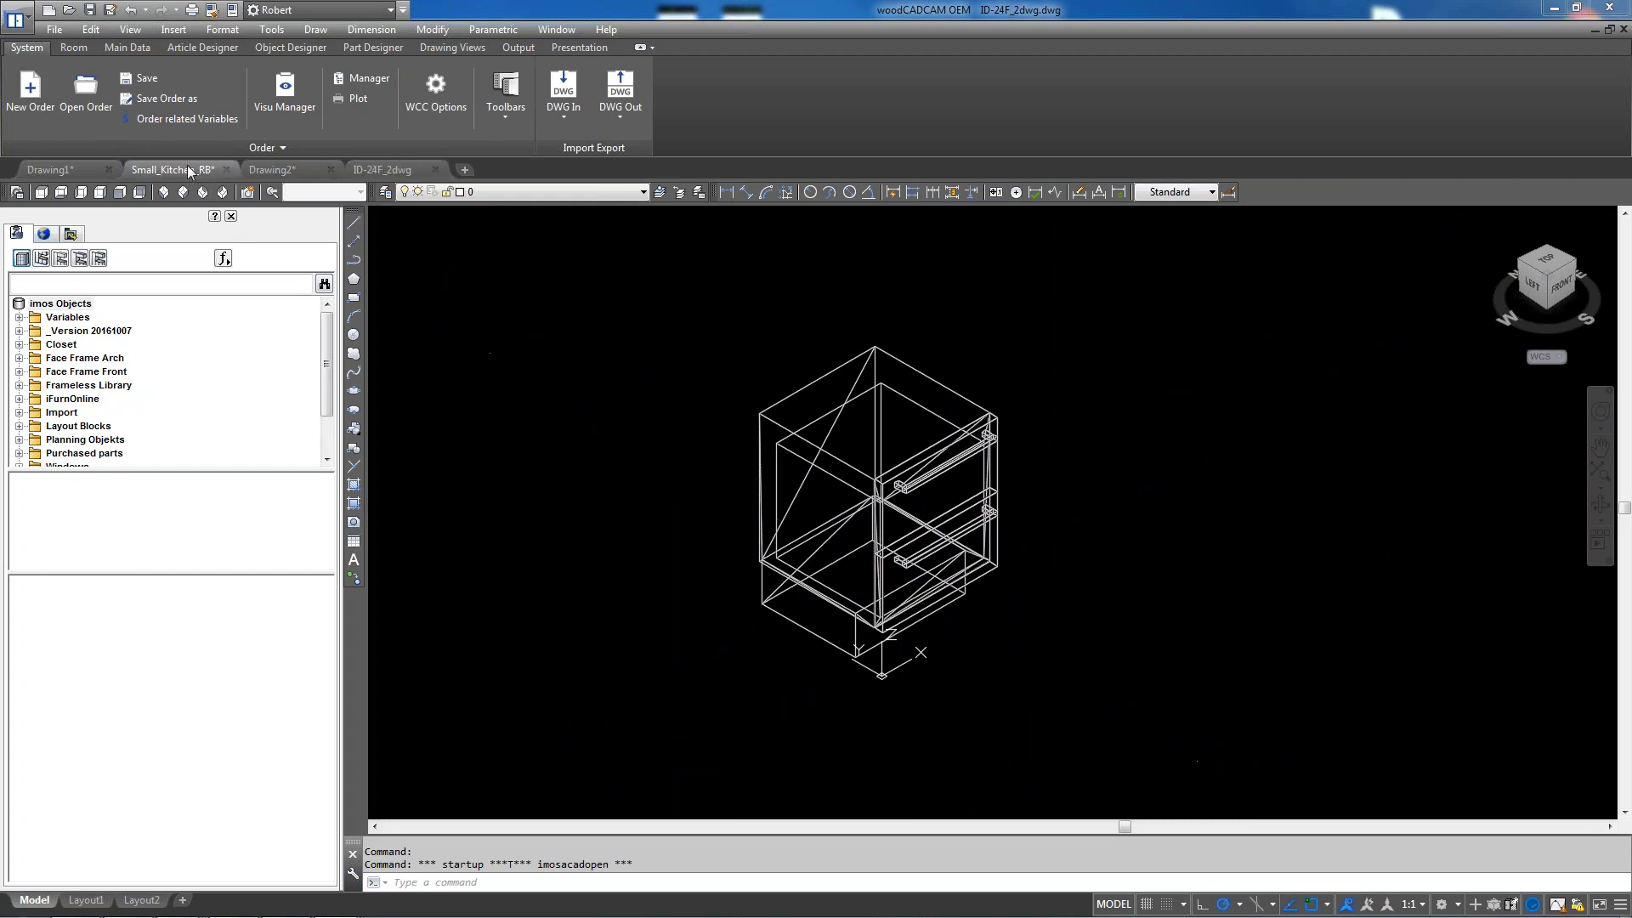
{"action": "scroll", "coordinate": [746, 586], "scroll_direction": "up", "scroll_amount": 5}
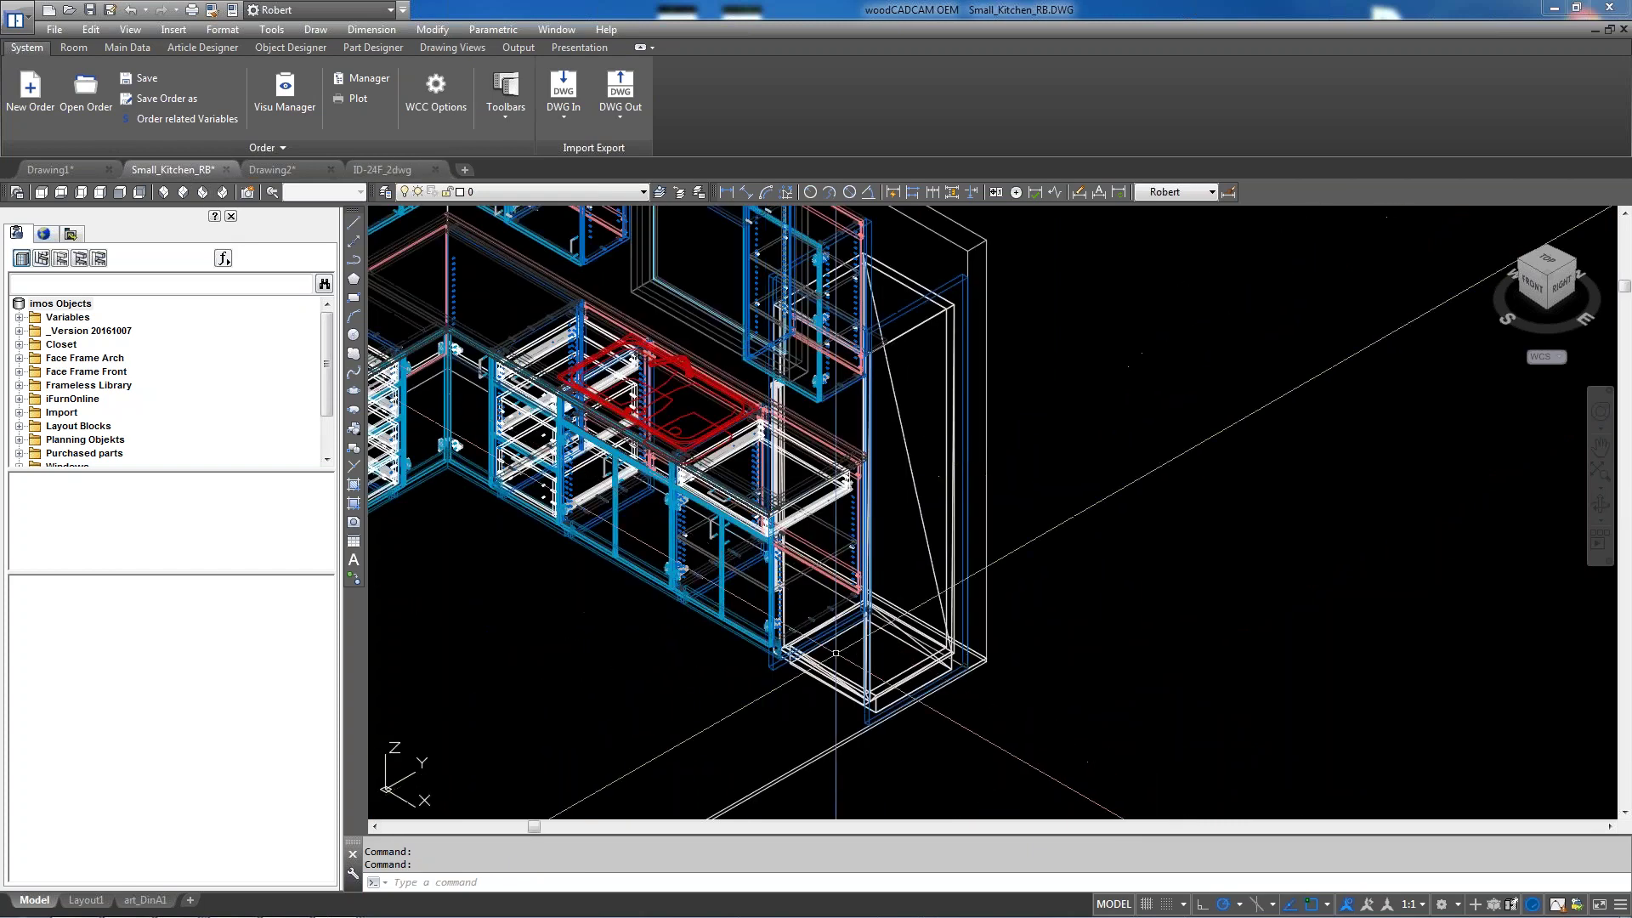
{"action": "scroll", "coordinate": [924, 497], "scroll_direction": "down", "scroll_amount": 5}
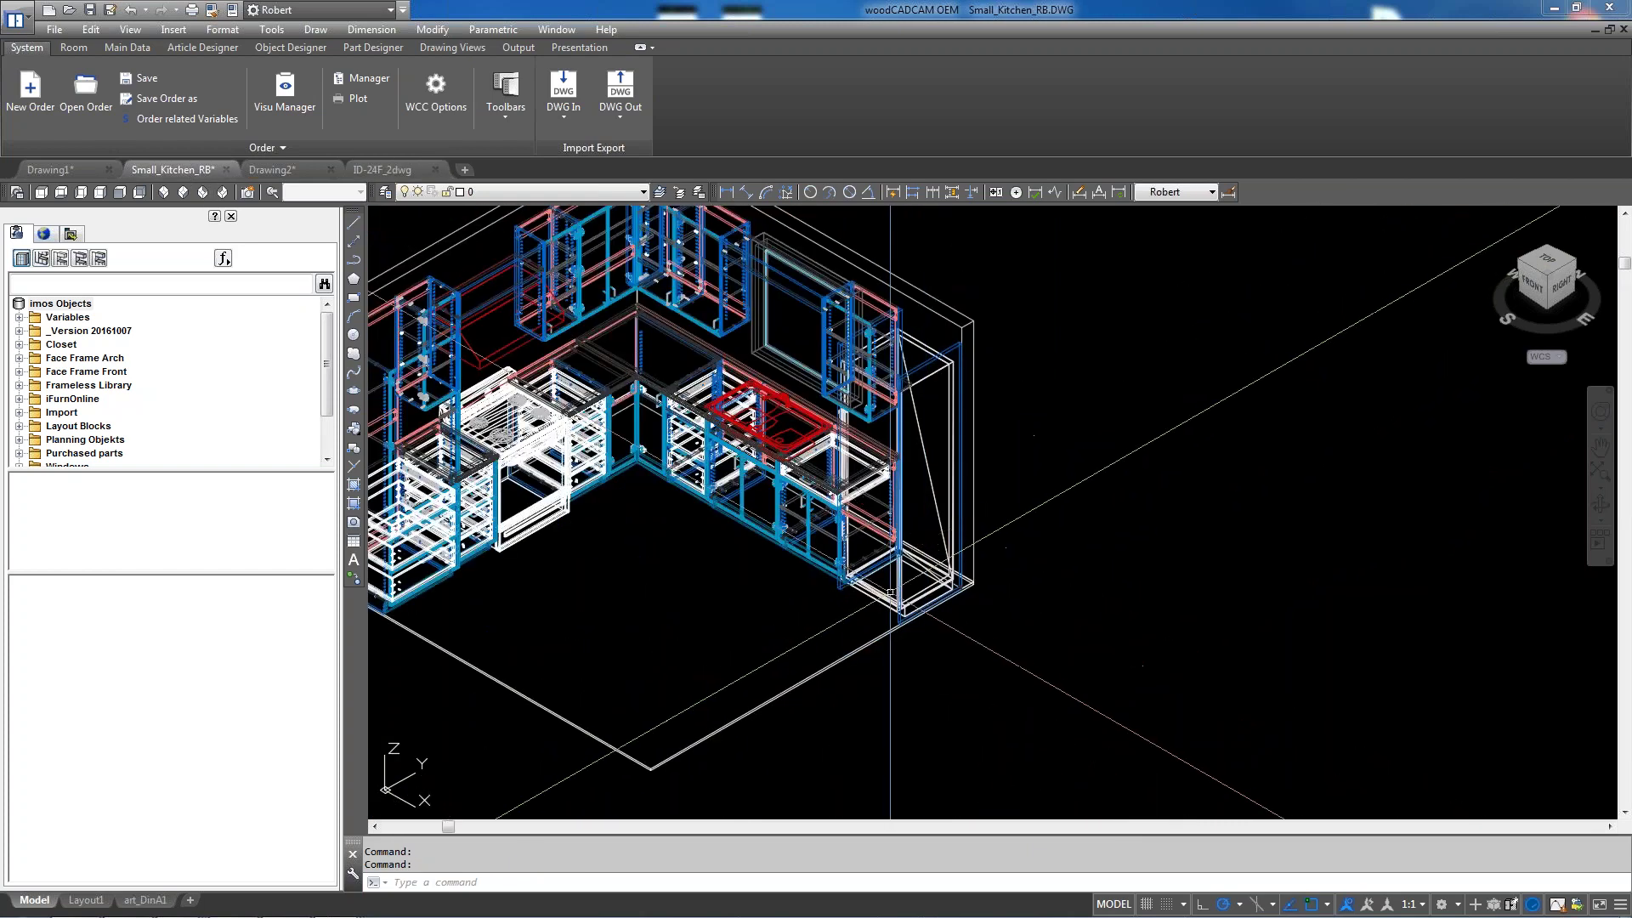
{"action": "scroll", "coordinate": [886, 599], "scroll_direction": "down", "scroll_amount": 6}
{"action": "scroll", "coordinate": [874, 337], "scroll_direction": "up", "scroll_amount": 7}
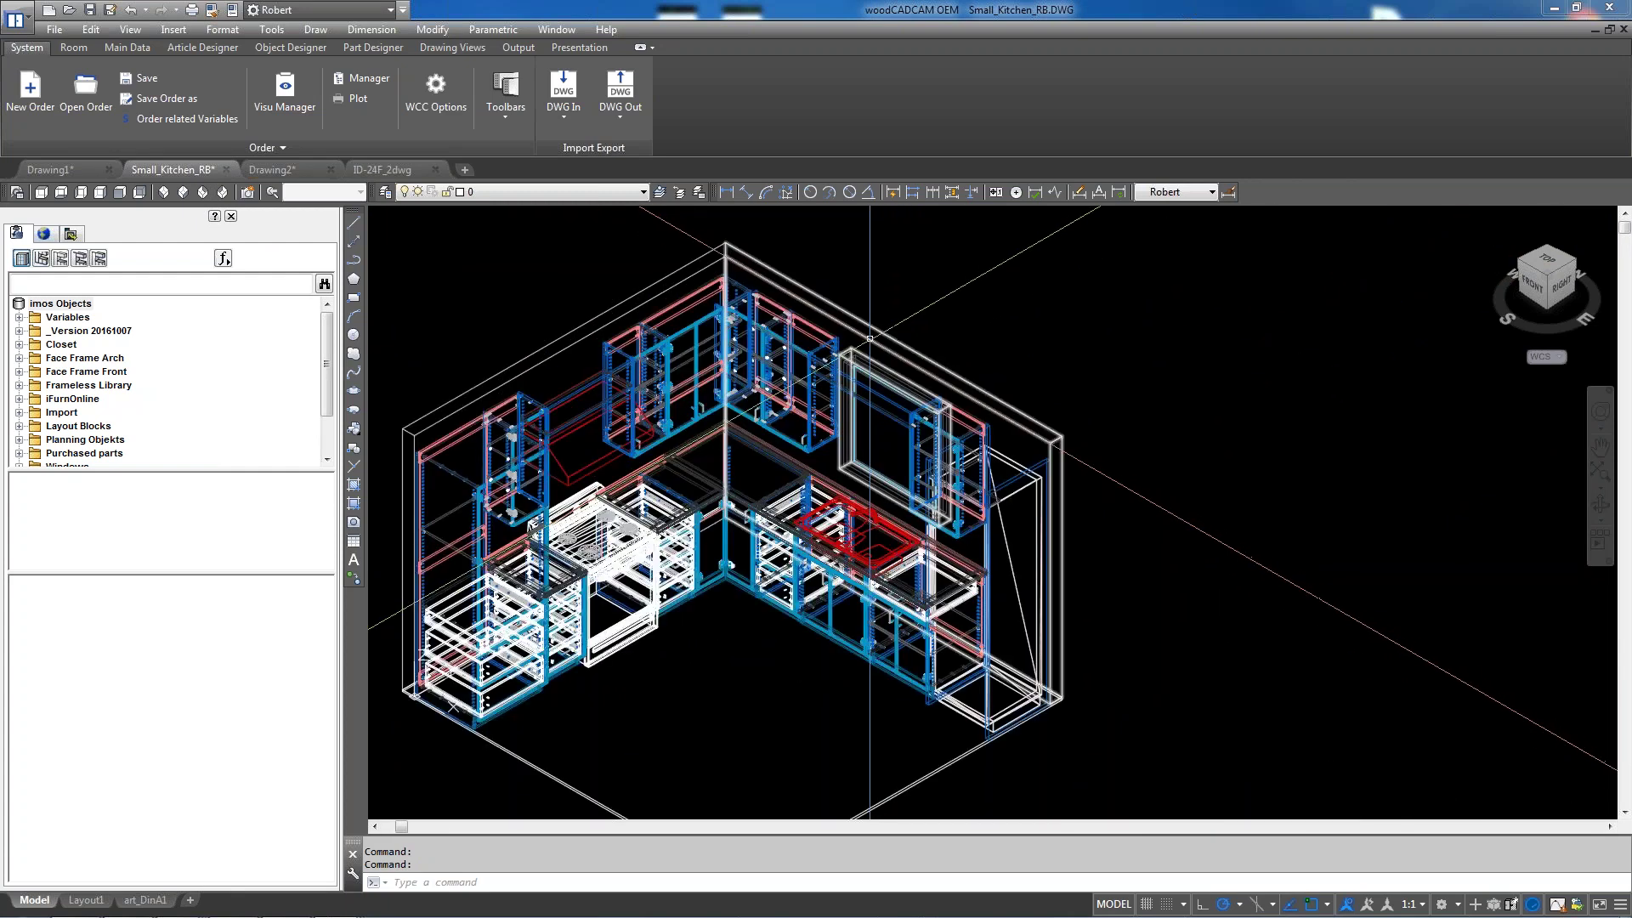
{"action": "left_click", "coordinate": [19, 425]}
{"action": "left_click", "coordinate": [35, 439]}
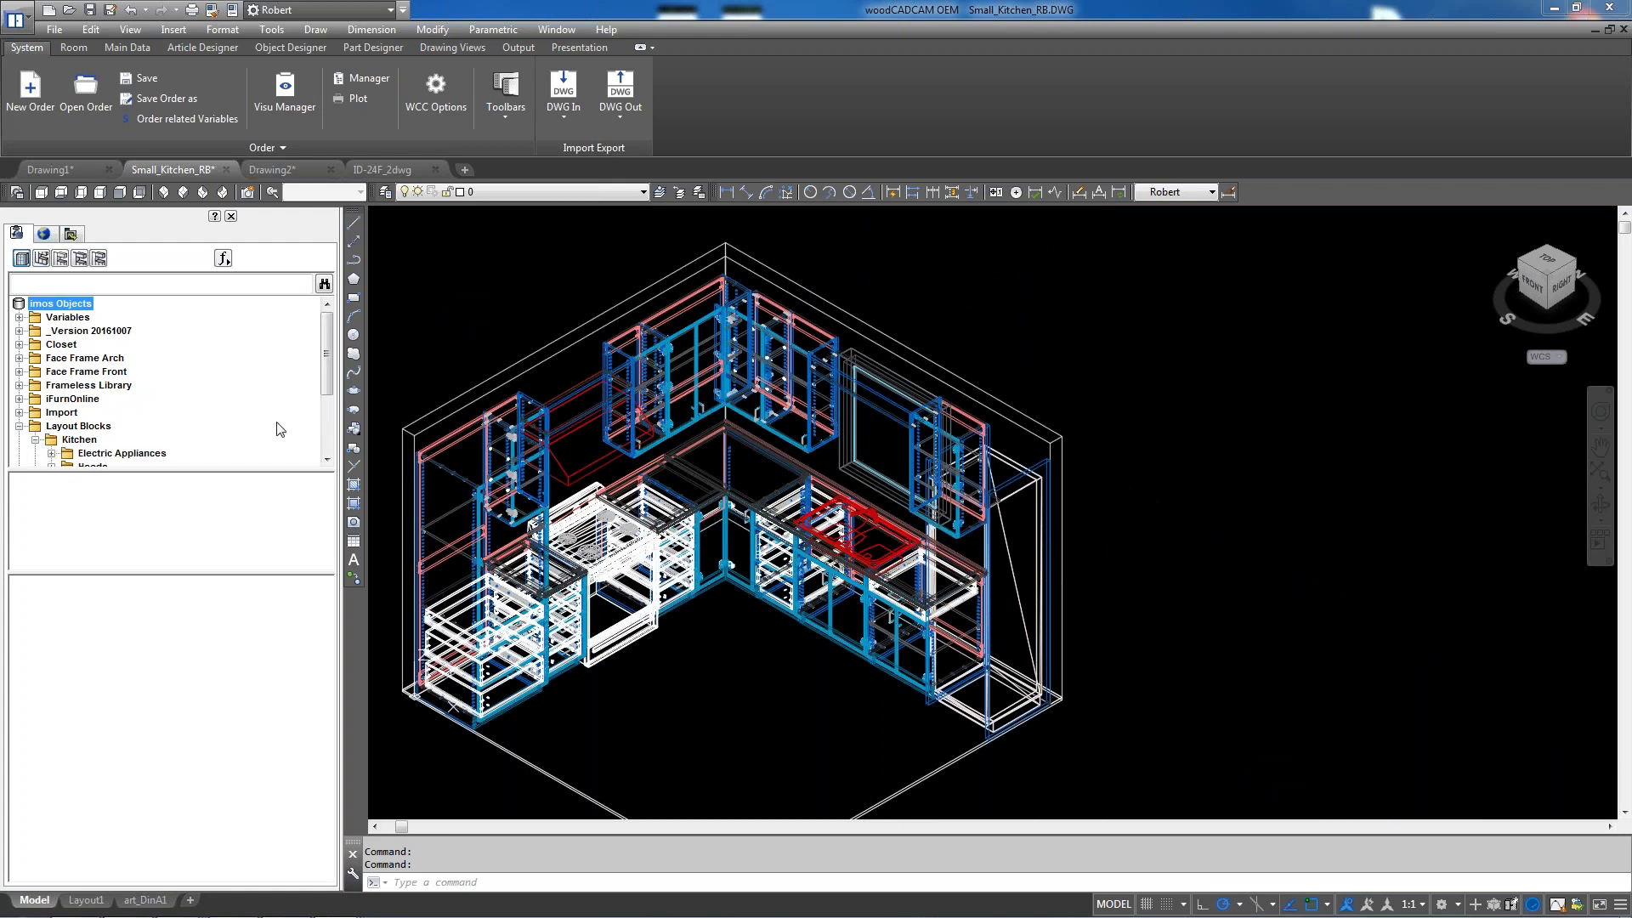
{"action": "left_click_drag", "start_coordinate": [327, 365], "coordinate": [328, 434]}
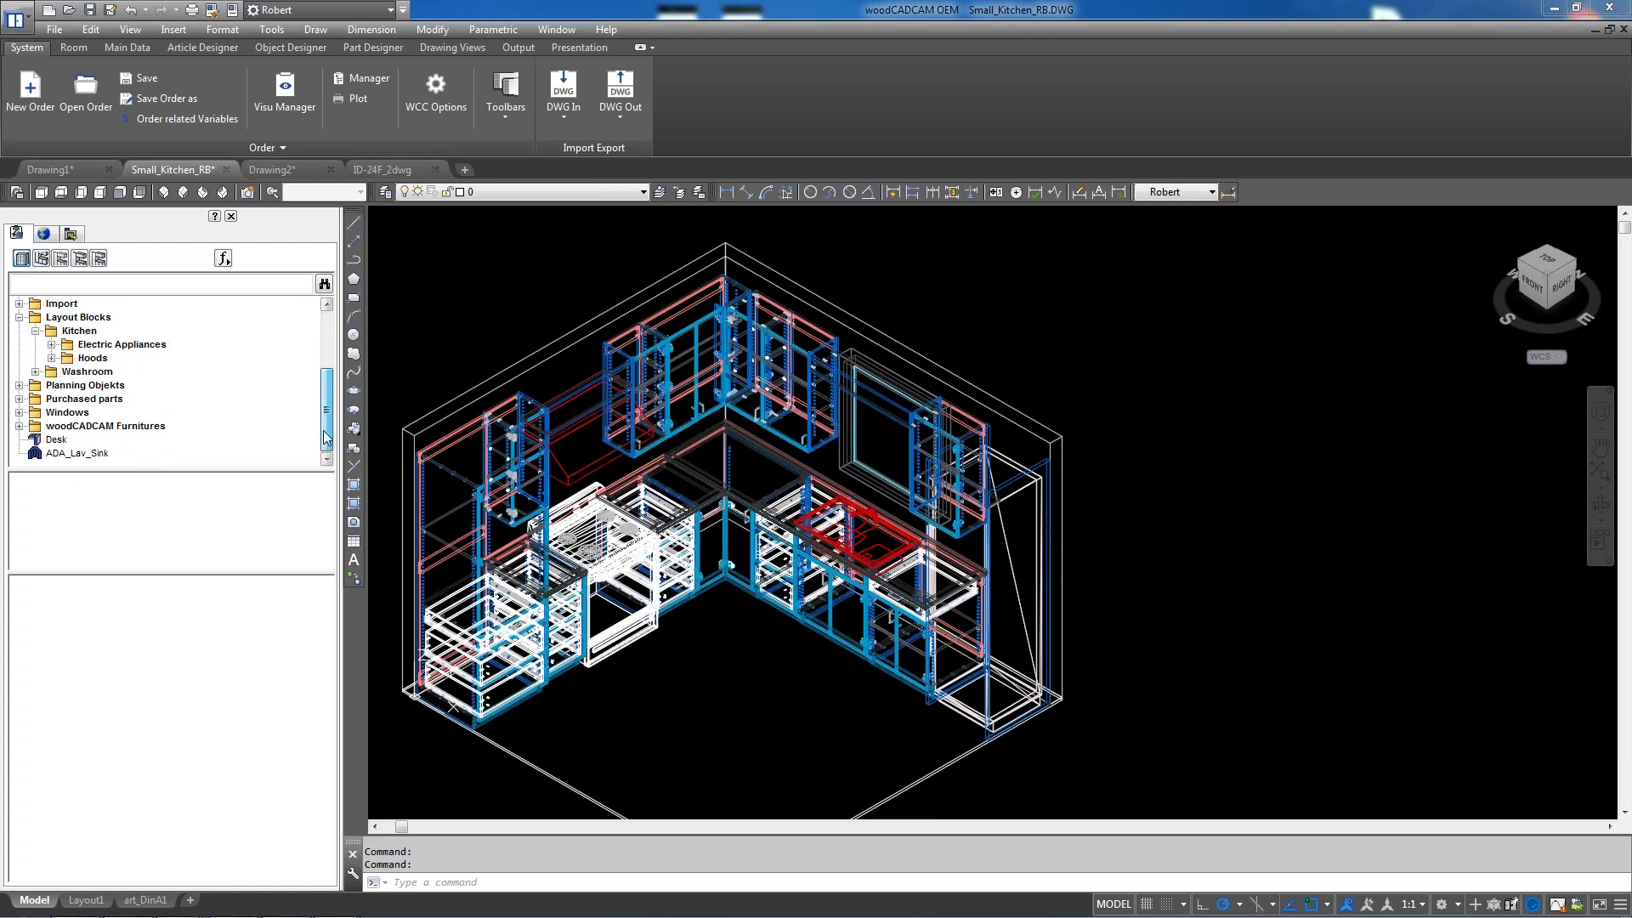
{"action": "left_click", "coordinate": [51, 345]}
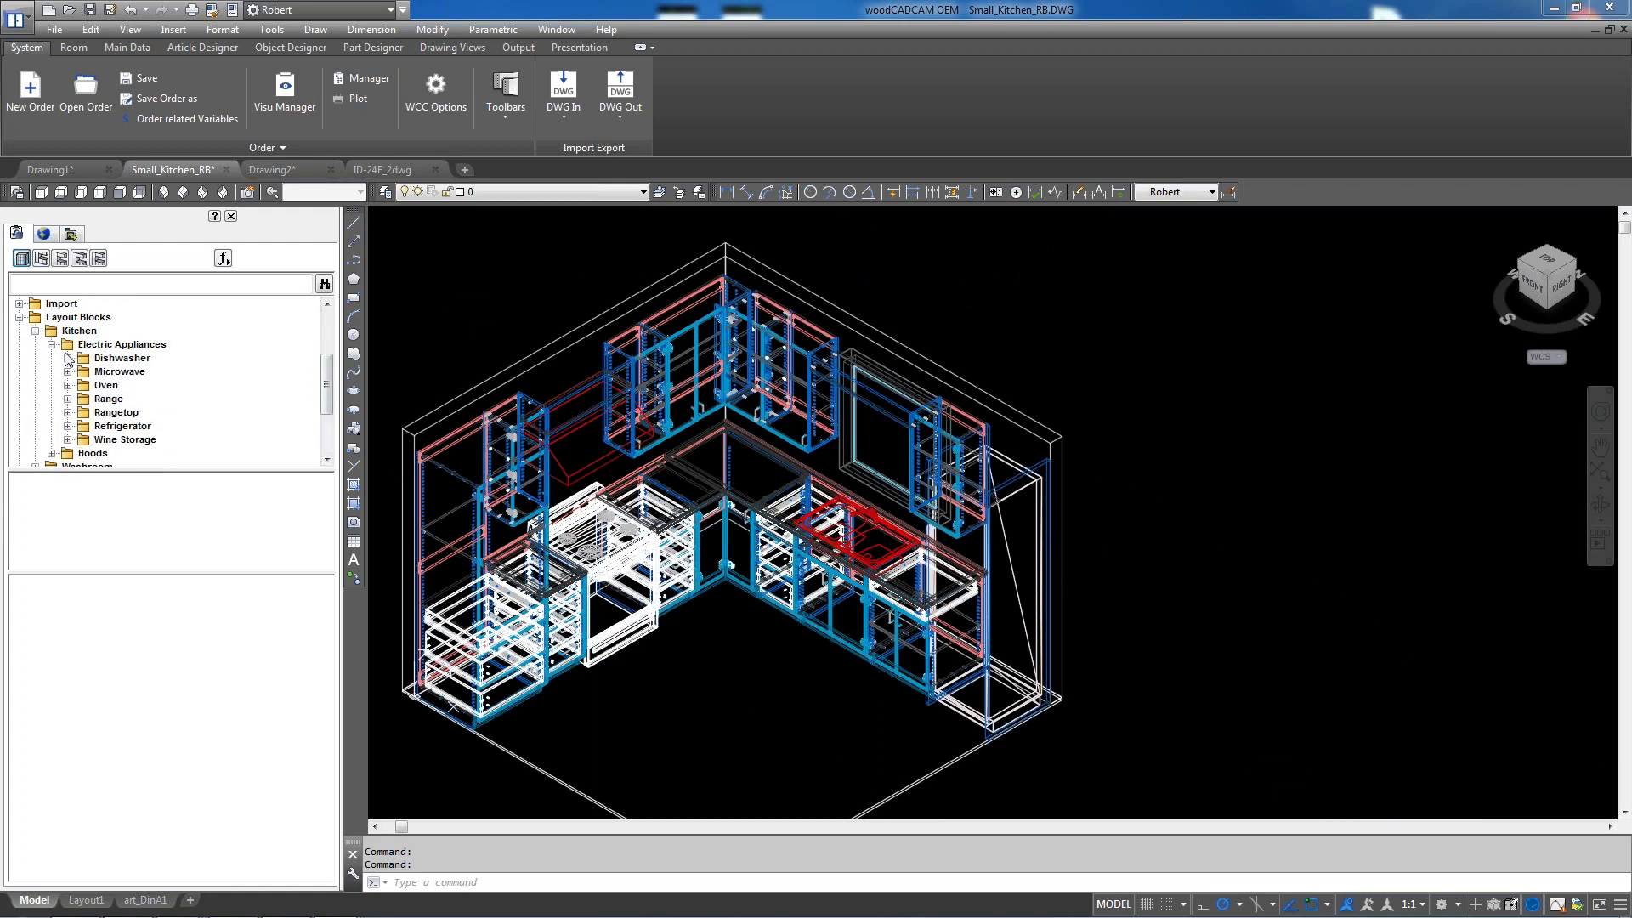
{"action": "left_click", "coordinate": [68, 426]}
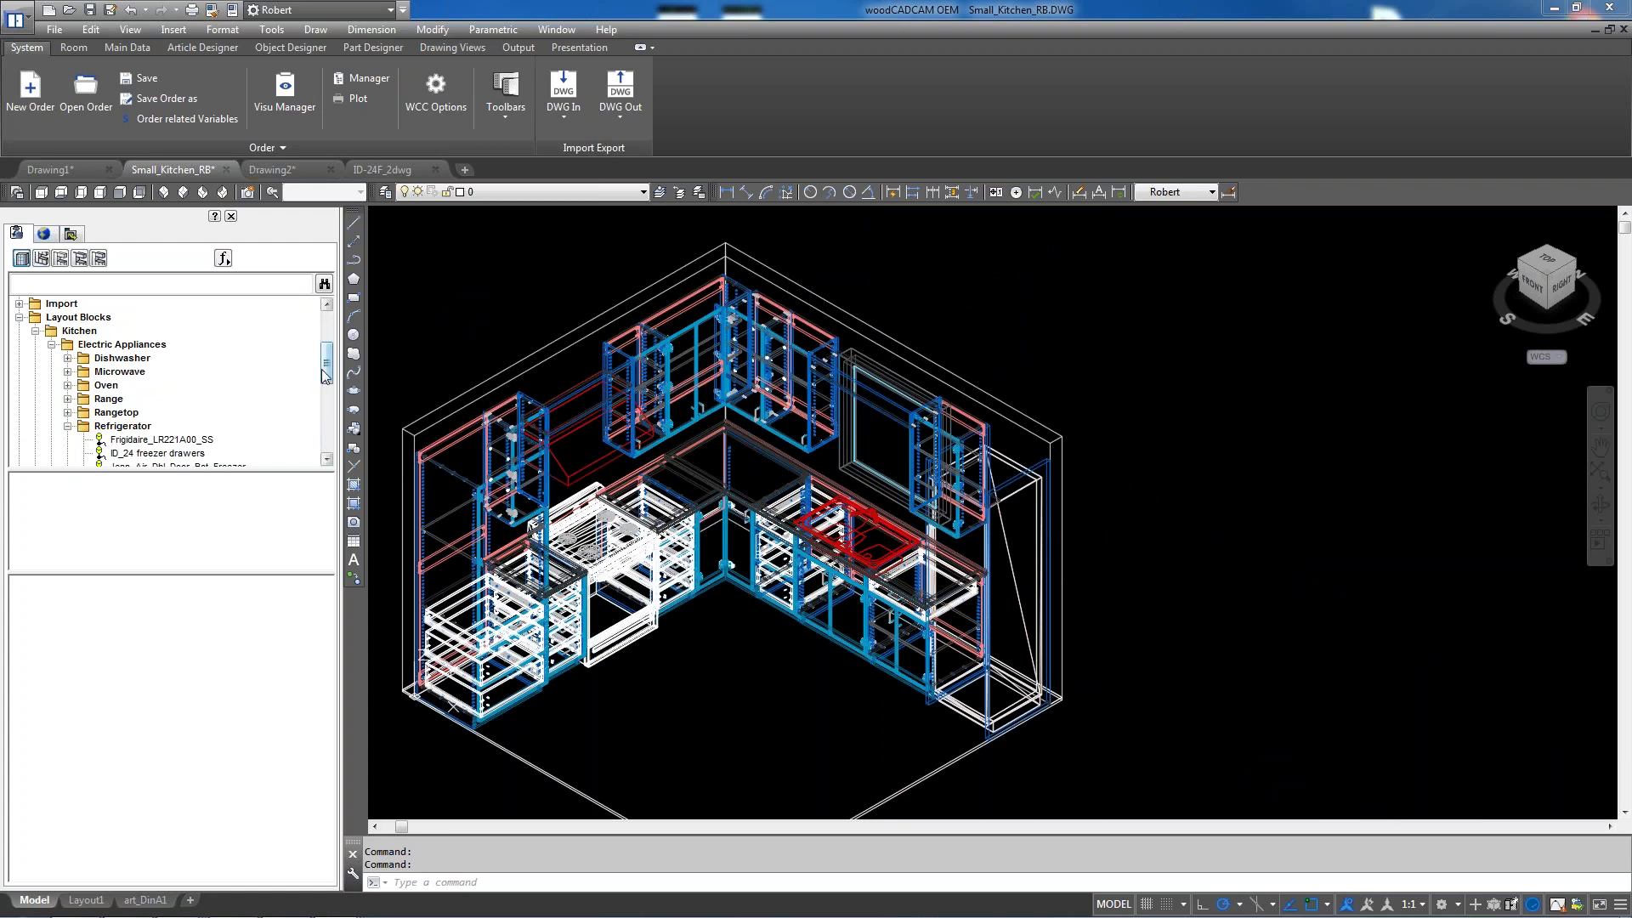
Delete the ID_24 freezer drawers article and confirm the deletion
{"action": "scroll", "coordinate": [318, 378], "scroll_direction": "down", "scroll_amount": 2}
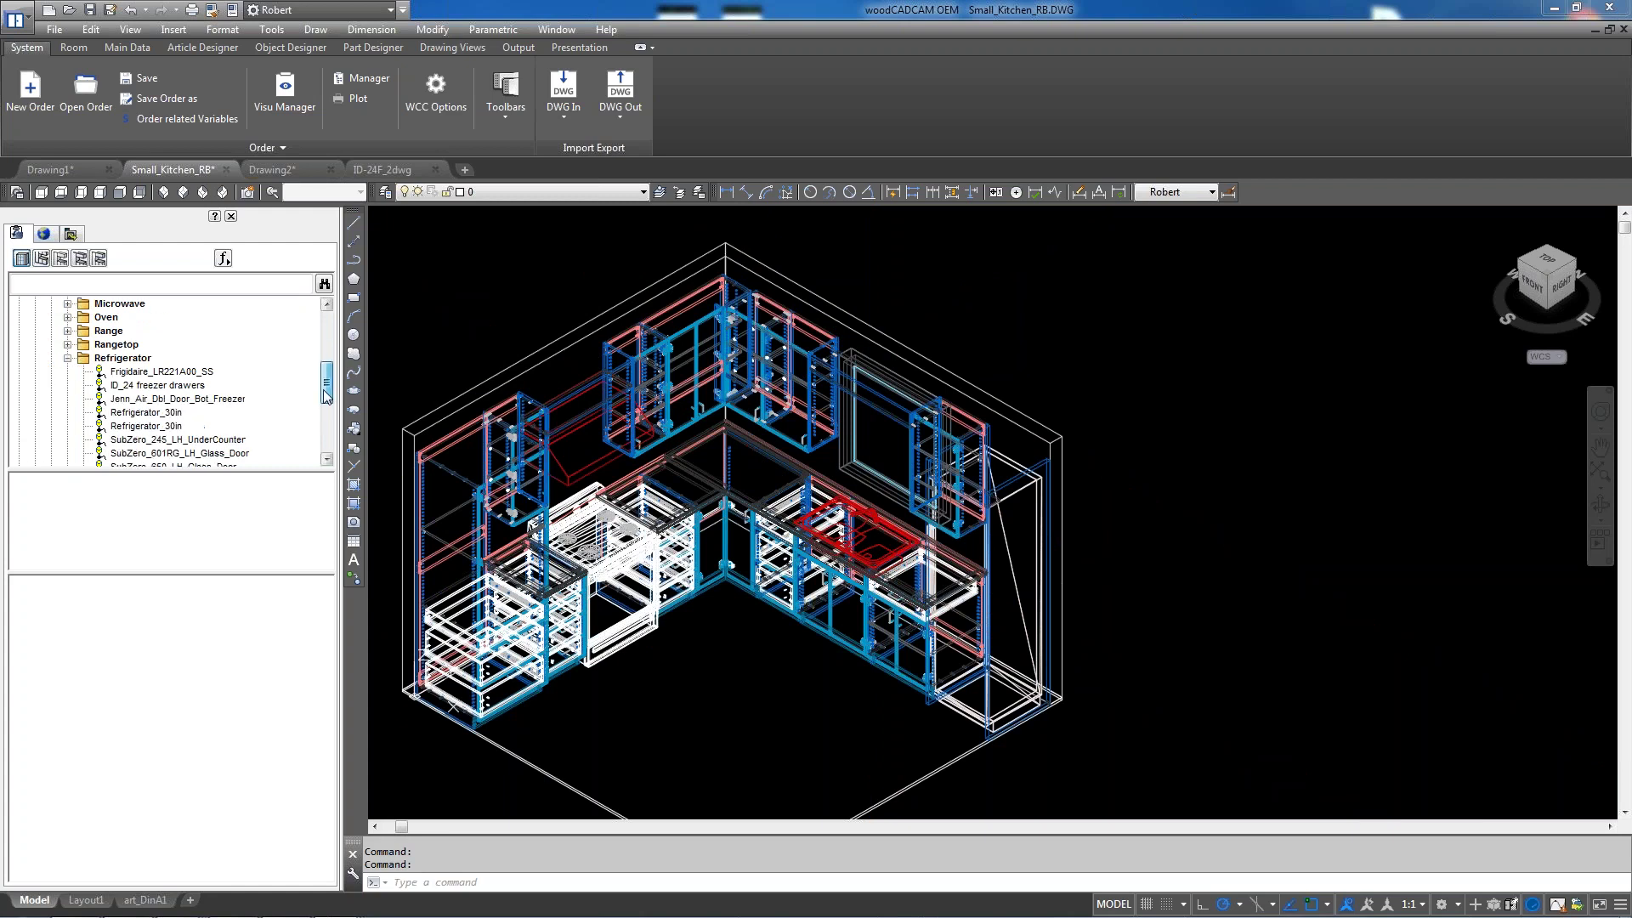
{"action": "left_click", "coordinate": [156, 387]}
{"action": "right_click", "coordinate": [153, 390]}
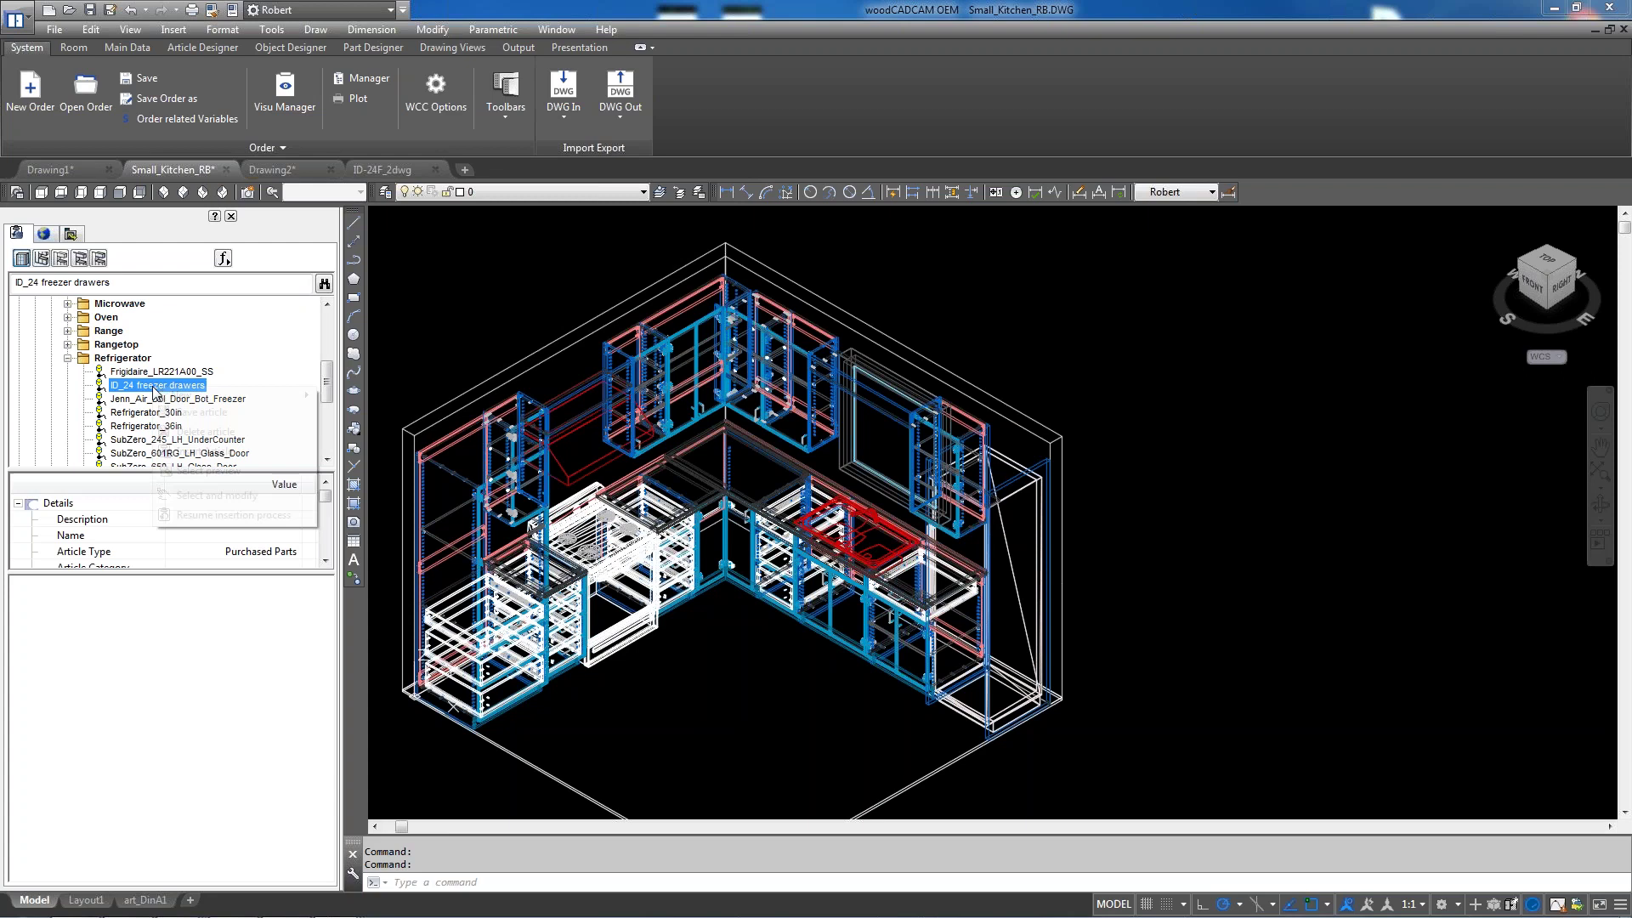
{"action": "left_click", "coordinate": [218, 435]}
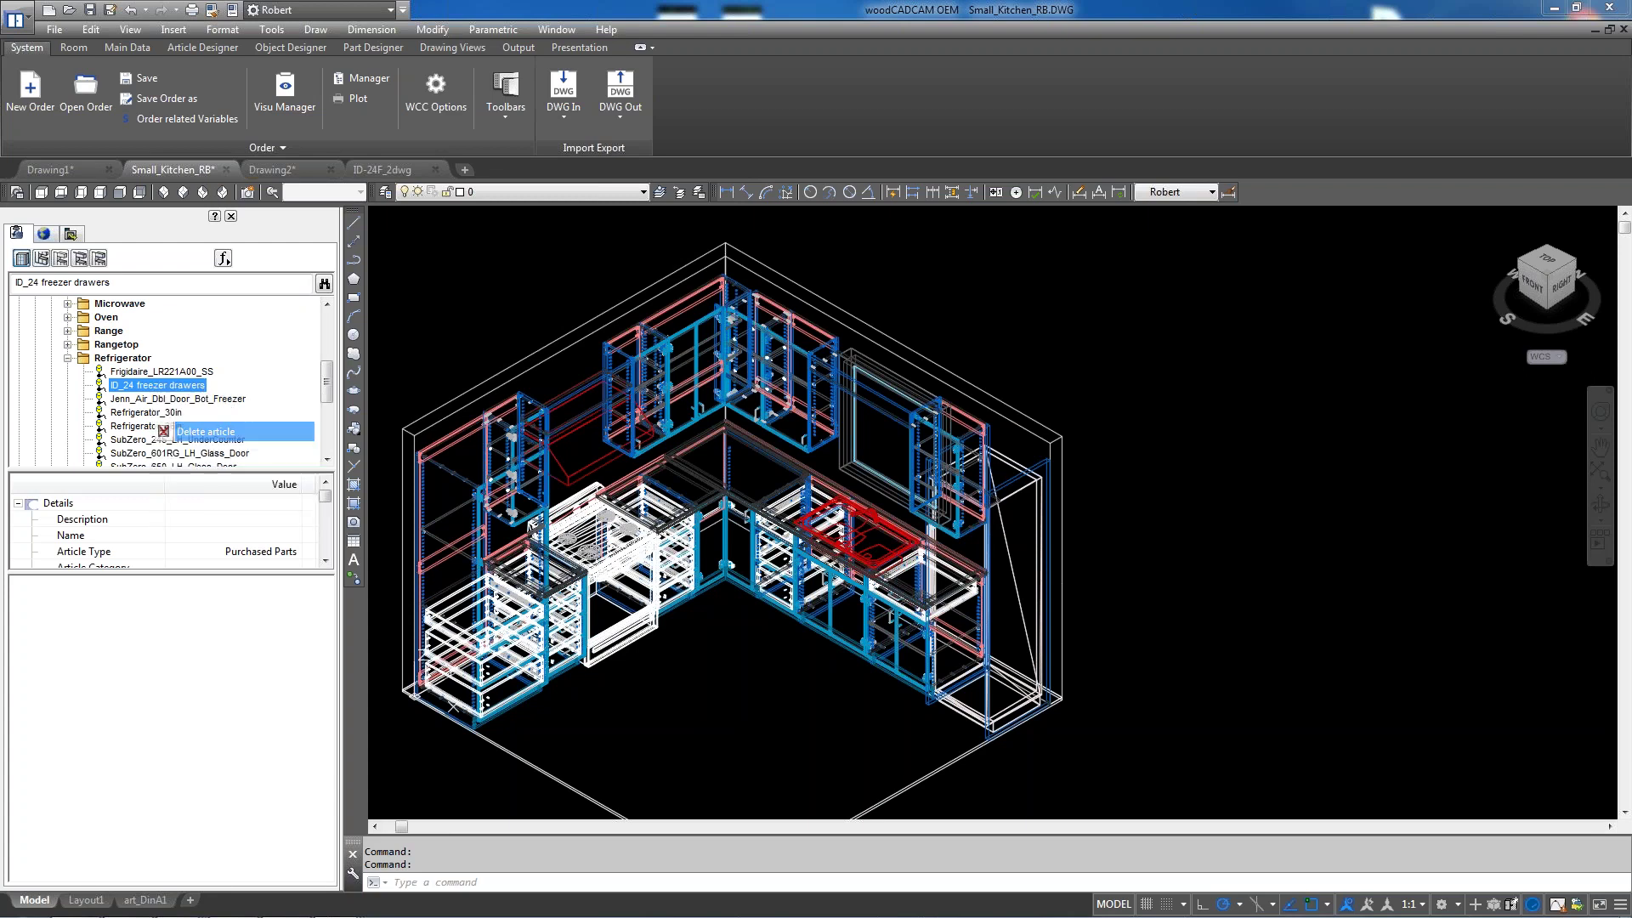
{"action": "left_click", "coordinate": [748, 498]}
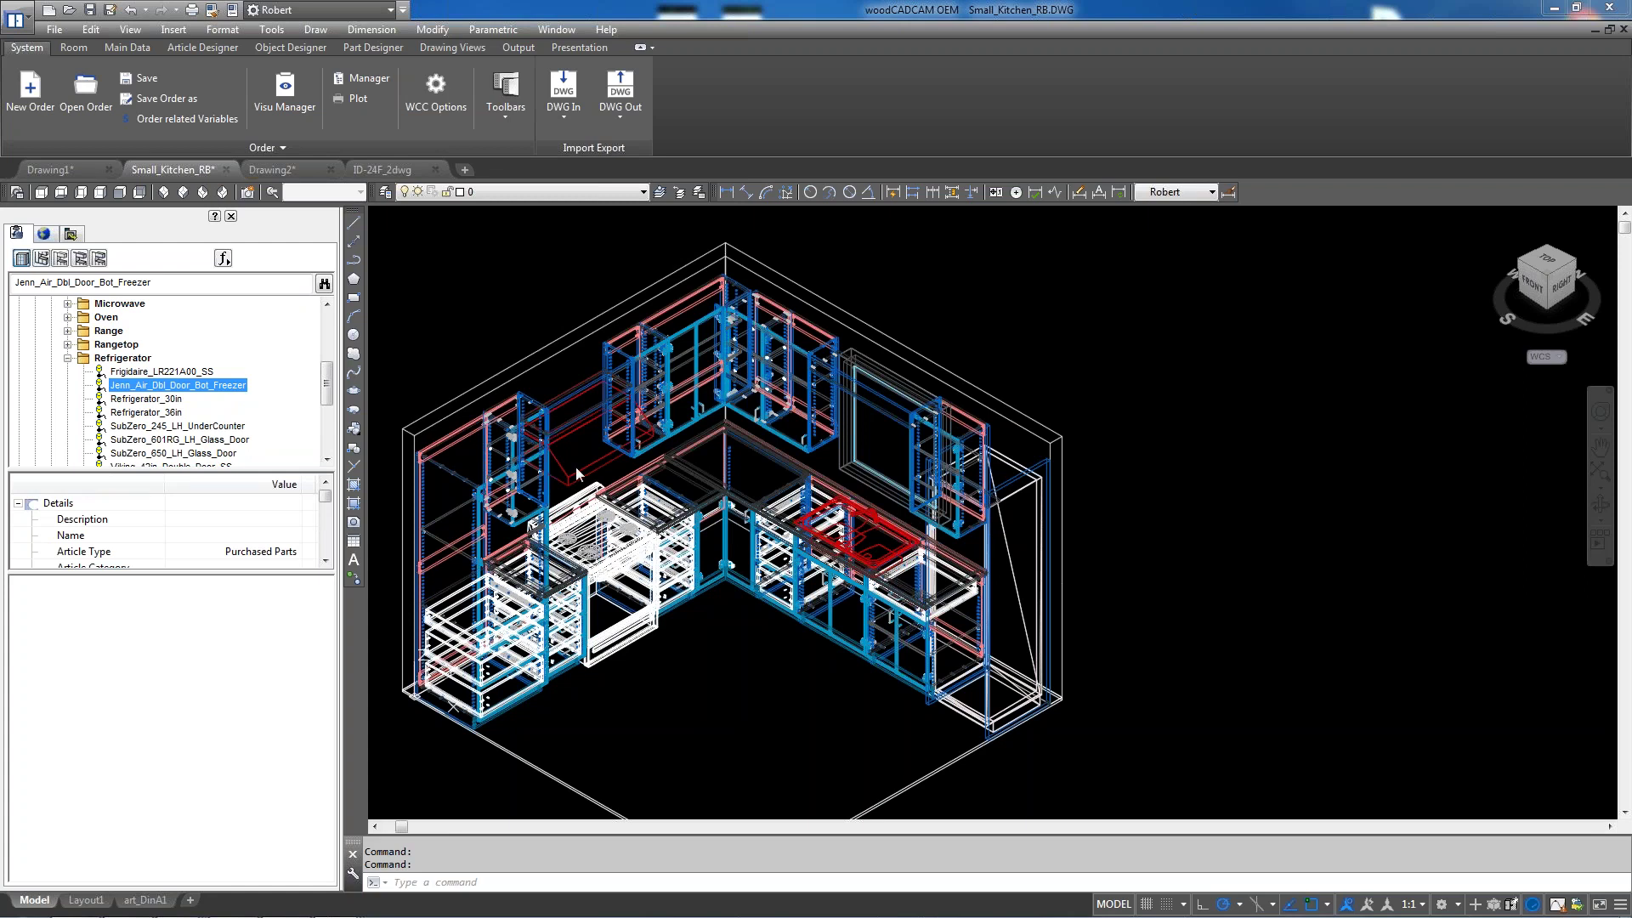
{"action": "mouse_move", "coordinate": [400, 173]}
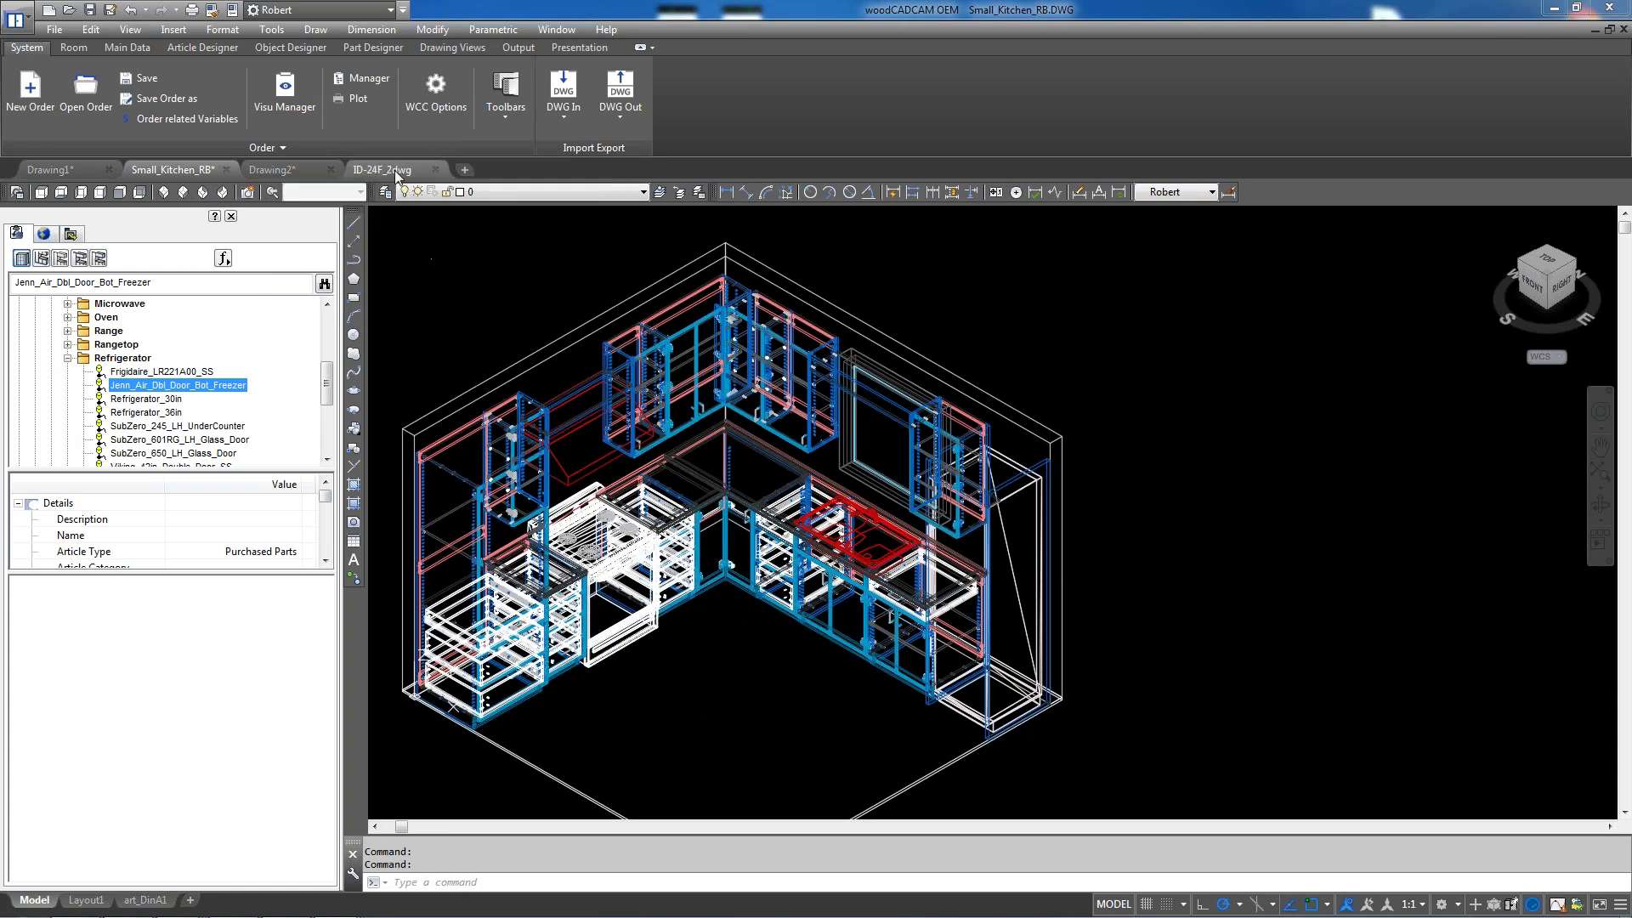
On the ID-24F_2dwg drawing, create a new purchased part article named IDSubzero_24F
{"action": "left_click", "coordinate": [394, 170]}
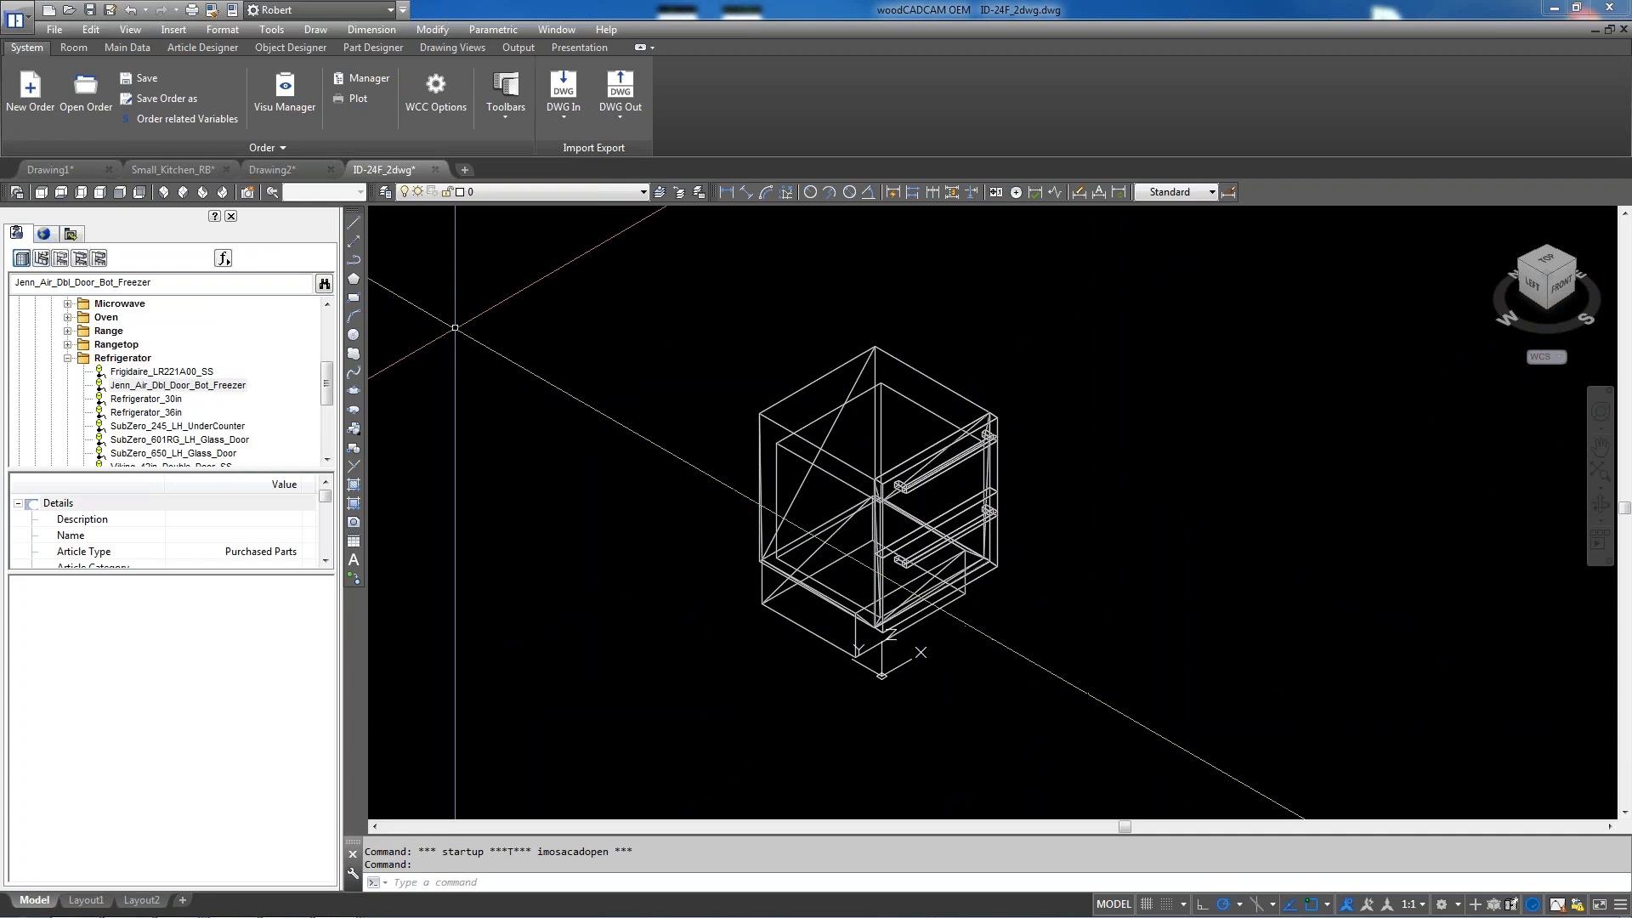
{"action": "left_click", "coordinate": [223, 257]}
{"action": "mouse_move", "coordinate": [357, 277]}
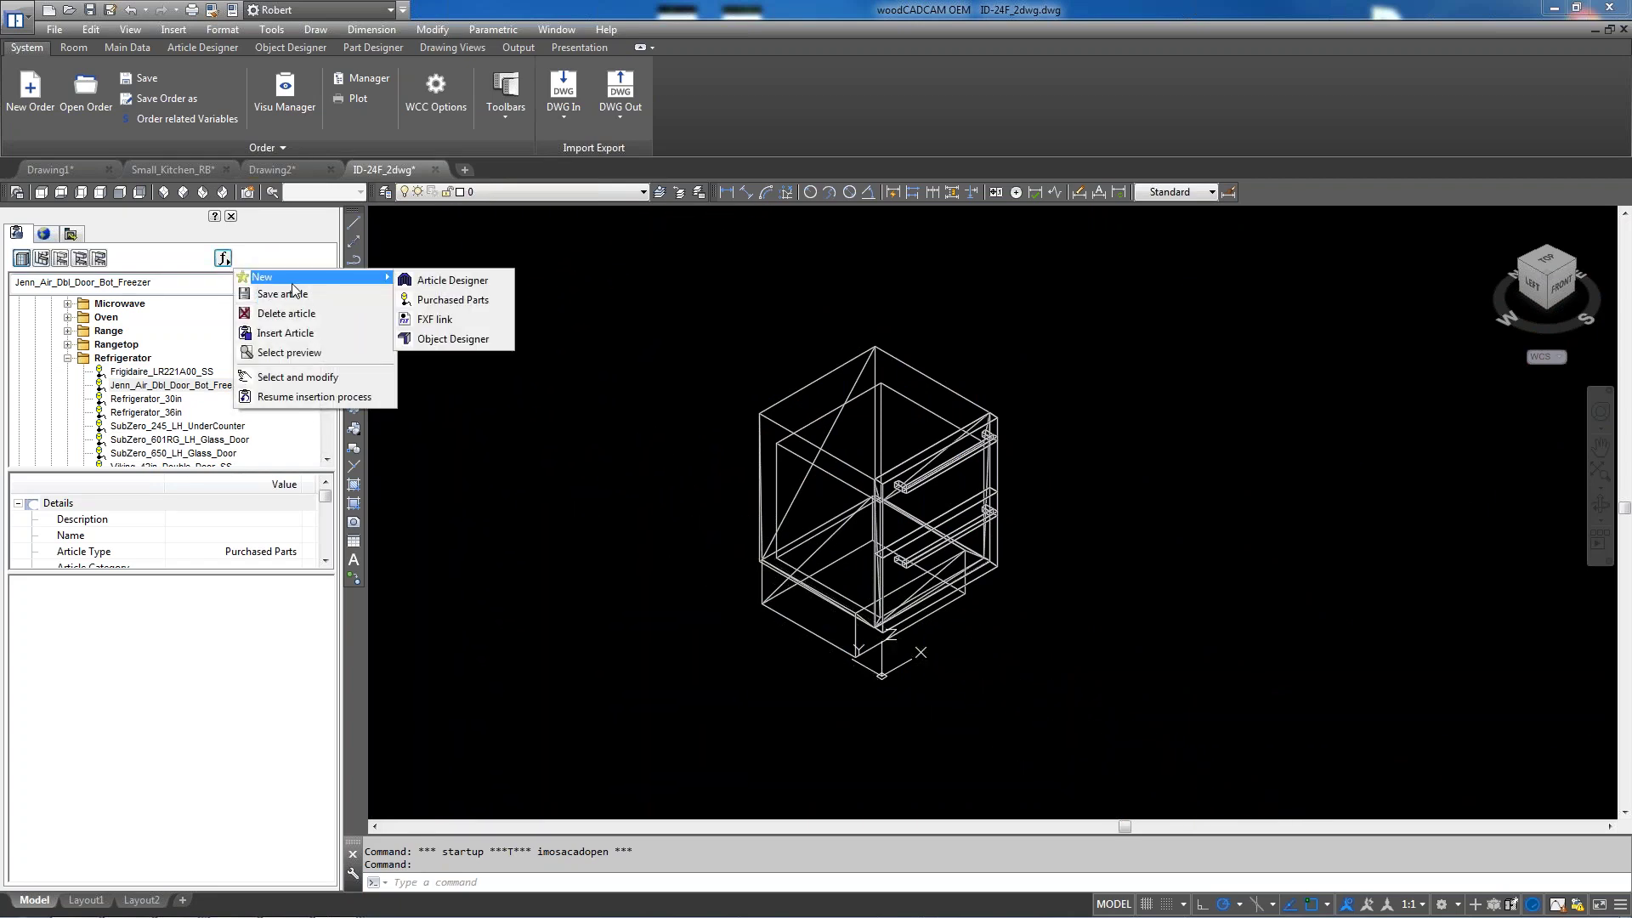
{"action": "left_click", "coordinate": [510, 298]}
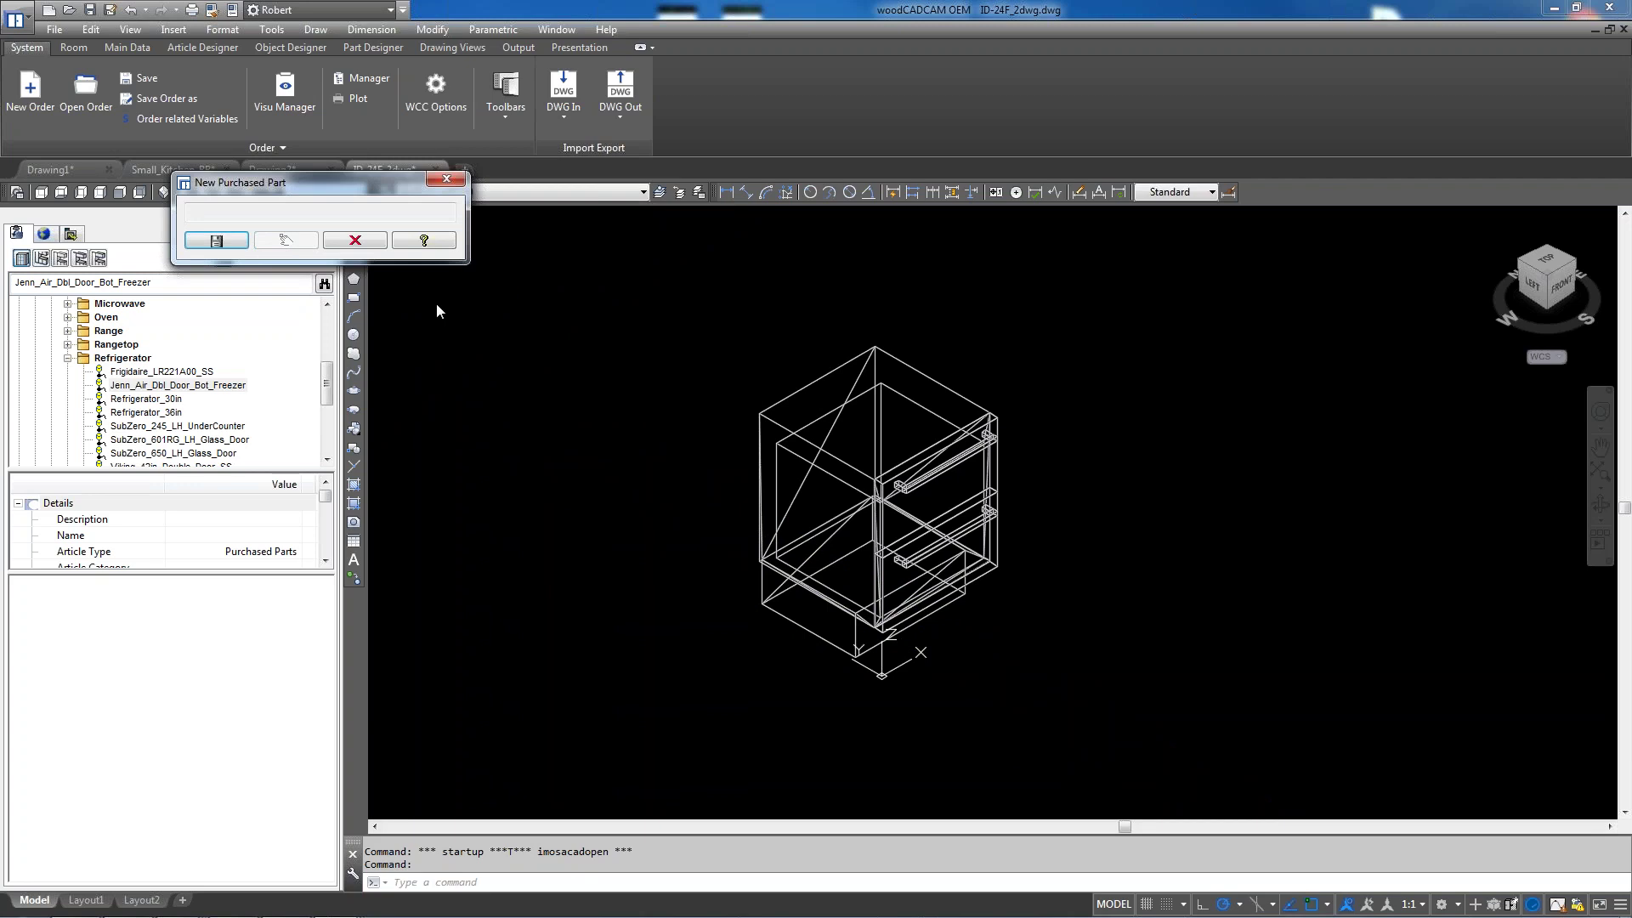
{"action": "left_click", "coordinate": [226, 240]}
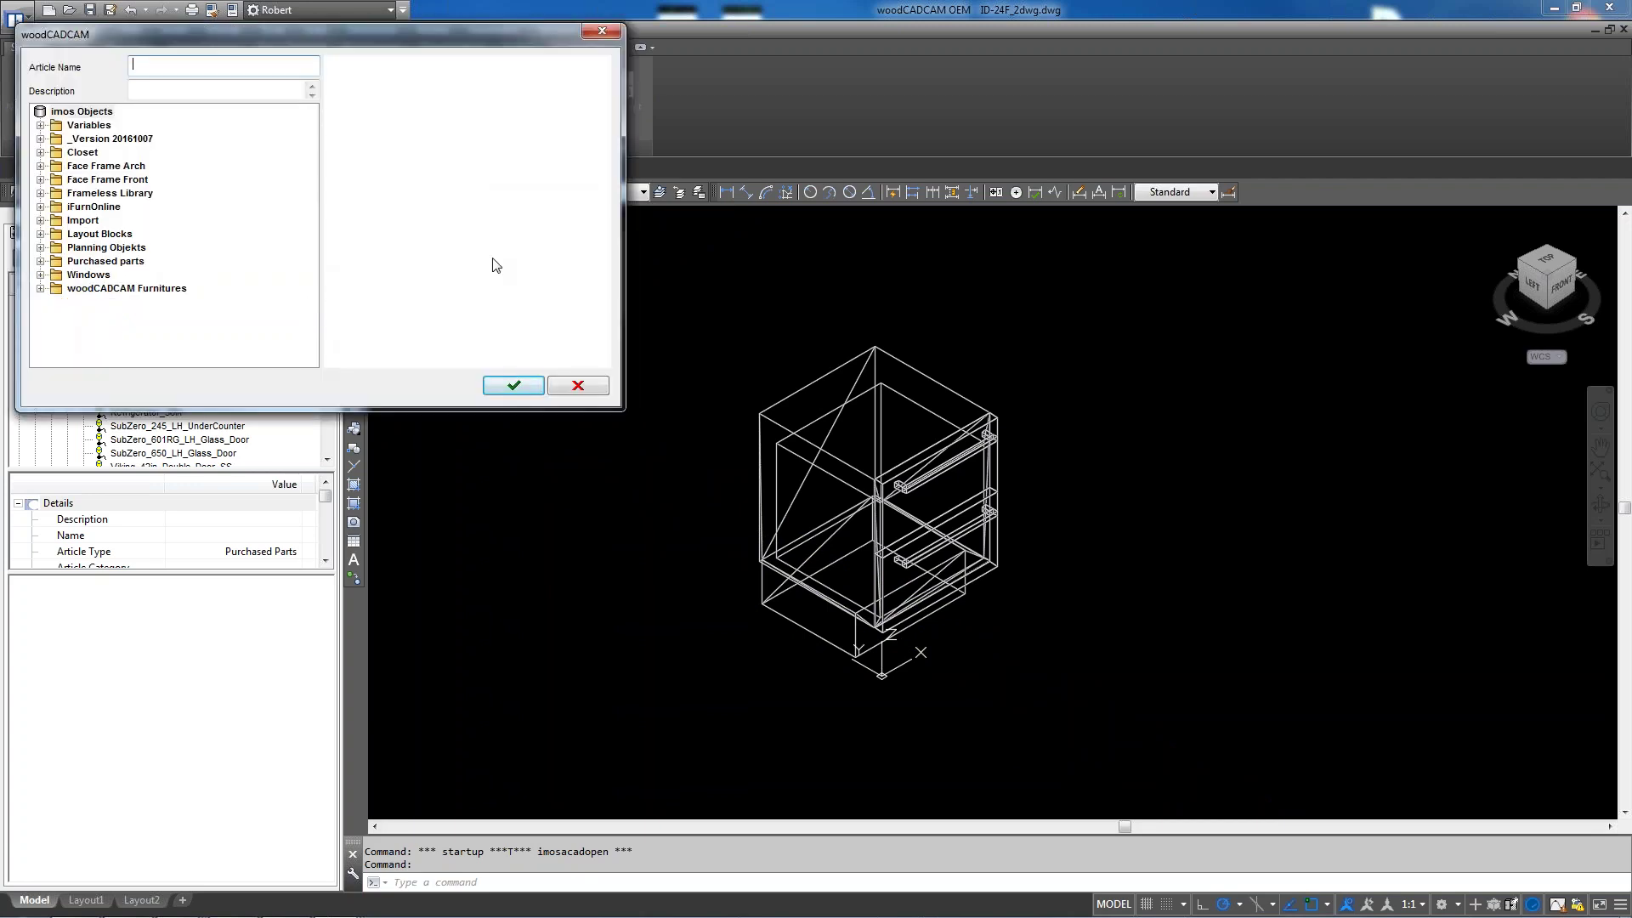
{"action": "type", "text": "ID"}
{"action": "type", "text": "Subze"}
{"action": "type", "text": "ro"}
{"action": "type", "text": "_"}
{"action": "type", "text": "24"}
{"action": "type", "text": "F"}
File the article under Layout Blocks > Kitchen > Electric Appliances > Refrigerator and confirm
{"action": "left_click", "coordinate": [40, 234]}
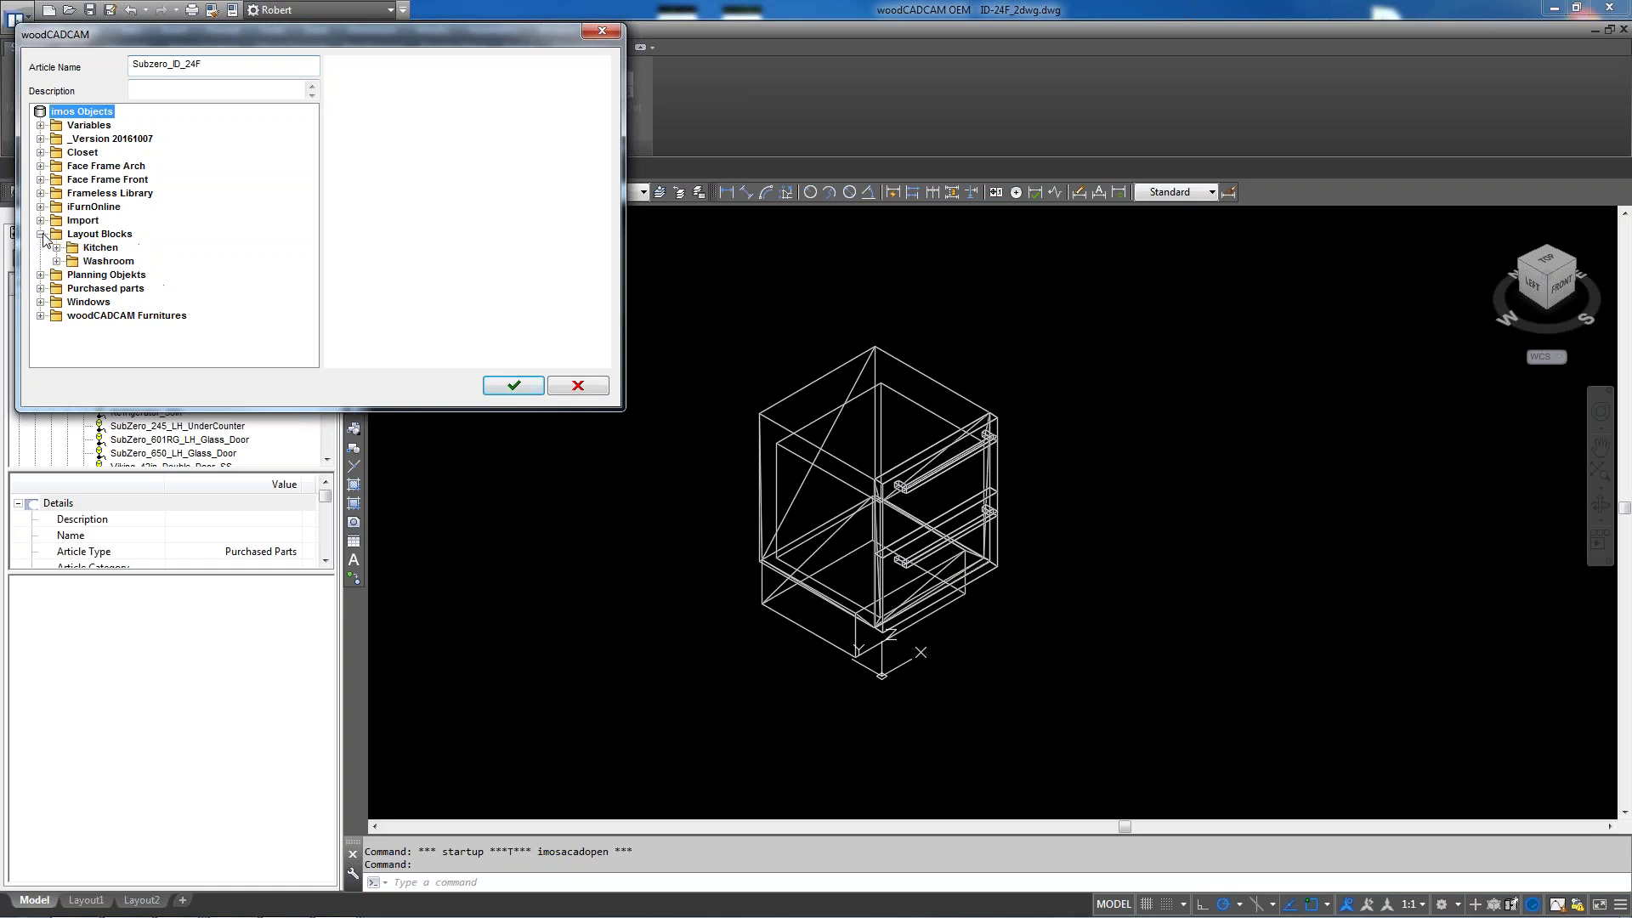
{"action": "left_click", "coordinate": [56, 247]}
{"action": "left_click", "coordinate": [72, 262]}
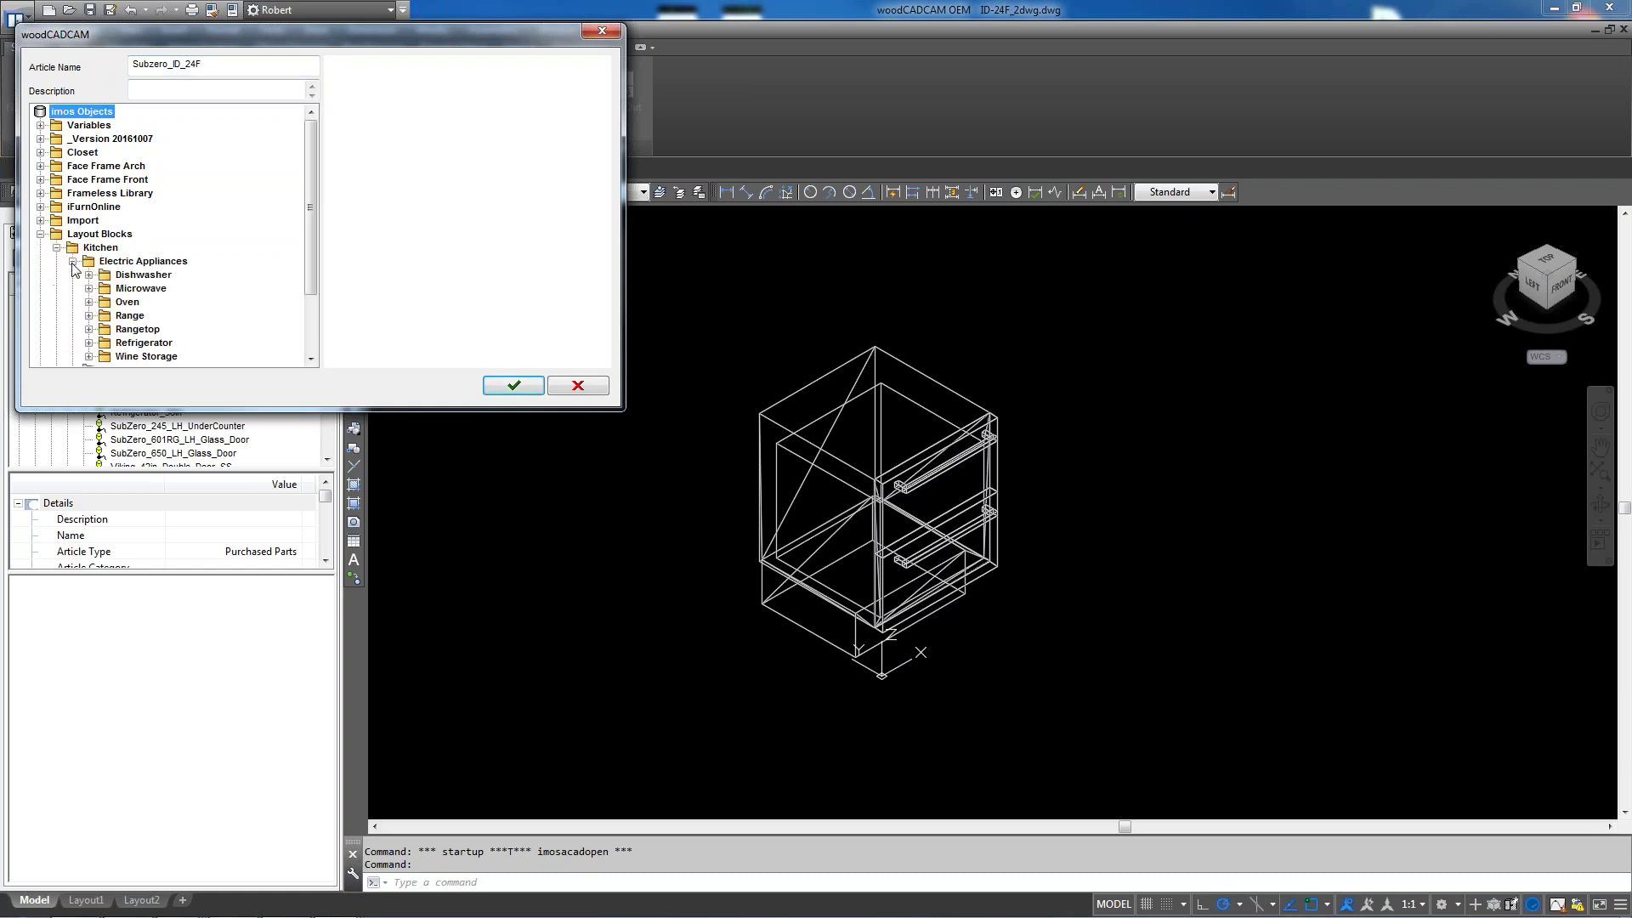
{"action": "left_click", "coordinate": [89, 343]}
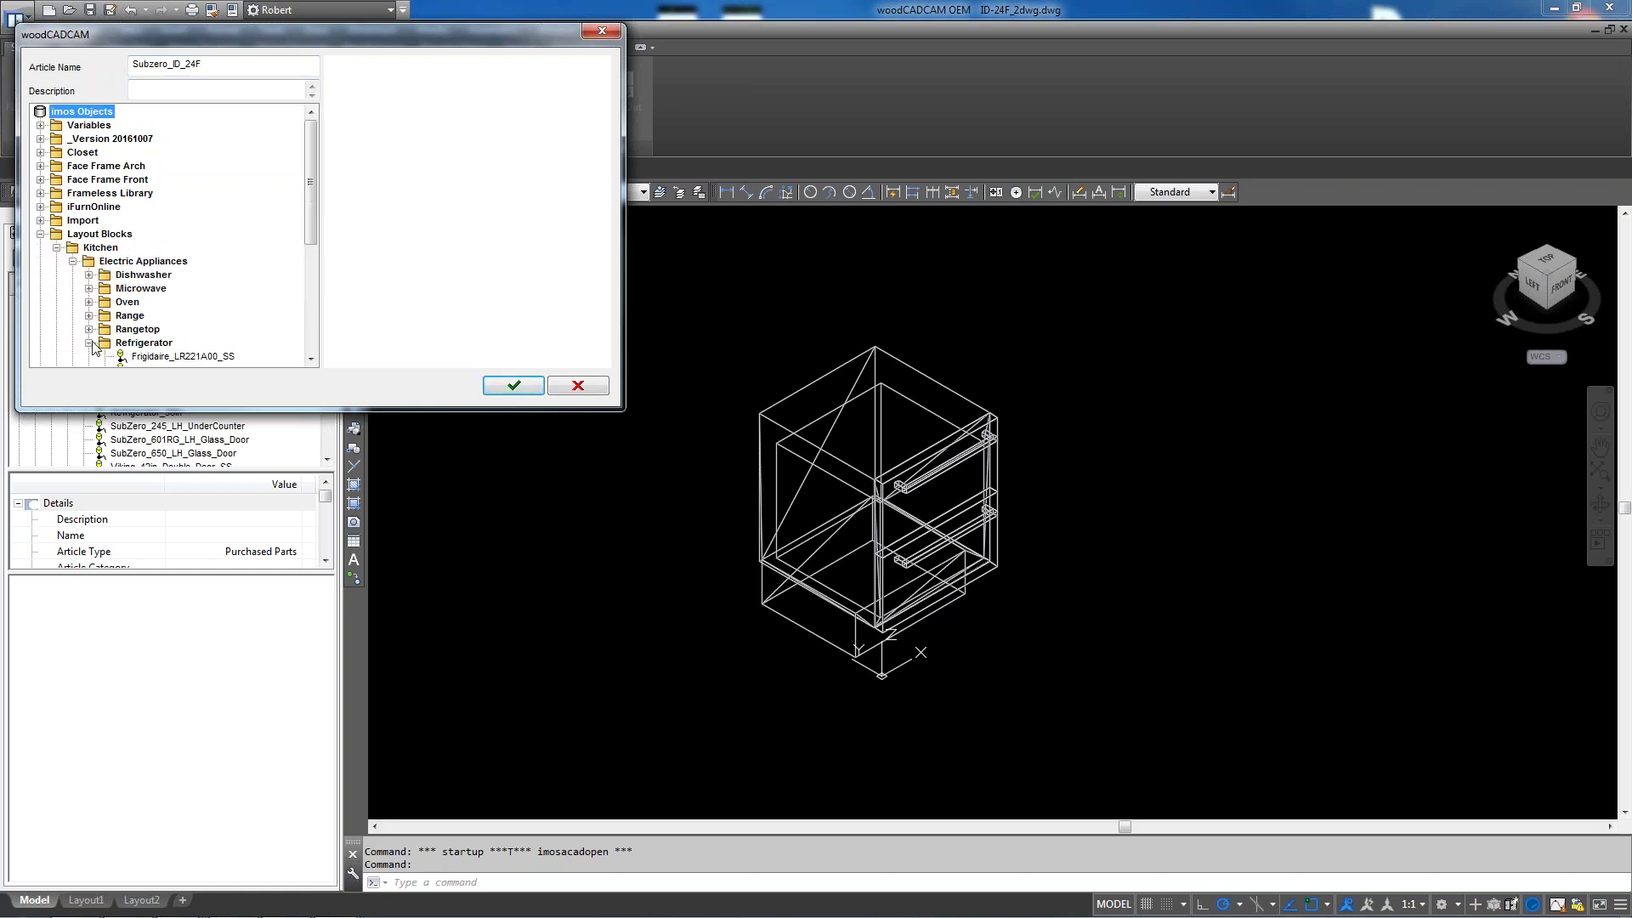
{"action": "left_click", "coordinate": [146, 344]}
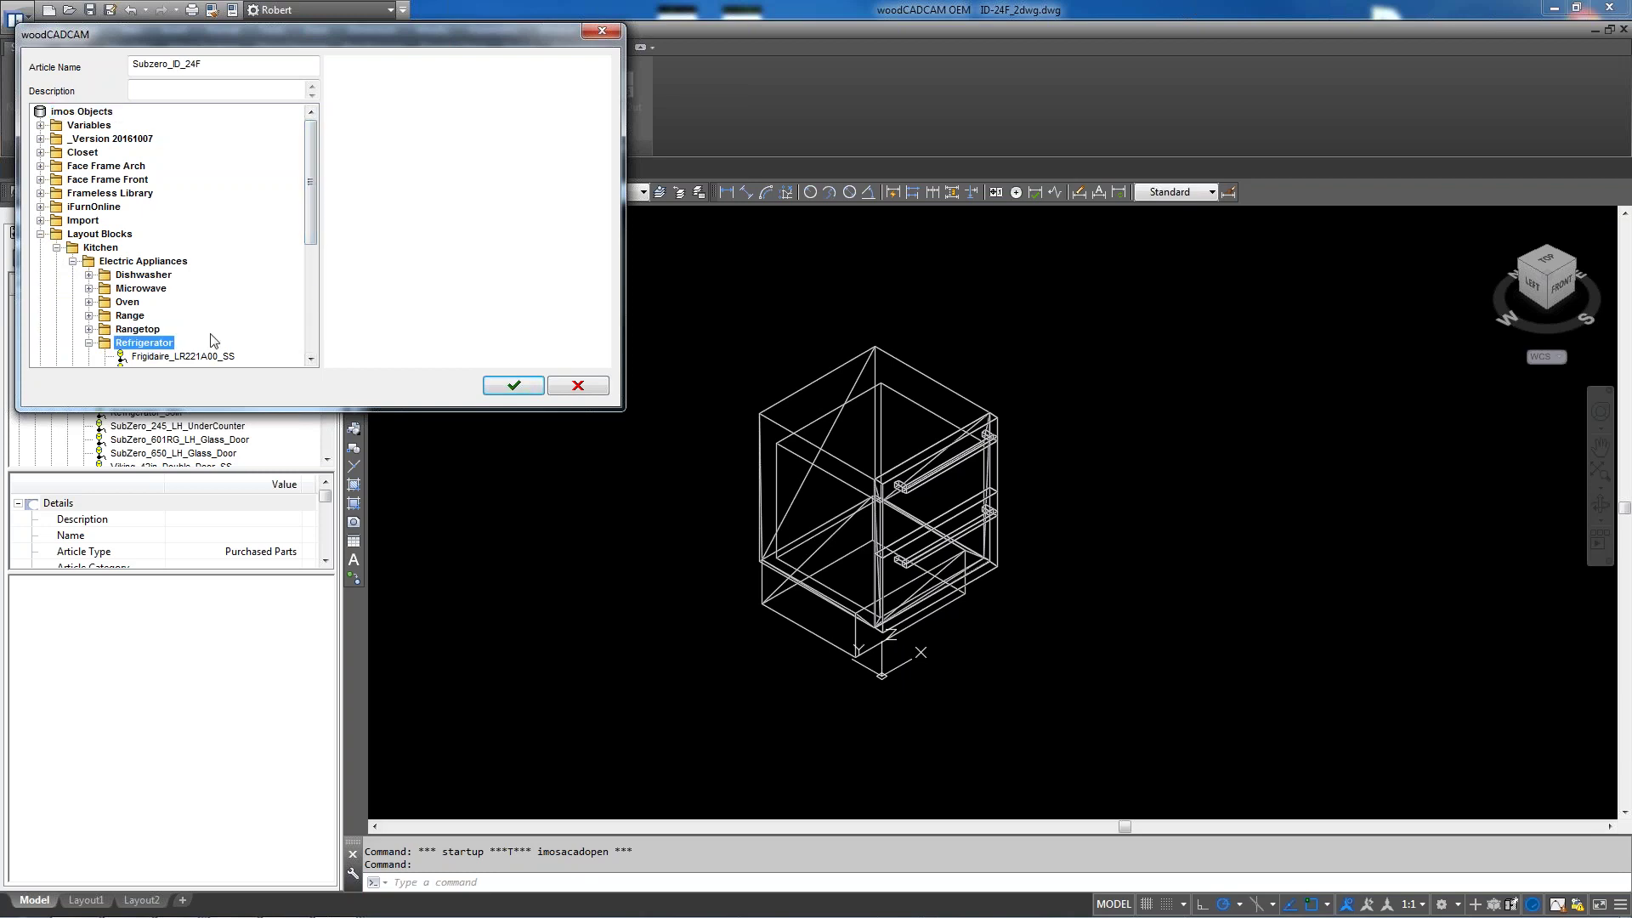
{"action": "left_click", "coordinate": [514, 384]}
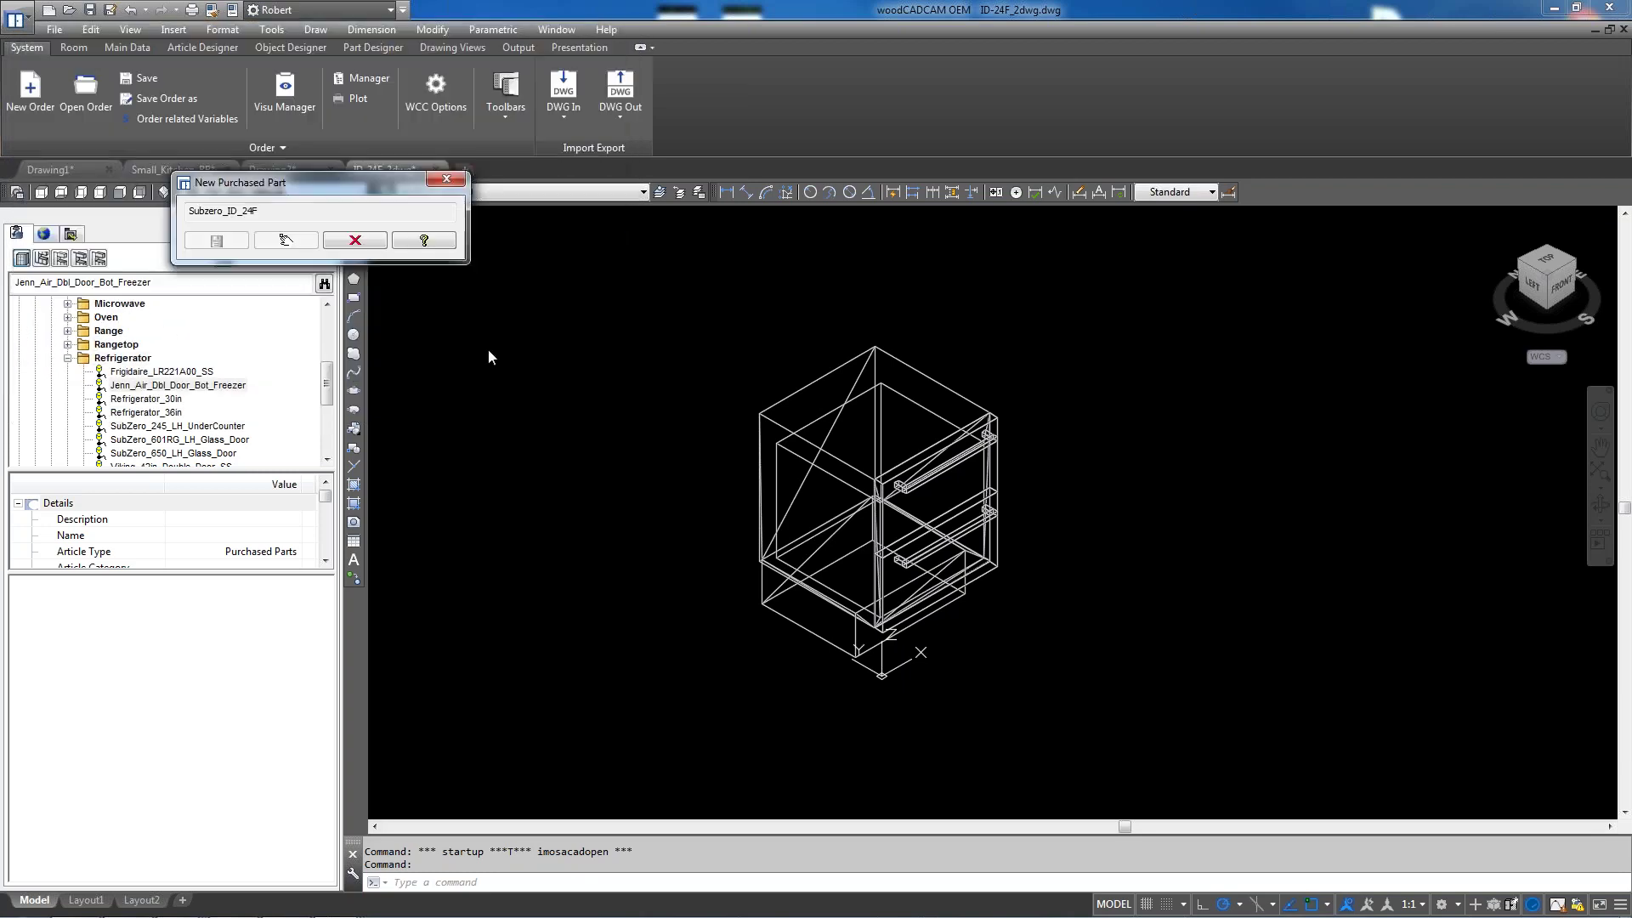
Cancel the block insertion, window-select all 33 cabinet objects, and go to Small_Kitchen_RB
{"action": "left_click", "coordinate": [289, 241]}
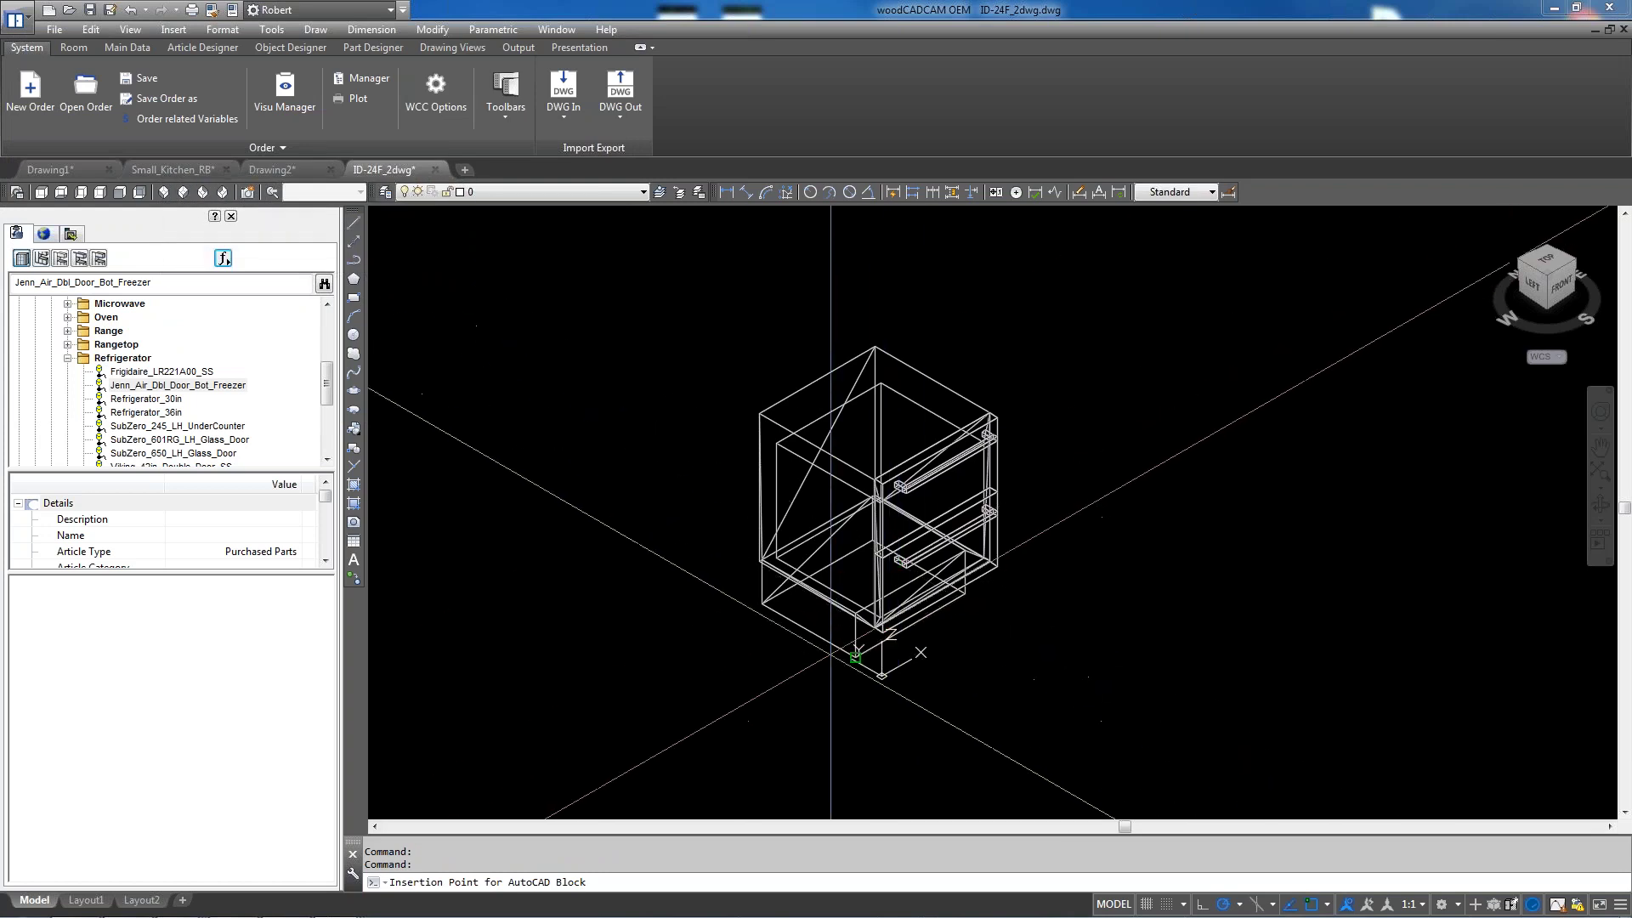
{"action": "scroll", "coordinate": [864, 655], "scroll_direction": "up", "scroll_amount": 8}
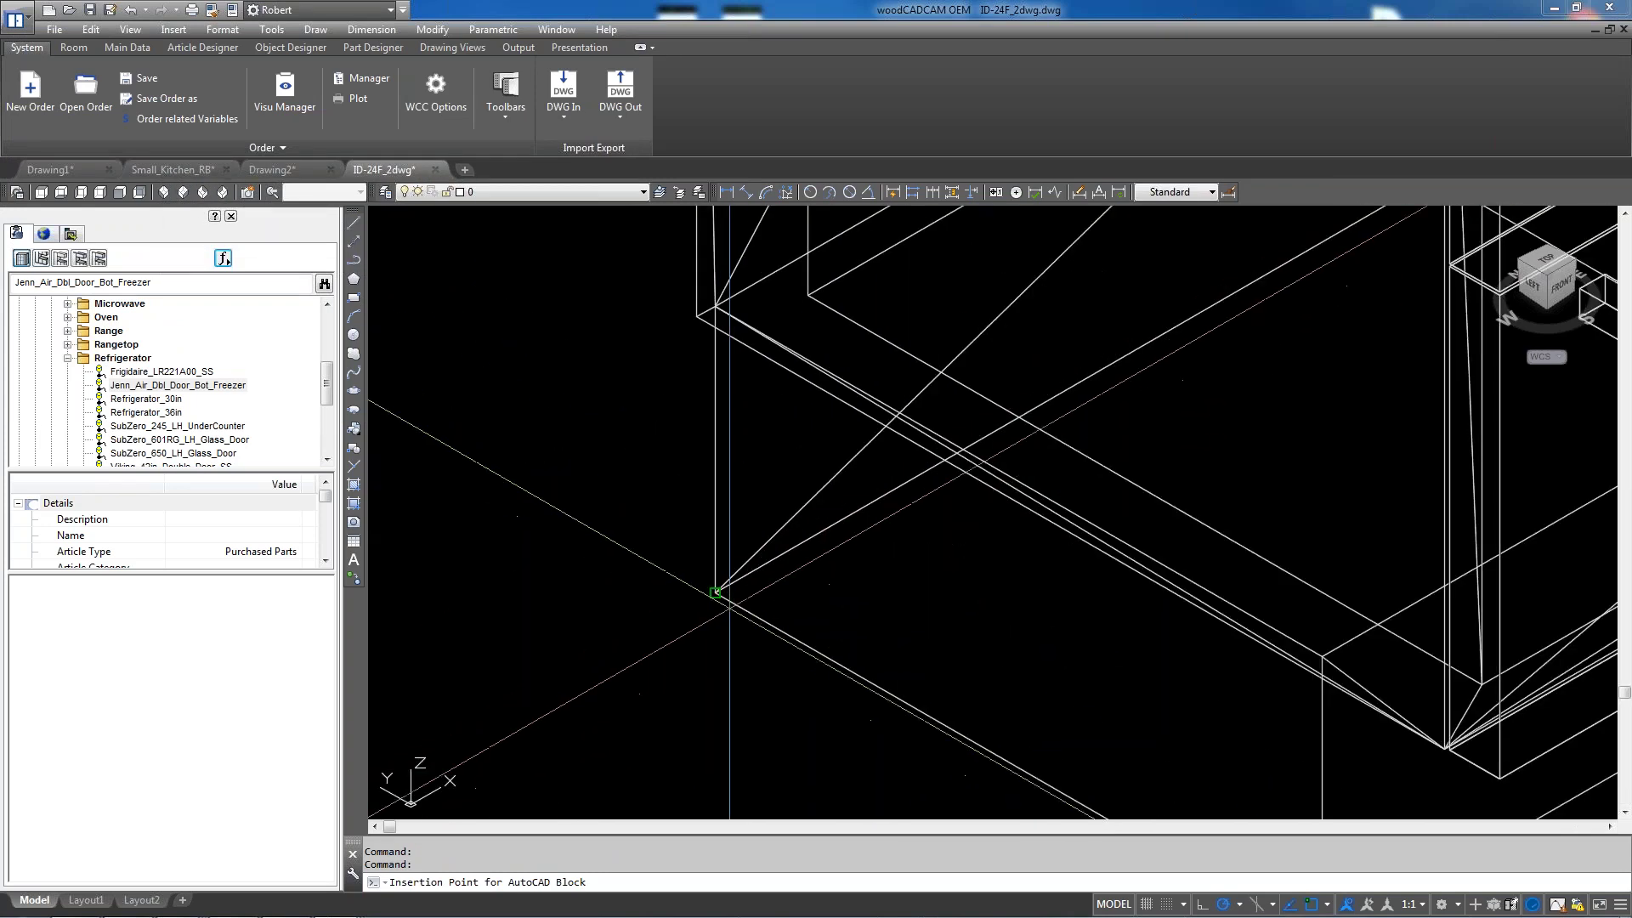
{"action": "key", "text": "Escape"}
{"action": "scroll", "coordinate": [779, 493], "scroll_direction": "down", "scroll_amount": 8}
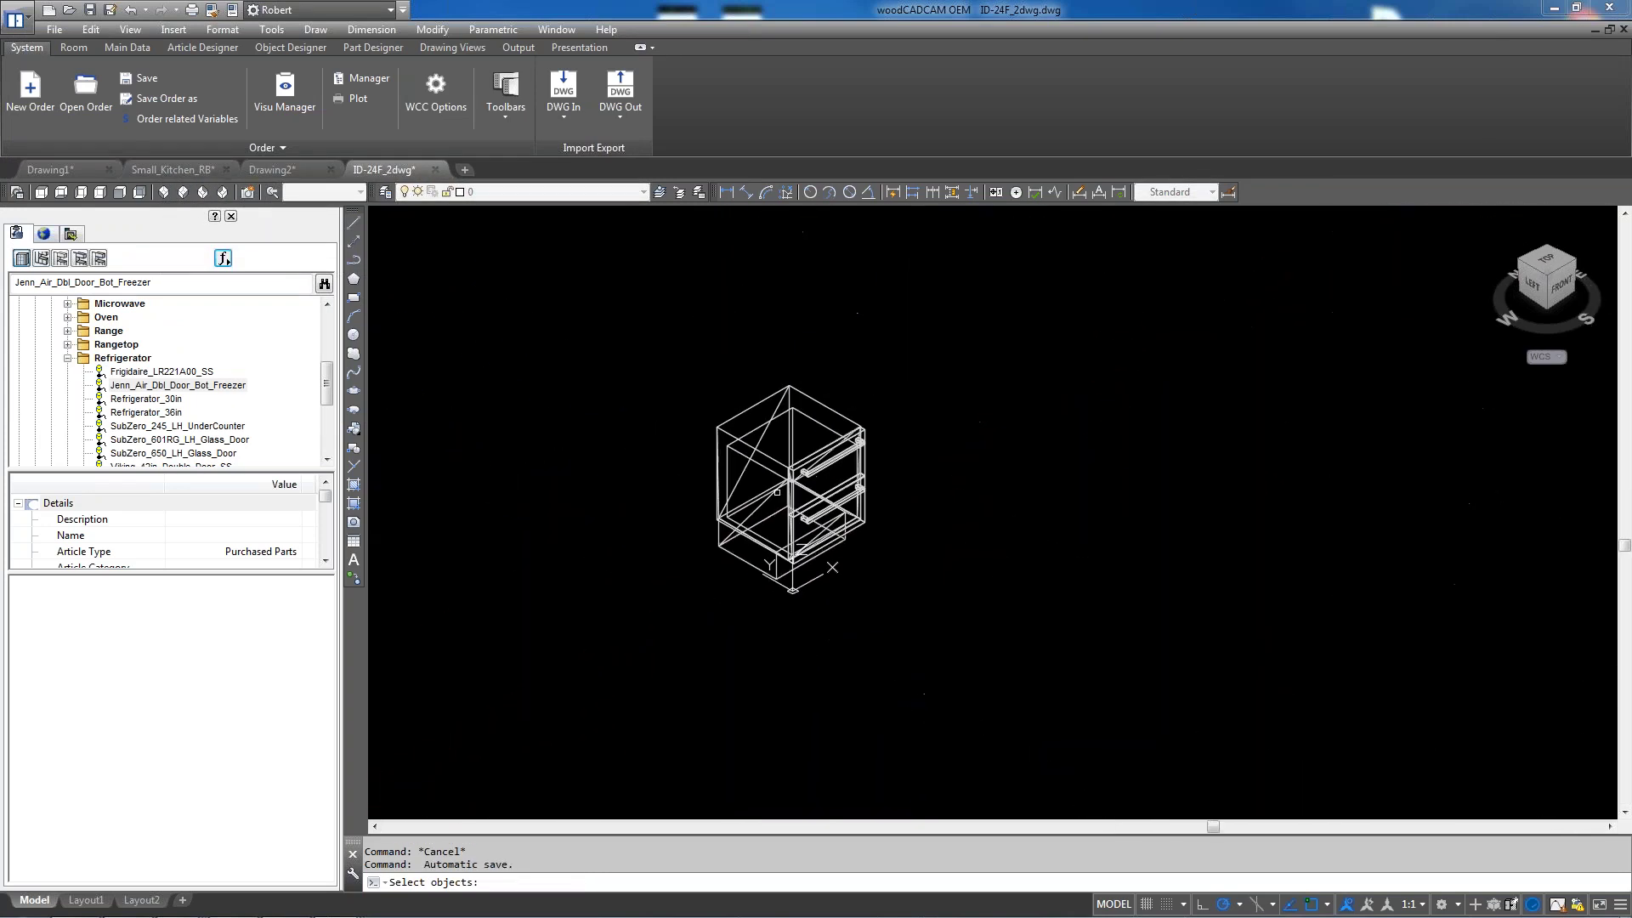
{"action": "left_click", "coordinate": [818, 456]}
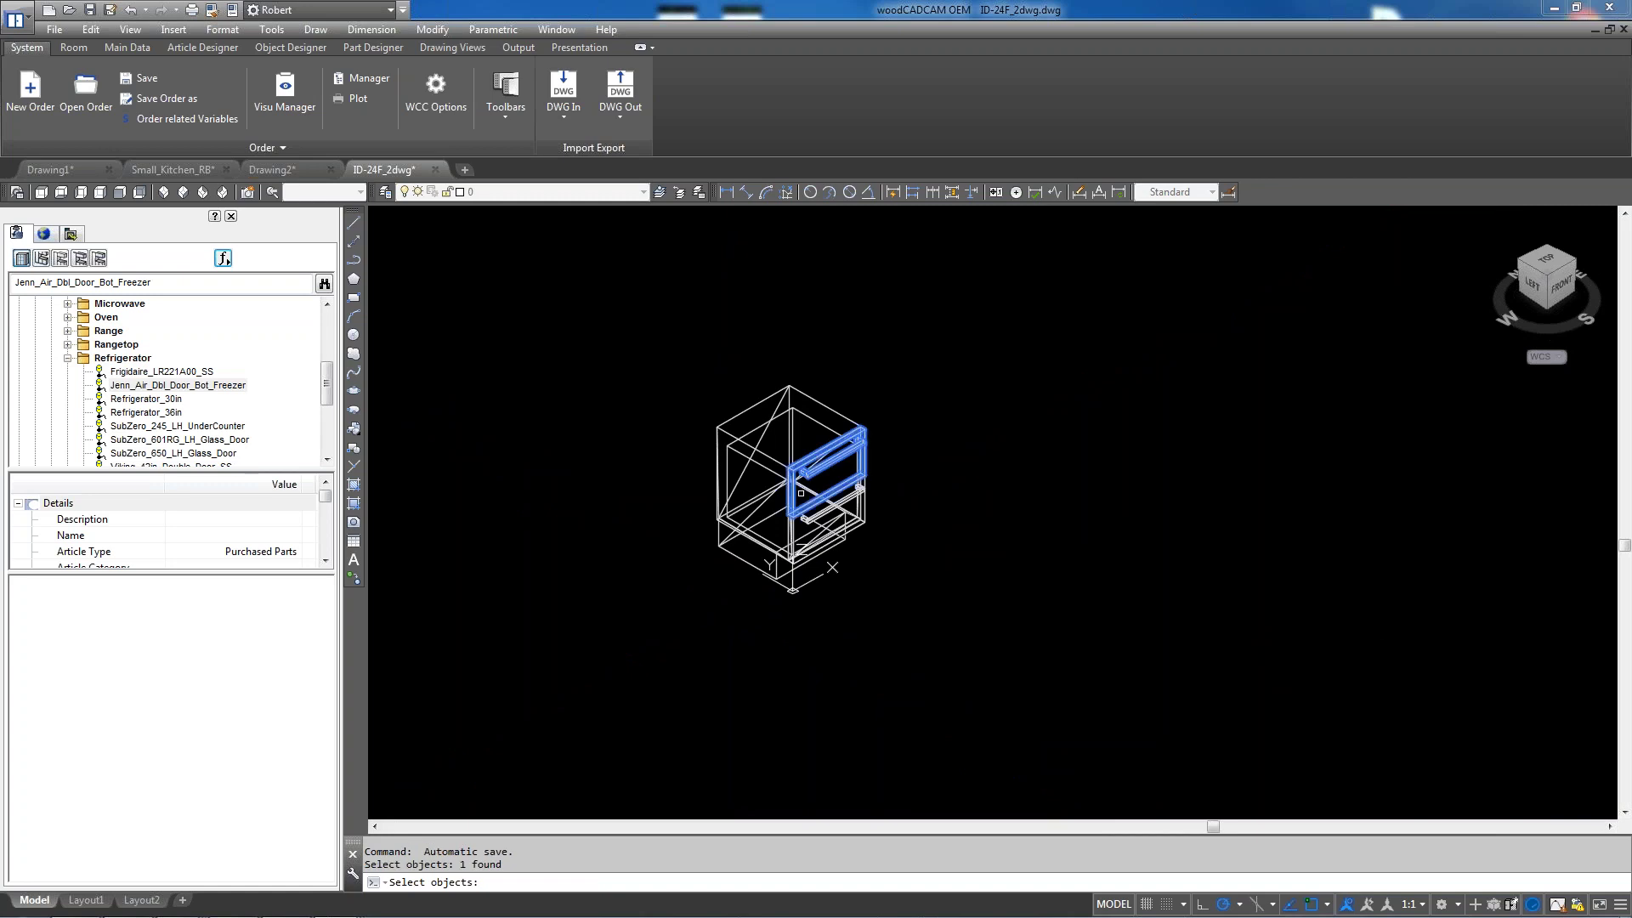
{"action": "left_click_drag", "start_coordinate": [682, 360], "coordinate": [935, 597]}
{"action": "left_click", "coordinate": [681, 609]}
{"action": "left_click", "coordinate": [907, 361]}
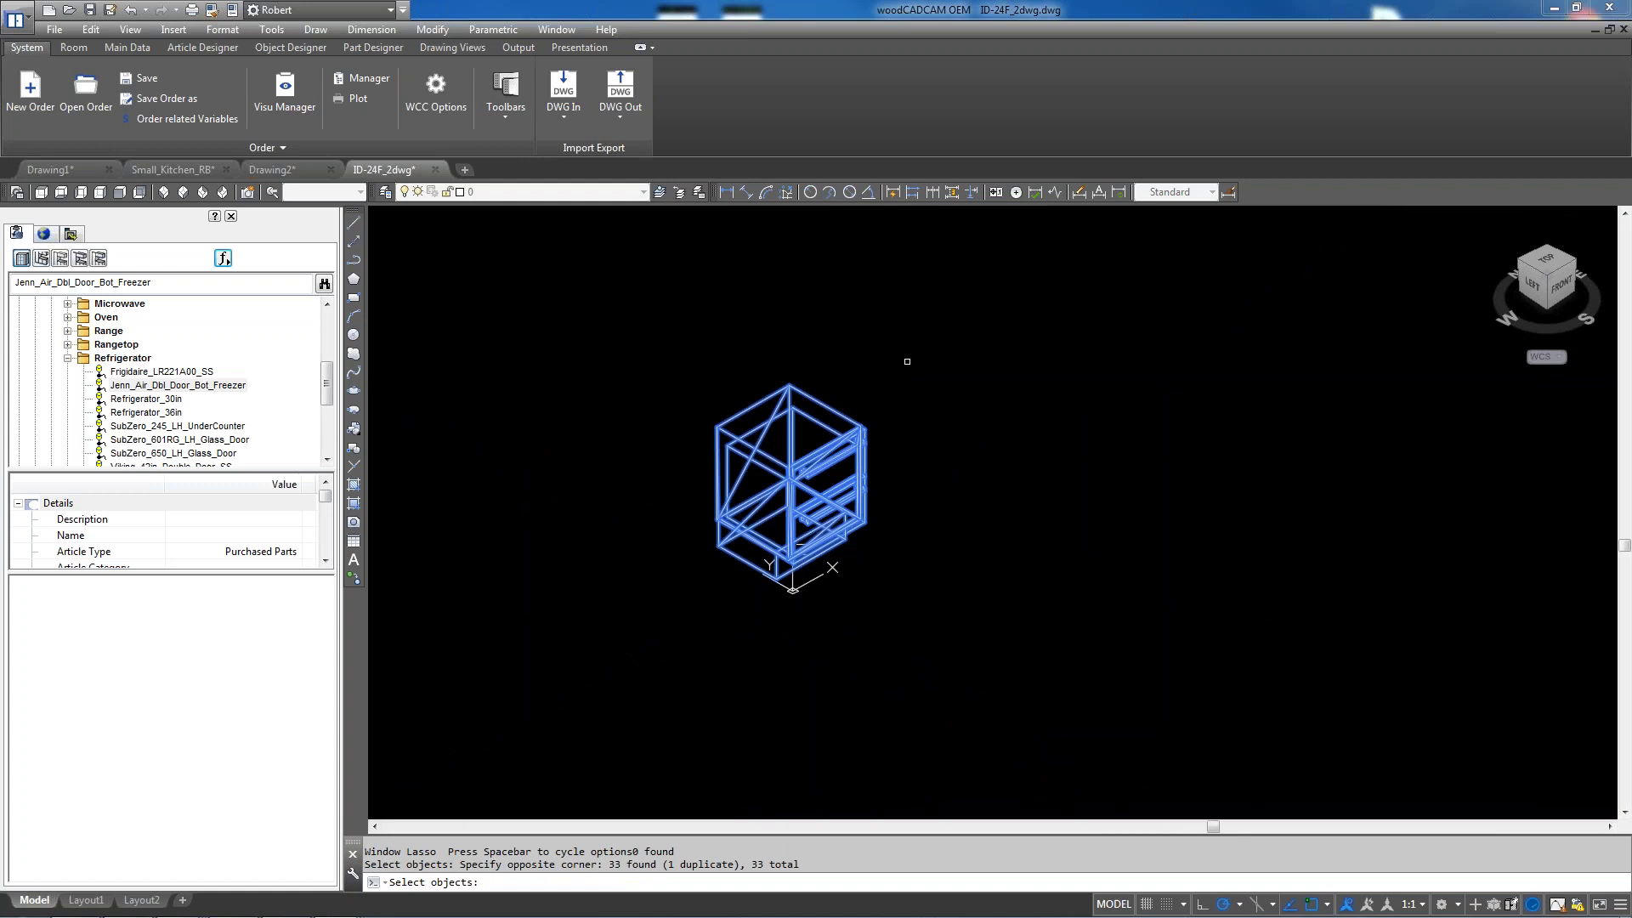
{"action": "key", "text": "Return"}
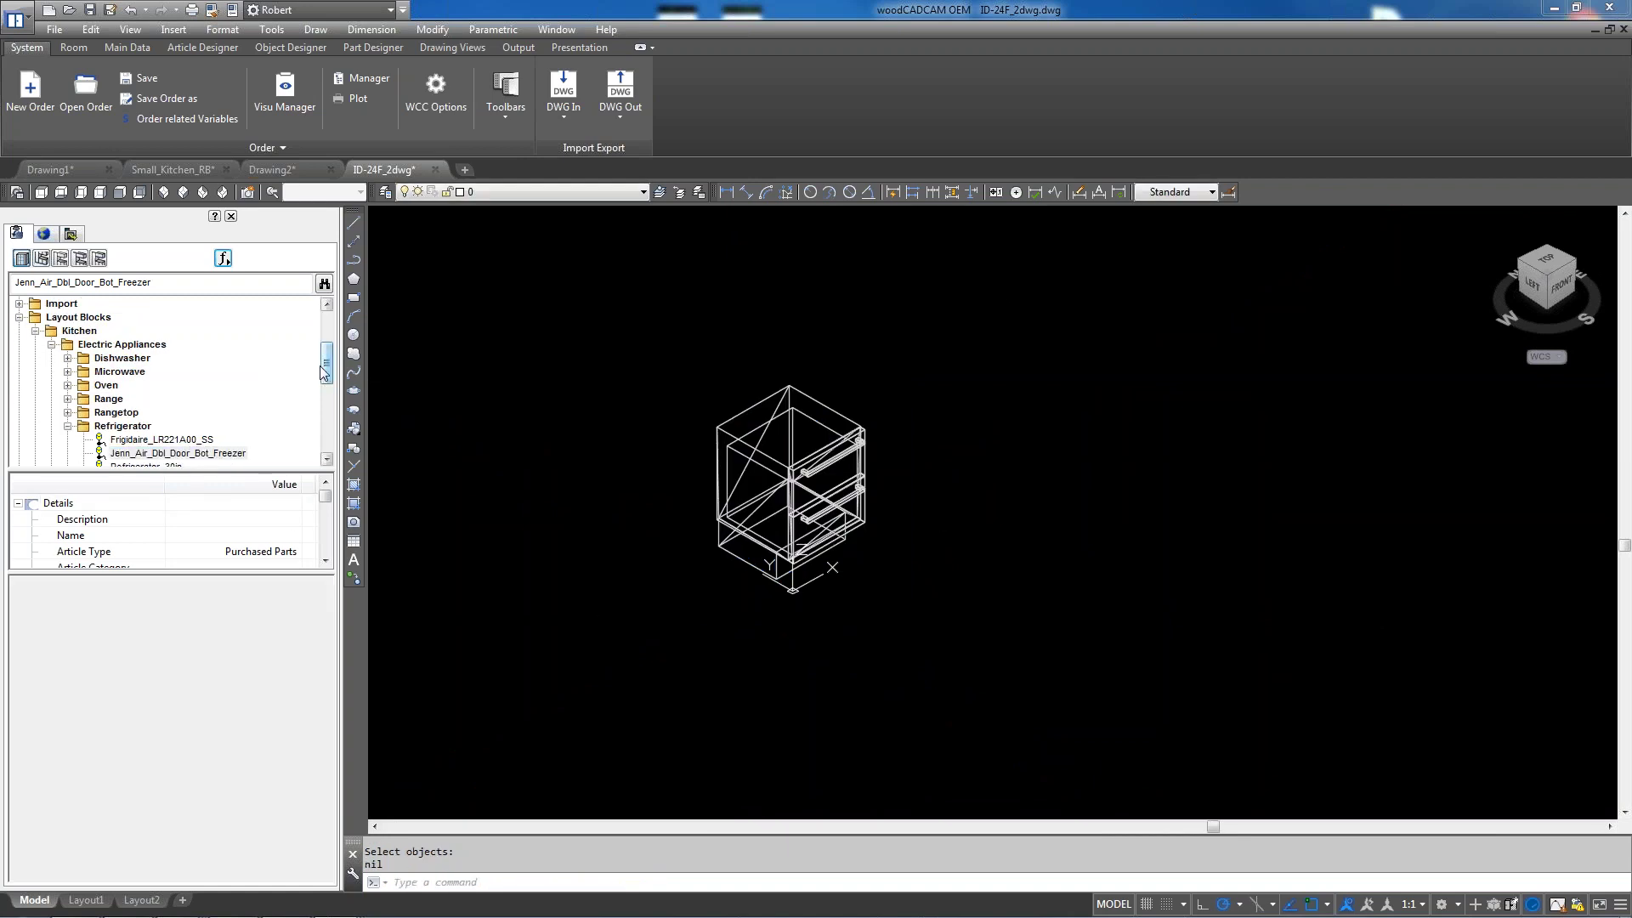
{"action": "scroll", "coordinate": [326, 374], "scroll_direction": "down", "scroll_amount": 3}
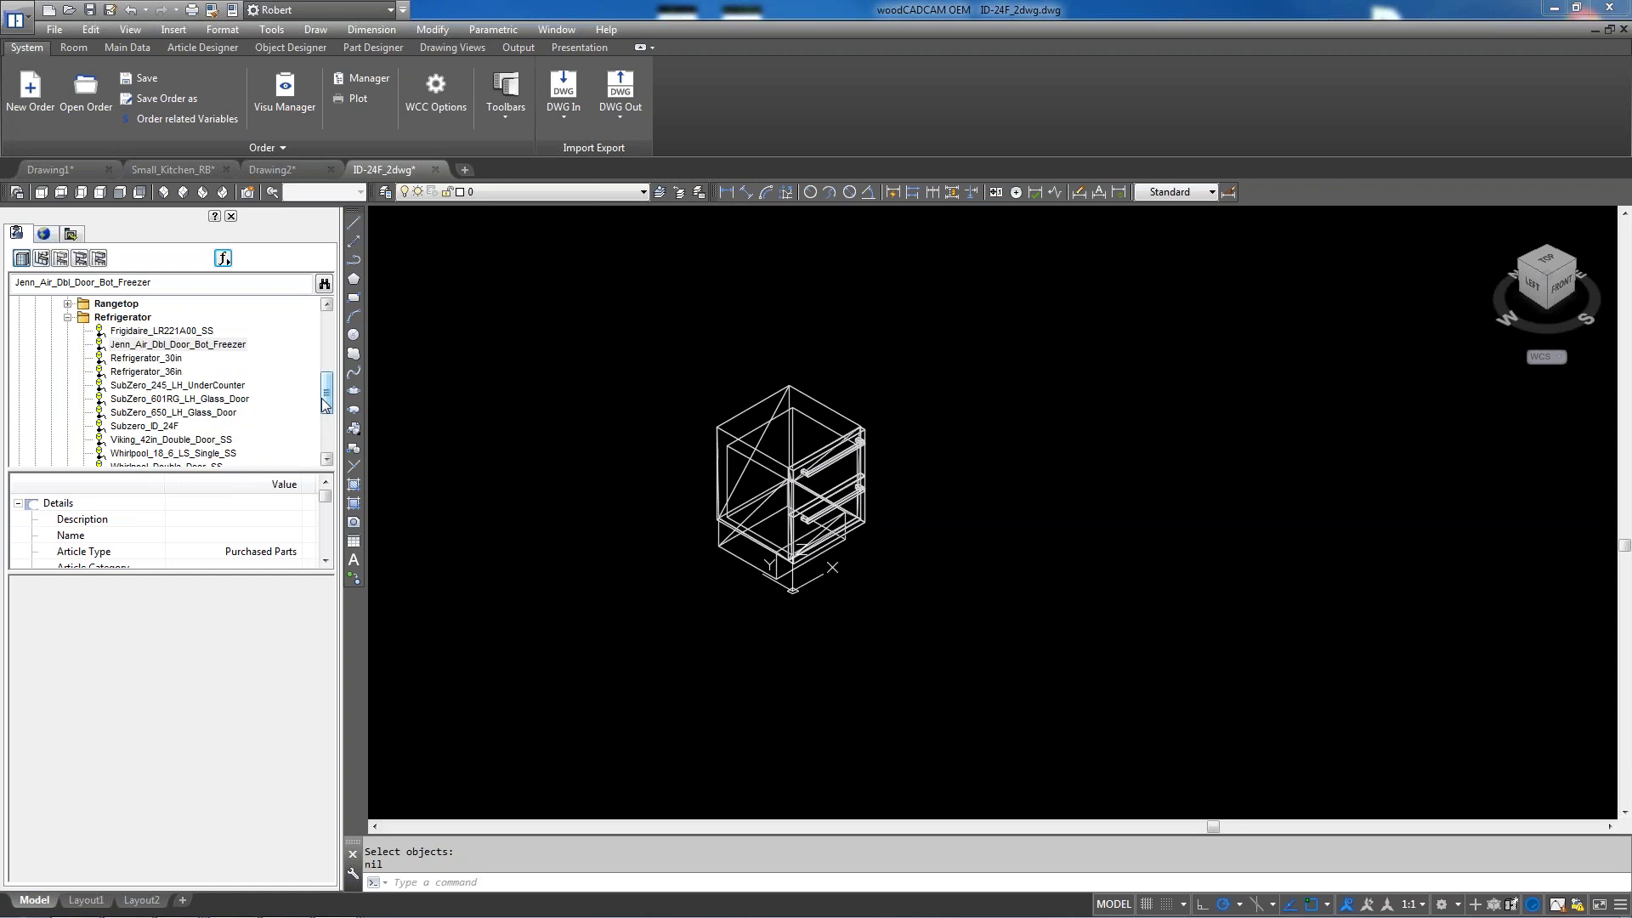
{"action": "left_click", "coordinate": [180, 170]}
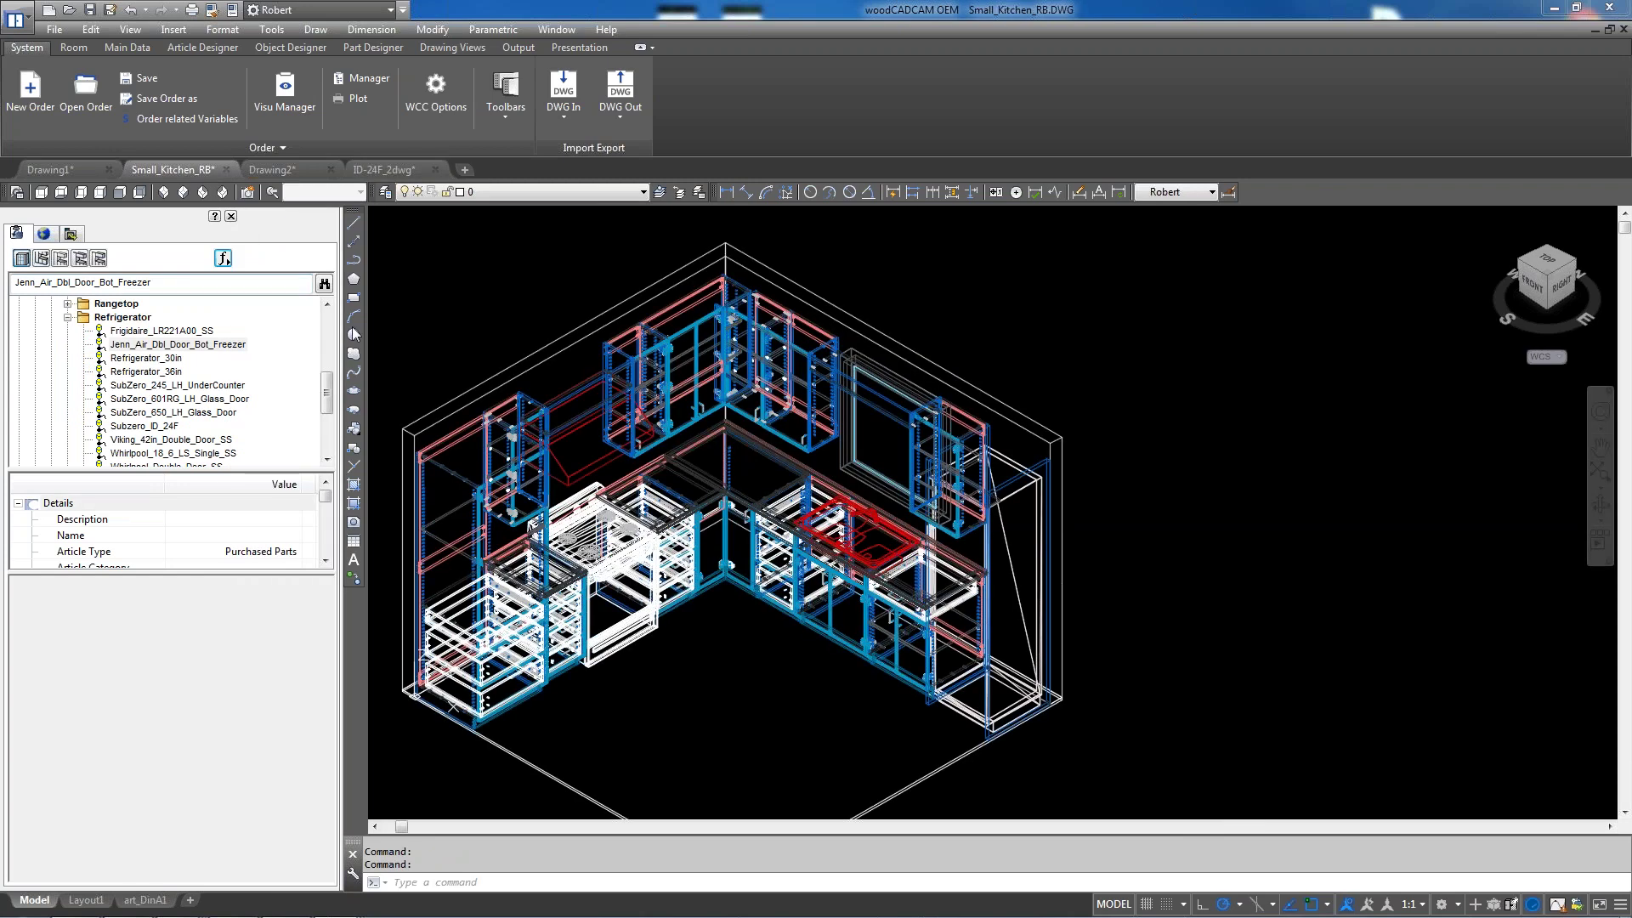
Start inserting Subzero_ID_24F into the kitchen, then cancel by returning to ID-24F_2dwg
{"action": "scroll", "coordinate": [555, 394], "scroll_direction": "down", "scroll_amount": 2}
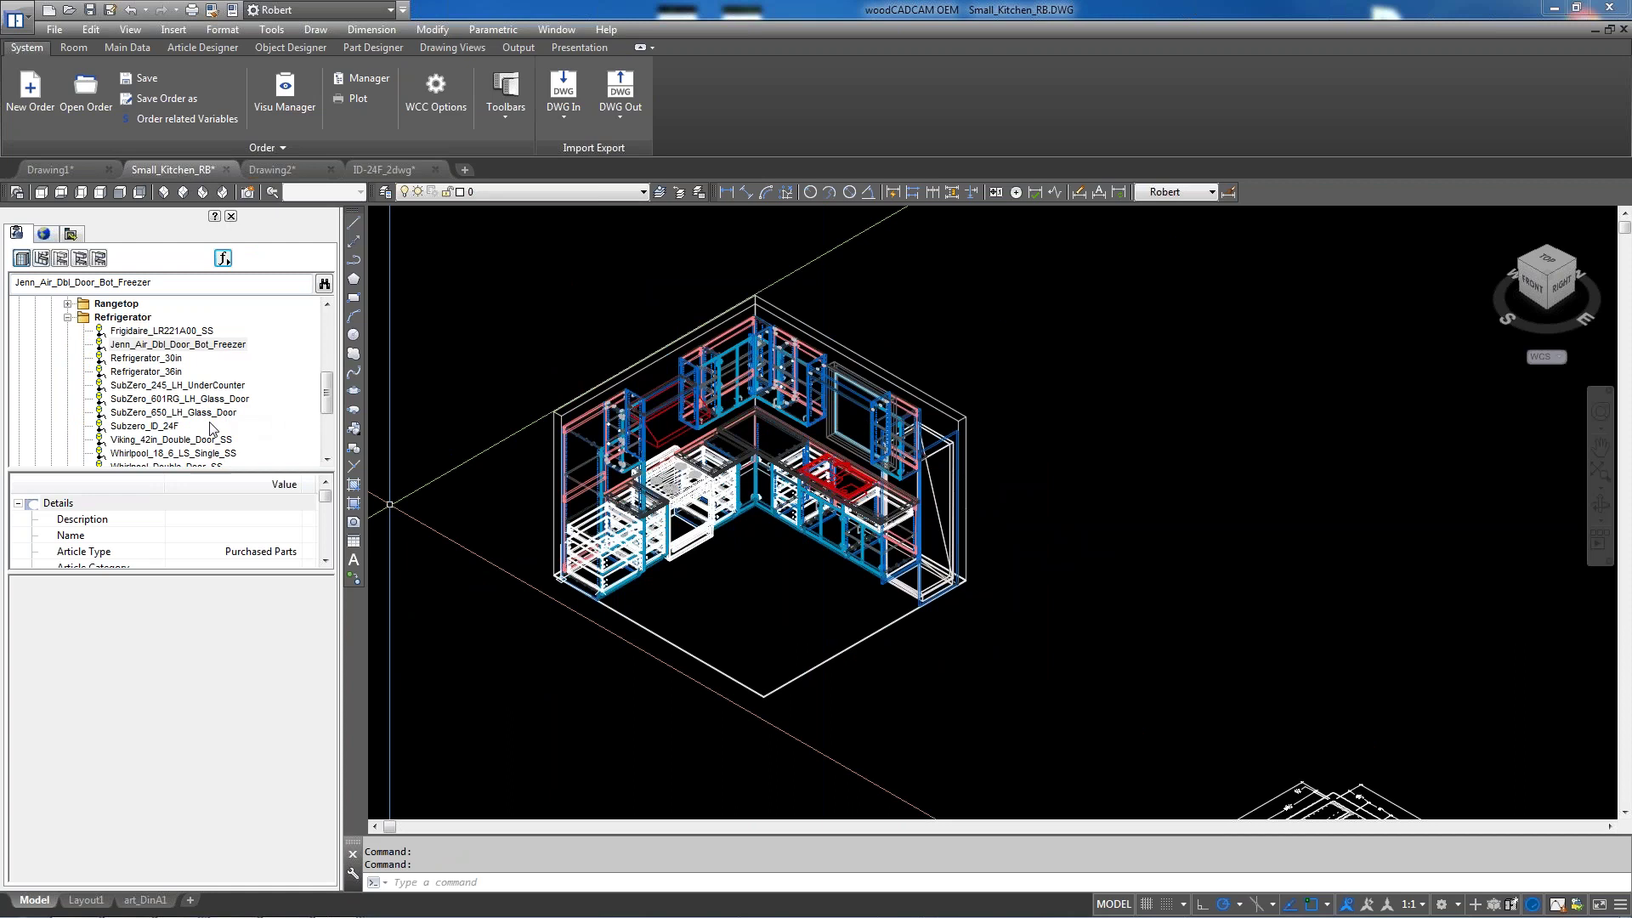
{"action": "left_click", "coordinate": [145, 426]}
{"action": "double_click", "coordinate": [159, 426]}
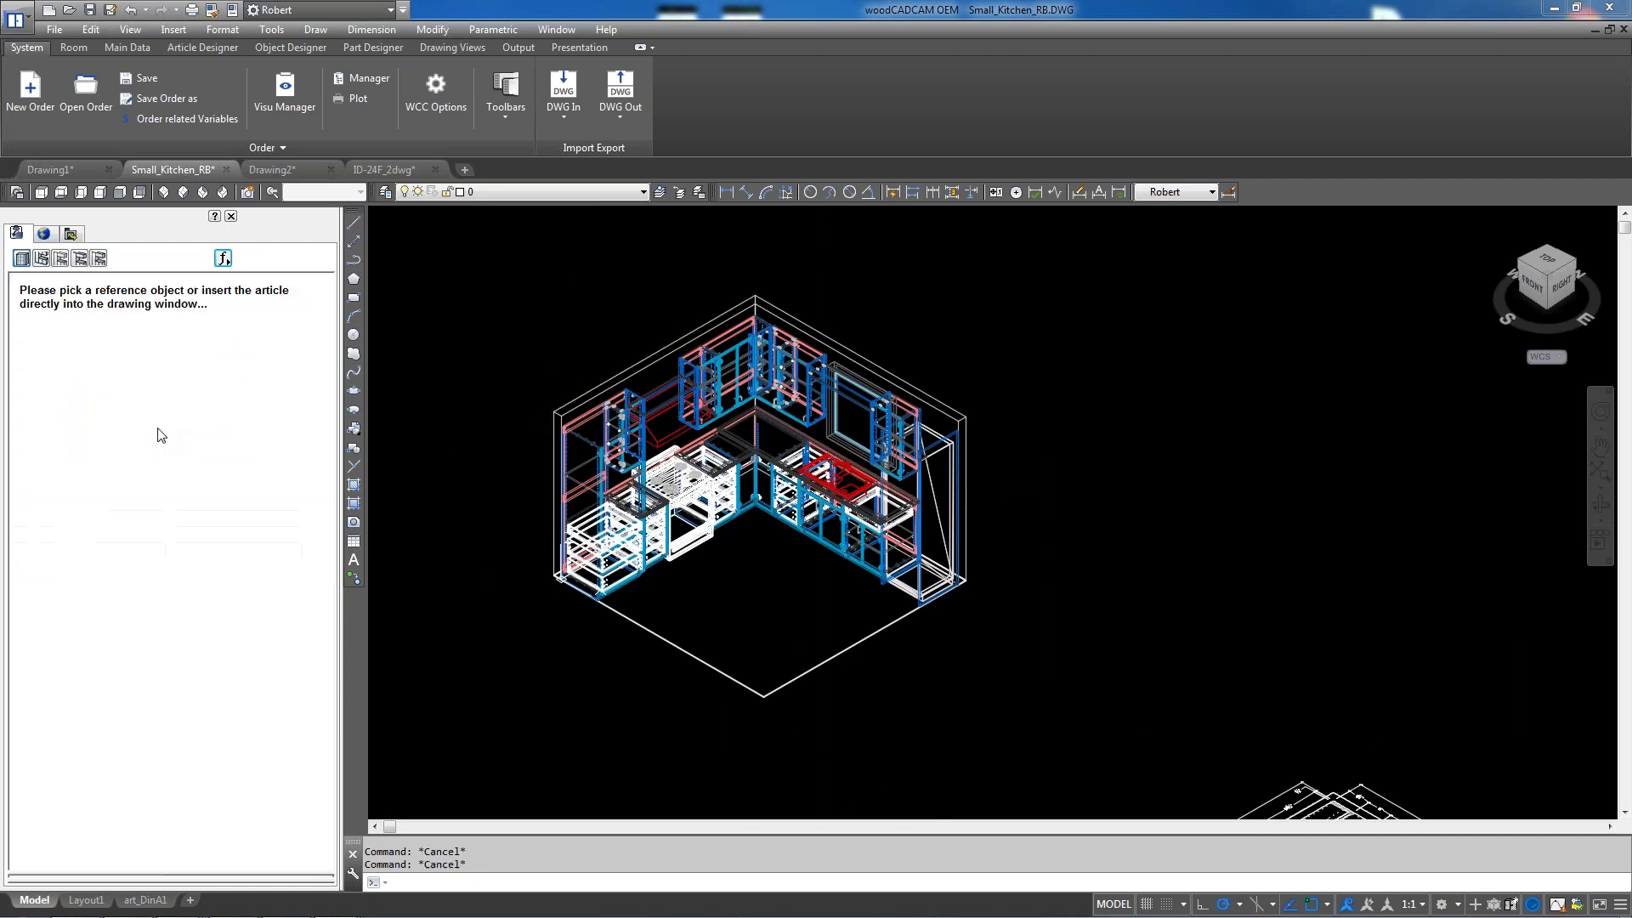
{"action": "left_click", "coordinate": [867, 639]}
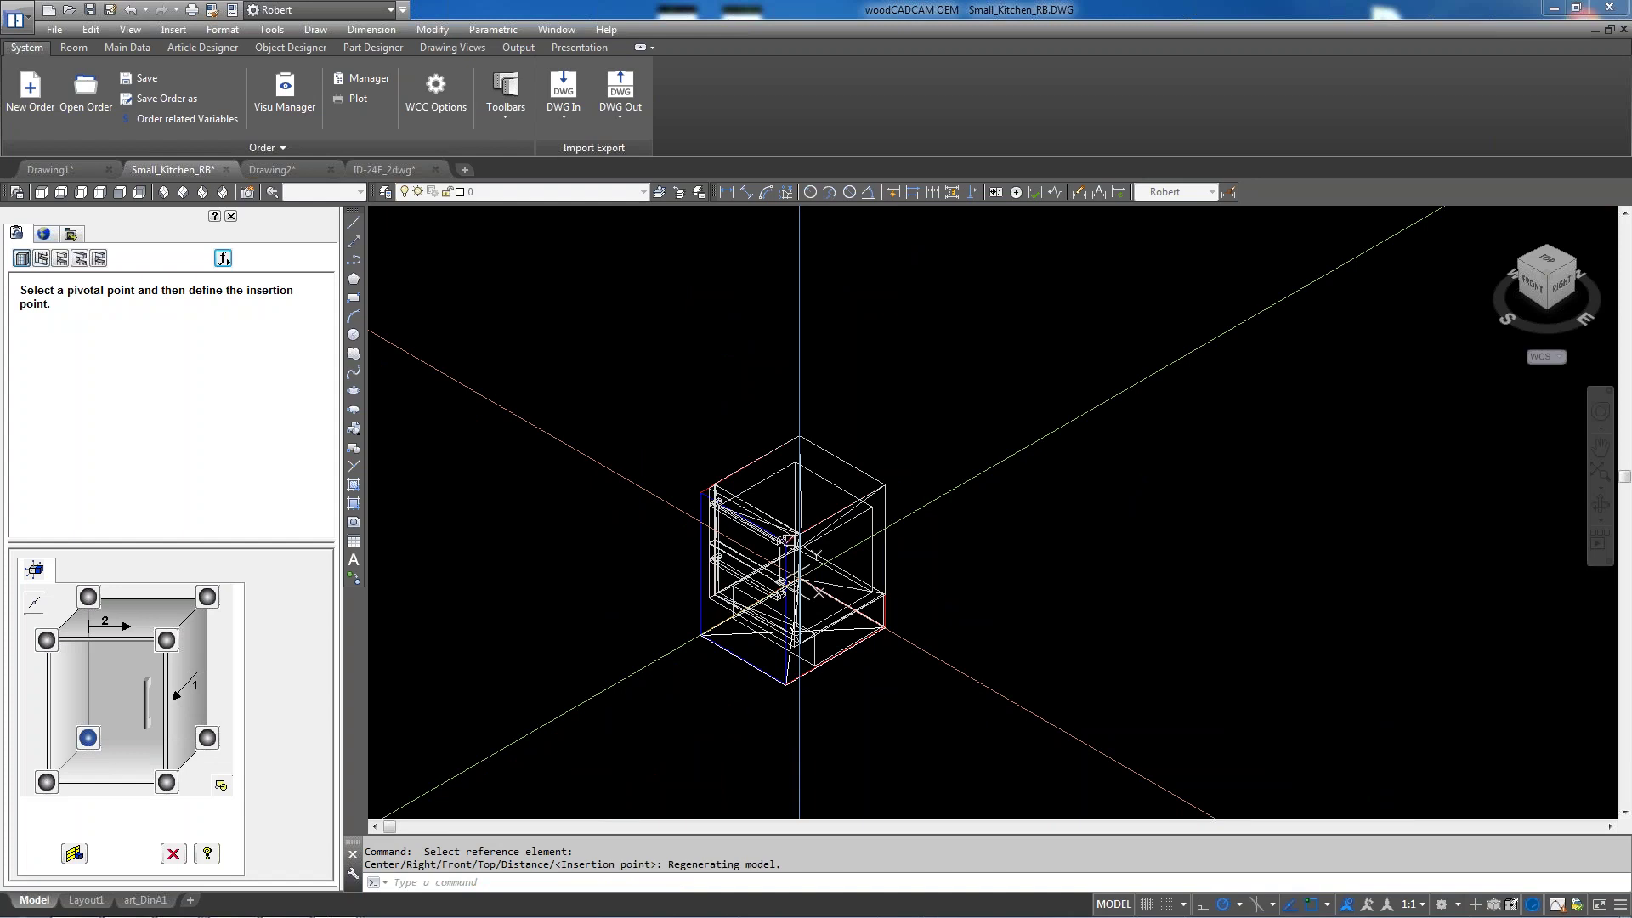
{"action": "scroll", "coordinate": [848, 568], "scroll_direction": "up", "scroll_amount": 2}
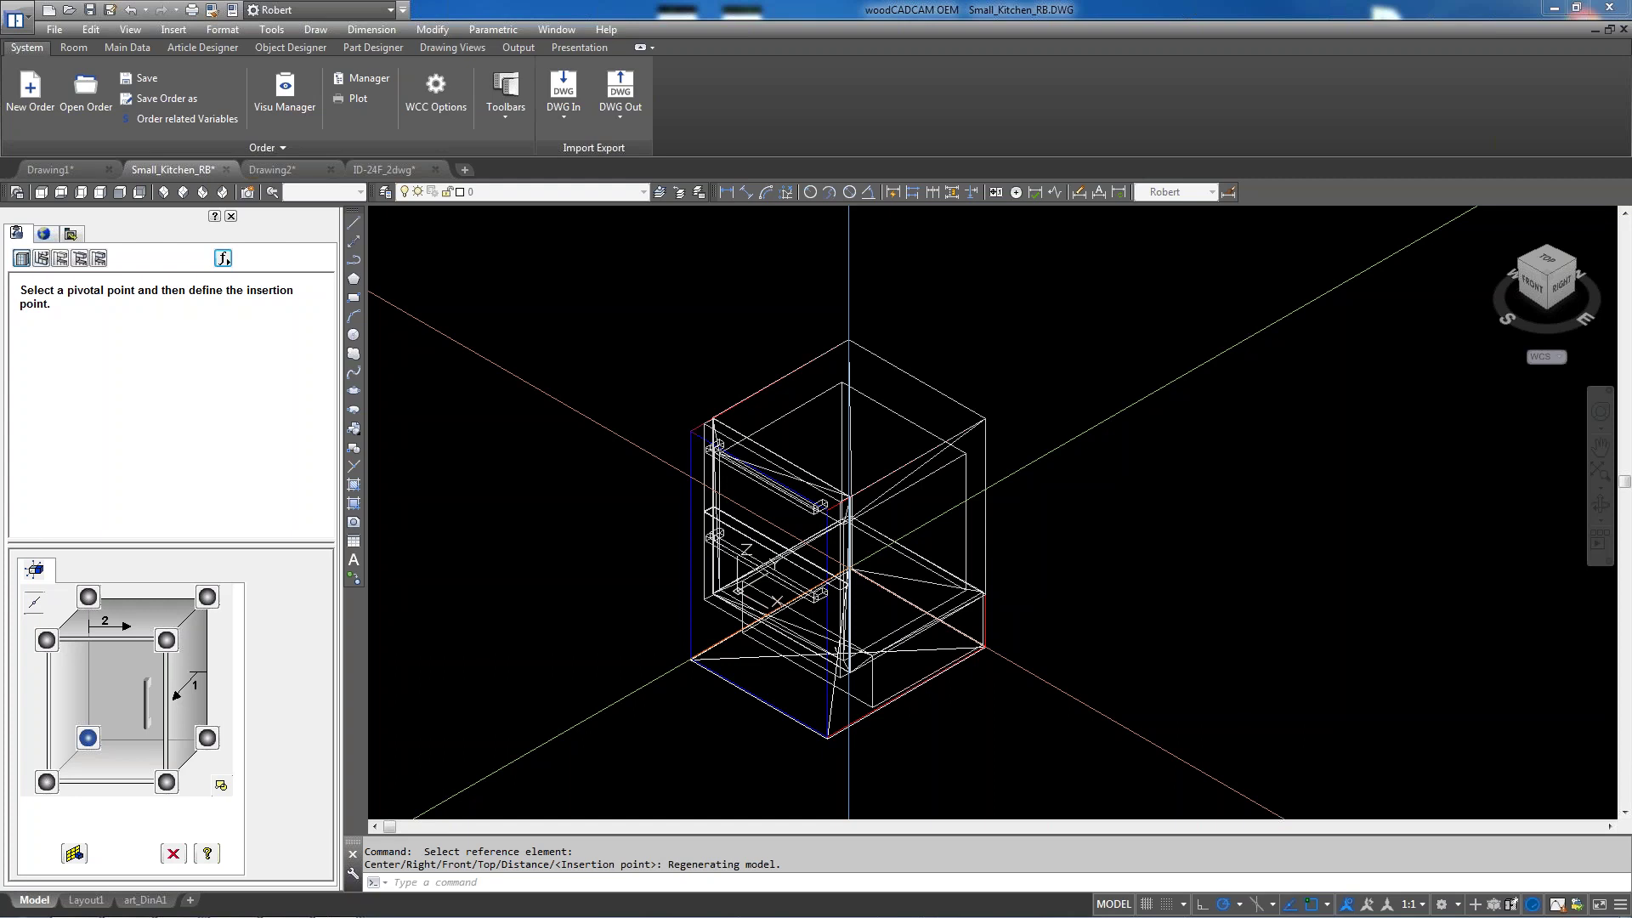
{"action": "left_click", "coordinate": [384, 169]}
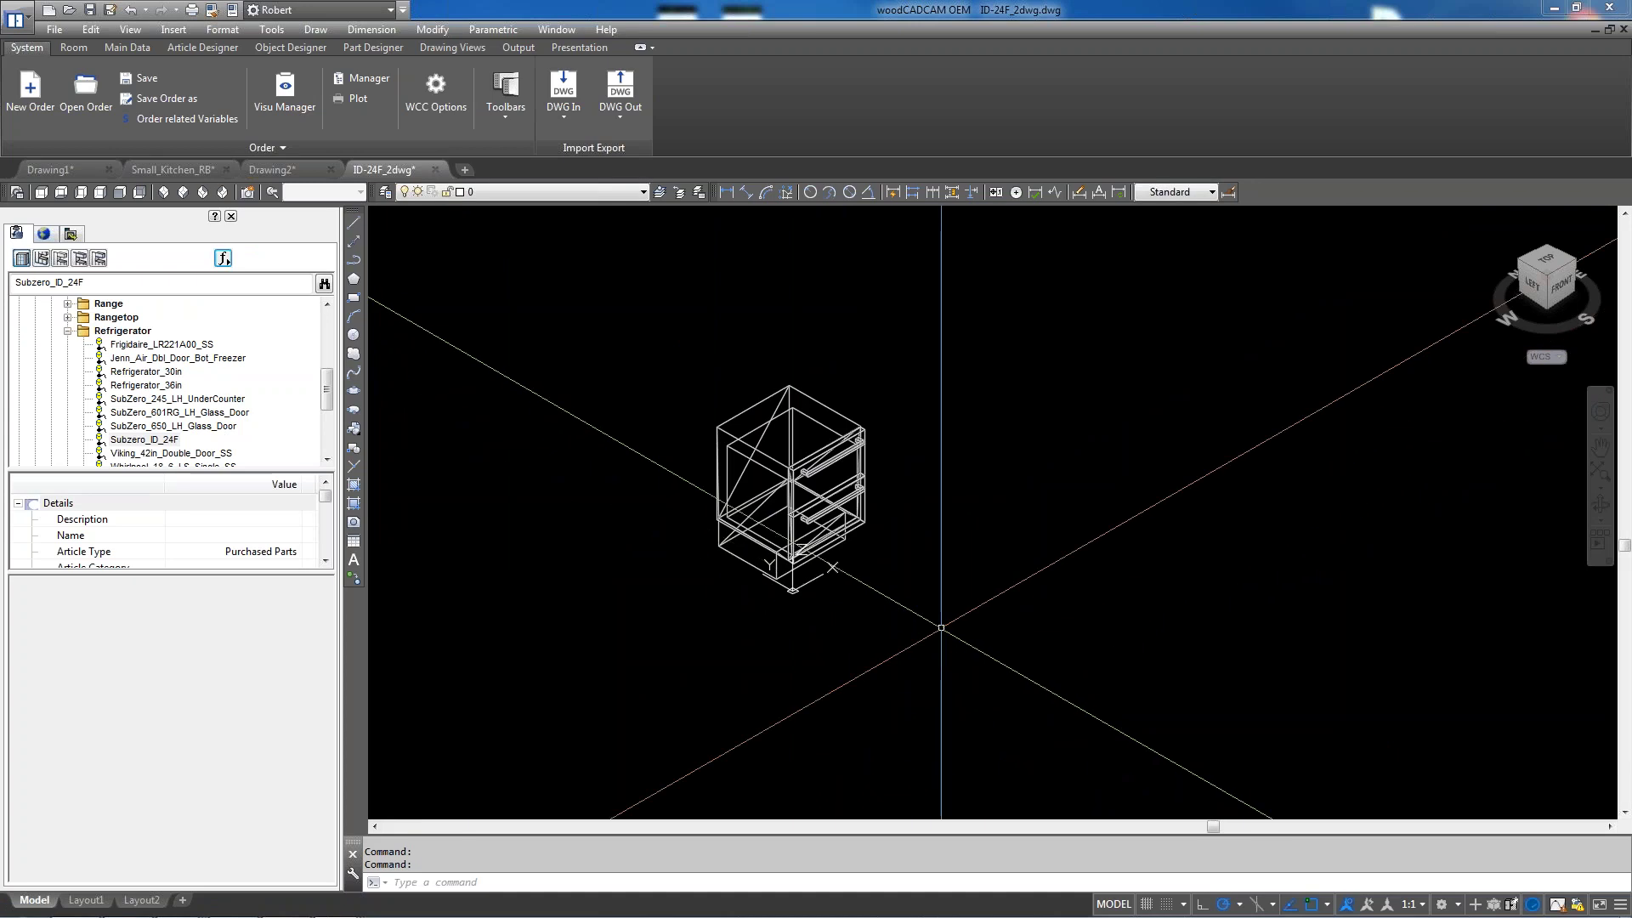
Add a 610.0000 linear dimension on the cabinet's top edge, placed left of the cabinet
{"action": "scroll", "coordinate": [838, 405], "scroll_direction": "up", "scroll_amount": 2}
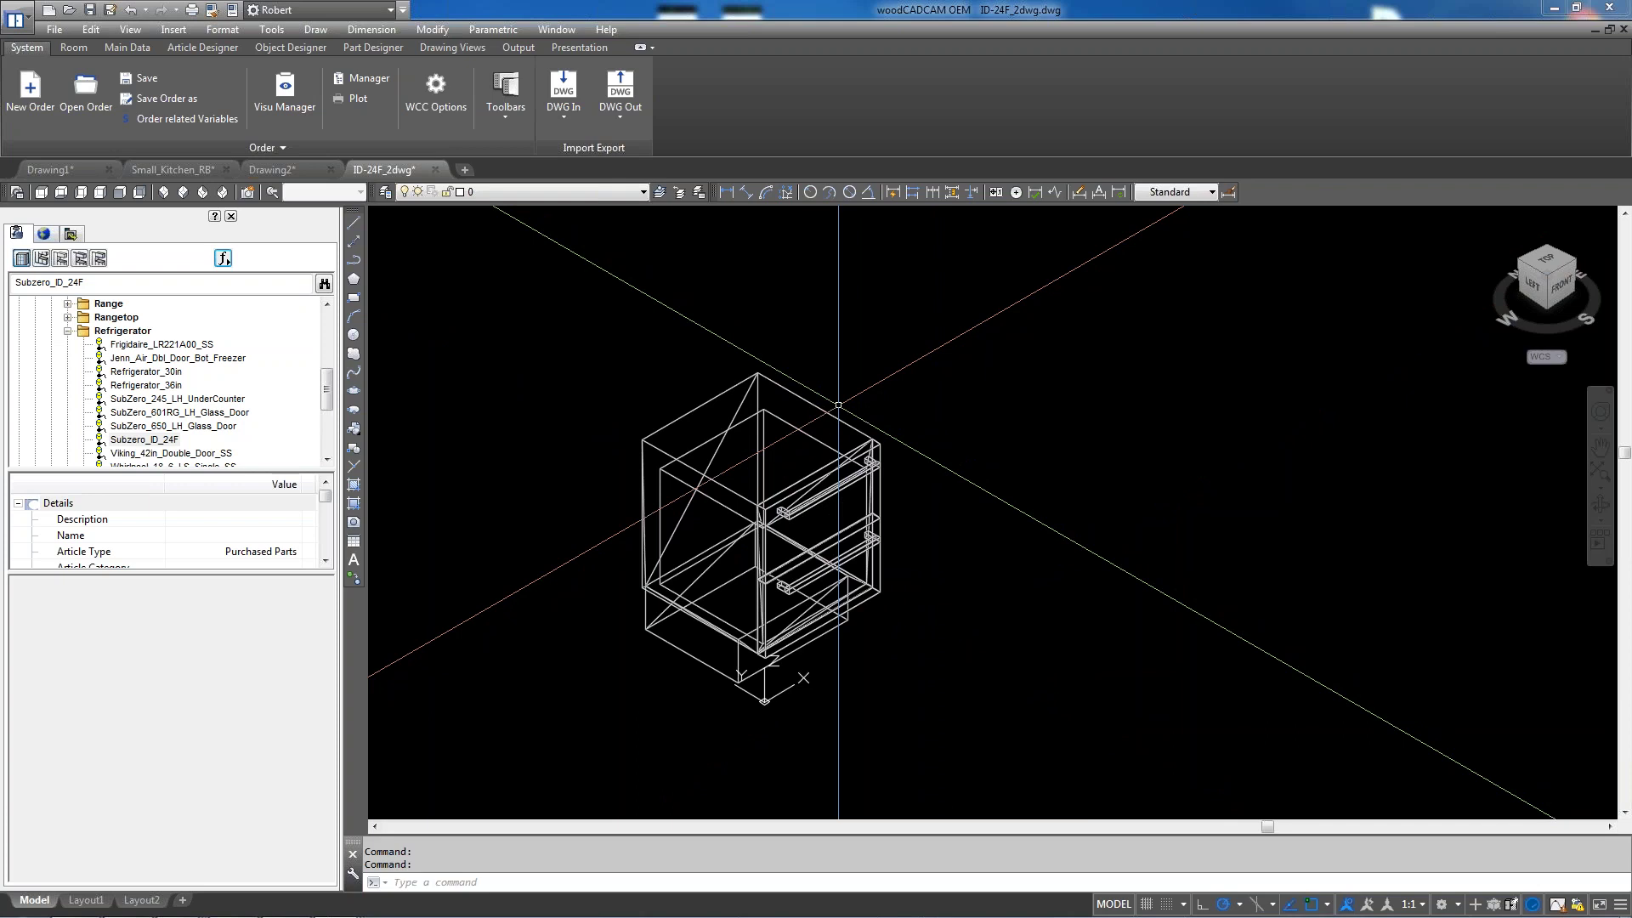
{"action": "scroll", "coordinate": [655, 398], "scroll_direction": "up", "scroll_amount": 2}
{"action": "type", "text": "d"}
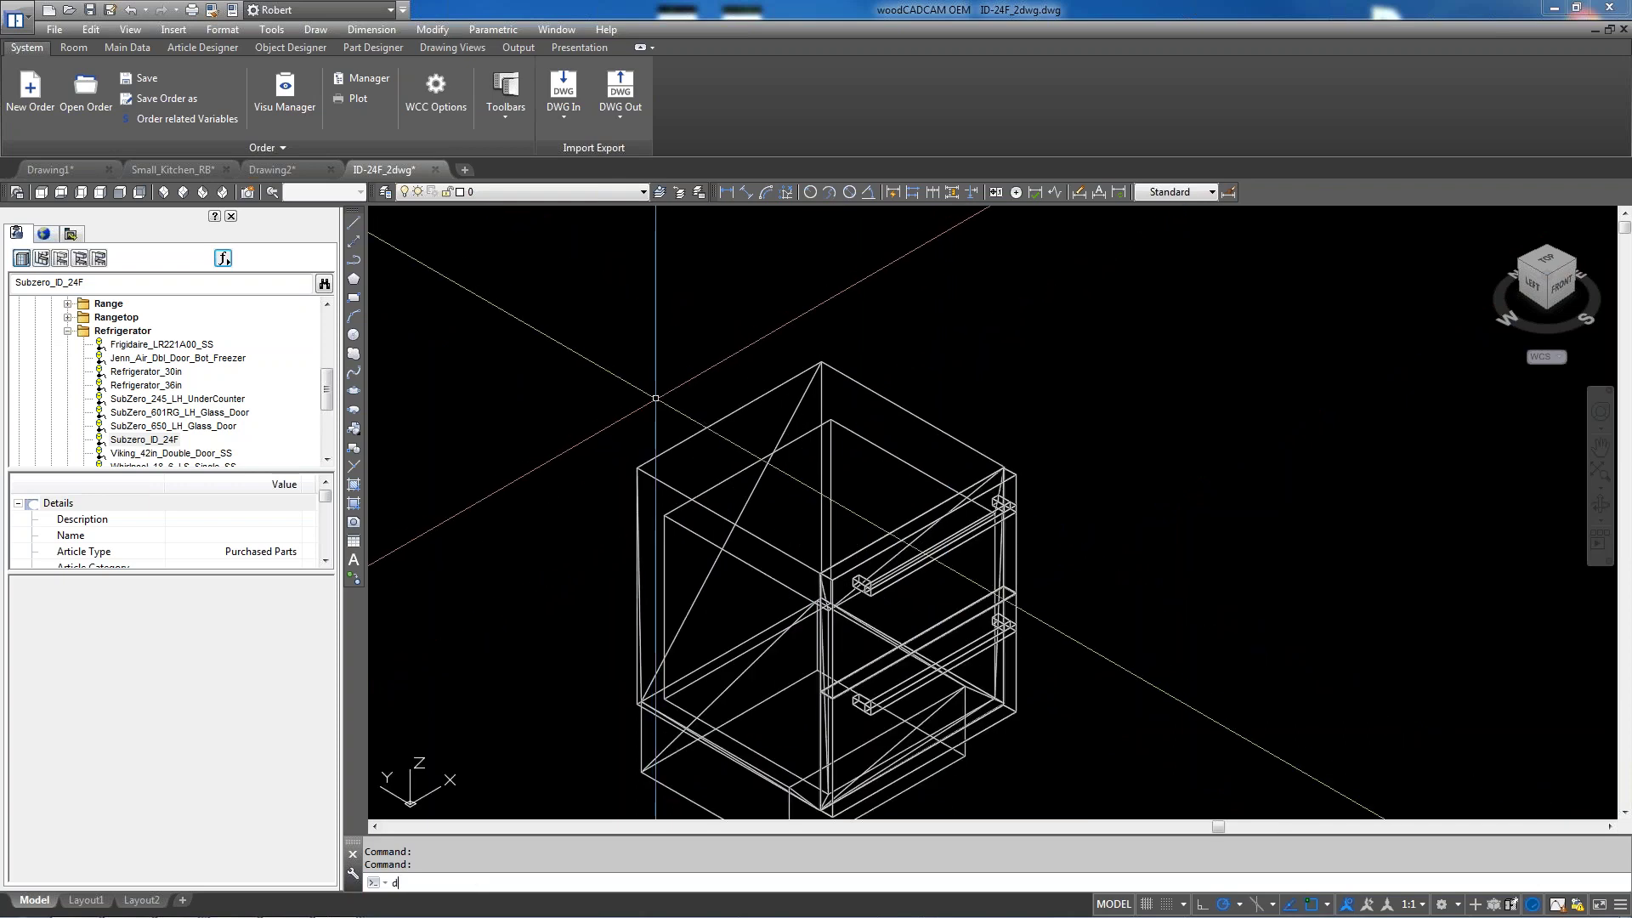
{"action": "type", "text": "li"}
{"action": "key", "text": "Return"}
{"action": "left_click", "coordinate": [820, 363]}
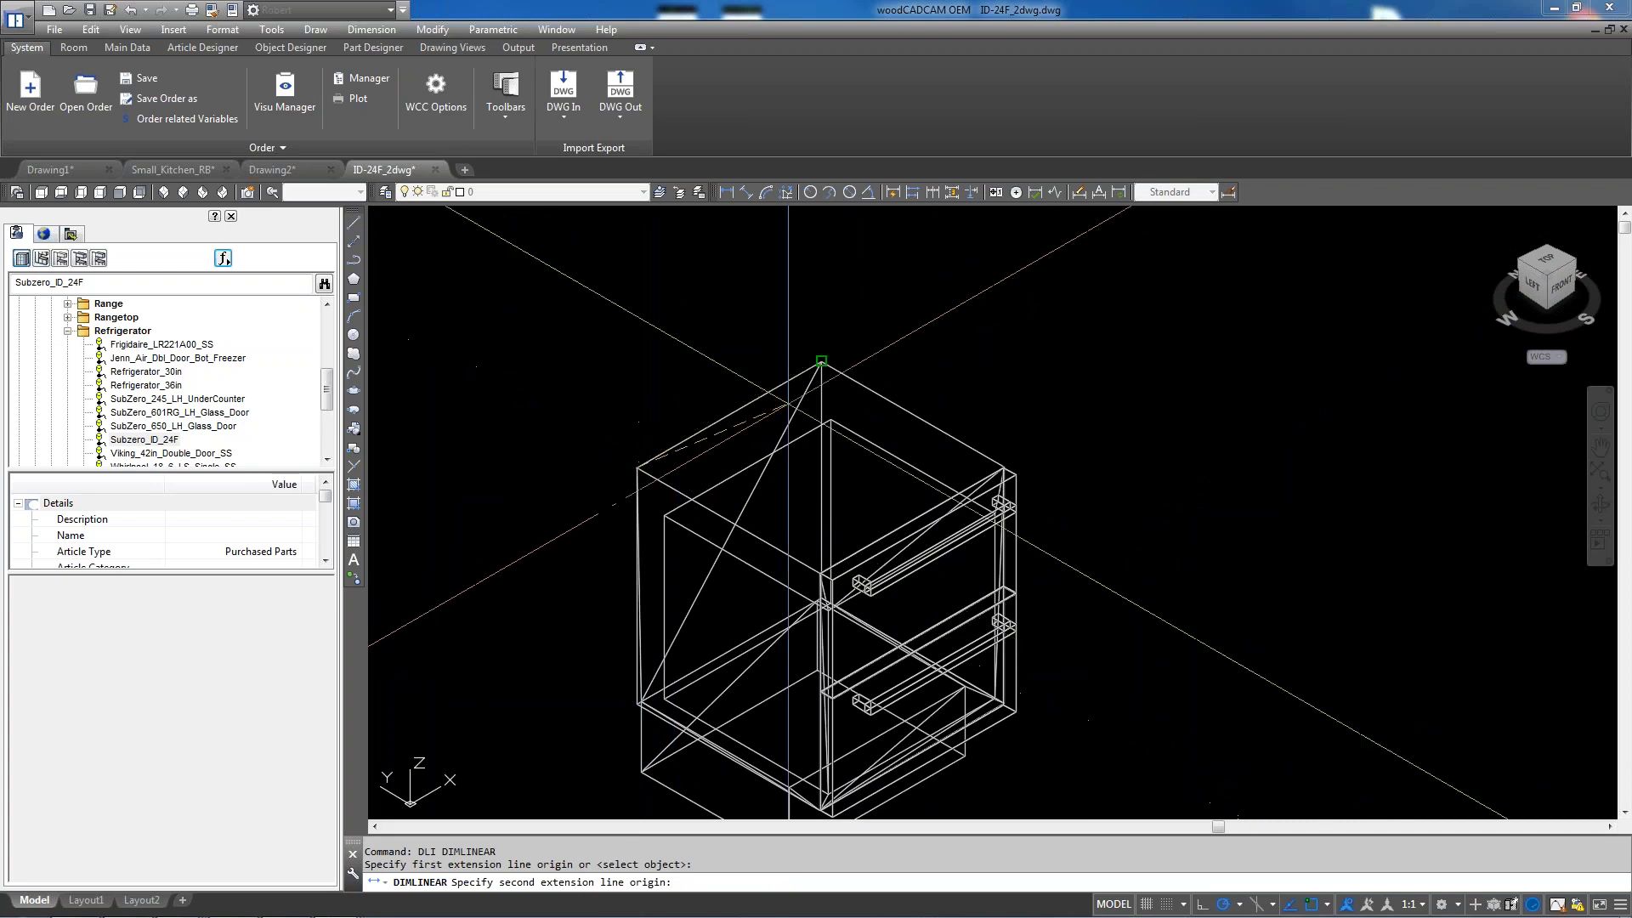
{"action": "left_click", "coordinate": [820, 363]}
{"action": "scroll", "coordinate": [738, 369], "scroll_direction": "down", "scroll_amount": 2}
{"action": "left_click", "coordinate": [572, 487]}
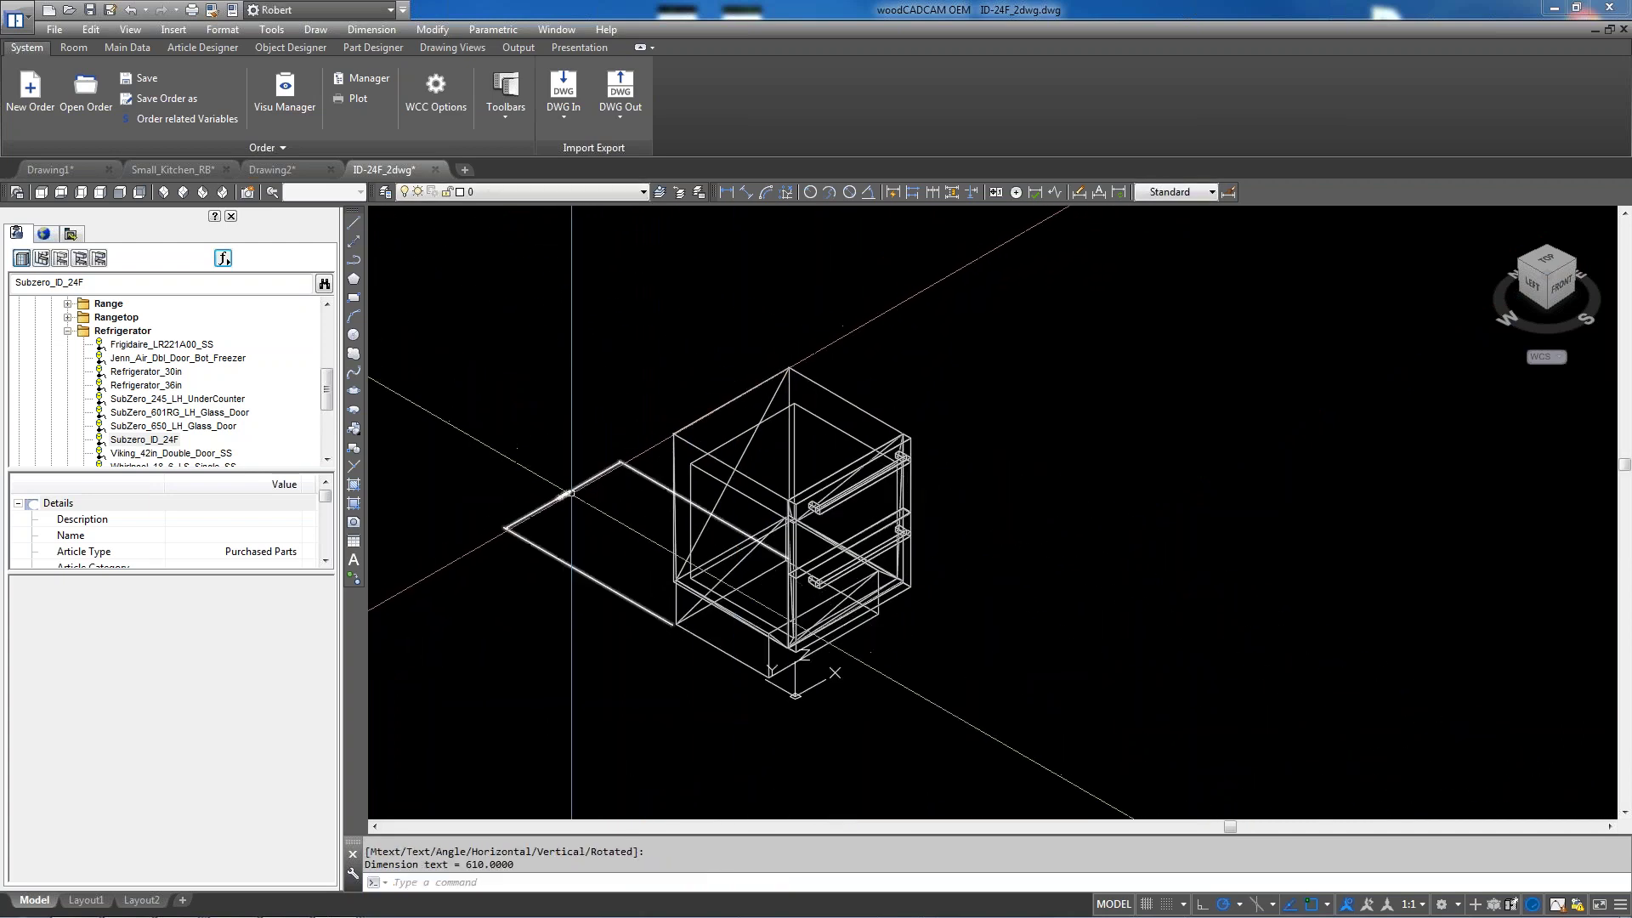
{"action": "scroll", "coordinate": [568, 487], "scroll_direction": "up", "scroll_amount": 2}
{"action": "scroll", "coordinate": [563, 494], "scroll_direction": "up", "scroll_amount": 4}
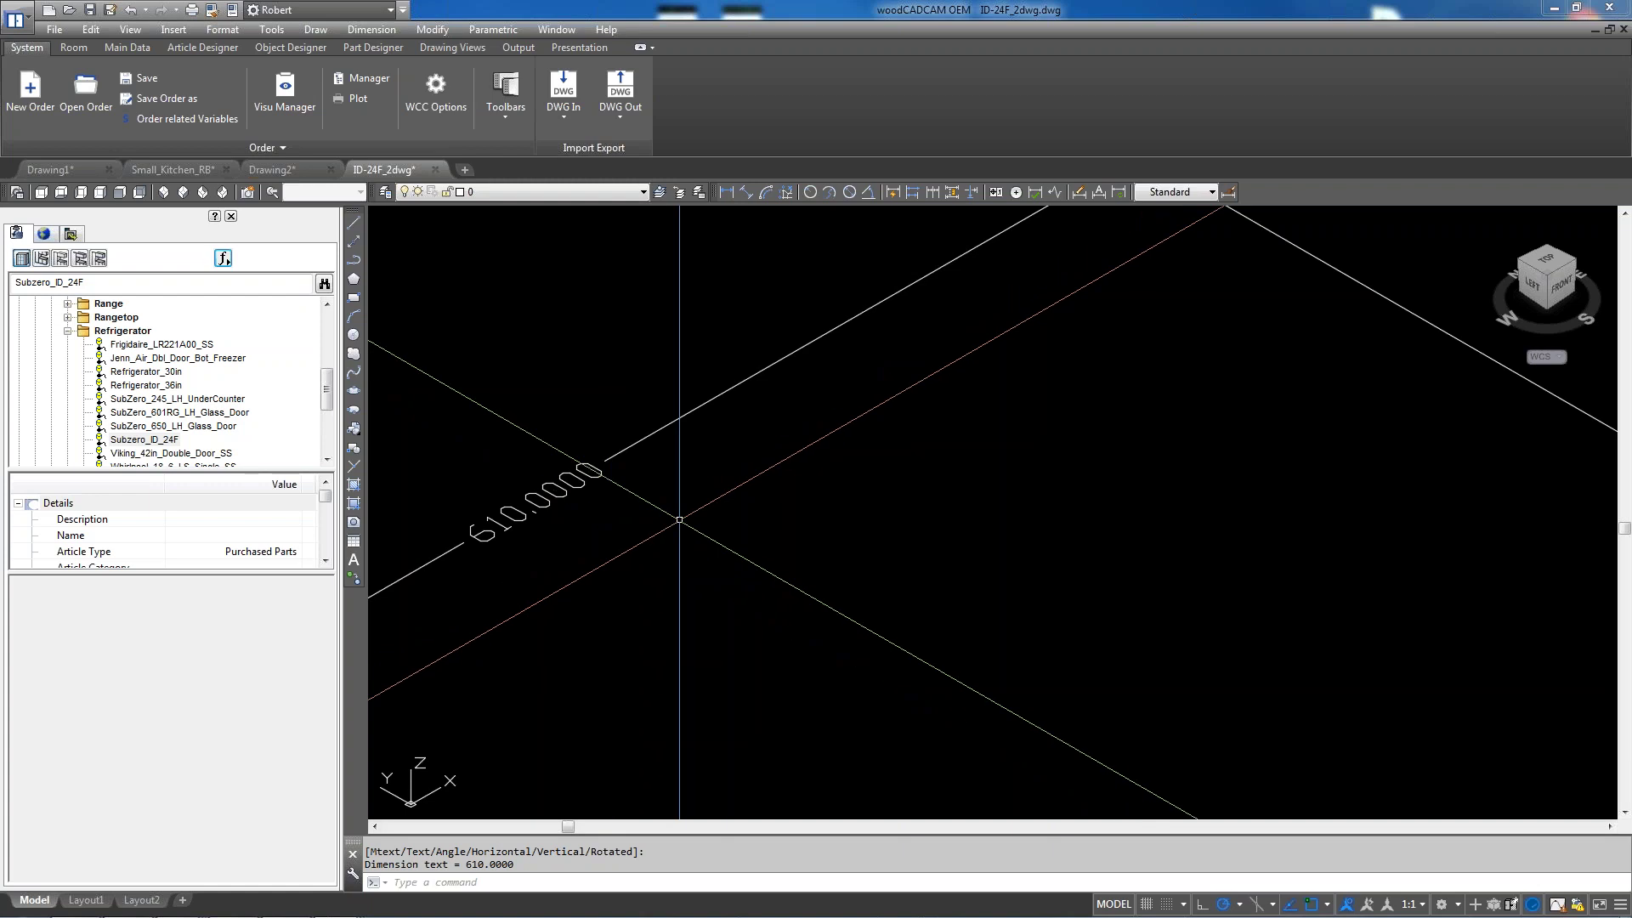
{"action": "scroll", "coordinate": [679, 519], "scroll_direction": "down", "scroll_amount": 2}
{"action": "scroll", "coordinate": [679, 519], "scroll_direction": "down", "scroll_amount": 6}
Start scaling the 33 window-selected cabinet objects with the top corner as base point
{"action": "type", "text": "sc"}
{"action": "key", "text": "Return"}
{"action": "left_click", "coordinate": [726, 342]}
{"action": "left_click", "coordinate": [1125, 721]}
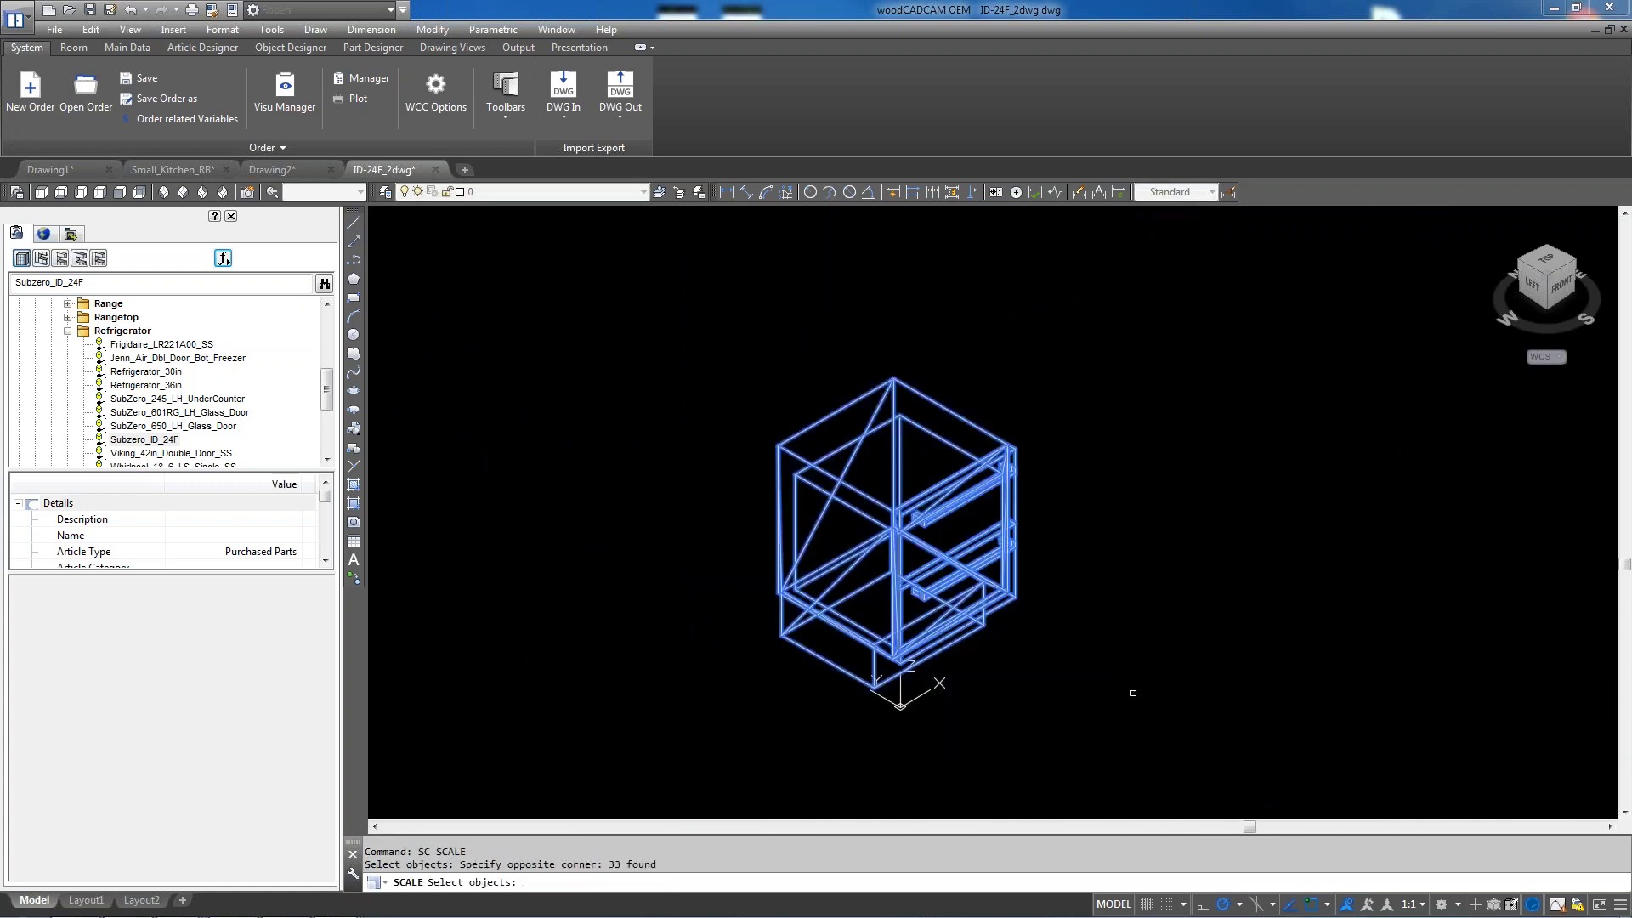
{"action": "key", "text": "Escape"}
{"action": "key", "text": "Escape"}
{"action": "type", "text": "sc"}
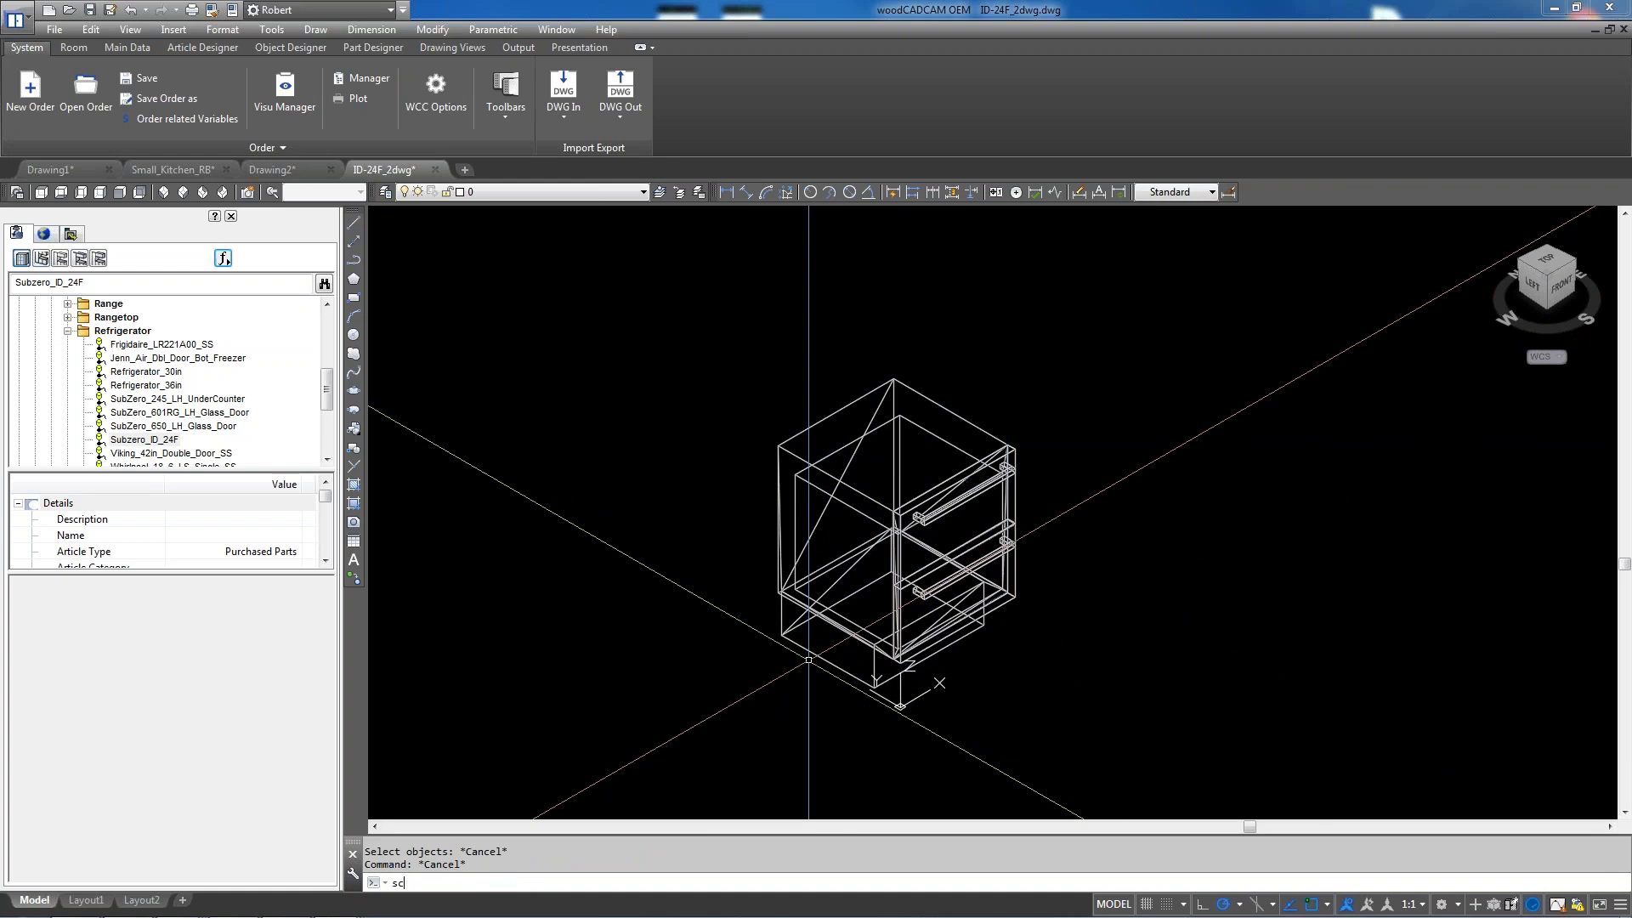
{"action": "key", "text": "Return"}
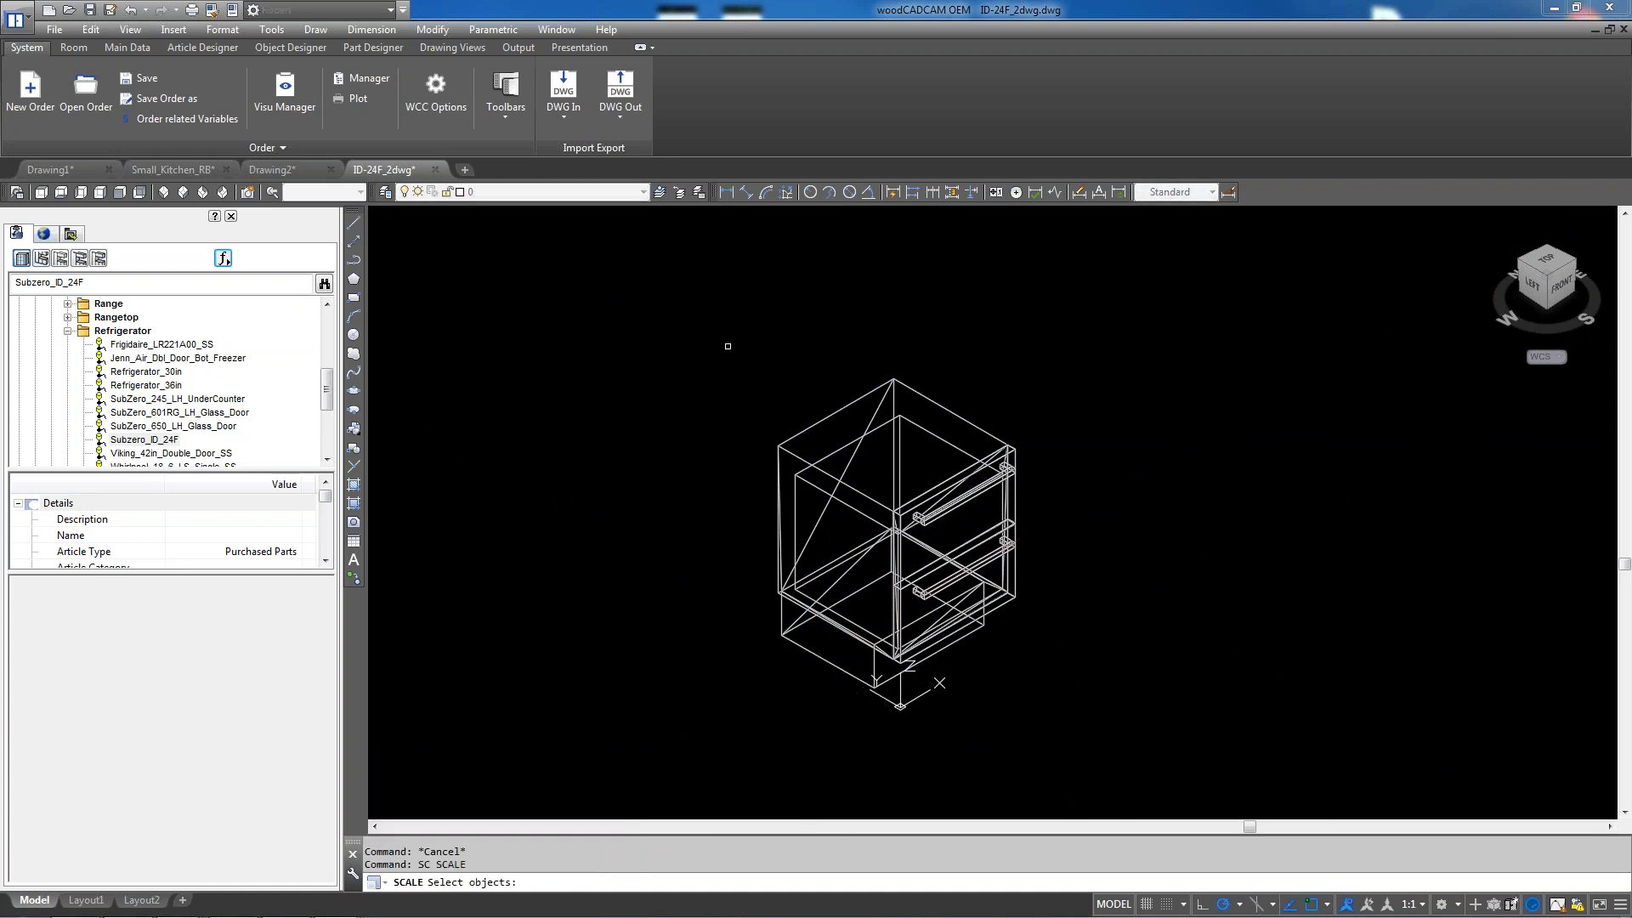
{"action": "left_click", "coordinate": [696, 309]}
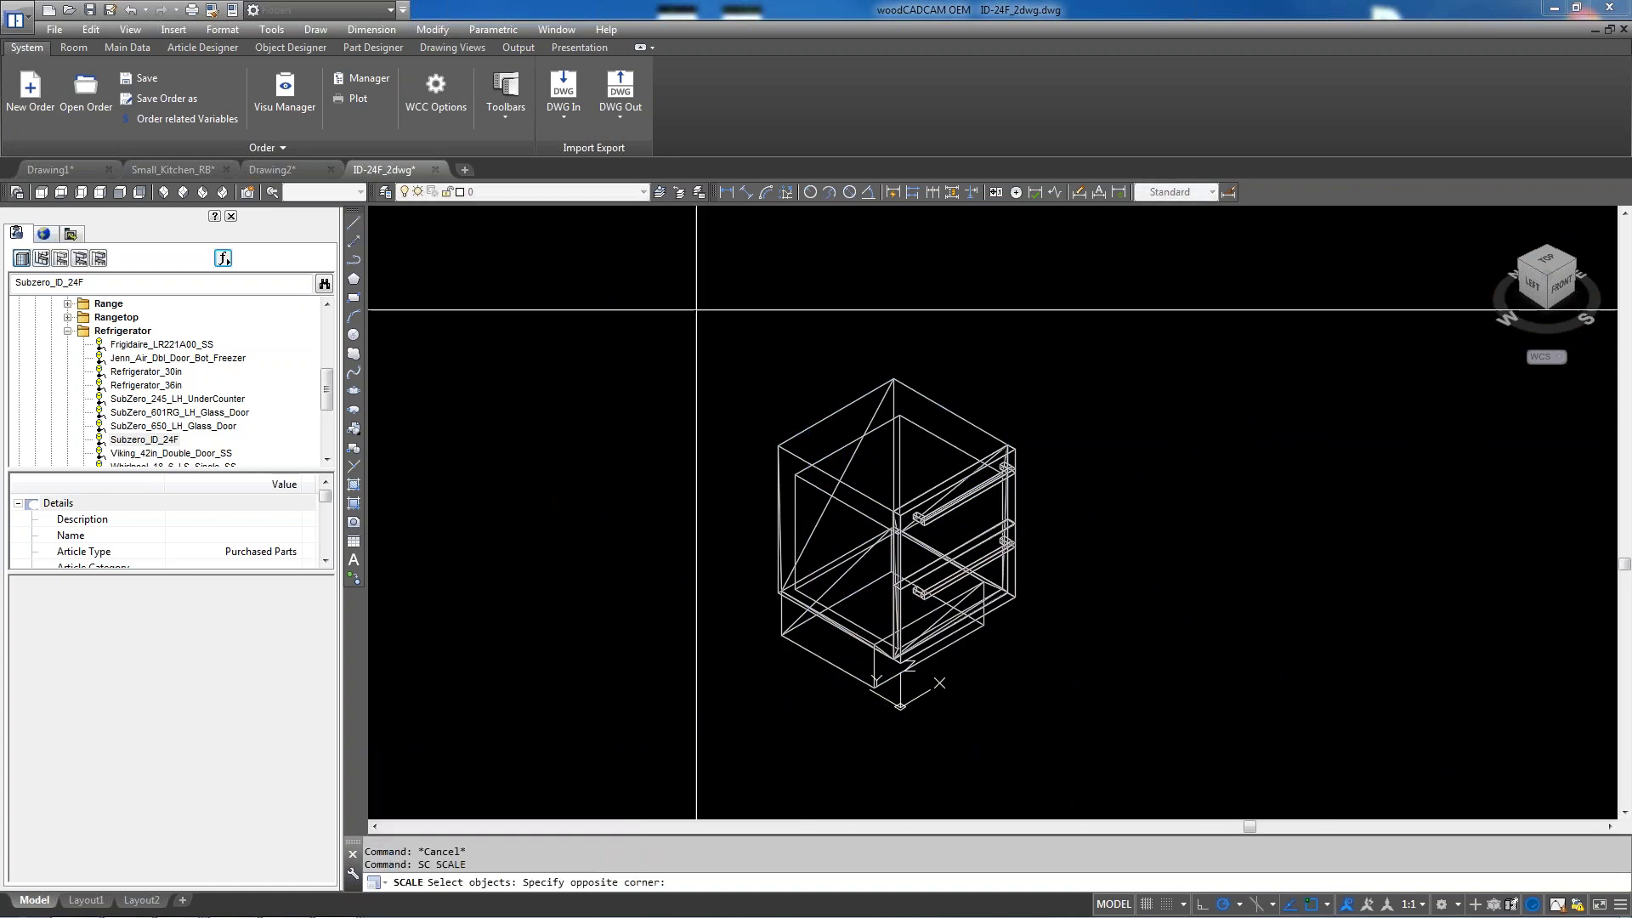
{"action": "left_click", "coordinate": [1114, 768]}
{"action": "key", "text": "Return"}
{"action": "scroll", "coordinate": [795, 437], "scroll_direction": "up", "scroll_amount": 4}
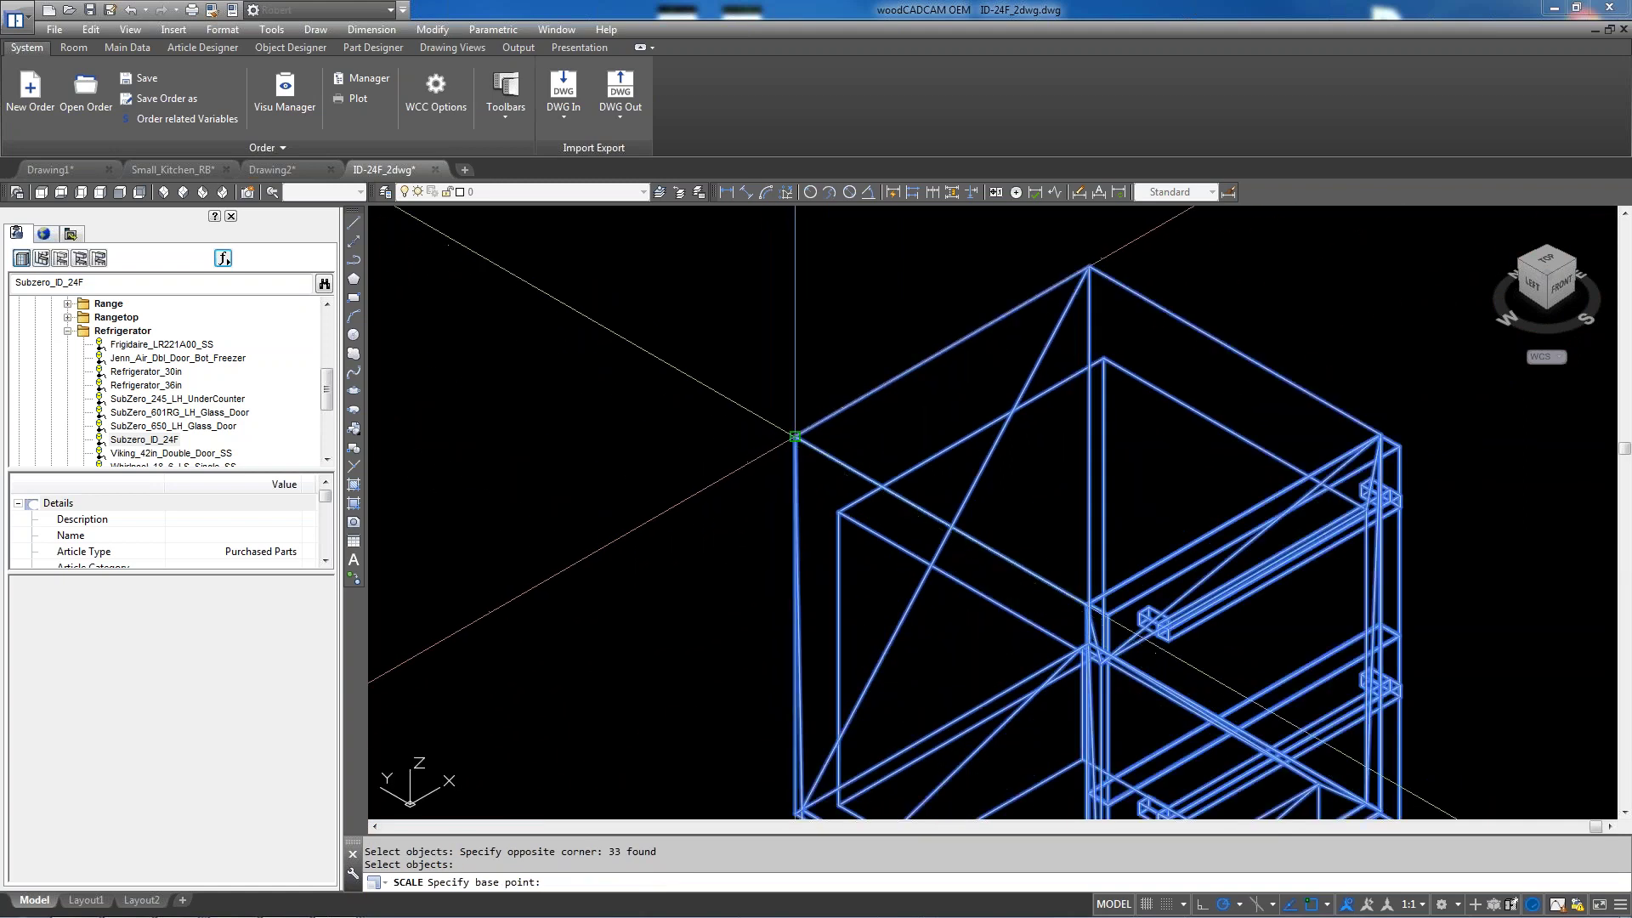
{"action": "left_click", "coordinate": [795, 437]}
Apply a scale factor of .03937 to the cabinet and save the drawing
{"action": "scroll", "coordinate": [775, 420], "scroll_direction": "down", "scroll_amount": 1}
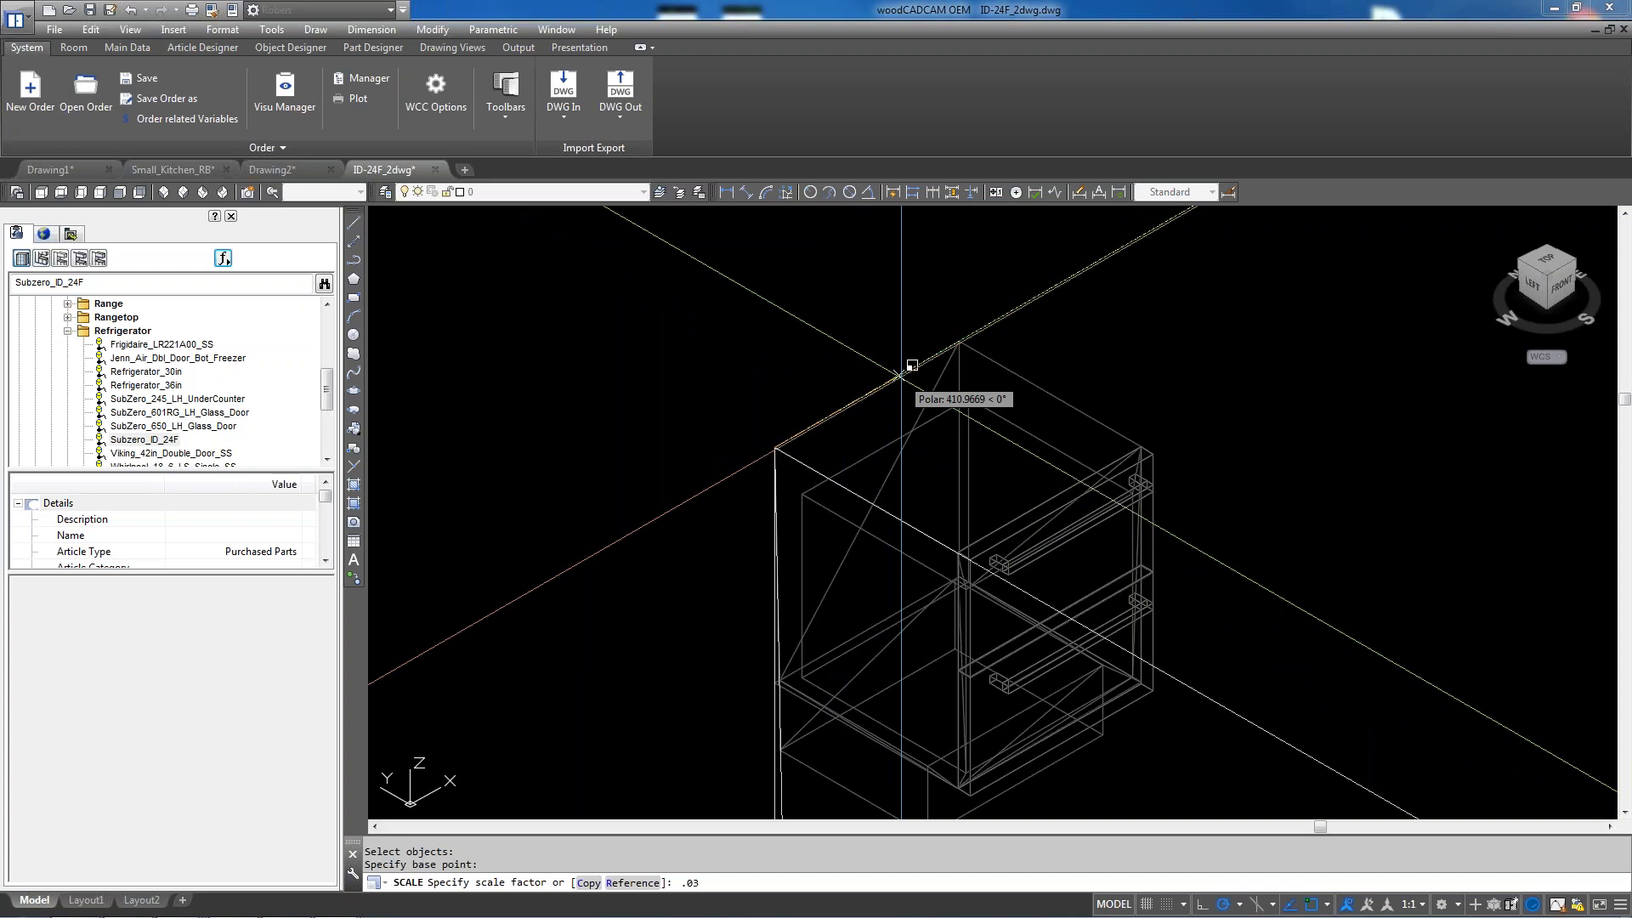
{"action": "type", "text": "9"}
{"action": "key", "text": "BackSpace"}
{"action": "type", "text": "937"}
{"action": "key", "text": "Return"}
{"action": "scroll", "coordinate": [770, 481], "scroll_direction": "up", "scroll_amount": 6}
{"action": "scroll", "coordinate": [770, 481], "scroll_direction": "up", "scroll_amount": 4}
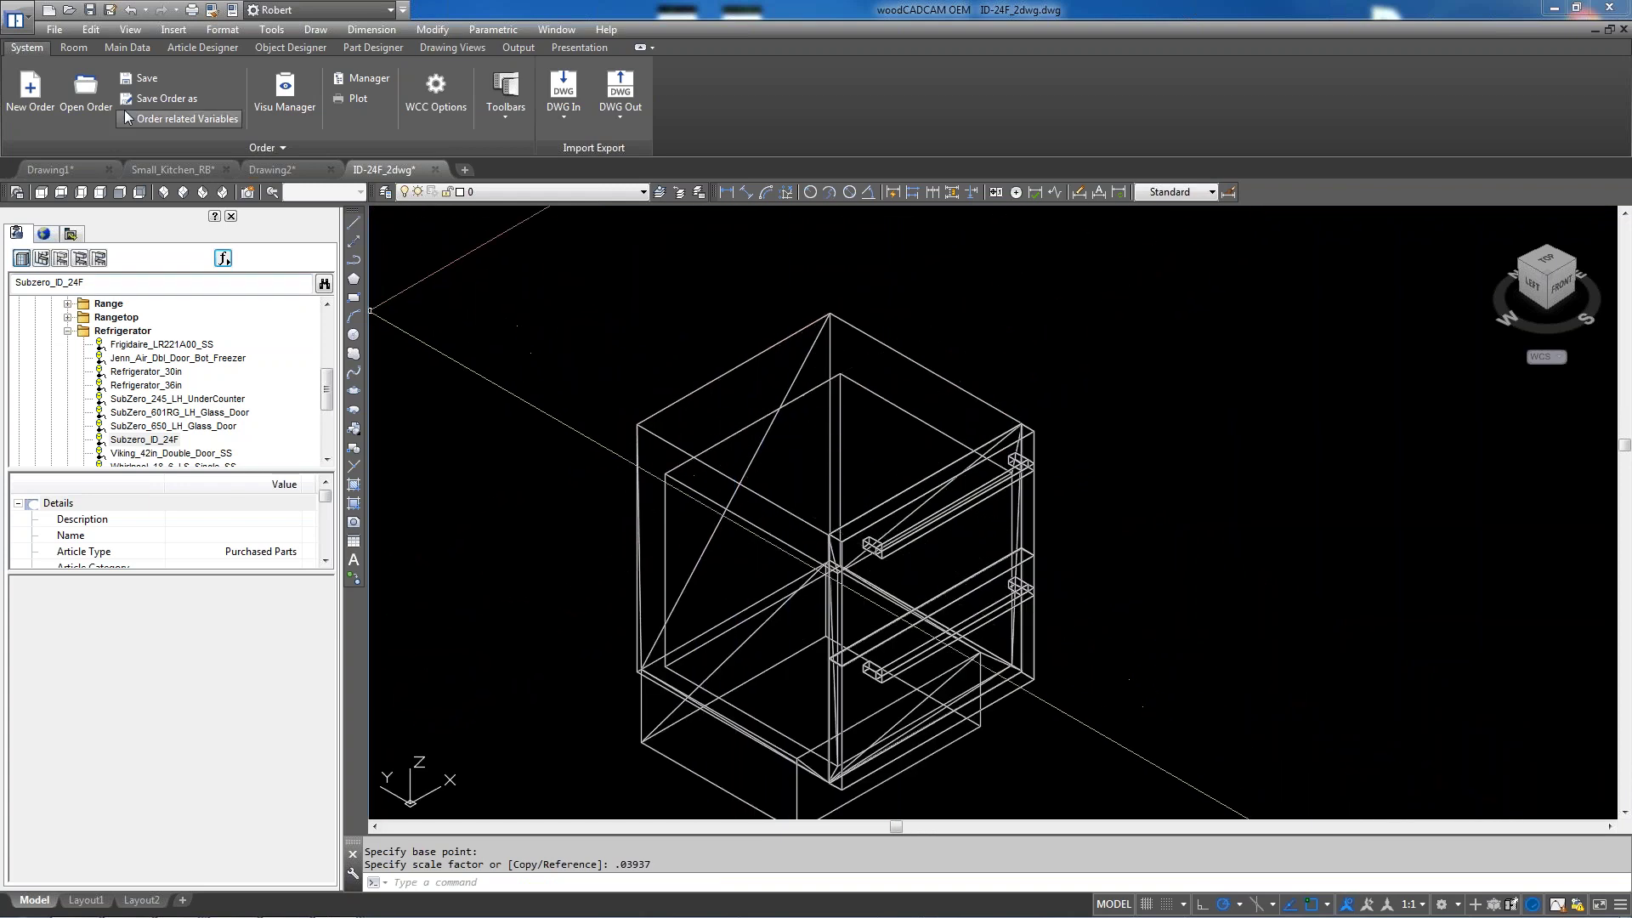
{"action": "key", "text": "ctrl+s"}
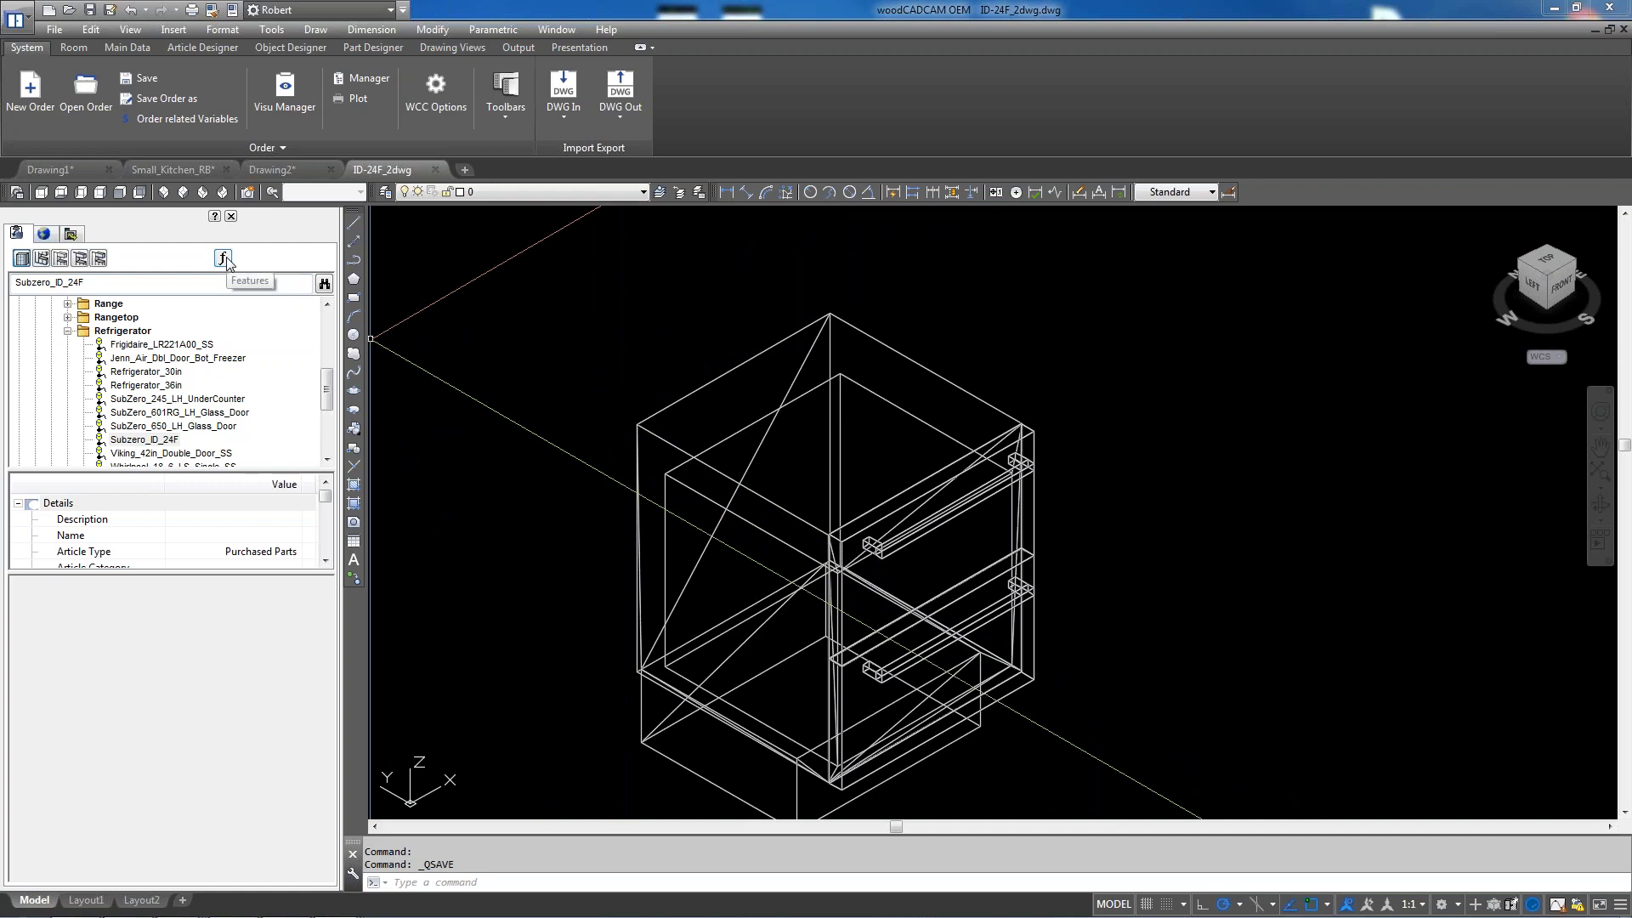
Start another new purchased part article from the ID-24F_2dwg cabinet
{"action": "left_click", "coordinate": [223, 258]}
{"action": "left_click", "coordinate": [229, 263]}
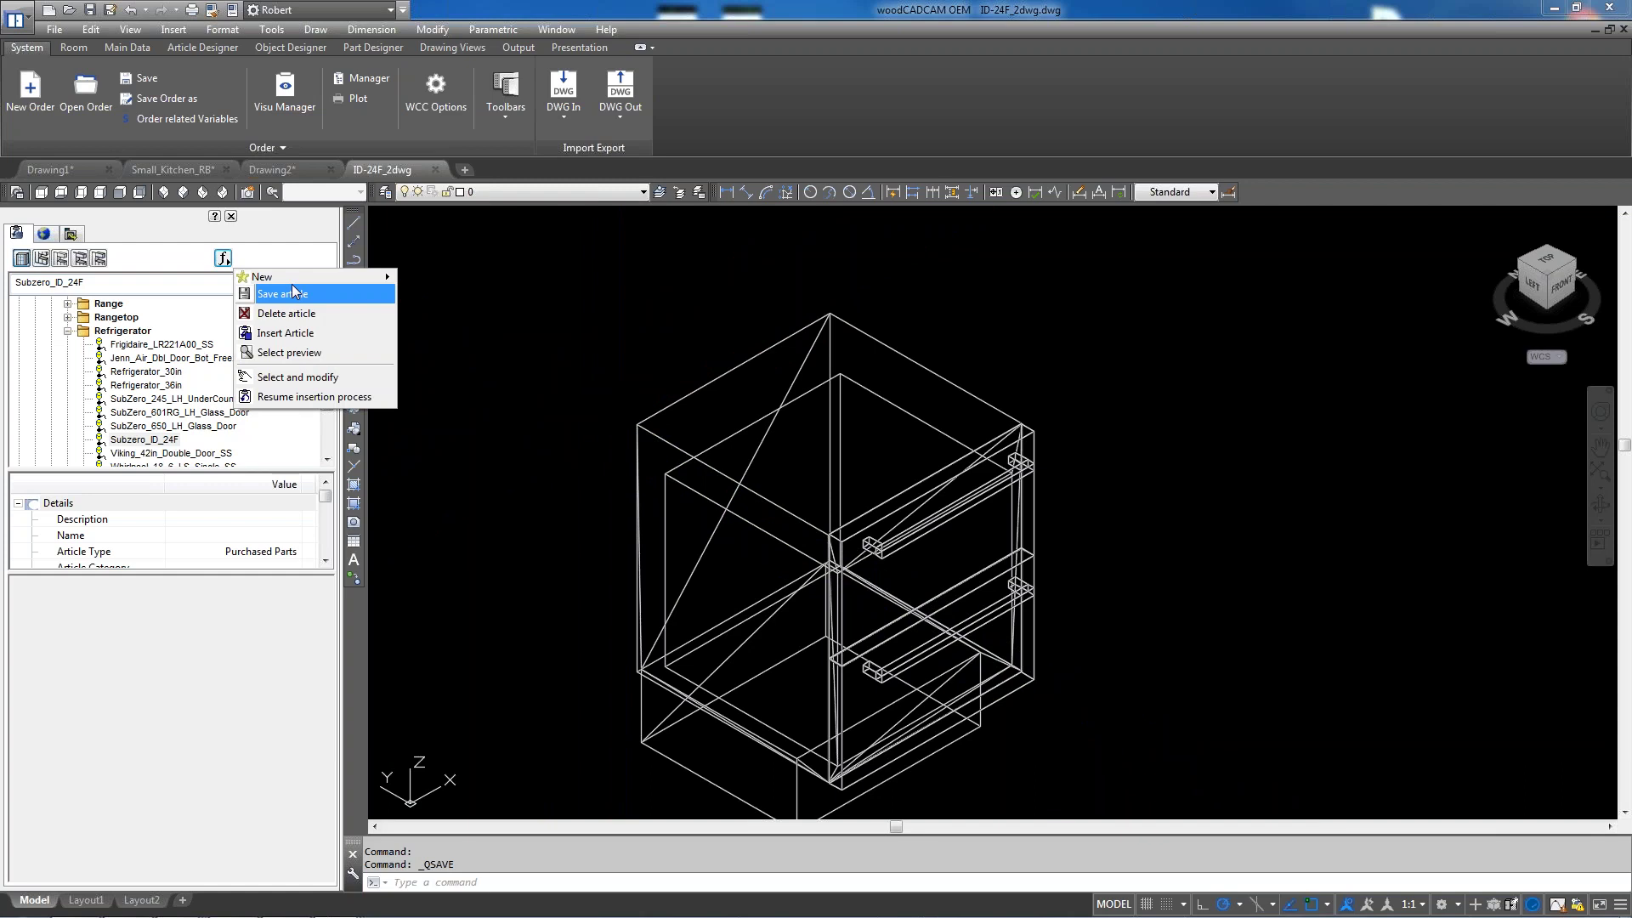
{"action": "mouse_move", "coordinate": [293, 278]}
{"action": "left_click", "coordinate": [453, 299]}
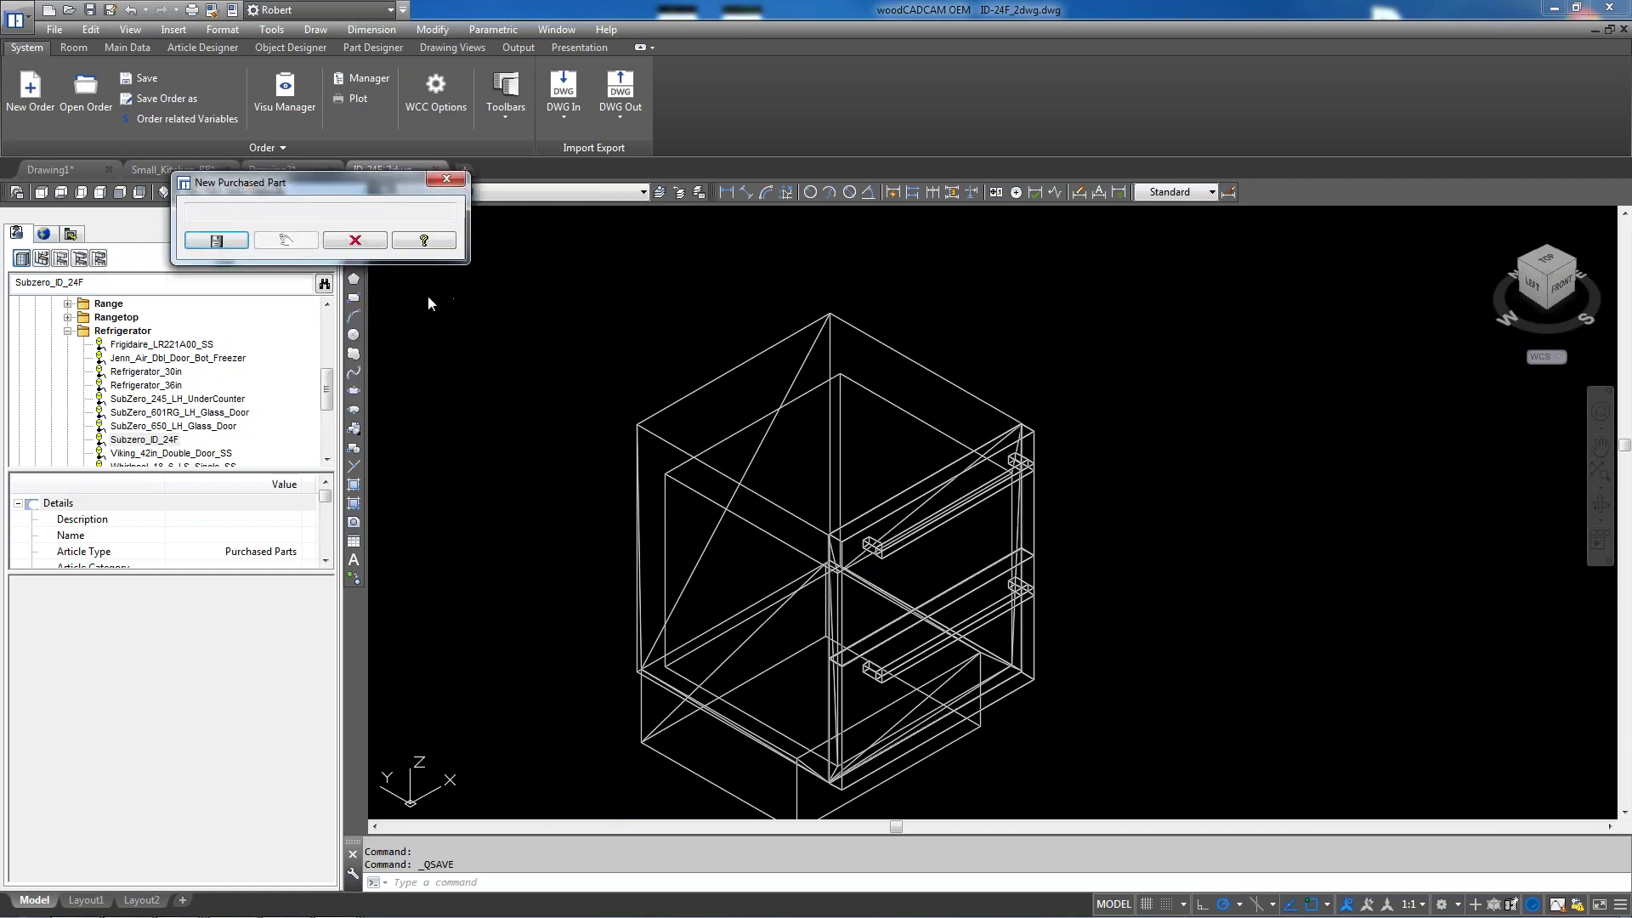
{"action": "left_click", "coordinate": [223, 241]}
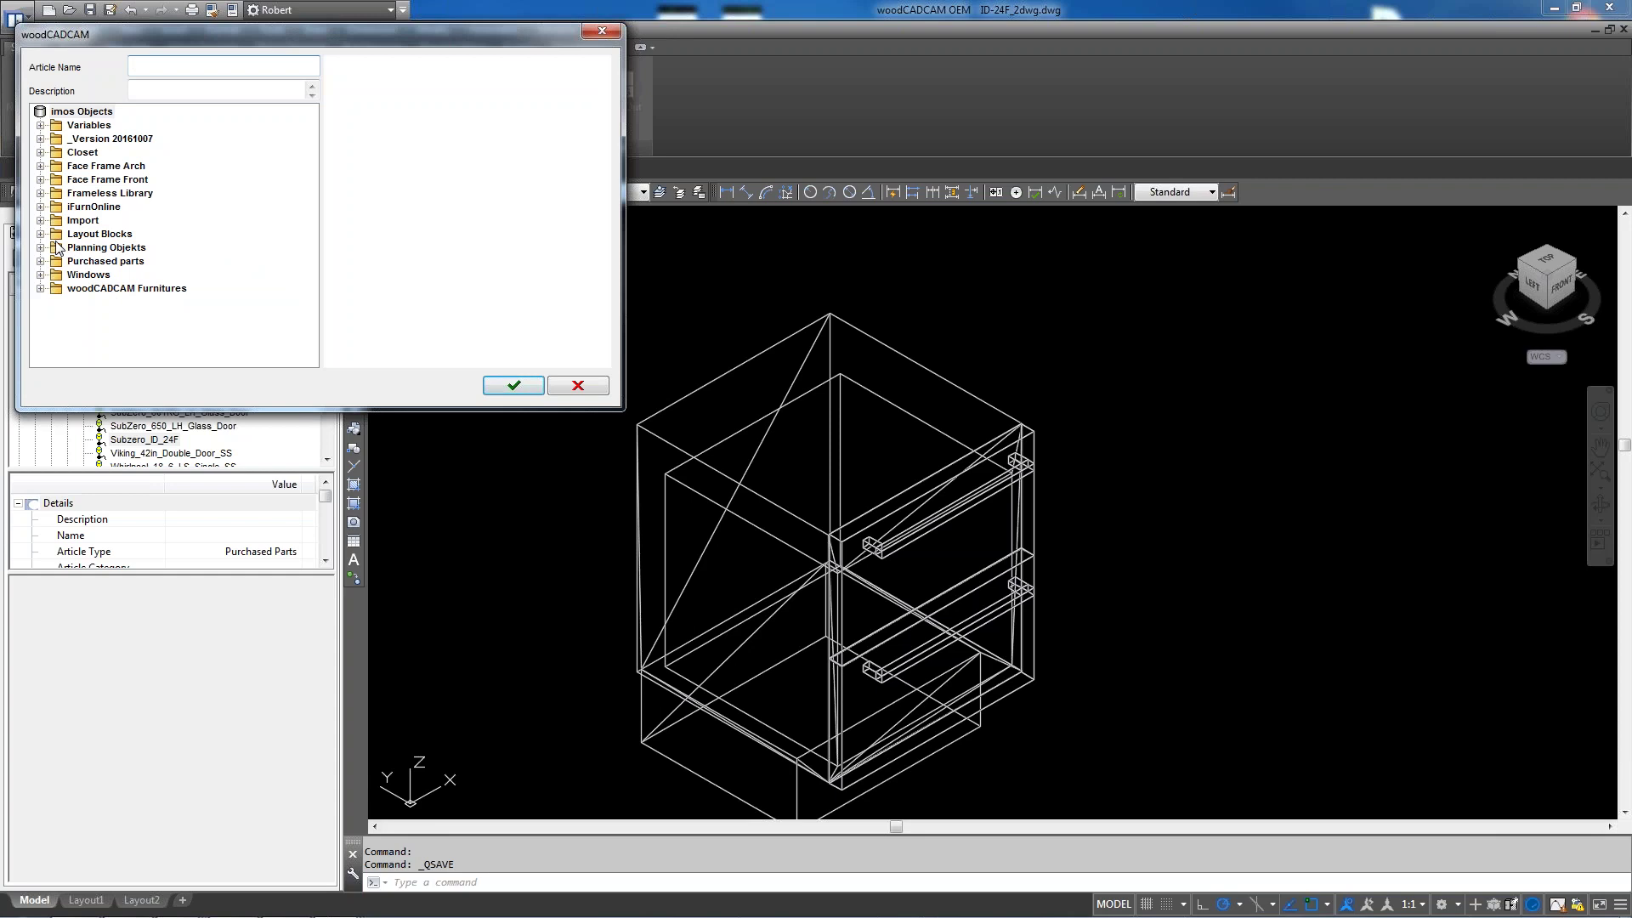
File the article as Subzero_ID_24F in the Refrigerator appliances folder
{"action": "left_click", "coordinate": [40, 234]}
{"action": "left_click", "coordinate": [56, 248]}
{"action": "left_click", "coordinate": [72, 261]}
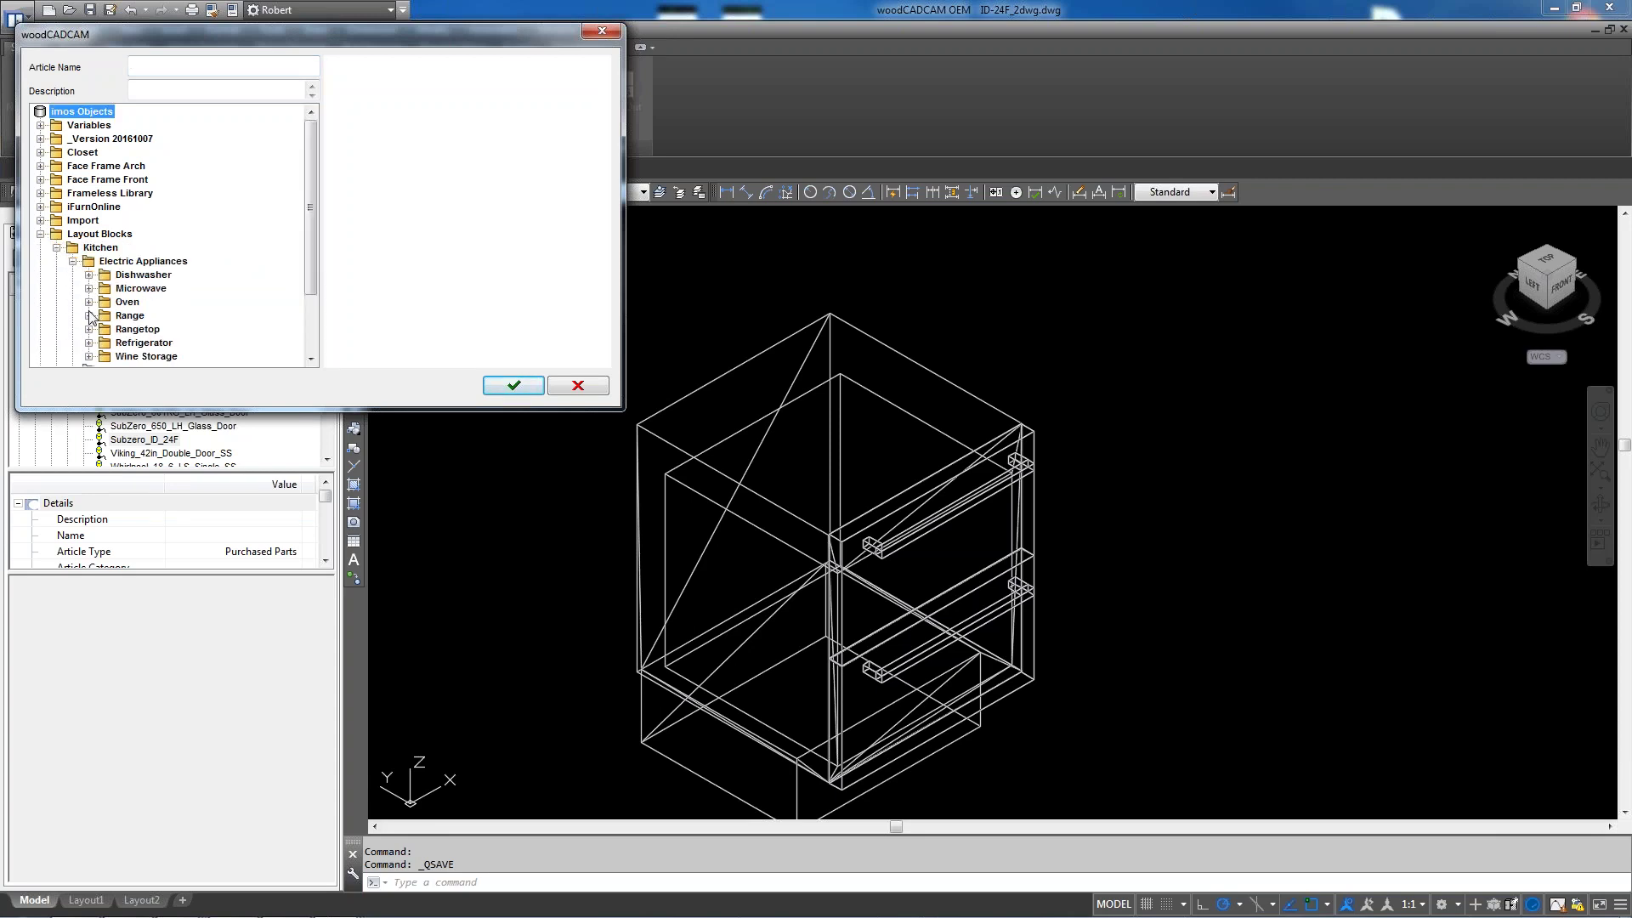
{"action": "left_click", "coordinate": [89, 343]}
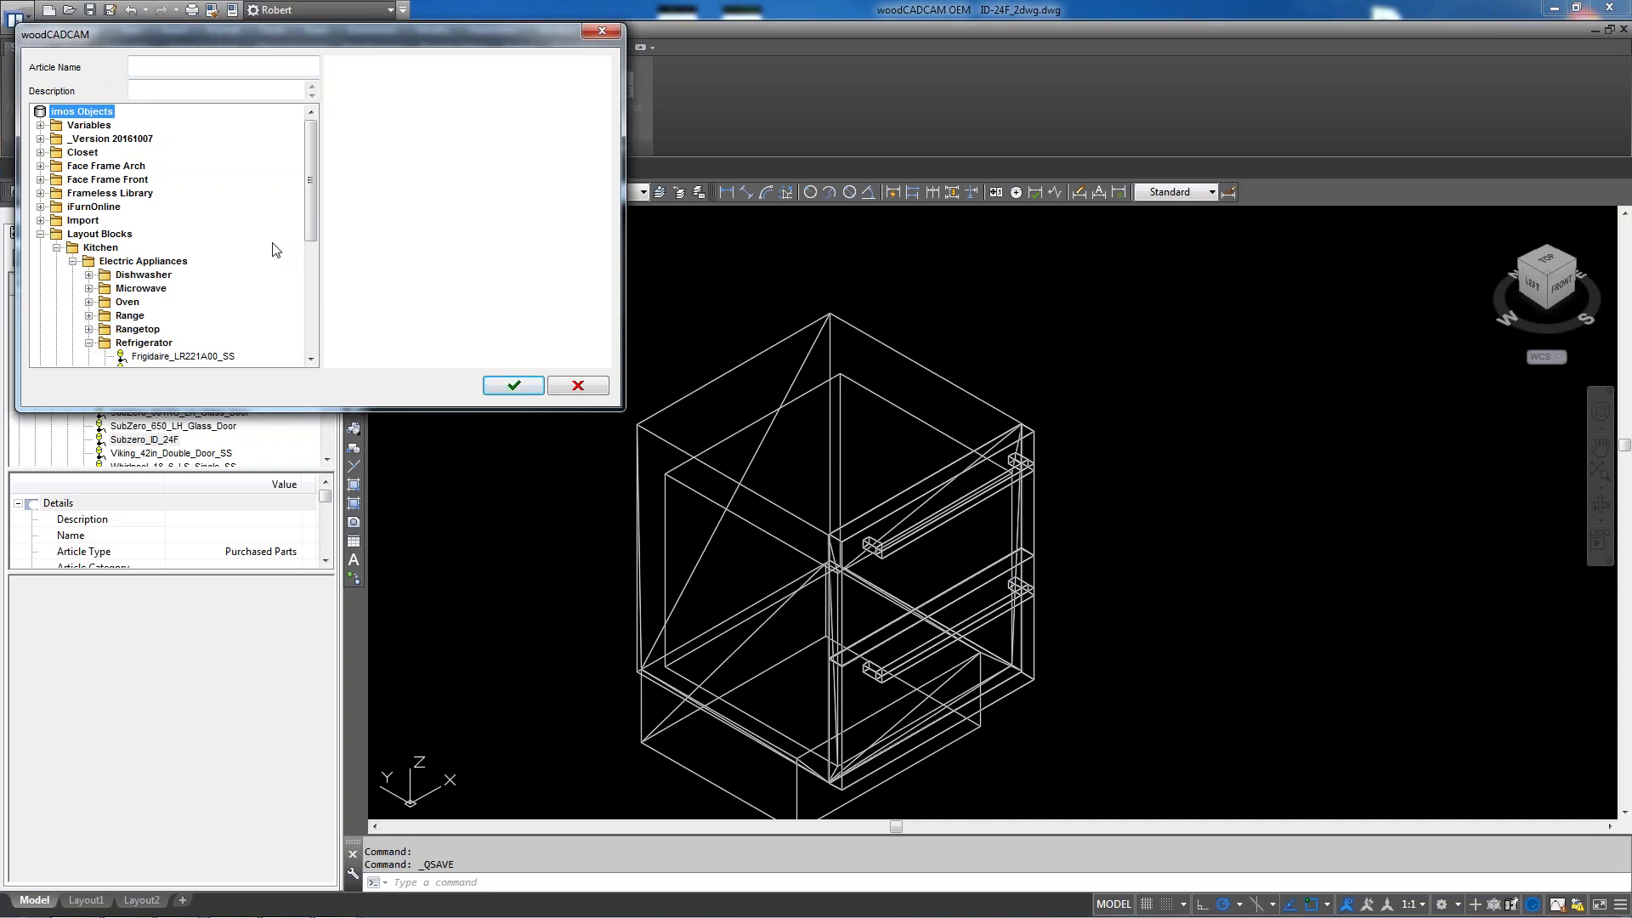
{"action": "left_click_drag", "start_coordinate": [310, 219], "coordinate": [308, 278]}
{"action": "left_click", "coordinate": [192, 330]}
{"action": "left_click", "coordinate": [513, 387]}
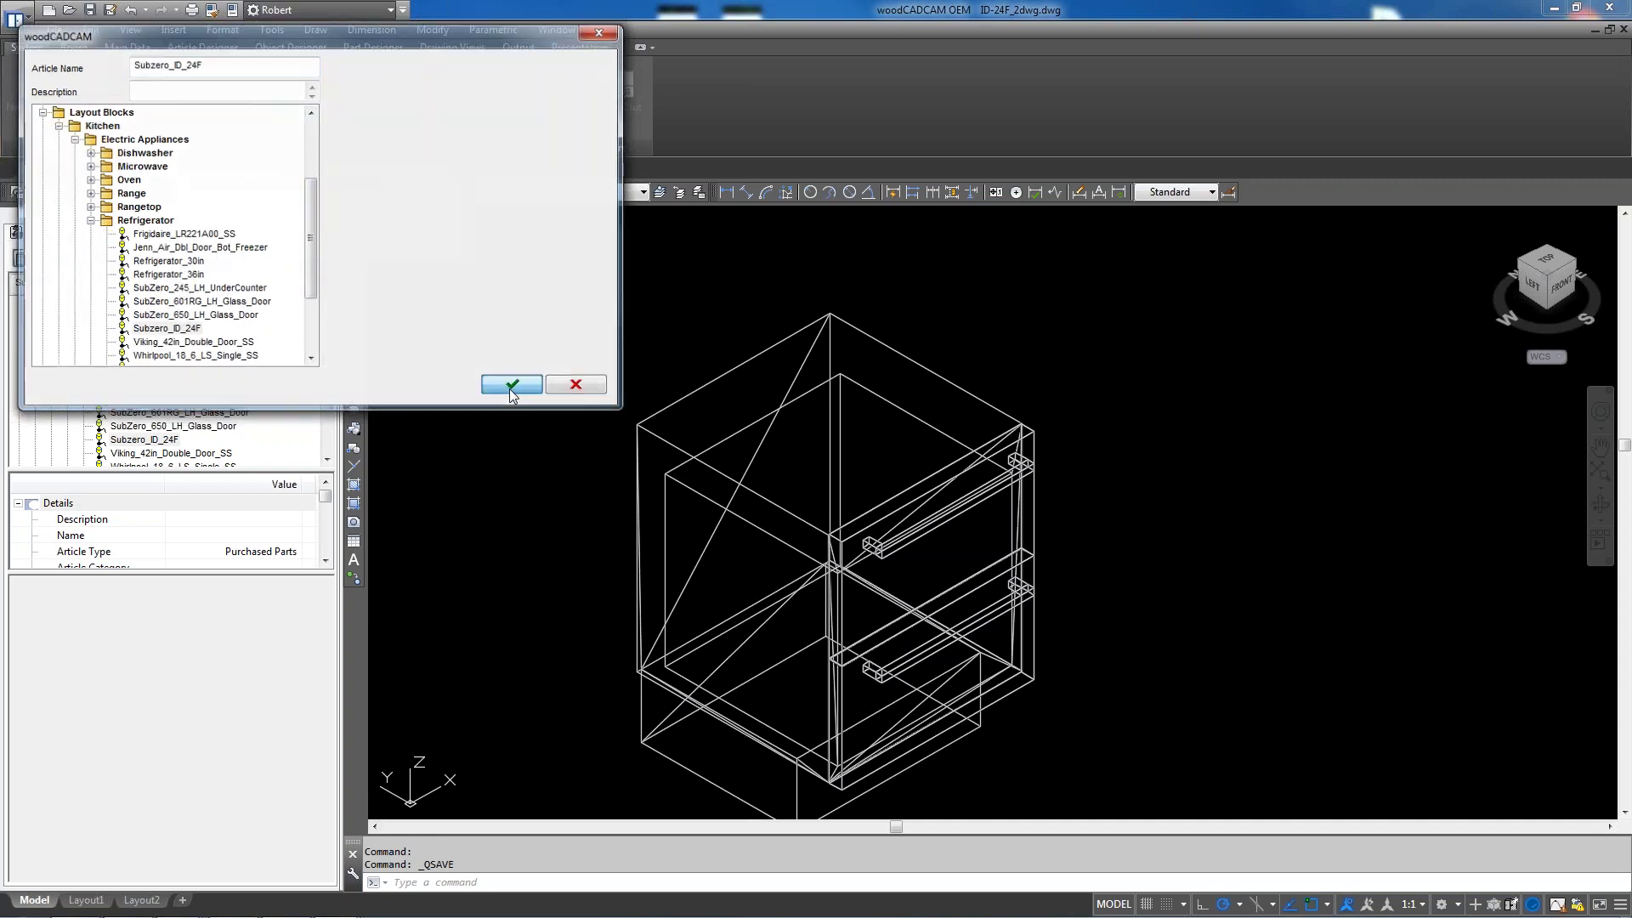
Cancel the insertion-point placement, window-select the cabinet, and switch to Small_Kitchen_RB
{"action": "left_click", "coordinate": [286, 241]}
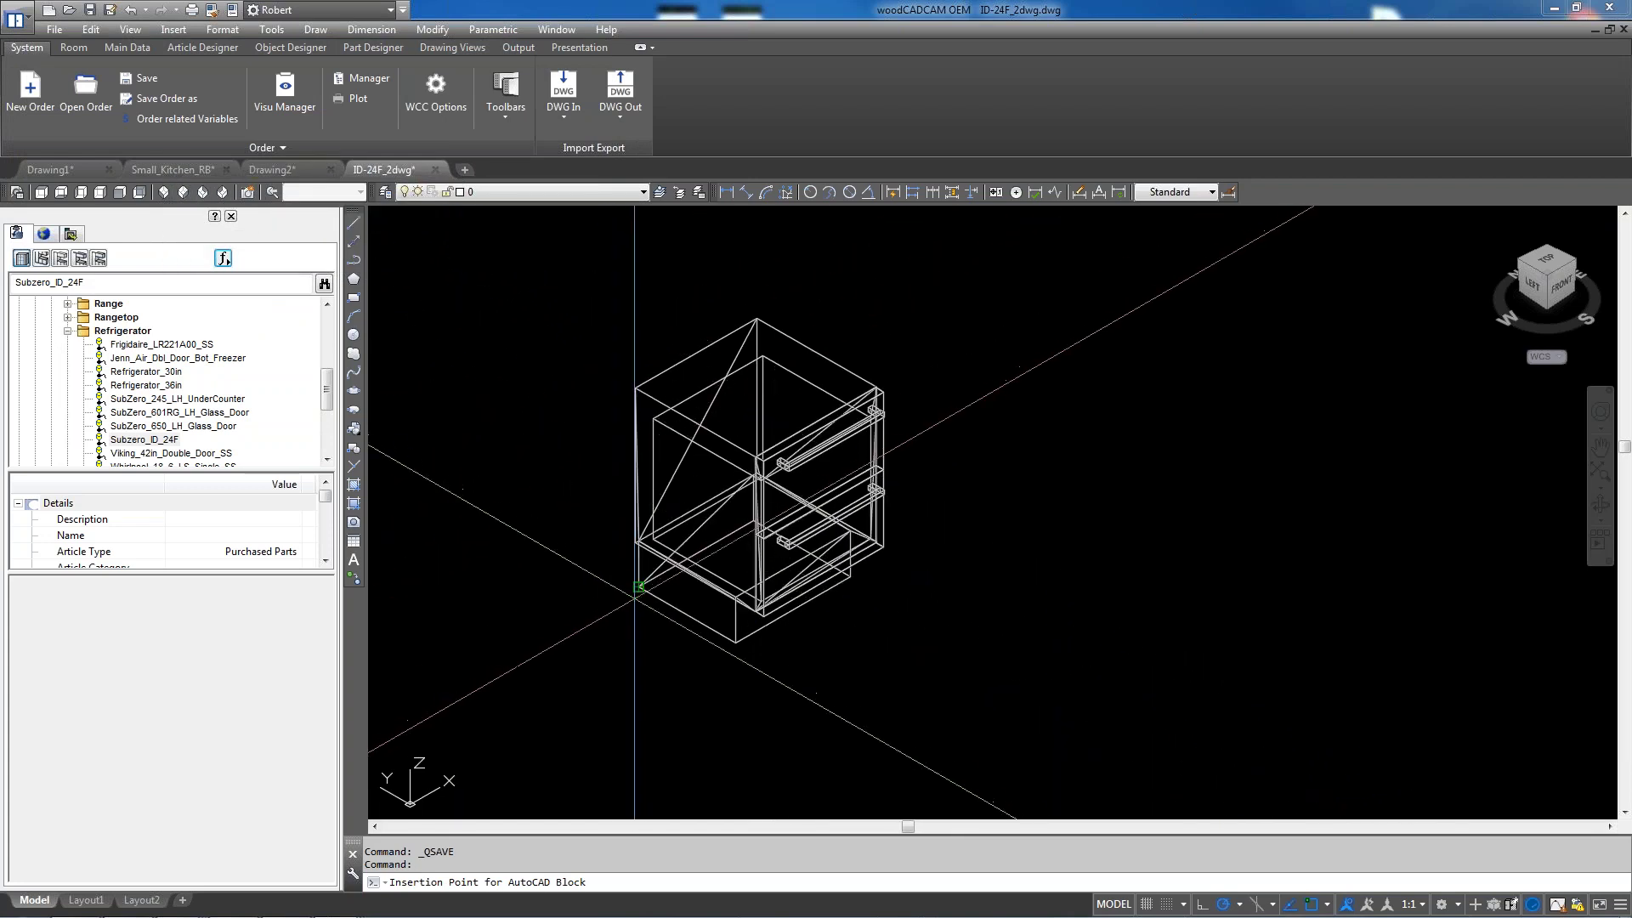
{"action": "scroll", "coordinate": [635, 588], "scroll_direction": "up", "scroll_amount": 5}
{"action": "key", "text": "Escape"}
{"action": "scroll", "coordinate": [644, 531], "scroll_direction": "down", "scroll_amount": 8}
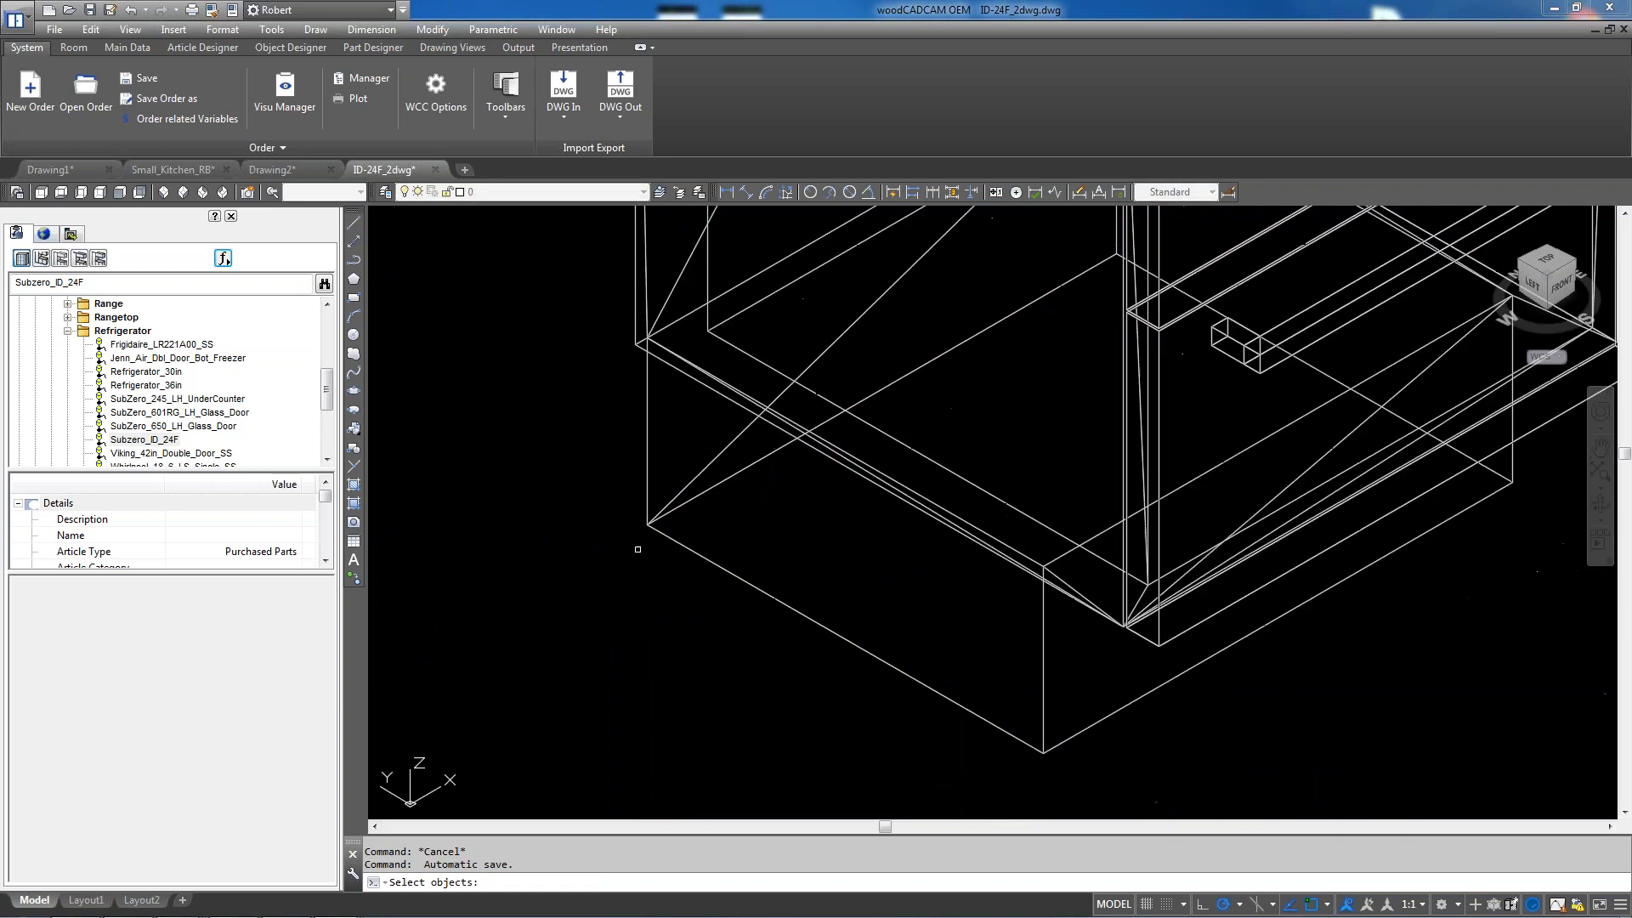
{"action": "left_click", "coordinate": [584, 618]}
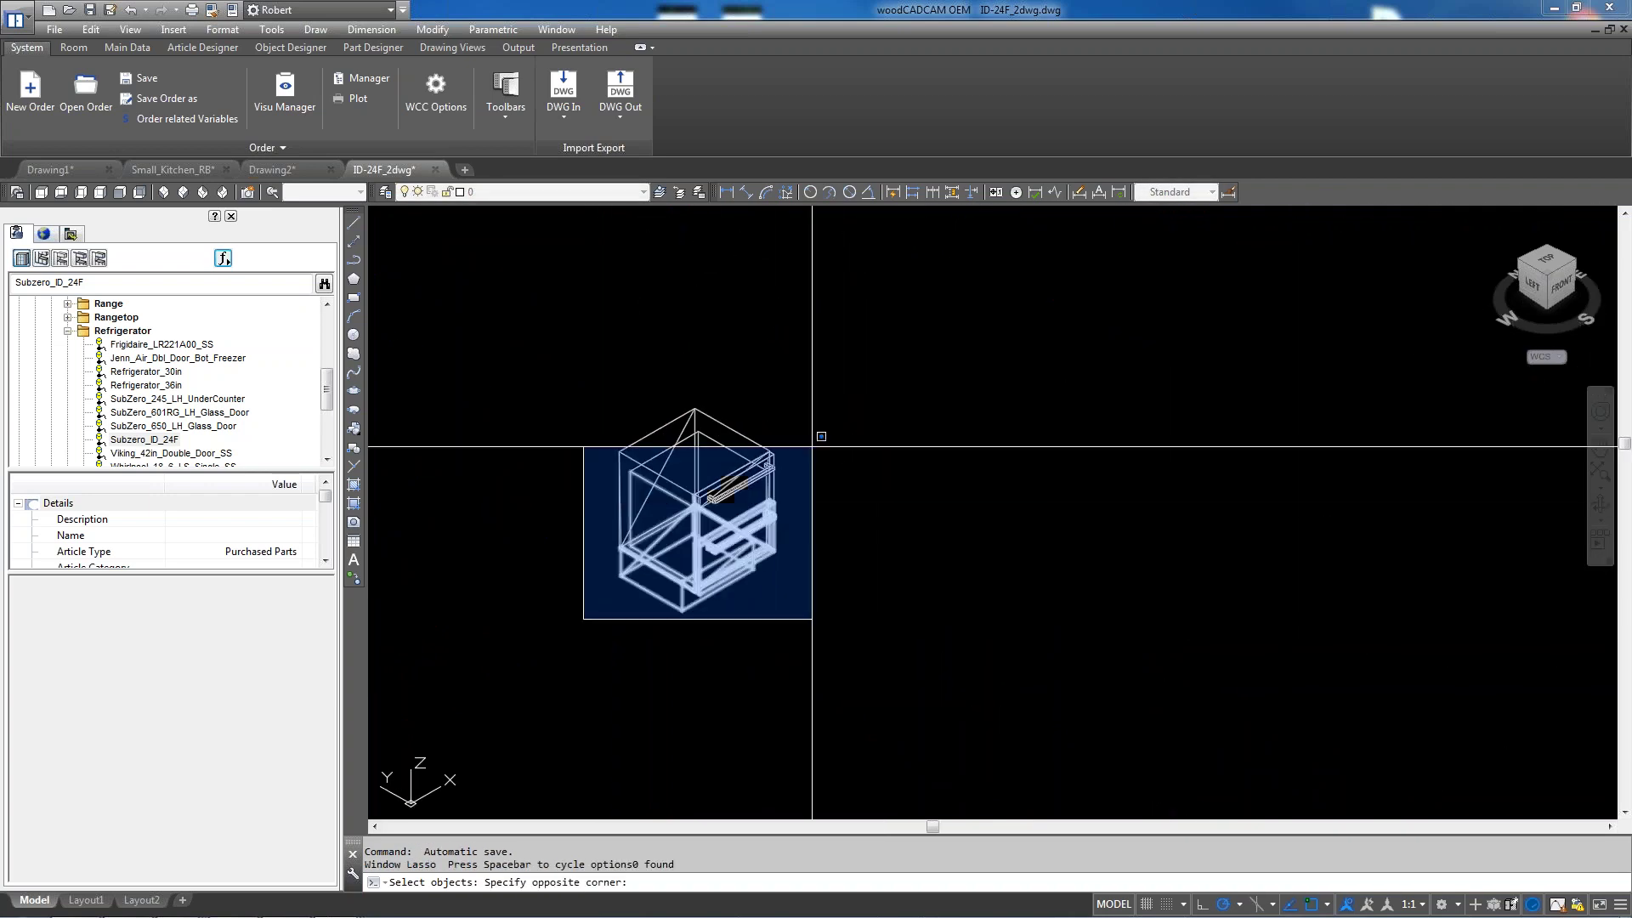
{"action": "left_click", "coordinate": [837, 387]}
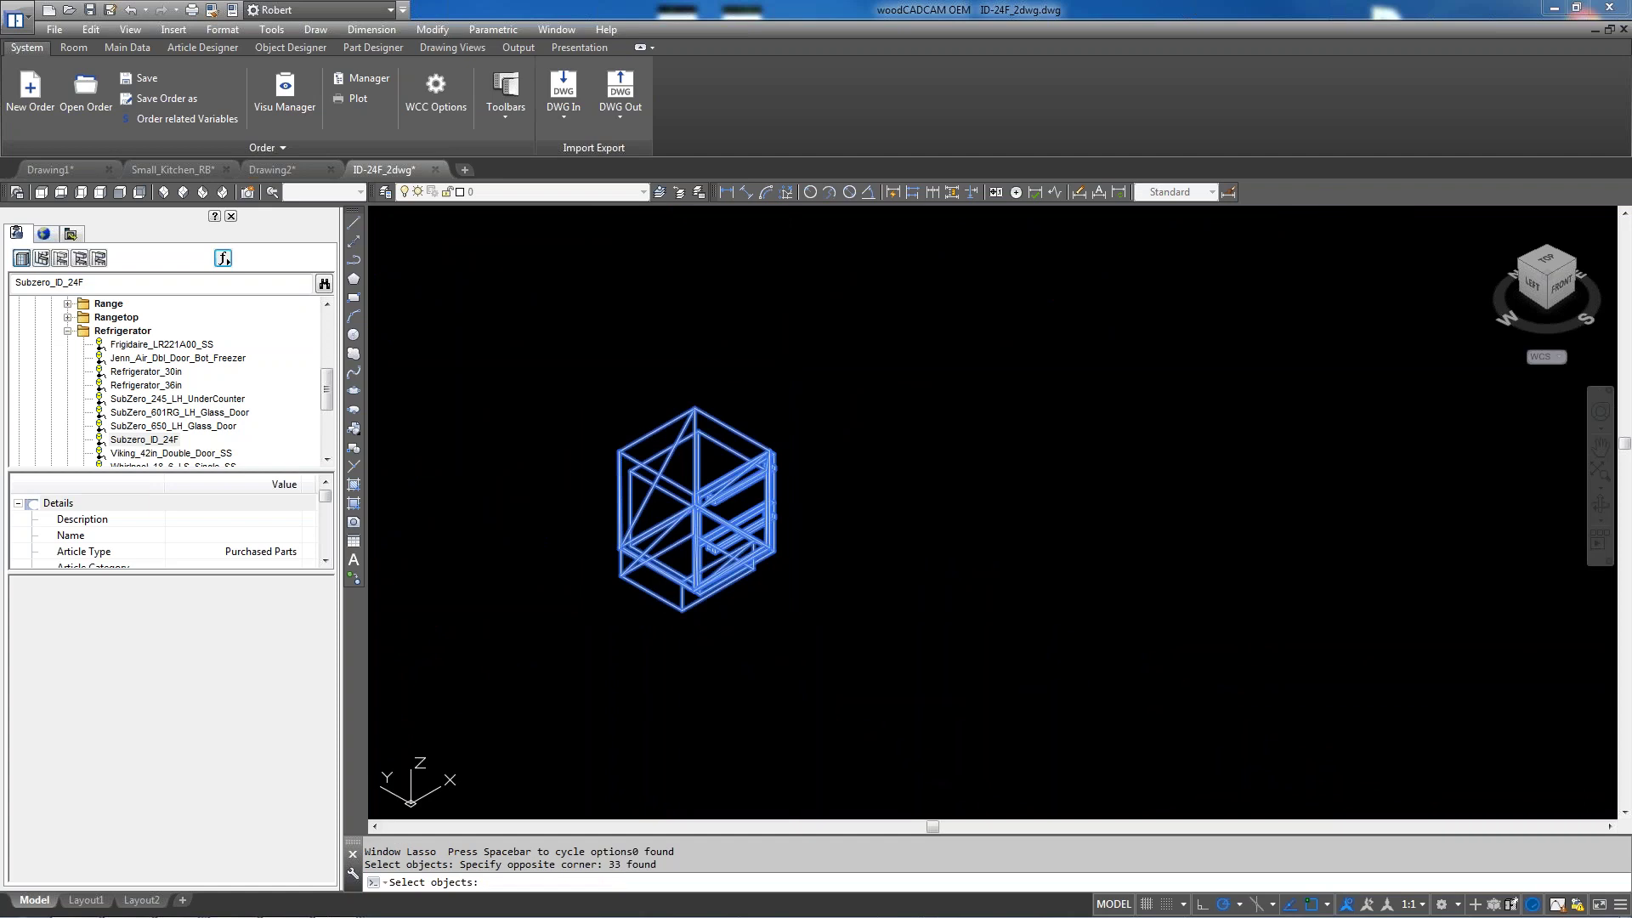
{"action": "key", "text": "Return"}
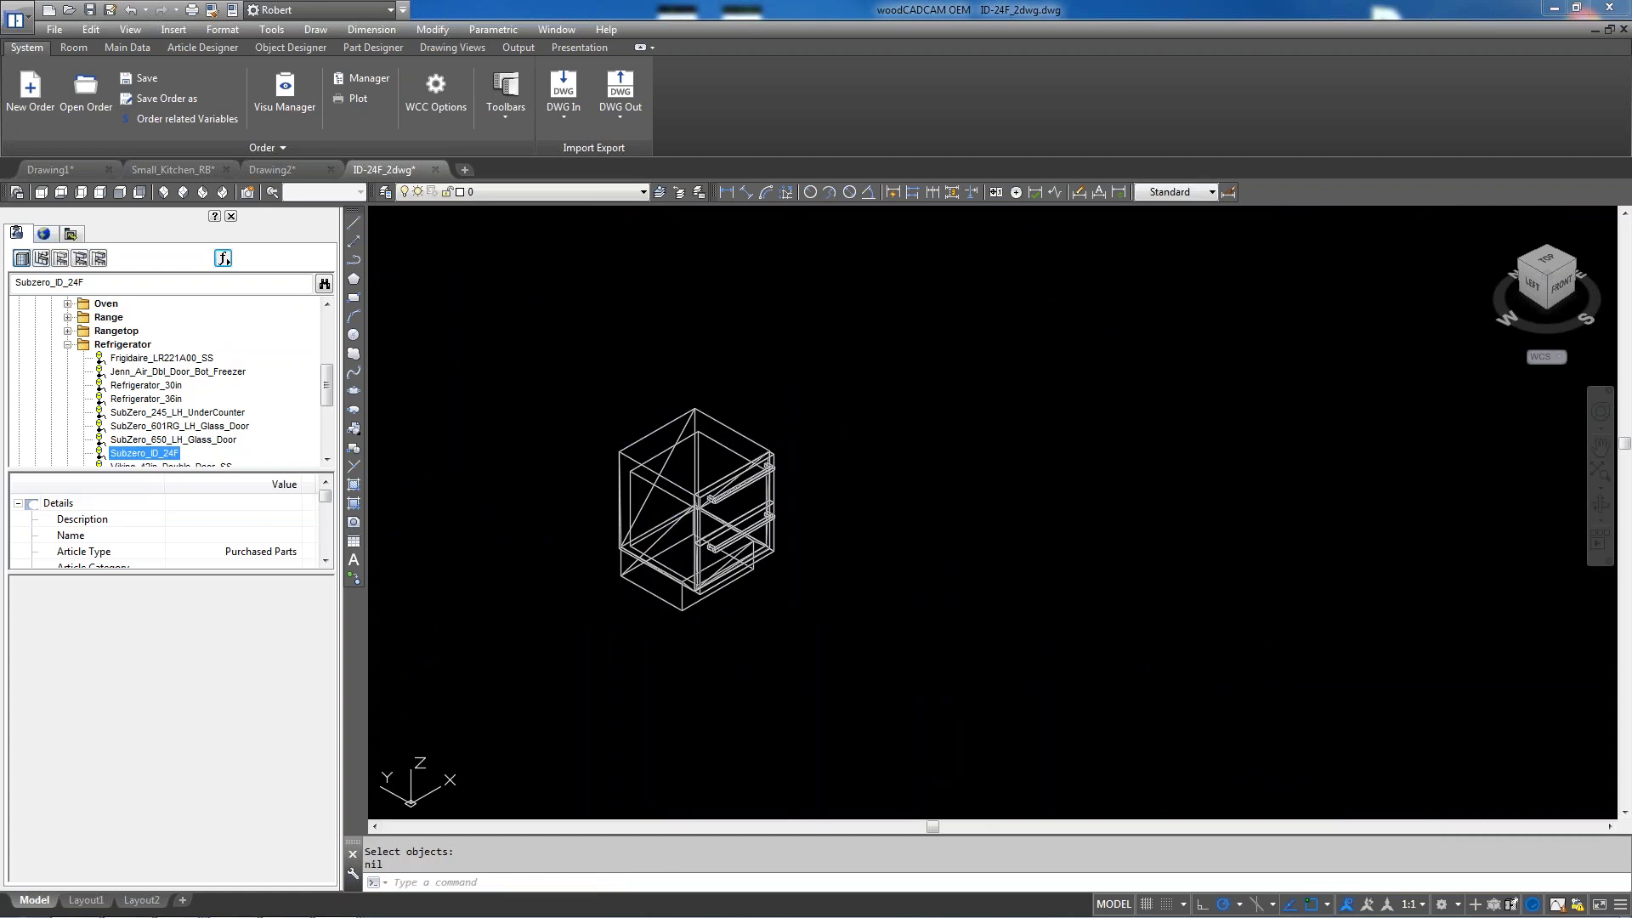
{"action": "left_click", "coordinate": [170, 169]}
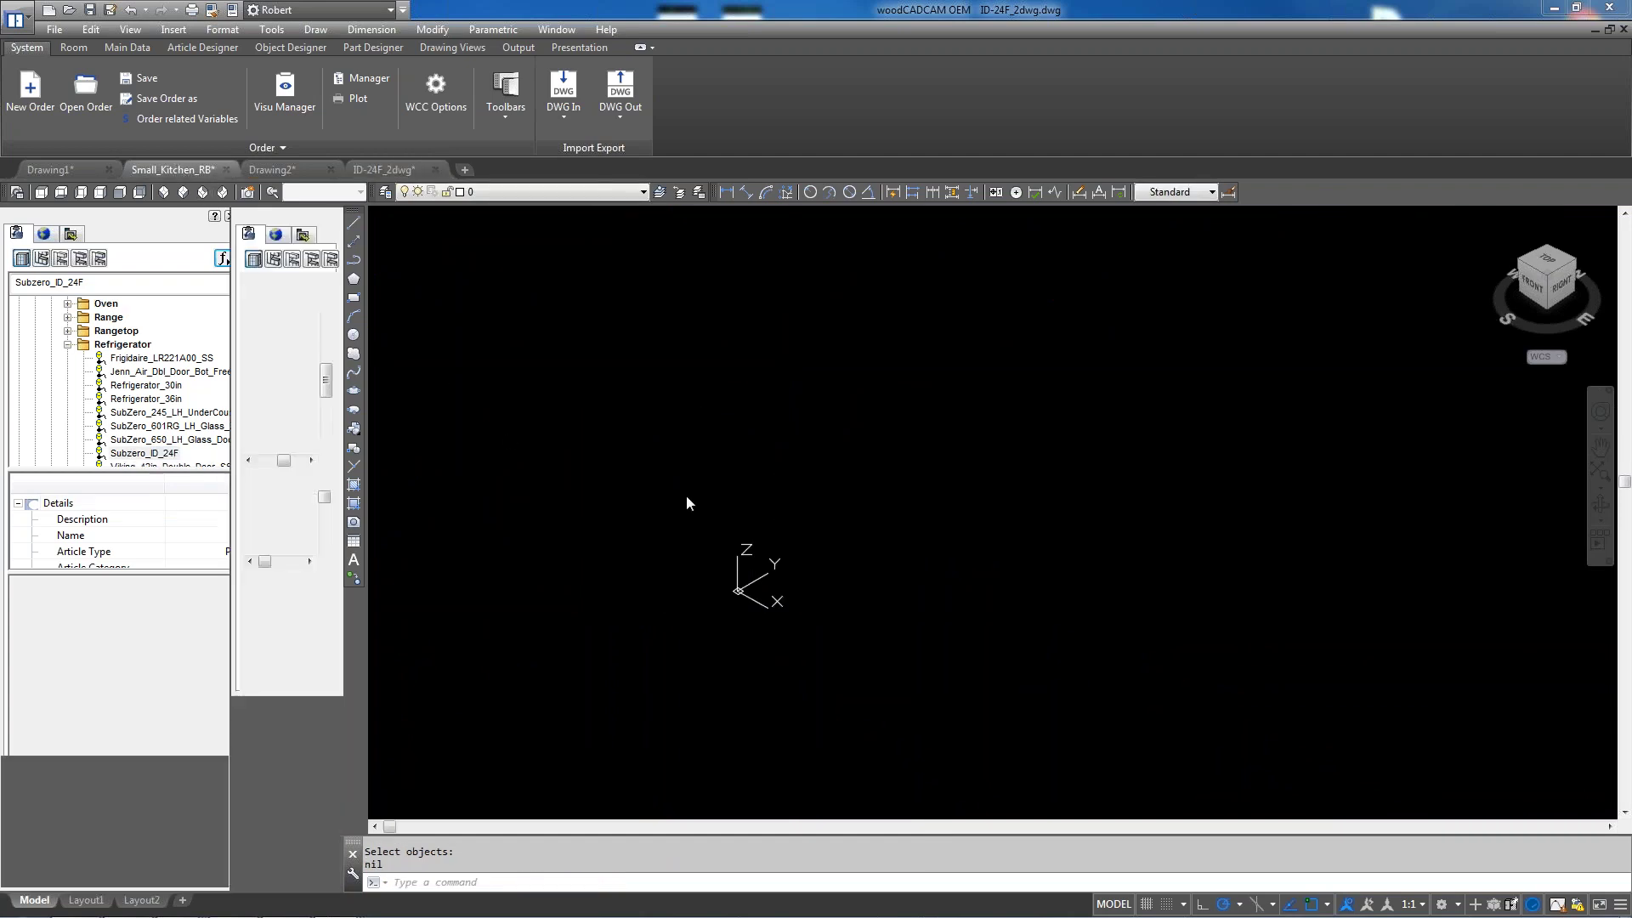
Zoom to extents and adjust the zoom so the whole kitchen model and its views show
{"action": "left_click", "coordinate": [1601, 470]}
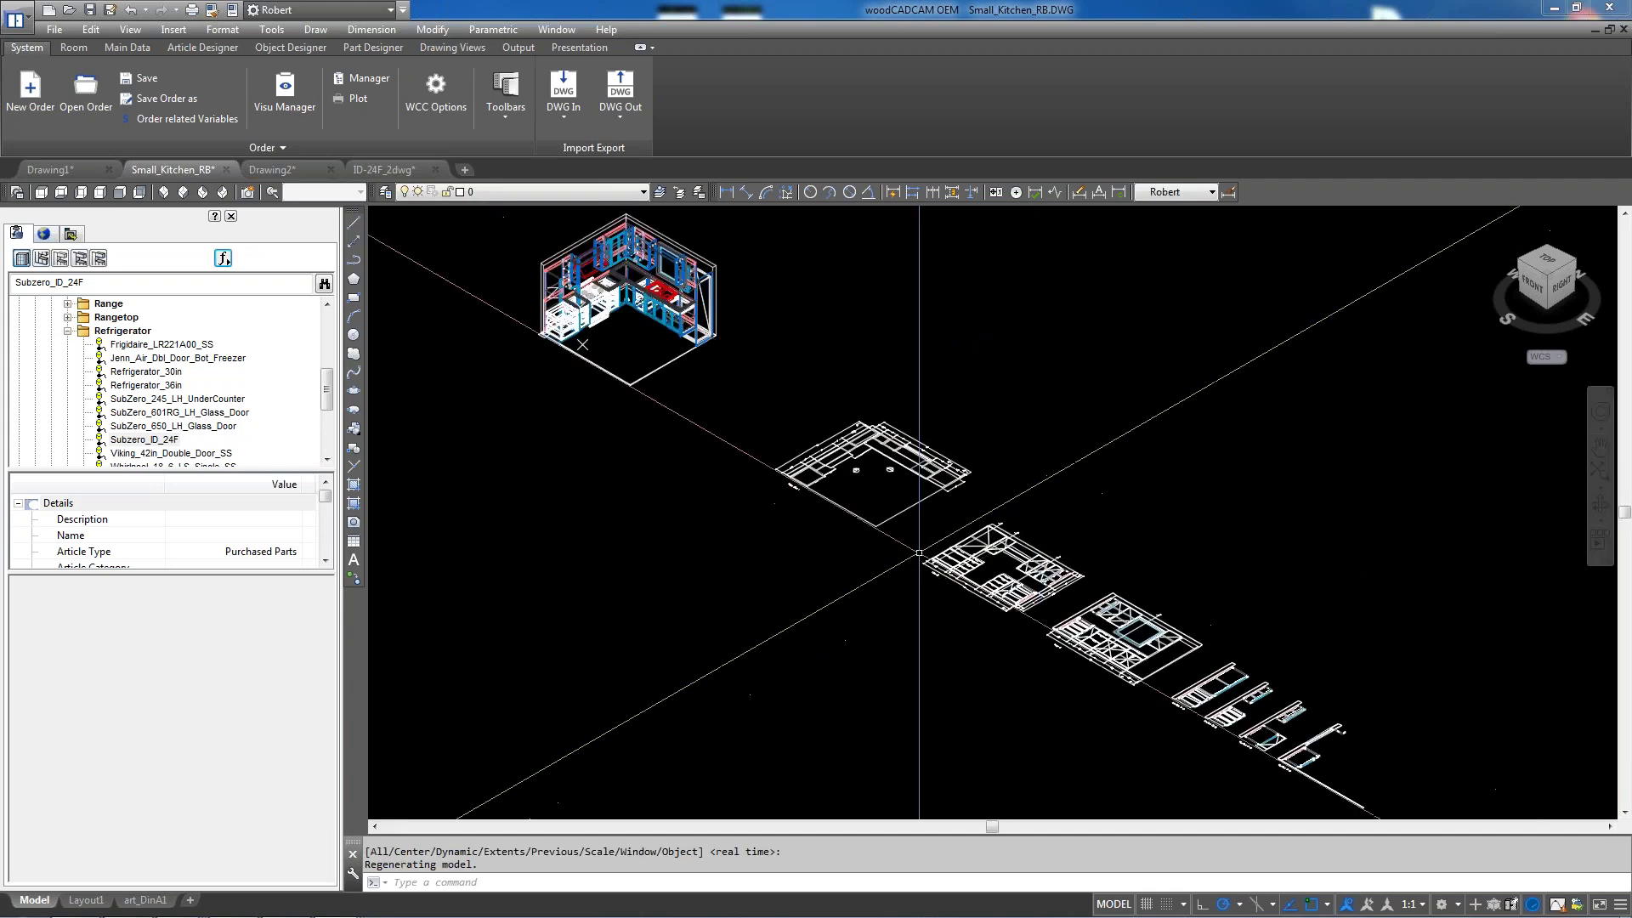
{"action": "scroll", "coordinate": [592, 235], "scroll_direction": "up", "scroll_amount": 3}
{"action": "scroll", "coordinate": [698, 553], "scroll_direction": "down", "scroll_amount": 3}
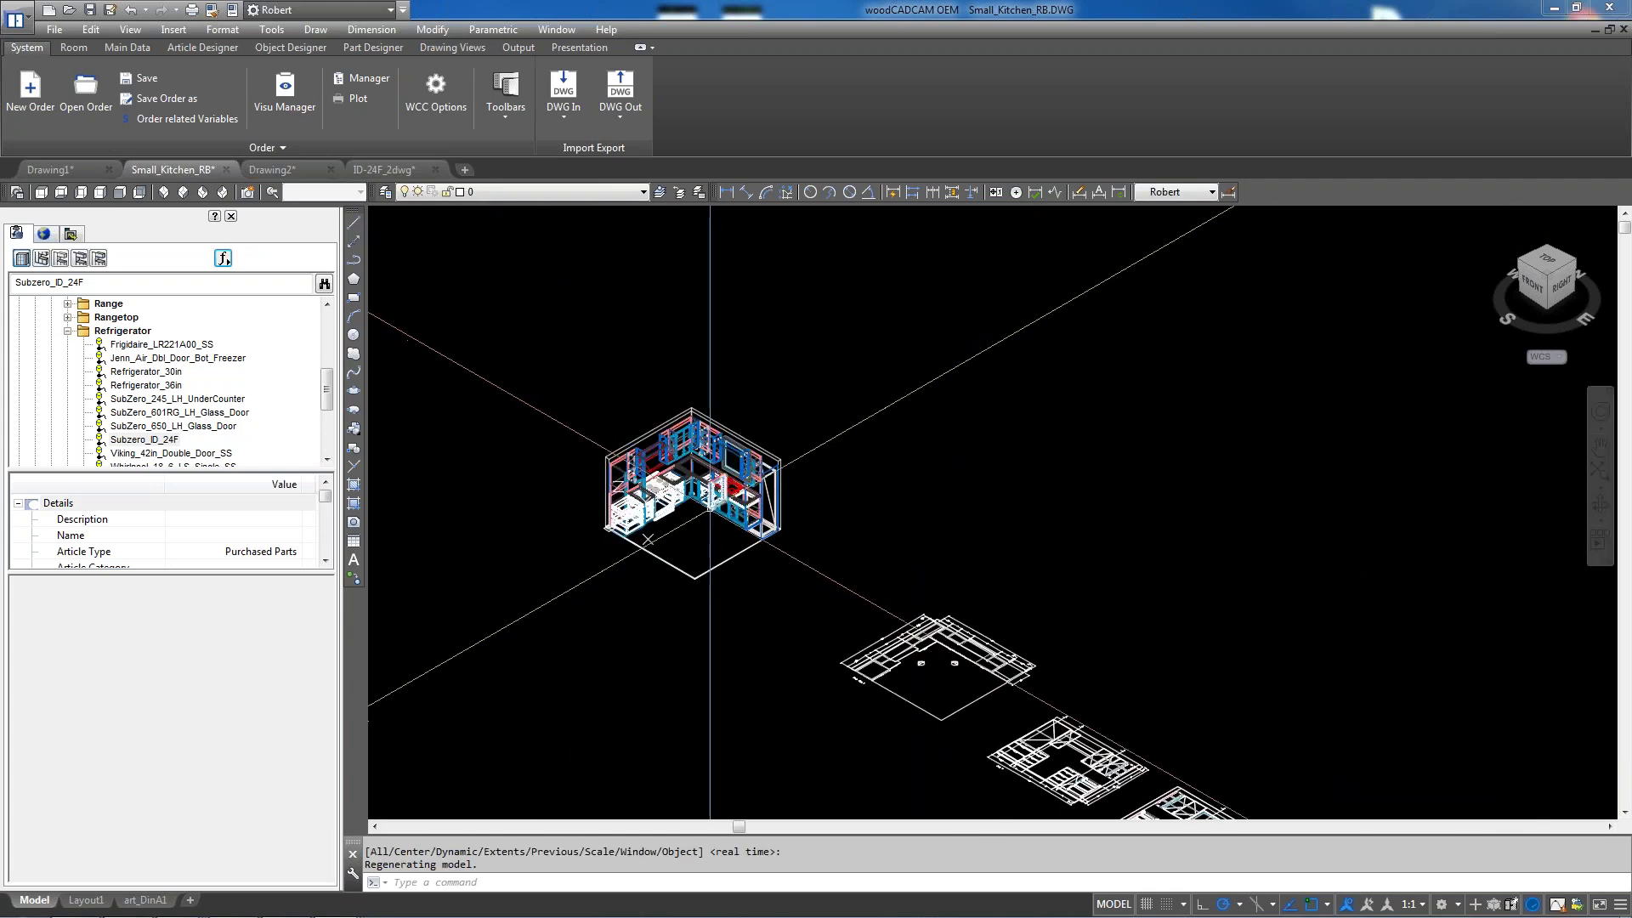
{"action": "scroll", "coordinate": [712, 507], "scroll_direction": "up", "scroll_amount": 2}
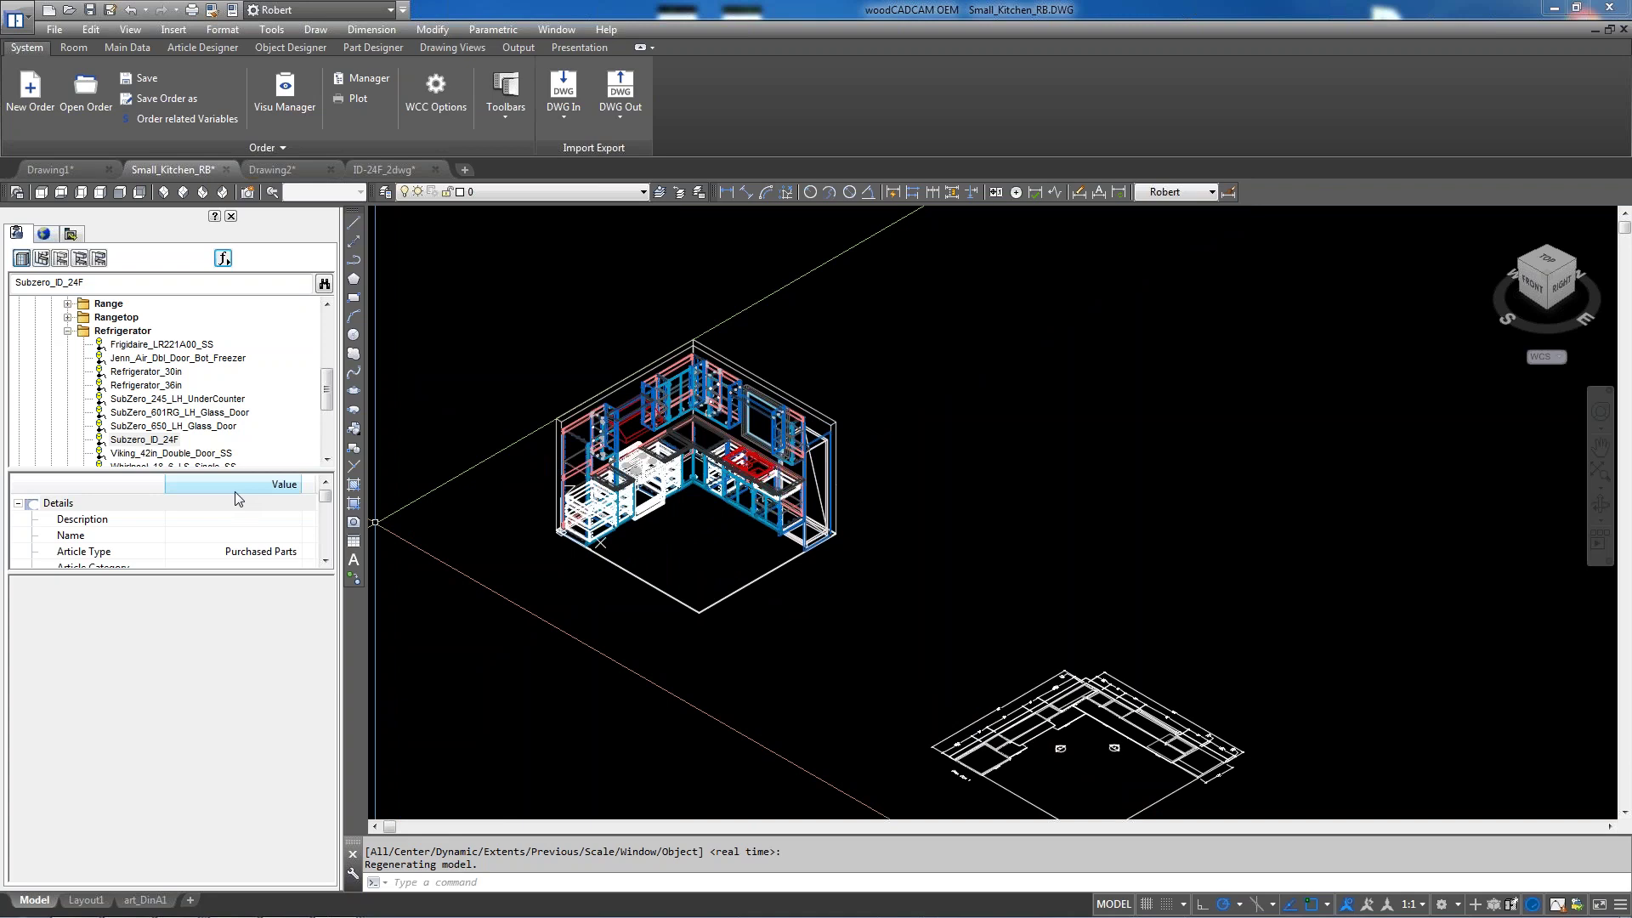
{"action": "scroll", "coordinate": [791, 442], "scroll_direction": "down", "scroll_amount": 5}
{"action": "scroll", "coordinate": [784, 431], "scroll_direction": "up", "scroll_amount": 3}
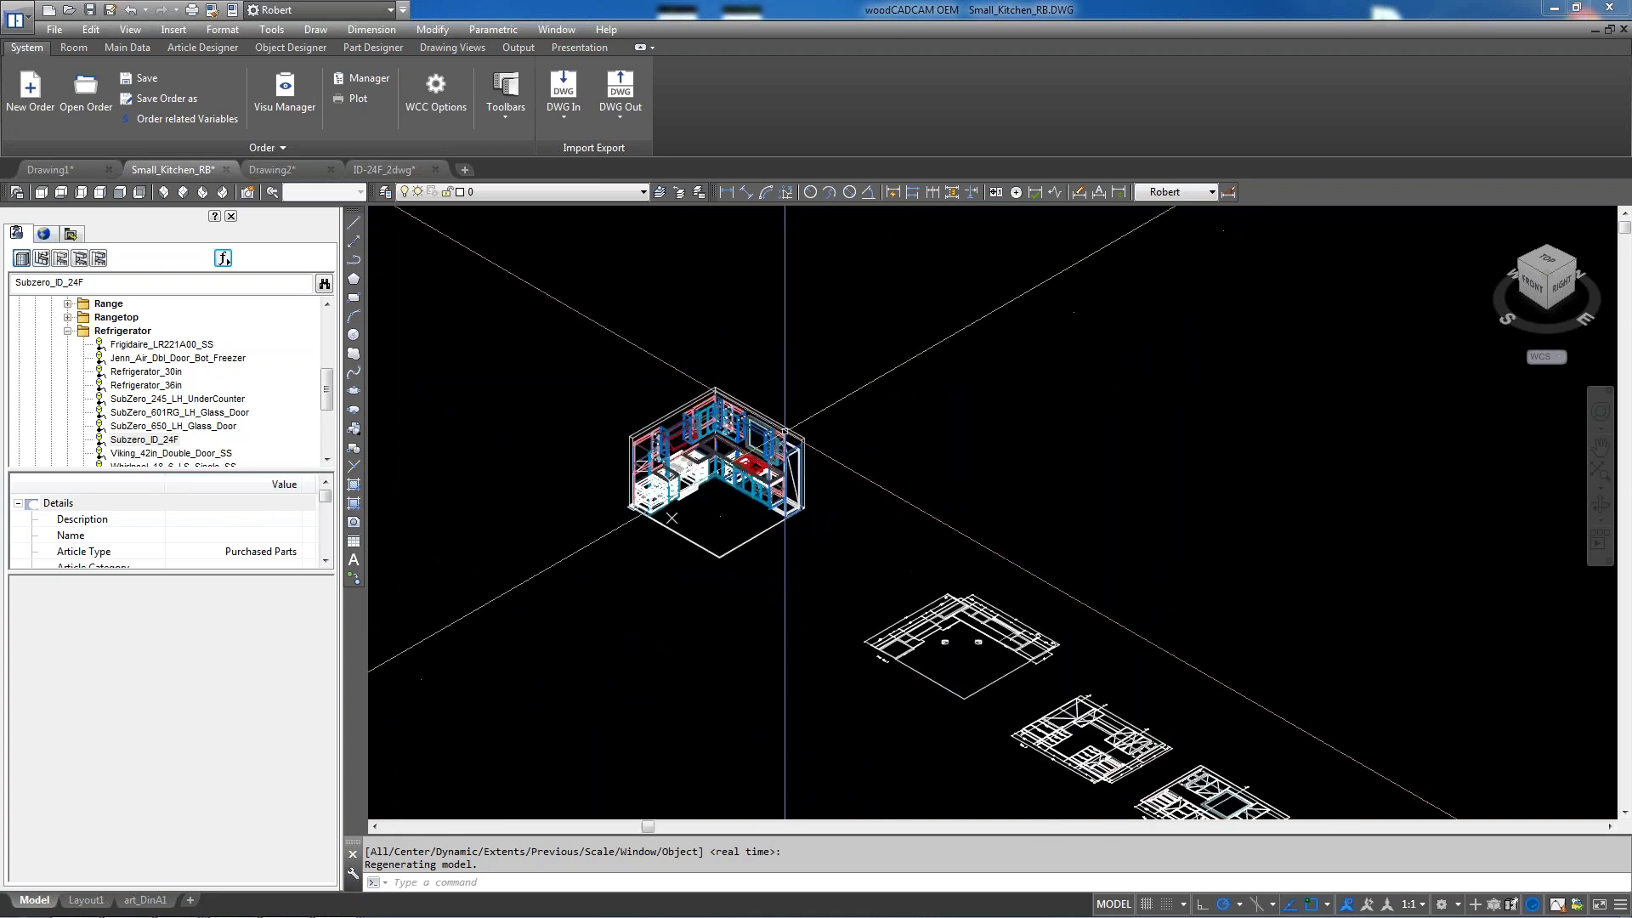
{"action": "scroll", "coordinate": [785, 431], "scroll_direction": "up", "scroll_amount": 2}
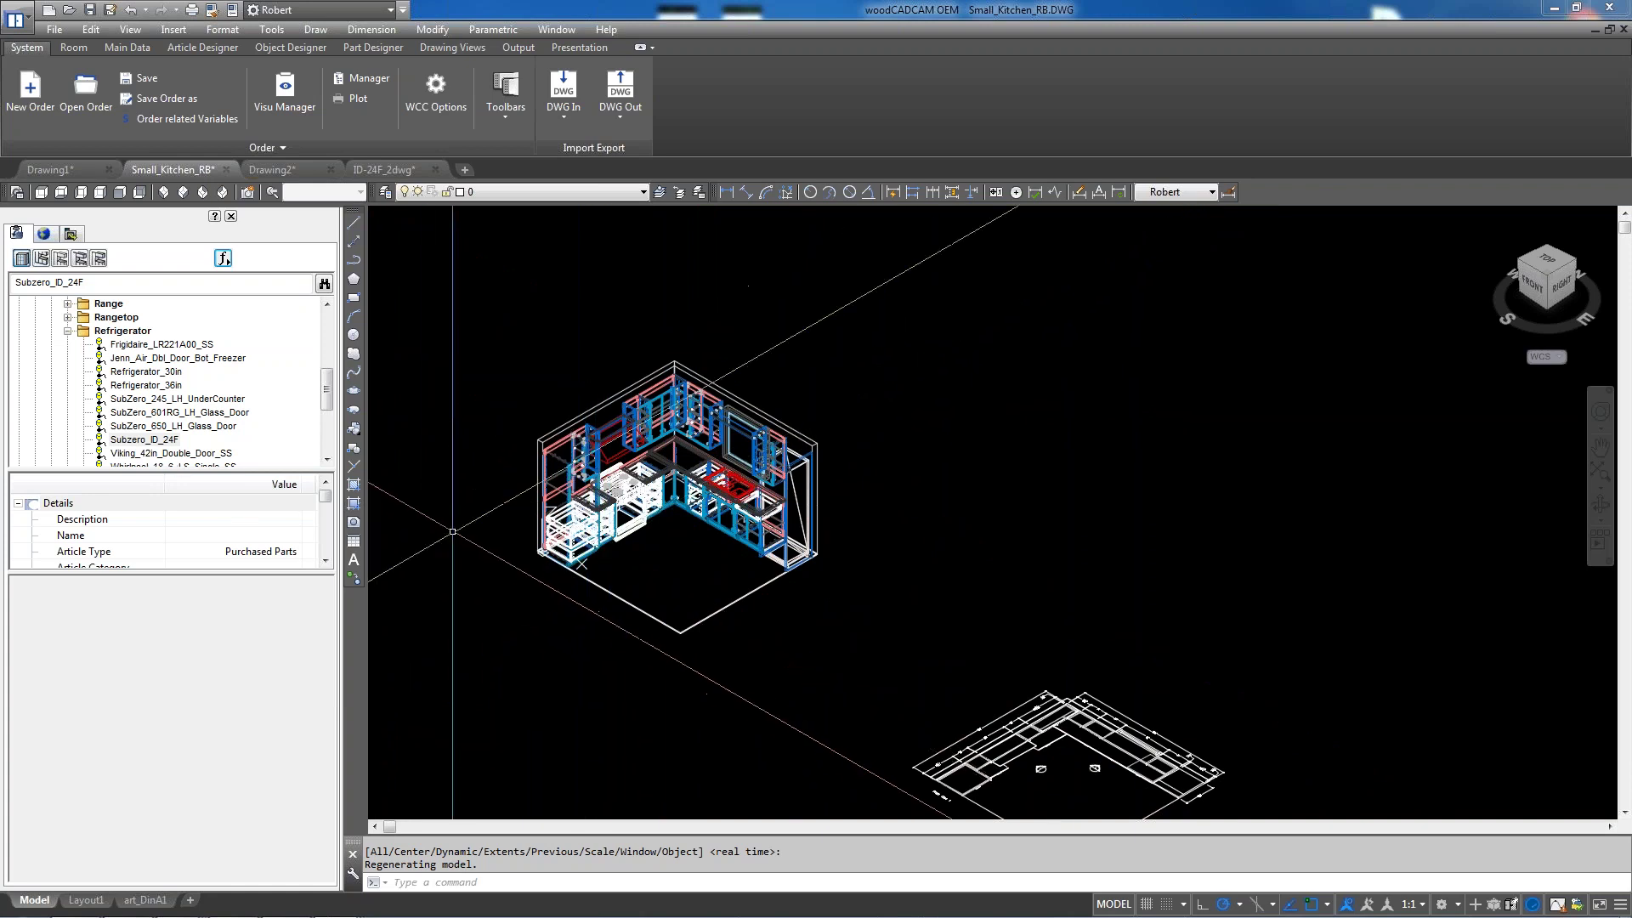
{"action": "type", "text": "f"}
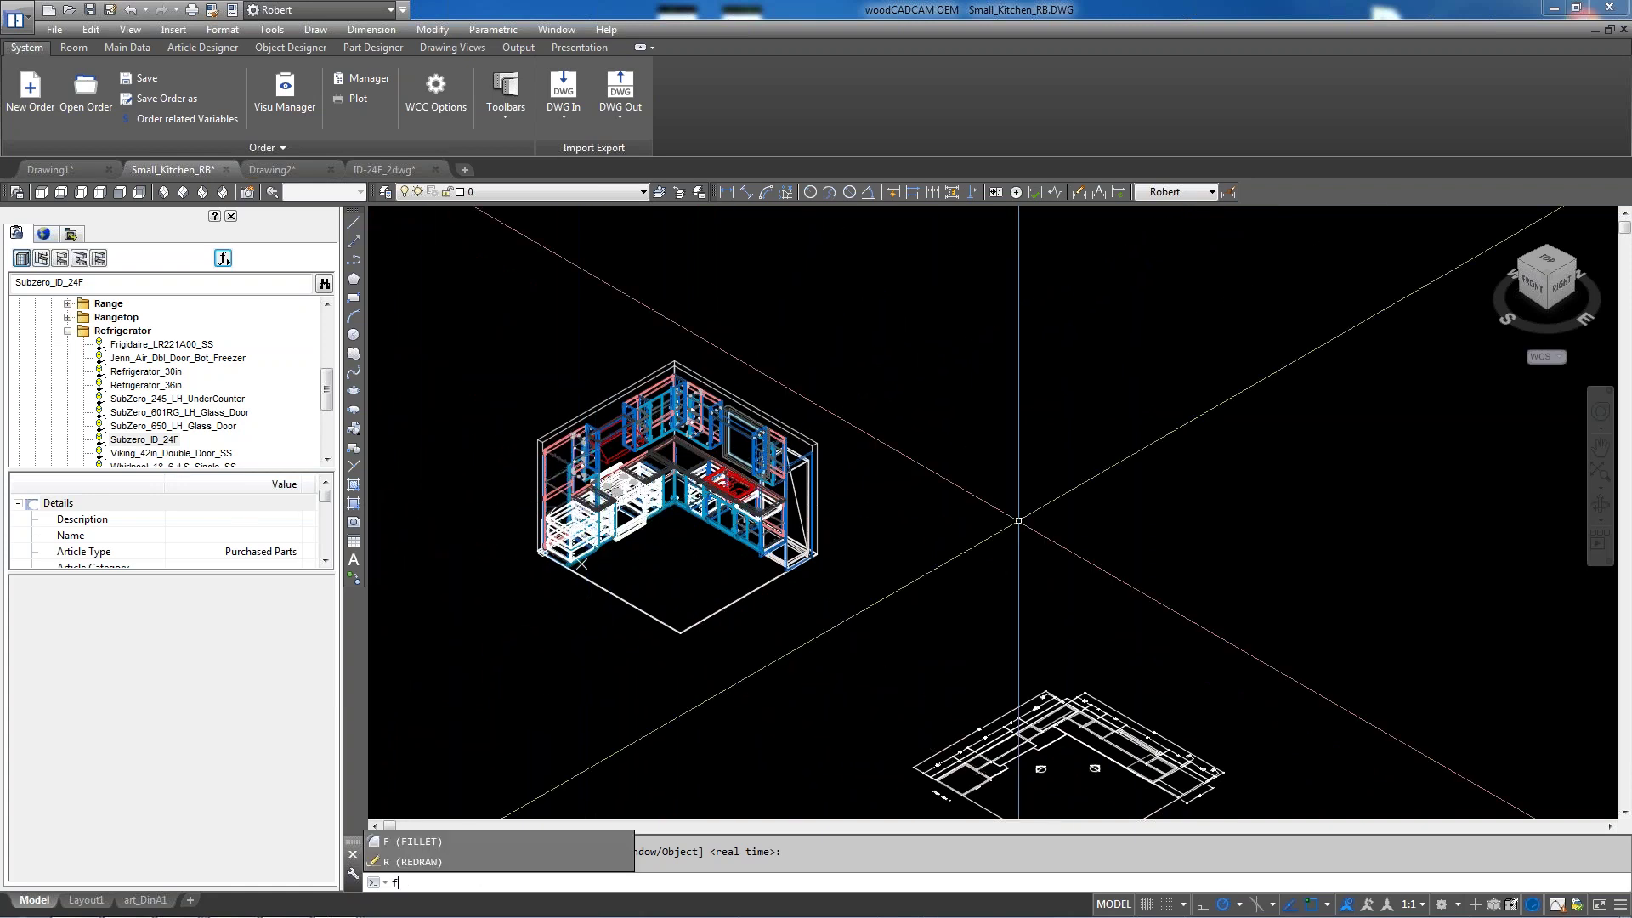
{"action": "type", "text": "purge"}
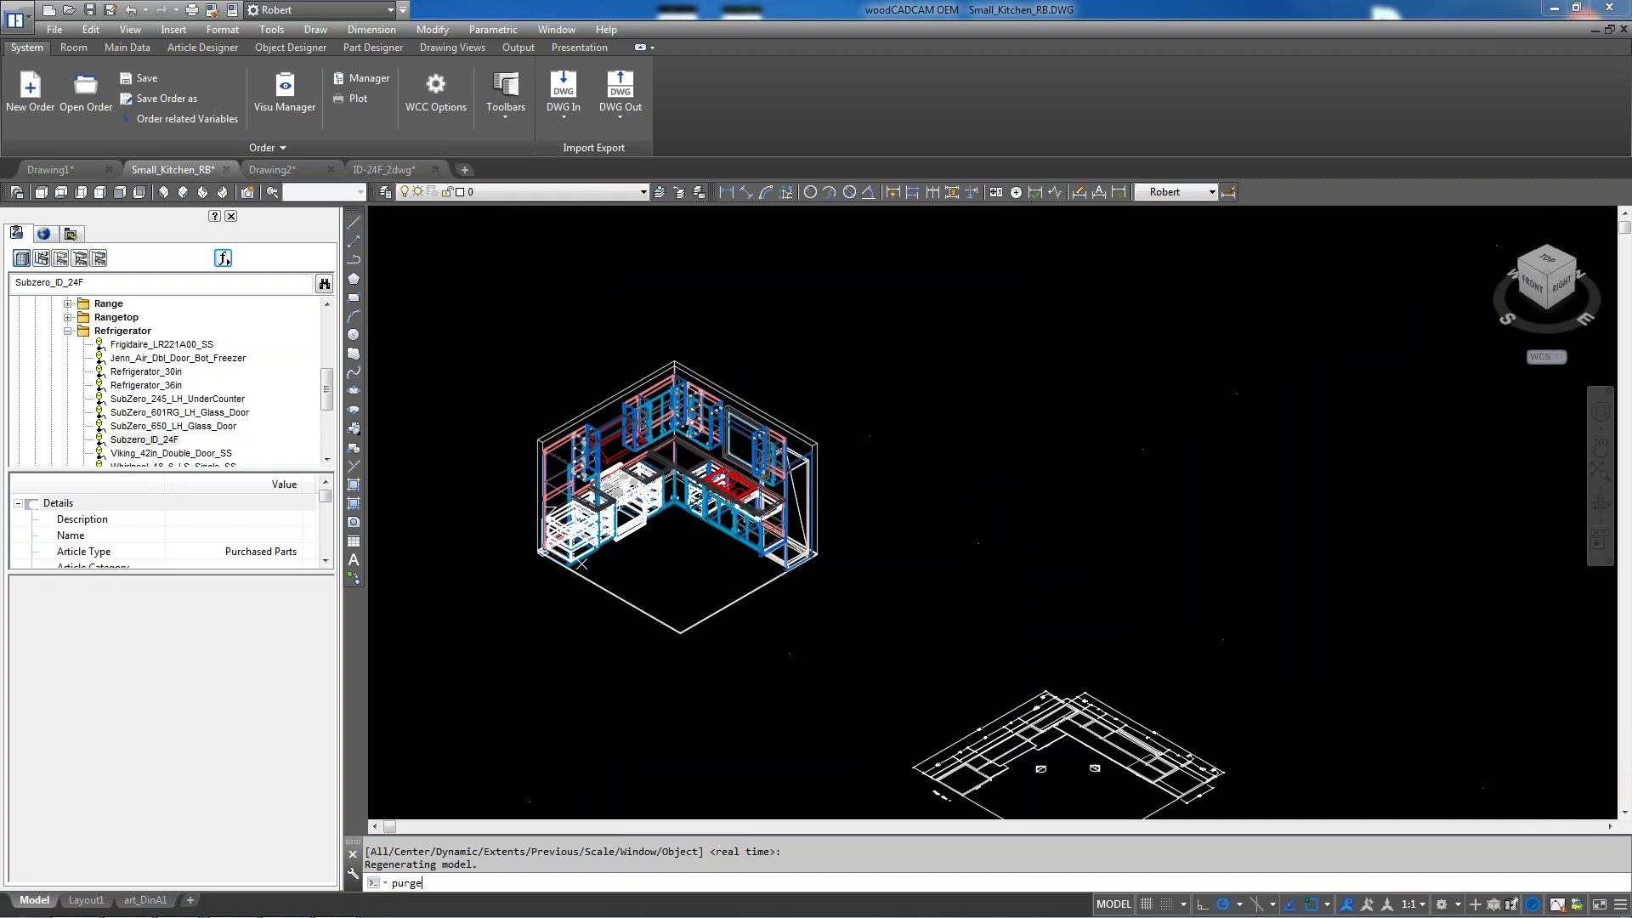
Purge the unused Subzero_ID_24F block, then begin inserting the Subzero_ID_24F article again
{"action": "key", "text": "Return"}
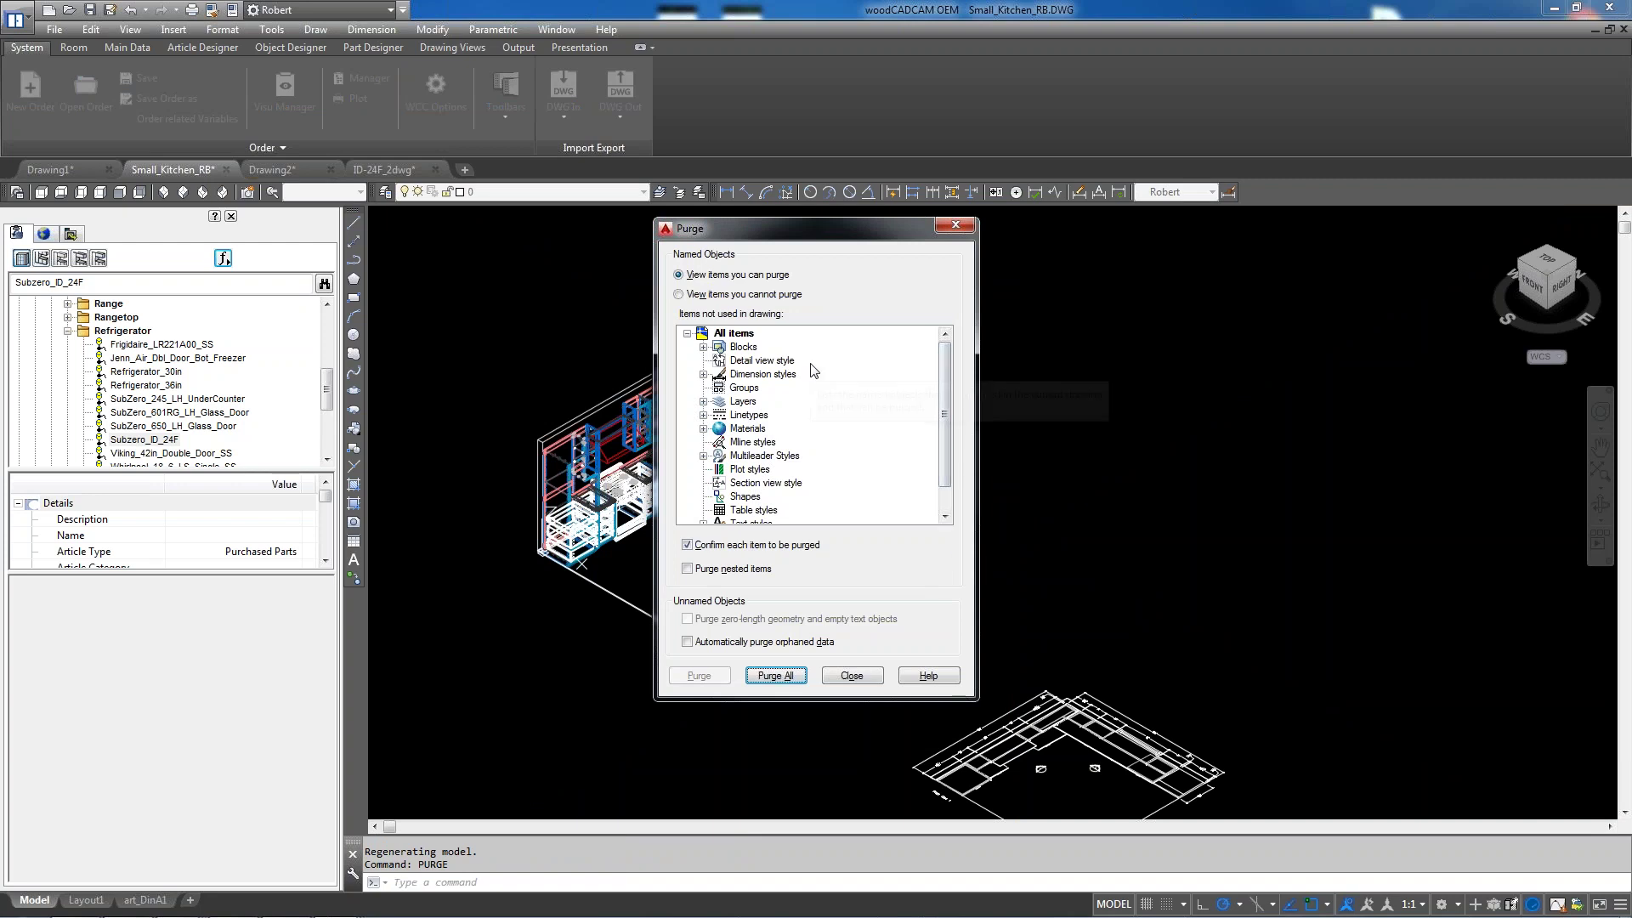
{"action": "left_click", "coordinate": [703, 347]}
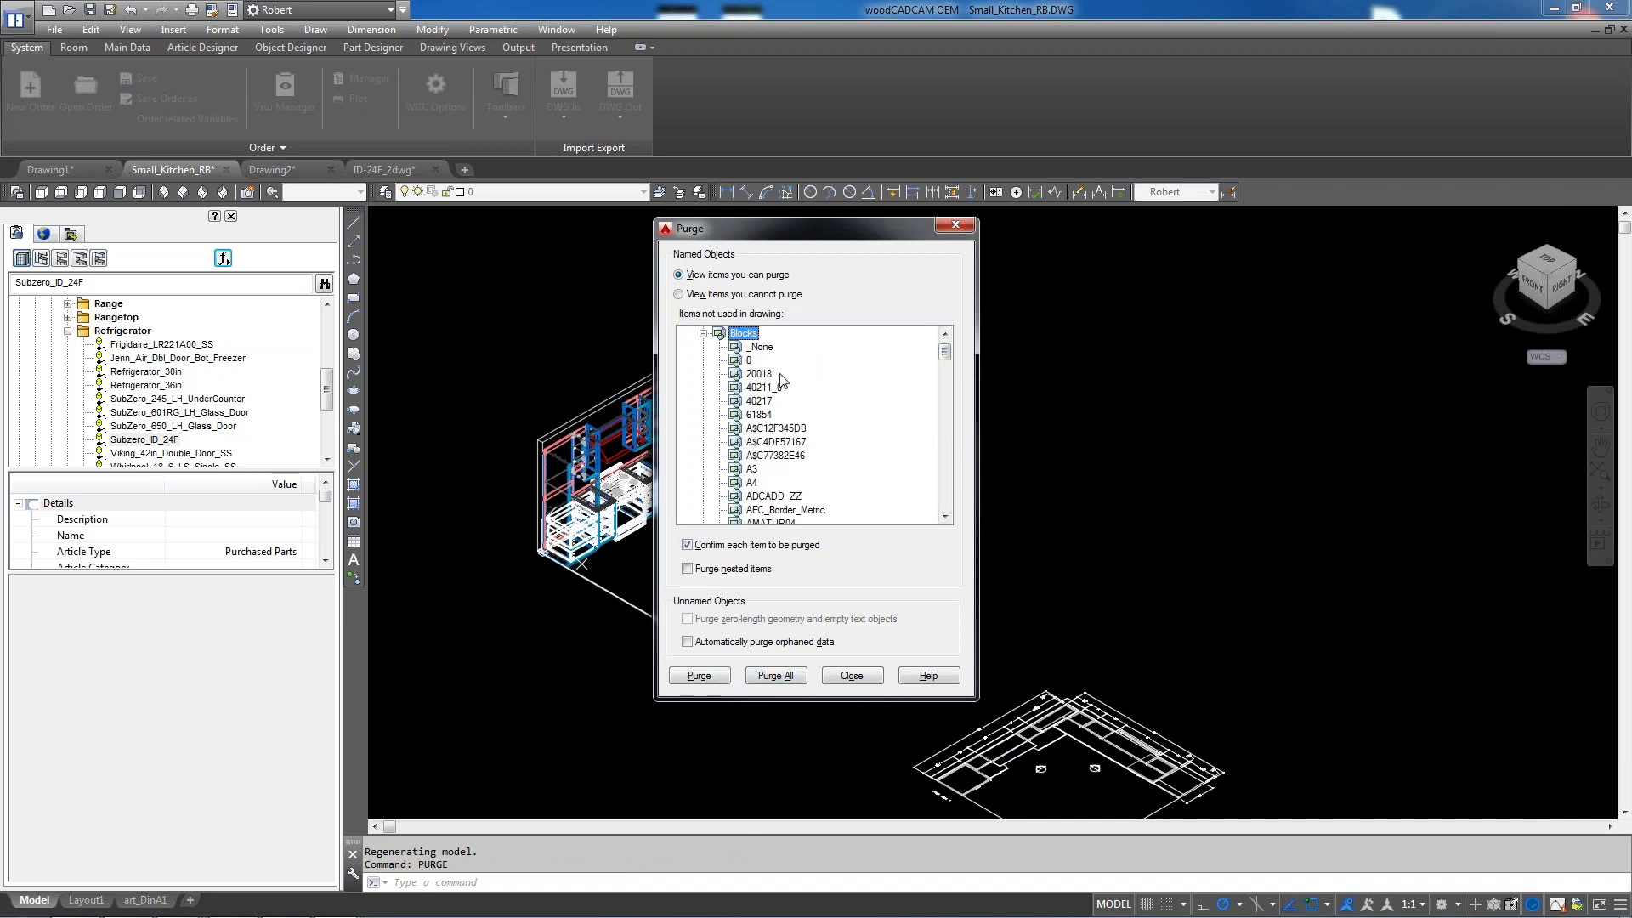
{"action": "left_click_drag", "start_coordinate": [946, 360], "coordinate": [928, 497]}
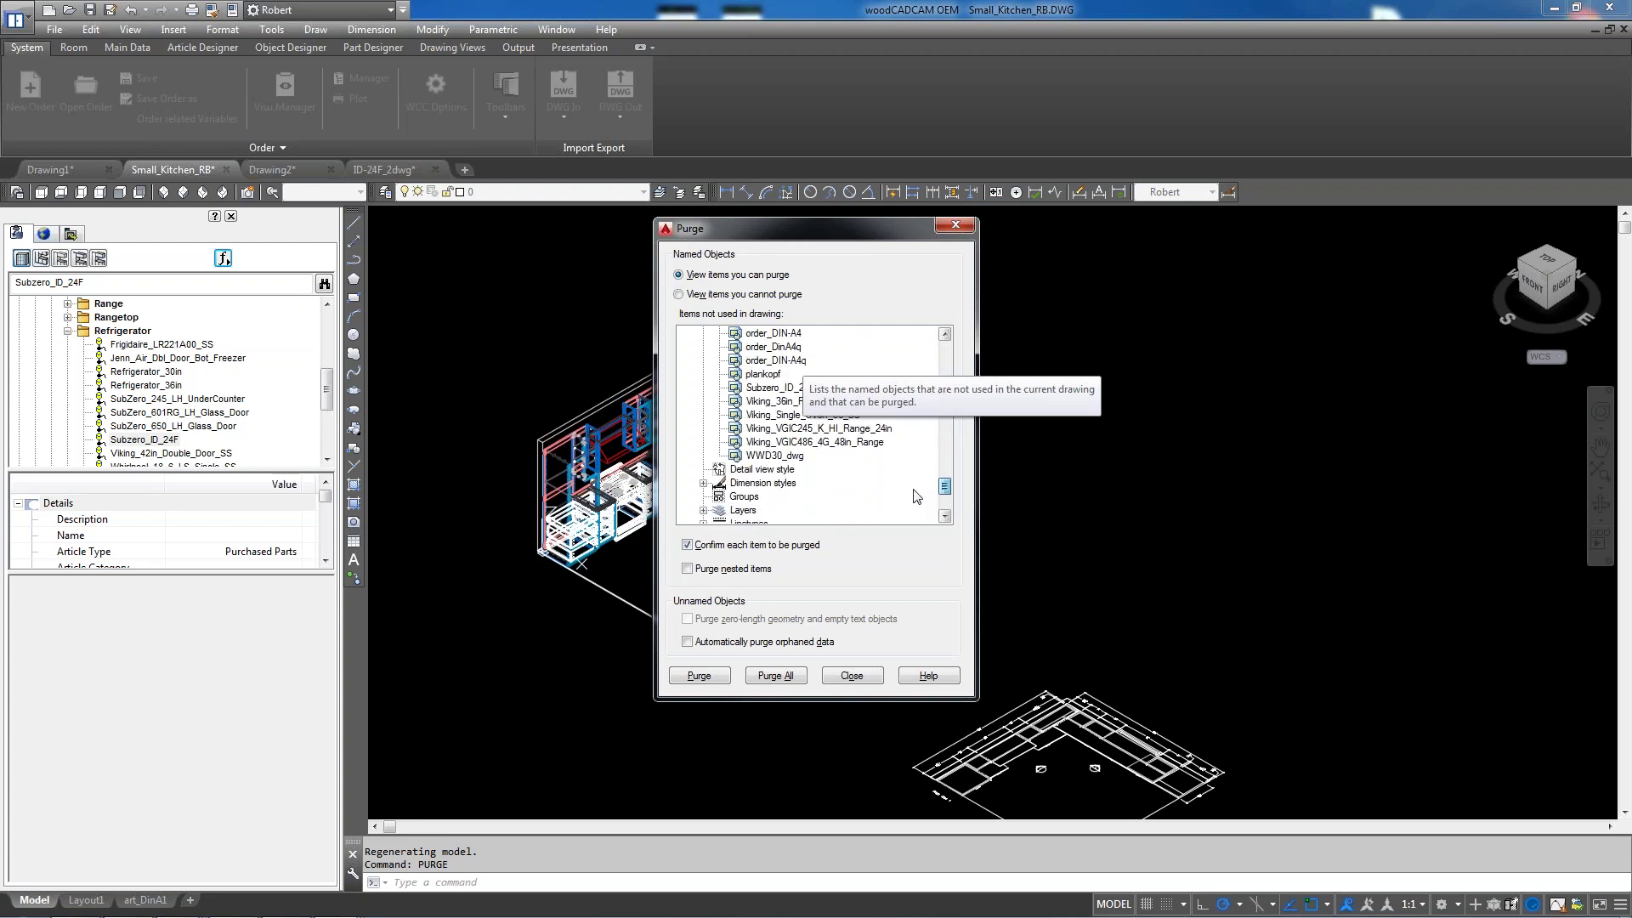
{"action": "left_click", "coordinate": [770, 389]}
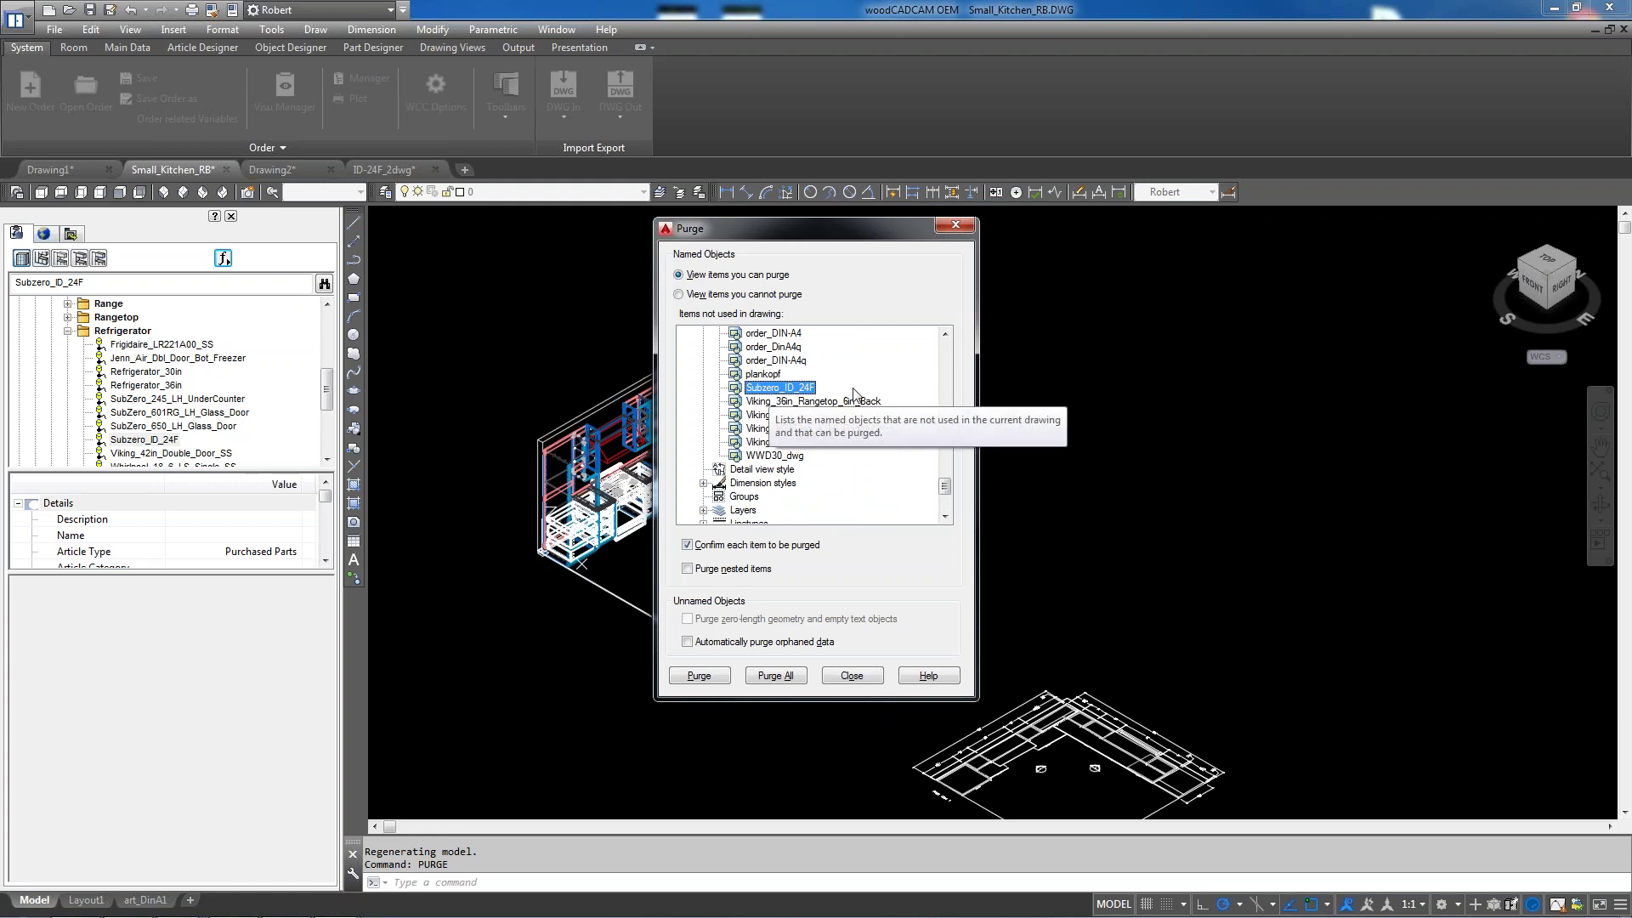
{"action": "left_click", "coordinate": [699, 678]}
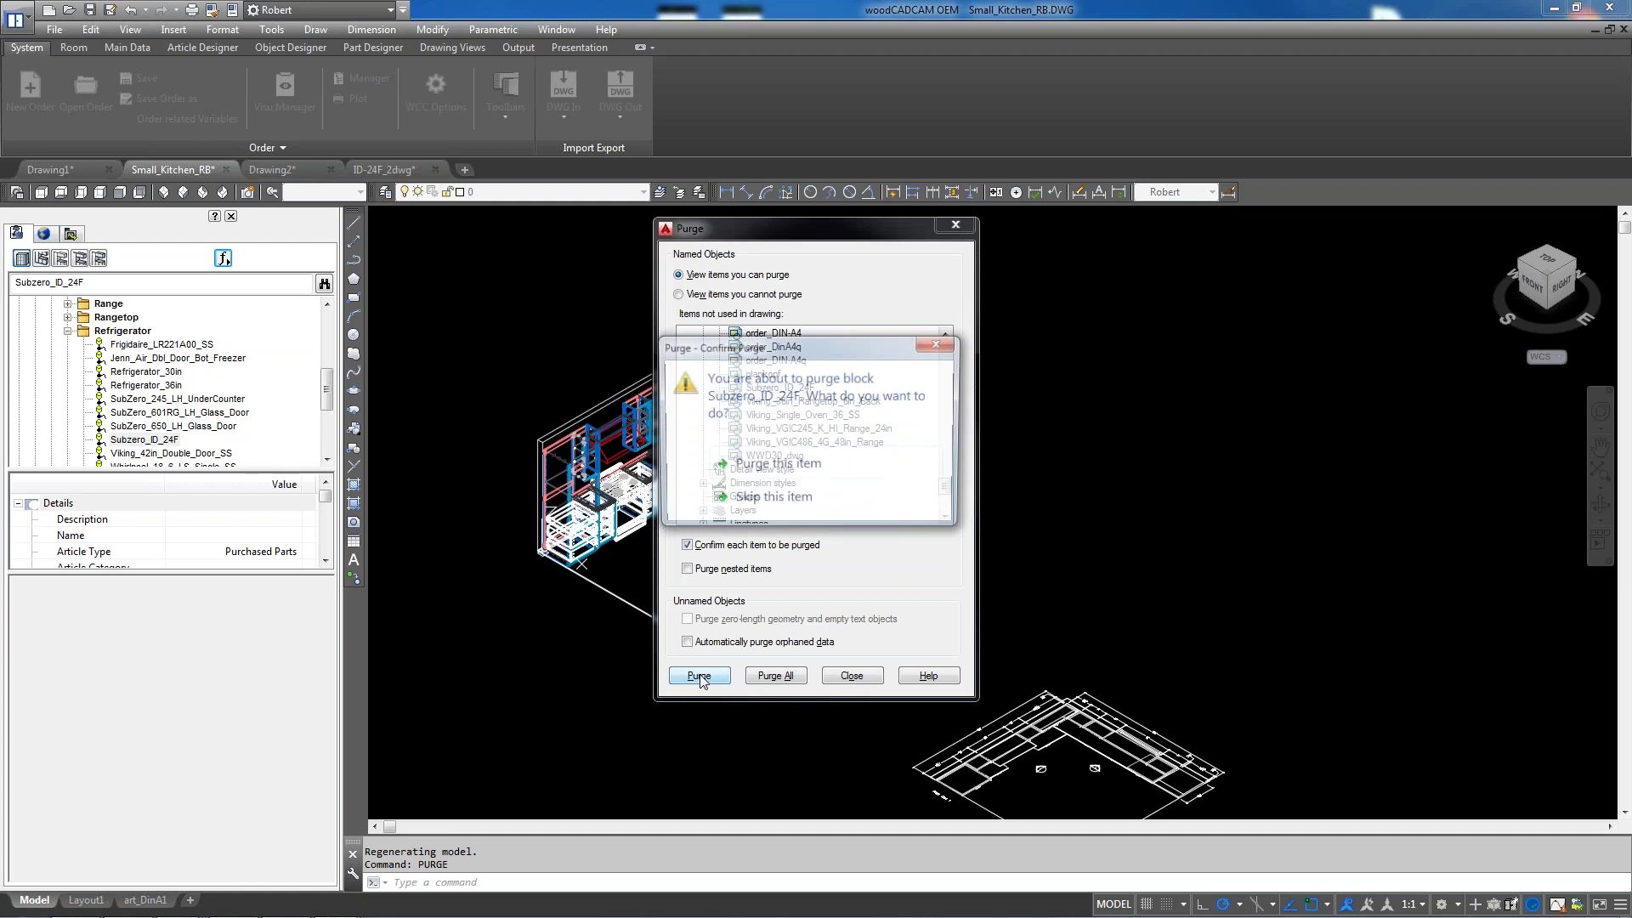
{"action": "left_click", "coordinate": [803, 470]}
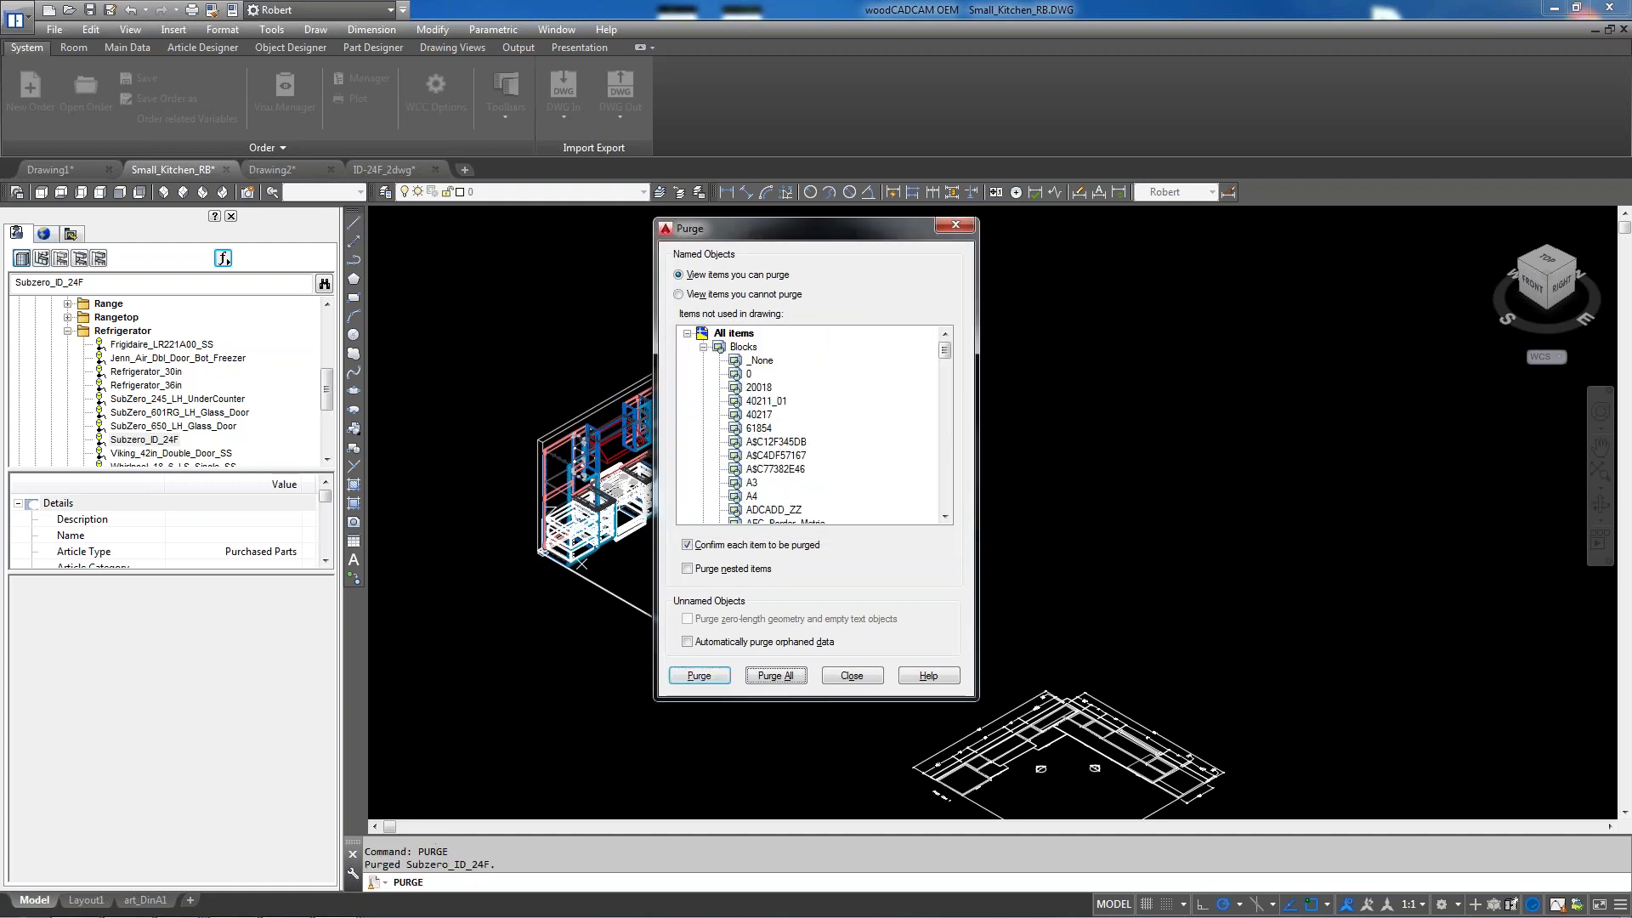
{"action": "left_click", "coordinate": [851, 676]}
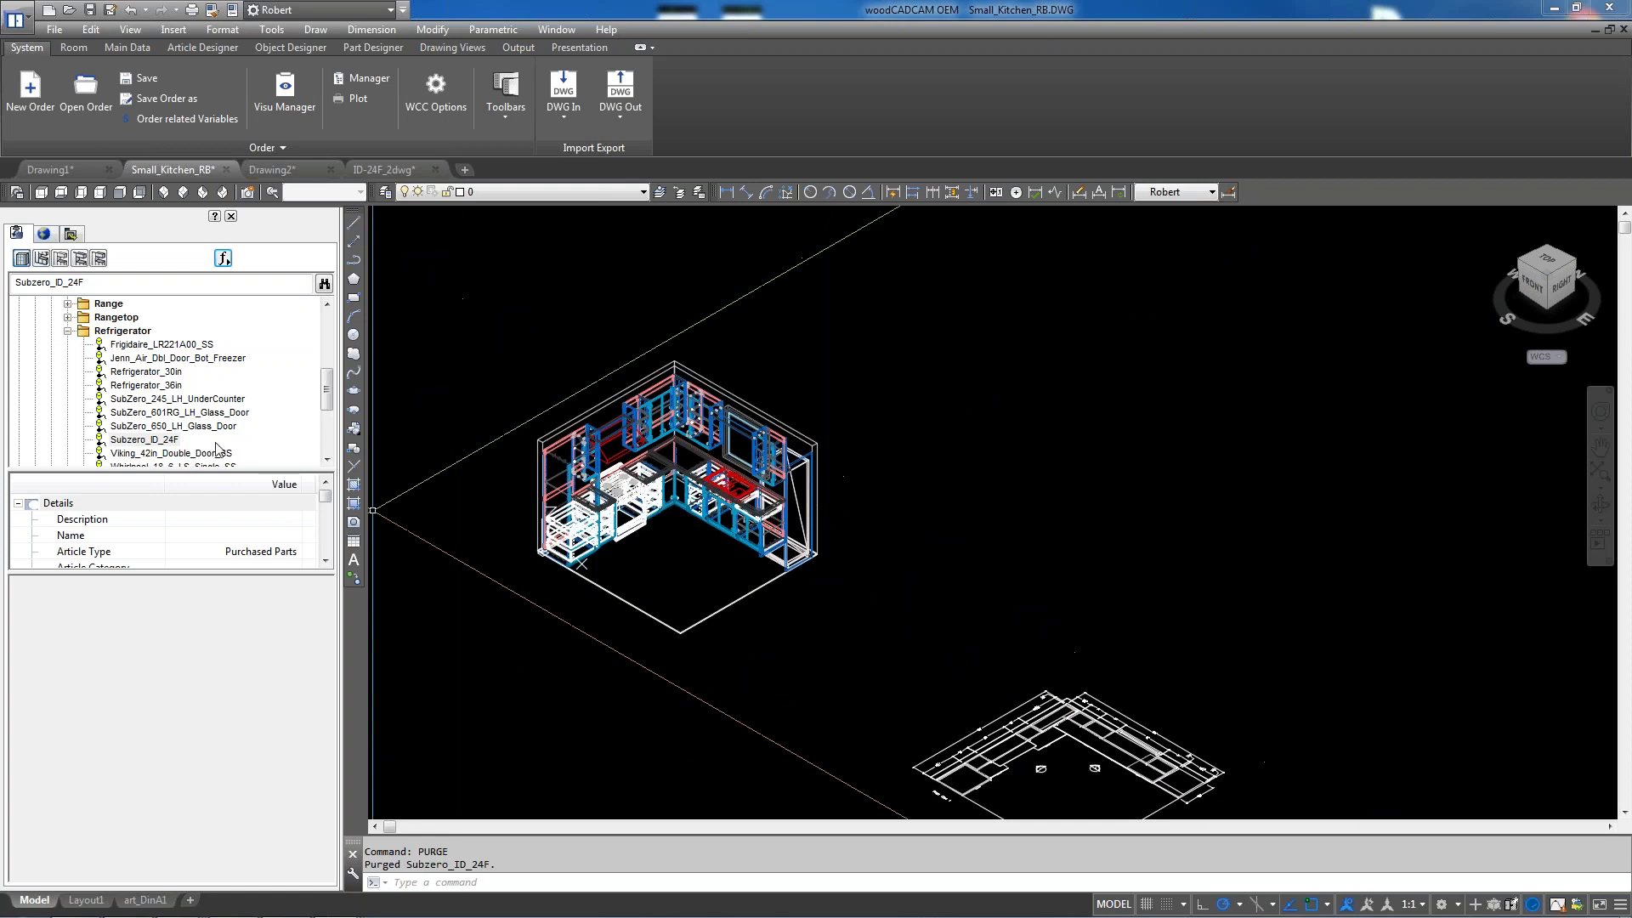
{"action": "double_click", "coordinate": [144, 440]}
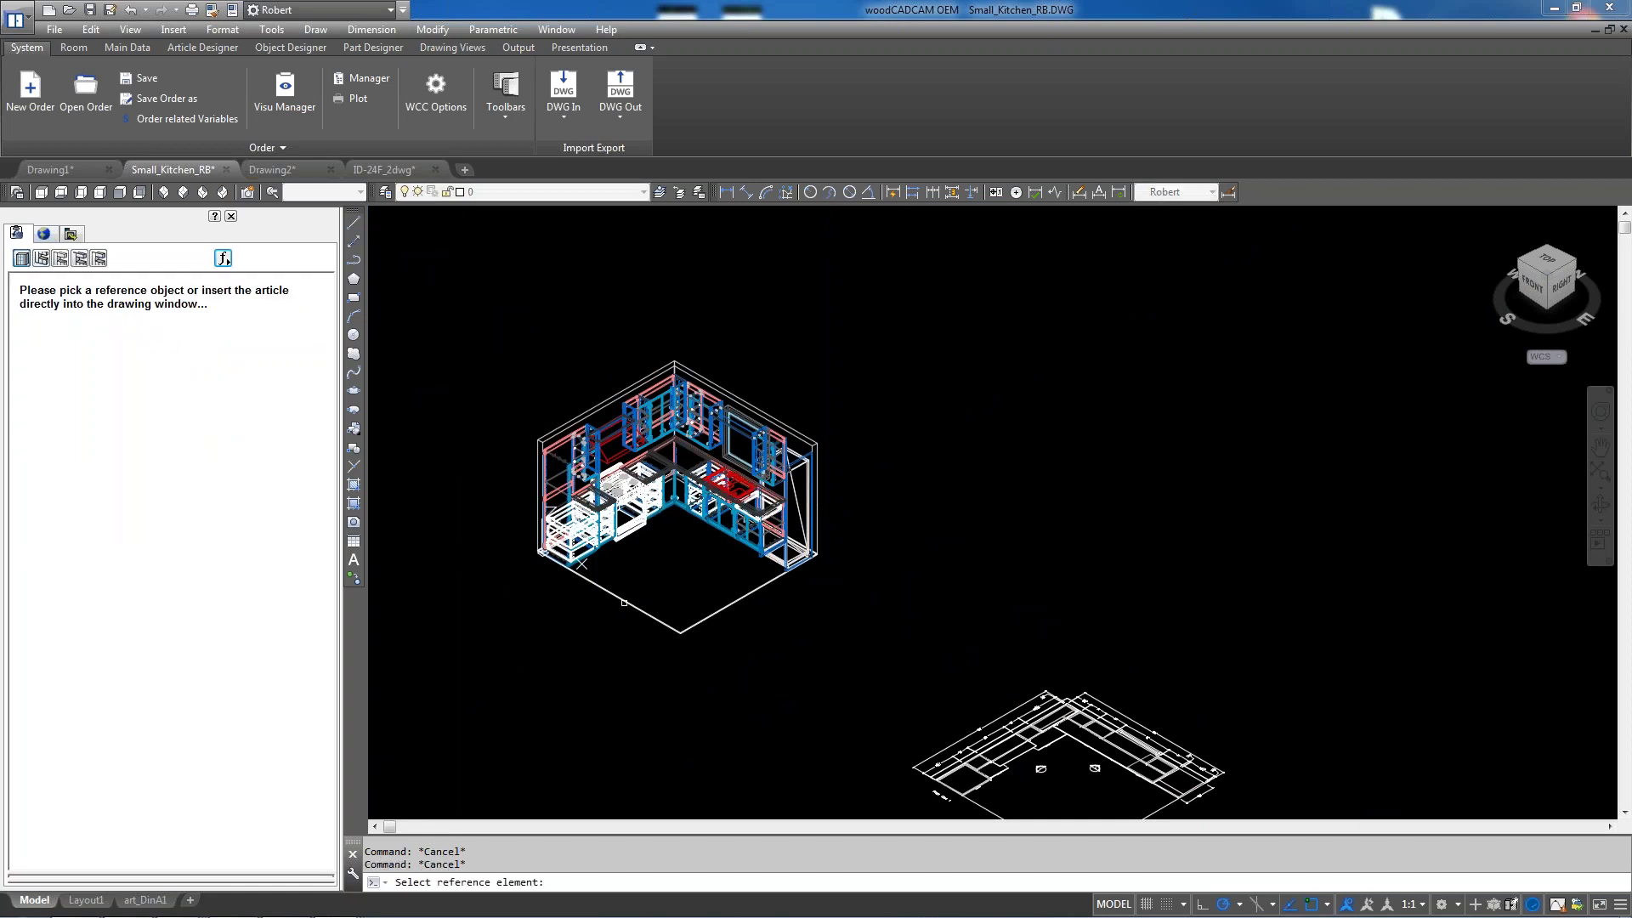
Place the Subzero_ID_24F cabinet on the floor in front of the counters with its default dimensions
{"action": "left_click", "coordinate": [708, 630]}
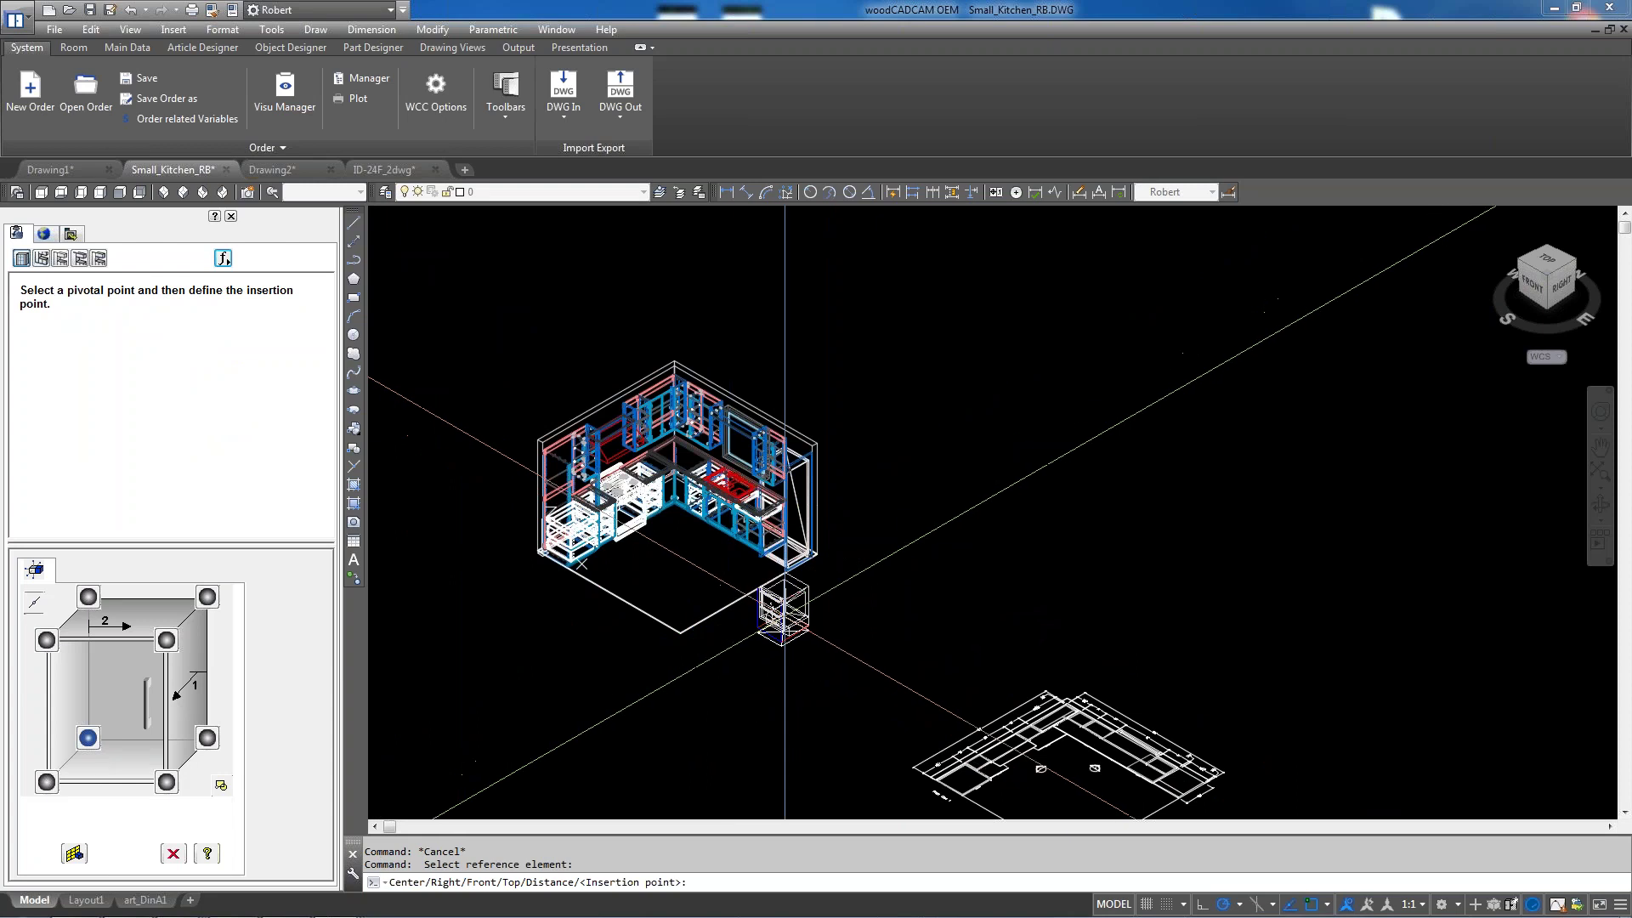
{"action": "scroll", "coordinate": [607, 535], "scroll_direction": "up", "scroll_amount": 4}
{"action": "left_click", "coordinate": [607, 536]}
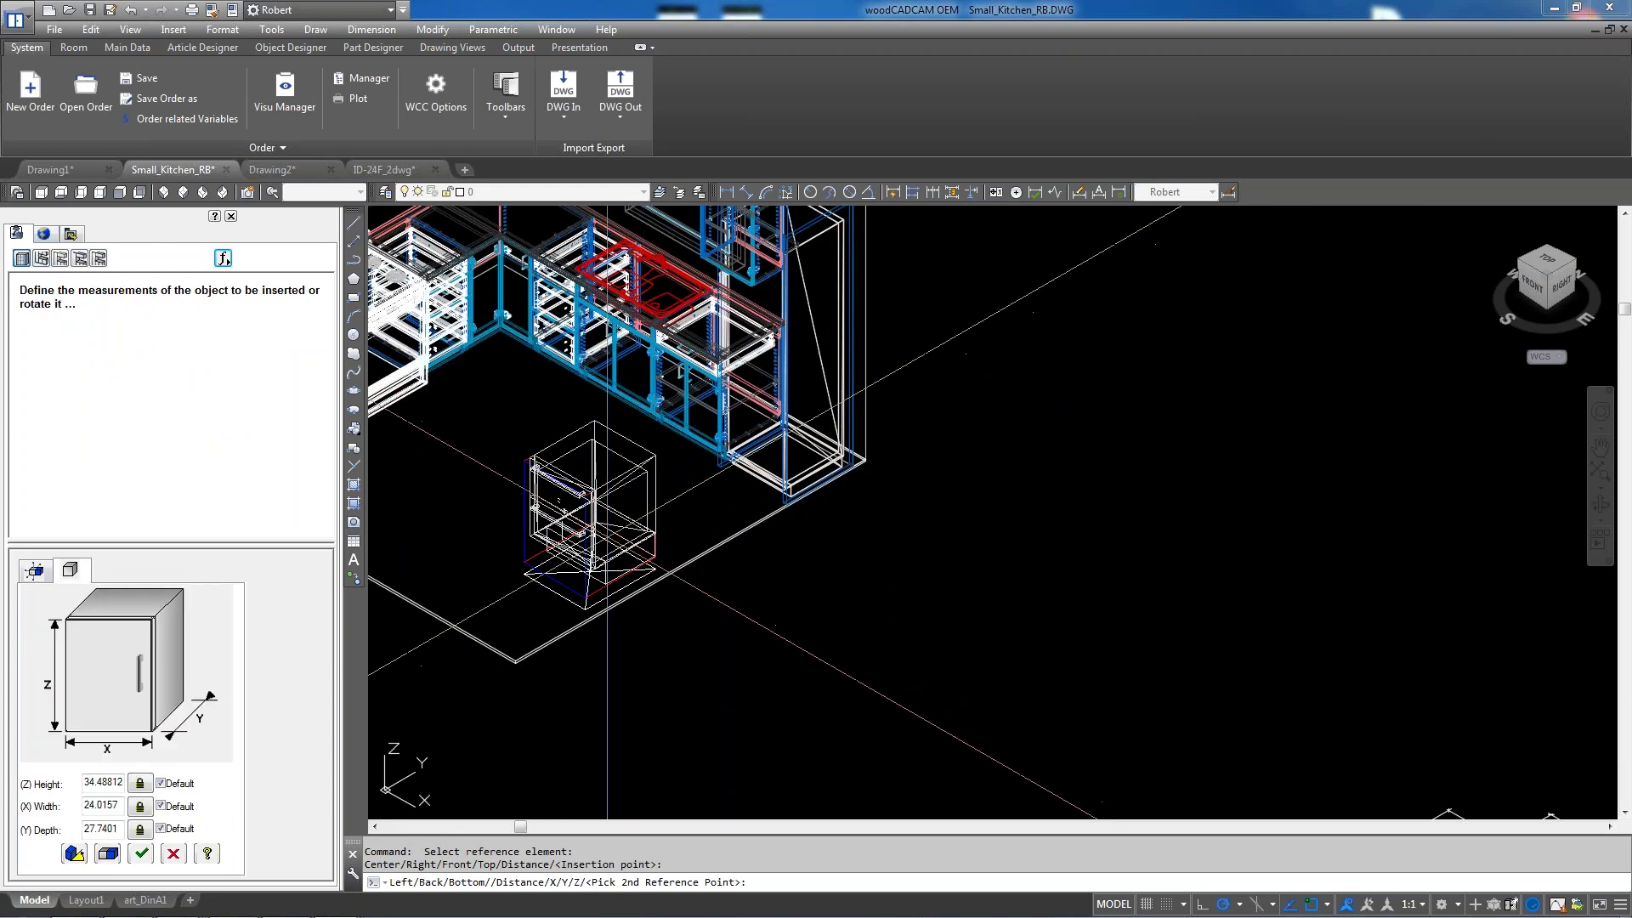
{"action": "scroll", "coordinate": [523, 541], "scroll_direction": "up", "scroll_amount": 5}
{"action": "left_click", "coordinate": [144, 855]}
Zoom in and out to check the placed cabinet's size against the kitchen cabinets
{"action": "scroll", "coordinate": [946, 489], "scroll_direction": "down", "scroll_amount": 2}
{"action": "scroll", "coordinate": [946, 488], "scroll_direction": "down", "scroll_amount": 1}
{"action": "scroll", "coordinate": [1020, 595], "scroll_direction": "up", "scroll_amount": 2}
{"action": "scroll", "coordinate": [1100, 712], "scroll_direction": "down", "scroll_amount": 1}
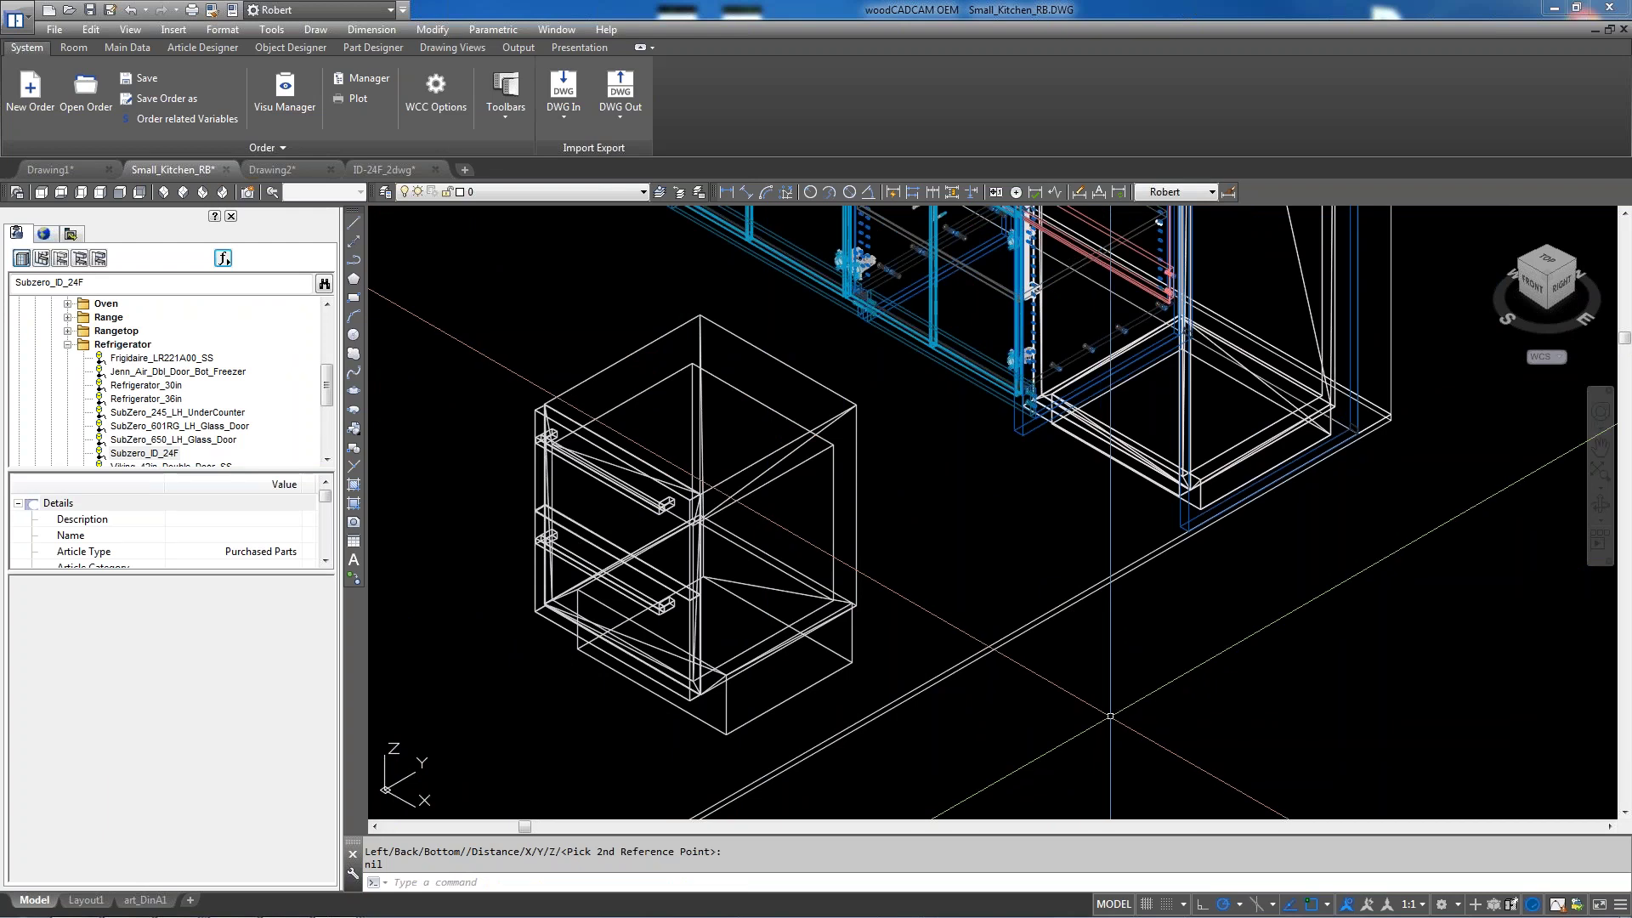
{"action": "scroll", "coordinate": [881, 585], "scroll_direction": "down", "scroll_amount": 2}
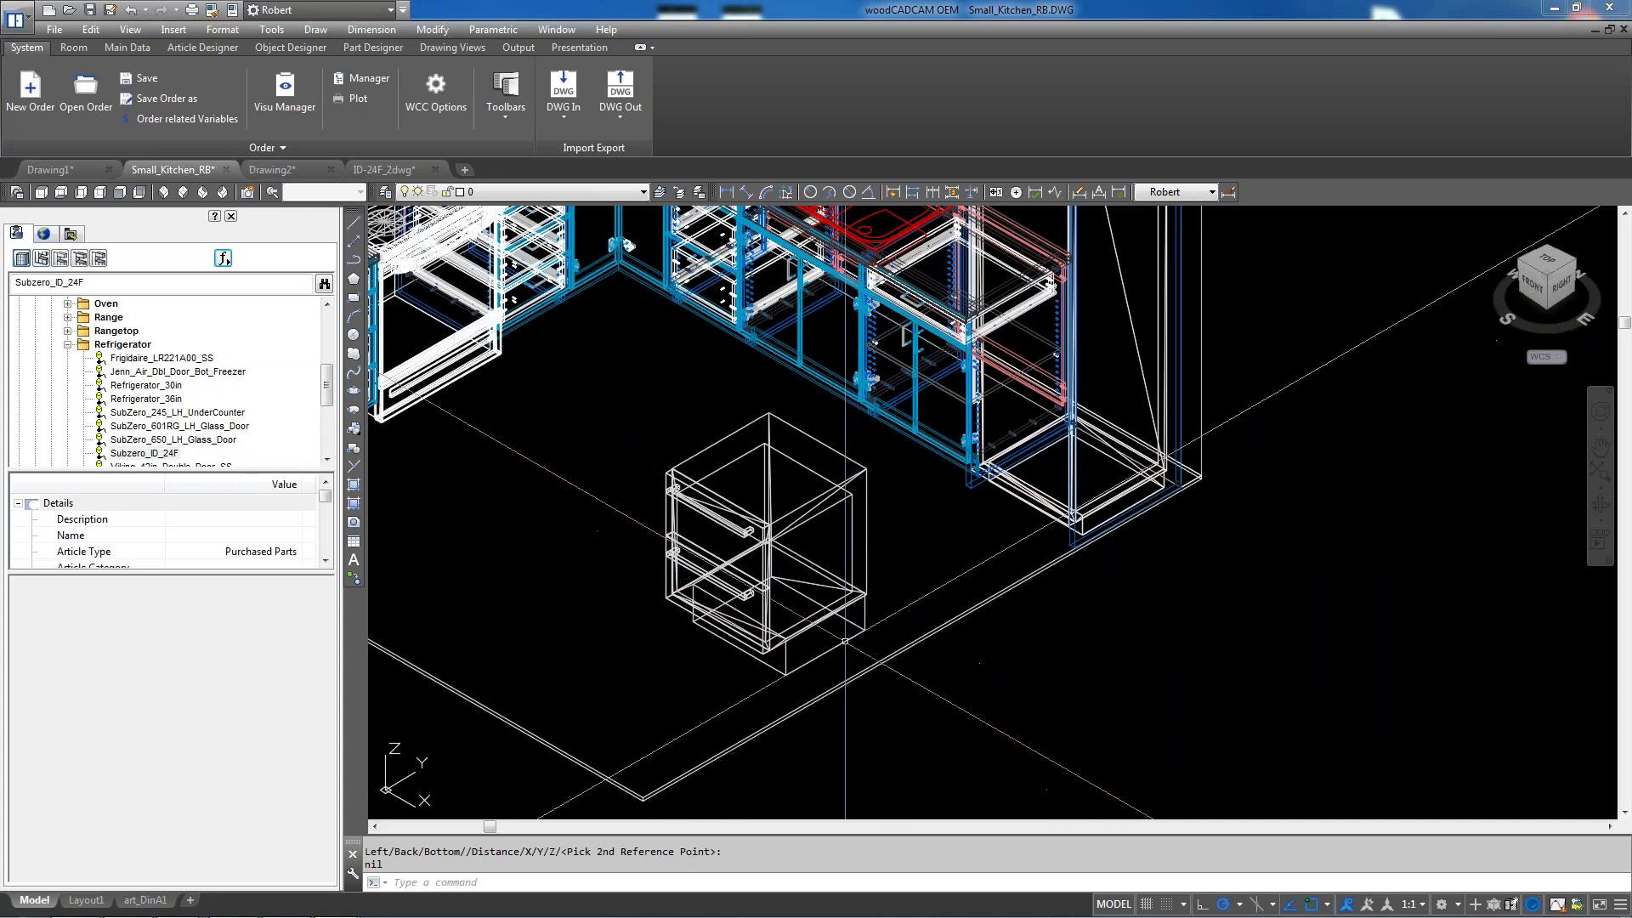
{"action": "scroll", "coordinate": [833, 572], "scroll_direction": "down", "scroll_amount": 2}
{"action": "scroll", "coordinate": [834, 571], "scroll_direction": "down", "scroll_amount": 2}
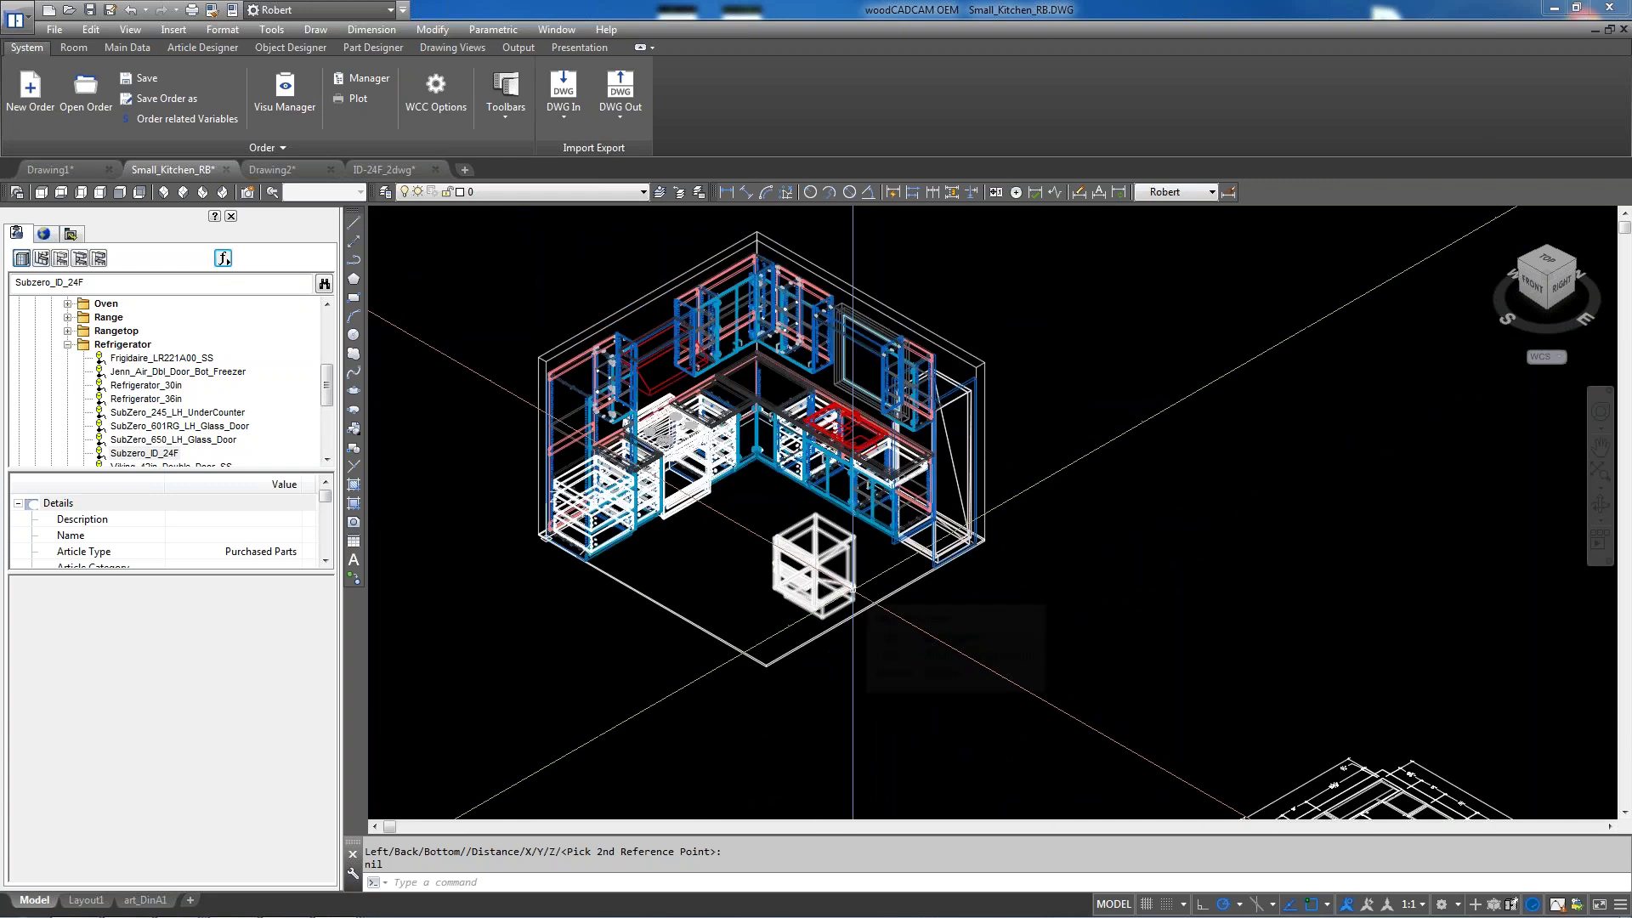
{"action": "scroll", "coordinate": [777, 509], "scroll_direction": "down", "scroll_amount": 2}
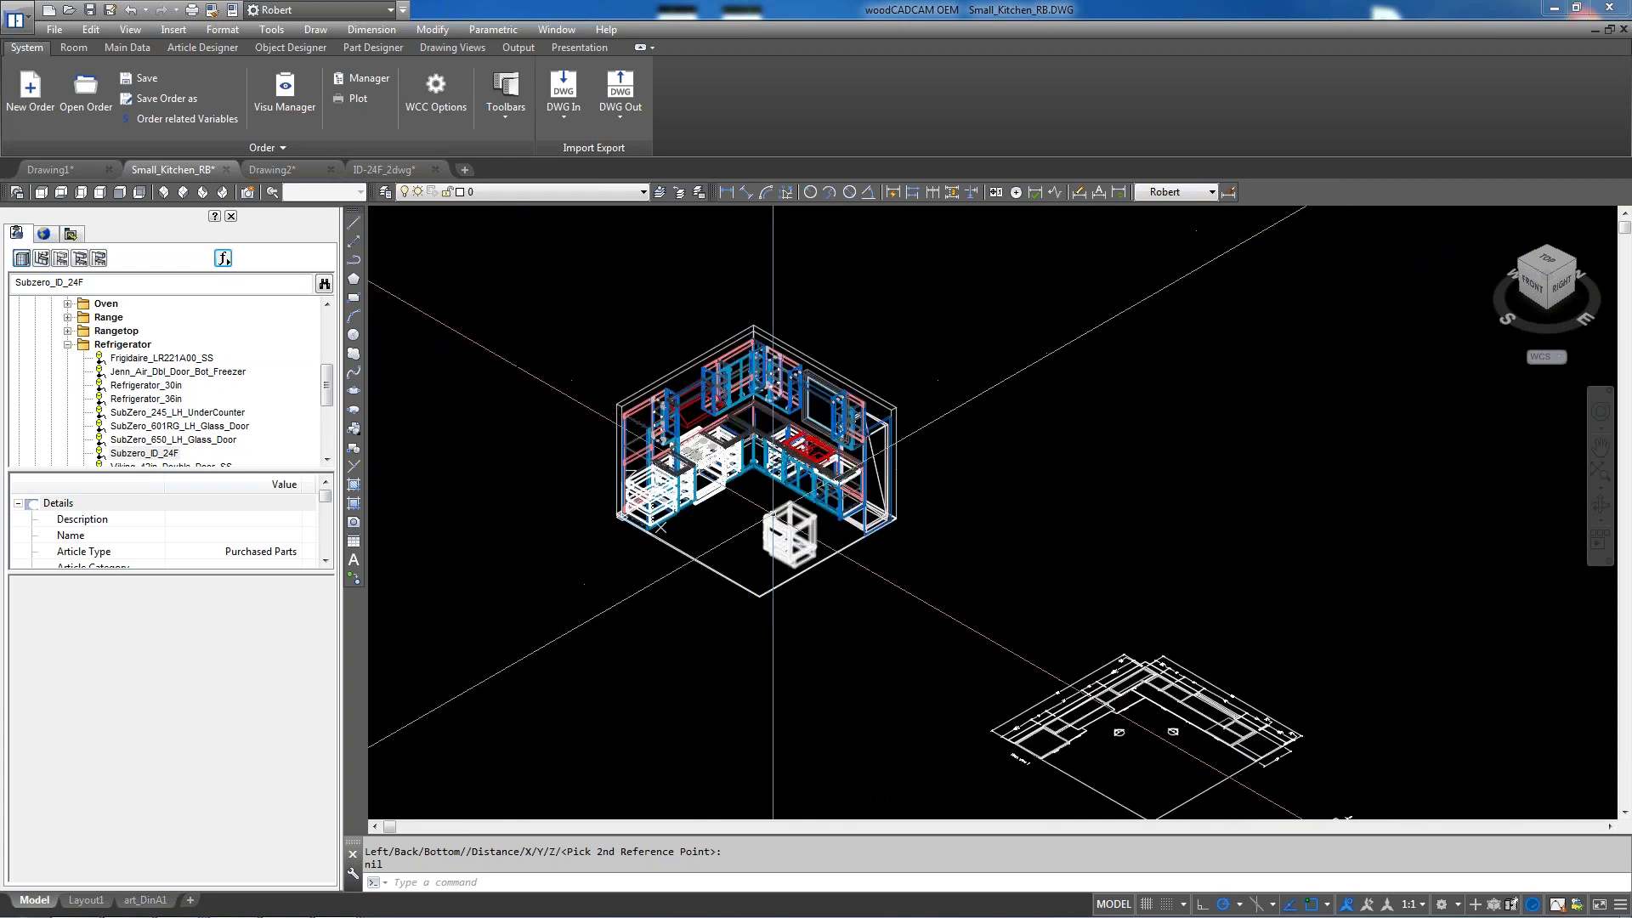
{"action": "scroll", "coordinate": [786, 502], "scroll_direction": "up", "scroll_amount": 2}
{"action": "scroll", "coordinate": [769, 510], "scroll_direction": "up", "scroll_amount": 2}
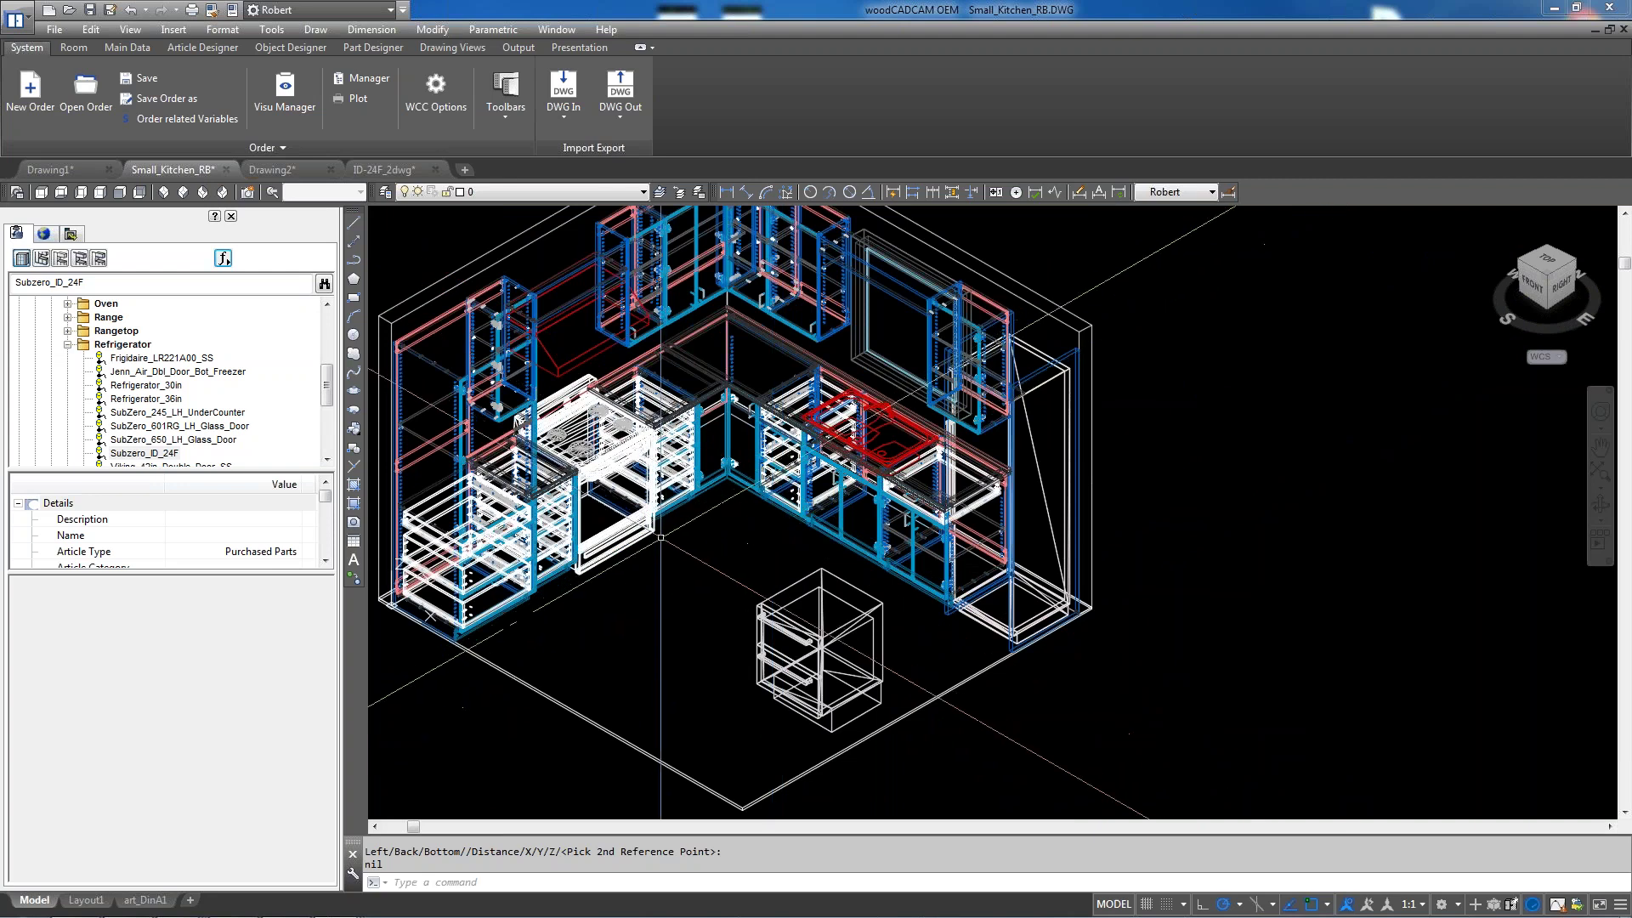
{"action": "left_click", "coordinate": [223, 258]}
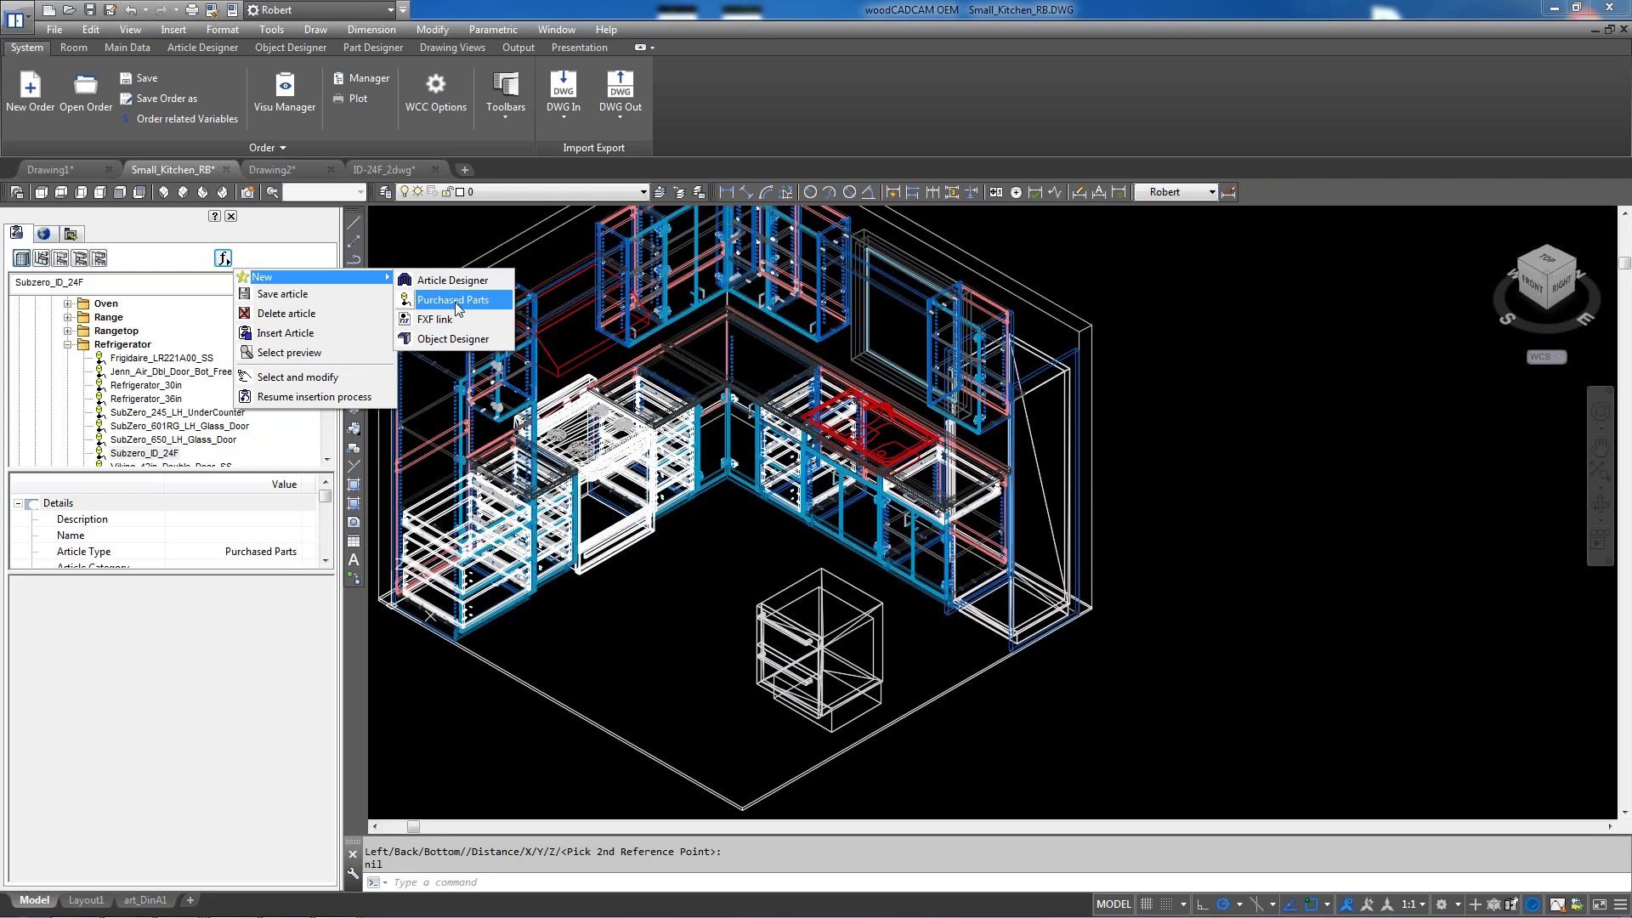
{"action": "left_click", "coordinate": [456, 301]}
{"action": "left_click", "coordinate": [227, 242]}
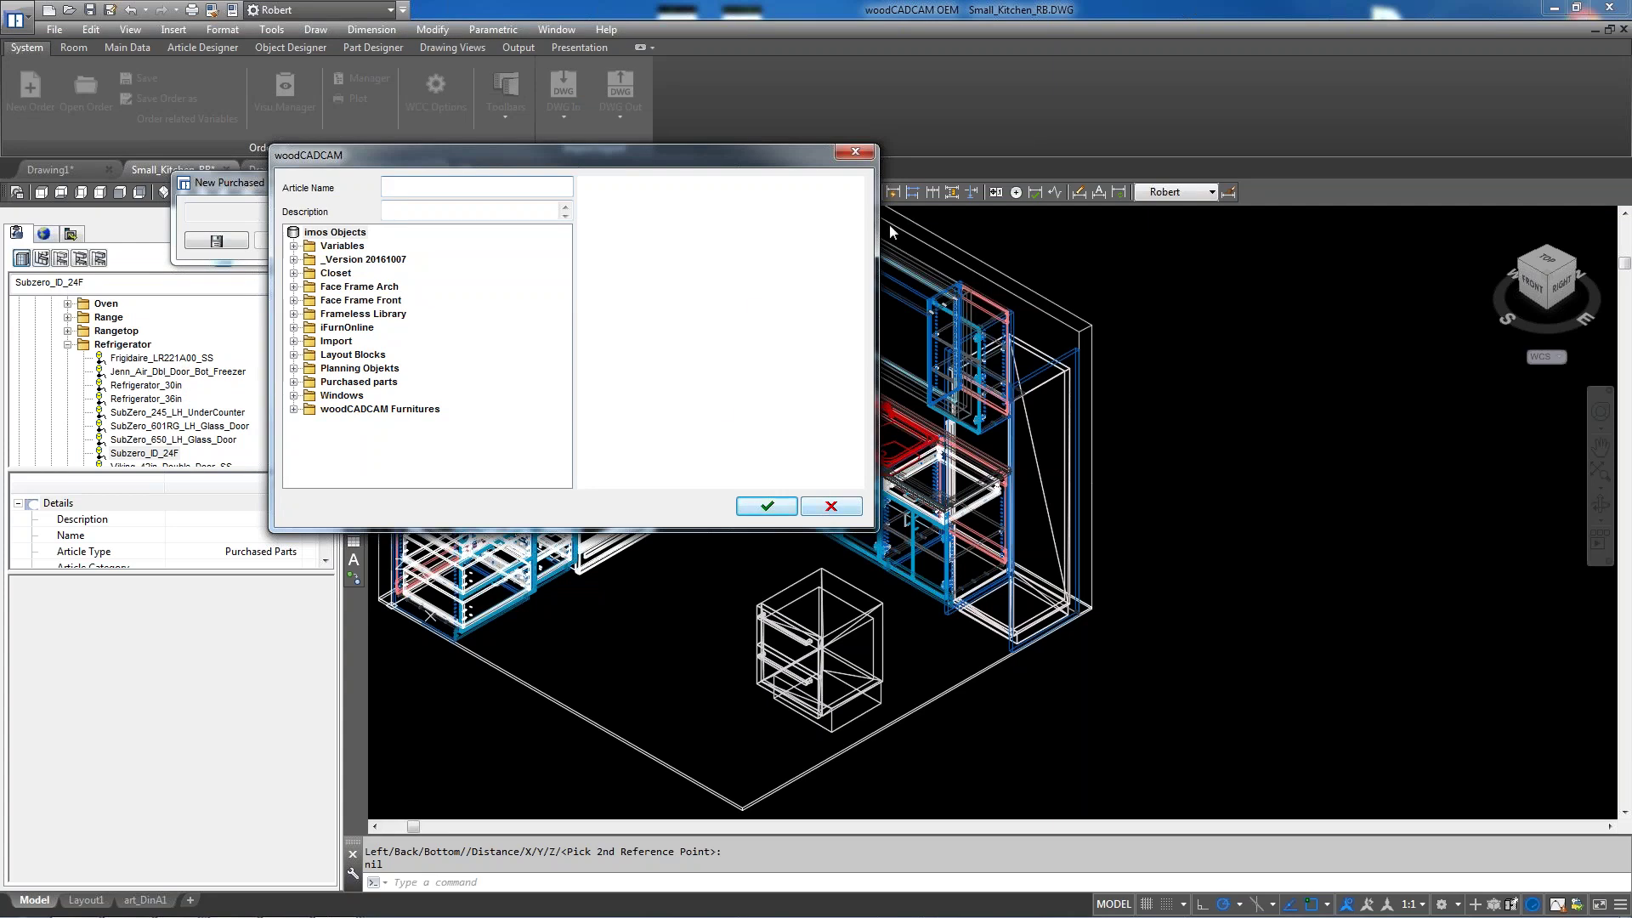
{"action": "left_click", "coordinate": [832, 506]}
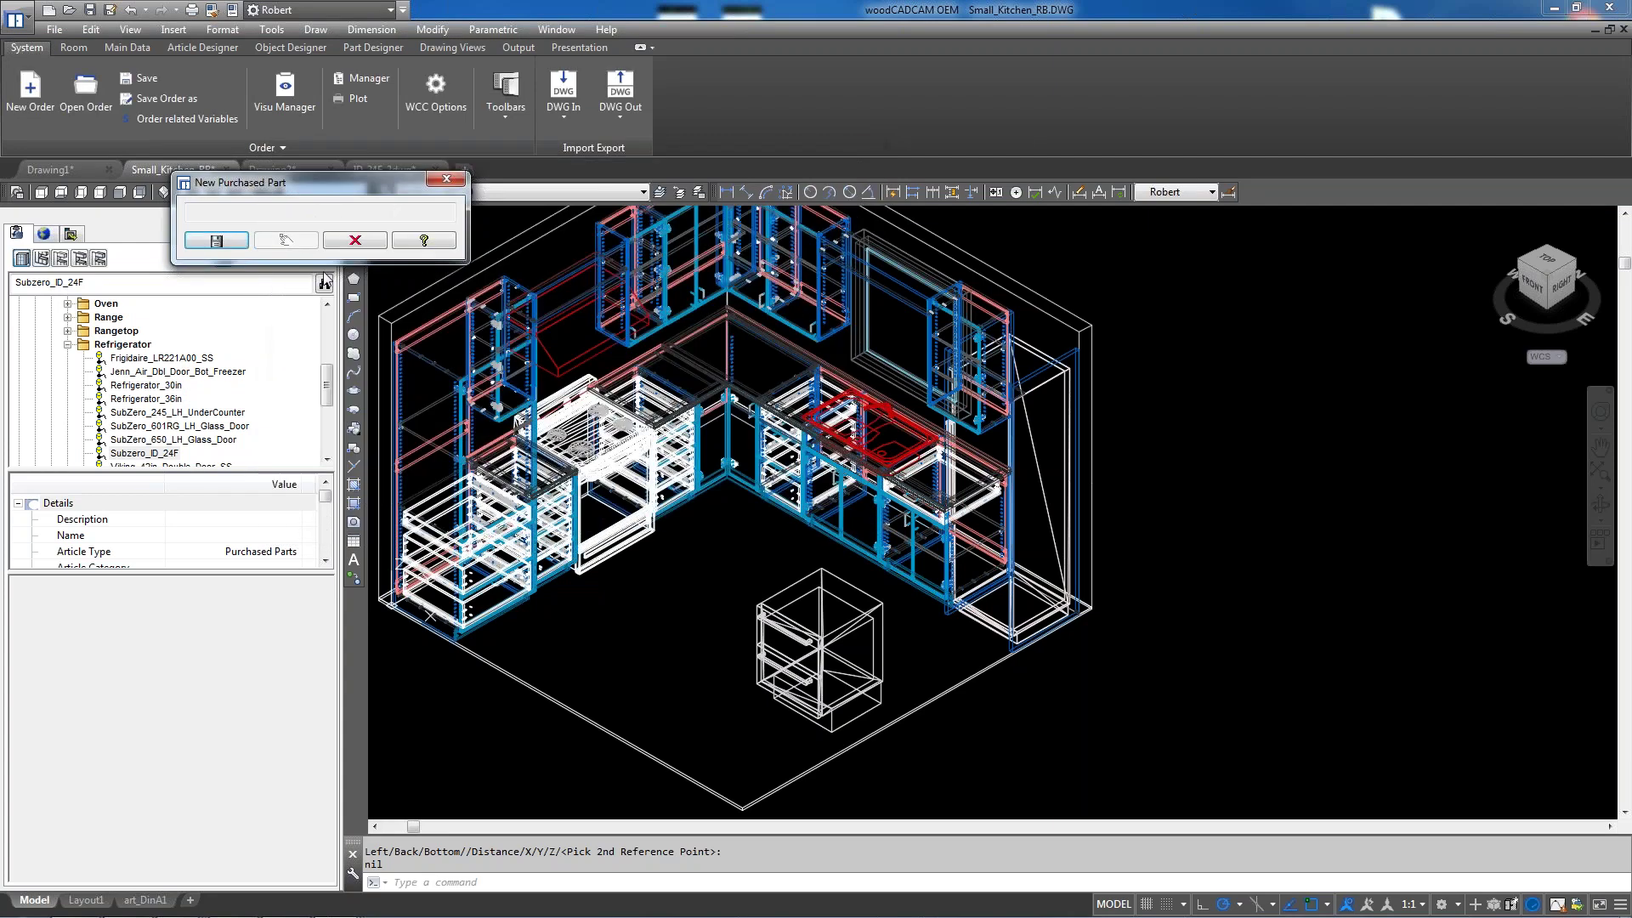
{"action": "left_click", "coordinate": [447, 181]}
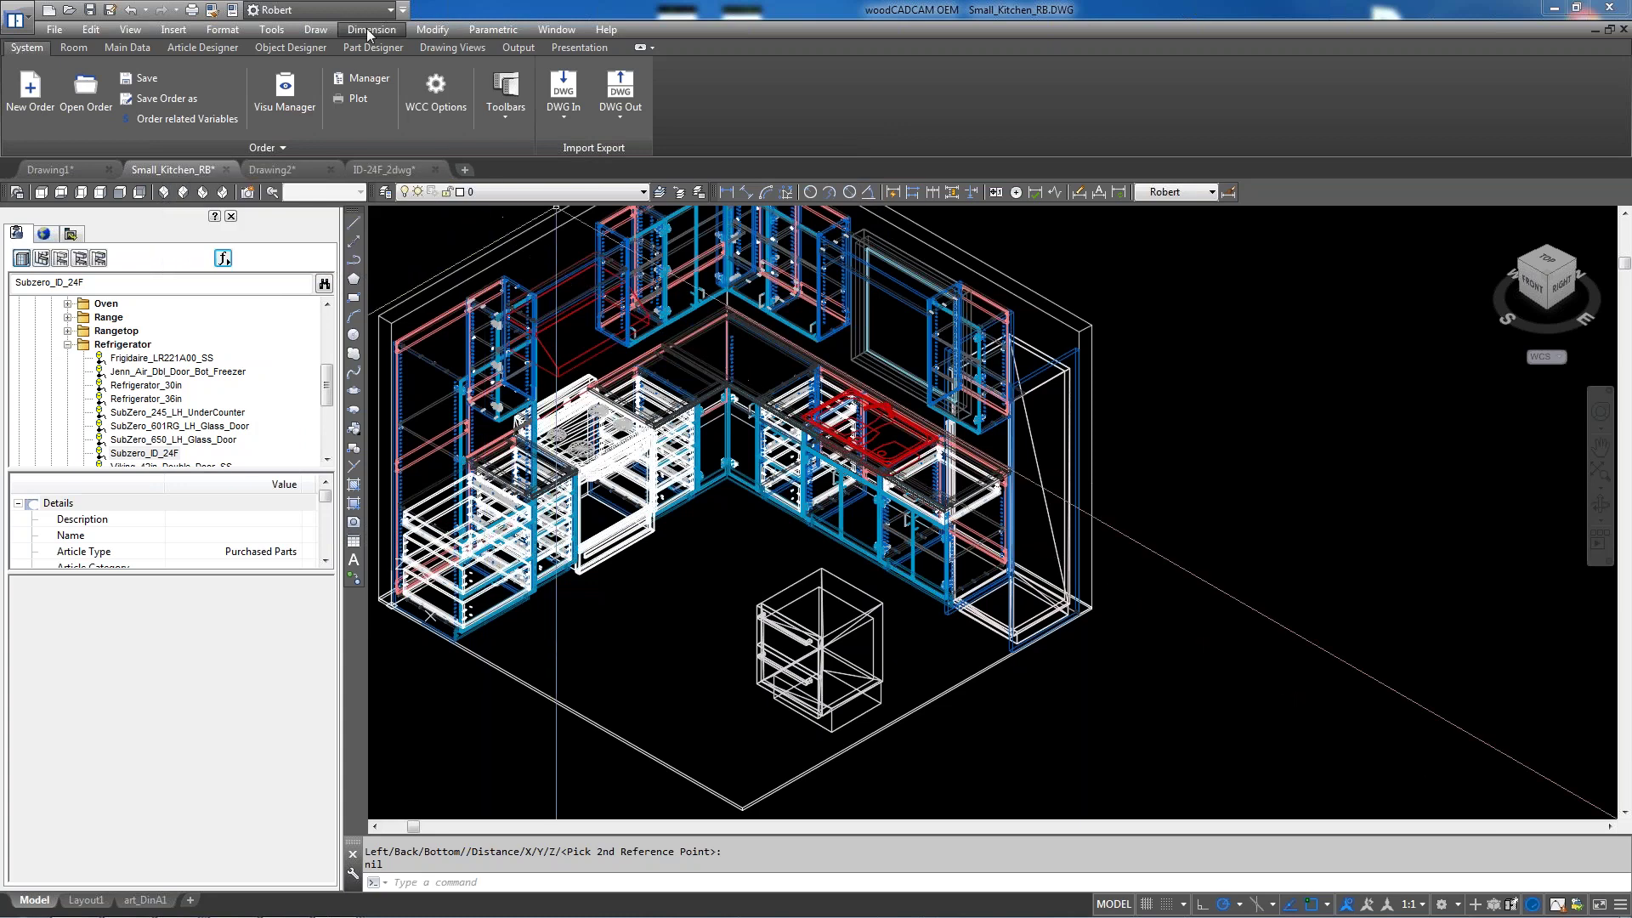
Open ID-30R_dwg from the 3d appliances folder, continuing past the non-Autodesk DWG warning
{"action": "left_click", "coordinate": [285, 173]}
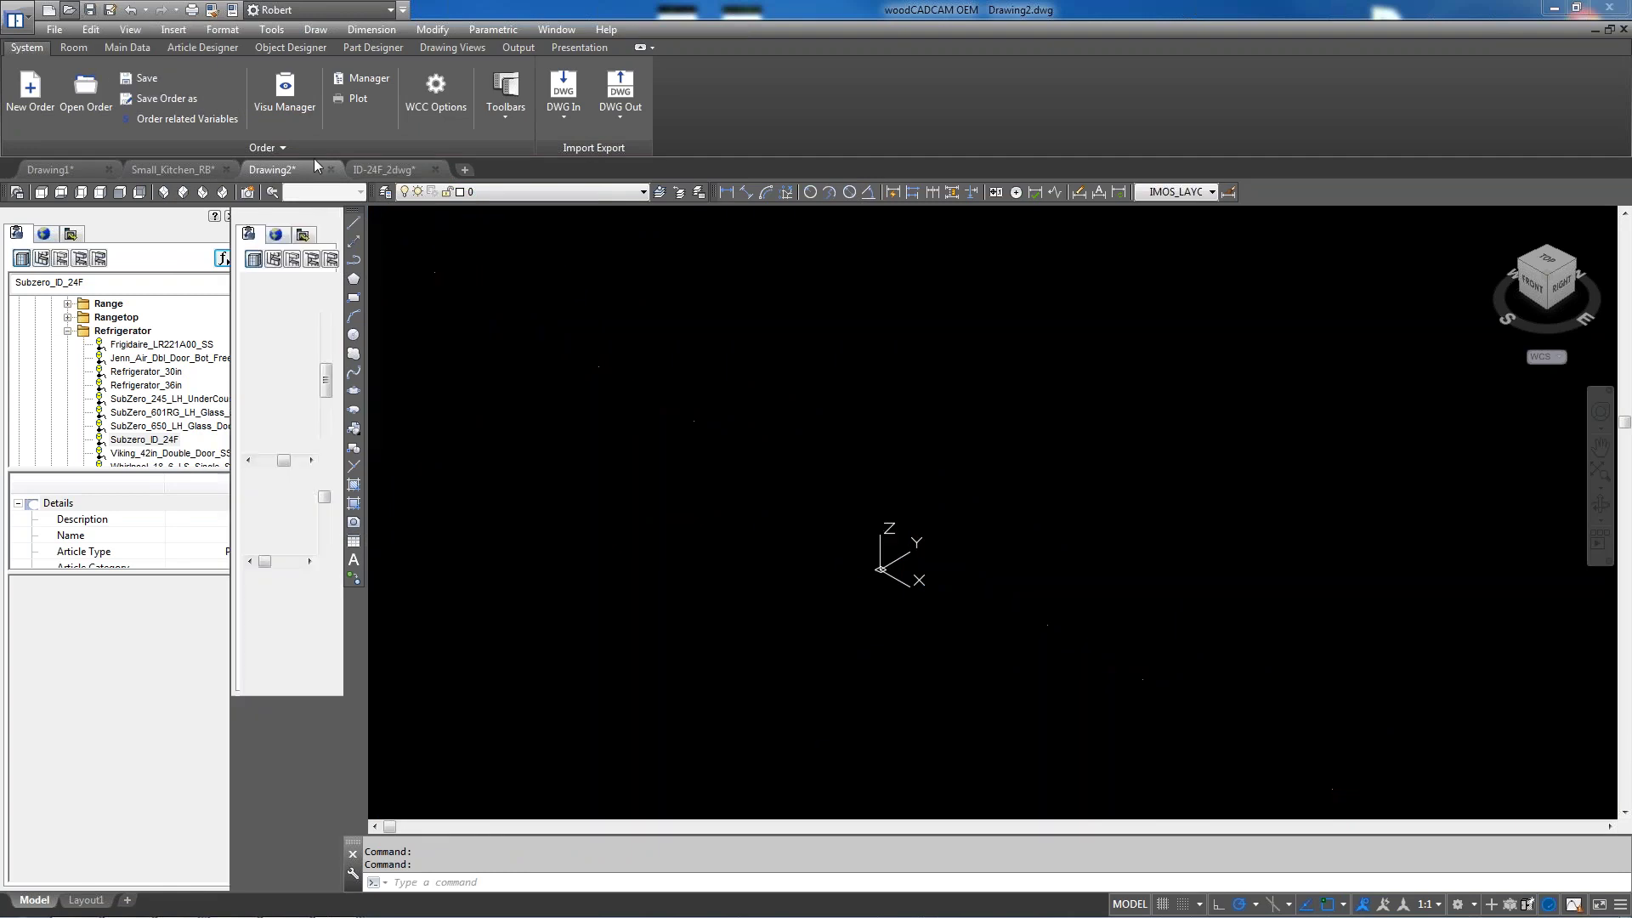
{"action": "left_click", "coordinate": [74, 11]}
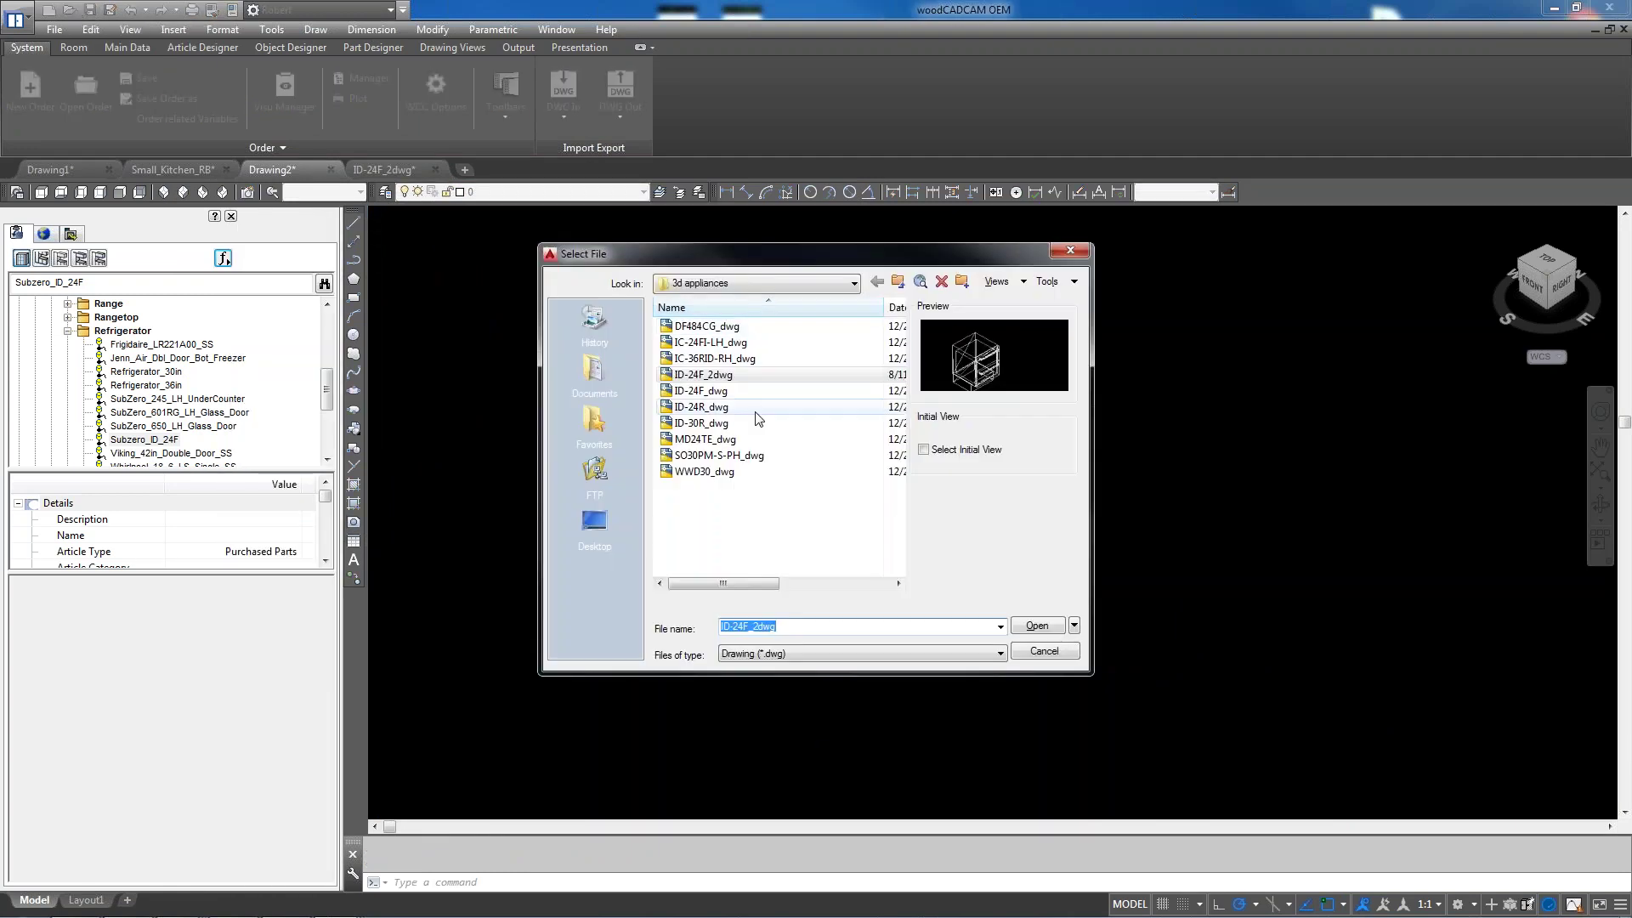
{"action": "left_click", "coordinate": [702, 424]}
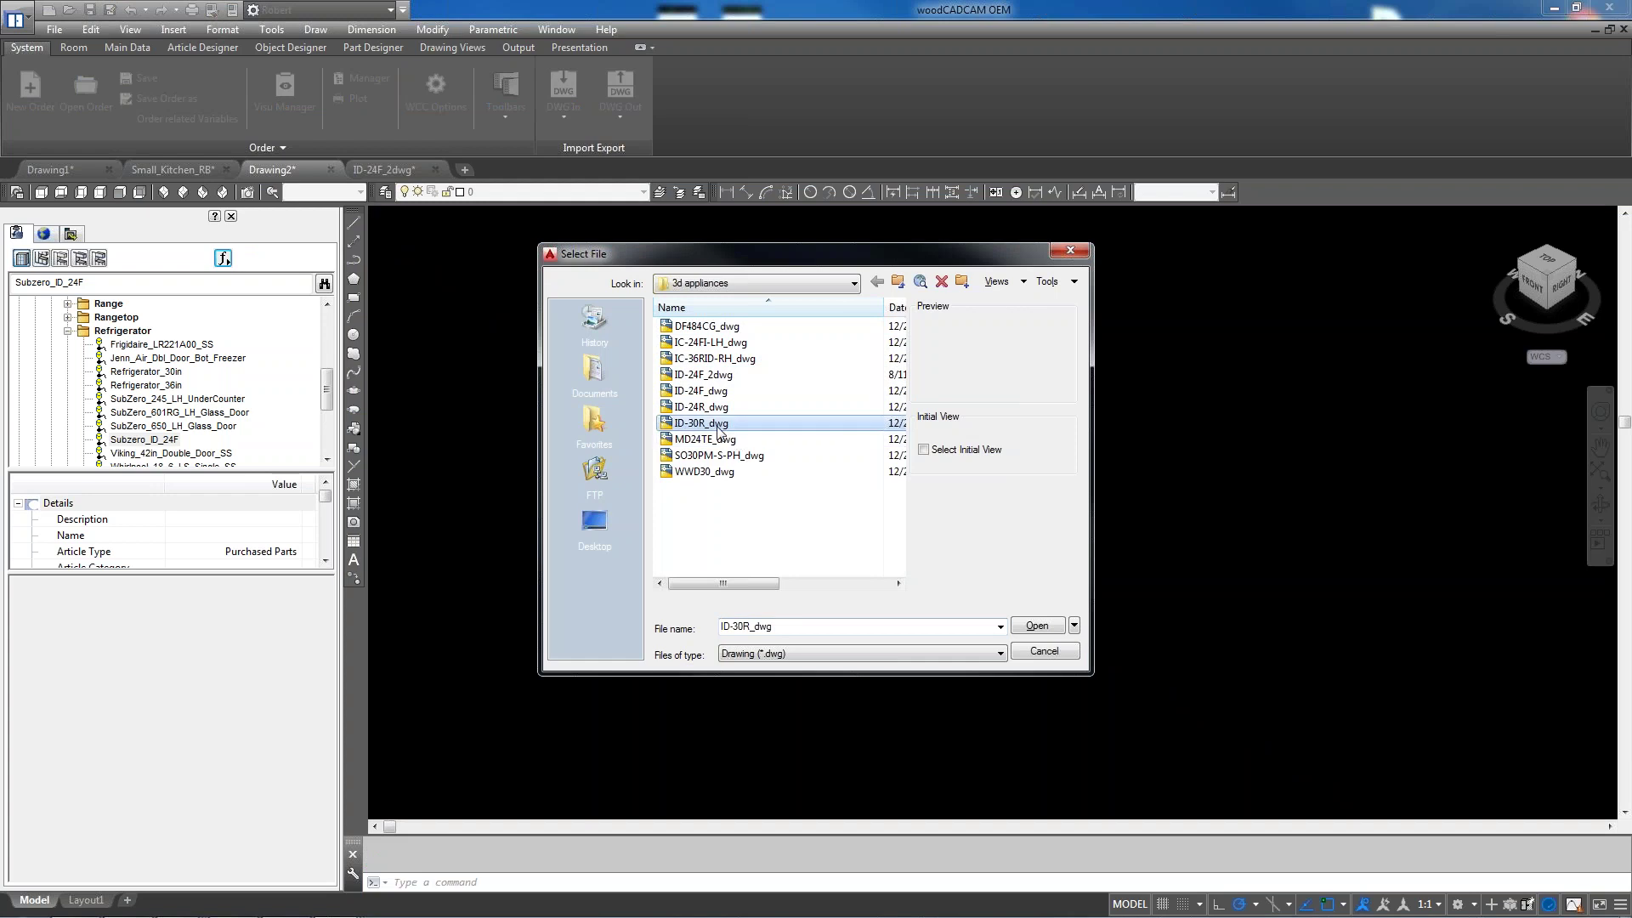
{"action": "double_click", "coordinate": [718, 431]}
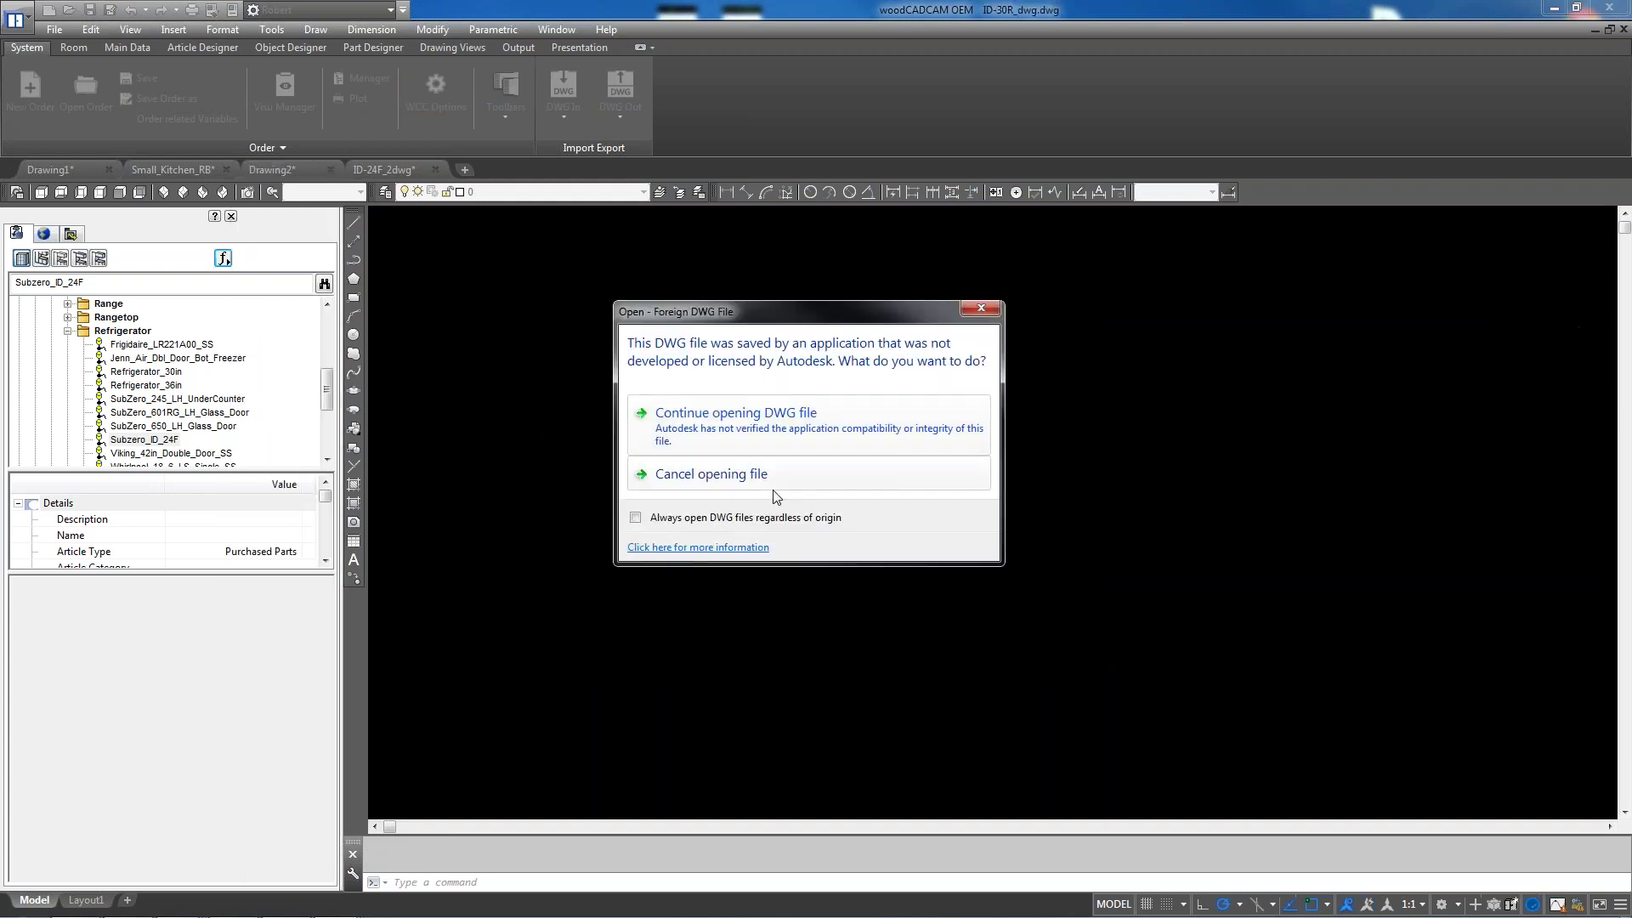
{"action": "left_click", "coordinate": [743, 434]}
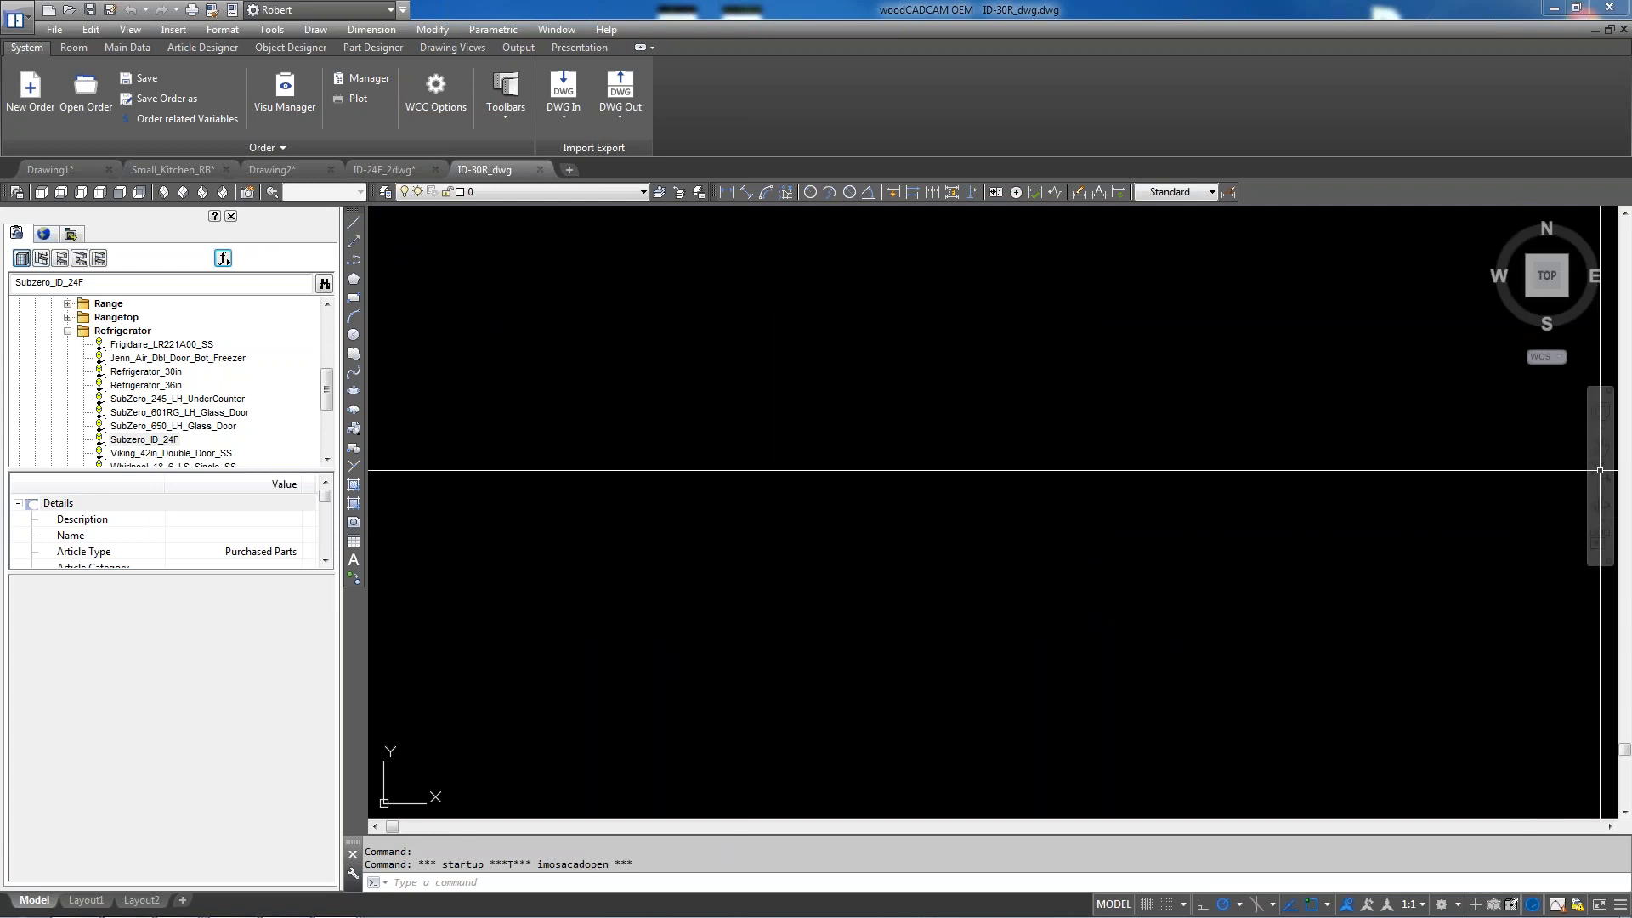
Switch the cabinet drawing to an SW isometric view
{"action": "scroll", "coordinate": [1017, 511], "scroll_direction": "down", "scroll_amount": 5}
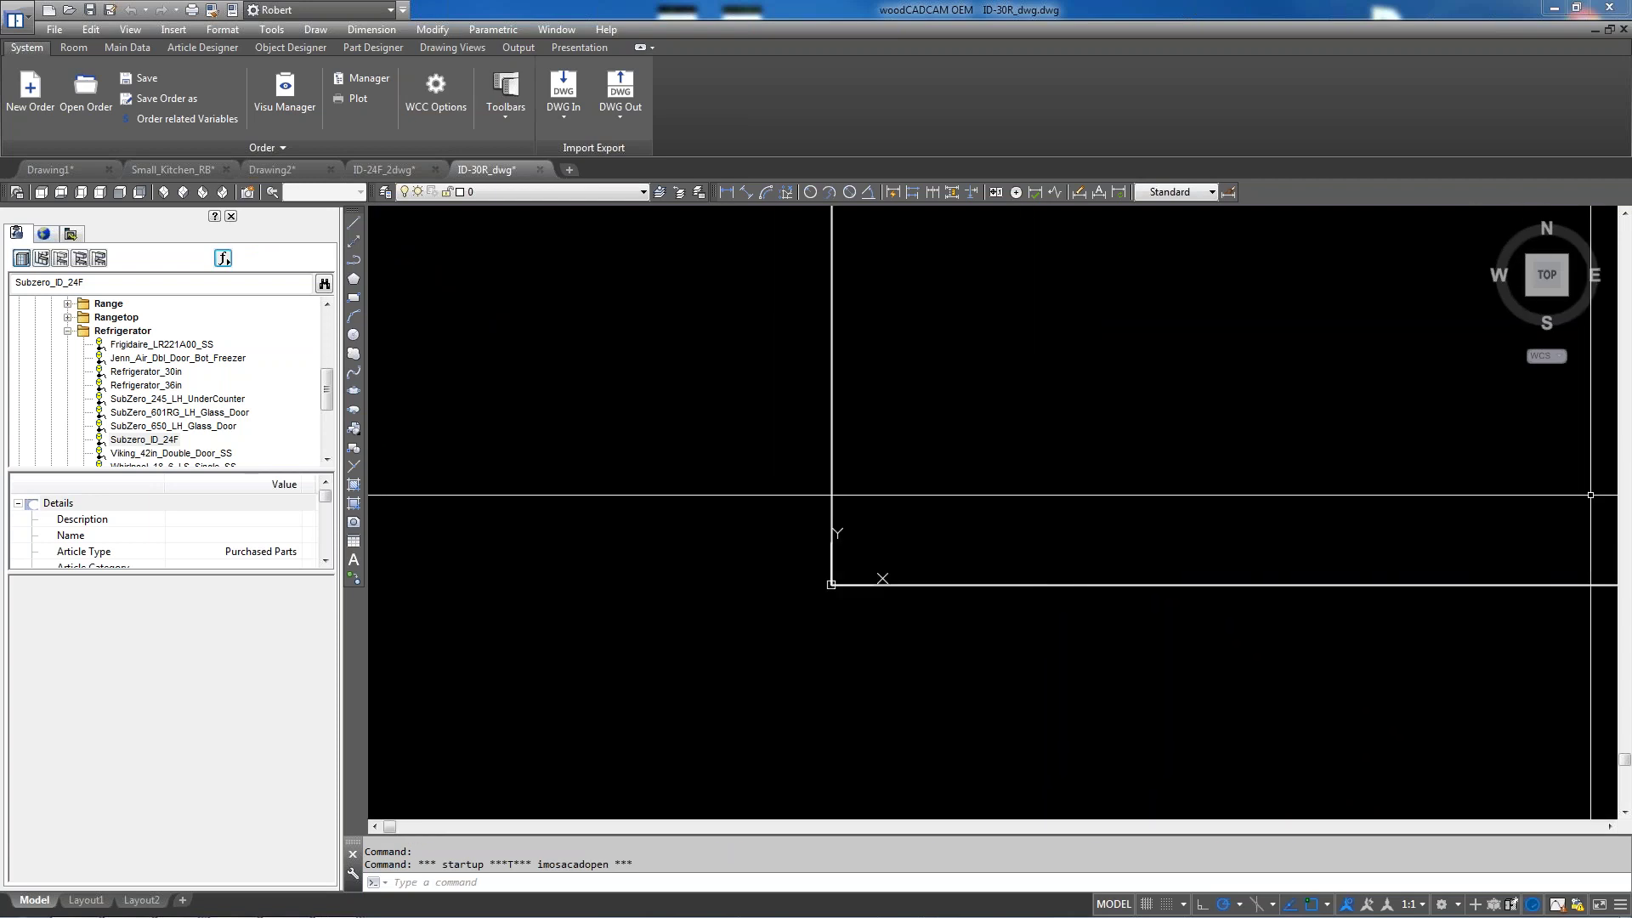
{"action": "scroll", "coordinate": [801, 587], "scroll_direction": "down", "scroll_amount": 5}
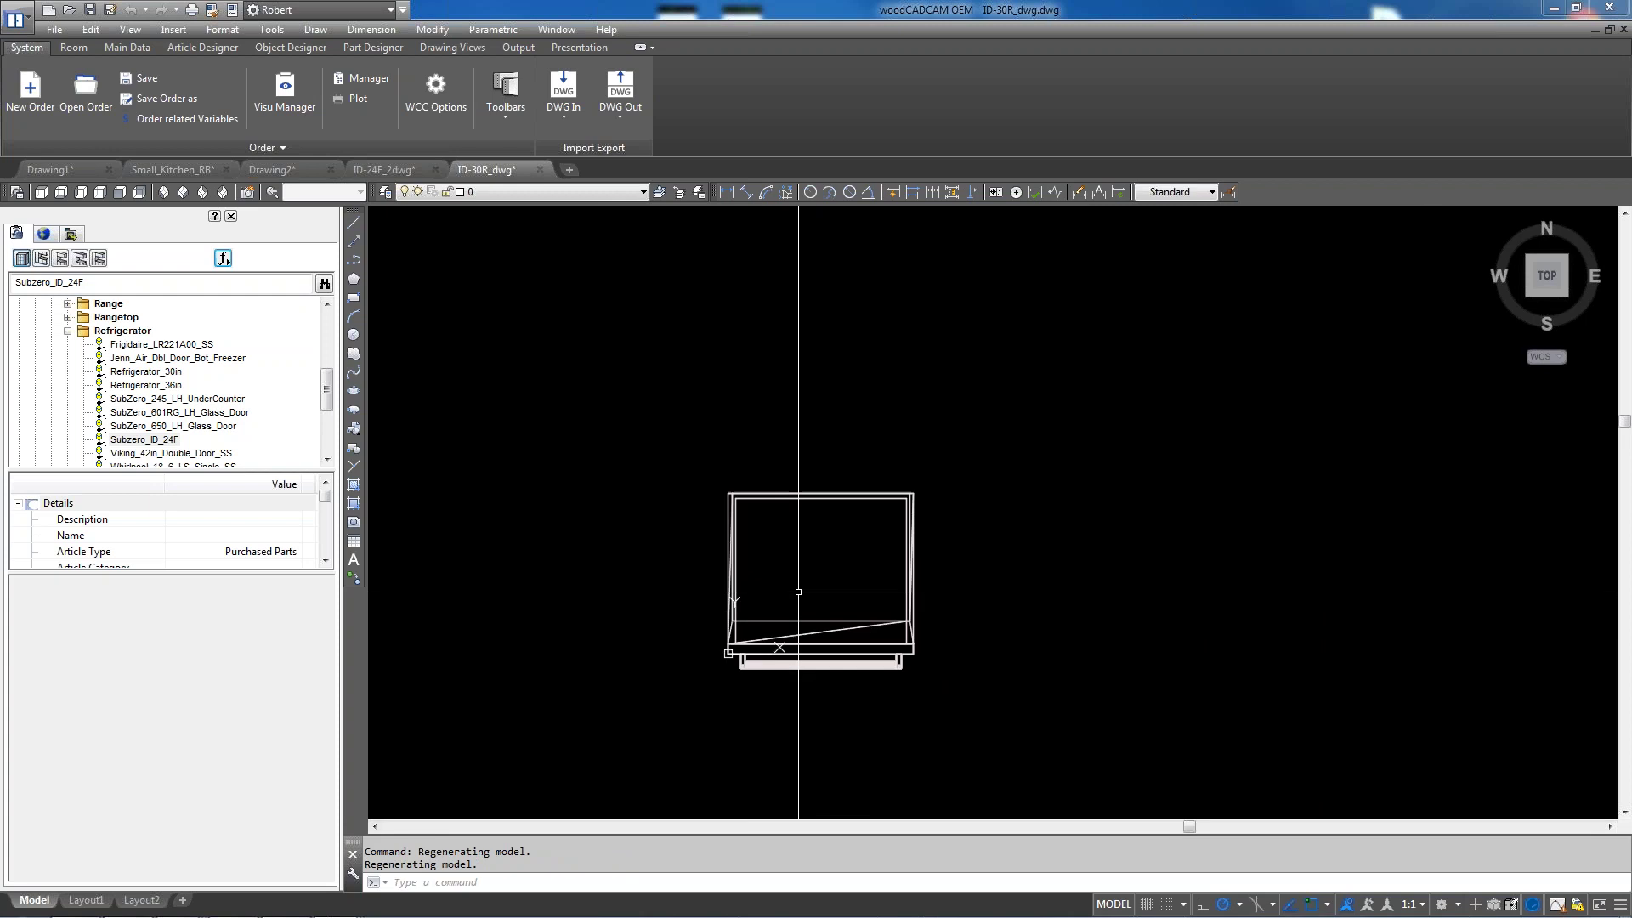
{"action": "scroll", "coordinate": [802, 587], "scroll_direction": "up", "scroll_amount": 5}
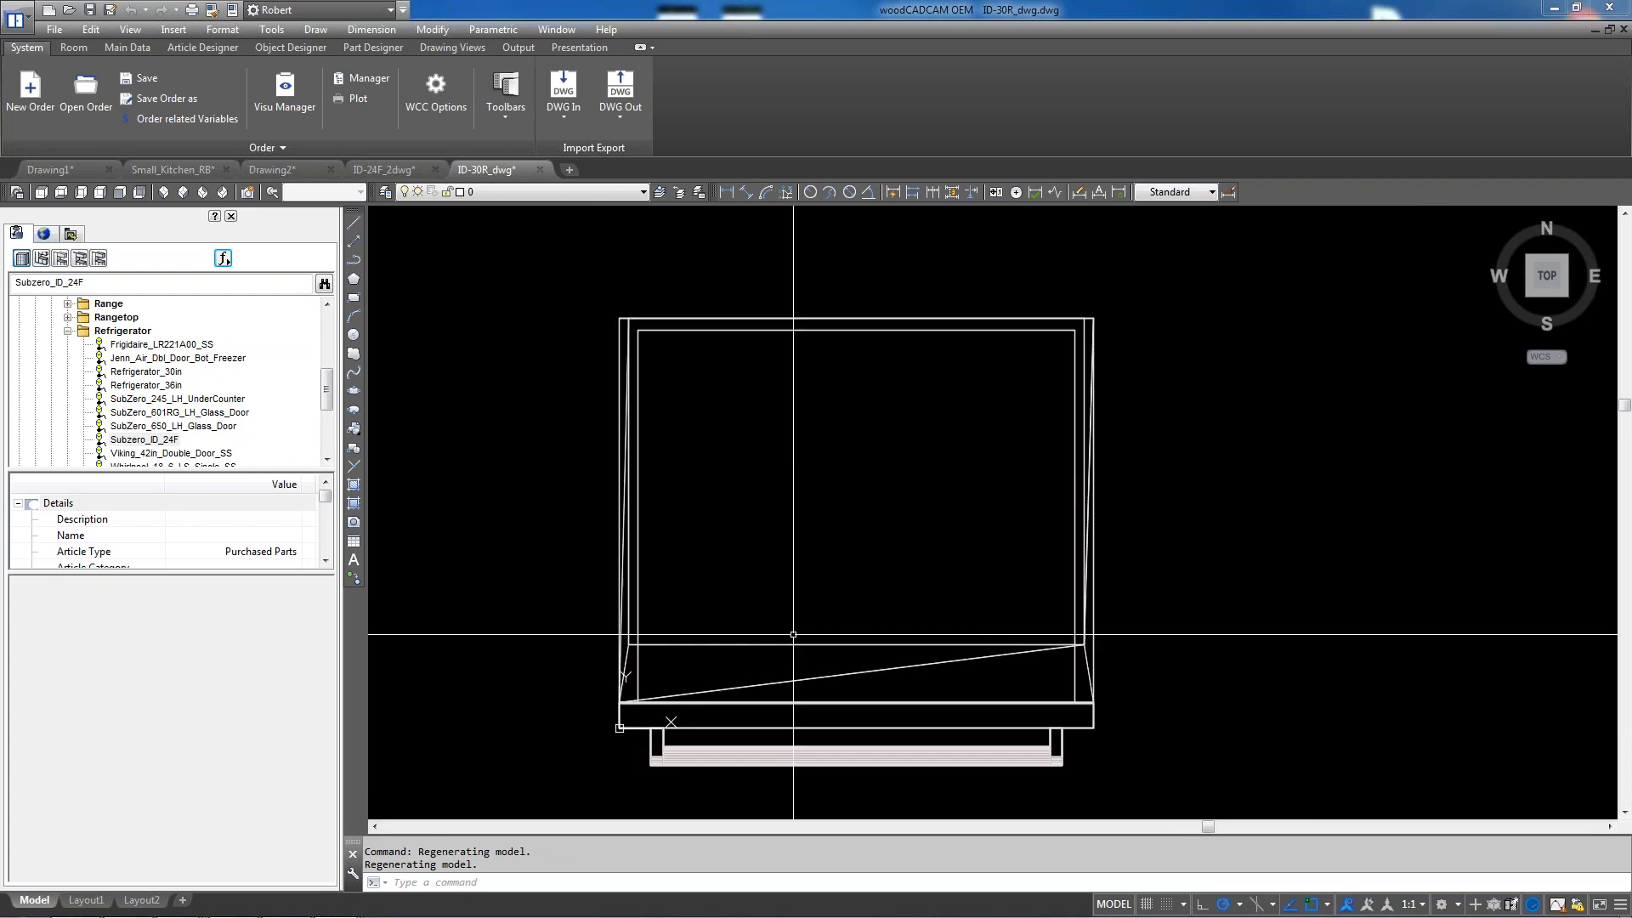
{"action": "left_click", "coordinate": [1528, 293]}
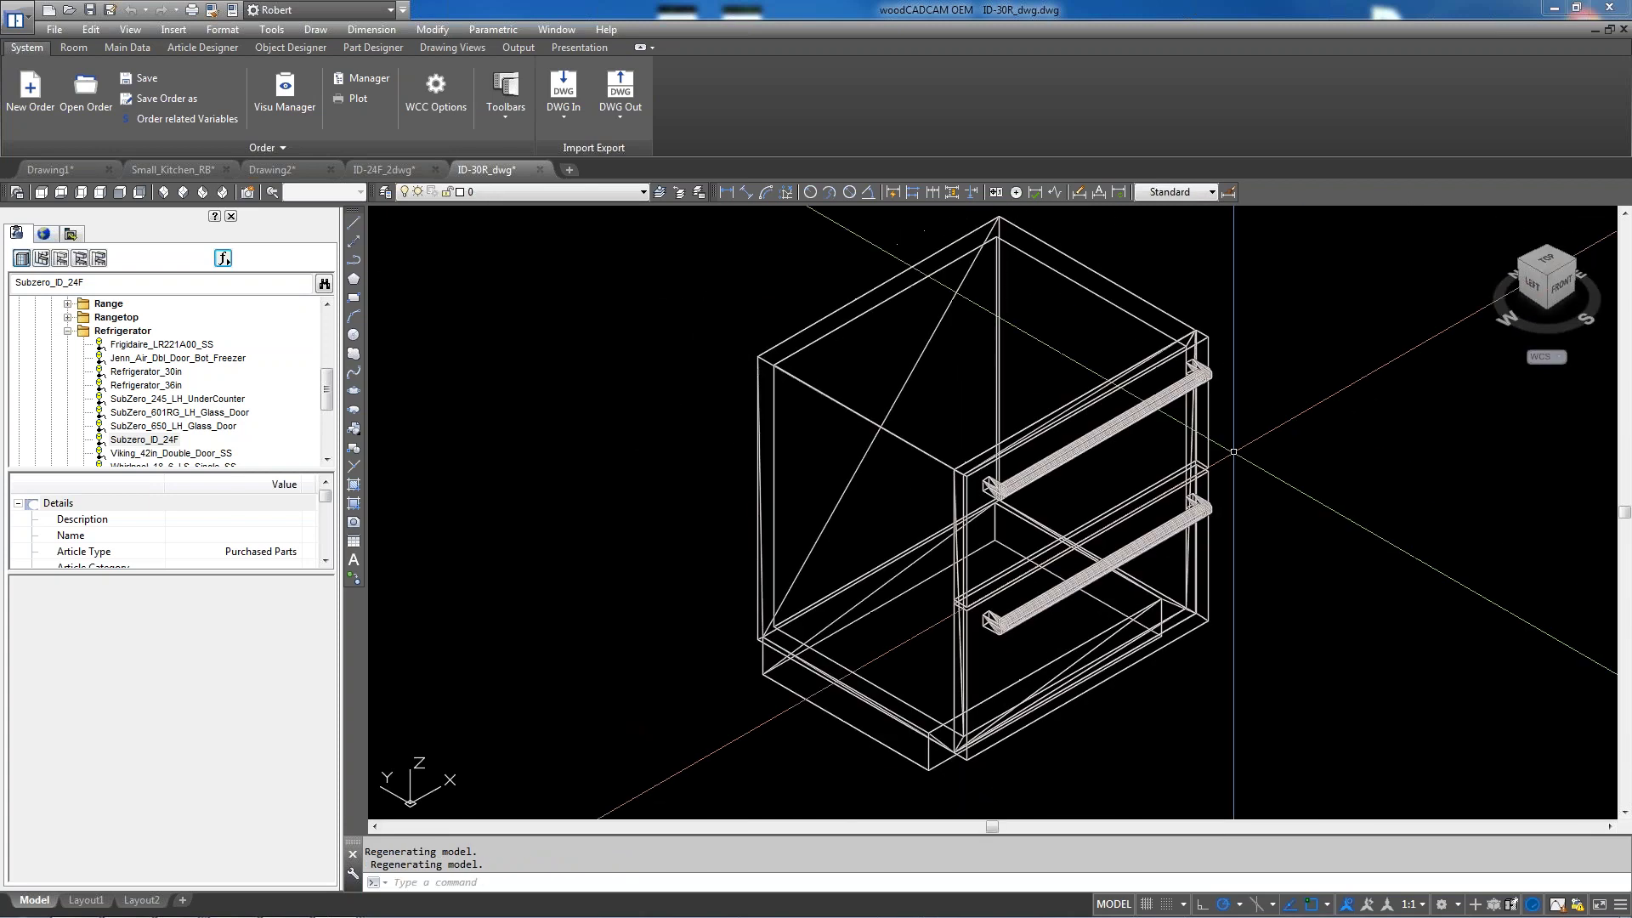
{"action": "scroll", "coordinate": [802, 575], "scroll_direction": "down", "scroll_amount": 2}
{"action": "scroll", "coordinate": [865, 304], "scroll_direction": "up", "scroll_amount": 2}
Measure the cabinet's top edge with a test linear dimension reading 762.0000
{"action": "type", "text": "d"}
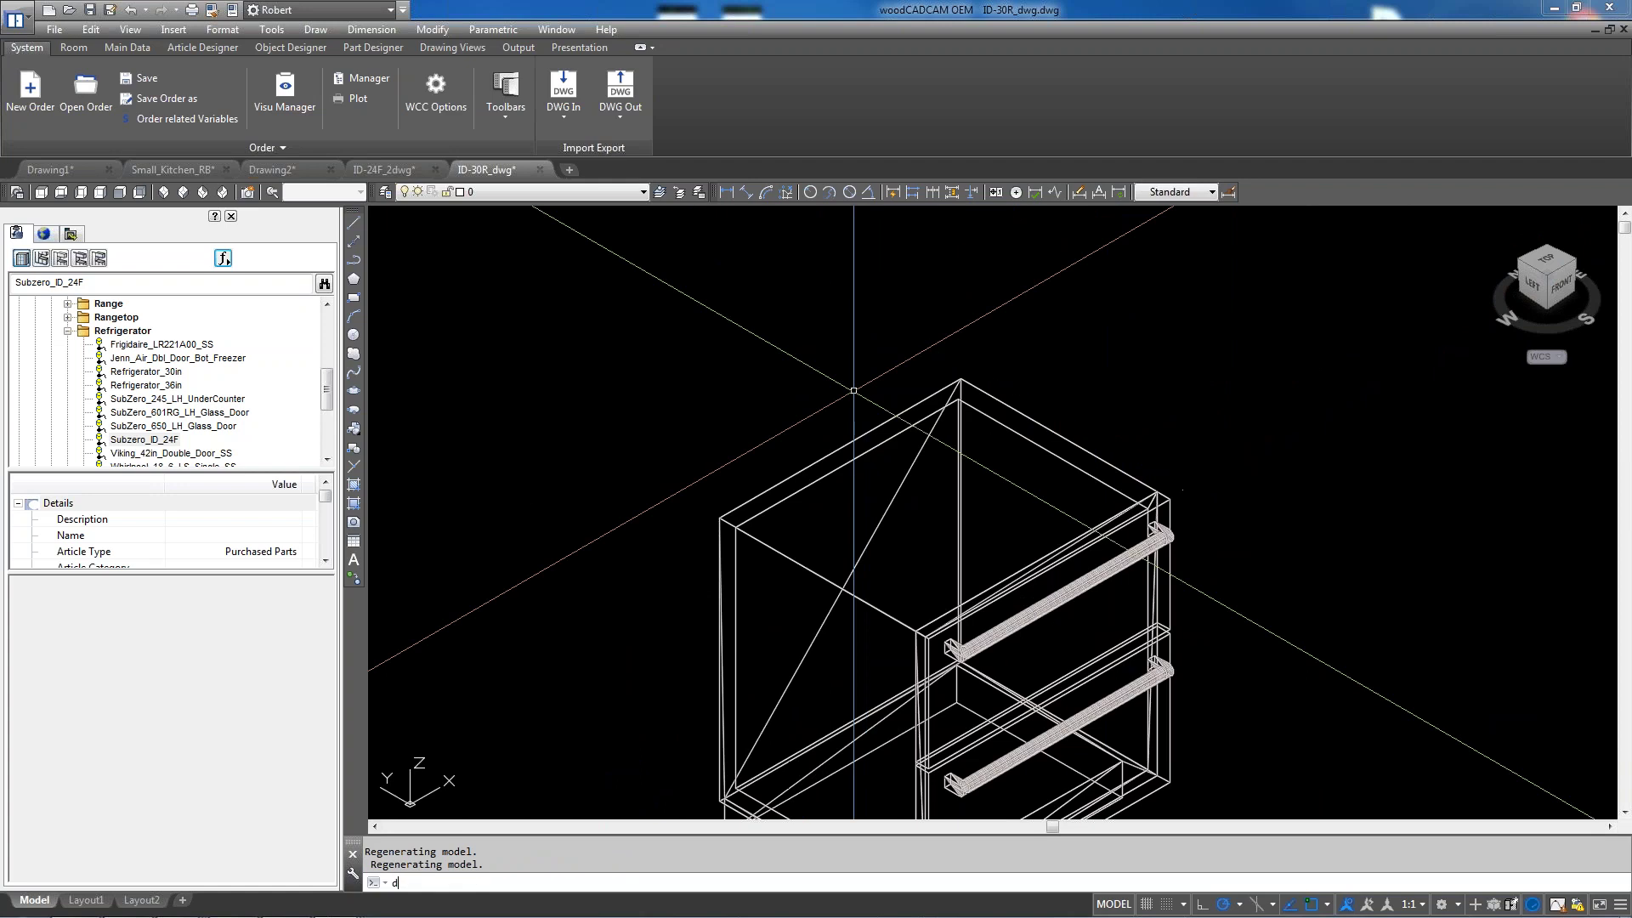
{"action": "type", "text": "li"}
{"action": "key", "text": "Return"}
{"action": "left_click", "coordinate": [960, 380]}
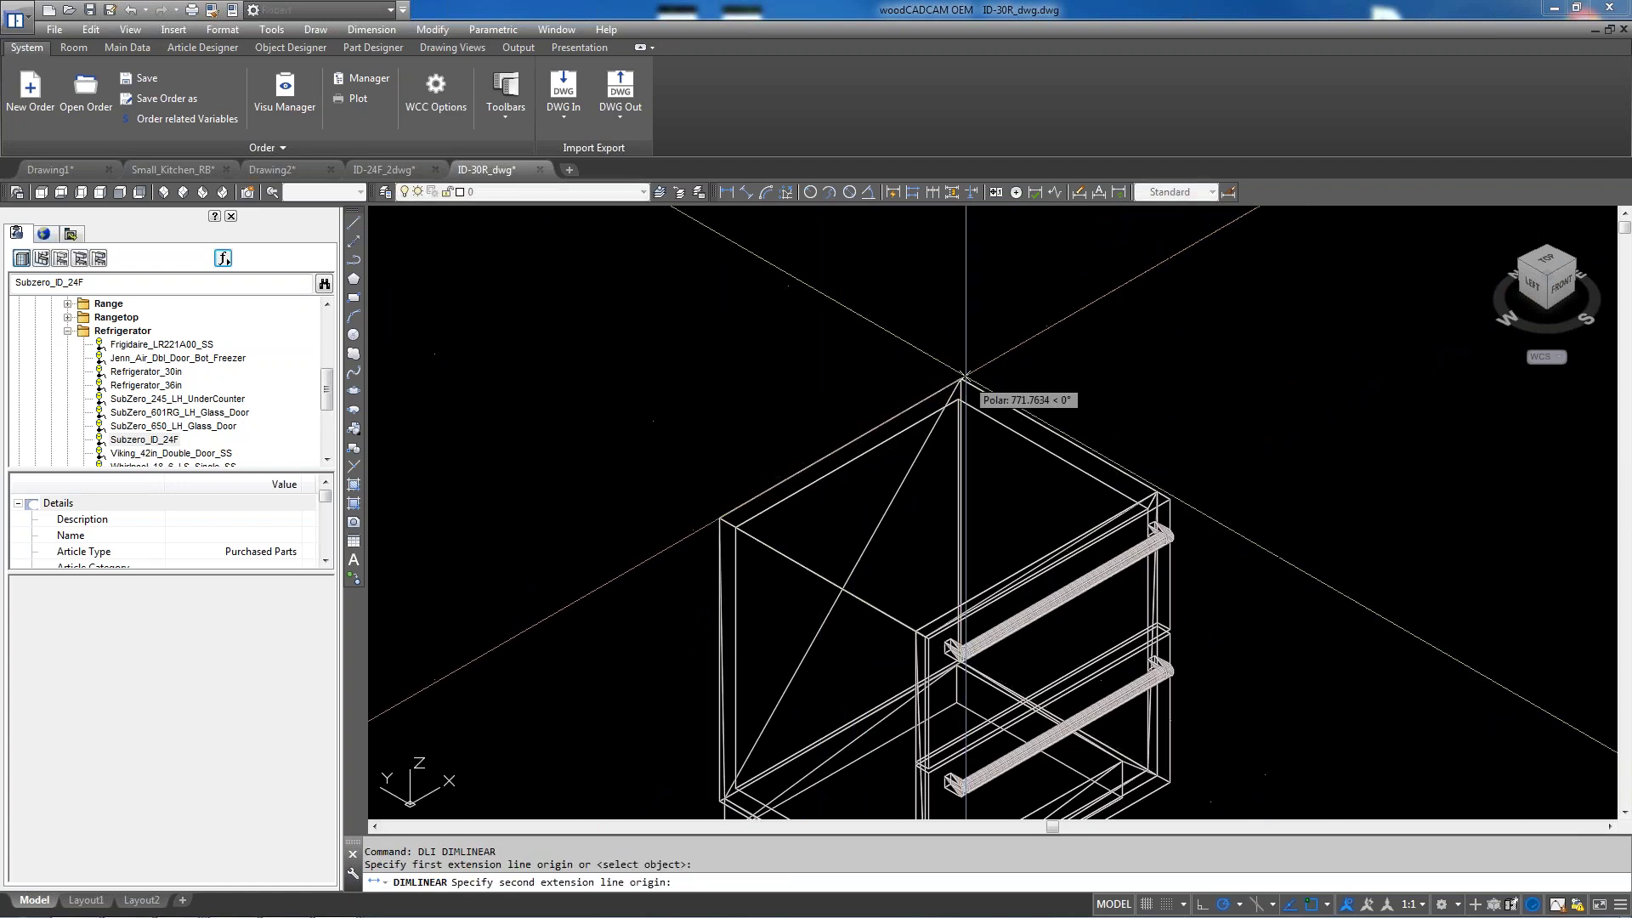
{"action": "left_click", "coordinate": [719, 518]}
{"action": "left_click", "coordinate": [535, 523]}
{"action": "scroll", "coordinate": [431, 564], "scroll_direction": "up", "scroll_amount": 5}
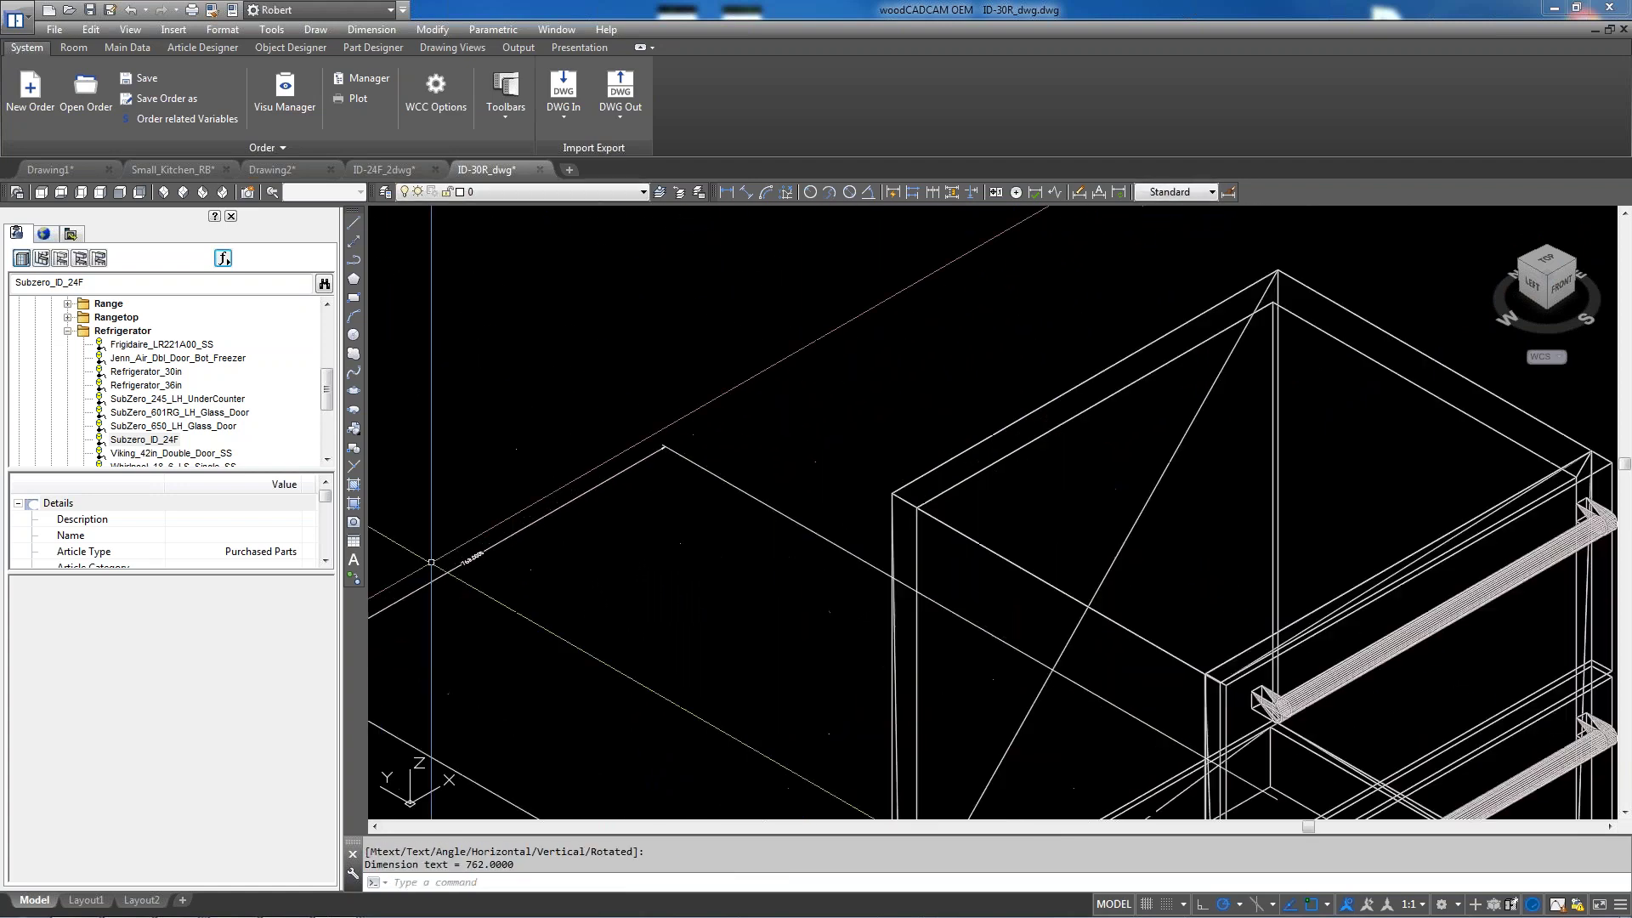
{"action": "scroll", "coordinate": [730, 601], "scroll_direction": "down", "scroll_amount": 2}
Erase the test dimension with a window selection
{"action": "type", "text": "e"}
{"action": "key", "text": "Return"}
{"action": "left_click", "coordinate": [732, 602]}
{"action": "left_click", "coordinate": [644, 546]}
{"action": "key", "text": "Return"}
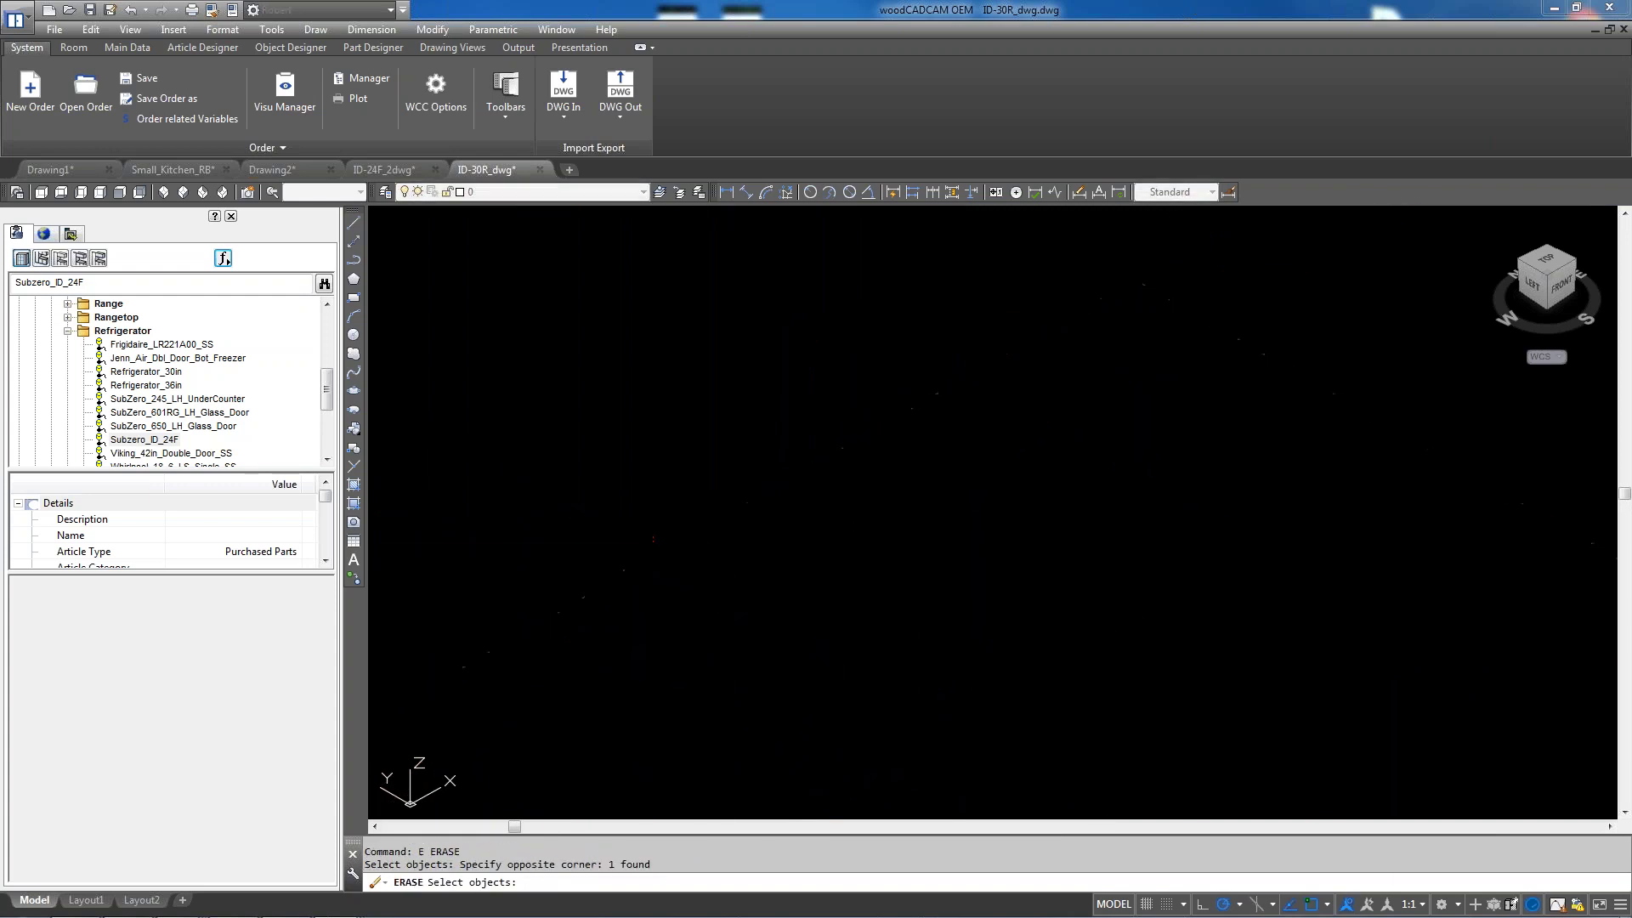
{"action": "scroll", "coordinate": [973, 508], "scroll_direction": "down", "scroll_amount": 5}
{"action": "scroll", "coordinate": [973, 509], "scroll_direction": "up", "scroll_amount": 2}
Scale the whole cabinet by a factor of 0.03937 from a base point on its front
{"action": "type", "text": "sc"}
{"action": "key", "text": "Return"}
{"action": "left_click", "coordinate": [663, 253]}
{"action": "left_click", "coordinate": [1158, 792]}
{"action": "key", "text": "Return"}
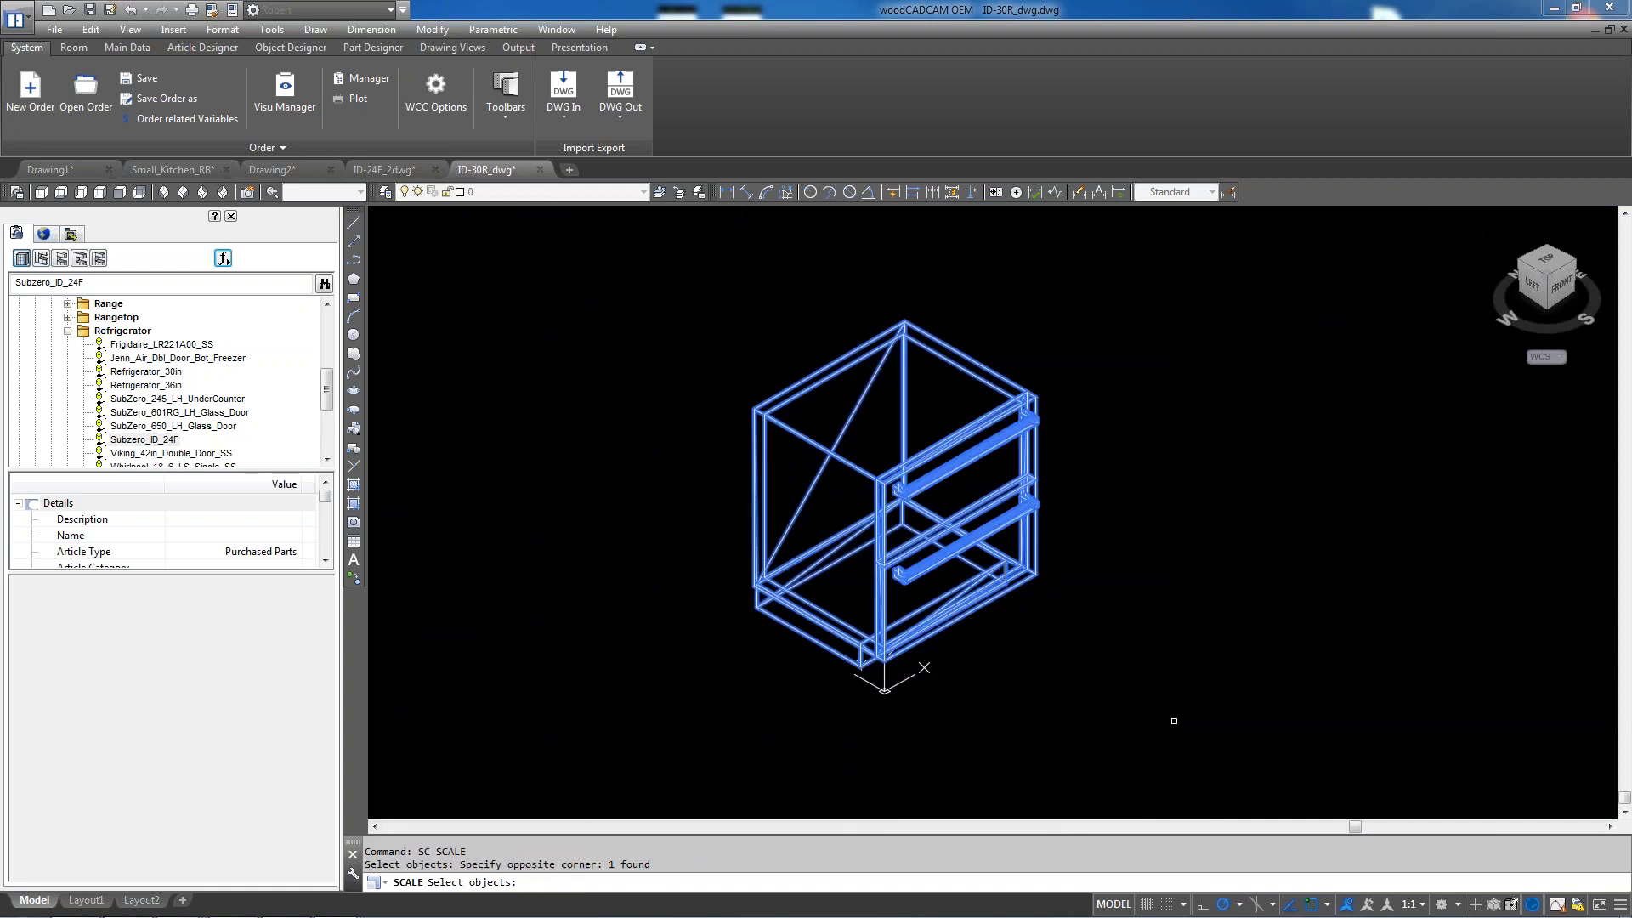
{"action": "scroll", "coordinate": [761, 391], "scroll_direction": "up", "scroll_amount": 5}
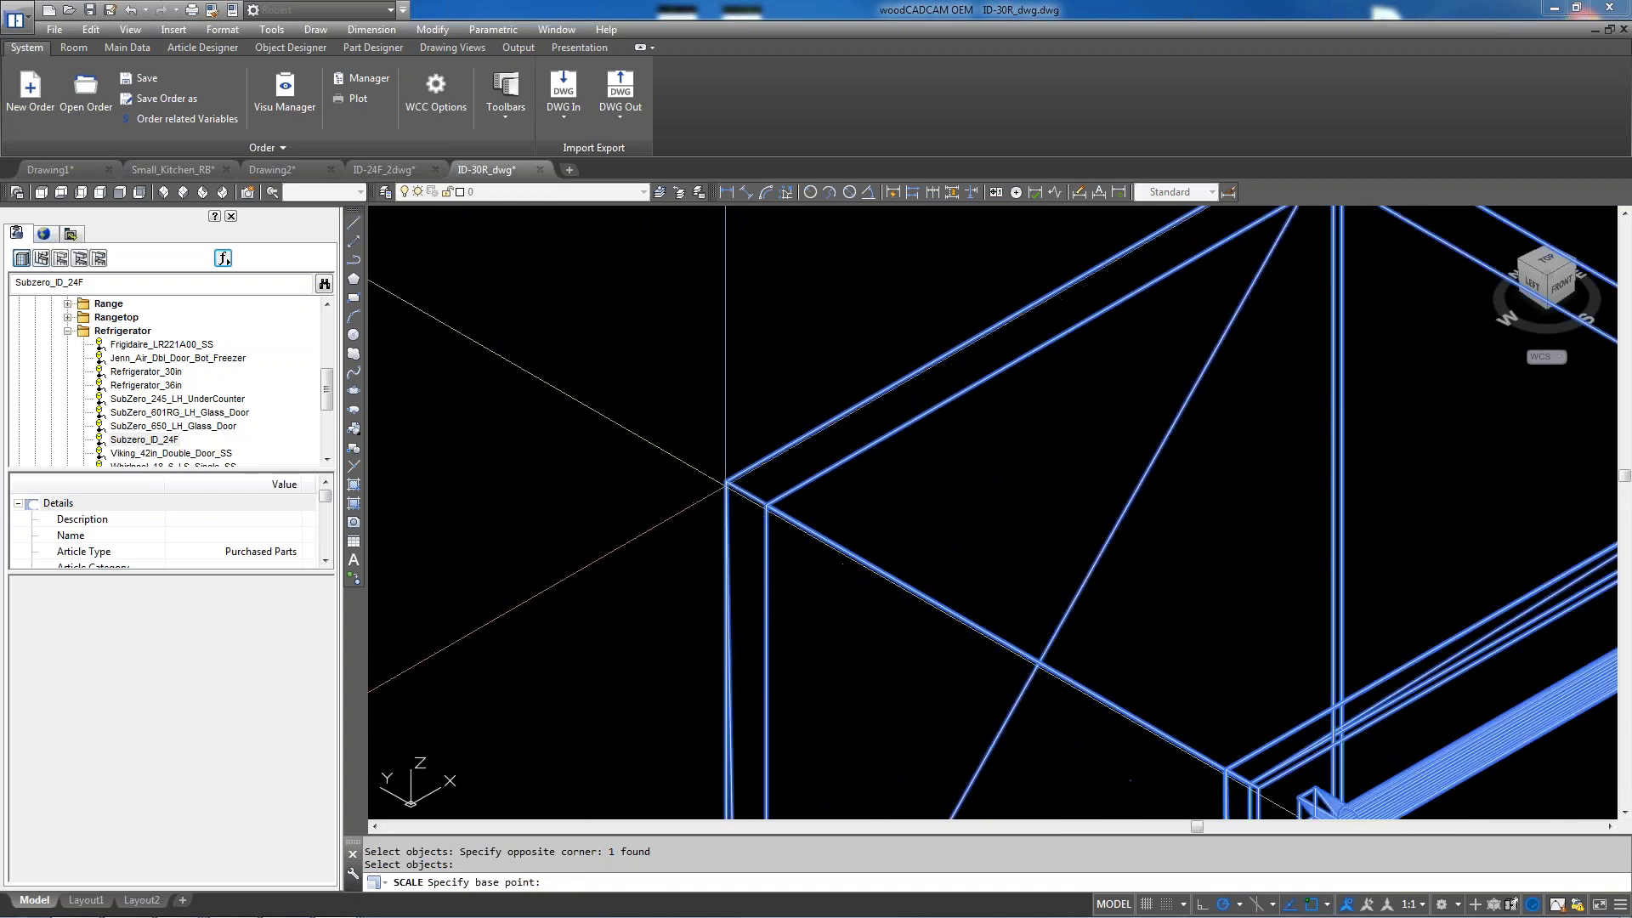
{"action": "scroll", "coordinate": [747, 459], "scroll_direction": "down", "scroll_amount": 5}
{"action": "left_click", "coordinate": [672, 536]}
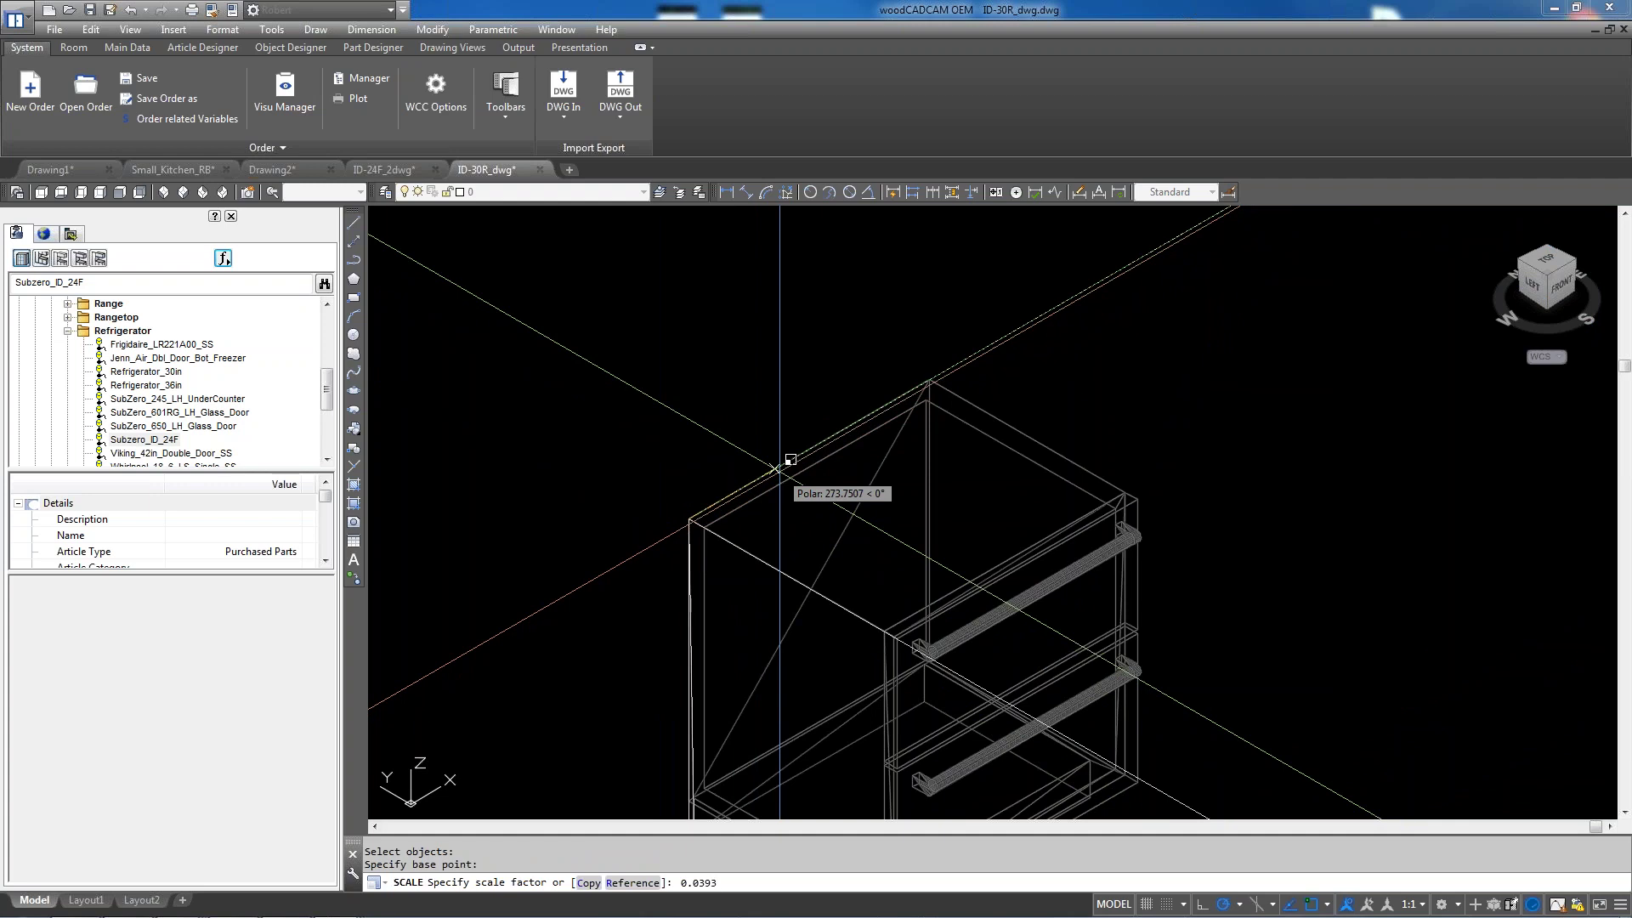
{"action": "key", "text": "Return"}
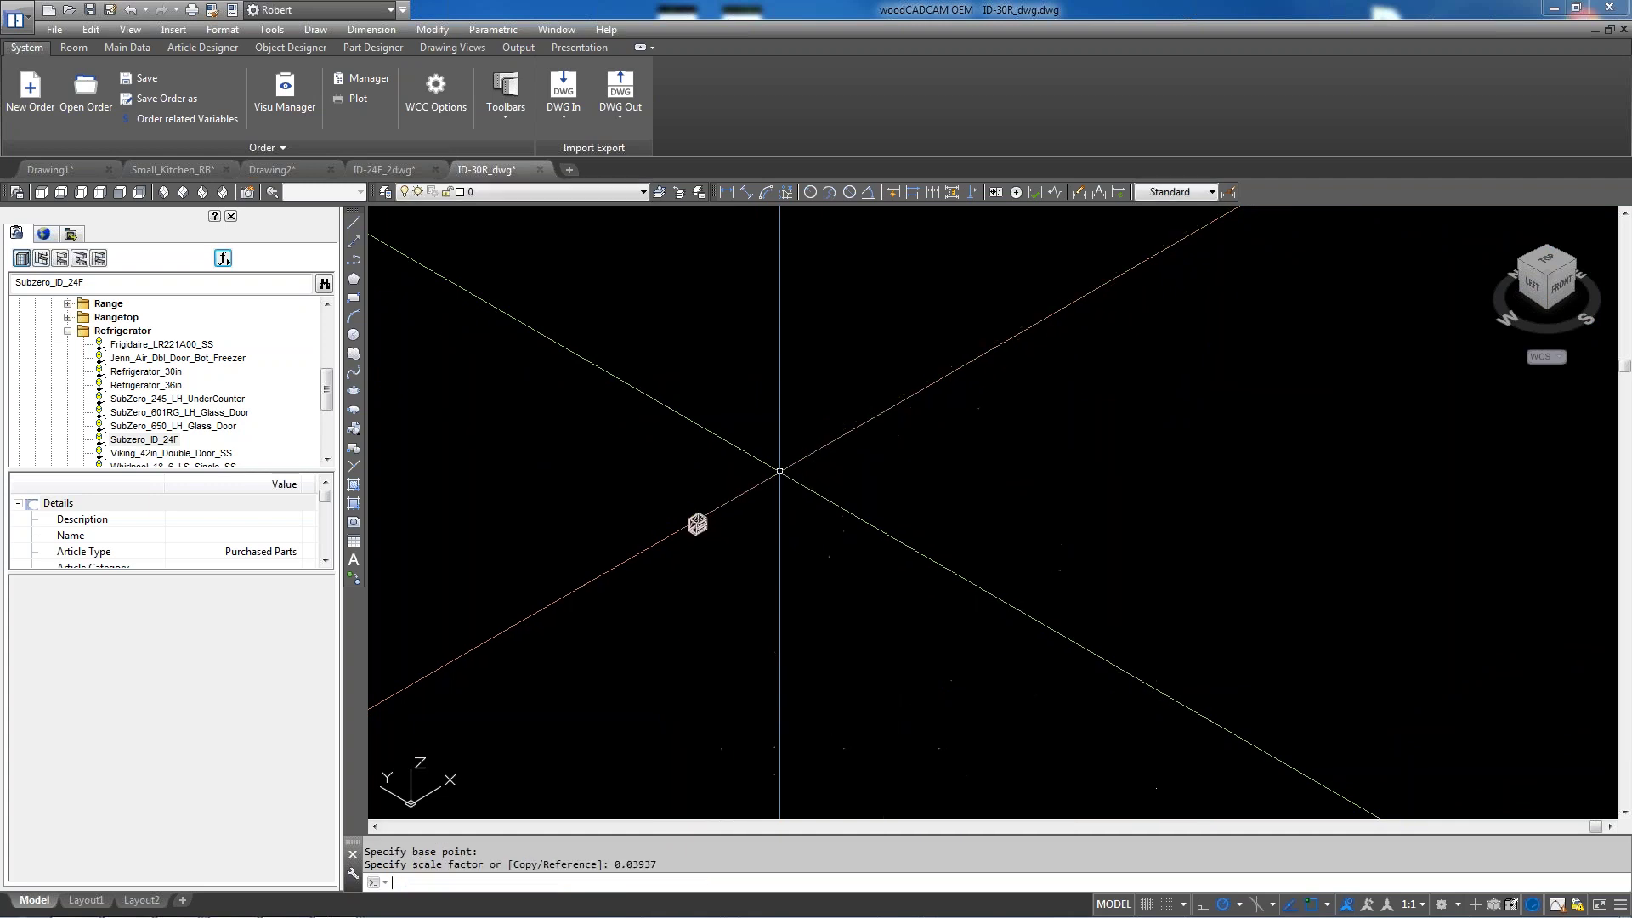
{"action": "scroll", "coordinate": [697, 524], "scroll_direction": "up", "scroll_amount": 8}
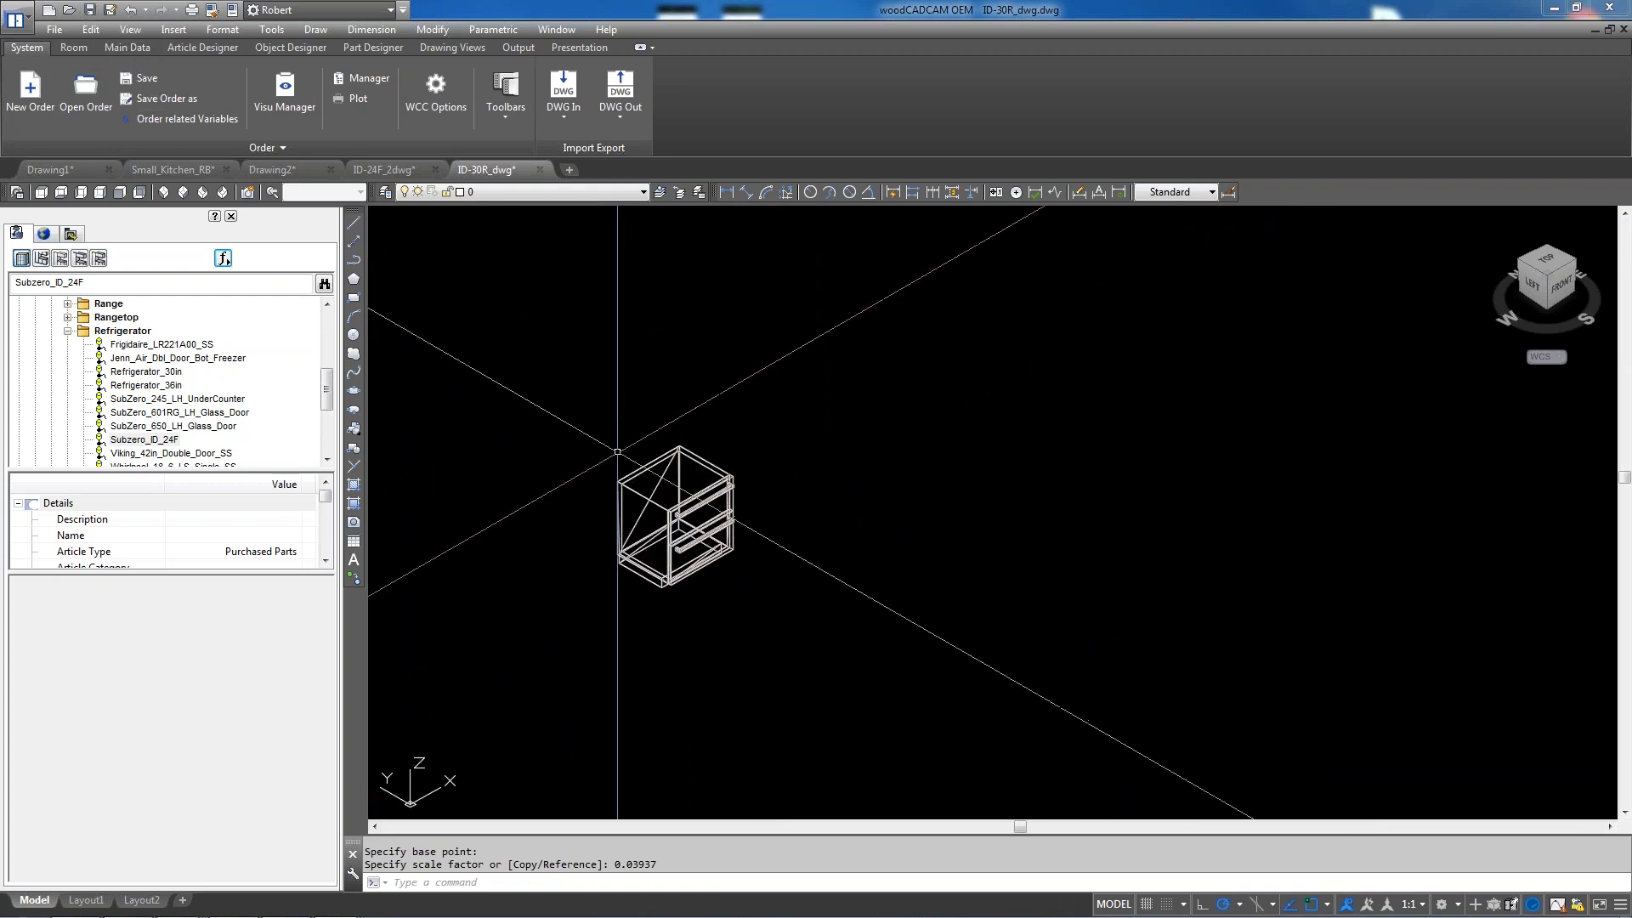
{"action": "left_click", "coordinate": [764, 598]}
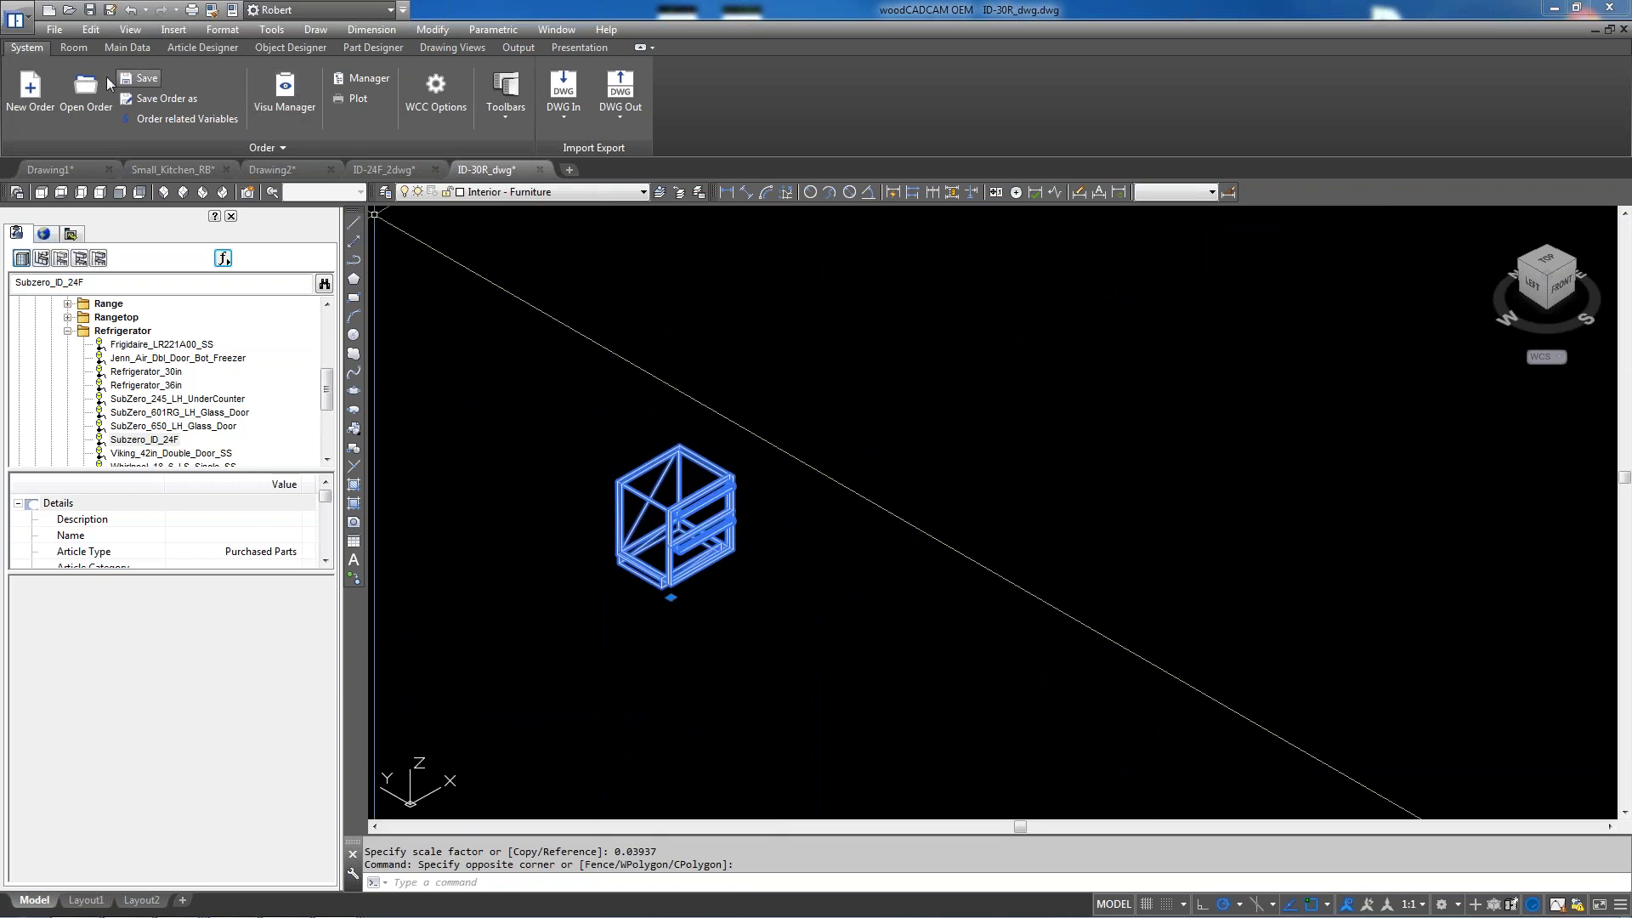
Explode the cabinet block into its individual parts
{"action": "type", "text": "EXPLOde"}
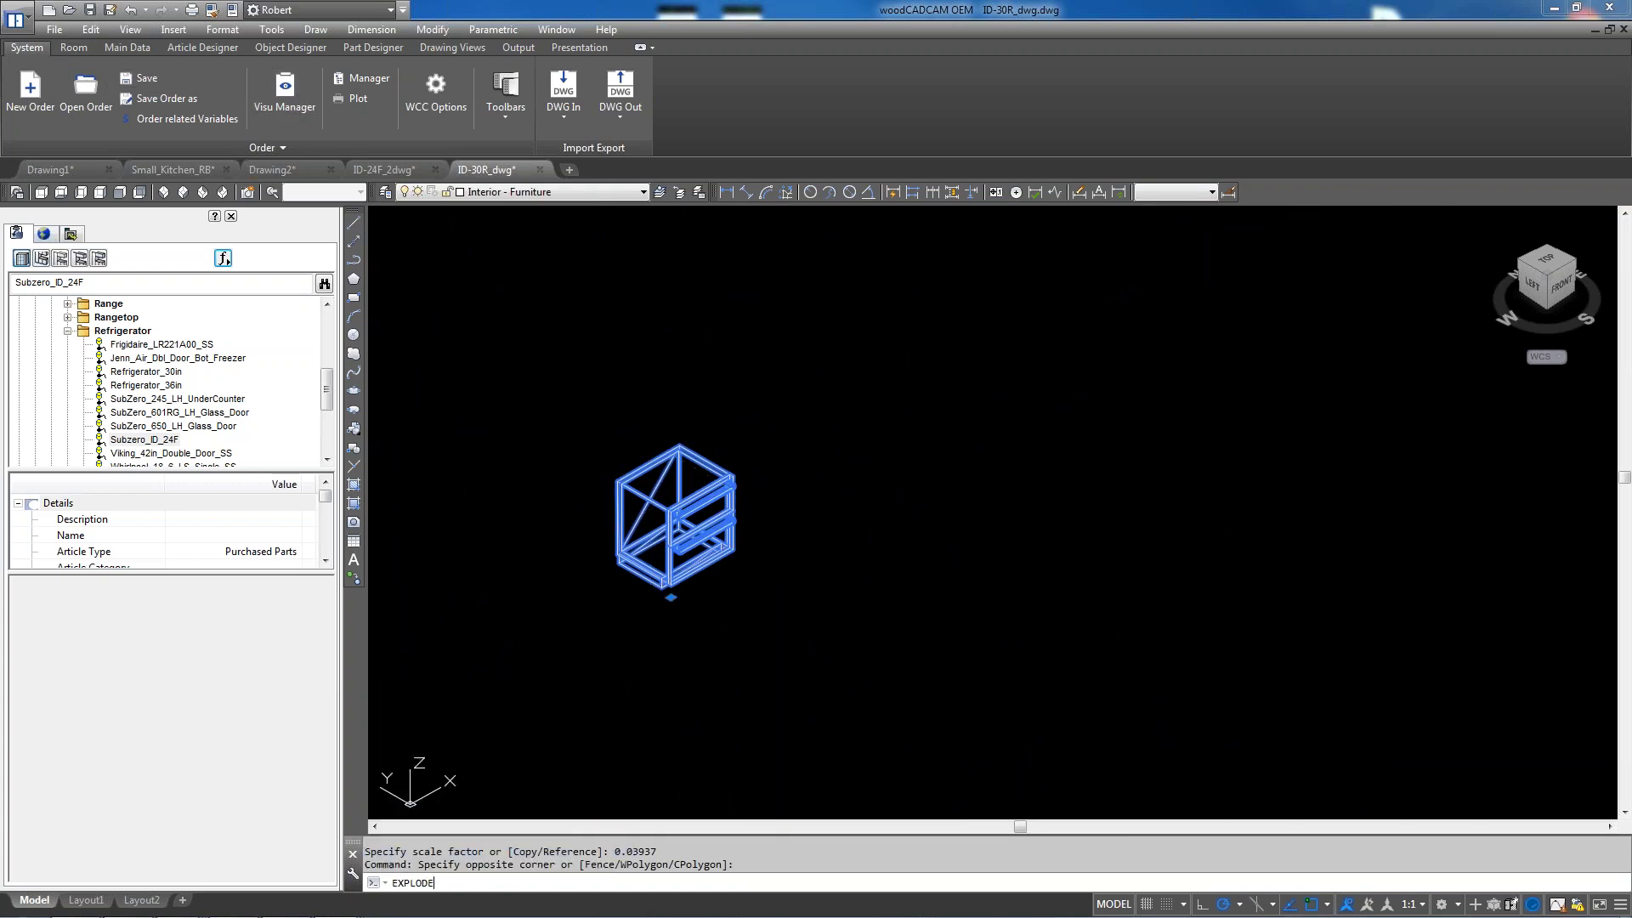
{"action": "key", "text": "Return"}
{"action": "left_click", "coordinate": [732, 502]}
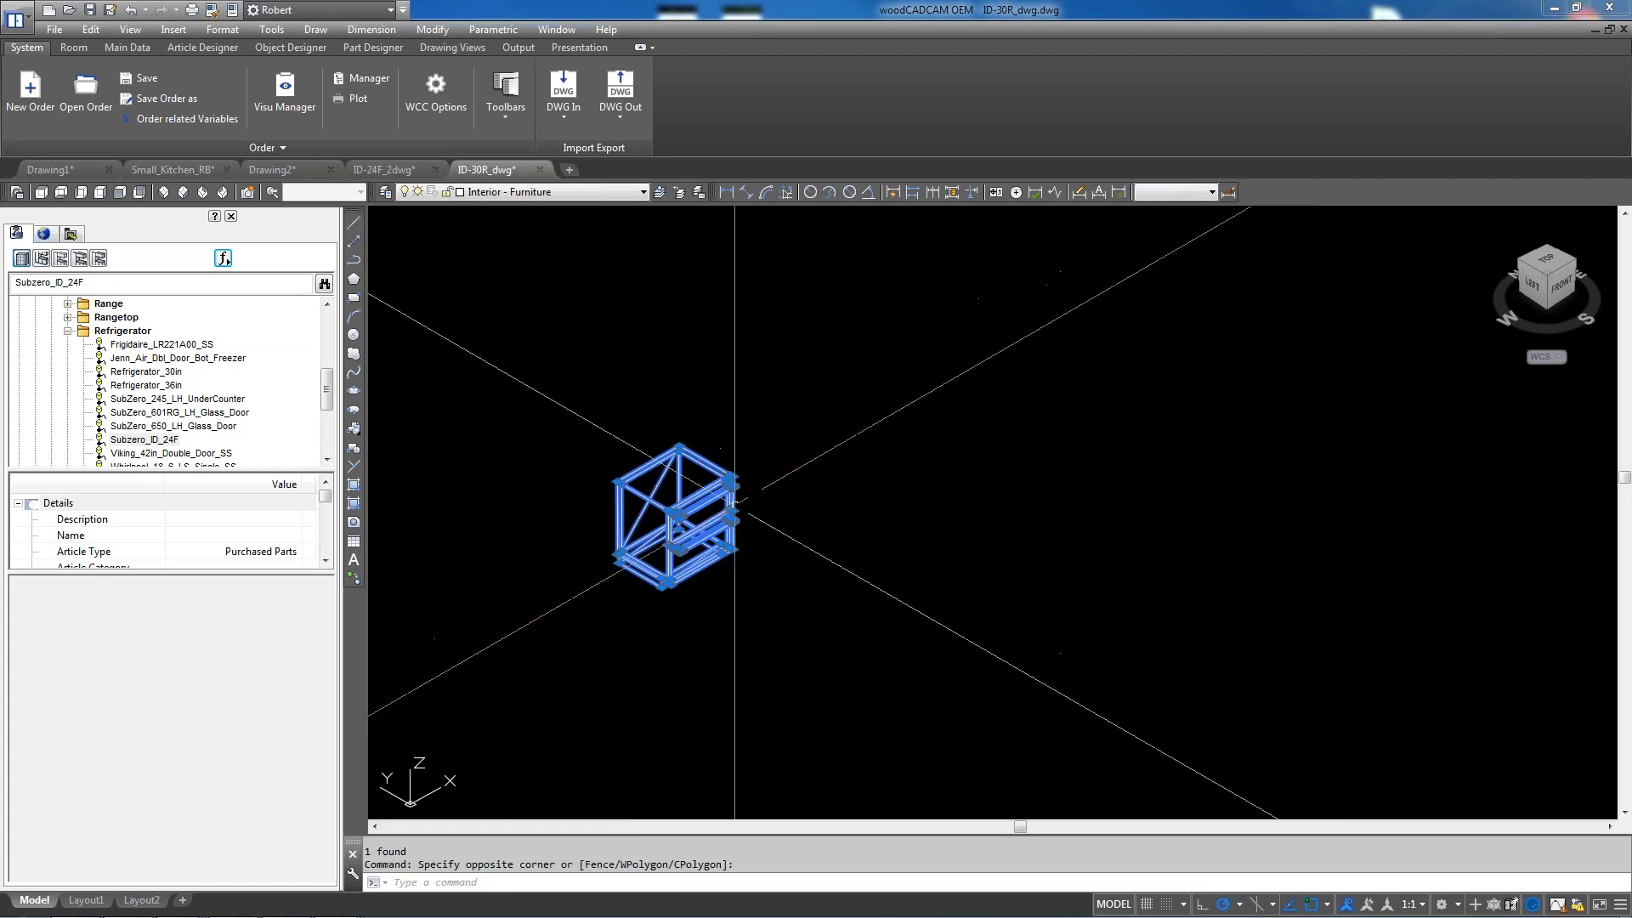
{"action": "key", "text": "Escape"}
Purge all unused items from the drawing and save it
{"action": "type", "text": "PURGE"}
{"action": "key", "text": "Return"}
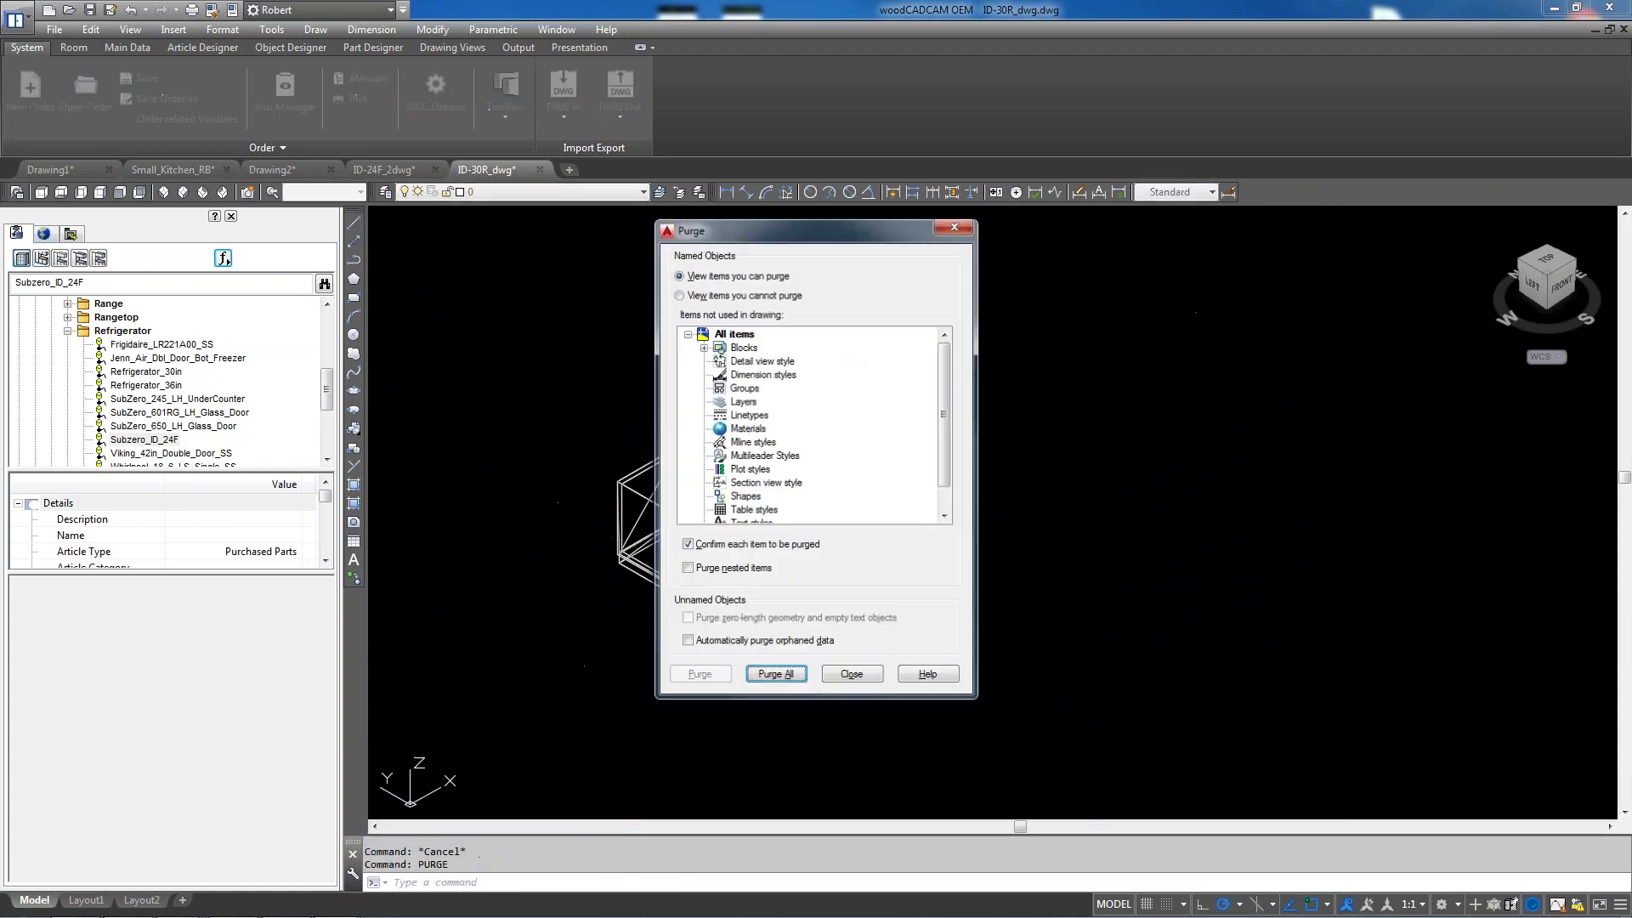
{"action": "left_click", "coordinate": [775, 676]}
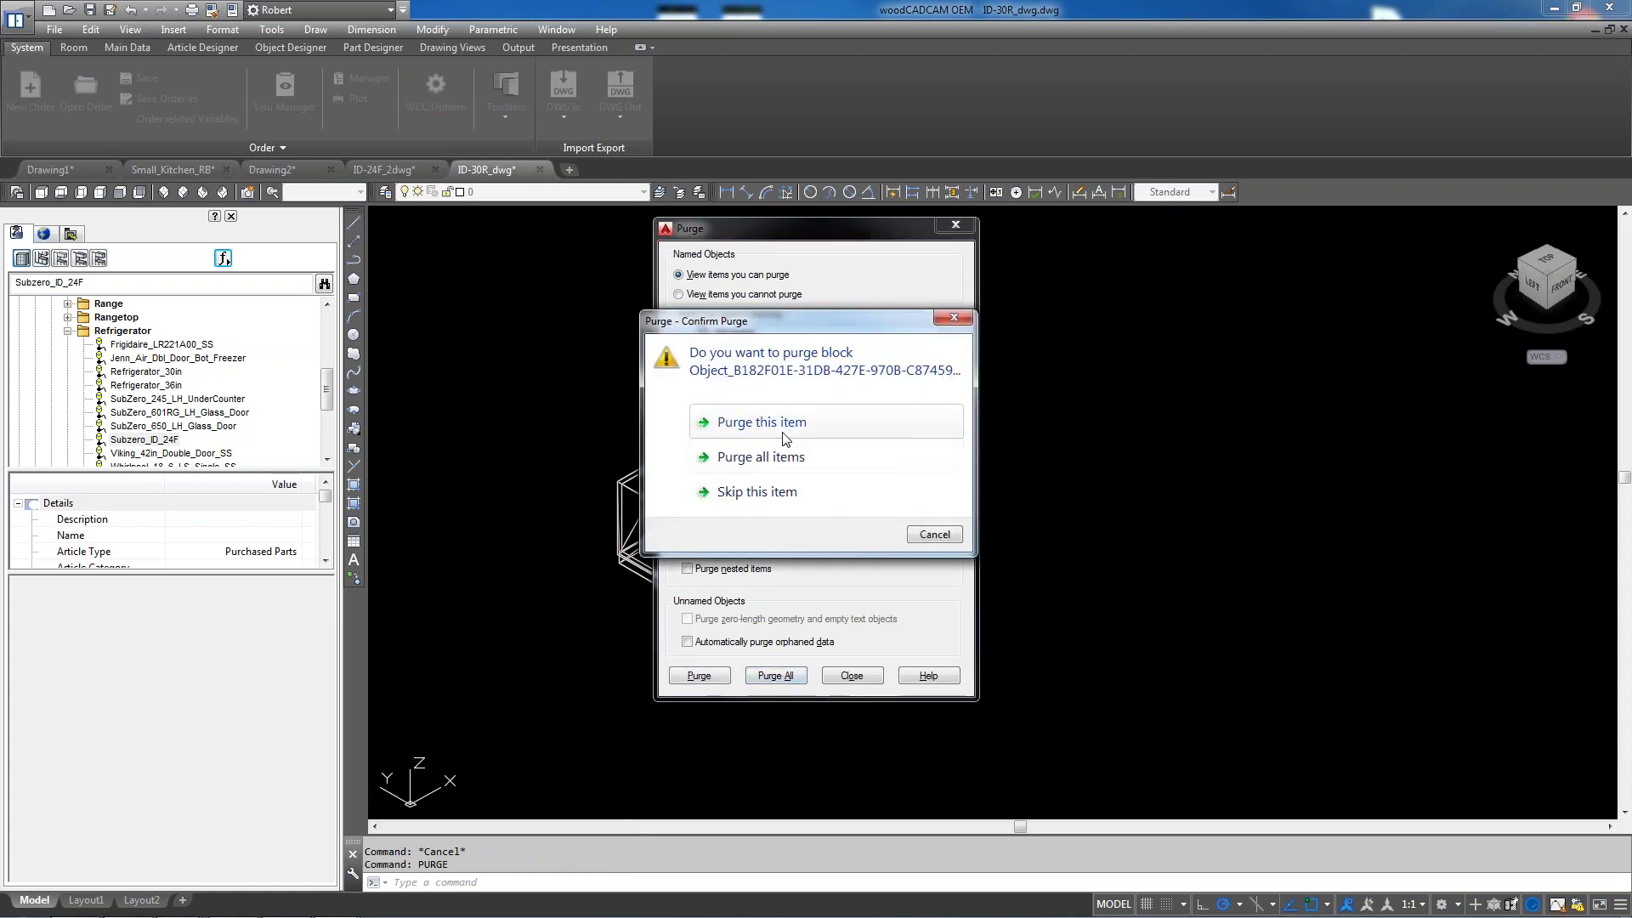
{"action": "left_click", "coordinate": [791, 460]}
{"action": "left_click", "coordinate": [853, 675]}
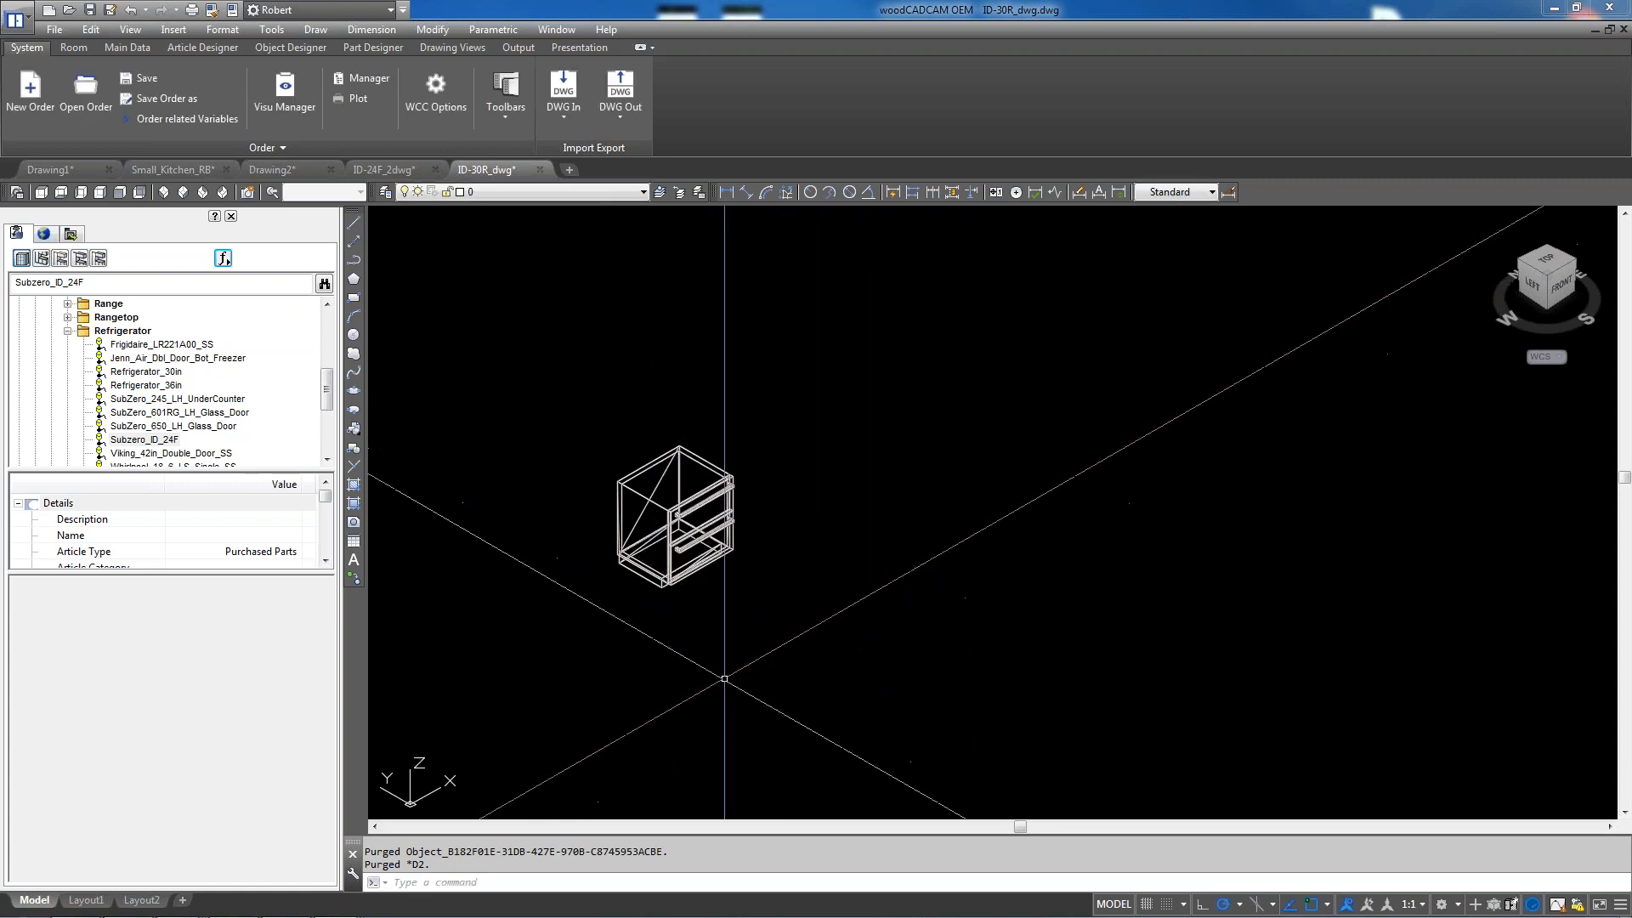
{"action": "scroll", "coordinate": [595, 539], "scroll_direction": "up", "scroll_amount": 2}
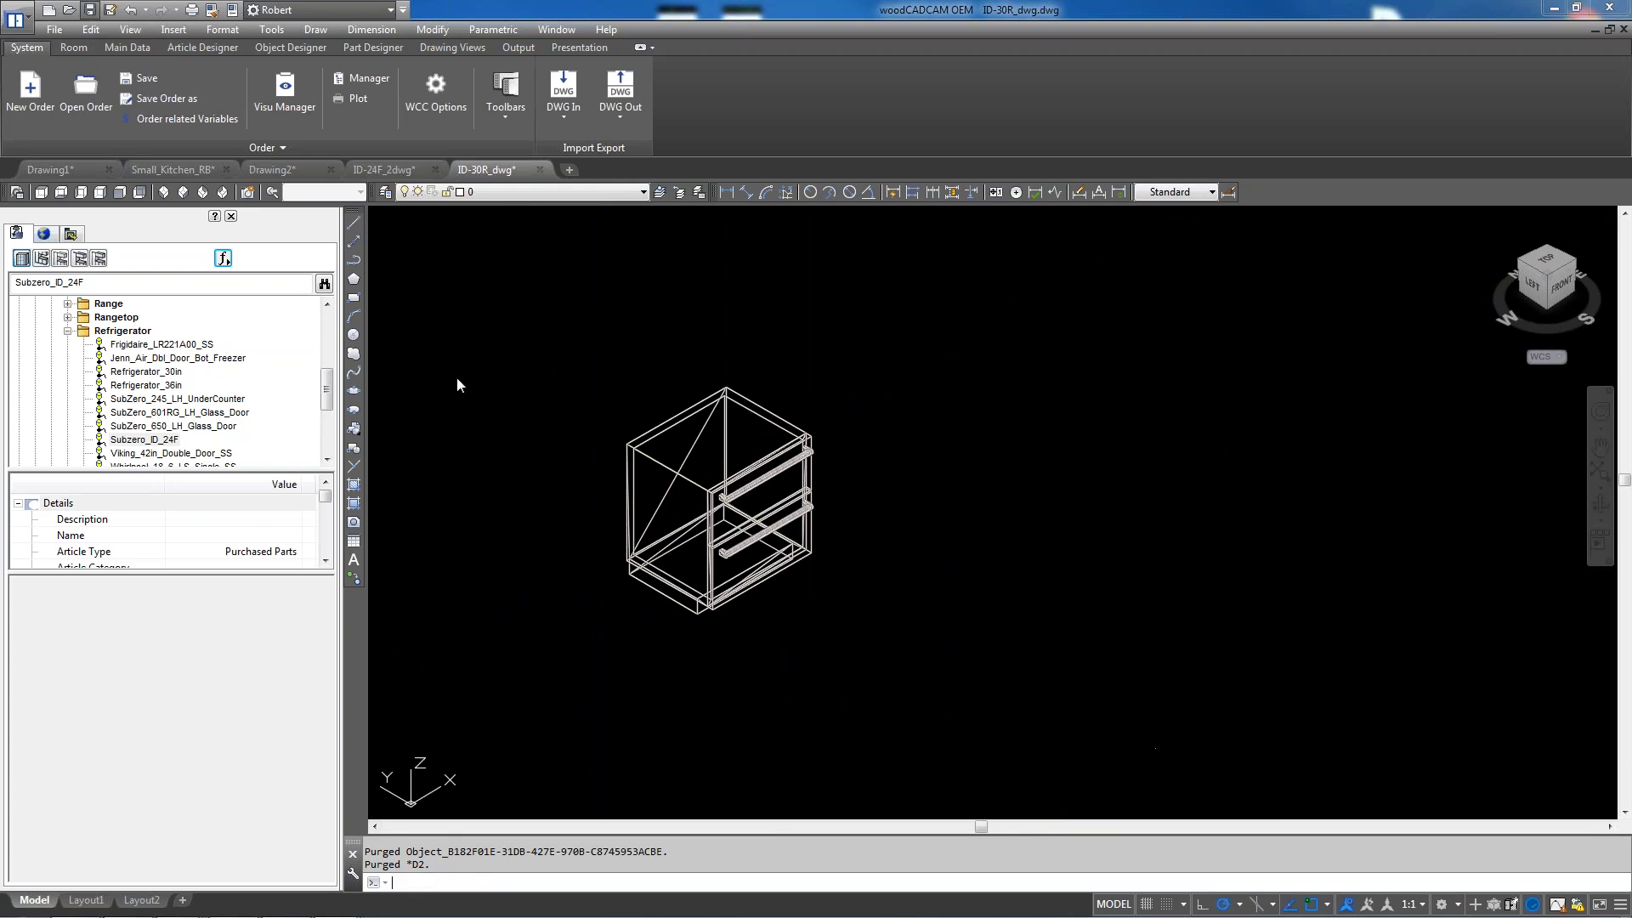
{"action": "key", "text": "ctrl+s"}
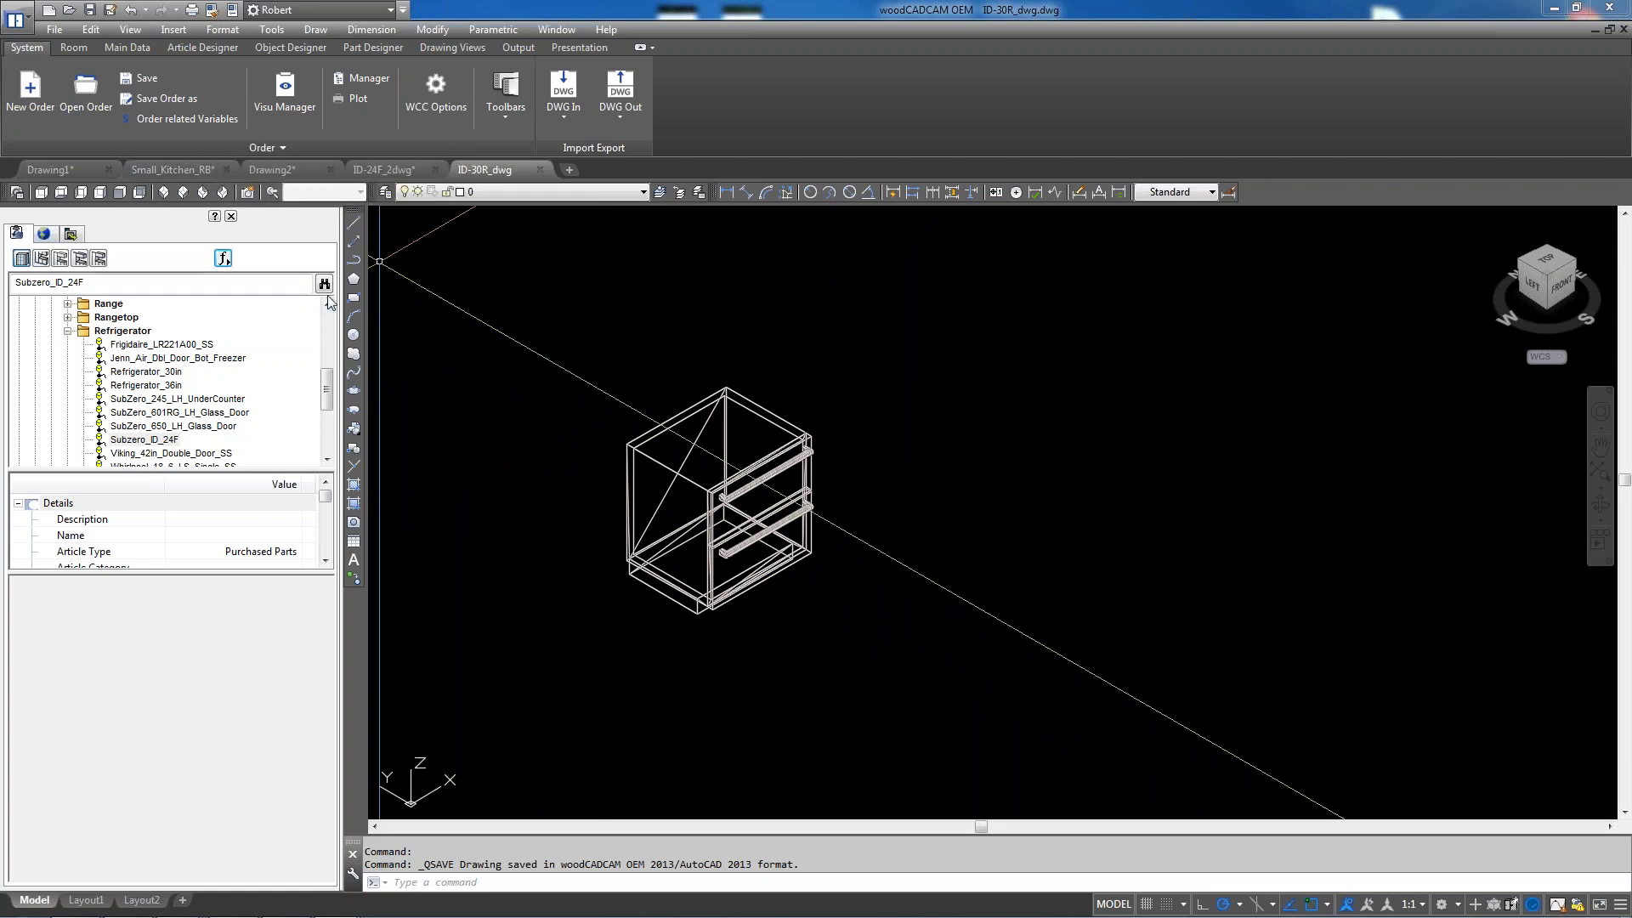
Create a new purchased-part article Subzero_ID_30R in Layout Blocks > Kitchen > Electric Appliances > Refrigerator
{"action": "left_click", "coordinate": [224, 258]}
{"action": "mouse_move", "coordinate": [282, 283]}
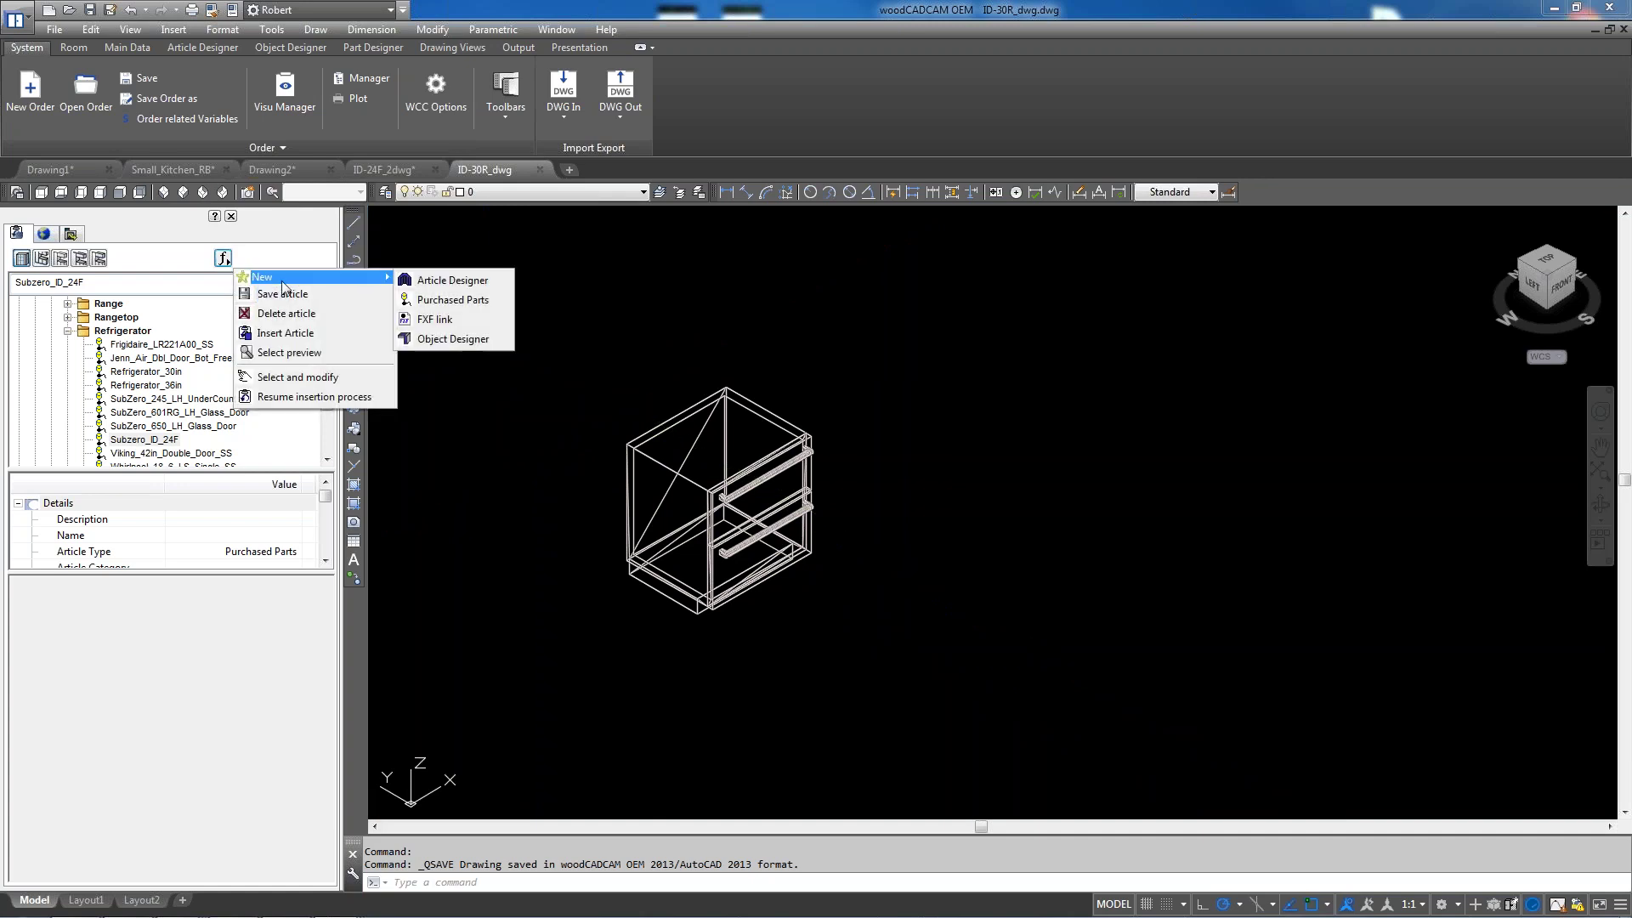
{"action": "left_click", "coordinate": [453, 299]}
{"action": "left_click_drag", "start_coordinate": [357, 200], "coordinate": [1035, 321]}
{"action": "left_click", "coordinate": [896, 363]}
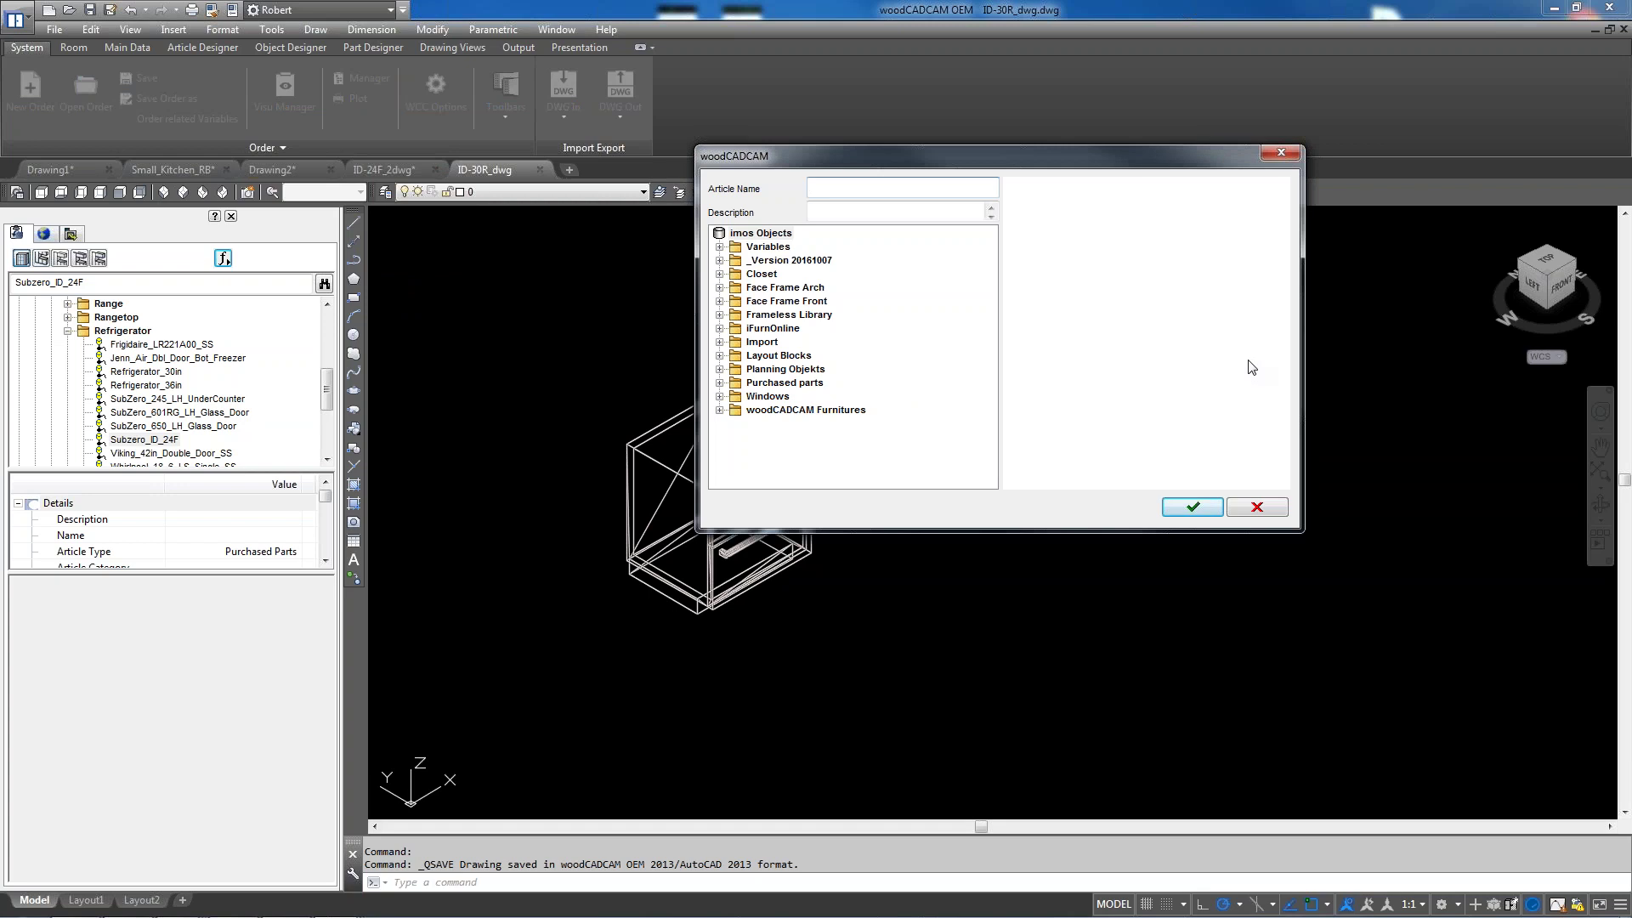
{"action": "type", "text": "Subzero_ID_30R"}
{"action": "left_click", "coordinate": [719, 355]}
{"action": "left_click", "coordinate": [735, 369]}
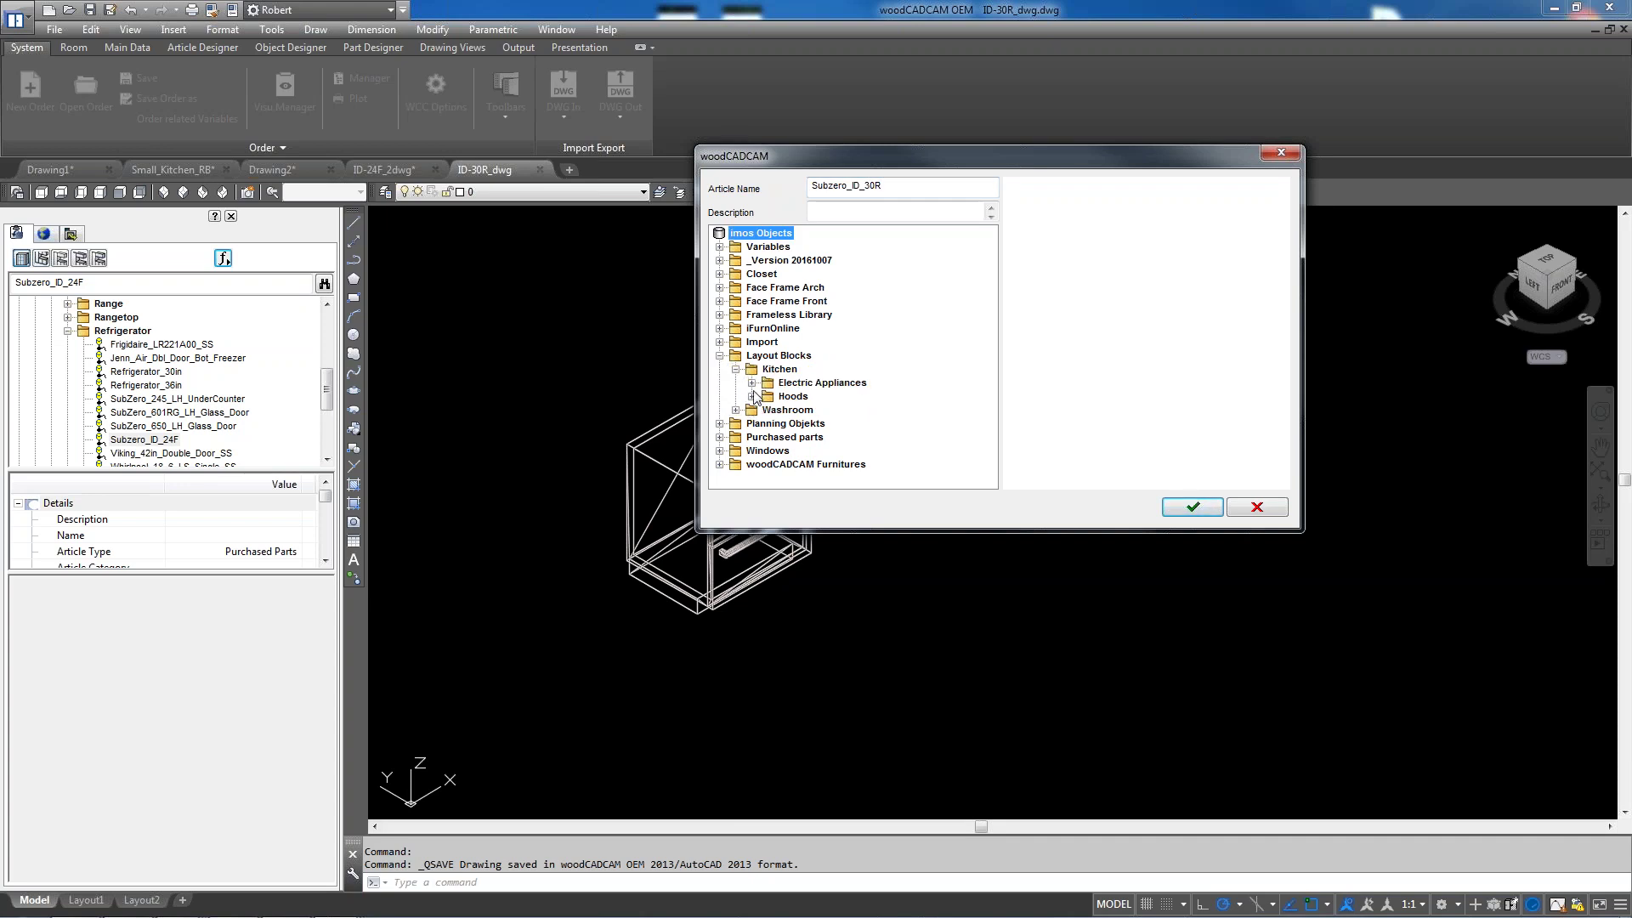
{"action": "left_click", "coordinate": [751, 383]}
{"action": "left_click", "coordinate": [770, 464]}
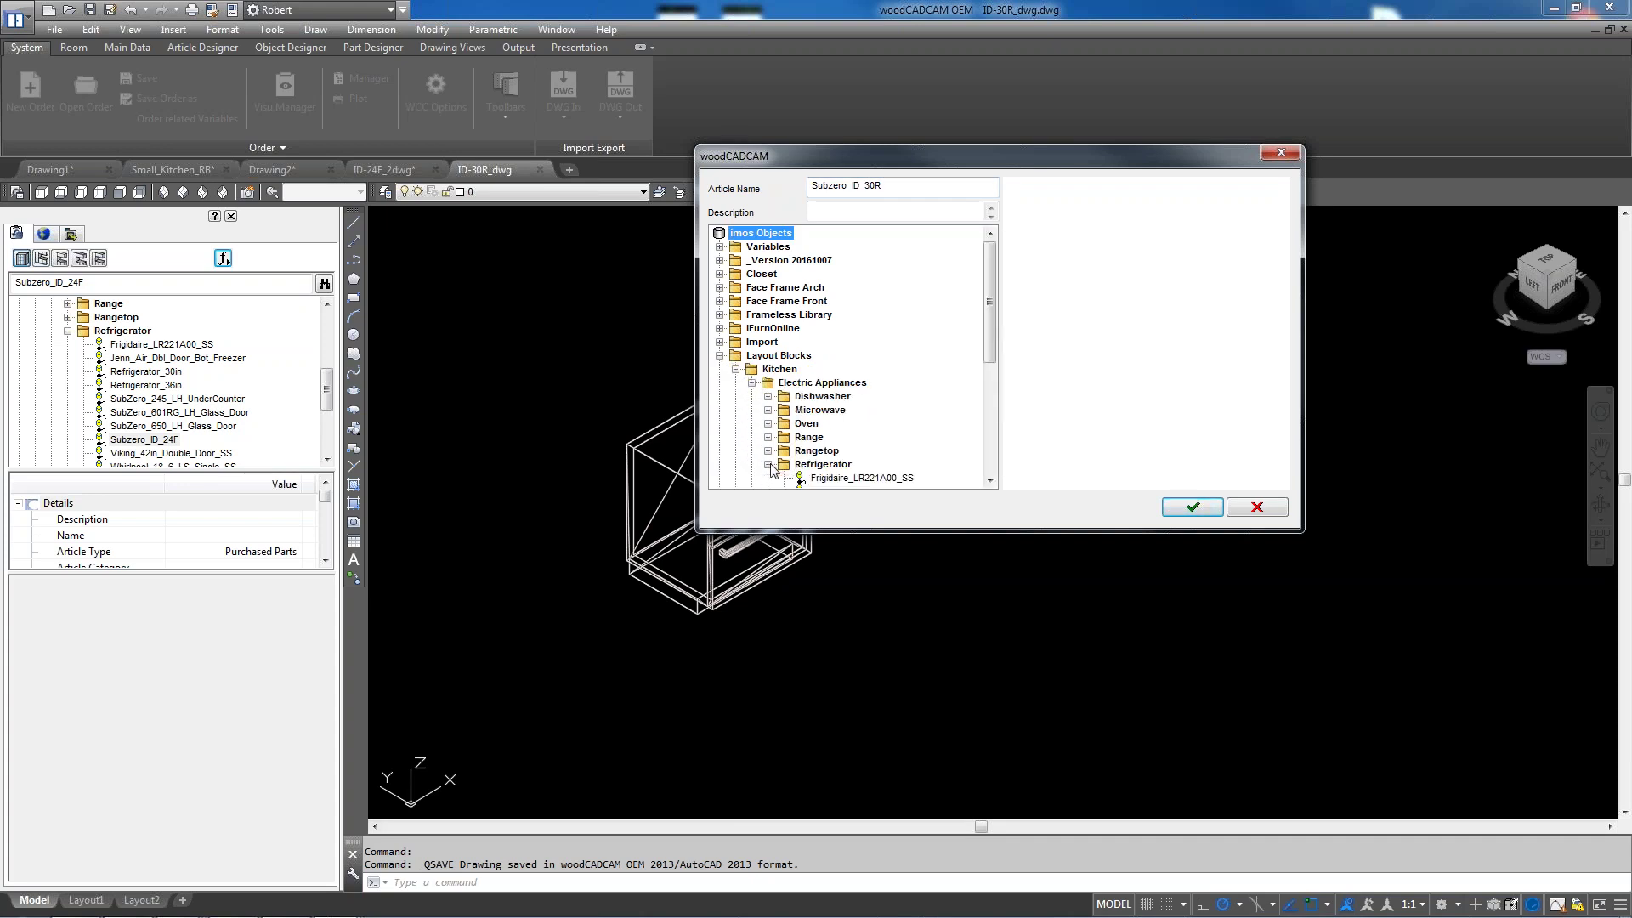
{"action": "left_click", "coordinate": [829, 467]}
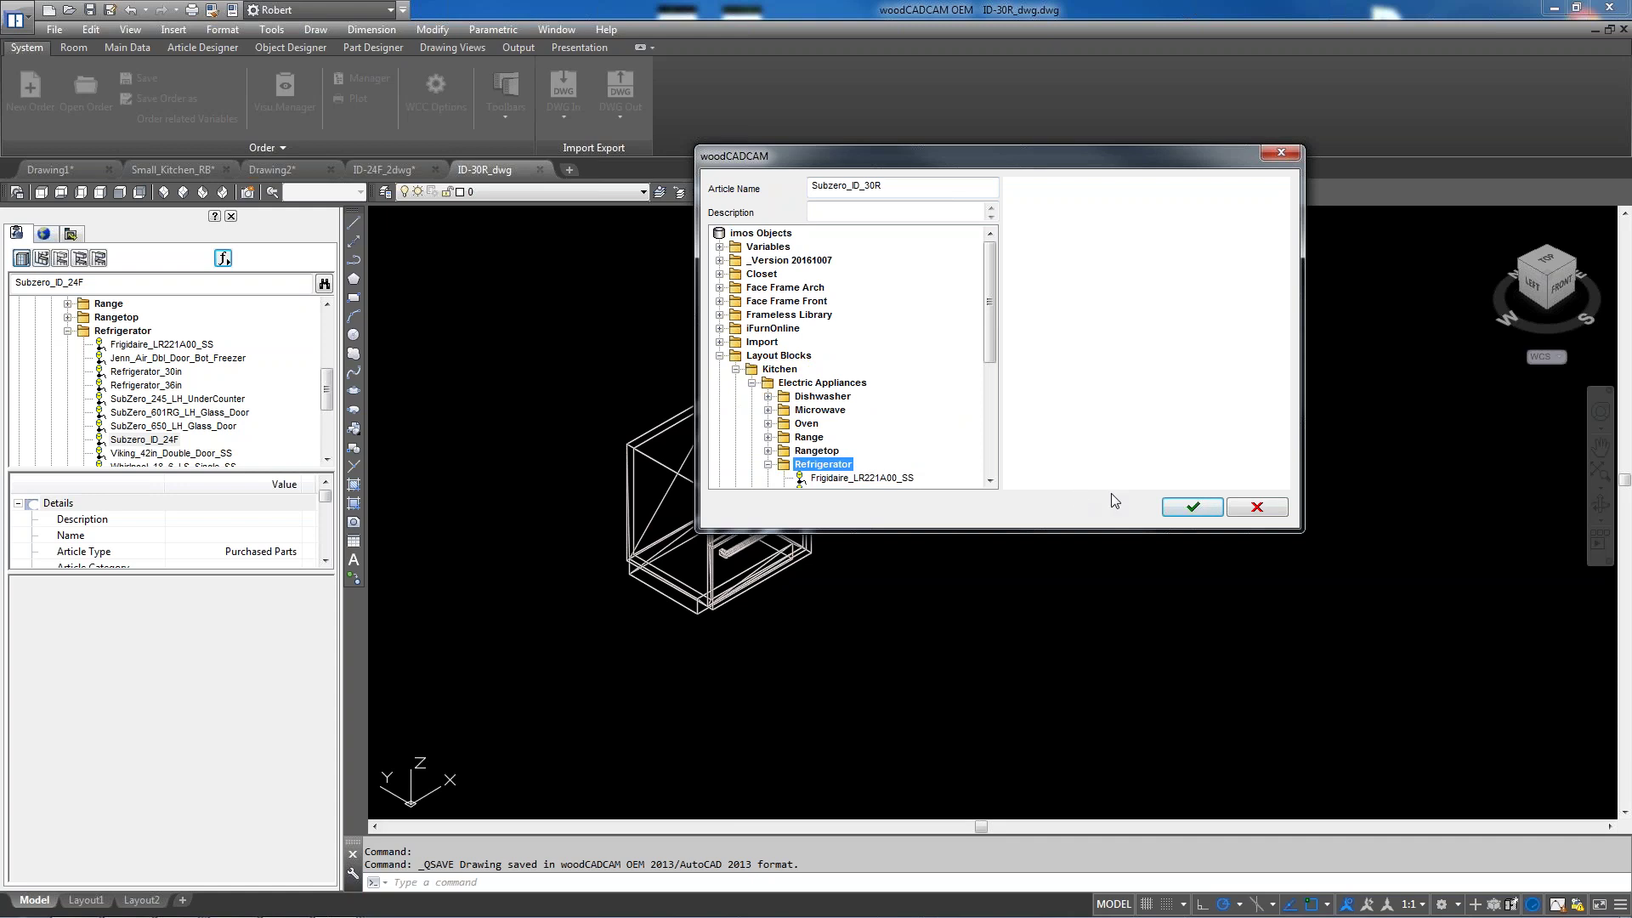
{"action": "left_click", "coordinate": [1190, 507]}
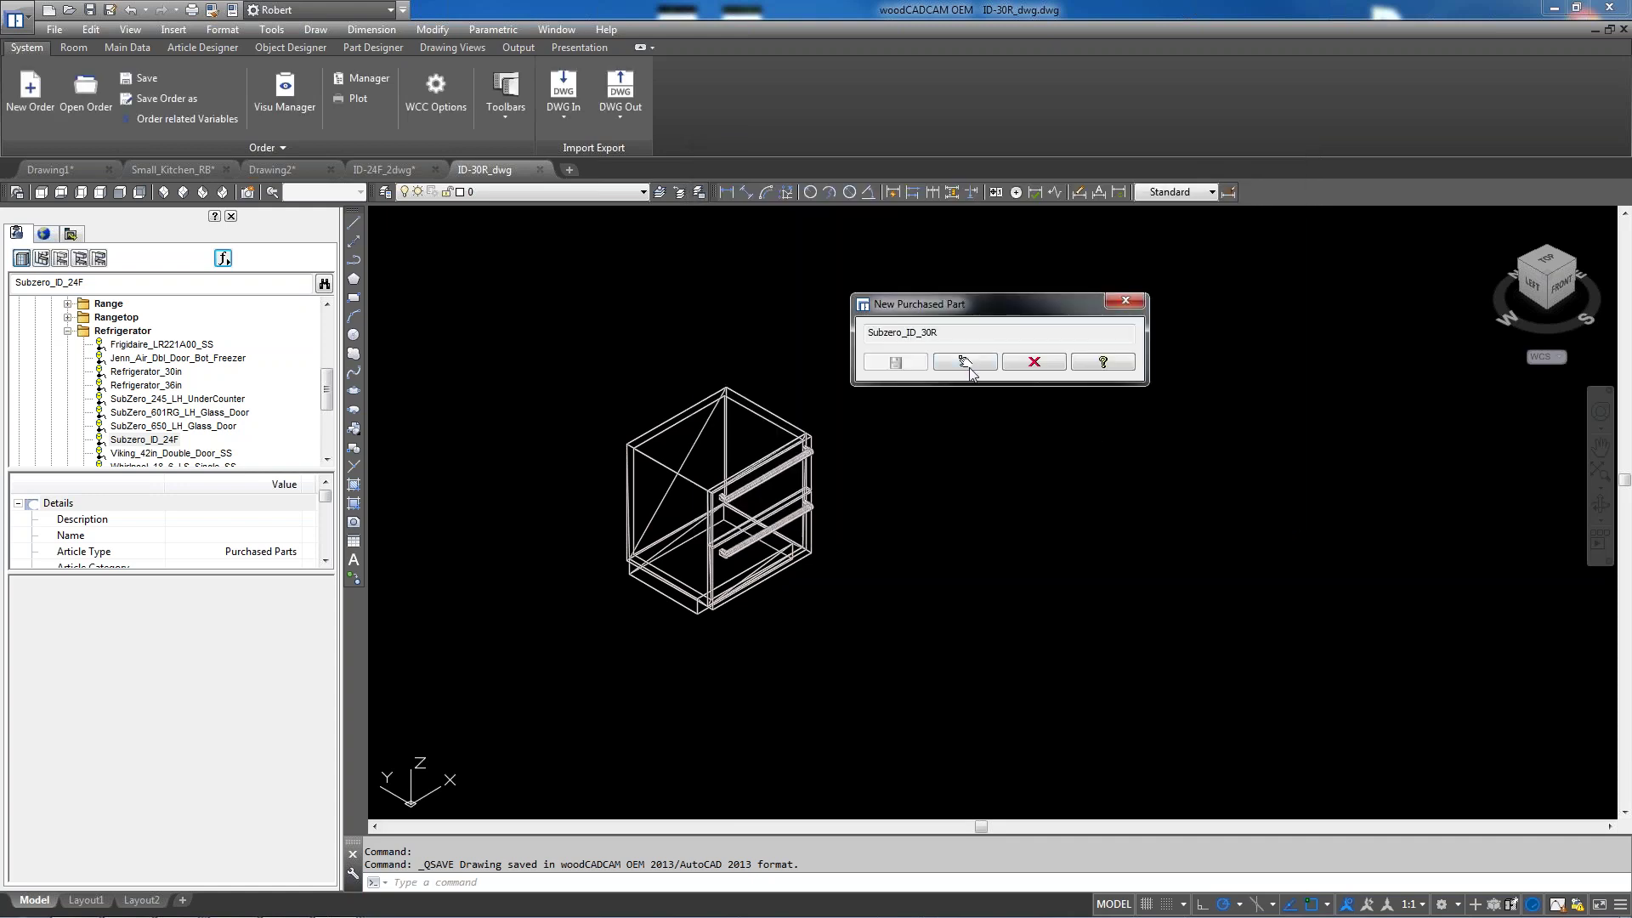
Pick the part's insertion point and window-select the cabinet geometry for it
{"action": "left_click", "coordinate": [965, 362]}
{"action": "scroll", "coordinate": [680, 586], "scroll_direction": "up", "scroll_amount": 10}
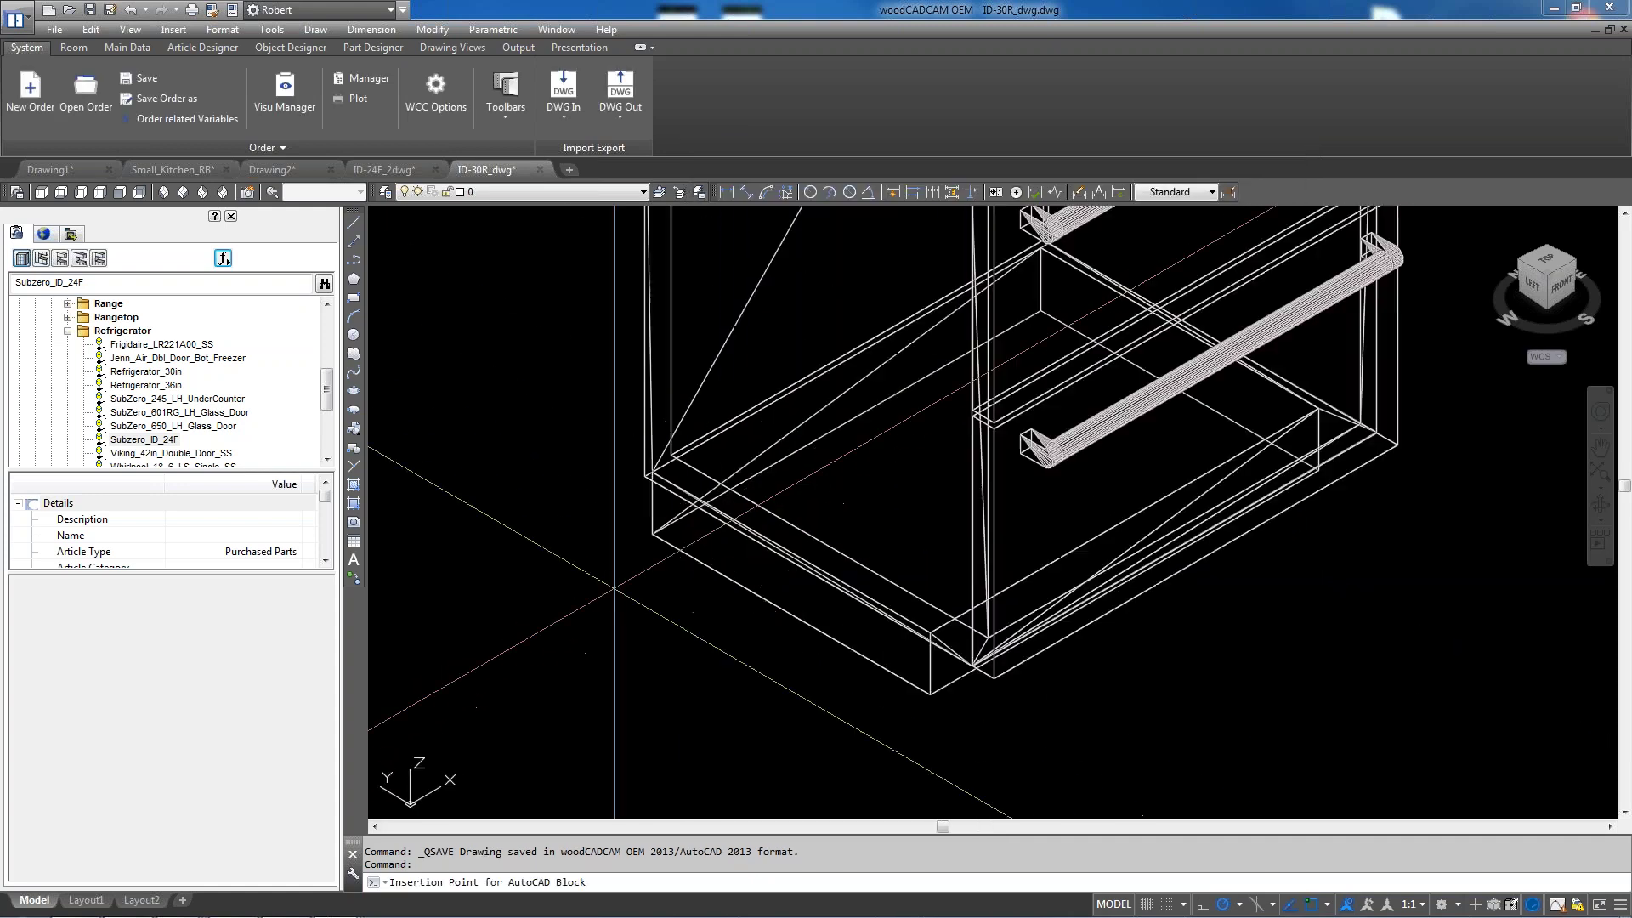
{"action": "key", "text": "Escape"}
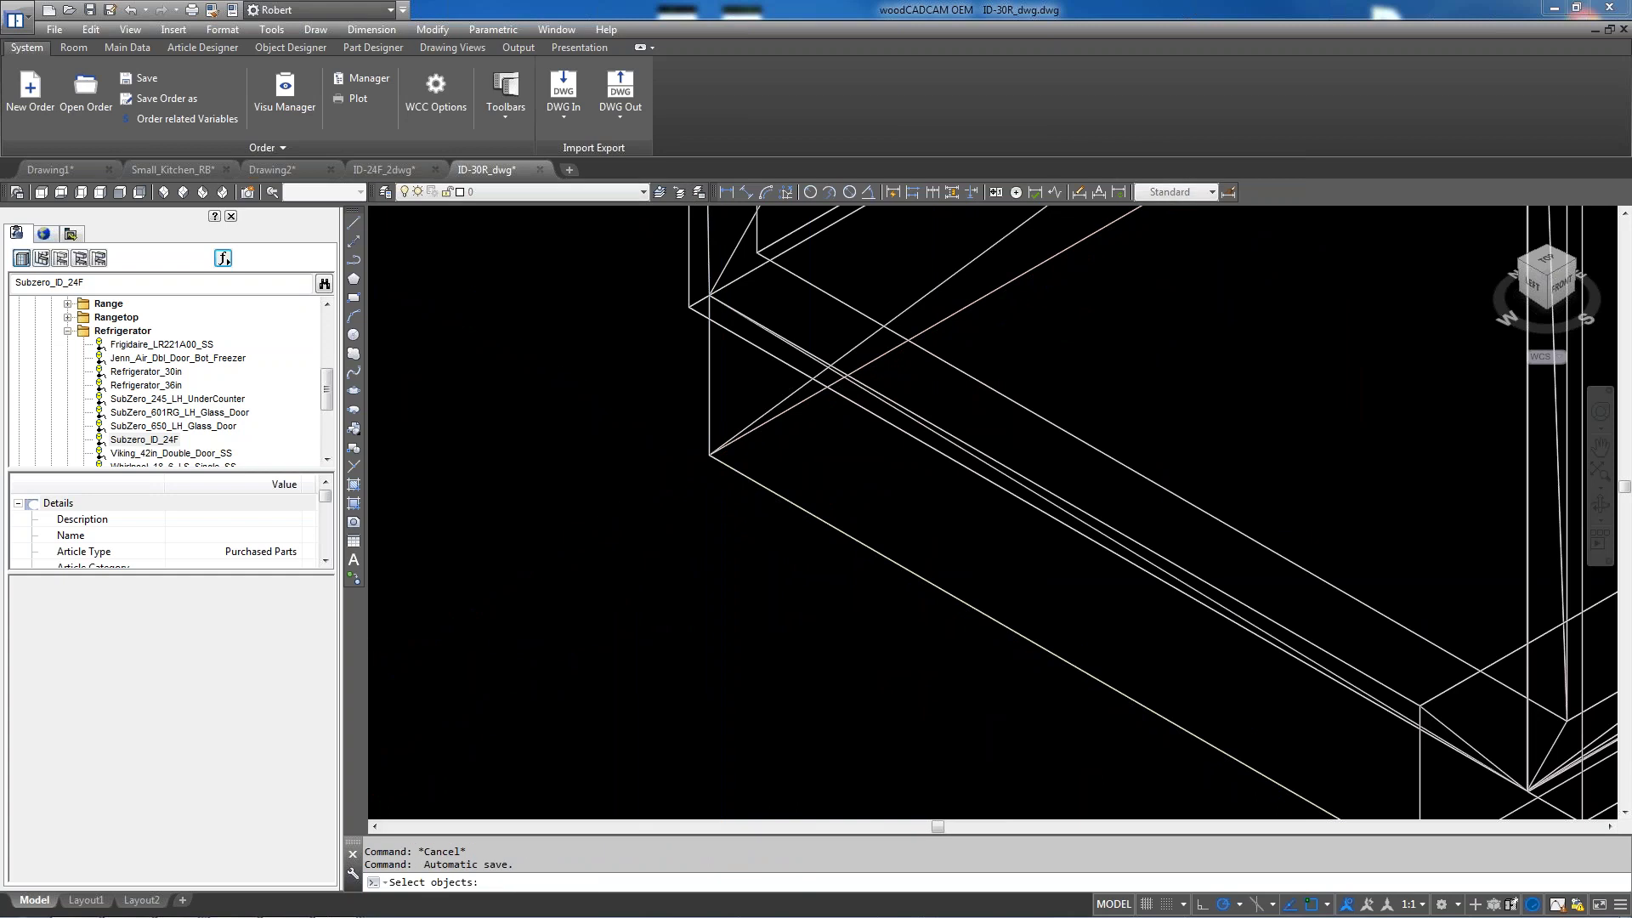
{"action": "scroll", "coordinate": [699, 481], "scroll_direction": "down", "scroll_amount": 10}
{"action": "left_click", "coordinate": [668, 529]}
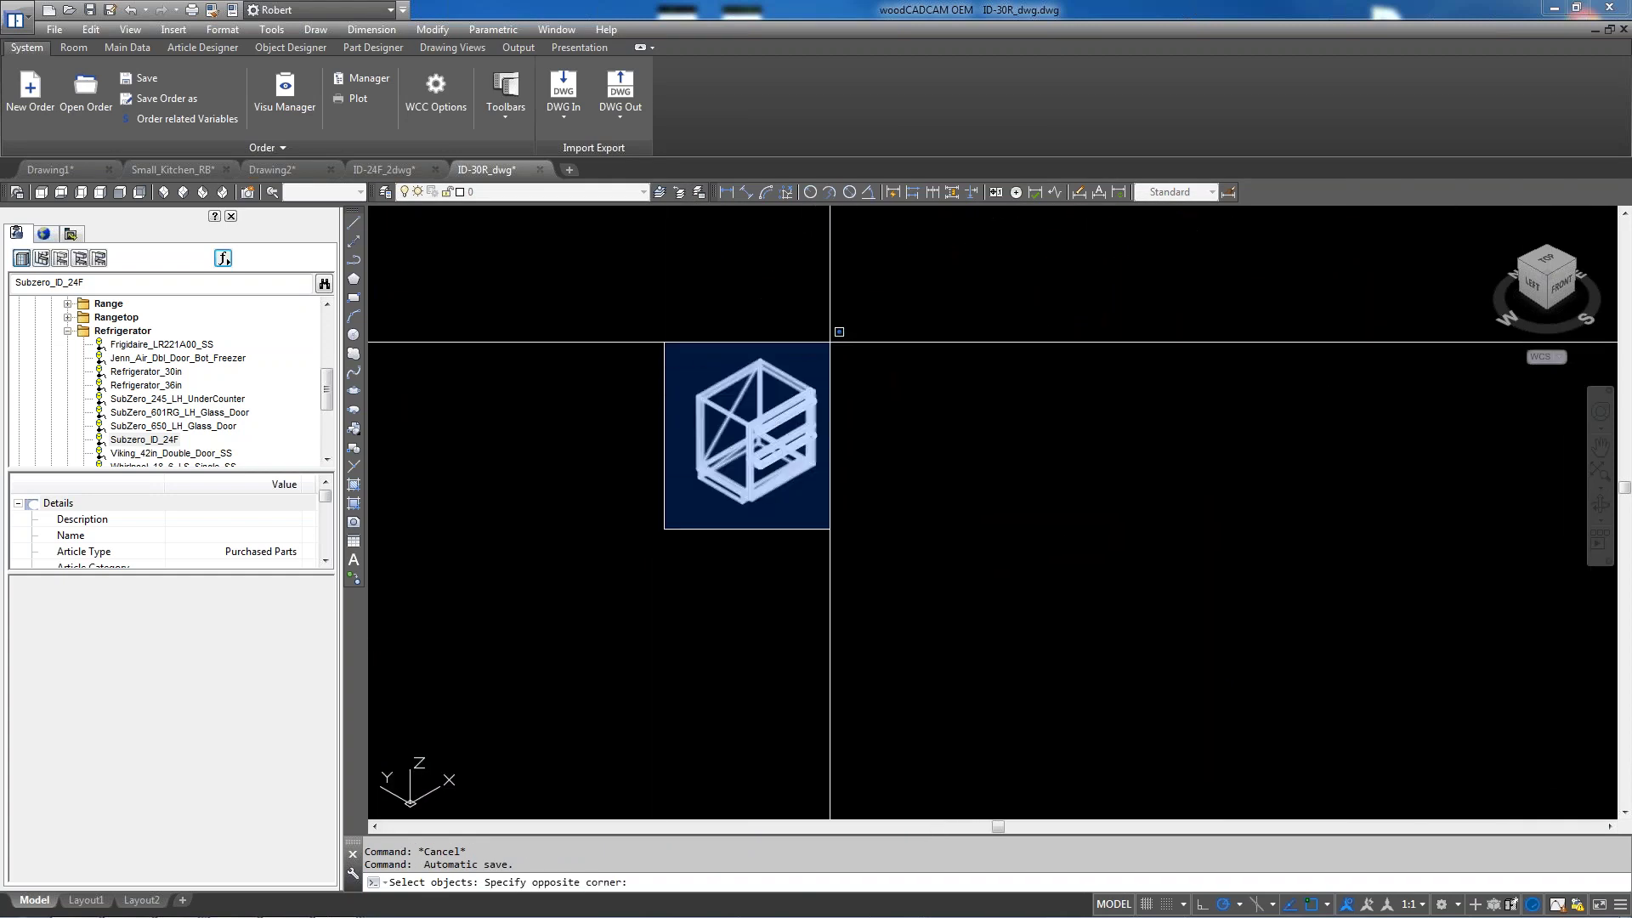
{"action": "left_click", "coordinate": [838, 357]}
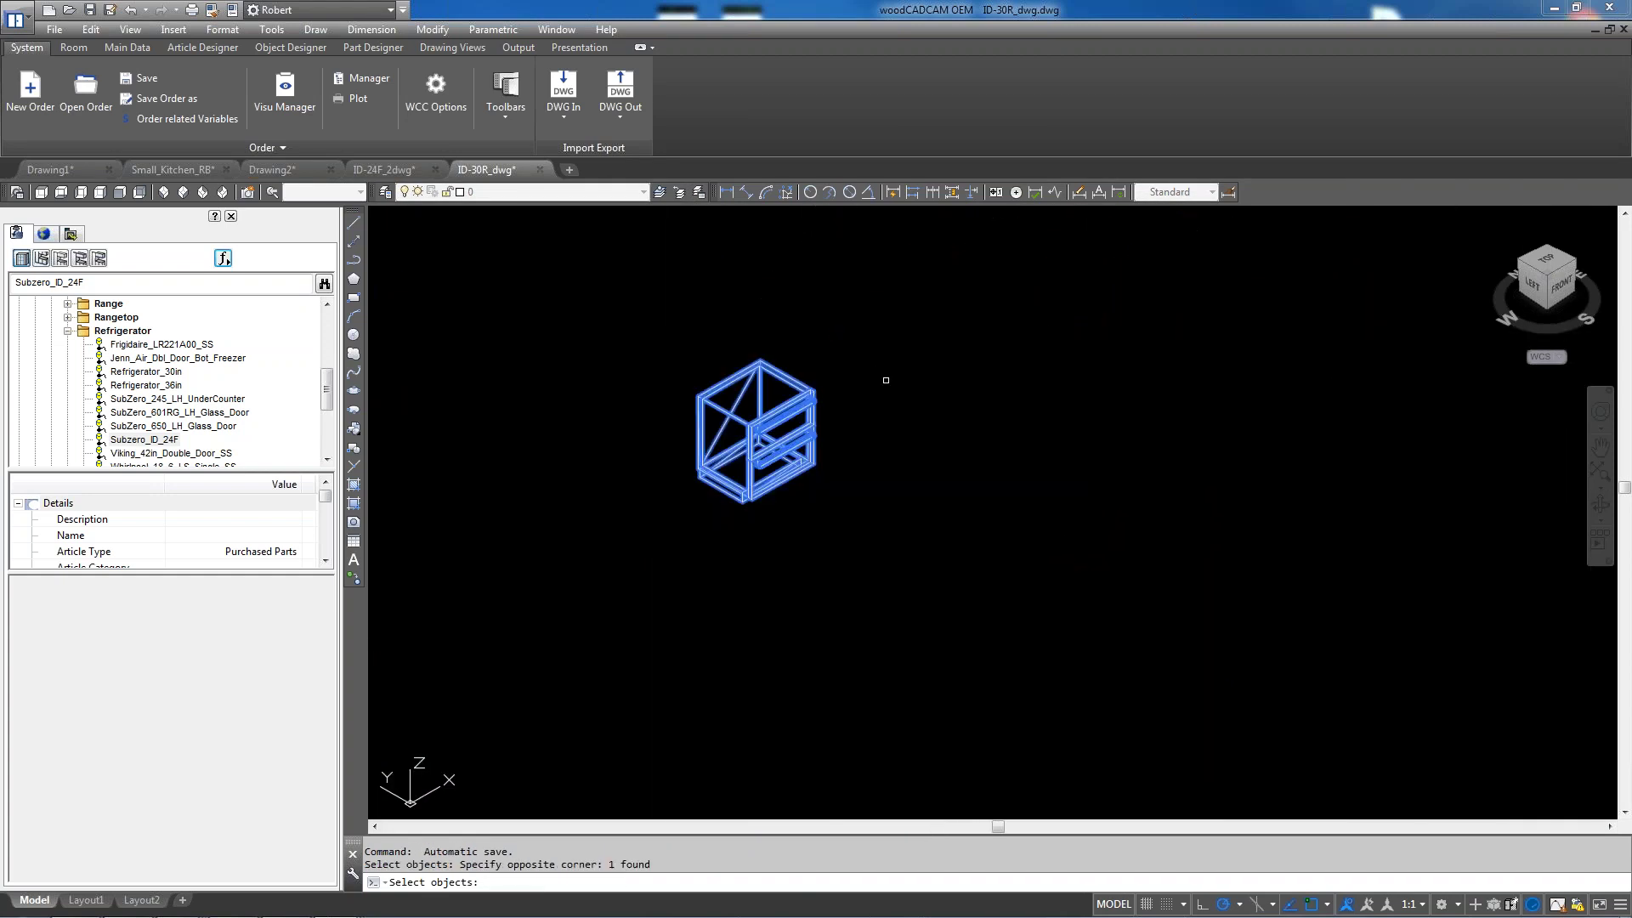
{"action": "key", "text": "Return"}
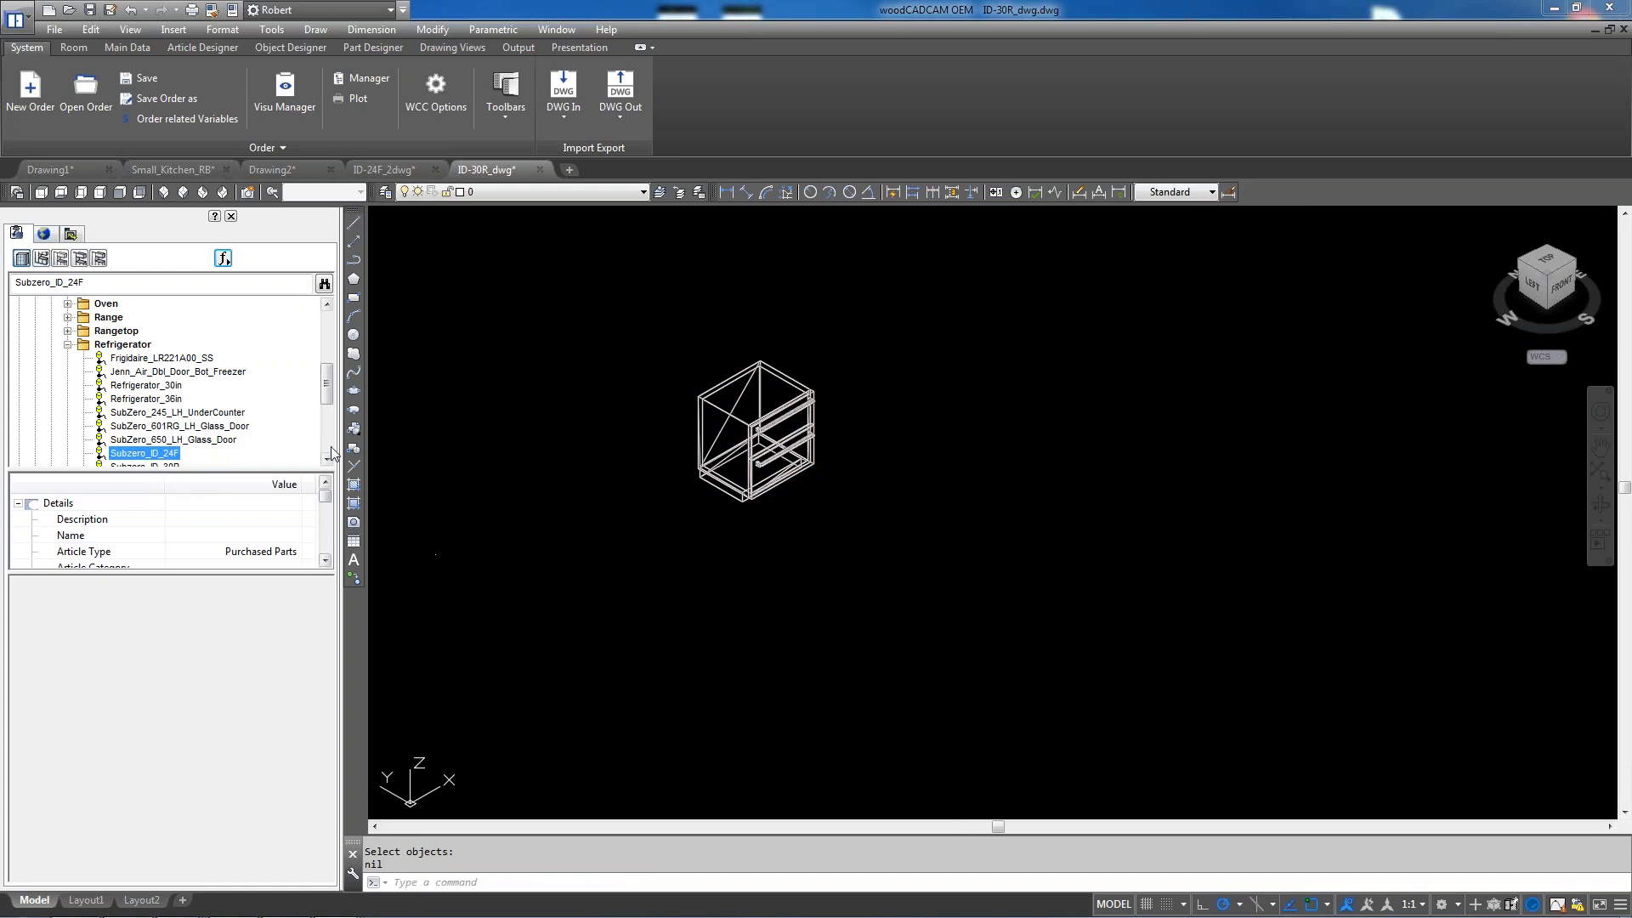
Select the Subzero_ID_30R article in the library and switch to the Small_Kitchen_RB drawing
{"action": "left_click_drag", "start_coordinate": [324, 396], "coordinate": [324, 410]}
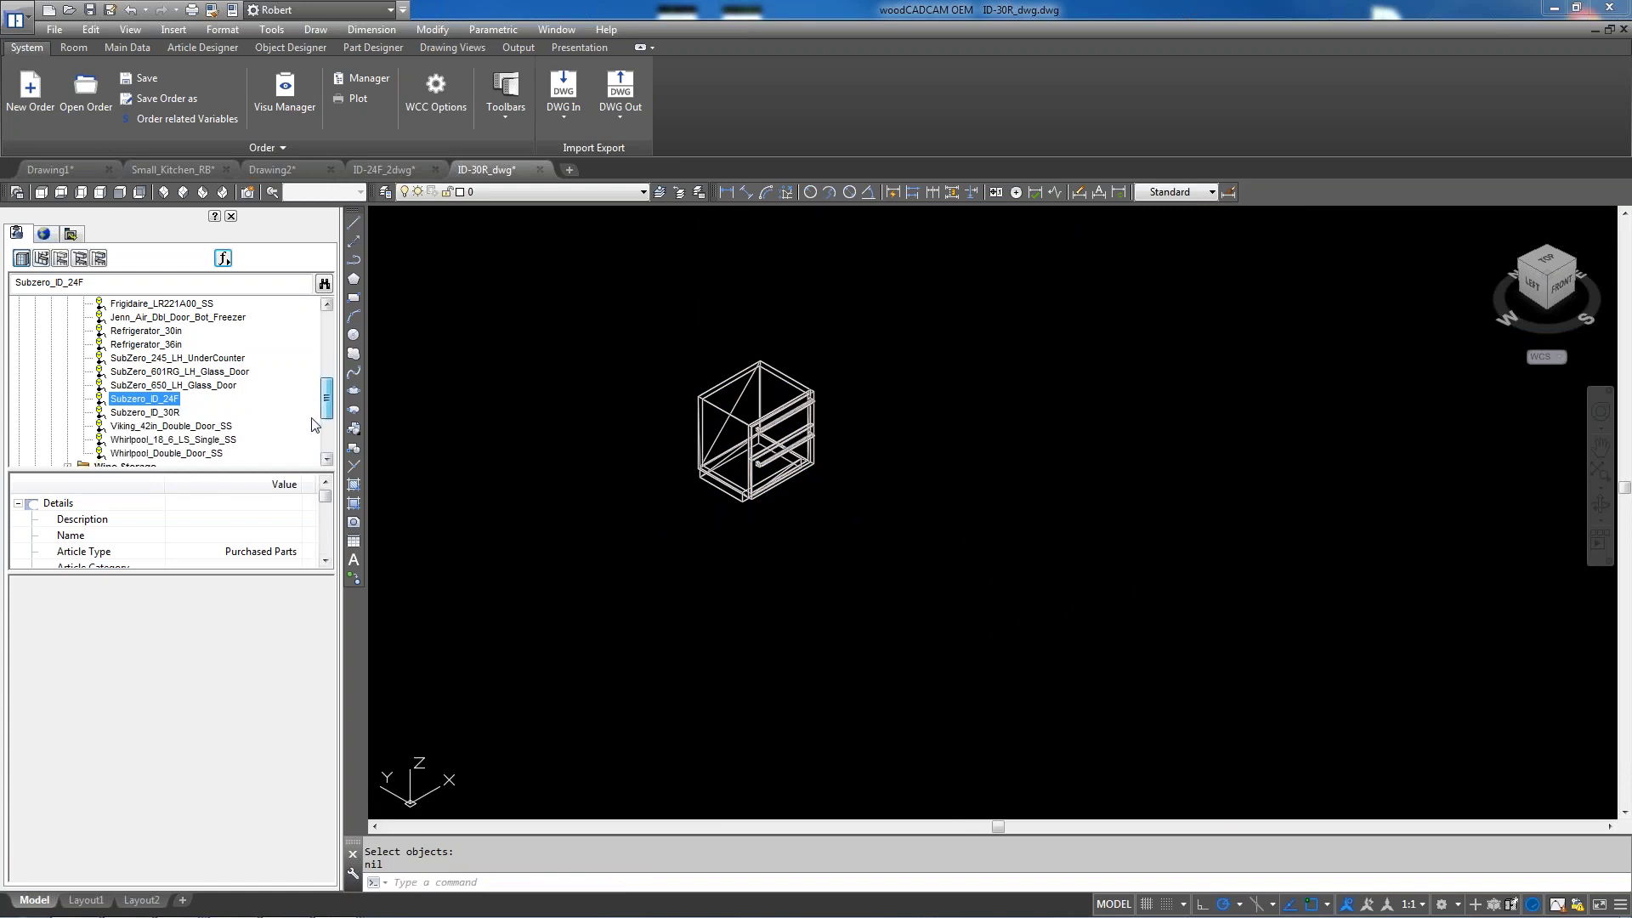
{"action": "left_click", "coordinate": [148, 413]}
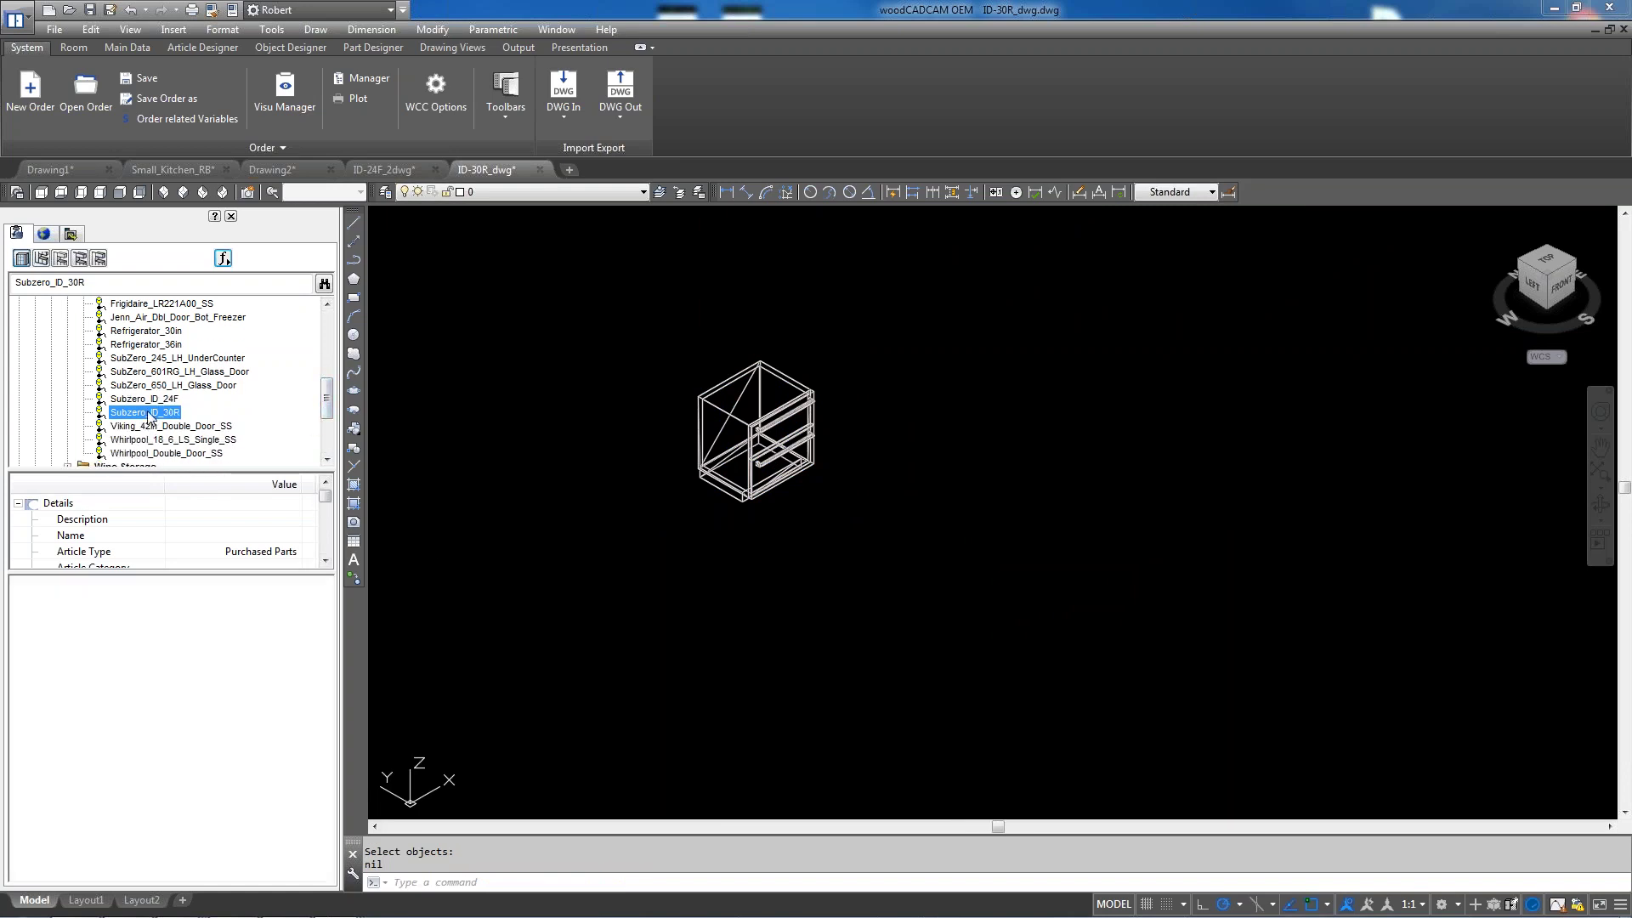
{"action": "left_click", "coordinate": [175, 172]}
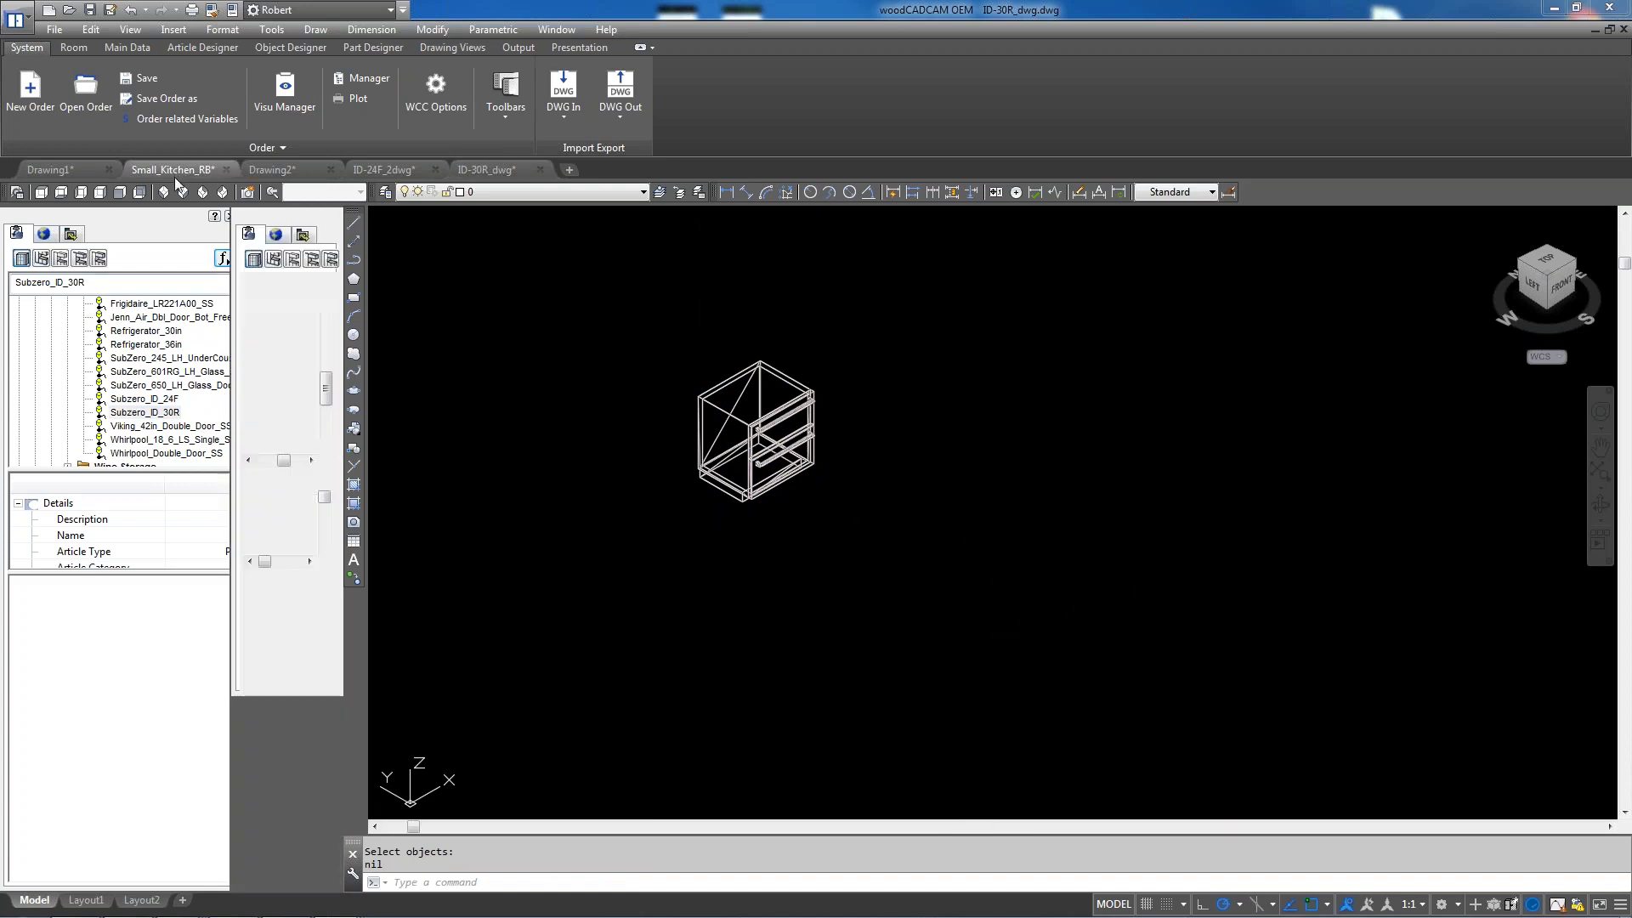
Insert Subzero_ID_30R beside the Subzero_ID_24F with its default height, width and depth
{"action": "scroll", "coordinate": [717, 476], "scroll_direction": "down", "scroll_amount": 2}
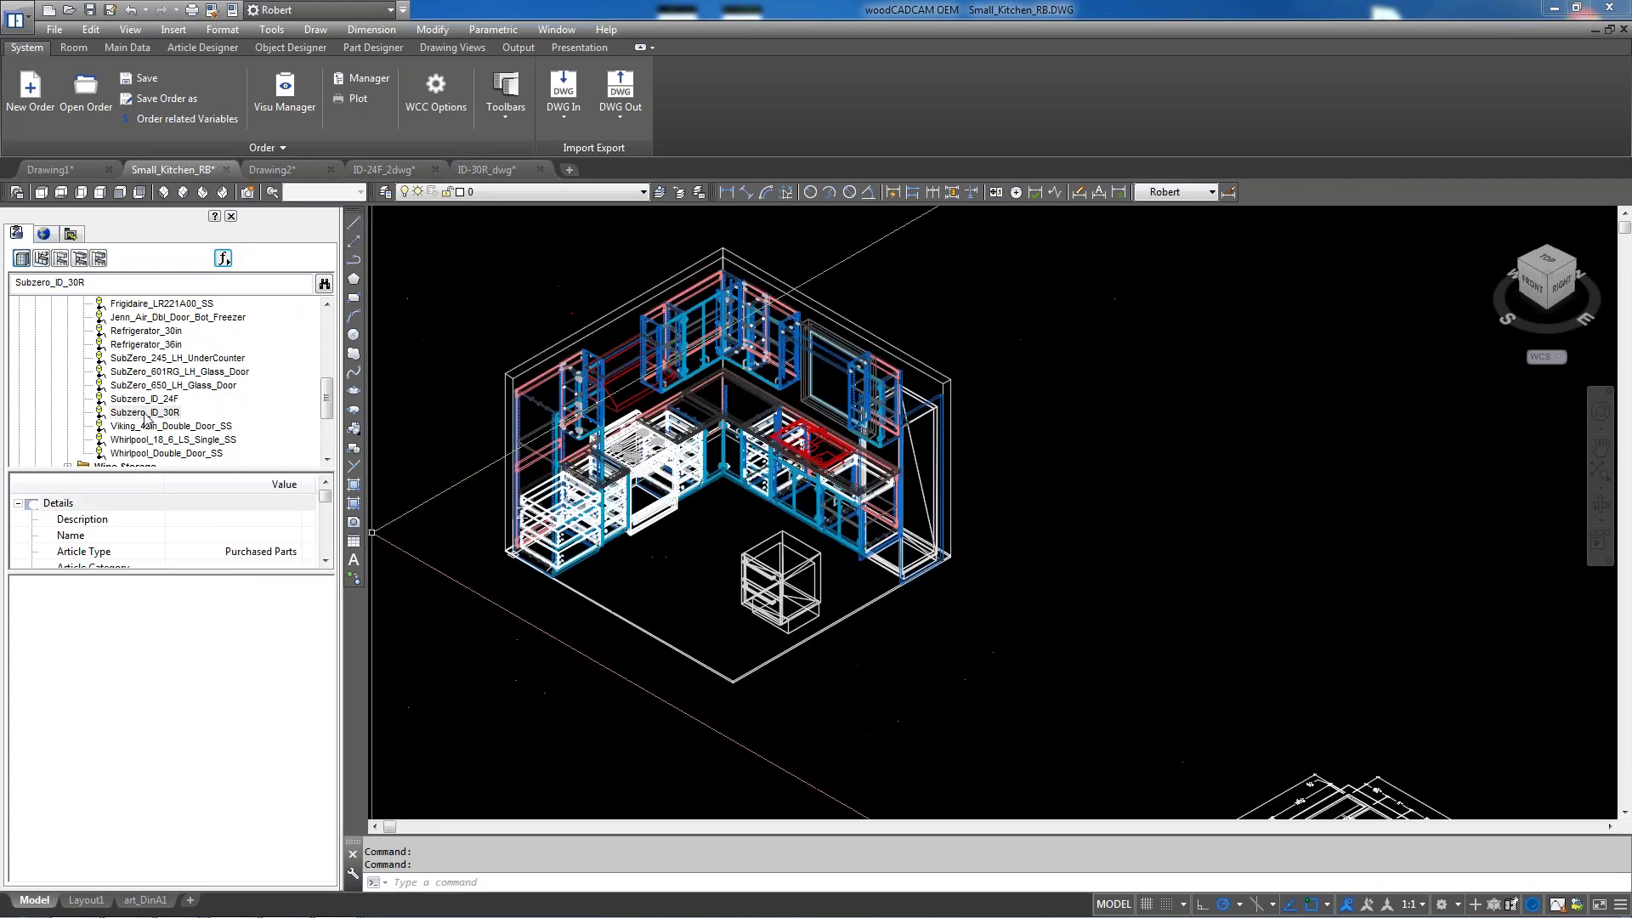
{"action": "left_click", "coordinate": [867, 660]}
{"action": "scroll", "coordinate": [976, 646], "scroll_direction": "up", "scroll_amount": 5}
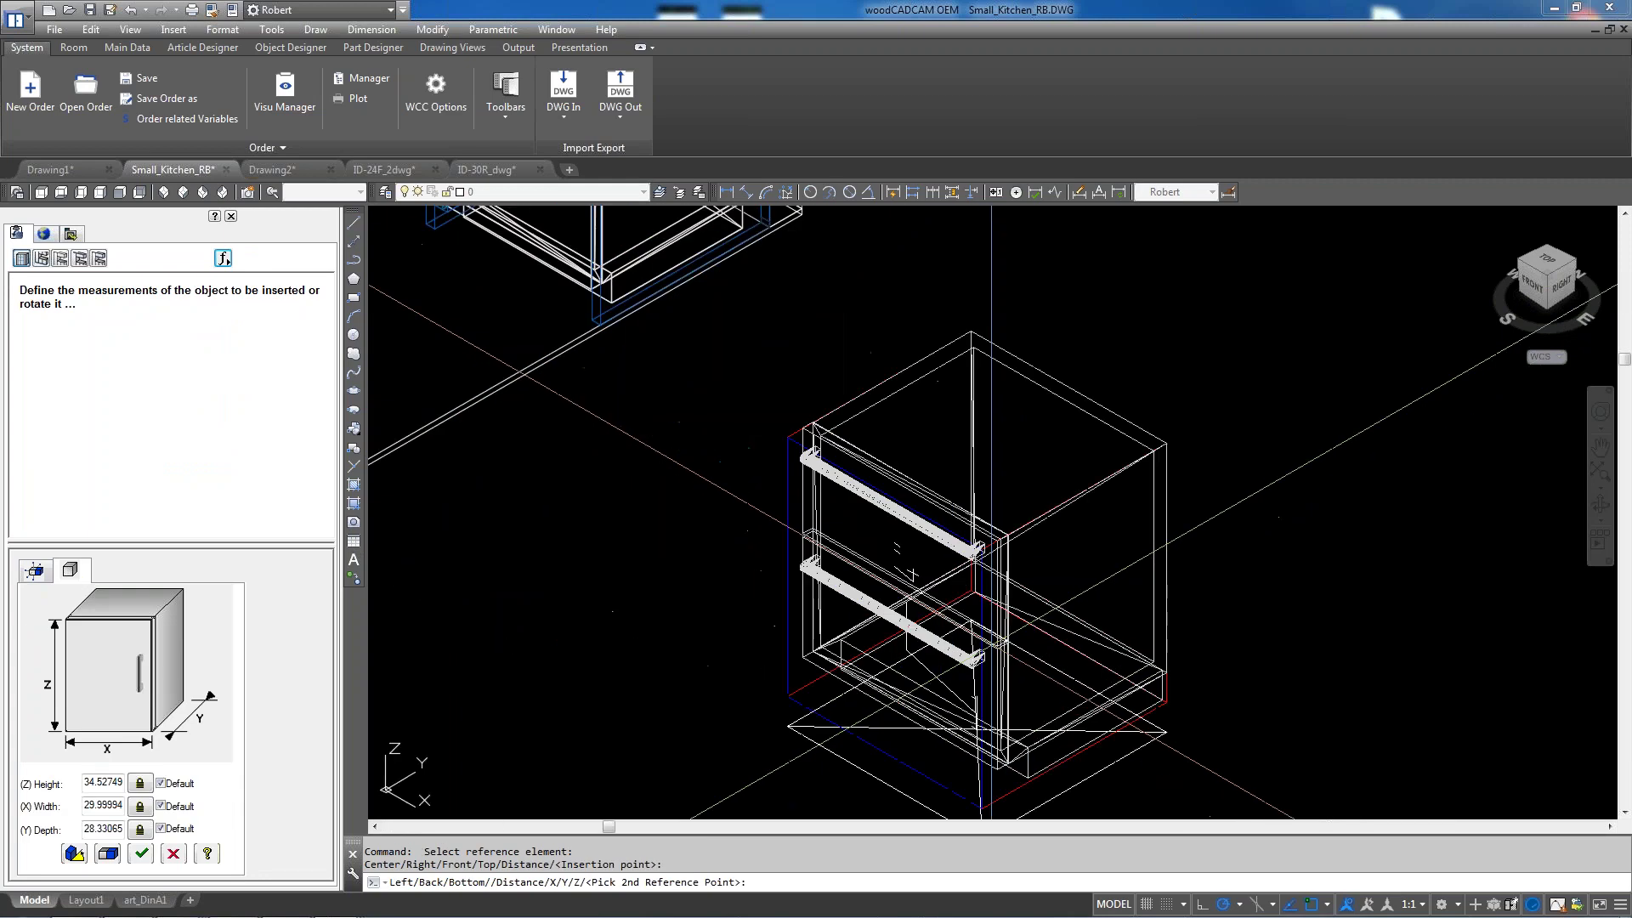
{"action": "left_click", "coordinate": [142, 853]}
{"action": "scroll", "coordinate": [1029, 530], "scroll_direction": "down", "scroll_amount": 5}
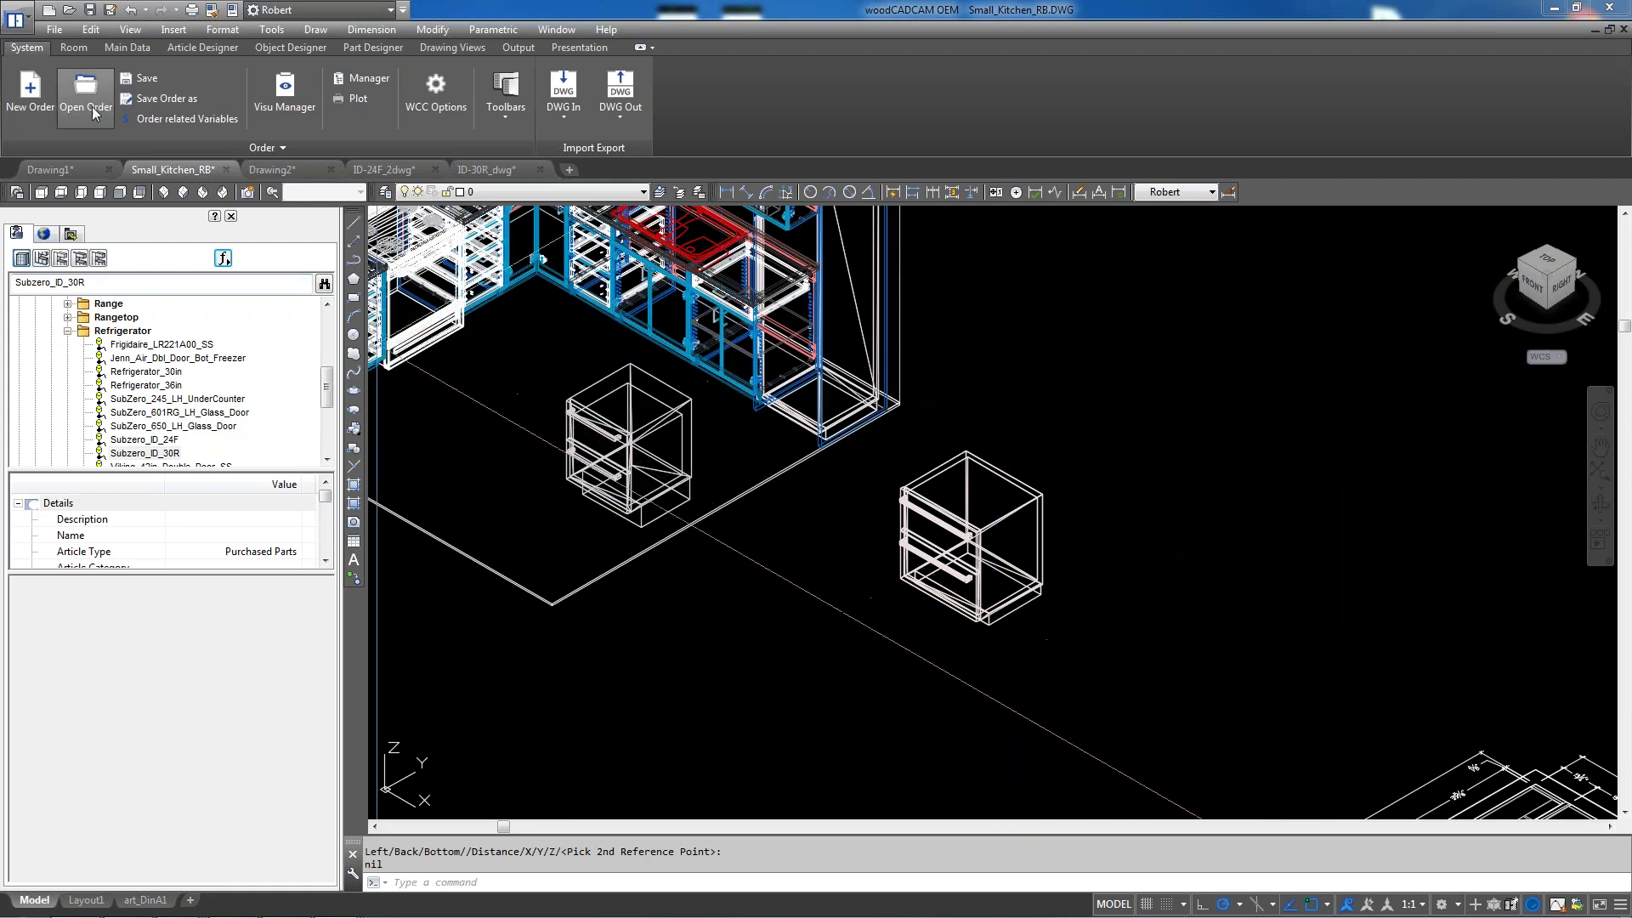
In the Article Designer, make the Divider / Drawers division an article zone
{"action": "left_click", "coordinate": [203, 46]}
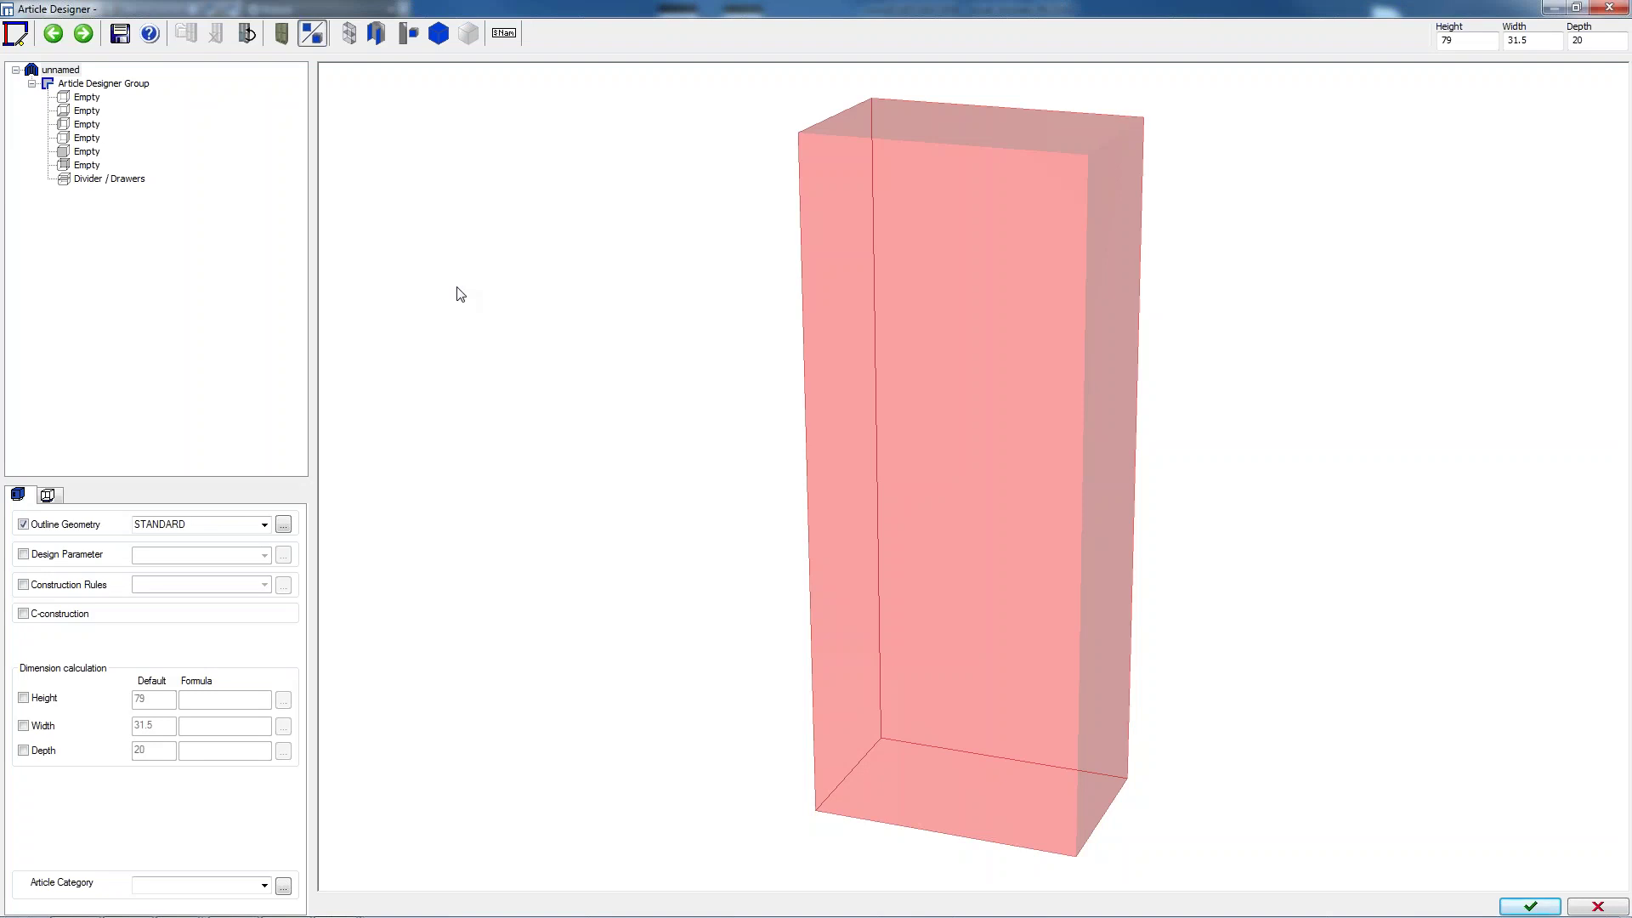
{"action": "left_click", "coordinate": [1466, 40]}
{"action": "left_click", "coordinate": [101, 180]}
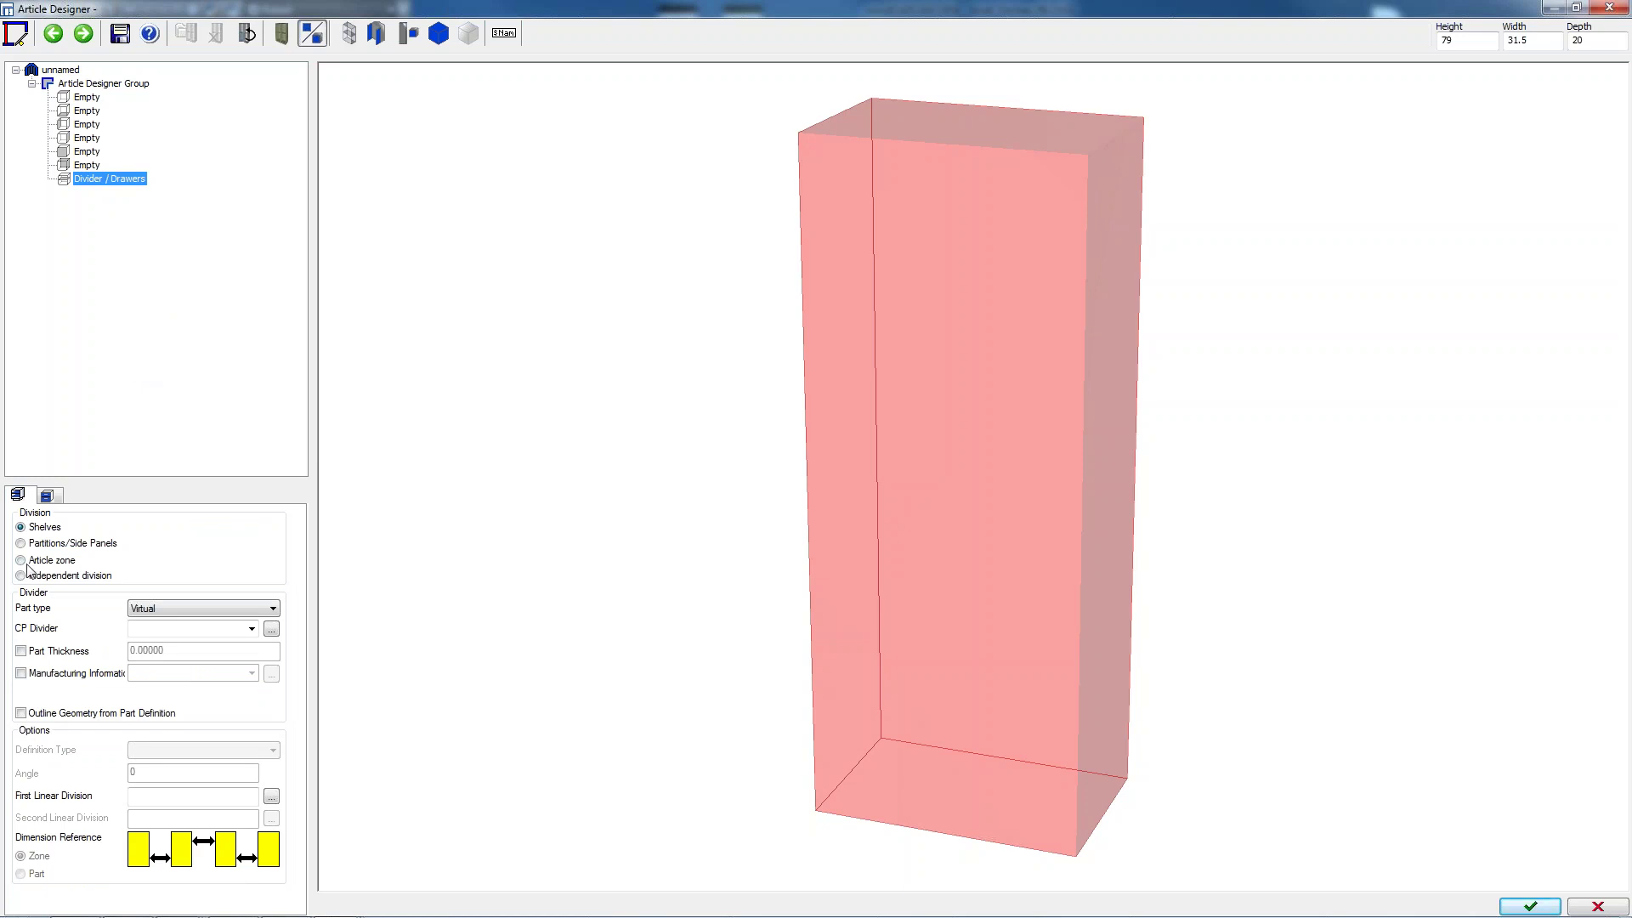
{"action": "left_click", "coordinate": [26, 562]}
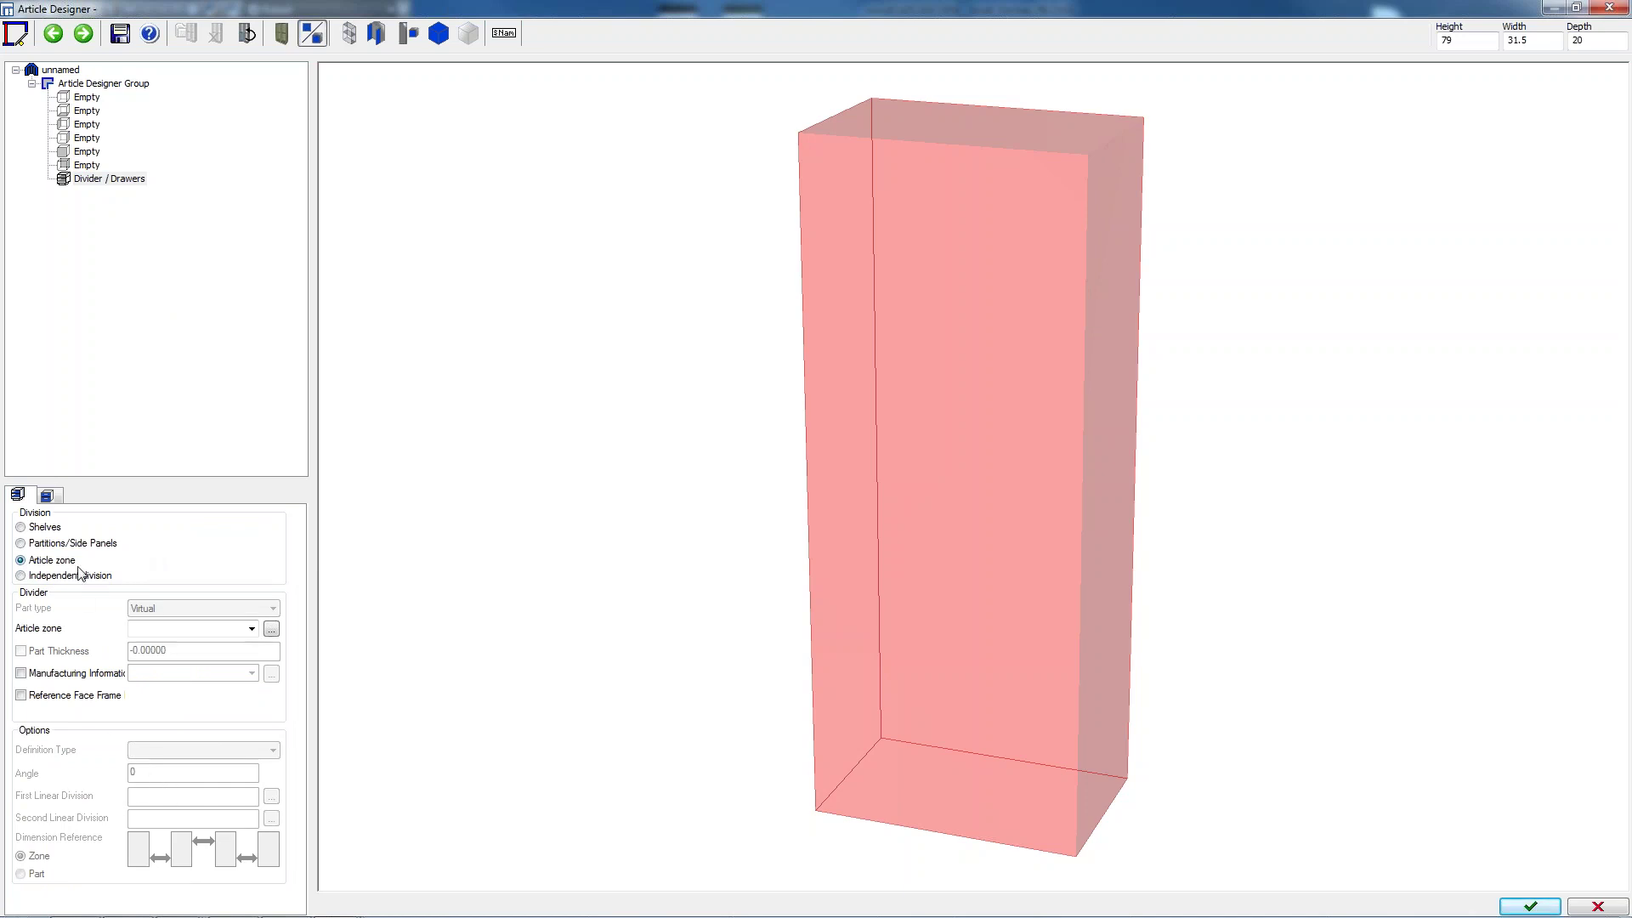
{"action": "left_click", "coordinate": [271, 633]}
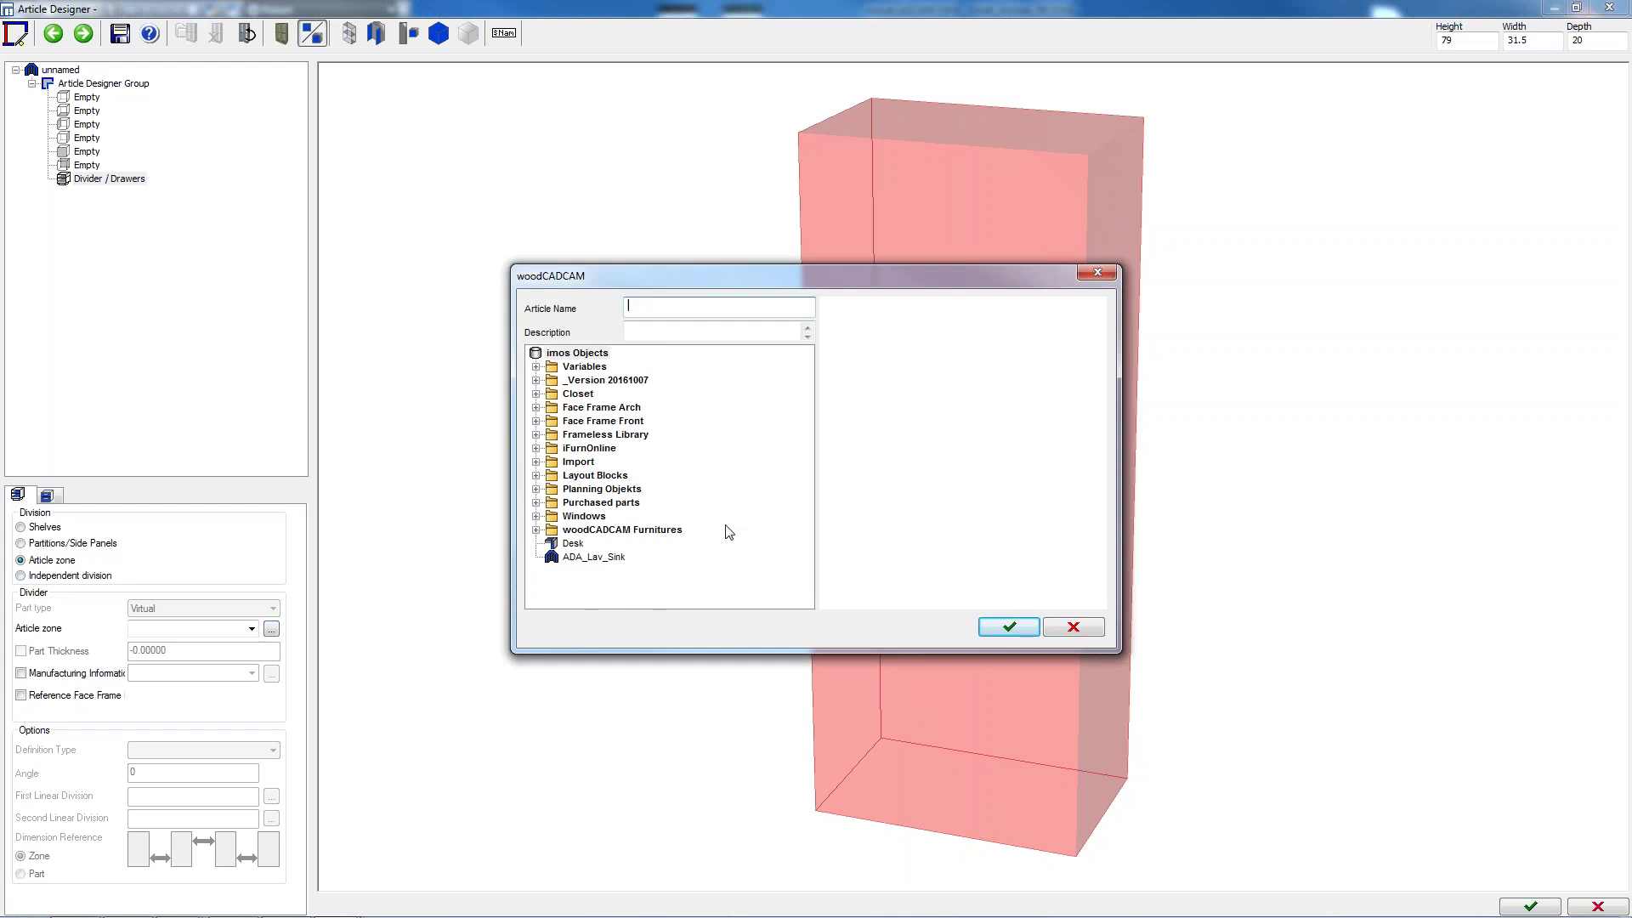
Assign Subzero_ID_24F from Layout Blocks > Kitchen > Electric Appliances > Refrigerator, then close without saving
{"action": "left_click", "coordinate": [536, 475]}
{"action": "left_click", "coordinate": [552, 489]}
{"action": "left_click", "coordinate": [567, 502]}
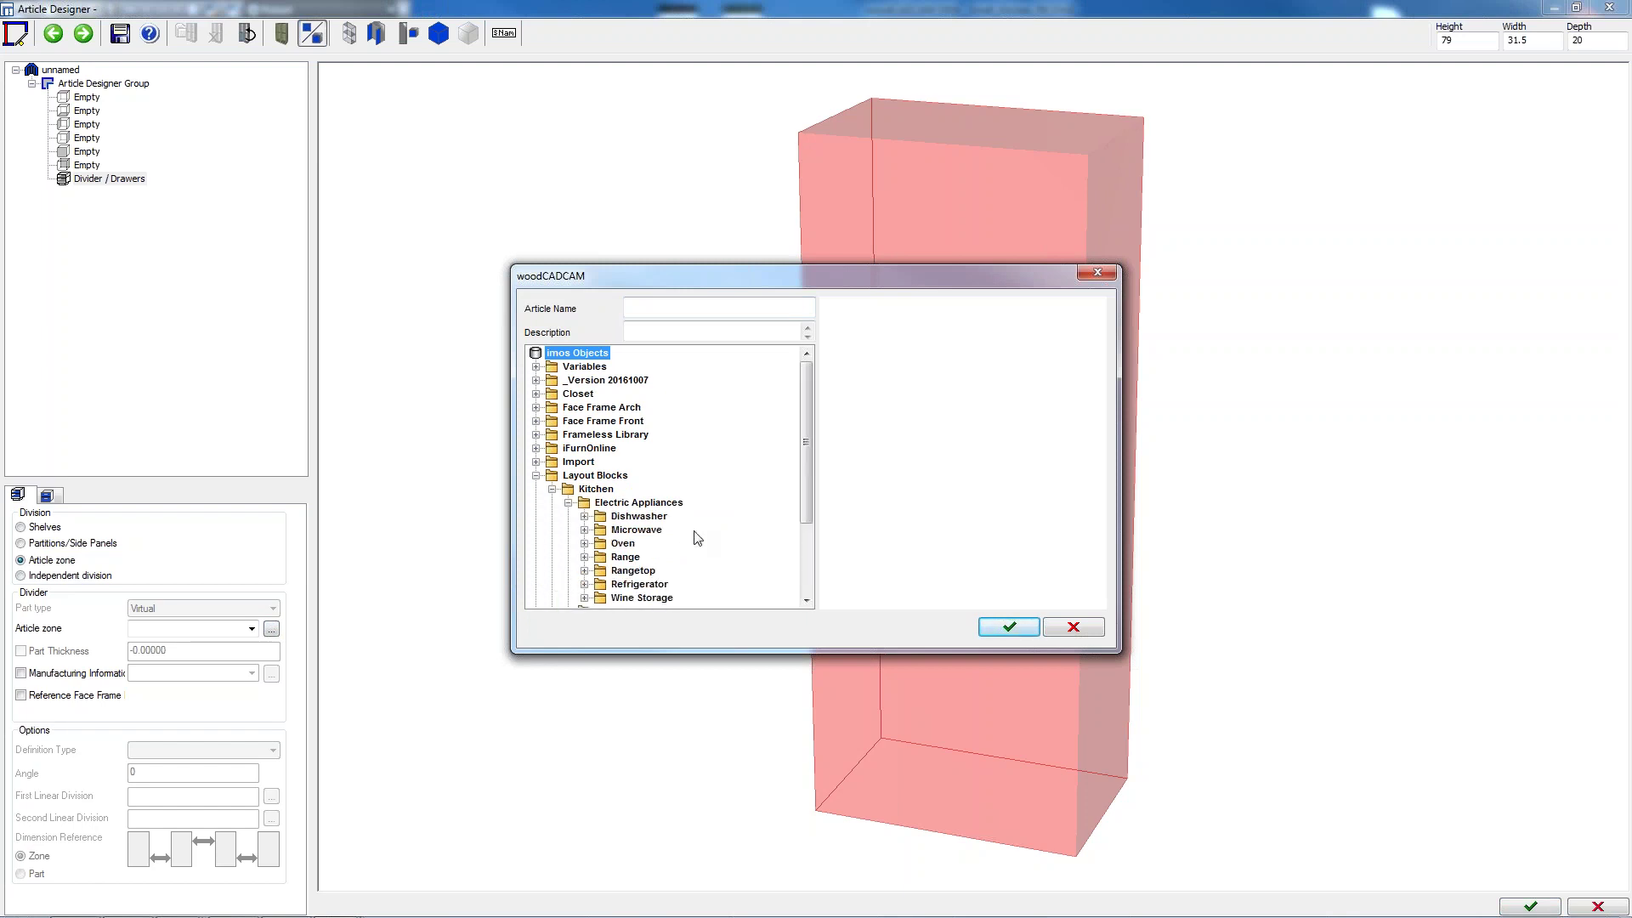
{"action": "left_click", "coordinate": [585, 584]}
{"action": "left_click_drag", "start_coordinate": [804, 459], "coordinate": [807, 515]}
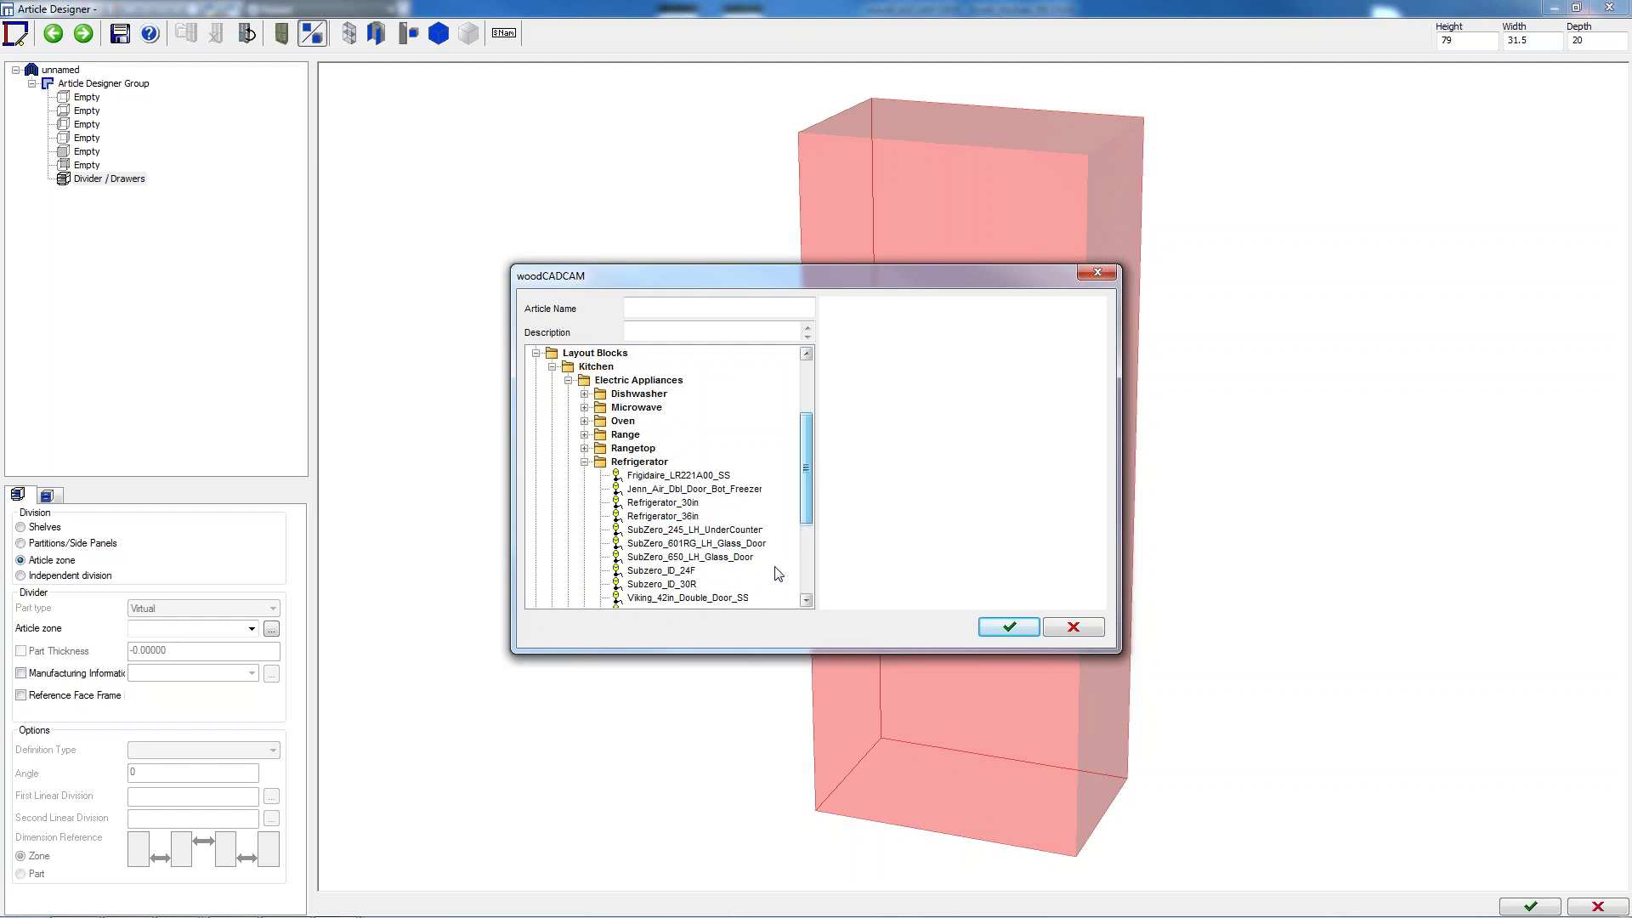
{"action": "left_click", "coordinate": [650, 570]}
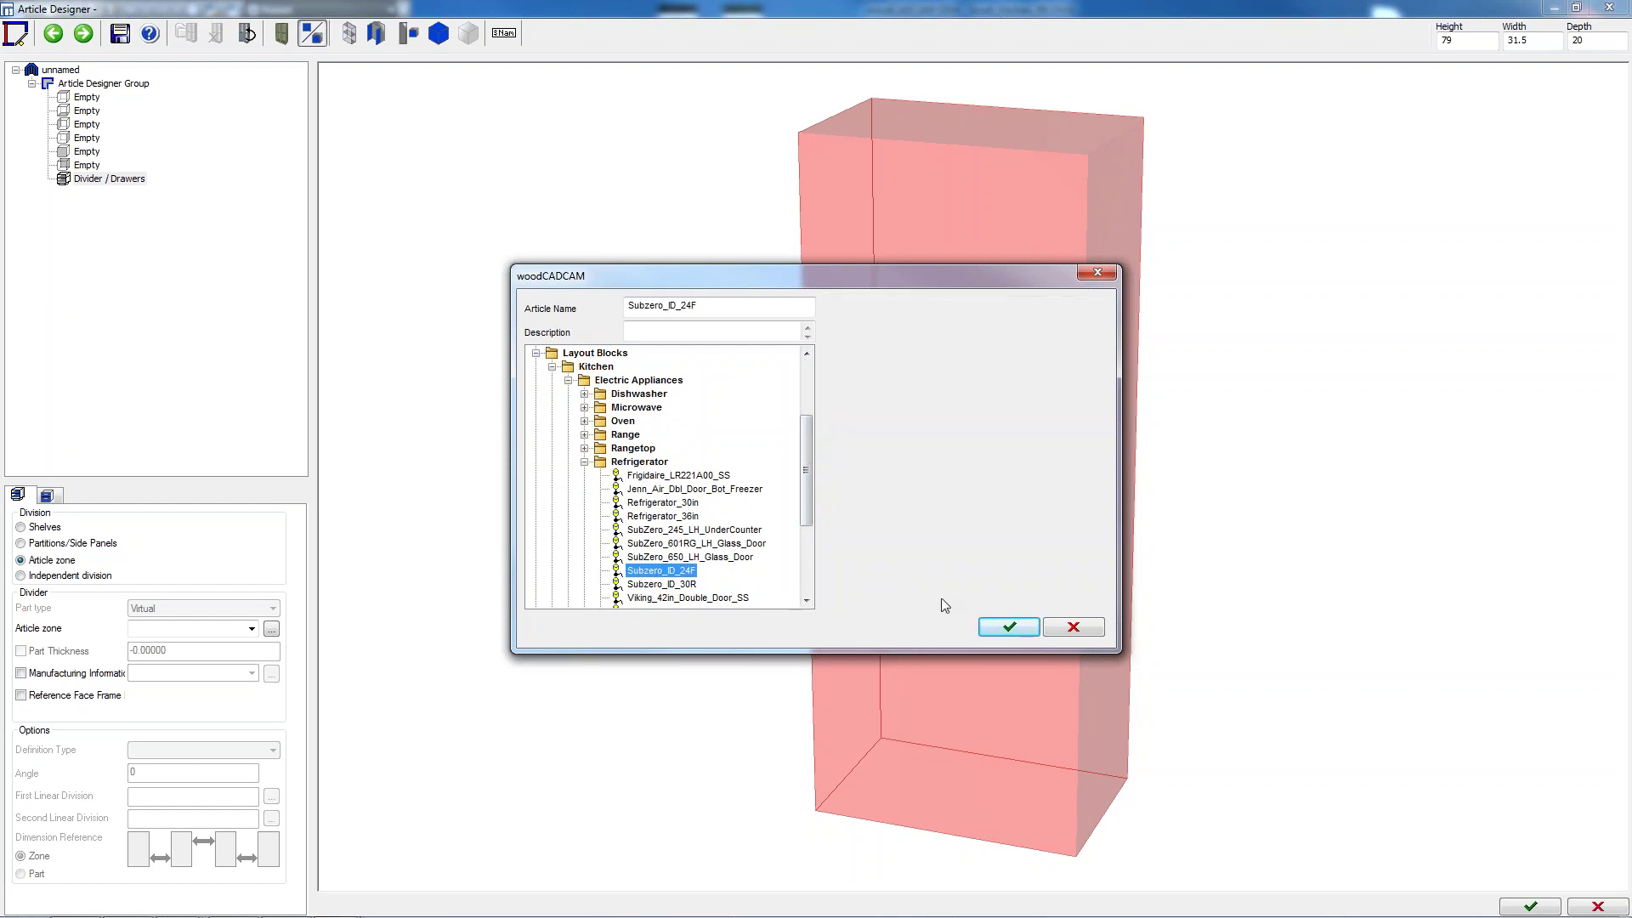
{"action": "left_click", "coordinate": [1008, 629]}
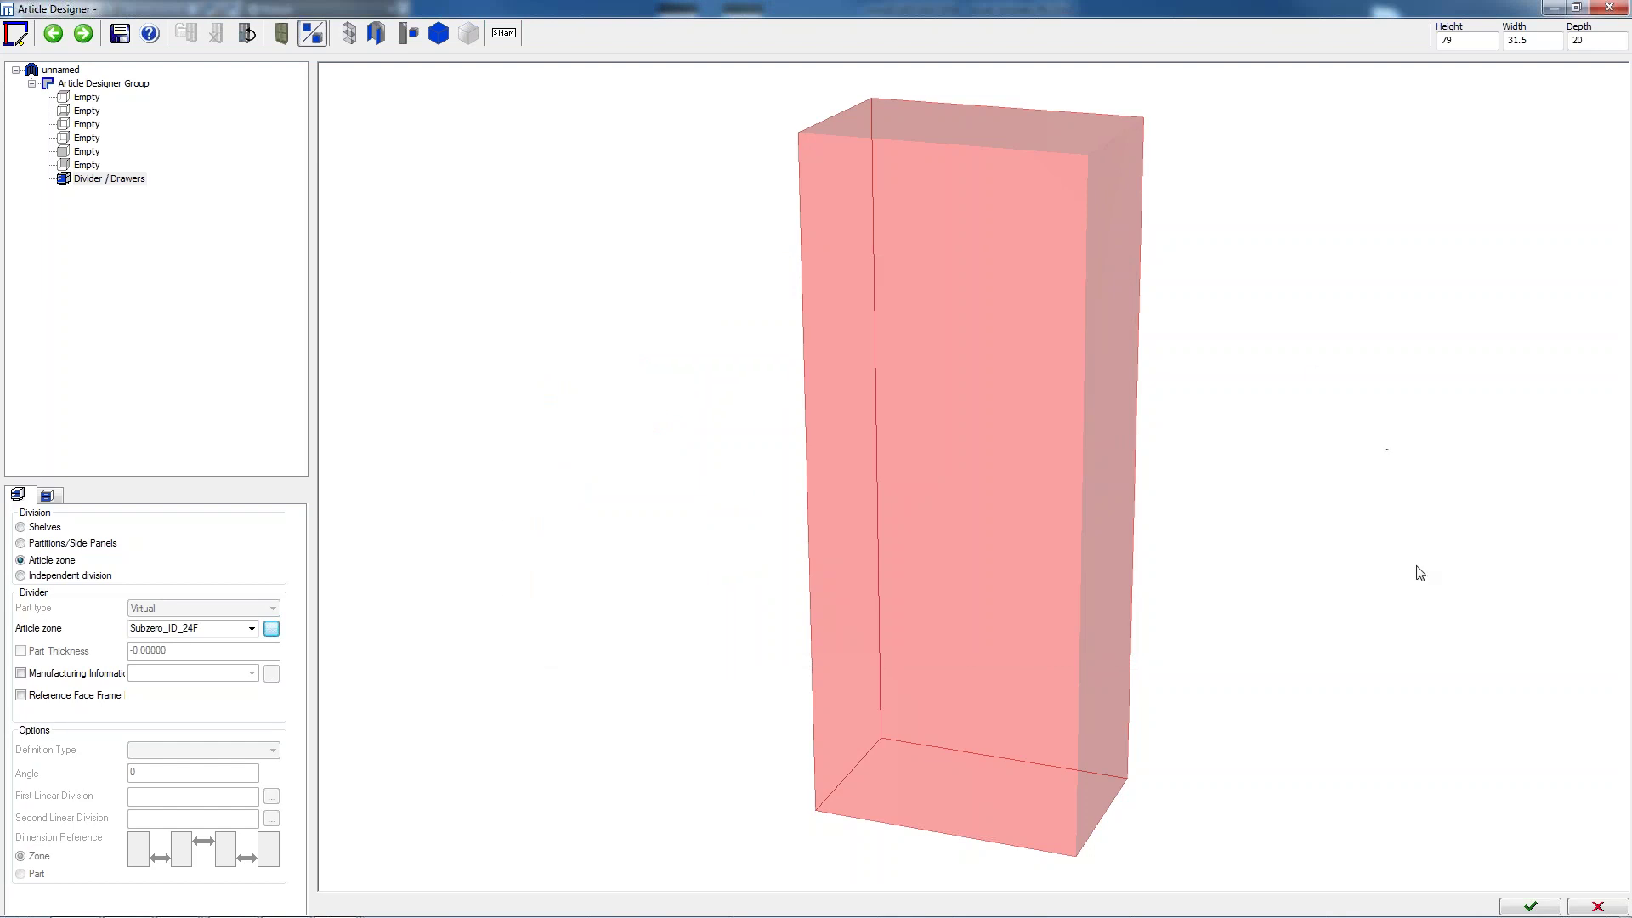
{"action": "left_click", "coordinate": [1538, 907]}
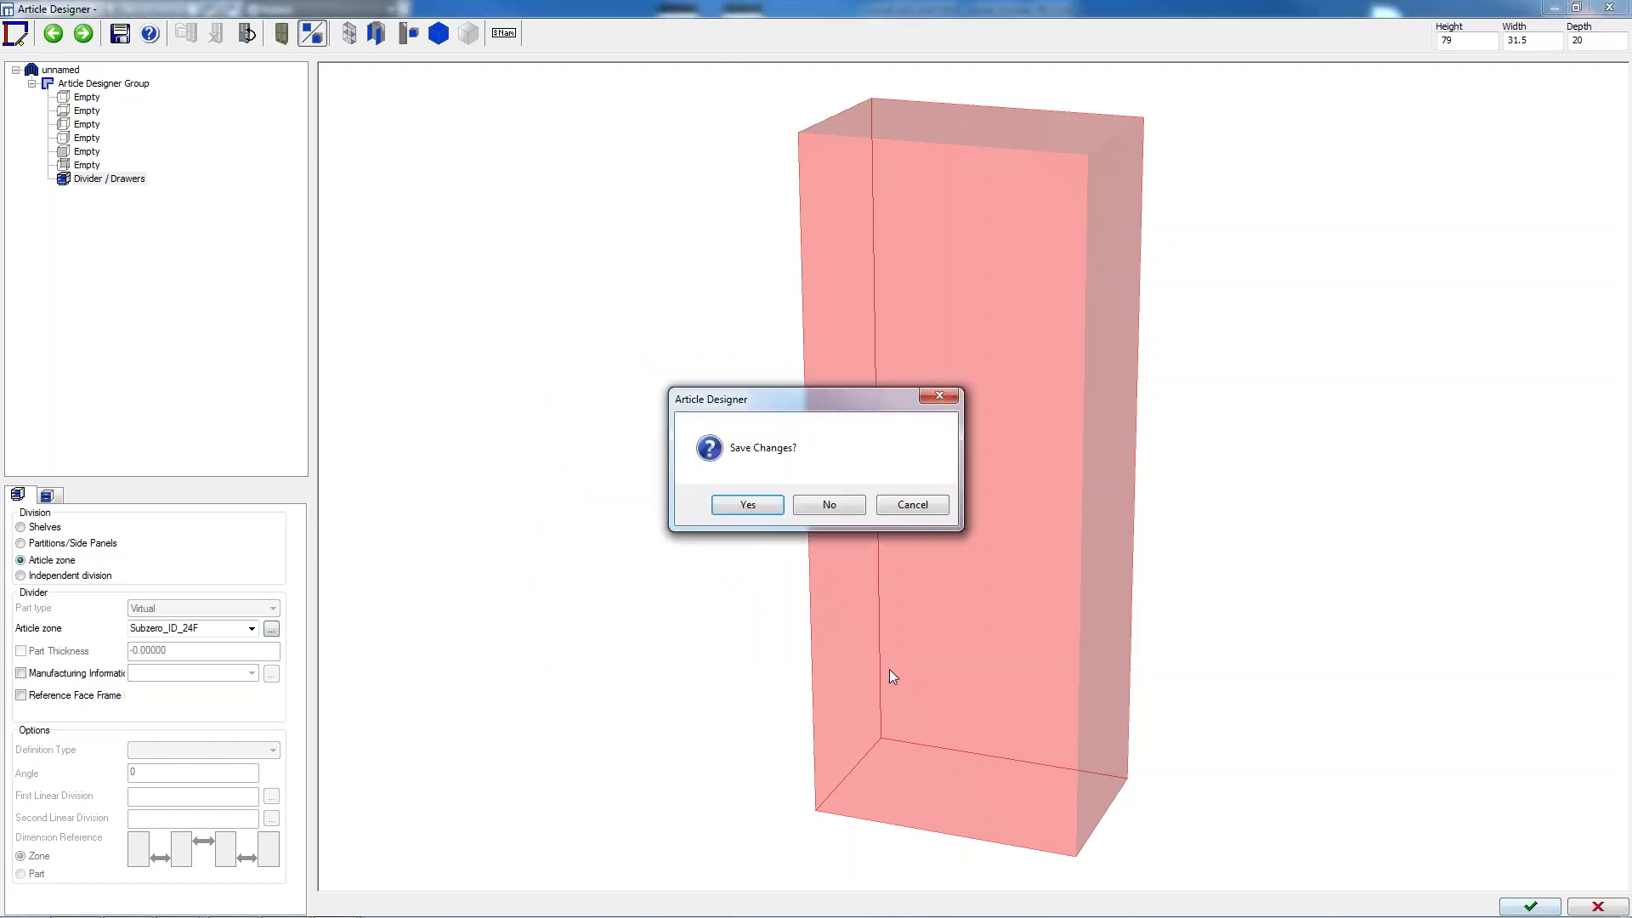
{"action": "left_click", "coordinate": [830, 506]}
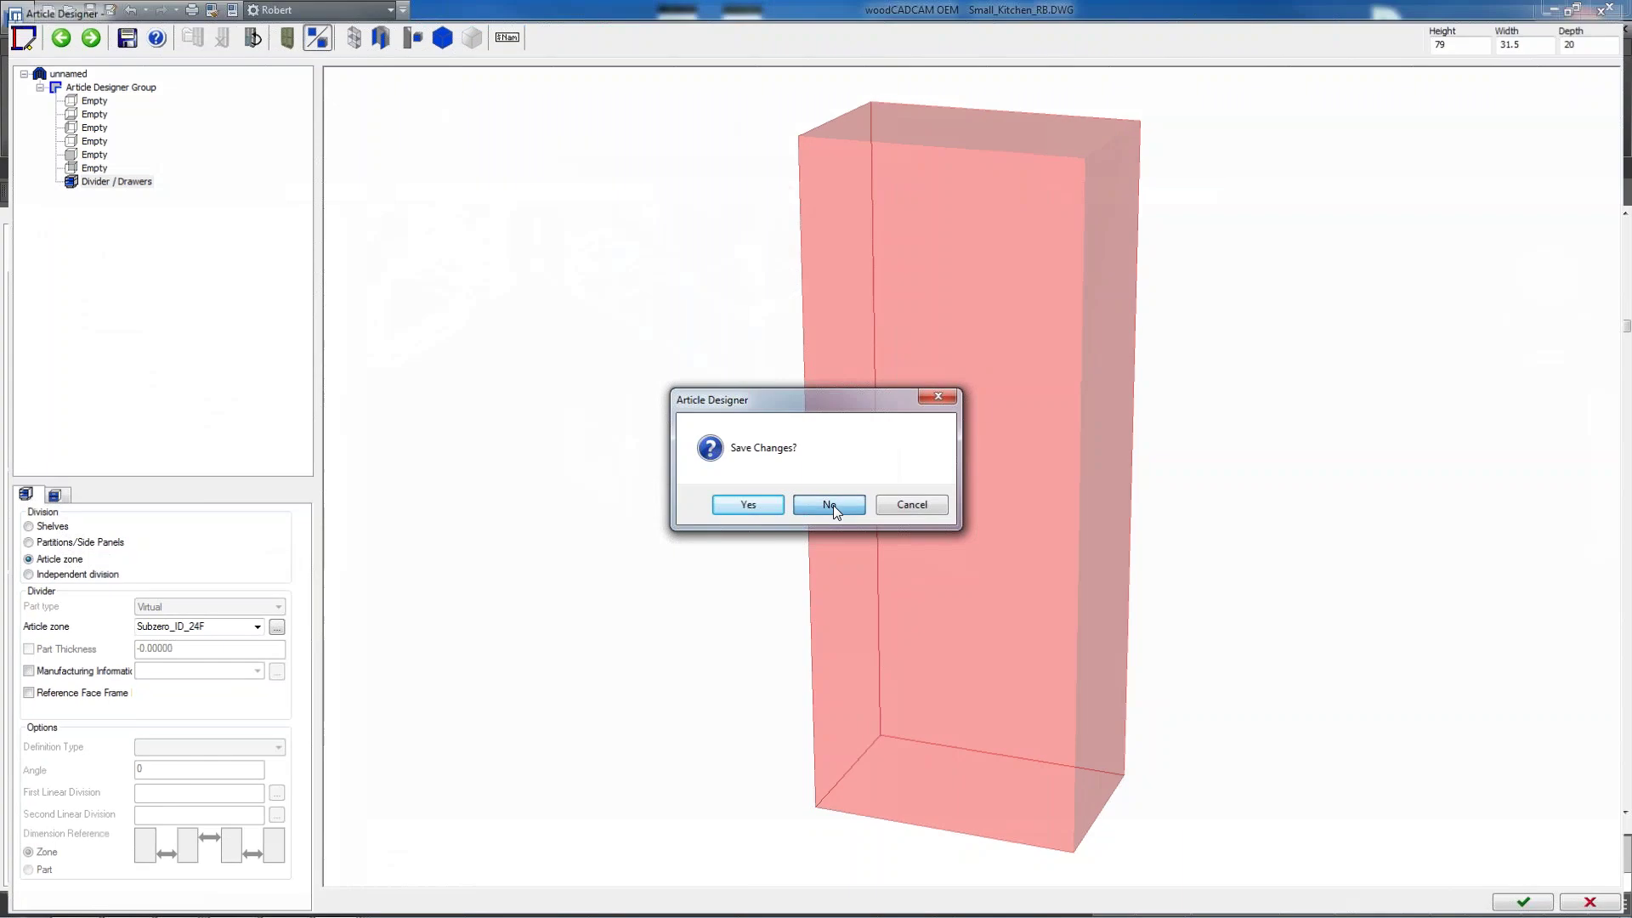
Insert the designed refrigerator article with default dimensions and zoom around to review the model
{"action": "key", "text": "Return"}
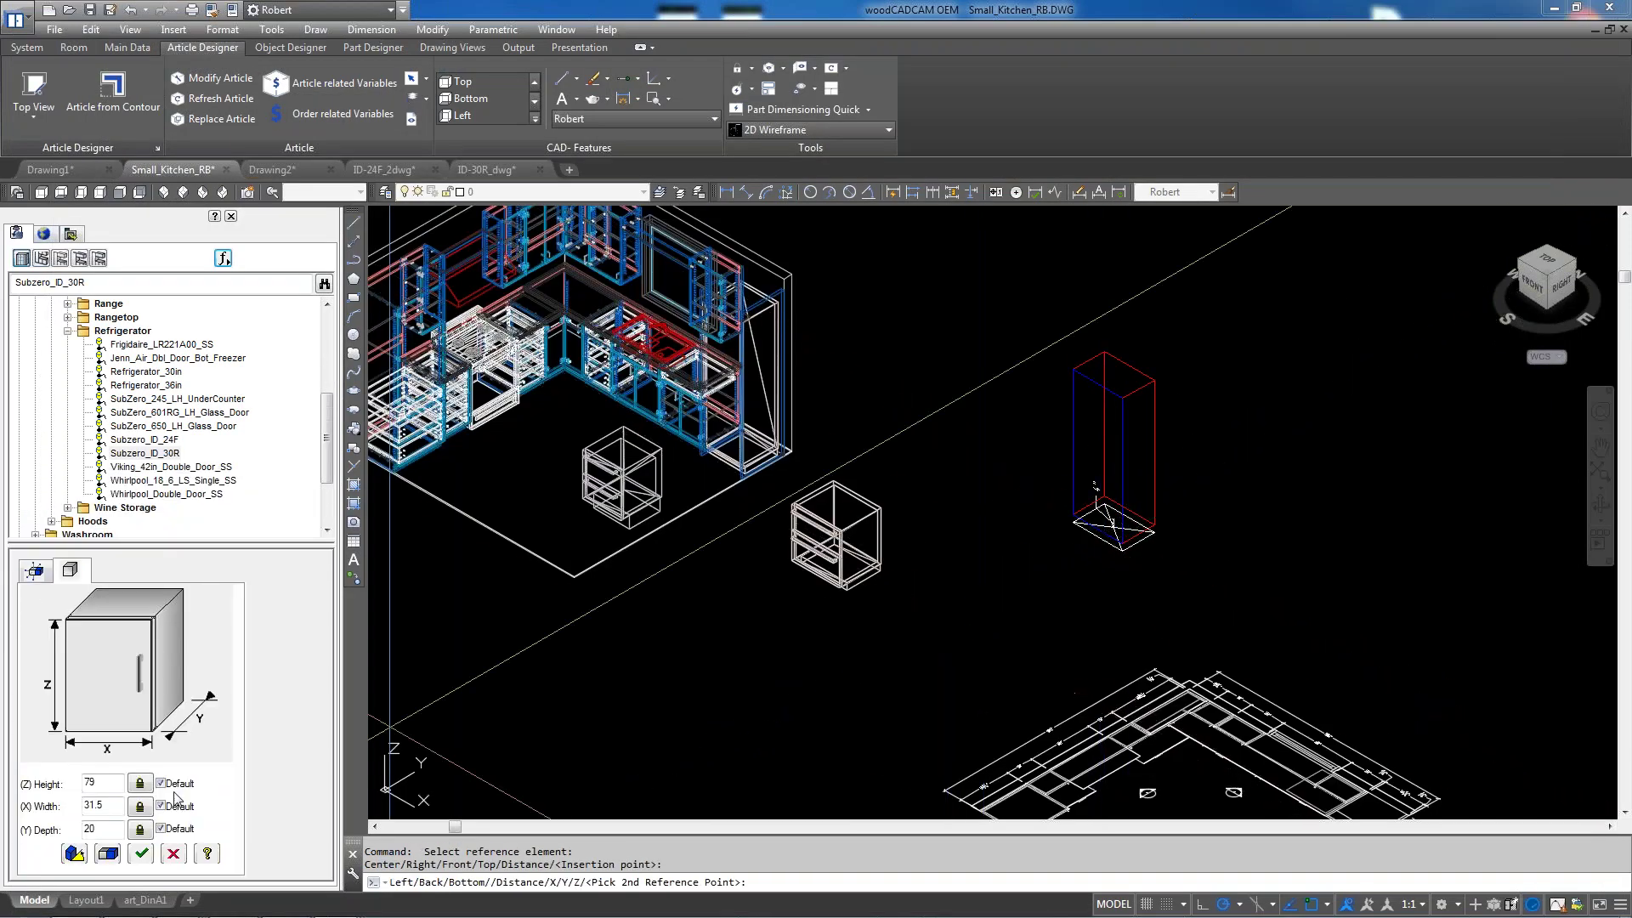
{"action": "left_click", "coordinate": [142, 854]}
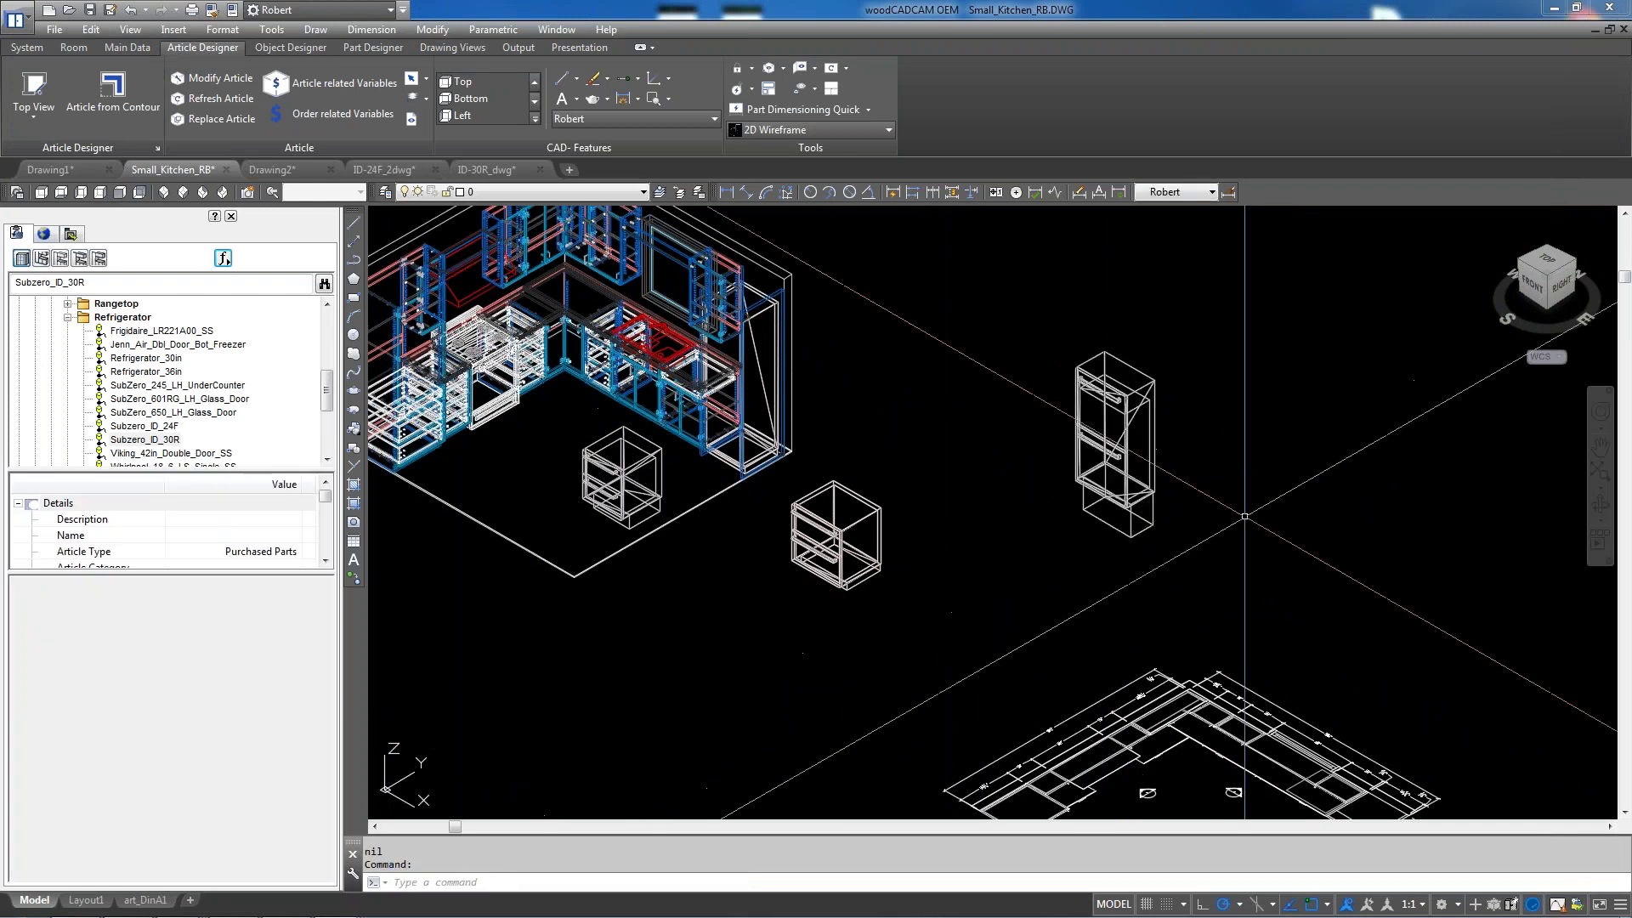
{"action": "scroll", "coordinate": [1226, 529], "scroll_direction": "up", "scroll_amount": 2}
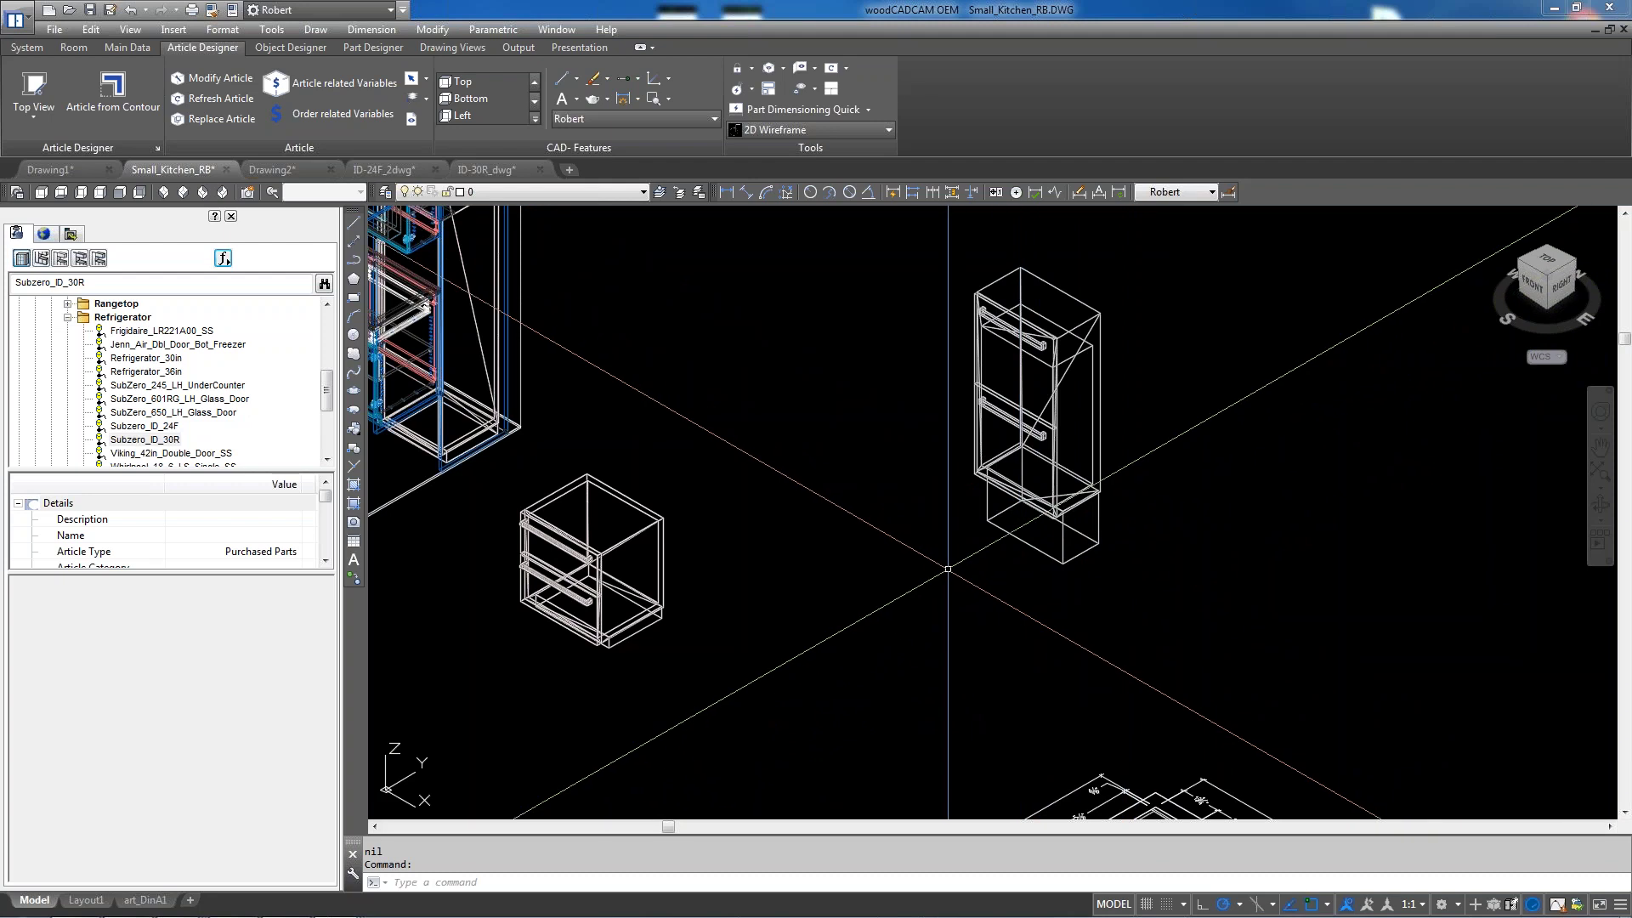
{"action": "scroll", "coordinate": [948, 569], "scroll_direction": "down", "scroll_amount": 2}
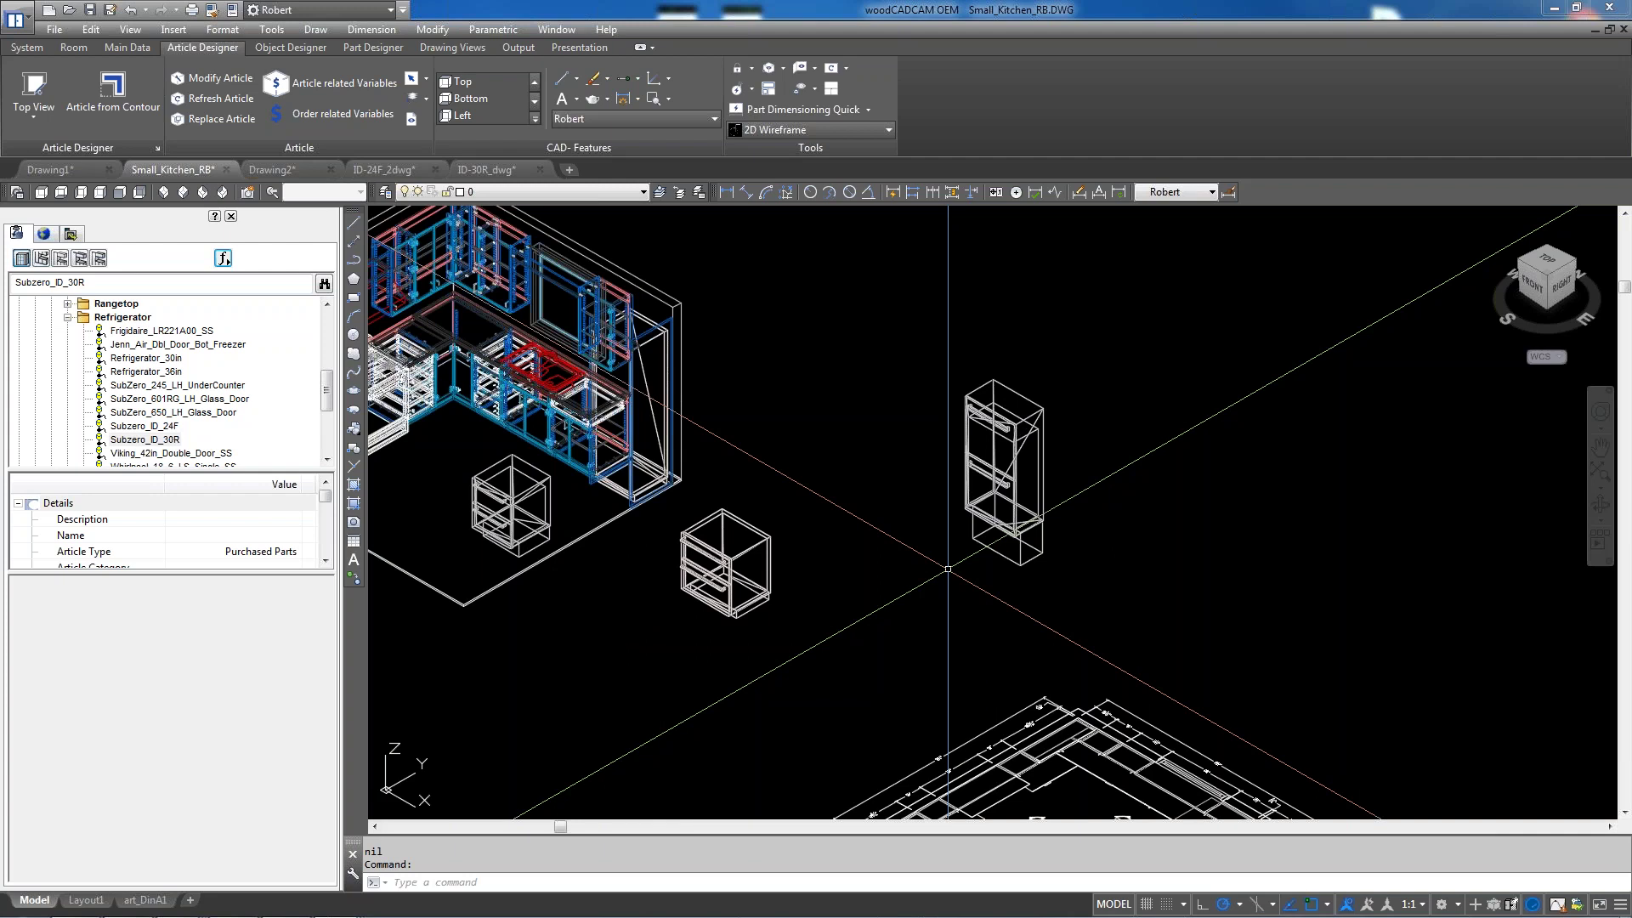
{"action": "scroll", "coordinate": [948, 568], "scroll_direction": "down", "scroll_amount": 3}
{"action": "scroll", "coordinate": [650, 469], "scroll_direction": "up", "scroll_amount": 4}
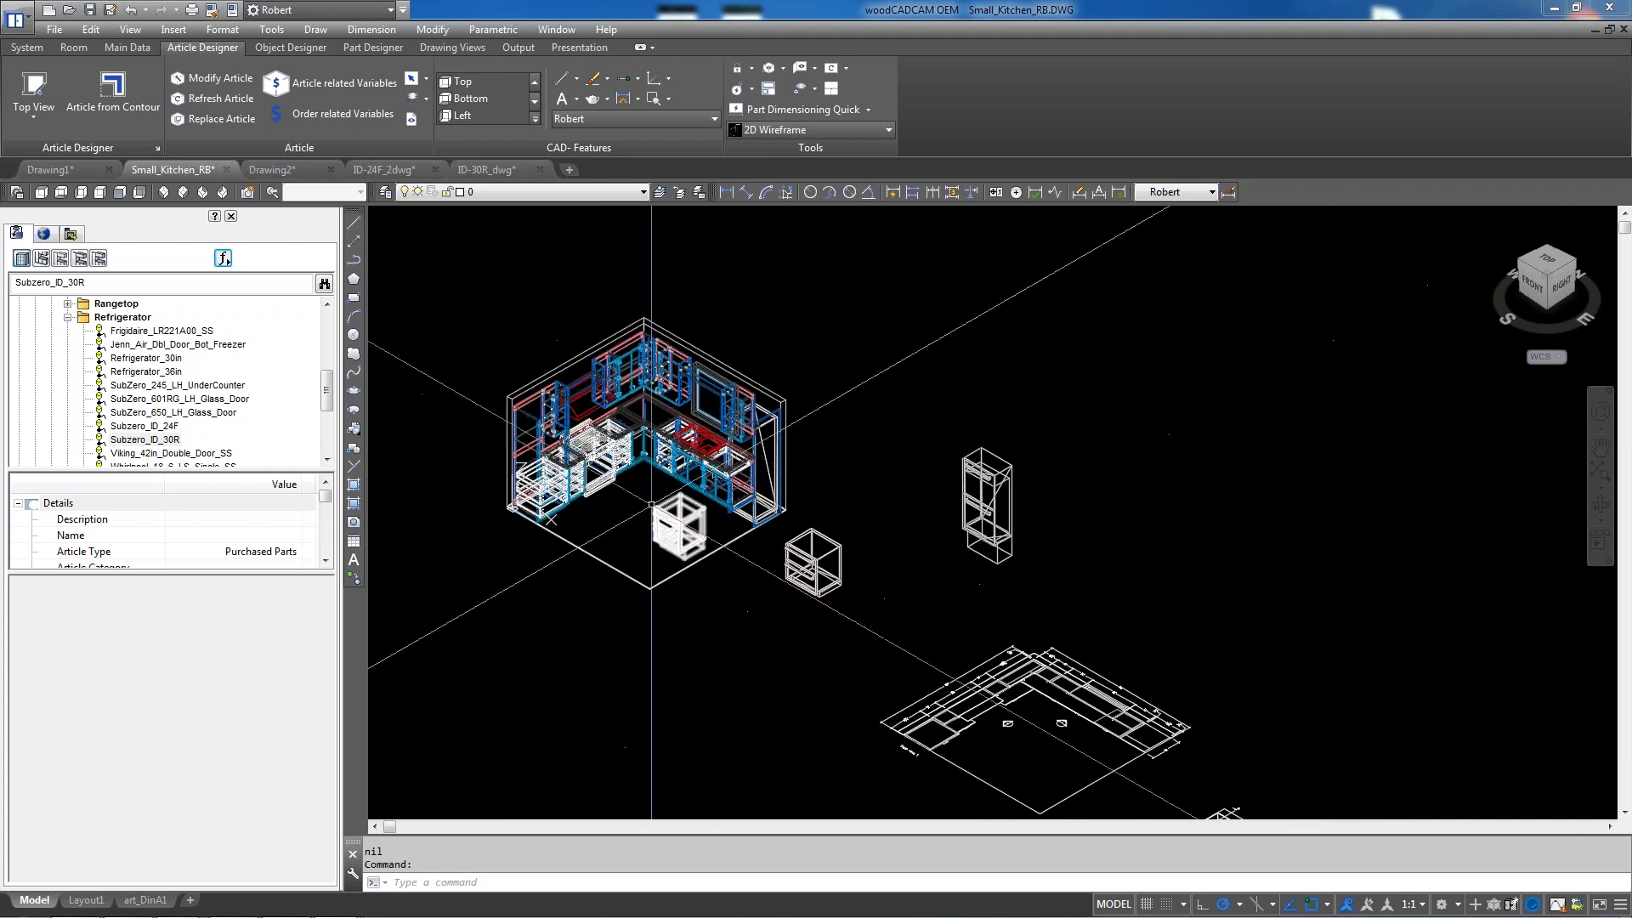
{"action": "scroll", "coordinate": [610, 476], "scroll_direction": "up", "scroll_amount": 2}
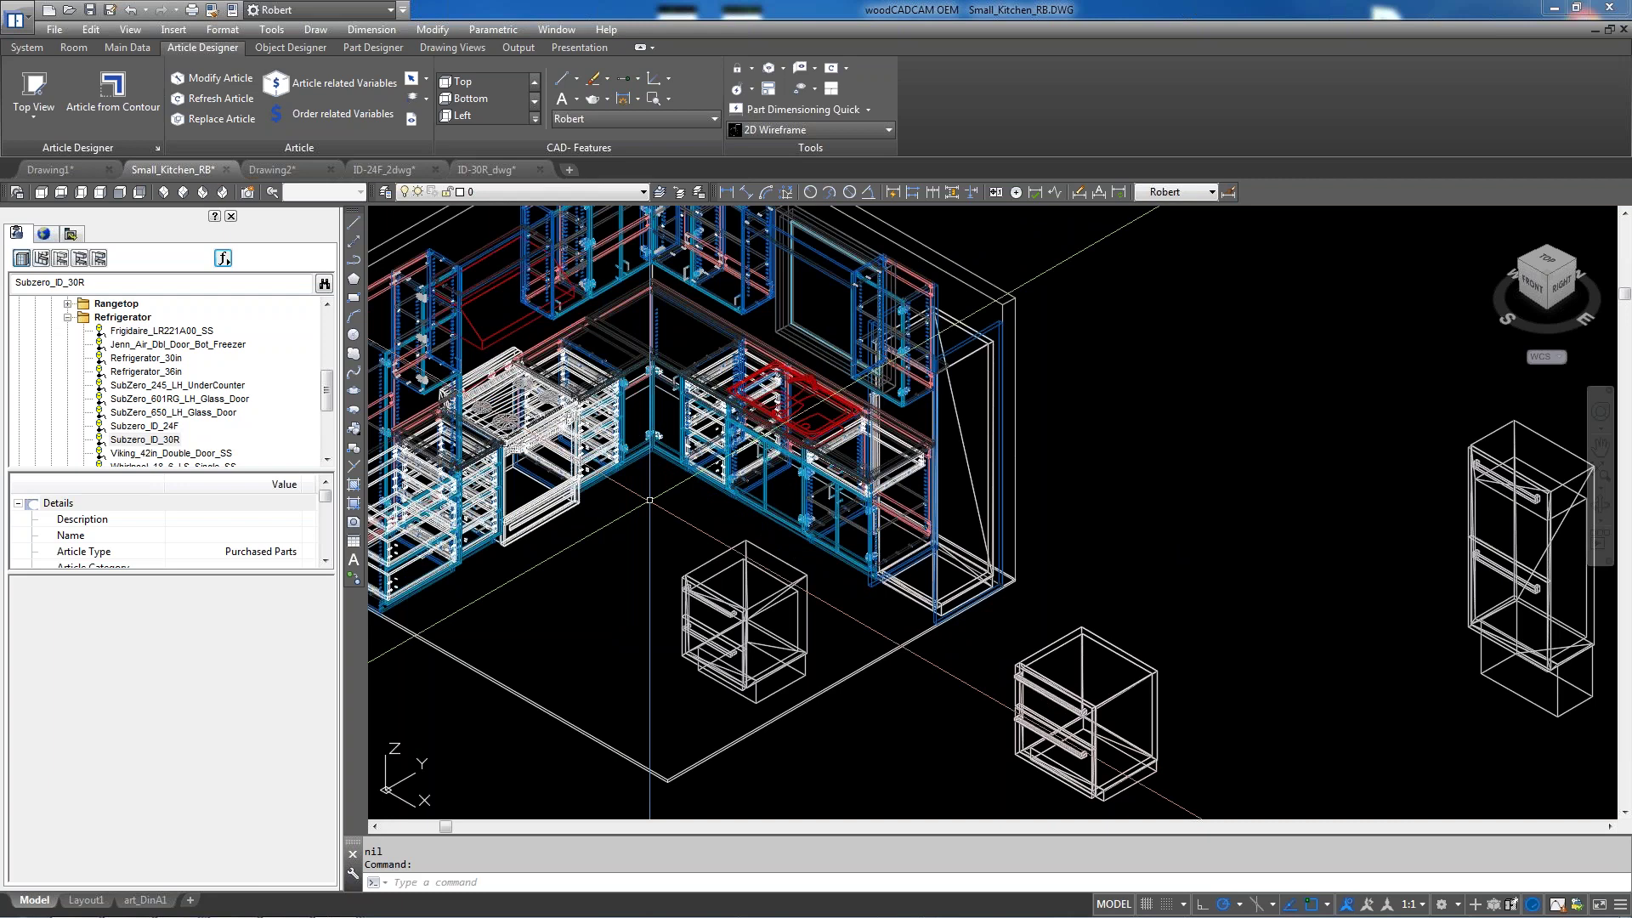
{"action": "scroll", "coordinate": [599, 515], "scroll_direction": "down", "scroll_amount": 2}
{"action": "scroll", "coordinate": [599, 515], "scroll_direction": "up", "scroll_amount": 2}
{"action": "scroll", "coordinate": [537, 510], "scroll_direction": "down", "scroll_amount": 2}
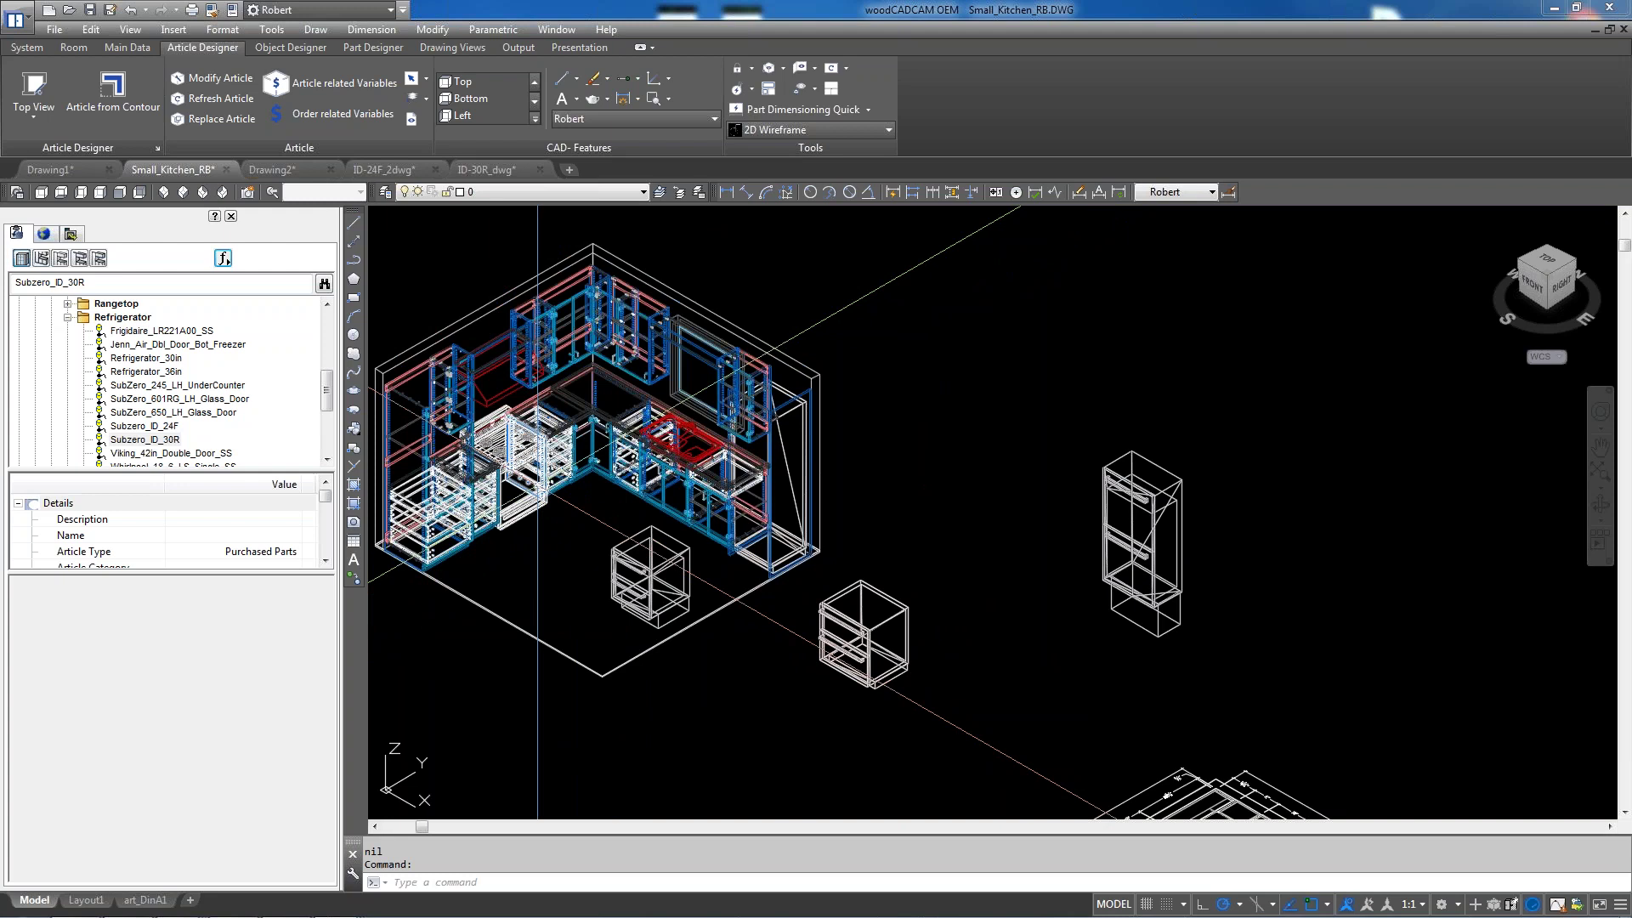
{"action": "scroll", "coordinate": [517, 510], "scroll_direction": "down", "scroll_amount": 6}
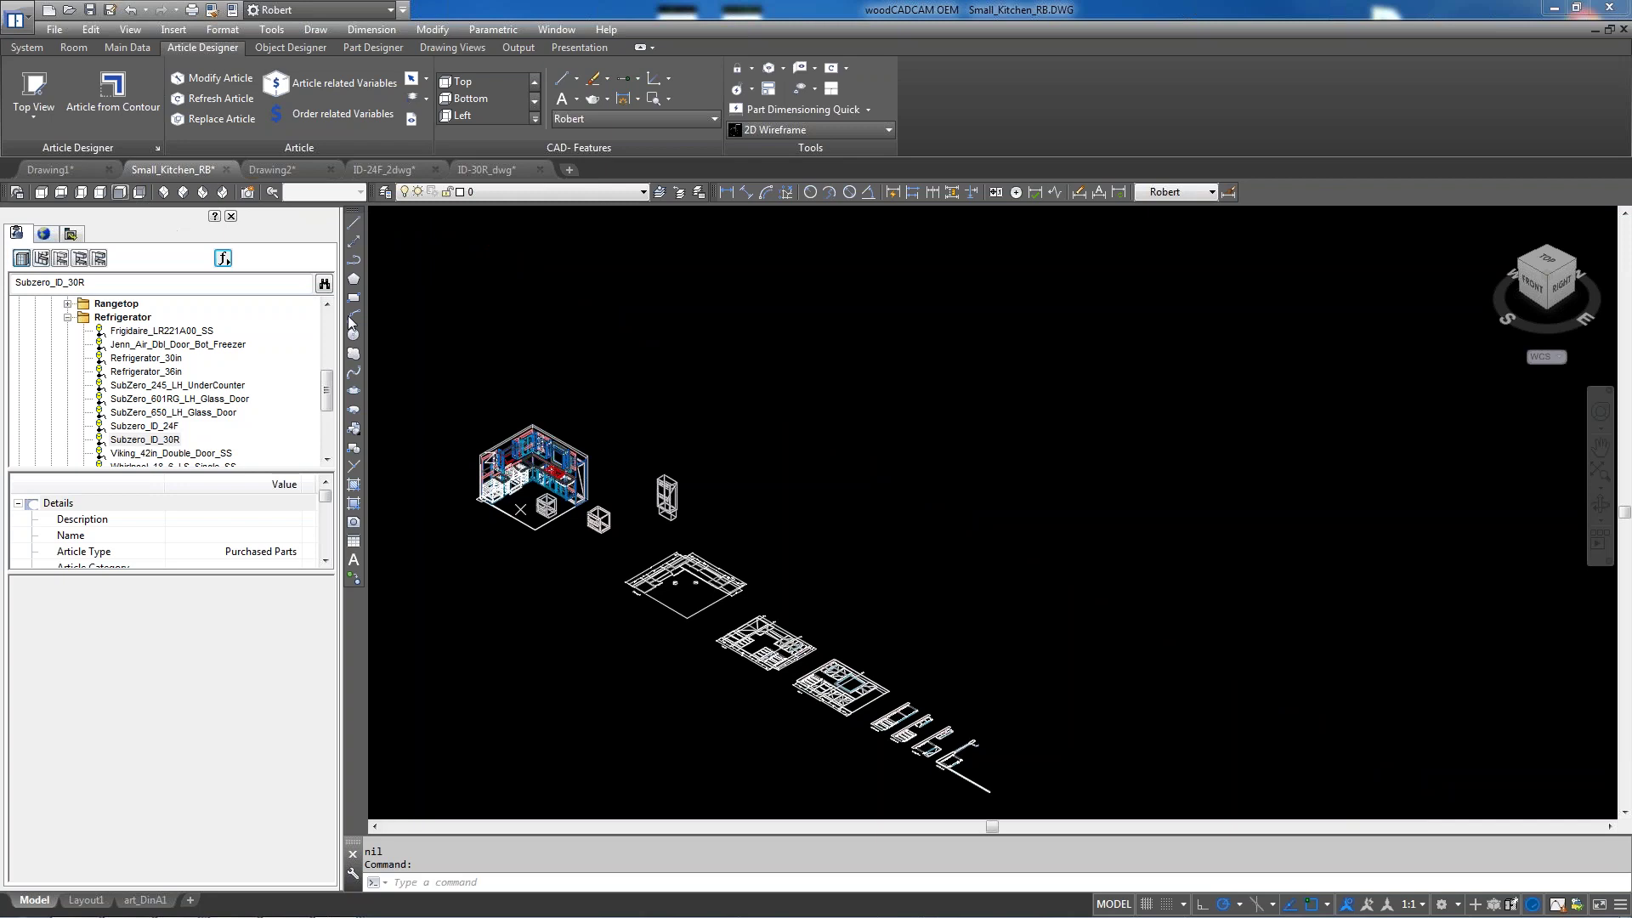
Switch to top view and zoom to frame View 3, View 4 and Section A-A
{"action": "left_click", "coordinate": [42, 193]}
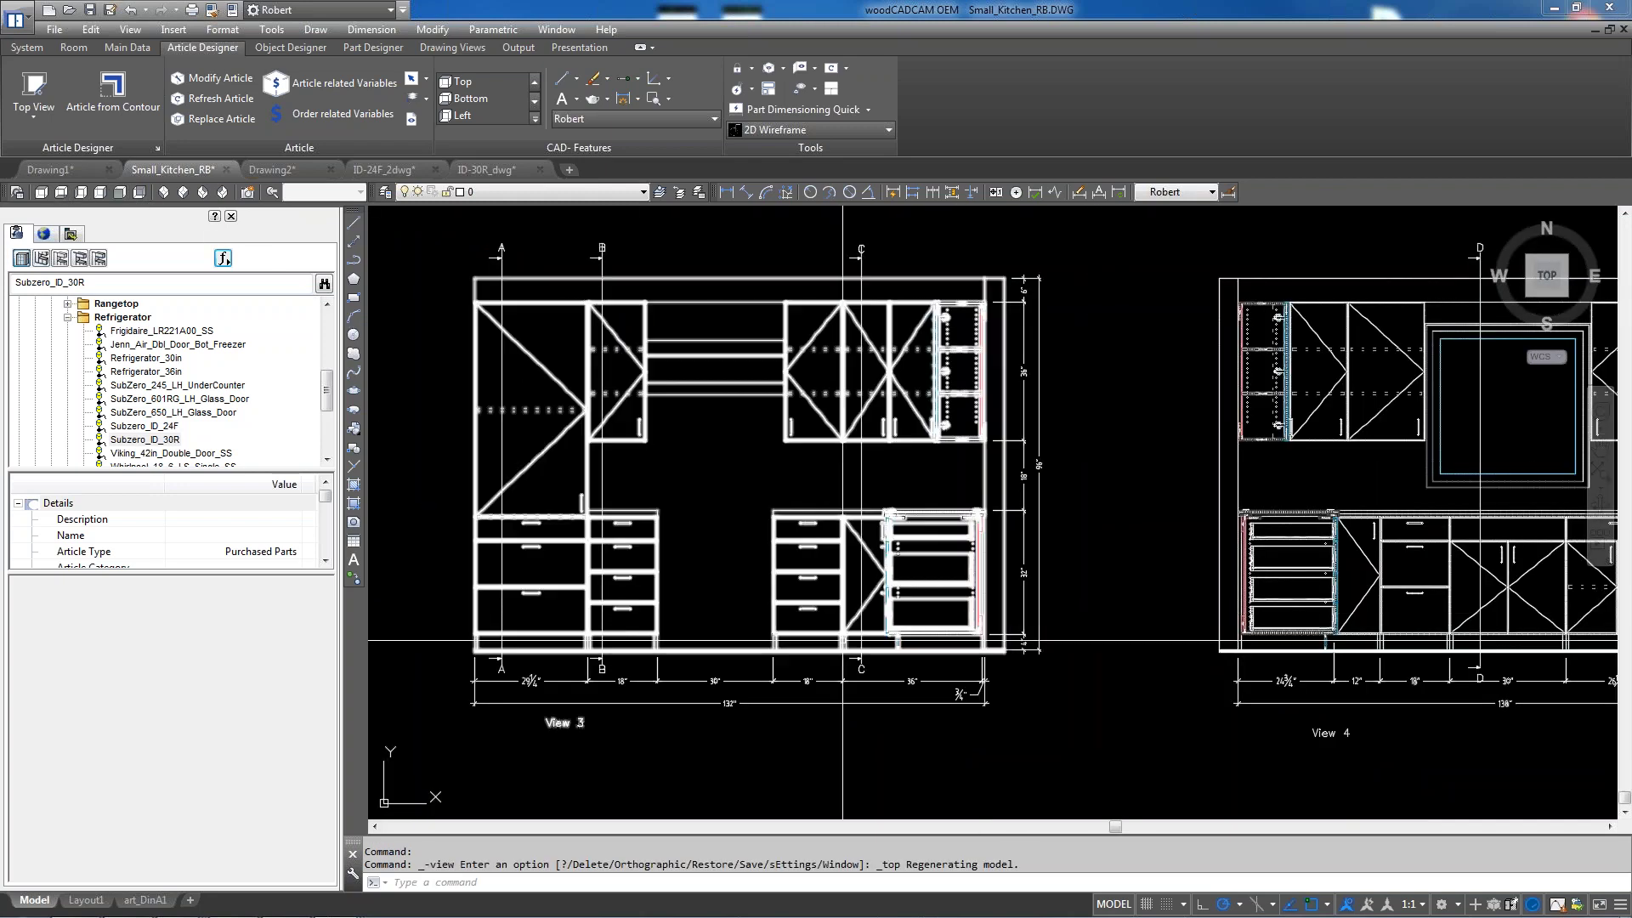
{"action": "scroll", "coordinate": [842, 640], "scroll_direction": "down", "scroll_amount": 2}
{"action": "scroll", "coordinate": [768, 544], "scroll_direction": "up", "scroll_amount": 2}
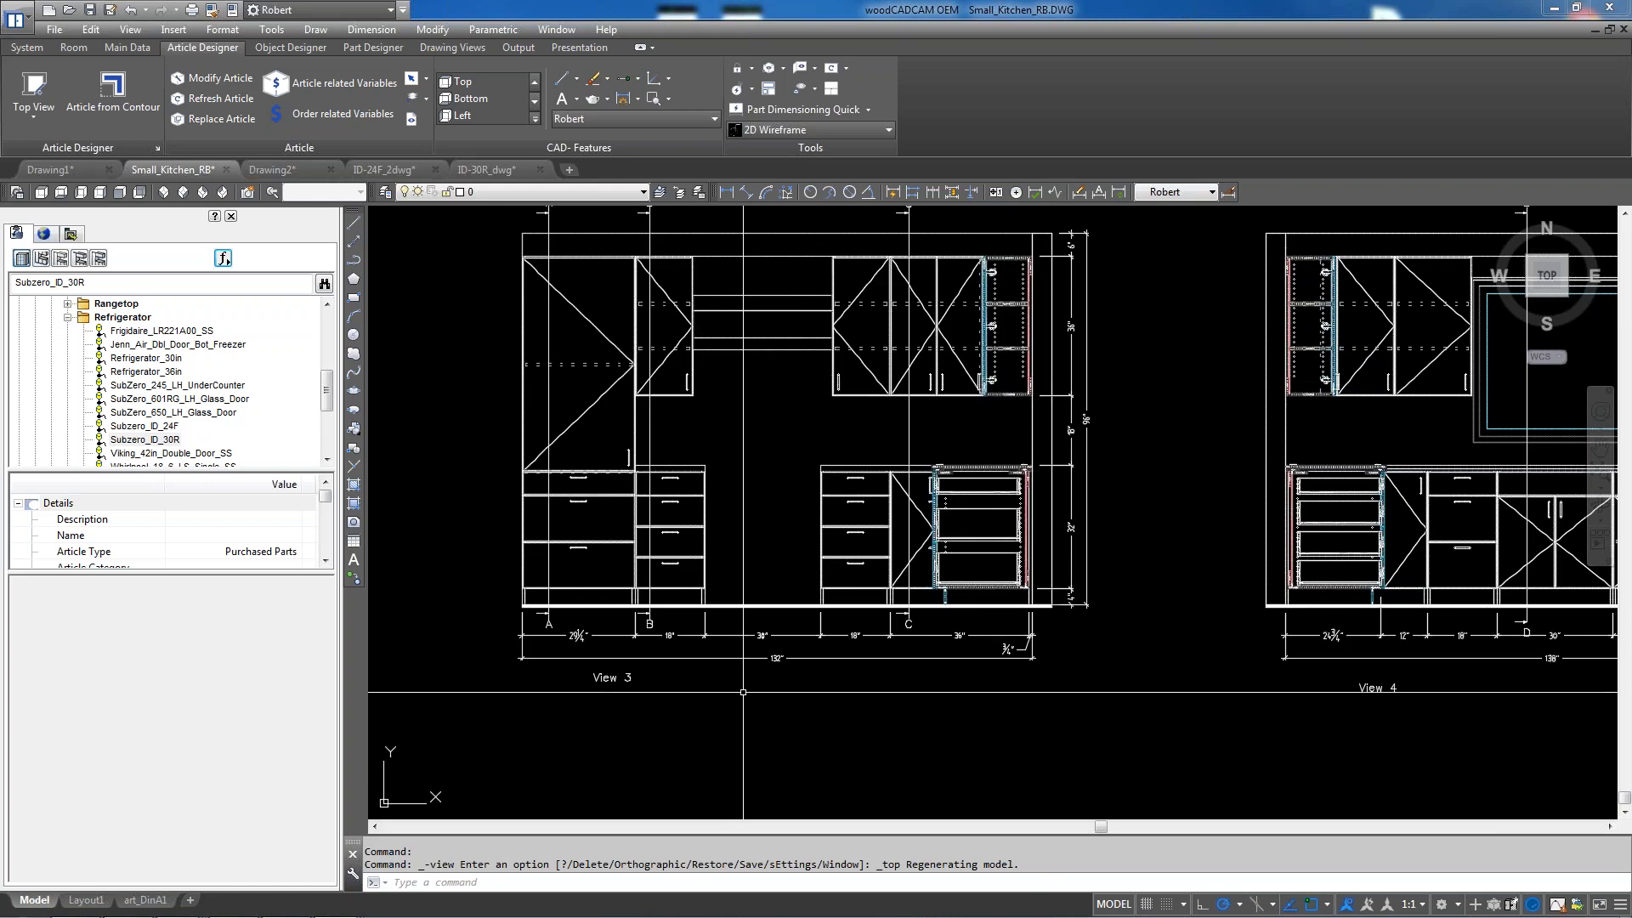
{"action": "scroll", "coordinate": [756, 521], "scroll_direction": "down", "scroll_amount": 2}
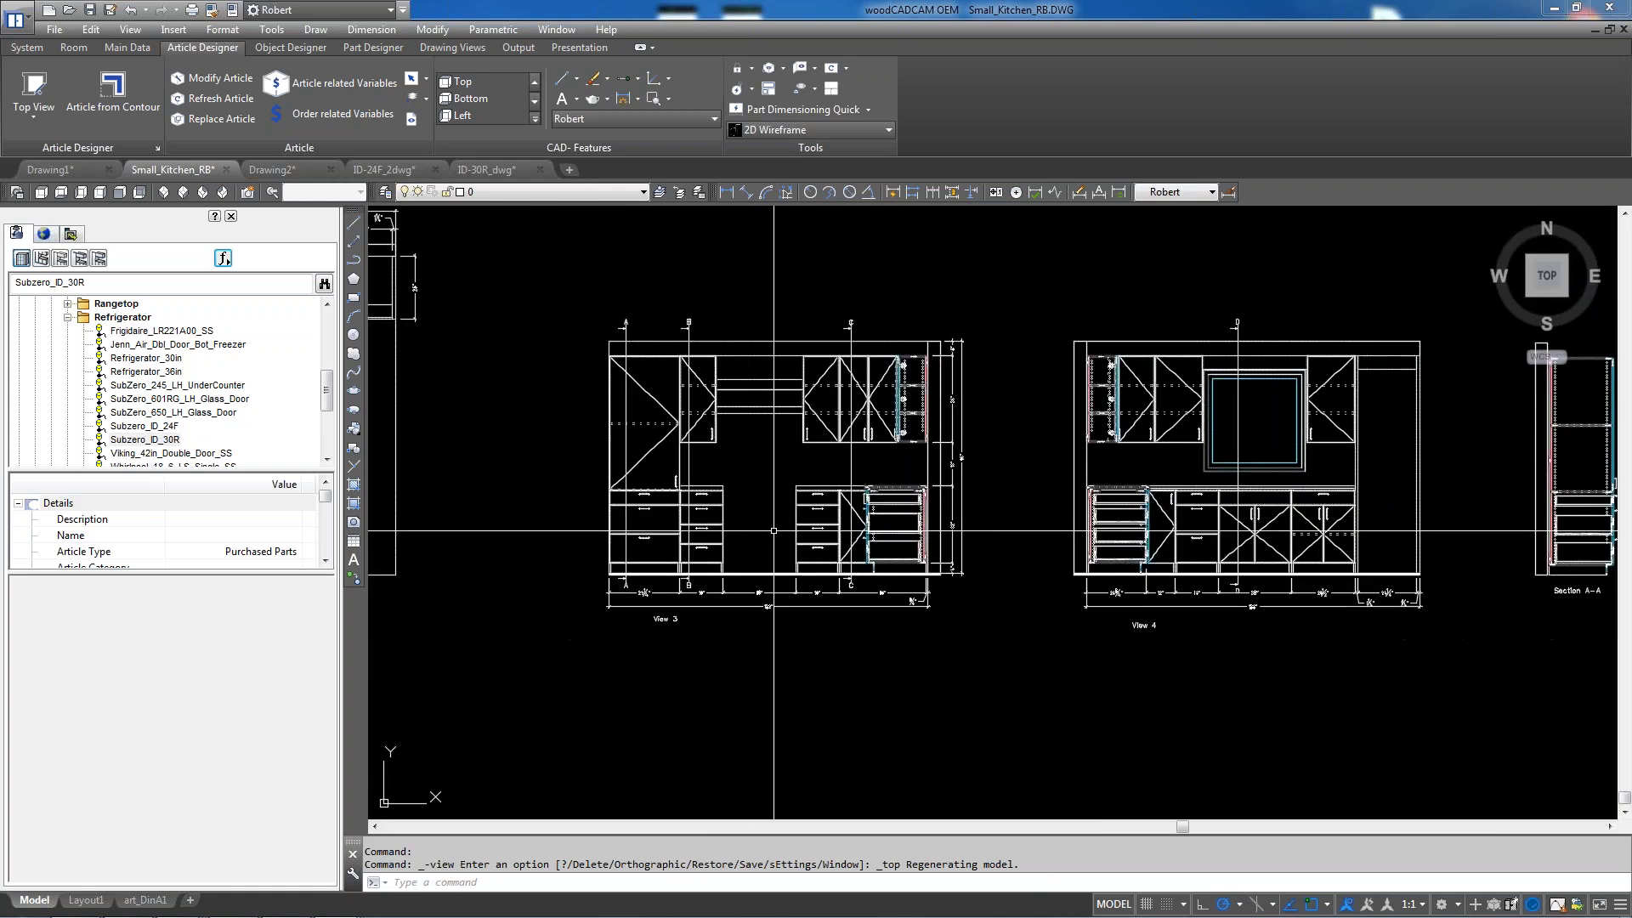
{"action": "scroll", "coordinate": [914, 455], "scroll_direction": "up", "scroll_amount": 2}
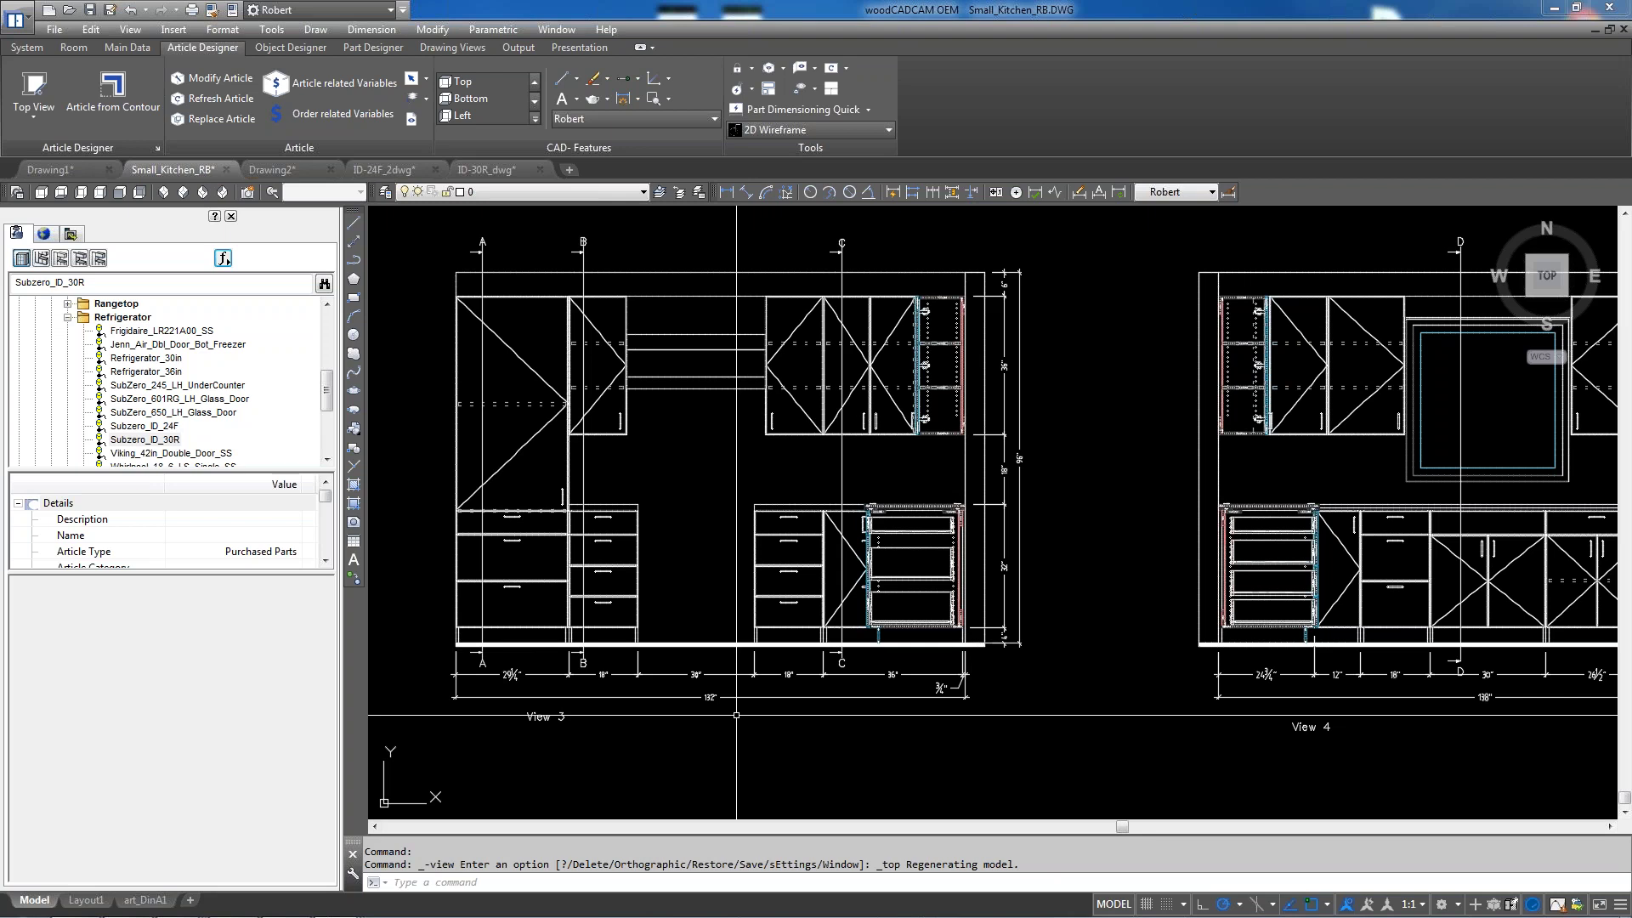
{"action": "scroll", "coordinate": [838, 544], "scroll_direction": "down", "scroll_amount": 3}
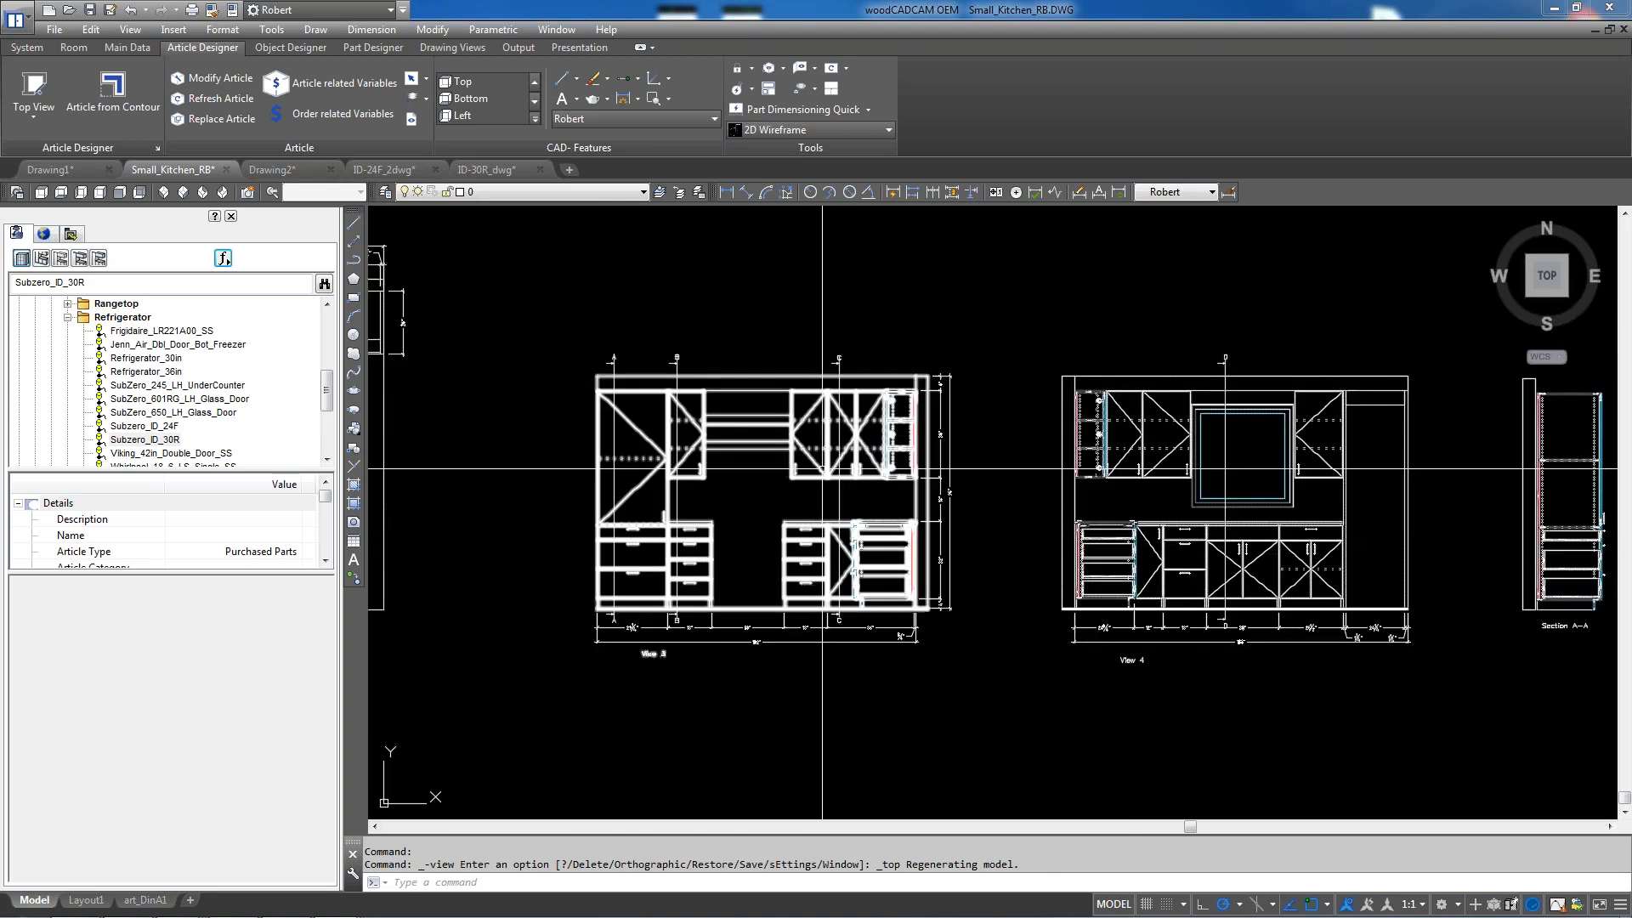
{"action": "scroll", "coordinate": [843, 544], "scroll_direction": "down", "scroll_amount": 3}
{"action": "scroll", "coordinate": [845, 552], "scroll_direction": "up", "scroll_amount": 5}
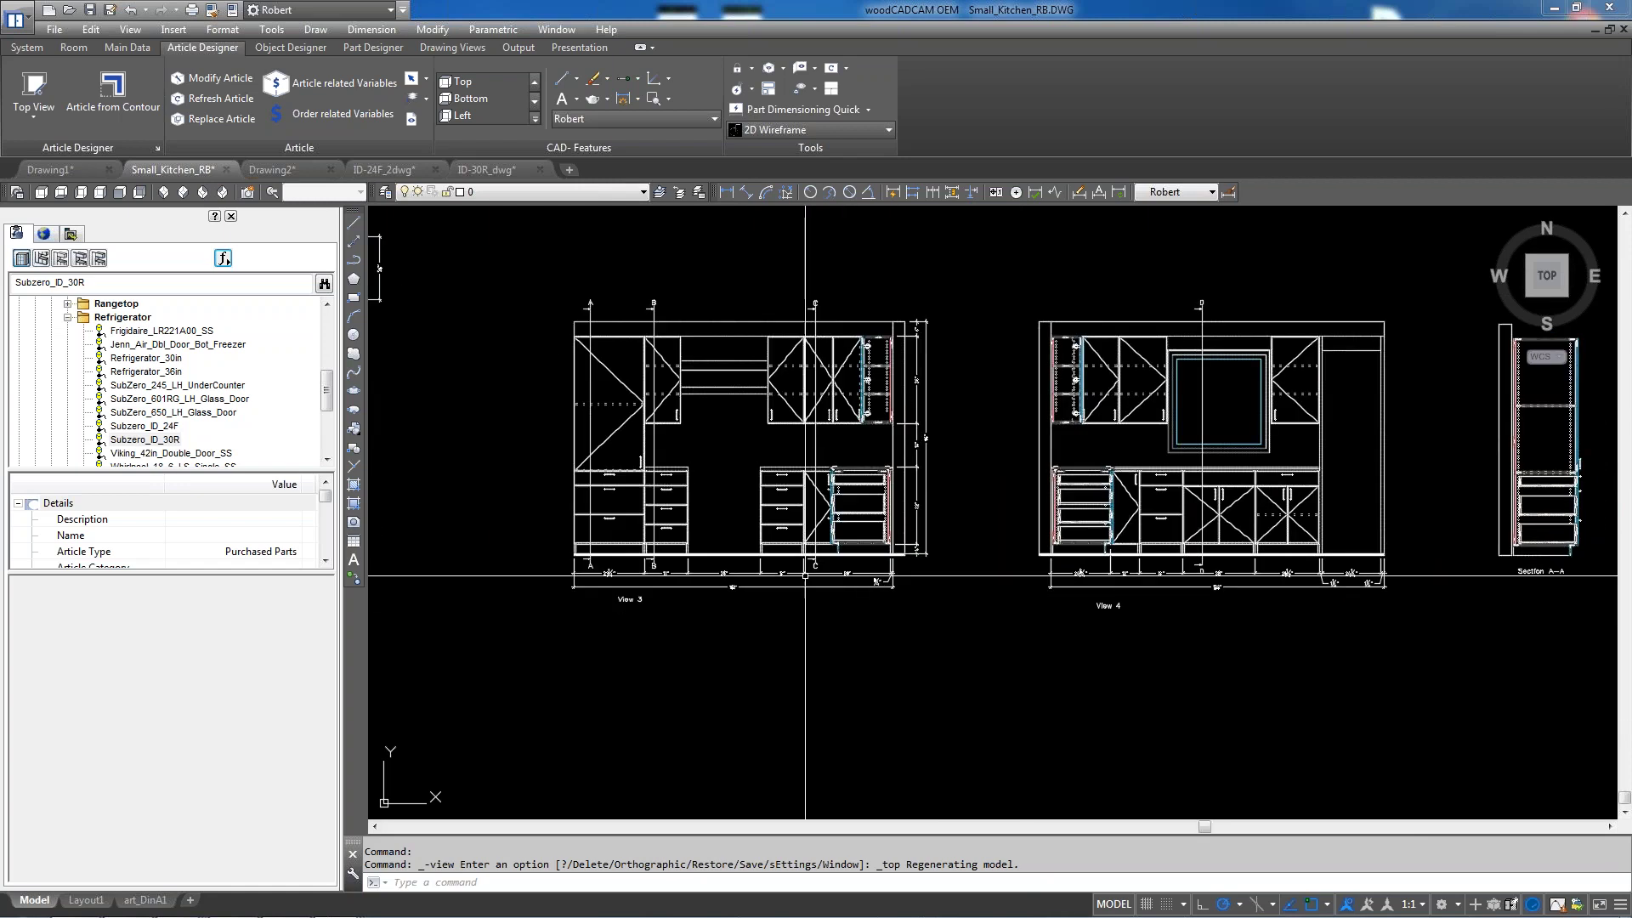
{"action": "scroll", "coordinate": [835, 534], "scroll_direction": "down", "scroll_amount": 2}
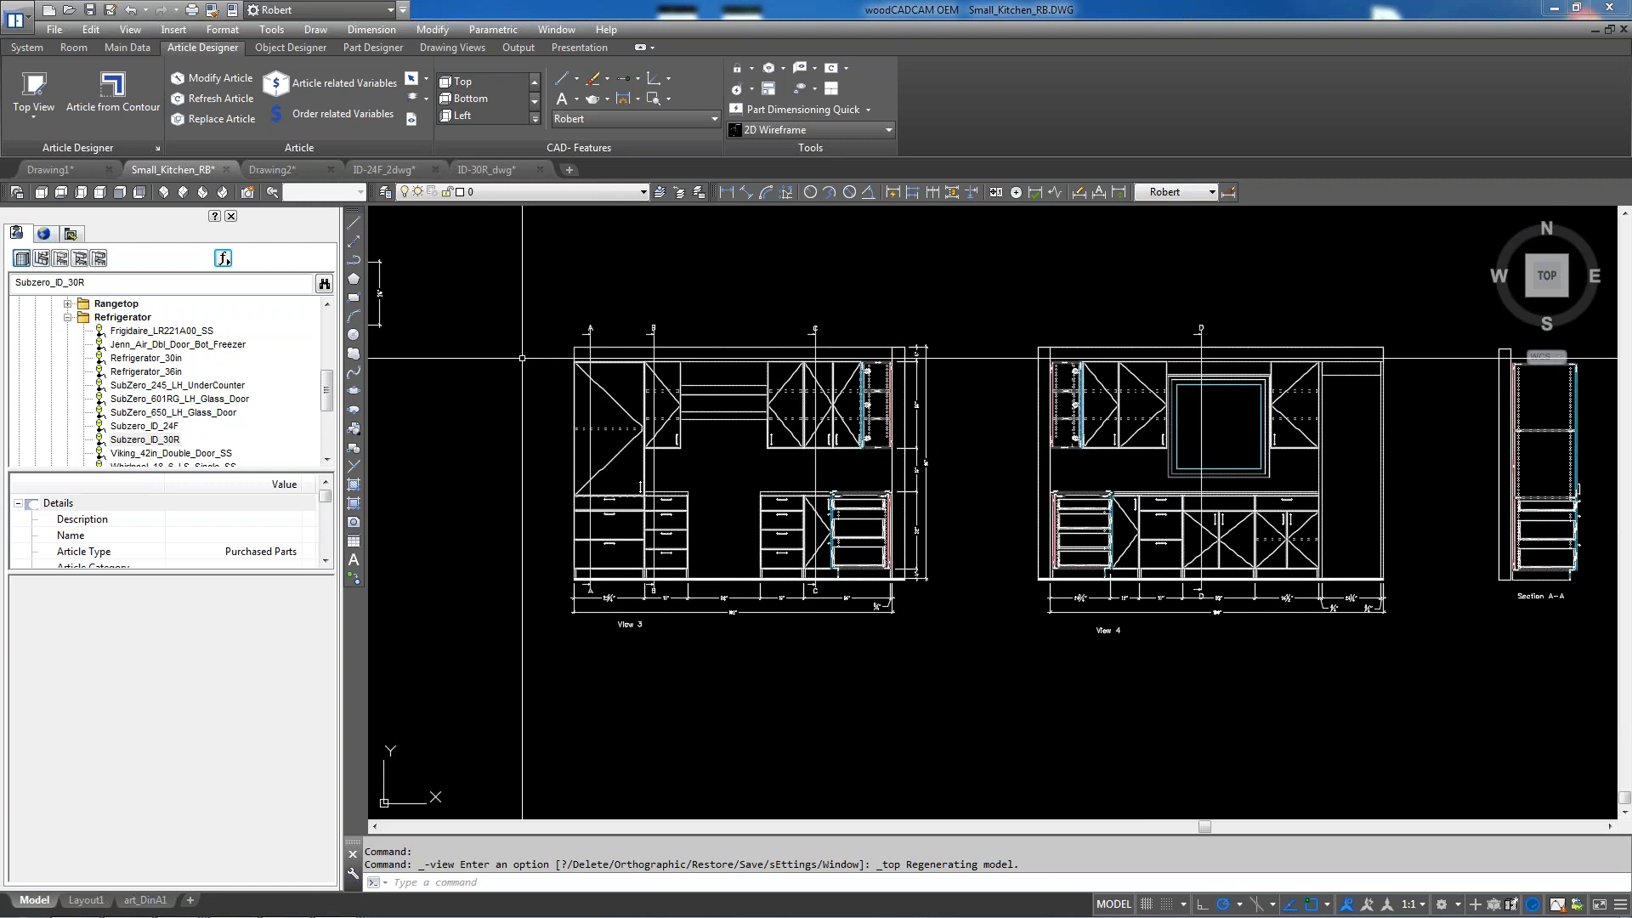
{"action": "scroll", "coordinate": [733, 468], "scroll_direction": "down", "scroll_amount": 2}
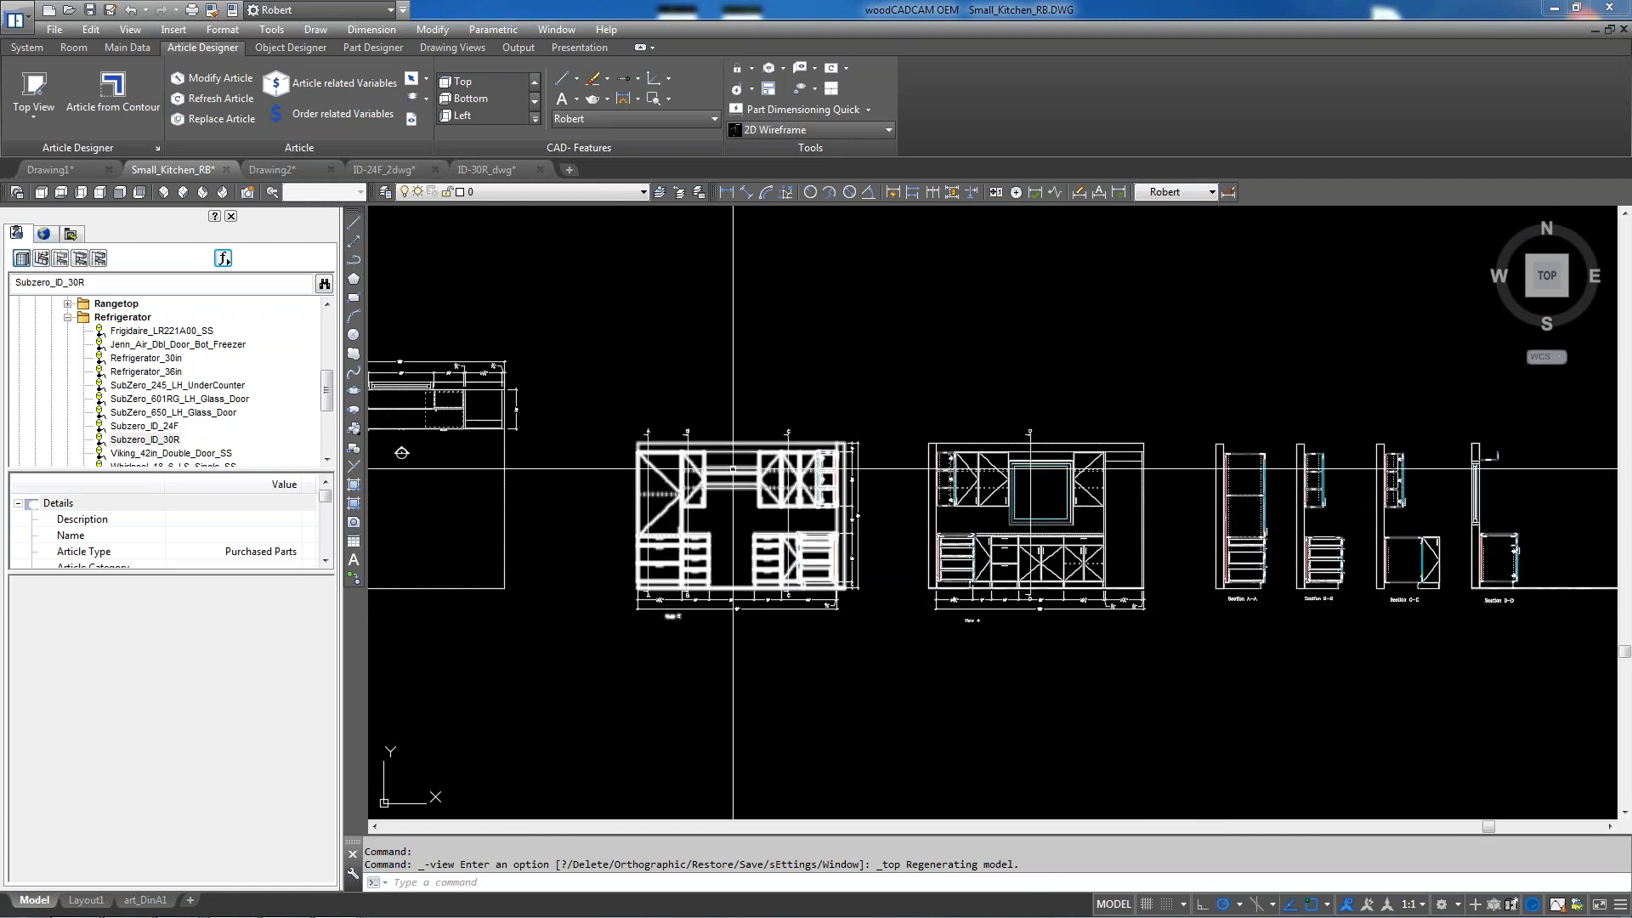
{"action": "scroll", "coordinate": [732, 469], "scroll_direction": "up", "scroll_amount": 2}
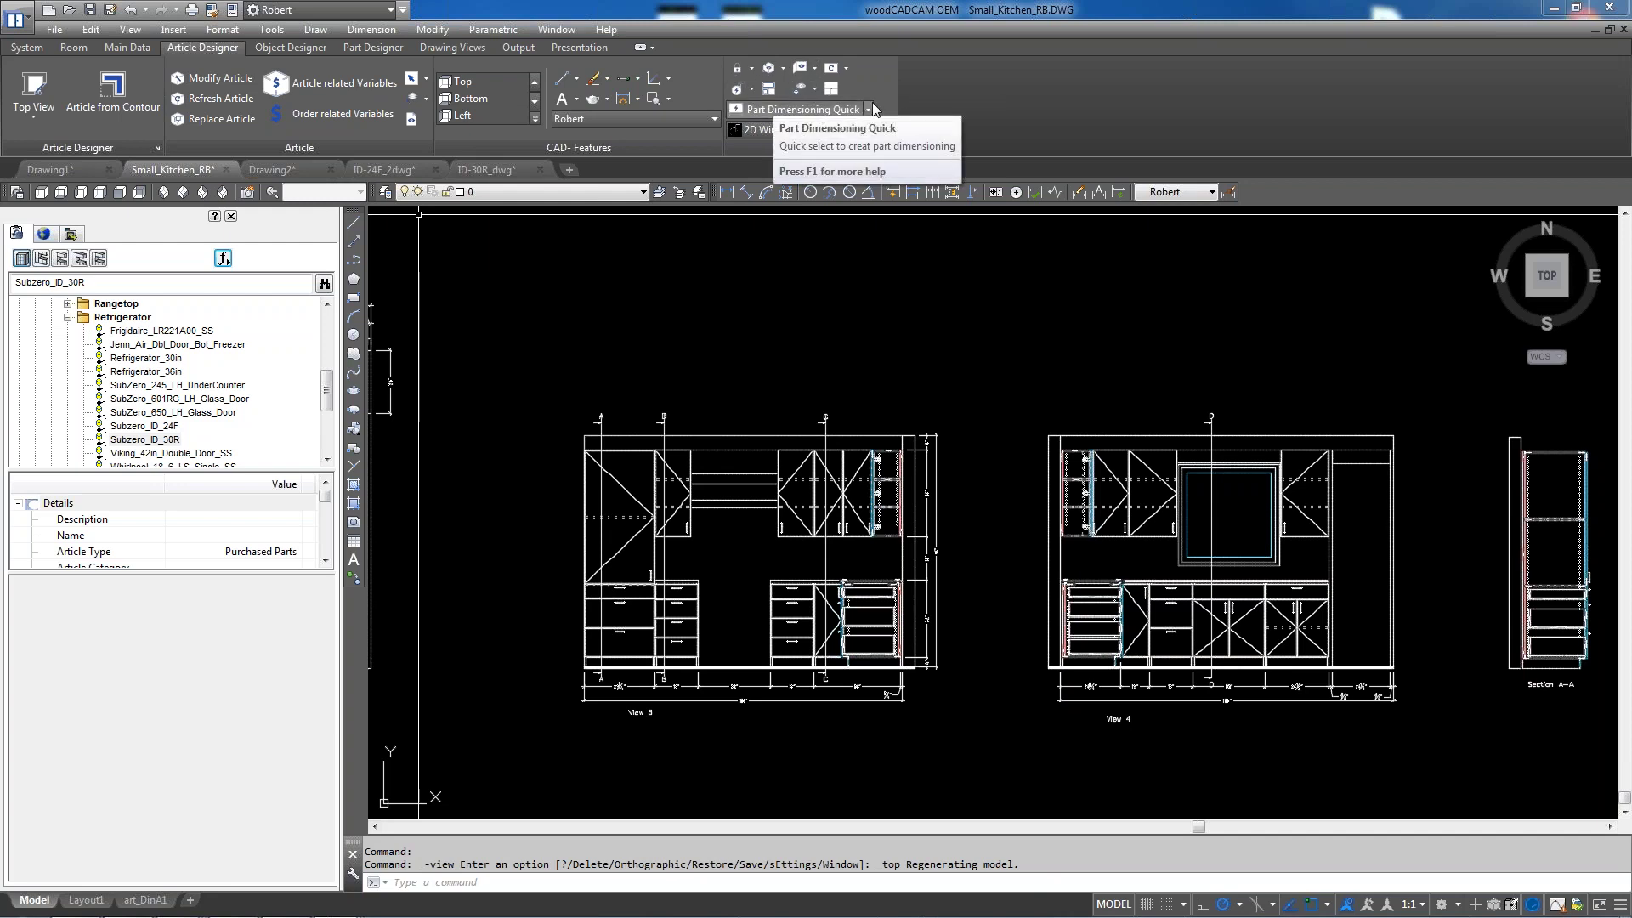
Review the dimensioning principles under Dimension Parameters and cancel without changes
{"action": "left_click", "coordinate": [869, 110]}
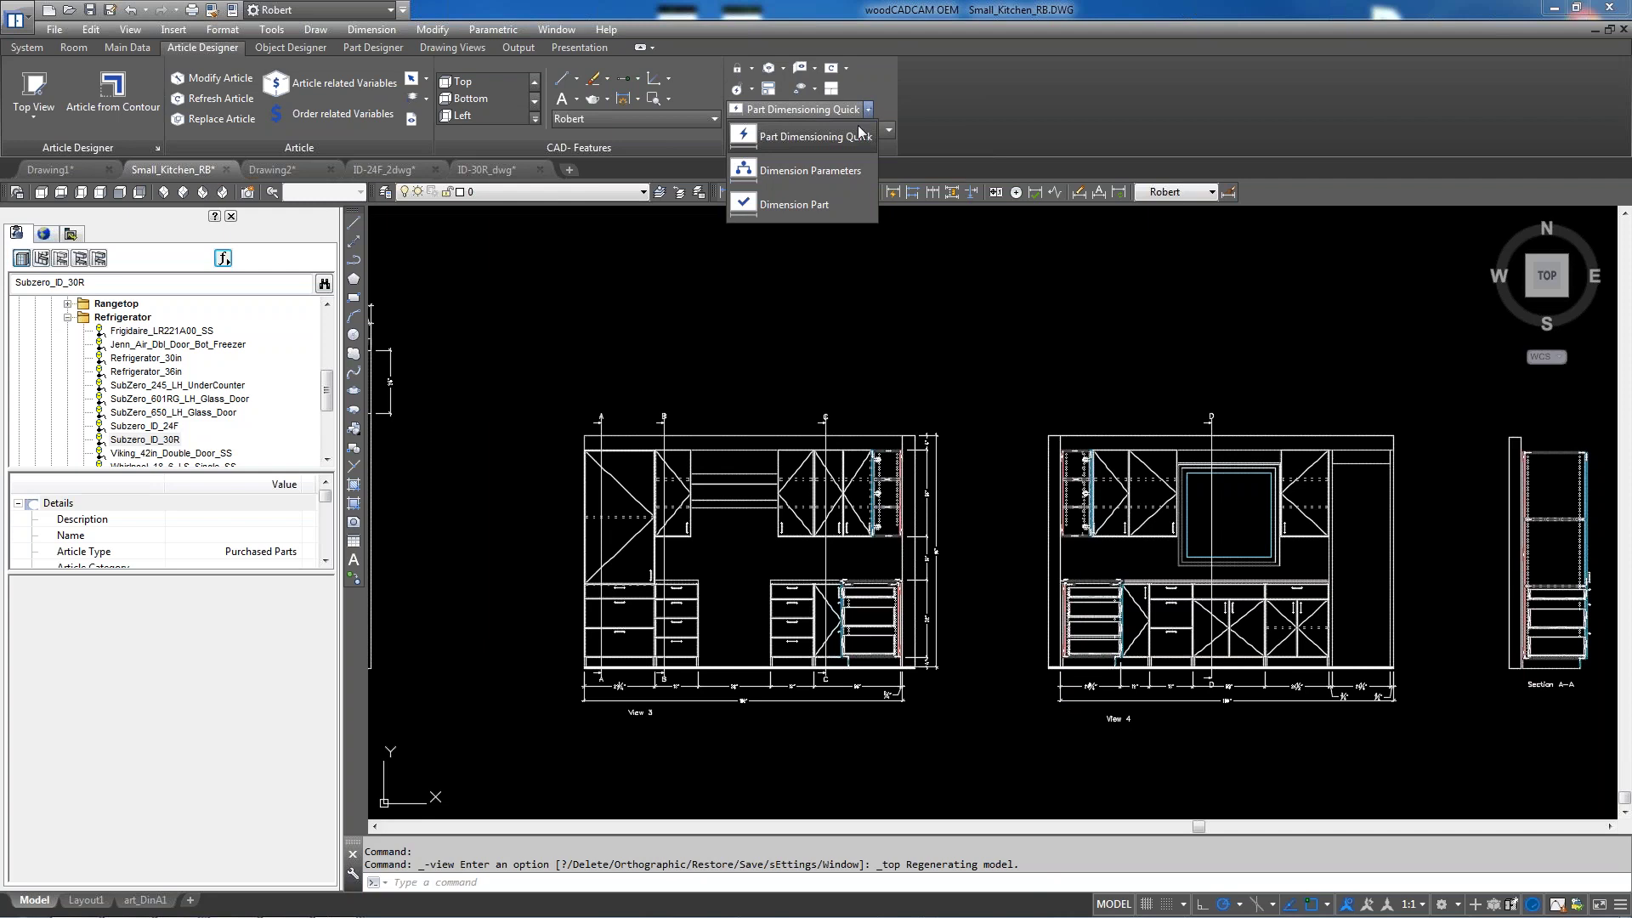
{"action": "left_click", "coordinate": [833, 170]}
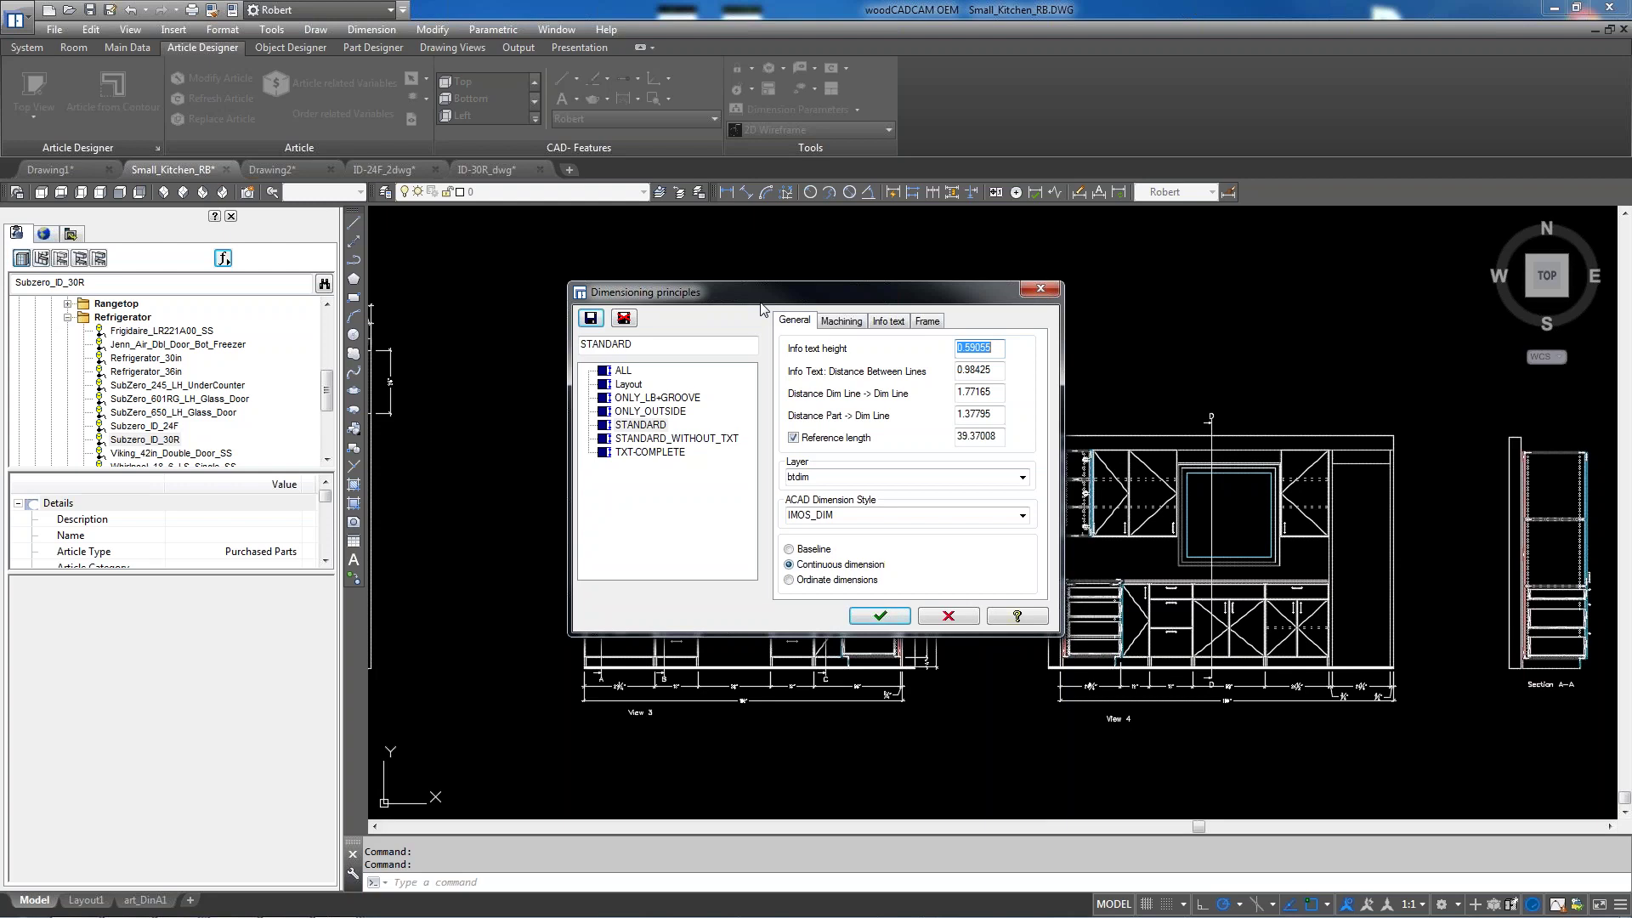
{"action": "left_click", "coordinate": [958, 615]}
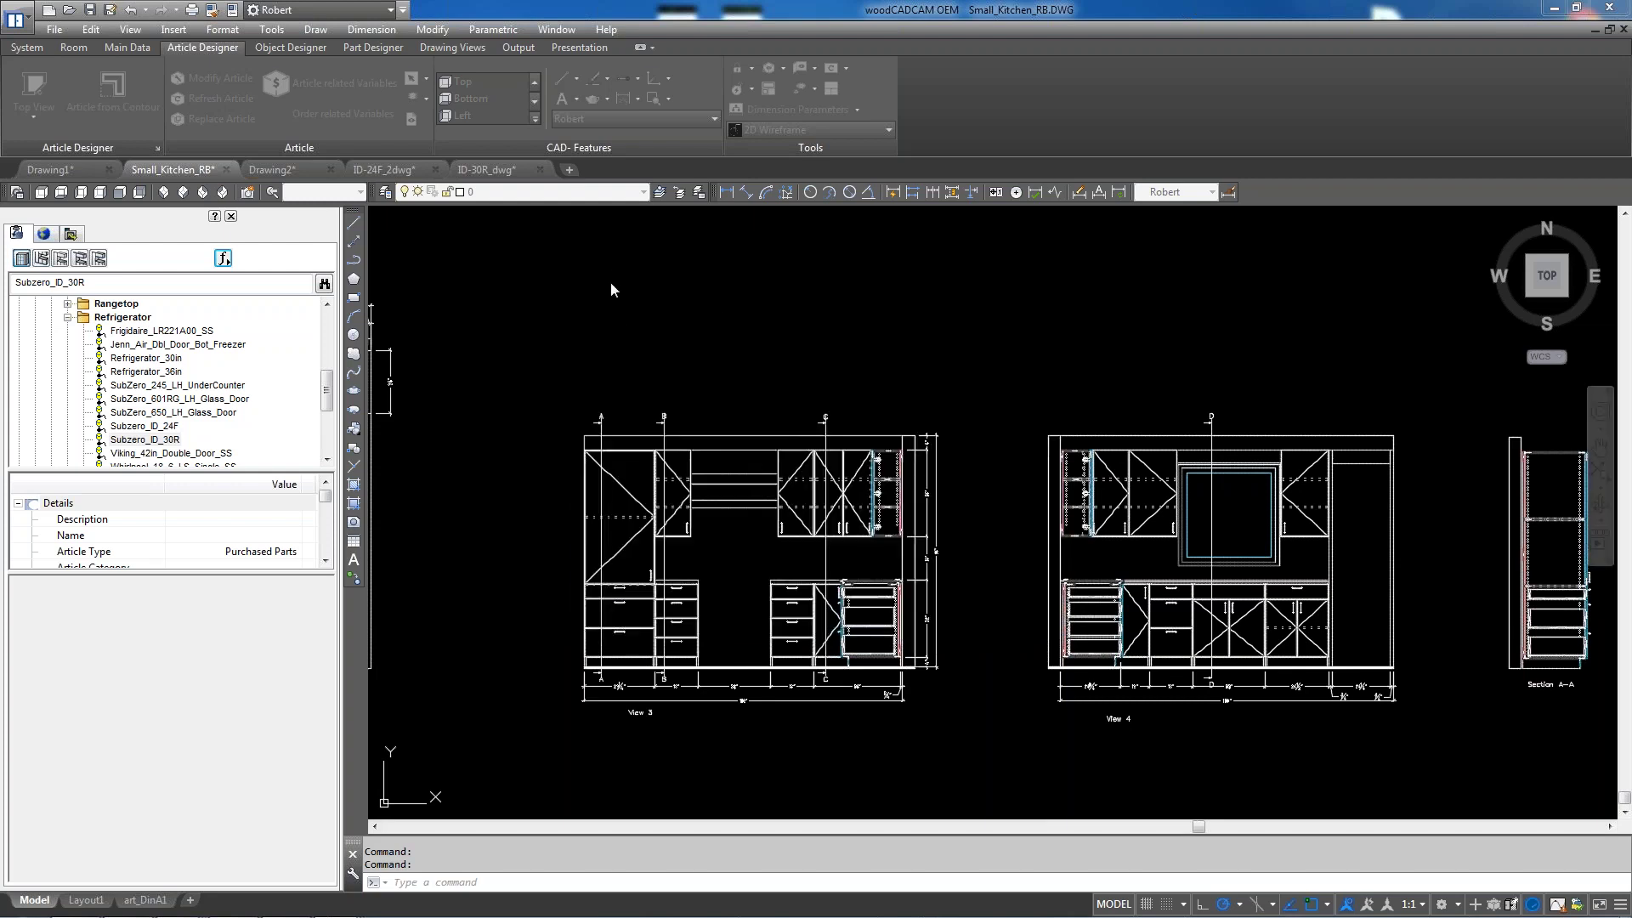
{"action": "left_click", "coordinate": [452, 48]}
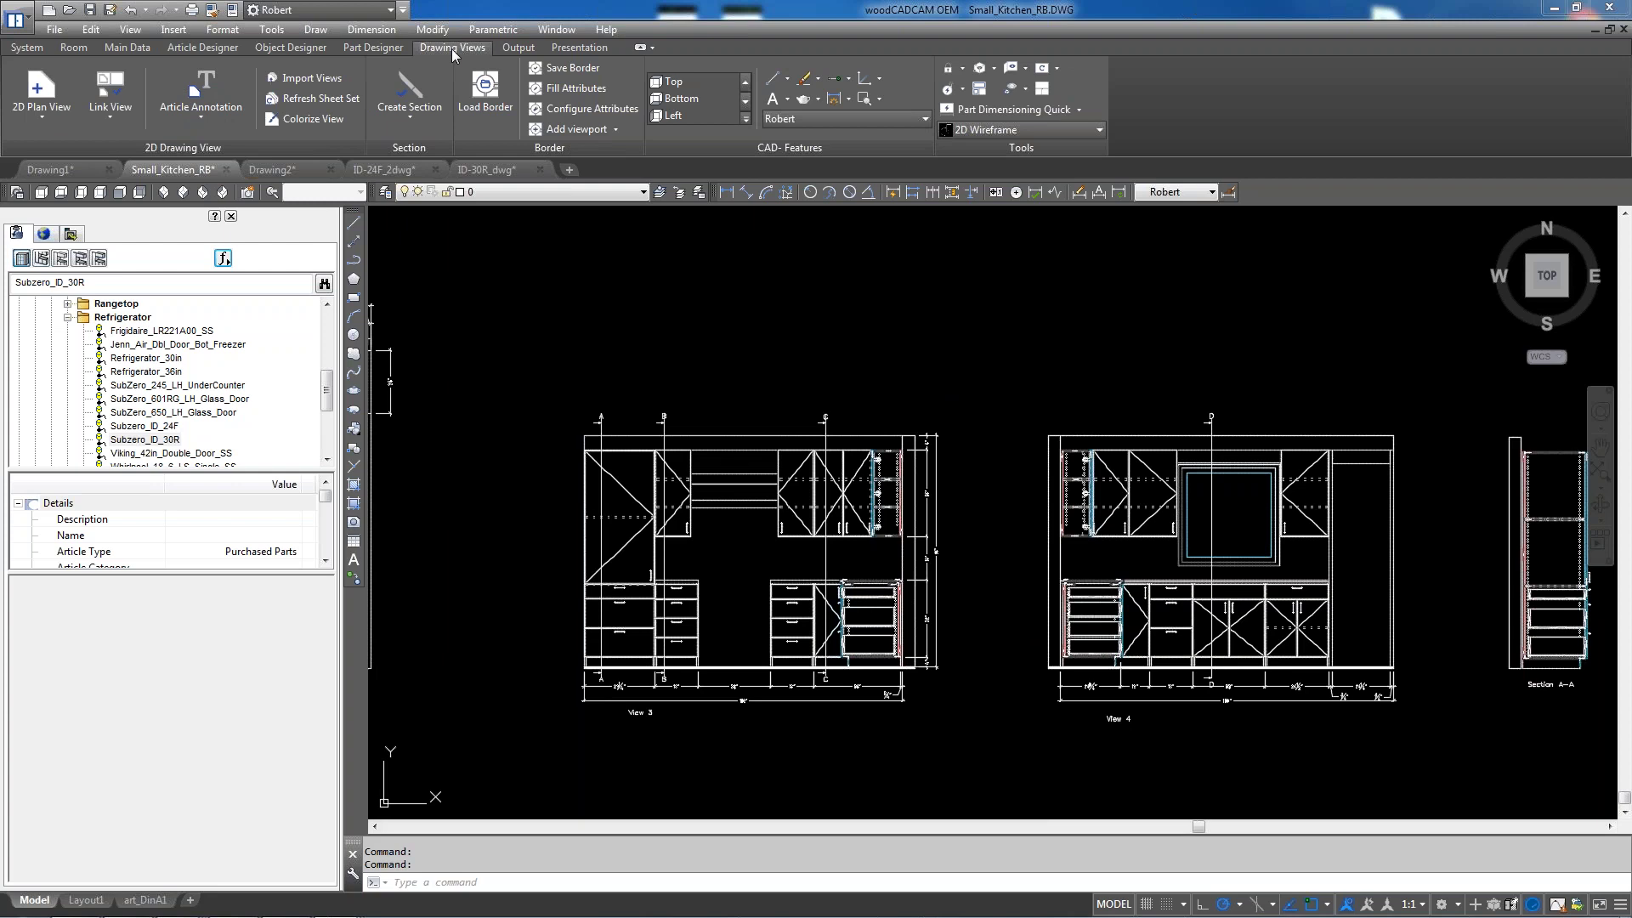
Auto-dimension View 3 with the View Dimensioning command
{"action": "left_click", "coordinate": [44, 120]}
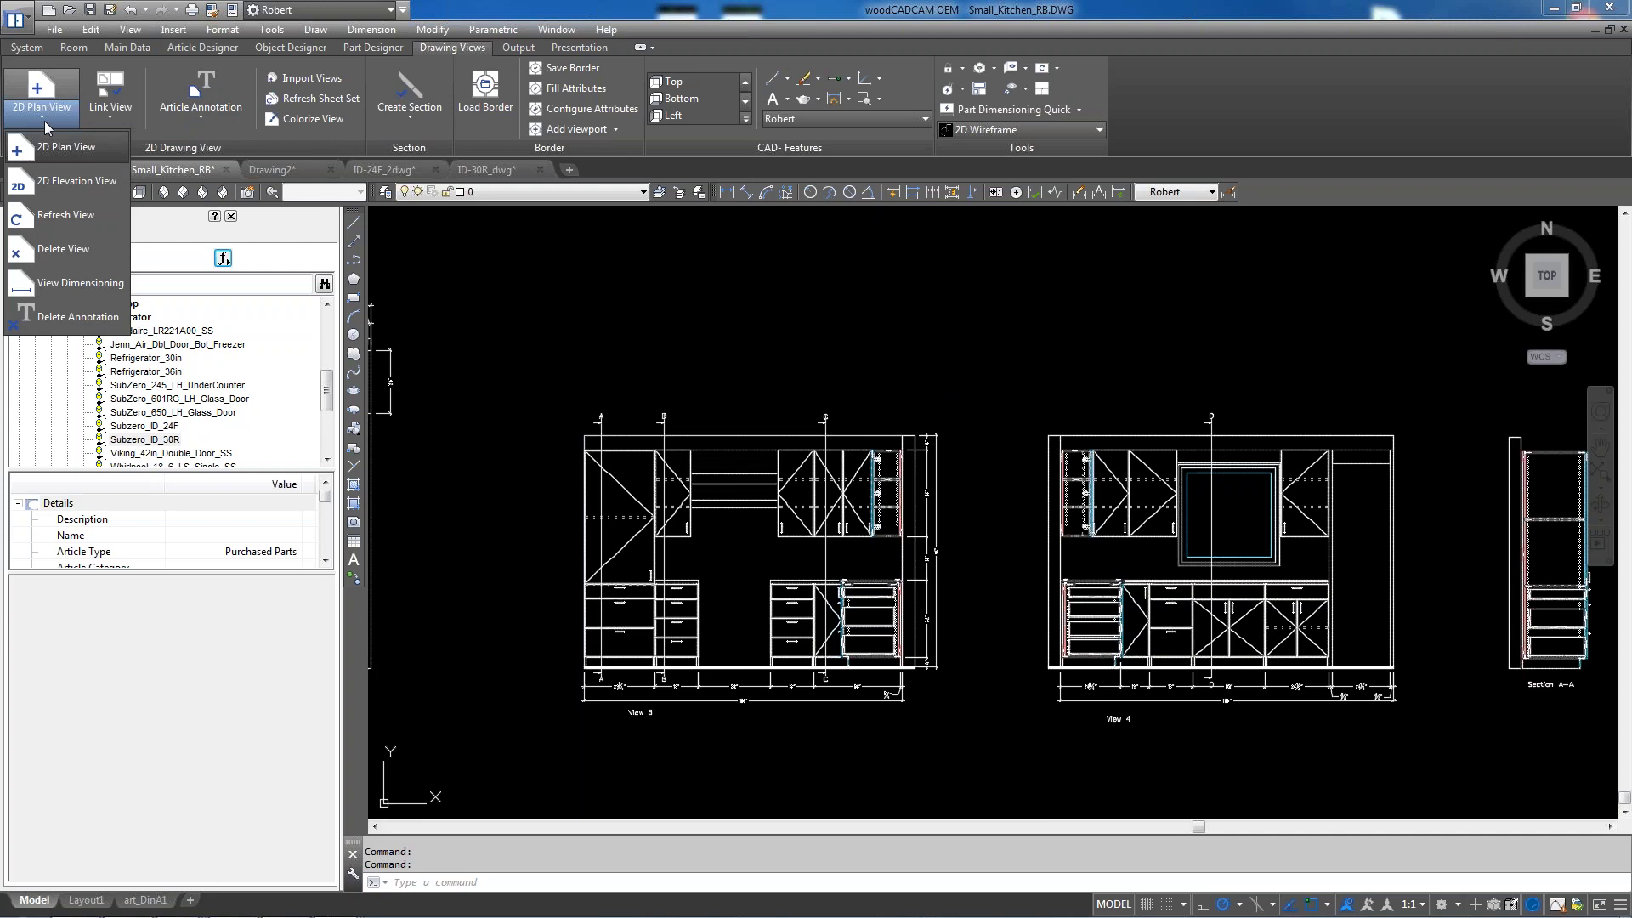
{"action": "left_click", "coordinate": [73, 283]}
{"action": "scroll", "coordinate": [714, 385], "scroll_direction": "down", "scroll_amount": 2}
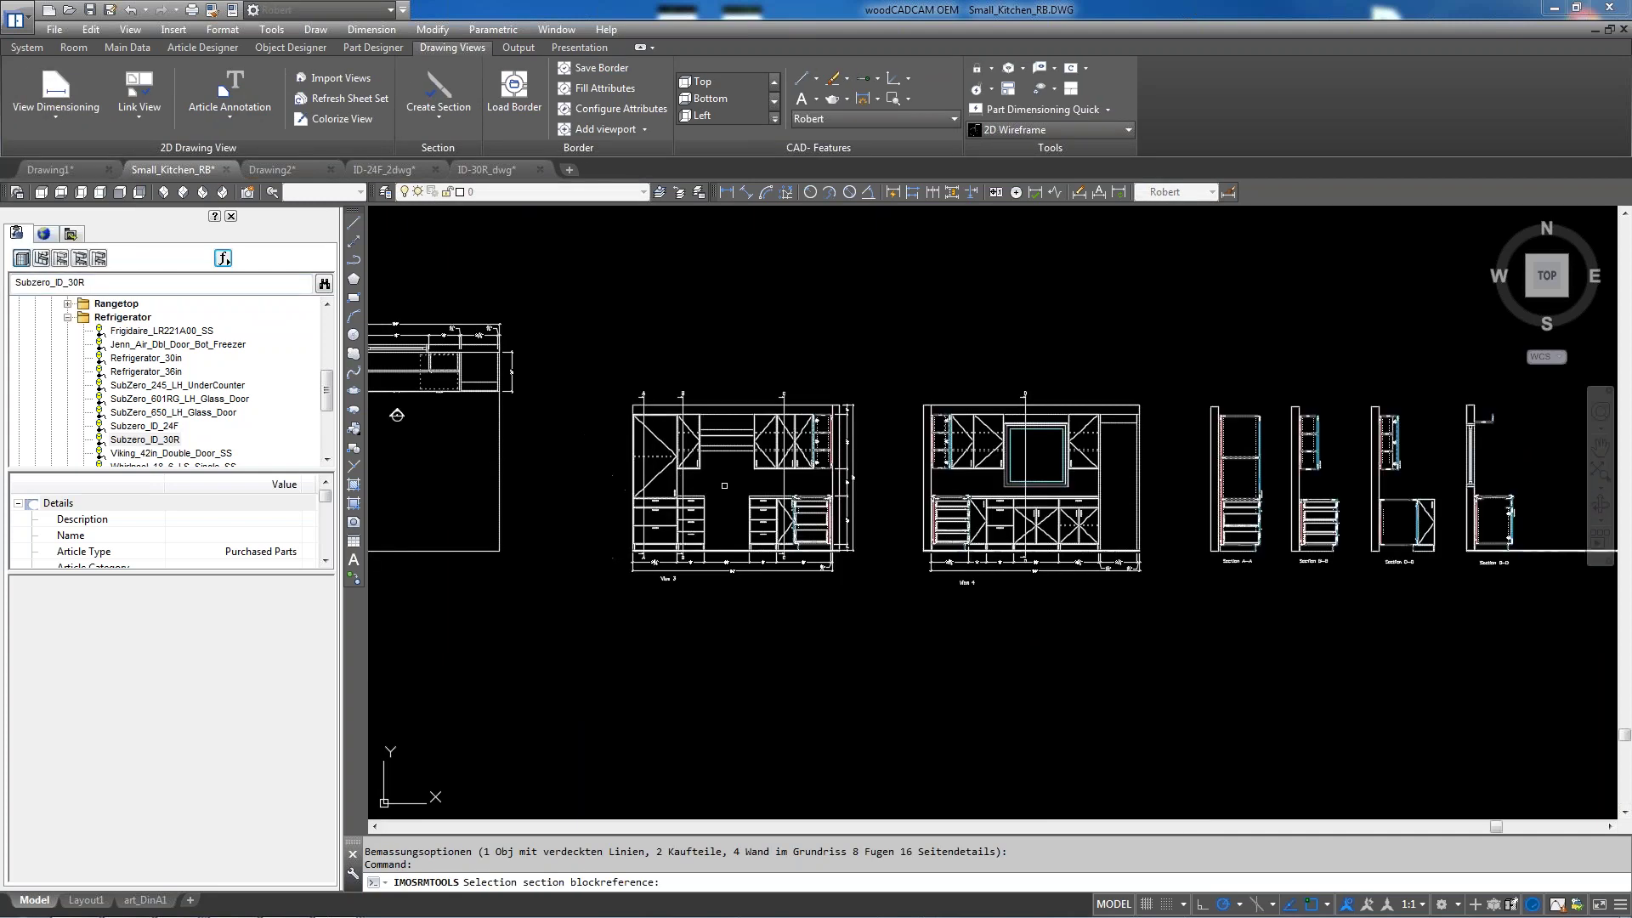
{"action": "scroll", "coordinate": [714, 384], "scroll_direction": "up", "scroll_amount": 2}
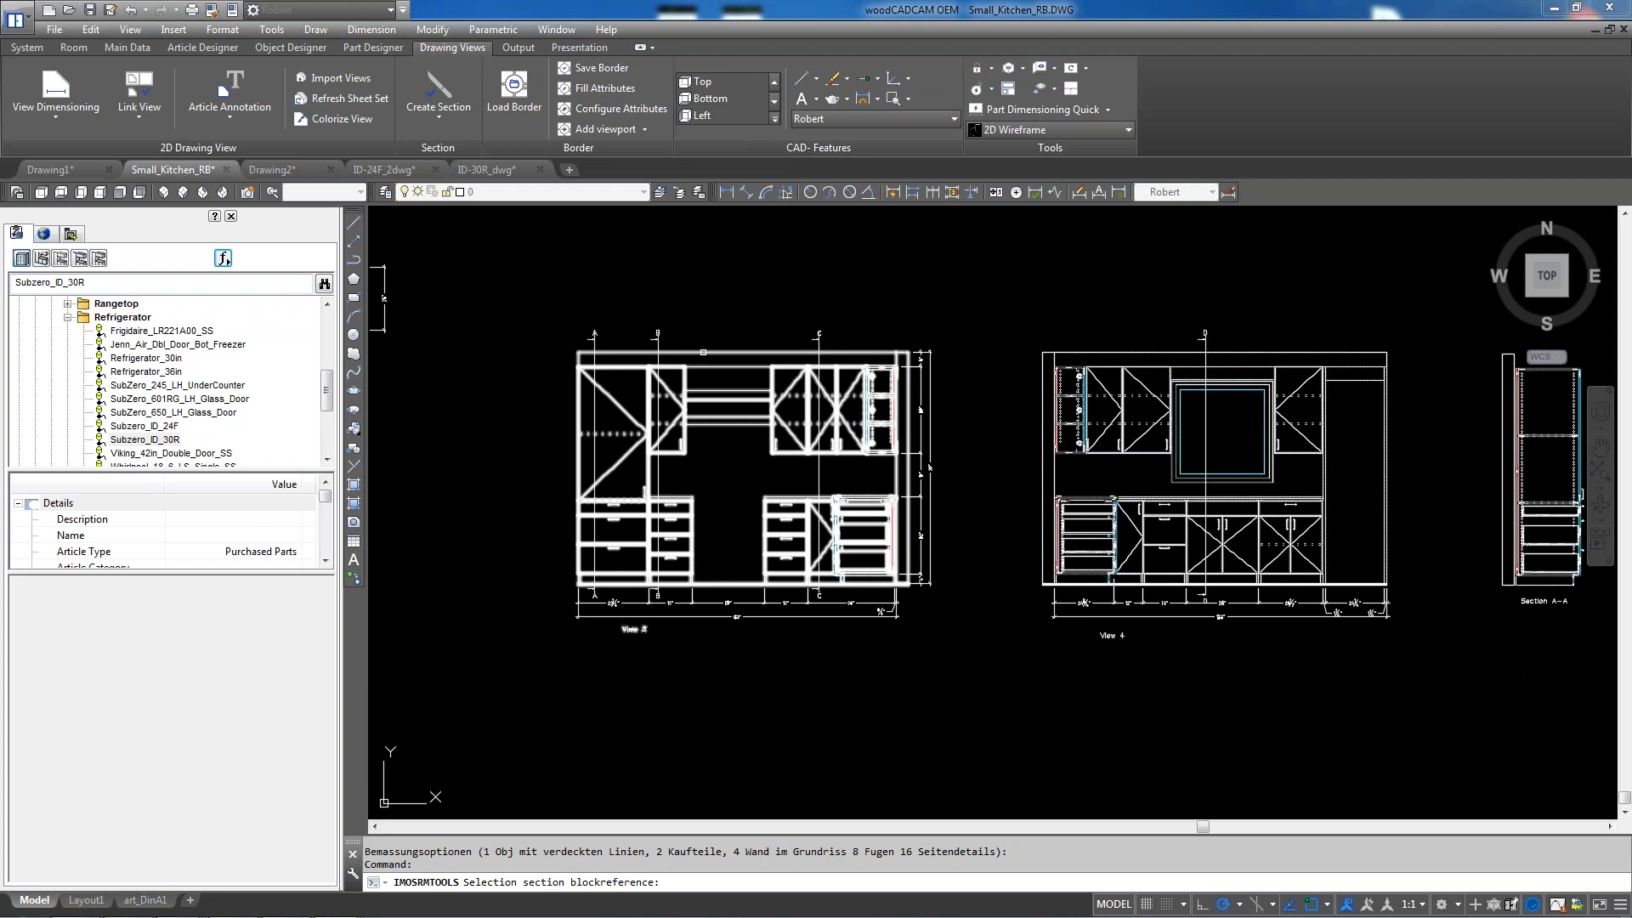
{"action": "left_click", "coordinate": [714, 384]}
{"action": "scroll", "coordinate": [716, 578], "scroll_direction": "down", "scroll_amount": 4}
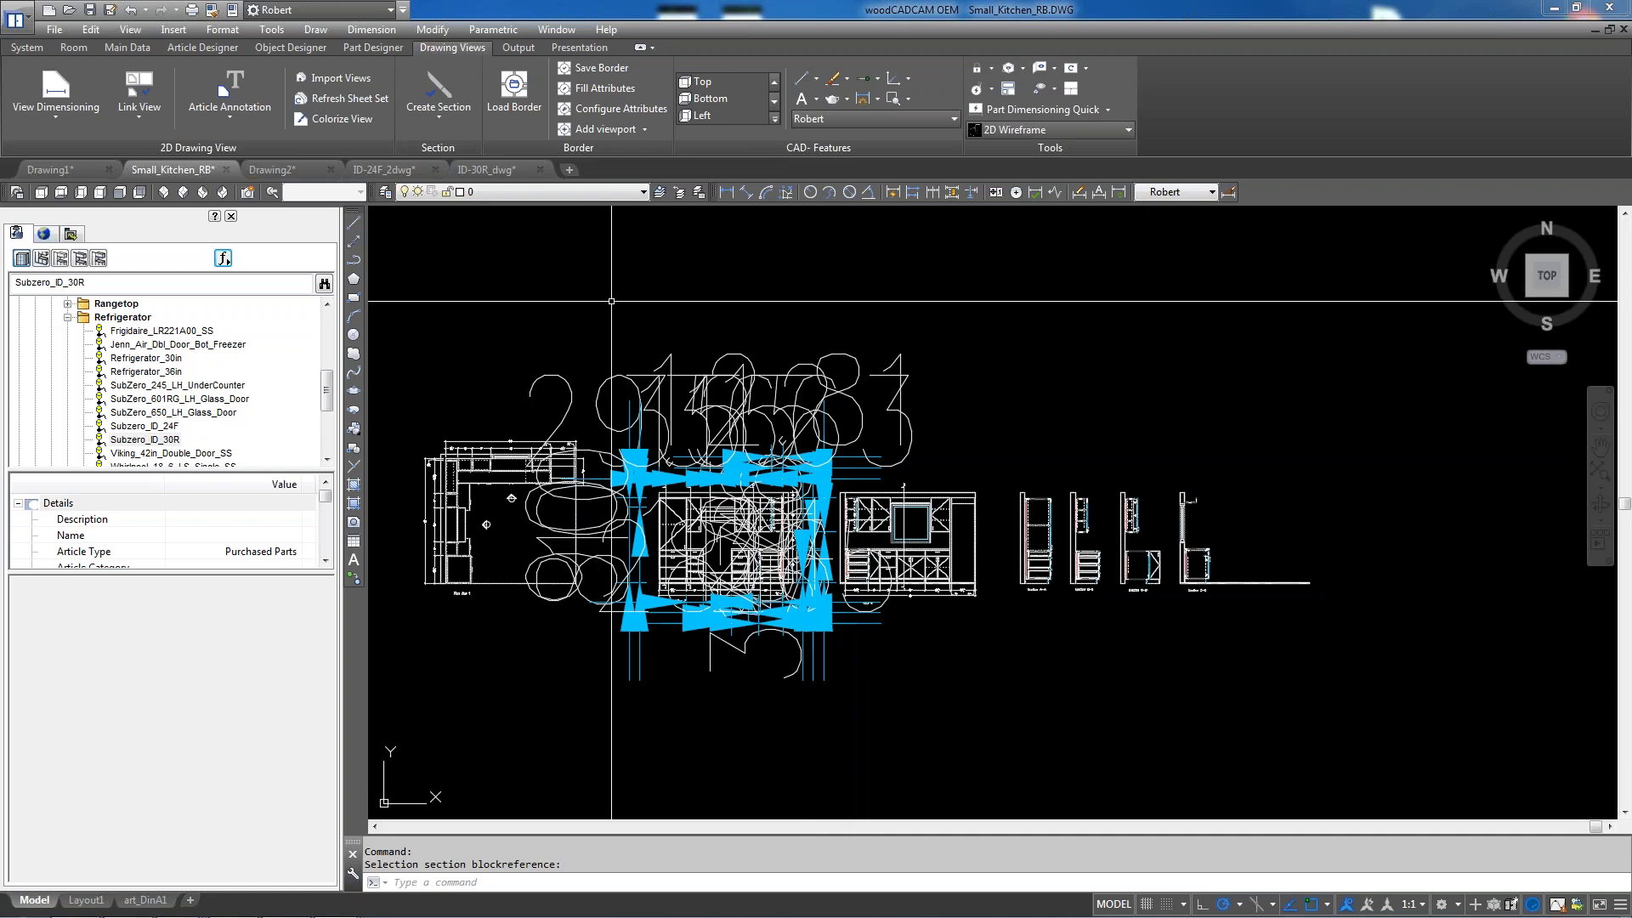
Delete the oversized cyan annotations with Delete Annotation
{"action": "left_click", "coordinate": [42, 115]}
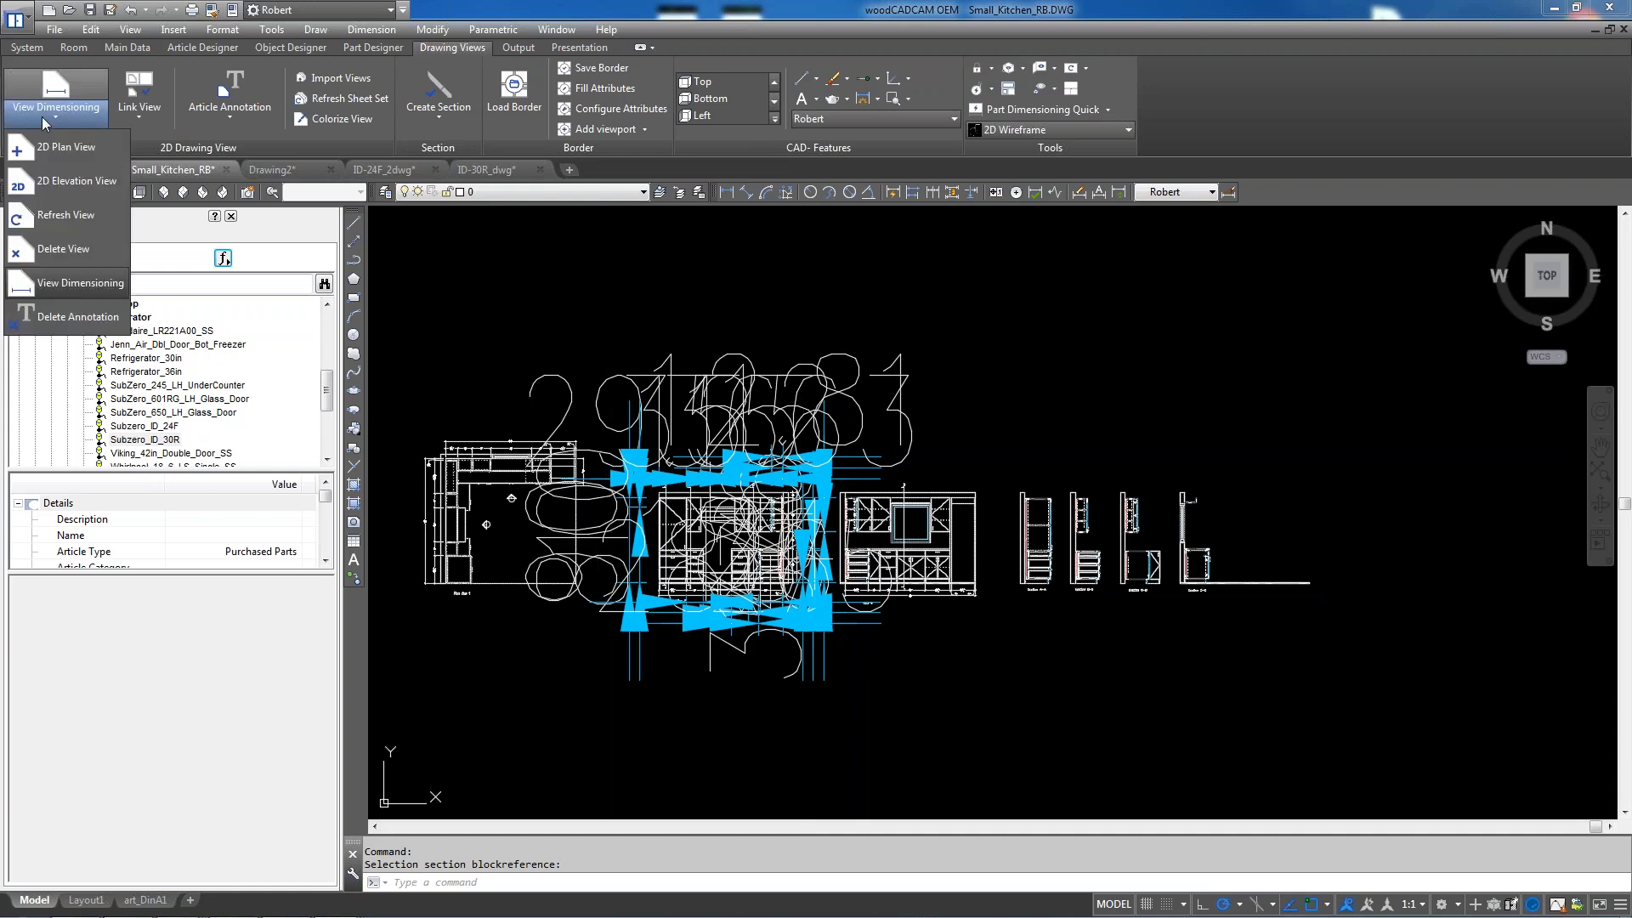
{"action": "left_click", "coordinate": [72, 317]}
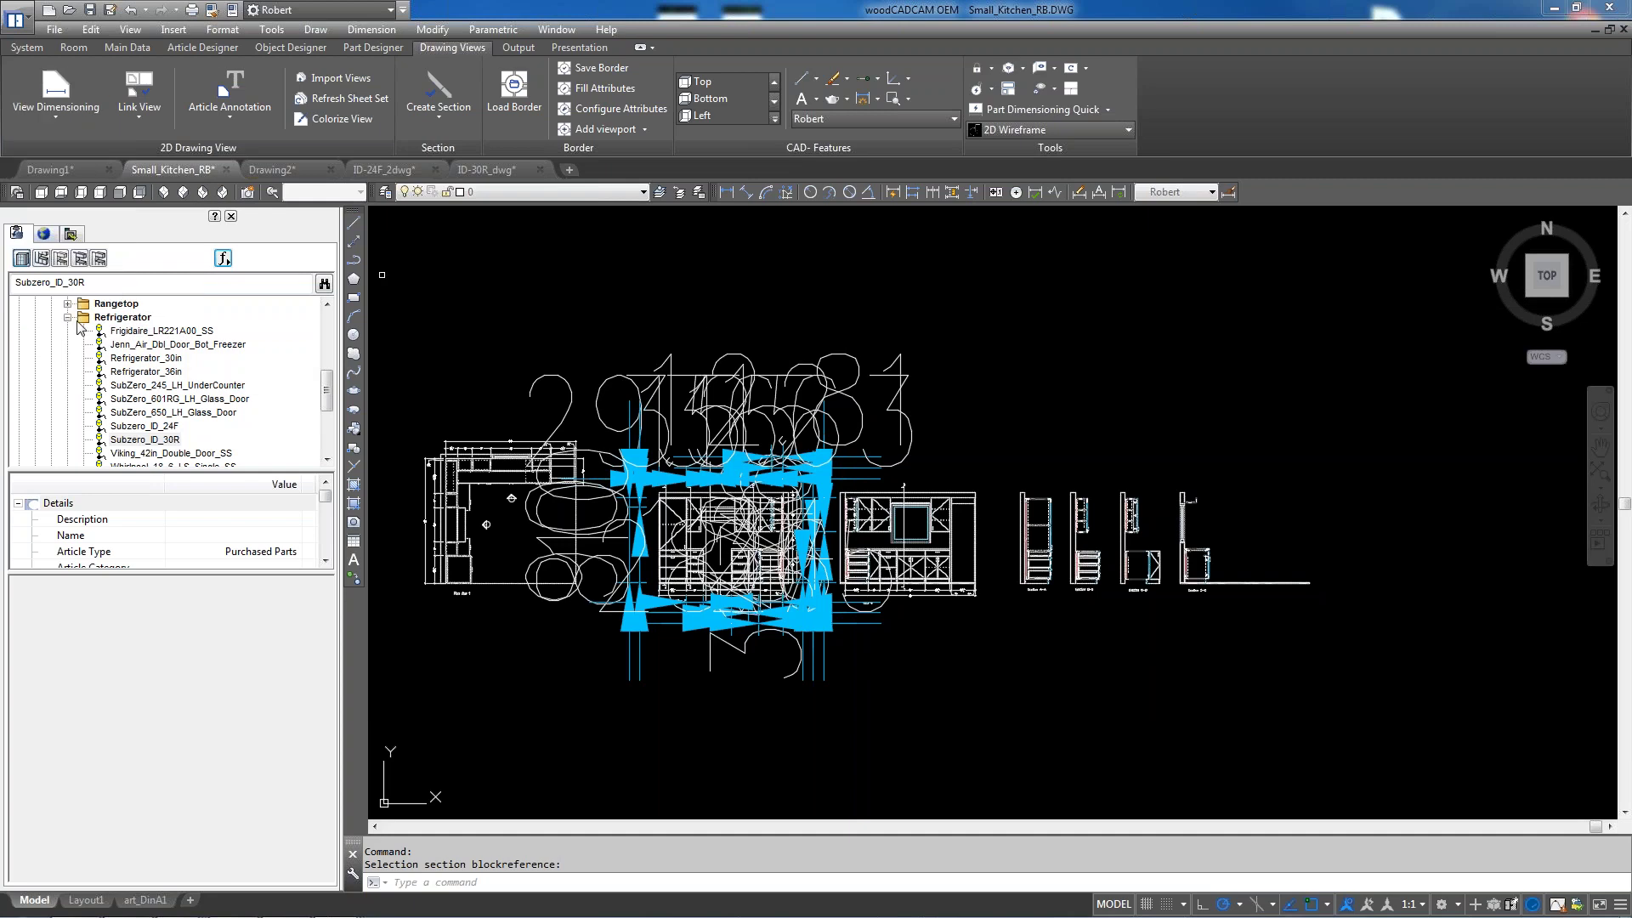
{"action": "left_click", "coordinate": [770, 457]}
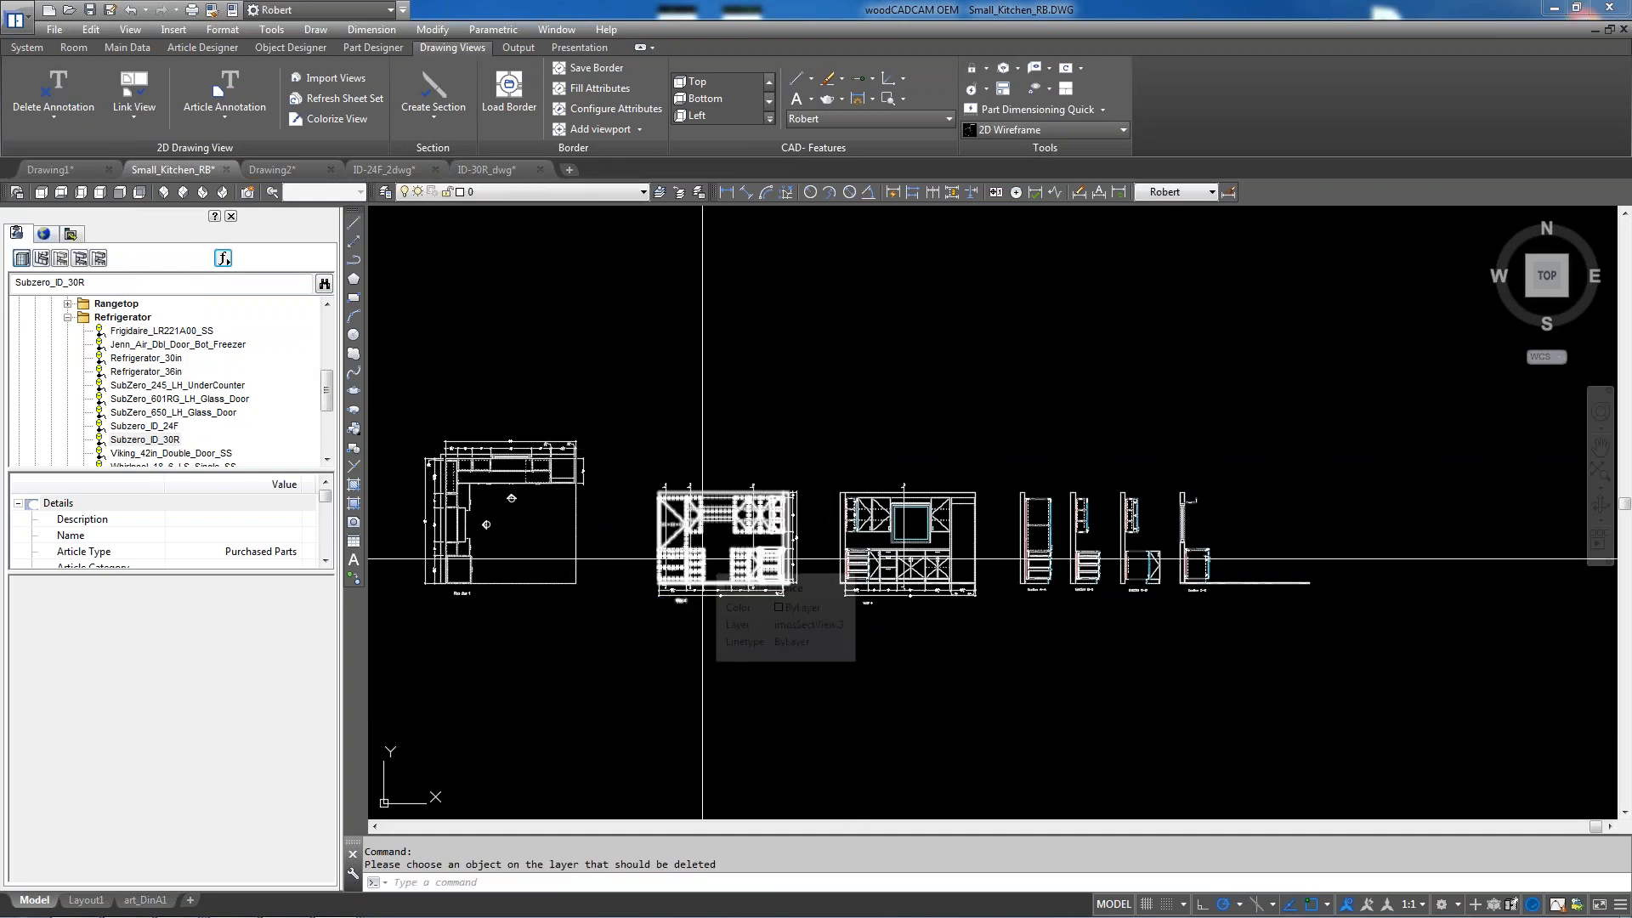
Run View Dimensioning on View 3's section block
{"action": "scroll", "coordinate": [702, 558], "scroll_direction": "up", "scroll_amount": 4}
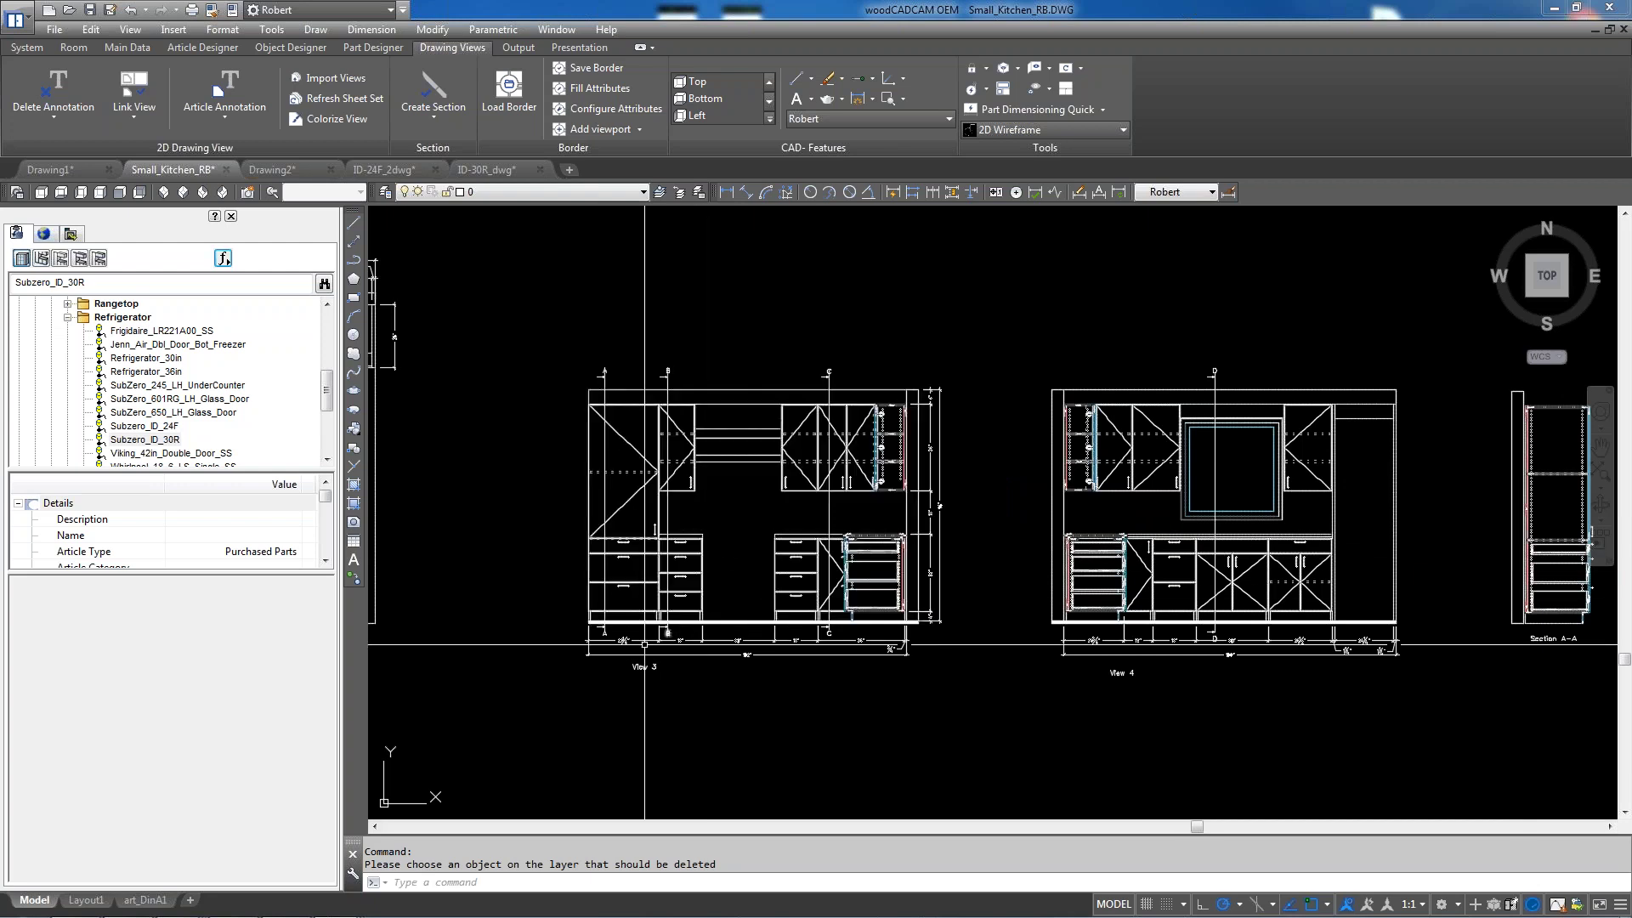
{"action": "scroll", "coordinate": [685, 554], "scroll_direction": "up", "scroll_amount": 3}
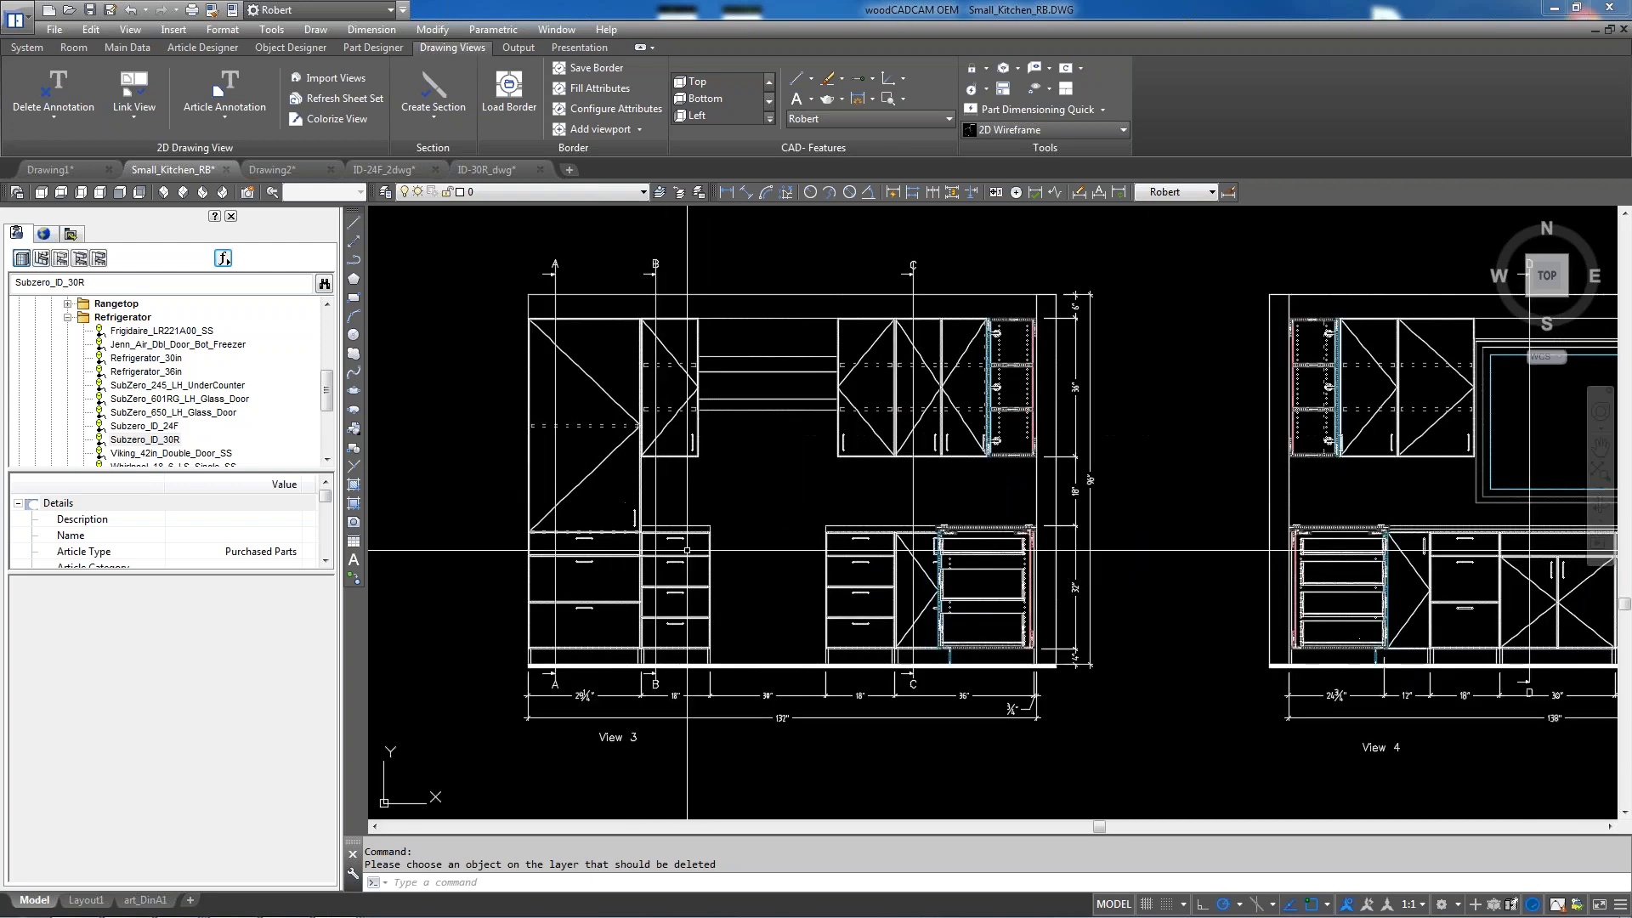
{"action": "scroll", "coordinate": [686, 550], "scroll_direction": "up", "scroll_amount": 3}
{"action": "scroll", "coordinate": [727, 668], "scroll_direction": "up", "scroll_amount": 5}
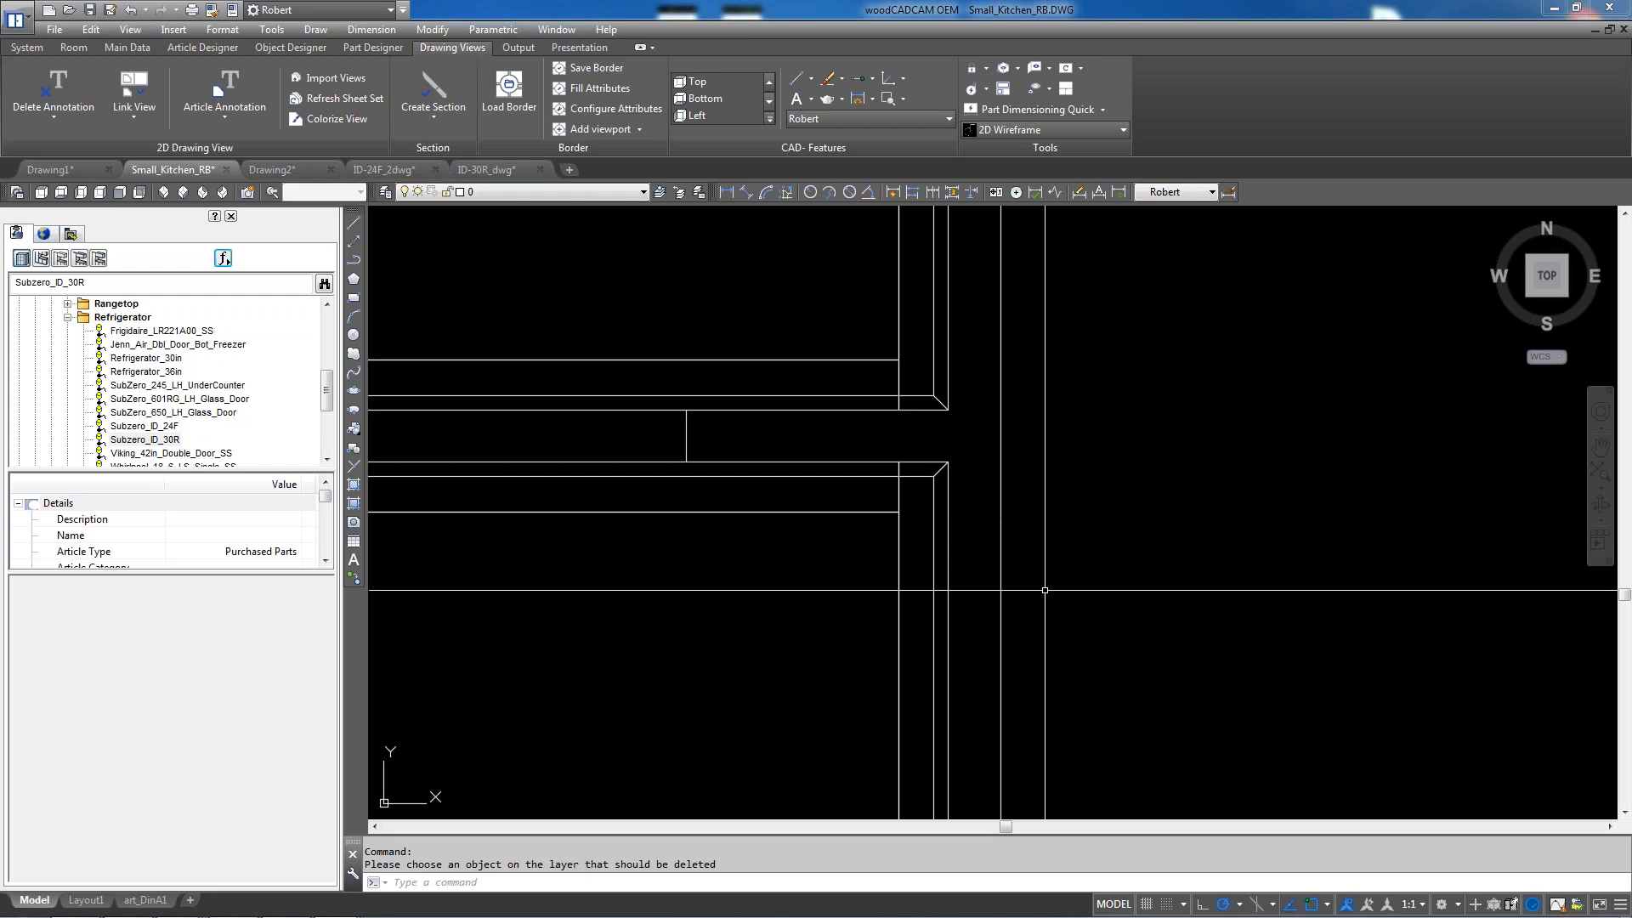
{"action": "left_click", "coordinate": [53, 120]}
{"action": "left_click", "coordinate": [58, 257]}
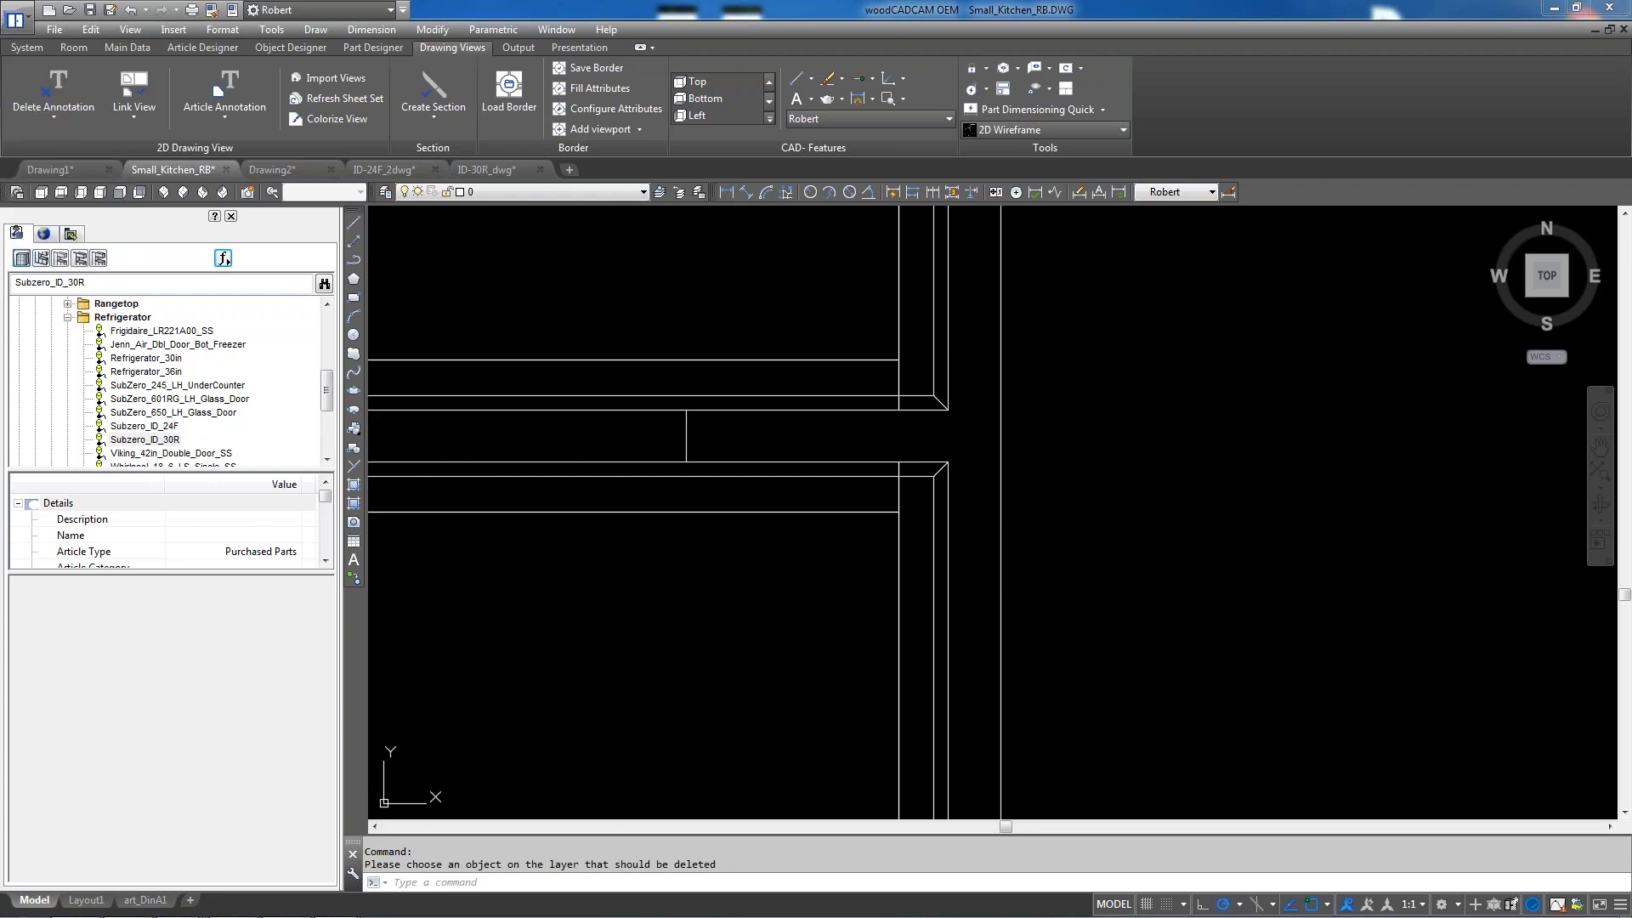
{"action": "left_click", "coordinate": [949, 368]}
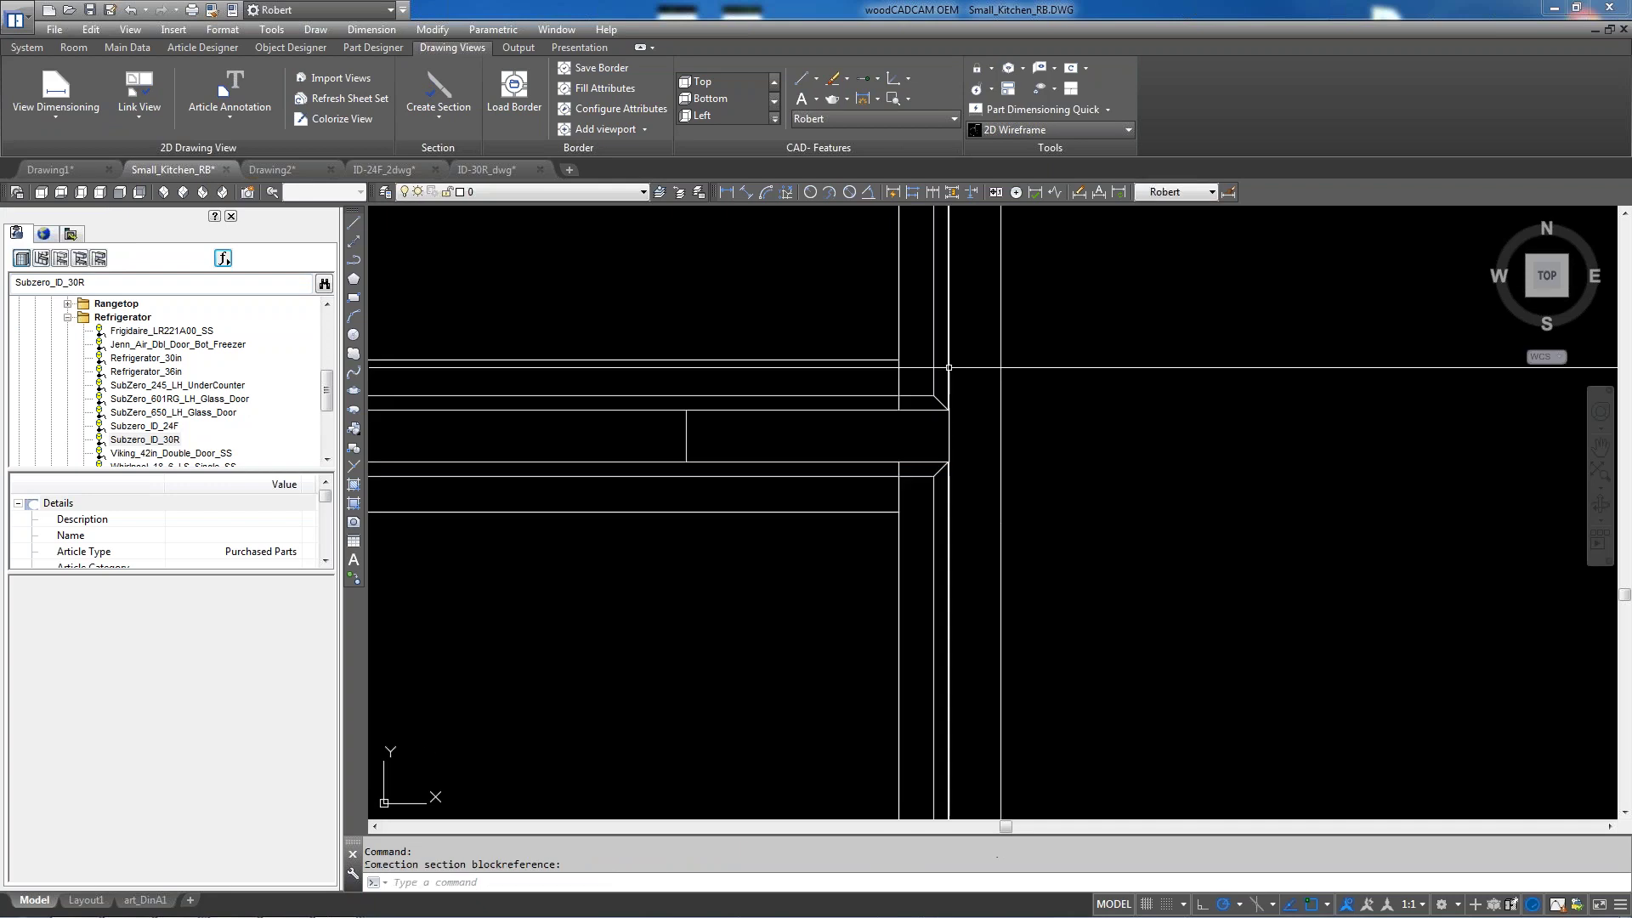
Zoom in to check the 29.25, 15 and 10 dimensions on the upper doors
{"action": "scroll", "coordinate": [906, 451], "scroll_direction": "down", "scroll_amount": 5}
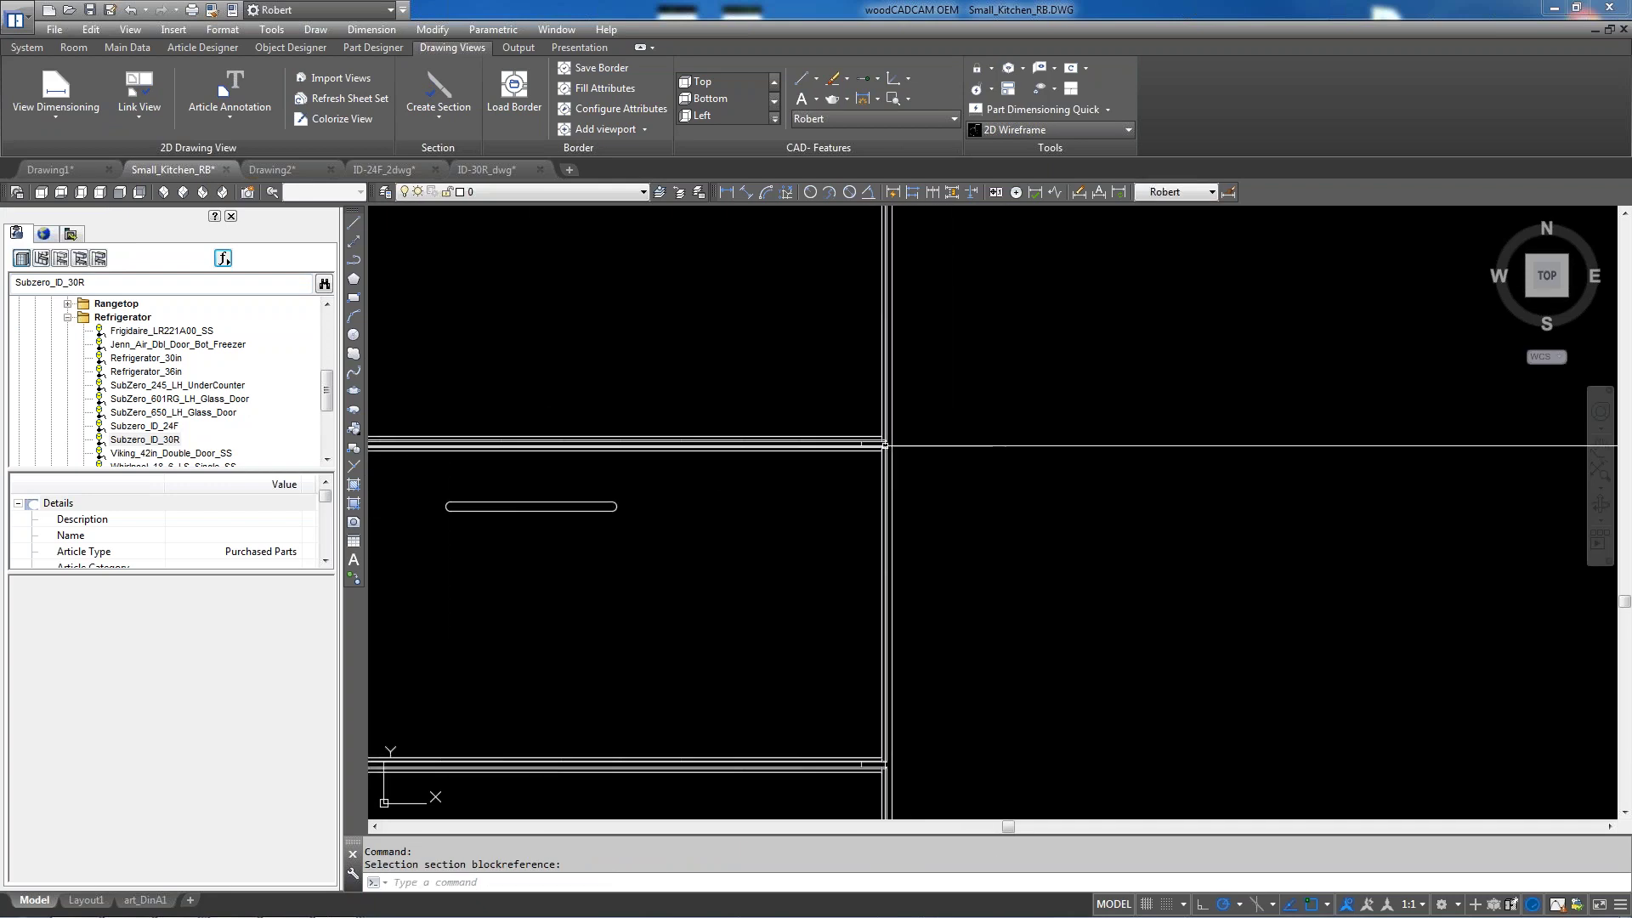
{"action": "scroll", "coordinate": [906, 451], "scroll_direction": "down", "scroll_amount": 5}
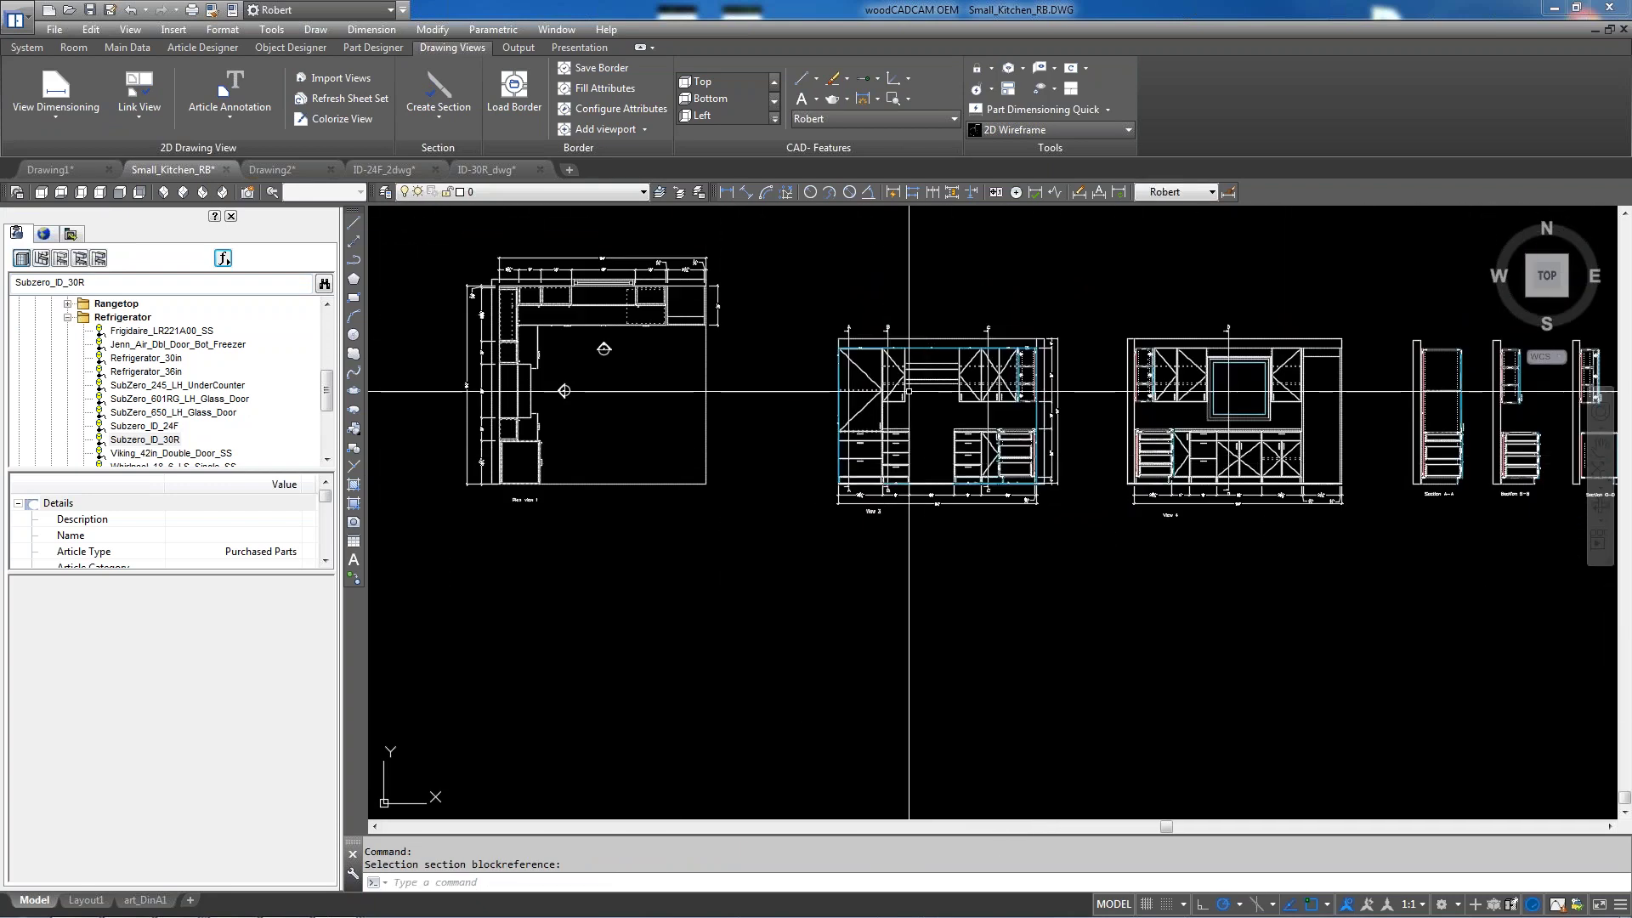
{"action": "scroll", "coordinate": [876, 365], "scroll_direction": "up", "scroll_amount": 3}
{"action": "scroll", "coordinate": [877, 366], "scroll_direction": "up", "scroll_amount": 8}
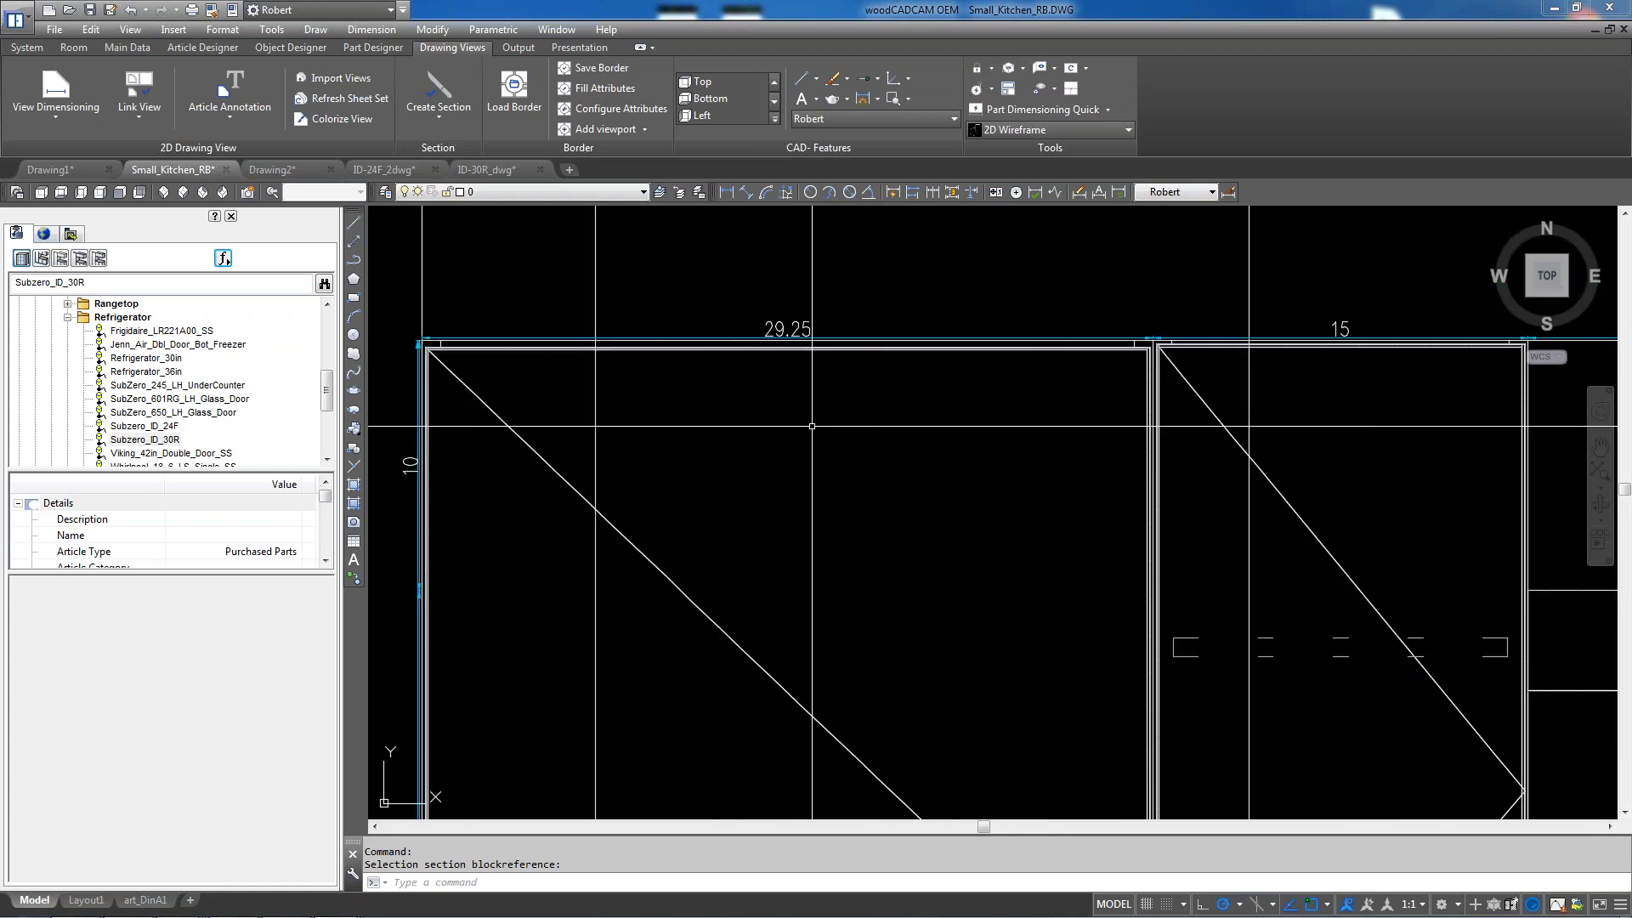
{"action": "scroll", "coordinate": [790, 367], "scroll_direction": "down", "scroll_amount": 5}
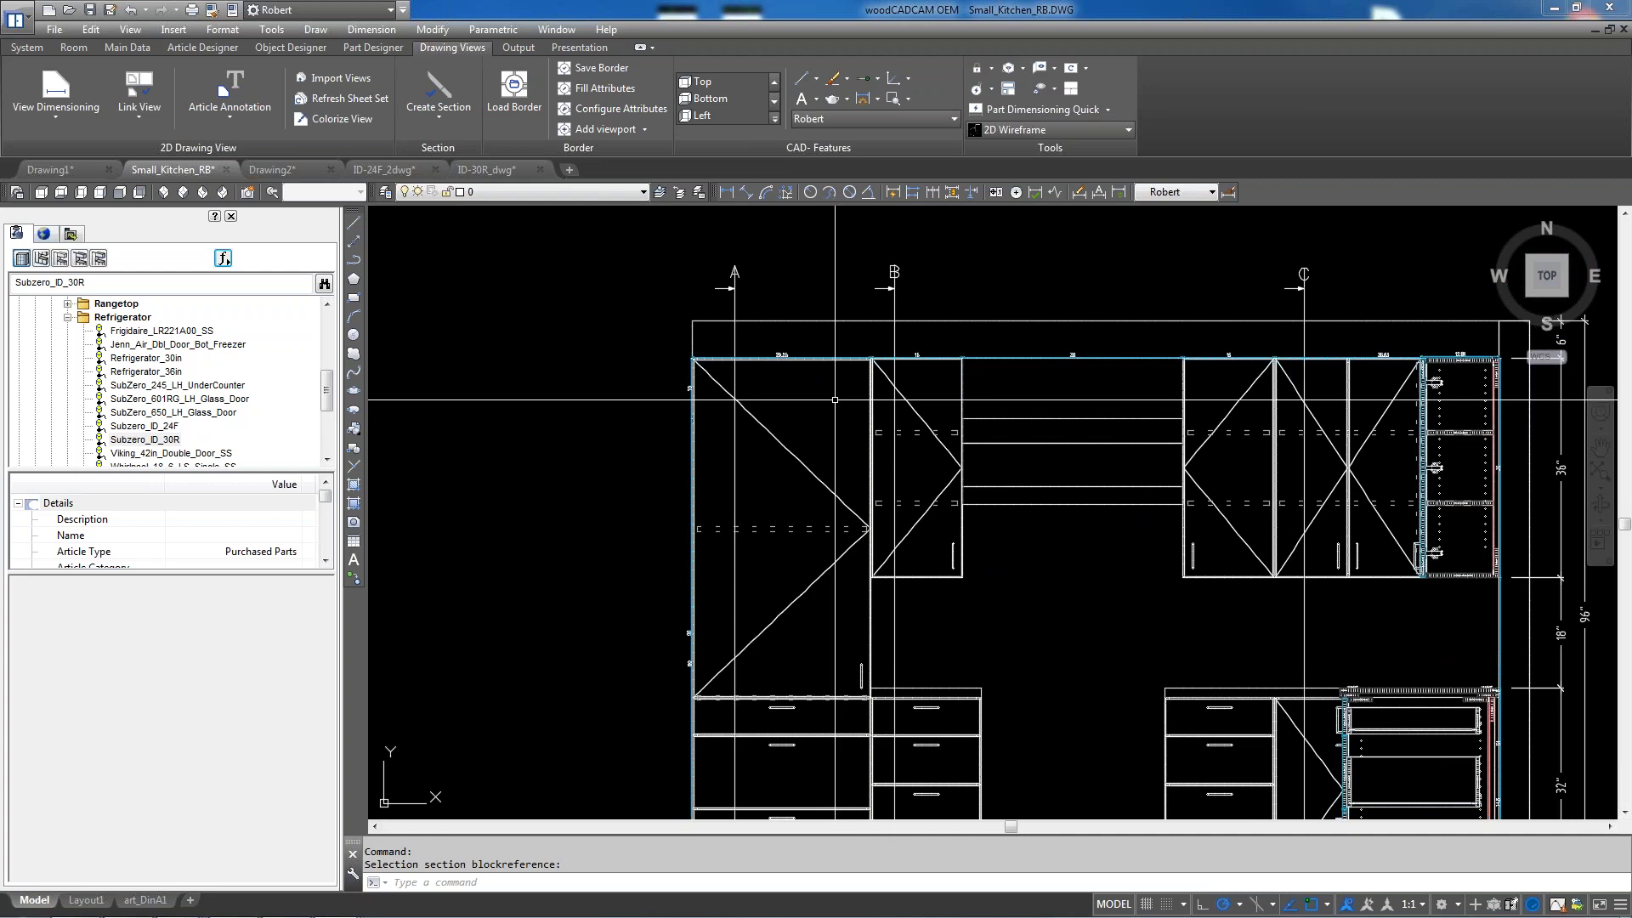
{"action": "scroll", "coordinate": [769, 352], "scroll_direction": "up", "scroll_amount": 8}
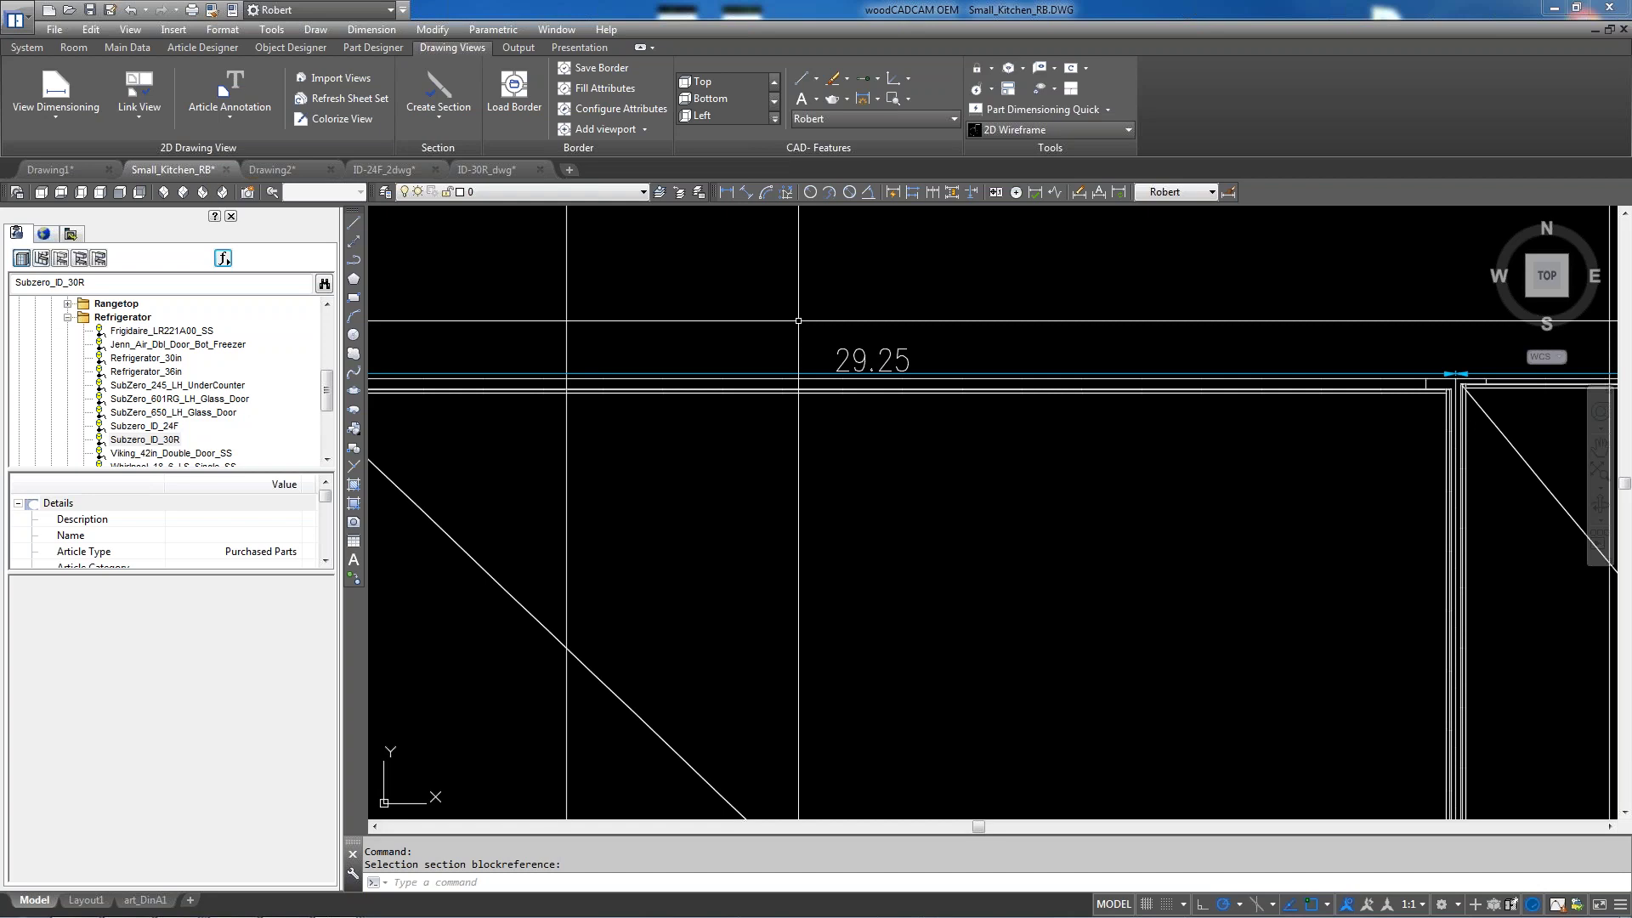
{"action": "scroll", "coordinate": [798, 320], "scroll_direction": "down", "scroll_amount": 2}
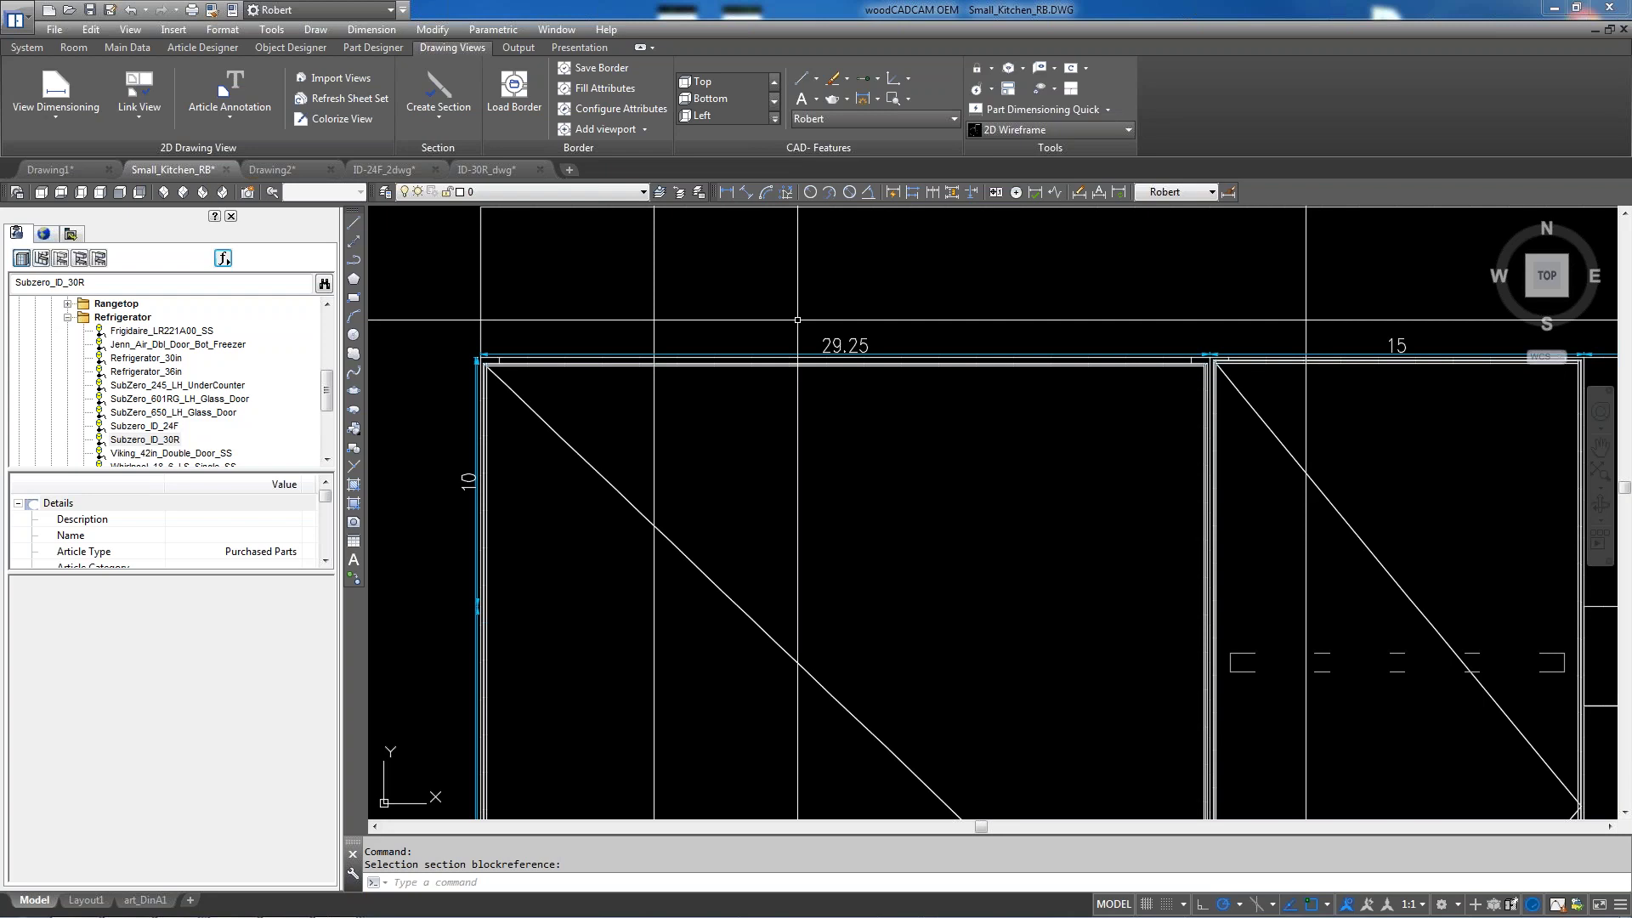
Delete View 3's new dimensions, including 29.25, 15 and 10, with Delete Annotation
{"action": "left_click", "coordinate": [59, 121]}
{"action": "left_click", "coordinate": [73, 316]}
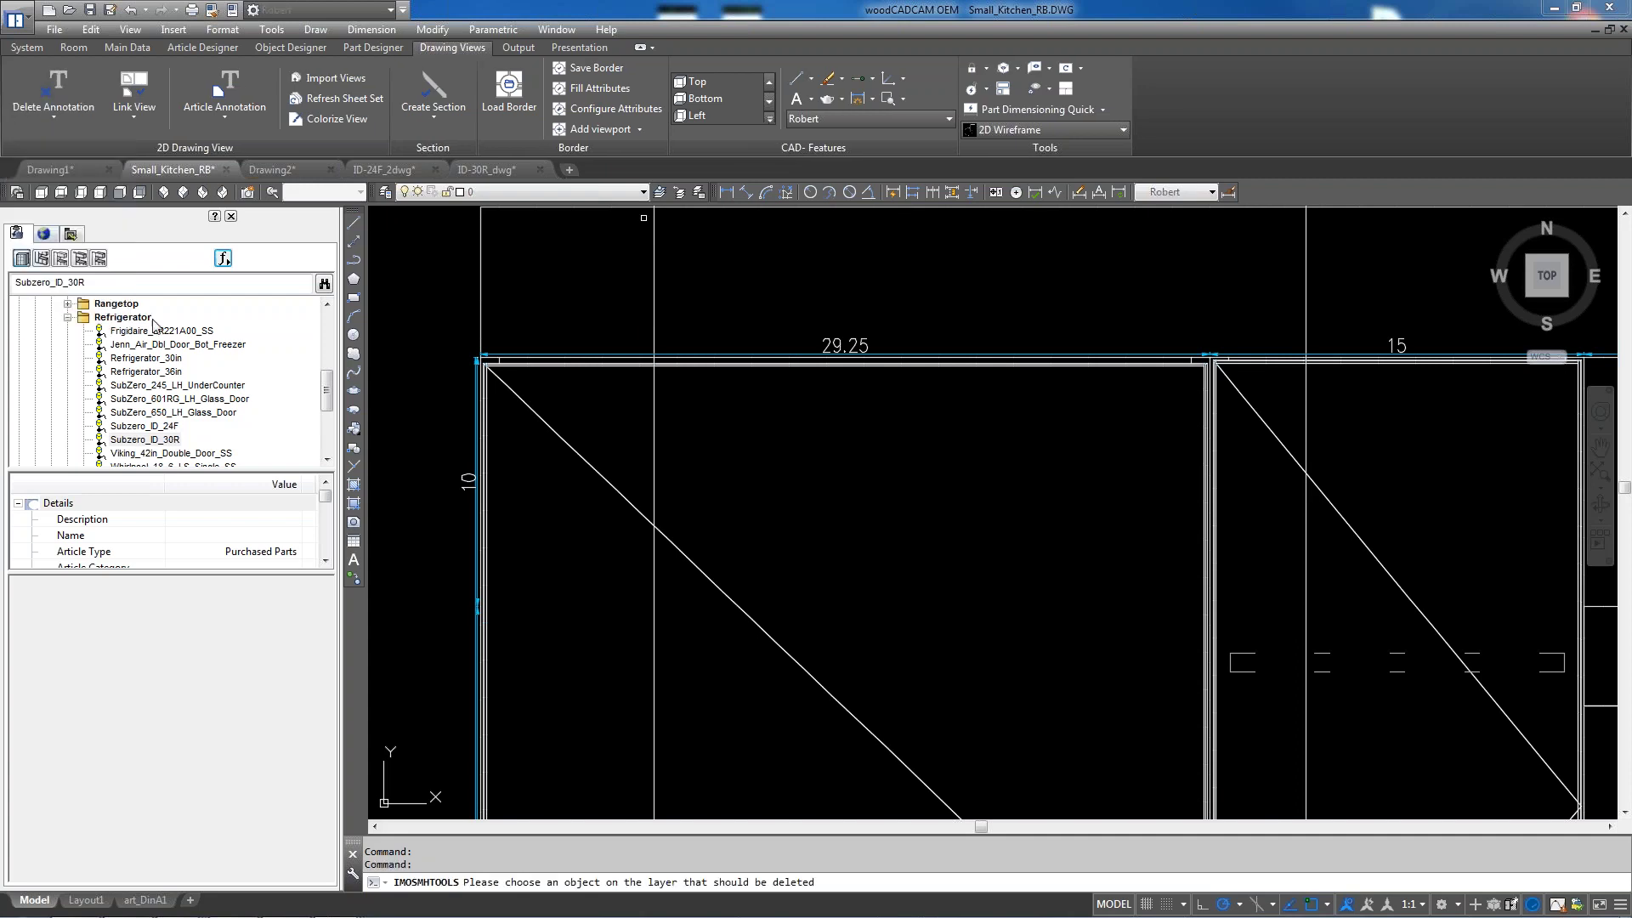
{"action": "left_click", "coordinate": [852, 355]}
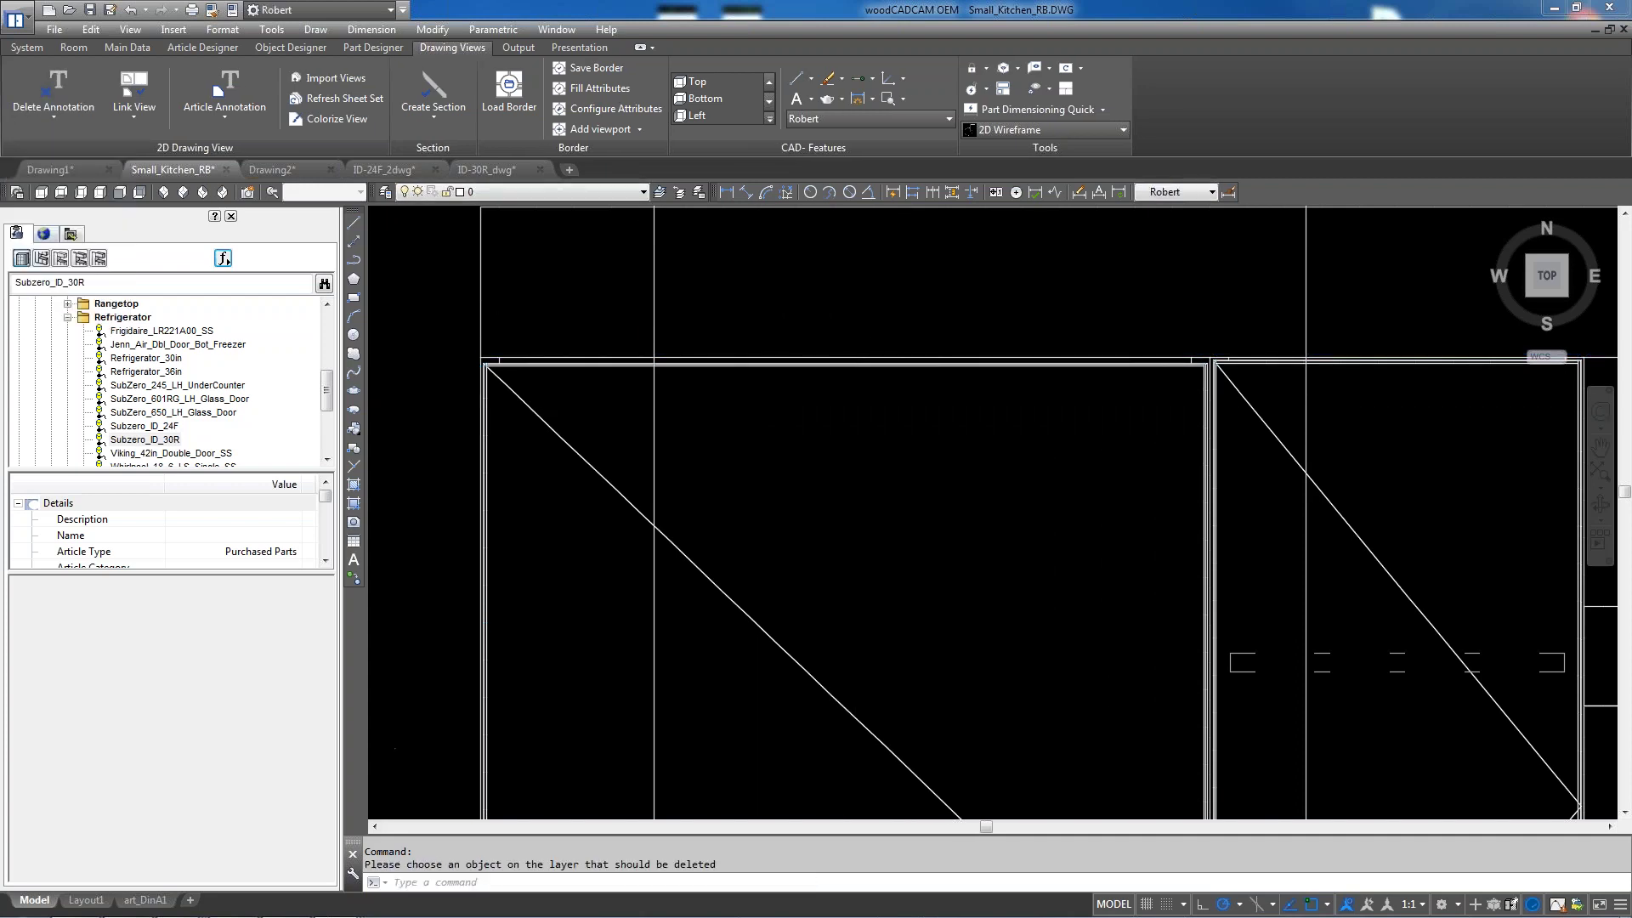
{"action": "scroll", "coordinate": [756, 409], "scroll_direction": "down", "scroll_amount": 4}
{"action": "scroll", "coordinate": [756, 458], "scroll_direction": "down", "scroll_amount": 2}
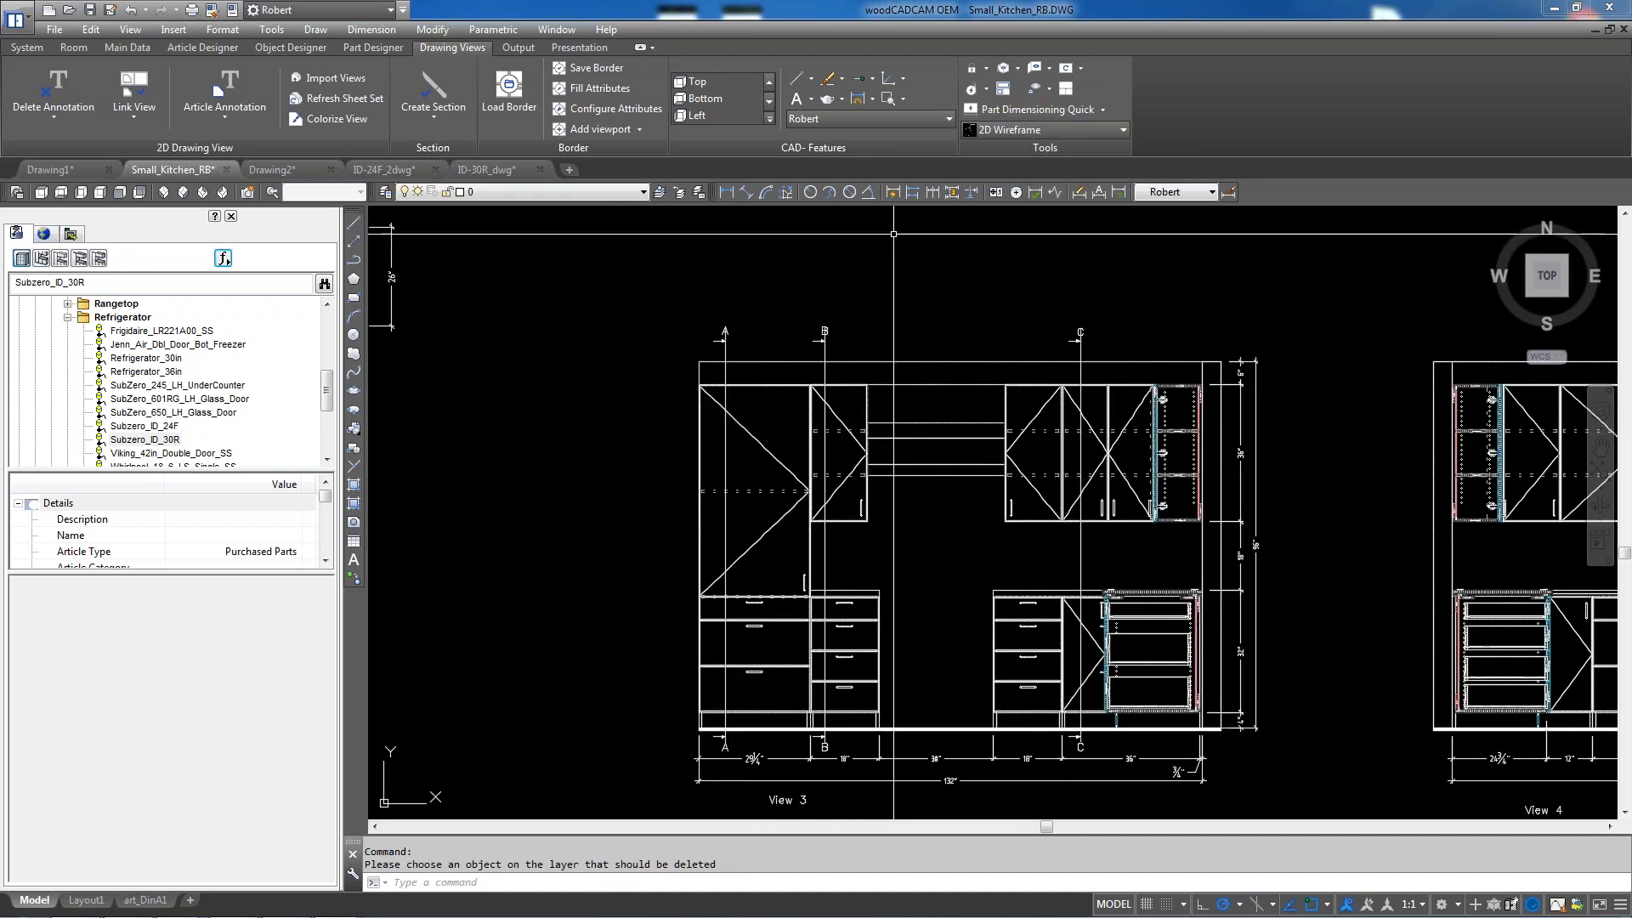
Open the Part Dimensioning Quick options
{"action": "left_click", "coordinate": [49, 121]}
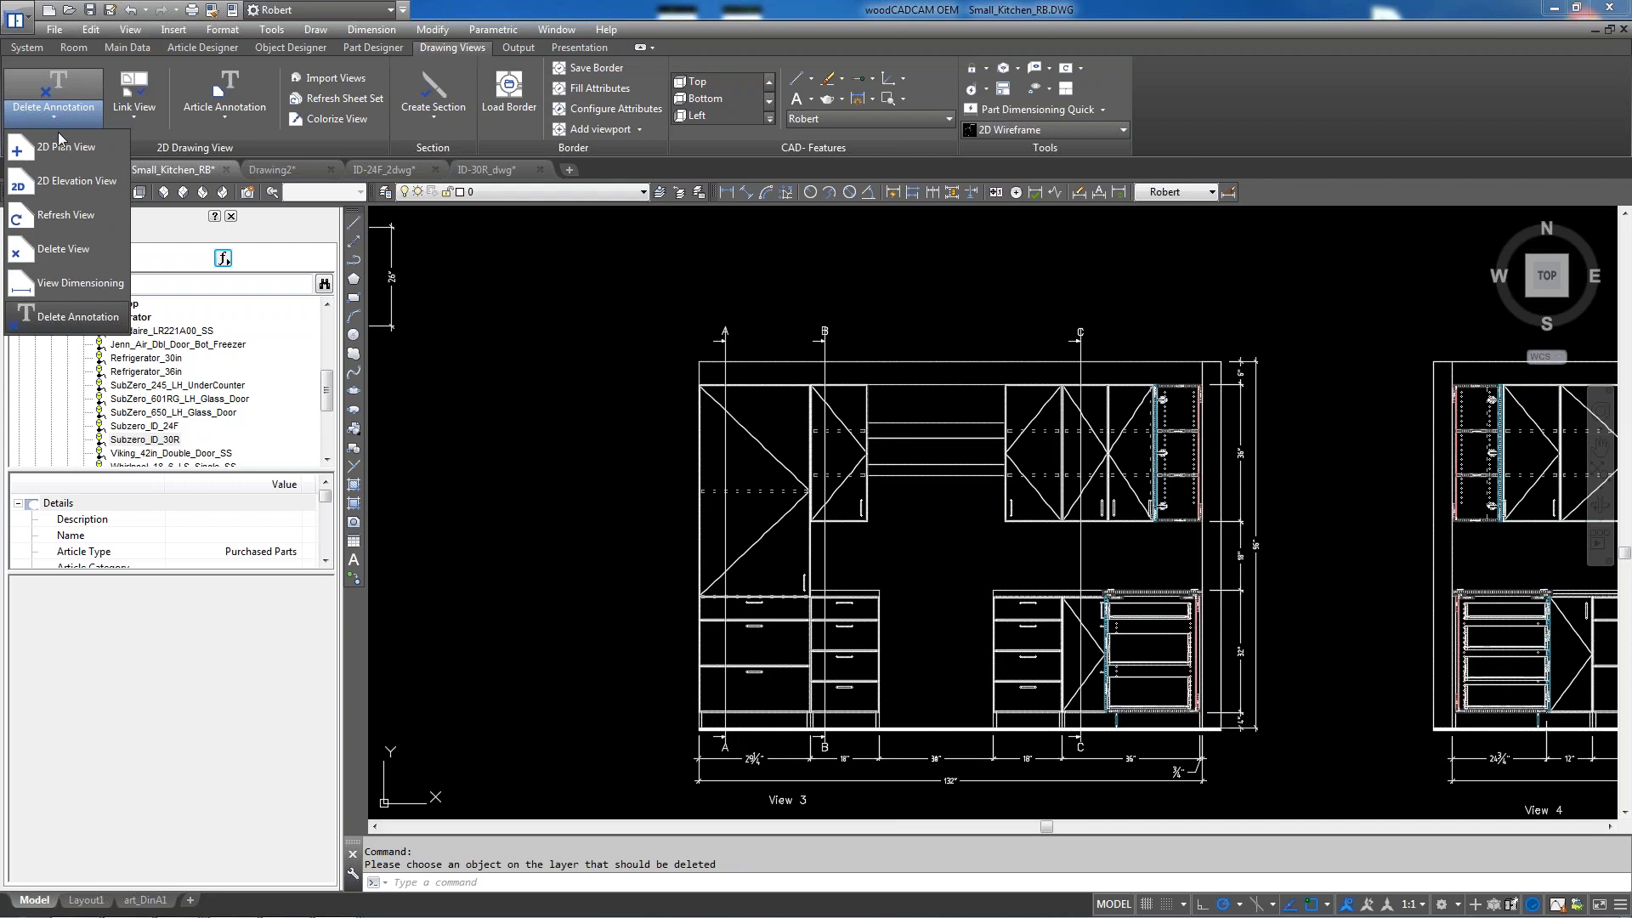
{"action": "left_click", "coordinate": [567, 442]}
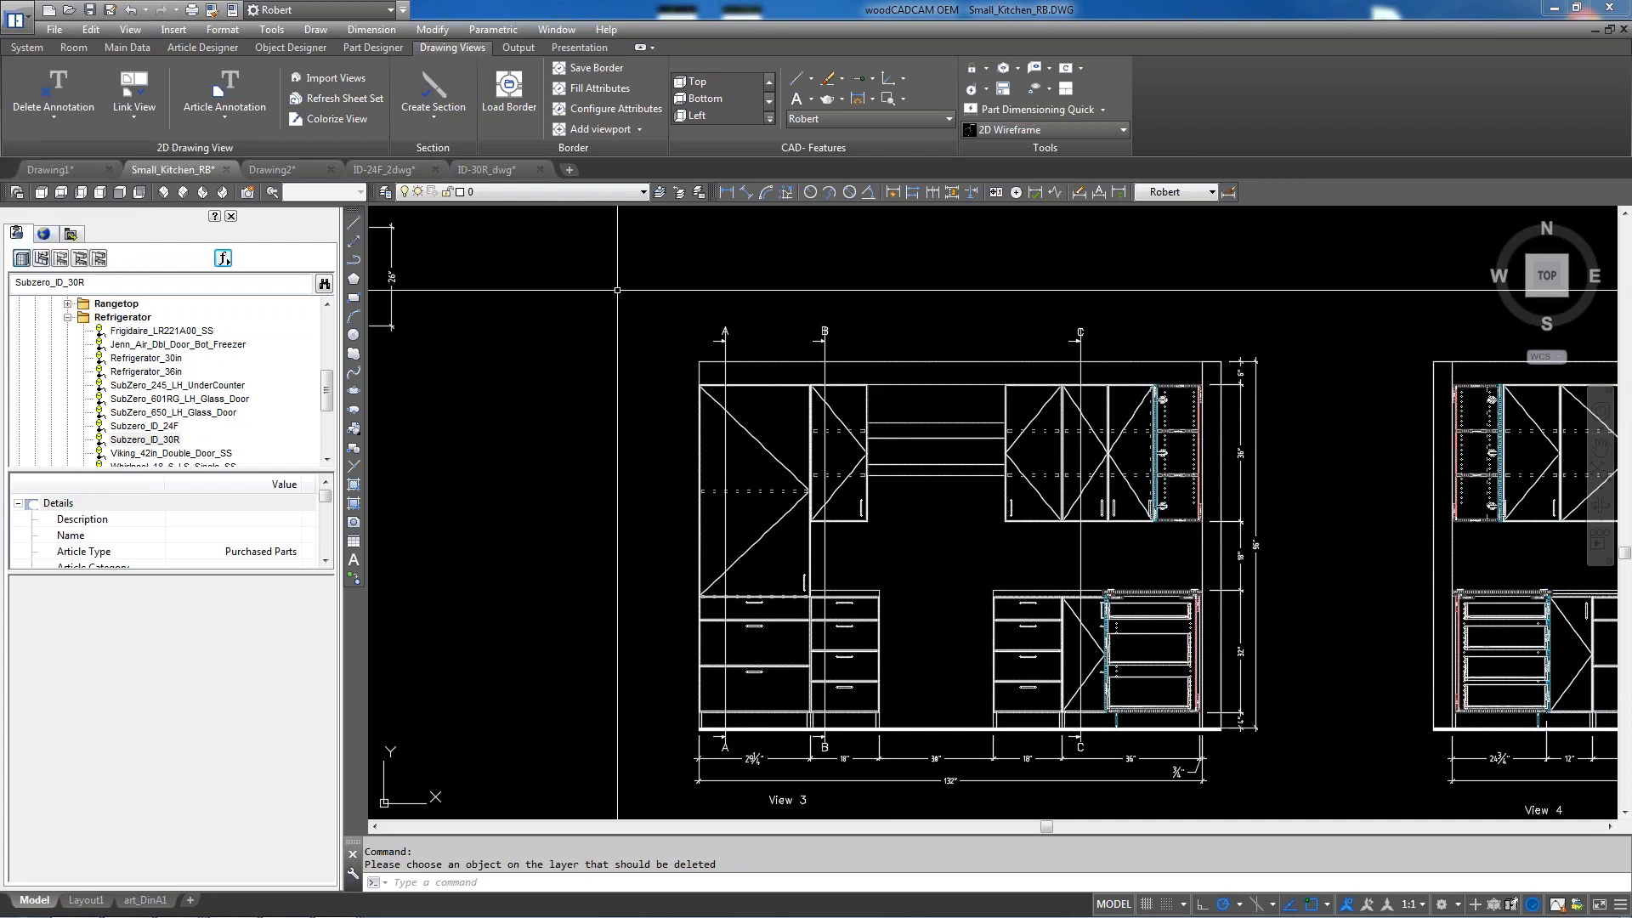
{"action": "left_click", "coordinate": [1103, 110]}
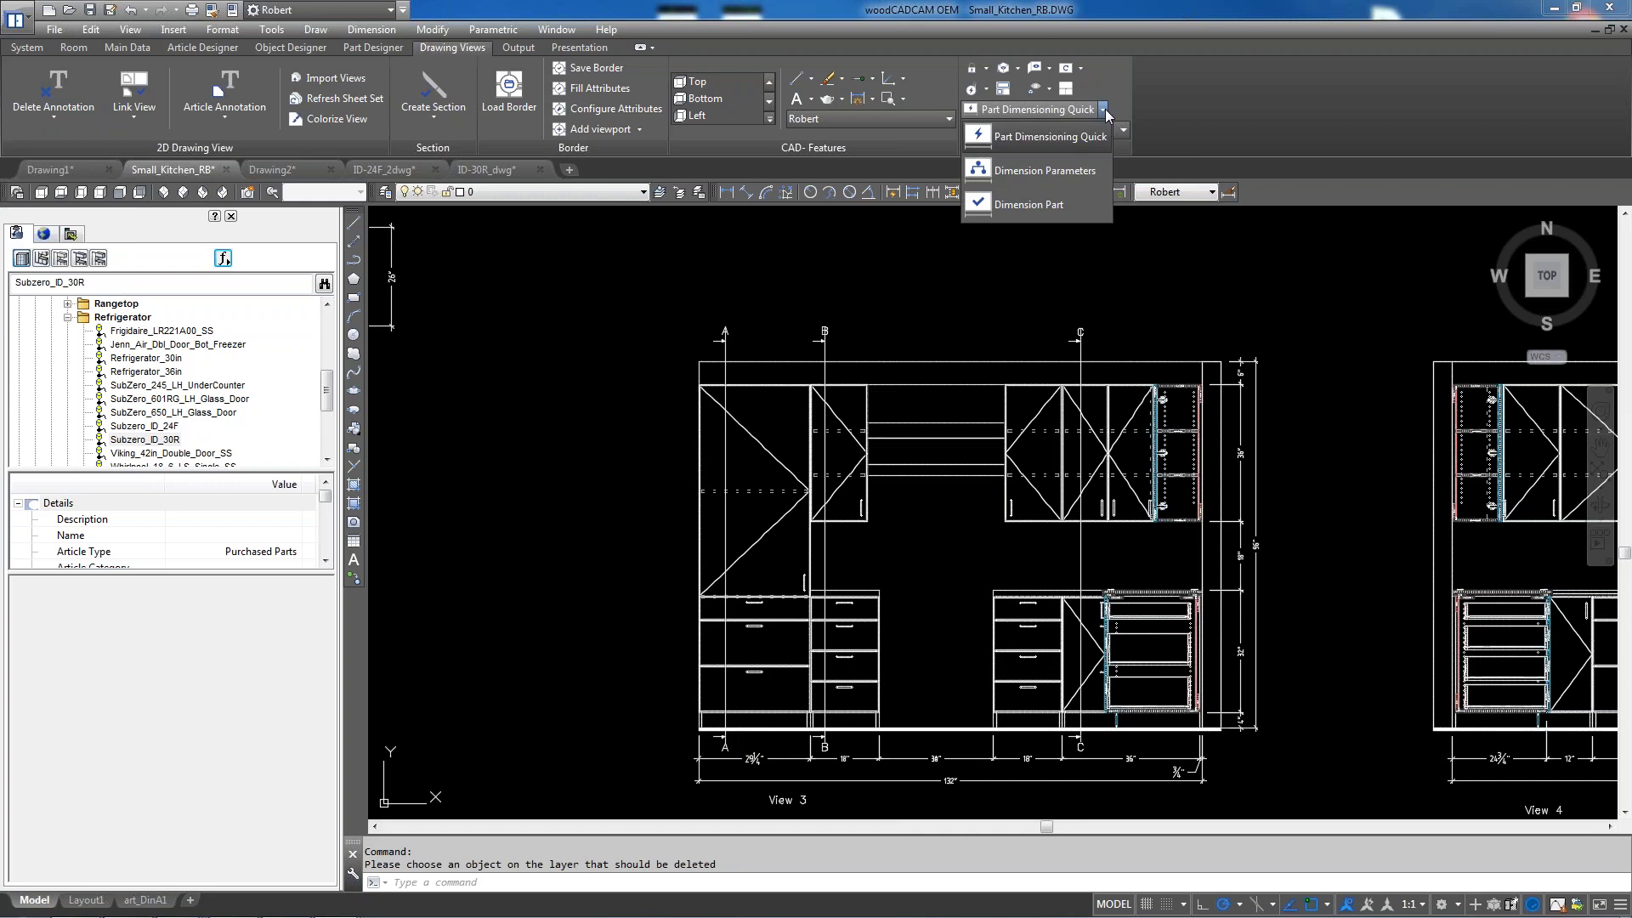
Uncheck Reference length in Dimension Parameters and save the STANDARD settings
{"action": "left_click", "coordinate": [1073, 171]}
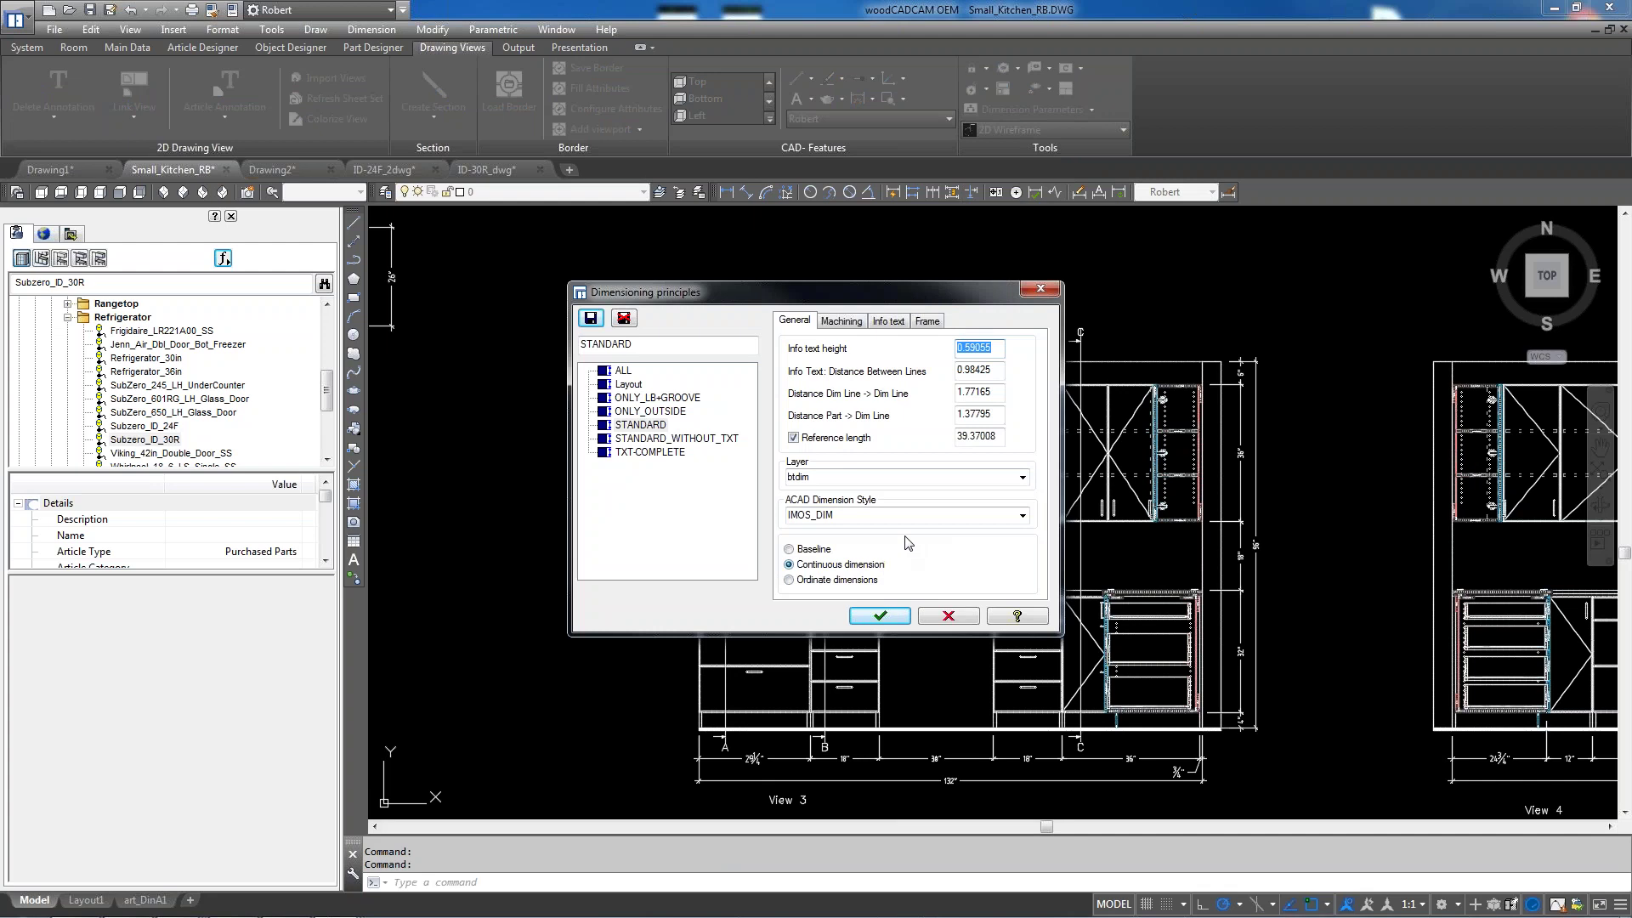
{"action": "left_click", "coordinate": [798, 436]}
{"action": "left_click", "coordinate": [795, 437]}
{"action": "left_click", "coordinate": [879, 615]}
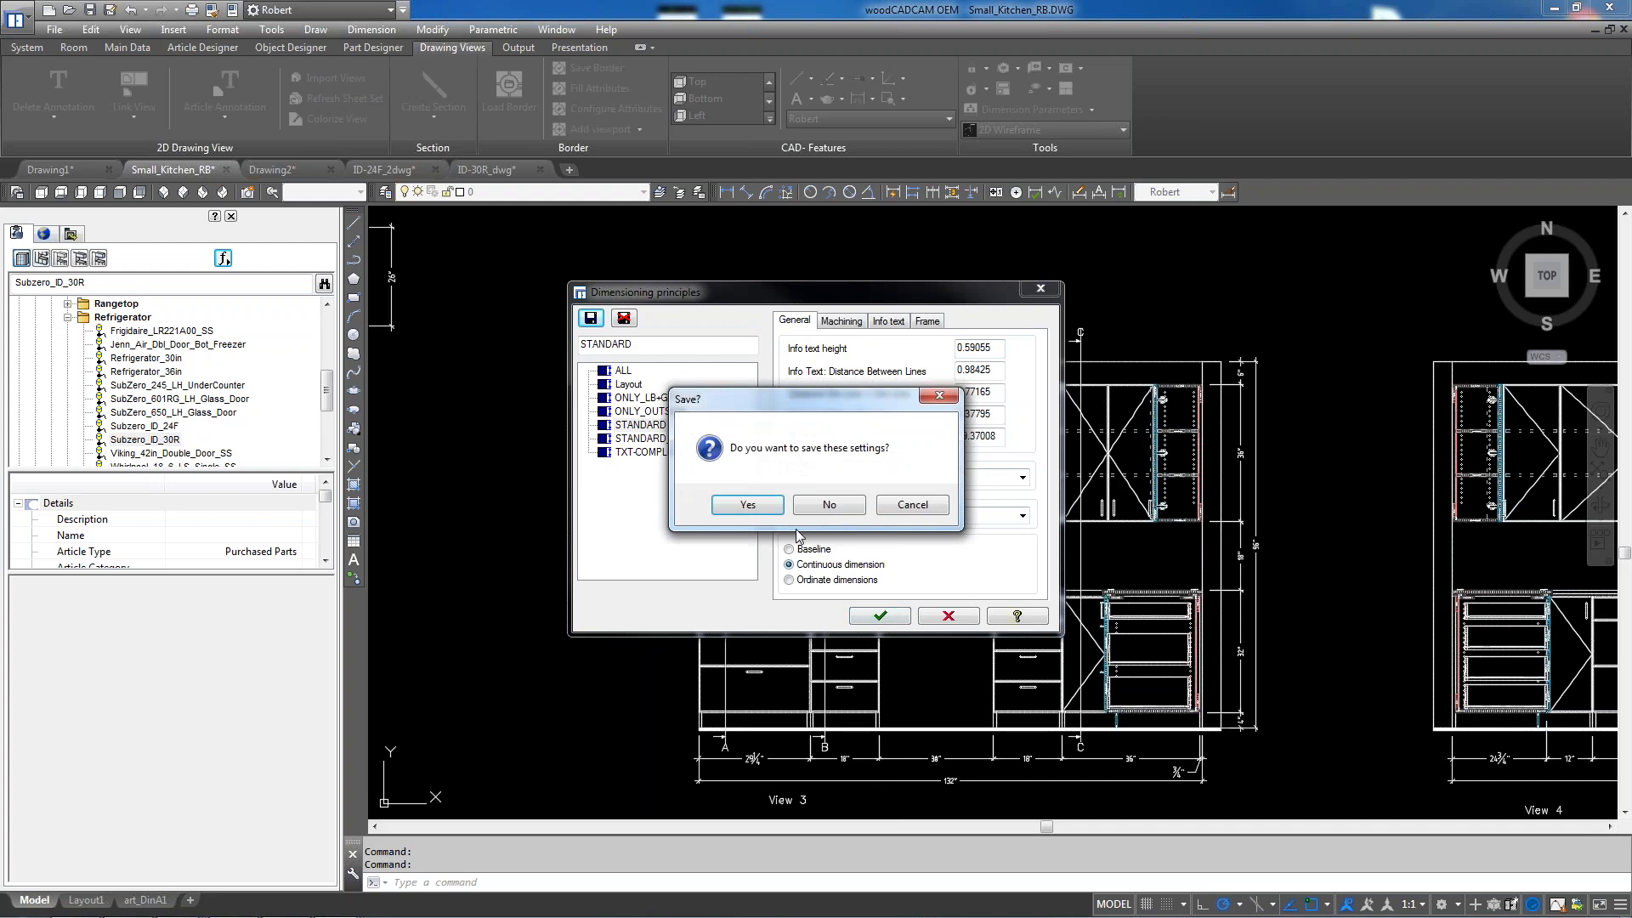
{"action": "left_click", "coordinate": [745, 507]}
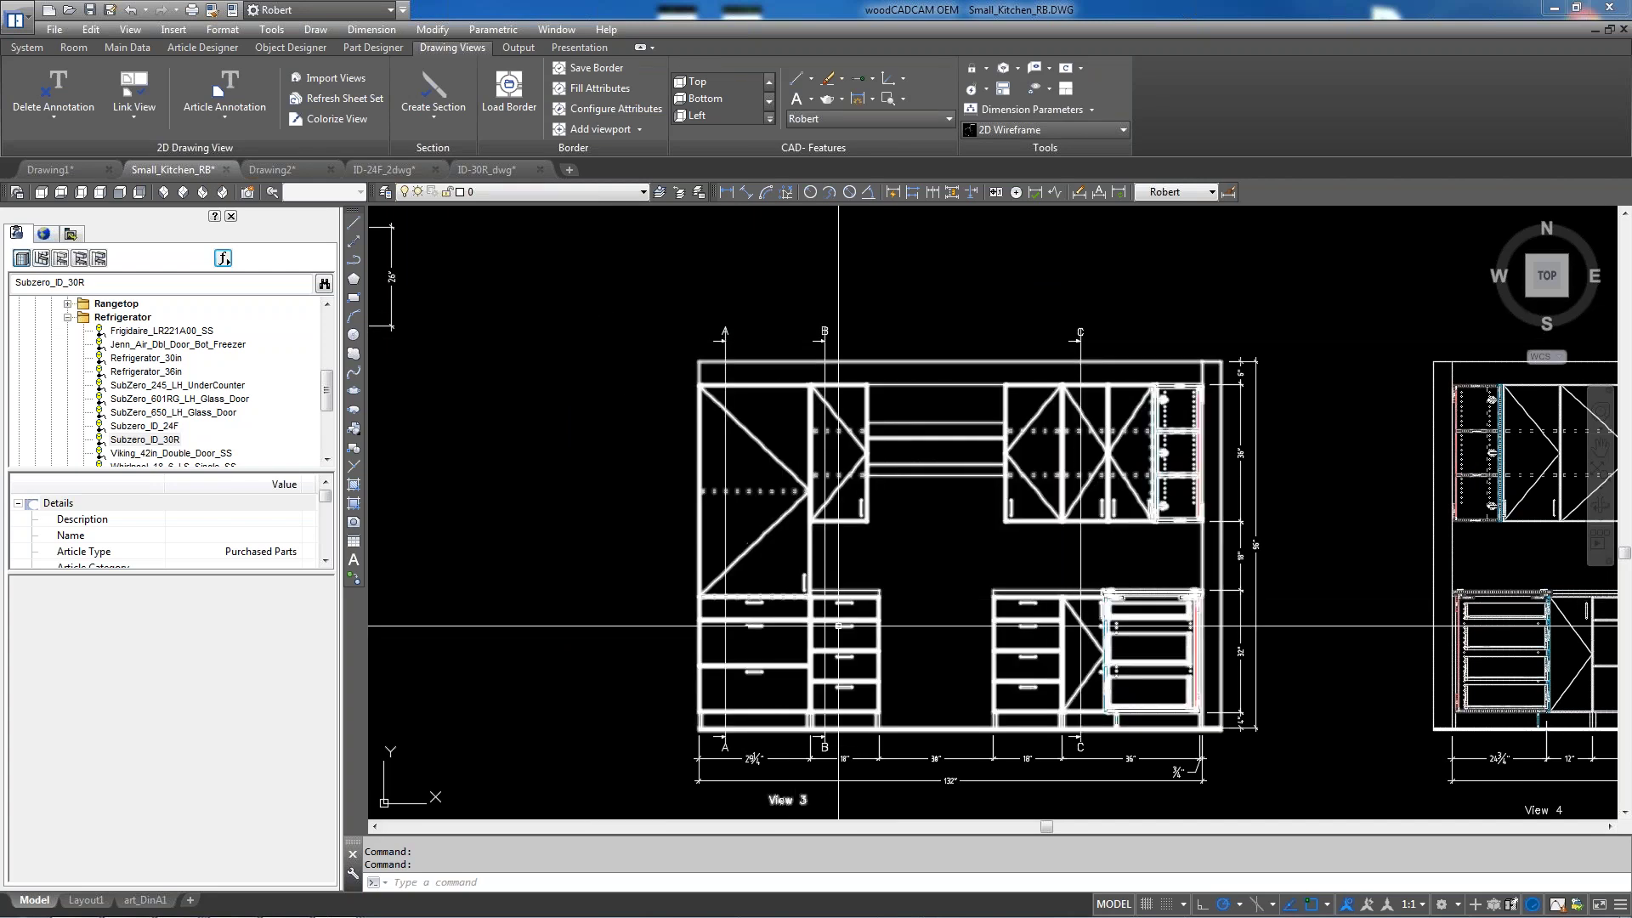
Run View Dimensioning on View 3, producing cyan dimensions such as 29.25, 36 and 80
{"action": "scroll", "coordinate": [892, 608], "scroll_direction": "up", "scroll_amount": 2}
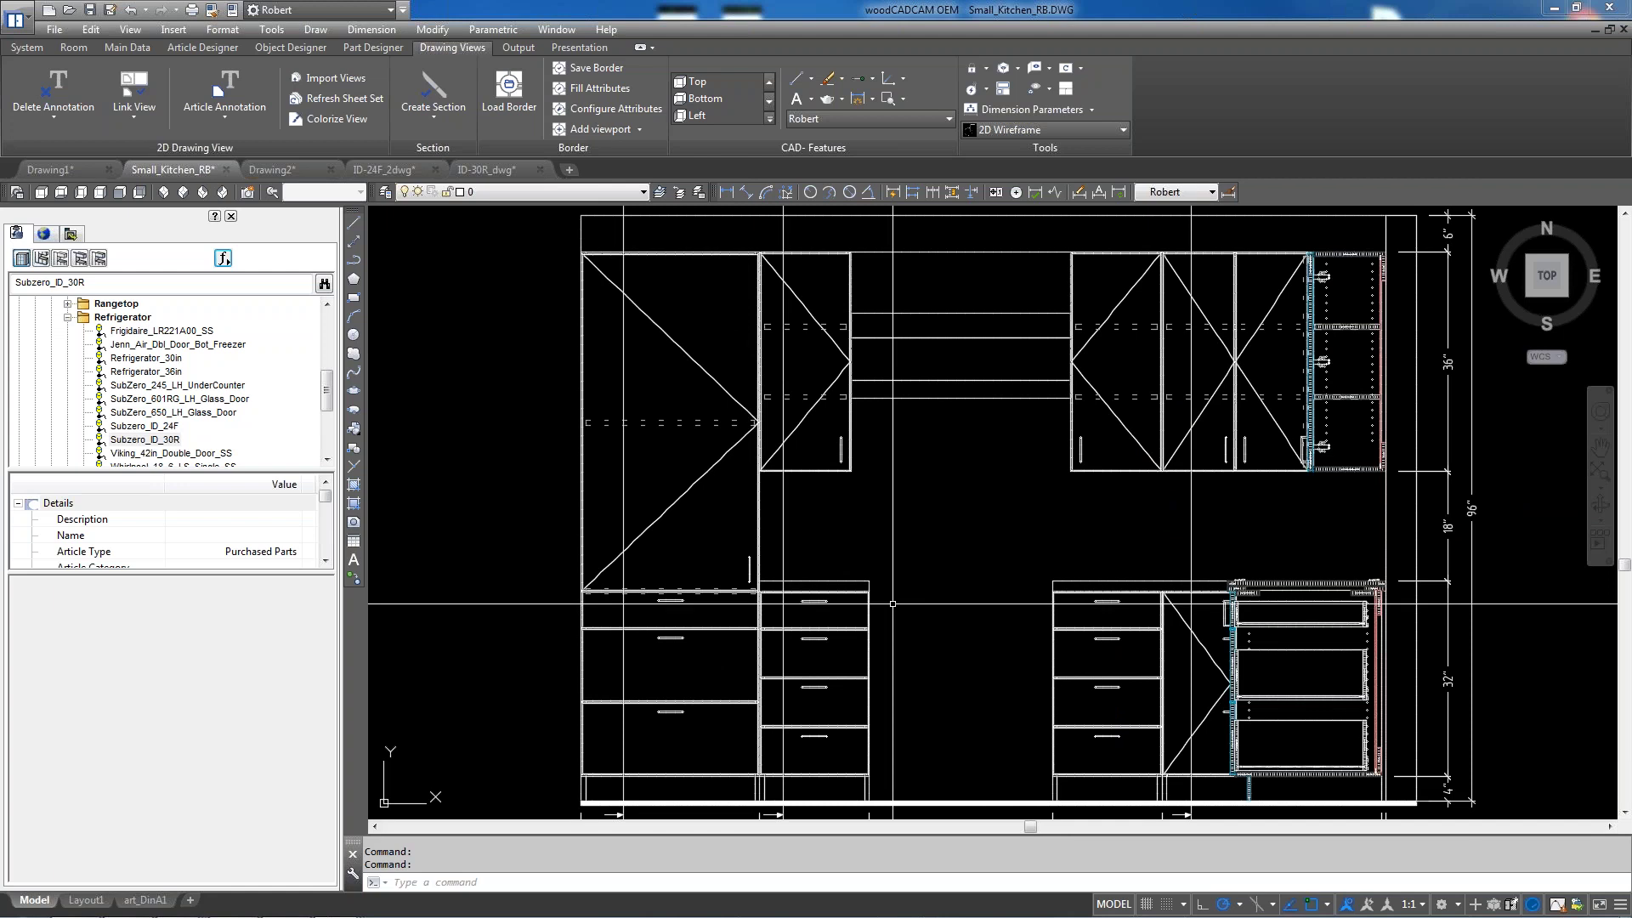
{"action": "scroll", "coordinate": [884, 586], "scroll_direction": "down", "scroll_amount": 4}
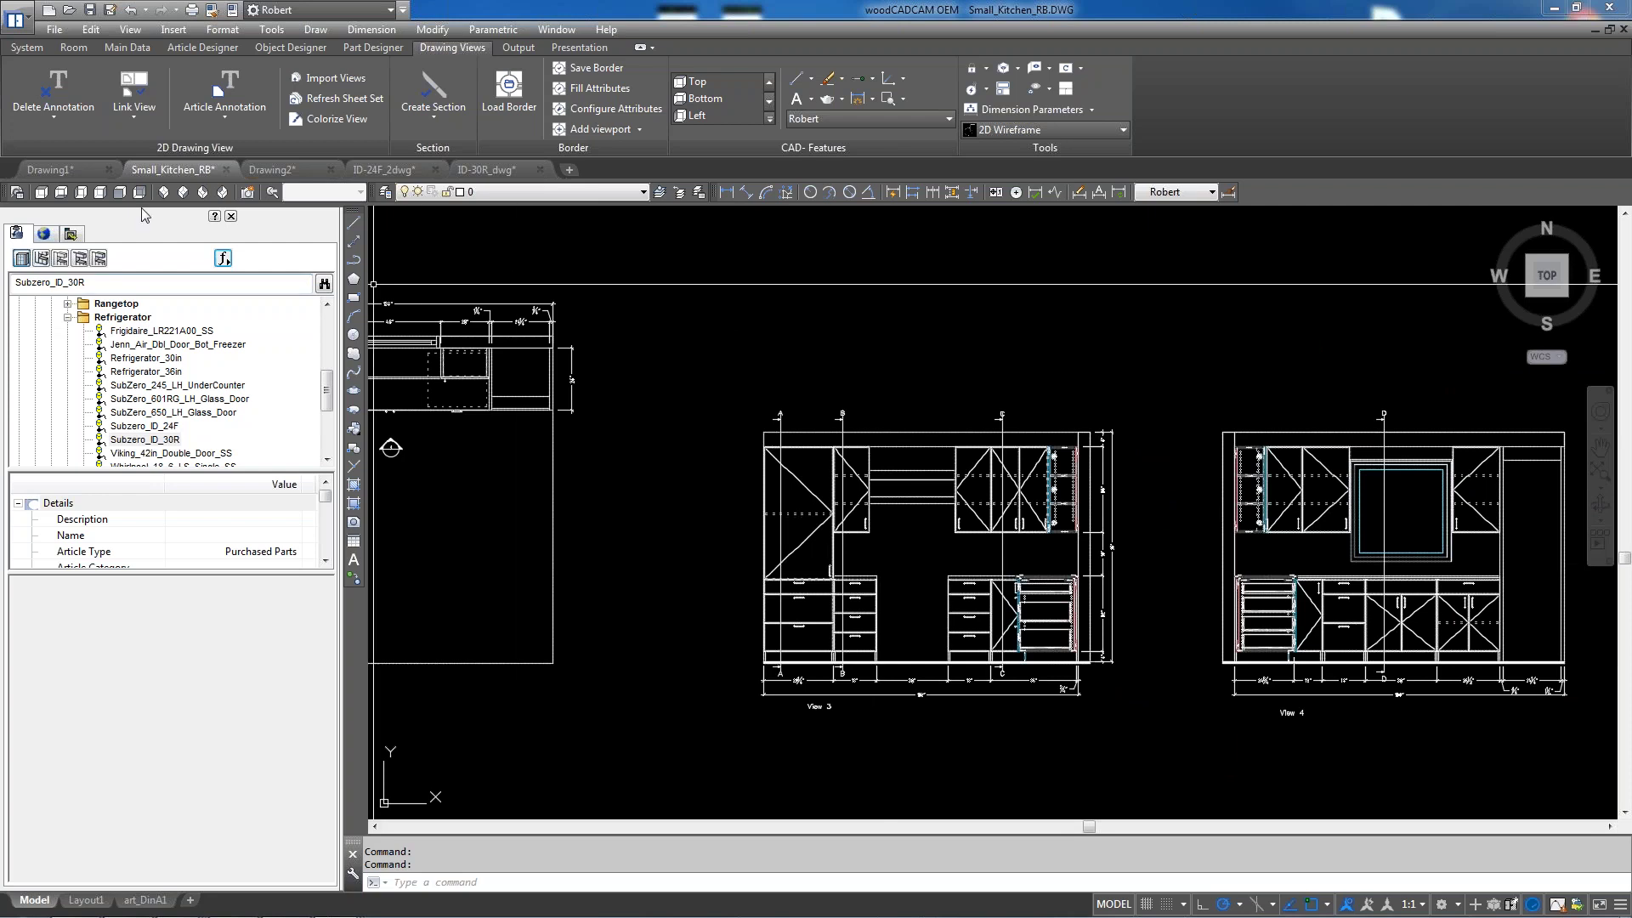
{"action": "left_click", "coordinate": [53, 117]}
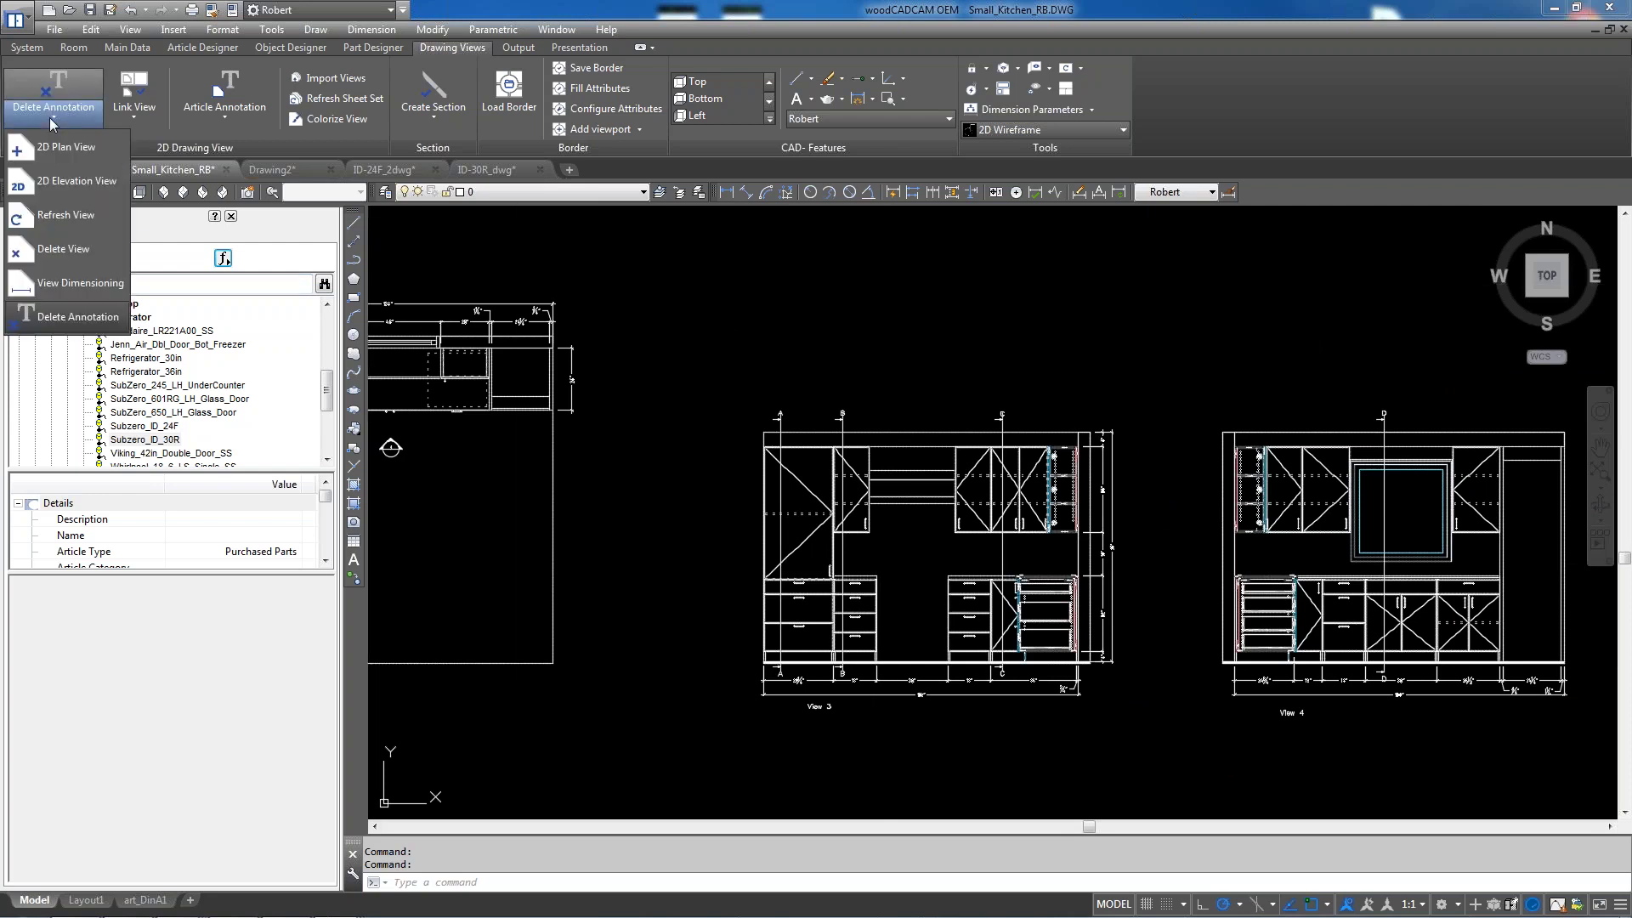
{"action": "left_click", "coordinate": [66, 284]}
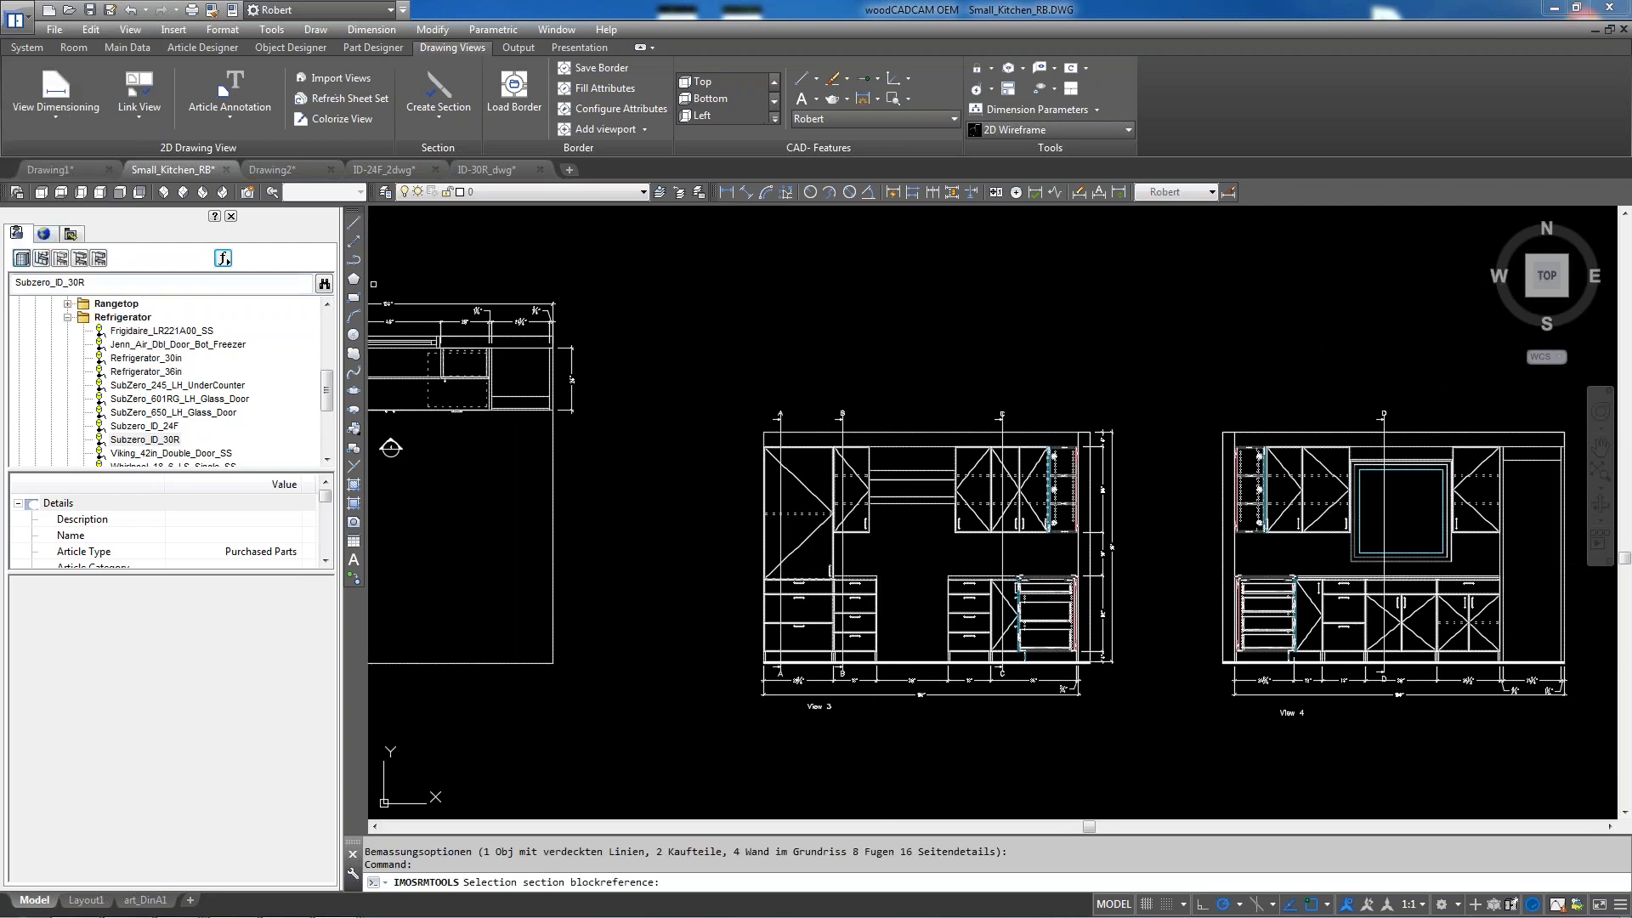
{"action": "left_click", "coordinate": [888, 432]}
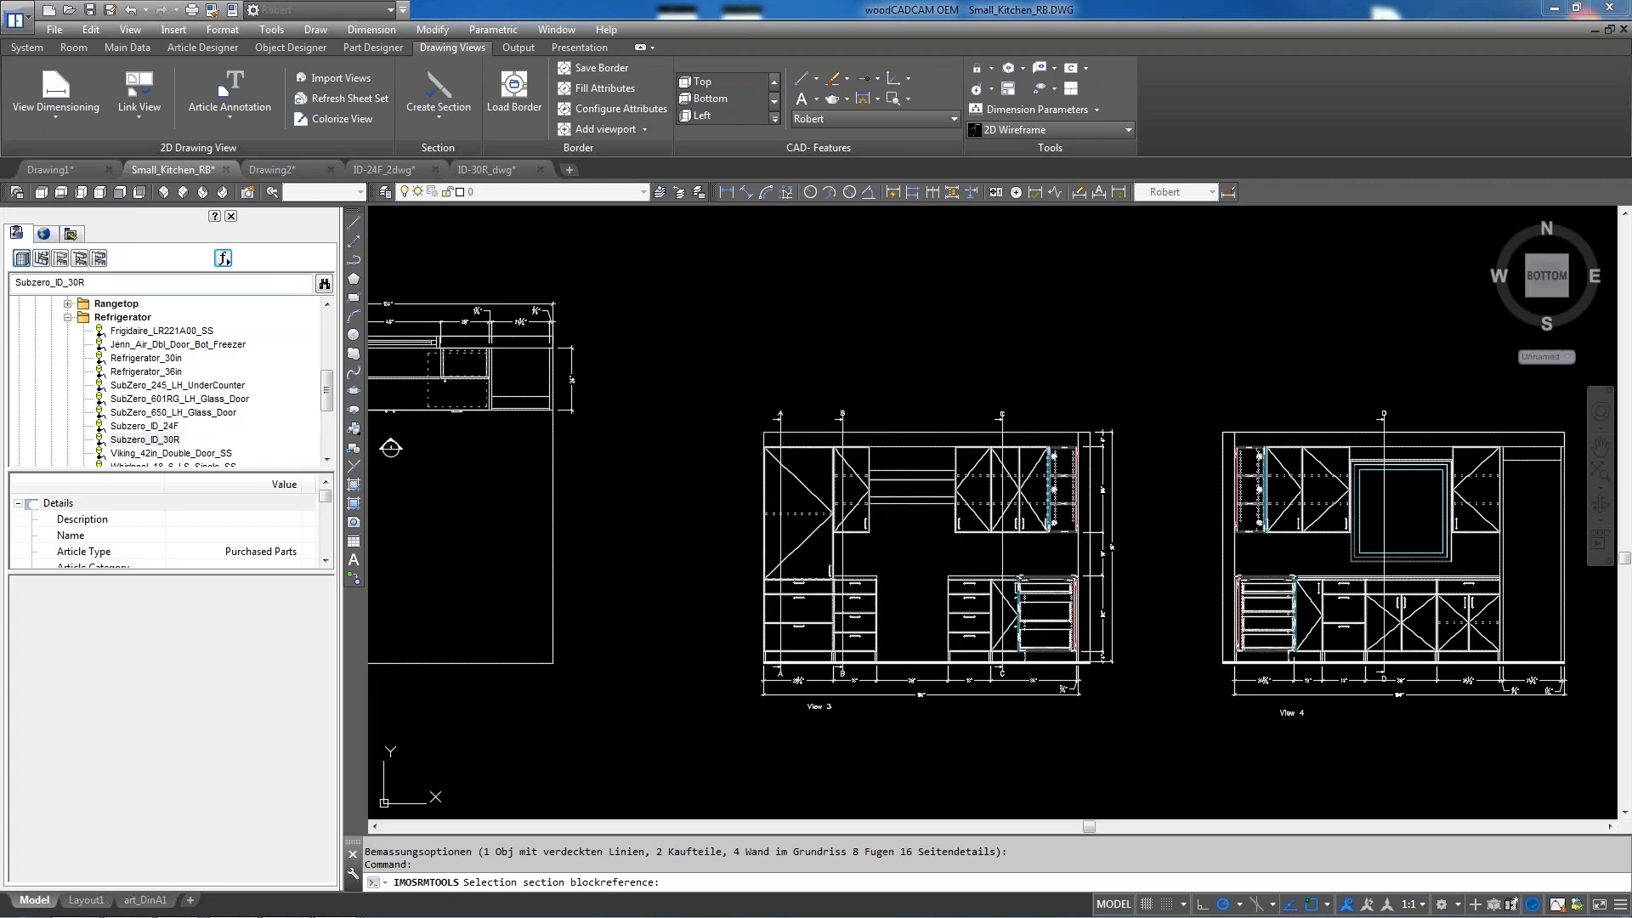
{"action": "key", "text": "Return"}
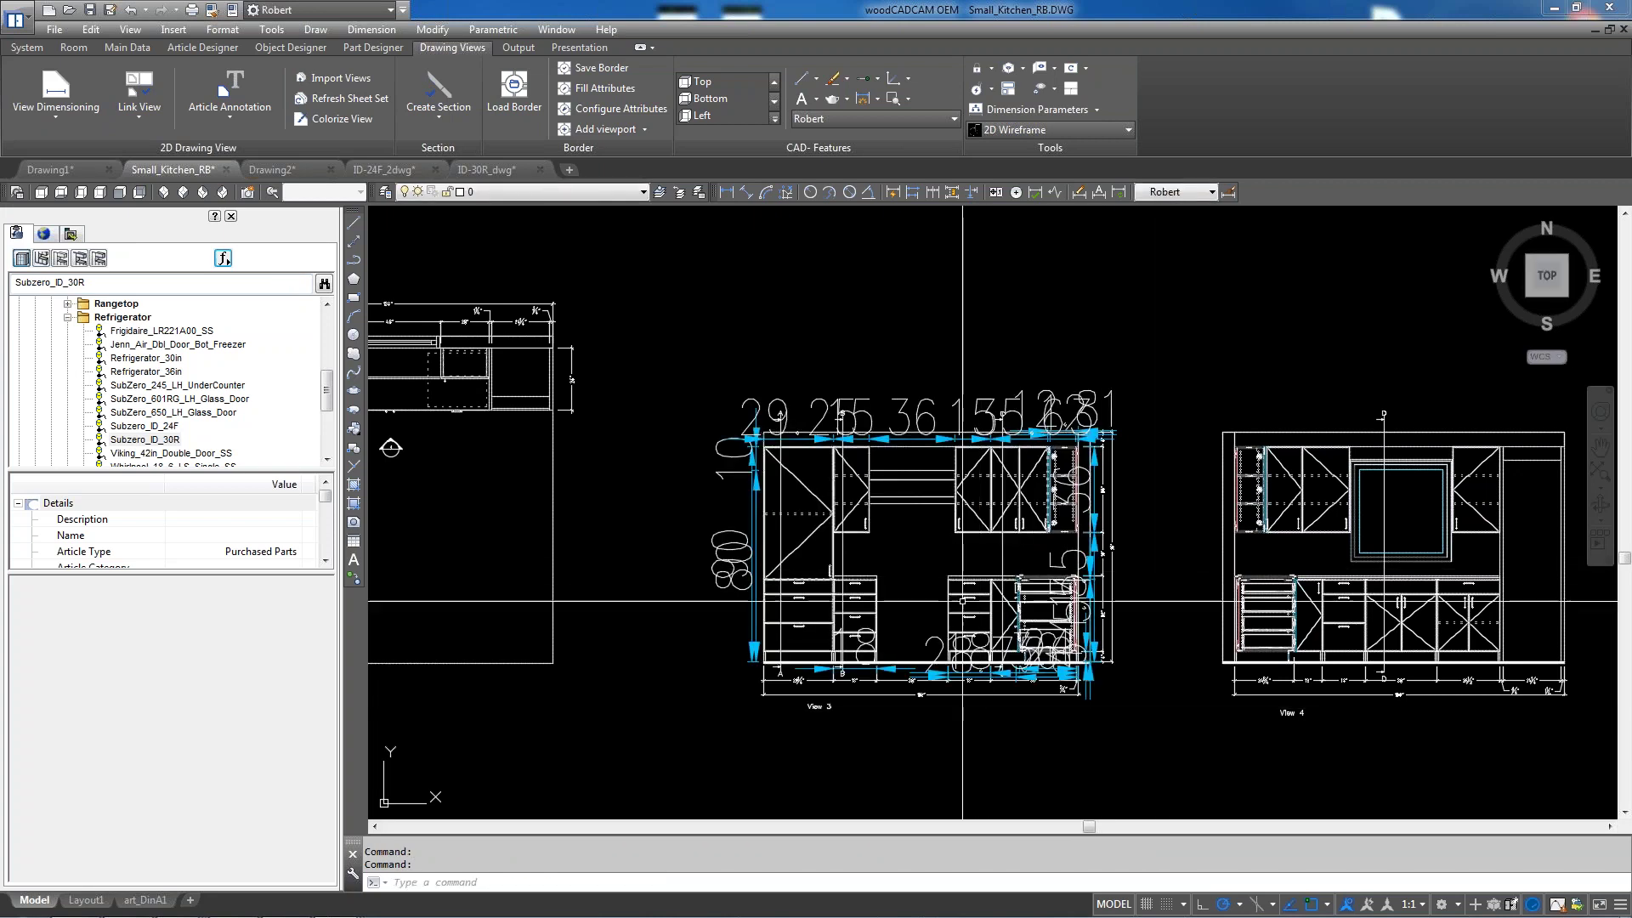
{"action": "mouse_move", "coordinate": [872, 505]}
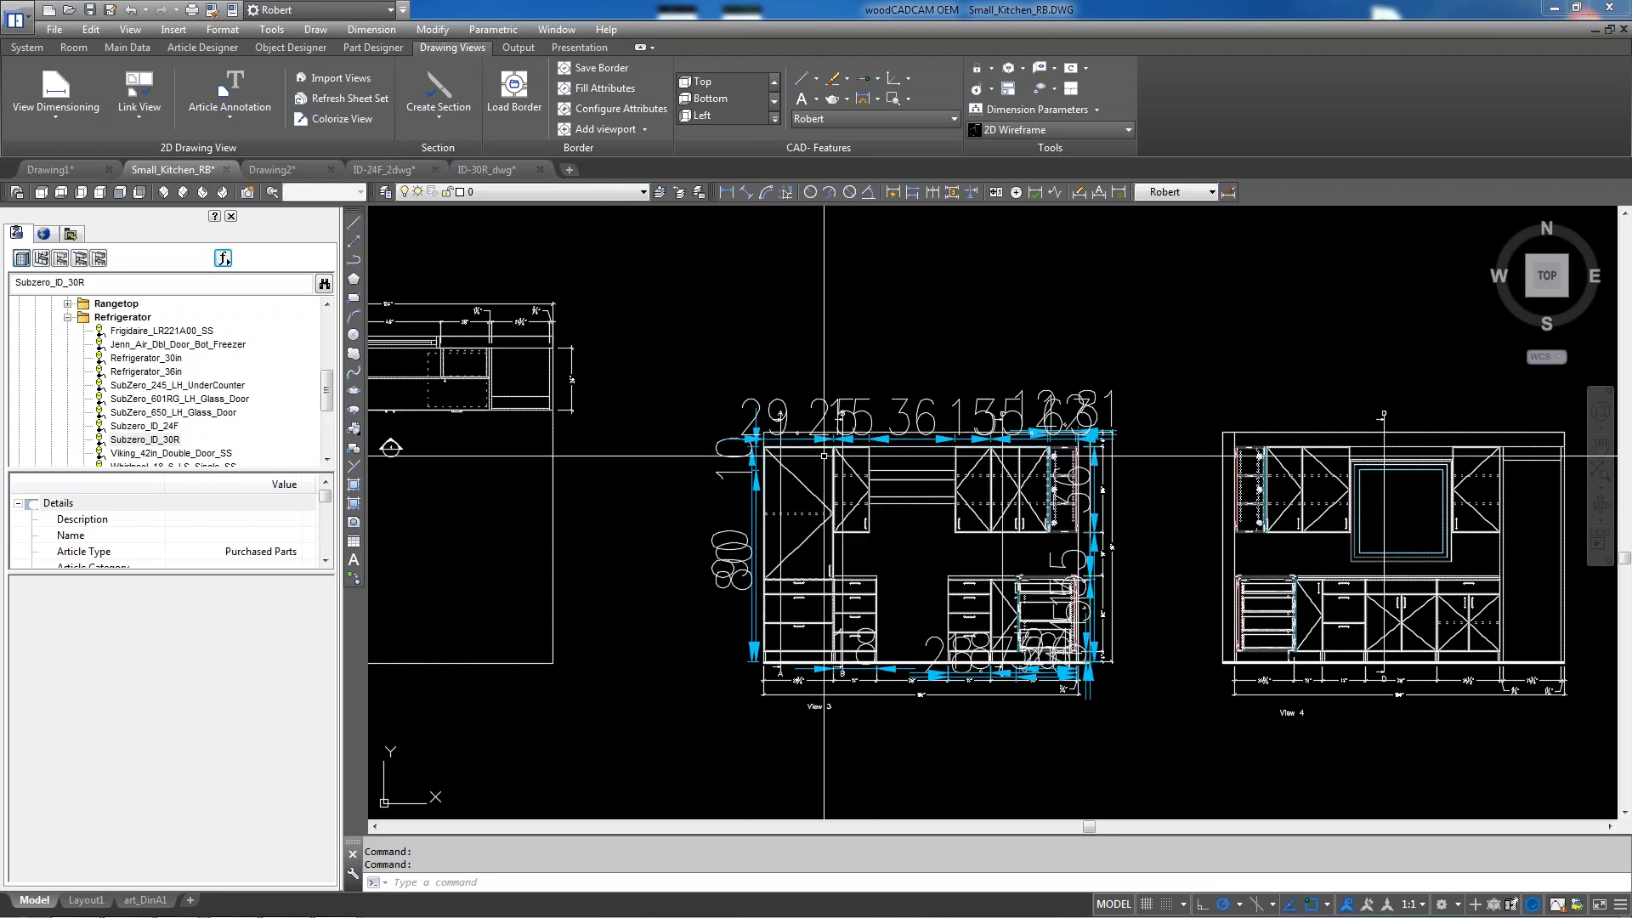
{"action": "scroll", "coordinate": [823, 455], "scroll_direction": "up", "scroll_amount": 4}
{"action": "scroll", "coordinate": [822, 455], "scroll_direction": "down", "scroll_amount": 2}
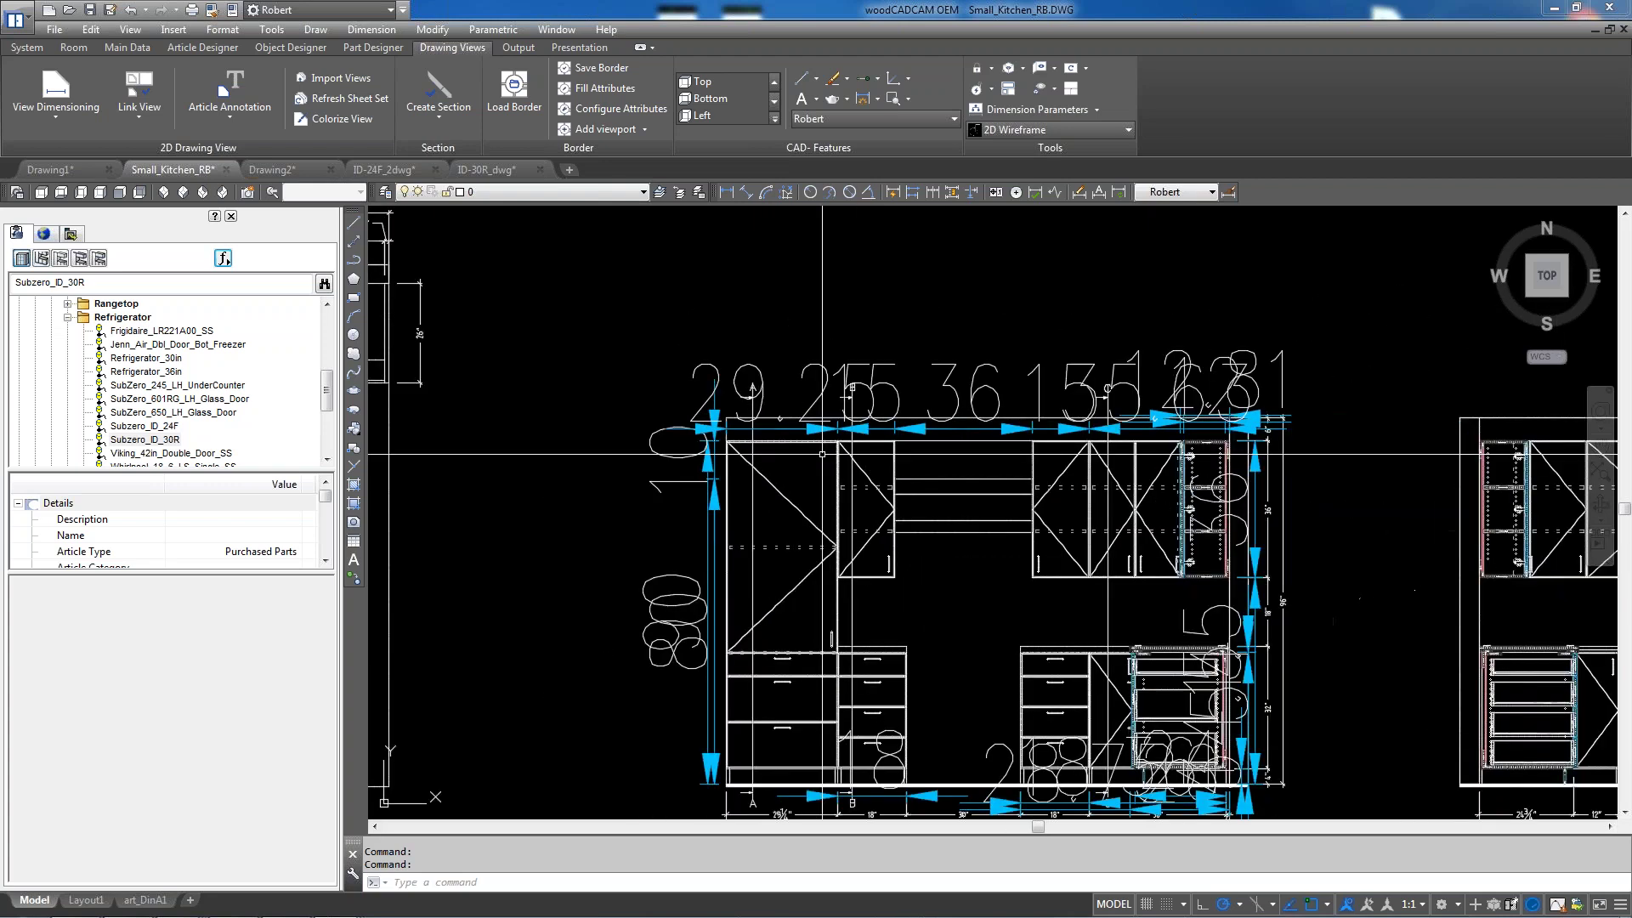
In Dimension Parameters, set info text height 0.0625 and text line spacing 0.125
{"action": "left_click", "coordinate": [1098, 109]}
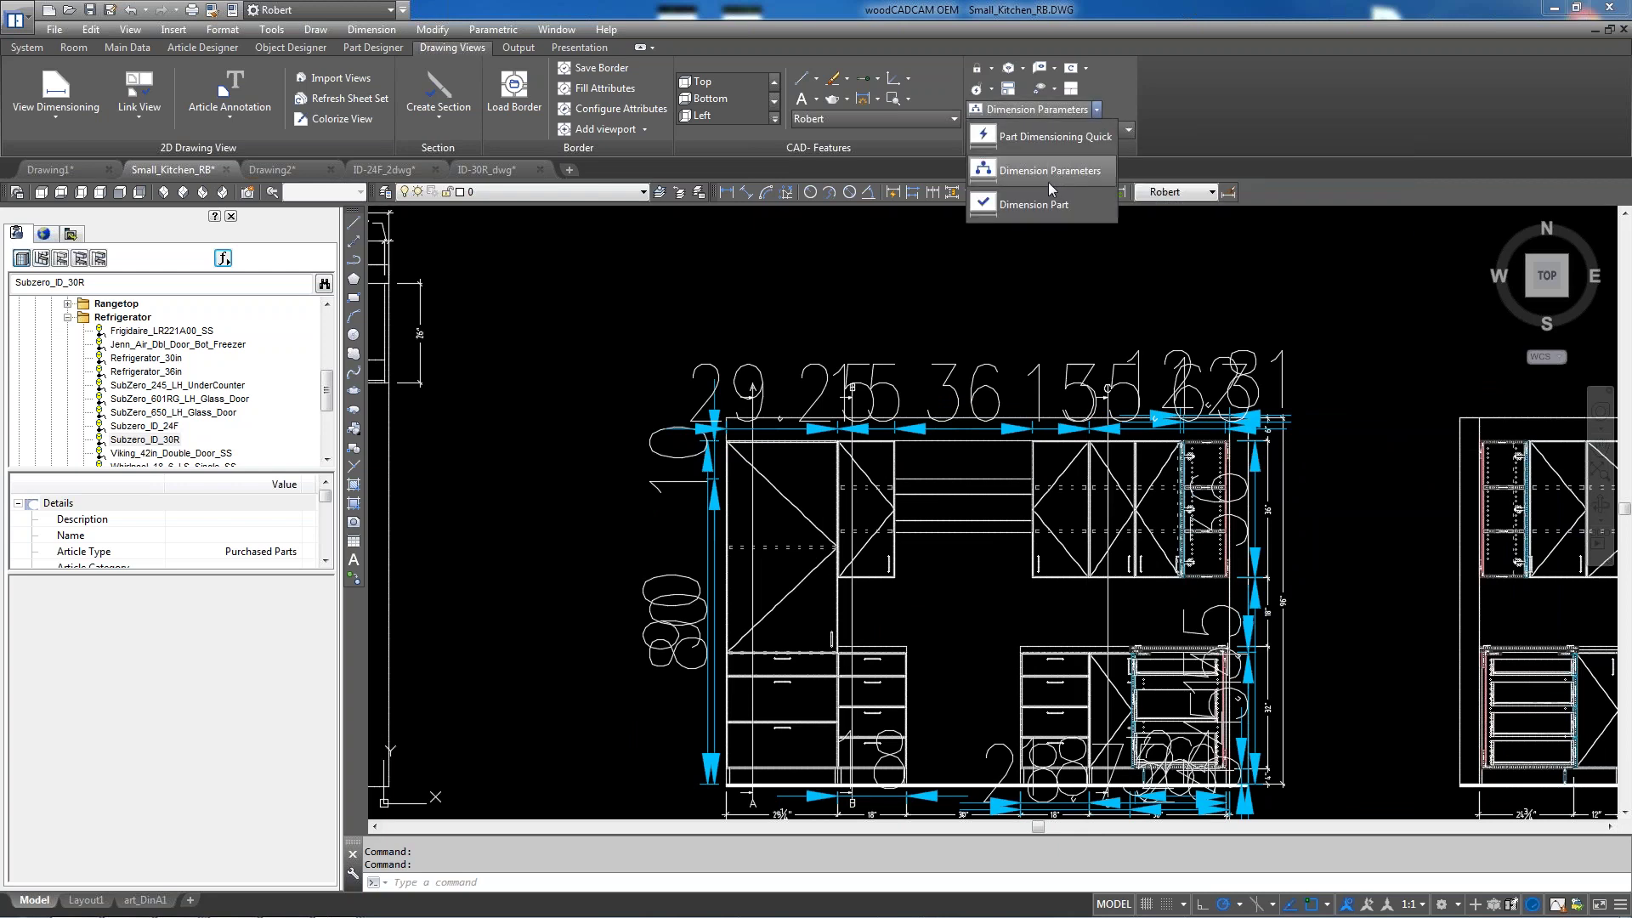
{"action": "left_click", "coordinate": [1071, 173]}
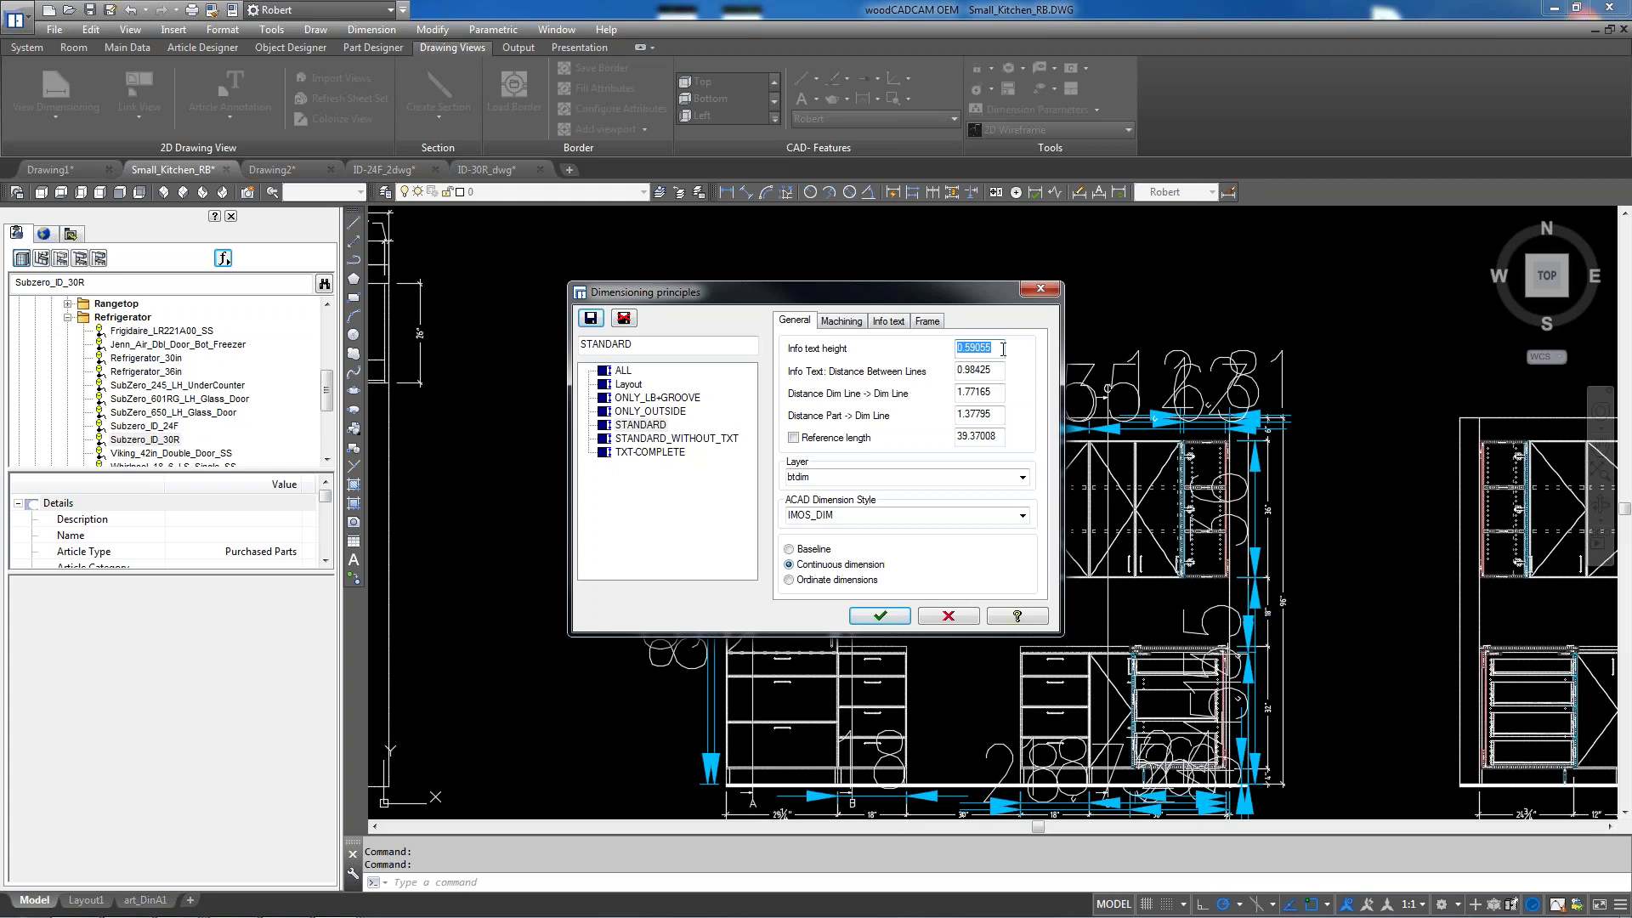
{"action": "type", "text": "0.0625"}
{"action": "key", "text": "Return"}
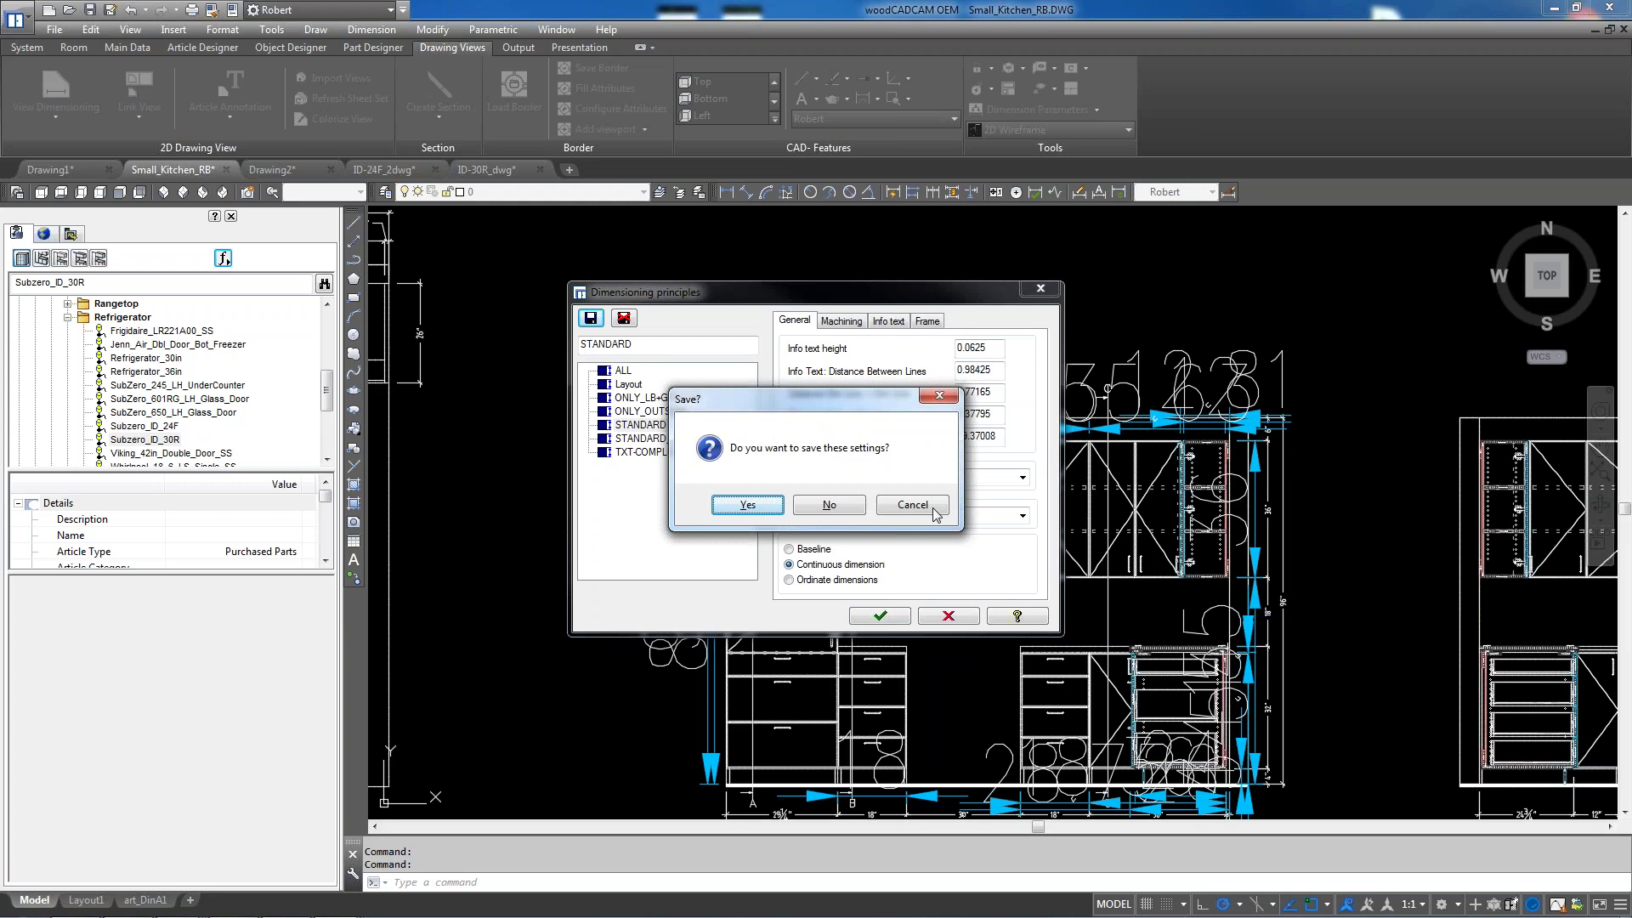
{"action": "left_click", "coordinate": [912, 504]}
{"action": "key", "text": "Tab"}
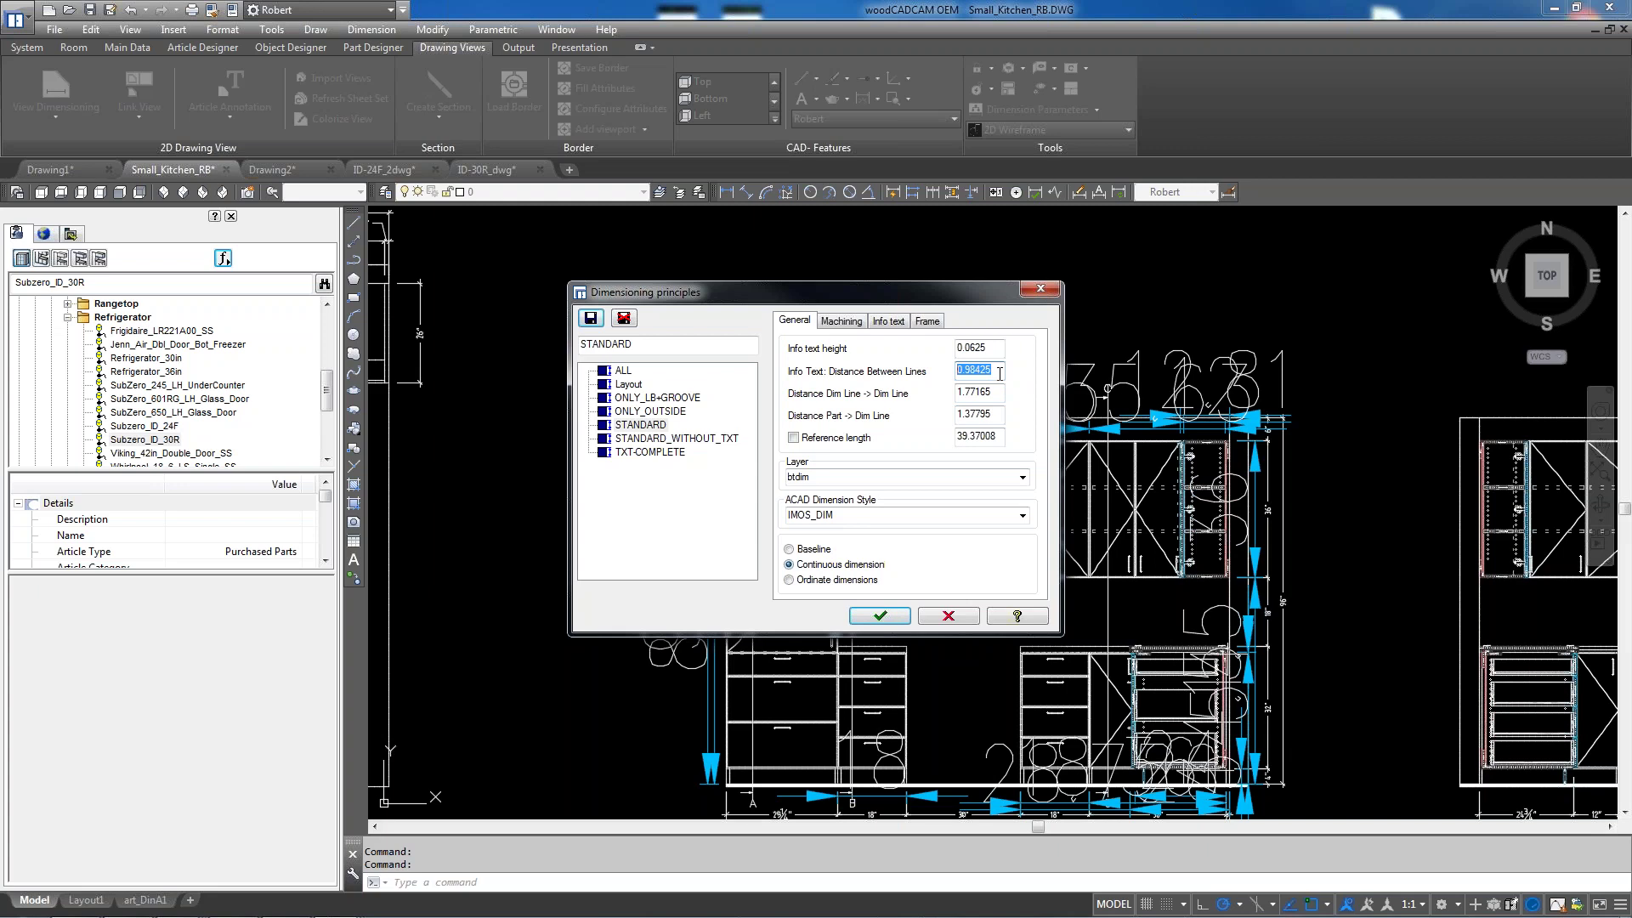
{"action": "type", "text": ".125"}
{"action": "key", "text": "BackSpace"}
{"action": "key", "text": "BackSpace"}
{"action": "key", "text": "BackSpace"}
{"action": "key", "text": "BackSpace"}
{"action": "type", "text": "0.125"}
Set dimension line spacing and part-to-dimension-line distance to 12, then save
{"action": "double_click", "coordinate": [991, 392]}
{"action": "type", "text": "0.12"}
{"action": "key", "text": "BackSpace"}
{"action": "key", "text": "BackSpace"}
{"action": "key", "text": "BackSpace"}
{"action": "type", "text": "12"}
{"action": "key", "text": "Tab"}
{"action": "type", "text": "12"}
{"action": "left_click", "coordinate": [881, 615]}
{"action": "left_click", "coordinate": [748, 505]}
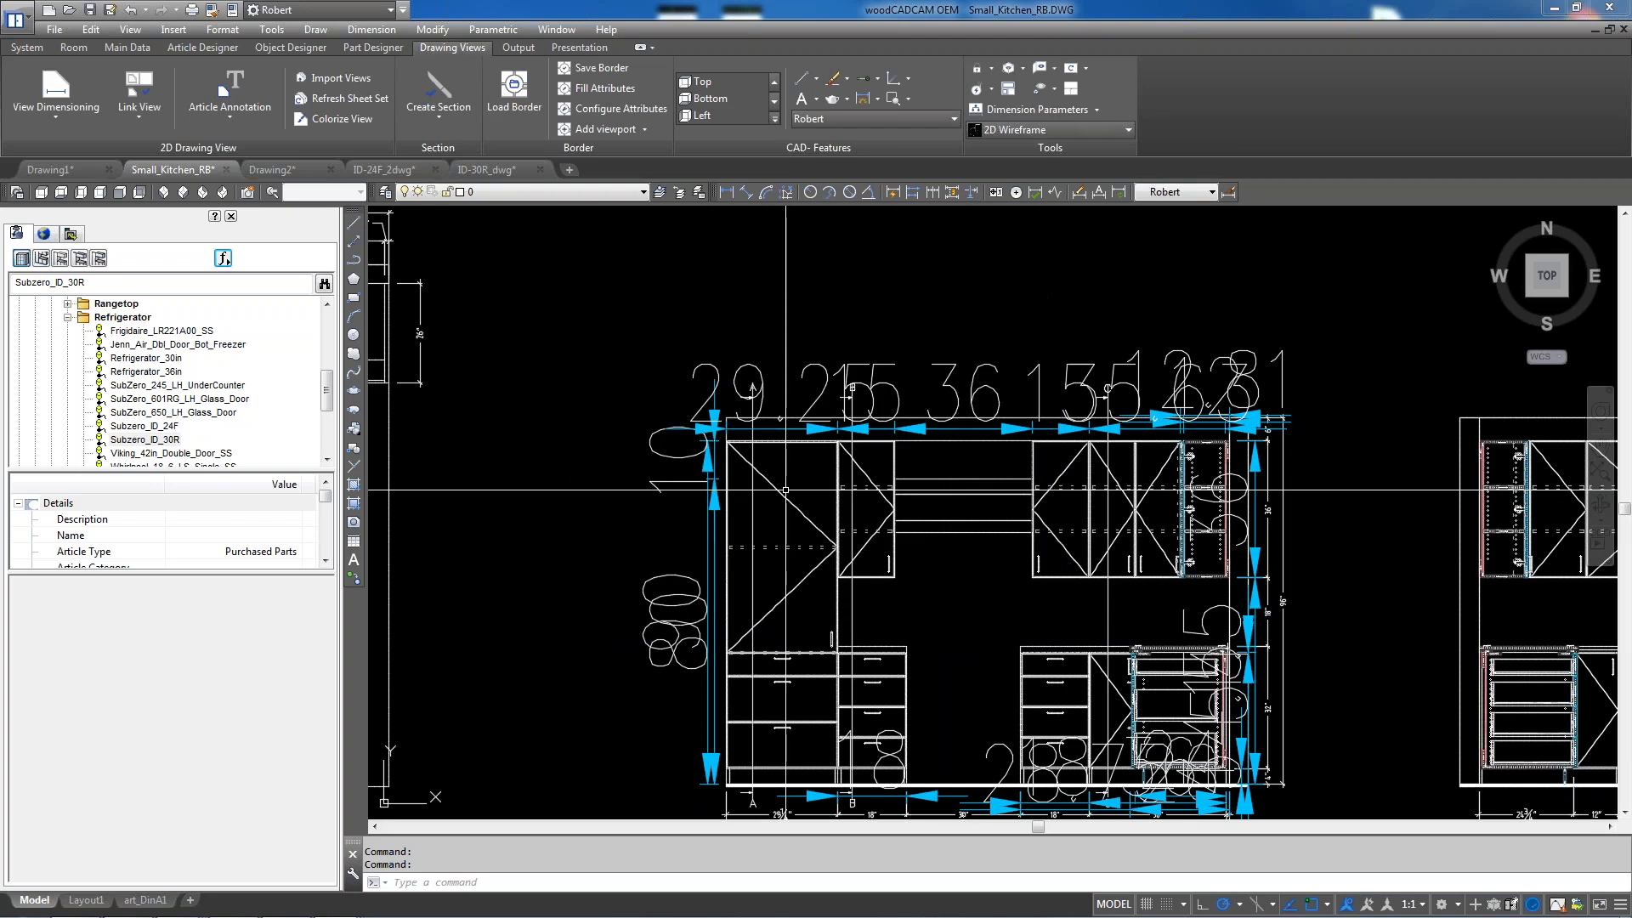
Delete View 3's old dimensions and run View Dimensioning on View 3 again
{"action": "left_click", "coordinate": [39, 112]}
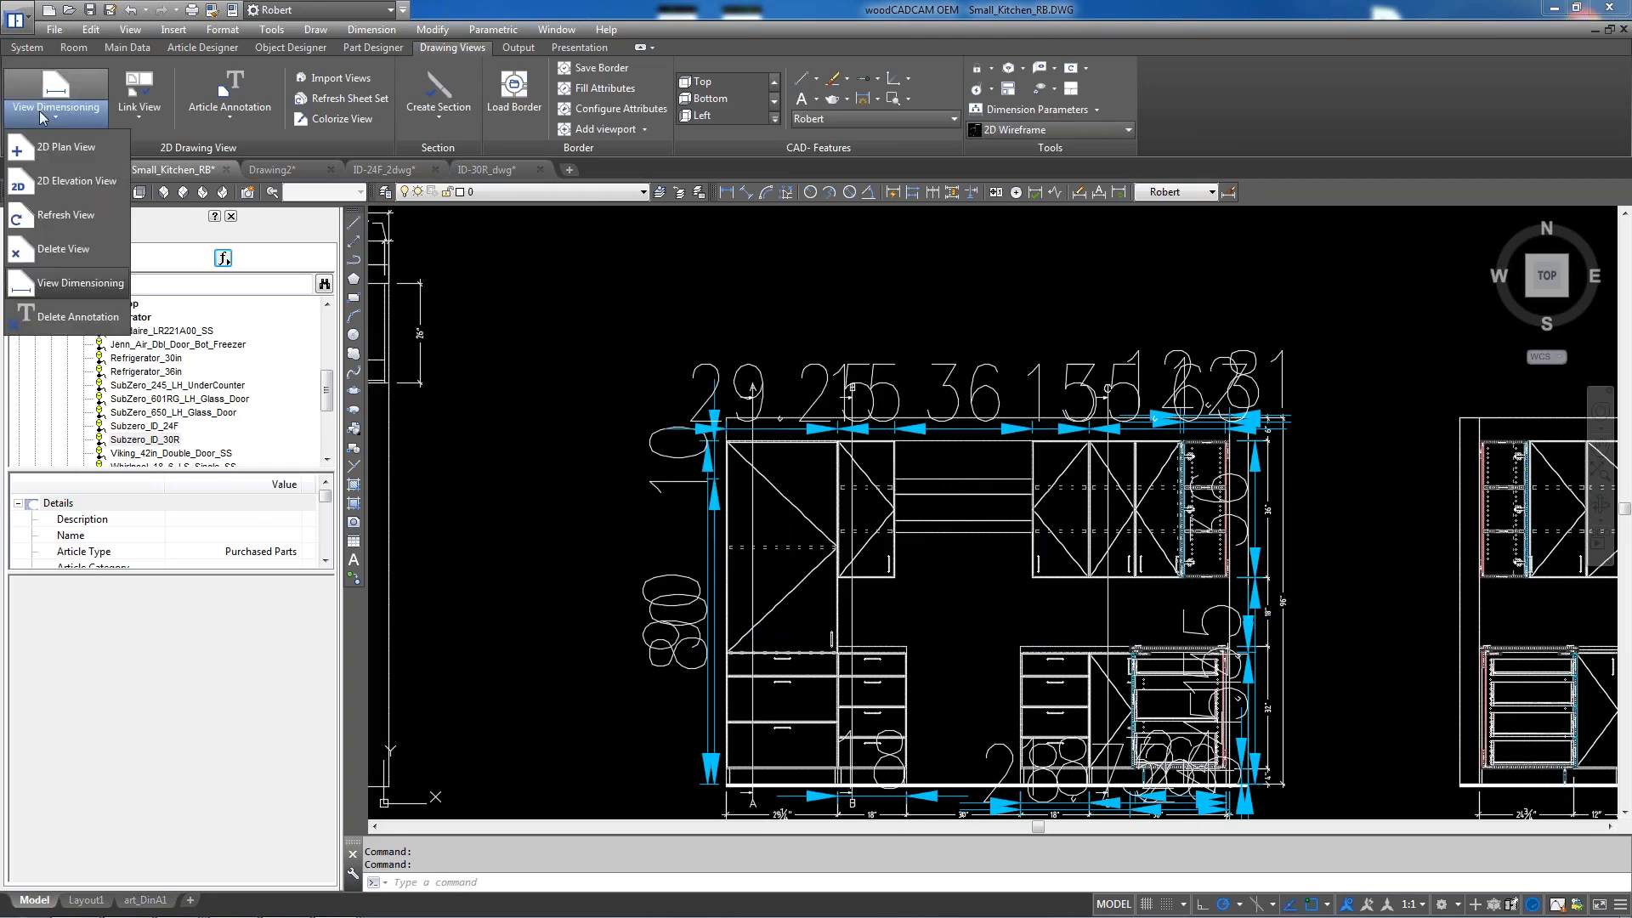
{"action": "left_click", "coordinate": [60, 311]}
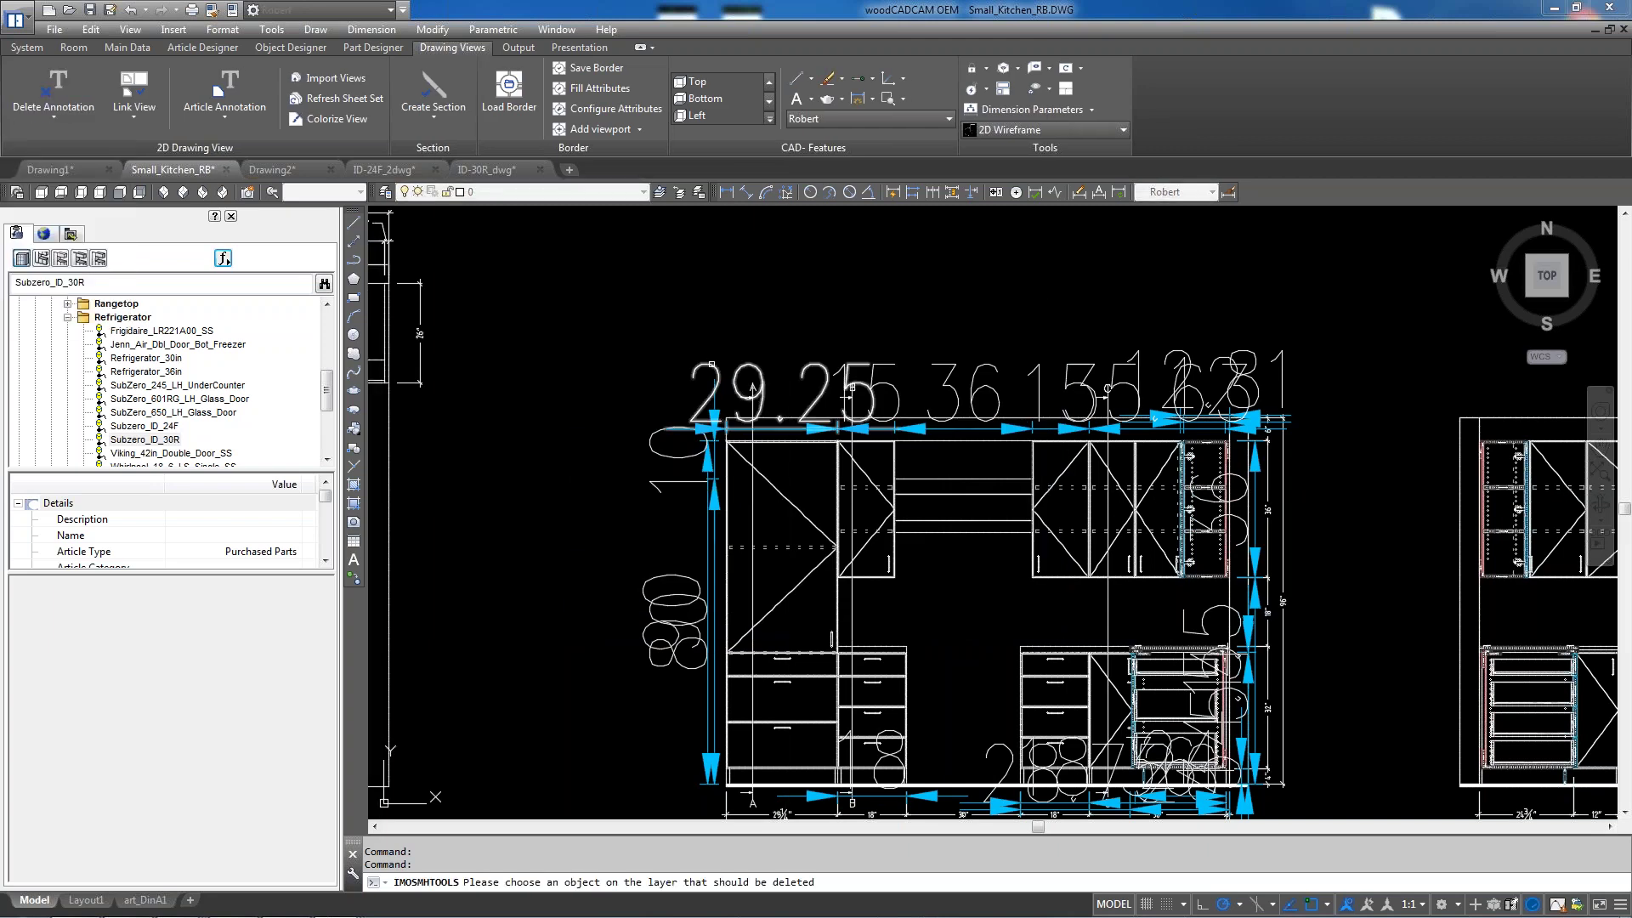
{"action": "left_click", "coordinate": [54, 123]}
{"action": "left_click", "coordinate": [62, 285]}
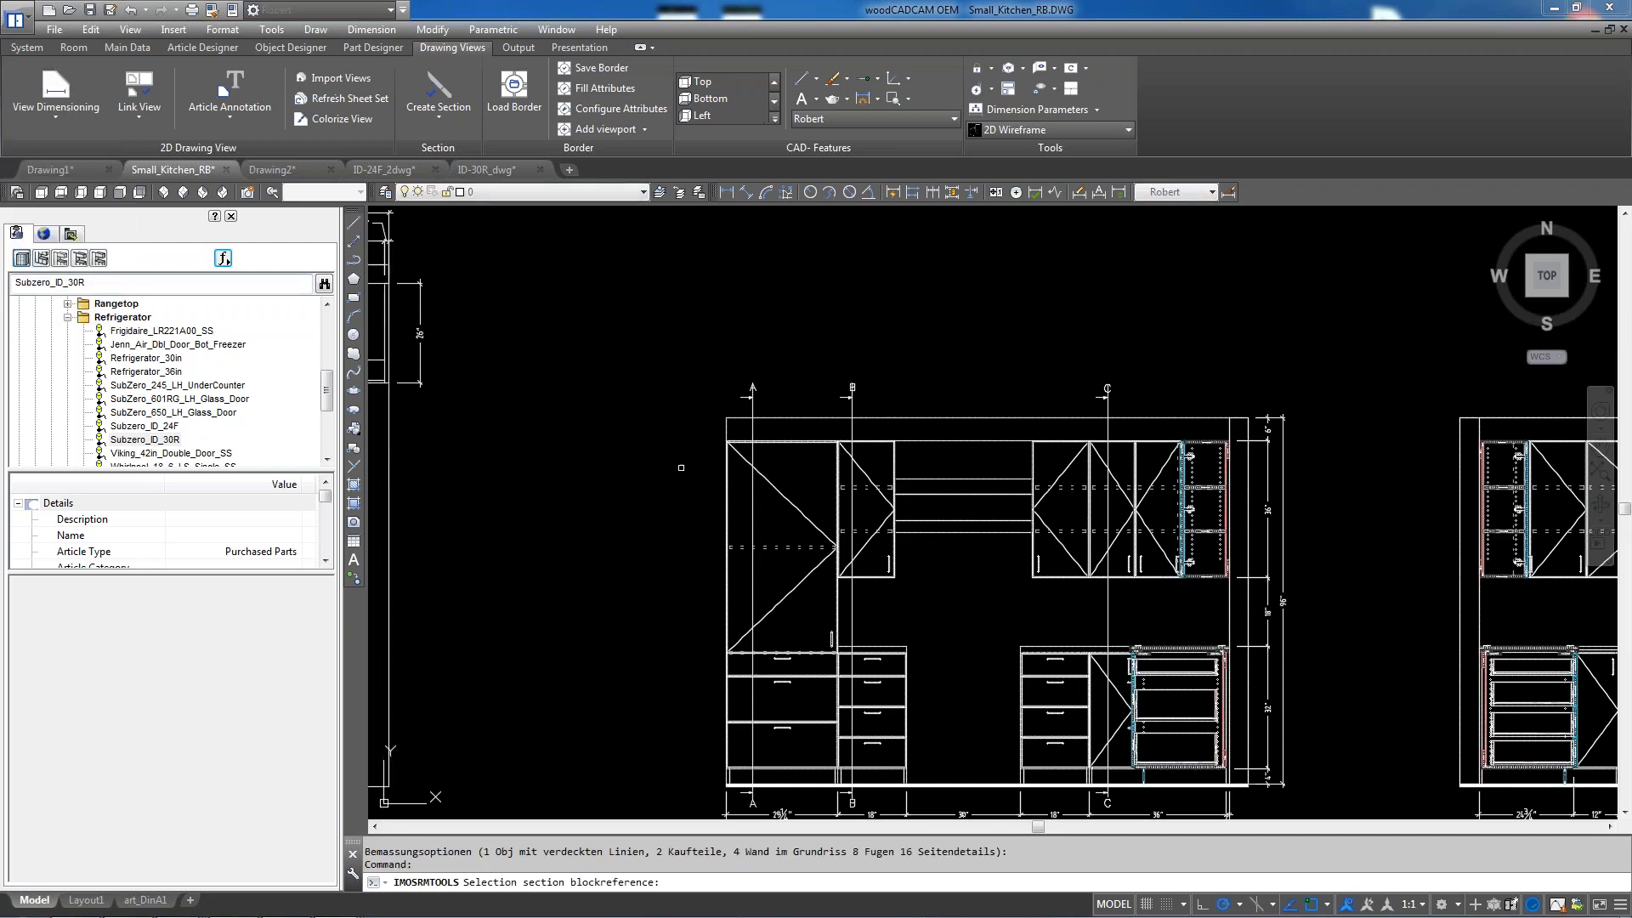
{"action": "left_click", "coordinate": [894, 393]}
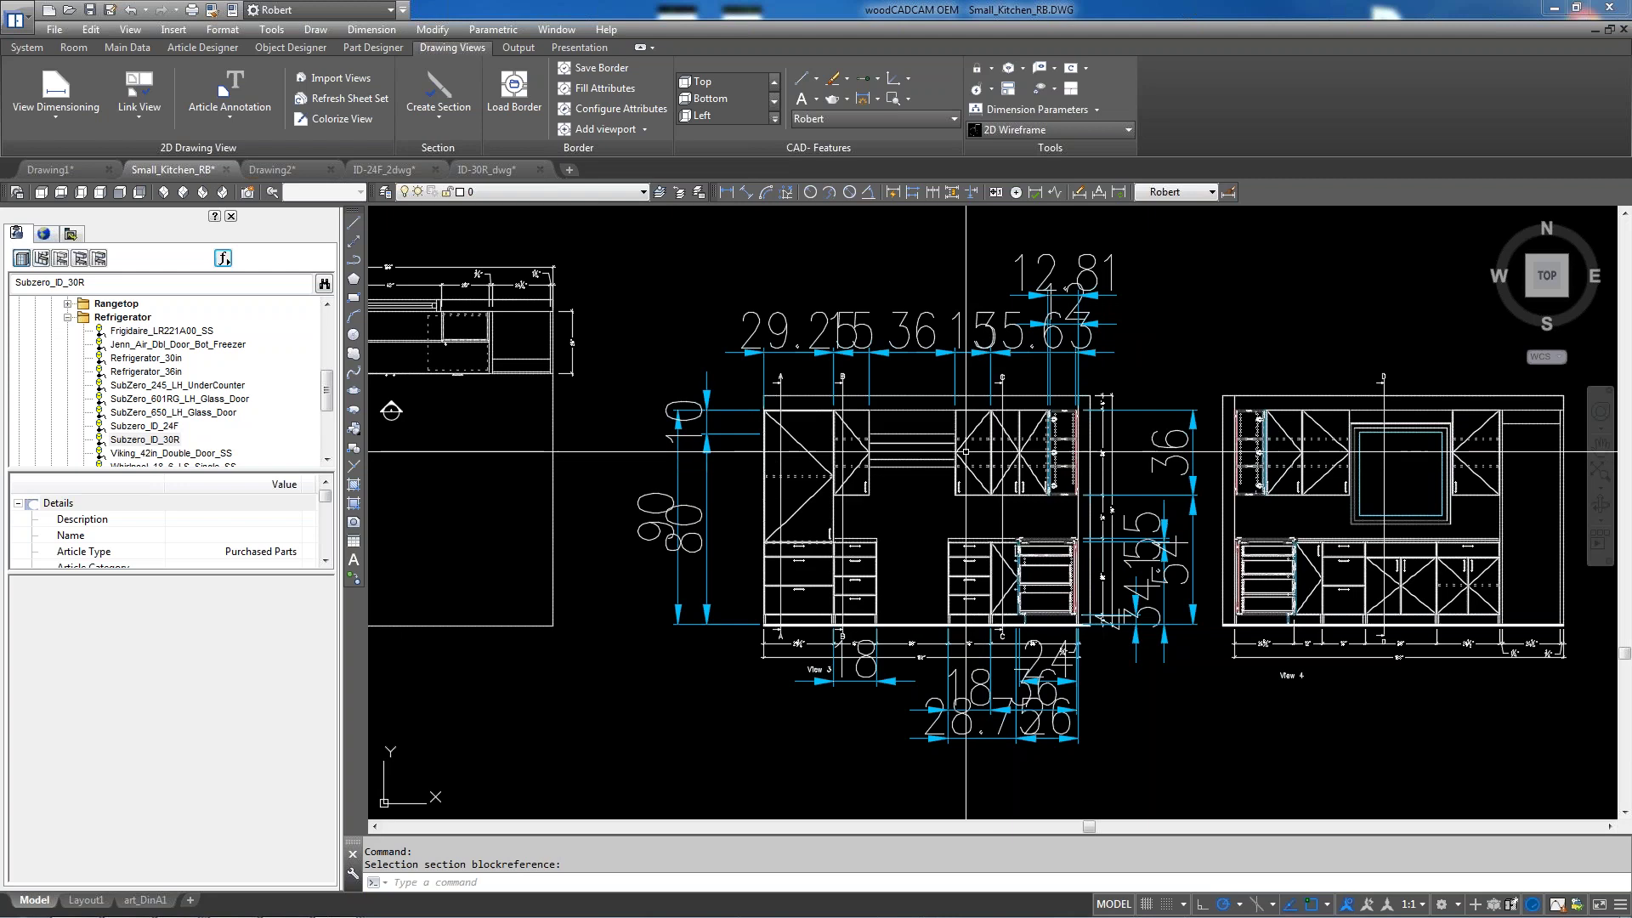
Zoom around View 3 to inspect the regenerated 29.25, 36 and 80 dimensions
{"action": "scroll", "coordinate": [848, 455], "scroll_direction": "down", "scroll_amount": 2}
{"action": "scroll", "coordinate": [1035, 400], "scroll_direction": "up", "scroll_amount": 2}
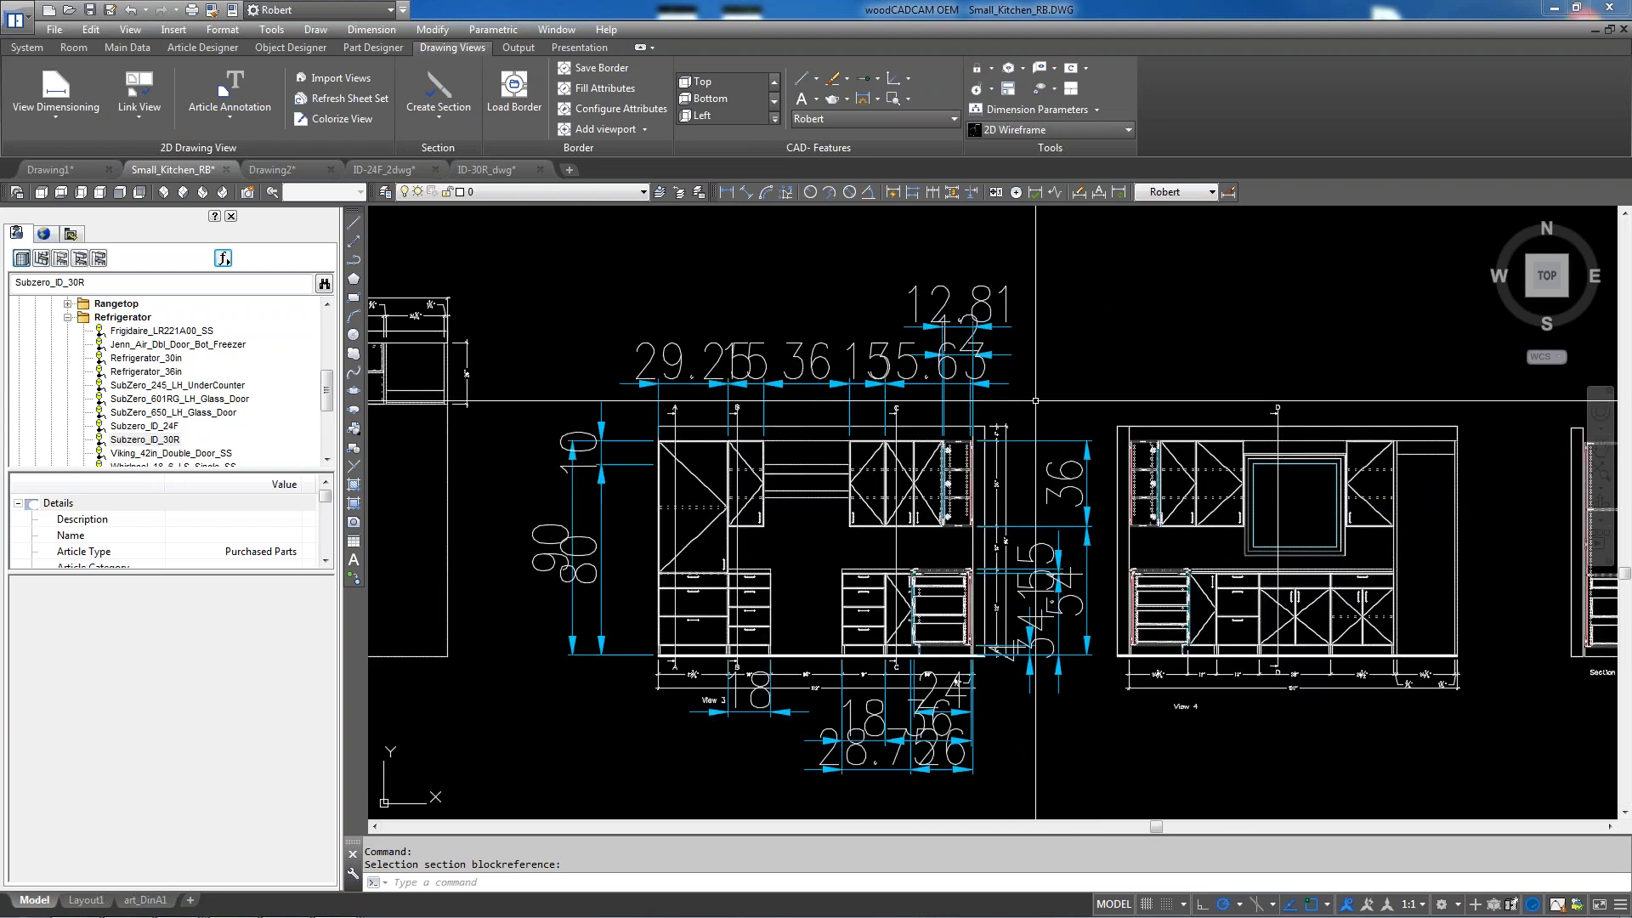
{"action": "scroll", "coordinate": [1151, 354], "scroll_direction": "down", "scroll_amount": 2}
{"action": "scroll", "coordinate": [1156, 543], "scroll_direction": "up", "scroll_amount": 4}
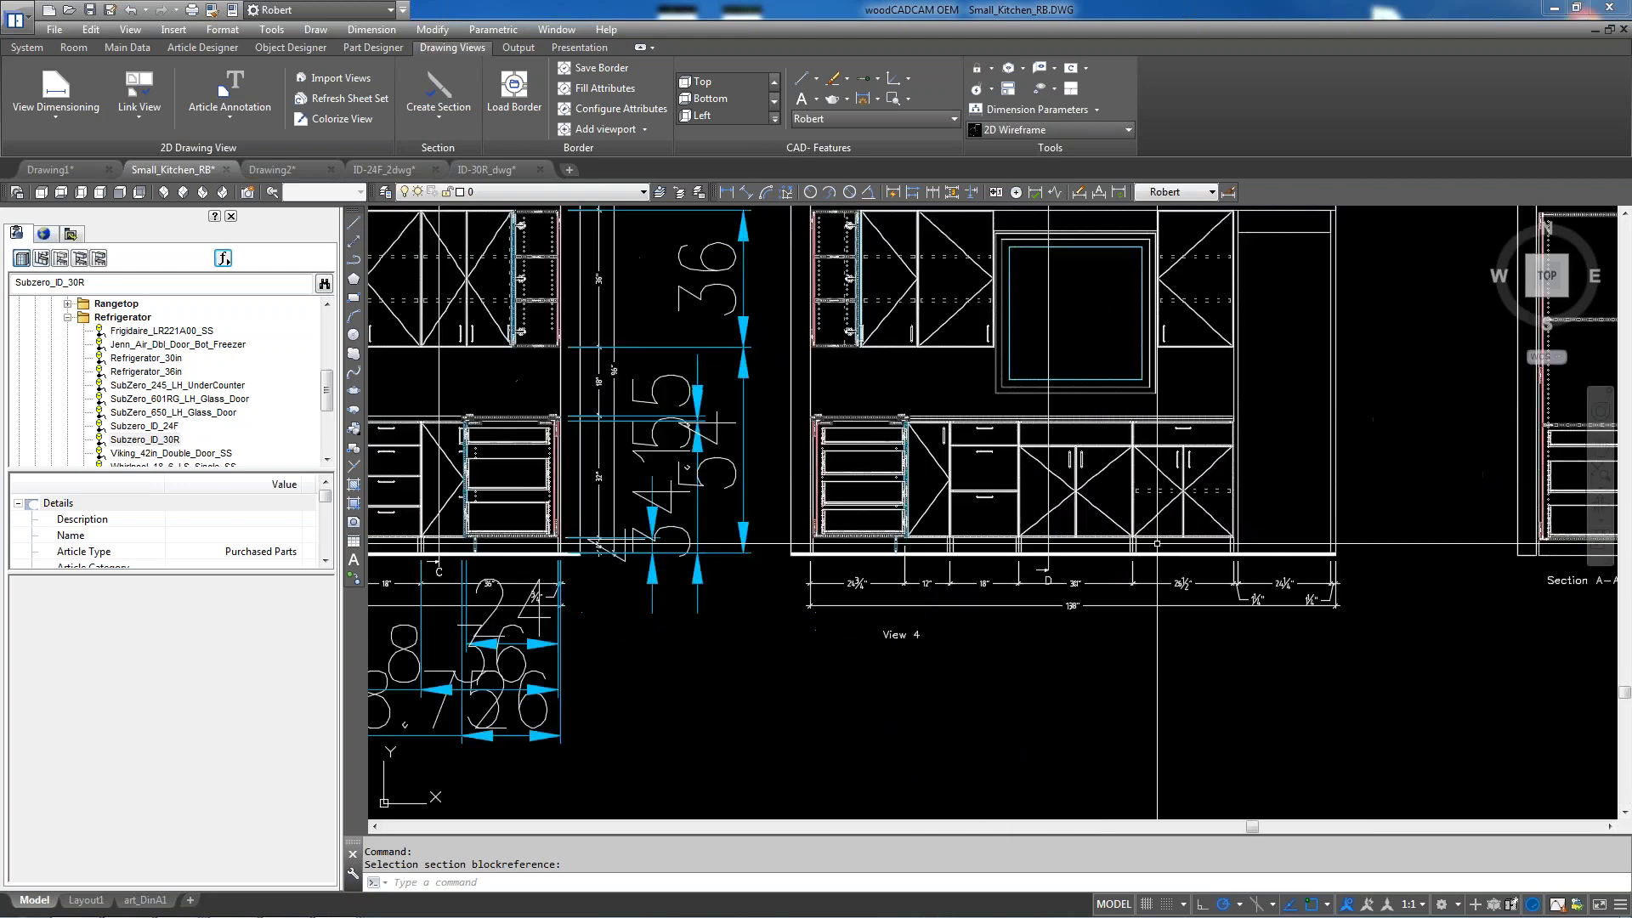
{"action": "scroll", "coordinate": [1157, 542], "scroll_direction": "up", "scroll_amount": 2}
{"action": "scroll", "coordinate": [1088, 599], "scroll_direction": "down", "scroll_amount": 4}
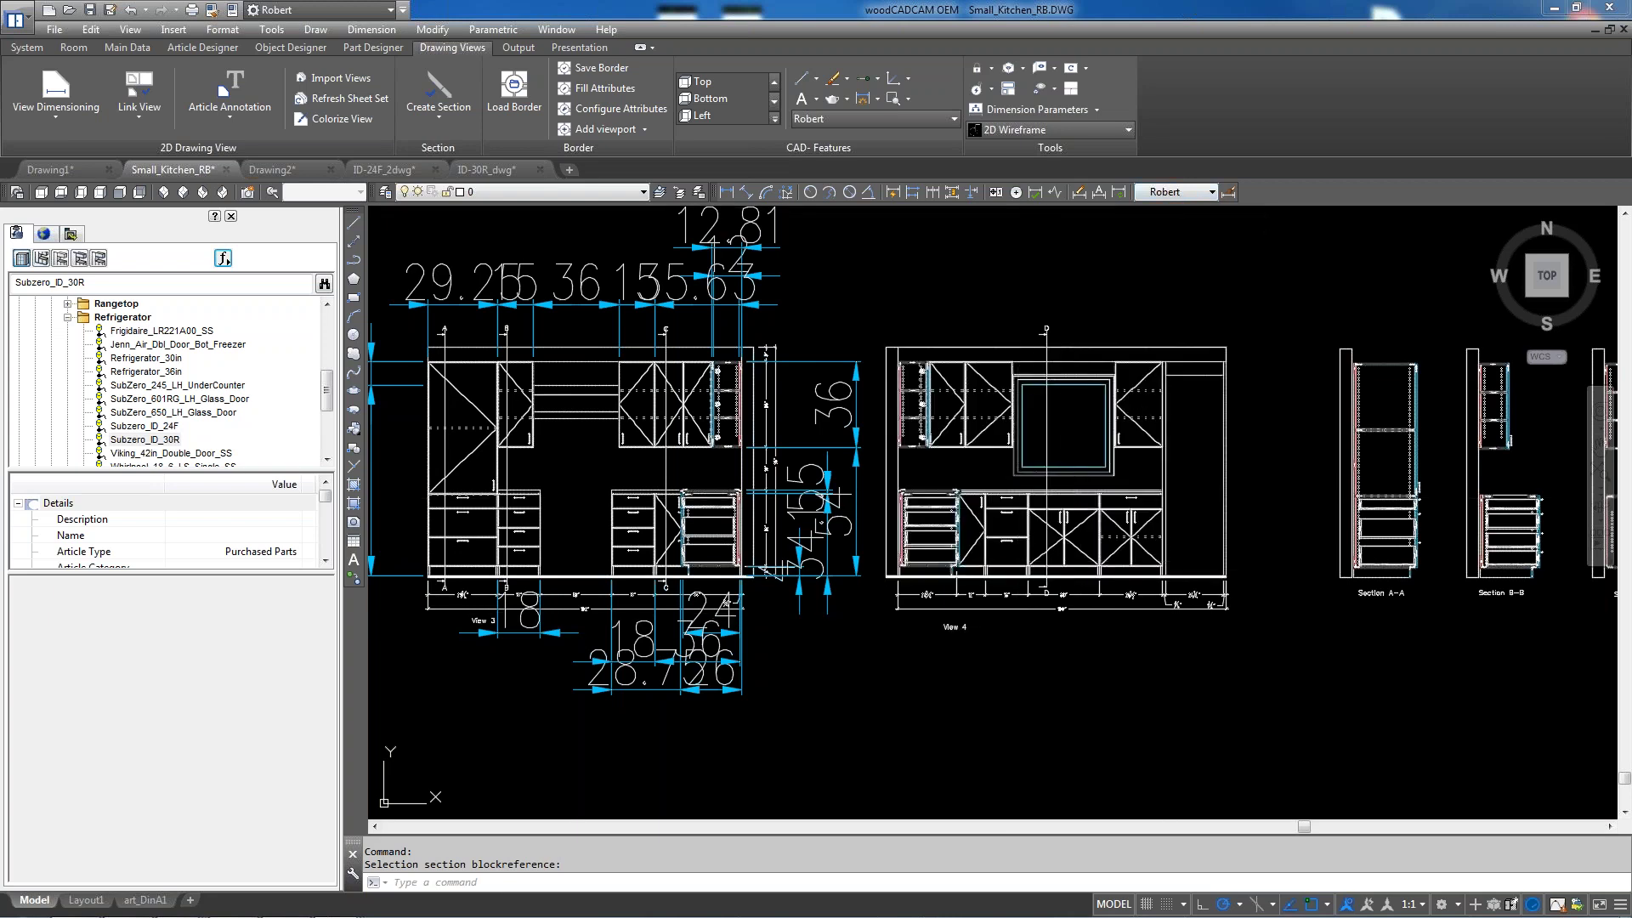
{"action": "scroll", "coordinate": [969, 609], "scroll_direction": "up", "scroll_amount": 4}
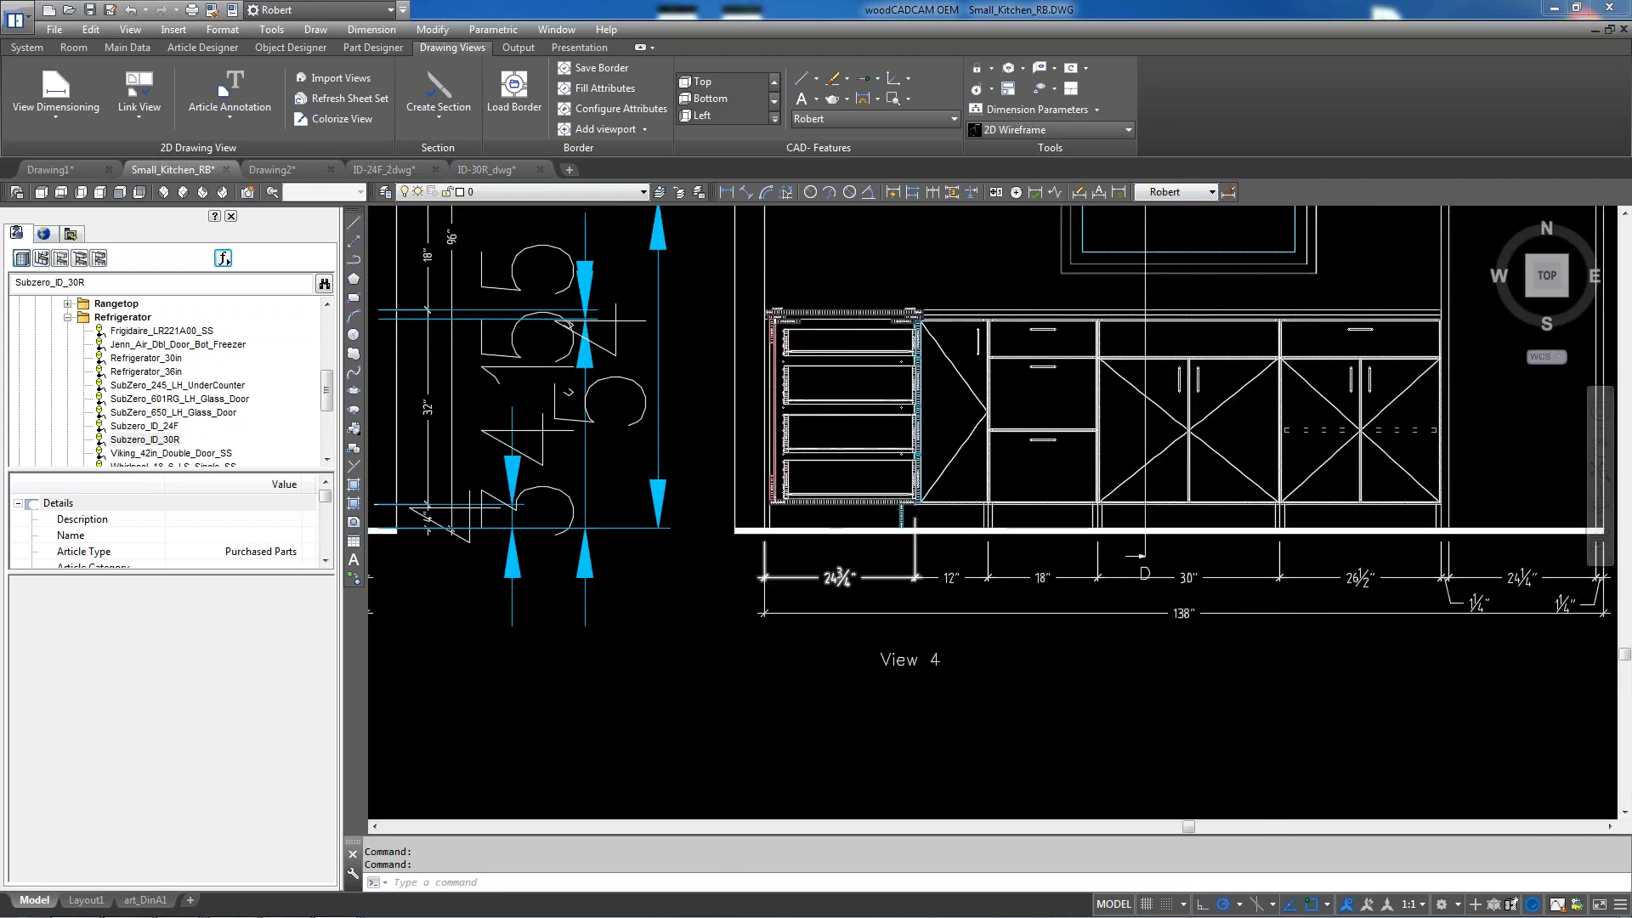
{"action": "scroll", "coordinate": [833, 566], "scroll_direction": "up", "scroll_amount": 2}
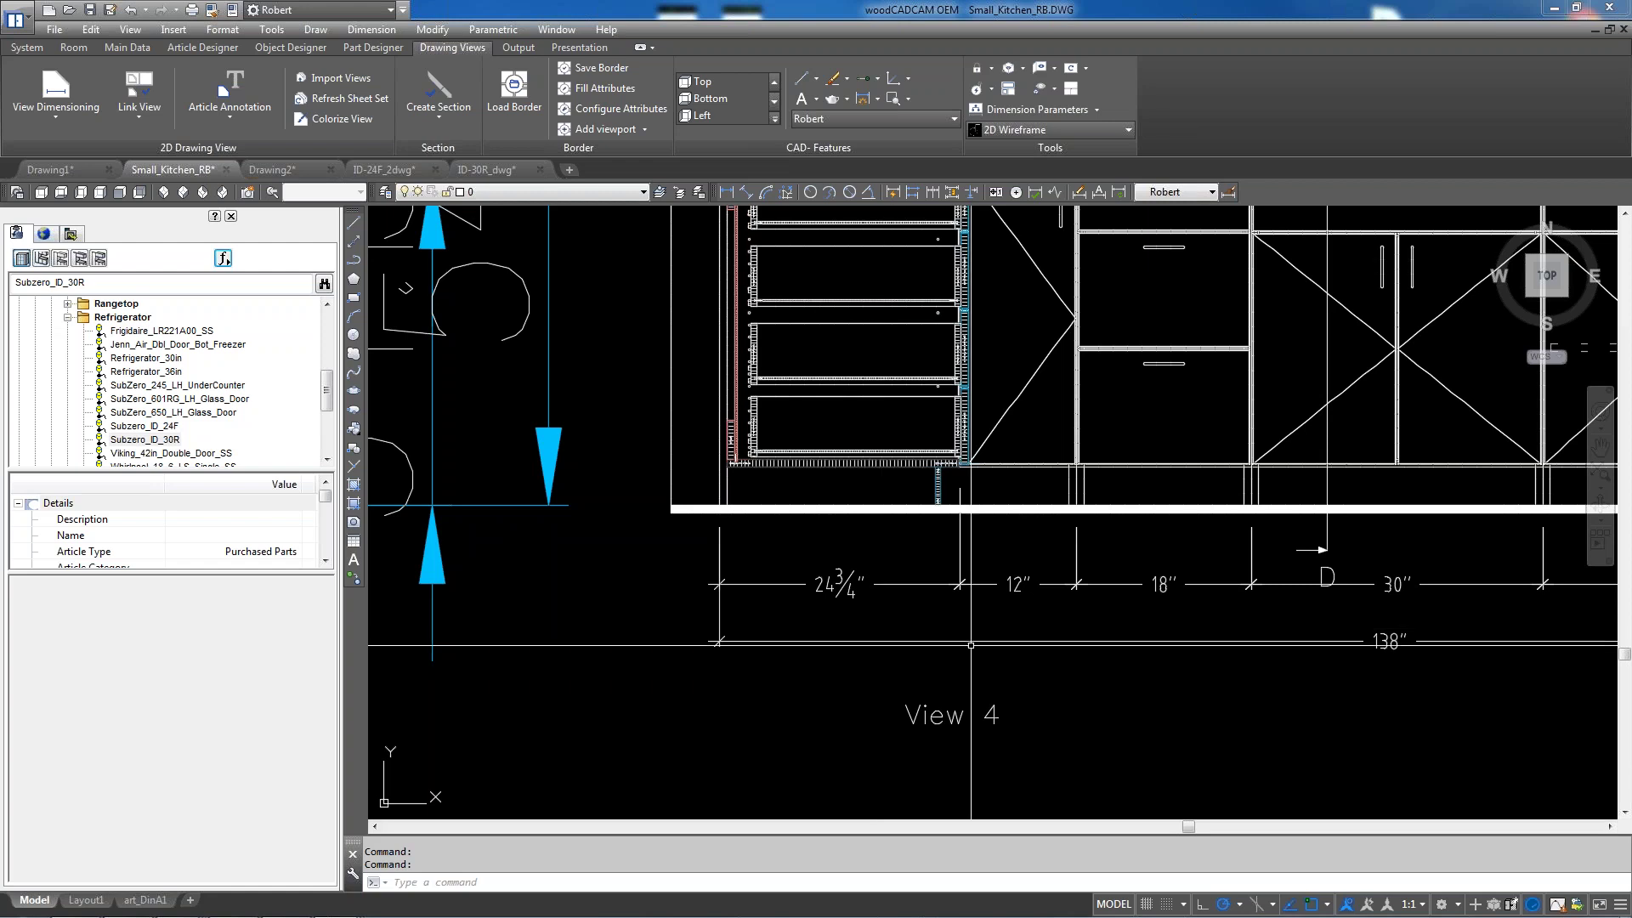
Add a 25 5/8" DLI linear dimension at View 4's left end, below the 138" overall
{"action": "type", "text": "DLI"}
{"action": "key", "text": "Return"}
{"action": "scroll", "coordinate": [727, 525], "scroll_direction": "up", "scroll_amount": 2}
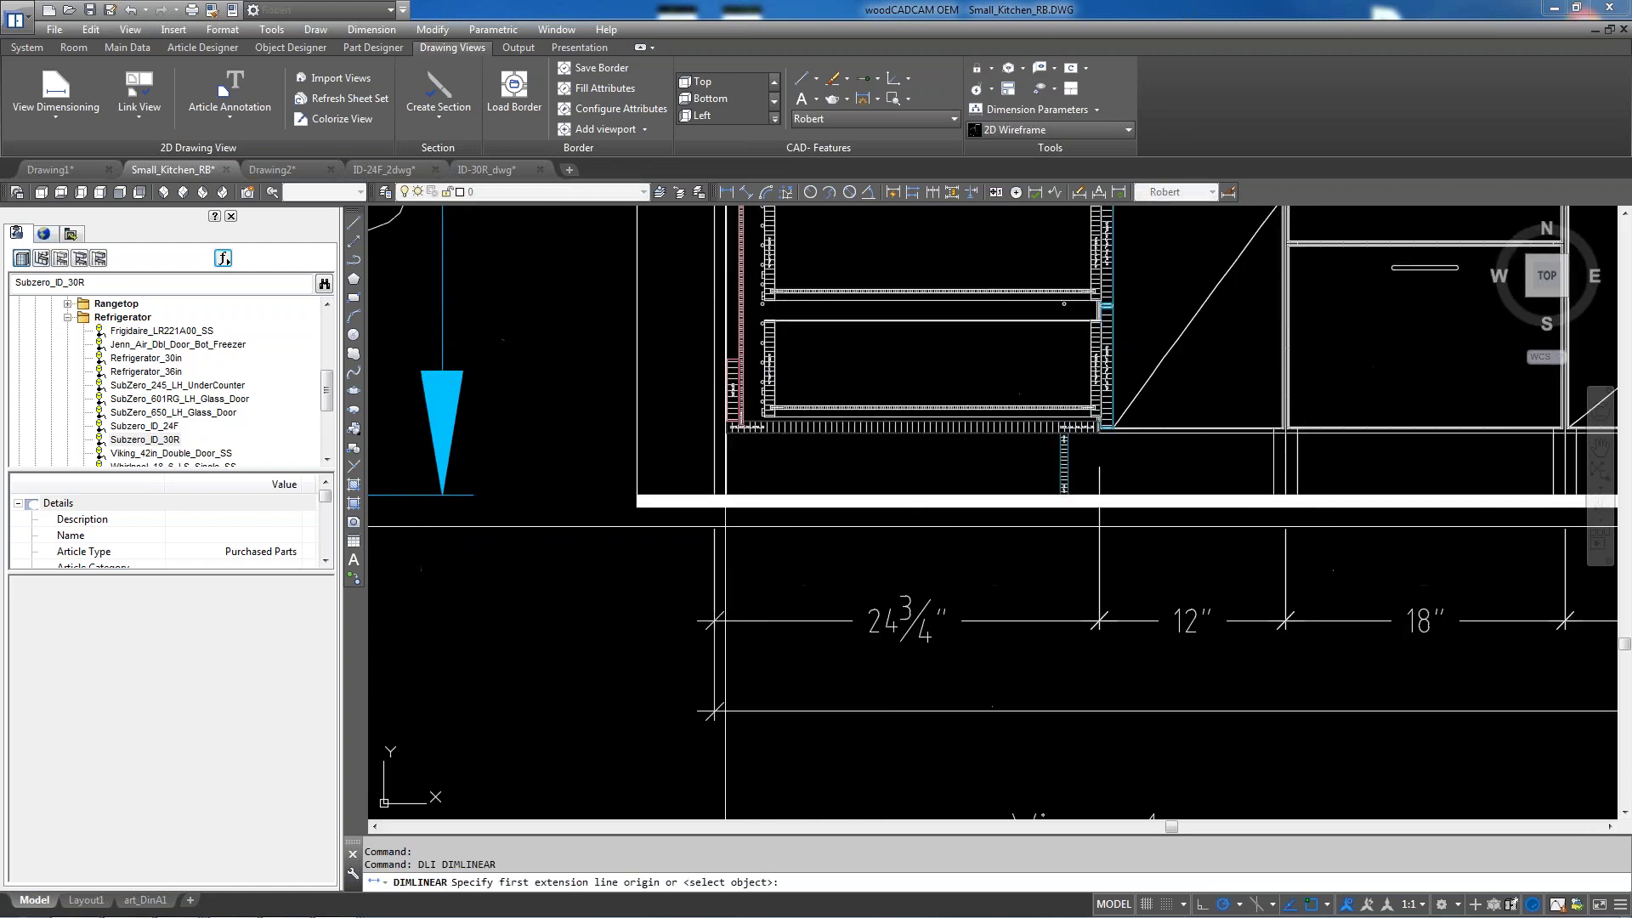
{"action": "left_click", "coordinate": [721, 494]}
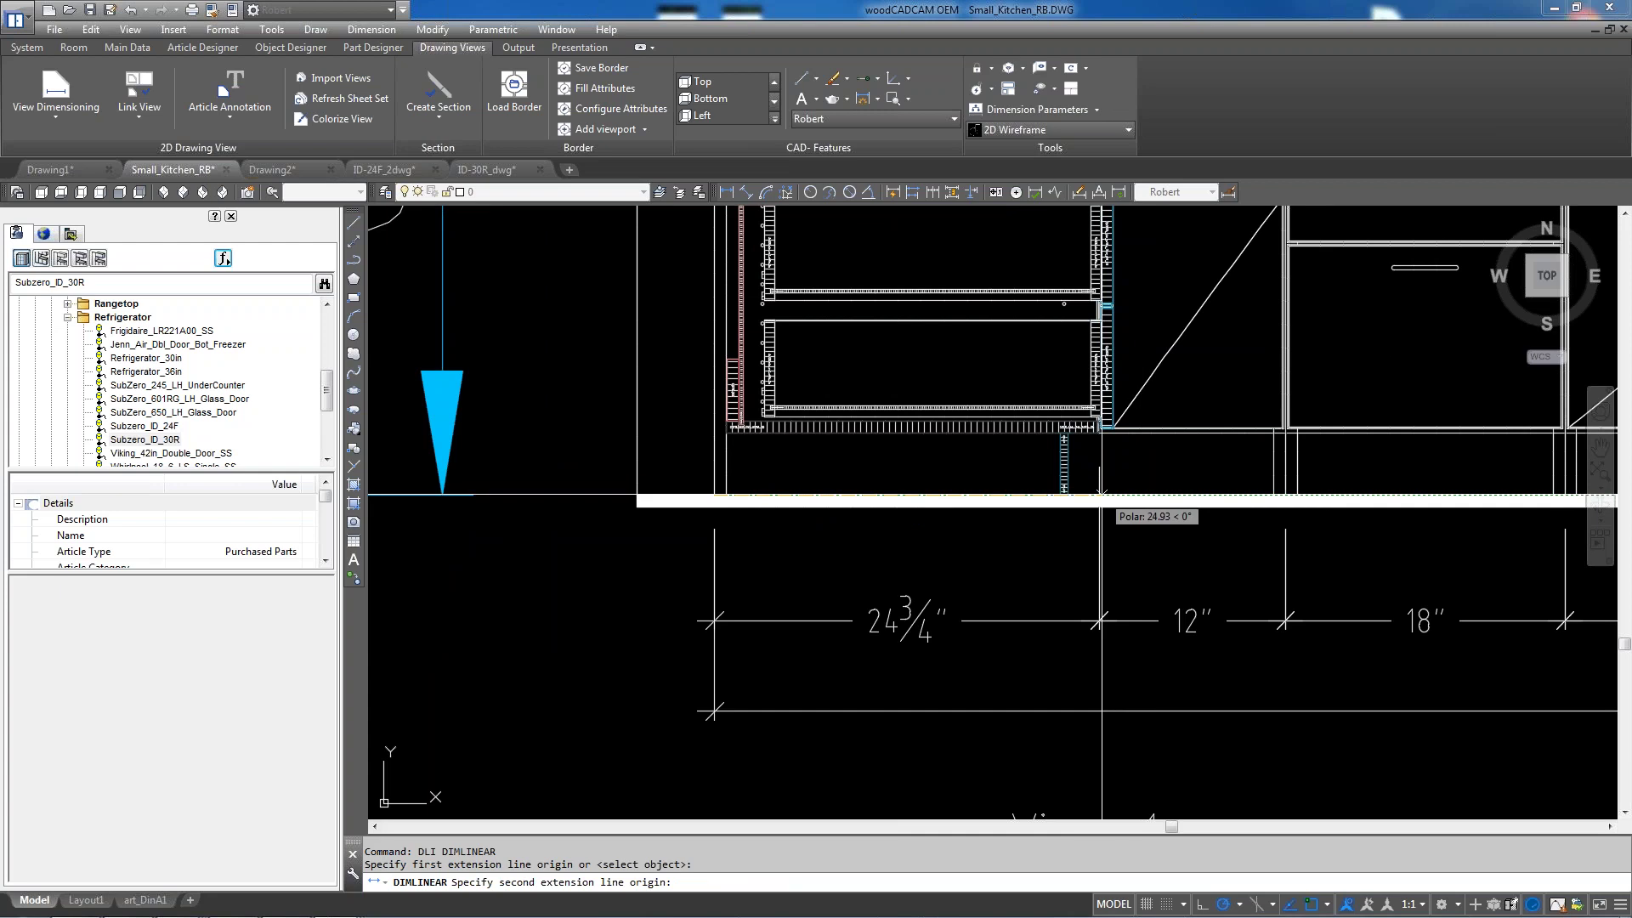
{"action": "left_click", "coordinate": [1118, 401]}
{"action": "scroll", "coordinate": [1118, 401], "scroll_direction": "down", "scroll_amount": 2}
{"action": "scroll", "coordinate": [1119, 400], "scroll_direction": "down", "scroll_amount": 2}
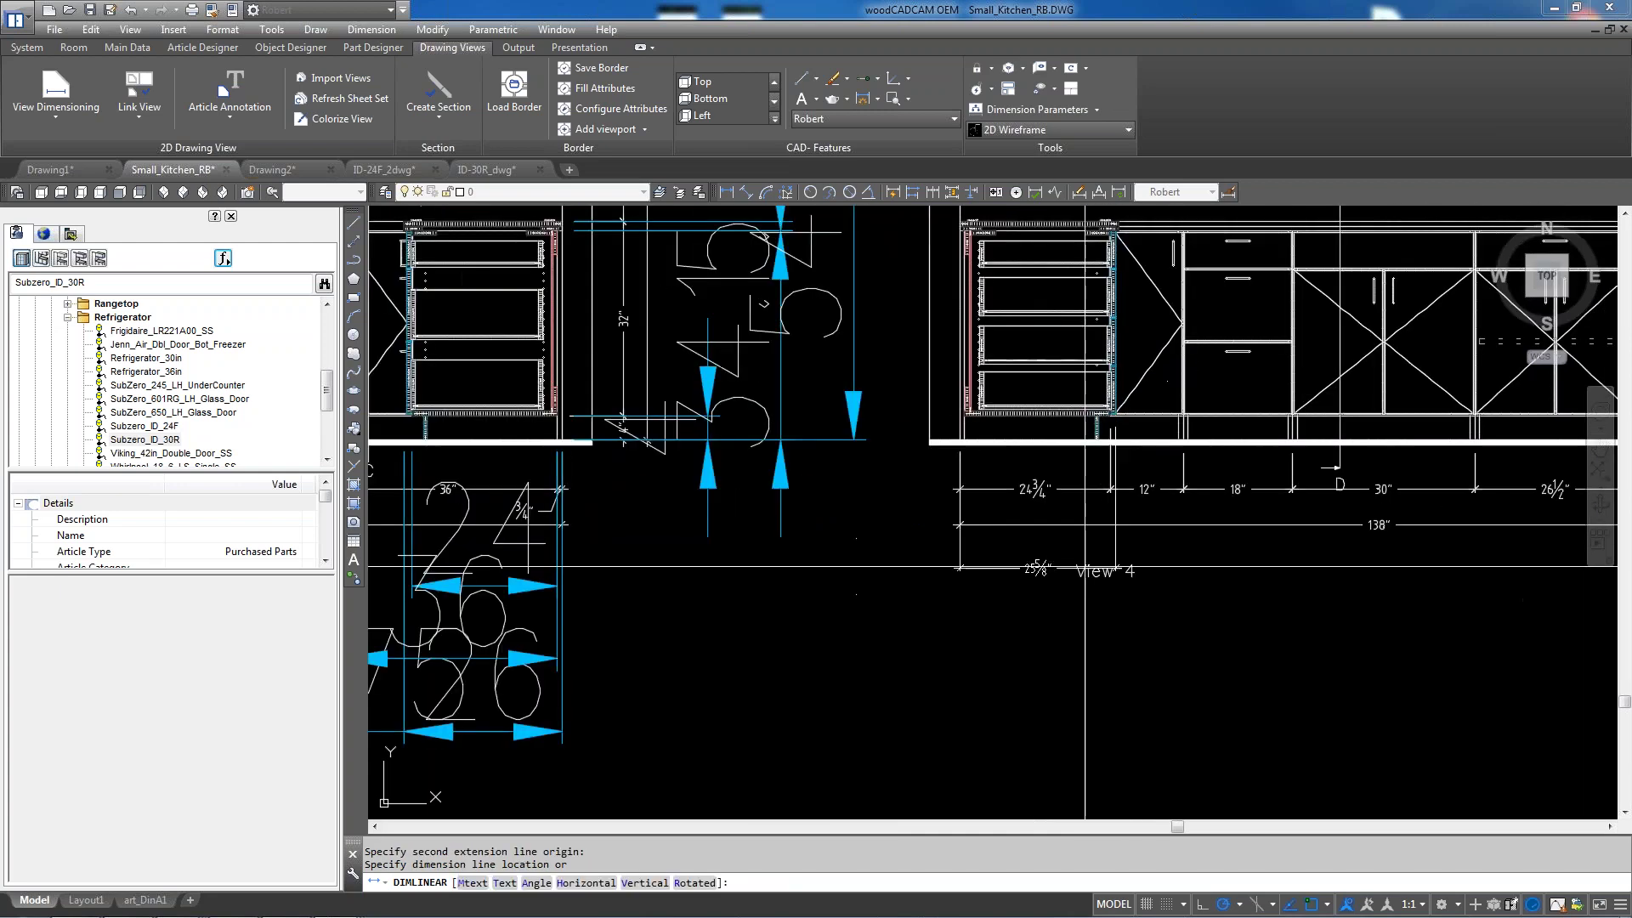
{"action": "left_click", "coordinate": [1067, 547]}
{"action": "scroll", "coordinate": [1080, 578], "scroll_direction": "down", "scroll_amount": 1}
{"action": "scroll", "coordinate": [1083, 582], "scroll_direction": "up", "scroll_amount": 5}
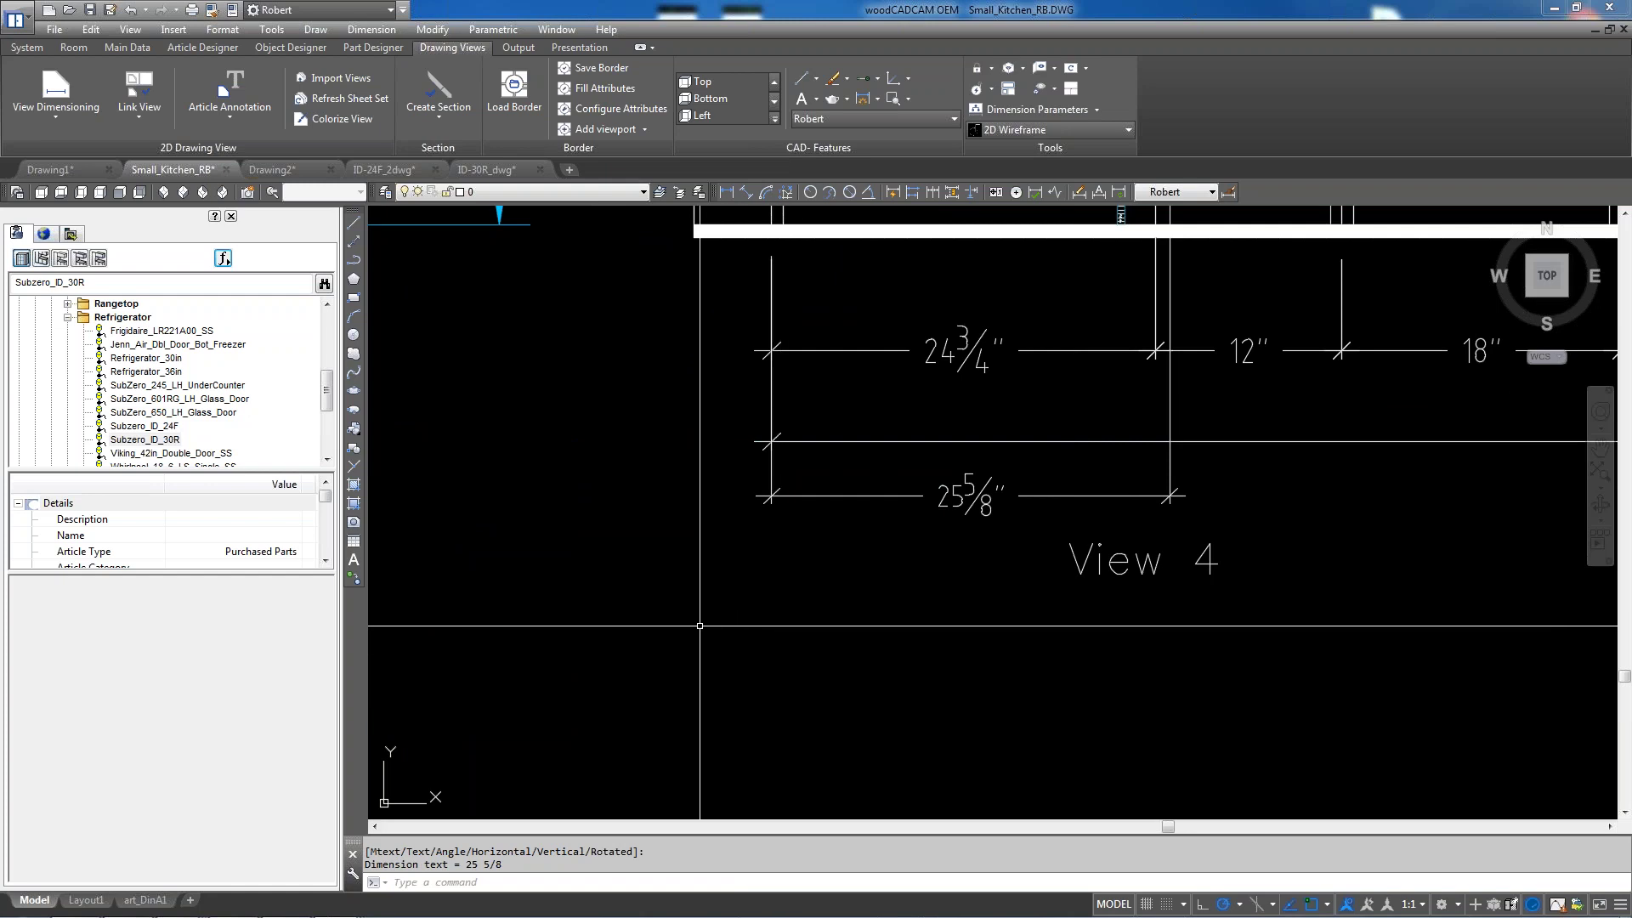
{"action": "scroll", "coordinate": [691, 631], "scroll_direction": "down", "scroll_amount": 4}
{"action": "type", "text": "d"}
{"action": "key", "text": "Return"}
{"action": "key", "text": "Escape"}
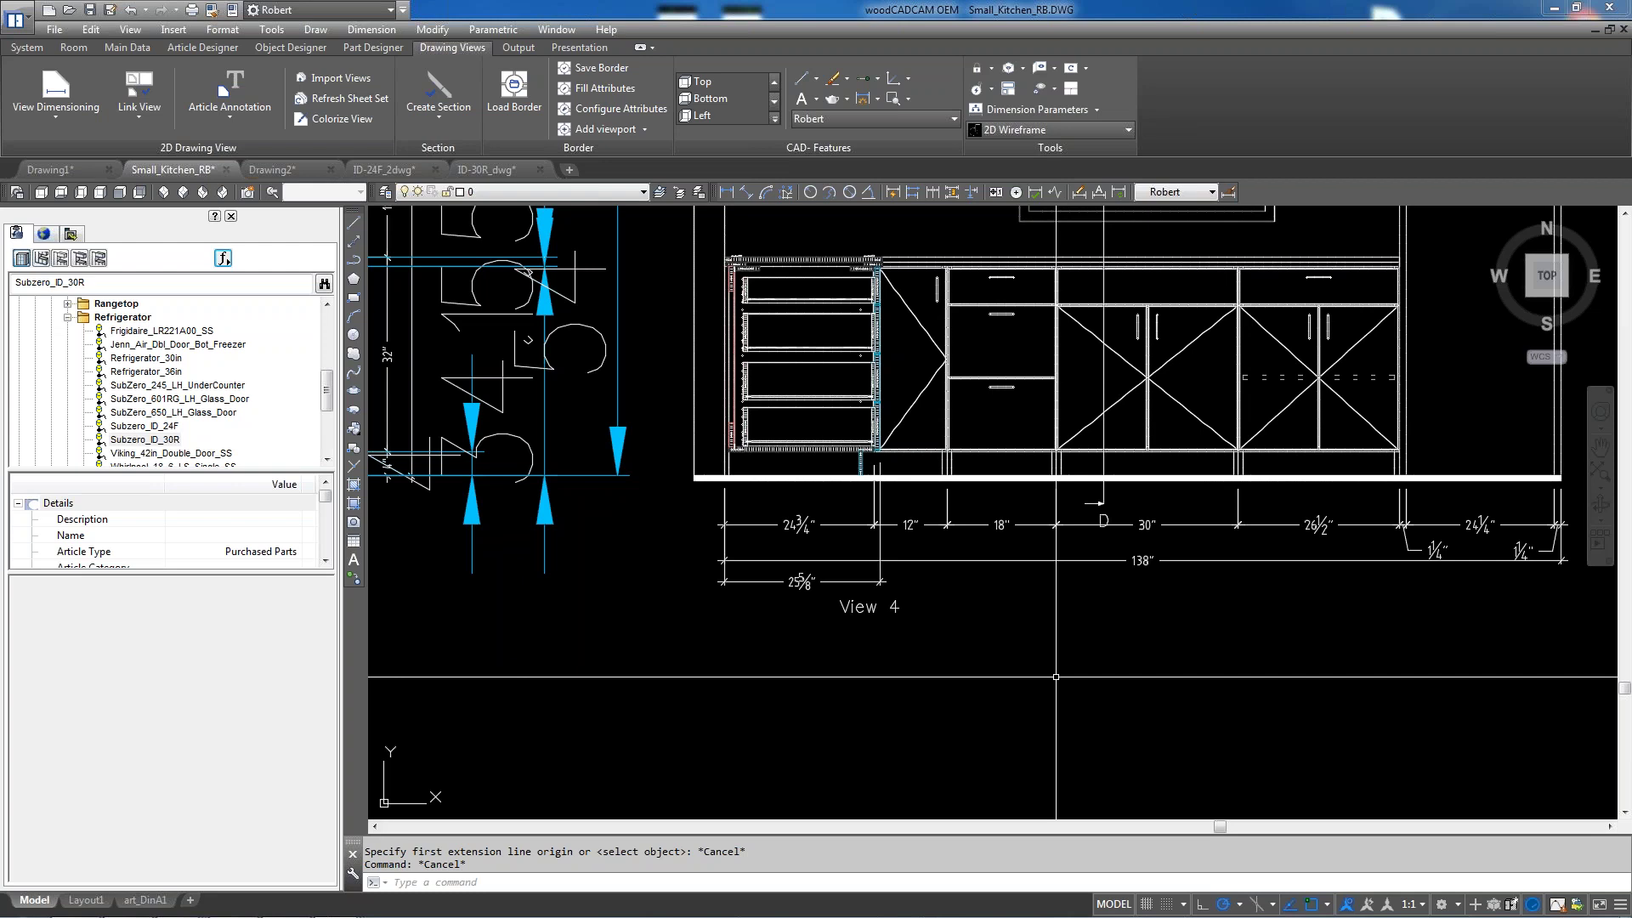
Check Reference length in Dimension Parameters and save the STANDARD settings
{"action": "left_click", "coordinate": [1076, 112]}
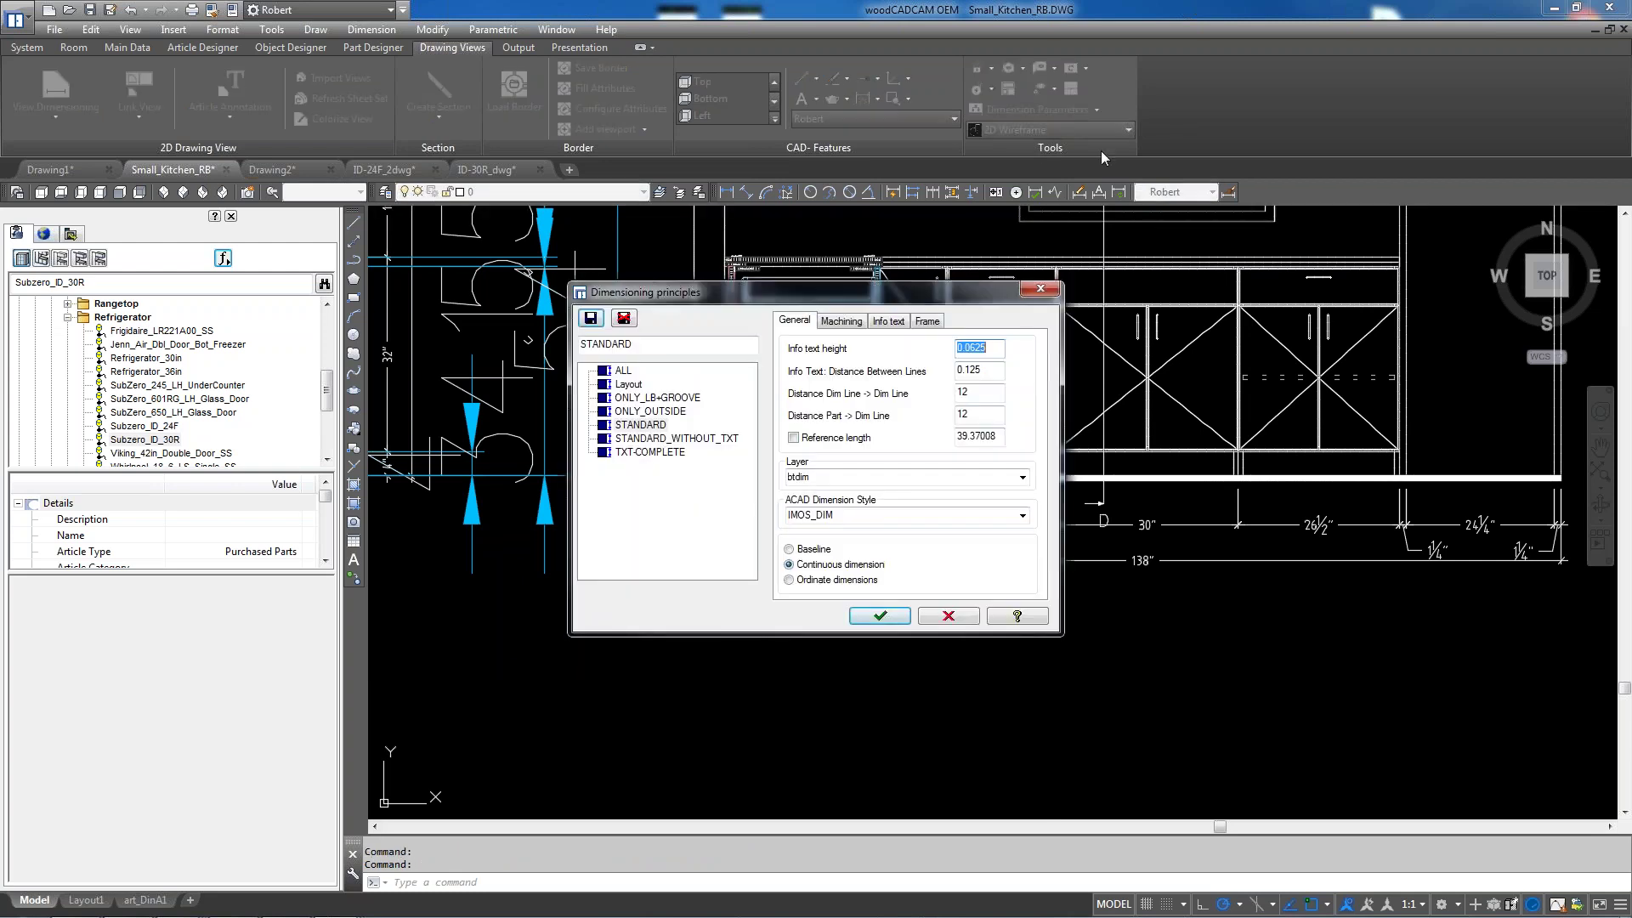
{"action": "left_click", "coordinate": [1040, 288]}
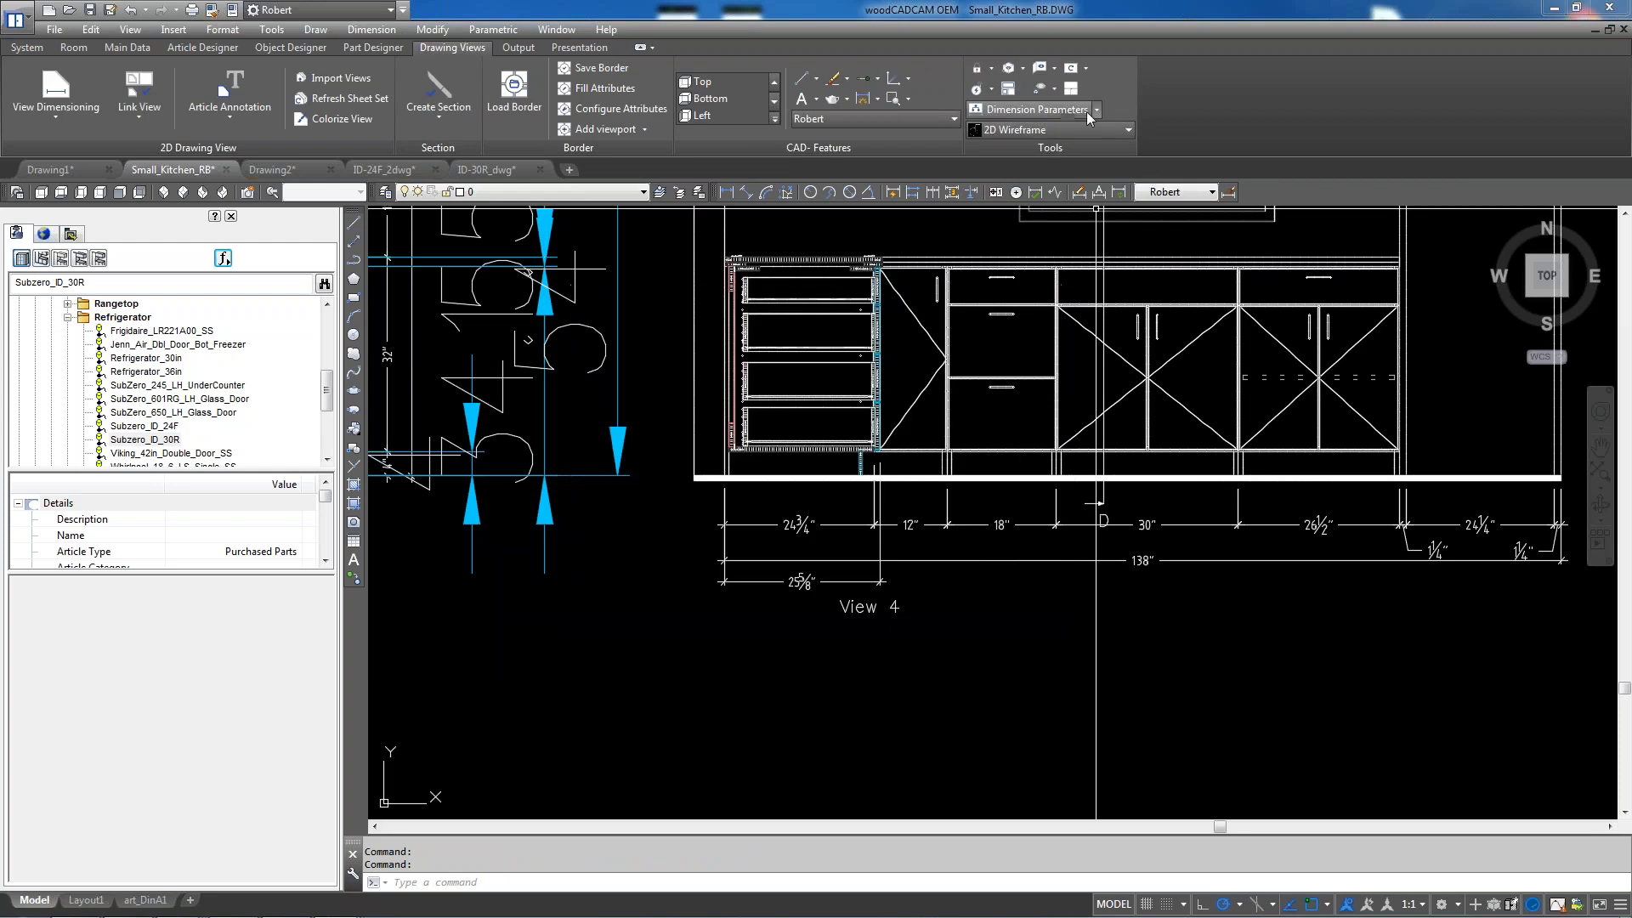
{"action": "left_click", "coordinate": [1081, 109]}
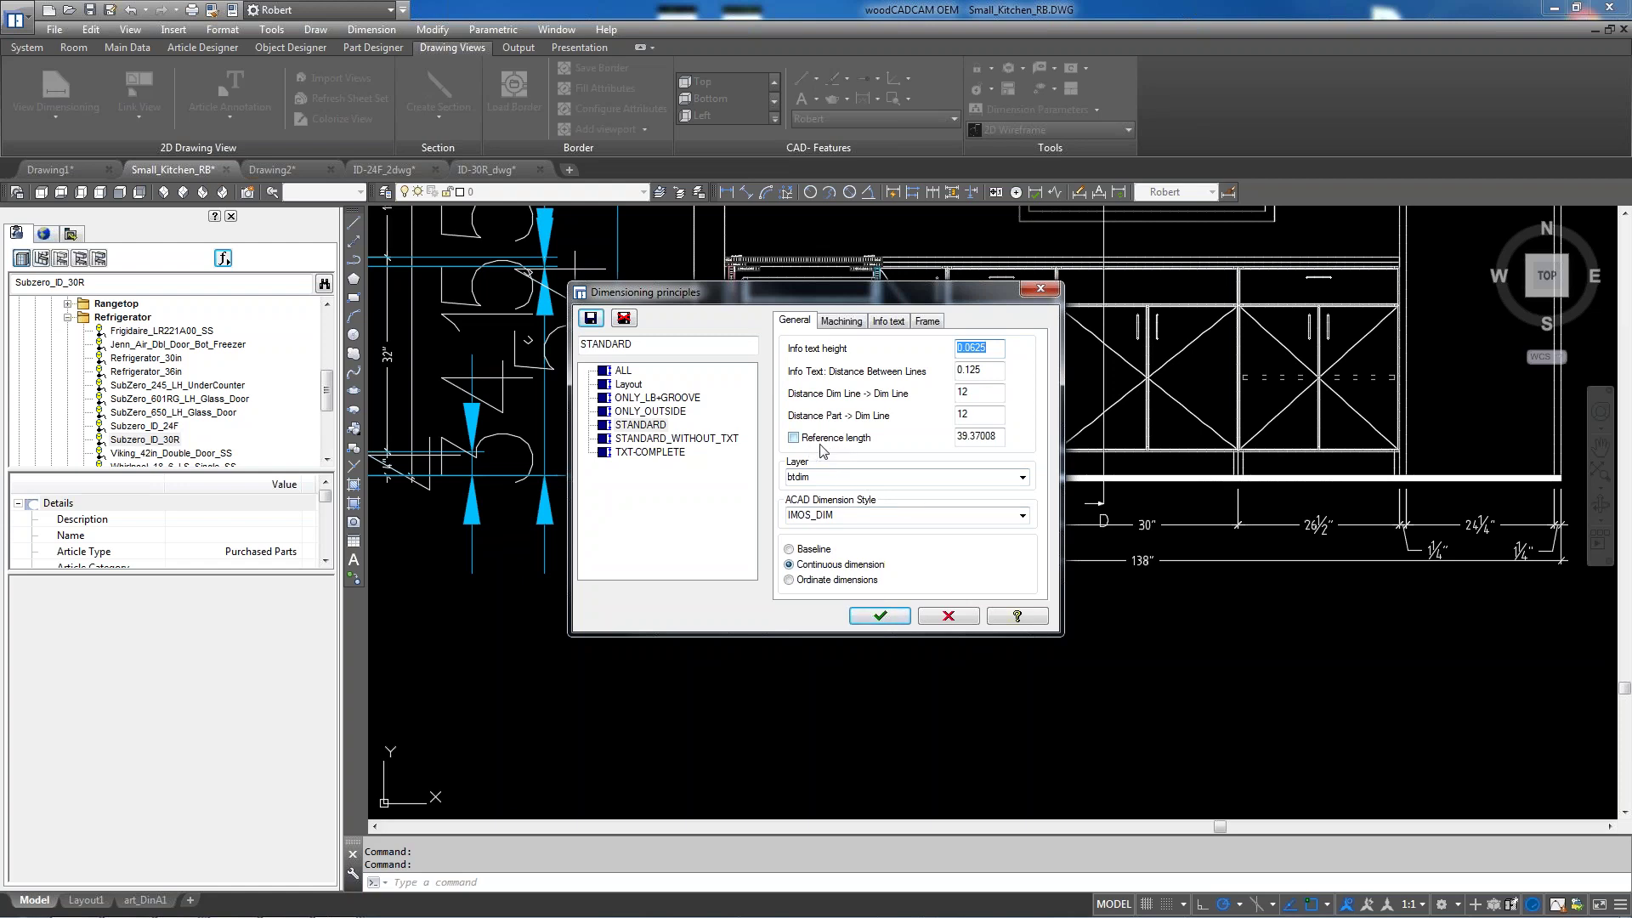
{"action": "left_click", "coordinate": [795, 438]}
{"action": "left_click", "coordinate": [881, 616]}
{"action": "left_click", "coordinate": [747, 504]}
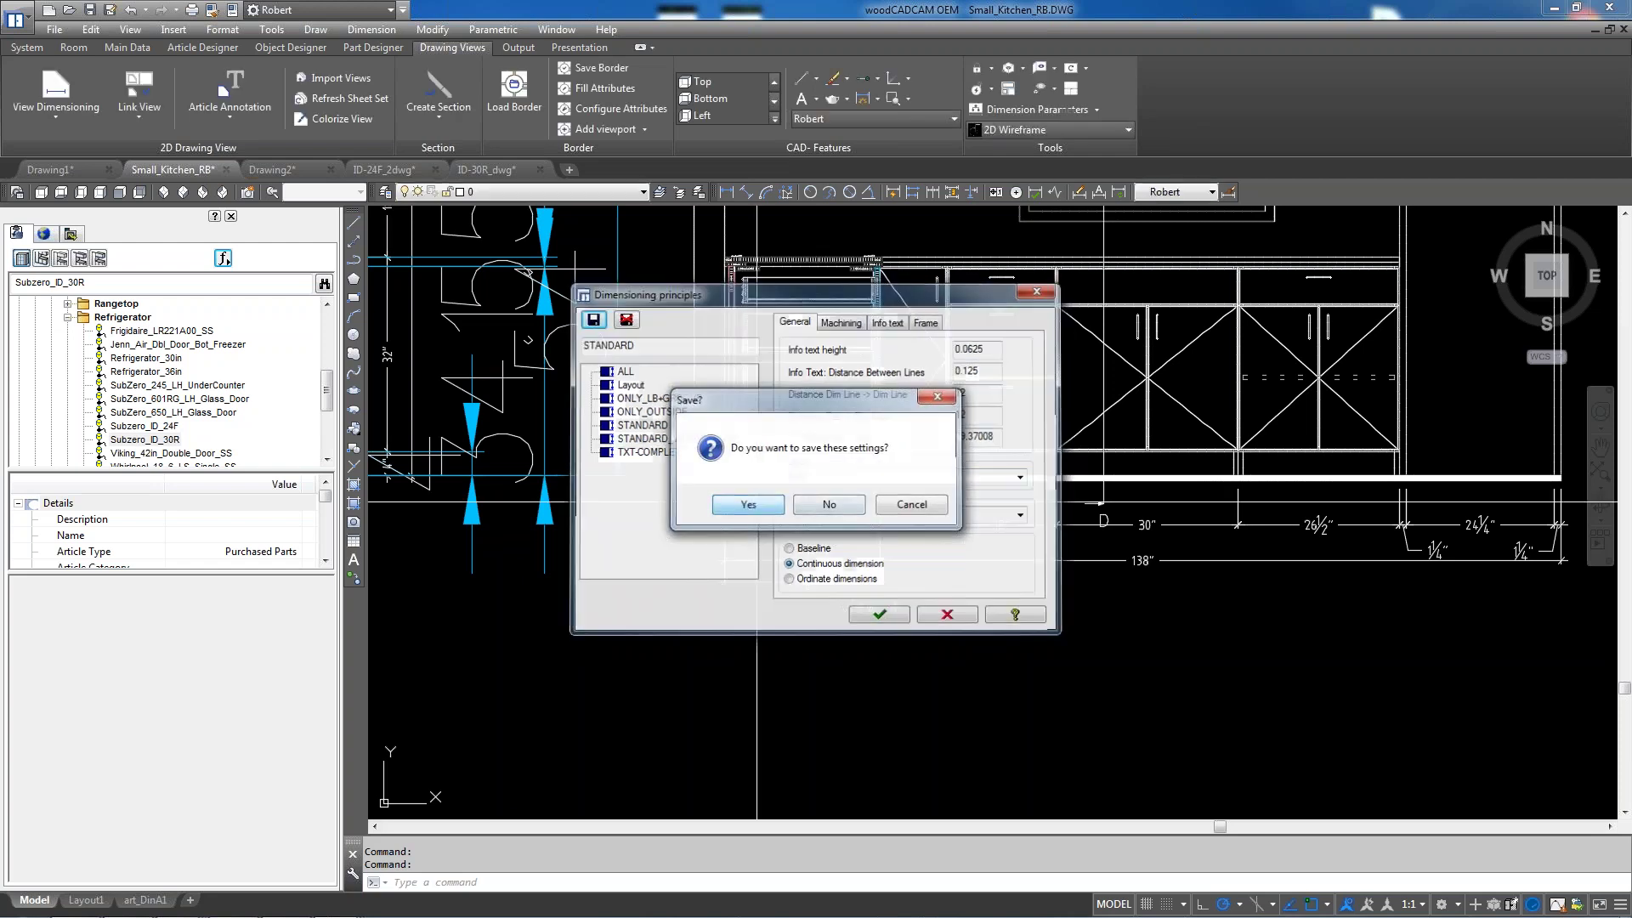
Add a 28 7/8" linear dimension between two cabinet corners, below the cabinets
{"action": "type", "text": "dli"}
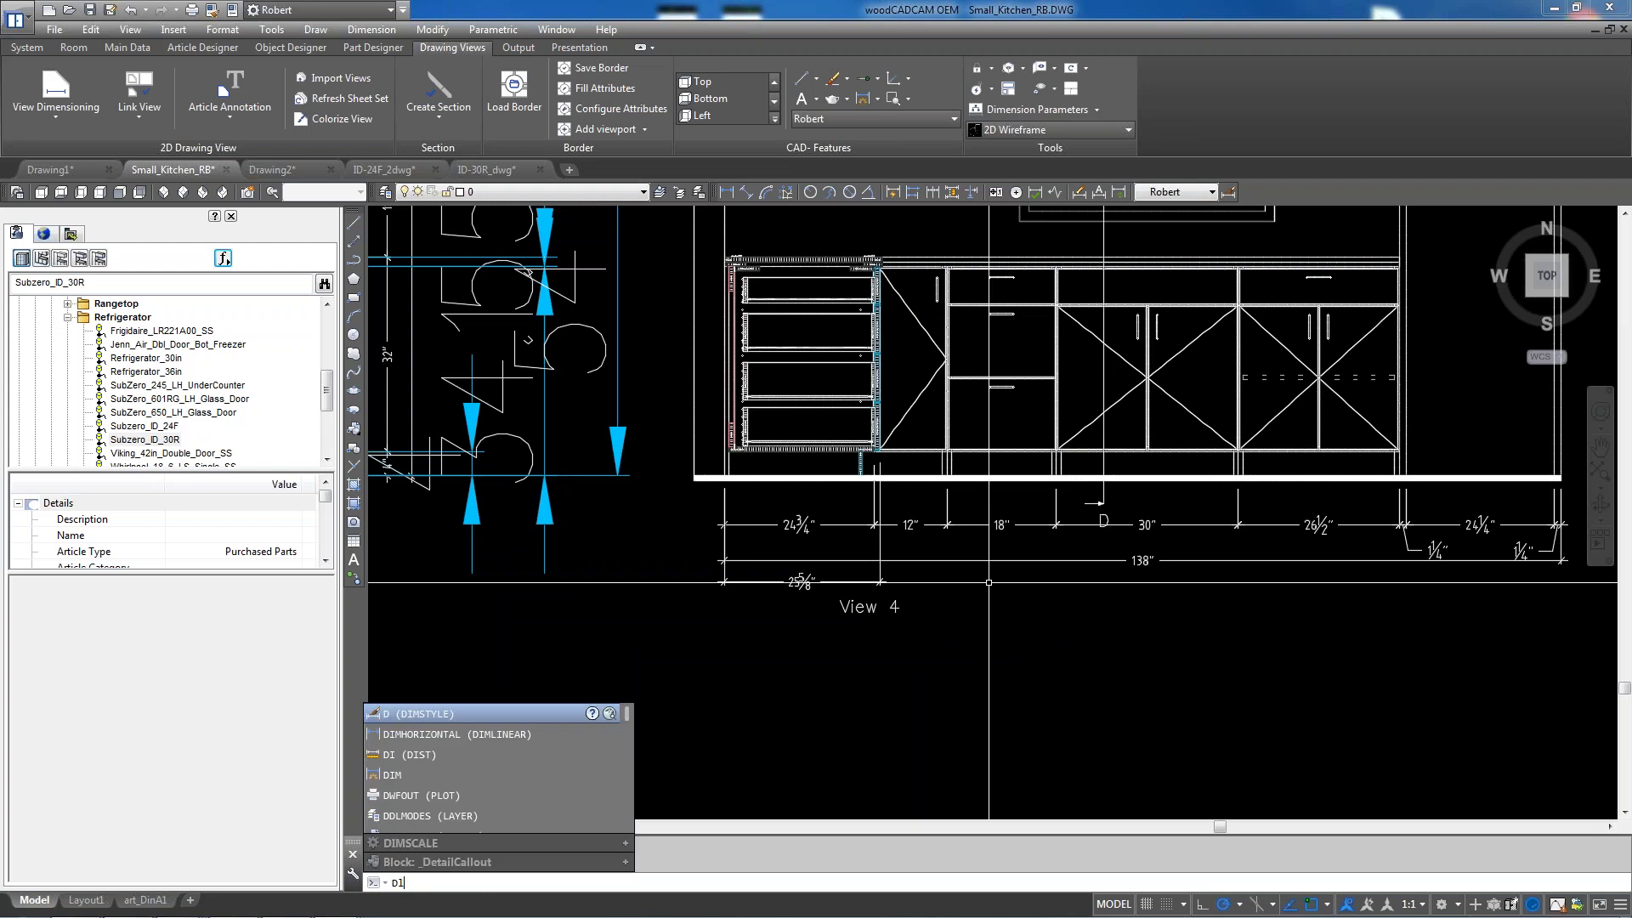
{"action": "key", "text": "Return"}
{"action": "scroll", "coordinate": [924, 511], "scroll_direction": "up", "scroll_amount": 4}
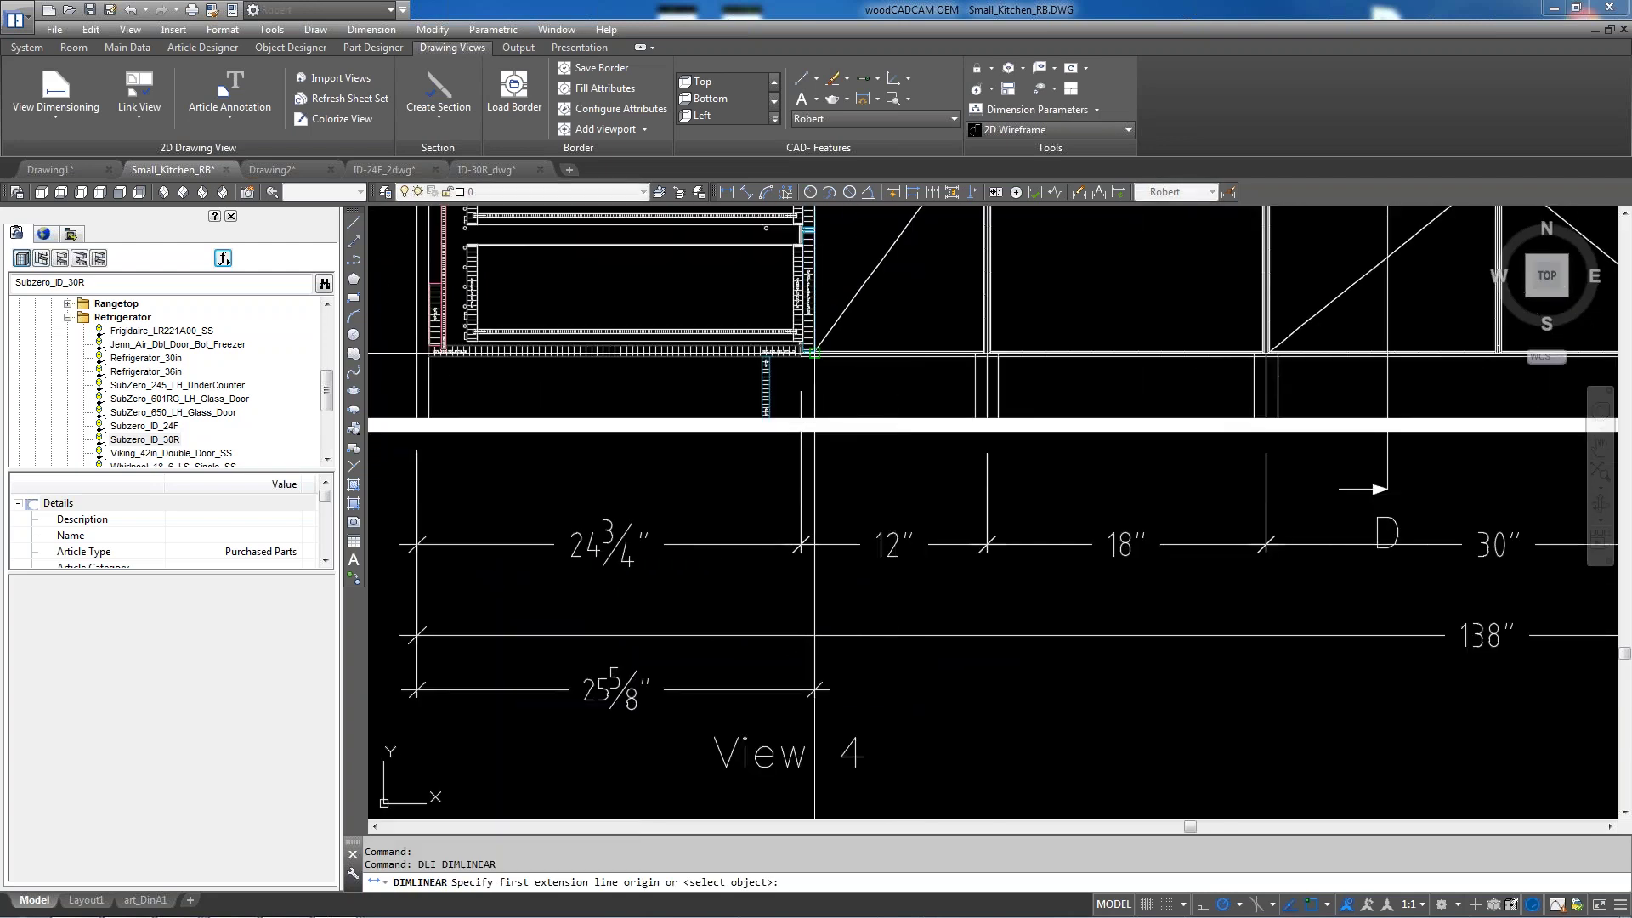
{"action": "left_click", "coordinate": [809, 351]}
{"action": "left_click", "coordinate": [1264, 350]}
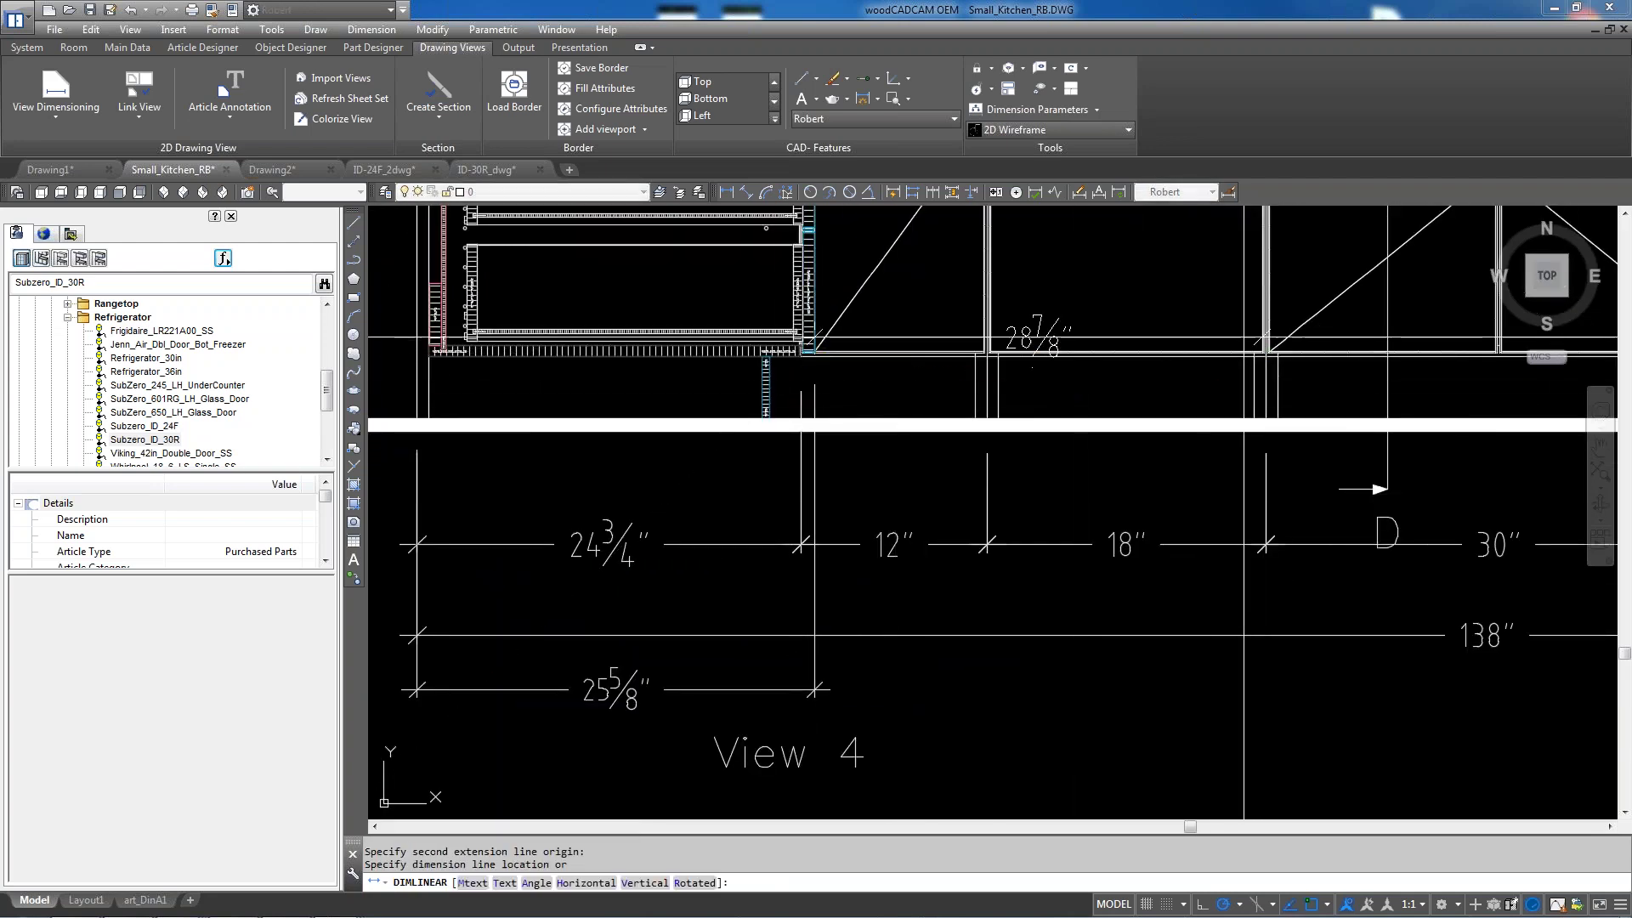
{"action": "scroll", "coordinate": [1237, 335], "scroll_direction": "down", "scroll_amount": 2}
{"action": "left_click", "coordinate": [1228, 717]}
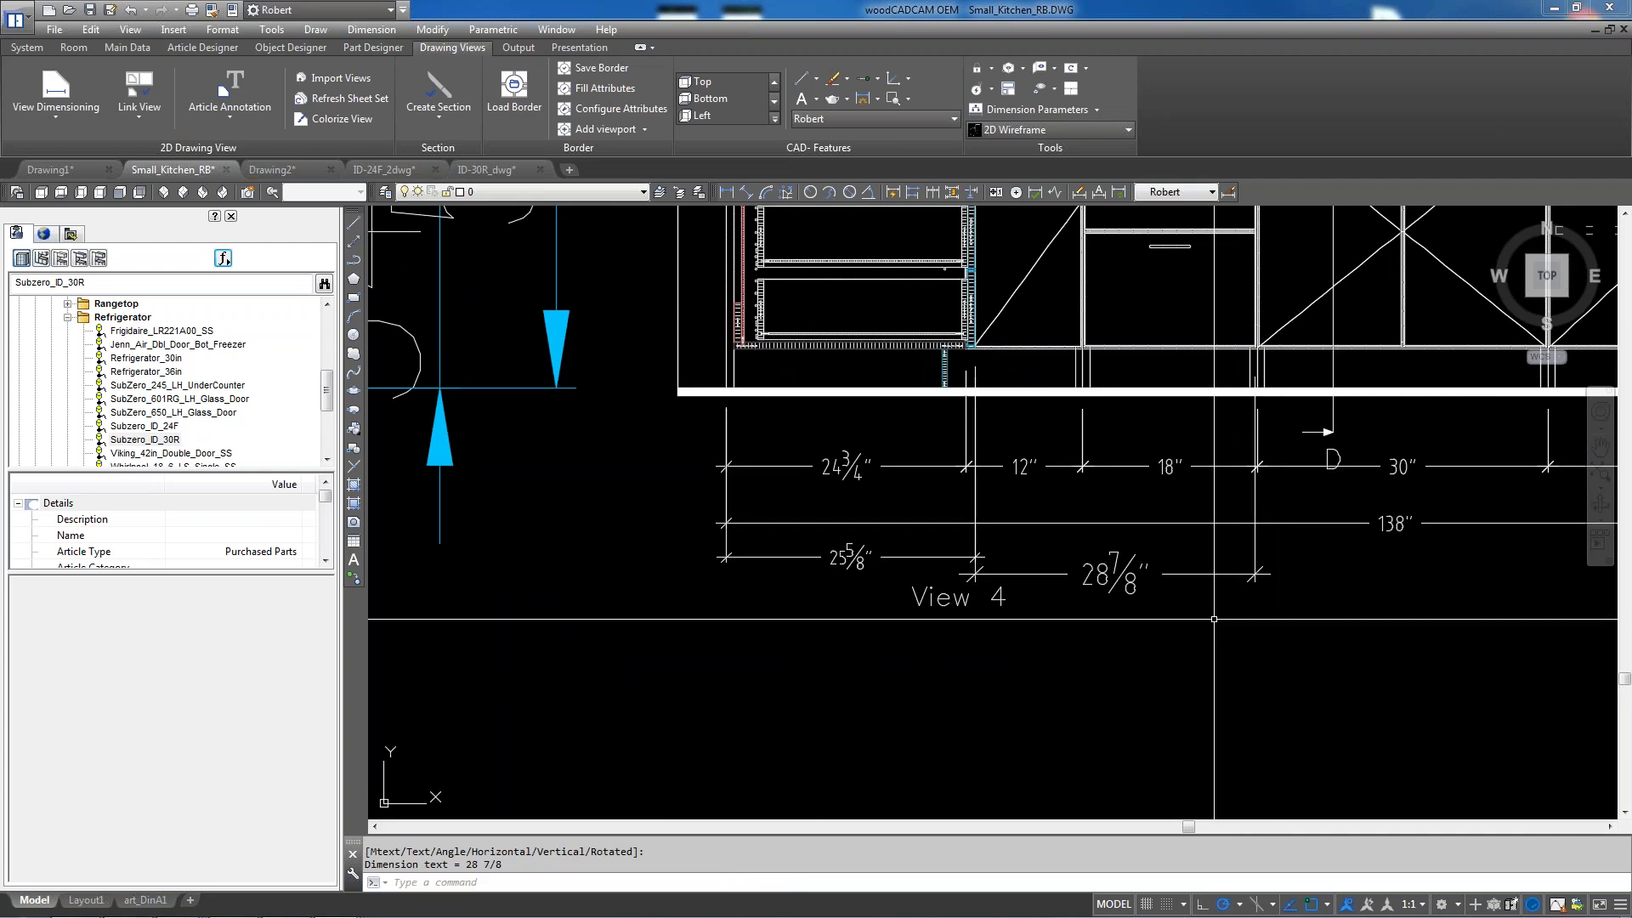
{"action": "scroll", "coordinate": [1220, 625], "scroll_direction": "up", "scroll_amount": 2}
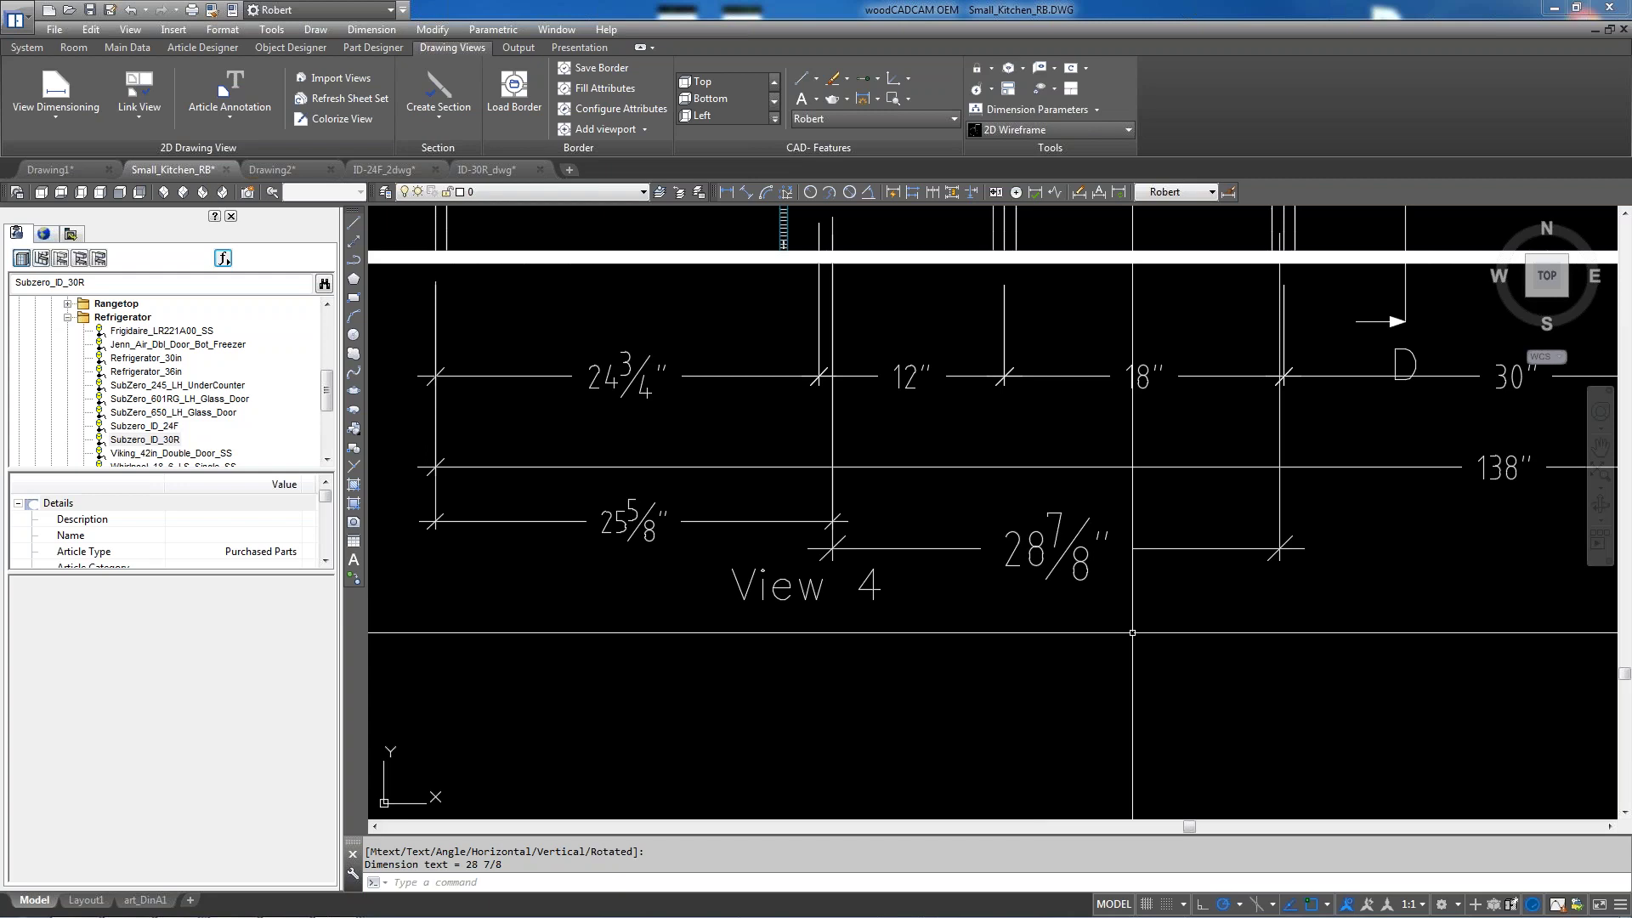
Uncheck Reference length in Dimension Parameters again and save the settings
{"action": "left_click", "coordinate": [1057, 114]}
{"action": "left_click", "coordinate": [793, 436]}
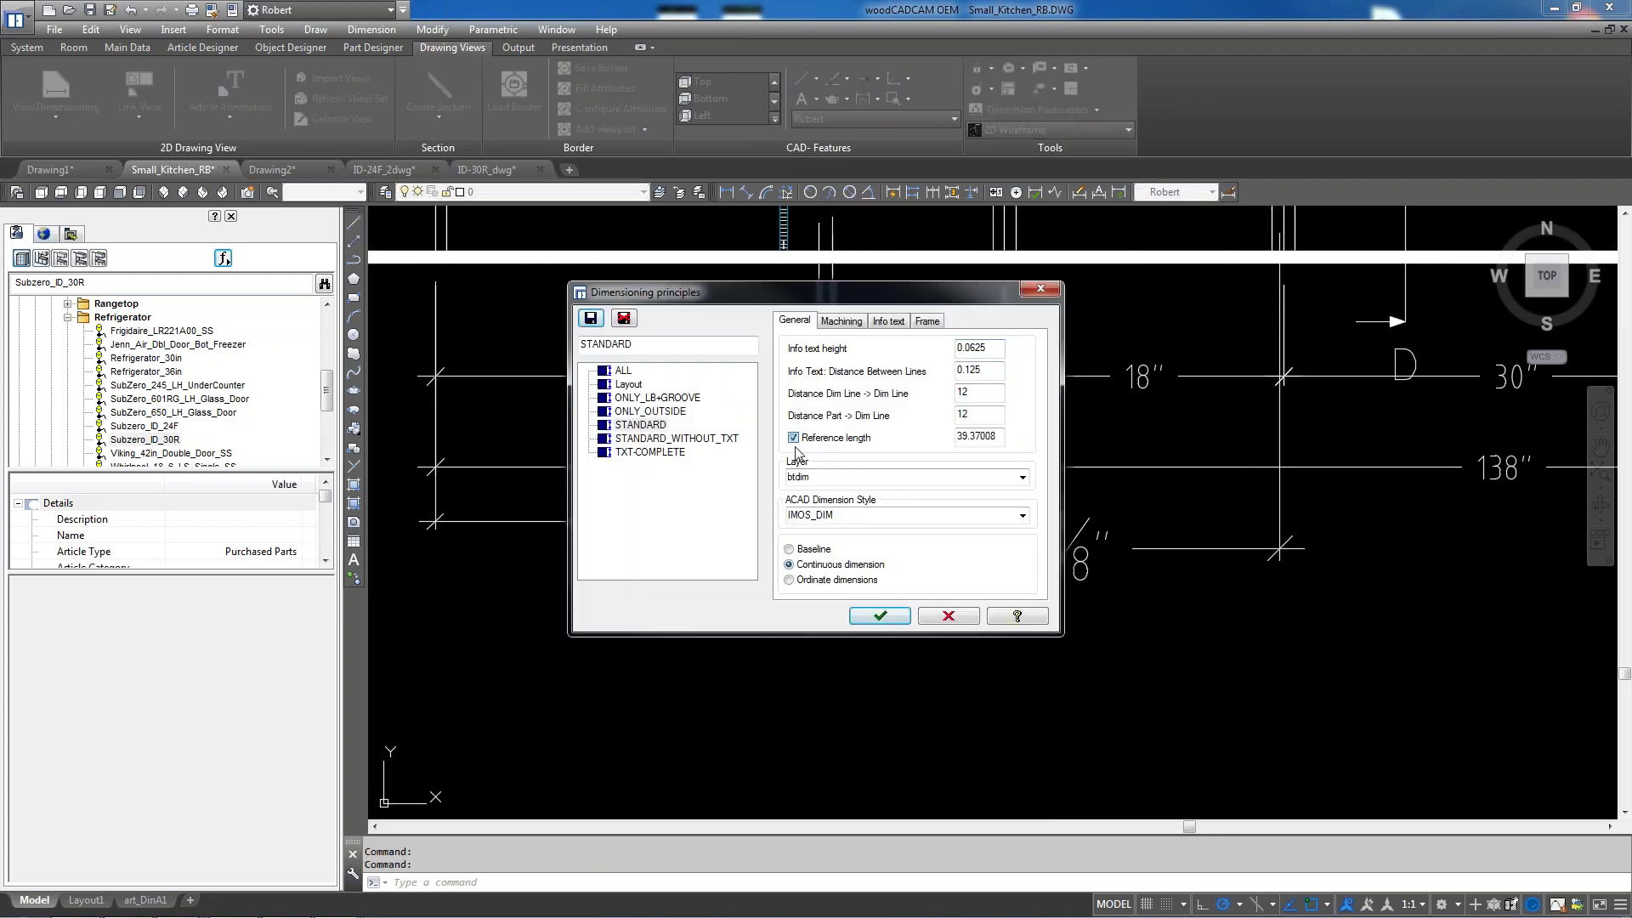
{"action": "left_click", "coordinate": [879, 616]}
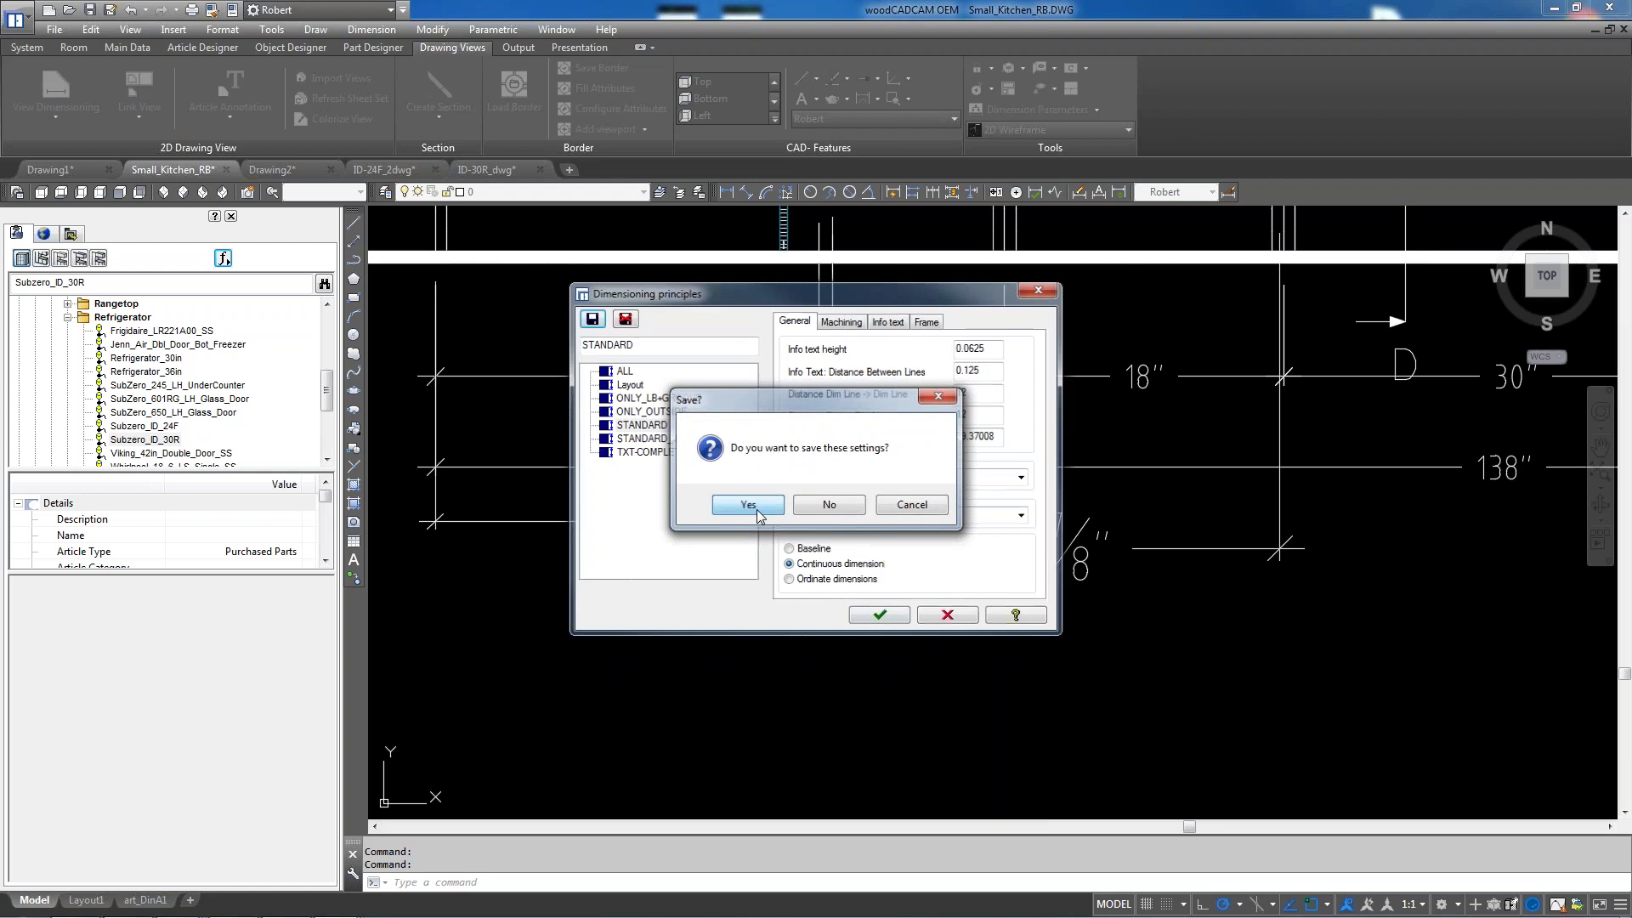
{"action": "left_click", "coordinate": [748, 504]}
{"action": "scroll", "coordinate": [922, 421], "scroll_direction": "down", "scroll_amount": 5}
{"action": "scroll", "coordinate": [858, 646], "scroll_direction": "up", "scroll_amount": 2}
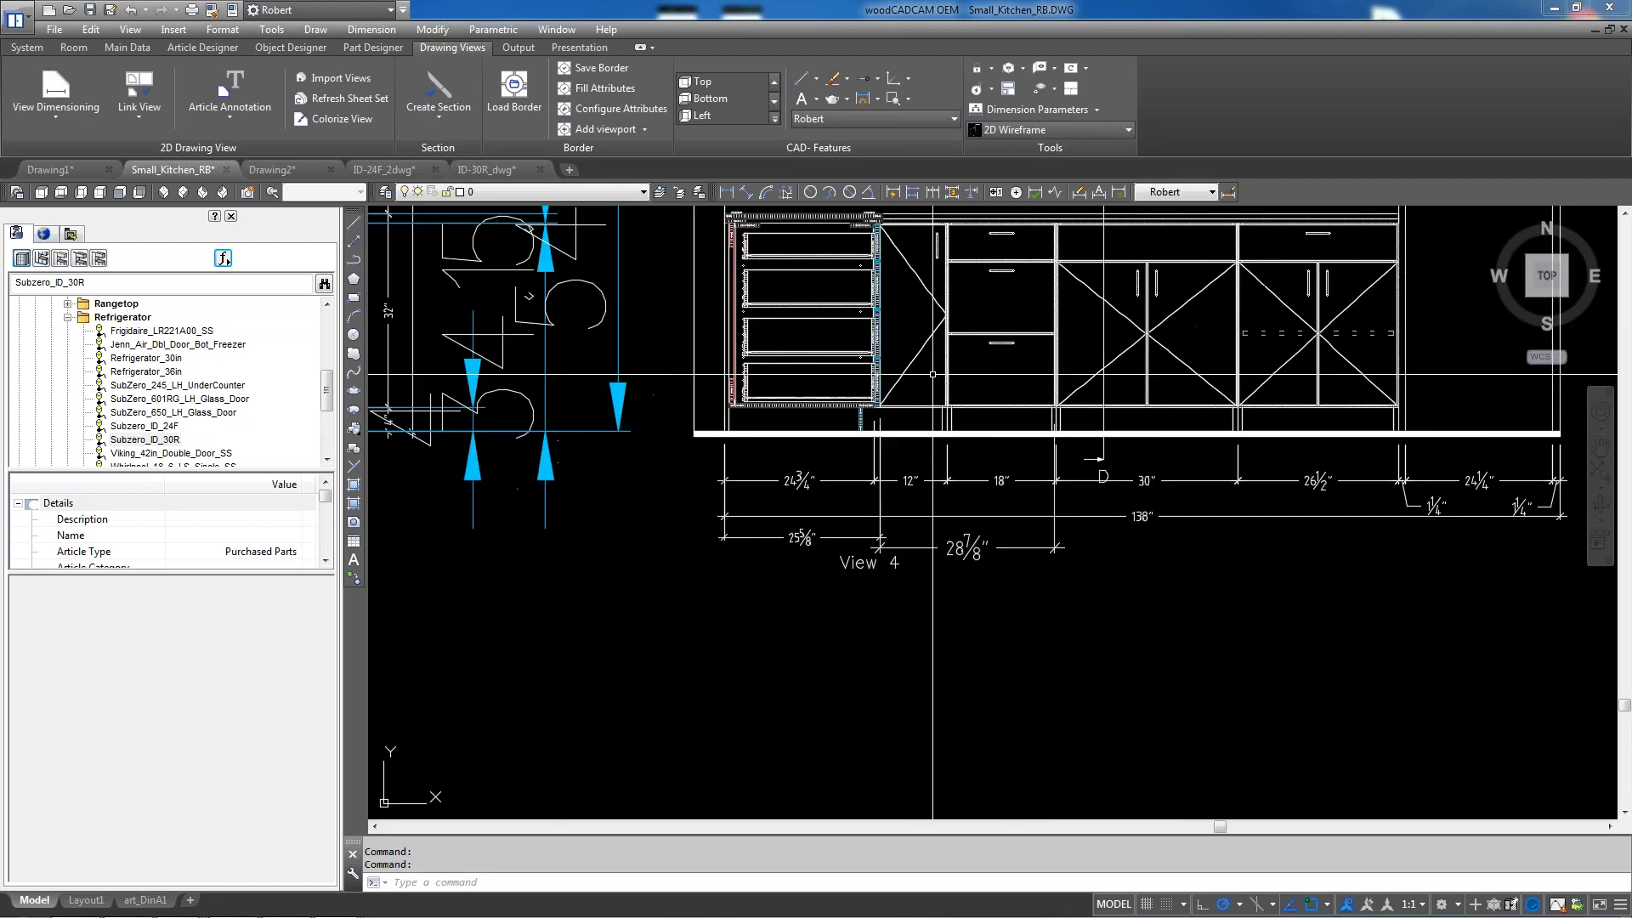
{"action": "scroll", "coordinate": [842, 674], "scroll_direction": "up", "scroll_amount": 1}
{"action": "scroll", "coordinate": [841, 674], "scroll_direction": "up", "scroll_amount": 2}
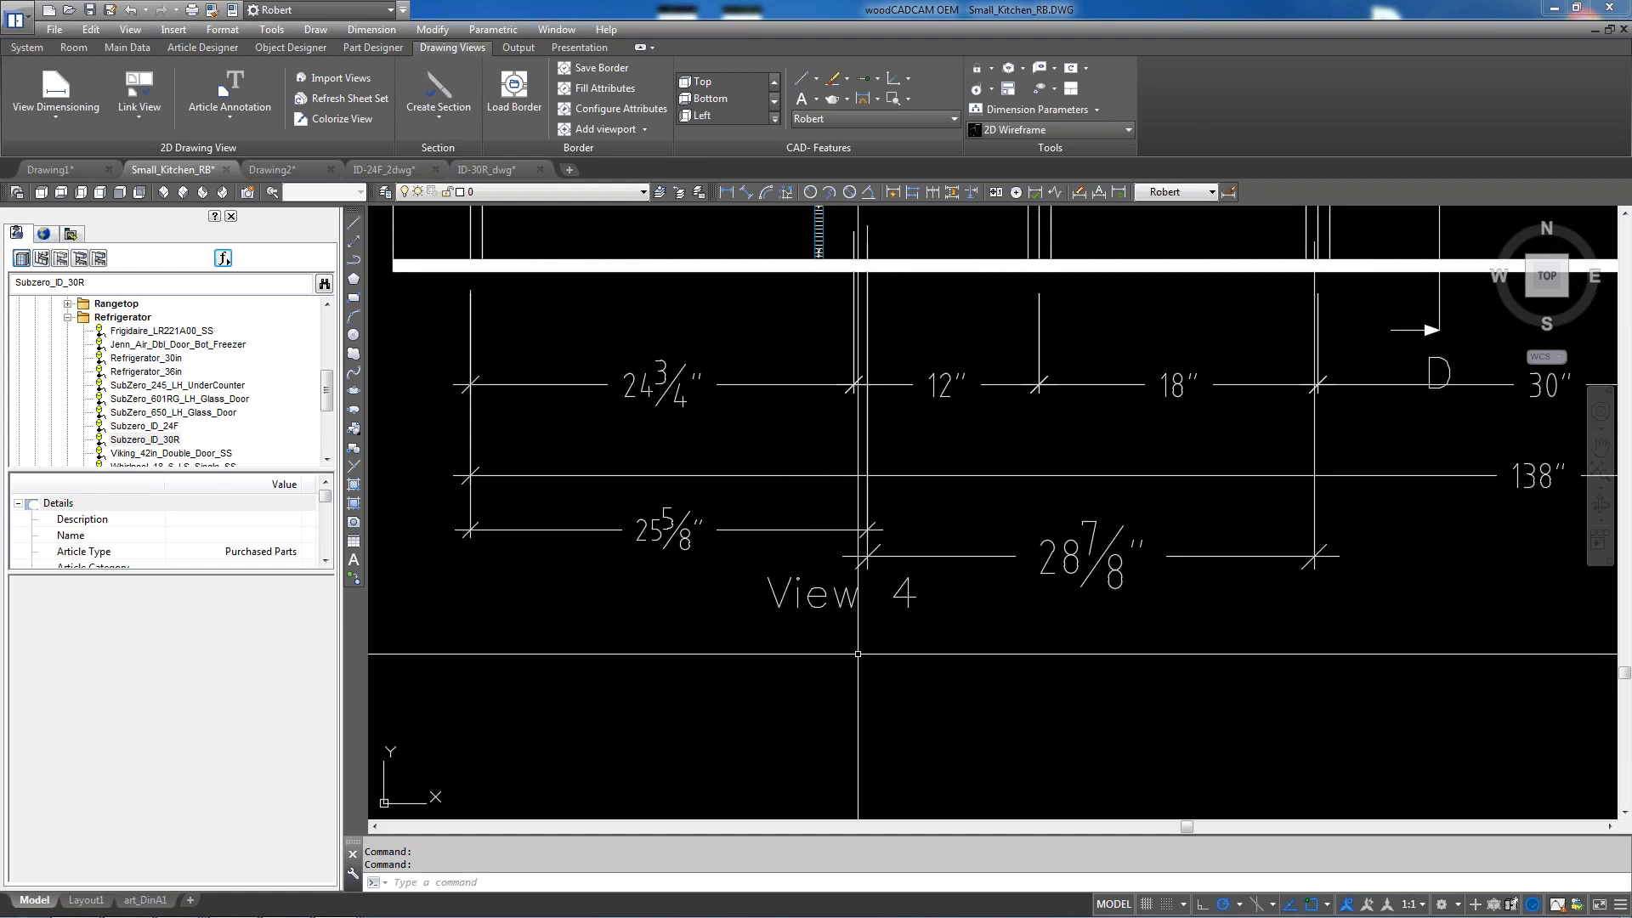
Change the View 4 label's IMOSSECTIO text to 'elevation B' in its Properties
{"action": "left_click", "coordinate": [810, 598]}
{"action": "right_click", "coordinate": [810, 599]}
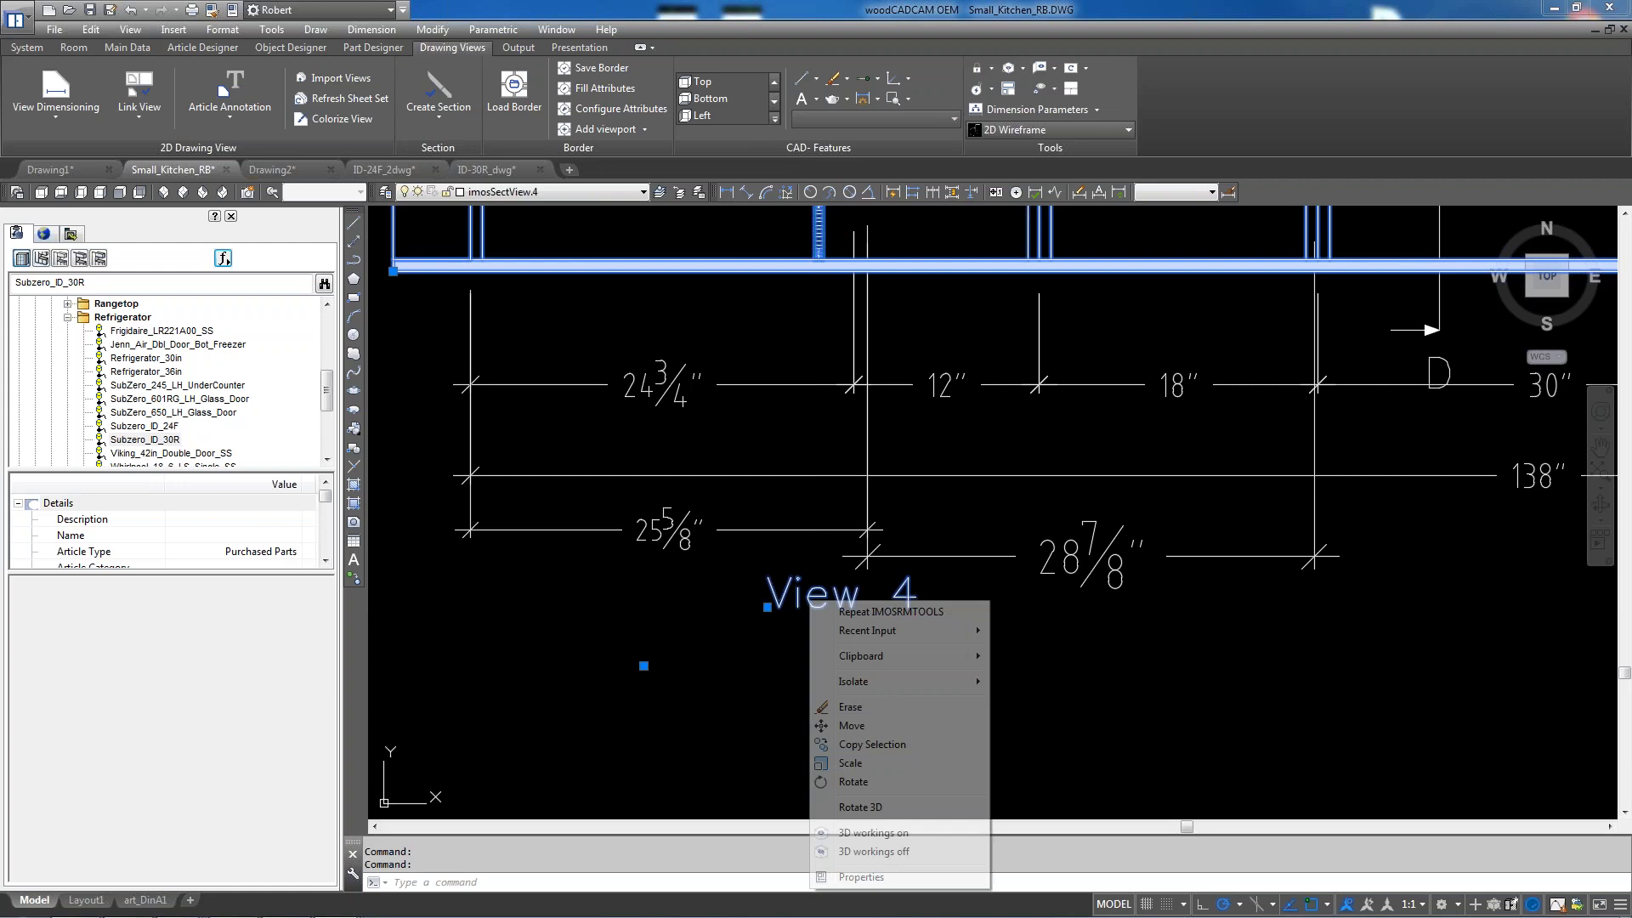
{"action": "left_click", "coordinate": [861, 878]}
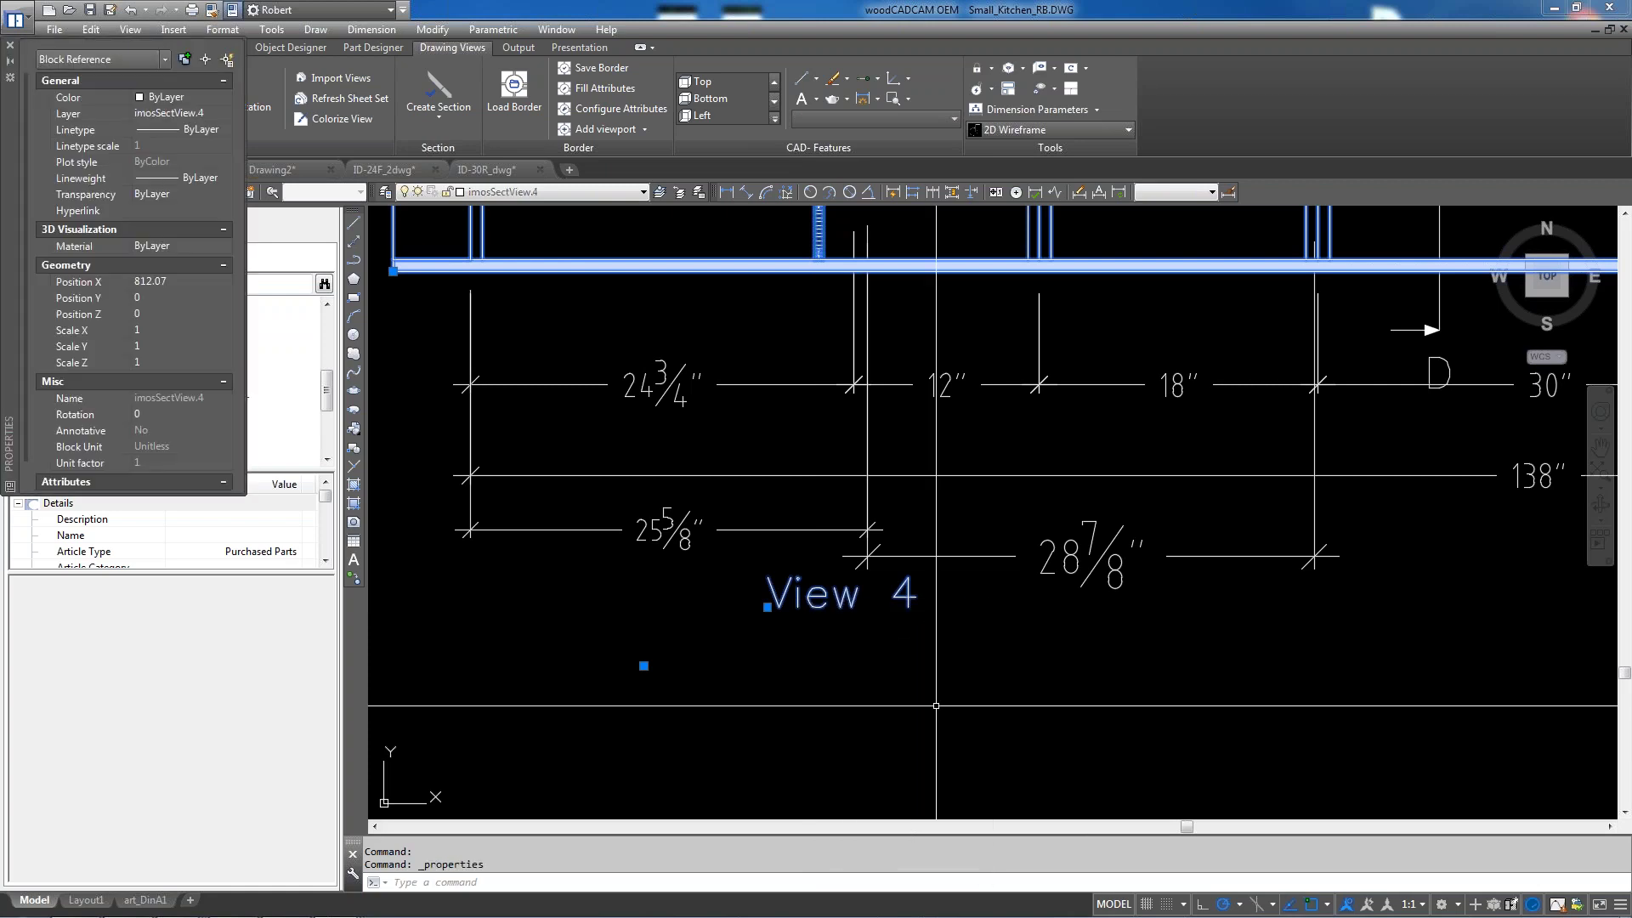
{"action": "left_click_drag", "start_coordinate": [15, 131], "coordinate": [1008, 318]}
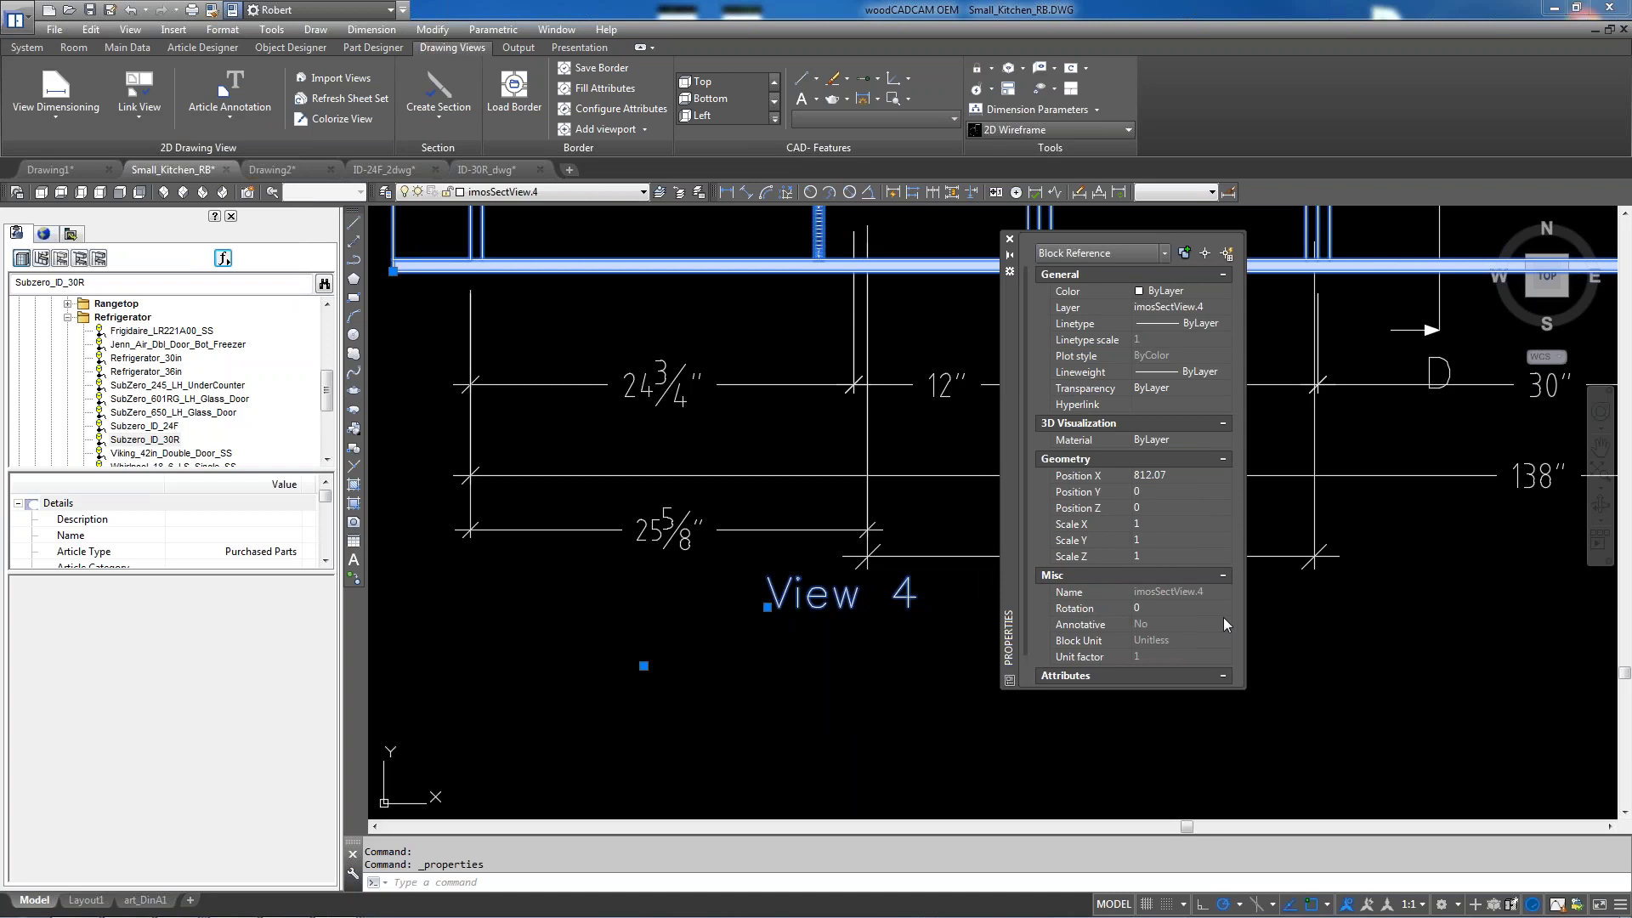
{"action": "scroll", "coordinate": [1028, 399], "scroll_direction": "down", "scroll_amount": 2}
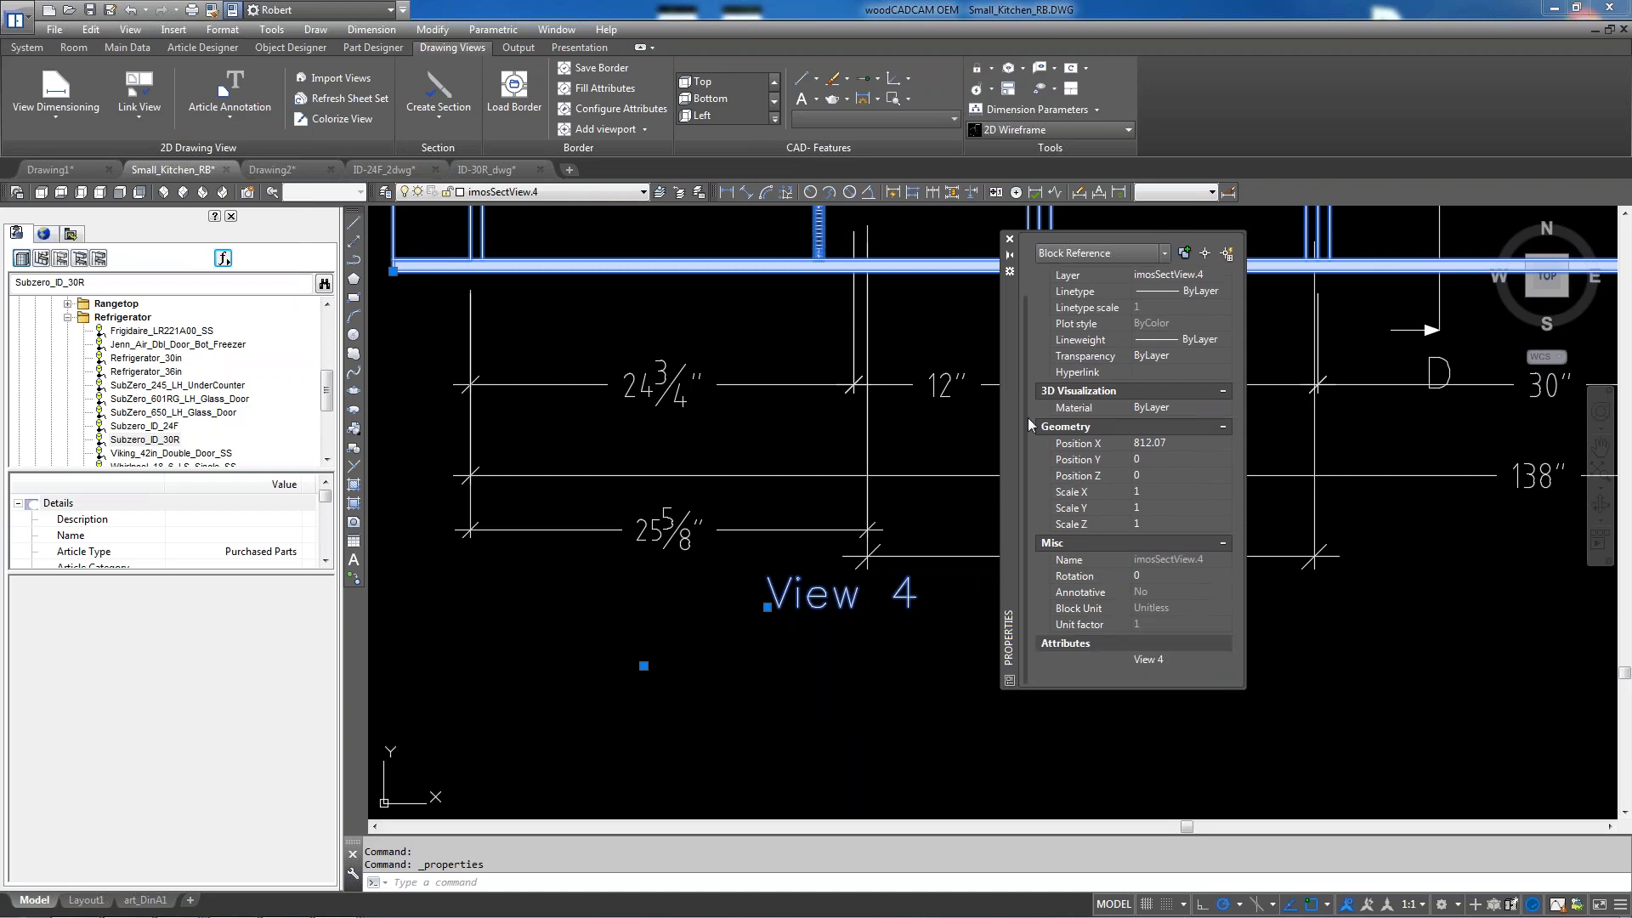
{"action": "left_click", "coordinate": [1178, 659]}
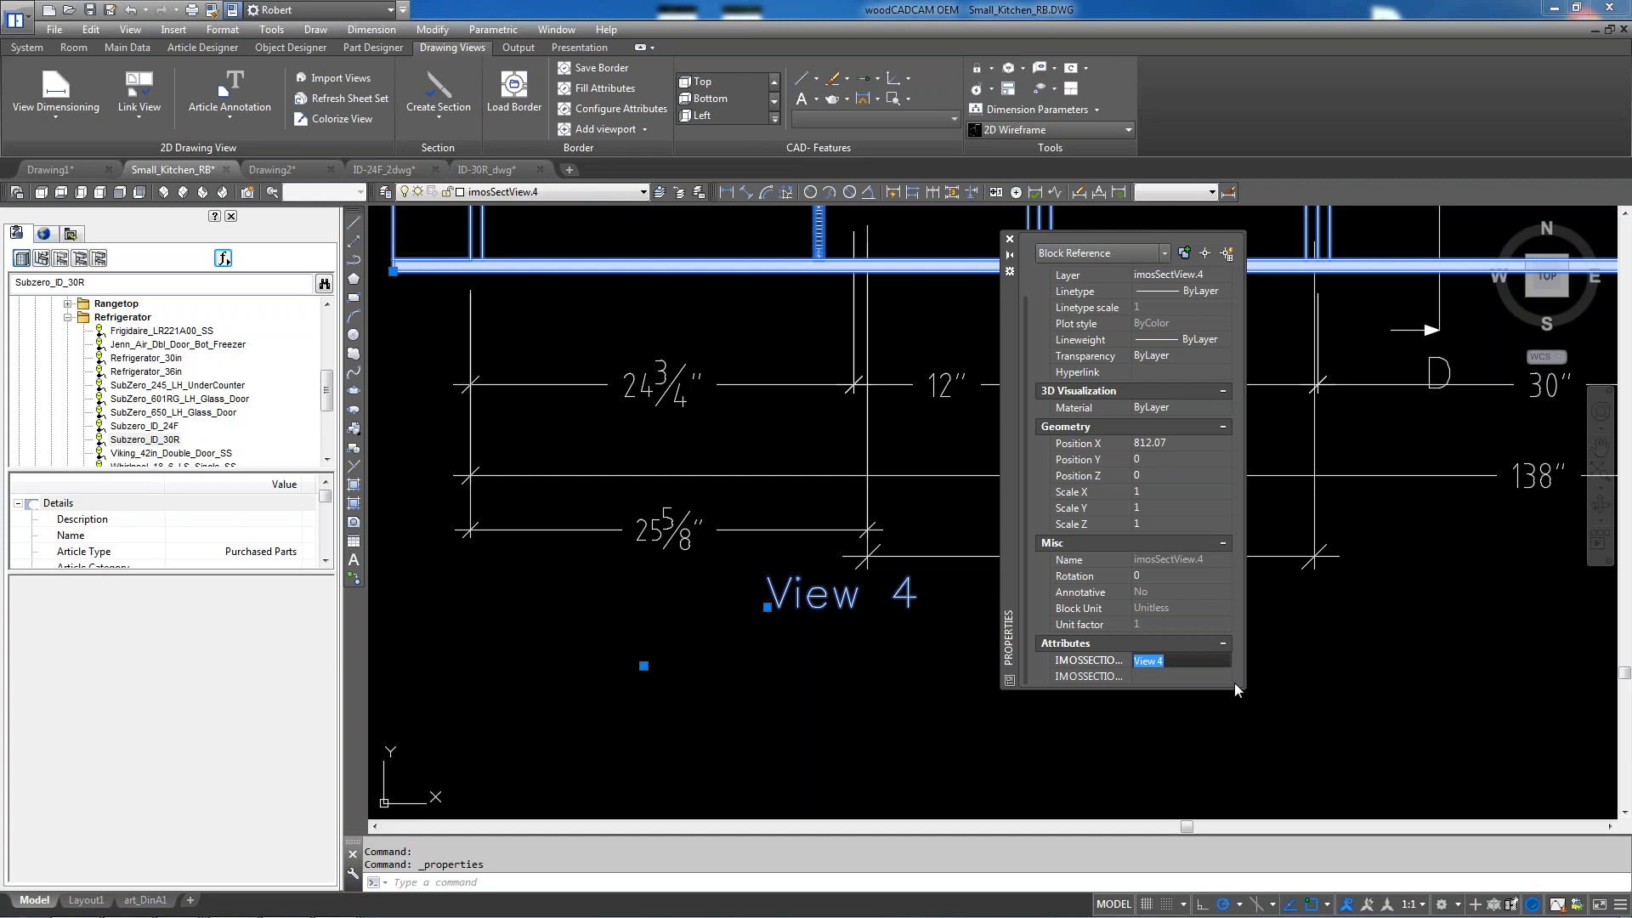
{"action": "type", "text": "elevation B"}
{"action": "key", "text": "Return"}
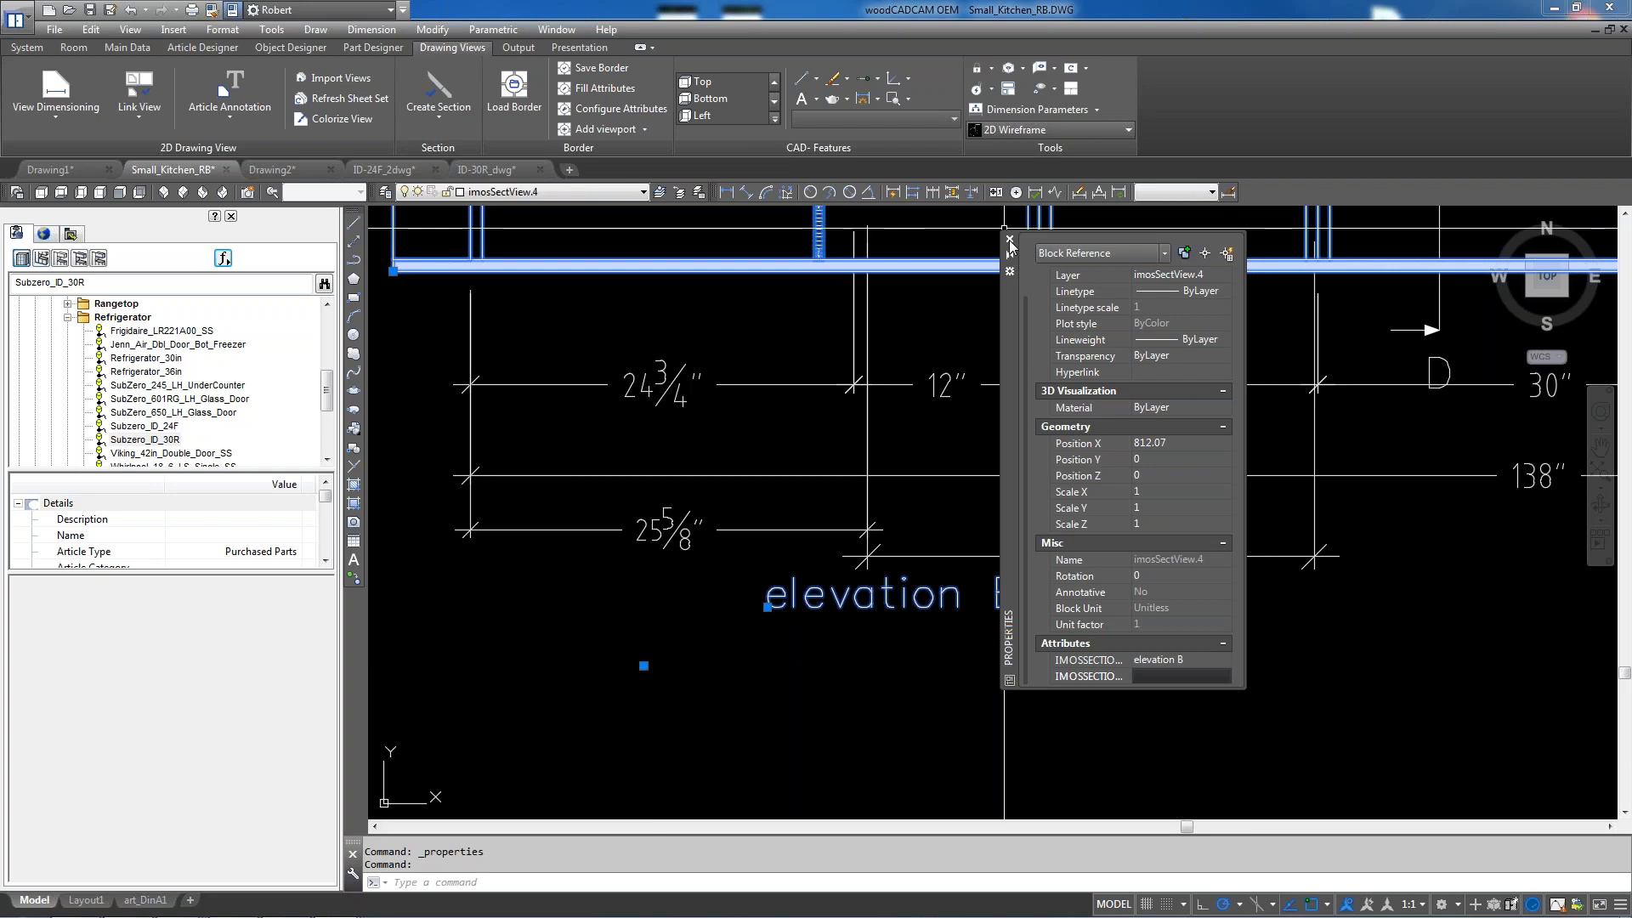
{"action": "left_click", "coordinate": [1010, 239]}
{"action": "key", "text": "Escape"}
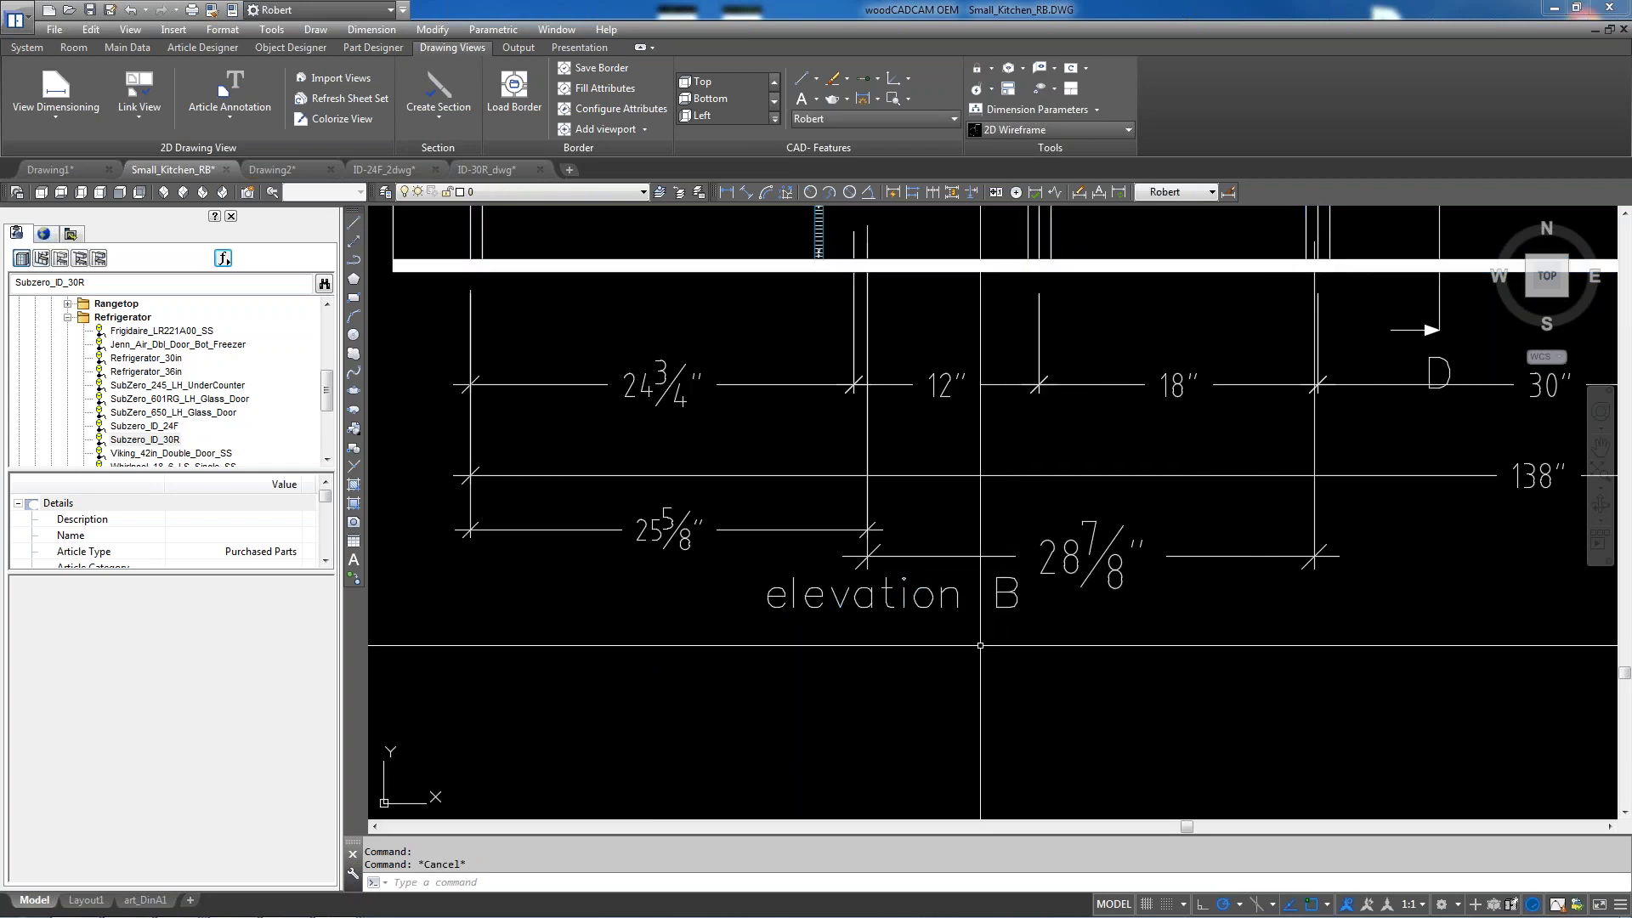
Move the elevation B label lower left beneath the elevation
{"action": "left_click", "coordinate": [926, 599]}
{"action": "left_click", "coordinate": [776, 609]}
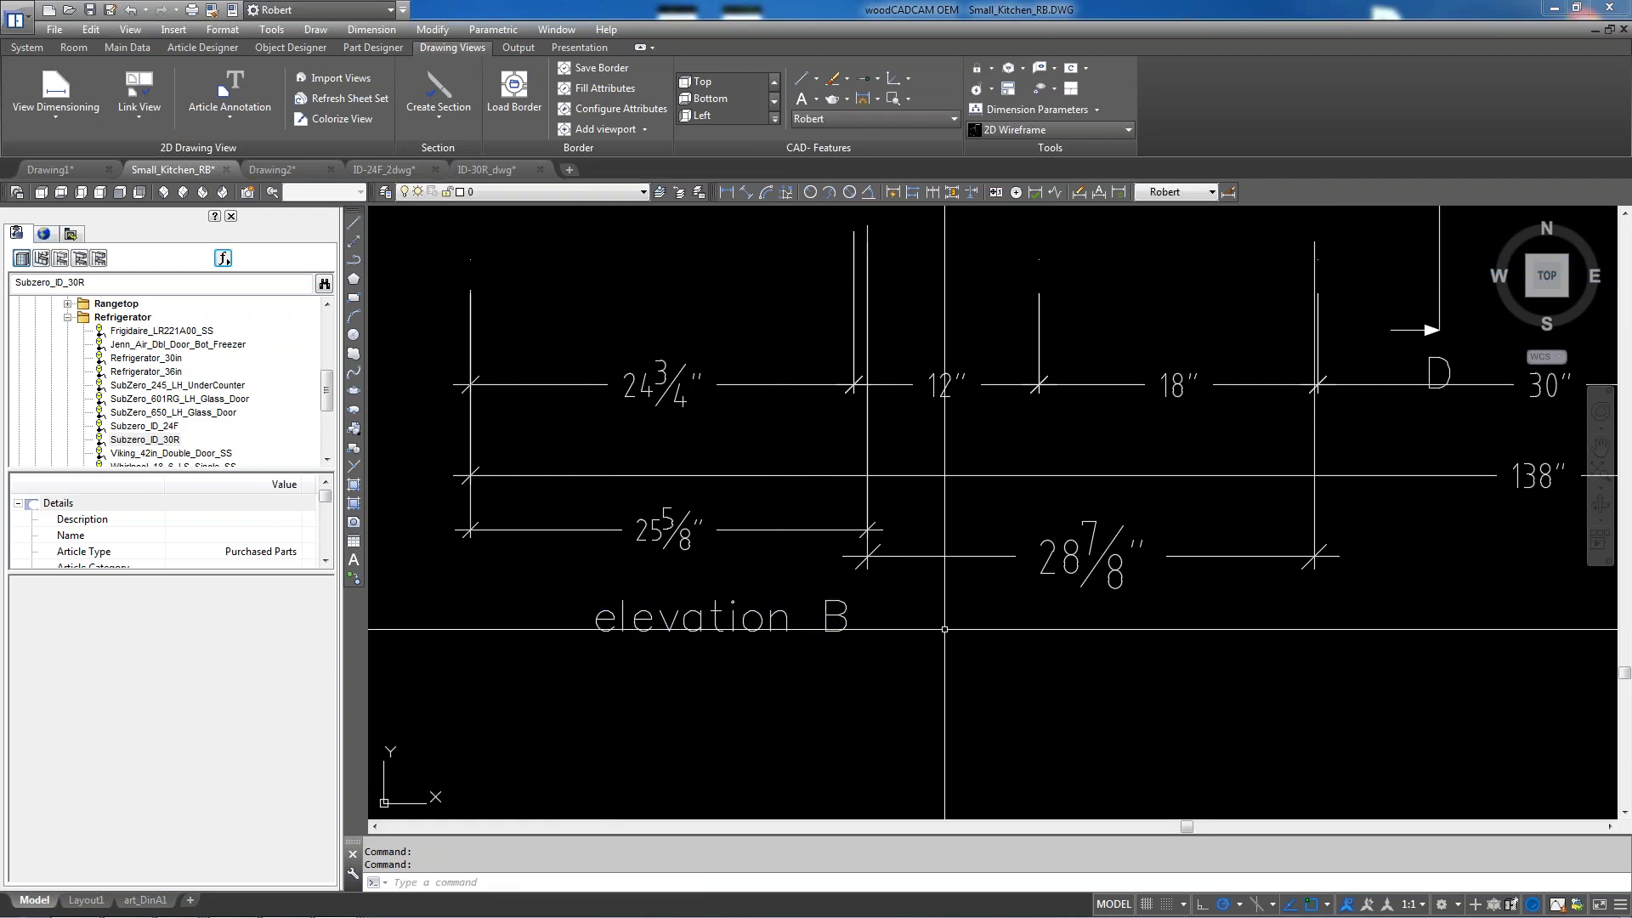
{"action": "scroll", "coordinate": [596, 630], "scroll_direction": "down", "scroll_amount": 3}
{"action": "left_click", "coordinate": [916, 623]}
{"action": "scroll", "coordinate": [1056, 495], "scroll_direction": "down", "scroll_amount": 4}
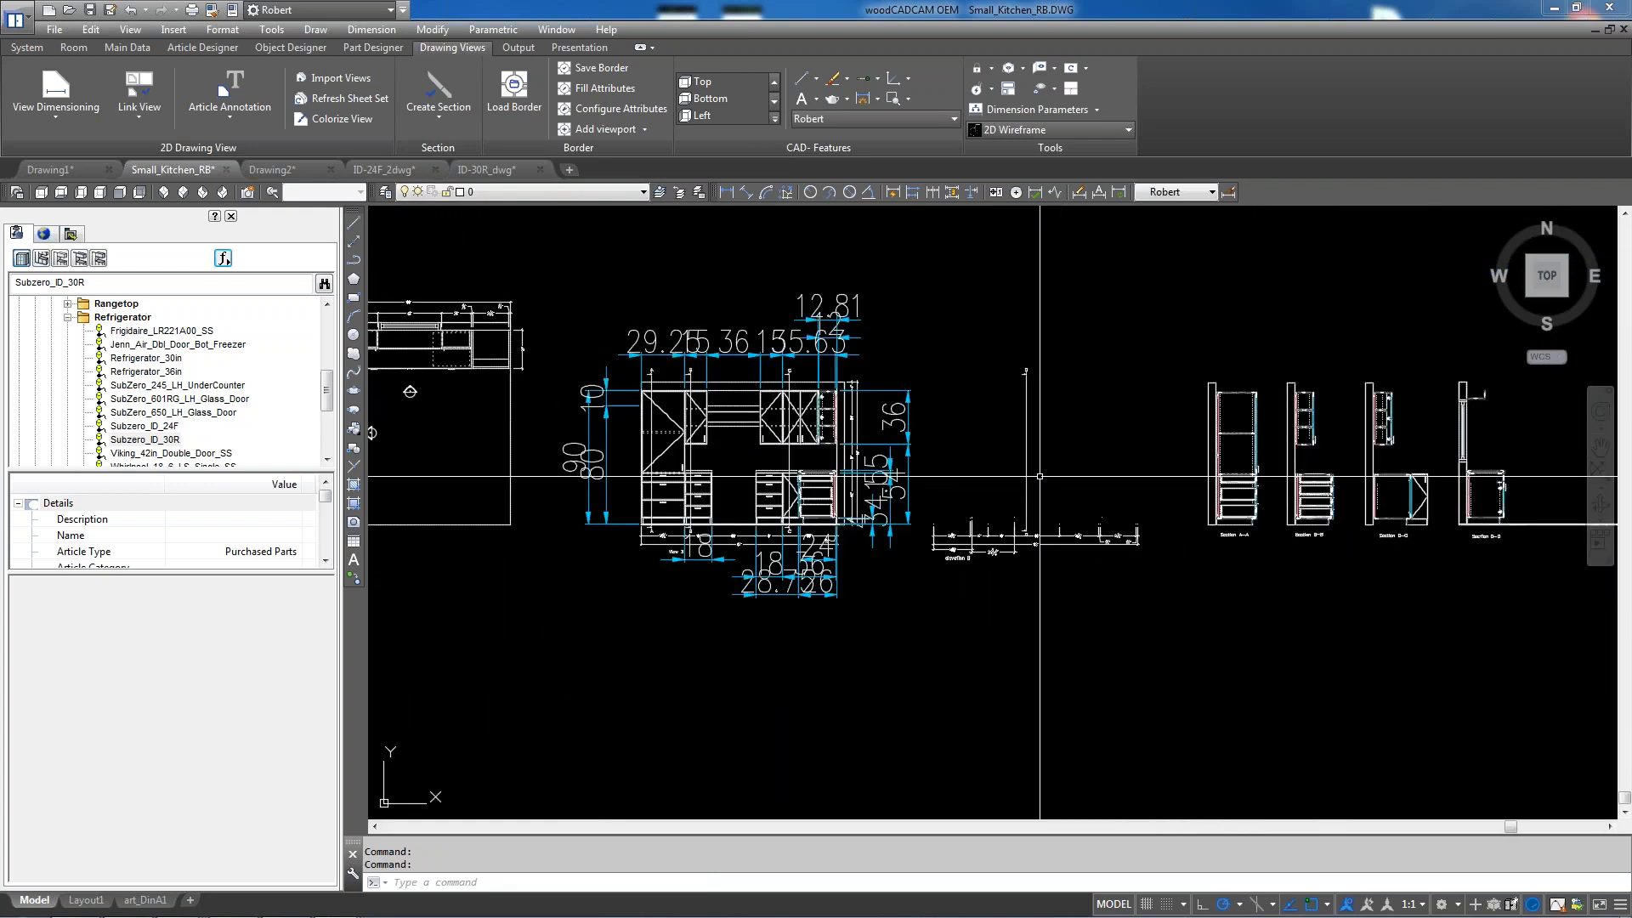
{"action": "scroll", "coordinate": [1023, 468], "scroll_direction": "up", "scroll_amount": 5}
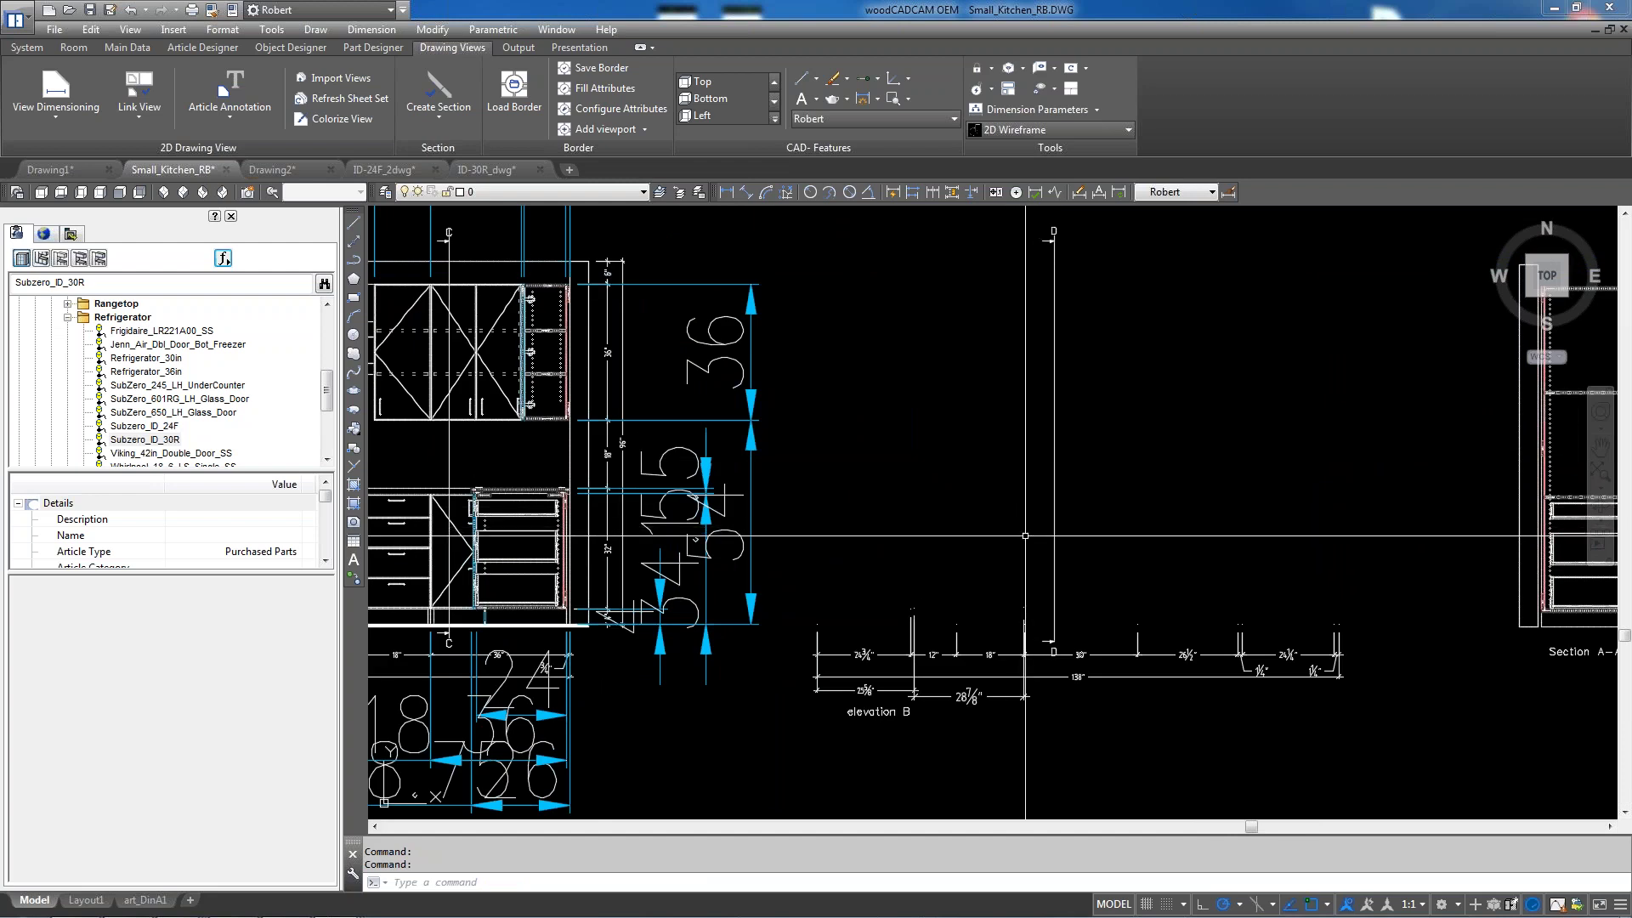
{"action": "scroll", "coordinate": [1038, 536], "scroll_direction": "down", "scroll_amount": 4}
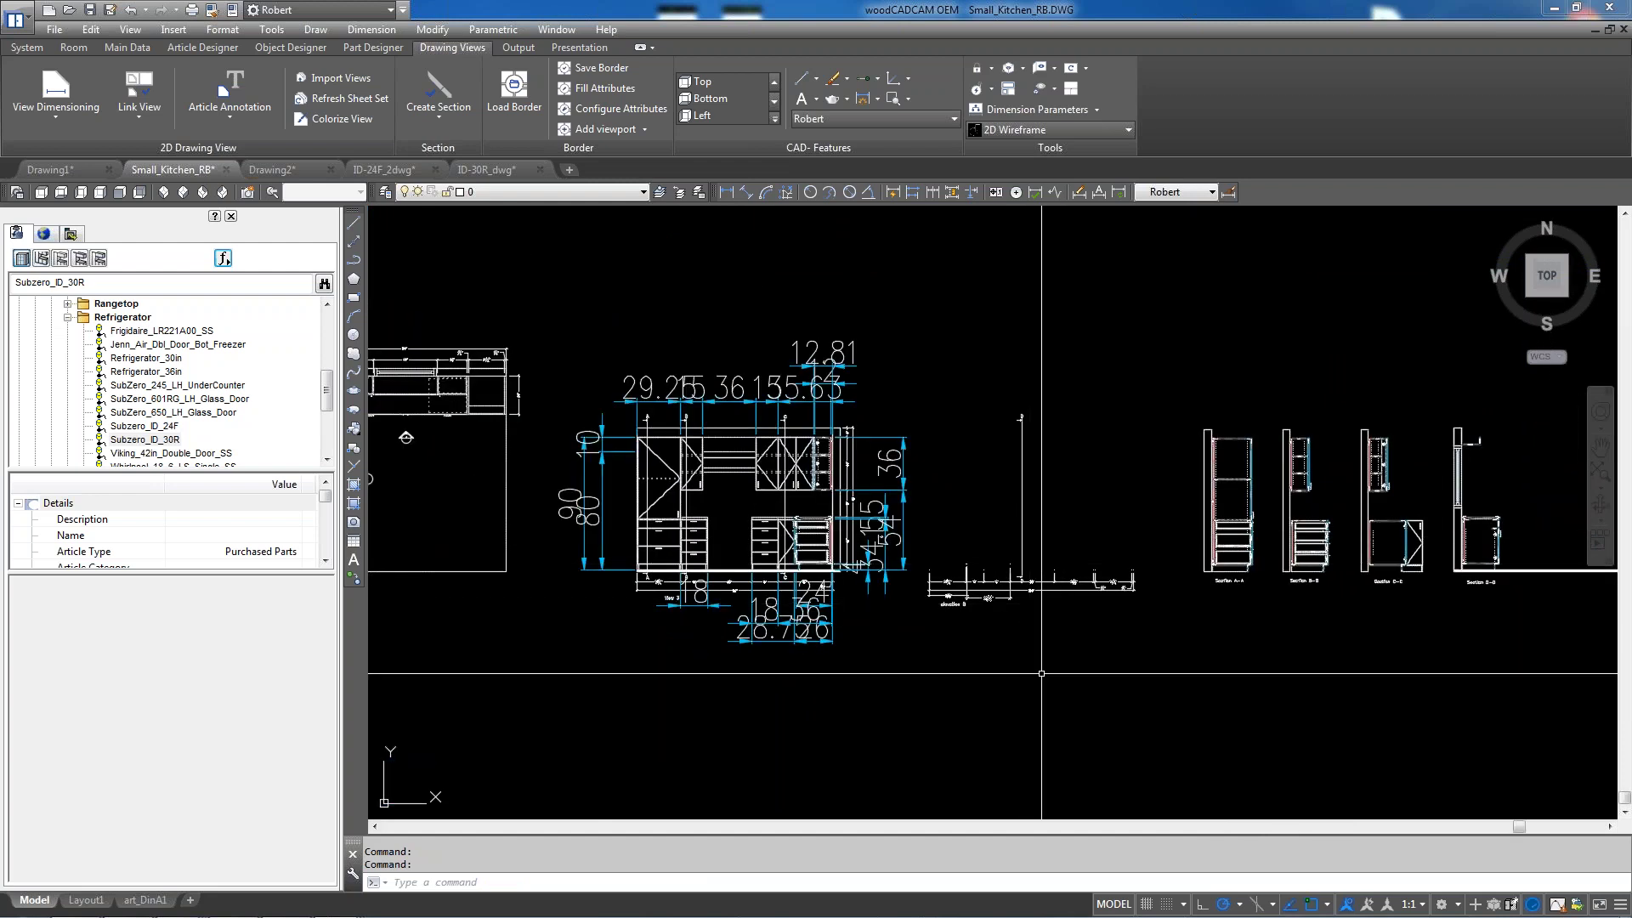
{"action": "scroll", "coordinate": [1041, 673], "scroll_direction": "up", "scroll_amount": 4}
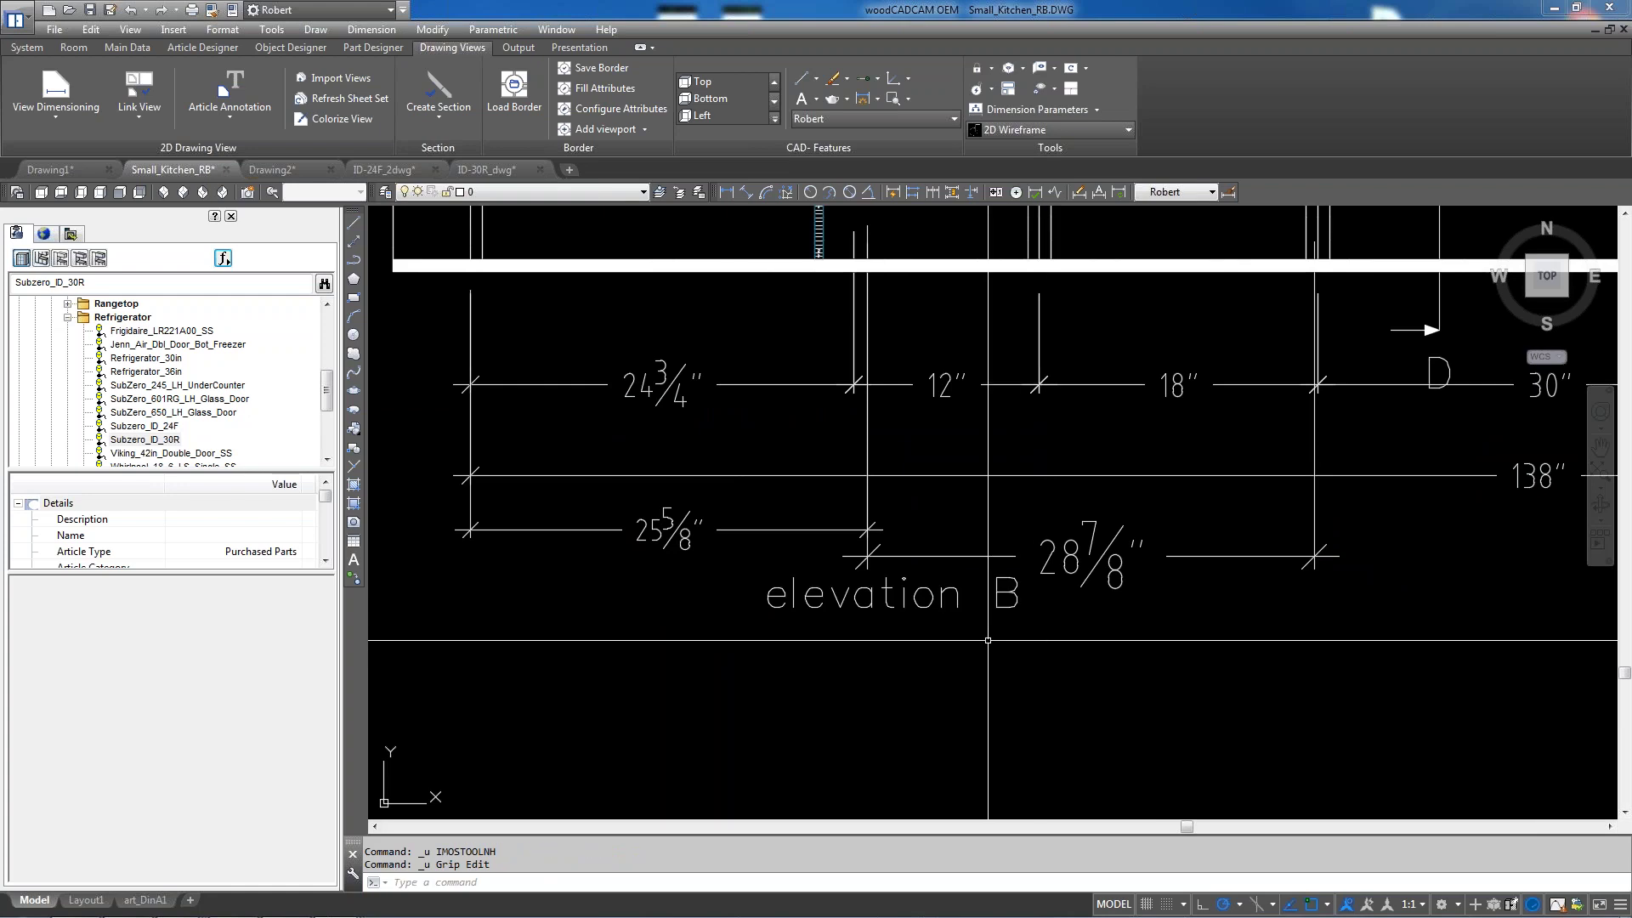
{"action": "scroll", "coordinate": [1010, 654], "scroll_direction": "down", "scroll_amount": 4}
{"action": "scroll", "coordinate": [969, 649], "scroll_direction": "up", "scroll_amount": 4}
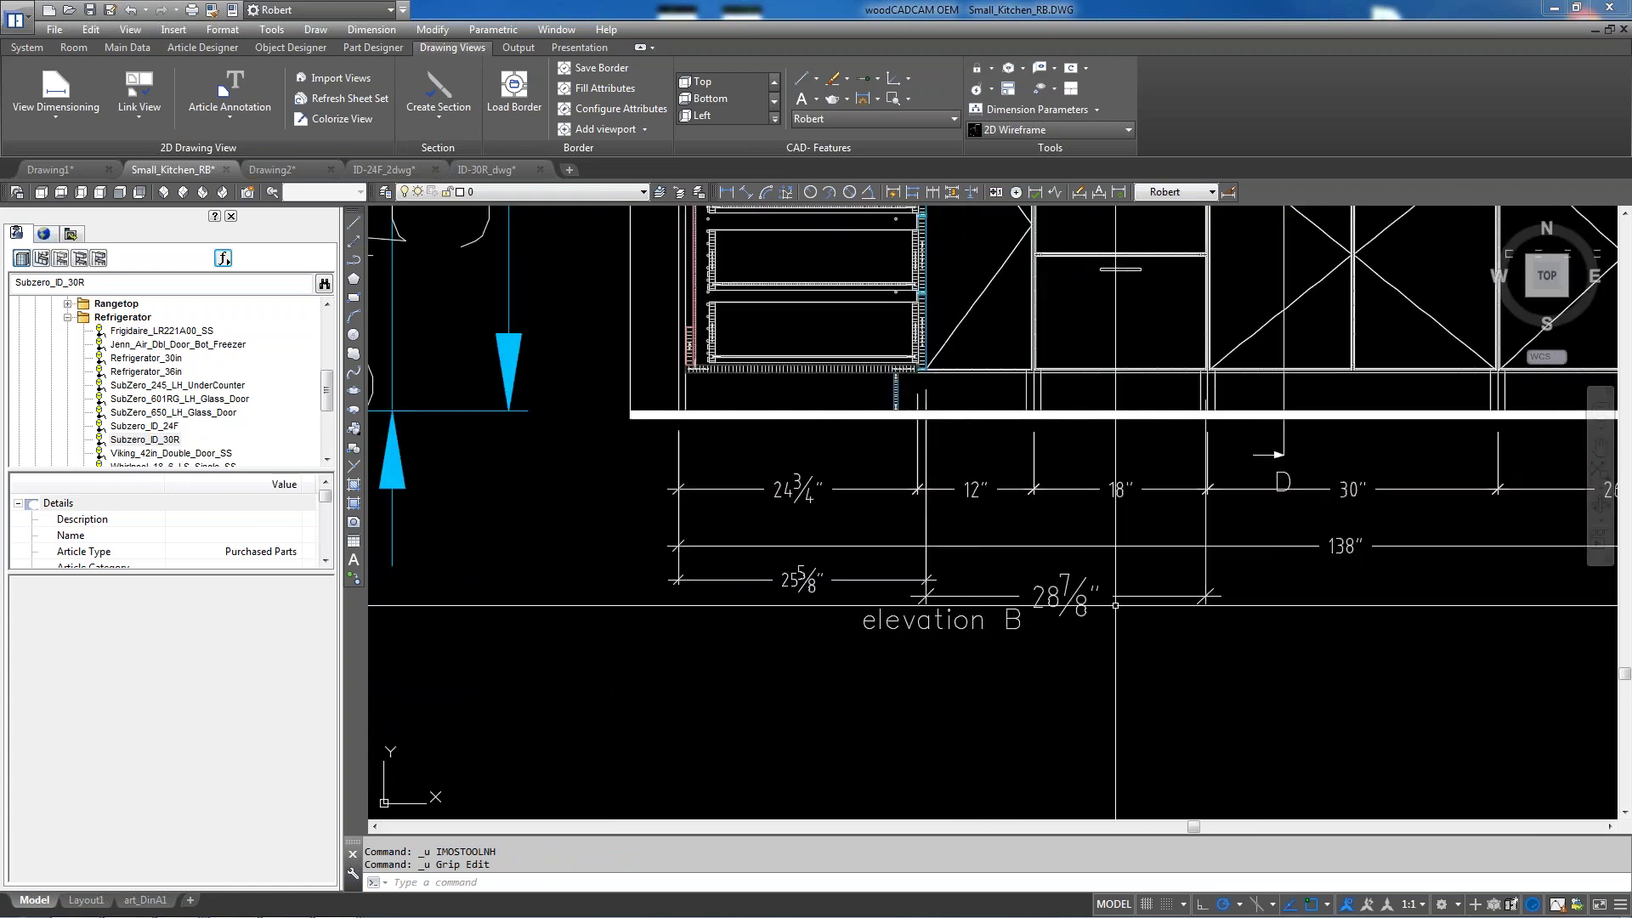
{"action": "scroll", "coordinate": [1115, 605], "scroll_direction": "down", "scroll_amount": 5}
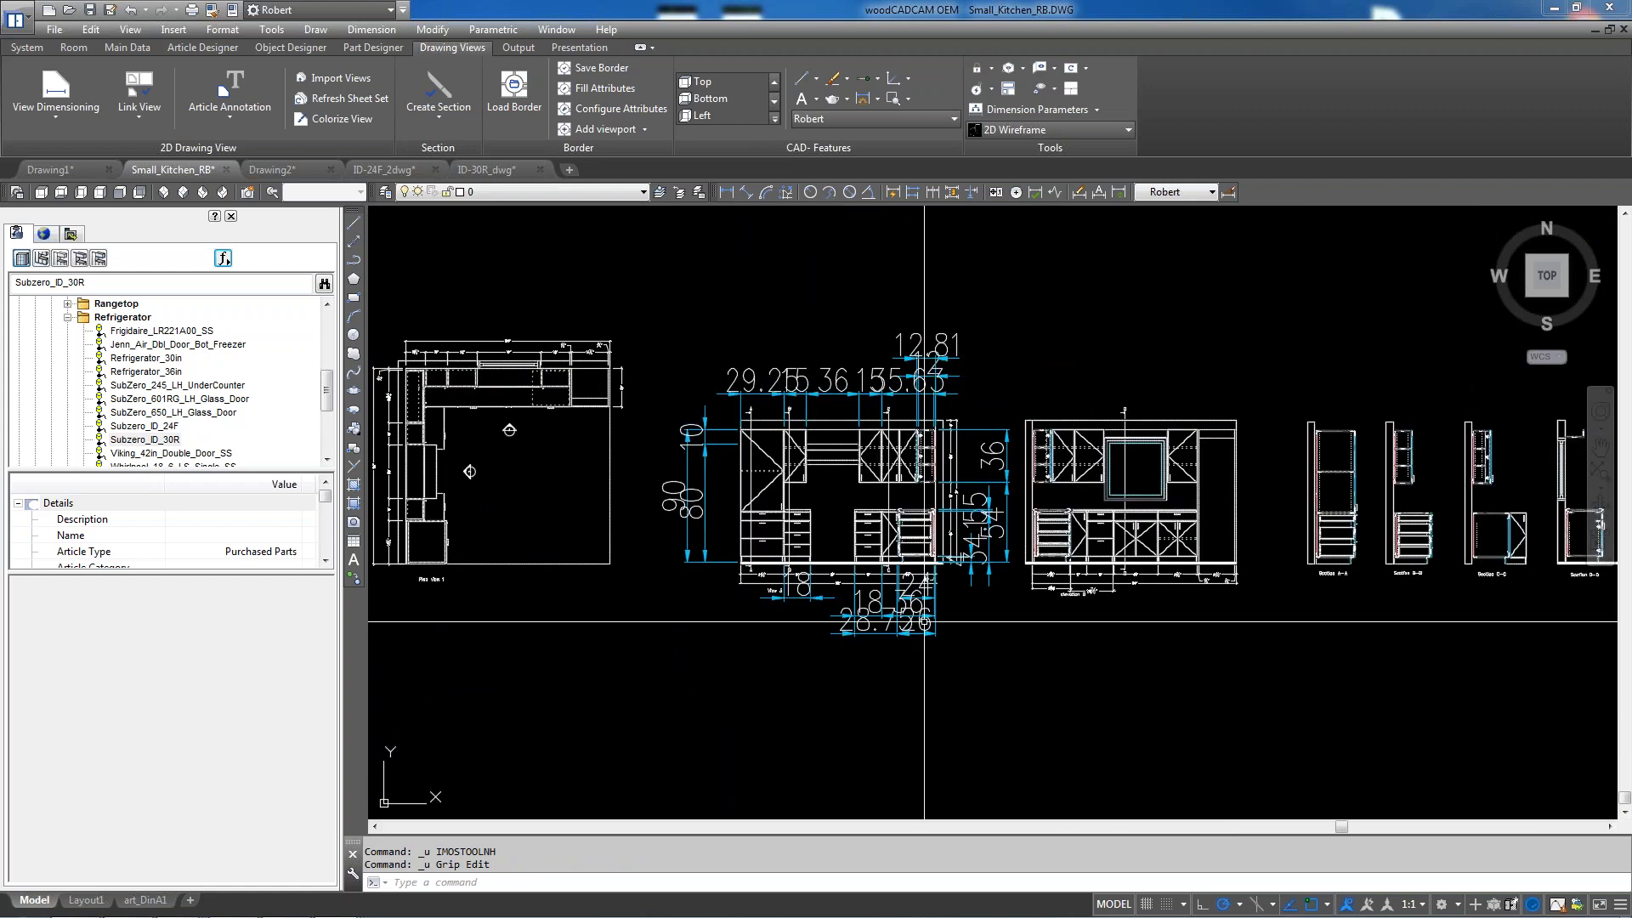
{"action": "scroll", "coordinate": [1010, 499], "scroll_direction": "down", "scroll_amount": 5}
{"action": "scroll", "coordinate": [764, 445], "scroll_direction": "up", "scroll_amount": 3}
{"action": "scroll", "coordinate": [764, 445], "scroll_direction": "up", "scroll_amount": 4}
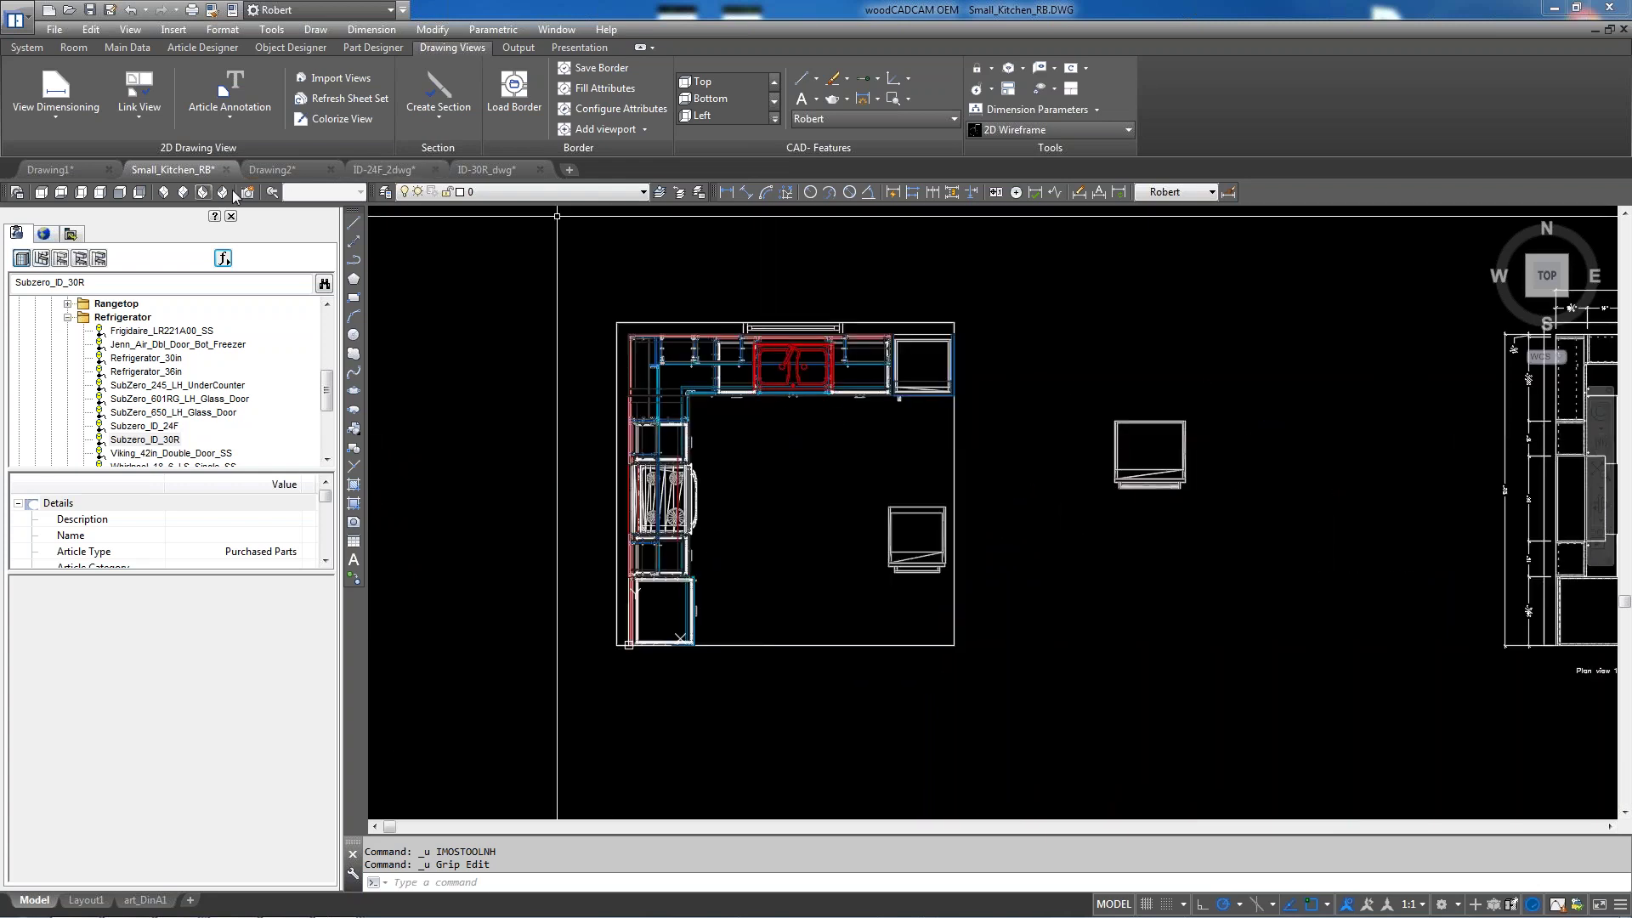
Show the kitchen in SE Isometric view and zoom in on the cabinets
{"action": "left_click", "coordinate": [183, 191]}
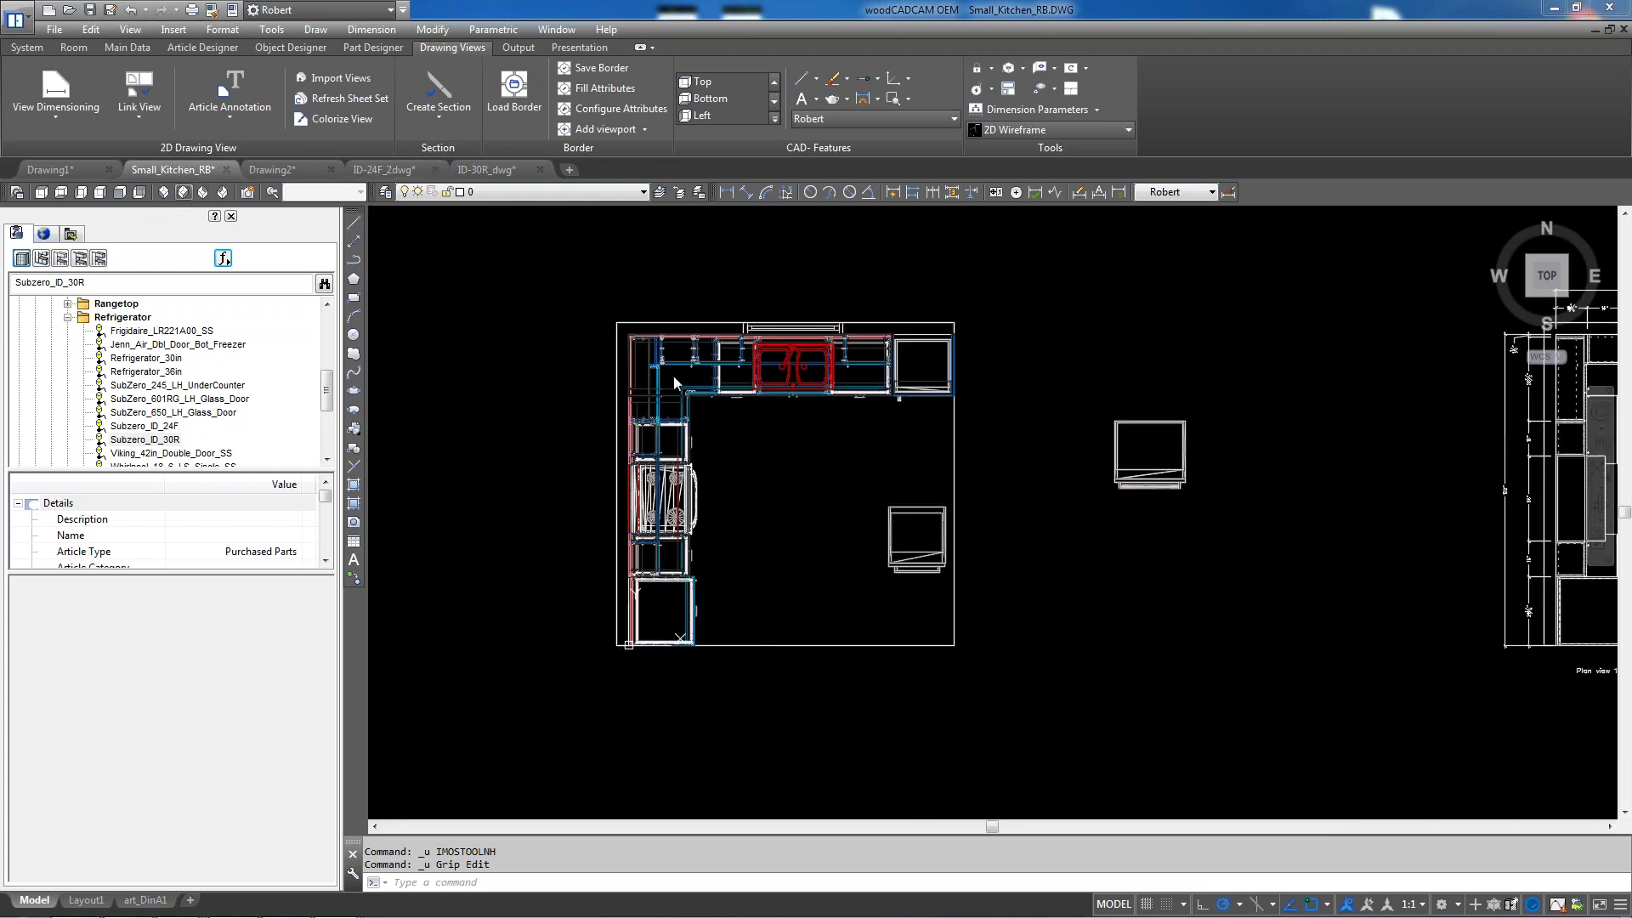
{"action": "scroll", "coordinate": [673, 375], "scroll_direction": "up", "scroll_amount": 6}
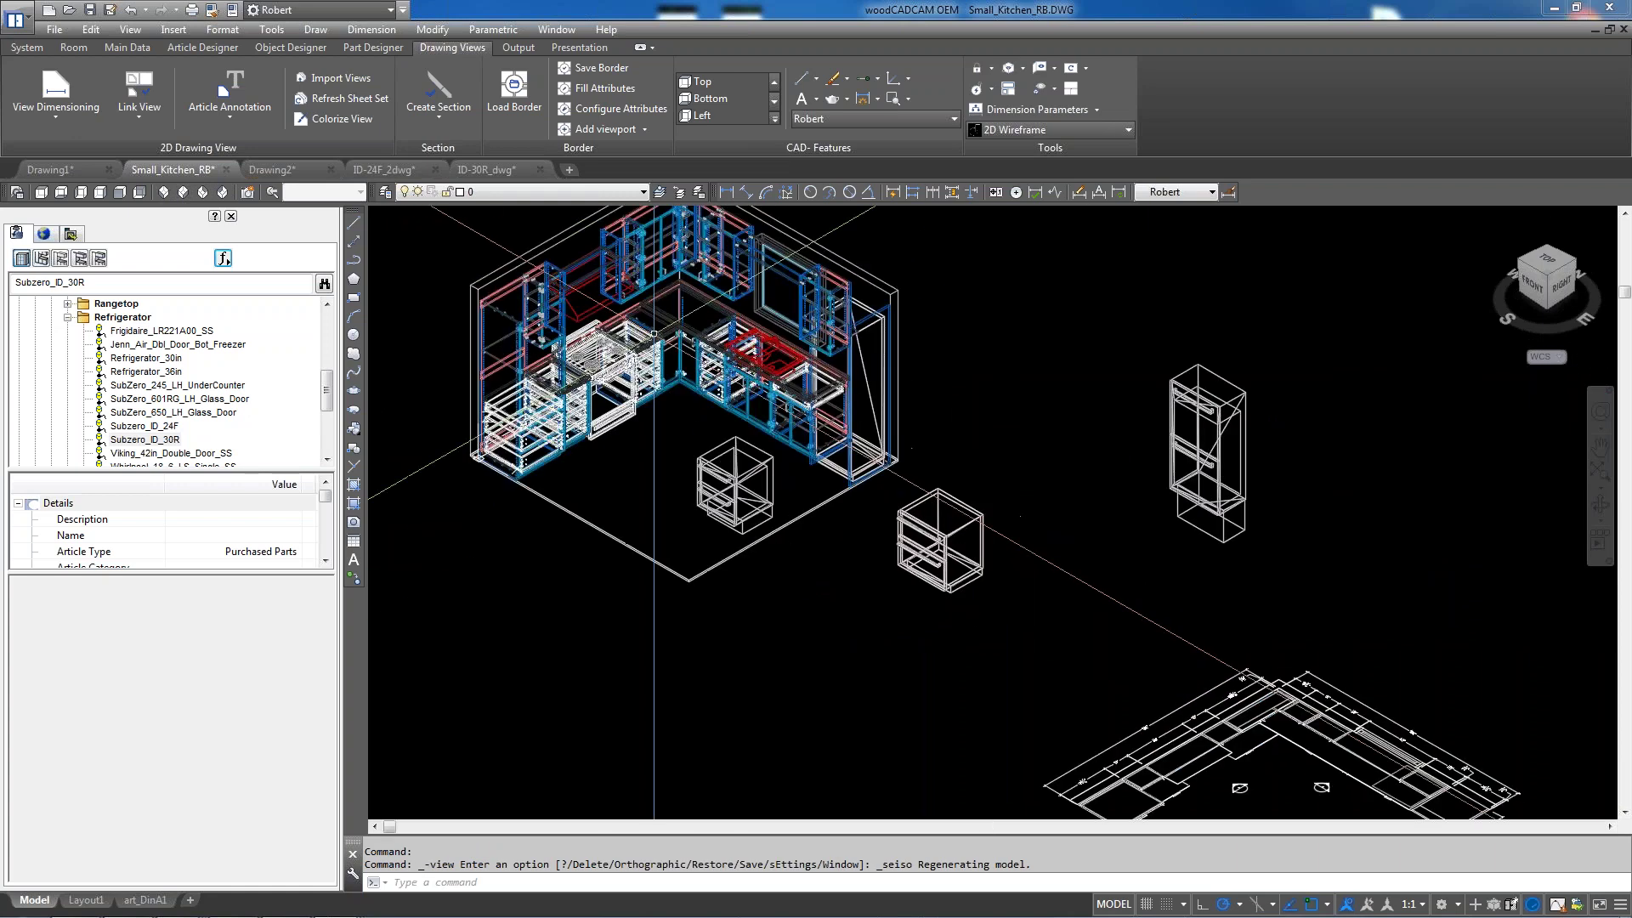
{"action": "scroll", "coordinate": [917, 469], "scroll_direction": "up", "scroll_amount": 3}
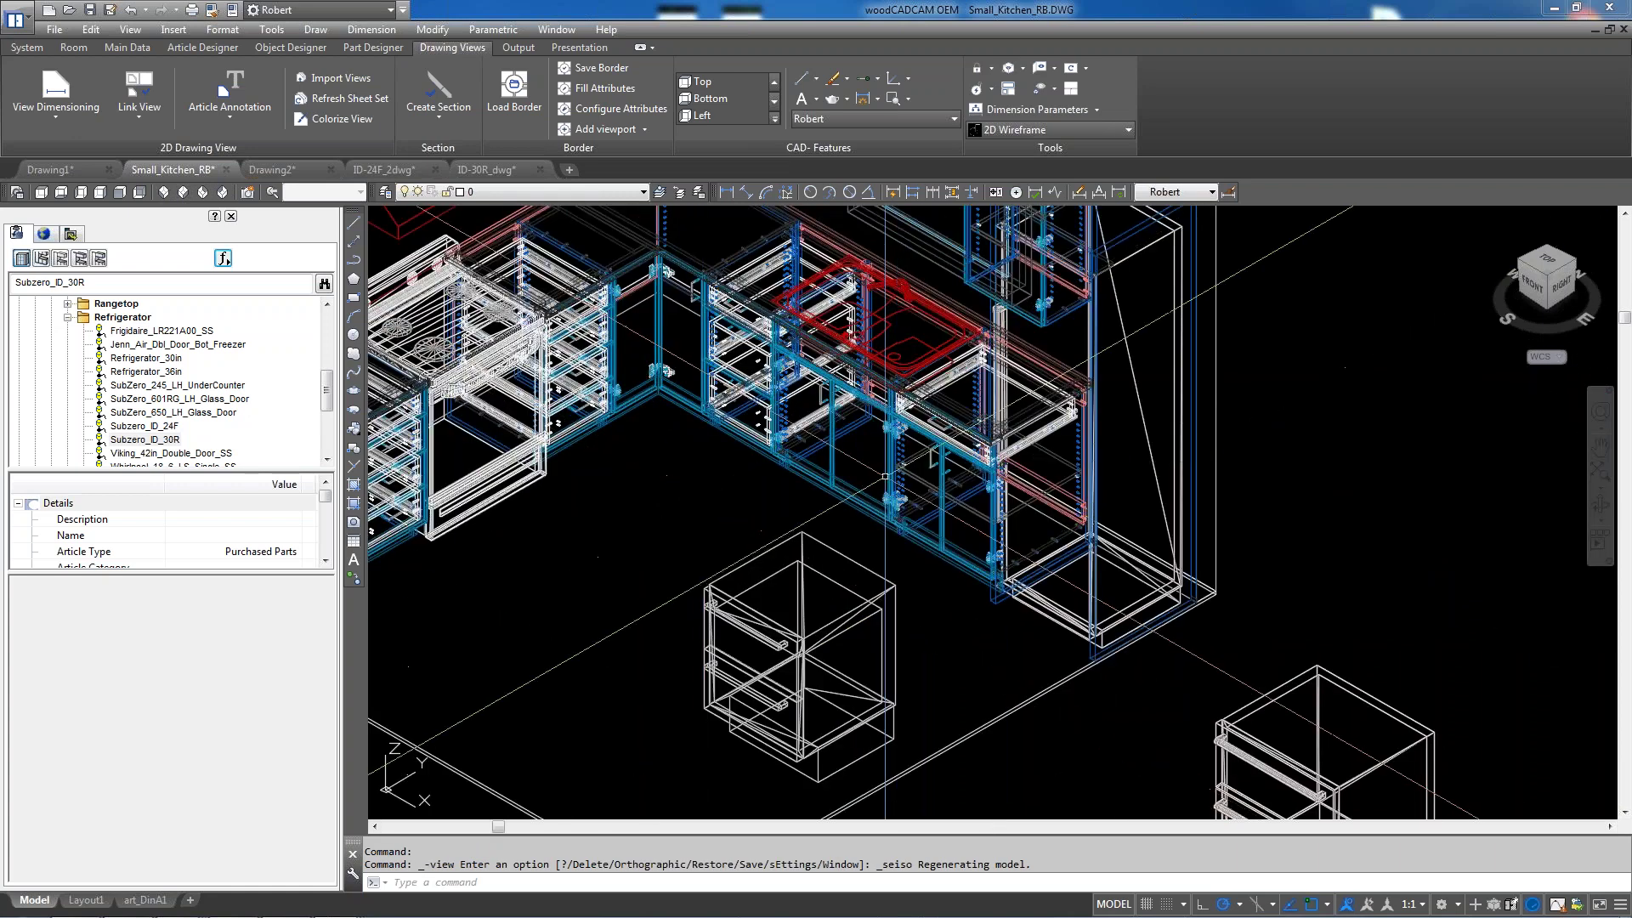
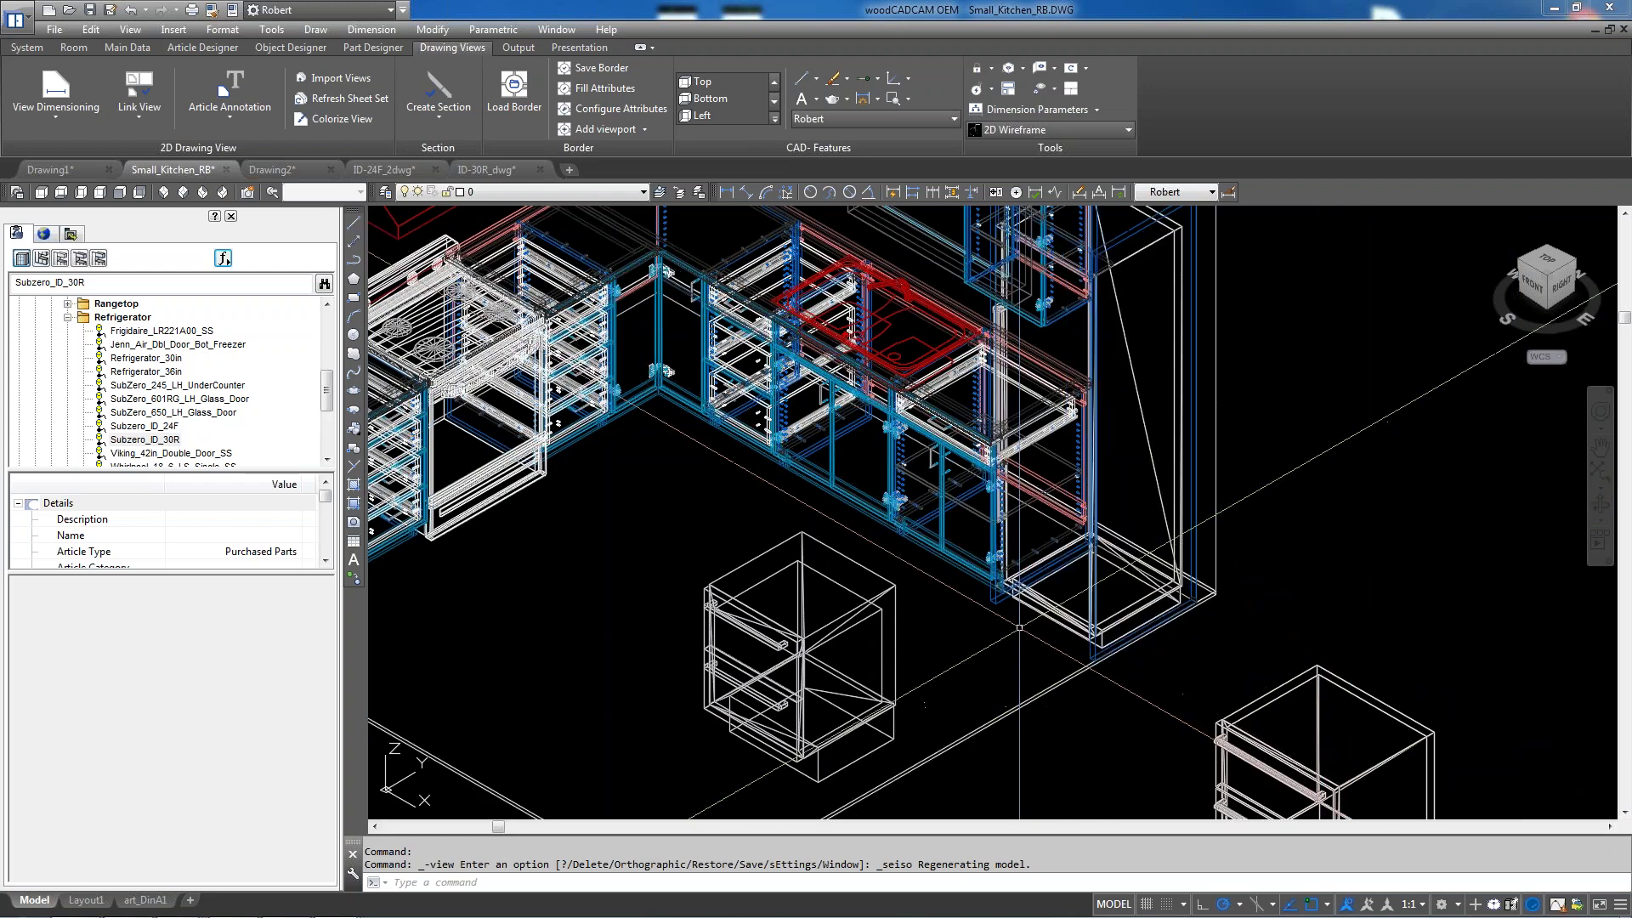
Copy the sink base cabinet with CP onto the open floor in front of the kitchen
{"action": "type", "text": "cp"}
{"action": "key", "text": "Return"}
{"action": "left_click", "coordinate": [797, 476]}
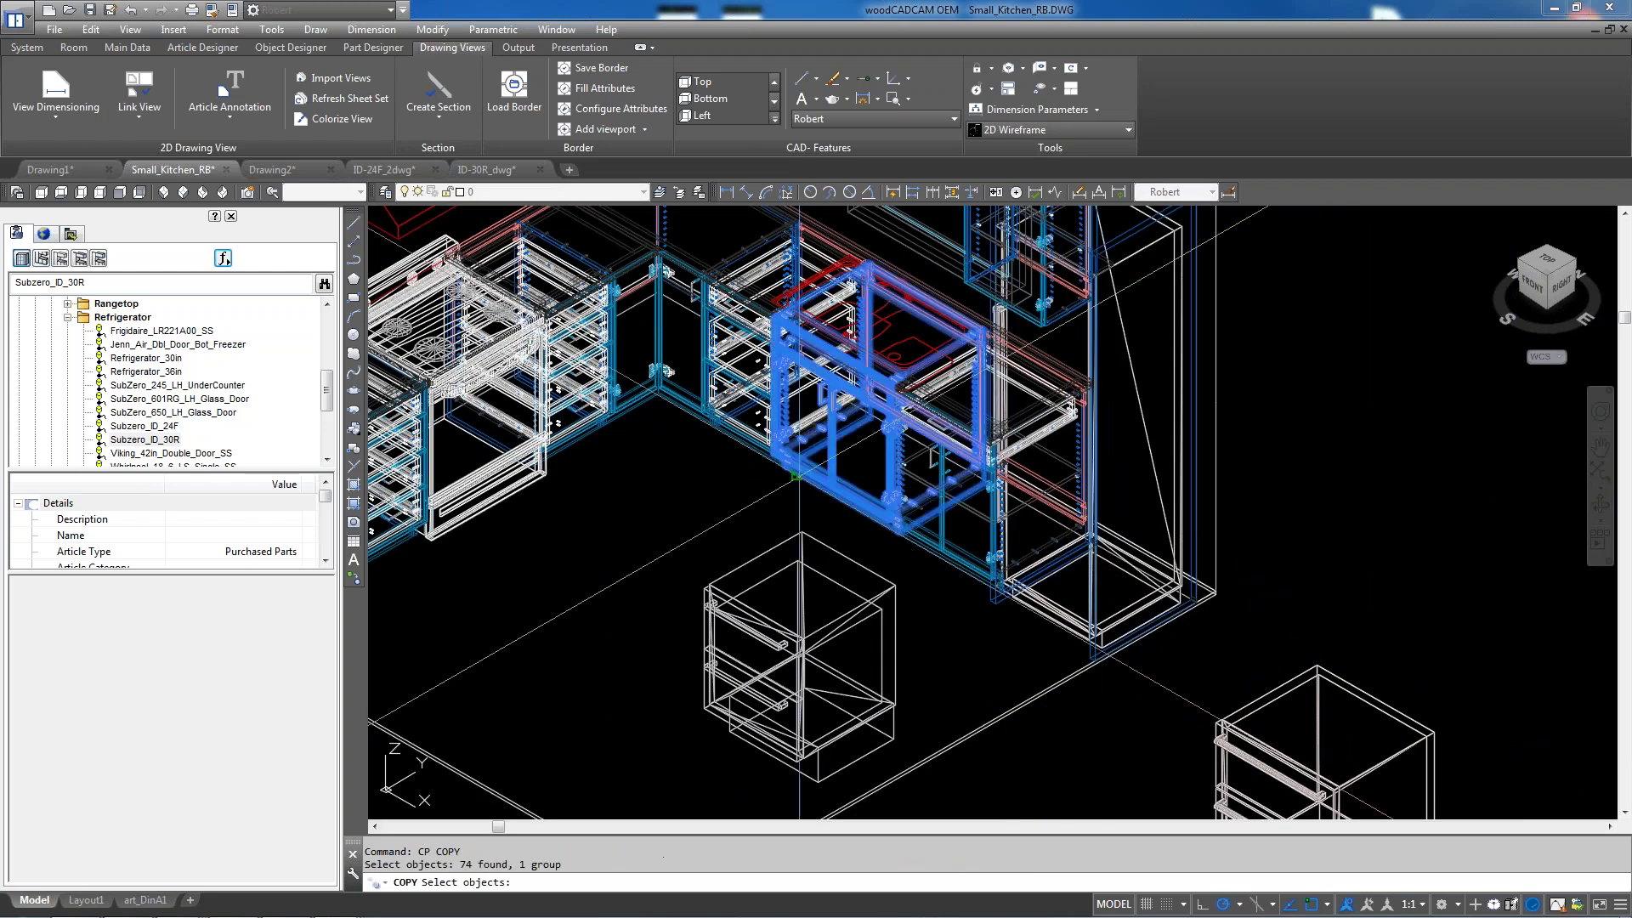
{"action": "key", "text": "Return"}
{"action": "left_click", "coordinate": [795, 475]}
{"action": "scroll", "coordinate": [531, 505], "scroll_direction": "down", "scroll_amount": 5}
{"action": "scroll", "coordinate": [502, 586], "scroll_direction": "up", "scroll_amount": 3}
{"action": "key", "text": "Escape"}
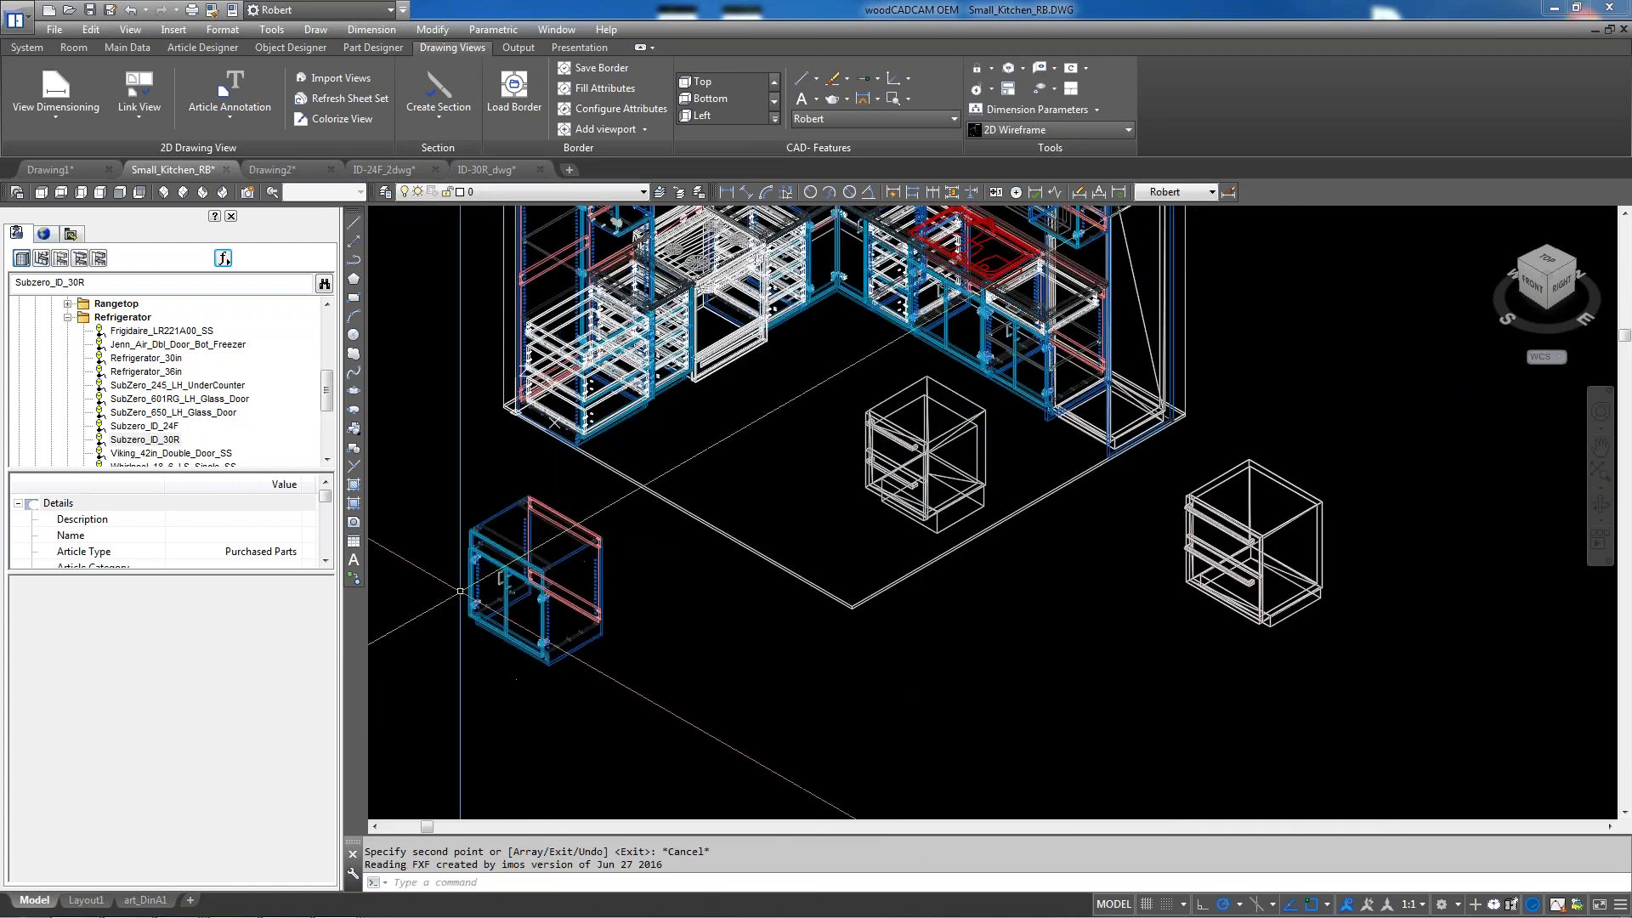
{"action": "scroll", "coordinate": [460, 590], "scroll_direction": "up", "scroll_amount": 3}
{"action": "scroll", "coordinate": [595, 612], "scroll_direction": "down", "scroll_amount": 2}
{"action": "scroll", "coordinate": [802, 632], "scroll_direction": "up", "scroll_amount": 1}
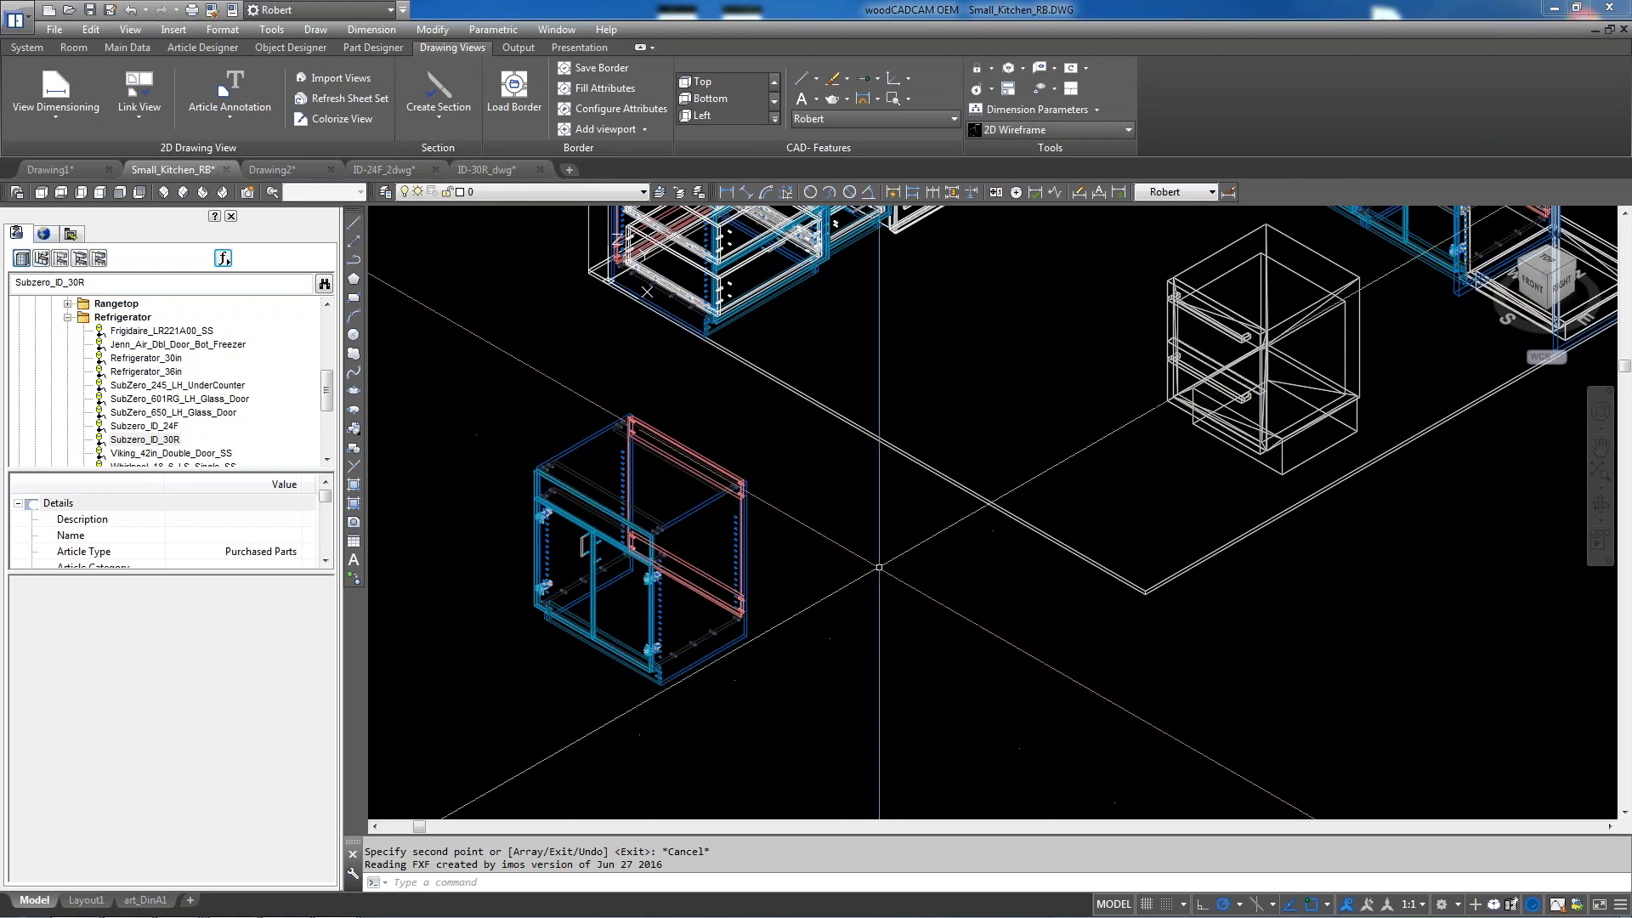
Run the HI command on the kitchen view, then cancel a partly typed M command
{"action": "scroll", "coordinate": [850, 638], "scroll_direction": "down", "scroll_amount": 3}
{"action": "type", "text": "hi"}
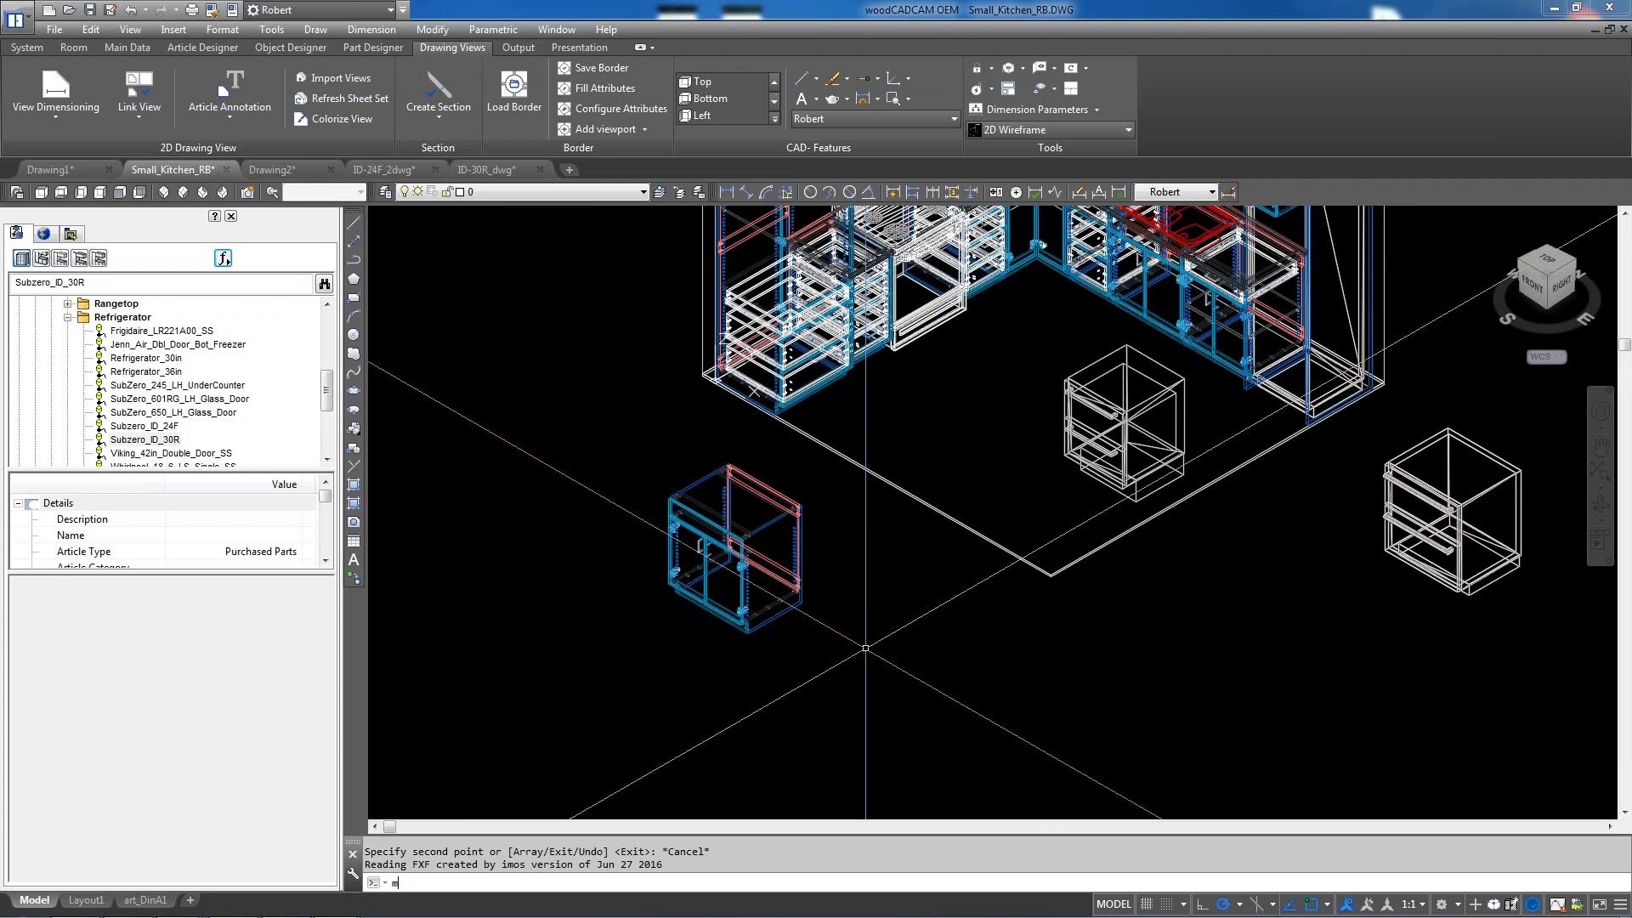
{"action": "key", "text": "Return"}
{"action": "scroll", "coordinate": [1164, 214], "scroll_direction": "up", "scroll_amount": 2}
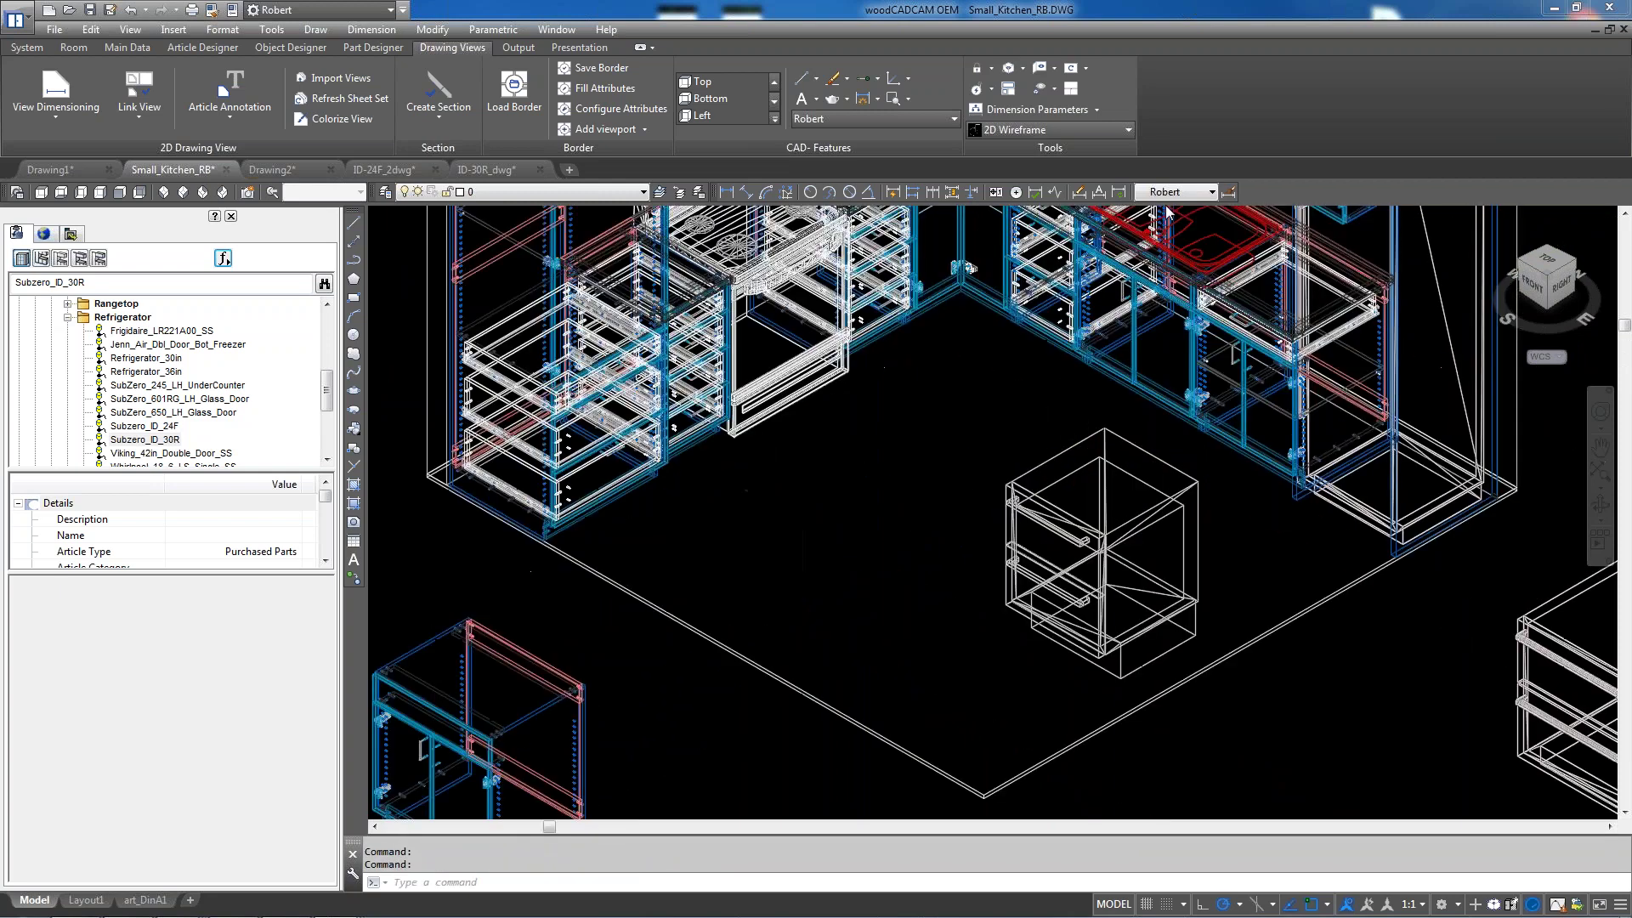
{"action": "scroll", "coordinate": [1169, 212], "scroll_direction": "up", "scroll_amount": 2}
{"action": "scroll", "coordinate": [907, 611], "scroll_direction": "down", "scroll_amount": 2}
{"action": "type", "text": "m"}
{"action": "key", "text": "Escape"}
Mirror the sink base cabinet across a two-point line with MI, keeping the source object
{"action": "type", "text": "mi"}
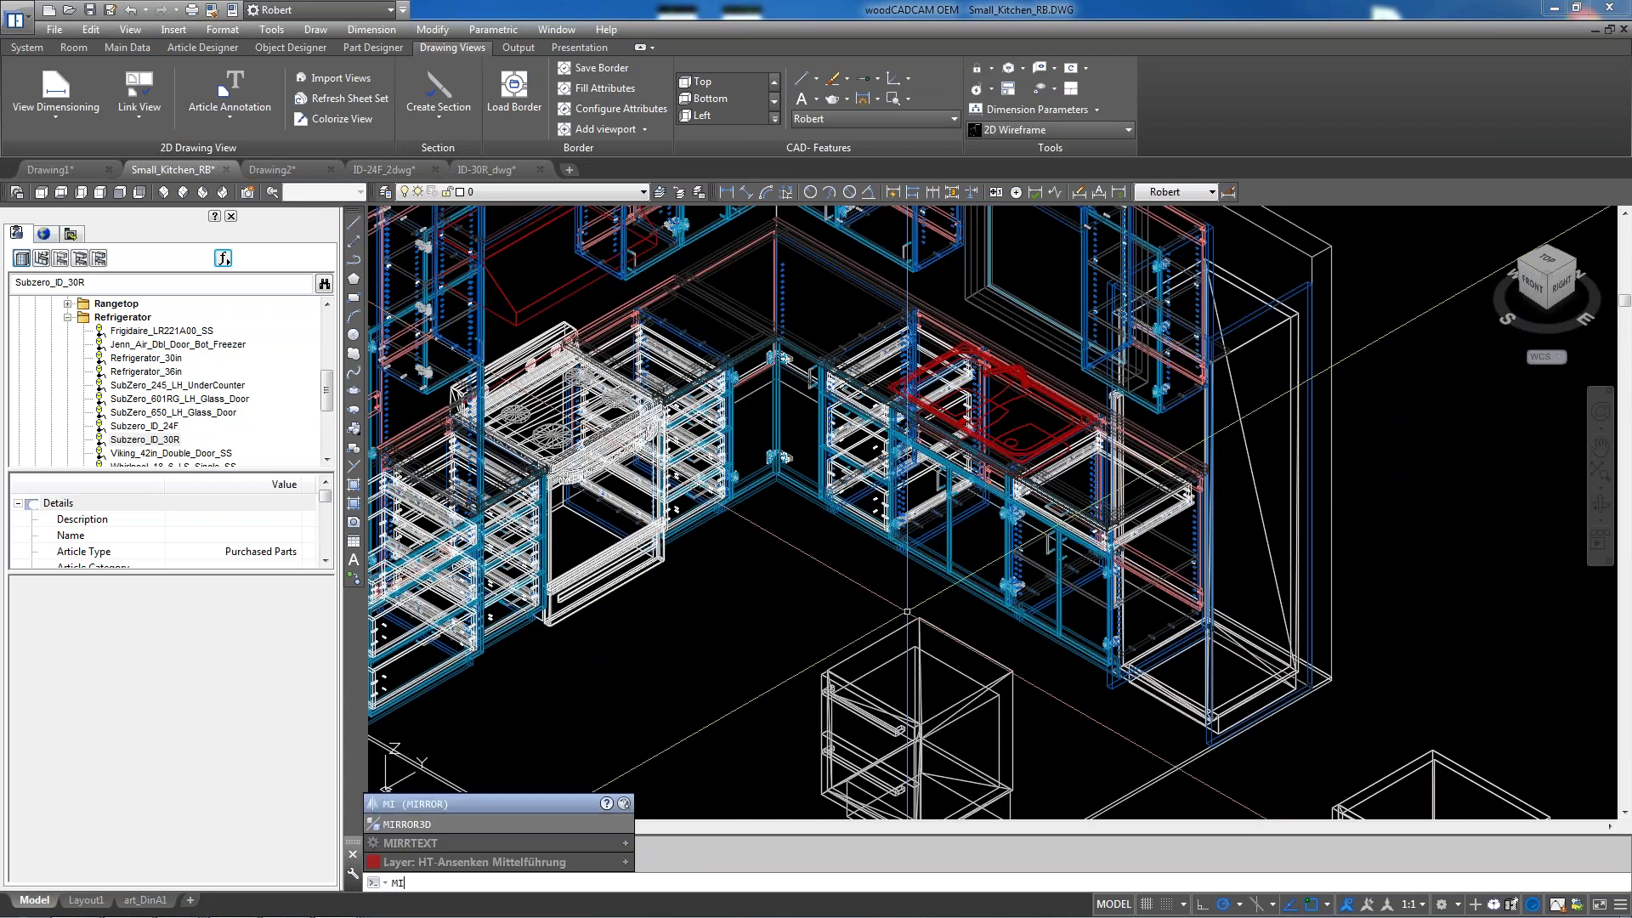
{"action": "key", "text": "Return"}
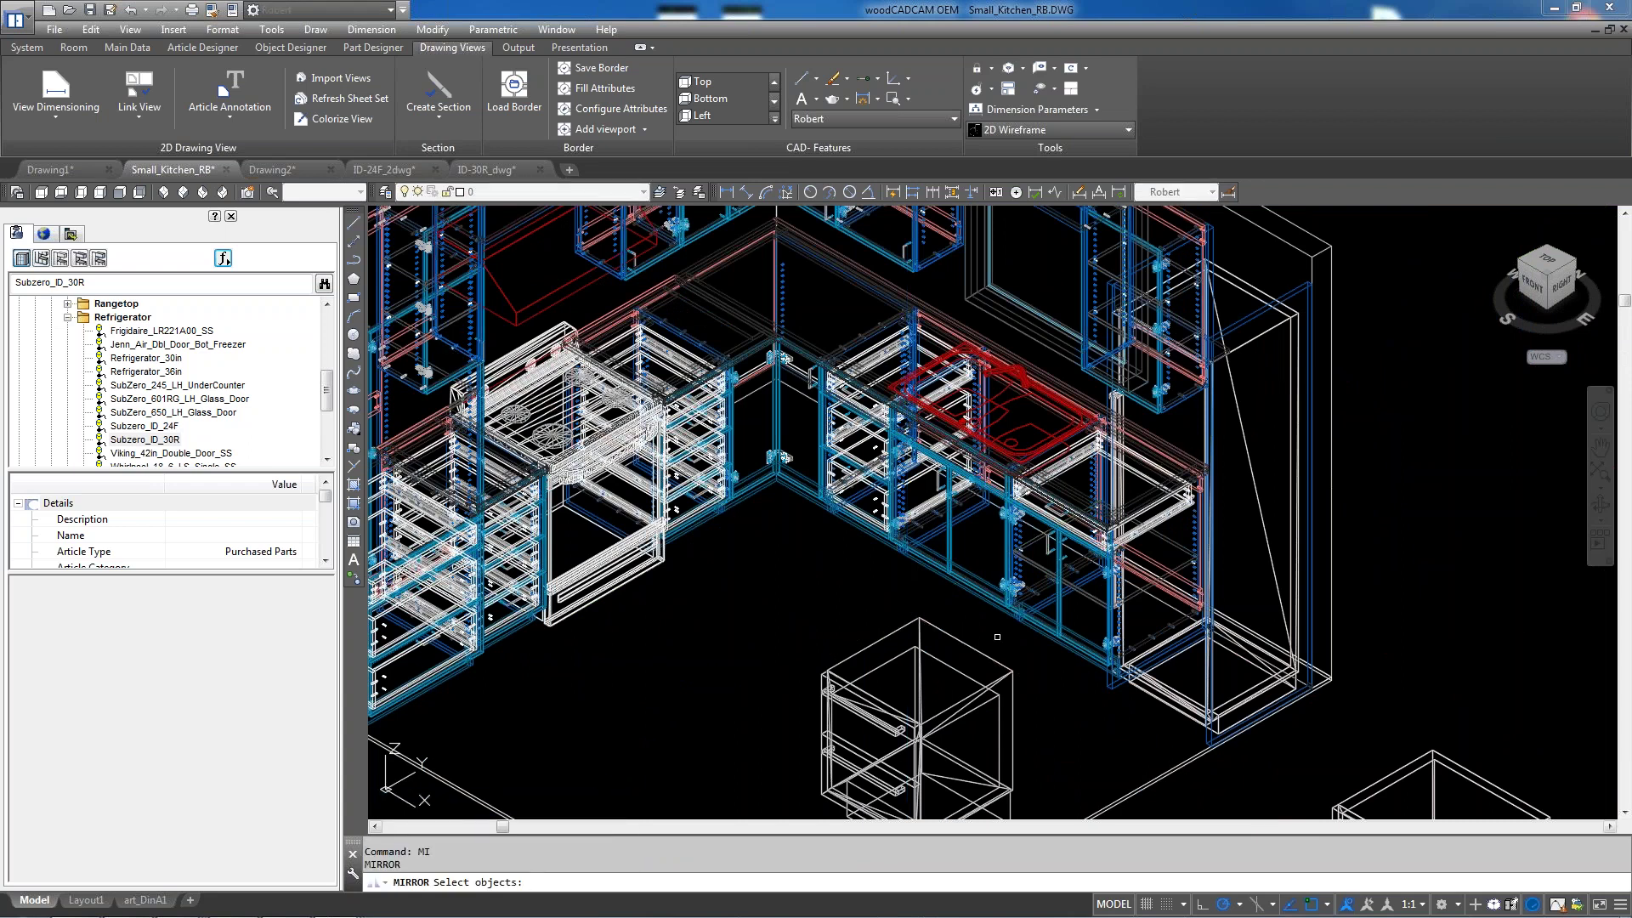
{"action": "left_click", "coordinate": [959, 553]}
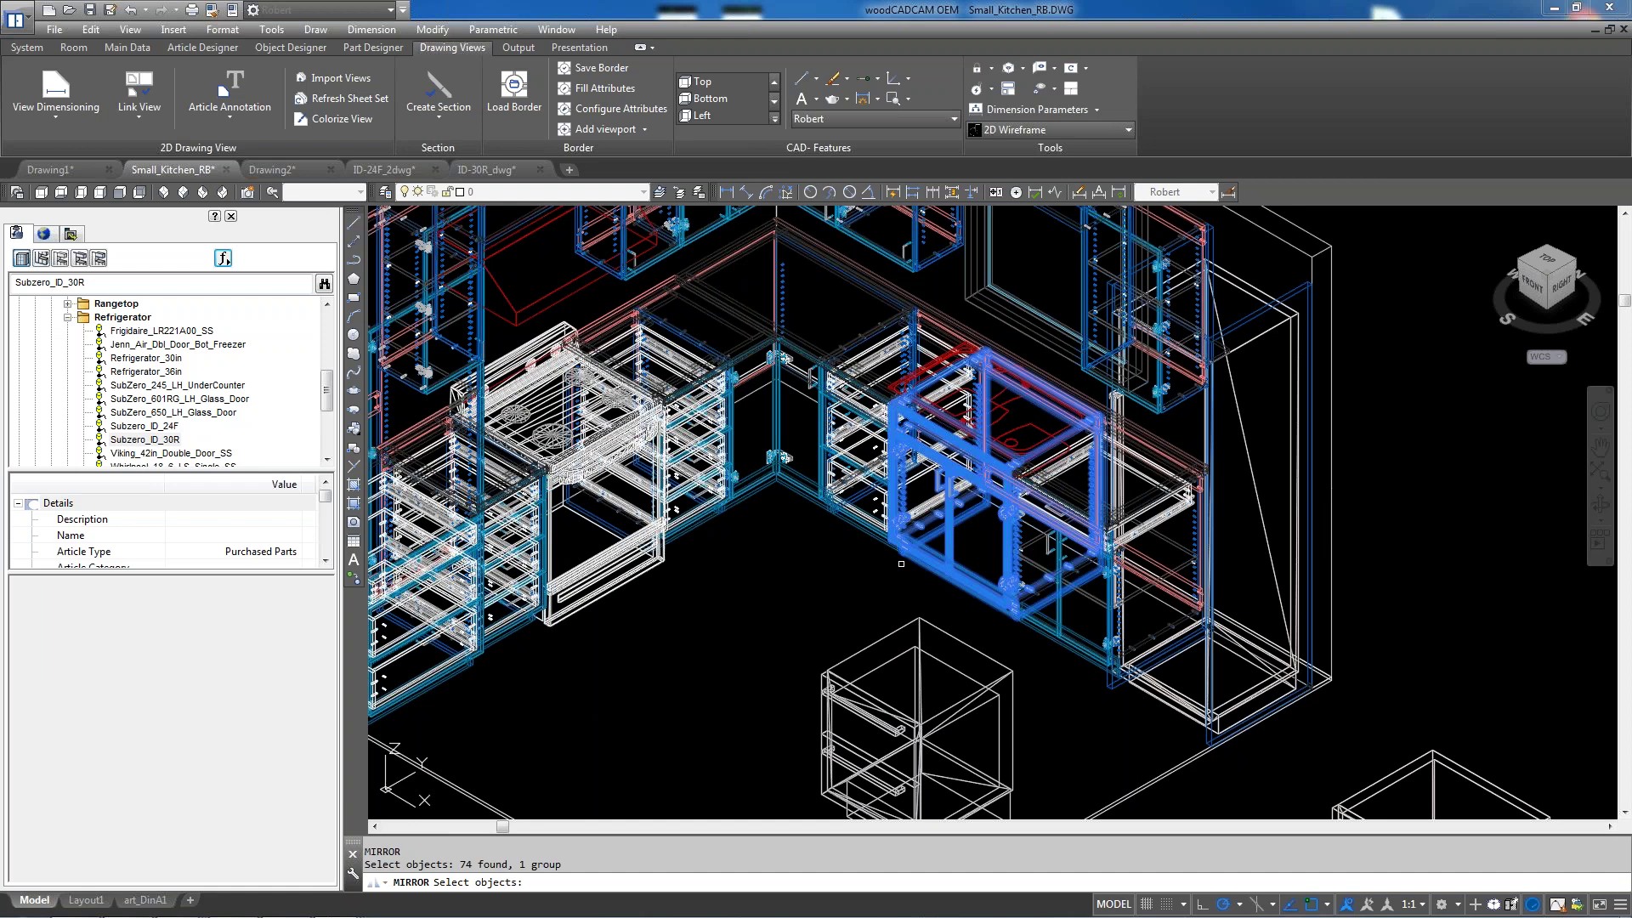
{"action": "key", "text": "Return"}
{"action": "scroll", "coordinate": [860, 376], "scroll_direction": "down", "scroll_amount": 3}
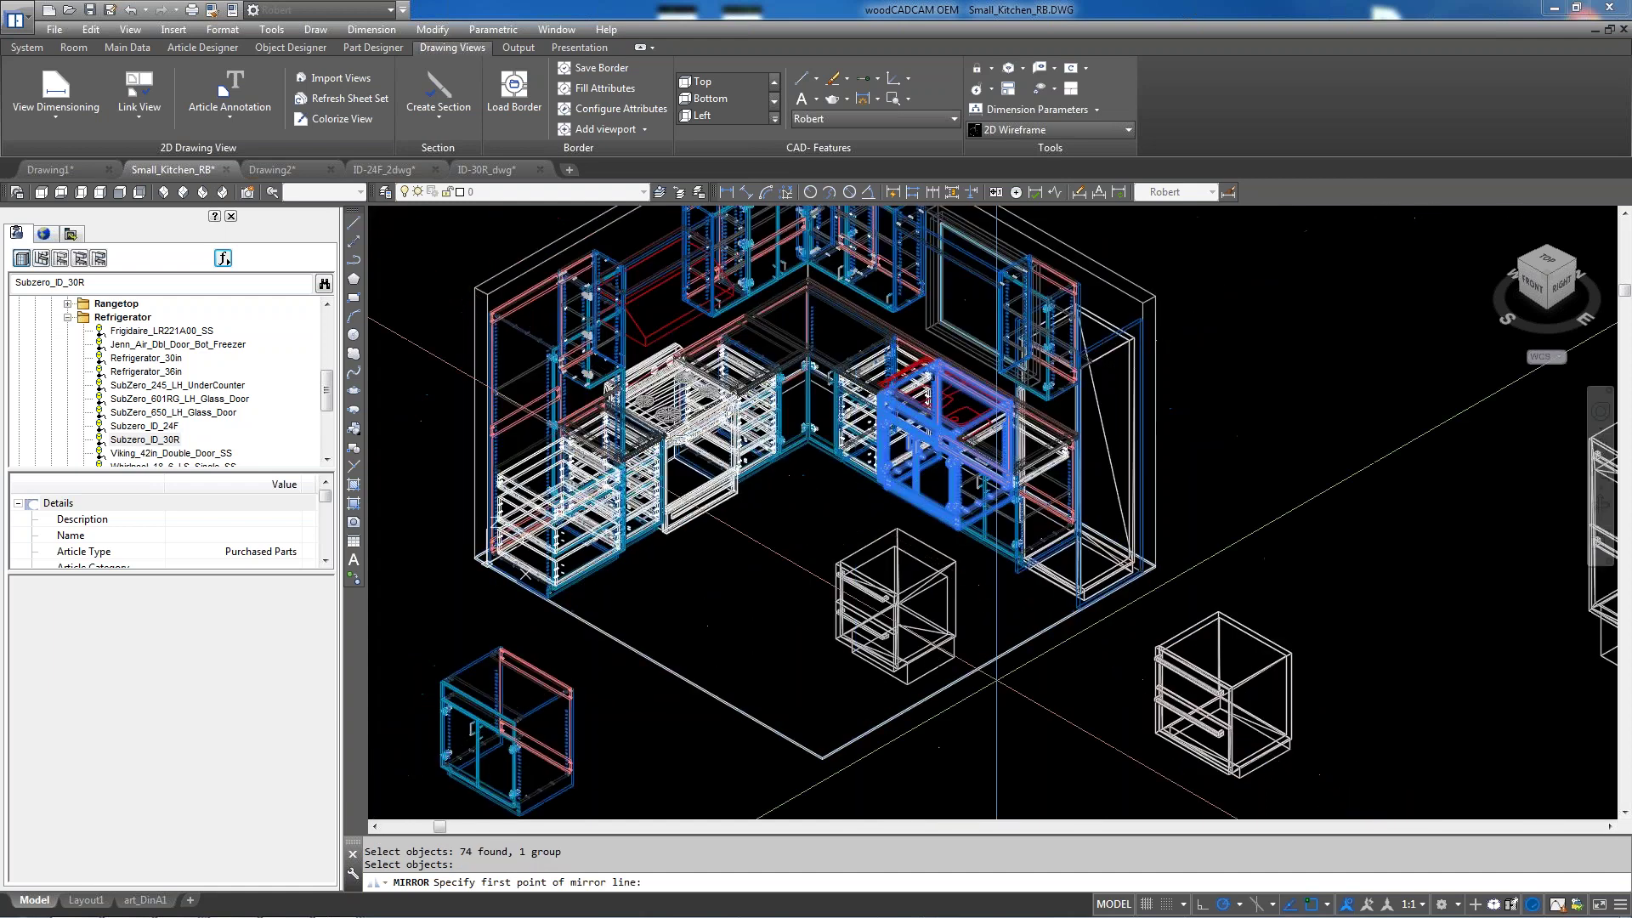
{"action": "left_click", "coordinate": [989, 662]}
{"action": "left_click", "coordinate": [799, 548]}
{"action": "key", "text": "Return"}
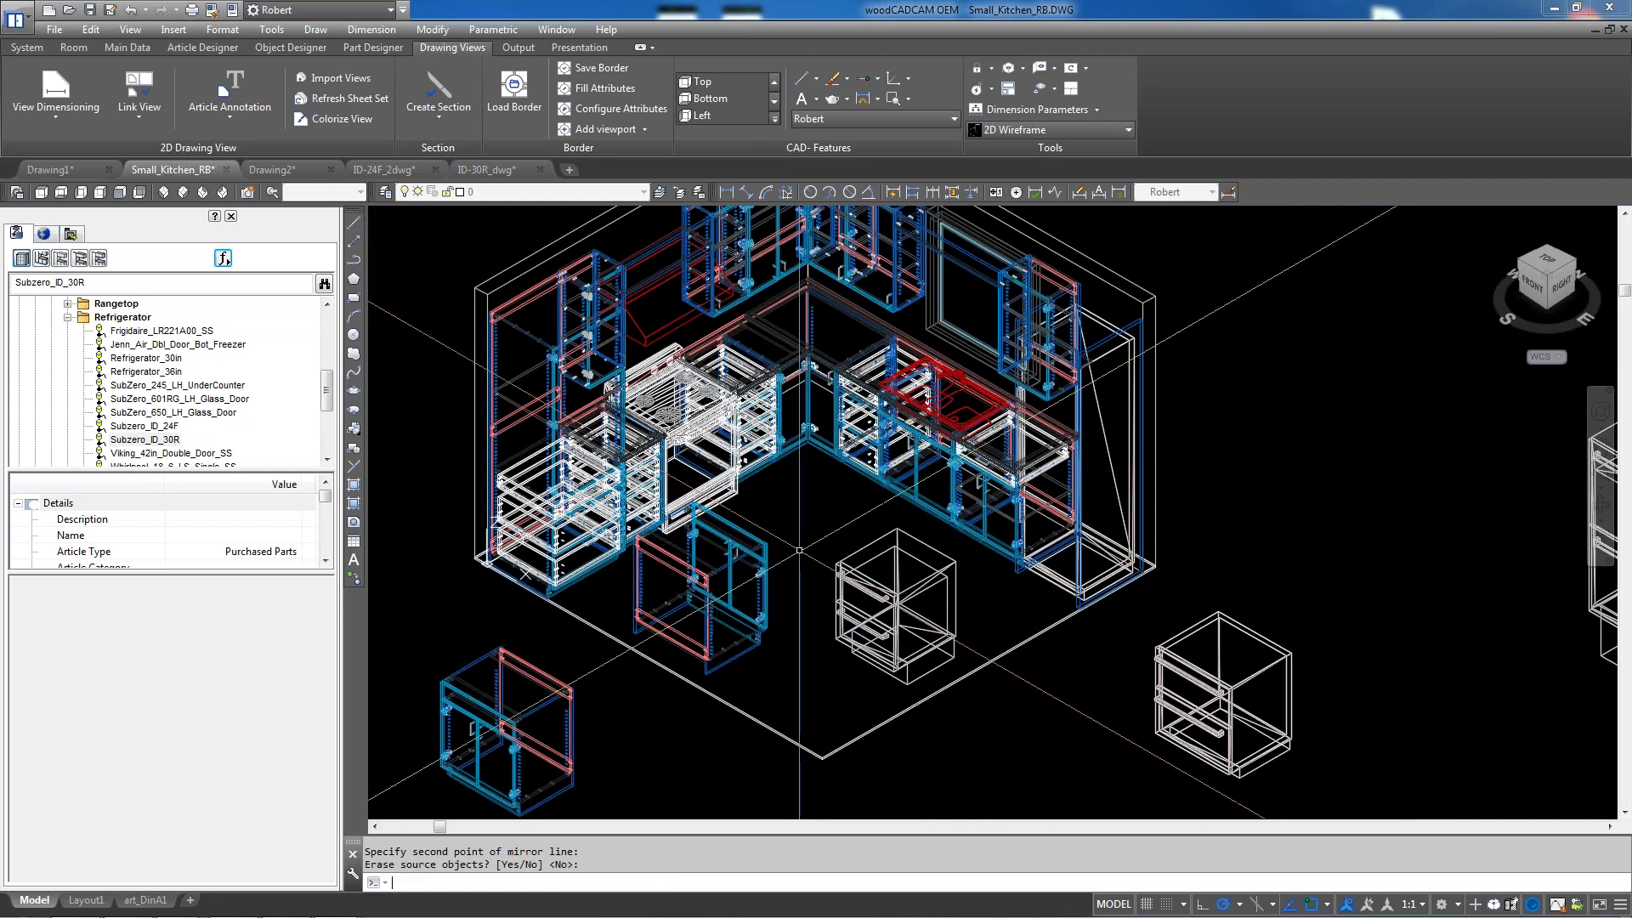
{"action": "scroll", "coordinate": [769, 559], "scroll_direction": "up", "scroll_amount": 3}
{"action": "scroll", "coordinate": [820, 515], "scroll_direction": "down", "scroll_amount": 3}
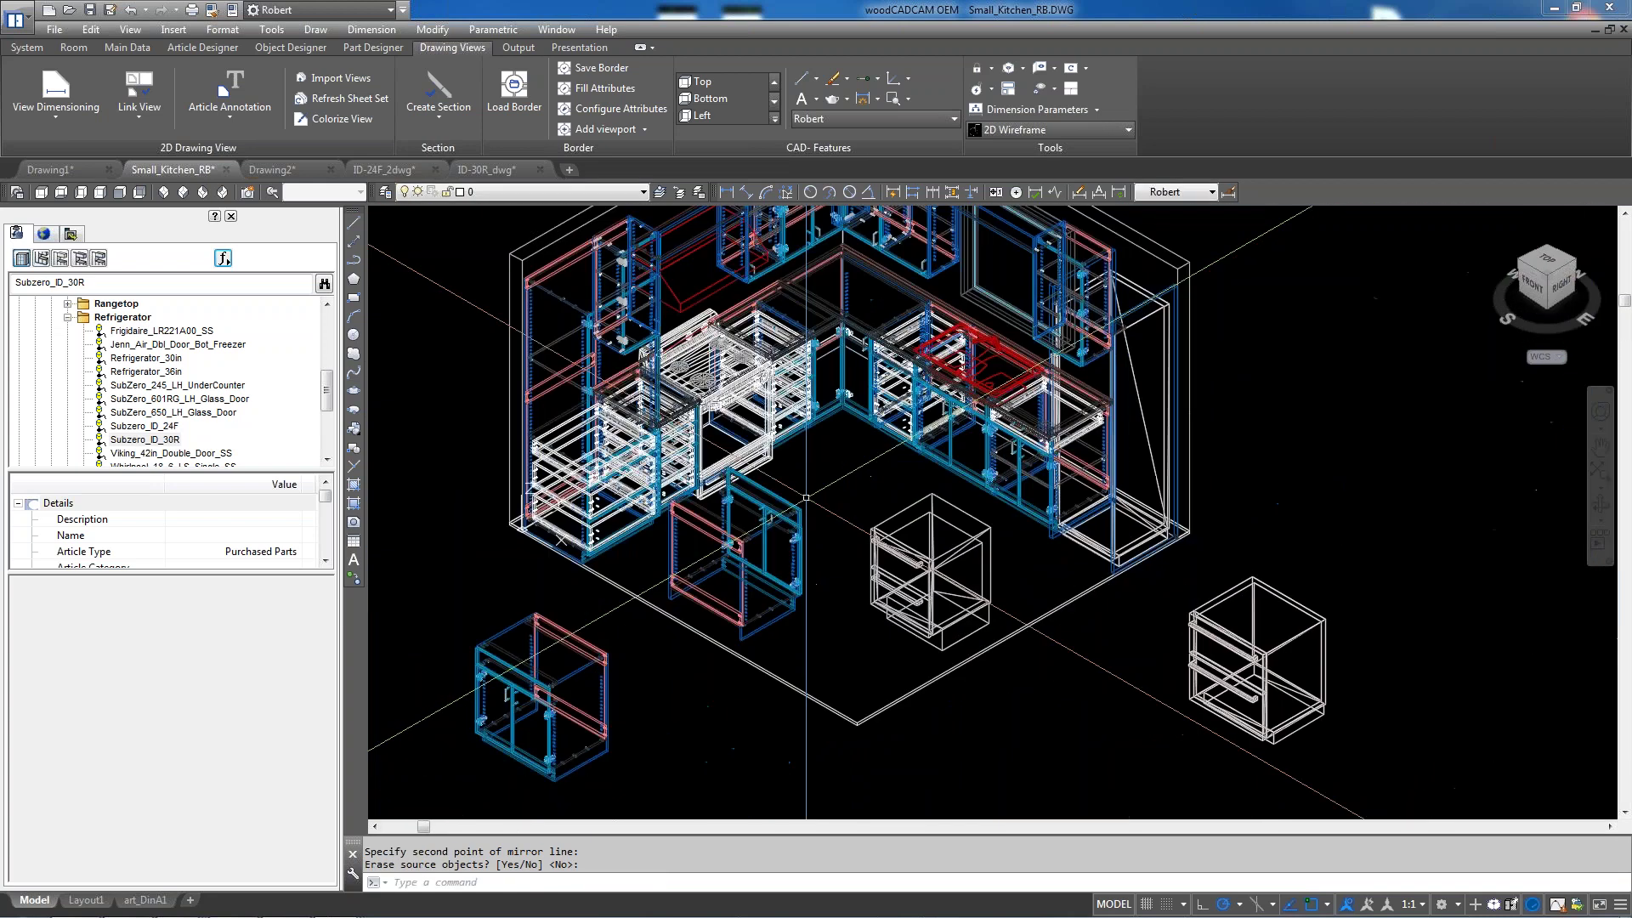
{"action": "left_click", "coordinate": [820, 529]}
{"action": "key", "text": "Escape"}
{"action": "key", "text": "Escape"}
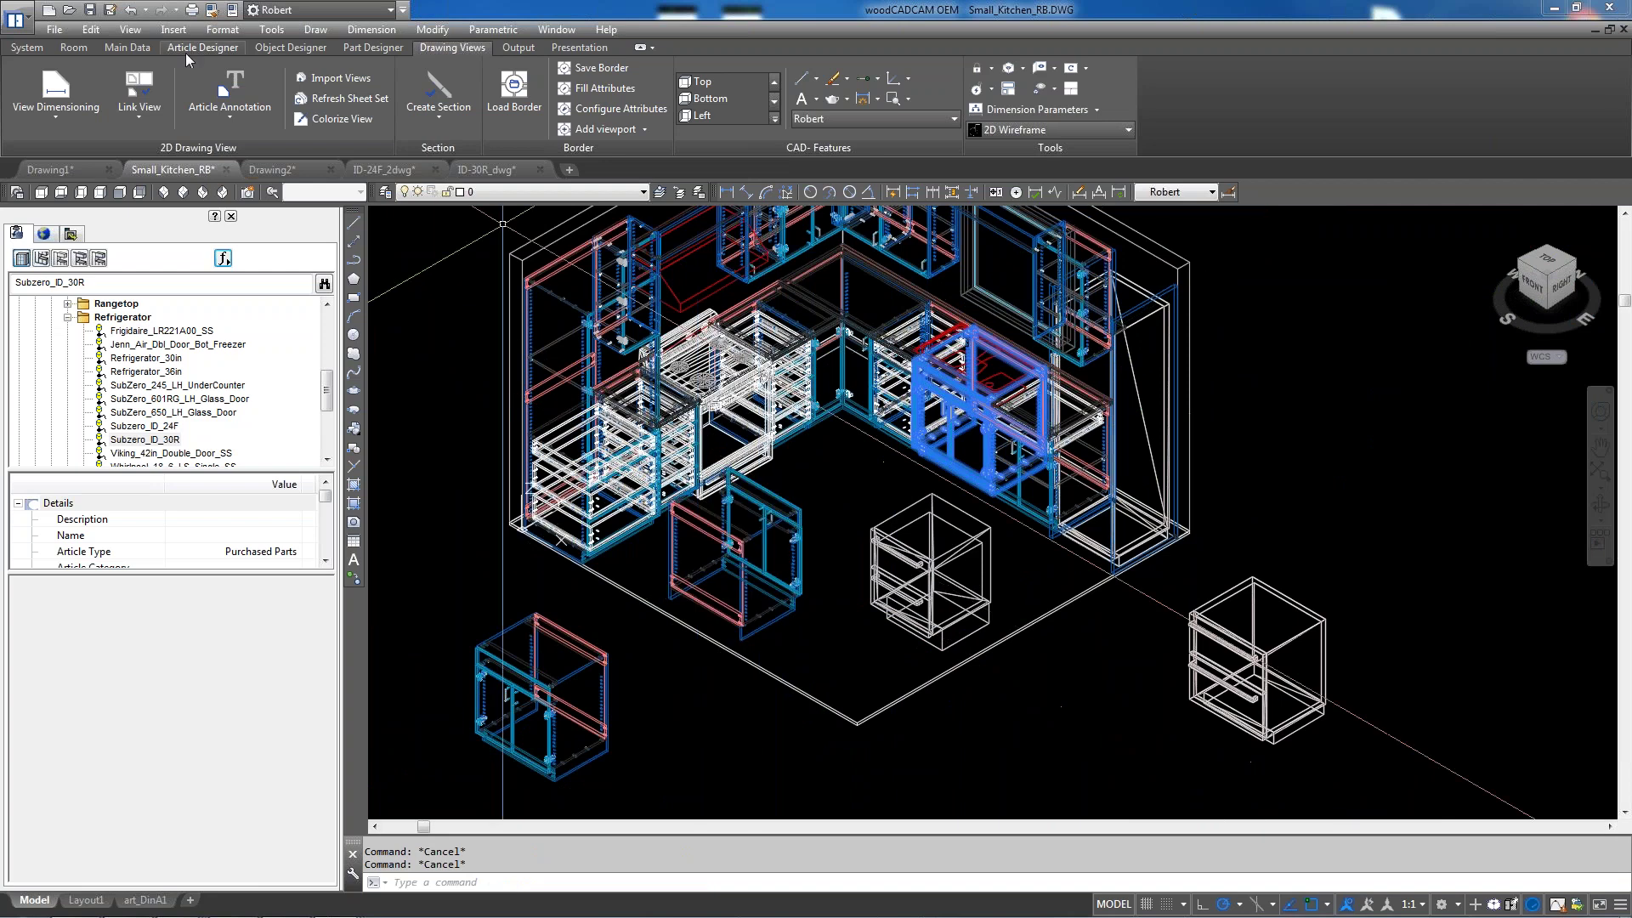
Use Modify Article on the base cabinet to change Width from 30 to 25 and Depth from 24 to 15
{"action": "left_click", "coordinate": [187, 48]}
{"action": "left_click", "coordinate": [217, 78]}
{"action": "left_click", "coordinate": [809, 519]}
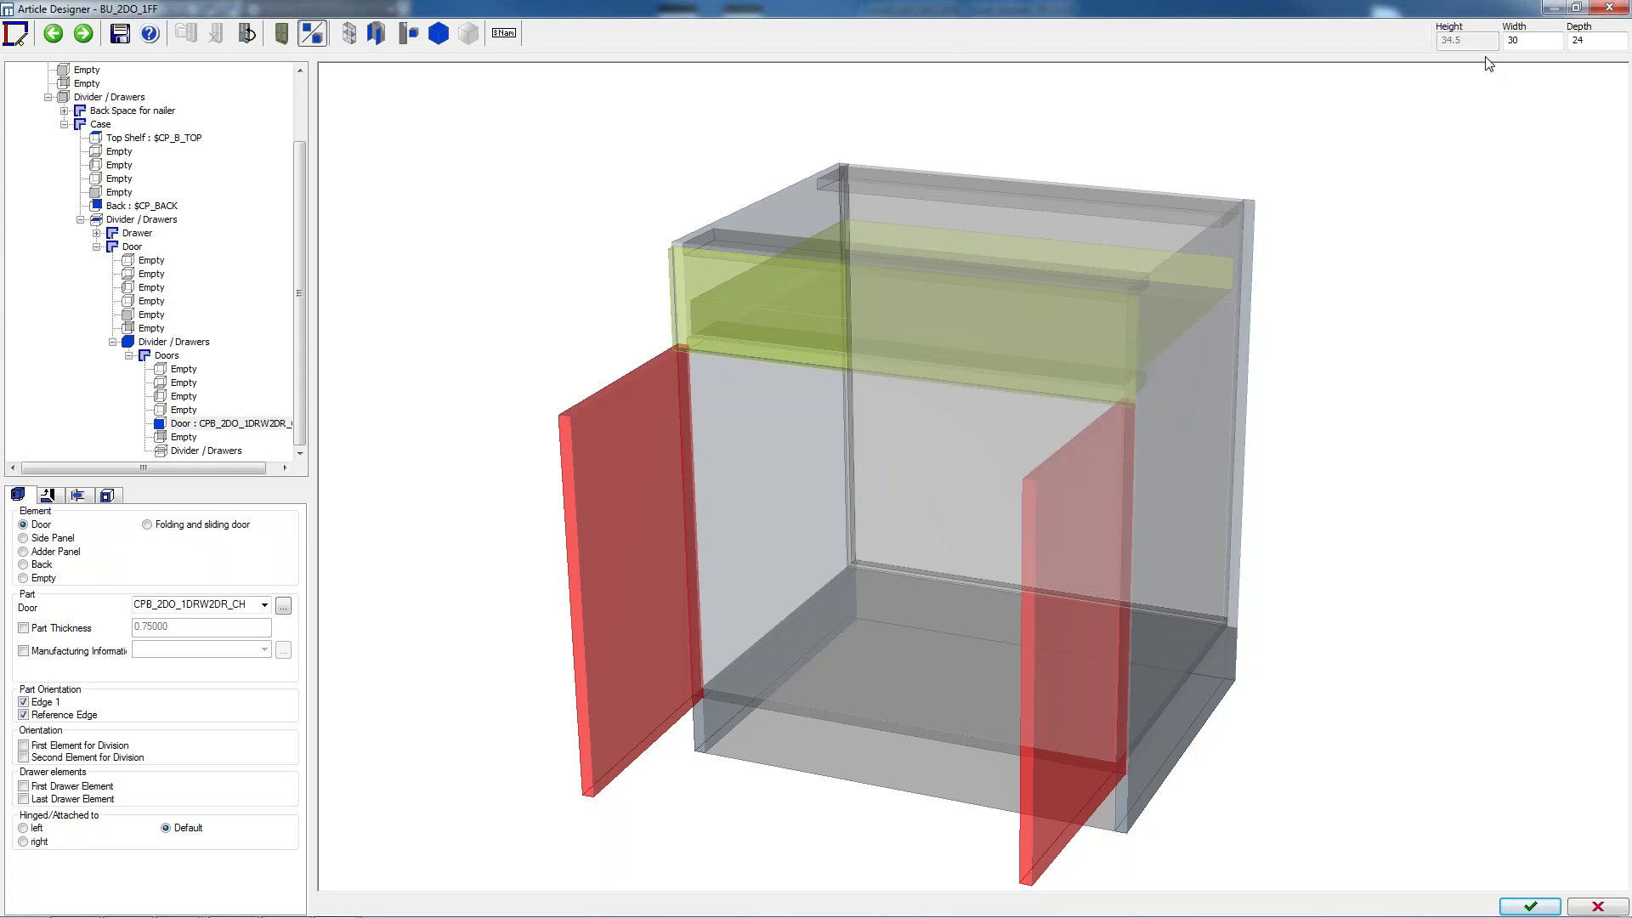
{"action": "double_click", "coordinate": [1539, 44]}
{"action": "type", "text": "25"}
{"action": "key", "text": "Return"}
{"action": "double_click", "coordinate": [1593, 43]}
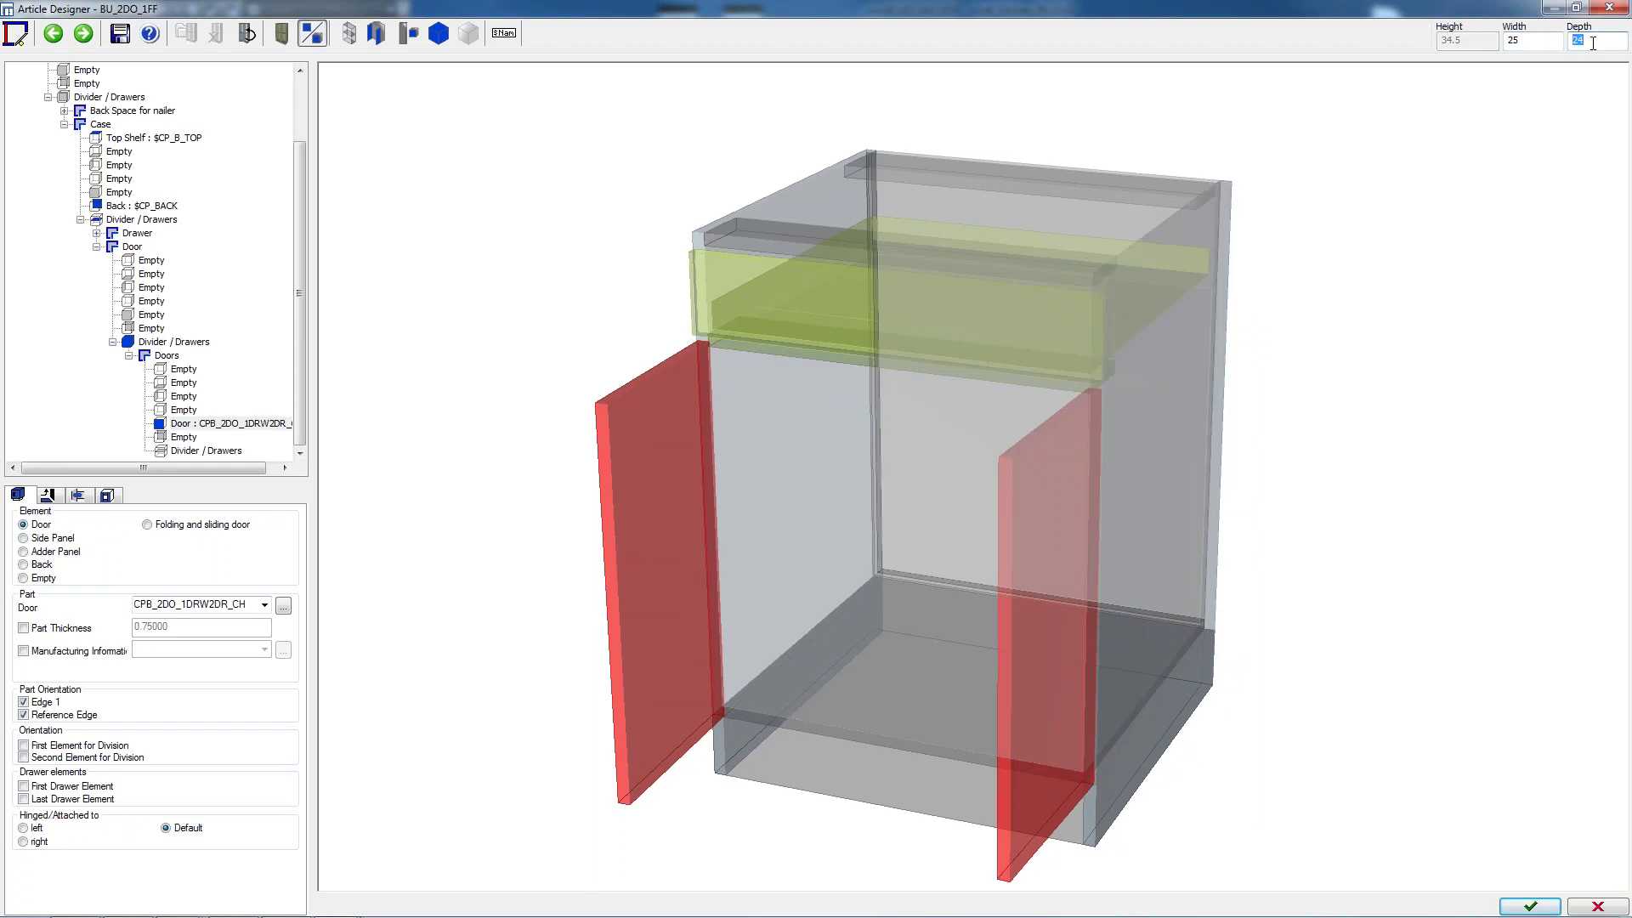
{"action": "type", "text": "15"}
{"action": "key", "text": "Return"}
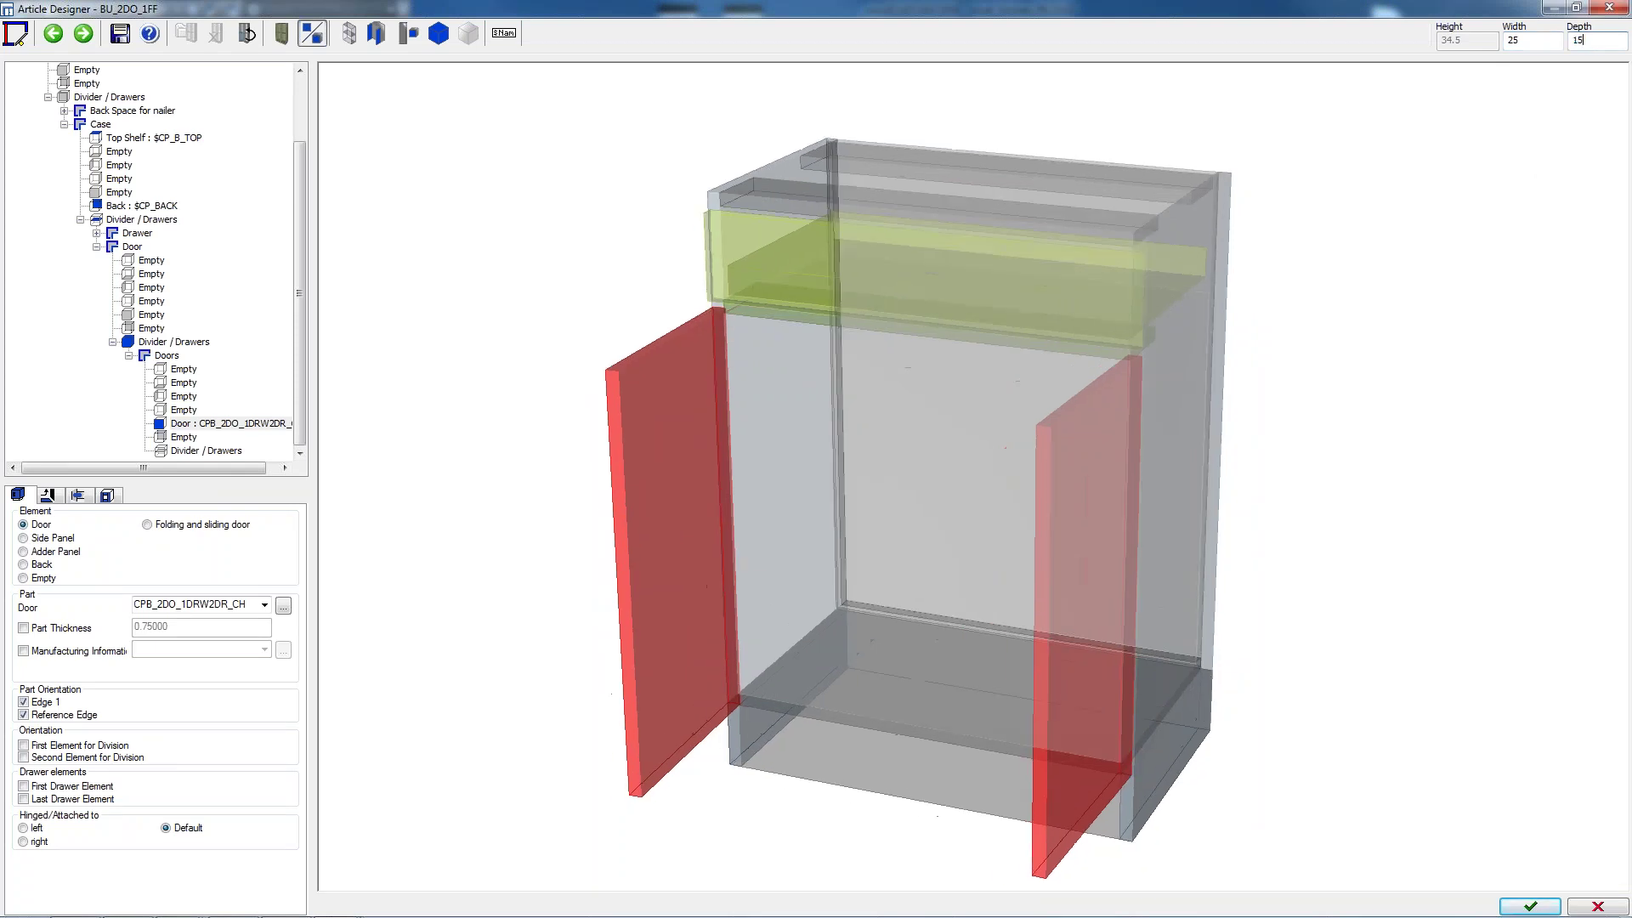
{"action": "left_click", "coordinate": [1531, 908]}
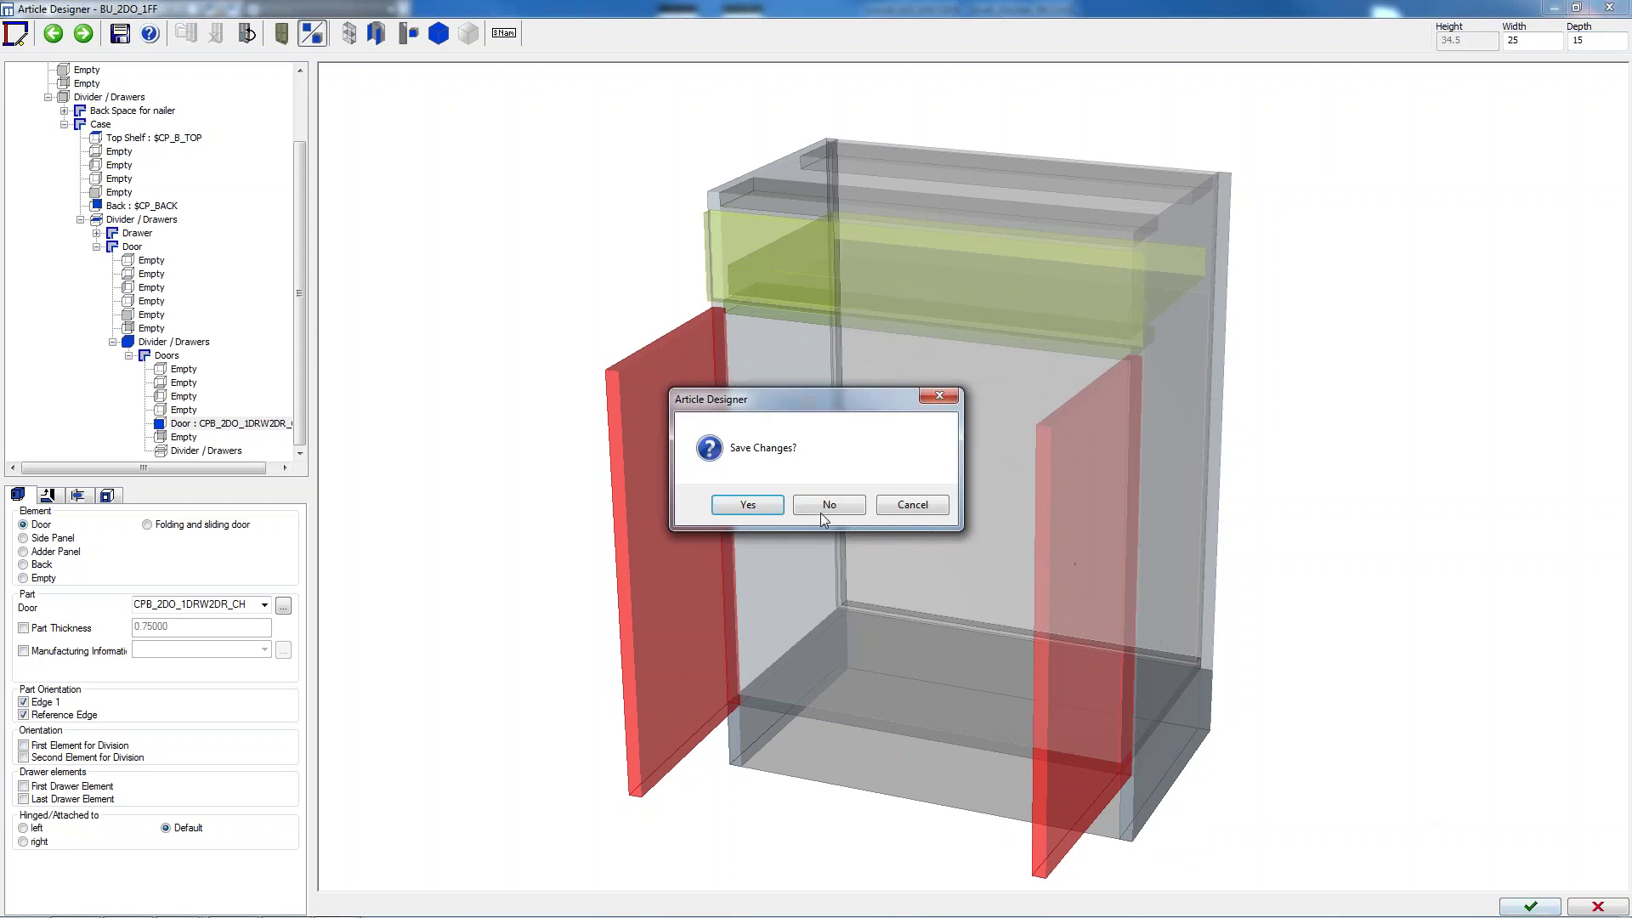
Decline saving the article design and decline updating the associated sections
{"action": "left_click", "coordinate": [821, 510]}
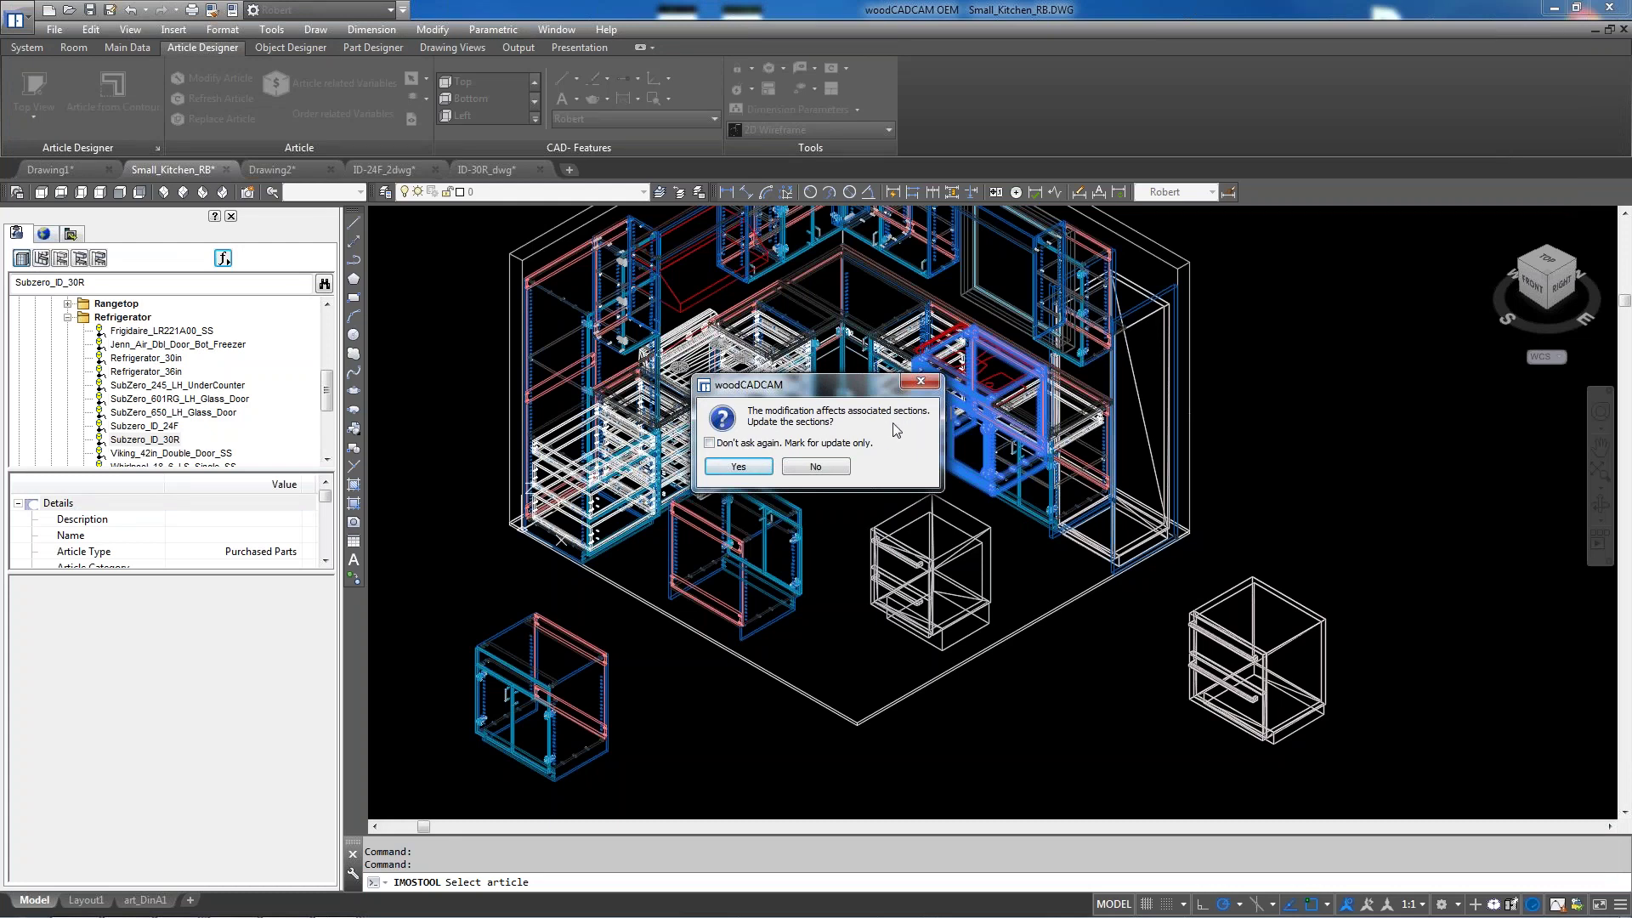
{"action": "left_click", "coordinate": [823, 463]}
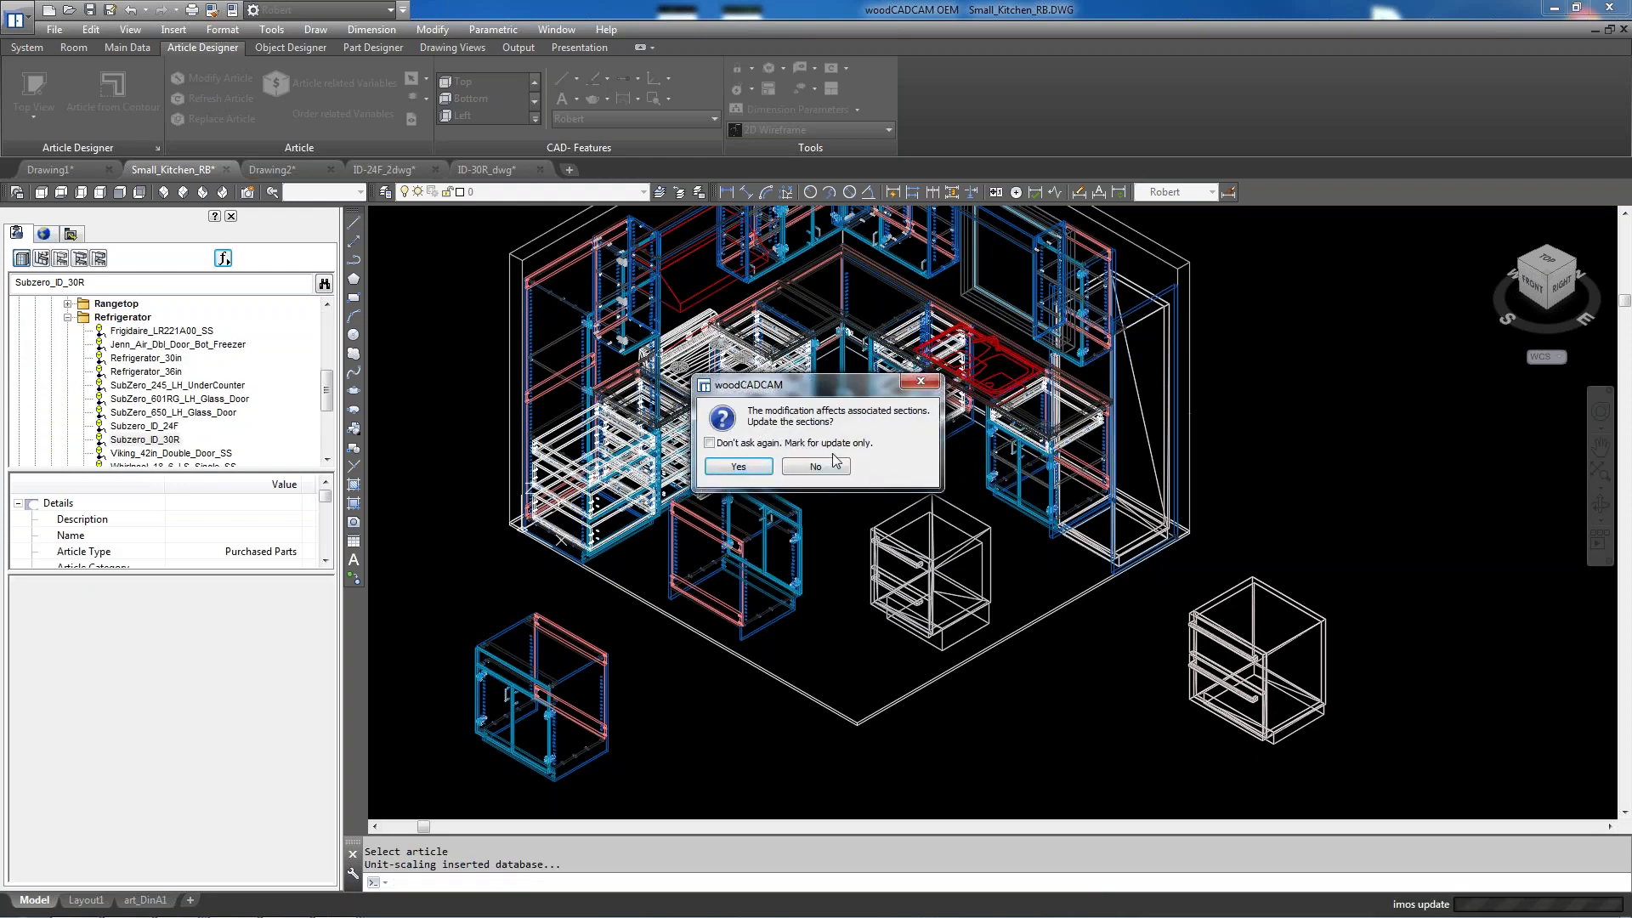
{"action": "left_click", "coordinate": [829, 468]}
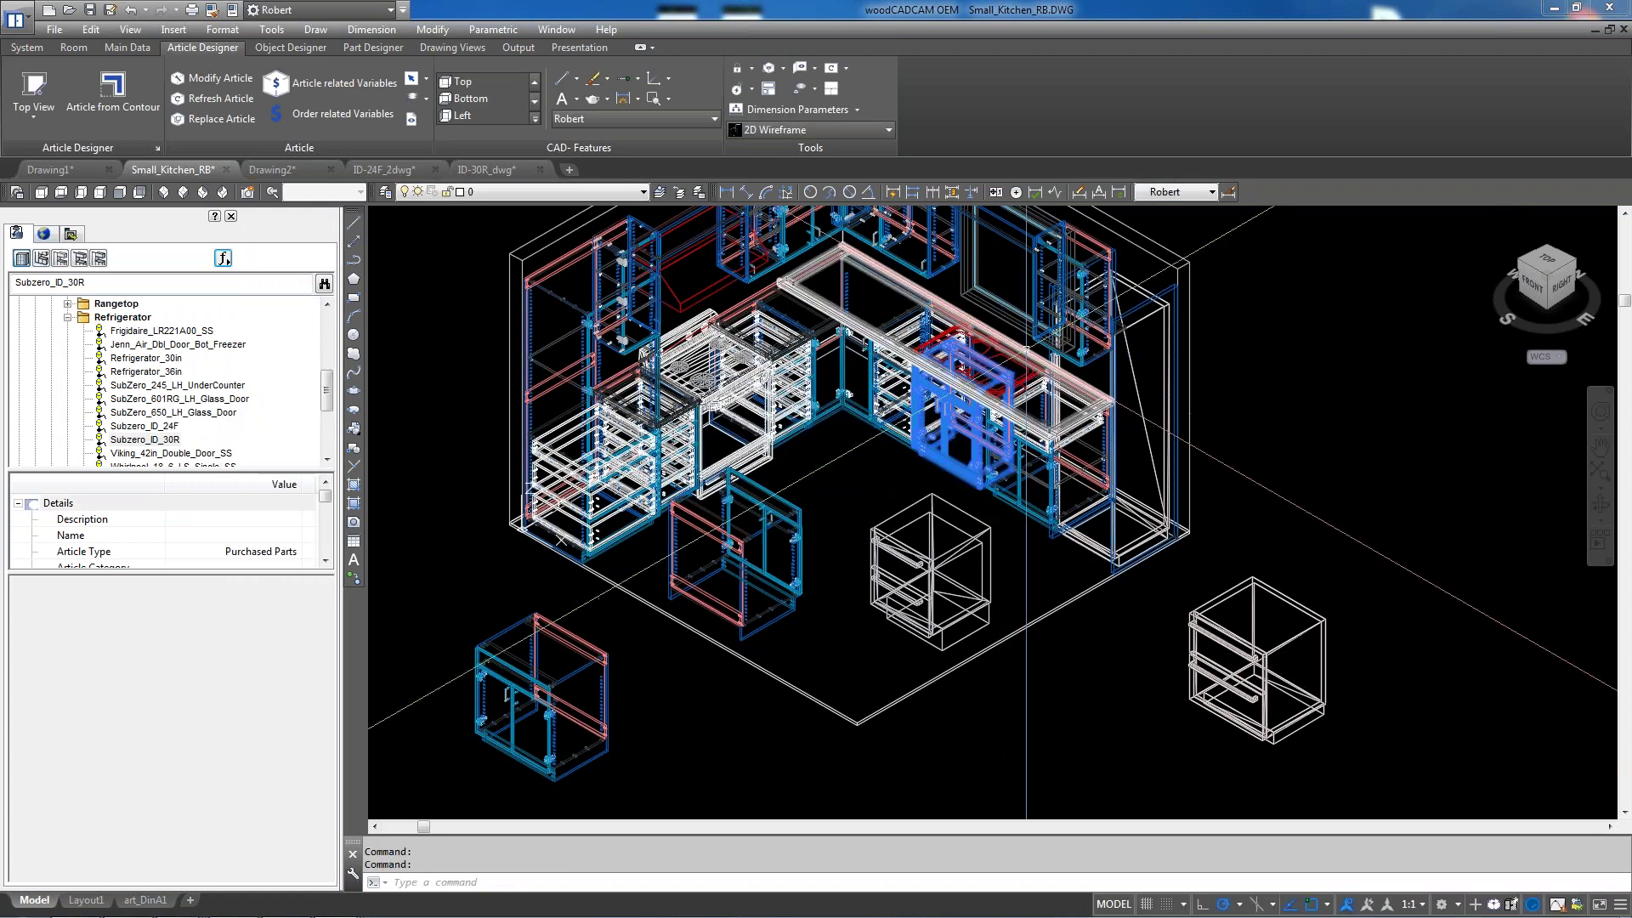
List all article groups and pick the mirrored cabinet copy to load its properties
{"action": "scroll", "coordinate": [1026, 349], "scroll_direction": "up", "scroll_amount": 4}
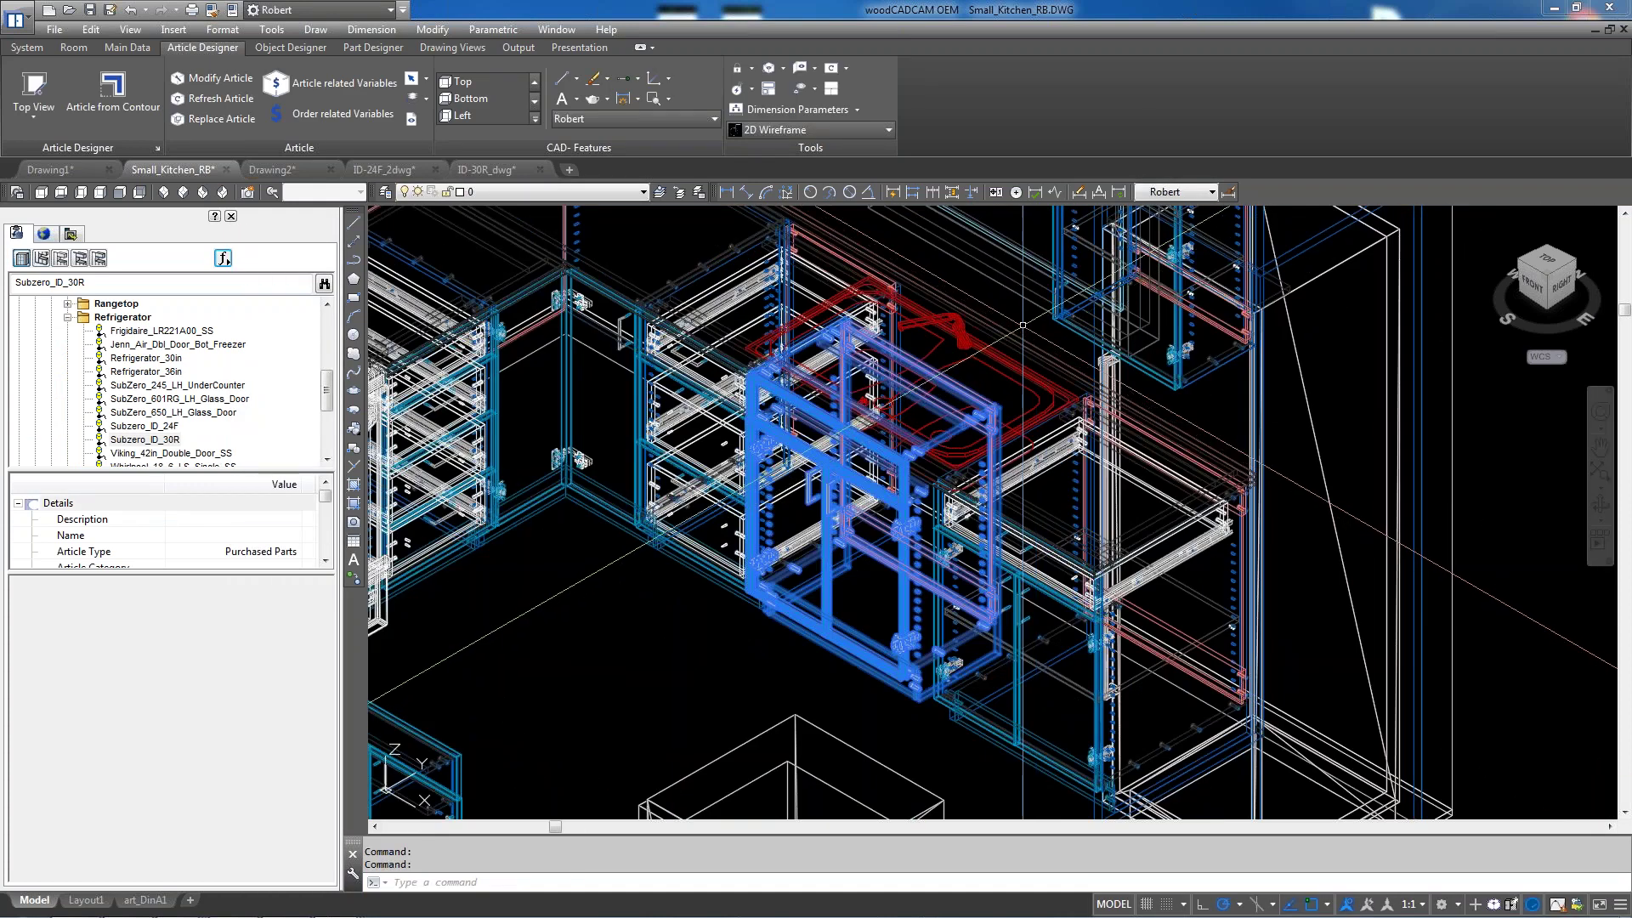
{"action": "scroll", "coordinate": [1022, 329], "scroll_direction": "down", "scroll_amount": 2}
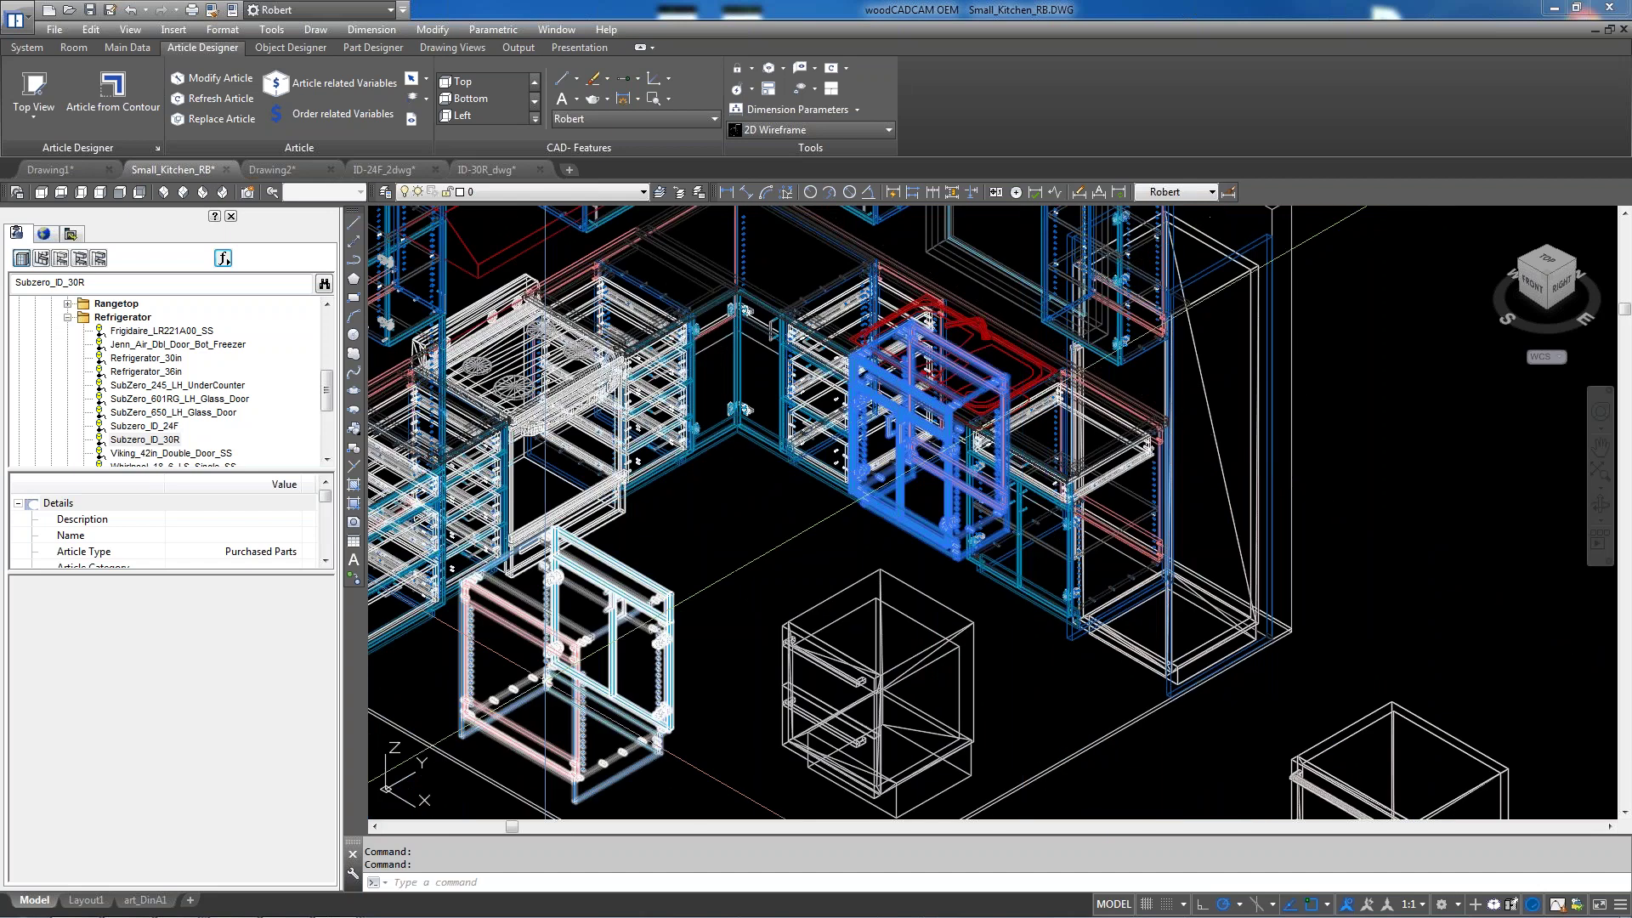
{"action": "scroll", "coordinate": [526, 674], "scroll_direction": "up", "scroll_amount": 4}
{"action": "scroll", "coordinate": [733, 510], "scroll_direction": "down", "scroll_amount": 2}
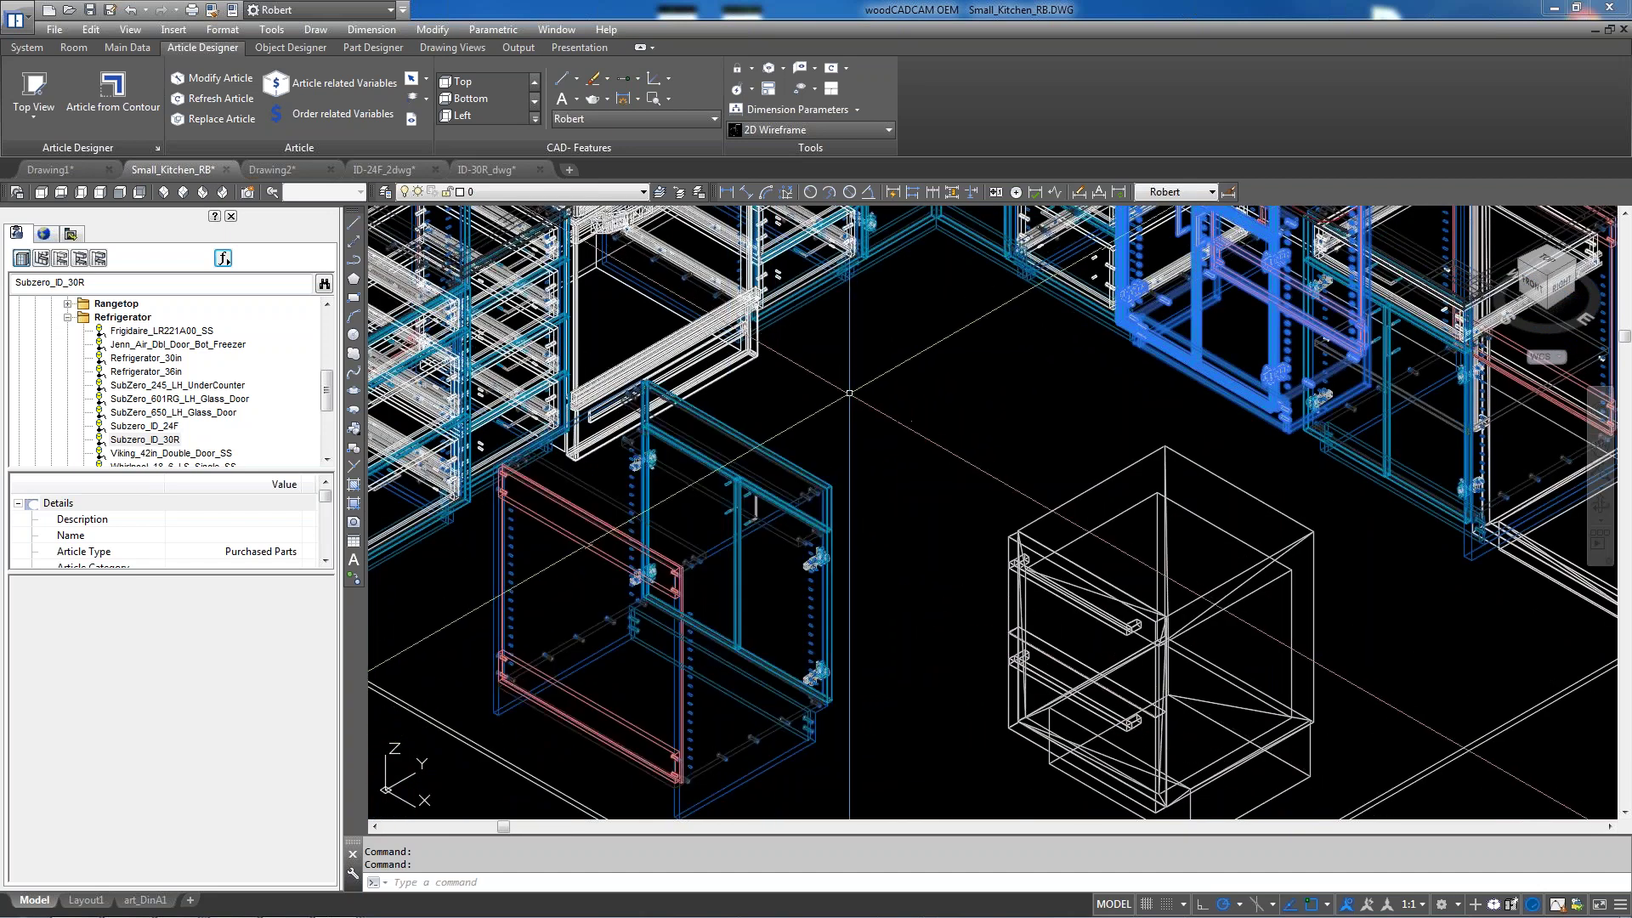
{"action": "scroll", "coordinate": [547, 697], "scroll_direction": "down", "scroll_amount": 3}
{"action": "key", "text": "Escape"}
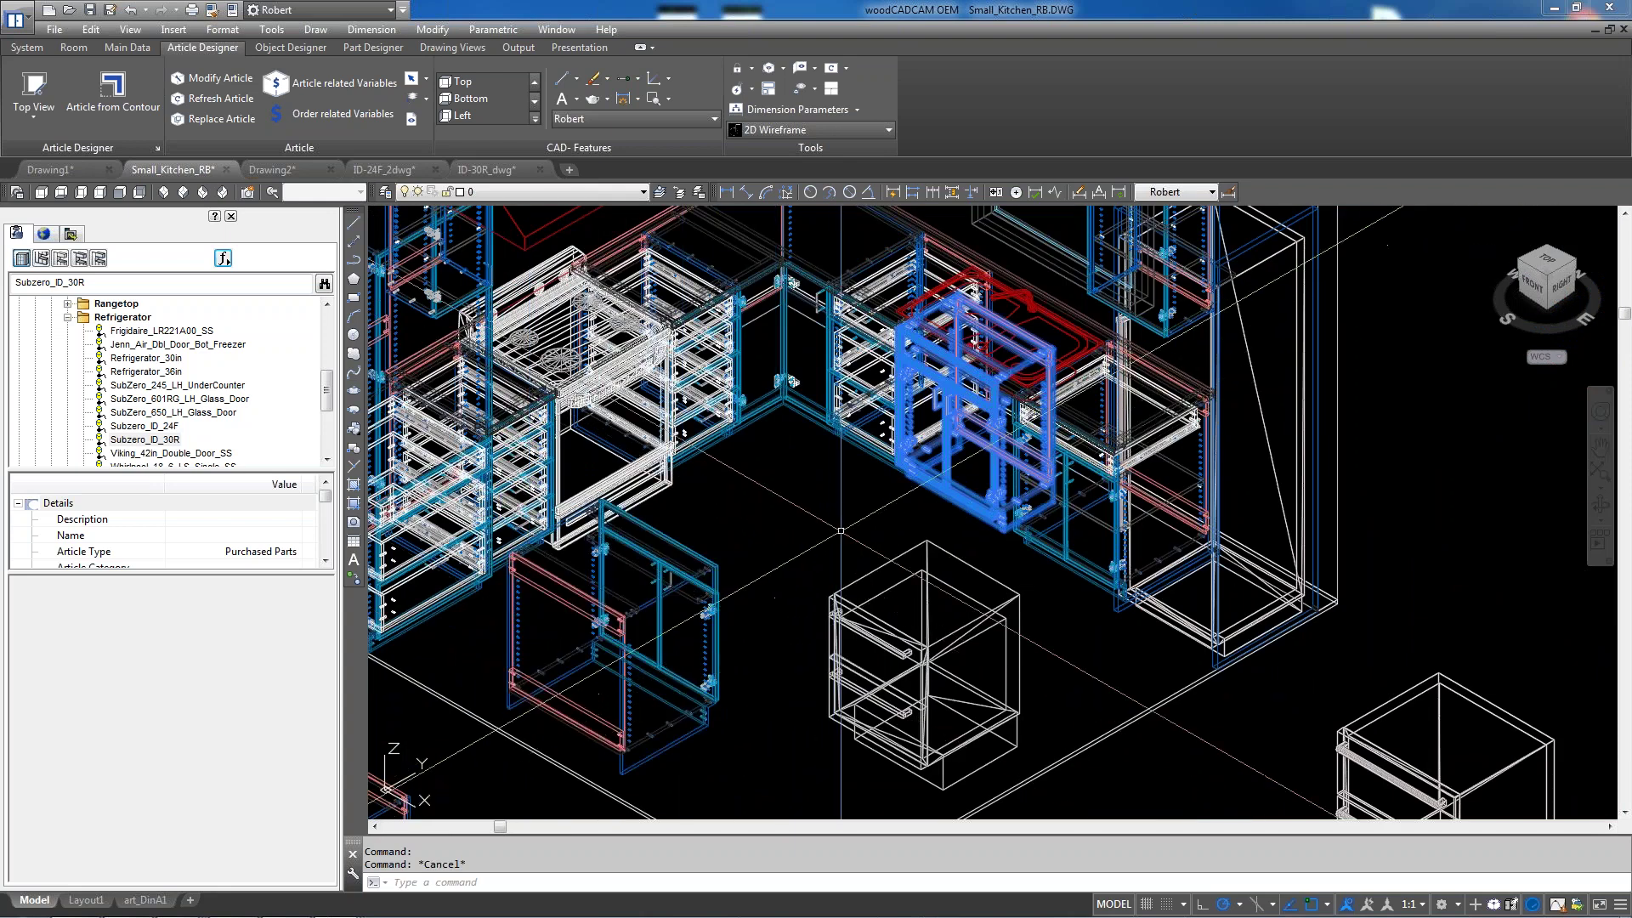
{"action": "left_click", "coordinate": [43, 232]}
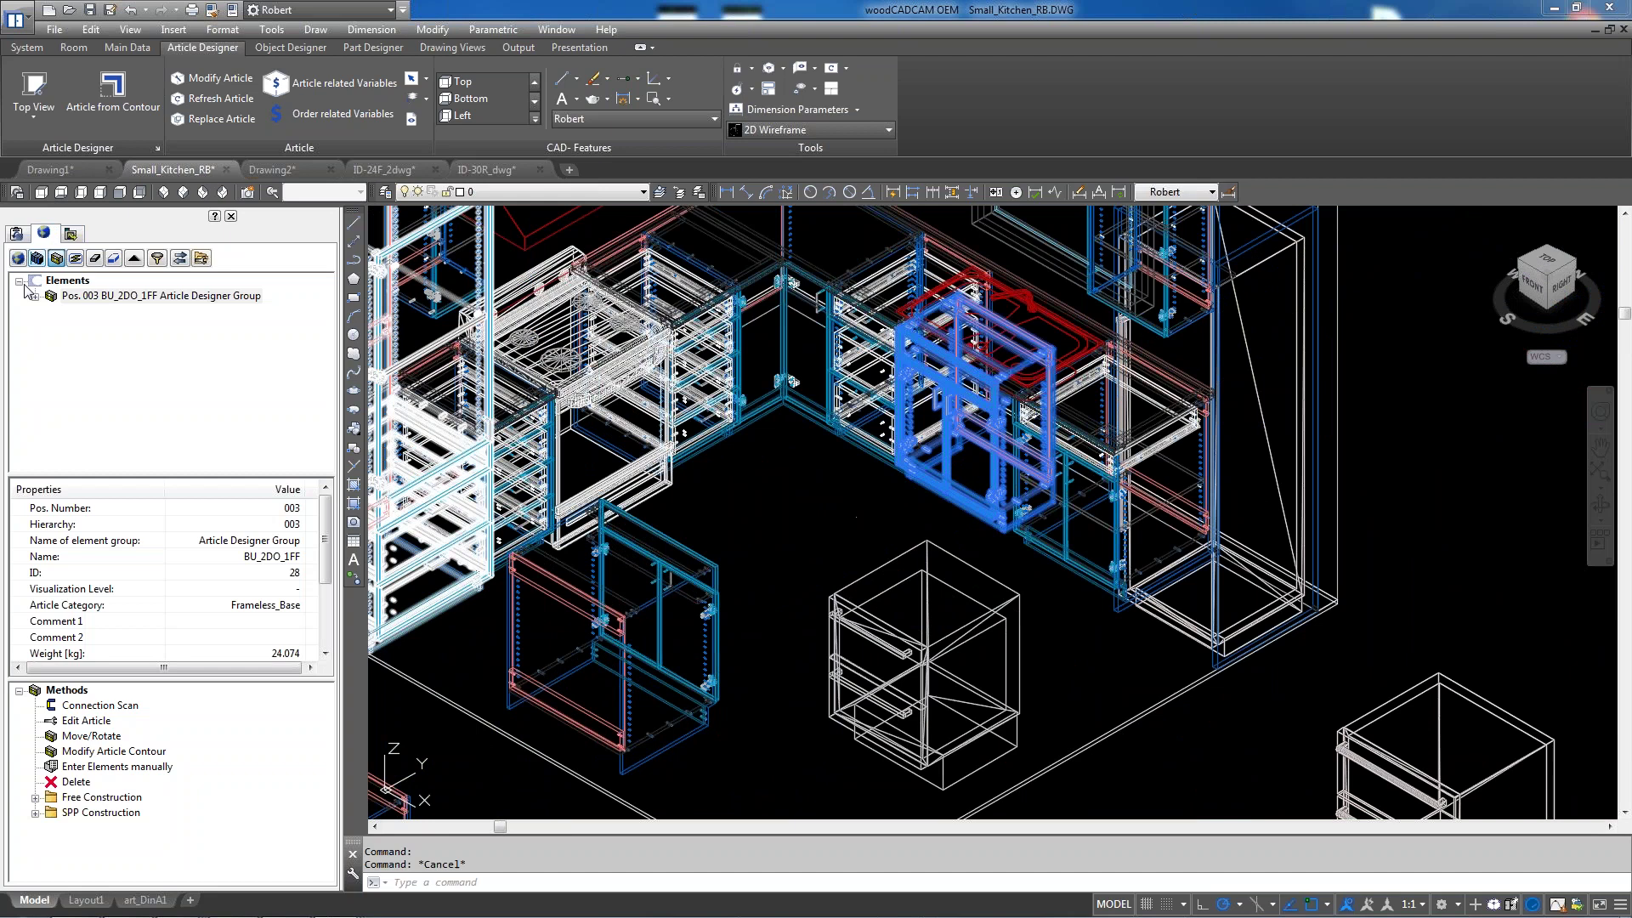
{"action": "left_click", "coordinate": [17, 258]}
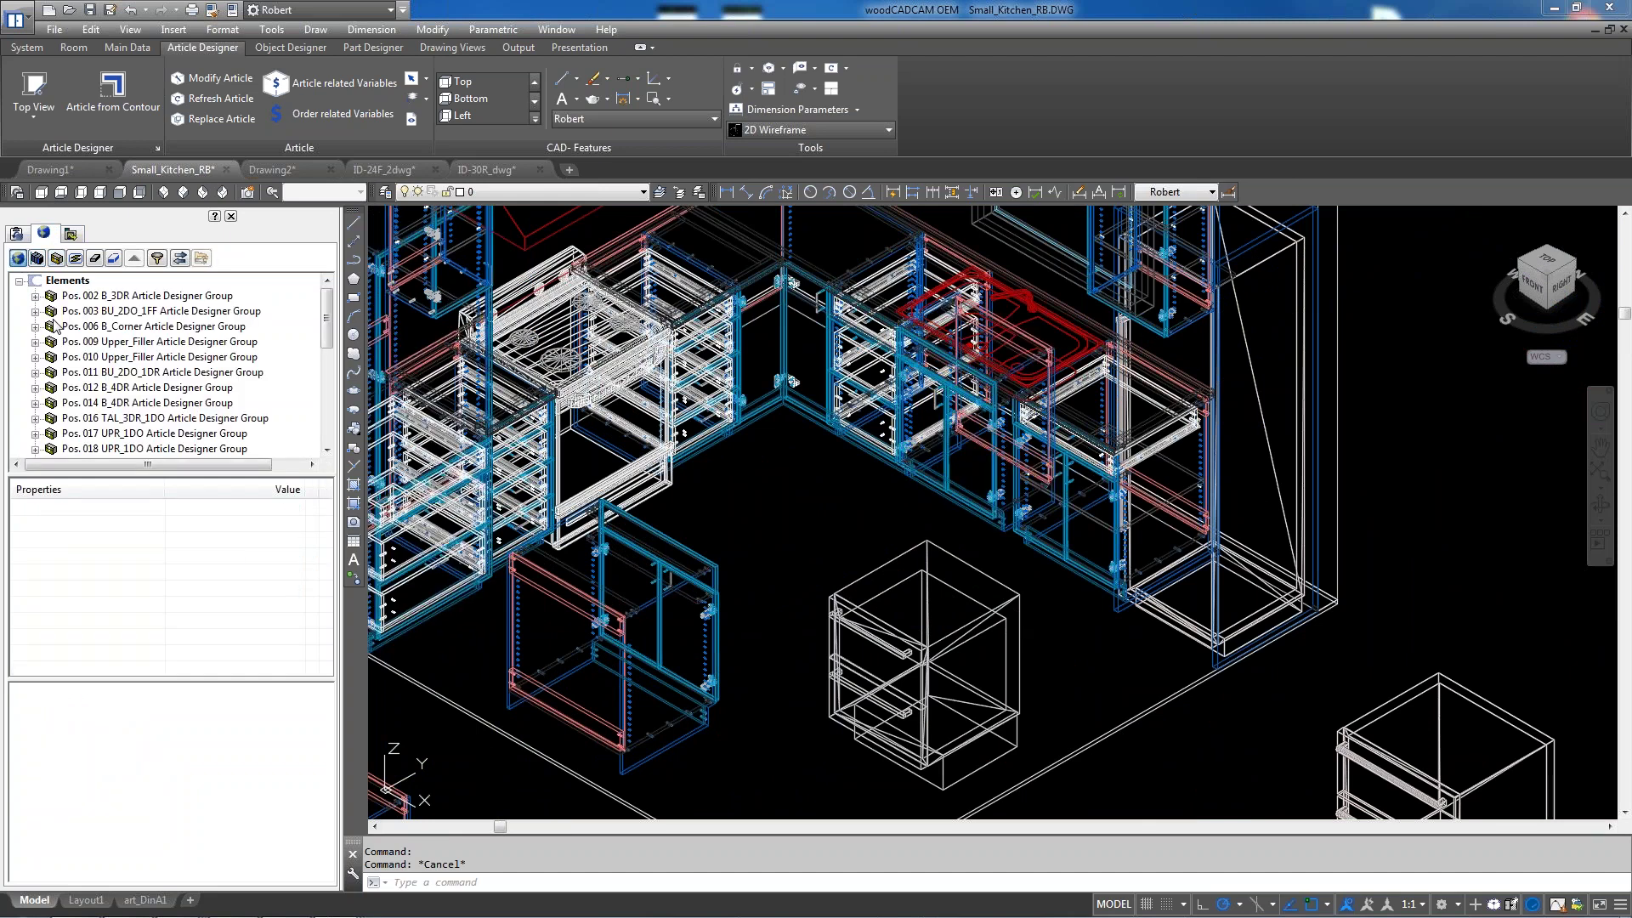
{"action": "left_click", "coordinate": [56, 260]}
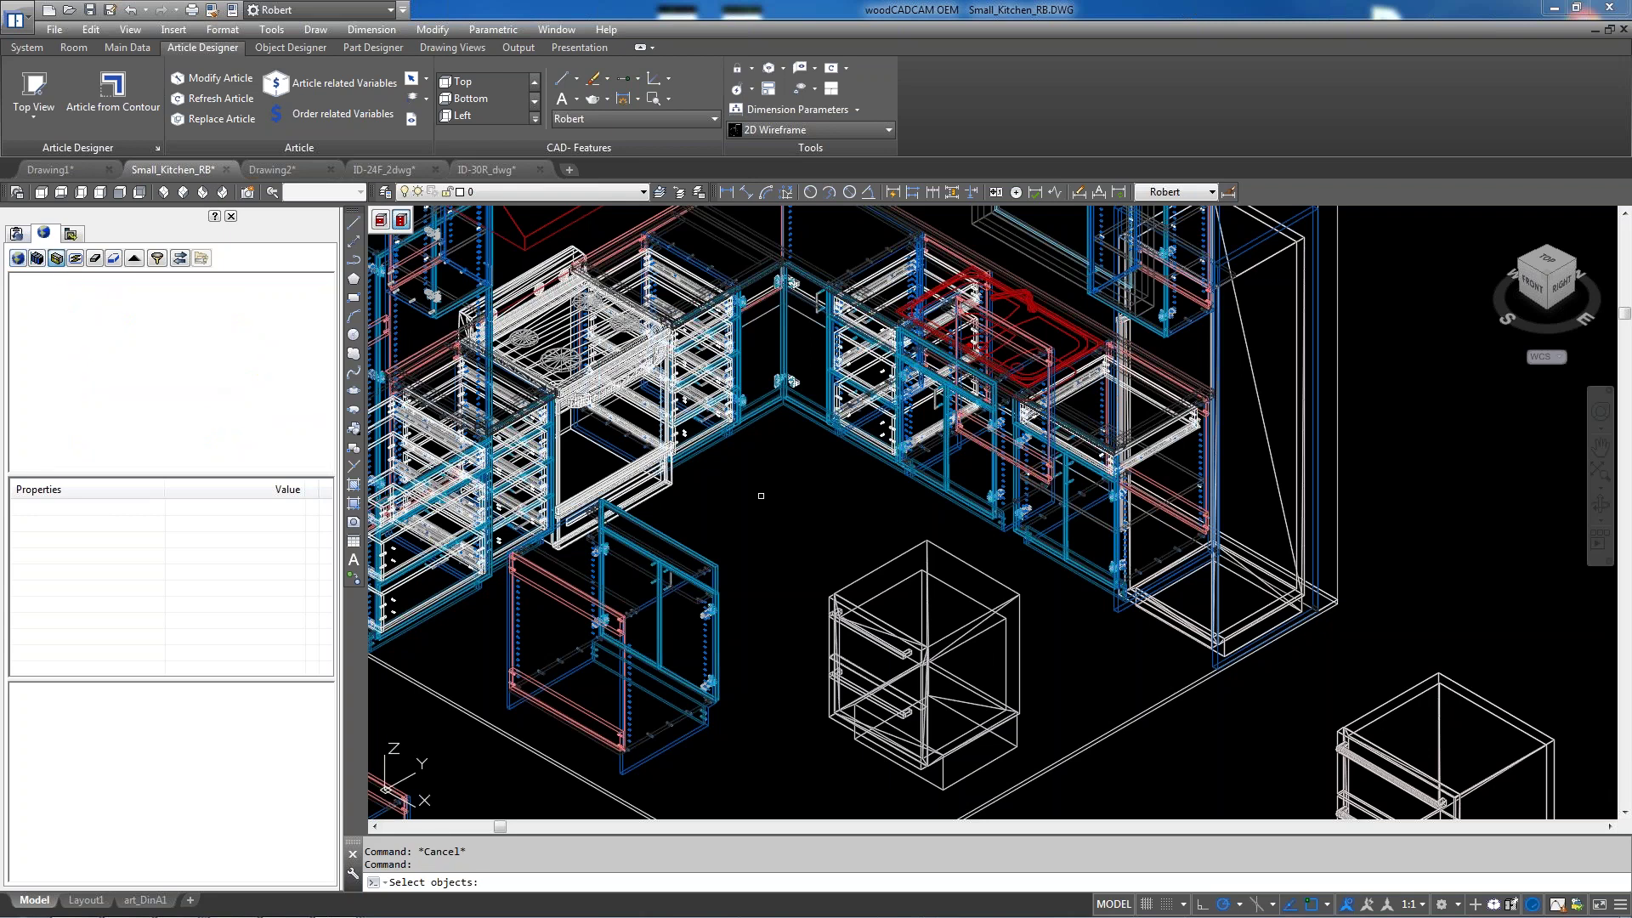
{"action": "left_click", "coordinate": [673, 542]}
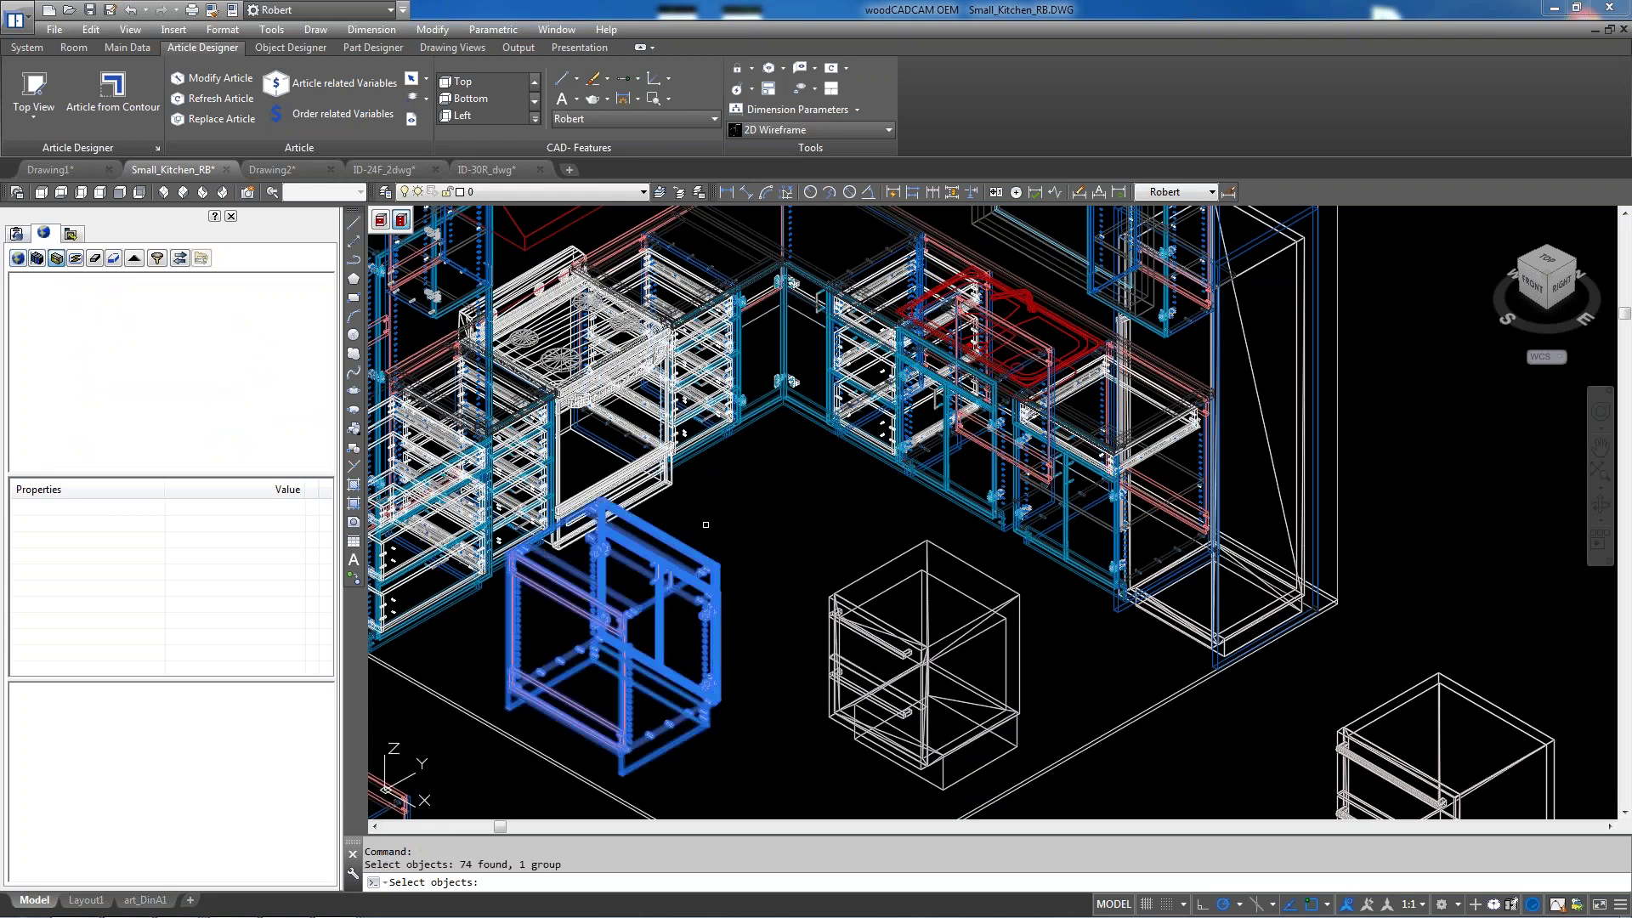
{"action": "key", "text": "Return"}
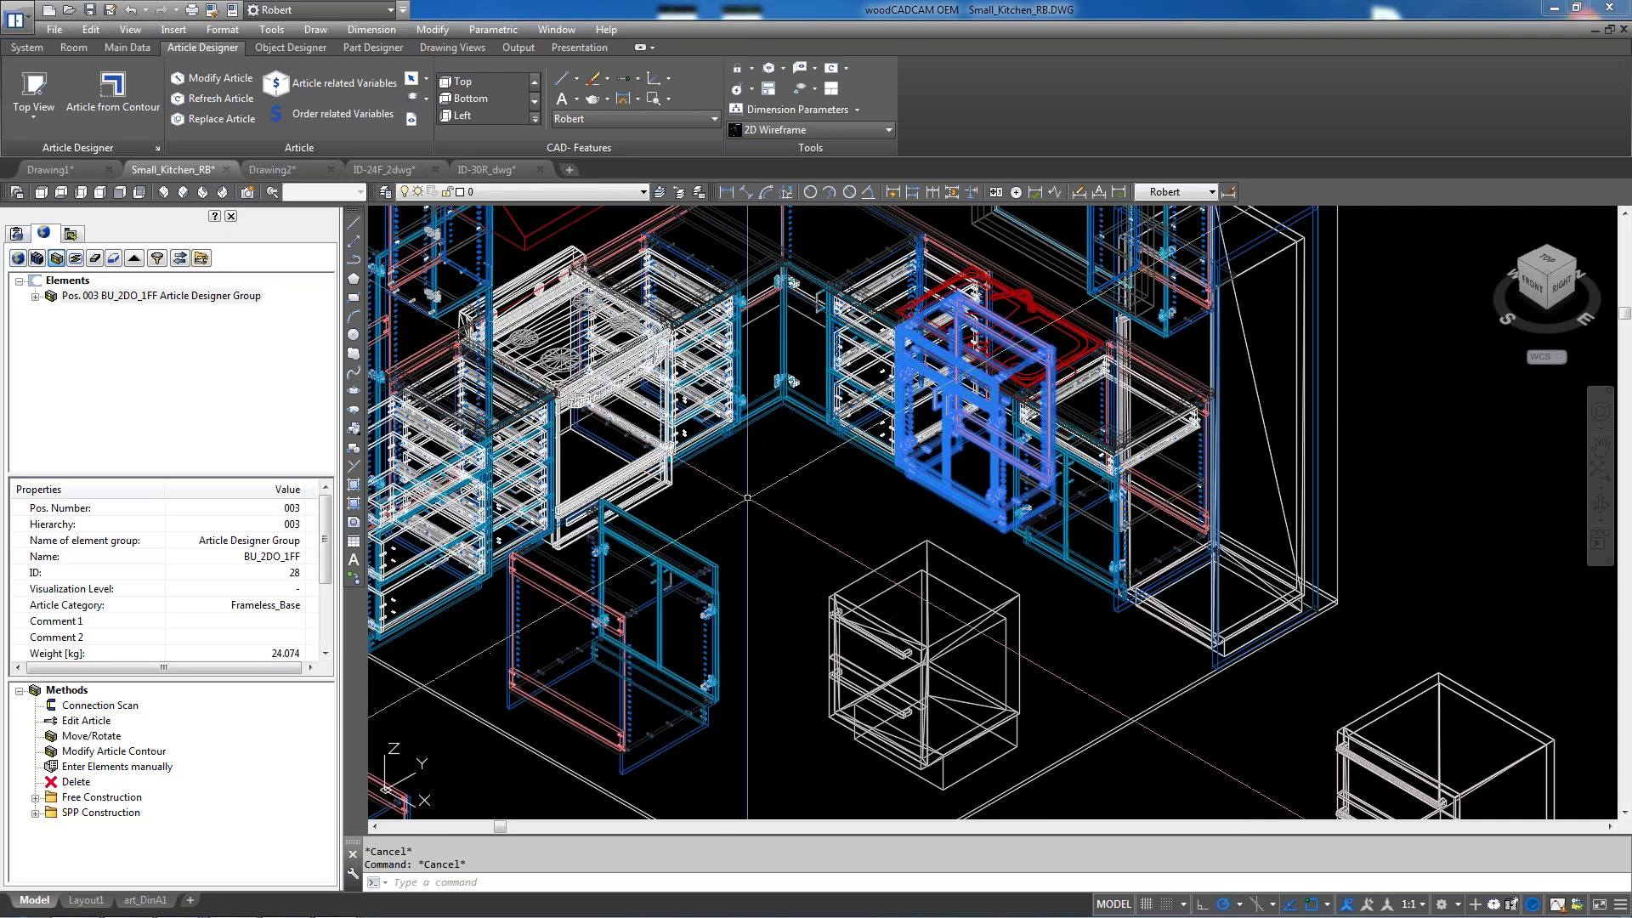
Pick the BU_2DO_1FF base cabinet, position 036, to show its Elements, Properties and Methods
{"action": "scroll", "coordinate": [723, 516], "scroll_direction": "down", "scroll_amount": 3}
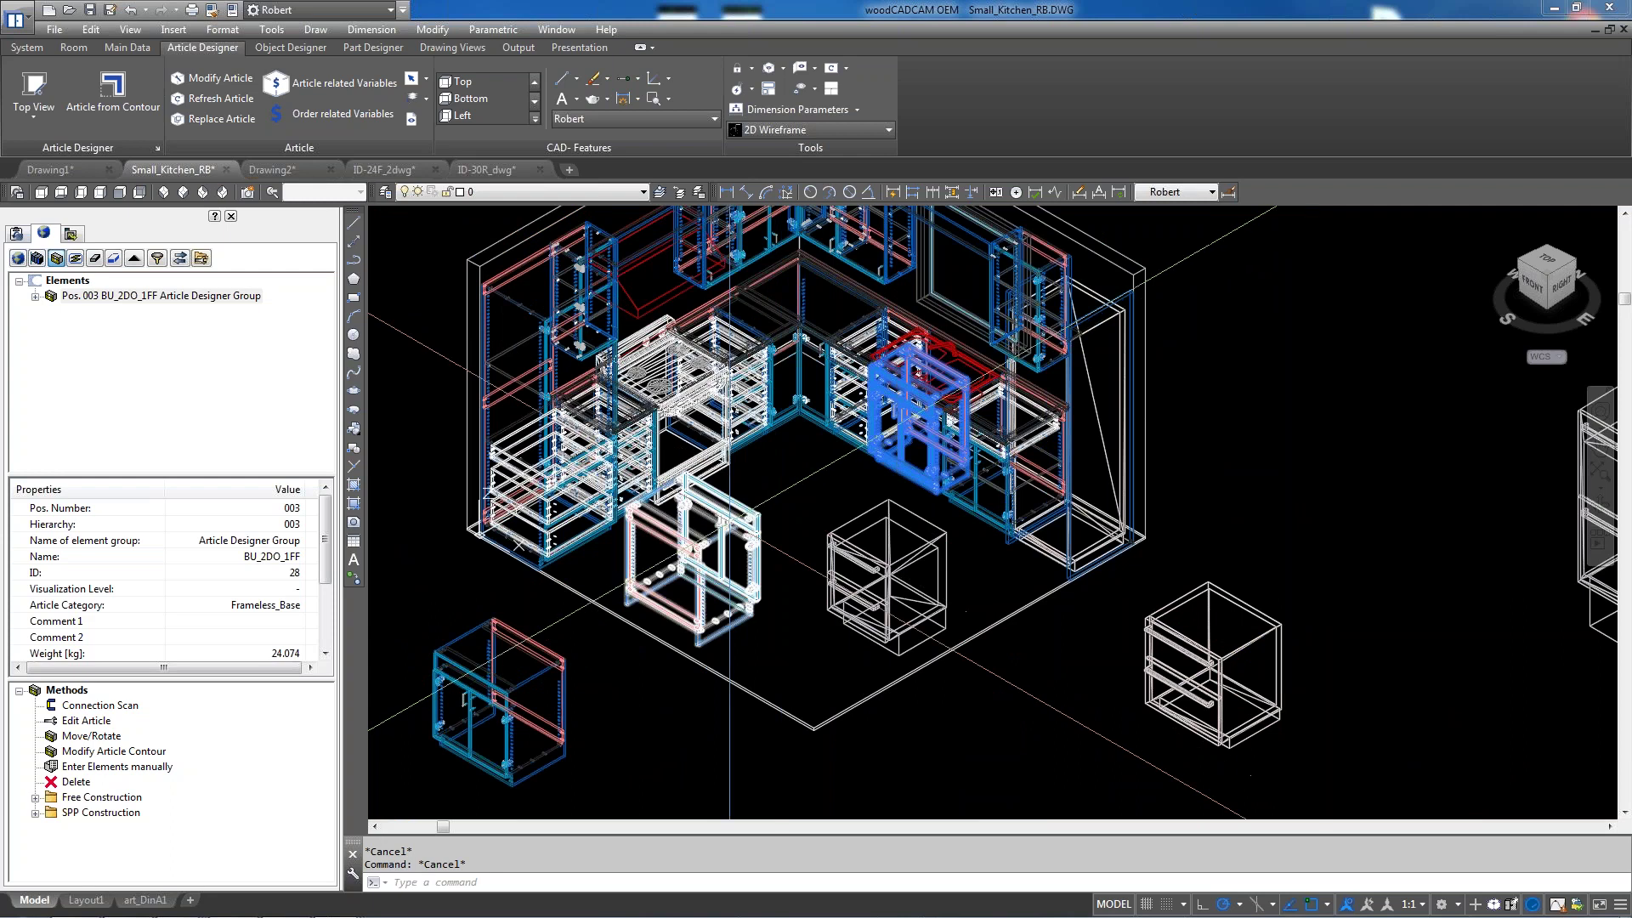
{"action": "scroll", "coordinate": [729, 520], "scroll_direction": "up", "scroll_amount": 2}
{"action": "scroll", "coordinate": [730, 520], "scroll_direction": "down", "scroll_amount": 3}
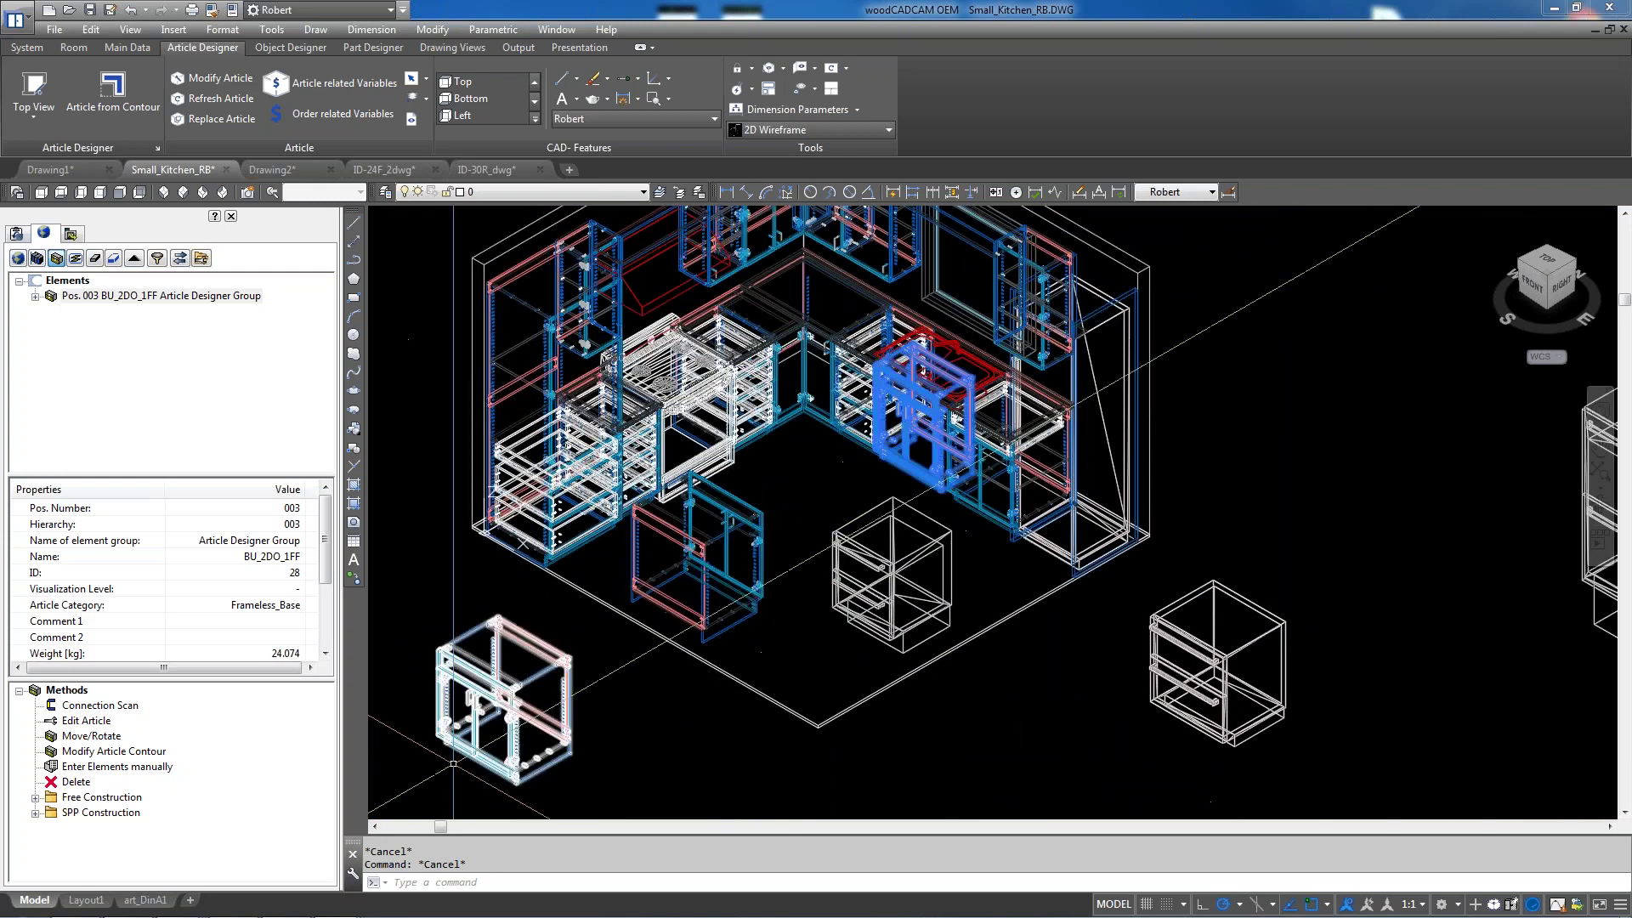
{"action": "scroll", "coordinate": [646, 549], "scroll_direction": "up", "scroll_amount": 5}
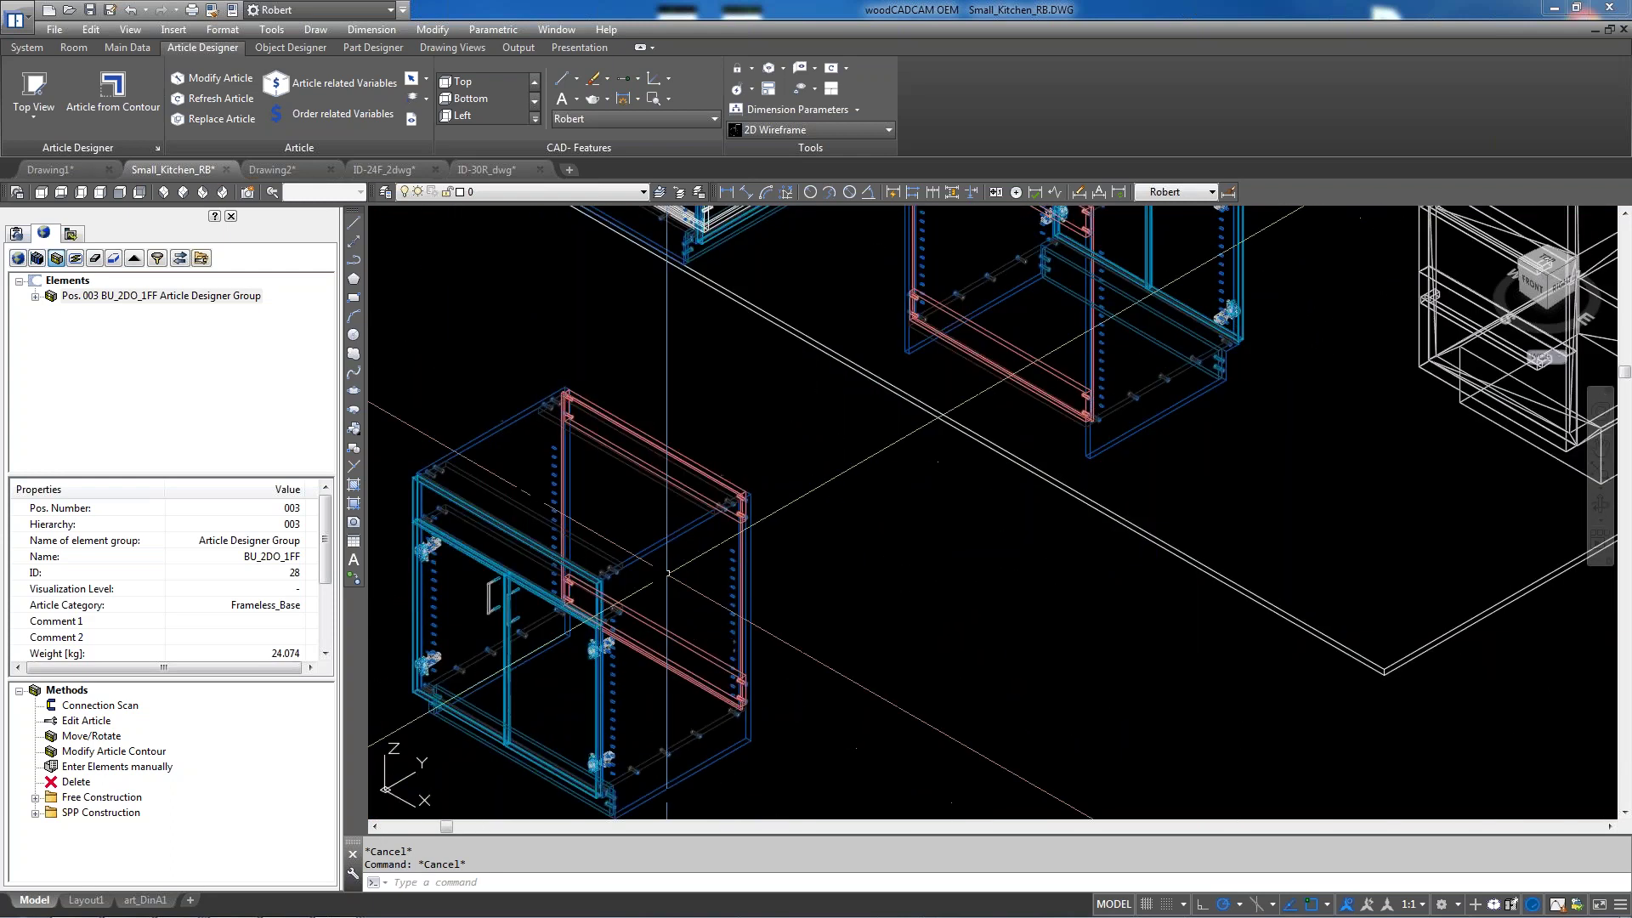
{"action": "left_click", "coordinate": [55, 260]}
{"action": "left_click", "coordinate": [595, 405]}
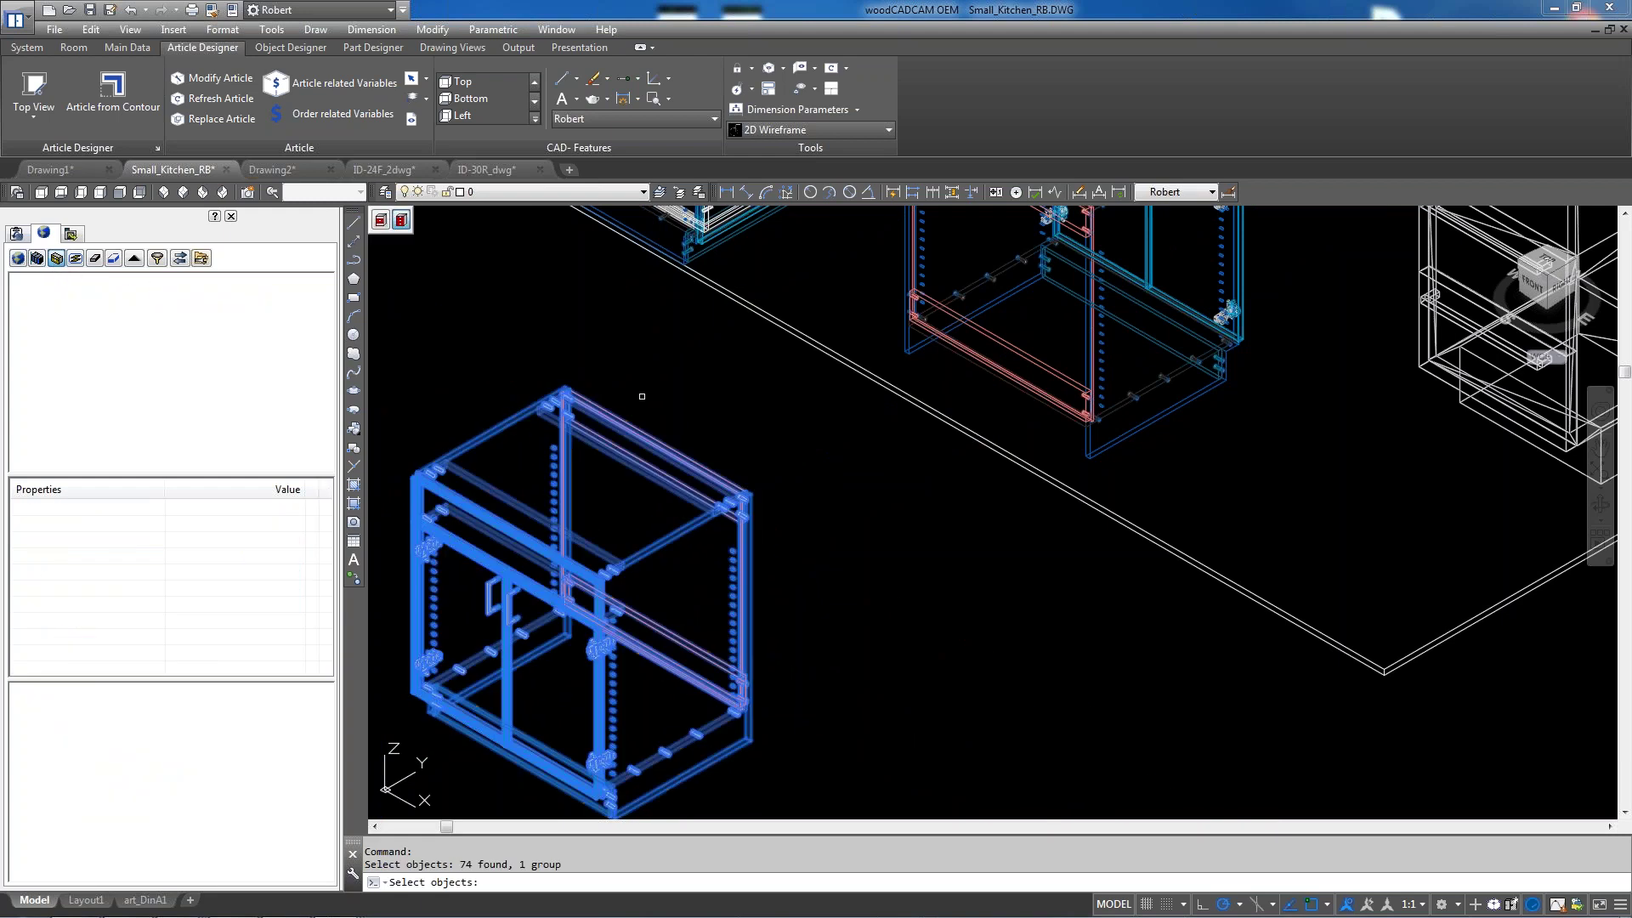
{"action": "key", "text": "Return"}
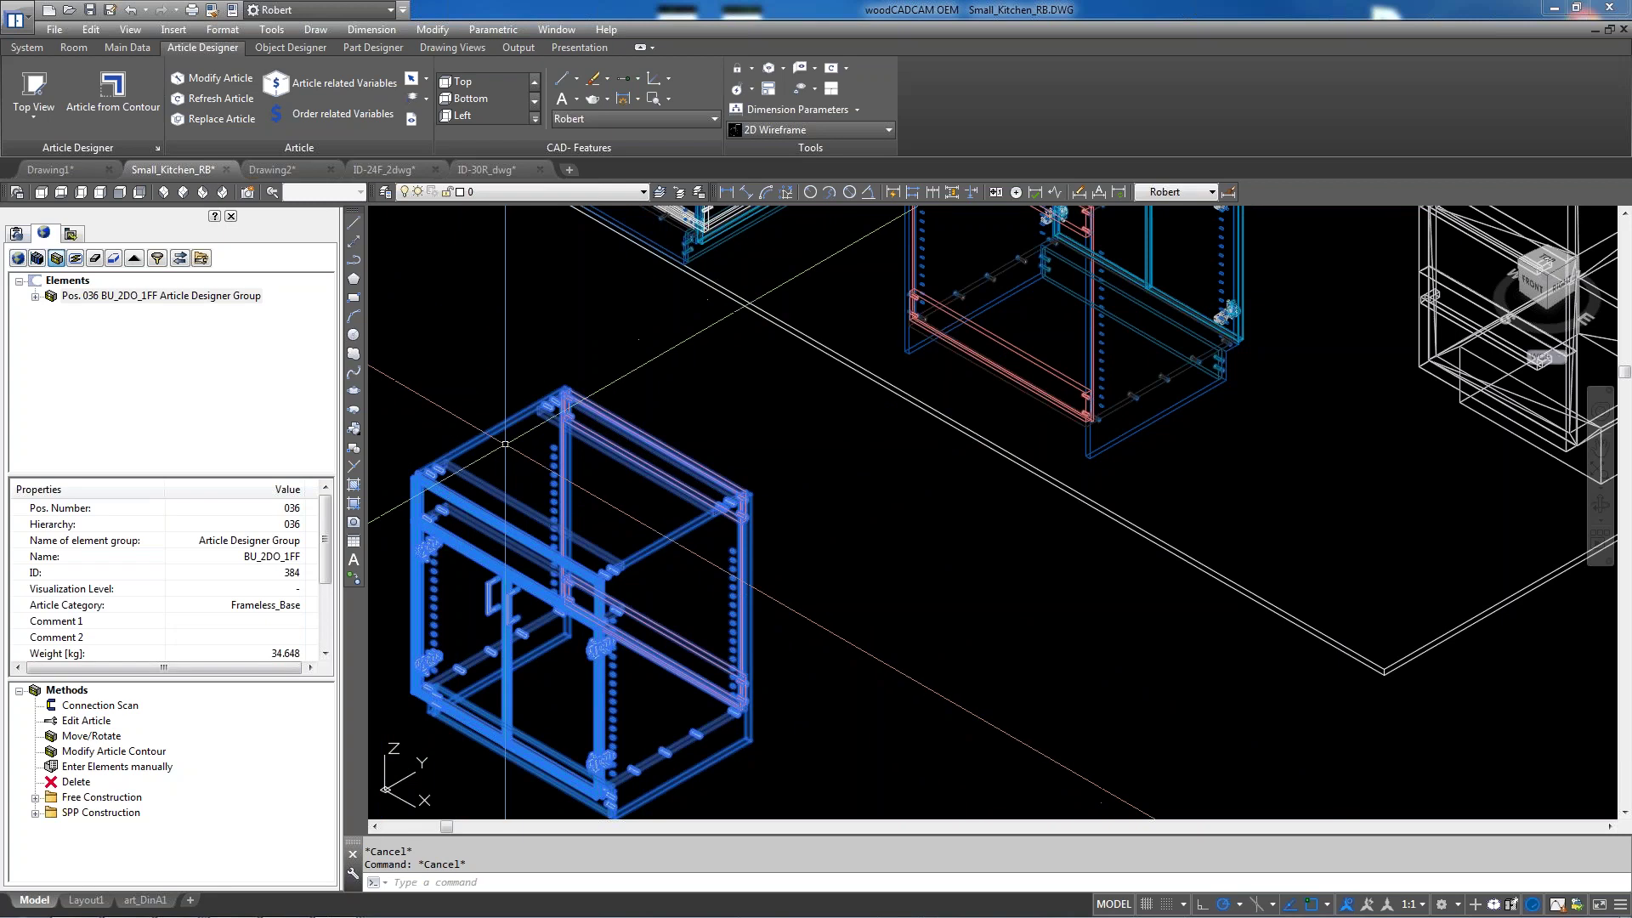
{"action": "scroll", "coordinate": [553, 534], "scroll_direction": "down", "scroll_amount": 2}
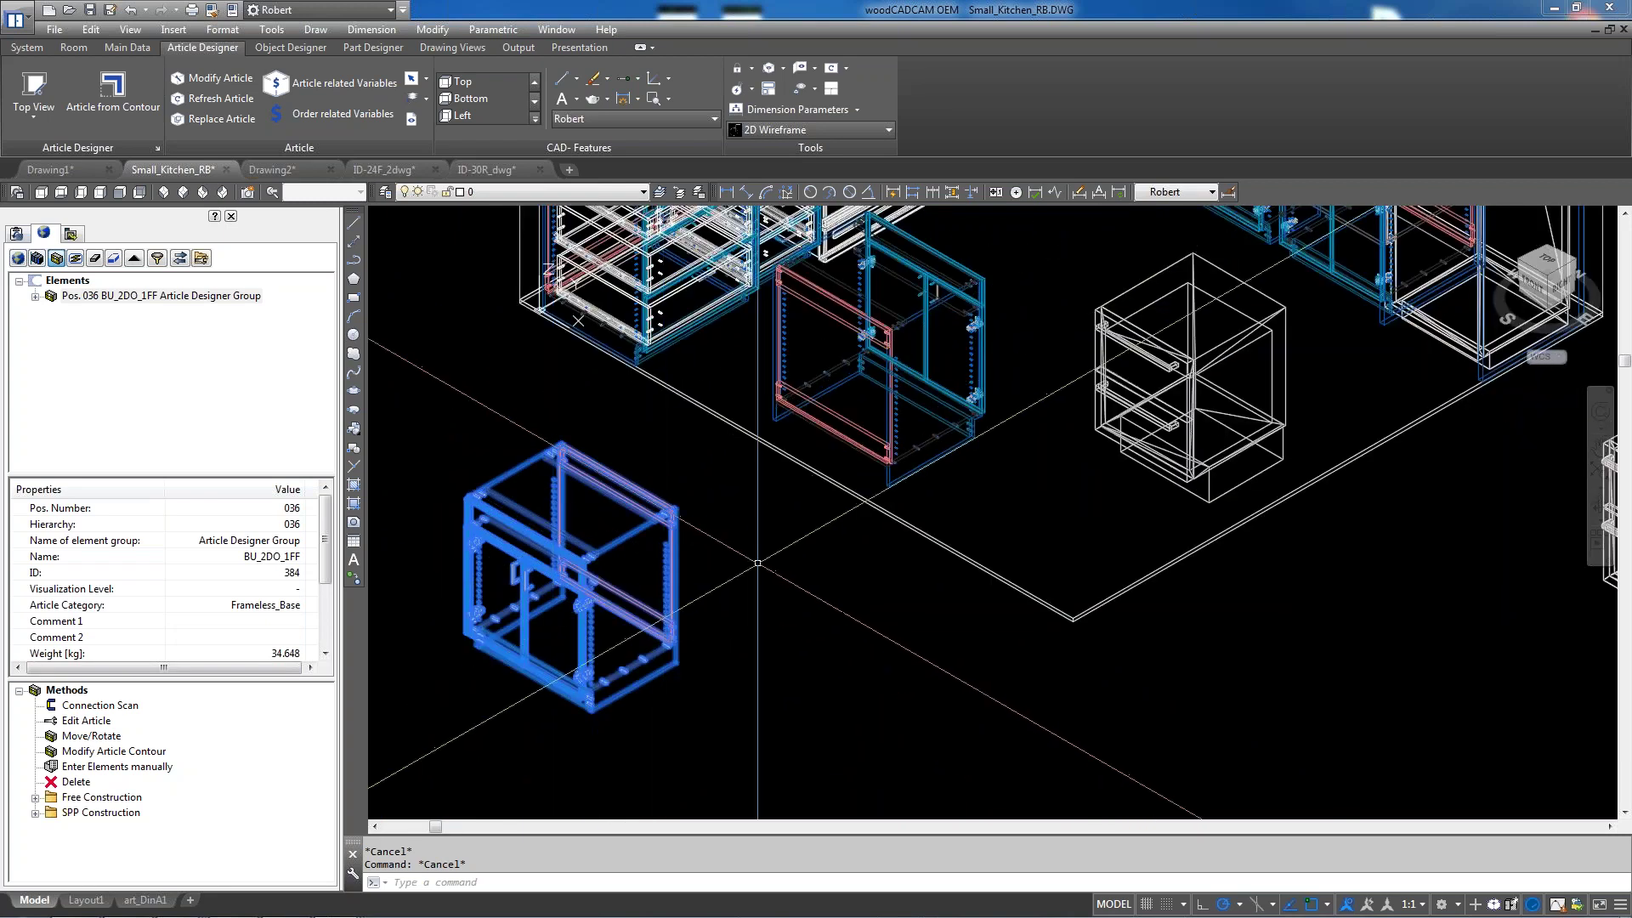
Set the Move/Rotate Z angle of BU_2DO_1FF to 180, apply it, and update contiguous parts
{"action": "double_click", "coordinate": [92, 736]}
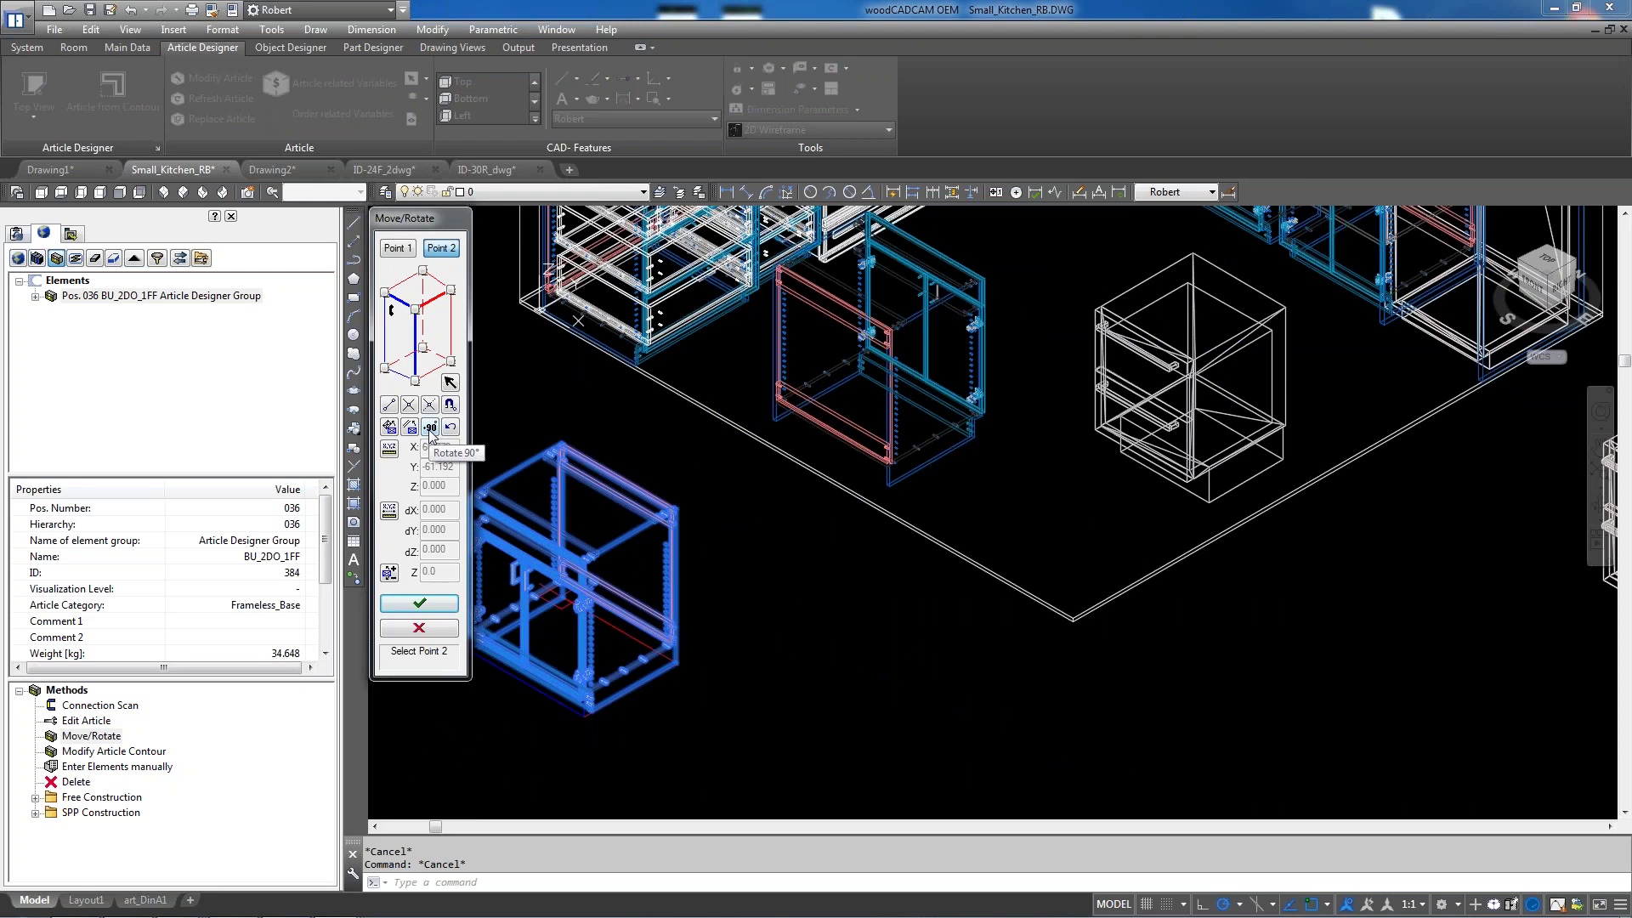
{"action": "left_click", "coordinate": [422, 573]}
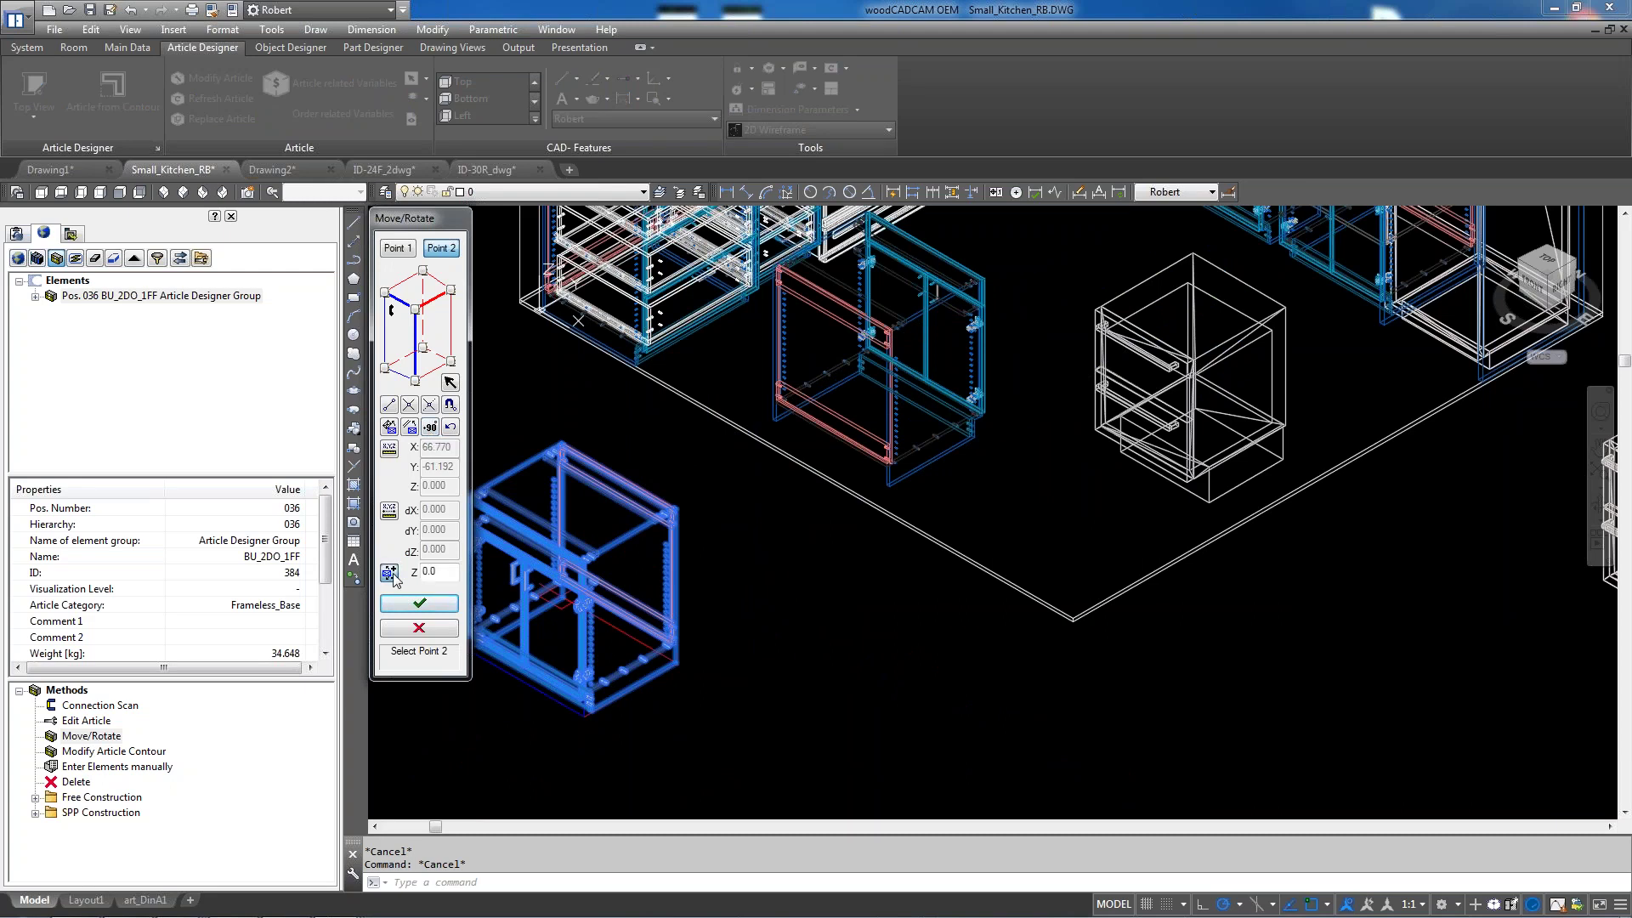
{"action": "key", "text": "BackSpace"}
{"action": "key", "text": "BackSpace"}
{"action": "key", "text": "BackSpace"}
{"action": "type", "text": "180"}
{"action": "key", "text": "Return"}
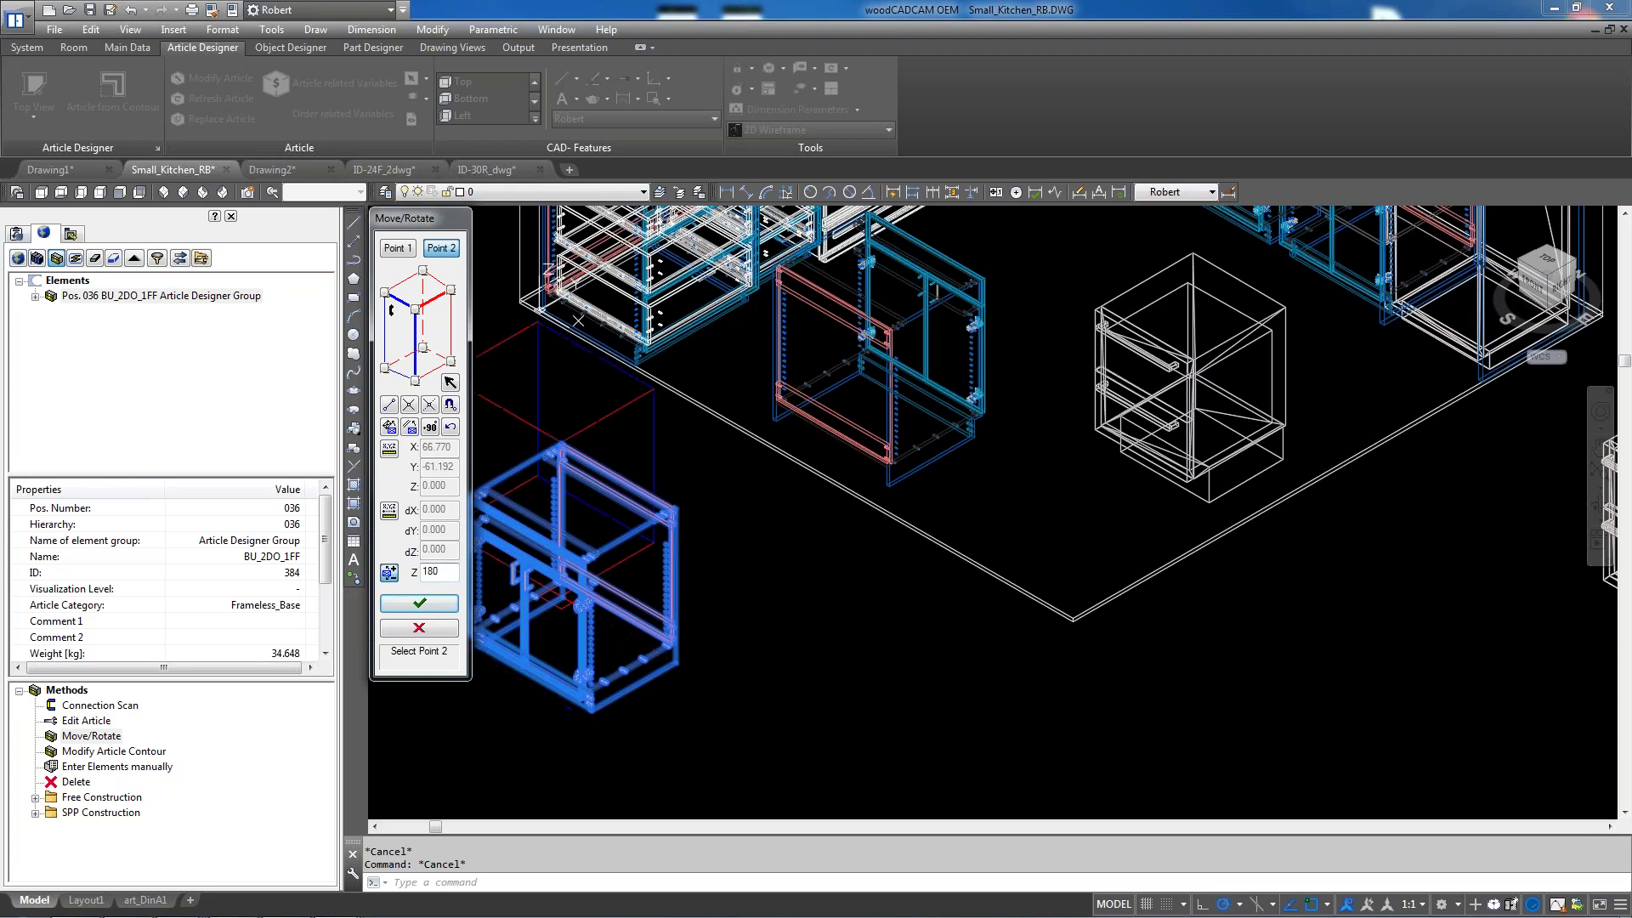
{"action": "left_click", "coordinate": [420, 604]}
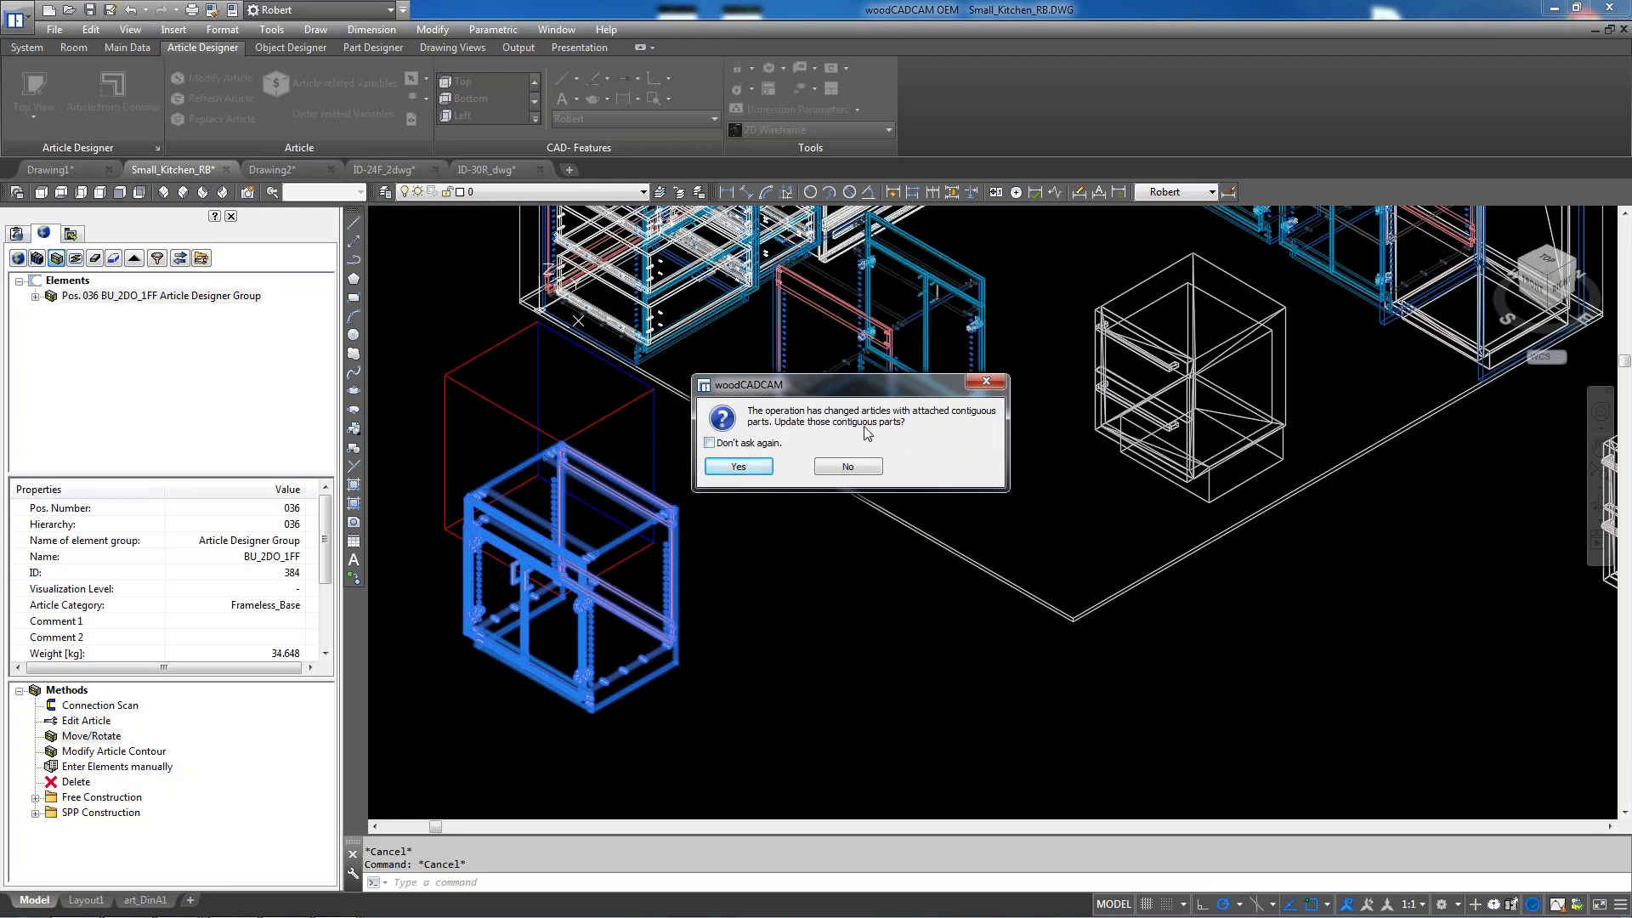
{"action": "left_click", "coordinate": [746, 467]}
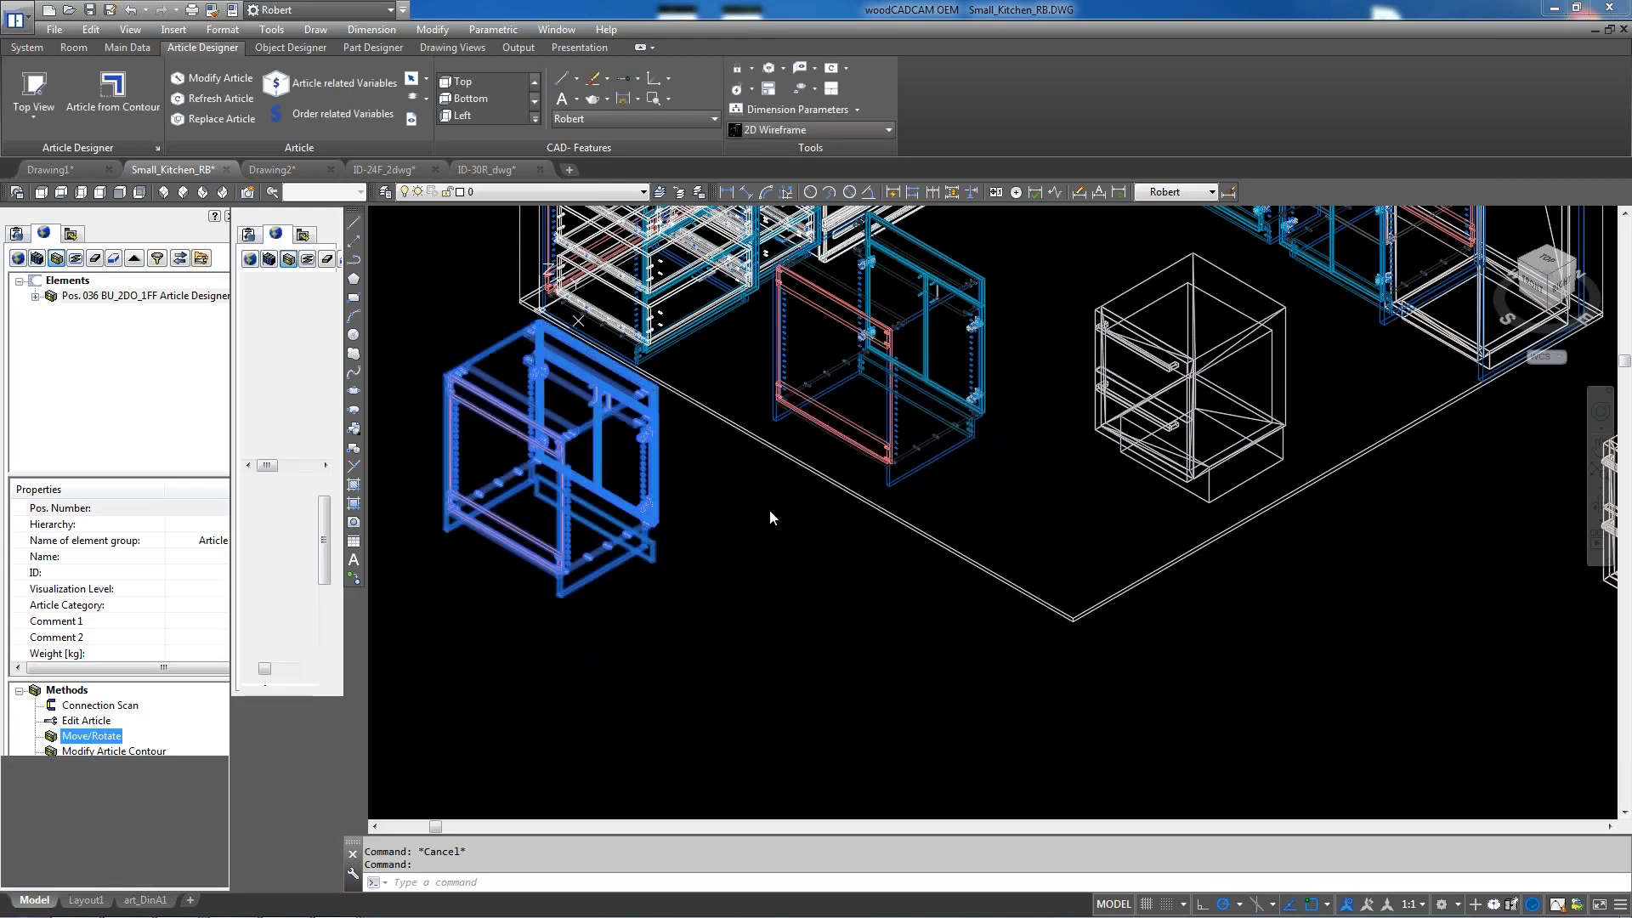
{"action": "scroll", "coordinate": [637, 368], "scroll_direction": "up", "scroll_amount": 5}
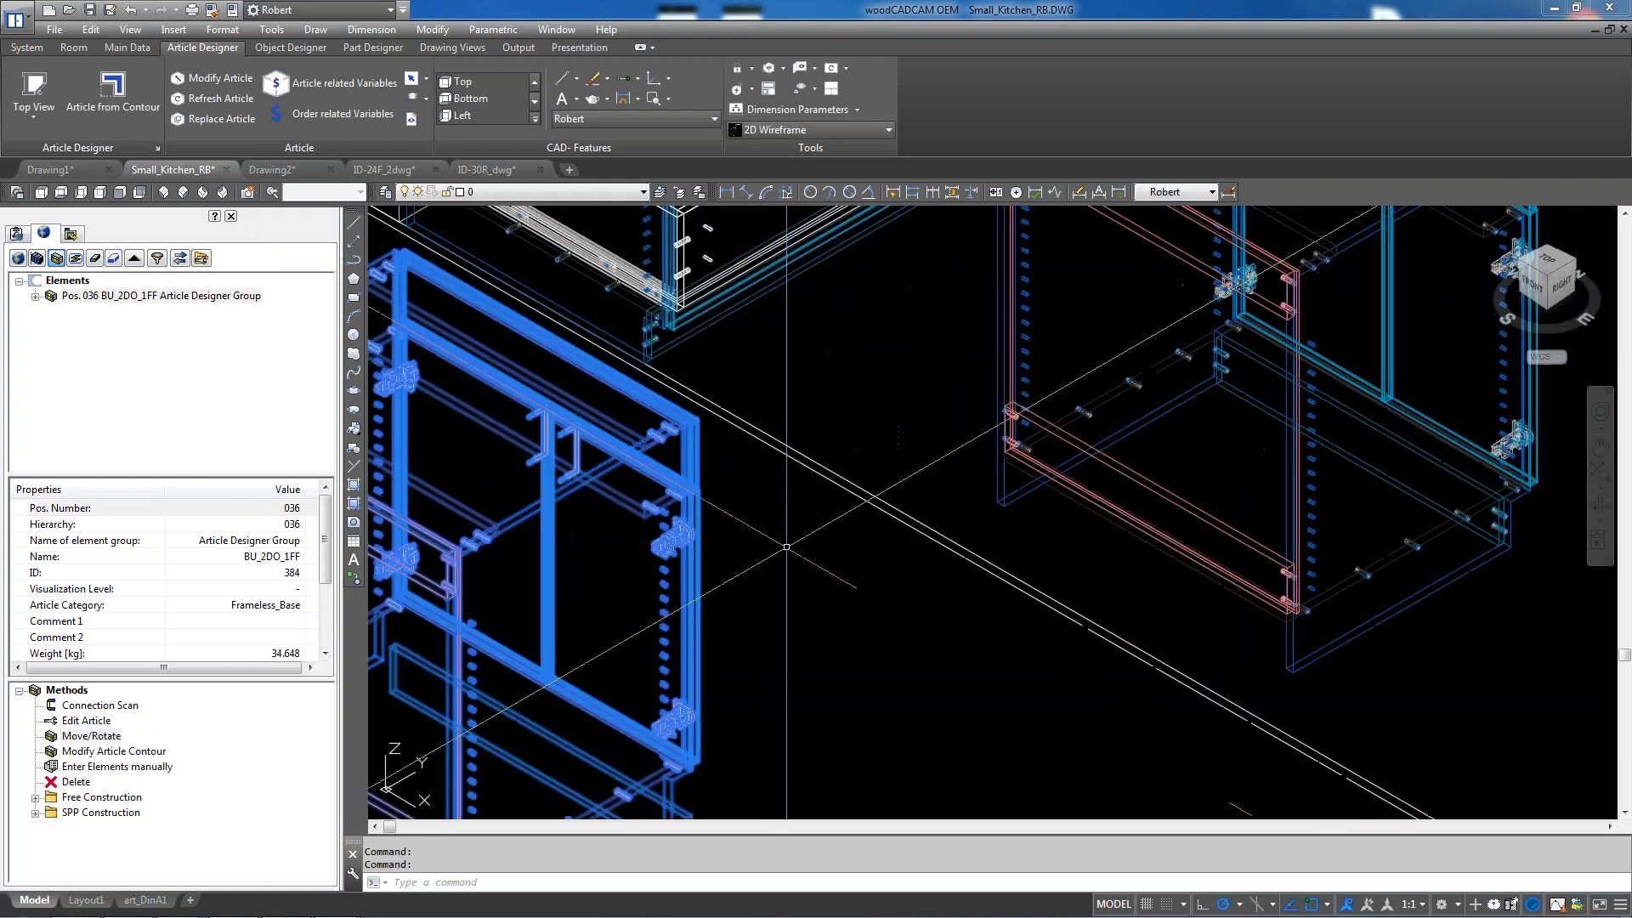
{"action": "scroll", "coordinate": [856, 587], "scroll_direction": "down", "scroll_amount": 5}
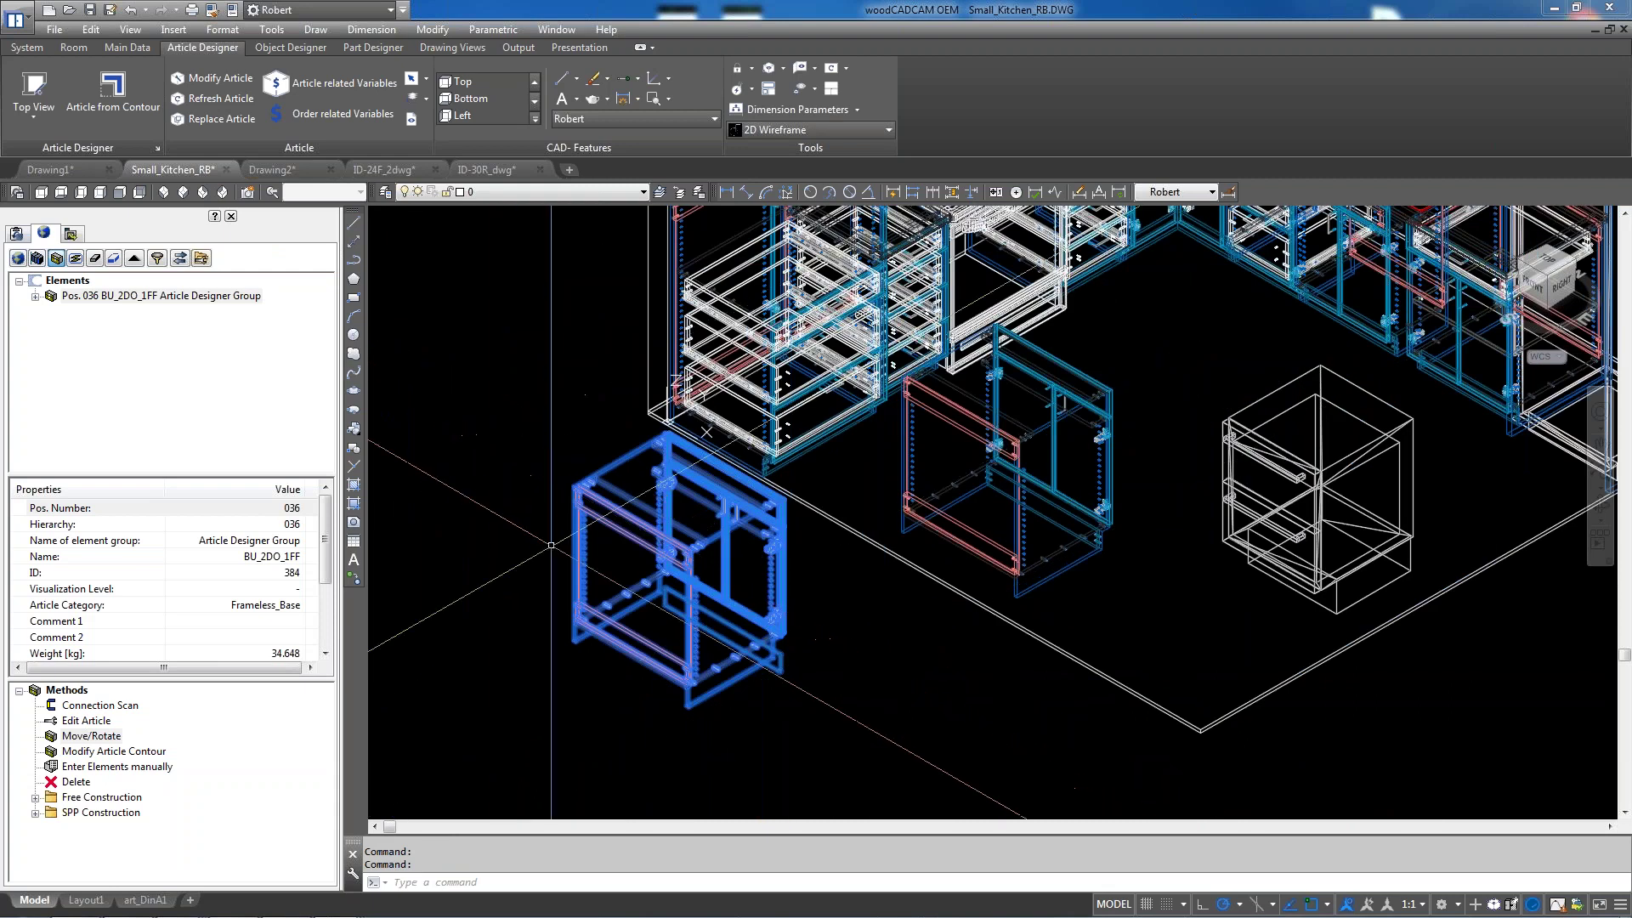
{"action": "scroll", "coordinate": [739, 680], "scroll_direction": "up", "scroll_amount": 6}
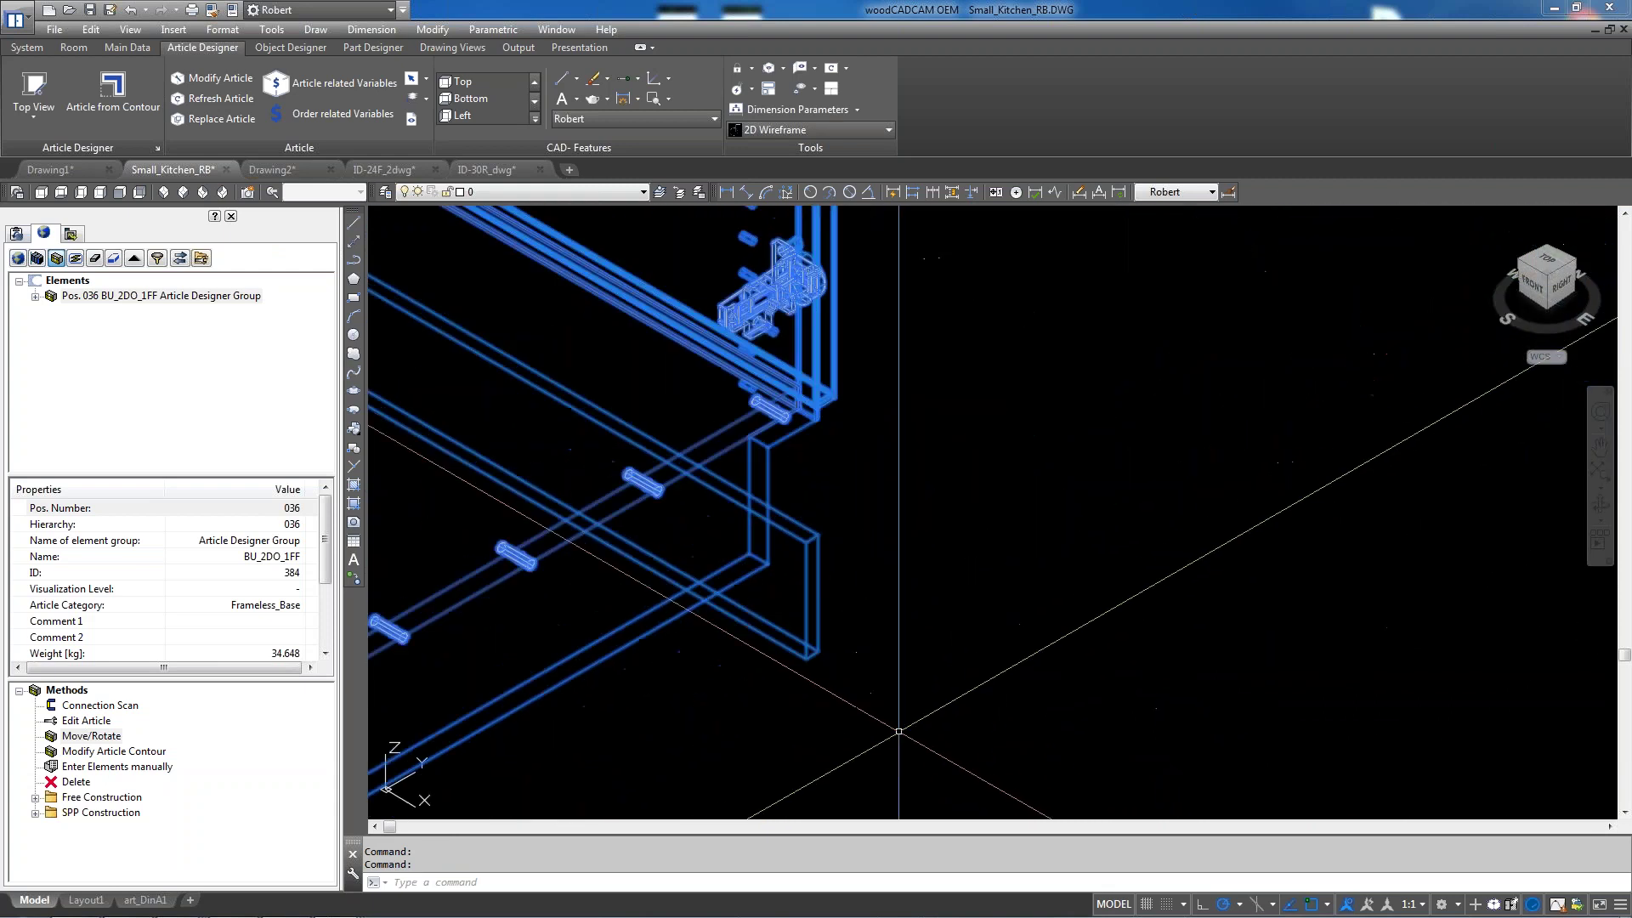
{"action": "key", "text": "Escape"}
{"action": "key", "text": "Escape"}
{"action": "scroll", "coordinate": [888, 688], "scroll_direction": "down", "scroll_amount": 6}
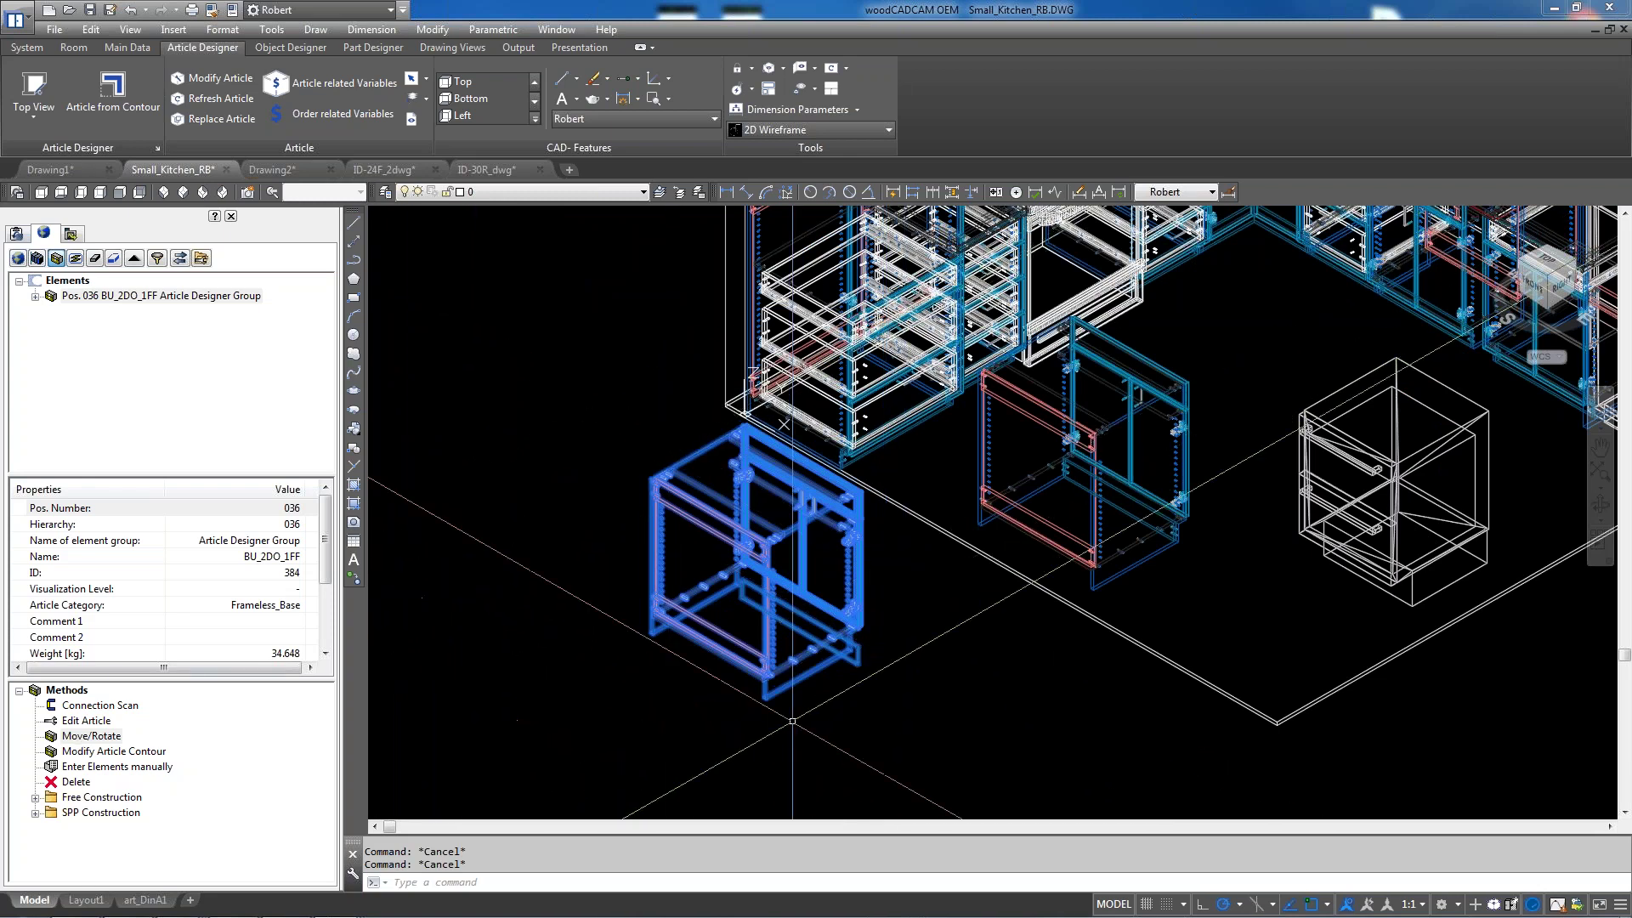
{"action": "scroll", "coordinate": [835, 673], "scroll_direction": "up", "scroll_amount": 5}
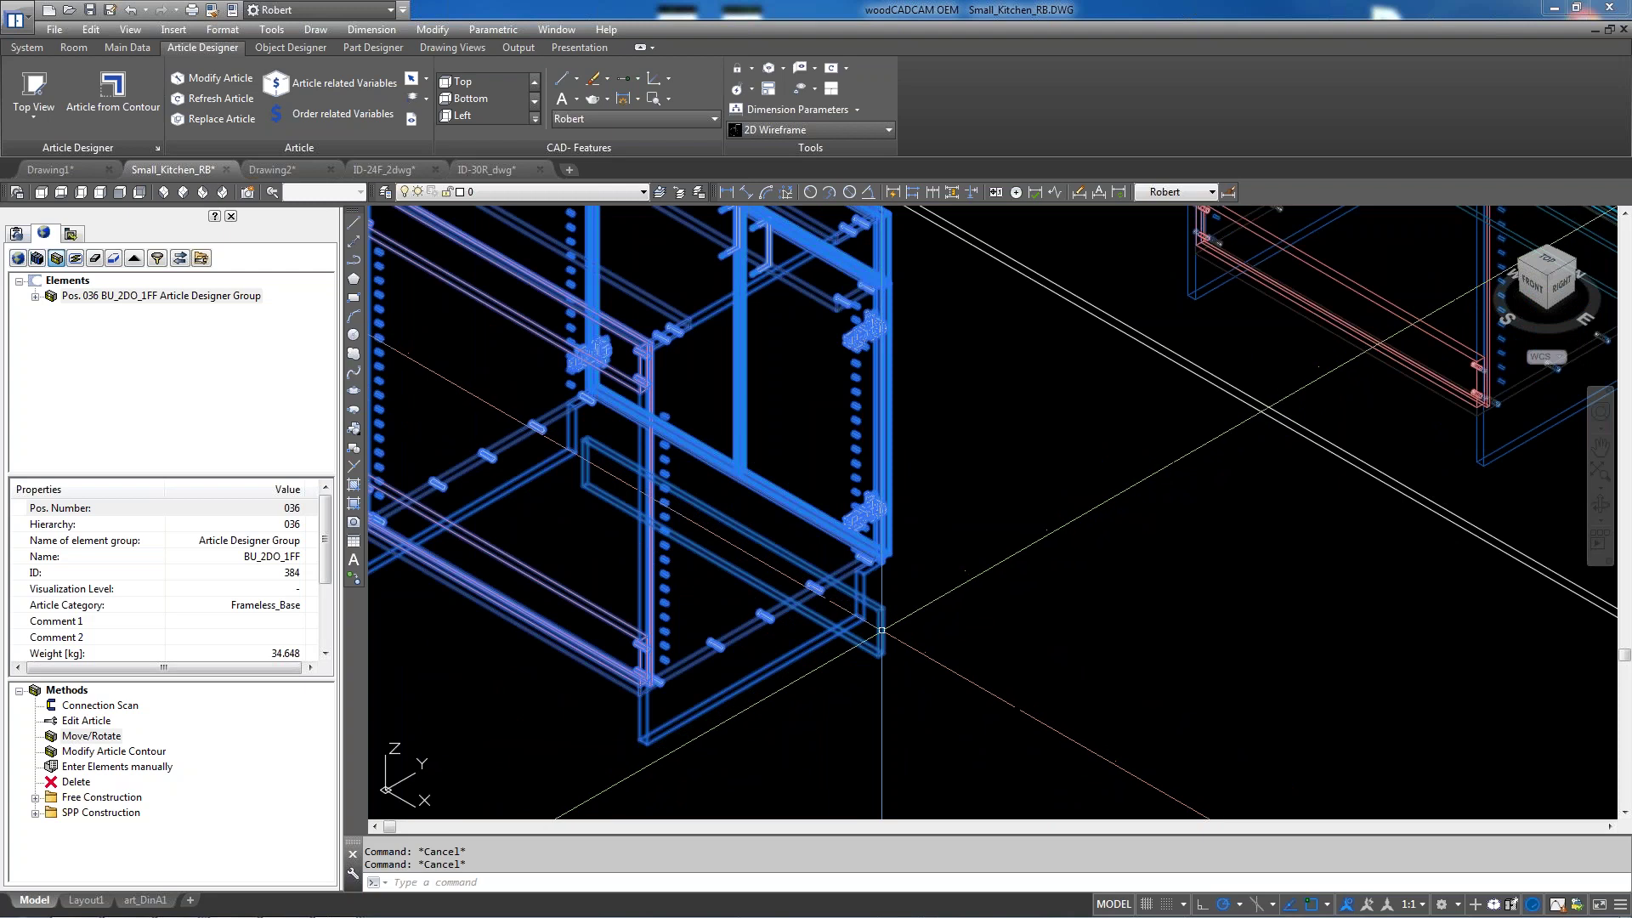
{"action": "scroll", "coordinate": [910, 596], "scroll_direction": "up", "scroll_amount": 2}
Orbit the view briefly, then run Refresh Article on the rotated BU_2DO_1FF cabinet
{"action": "scroll", "coordinate": [911, 595], "scroll_direction": "down", "scroll_amount": 2}
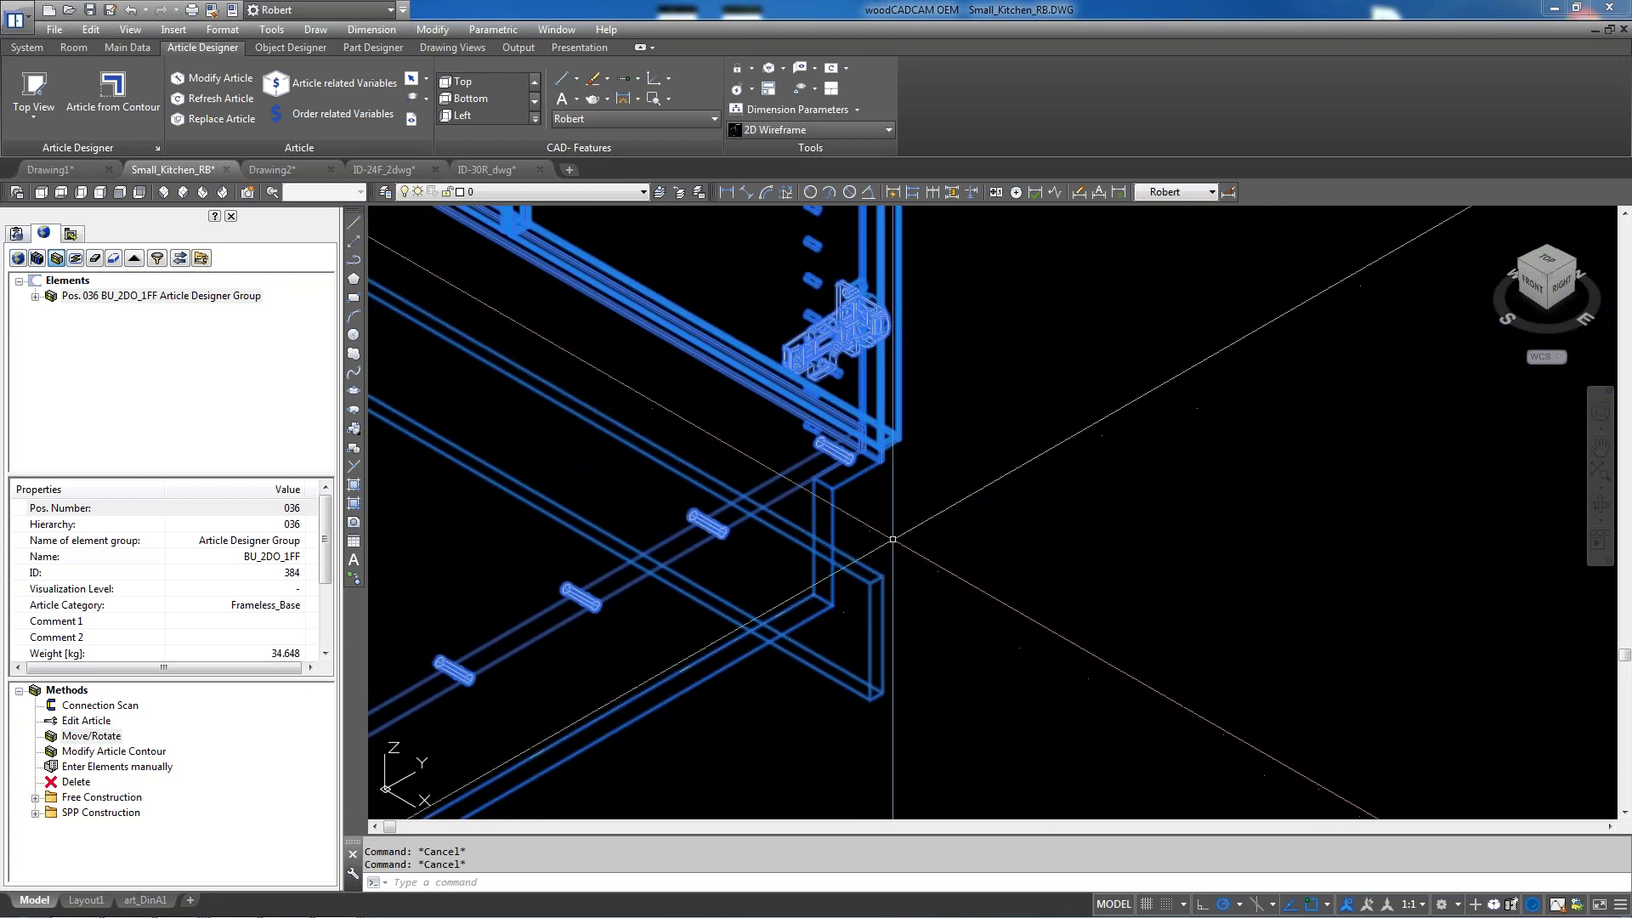
{"action": "scroll", "coordinate": [853, 528], "scroll_direction": "down", "scroll_amount": 2}
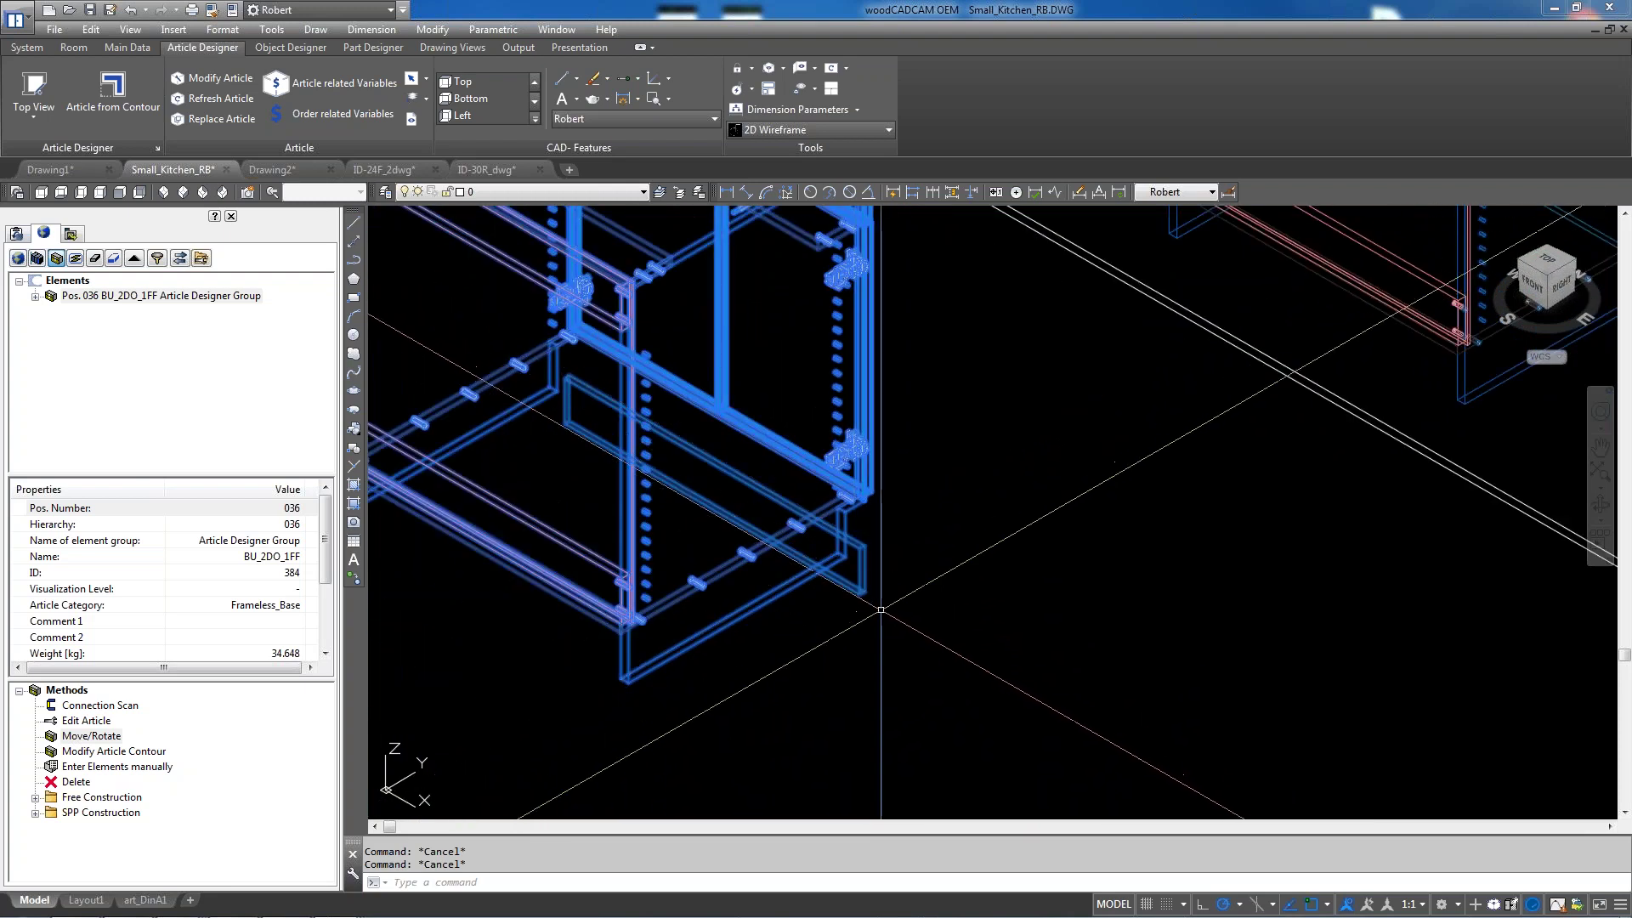
{"action": "scroll", "coordinate": [922, 657], "scroll_direction": "up", "scroll_amount": 3}
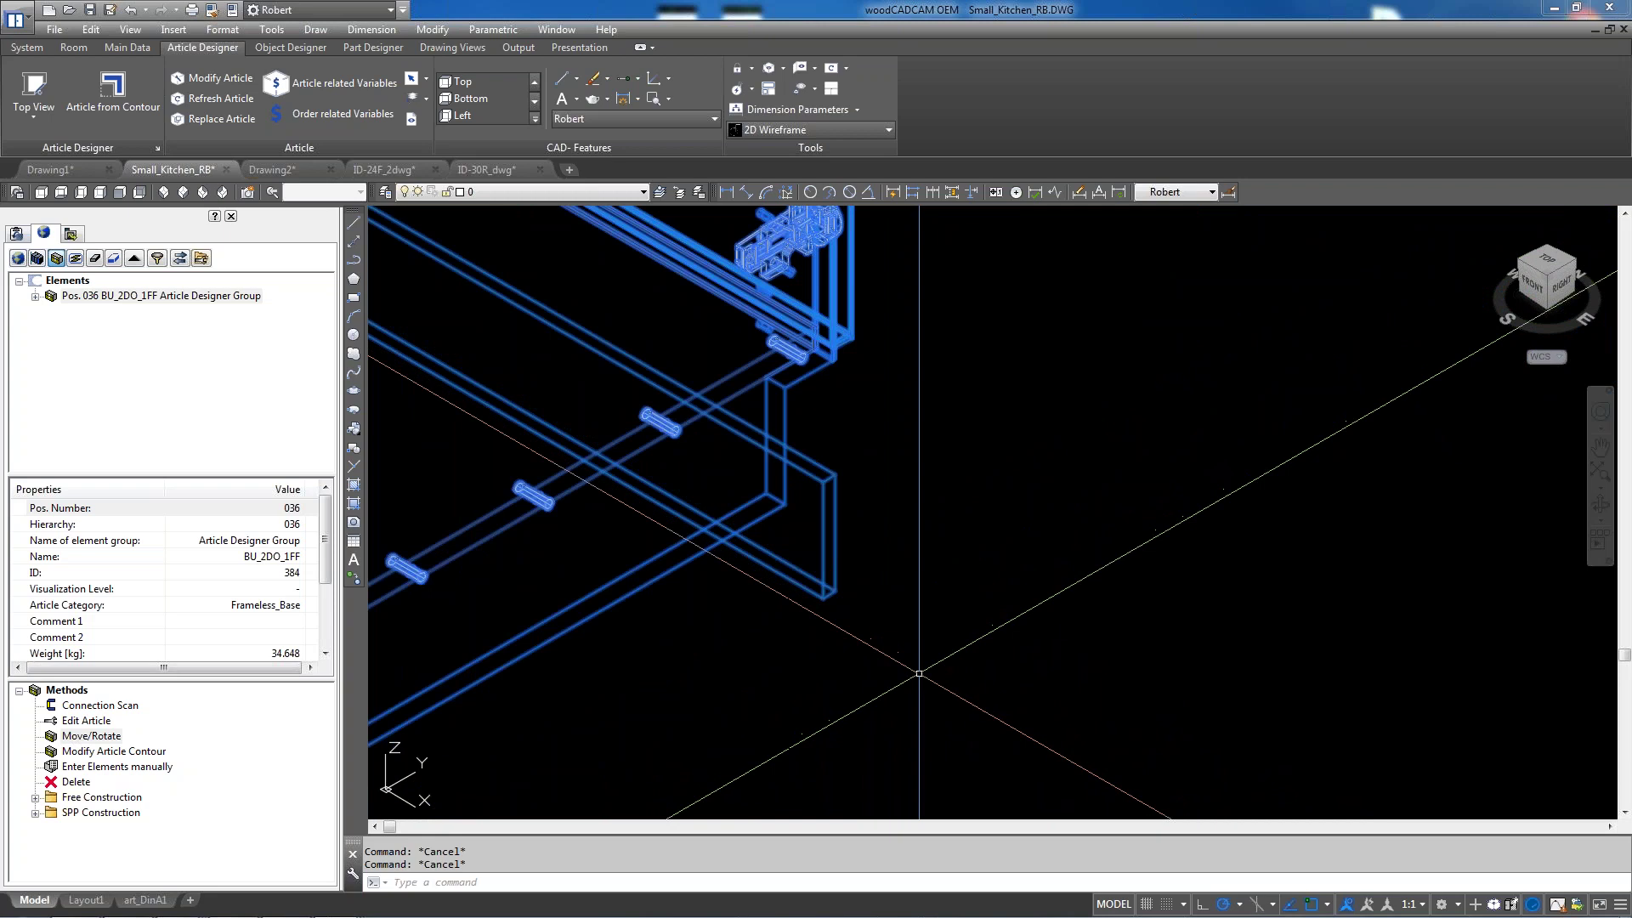
{"action": "left_click", "coordinate": [1600, 505]}
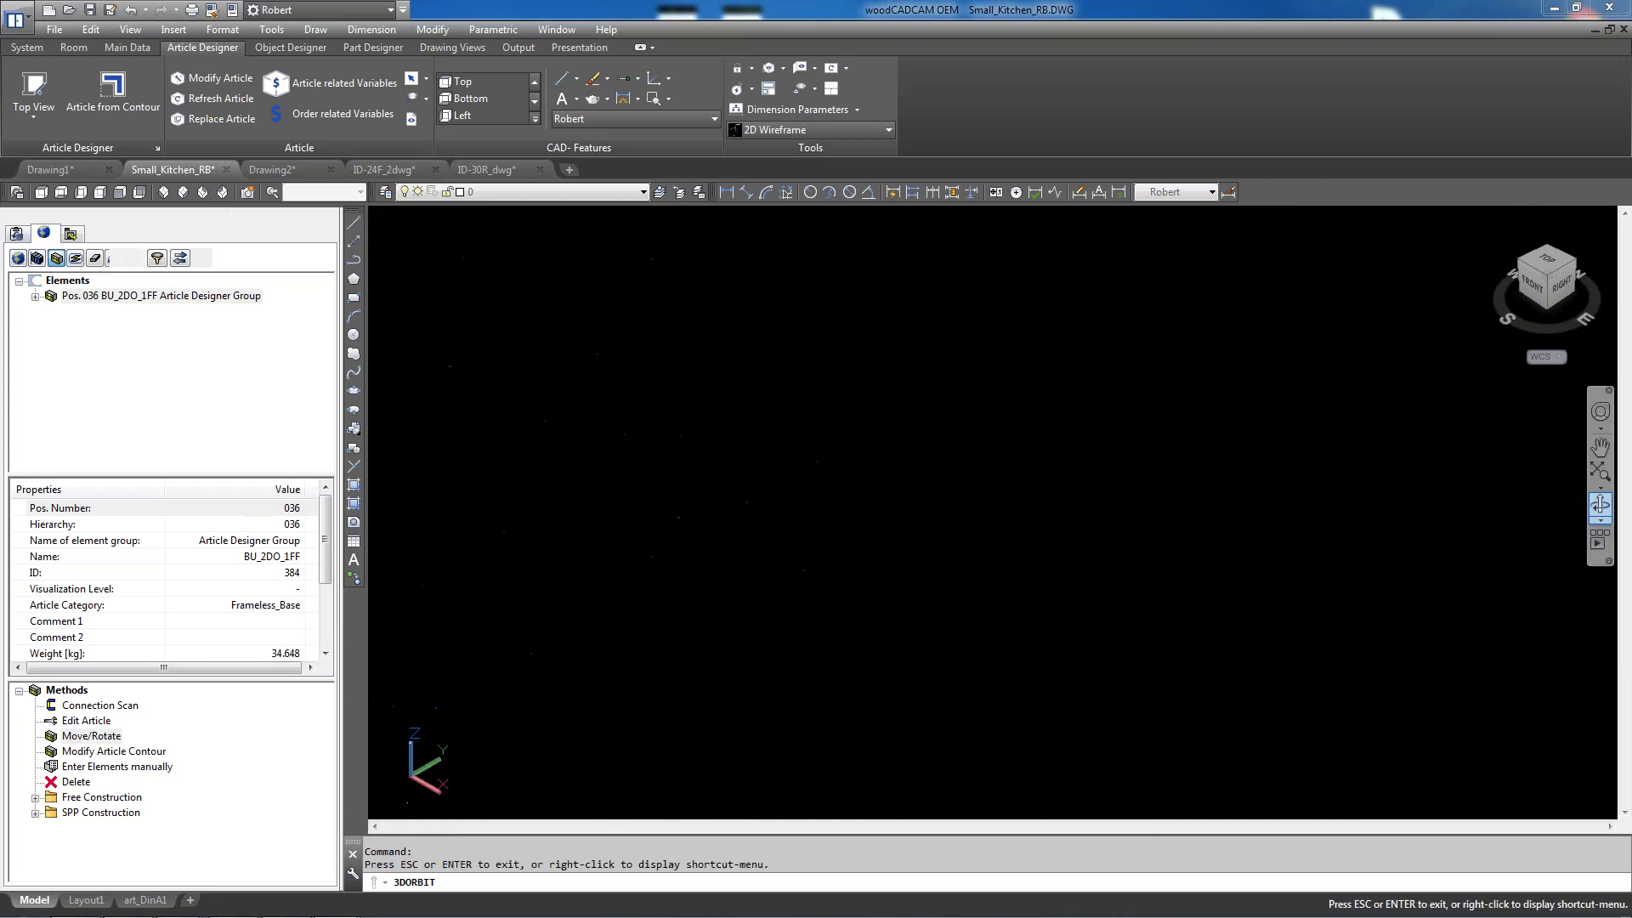
{"action": "key", "text": "Escape"}
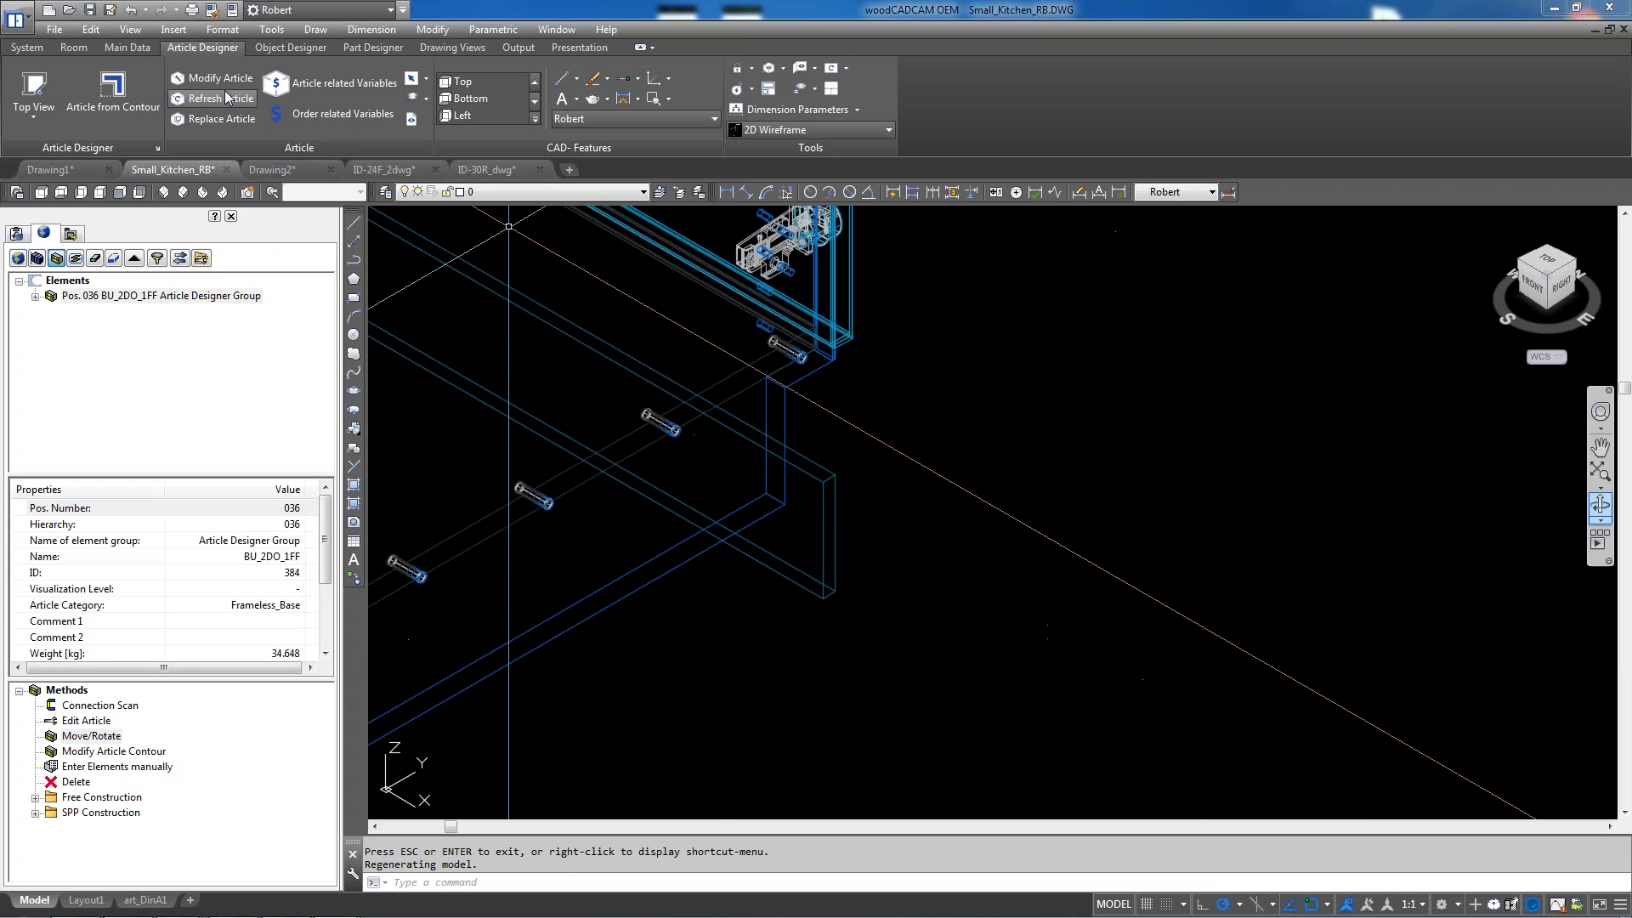
{"action": "left_click", "coordinate": [200, 101]}
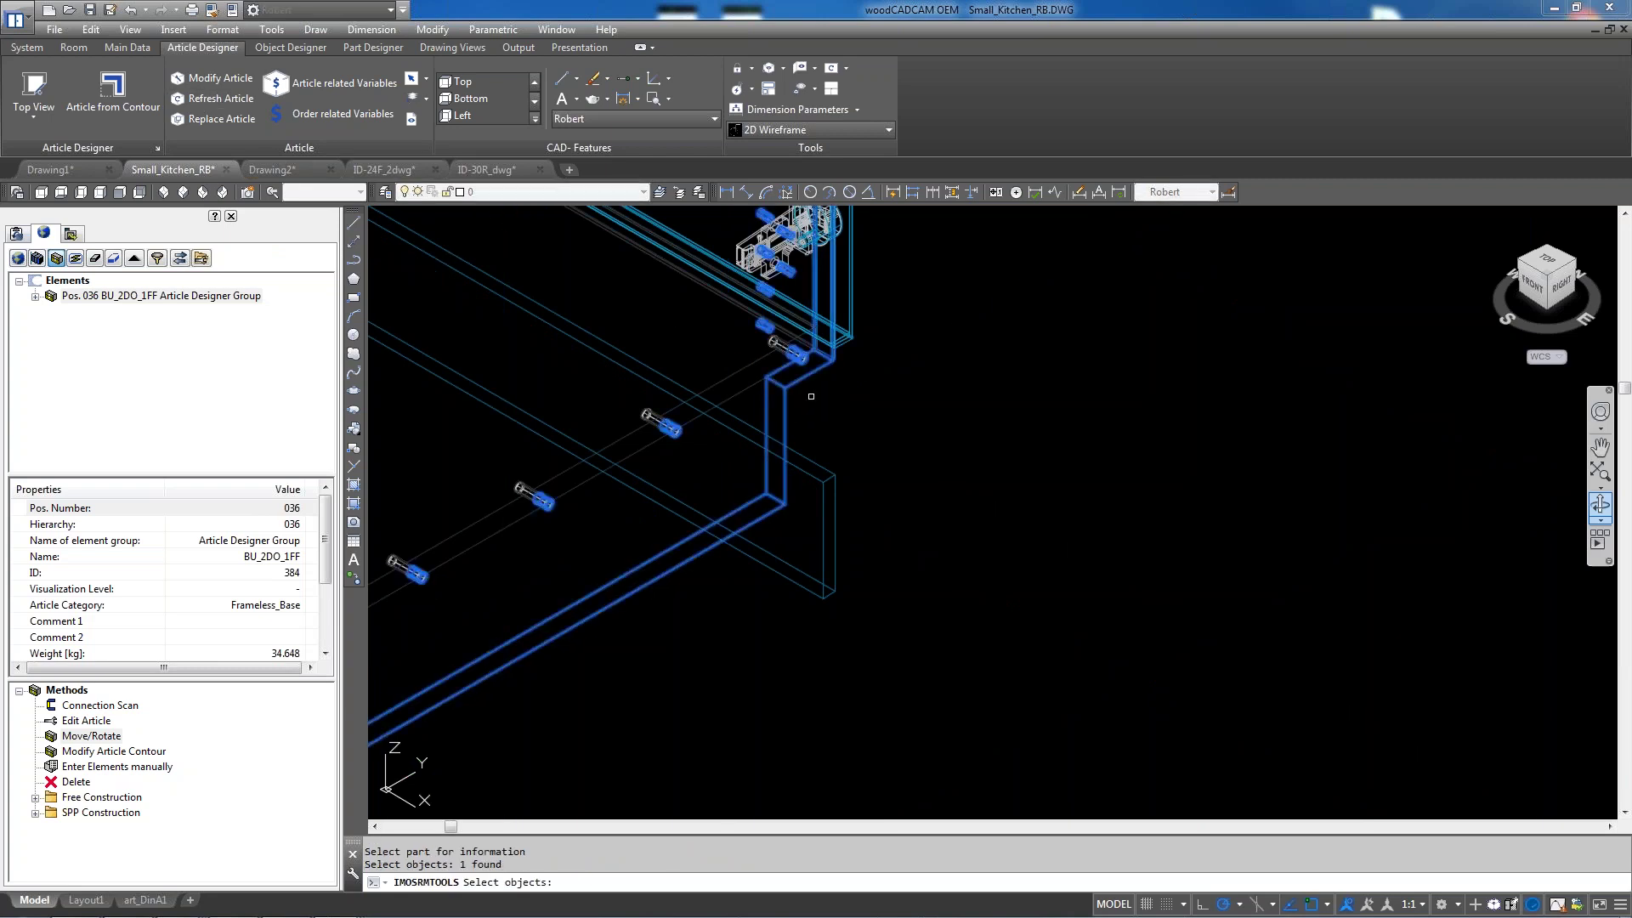
{"action": "key", "text": "Return"}
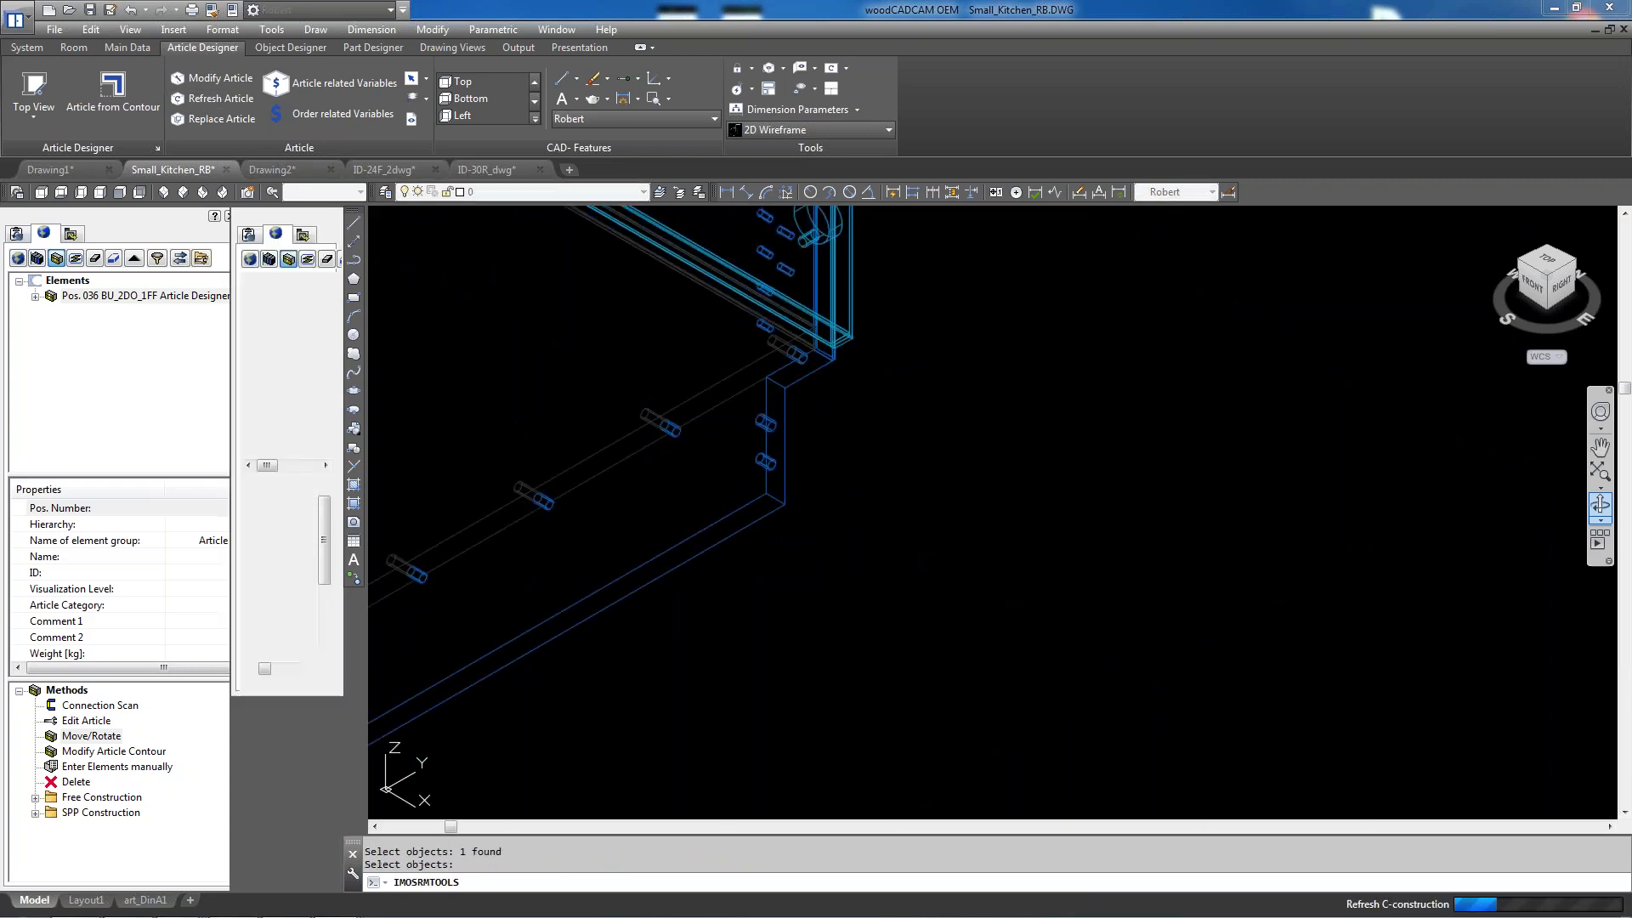
{"action": "scroll", "coordinate": [861, 667], "scroll_direction": "down", "scroll_amount": 3}
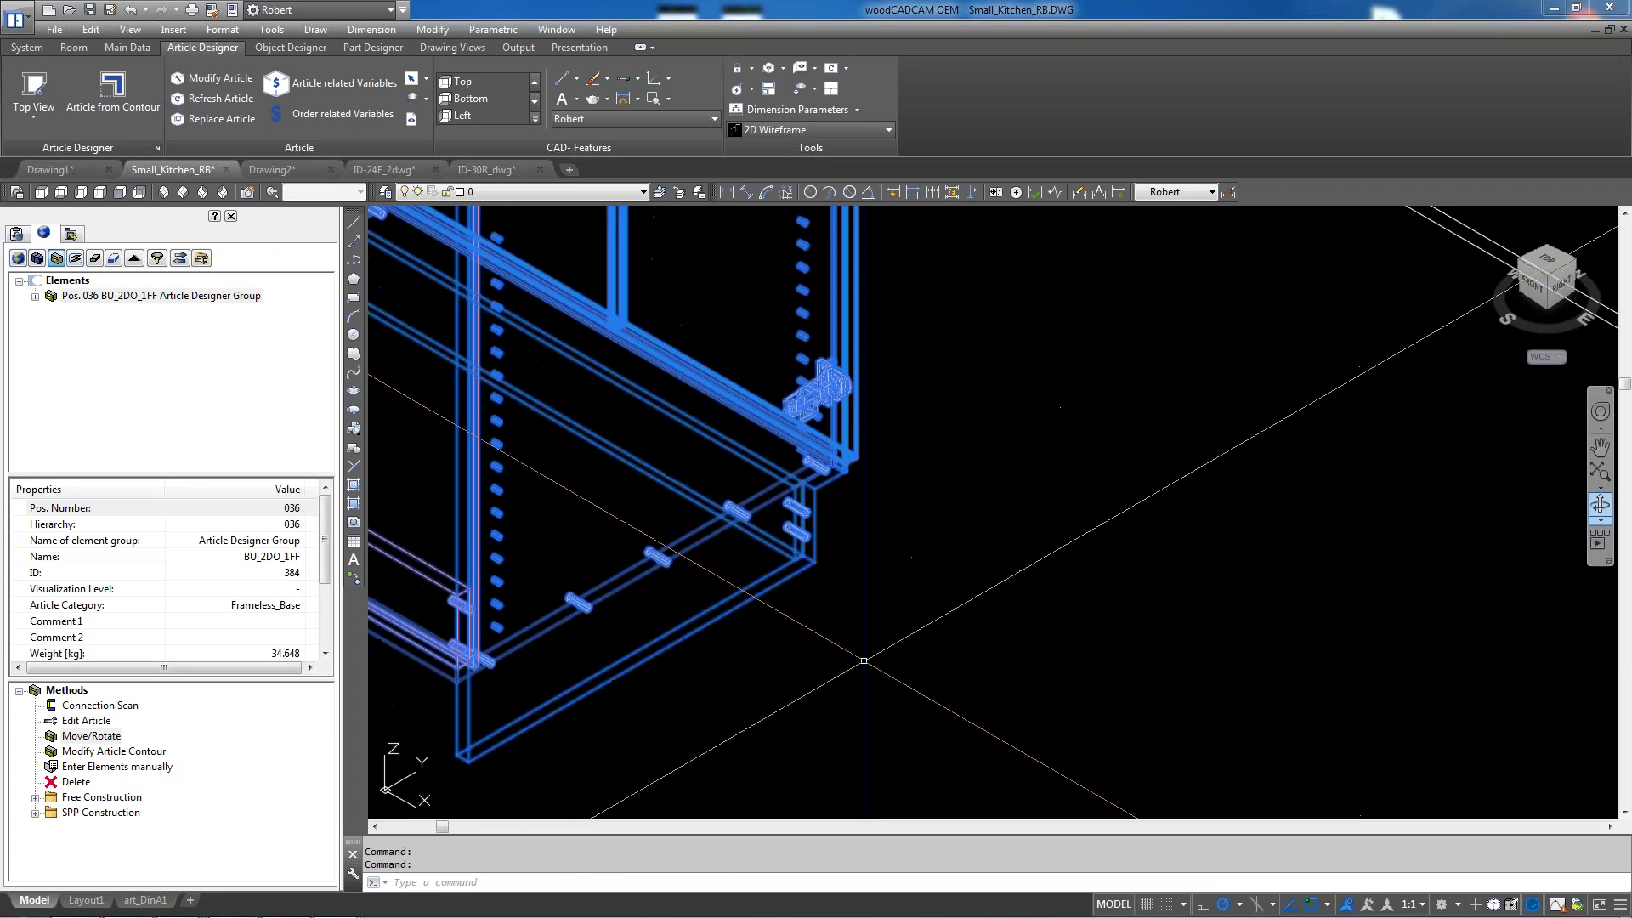
{"action": "scroll", "coordinate": [861, 668], "scroll_direction": "down", "scroll_amount": 2}
{"action": "scroll", "coordinate": [986, 529], "scroll_direction": "up", "scroll_amount": 4}
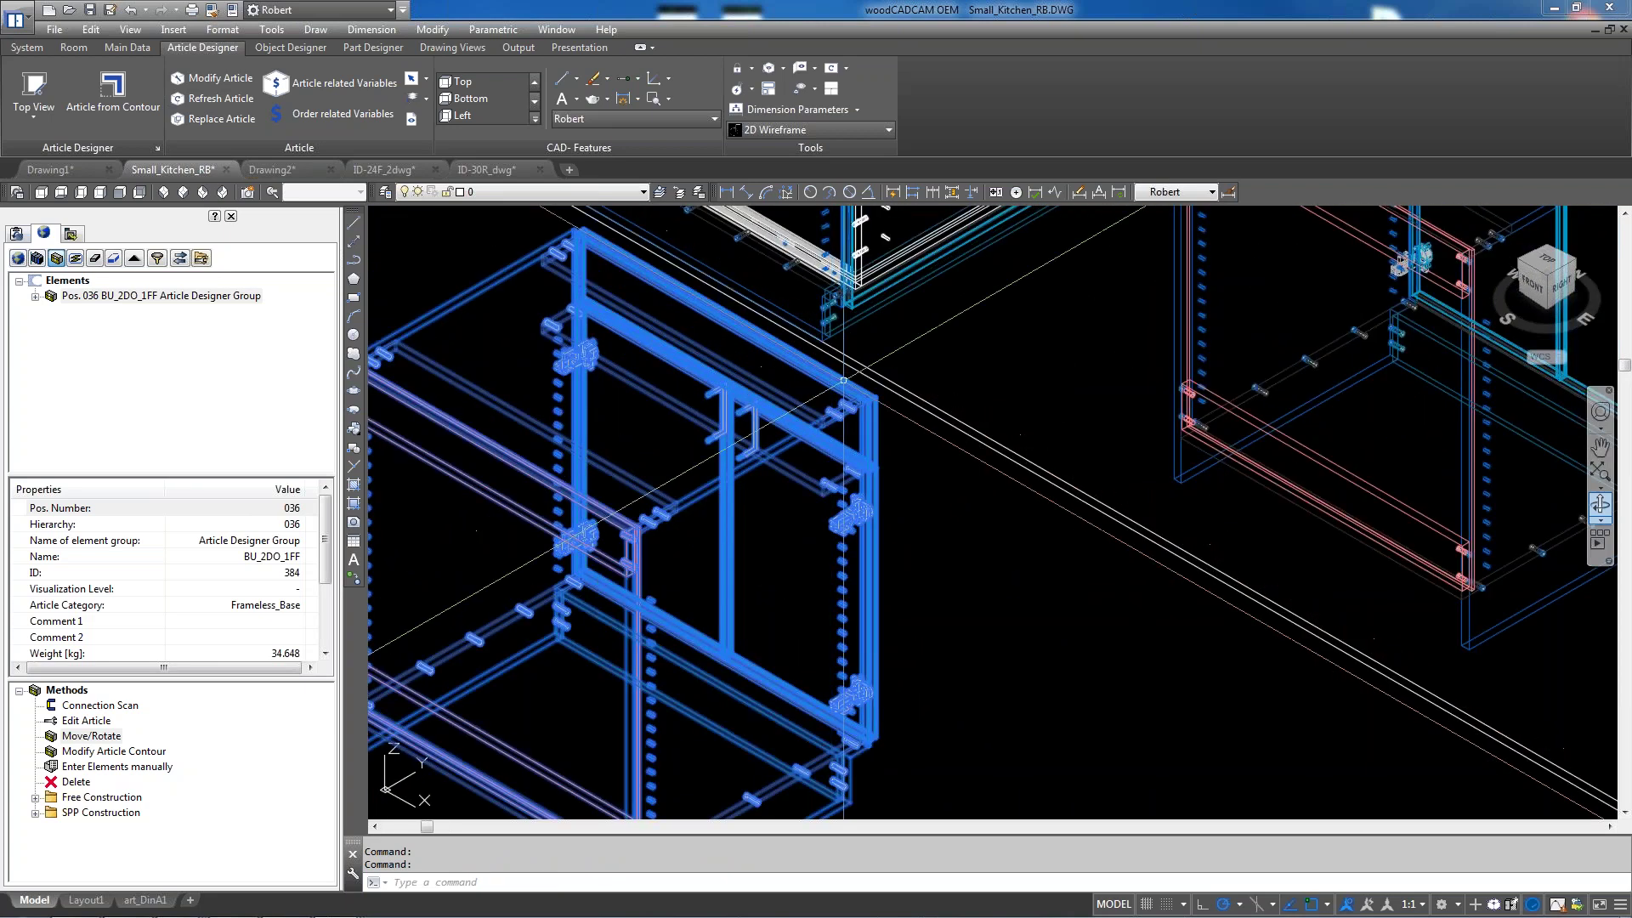
{"action": "key", "text": "Escape"}
{"action": "key", "text": "Escape"}
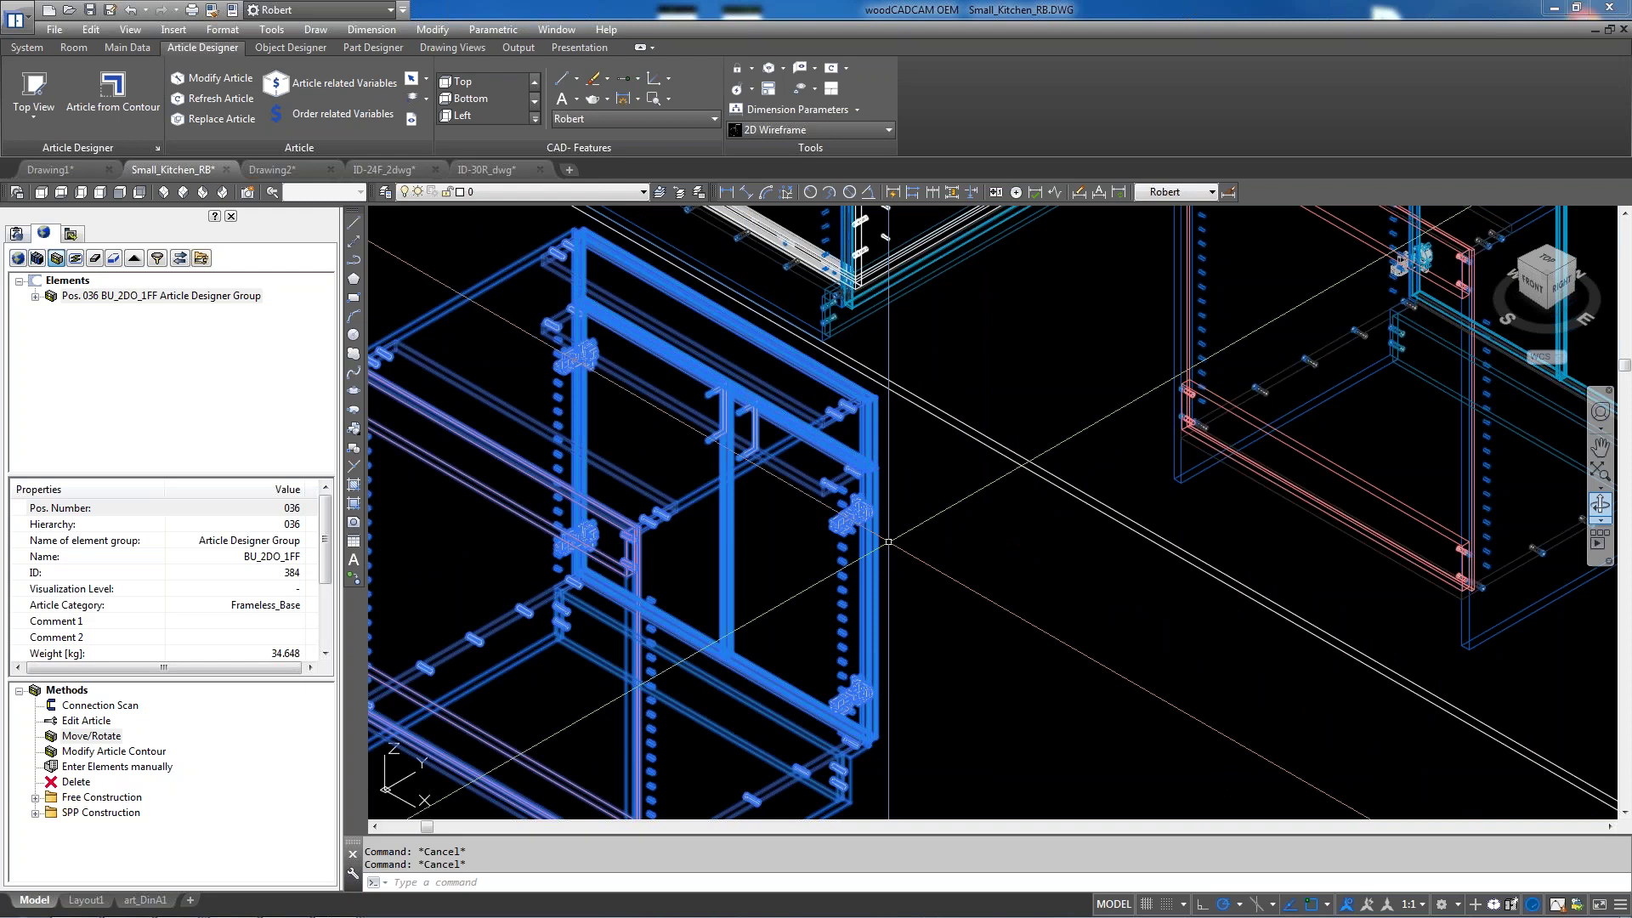
{"action": "scroll", "coordinate": [889, 540], "scroll_direction": "down", "scroll_amount": 5}
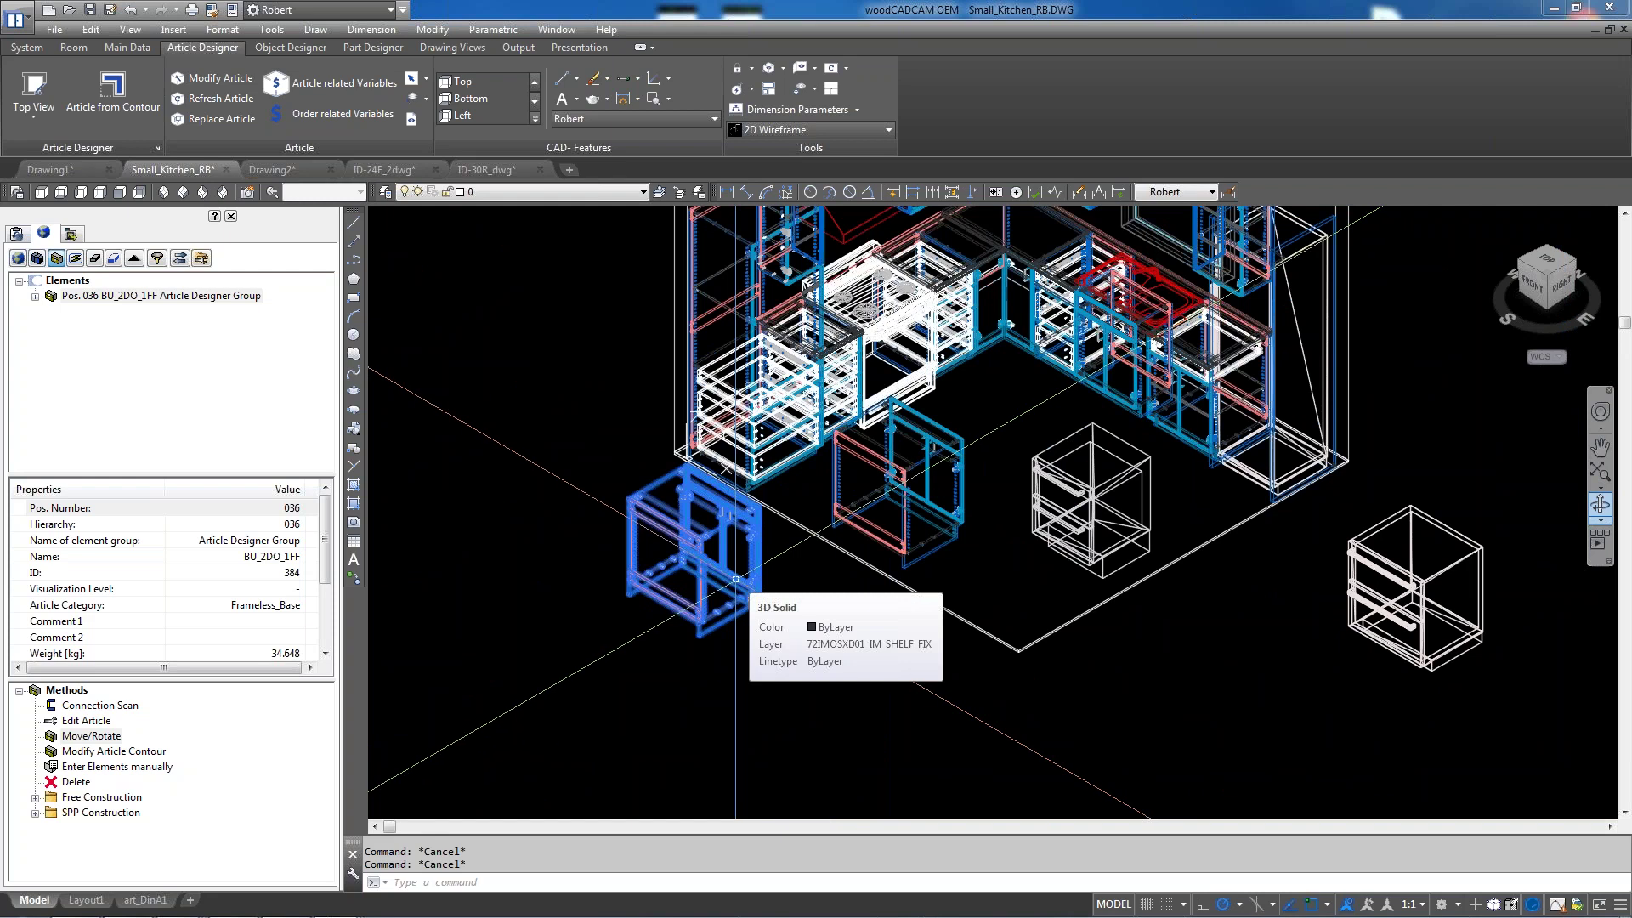
{"action": "scroll", "coordinate": [1004, 633], "scroll_direction": "down", "scroll_amount": 3}
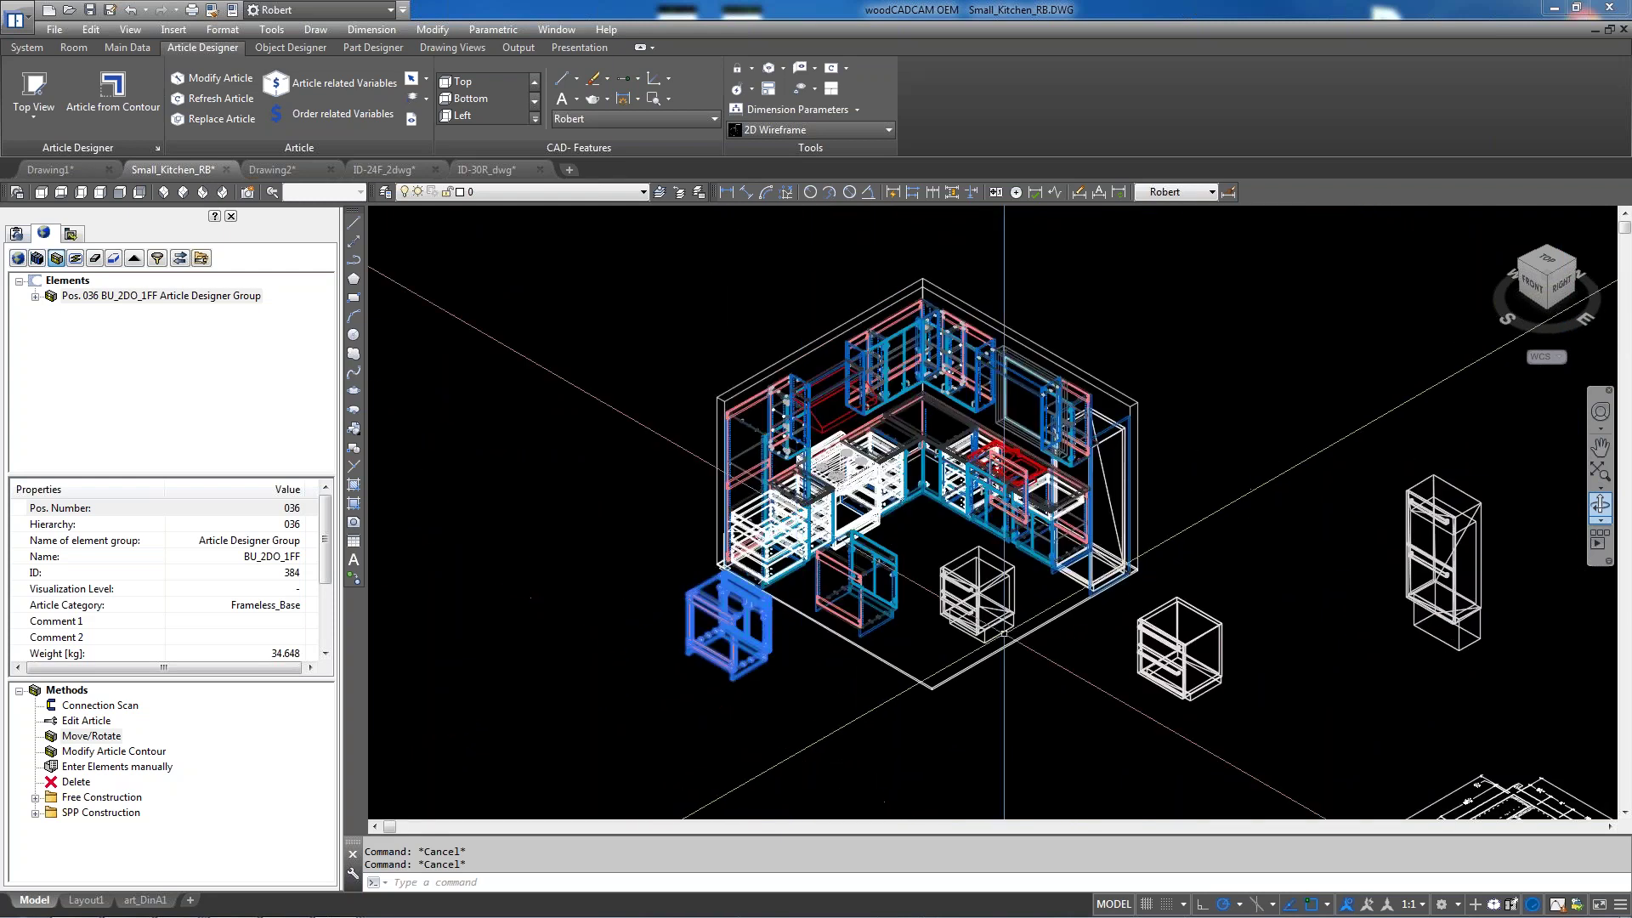
{"action": "scroll", "coordinate": [1024, 580], "scroll_direction": "up", "scroll_amount": 5}
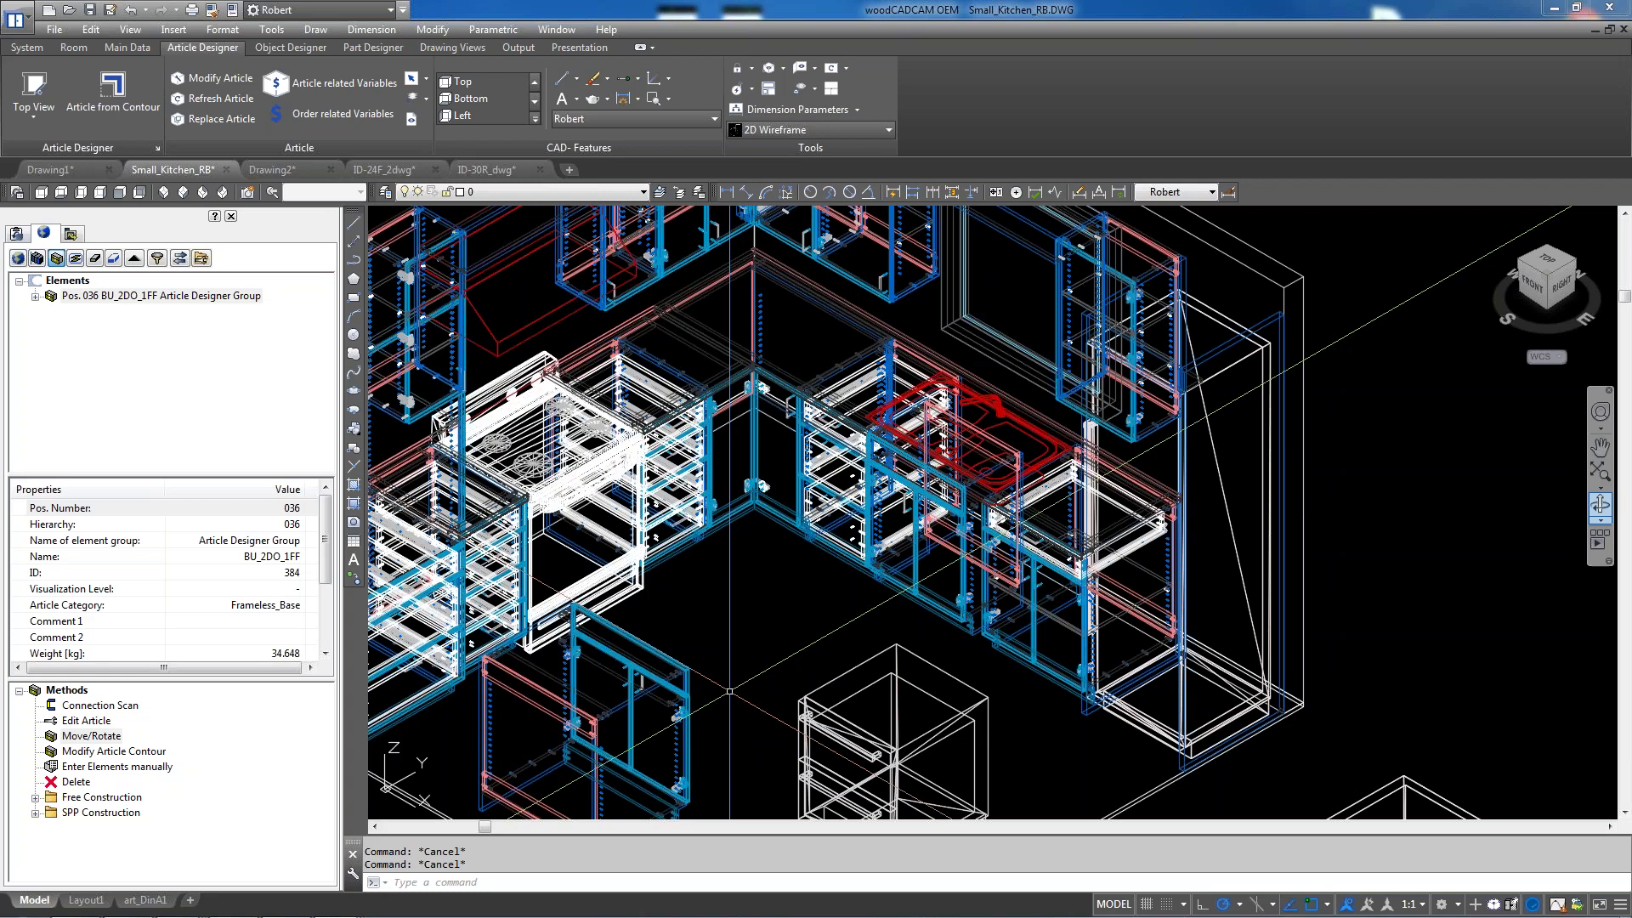
{"action": "left_click", "coordinate": [838, 130]}
{"action": "left_click", "coordinate": [915, 233]}
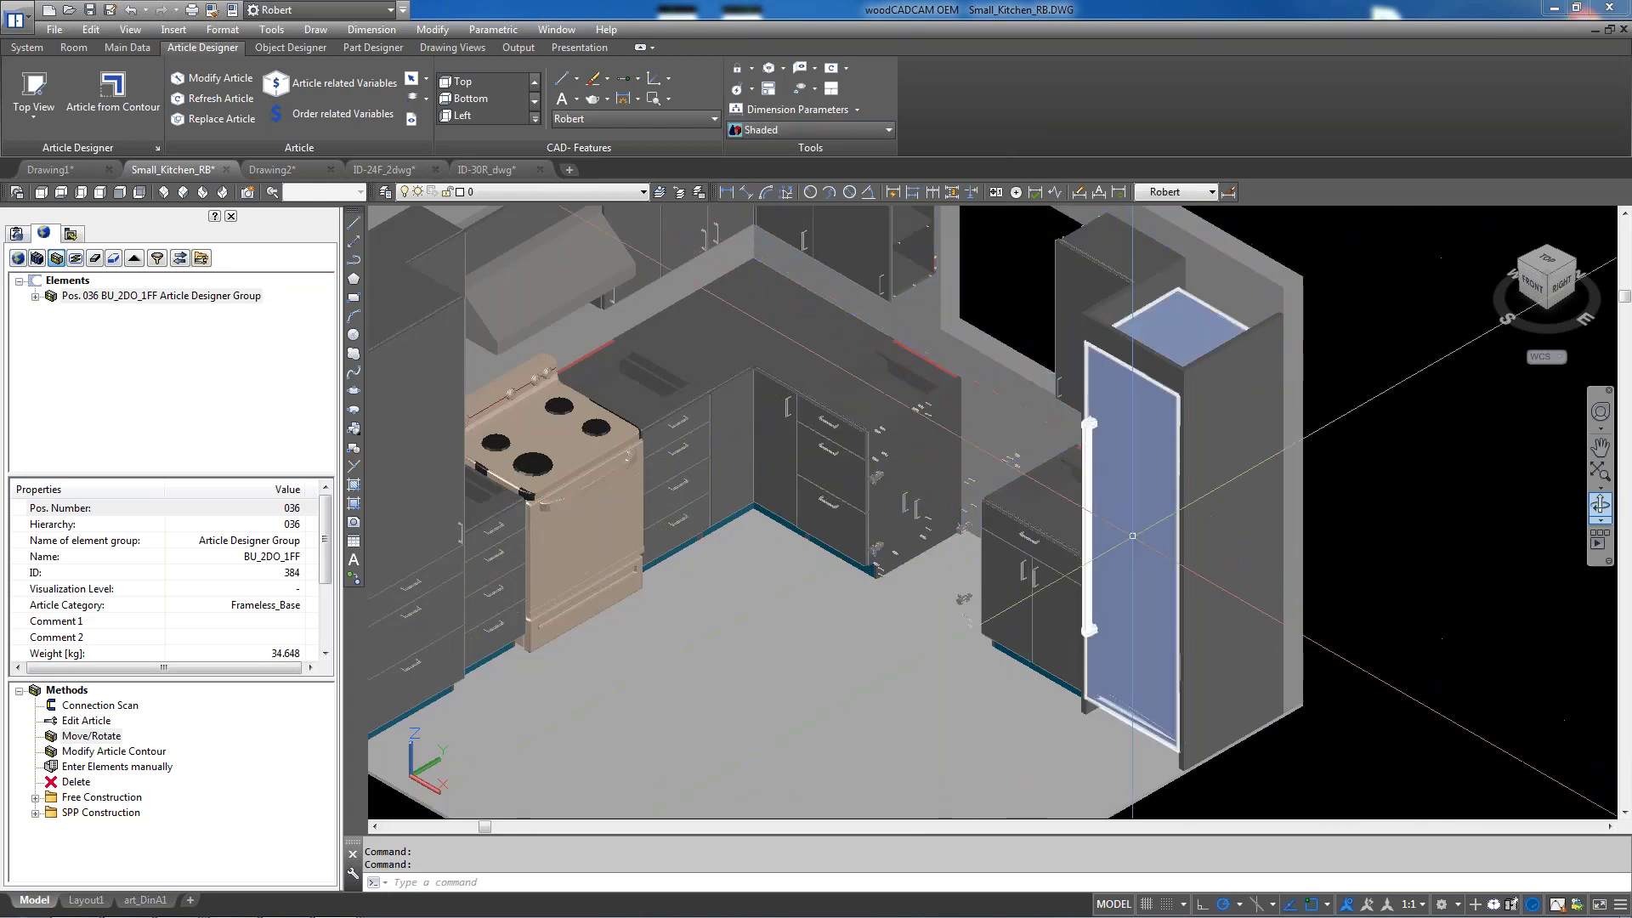
{"action": "scroll", "coordinate": [1051, 560], "scroll_direction": "up", "scroll_amount": 2}
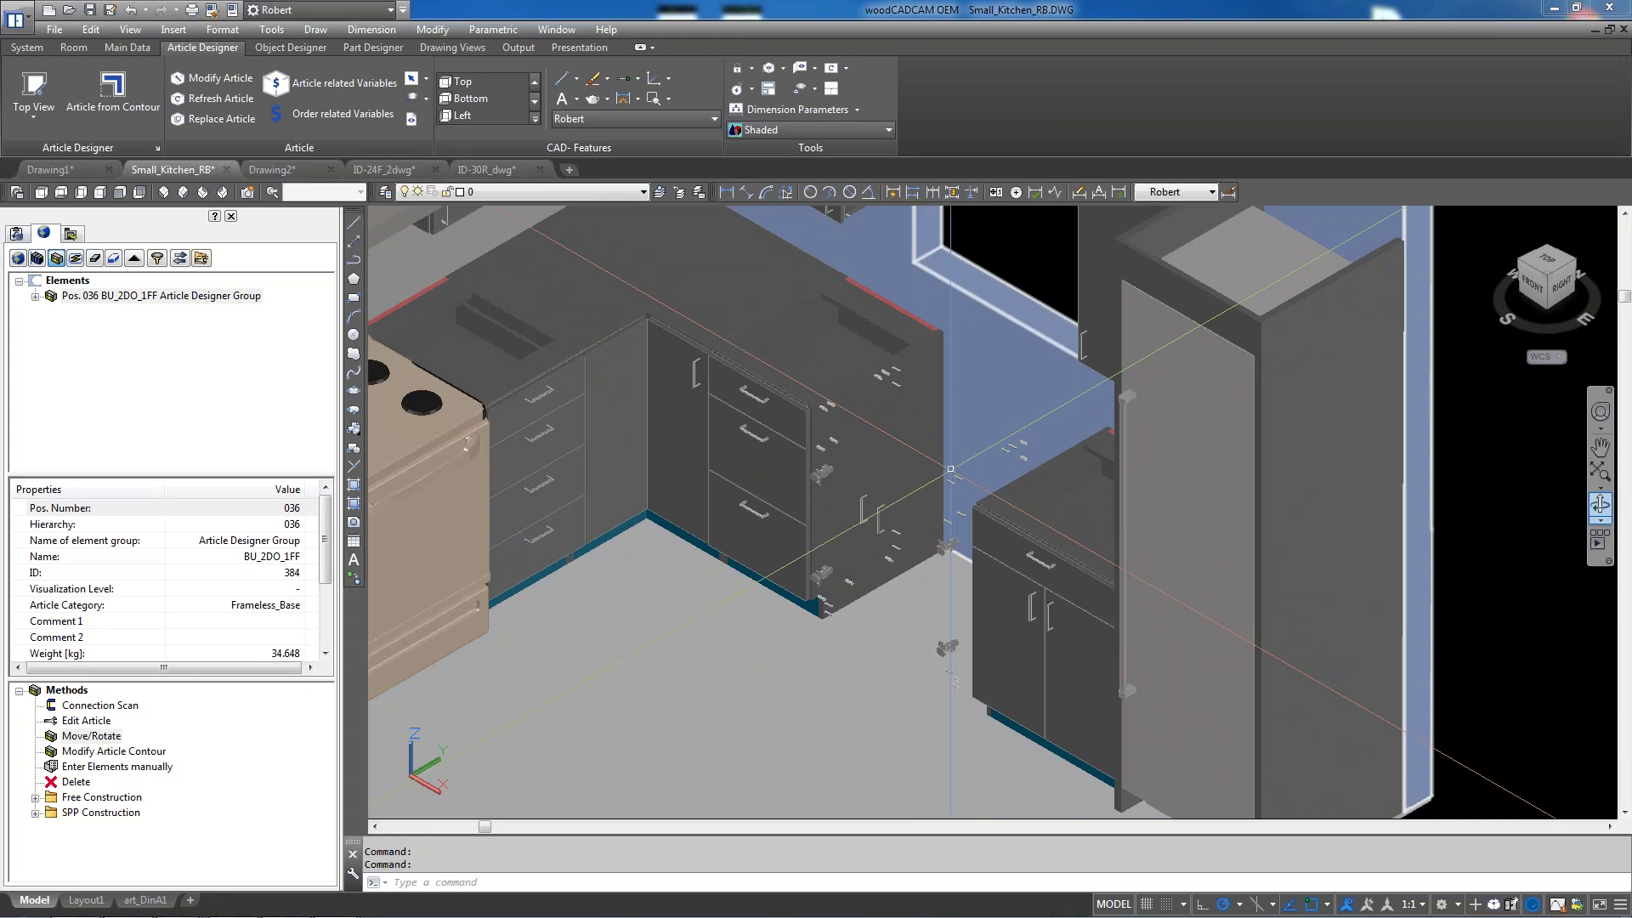
{"action": "left_click", "coordinate": [775, 130]}
{"action": "left_click", "coordinate": [770, 167]}
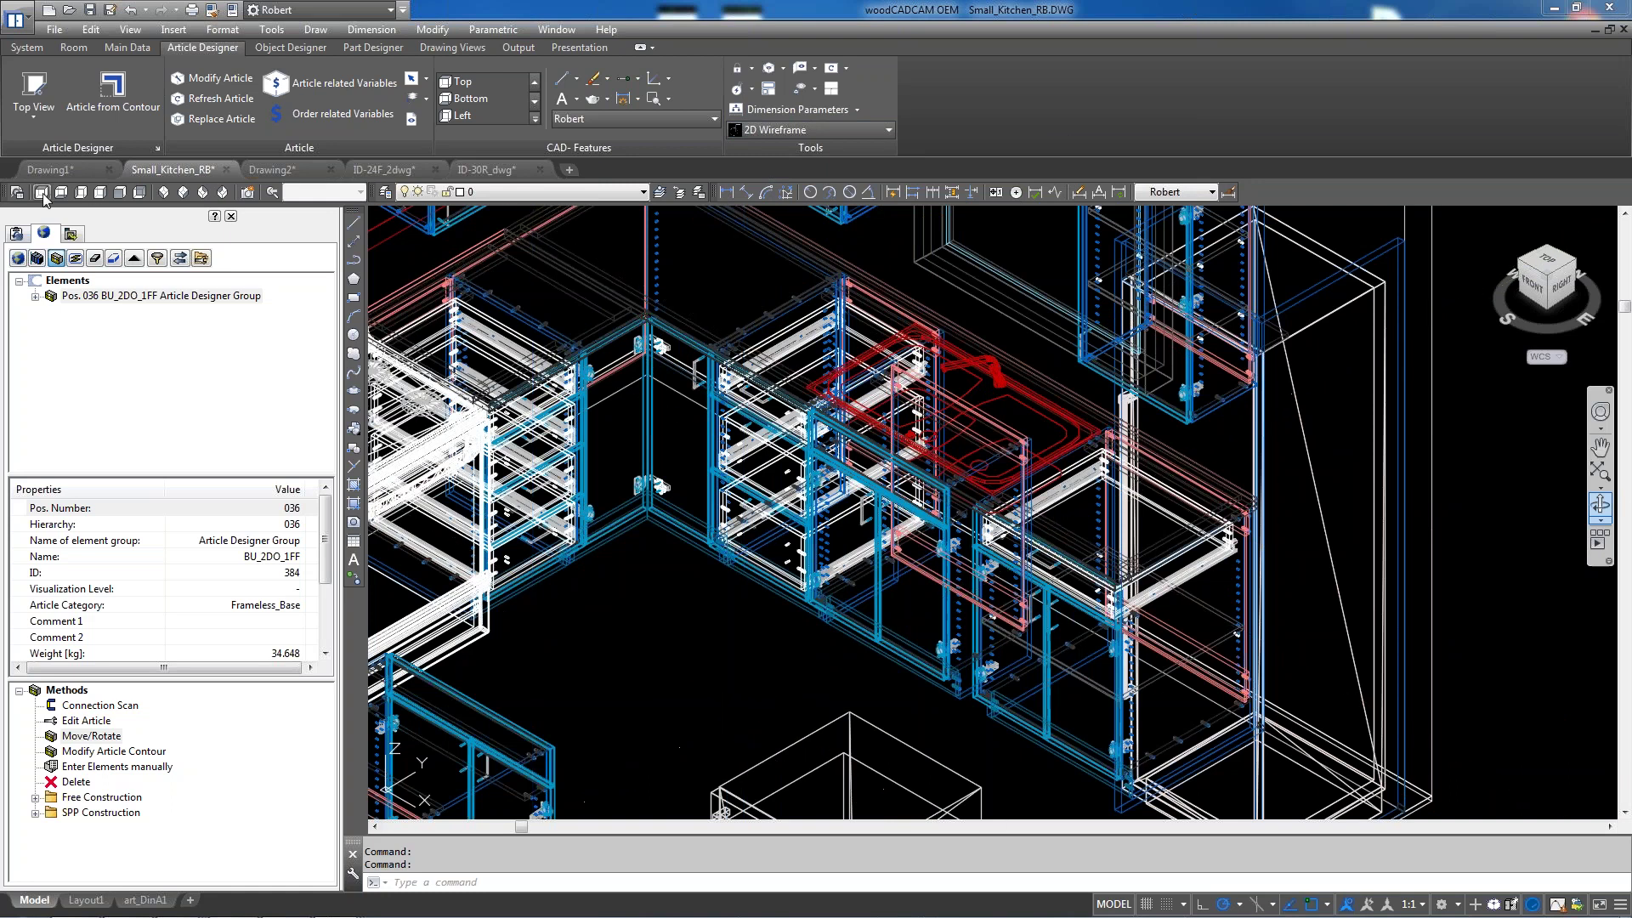
Draw a REC rectangle over the sink cabinet area in plan, then switch to SE Isometric
{"action": "scroll", "coordinate": [417, 466], "scroll_direction": "up", "scroll_amount": 5}
{"action": "scroll", "coordinate": [724, 381], "scroll_direction": "up", "scroll_amount": 8}
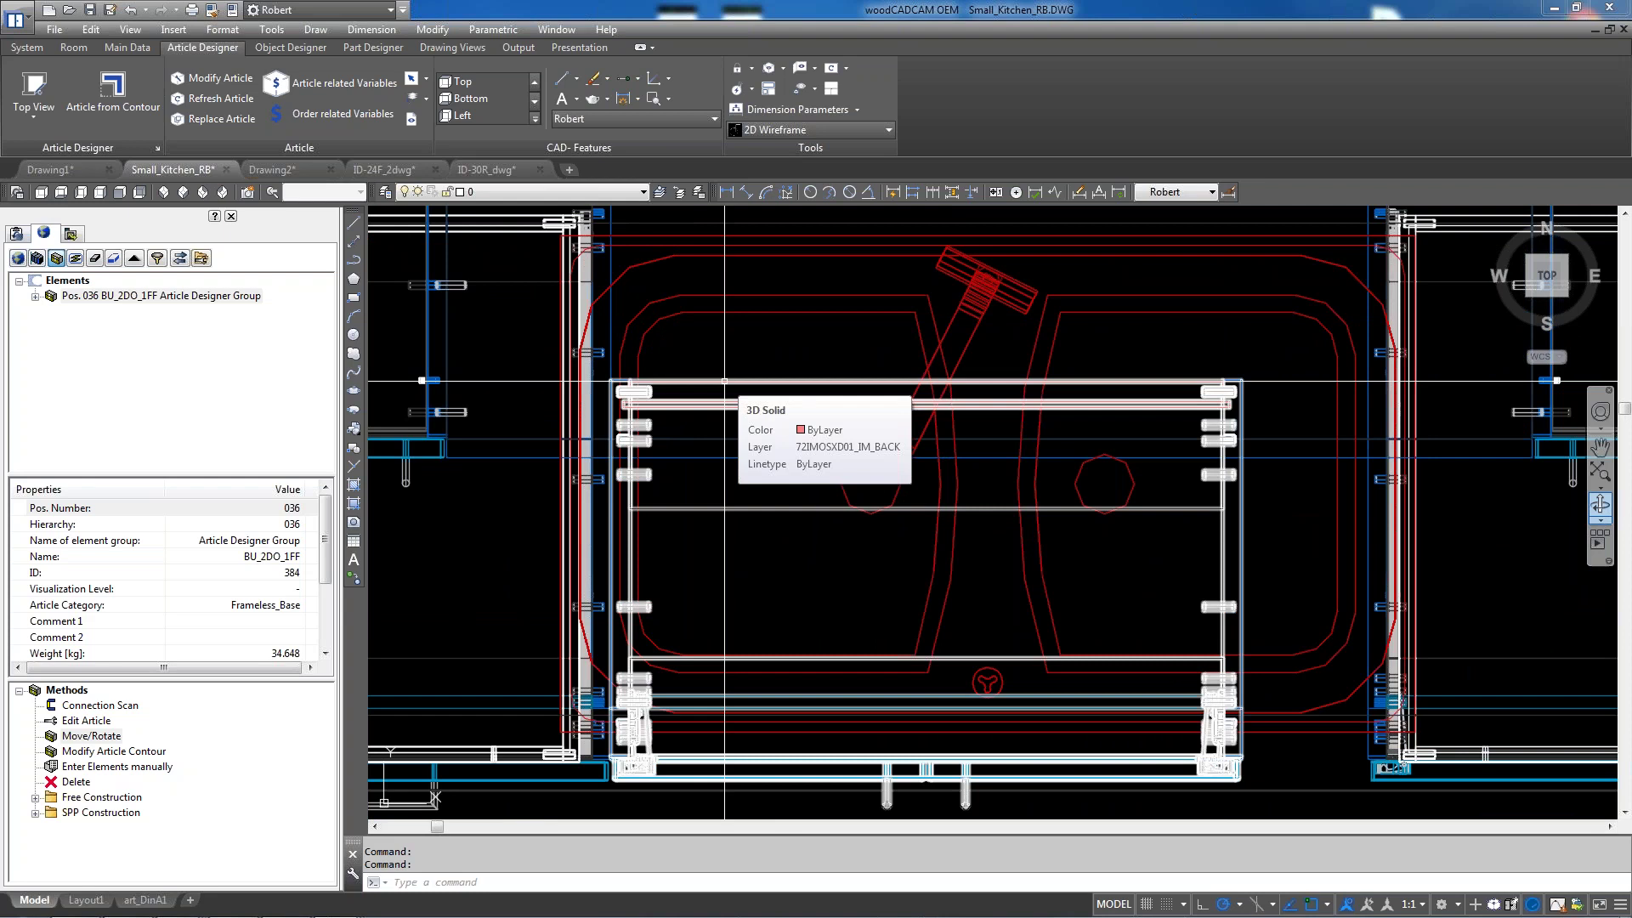
{"action": "type", "text": "REC"}
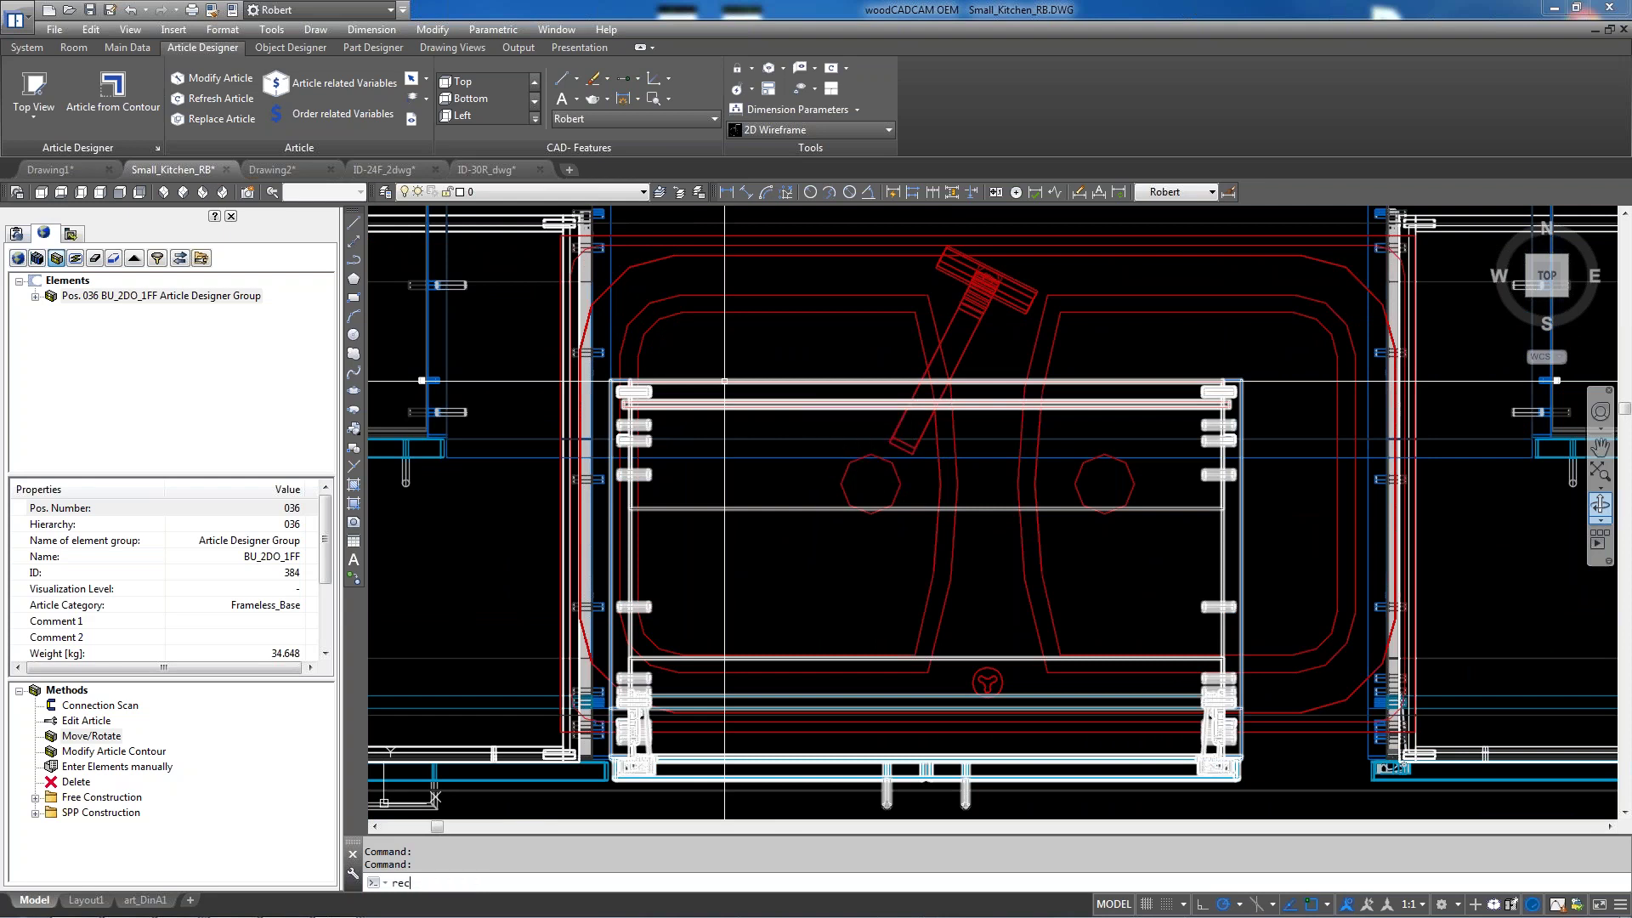
{"action": "key", "text": "Return"}
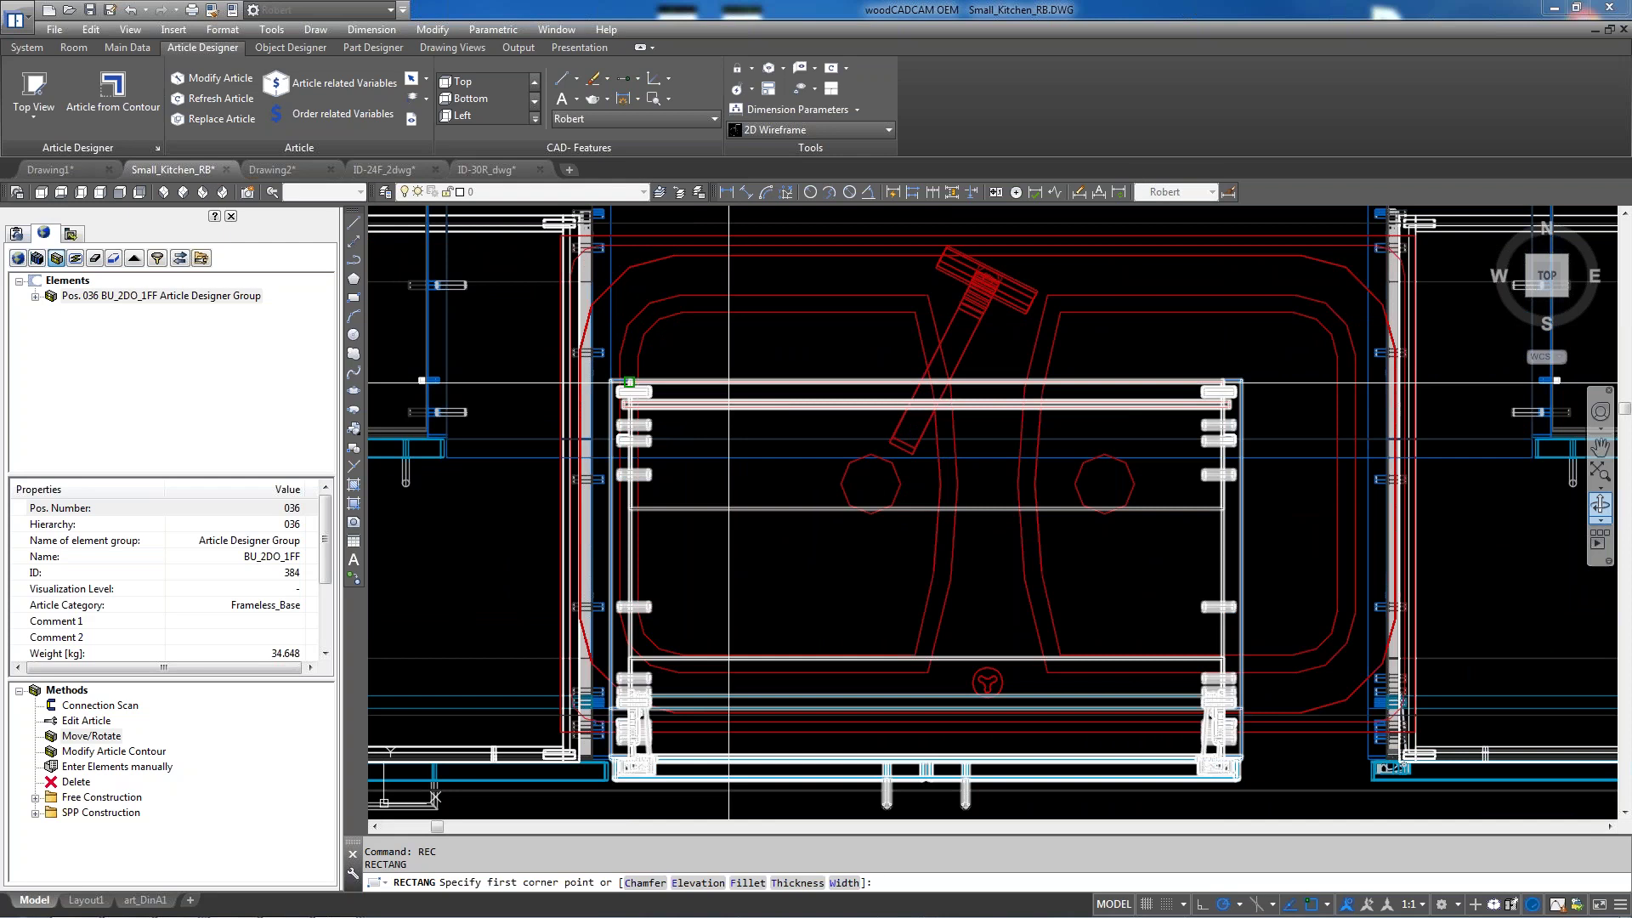
{"action": "scroll", "coordinate": [559, 279], "scroll_direction": "up", "scroll_amount": 2}
{"action": "left_click", "coordinate": [619, 262]}
{"action": "scroll", "coordinate": [620, 261], "scroll_direction": "down", "scroll_amount": 4}
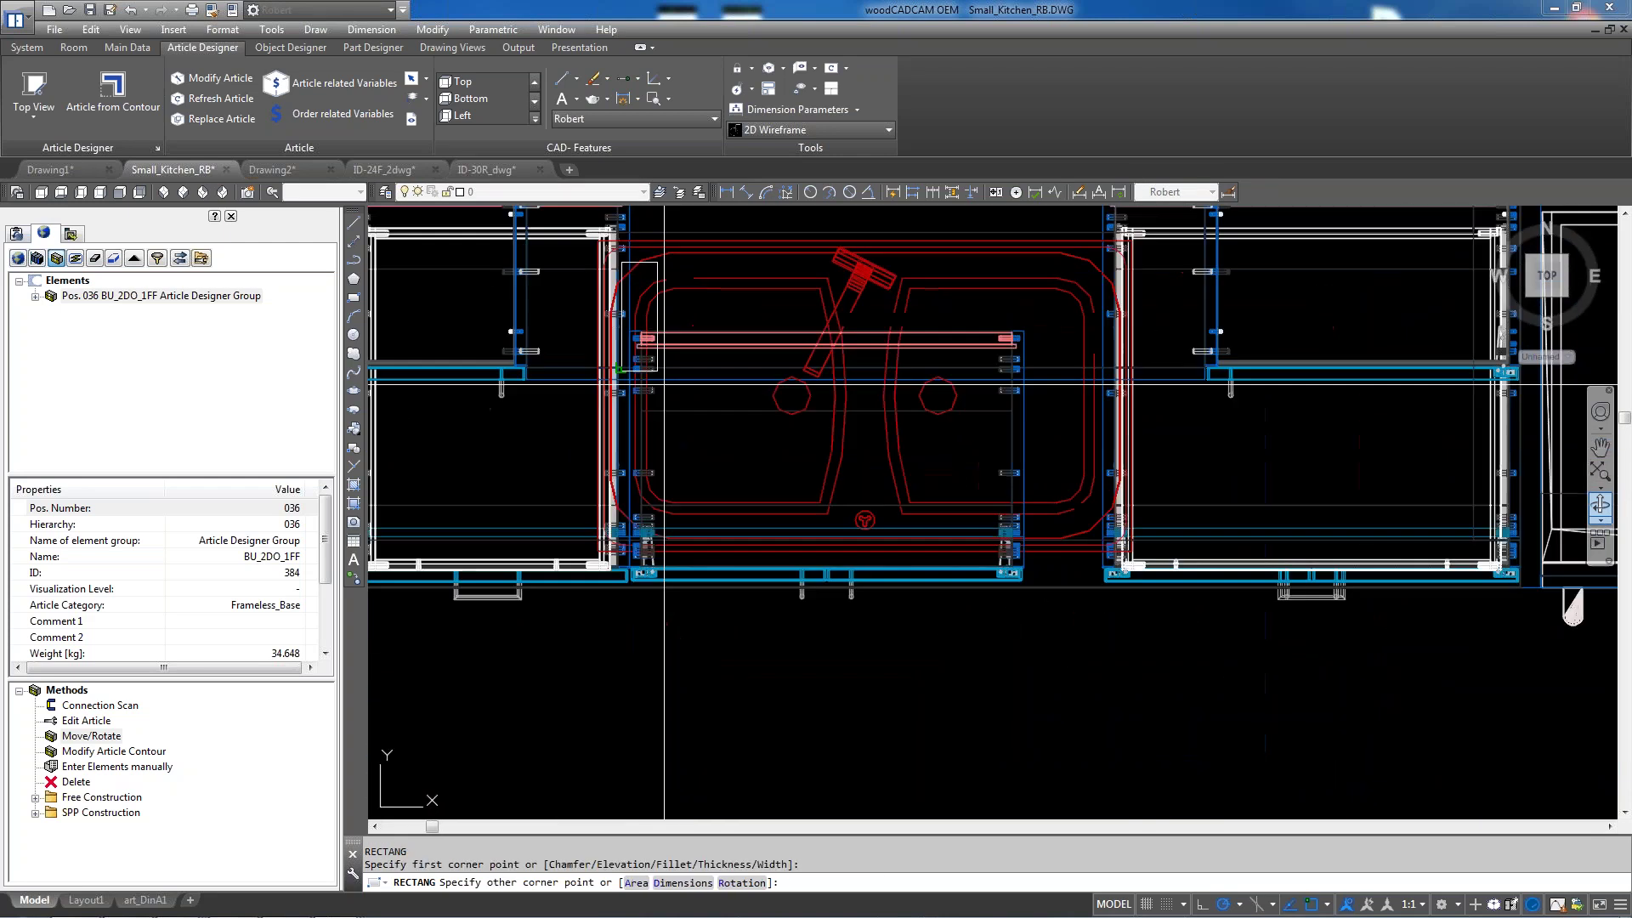
{"action": "scroll", "coordinate": [1093, 533], "scroll_direction": "up", "scroll_amount": 4}
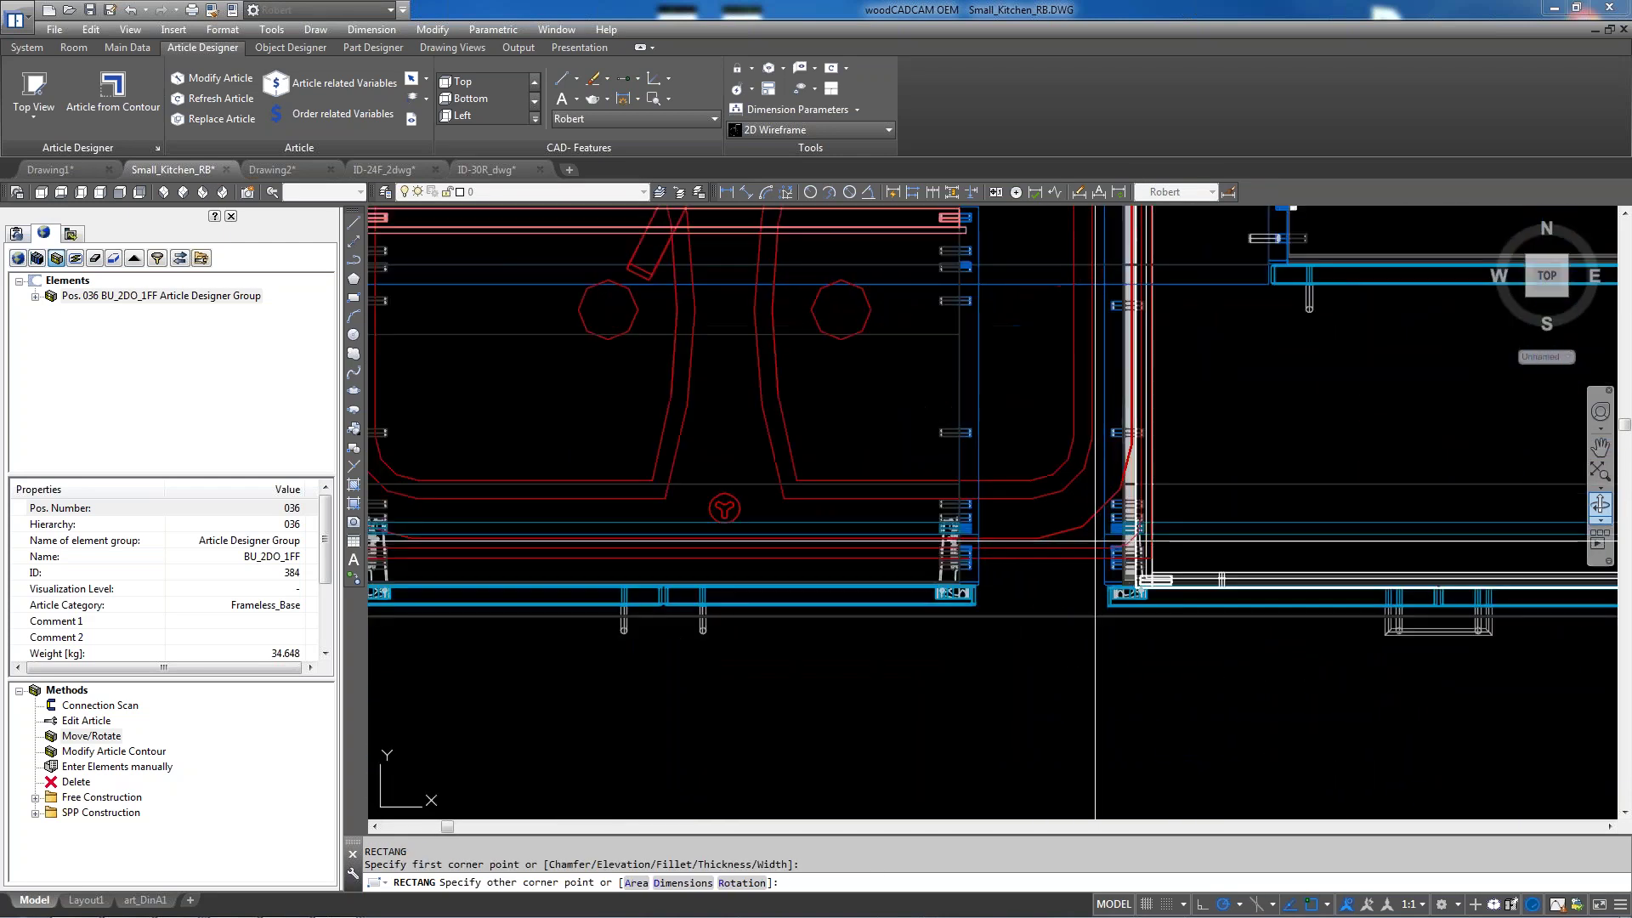
{"action": "left_click", "coordinate": [1095, 533]}
{"action": "scroll", "coordinate": [1095, 533], "scroll_direction": "up", "scroll_amount": 4}
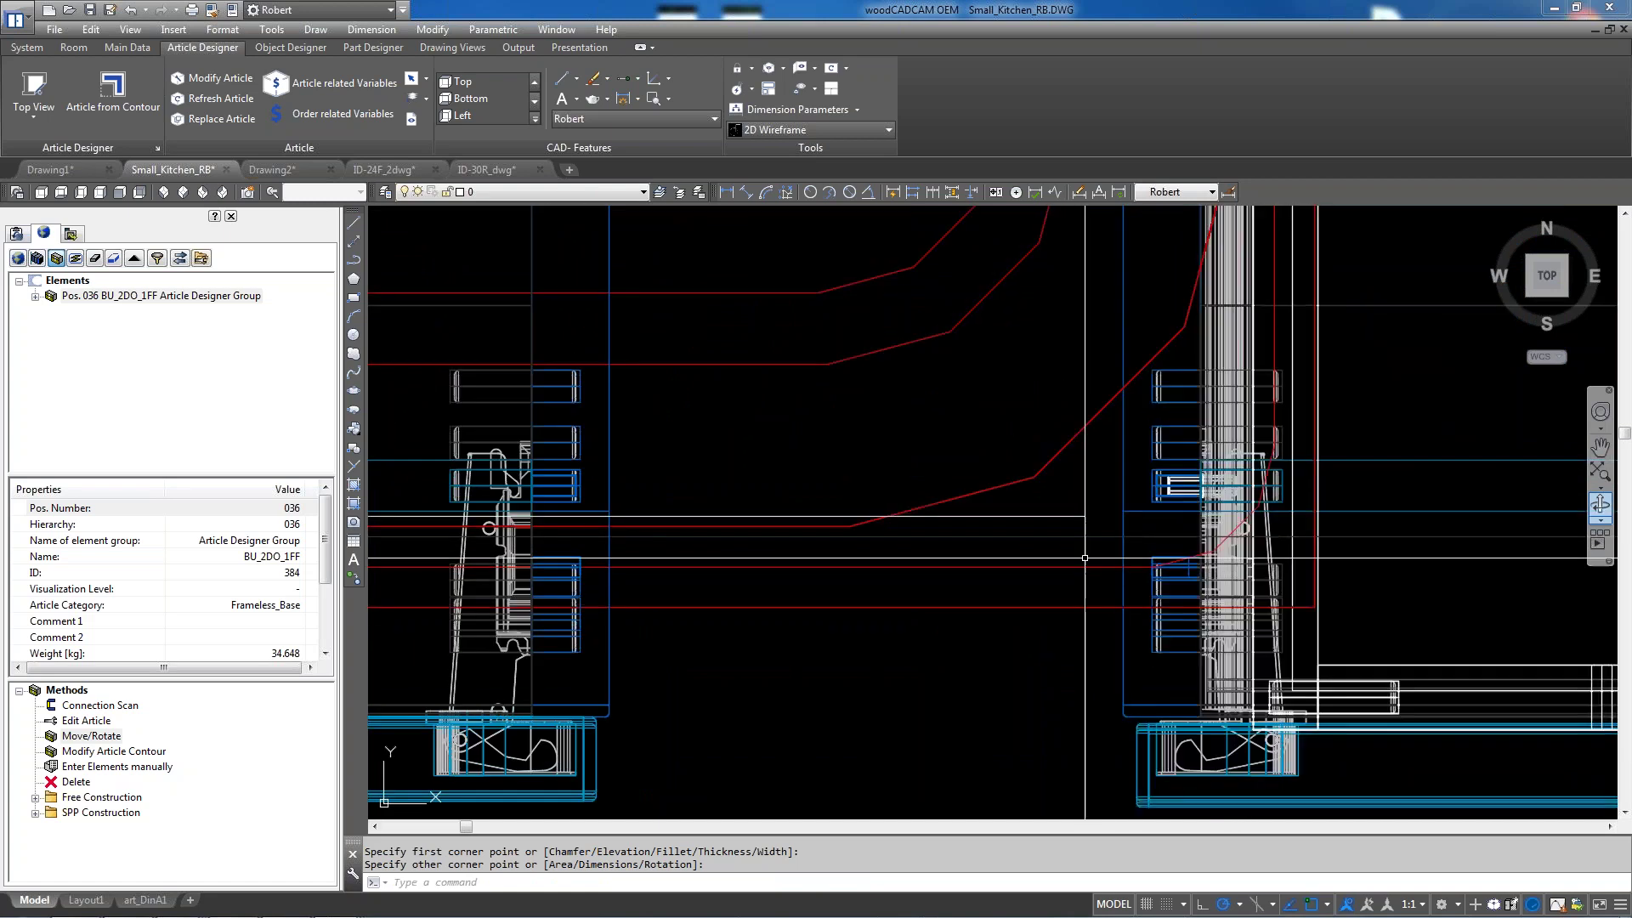
{"action": "scroll", "coordinate": [912, 548], "scroll_direction": "down", "scroll_amount": 3}
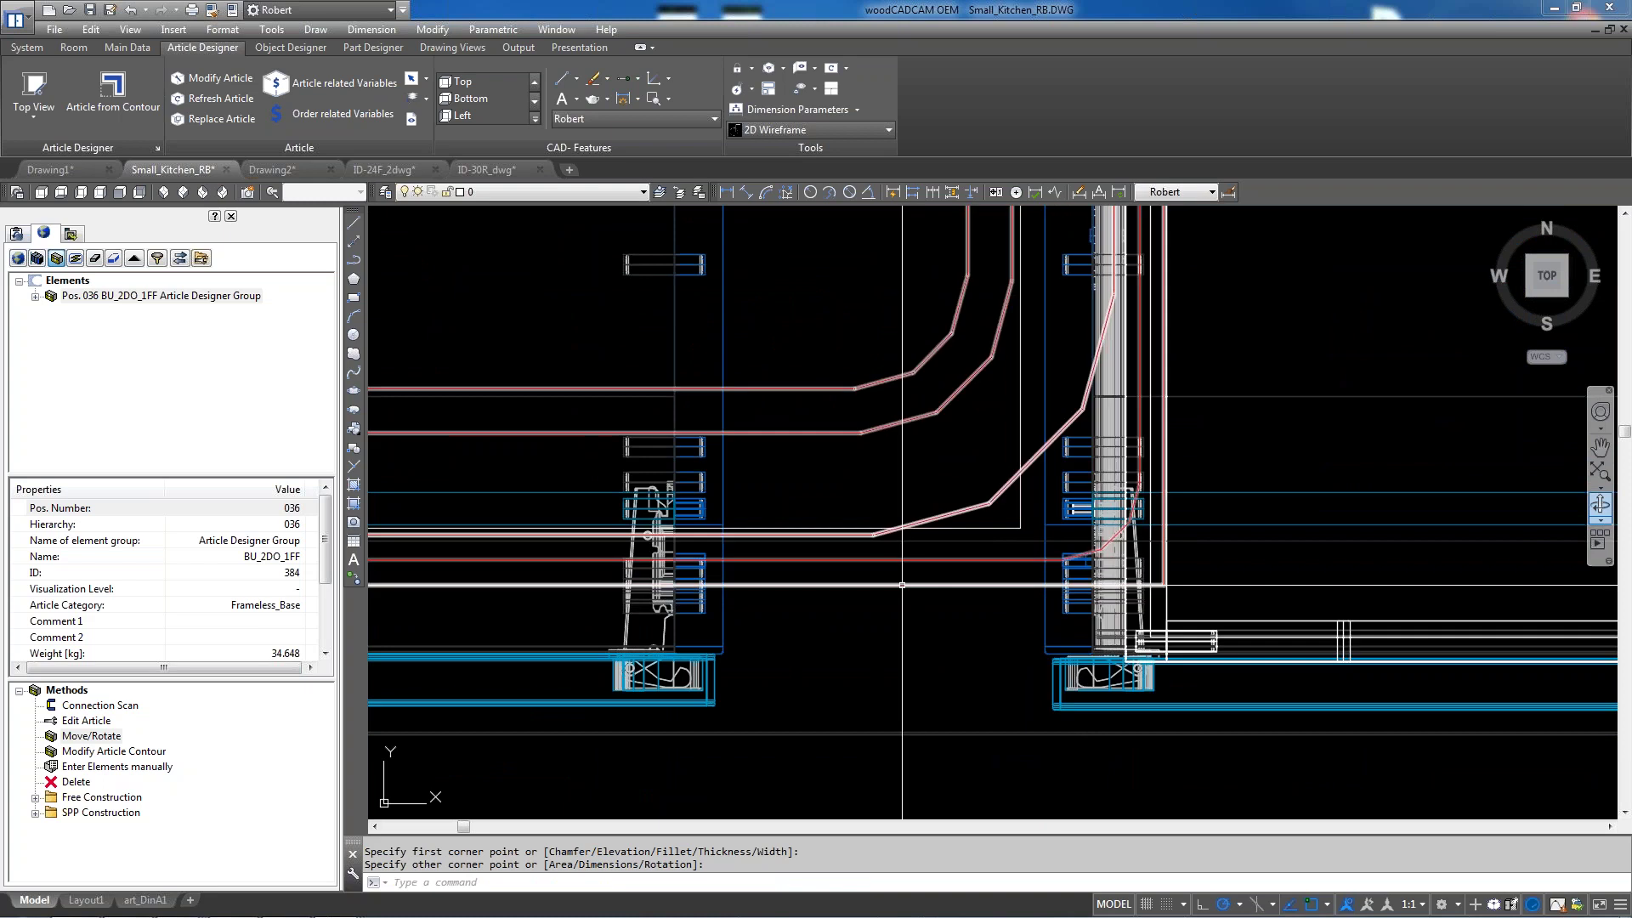
{"action": "left_click", "coordinate": [177, 192]}
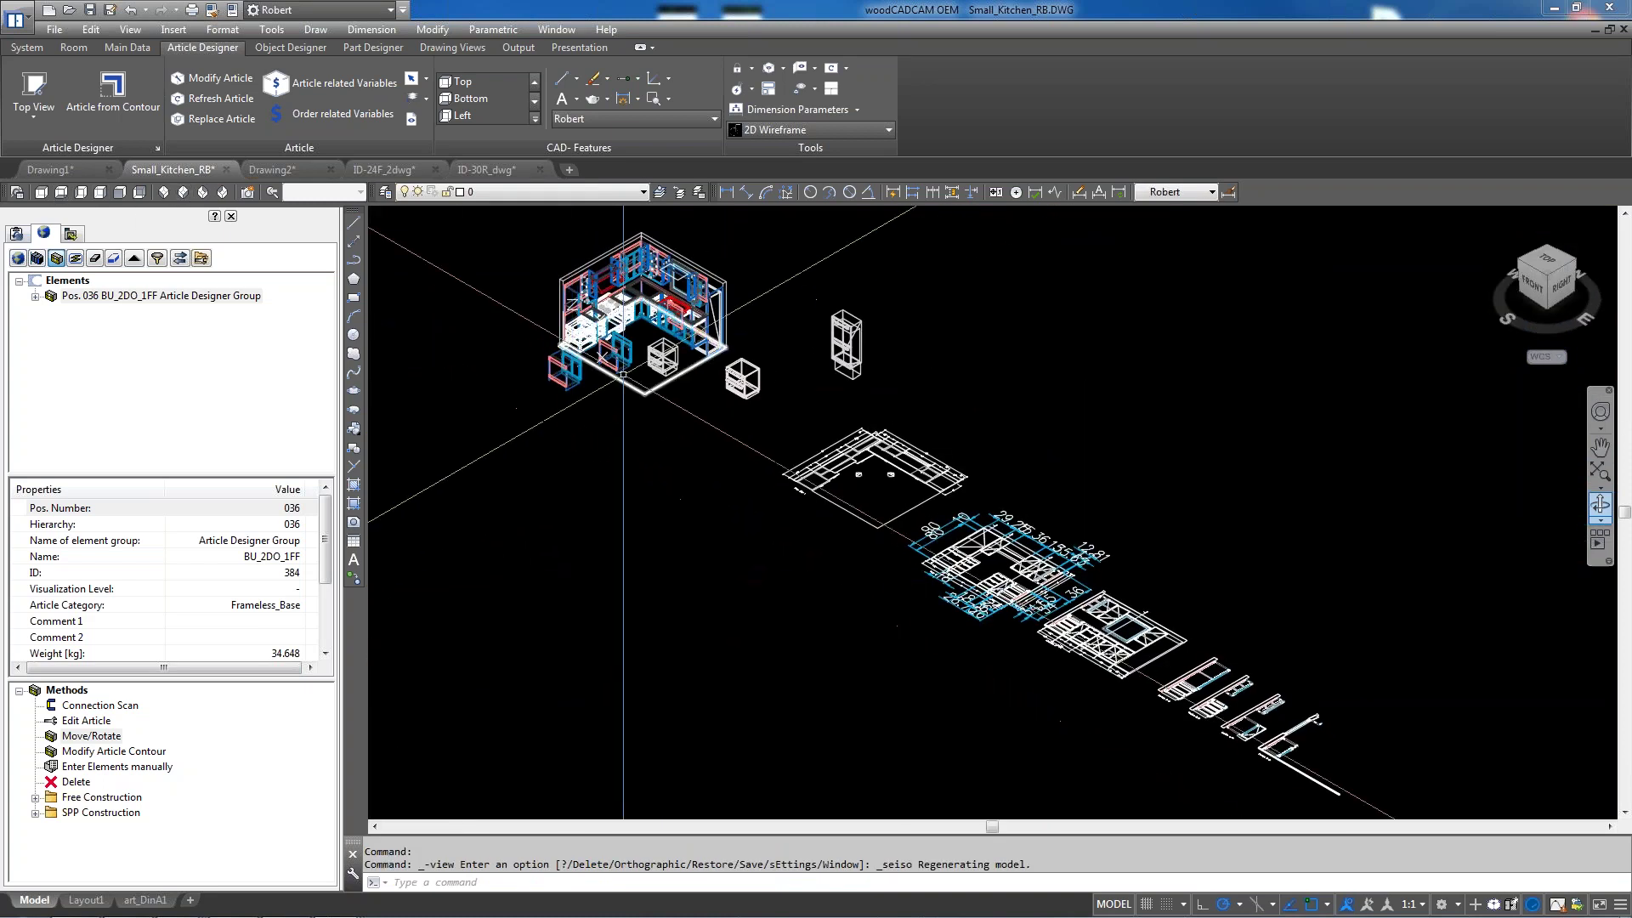
Zoom in on the sink cabinet and pick the STRETCHER - BACK part beneath the countertop
{"action": "scroll", "coordinate": [768, 311], "scroll_direction": "up", "scroll_amount": 6}
{"action": "scroll", "coordinate": [786, 421], "scroll_direction": "down", "scroll_amount": 5}
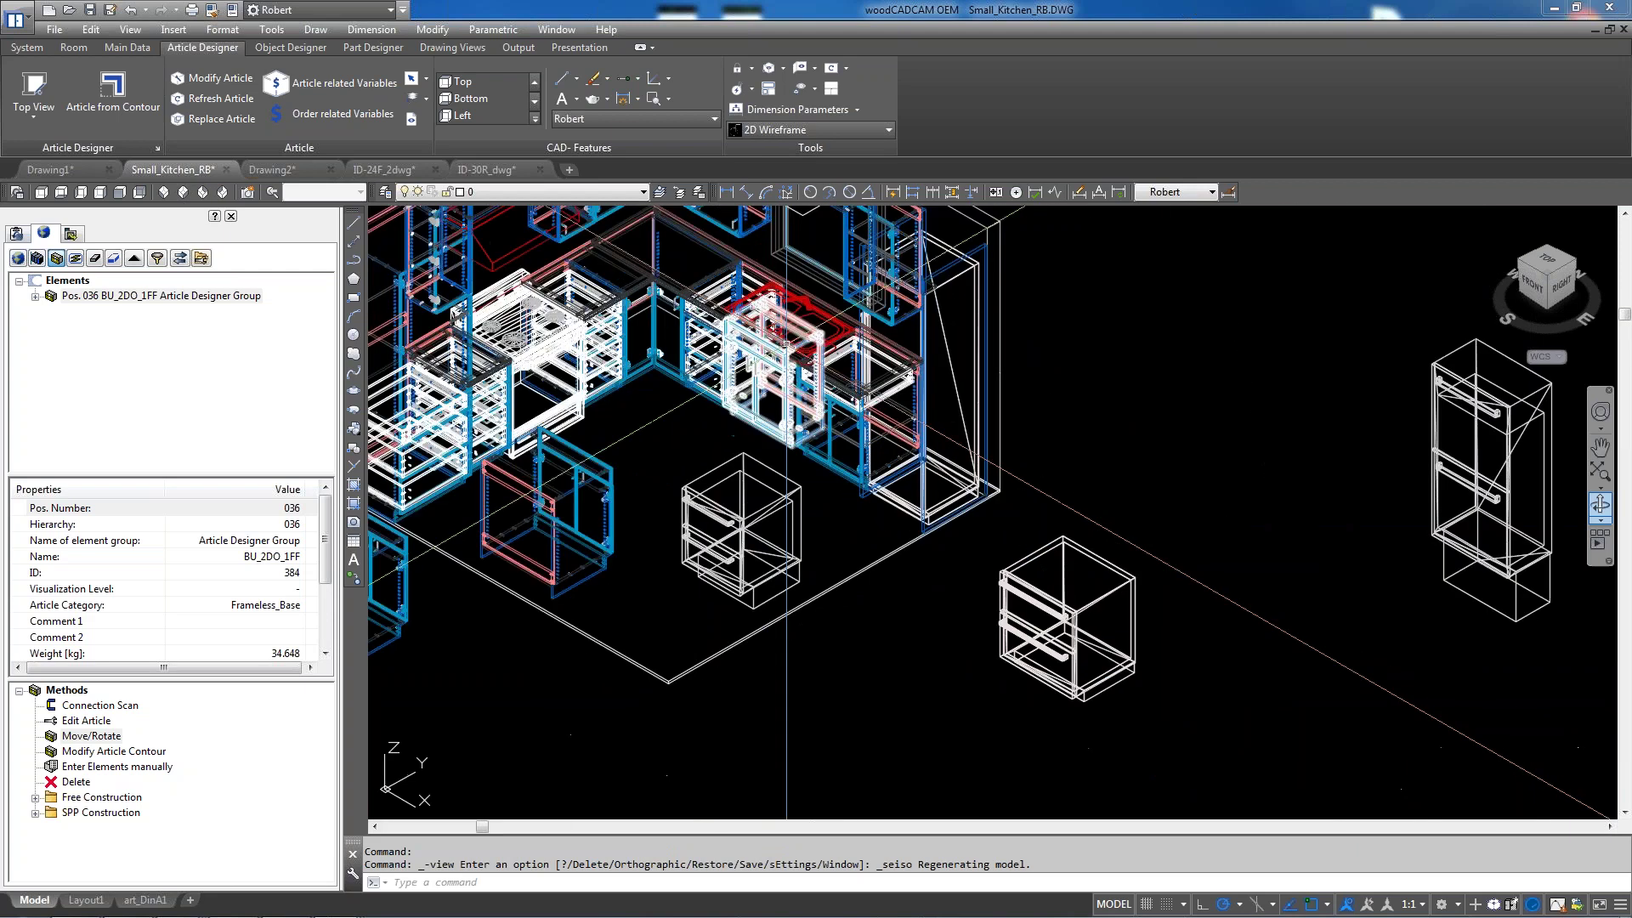
{"action": "scroll", "coordinate": [786, 323], "scroll_direction": "up", "scroll_amount": 5}
{"action": "scroll", "coordinate": [787, 323], "scroll_direction": "up", "scroll_amount": 3}
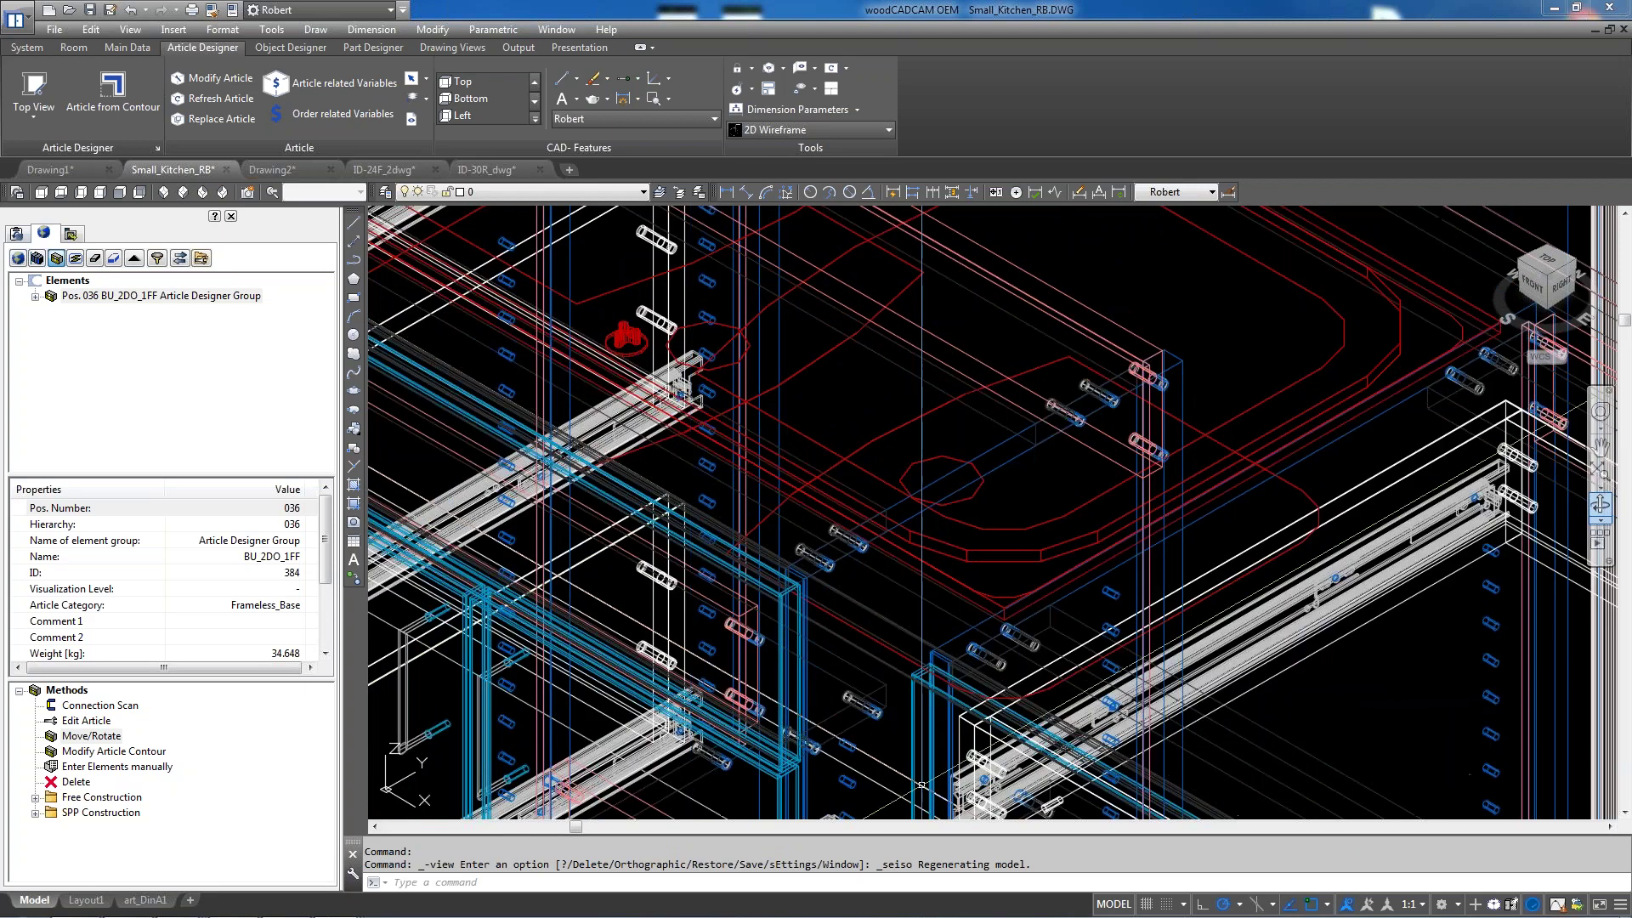
{"action": "scroll", "coordinate": [1080, 562], "scroll_direction": "down", "scroll_amount": 4}
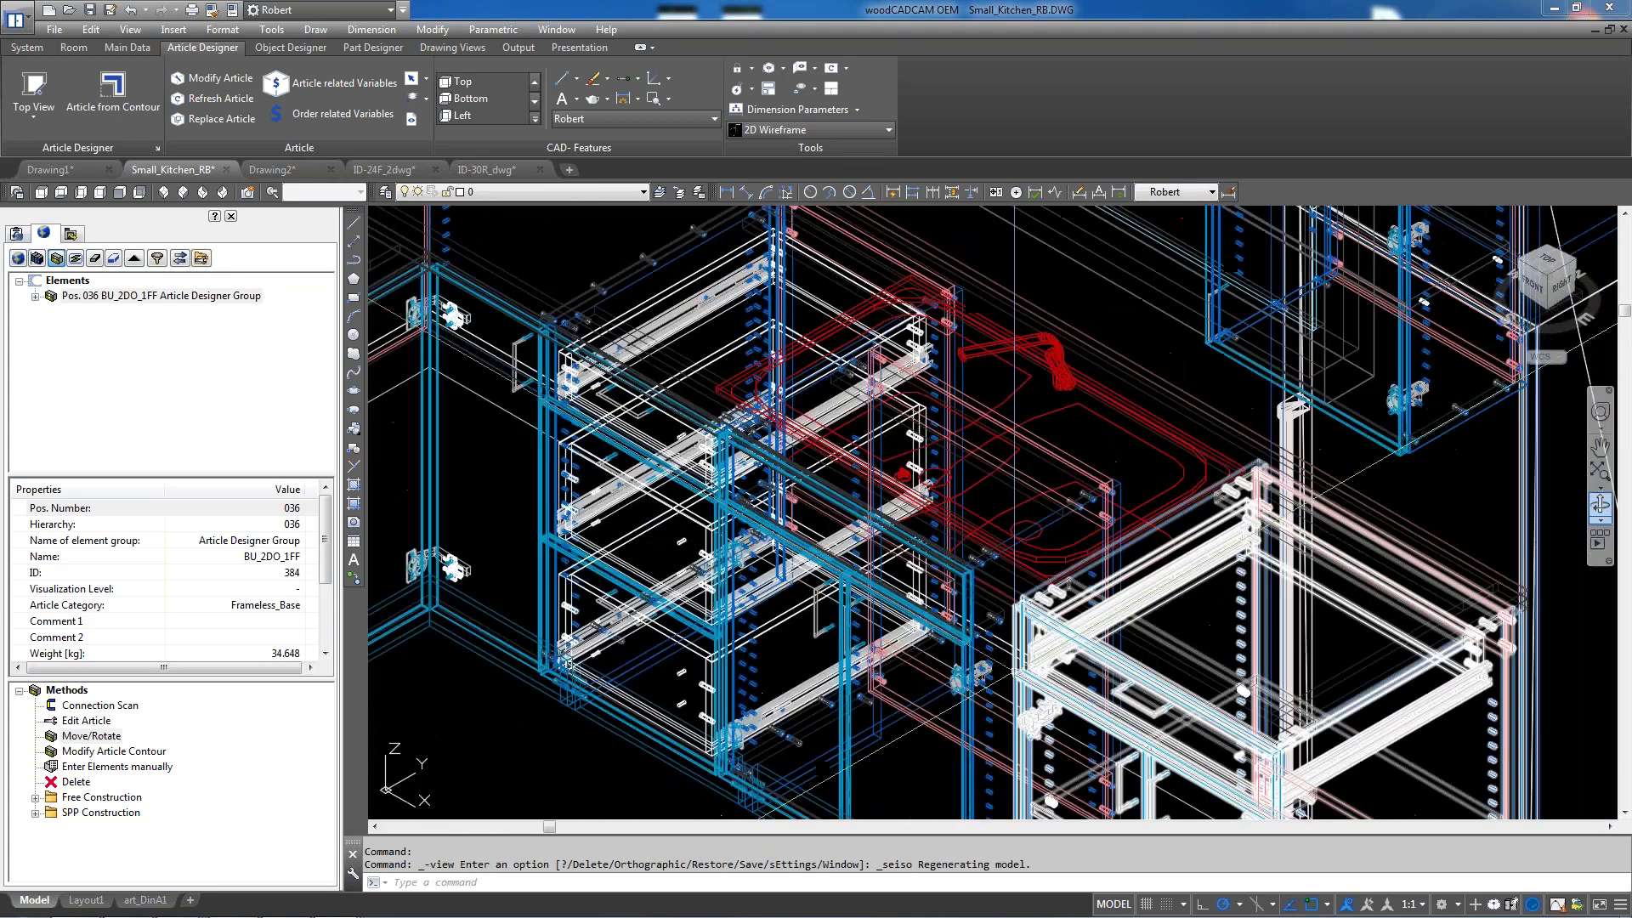
{"action": "scroll", "coordinate": [1013, 674], "scroll_direction": "up", "scroll_amount": 3}
{"action": "scroll", "coordinate": [1017, 654], "scroll_direction": "up", "scroll_amount": 3}
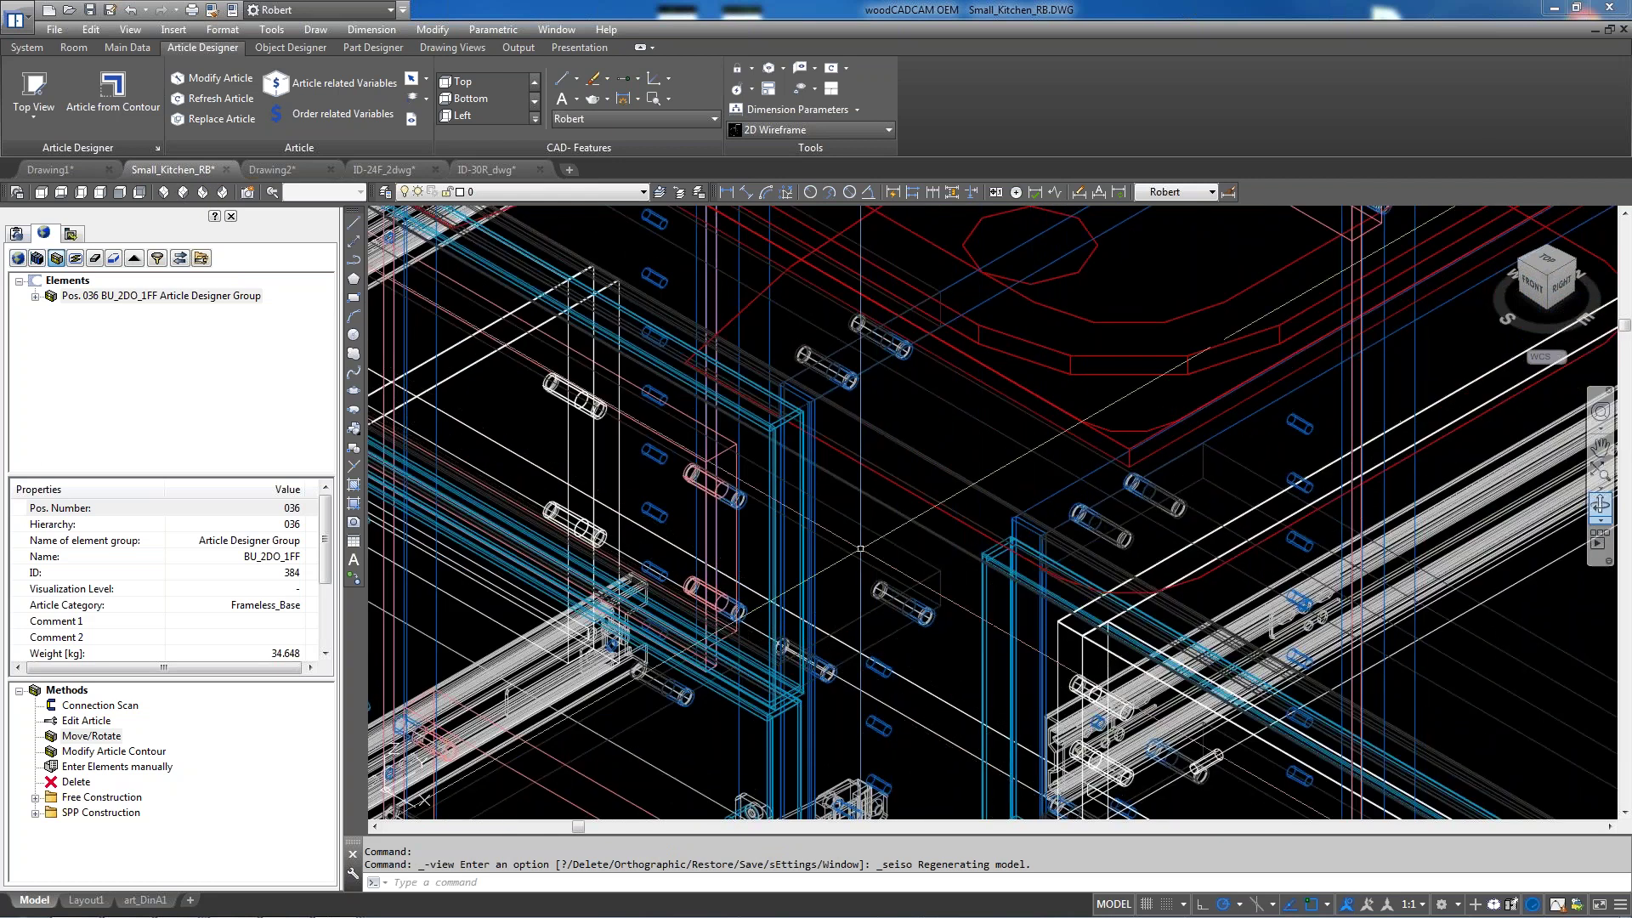
{"action": "left_click", "coordinate": [56, 258]}
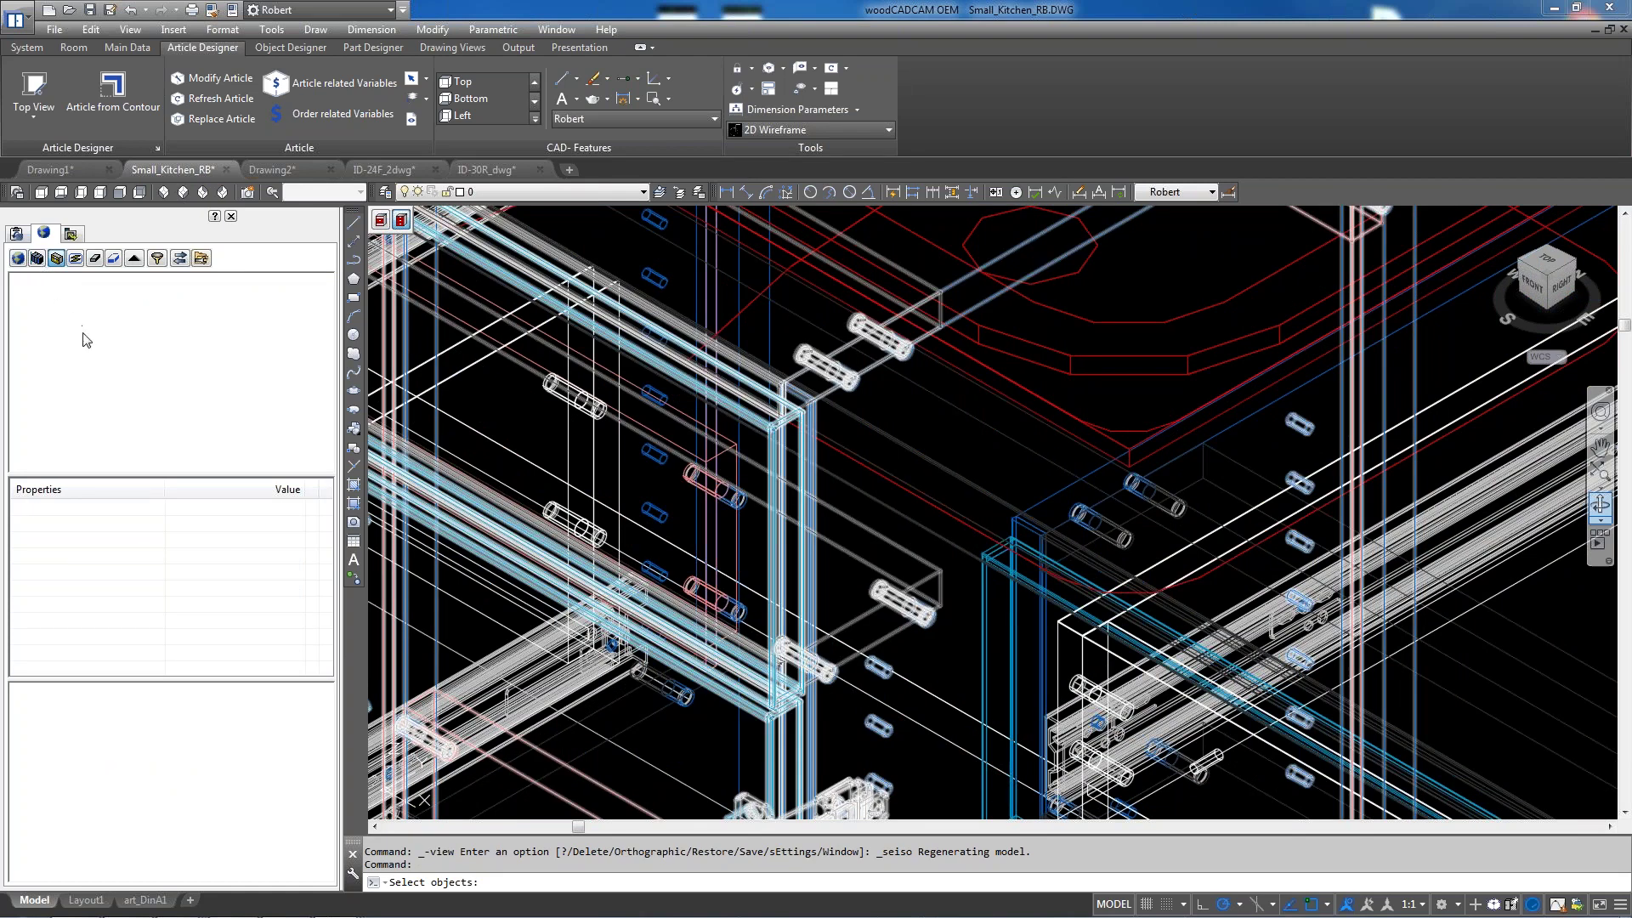
{"action": "key", "text": "Escape"}
{"action": "key", "text": "Escape"}
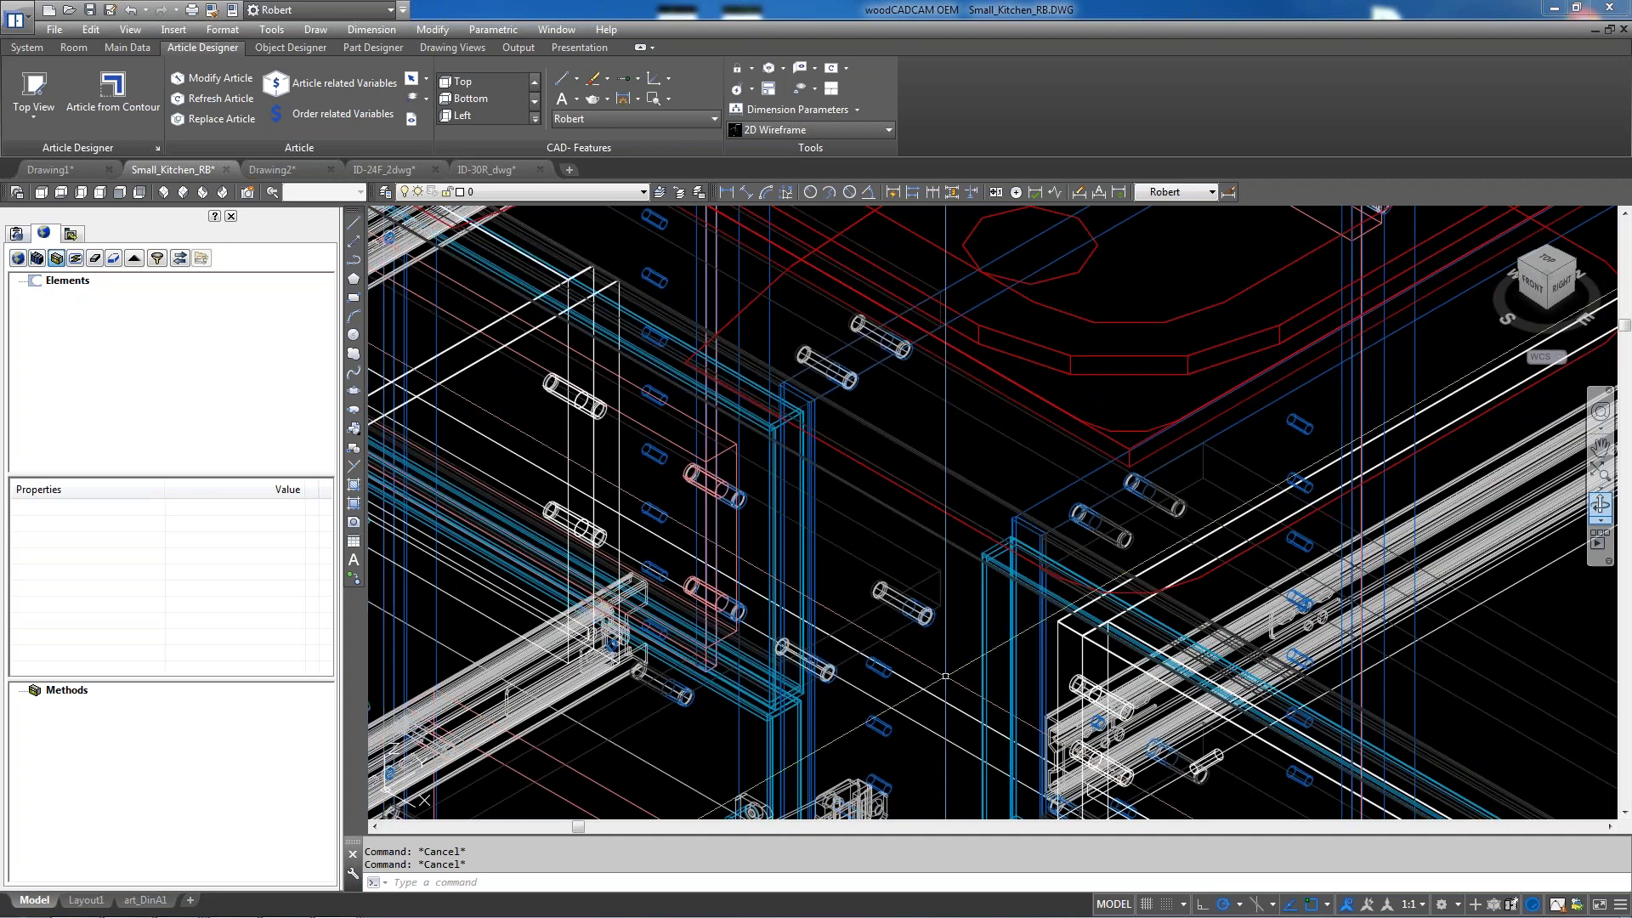
{"action": "left_click", "coordinate": [94, 258]}
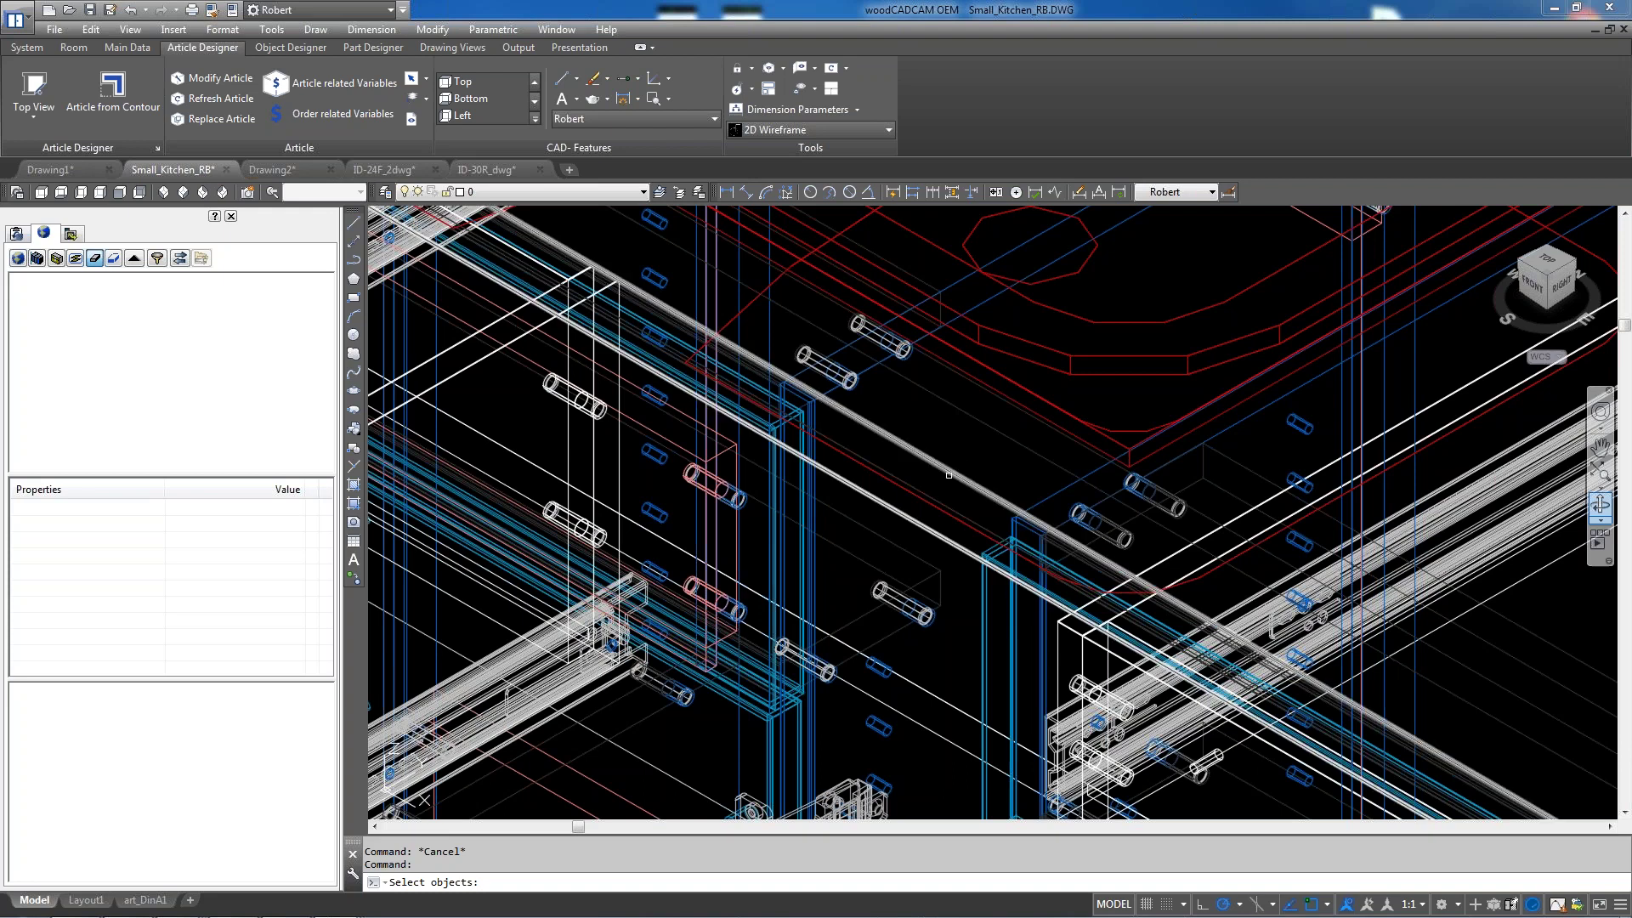
{"action": "left_click", "coordinate": [949, 475]}
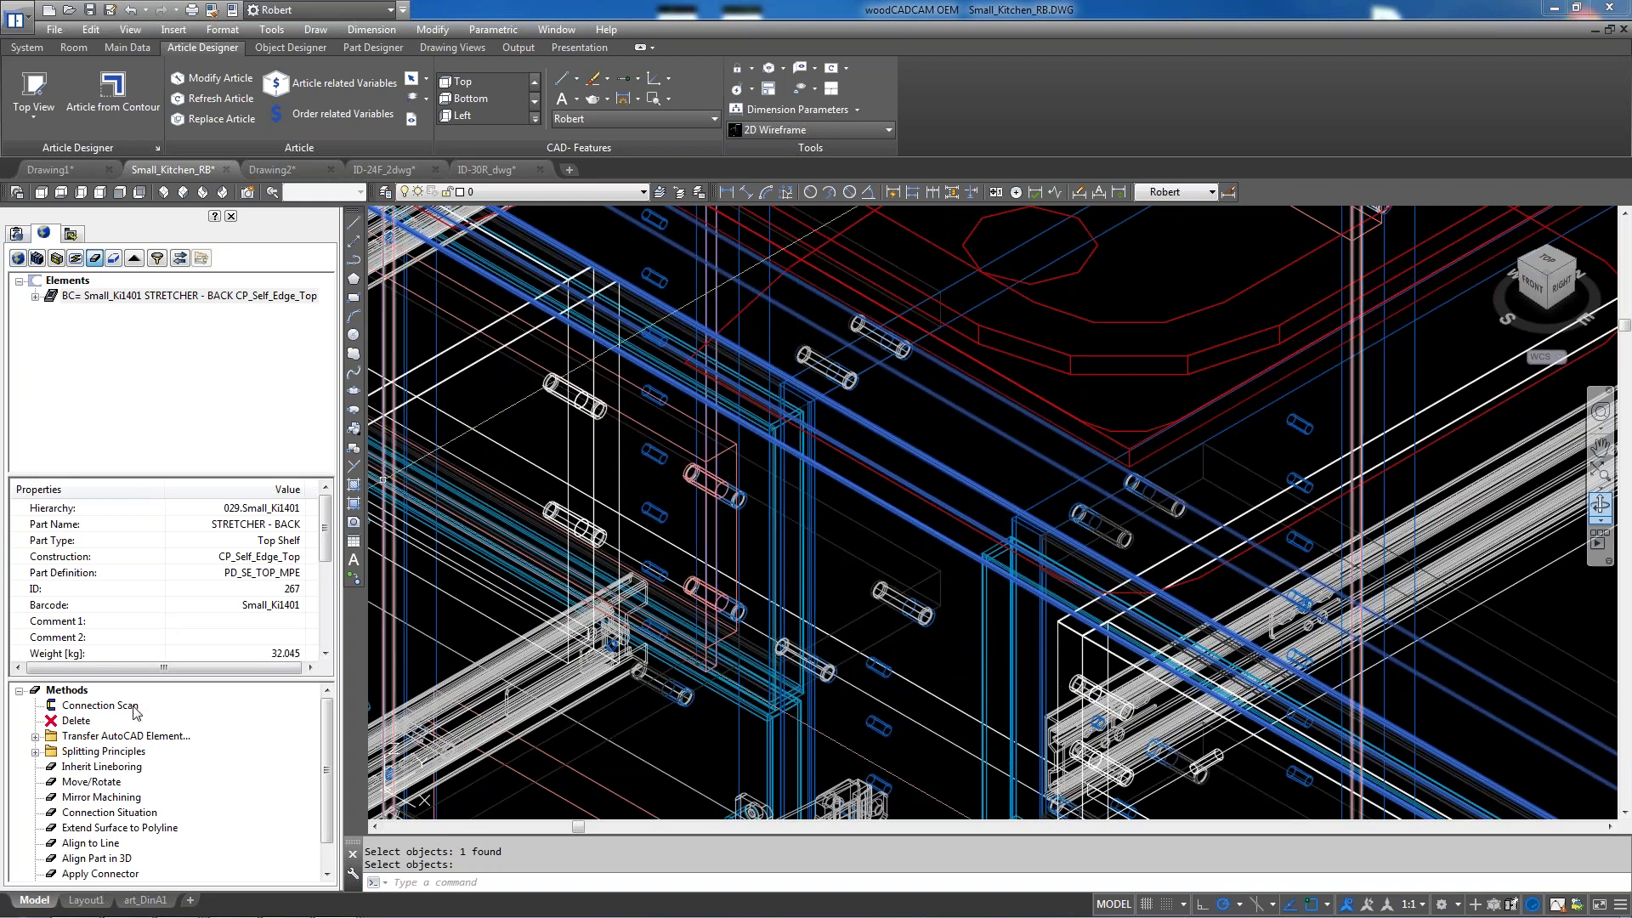
Transfer the drawn element onto the part as an inner contour cutout and confirm its machining settings
{"action": "left_click", "coordinate": [35, 736]}
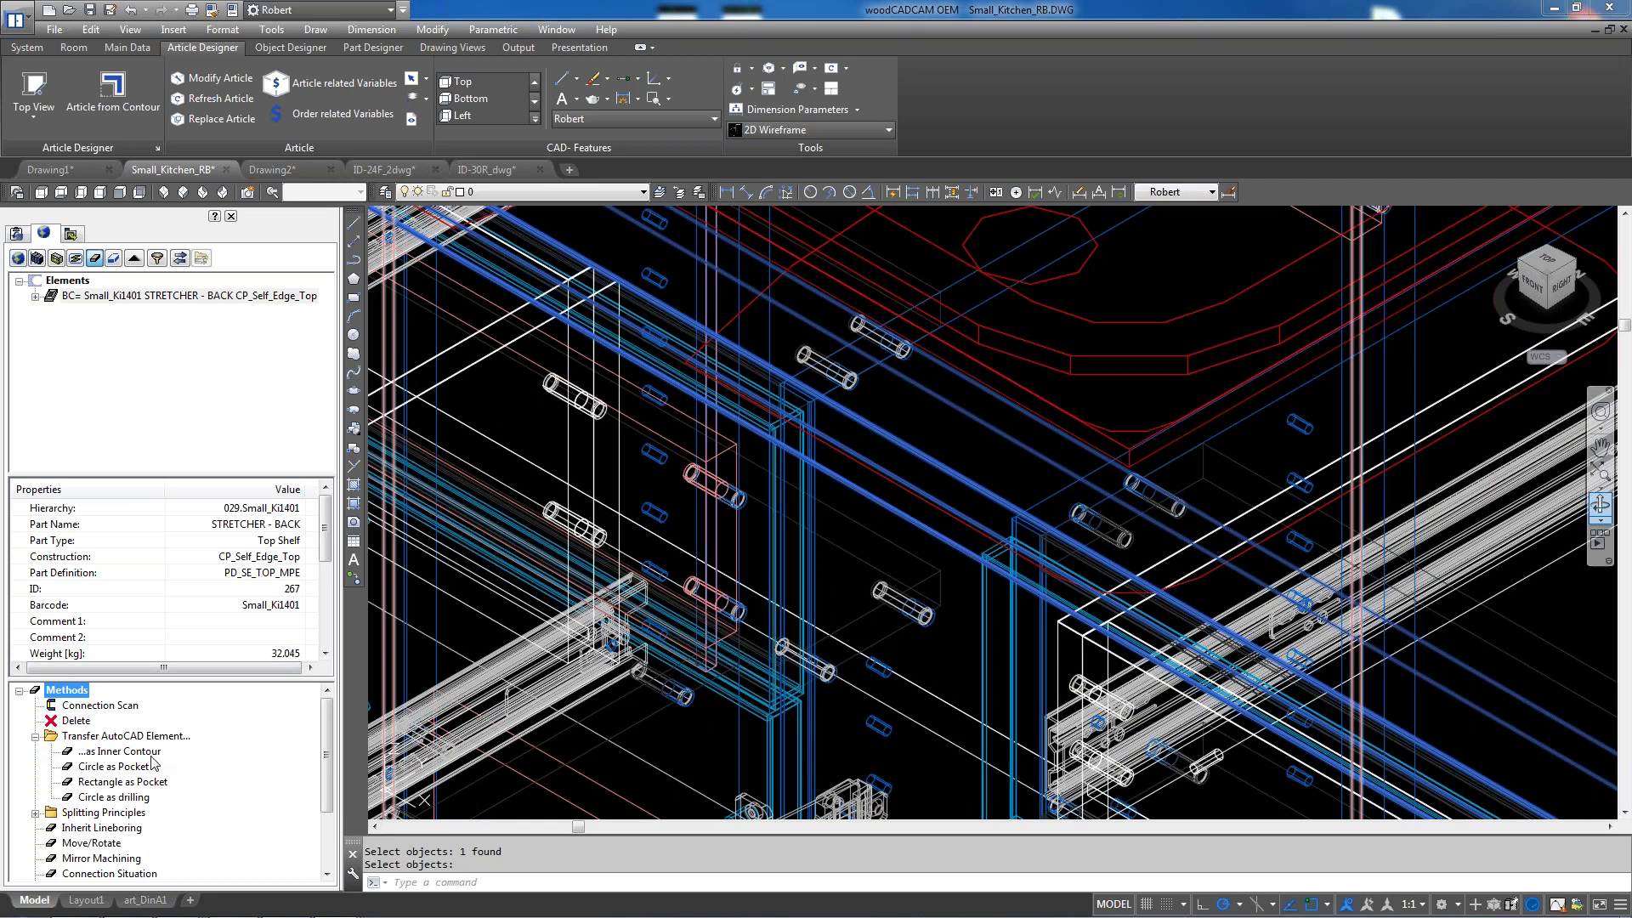
{"action": "left_click", "coordinate": [138, 754]}
{"action": "double_click", "coordinate": [139, 754]}
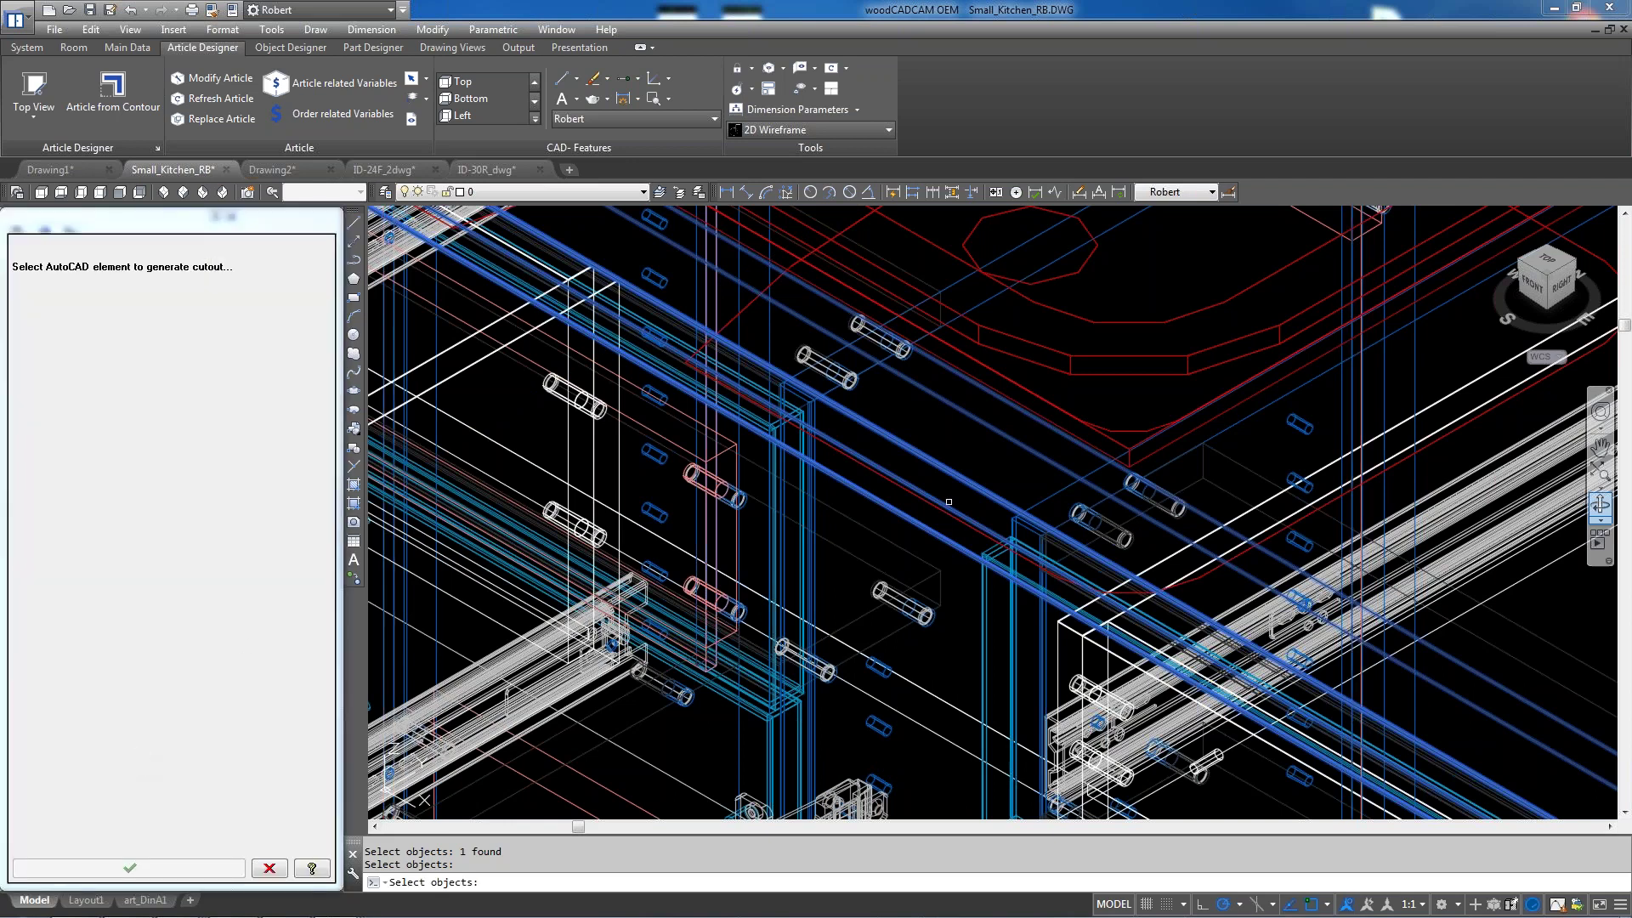
{"action": "scroll", "coordinate": [888, 586], "scroll_direction": "down", "scroll_amount": 2}
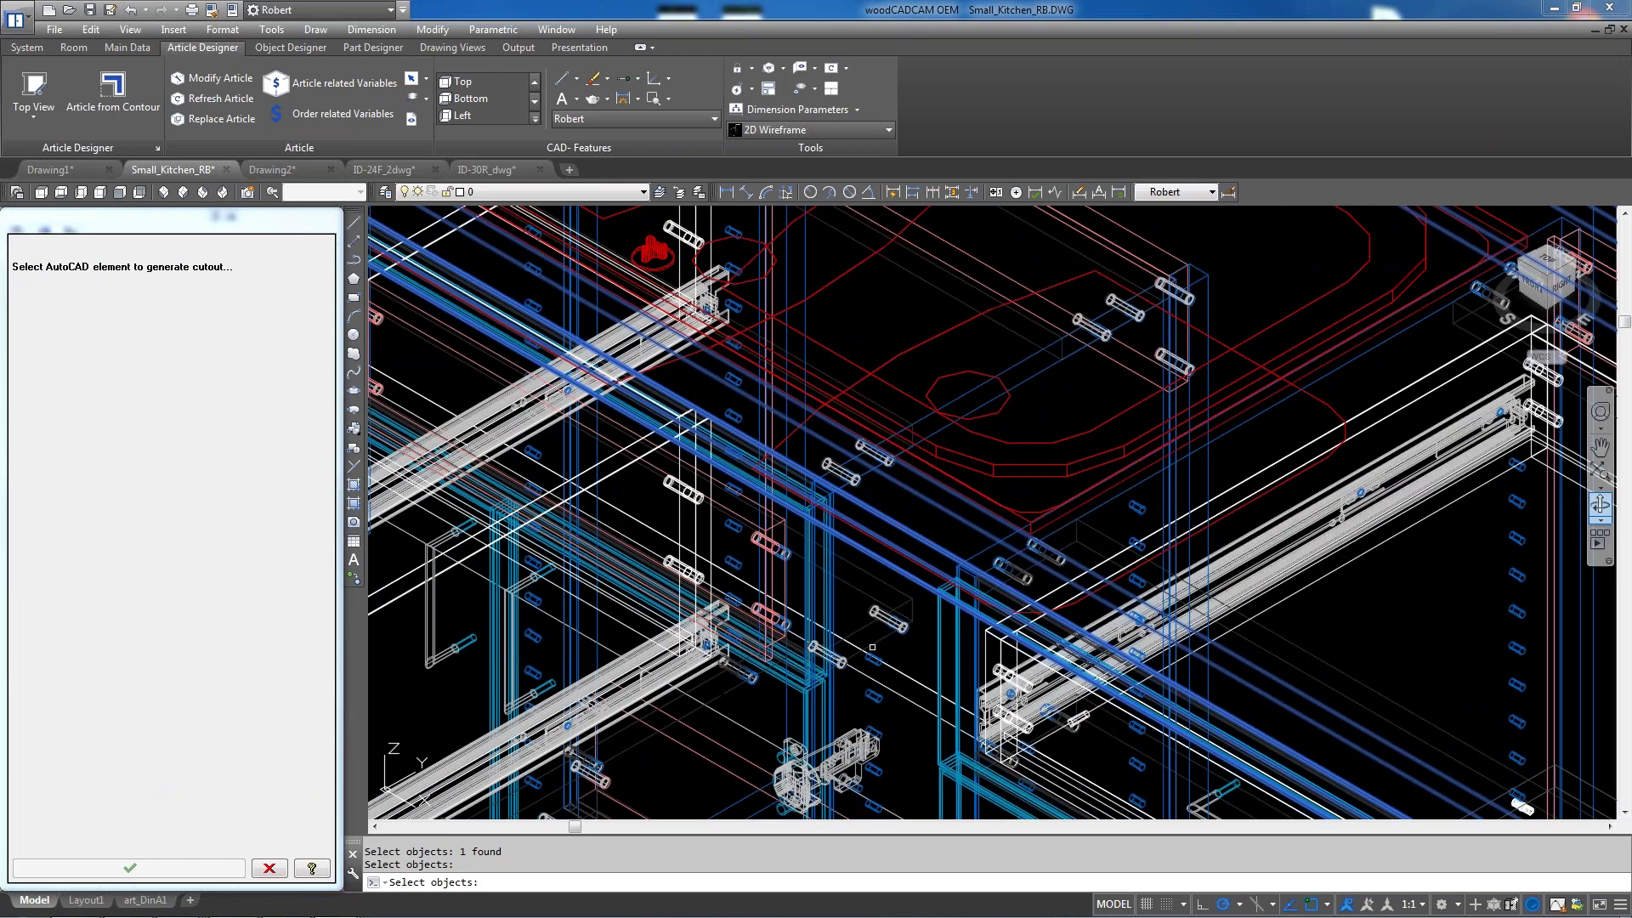
{"action": "scroll", "coordinate": [983, 476], "scroll_direction": "up", "scroll_amount": 4}
{"action": "scroll", "coordinate": [1000, 463], "scroll_direction": "down", "scroll_amount": 4}
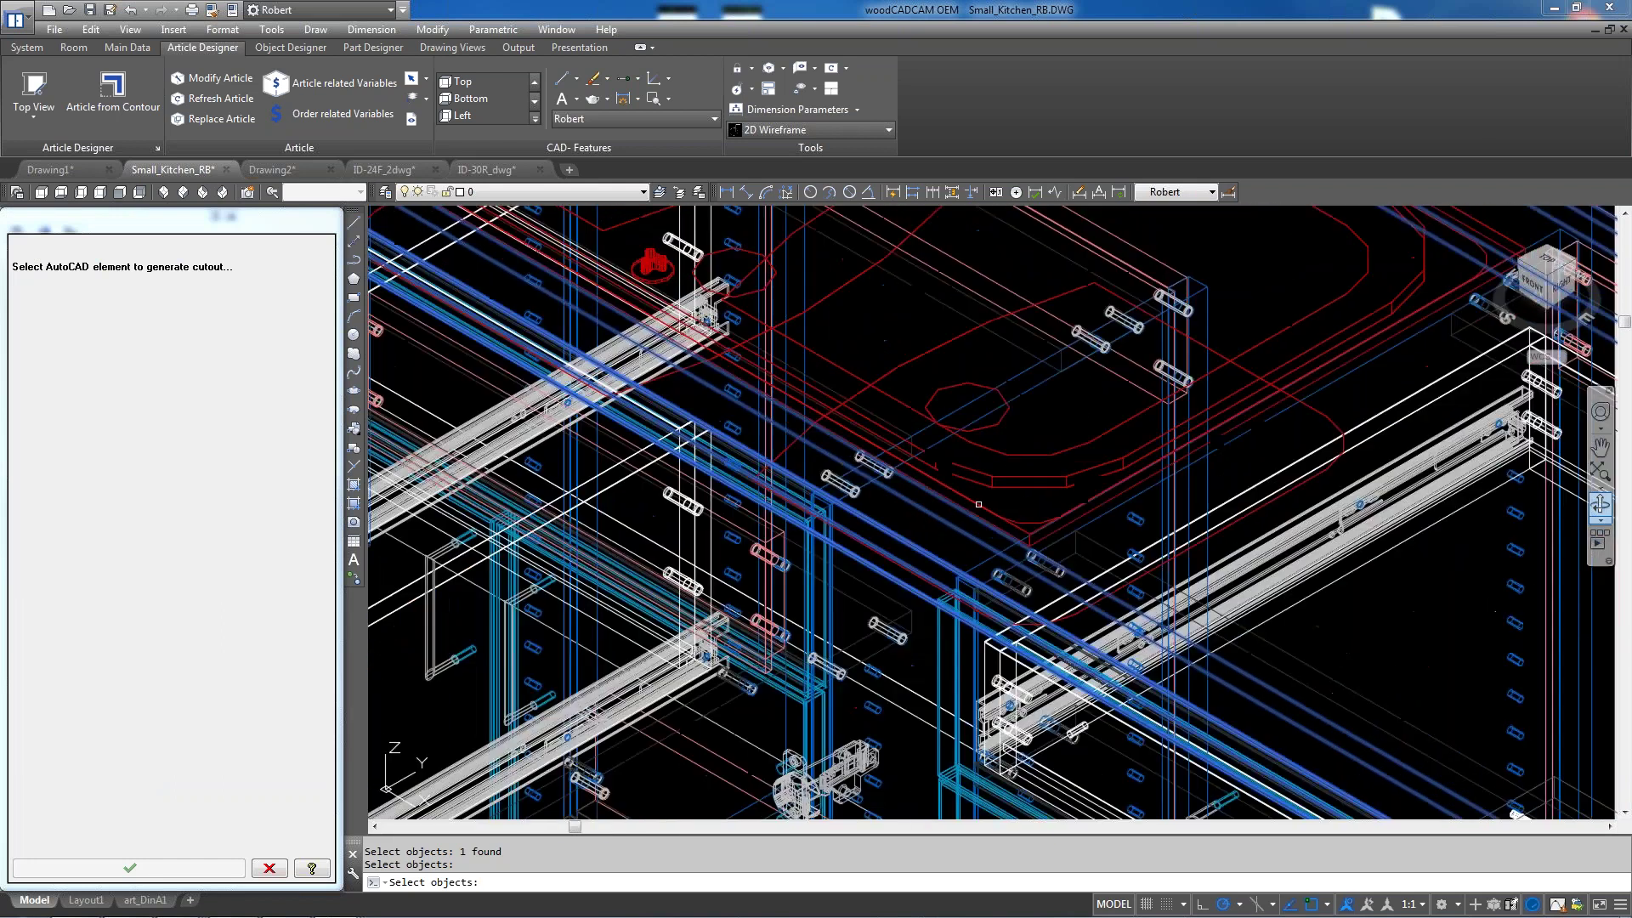
{"action": "scroll", "coordinate": [1156, 352], "scroll_direction": "up", "scroll_amount": 5}
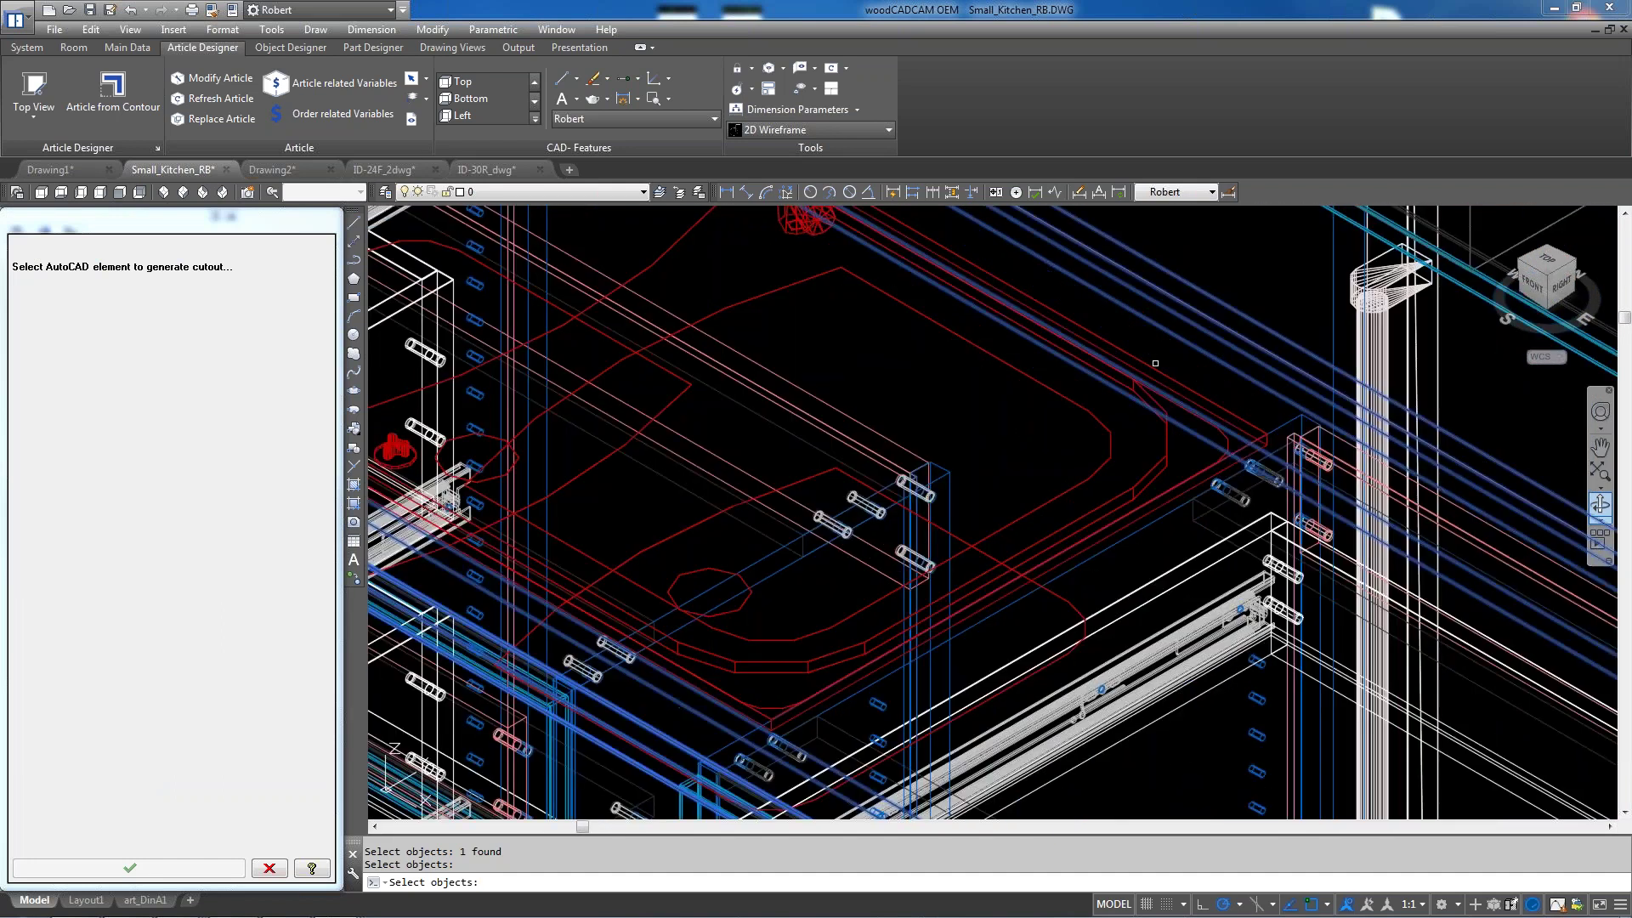
{"action": "scroll", "coordinate": [1007, 364], "scroll_direction": "down", "scroll_amount": 6}
{"action": "scroll", "coordinate": [935, 408], "scroll_direction": "up", "scroll_amount": 2}
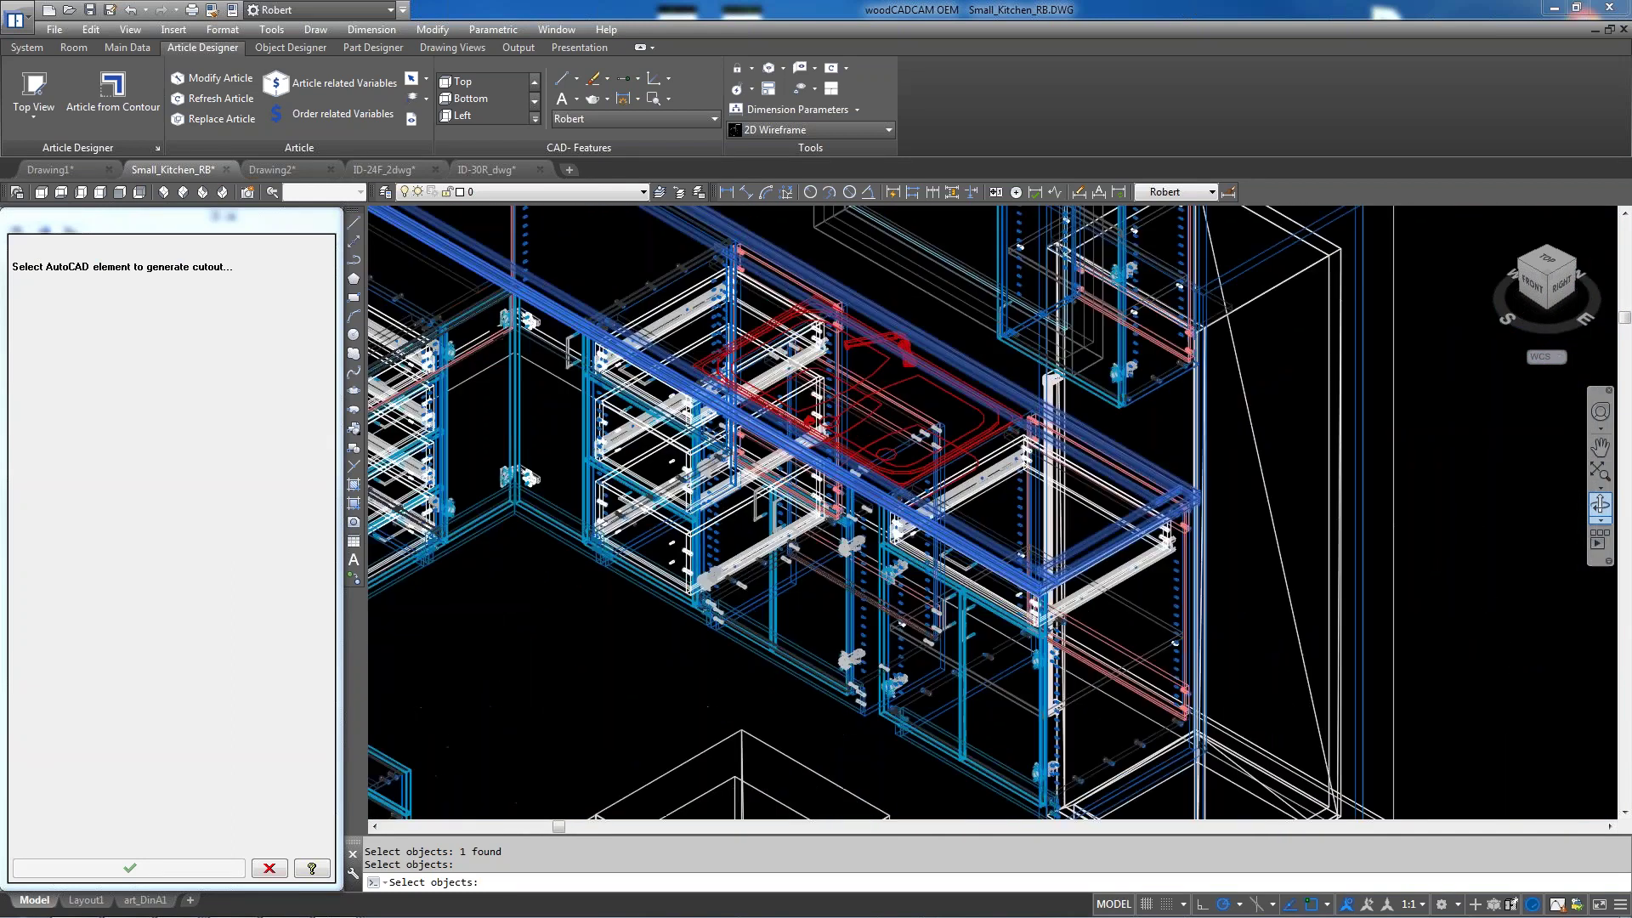
{"action": "scroll", "coordinate": [911, 715], "scroll_direction": "up", "scroll_amount": 4}
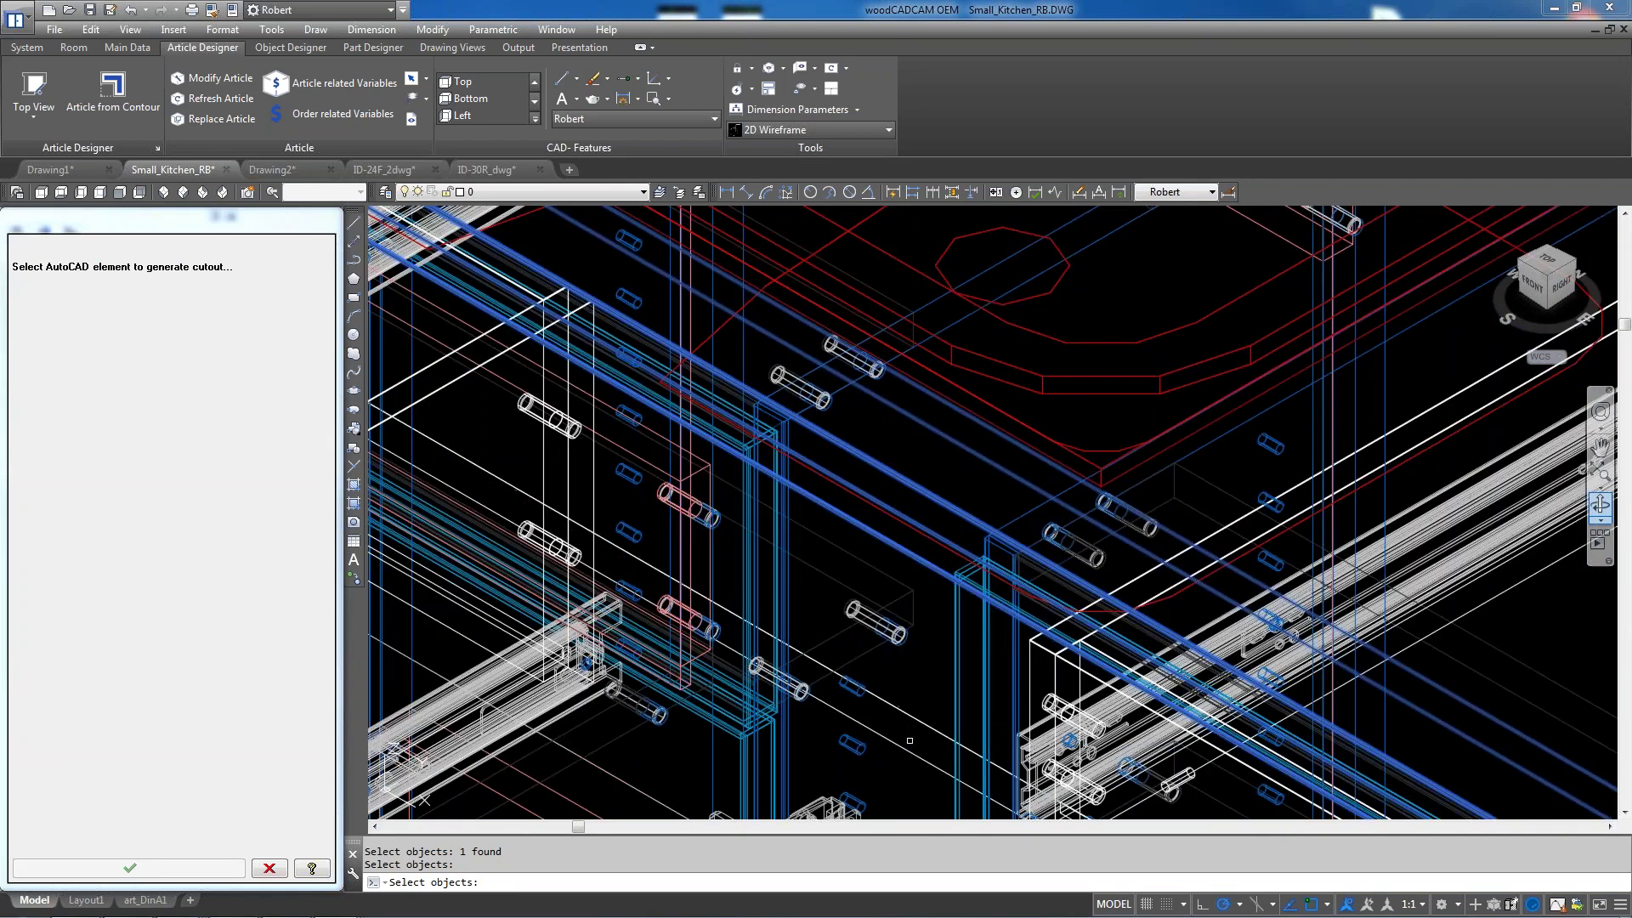
{"action": "scroll", "coordinate": [910, 726], "scroll_direction": "down", "scroll_amount": 2}
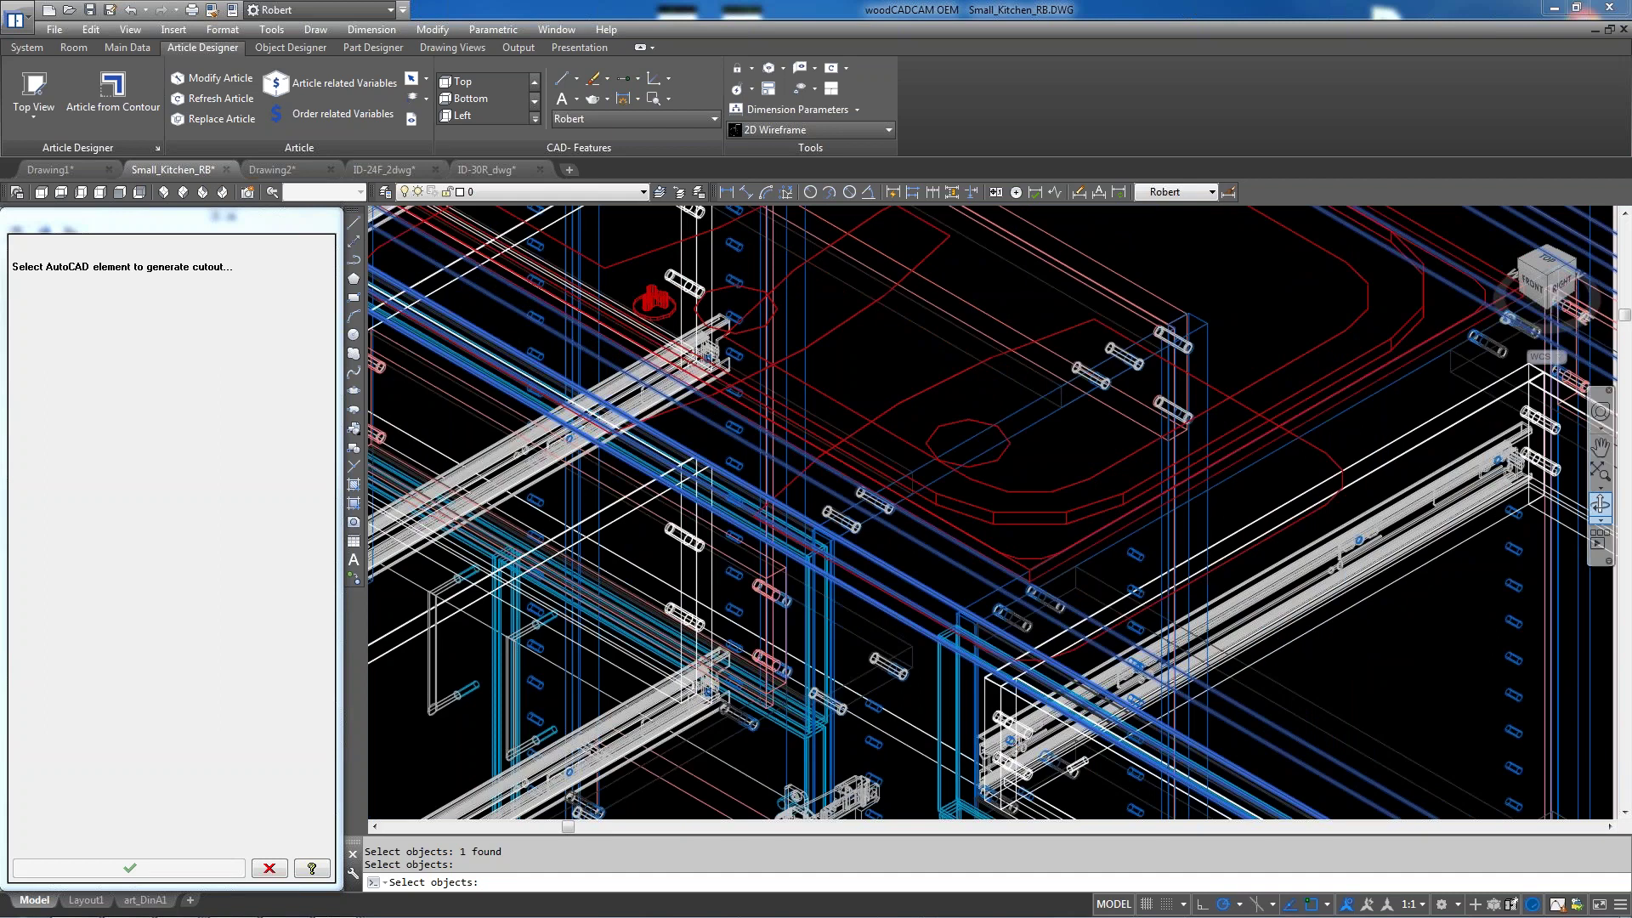
{"action": "scroll", "coordinate": [900, 489], "scroll_direction": "down", "scroll_amount": 3}
{"action": "scroll", "coordinate": [901, 489], "scroll_direction": "down", "scroll_amount": 2}
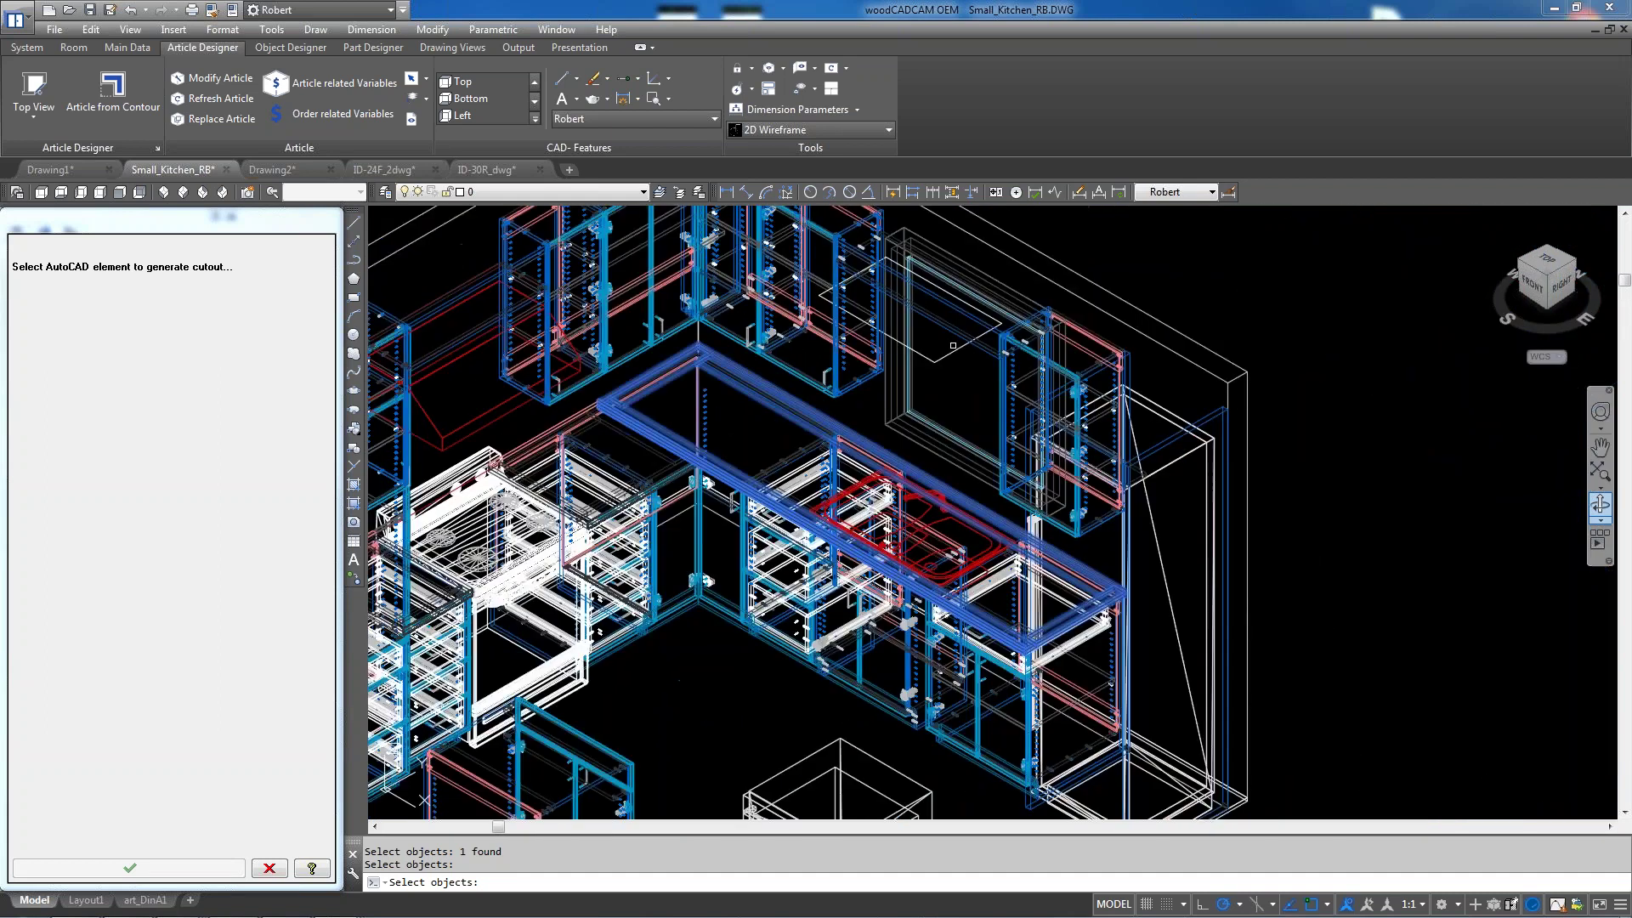
{"action": "scroll", "coordinate": [940, 441], "scroll_direction": "up", "scroll_amount": 5}
{"action": "key", "text": "Return"}
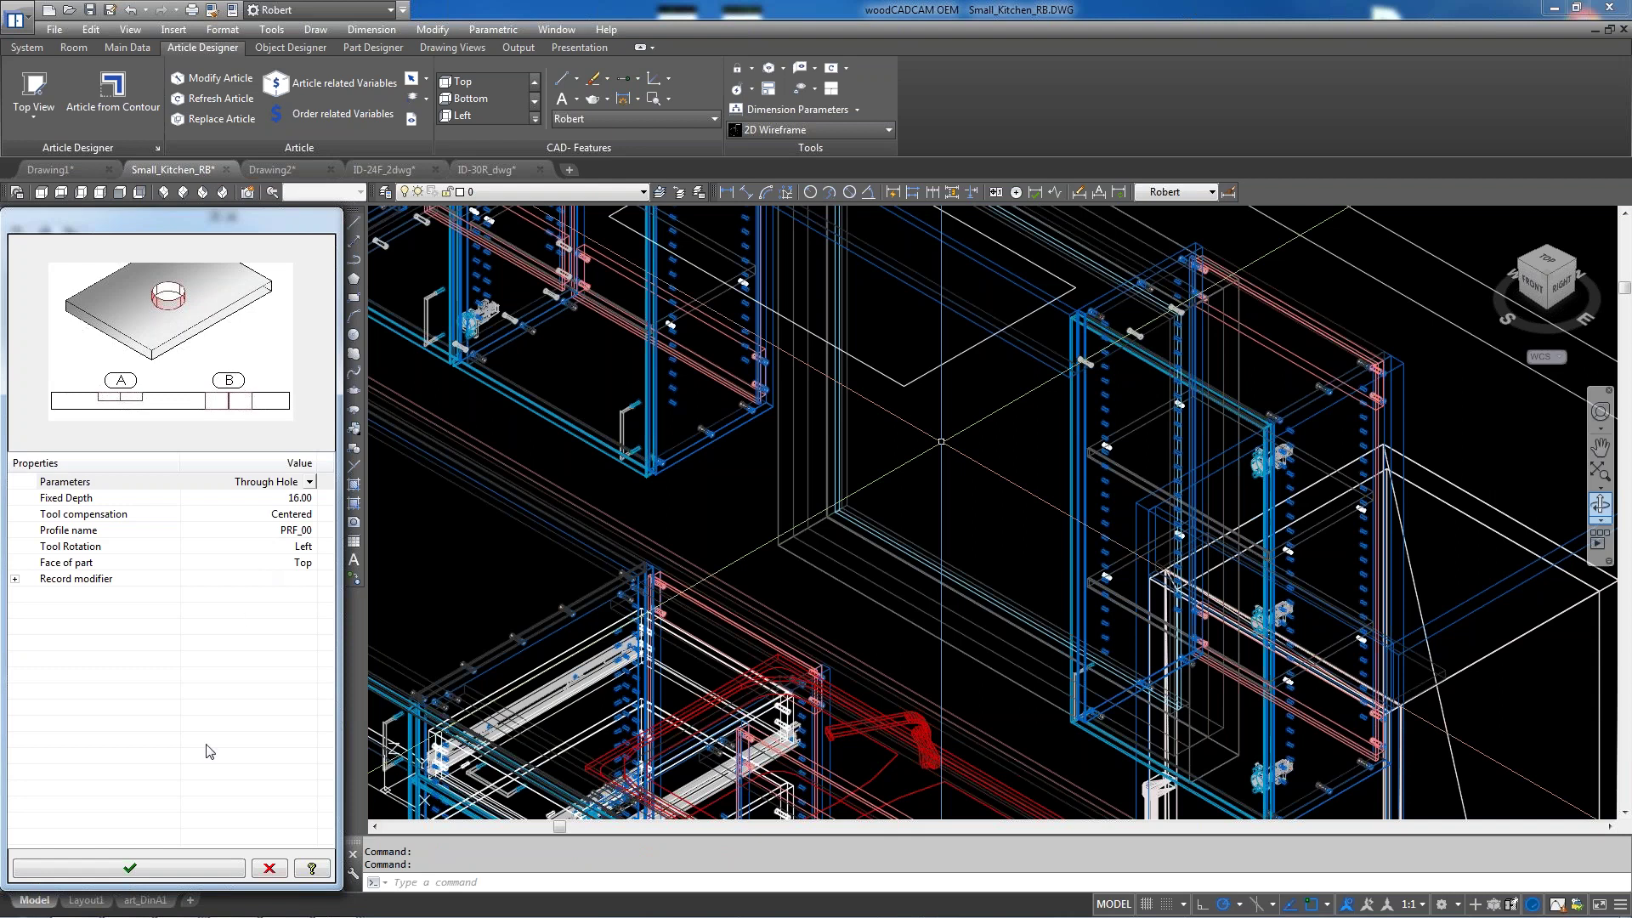
{"action": "left_click", "coordinate": [168, 870]}
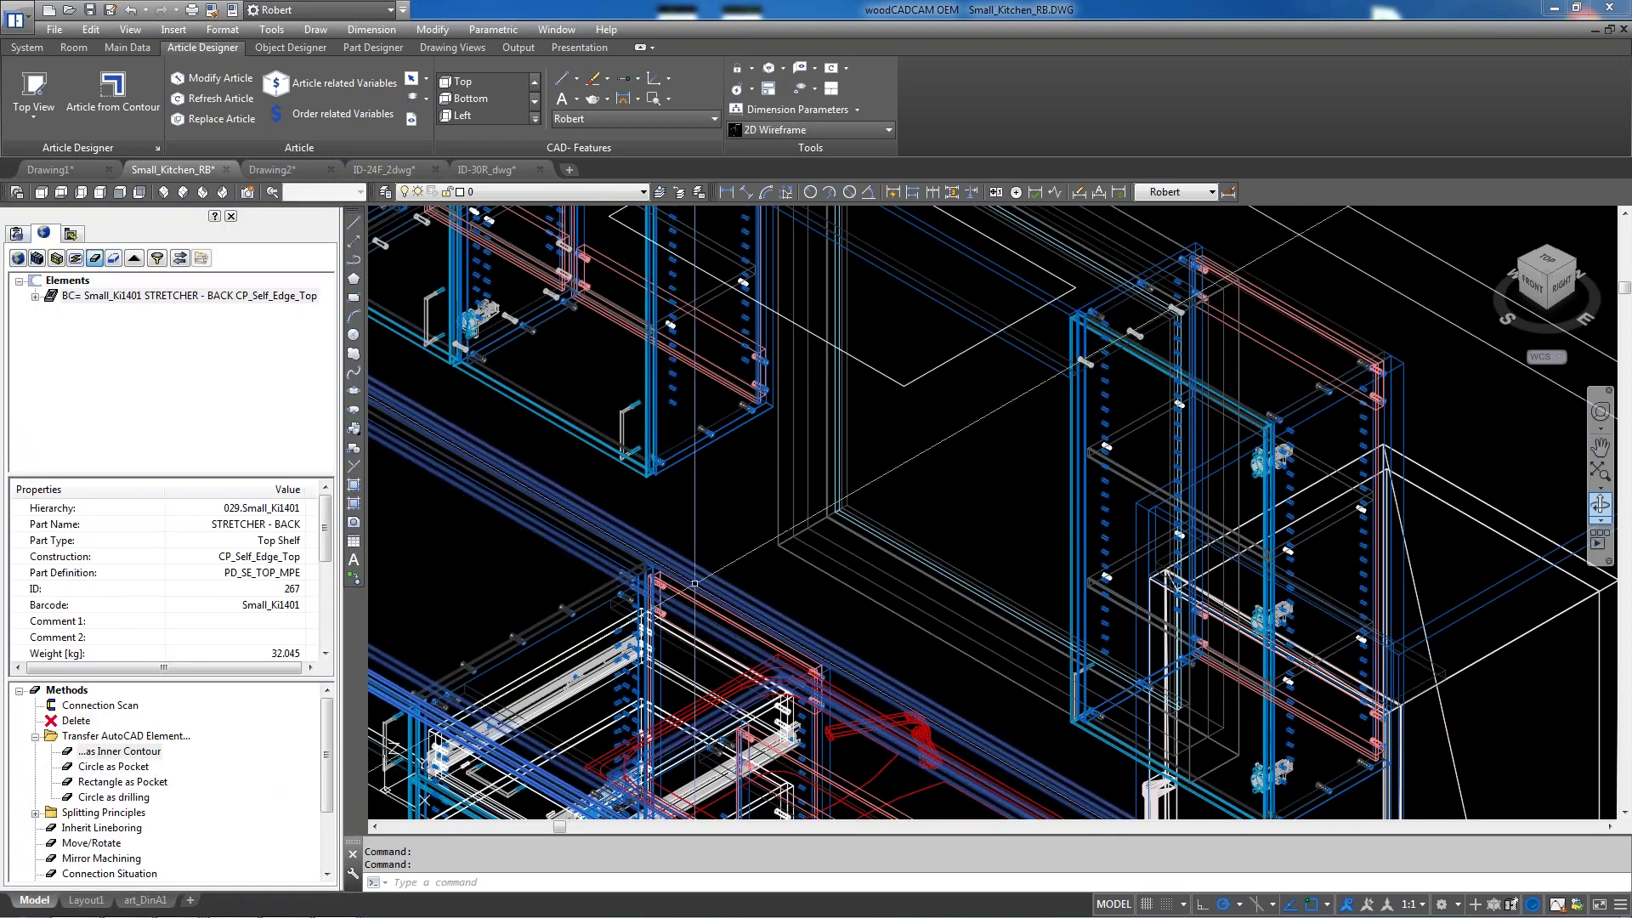
Orbit the model to centre the sink cabinet and cancel the pending command
{"action": "scroll", "coordinate": [758, 459], "scroll_direction": "down", "scroll_amount": 2}
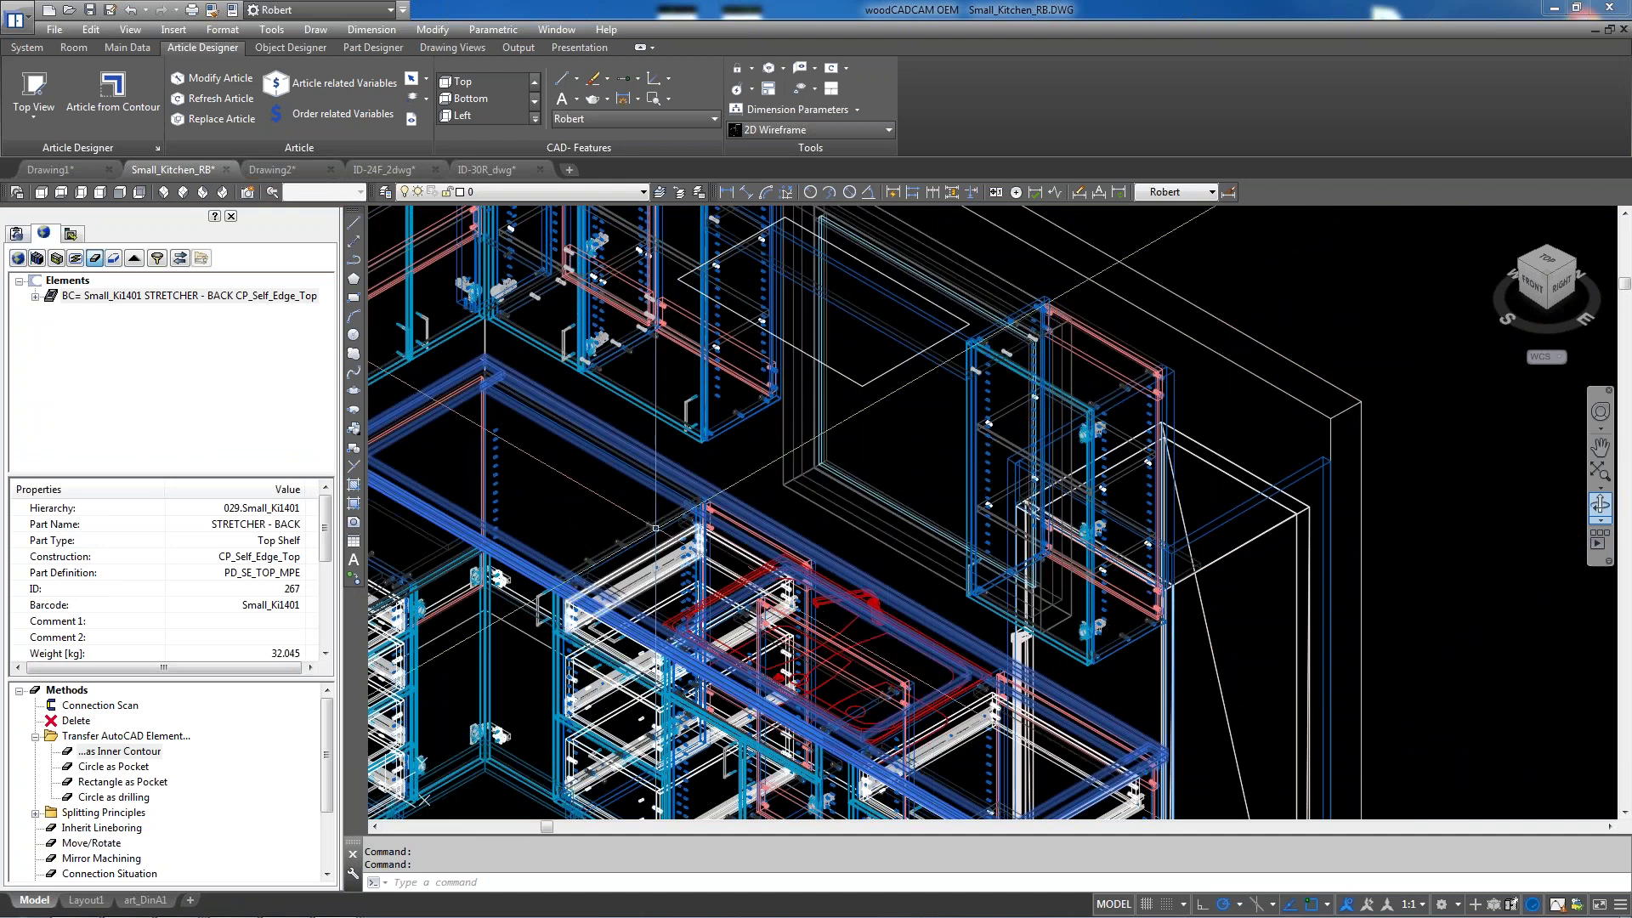
{"action": "scroll", "coordinate": [587, 580], "scroll_direction": "up", "scroll_amount": 5}
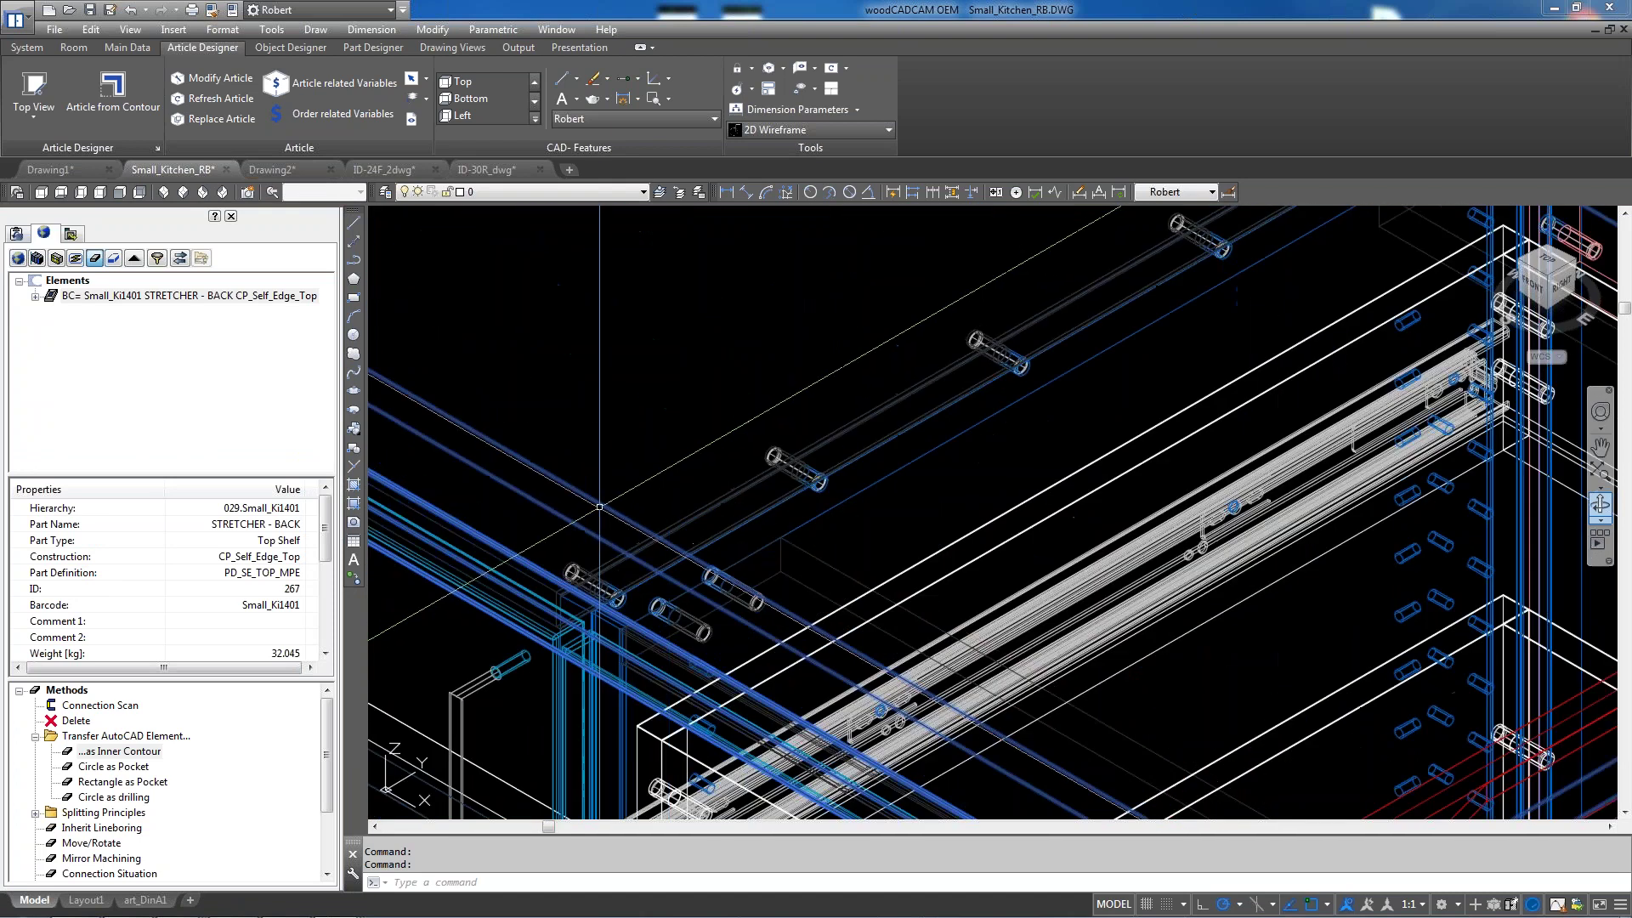
{"action": "scroll", "coordinate": [593, 489], "scroll_direction": "down", "scroll_amount": 2}
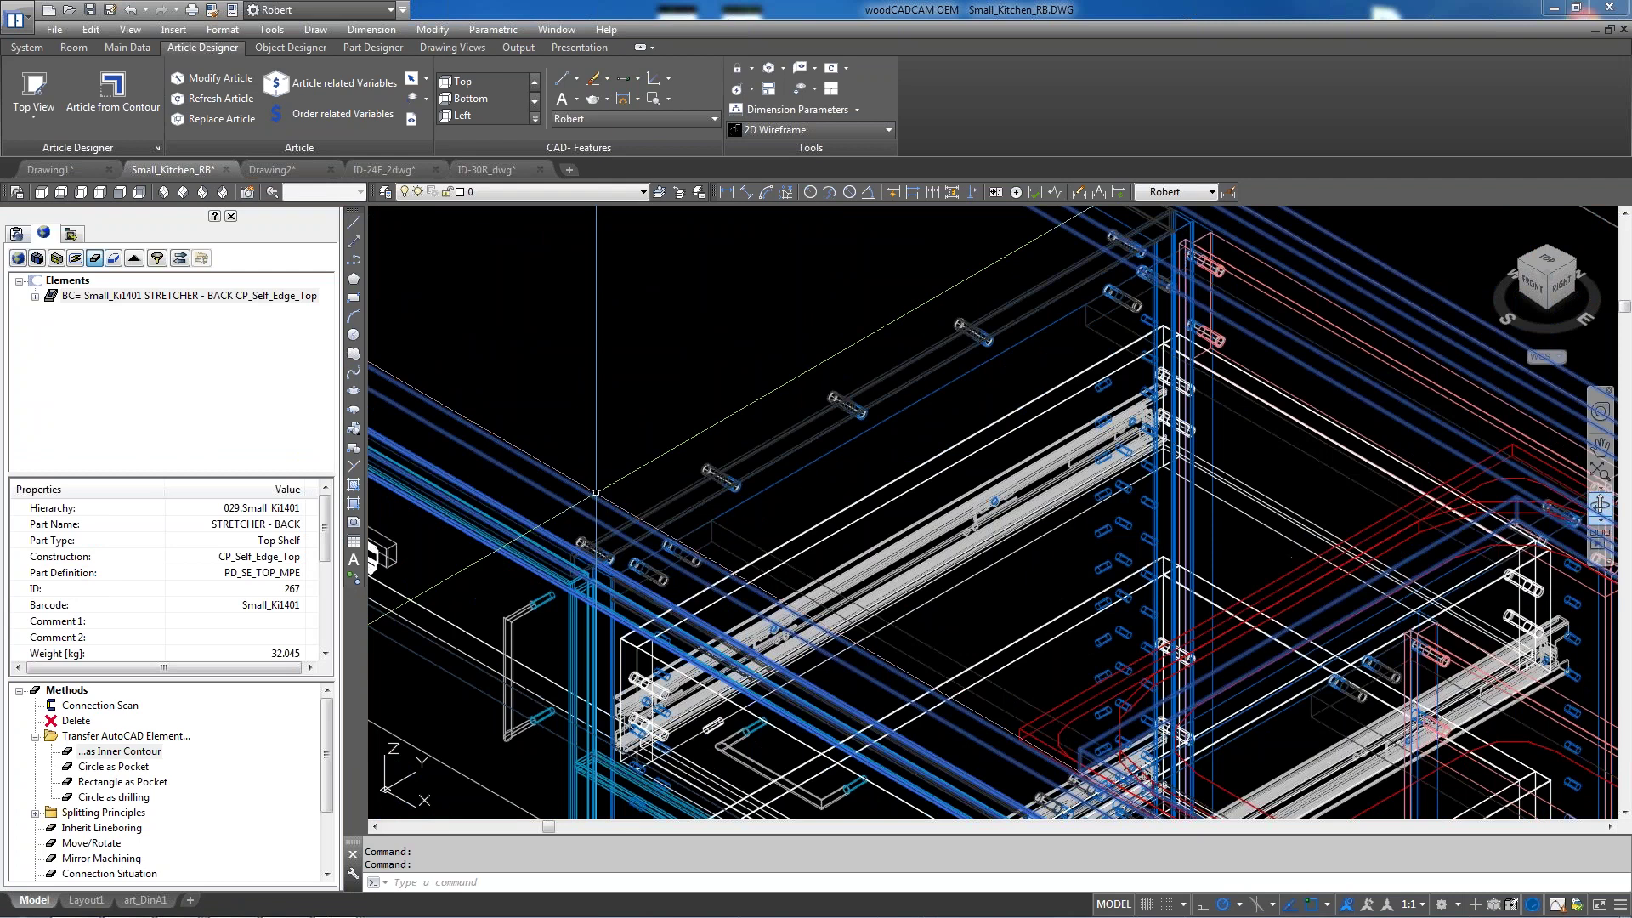
{"action": "scroll", "coordinate": [596, 492], "scroll_direction": "down", "scroll_amount": 2}
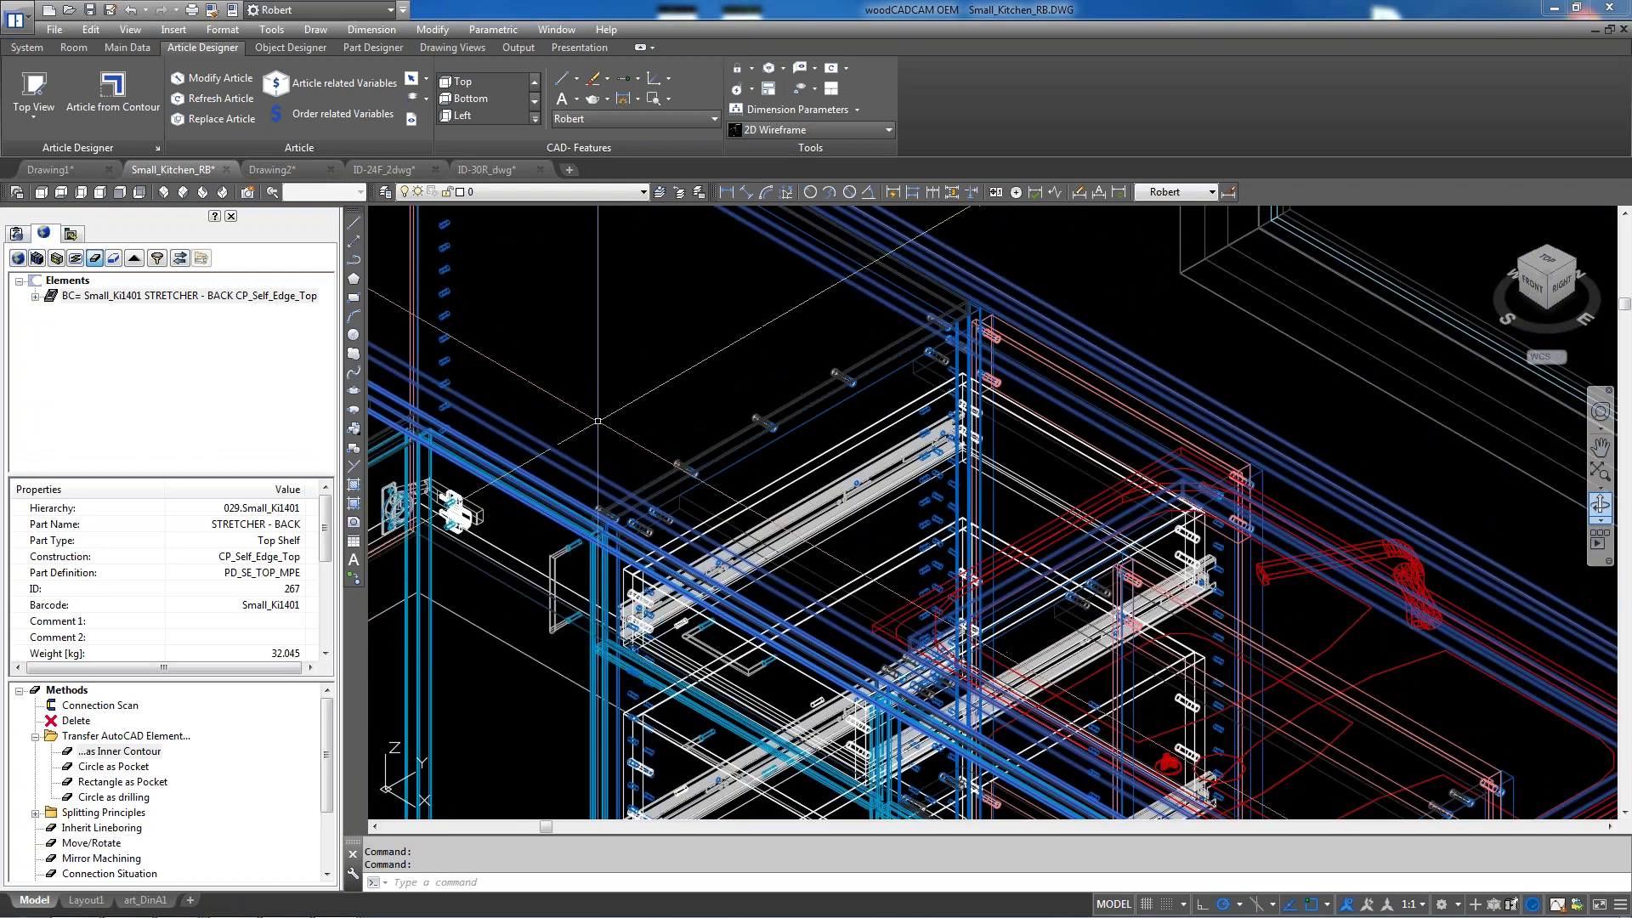
{"action": "middle_click_drag", "start_coordinate": [598, 420], "coordinate": [1150, 600], "text": "shift"}
{"action": "scroll", "coordinate": [1258, 636], "scroll_direction": "up", "scroll_amount": 2}
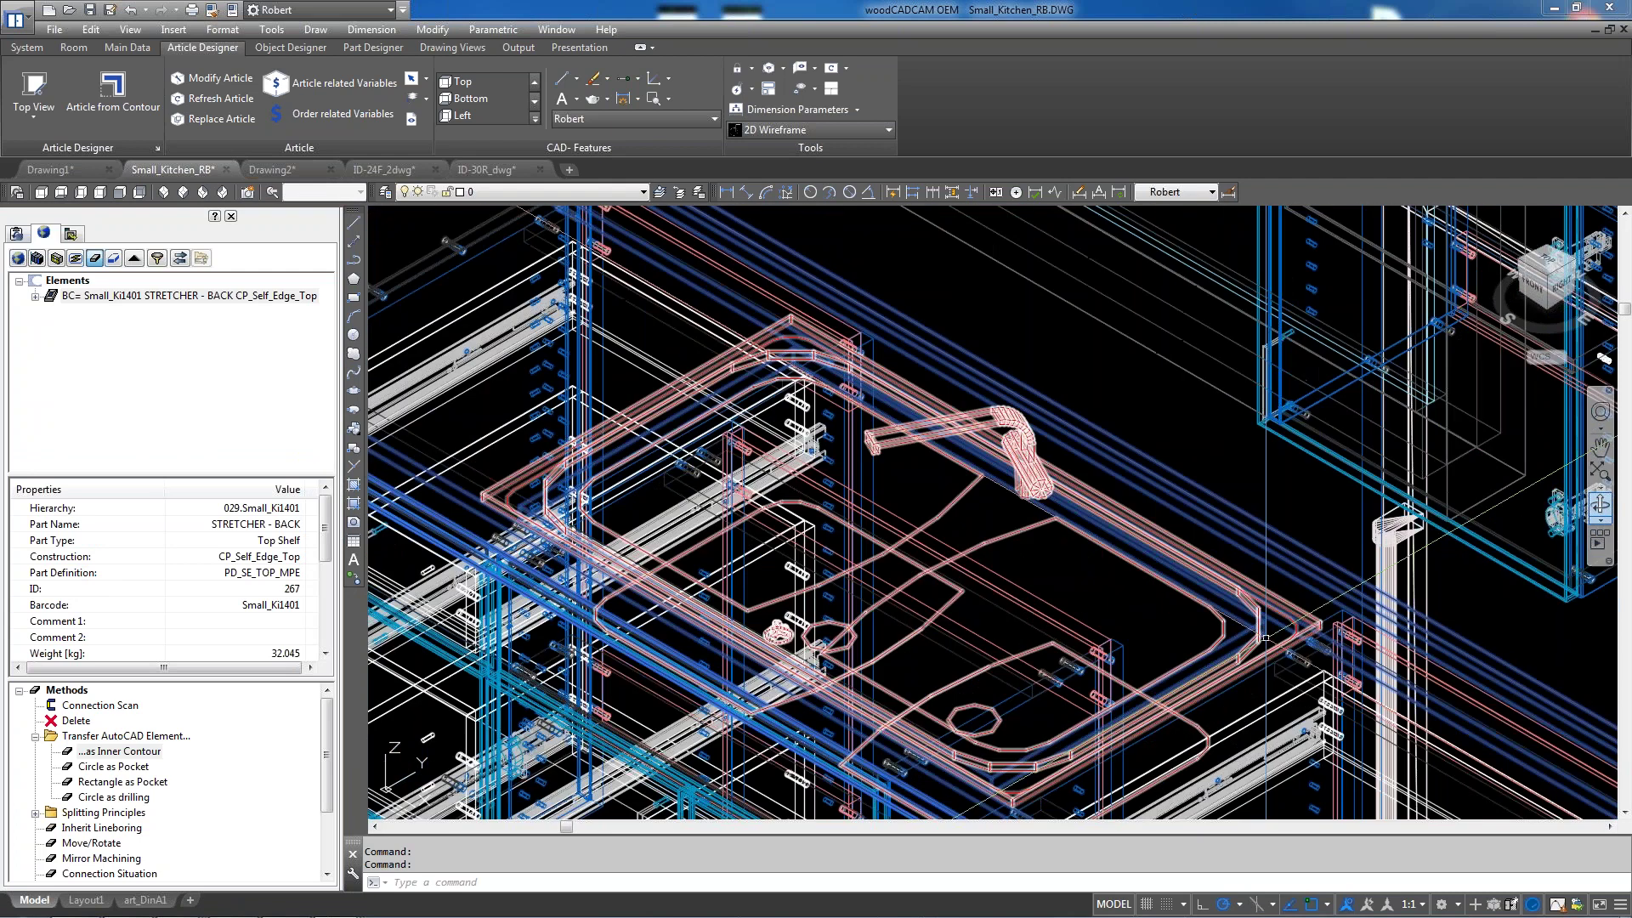
{"action": "key", "text": "Escape"}
{"action": "key", "text": "Escape"}
Make ISO the current text style, then select the cabinet's Top Shelf part
{"action": "scroll", "coordinate": [775, 316], "scroll_direction": "up", "scroll_amount": 4}
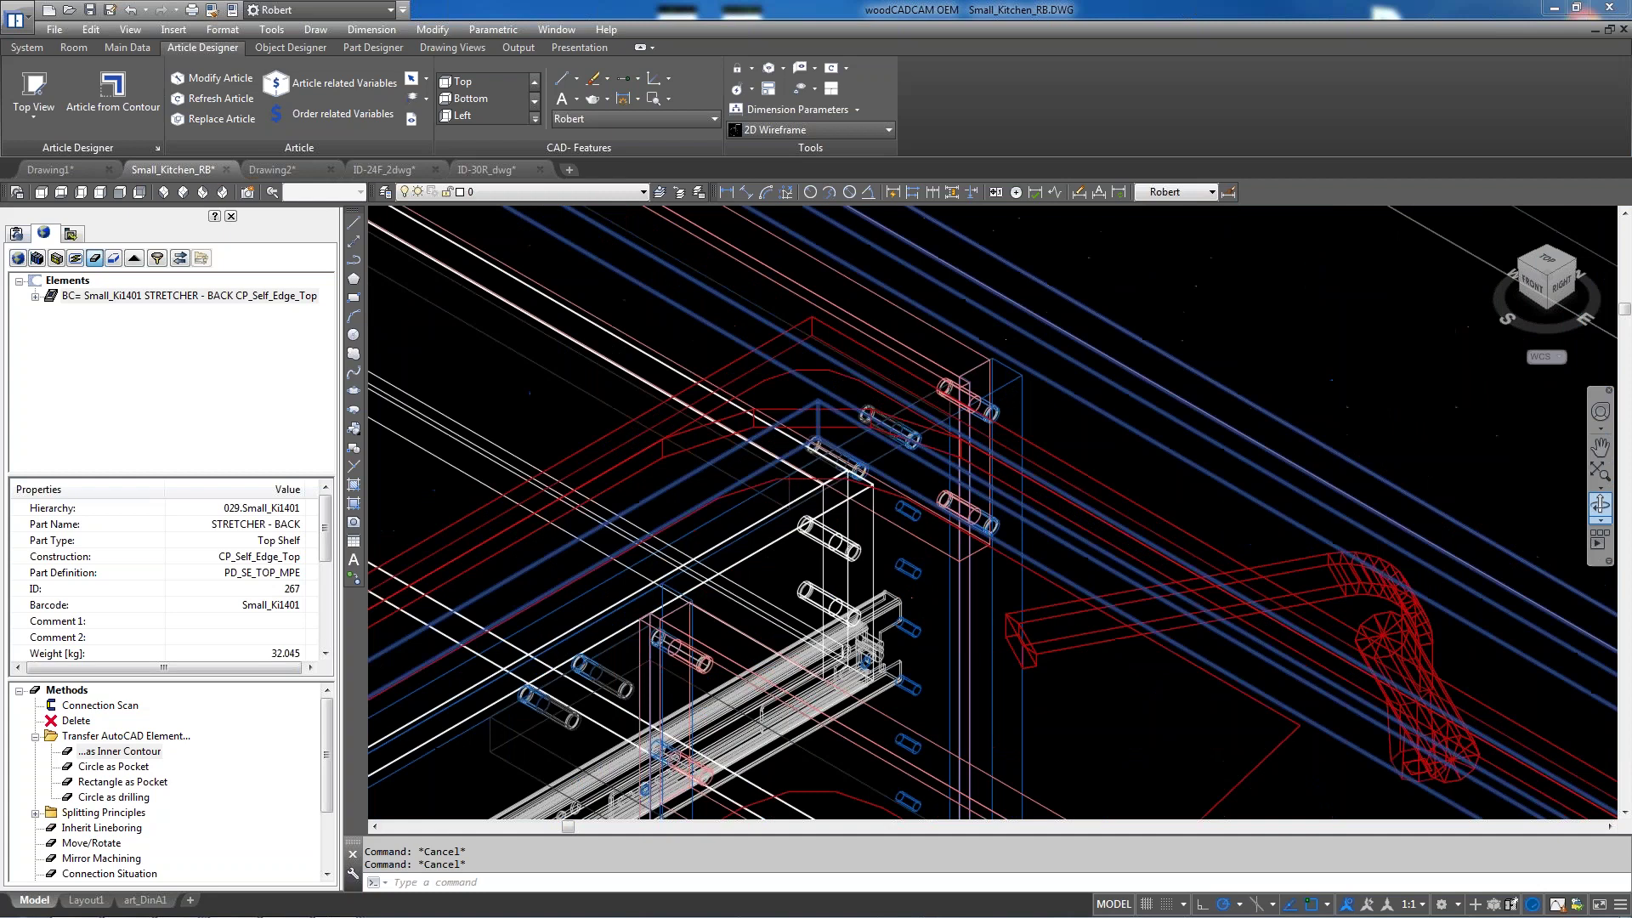
{"action": "scroll", "coordinate": [708, 312], "scroll_direction": "down", "scroll_amount": 3}
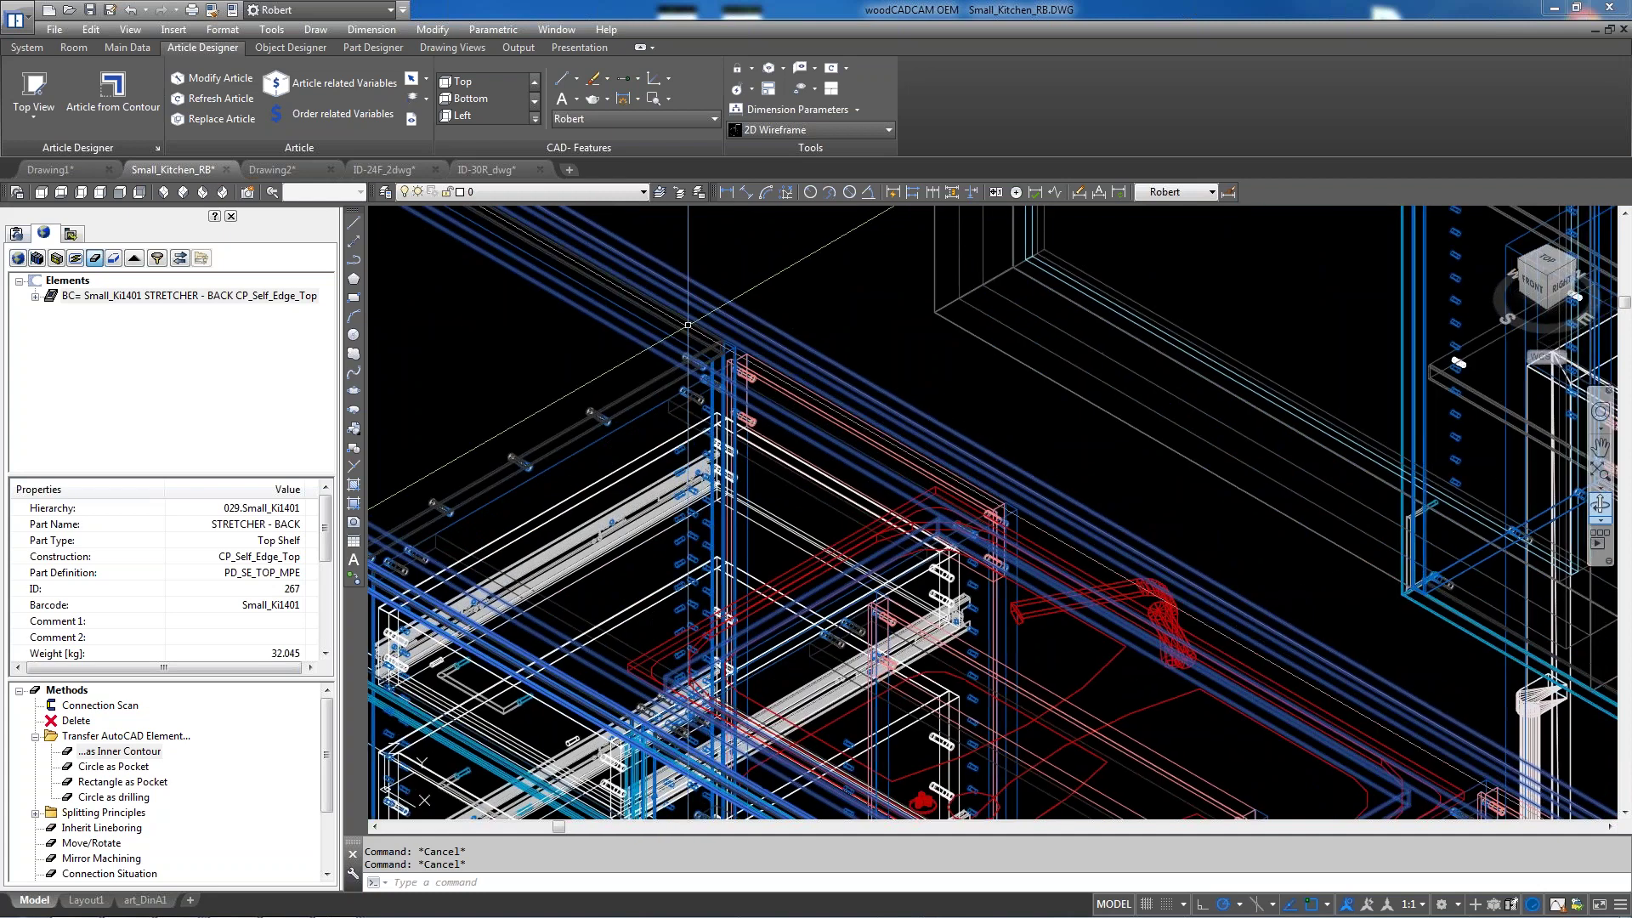
{"action": "type", "text": "iso"}
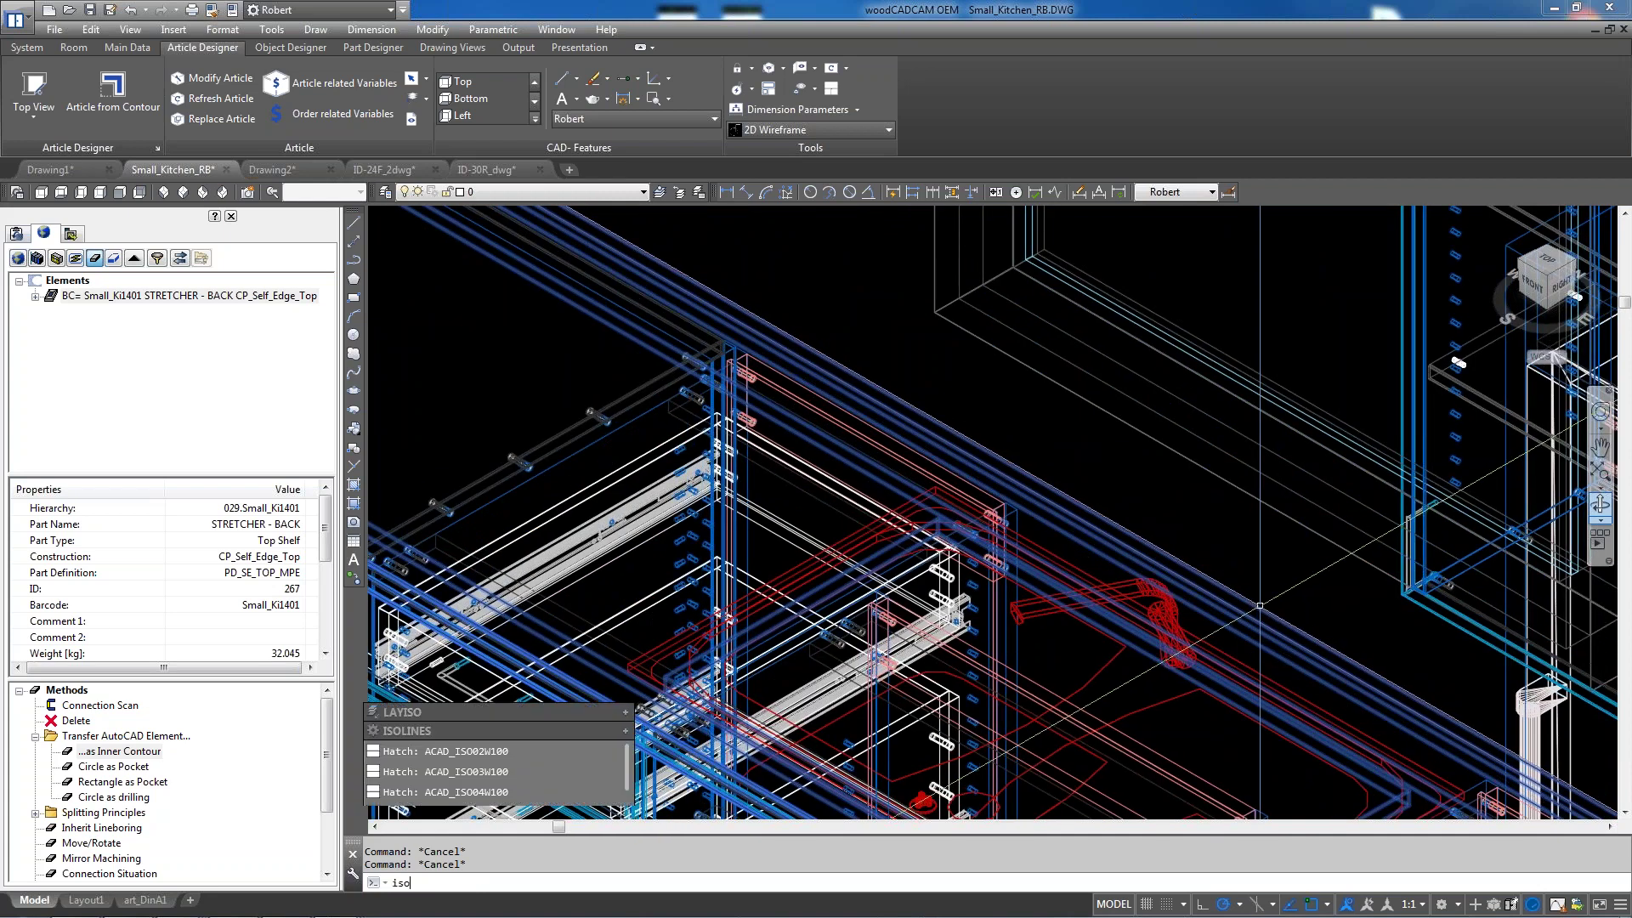
{"action": "key", "text": "Return"}
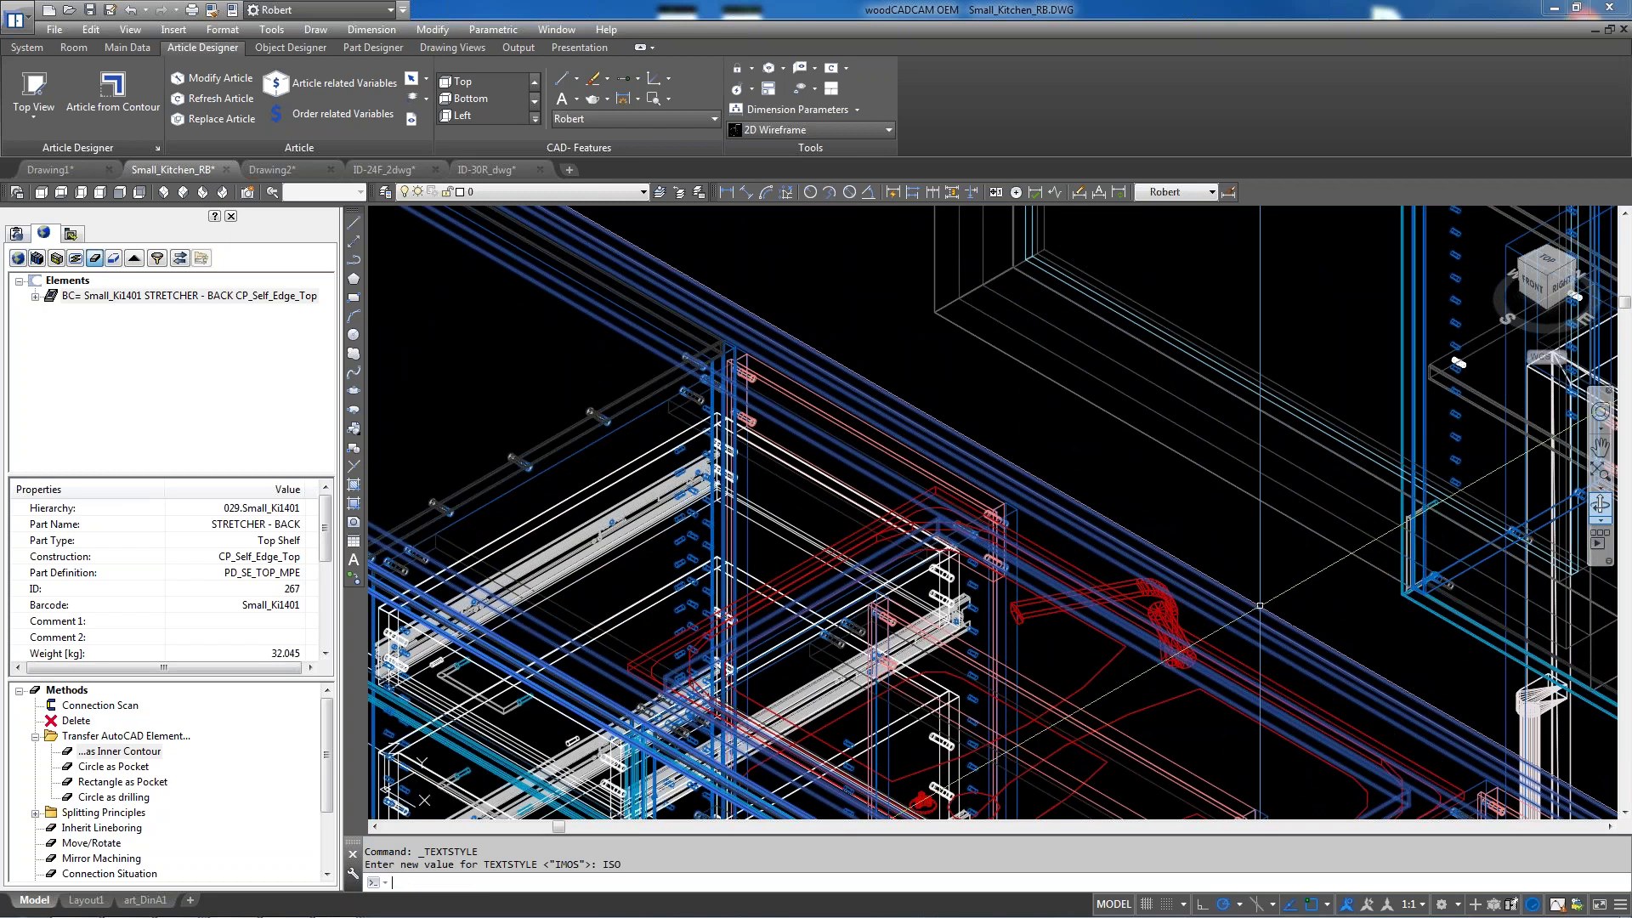
{"action": "key", "text": "Escape"}
{"action": "key", "text": "Escape"}
{"action": "left_click", "coordinate": [1237, 598]}
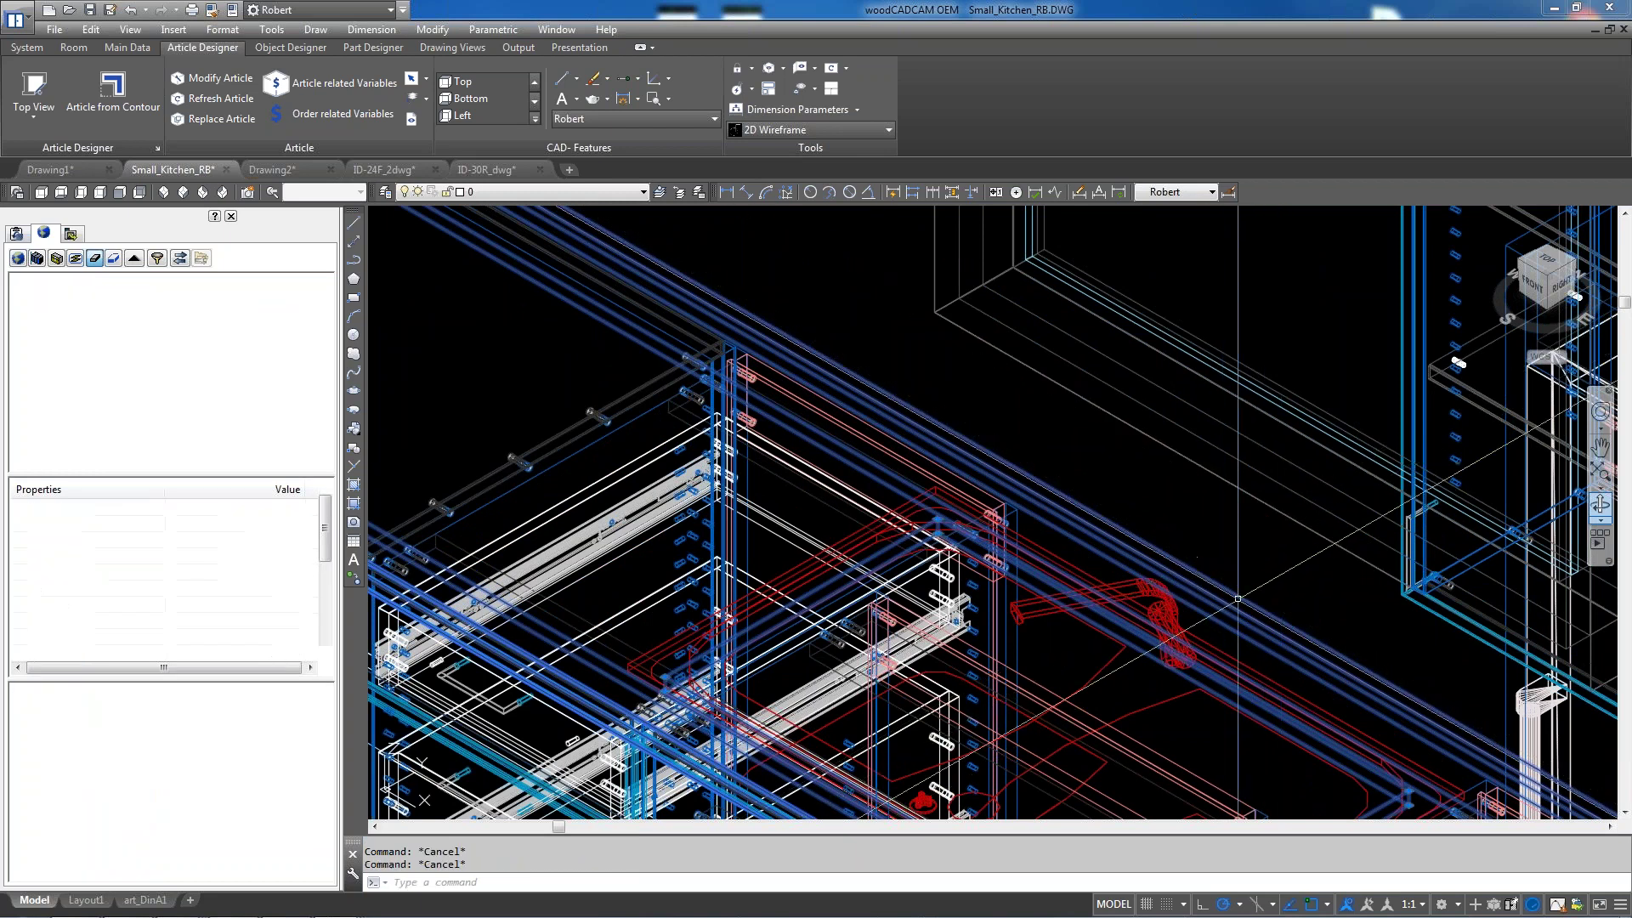
{"action": "right_click", "coordinate": [1237, 598]}
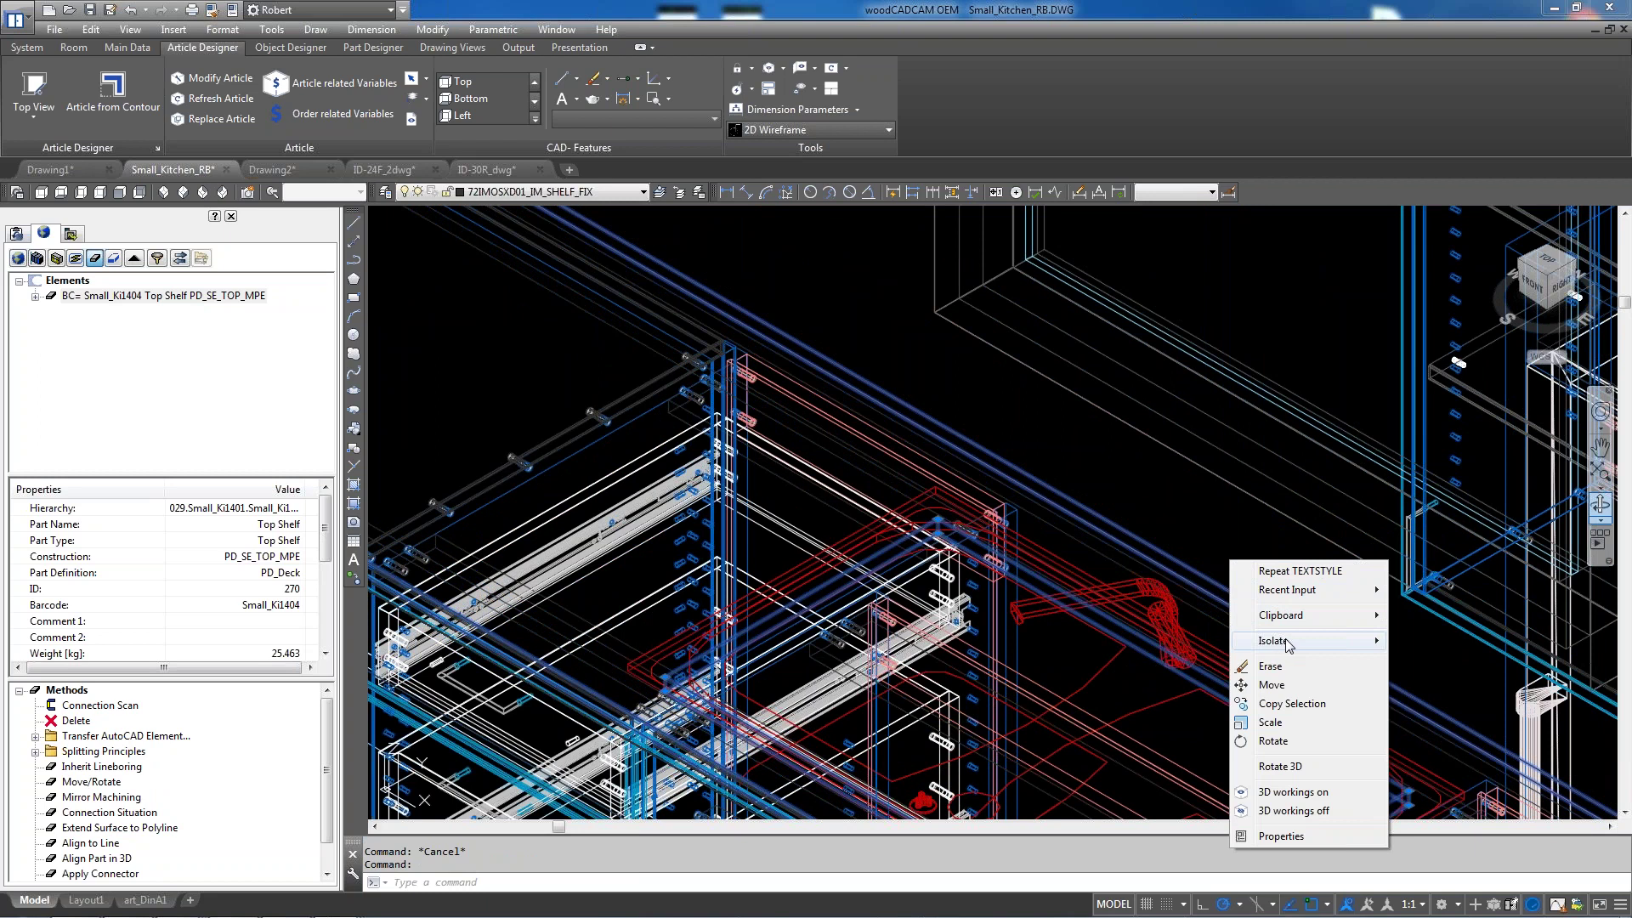
{"action": "mouse_move", "coordinate": [1326, 641]}
{"action": "left_click", "coordinate": [1445, 641]}
{"action": "scroll", "coordinate": [959, 436], "scroll_direction": "down", "scroll_amount": 6}
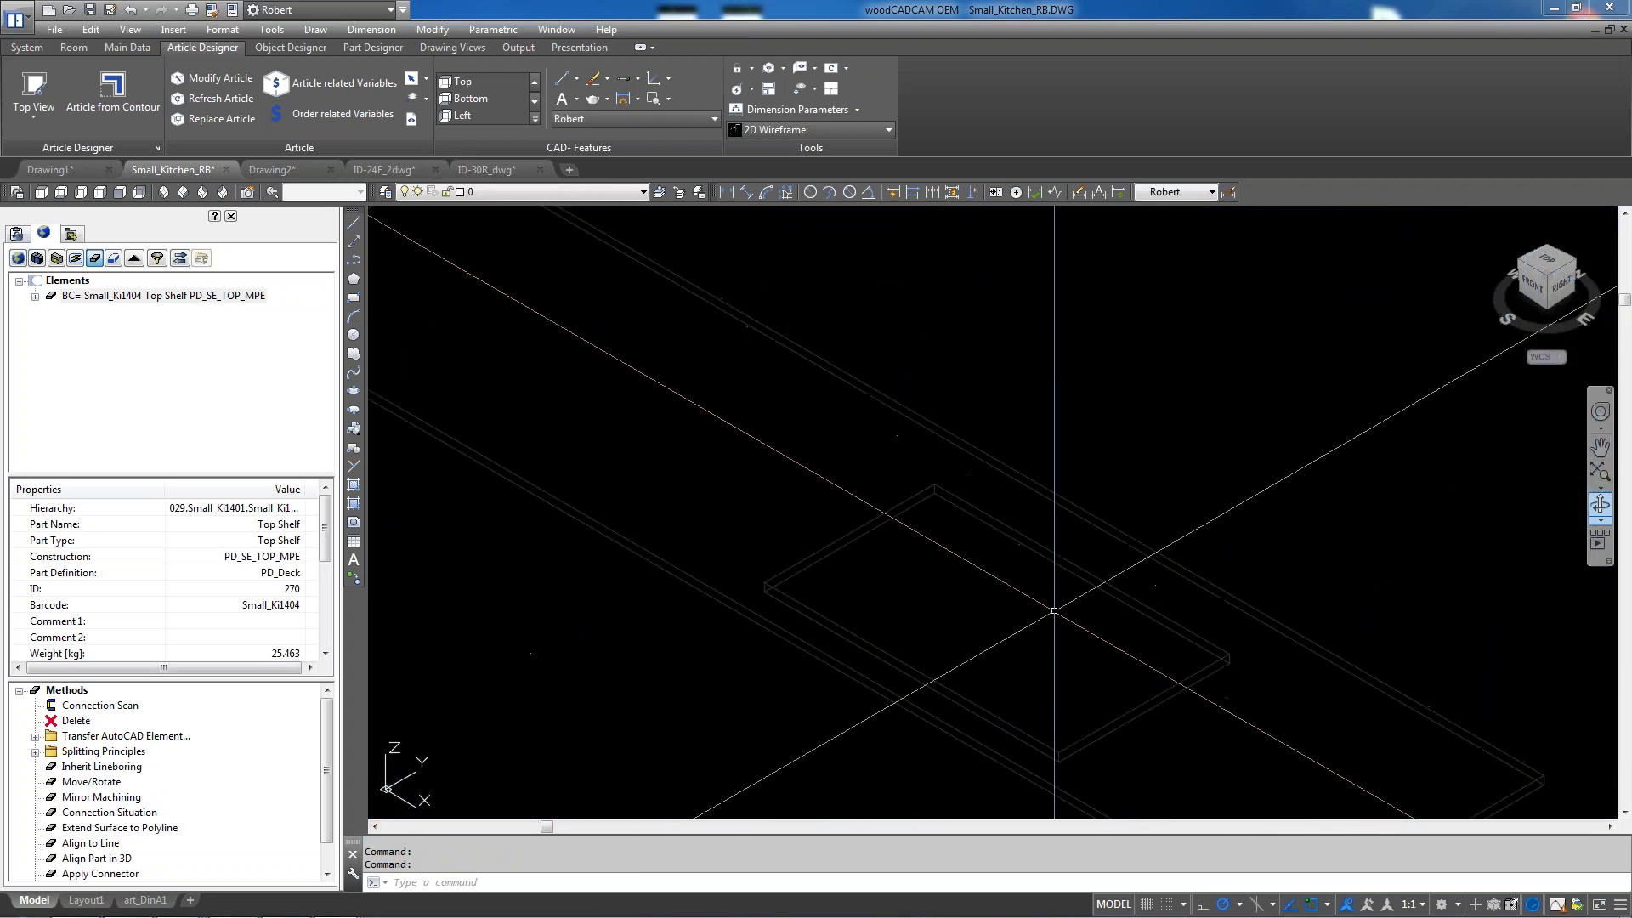
{"action": "scroll", "coordinate": [905, 560], "scroll_direction": "up", "scroll_amount": 4}
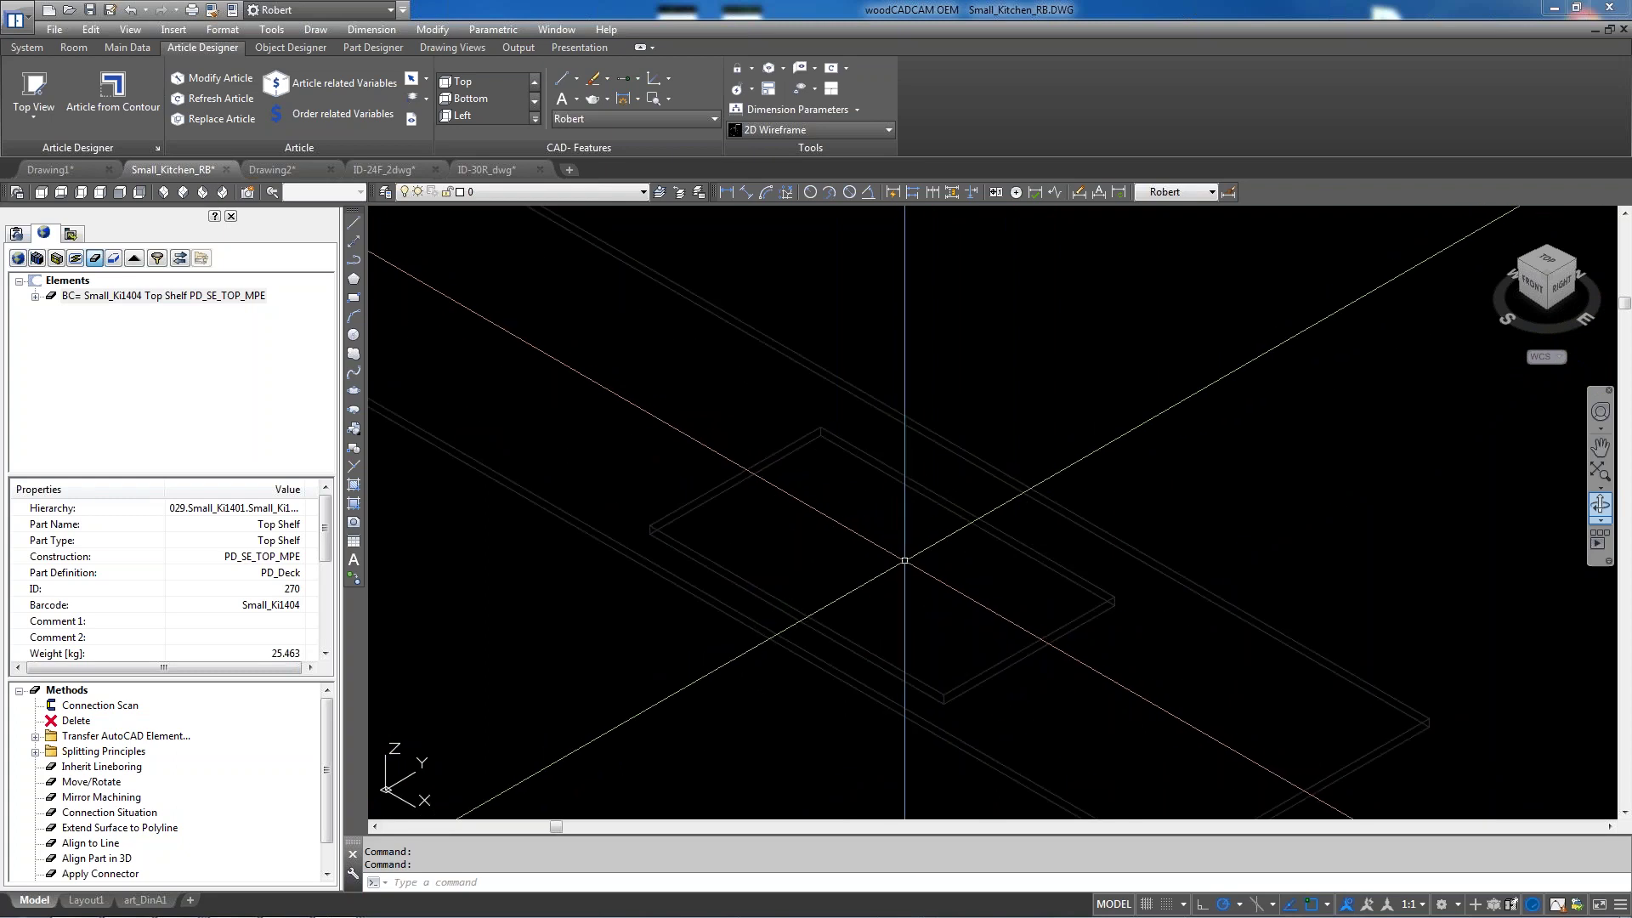
{"action": "scroll", "coordinate": [914, 557], "scroll_direction": "down", "scroll_amount": 3}
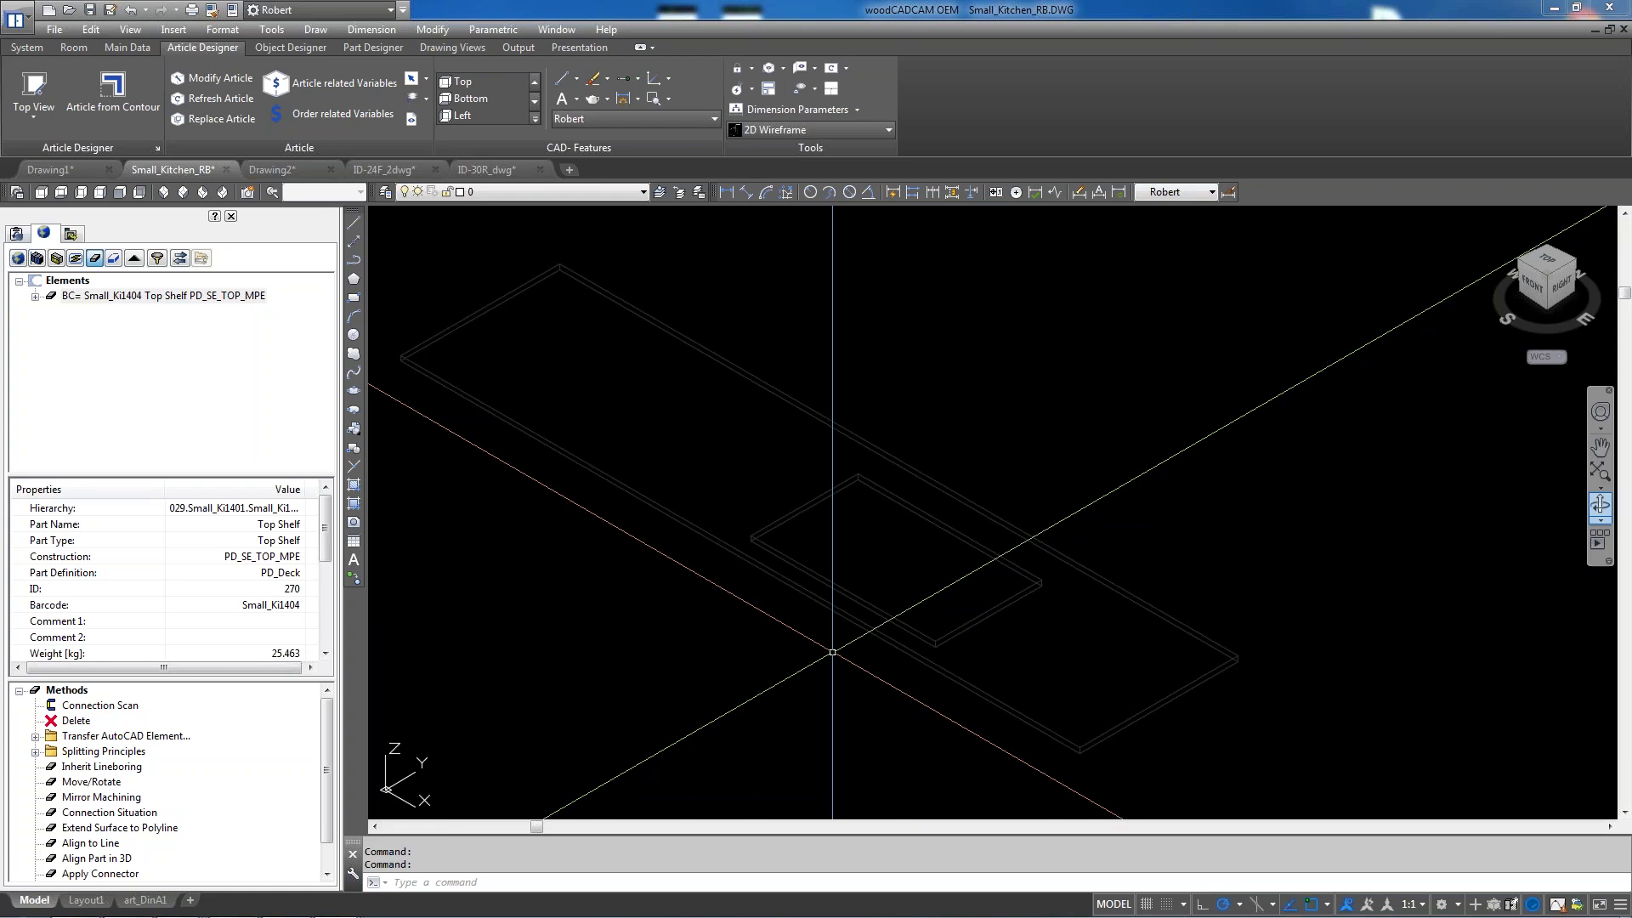
{"action": "scroll", "coordinate": [841, 641], "scroll_direction": "down", "scroll_amount": 2}
{"action": "scroll", "coordinate": [886, 599], "scroll_direction": "down", "scroll_amount": 2}
{"action": "right_click", "coordinate": [907, 449]}
{"action": "mouse_move", "coordinate": [982, 669]}
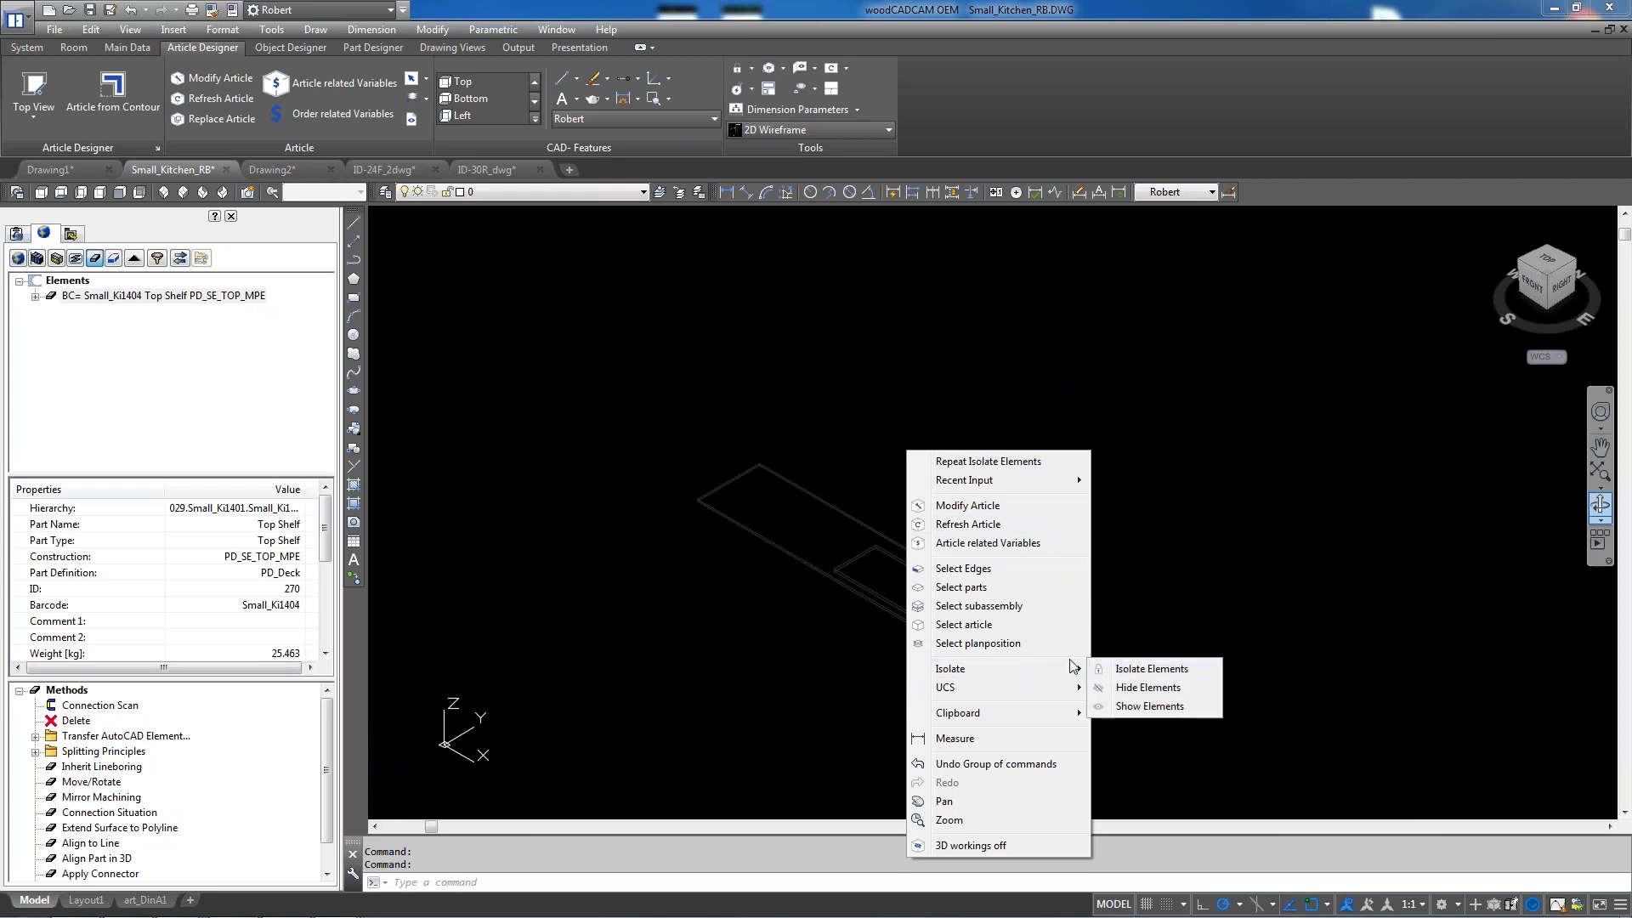
{"action": "left_click", "coordinate": [1138, 706]}
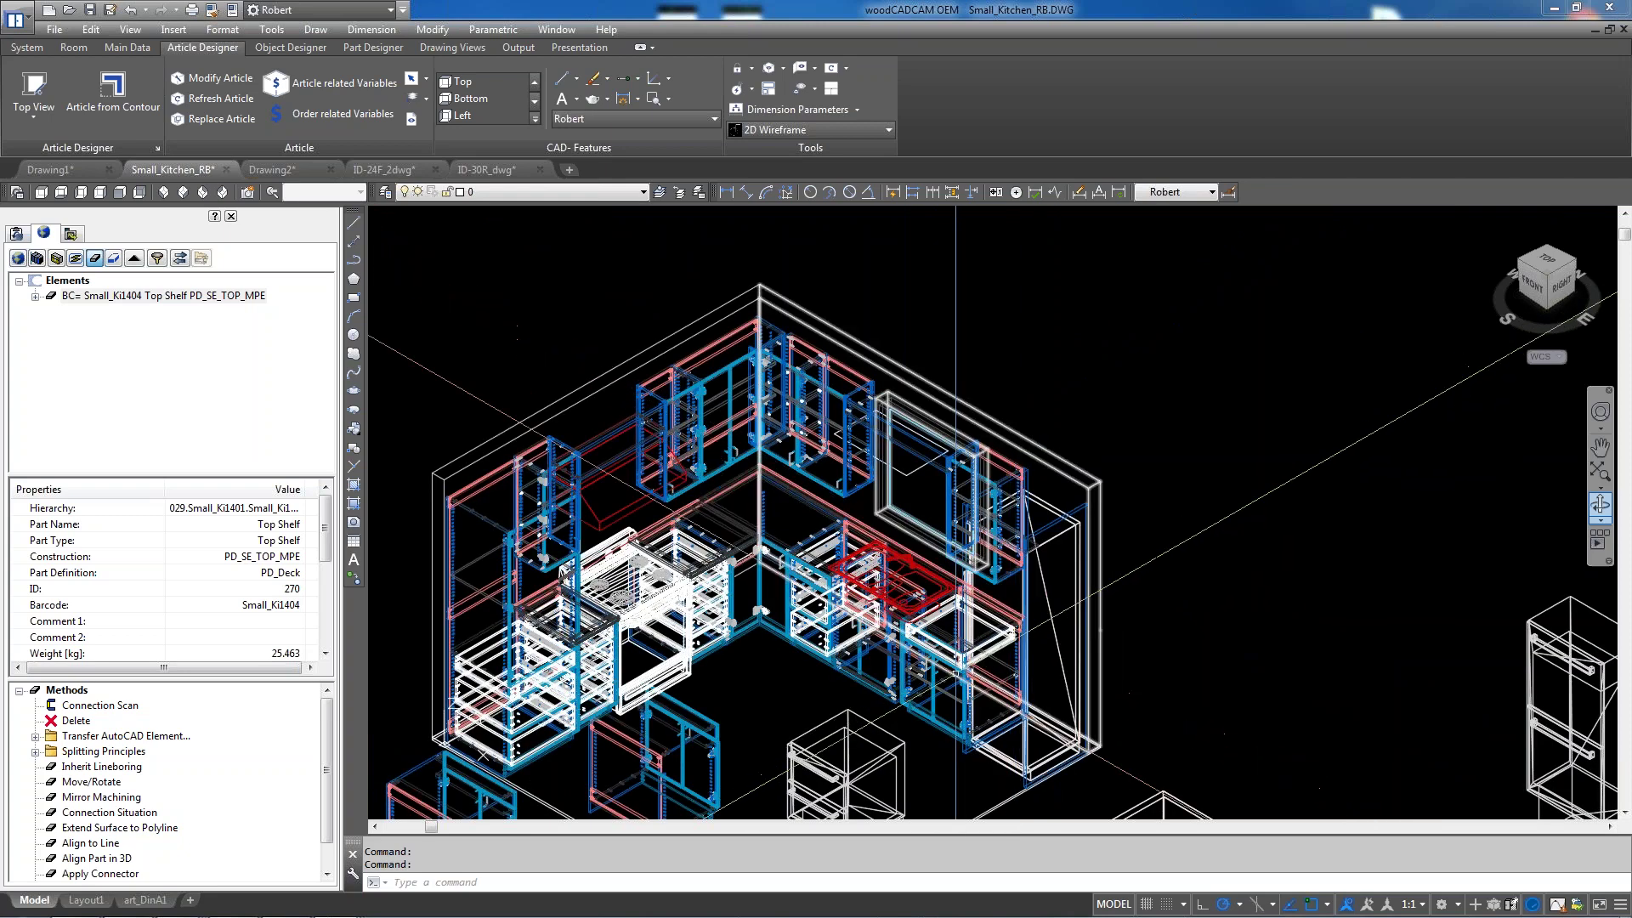
{"action": "scroll", "coordinate": [934, 425], "scroll_direction": "down", "scroll_amount": 2}
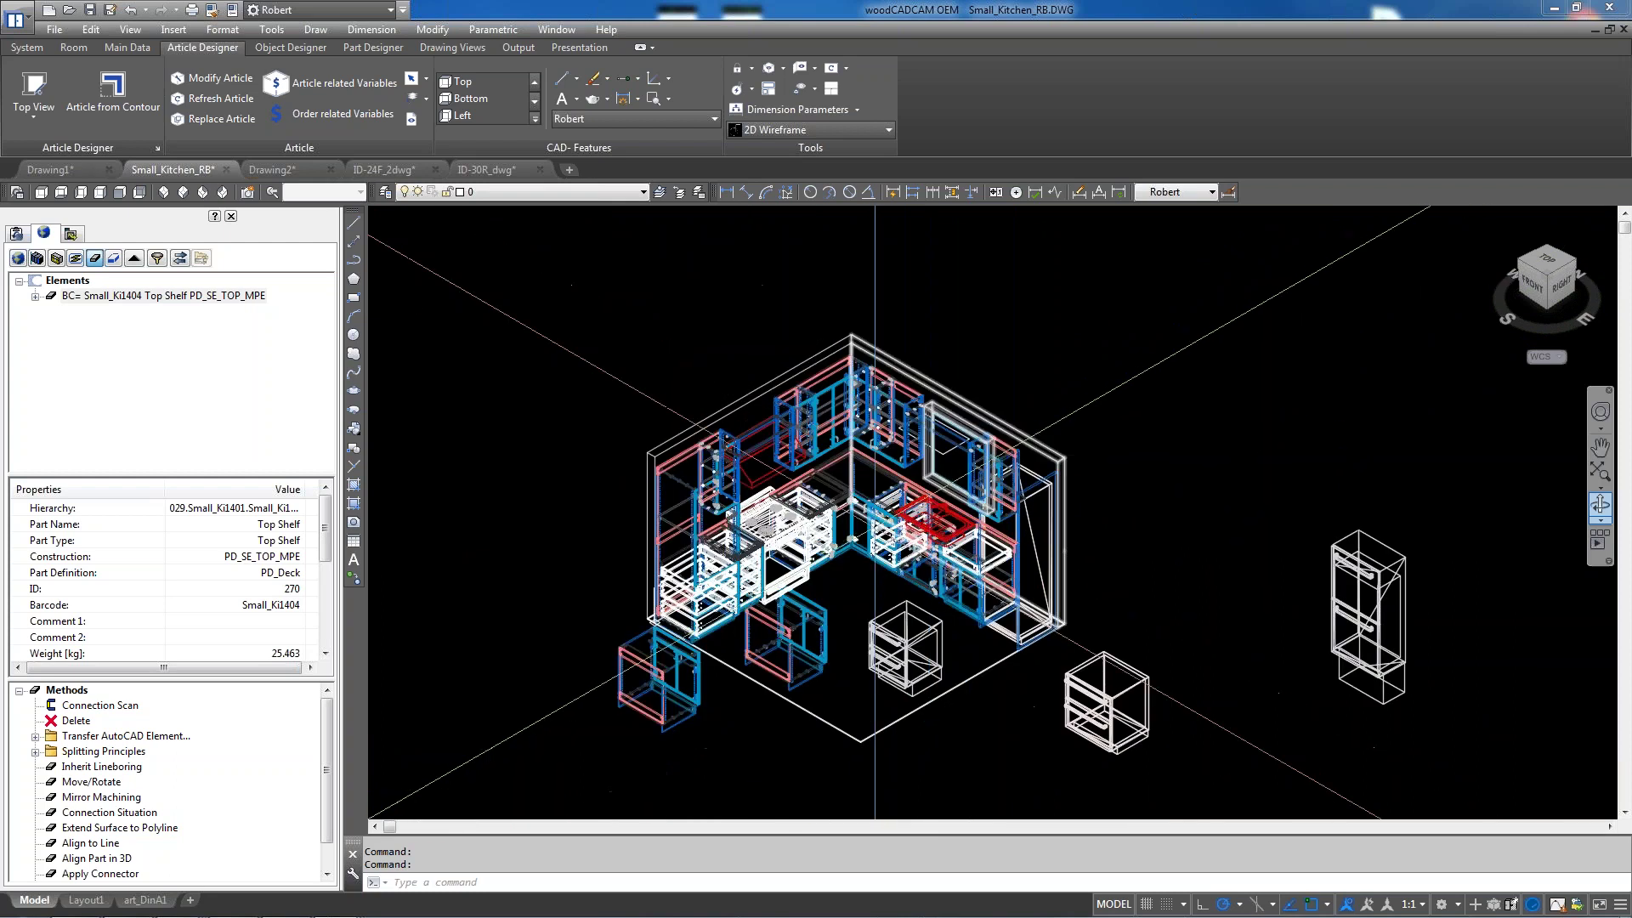
{"action": "scroll", "coordinate": [875, 523], "scroll_direction": "up", "scroll_amount": 2}
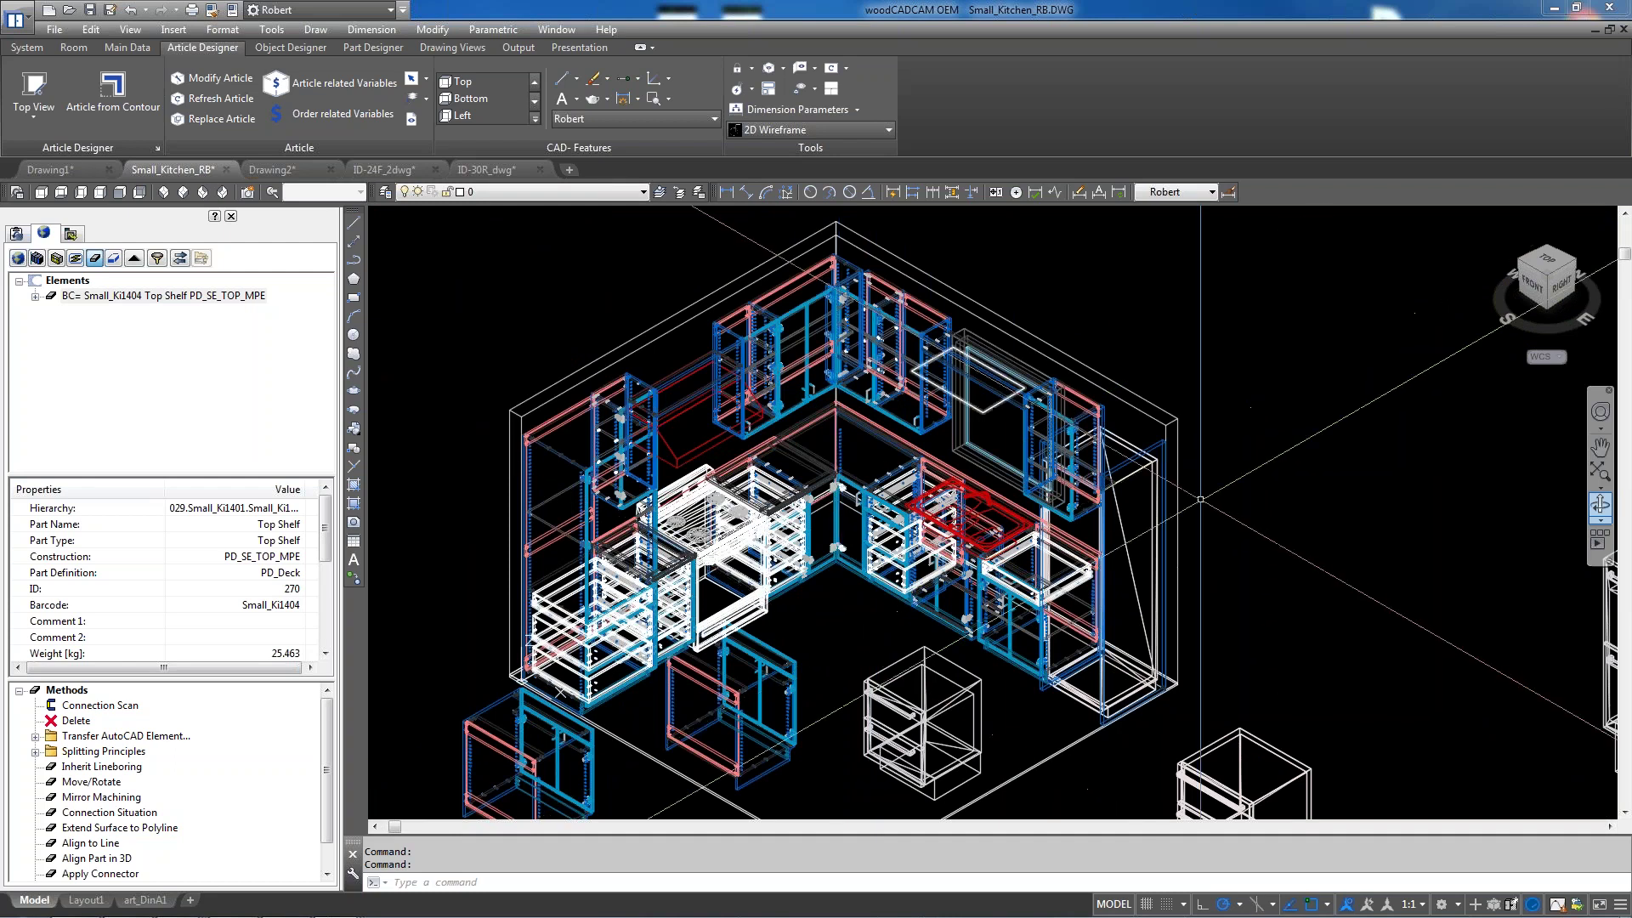
{"action": "scroll", "coordinate": [1200, 498], "scroll_direction": "up", "scroll_amount": 5}
{"action": "left_click", "coordinate": [1091, 345]}
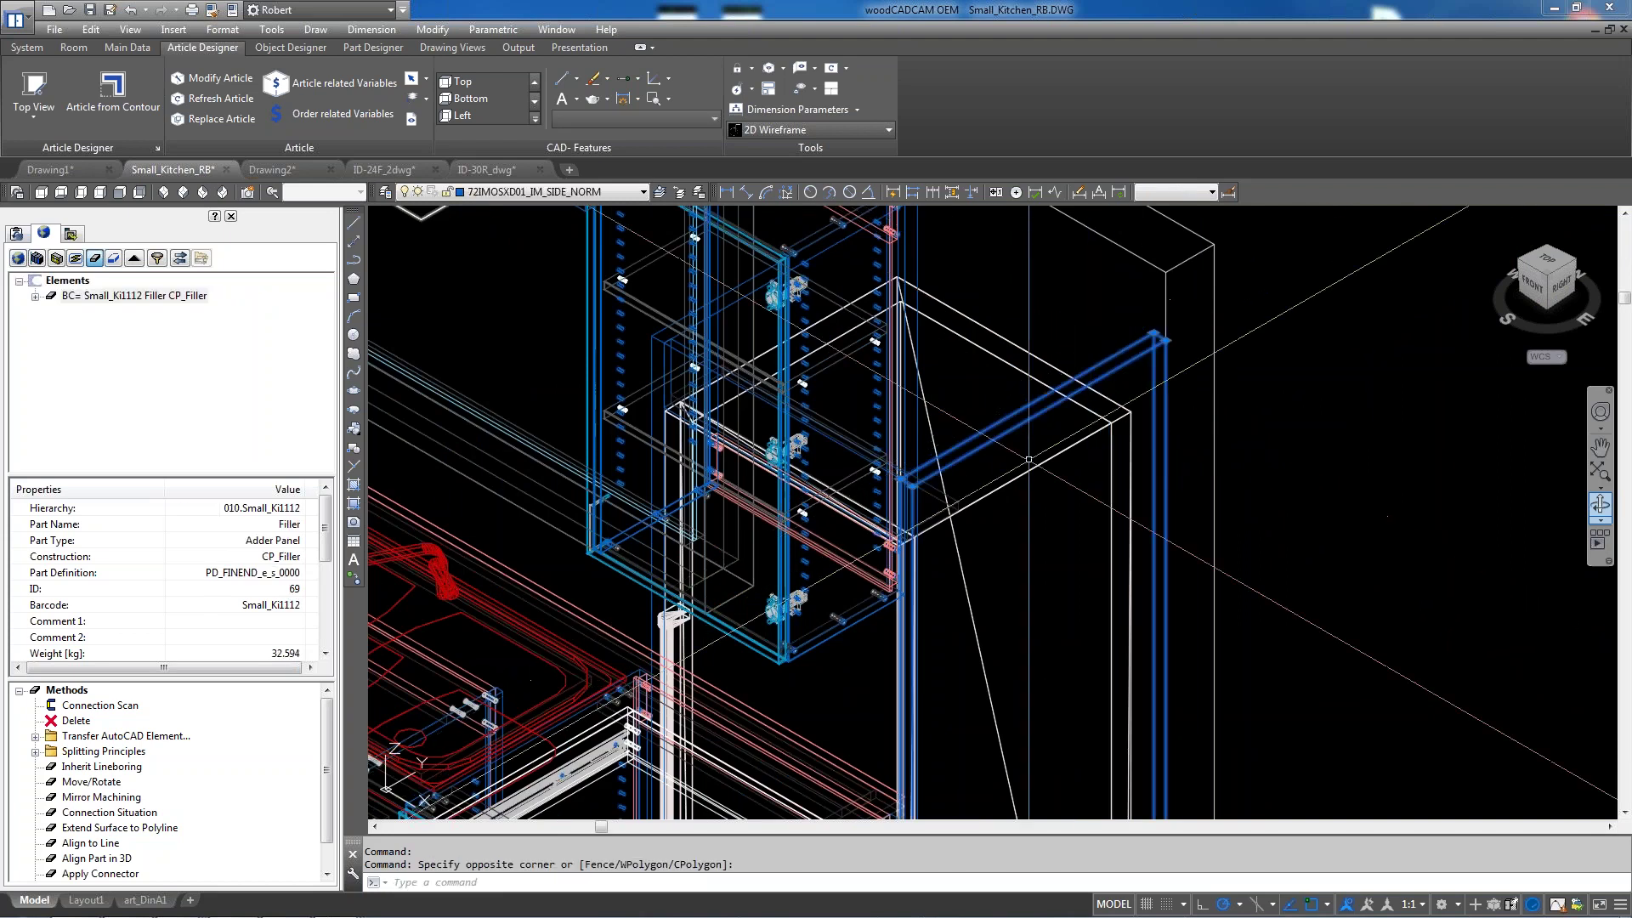
{"action": "key", "text": "Escape"}
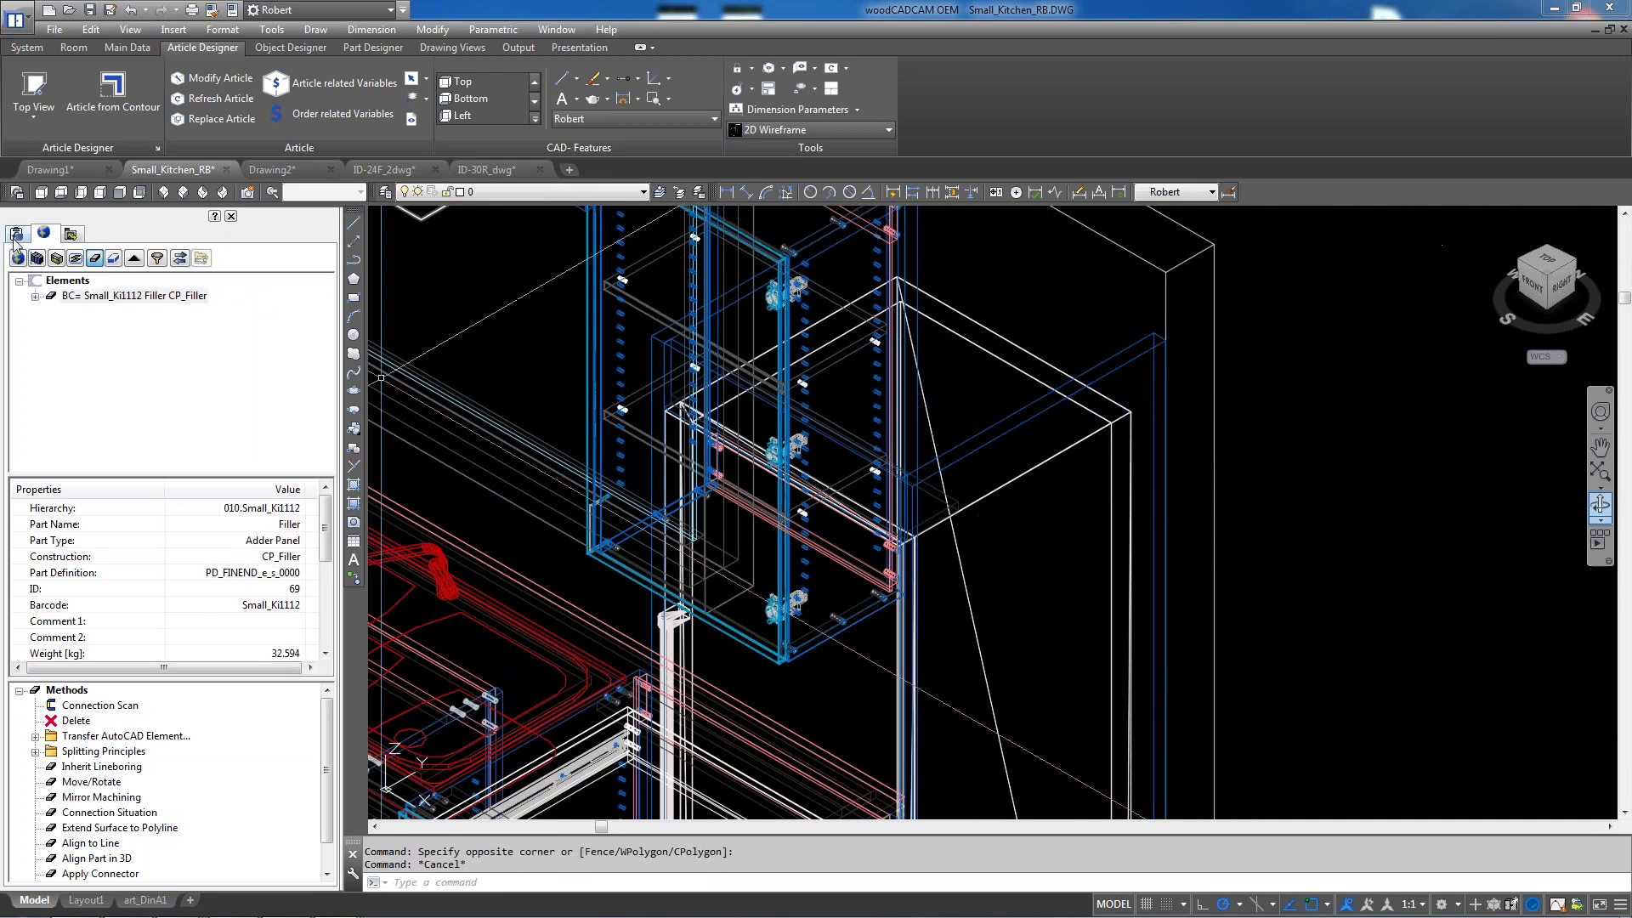
In the catalog tree, collapse Refrigerator, Kitchen and Layout Blocks, then expand Frameless Library > Fillers
{"action": "left_click", "coordinate": [16, 233]}
{"action": "left_click", "coordinate": [67, 331]}
{"action": "scroll", "coordinate": [324, 425], "scroll_direction": "up", "scroll_amount": 2}
{"action": "scroll", "coordinate": [139, 344], "scroll_direction": "up", "scroll_amount": 2}
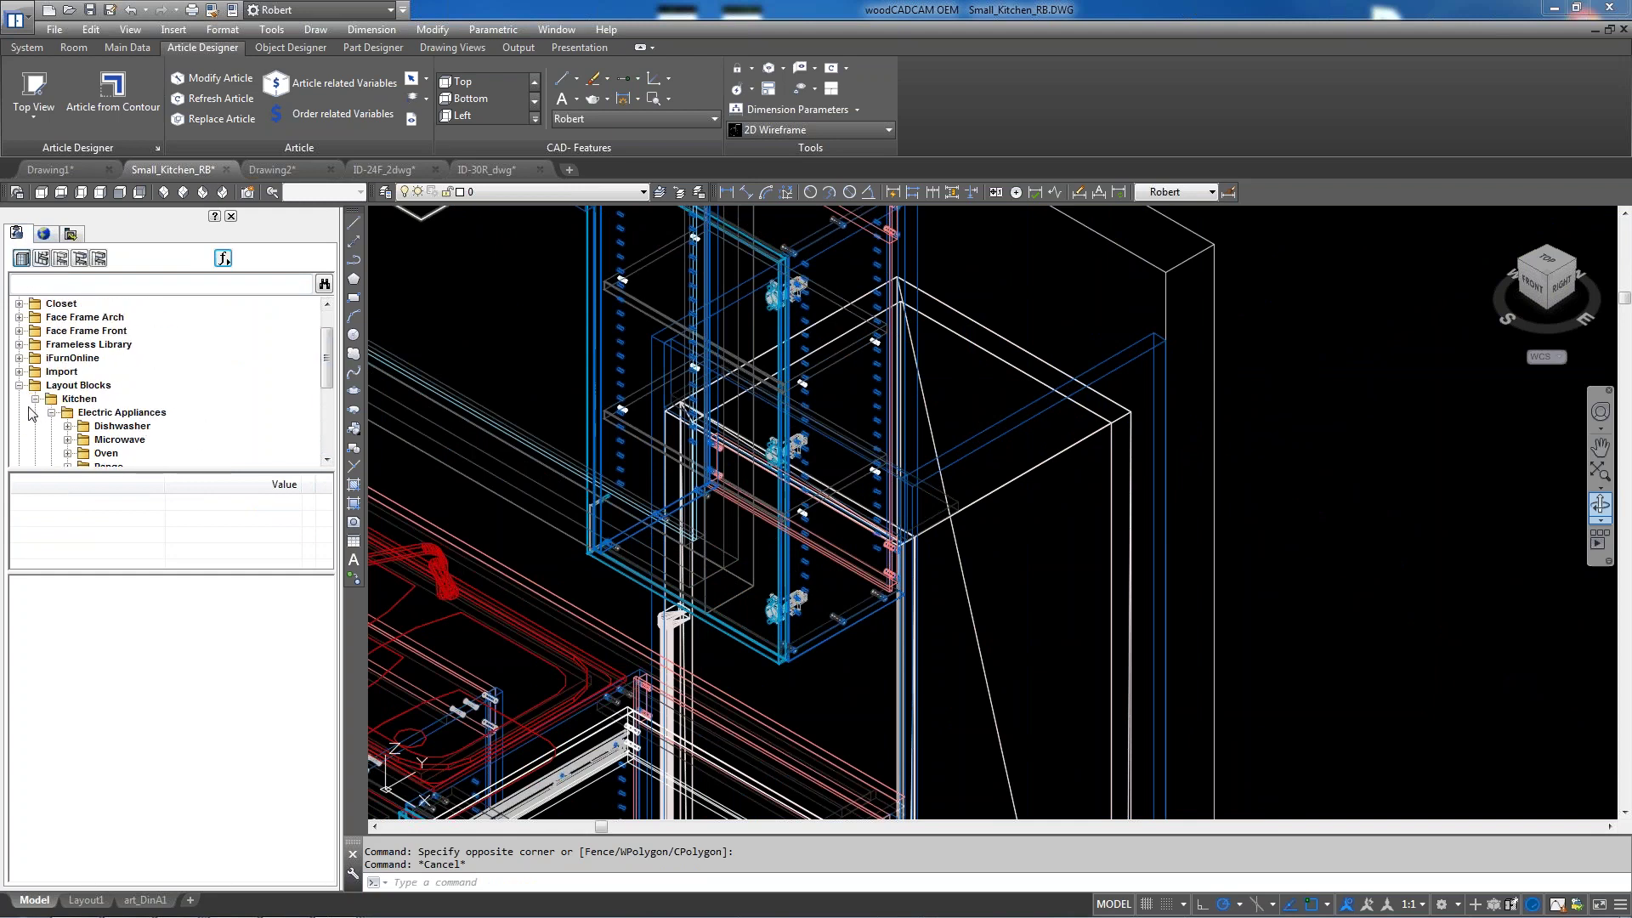
{"action": "left_click", "coordinate": [34, 399]}
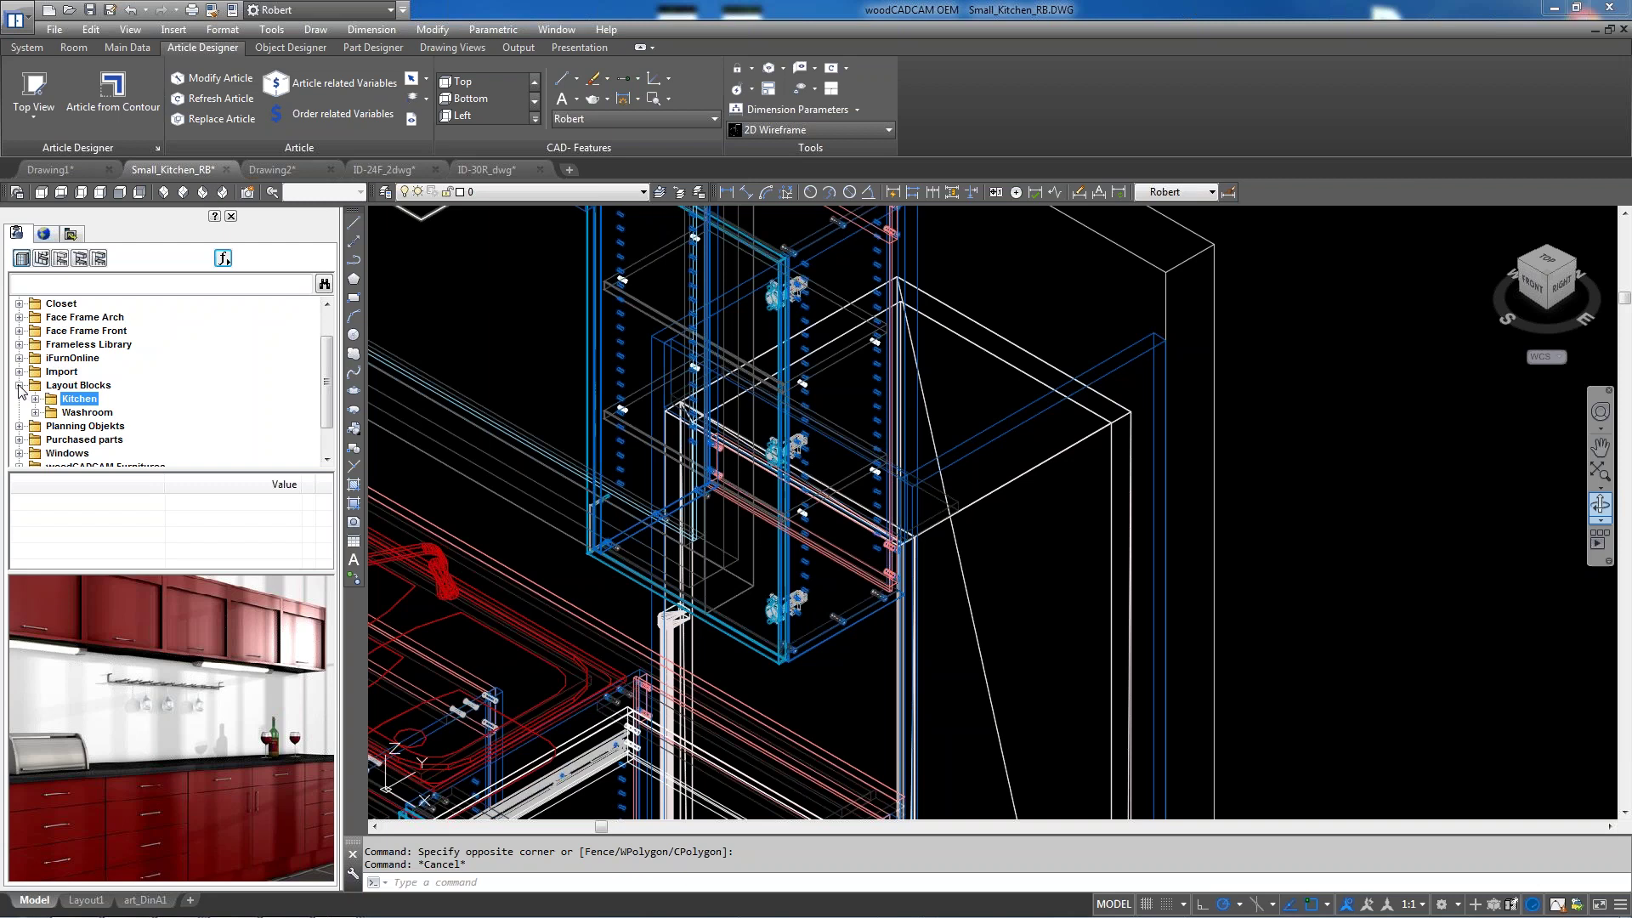
{"action": "left_click", "coordinate": [19, 385]}
{"action": "left_click", "coordinate": [20, 345]}
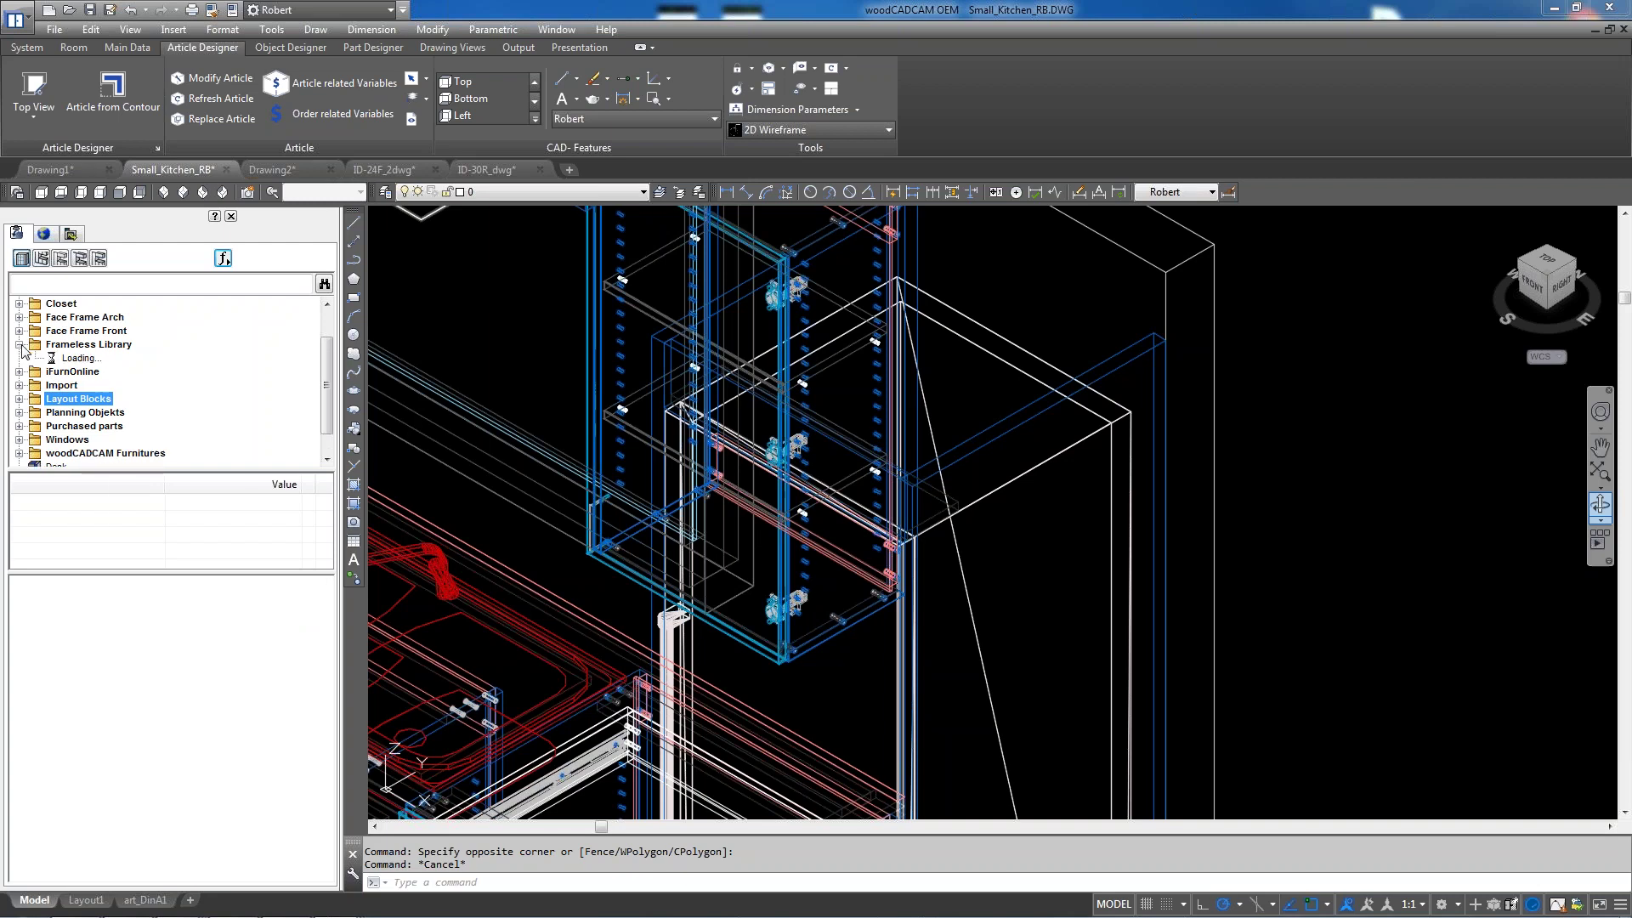
{"action": "left_click", "coordinate": [35, 427]}
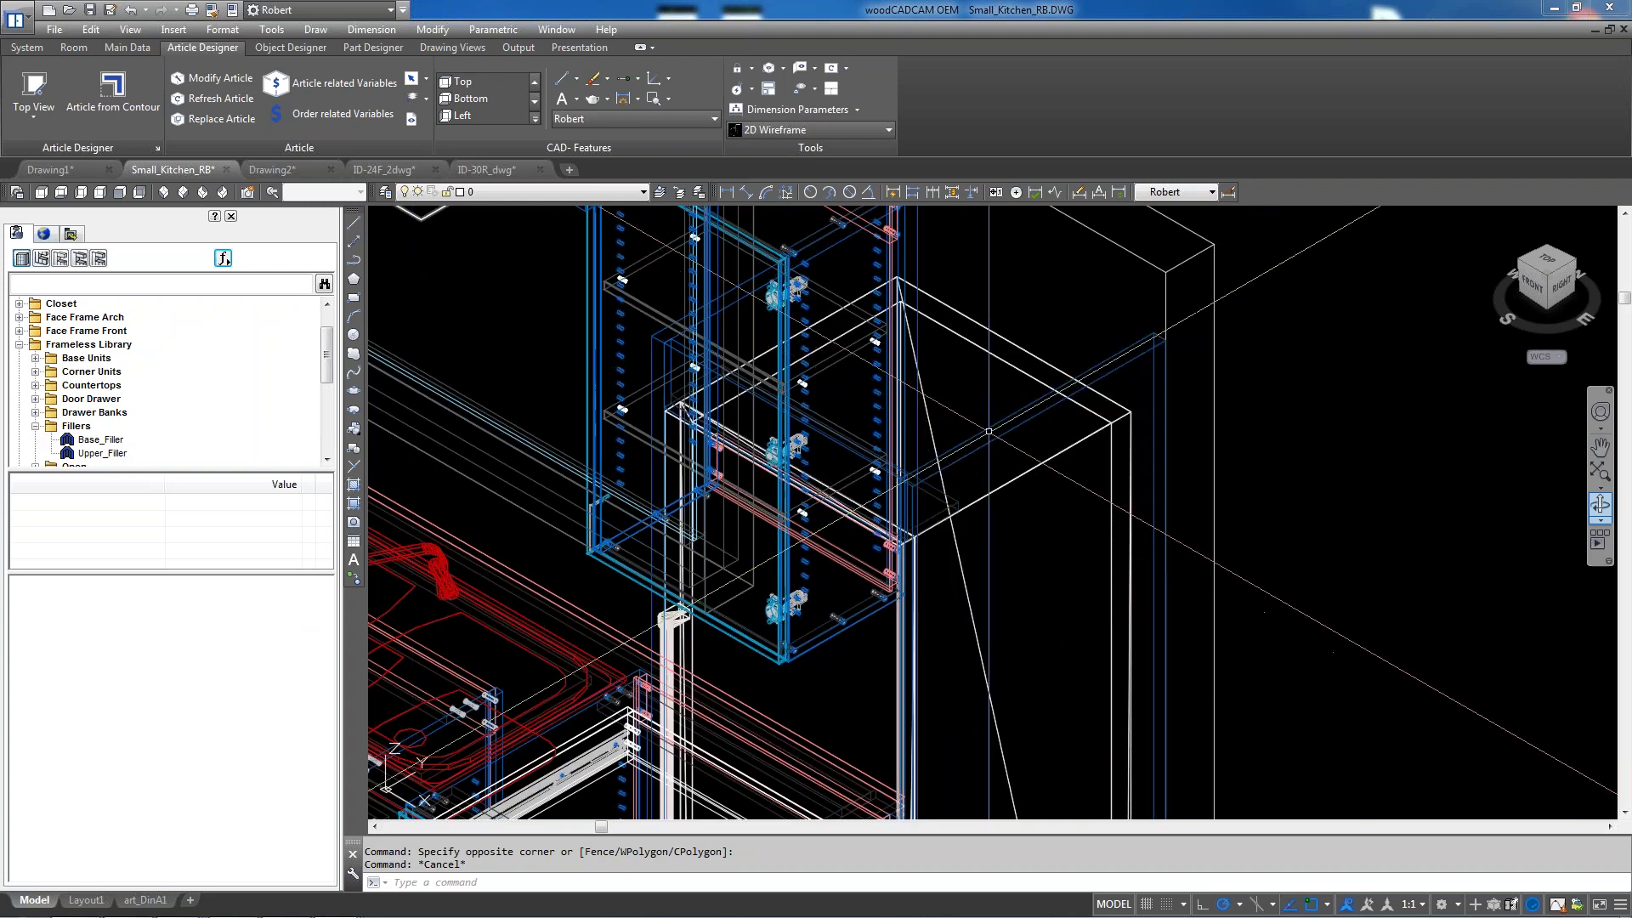
{"action": "mouse_move", "coordinate": [990, 429]}
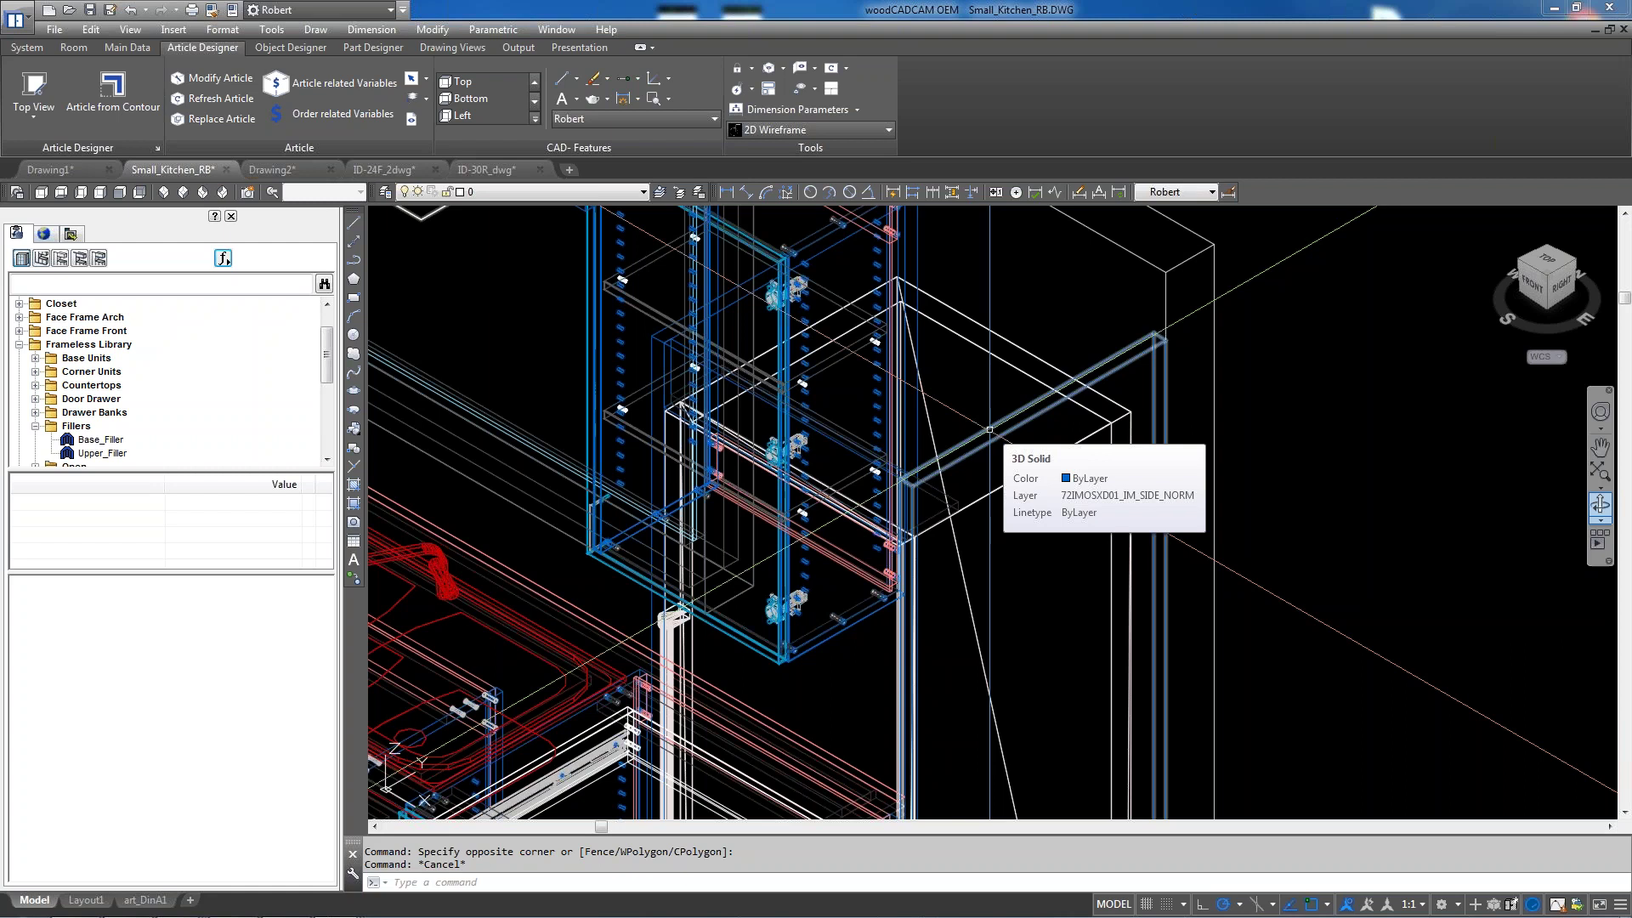
{"action": "scroll", "coordinate": [1008, 477], "scroll_direction": "down", "scroll_amount": 3}
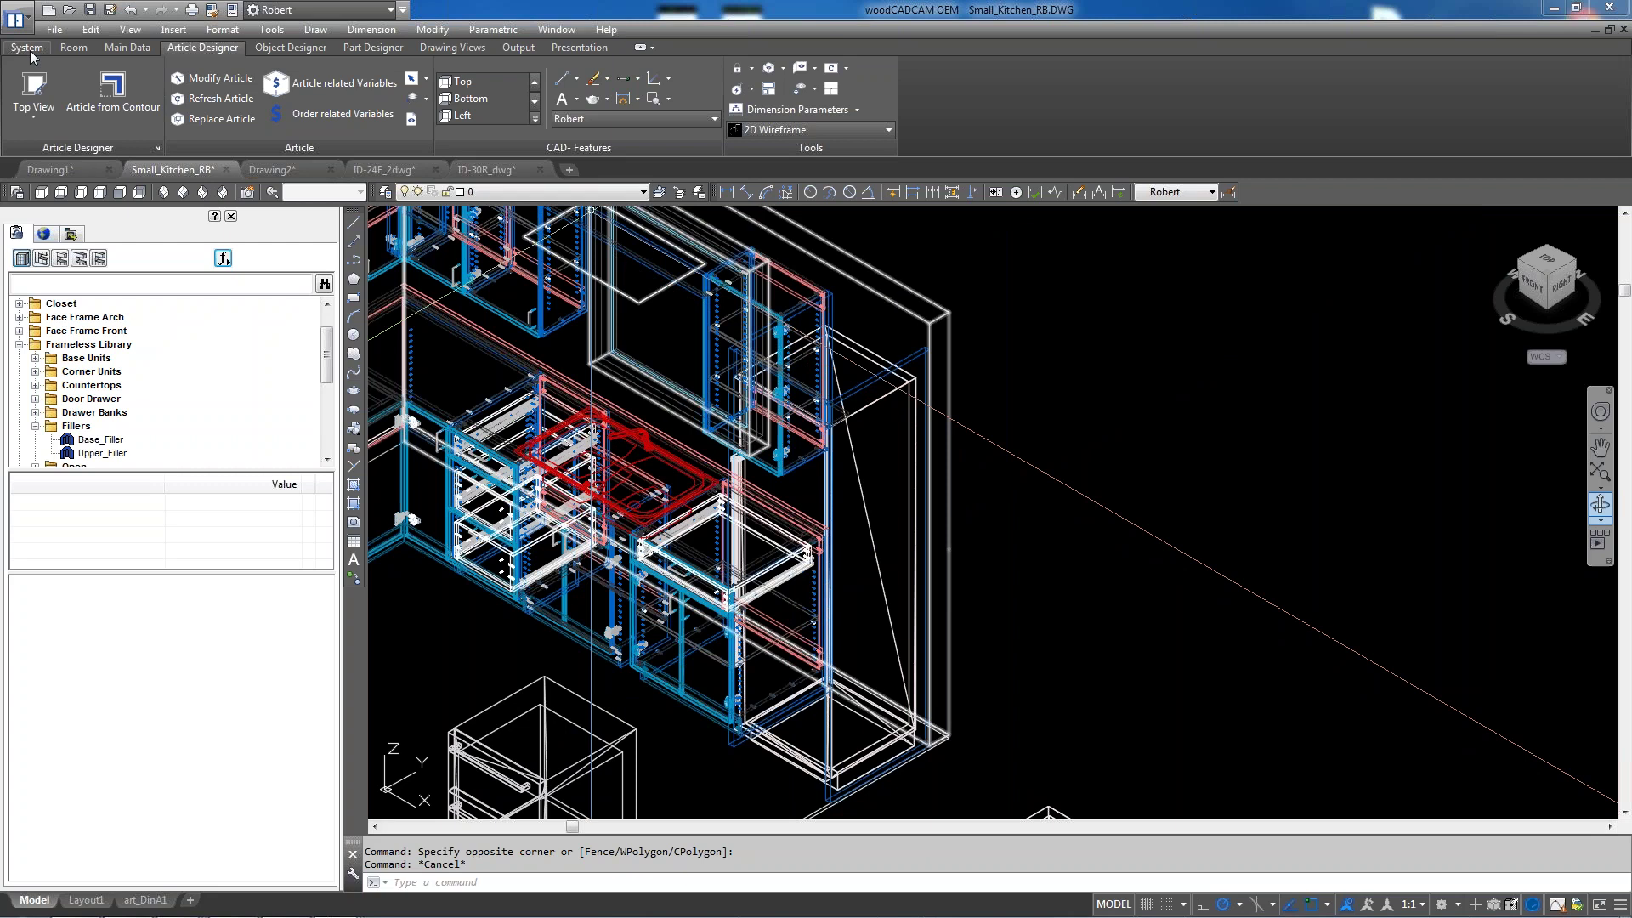
{"action": "left_click", "coordinate": [34, 89]}
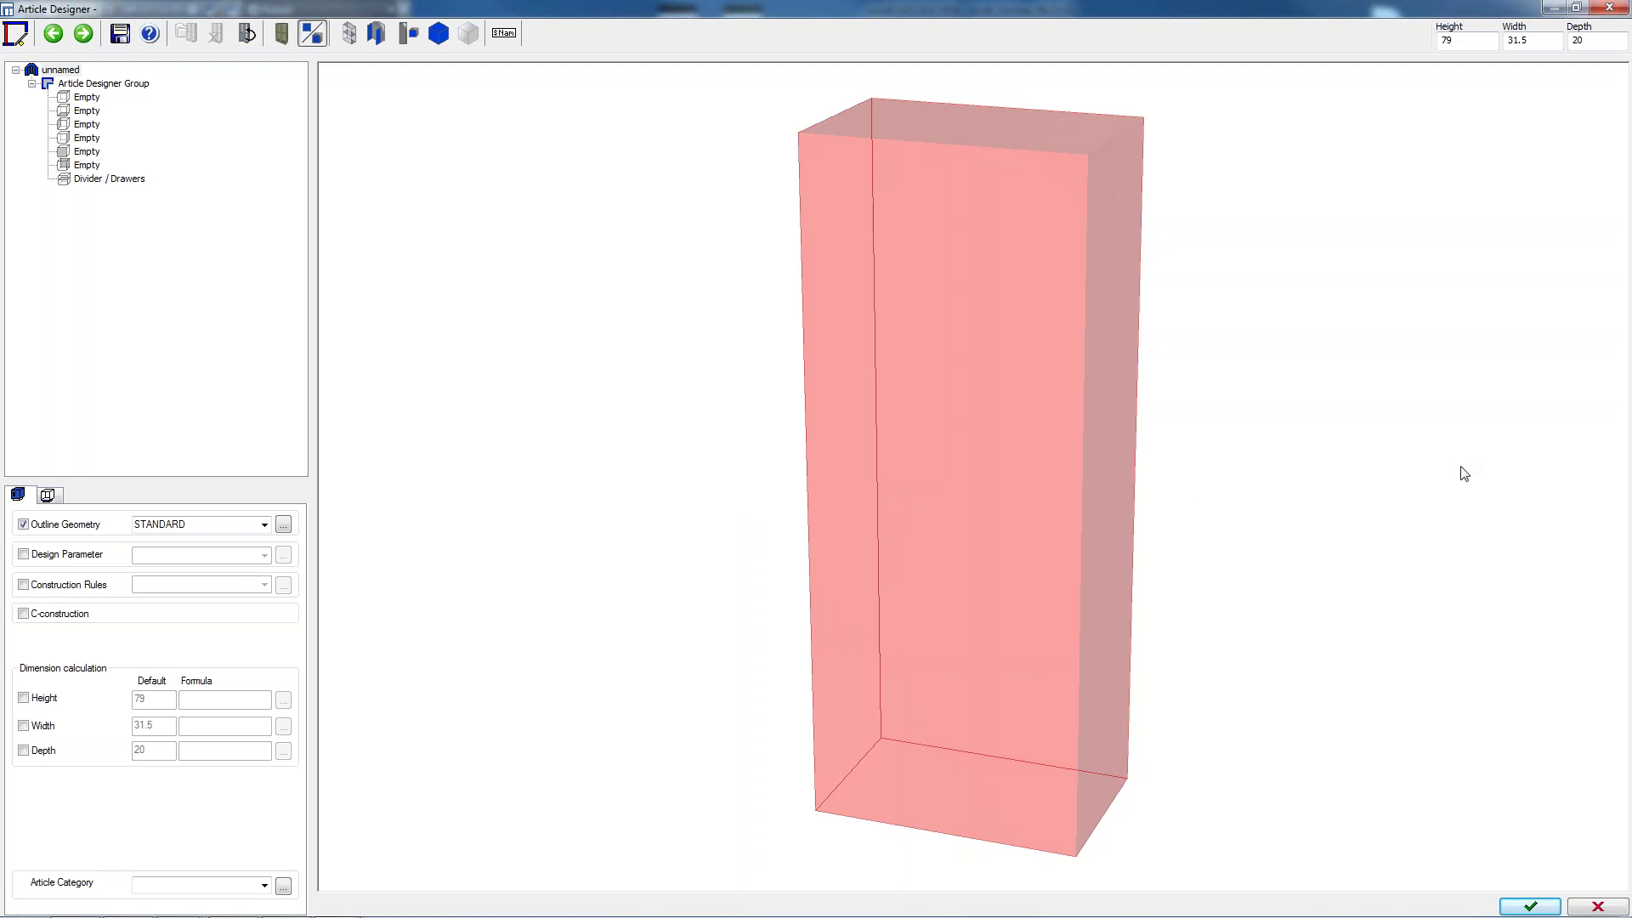
{"action": "left_click", "coordinate": [1597, 907]}
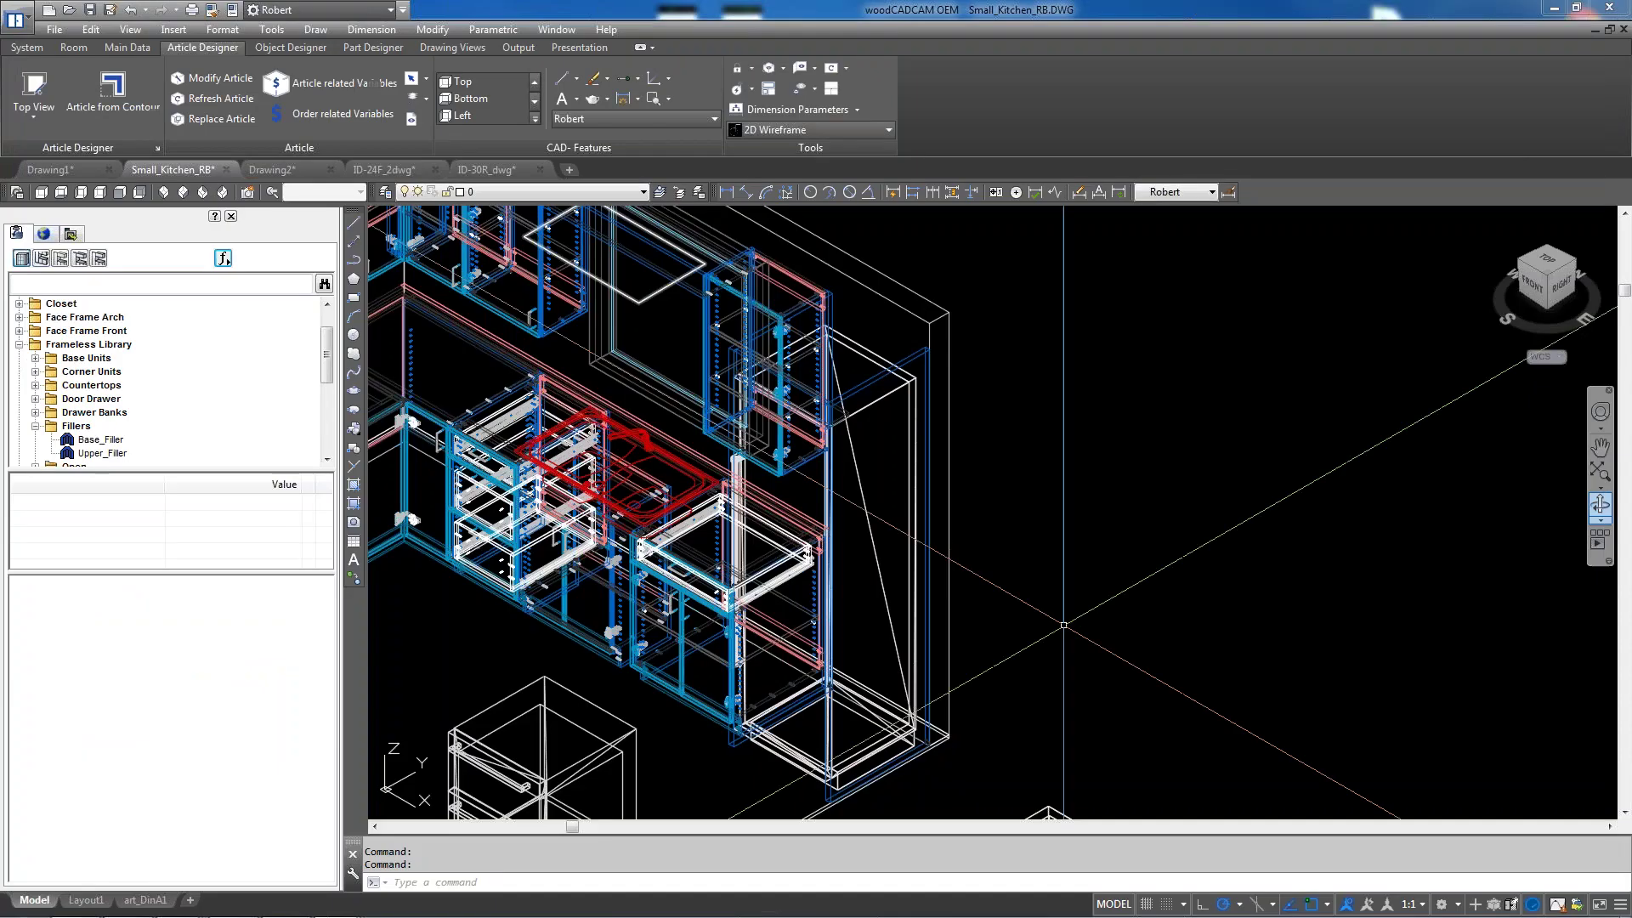
Zoom around the 3-D kitchen model, then switch to the Top view
{"action": "scroll", "coordinate": [1074, 576], "scroll_direction": "down", "scroll_amount": 2}
{"action": "scroll", "coordinate": [773, 608], "scroll_direction": "up", "scroll_amount": 1}
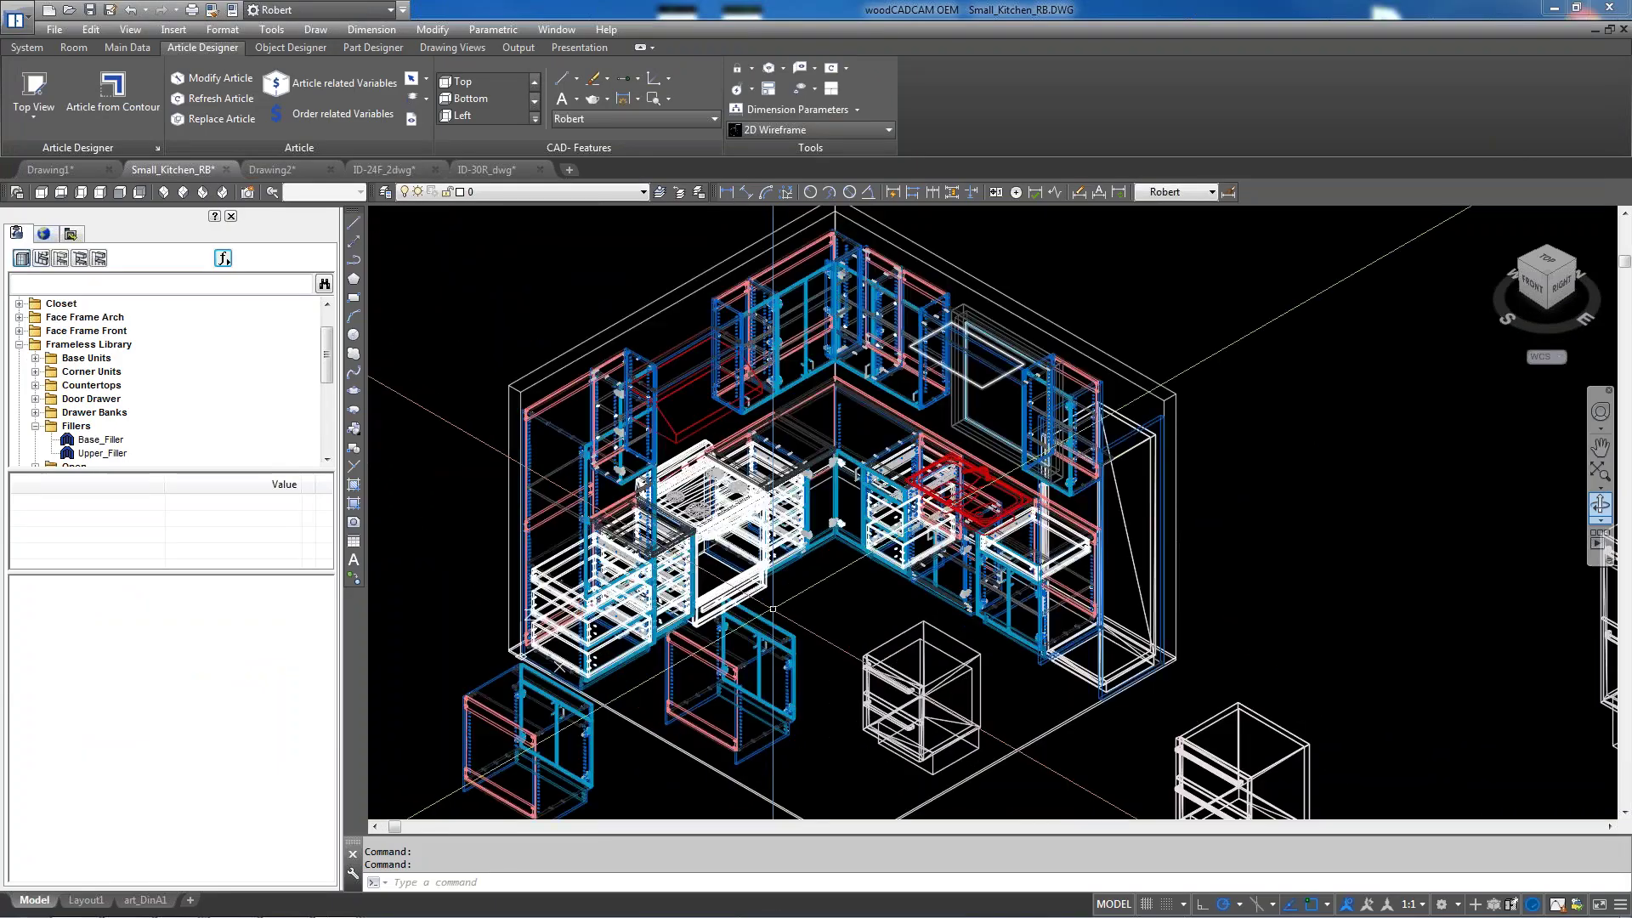
{"action": "scroll", "coordinate": [842, 570], "scroll_direction": "up", "scroll_amount": 2}
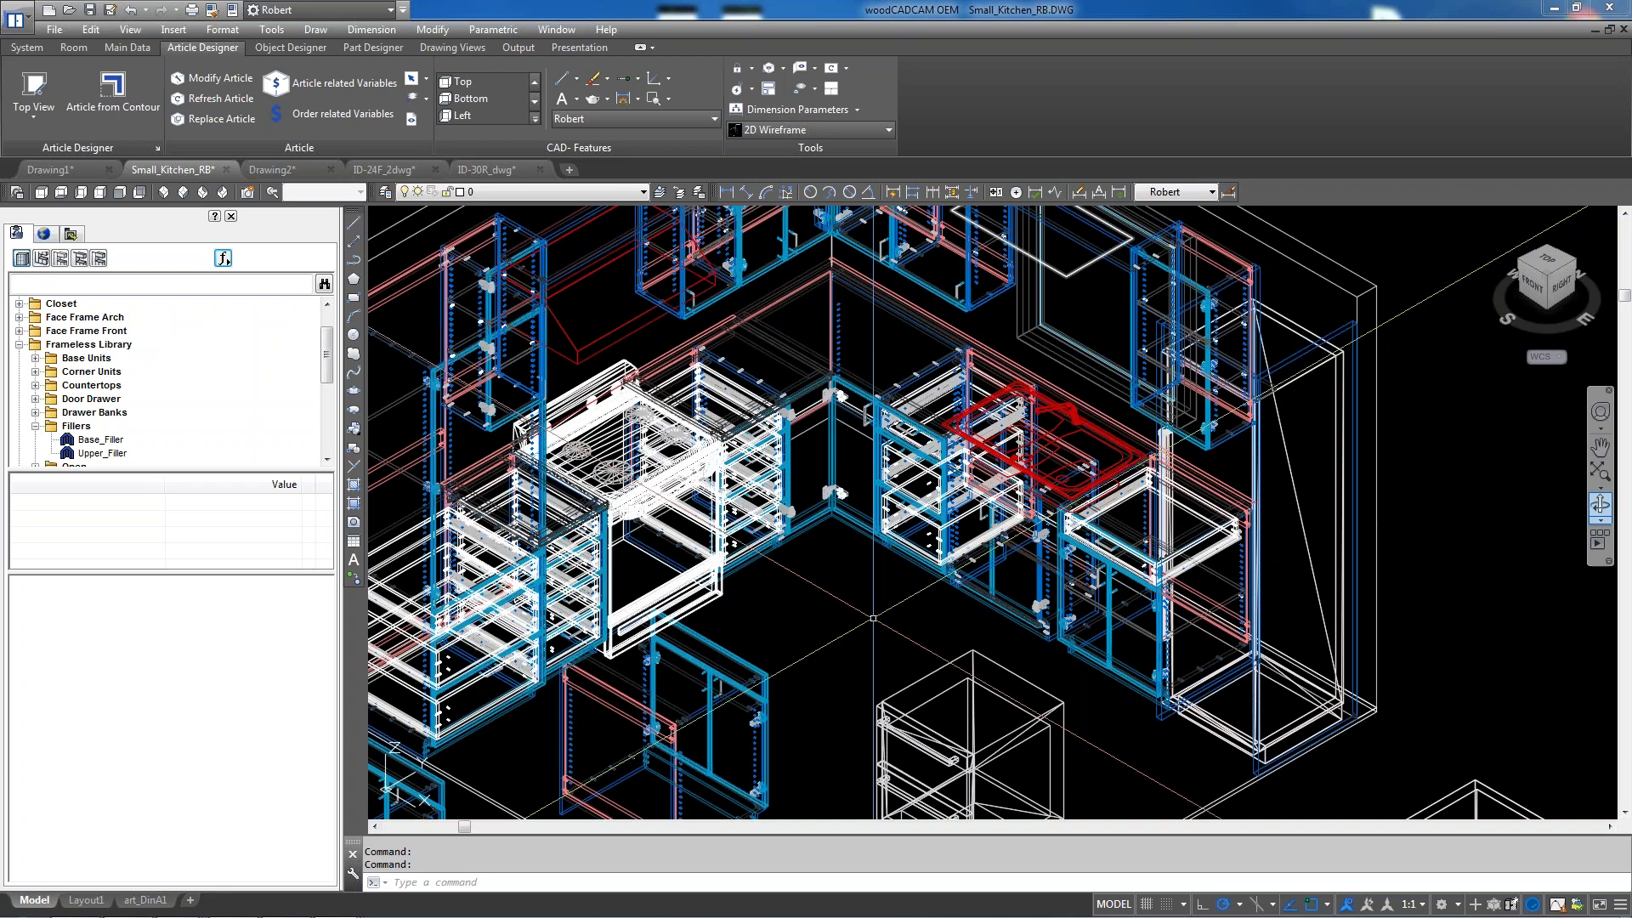
{"action": "scroll", "coordinate": [873, 618], "scroll_direction": "down", "scroll_amount": 5}
{"action": "scroll", "coordinate": [847, 416], "scroll_direction": "up", "scroll_amount": 2}
{"action": "scroll", "coordinate": [848, 416], "scroll_direction": "up", "scroll_amount": 5}
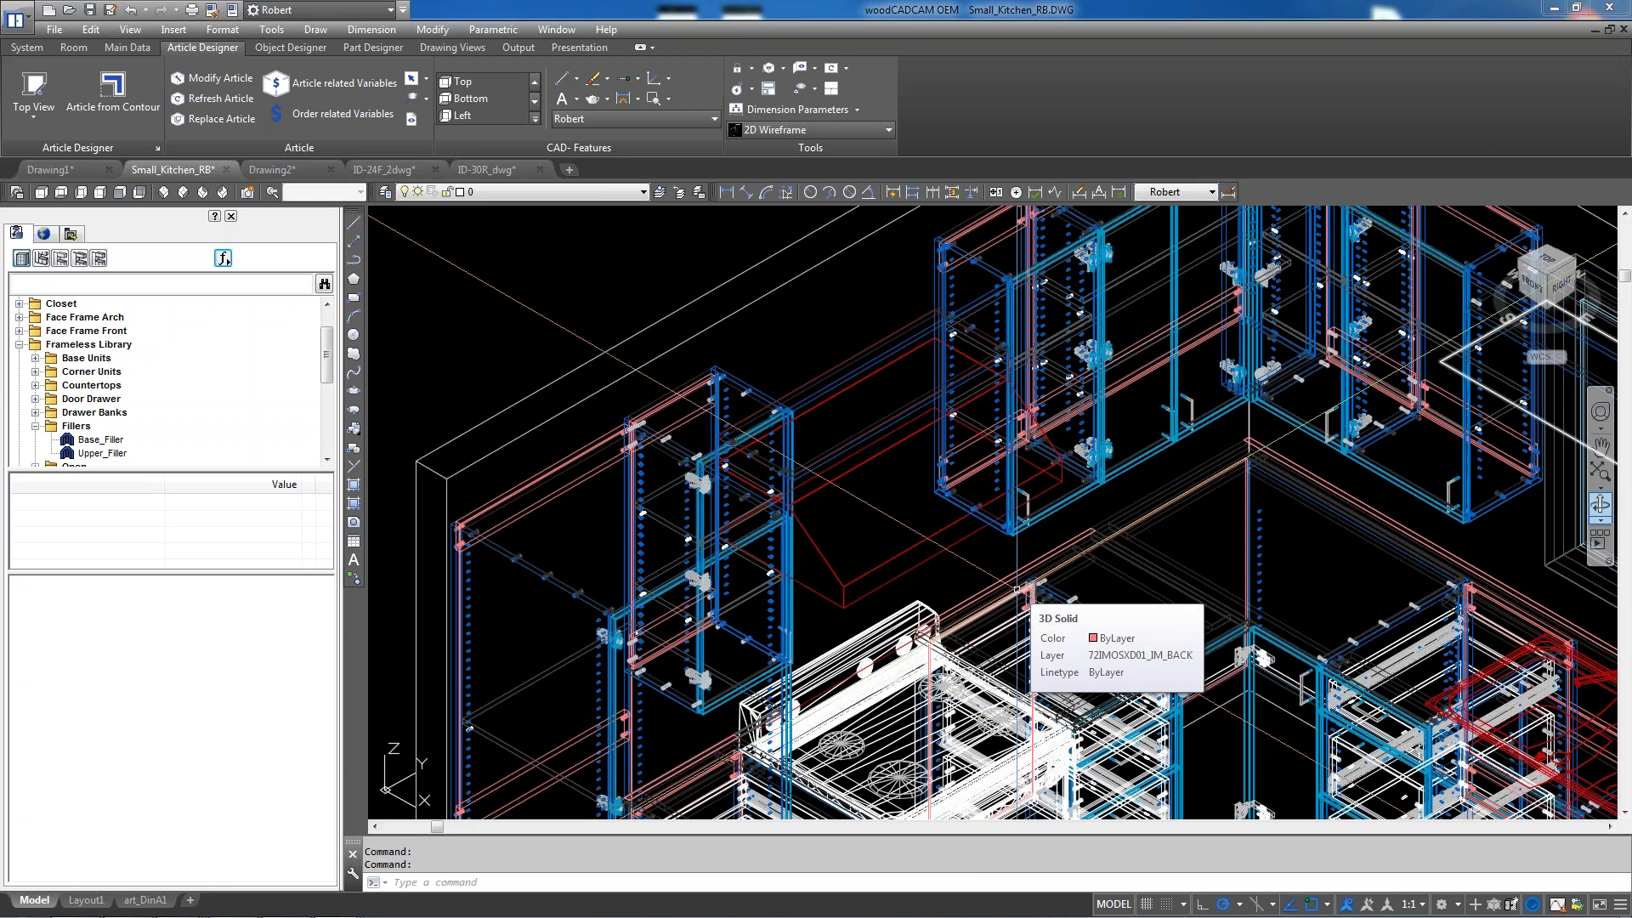
{"action": "left_click", "coordinate": [40, 193]}
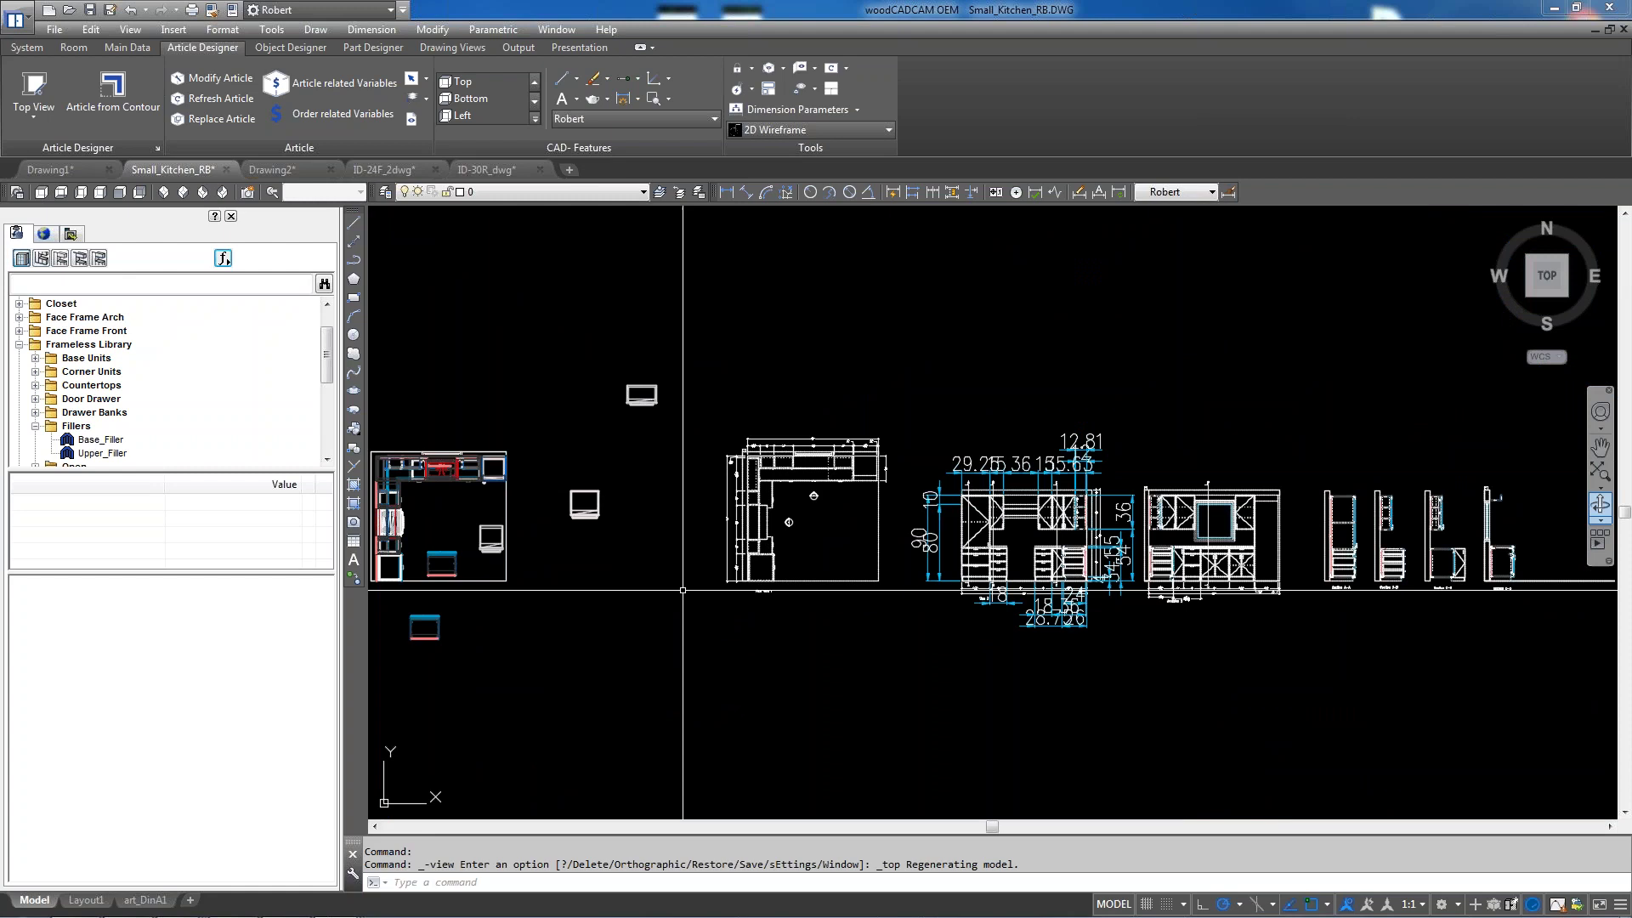
{"action": "scroll", "coordinate": [683, 589], "scroll_direction": "down", "scroll_amount": 3}
{"action": "scroll", "coordinate": [1229, 576], "scroll_direction": "up", "scroll_amount": 9}
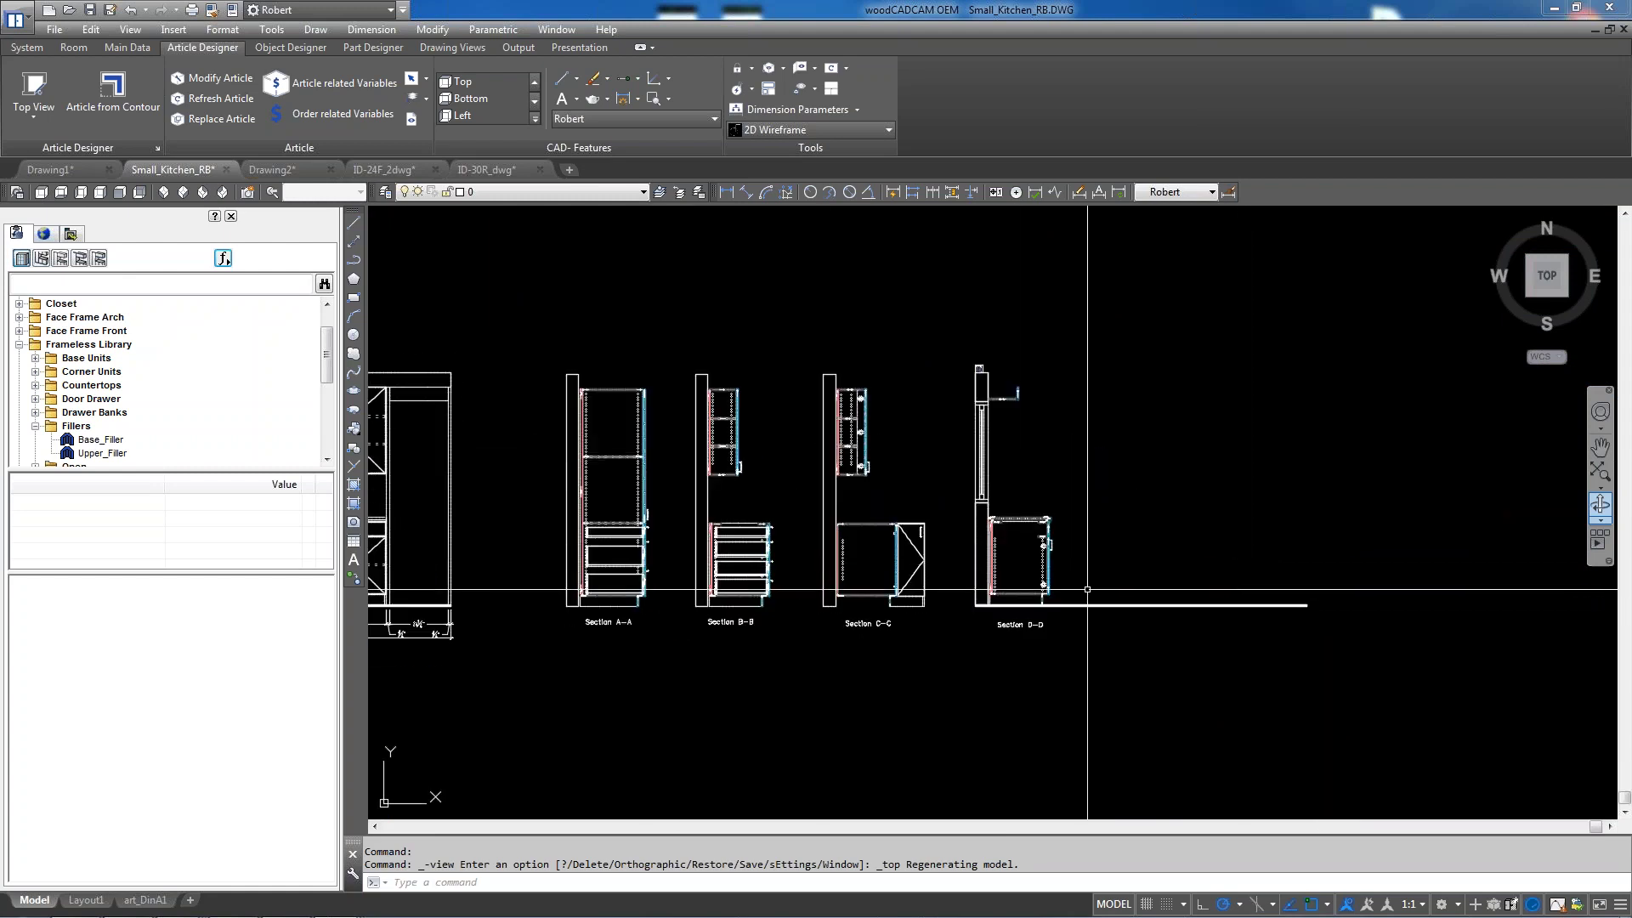
{"action": "scroll", "coordinate": [1080, 587], "scroll_direction": "up", "scroll_amount": 2}
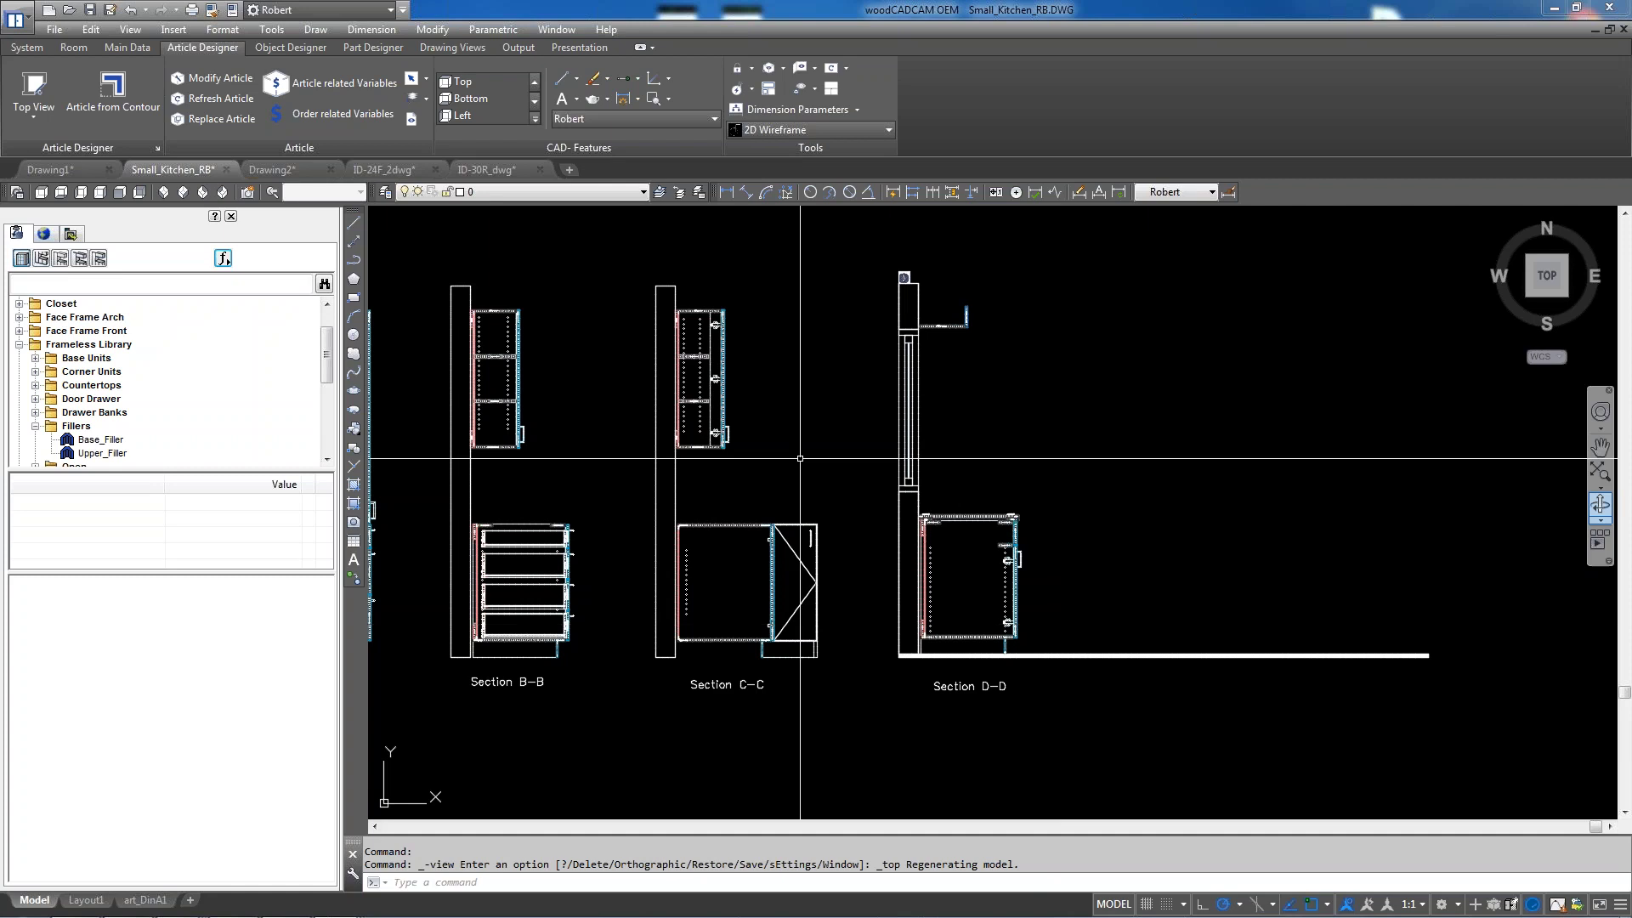
Start a new empty order and open the Article Designer in Top View
{"action": "left_click", "coordinate": [27, 47]}
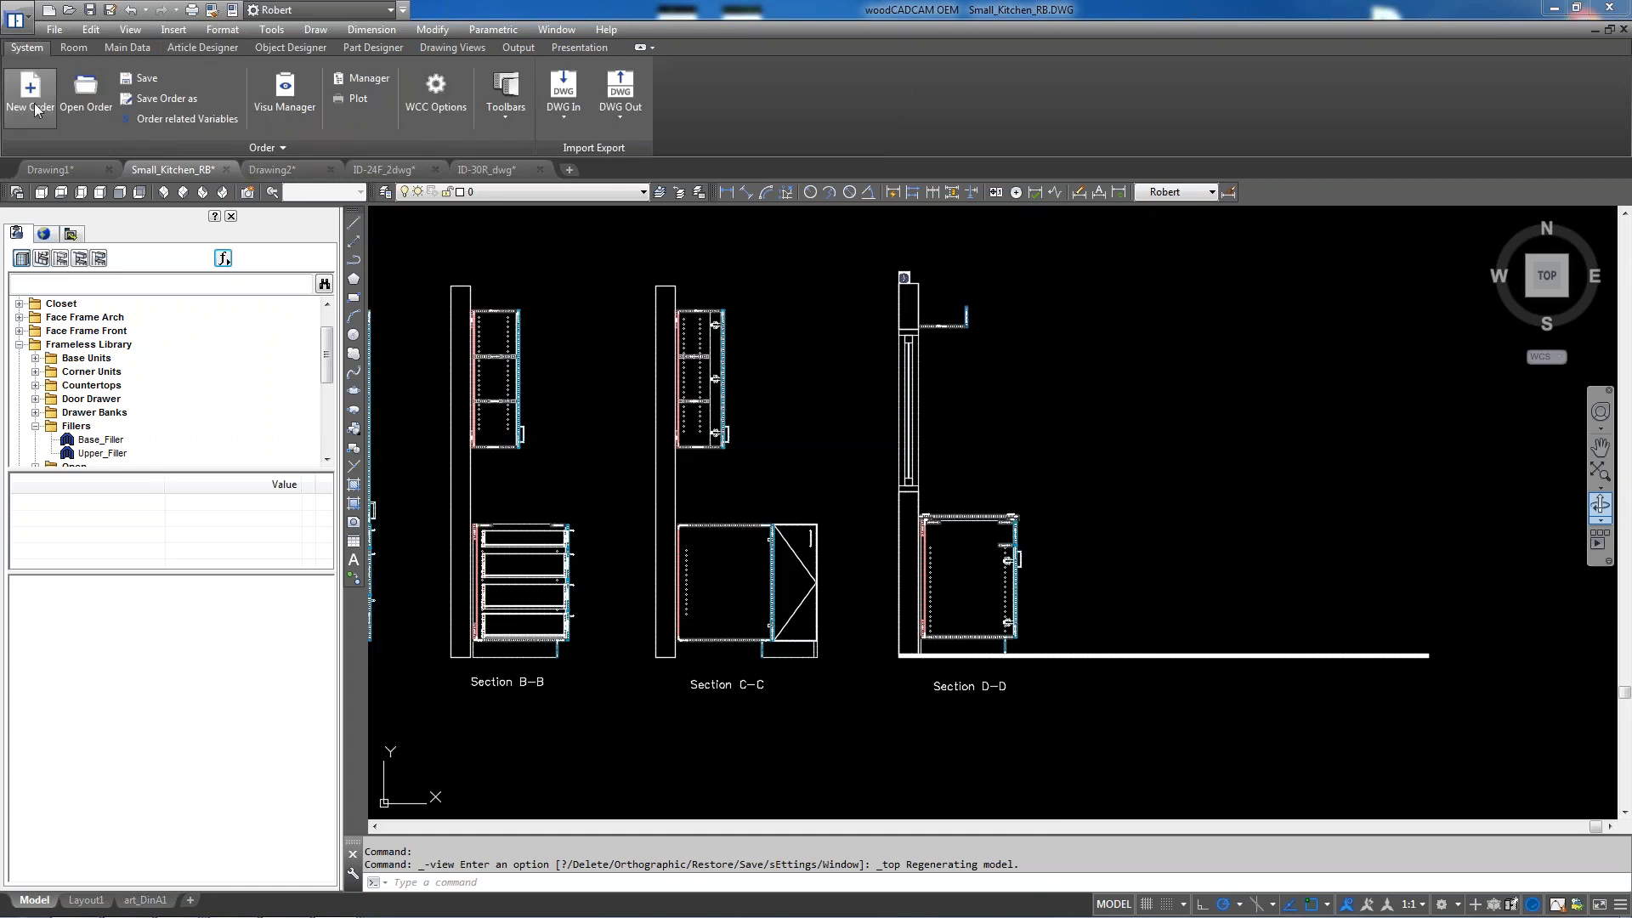
{"action": "left_click", "coordinate": [31, 94]}
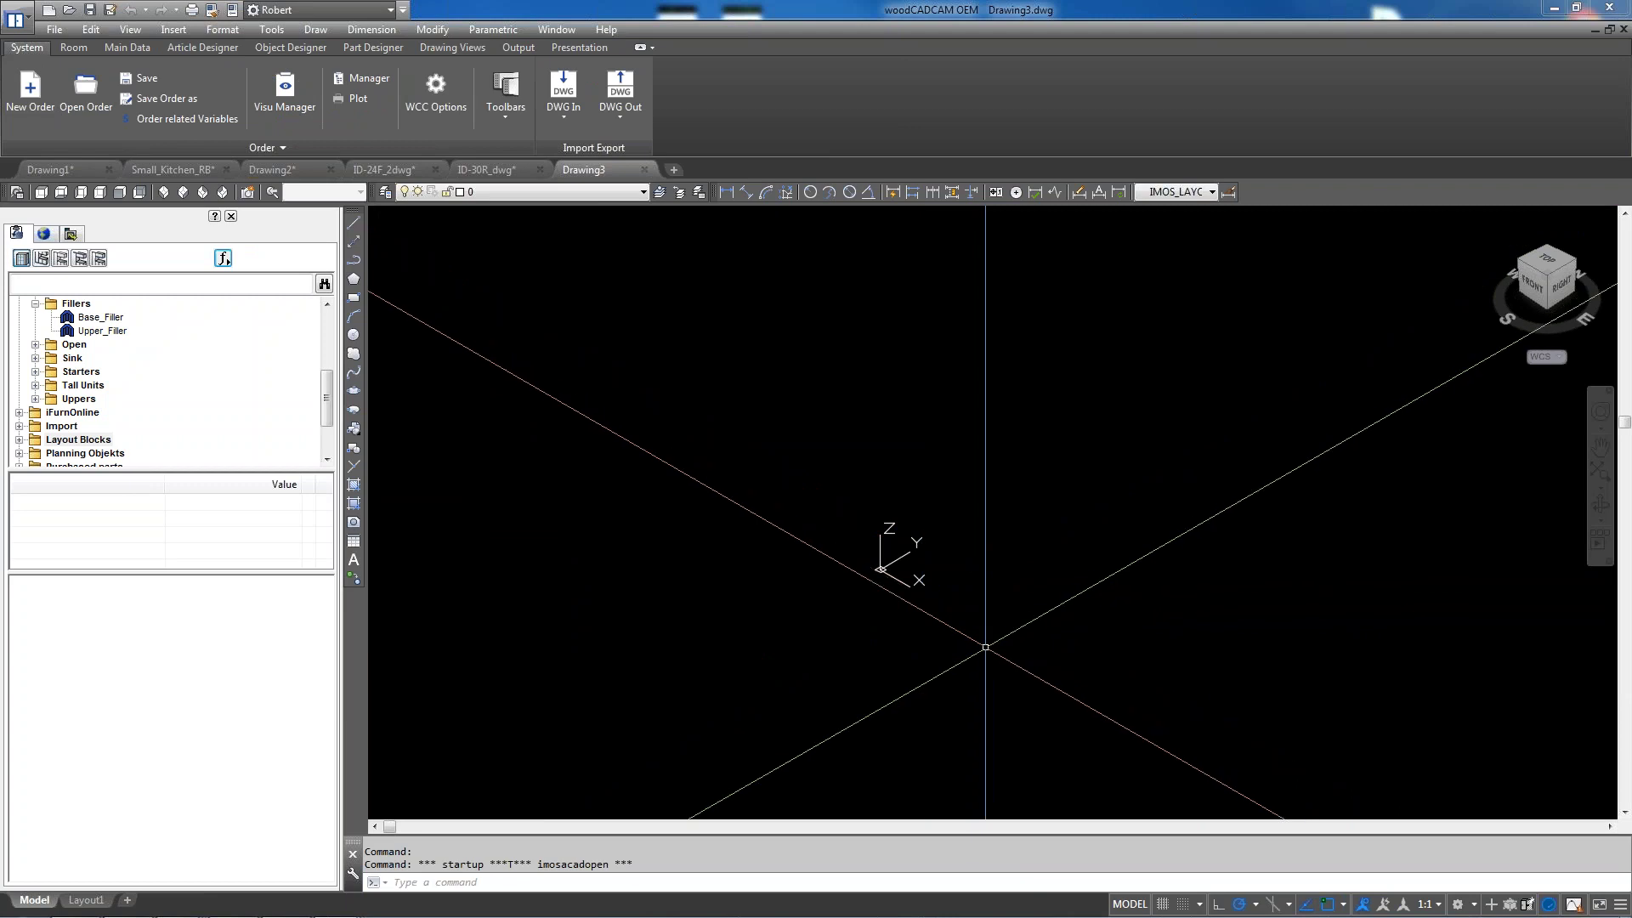
{"action": "left_click", "coordinate": [187, 50]}
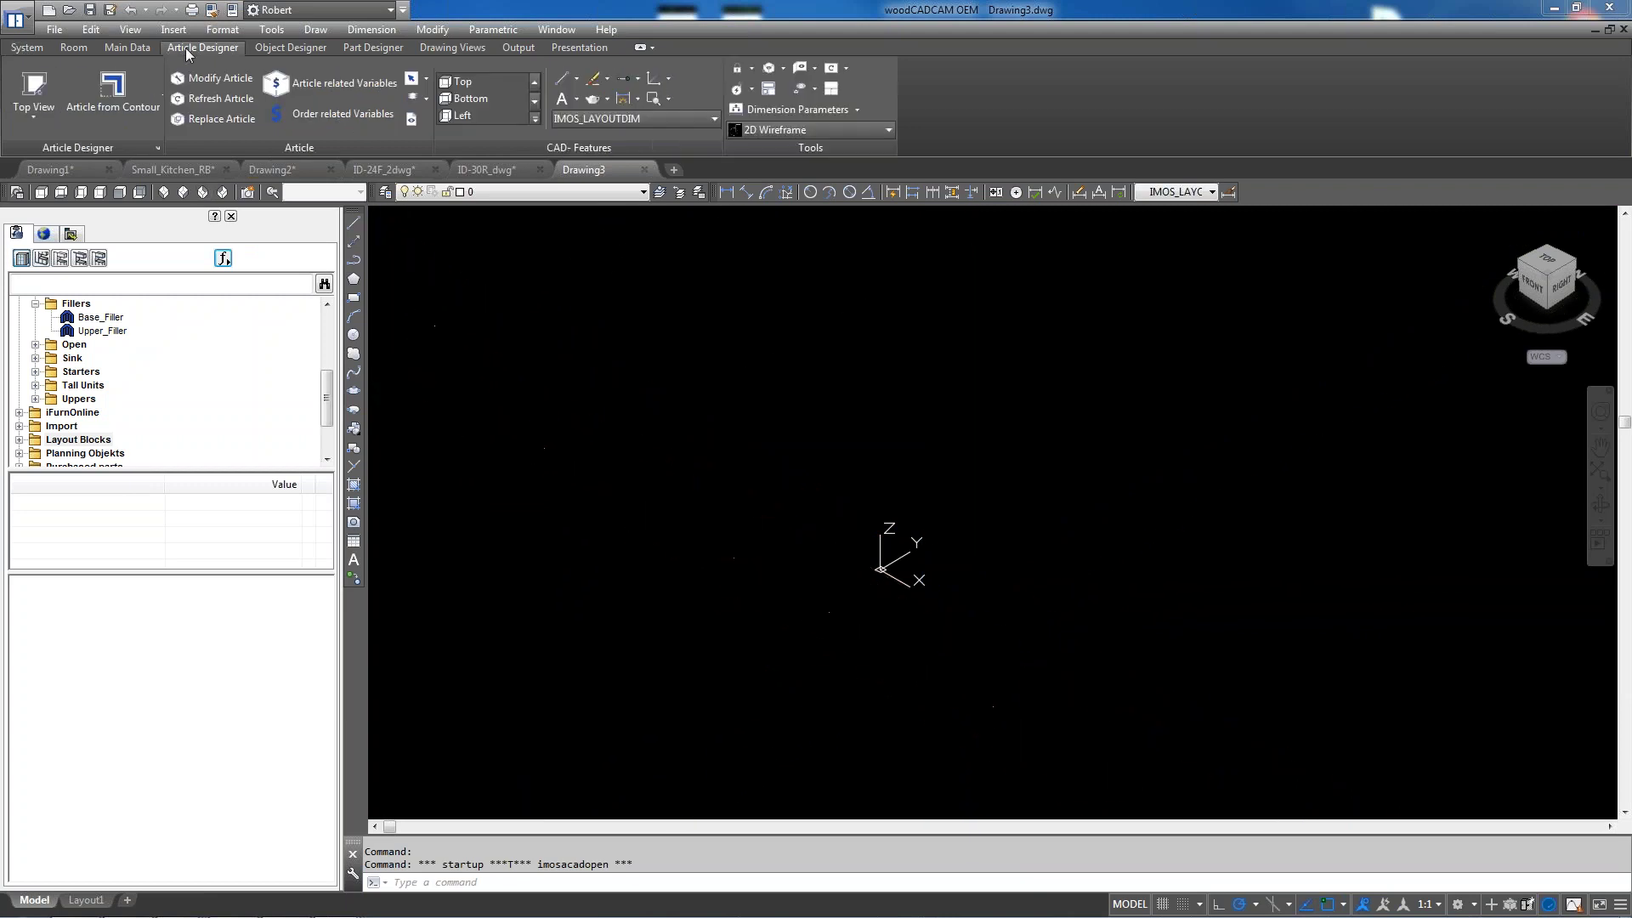
{"action": "left_click", "coordinate": [34, 92]}
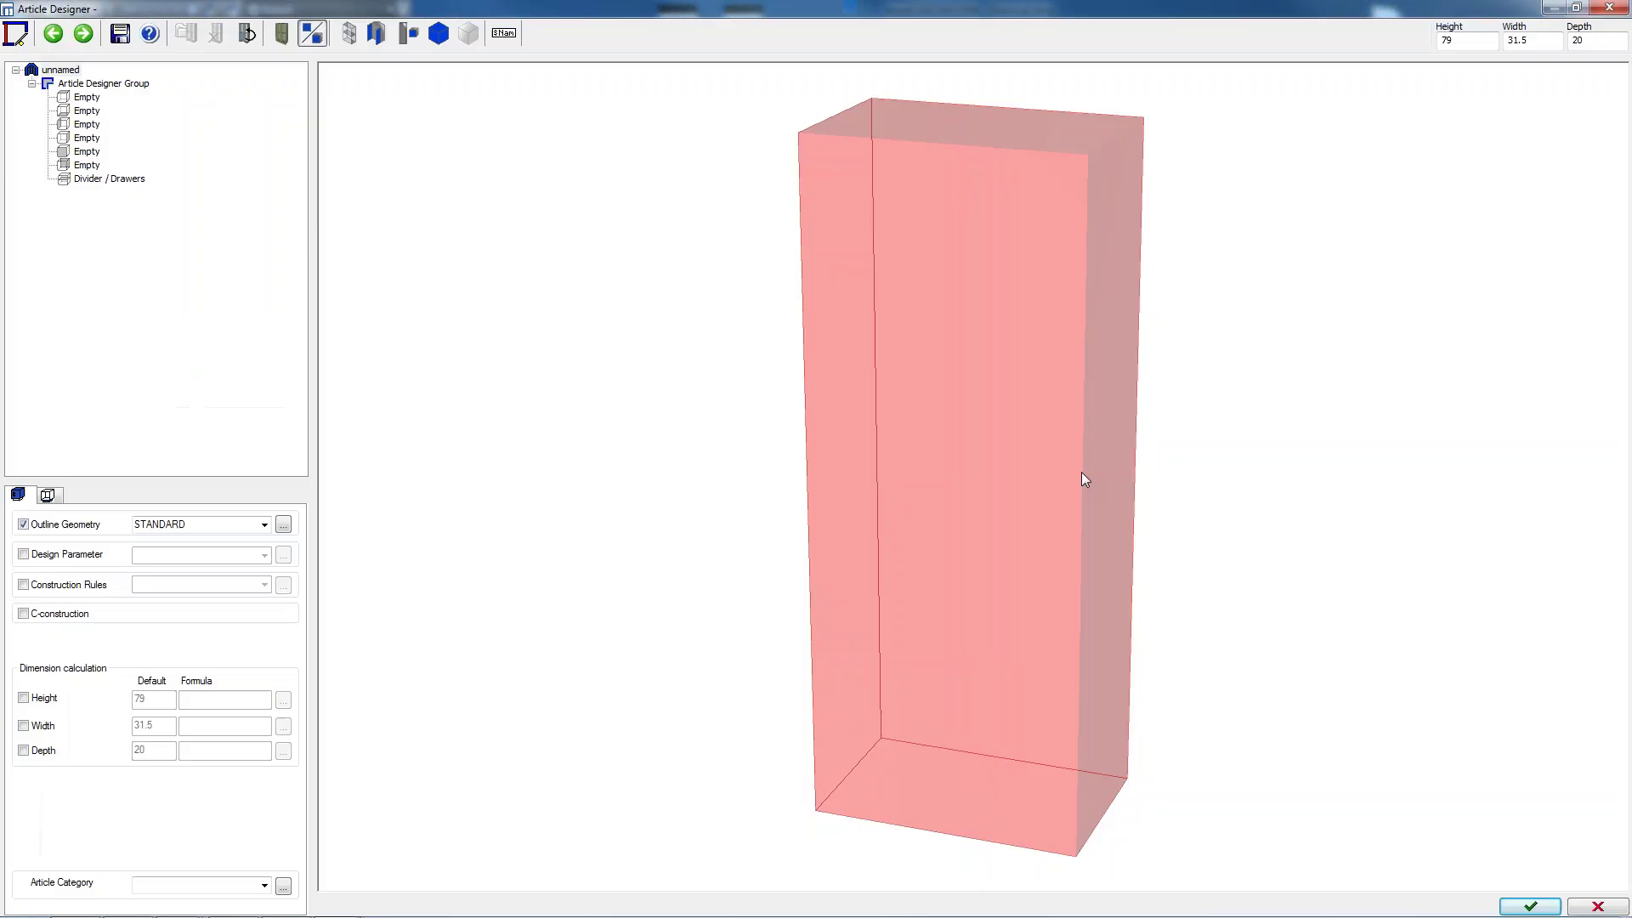
Set the new cabinet to height 34.5, depth 24 and width 48
{"action": "type", "text": "34.5"}
{"action": "key", "text": "Return"}
{"action": "double_click", "coordinate": [1593, 42]}
{"action": "type", "text": "24"}
{"action": "key", "text": "Return"}
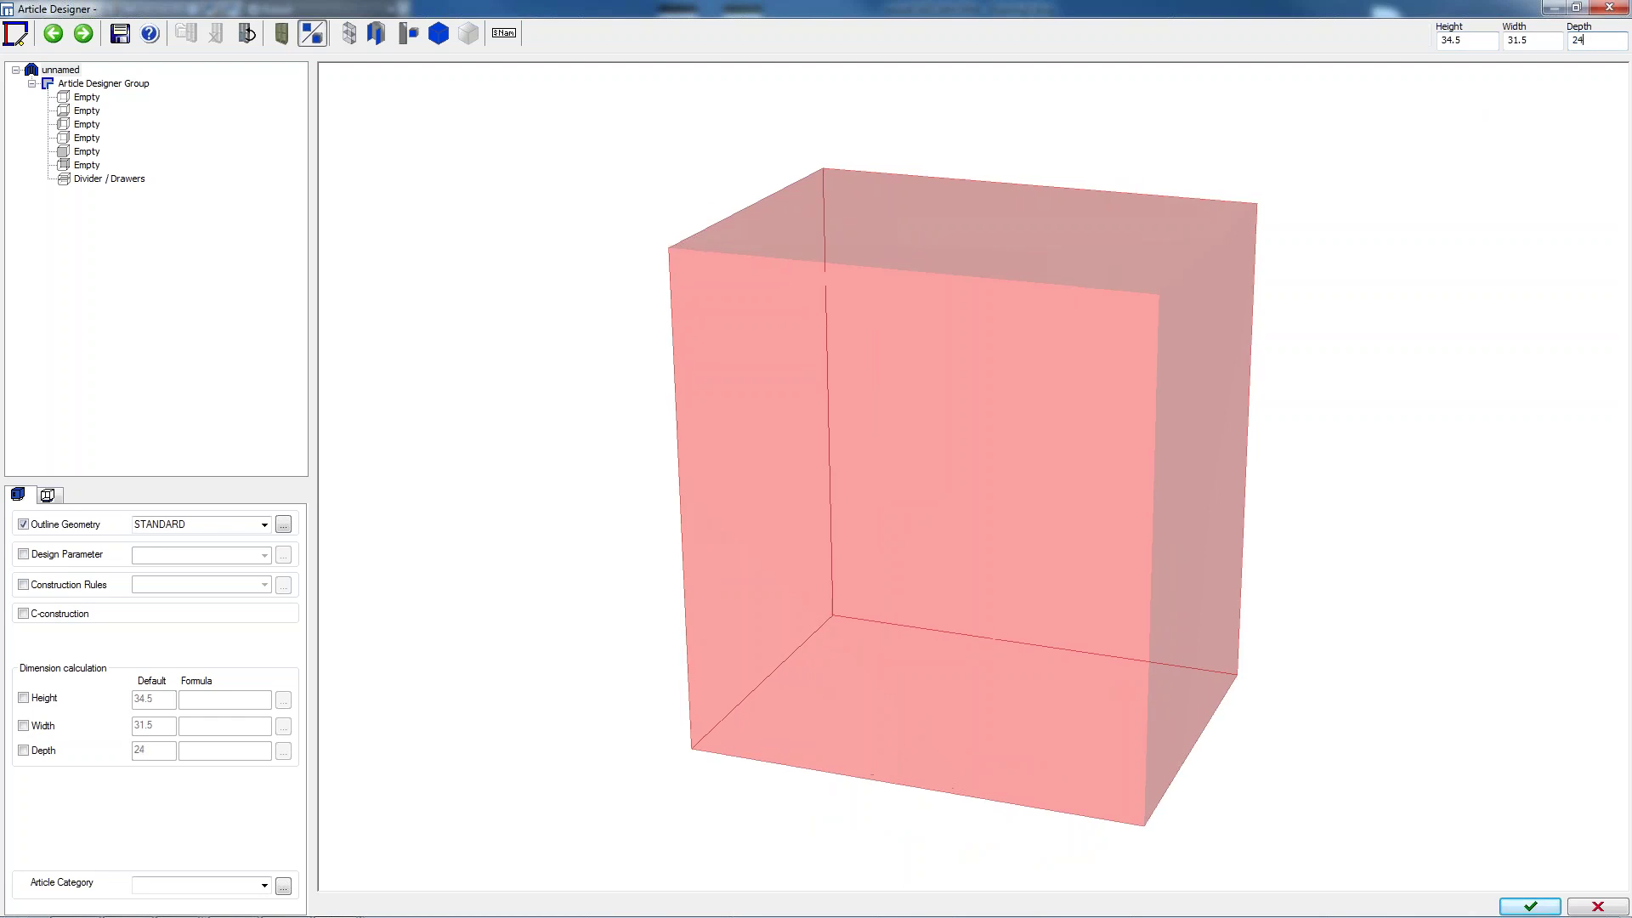
{"action": "left_click", "coordinate": [1540, 40]}
{"action": "key", "text": "BackSpace"}
{"action": "key", "text": "BackSpace"}
{"action": "key", "text": "BackSpace"}
{"action": "type", "text": "48"}
{"action": "key", "text": "Return"}
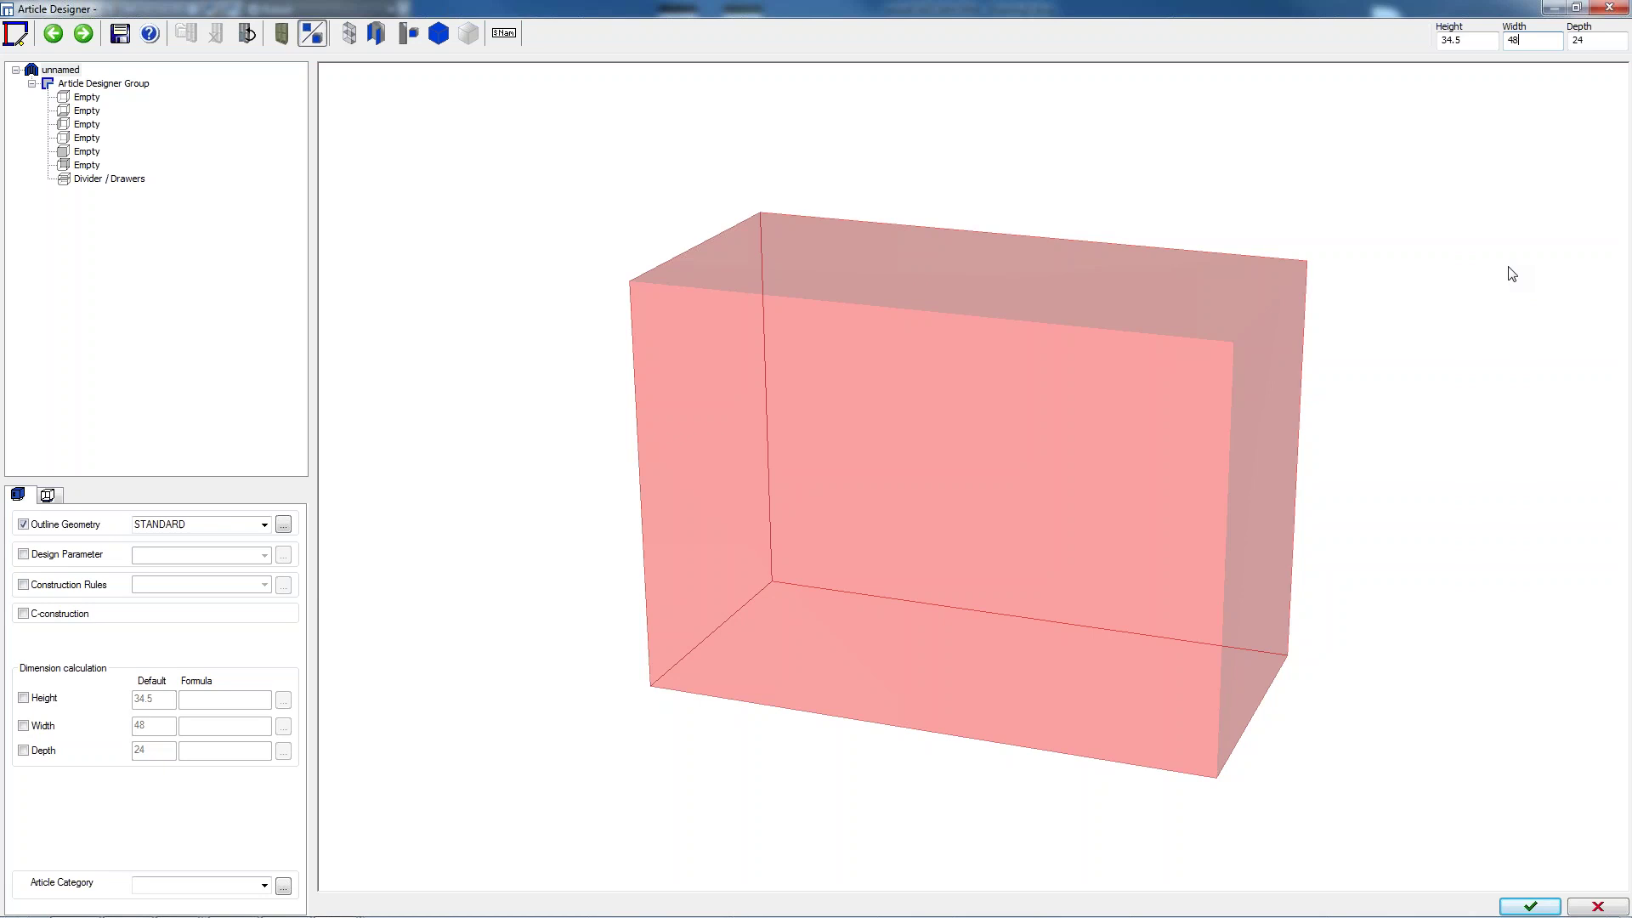
Add the top and bottom shelves, left and right side panels, and a back panel
{"action": "left_click", "coordinate": [75, 99]}
{"action": "double_click", "coordinate": [73, 99]}
{"action": "double_click", "coordinate": [82, 111]}
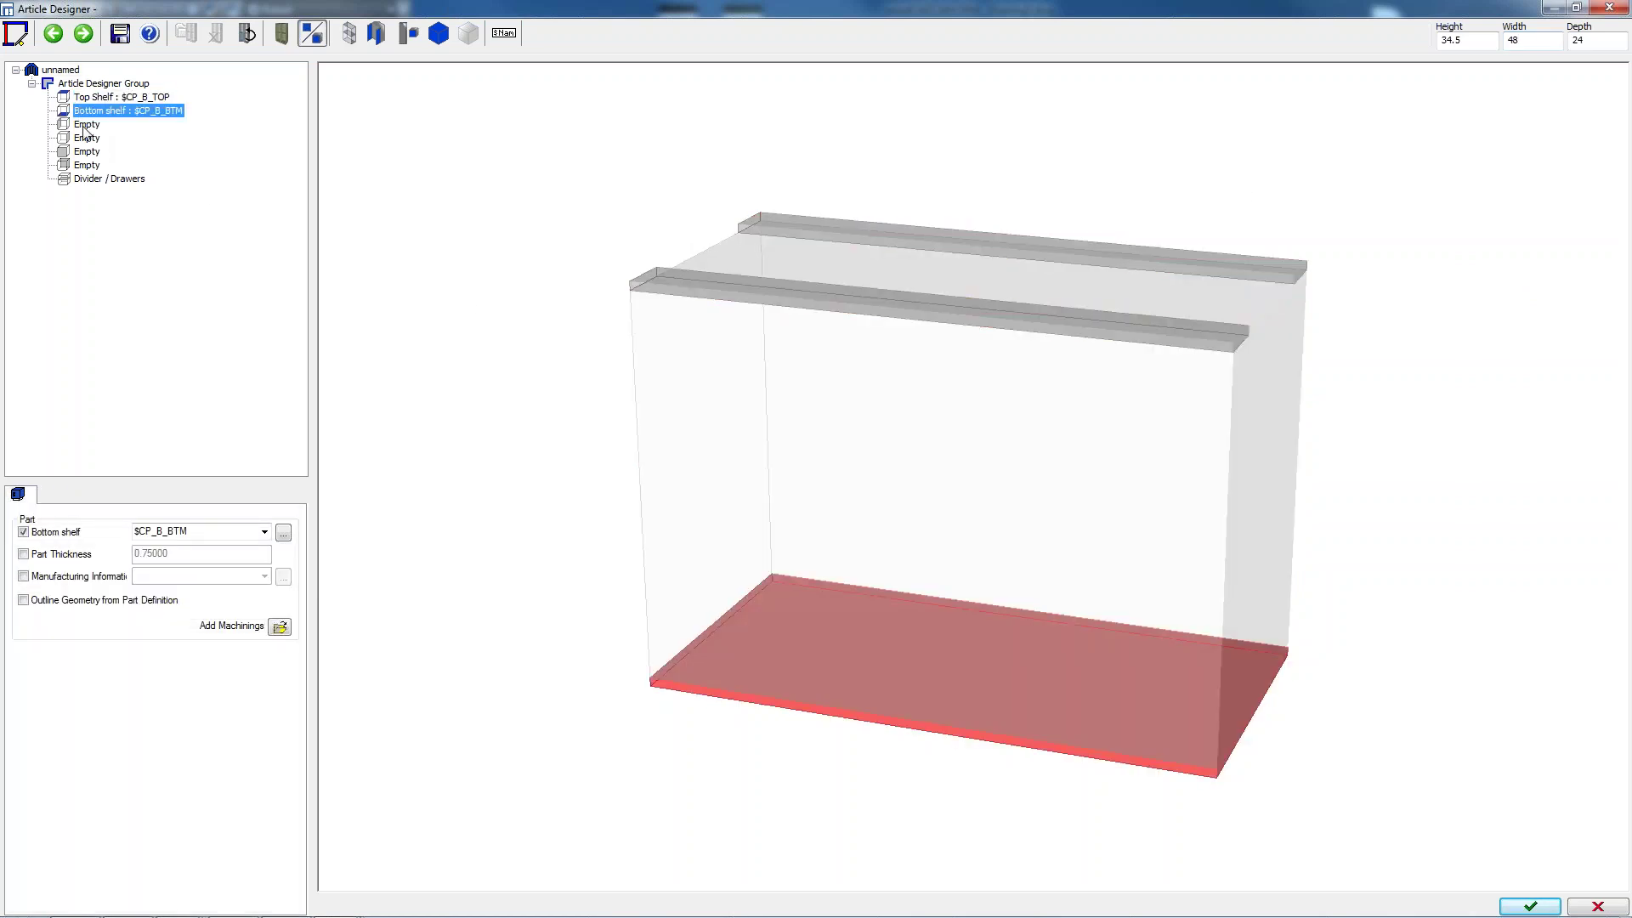
{"action": "double_click", "coordinate": [85, 126]}
{"action": "double_click", "coordinate": [84, 140]}
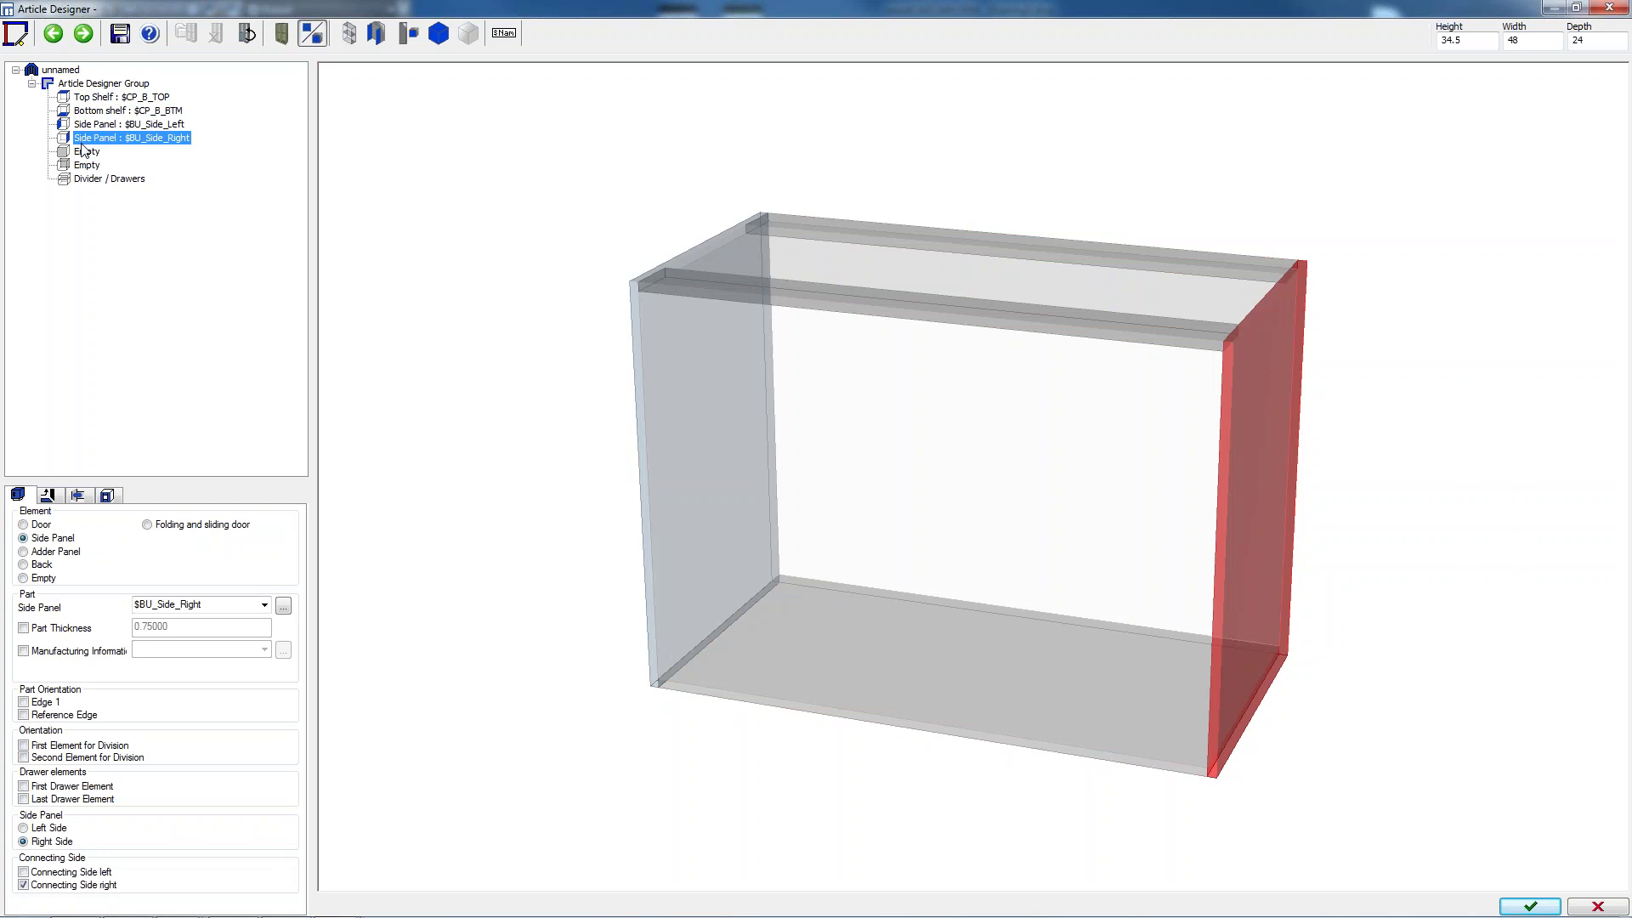
{"action": "double_click", "coordinate": [86, 168]}
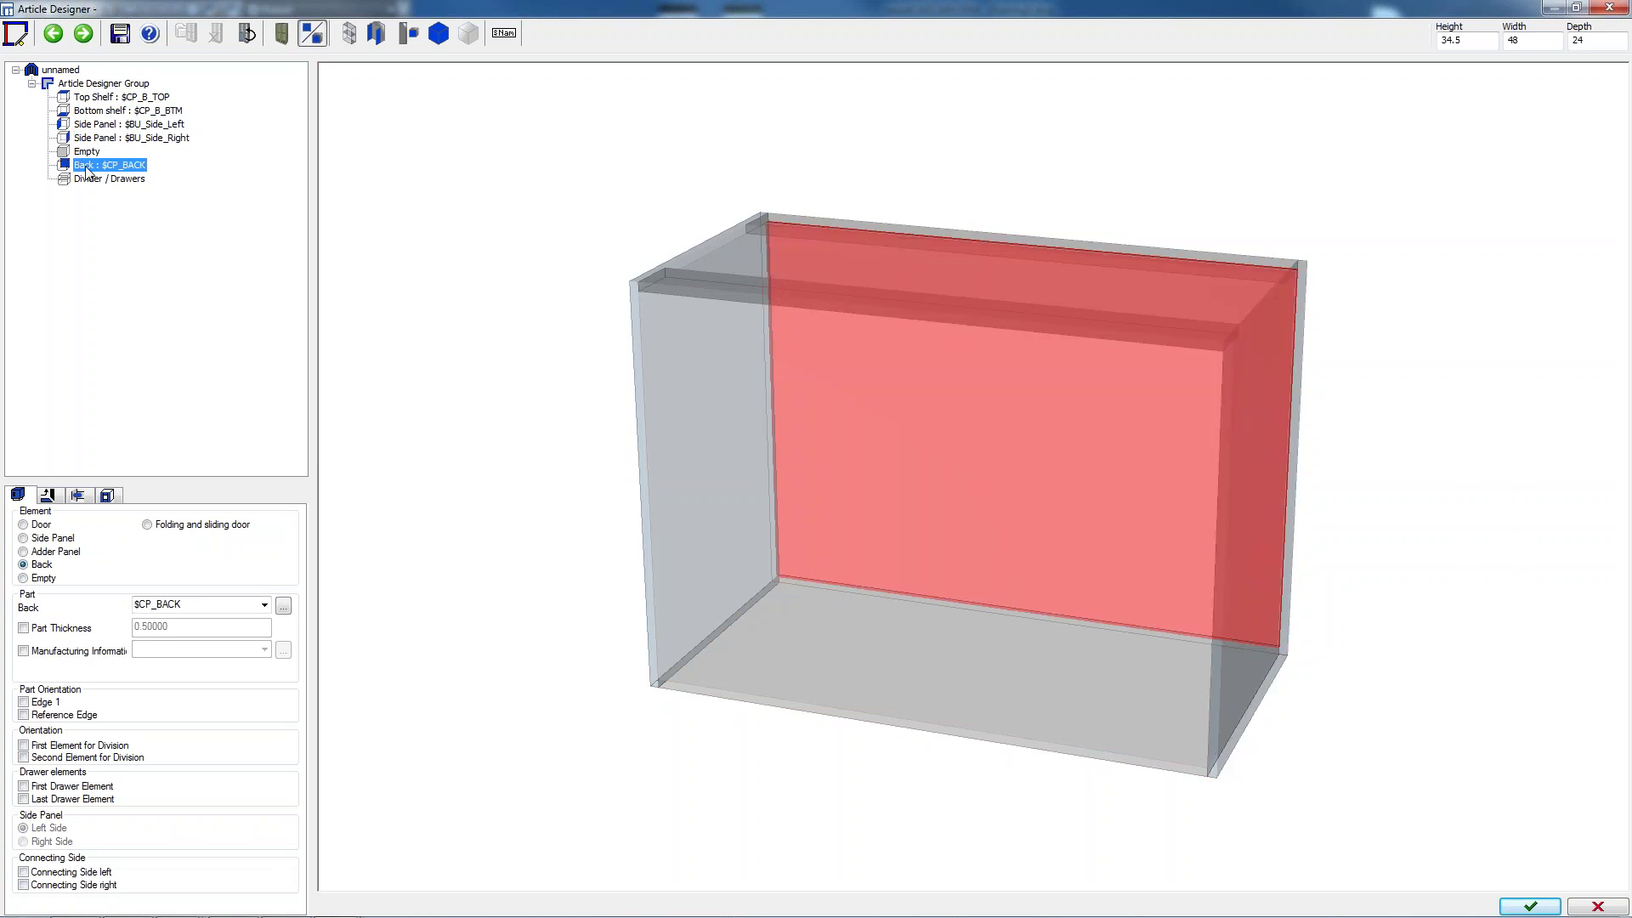
Divide the interior with a Partition-type partition at a 1:1 ratio
{"action": "left_click", "coordinate": [92, 180]}
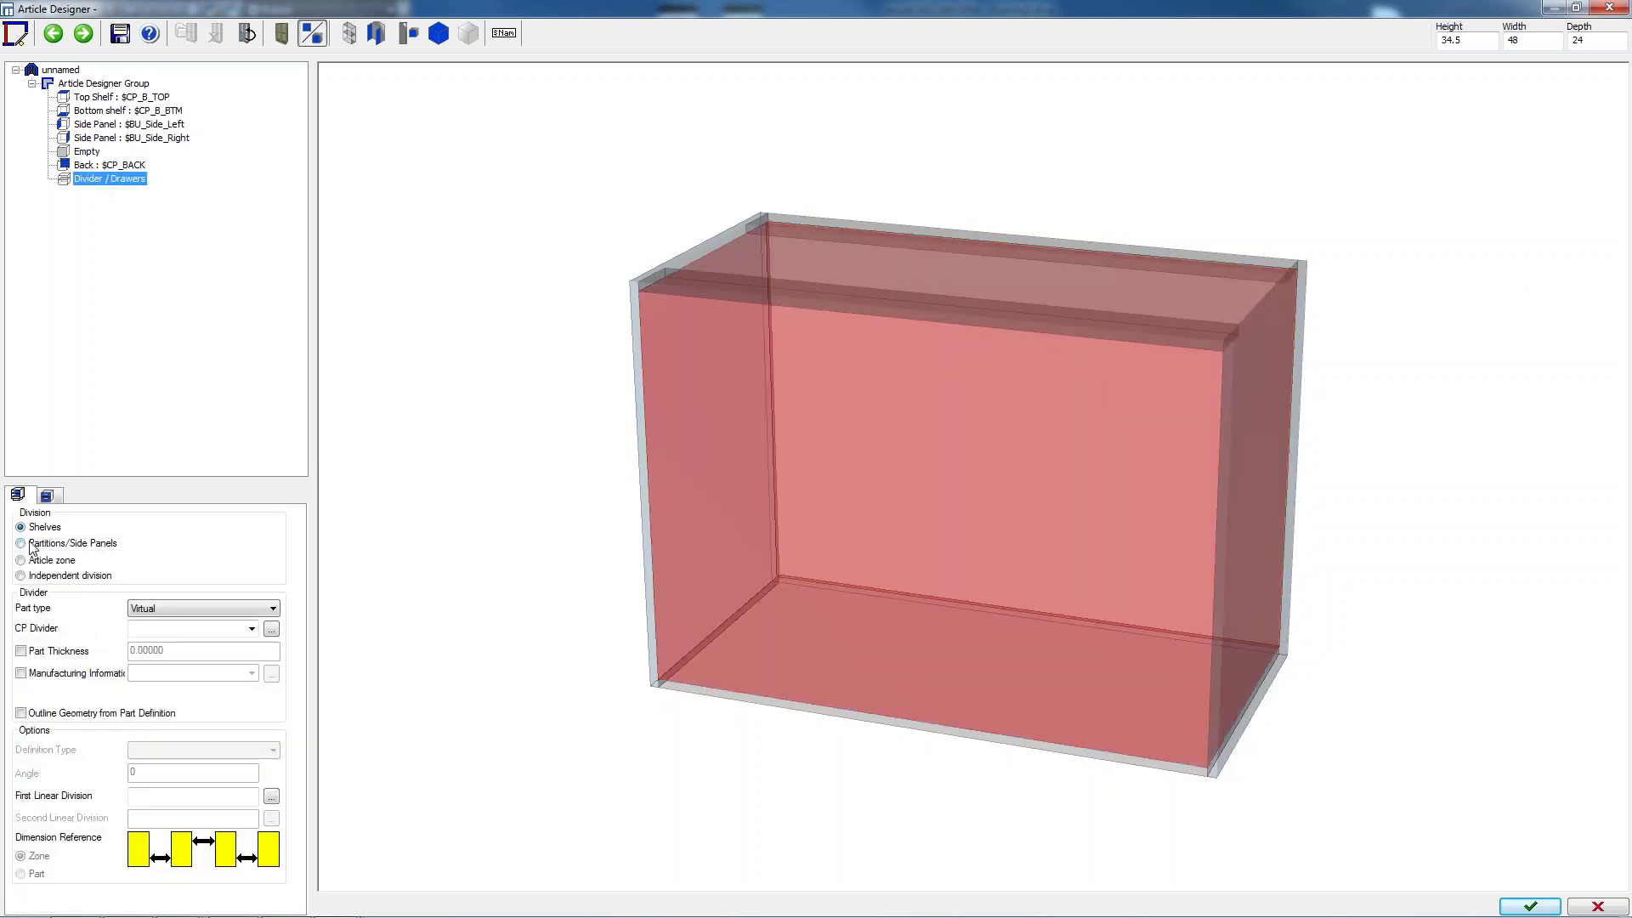
{"action": "left_click", "coordinate": [34, 546]}
{"action": "left_click", "coordinate": [180, 610]}
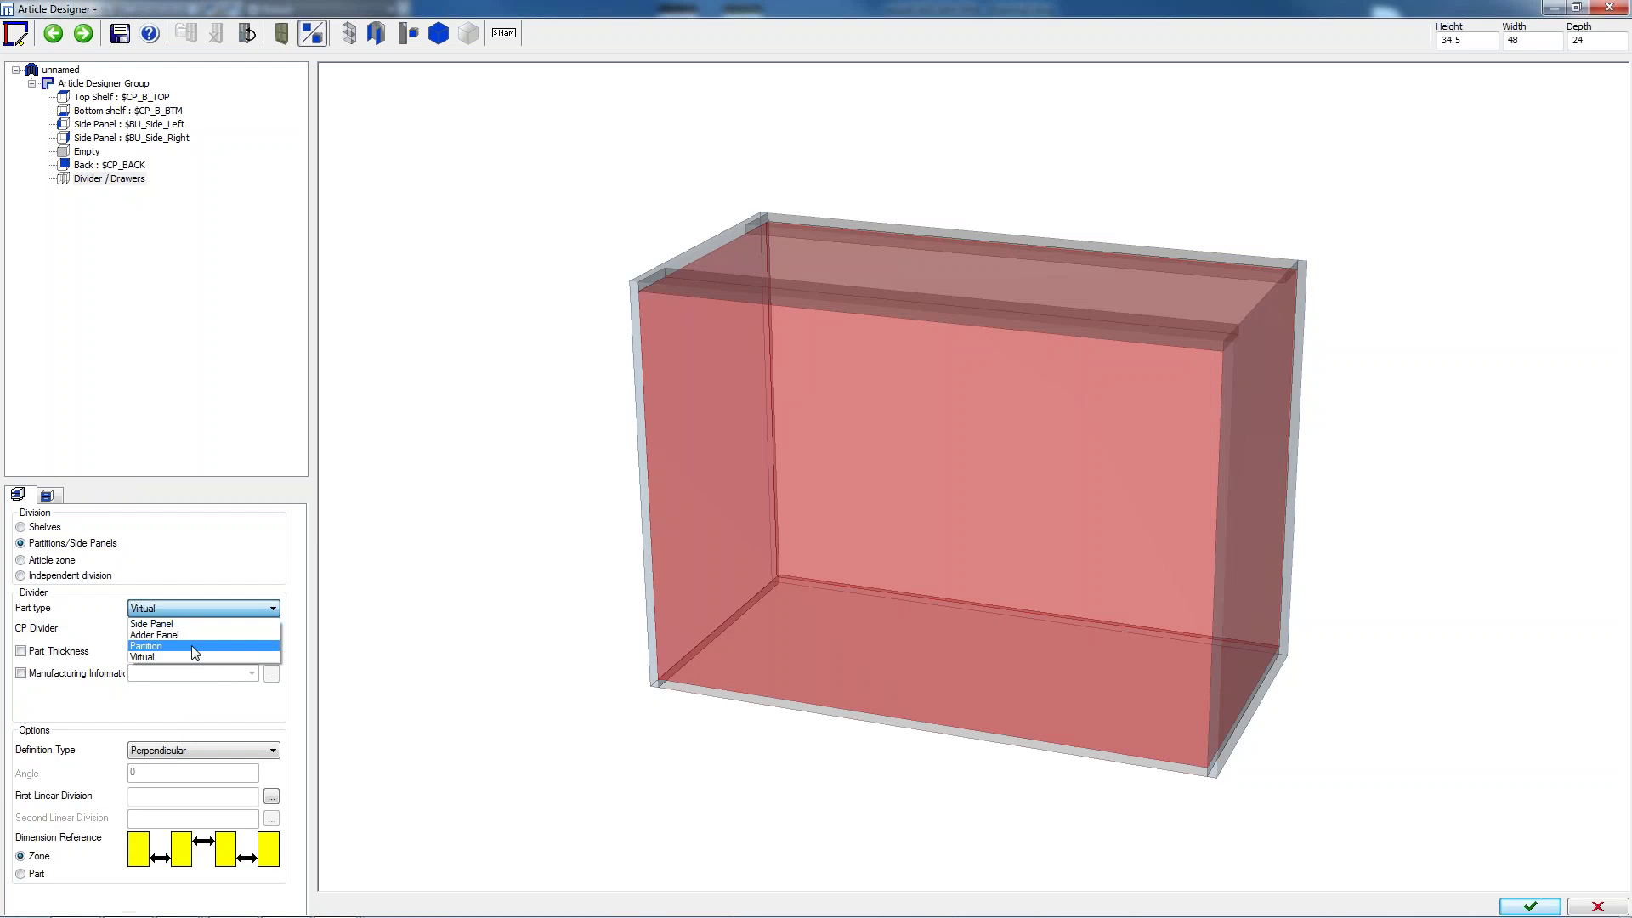
{"action": "left_click", "coordinate": [175, 645]}
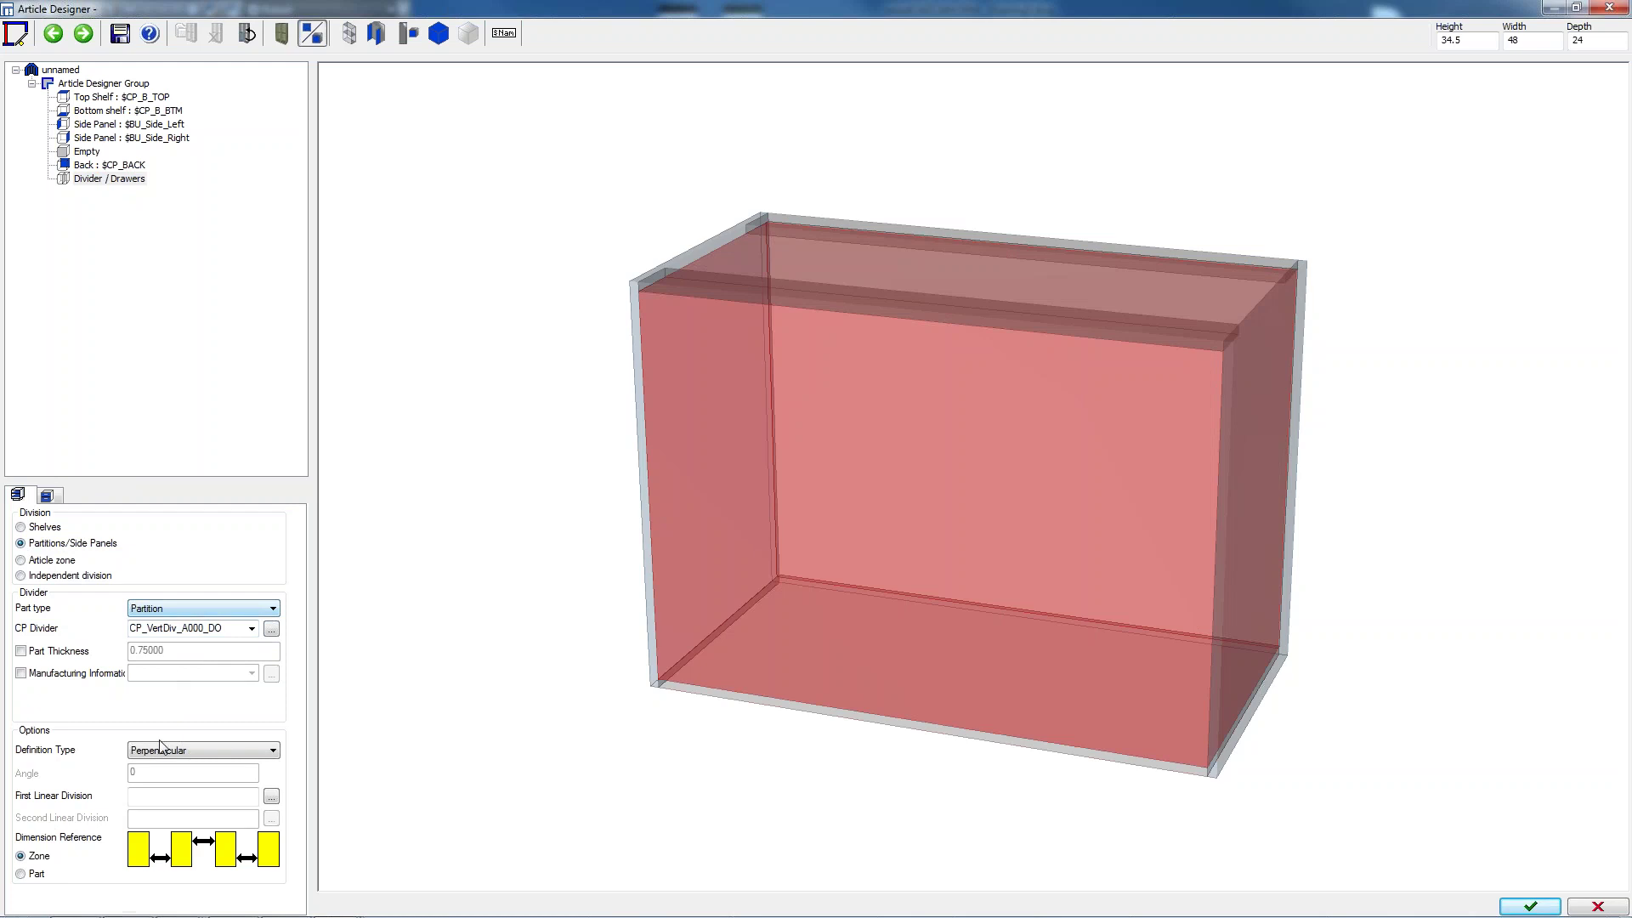
{"action": "left_click", "coordinate": [159, 796]}
{"action": "type", "text": "1:1"}
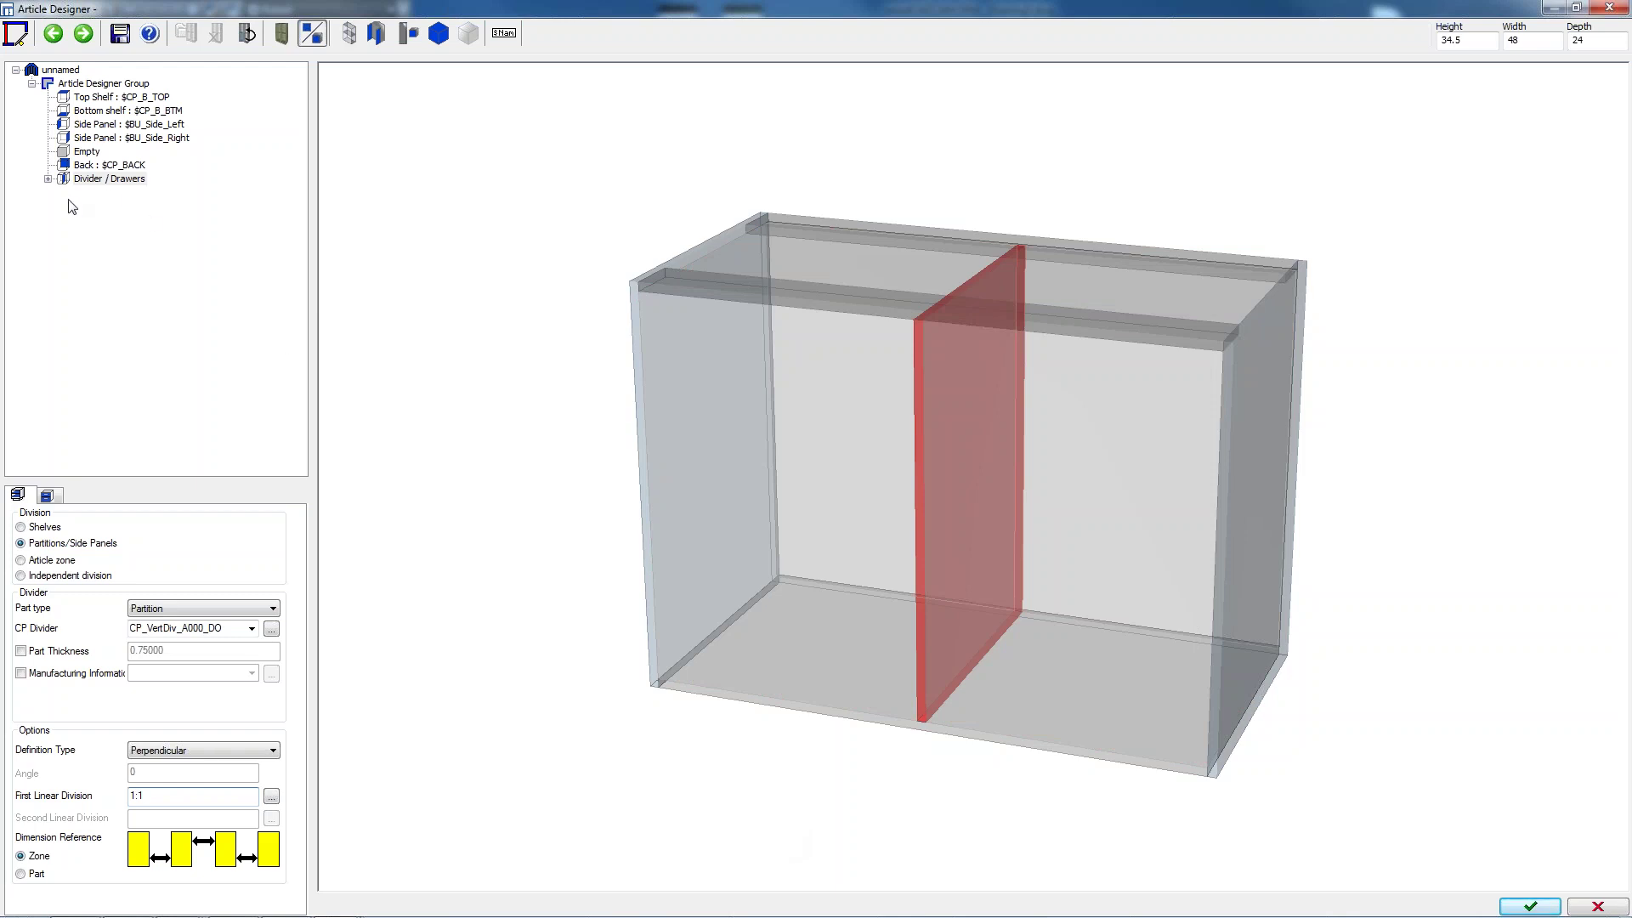
Expand both partition zones and bring up the left zone's drawer front settings
{"action": "left_click", "coordinate": [47, 180]}
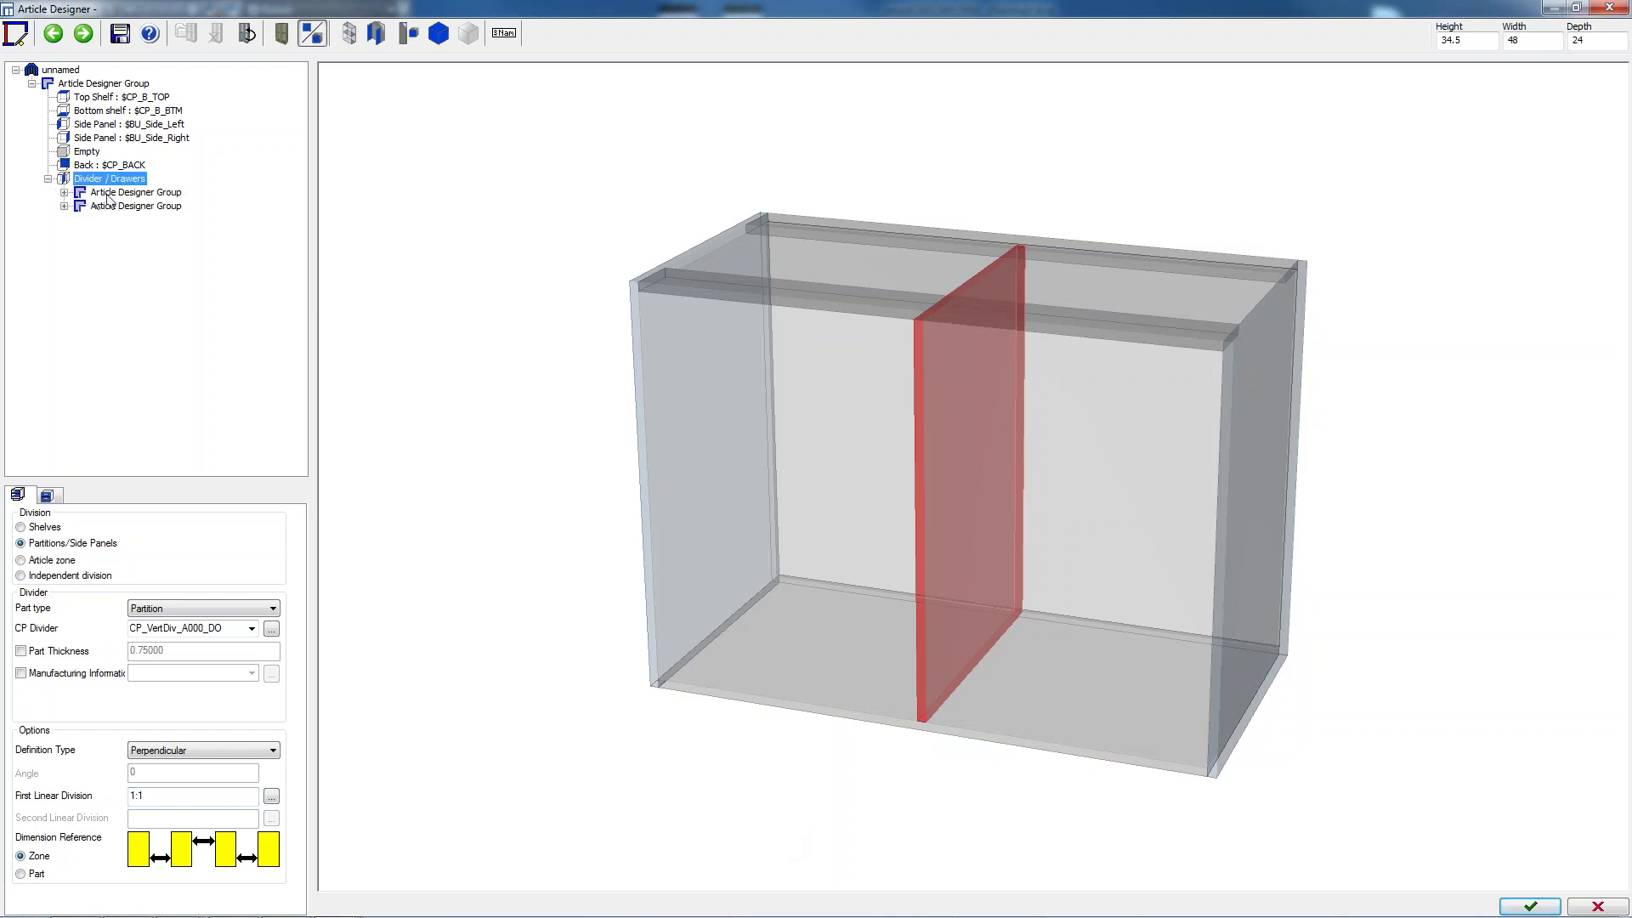
{"action": "left_click", "coordinate": [65, 193]}
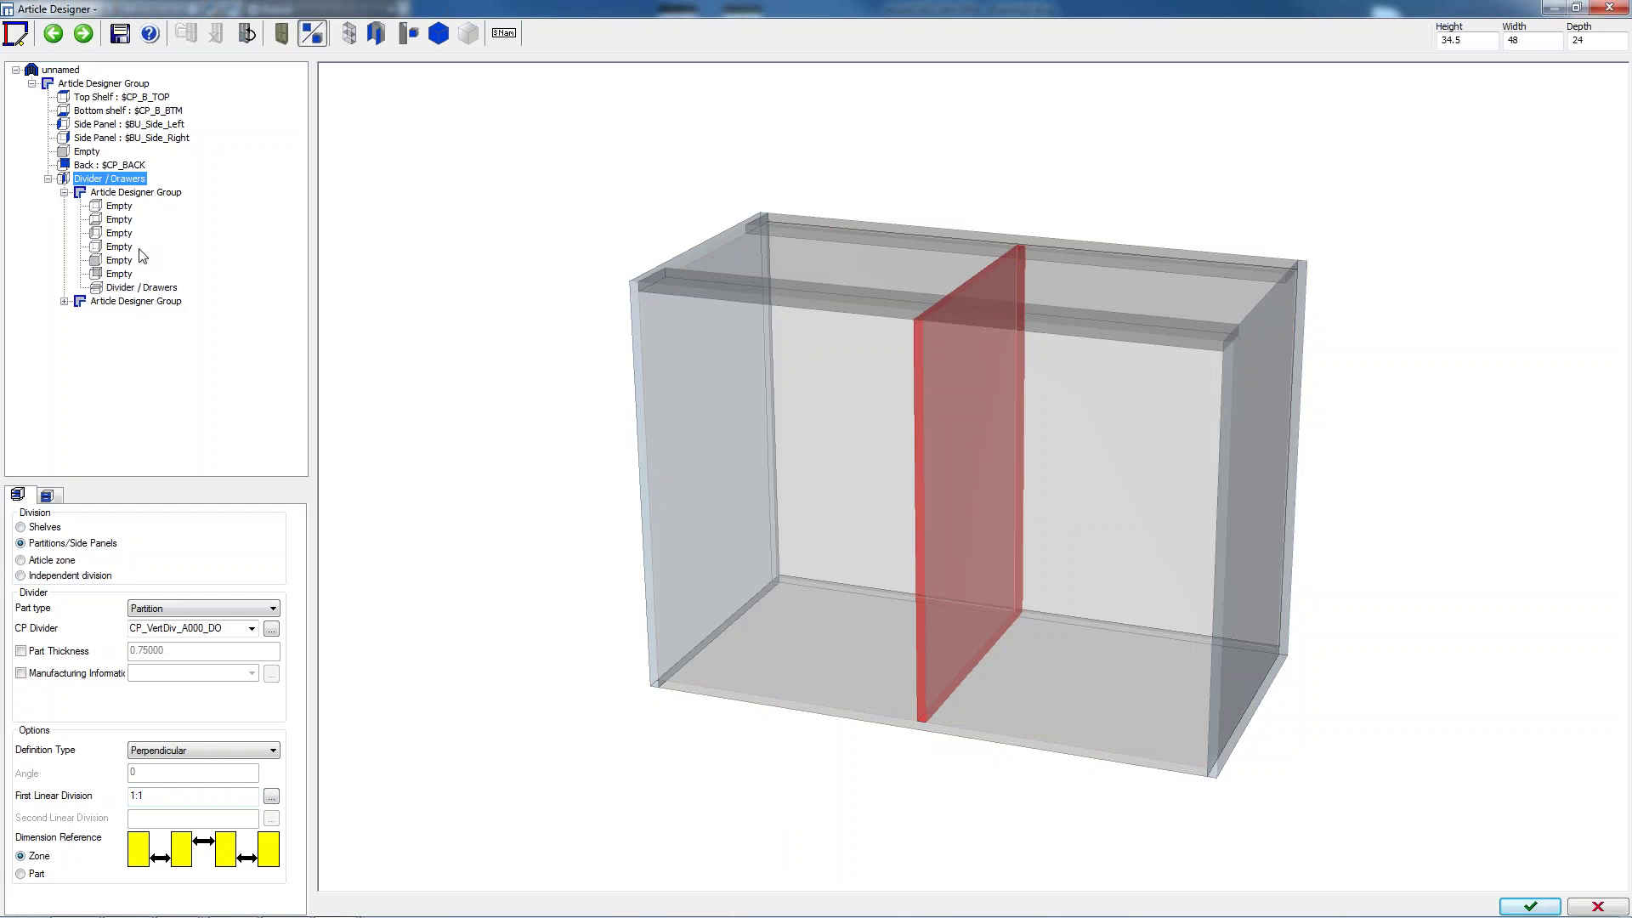
{"action": "left_click", "coordinate": [64, 302]}
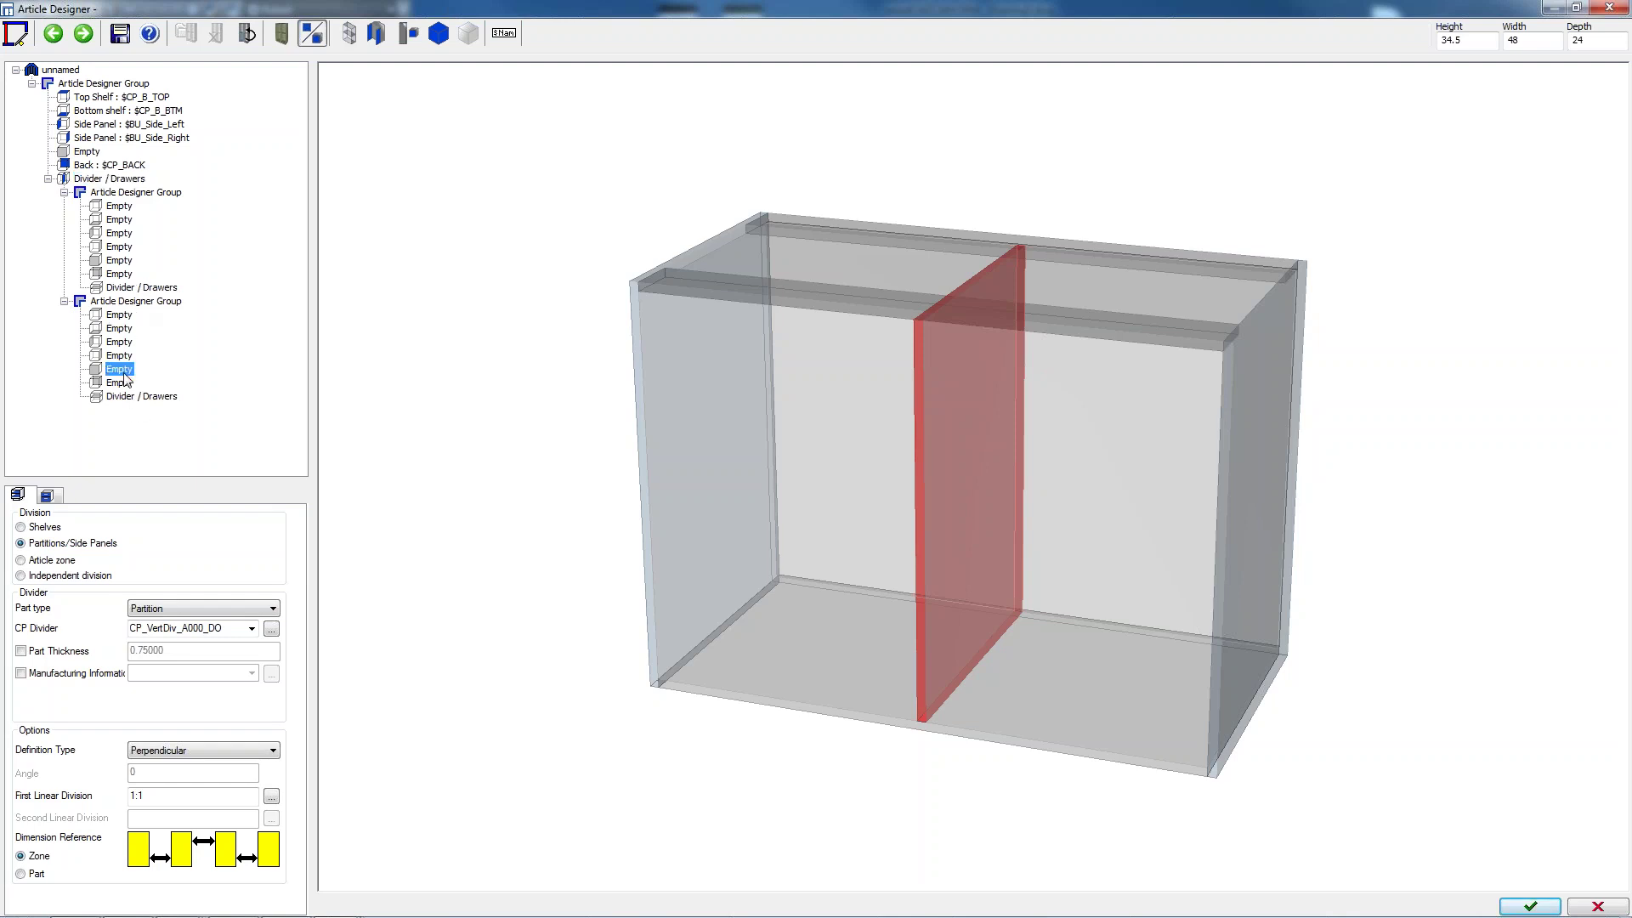
{"action": "left_click", "coordinate": [123, 371]}
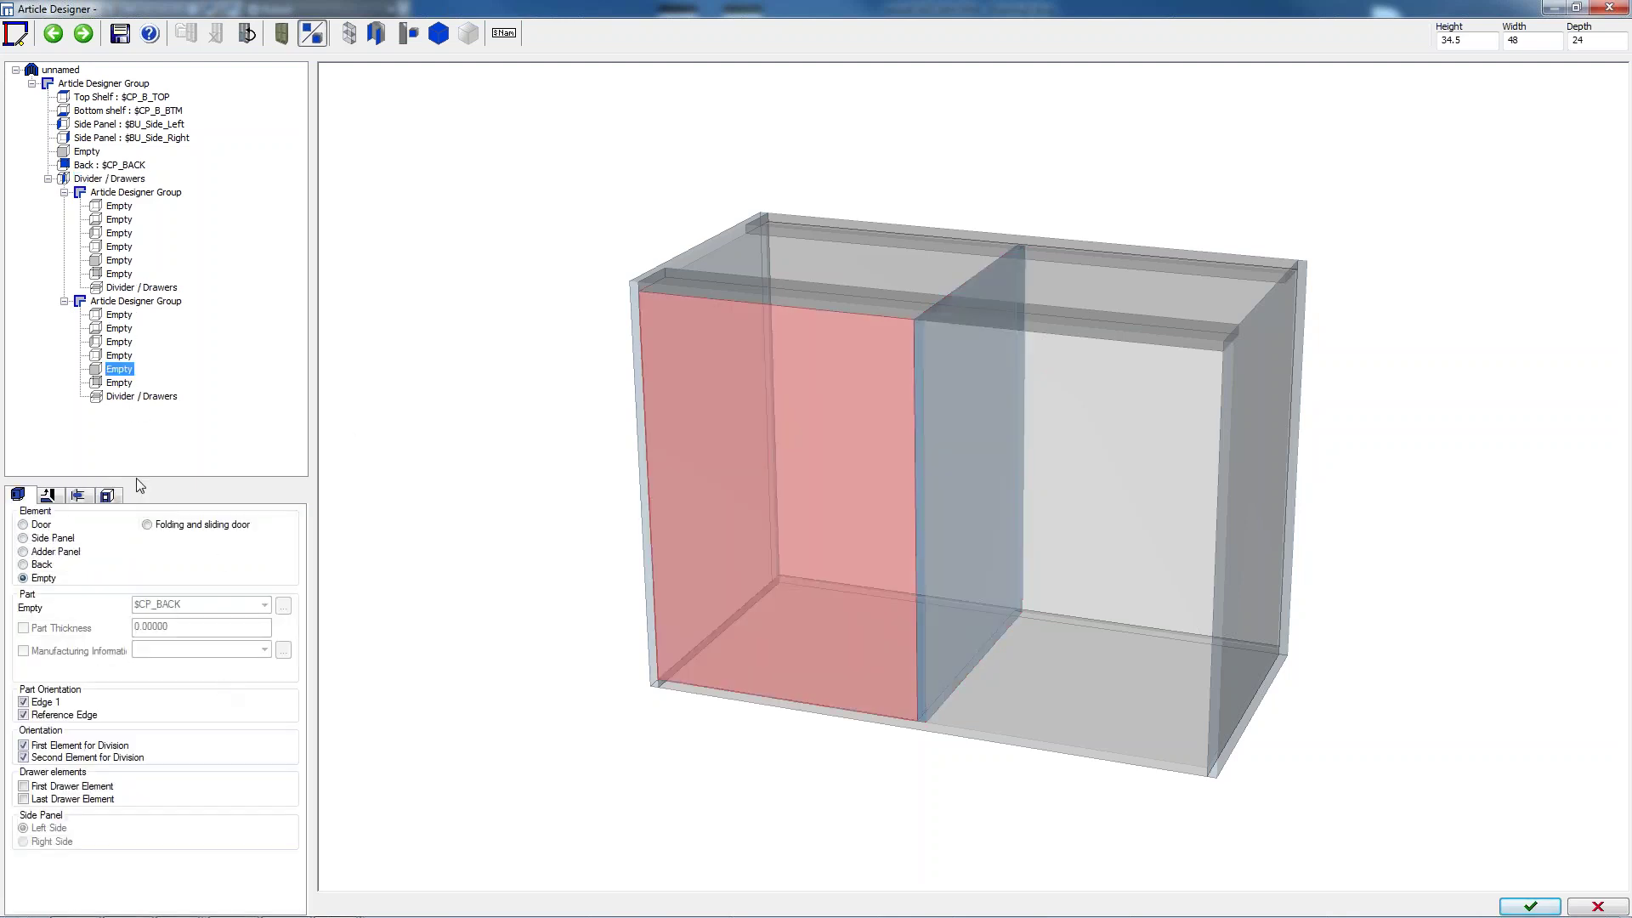
{"action": "left_click", "coordinate": [132, 397]}
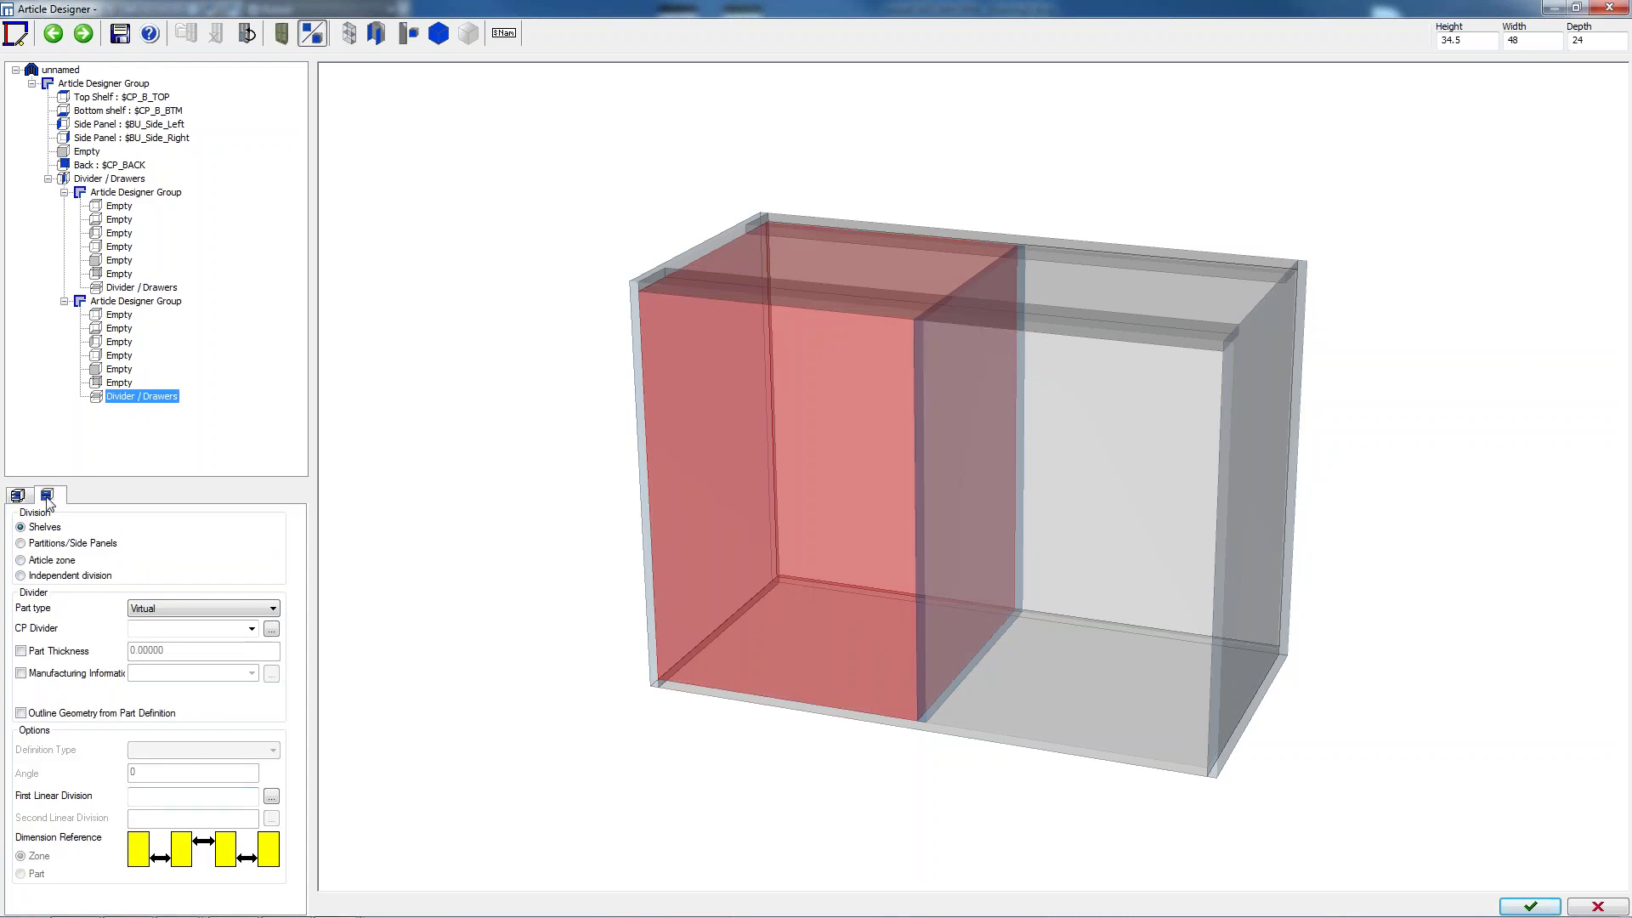
{"action": "left_click", "coordinate": [47, 496]}
Give the left zone three equal drawers (1:1:1), the right zone a 1:1 fixed shelf, and finish
{"action": "left_click", "coordinate": [70, 569]}
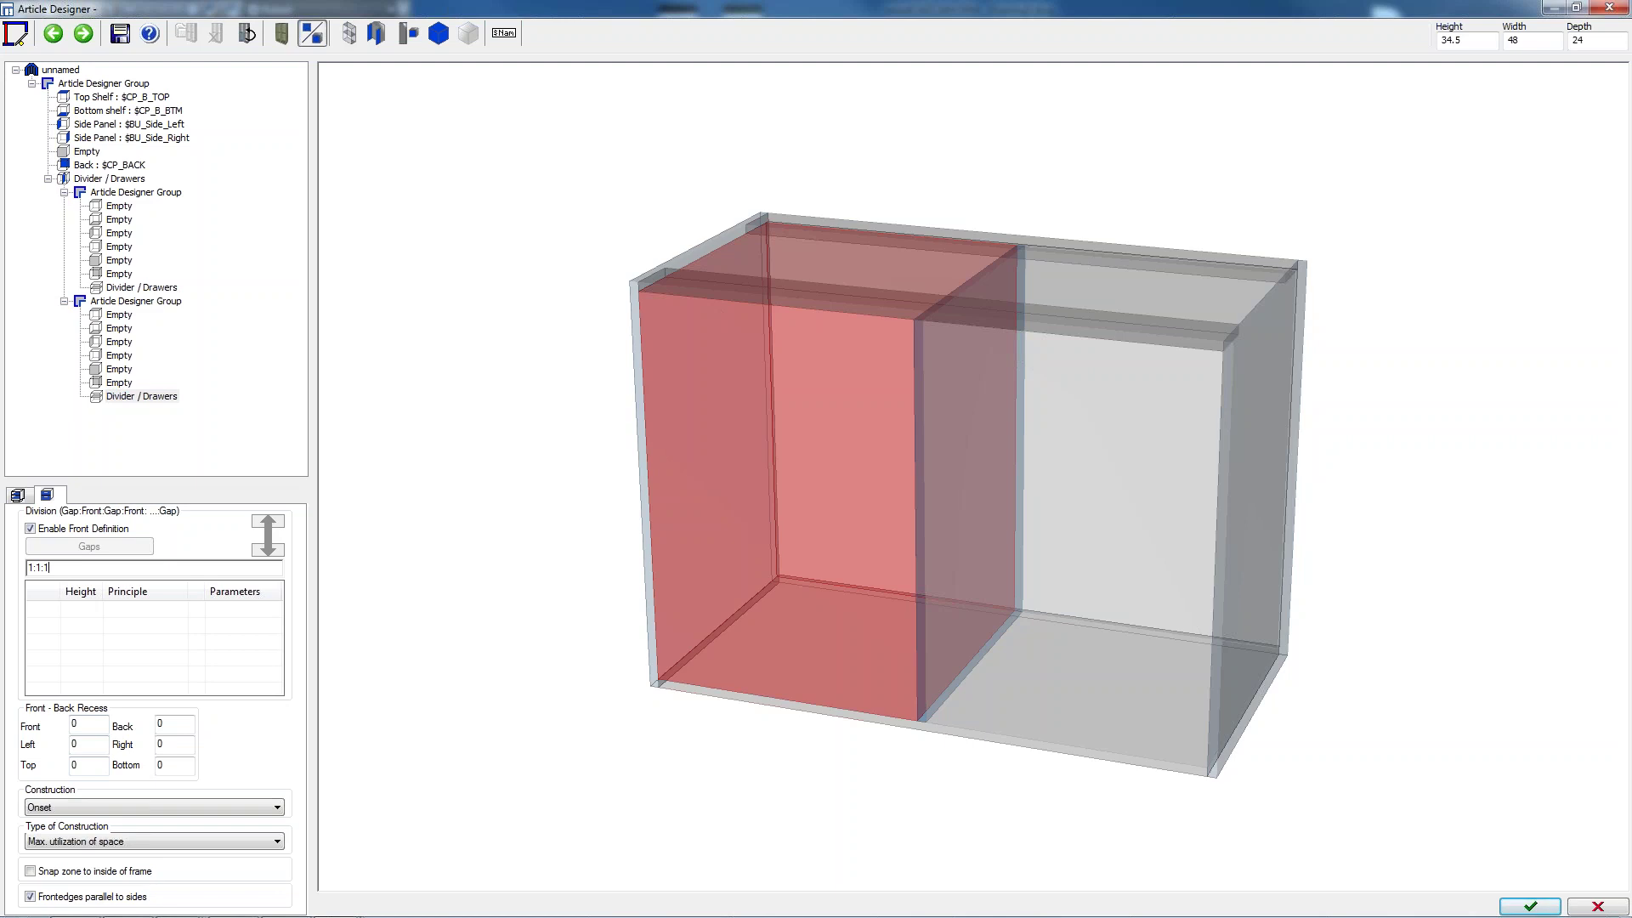
{"action": "key", "text": "Return"}
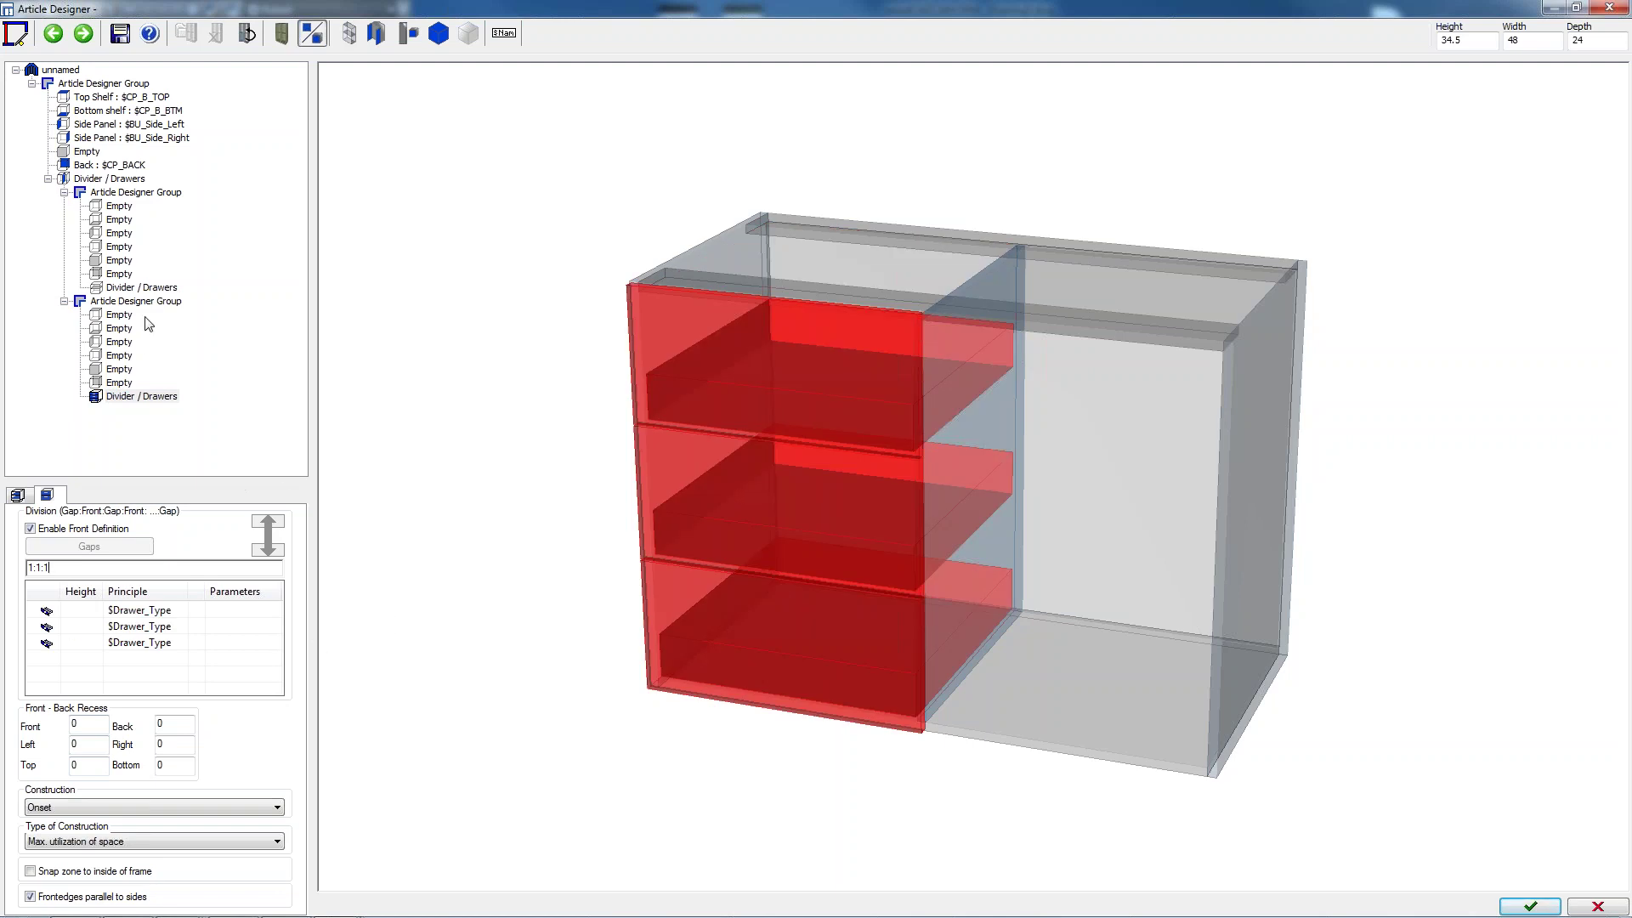
{"action": "left_click", "coordinate": [125, 290]}
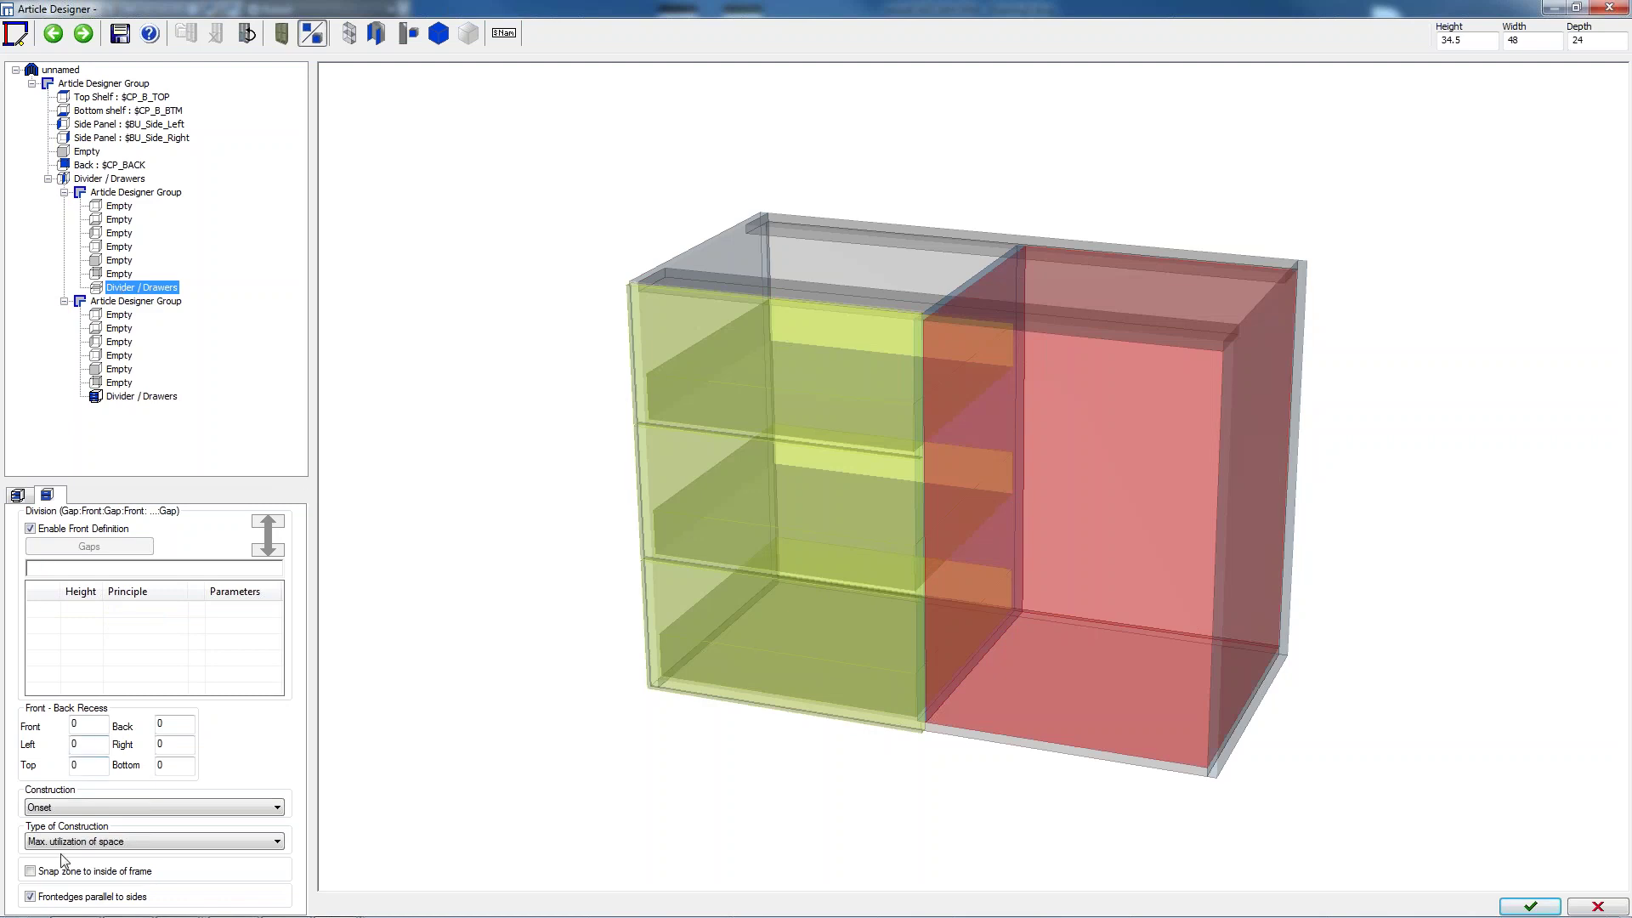
{"action": "left_click", "coordinate": [20, 495]}
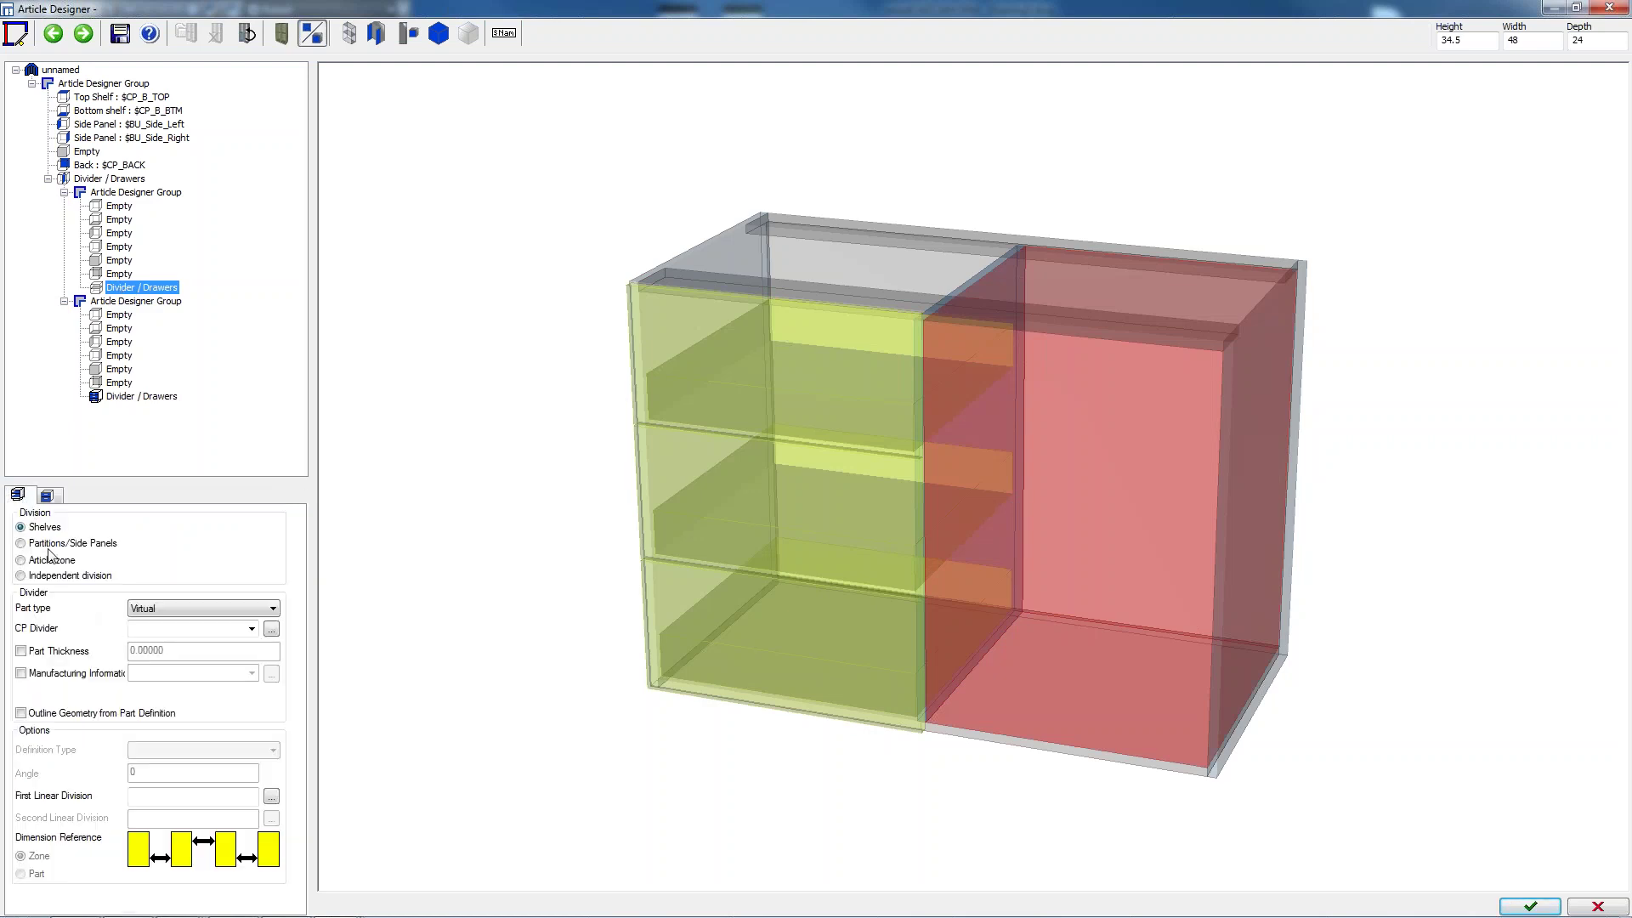
{"action": "left_click", "coordinate": [176, 608]}
{"action": "left_click", "coordinate": [180, 636]}
{"action": "left_click", "coordinate": [169, 797]}
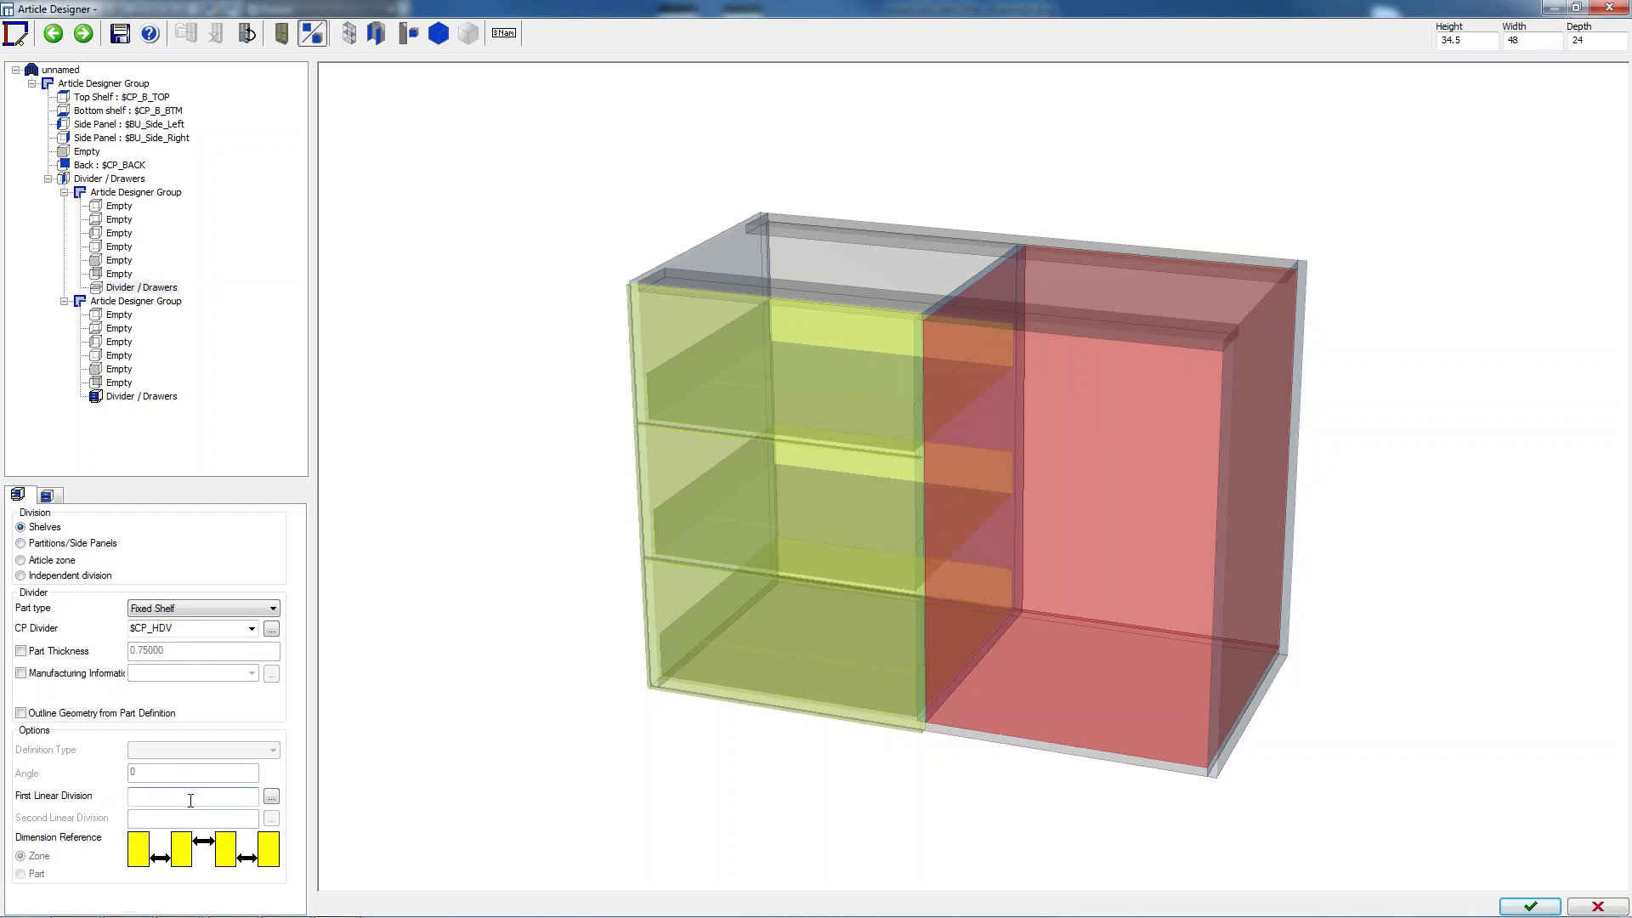
{"action": "type", "text": "1:1"}
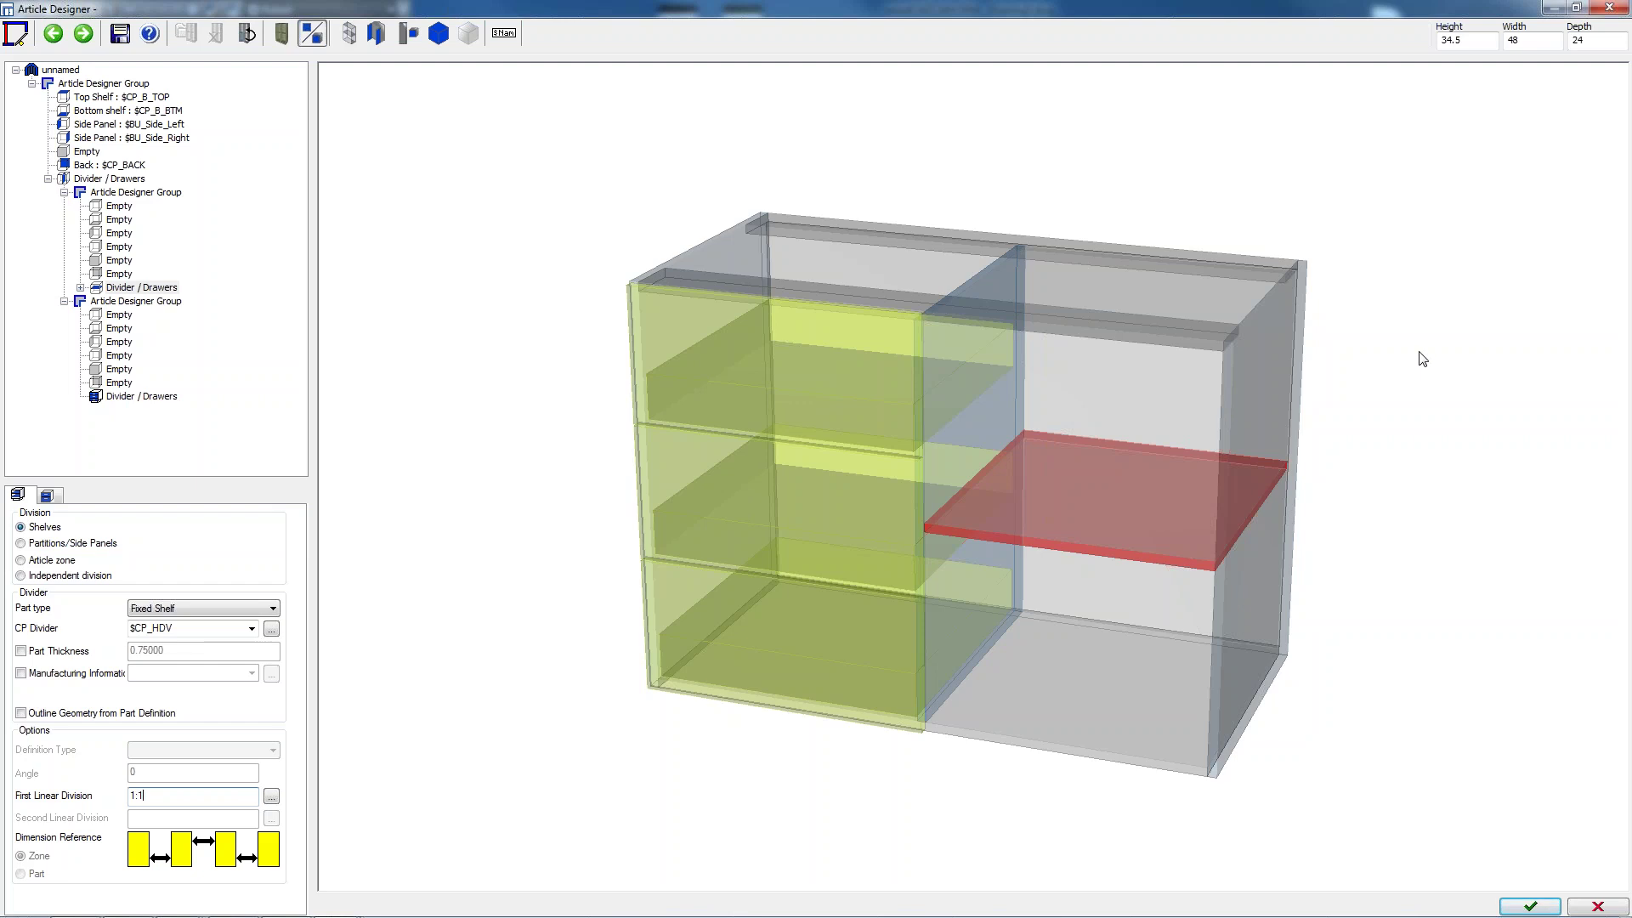
{"action": "left_click", "coordinate": [1542, 905]}
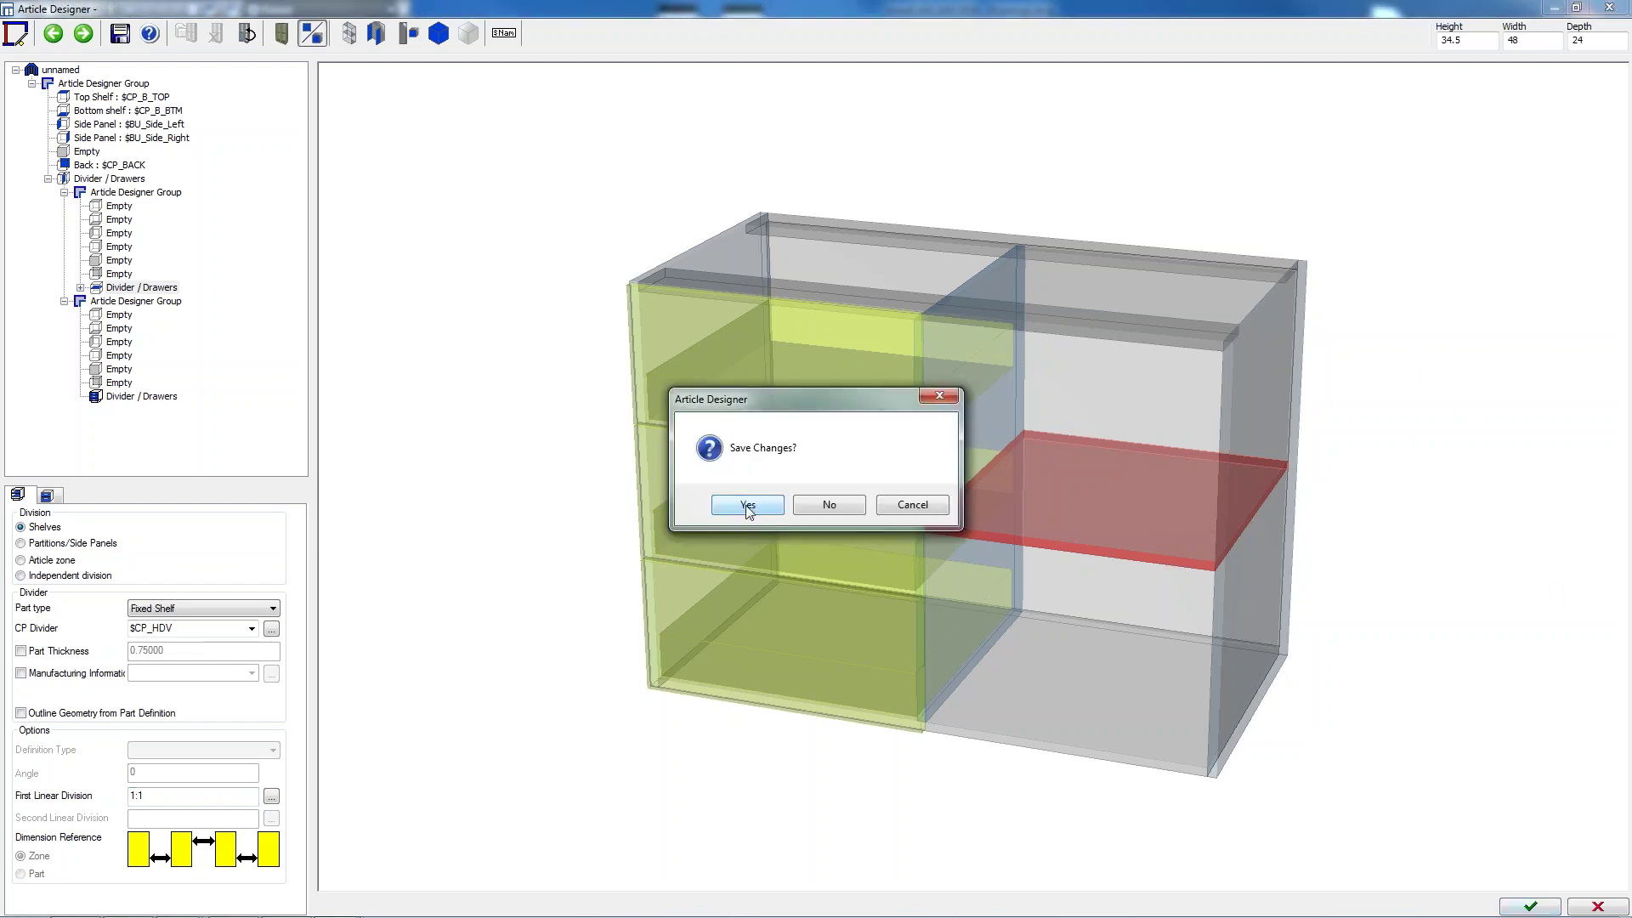
Decline saving the template and confirm the 34.5 × 48 × 24 dimensions to insert the cabinet
{"action": "left_click", "coordinate": [826, 513]}
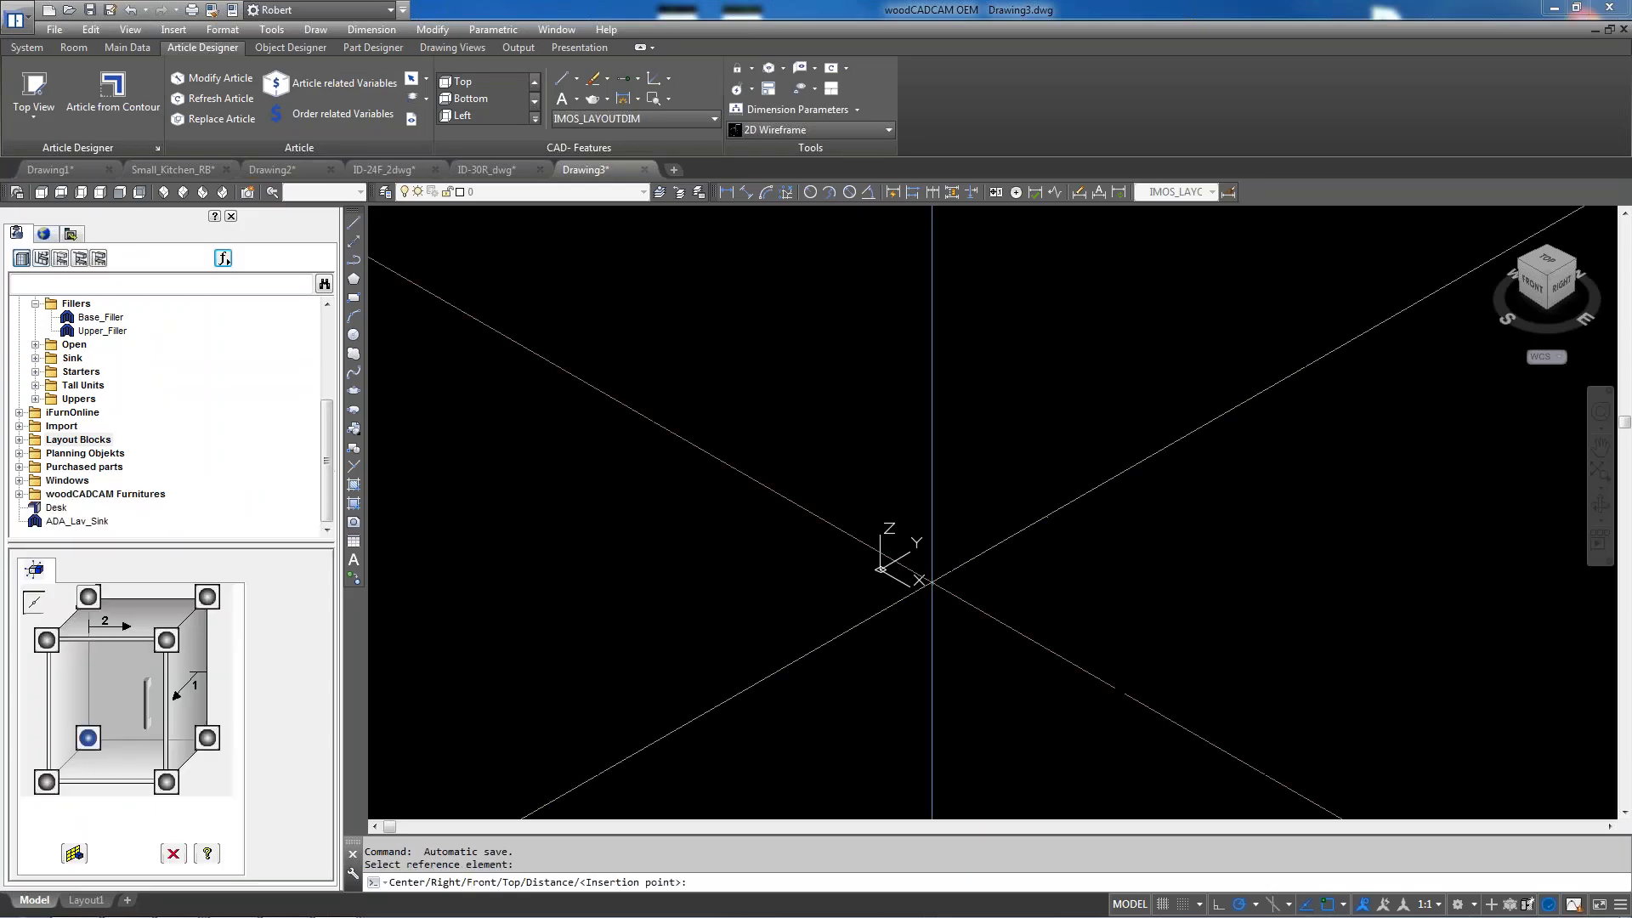
{"action": "scroll", "coordinate": [909, 577], "scroll_direction": "up", "scroll_amount": 10}
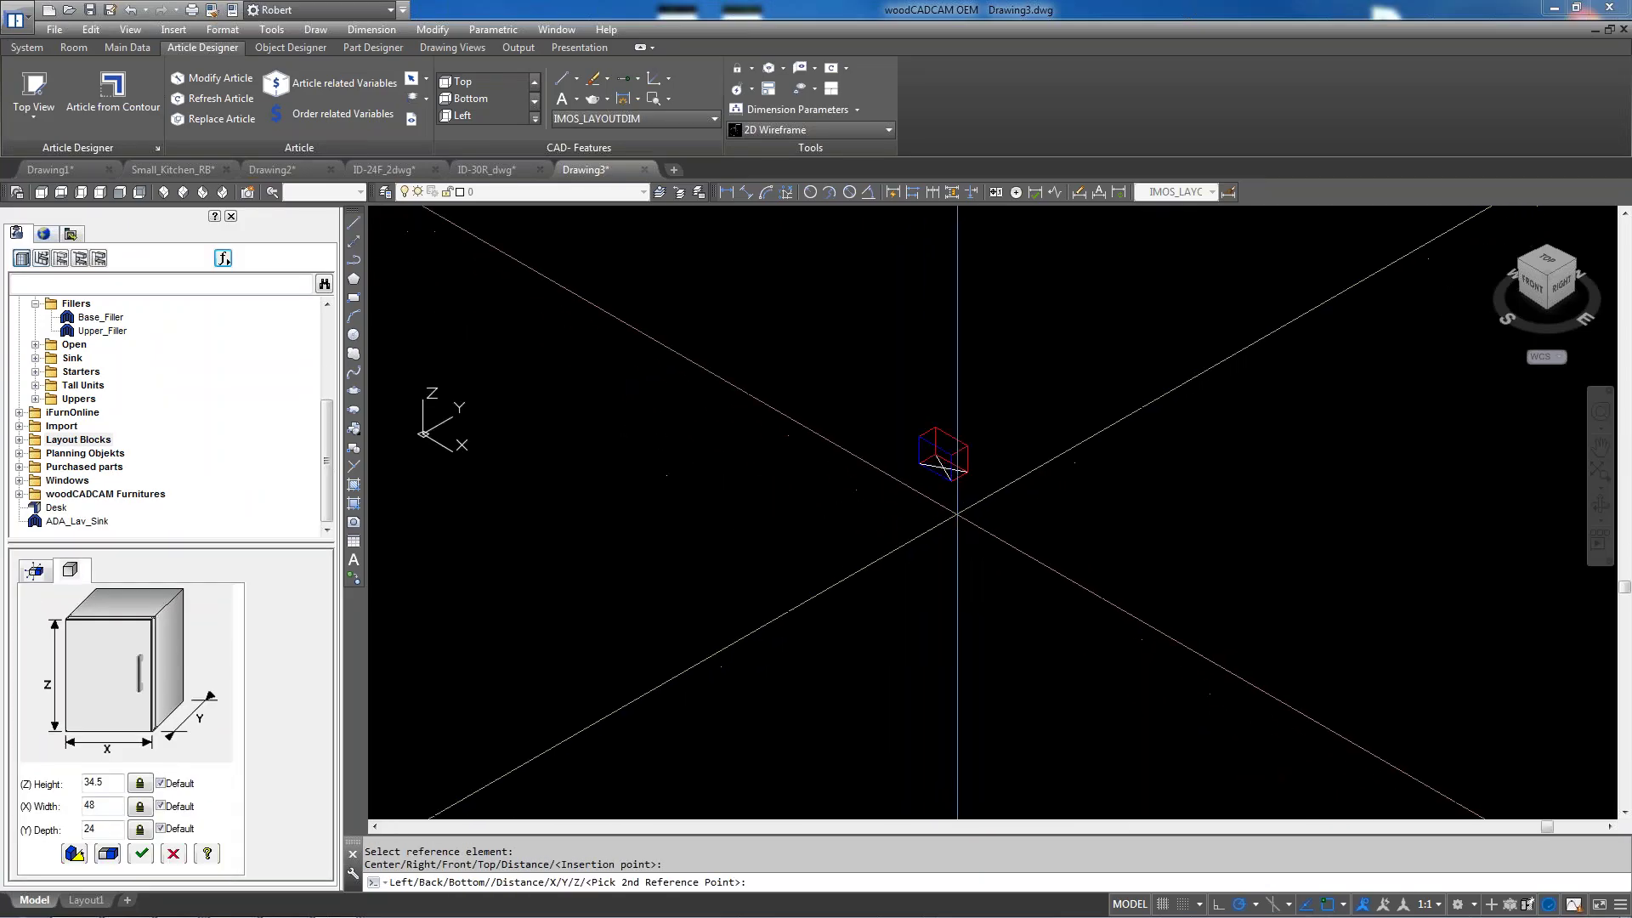
{"action": "left_click", "coordinate": [144, 854]}
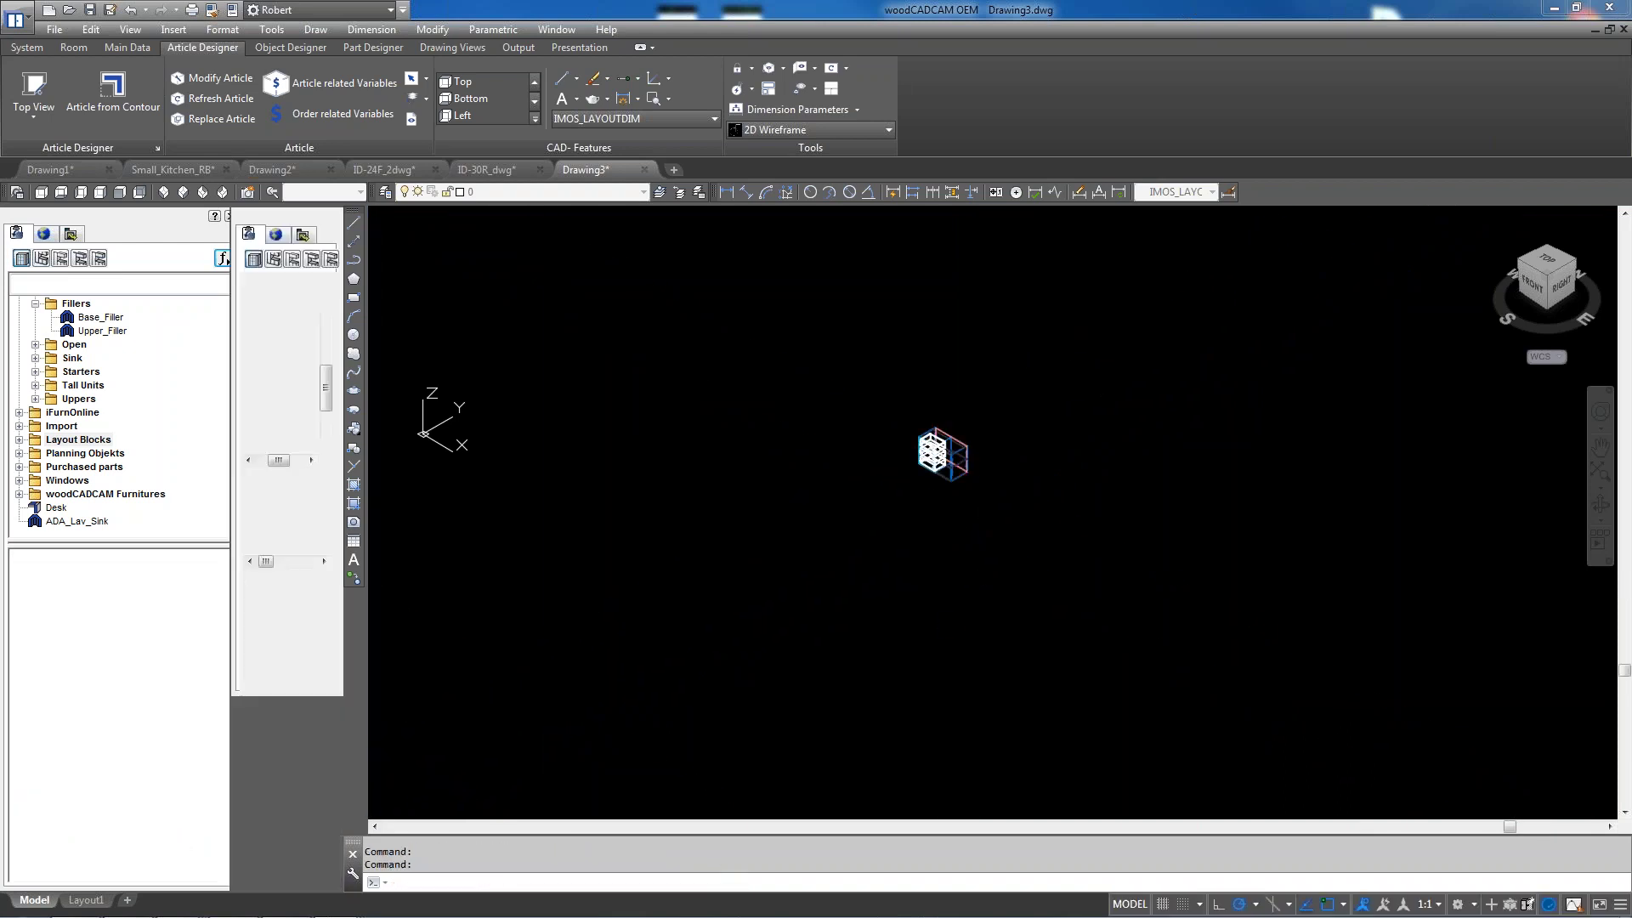
{"action": "scroll", "coordinate": [964, 428], "scroll_direction": "up", "scroll_amount": 4}
{"action": "scroll", "coordinate": [913, 370], "scroll_direction": "up", "scroll_amount": 2}
{"action": "scroll", "coordinate": [954, 402], "scroll_direction": "down", "scroll_amount": 2}
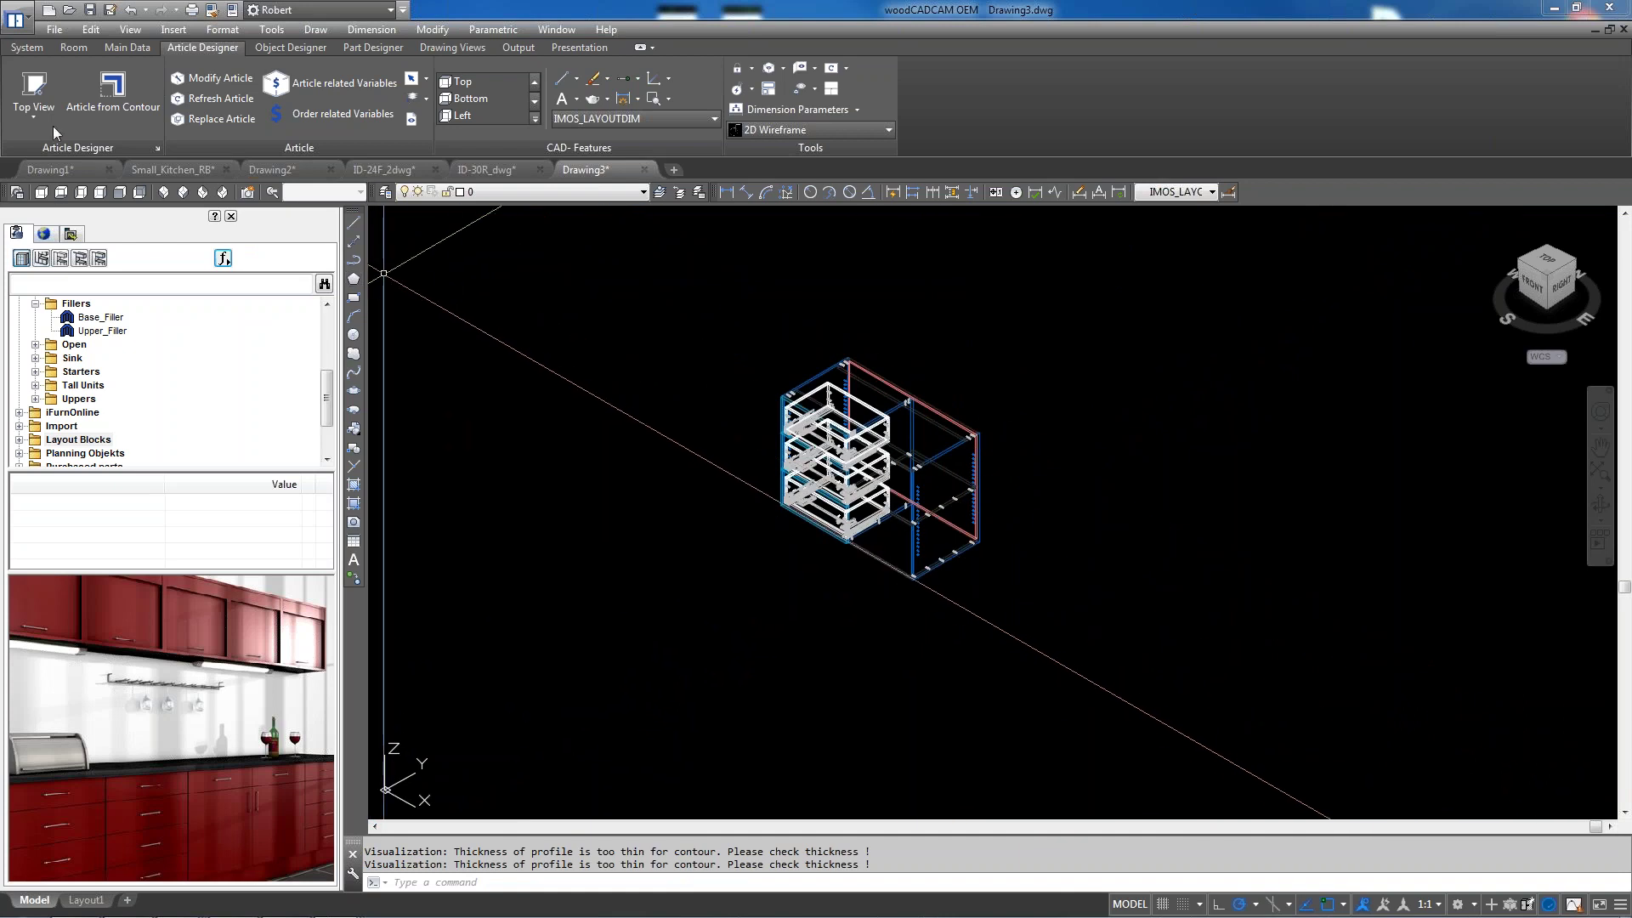
Generate a 2D plan view with 2D symbols of the whole cabinet and place it below
{"action": "left_click", "coordinate": [438, 48]}
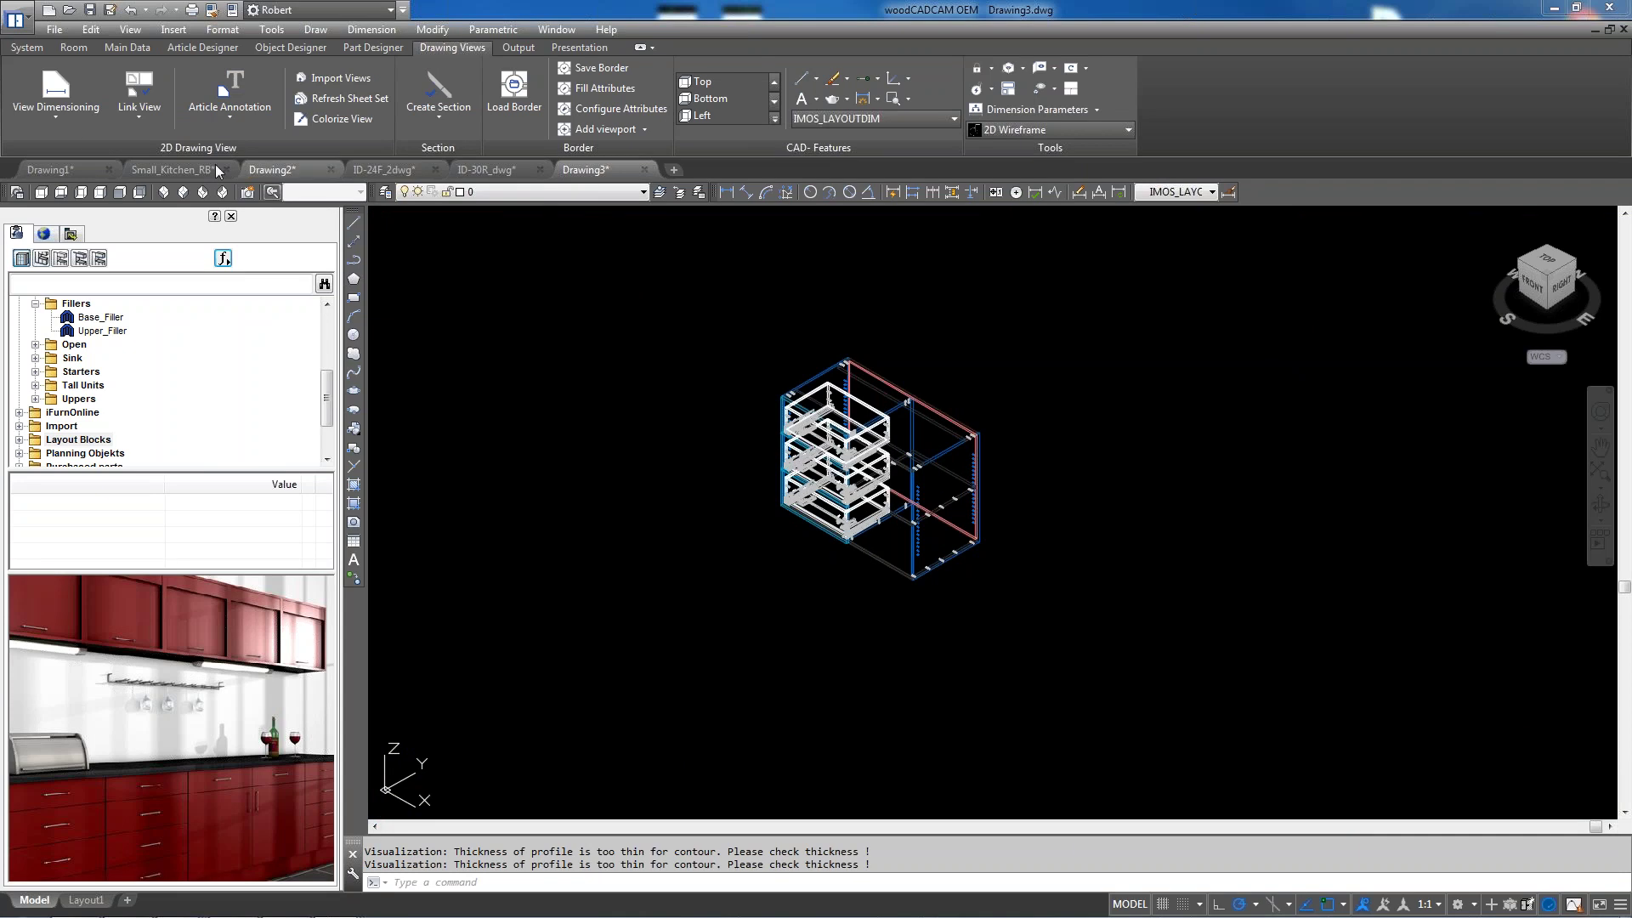
{"action": "left_click", "coordinate": [61, 125]}
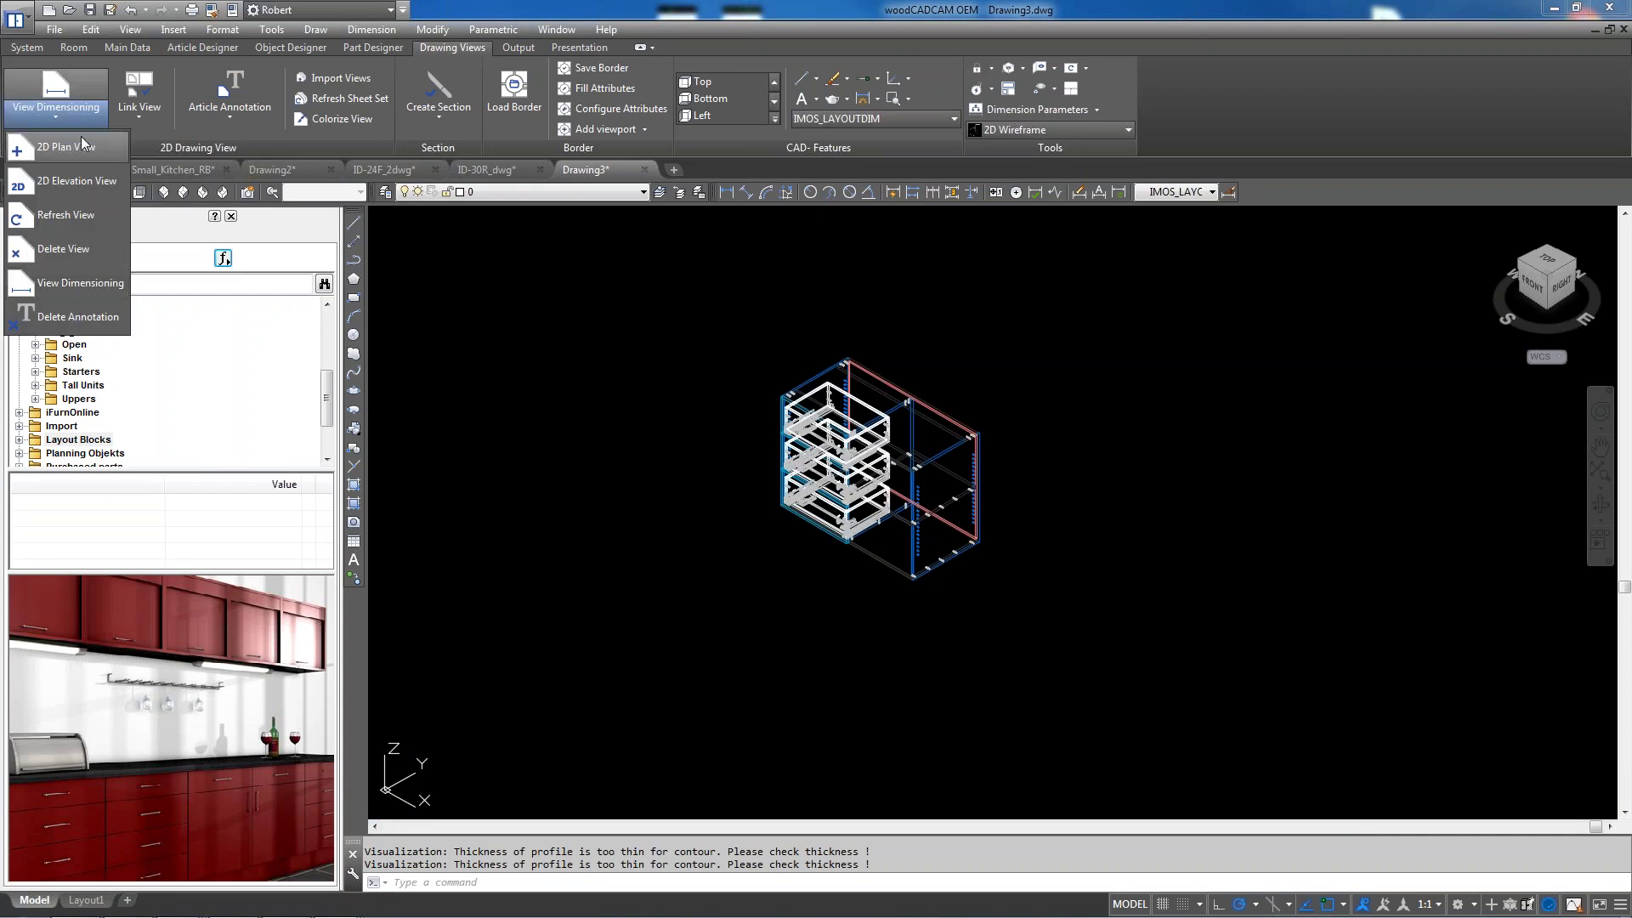
{"action": "left_click", "coordinate": [68, 146]}
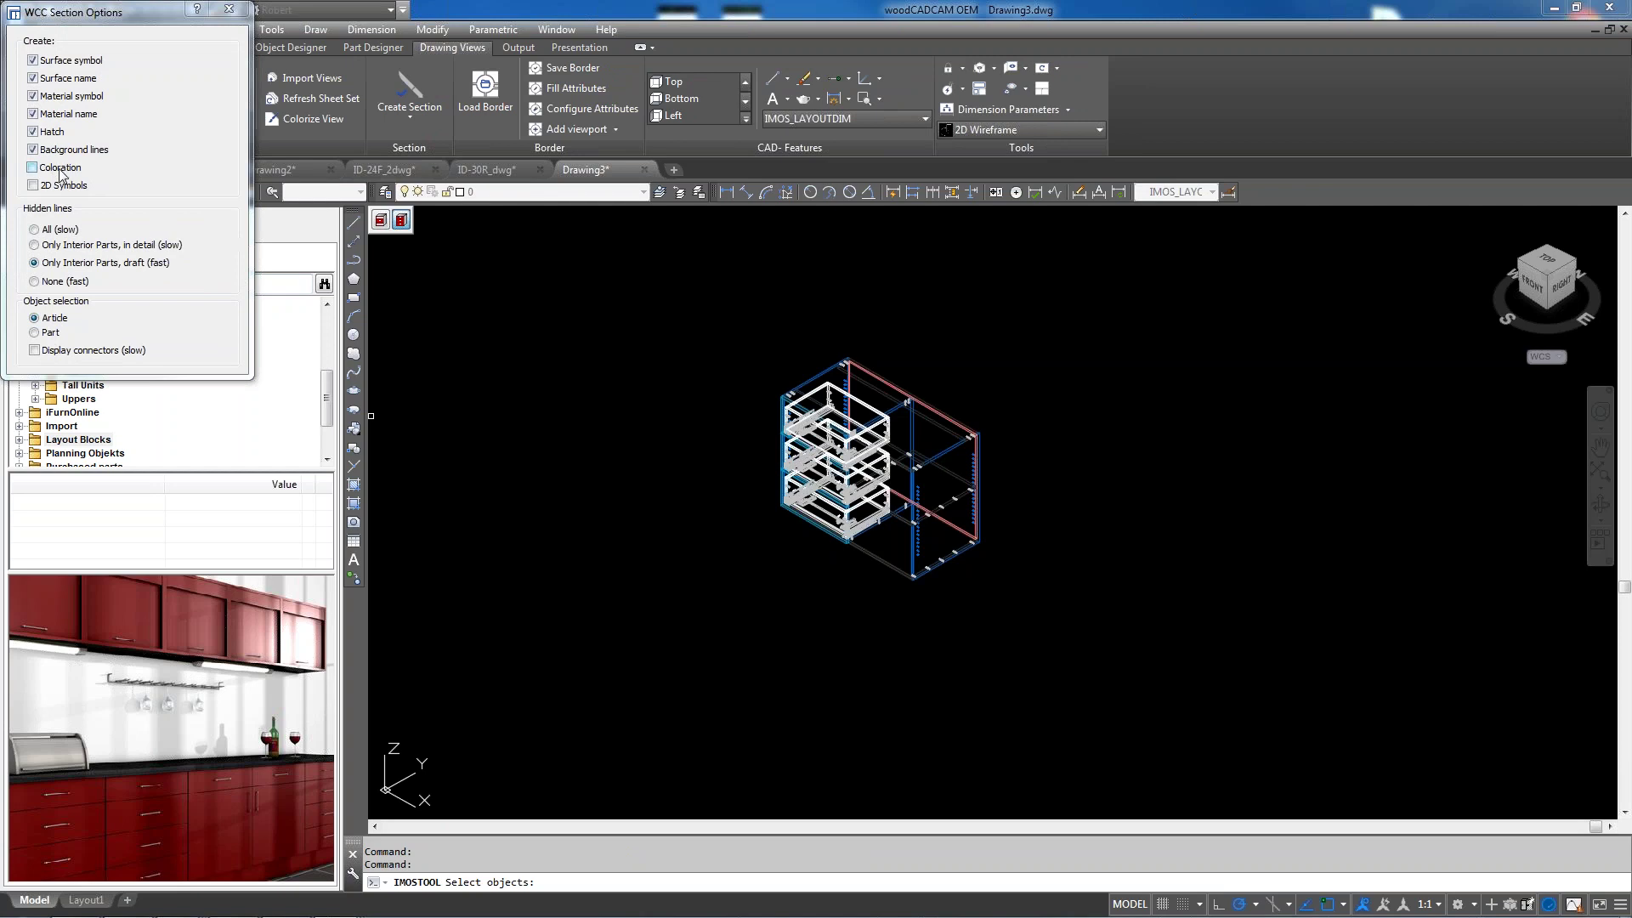
{"action": "left_click", "coordinate": [34, 185]}
{"action": "left_click_drag", "start_coordinate": [719, 589], "coordinate": [1003, 319]}
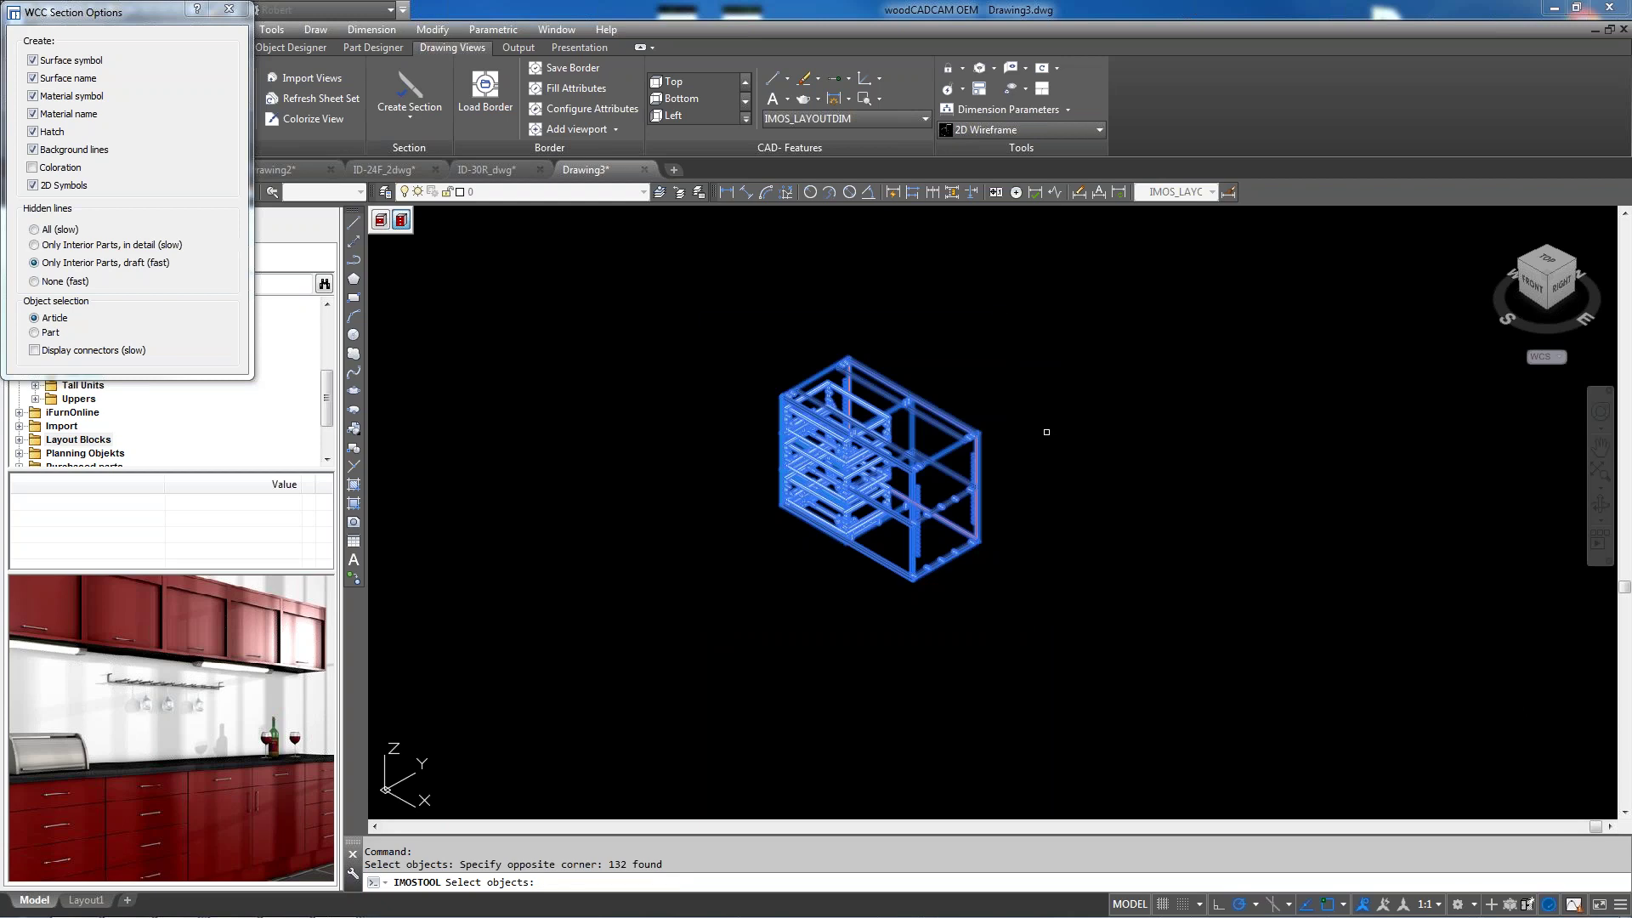
{"action": "key", "text": "Return"}
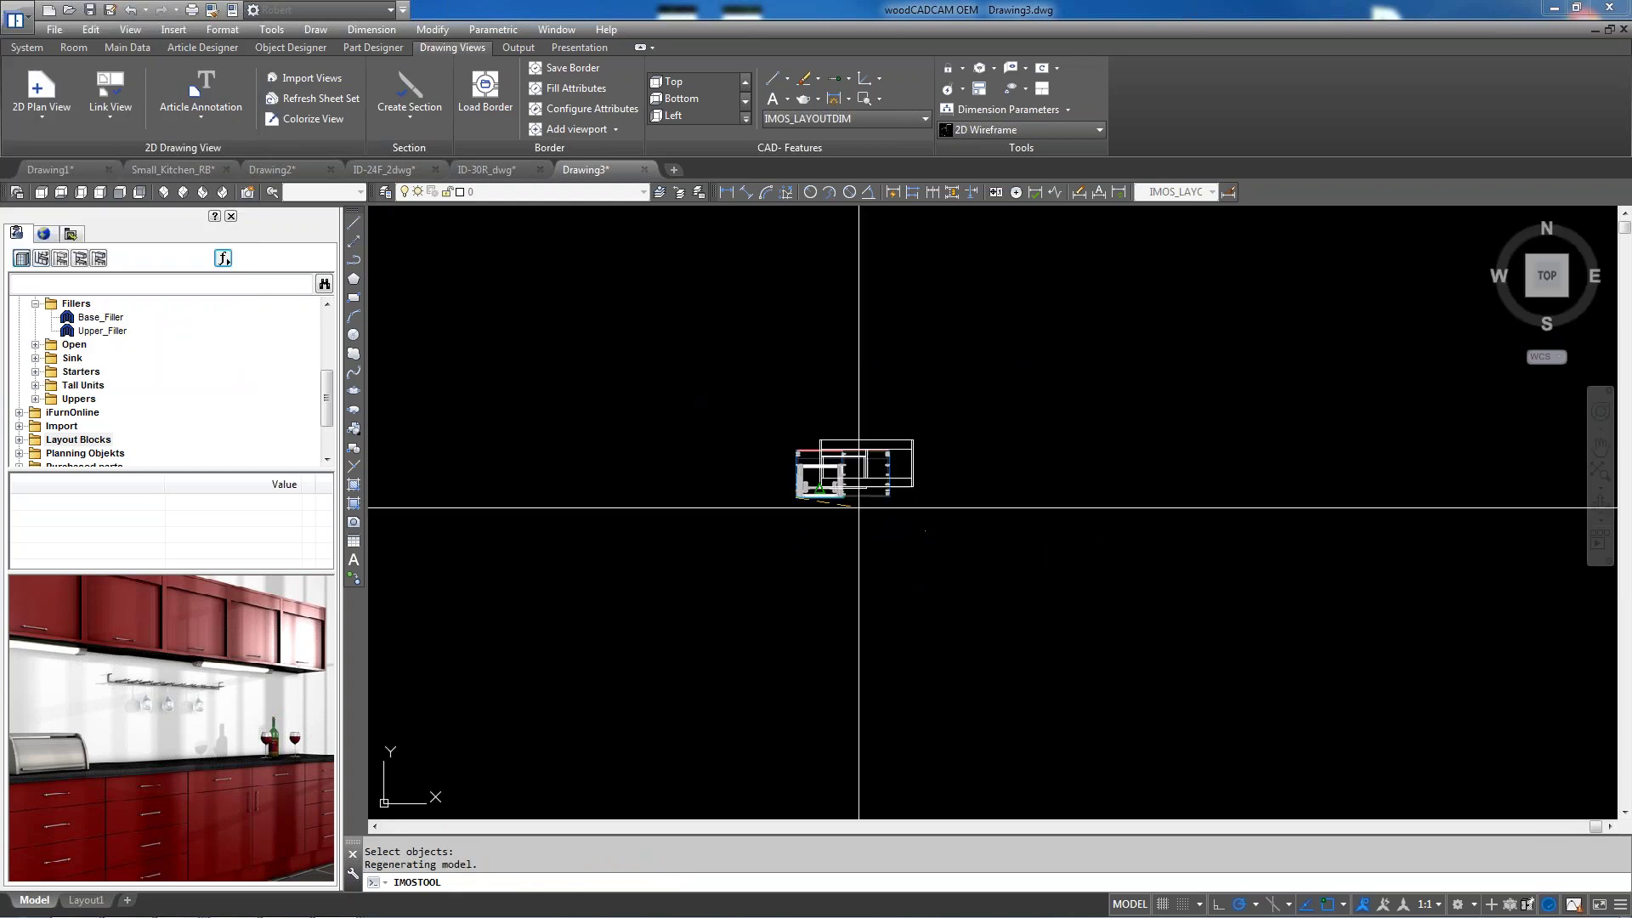
{"action": "scroll", "coordinate": [1182, 501], "scroll_direction": "up", "scroll_amount": 5}
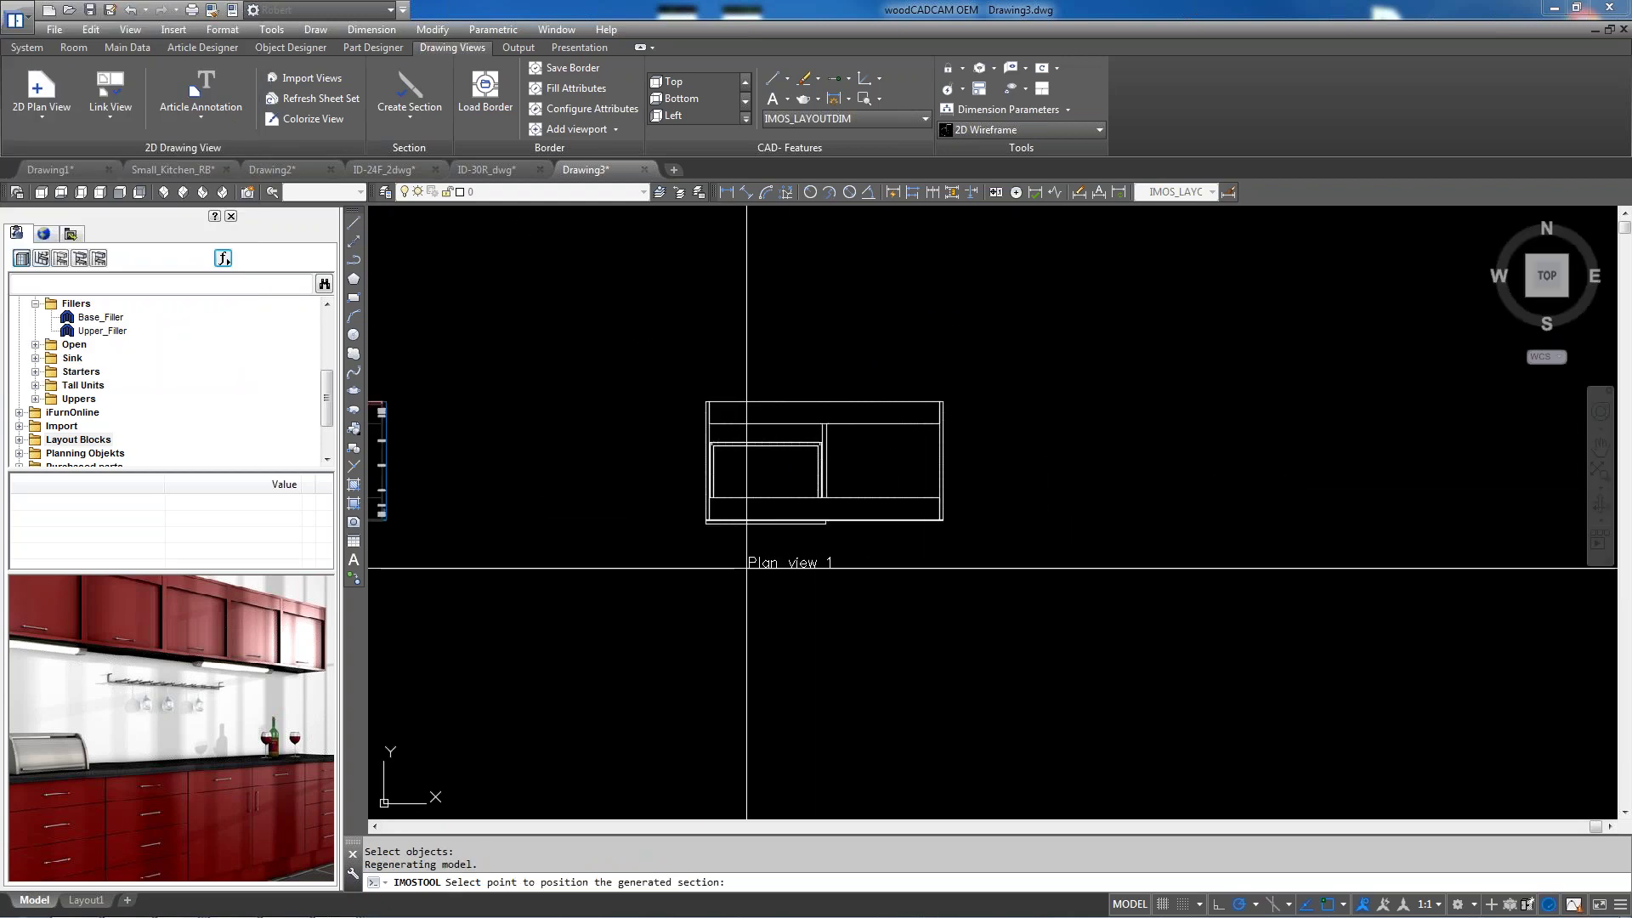
{"action": "left_click", "coordinate": [825, 563]}
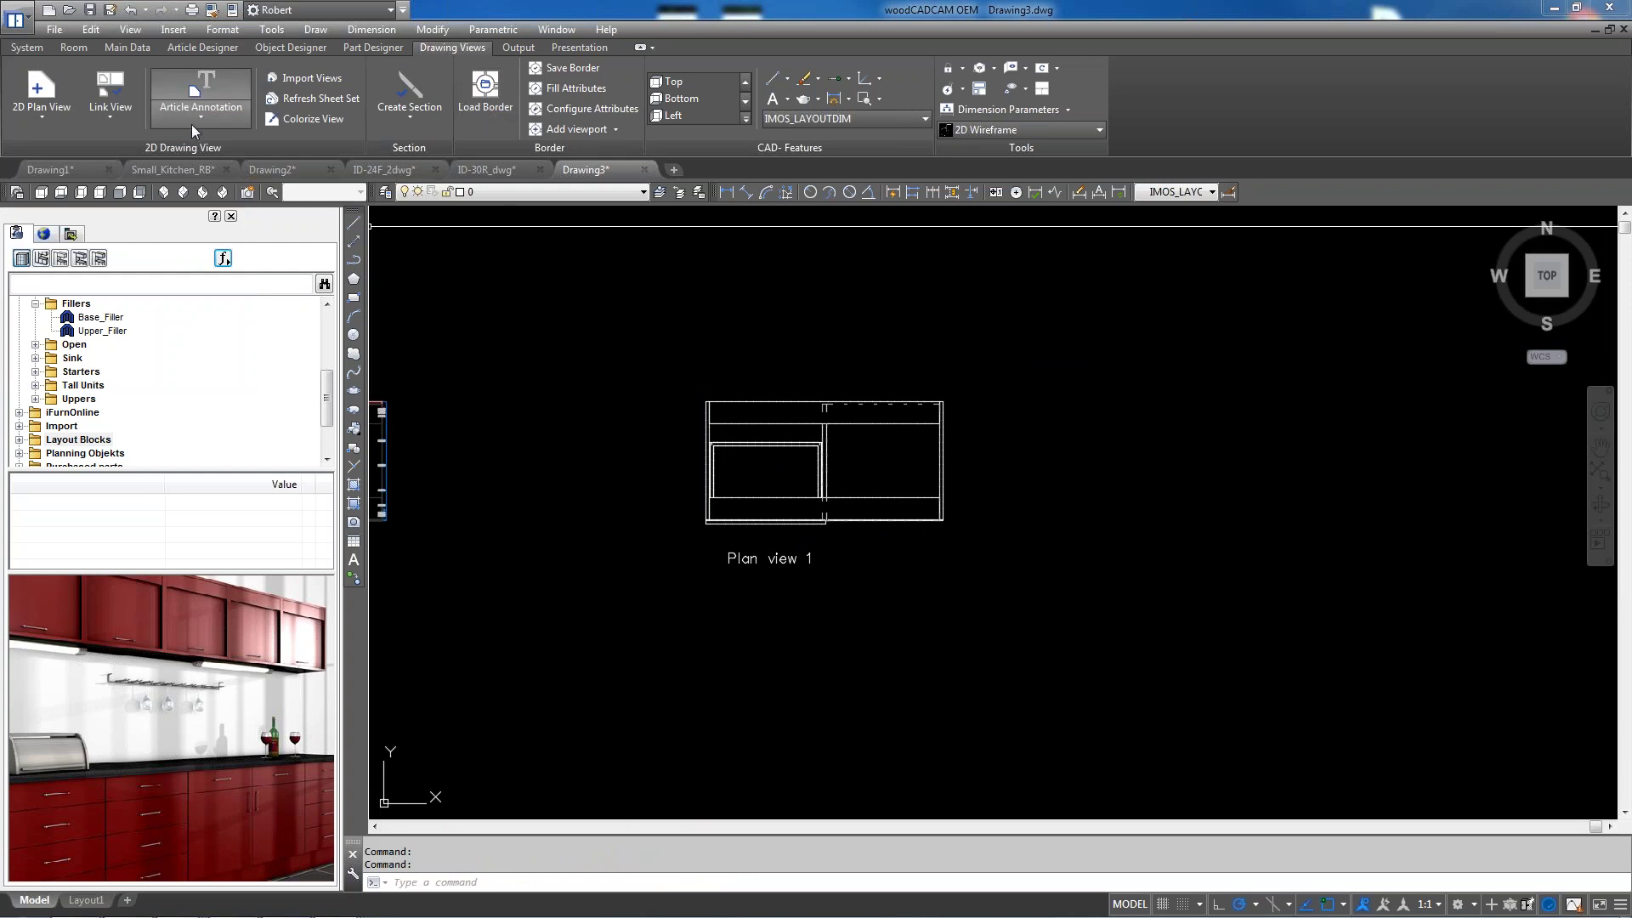
Generate an elevation with 2D symbols from Plan view 1, referenced at its front midpoint
{"action": "left_click", "coordinate": [416, 119]}
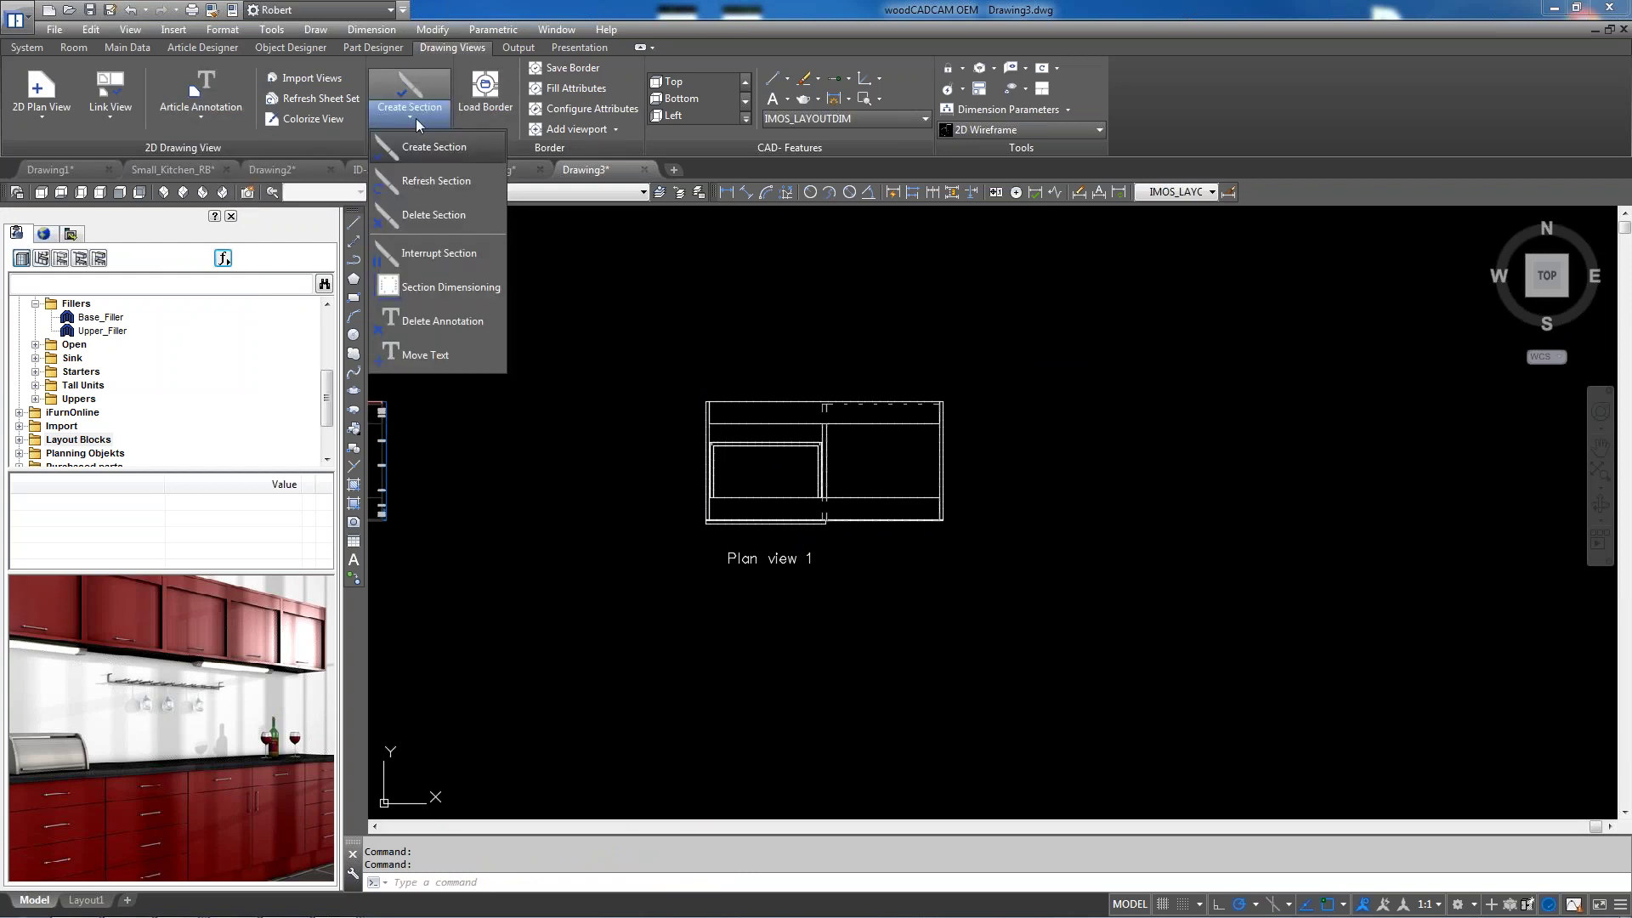
{"action": "key", "text": "Escape"}
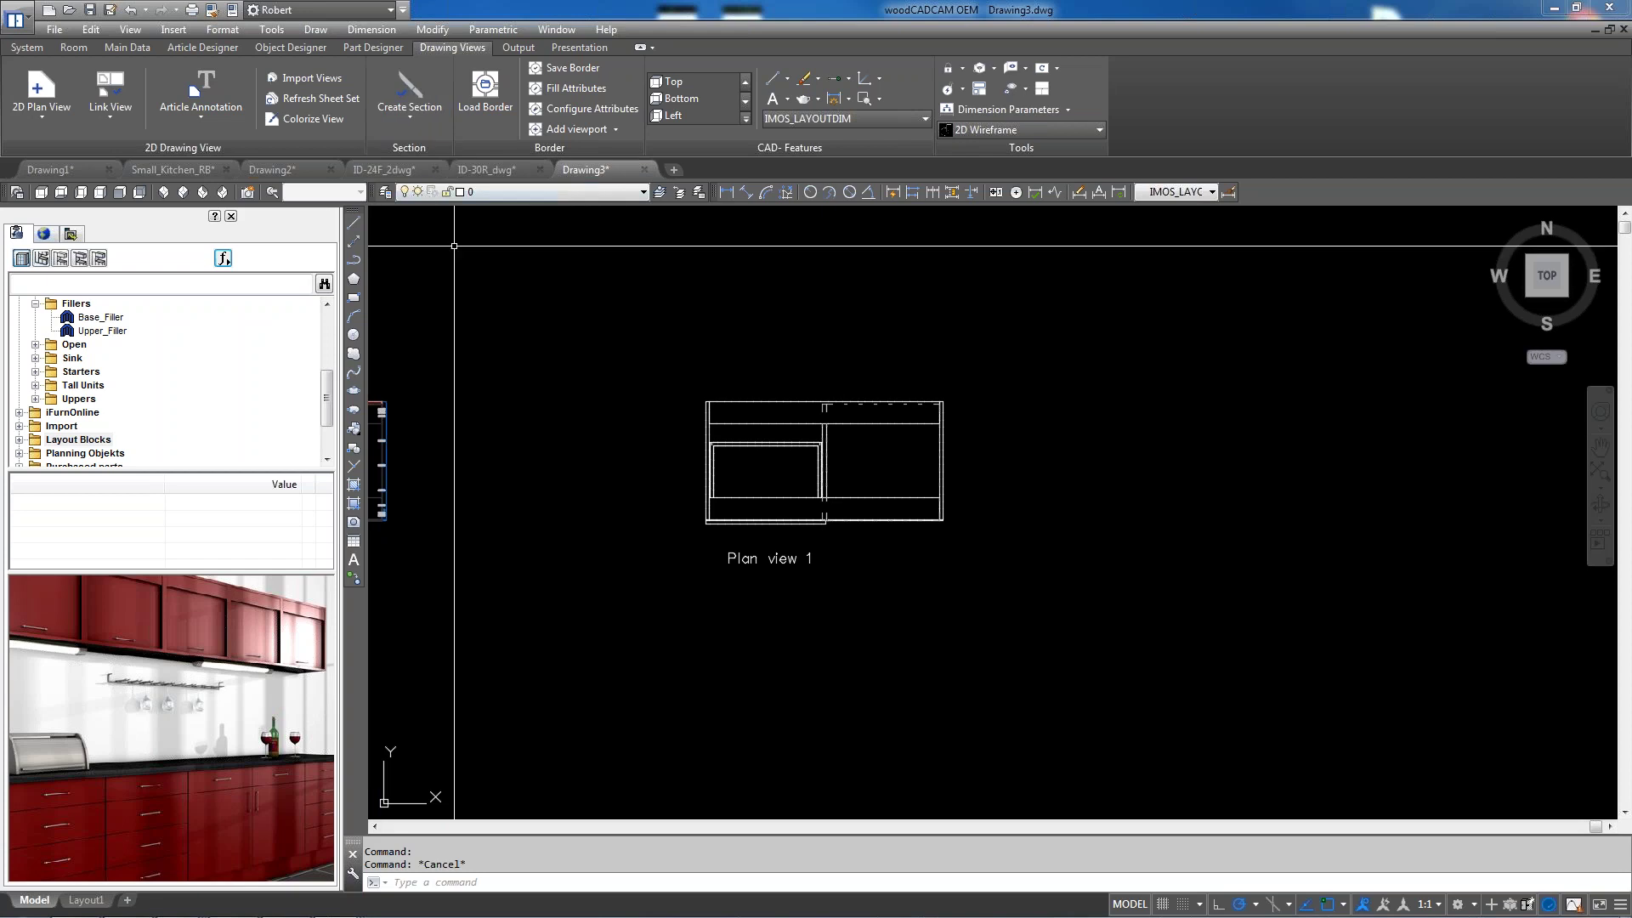
{"action": "left_click", "coordinate": [48, 124]}
{"action": "left_click", "coordinate": [59, 201]}
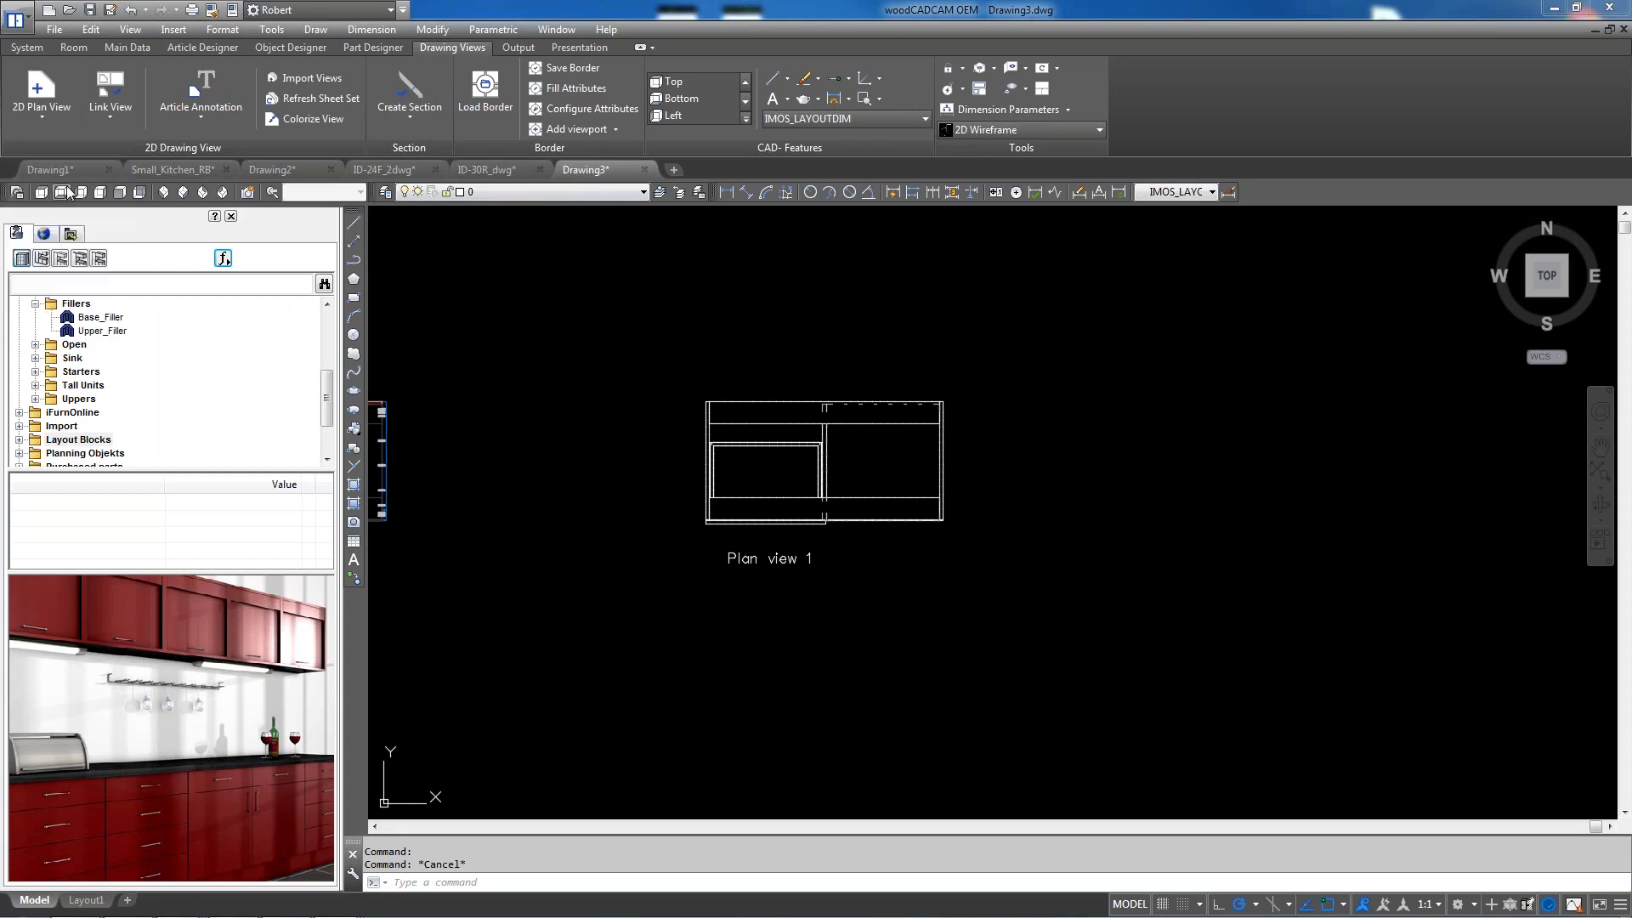
{"action": "left_click", "coordinate": [33, 185]}
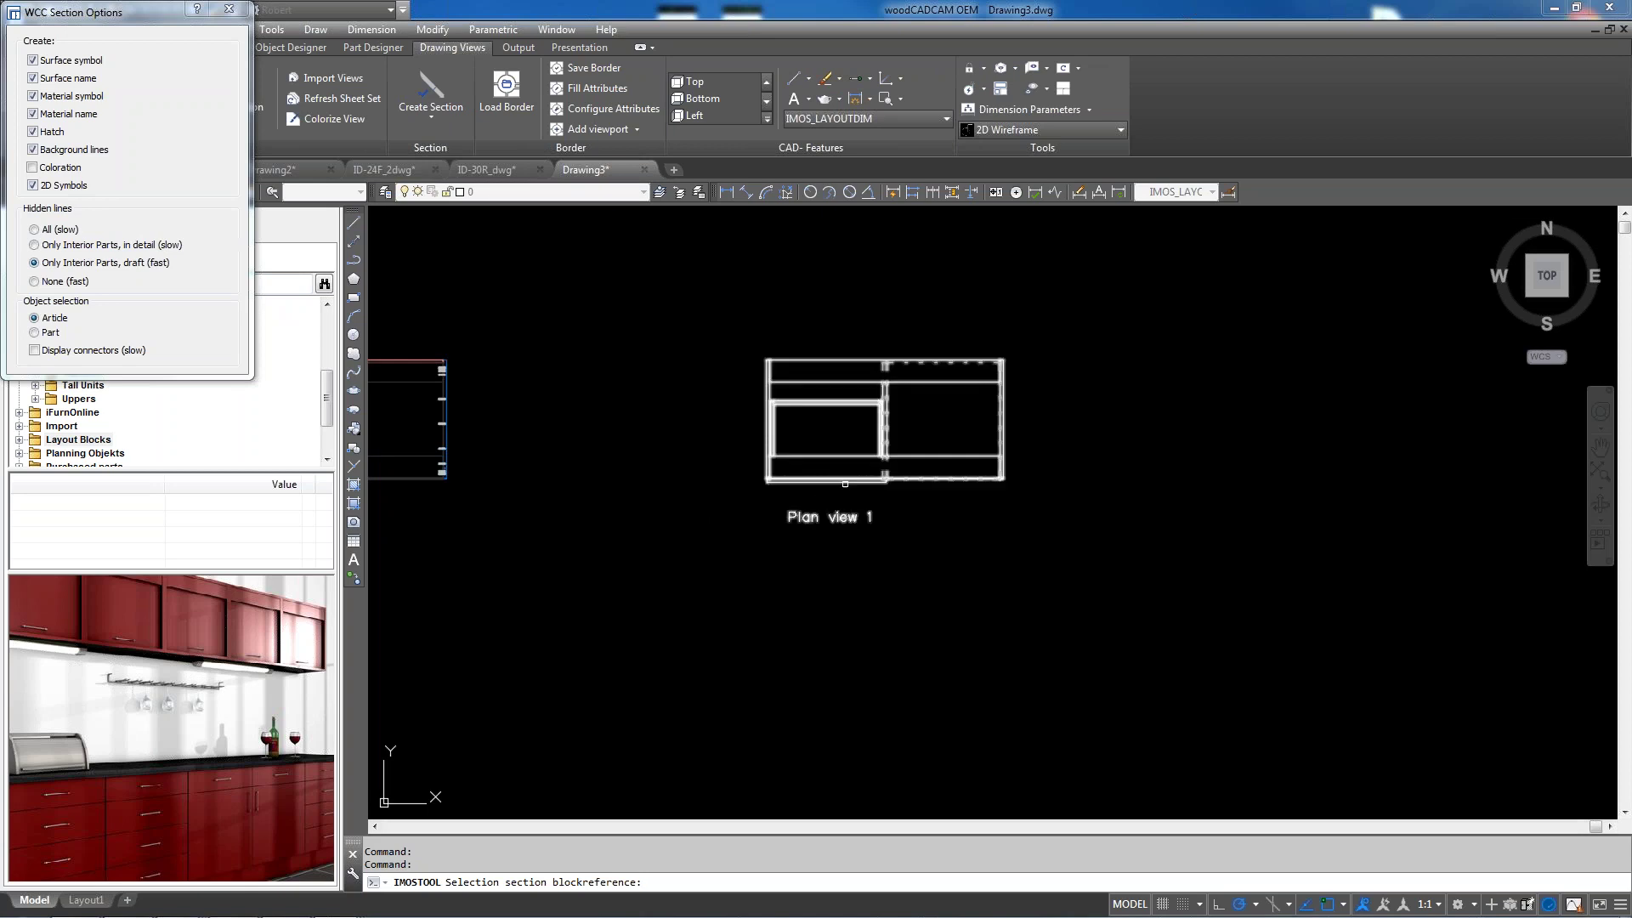
{"action": "left_click", "coordinate": [935, 480]}
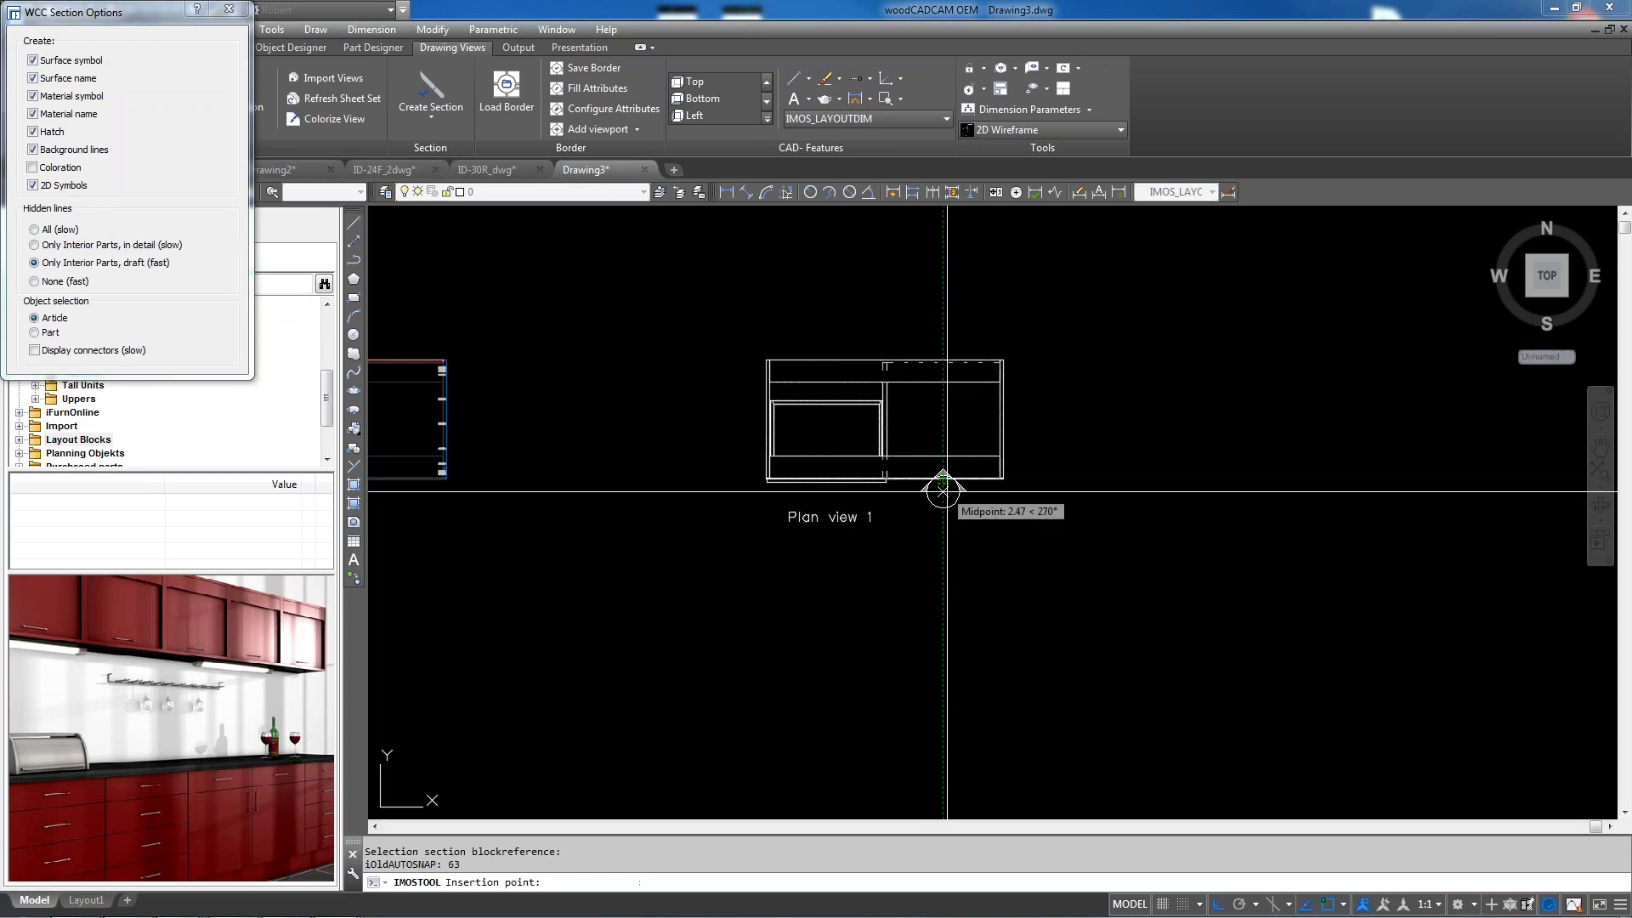
{"action": "left_click", "coordinate": [941, 534]}
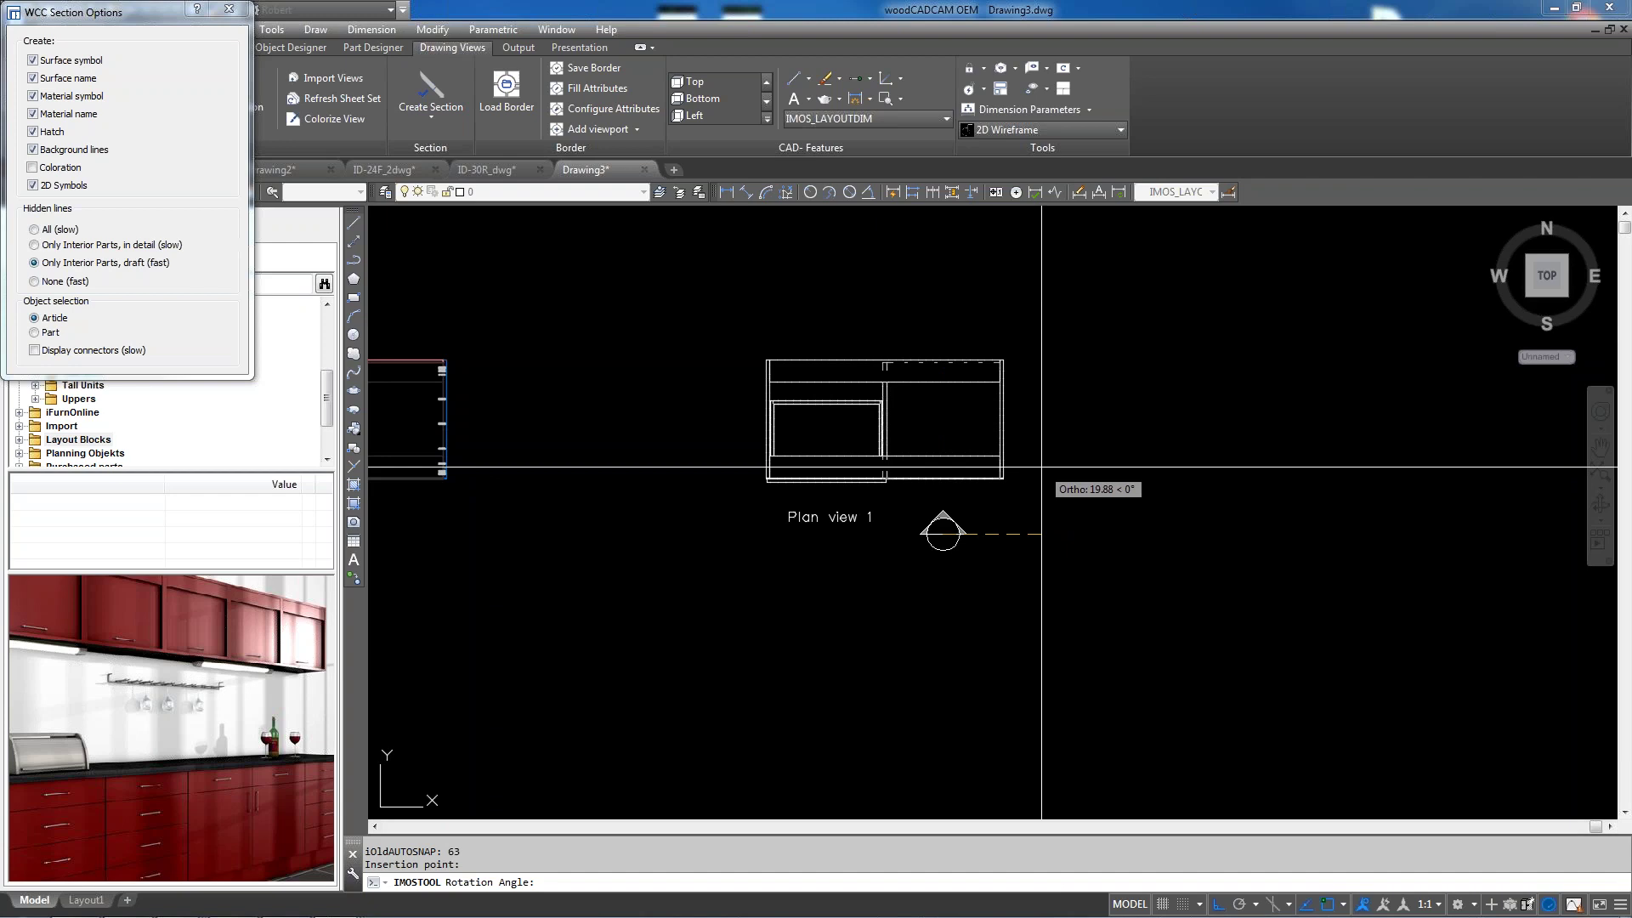
{"action": "left_click", "coordinate": [1041, 466]}
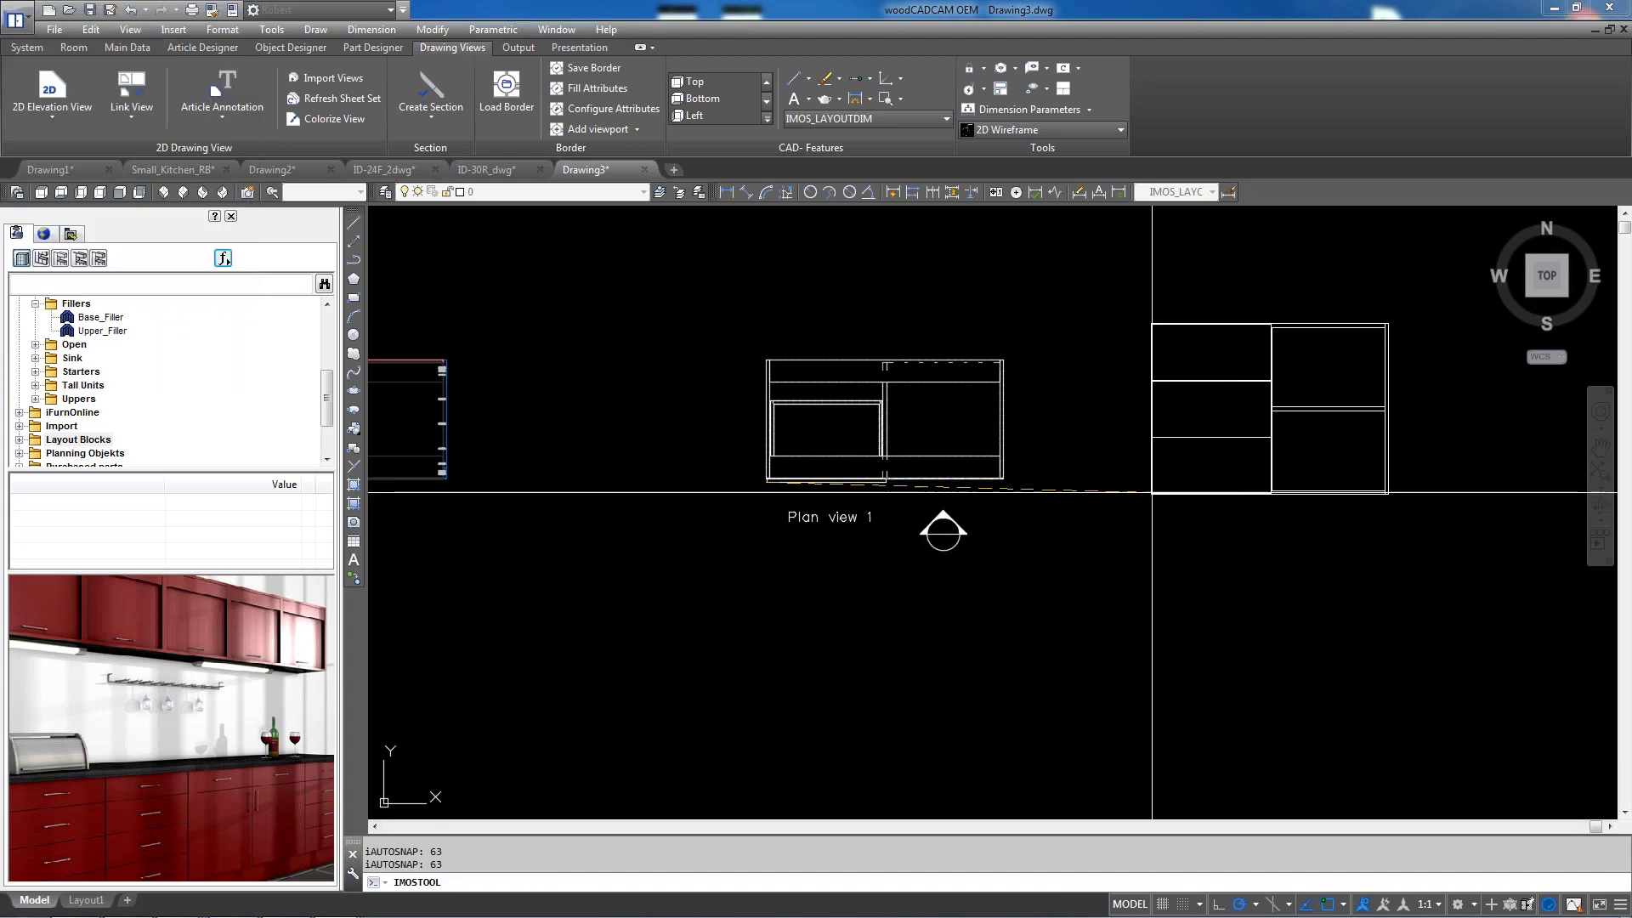
{"action": "scroll", "coordinate": [981, 540], "scroll_direction": "down", "scroll_amount": 4}
{"action": "scroll", "coordinate": [977, 544], "scroll_direction": "up", "scroll_amount": 2}
Place View 1 beside the plan, then cut vertical section A through it
{"action": "left_click", "coordinate": [953, 546]}
{"action": "left_click", "coordinate": [431, 93]}
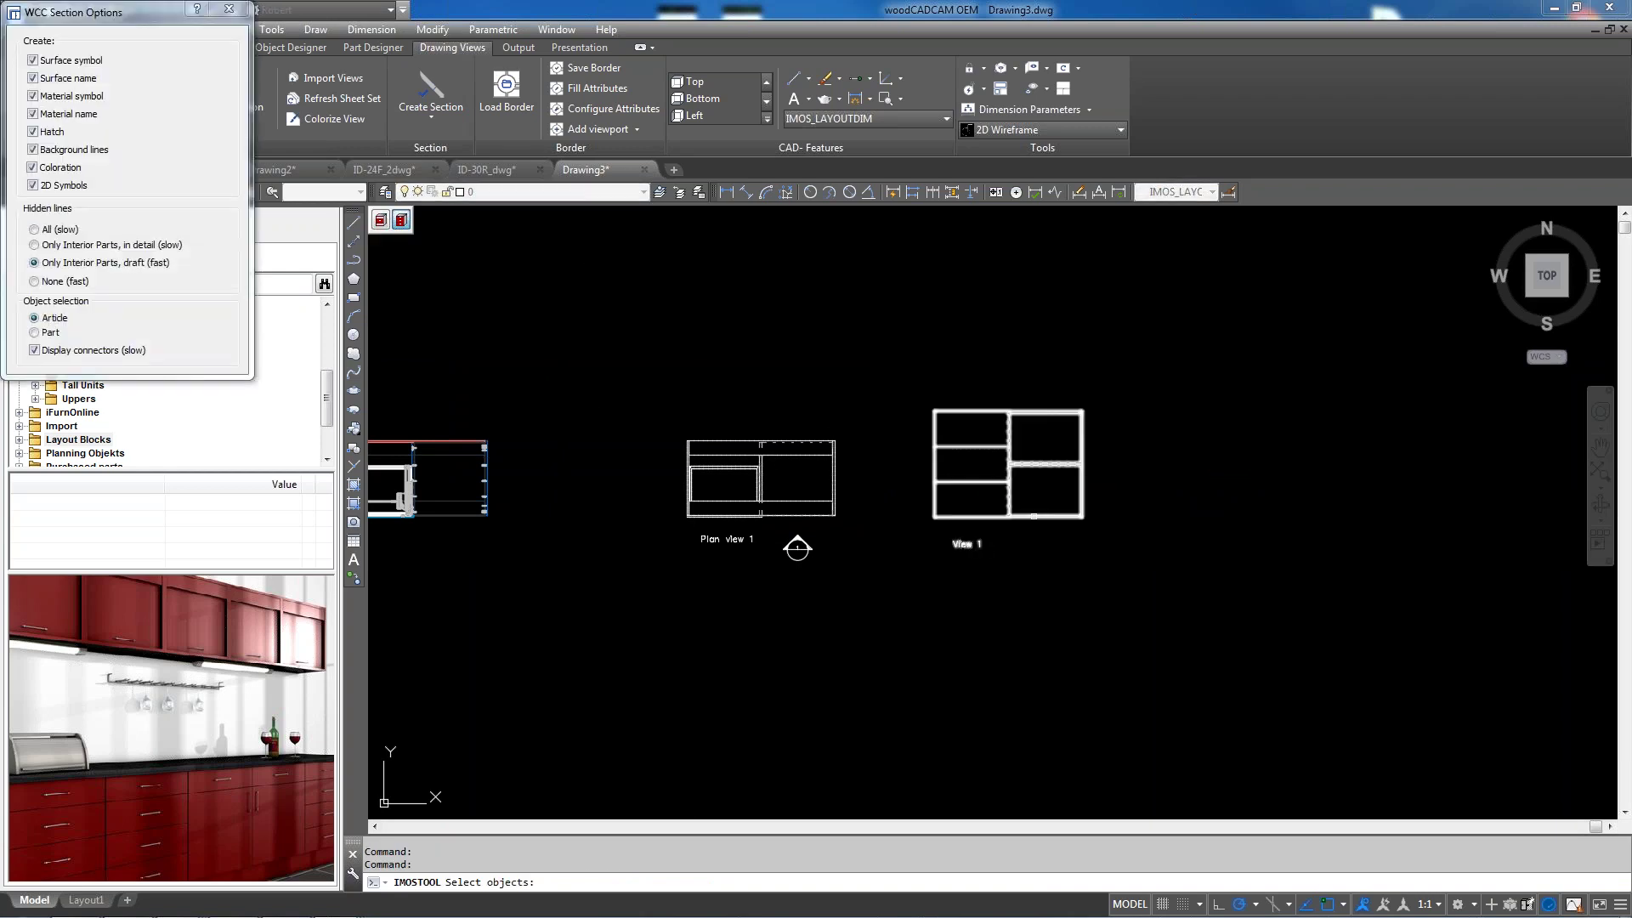
{"action": "left_click", "coordinate": [969, 542]}
{"action": "left_click", "coordinate": [1012, 539]}
{"action": "left_click", "coordinate": [1017, 365]}
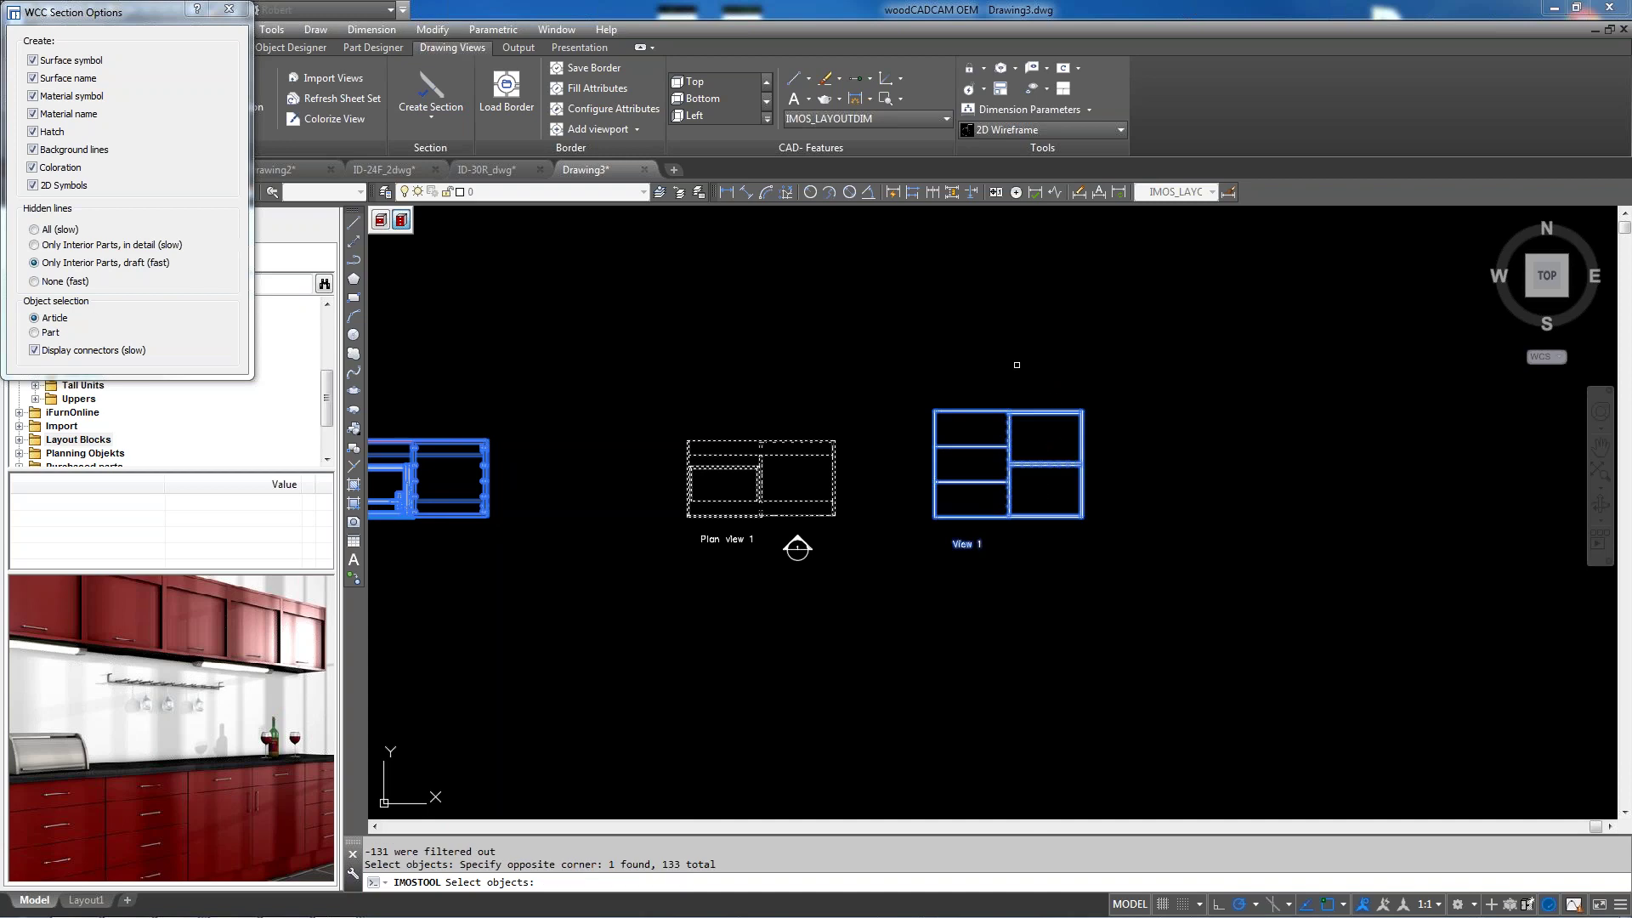
{"action": "key", "text": "Return"}
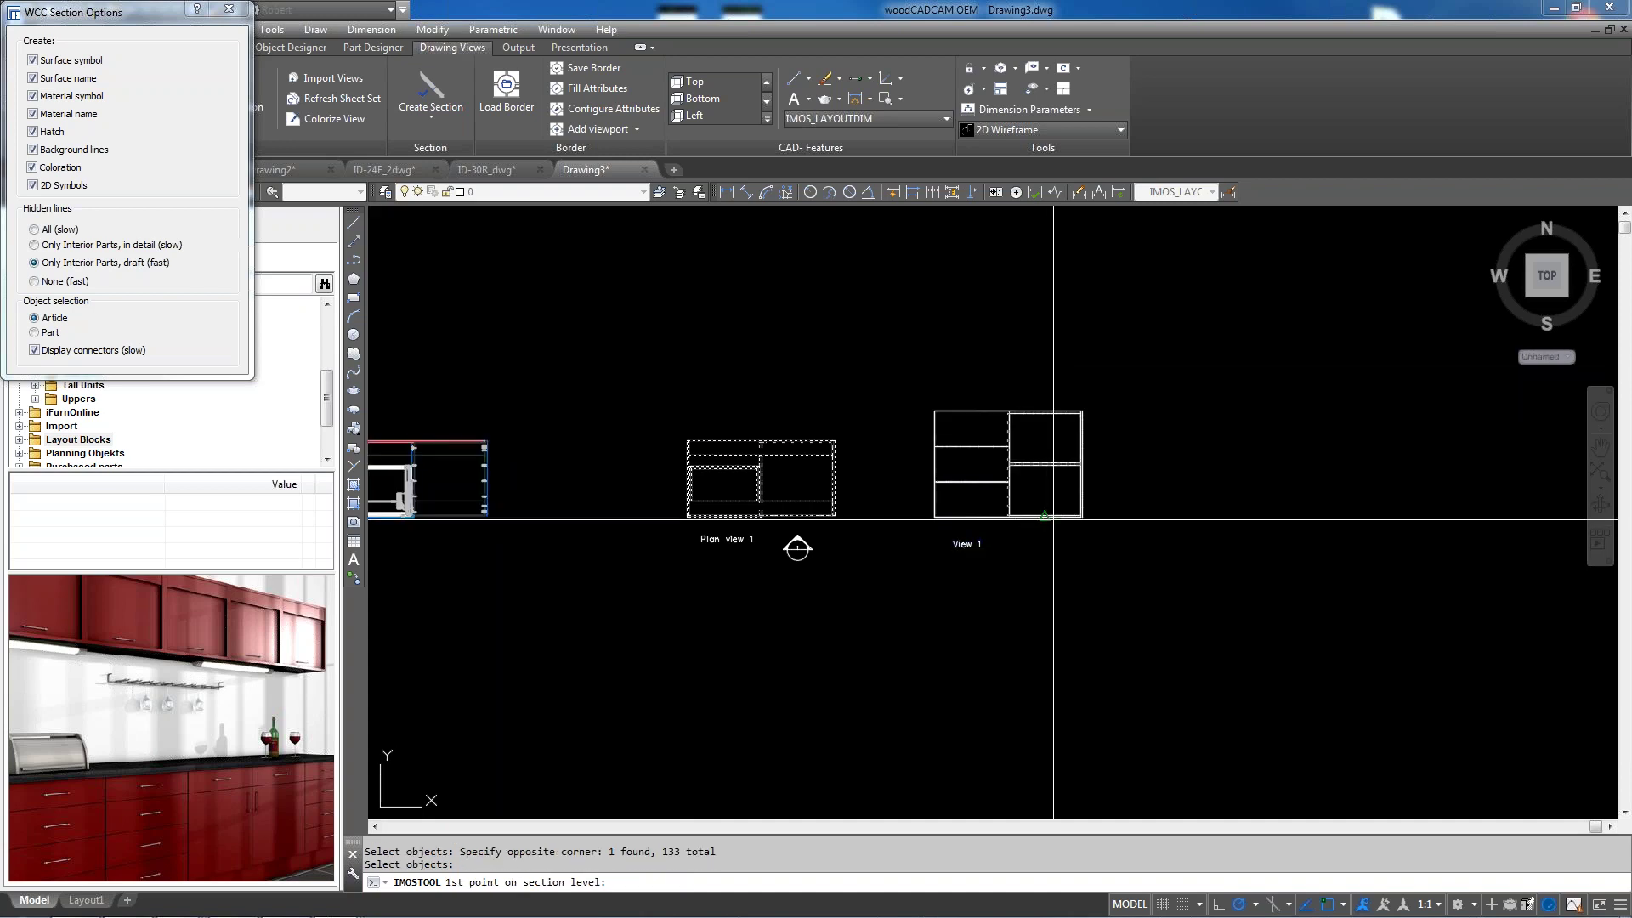
{"action": "left_click", "coordinate": [1046, 384]}
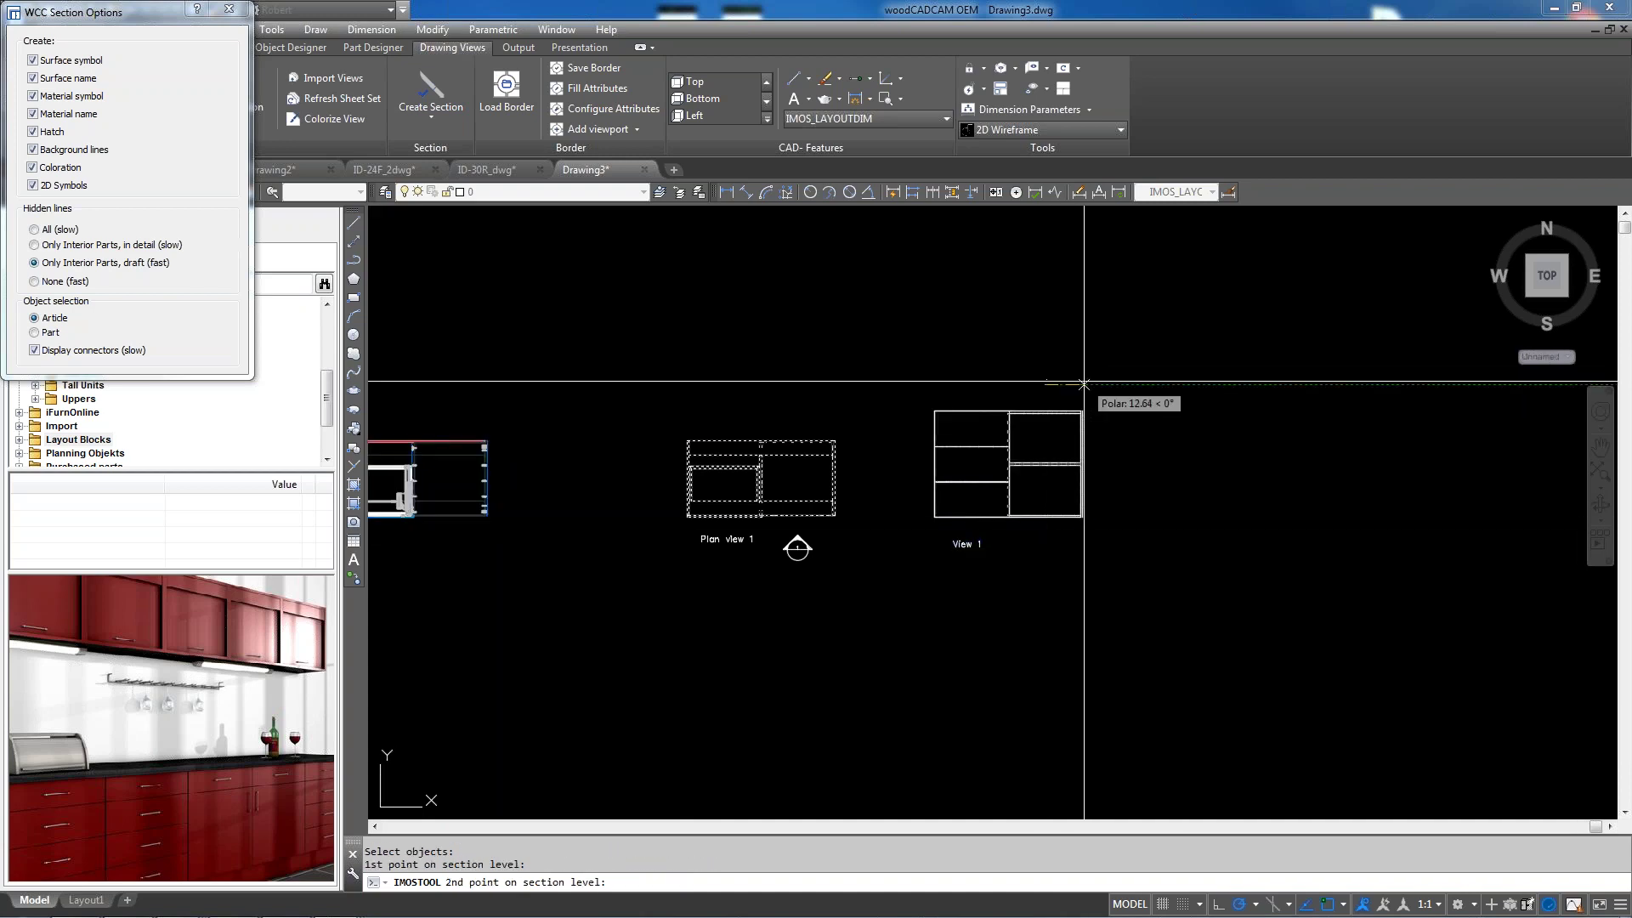
{"action": "left_click", "coordinate": [1047, 549]}
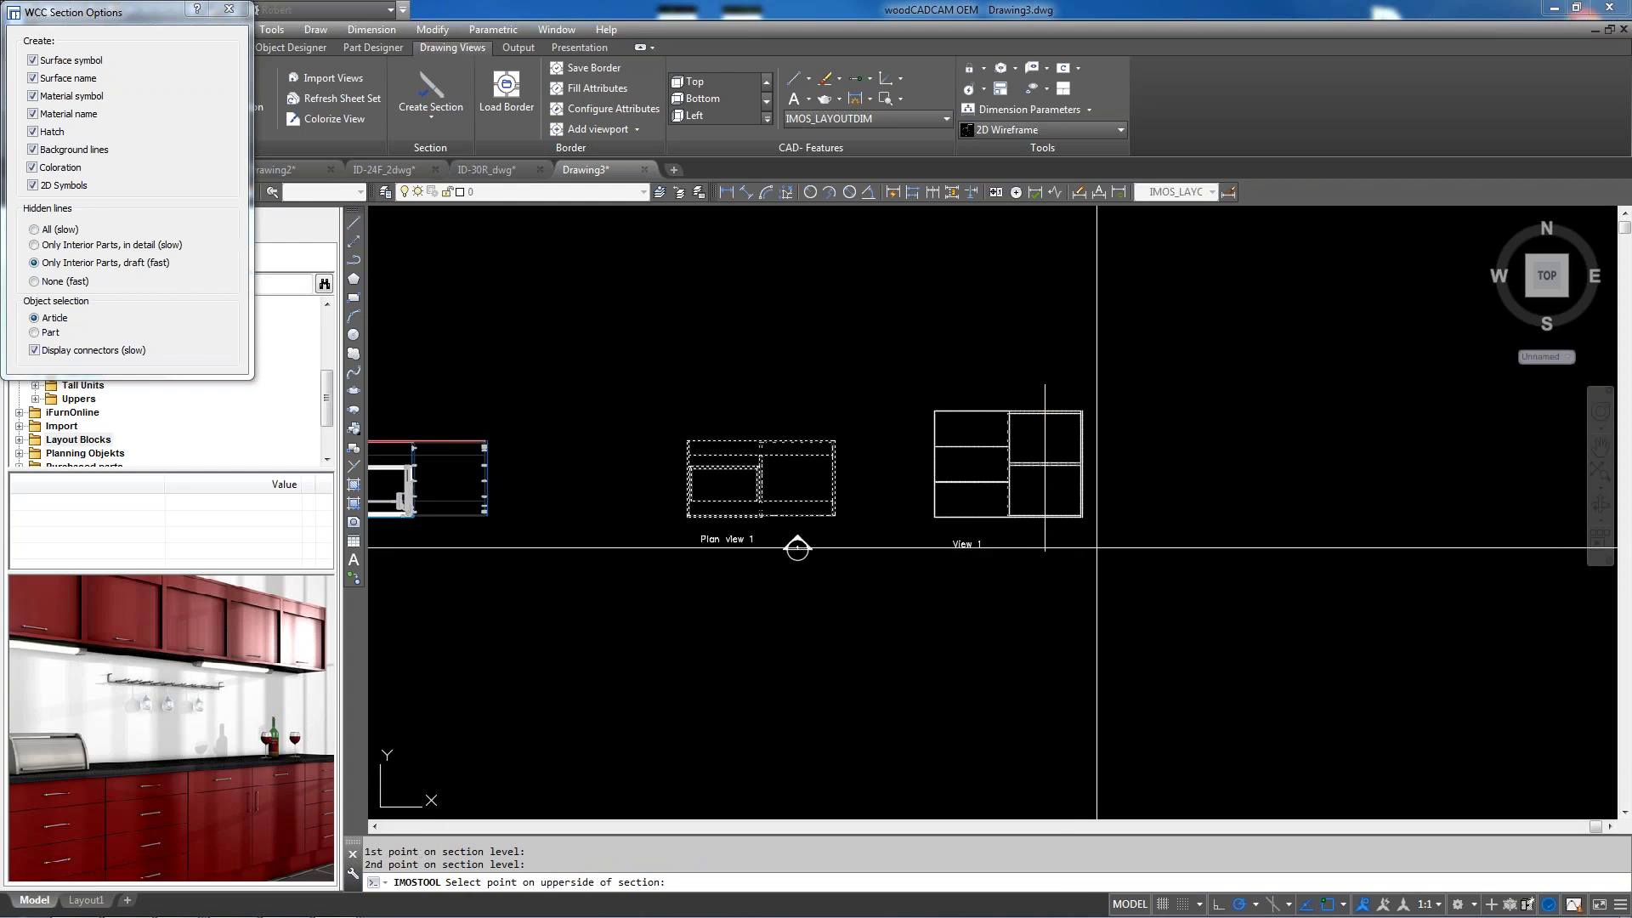
{"action": "left_click", "coordinate": [1114, 573]}
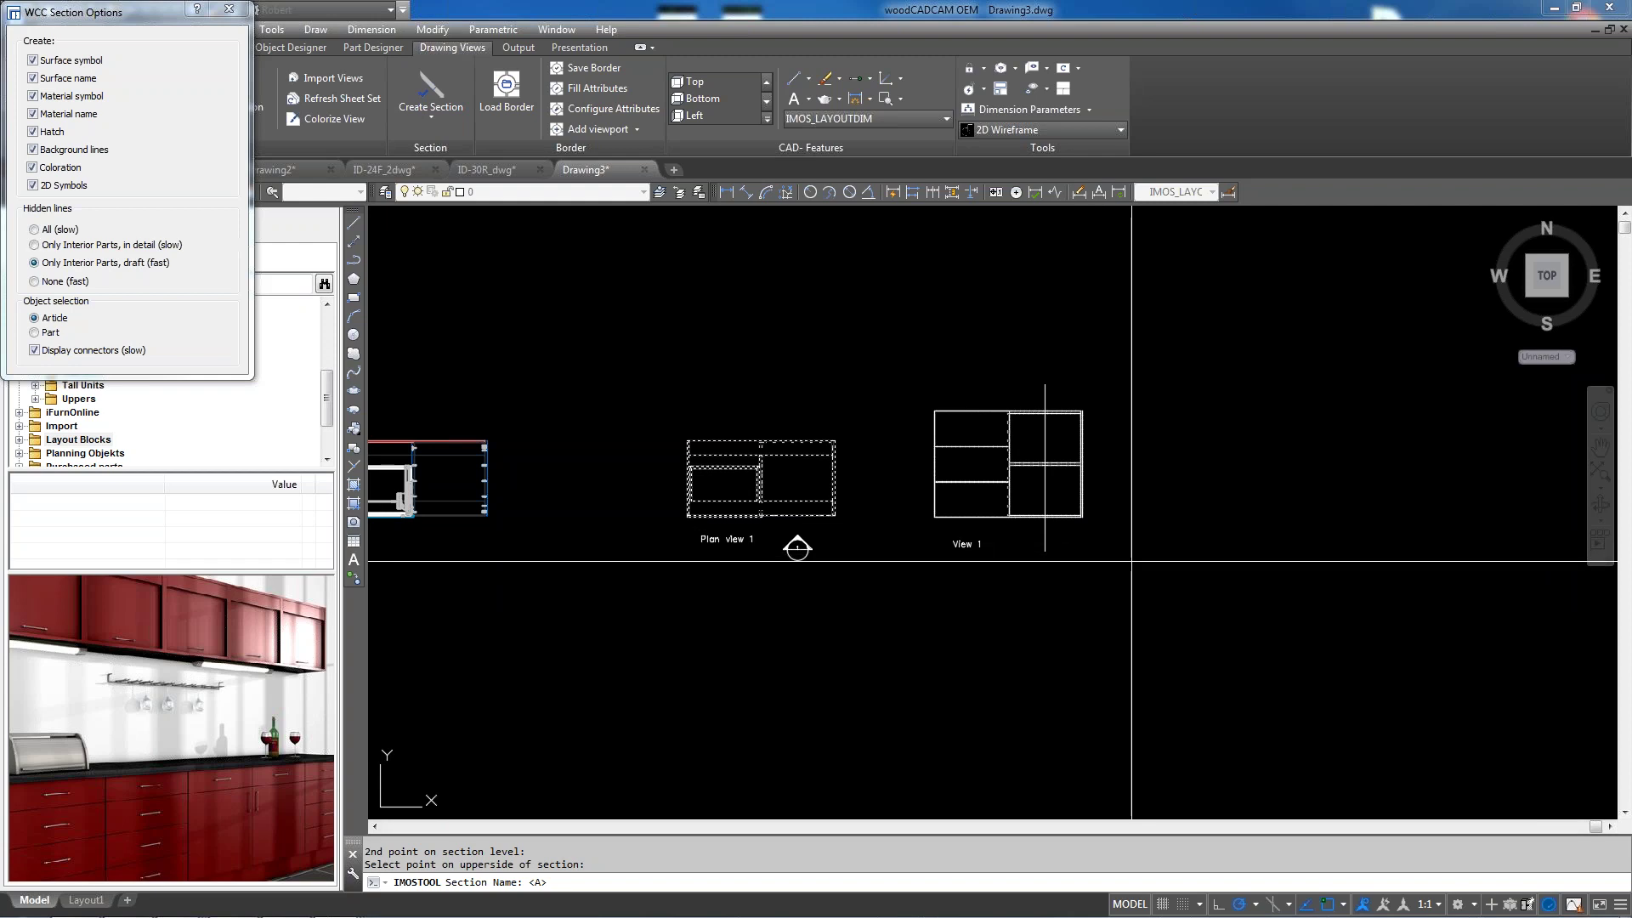
{"action": "key", "text": "Return"}
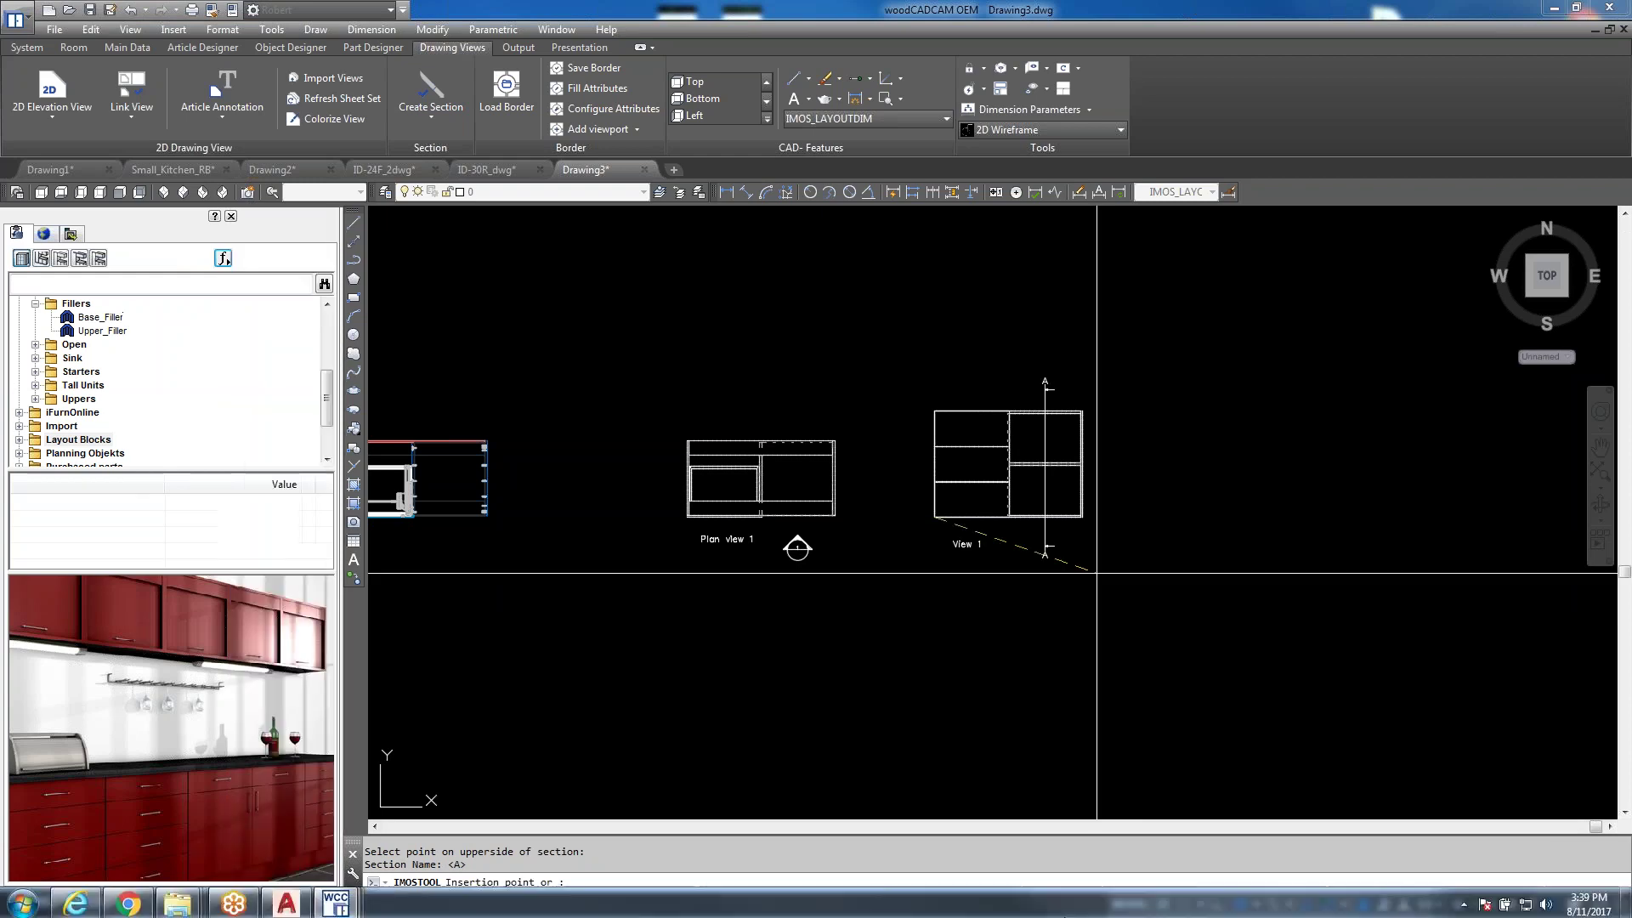
Place Section A-A to the right of View 1
{"action": "scroll", "coordinate": [1275, 459], "scroll_direction": "up", "scroll_amount": 3}
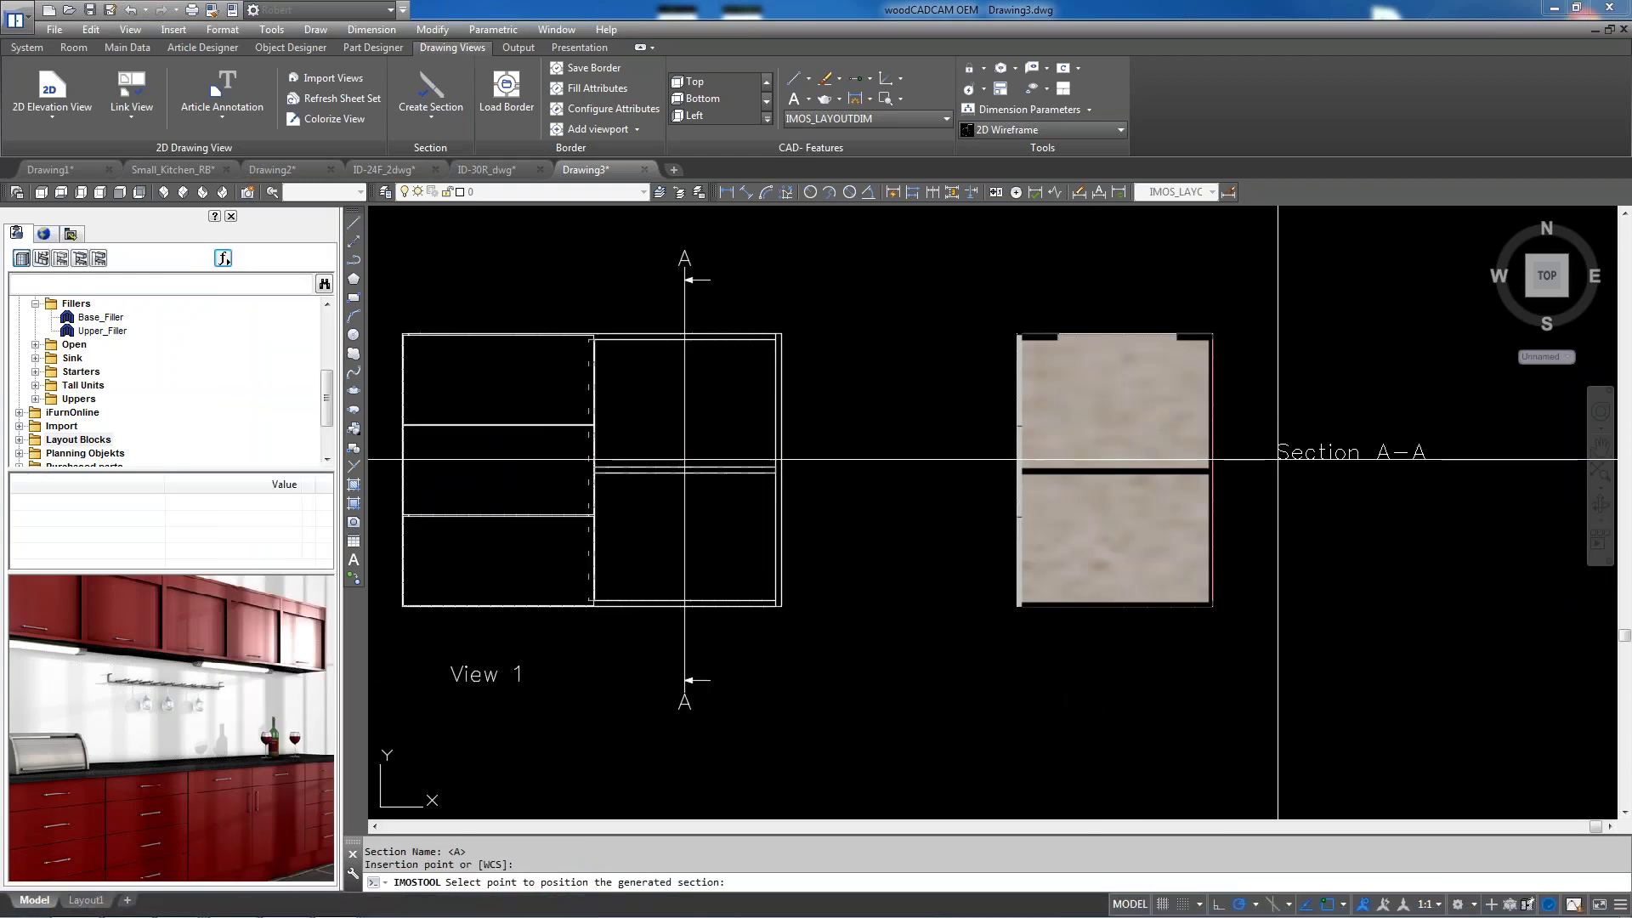
{"action": "scroll", "coordinate": [940, 612], "scroll_direction": "down", "scroll_amount": 2}
{"action": "left_click", "coordinate": [1129, 612]}
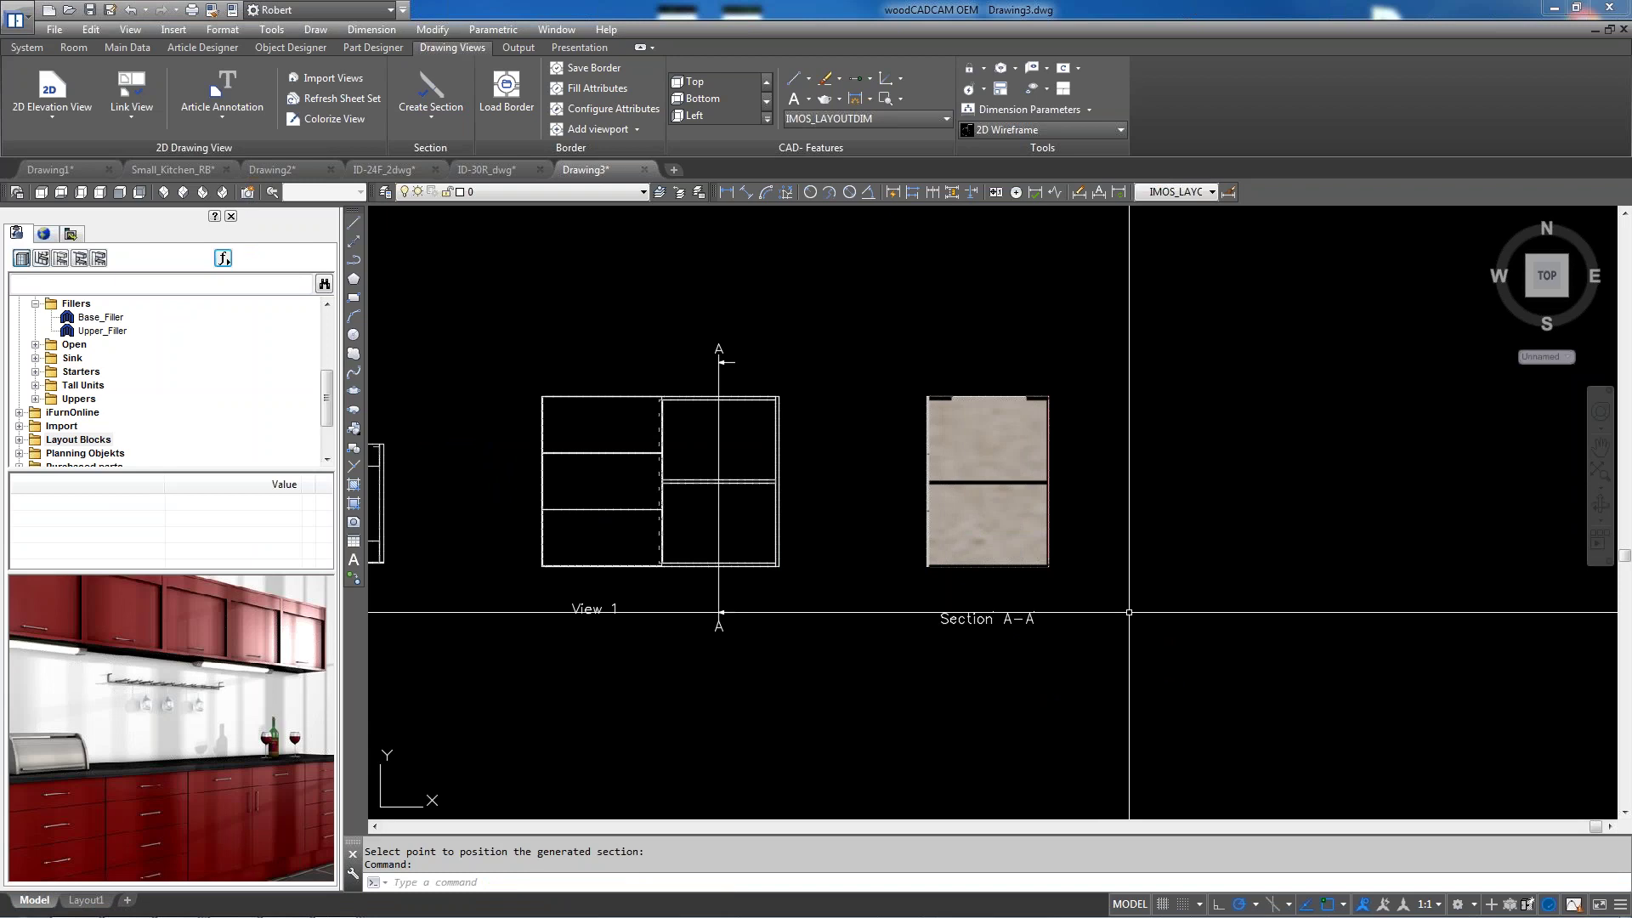
{"action": "scroll", "coordinate": [1076, 460], "scroll_direction": "up", "scroll_amount": 2}
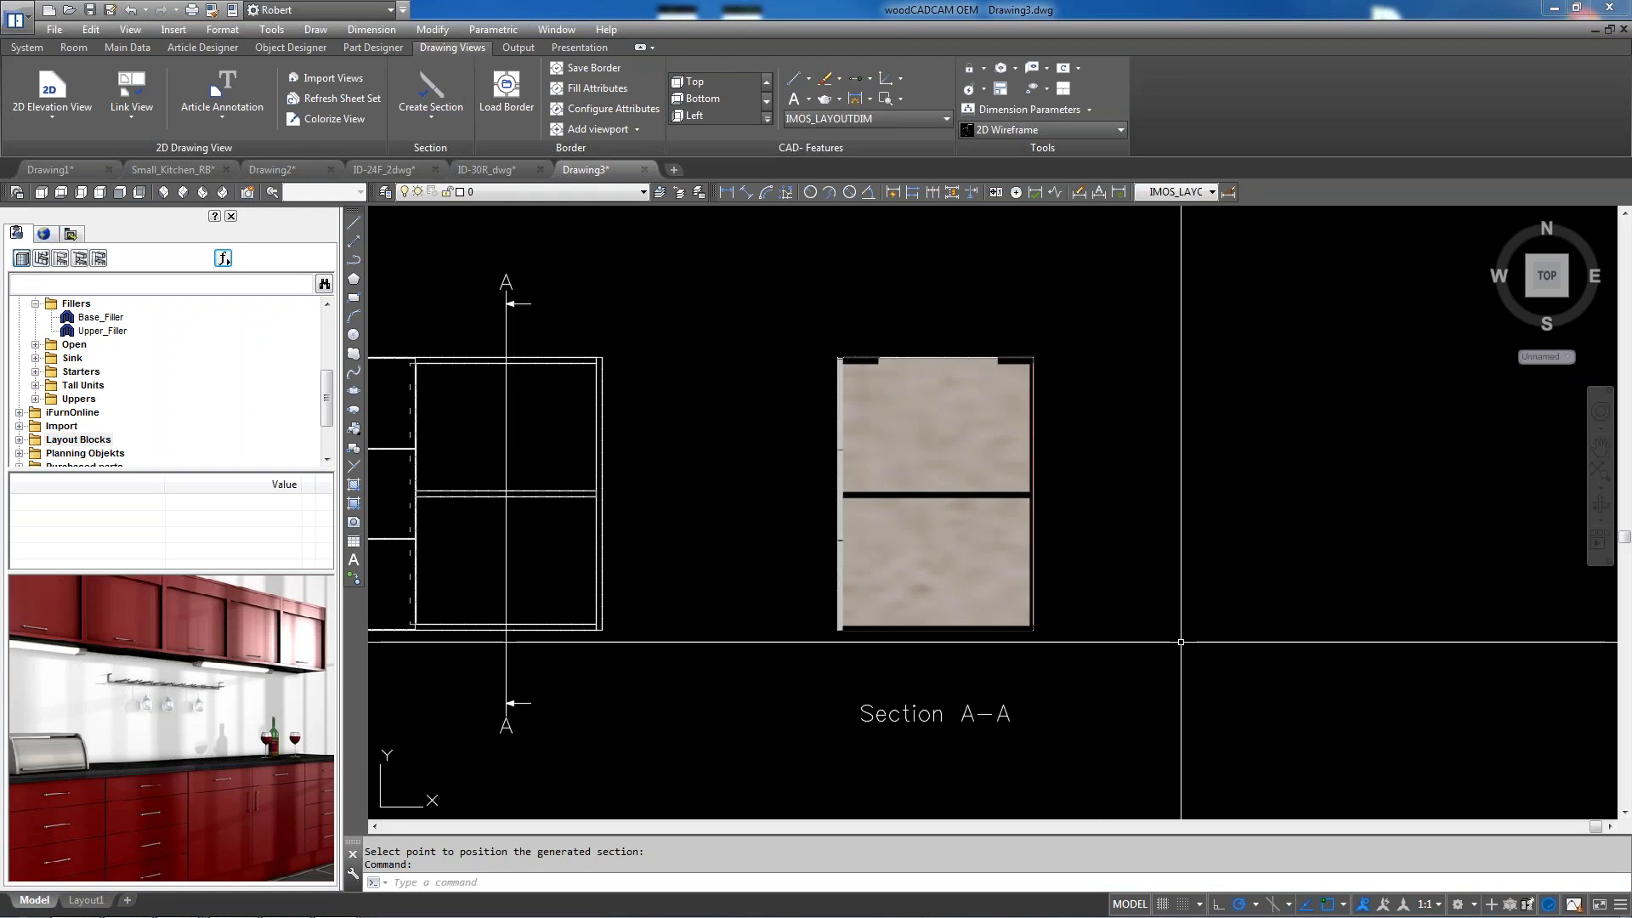
{"action": "scroll", "coordinate": [877, 339], "scroll_direction": "up", "scroll_amount": 3}
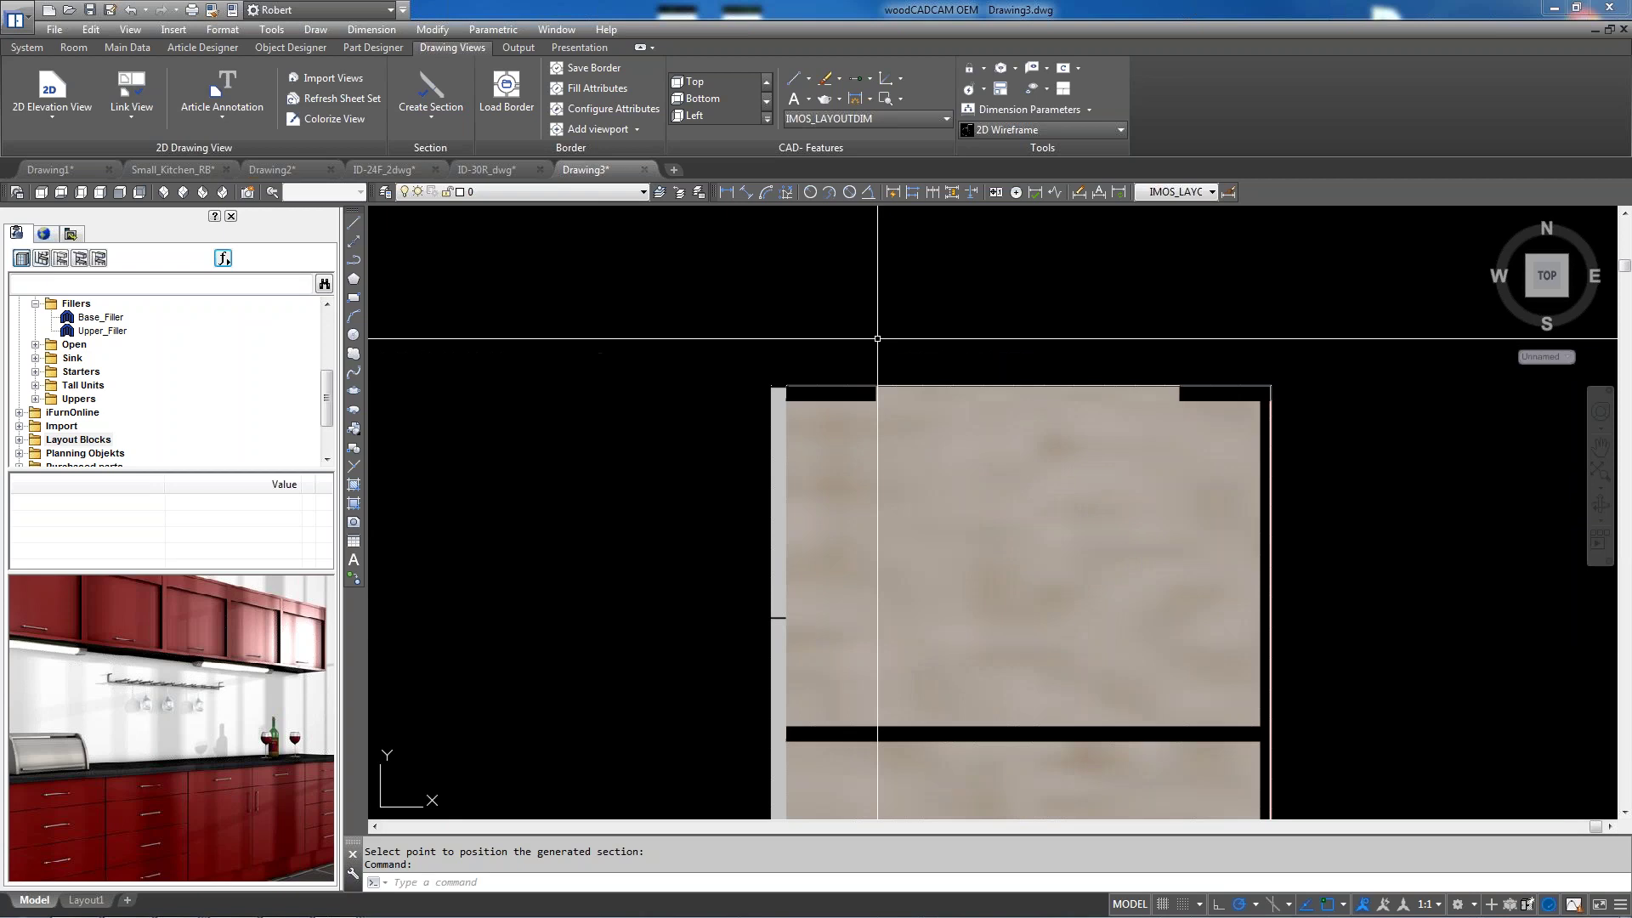
{"action": "scroll", "coordinate": [877, 338], "scroll_direction": "down", "scroll_amount": 3}
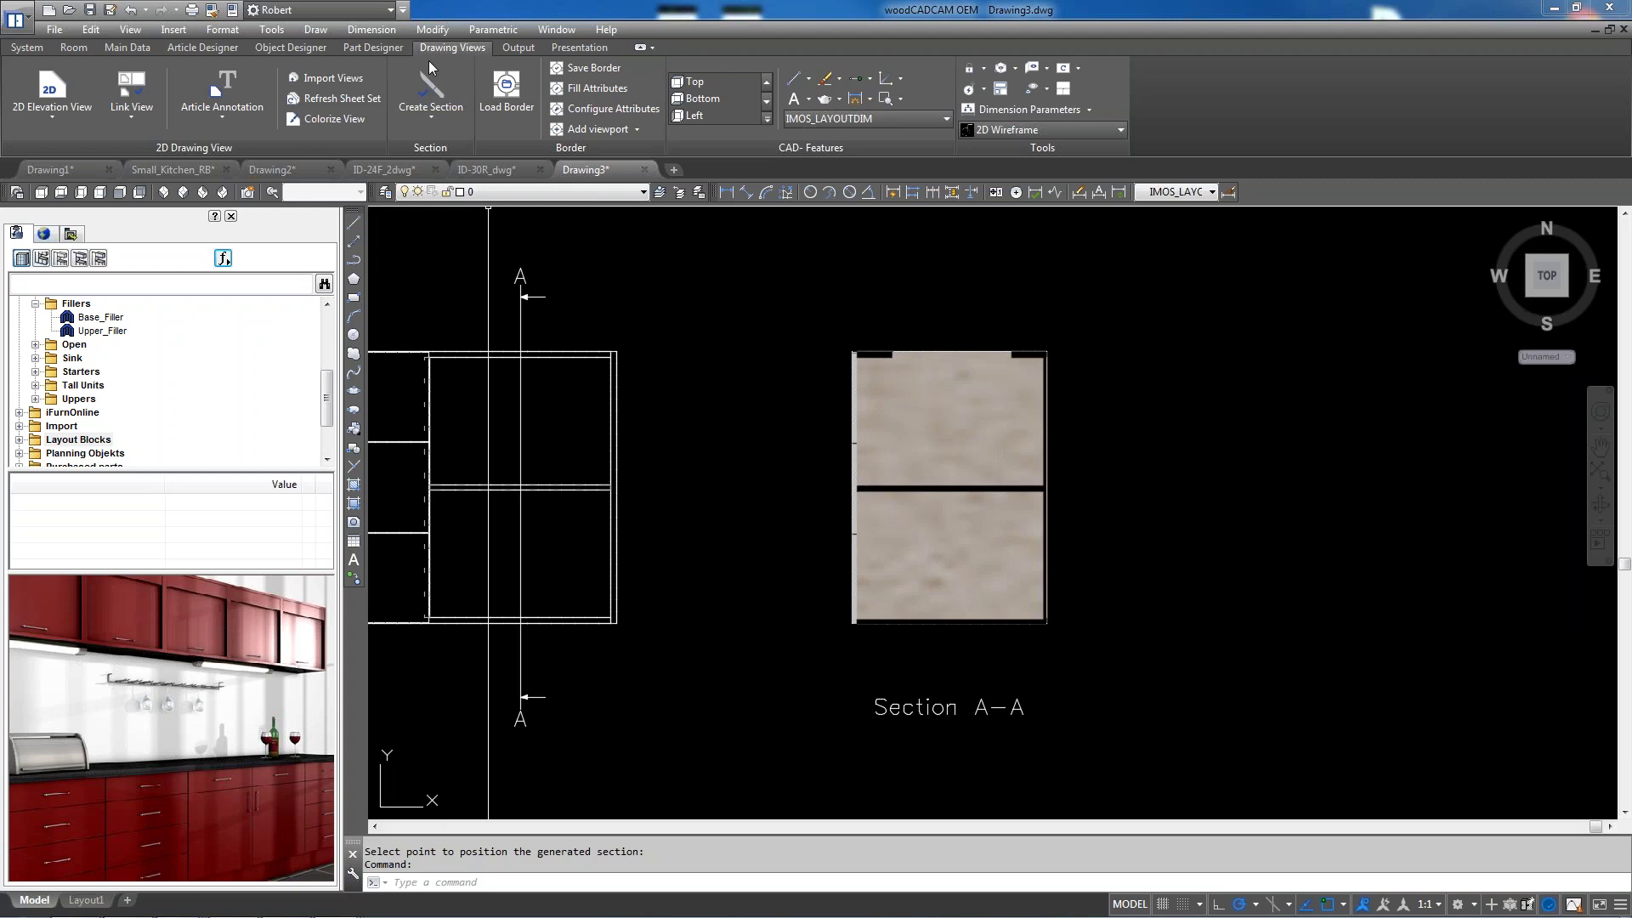
Refresh Section A-A with Coloration unticked in WCC Section Options
{"action": "left_click", "coordinate": [51, 111]}
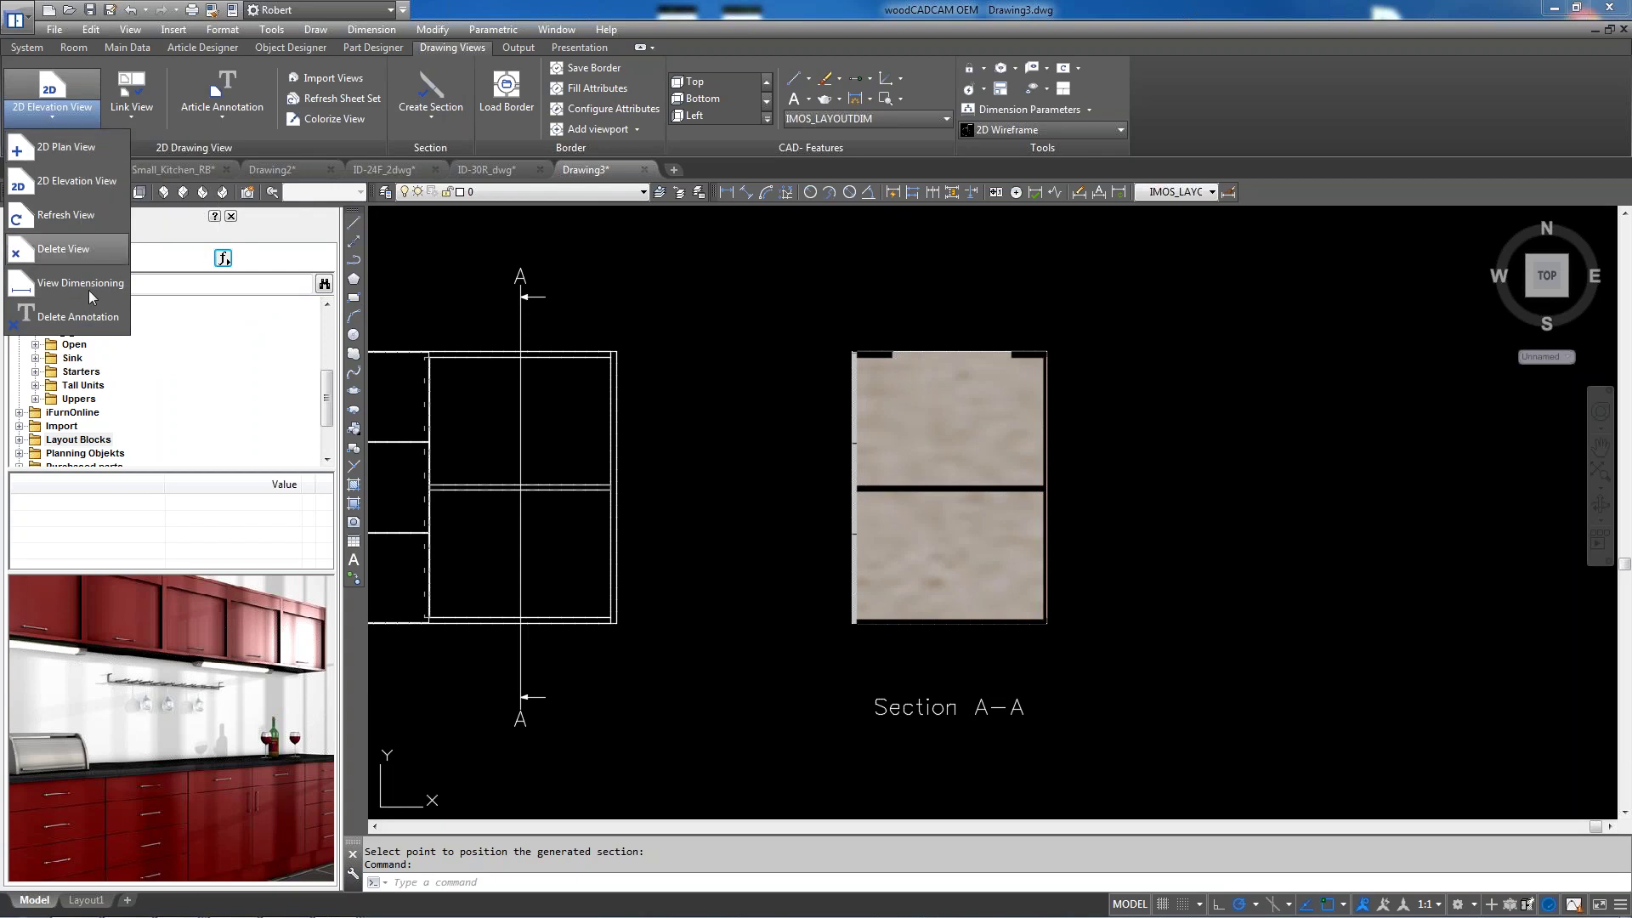
{"action": "left_click", "coordinate": [71, 211]}
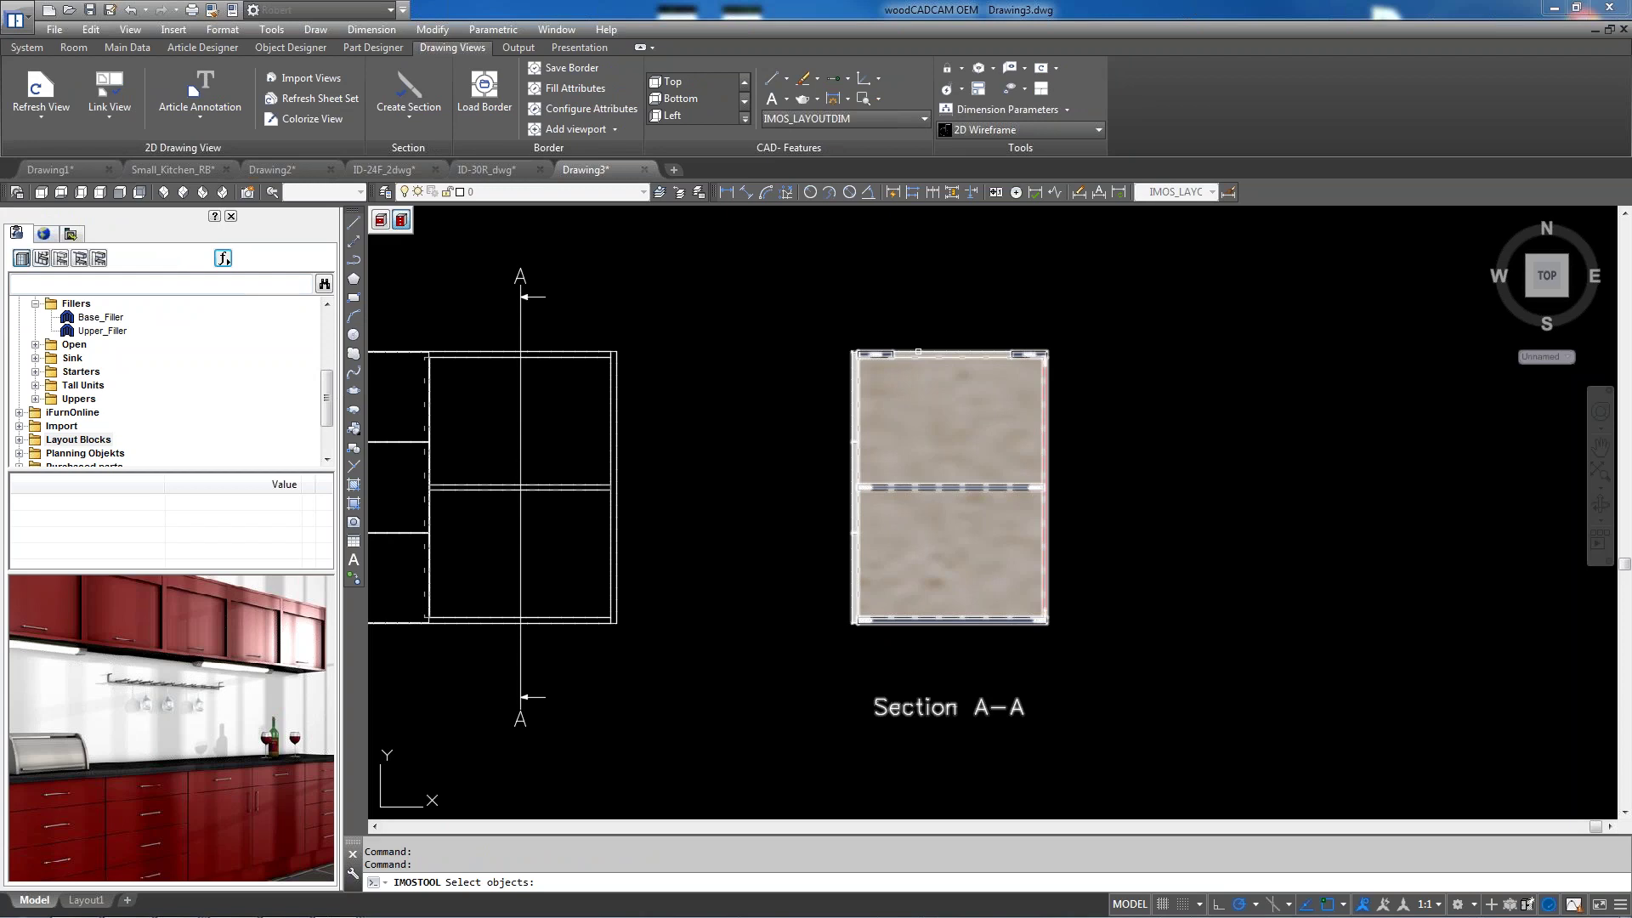
{"action": "left_click", "coordinate": [918, 351]}
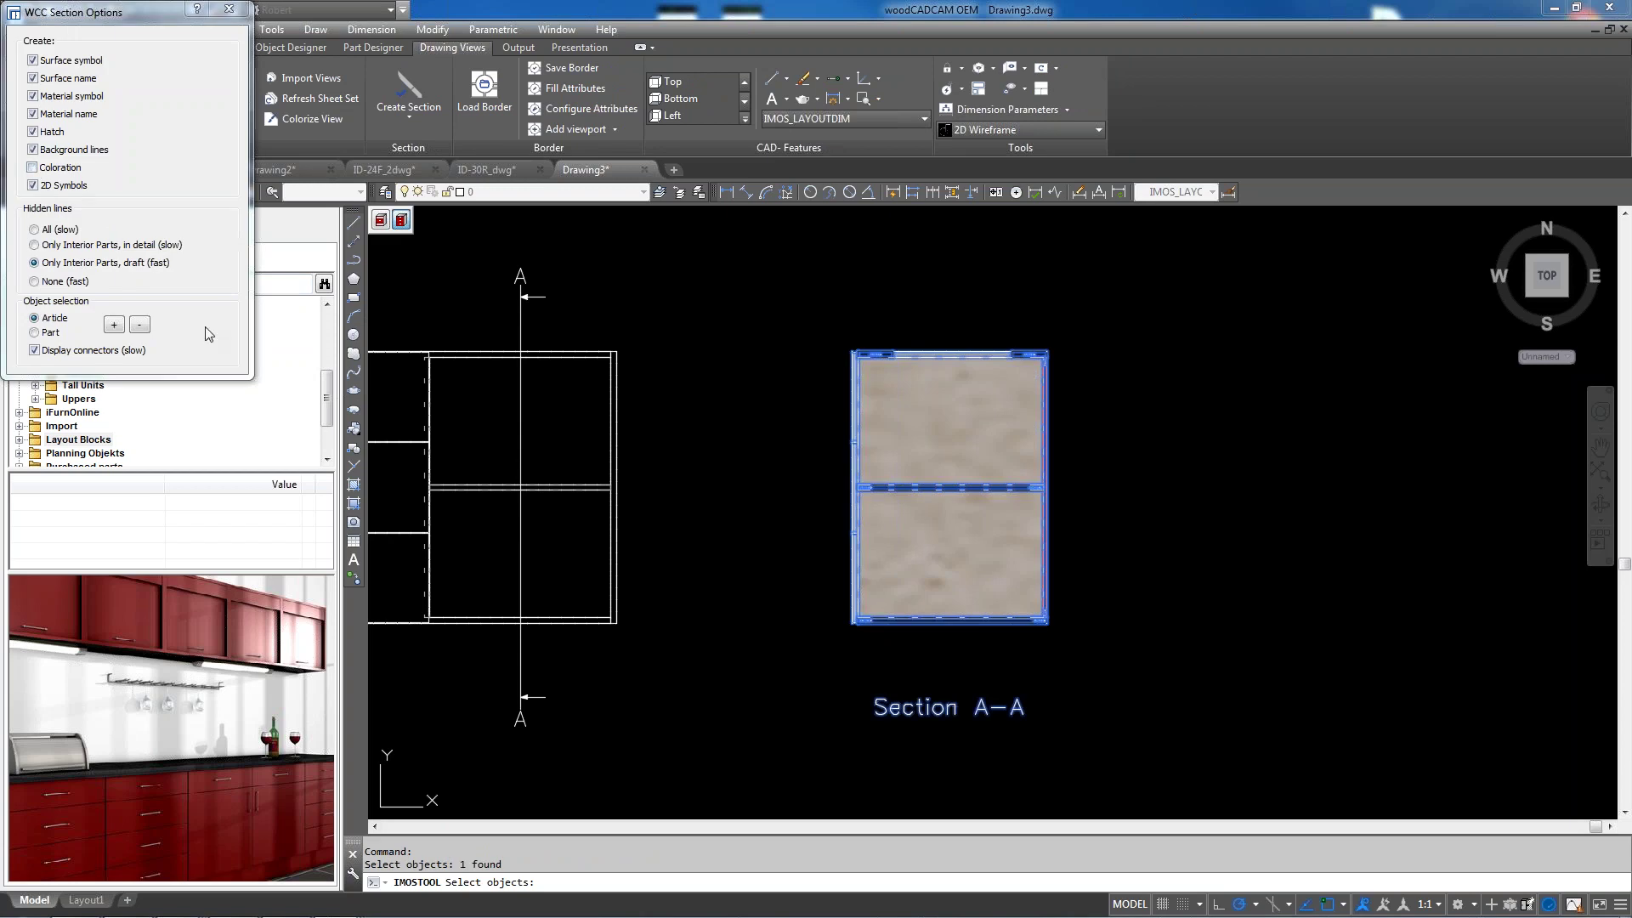
{"action": "left_click", "coordinate": [230, 9]}
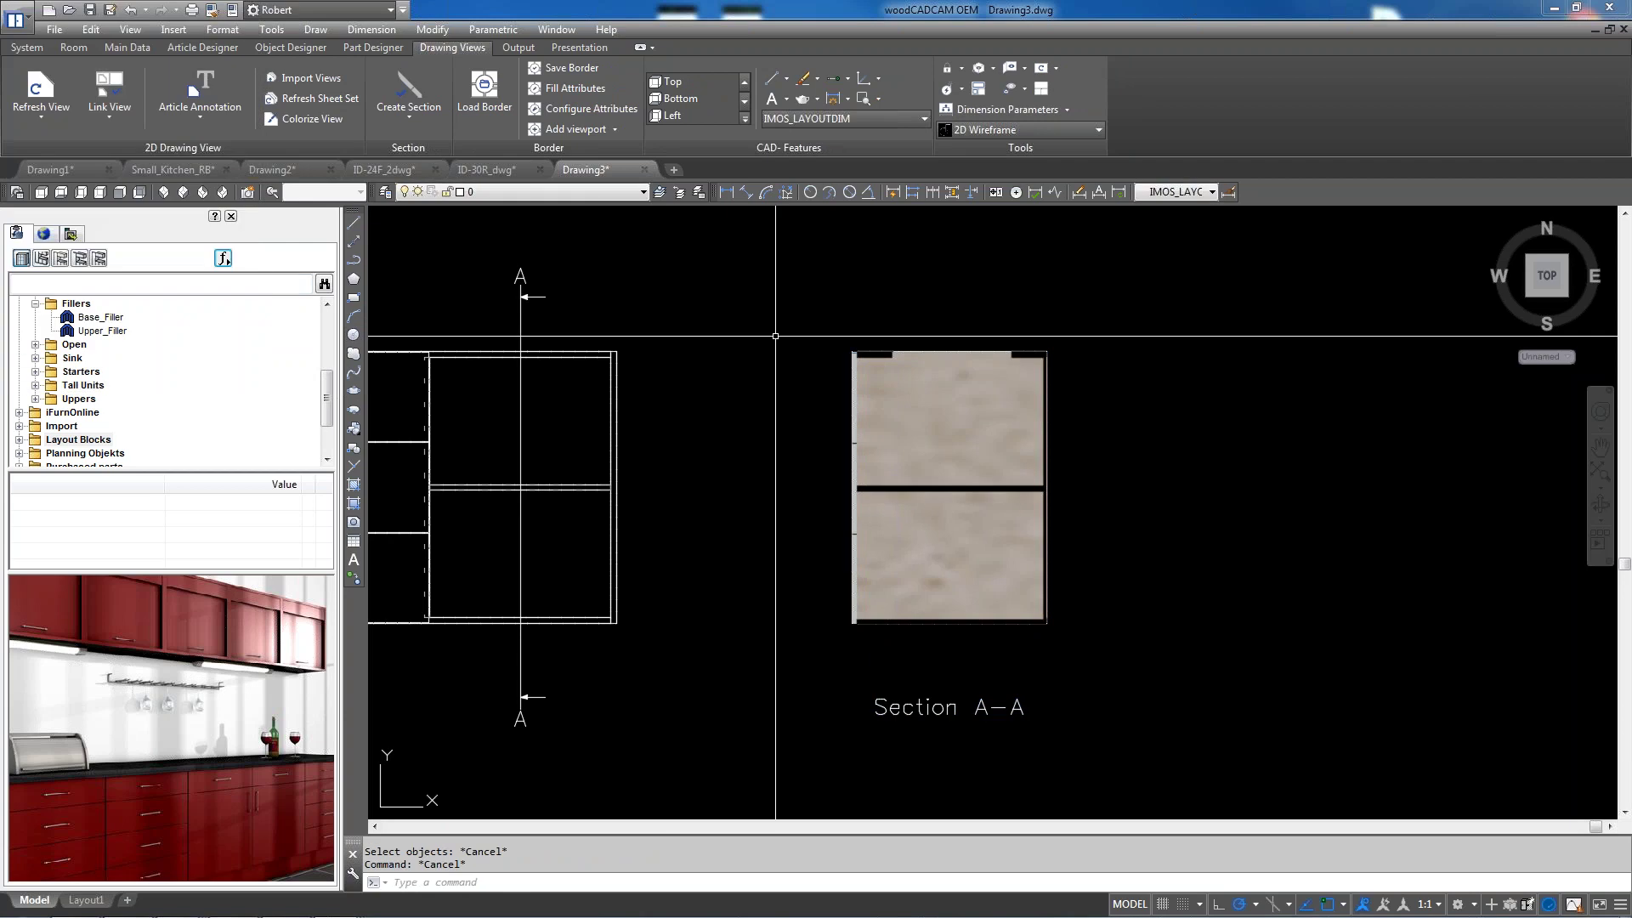
{"action": "left_click", "coordinate": [41, 110]}
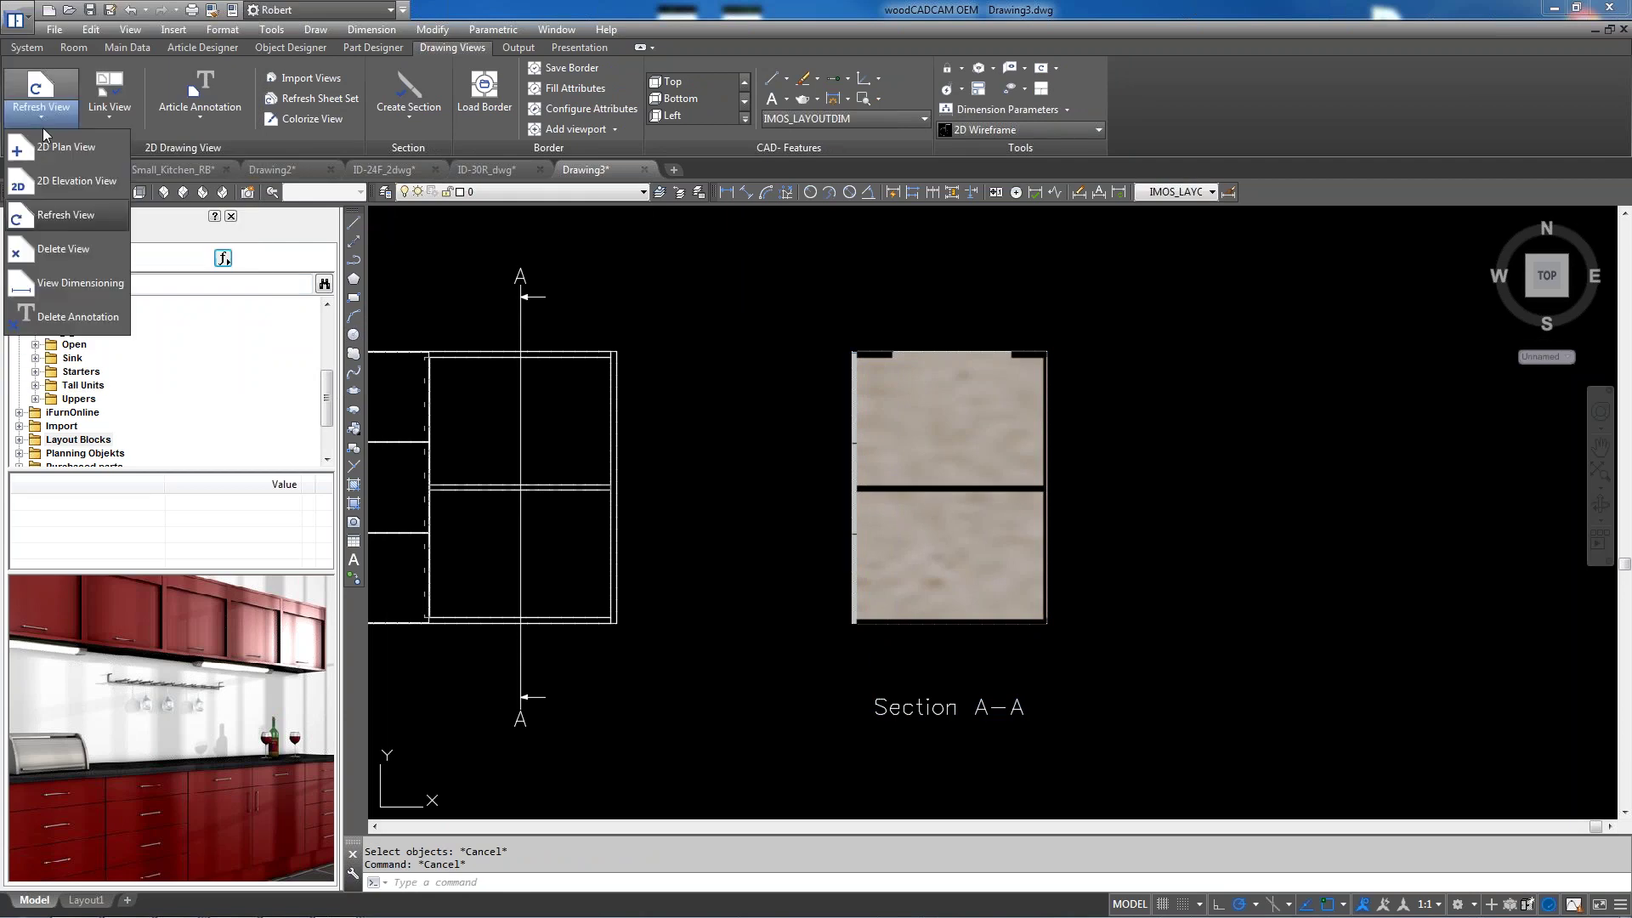
{"action": "left_click", "coordinate": [76, 216]}
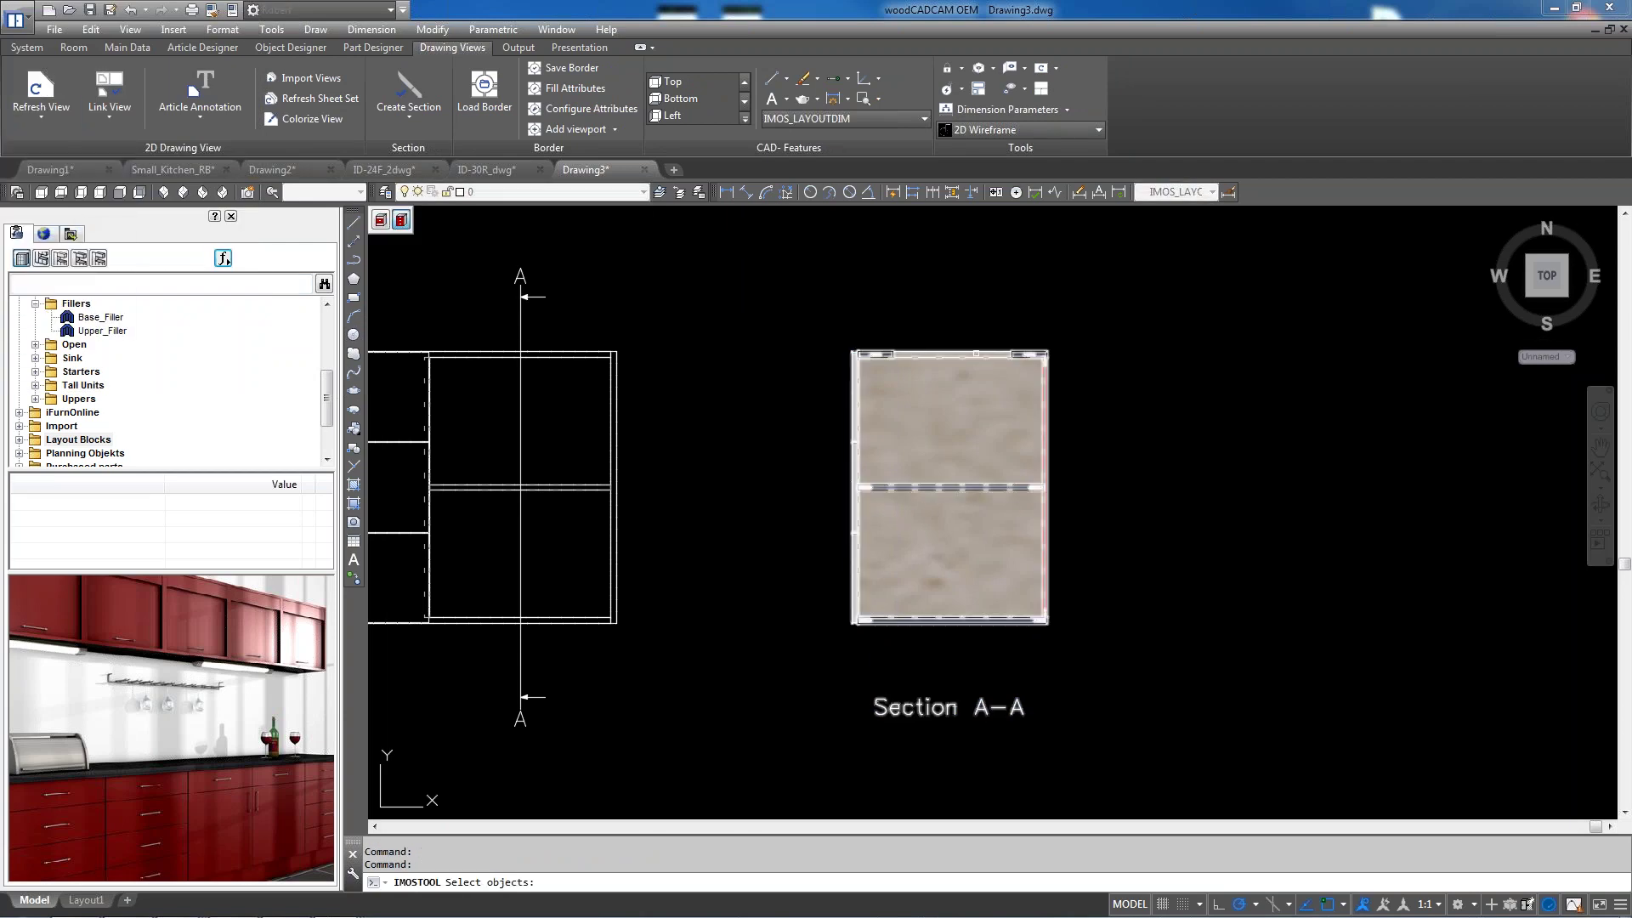
{"action": "left_click", "coordinate": [856, 488]}
{"action": "left_click", "coordinate": [32, 167]}
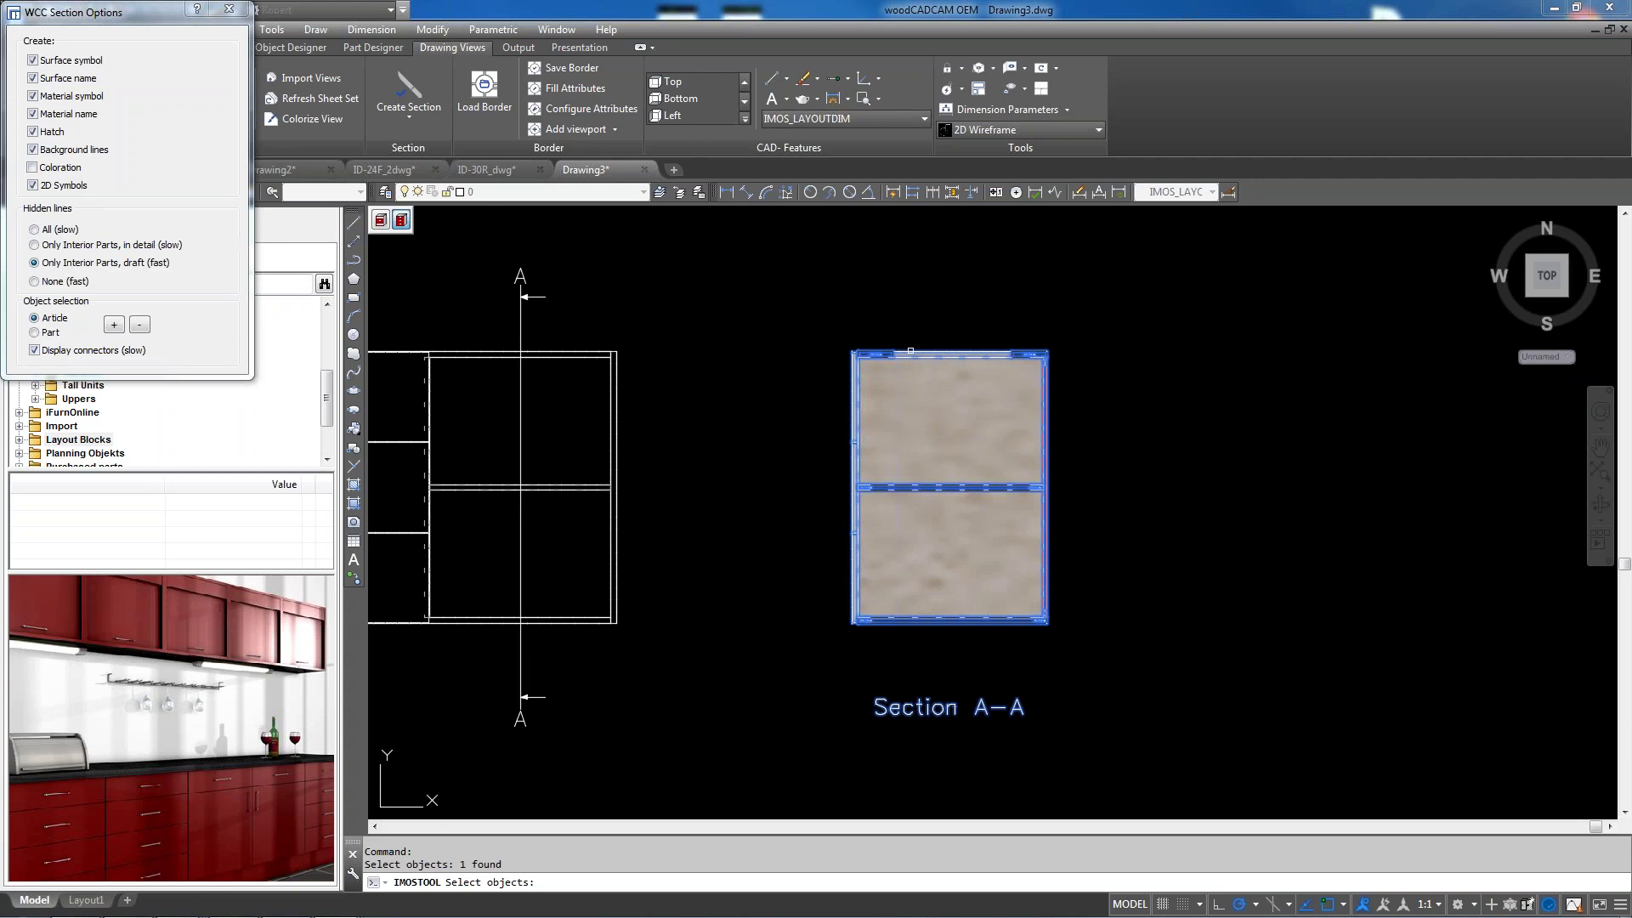
{"action": "left_click", "coordinate": [856, 349]}
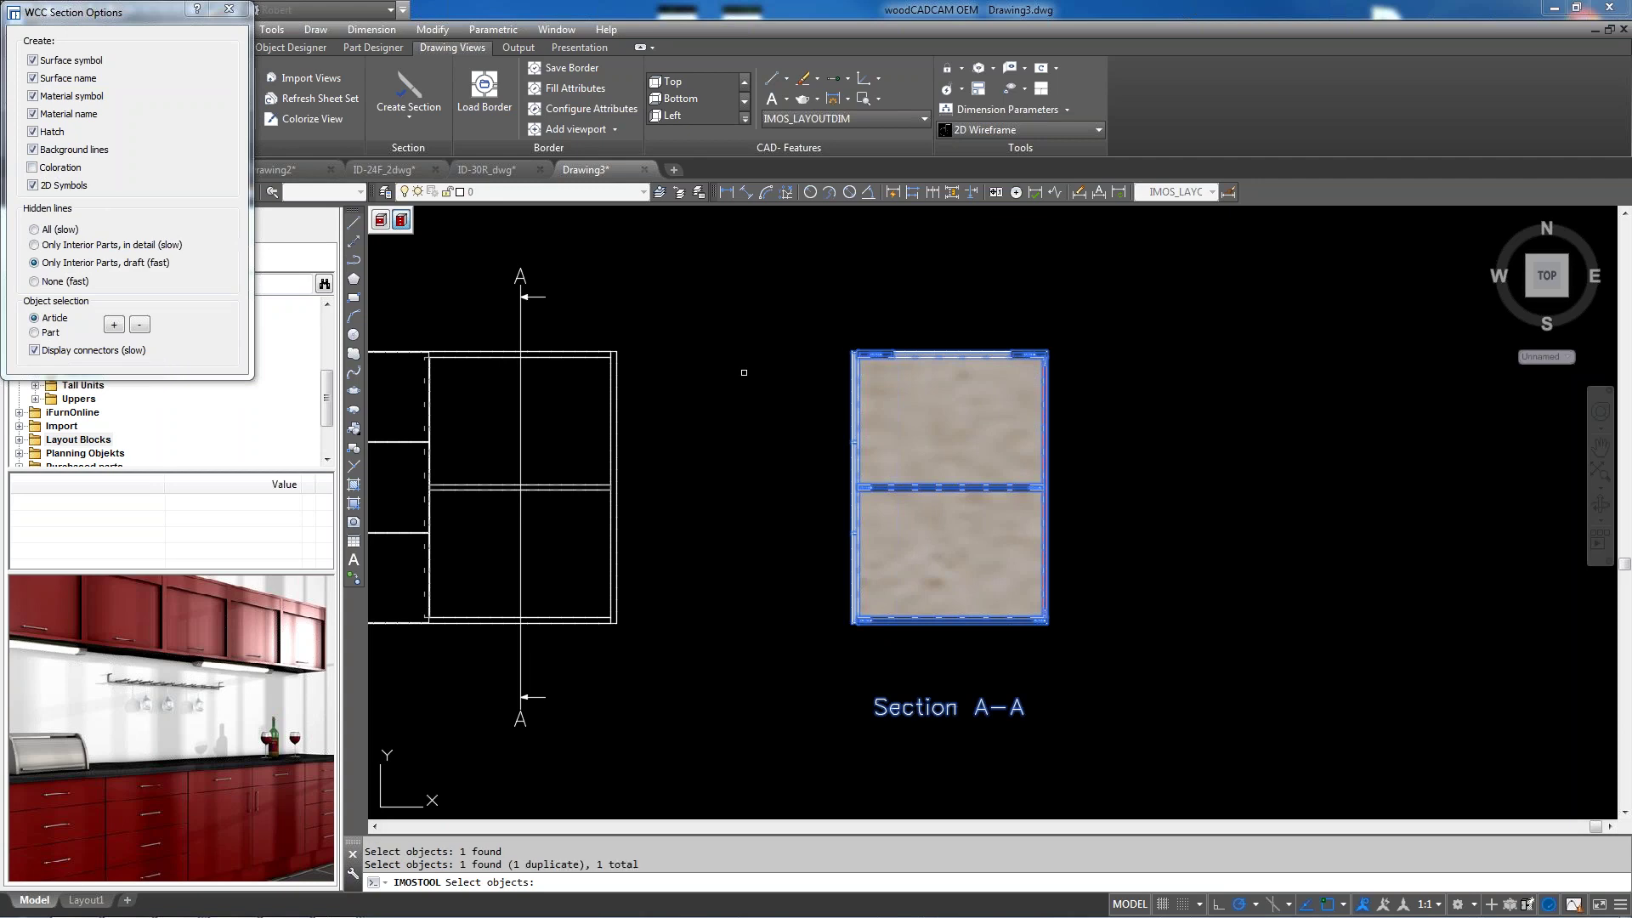
{"action": "key", "text": "Return"}
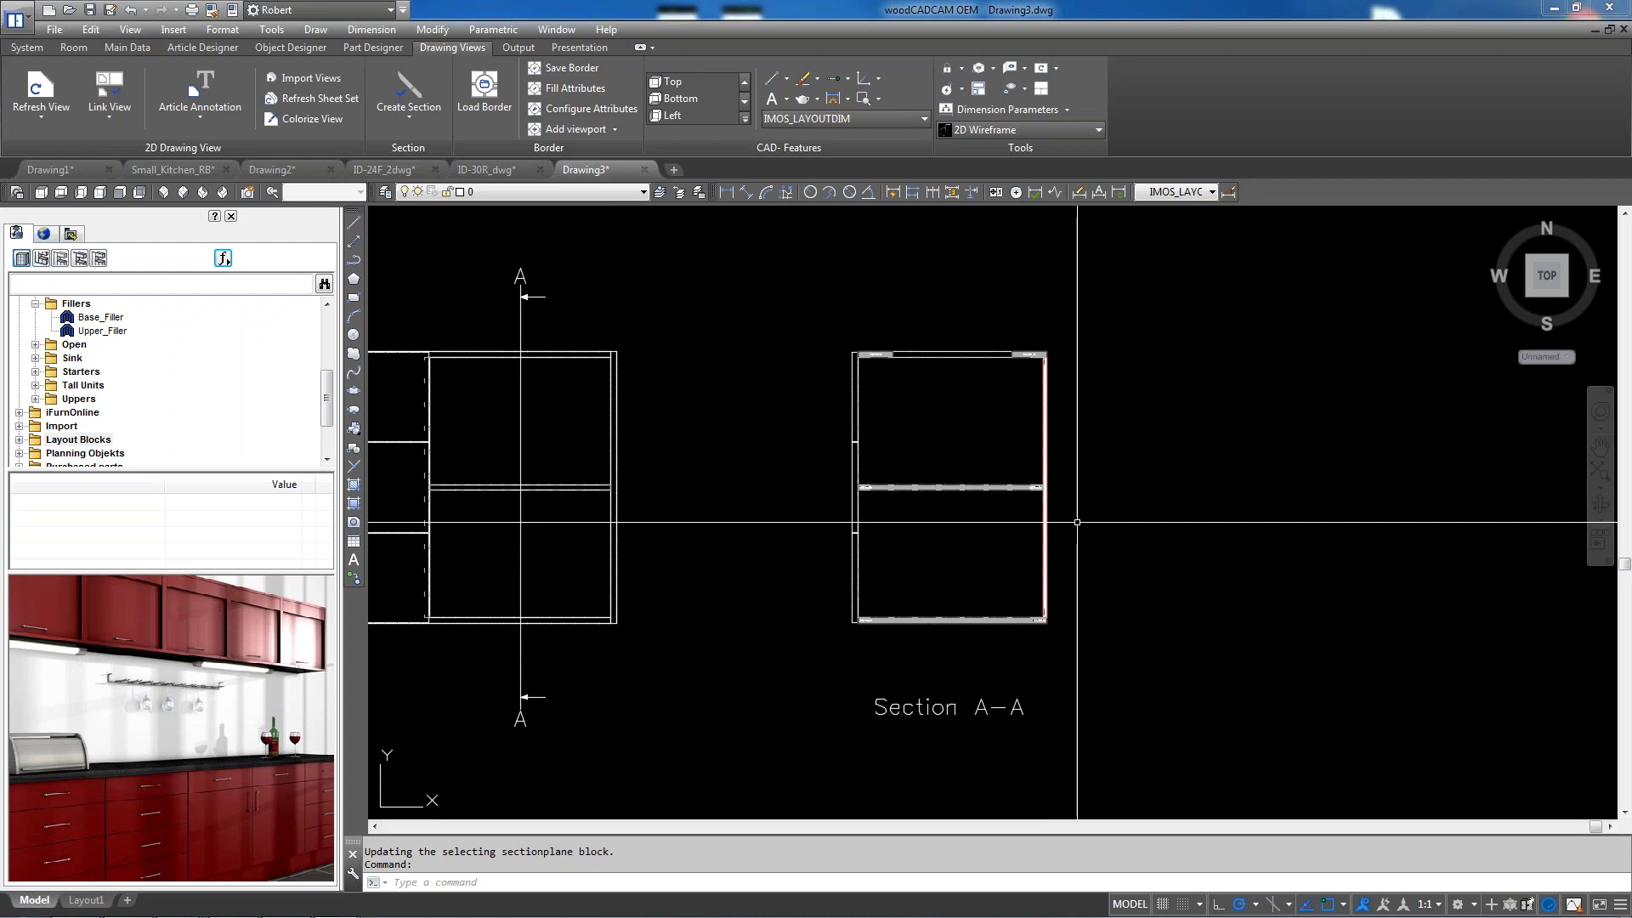
Use MOVE to shift the A-A section line left over View 1's three-drawer cabinet
{"action": "scroll", "coordinate": [1149, 380], "scroll_direction": "down", "scroll_amount": 2}
{"action": "scroll", "coordinate": [606, 459], "scroll_direction": "up", "scroll_amount": 2}
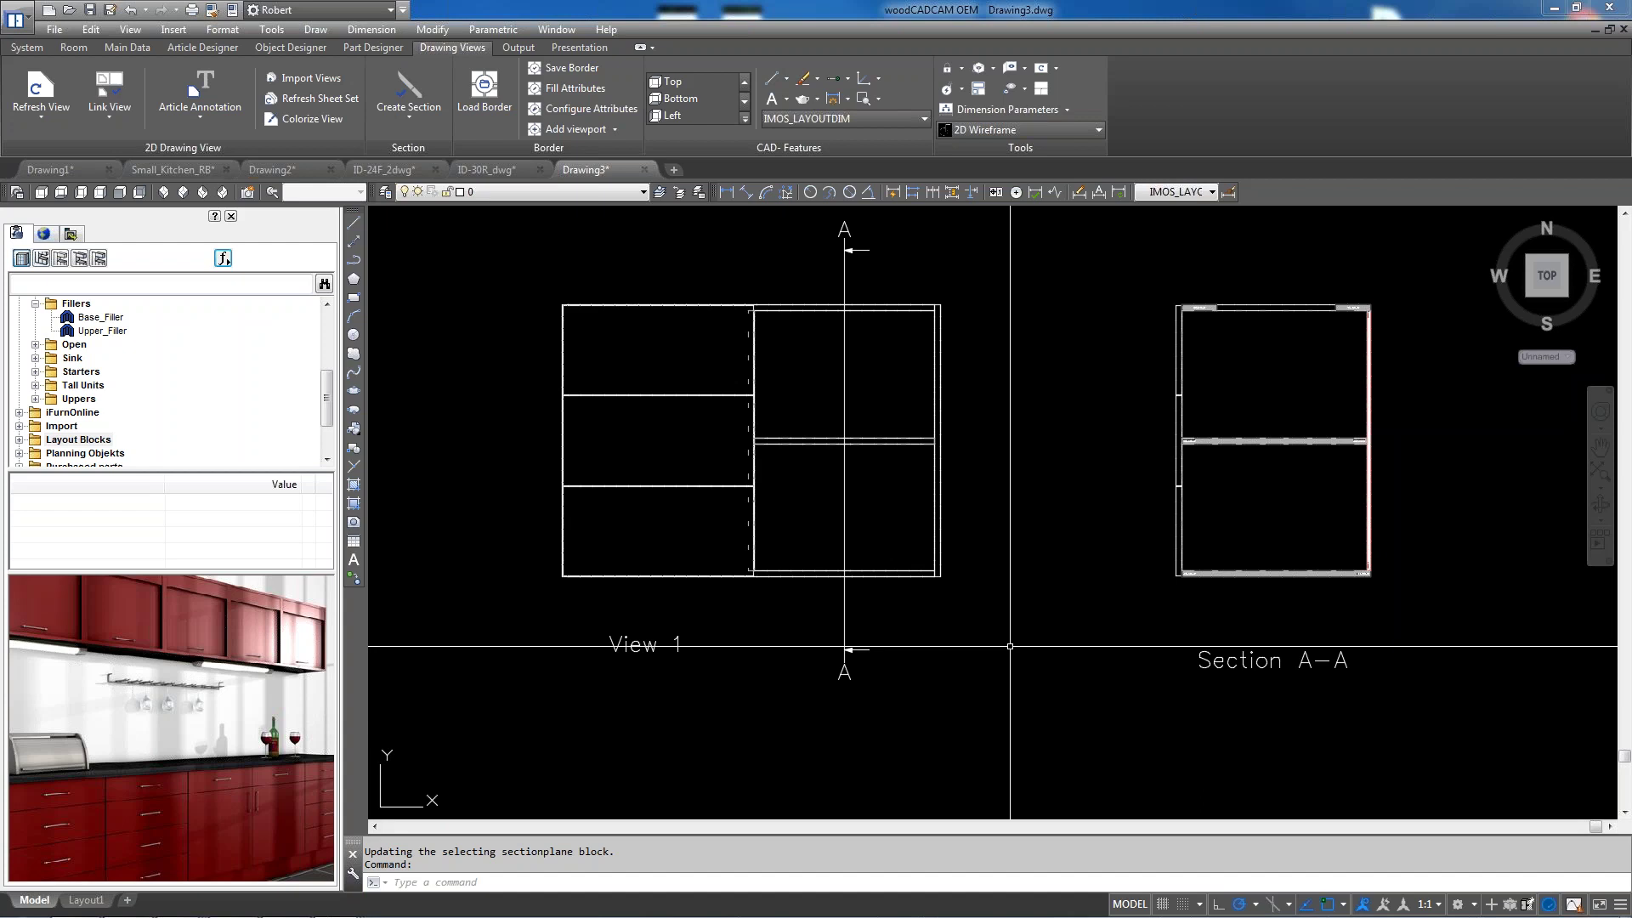
{"action": "type", "text": "m"}
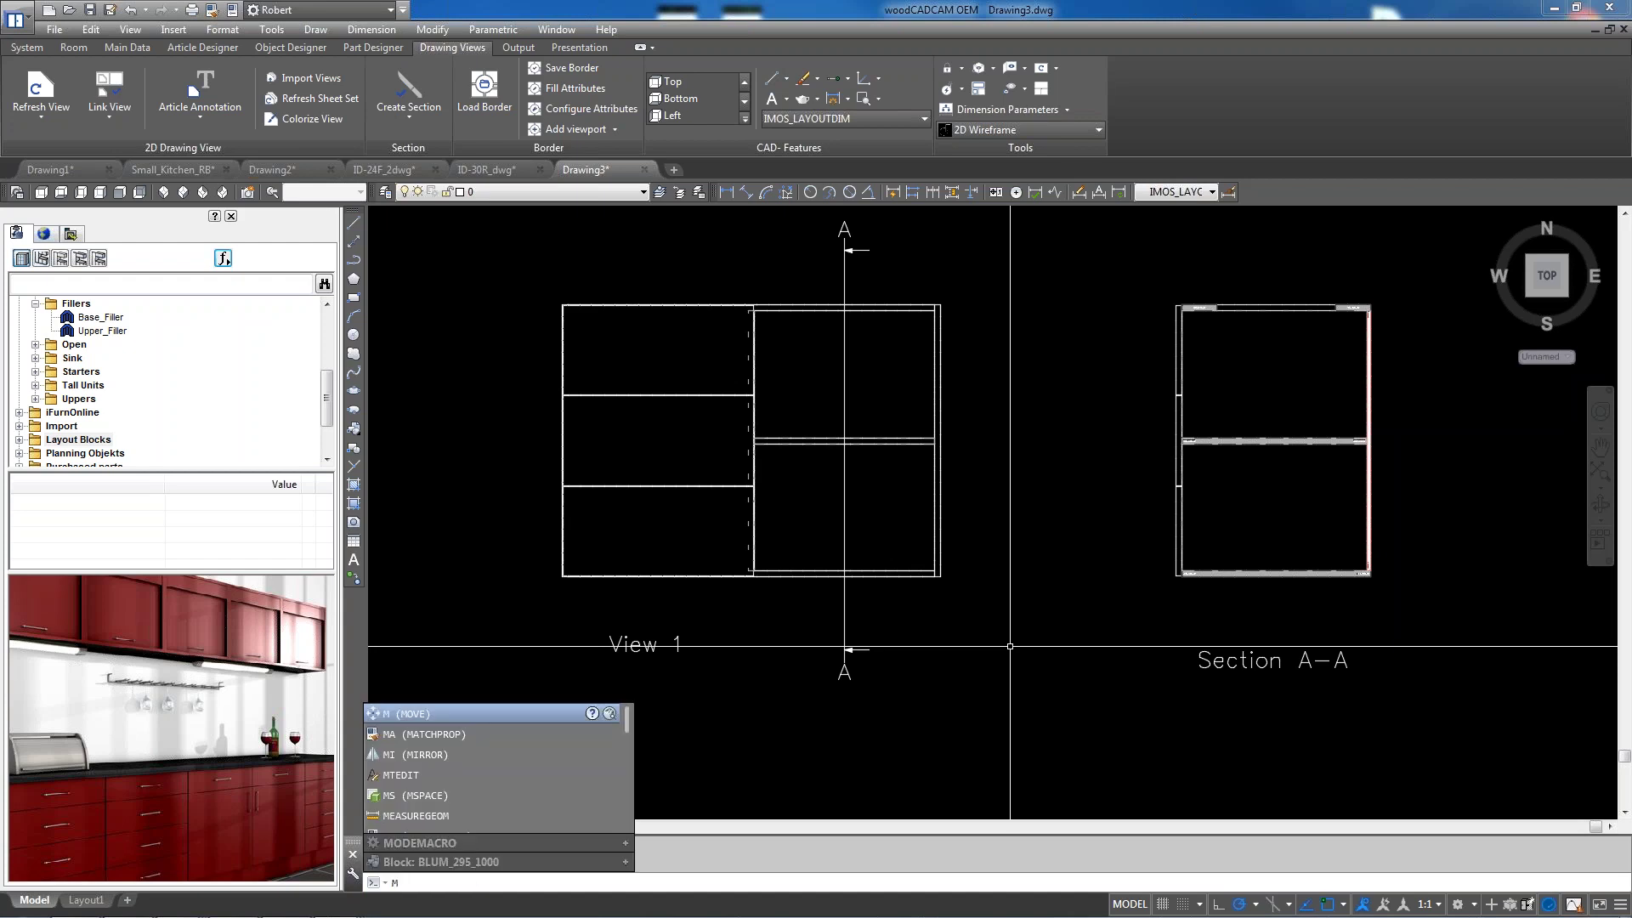
{"action": "key", "text": "Return"}
{"action": "left_click", "coordinate": [935, 719]}
{"action": "left_click", "coordinate": [831, 620]}
{"action": "scroll", "coordinate": [914, 429], "scroll_direction": "down", "scroll_amount": 2}
{"action": "scroll", "coordinate": [914, 289], "scroll_direction": "up", "scroll_amount": 2}
{"action": "left_click", "coordinate": [915, 357]}
{"action": "left_click", "coordinate": [832, 286]}
{"action": "key", "text": "Return"}
{"action": "left_click", "coordinate": [854, 273]}
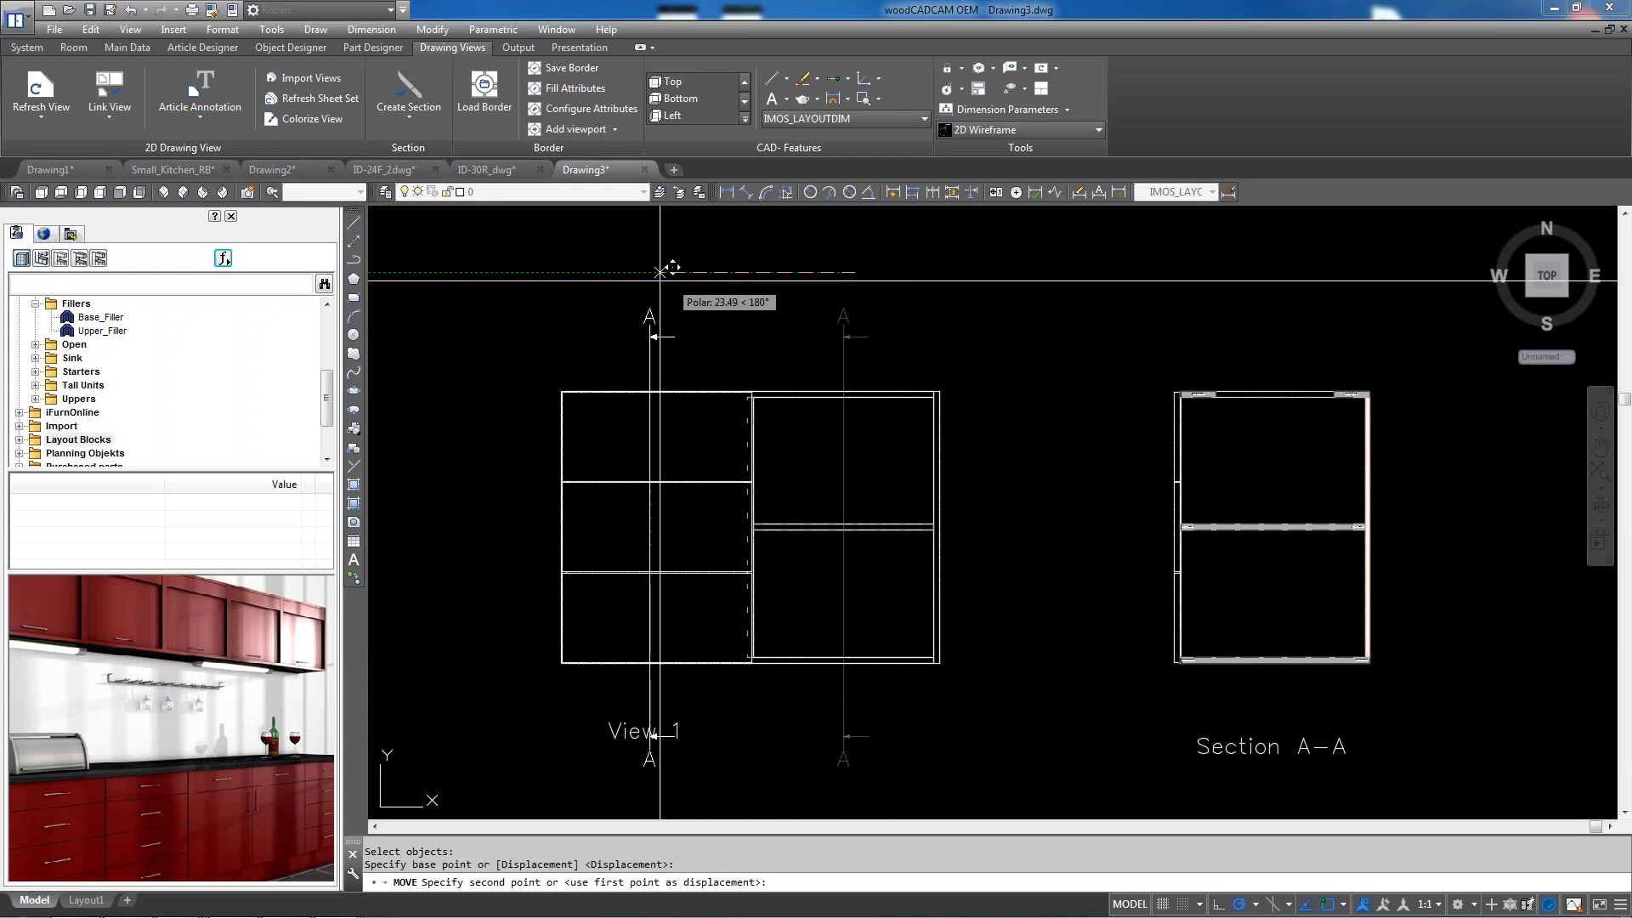
{"action": "left_click", "coordinate": [617, 272]}
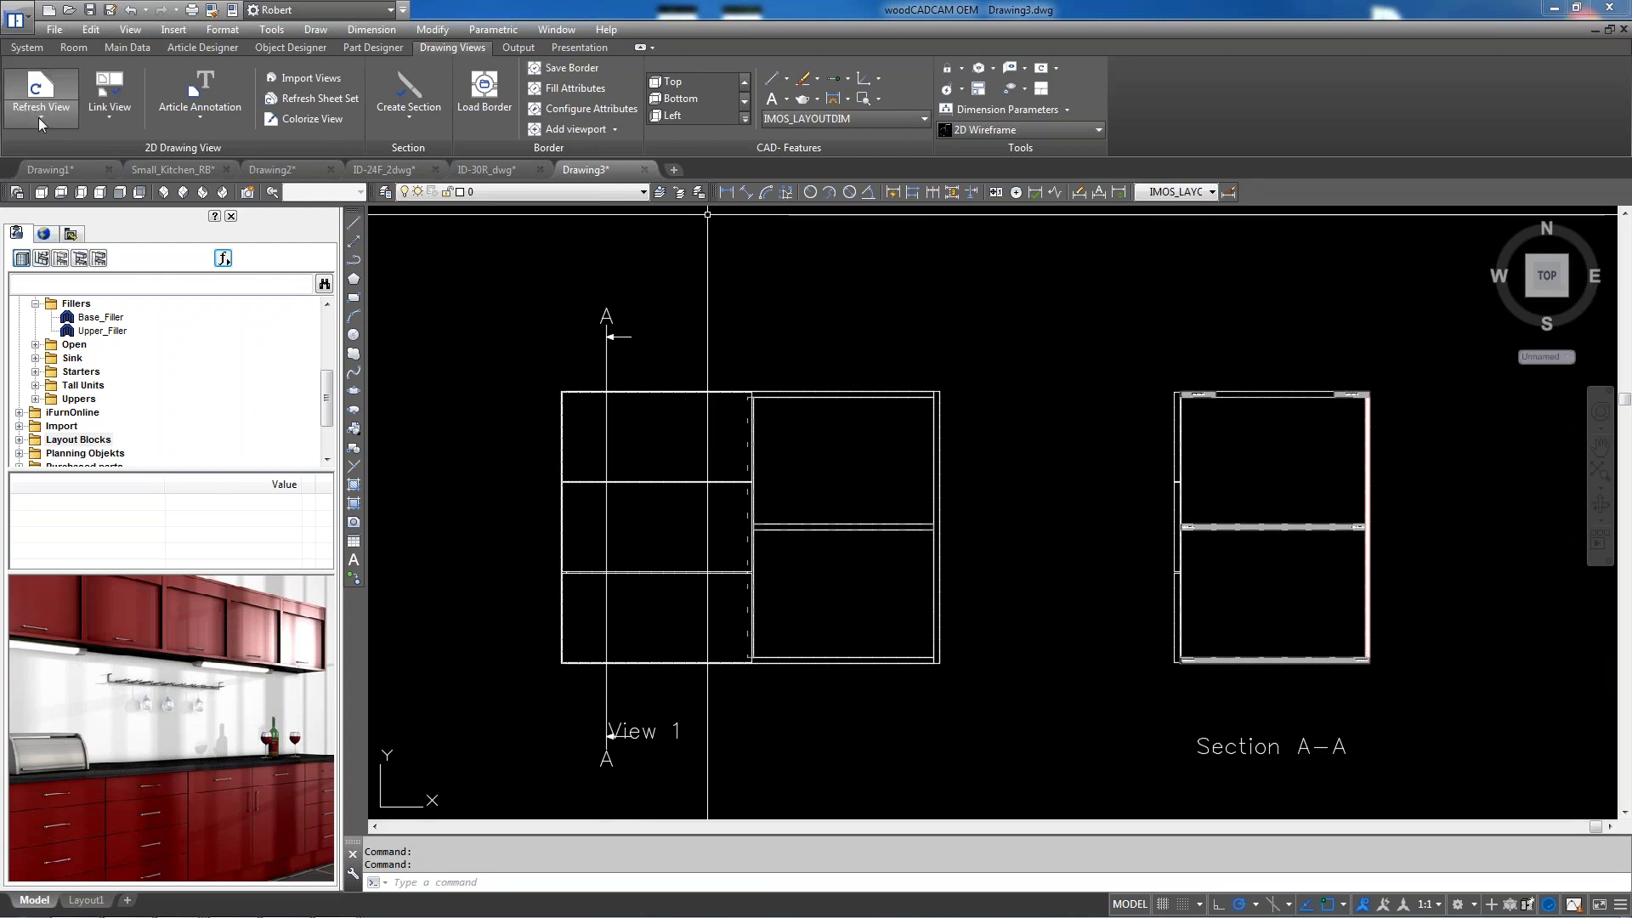
Refresh View 1 to match the relocated section line
{"action": "left_click", "coordinate": [39, 117]}
{"action": "left_click", "coordinate": [63, 221]}
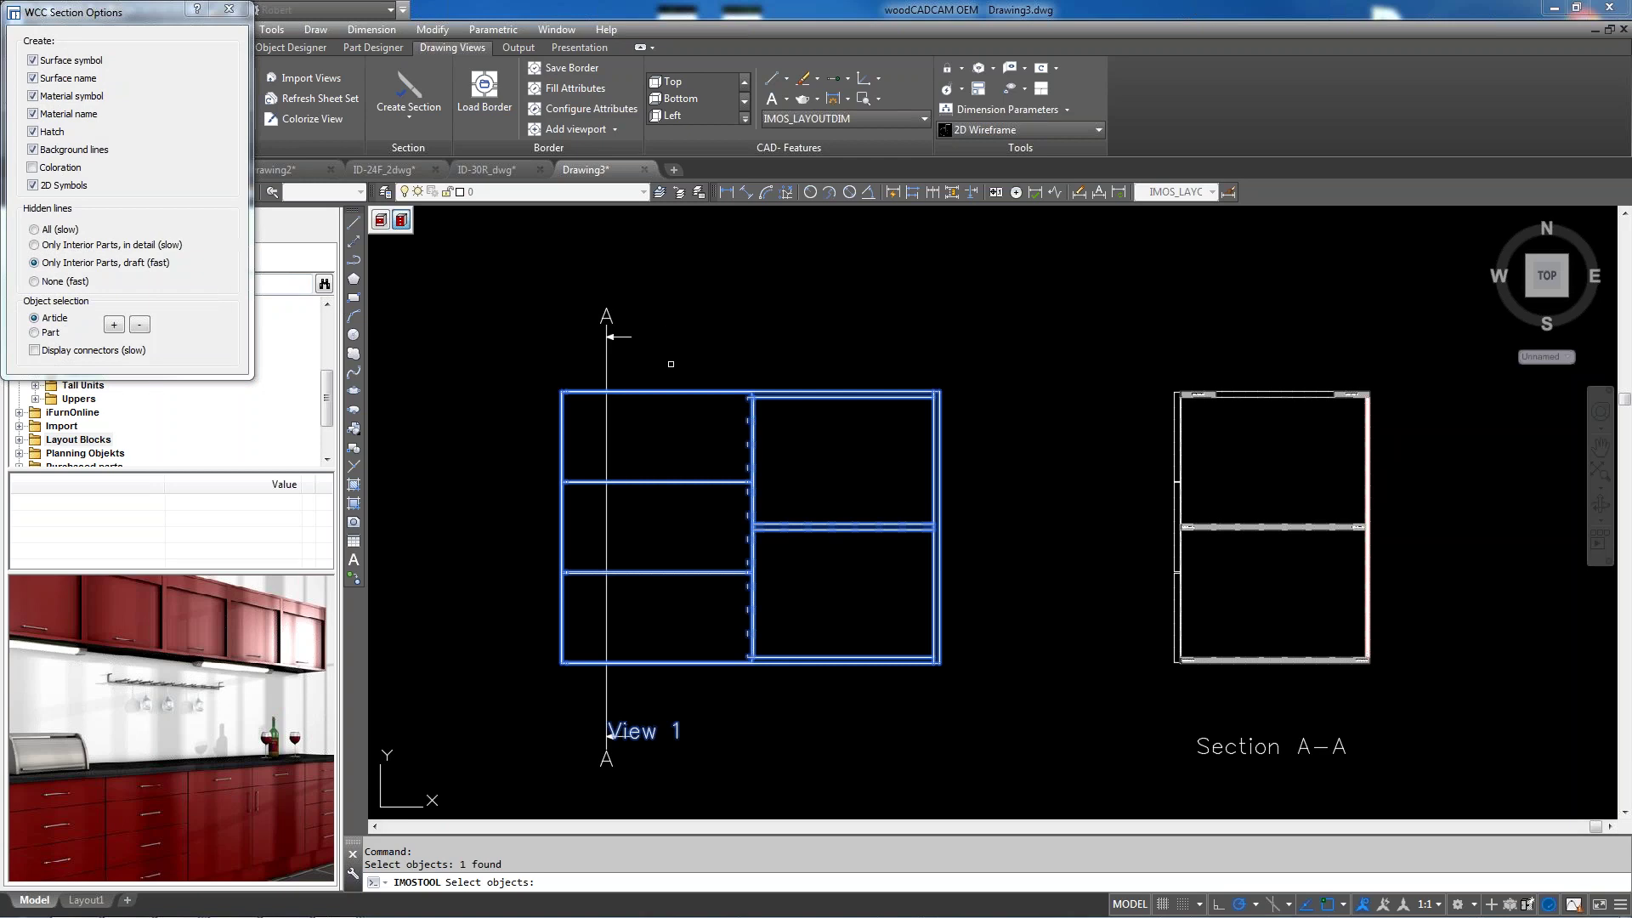
{"action": "left_click", "coordinate": [666, 393]}
{"action": "key", "text": "Return"}
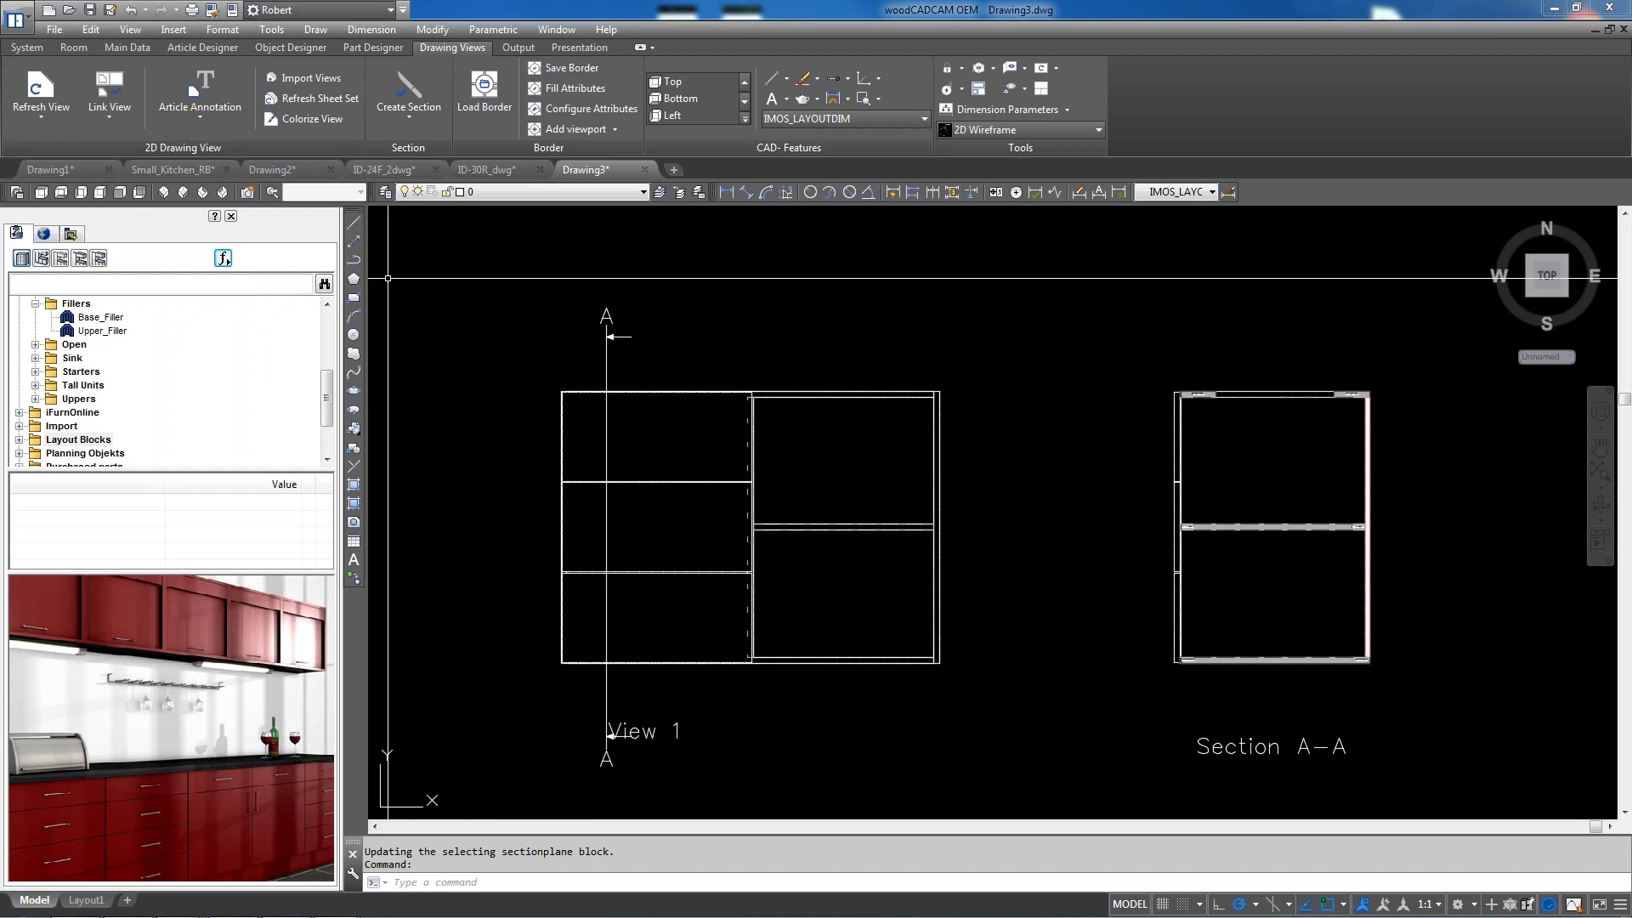
Refresh the Section A-A view so it shows the three drawers
{"action": "left_click", "coordinate": [39, 115]}
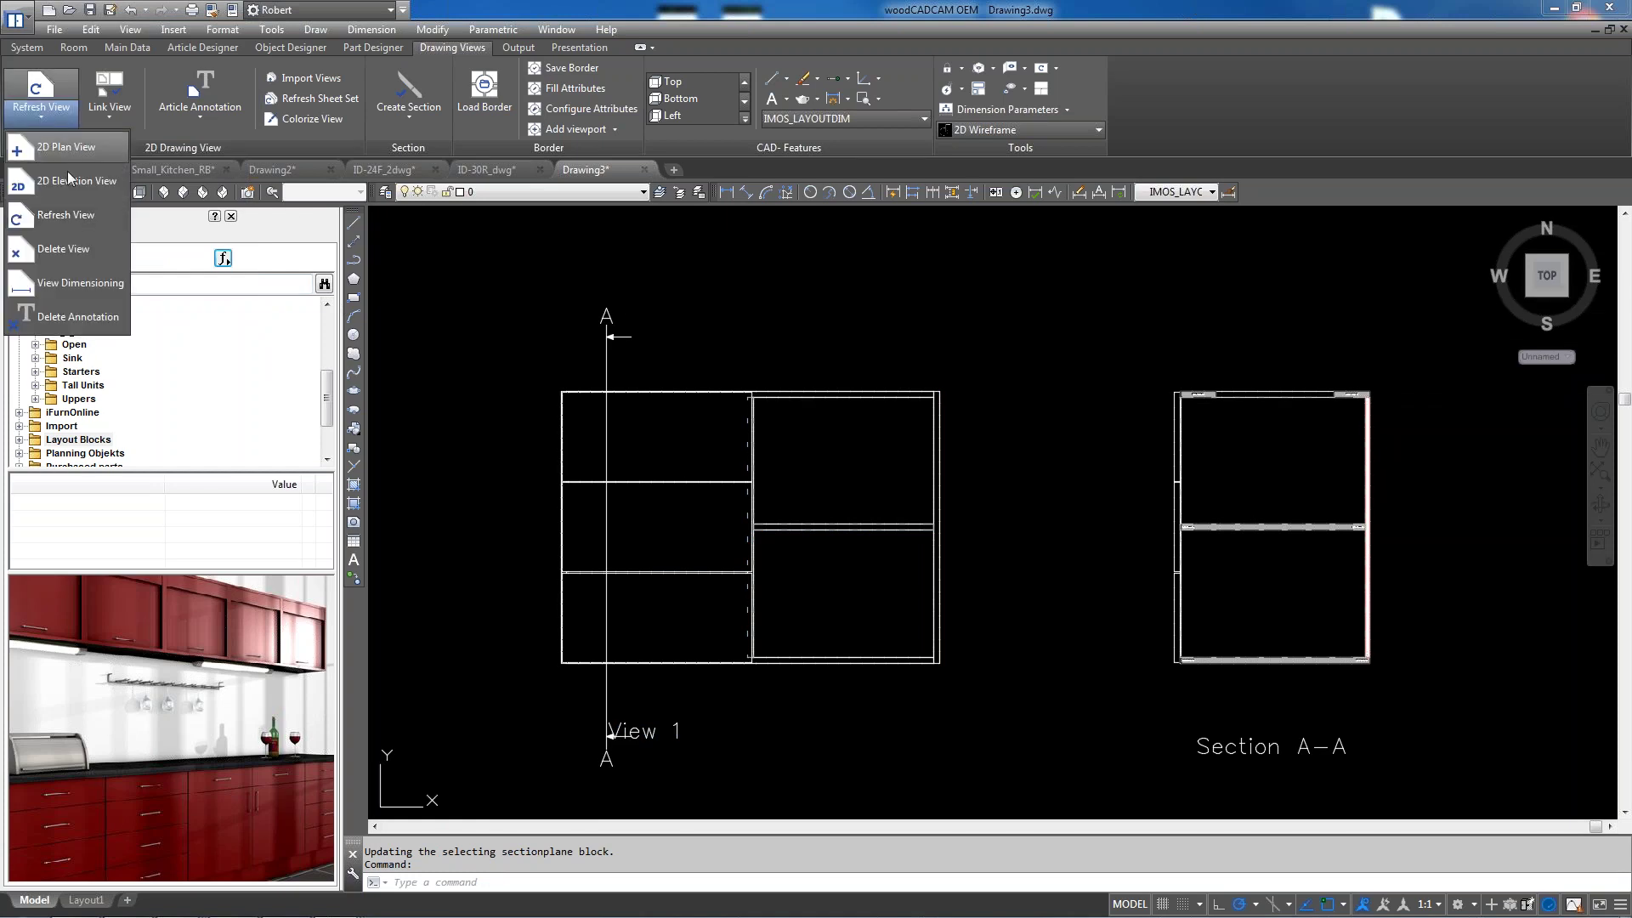
{"action": "left_click", "coordinate": [64, 134]}
{"action": "left_click", "coordinate": [1272, 393]}
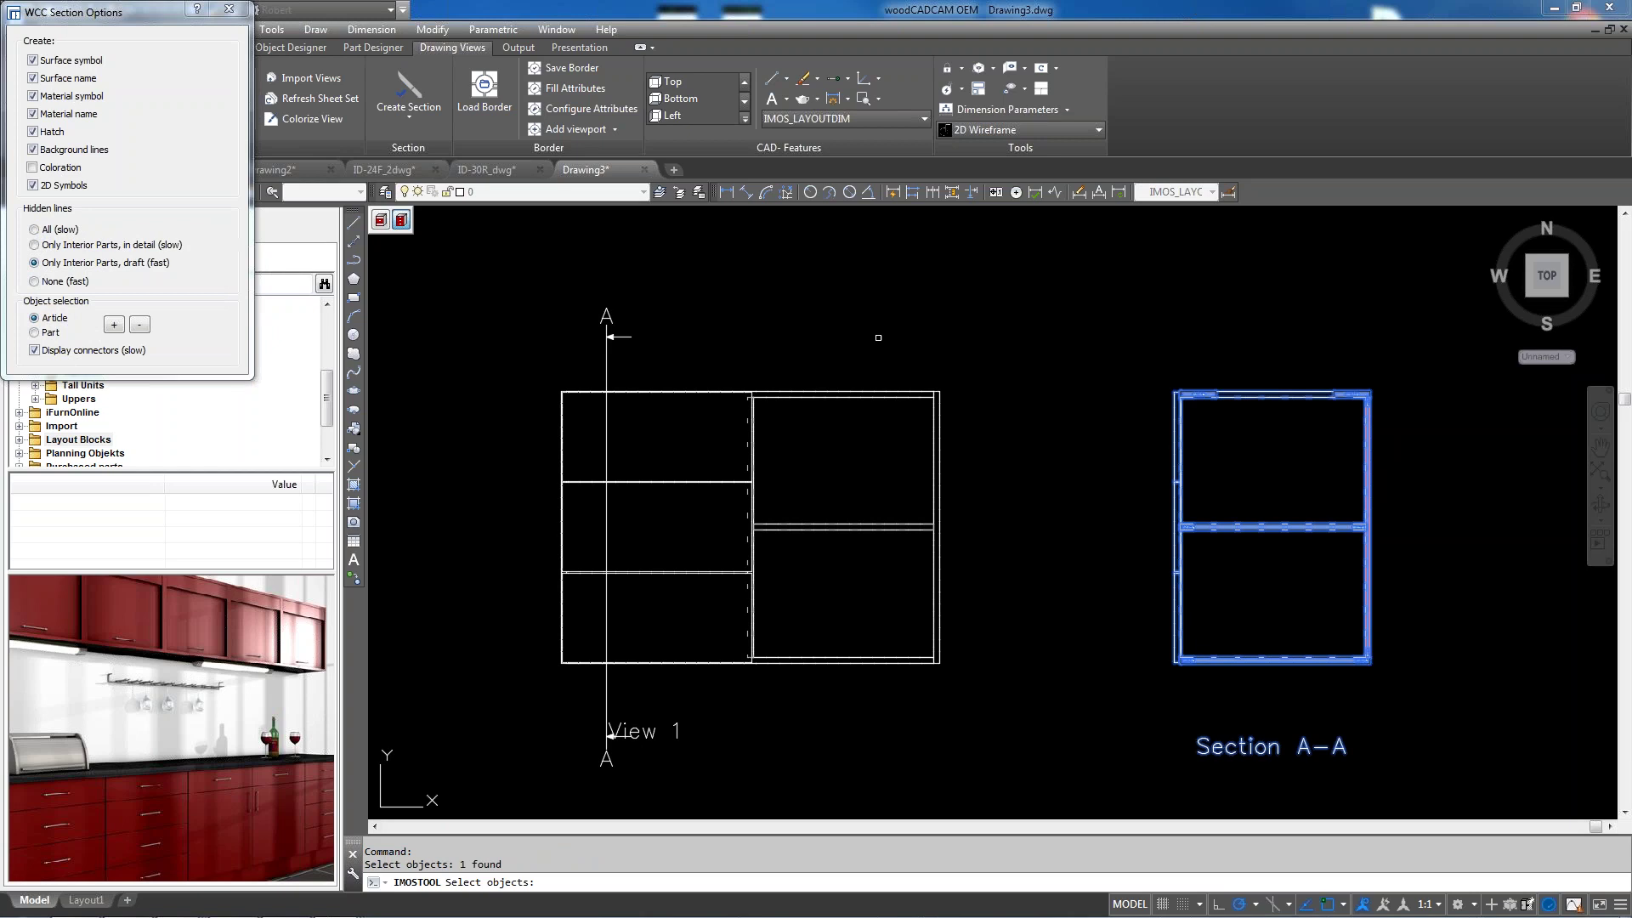
{"action": "key", "text": "Return"}
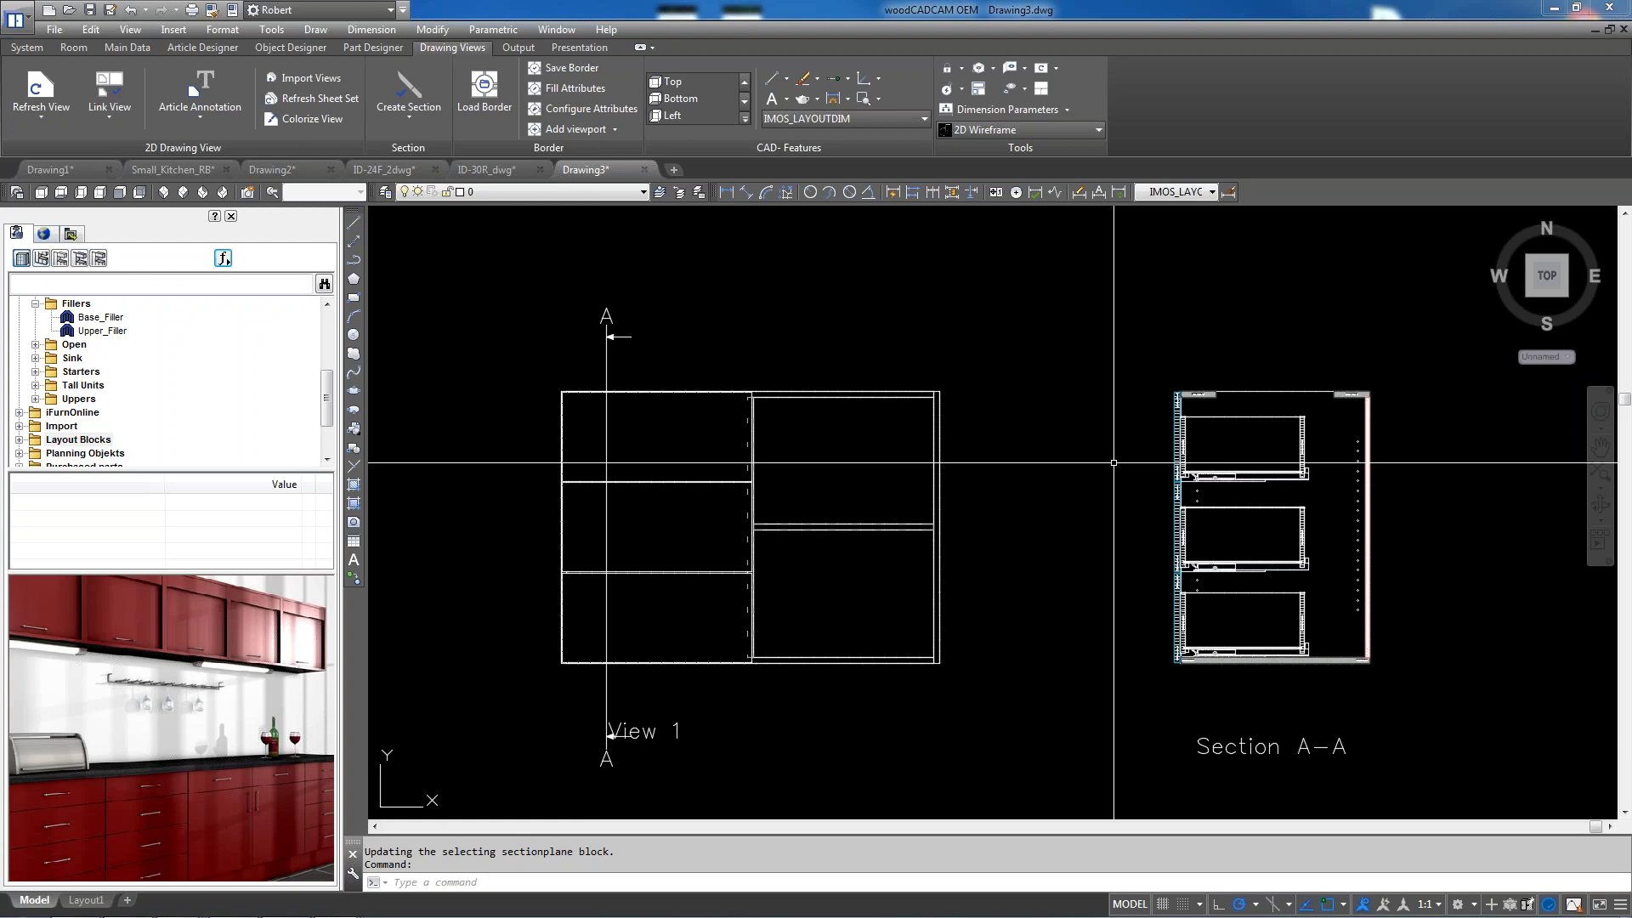
{"action": "scroll", "coordinate": [981, 463], "scroll_direction": "down", "scroll_amount": 6}
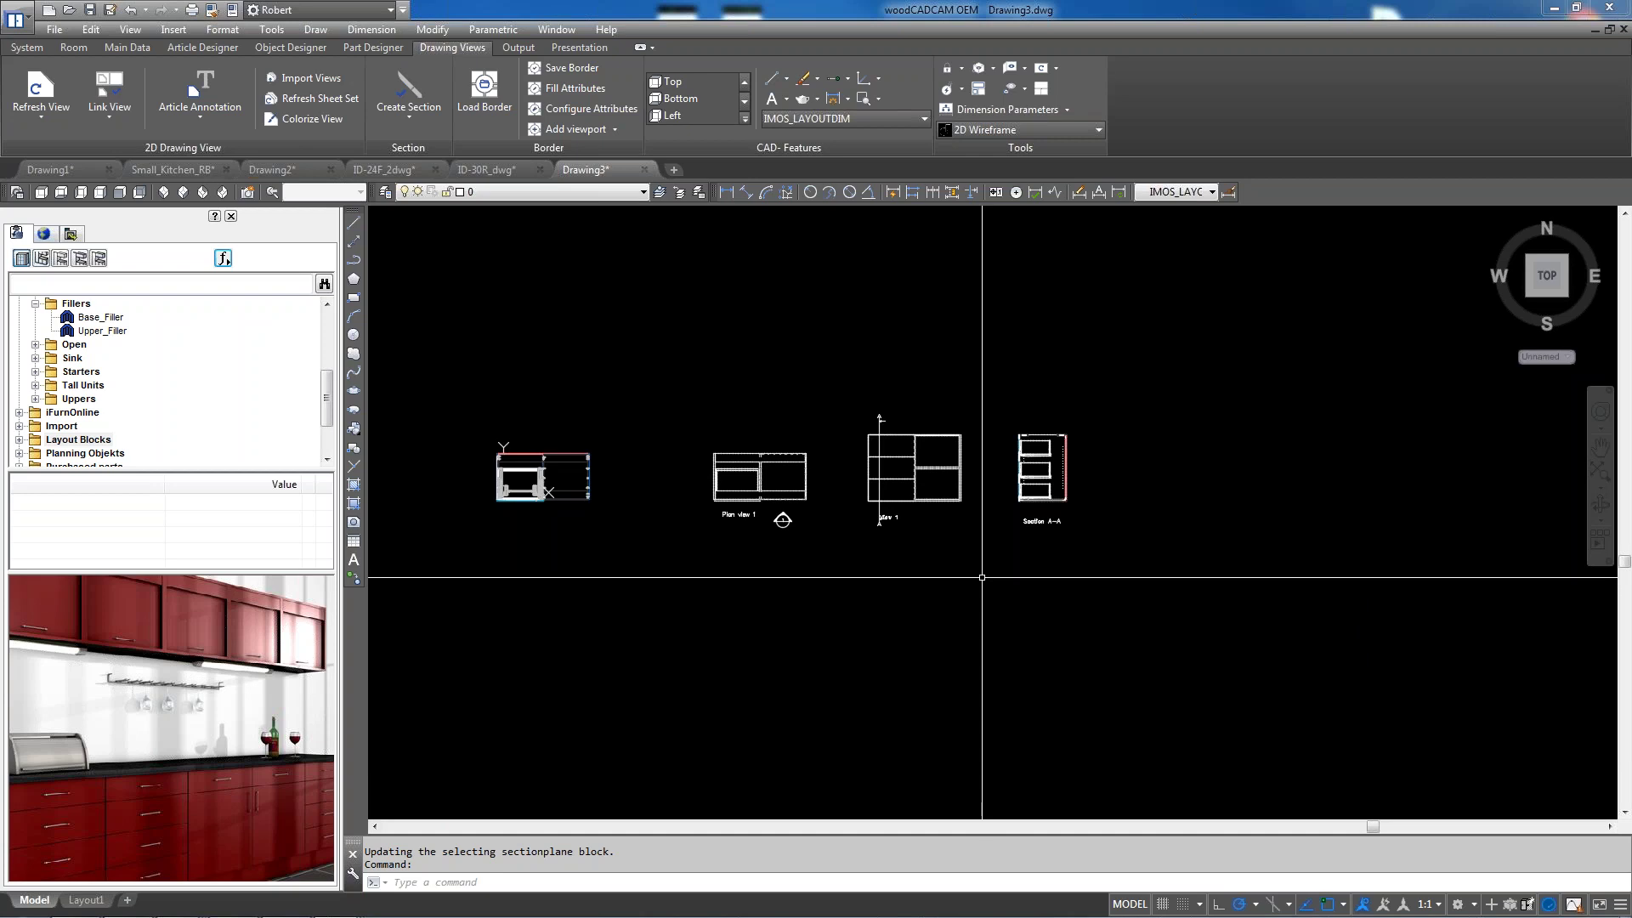
Insert the Frameless Library B_1DO base unit right of the drawer cabinet, accepting Connection Scan
{"action": "left_click_drag", "start_coordinate": [329, 396], "coordinate": [330, 331]}
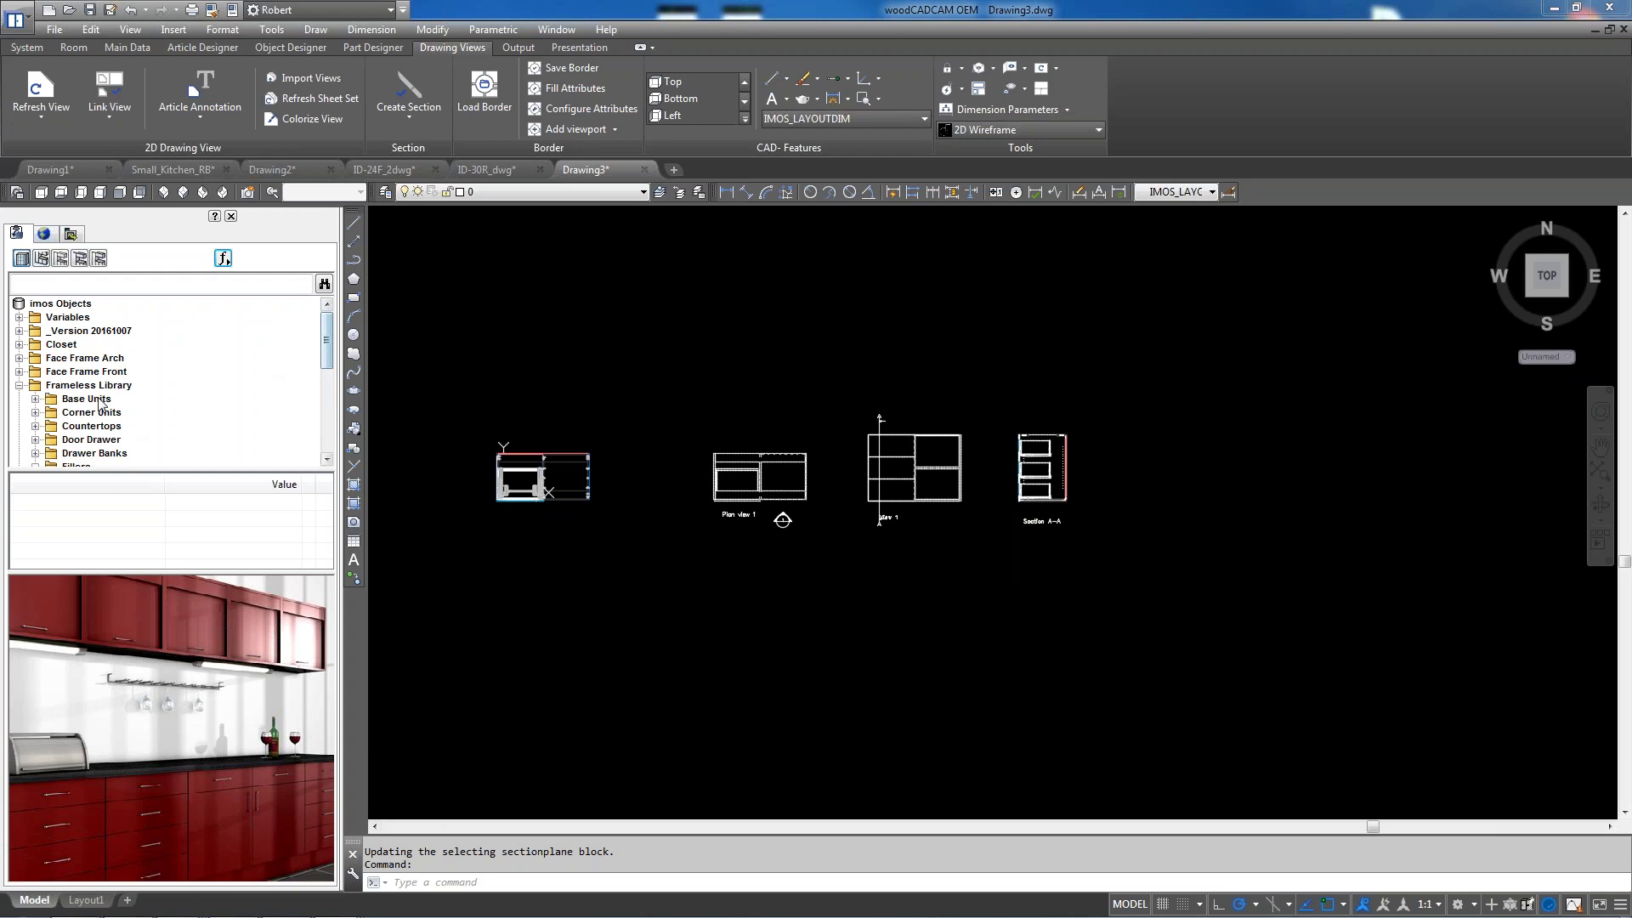
{"action": "left_click", "coordinate": [37, 400]}
{"action": "double_click", "coordinate": [90, 412]}
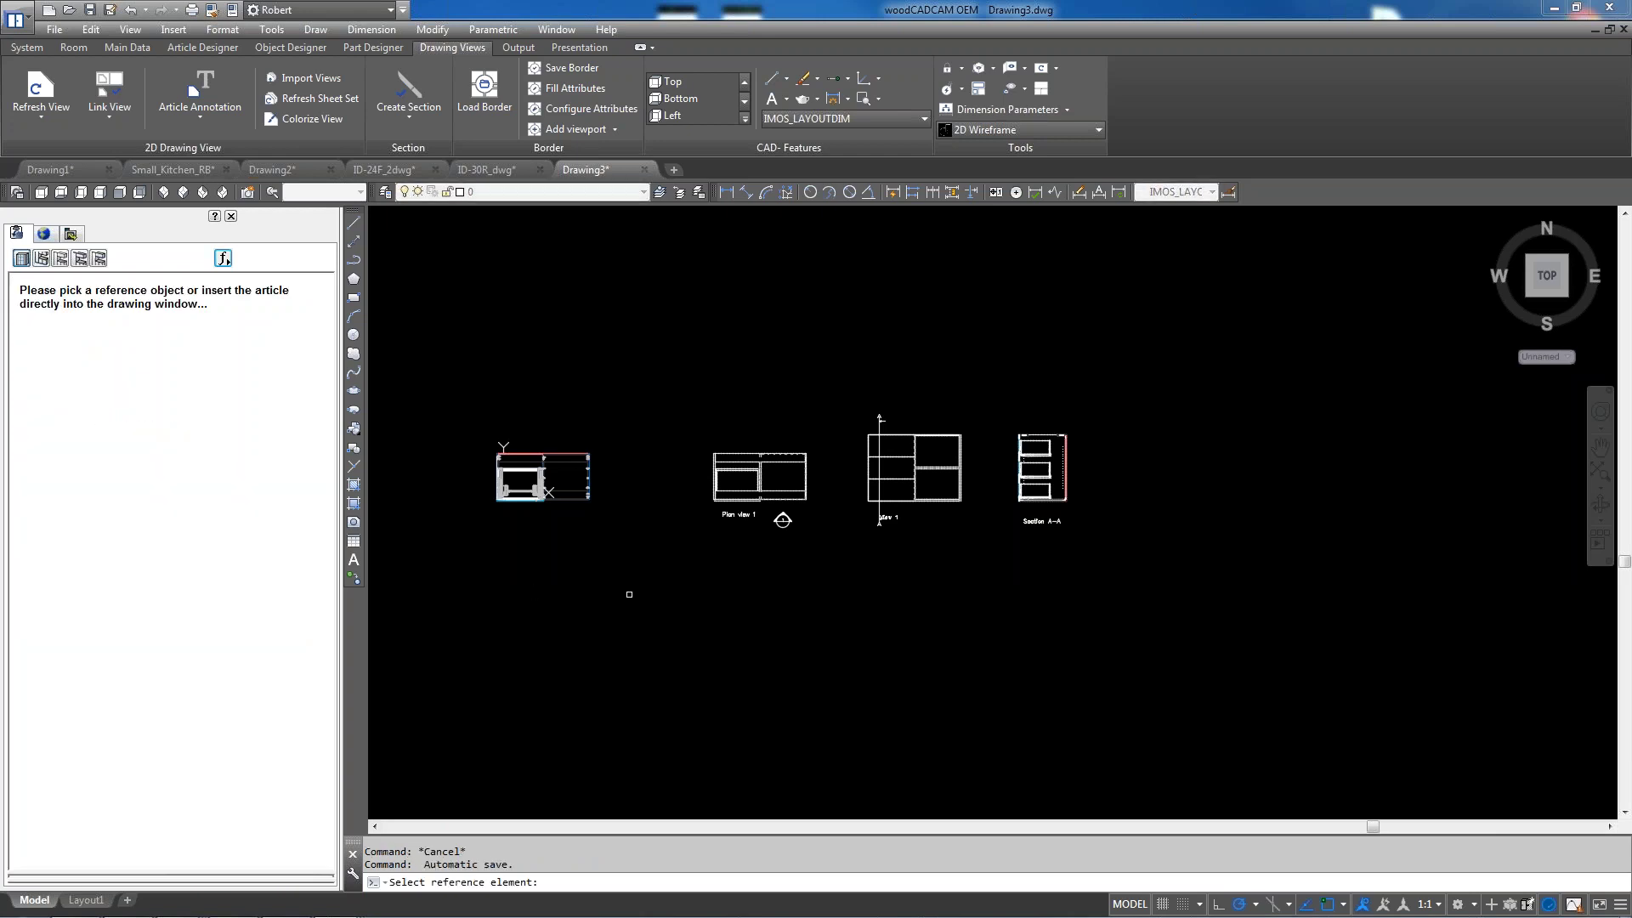
{"action": "scroll", "coordinate": [592, 491], "scroll_direction": "up", "scroll_amount": 5}
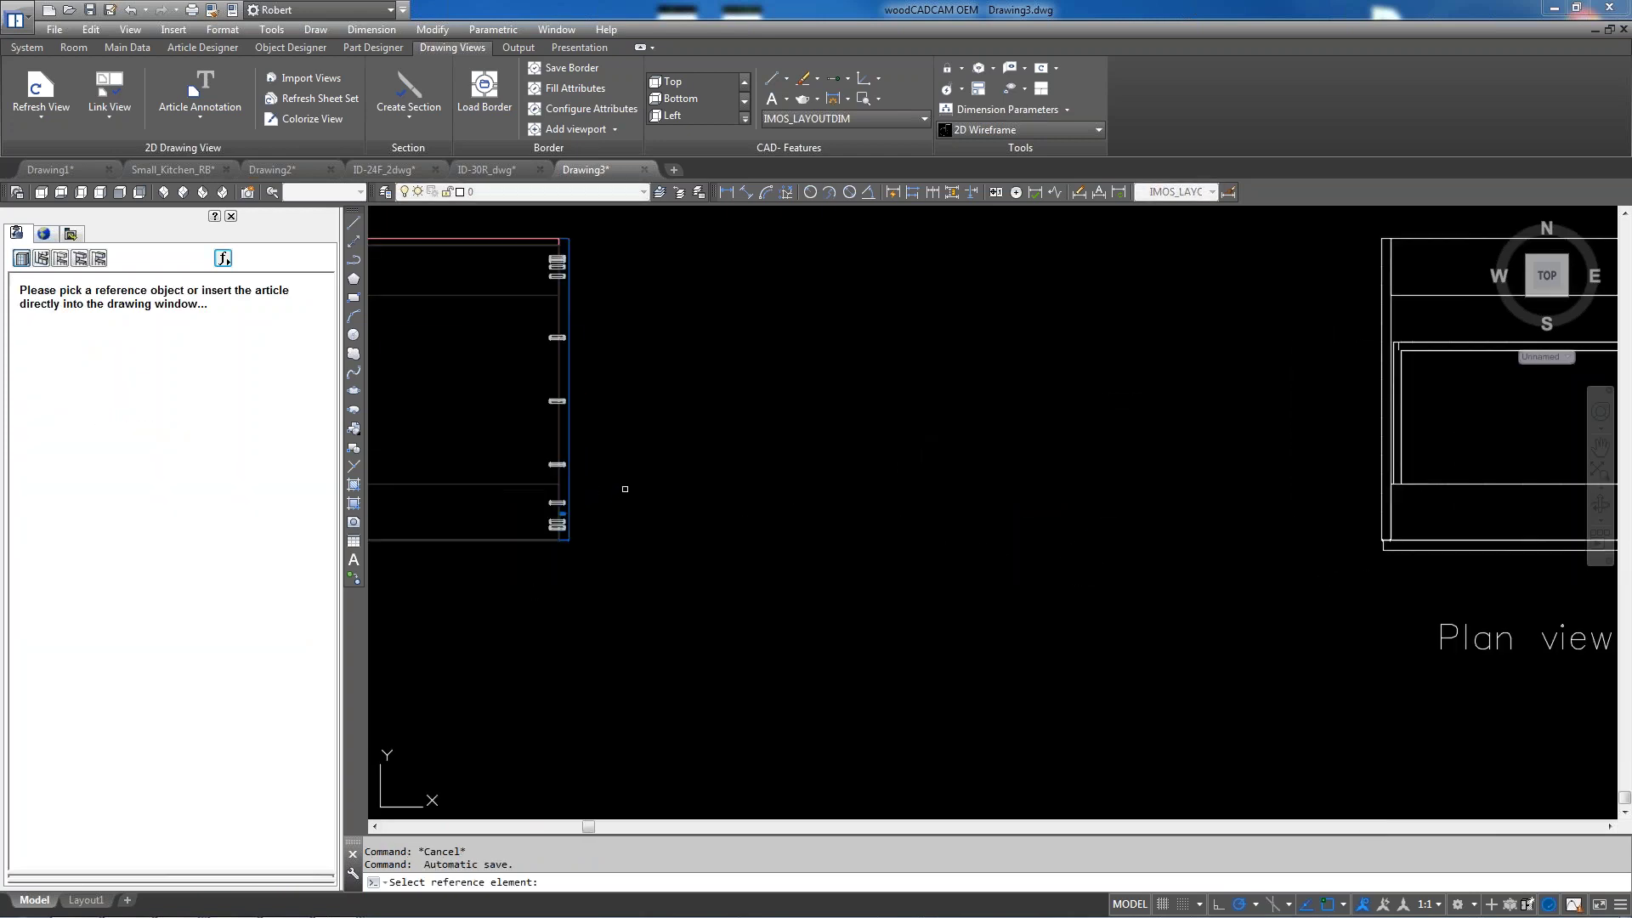
{"action": "left_click", "coordinate": [567, 478]}
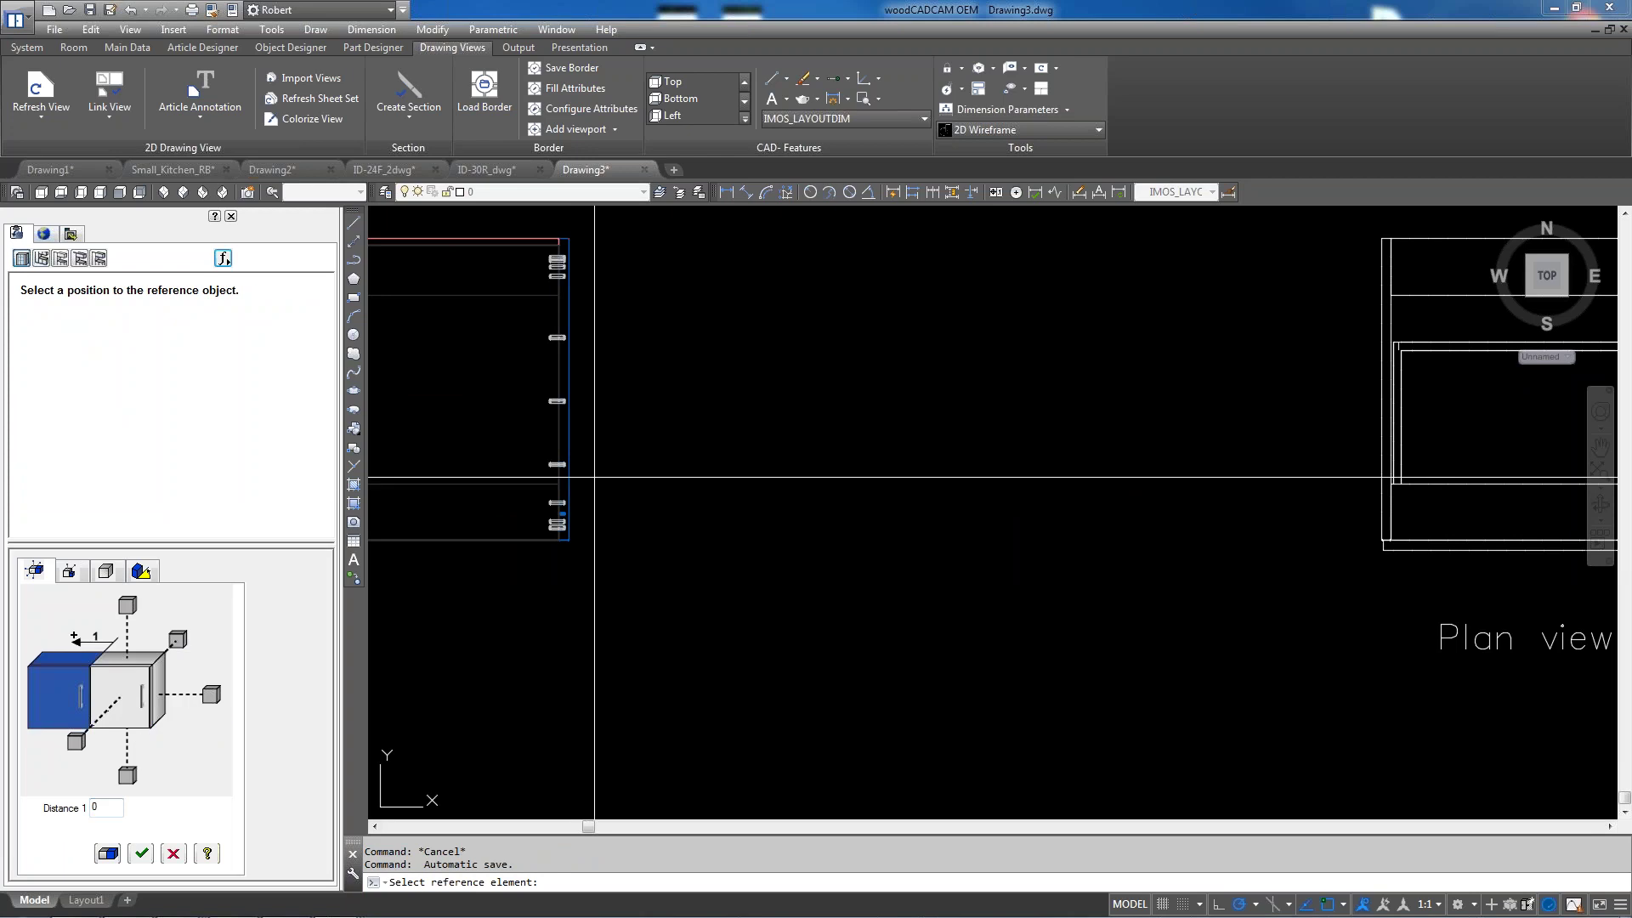
{"action": "left_click", "coordinate": [213, 697]}
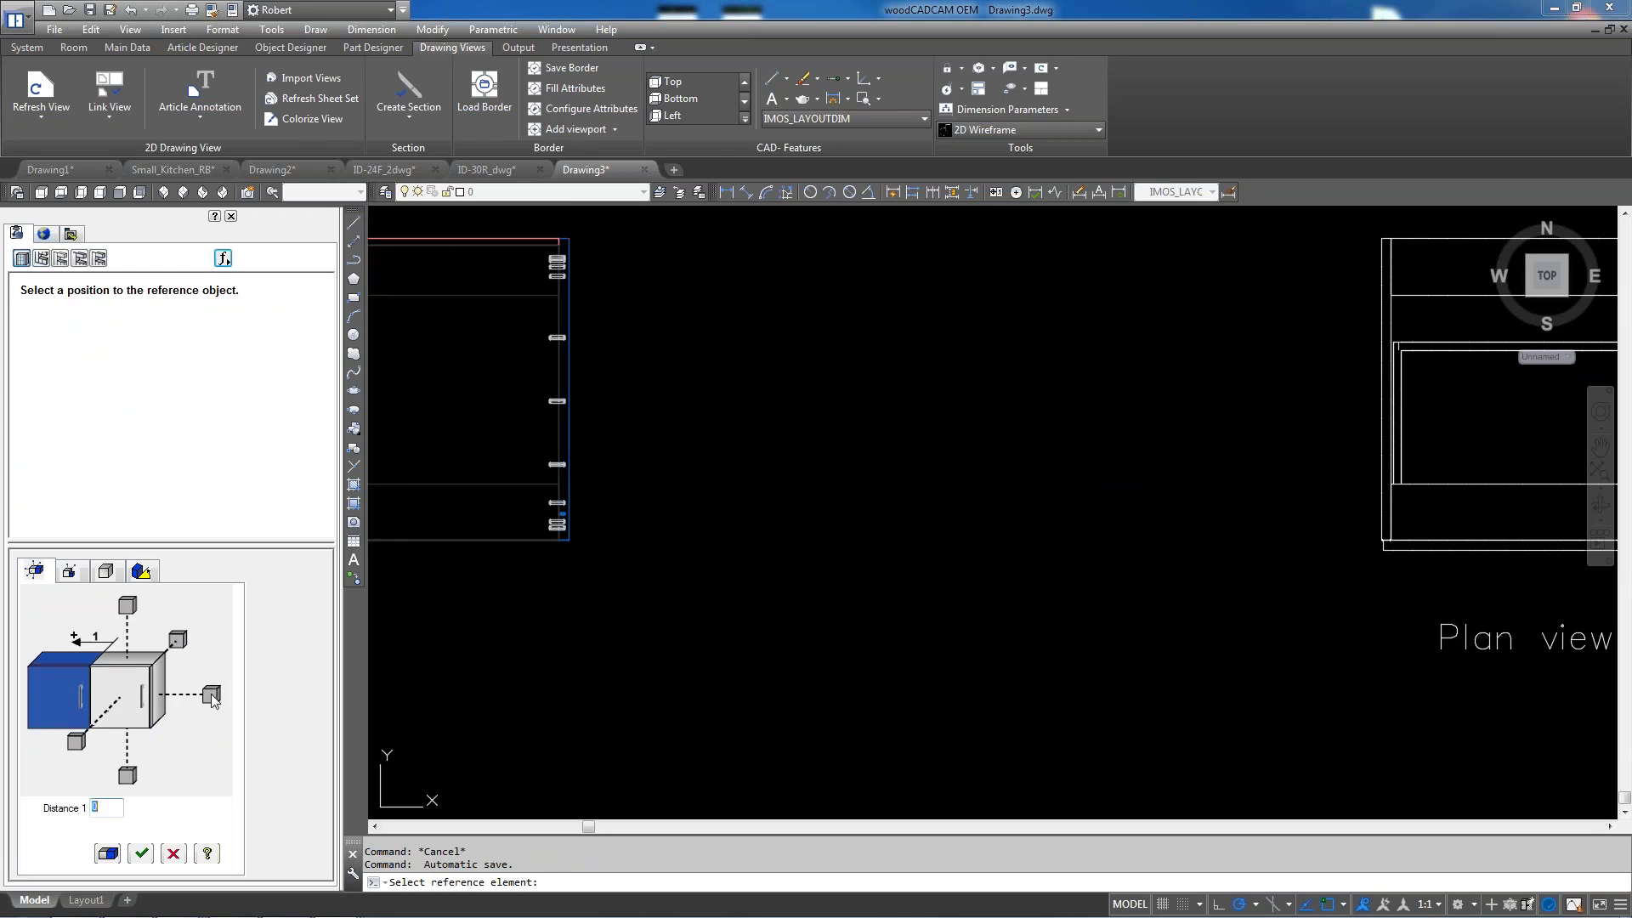
{"action": "scroll", "coordinate": [640, 499], "scroll_direction": "down", "scroll_amount": 2}
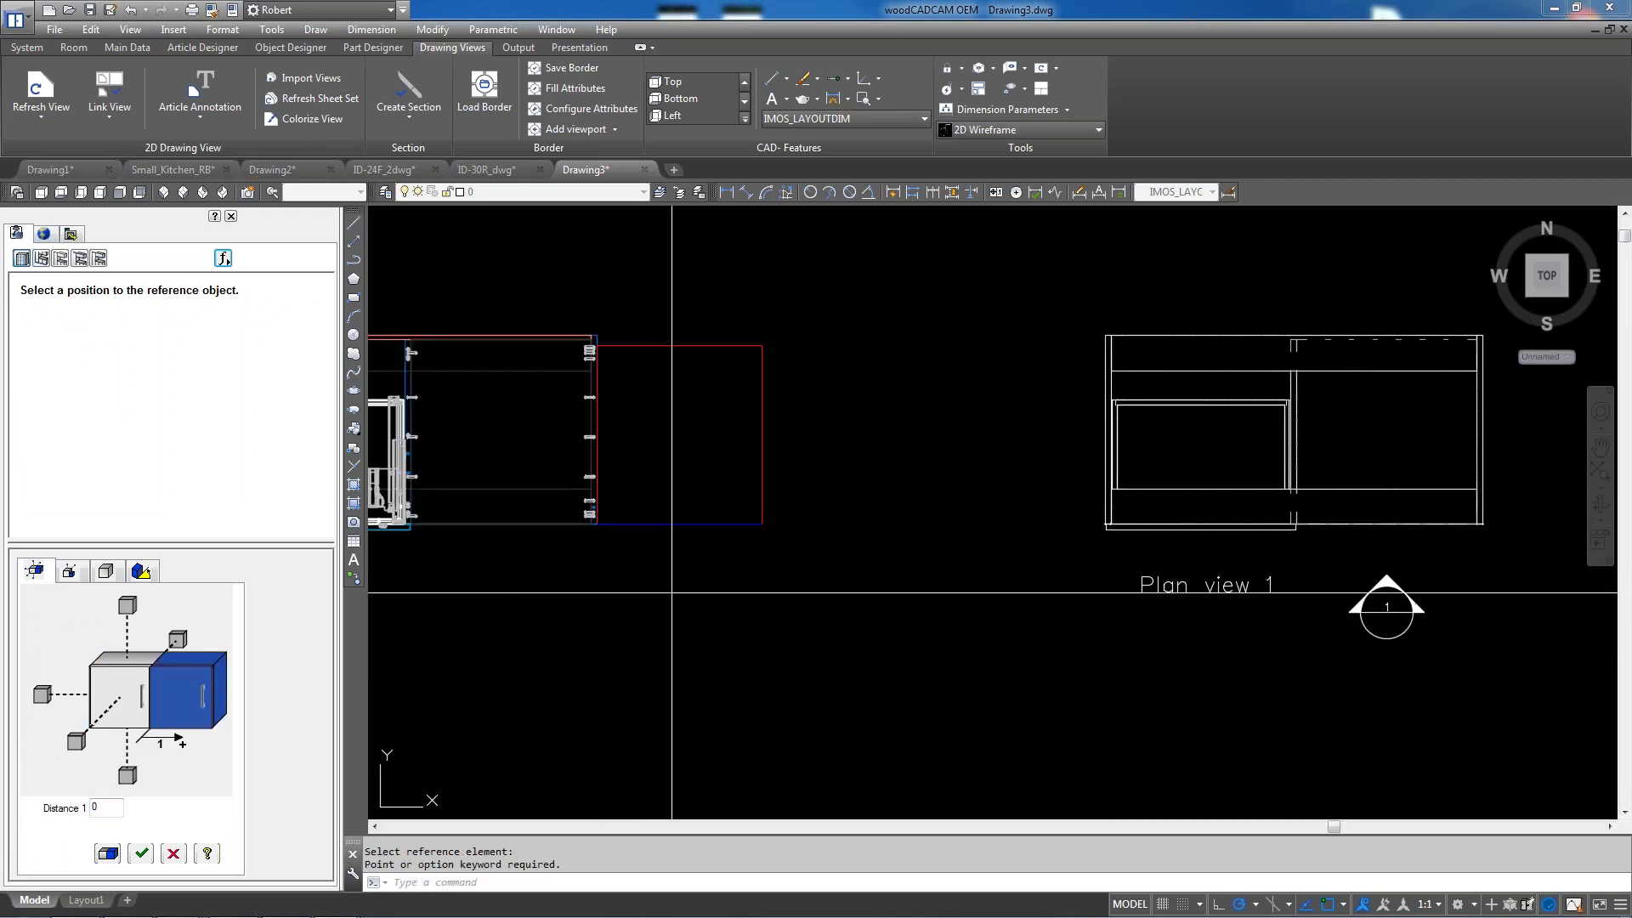
{"action": "left_click", "coordinate": [147, 853]}
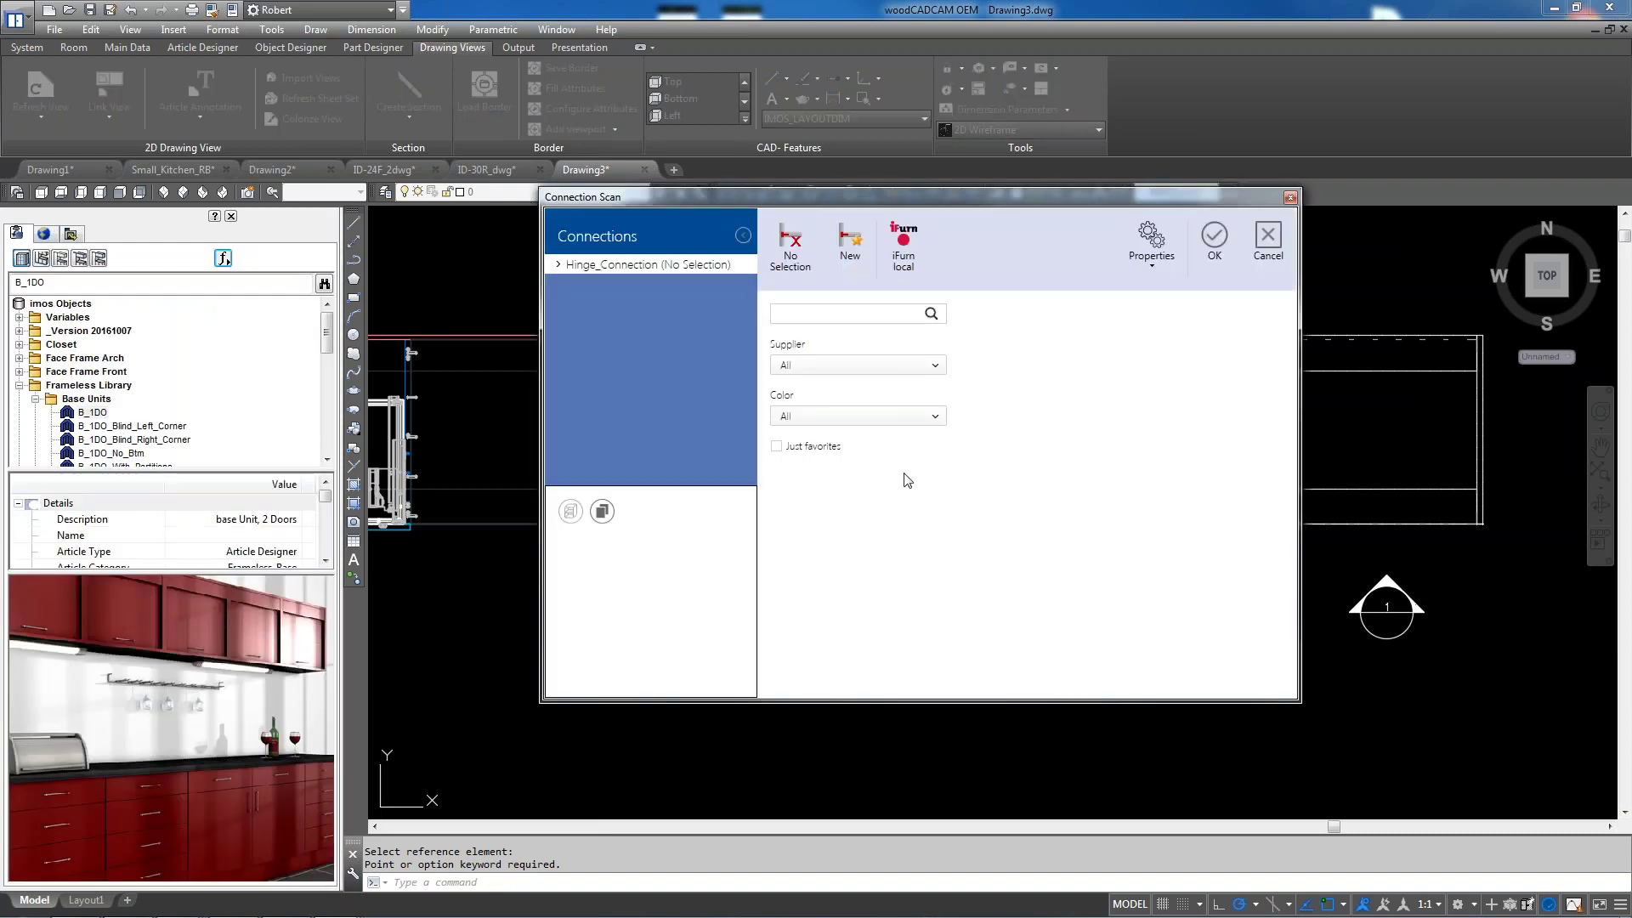
{"action": "left_click", "coordinate": [1214, 247]}
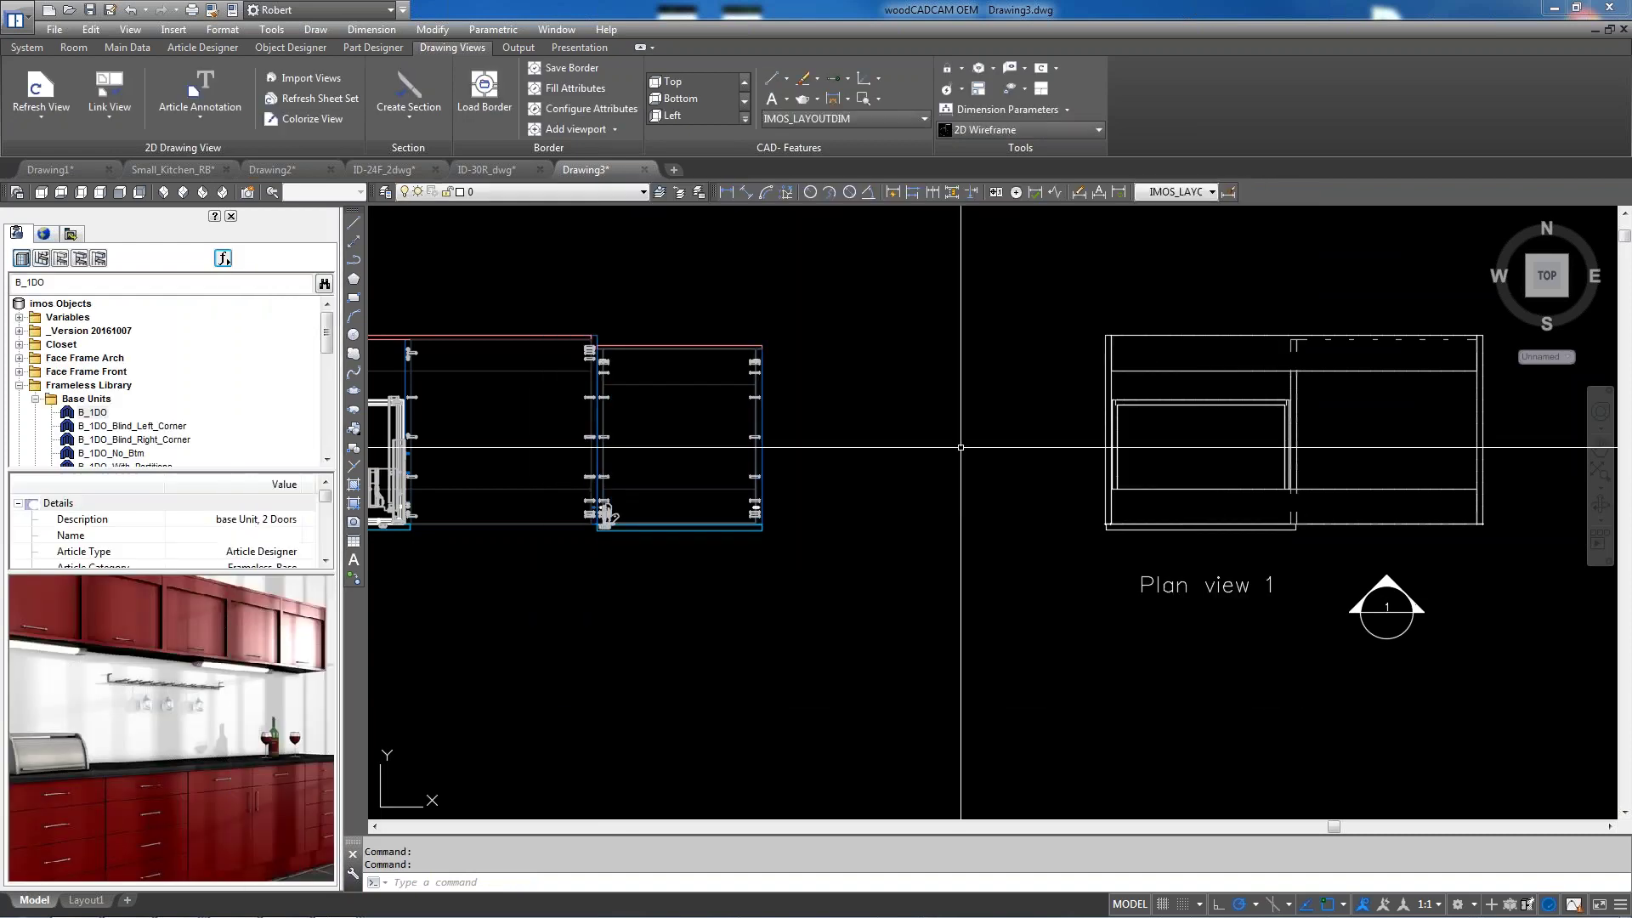
{"action": "scroll", "coordinate": [908, 465], "scroll_direction": "down", "scroll_amount": 2}
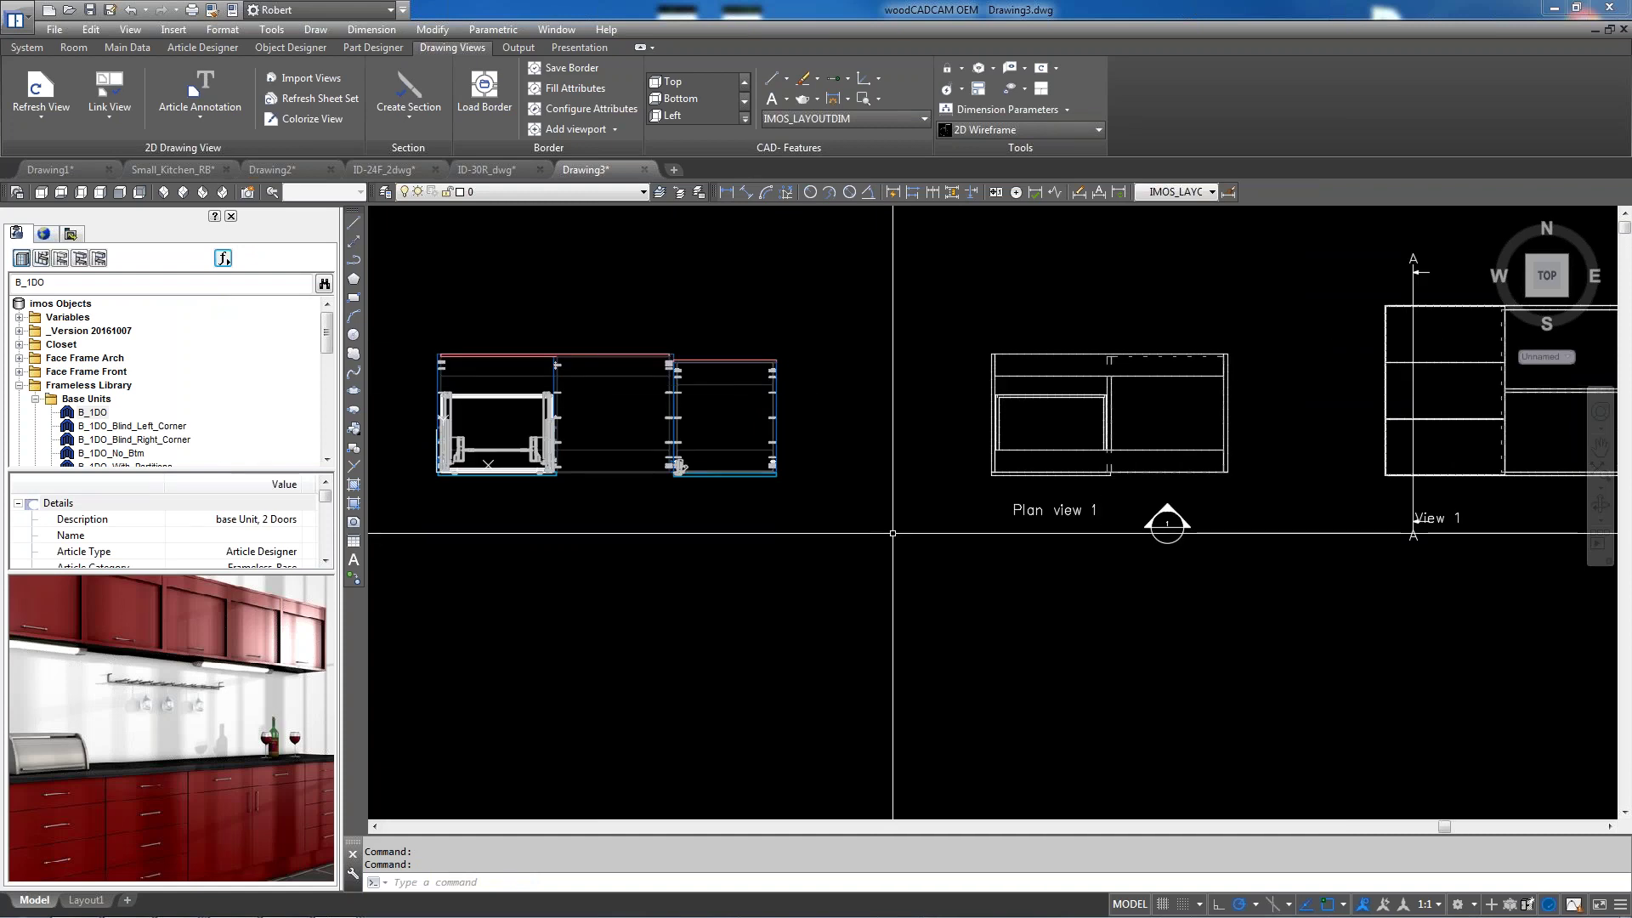
Refresh View 1 with the new B_1DO cabinet added to its object selection
{"action": "scroll", "coordinate": [850, 527], "scroll_direction": "down", "scroll_amount": 2}
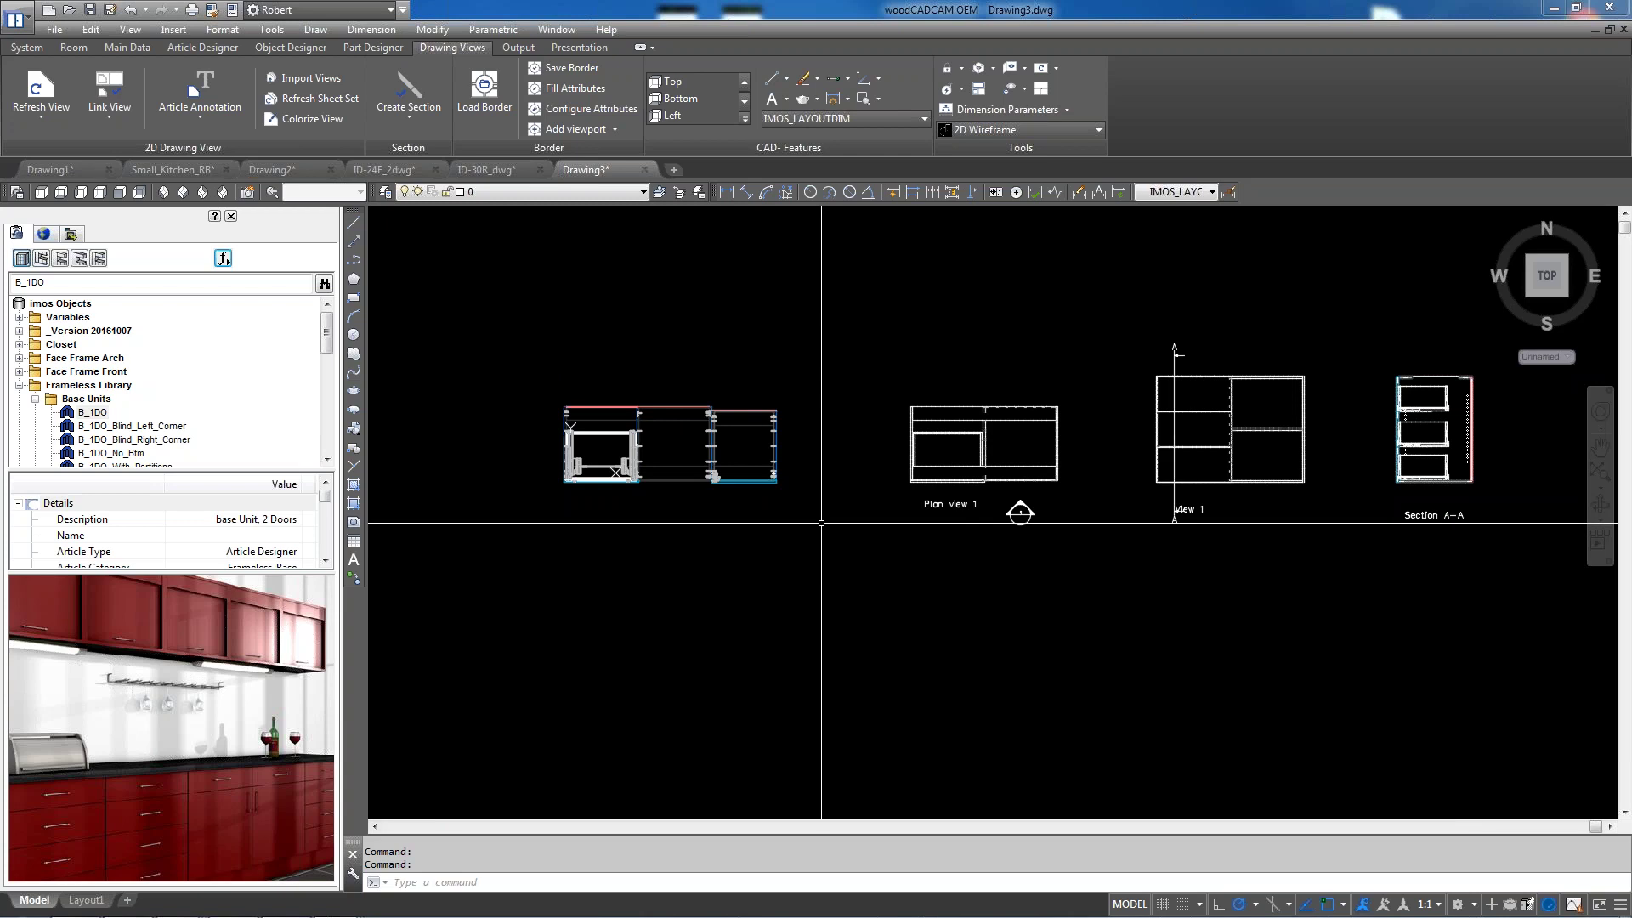
{"action": "left_click", "coordinate": [41, 89]}
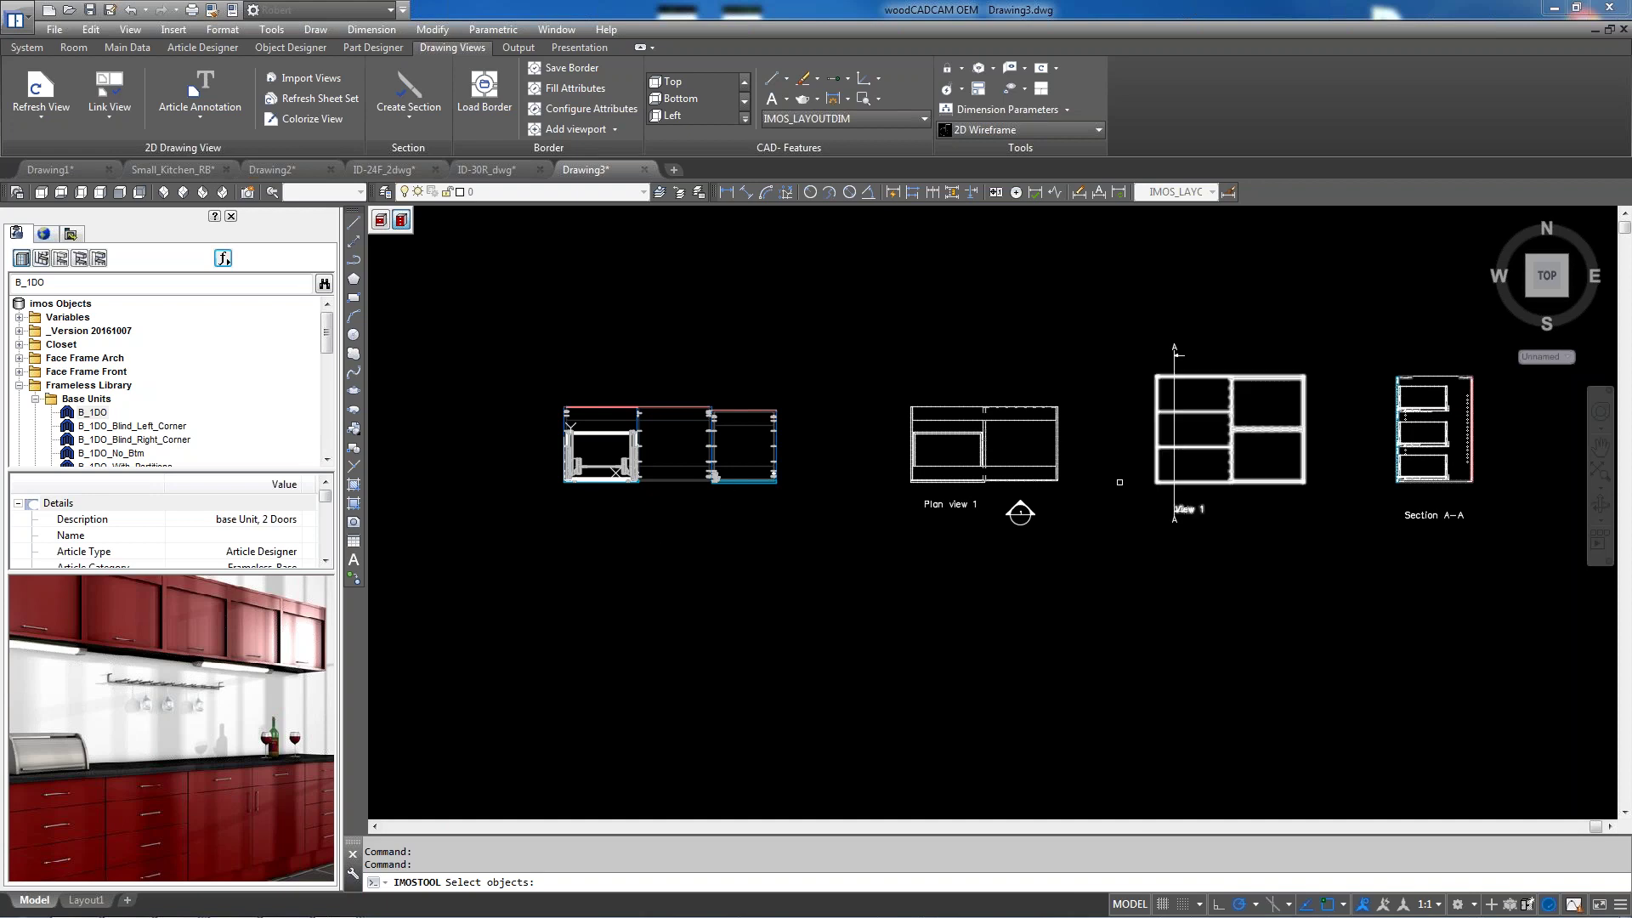
{"action": "left_click", "coordinate": [1274, 448]}
{"action": "key", "text": "Return"}
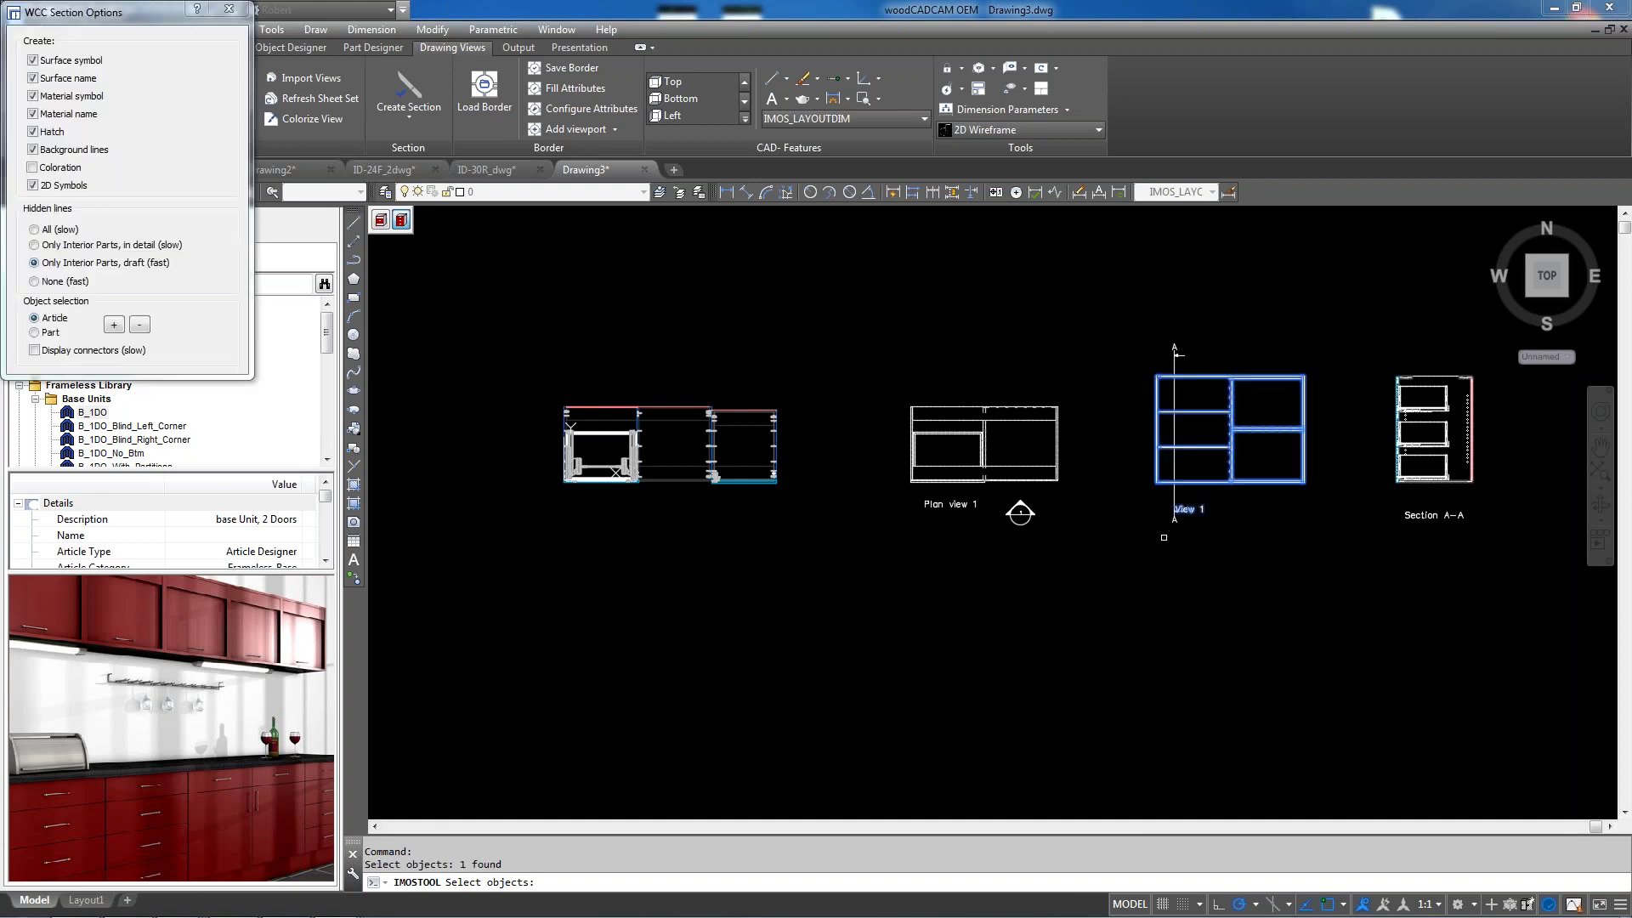
{"action": "key", "text": "Return"}
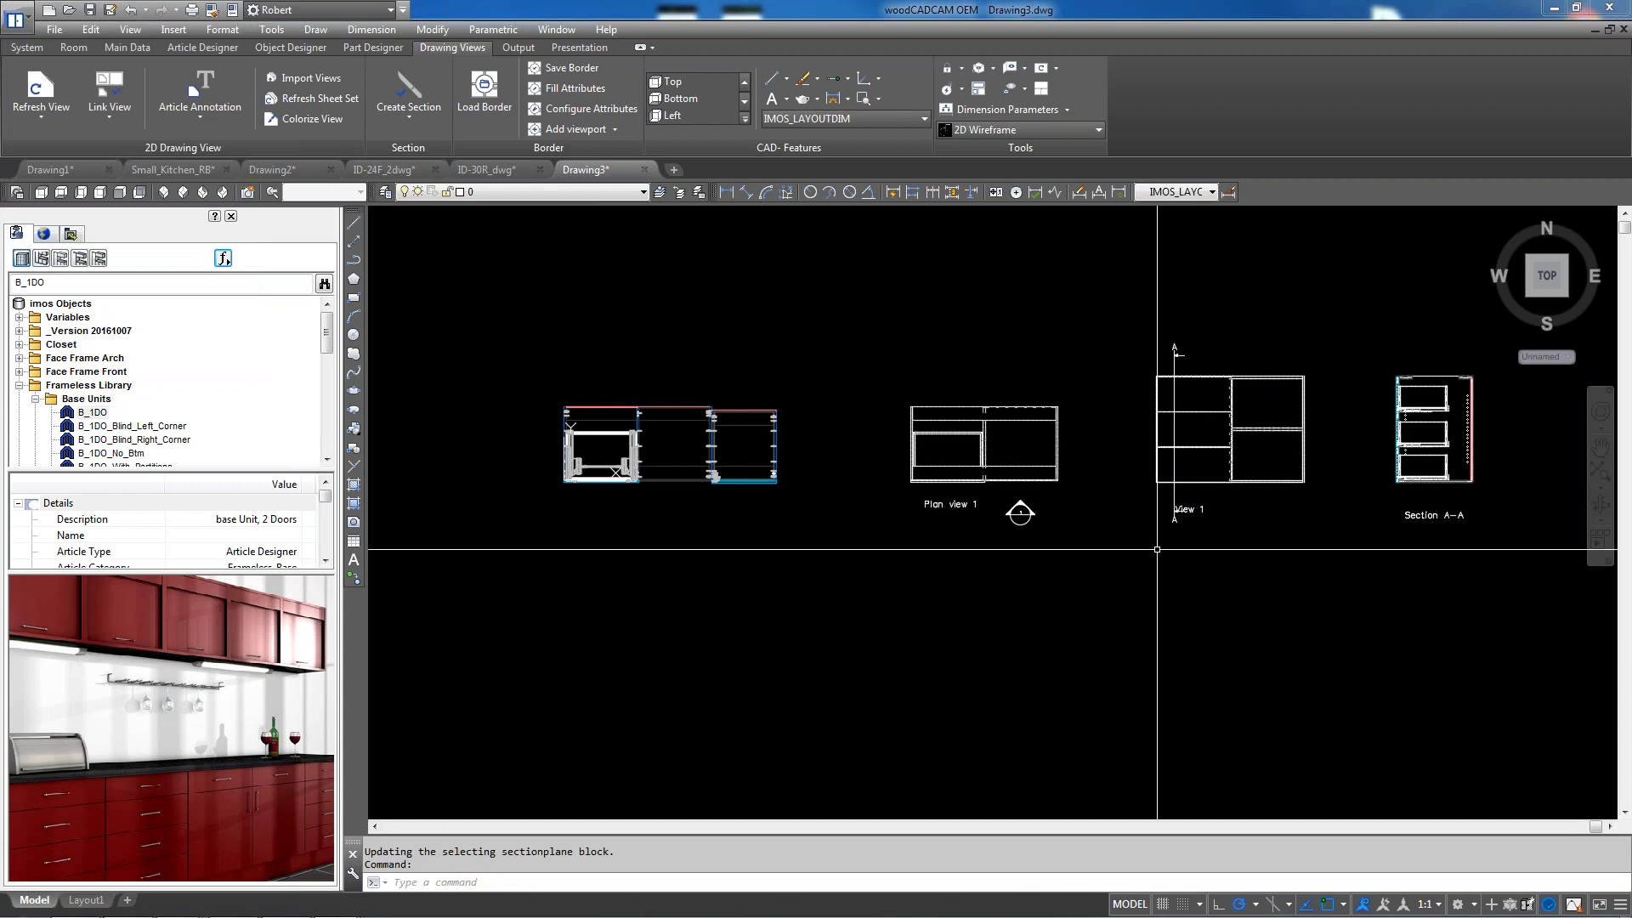
{"action": "left_click", "coordinate": [40, 94]}
{"action": "left_click", "coordinate": [1226, 398]}
{"action": "key", "text": "Return"}
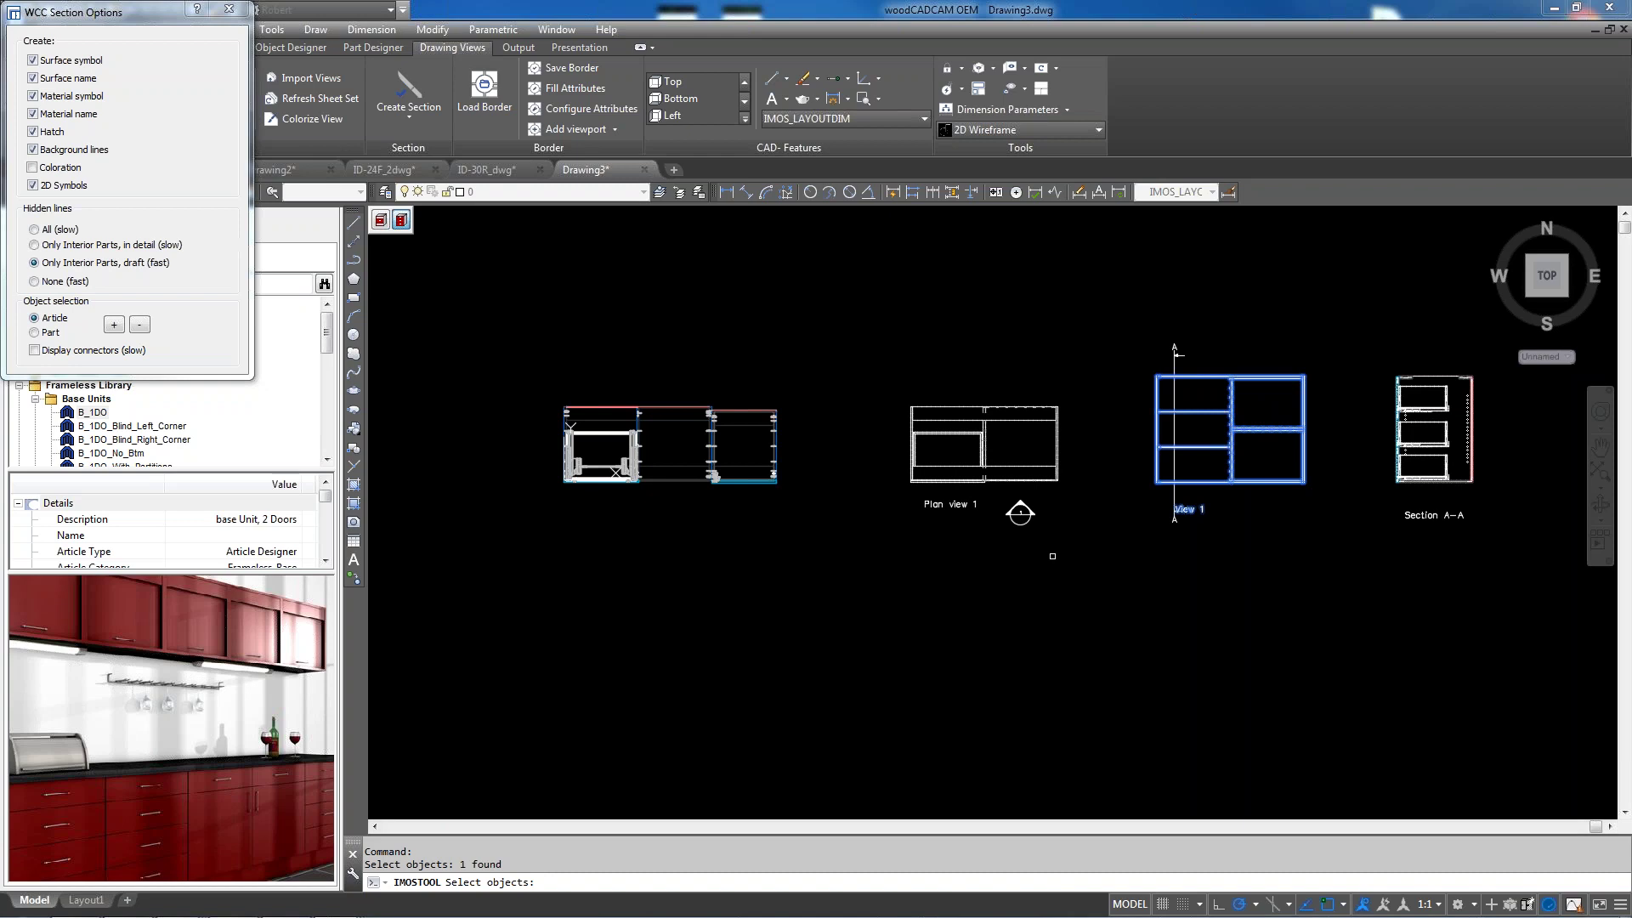
{"action": "left_click", "coordinate": [113, 326]}
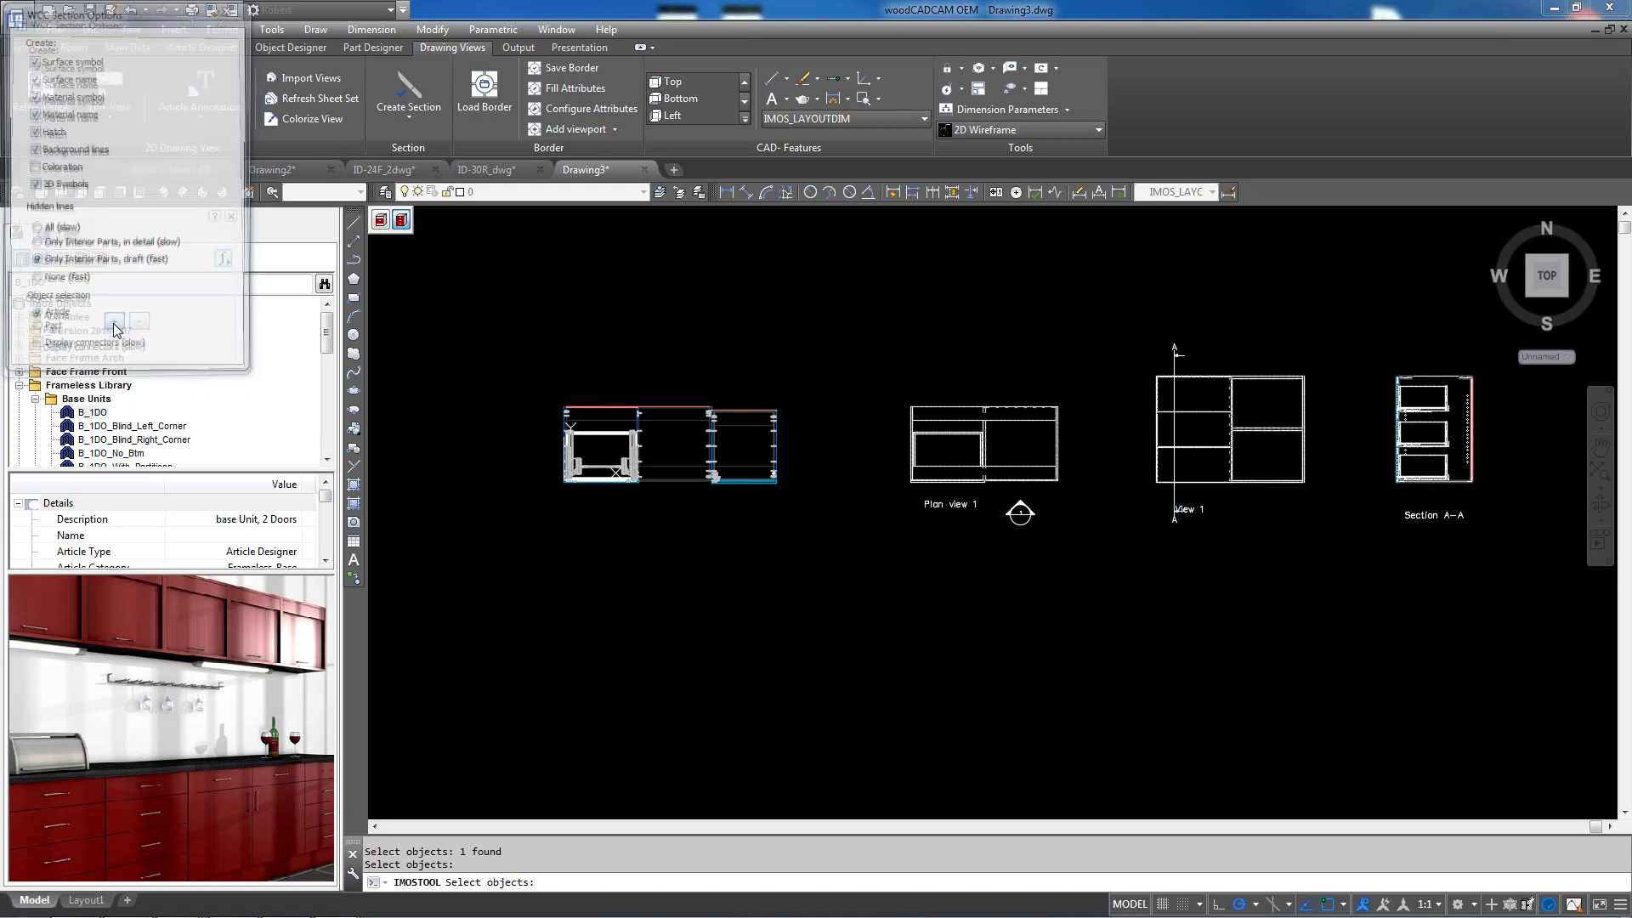
{"action": "left_click", "coordinate": [746, 409]}
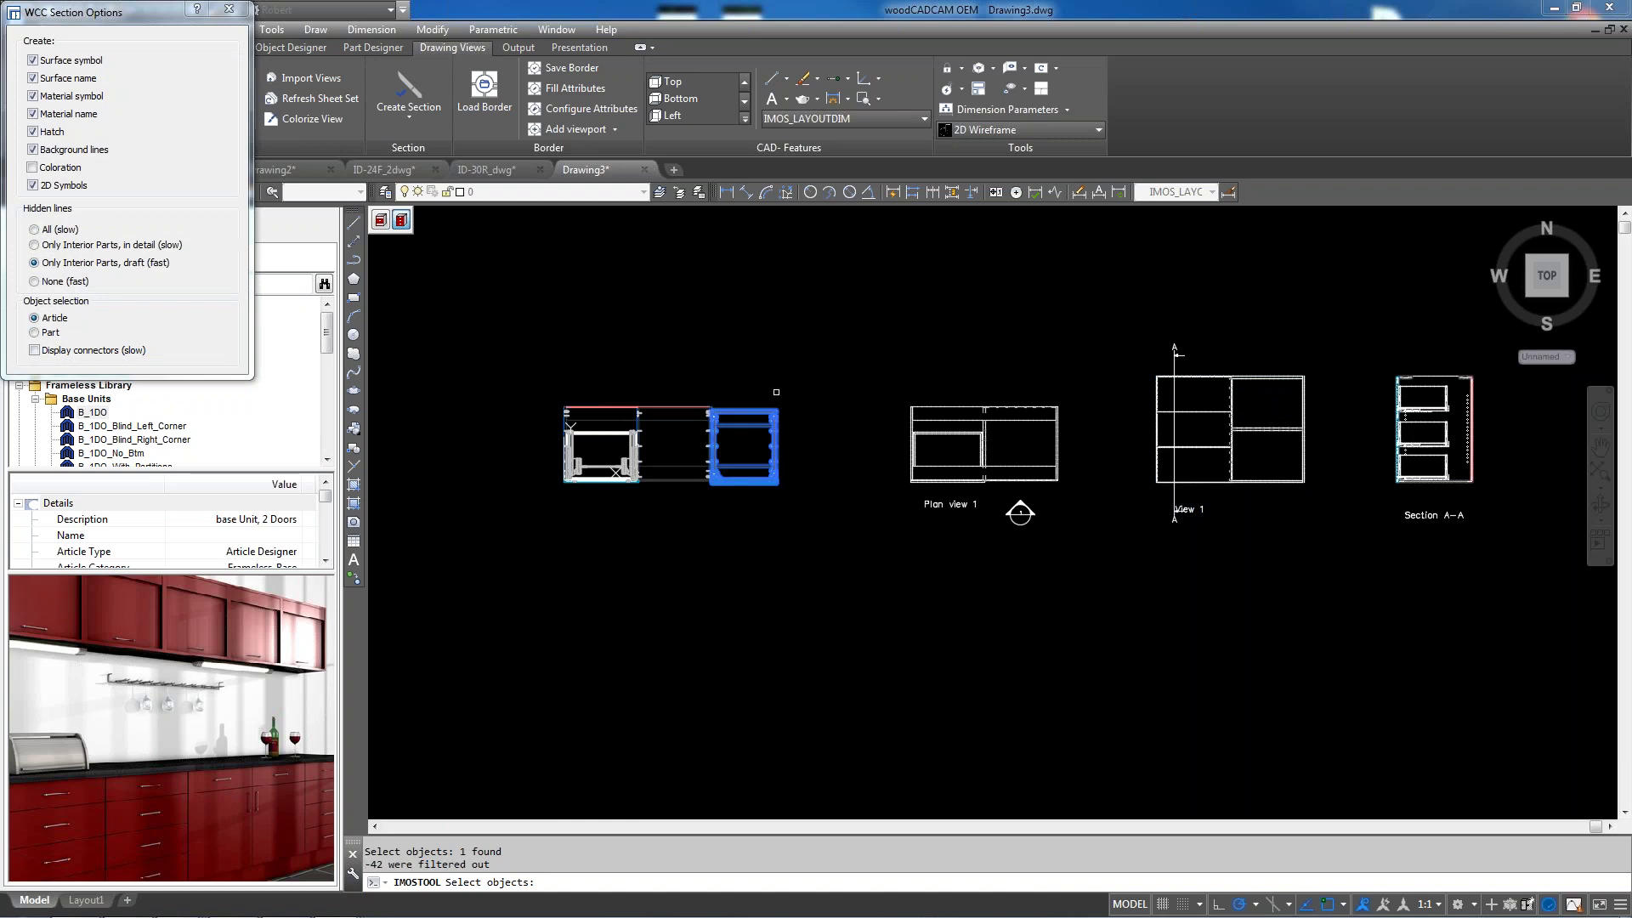
{"action": "key", "text": "Return"}
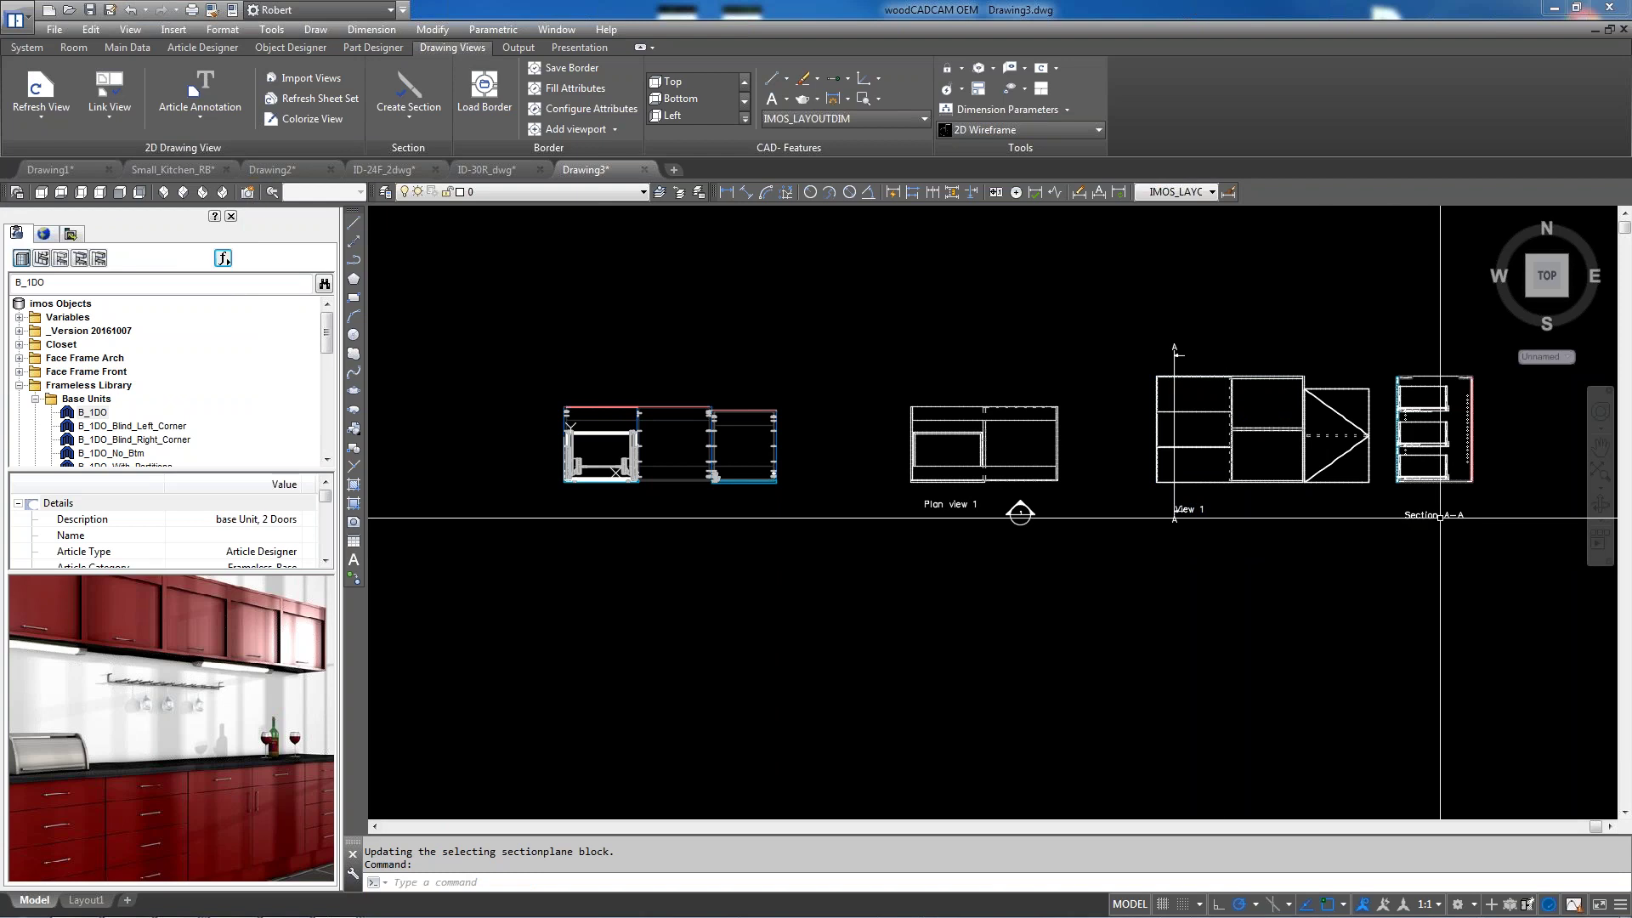
Refresh Plan view 1 with the new B_1DO cabinet added to its object selection
{"action": "scroll", "coordinate": [1123, 485], "scroll_direction": "down", "scroll_amount": 2}
{"action": "scroll", "coordinate": [1187, 481], "scroll_direction": "up", "scroll_amount": 3}
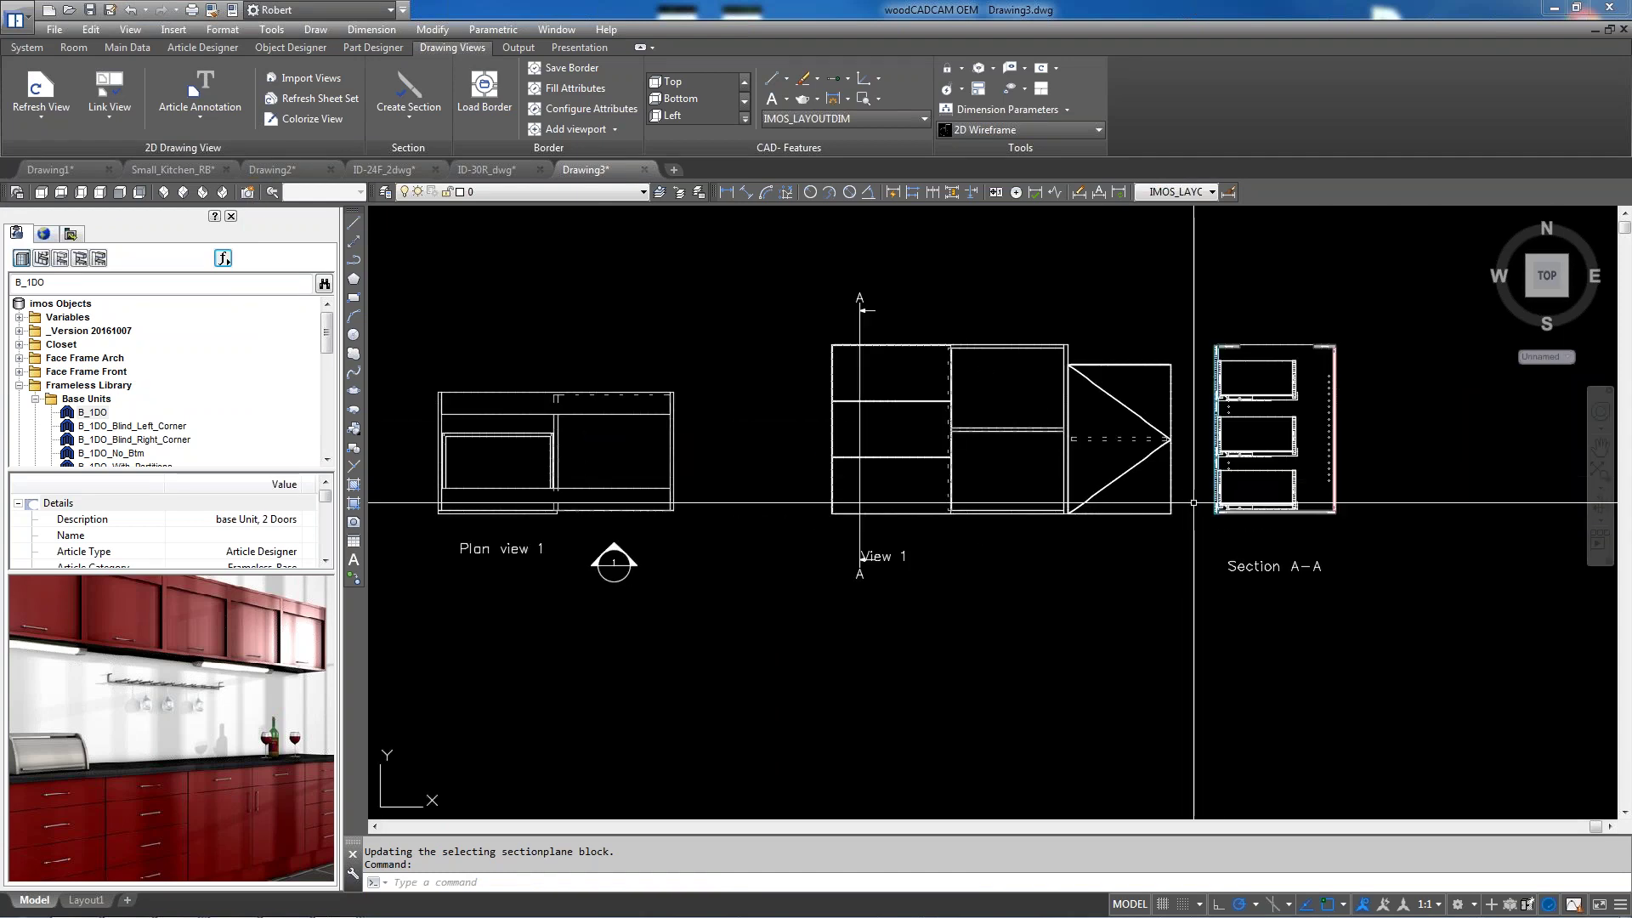
{"action": "scroll", "coordinate": [1171, 482], "scroll_direction": "down", "scroll_amount": 2}
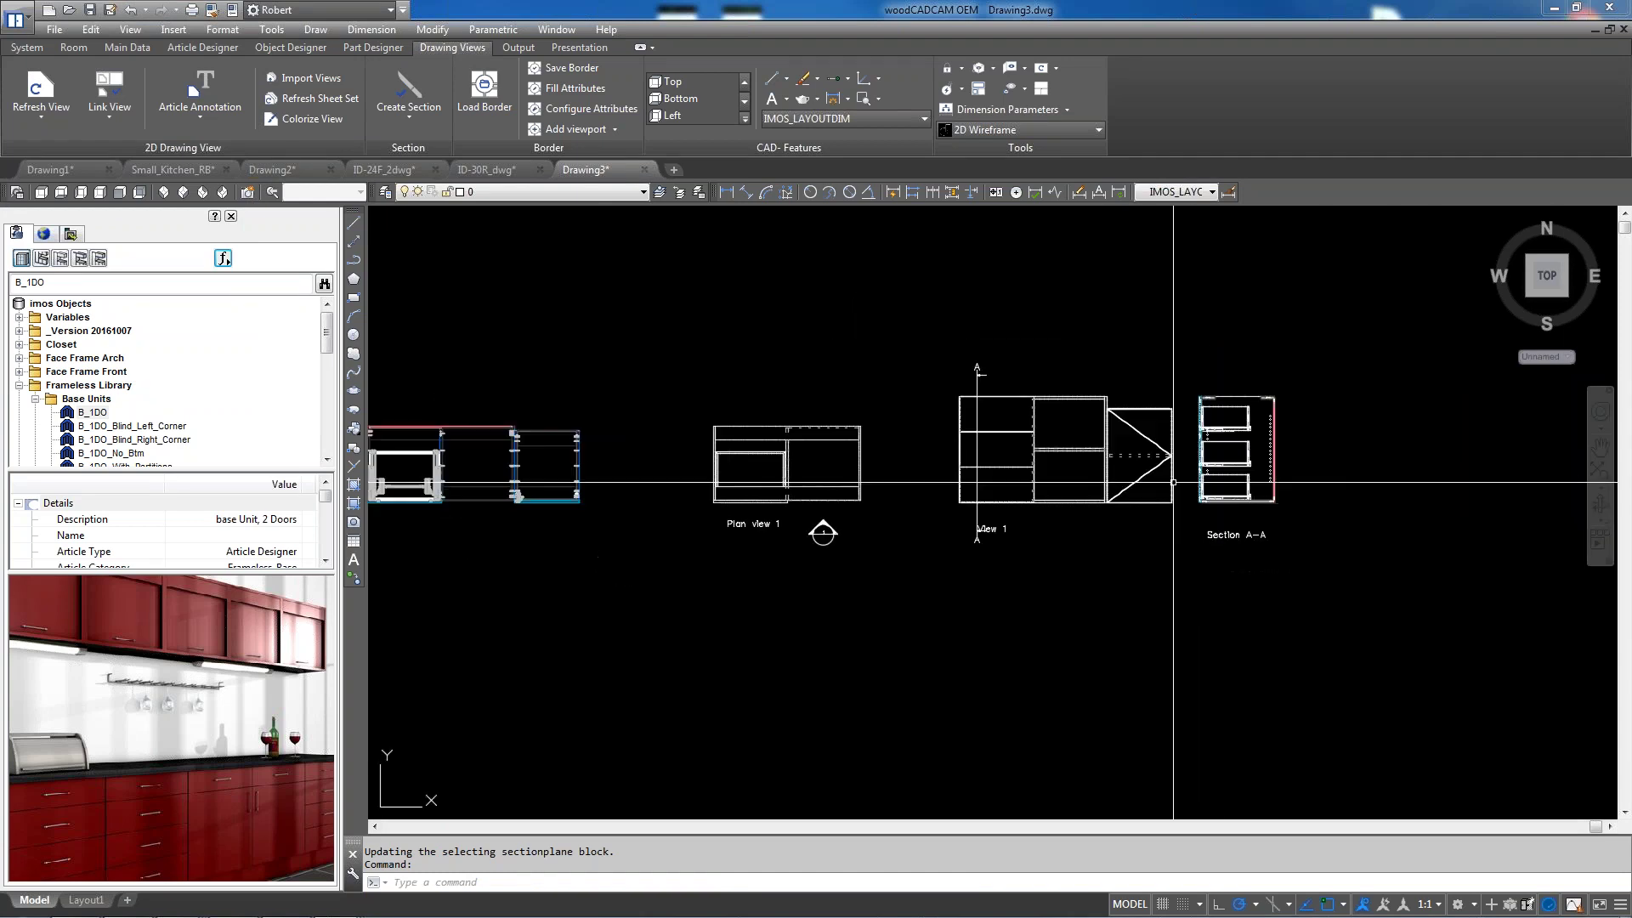
{"action": "left_click", "coordinate": [39, 93]}
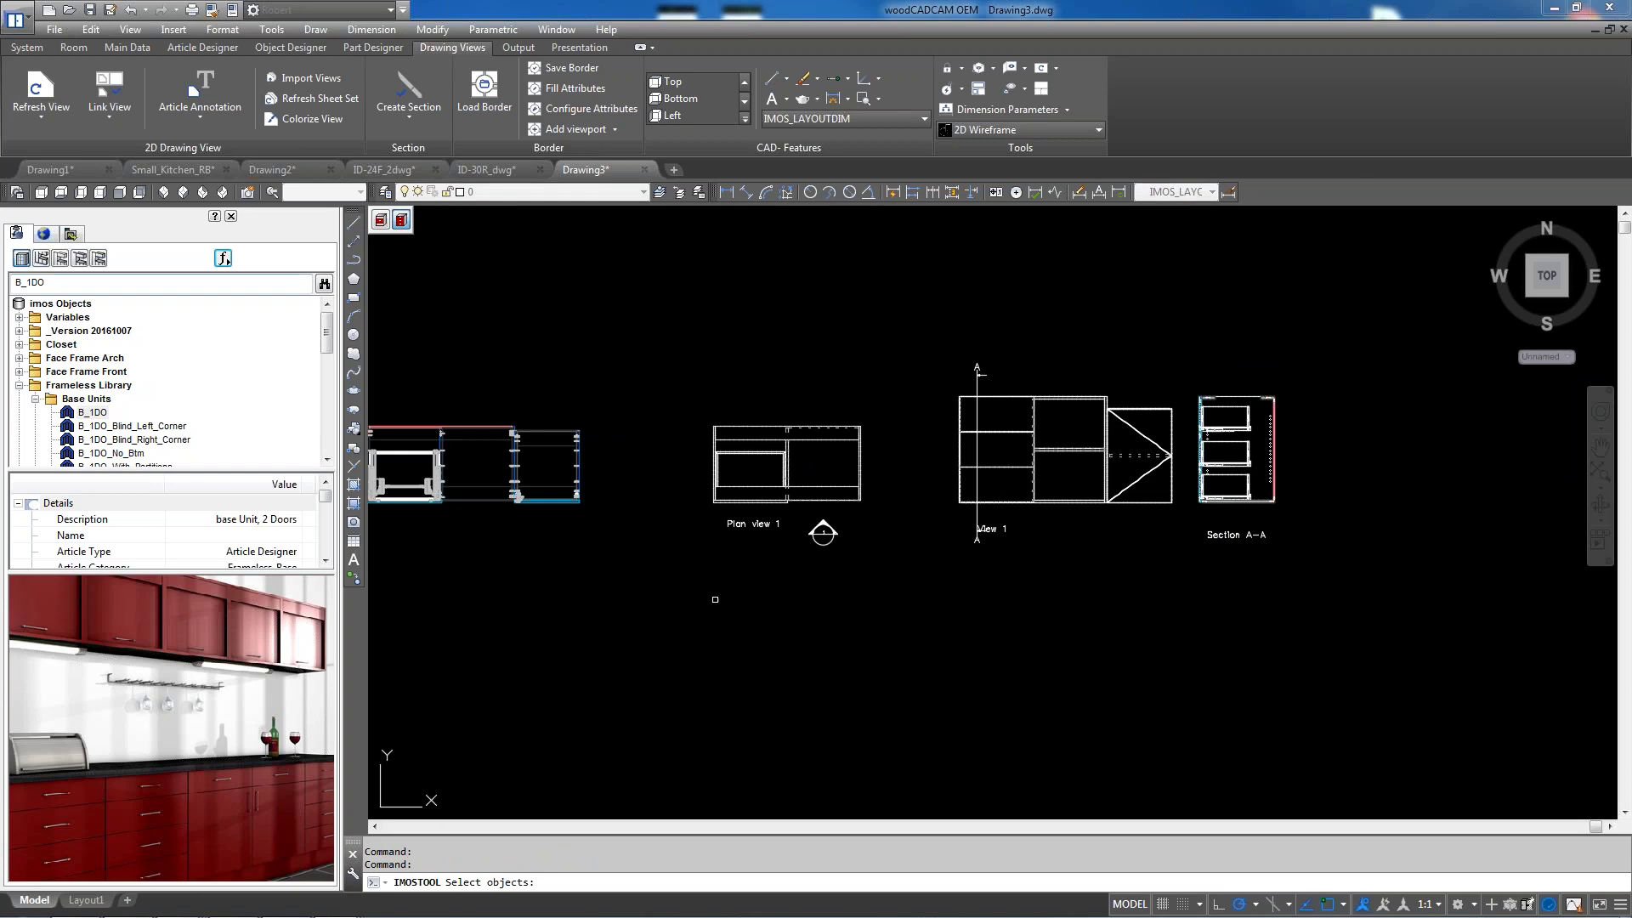
{"action": "left_click", "coordinate": [859, 474]}
{"action": "key", "text": "Return"}
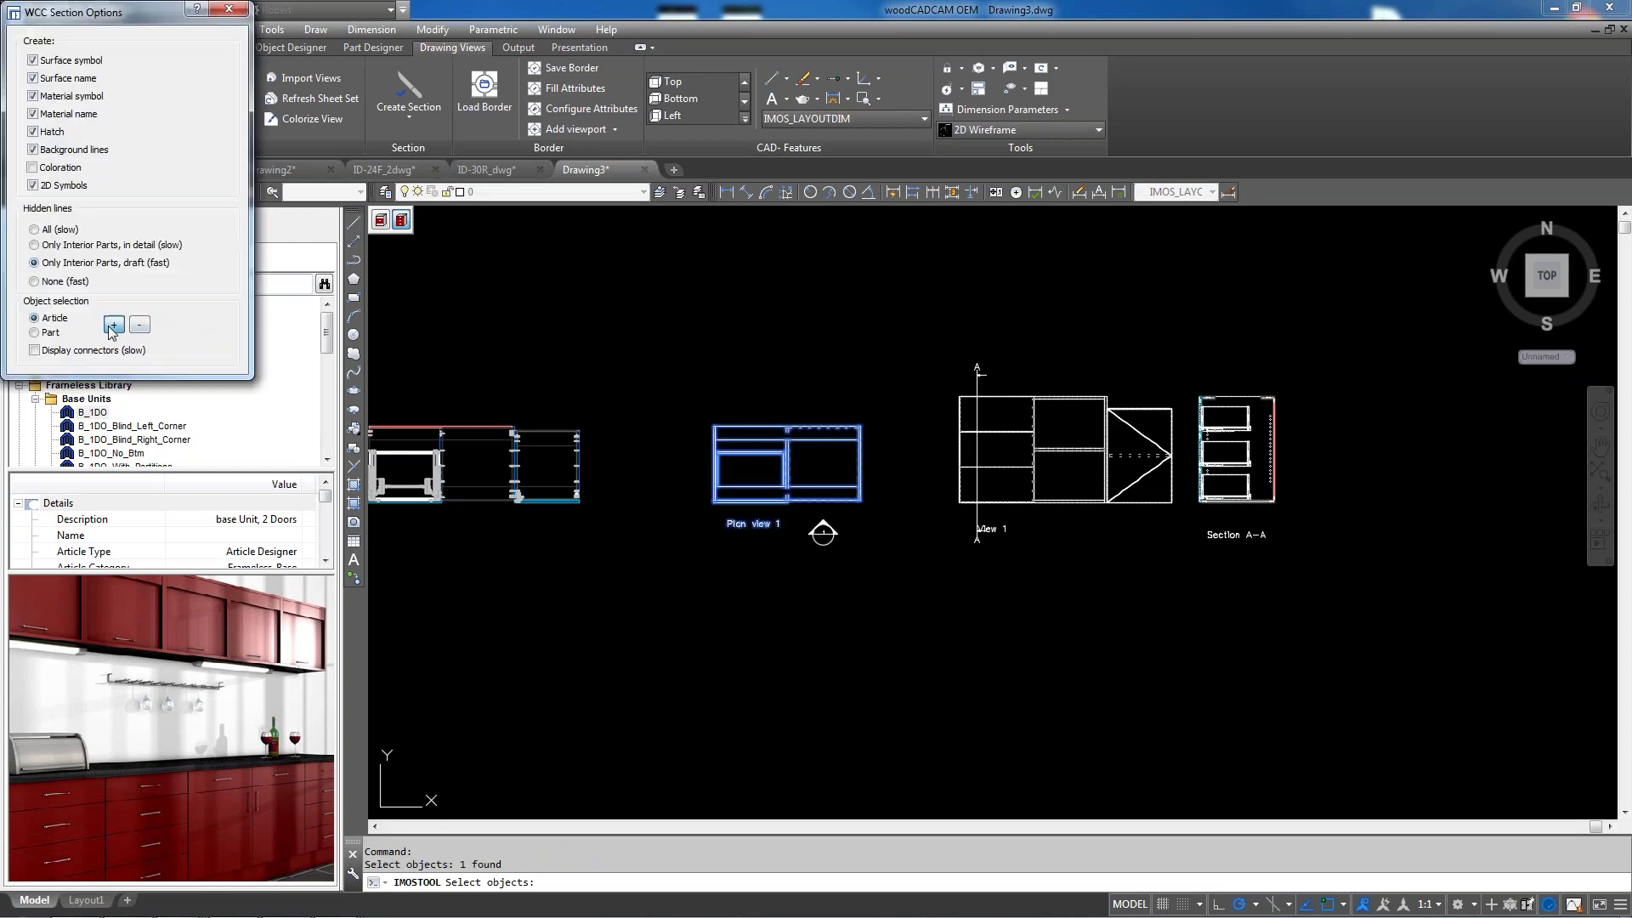
{"action": "left_click", "coordinate": [112, 326]}
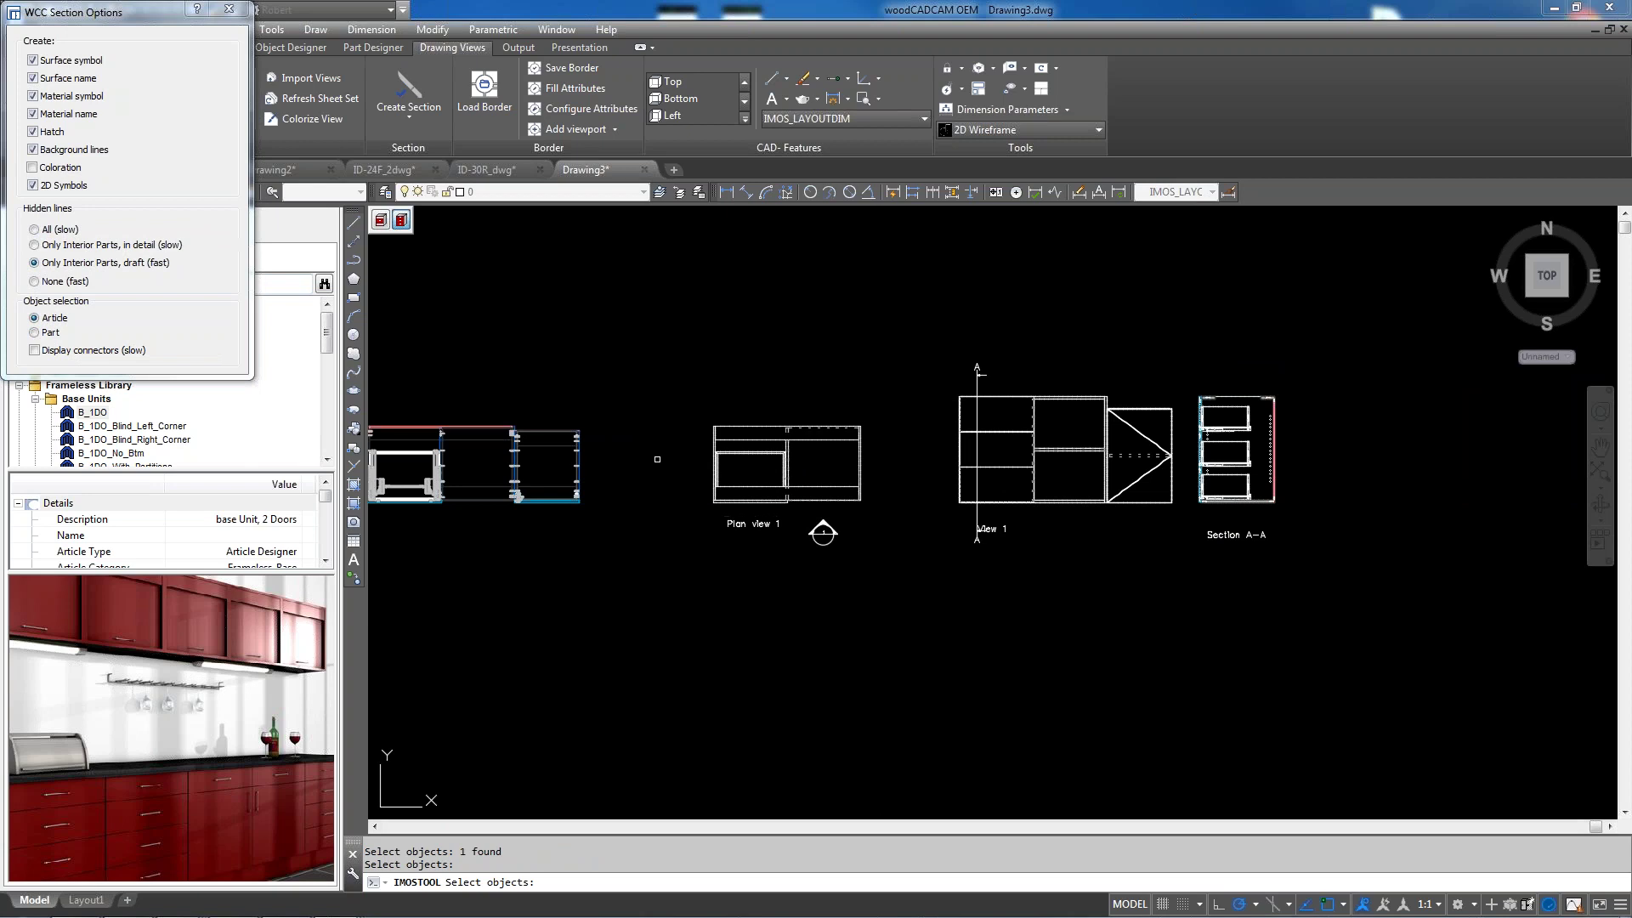
{"action": "left_click", "coordinate": [583, 459]}
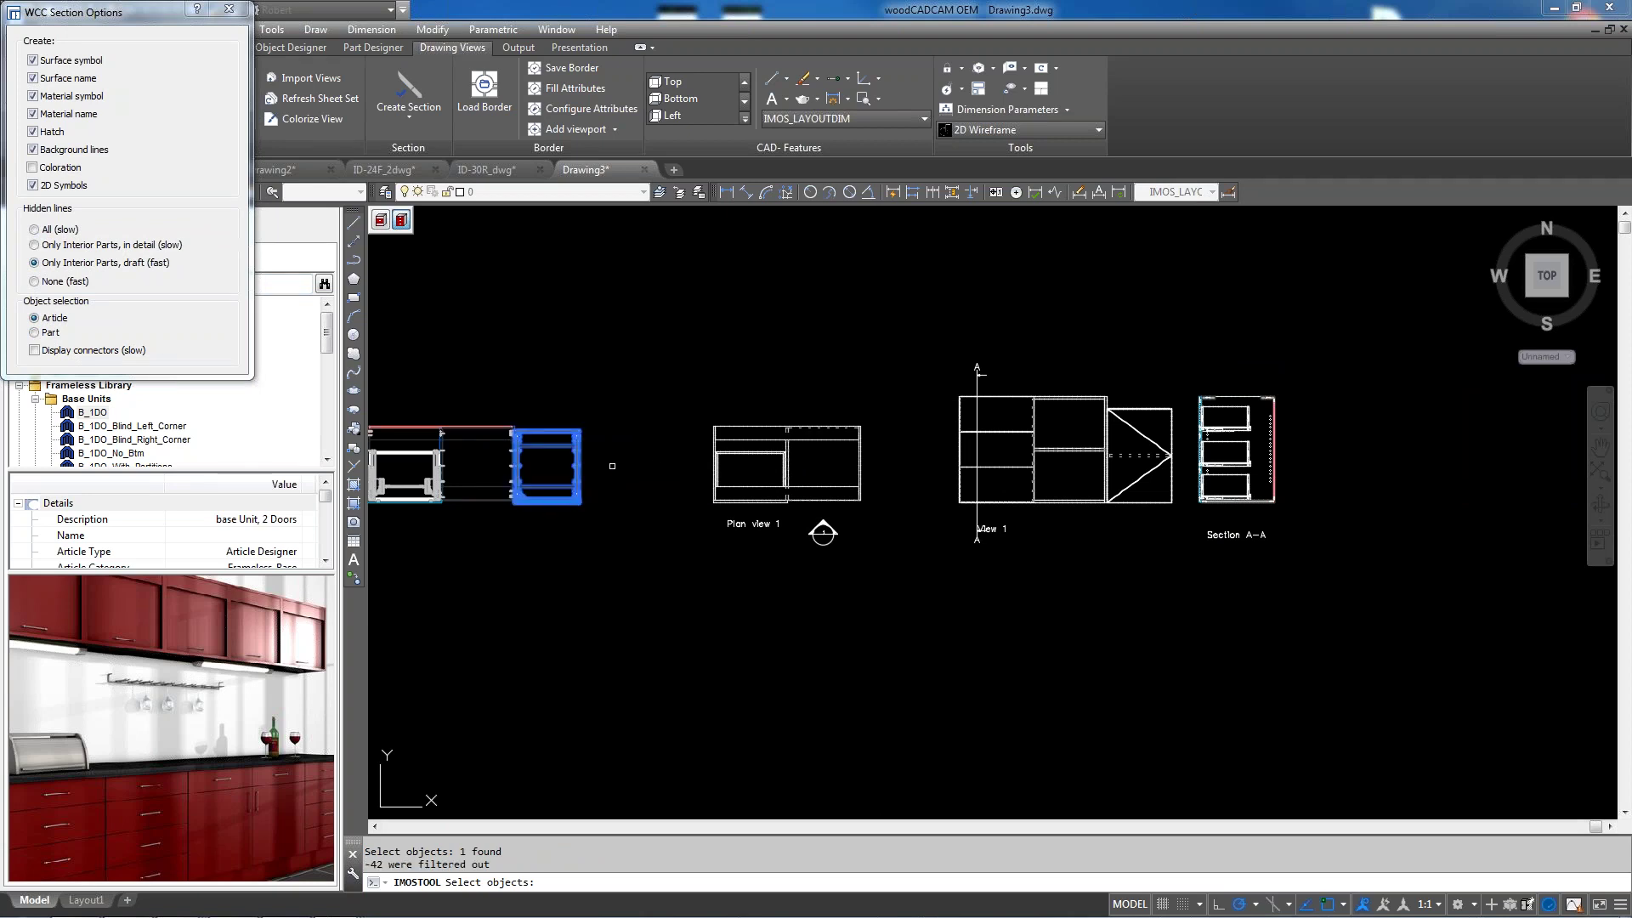
{"action": "key", "text": "Return"}
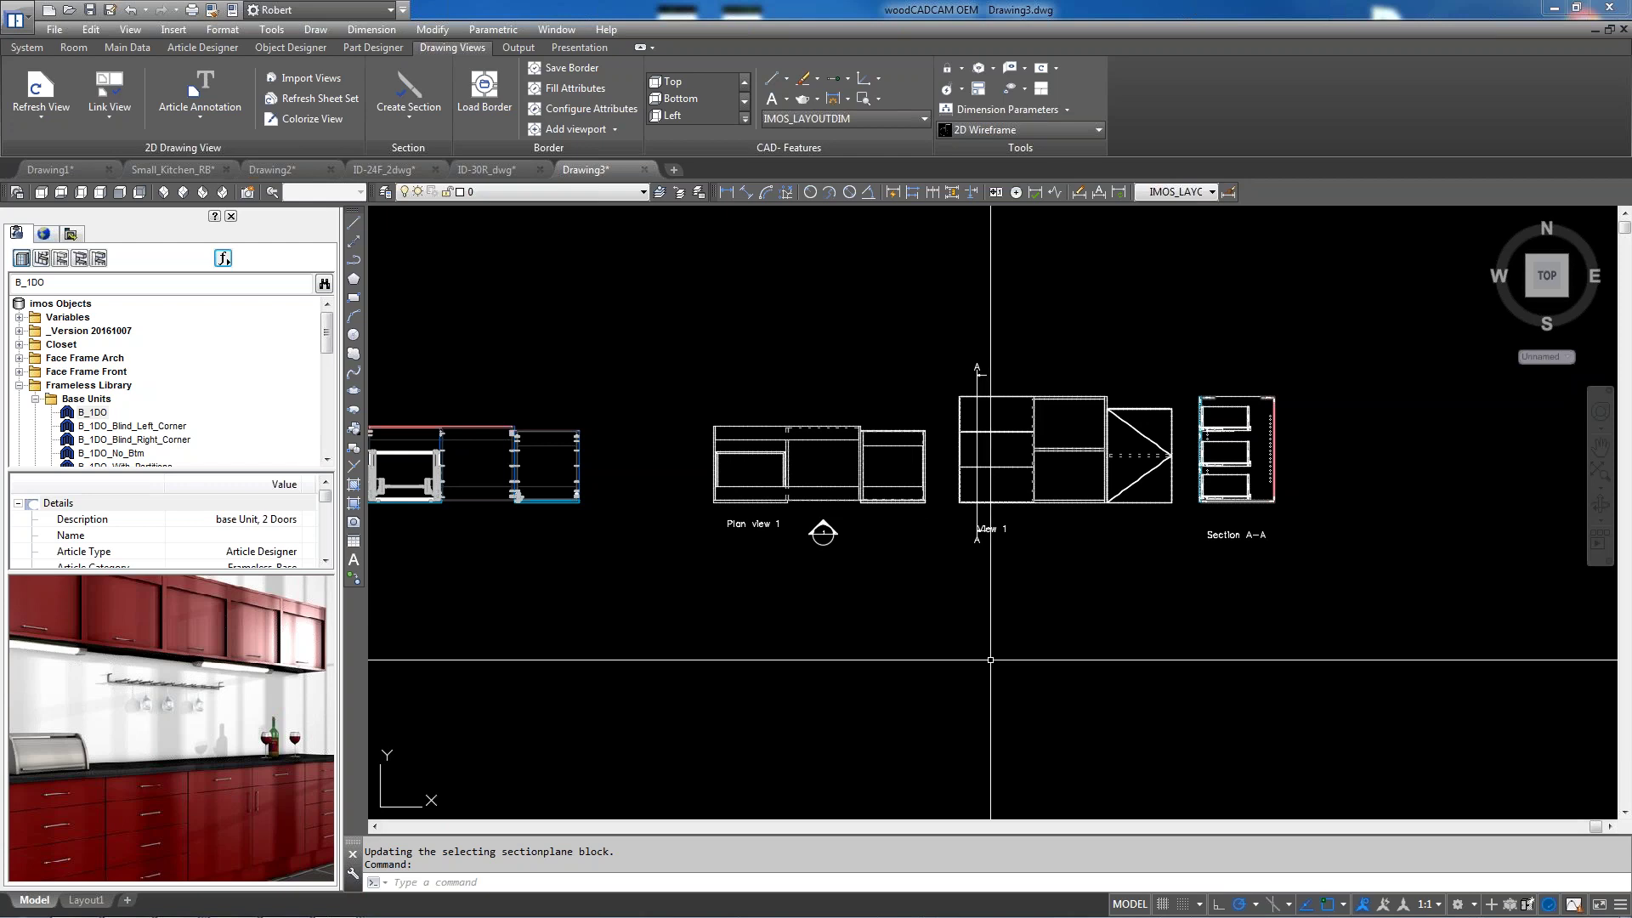
{"action": "scroll", "coordinate": [1089, 582], "scroll_direction": "down", "scroll_amount": 2}
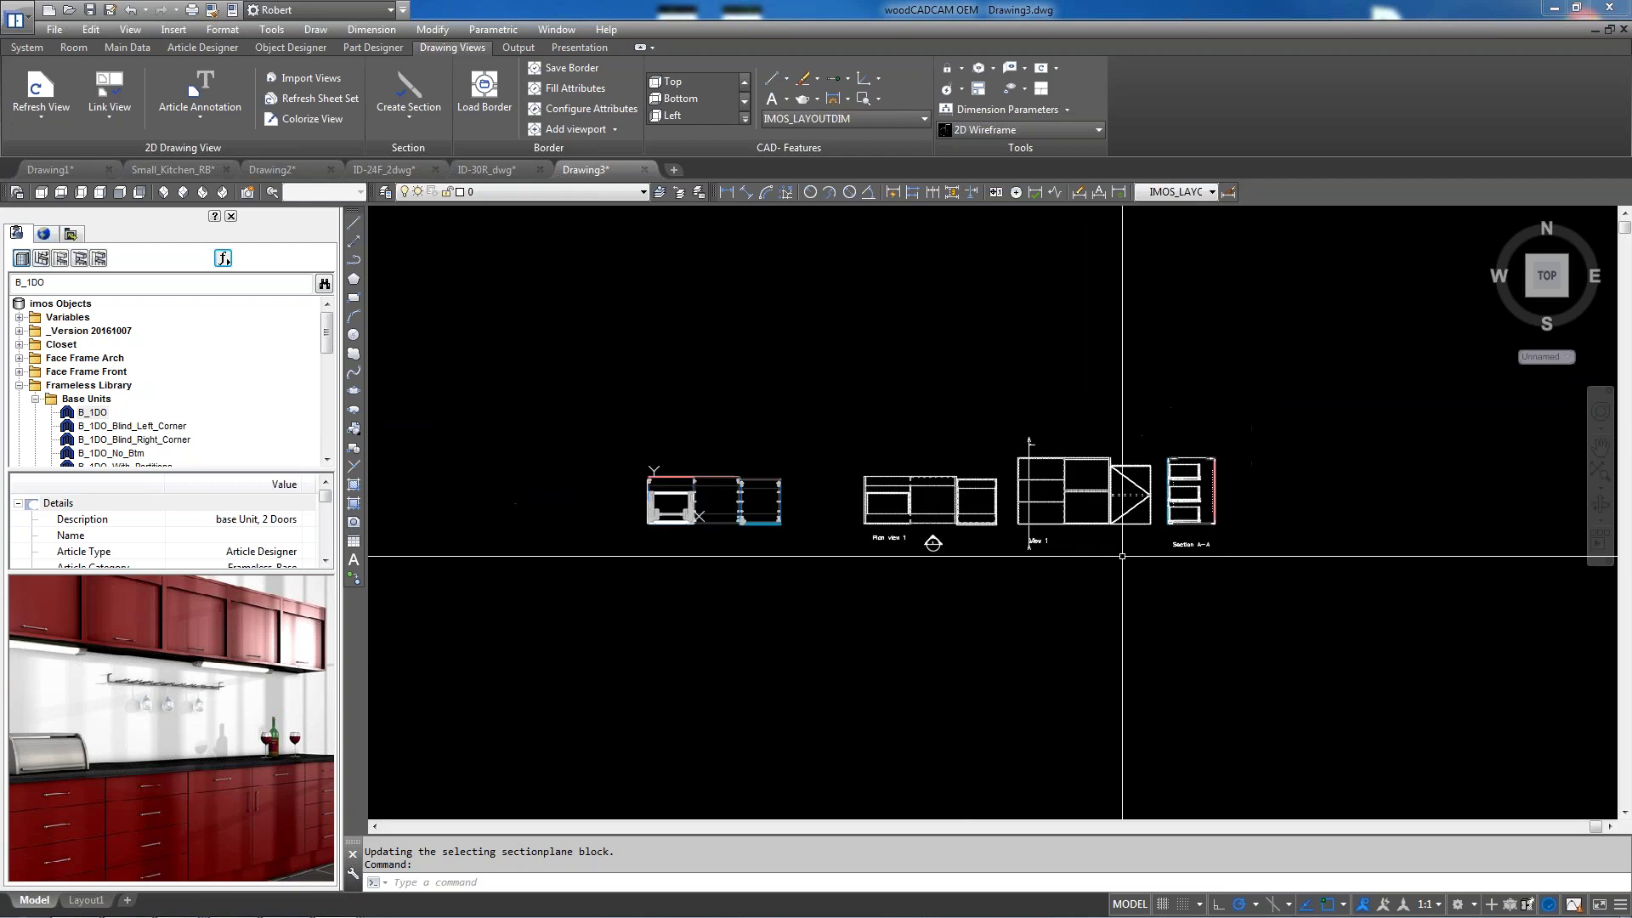
{"action": "scroll", "coordinate": [818, 493], "scroll_direction": "up", "scroll_amount": 2}
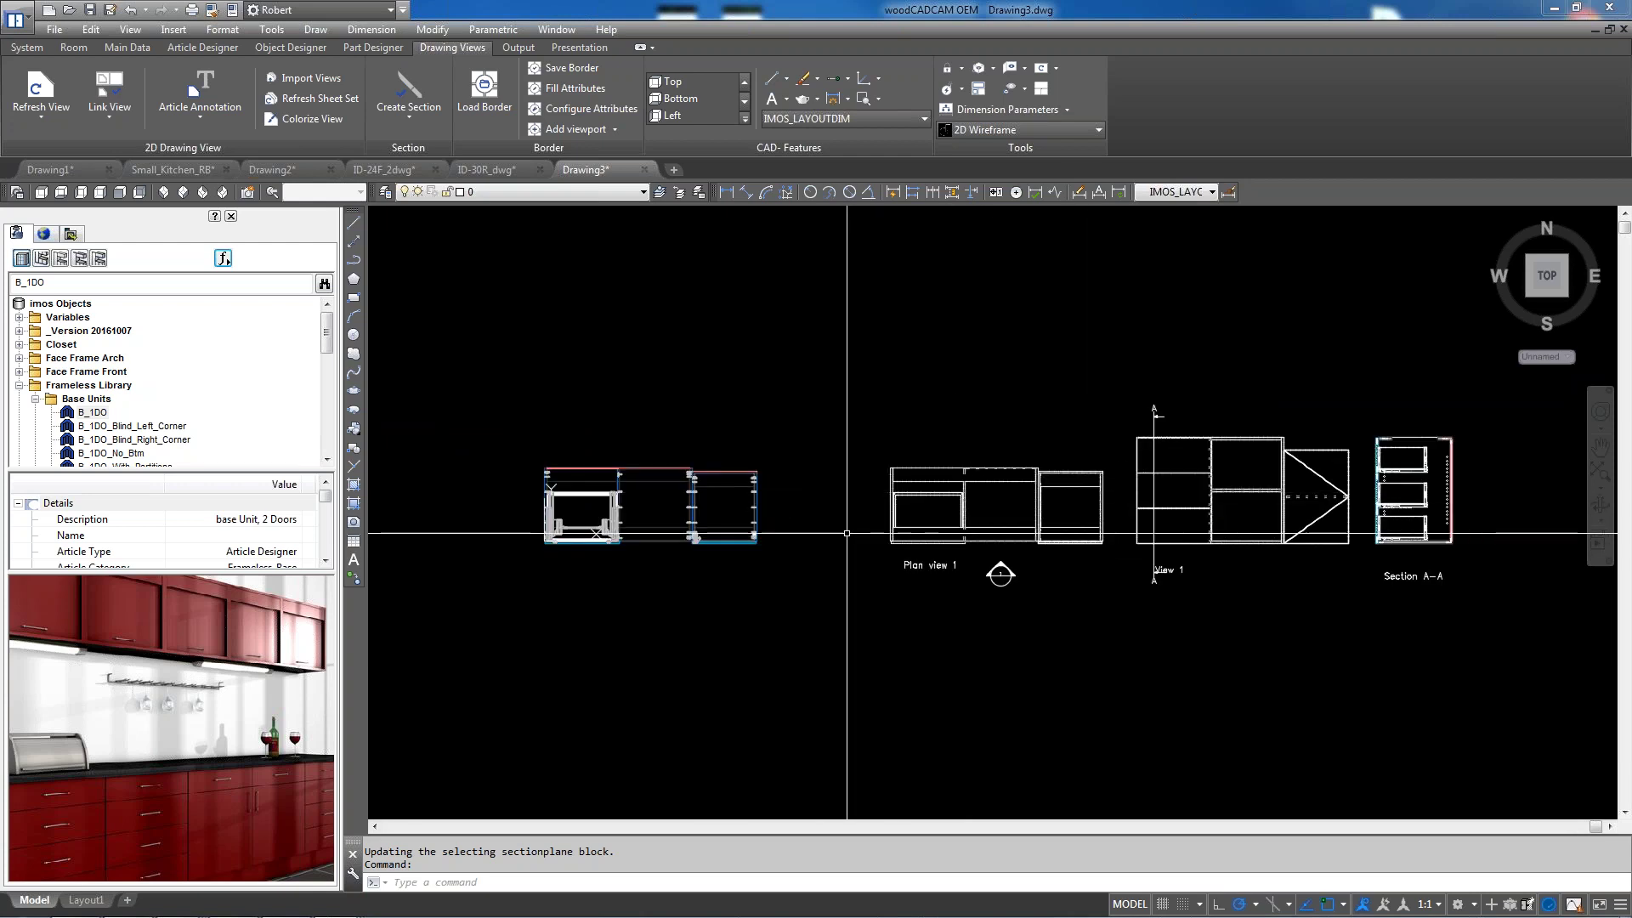
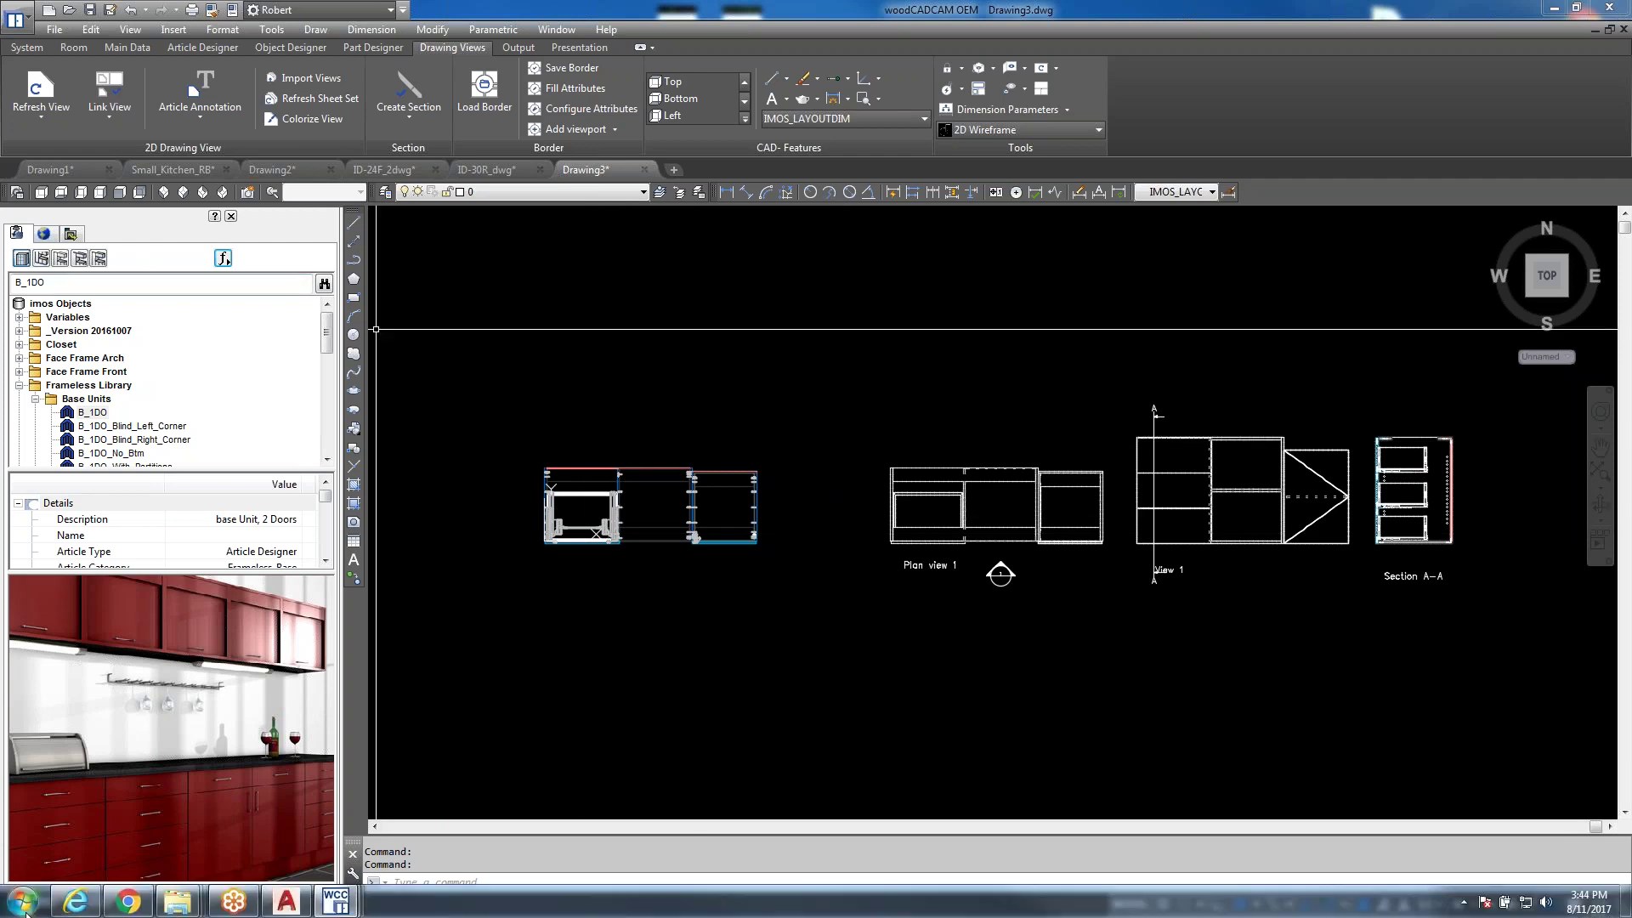
Browse from Start > Documents to C:\ProgramData\HOMAG eSolution GmbH in Windows Explorer
{"action": "left_click", "coordinate": [24, 901]}
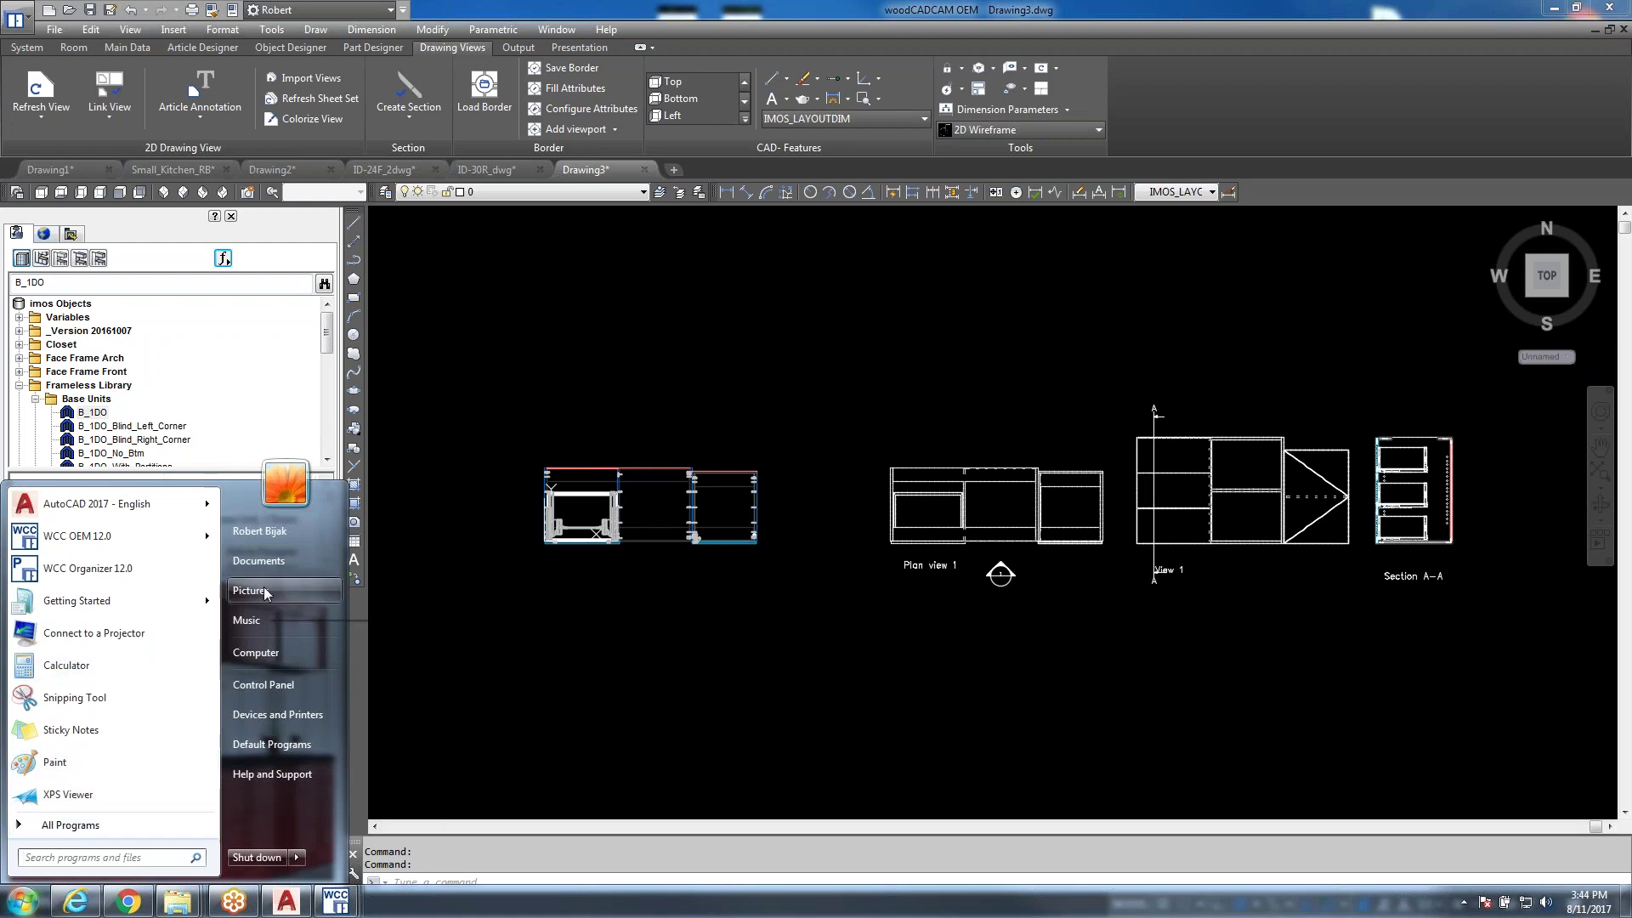
{"action": "left_click", "coordinate": [262, 562]}
{"action": "left_click", "coordinate": [450, 533]}
{"action": "double_click", "coordinate": [645, 410]}
{"action": "double_click", "coordinate": [662, 429]}
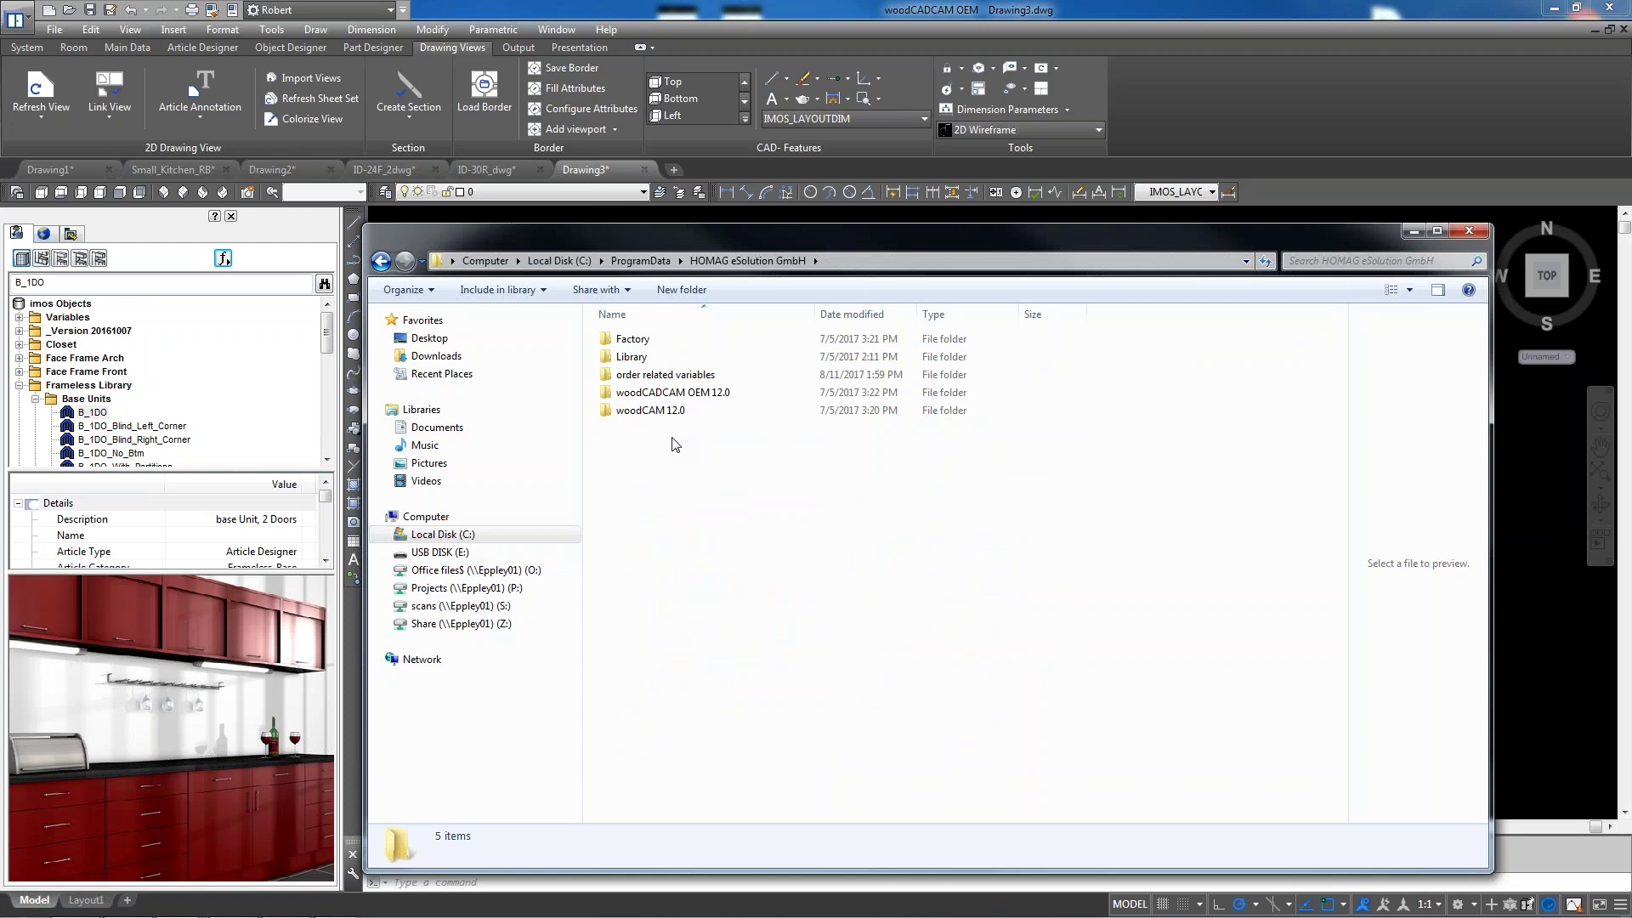
Open imosSectSym.dwg from woodCADCAM OEM 12.0\config in AutoCAD, with the files sorted by type
{"action": "double_click", "coordinate": [667, 393]}
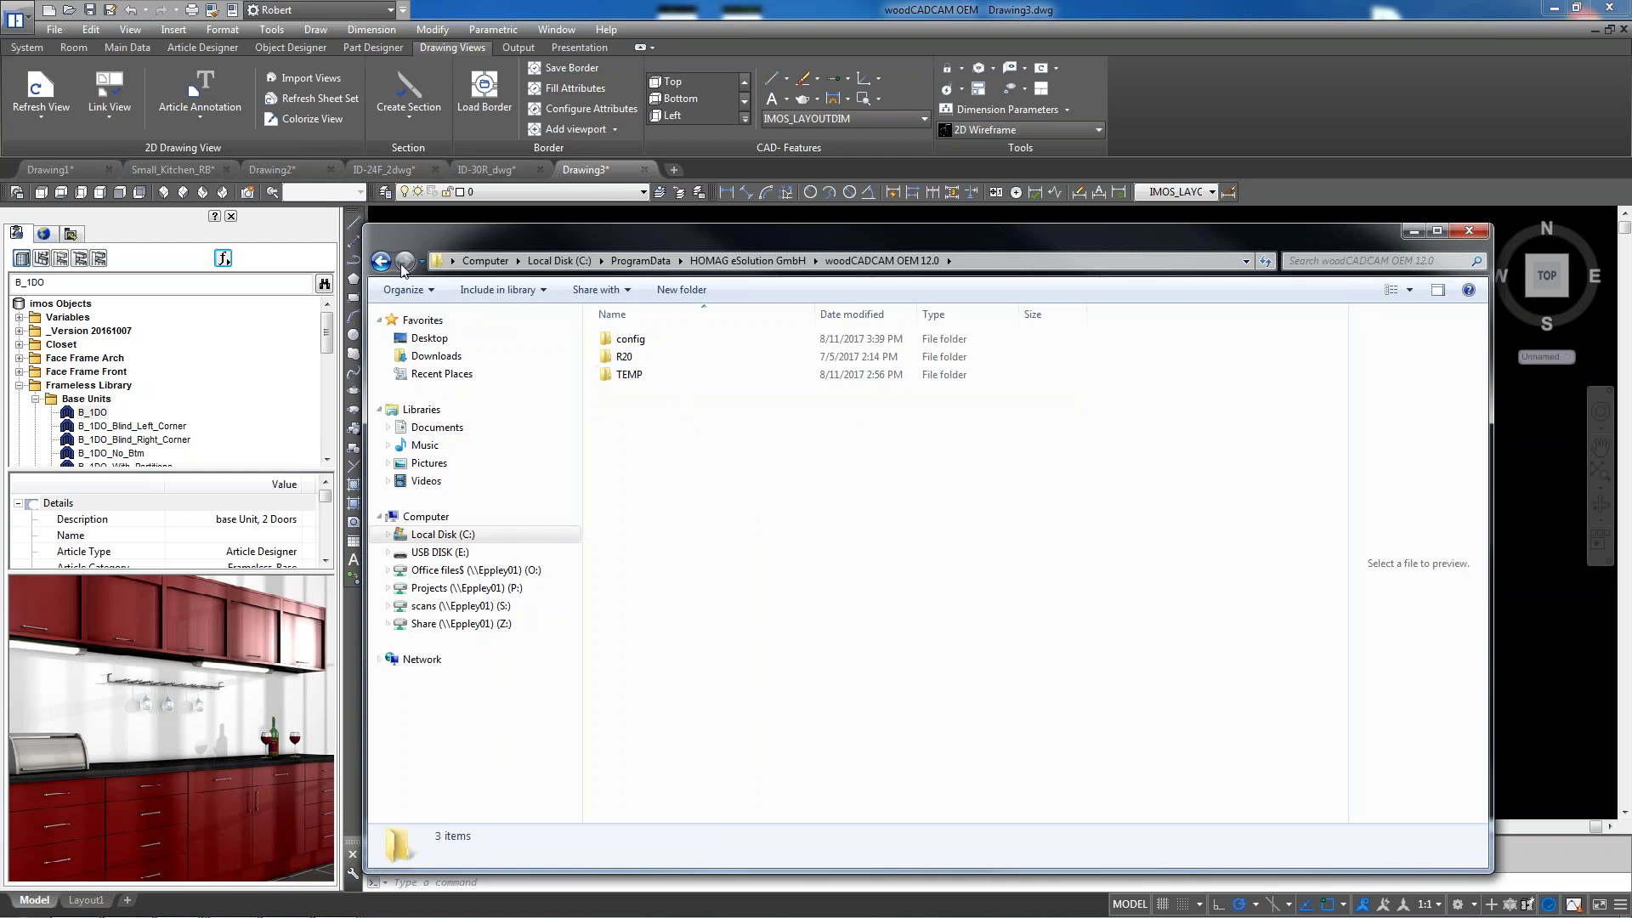
{"action": "double_click", "coordinate": [627, 338]}
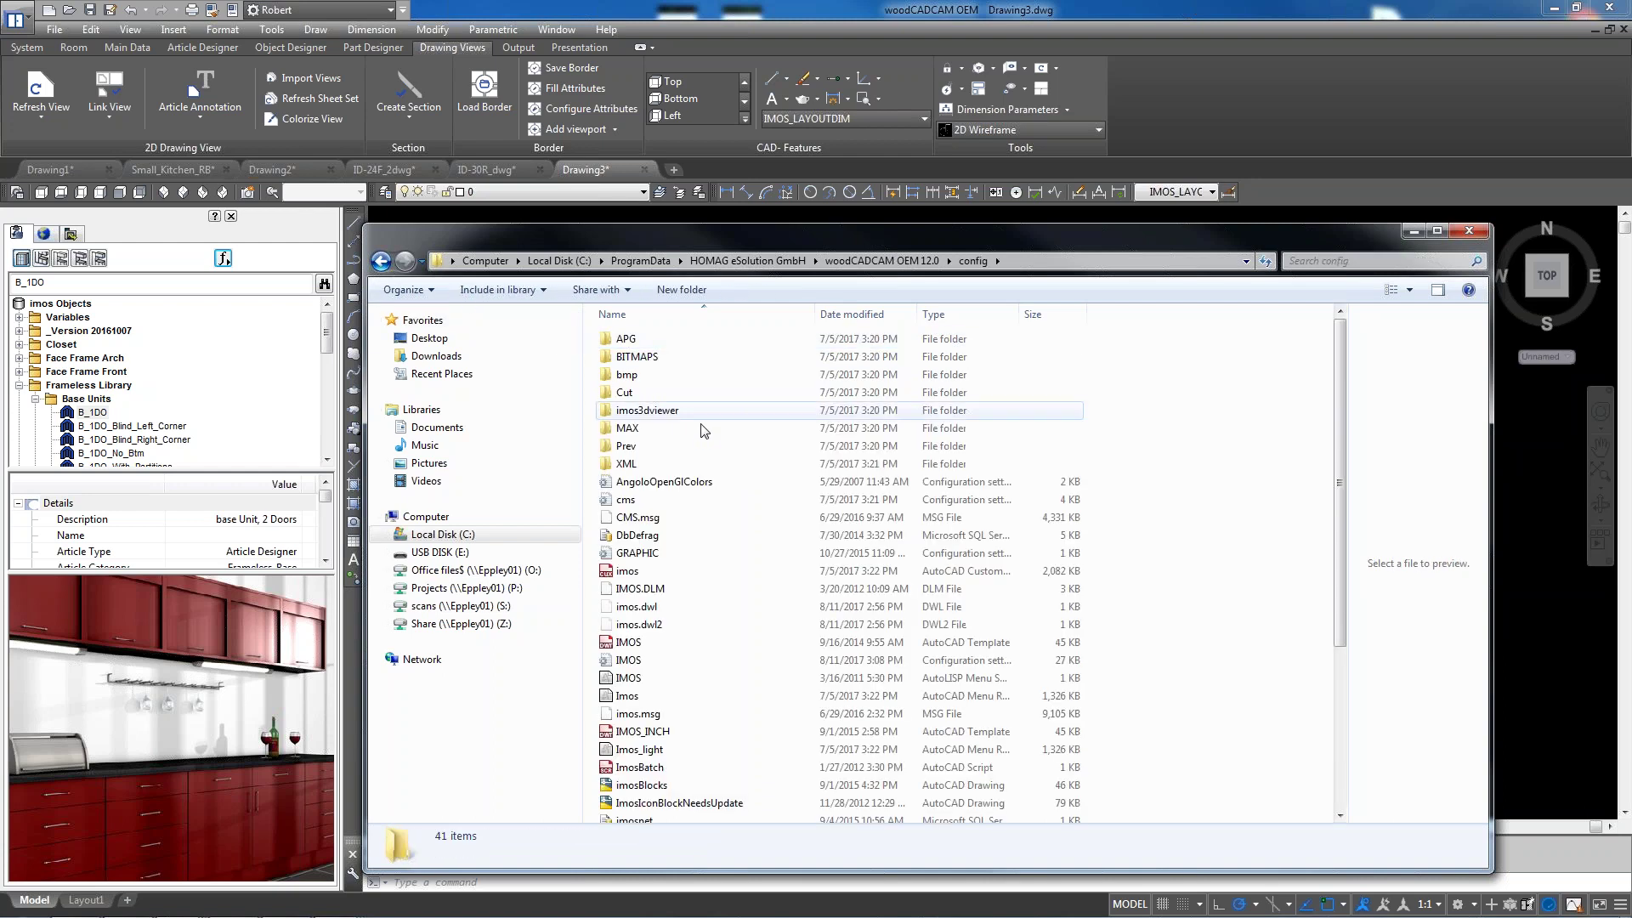
{"action": "left_click_drag", "start_coordinate": [794, 232], "coordinate": [741, 141]}
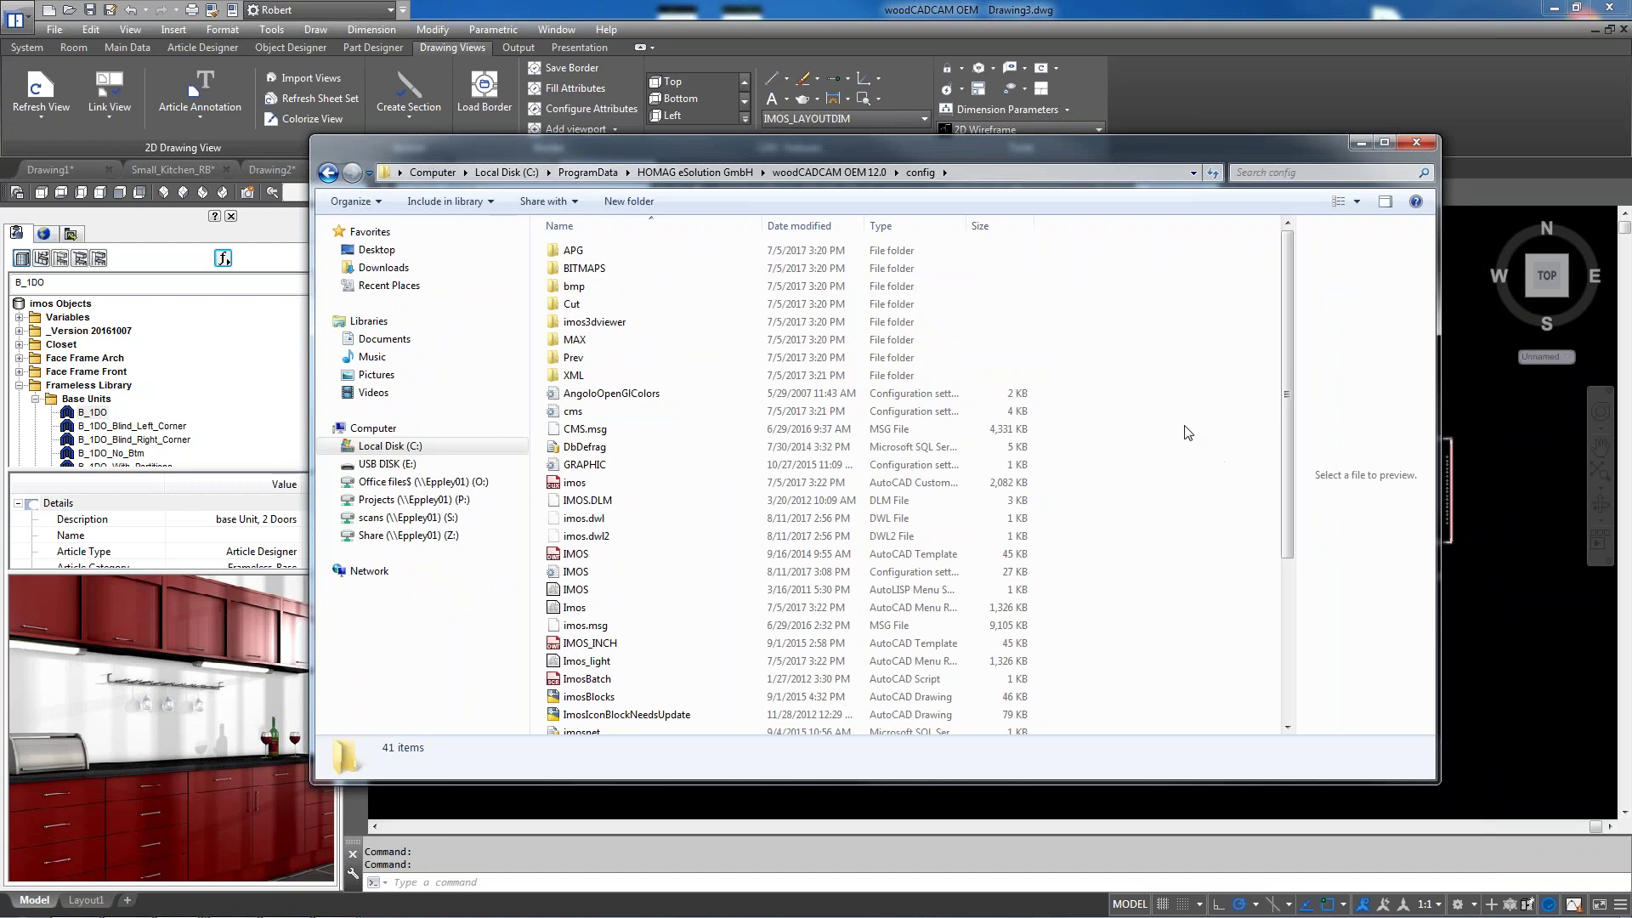
{"action": "left_click", "coordinate": [879, 229]}
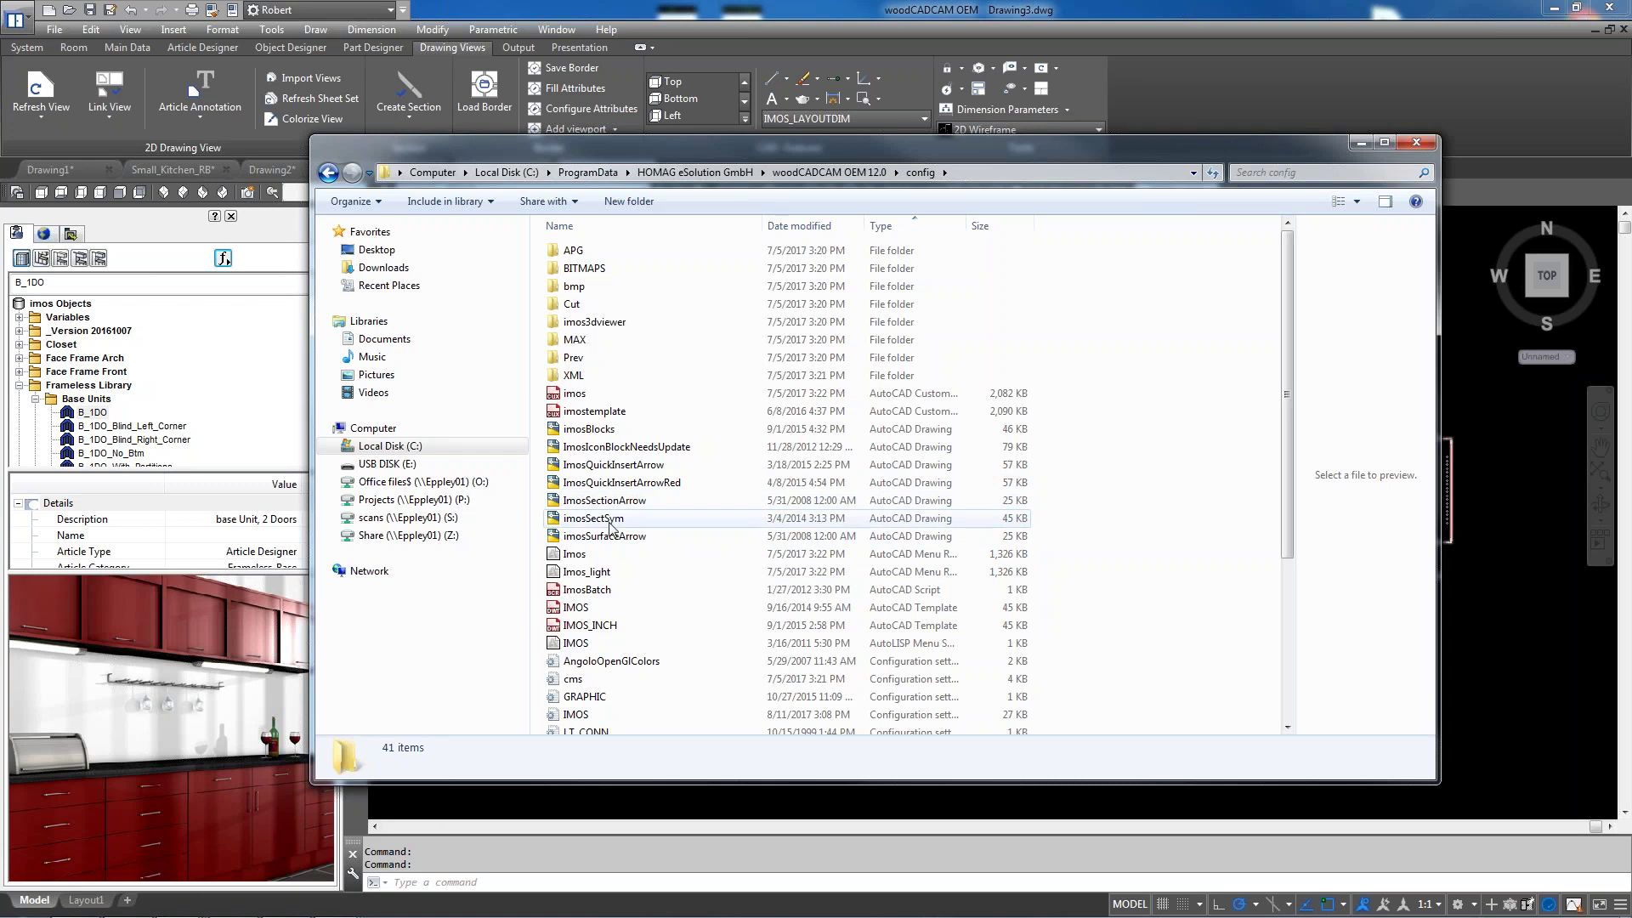
{"action": "double_click", "coordinate": [609, 521]}
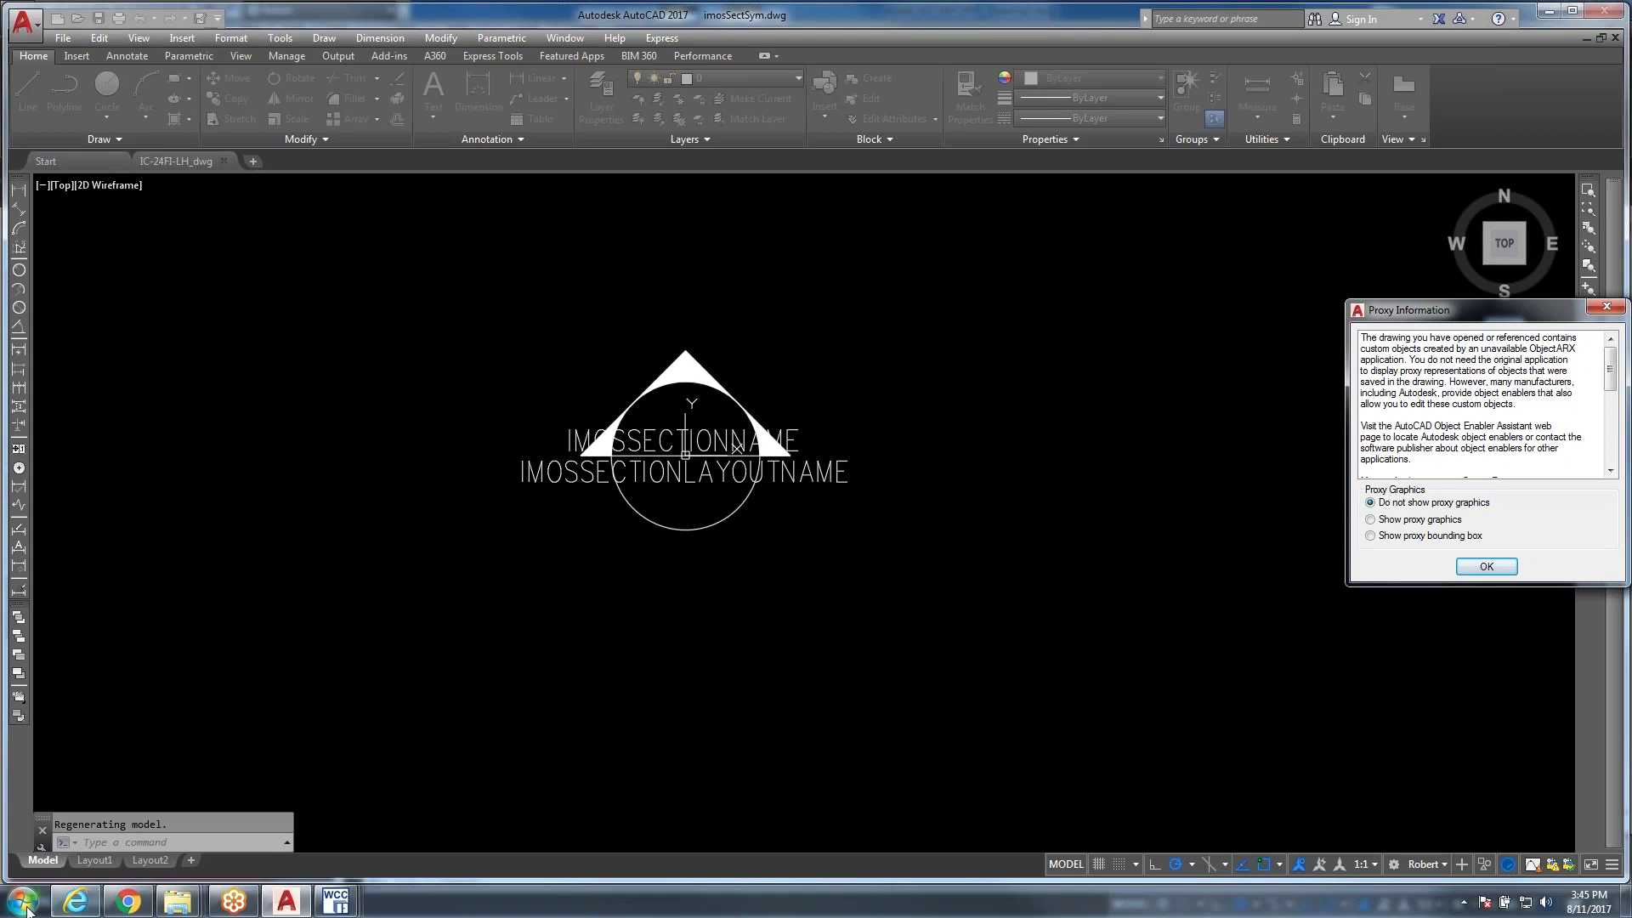
Browse from Start > Computer to C:\ProgramData\HOMAG eSolution GmbH\Library\AttDWG
{"action": "left_click", "coordinate": [23, 901]}
{"action": "left_click", "coordinate": [255, 653]}
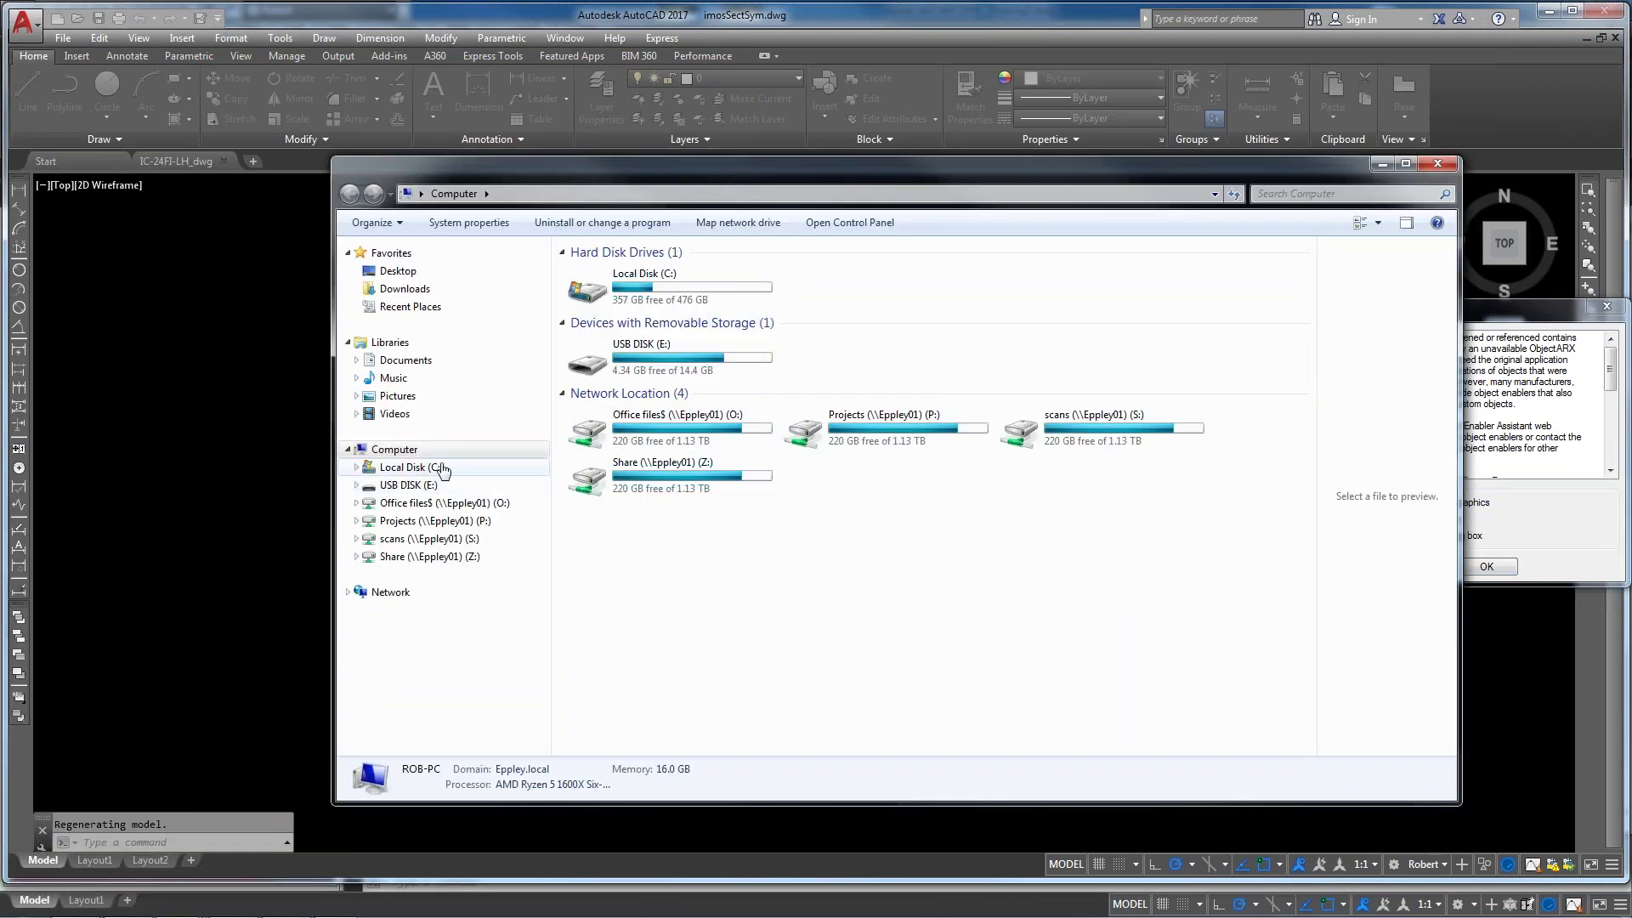
{"action": "left_click", "coordinate": [441, 469]}
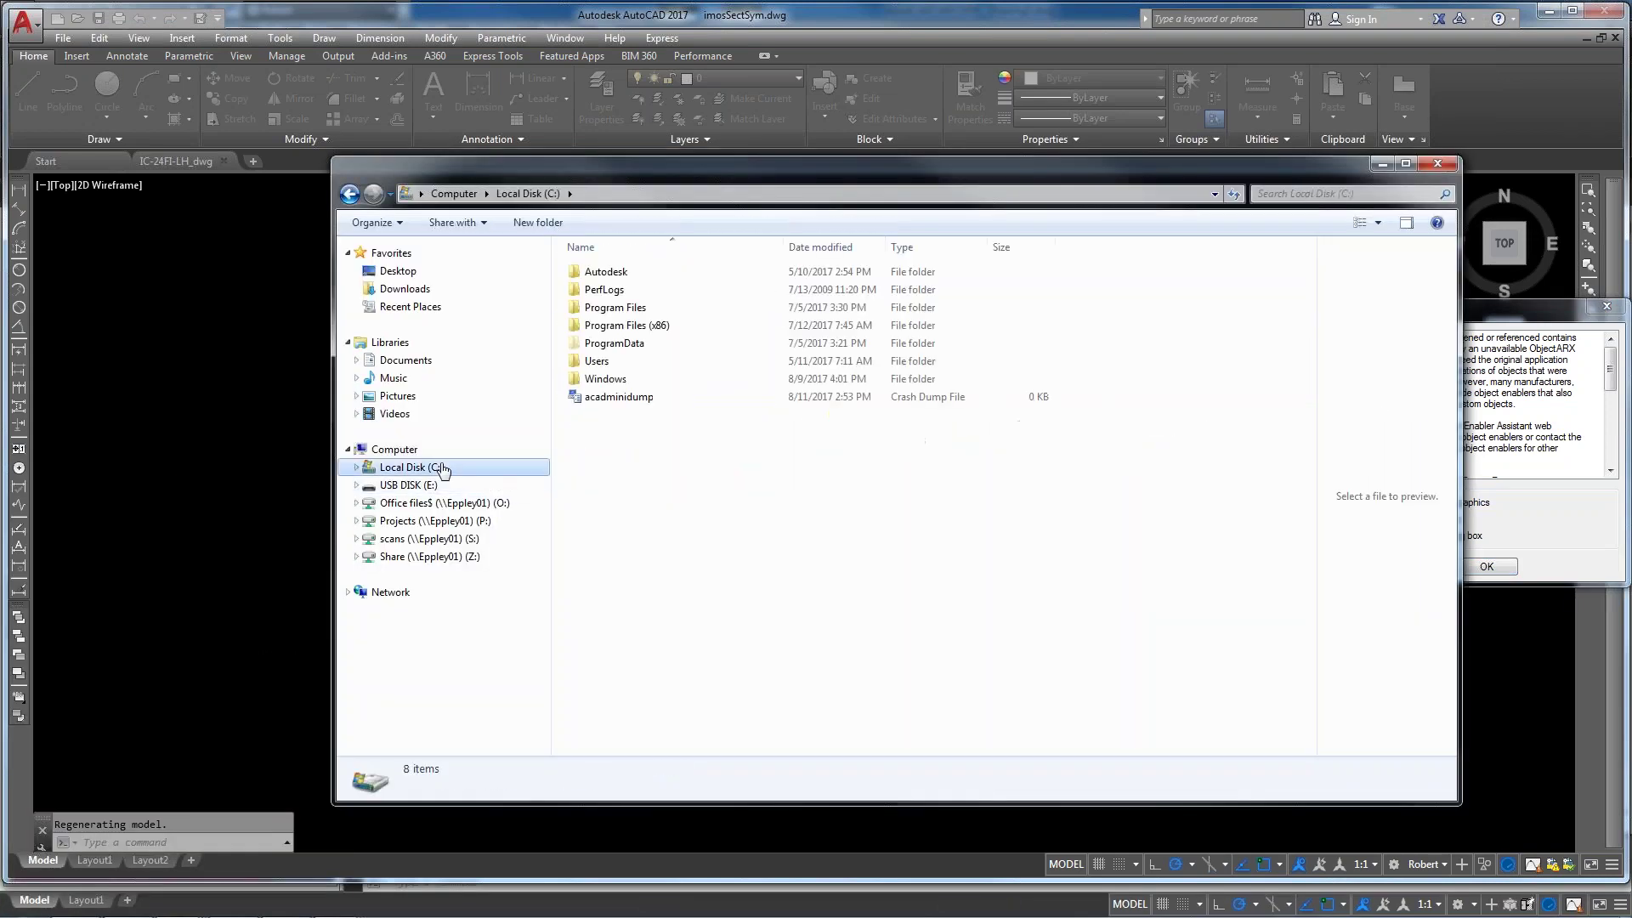
{"action": "double_click", "coordinate": [618, 346]}
{"action": "double_click", "coordinate": [627, 362]}
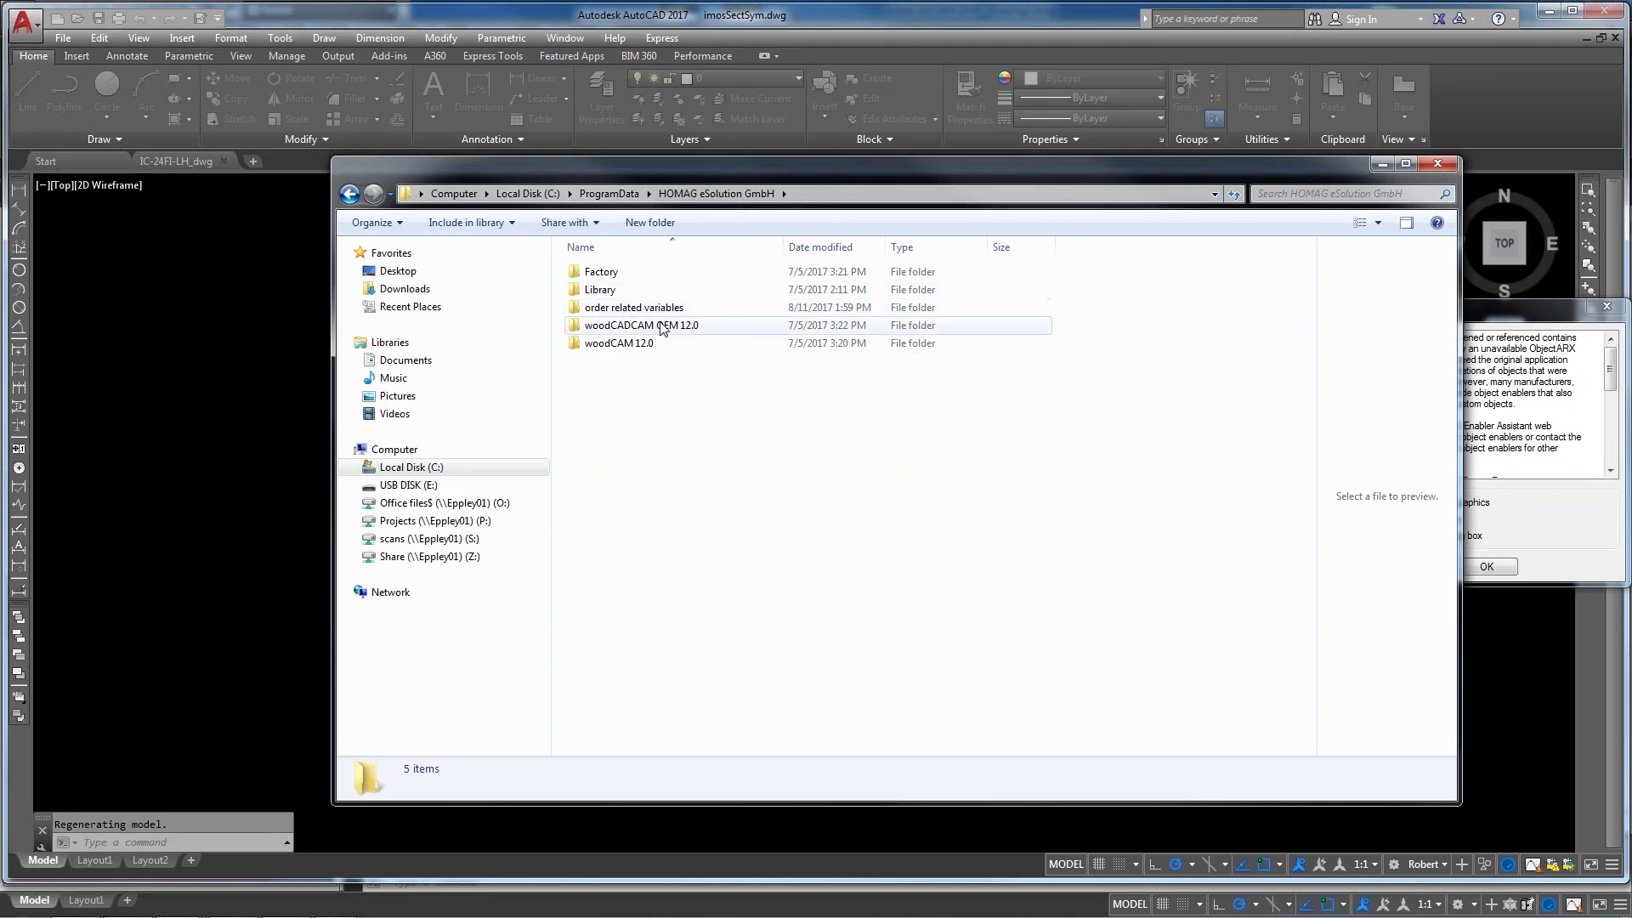
{"action": "double_click", "coordinate": [617, 294]}
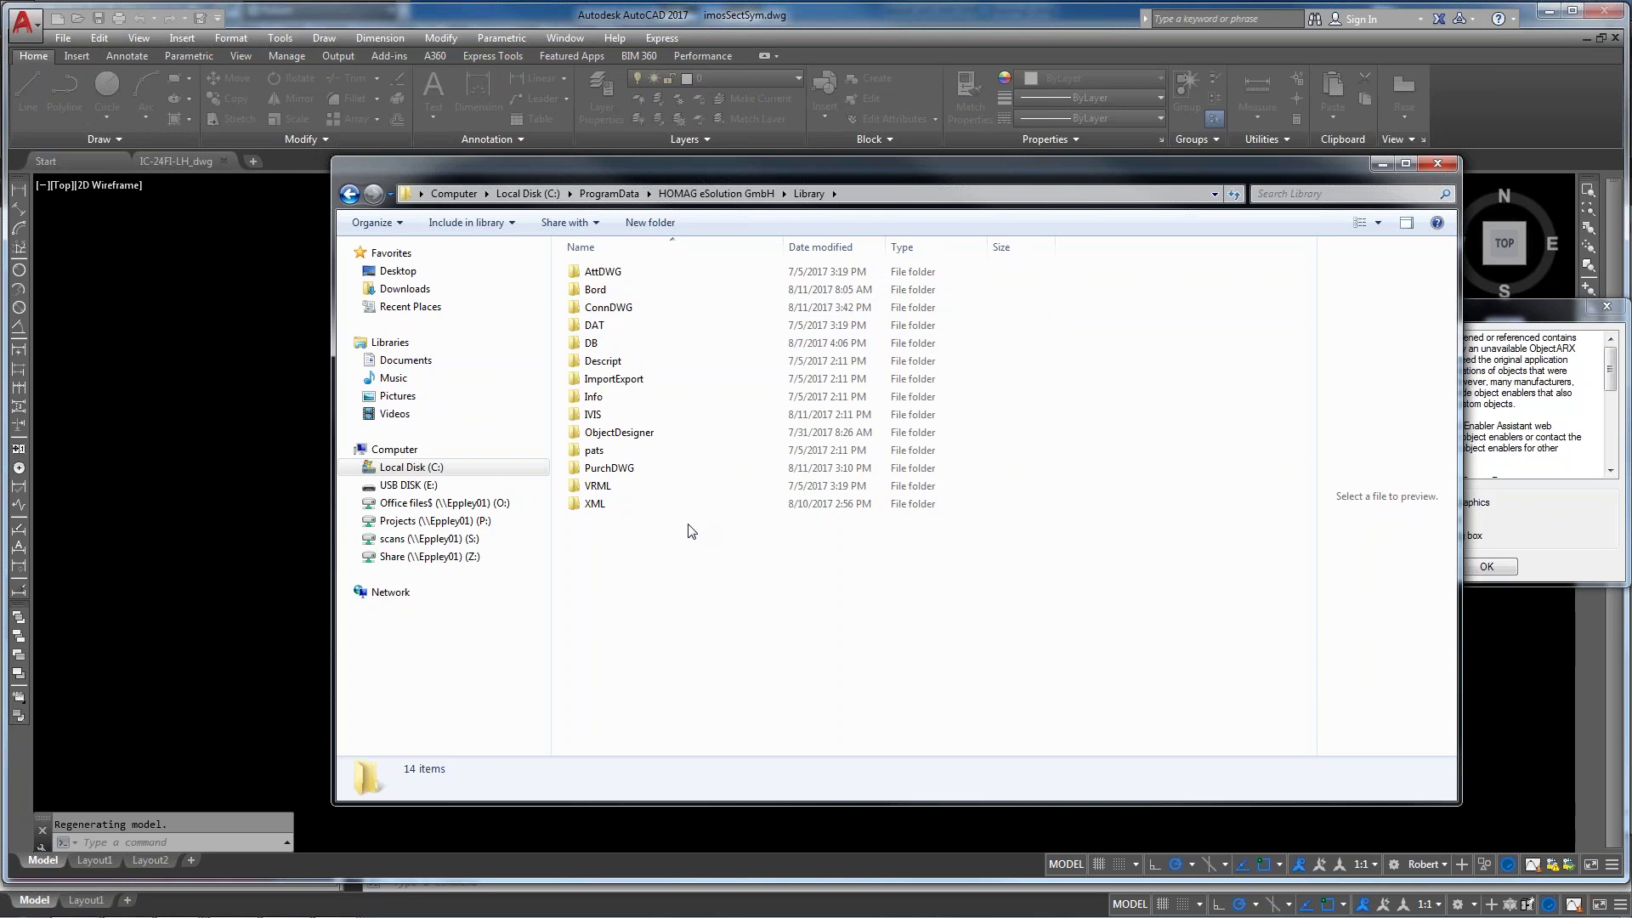
{"action": "double_click", "coordinate": [619, 272]}
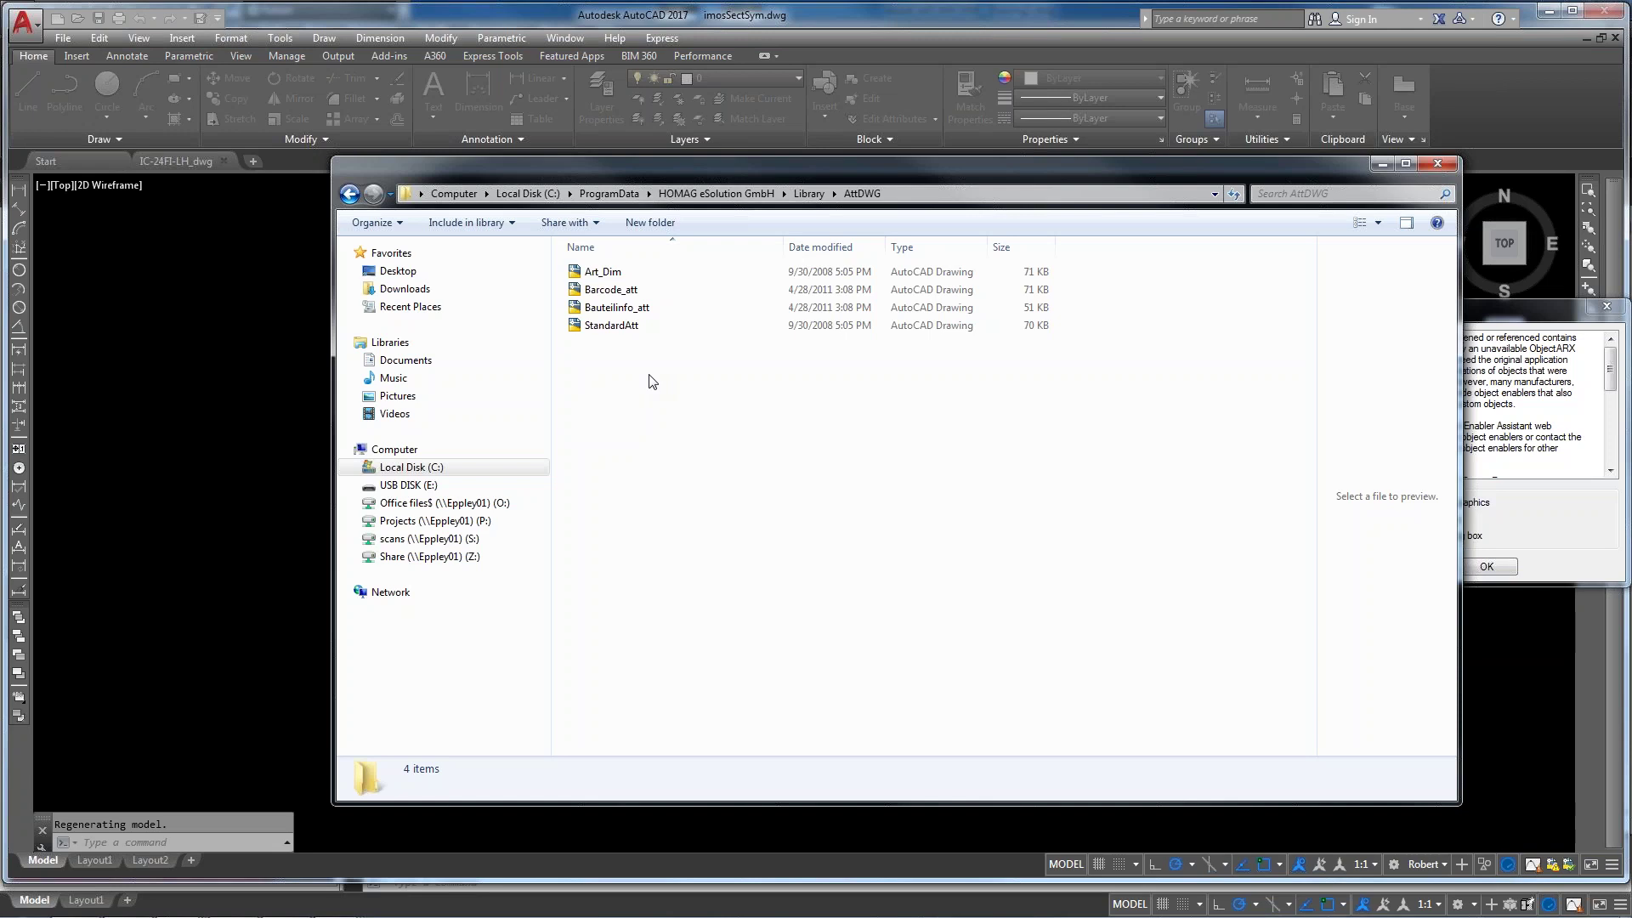
Open StandardAtt.dwg in AutoCAD, minimize Explorer and dismiss the proxy information notice
{"action": "left_click", "coordinate": [610, 326]}
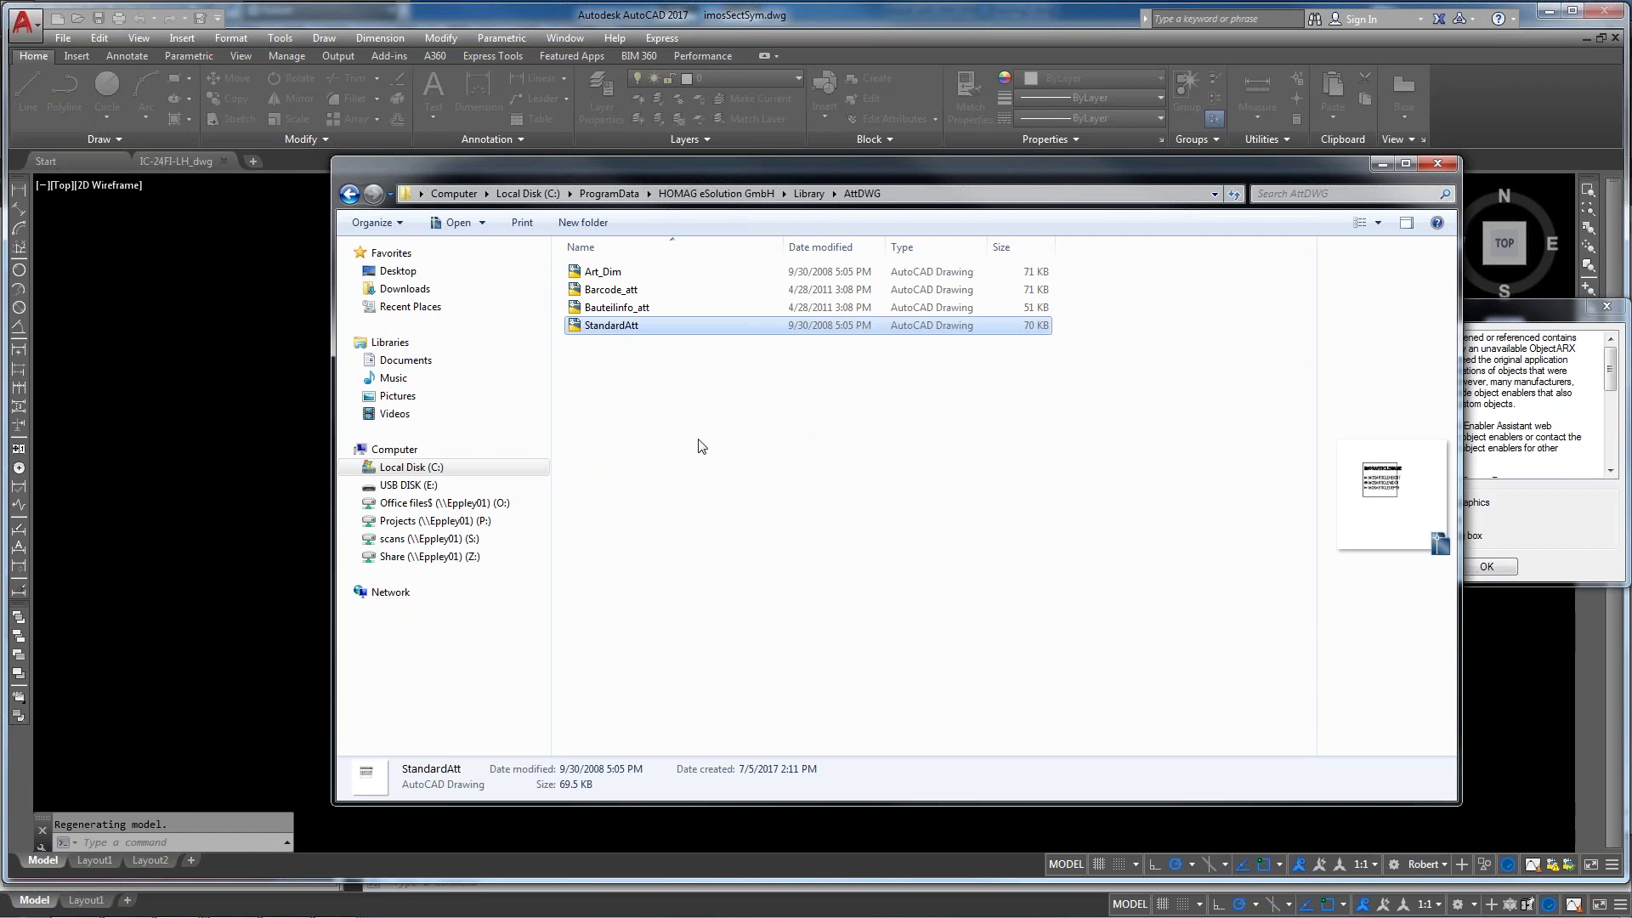
{"action": "double_click", "coordinate": [609, 332]}
{"action": "left_click", "coordinate": [1383, 165]}
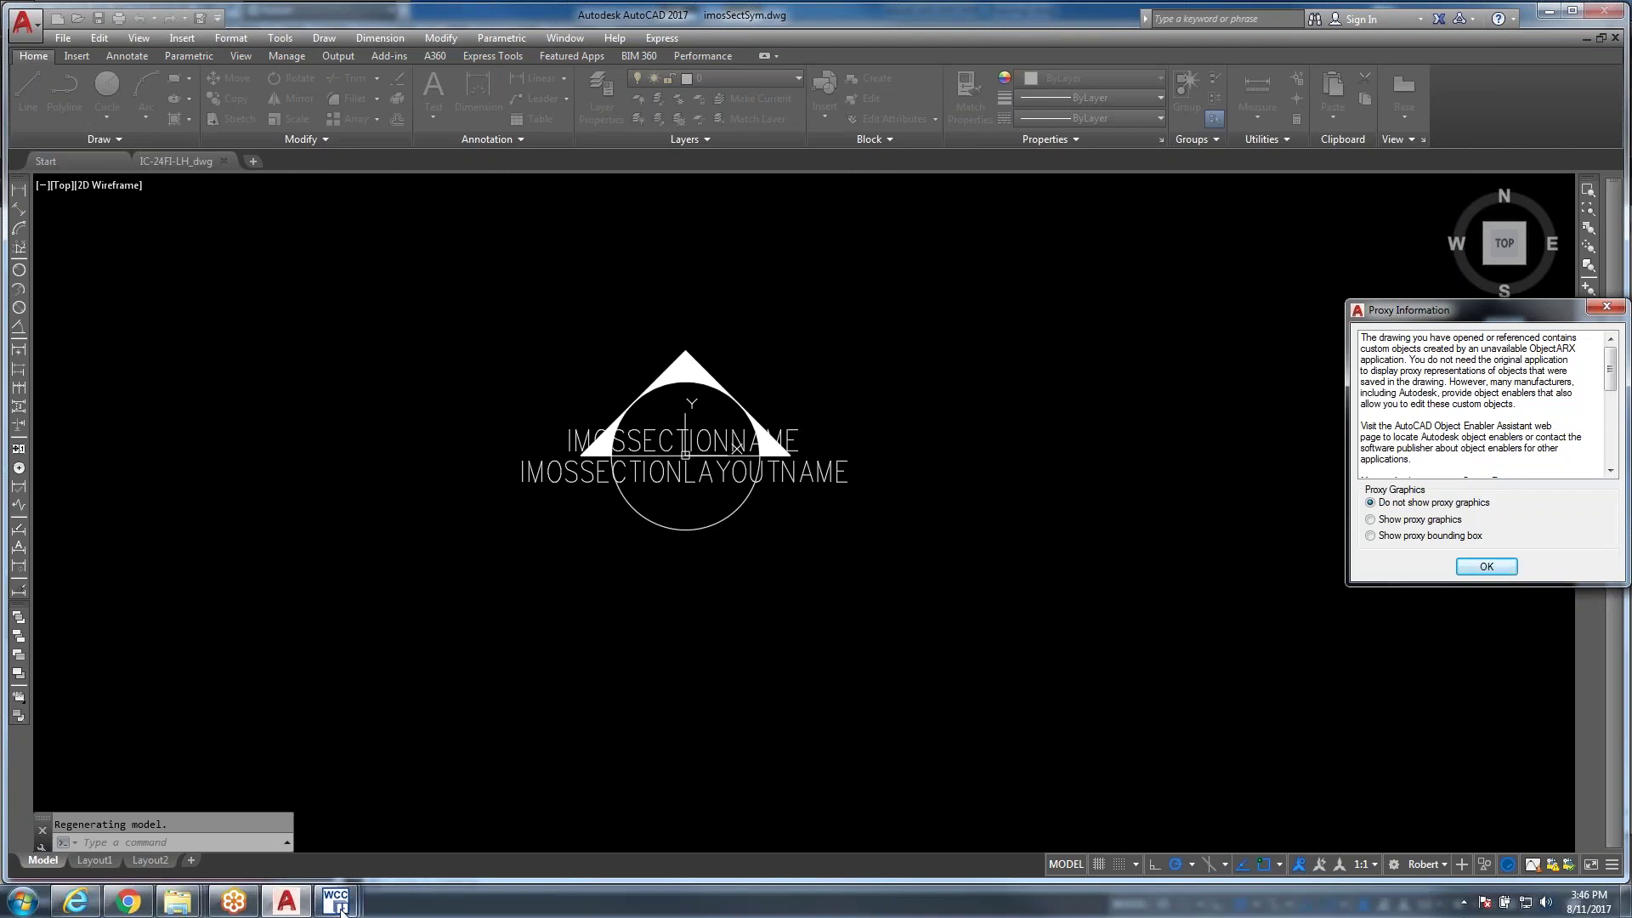
{"action": "mouse_move", "coordinate": [286, 901]}
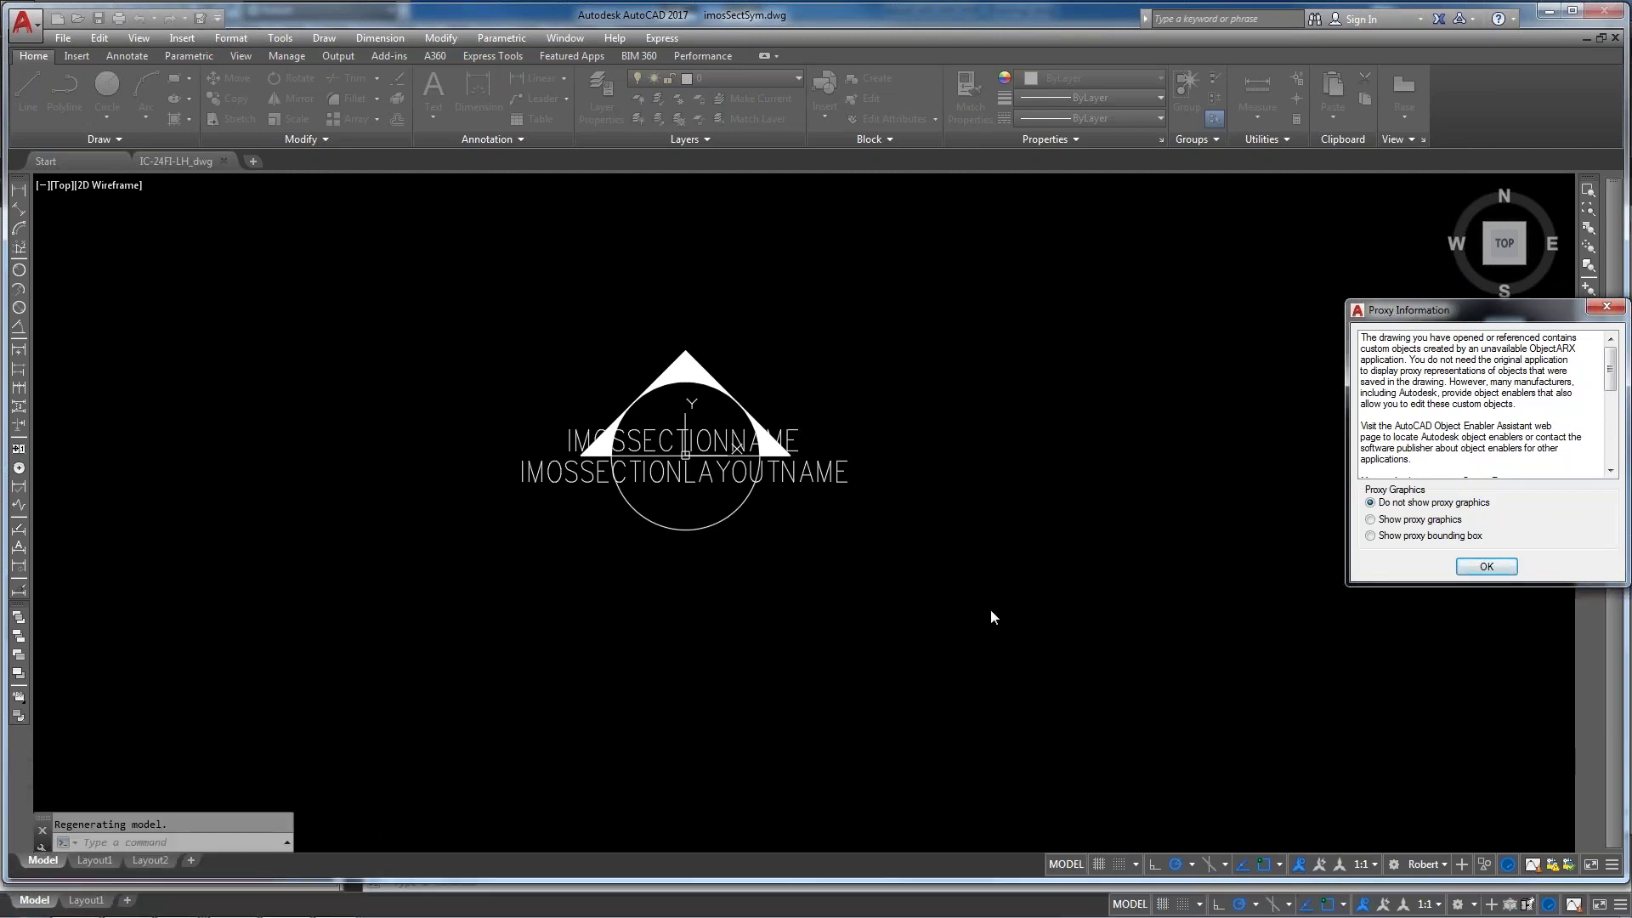
{"action": "left_click", "coordinate": [1606, 307]}
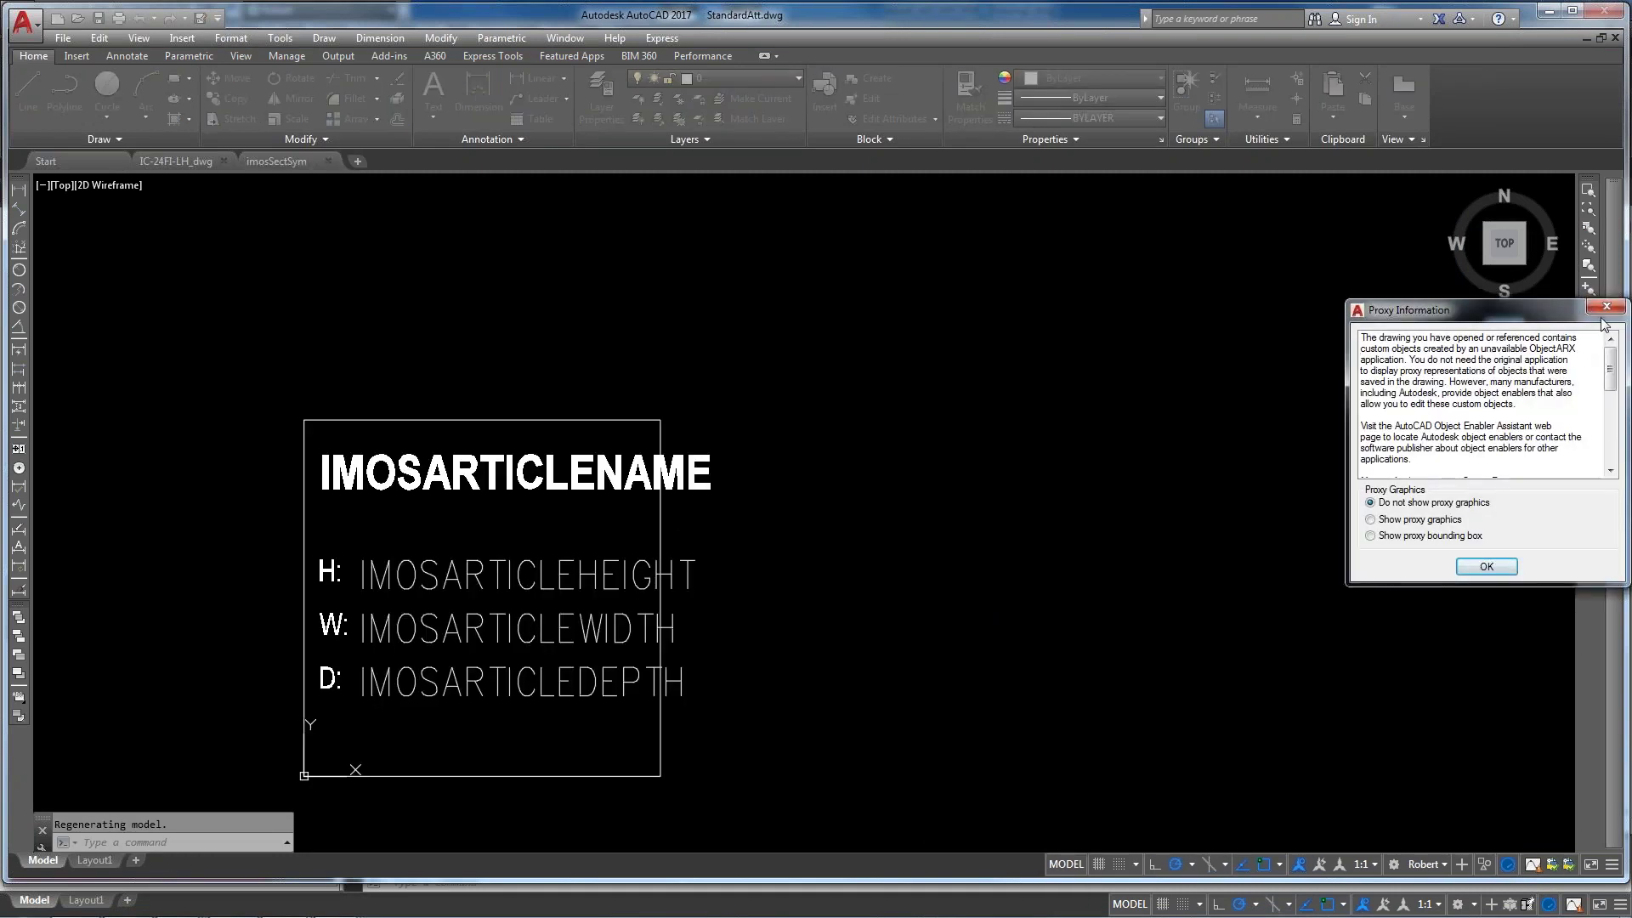
Dismiss the proxy and read-only prompts, close StandardAtt and imosSectSym, and return to Small_Kitchen_RB
{"action": "left_click_drag", "start_coordinate": [1557, 313], "coordinate": [1302, 324]}
{"action": "left_click", "coordinate": [1349, 318]}
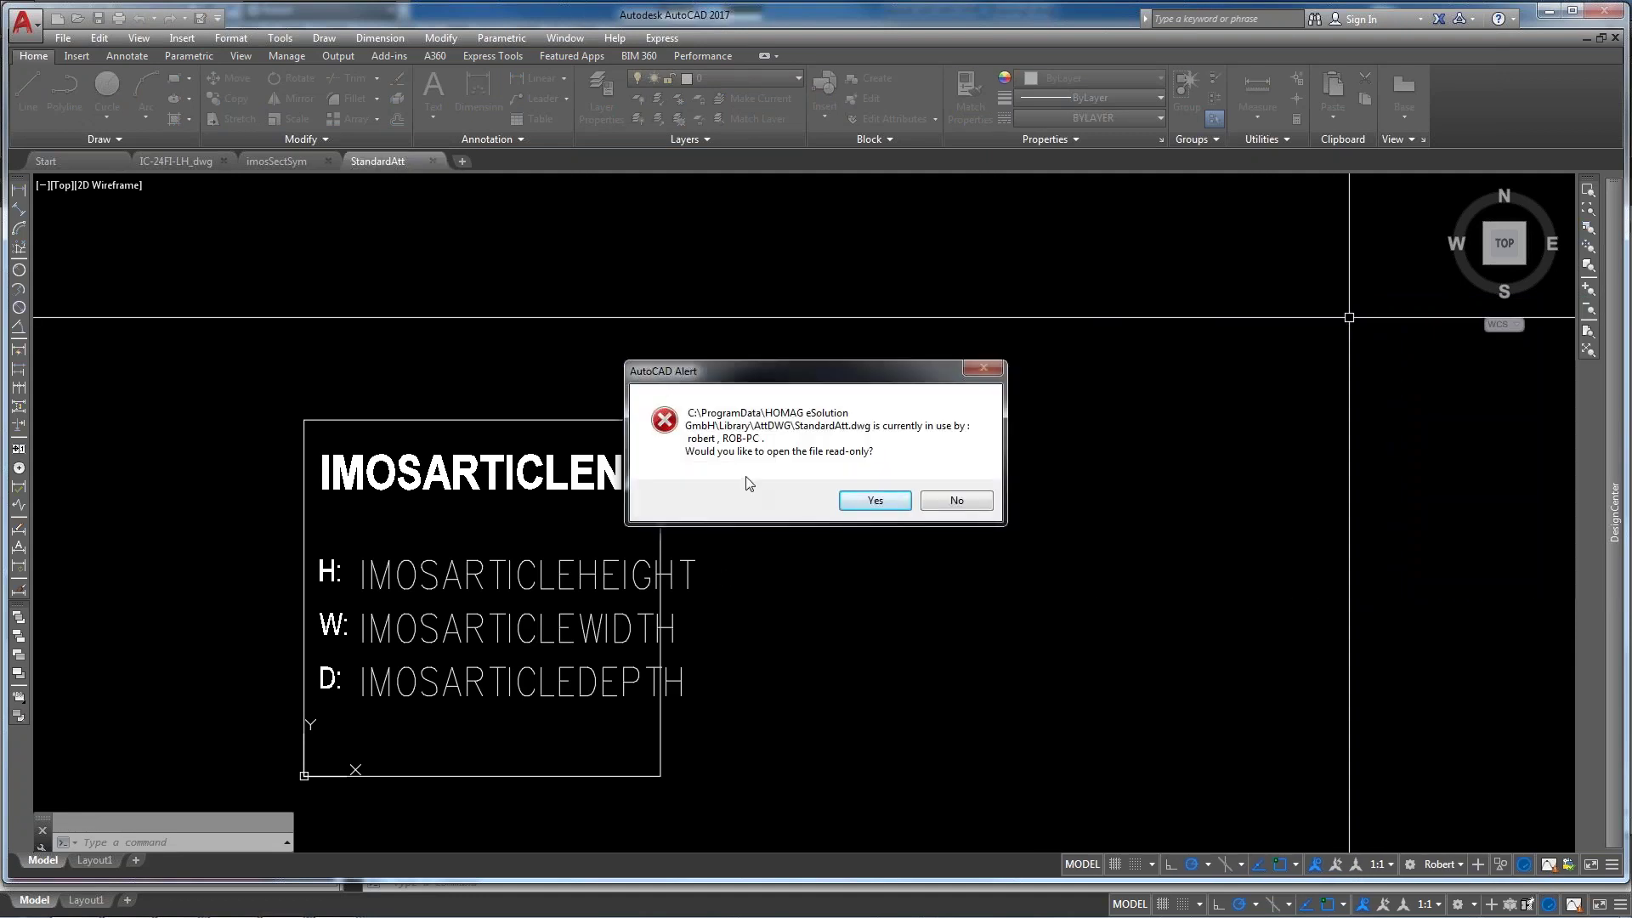
{"action": "left_click", "coordinate": [958, 501]}
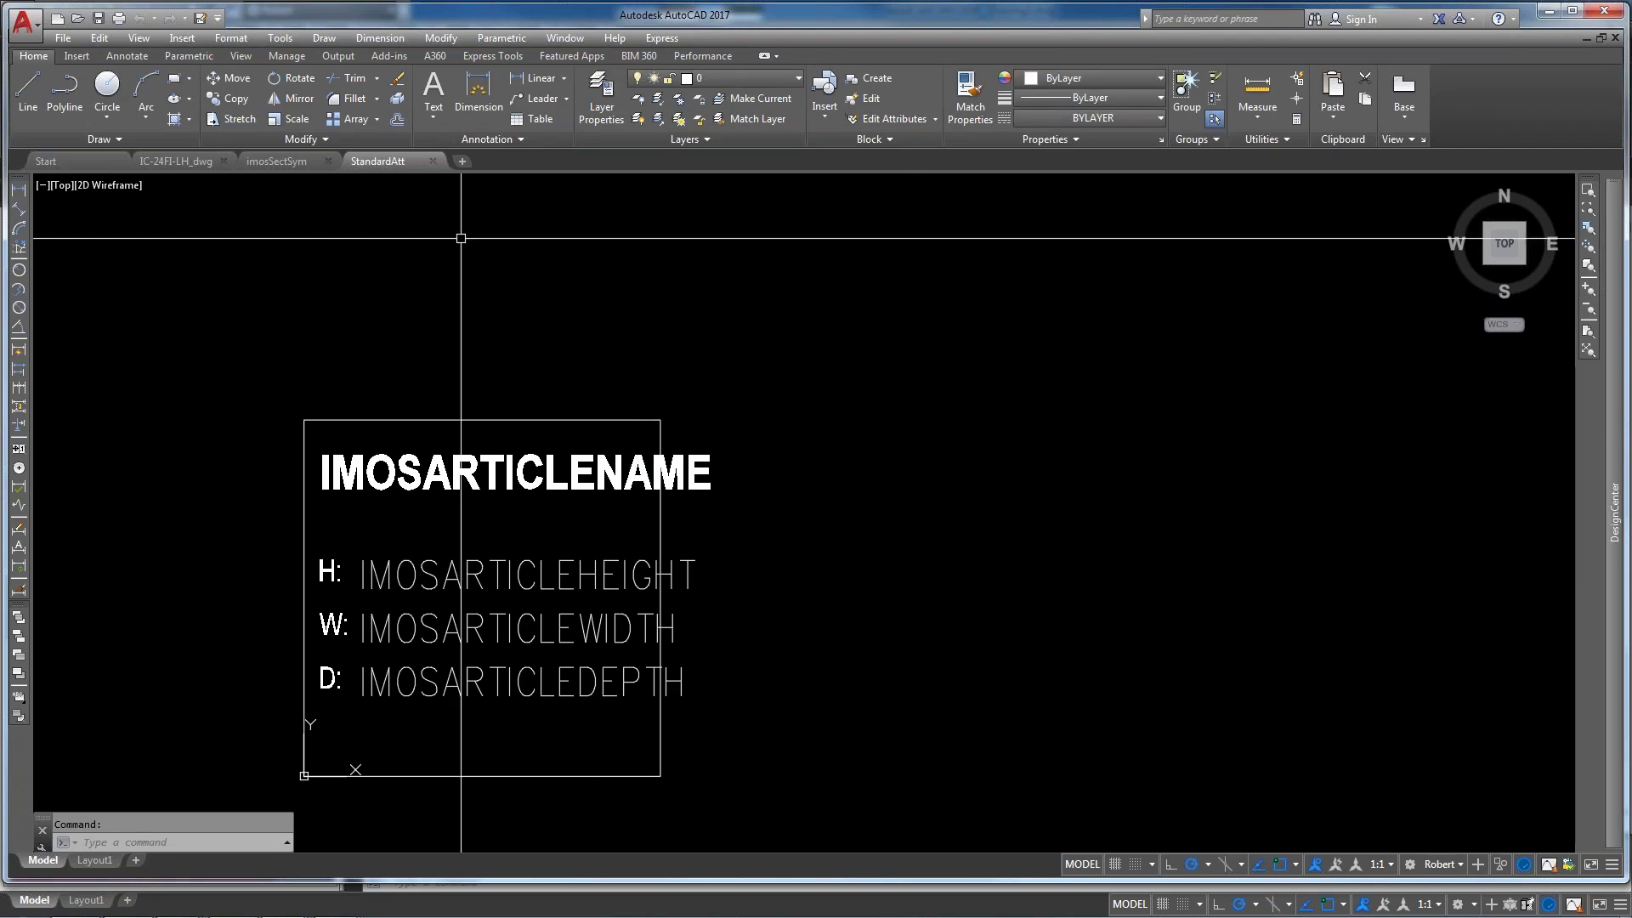
{"action": "left_click", "coordinate": [432, 160]}
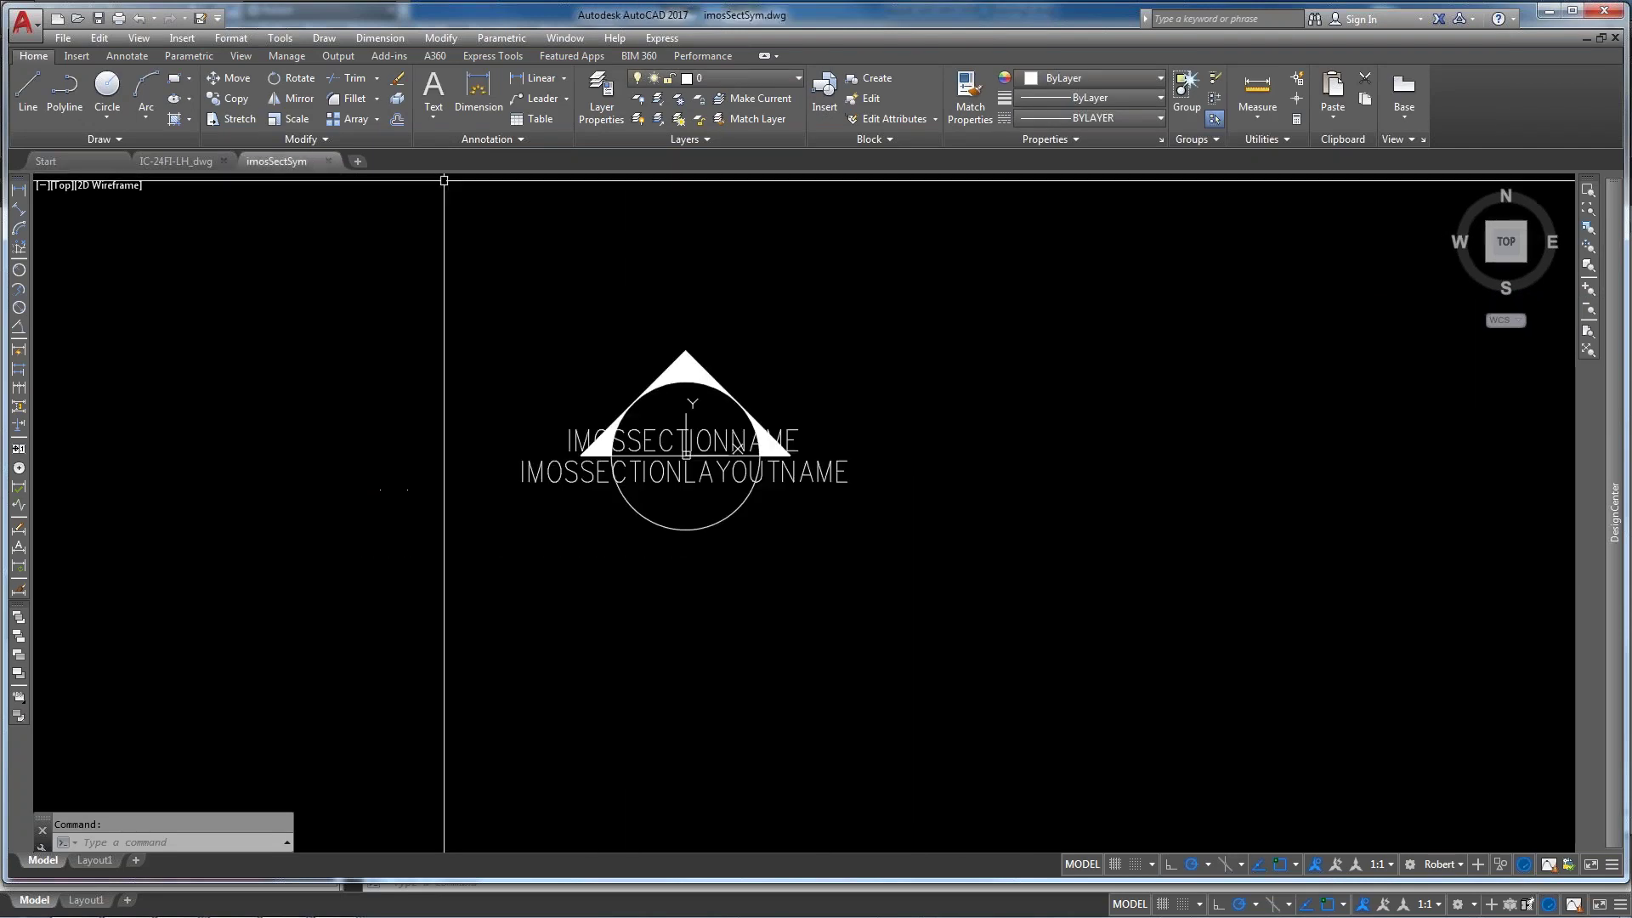
{"action": "left_click", "coordinate": [328, 160]}
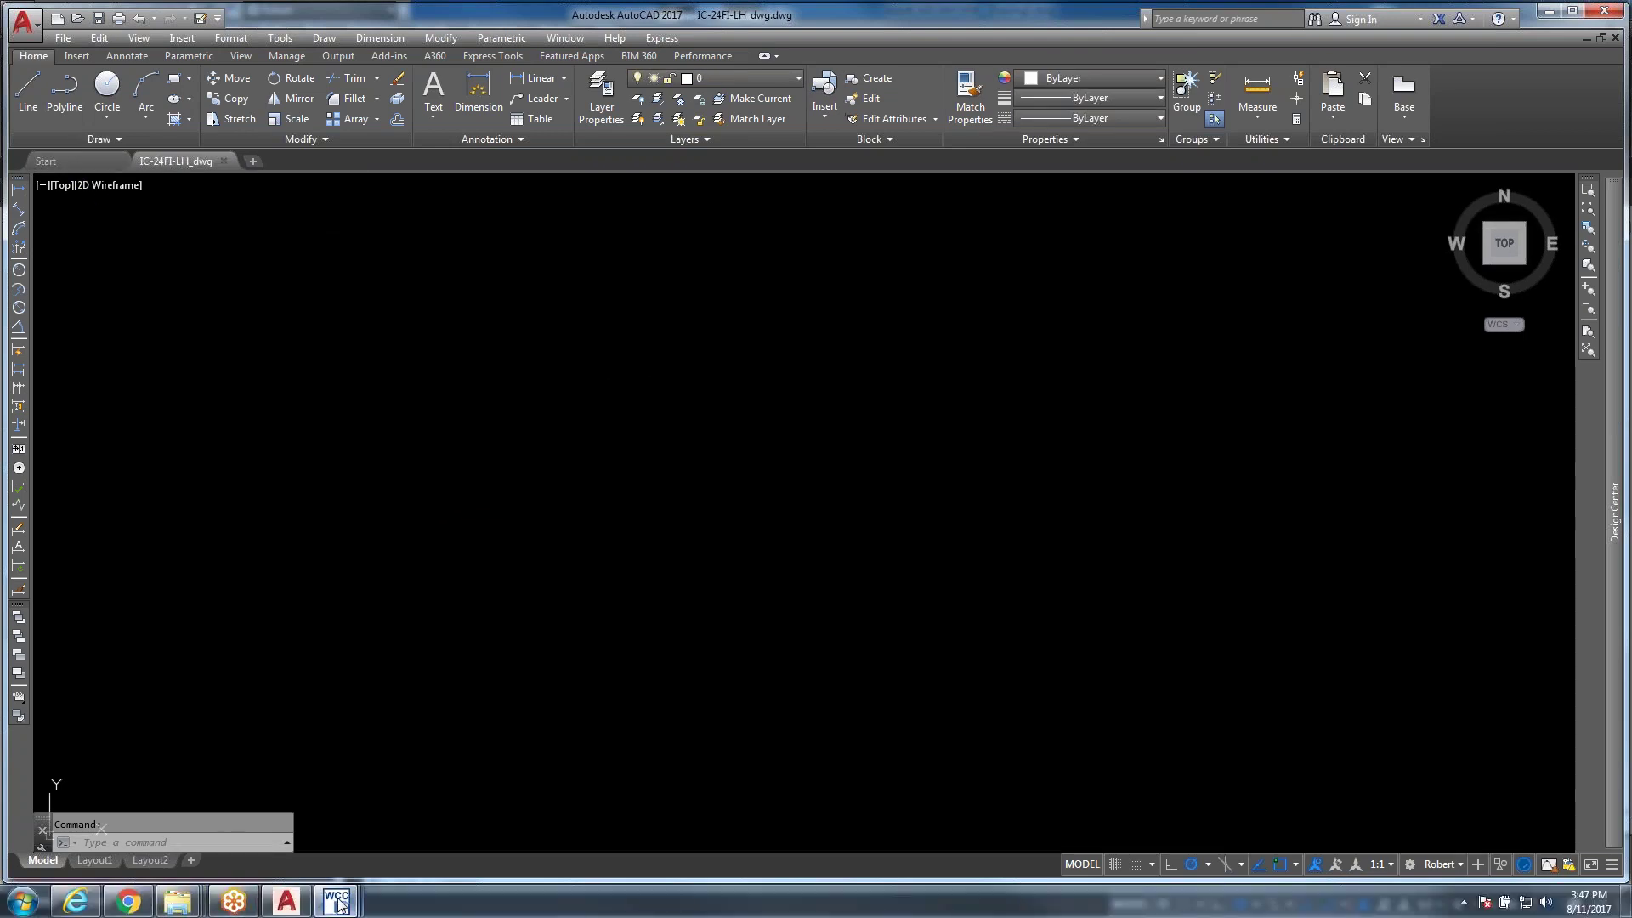
{"action": "left_click", "coordinate": [329, 821]}
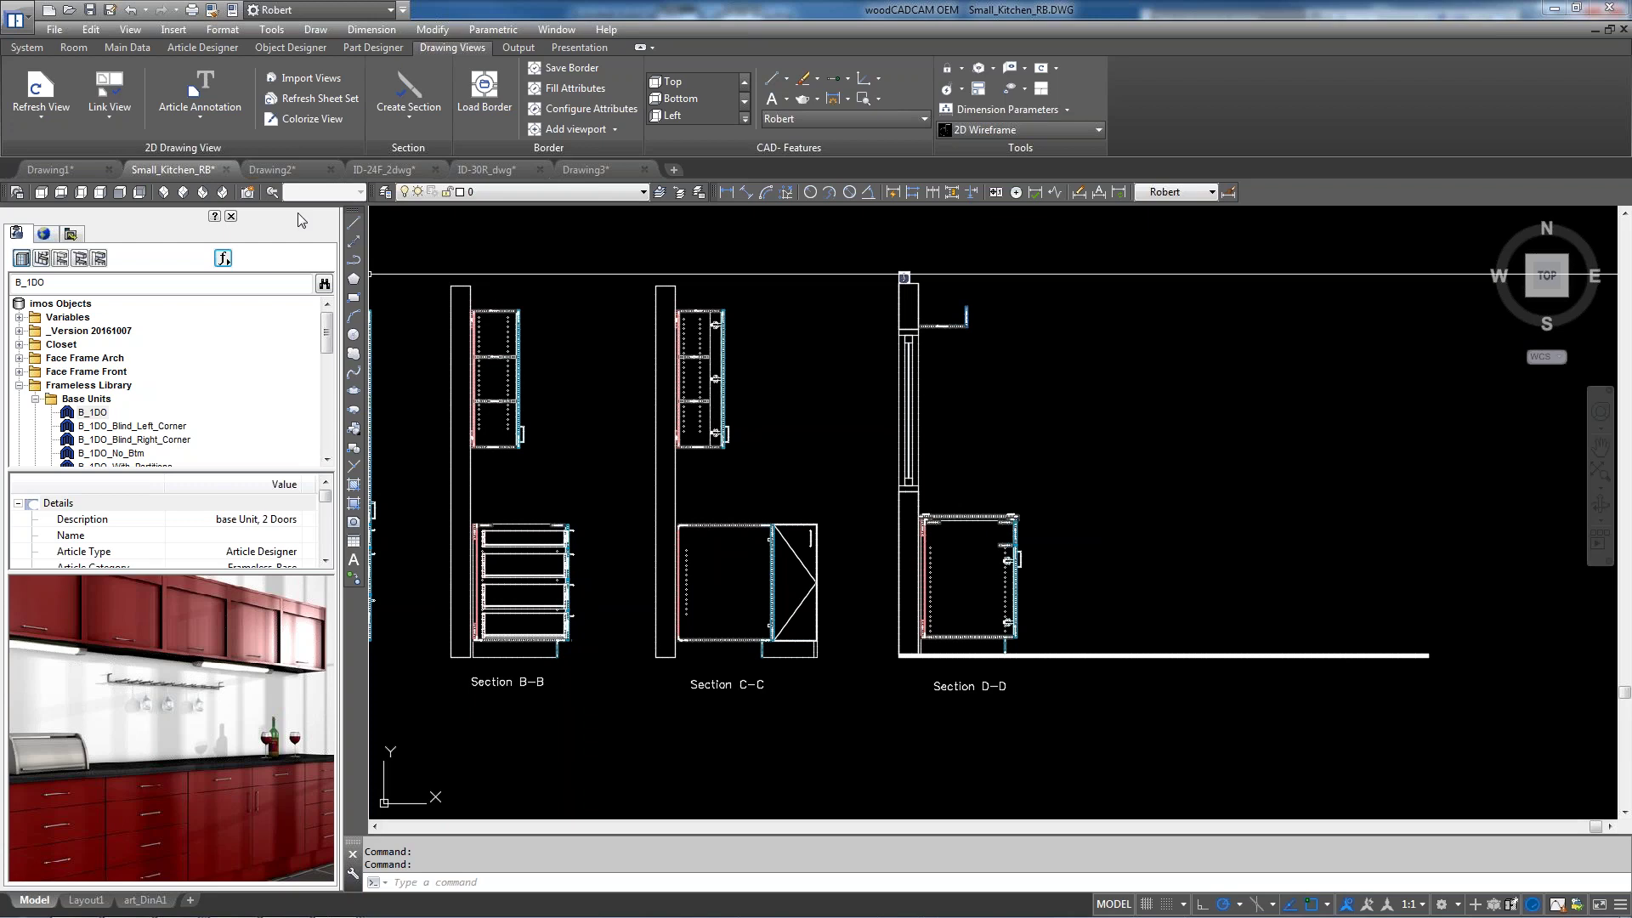
Bring up the Drawing3 layout showing Plan view 1, View 1 and Section A-A
{"action": "left_click", "coordinate": [295, 167]}
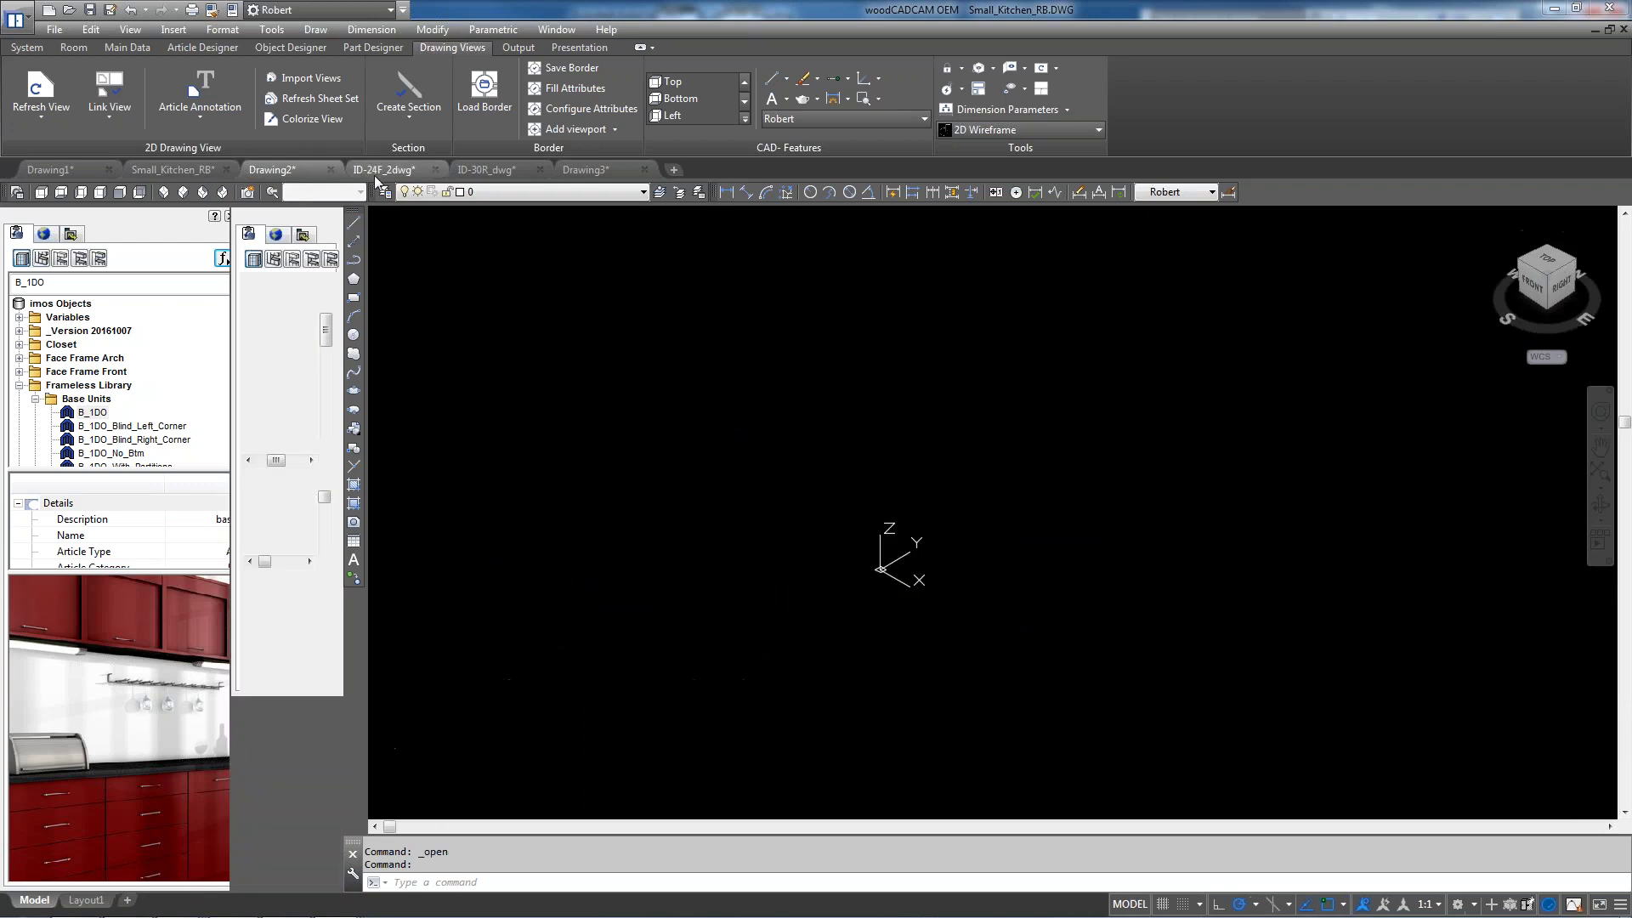
{"action": "left_click", "coordinate": [595, 173]}
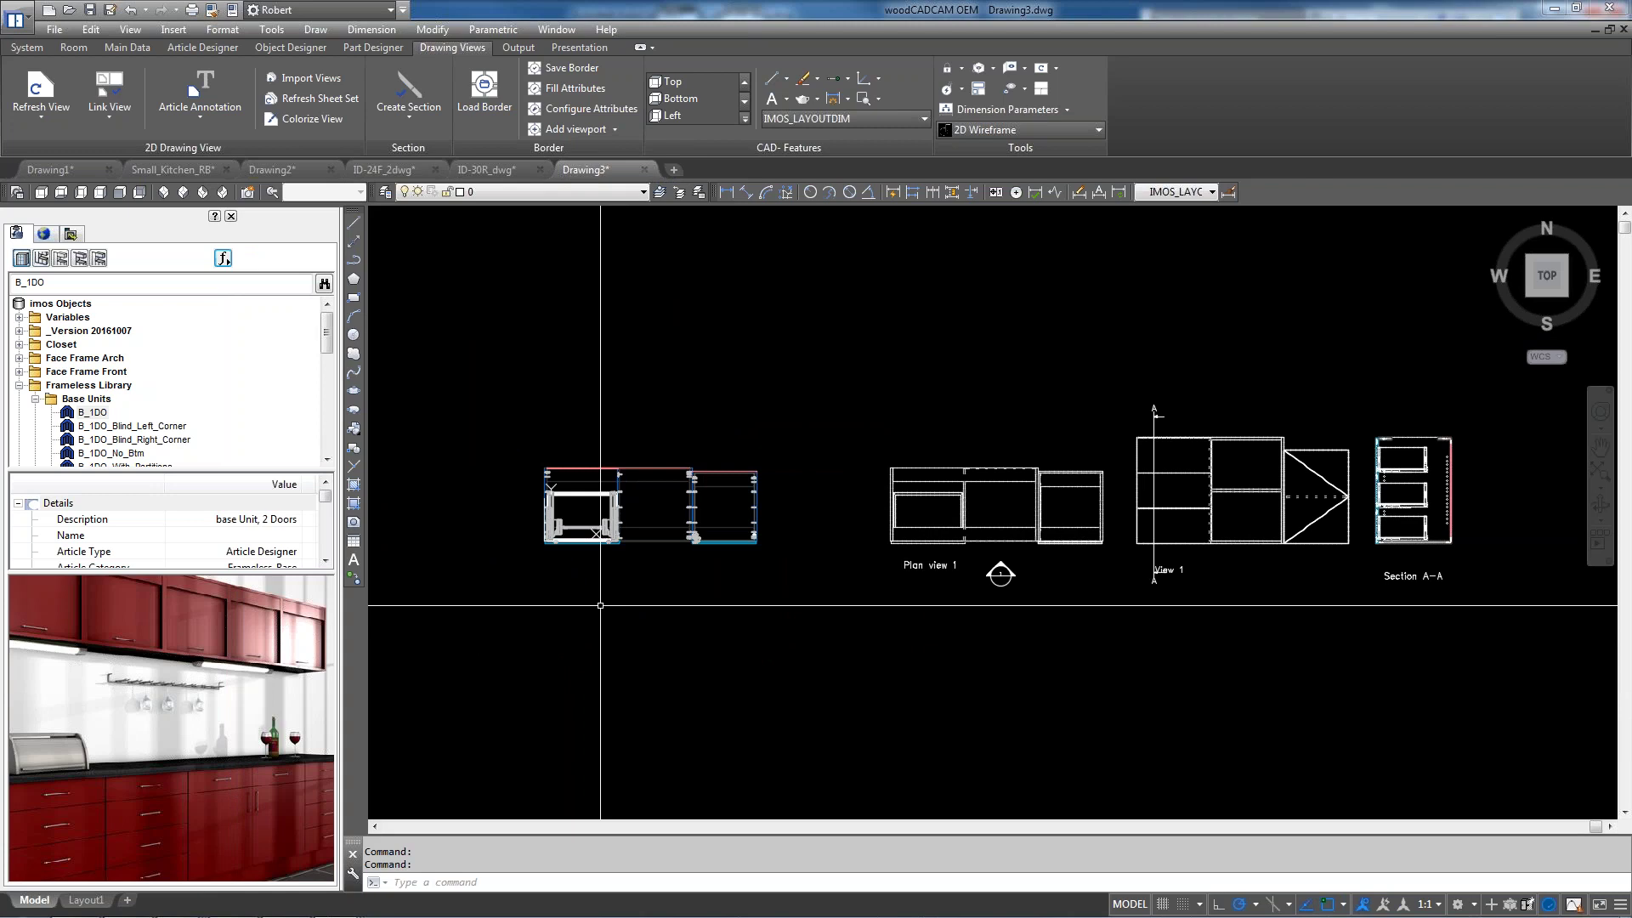
{"action": "scroll", "coordinate": [735, 552], "scroll_direction": "down", "scroll_amount": 2}
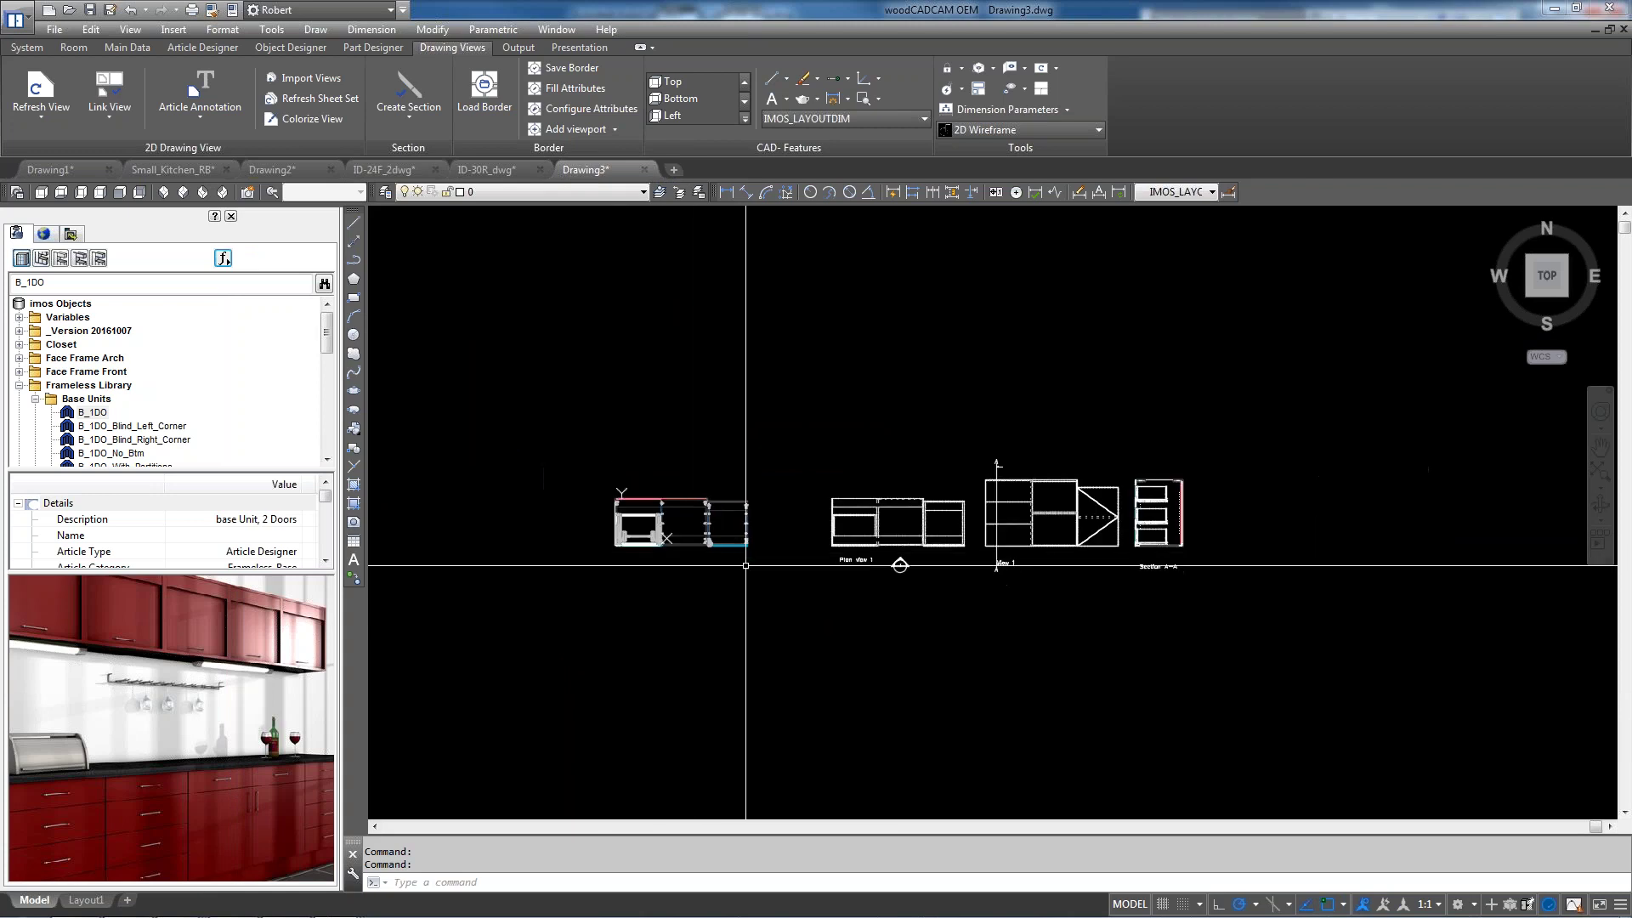
{"action": "scroll", "coordinate": [933, 558], "scroll_direction": "up", "scroll_amount": 2}
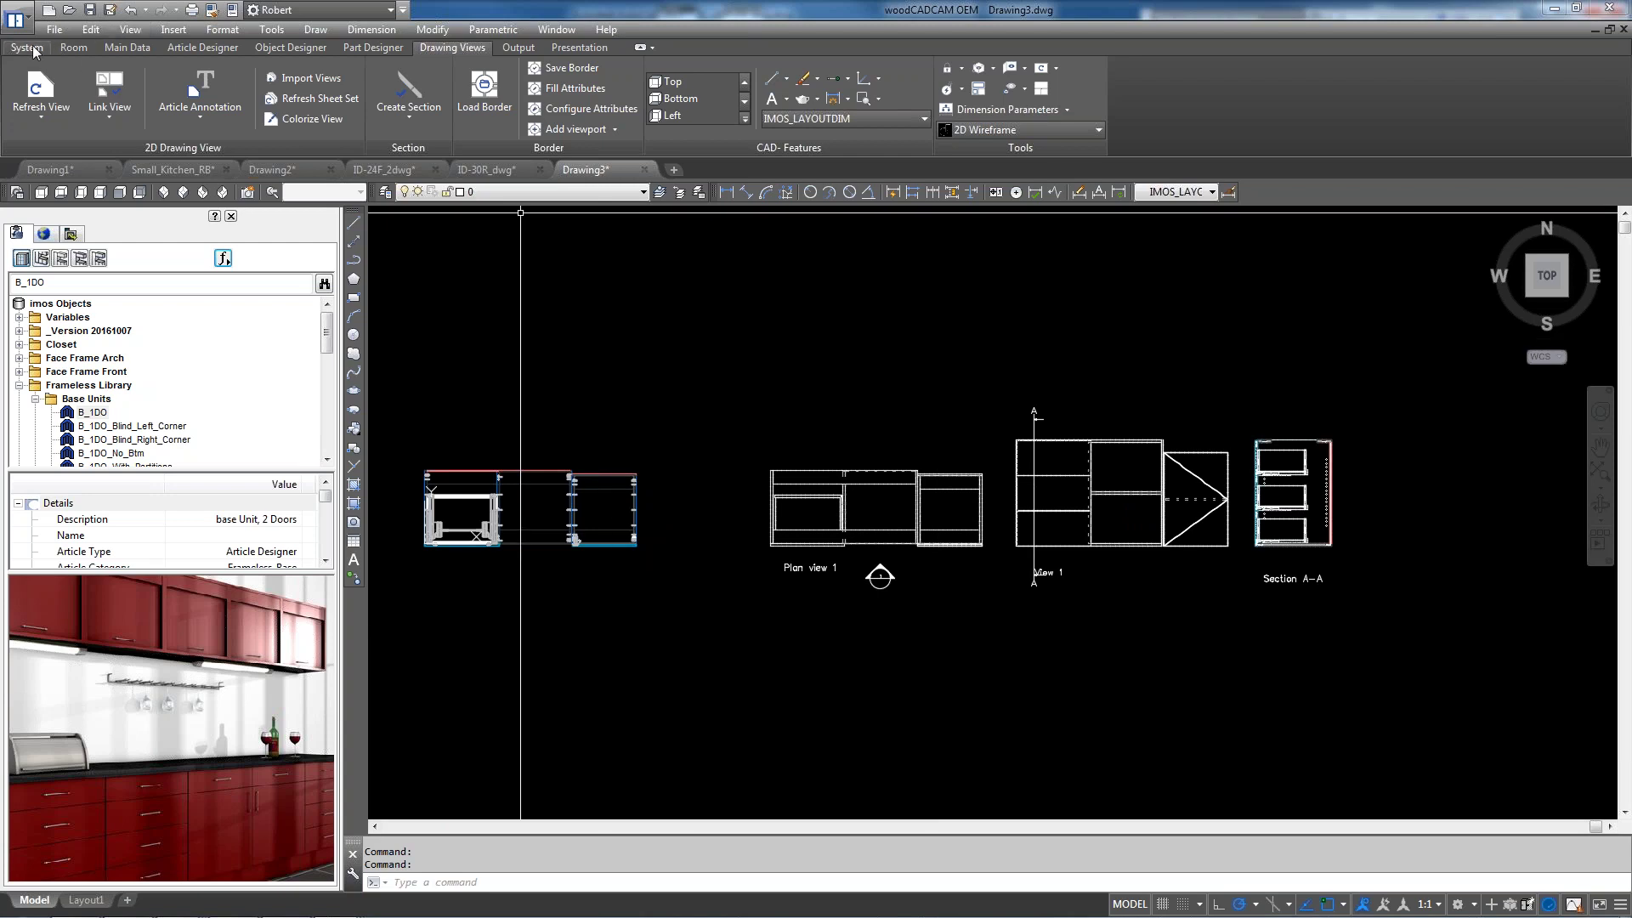
{"action": "left_click", "coordinate": [37, 46]}
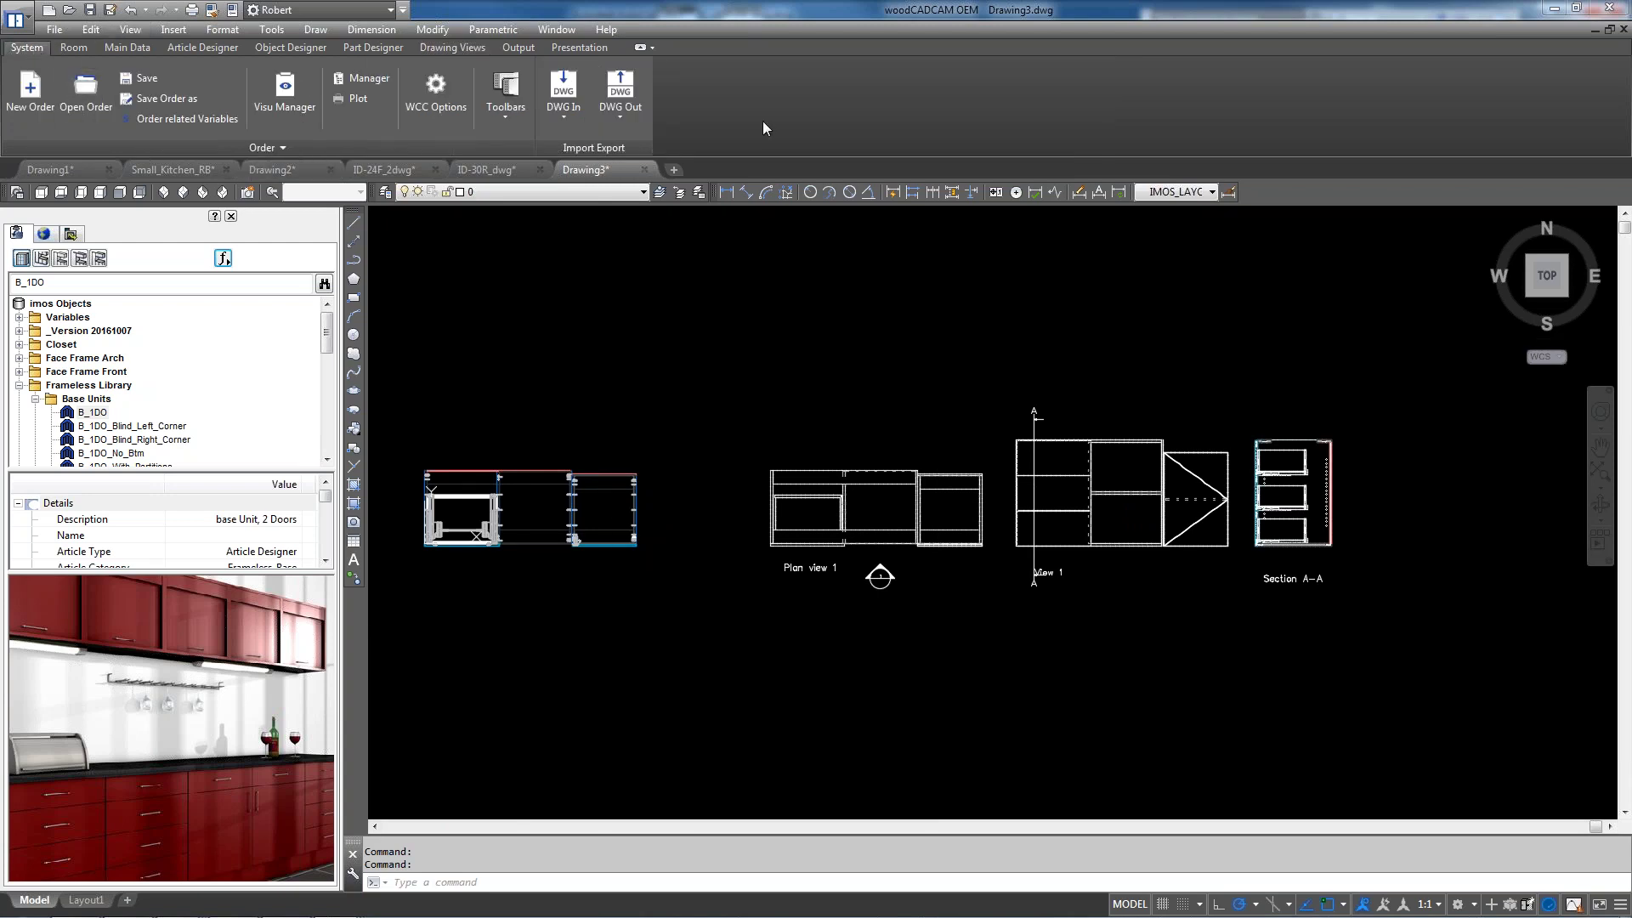
In Save Order, create a new project folder under Order, clearing the invalid-name error
{"action": "left_click", "coordinate": [170, 98]}
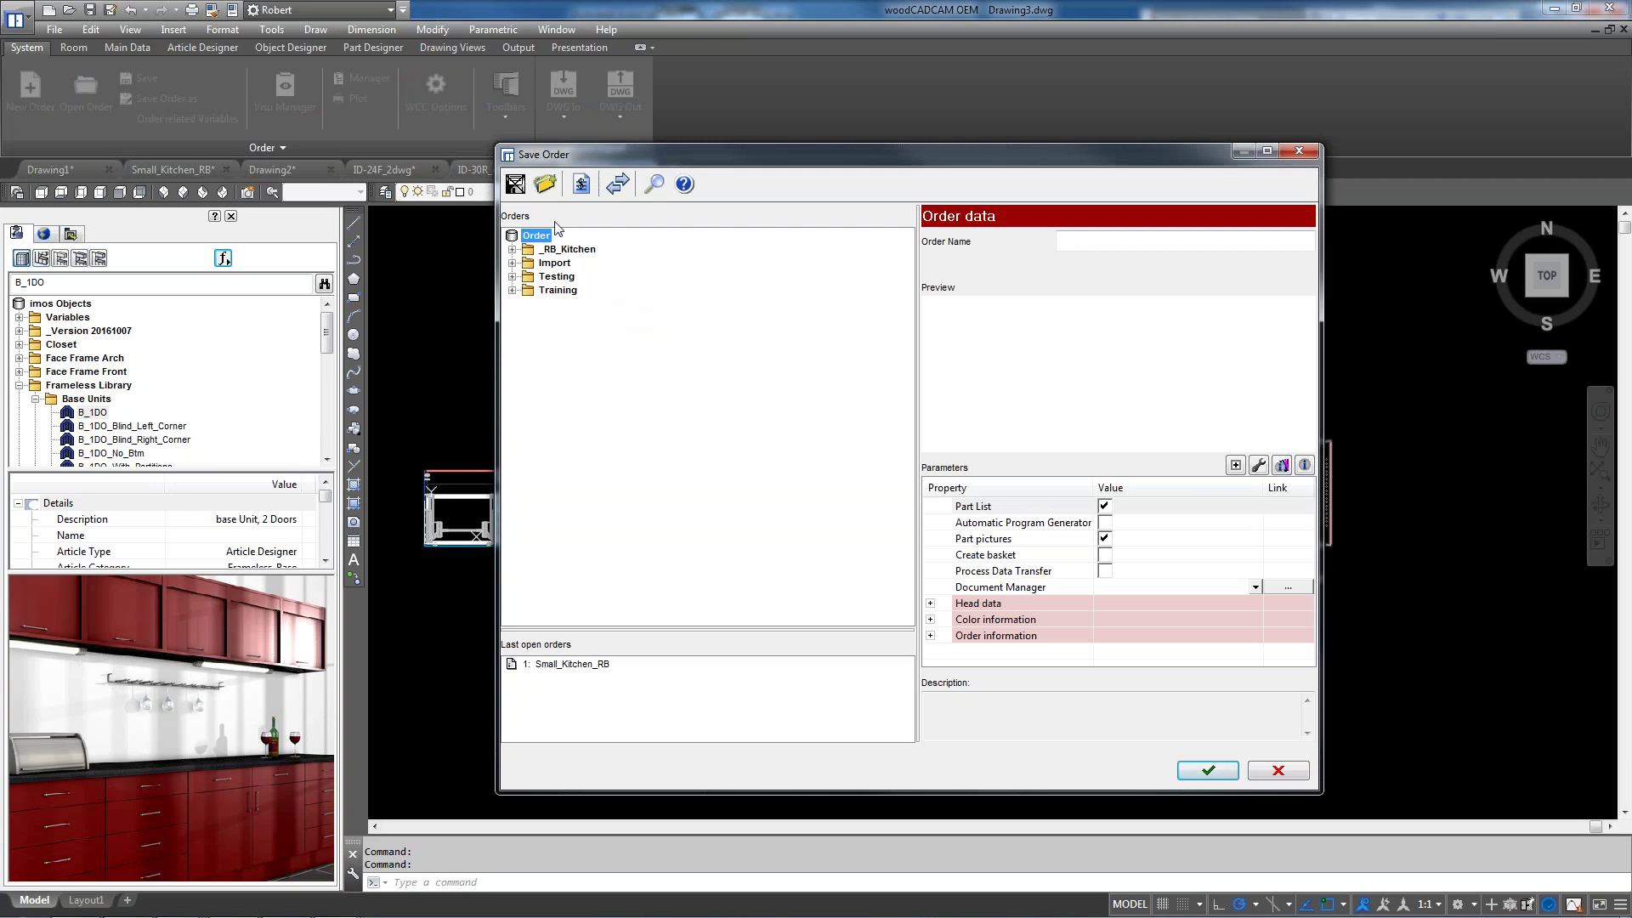
{"action": "right_click", "coordinate": [537, 235]}
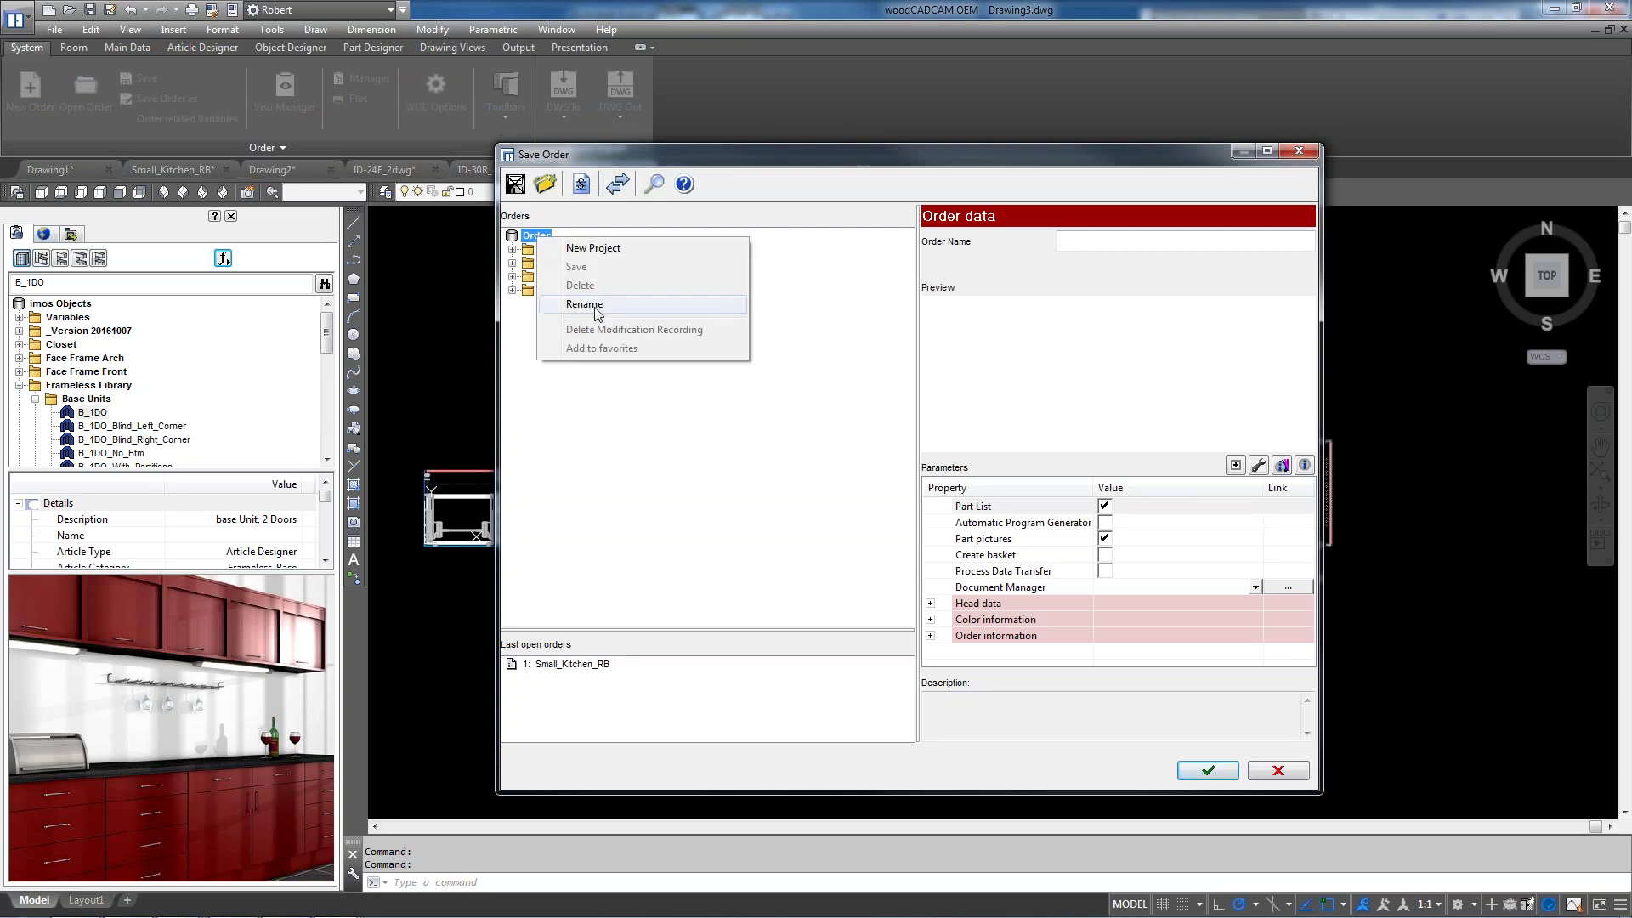
{"action": "left_click", "coordinate": [595, 248]}
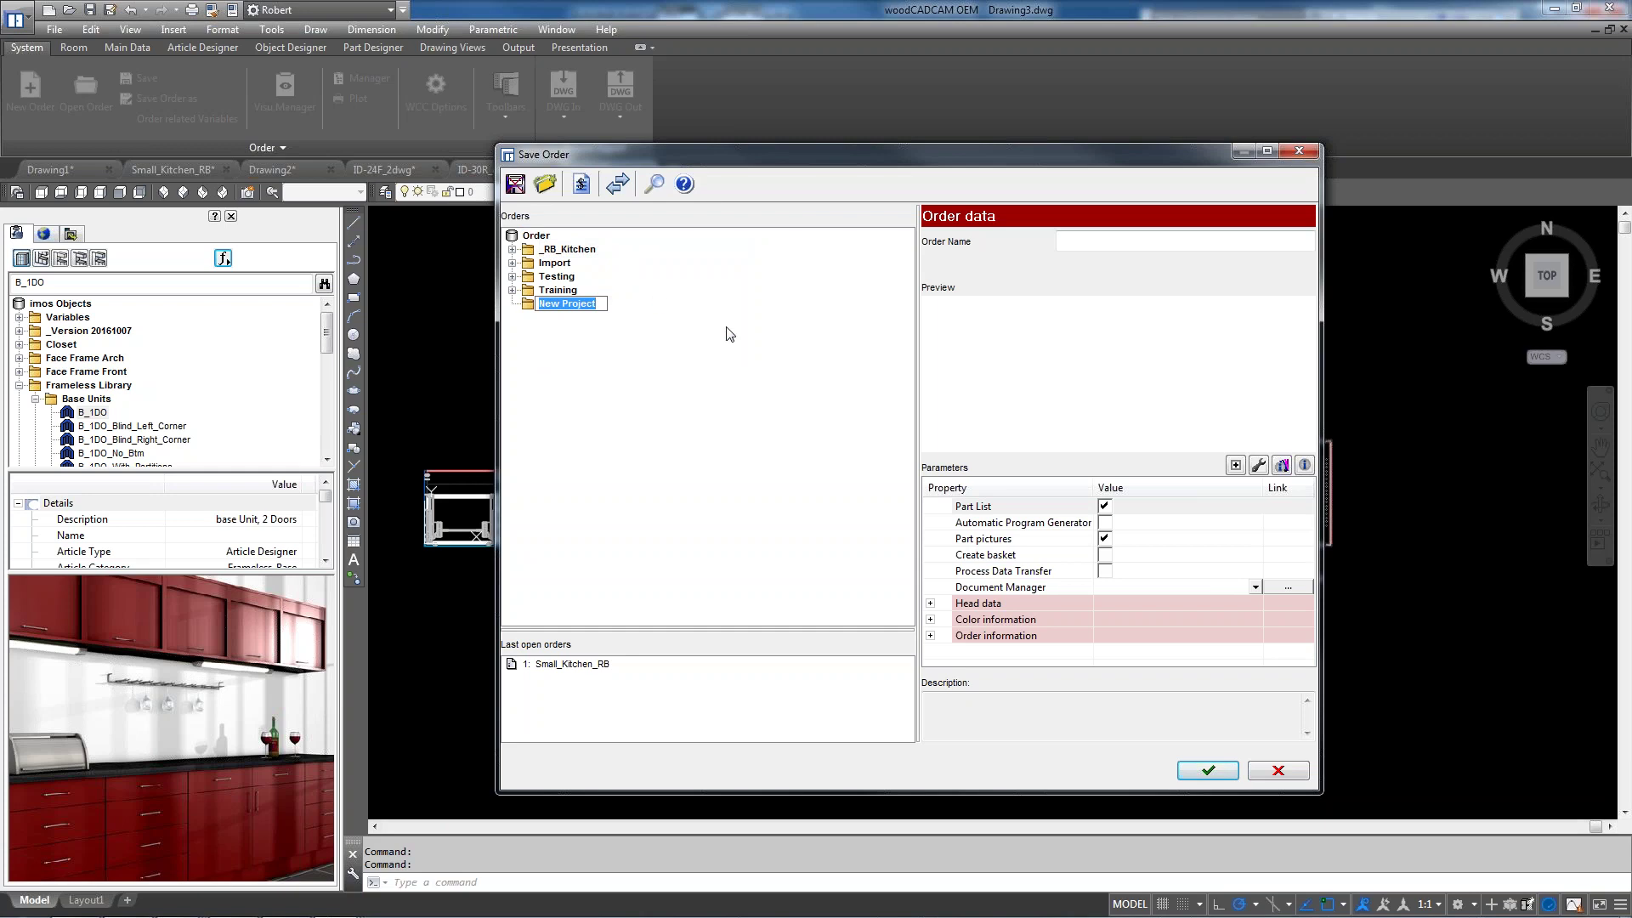
{"action": "type", "text": "CnC"}
{"action": "key", "text": "BackSpace"}
{"action": "type", "text": "NC test"}
{"action": "key", "text": "Return"}
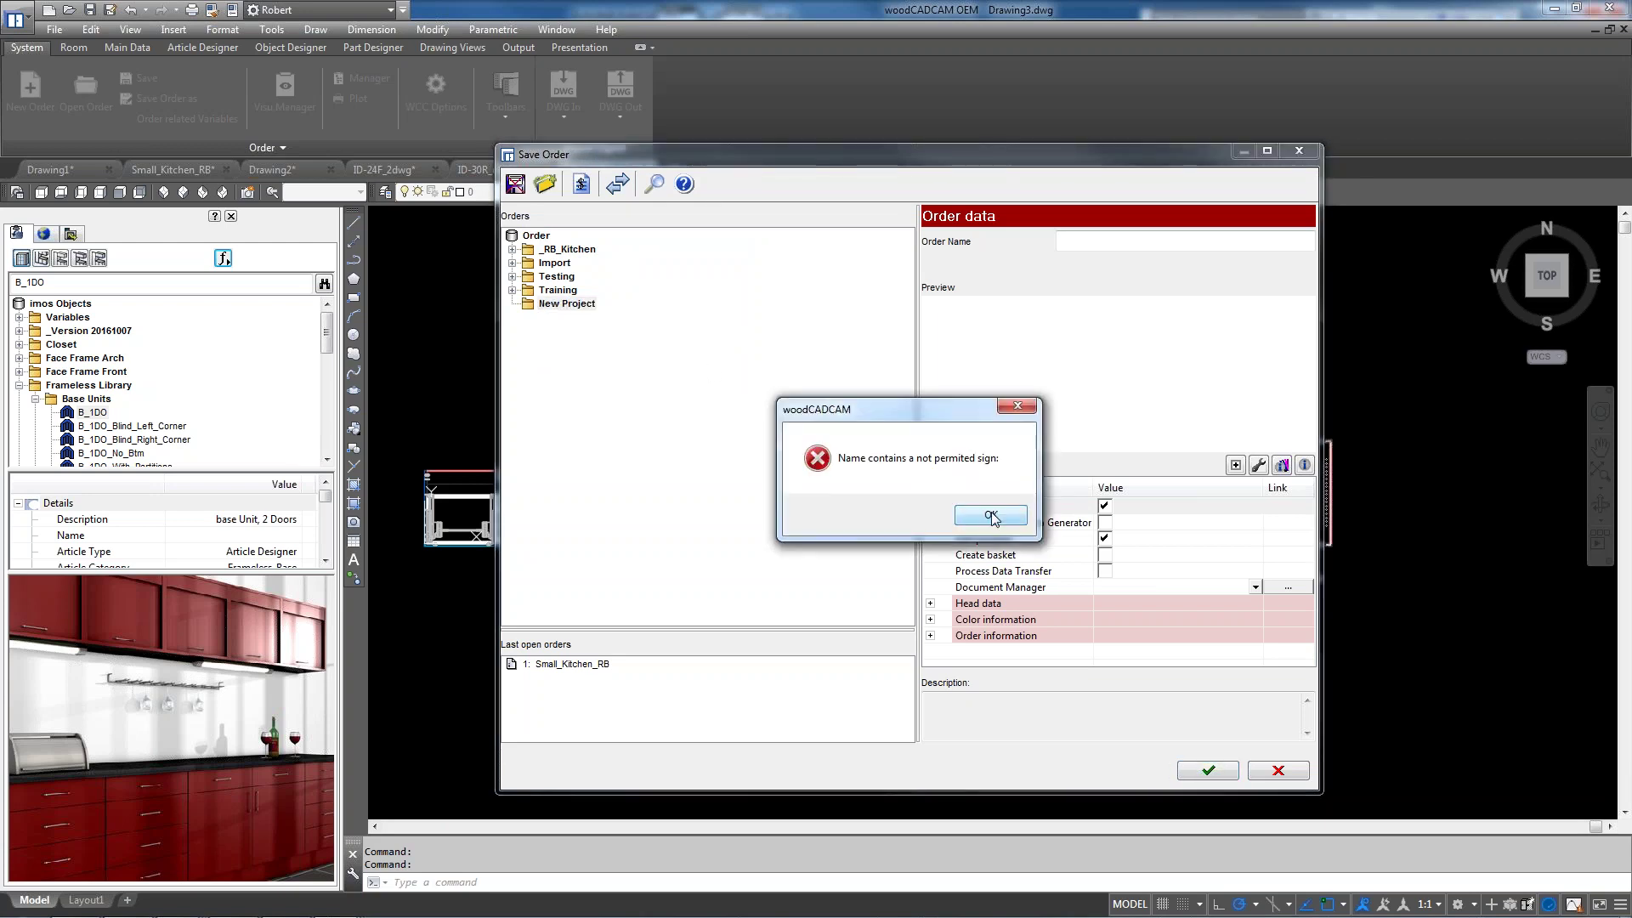
{"action": "left_click", "coordinate": [982, 516]}
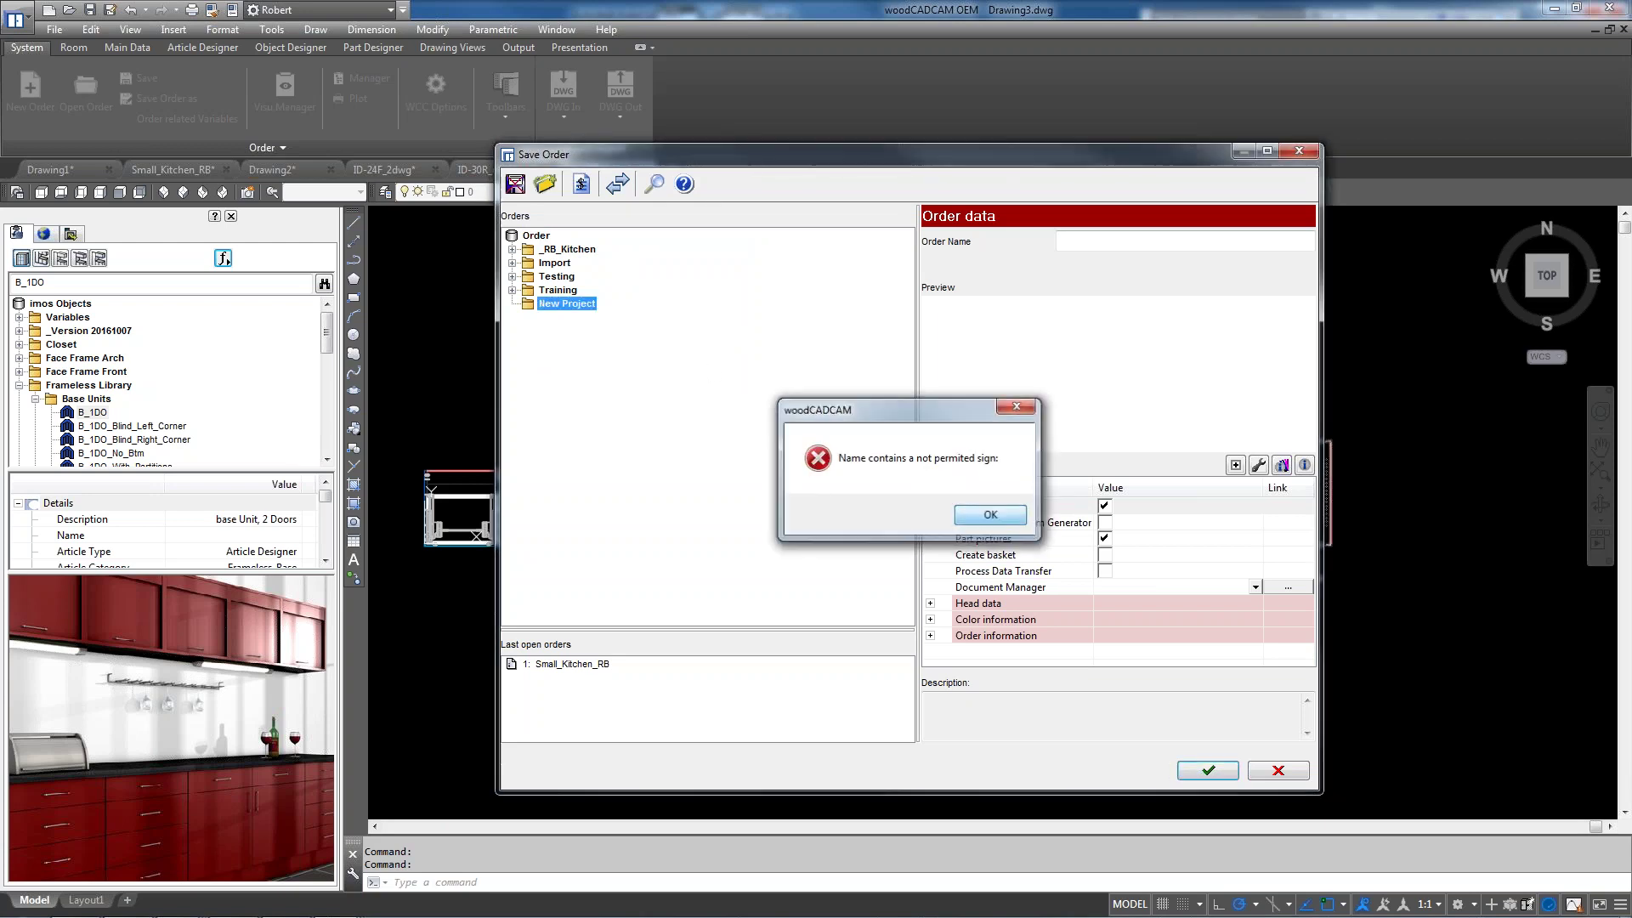
Rename the new project to CNC_Test and save the order into it as CNC_day1
{"action": "right_click", "coordinate": [574, 311]}
{"action": "left_click", "coordinate": [687, 371]}
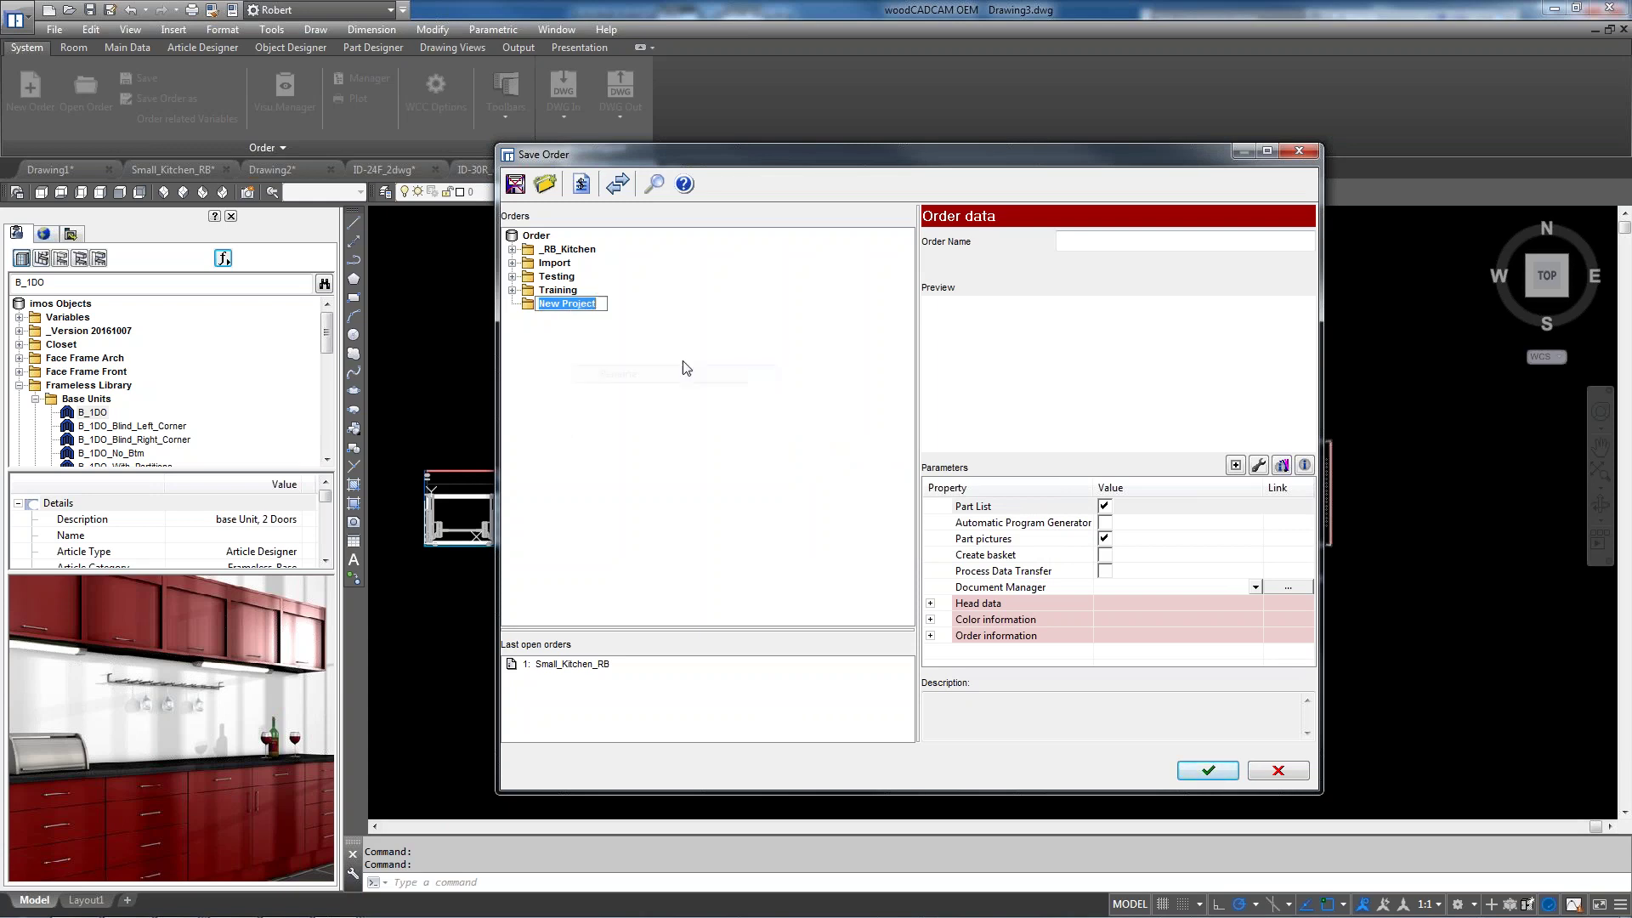
{"action": "type", "text": "CNC_Test"}
{"action": "key", "text": "Return"}
{"action": "left_click", "coordinate": [1112, 242]}
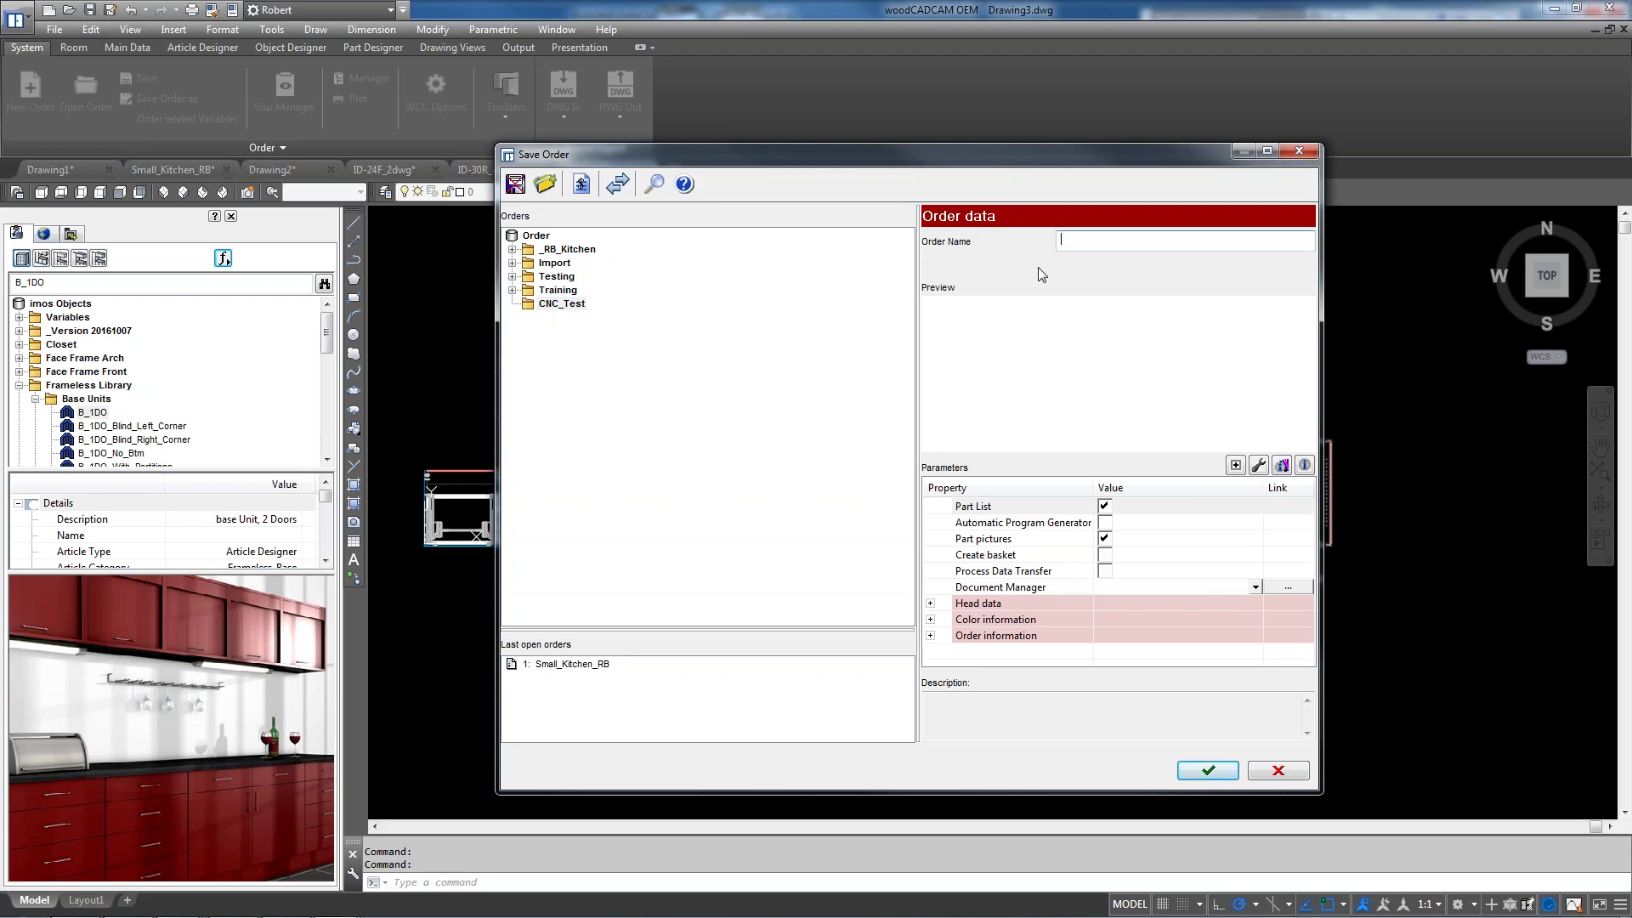
{"action": "type", "text": "CNC_day1"}
{"action": "left_click", "coordinate": [1210, 771]}
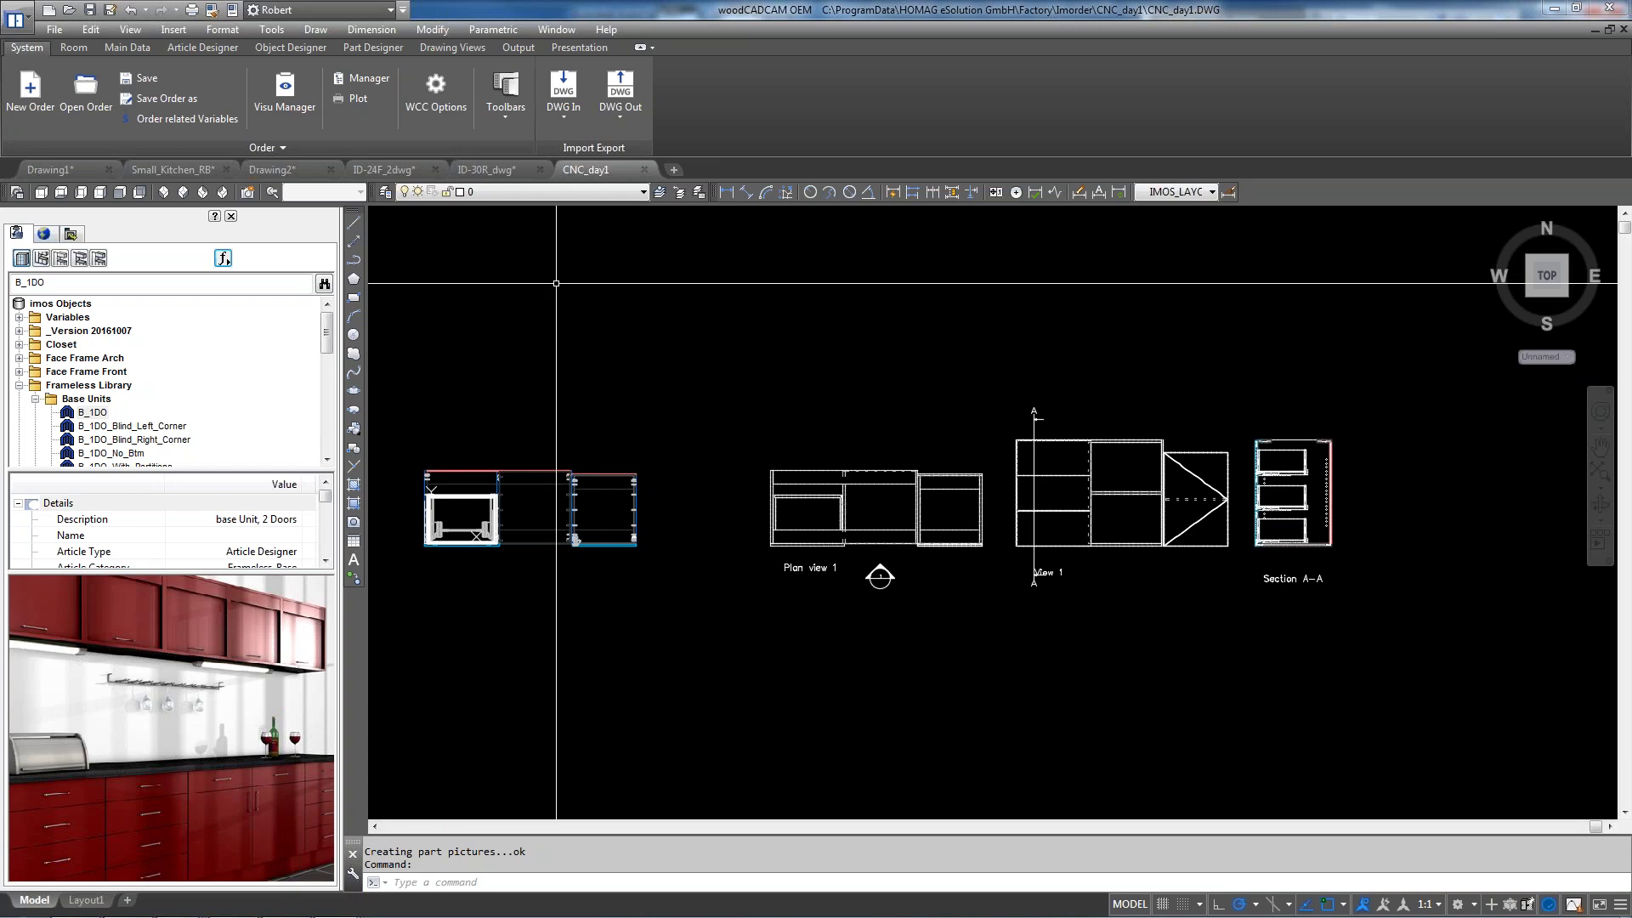
Save order CNC_day1 again with Automatic Program Generator and Process Data Transfer ticked
{"action": "left_click", "coordinate": [168, 103]}
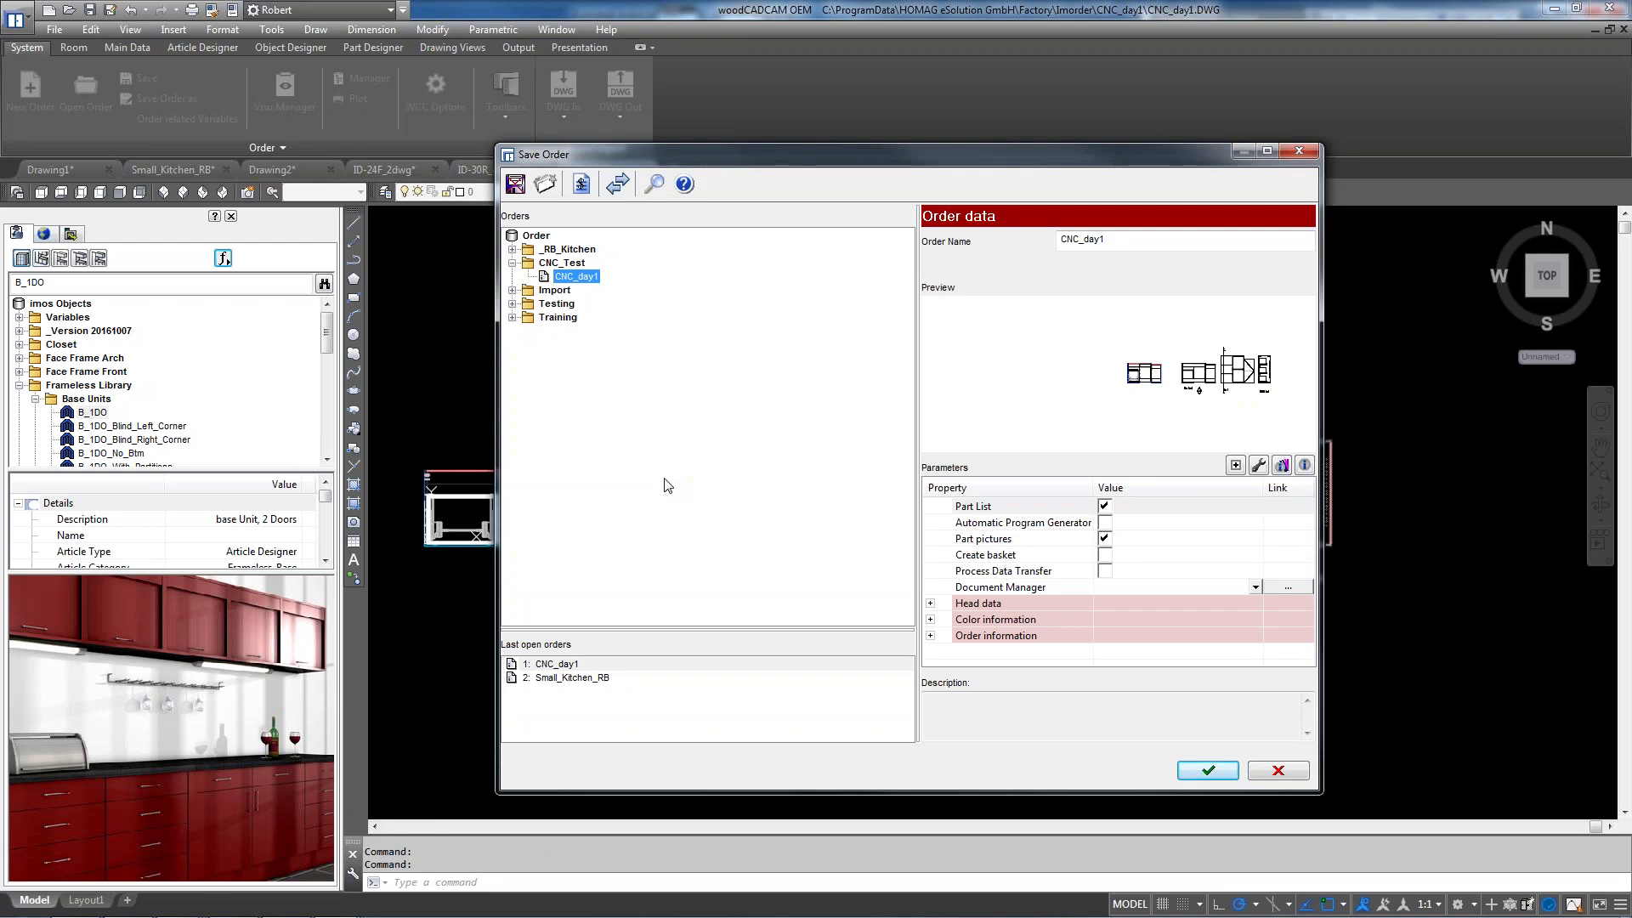
{"action": "left_click", "coordinate": [1105, 523]}
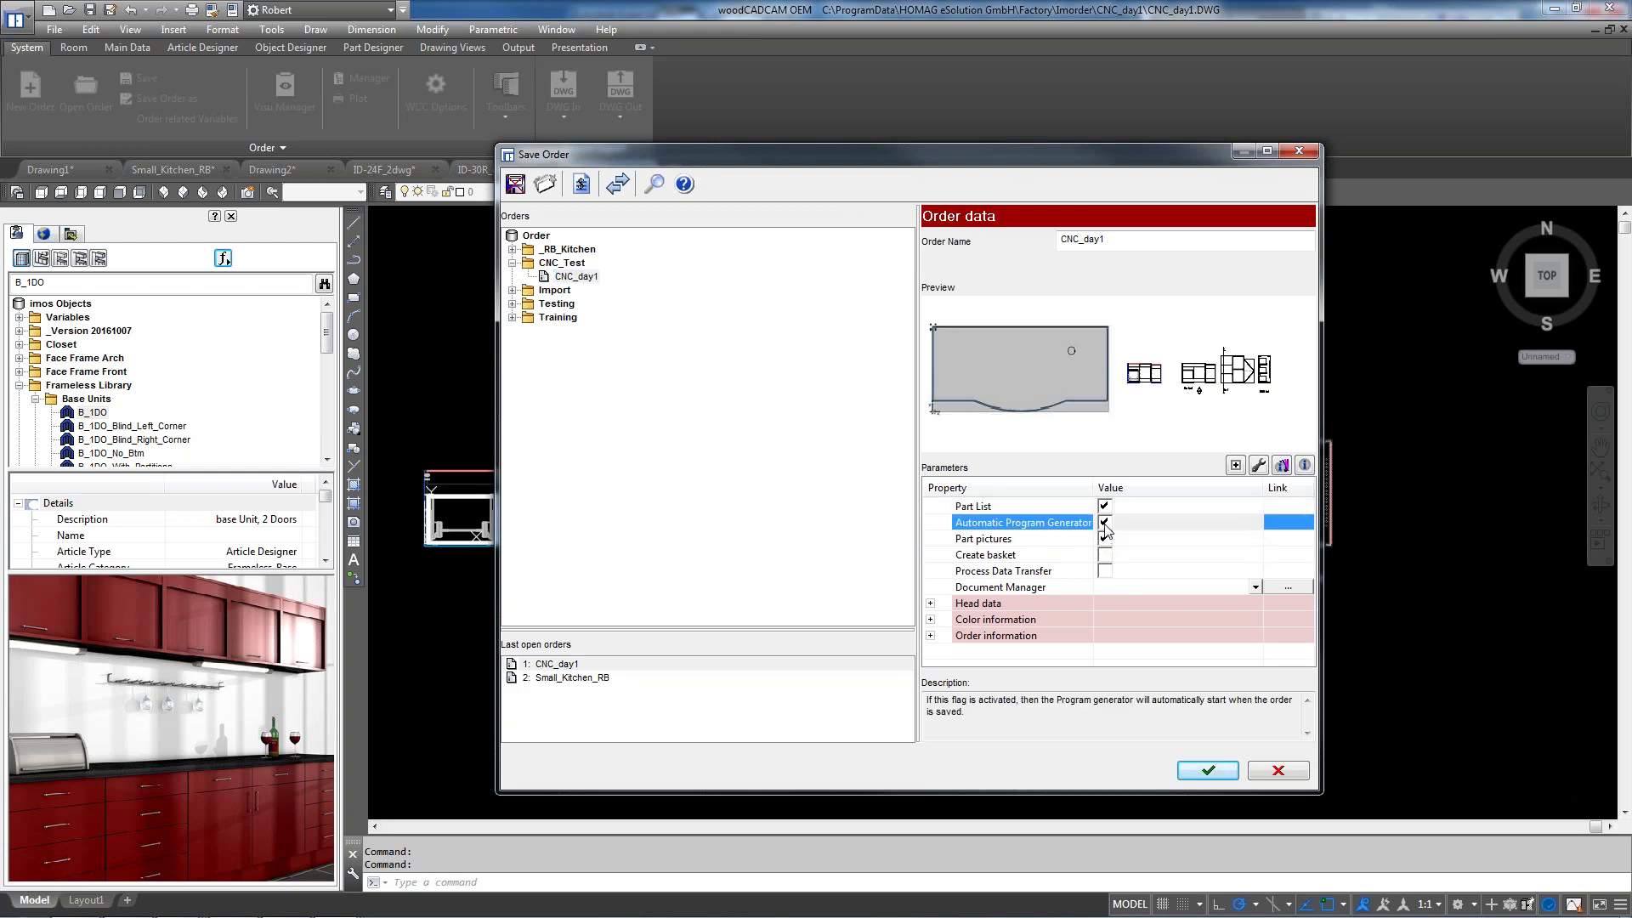
{"action": "left_click", "coordinate": [1105, 572]}
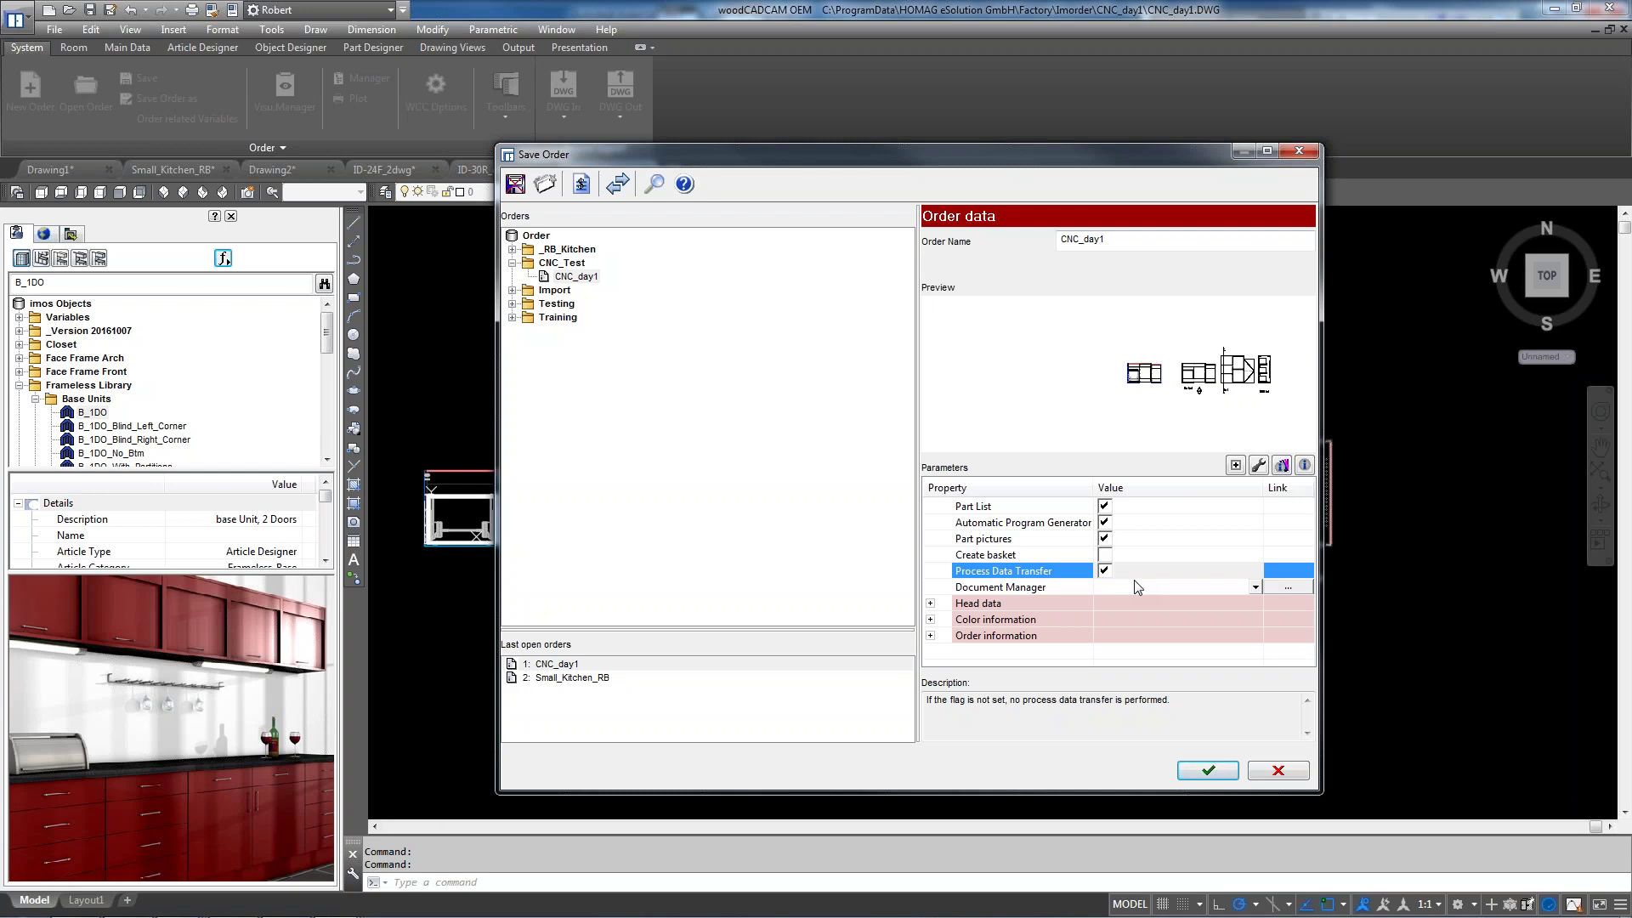
{"action": "left_click", "coordinate": [1220, 774]}
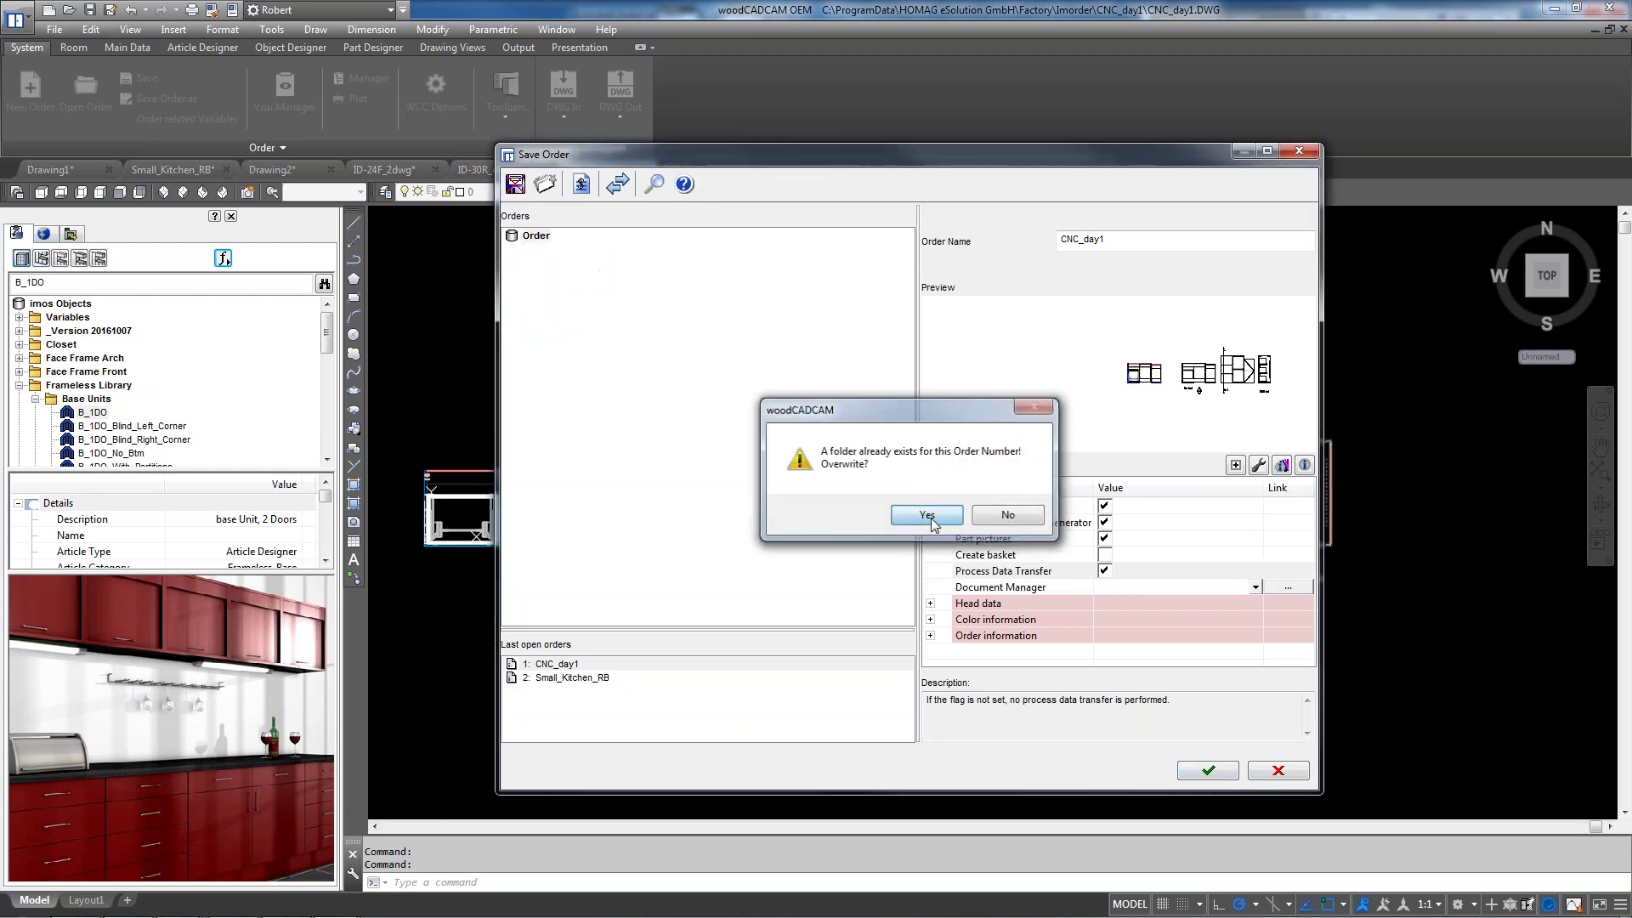
Overwrite the order folder, then run CAMCenter for All machines until 'All files are created!'
{"action": "left_click", "coordinate": [928, 516]}
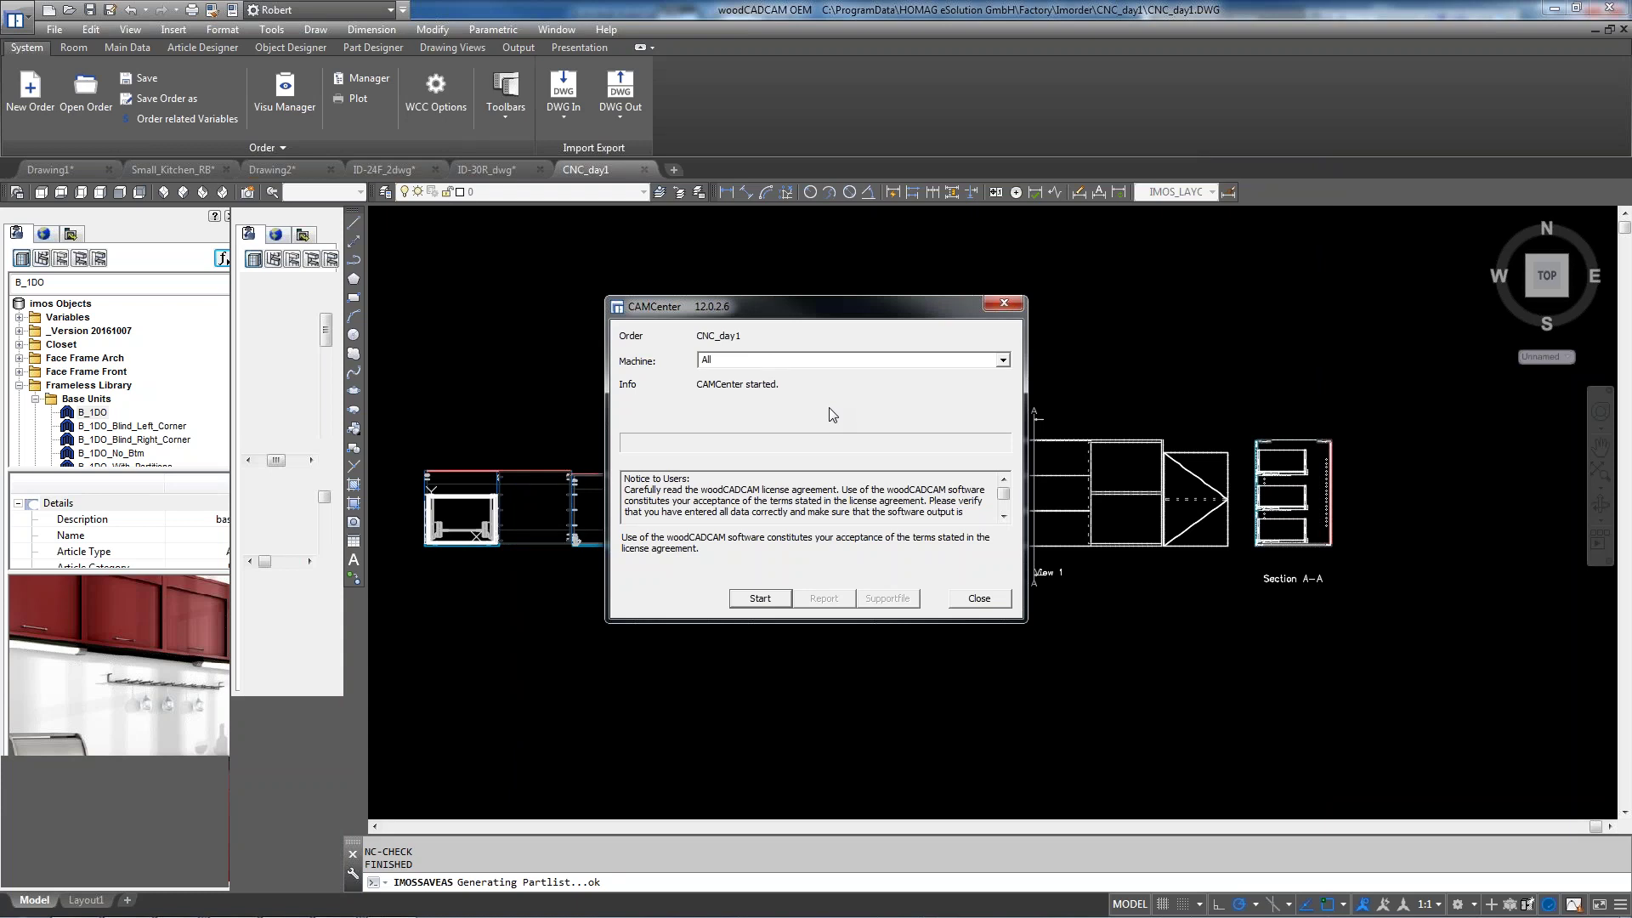
{"action": "left_click", "coordinate": [1003, 360]}
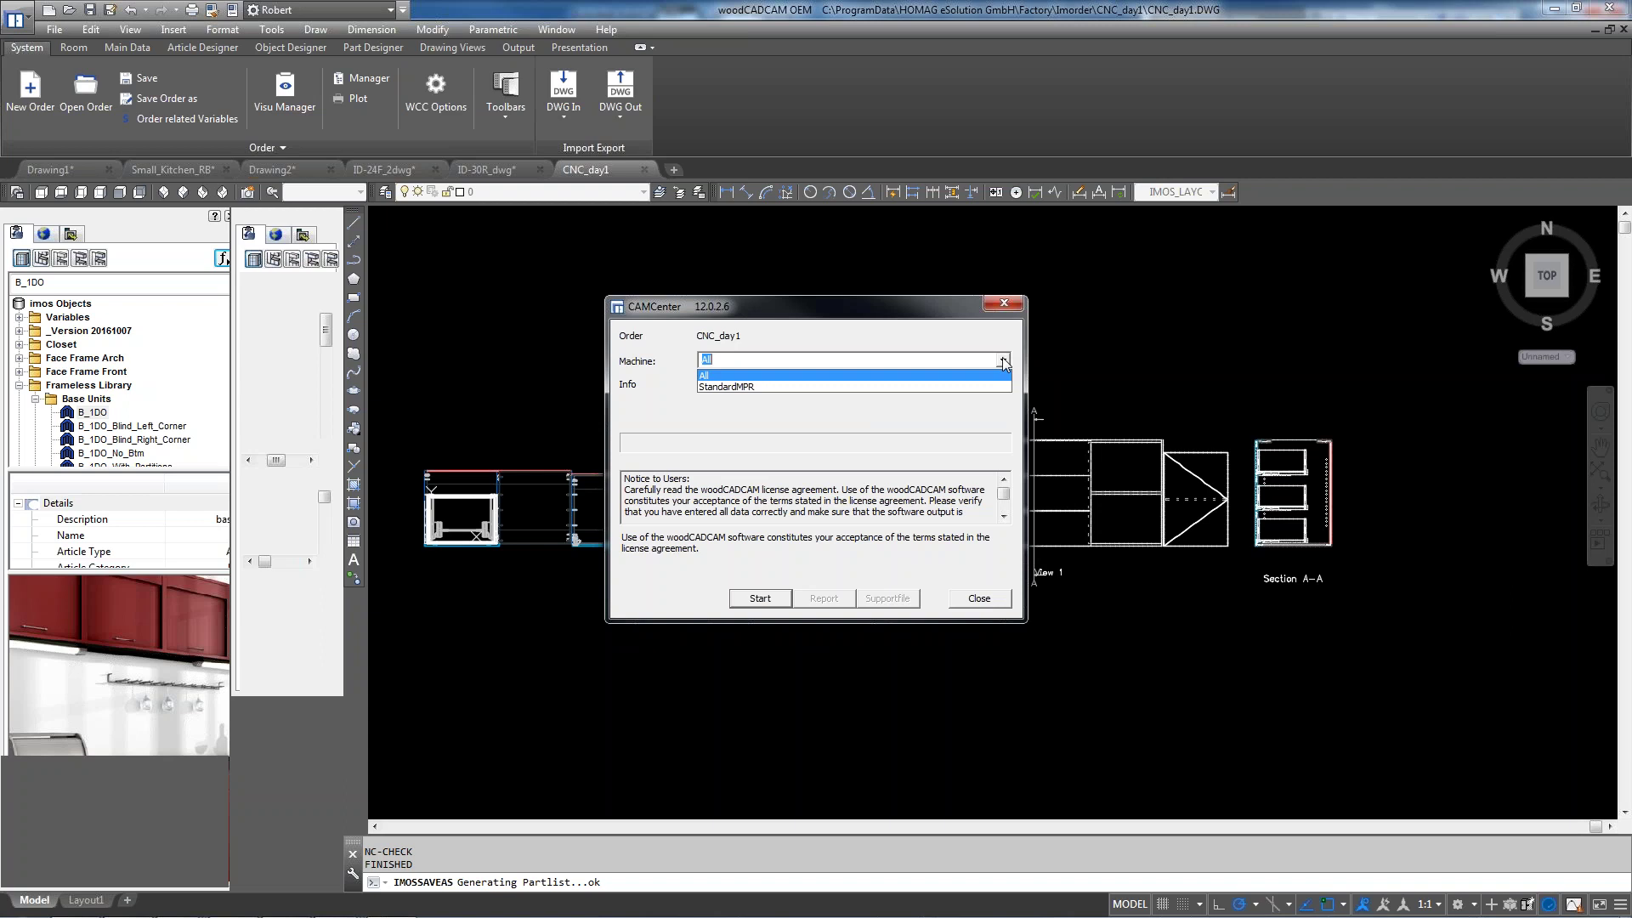
{"action": "left_click", "coordinate": [975, 362]}
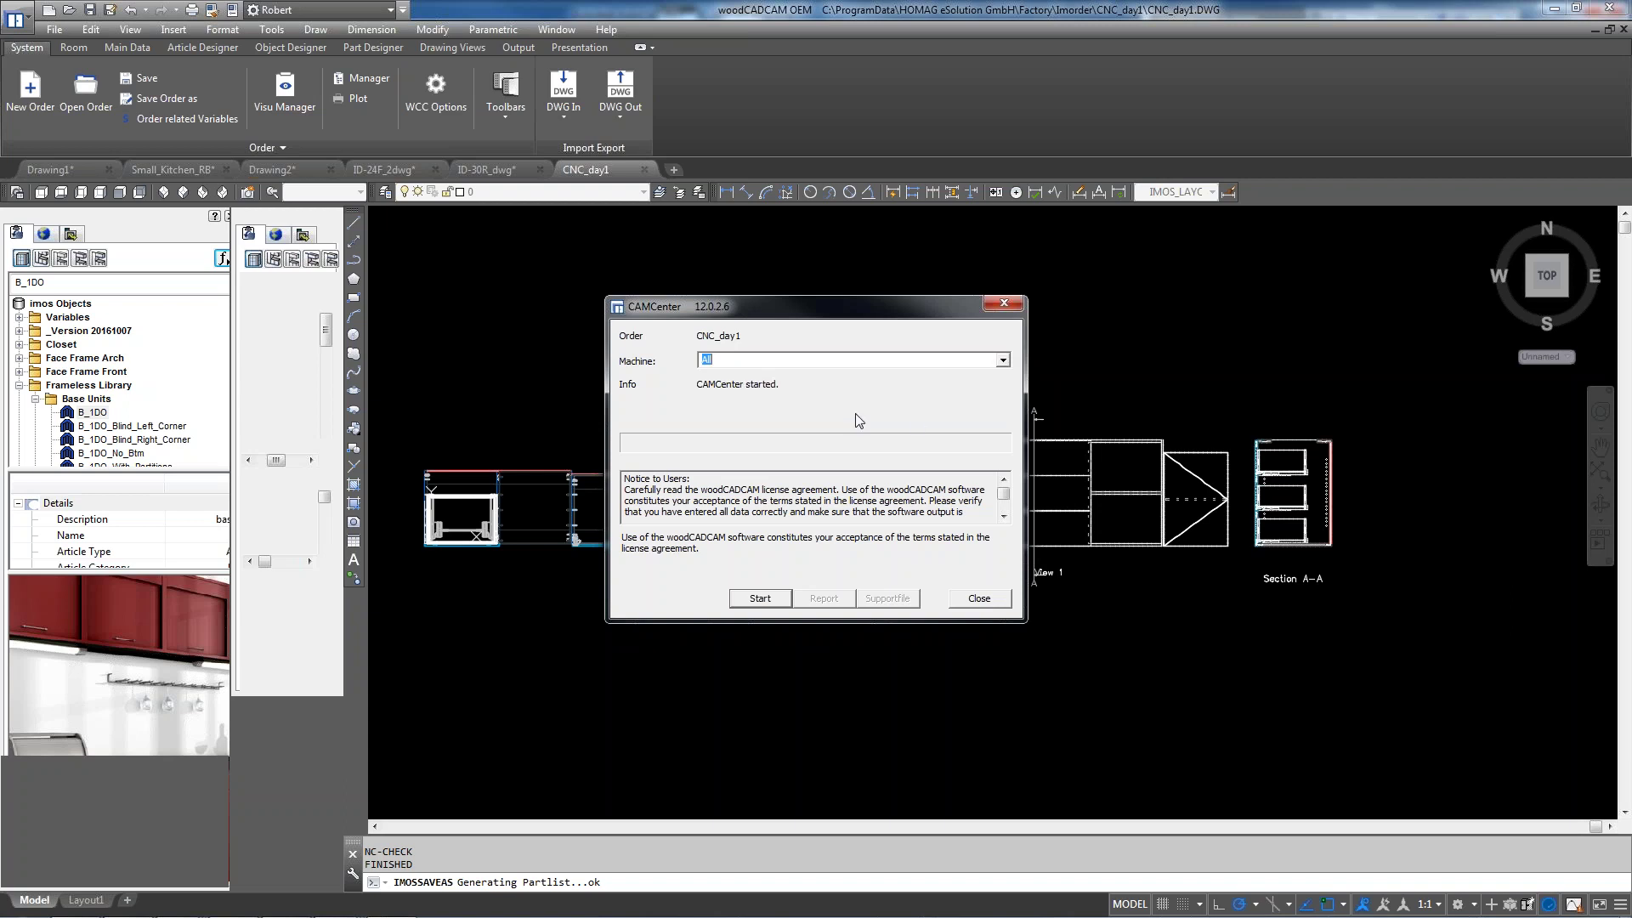
{"action": "left_click", "coordinate": [769, 598]}
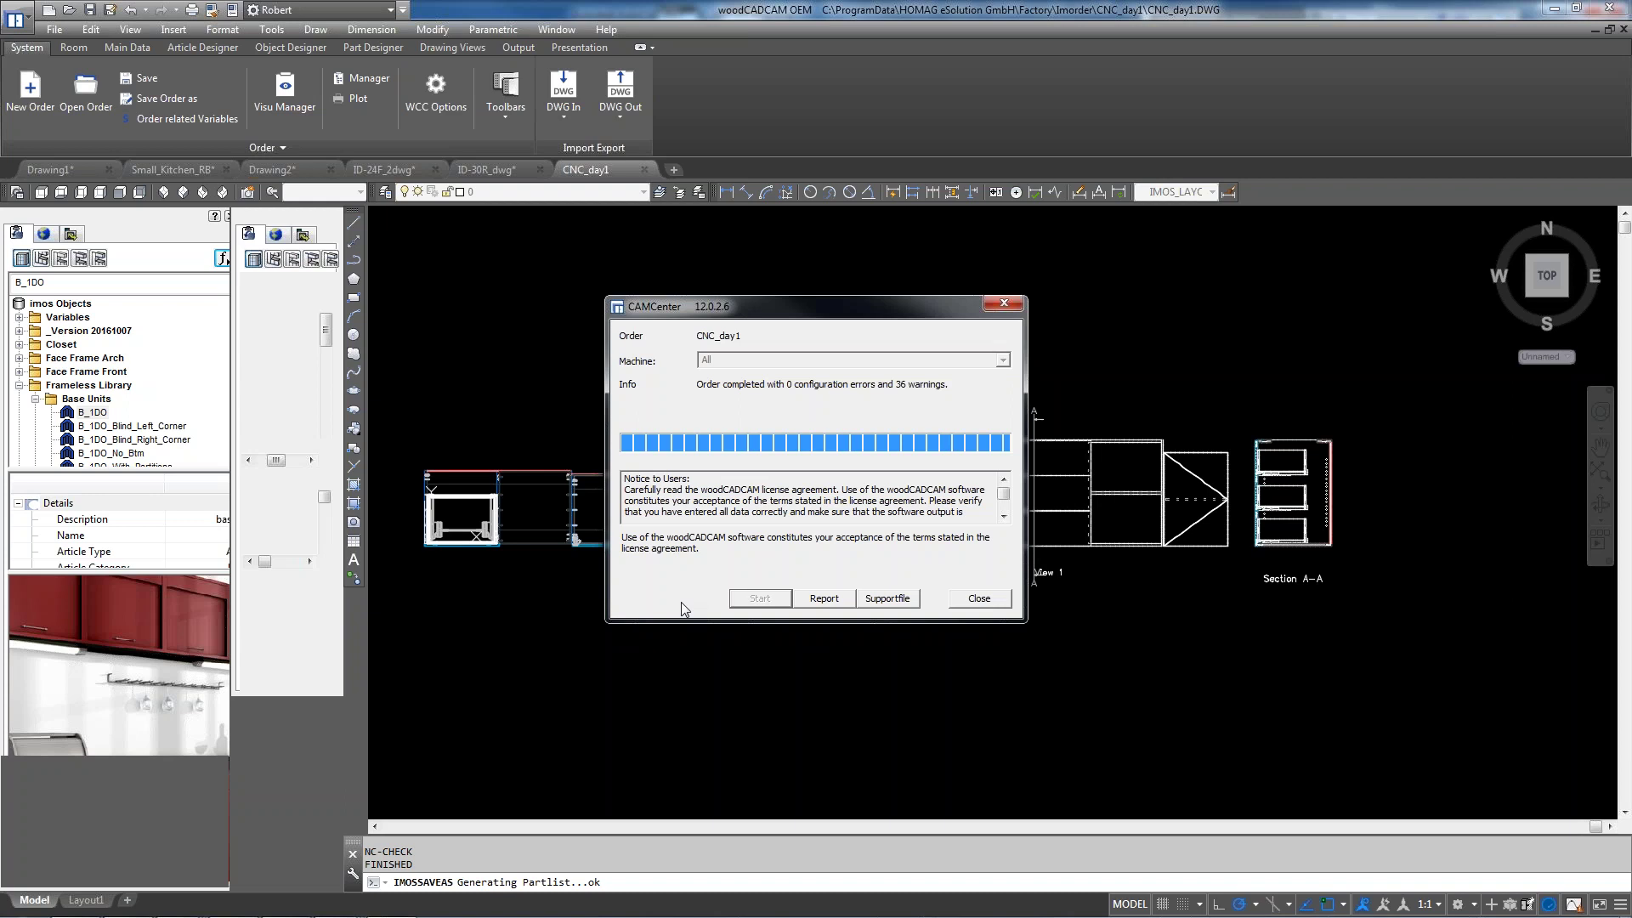
{"action": "left_click", "coordinate": [980, 600]}
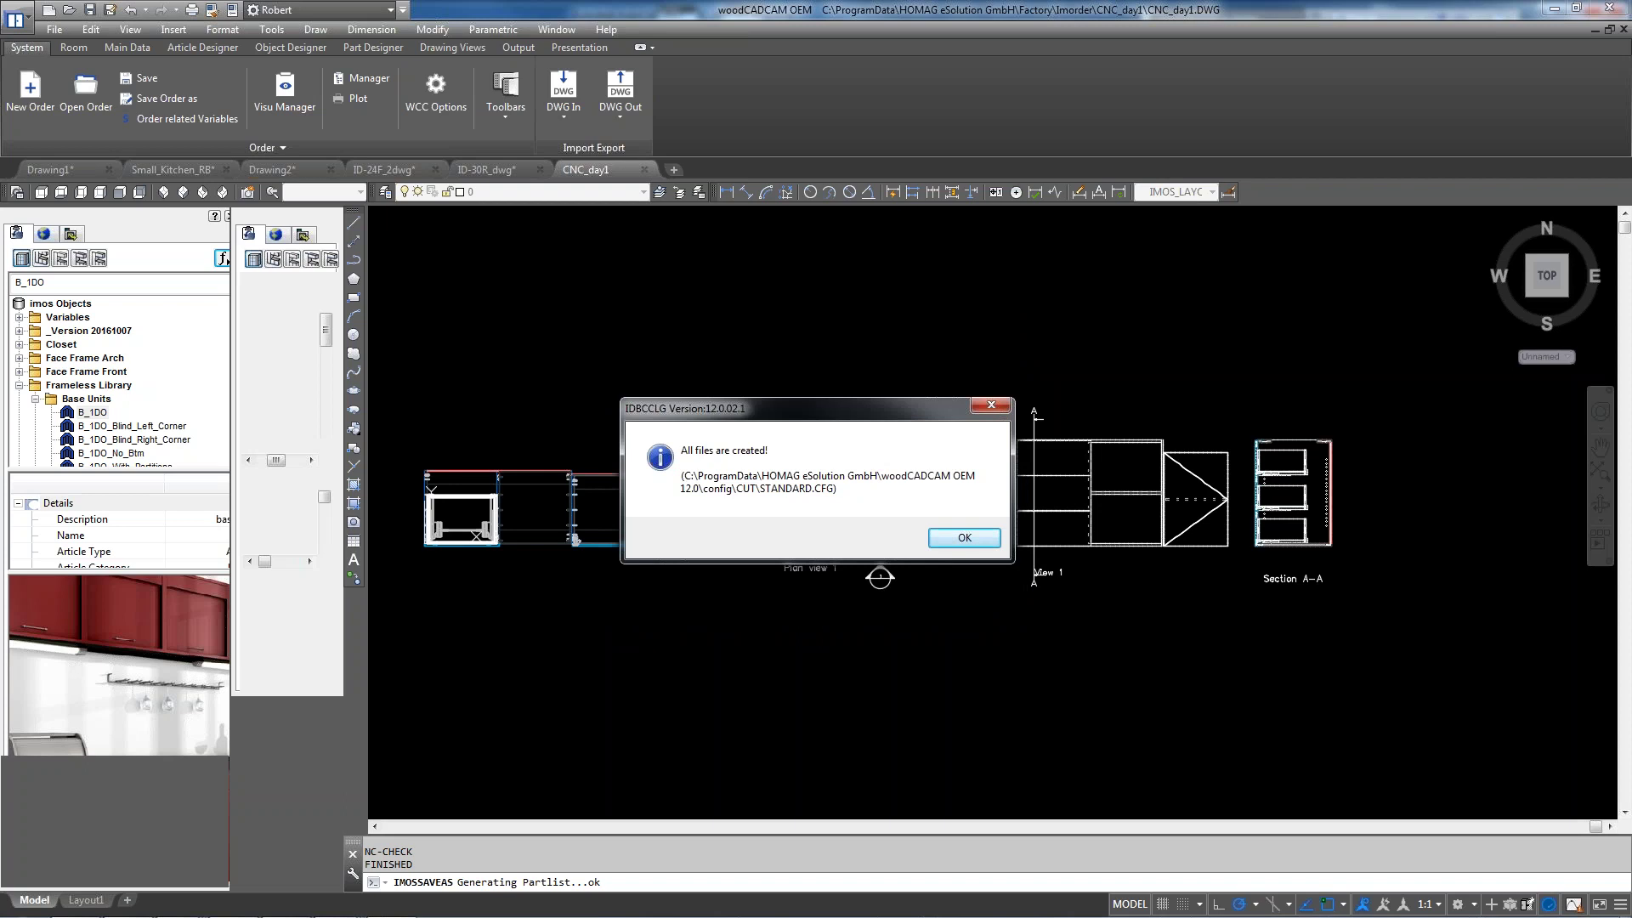
{"action": "left_click", "coordinate": [965, 544]}
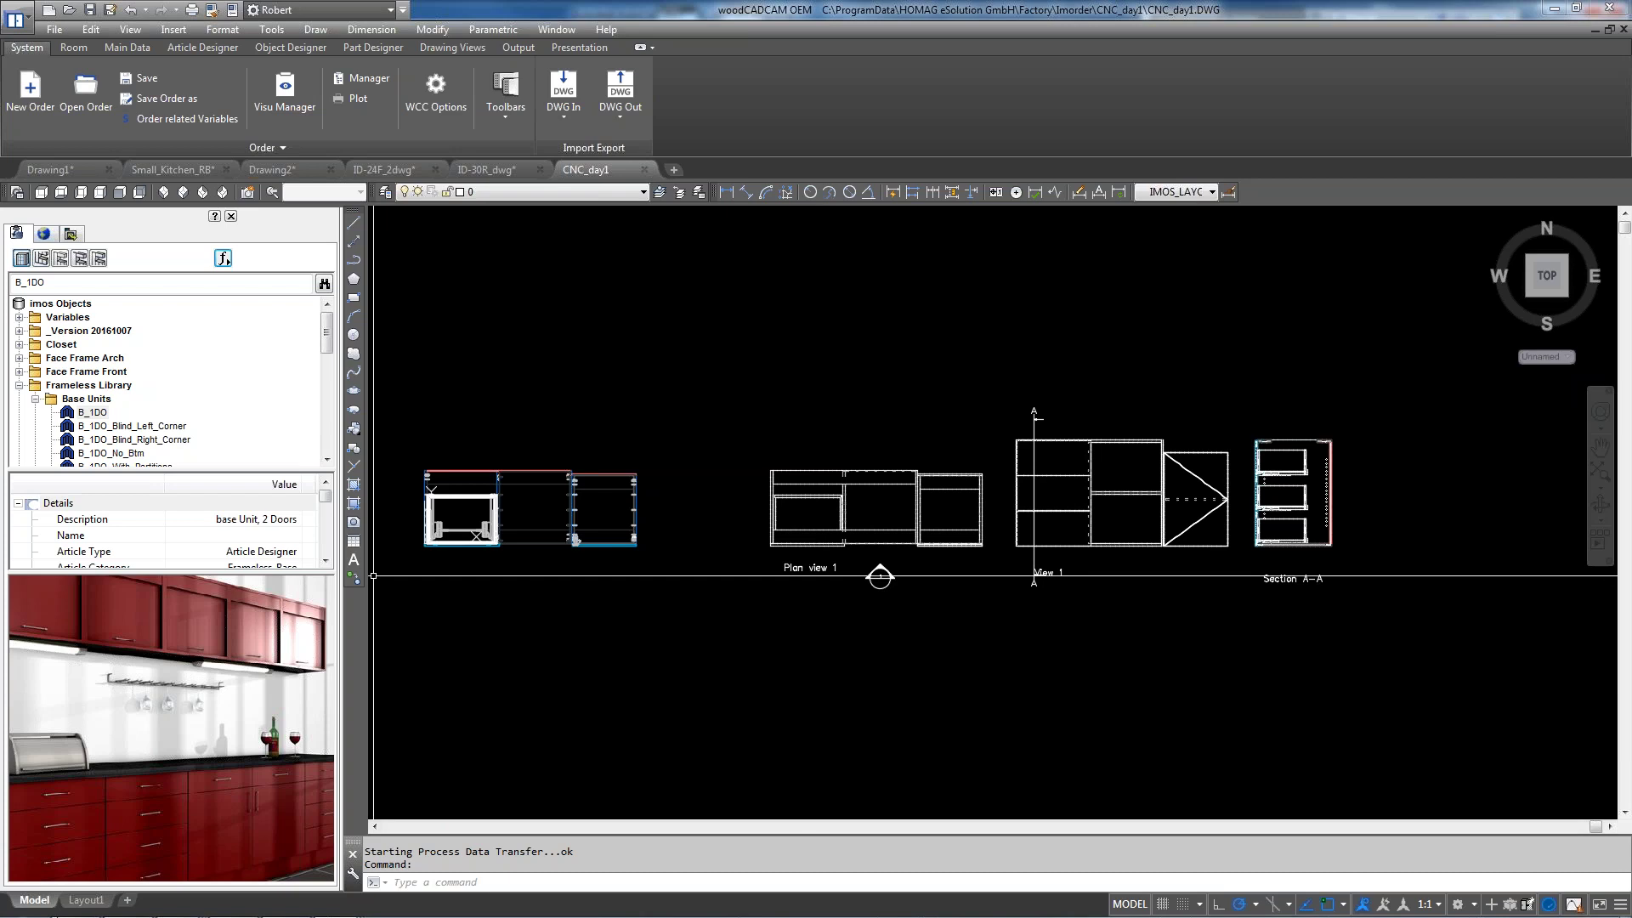
{"action": "left_click", "coordinate": [15, 906]}
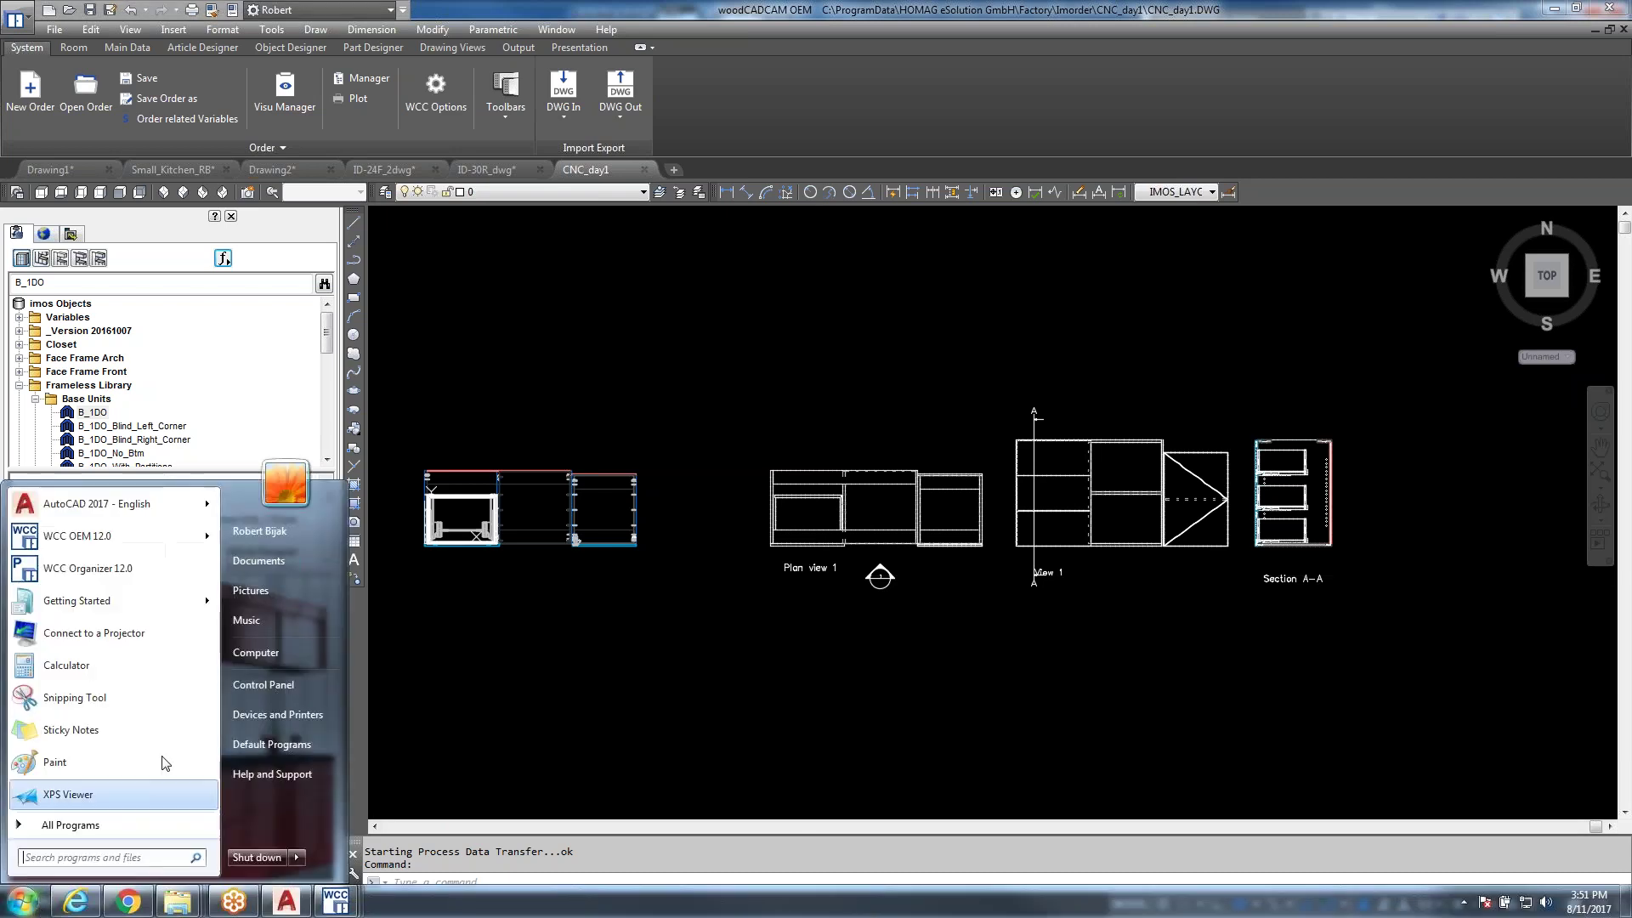
{"action": "left_click", "coordinate": [266, 562]}
{"action": "left_click", "coordinate": [469, 488]}
{"action": "double_click", "coordinate": [636, 364]}
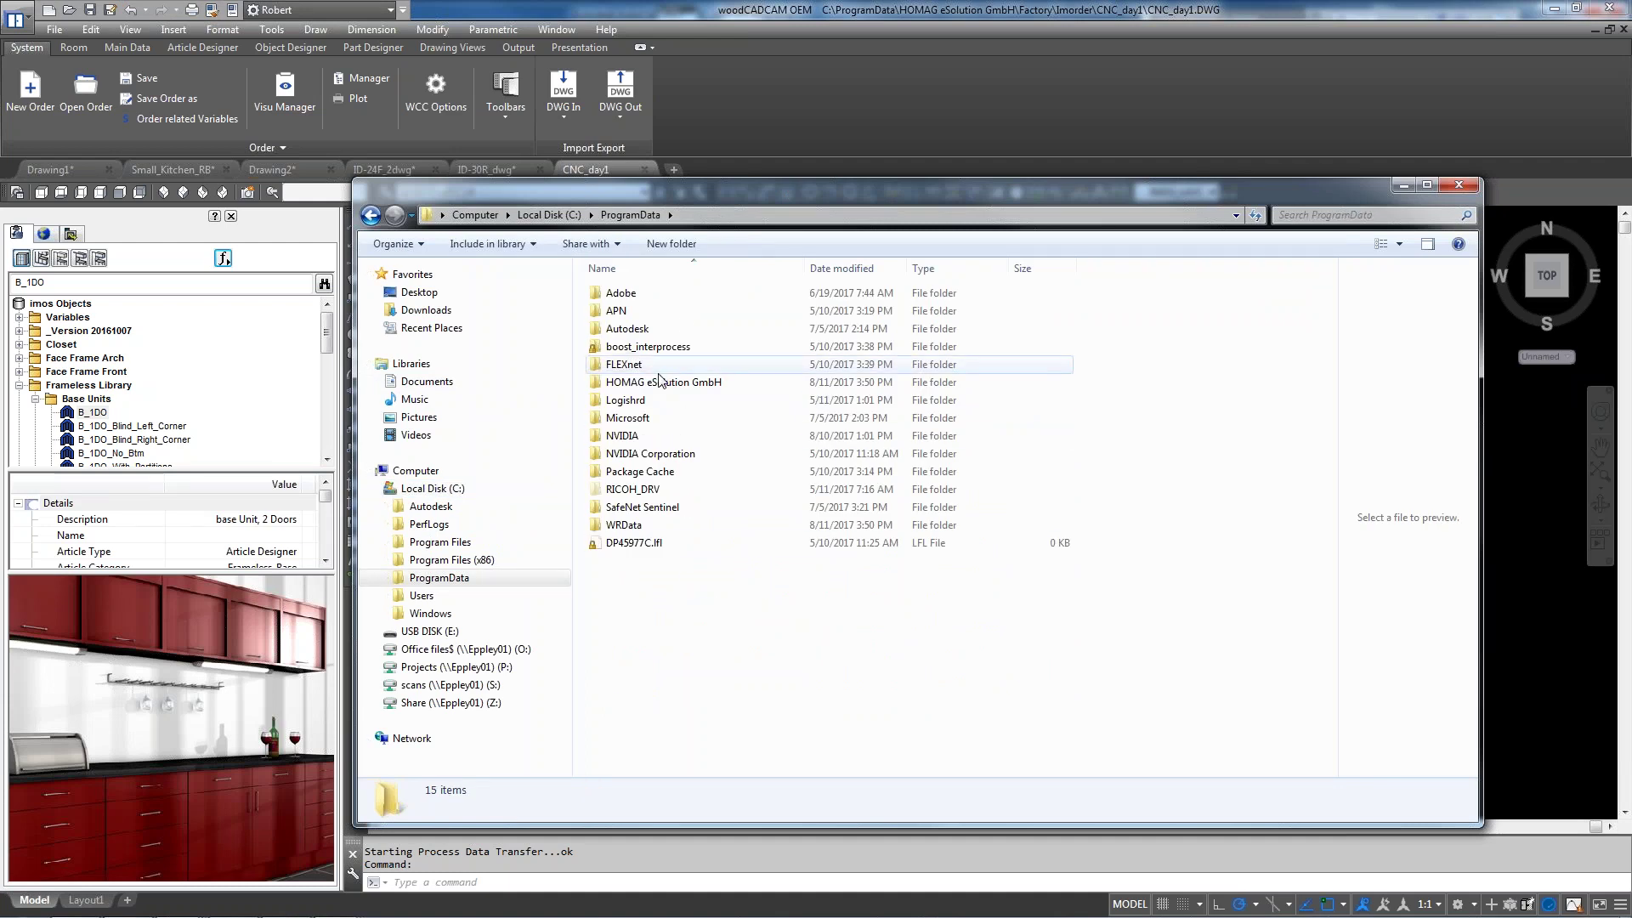
{"action": "double_click", "coordinate": [644, 381]}
{"action": "double_click", "coordinate": [639, 293]}
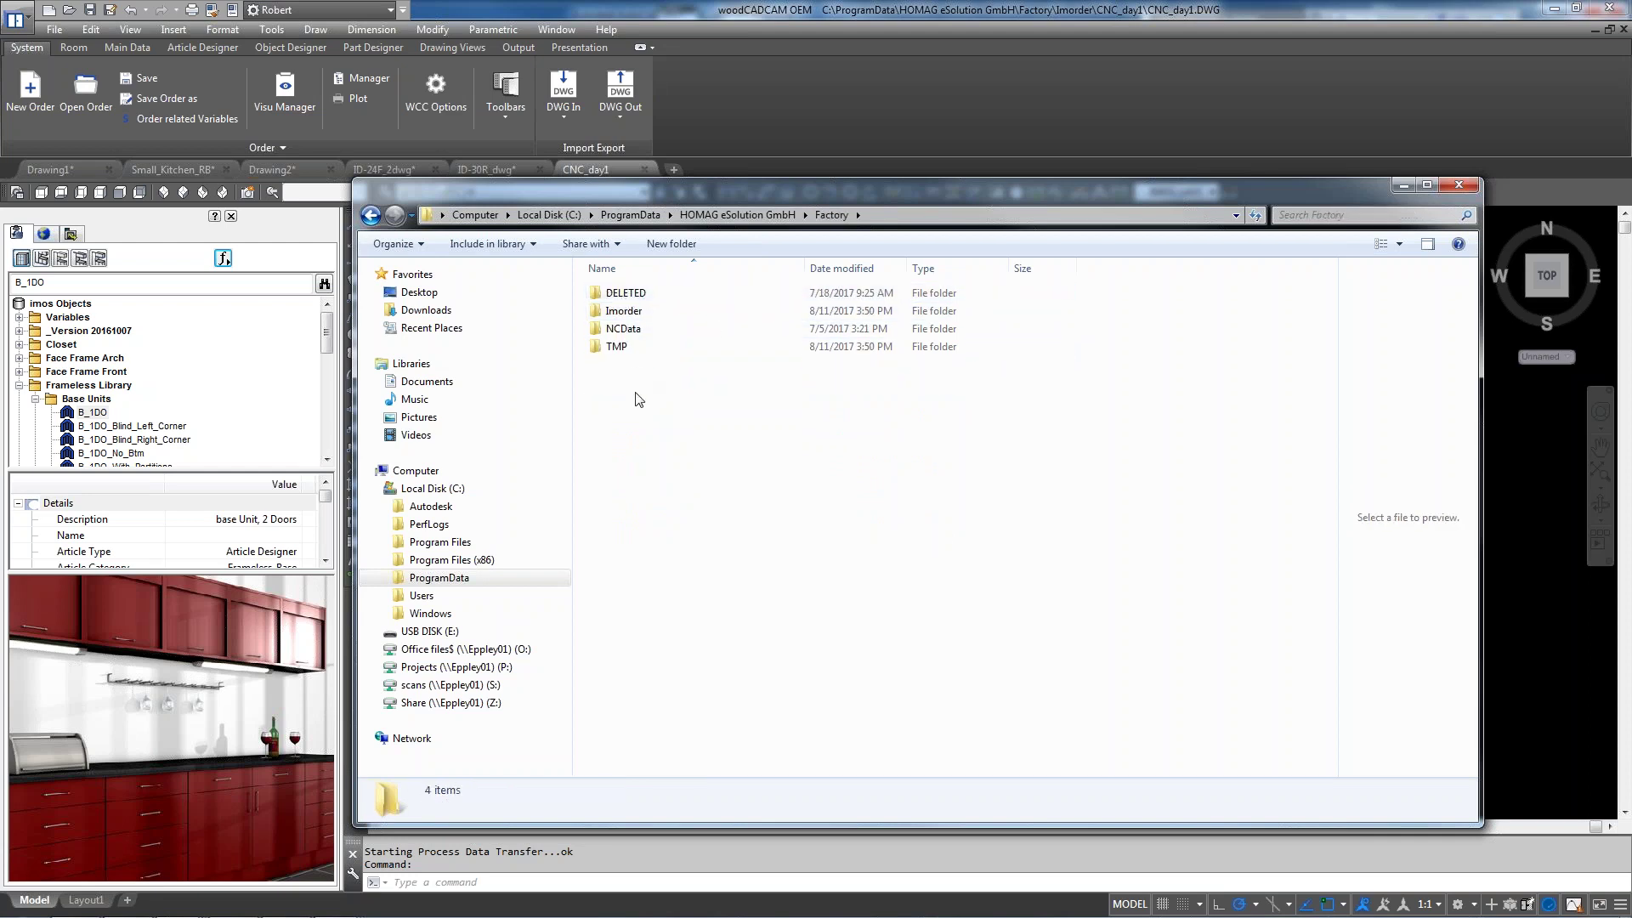
{"action": "double_click", "coordinate": [643, 331]}
{"action": "double_click", "coordinate": [644, 295]}
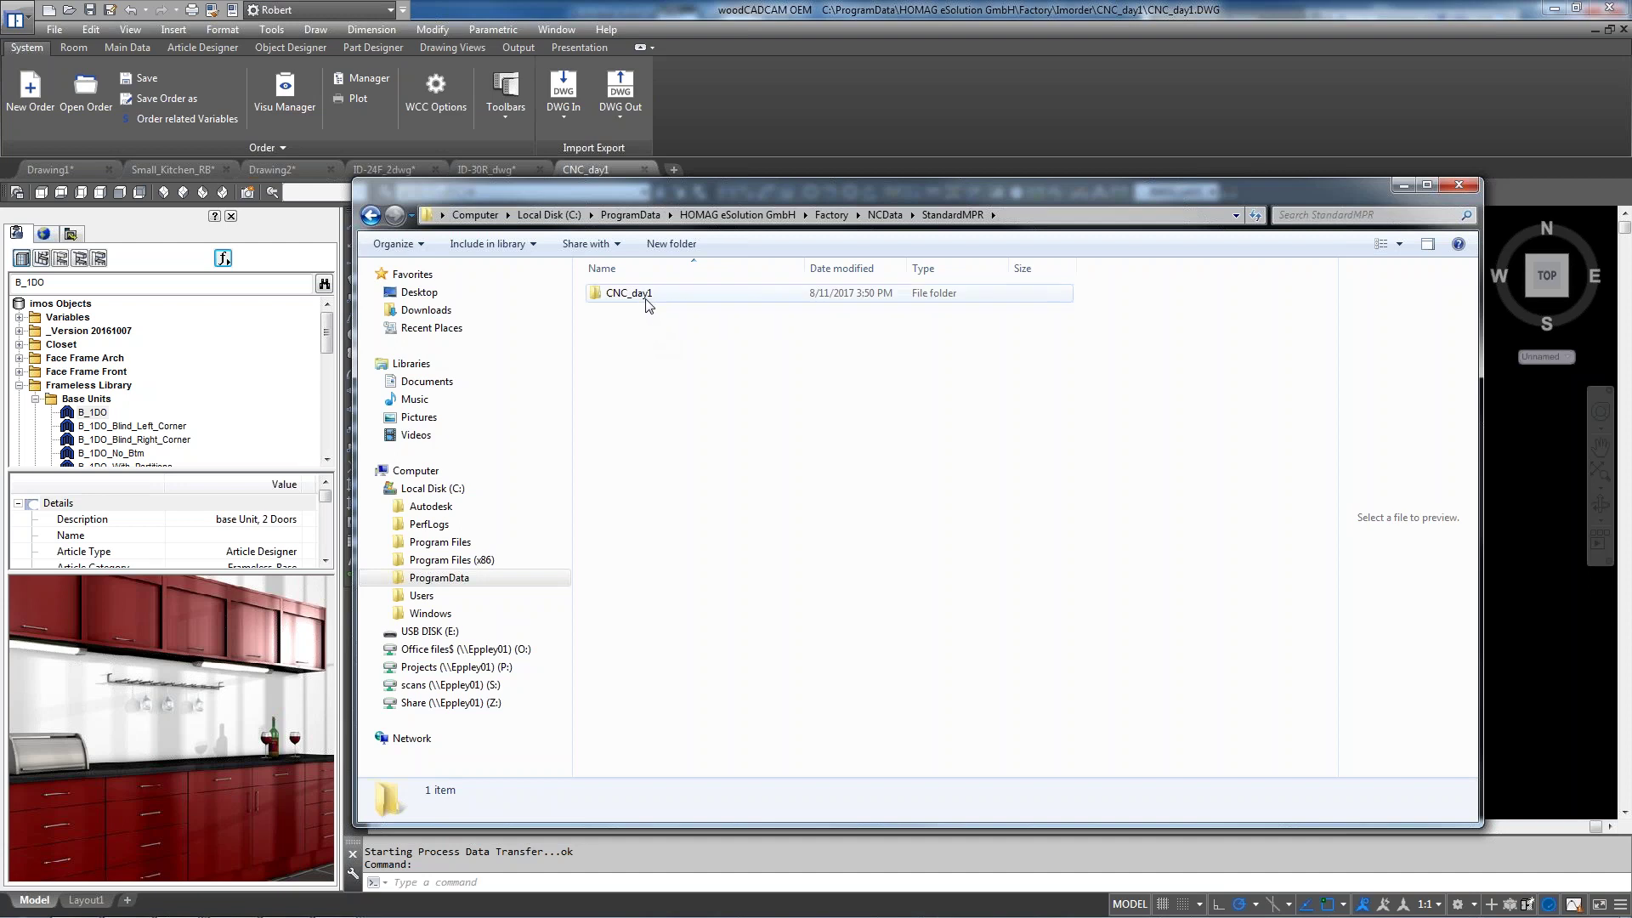
{"action": "double_click", "coordinate": [646, 294]}
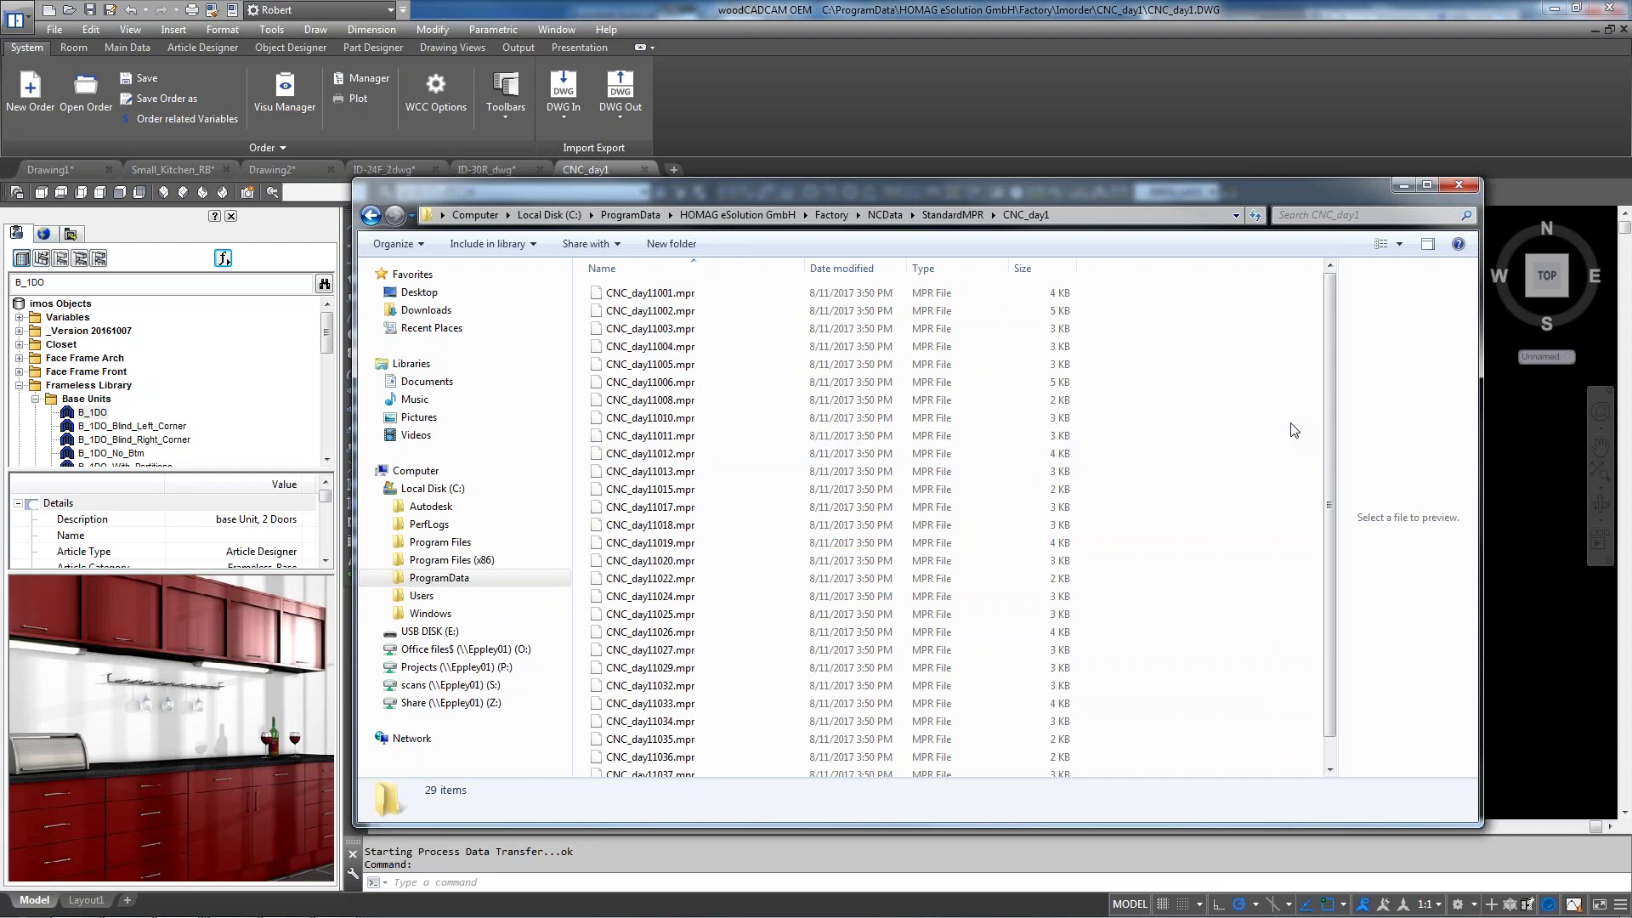
{"action": "scroll", "coordinate": [1293, 430], "scroll_direction": "down", "scroll_amount": 1}
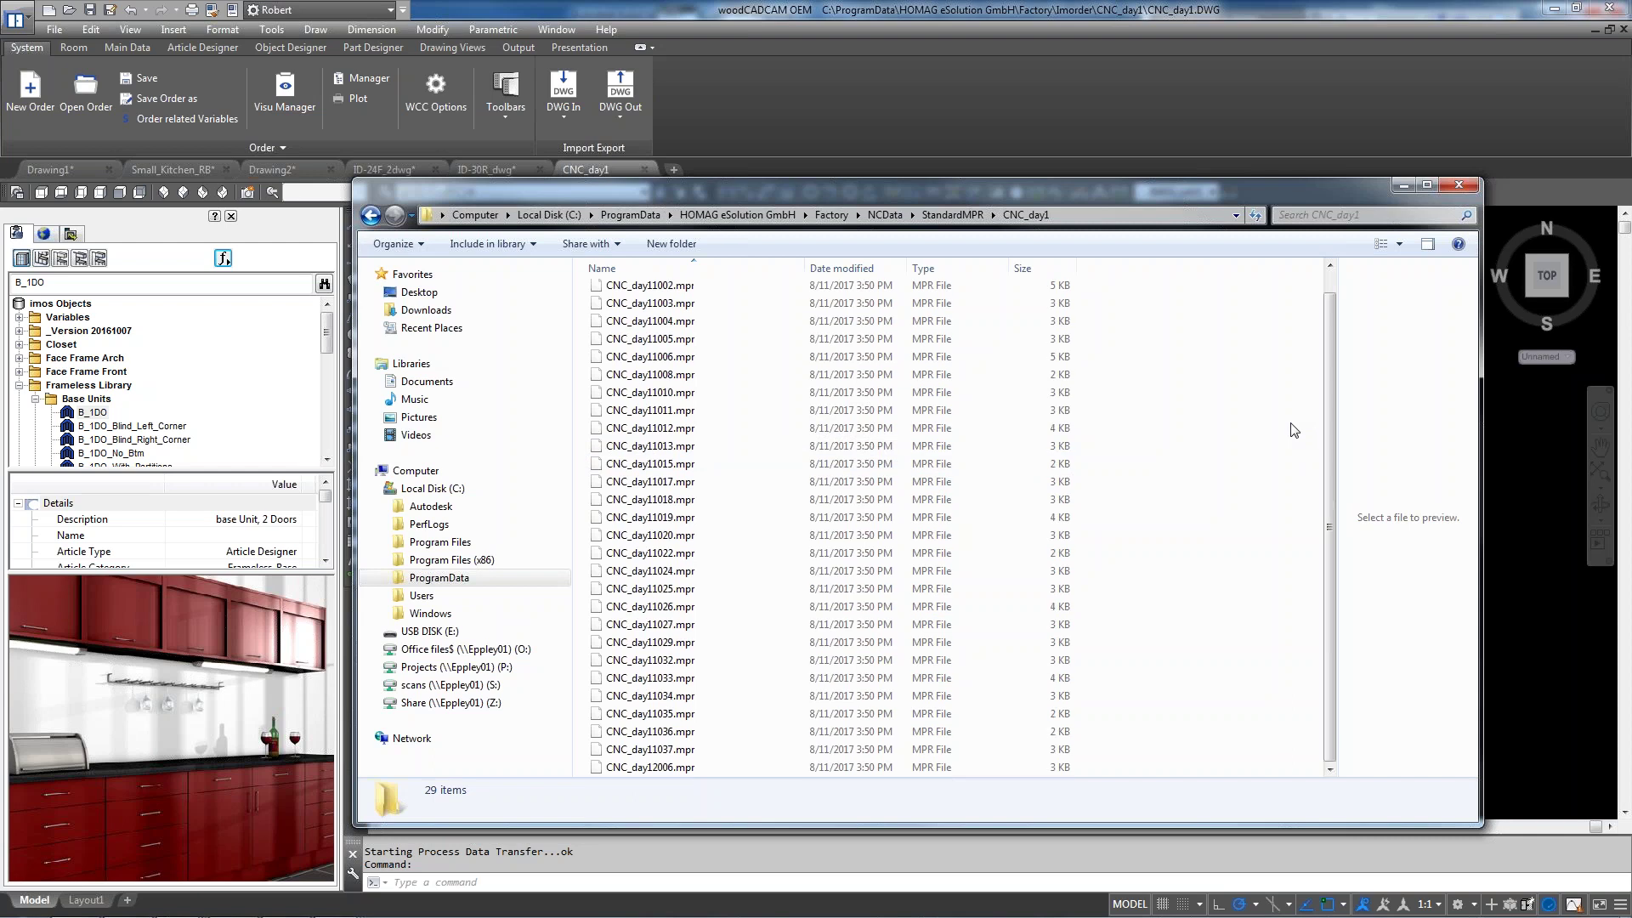
{"action": "scroll", "coordinate": [1293, 430], "scroll_direction": "up", "scroll_amount": 1}
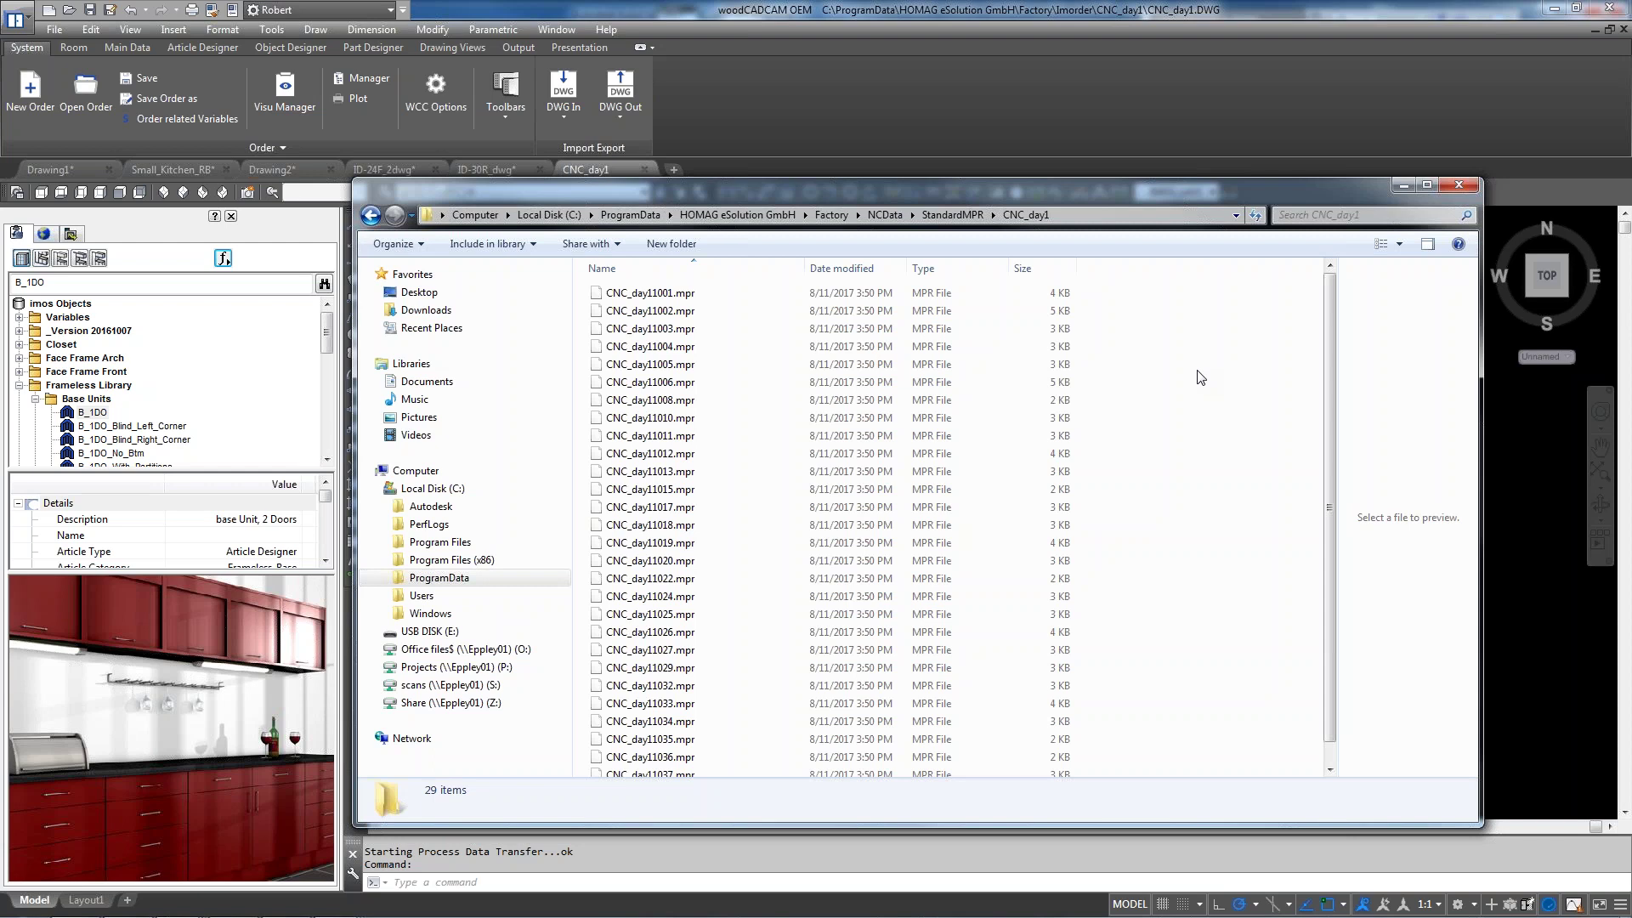
{"action": "left_click", "coordinate": [1459, 185]}
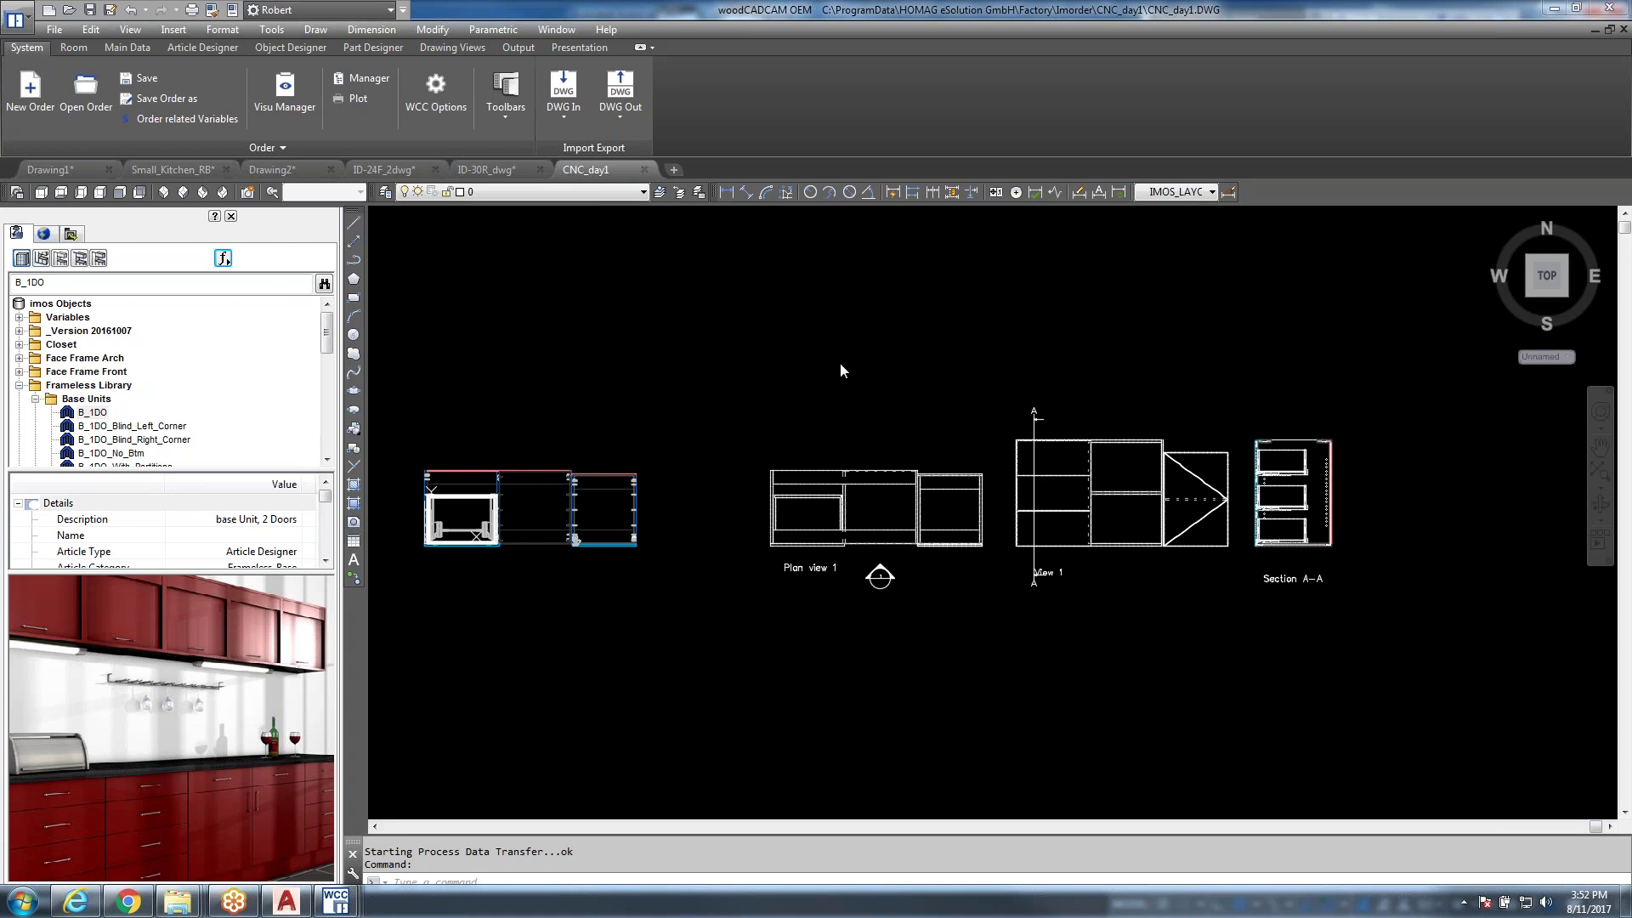
From the Output tab, open the Document Manager on the STANDARD profile and close it
{"action": "left_click", "coordinate": [126, 48]}
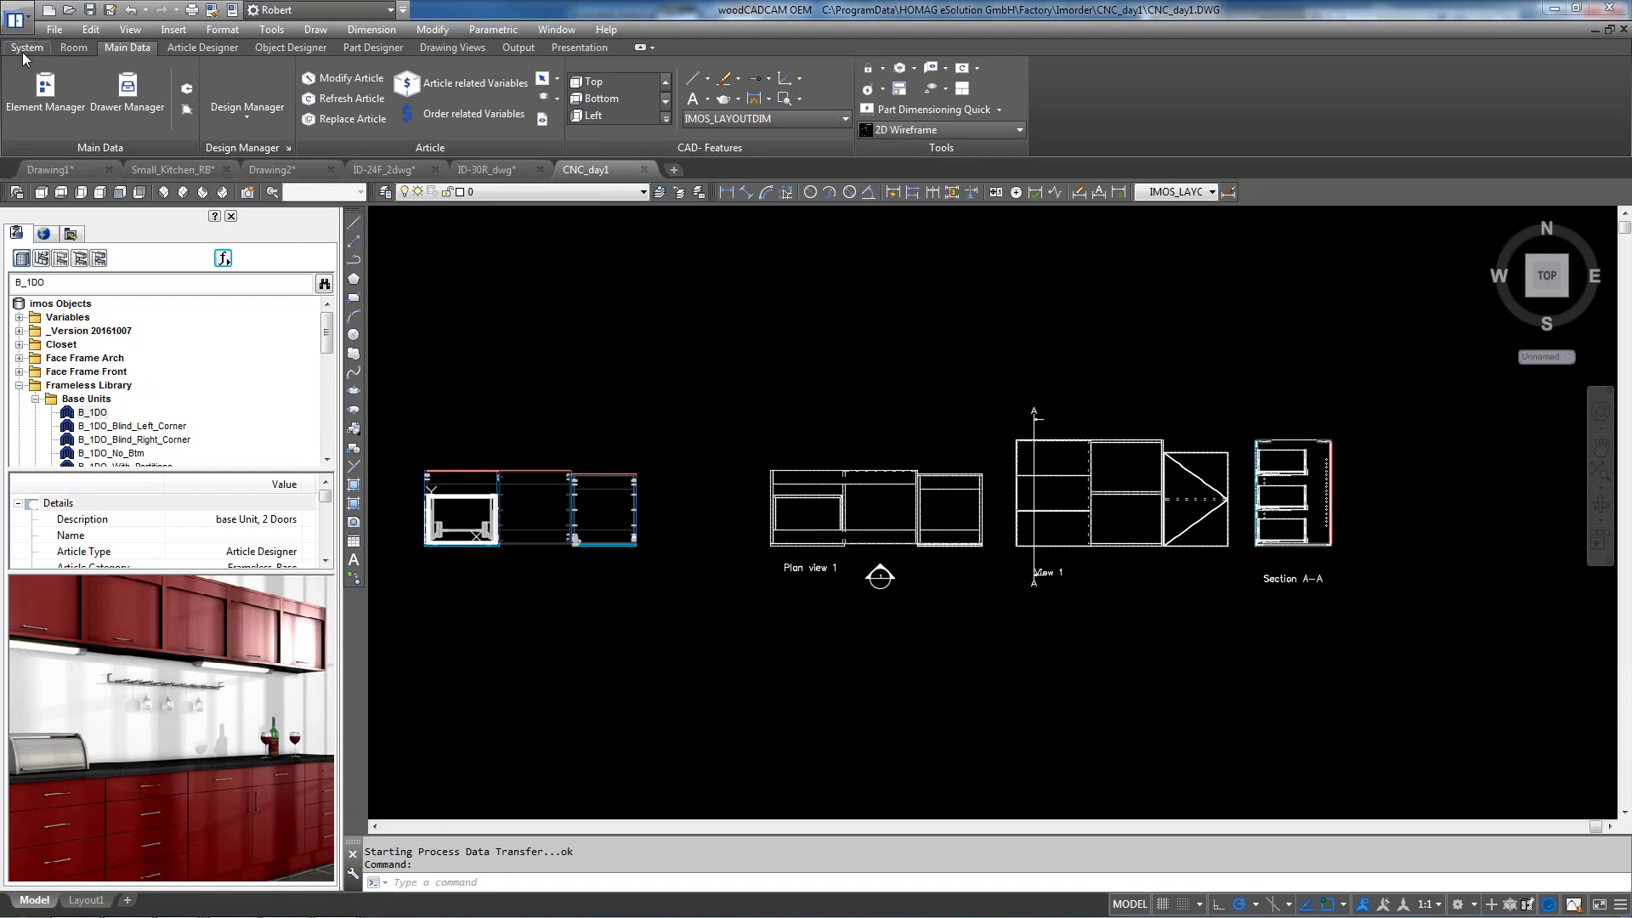
{"action": "left_click", "coordinate": [521, 46]}
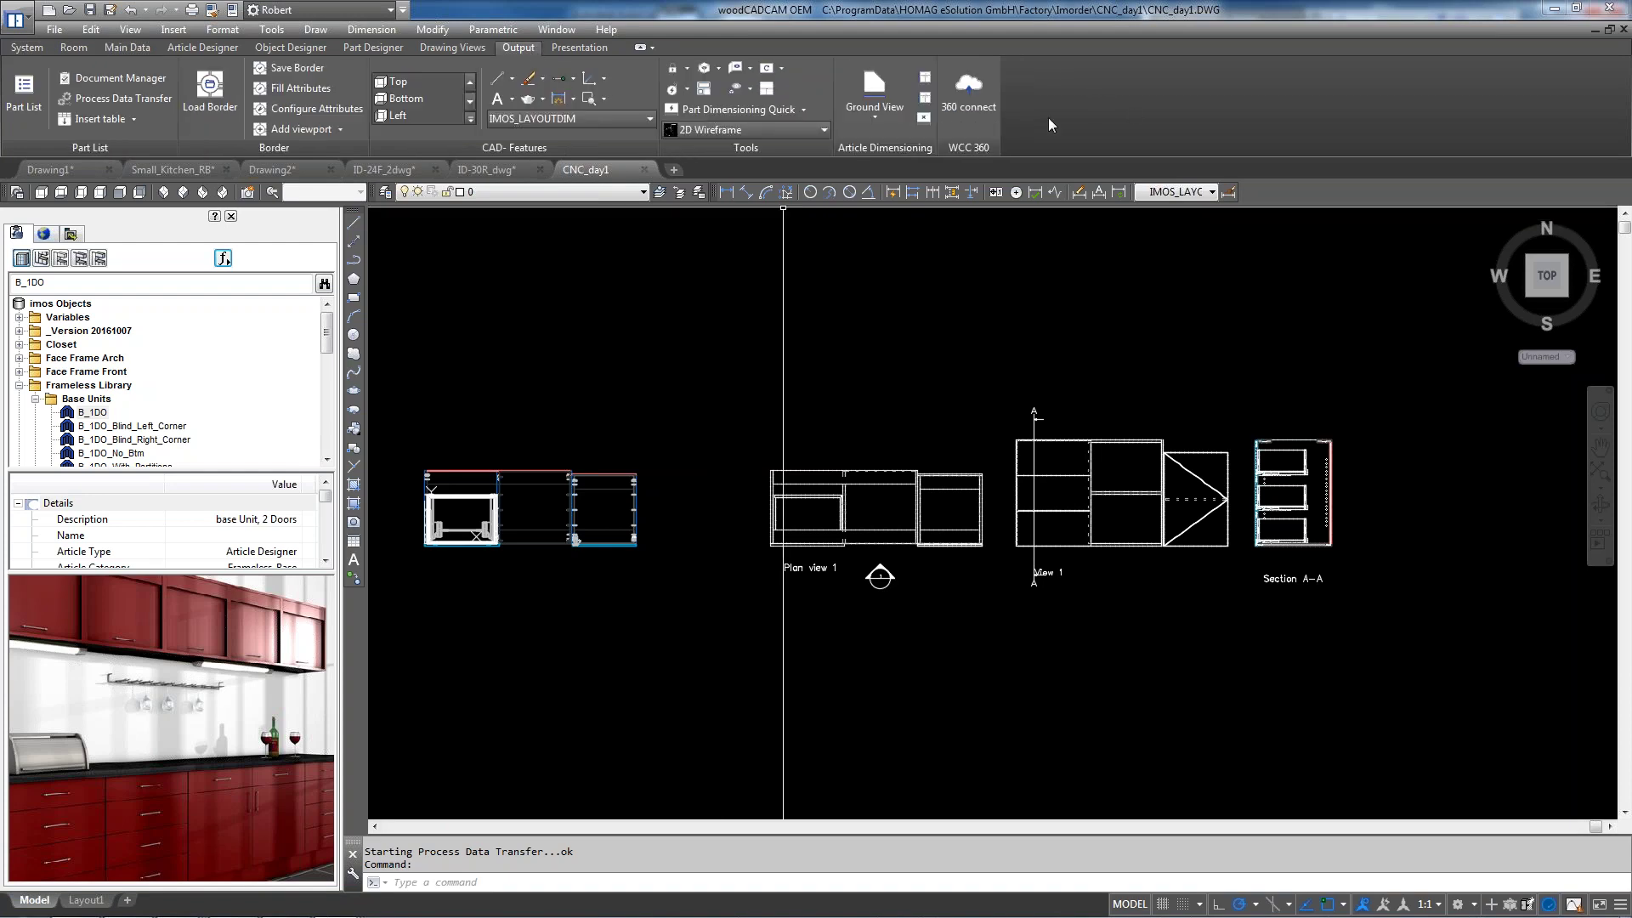
{"action": "left_click", "coordinate": [152, 81]}
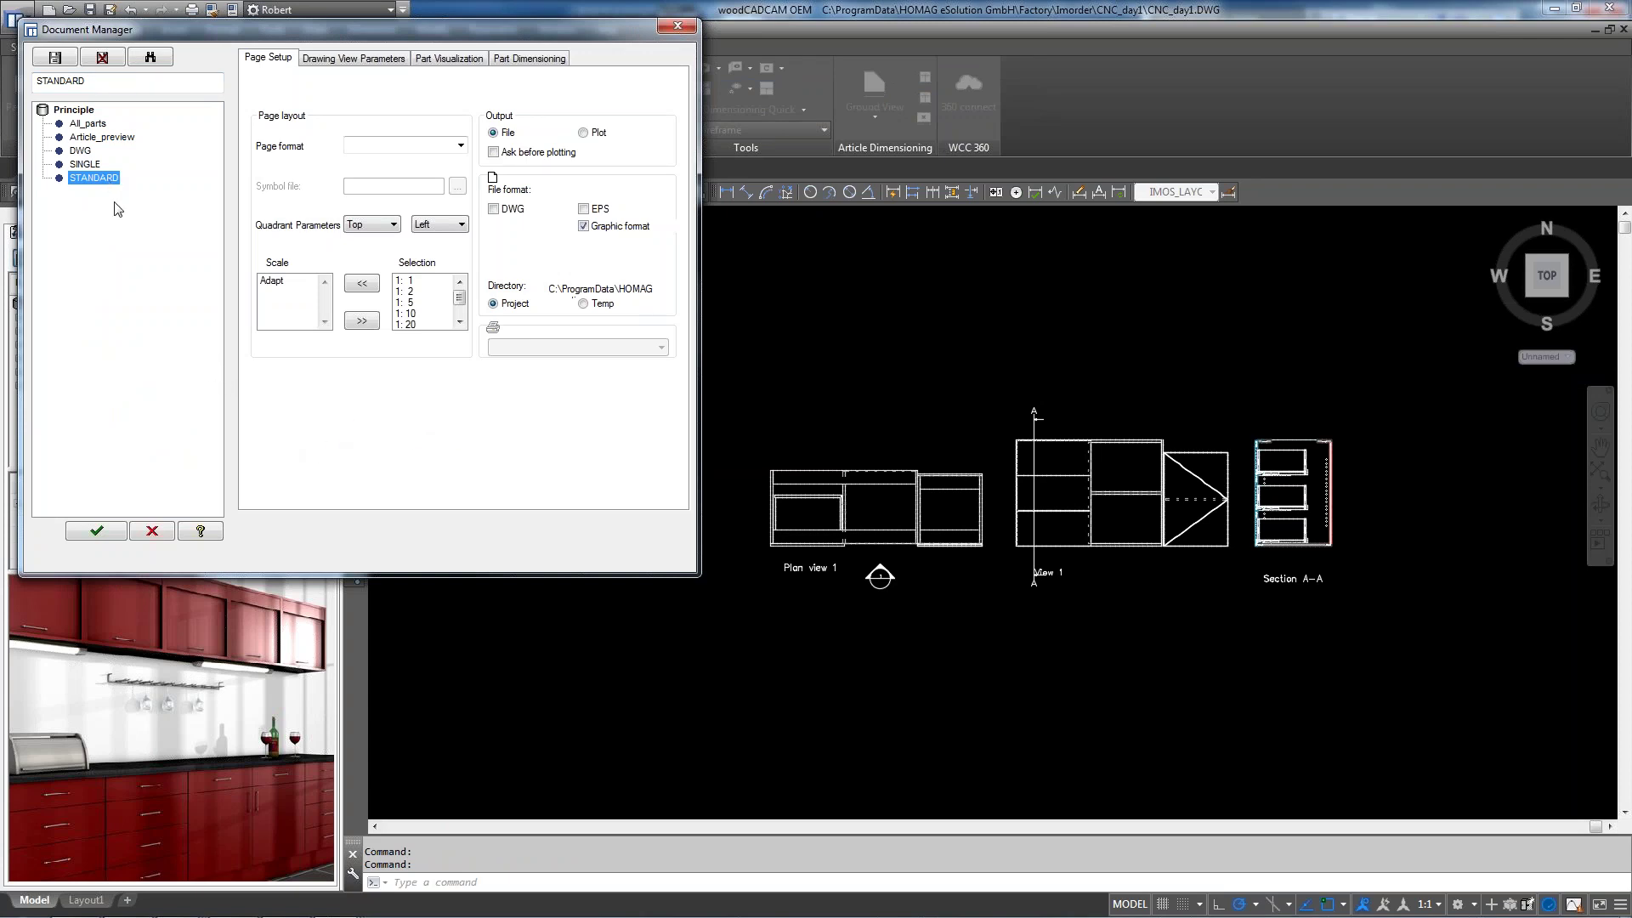
{"action": "left_click", "coordinate": [96, 534]}
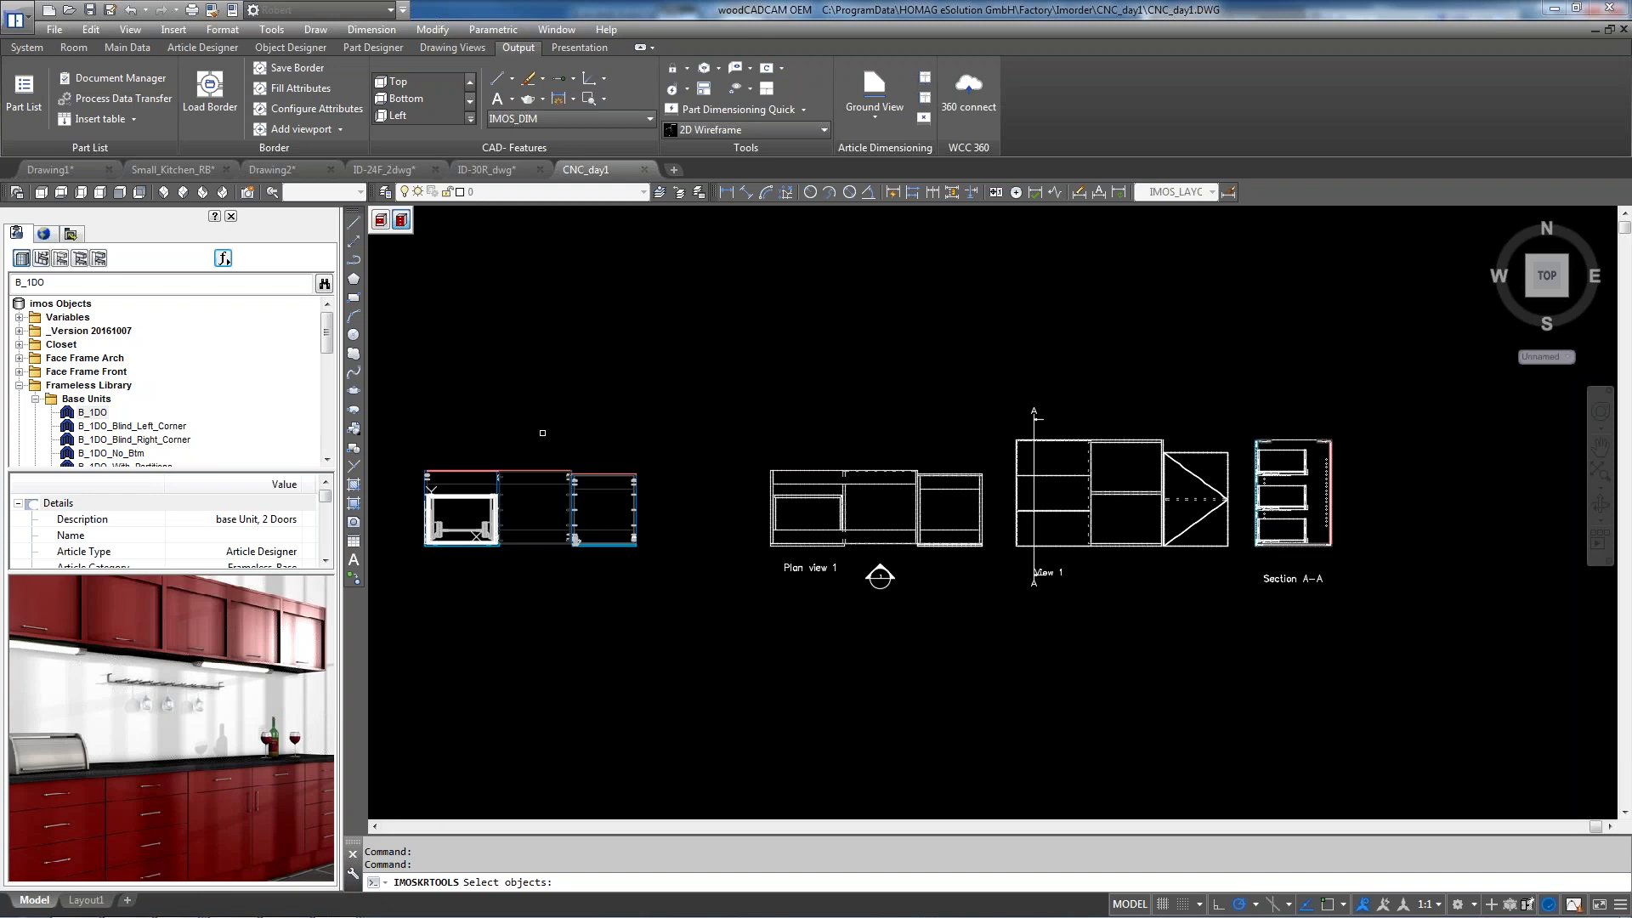
Window-select the left cabinet's 175 objects, confirm, and move the Reports dialog higher
{"action": "left_click_drag", "start_coordinate": [407, 587], "coordinate": [672, 433]}
{"action": "key", "text": "Return"}
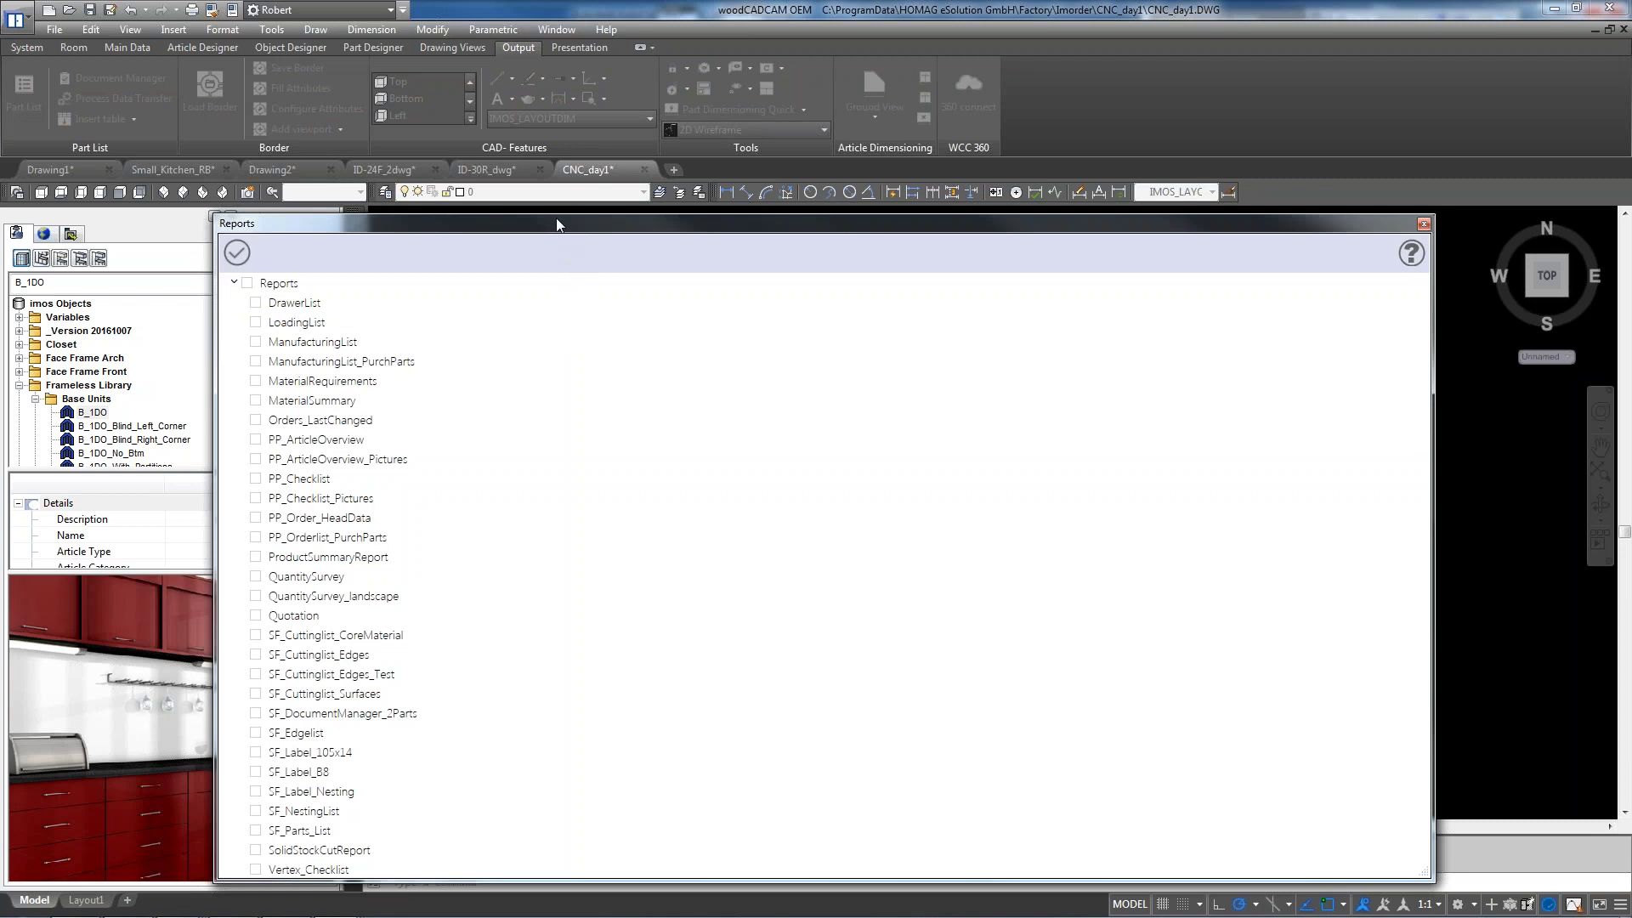
{"action": "left_click_drag", "start_coordinate": [557, 224], "coordinate": [564, 68]}
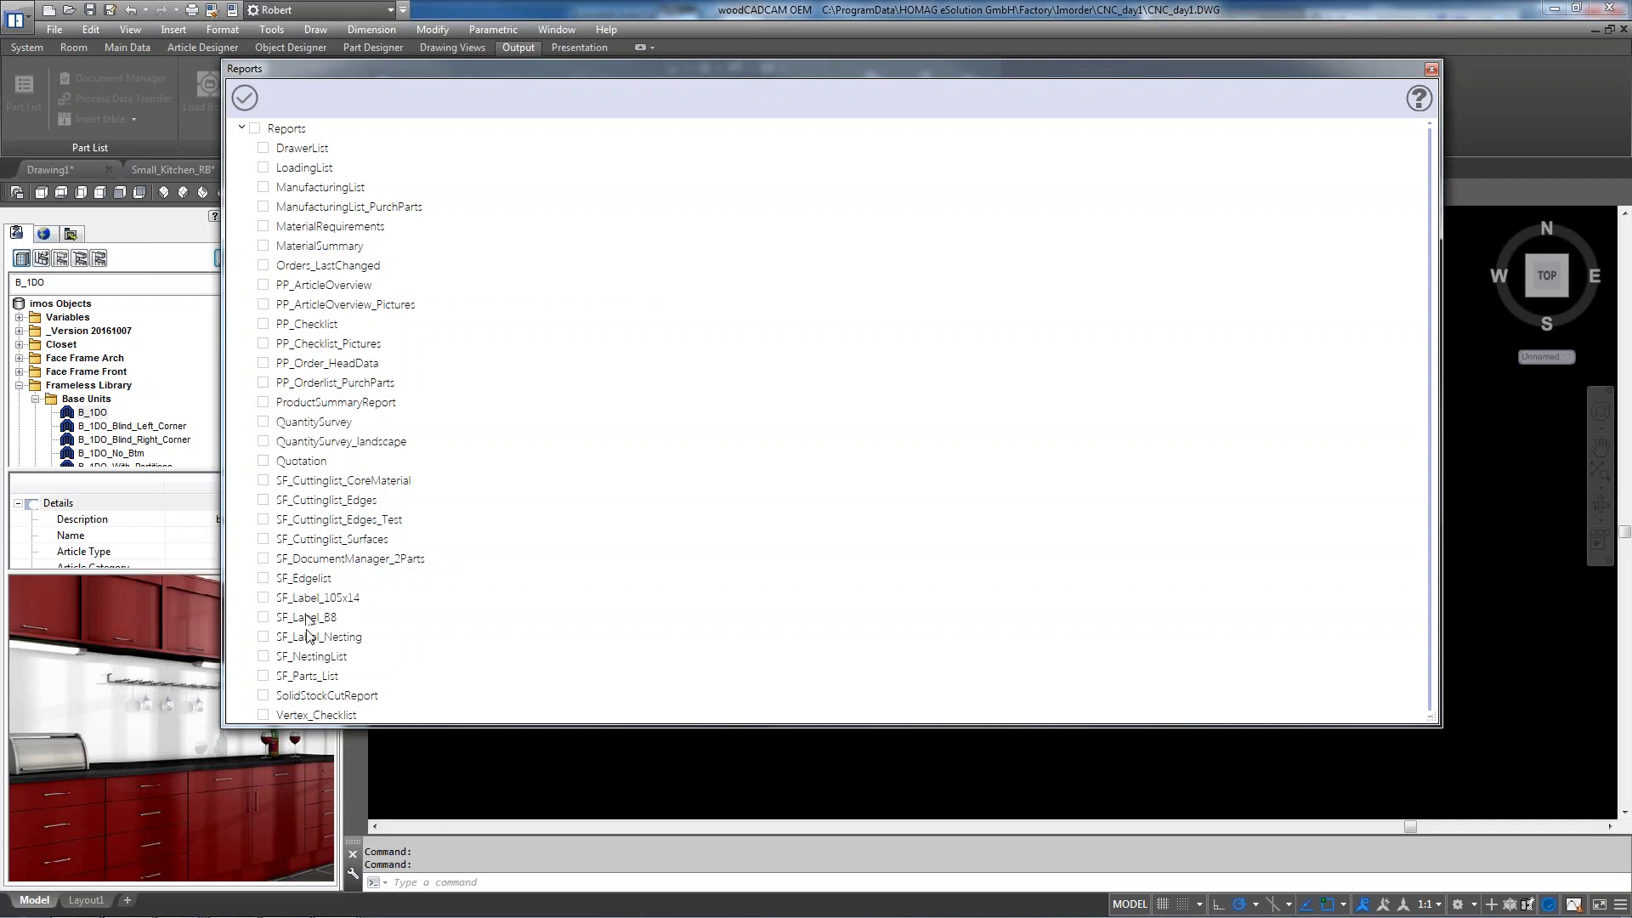
Tick SF_Parts_List to preview its 14-page Parts List for order CNC_day1
{"action": "left_click", "coordinate": [264, 677]}
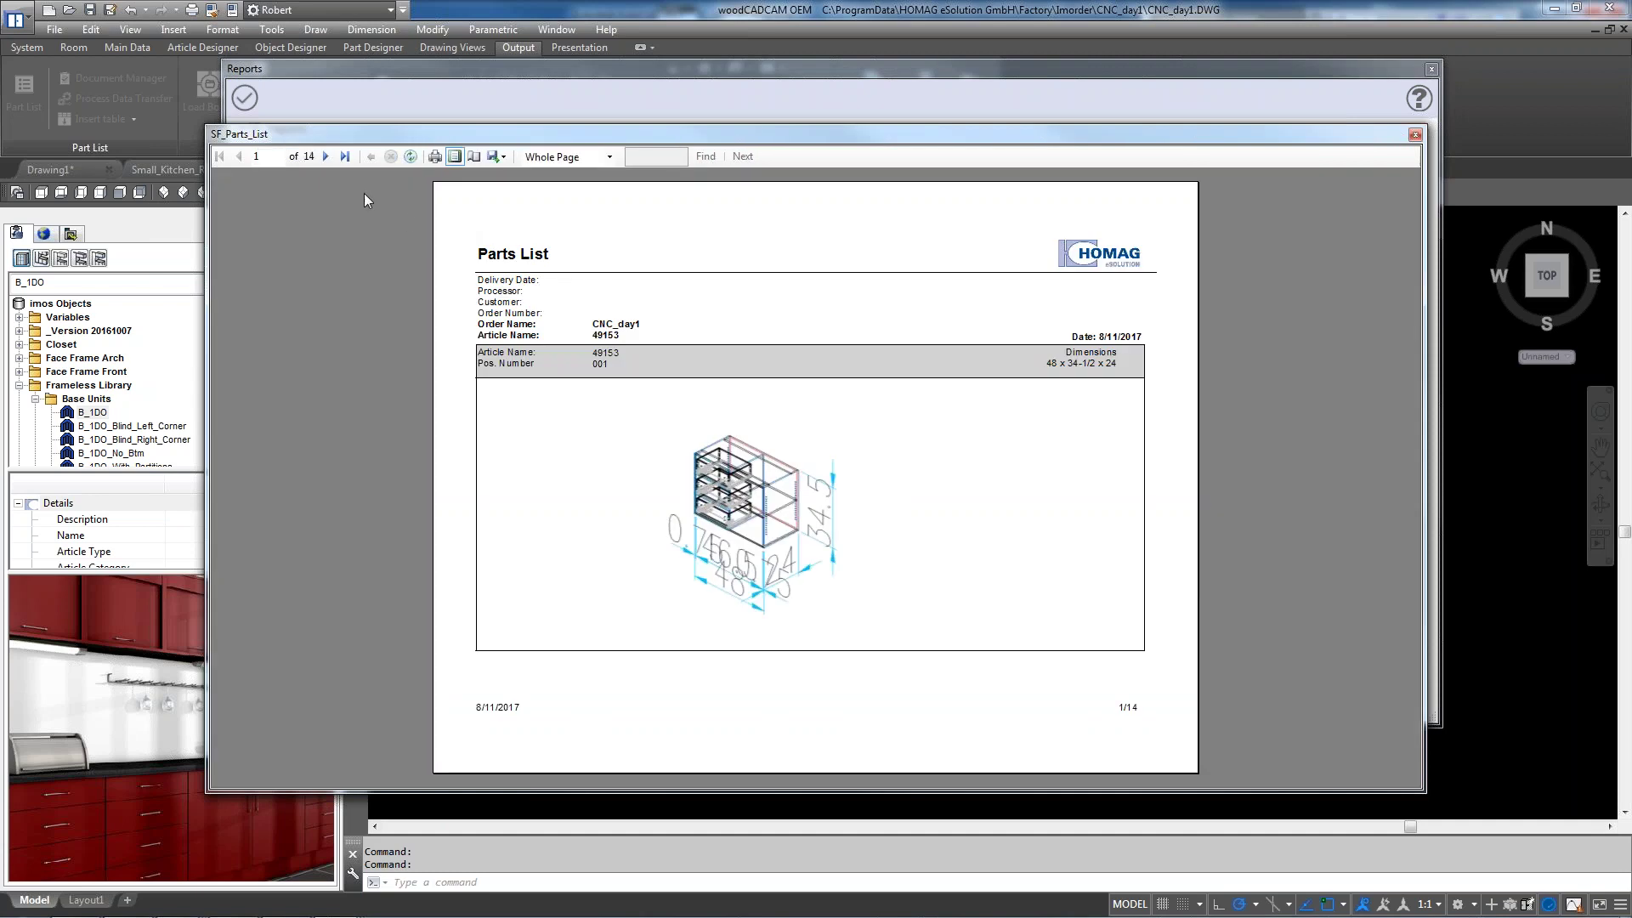
{"action": "left_click", "coordinate": [324, 157]}
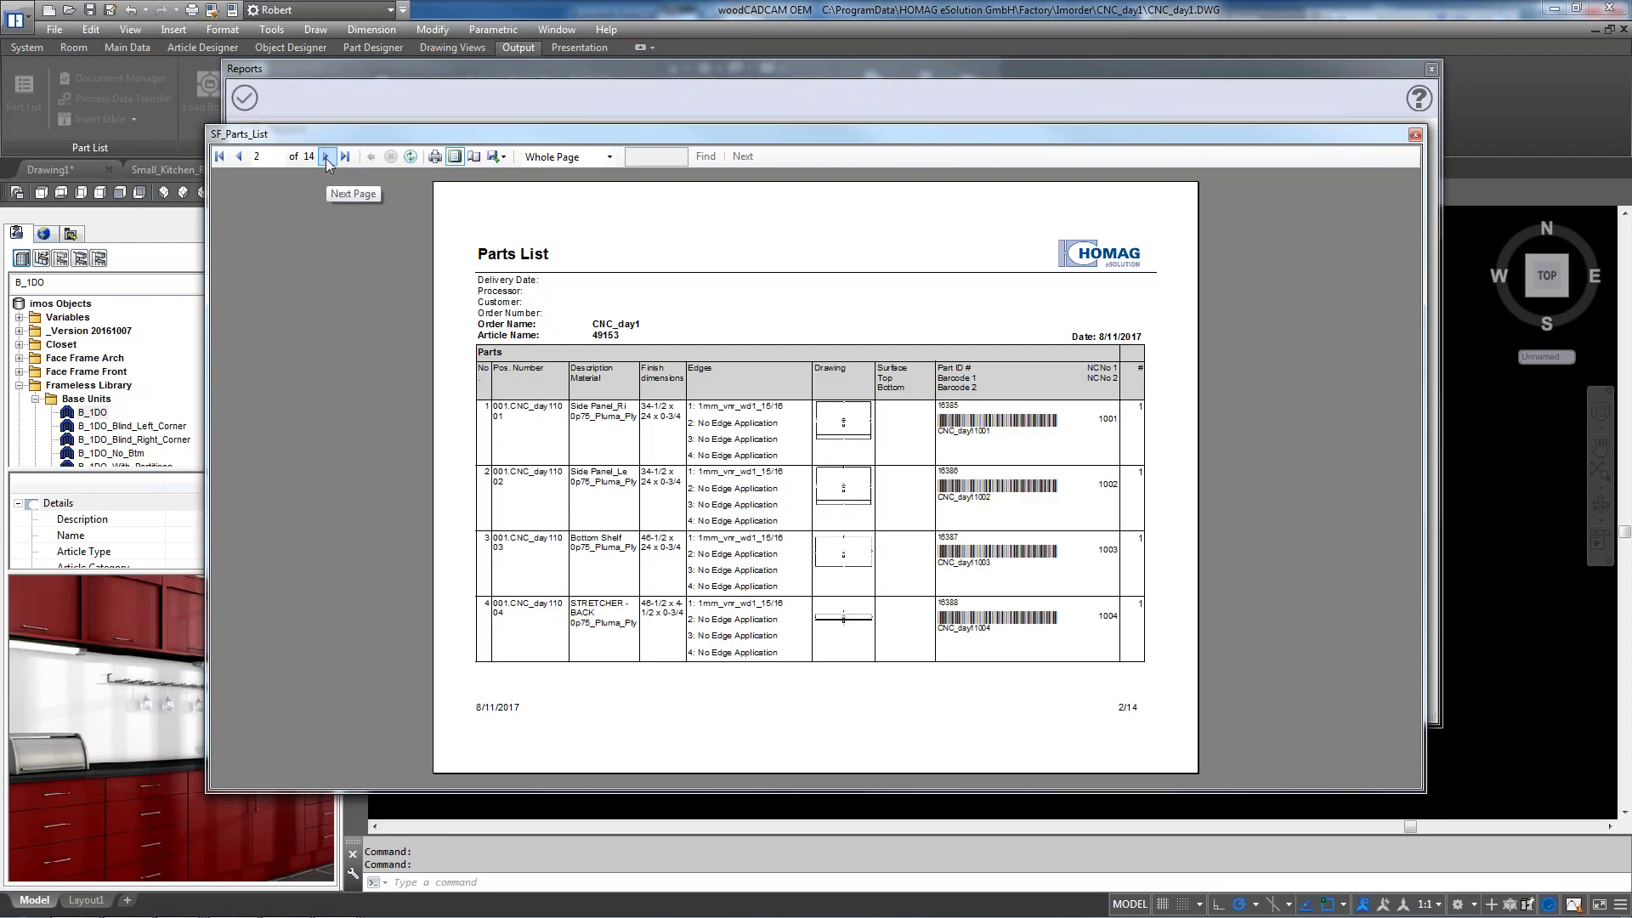
{"action": "left_click", "coordinate": [325, 156]}
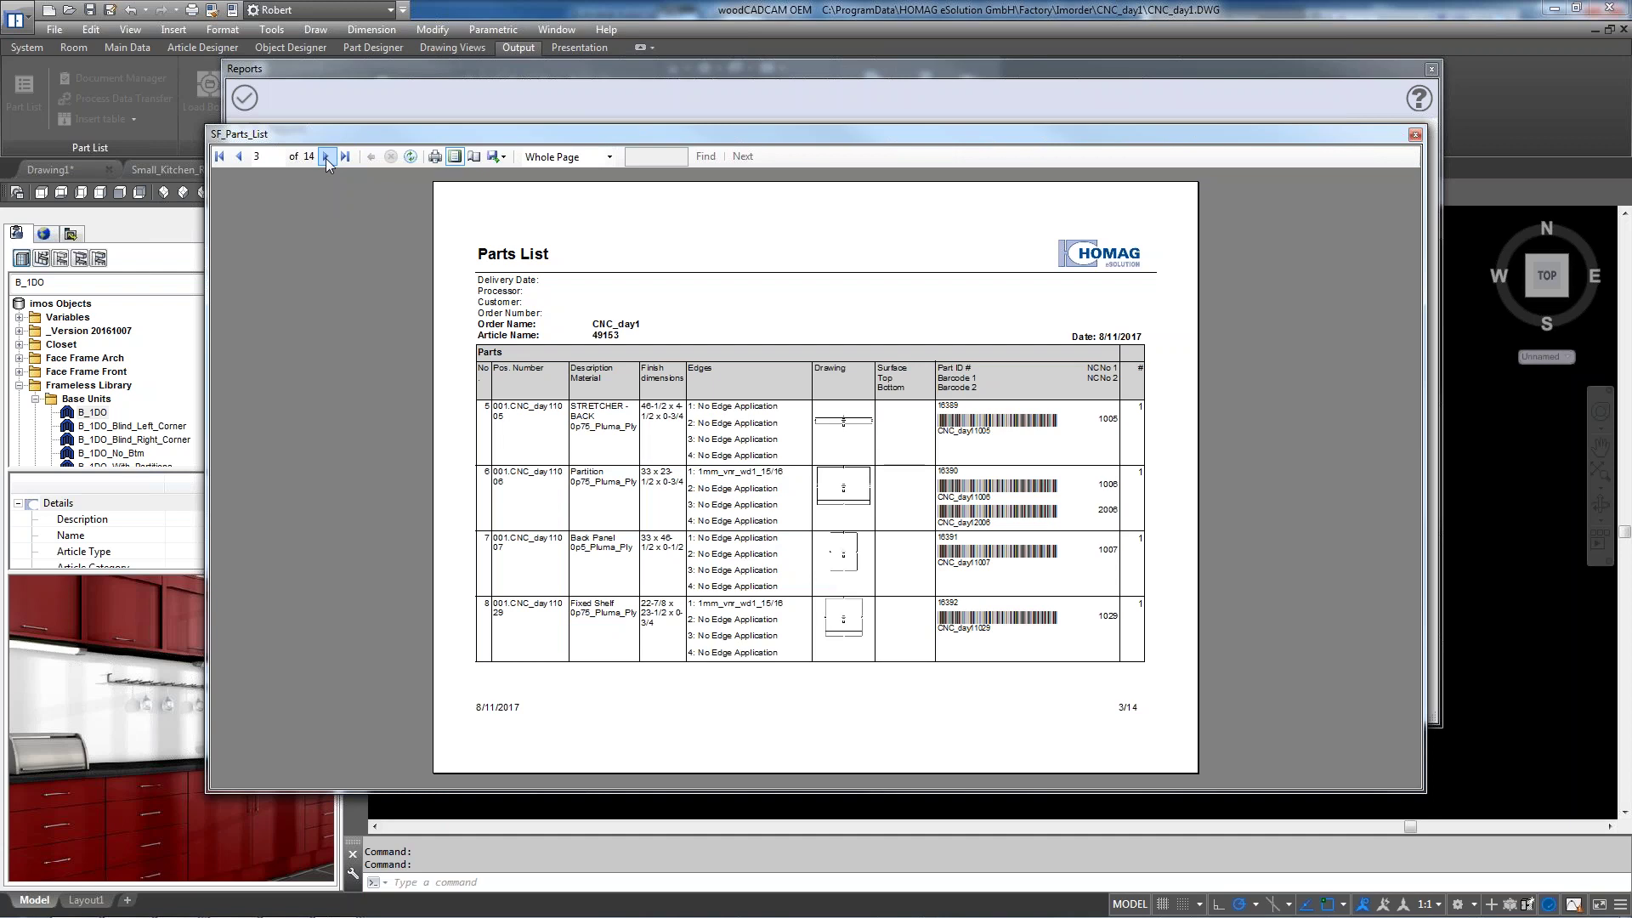
{"action": "left_click", "coordinate": [325, 156]}
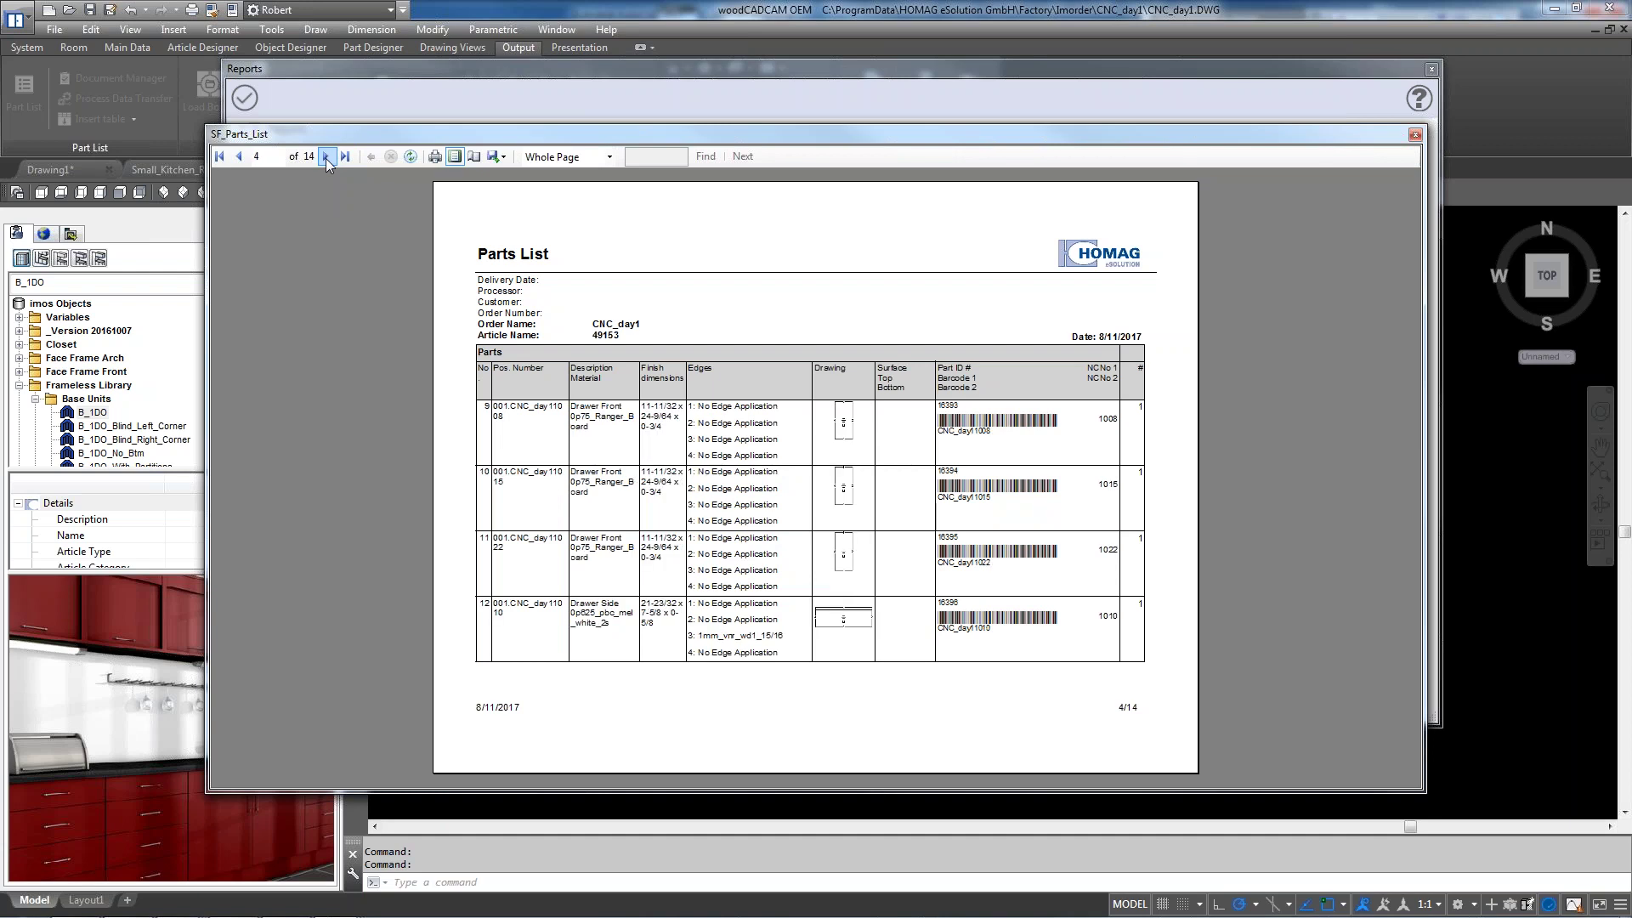
{"action": "left_click", "coordinate": [326, 156]}
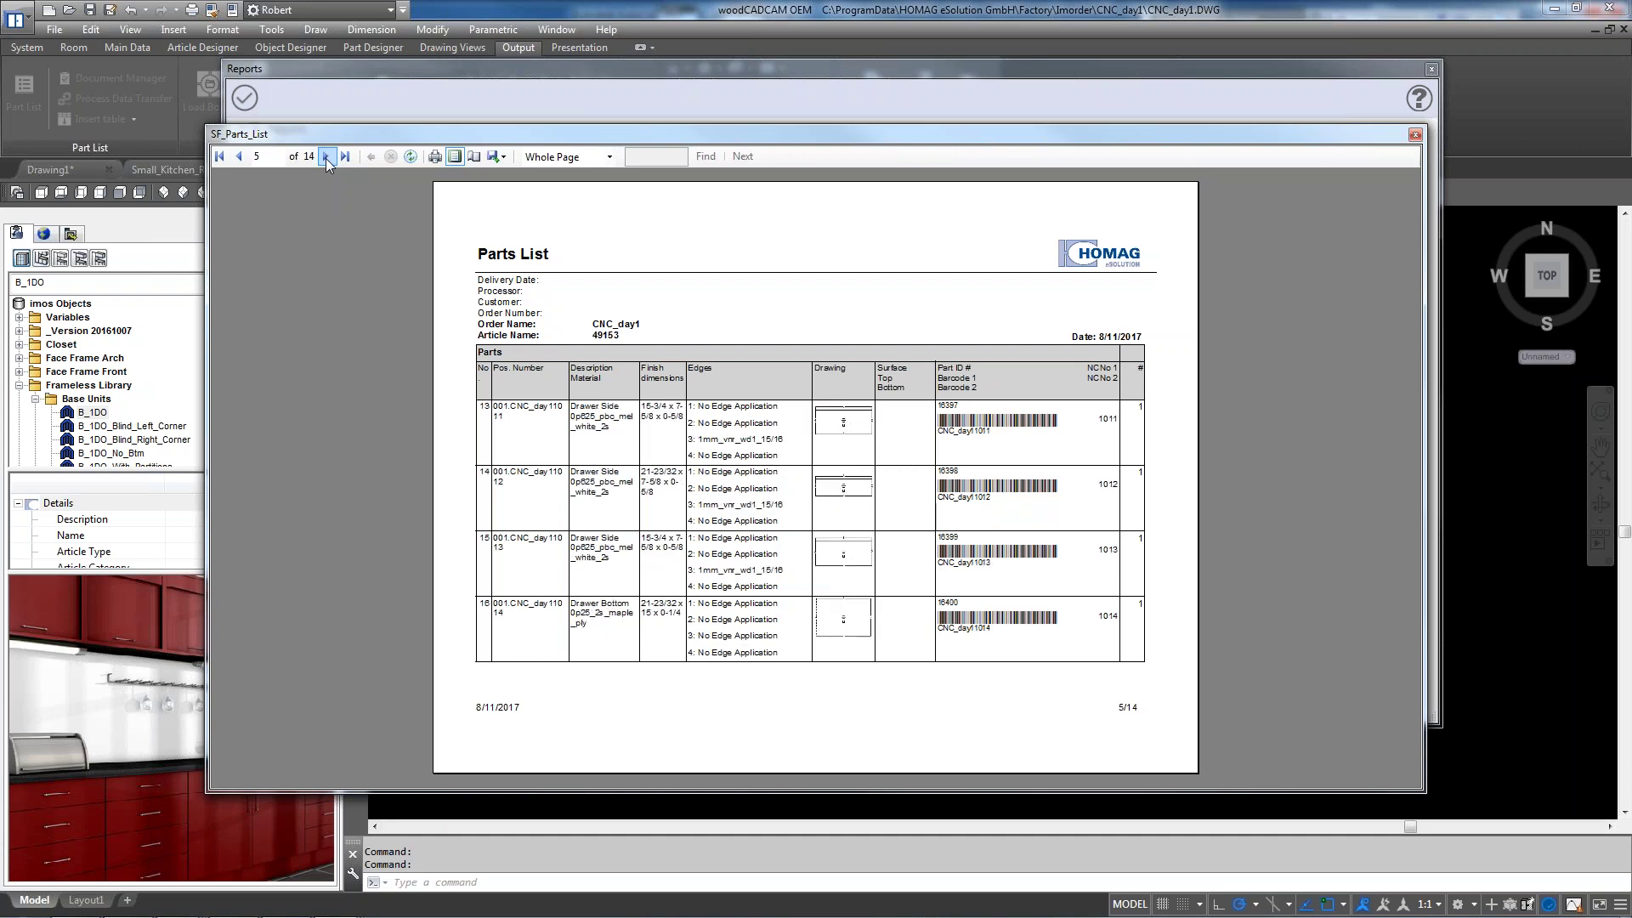
{"action": "left_click", "coordinate": [325, 156]}
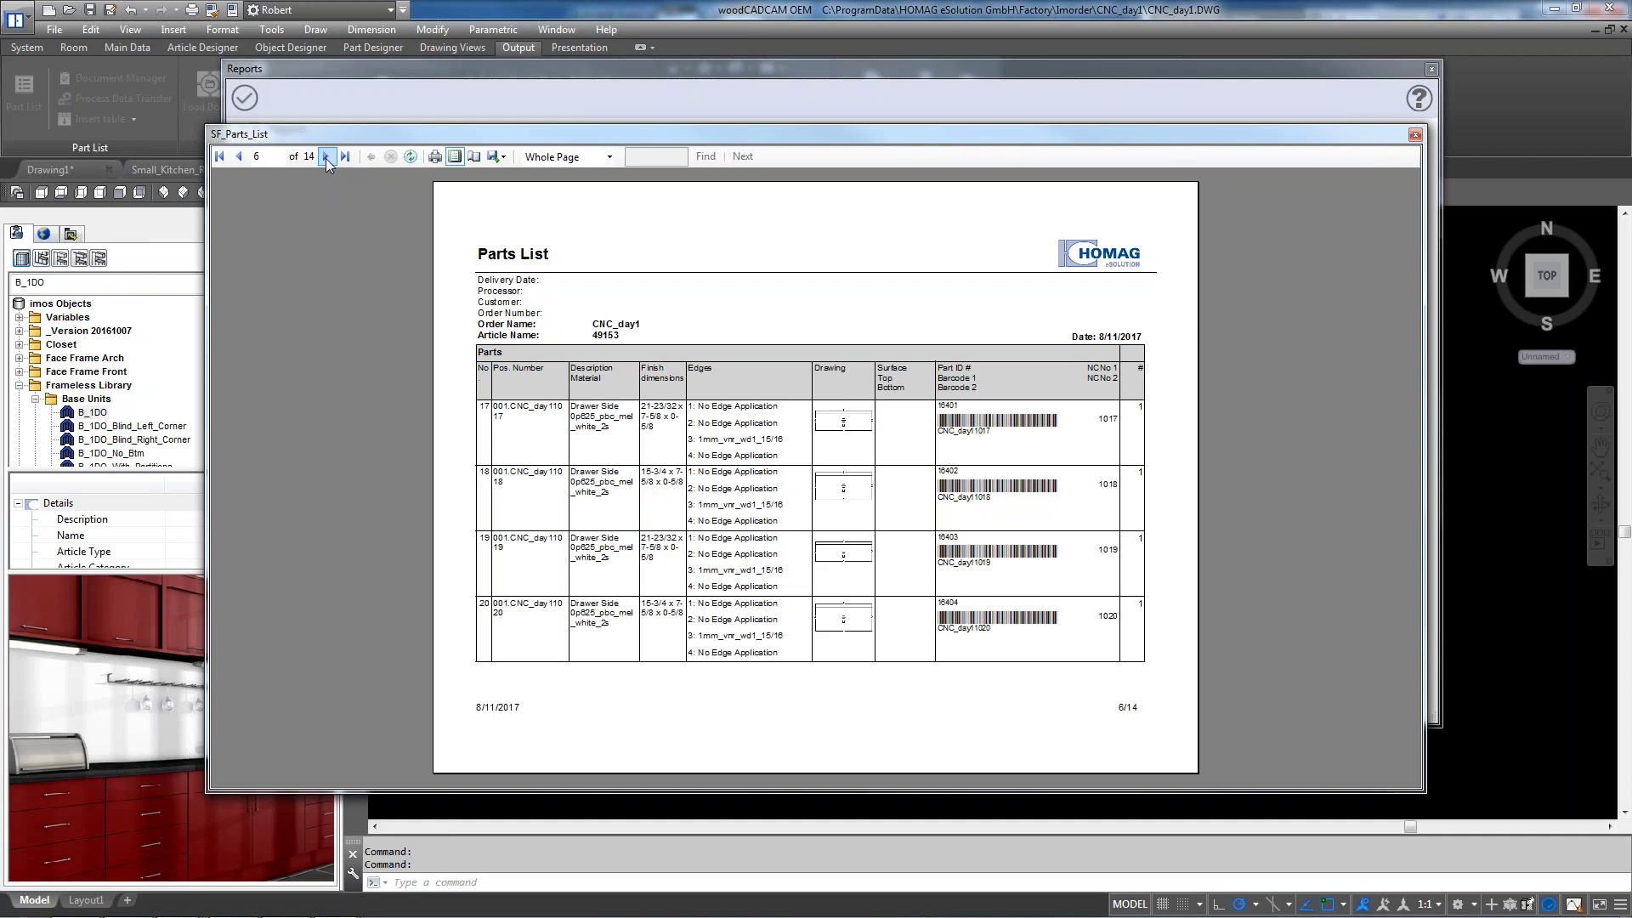
{"action": "left_click", "coordinate": [326, 157]}
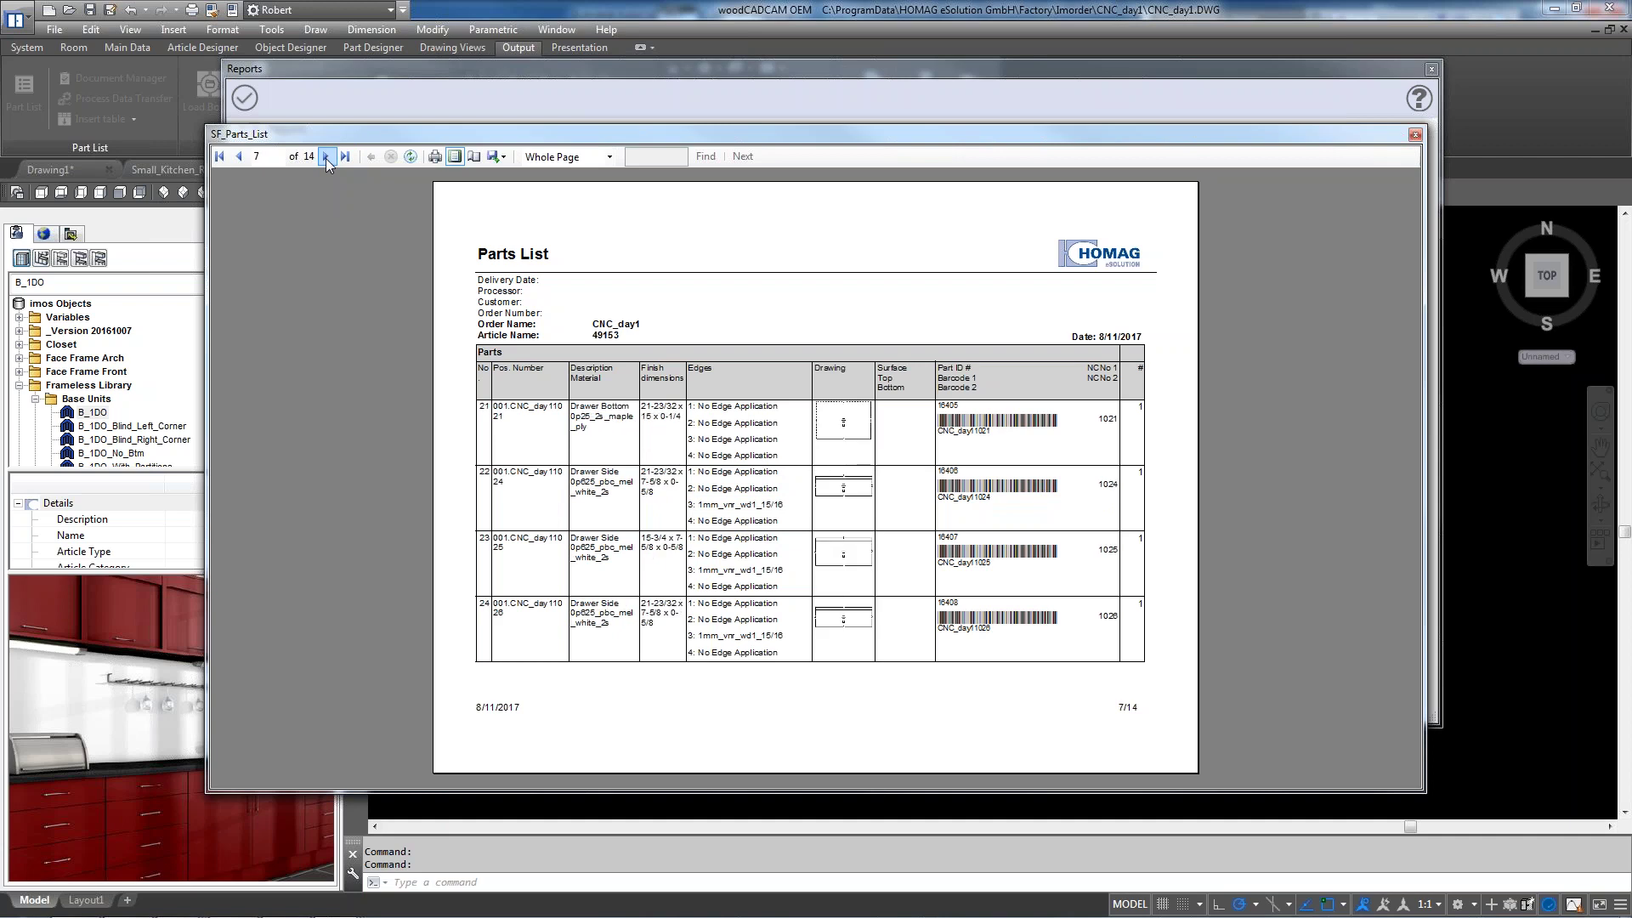
{"action": "left_click", "coordinate": [325, 156]}
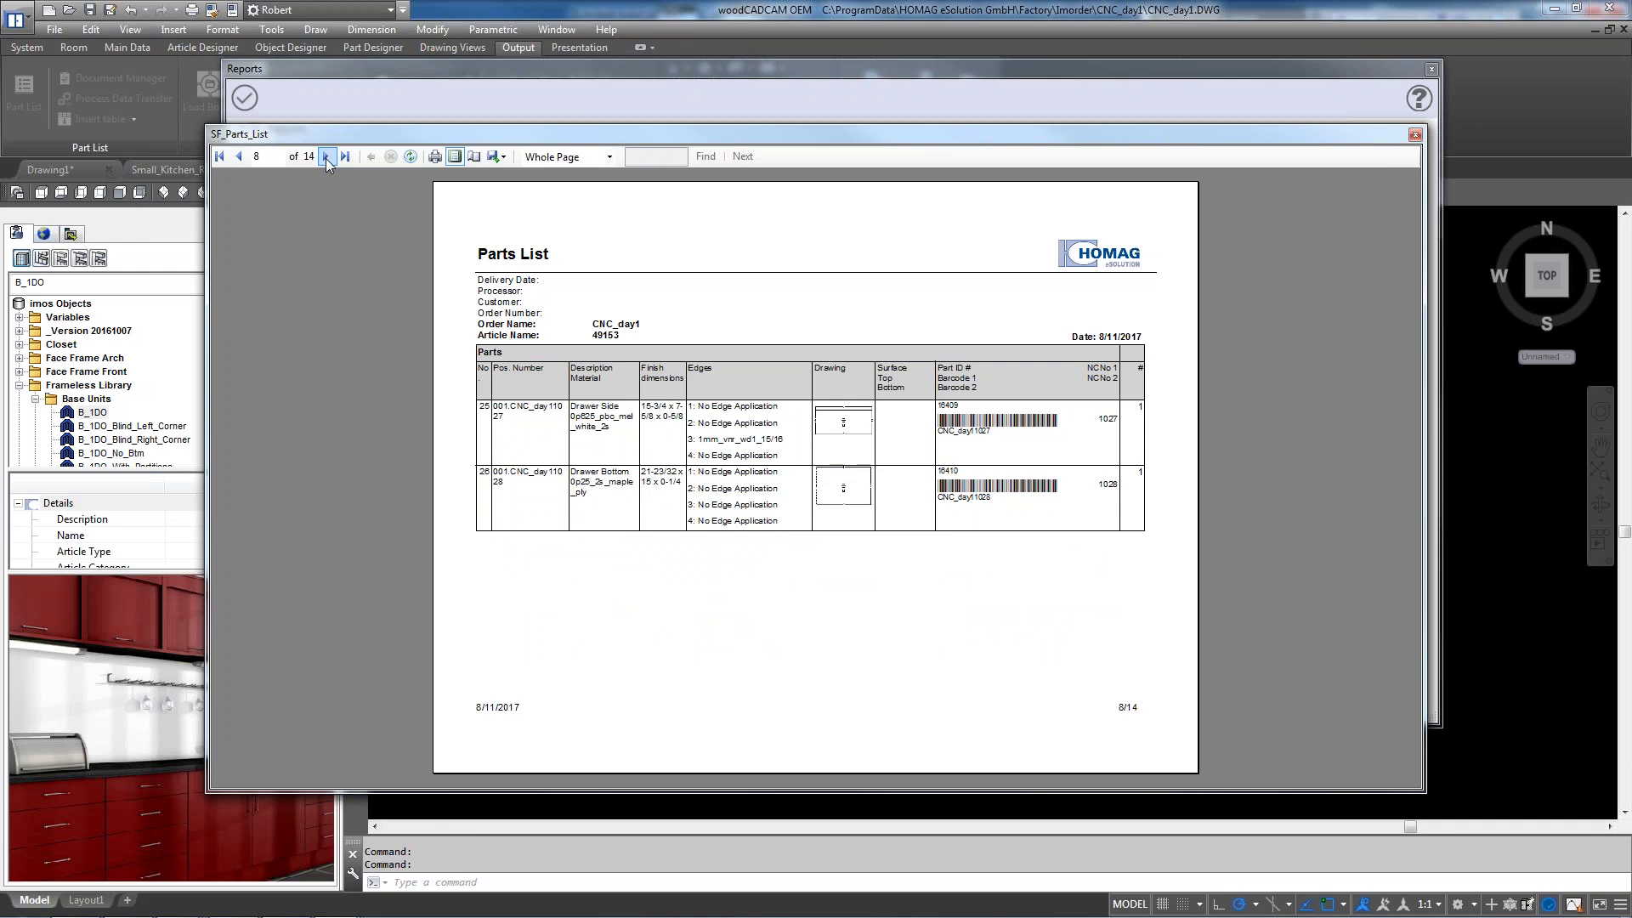
{"action": "left_click", "coordinate": [326, 156]}
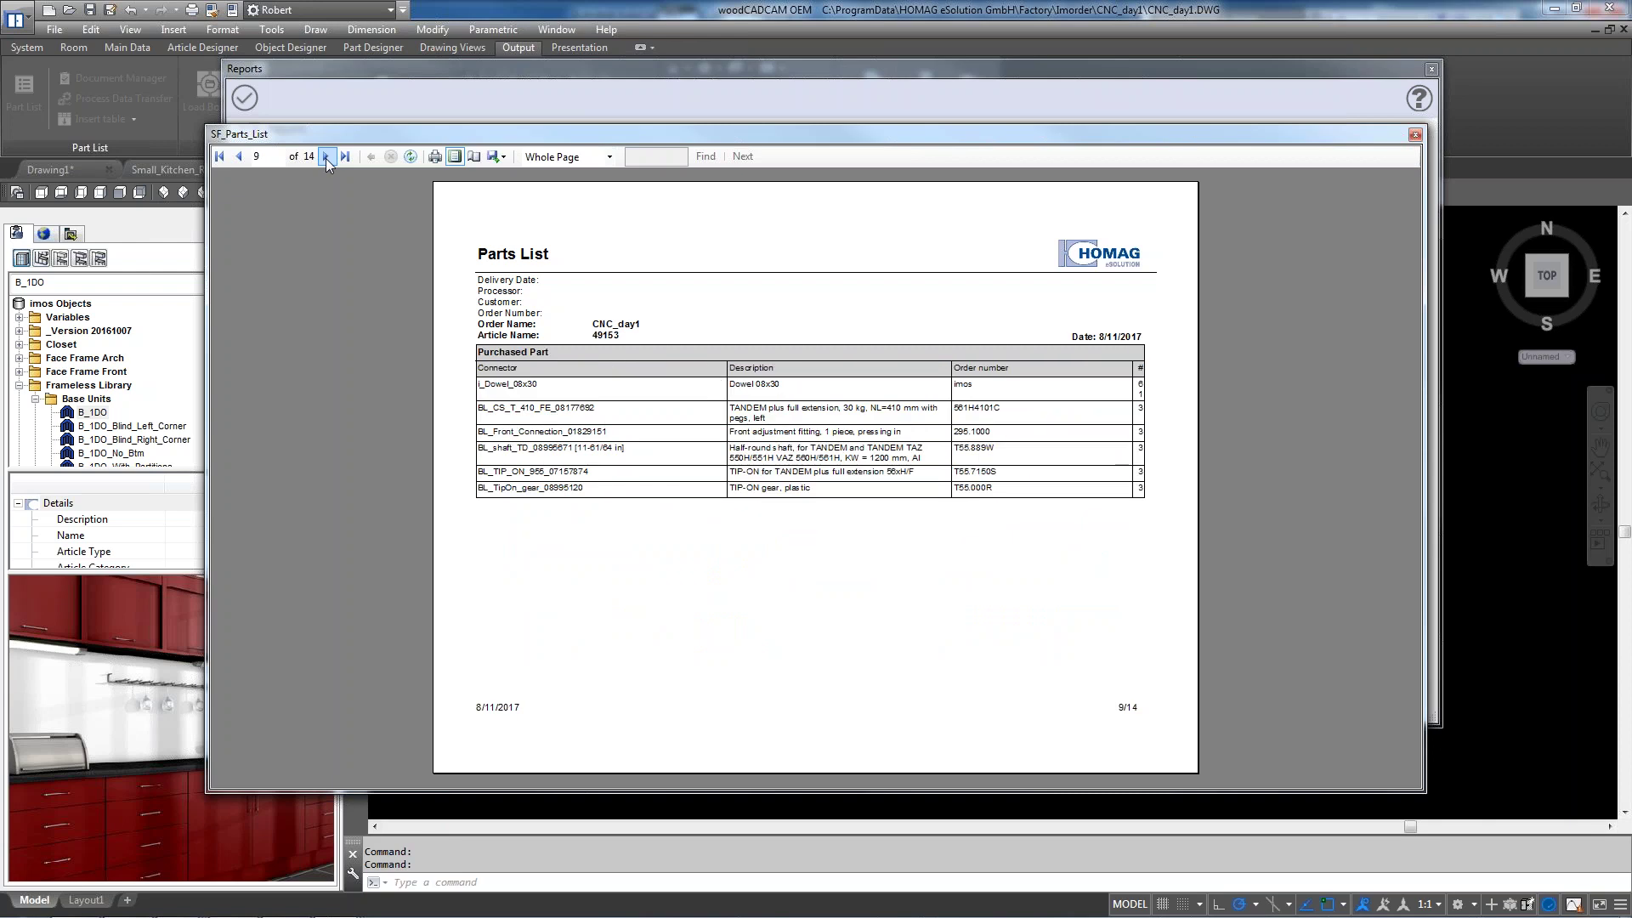
{"action": "left_click", "coordinate": [326, 157]}
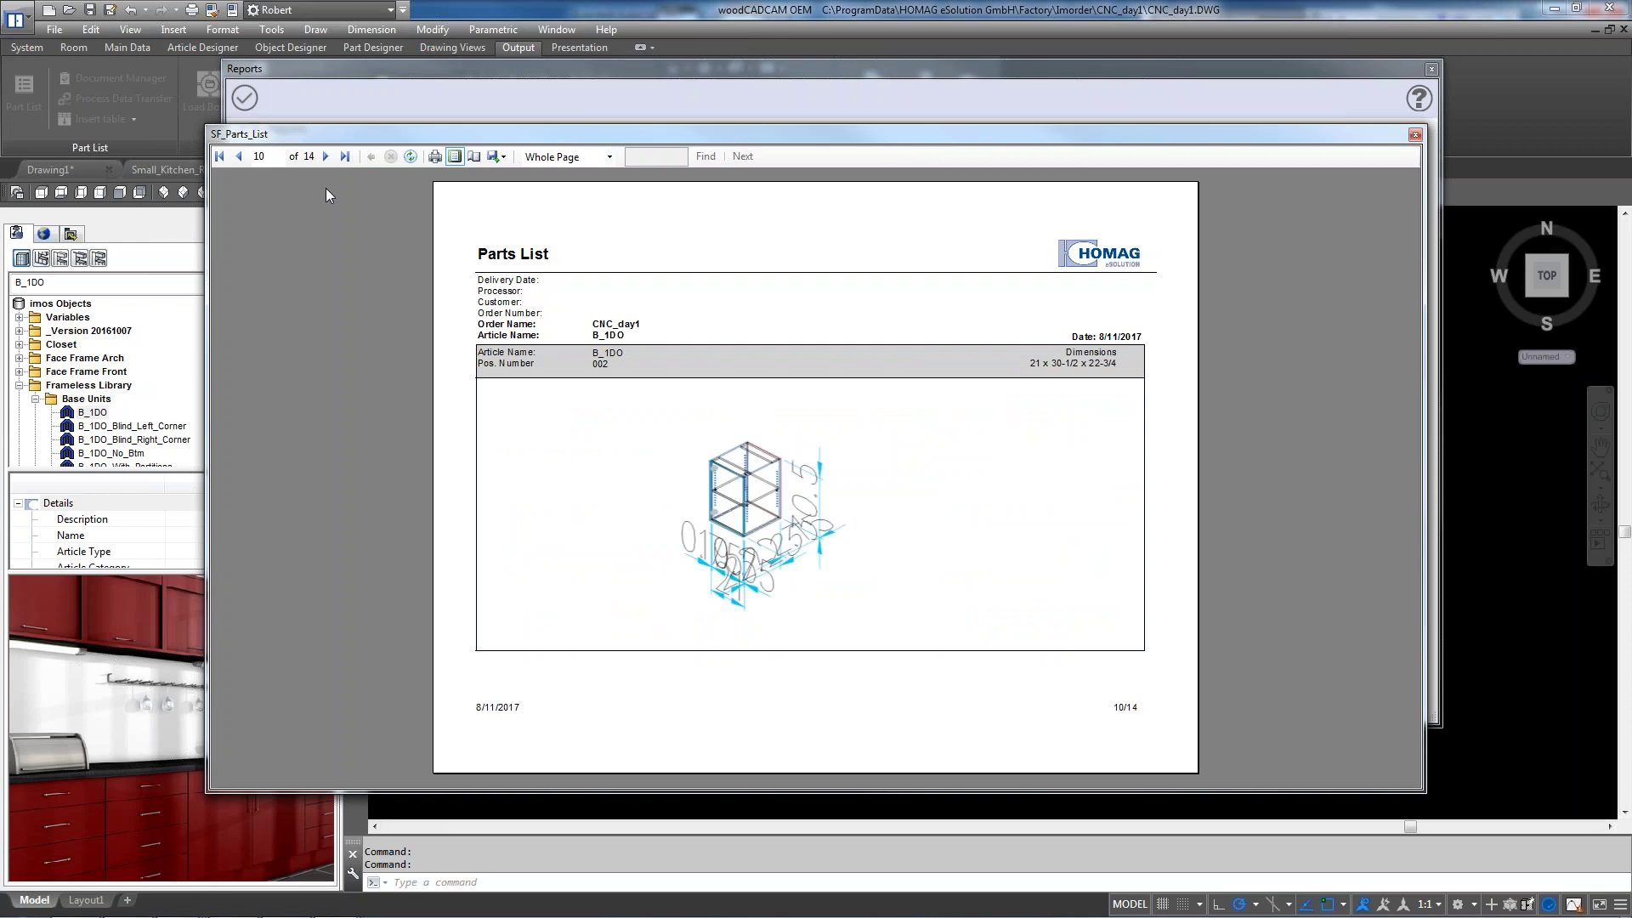
{"action": "left_click", "coordinate": [1416, 134]}
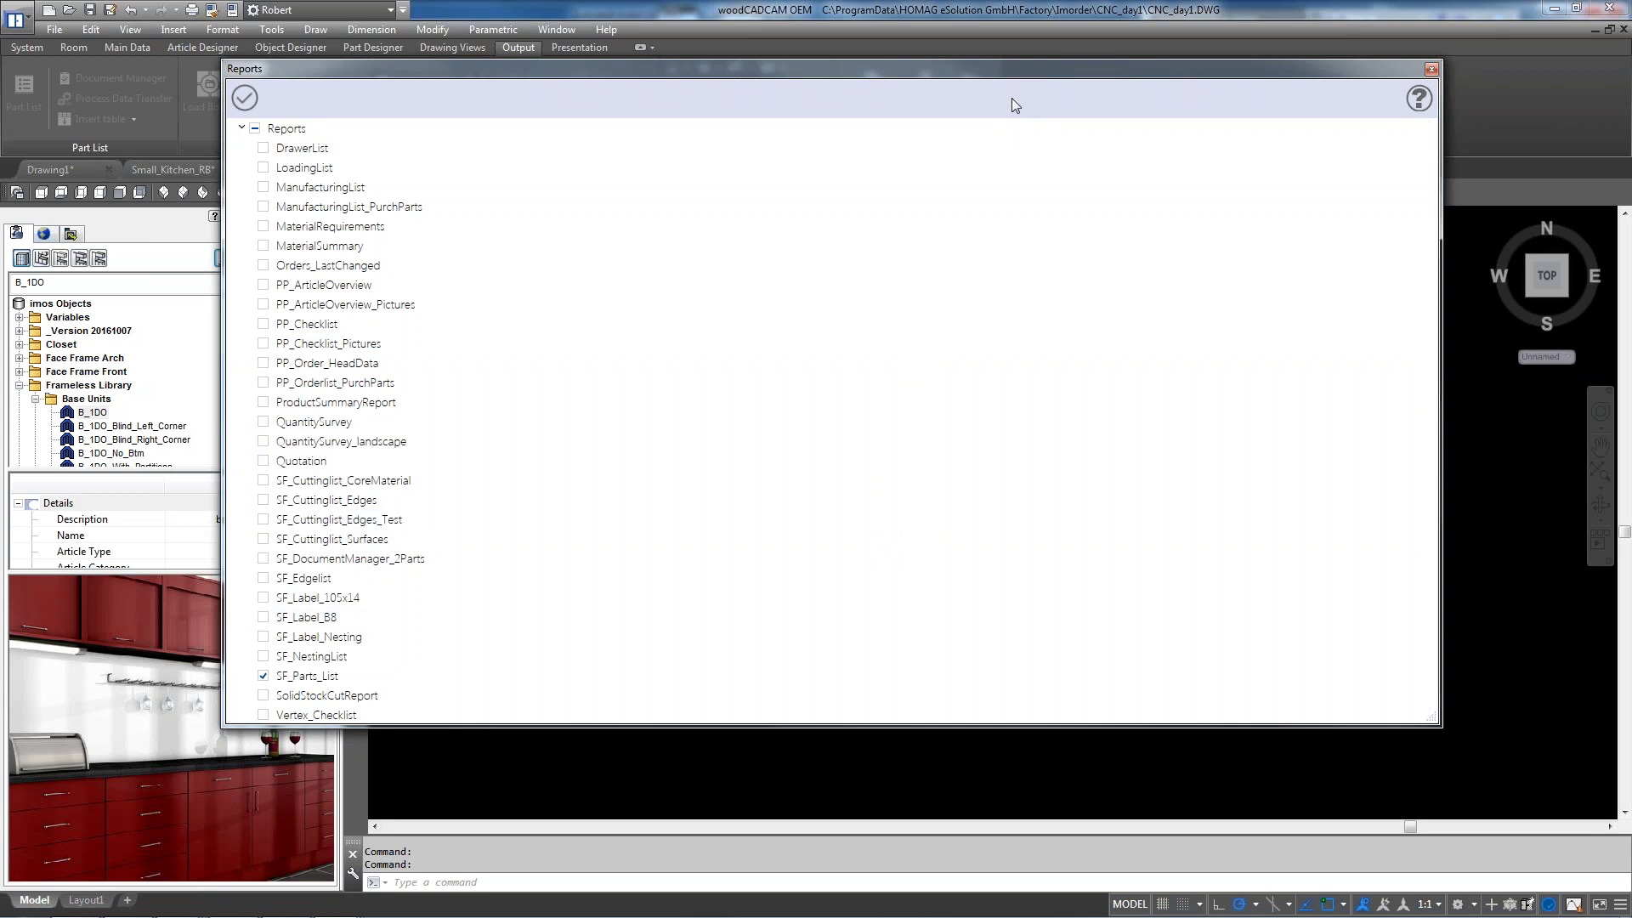
Close the reports list and start a new empty order
{"action": "left_click", "coordinate": [1431, 71]}
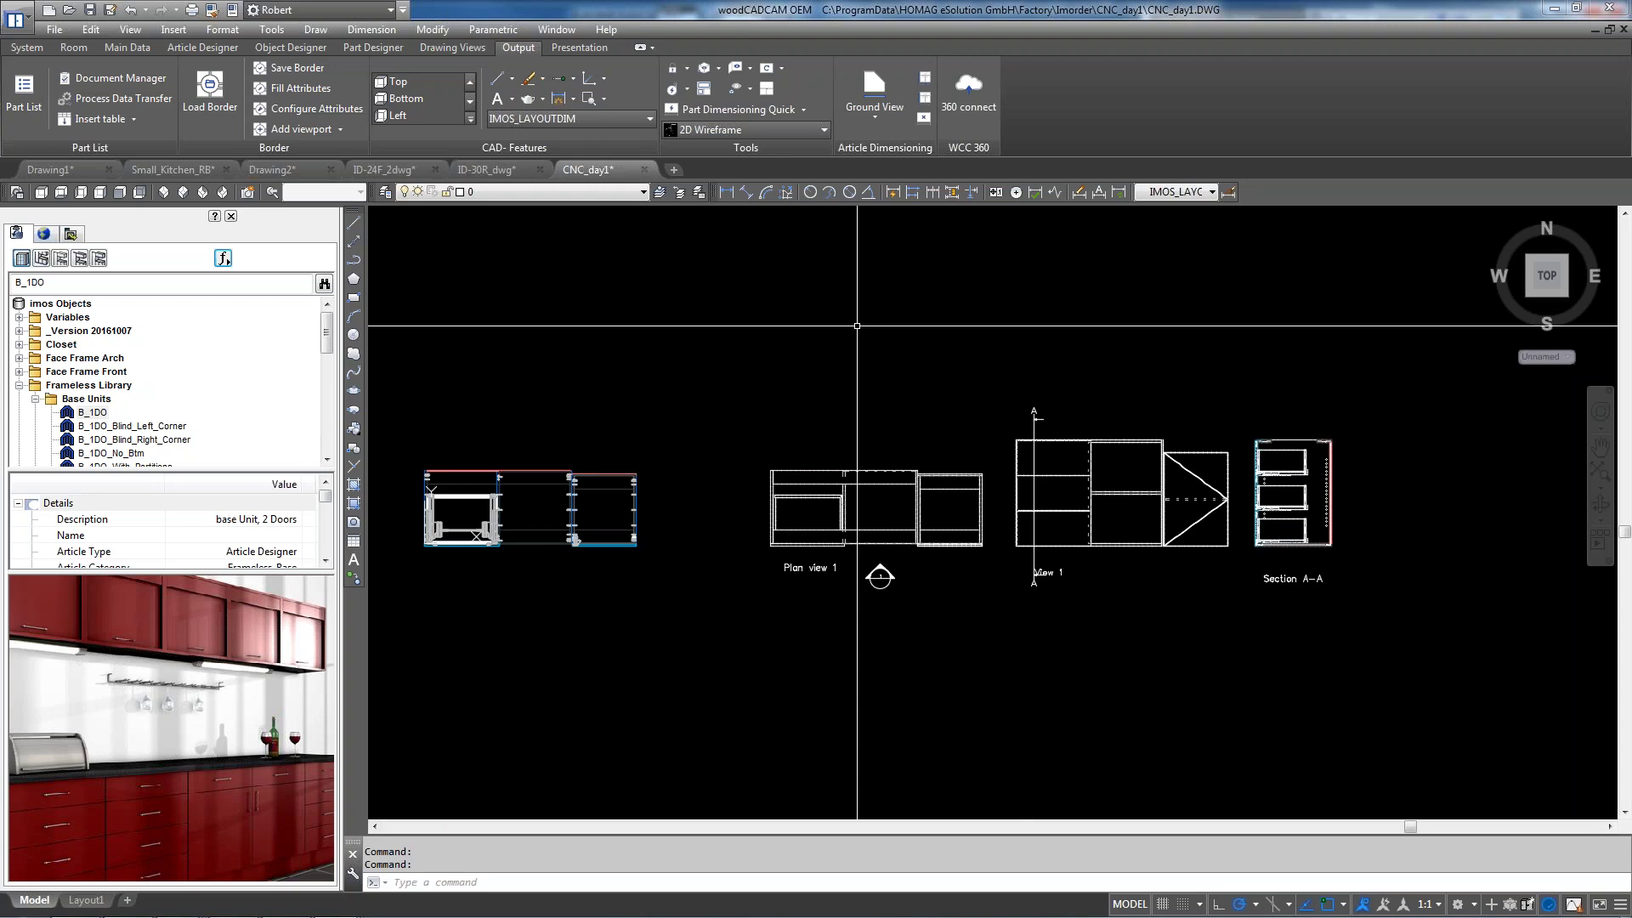
{"action": "left_click", "coordinate": [28, 48]}
{"action": "left_click", "coordinate": [30, 88]}
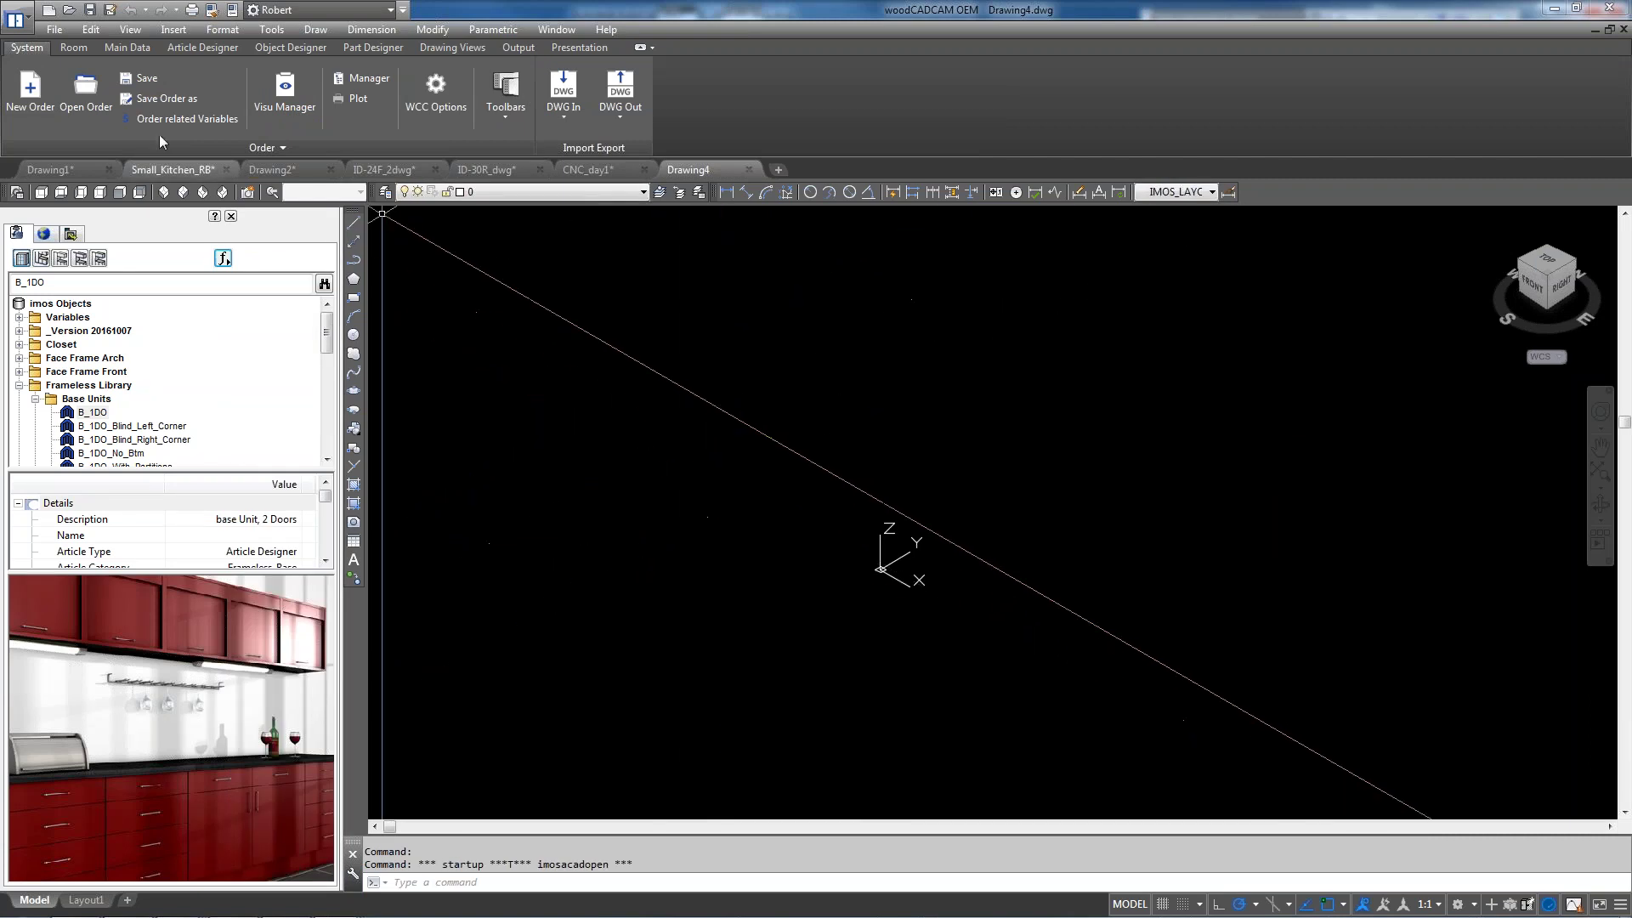
Save the new order as Master_Drawing in the _RB_Kitchen folder
{"action": "left_click", "coordinate": [163, 98]}
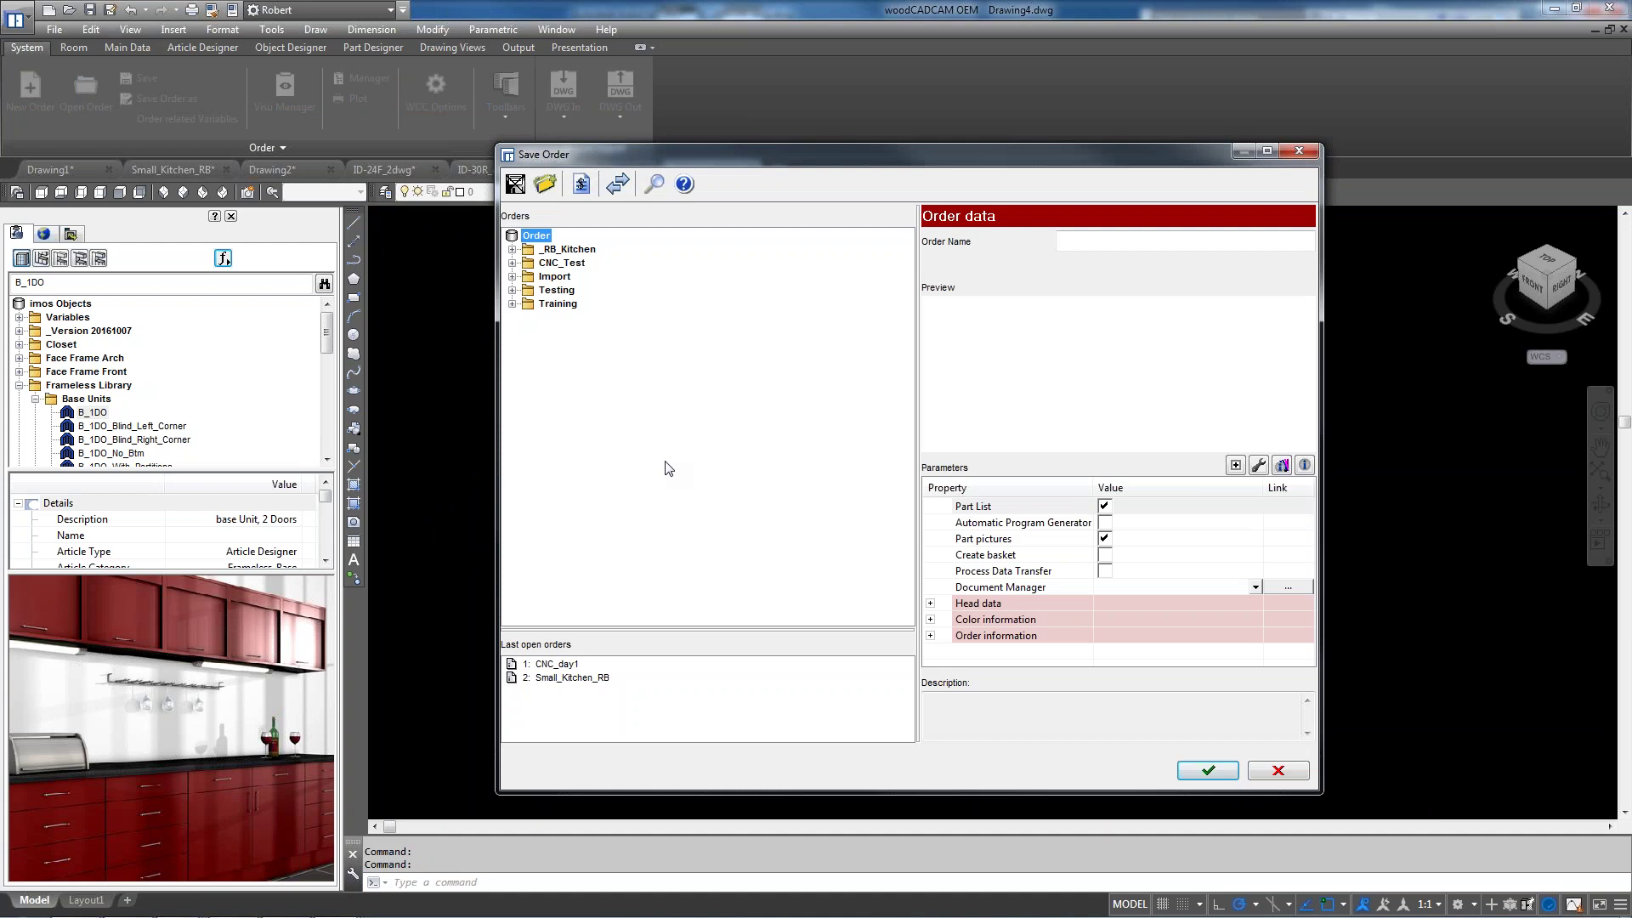
{"action": "left_click", "coordinate": [581, 250]}
{"action": "left_click", "coordinate": [1105, 242]}
{"action": "type", "text": "Master"}
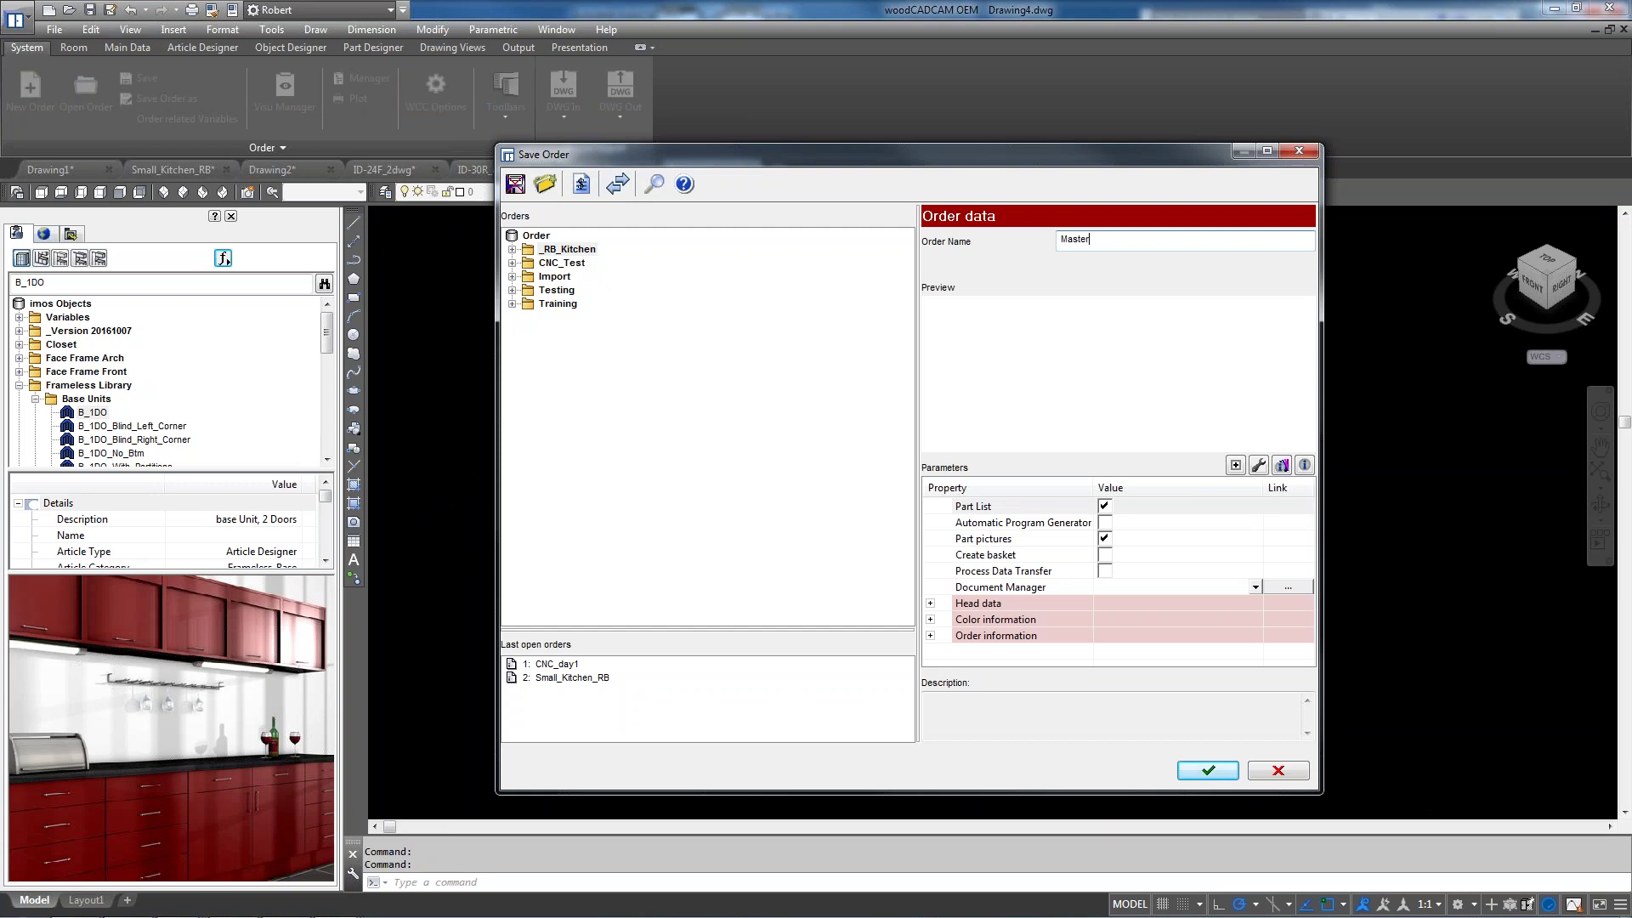
{"action": "type", "text": "_Drawing"}
{"action": "left_click", "coordinate": [1219, 775]}
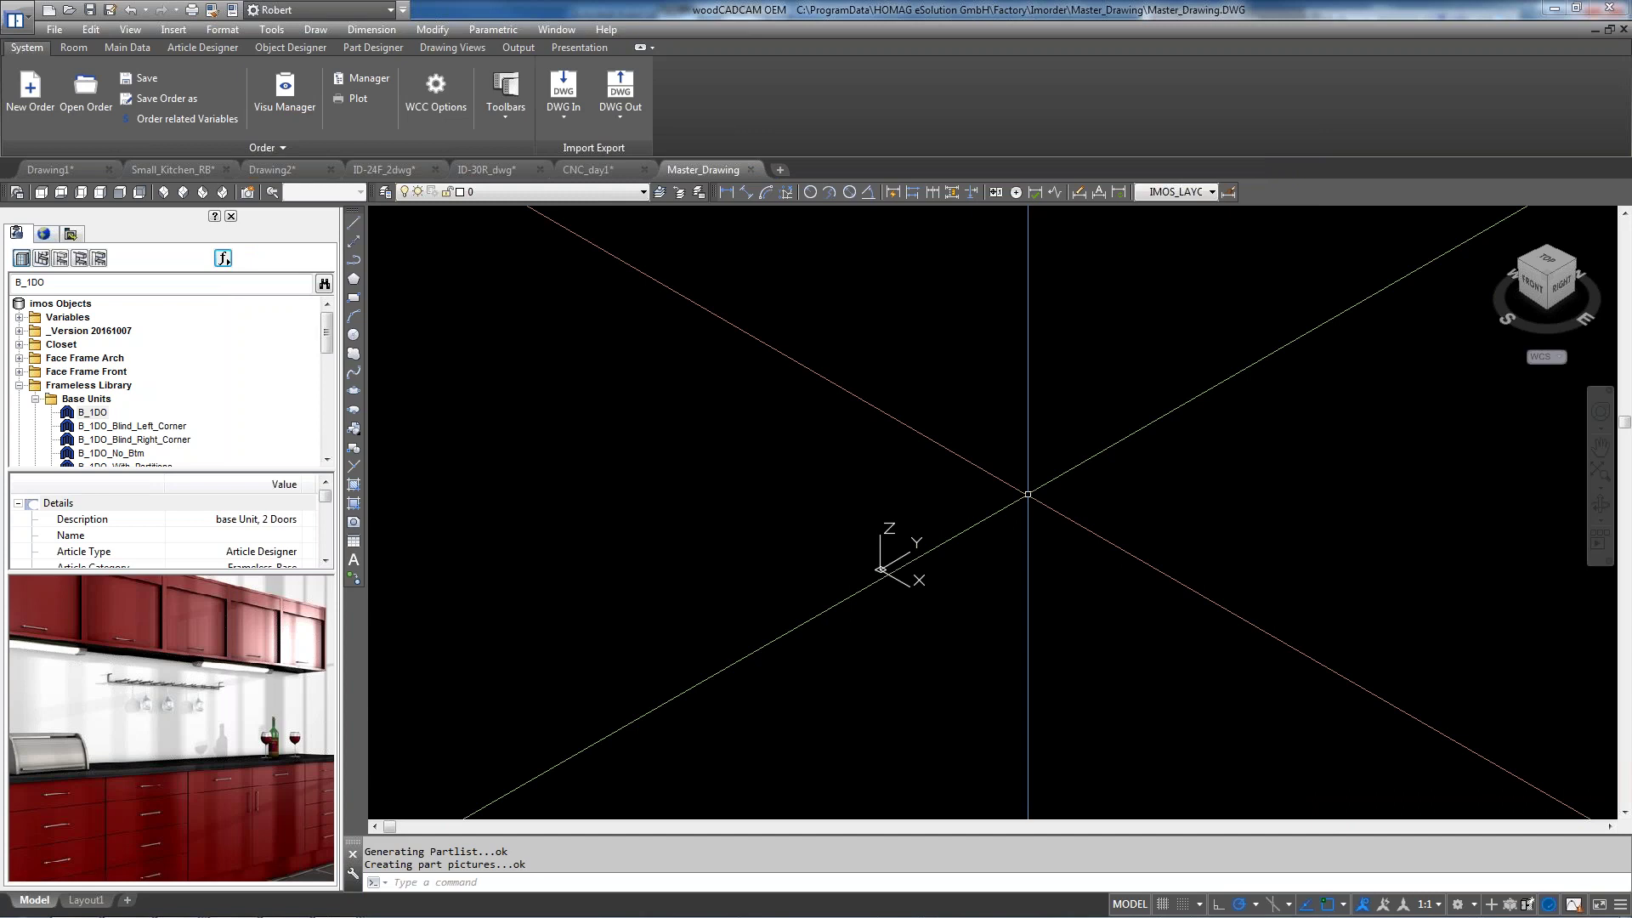
Bring up the Drawing Views tools and start Create Section on the empty Master_Drawing
{"action": "scroll", "coordinate": [1031, 501], "scroll_direction": "up", "scroll_amount": 2}
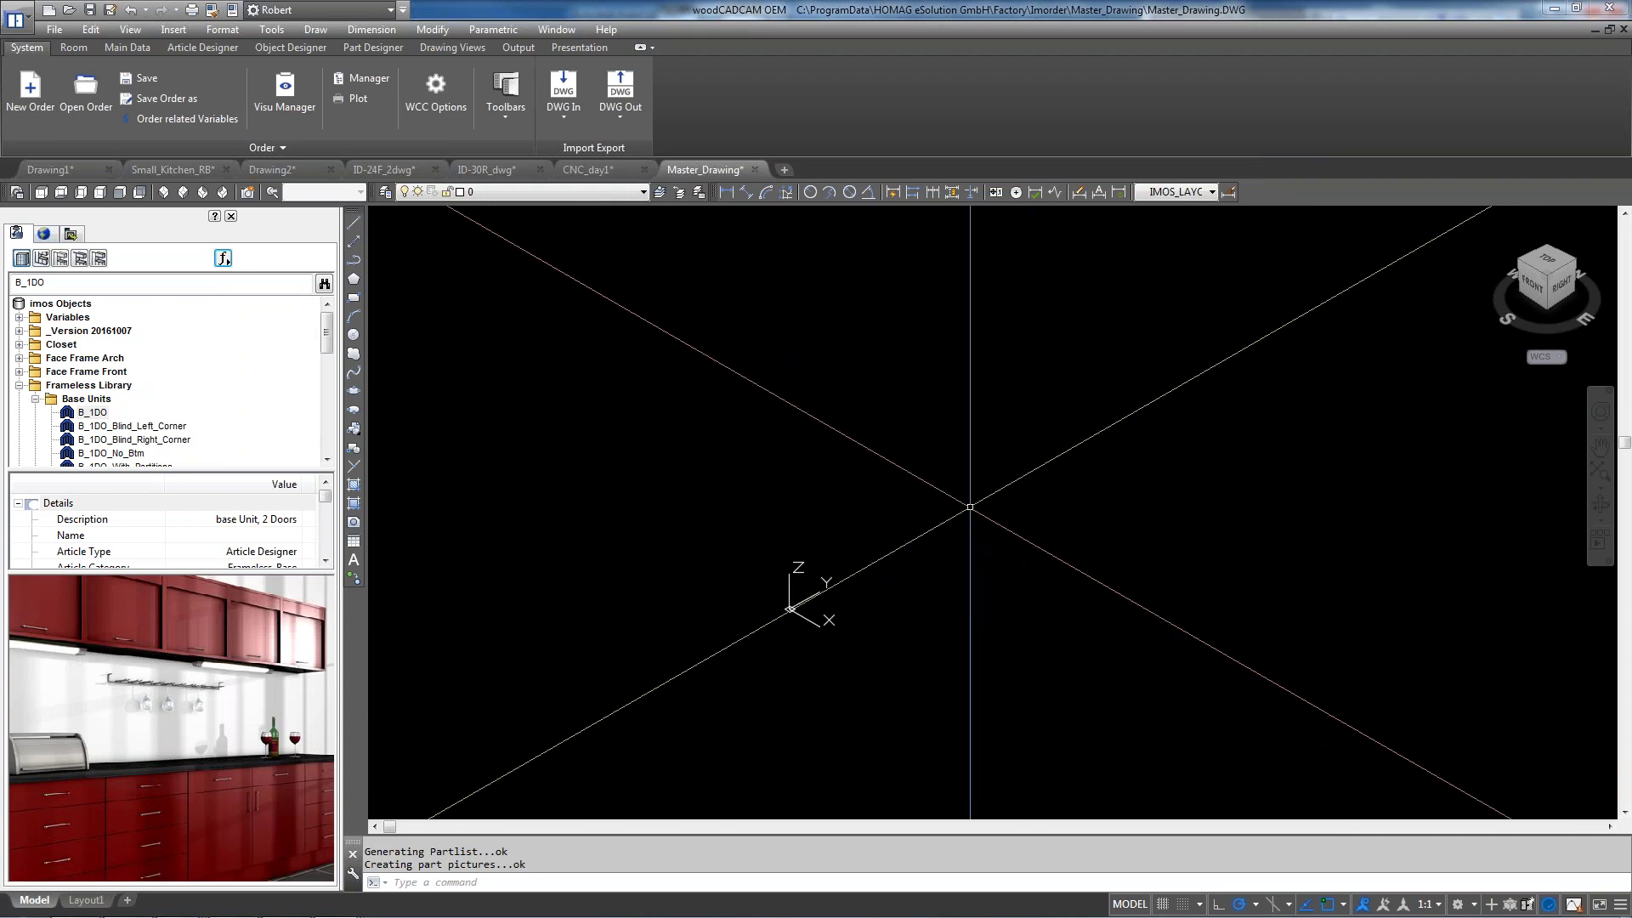
{"action": "mouse_move", "coordinate": [970, 507]}
{"action": "middle_mouse_down"}
{"action": "mouse_move", "coordinate": [554, 274]}
{"action": "mouse_move", "coordinate": [371, 212]}
{"action": "middle_mouse_up"}
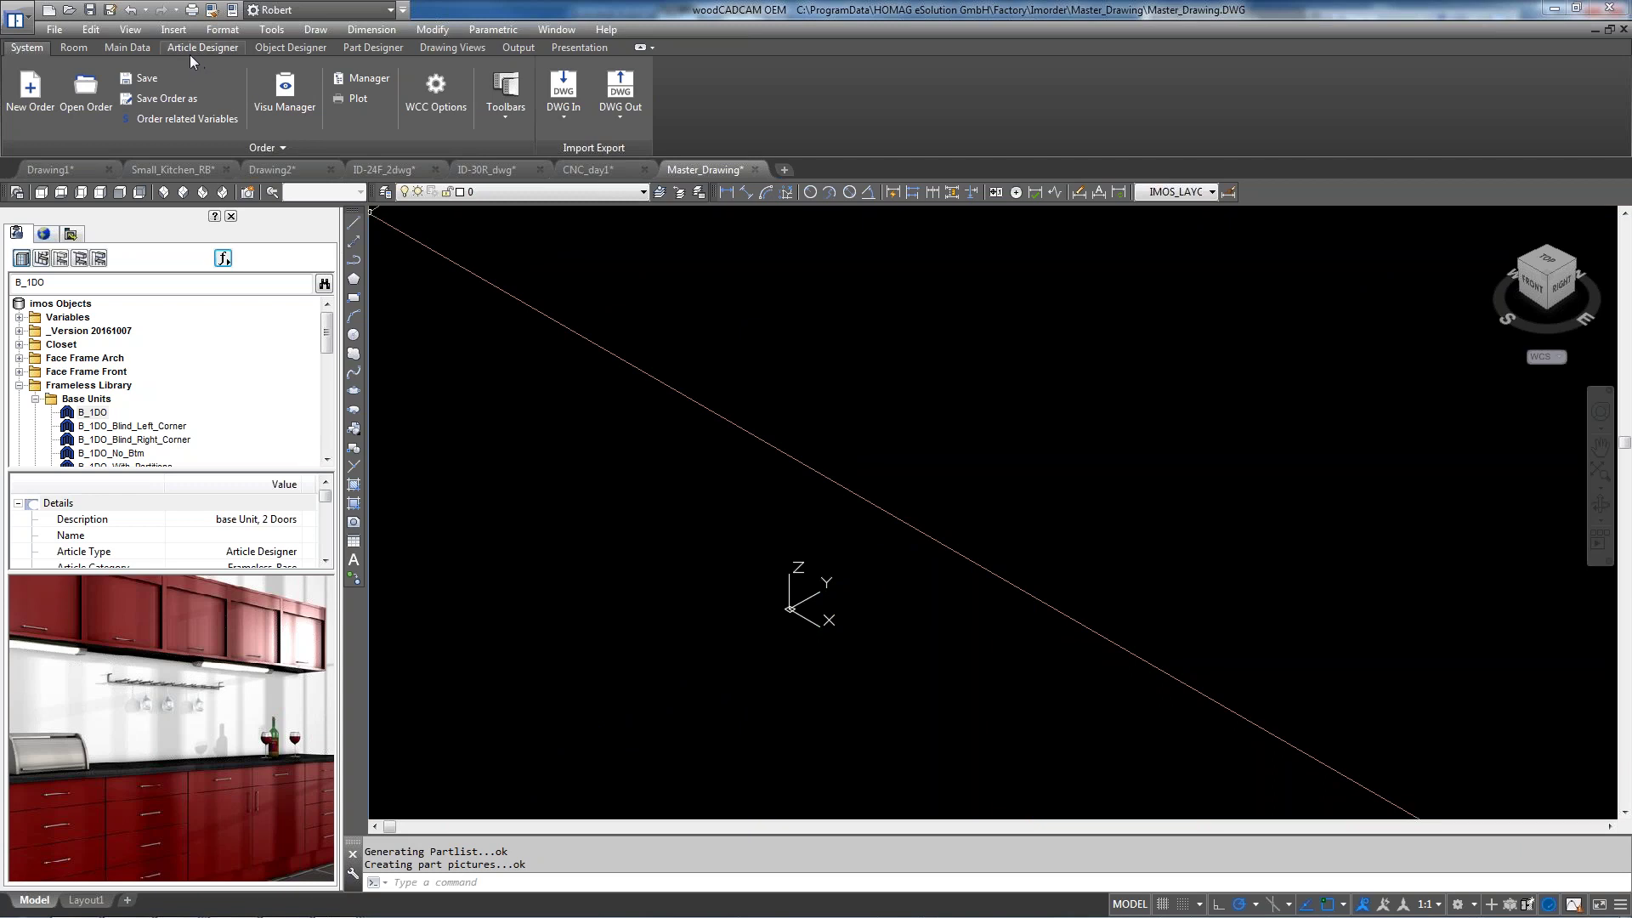
{"action": "left_click", "coordinate": [446, 48]}
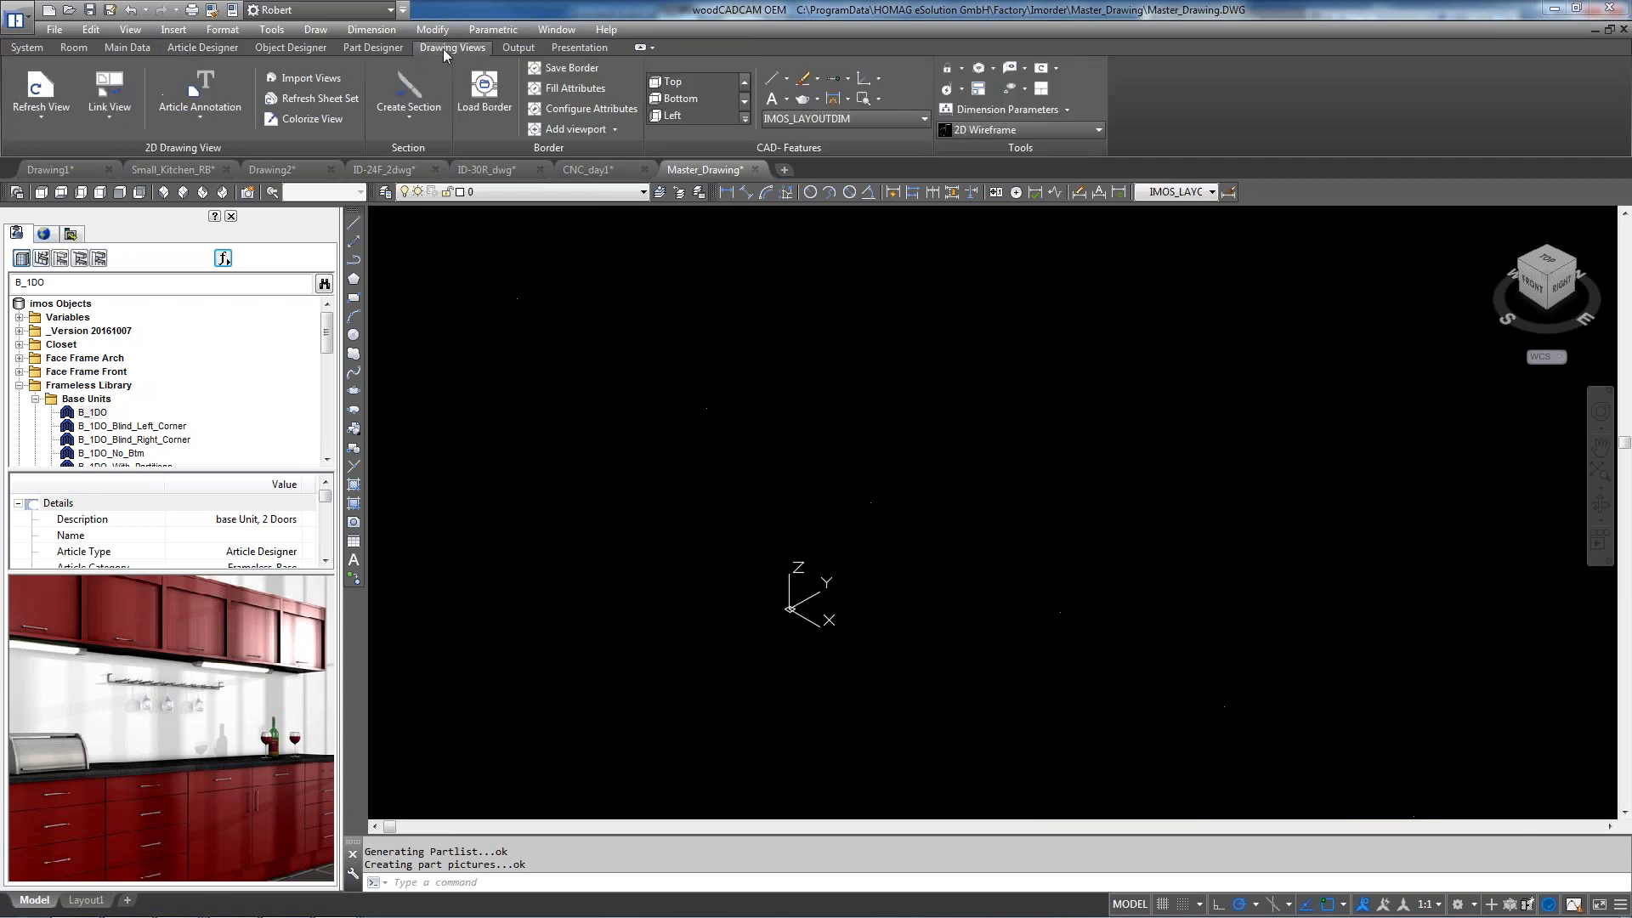
{"action": "left_click", "coordinate": [445, 119]}
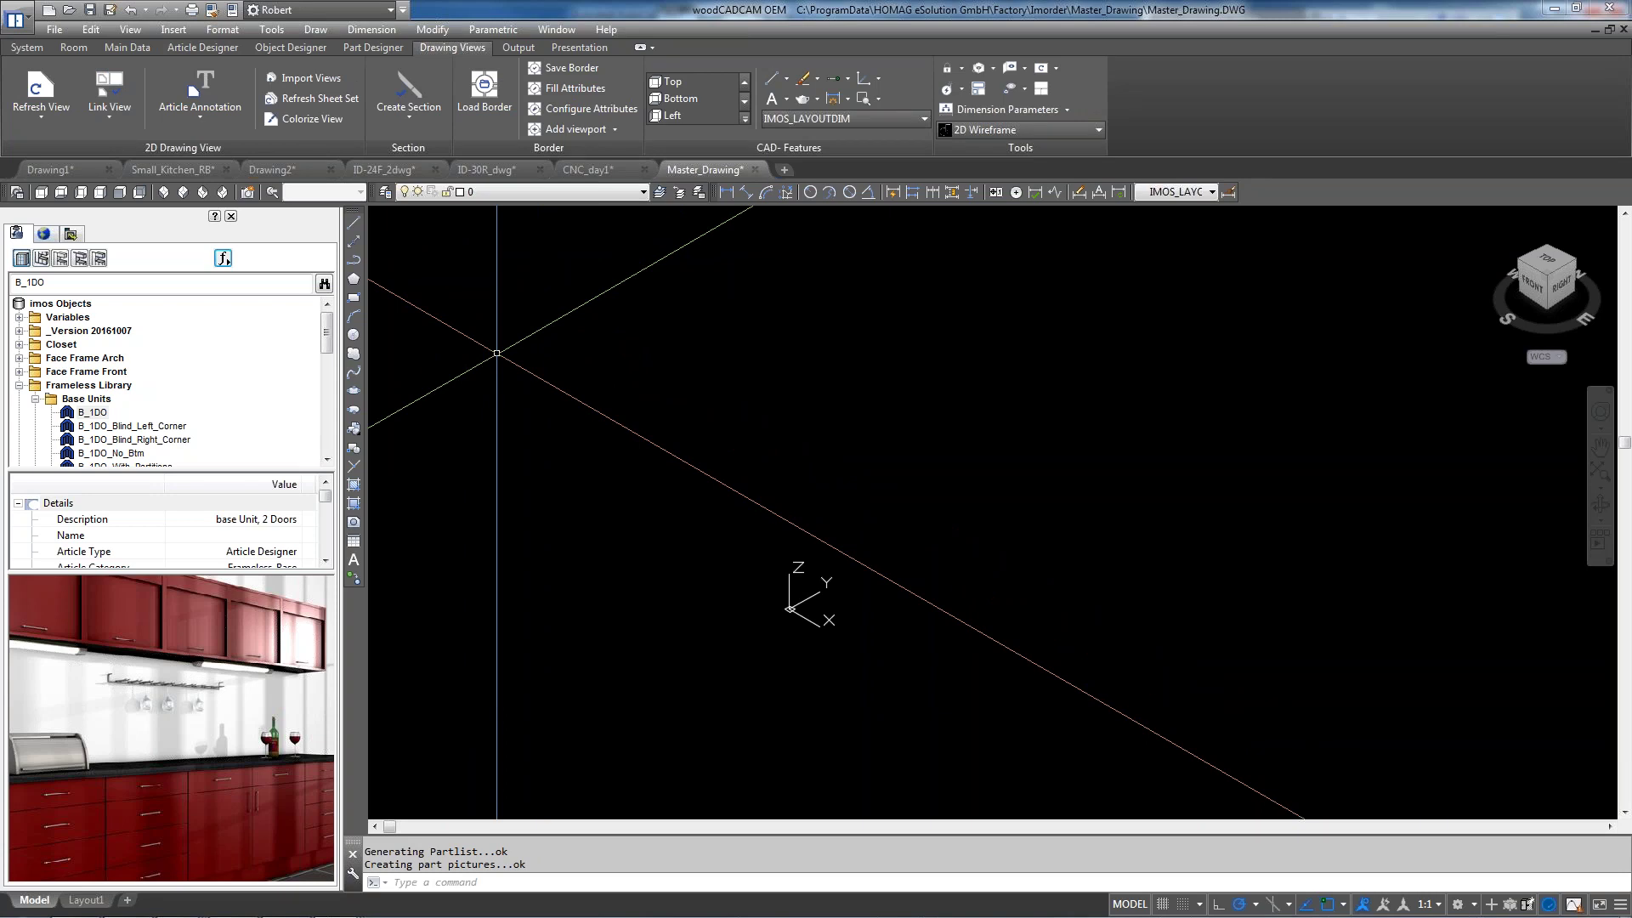
Import Small_Kitchen_RB's plan, elevation and section views, cancelling the extra section placement
{"action": "left_click", "coordinate": [317, 79]}
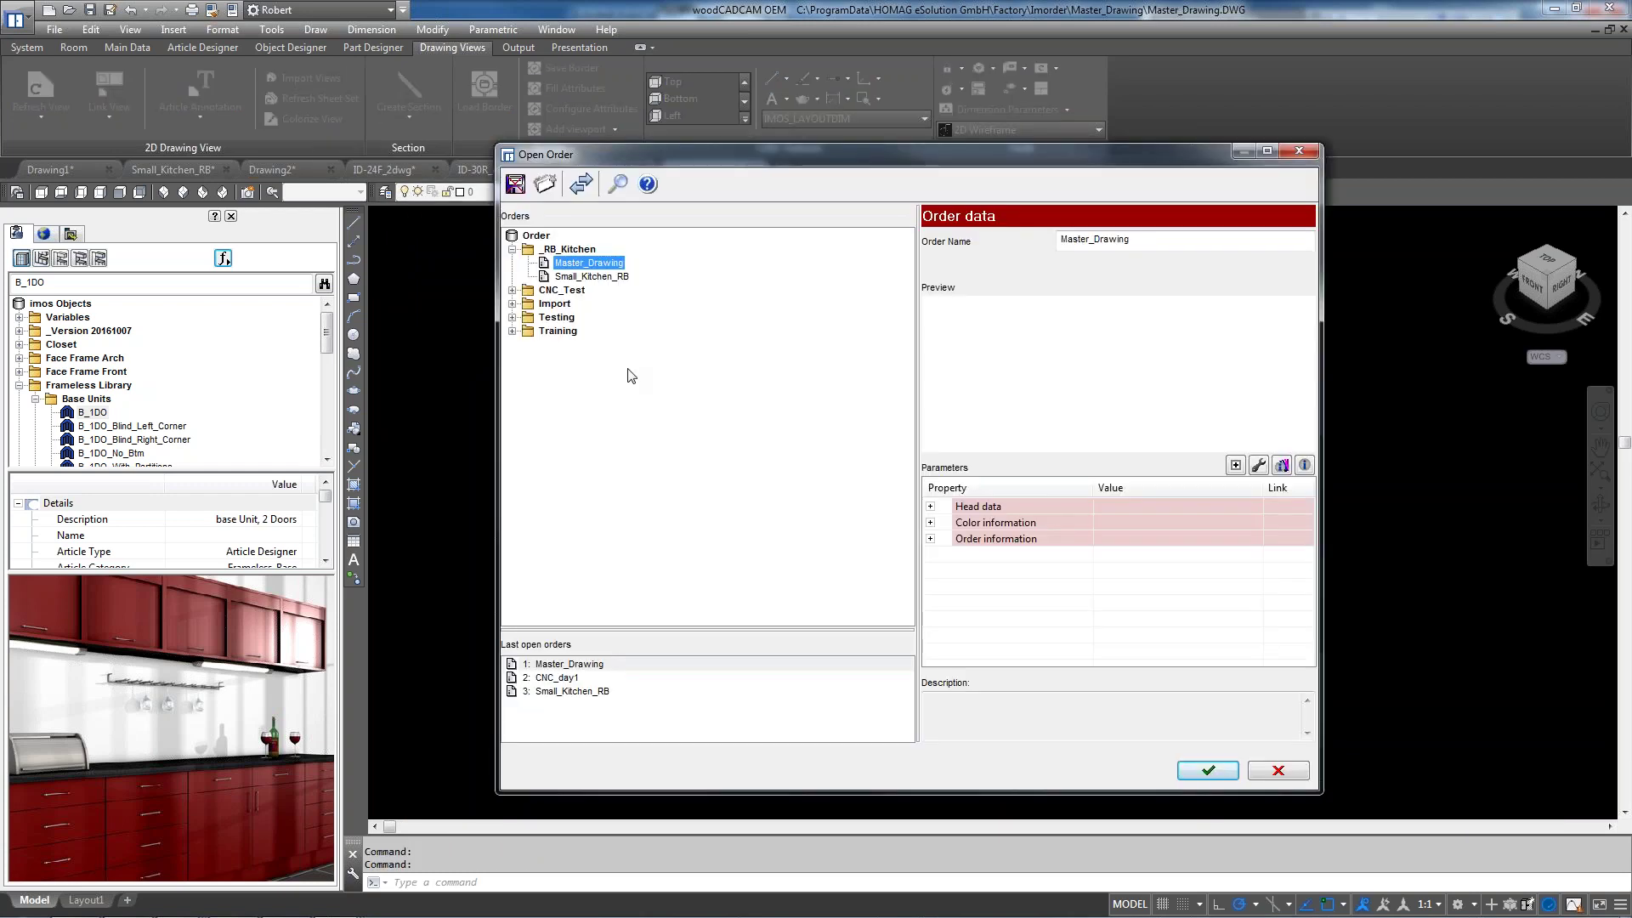
{"action": "left_click", "coordinate": [604, 279]}
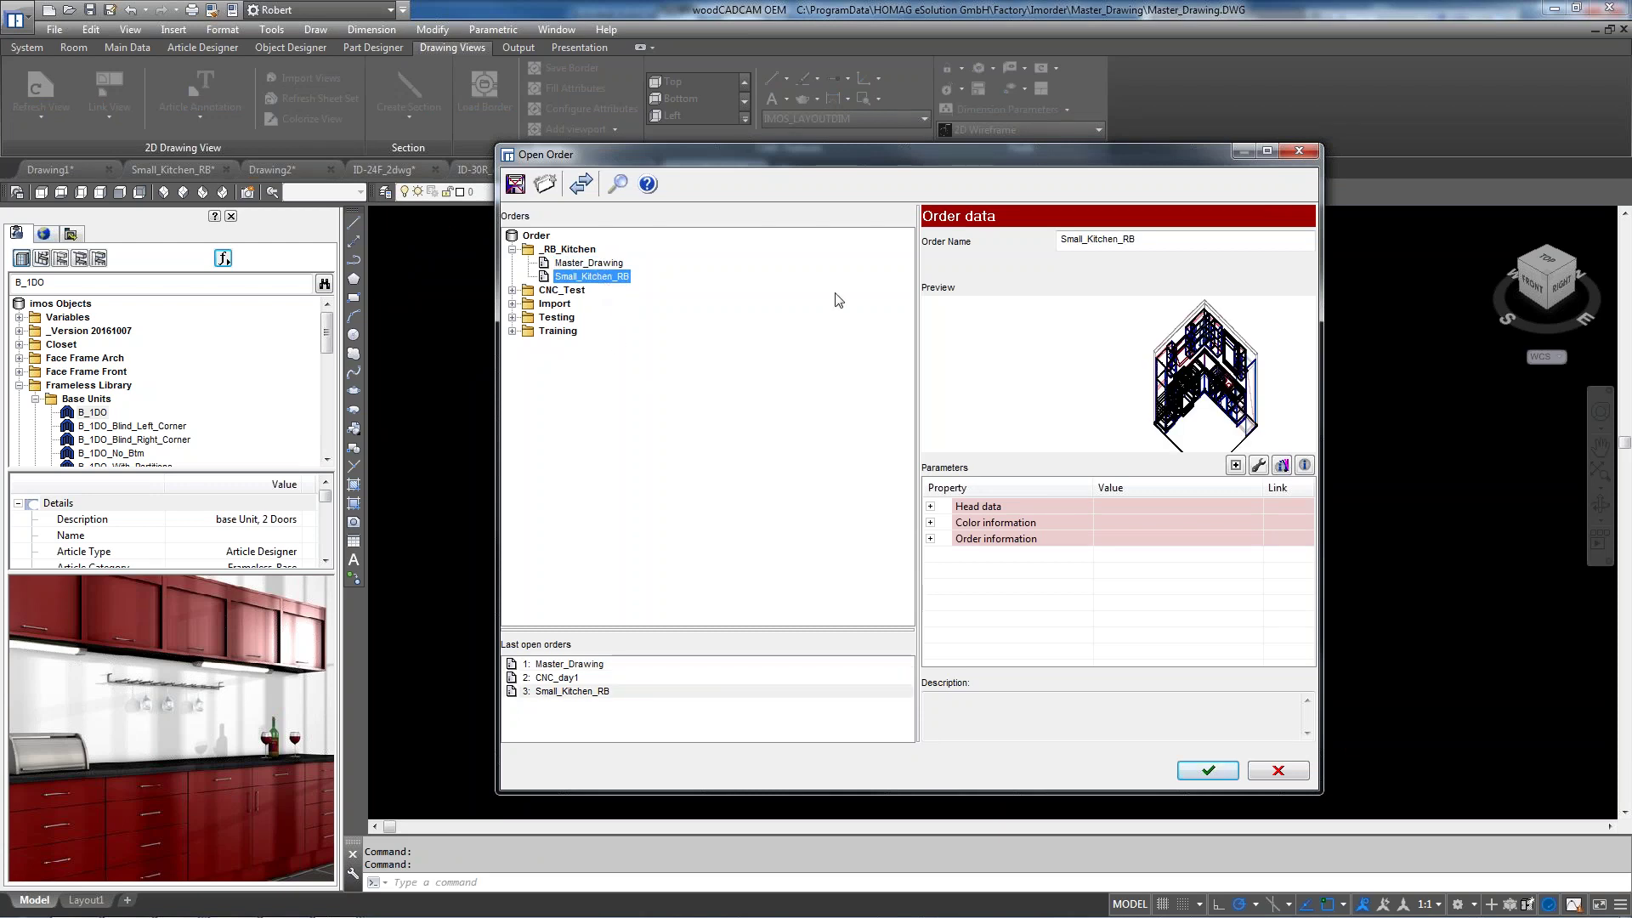
{"action": "left_click", "coordinate": [1189, 773]}
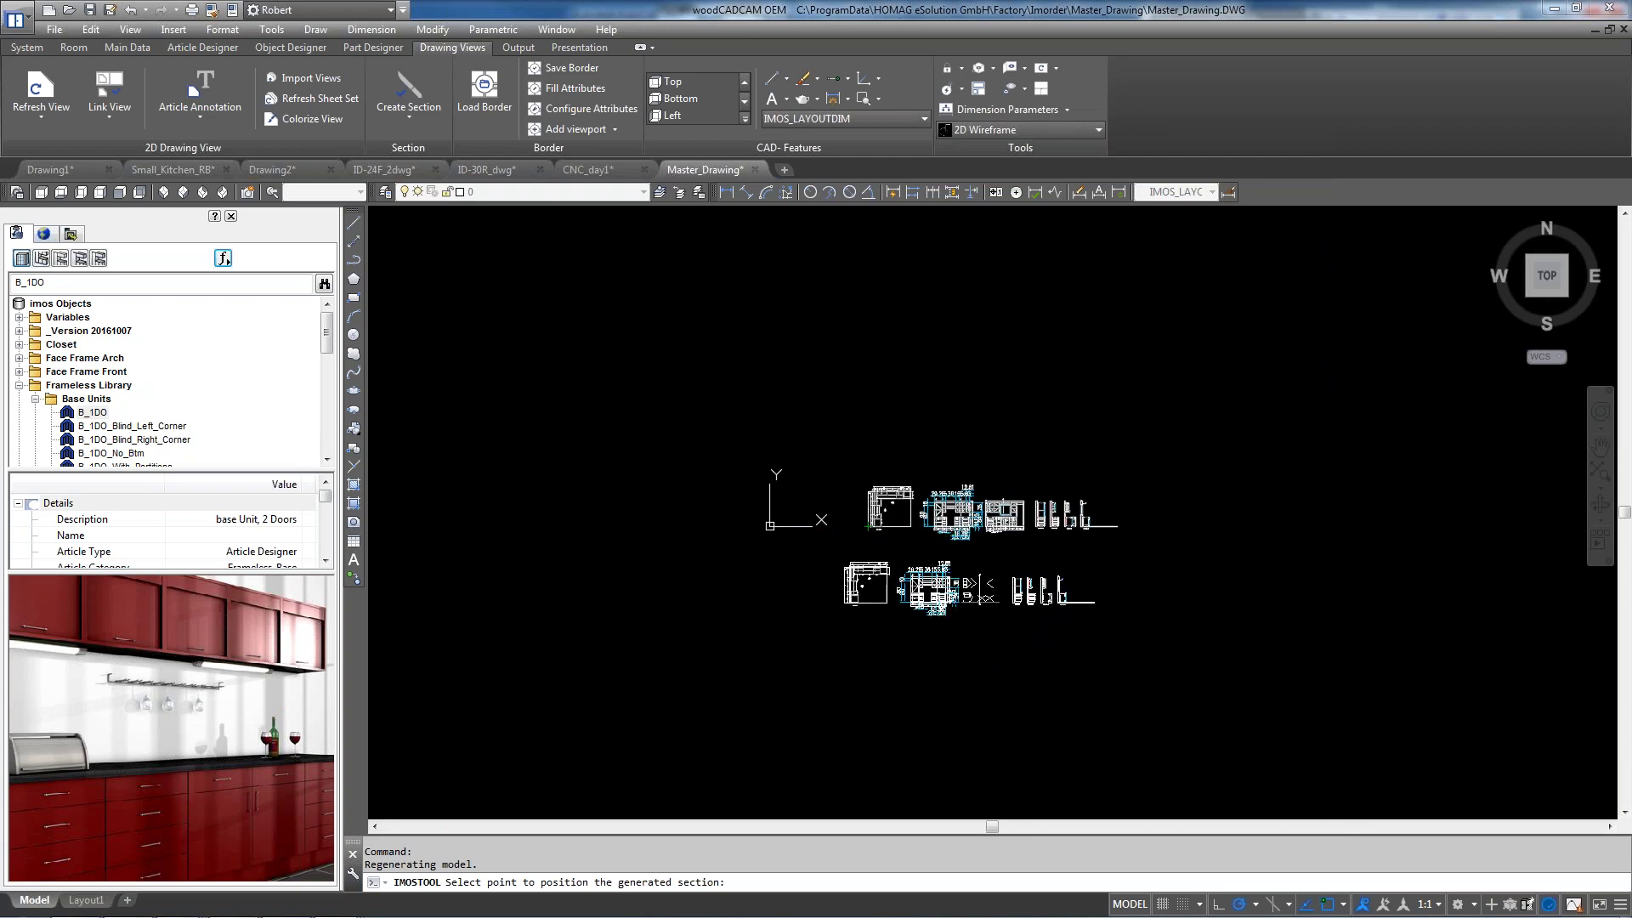
{"action": "key", "text": "Escape"}
{"action": "scroll", "coordinate": [968, 501], "scroll_direction": "up", "scroll_amount": 4}
{"action": "scroll", "coordinate": [934, 532], "scroll_direction": "up", "scroll_amount": 2}
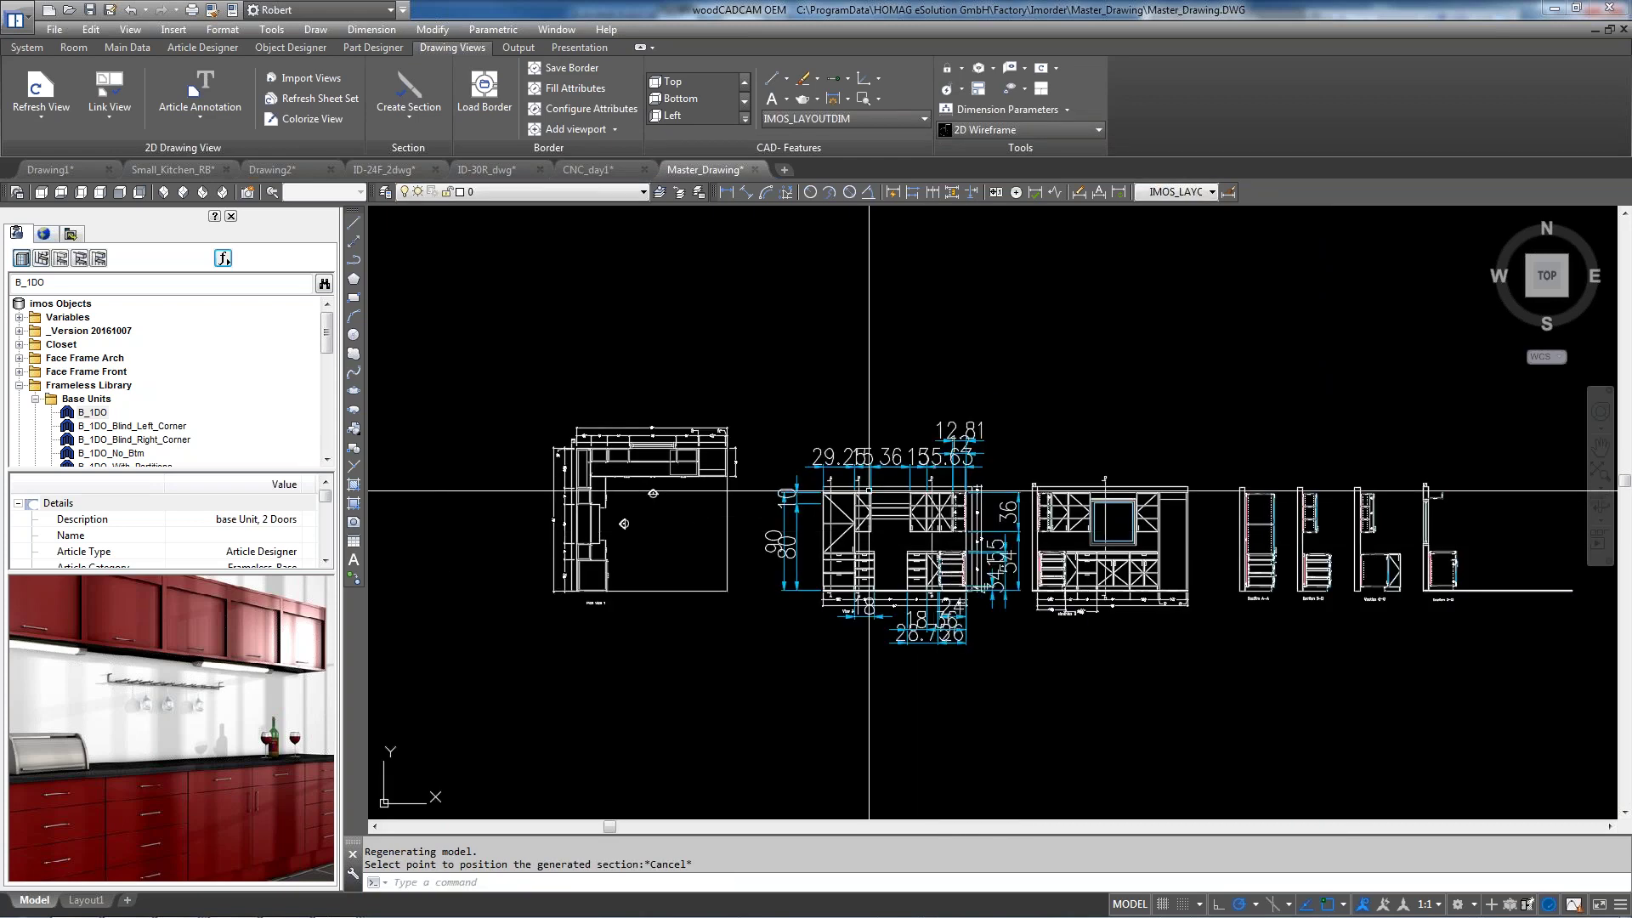
Import views from CNC_day1 in the CNC_Test folder and cancel the pending section placement
{"action": "left_click", "coordinate": [312, 78]}
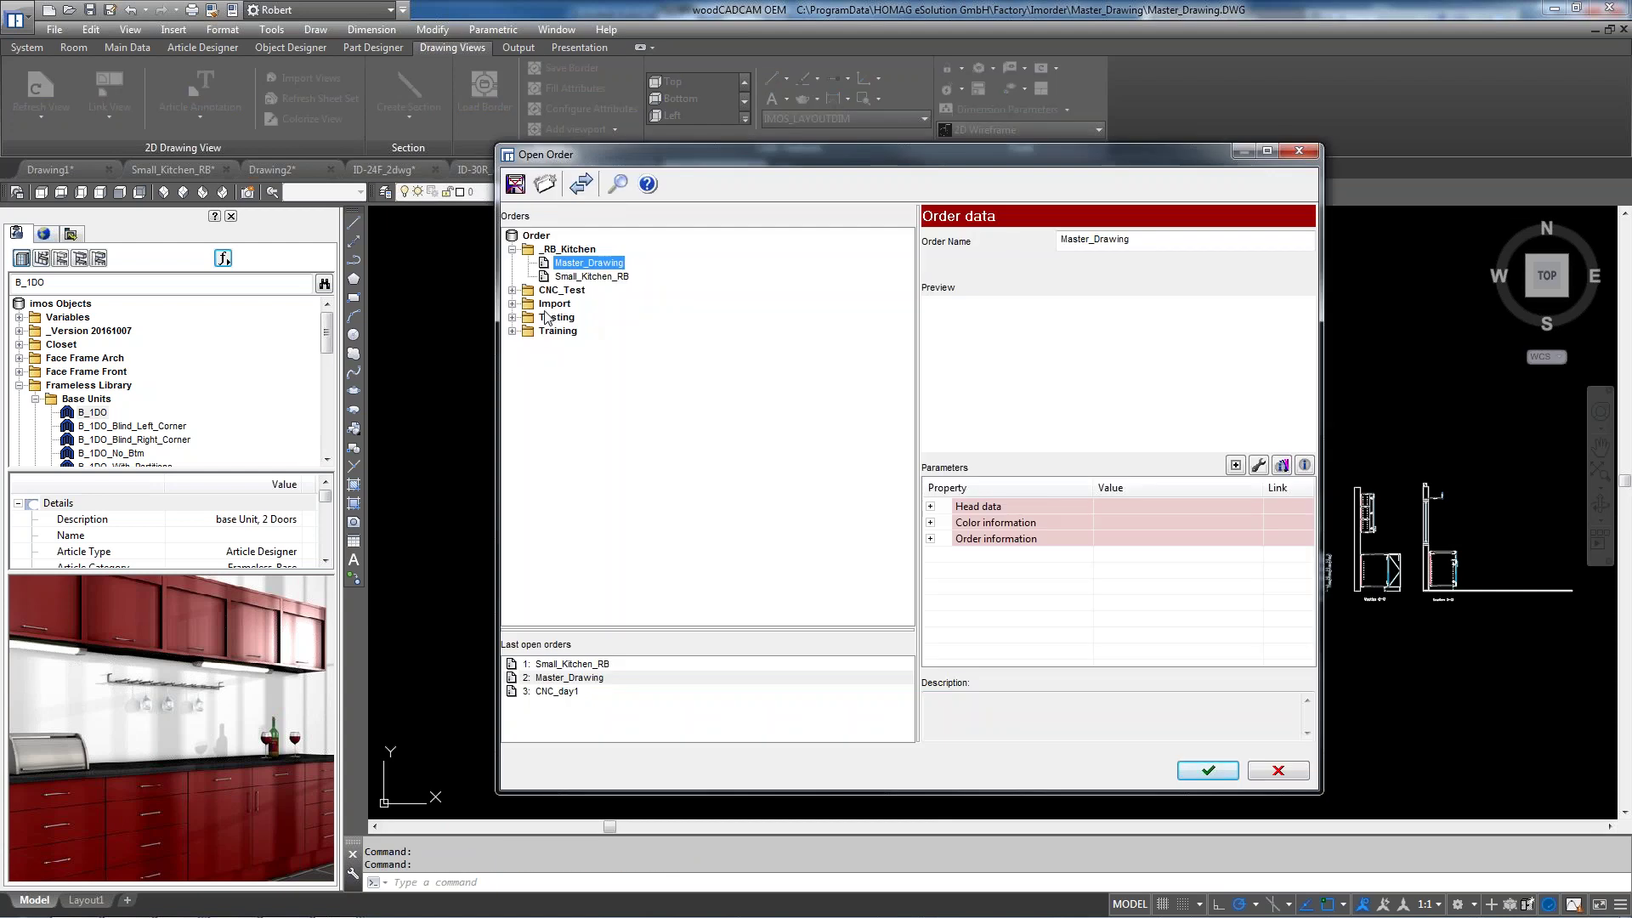
{"action": "left_click", "coordinate": [512, 291]}
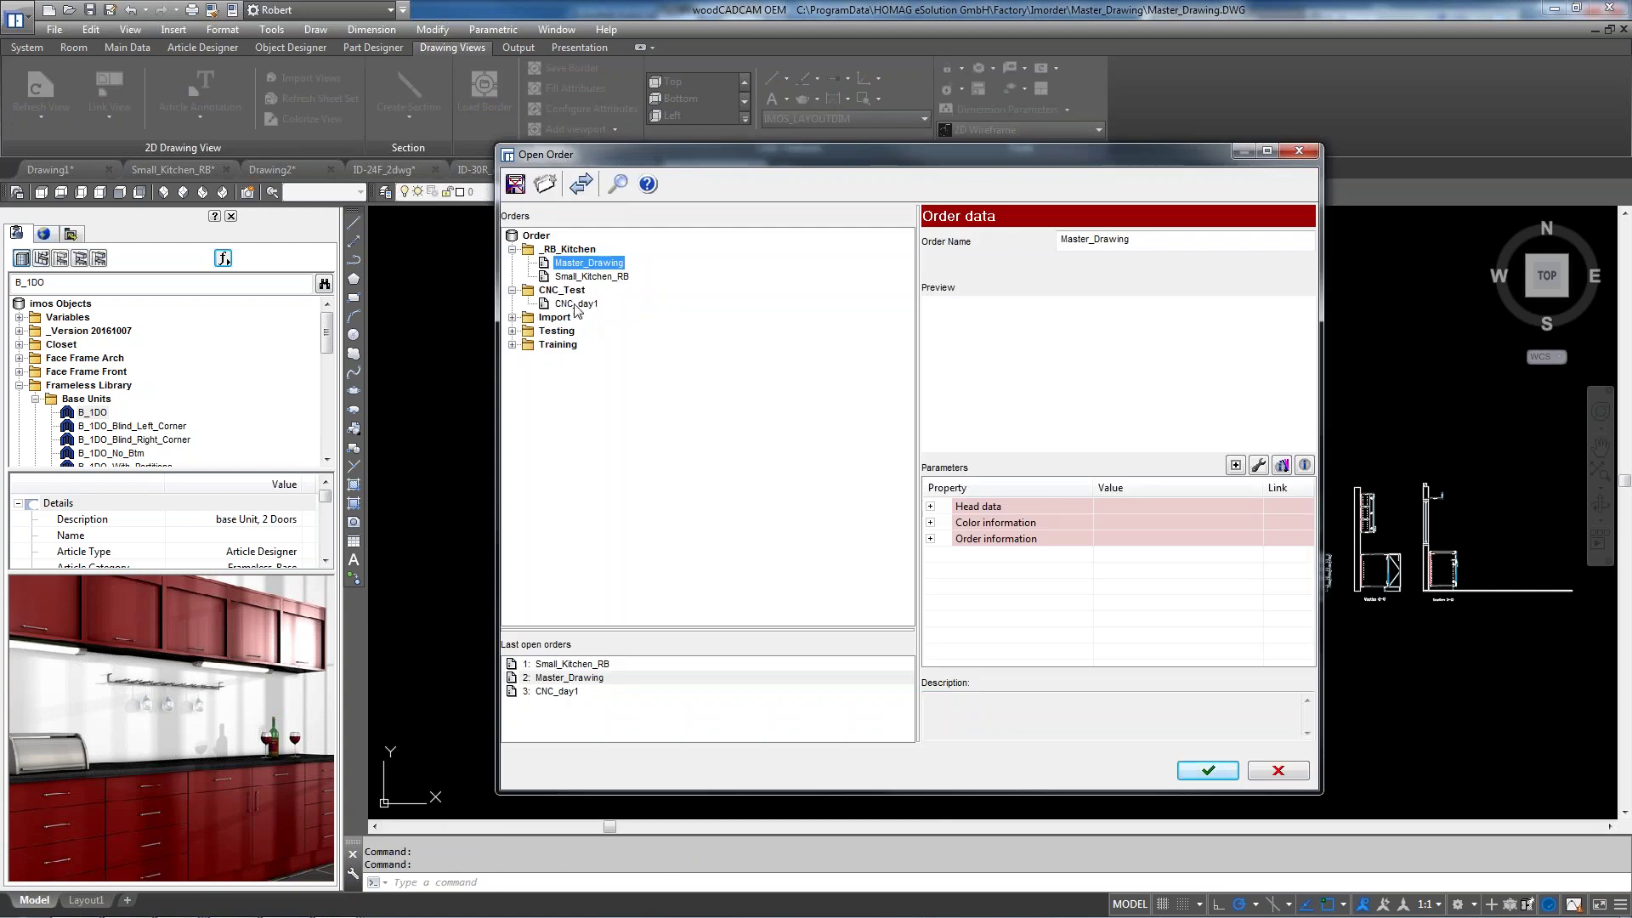
{"action": "left_click", "coordinate": [575, 304]}
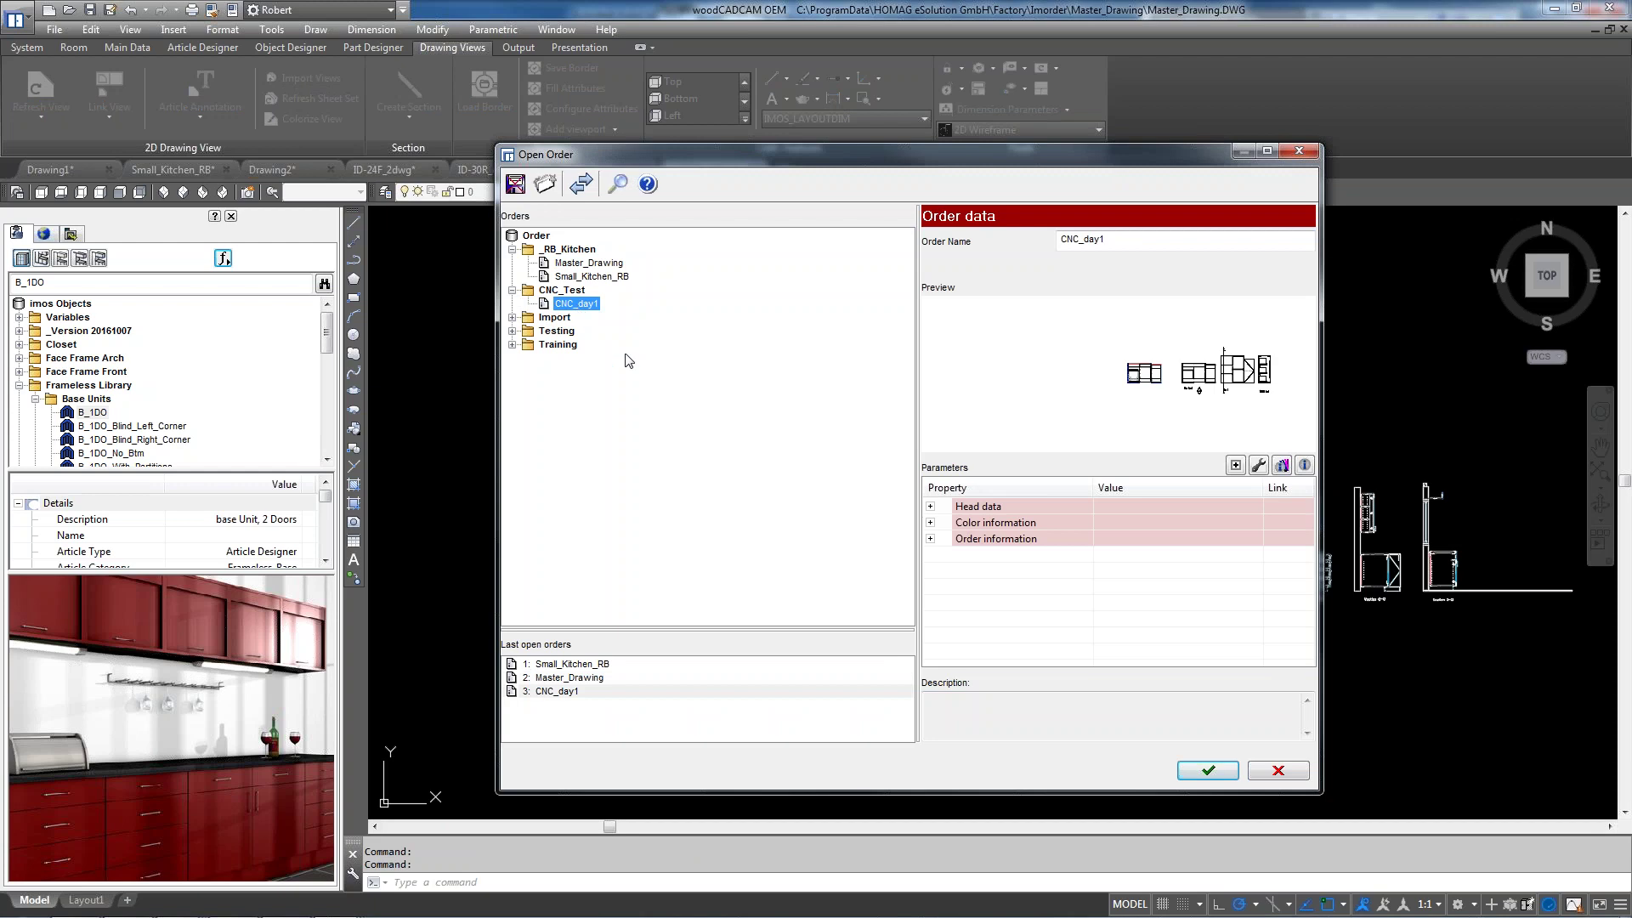
{"action": "left_click", "coordinate": [1208, 771]}
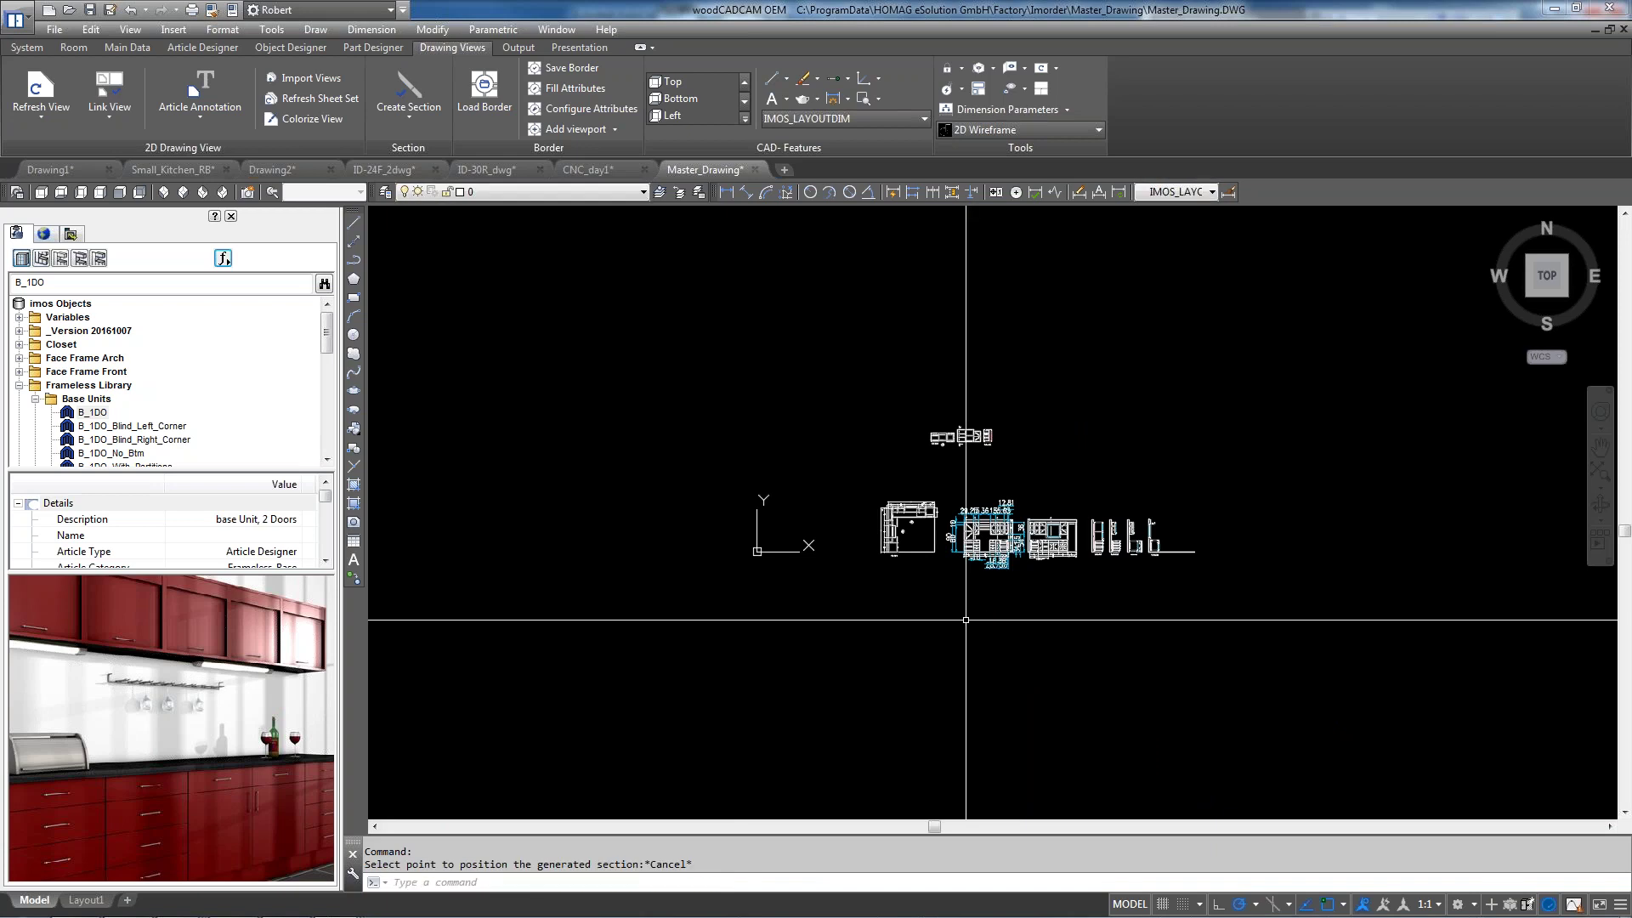
{"action": "key", "text": "Escape"}
{"action": "scroll", "coordinate": [969, 451], "scroll_direction": "up", "scroll_amount": 4}
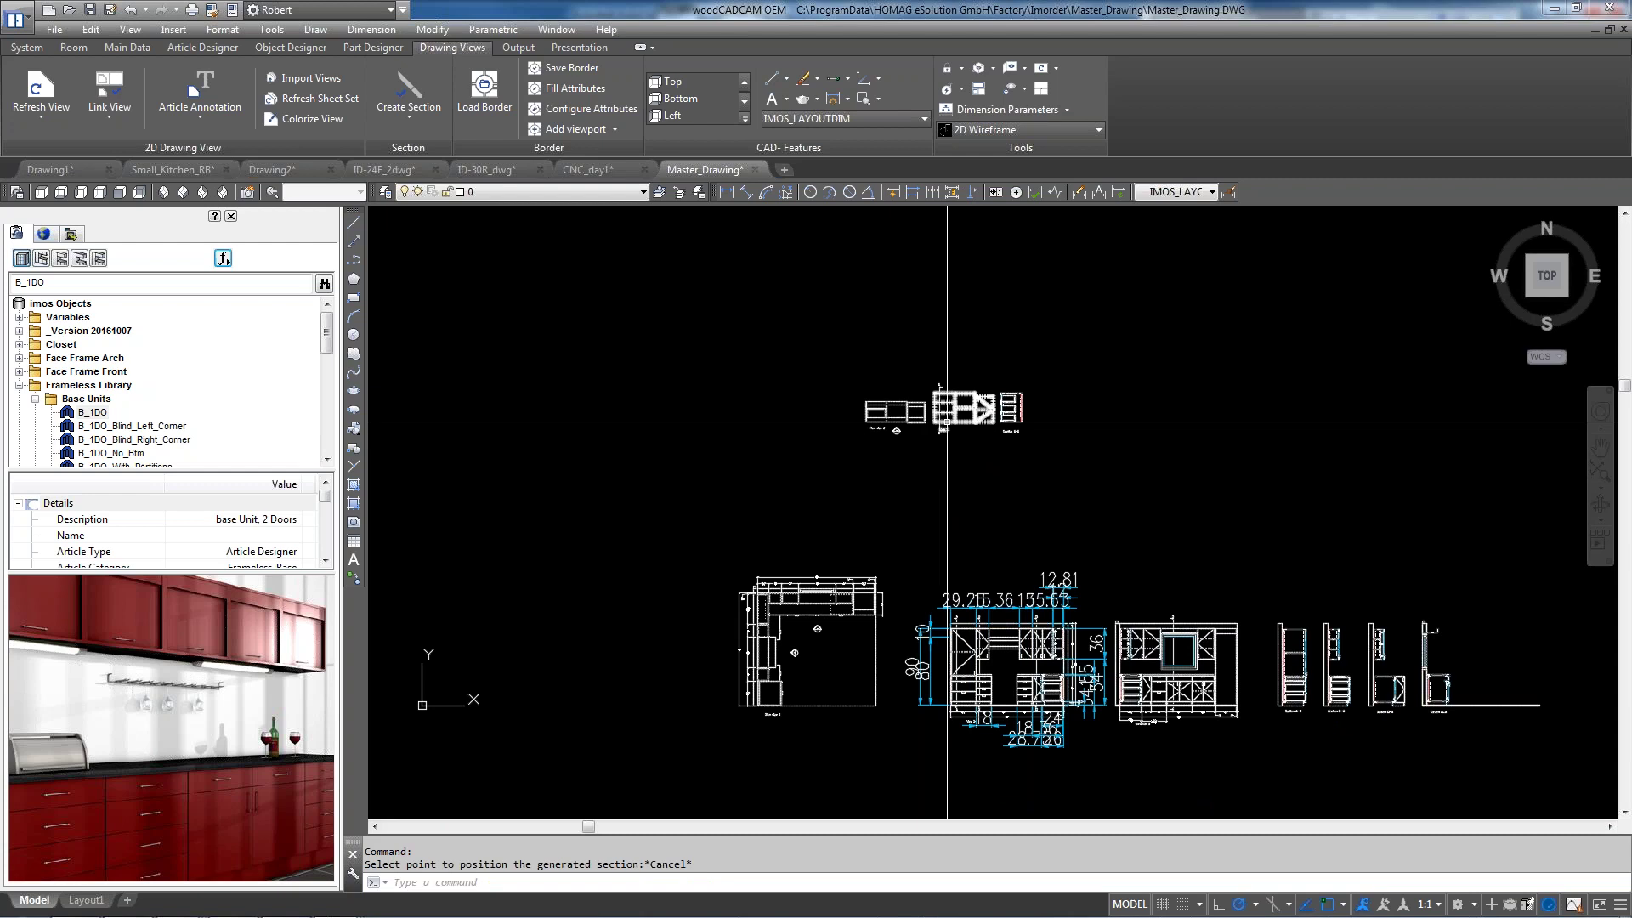
{"action": "scroll", "coordinate": [950, 415], "scroll_direction": "up", "scroll_amount": 6}
{"action": "scroll", "coordinate": [918, 352], "scroll_direction": "down", "scroll_amount": 6}
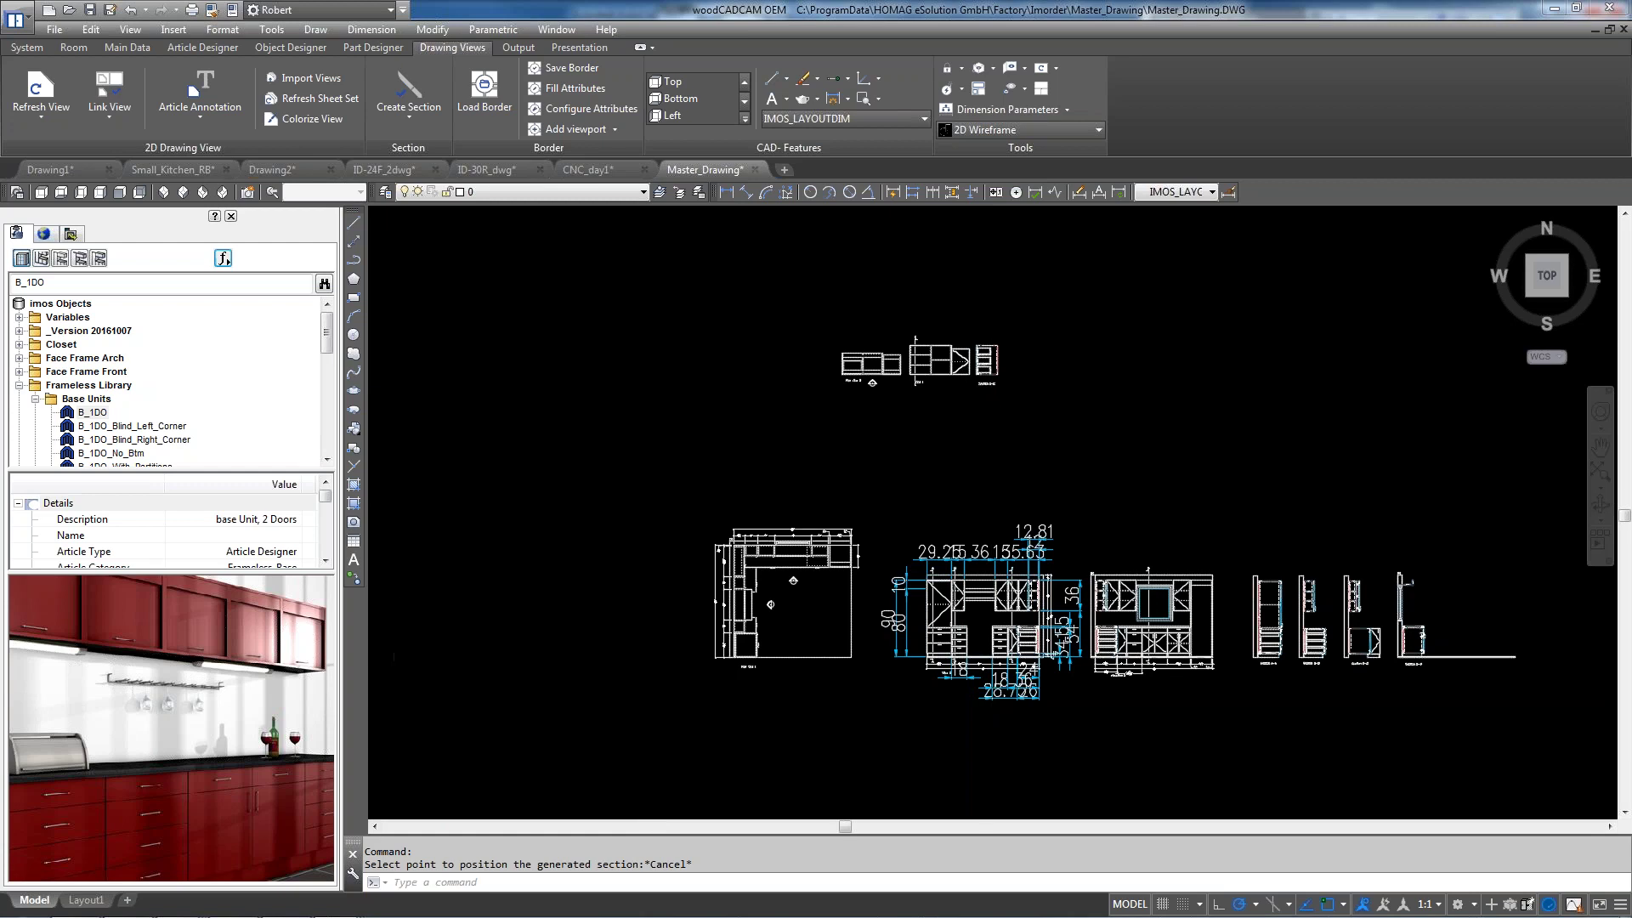
{"action": "scroll", "coordinate": [1040, 497], "scroll_direction": "down", "scroll_amount": 6}
{"action": "scroll", "coordinate": [1039, 498], "scroll_direction": "up", "scroll_amount": 8}
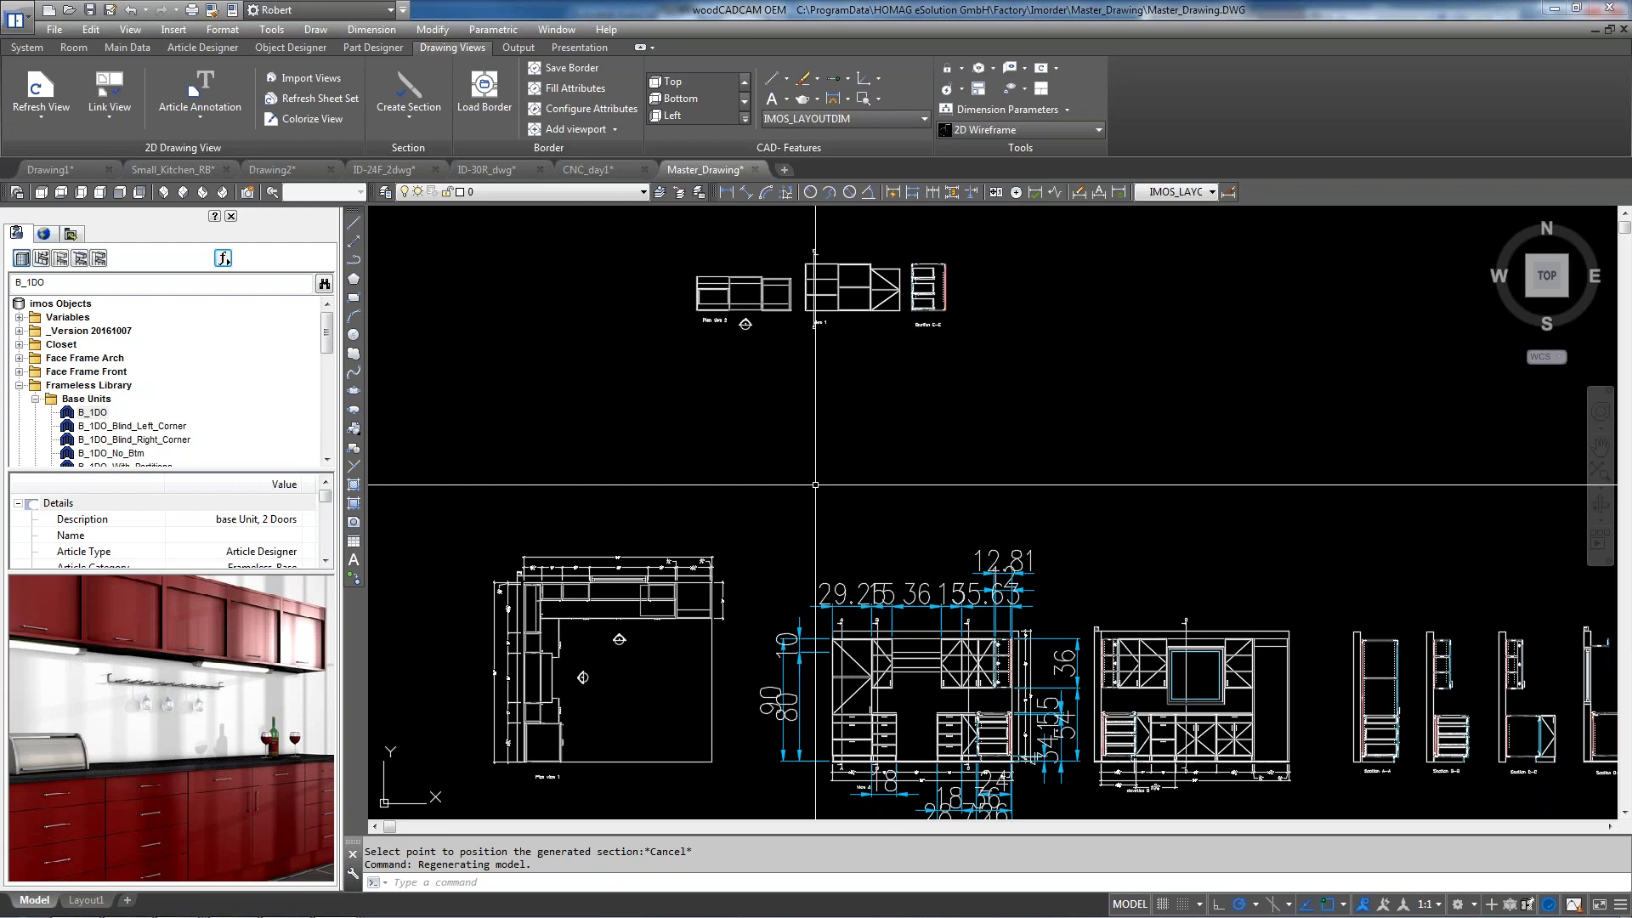
{"action": "scroll", "coordinate": [815, 489], "scroll_direction": "down", "scroll_amount": 2}
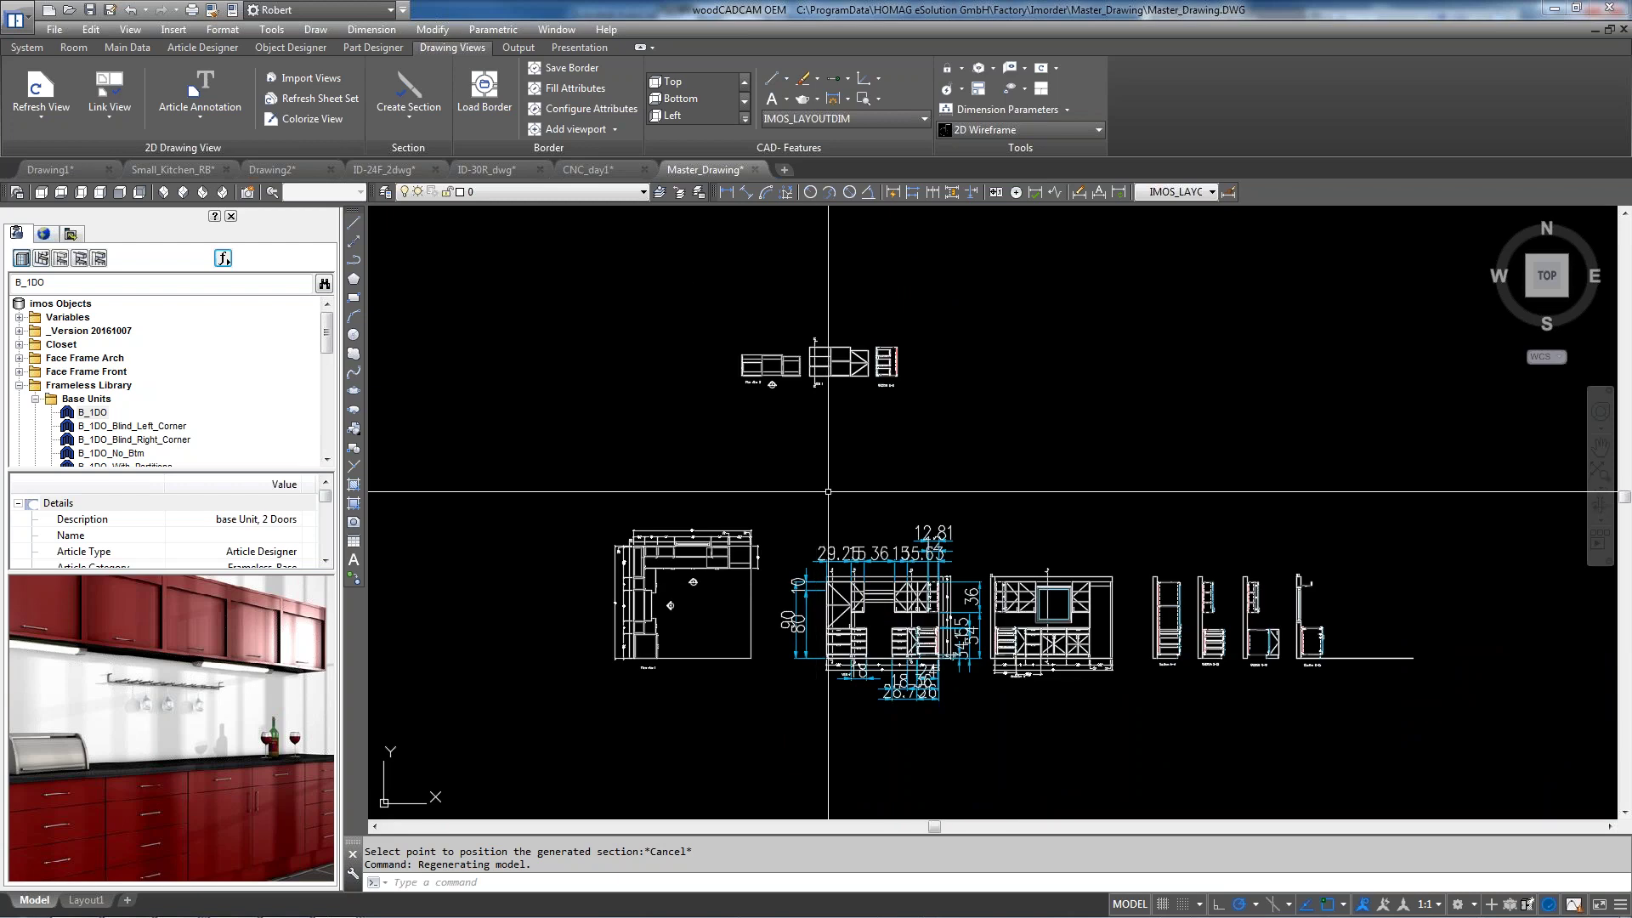
View the layout in SW Isometric, then switch to the Small_Kitchen_RB drawing
{"action": "left_click", "coordinate": [164, 194]}
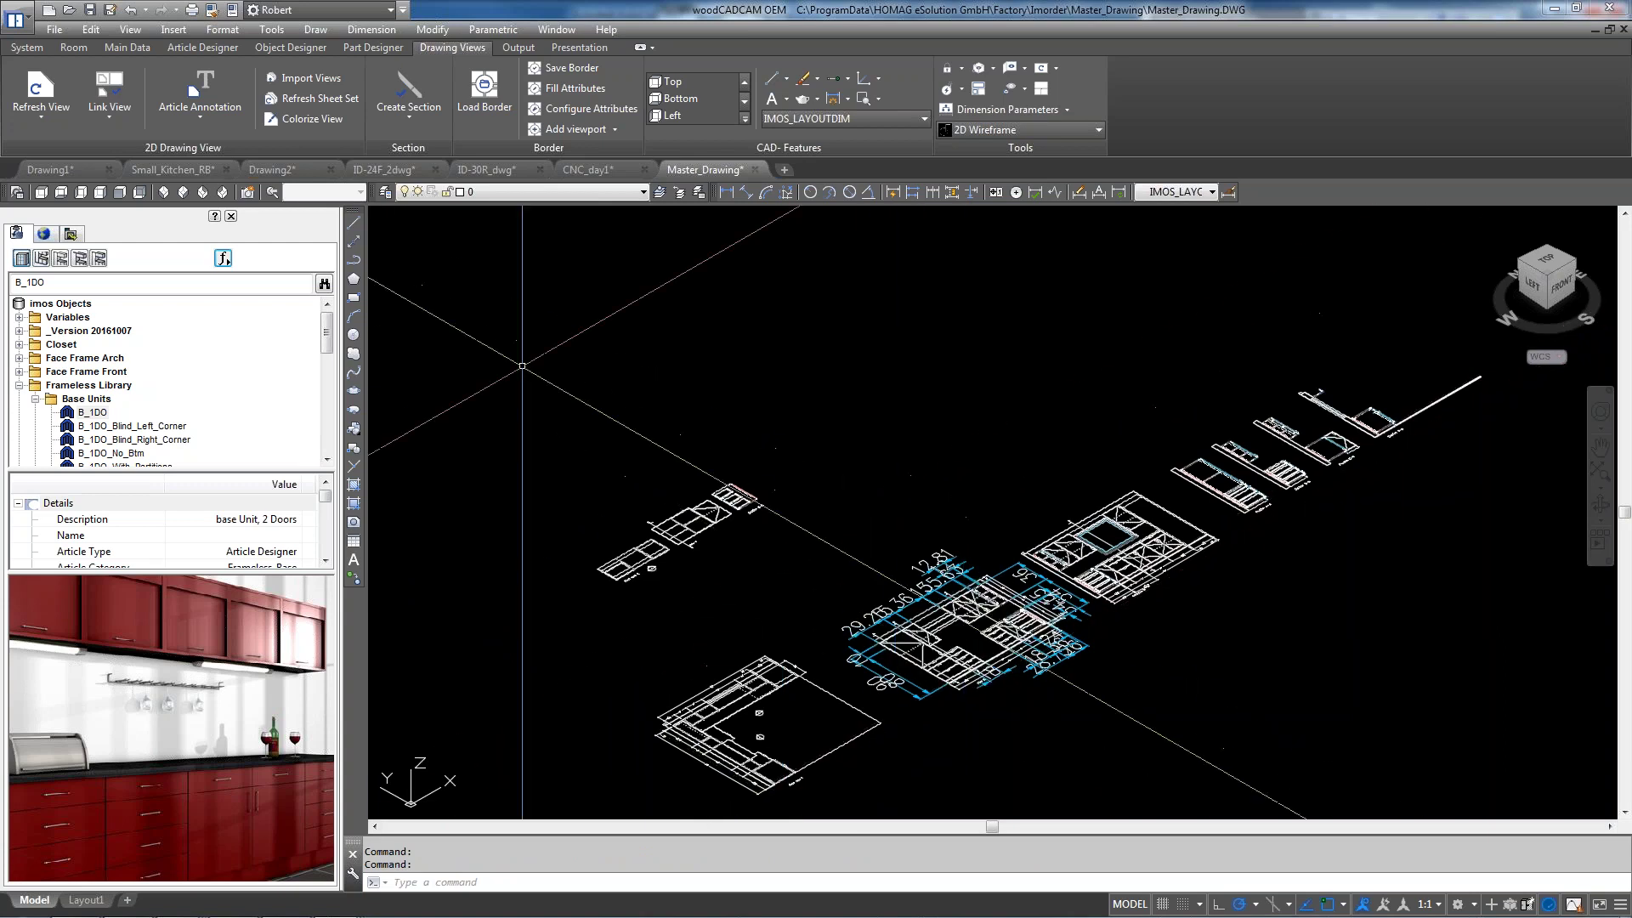
{"action": "left_click", "coordinate": [170, 170]}
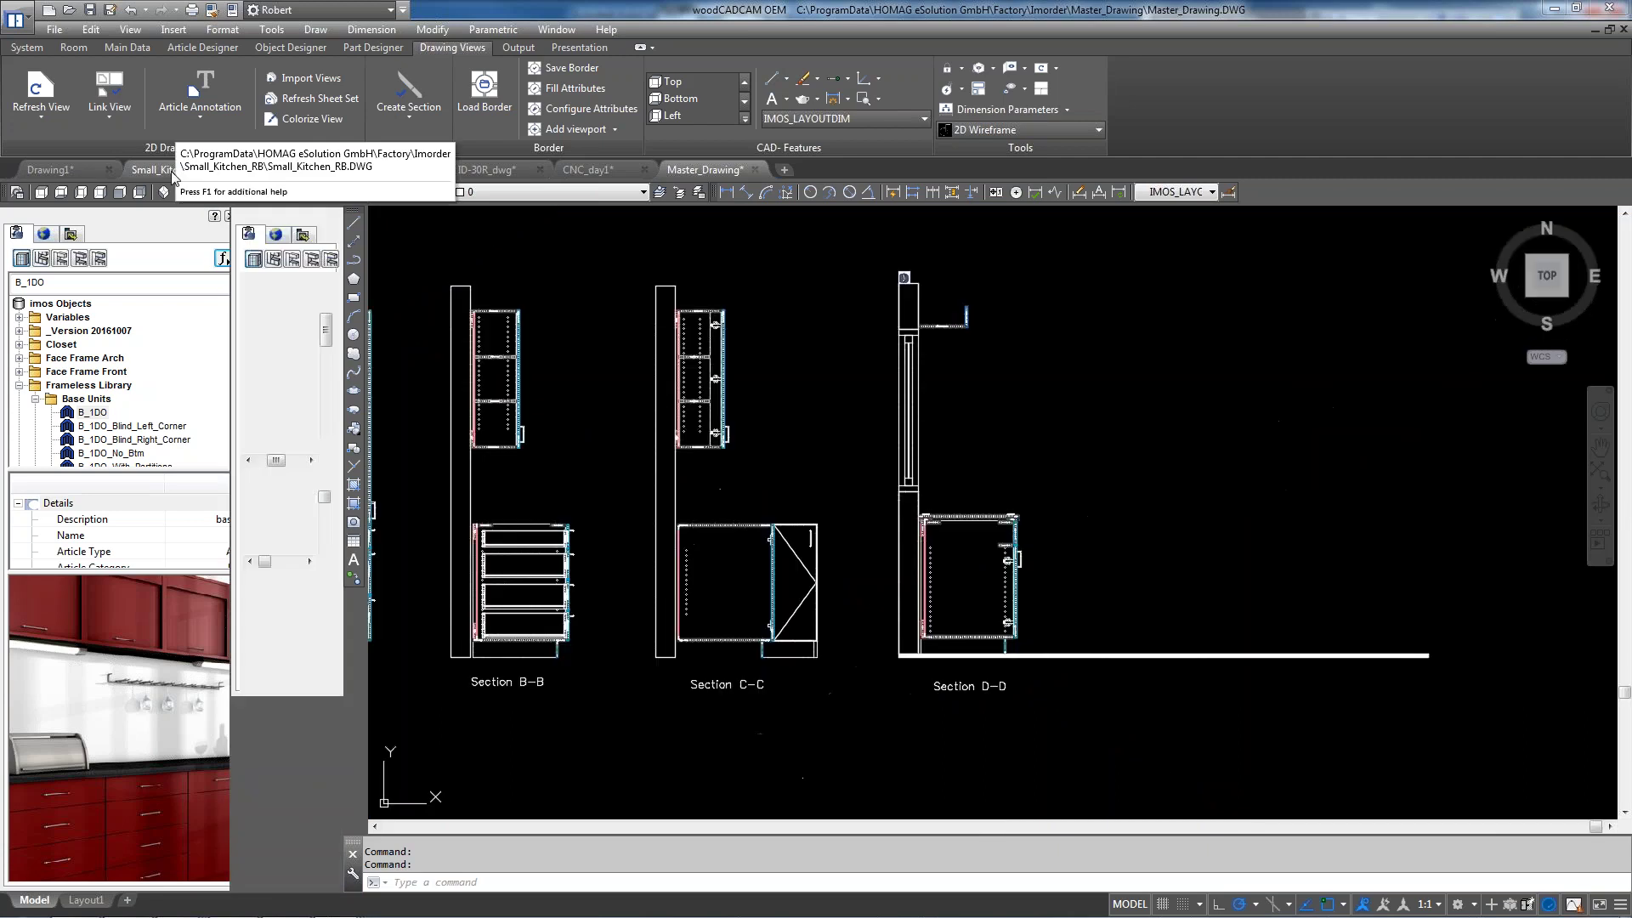
Open the Element Manager on 0p75_Ranger_Board, showing 0.75 thickness and MDF category
{"action": "scroll", "coordinate": [628, 512], "scroll_direction": "down", "scroll_amount": 5}
{"action": "scroll", "coordinate": [692, 484], "scroll_direction": "up", "scroll_amount": 4}
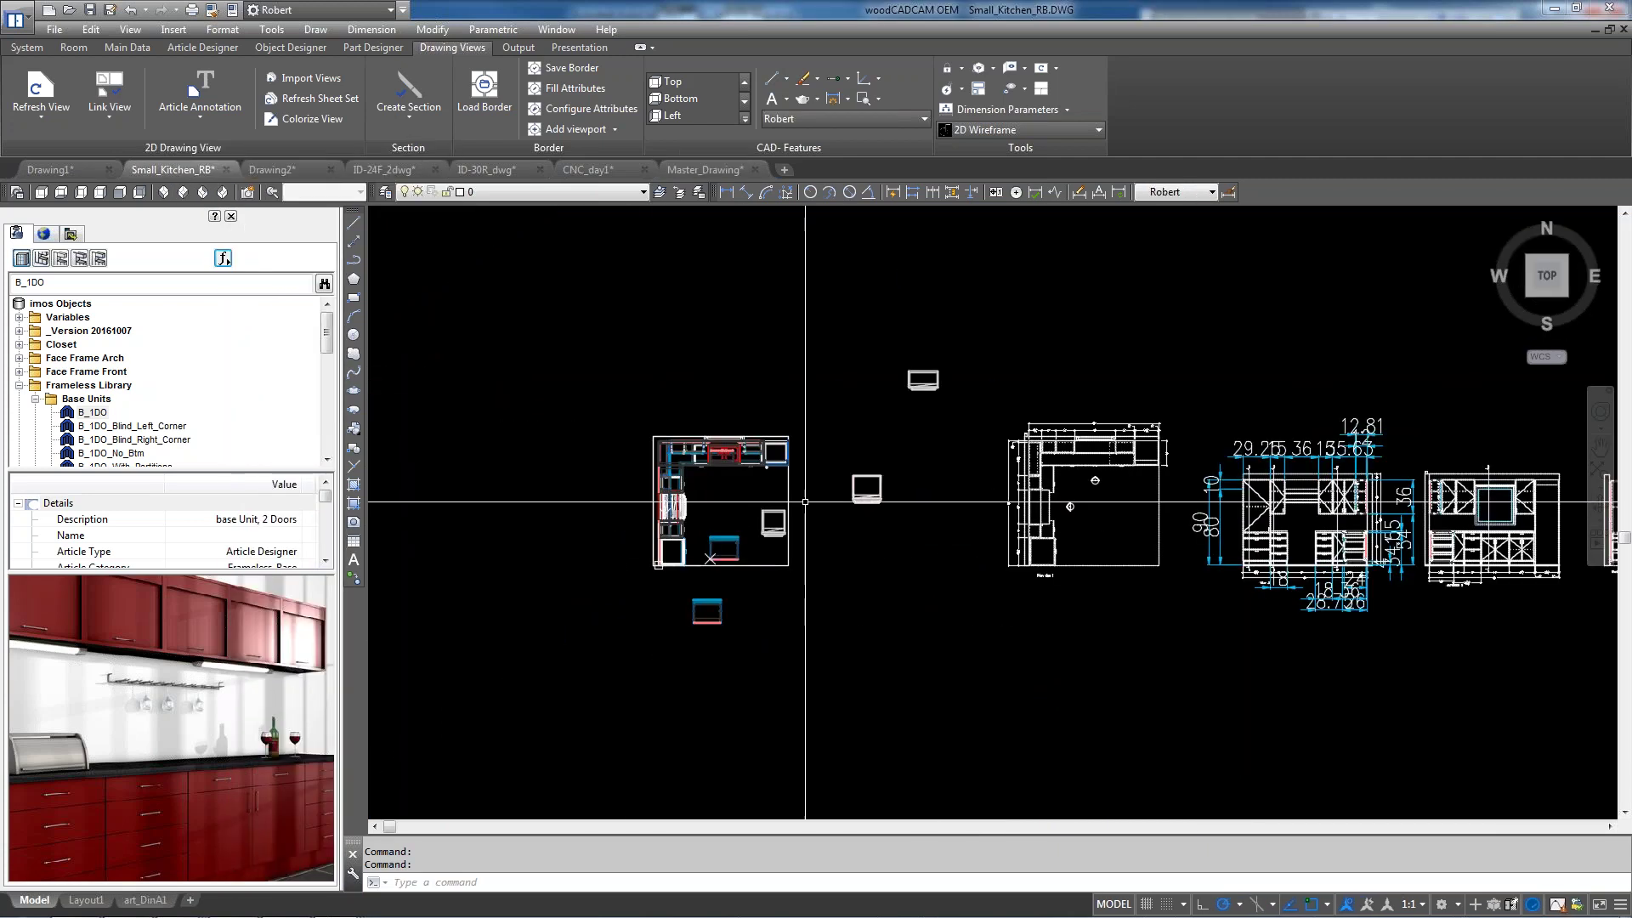
{"action": "scroll", "coordinate": [697, 482], "scroll_direction": "up", "scroll_amount": 2}
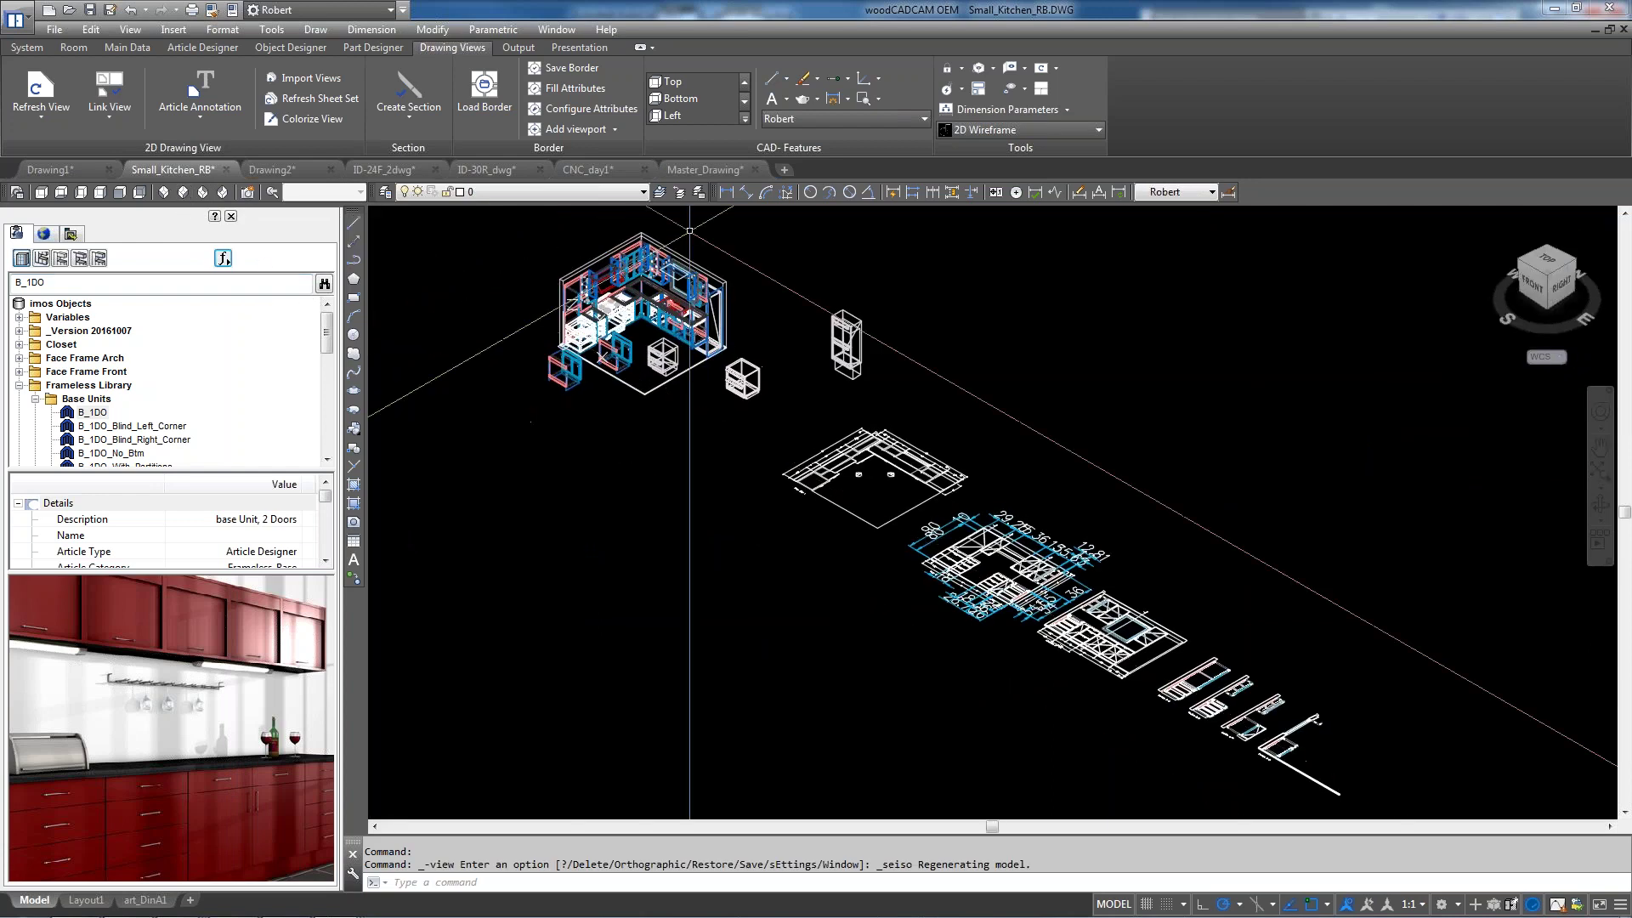
{"action": "scroll", "coordinate": [651, 217], "scroll_direction": "up", "scroll_amount": 3}
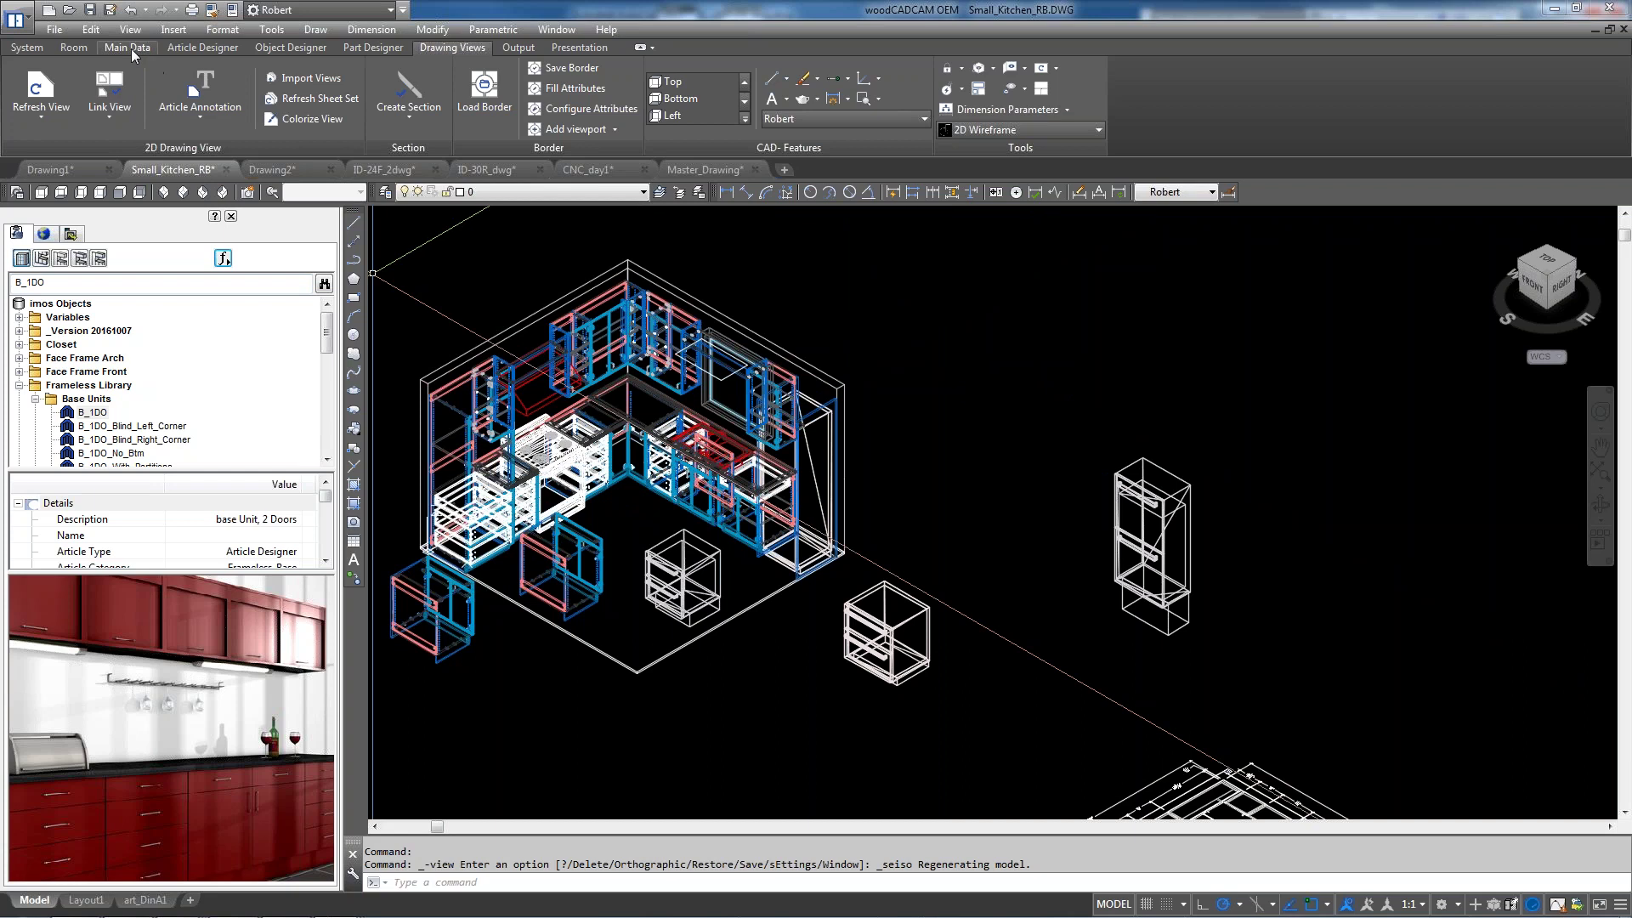
{"action": "left_click", "coordinate": [128, 47]}
{"action": "left_click", "coordinate": [41, 89]}
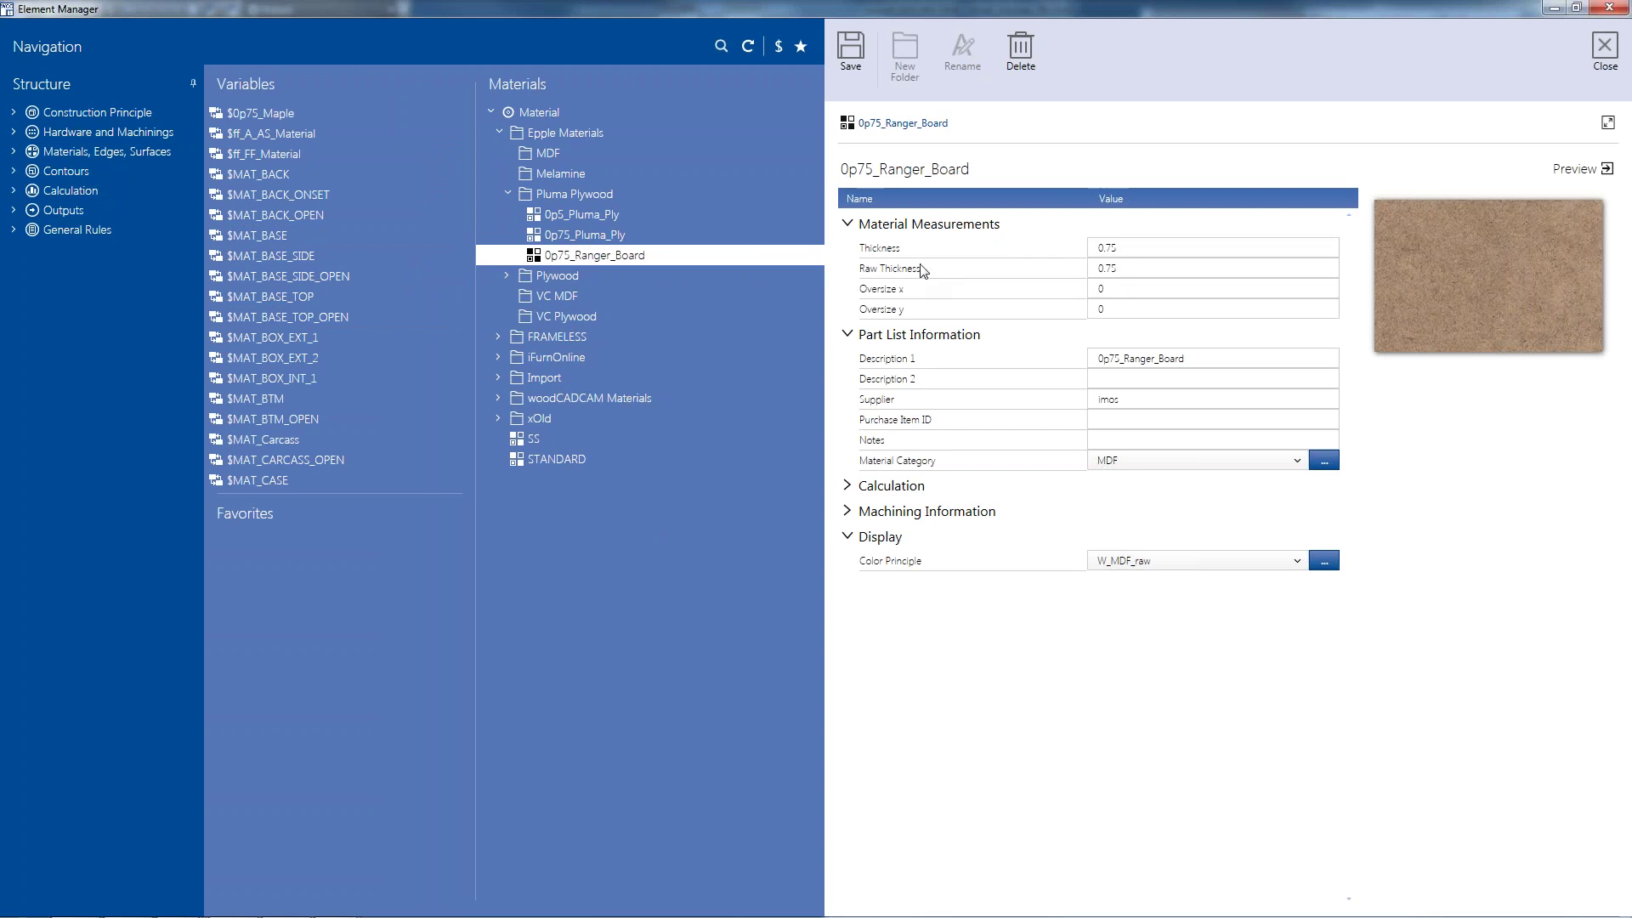
{"action": "left_click", "coordinate": [1118, 267]}
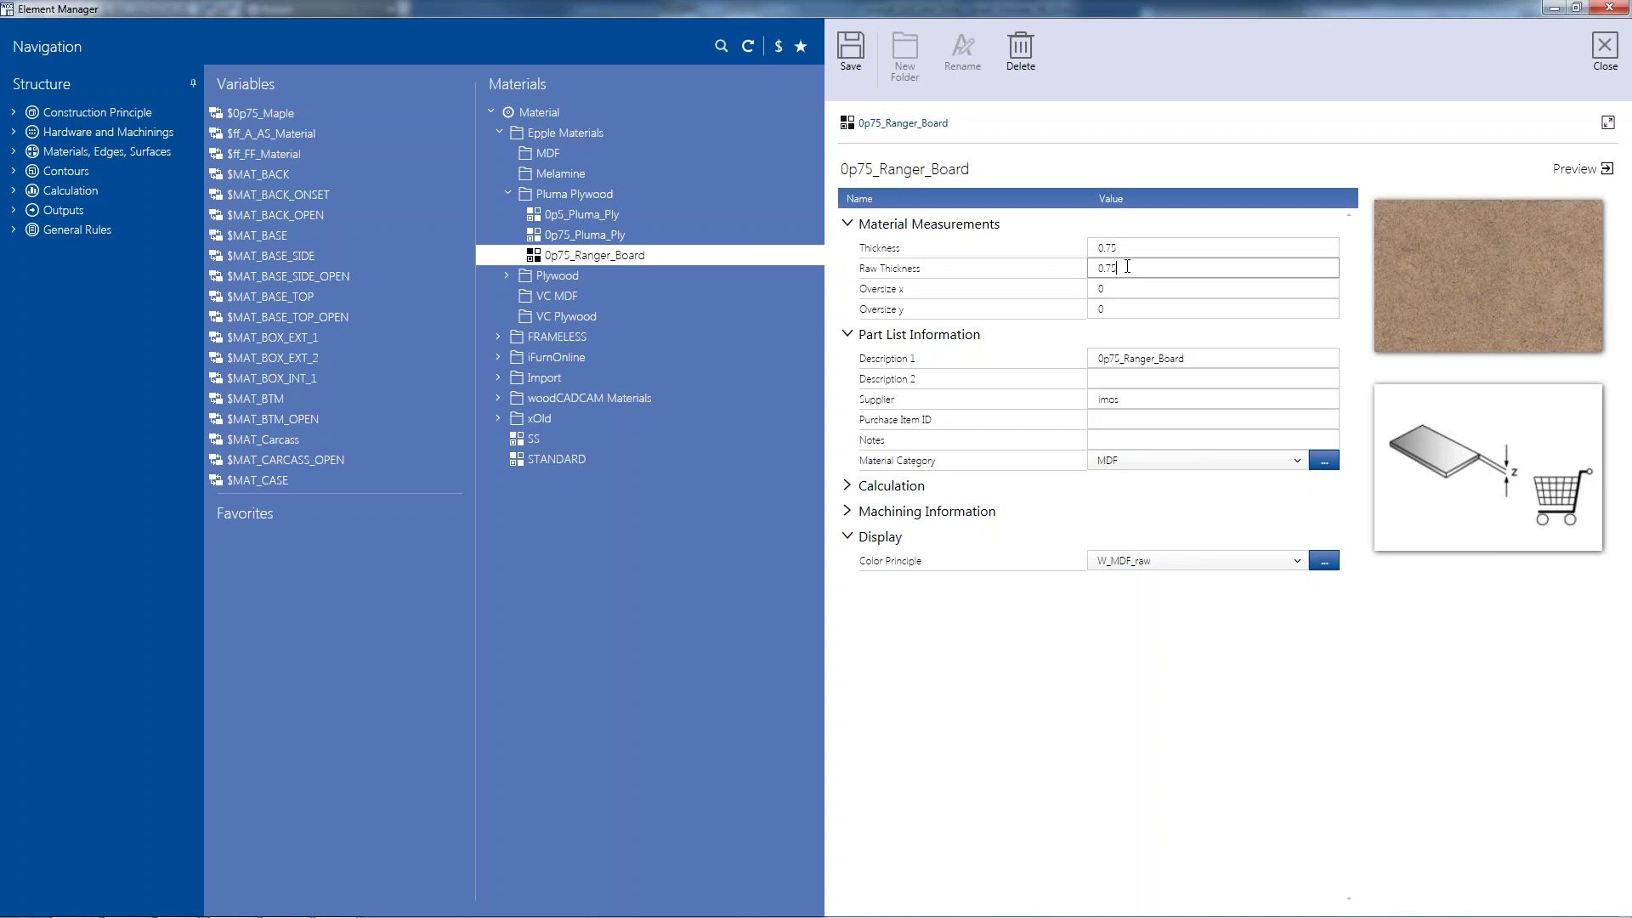
{"action": "left_click", "coordinate": [1133, 248]}
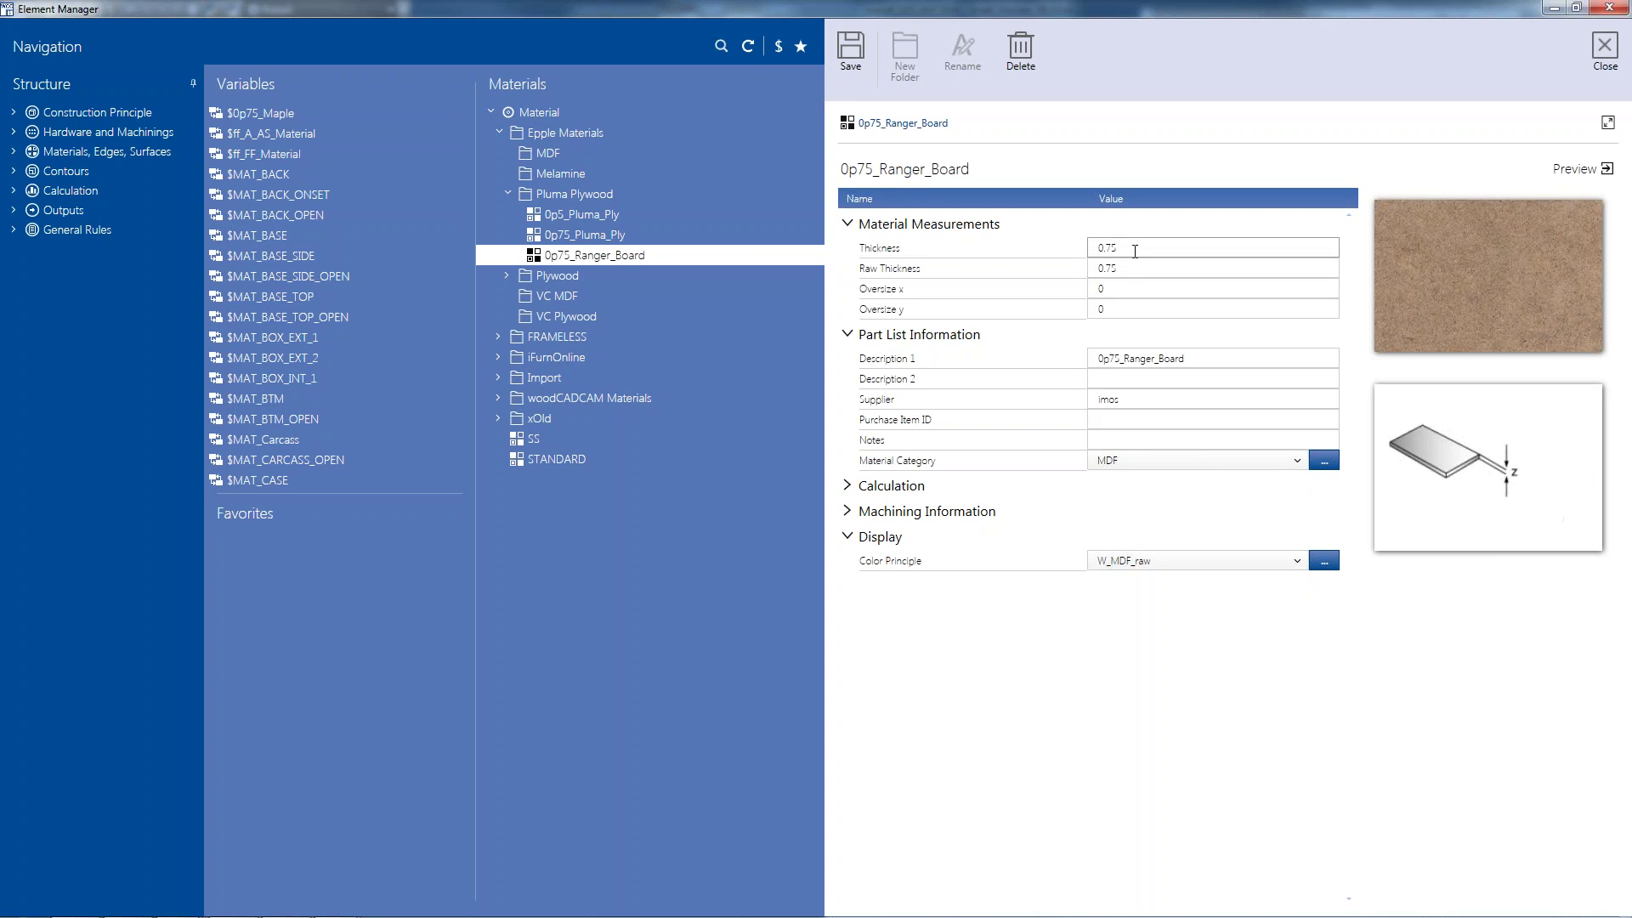
{"action": "right_click", "coordinate": [1137, 254]}
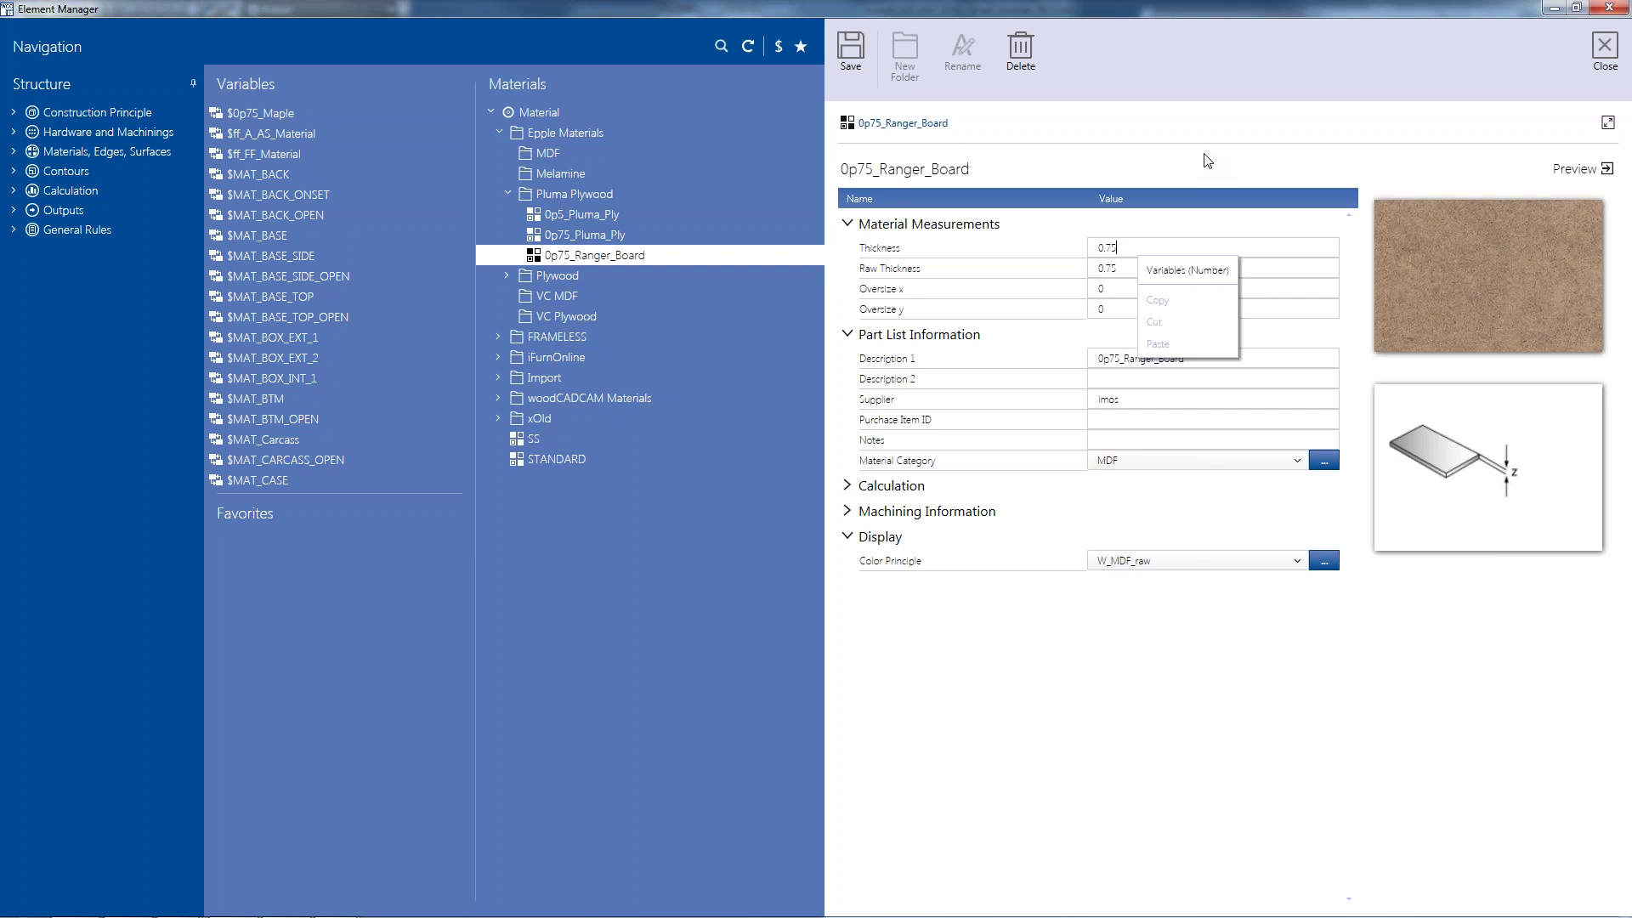
{"action": "left_click", "coordinate": [1604, 49]}
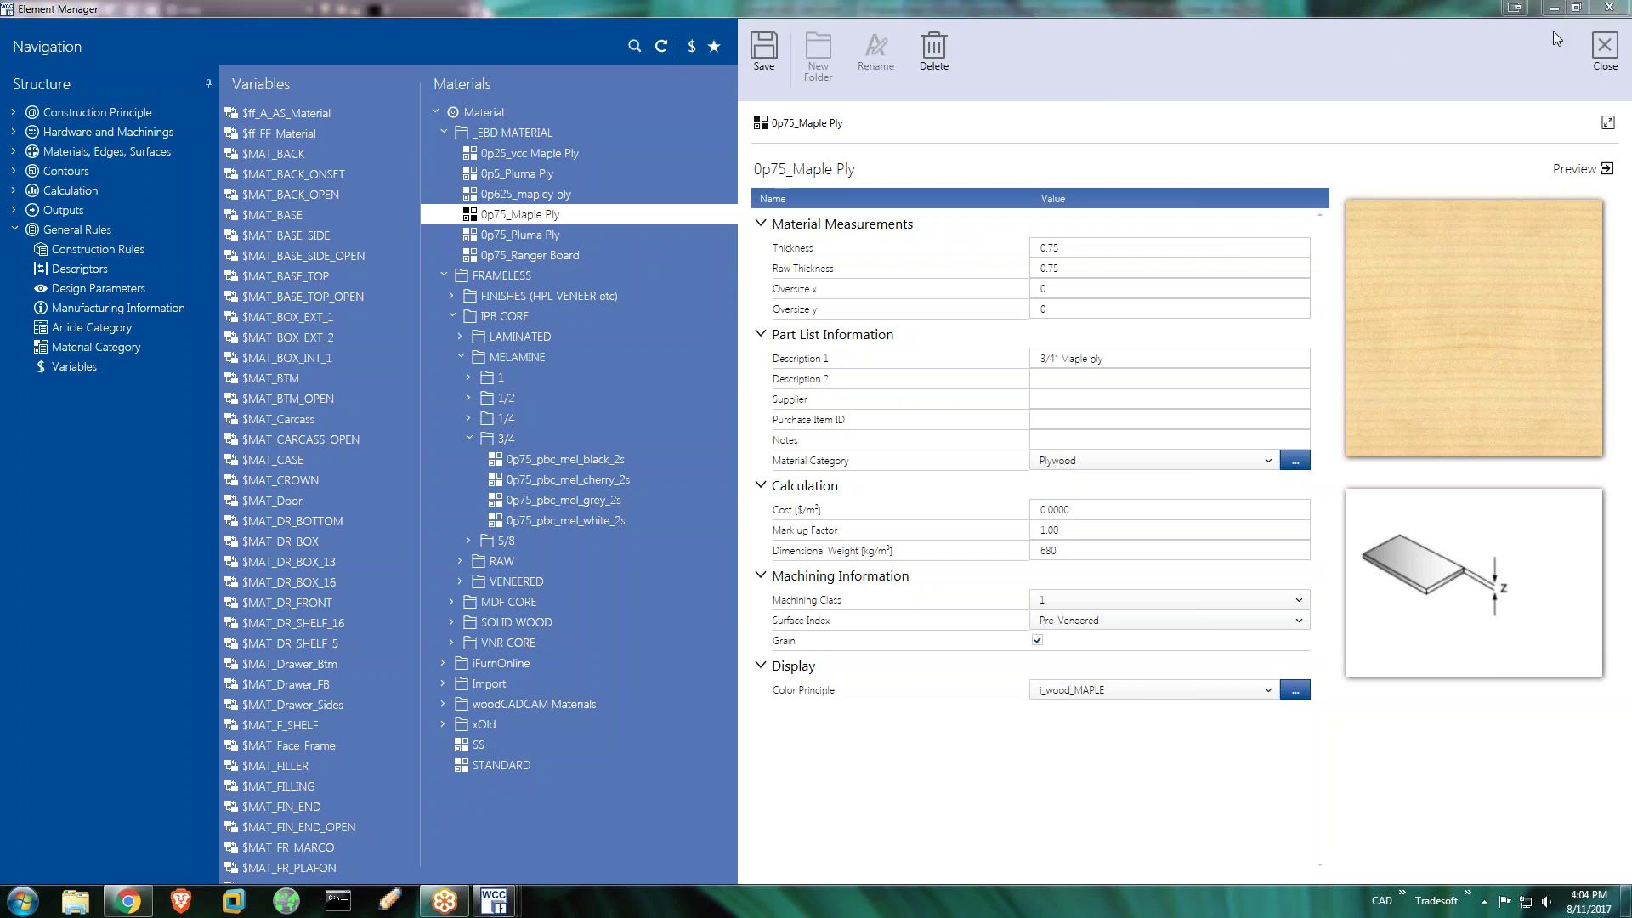
Close the Element Manager and set Master_dwg to the TOP plan view
{"action": "left_click", "coordinate": [1603, 46]}
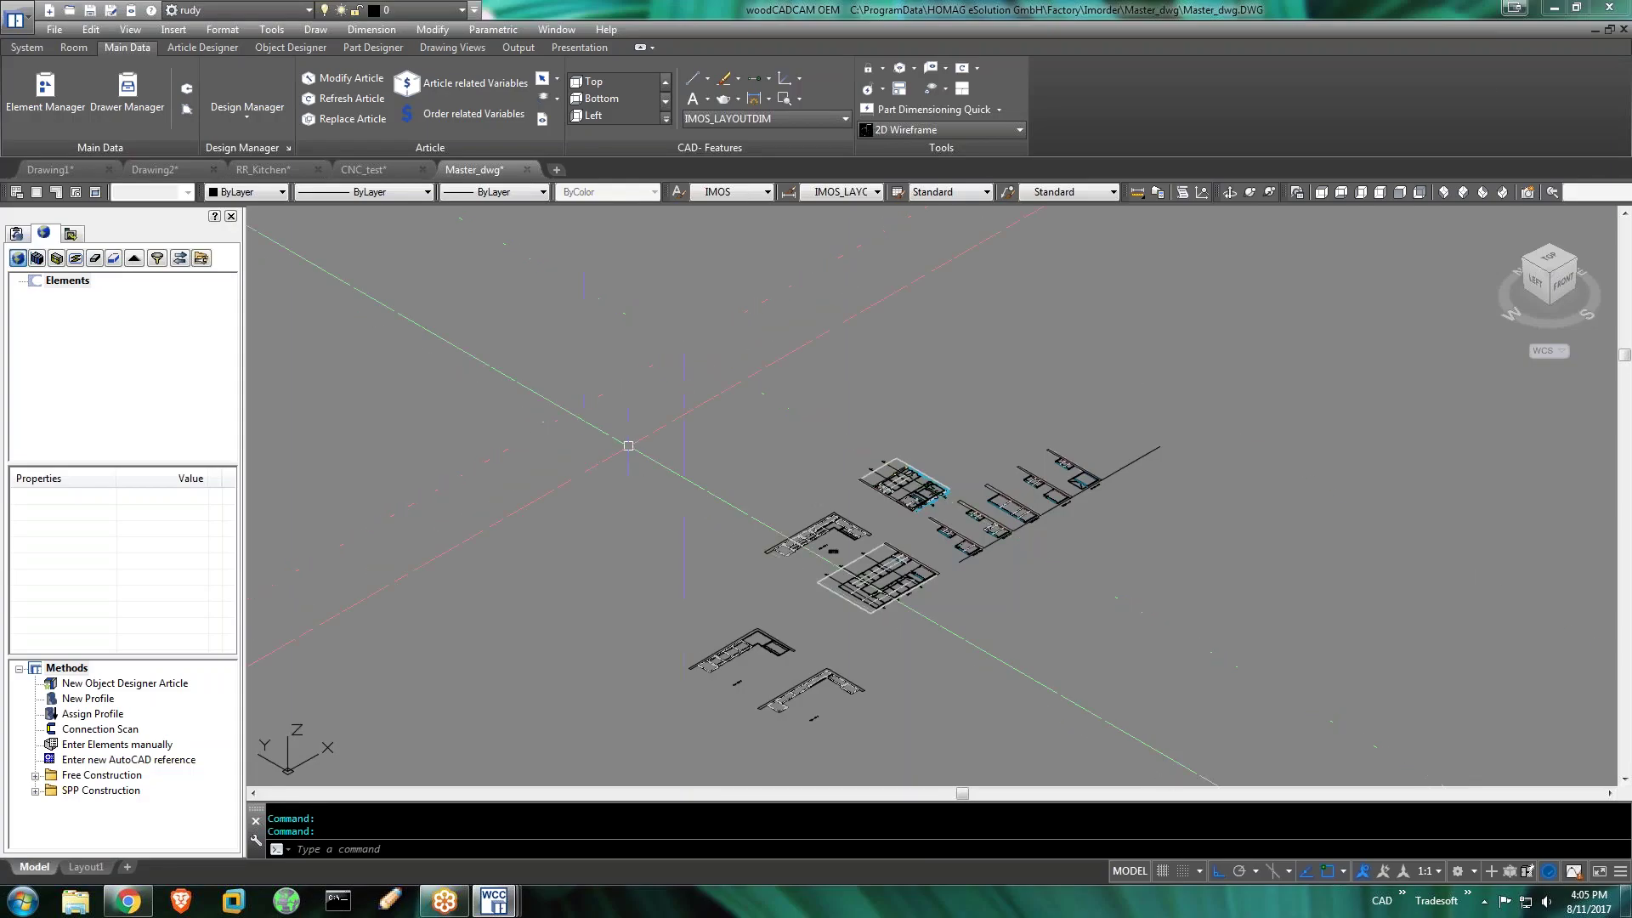
{"action": "left_click", "coordinate": [1549, 257]}
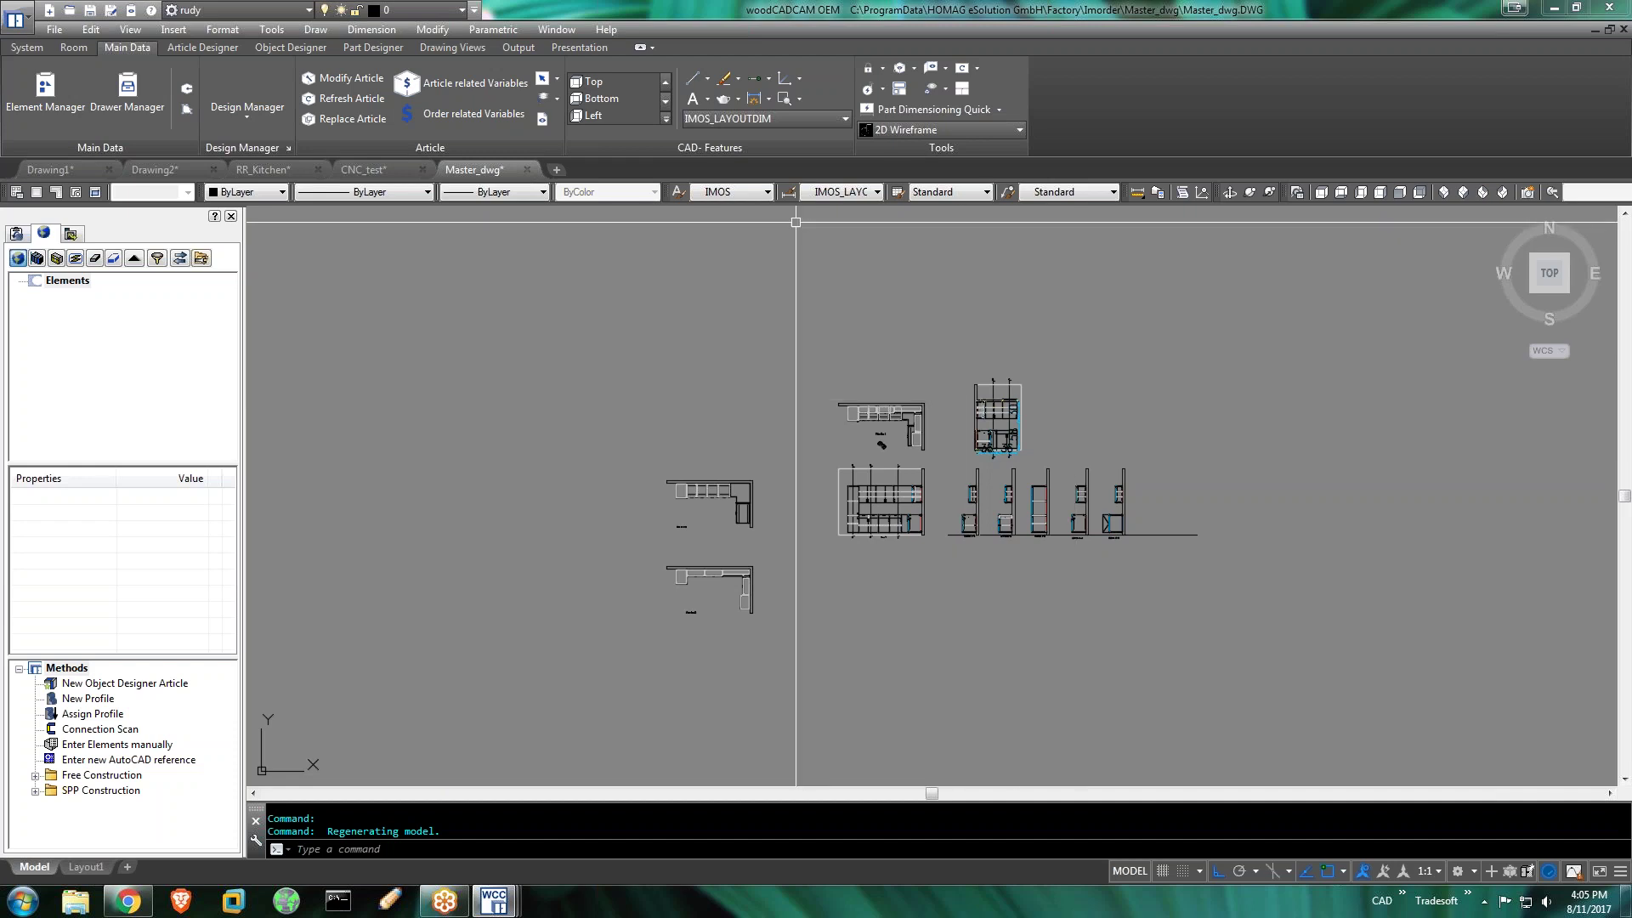
Quit, saving Drawing1.dwg, Drawing2.dwg and RR_Kitchen while discarding Master_dwg and CNC_test changes
{"action": "left_click", "coordinate": [1609, 8]}
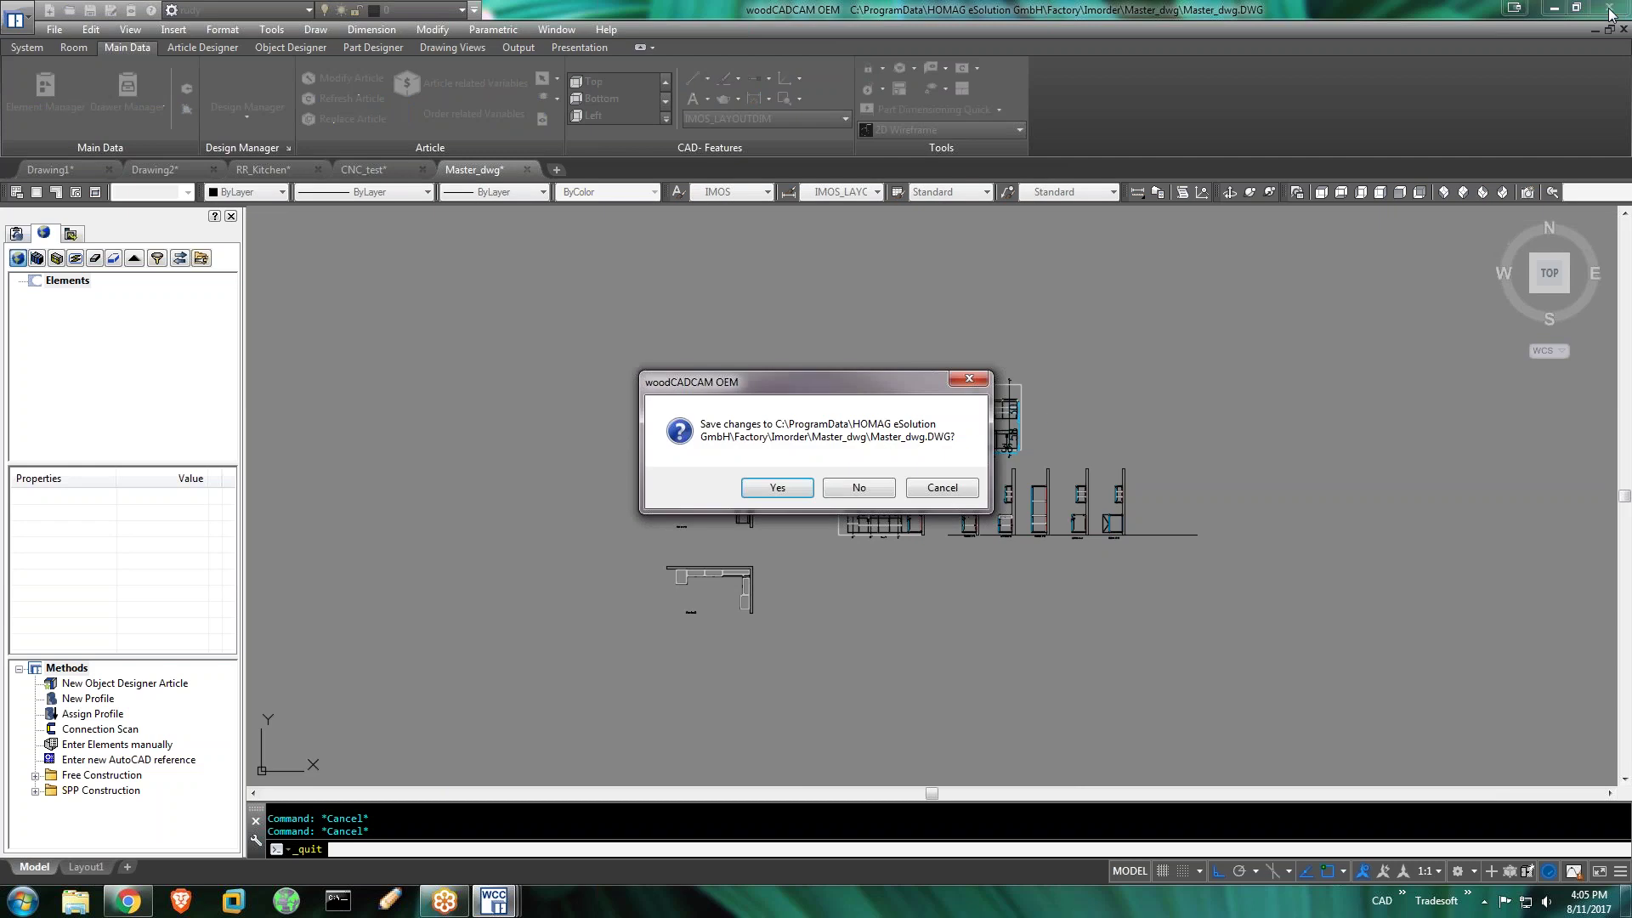
{"action": "left_click", "coordinate": [855, 490]}
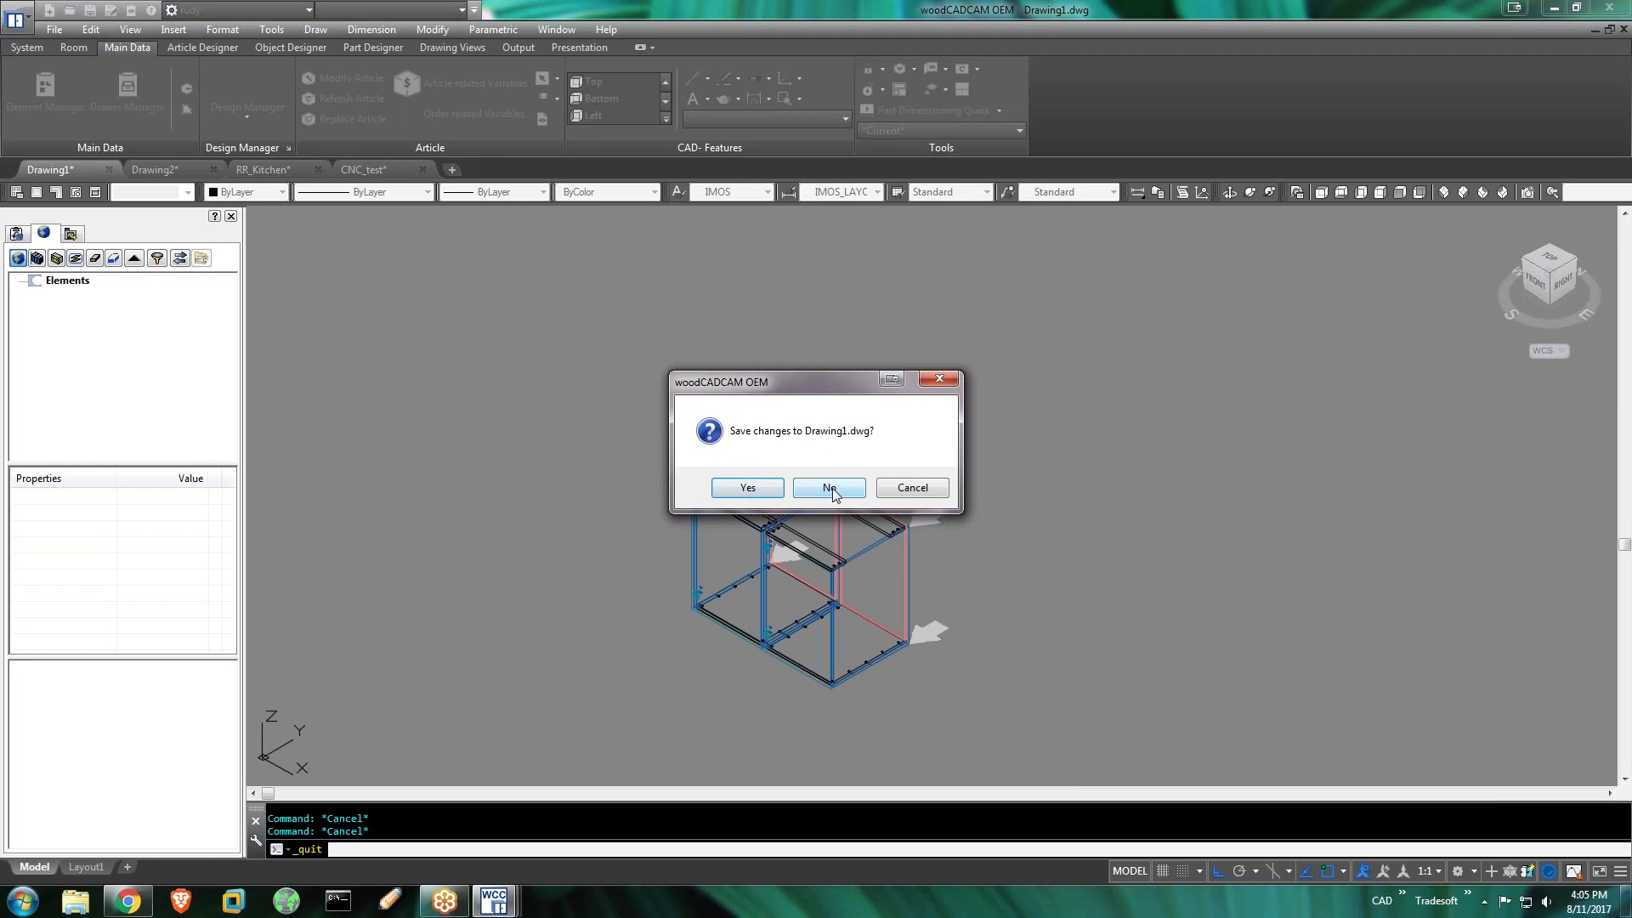
{"action": "left_click", "coordinate": [765, 489]}
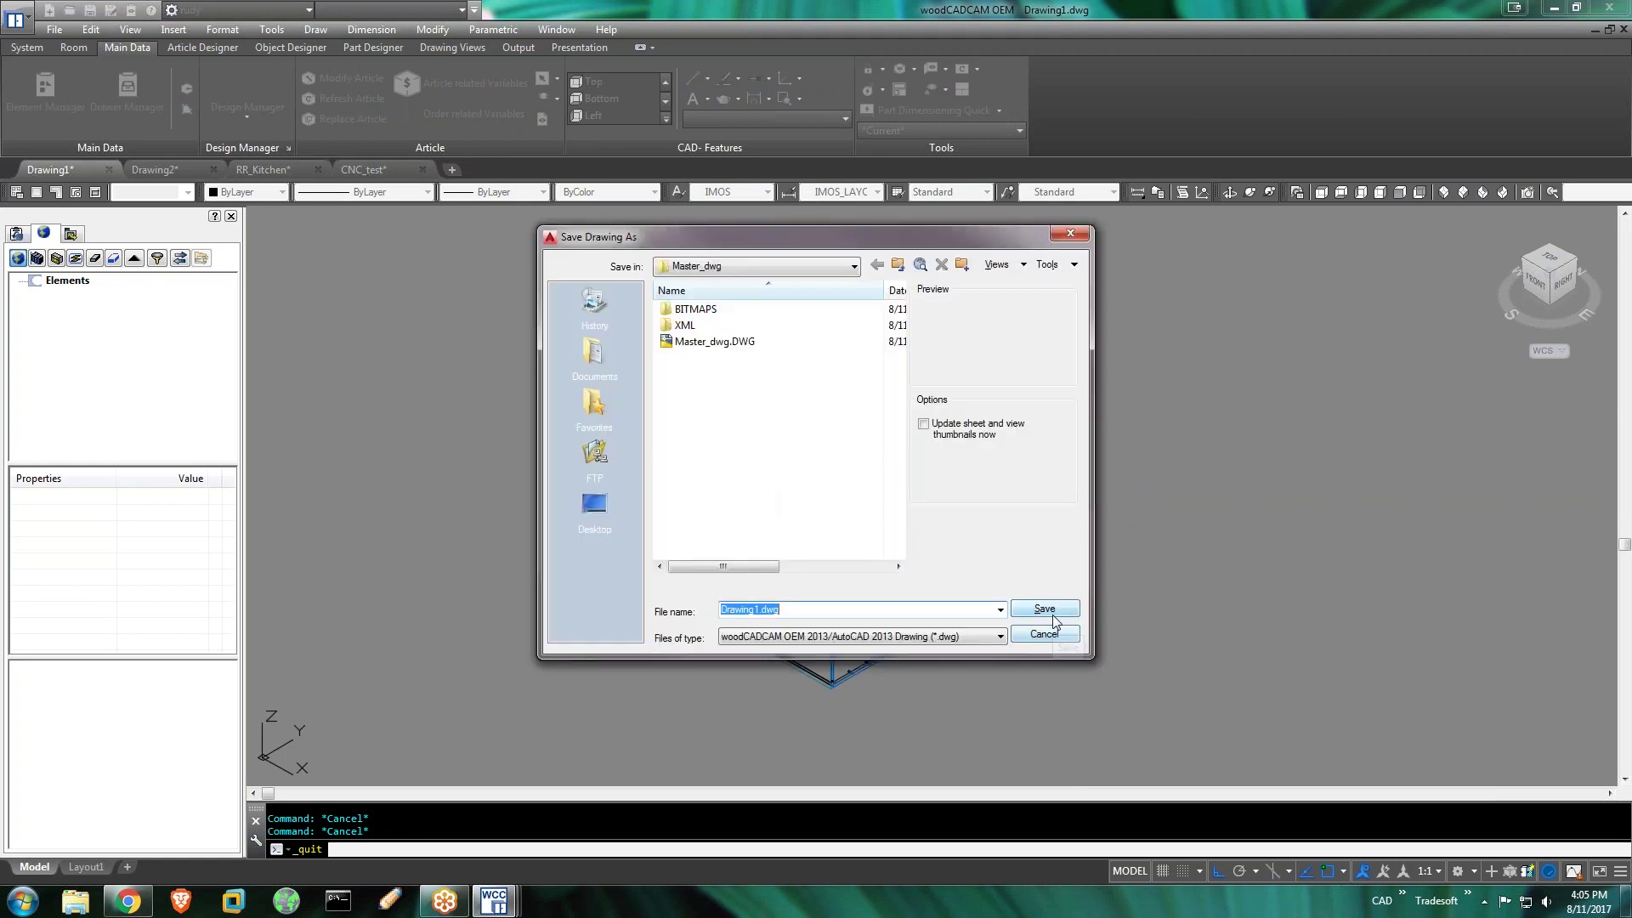
{"action": "left_click", "coordinate": [1043, 608]}
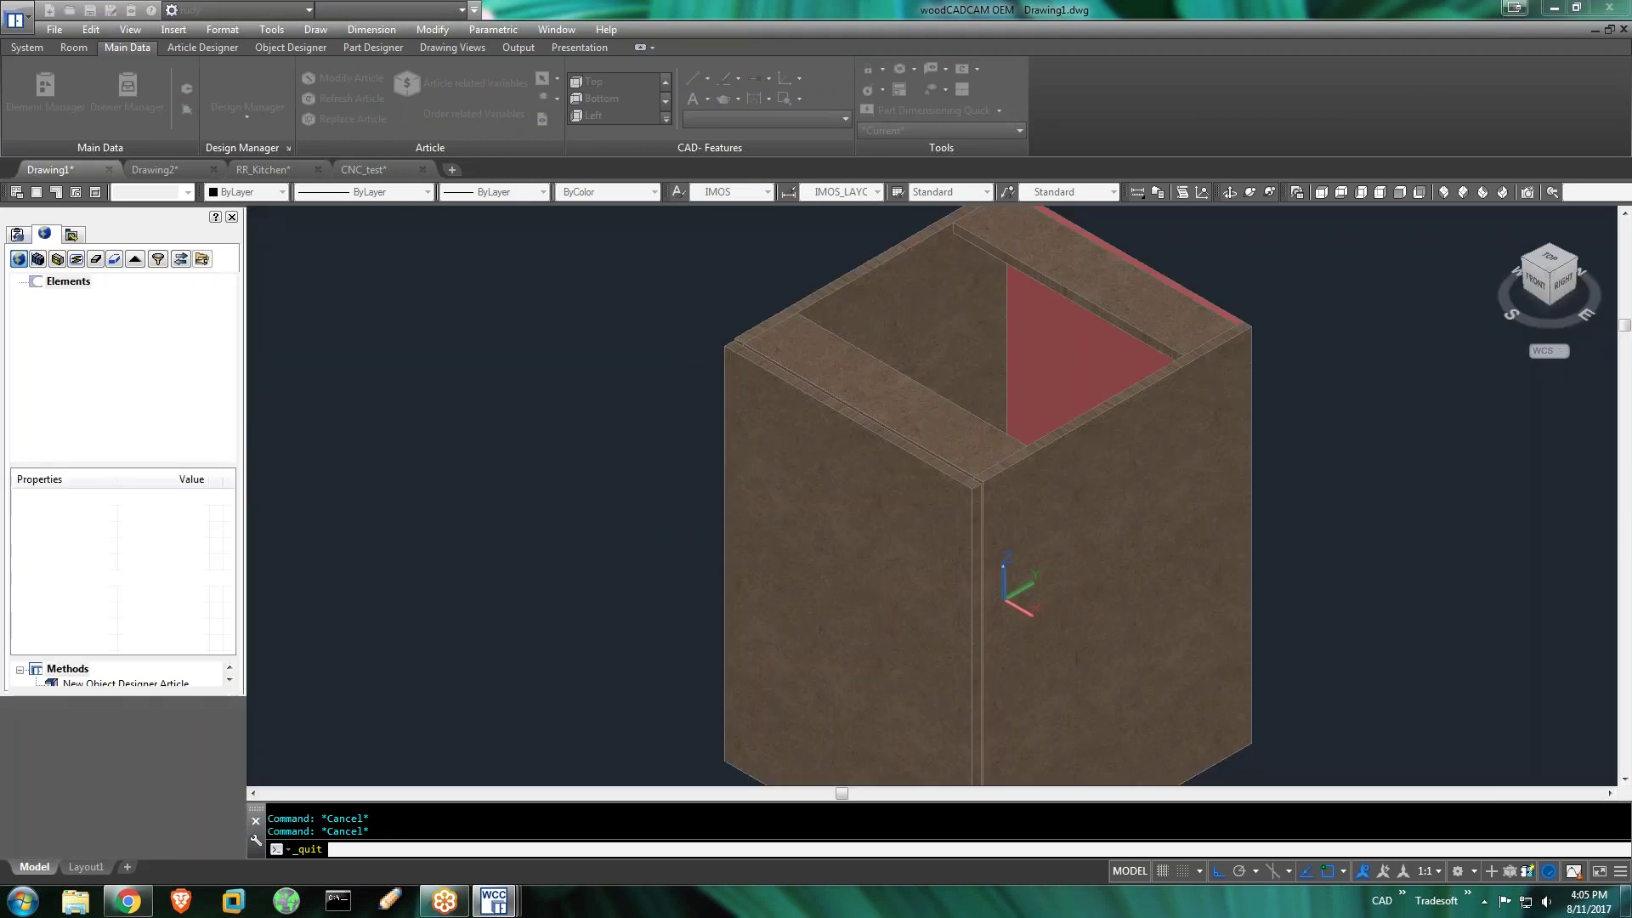
{"action": "left_click", "coordinate": [766, 487]}
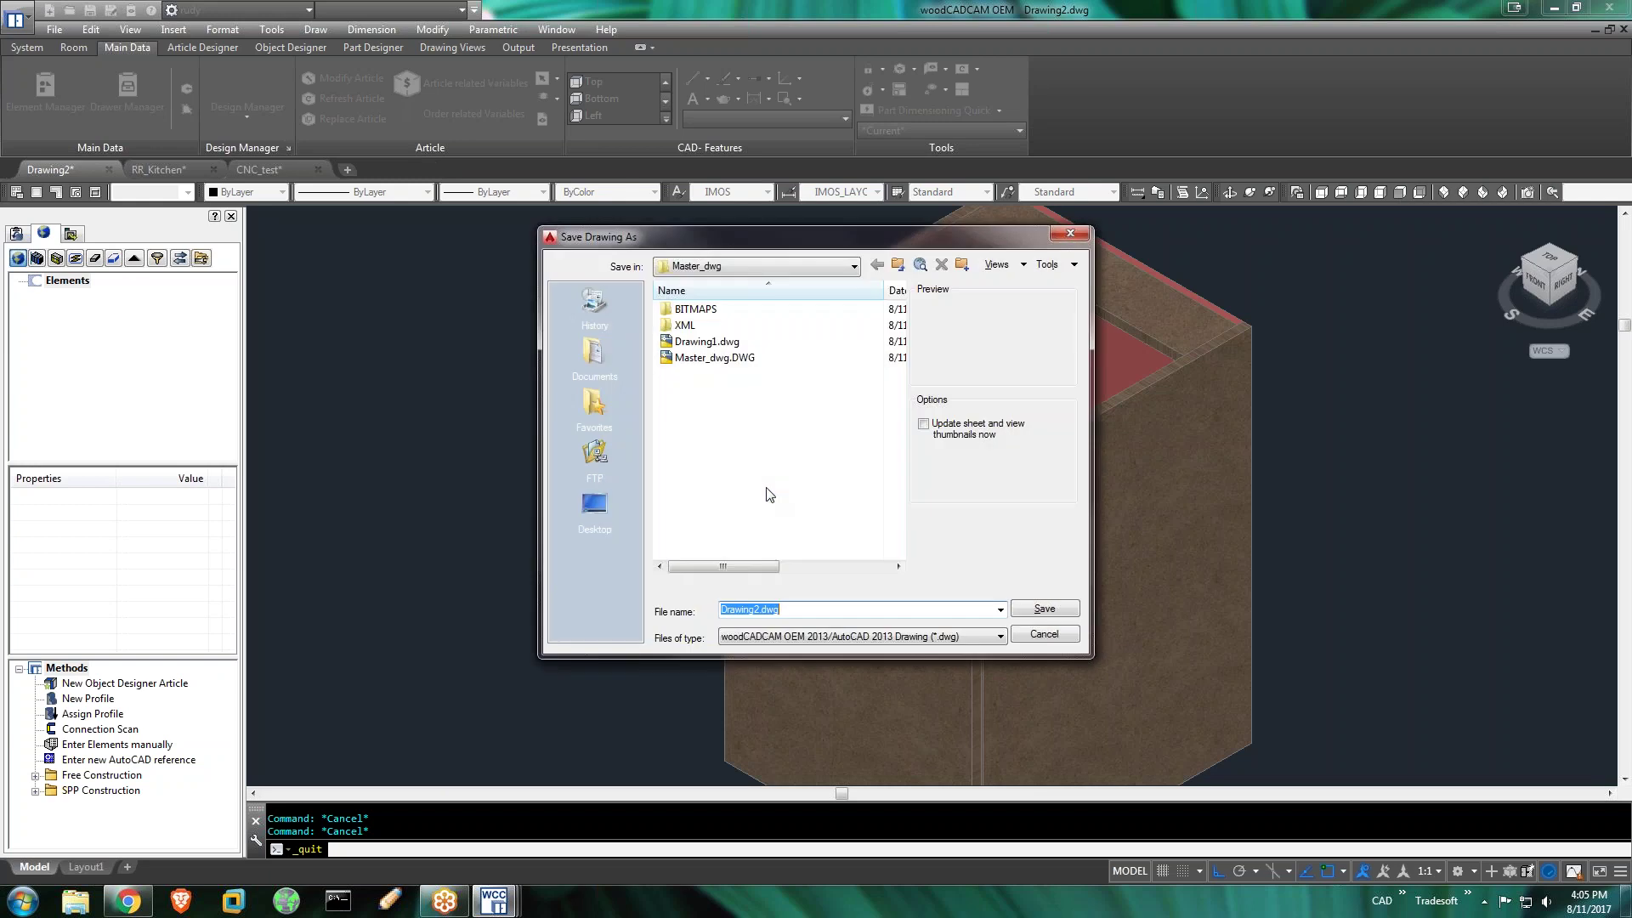
{"action": "left_click", "coordinate": [1039, 610]}
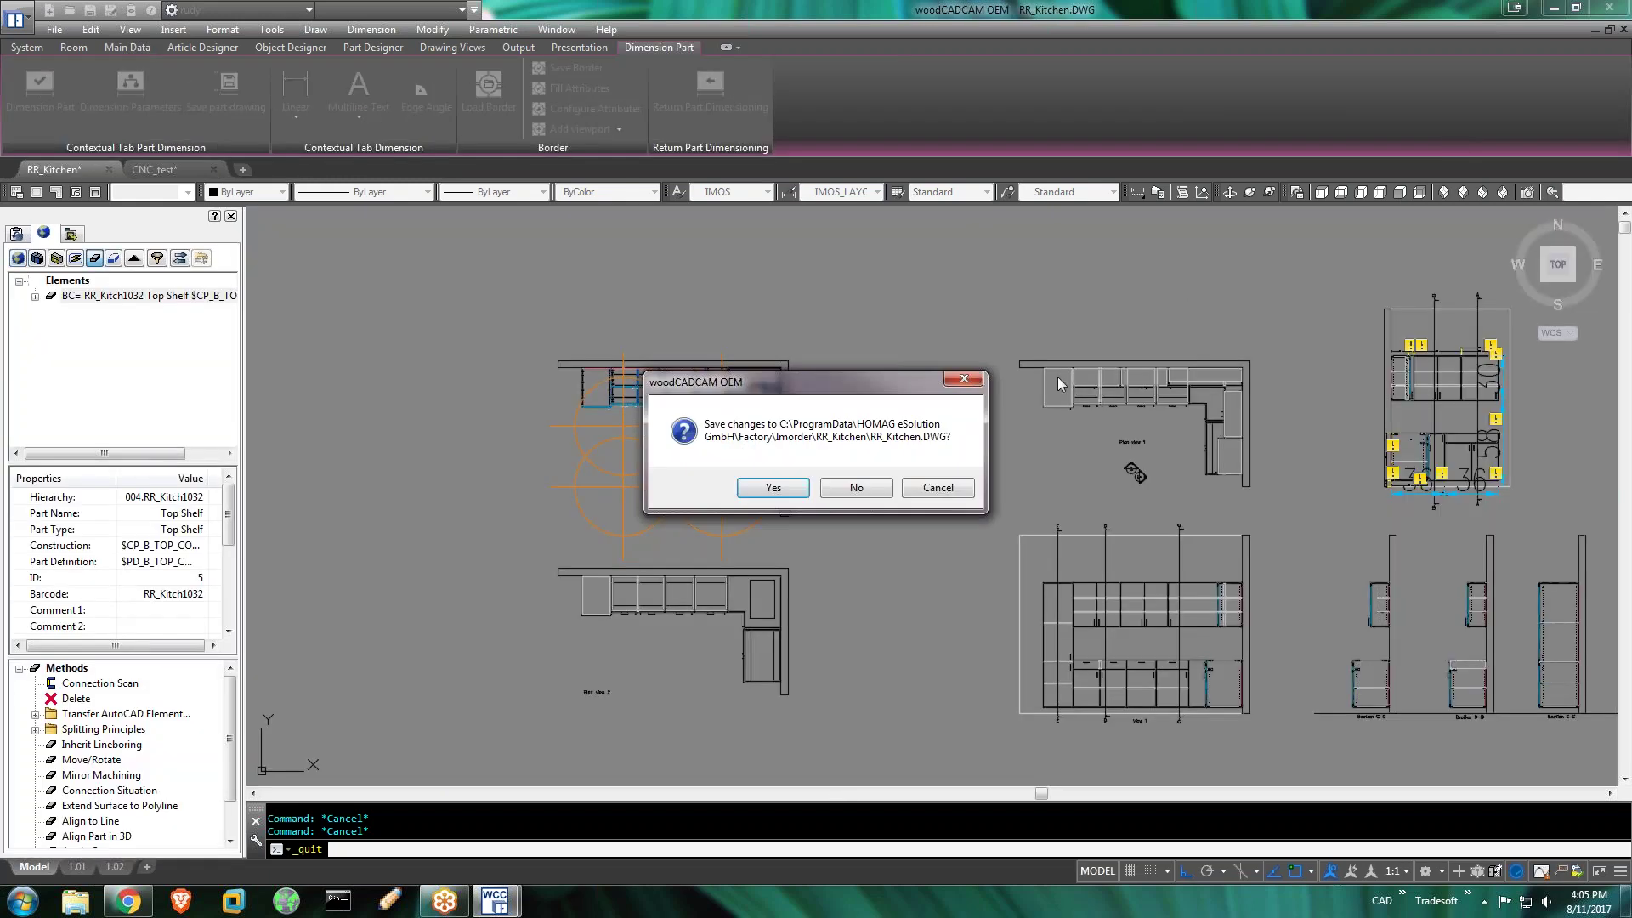
{"action": "left_click", "coordinate": [755, 487]}
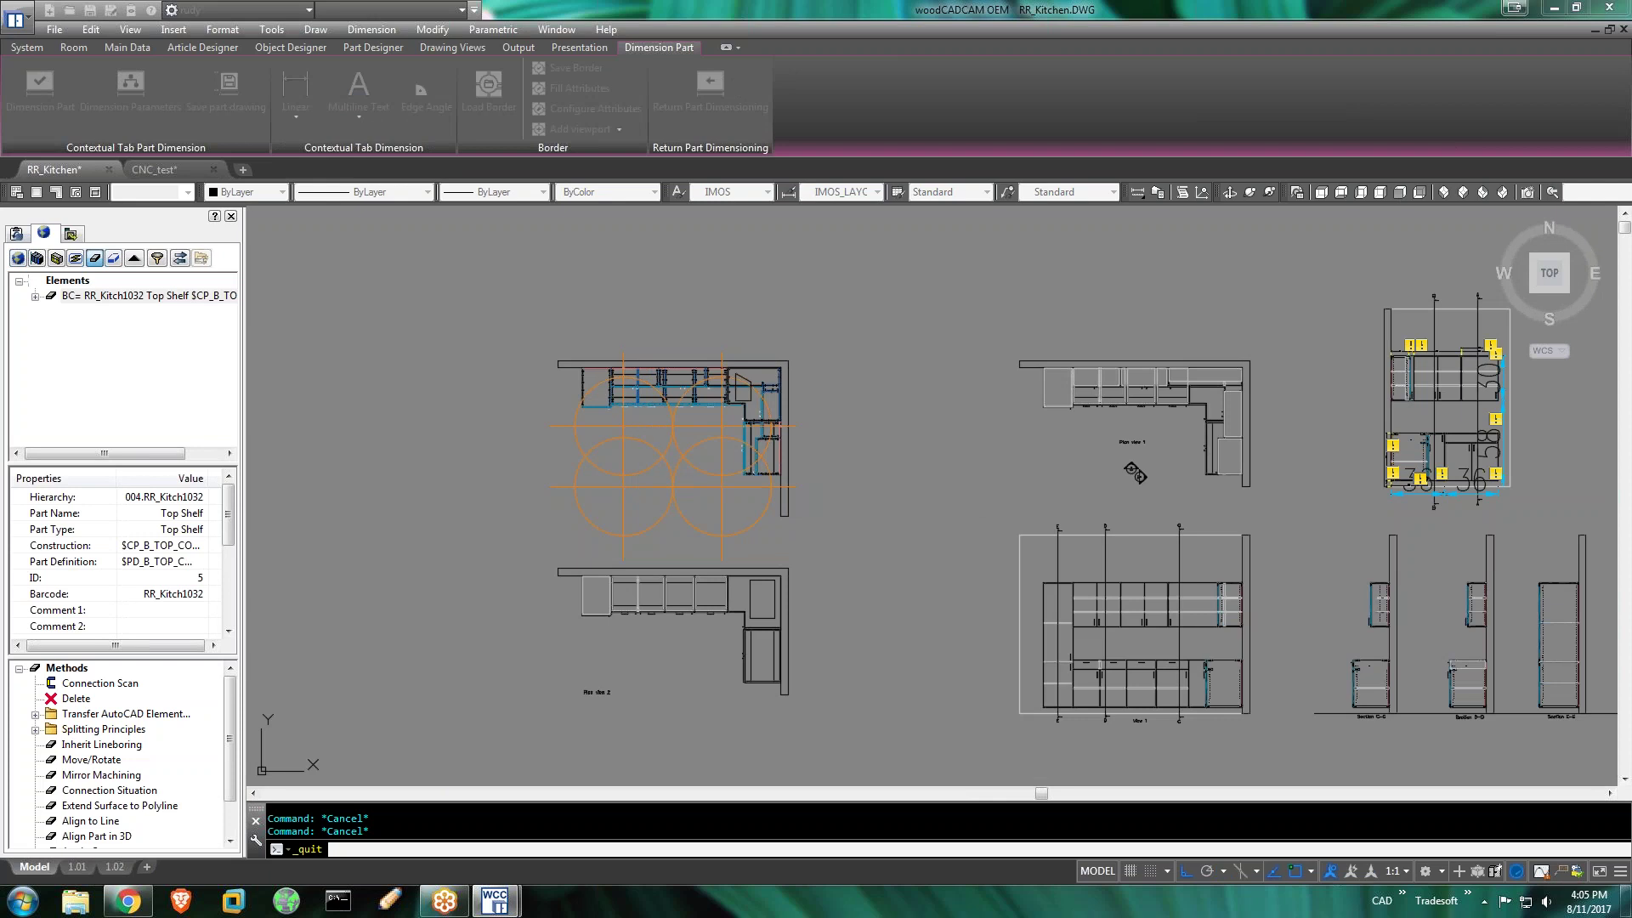
{"action": "left_click", "coordinate": [852, 489]}
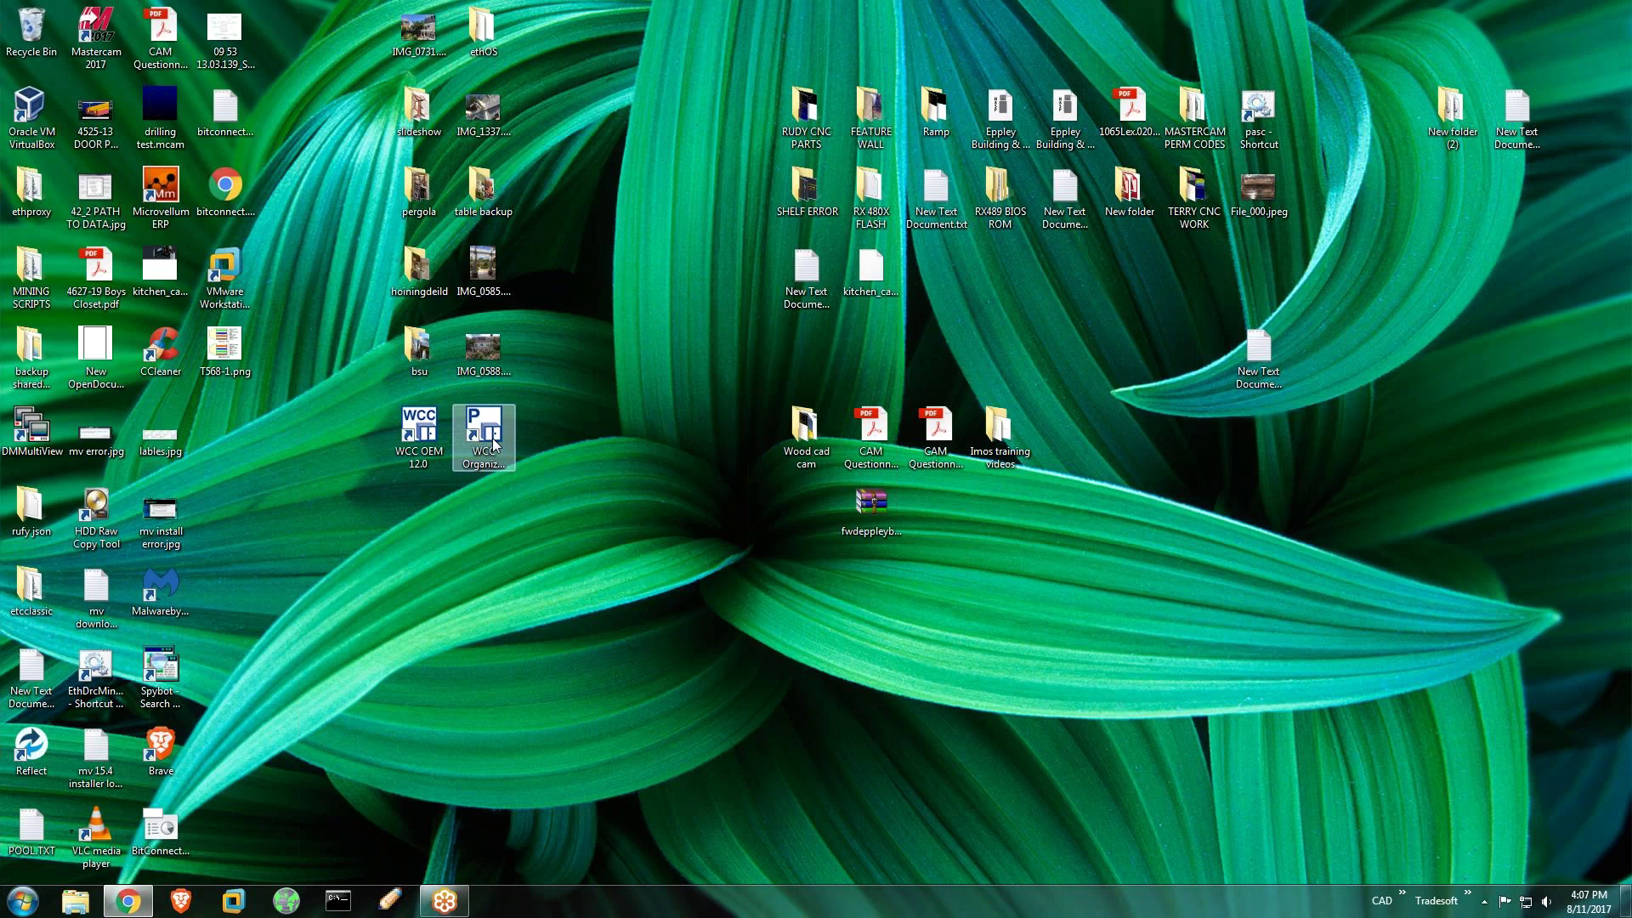
{"action": "left_click", "coordinate": [487, 422]}
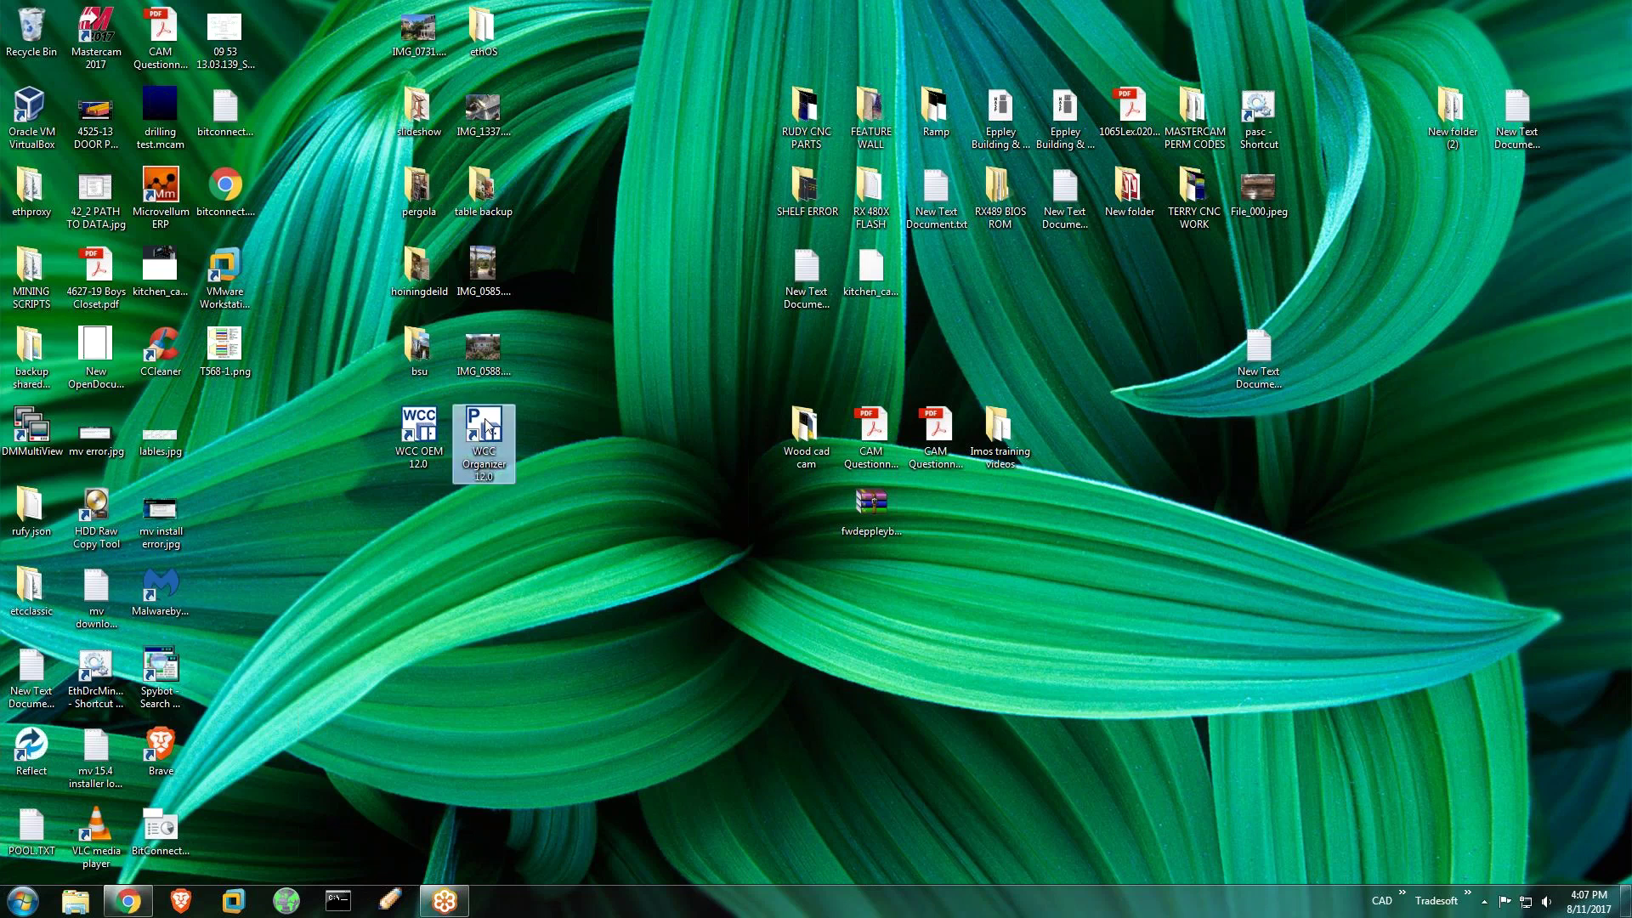
Launch WCC Organizer 12.0, connect to the Eppley database and go to Administration
{"action": "double_click", "coordinate": [487, 423]}
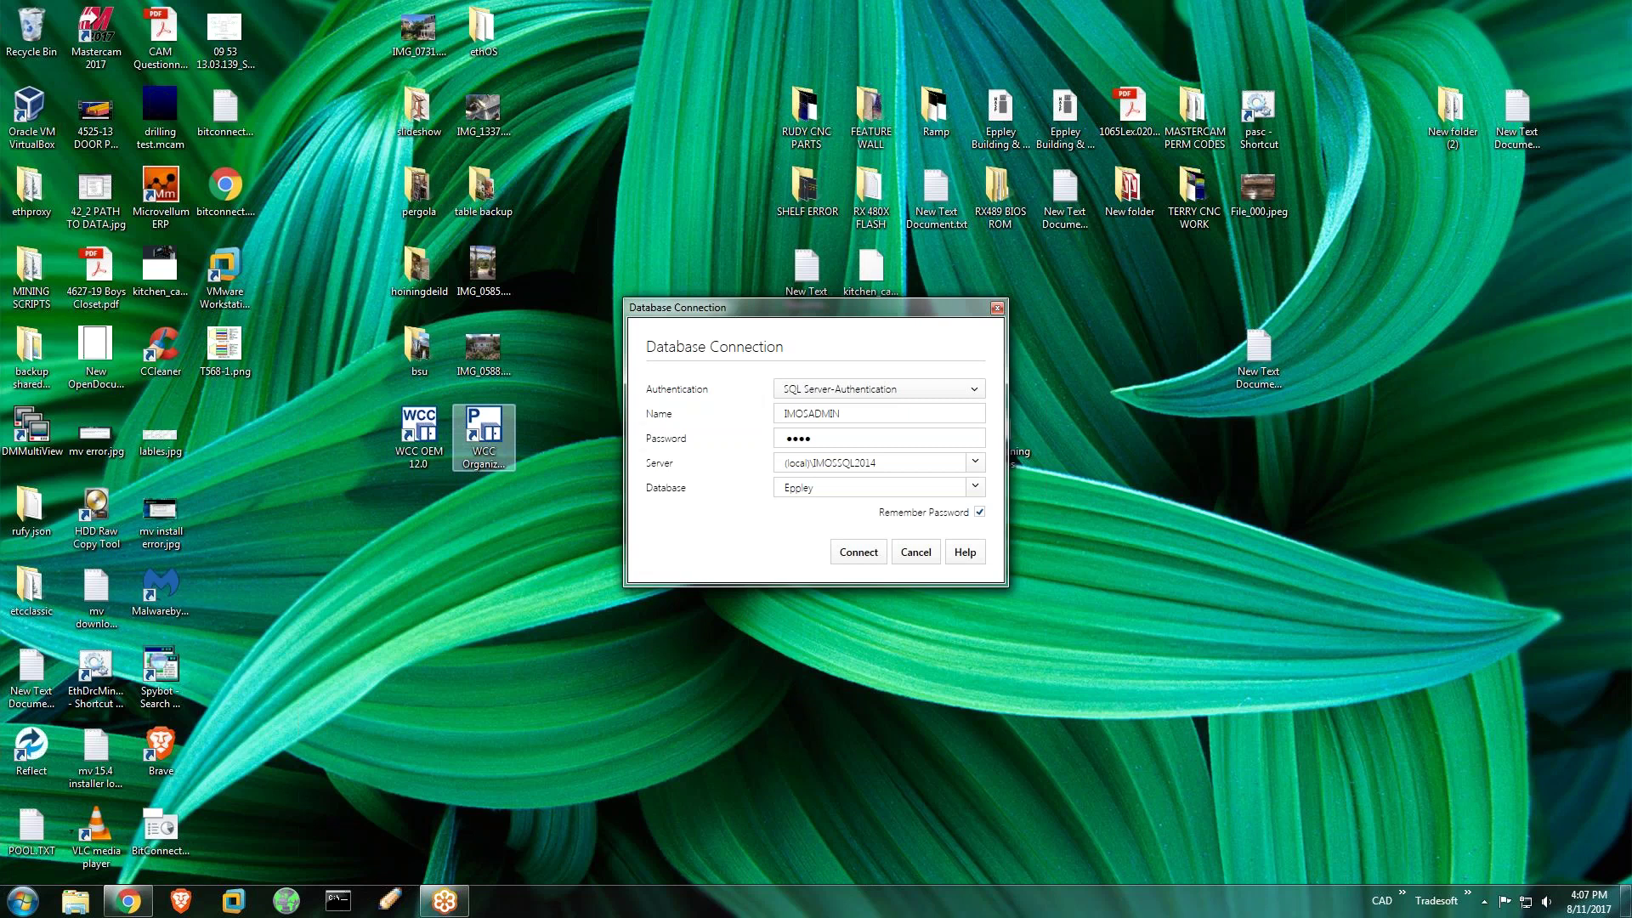
{"action": "left_click", "coordinate": [872, 554]}
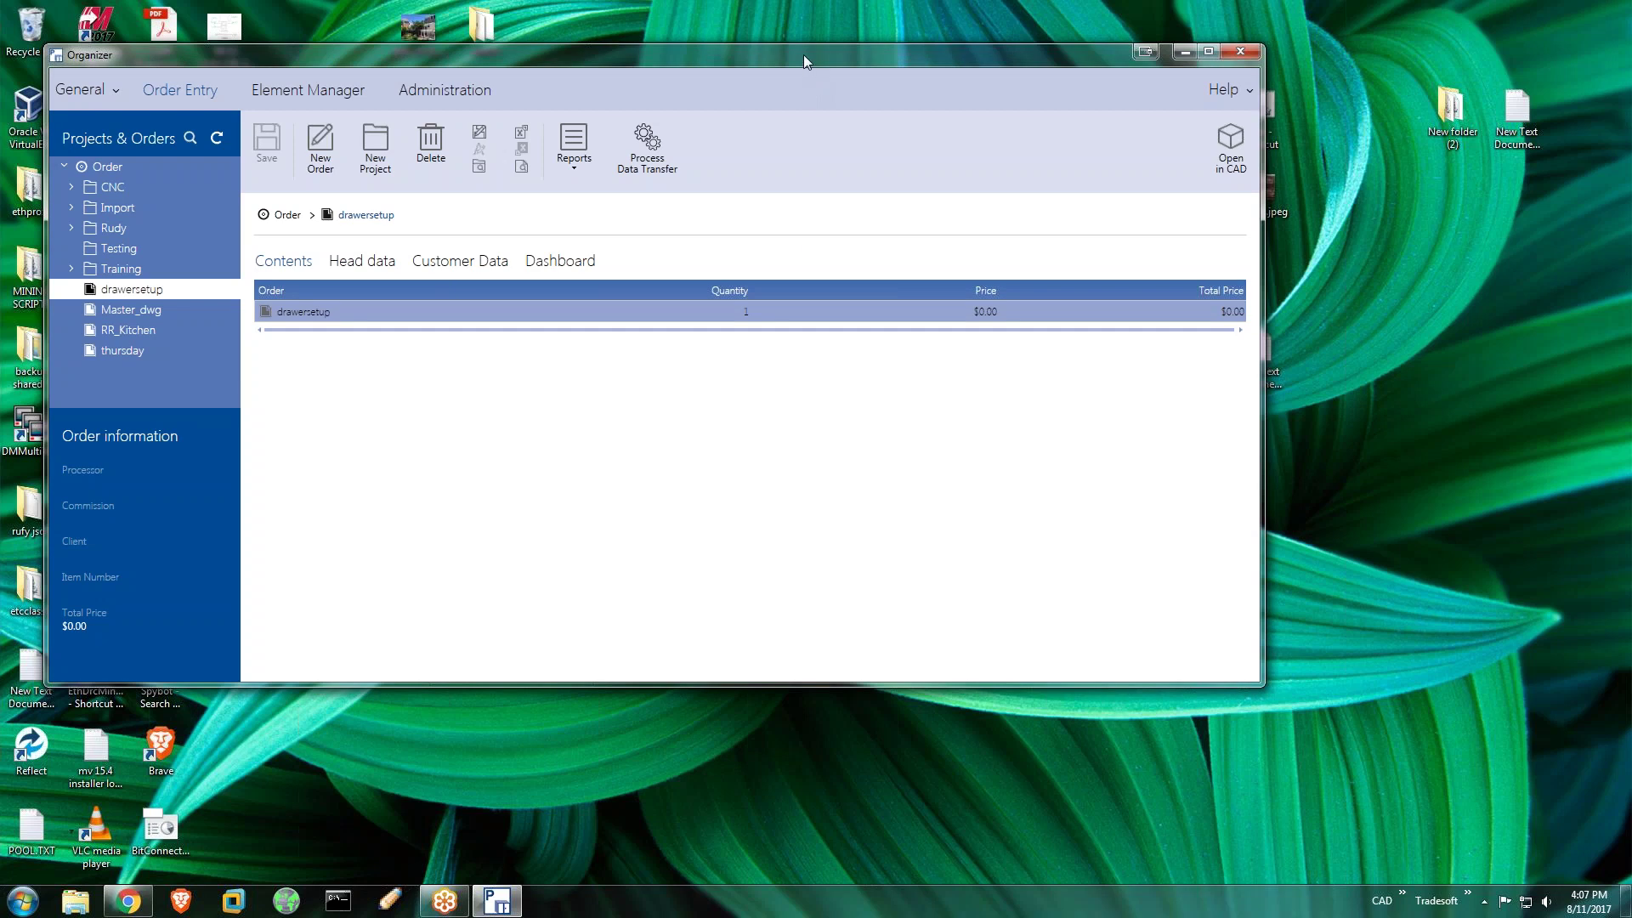
{"action": "left_click_drag", "start_coordinate": [803, 54], "coordinate": [923, 63]}
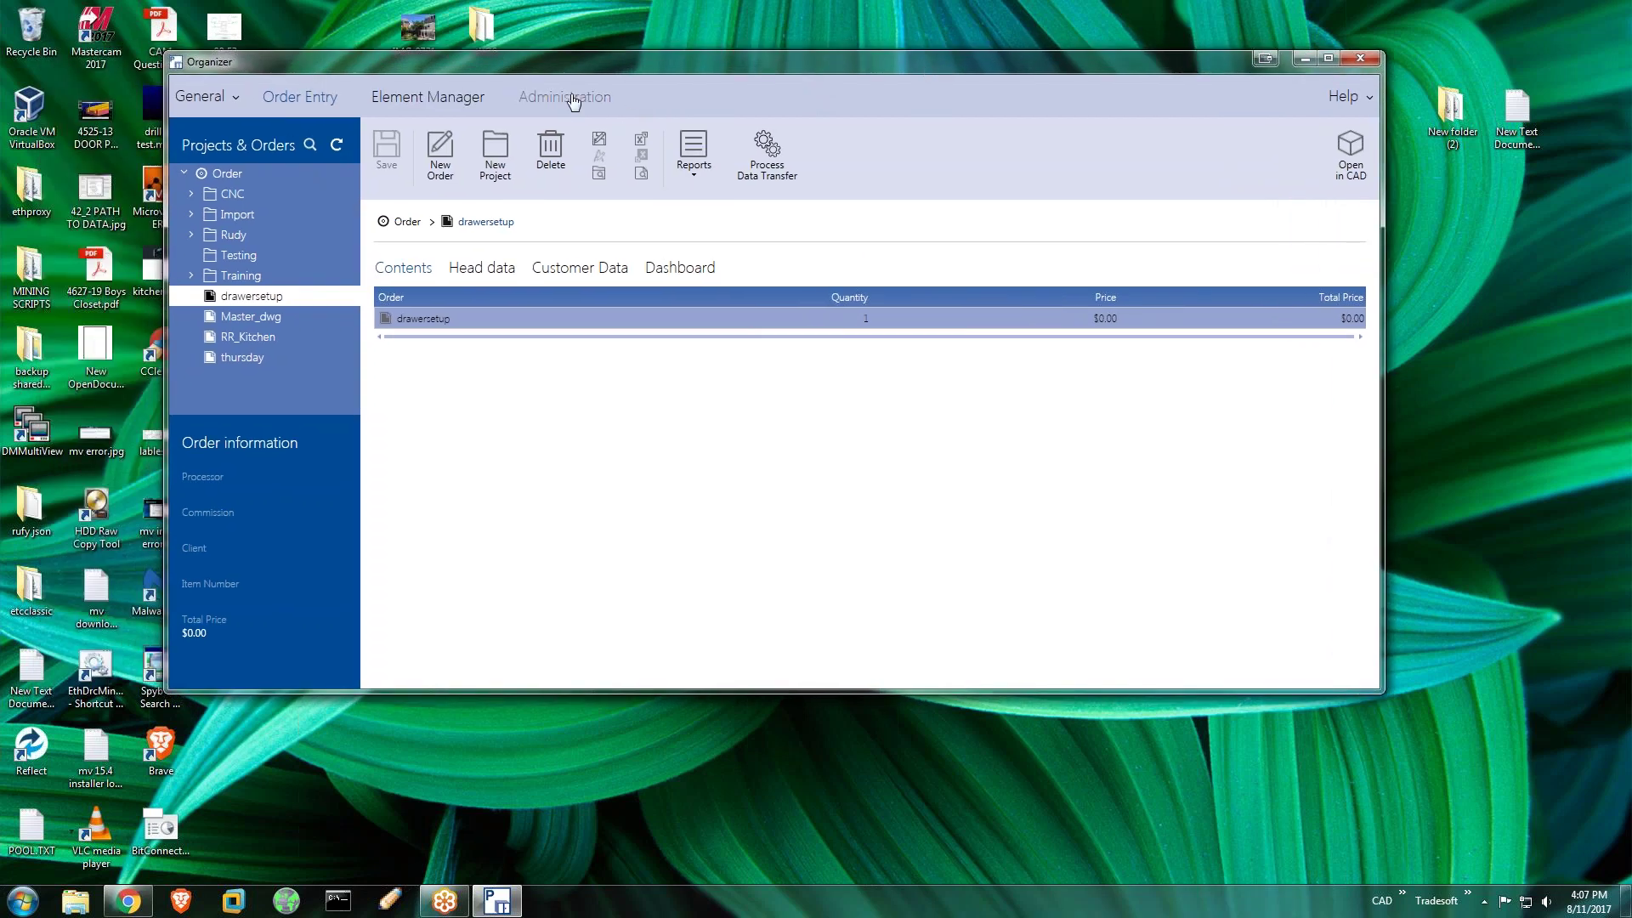
{"action": "left_click", "coordinate": [568, 97]}
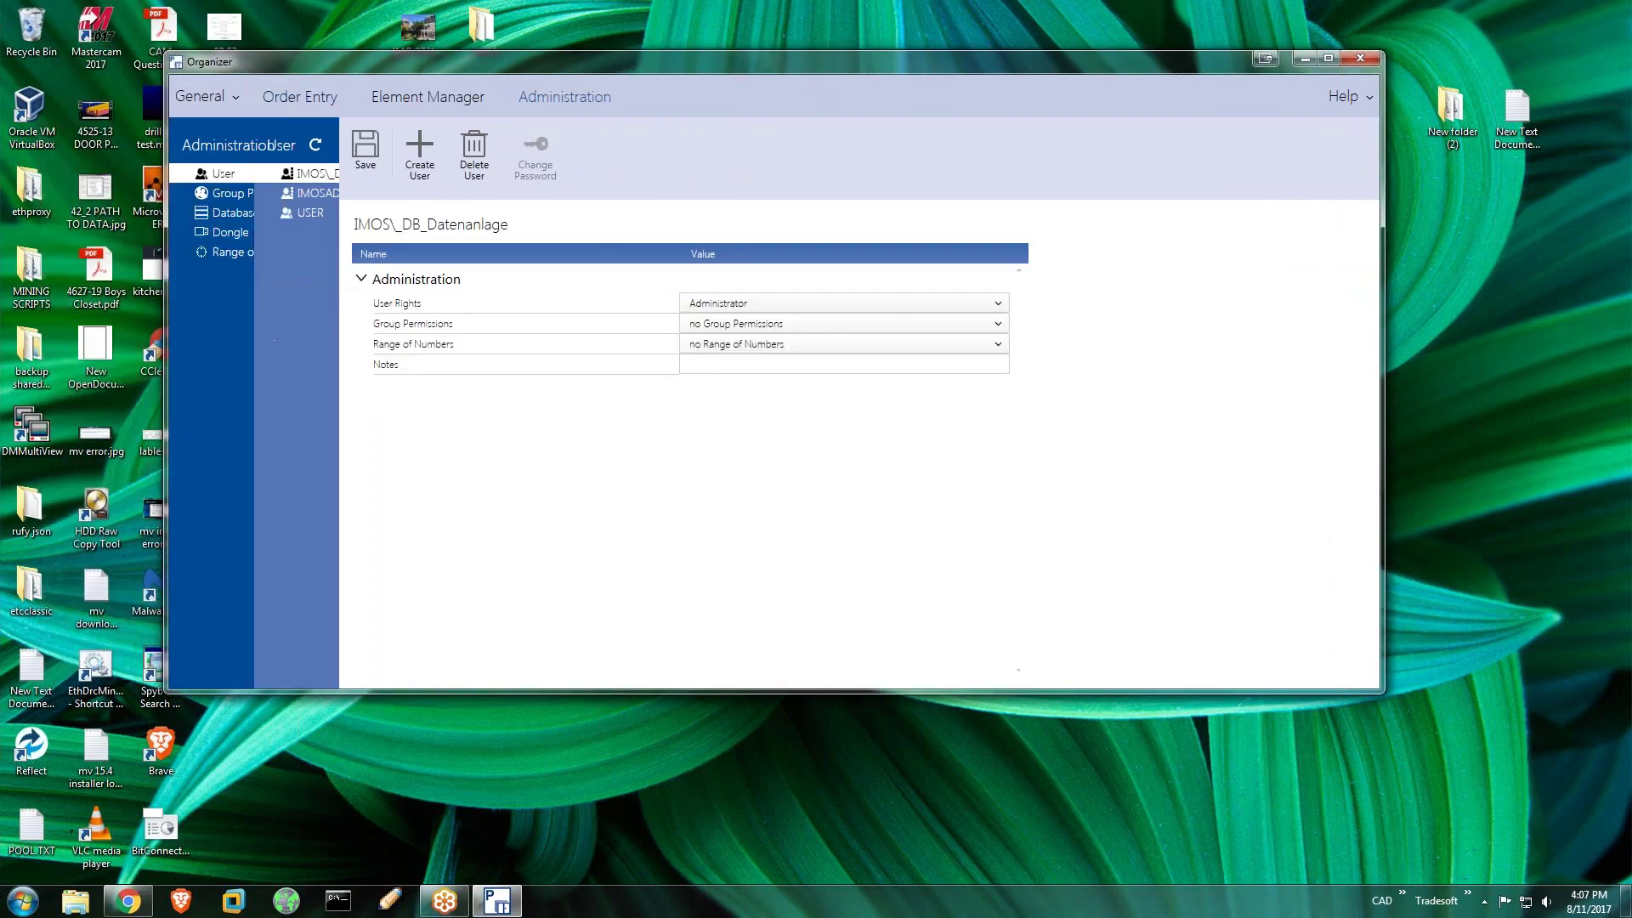
Show the Eppley database details and start a backup set to save locally
{"action": "left_click", "coordinate": [236, 213]}
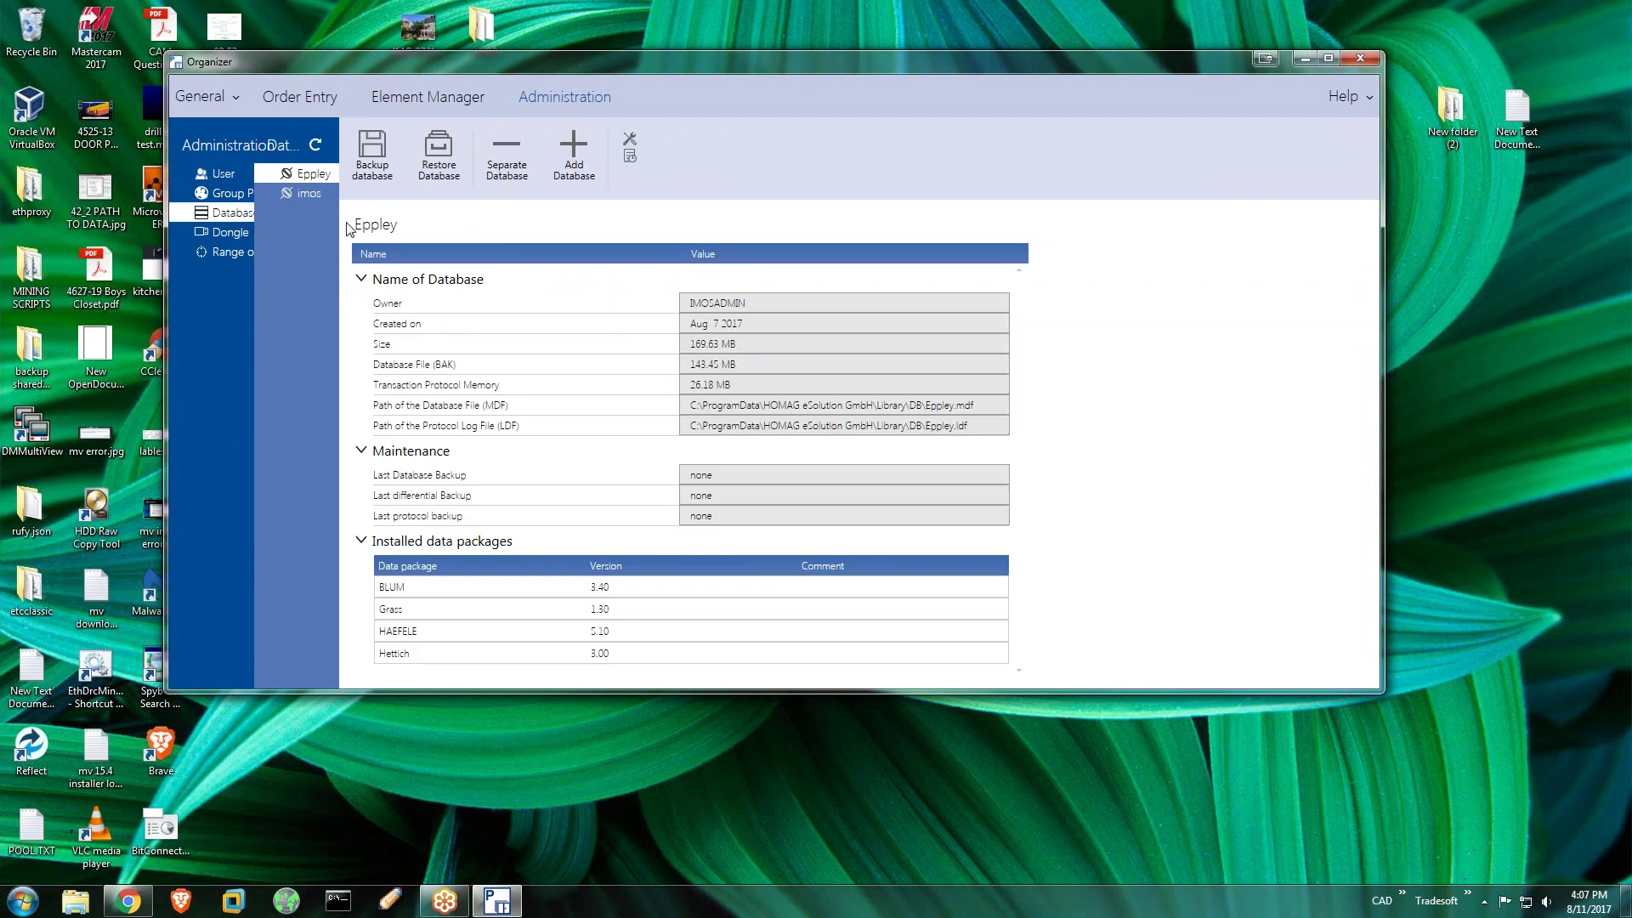
{"action": "left_click", "coordinate": [378, 159]}
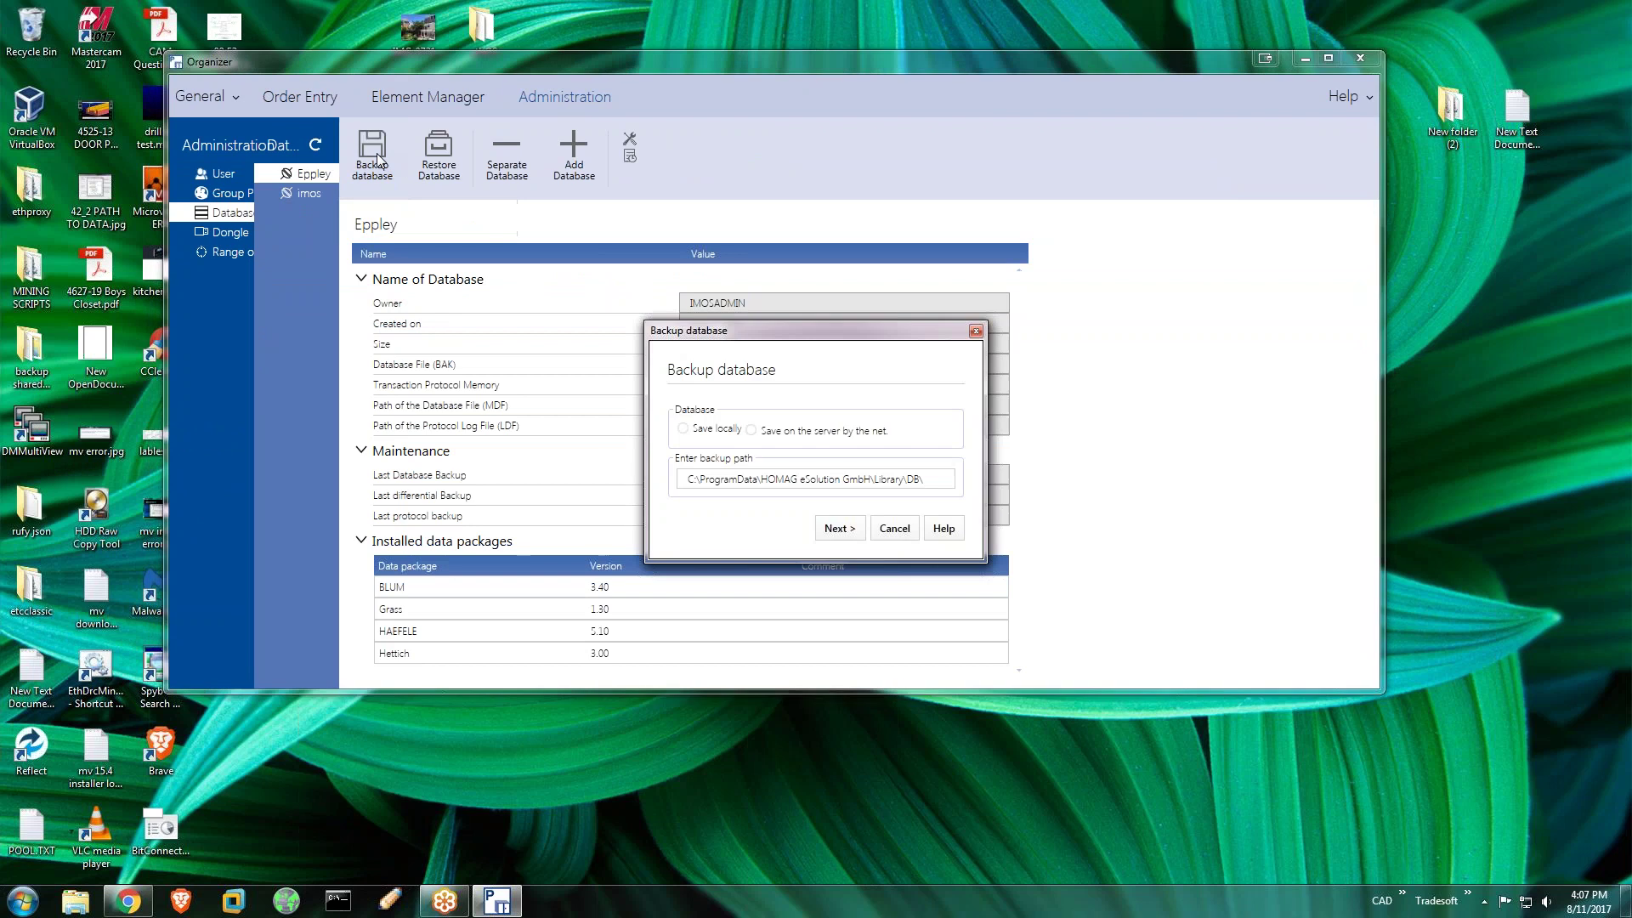
{"action": "left_click", "coordinate": [684, 429]}
{"action": "left_click", "coordinate": [851, 530]}
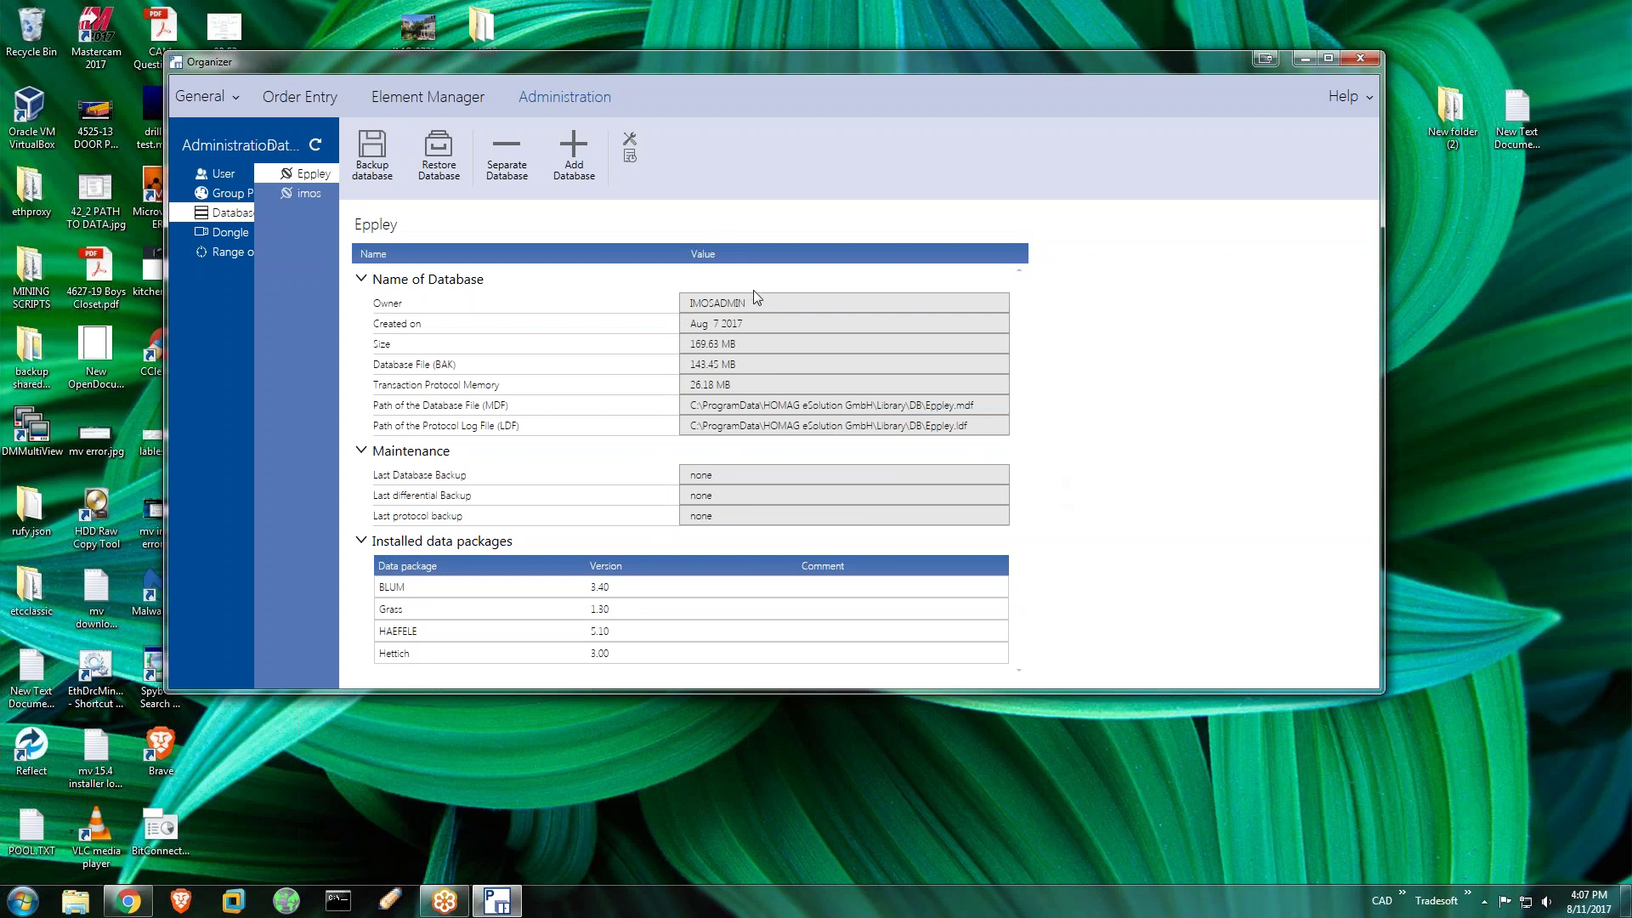
Restart the Eppley backup, pick a destination folder for it, and proceed
{"action": "left_click", "coordinate": [400, 195]}
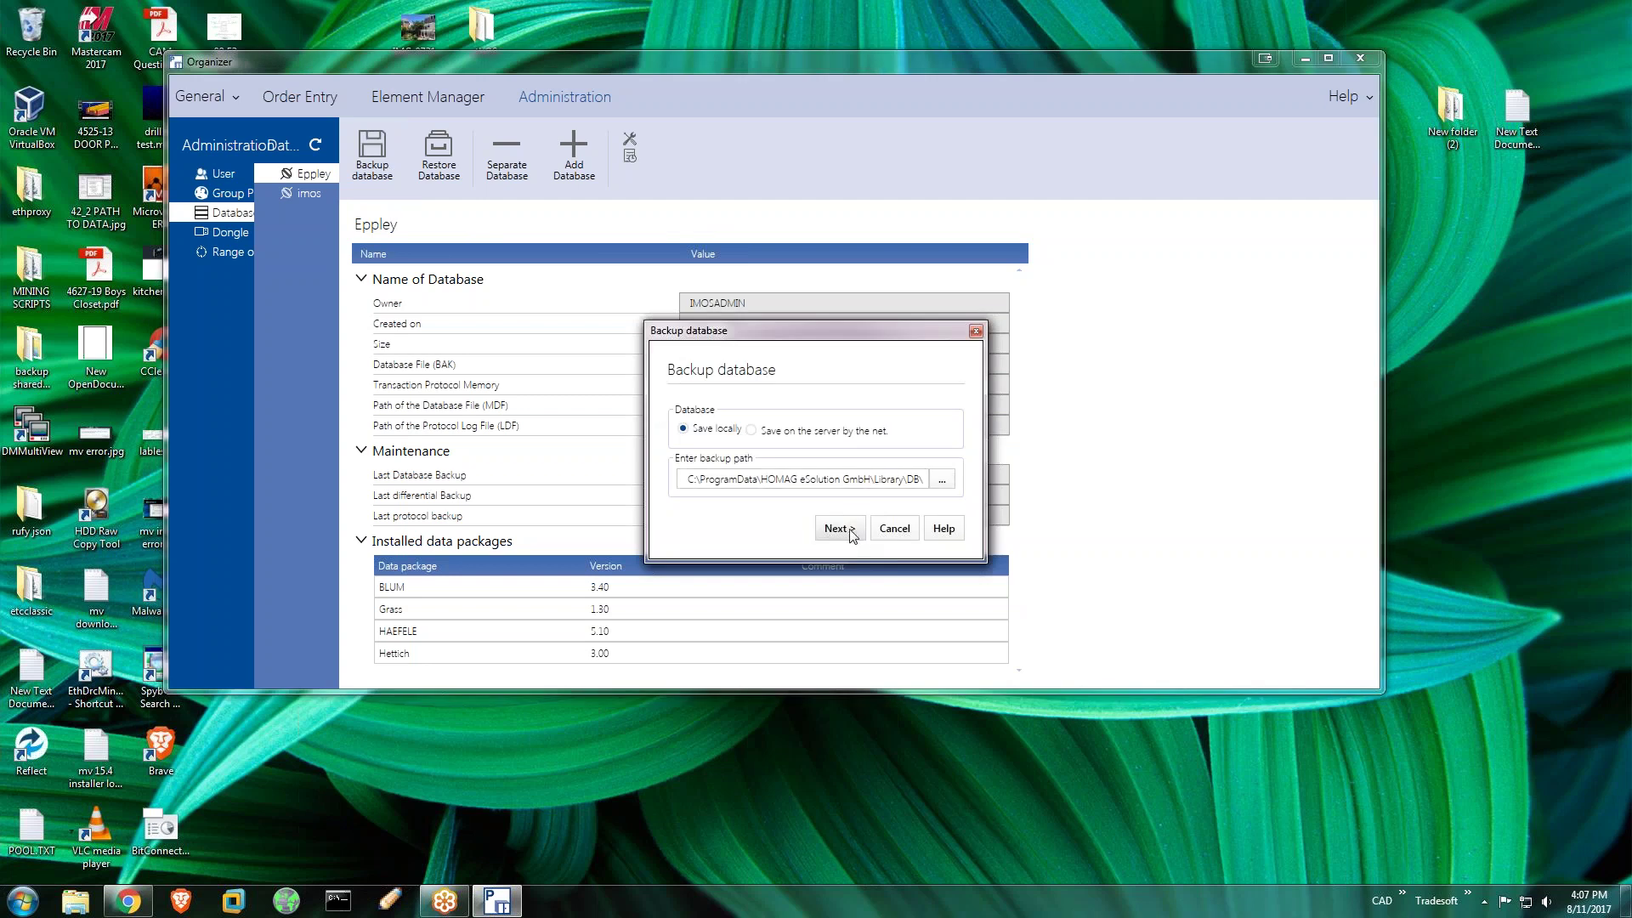
{"action": "left_click", "coordinate": [942, 478]}
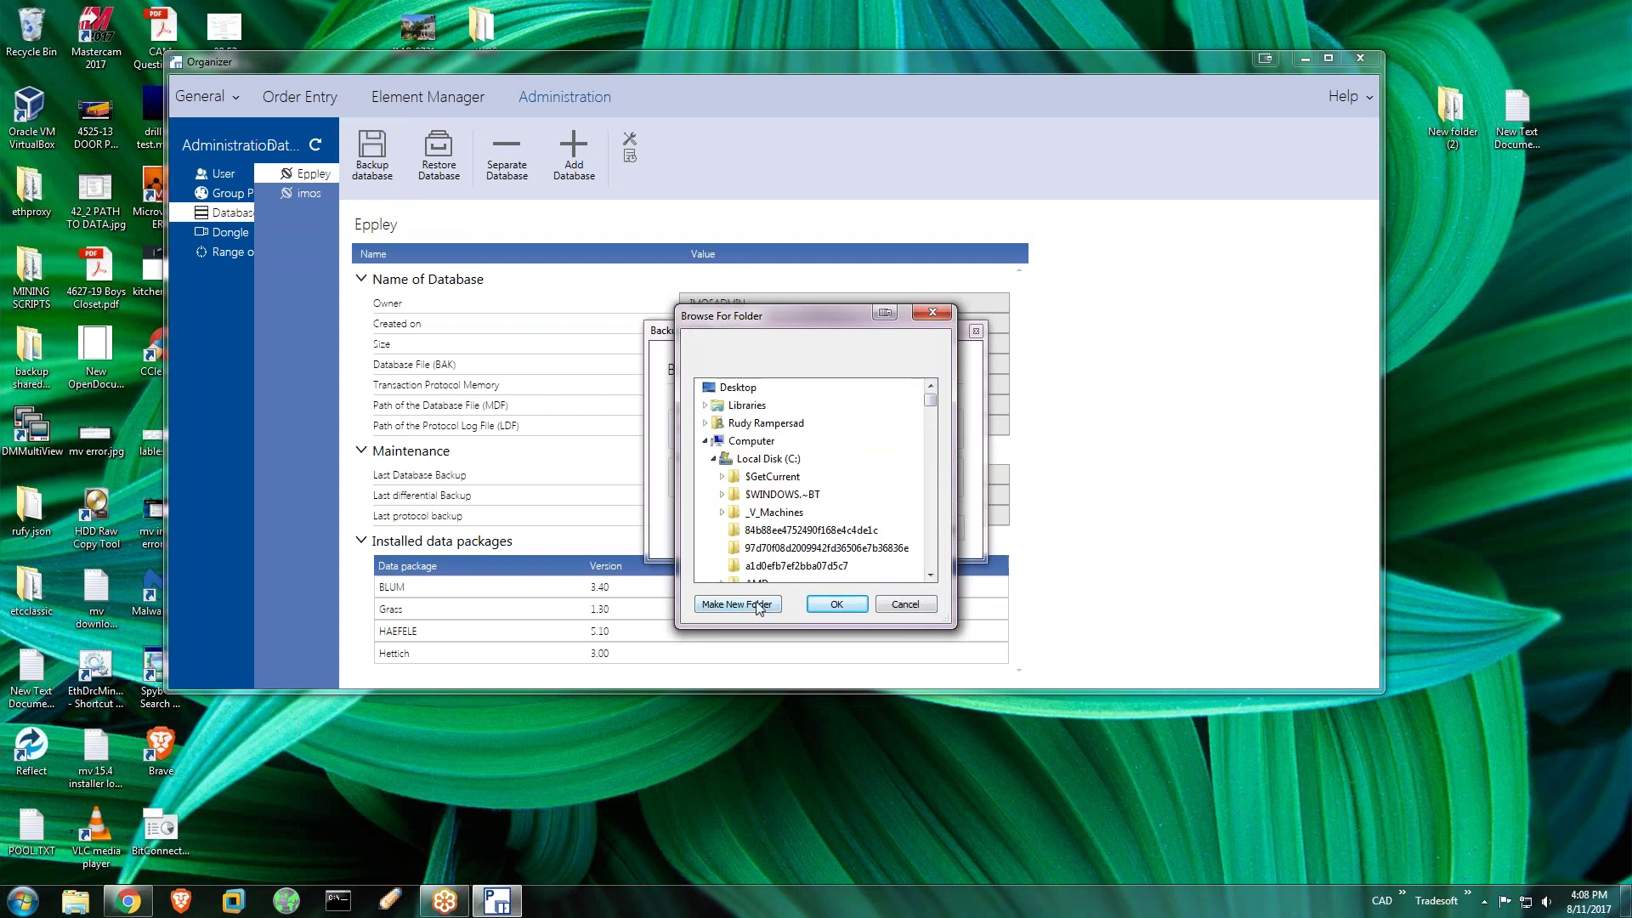
{"action": "left_click", "coordinate": [844, 607]}
{"action": "left_click", "coordinate": [841, 533]}
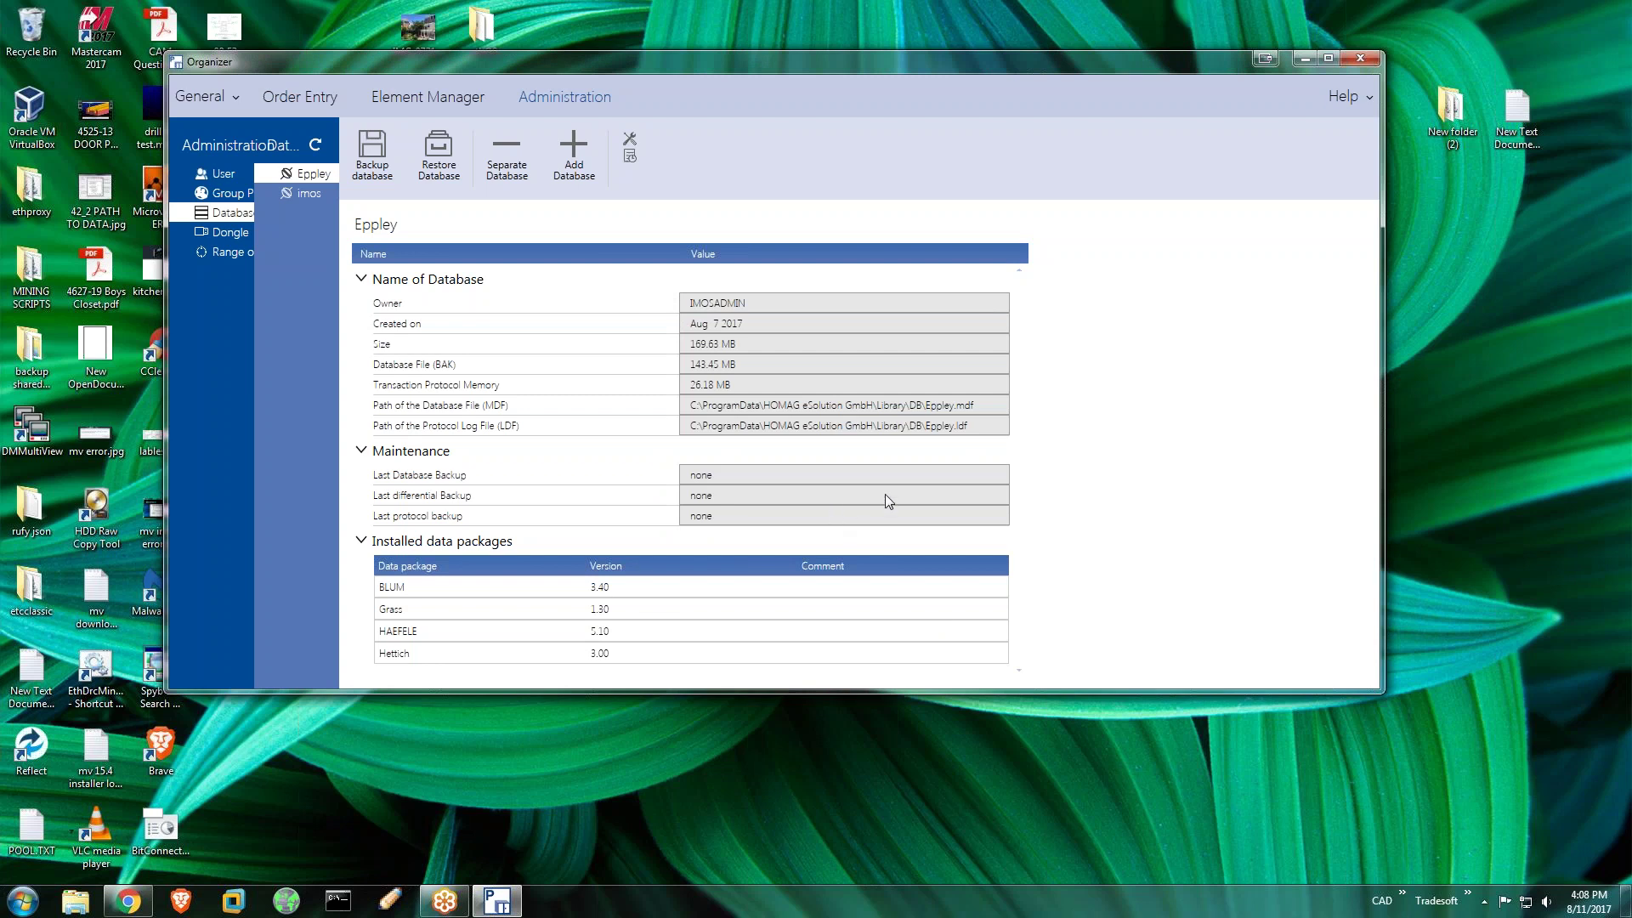
Shift the WCC Organizer window aside and close it
{"action": "left_click_drag", "start_coordinate": [860, 63], "coordinate": [1057, 53]}
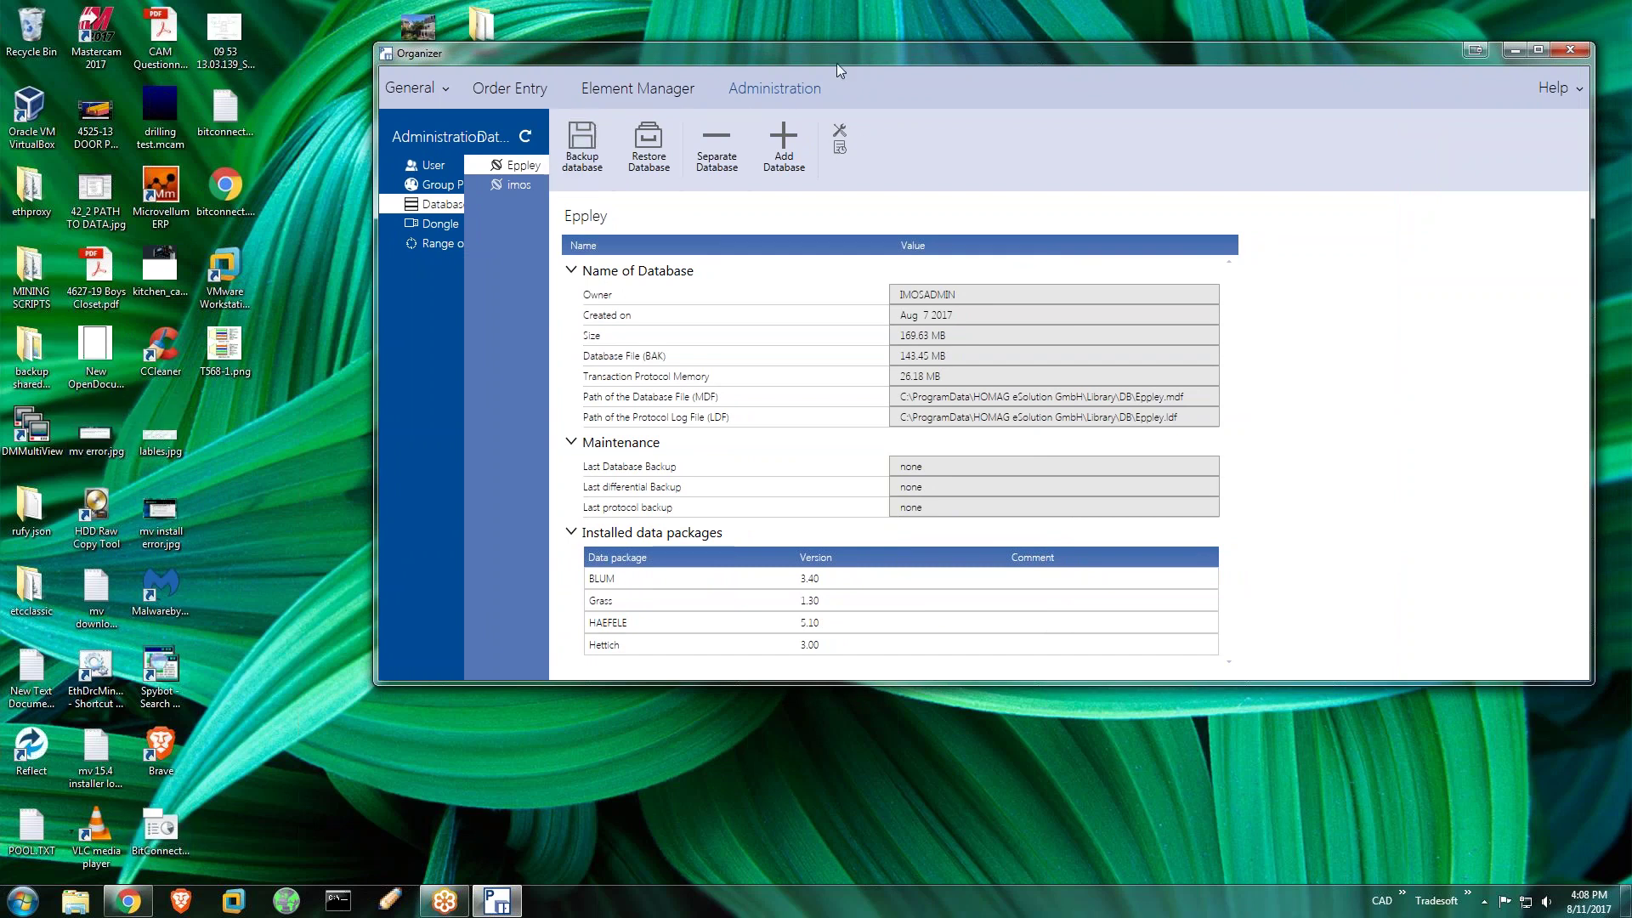
{"action": "left_click_drag", "start_coordinate": [880, 58], "coordinate": [786, 75]}
{"action": "left_click", "coordinate": [1477, 66]}
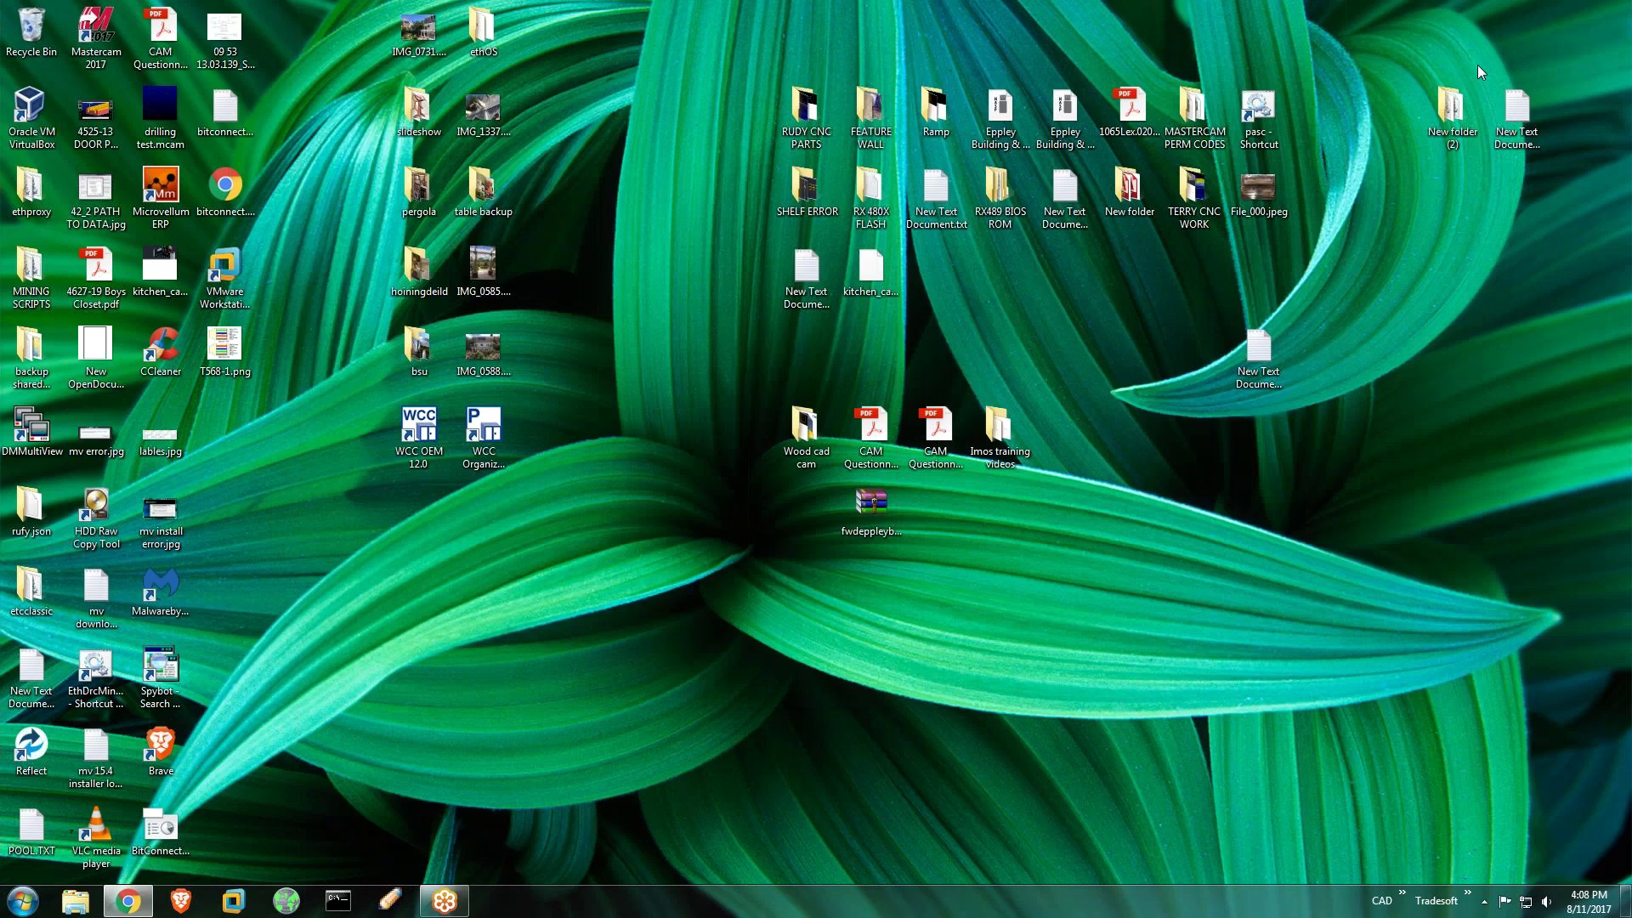
Open and close a file explorer window from the taskbar, then bring up the Start menu
{"action": "left_click", "coordinate": [74, 903]}
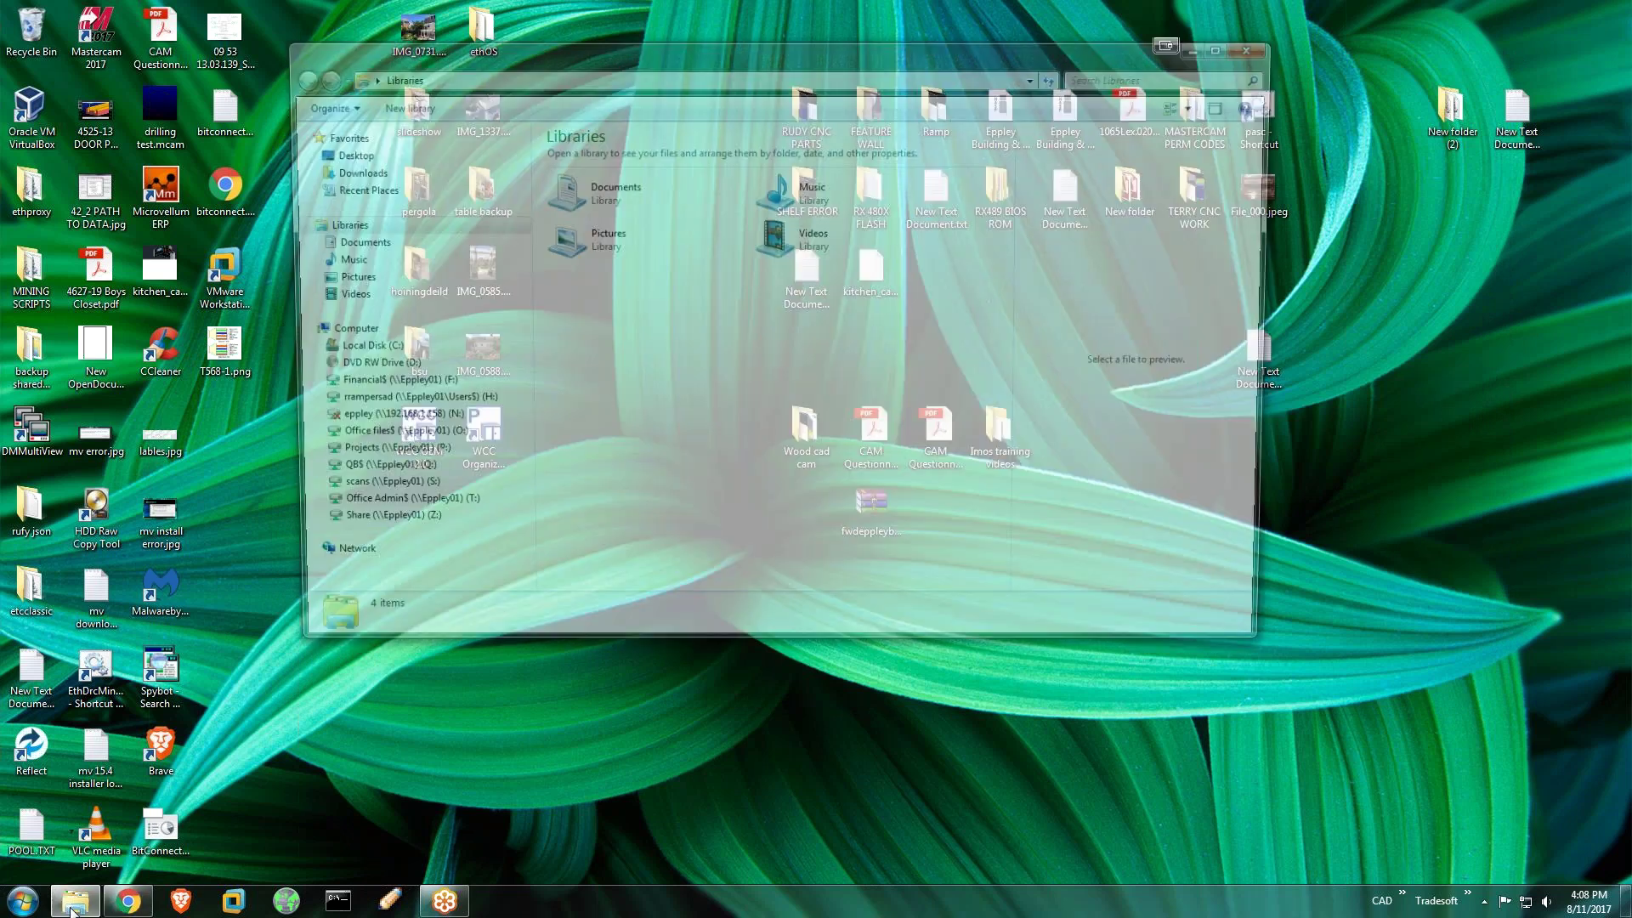
{"action": "left_click_drag", "start_coordinate": [668, 49], "coordinate": [679, 64]}
{"action": "left_click", "coordinate": [1272, 61]}
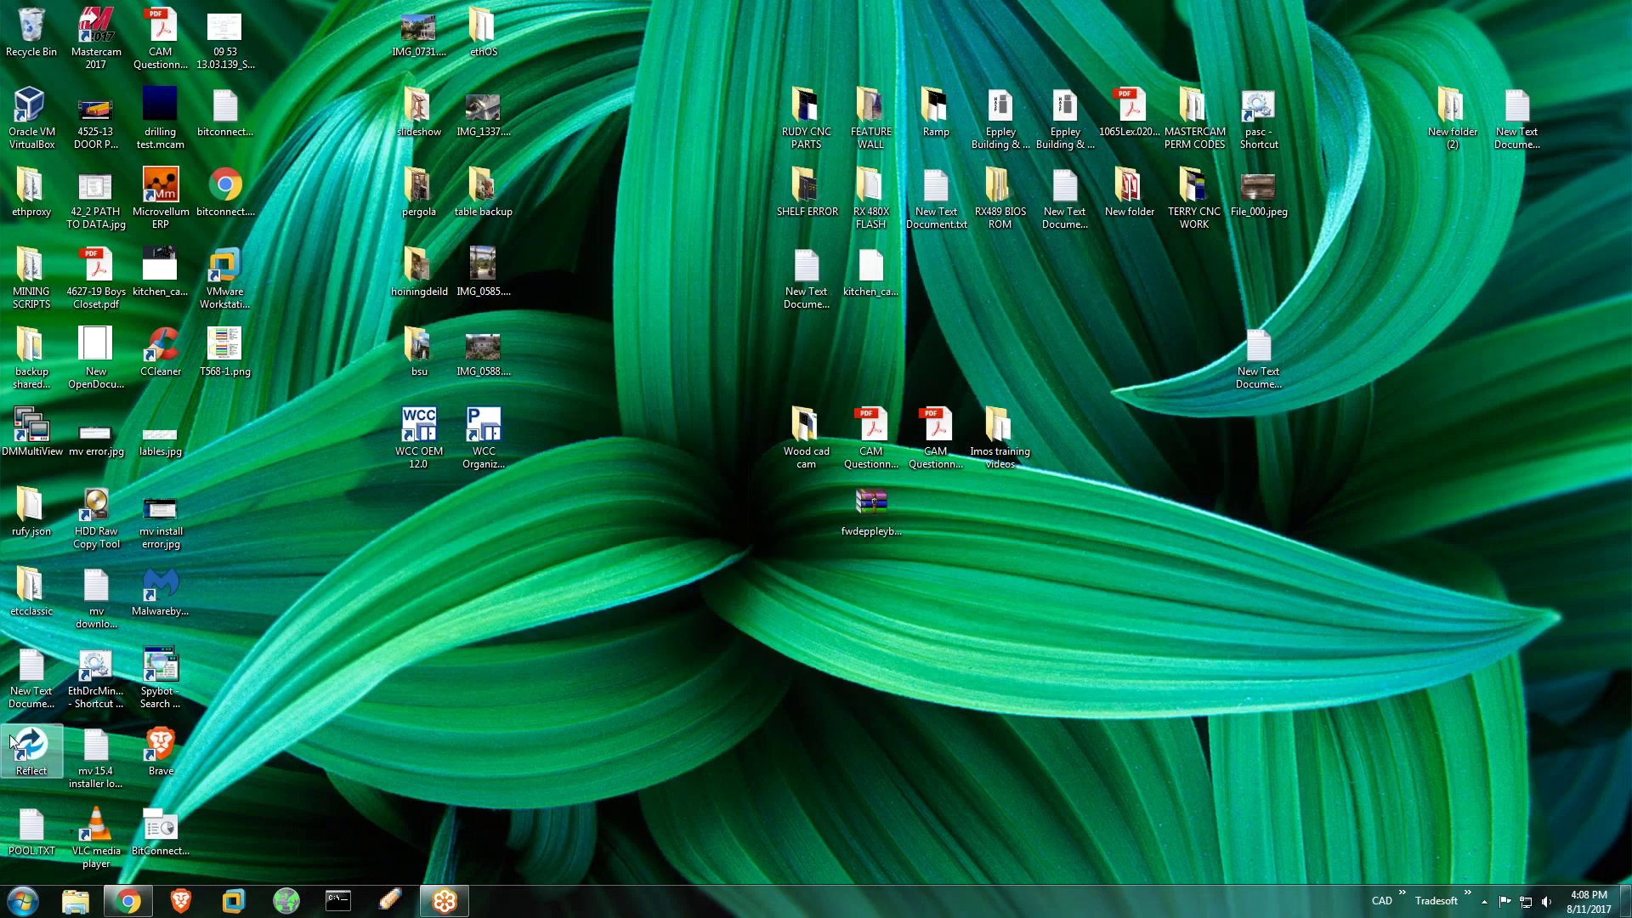
{"action": "left_click", "coordinate": [23, 901]}
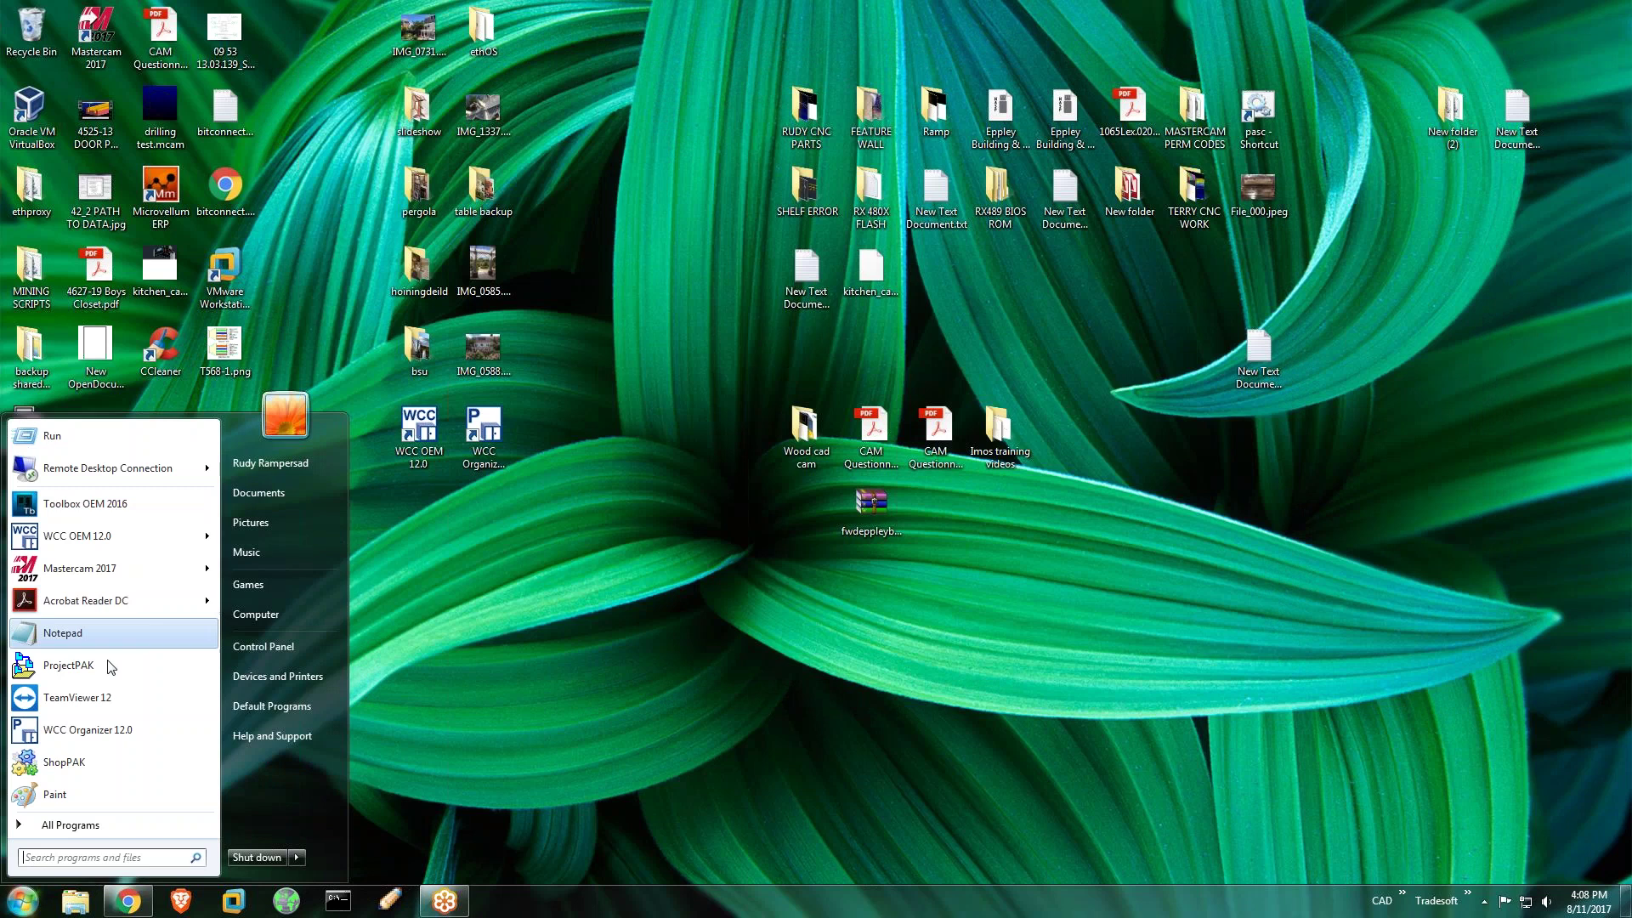
Launch SQL Server 2014 Management Studio from the Microsoft SQL Server 2014 group in All Programs
{"action": "left_click", "coordinate": [70, 825]}
{"action": "scroll", "coordinate": [111, 705], "scroll_direction": "down", "scroll_amount": 3}
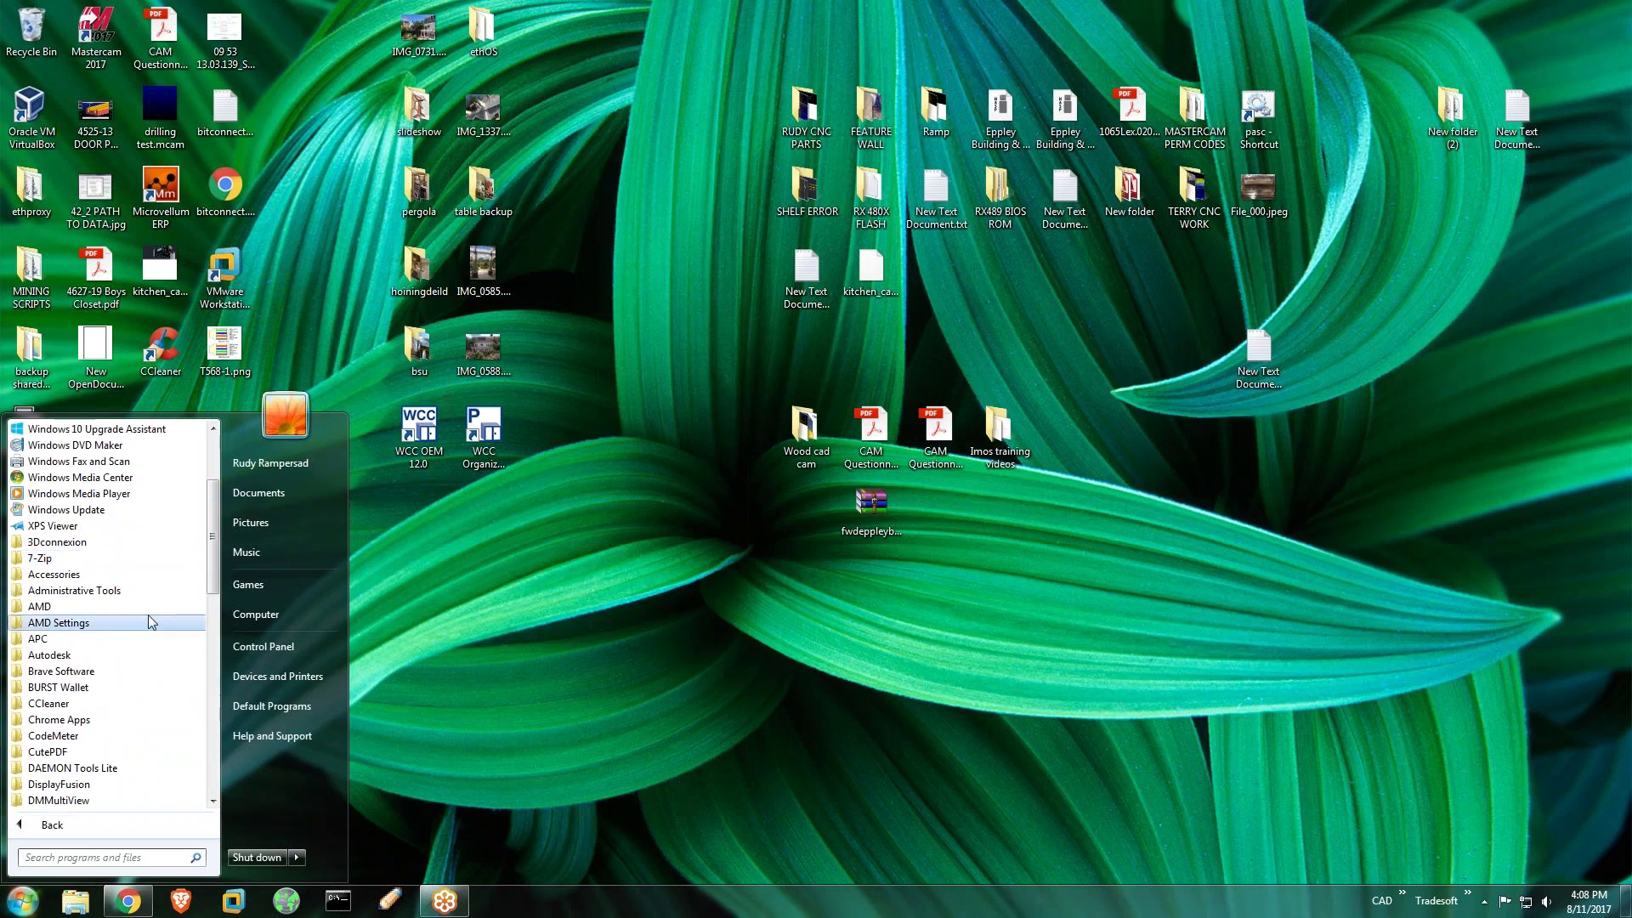
{"action": "scroll", "coordinate": [149, 616], "scroll_direction": "down", "scroll_amount": 4}
{"action": "scroll", "coordinate": [128, 654], "scroll_direction": "down", "scroll_amount": 6}
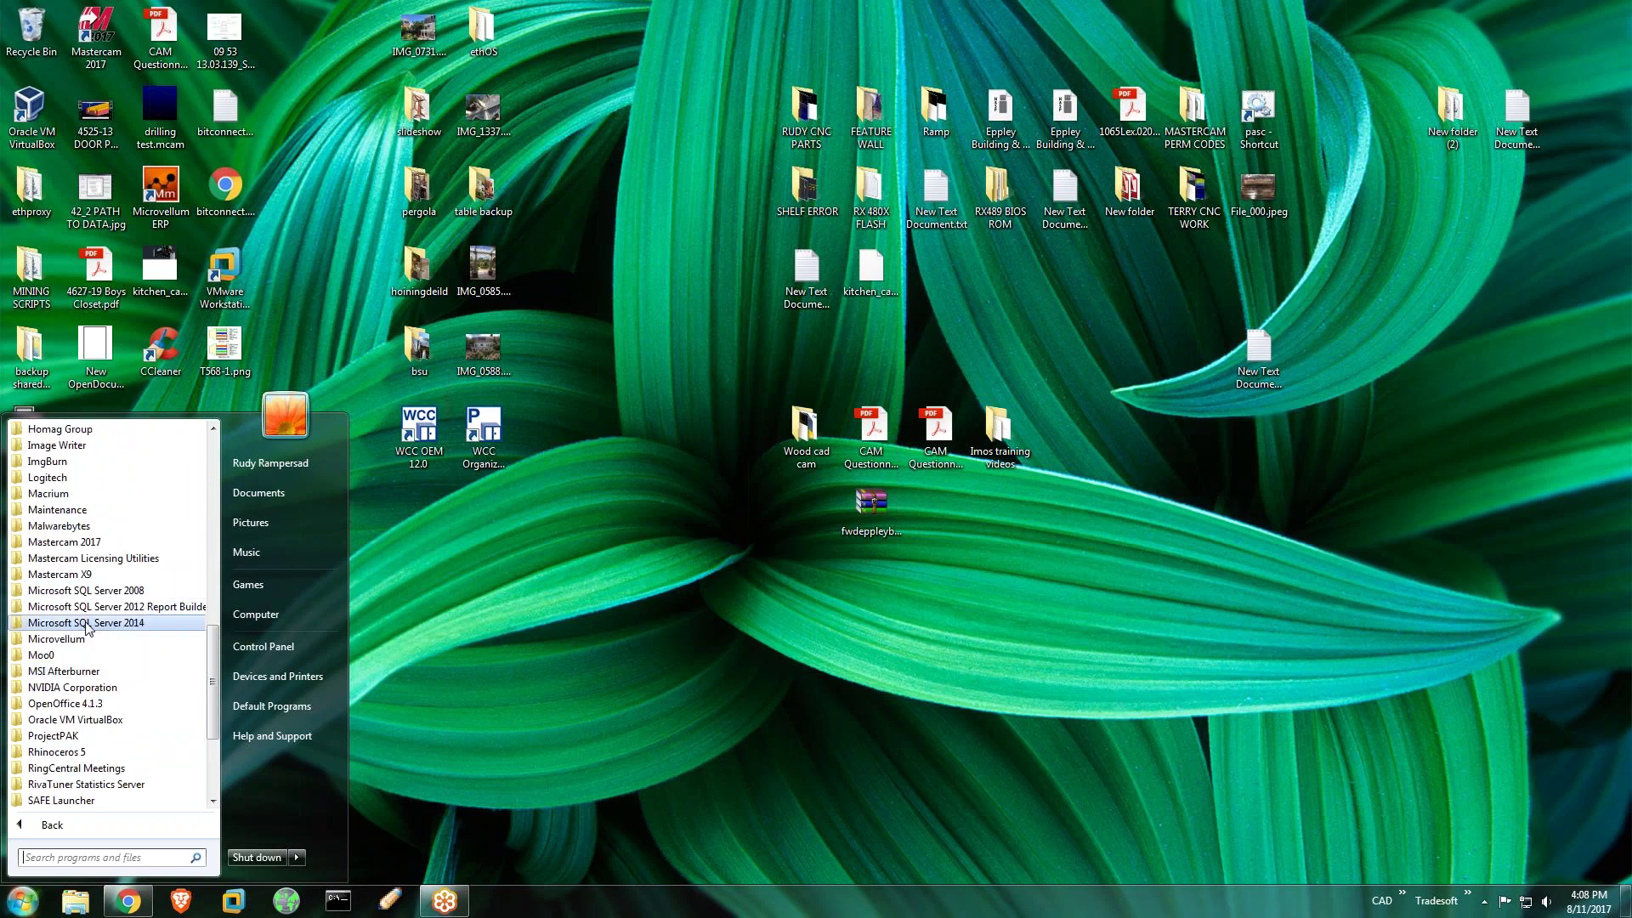
{"action": "left_click", "coordinate": [87, 625]}
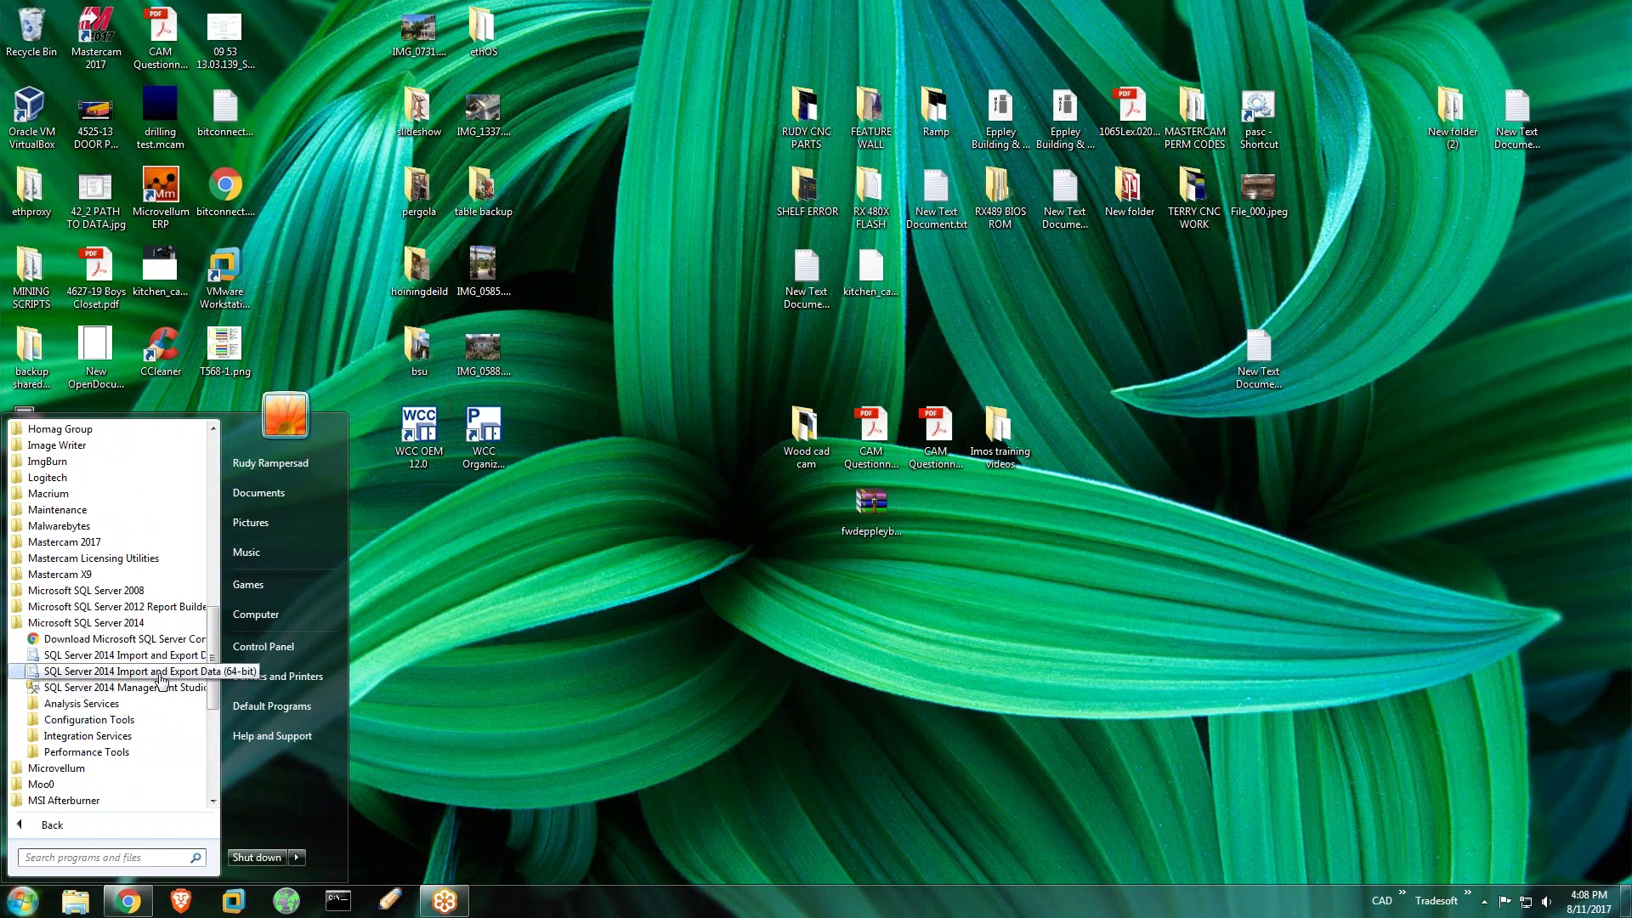
{"action": "left_click", "coordinate": [127, 688]}
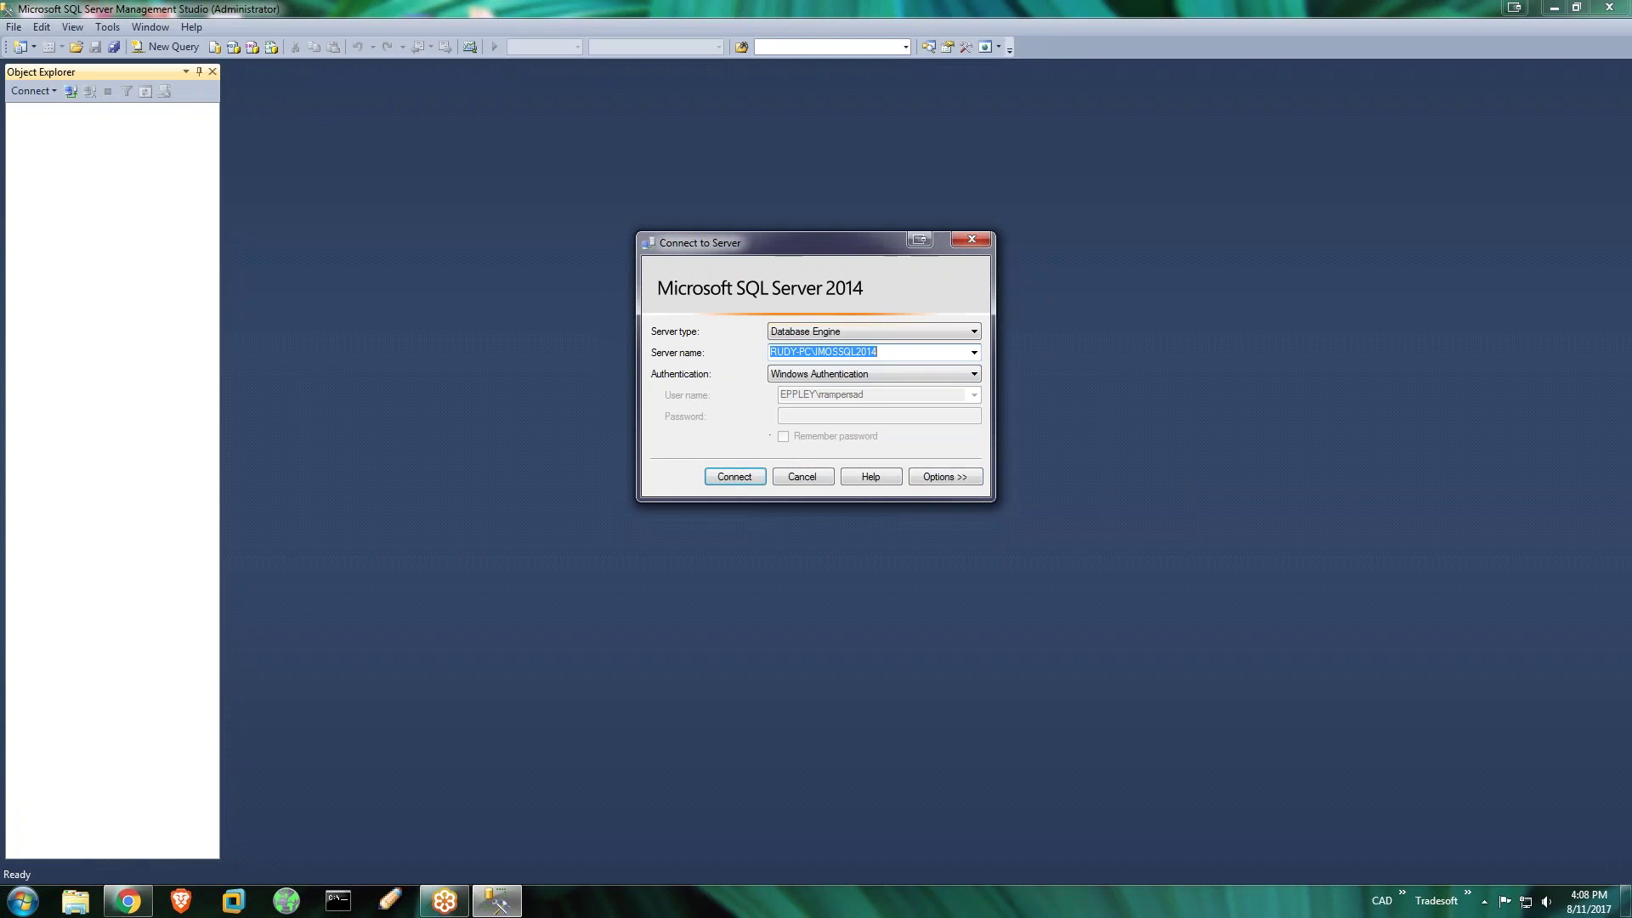
Connect with SQL Server Authentication, entering the admin login and password, with Remember password ticked
{"action": "mouse_move", "coordinate": [924, 353]}
{"action": "left_mouse_down"}
{"action": "mouse_move", "coordinate": [817, 357]}
{"action": "mouse_move", "coordinate": [926, 356]}
{"action": "left_mouse_up"}
{"action": "left_click", "coordinate": [940, 374]}
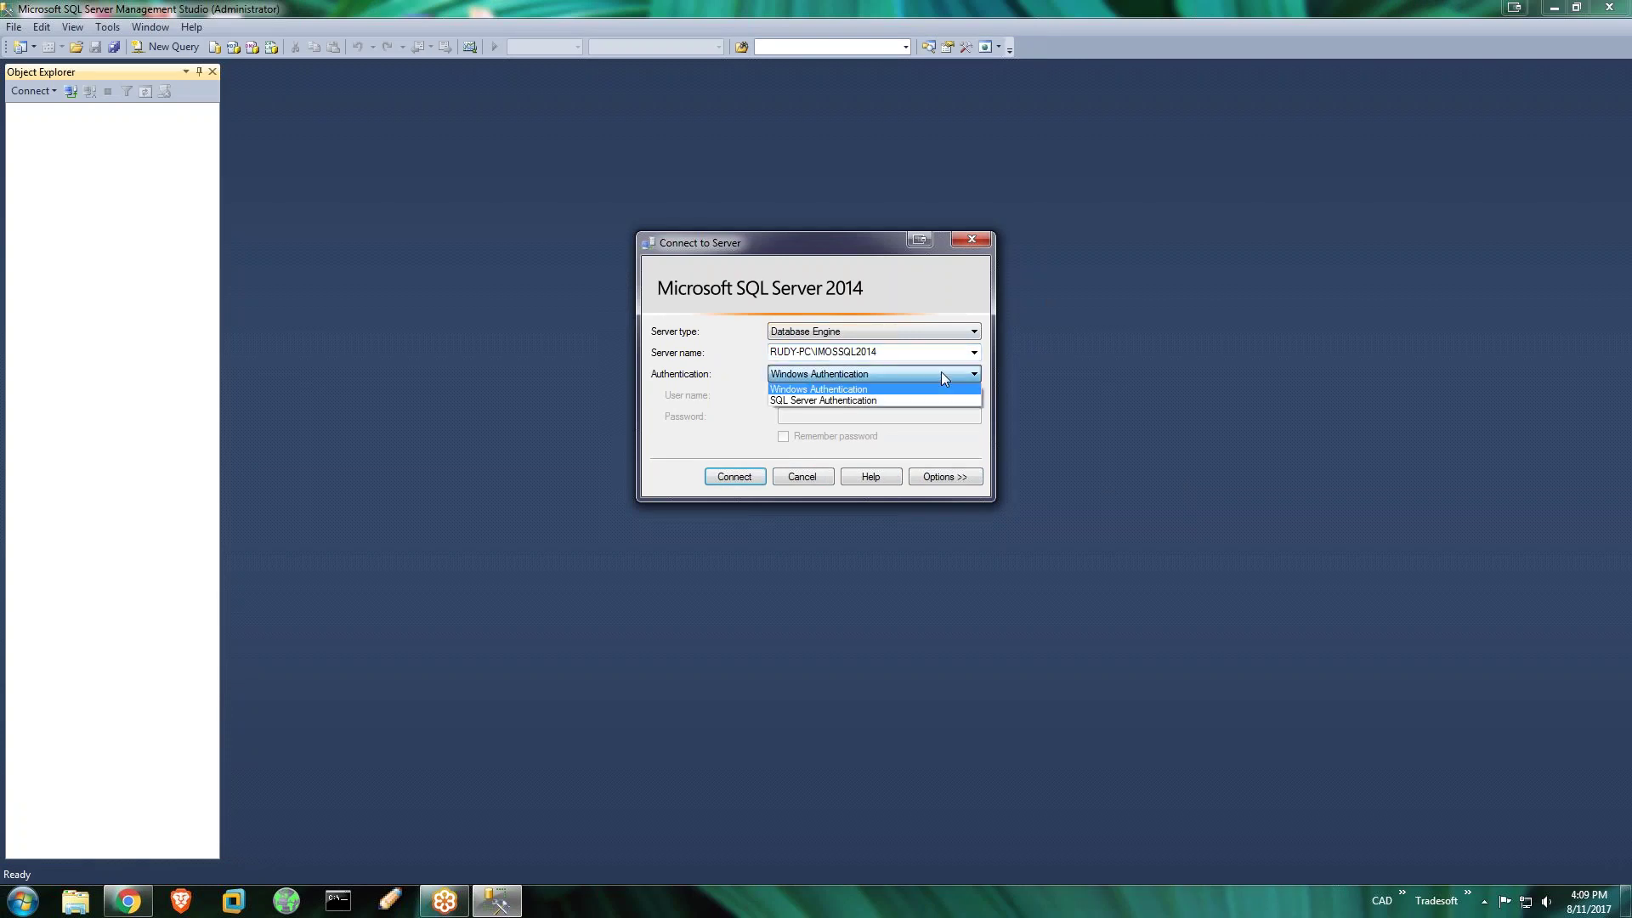
{"action": "left_click", "coordinate": [934, 400]}
{"action": "left_click", "coordinate": [796, 396]}
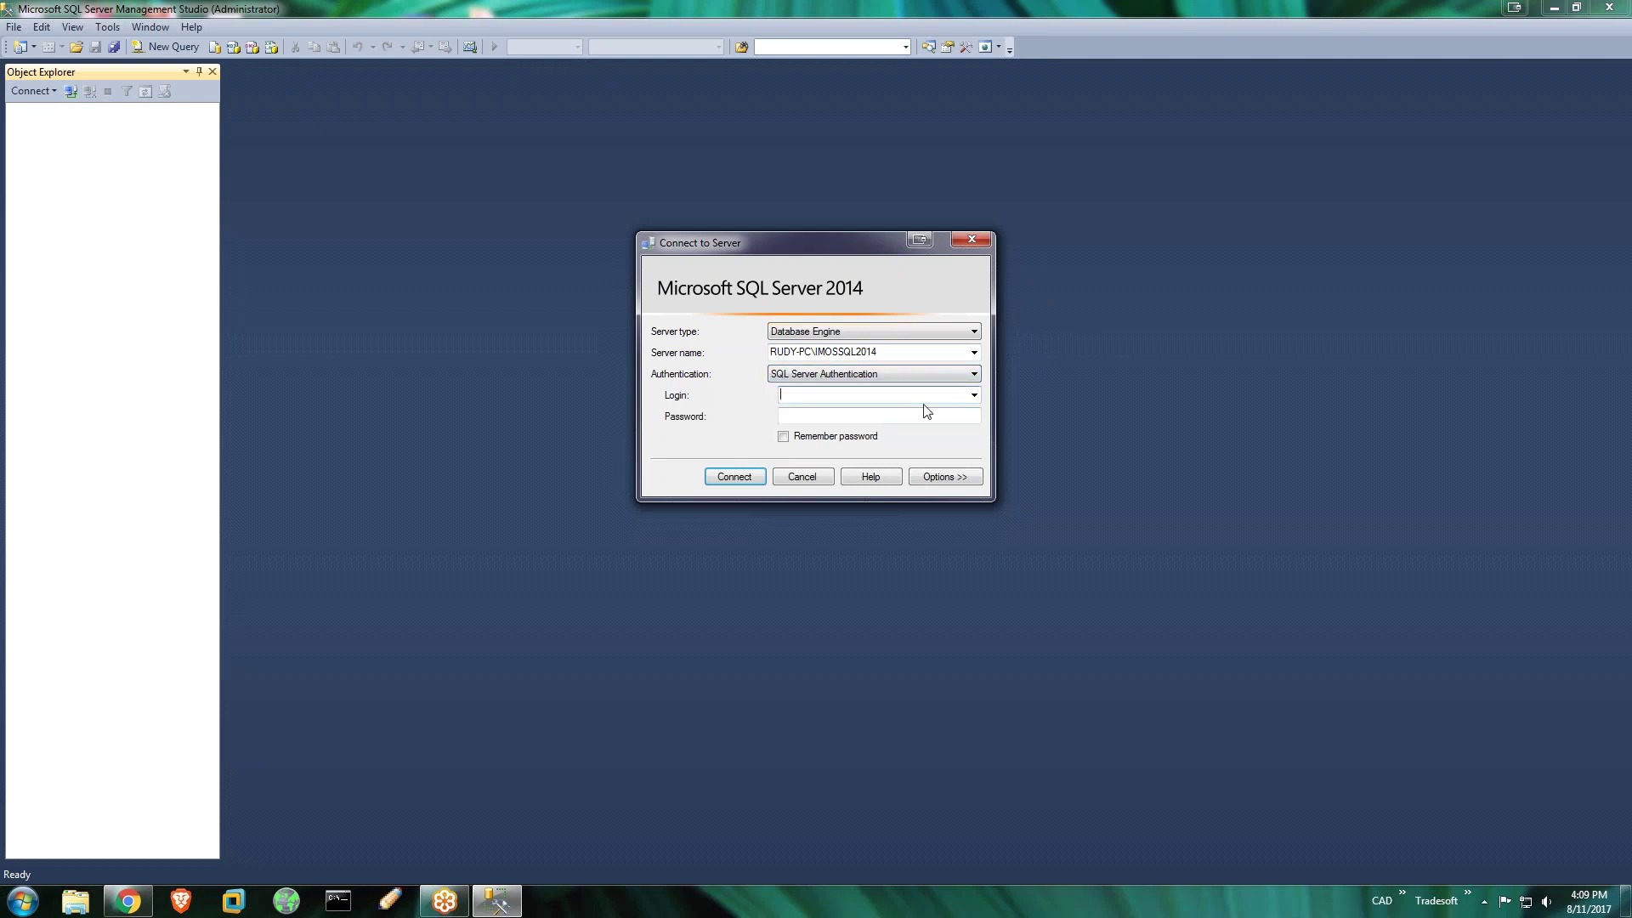
{"action": "key", "text": "Caps_Lock"}
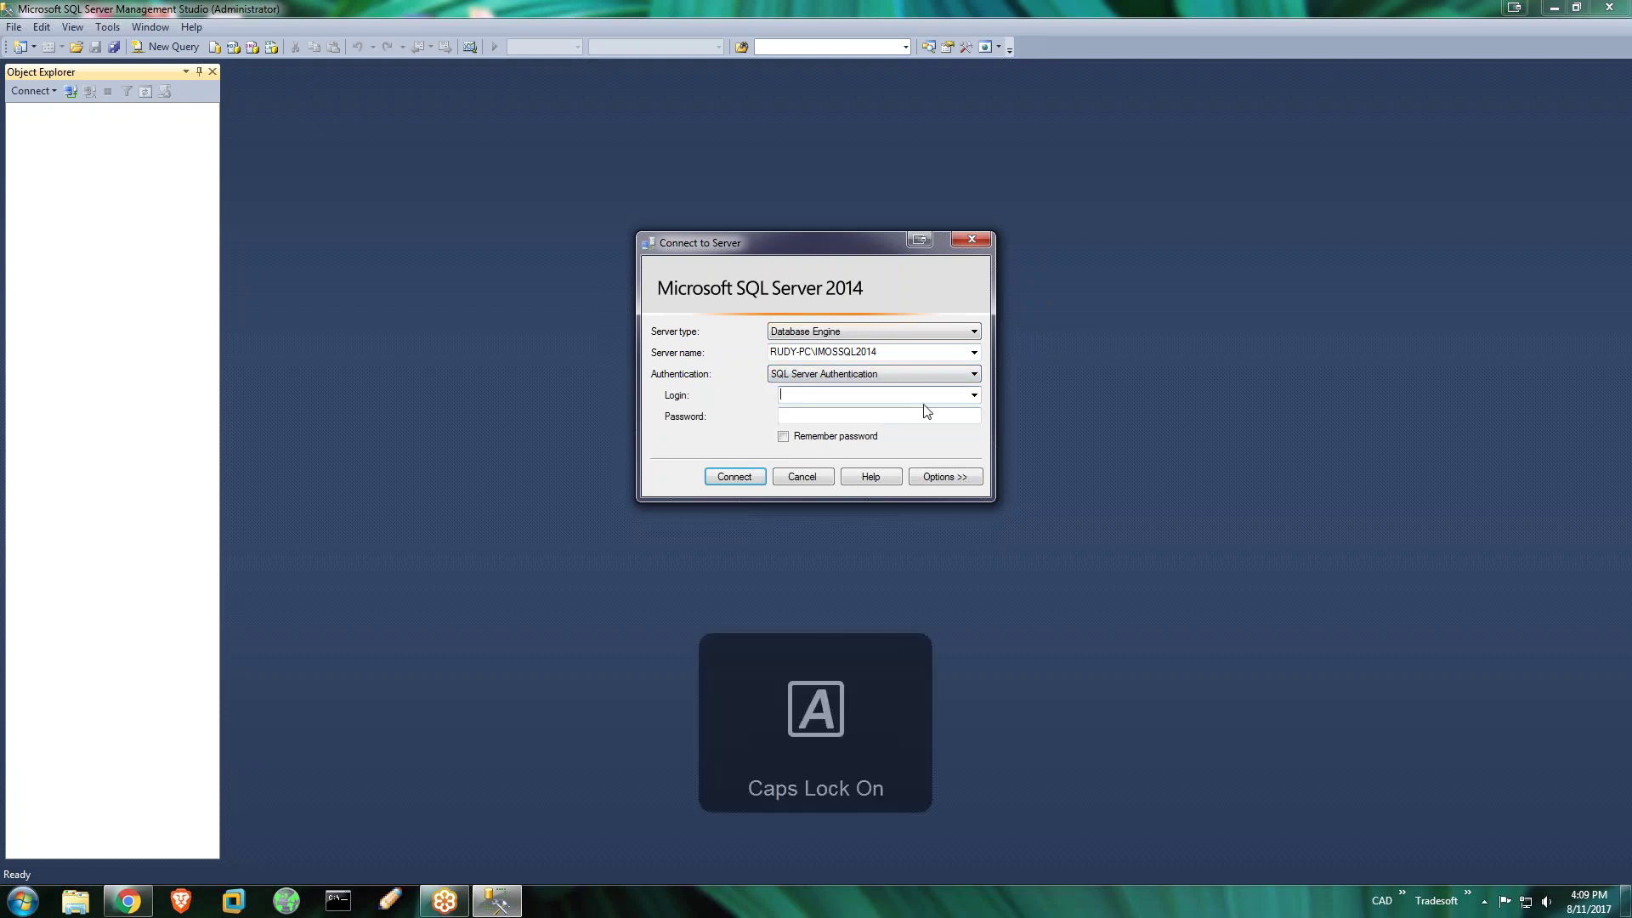
{"action": "type", "text": "IM"}
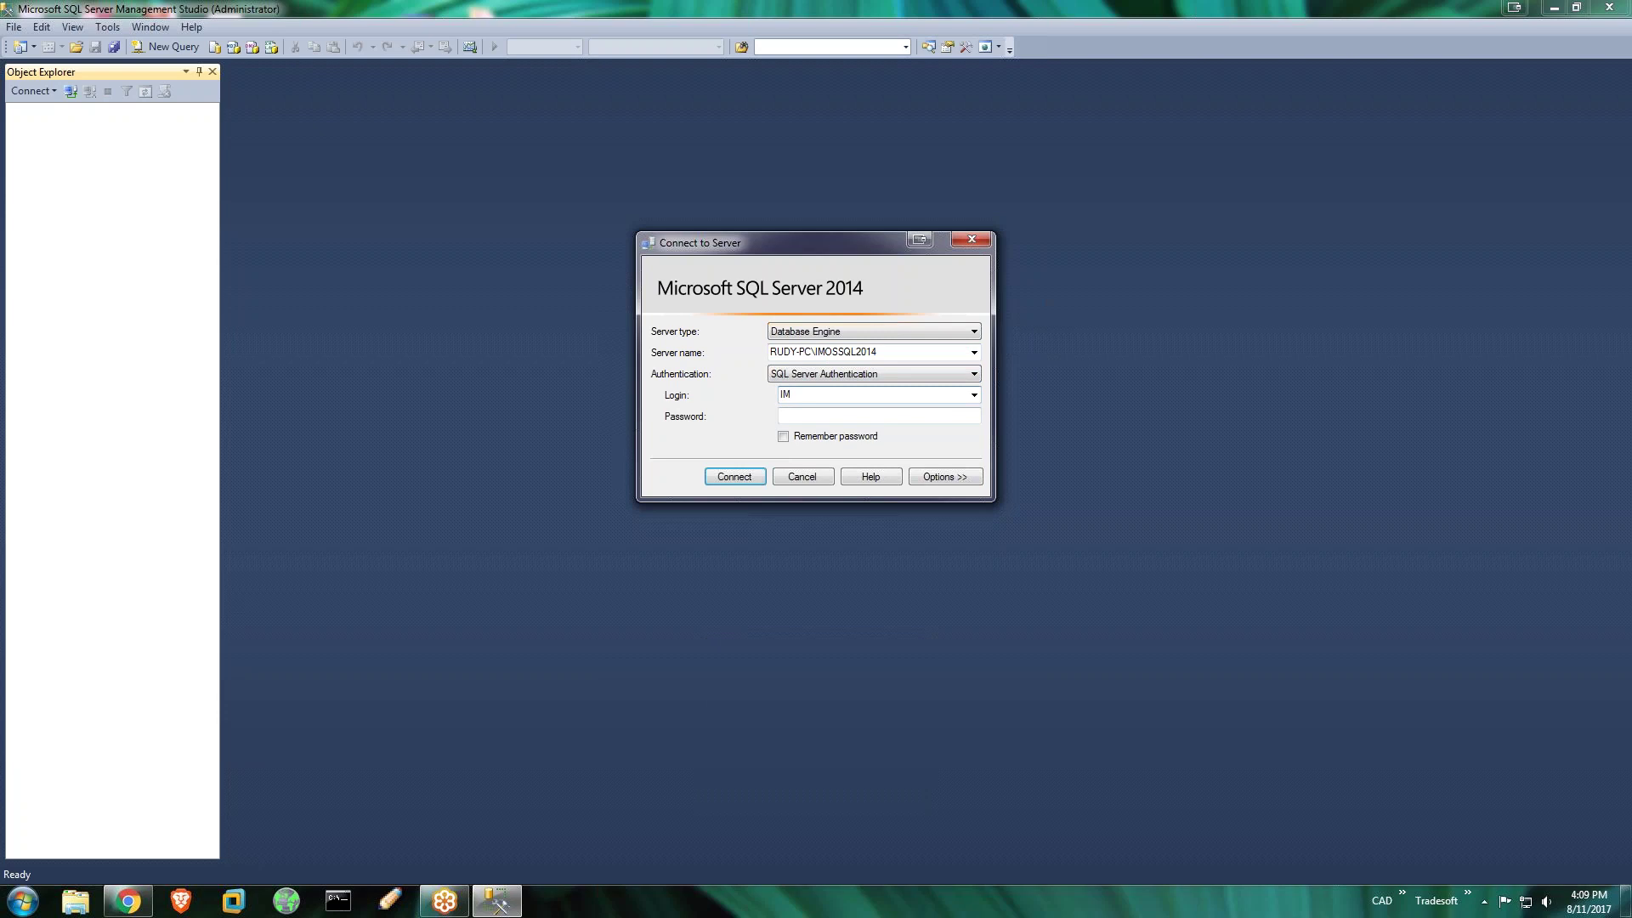
{"action": "type", "text": "OSADMIN"}
{"action": "left_click", "coordinate": [863, 419]}
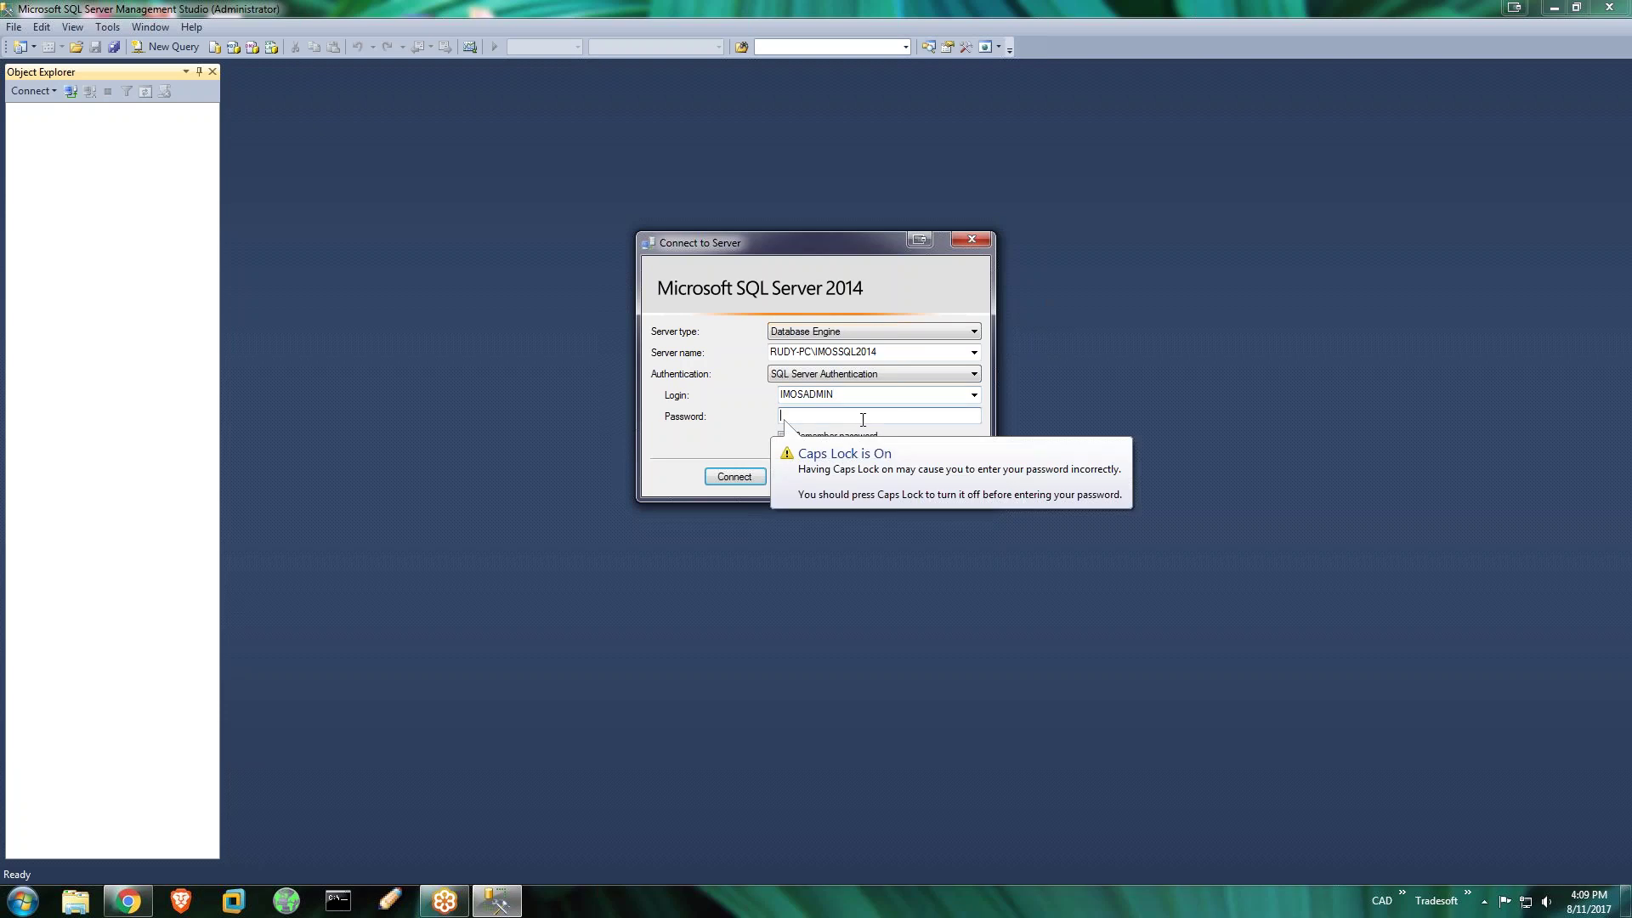
{"action": "key", "text": "Caps_Lock"}
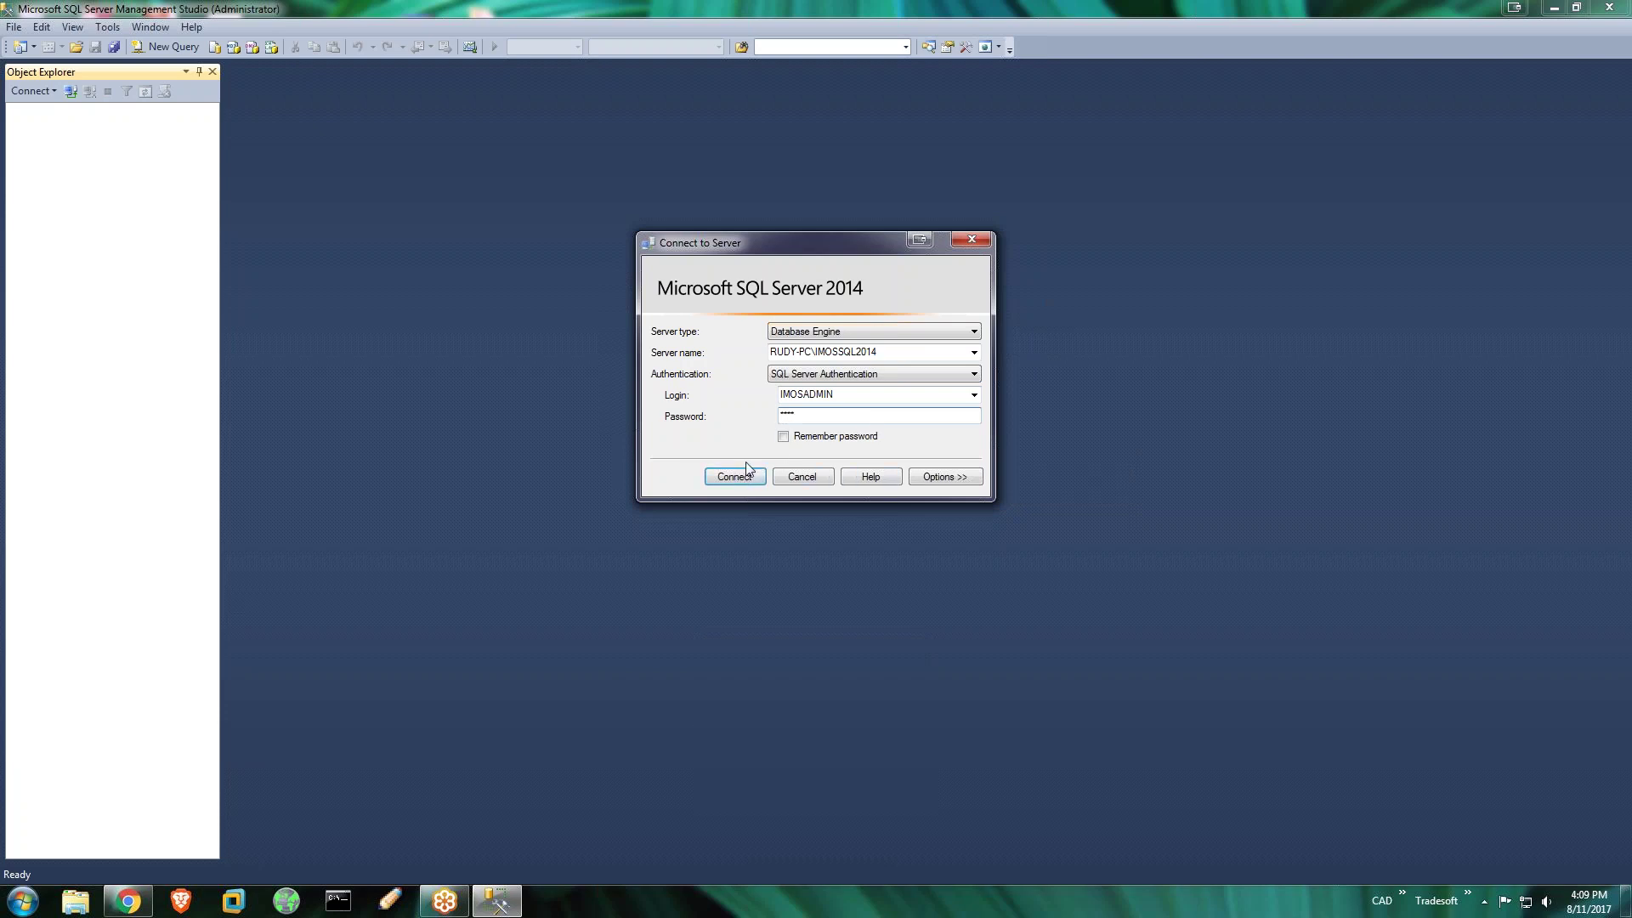
{"action": "left_click", "coordinate": [782, 436]}
{"action": "left_click", "coordinate": [747, 481]}
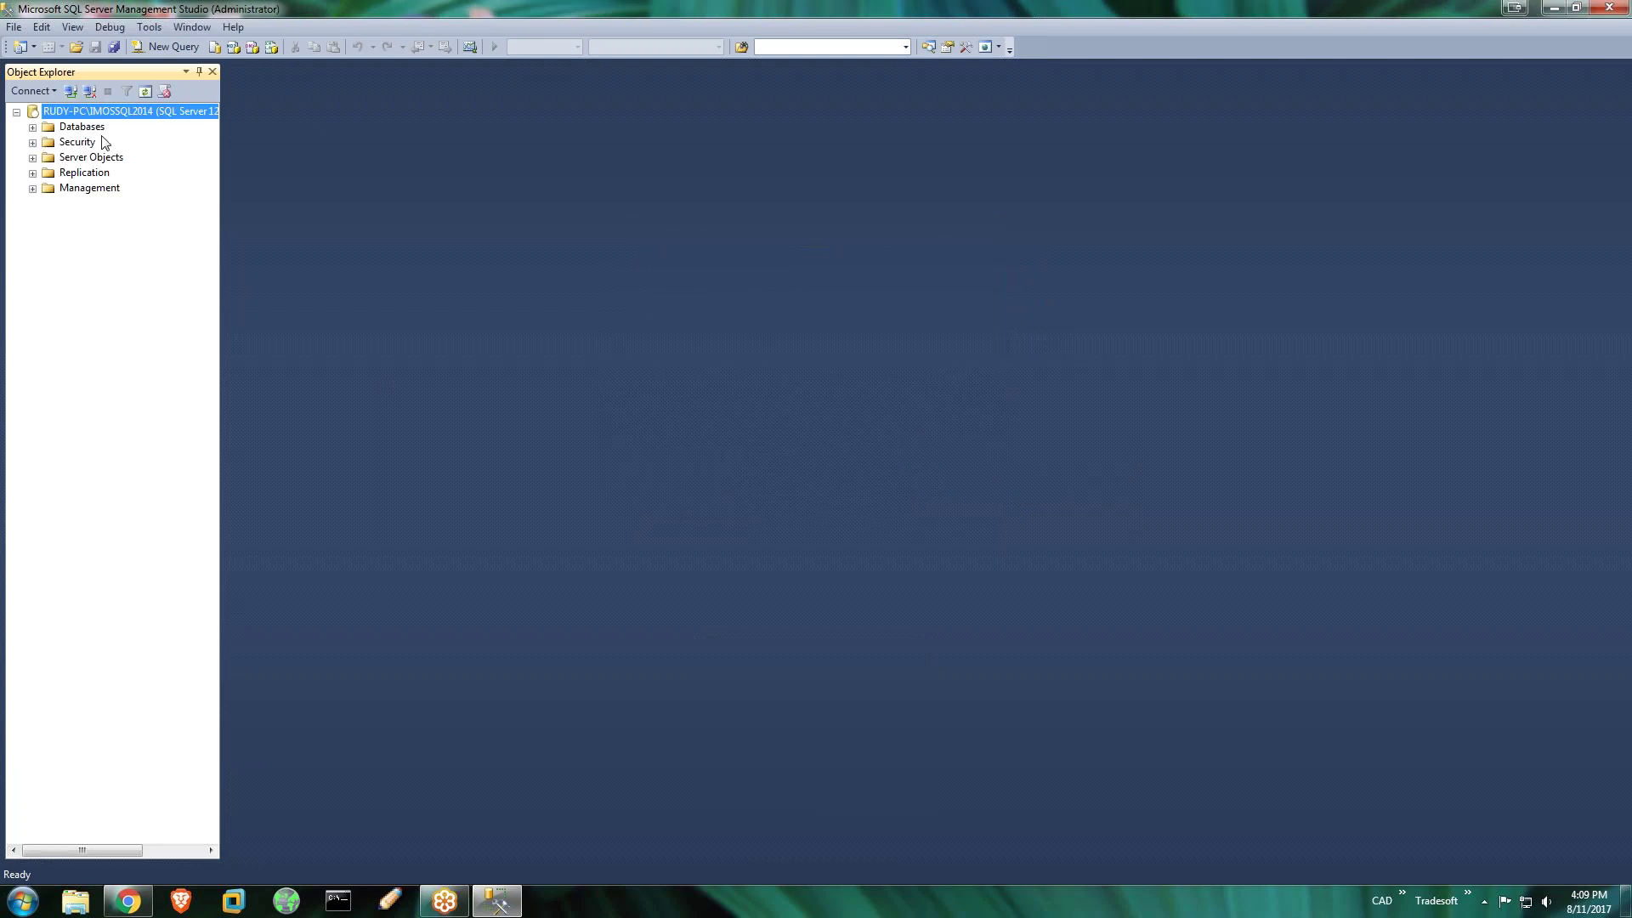
Run a full backup of Eppley from its Tasks menu to Eppley.bak and acknowledge completion
{"action": "left_click", "coordinate": [33, 128]}
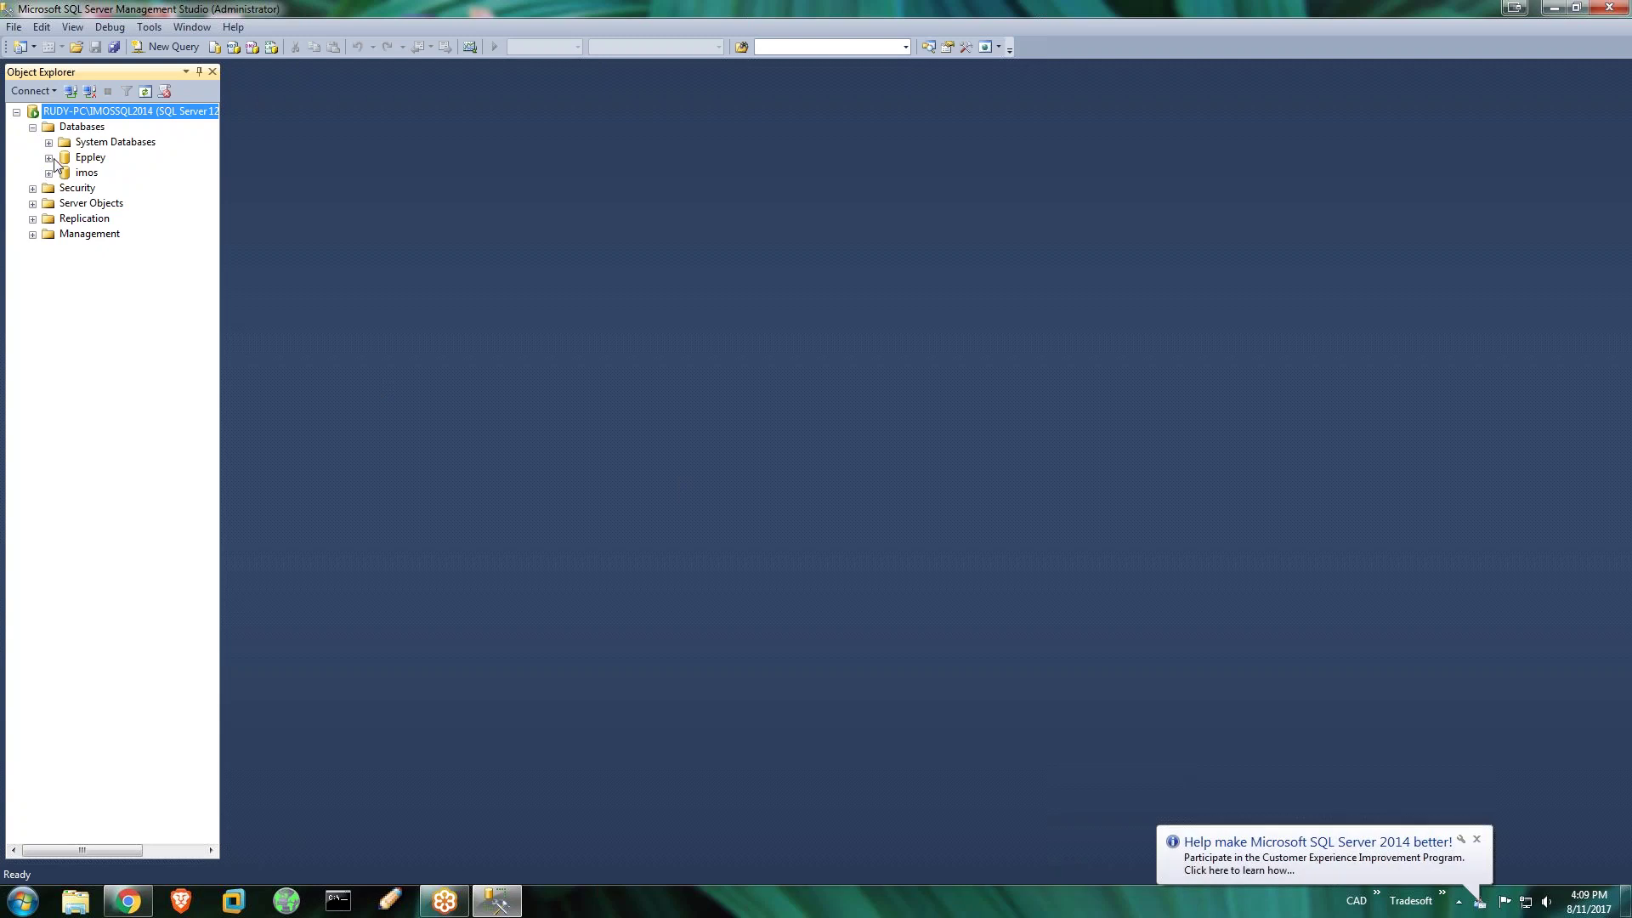
{"action": "right_click", "coordinate": [84, 161]}
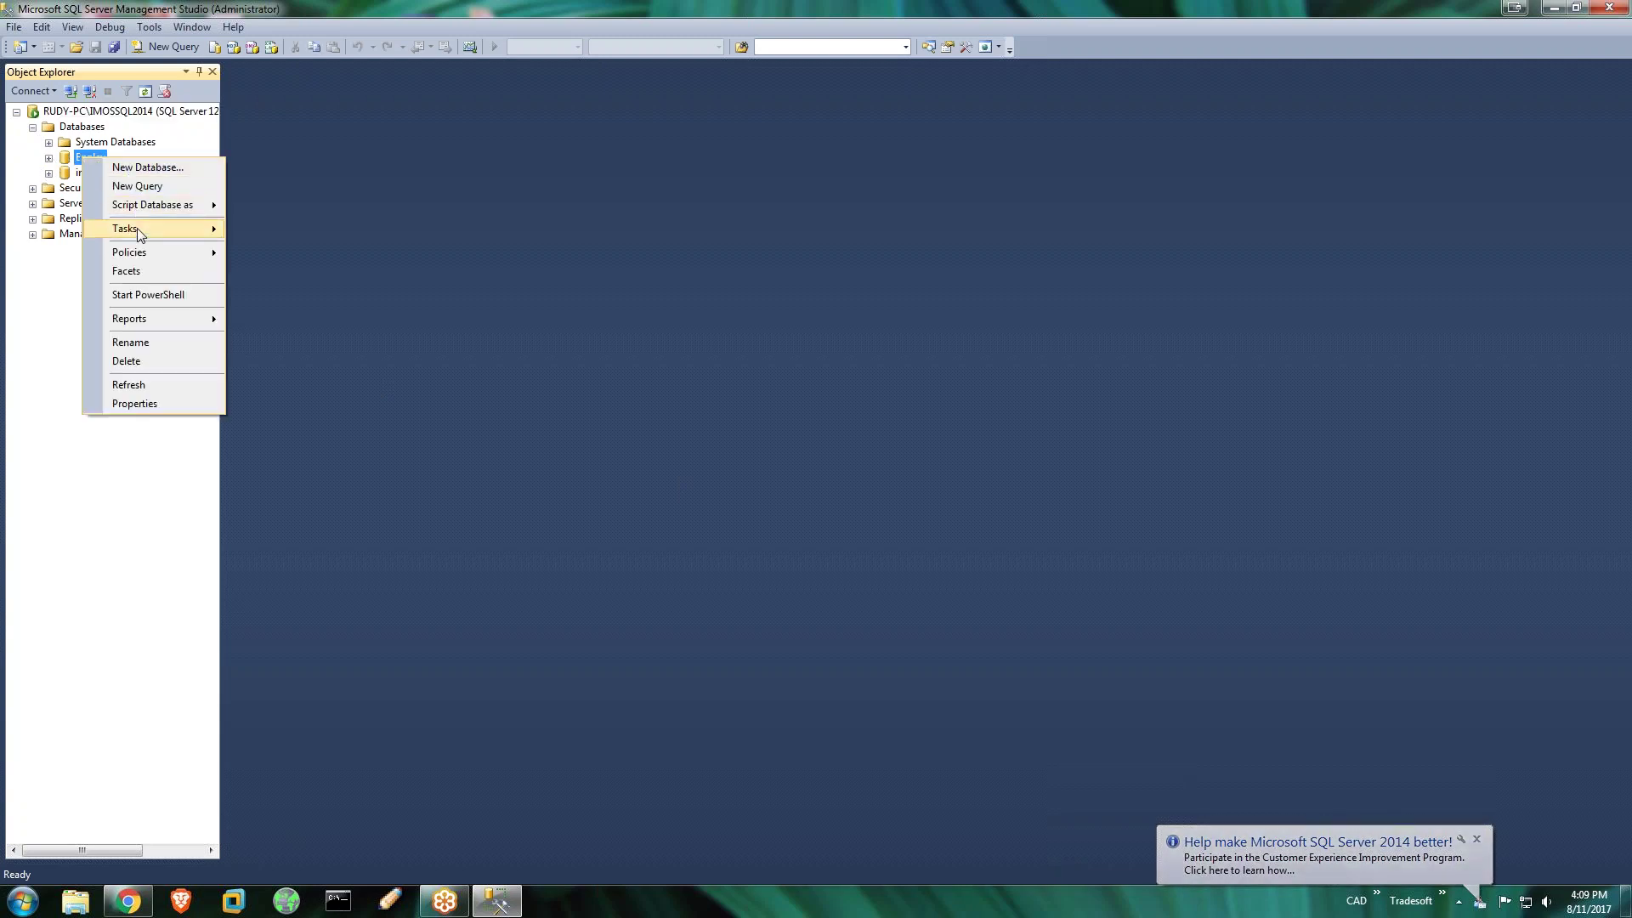
{"action": "mouse_move", "coordinate": [139, 230]}
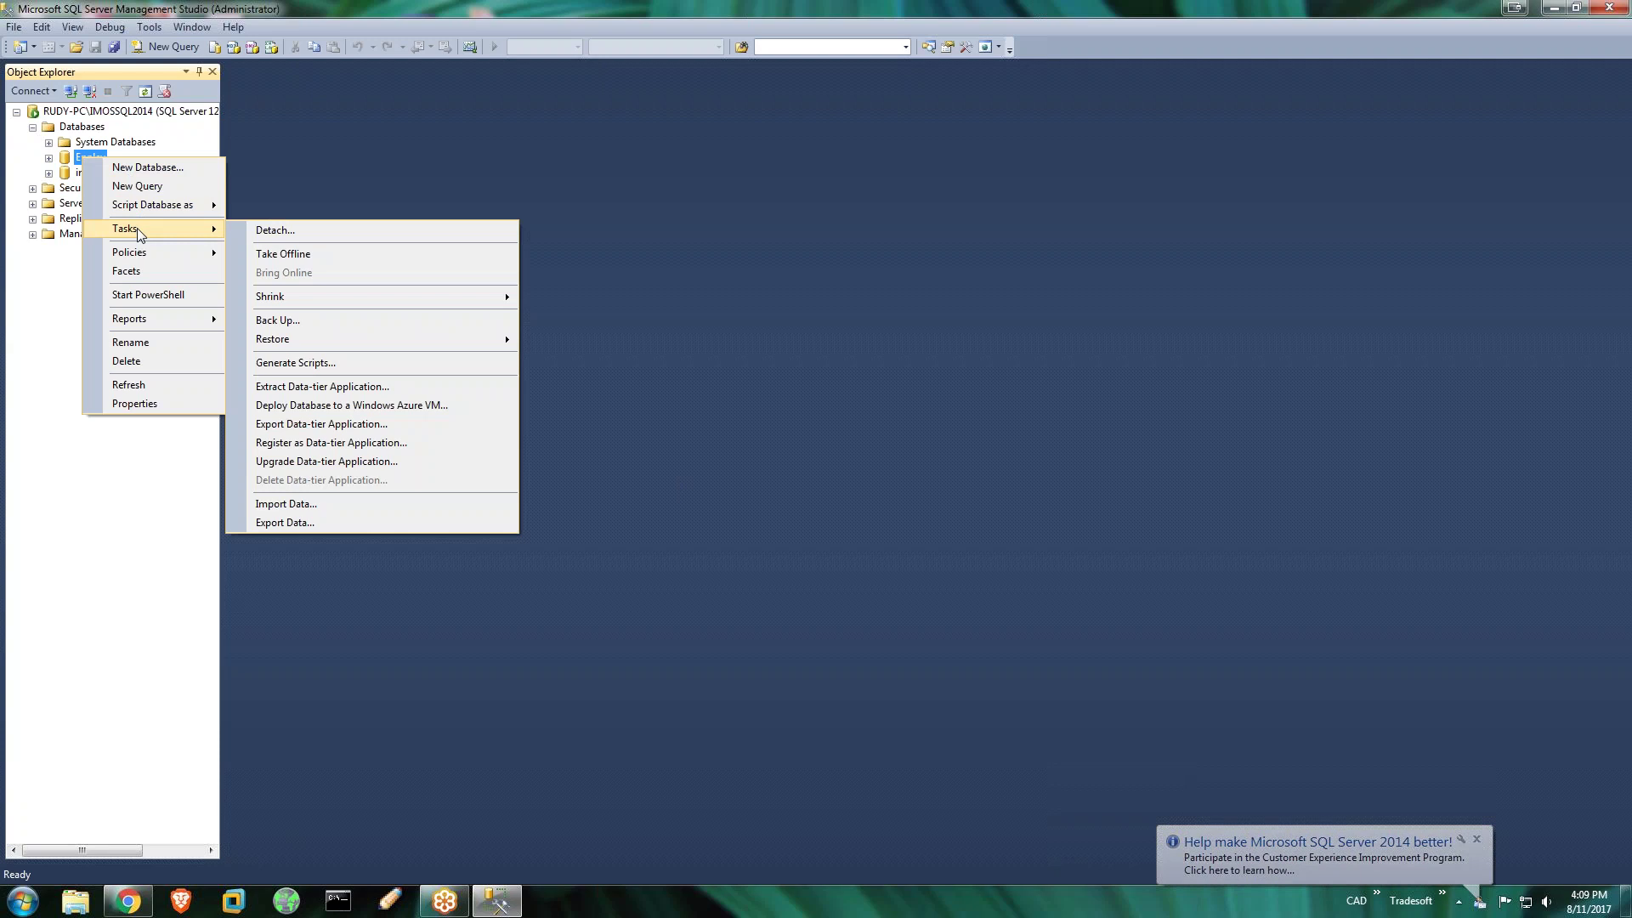
{"action": "left_click", "coordinate": [289, 322]}
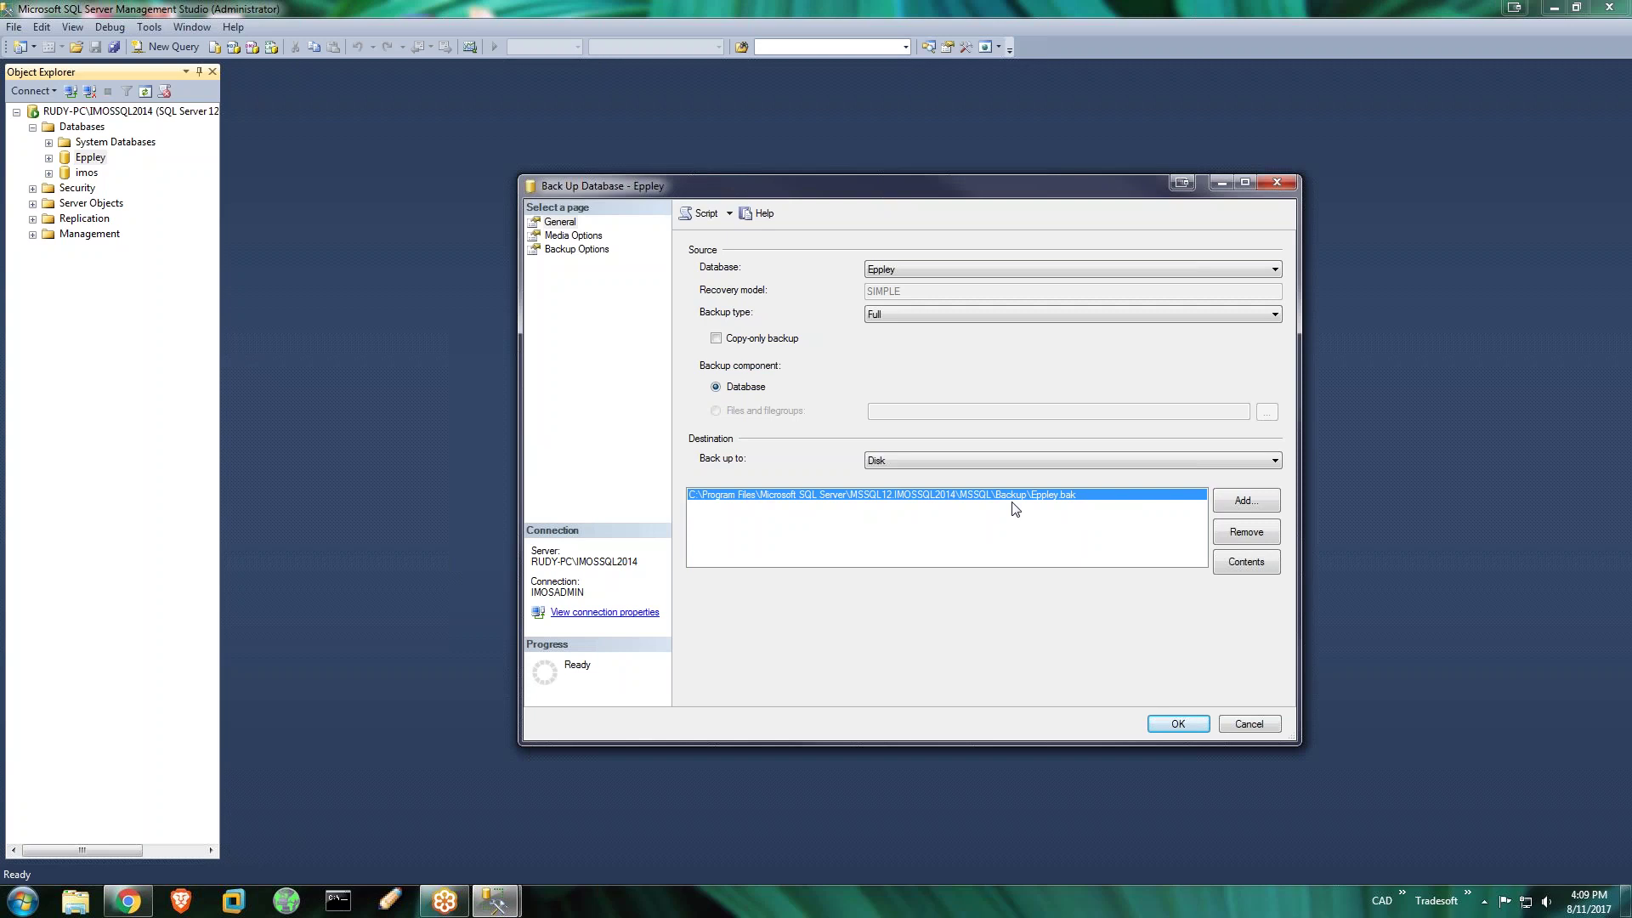
{"action": "left_click", "coordinate": [1178, 723]}
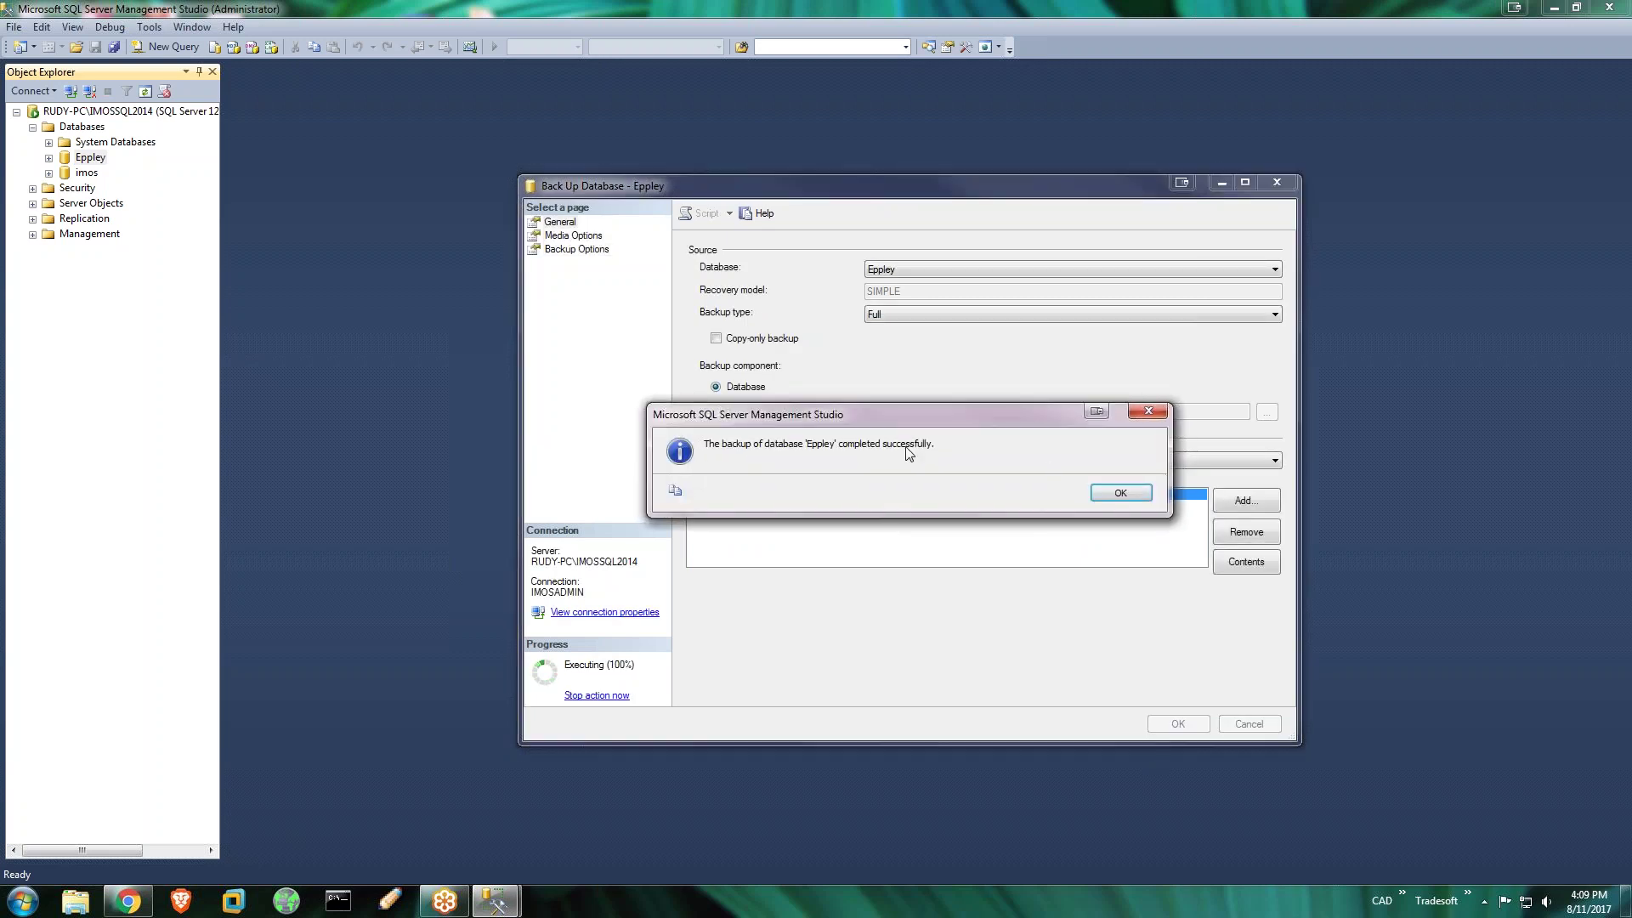
{"action": "left_click", "coordinate": [1134, 492]}
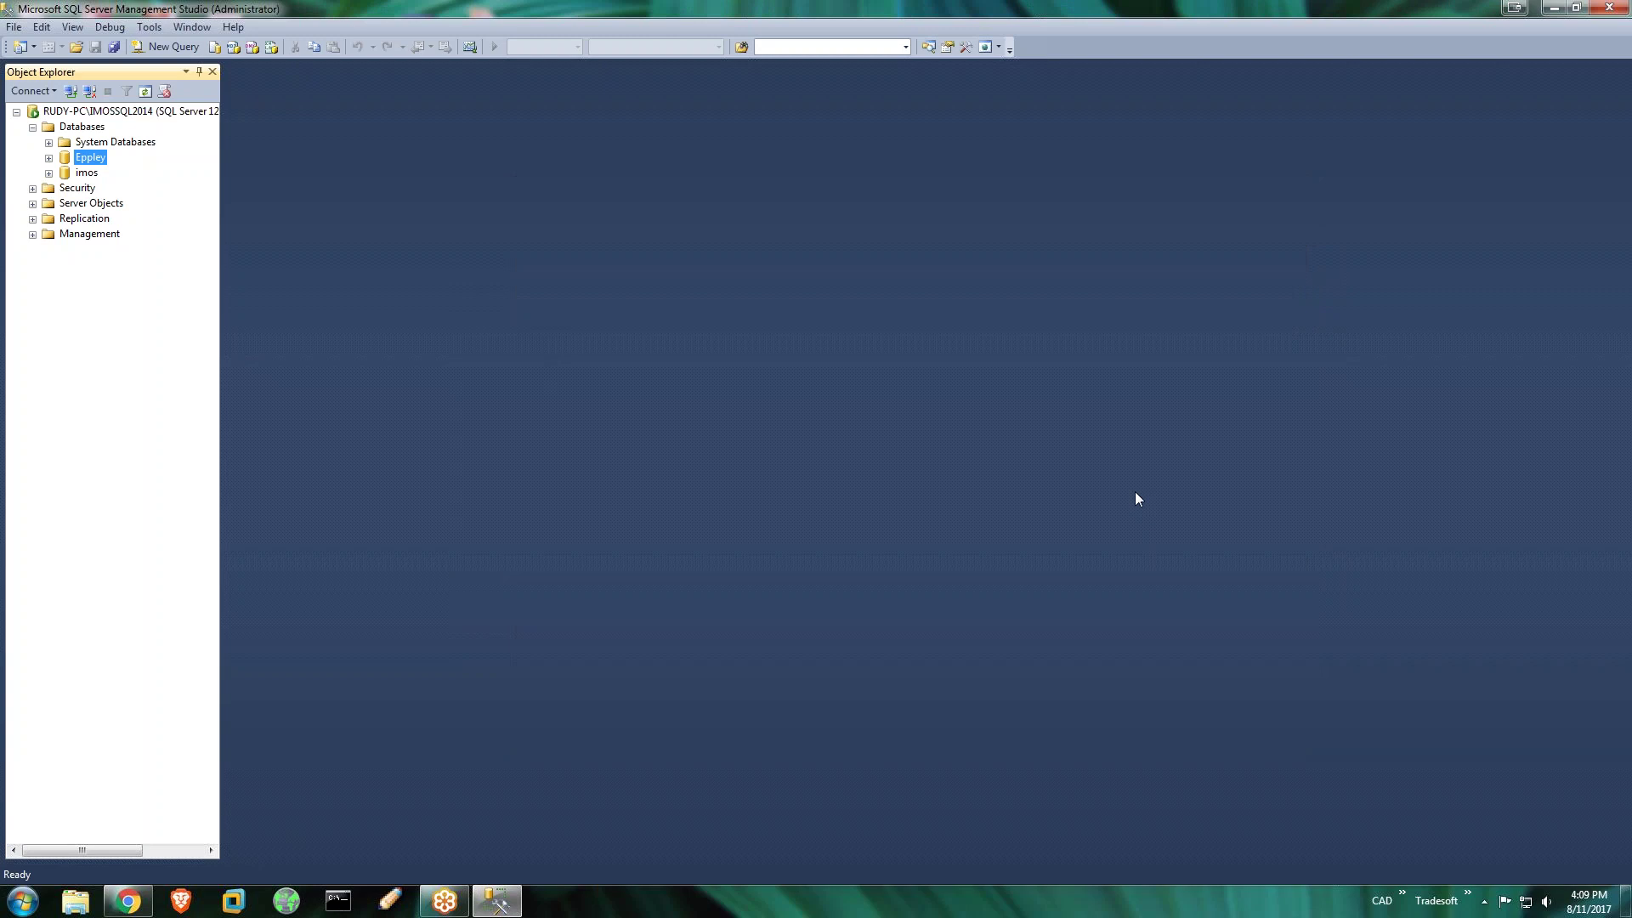
Open Windows Explorer, close Management Studio, and browse to Local Disk (C:)
{"action": "left_click", "coordinate": [76, 901]}
{"action": "left_click", "coordinate": [1502, 247]}
{"action": "left_click", "coordinate": [1608, 8]}
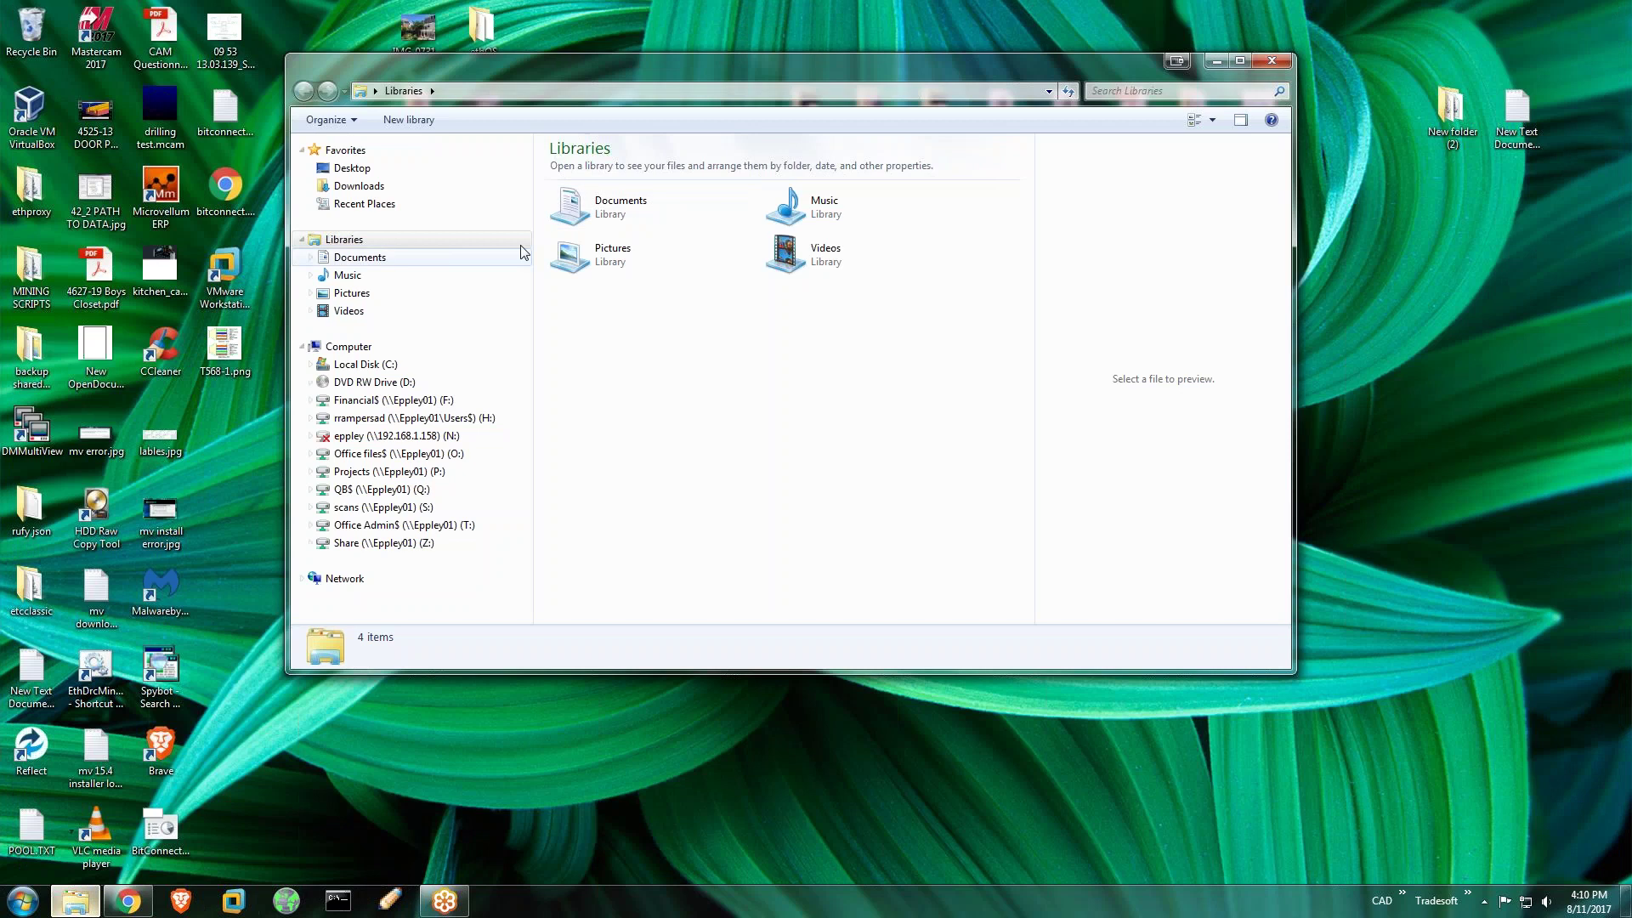
{"action": "left_click", "coordinate": [353, 349]}
{"action": "left_click", "coordinate": [356, 367]}
{"action": "left_click", "coordinate": [605, 507]}
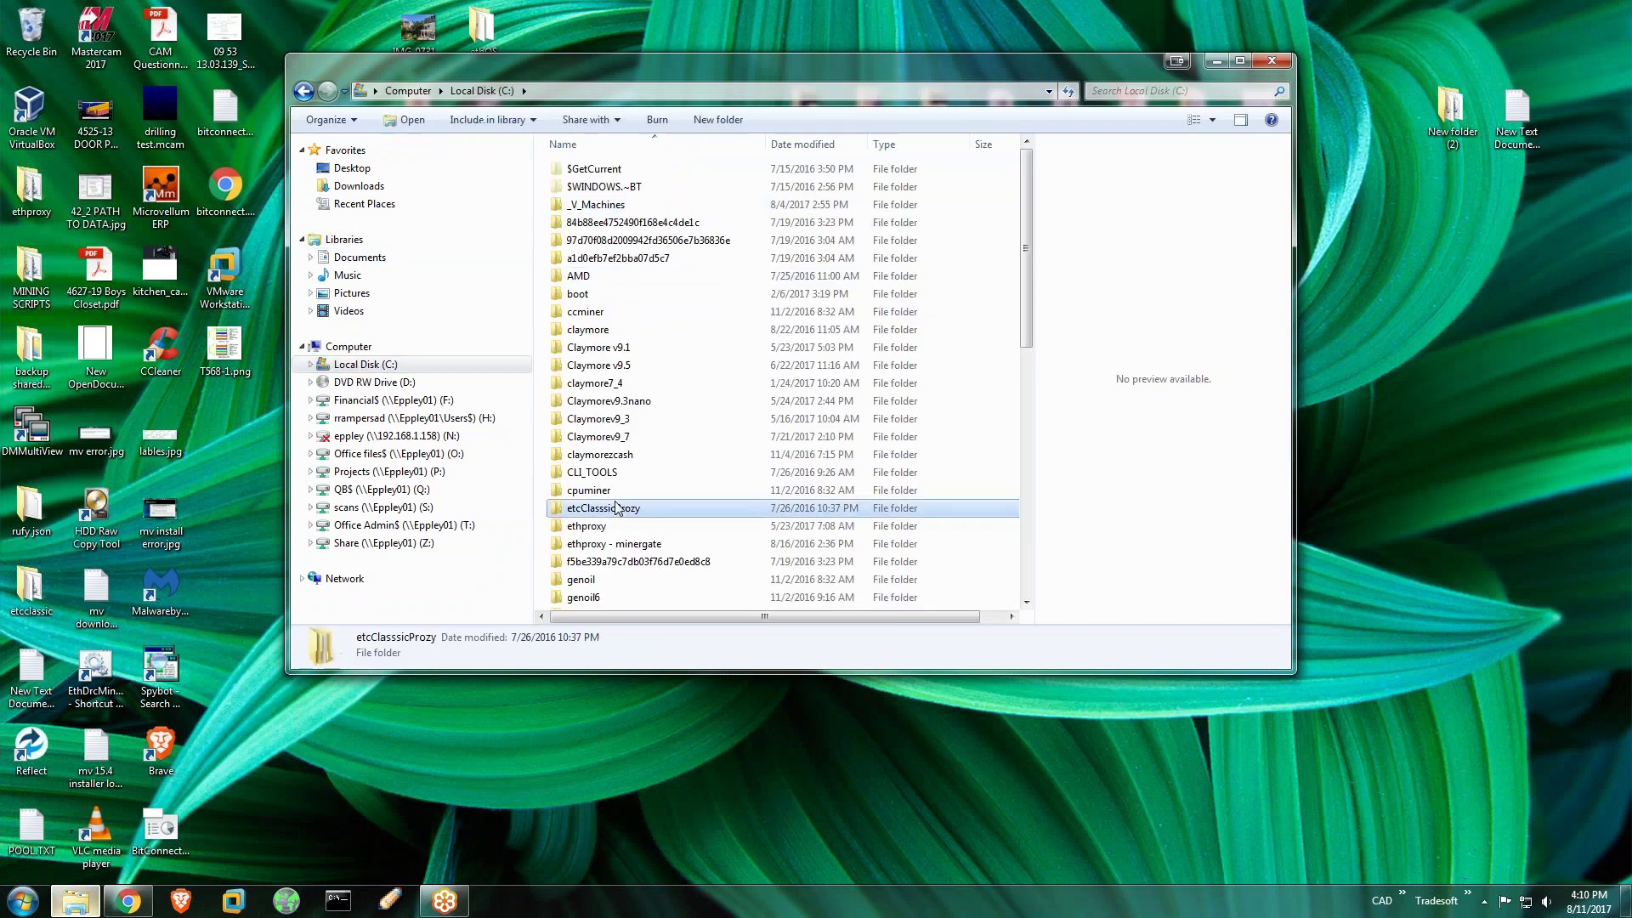
{"action": "scroll", "coordinate": [616, 507], "scroll_direction": "down", "scroll_amount": 7}
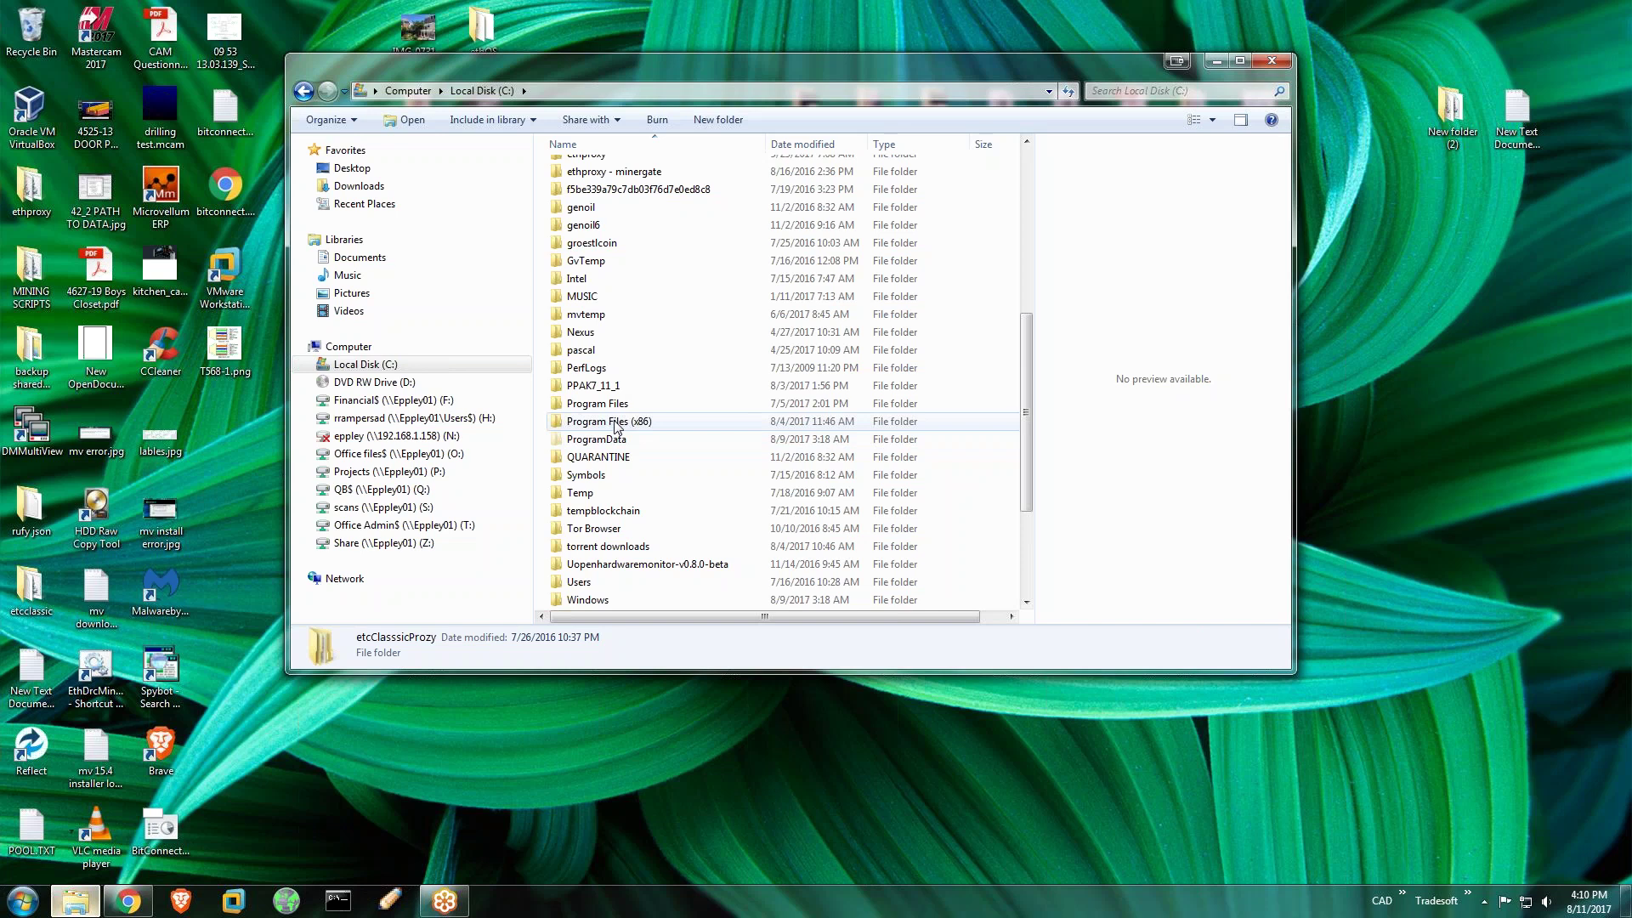
Navigate Program Files > Microsoft SQL Server > MSSQL12.IMOSSQL2014 > MSSQL > Backup and select Eppley.bak
{"action": "double_click", "coordinate": [618, 406]}
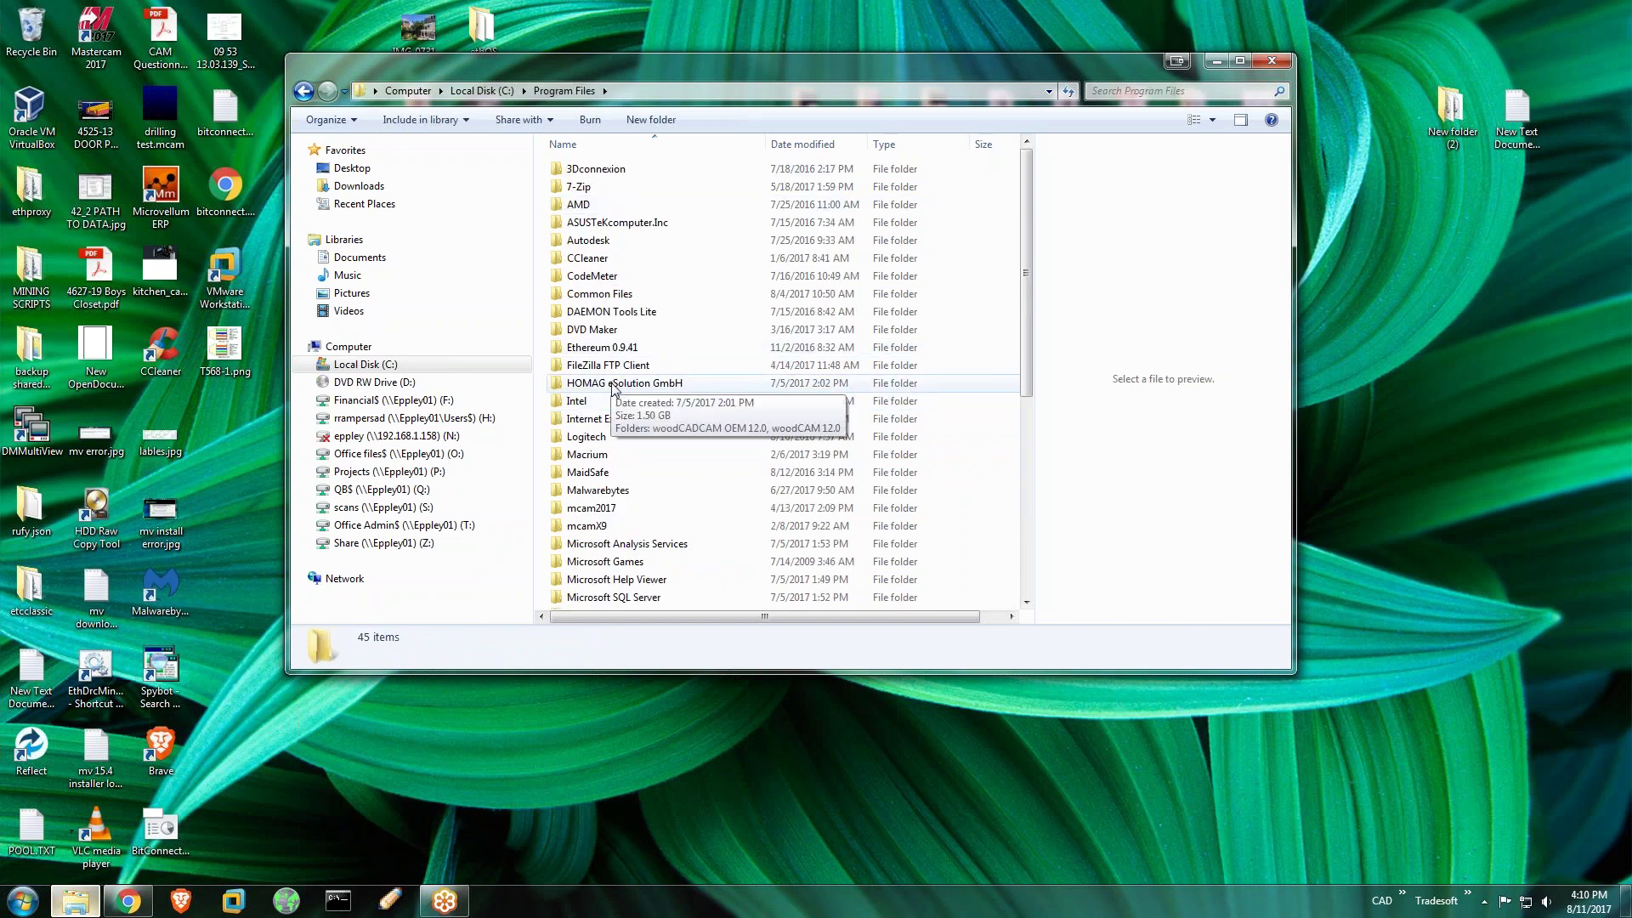
{"action": "double_click", "coordinate": [609, 383]}
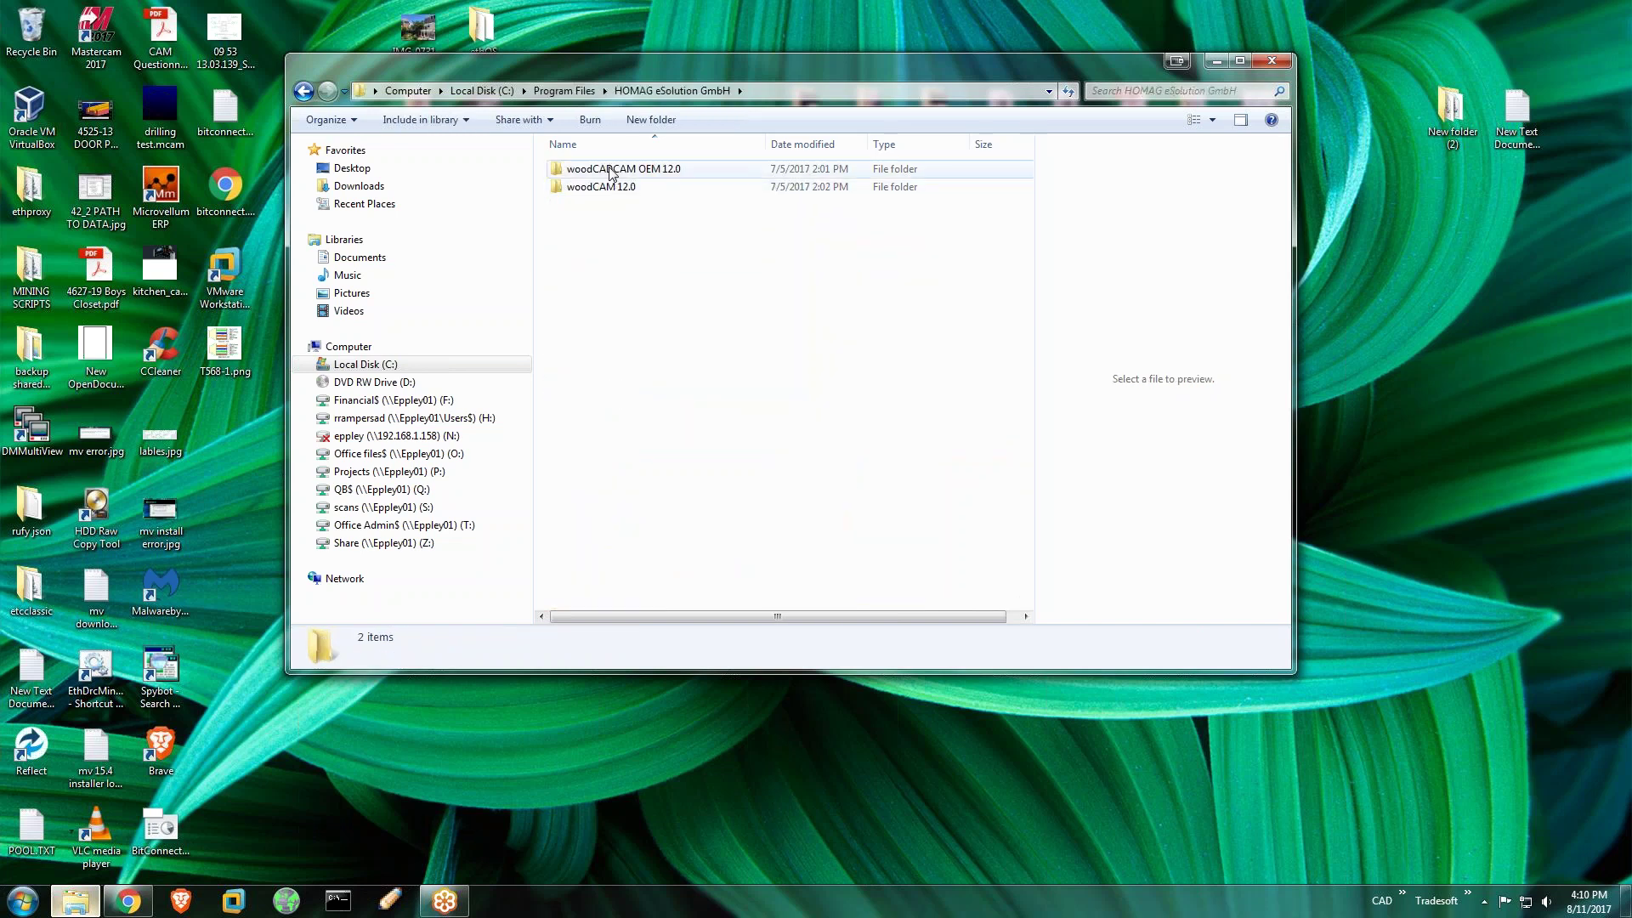
{"action": "left_click", "coordinate": [566, 91]}
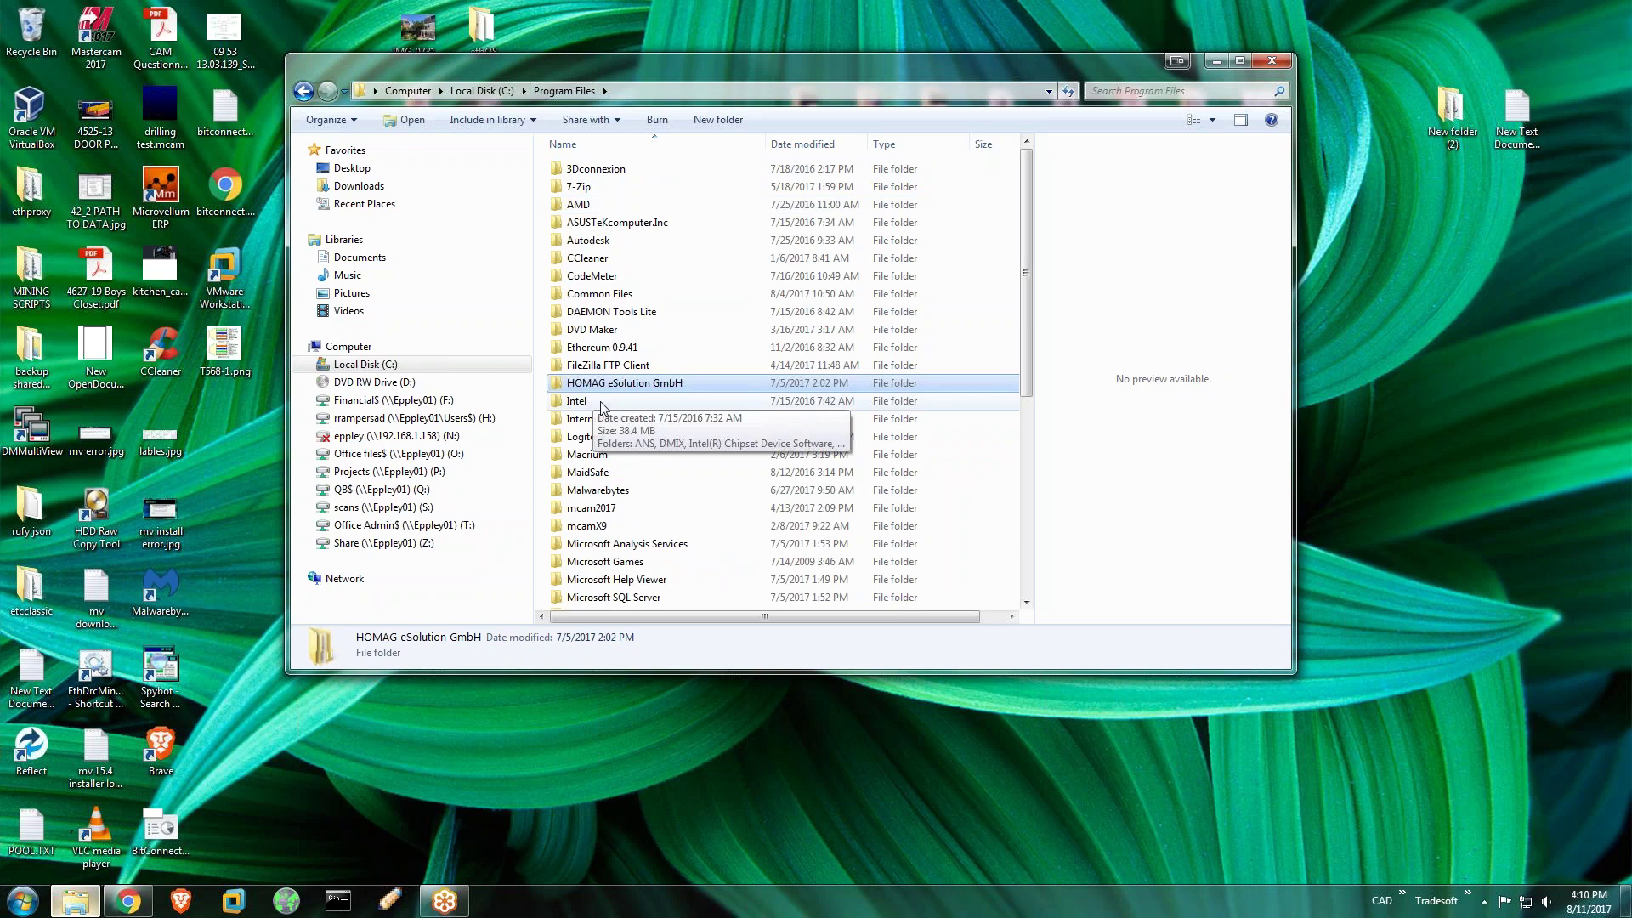
{"action": "scroll", "coordinate": [618, 588], "scroll_direction": "down", "scroll_amount": 1}
{"action": "double_click", "coordinate": [630, 548]}
{"action": "double_click", "coordinate": [662, 277]}
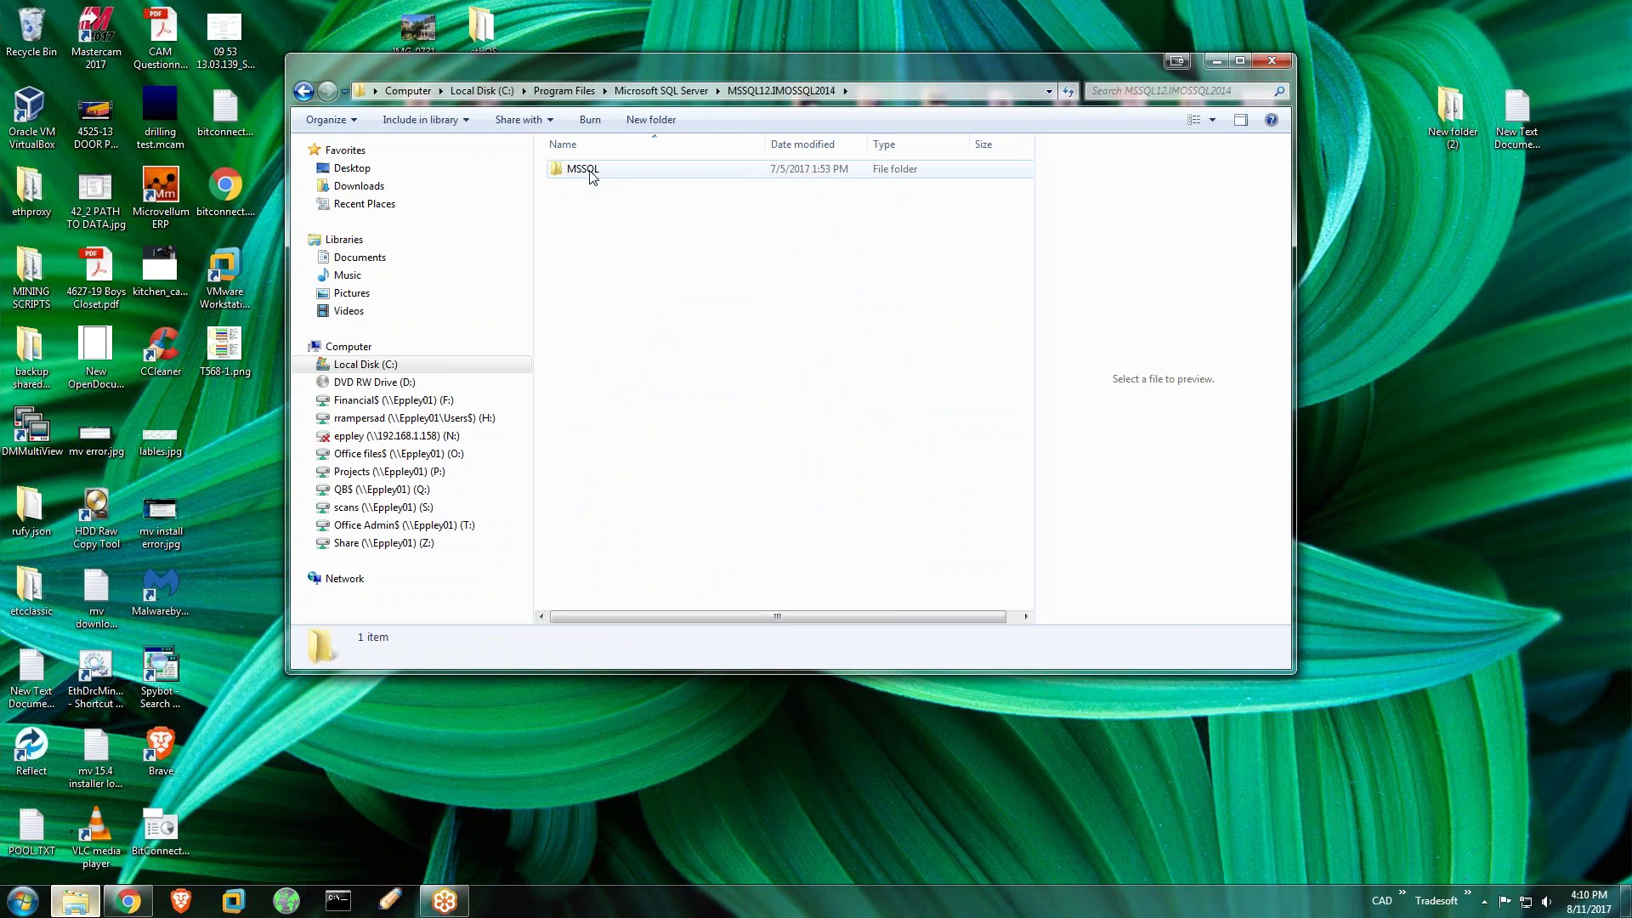
{"action": "double_click", "coordinate": [592, 170]}
{"action": "double_click", "coordinate": [598, 172]}
{"action": "left_click", "coordinate": [613, 174]}
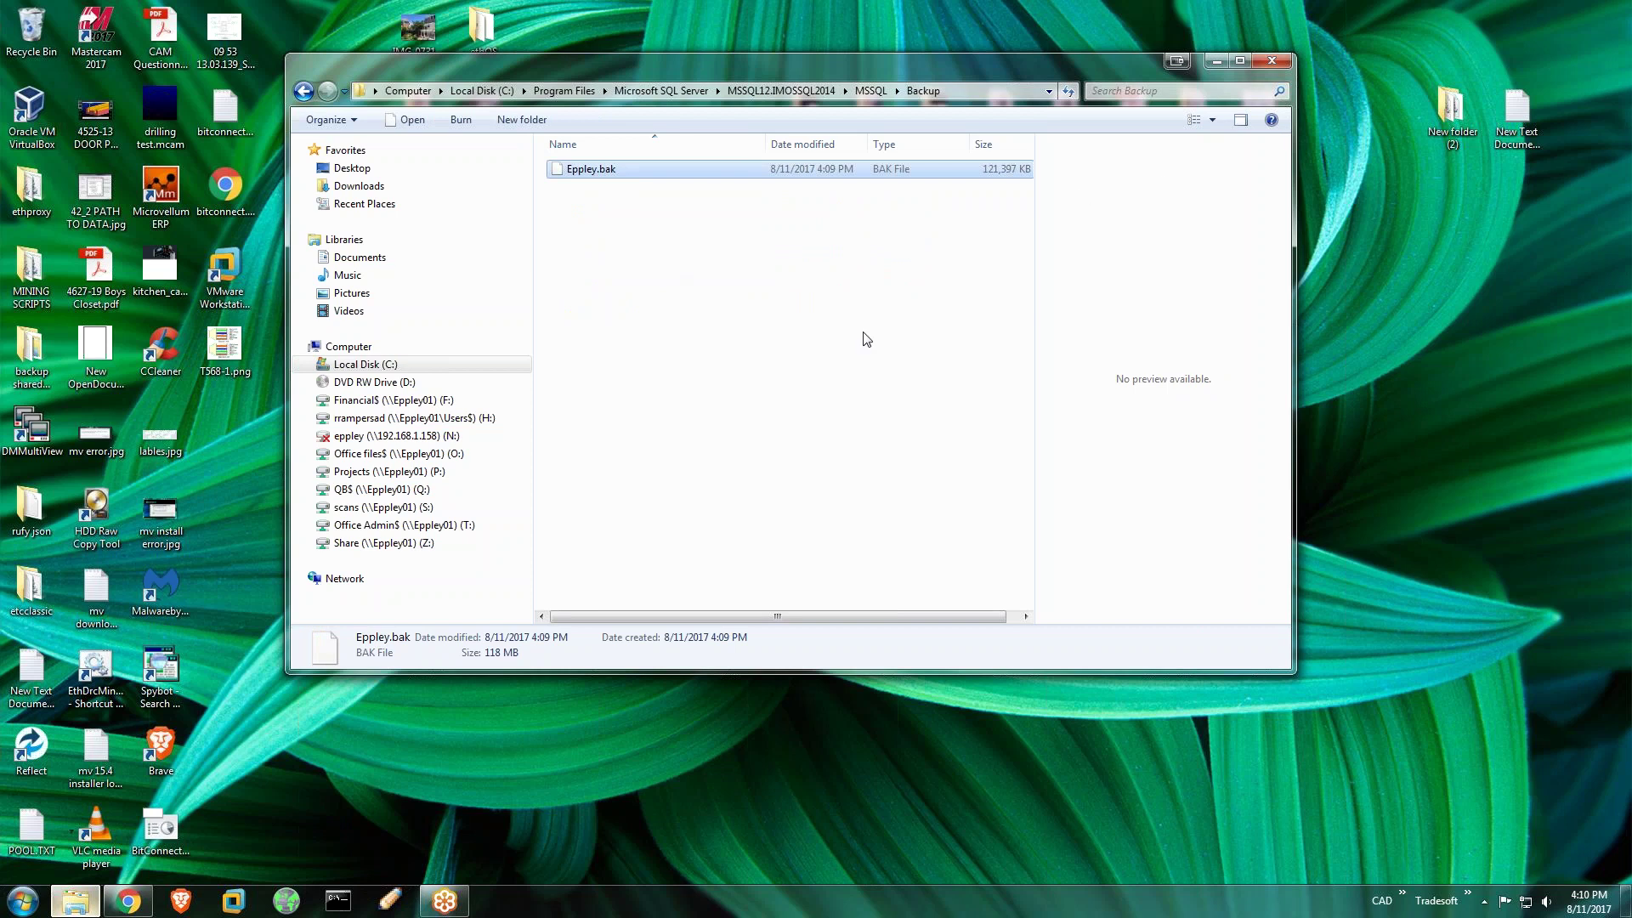
Send Eppley.bak to a compressed (zipped) folder named Eppley.zip and select the new archive
{"action": "right_click", "coordinate": [612, 174]}
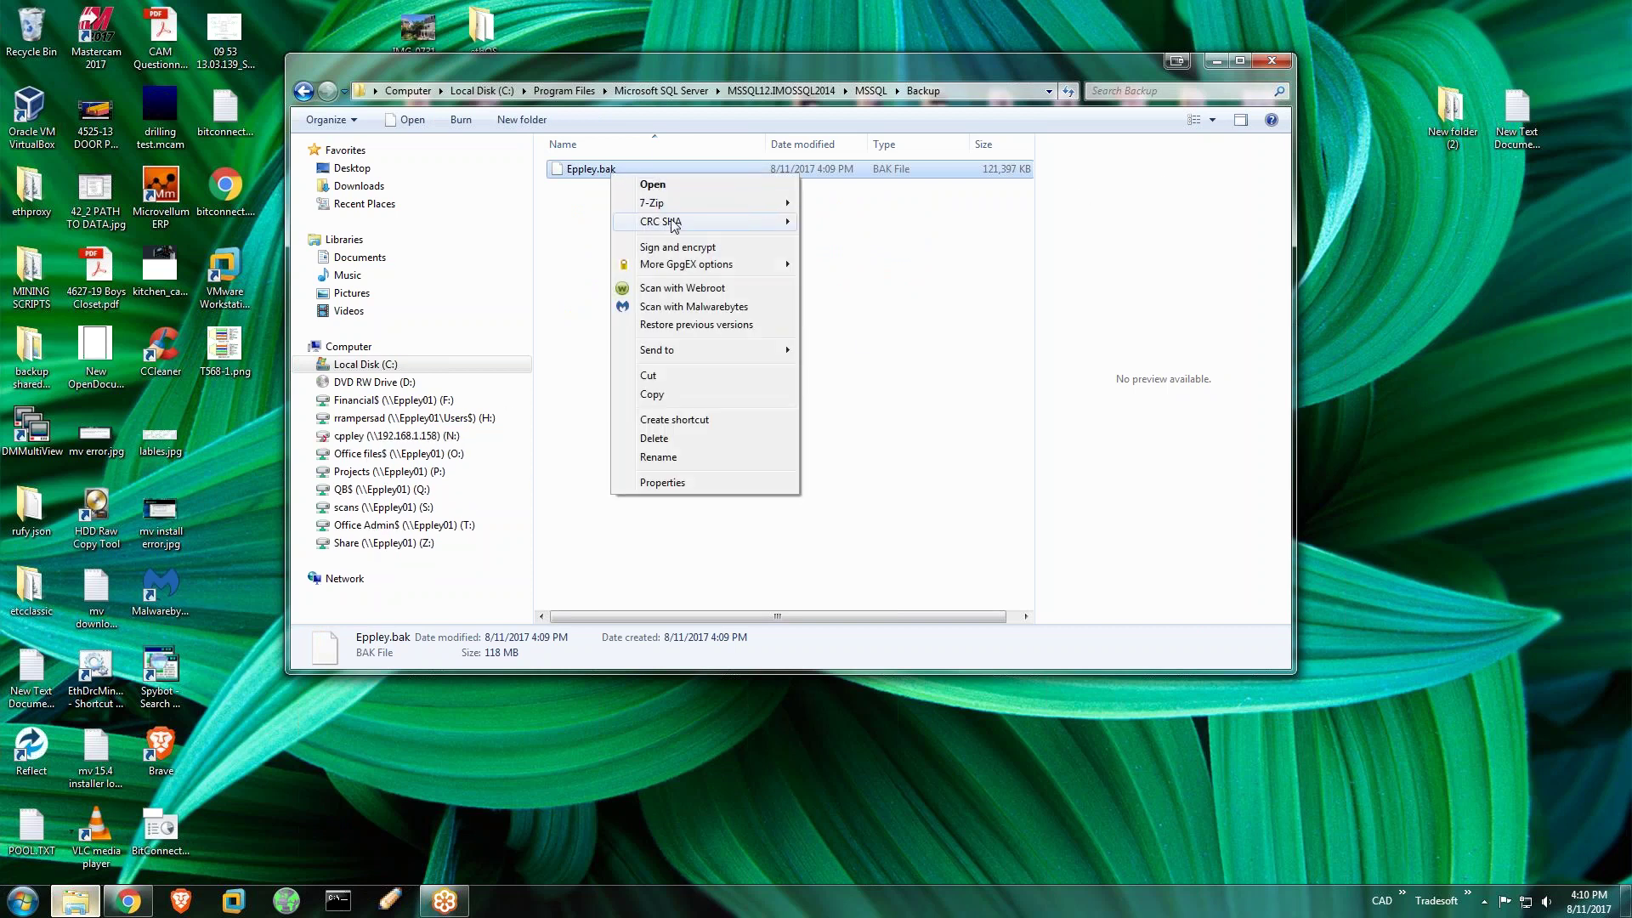
{"action": "mouse_move", "coordinate": [677, 204]}
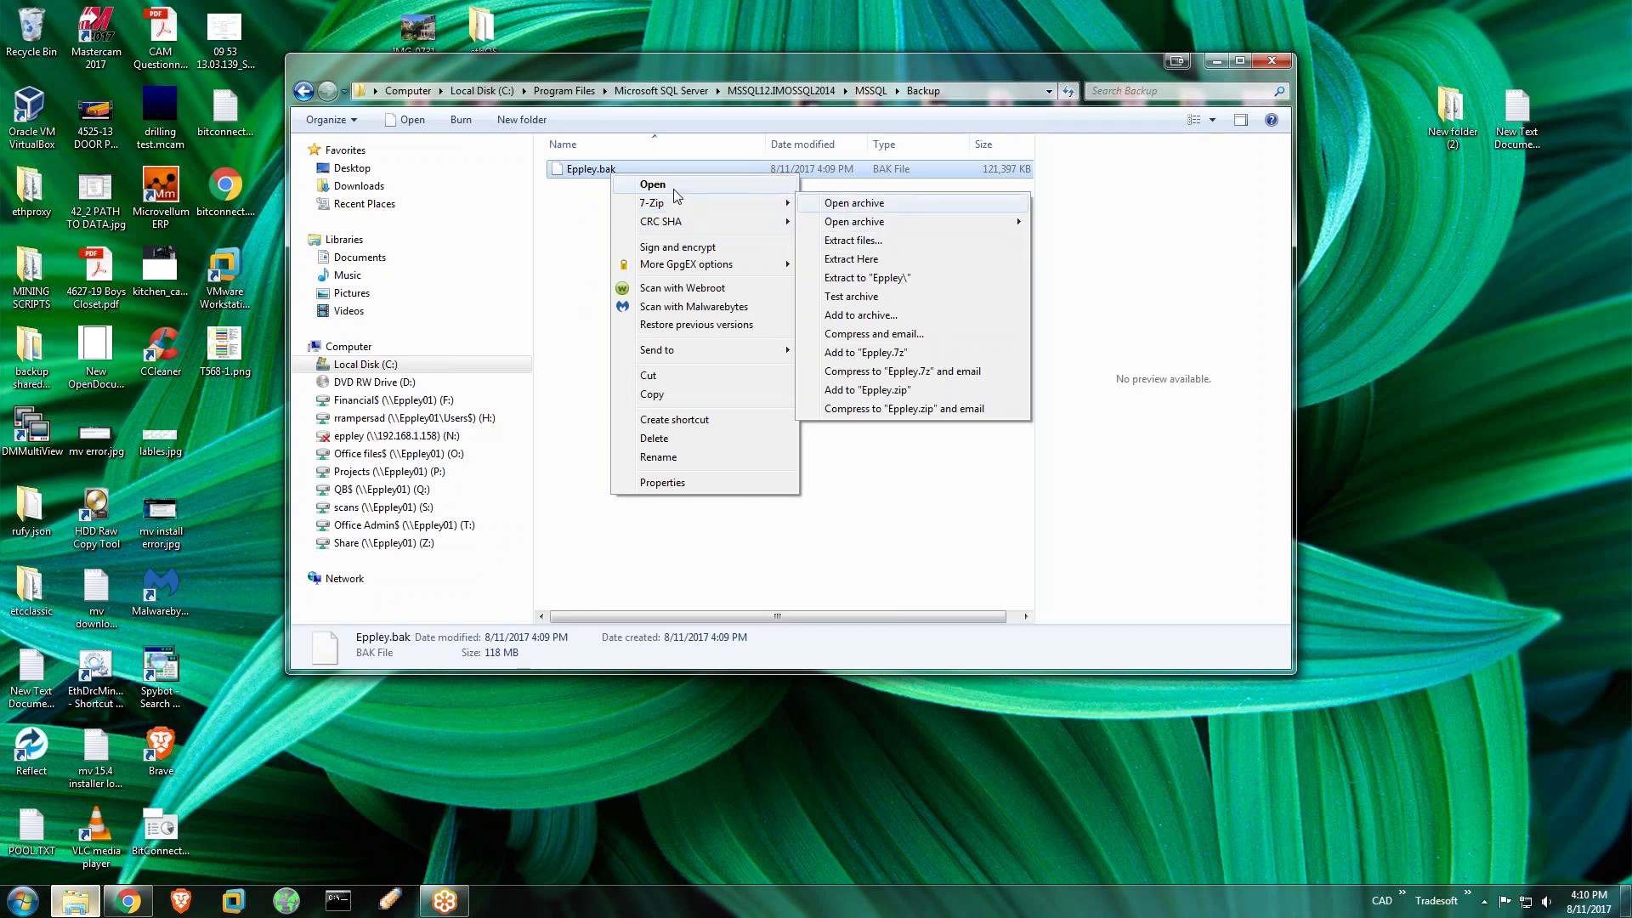
{"action": "mouse_move", "coordinate": [663, 352]}
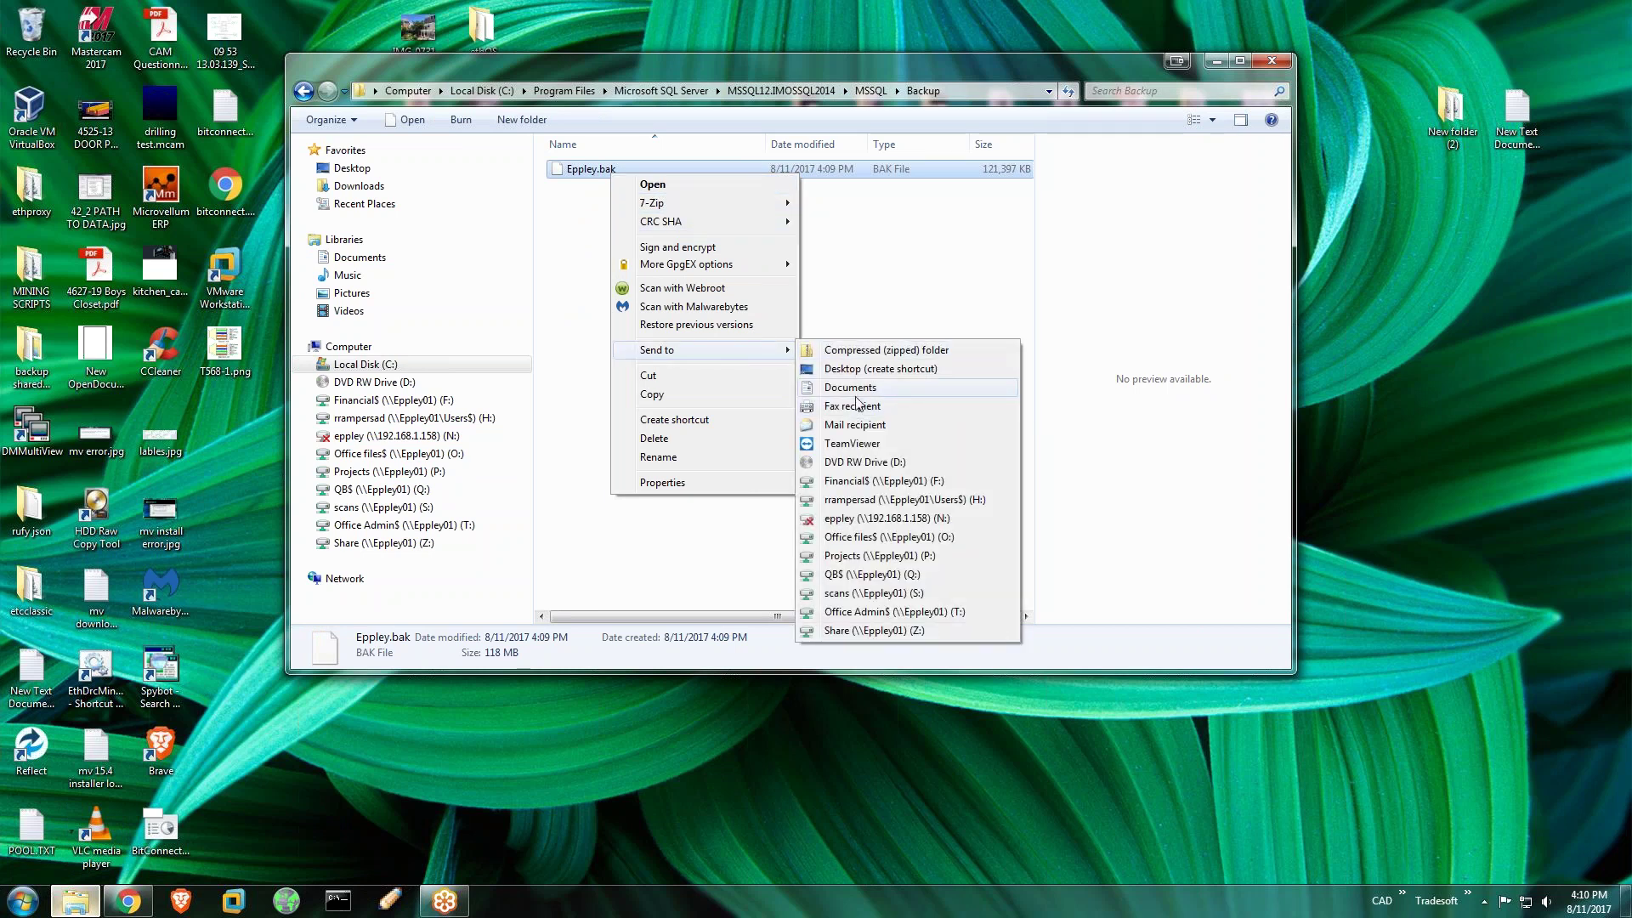
{"action": "left_click", "coordinate": [858, 351]}
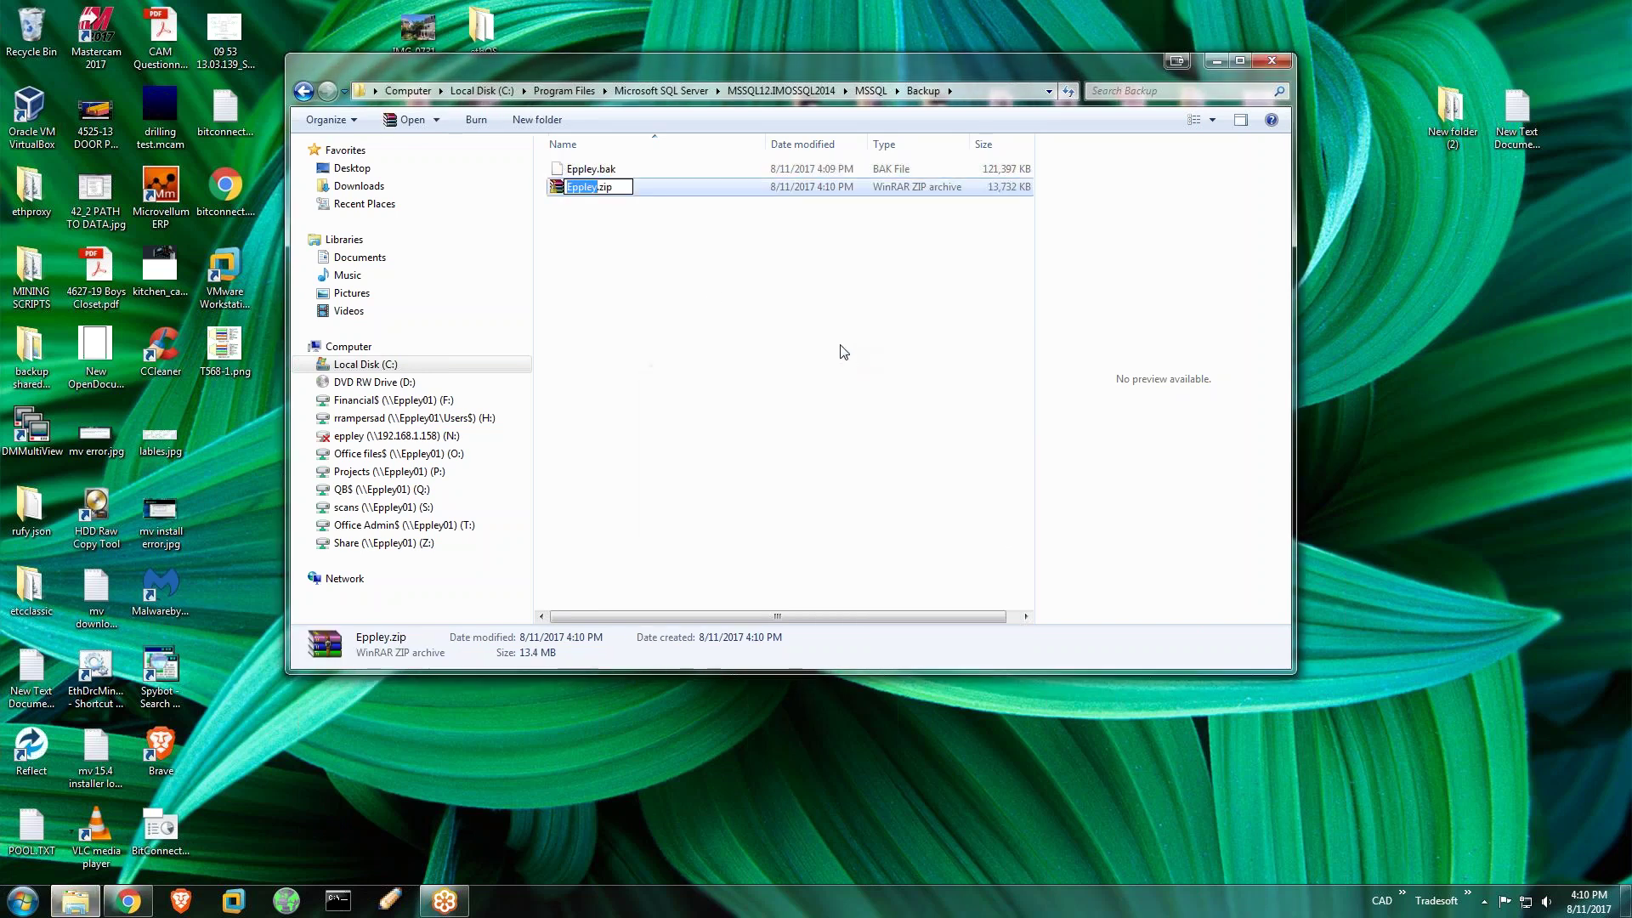
{"action": "left_click", "coordinate": [632, 274]}
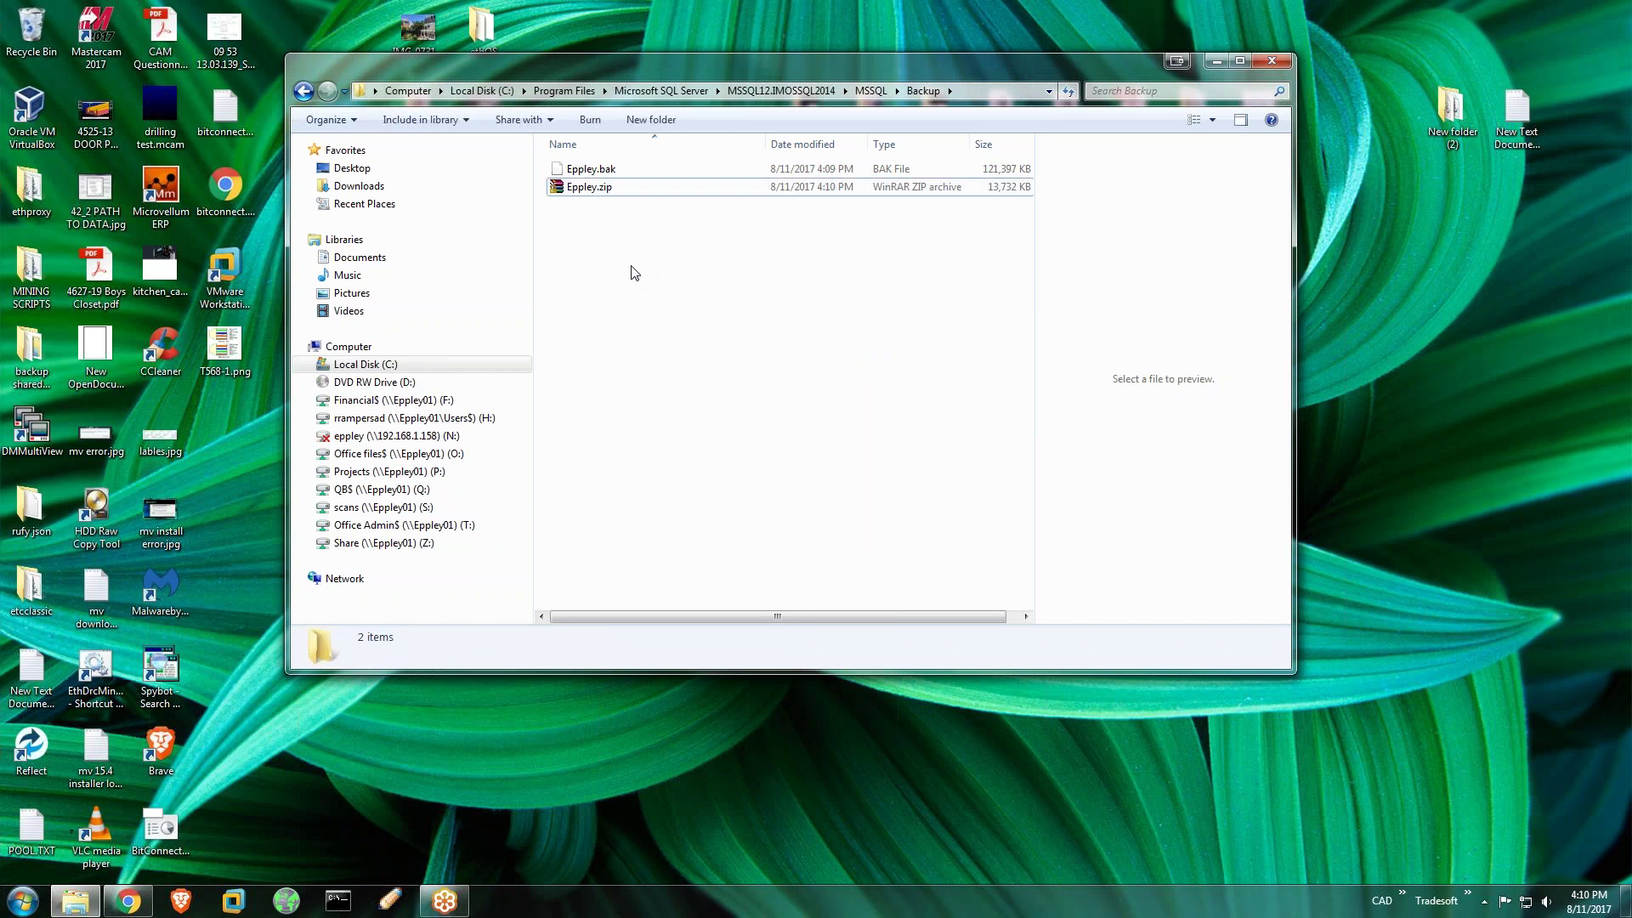
{"action": "left_click", "coordinate": [583, 195]}
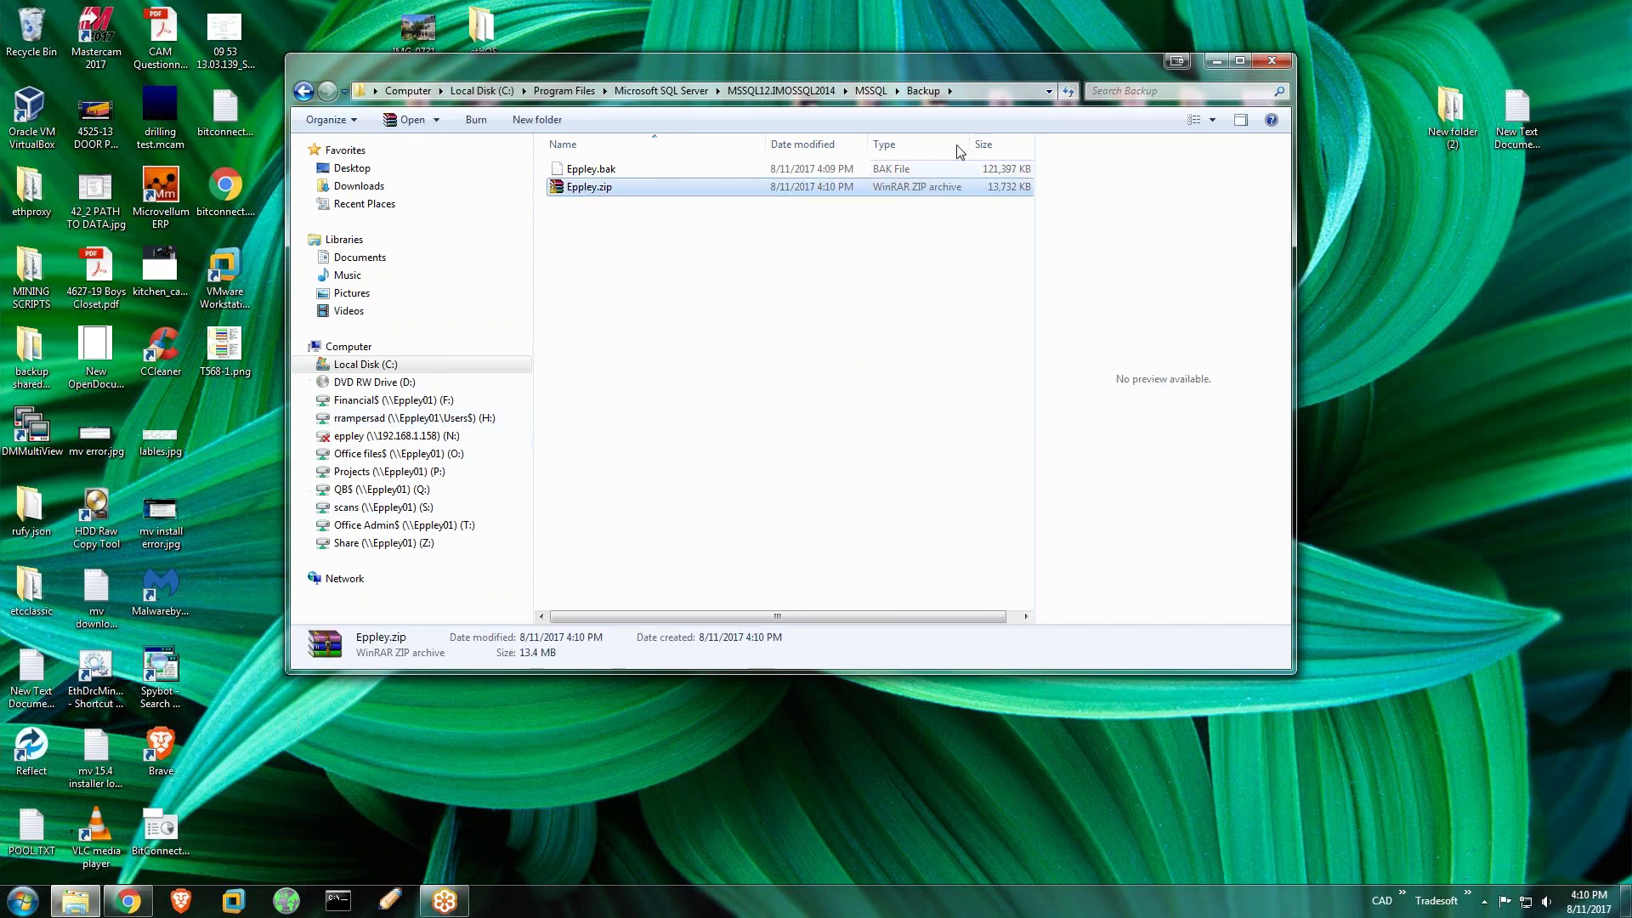
{"action": "left_click_drag", "start_coordinate": [936, 68], "coordinate": [815, 127]}
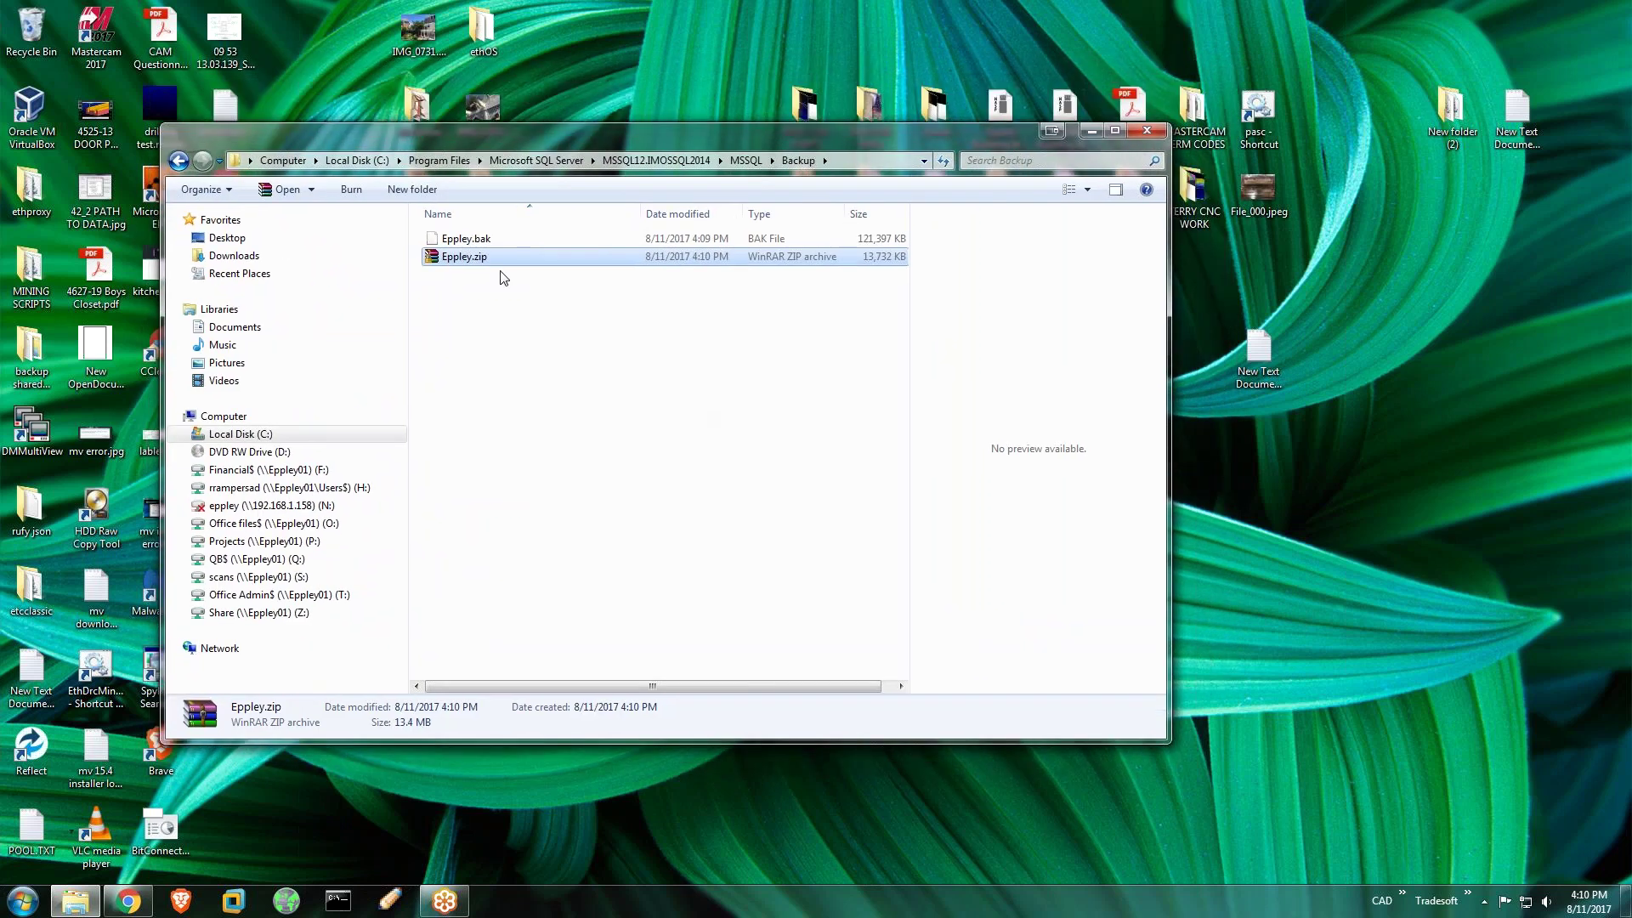
Select Eppley.zip in the file list, then close the Backup folder window
{"action": "left_click", "coordinate": [568, 356]}
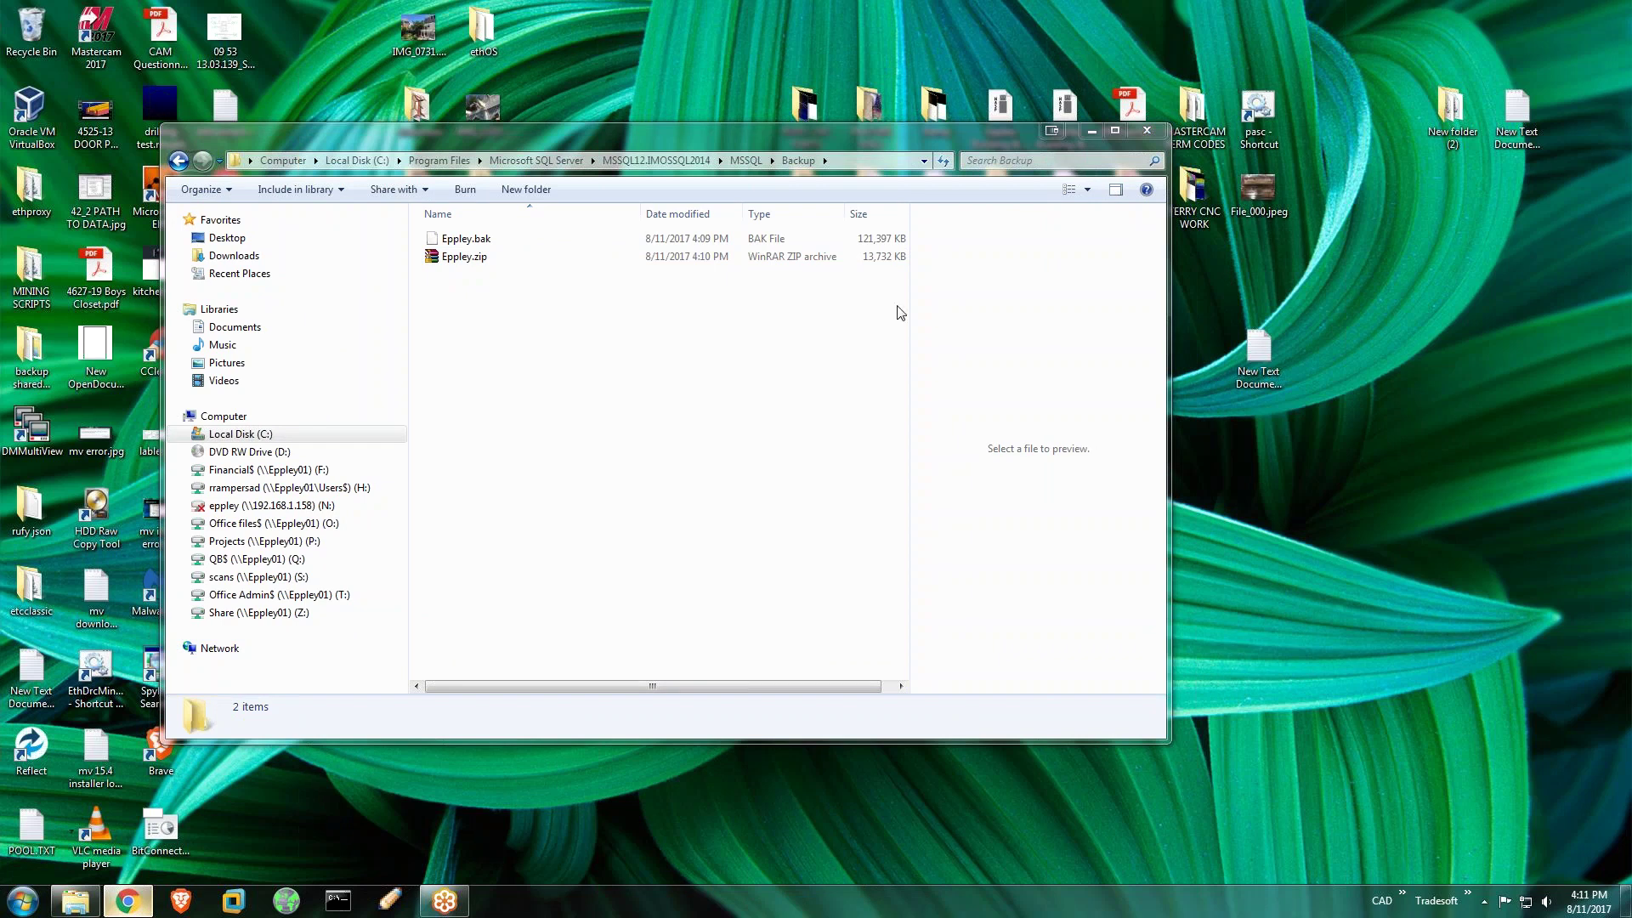
{"action": "left_click", "coordinate": [451, 257]}
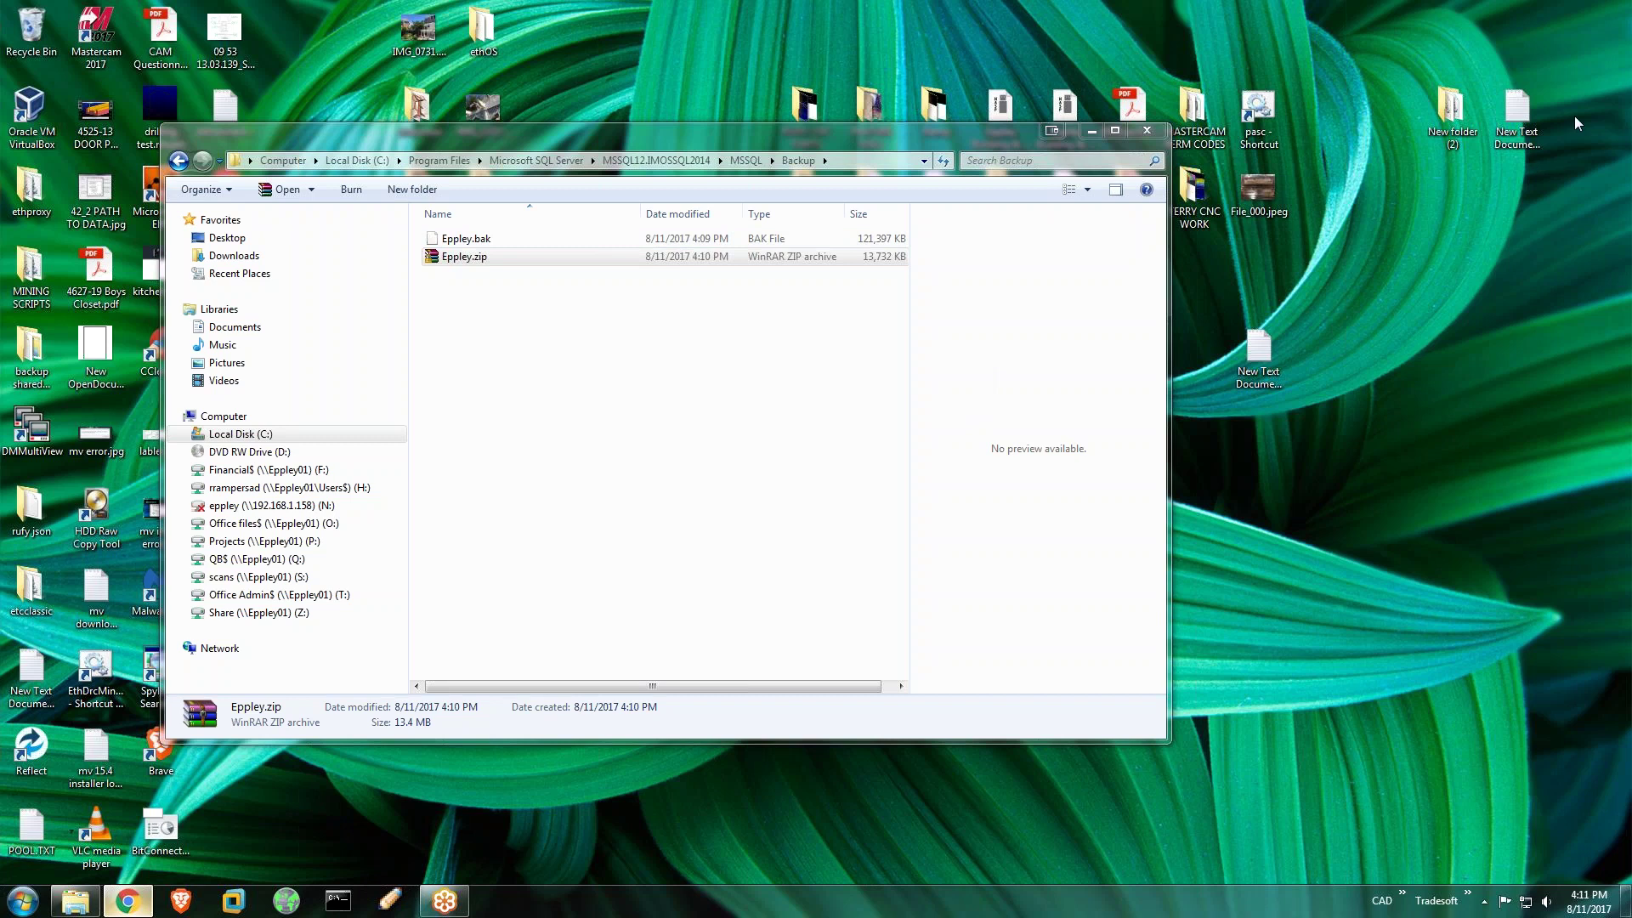
{"action": "left_click", "coordinate": [1145, 133]}
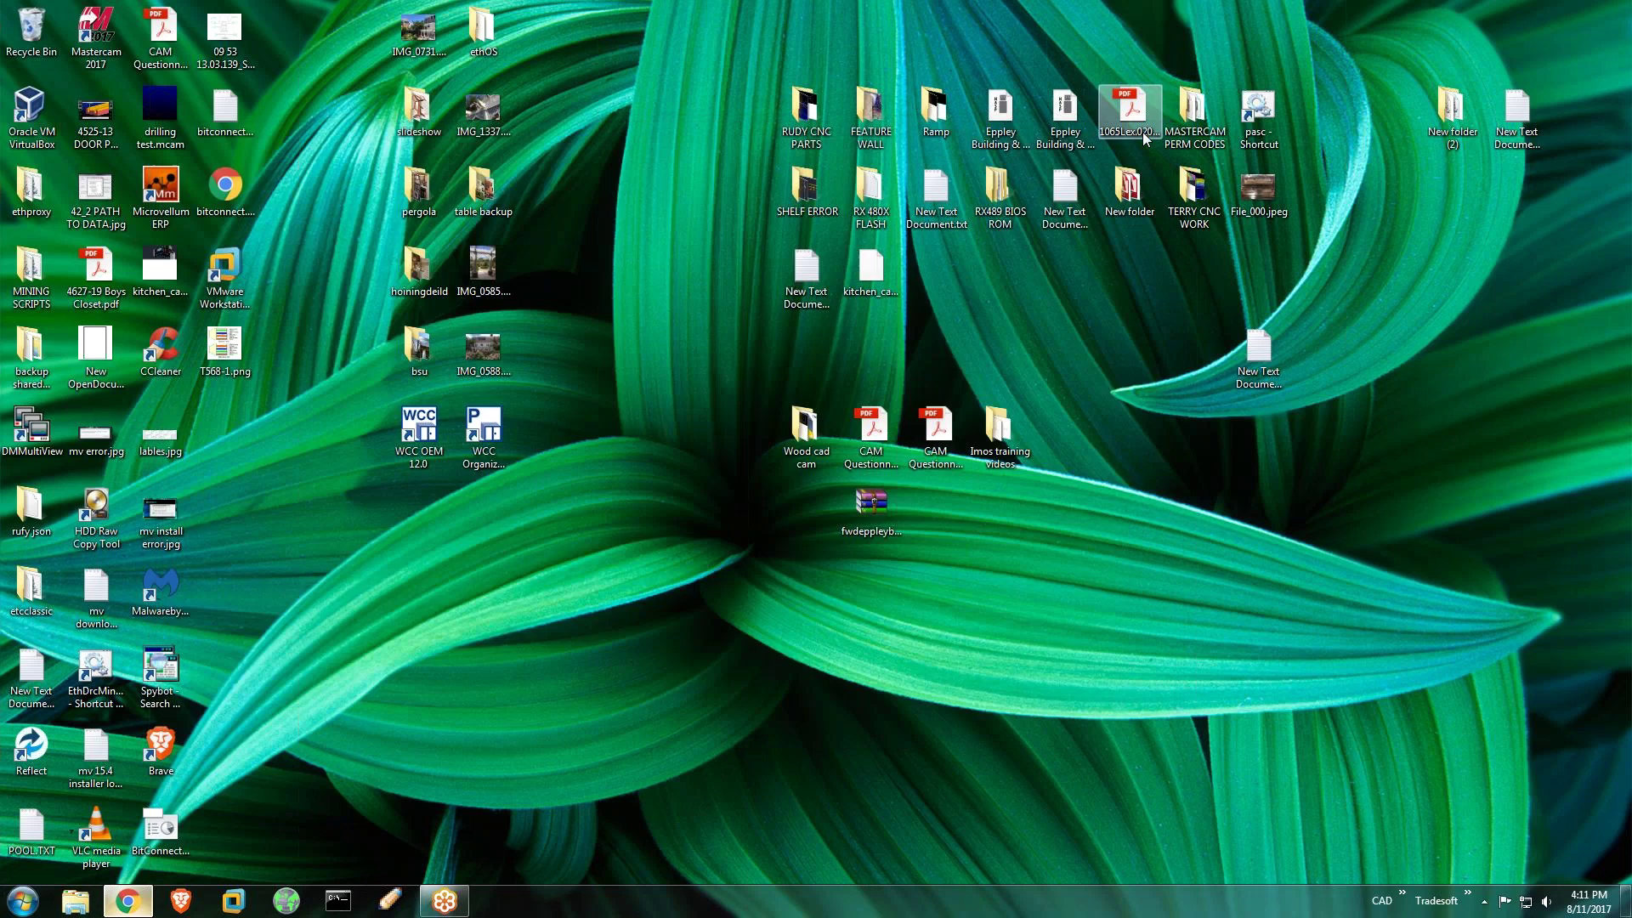